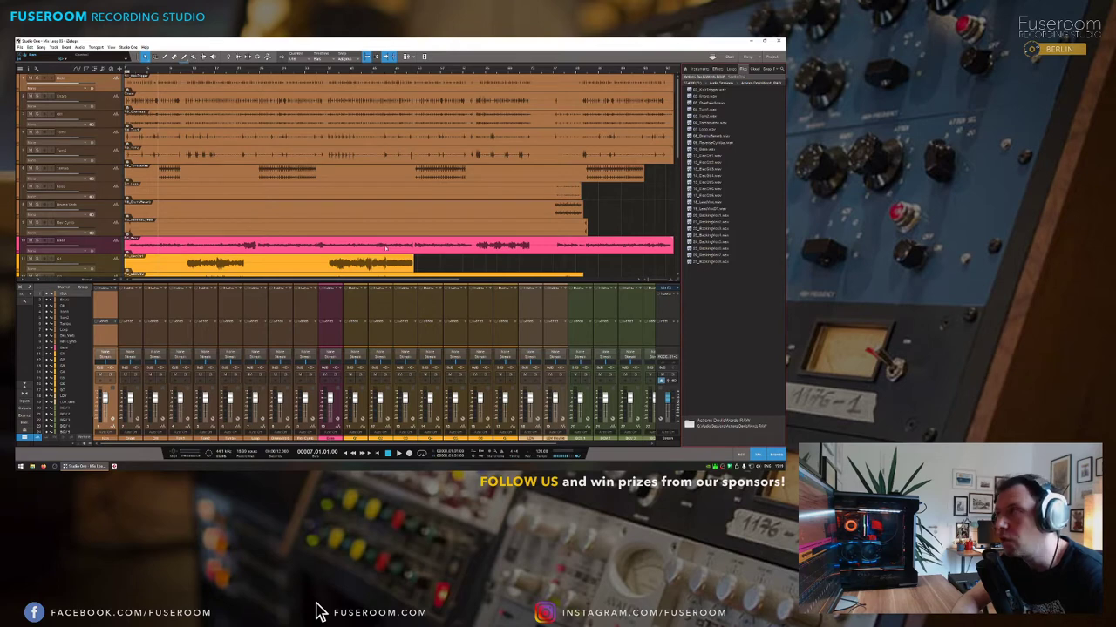
Step: Close the file browser and return the playhead to the start of the song
key("F5")
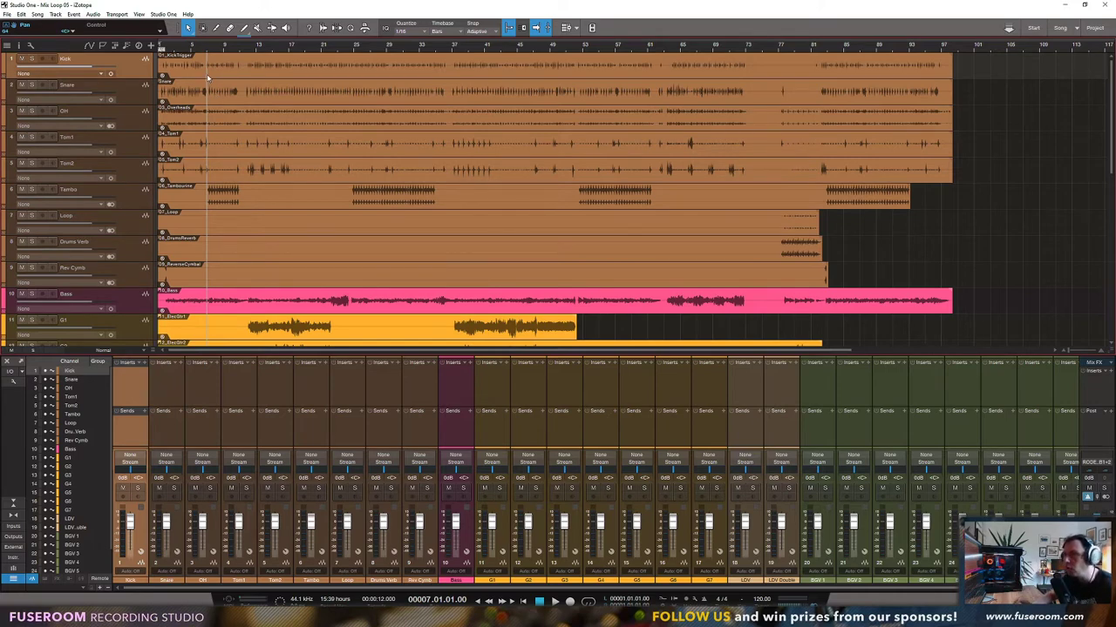
key("comma")
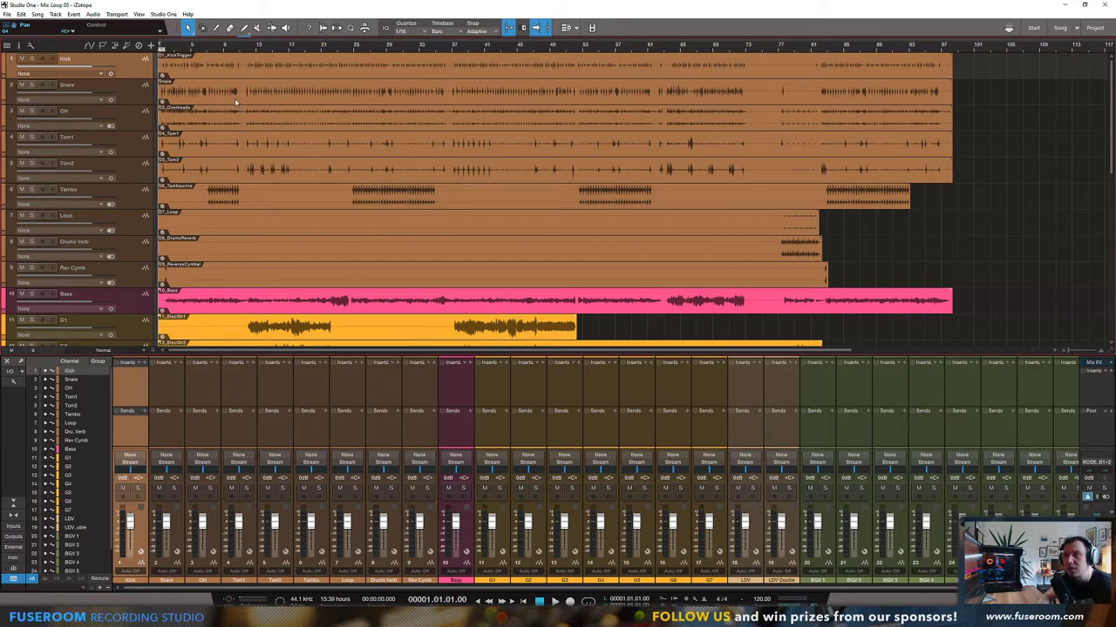
Step: Examine the arrangement's drum, bass, guitar, lead vocal and backing vocal tracks, with the mixer temporarily hidden
key("F3")
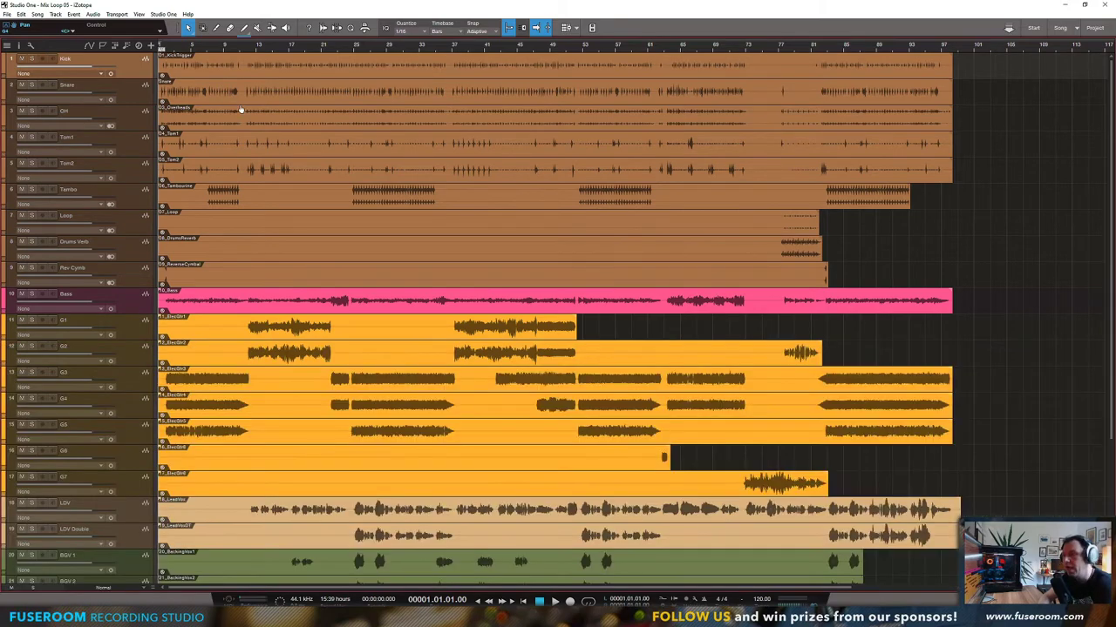
scroll(240, 184, "down", 3)
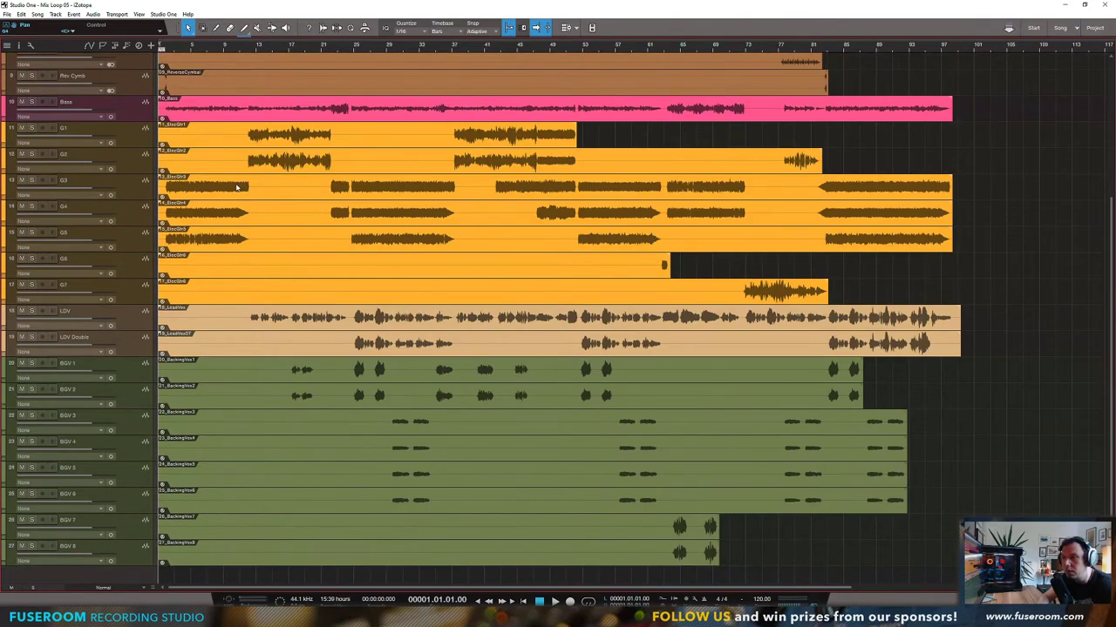
scroll(253, 394, "up", 3)
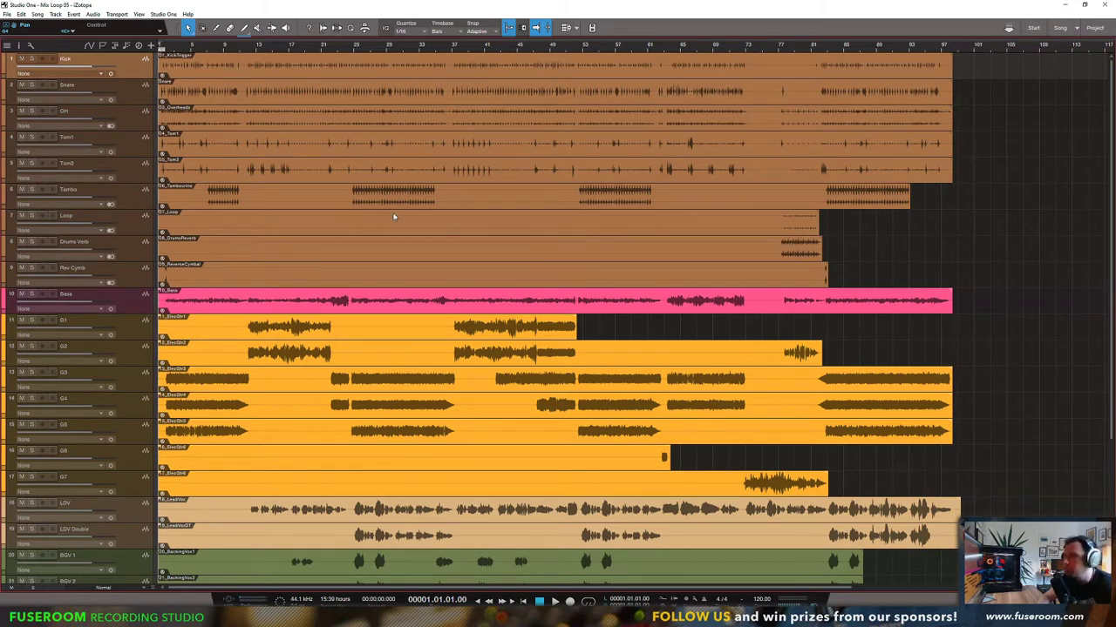
left_click(314, 329)
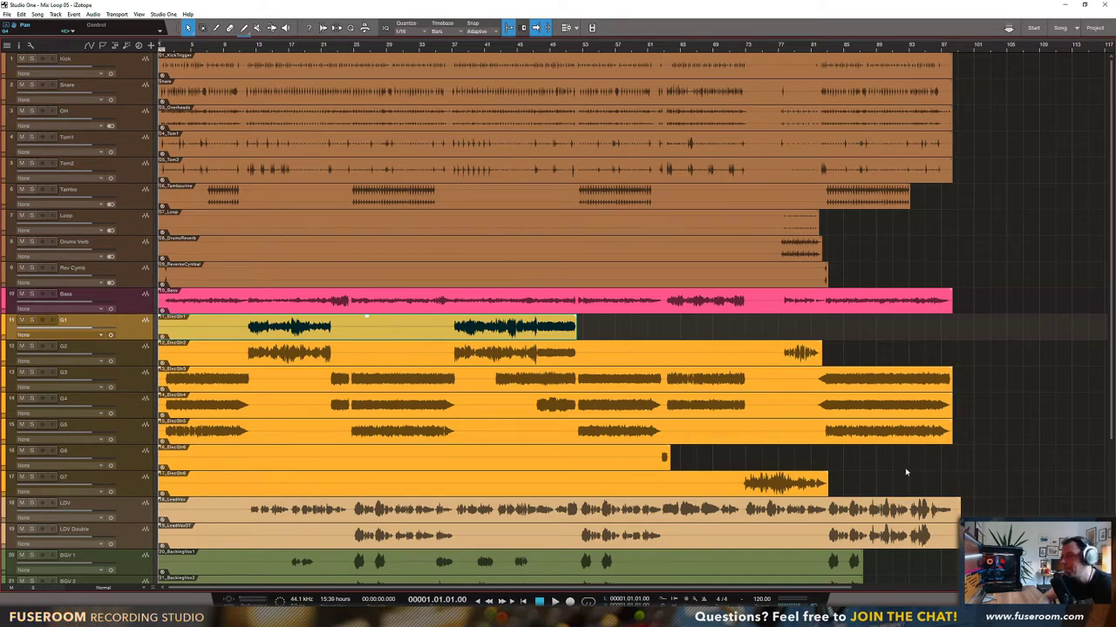
scroll(453, 482, "down", 3)
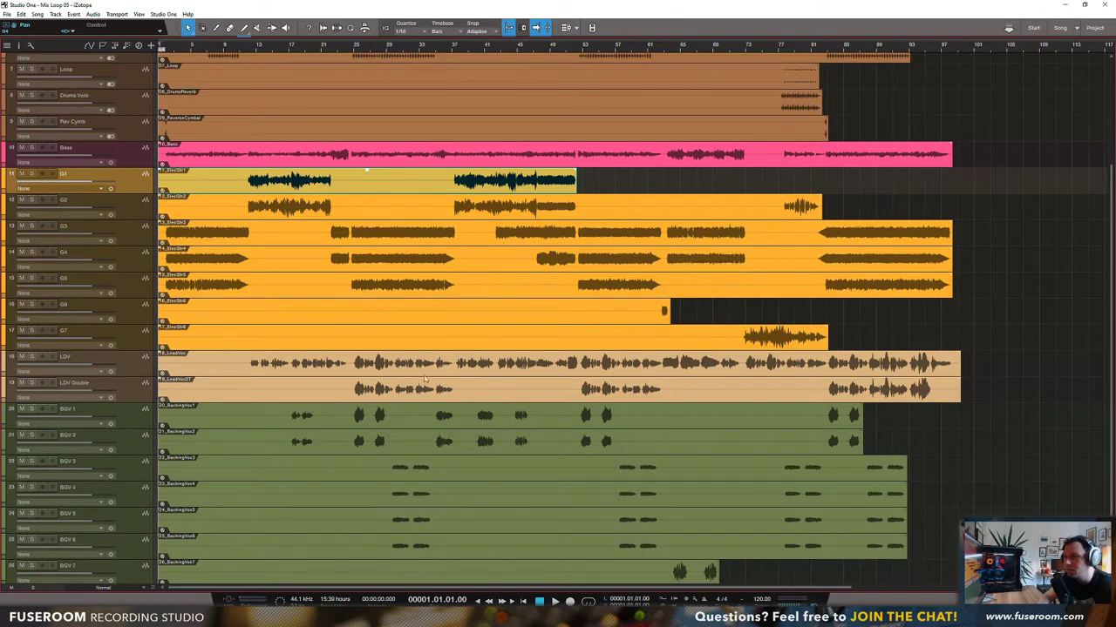
left_click(713, 397)
left_click(967, 399)
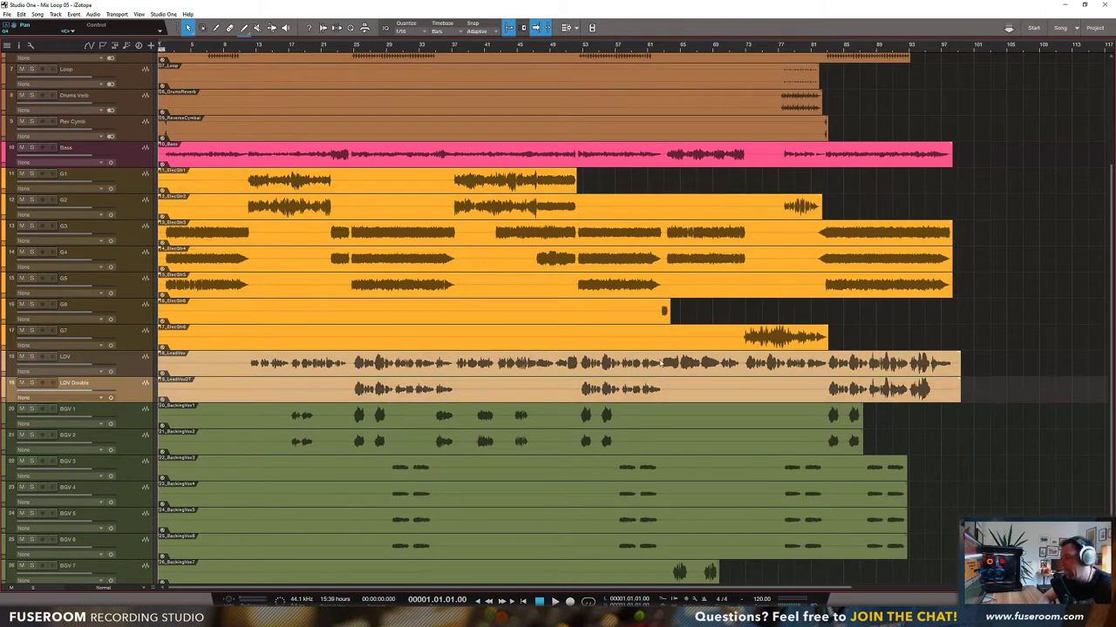
left_click(405, 394)
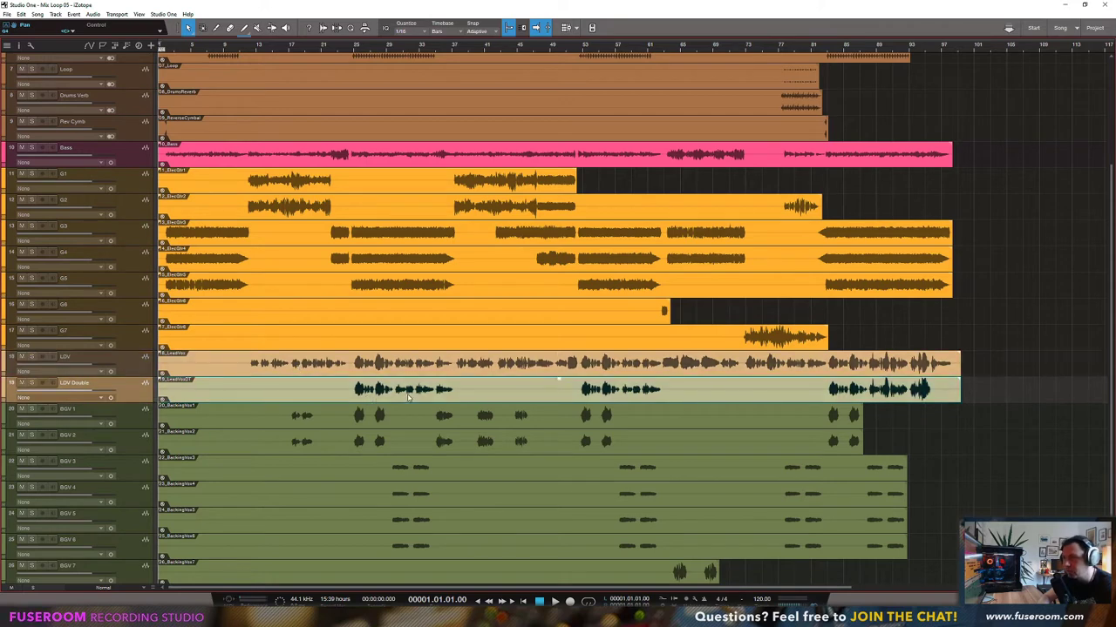
scroll(407, 396, "down", 2)
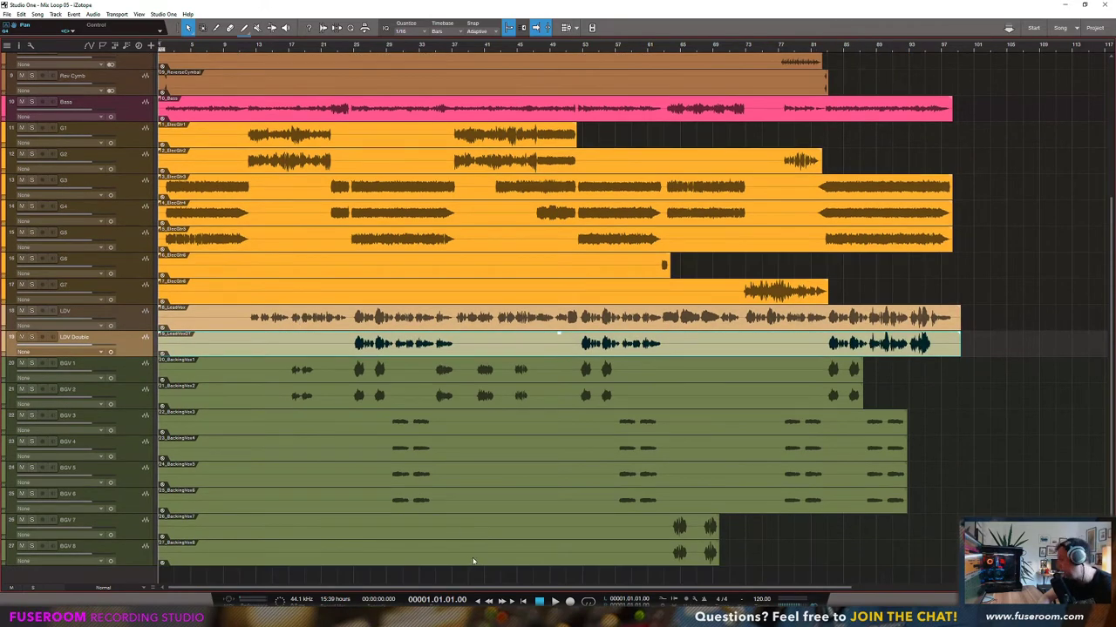
key("F3")
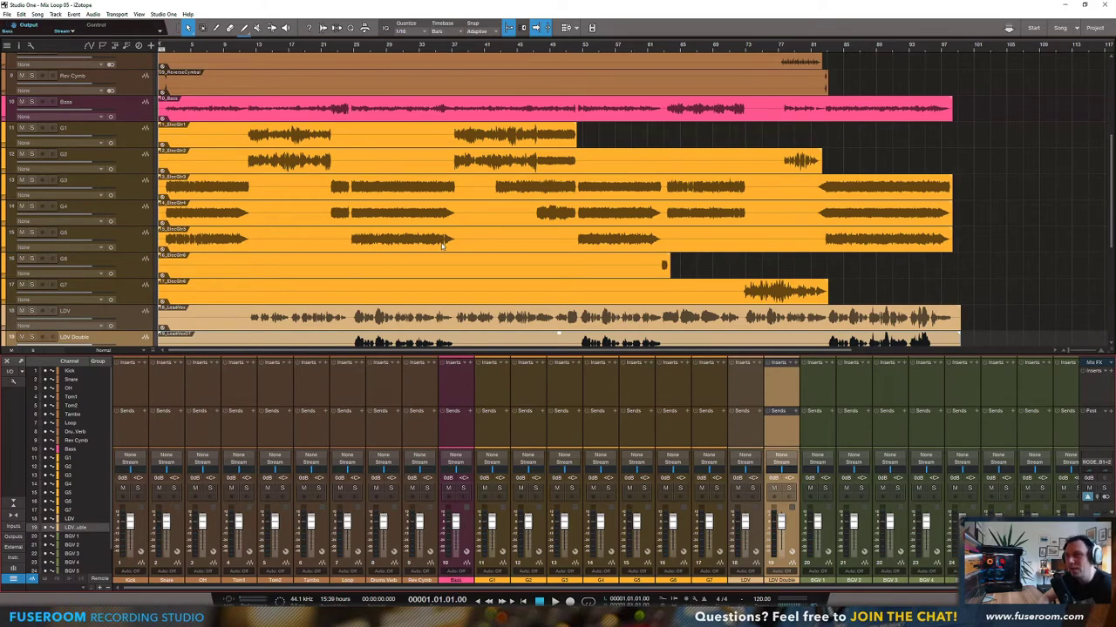
scroll(442, 246, "up", 5)
scroll(440, 233, "down", 5)
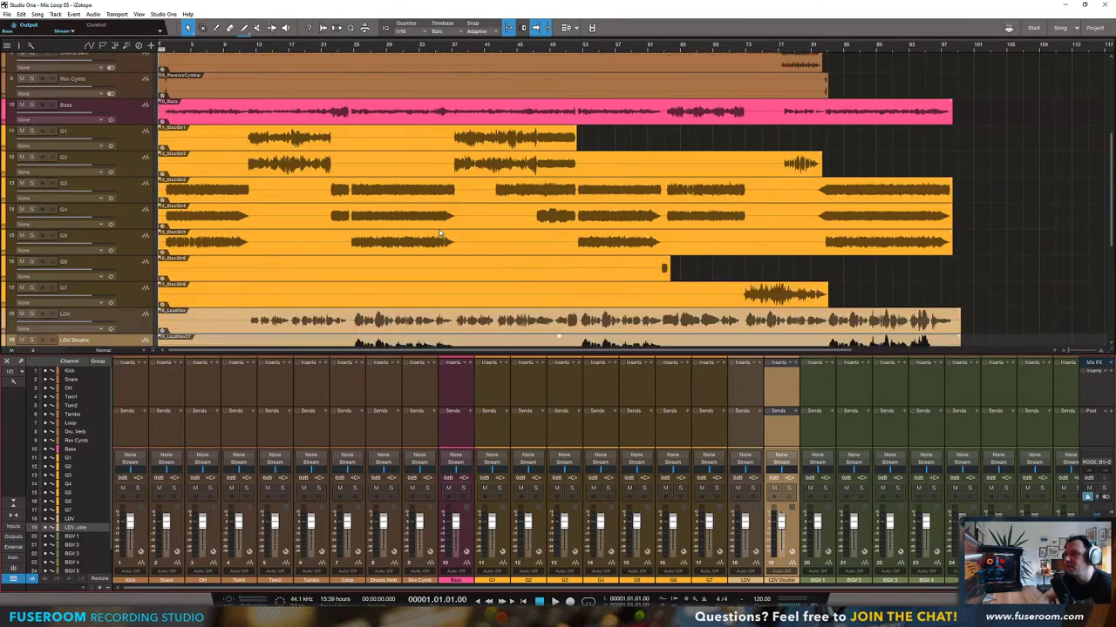
scroll(440, 234, "down", 1)
scroll(413, 190, "down", 3)
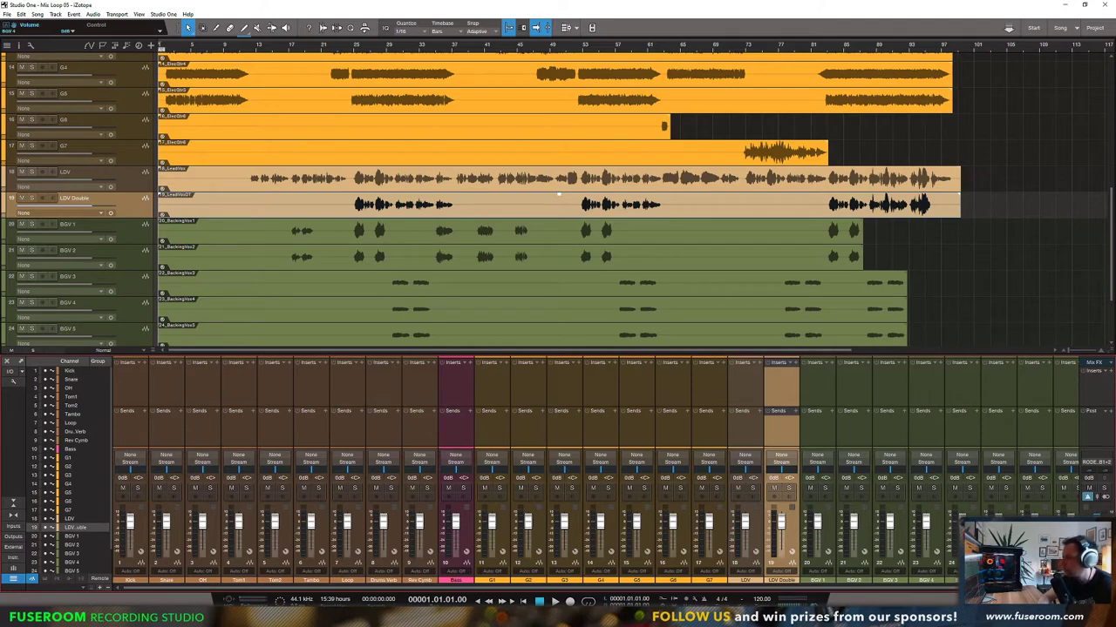
Step: Add a bus channel to the mixer, name it MIX and color it green
scroll(889, 563, "right", 1)
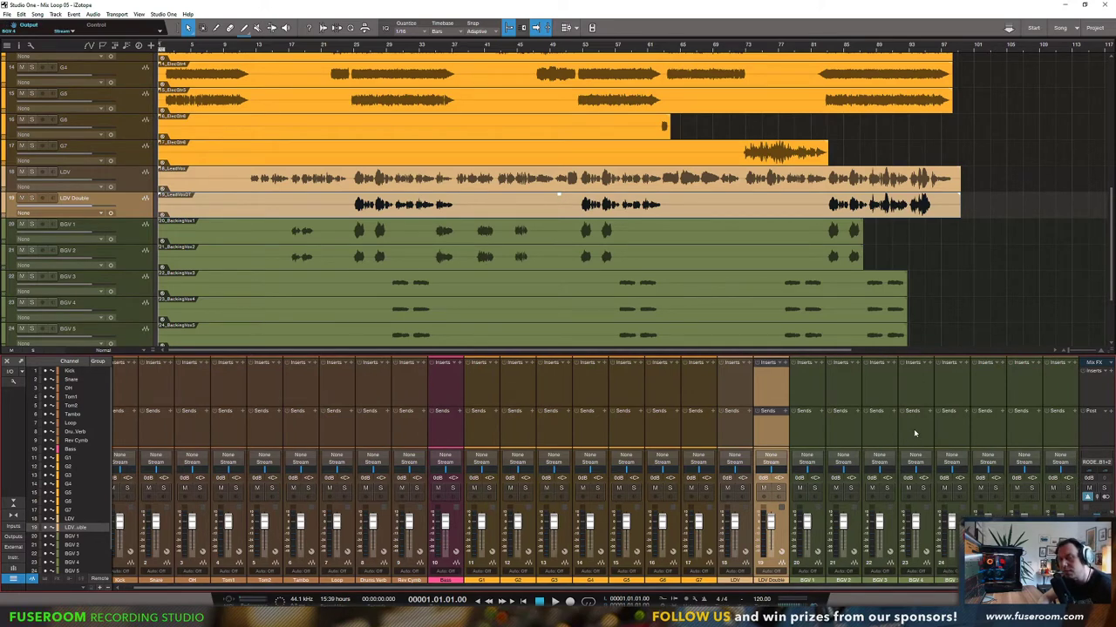
left_click(912, 236)
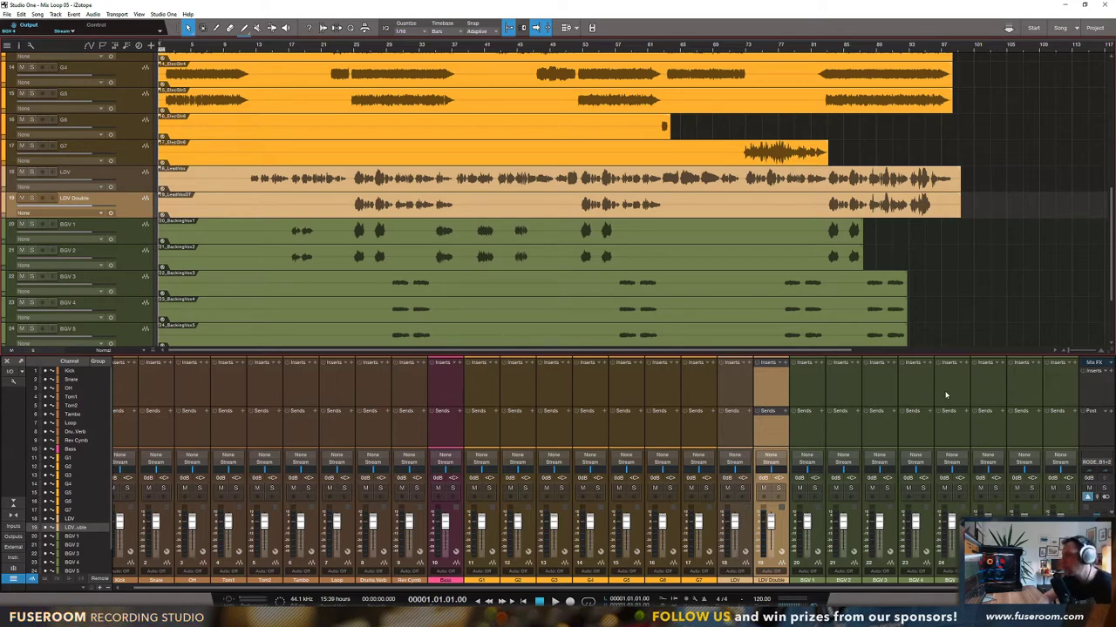
left_click(1092, 394)
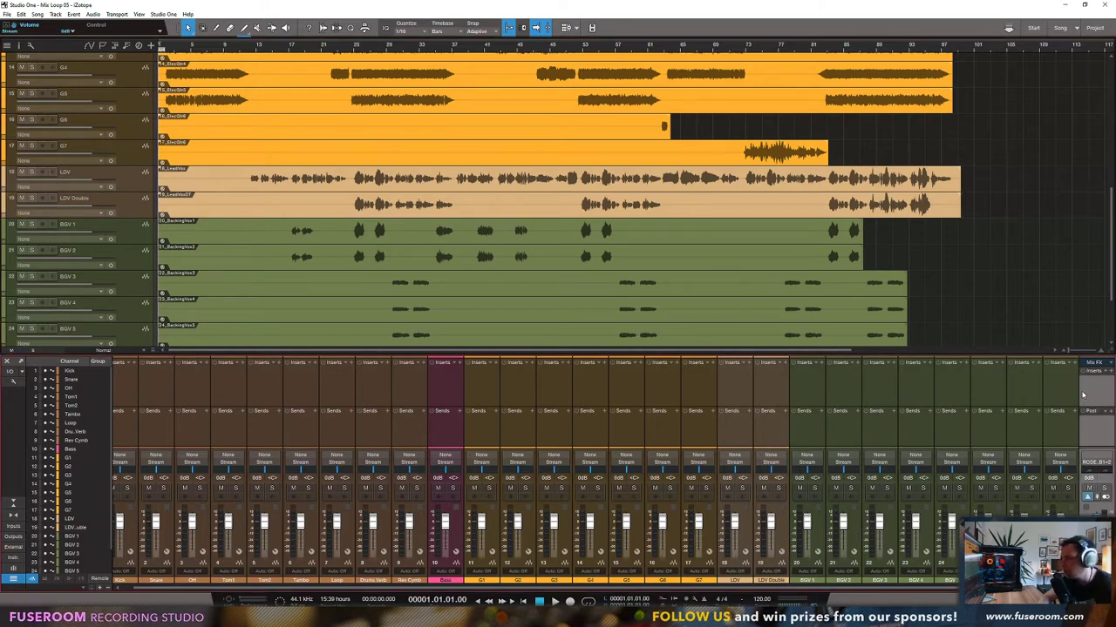
right_click(1024, 391)
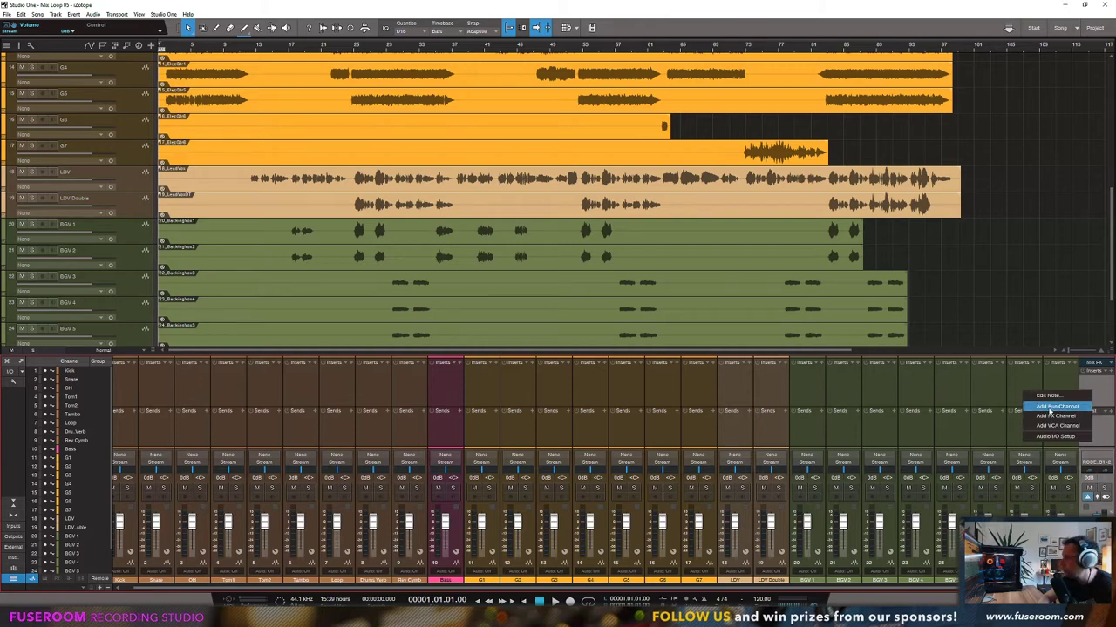
left_click(1056, 406)
left_click(1060, 580)
left_click(919, 574)
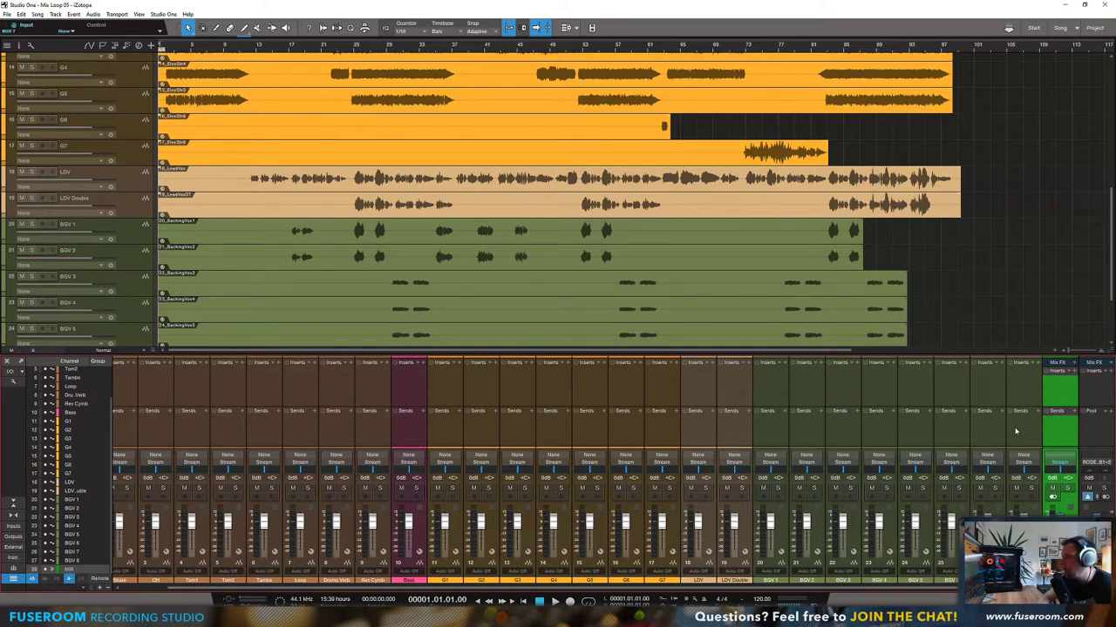
Step: Route the outputs of all audio channels, from Kick through BGV 8, to the MIX bus
left_click(1015, 430)
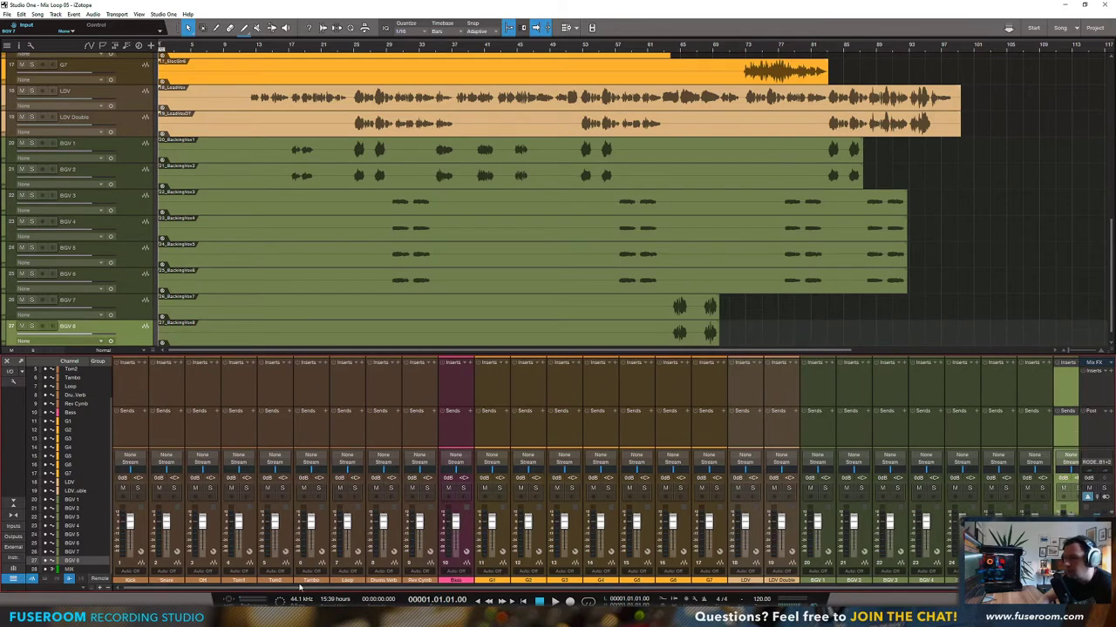
left_click(130, 436, "shift")
left_click(135, 464)
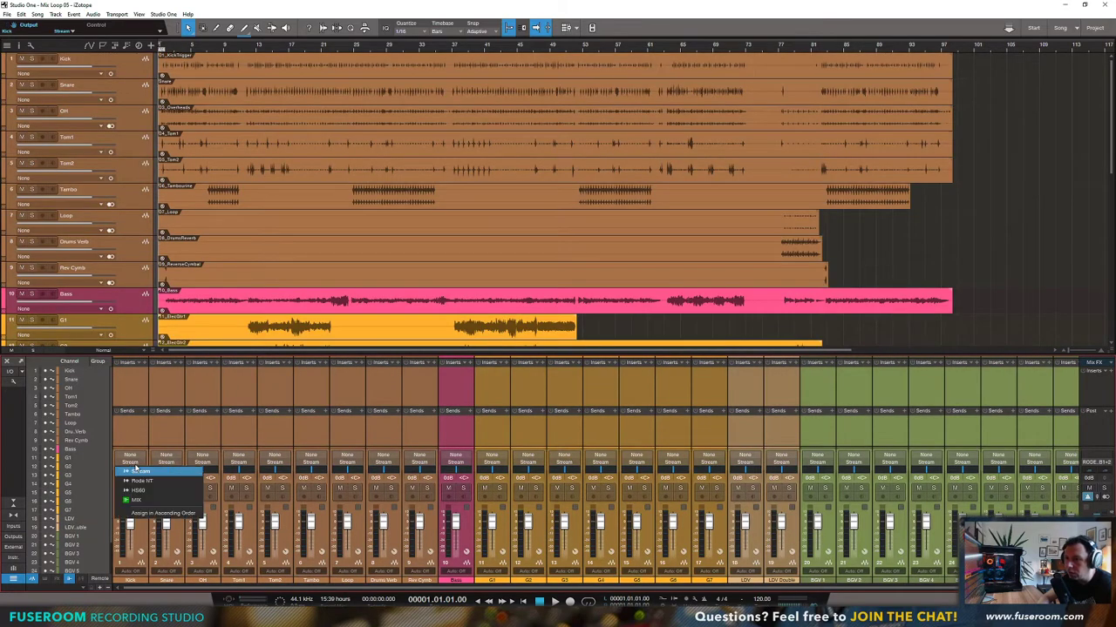
left_click(139, 501)
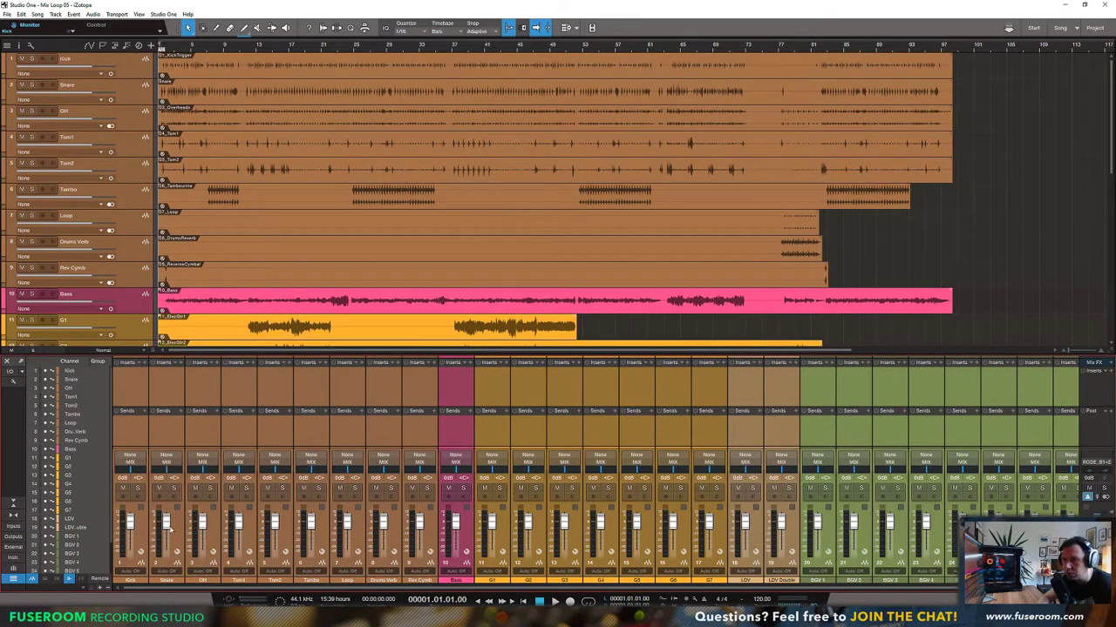
Step: Add a shared bus for the backing vocal channels BGV 1 through BGV 8
left_click_drag(218, 589, 361, 593)
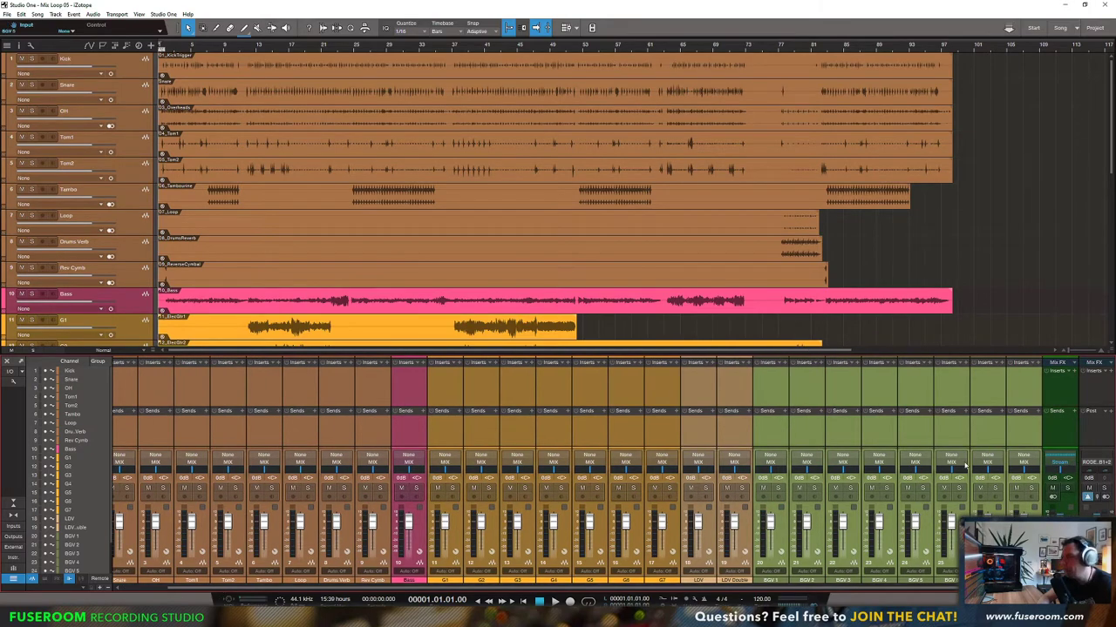
left_click(1015, 424)
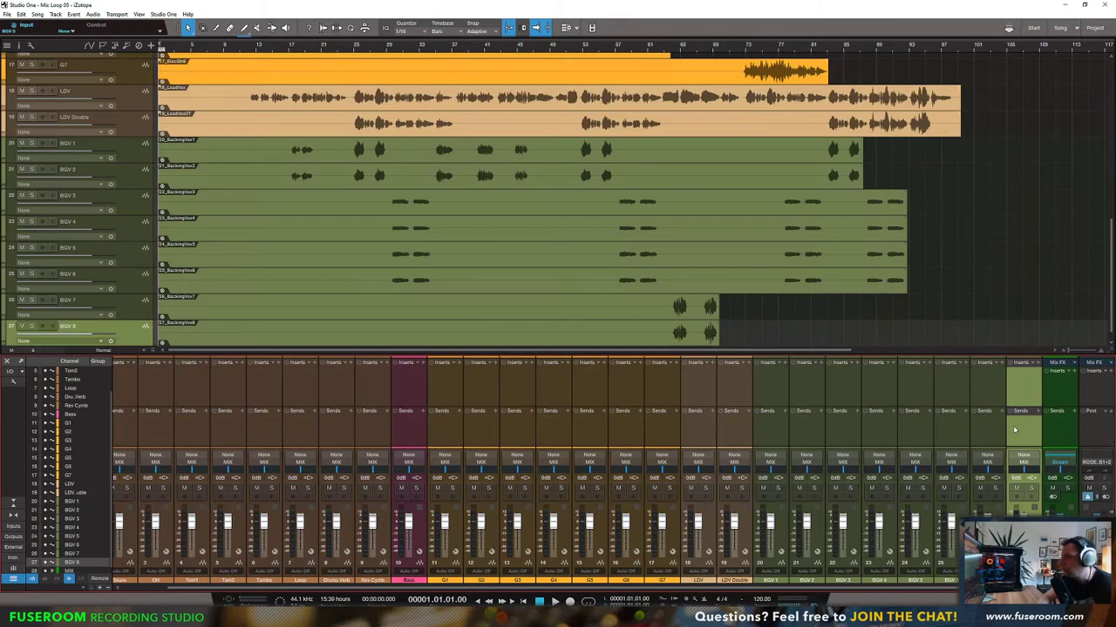
left_click(769, 429, "shift")
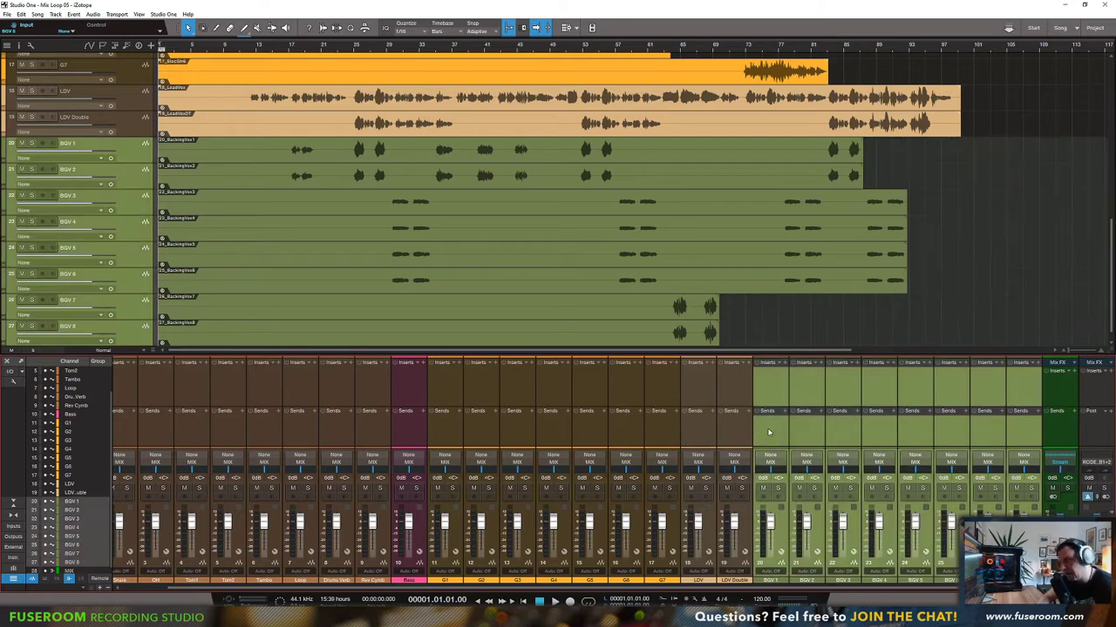
right_click(772, 432)
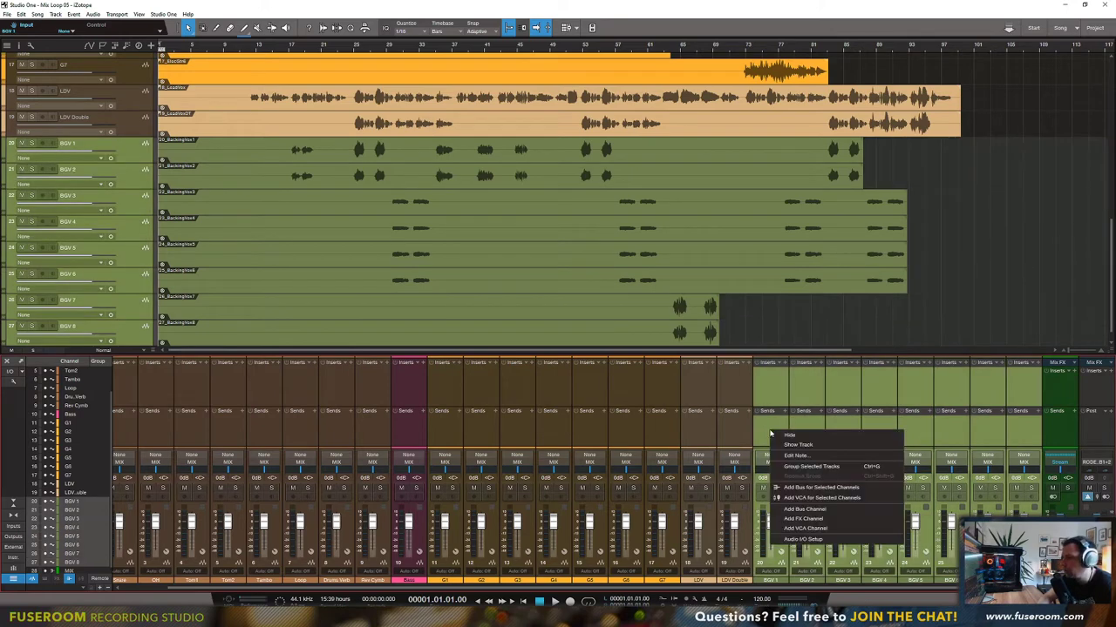
left_click(809, 489)
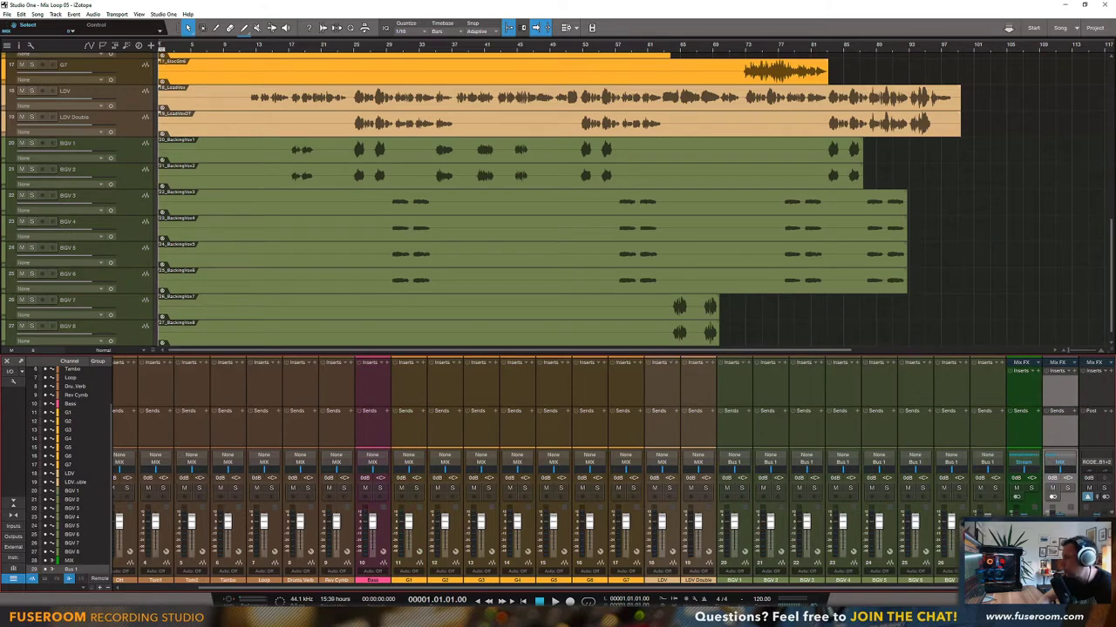
Step: Place the new backing vocal bus before the MIX bus and rename it All BGVs
left_click_drag(1054, 449, 1013, 449)
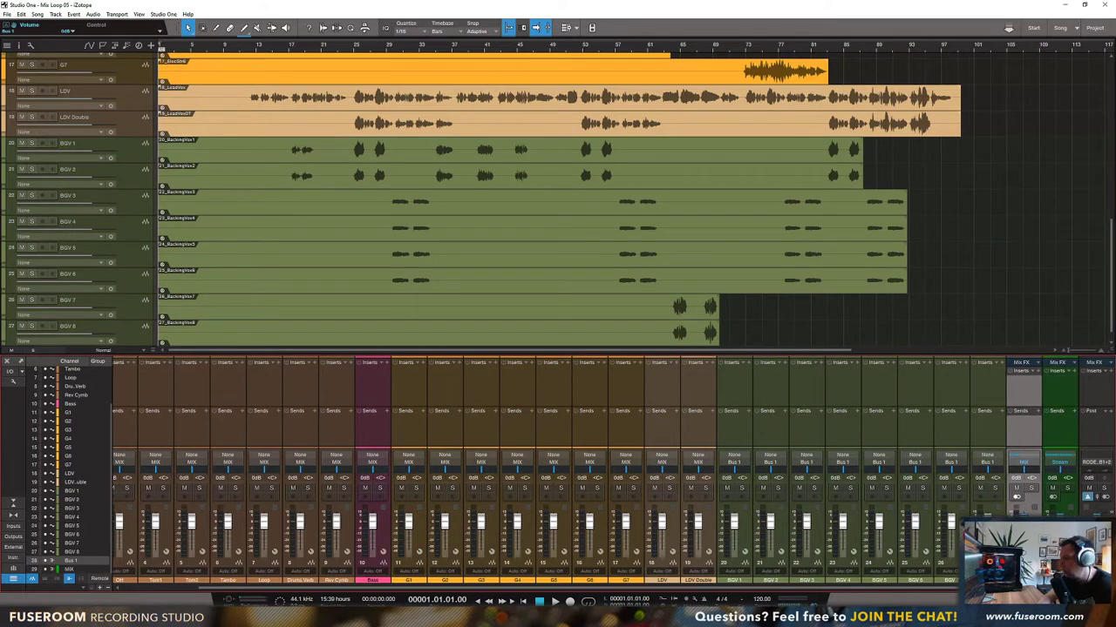
type("All BGVs")
key("Return")
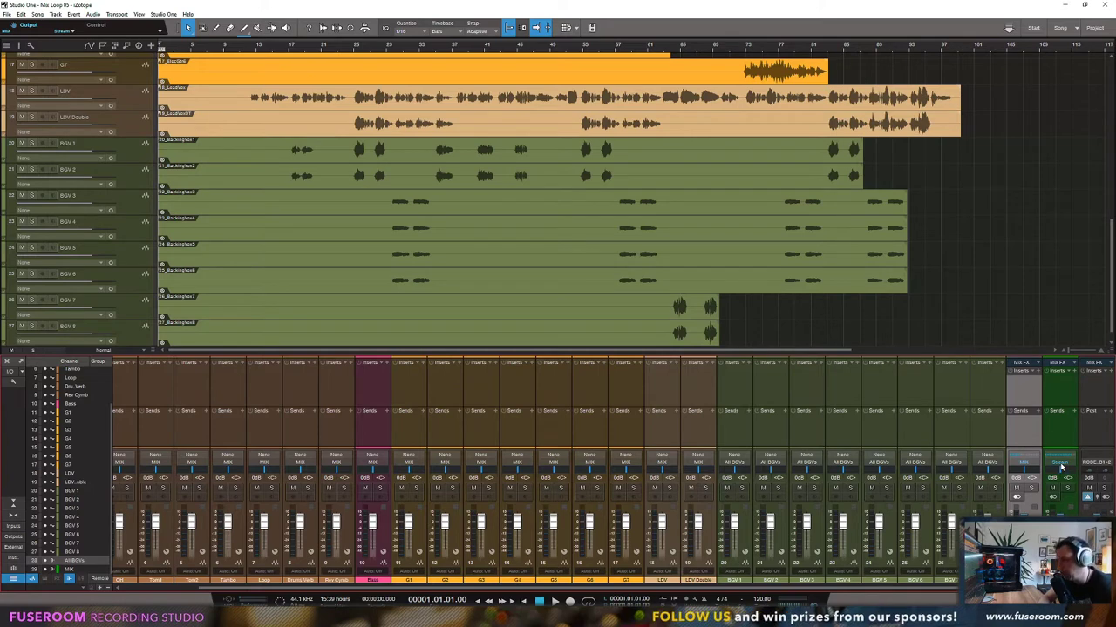
Step: Add a shared bus for the lead vocal channels LDV and LDV Double
left_click(980, 438)
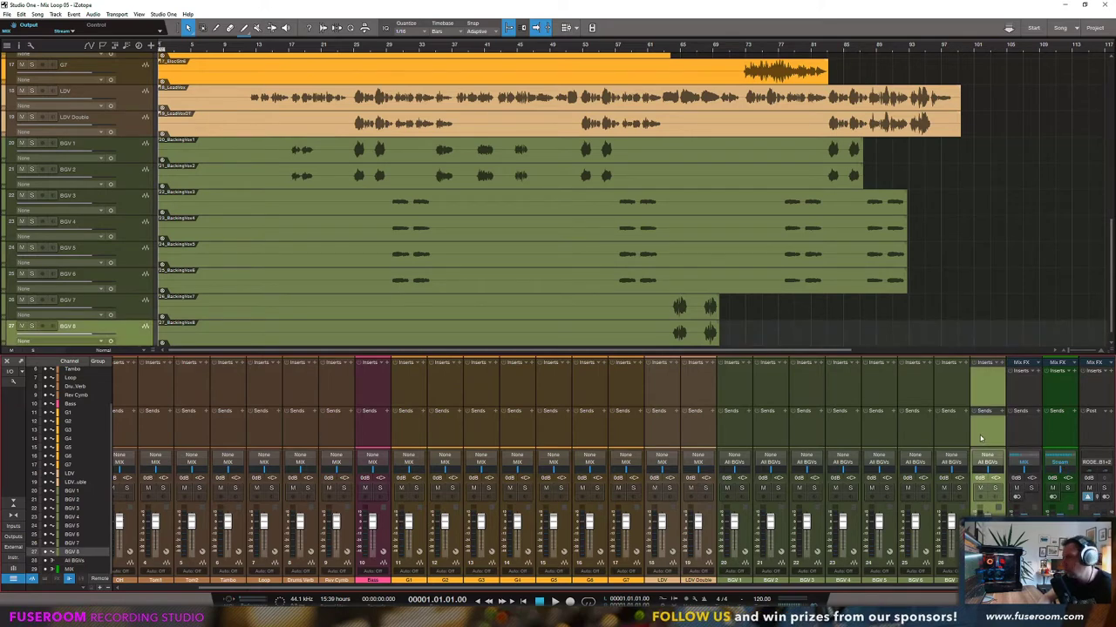
left_click(731, 430)
left_click(697, 430)
left_click(659, 431, "shift")
right_click(702, 431)
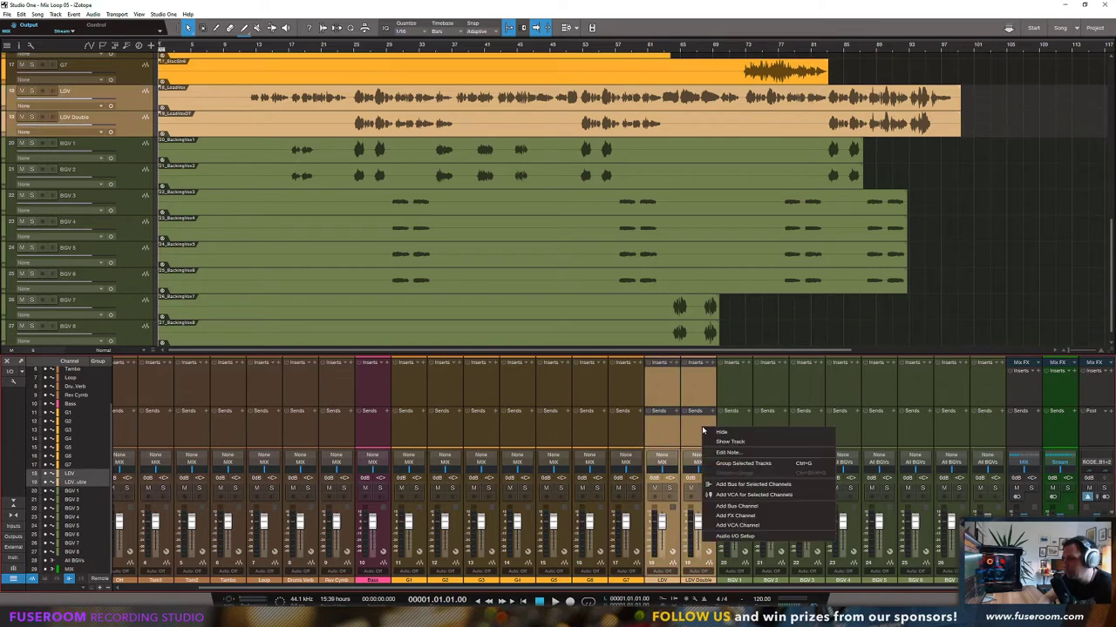
left_click(737, 486)
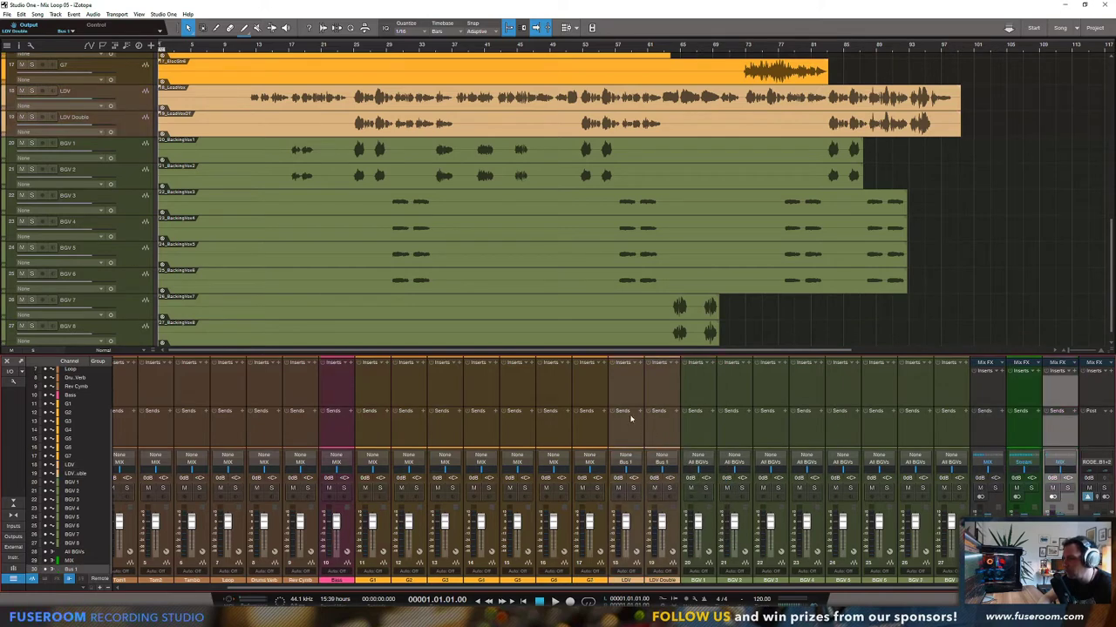
Step: Place the new lead vocal bus before the All BGVs bus and rename it All LDVs
left_click_drag(1065, 431, 972, 433)
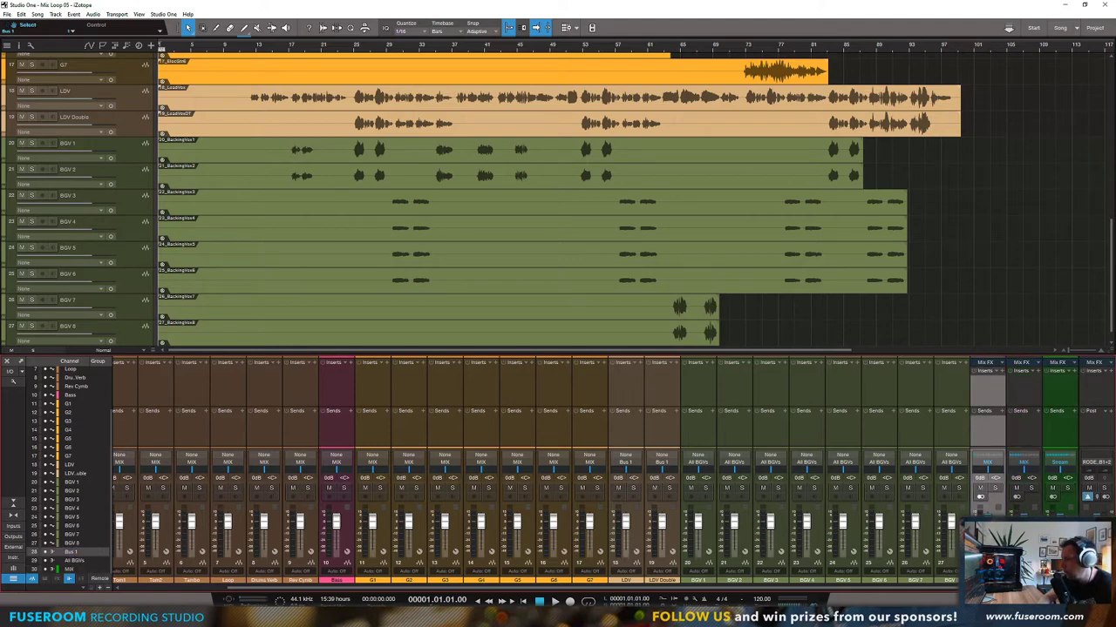
type("All LDVs")
key("Return")
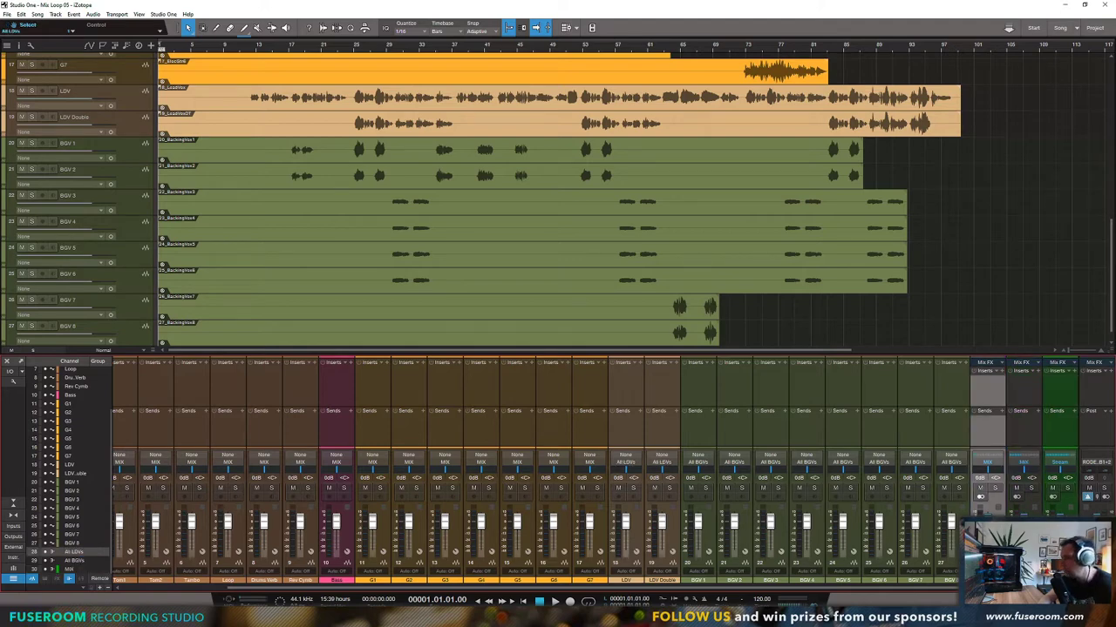
Step: Add a shared bus for the guitar channels G1 through G7
left_click(1026, 435)
left_click(982, 431, "shift")
left_click(947, 431)
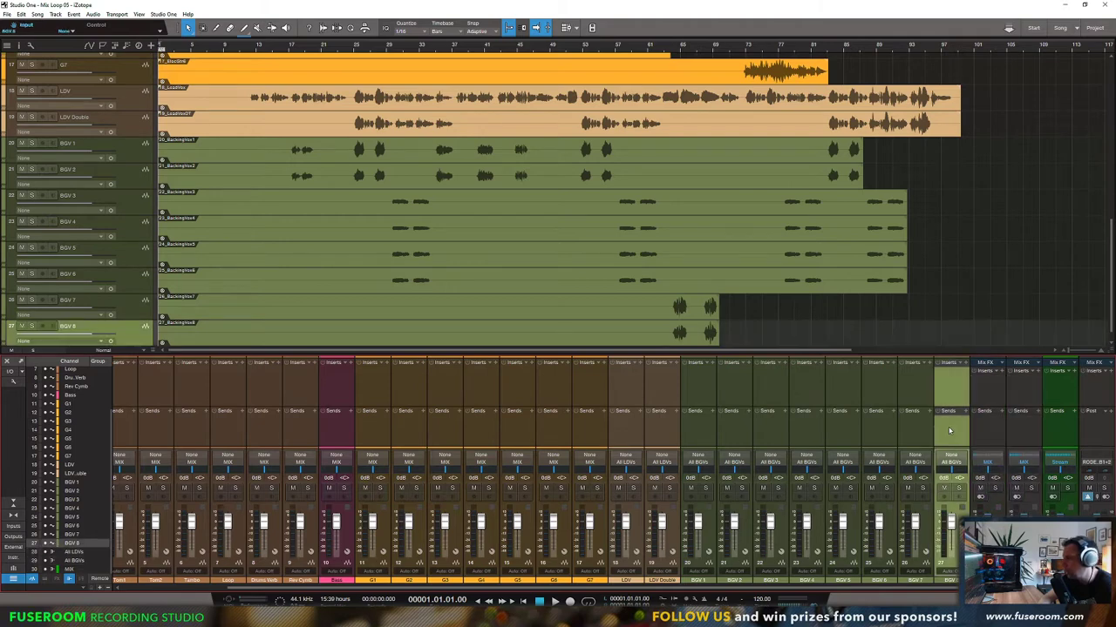
left_click(589, 428)
left_click(373, 423, "shift")
right_click(375, 427)
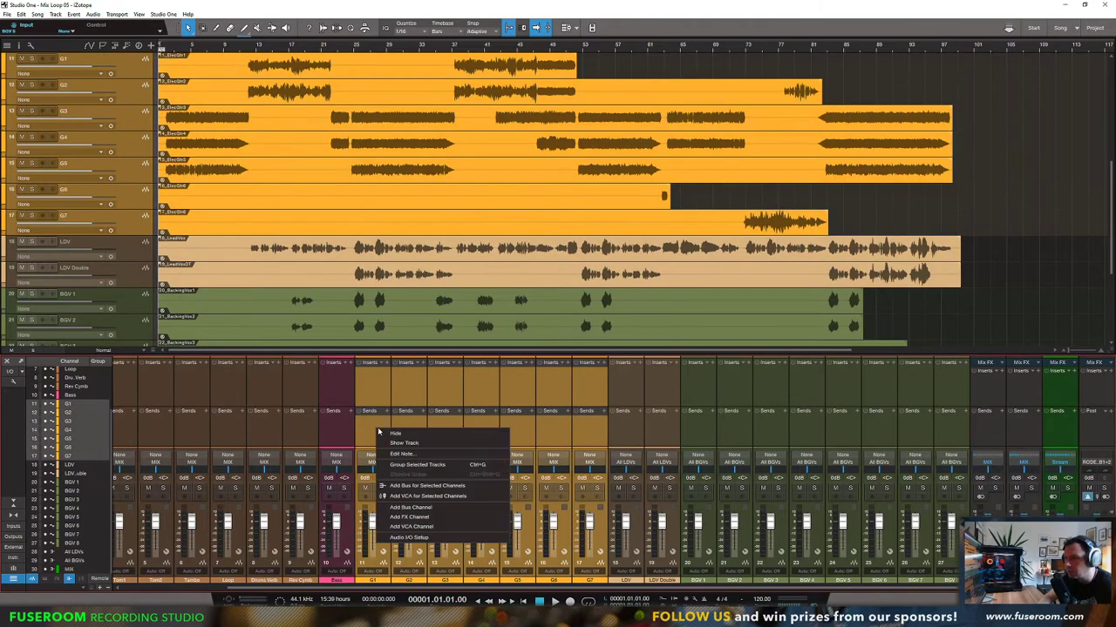
left_click(416, 486)
Step: Place the new guitar bus before the All LDVs bus and rename it All GTRs
left_click(942, 423)
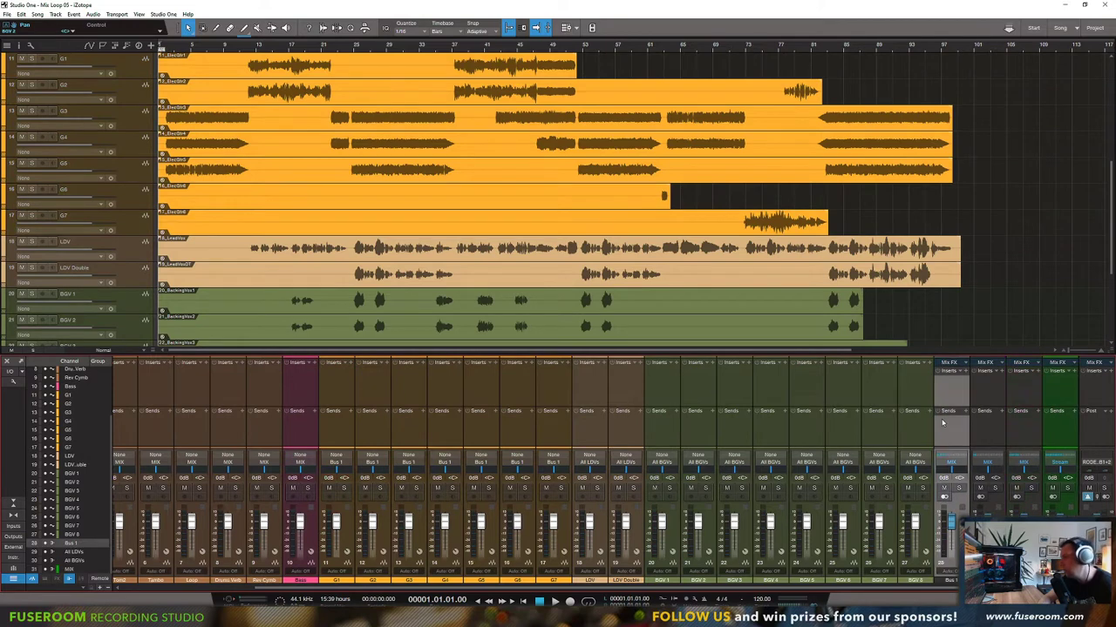
double_click(951, 581)
type("All GTRs")
key("Return")
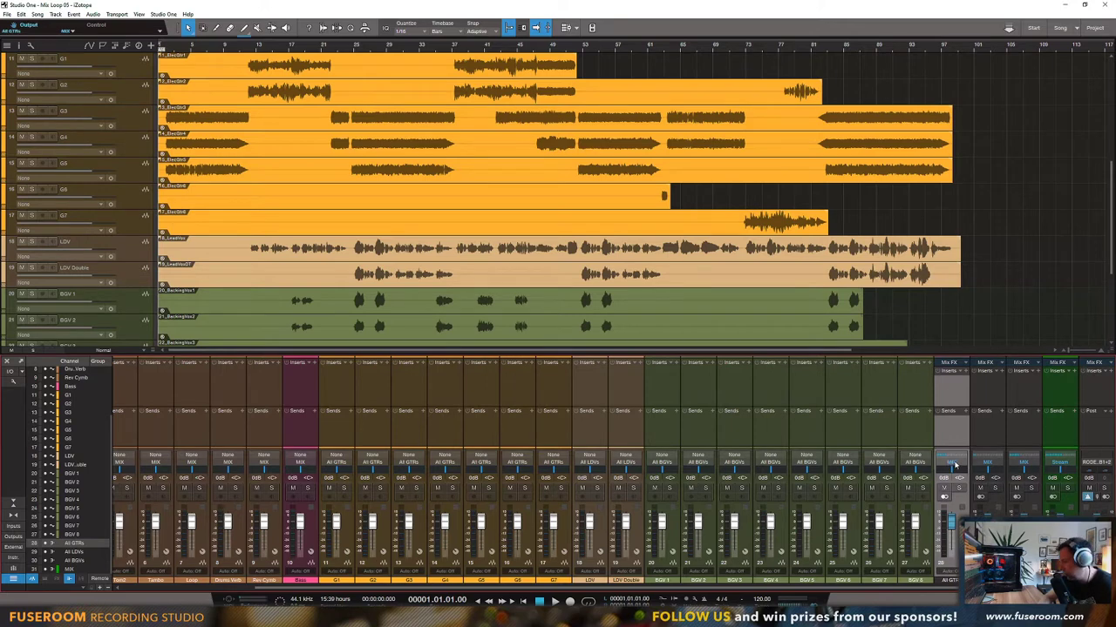
Step: Add a bus for the Bass channel
left_click(303, 434)
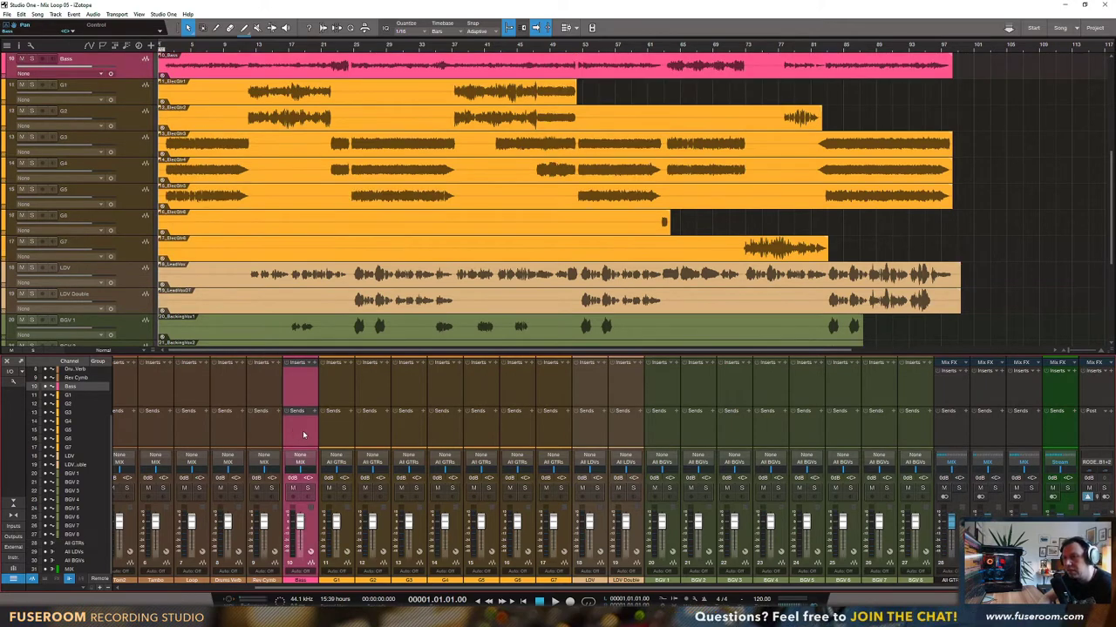
right_click(304, 434)
left_click(343, 494)
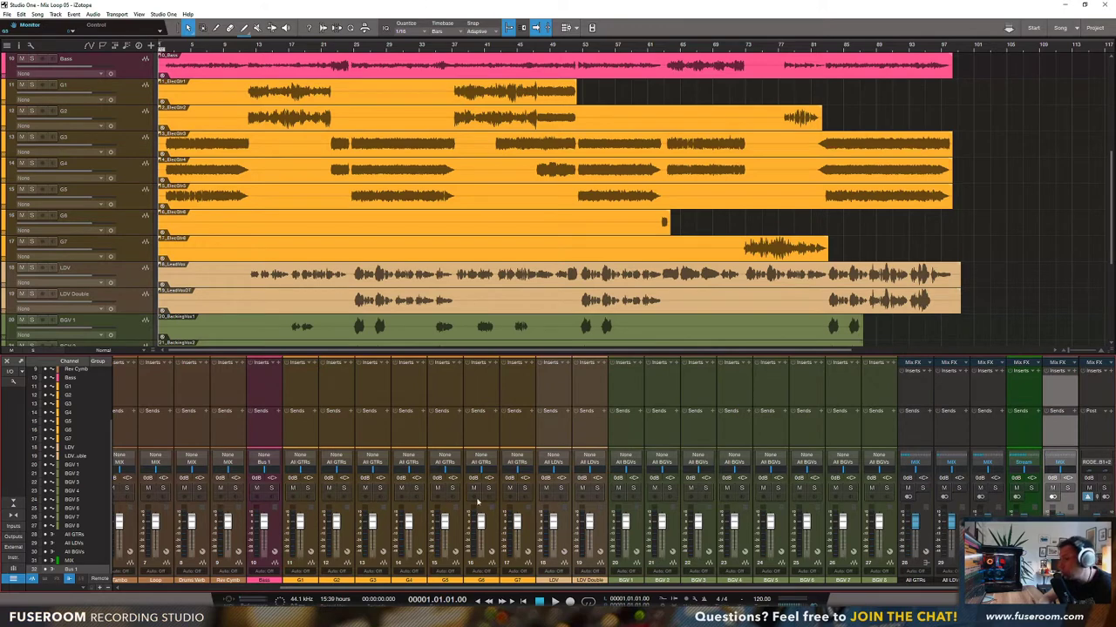
Step: Place the new bass bus before the All GTRs bus and rename it All BASS
left_click_drag(1060, 432, 898, 425)
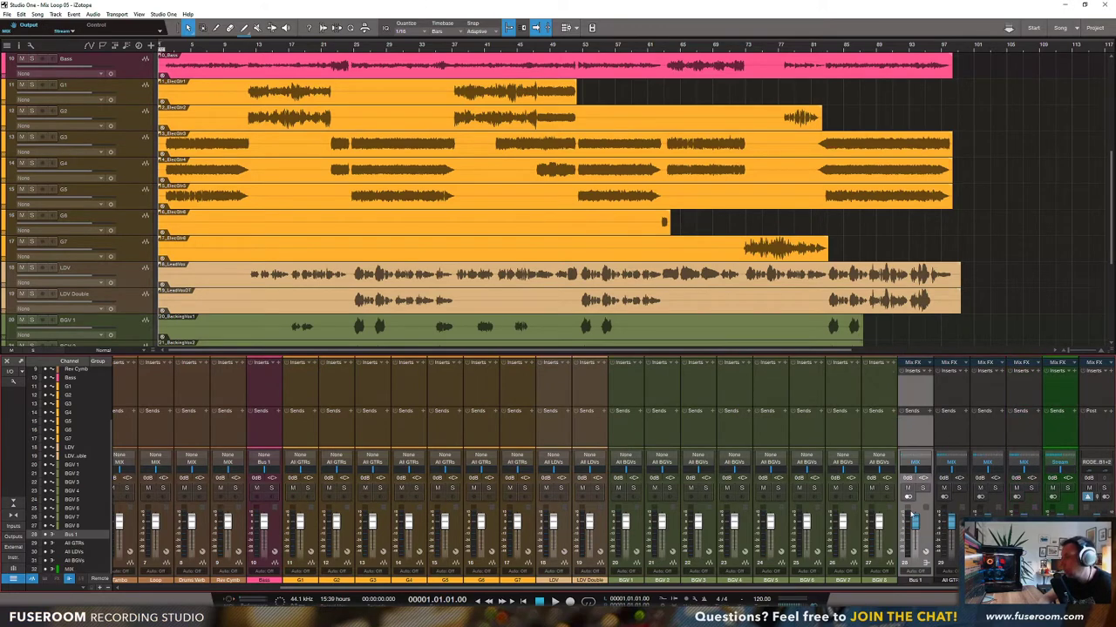
double_click(916, 580)
type("All BASS")
key("Return")
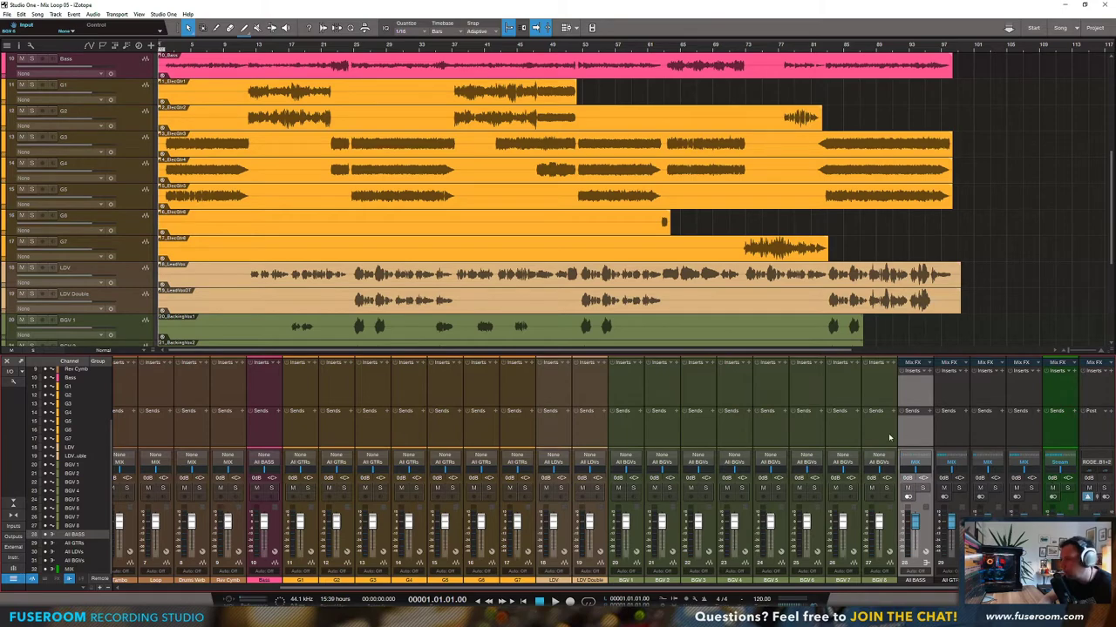
Step: Add a shared bus for the drum channels Kick through Rev Cymb
left_click_drag(870, 589, 648, 588)
left_click(452, 386)
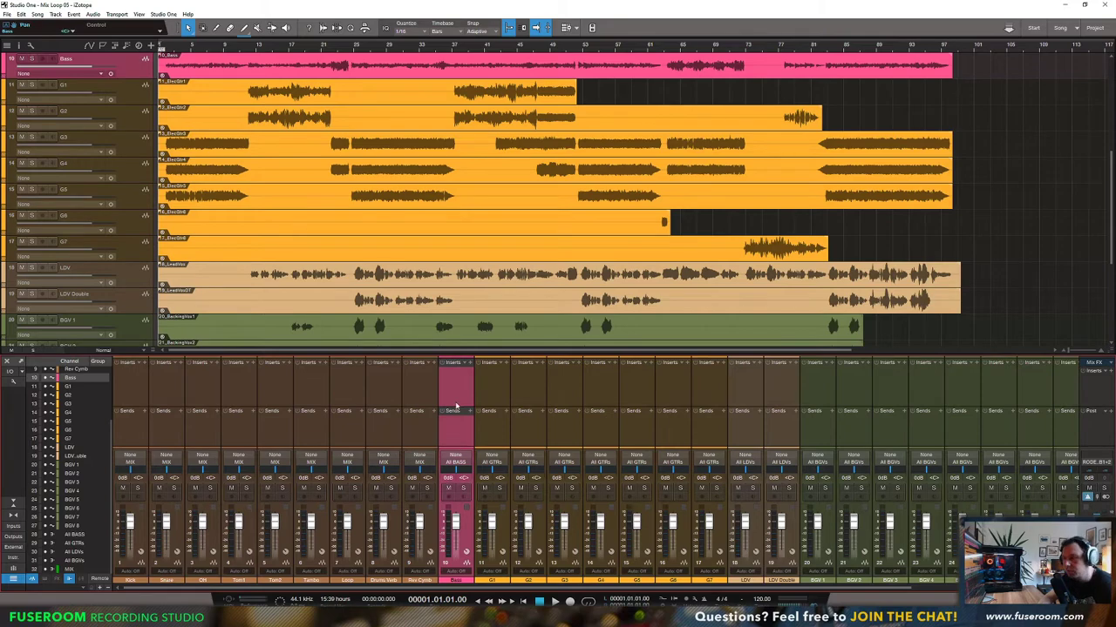
left_click(423, 426)
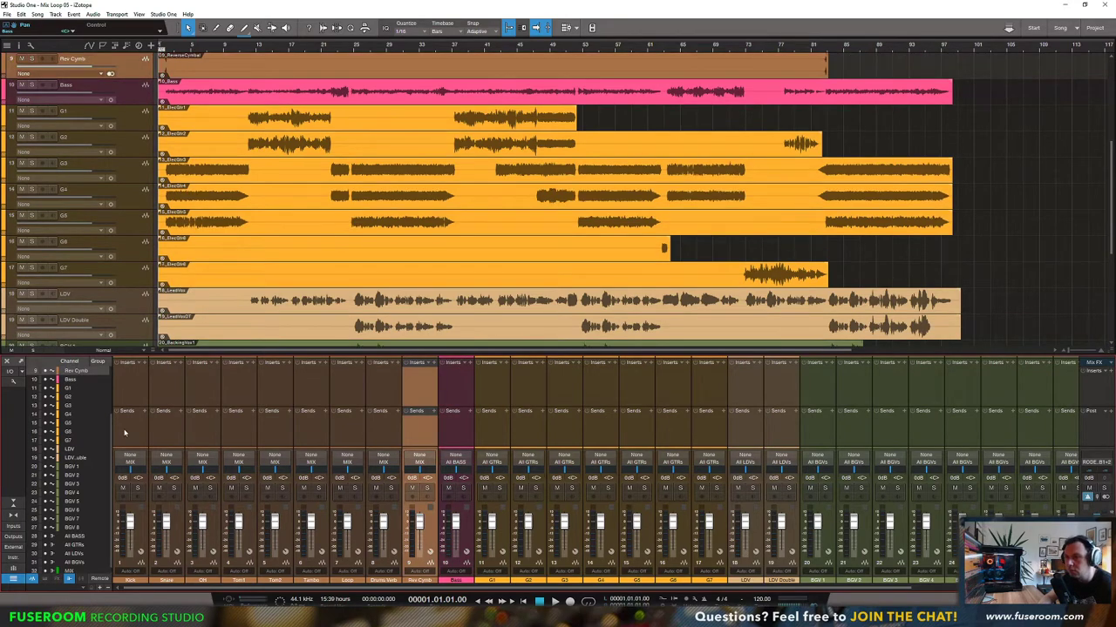
left_click(125, 433, "shift")
right_click(381, 438)
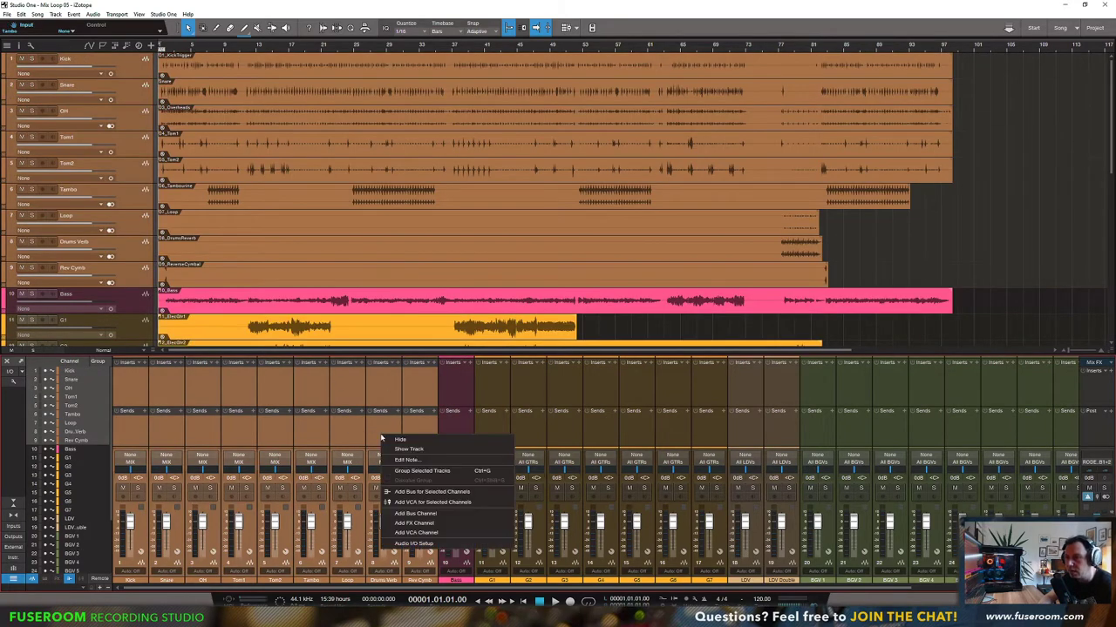
left_click(431, 492)
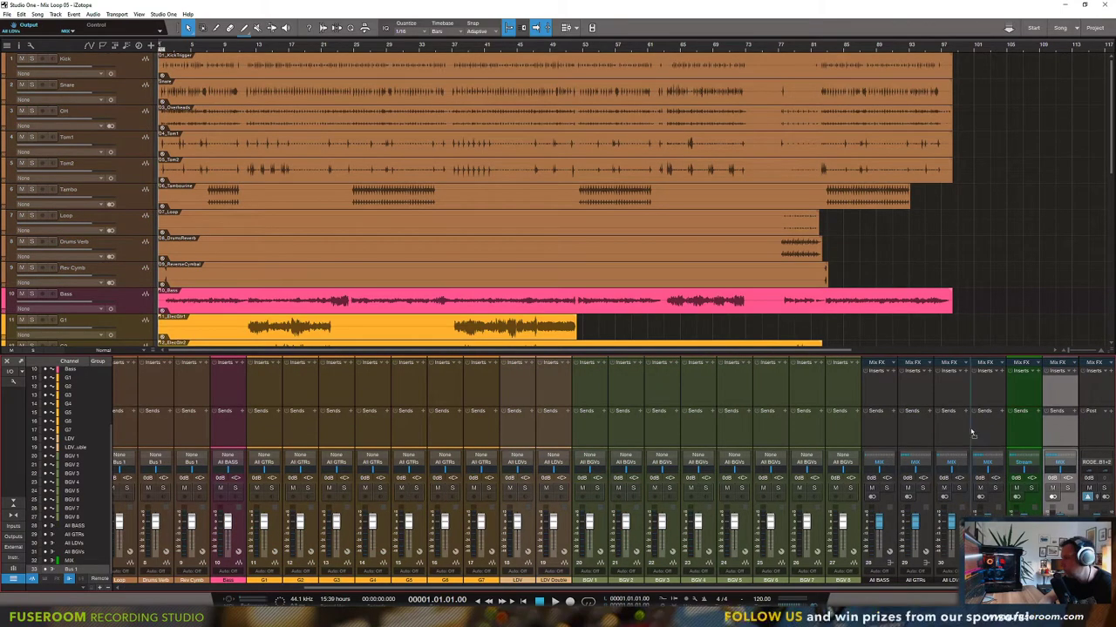
Step: Place the new drum bus before the All BASS bus and rename it All DRUMS
double_click(879, 580)
type("All DRUMS")
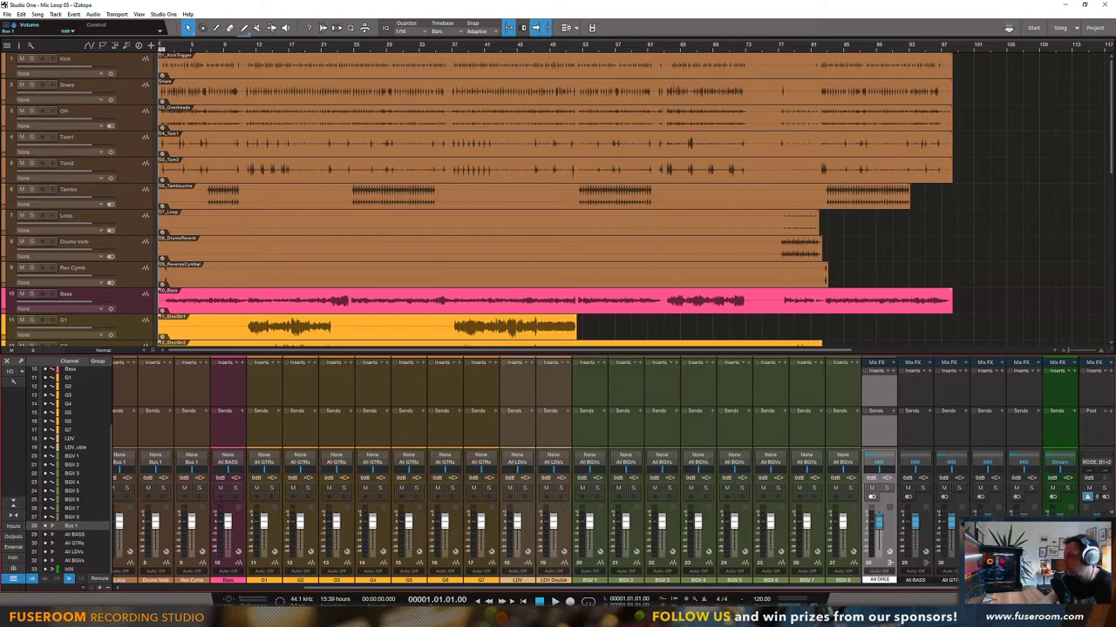
key("Return")
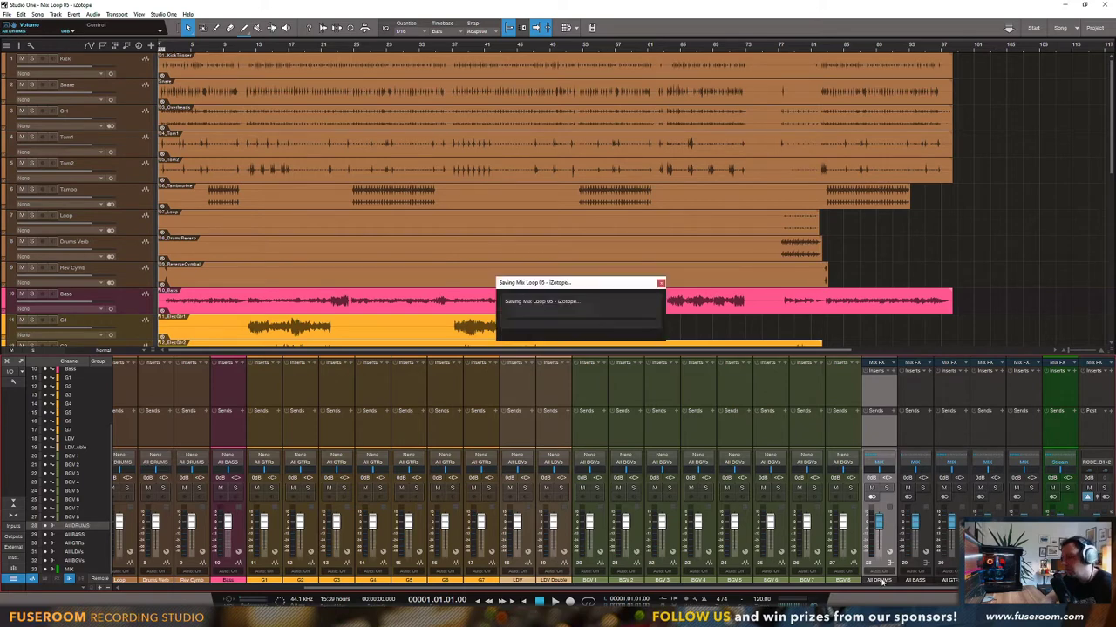
Step: Try a teal green colour on the group buses All DRUMS through All BGVs
left_click(1011, 434, "shift")
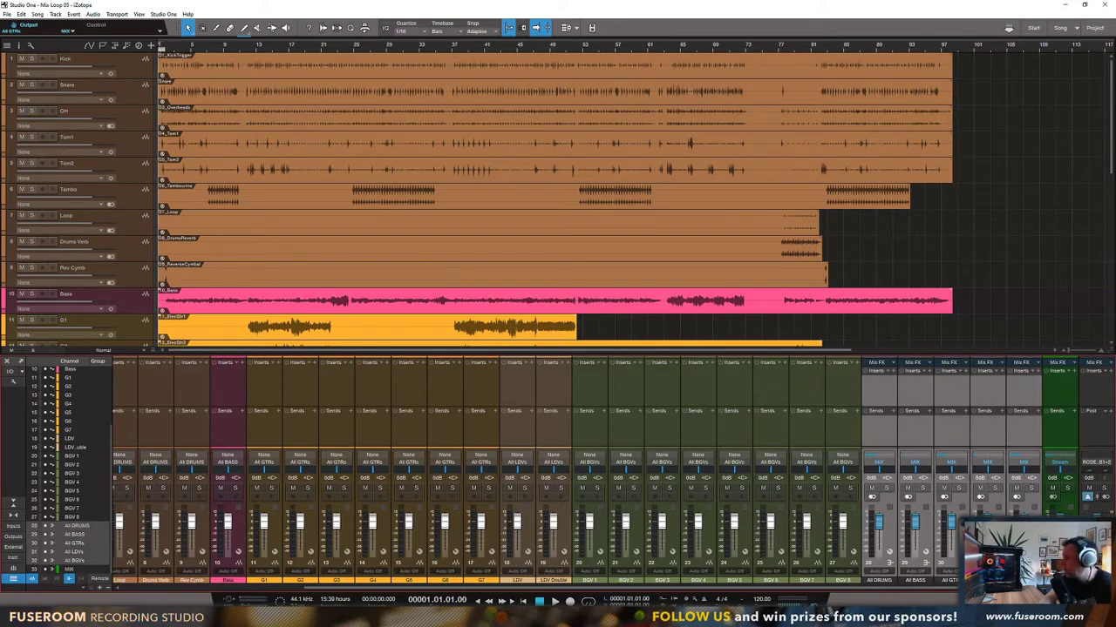
left_click(879, 582)
left_click(866, 569)
left_click(852, 448)
left_click(1028, 431)
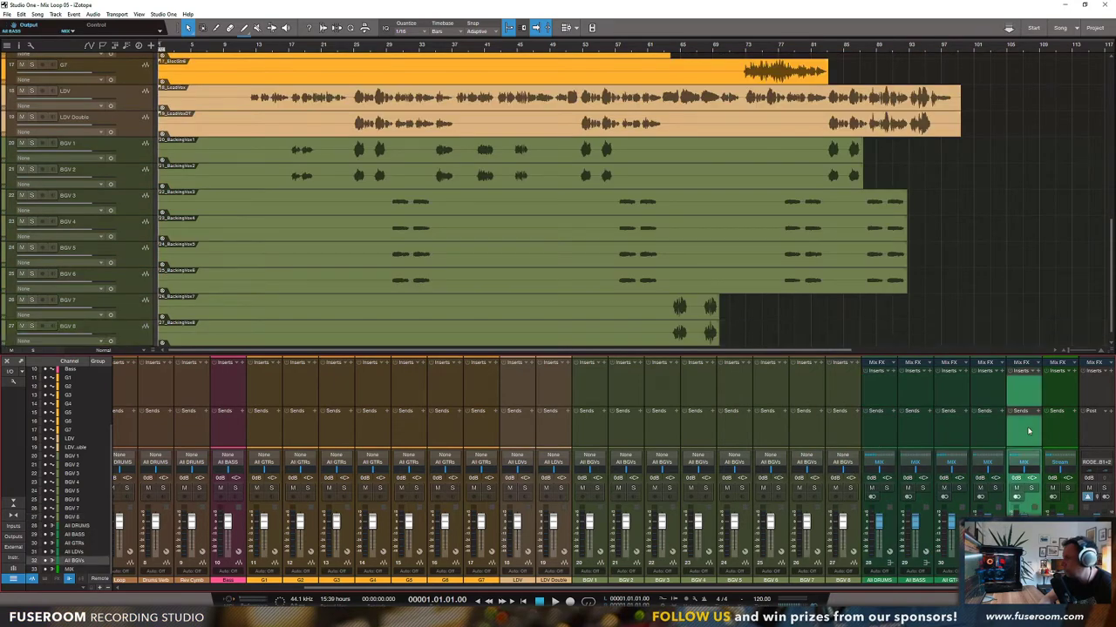
left_click(882, 439, "shift")
left_click(842, 444)
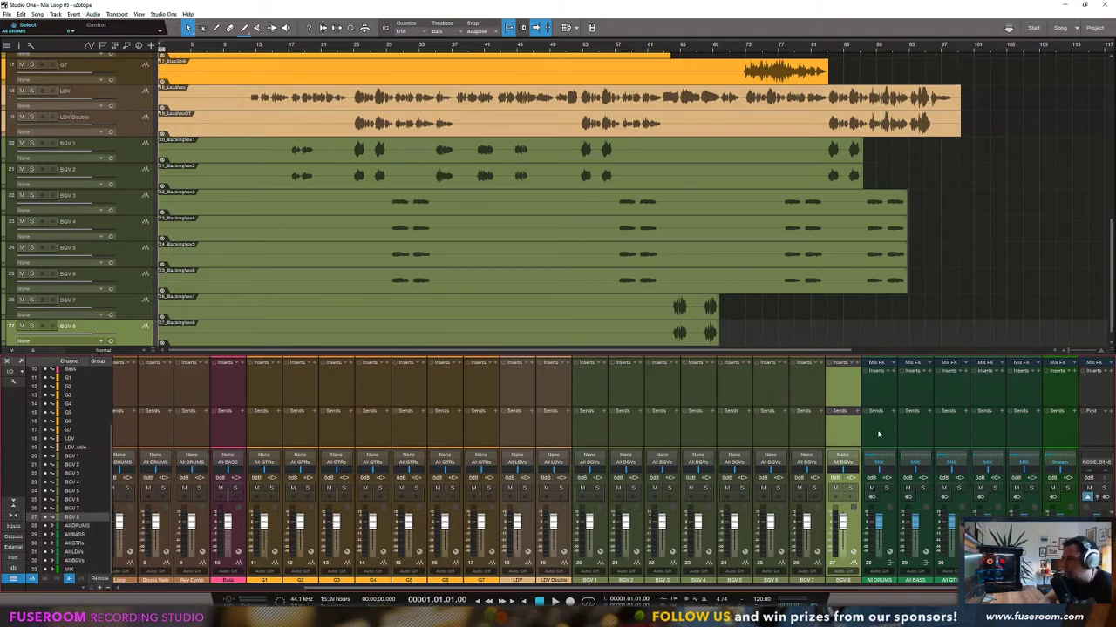
Step: Recolour the group buses All DRUMS through All BGVs in the same green as the MIX bus
left_click(879, 433)
left_click(1023, 426, "shift")
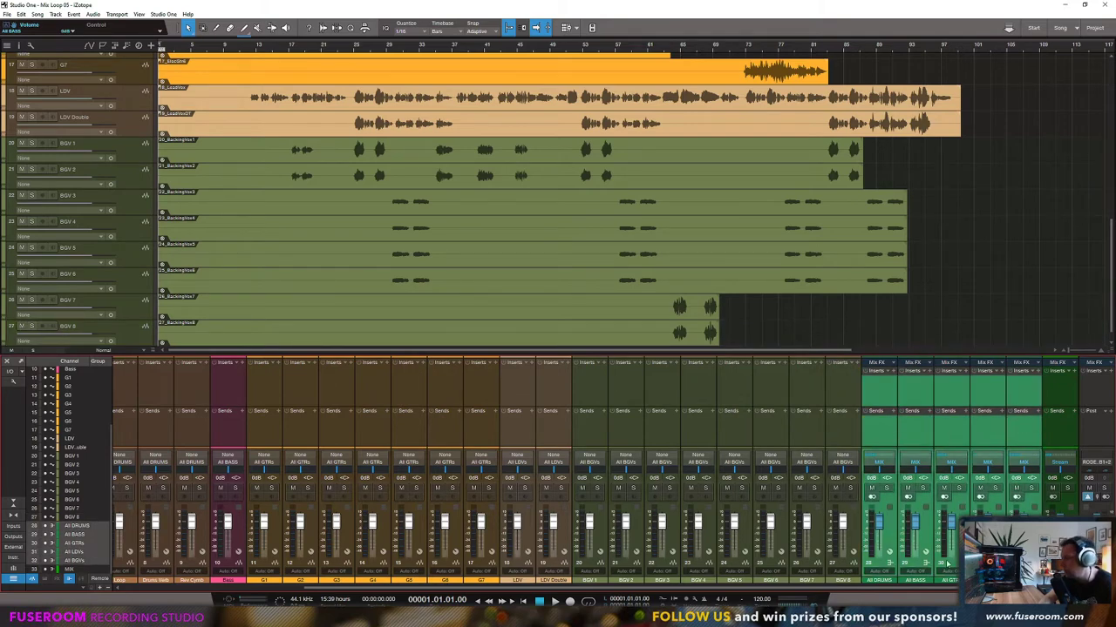
left_click(866, 582)
left_click(919, 577)
left_click(839, 433)
left_click(879, 432)
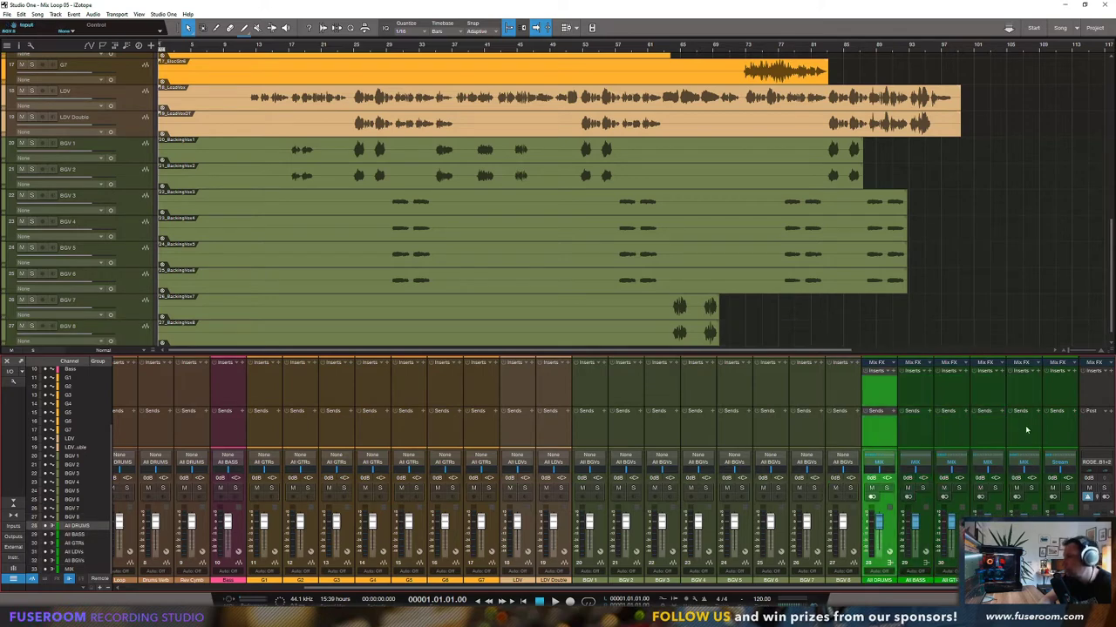
left_click(1027, 429, "shift")
left_click(1054, 426)
left_click(877, 427)
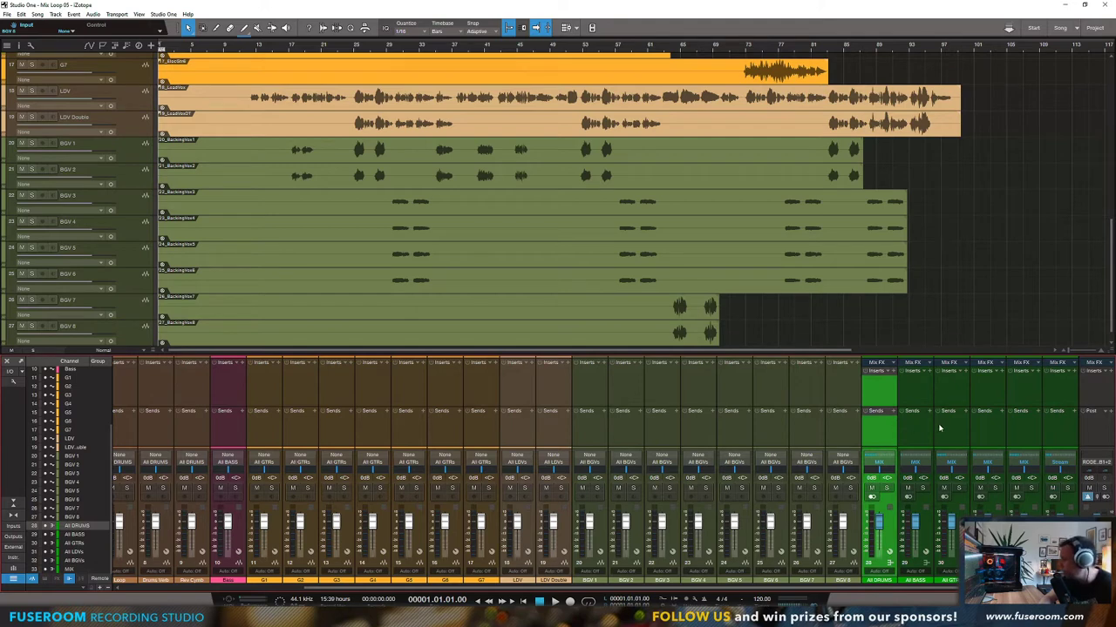
left_click(1023, 432)
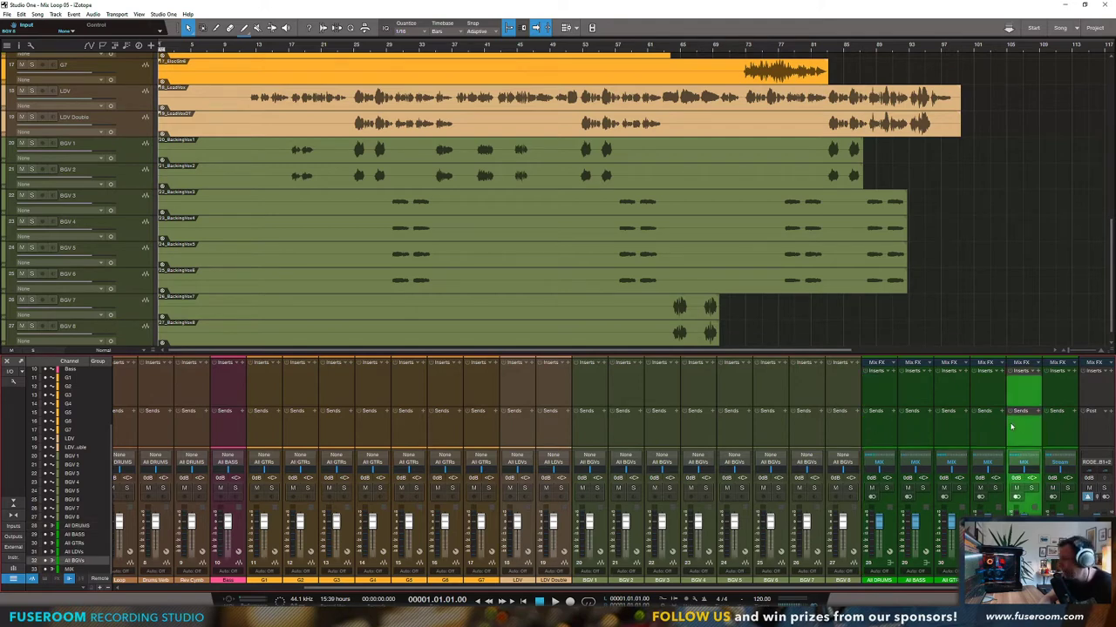
left_click(1056, 446)
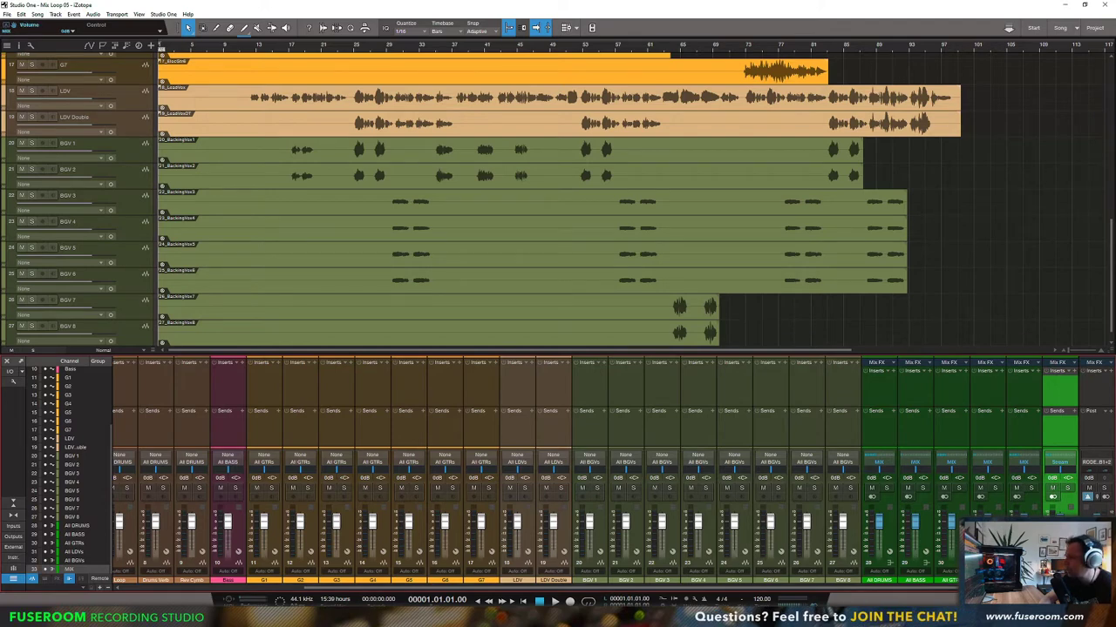
left_click(878, 435)
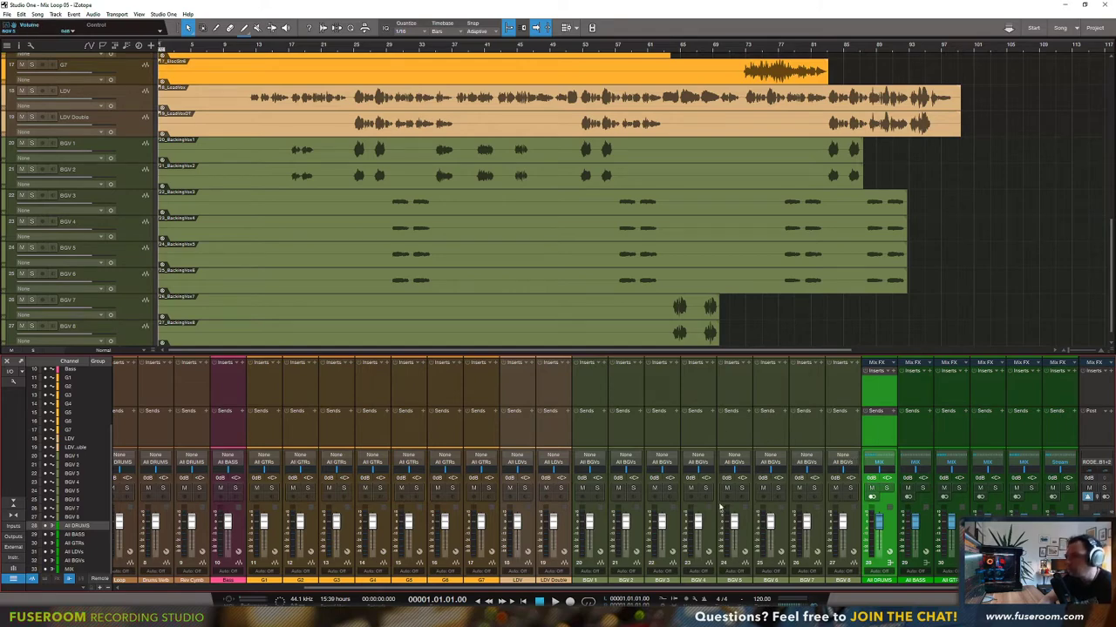
Step: Pack the drum tracks Kick through Rev Cymb into a folder track
scroll(185, 246, "up", 3)
scroll(185, 246, "up", 5)
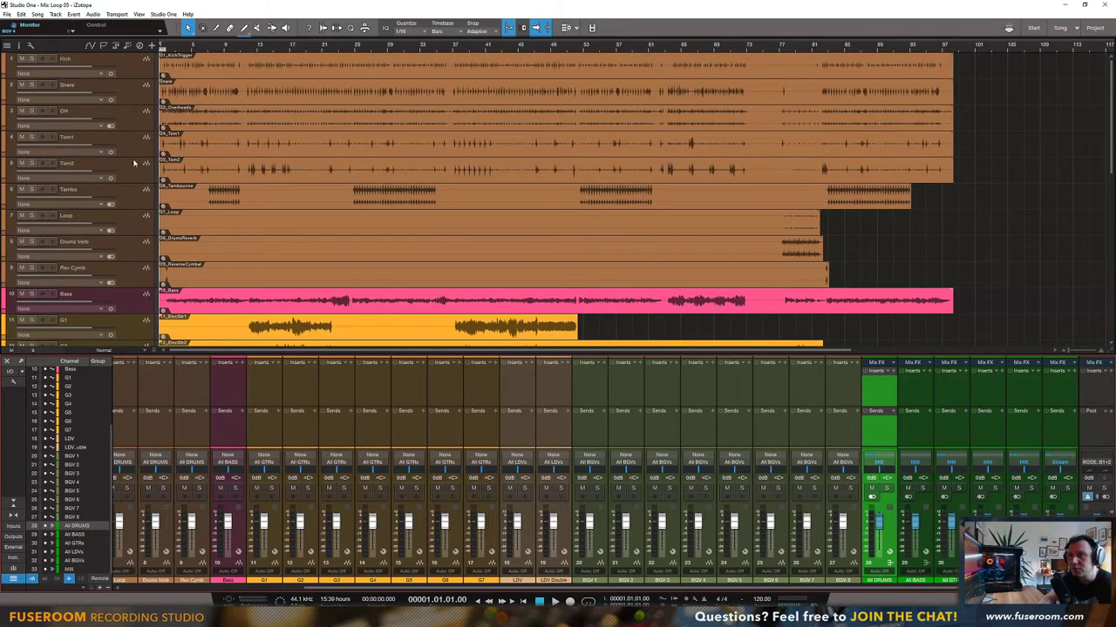
left_click(143, 284, "shift")
right_click(138, 251)
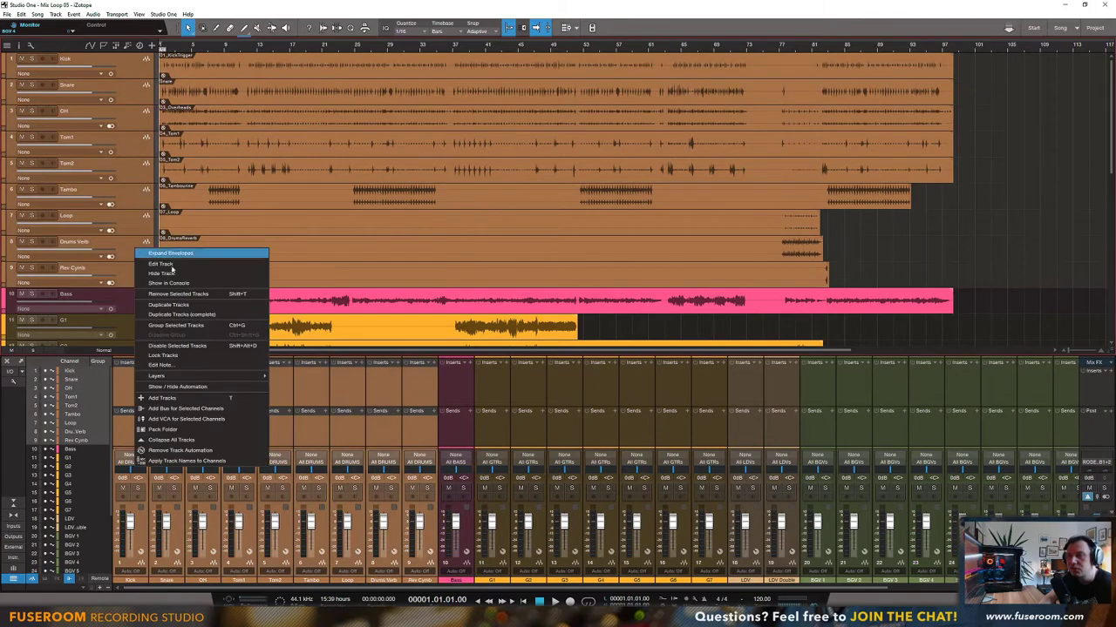
left_click(197, 431)
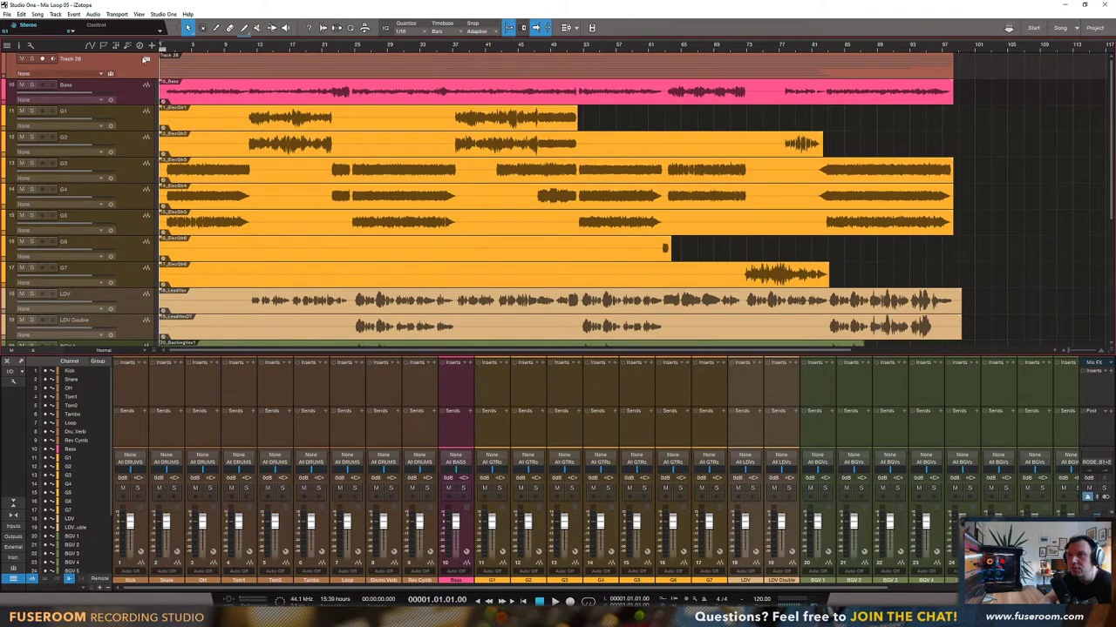
Step: Expand the new drum folder track, rename it -- DRUMS -- and colour it white
left_click(145, 60)
double_click(76, 59)
type("-")
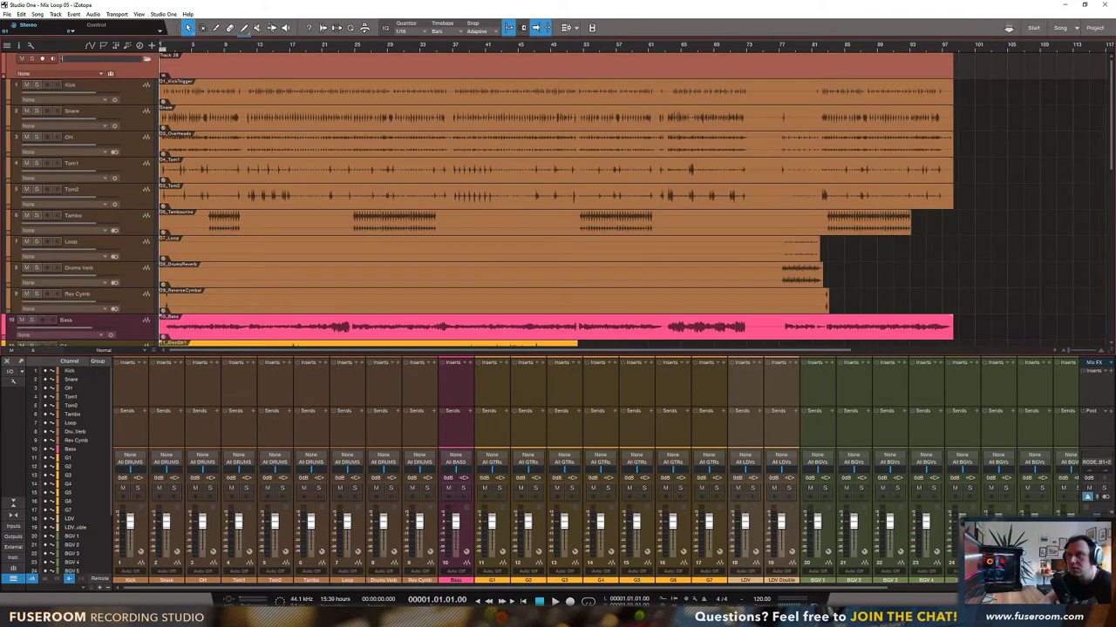
type("-- DRUMS --")
key("Return")
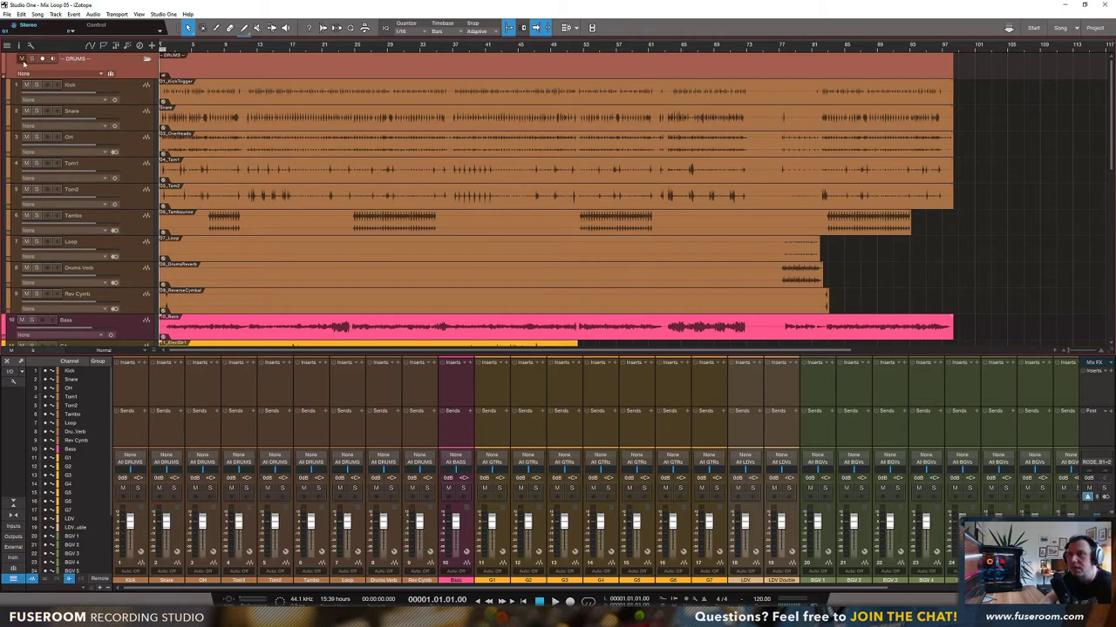
left_click(6, 60)
left_click(132, 125)
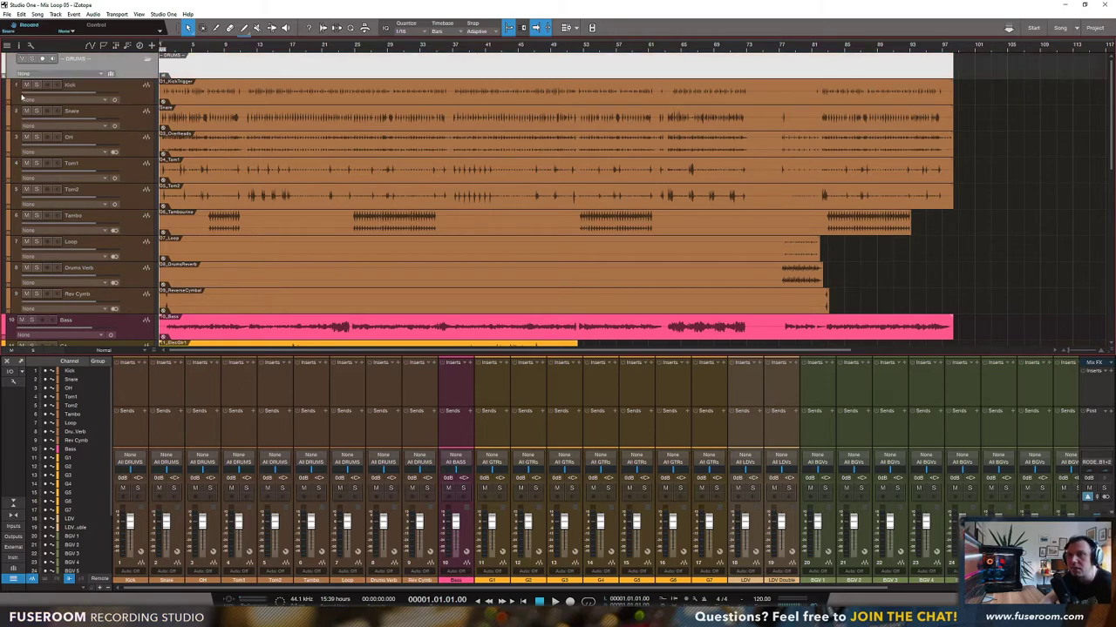
Step: Select all drum clips at once through the -- DRUMS -- folder's clip and collapse the folder
left_click(4, 77)
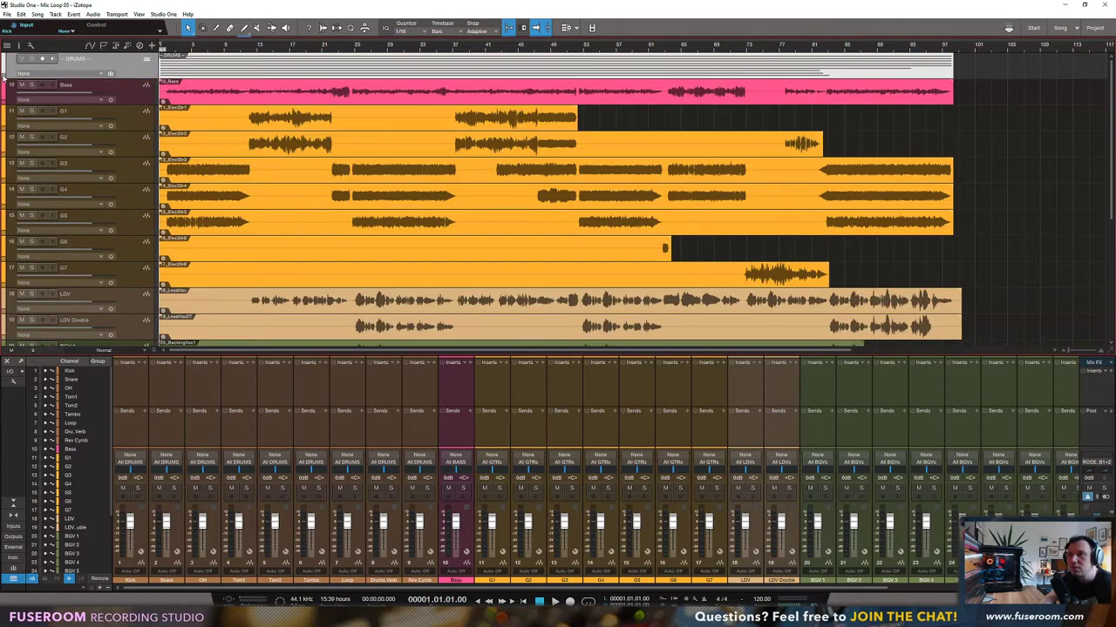
left_click(131, 93)
left_click(6, 76)
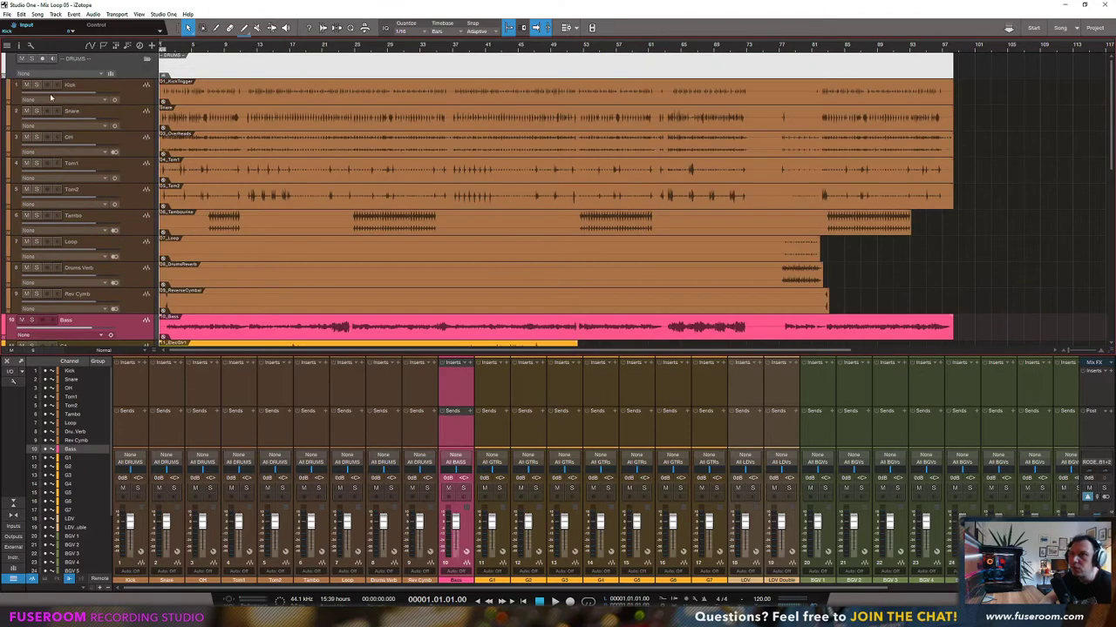
left_click(277, 104)
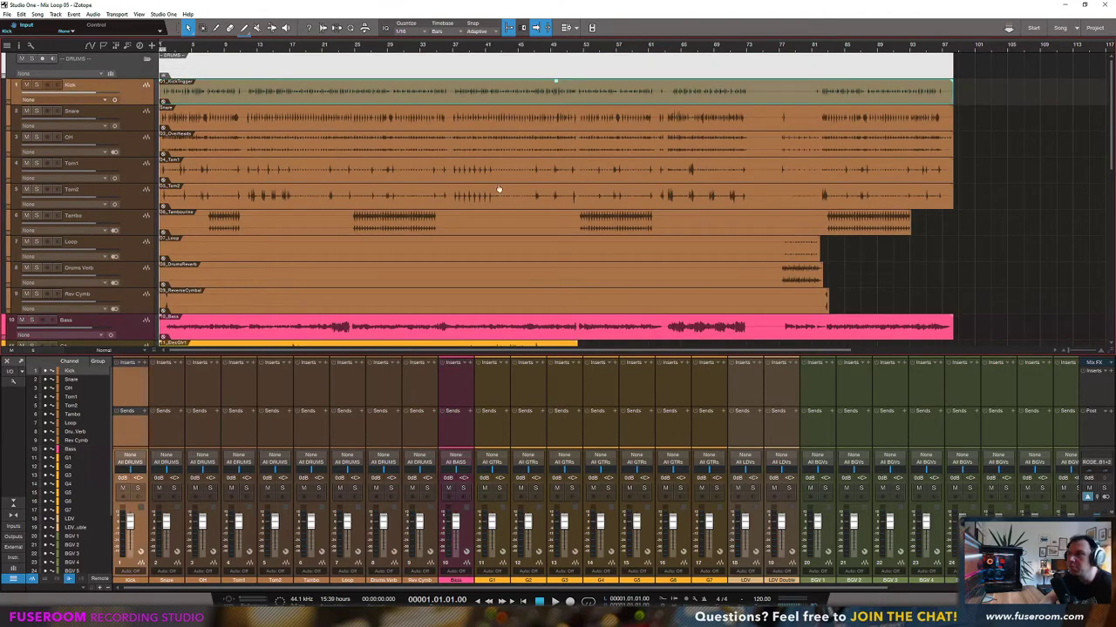
left_click(583, 74)
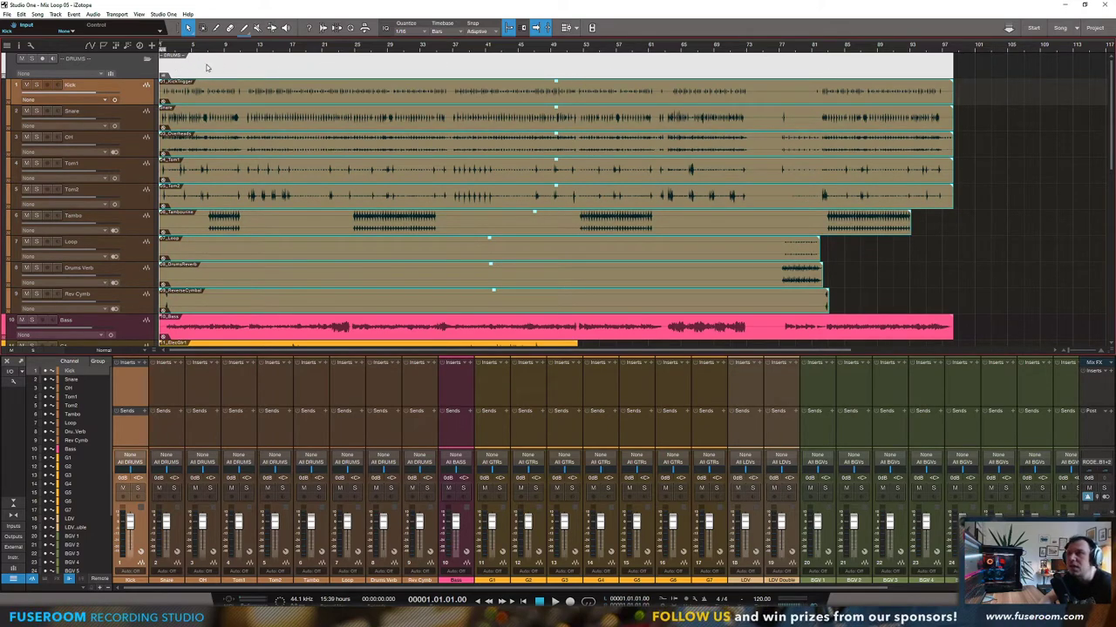
left_click(147, 59)
left_click(147, 59)
Step: Pack the Bass track into its own folder track
scroll(147, 61, "down", 5)
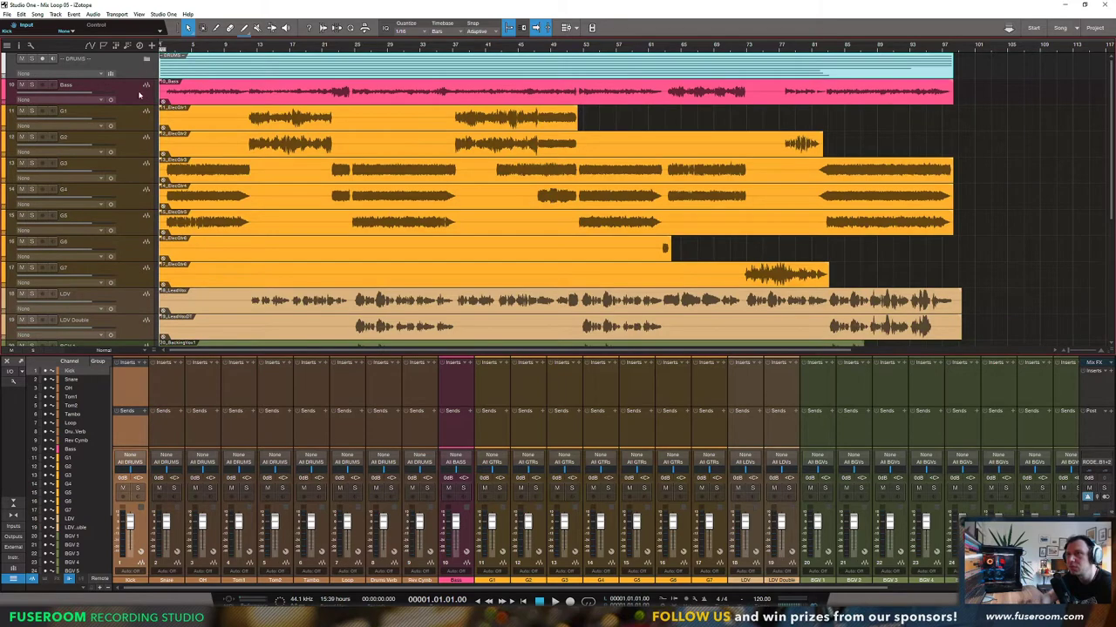
left_click(137, 96)
right_click(136, 95)
left_click(183, 274)
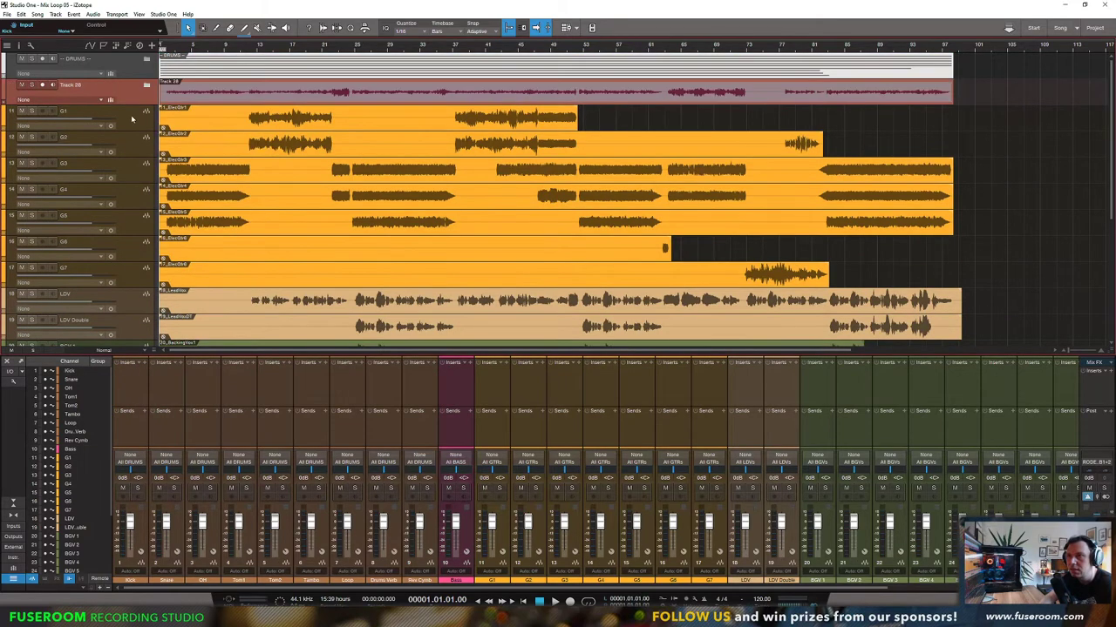
Step: Colour the new bass folder track white and rename it -- BASS --
left_click(7, 92)
left_click(118, 154)
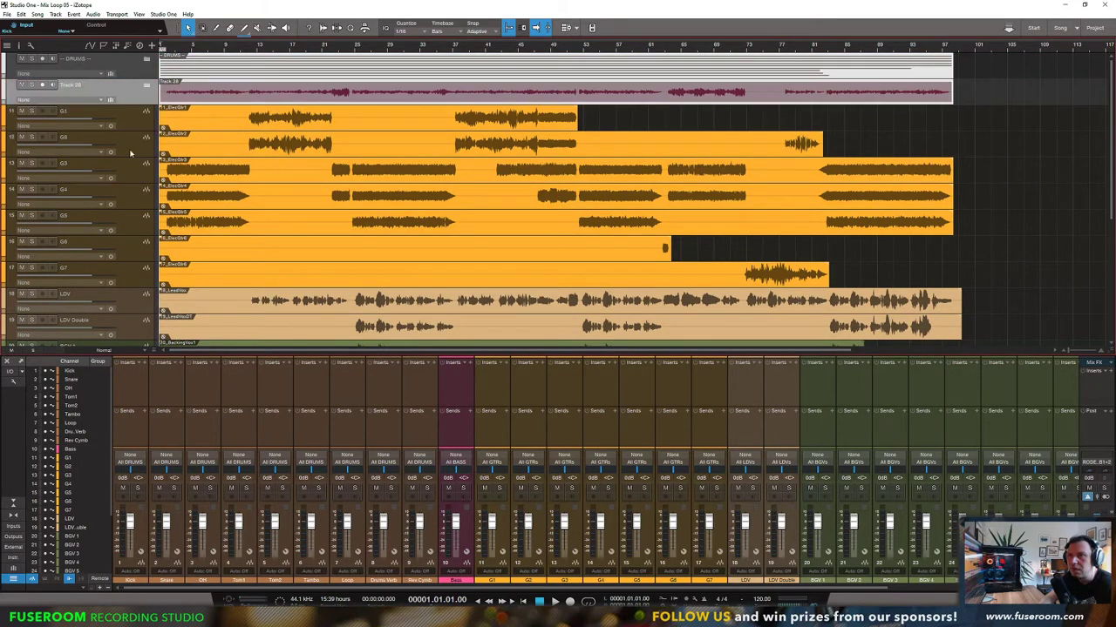
double_click(77, 85)
key("BackSpace")
type("-- BASS")
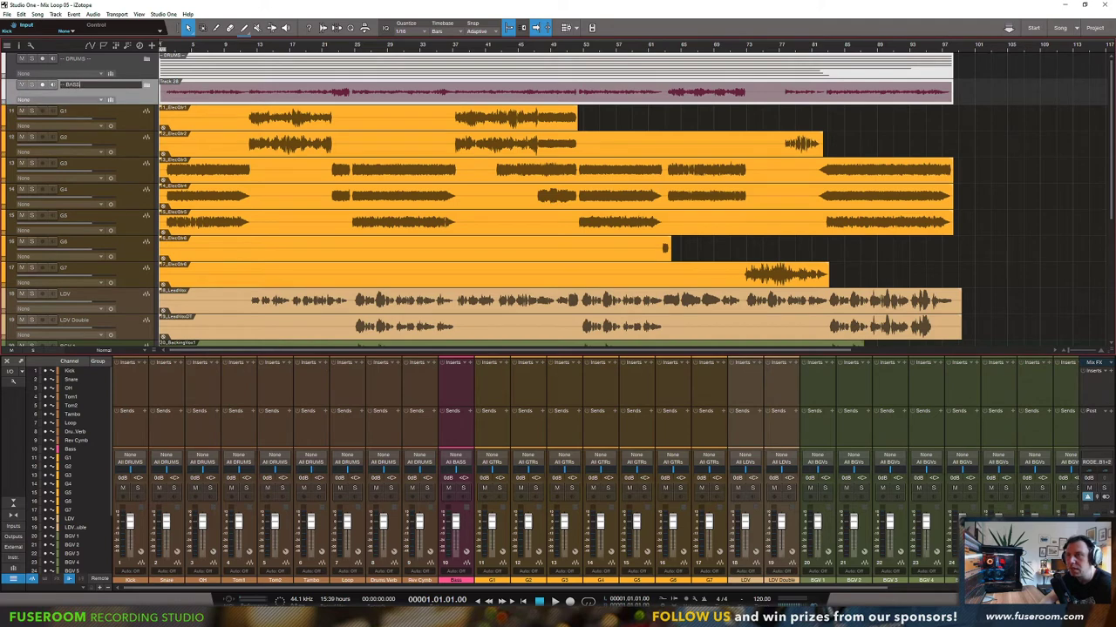
type(" --")
key("Return")
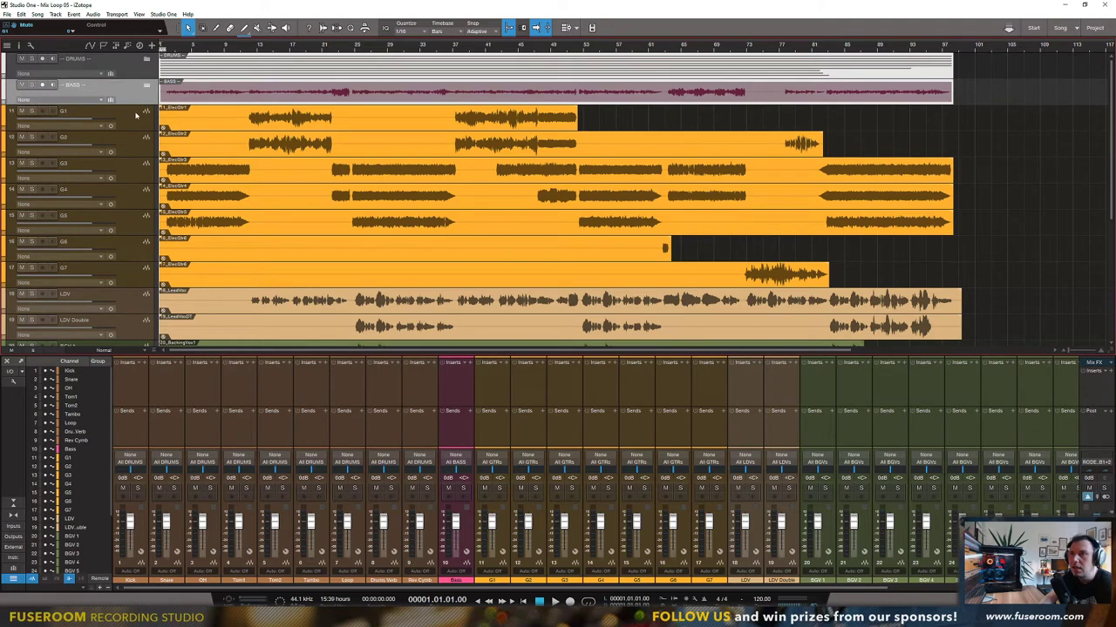
Step: Pack the guitar tracks G1 through G7 into a folder track
left_click(135, 114)
left_click(137, 274, "shift")
right_click(137, 148)
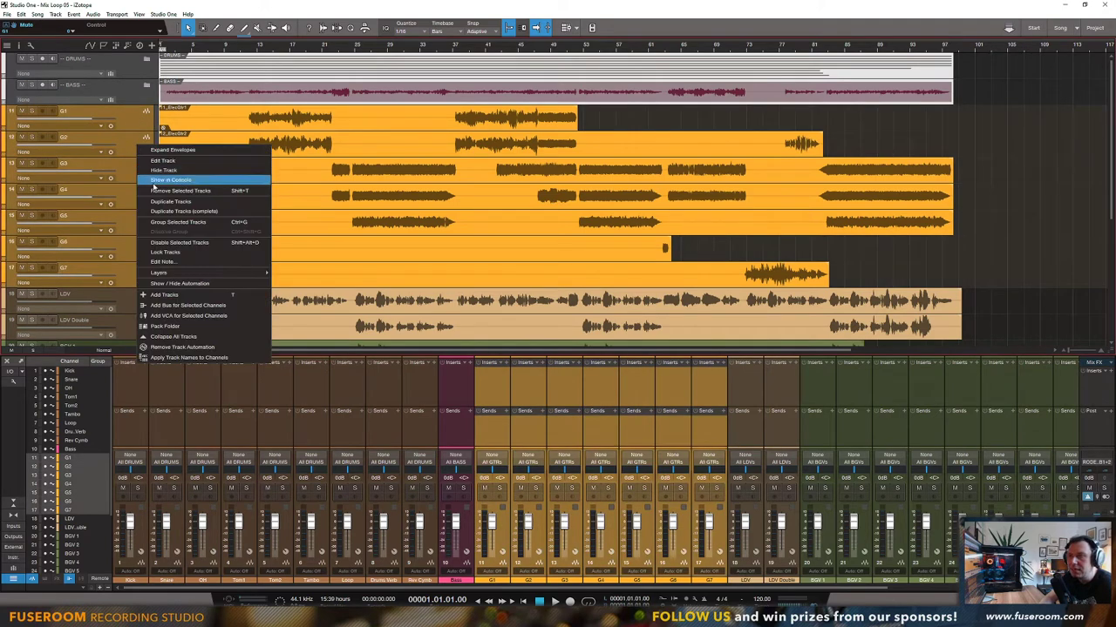
left_click(201, 326)
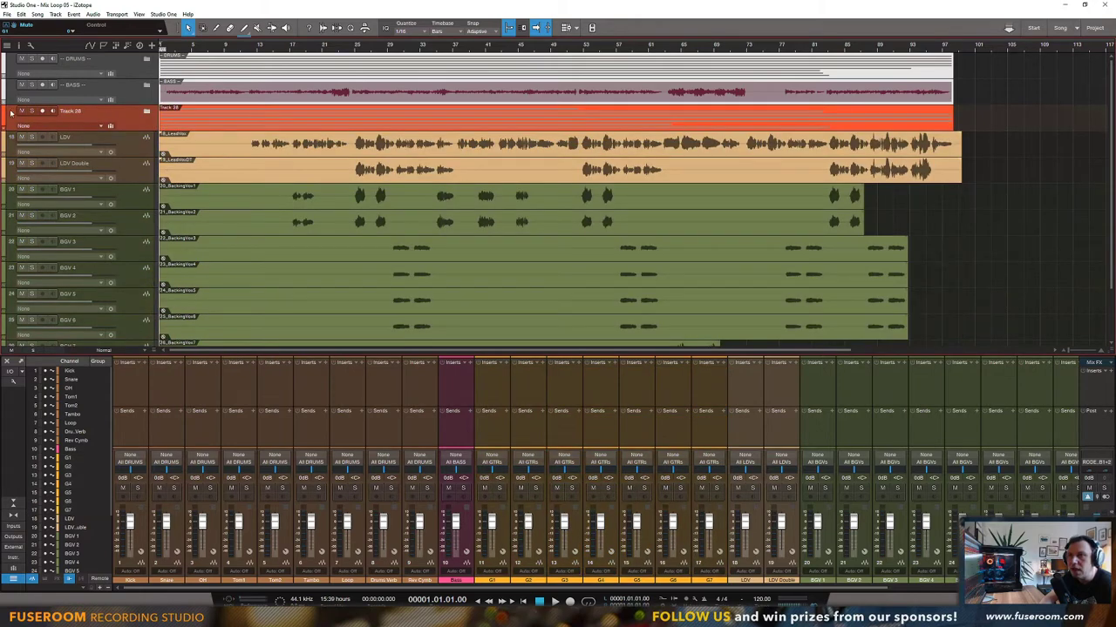
Step: Colour the new guitar folder track white and rename it -- GUITARS --
left_click(11, 114)
left_click(131, 178)
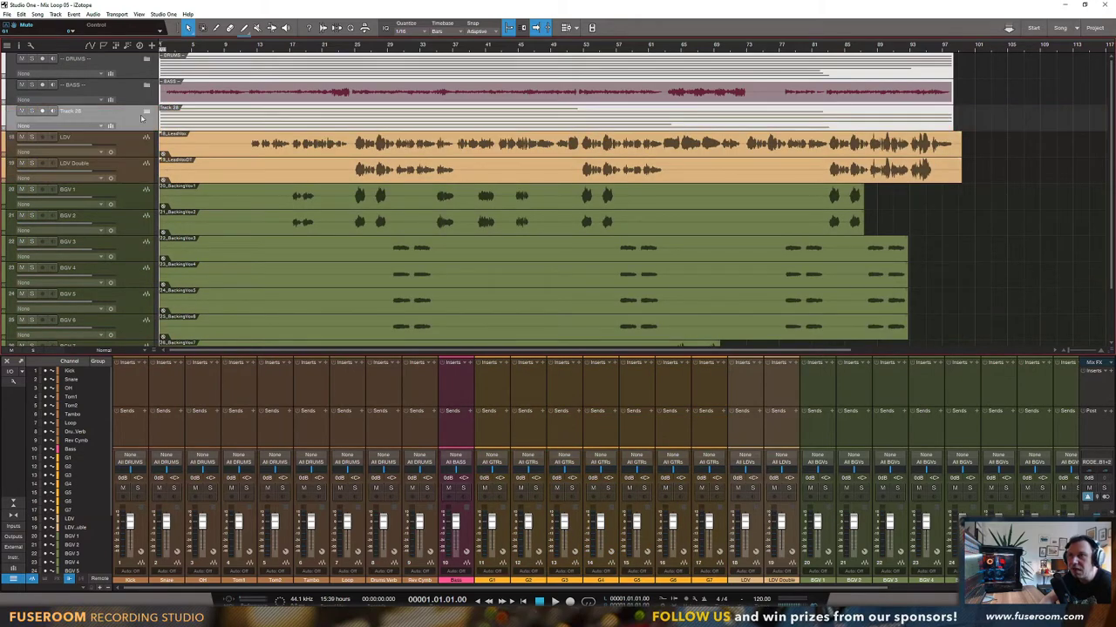
double_click(89, 112)
type("-- GUITARS --")
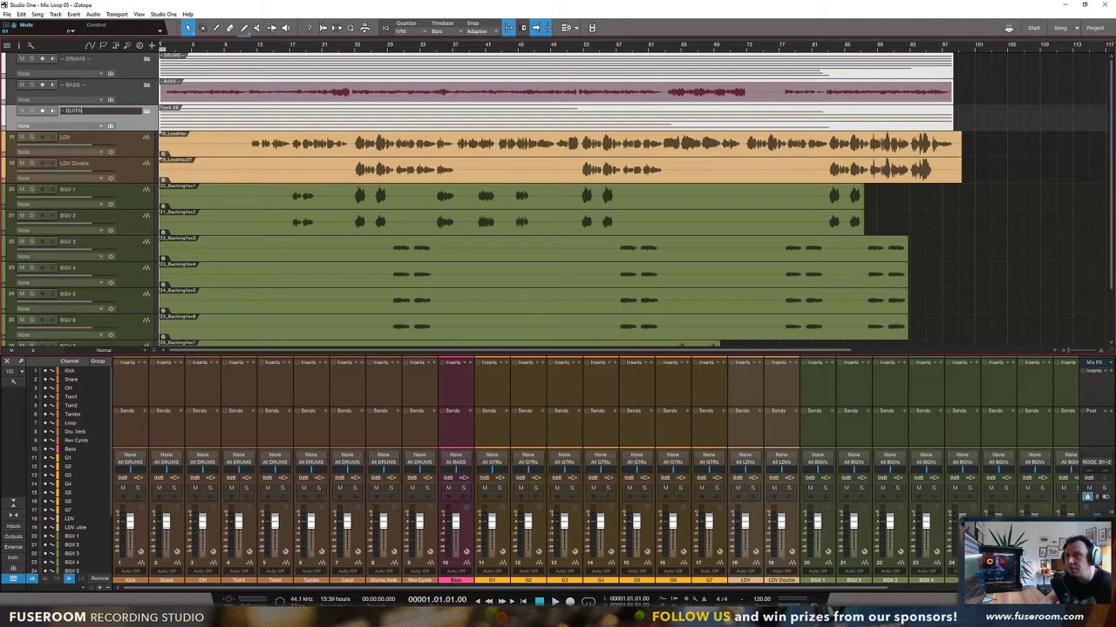
key("Return")
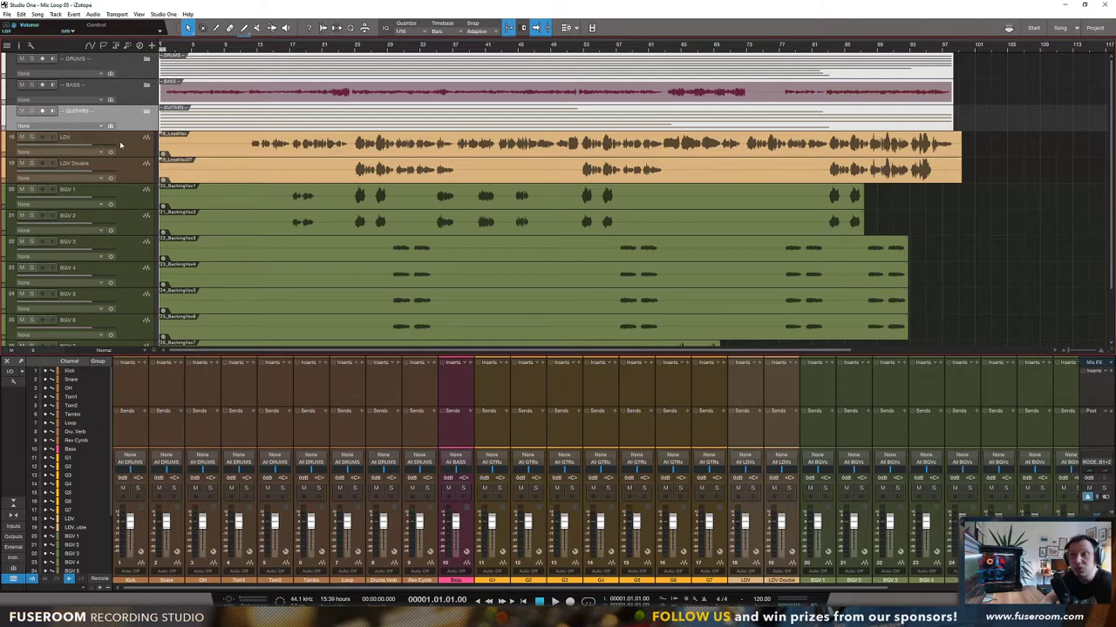
Step: Pack the LDV and LDV Double tracks into a folder track
left_click(122, 143)
left_click(132, 166, "shift")
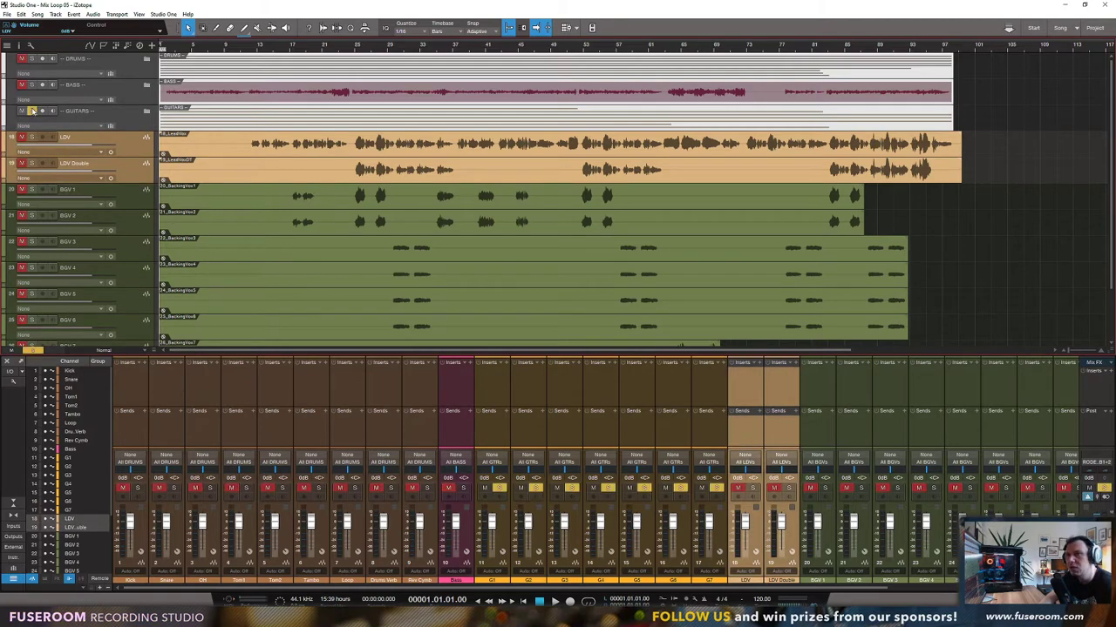
right_click(147, 150)
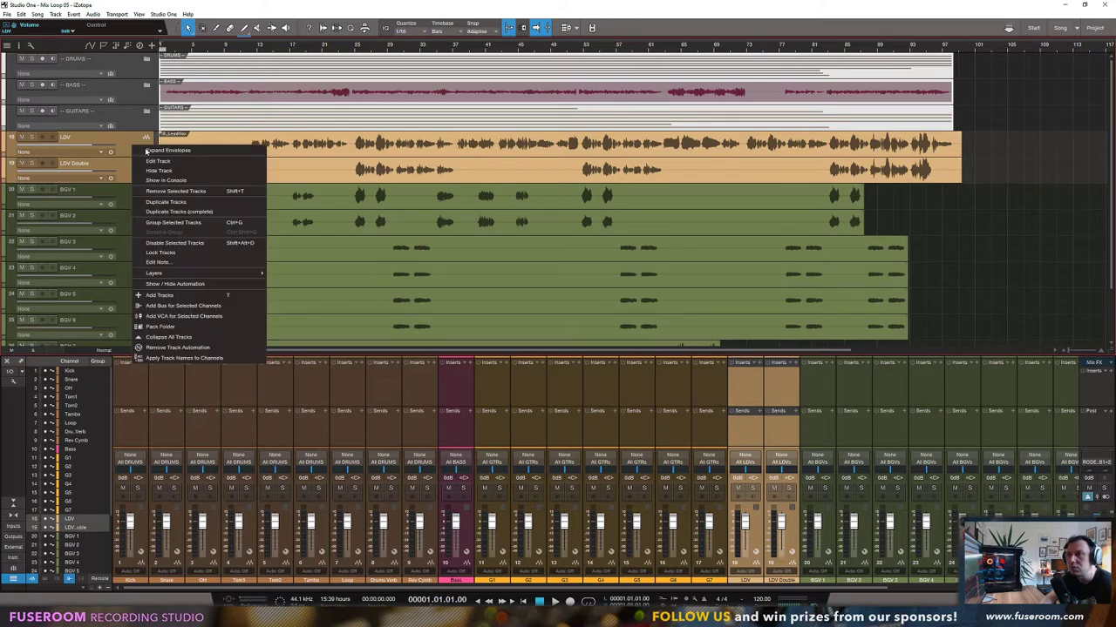
left_click(161, 326)
Step: Rename the new lead vocal folder -- LDVs -- and colour it white
type("-- LDVs")
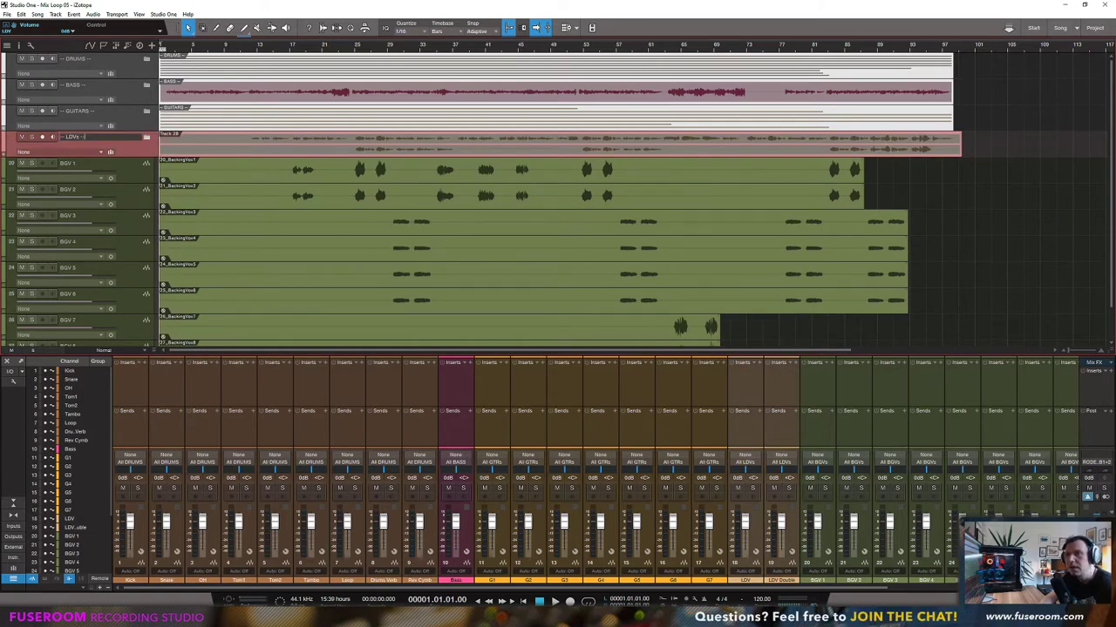
key("Return")
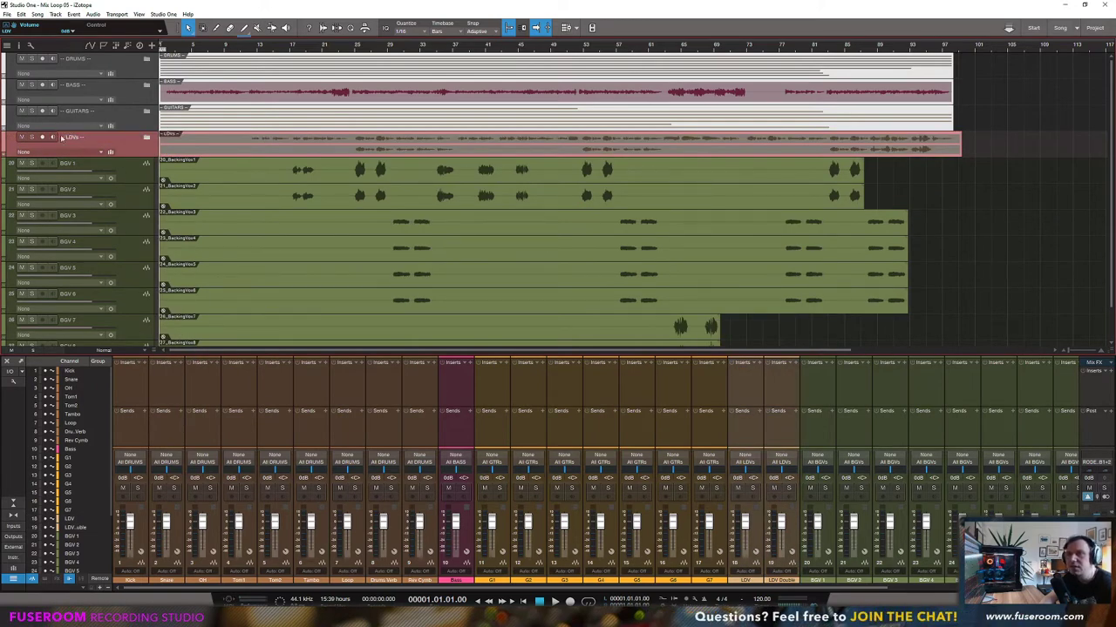
left_click(6, 143)
left_click(129, 205)
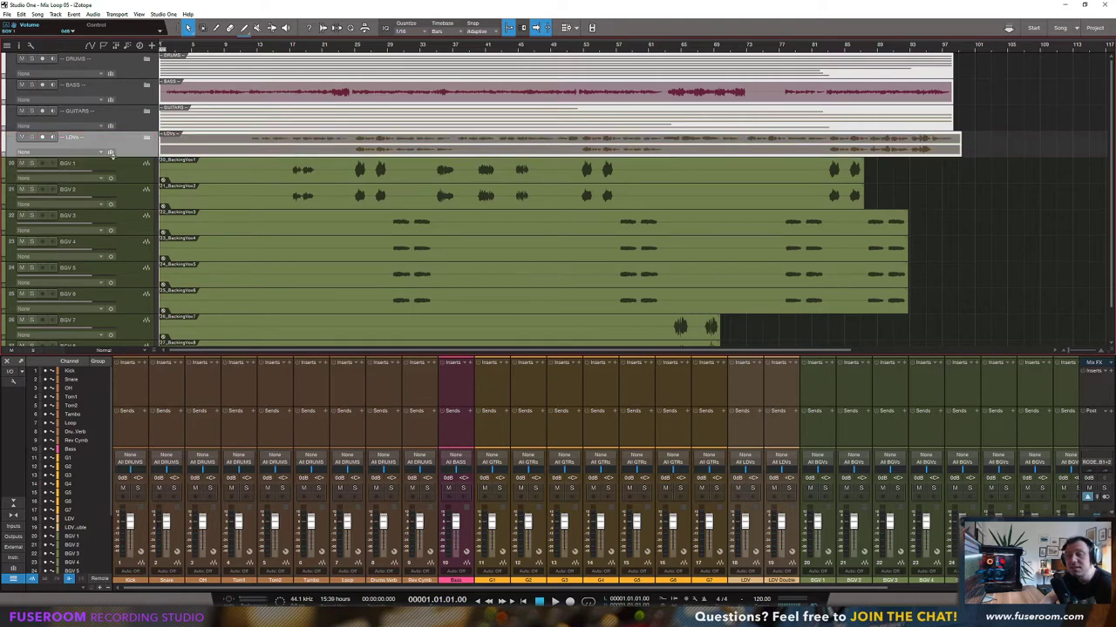
Step: Pack the backing vocal tracks BGV 1 through BGV 8 into a folder track
left_click(113, 164)
scroll(138, 319, "down", 1)
left_click(138, 319, "shift")
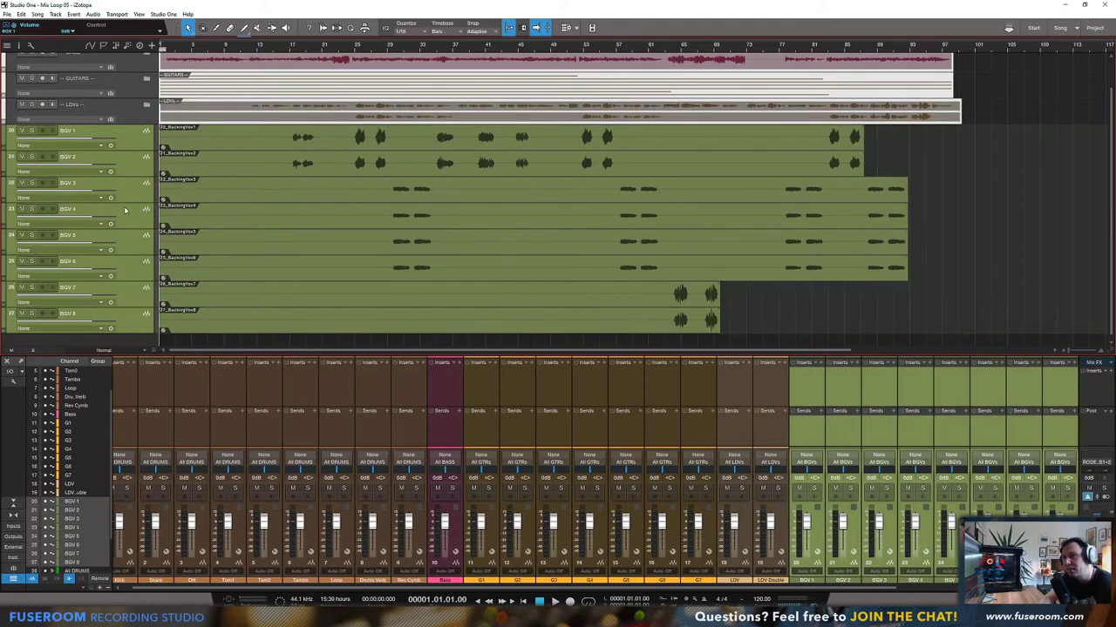
right_click(137, 139)
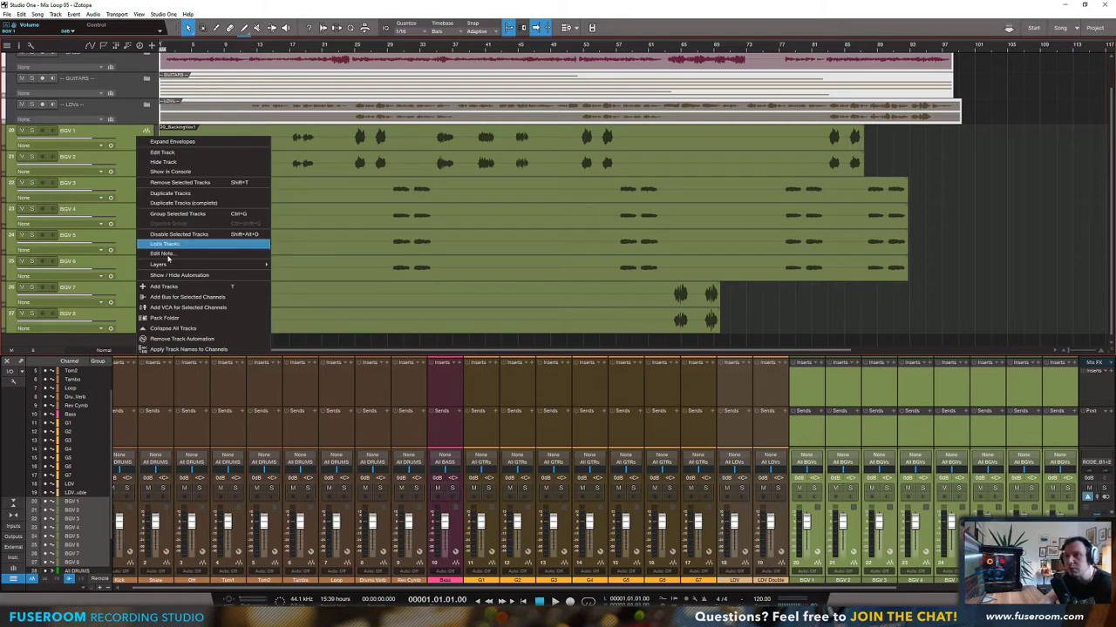
left_click(183, 318)
Step: Rename the new backing vocal folder -- BGVs -- and colour it white
double_click(71, 164)
type("-- BGVs --")
key("Return")
left_click(4, 170)
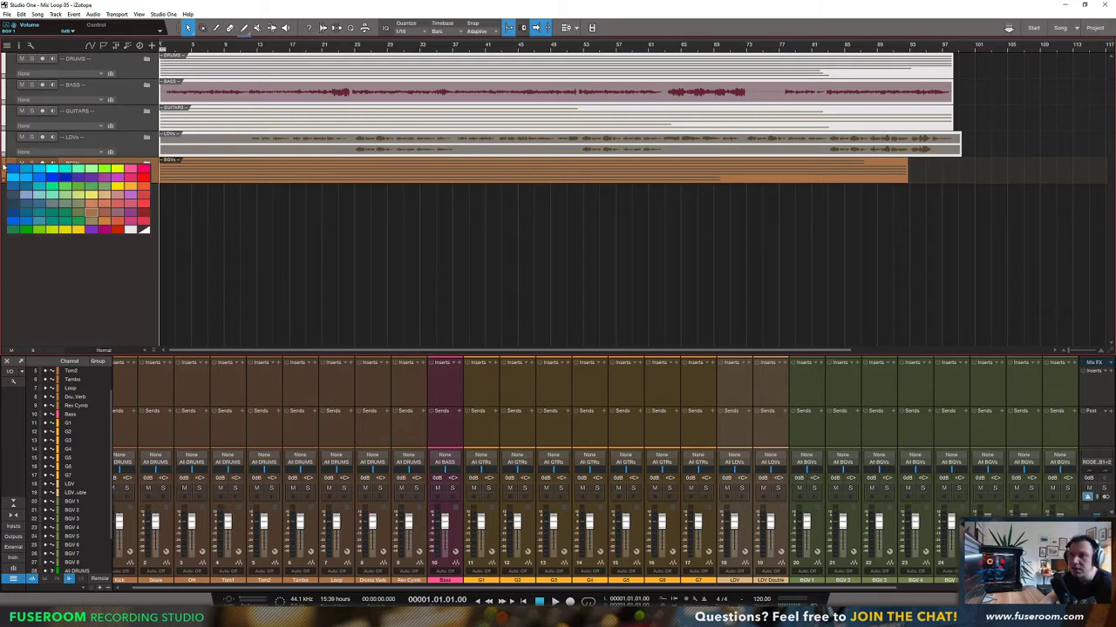
left_click(129, 230)
left_click(129, 231)
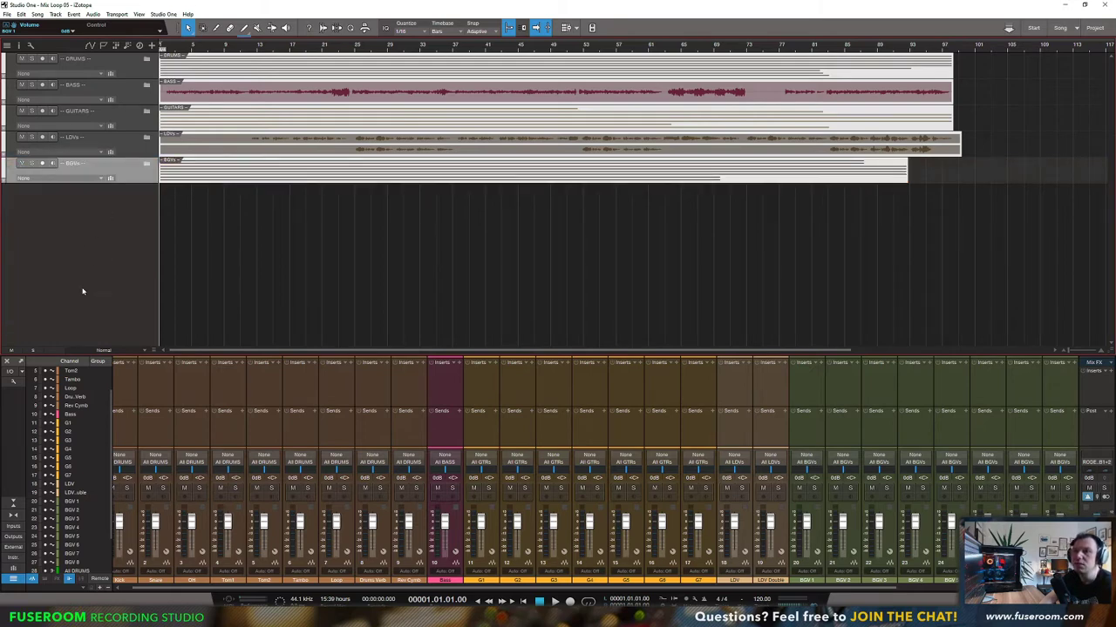
Step: Set the track height to Tiny and expand all five folder tracks, from BGVs up to DRUMS
left_click(104, 349)
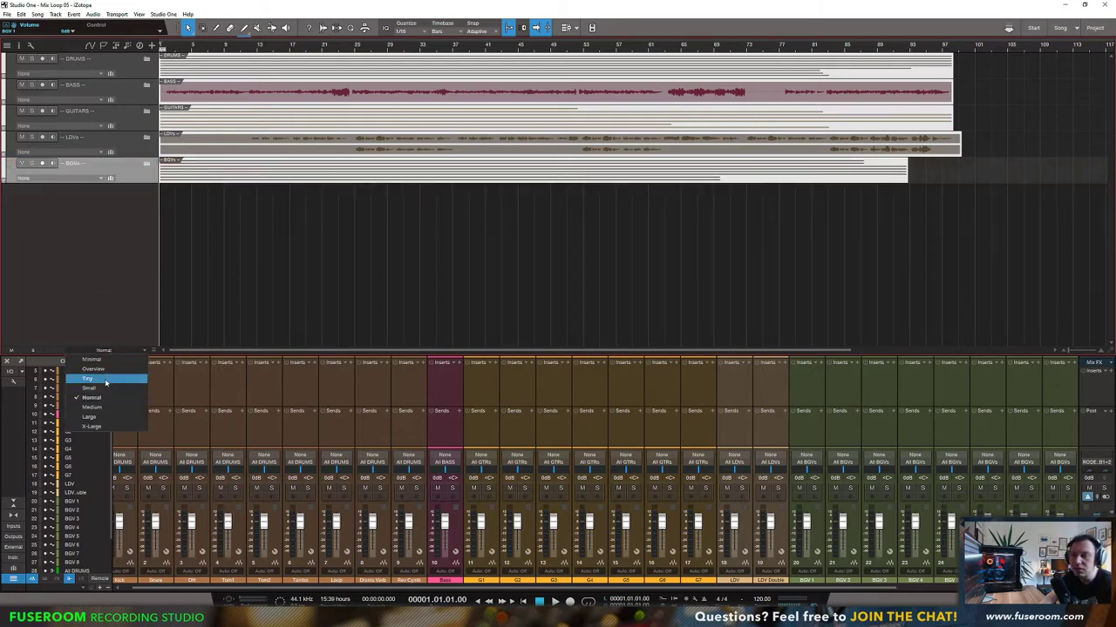
left_click(105, 380)
left_click(146, 97)
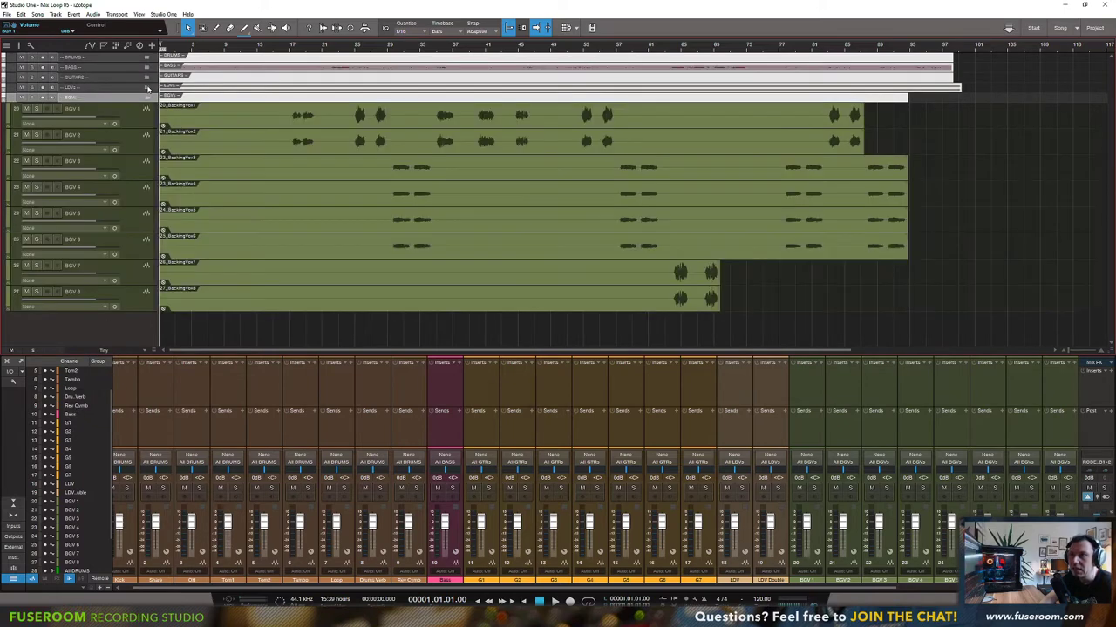
left_click(147, 87)
left_click(147, 76)
left_click(146, 68)
left_click(146, 57)
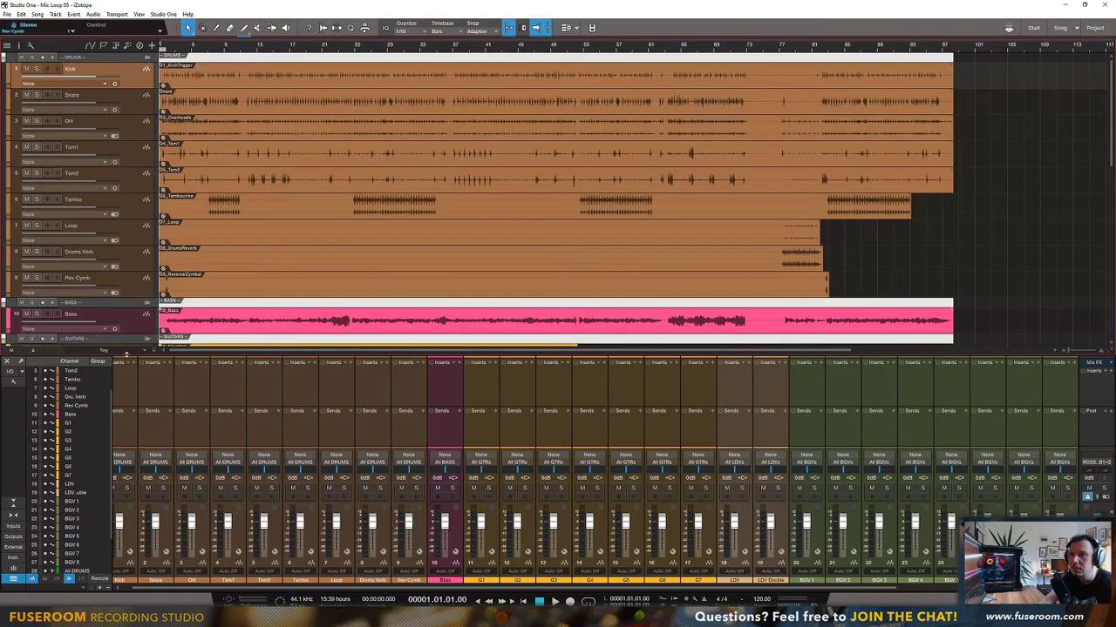
Step: Apply the Tiny track height to the tracks inside the expanded folders as well
left_click(104, 350)
left_click(115, 378)
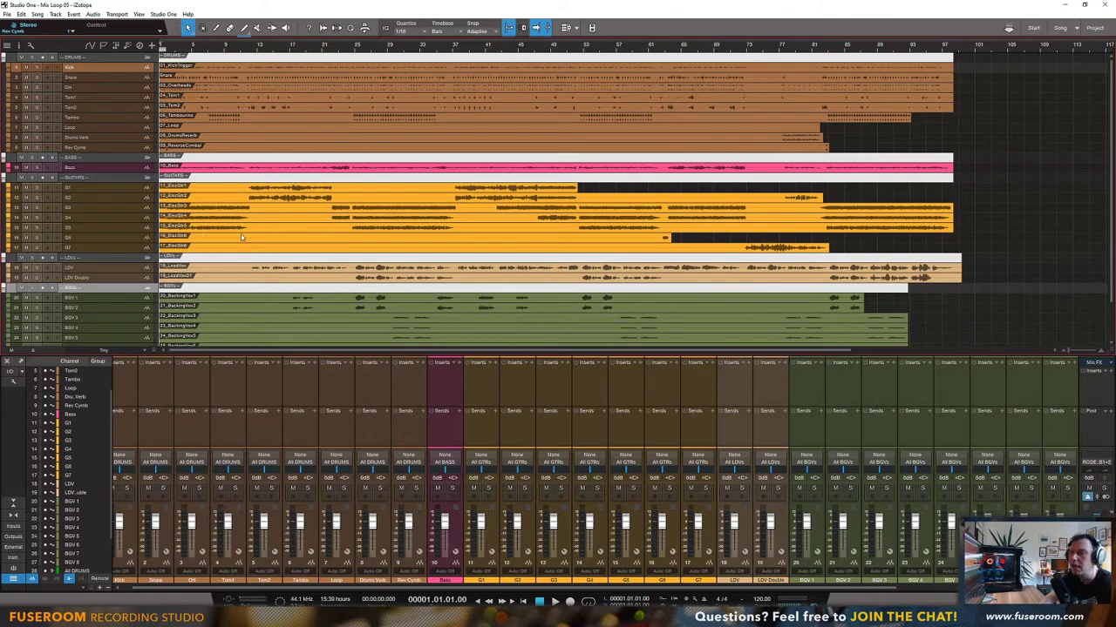
scroll(252, 239, "down", 1)
scroll(256, 243, "up", 1)
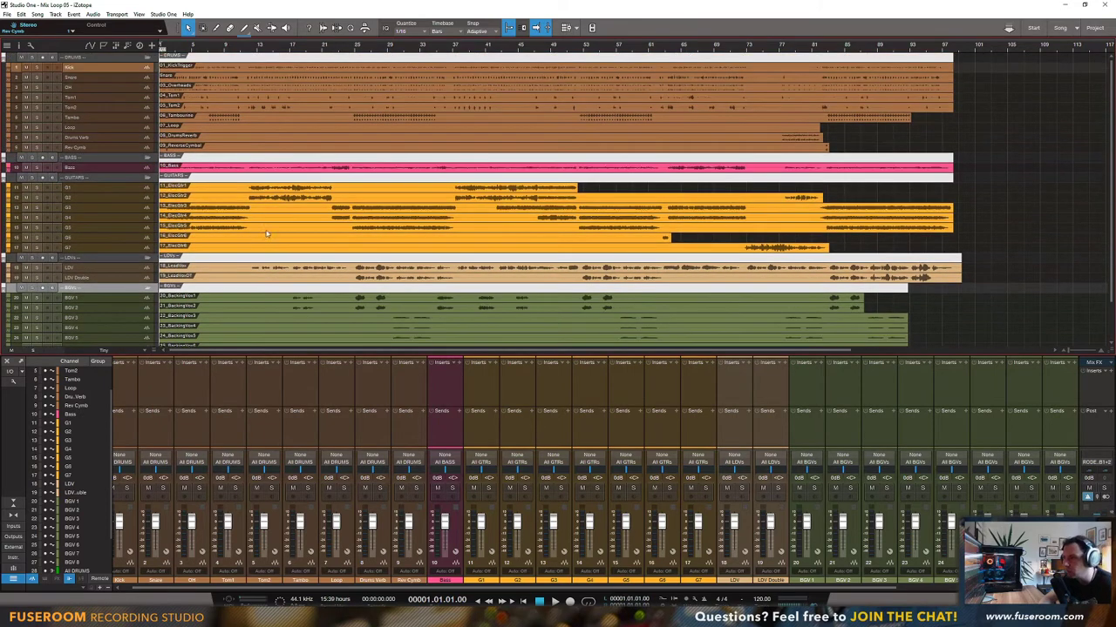
Step: Try the Overview track height on the arrangement and switch back to Tiny
left_click(104, 350)
left_click(111, 371)
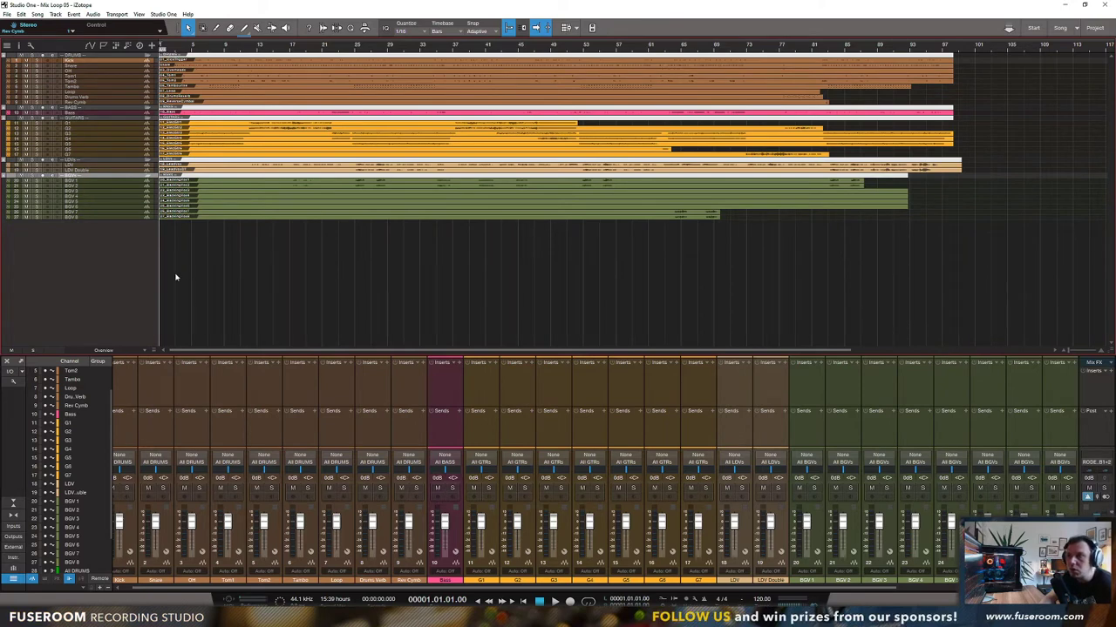
left_click(105, 350)
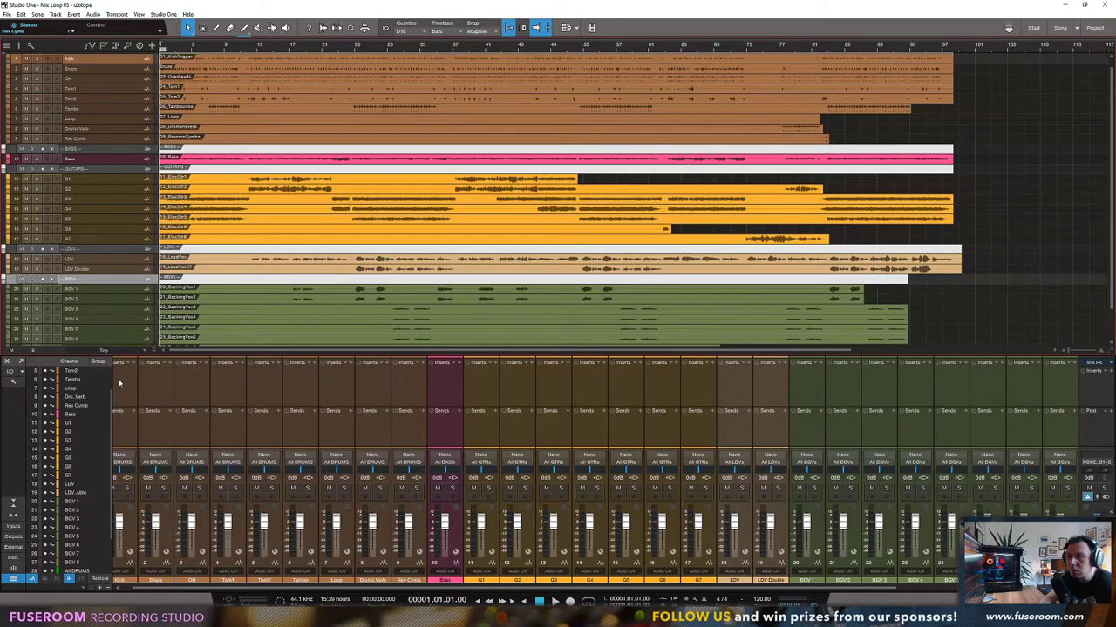
left_click(96, 381)
scroll(222, 259, "up", 1)
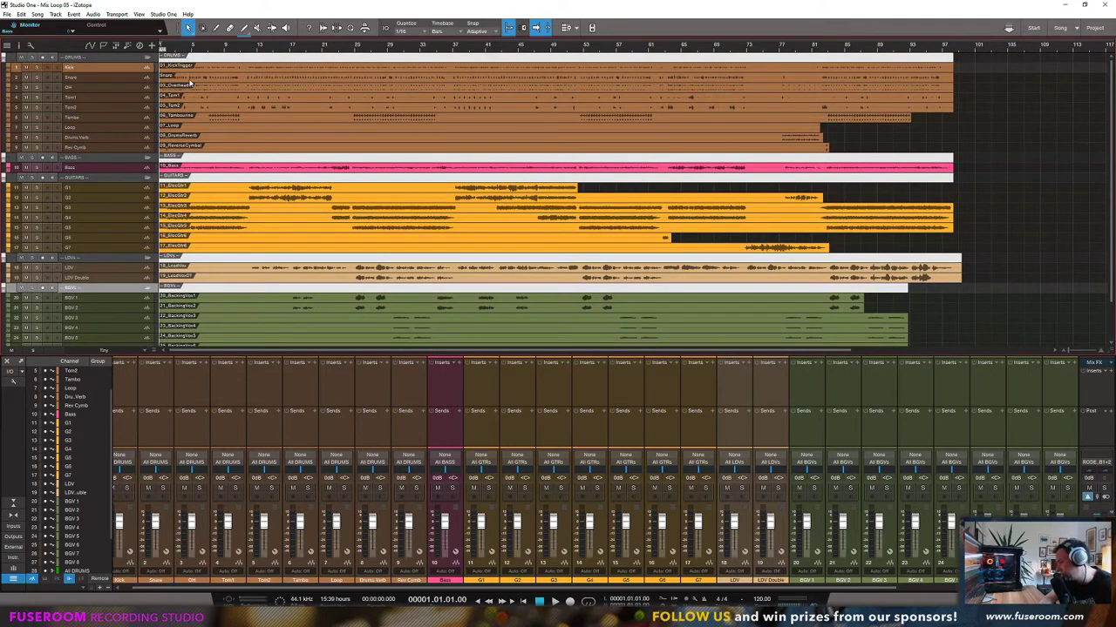
scroll(662, 249, "down", 5)
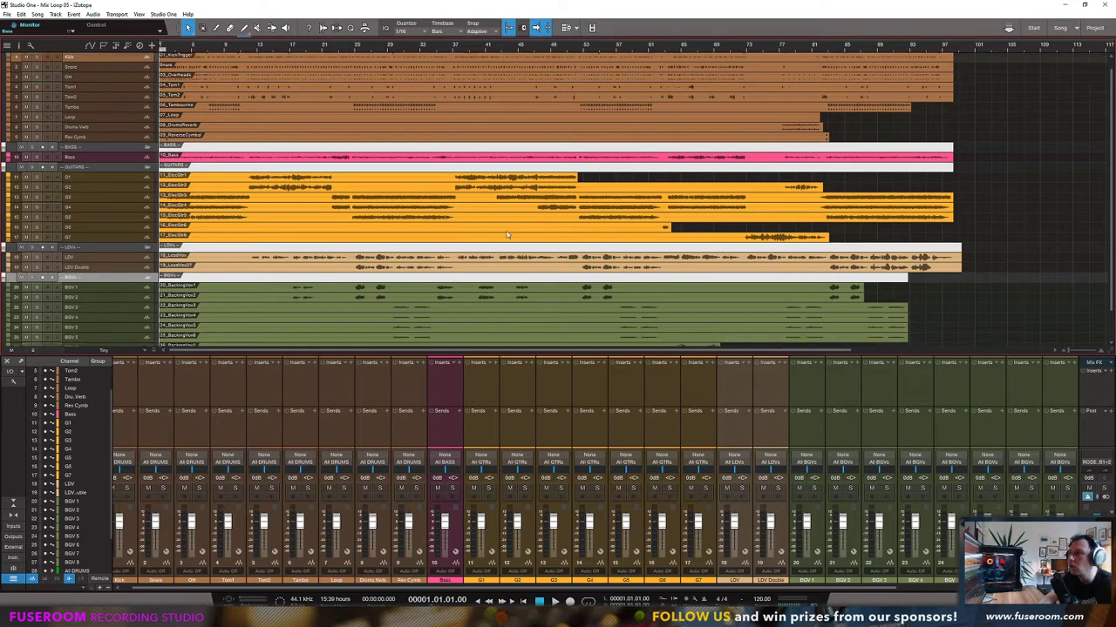
scroll(316, 189, "up", 5)
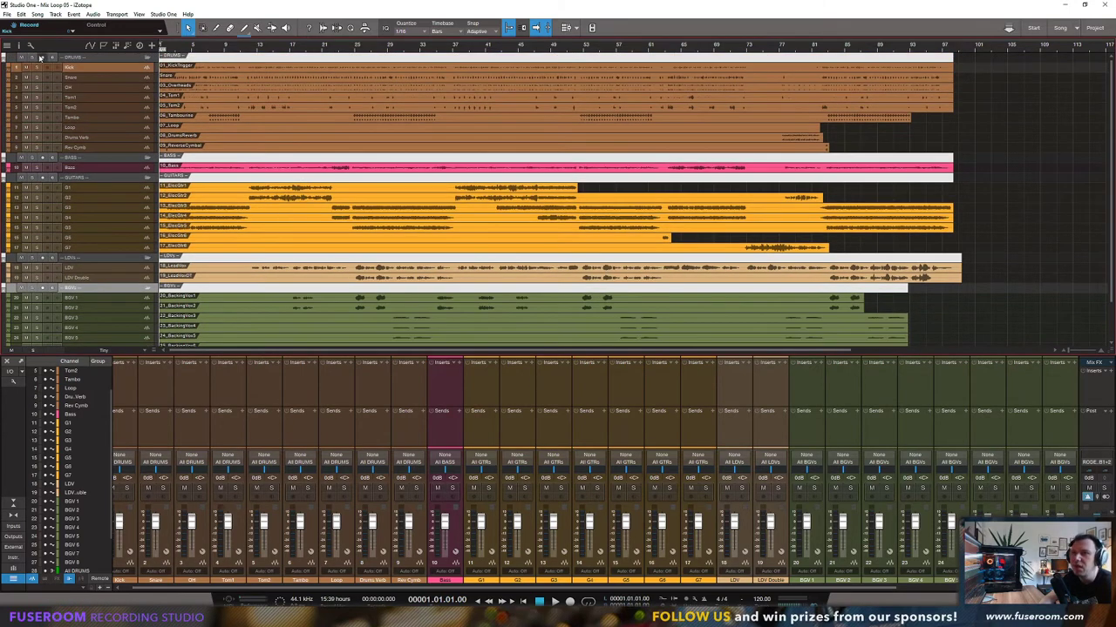
left_click(99, 58)
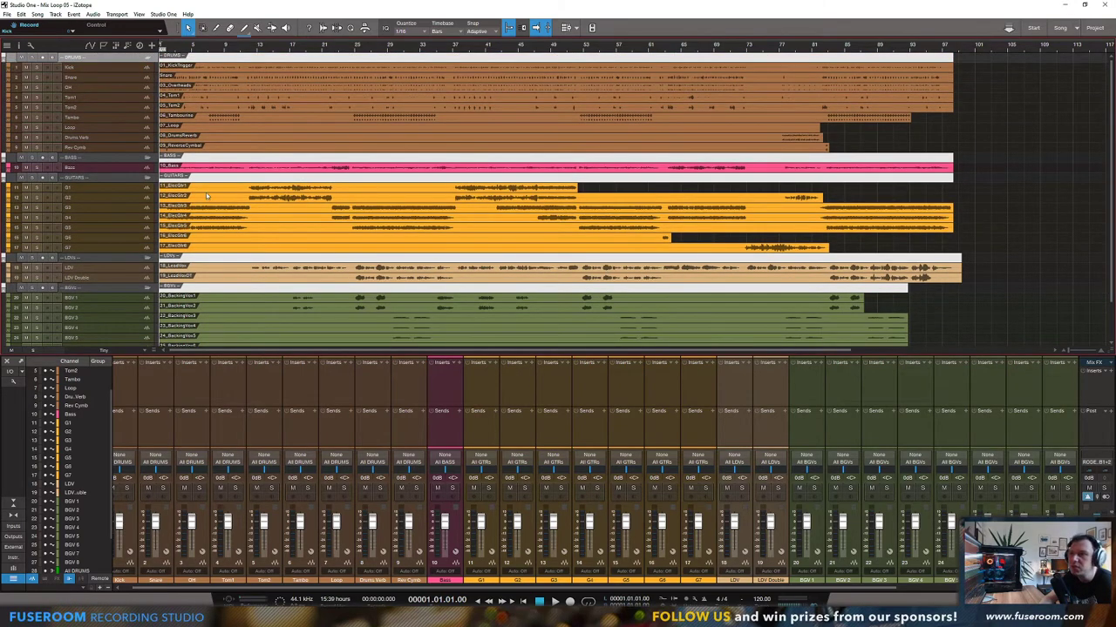
scroll(440, 172, "down", 2)
scroll(440, 172, "up", 2)
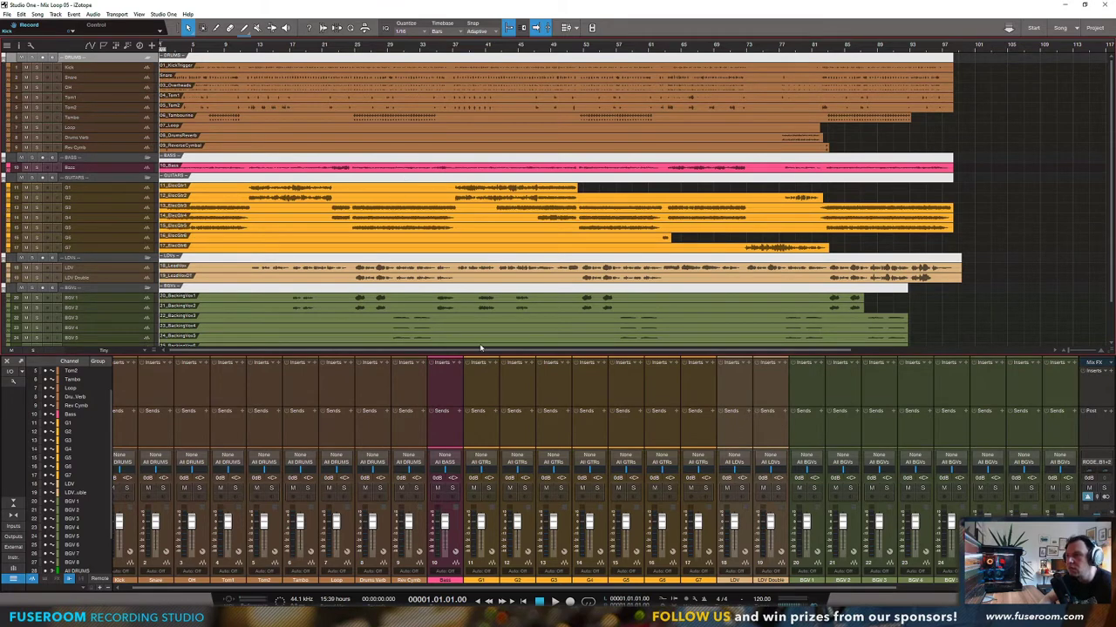
scroll(266, 298, "down", 2)
scroll(266, 298, "up", 2)
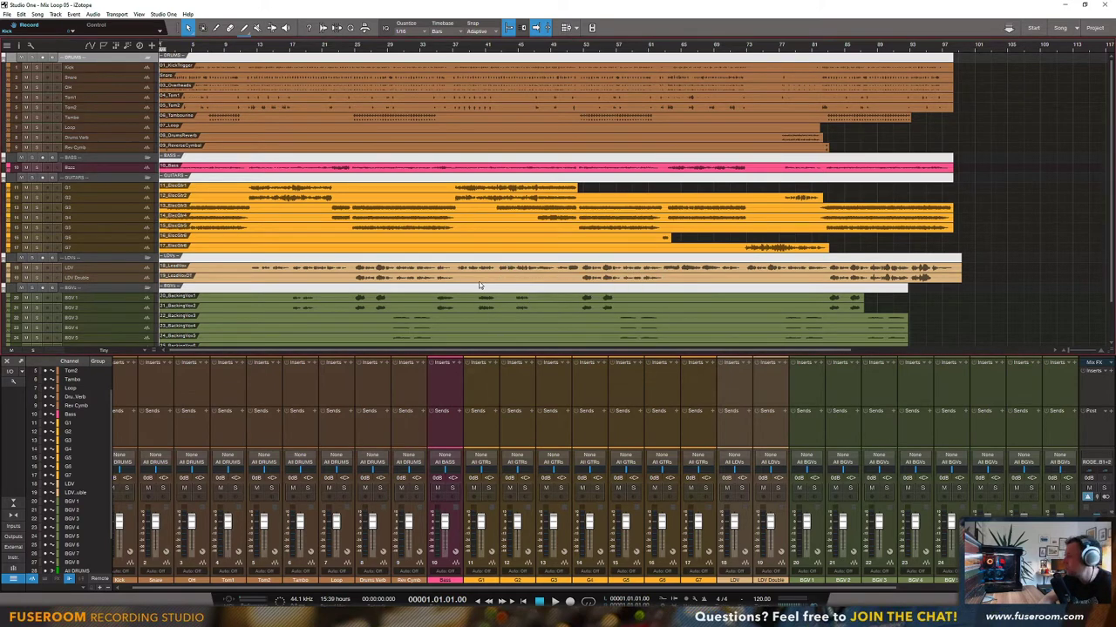
Step: Check the level meter options of the All DRUMS bus in the mixer
left_click_drag(896, 588, 1070, 588)
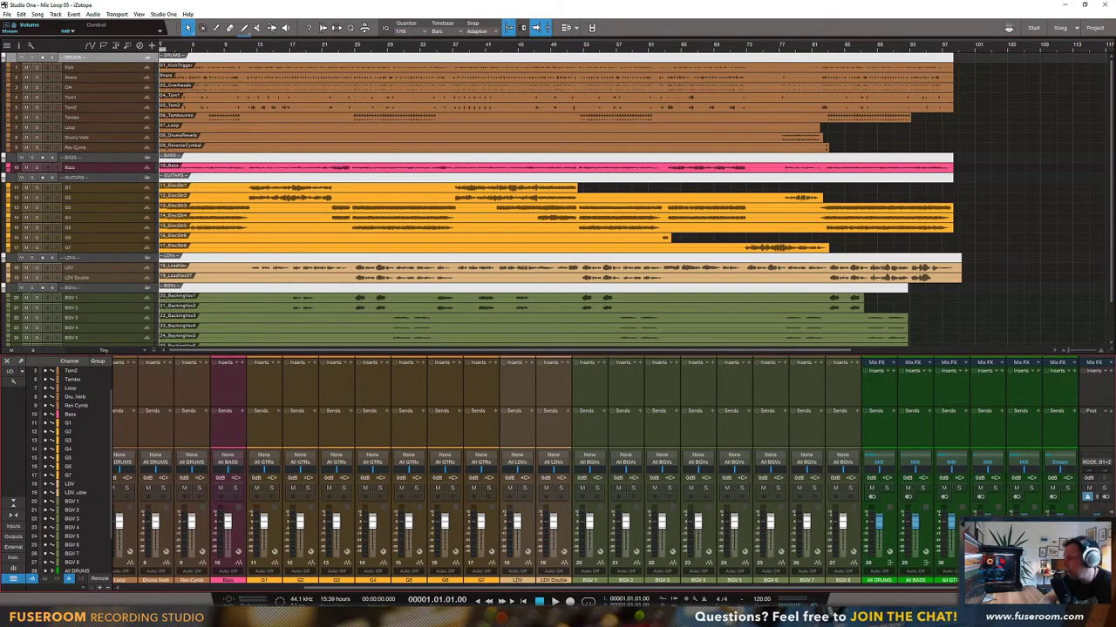
left_click(1095, 558)
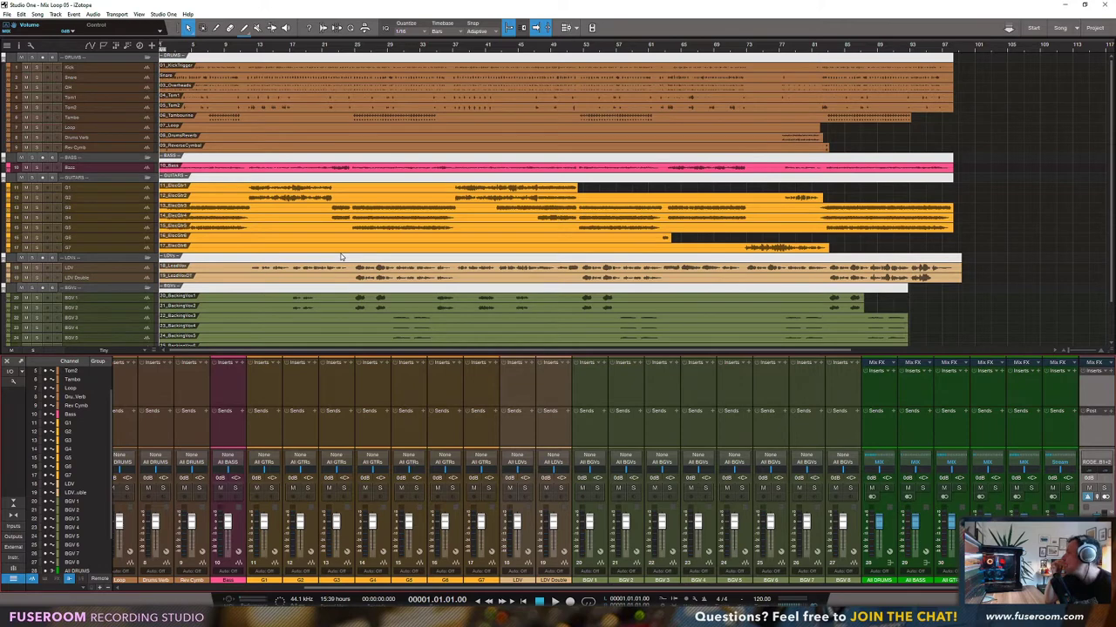
right_click(865, 525)
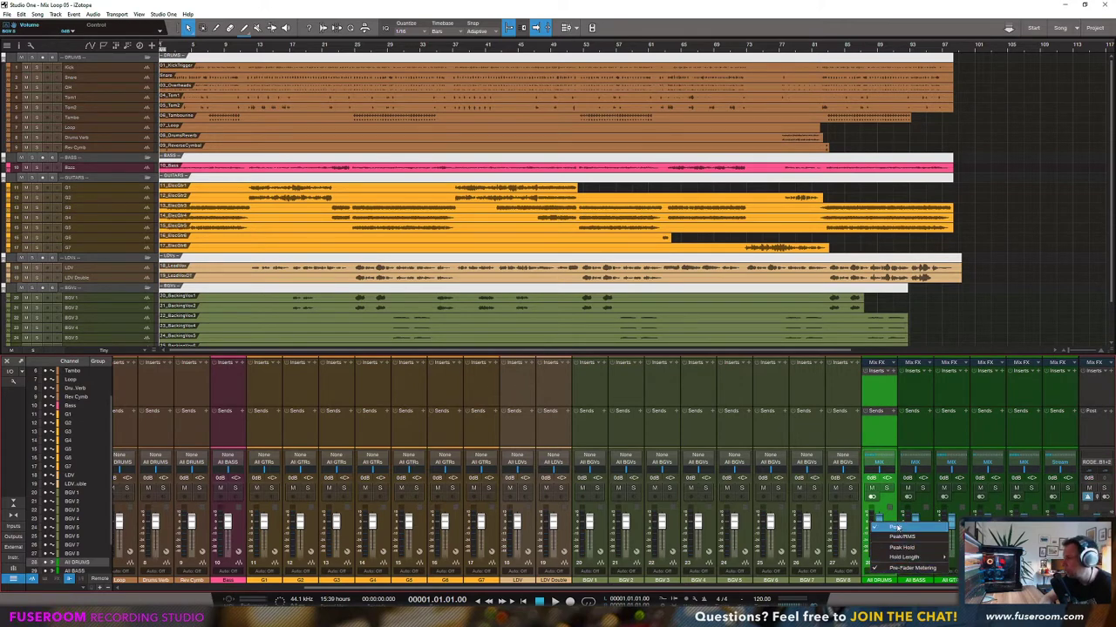
left_click(989, 226)
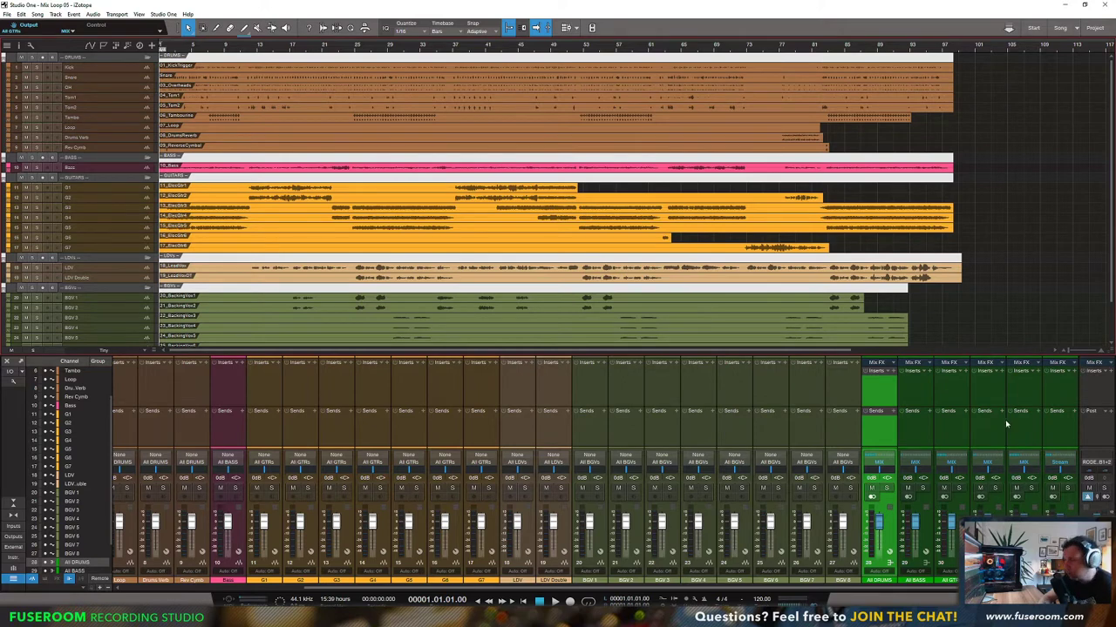
Step: Insert iZotope's Ozone 9 Vintage Limiter on the MIX bus
left_click(1075, 372)
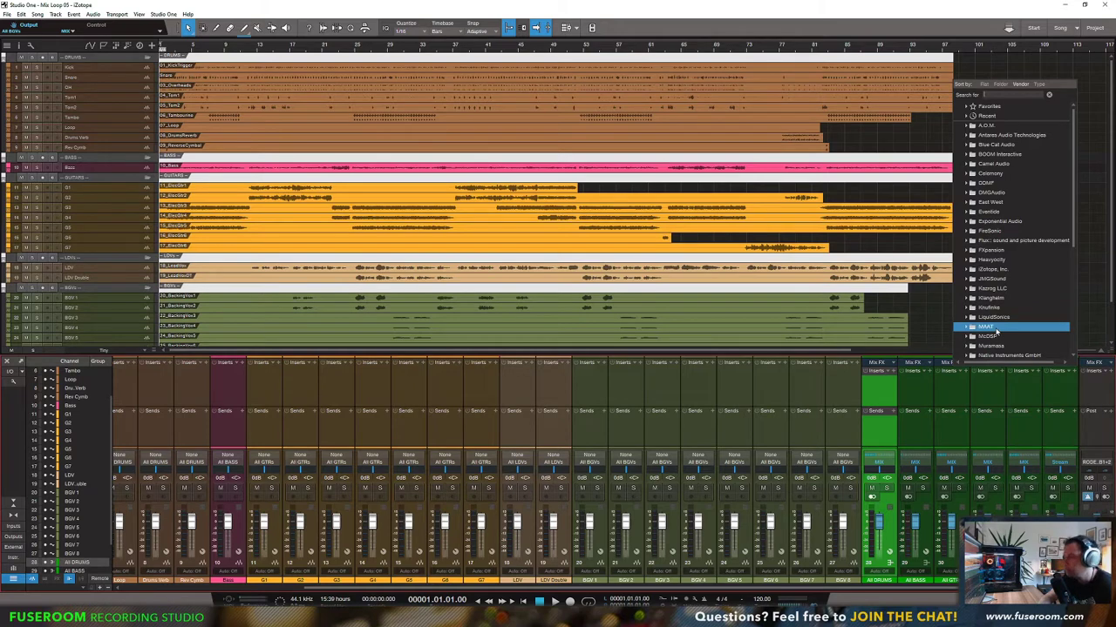
left_click(990, 270)
scroll(984, 326, "down", 4)
scroll(1009, 312, "down", 1)
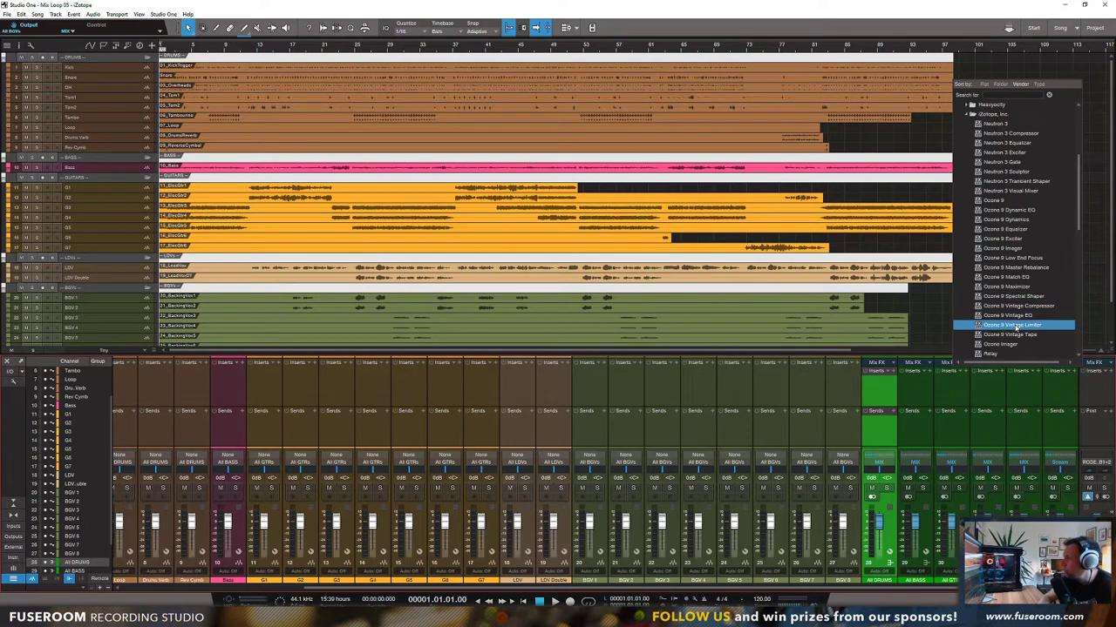
scroll(1015, 322, "down", 1)
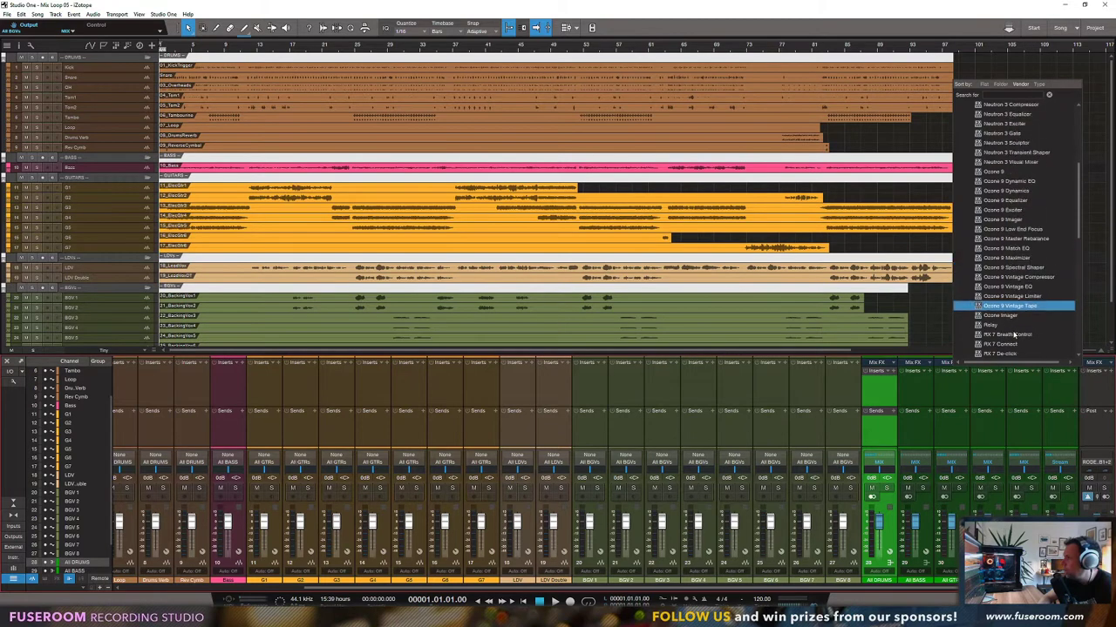
scroll(1018, 270, "down", 2)
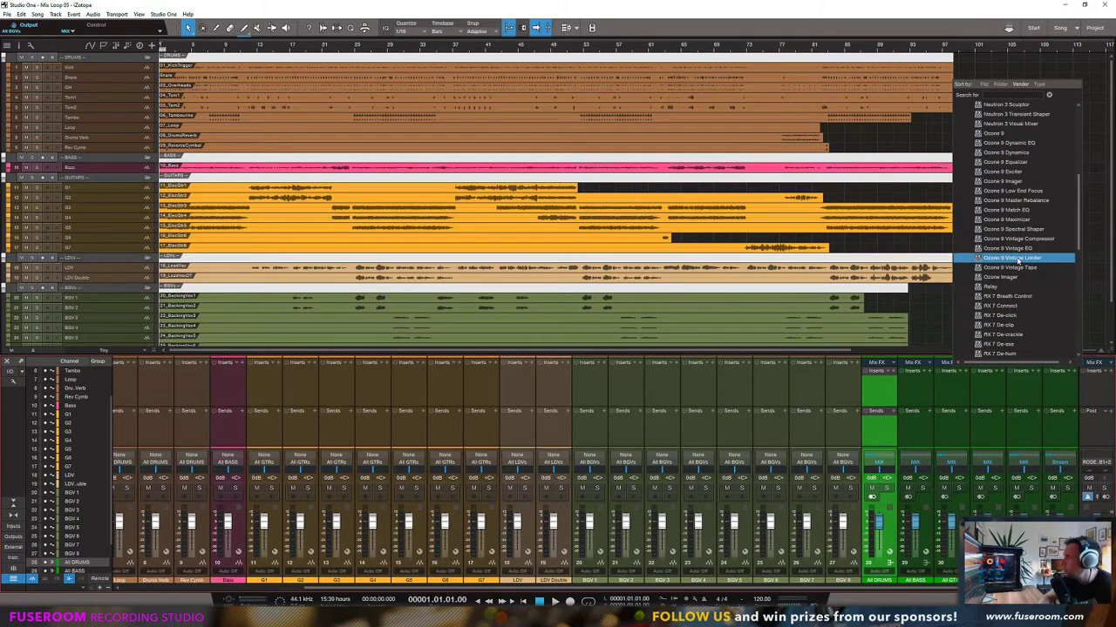
scroll(1008, 247, "up", 1)
scroll(1008, 248, "up", 3)
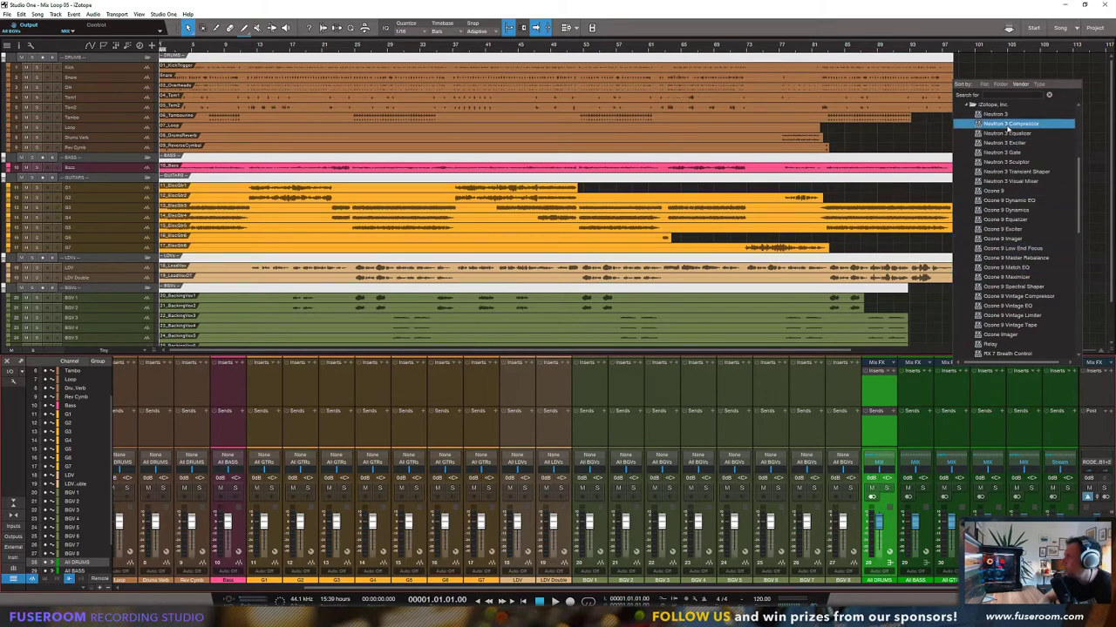
scroll(1009, 252, "down", 1)
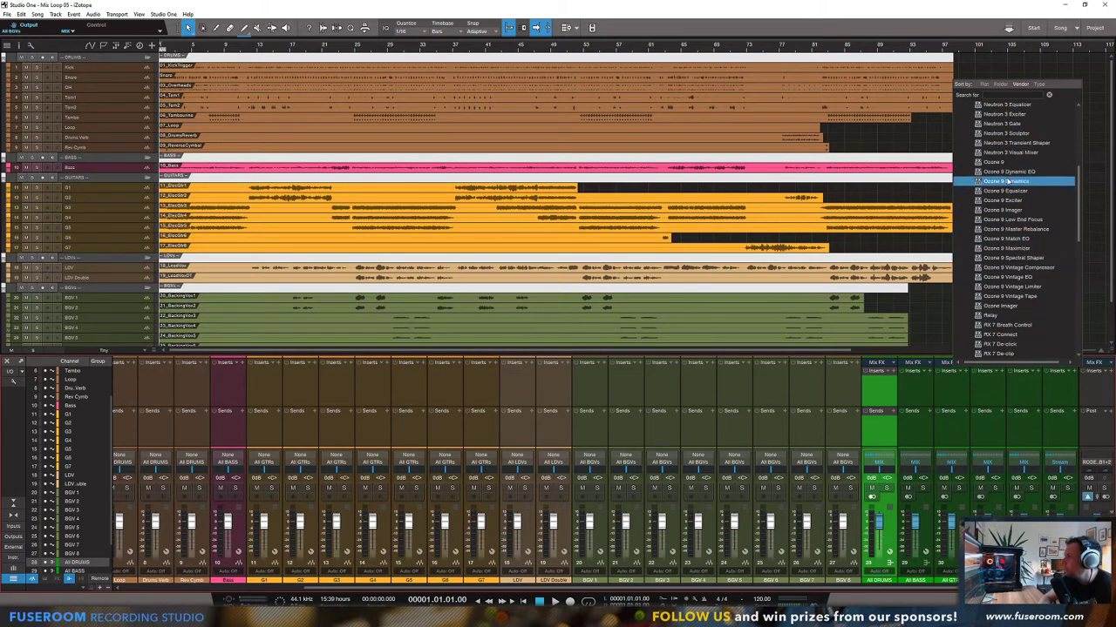
left_click(1016, 287)
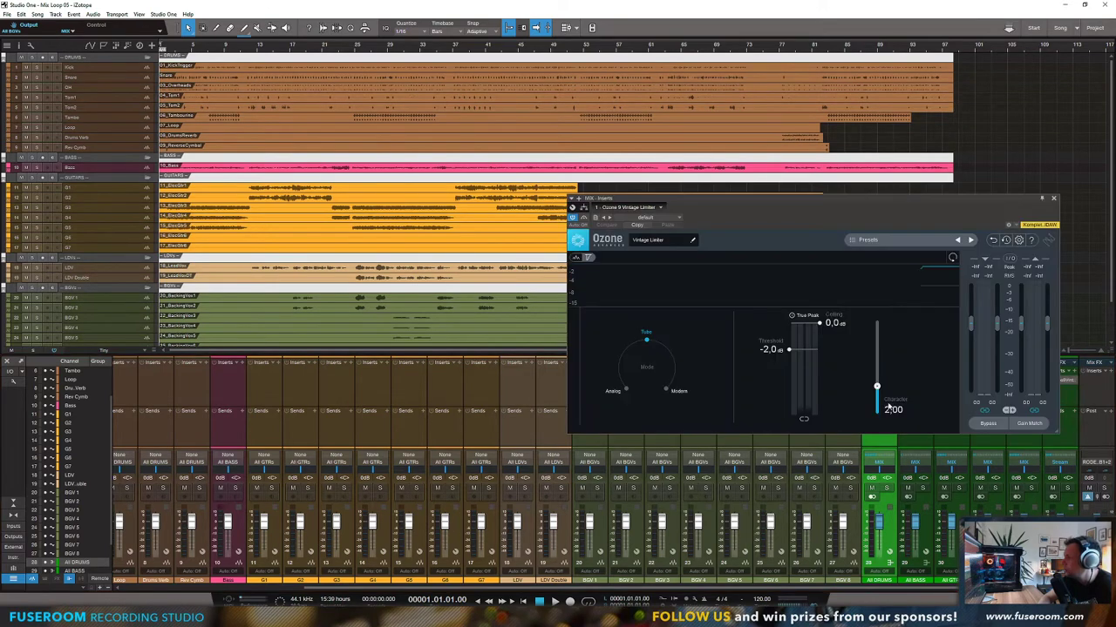
Step: Switch the Vintage Limiter's mode to Analog and enable True Peak limiting
left_click_drag(856, 201, 796, 185)
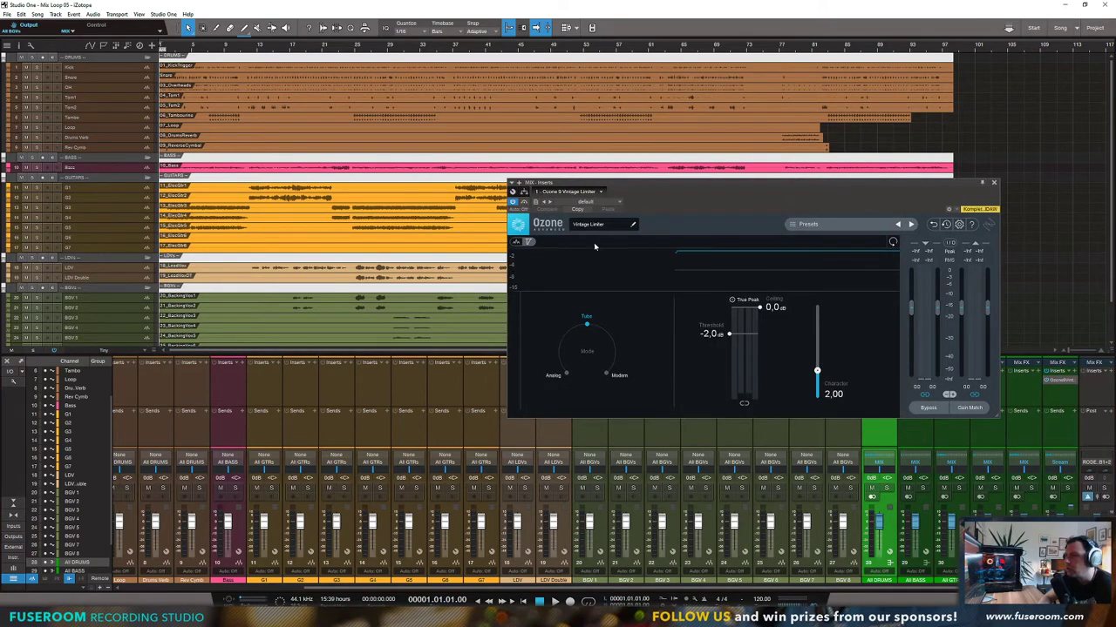
left_click_drag(638, 184, 612, 184)
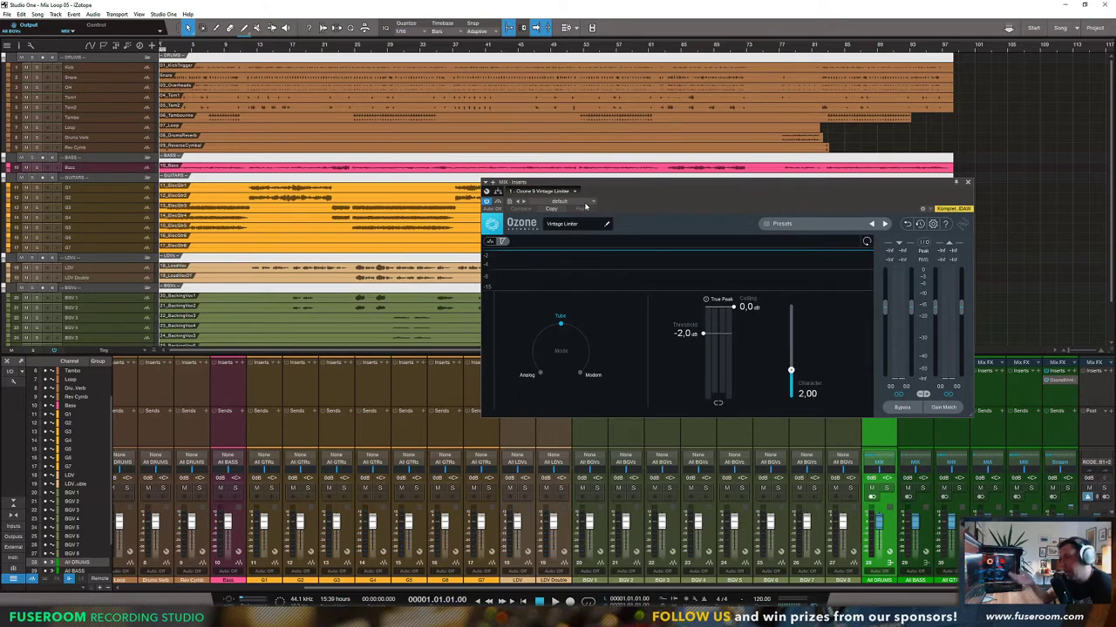
left_click_drag(630, 180, 621, 173)
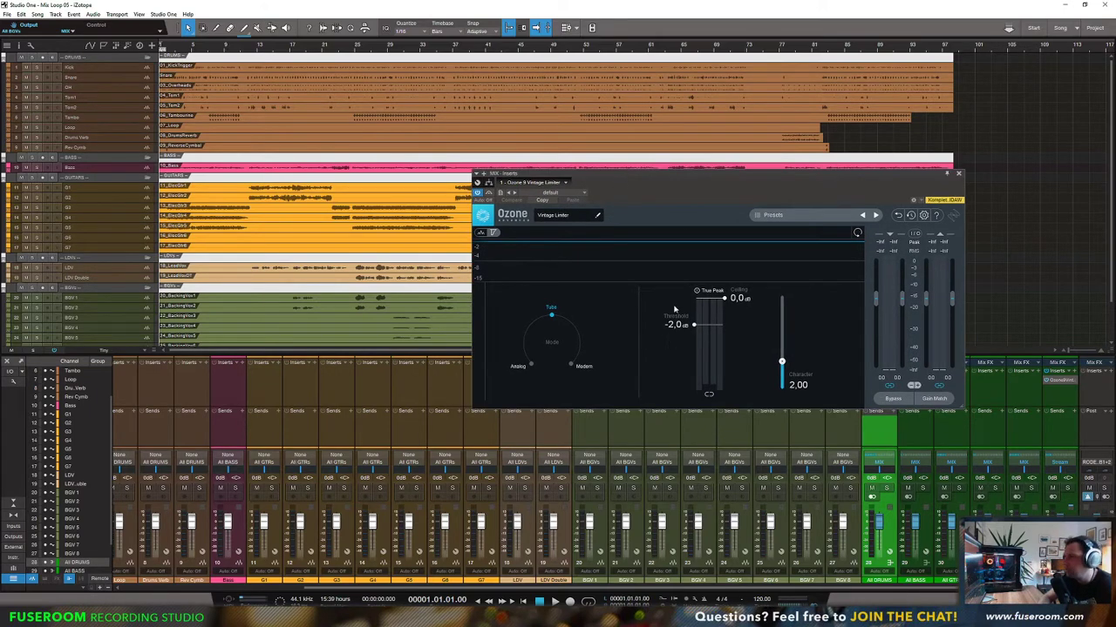
left_click_drag(693, 179, 676, 173)
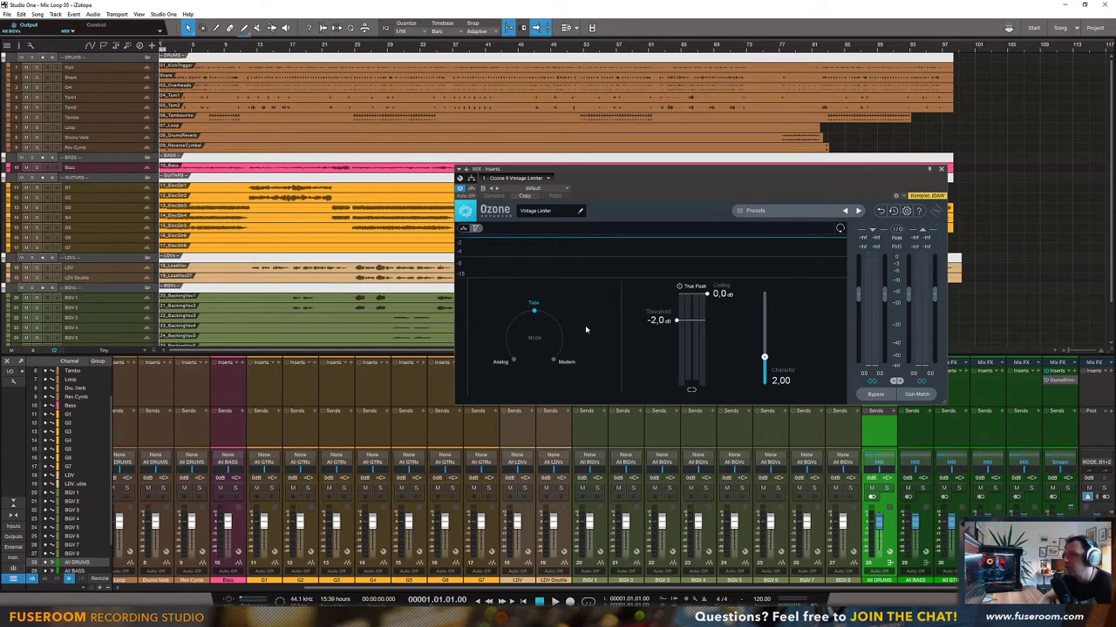
left_click(515, 362)
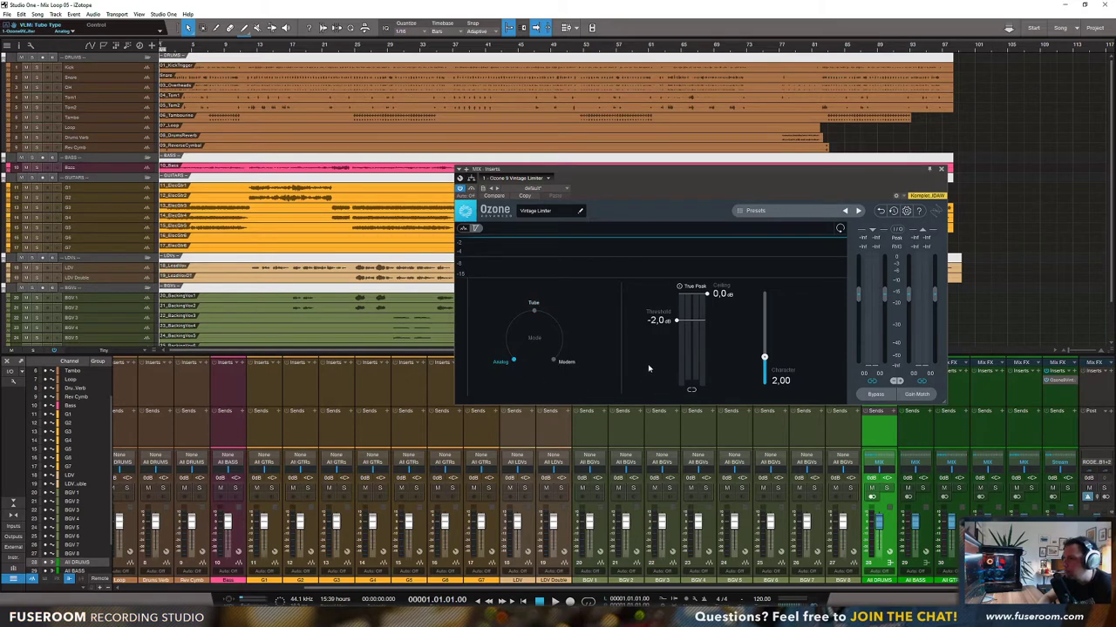
left_click(680, 287)
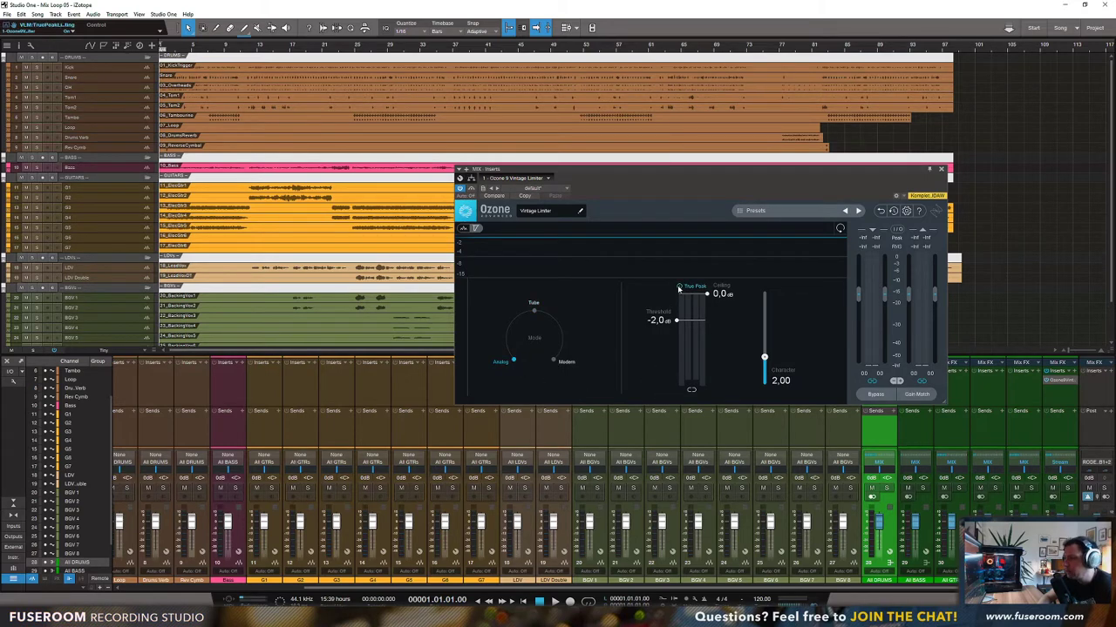
Step: Lower the limiter's ceiling to -1.0 dB and try thresholds of -1.0, -5.9 and -8.8 dB before returning to -1.0 dB
left_click_drag(707, 294, 708, 302)
scroll(706, 301, "down", 7)
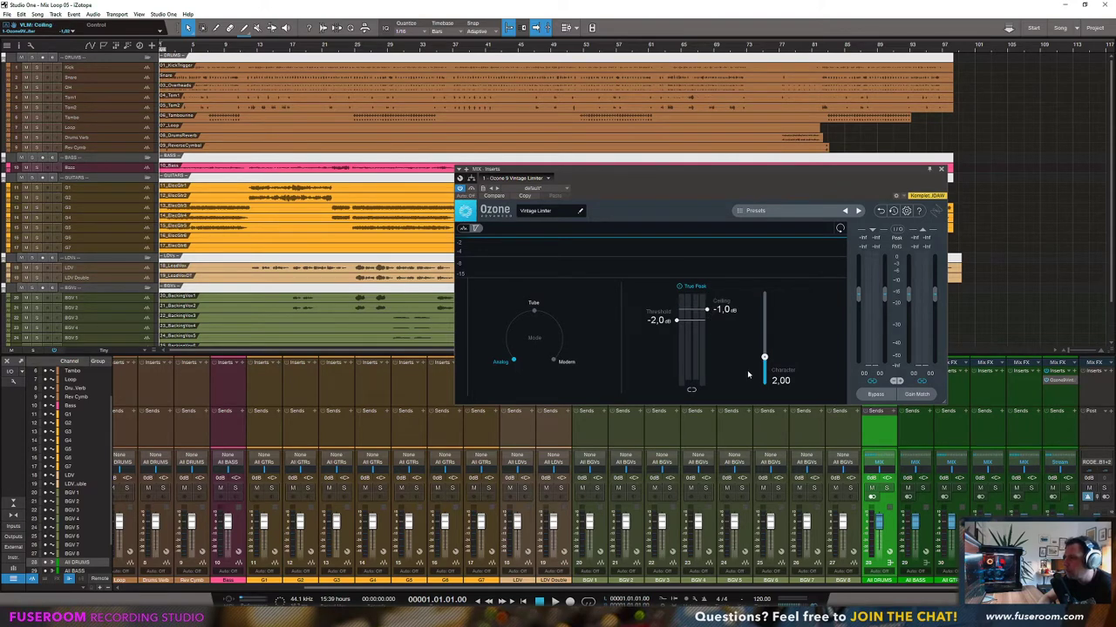
left_click_drag(676, 320, 675, 310)
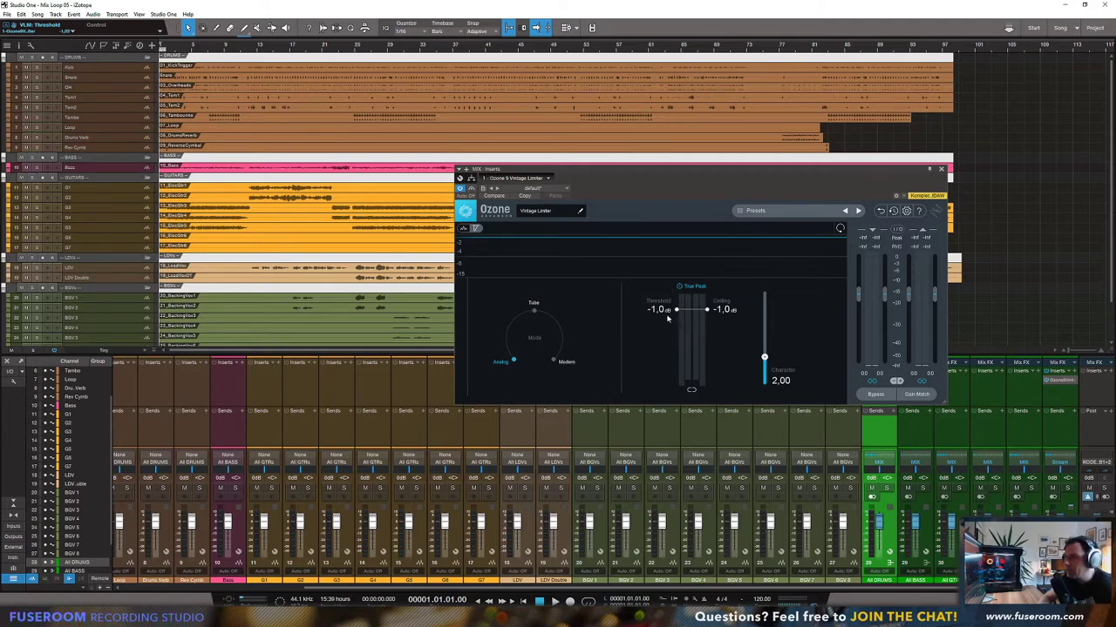
left_click_drag(676, 311, 676, 346)
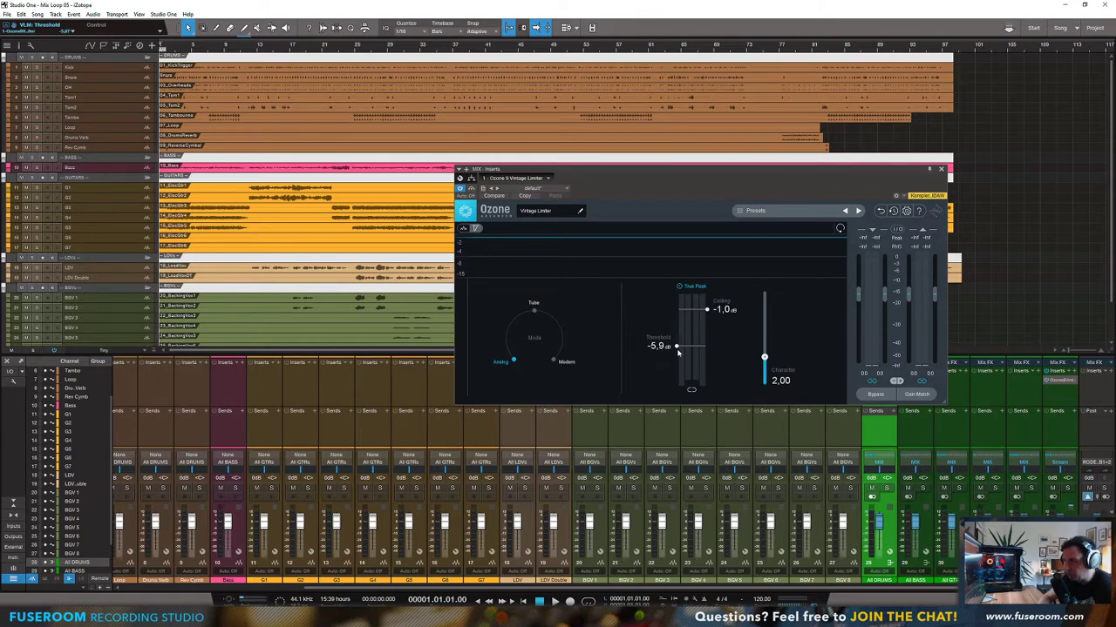
mouse_move(676, 347)
left_mouse_down()
mouse_move(676, 300)
mouse_move(674, 359)
left_mouse_up()
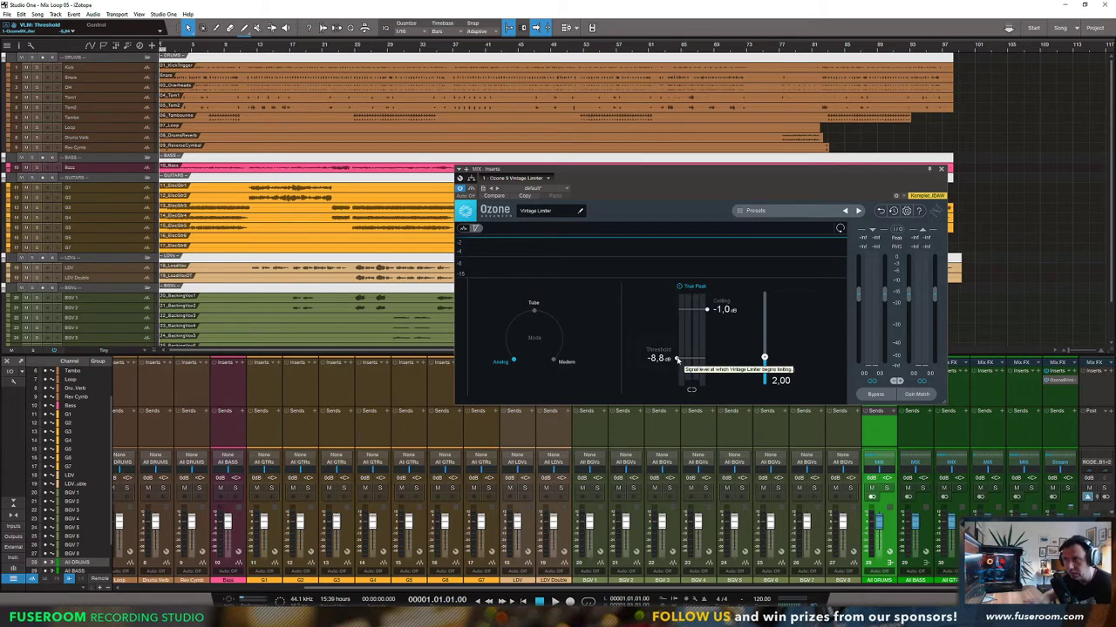
left_click_drag(675, 359, 674, 310)
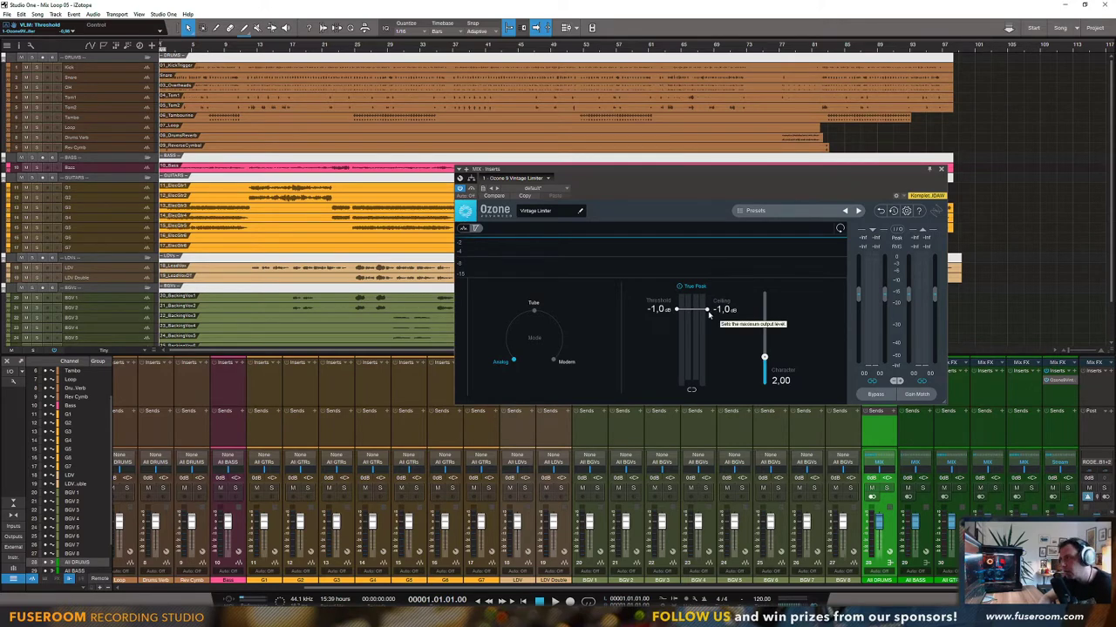
Step: Set the limiter's ceiling and threshold both to -0.2 dB, with True Peak limiting turned off
left_click_drag(707, 309, 711, 300)
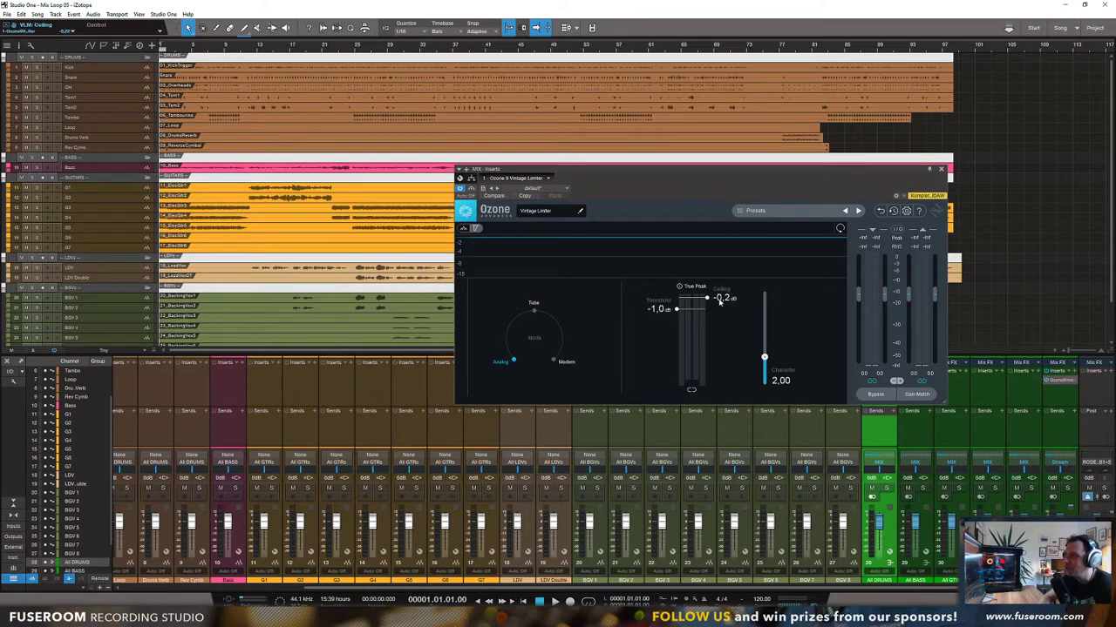
left_click_drag(676, 310, 677, 300)
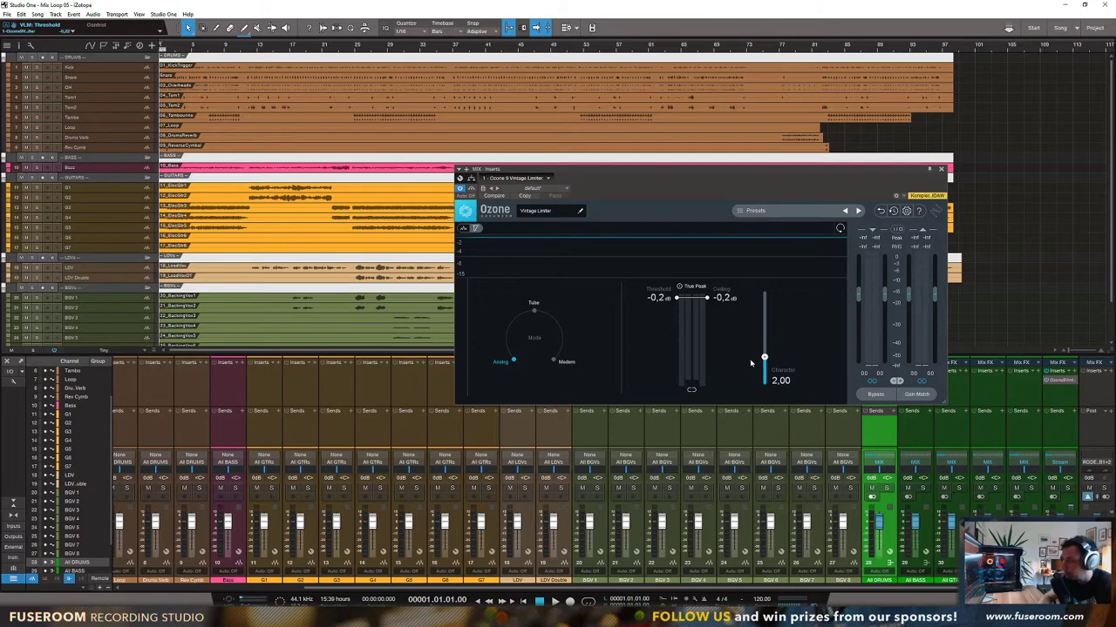
left_click(679, 288)
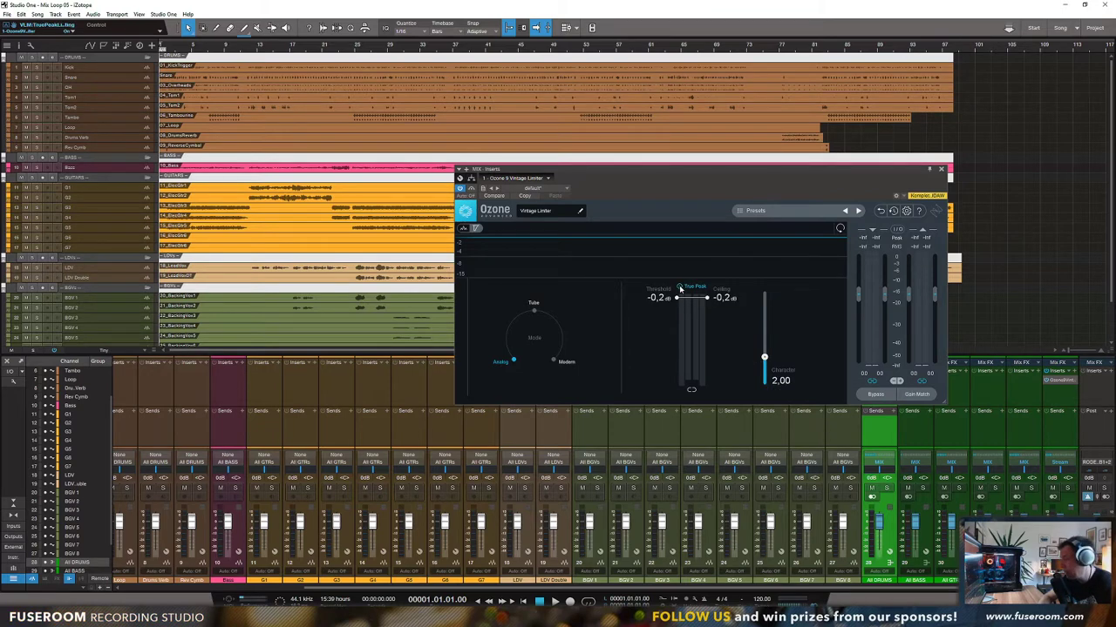
left_click(681, 288)
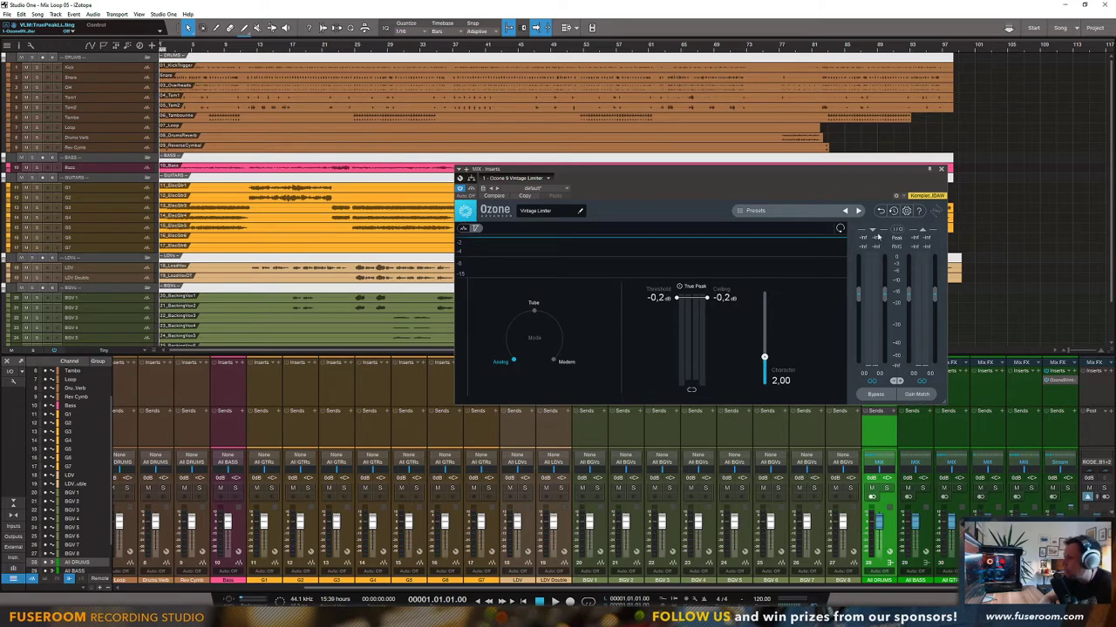
Step: Name the limiter instance MIX BUSS Limiter and close its plug-in window
left_click(562, 212)
type("MIX BUSS Limit")
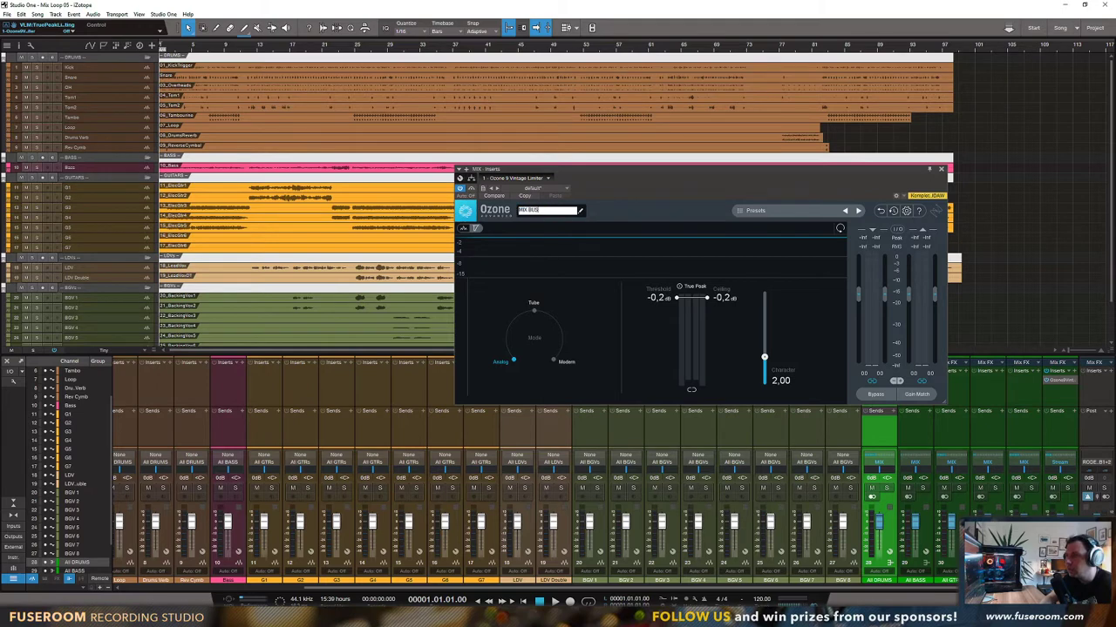
type("er")
key("Return")
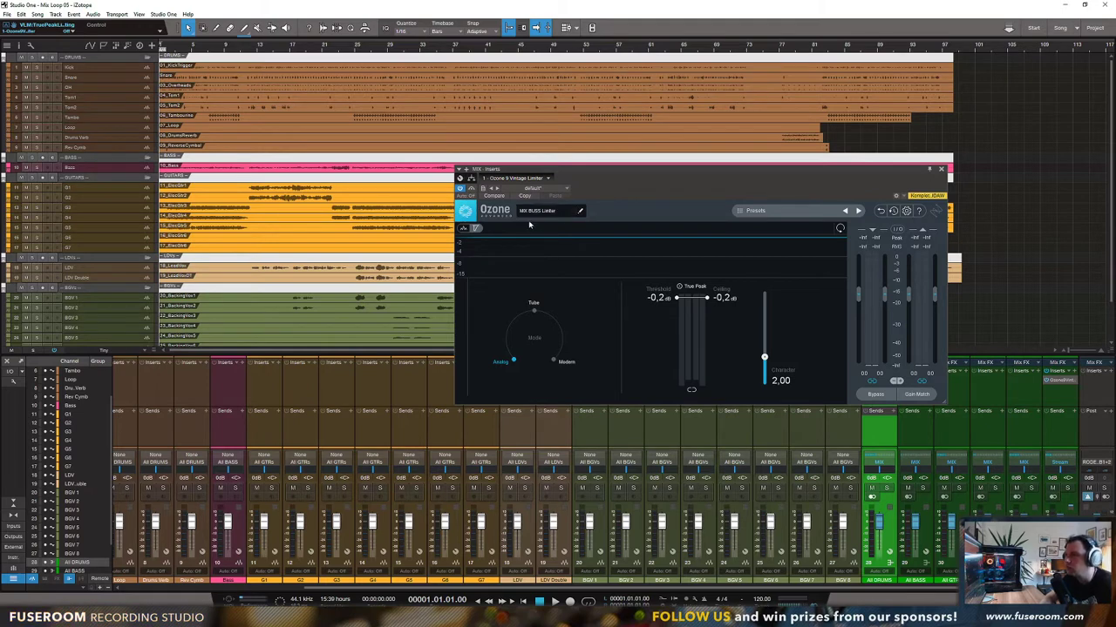
left_click(940, 172)
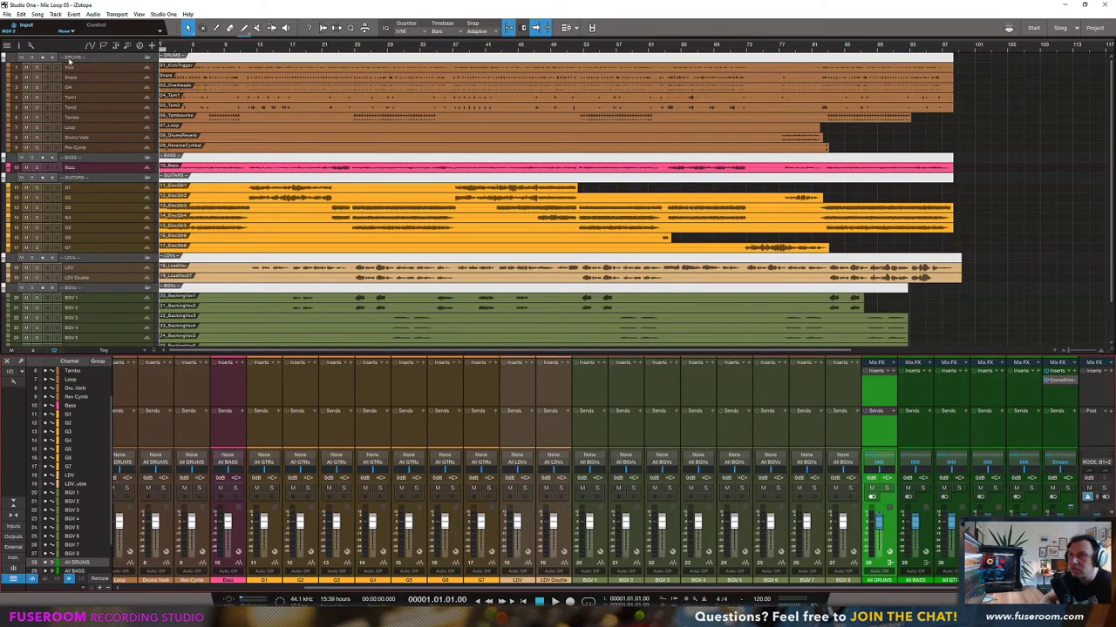
Step: Solo the DRUMS folder, audition it from bar 4 and bar 25, and clear the solo
left_click(36, 58)
left_click(184, 50)
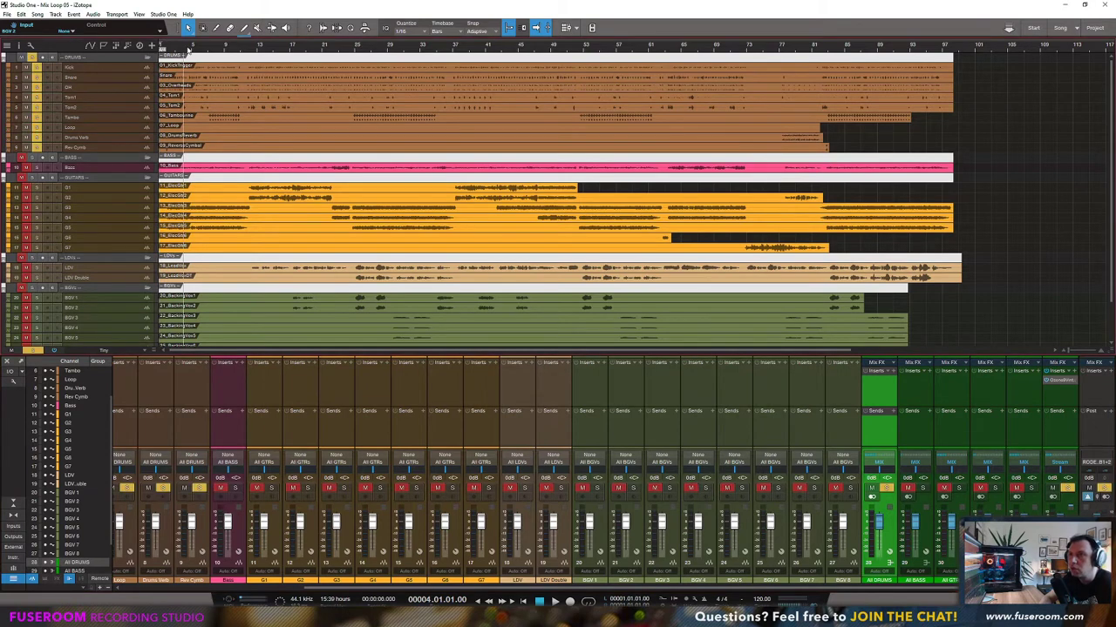
key("space")
left_click(355, 50)
key("space")
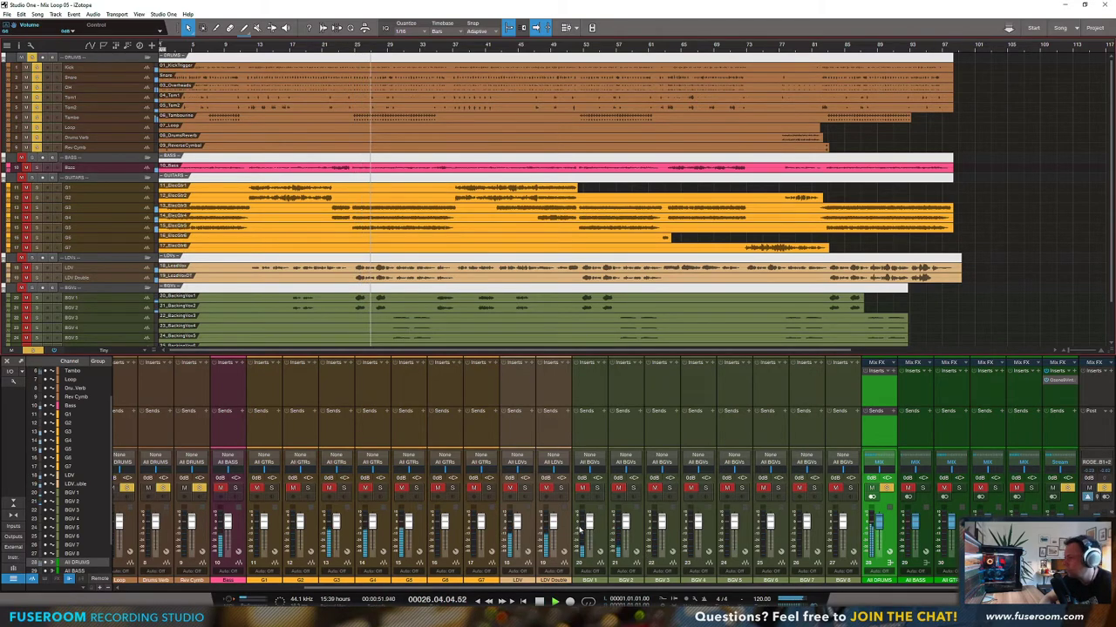
key("space")
left_click(33, 58)
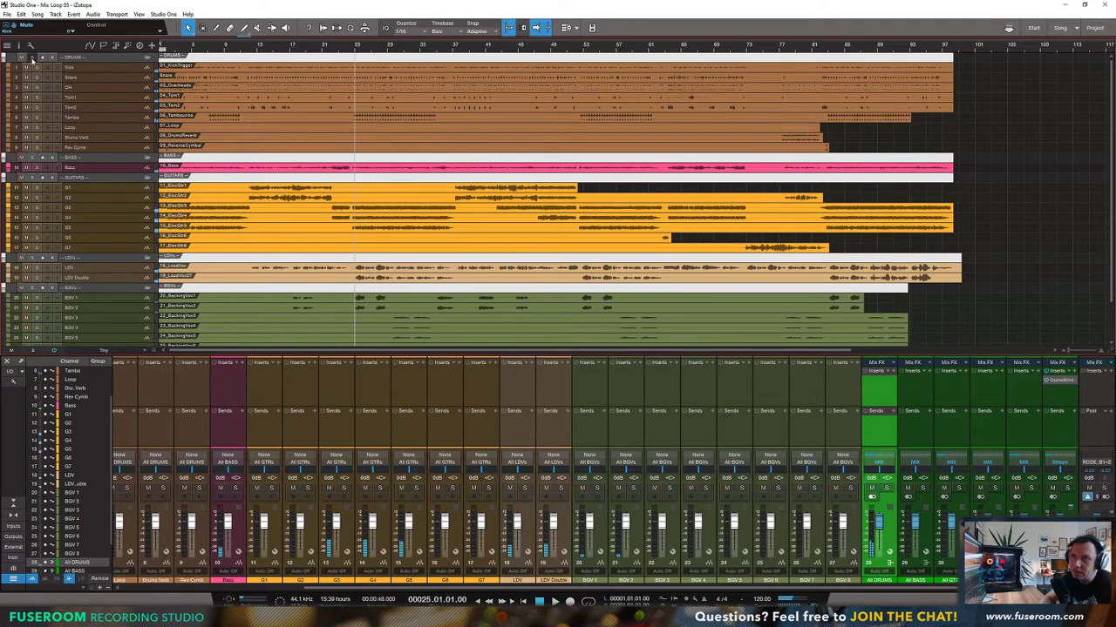
key("space")
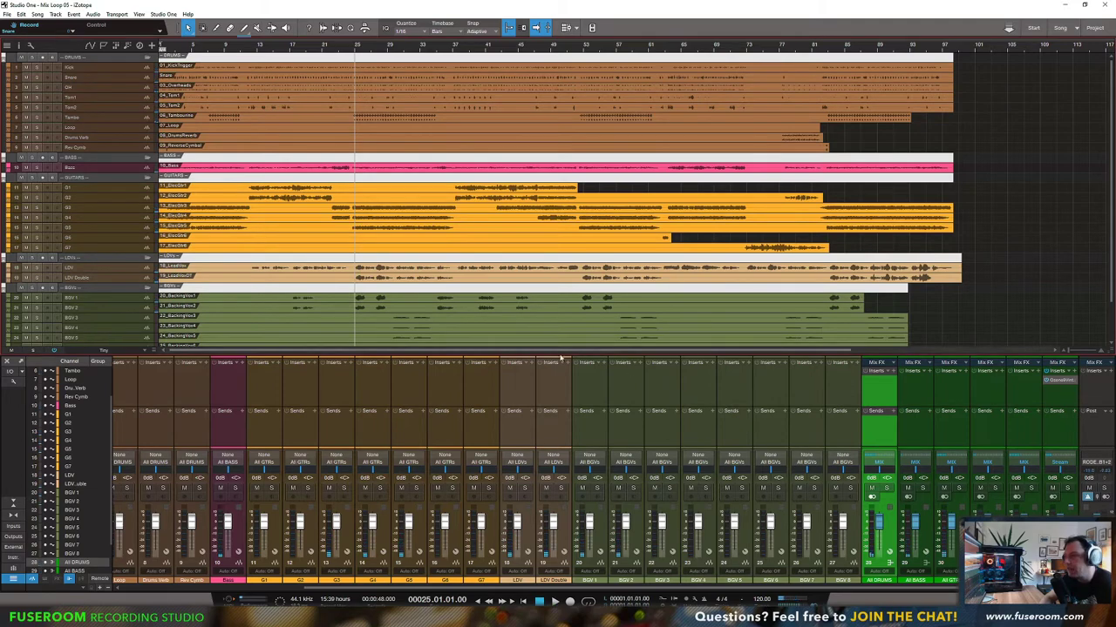
Step: Insert Mixtool on the Kick channel and set its gain to -9 dB
left_click_drag(610, 588, 398, 588)
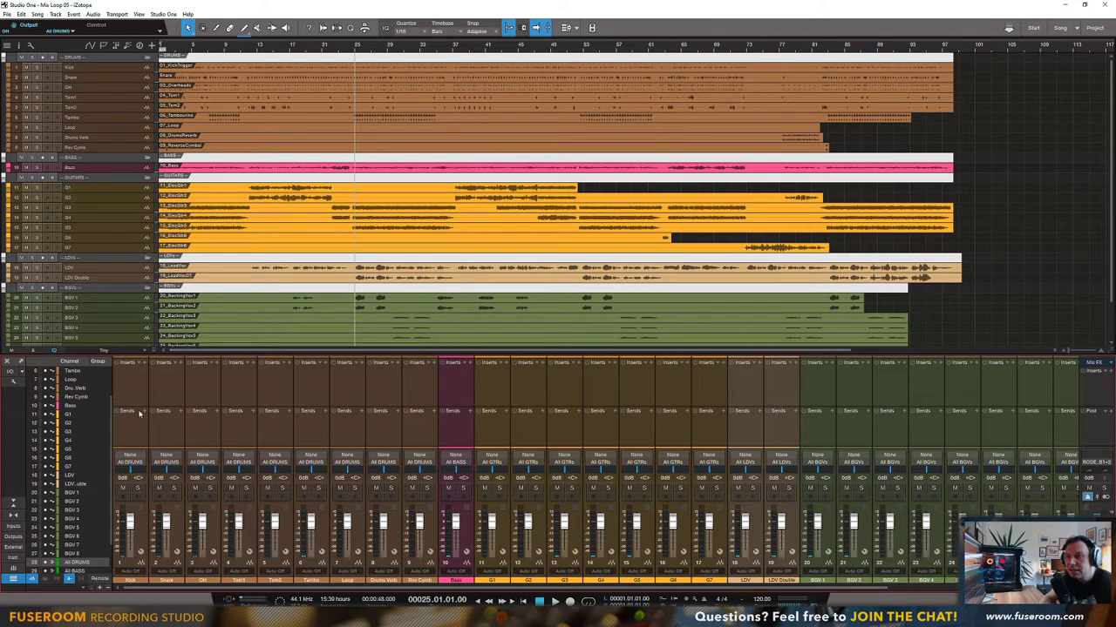
left_click(145, 364)
type("mixtool")
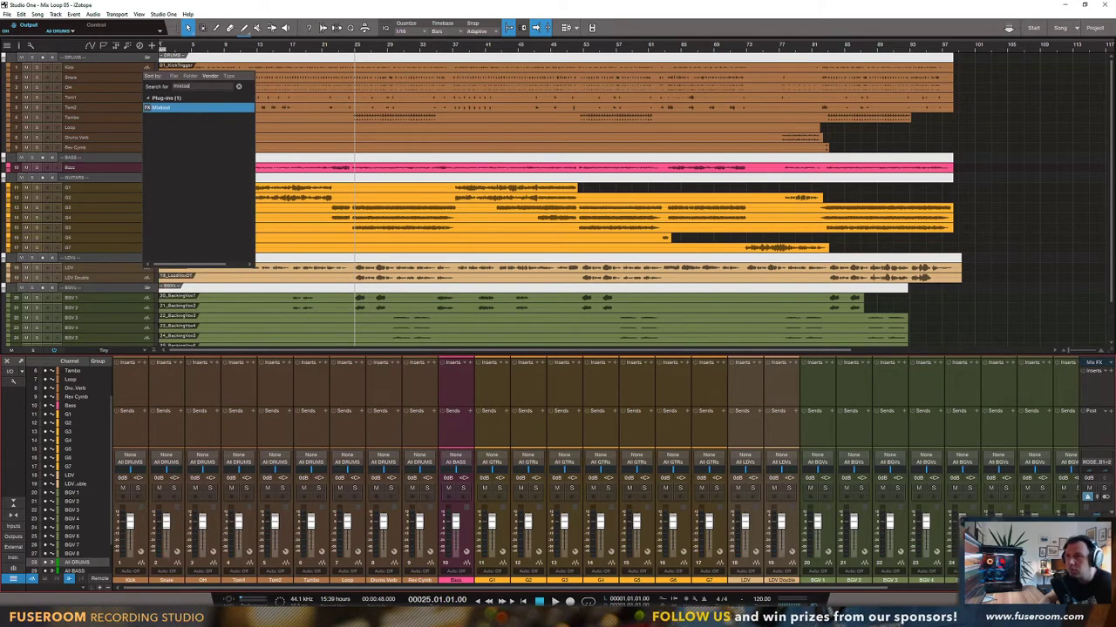
key("Return")
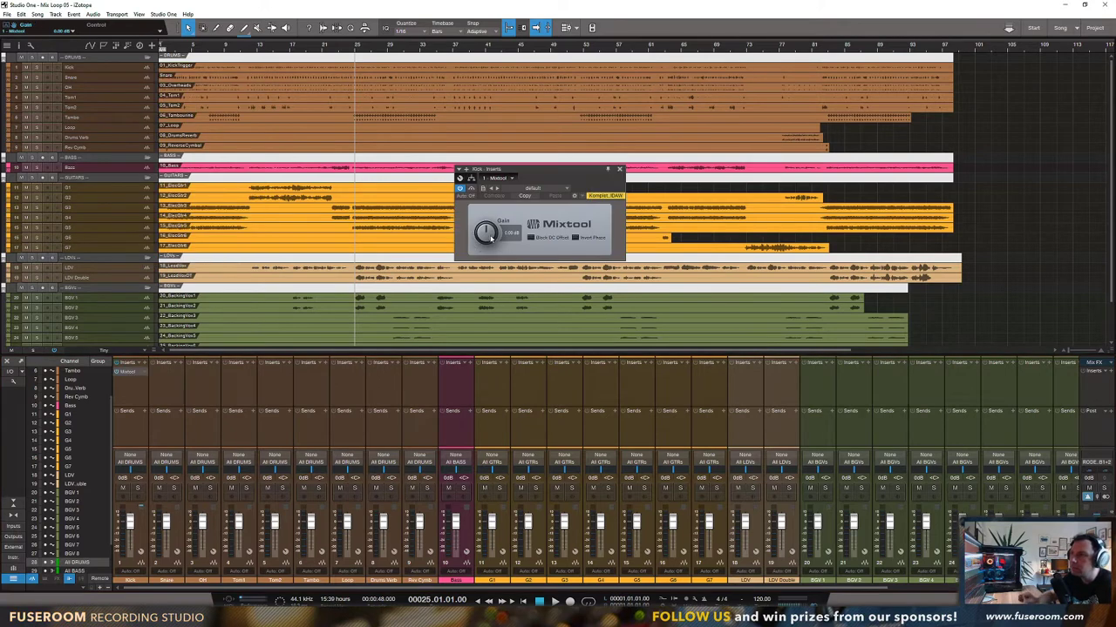
type("-9")
key("Return")
Step: Copy the Kick channel's Mixtool to all the other track channels through BGV 8 and close the plug-in window
left_click_drag(136, 374, 1034, 374)
scroll(1034, 374, "right", 5)
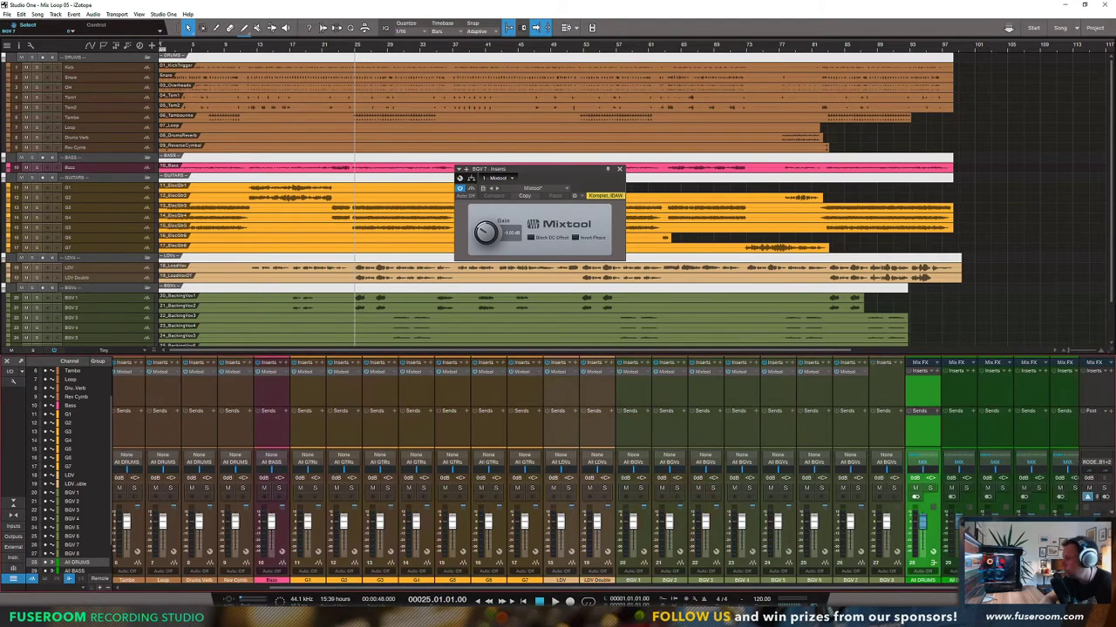
left_click_drag(855, 374, 886, 372)
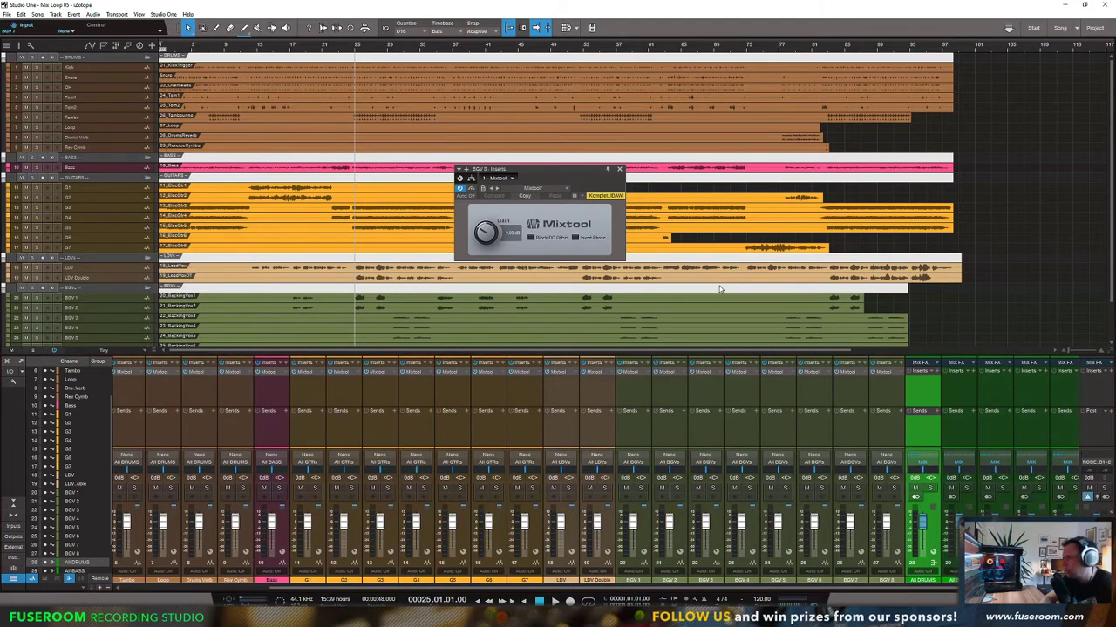
left_click(620, 170)
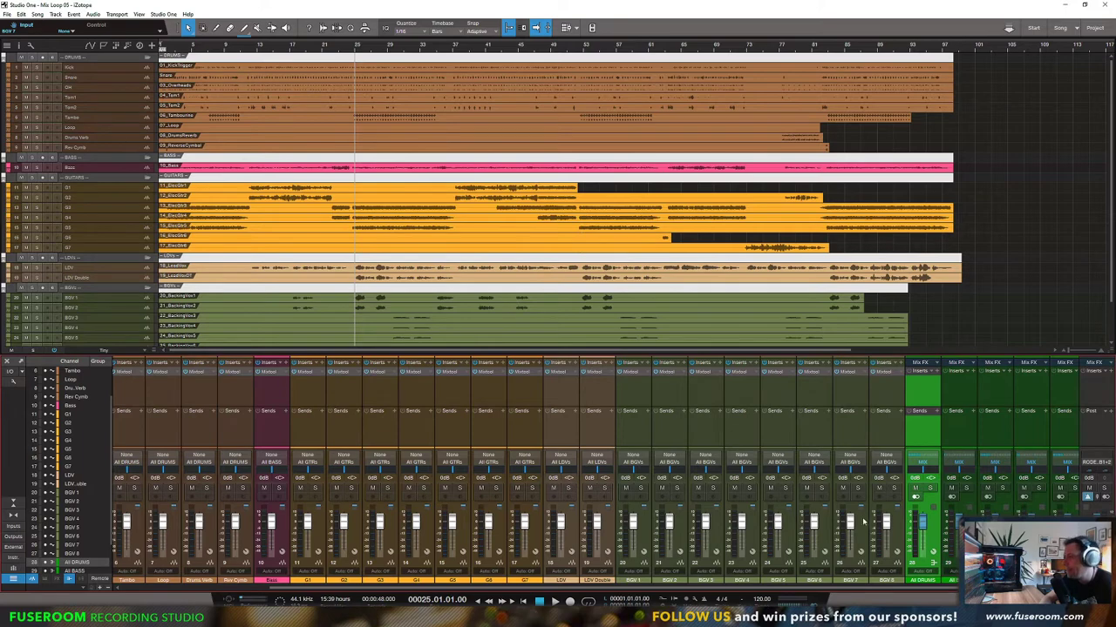
Step: Audition the full mix from bar 25 and stop playback
left_click(882, 387)
left_click_drag(874, 588, 674, 583)
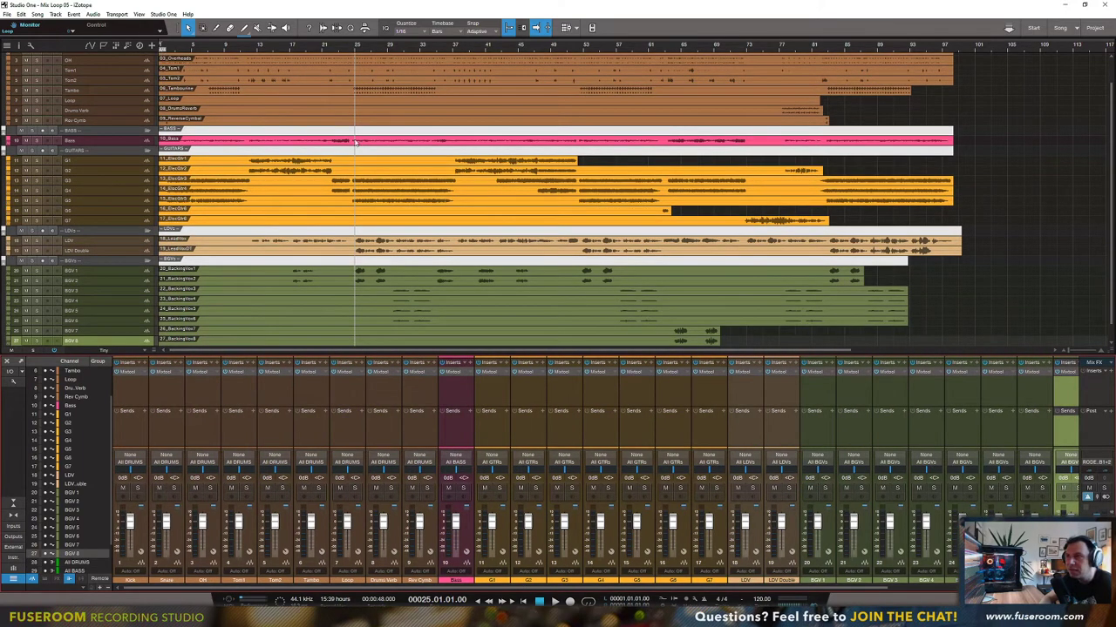
key("space")
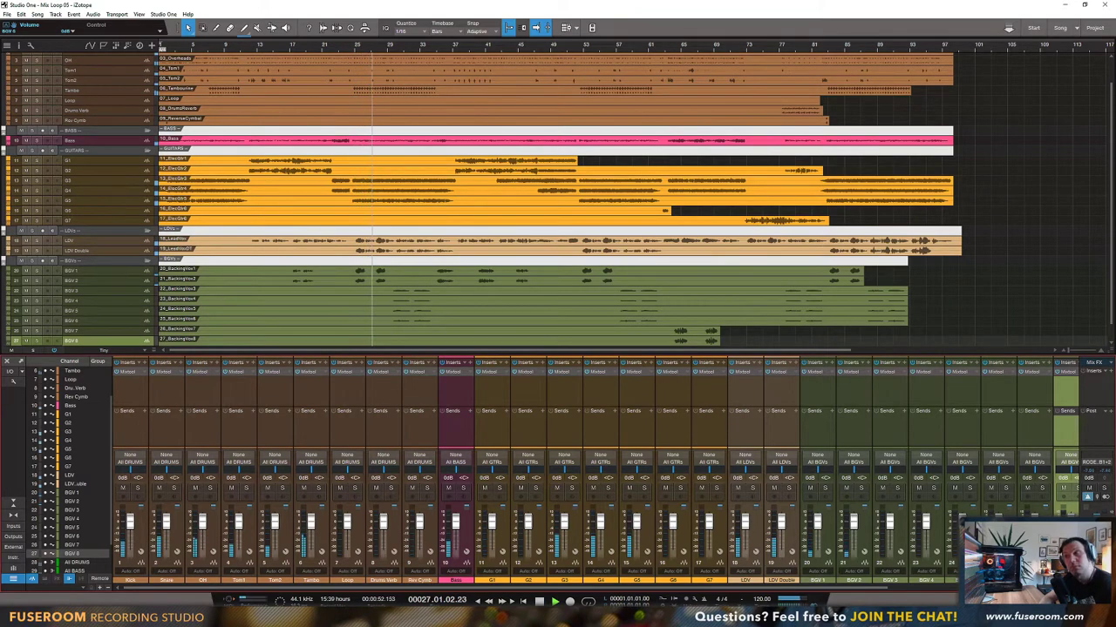
key("space")
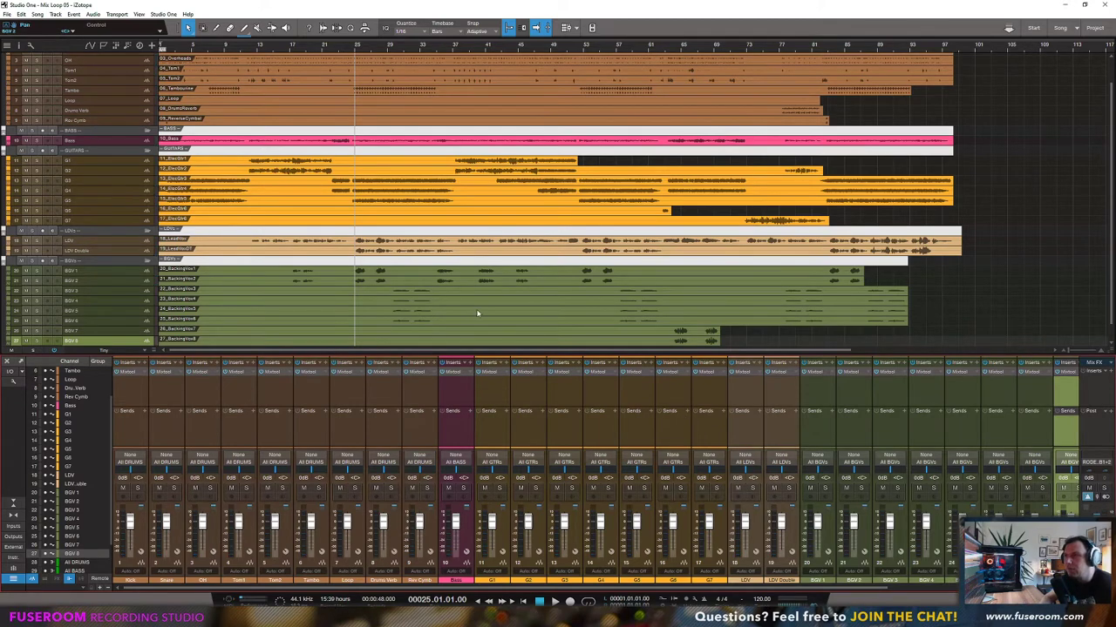
scroll(363, 235, "up", 1)
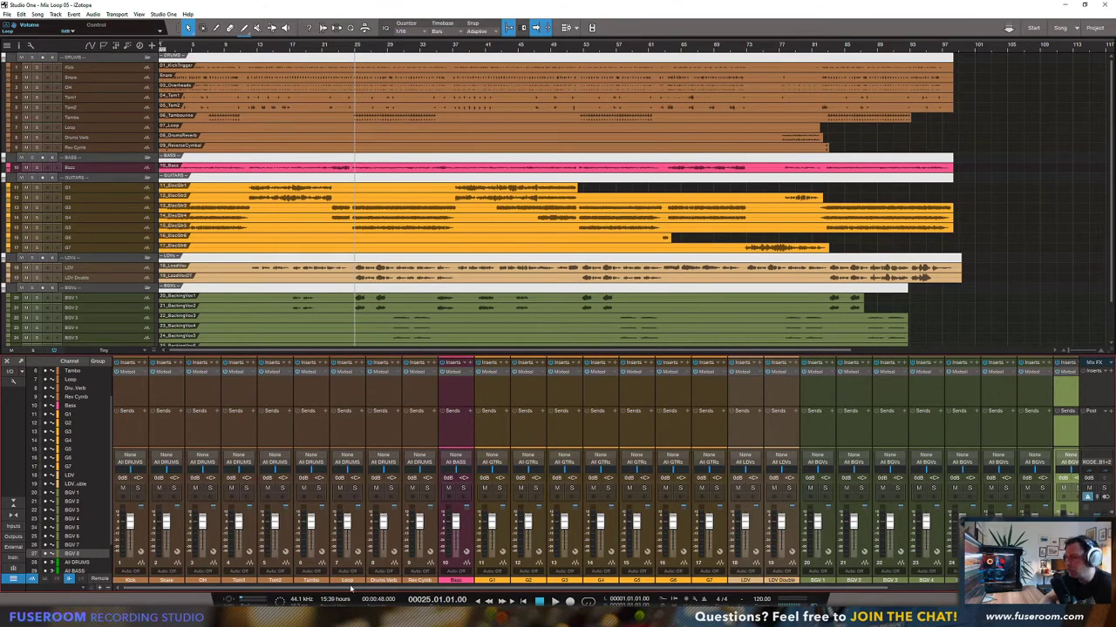
Step: Play from the start, pan G3 hard left, G4 hard right and G5 to R52, and lower them to about -11 to -12 dB
scroll(348, 589, "right", 6)
left_click_drag(591, 602, 331, 582)
left_click(174, 49)
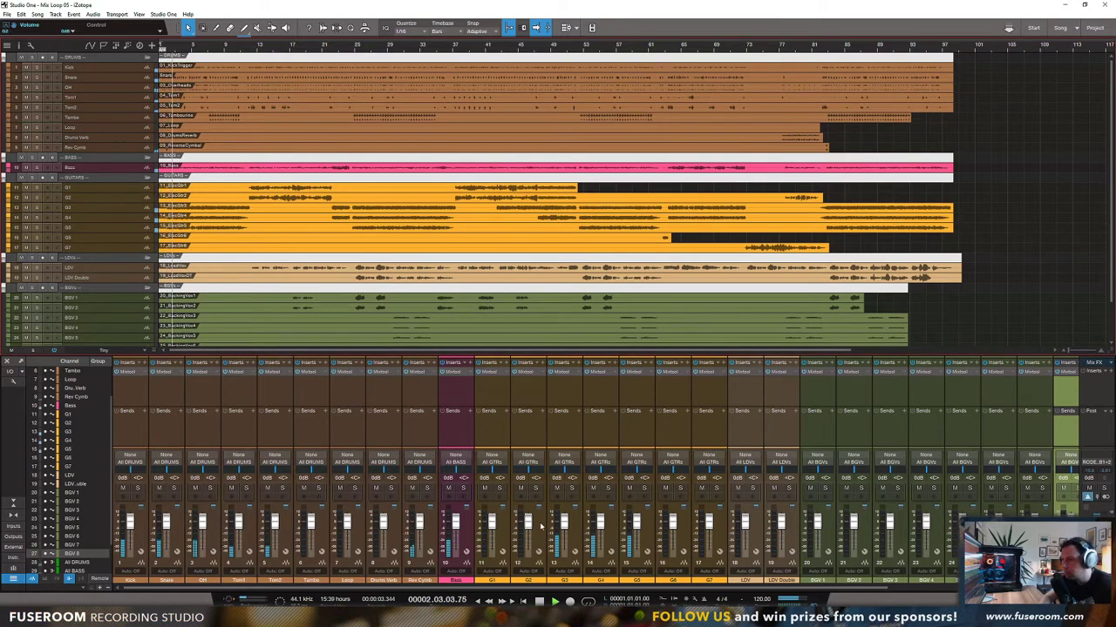
left_click_drag(562, 474, 646, 475)
left_click_drag(638, 524, 565, 533)
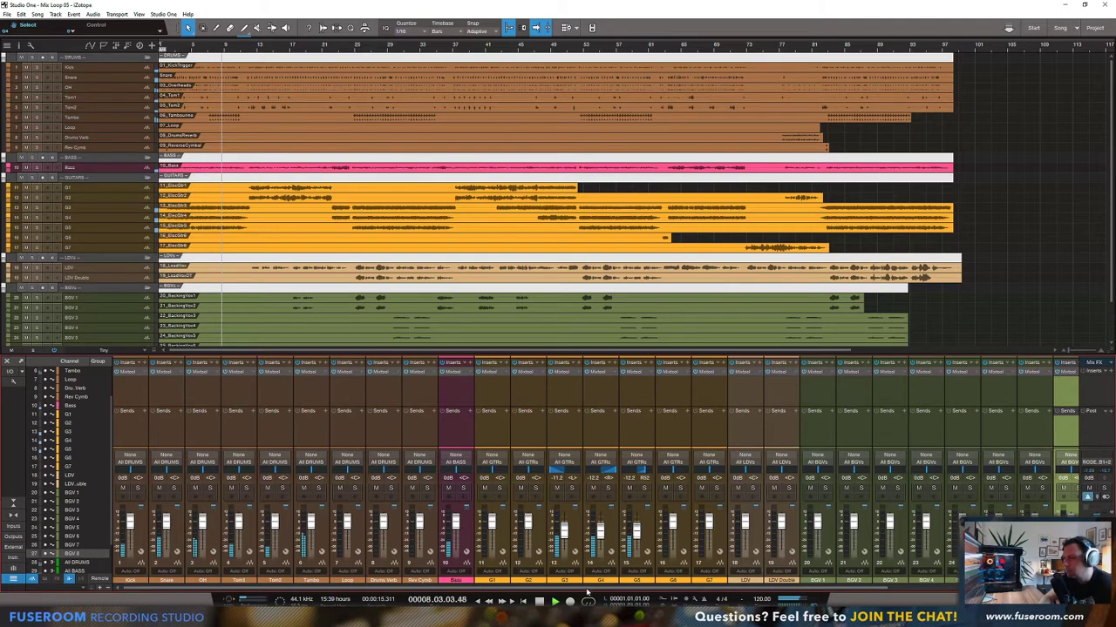
Step: Lower Tambo to -19.4 dB, and pan G1 hard left at about -11.2 dB and G2 hard right at about -13.2 dB
left_click_drag(310, 522, 310, 534)
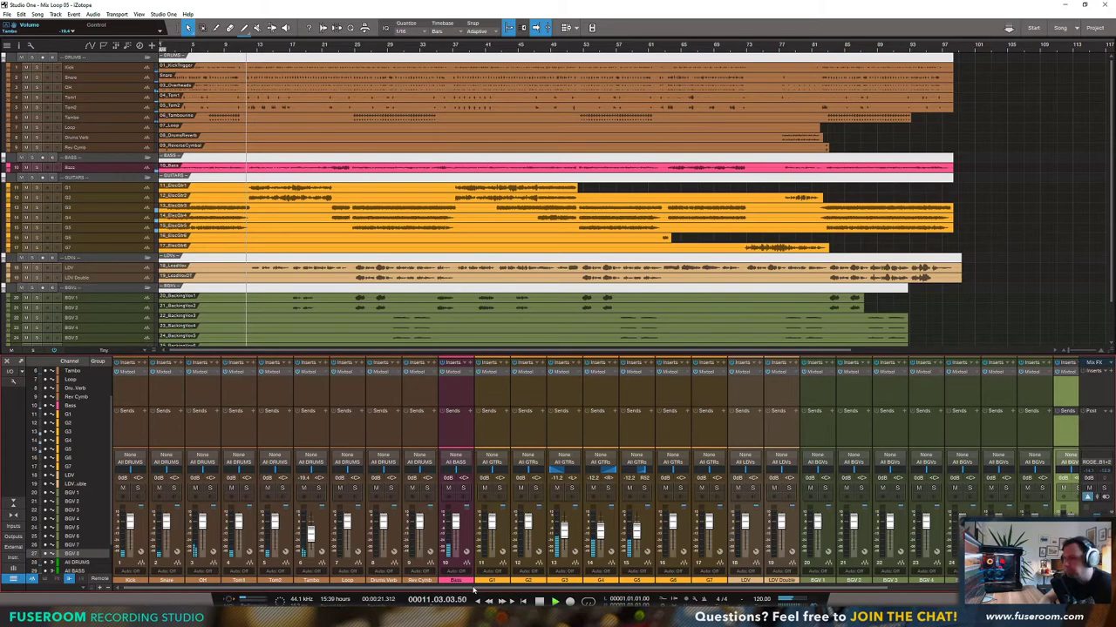
left_click_drag(473, 590, 471, 590)
left_click_drag(490, 470, 518, 472)
left_click_drag(528, 522, 492, 531)
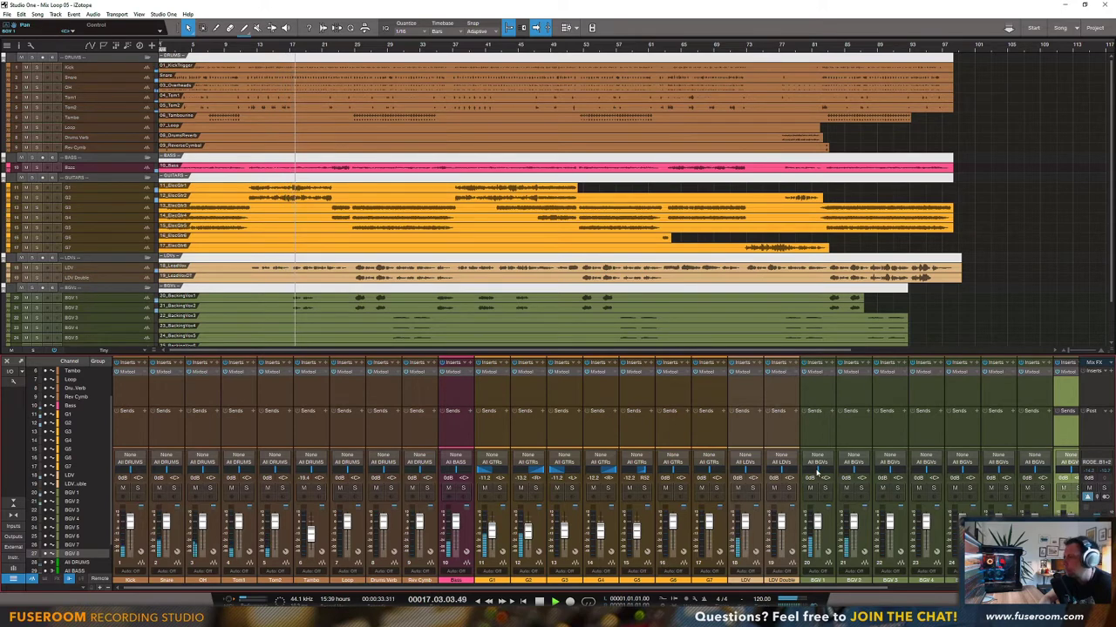
Step: Pan BGV 1 to BGV 8 alternately hard left and hard right, lowering their faders to between about -8.5 and -15.3 dB
left_click_drag(852, 473, 877, 473)
left_click_drag(853, 523, 816, 535)
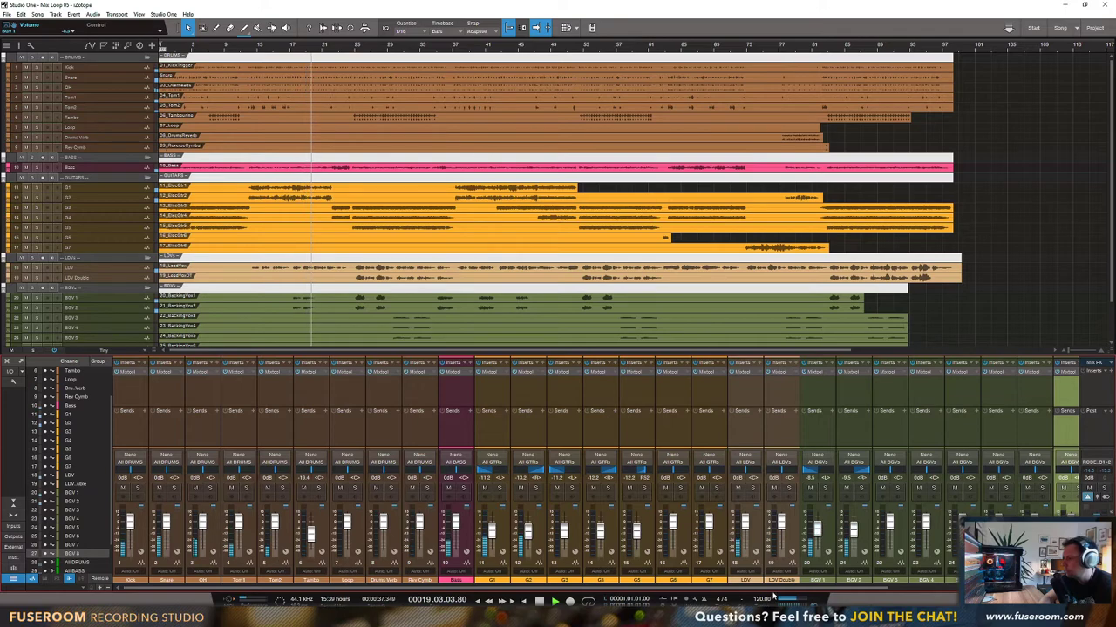
left_click_drag(784, 589, 931, 589)
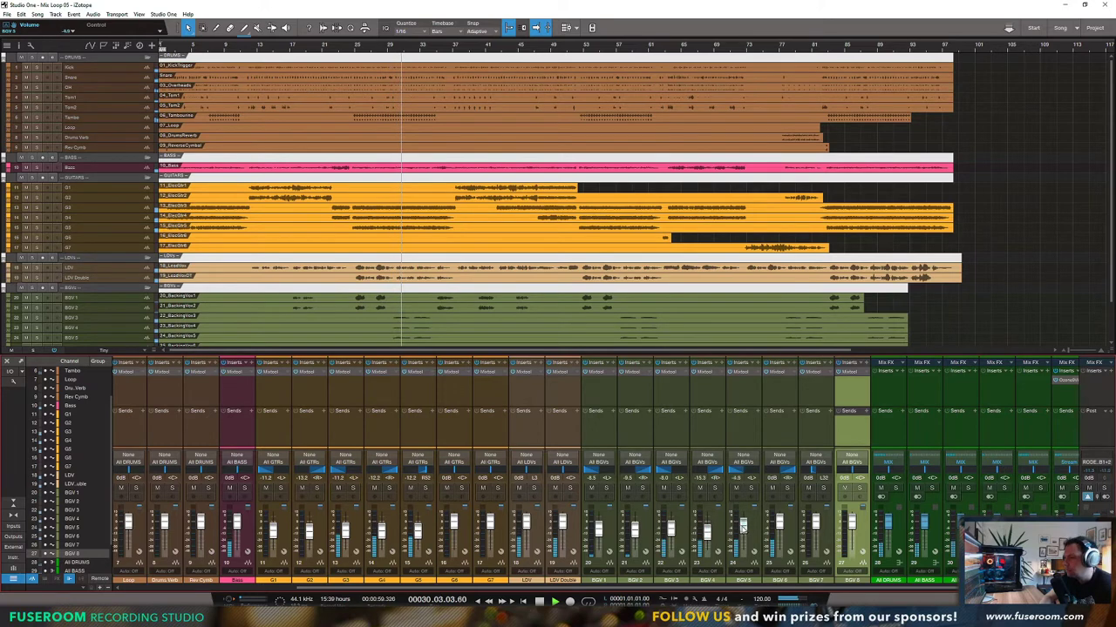
left_click_drag(741, 533, 743, 528)
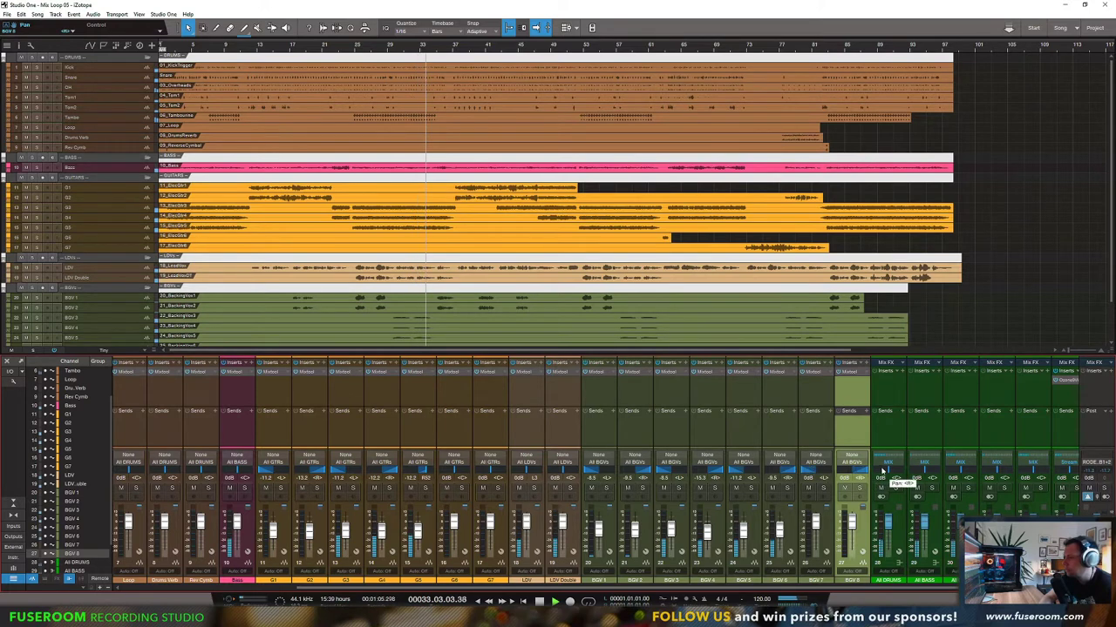
left_click_drag(816, 524, 816, 534)
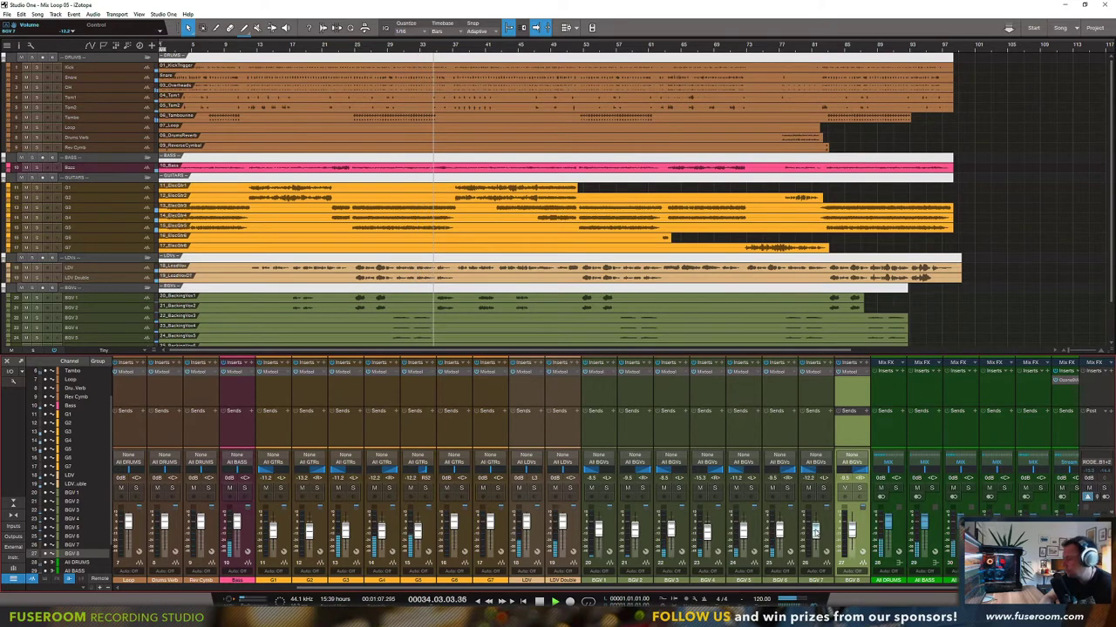
Step: Pan Tom1 hard left and Tom2 hard right, lower OH to -4.4 dB, and leave the Kick selected at 0 dB
left_click_drag(556, 591, 383, 583)
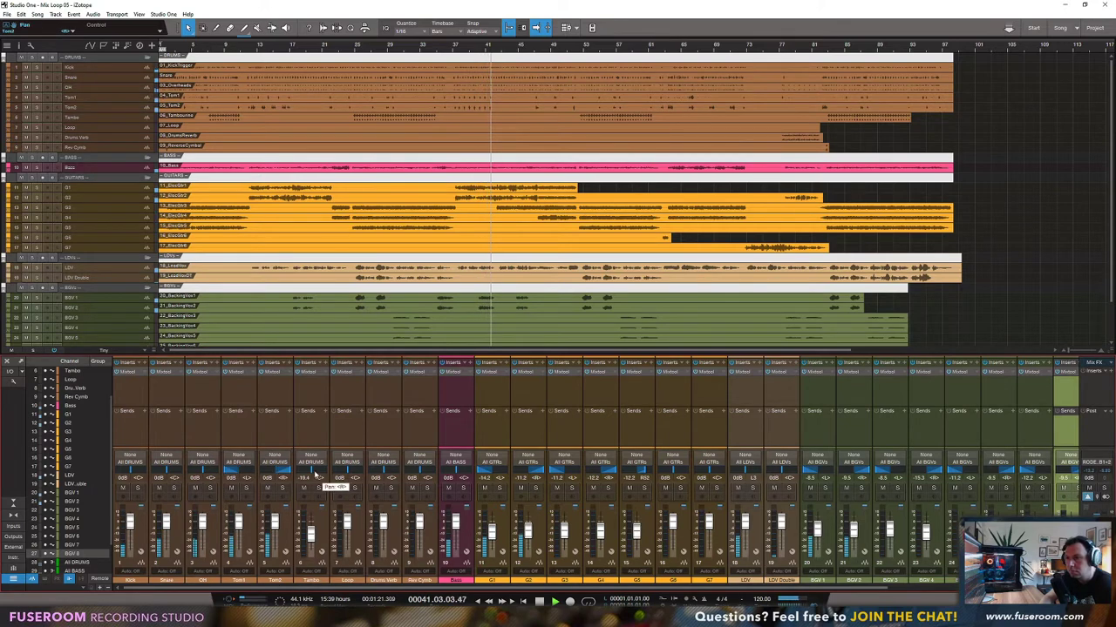
mouse_move(203, 523)
left_mouse_down()
mouse_move(203, 536)
mouse_move(203, 526)
left_mouse_up()
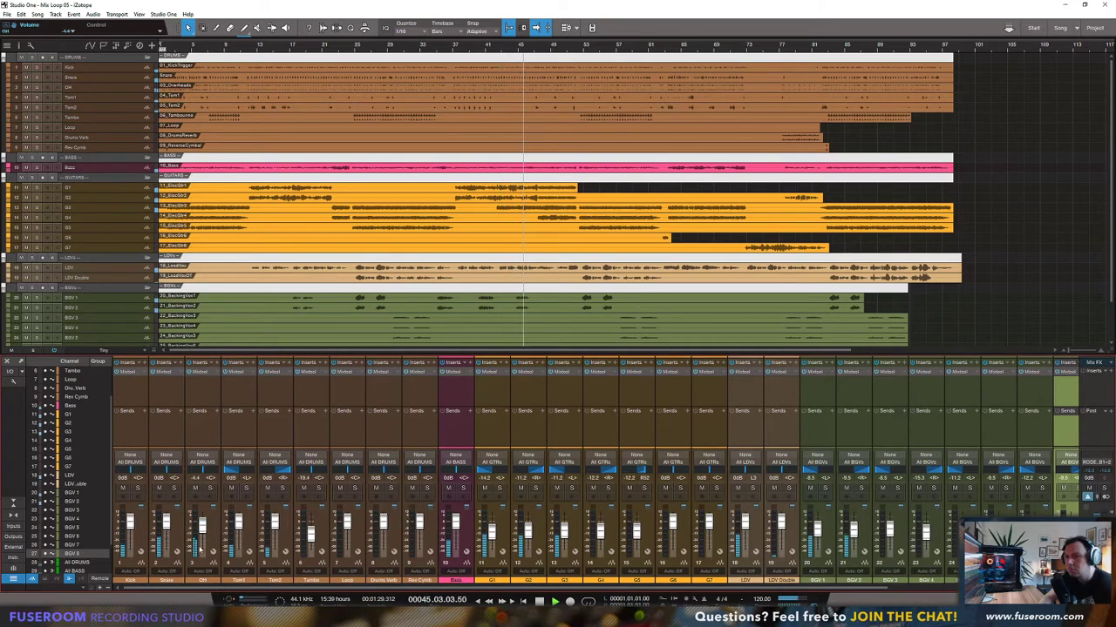
left_click_drag(129, 521, 132, 524)
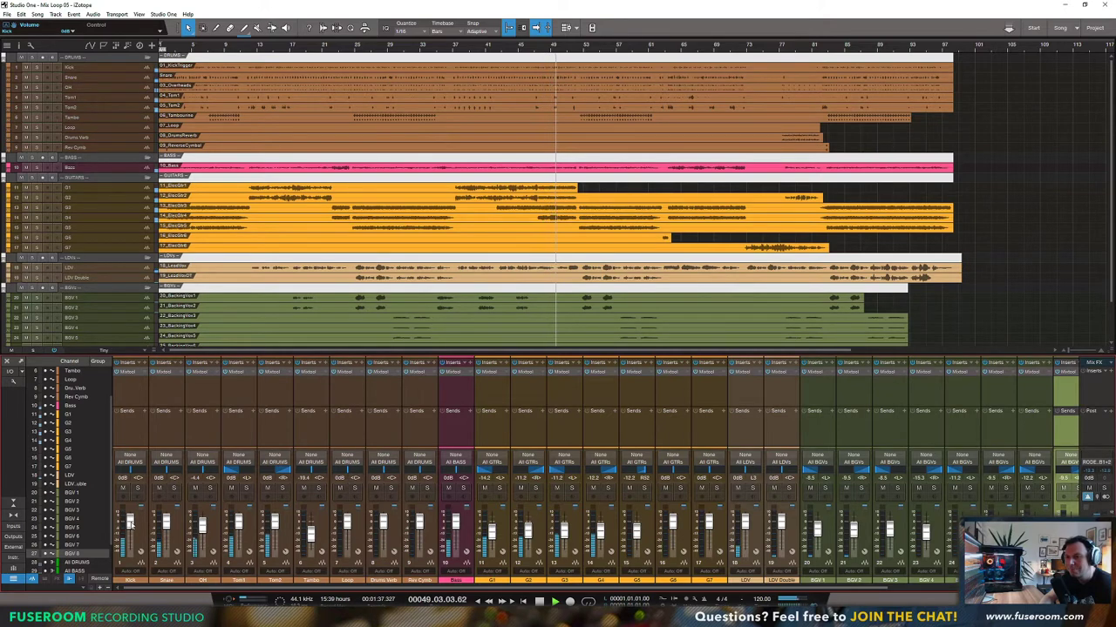
left_click(130, 582)
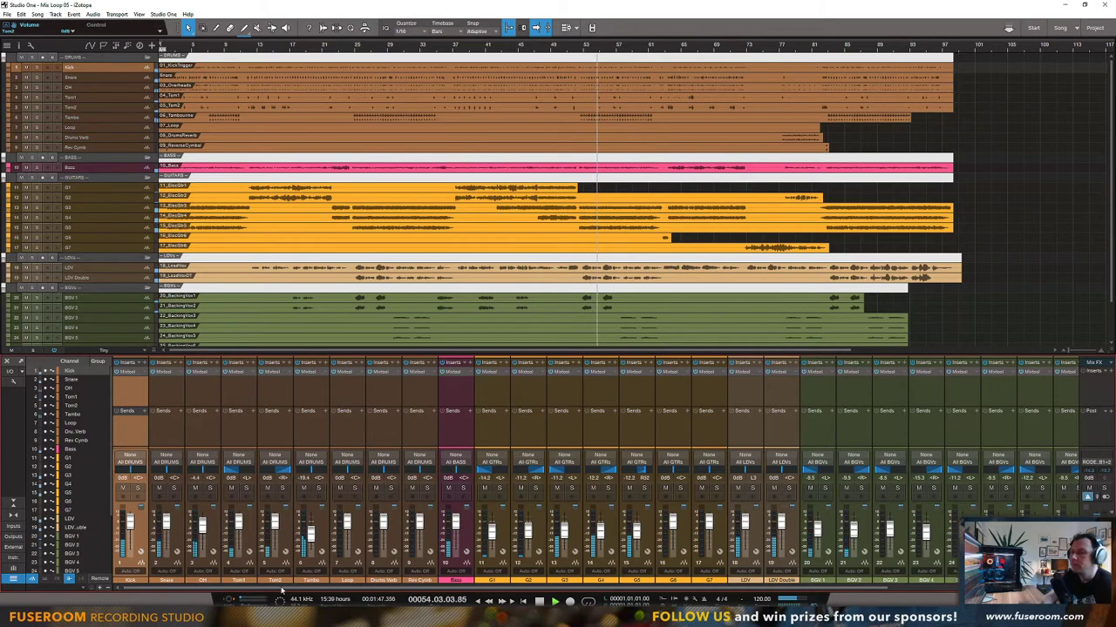
Step: Rebalance the backing vocals, setting BGV 1, BGV 3 and BGV 4 to about -10.1 dB
left_click_drag(282, 590, 582, 592)
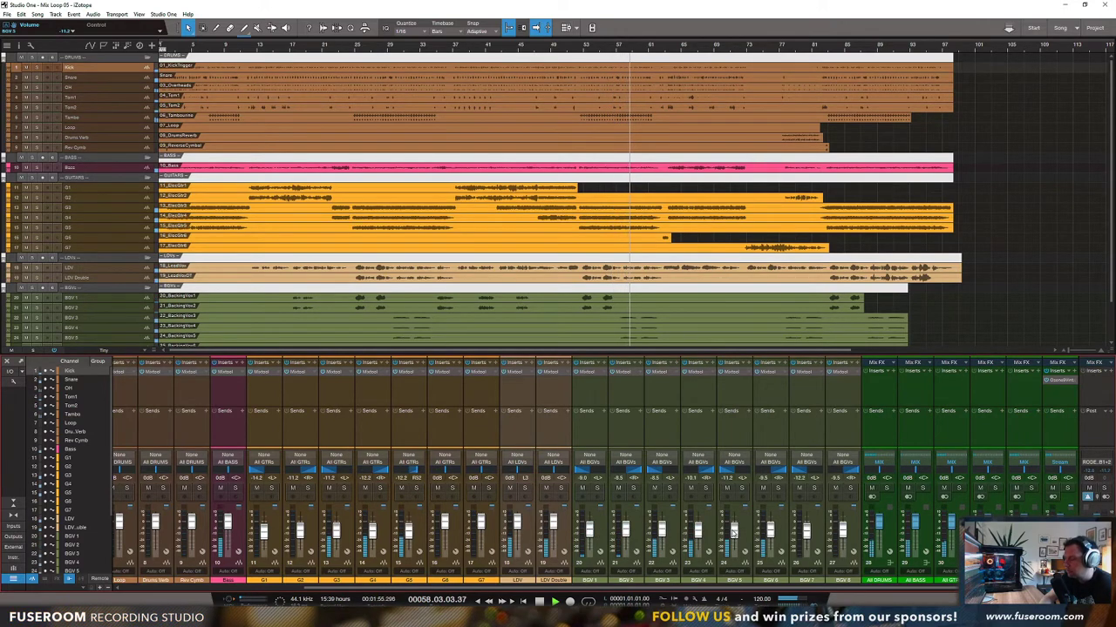
left_click_drag(768, 533, 769, 531)
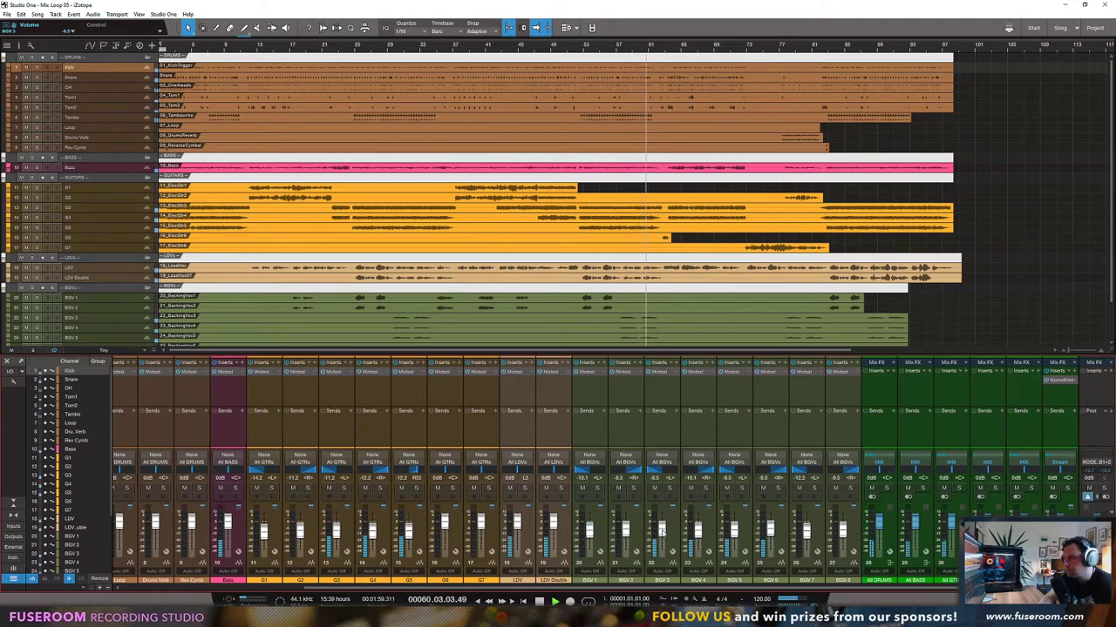
left_click_drag(769, 529, 661, 530)
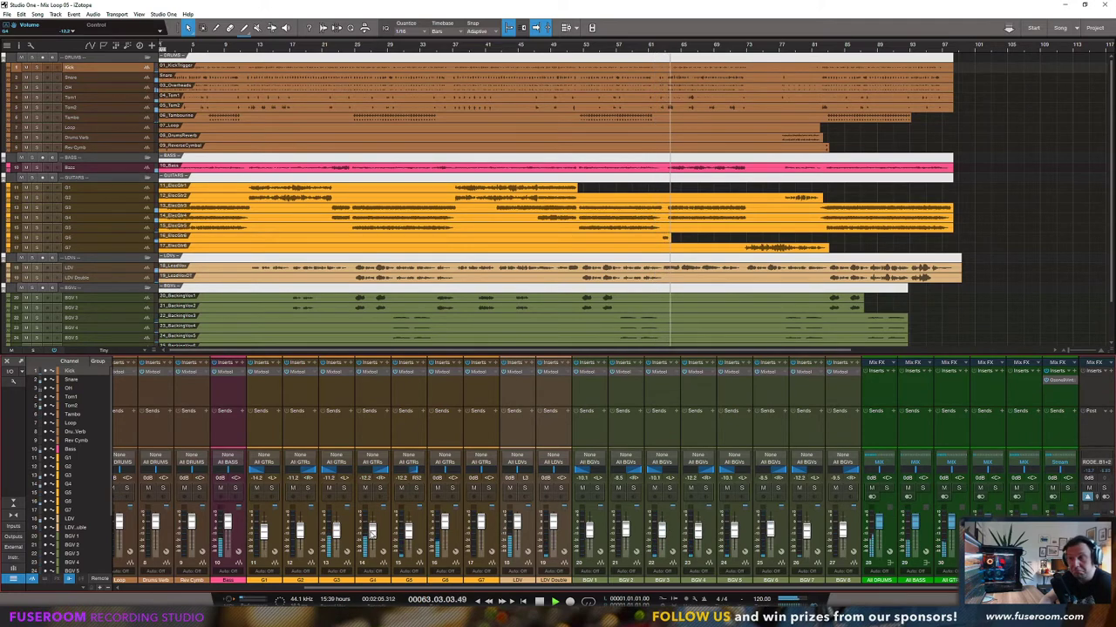
Step: Set G6 to -8.0 dB panned R35, and reset the Snare fader to 0 dB after trying another level
left_click_drag(444, 526, 444, 529)
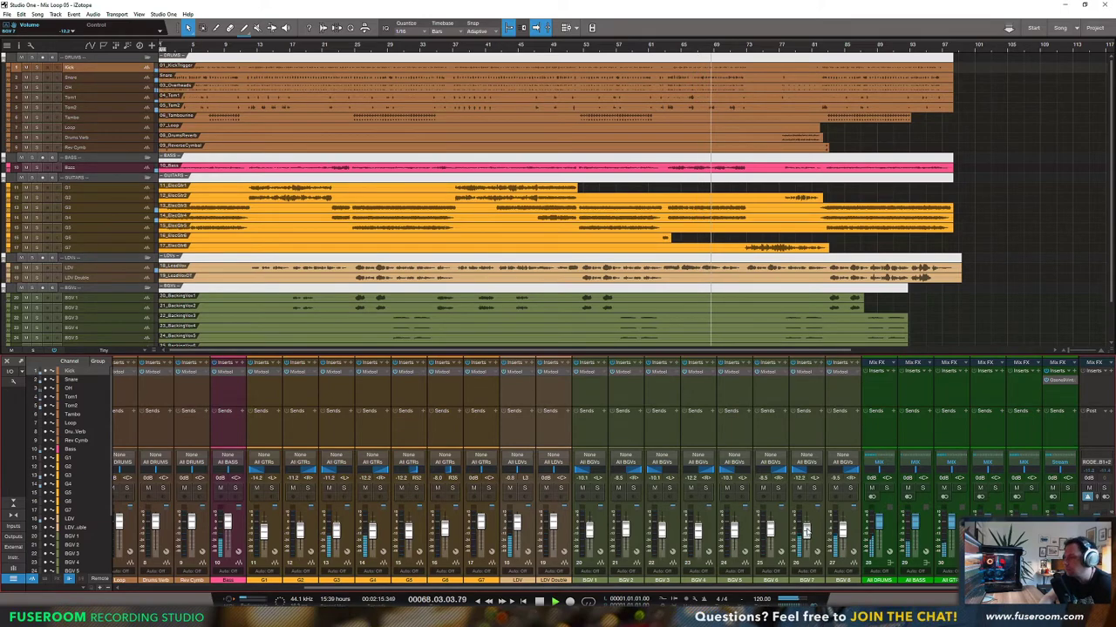
left_click_drag(719, 590, 598, 591)
scroll(597, 592, "left", 4)
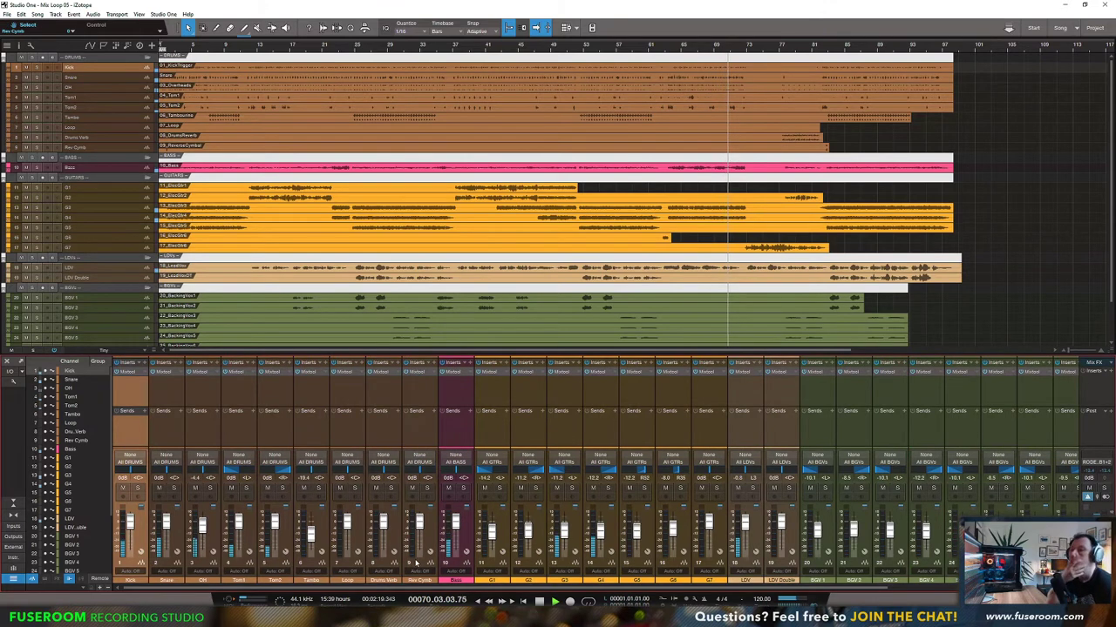
left_click_drag(166, 513, 166, 522)
left_click(166, 518, "alt")
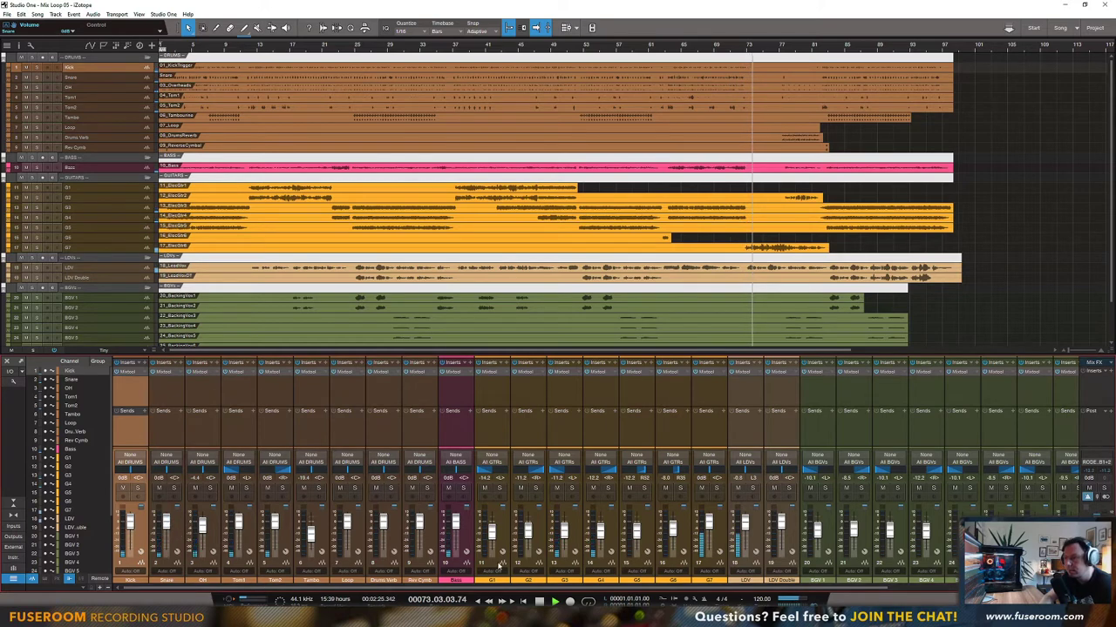
Step: Lower G7 to -7.5 dB and pan it to L38
left_click_drag(709, 522, 709, 529)
left_click_drag(708, 470, 702, 472)
mouse_move(699, 589)
left_mouse_down()
mouse_move(735, 591)
mouse_move(685, 591)
left_mouse_up()
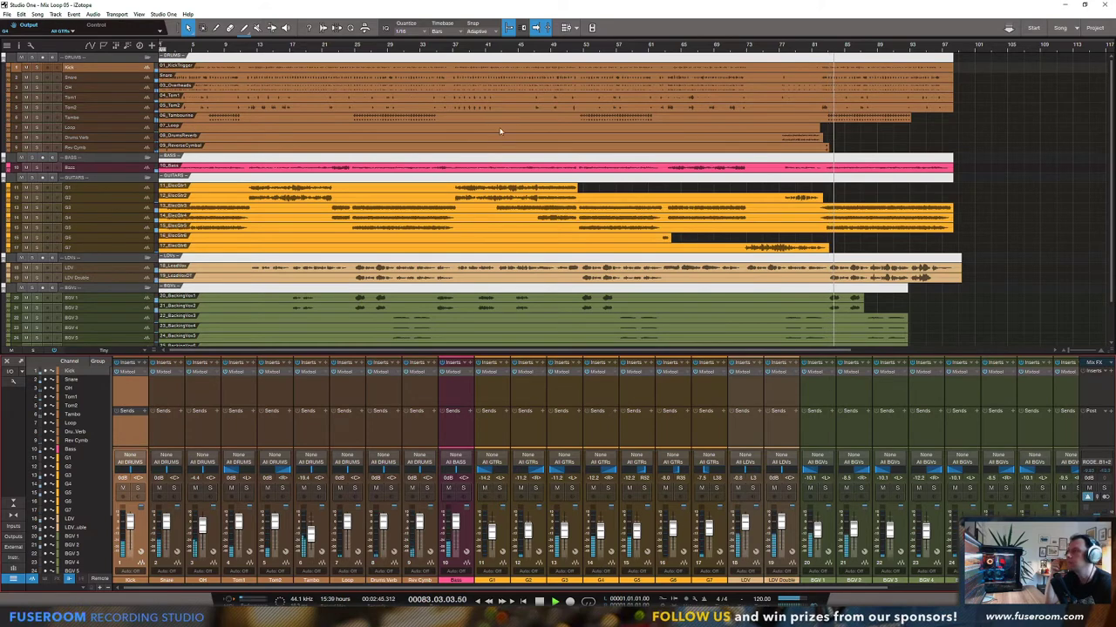
Step: Set the Drums Verb channel to -7.0 dB and the Loop channel to -1.3 dB
left_click(176, 138)
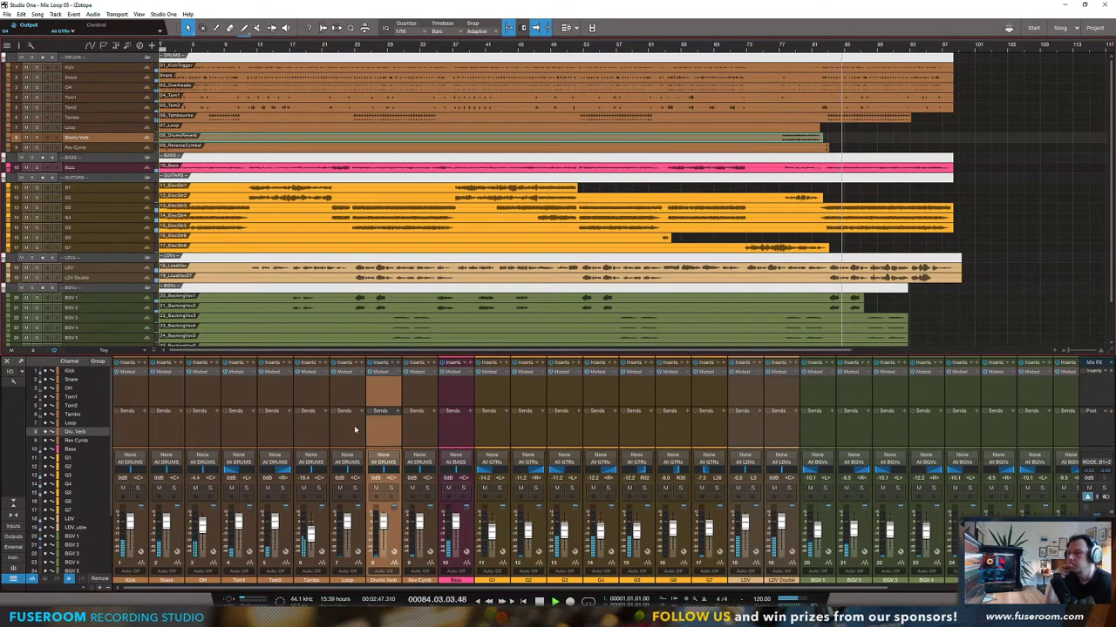
left_click_drag(383, 523, 348, 537)
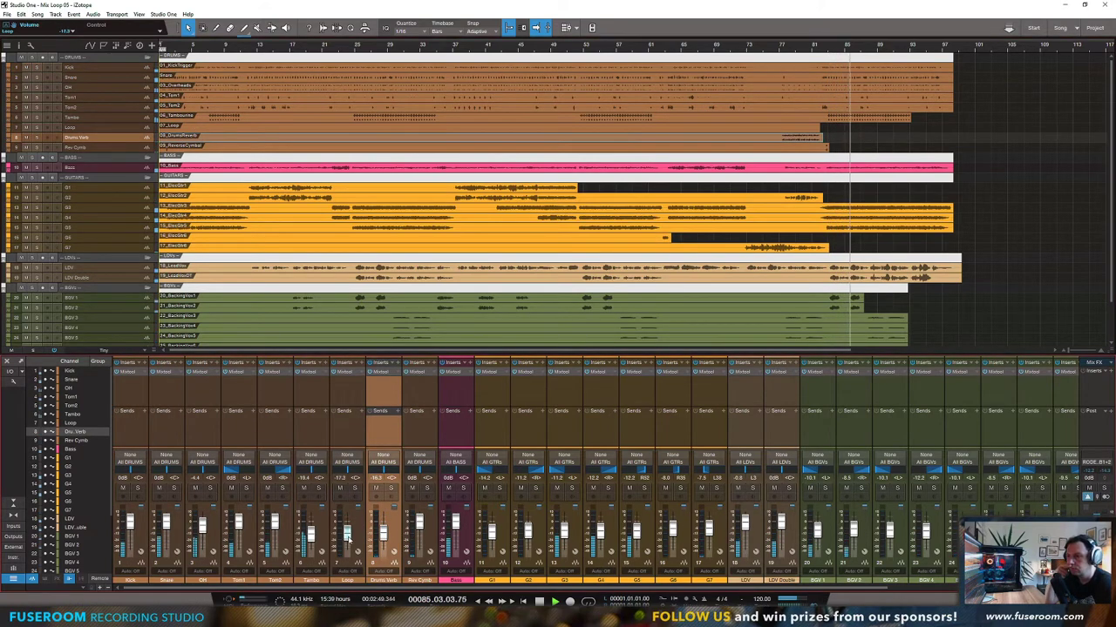
left_click_drag(382, 534, 382, 526)
Step: Lower LDV Double to -12.2 dB and LDV to -1.8 dB, and stop playback
left_click_drag(361, 589, 558, 591)
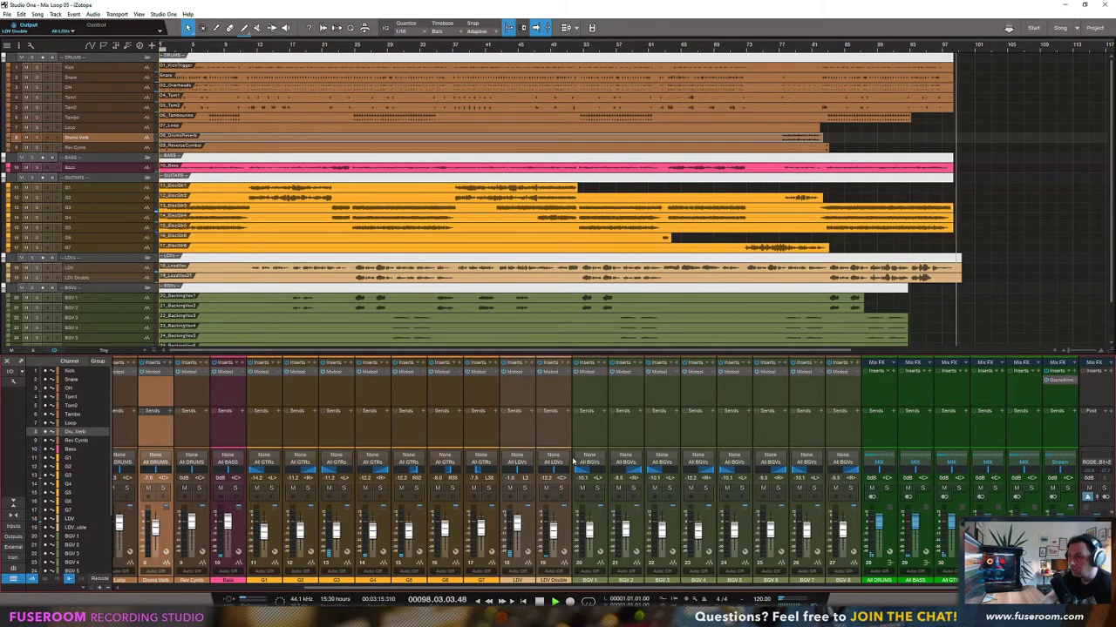
key("space")
scroll(849, 339, "down", 1)
scroll(559, 326, "up", 1)
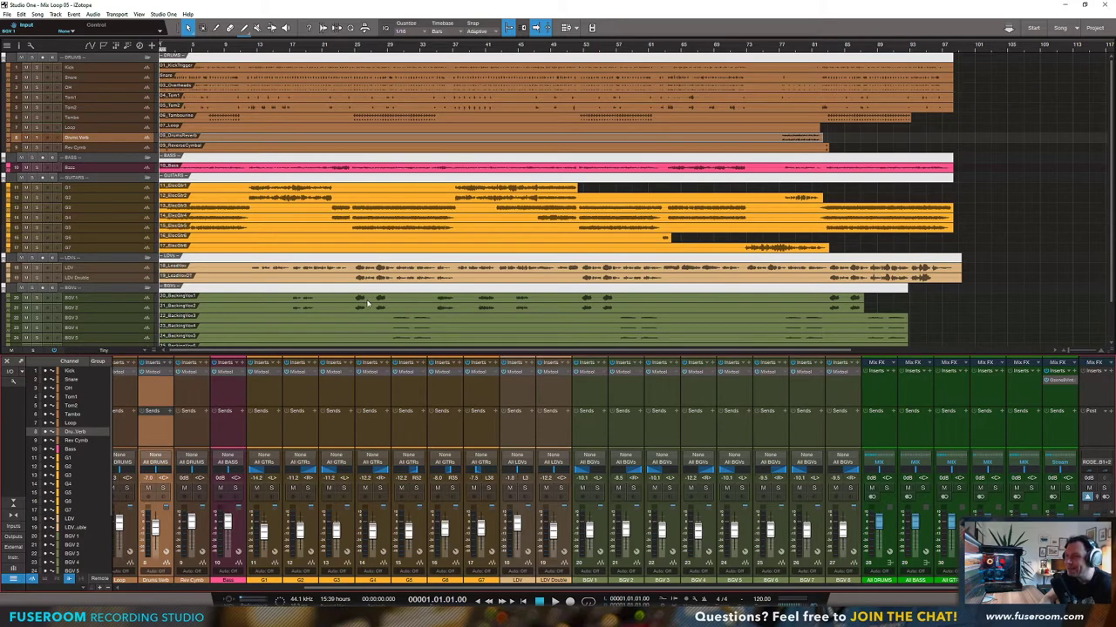
Step: Bring the drum channels back into view and move the playhead to bar 5
left_click_drag(165, 589, 135, 587)
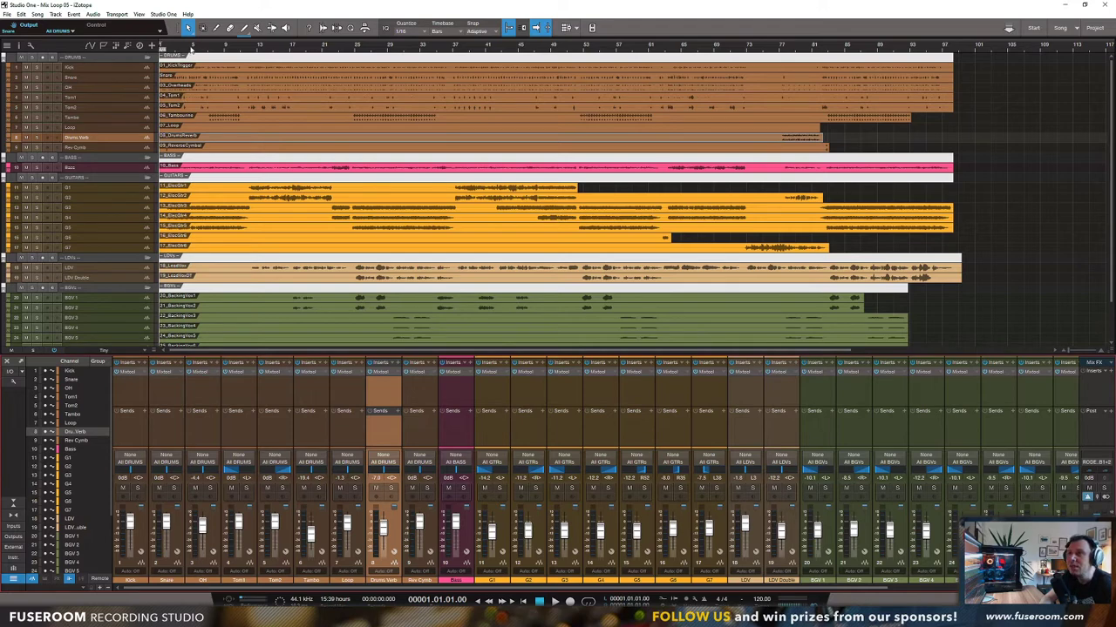
left_click(191, 49)
mouse_move(110, 73)
left_mouse_down()
mouse_move(113, 106)
mouse_move(115, 72)
left_mouse_up()
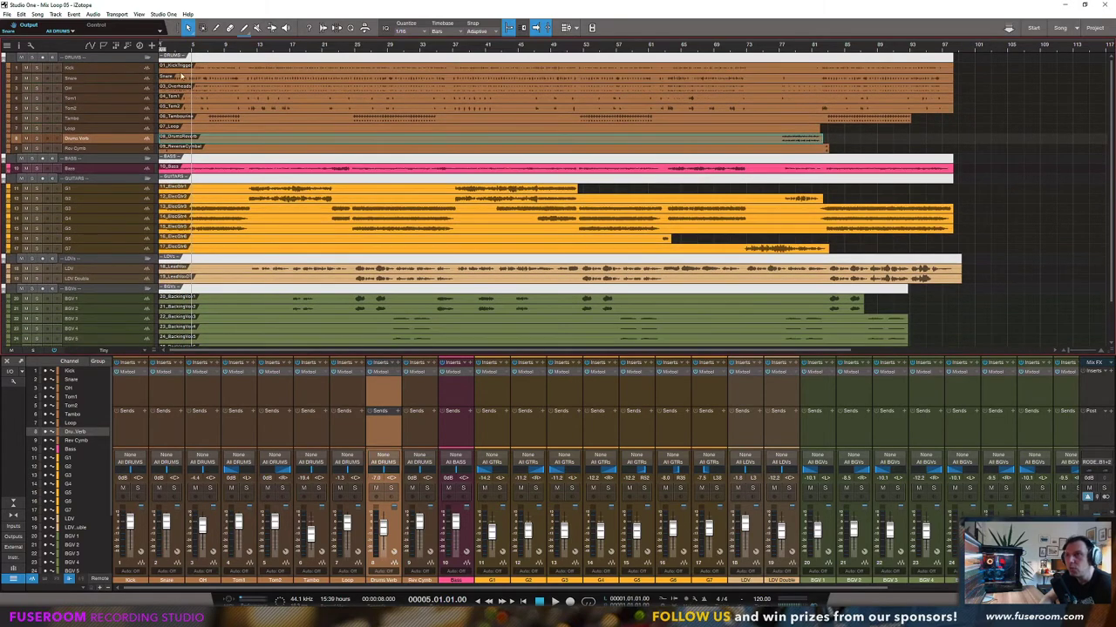
Step: Increase the Kick track's height in the arrangement to show its waveform more clearly
left_click(197, 70)
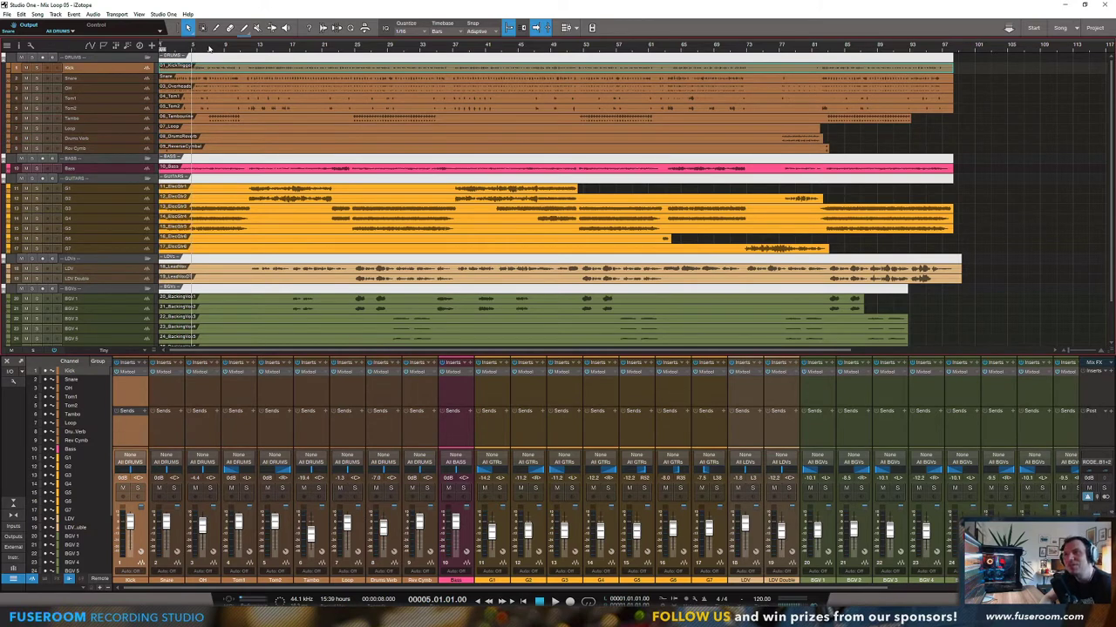
left_click(225, 48)
left_click(186, 48)
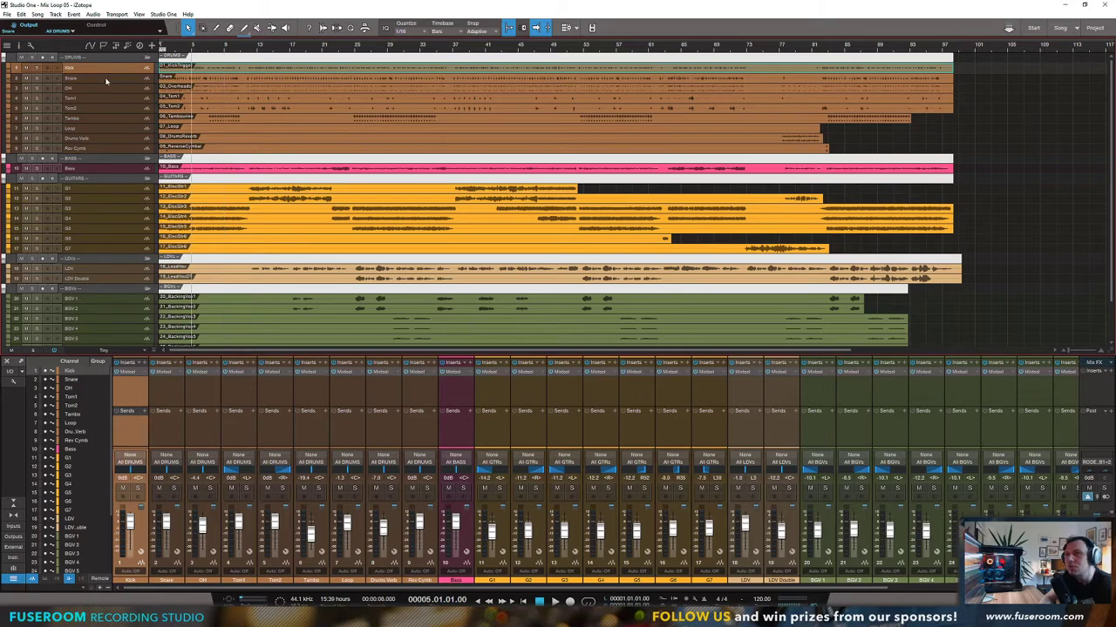
left_click_drag(111, 73, 110, 96)
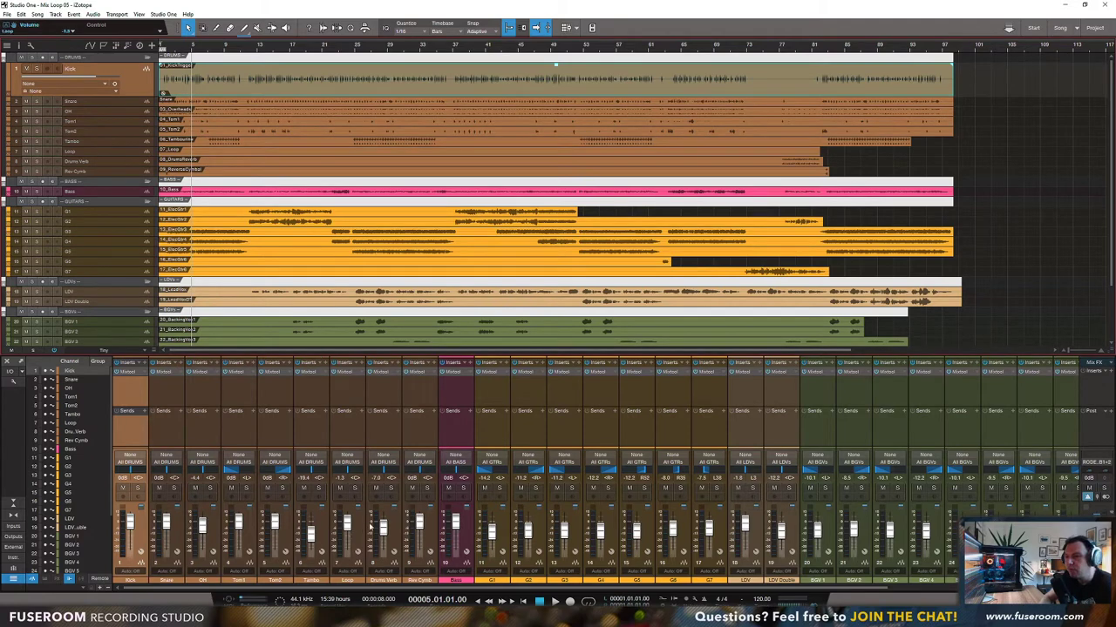
Step: Set the Mixtool gain on the G1 channel to -18 dB and copy its settings
left_click_drag(484, 593, 548, 595)
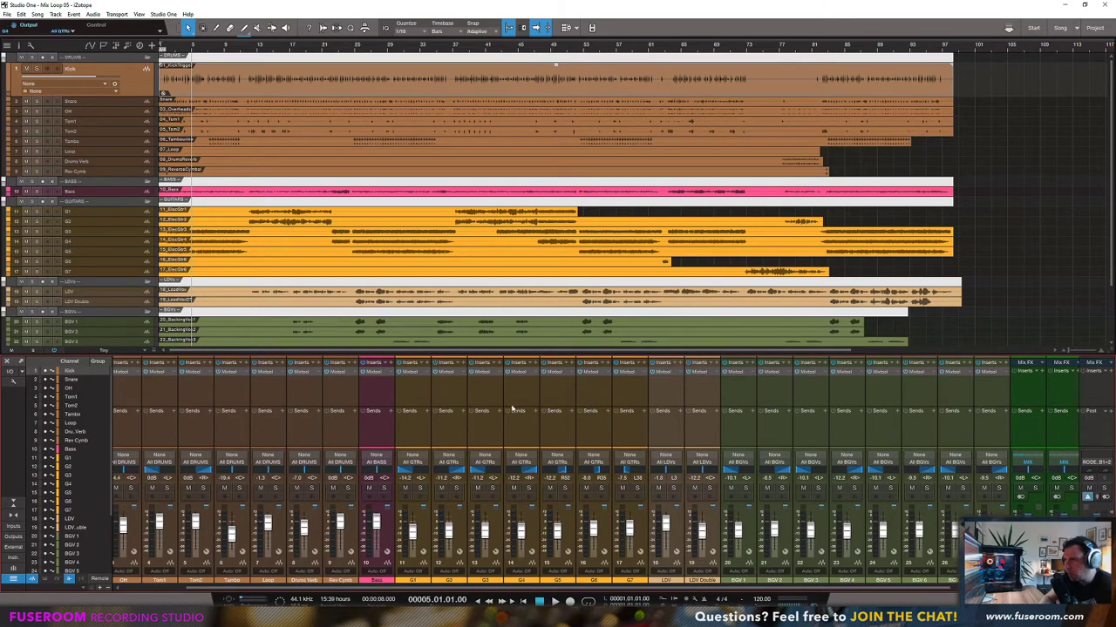
left_click(414, 373)
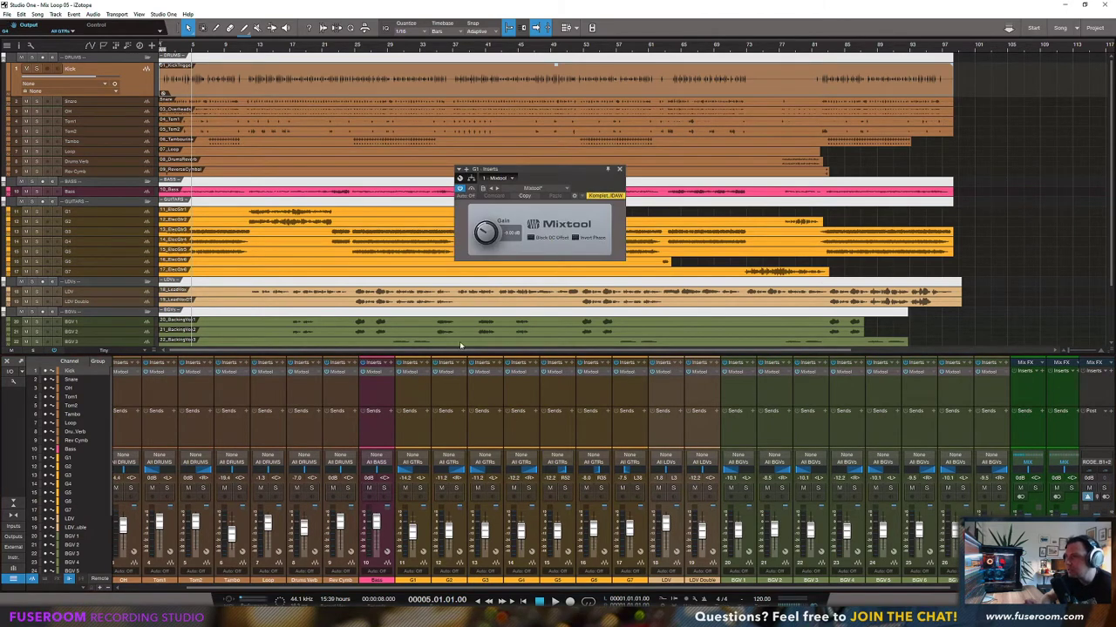
type("-18")
key("Return")
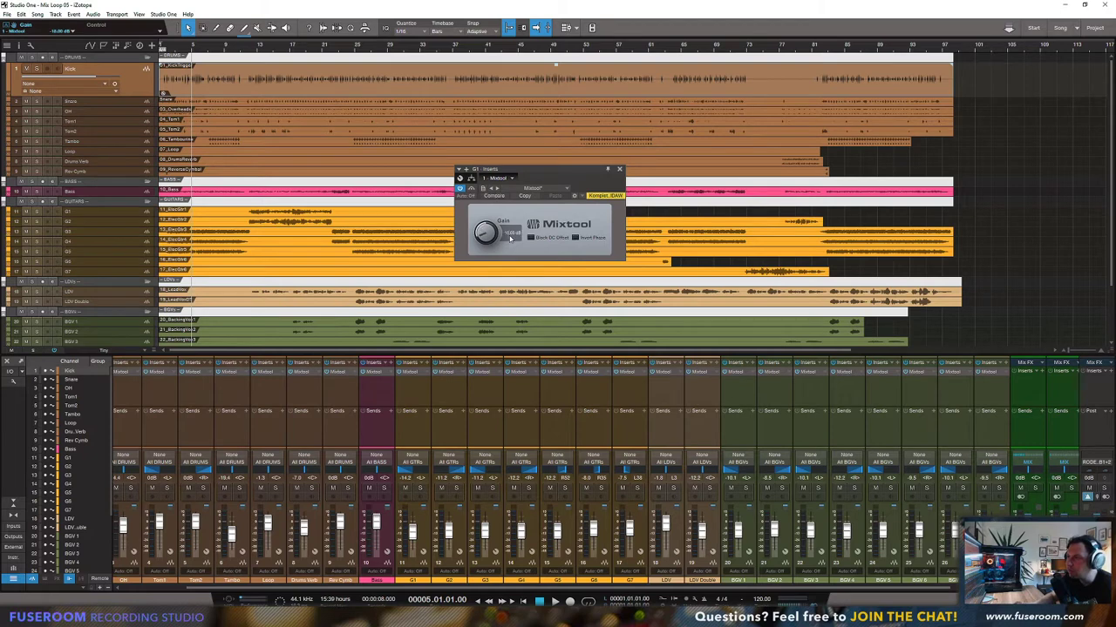
left_click(524, 196)
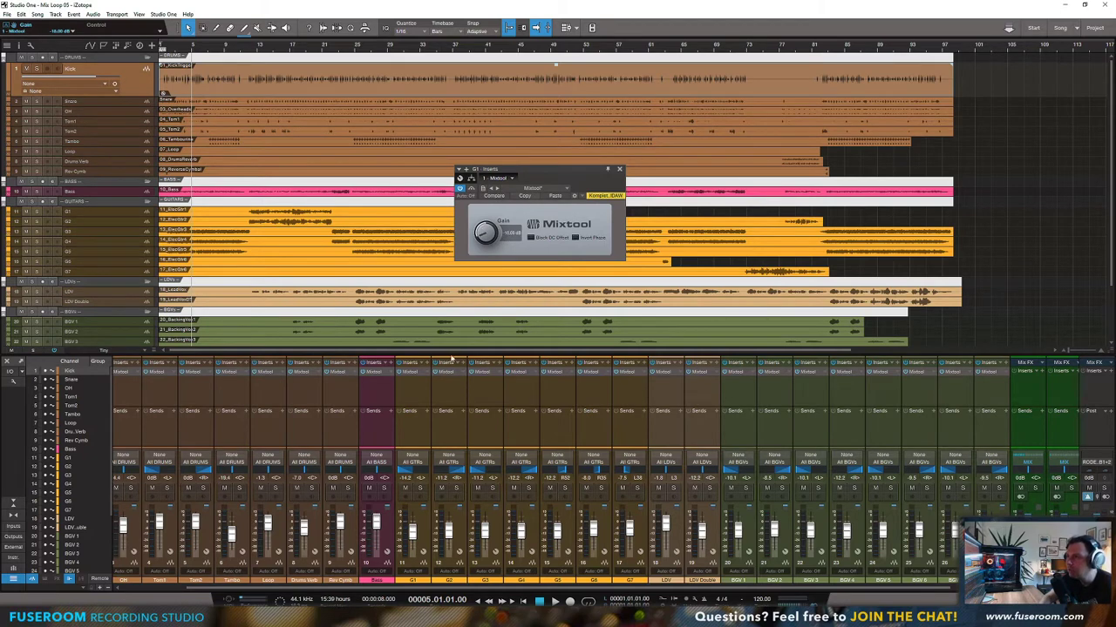
Step: Paste the copied Mixtool settings into the Mixtool inserts of G2 through G7
double_click(449, 373)
left_click(555, 196)
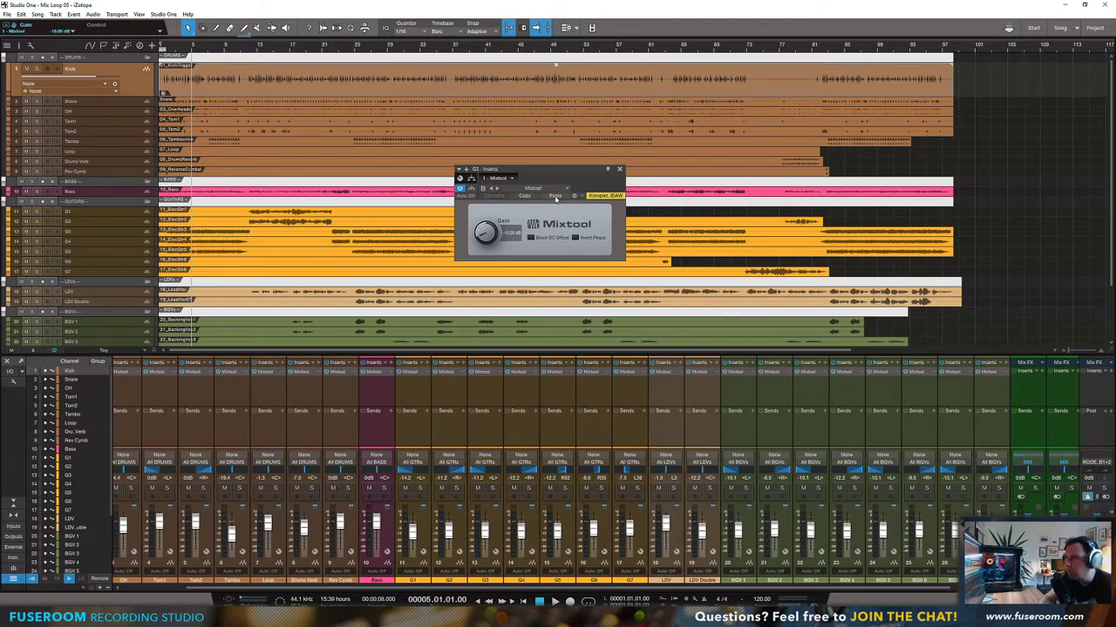
left_click(486, 373)
left_click(555, 195)
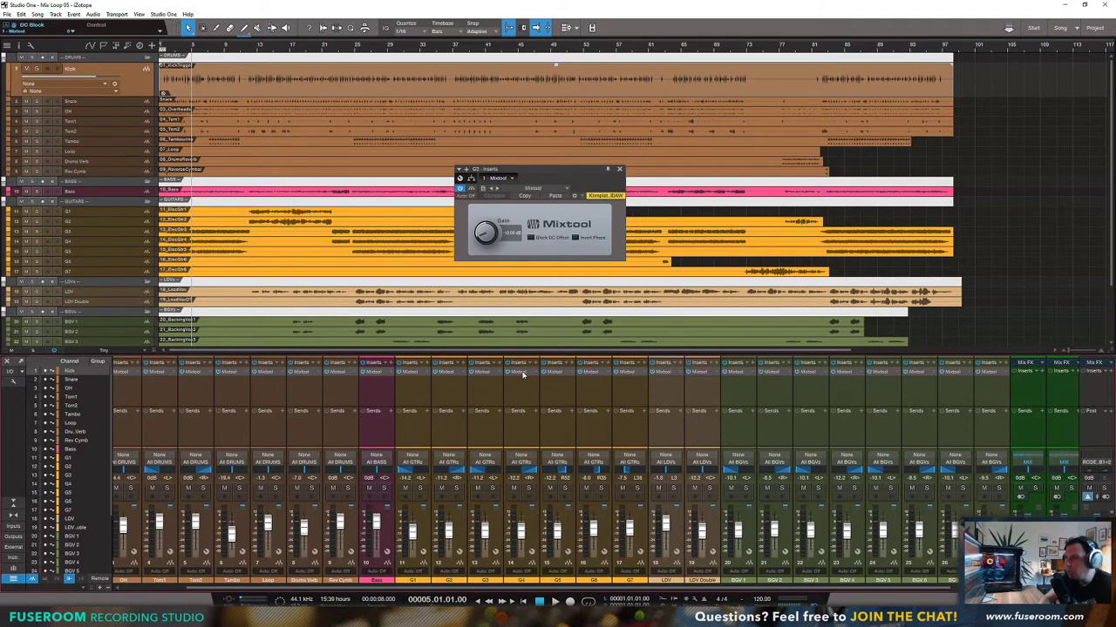
left_click(556, 197)
left_click(555, 373)
left_click(556, 195)
left_click(558, 197)
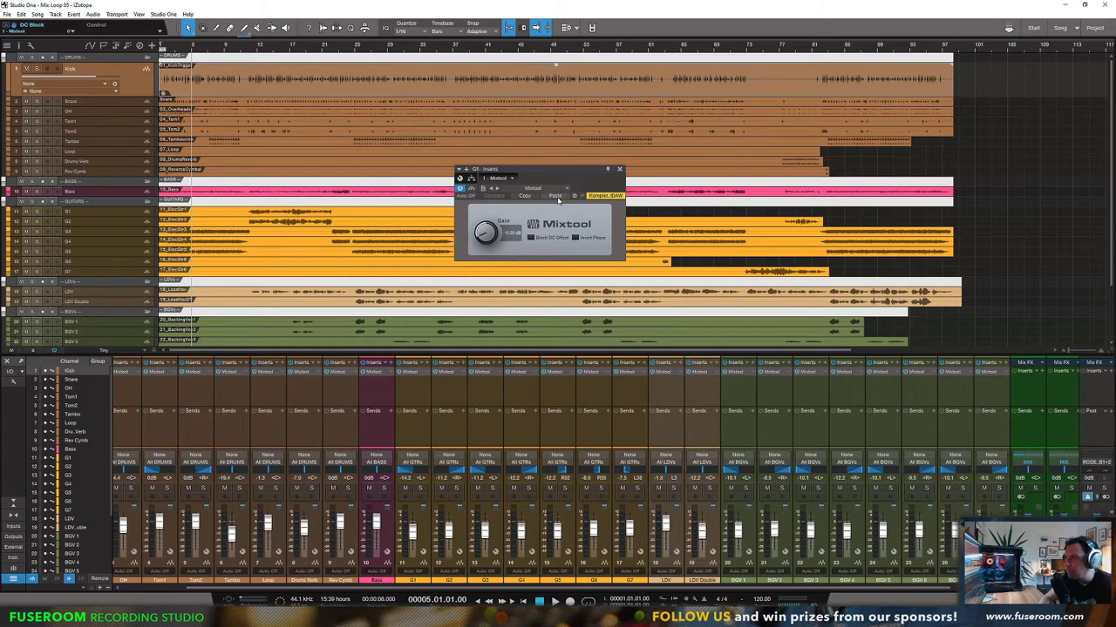
left_click(627, 373)
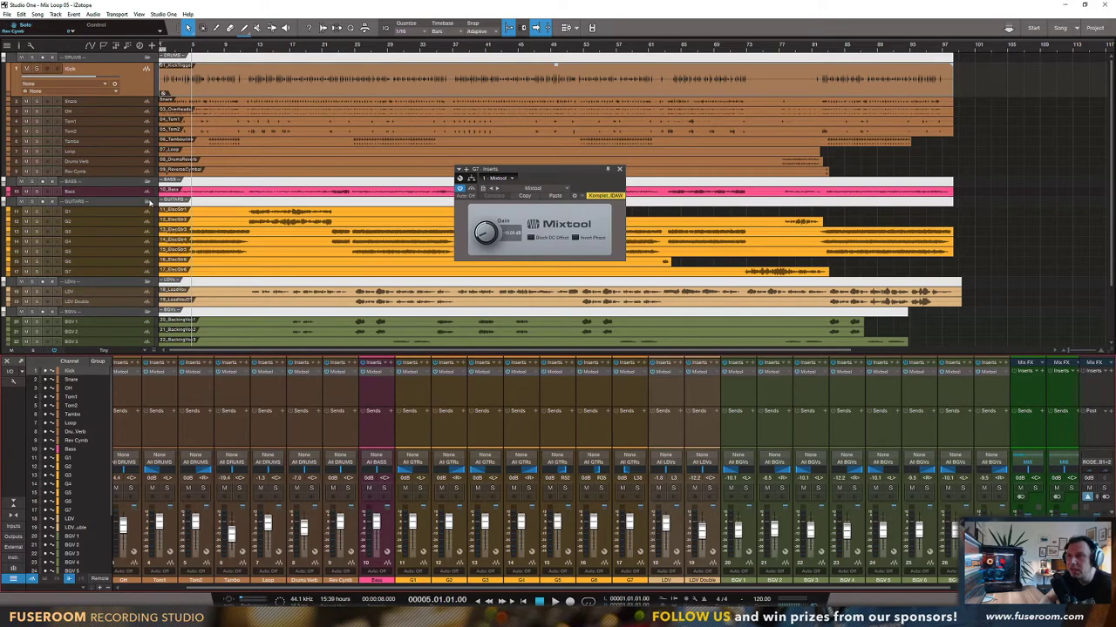
Step: Mute the bass, lead vocal and backing vocal tracks and play back the drums with the guitars
left_click(26, 190)
left_click(25, 282)
left_click(25, 311)
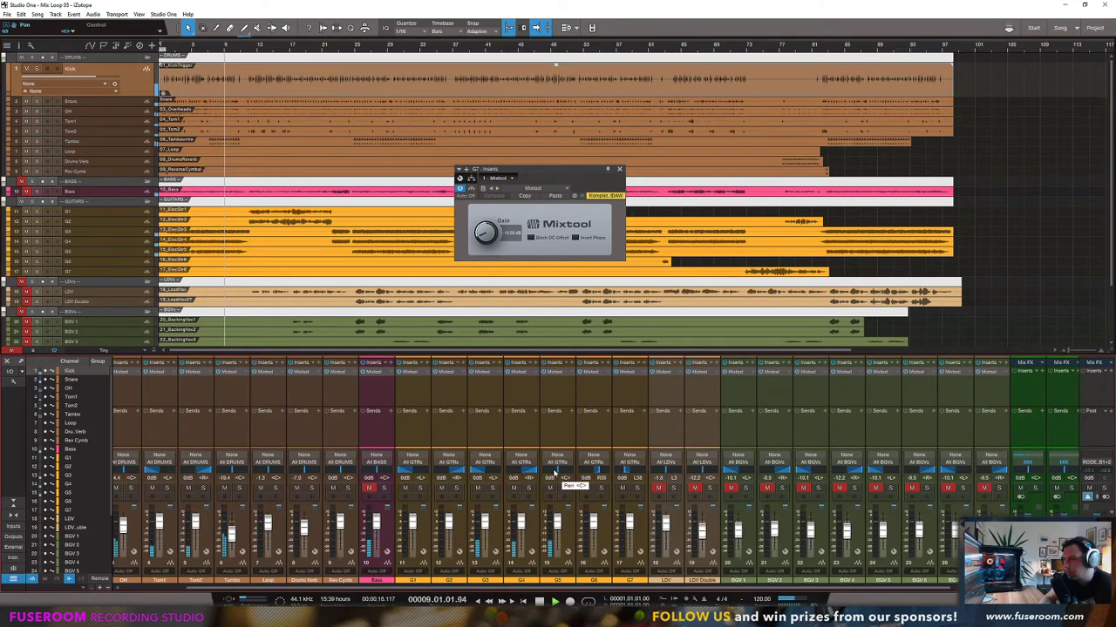
left_click_drag(399, 587, 329, 587)
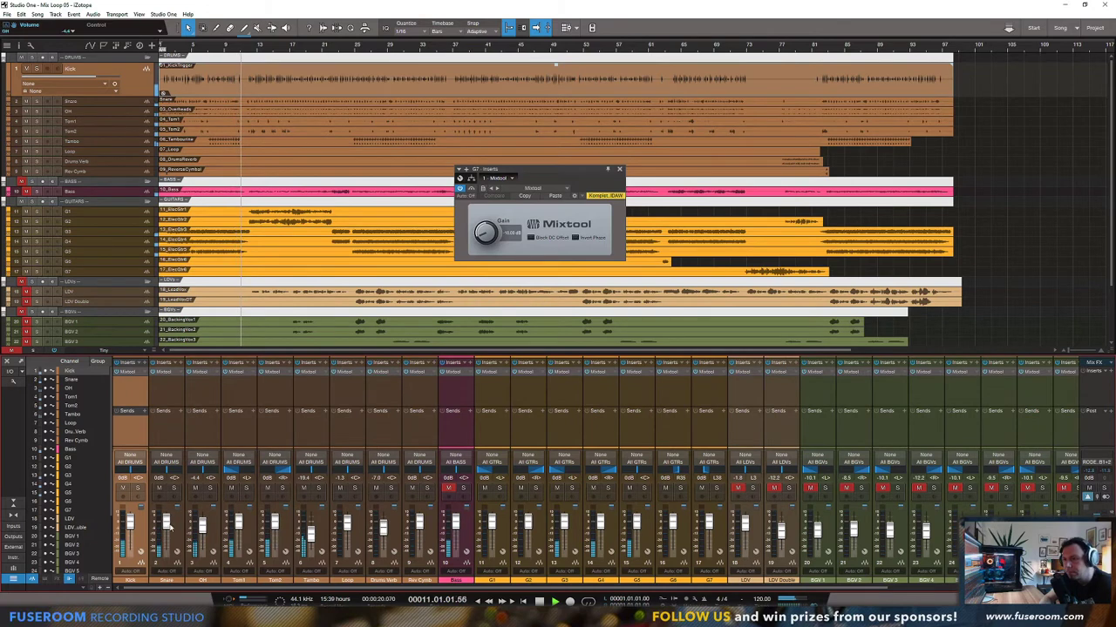
key("space")
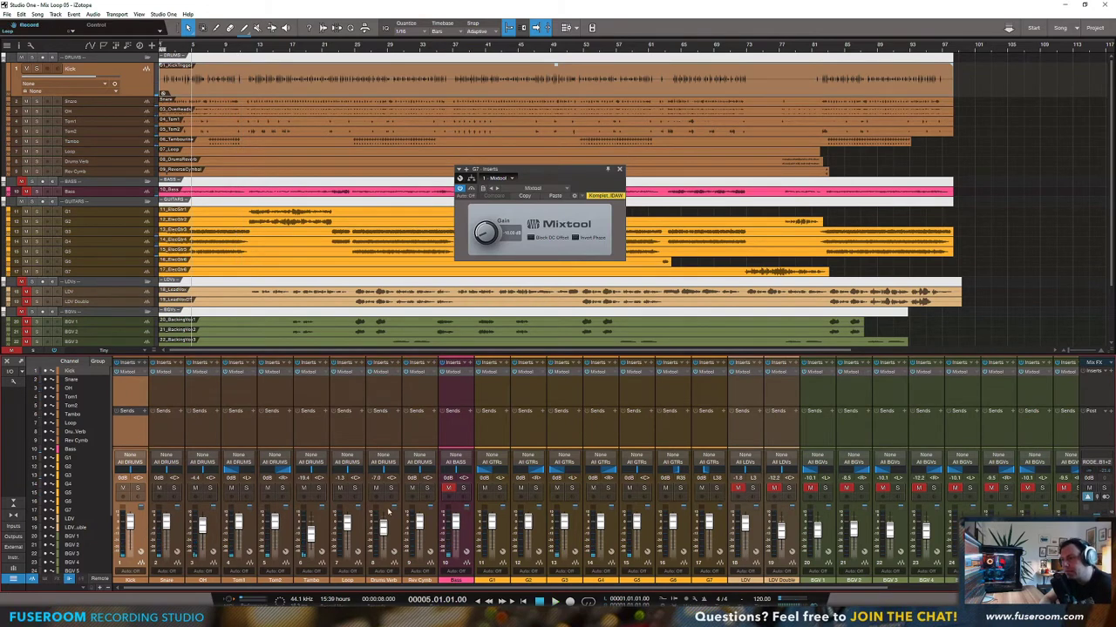
Step: Unmute the Bass channel and raise its Mixtool gain during playback
left_click(447, 488)
key("space")
double_click(450, 372)
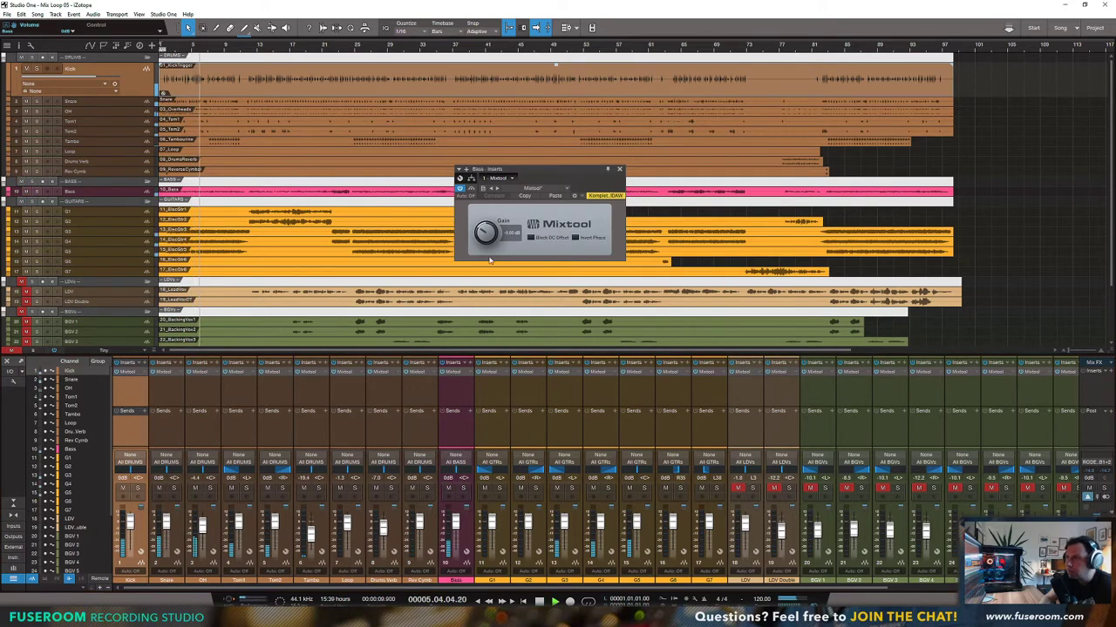
left_click_drag(485, 232, 488, 245)
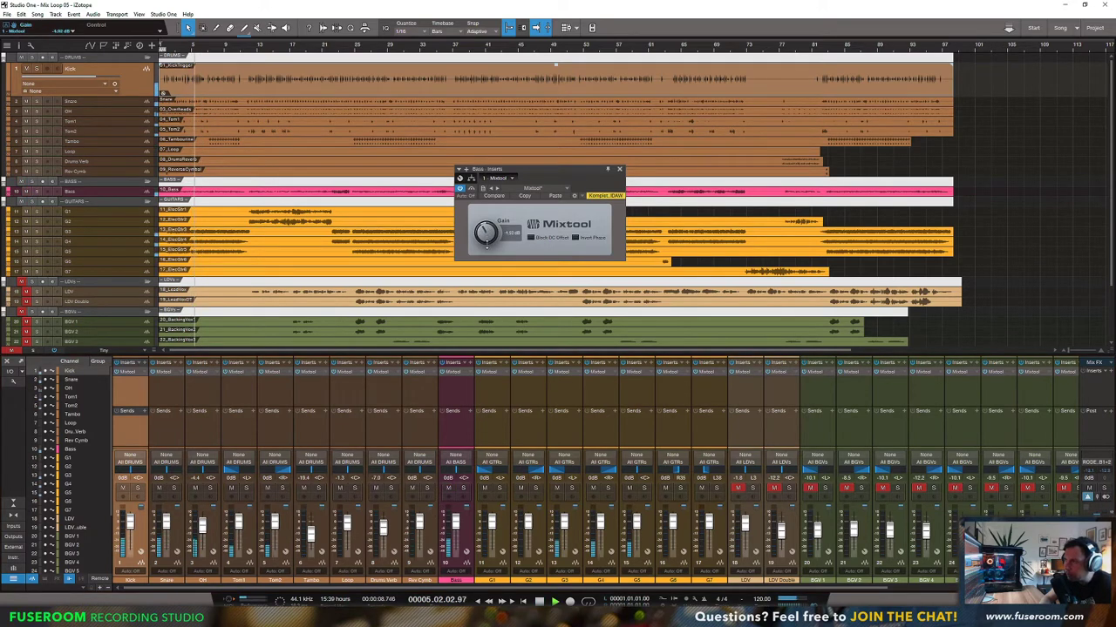
left_click(619, 169)
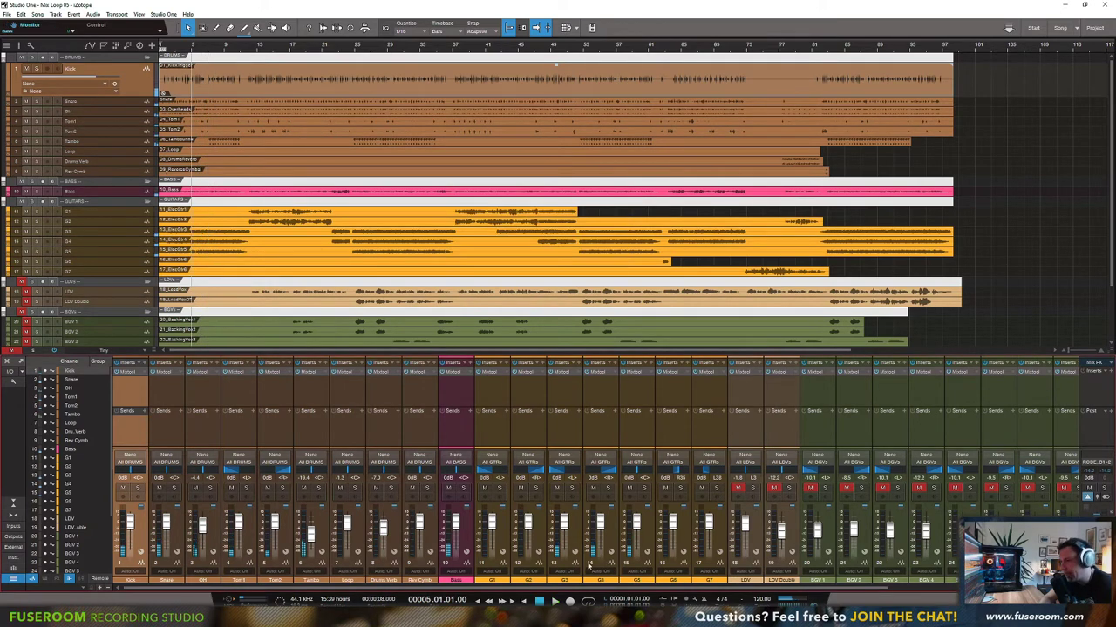
Step: Play back the song from around bar 37 and again from around bar 24 to check the balance
left_click(452, 45)
key("space")
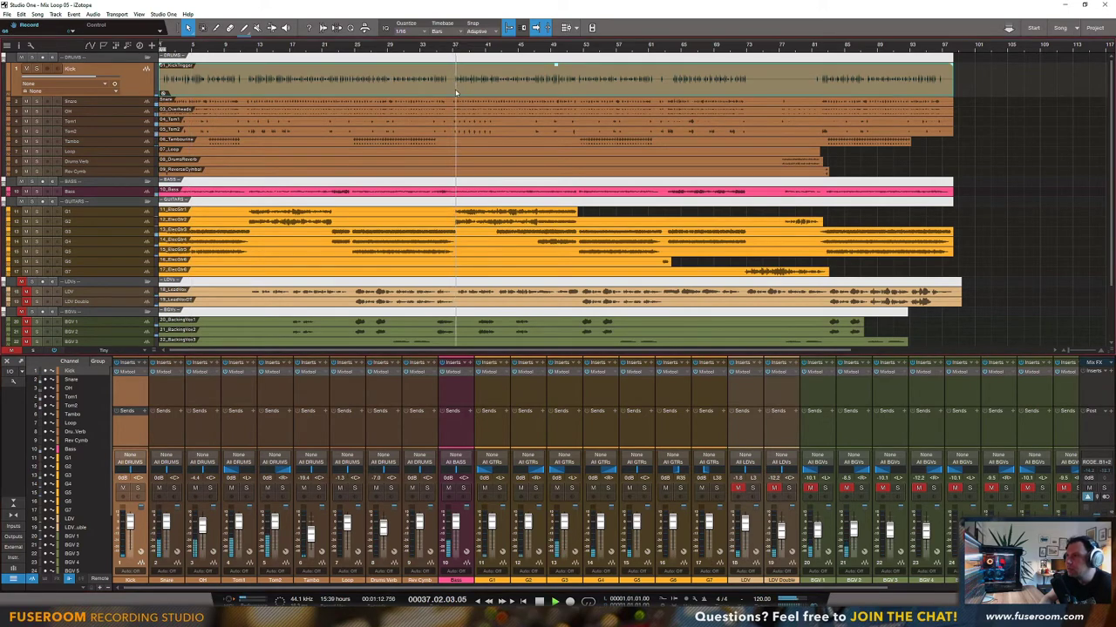
left_click_drag(455, 47, 457, 76)
scroll(456, 77, "up", 3)
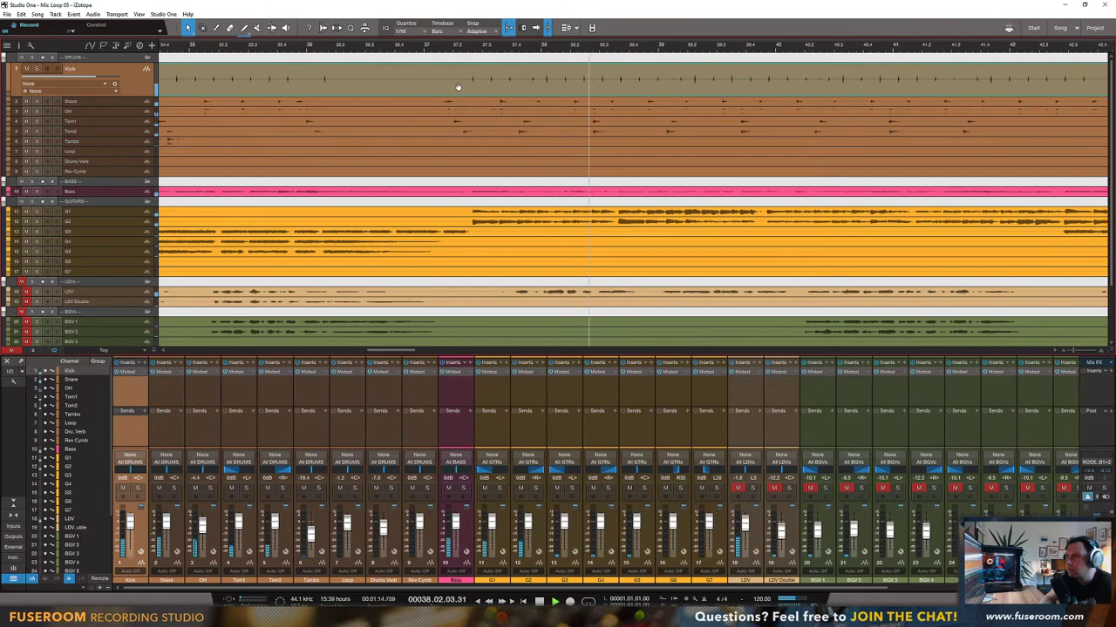
scroll(458, 87, "down", 4)
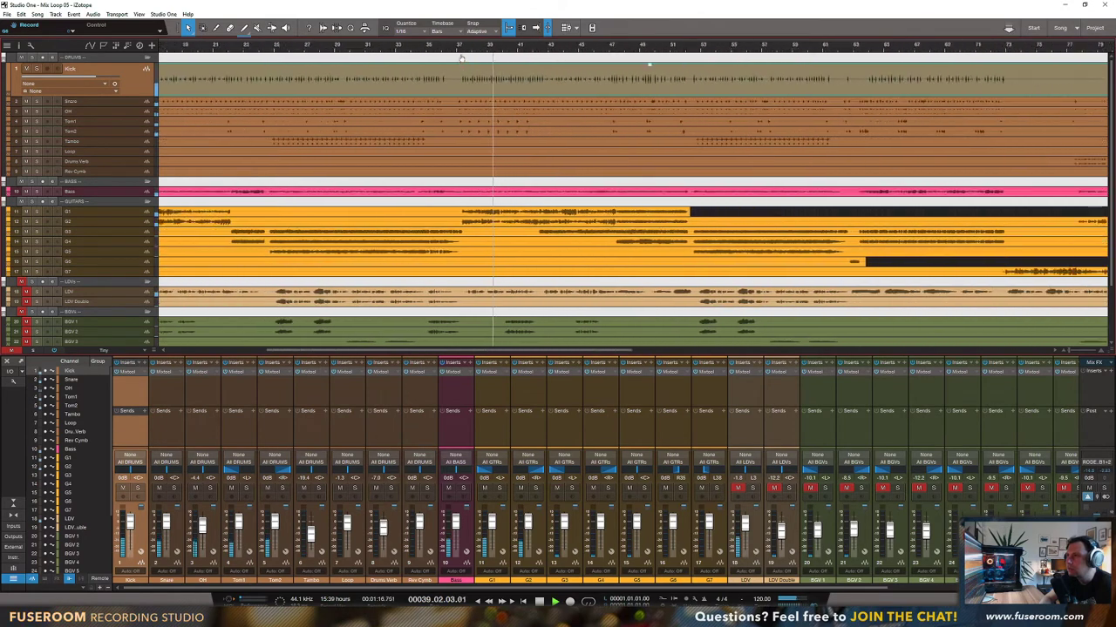
left_click(312, 90)
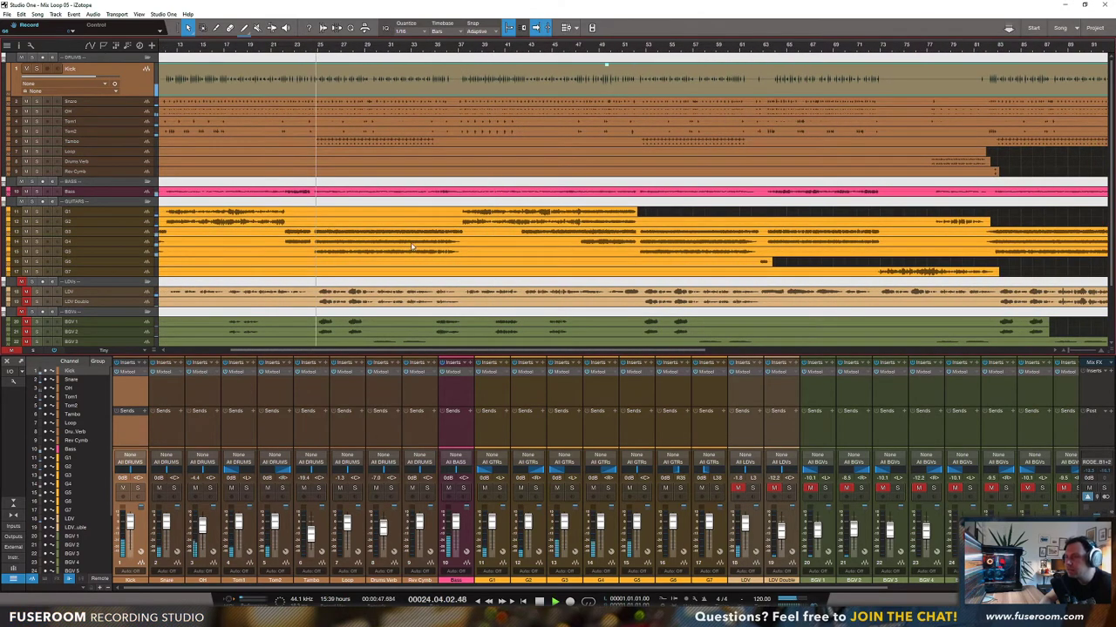
Step: Unmute LDV and LDV Double, bring LDV to 0 dB and LDV Double to -7.5 dB, and stop playback
left_click(737, 489)
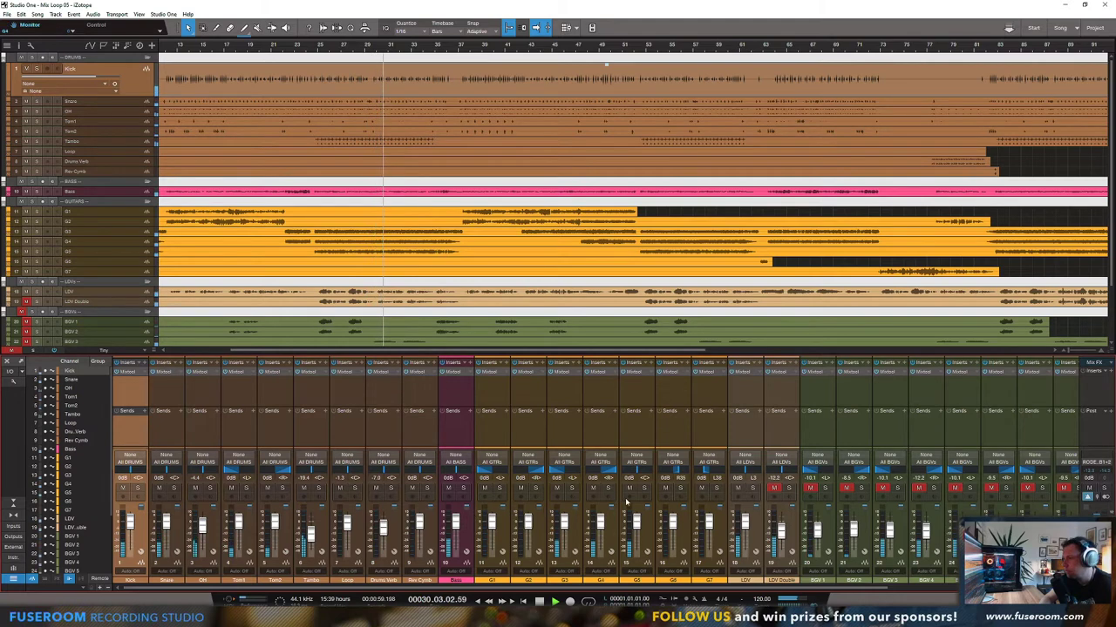
left_click(774, 488)
left_click_drag(782, 535, 781, 531)
key("space")
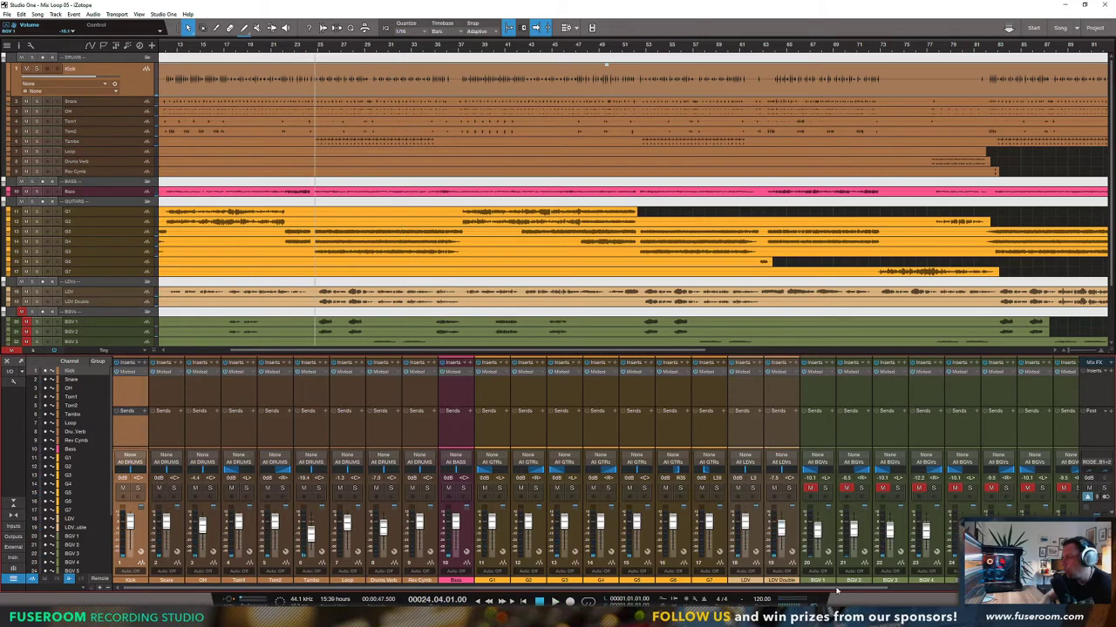
Step: Select BGV 3 and BGV 4 together and give them a distinct track colour
scroll(782, 541, "right", 6)
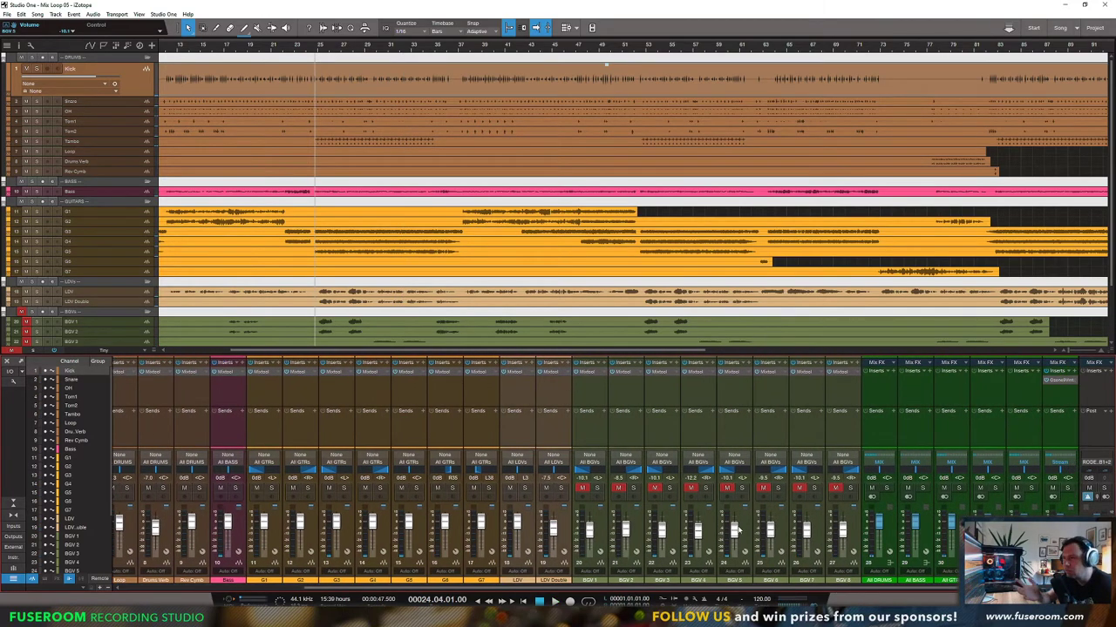
left_click(593, 442)
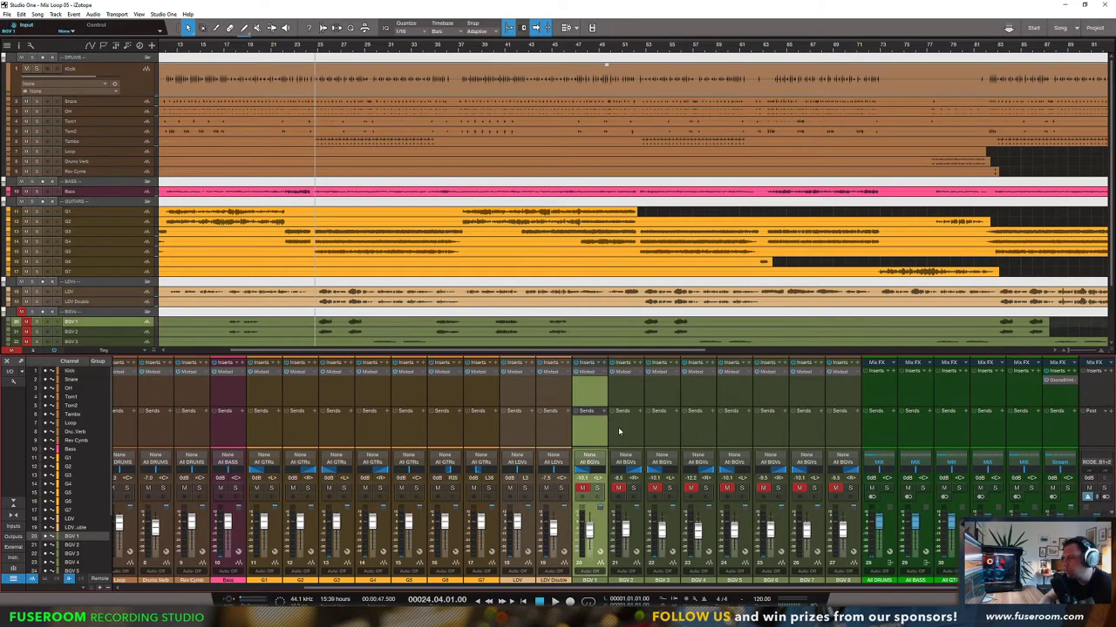
left_click(622, 431)
left_click(598, 446)
left_click(611, 422)
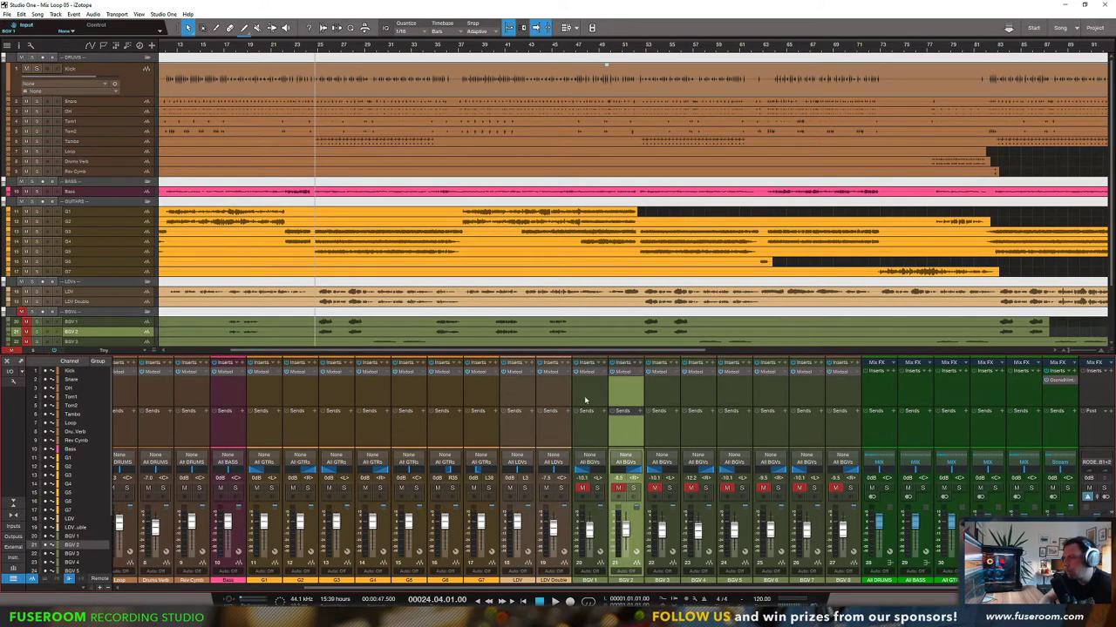
scroll(410, 296, "down", 2)
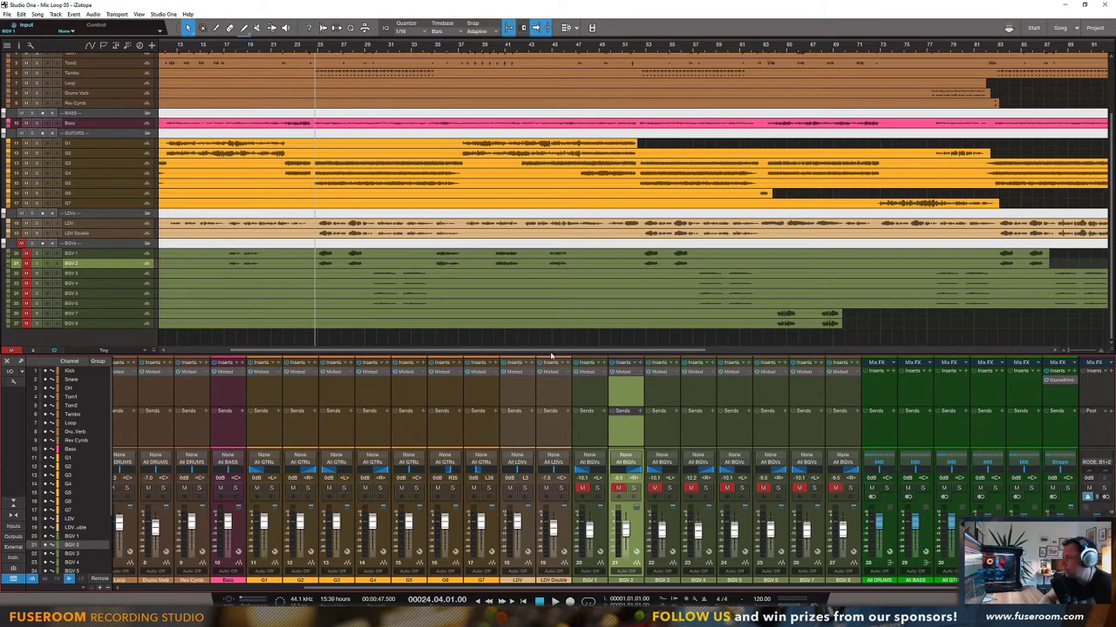
left_click(603, 426)
left_click(617, 423, "shift")
left_click(661, 423)
left_click(698, 434, "shift")
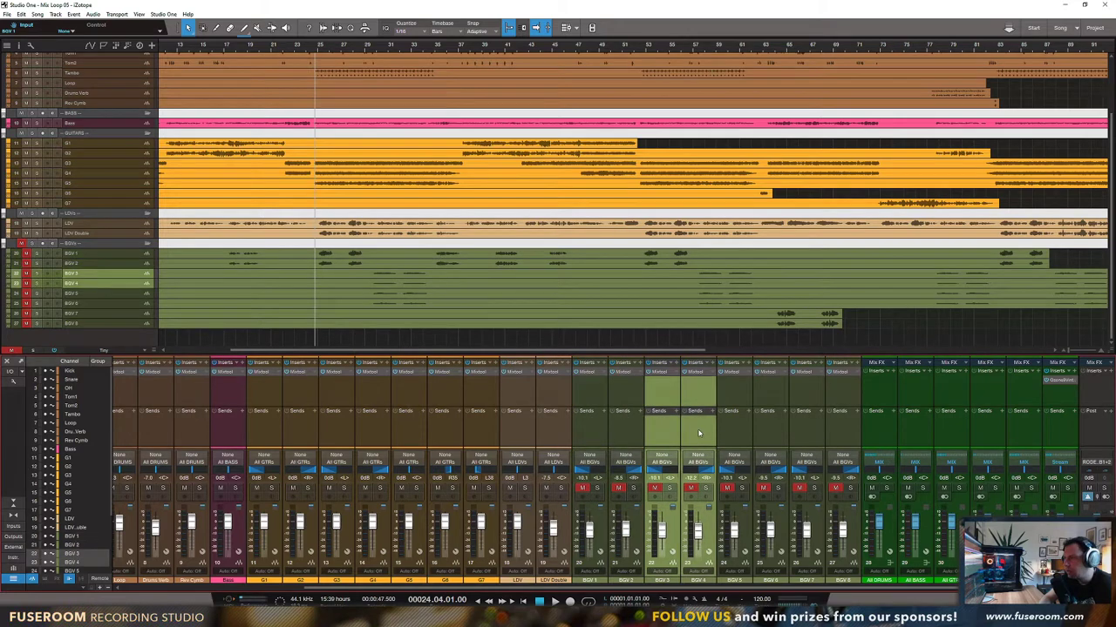
left_click(675, 583)
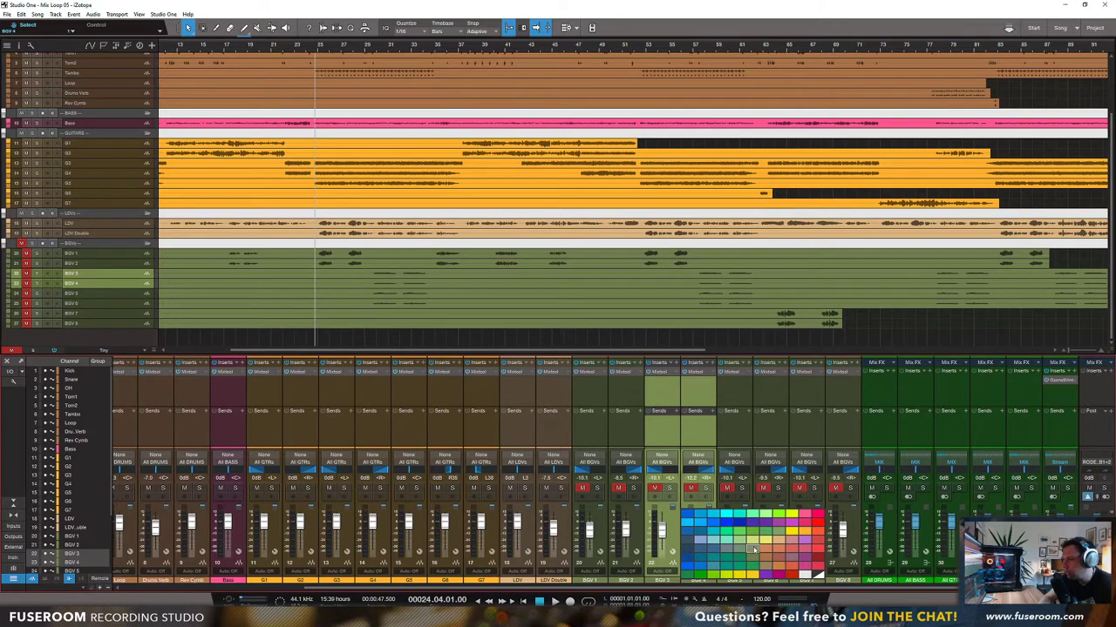
left_click(754, 551)
Step: Select BGV 7 and BGV 8 together and give them a different track colour
left_click(807, 583)
left_click(840, 582, "shift")
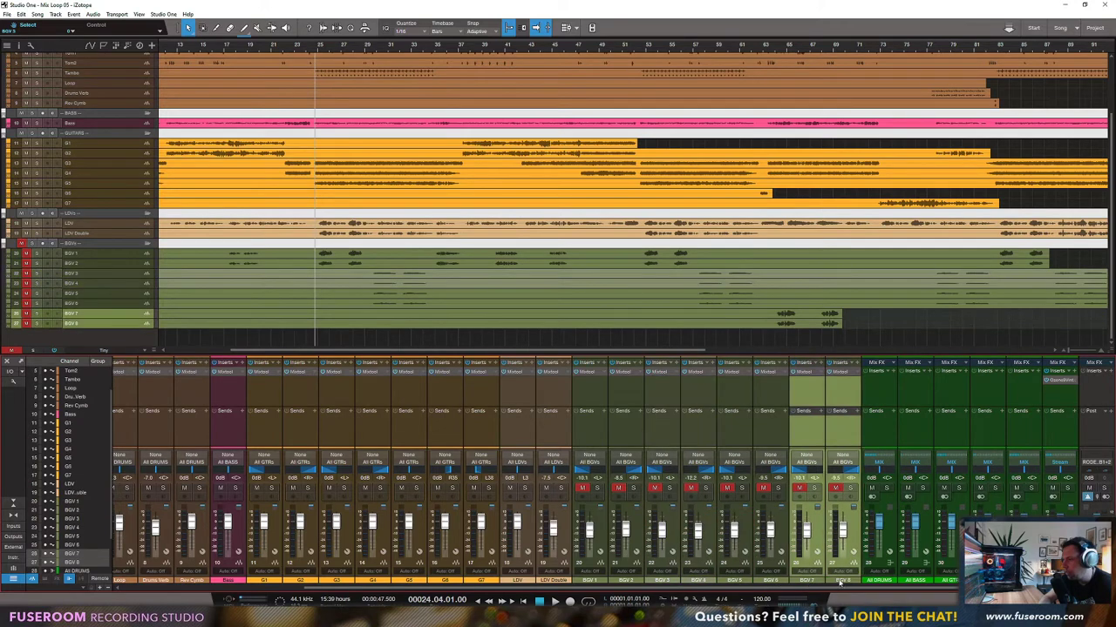
left_click(820, 582)
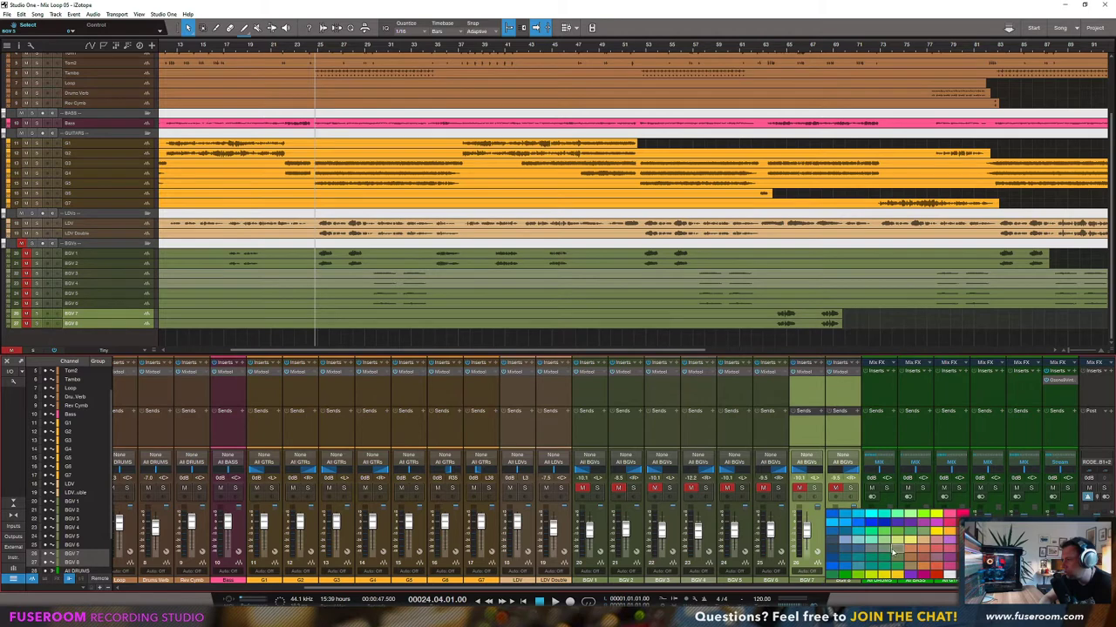
left_click(908, 528)
Step: Route BGV 3 and BGV 4 together to a newly added bus channel
left_click(734, 466)
left_click(593, 426)
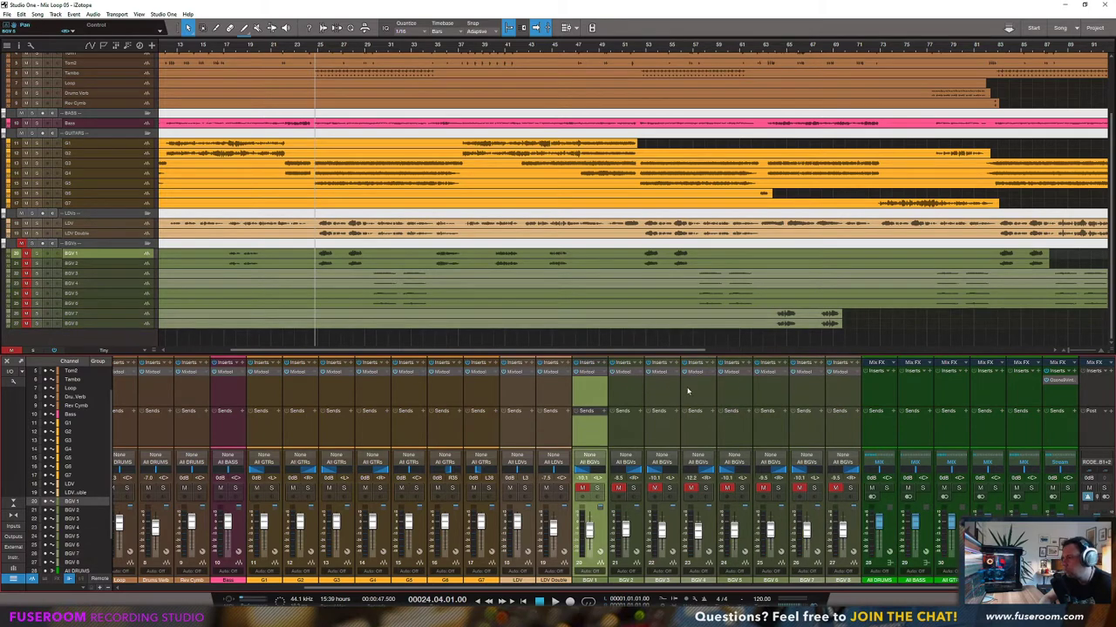
left_click(624, 434)
left_click(662, 433)
left_click(699, 432, "shift")
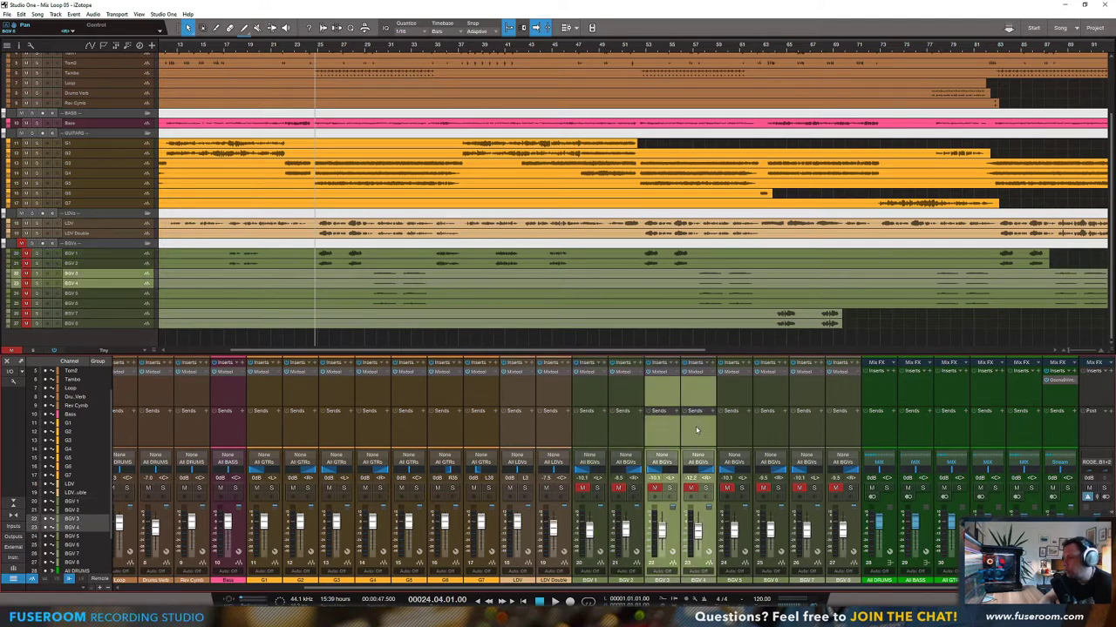
right_click(701, 433)
left_click(755, 490)
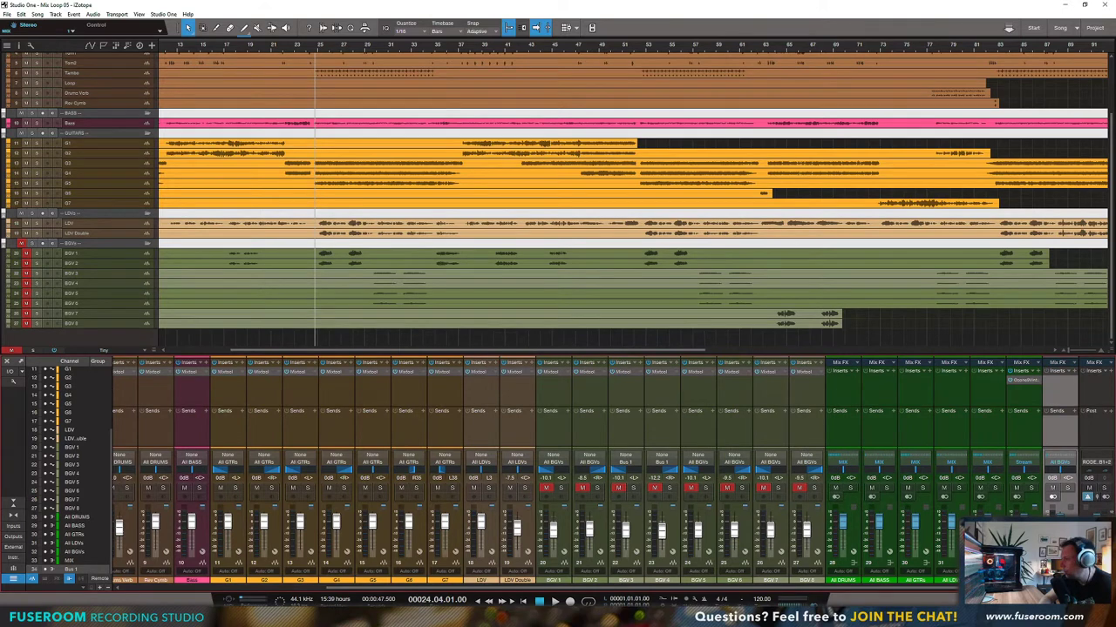
Step: Move the new backing vocal bus between All BGVs and MIX, and select the All BGVs bus
left_click(1045, 579)
left_click(1022, 512)
left_click_drag(1003, 425, 1008, 436)
left_click(988, 579)
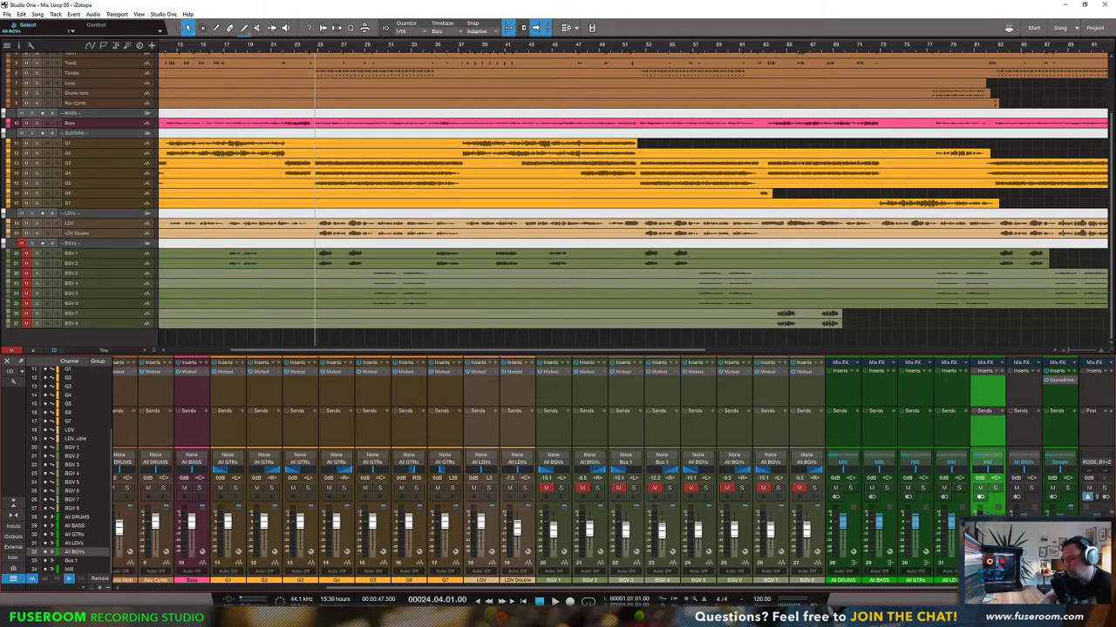
Step: Rename the All BGVs bus to All BGV 1 and the new bus beside it to All BGV 2
key("Tab")
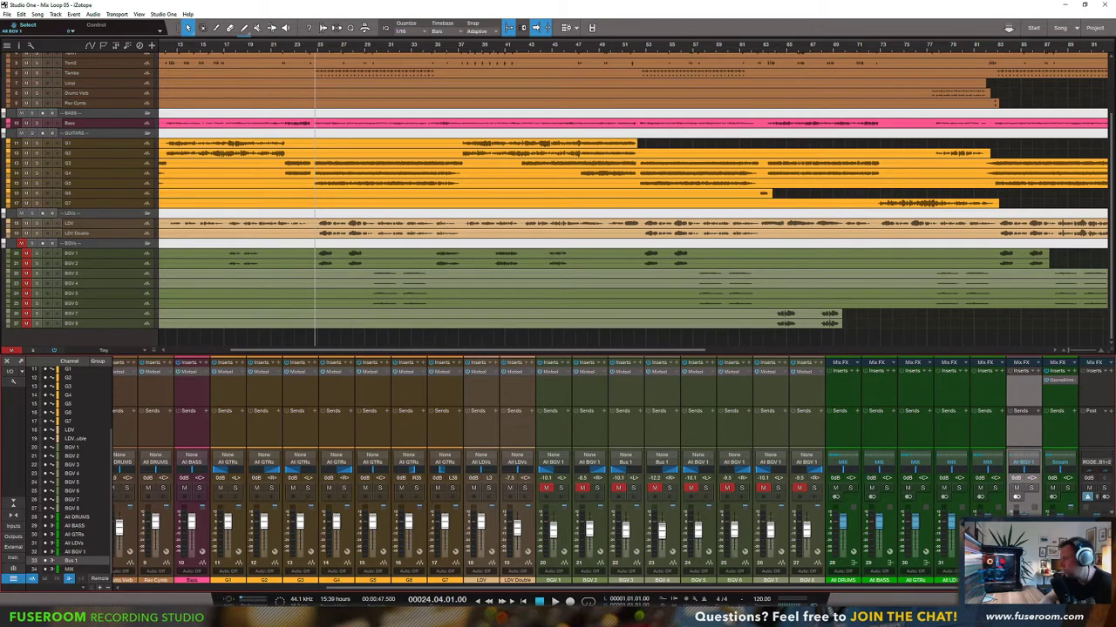
right_click(1026, 434)
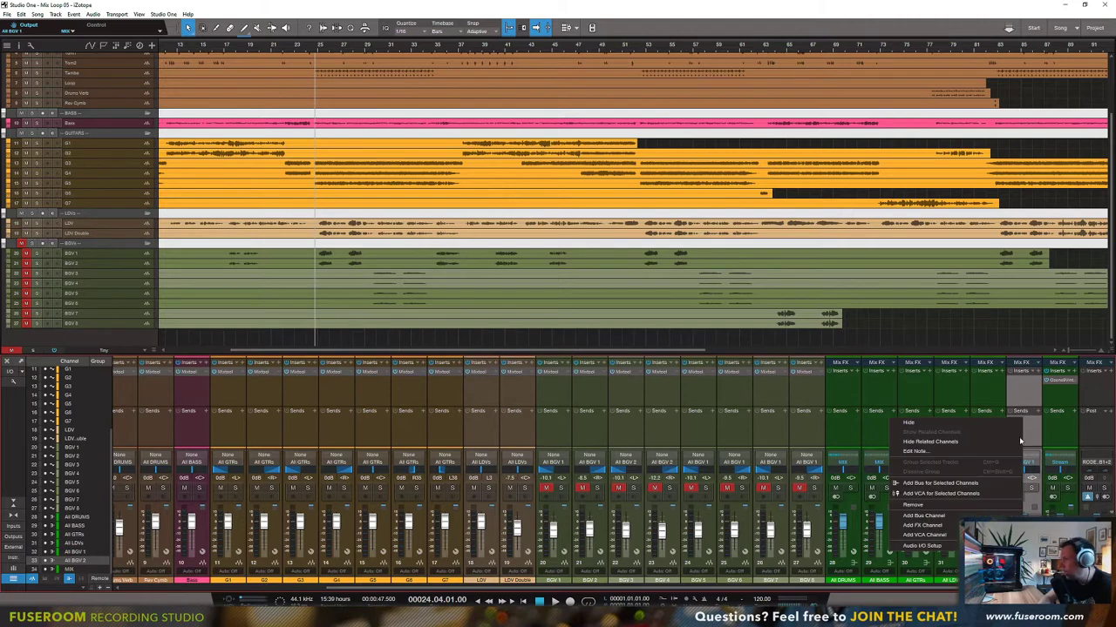
left_click(663, 437)
Step: Route BGV 5 and BGV 6 together to a newly added bus channel
left_click(697, 434)
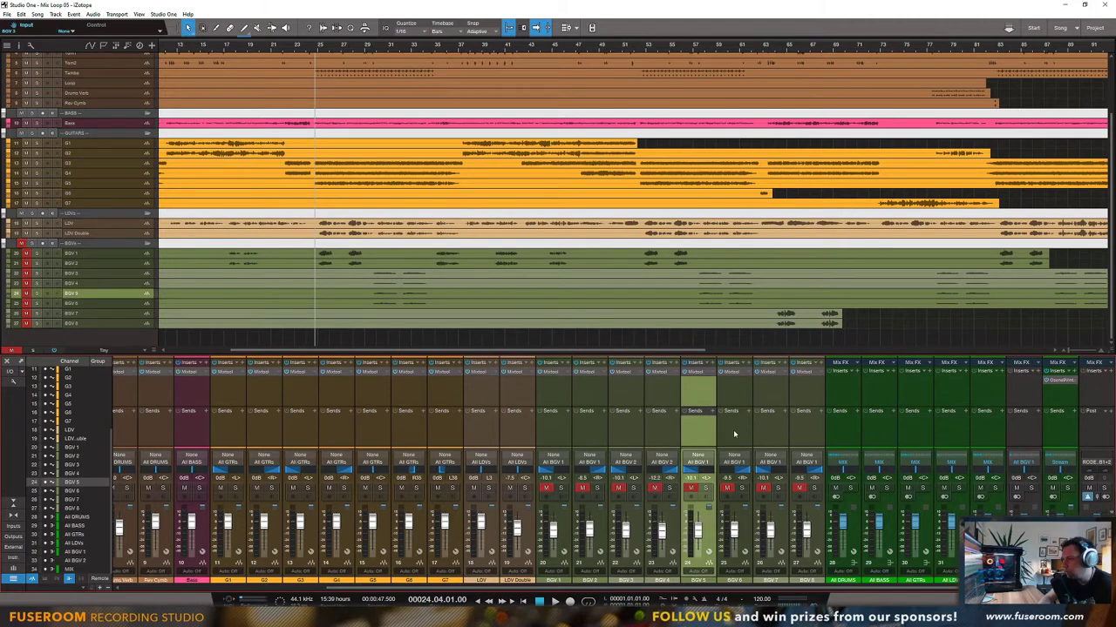
left_click(733, 435, "shift")
right_click(735, 434)
left_click(766, 490)
Step: Route BGV 7 and BGV 8 together to another newly added bus channel
left_click(736, 434)
left_click(772, 434, "shift")
right_click(769, 427)
left_click(793, 486)
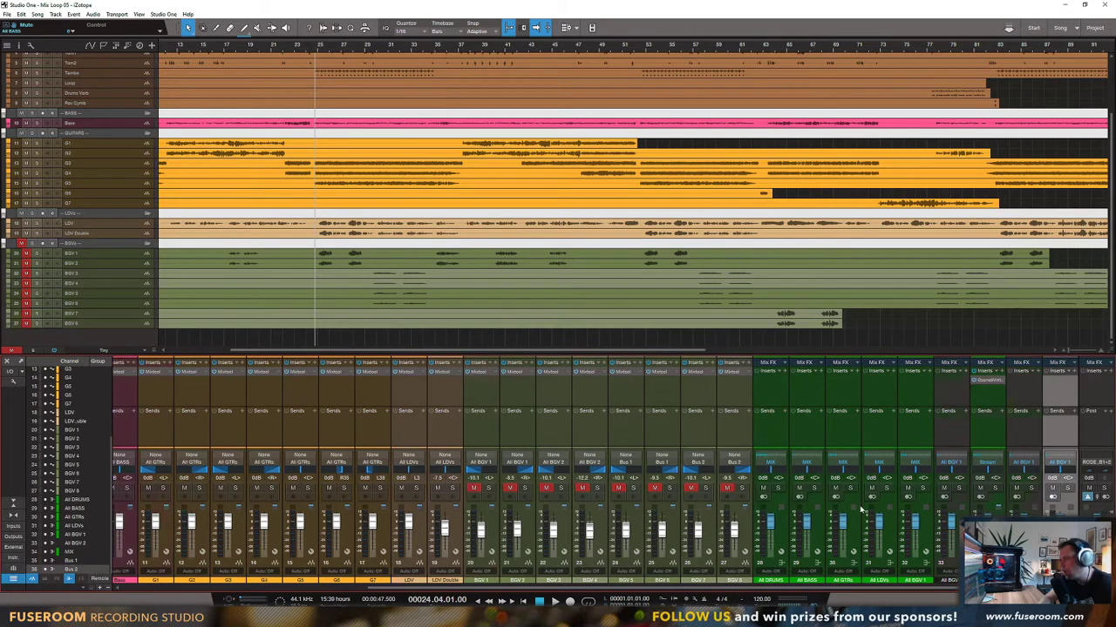
Step: Move the two new backing vocal buses between All BGV 2 and MIX, and rename them All BGV 3 and All BVG 4
mouse_move(1024, 431)
left_mouse_down()
mouse_move(964, 435)
mouse_move(1011, 427)
left_mouse_up()
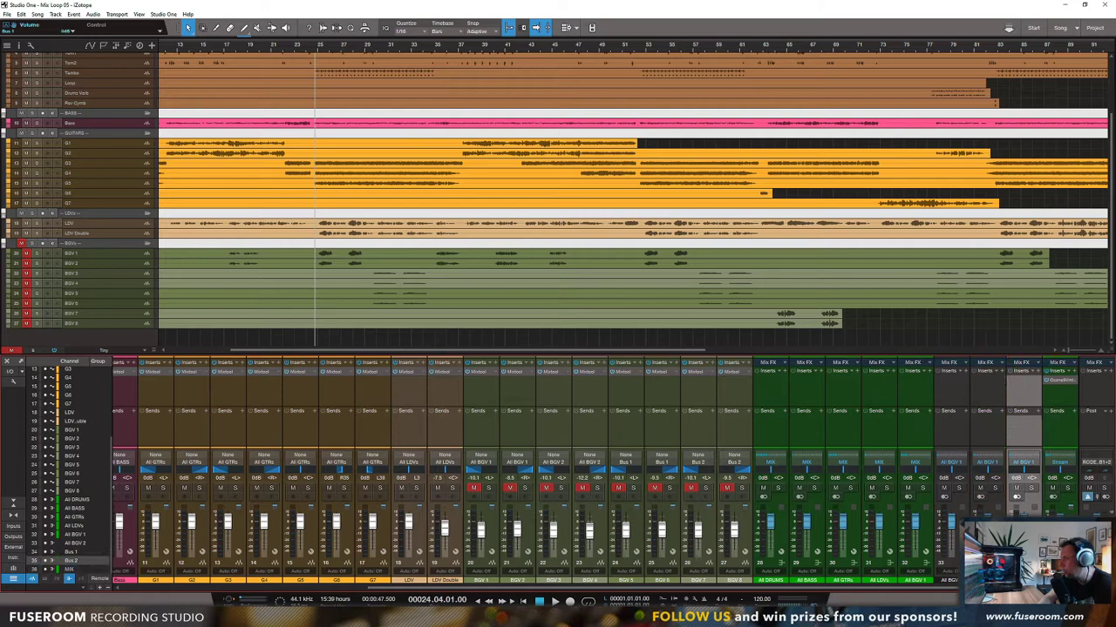
left_click(980, 498)
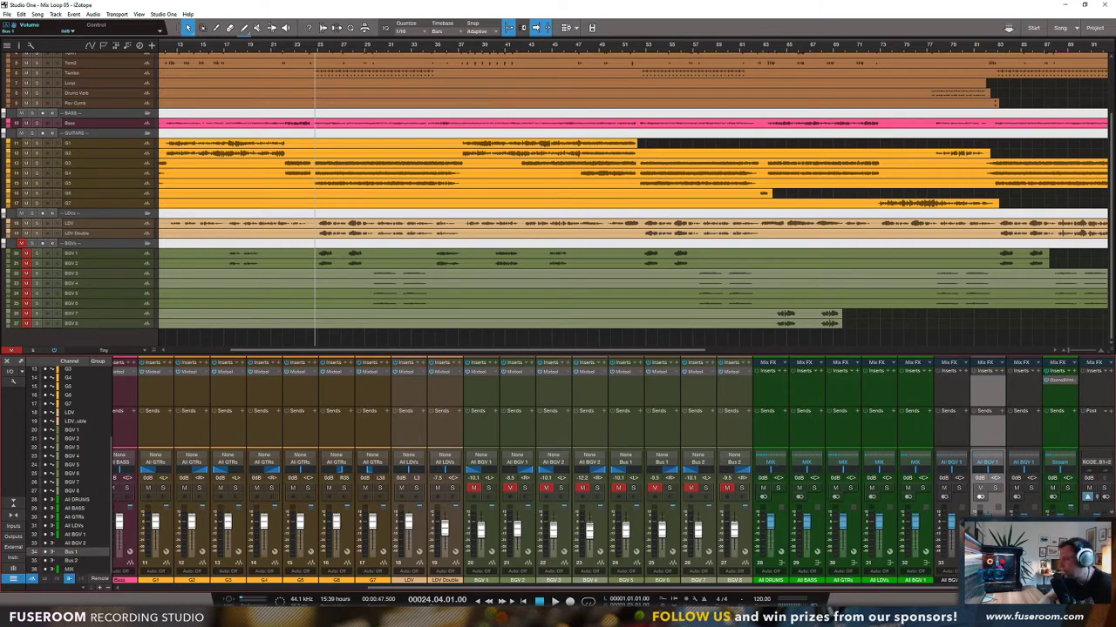
type("All BGV 3")
key("Return")
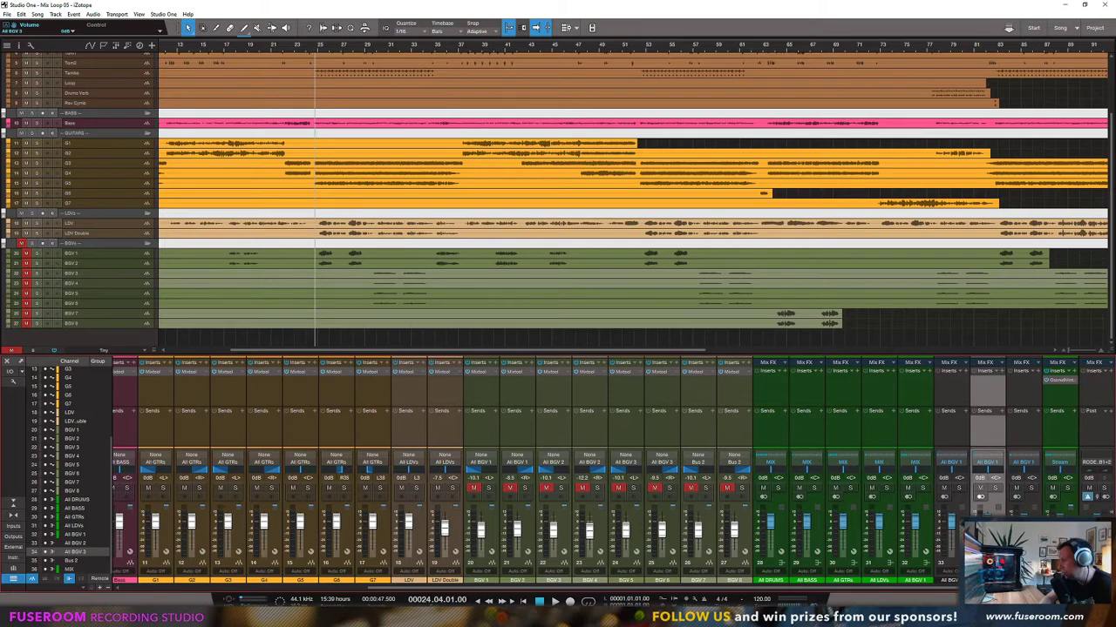
type("All BGV 4")
key("Return")
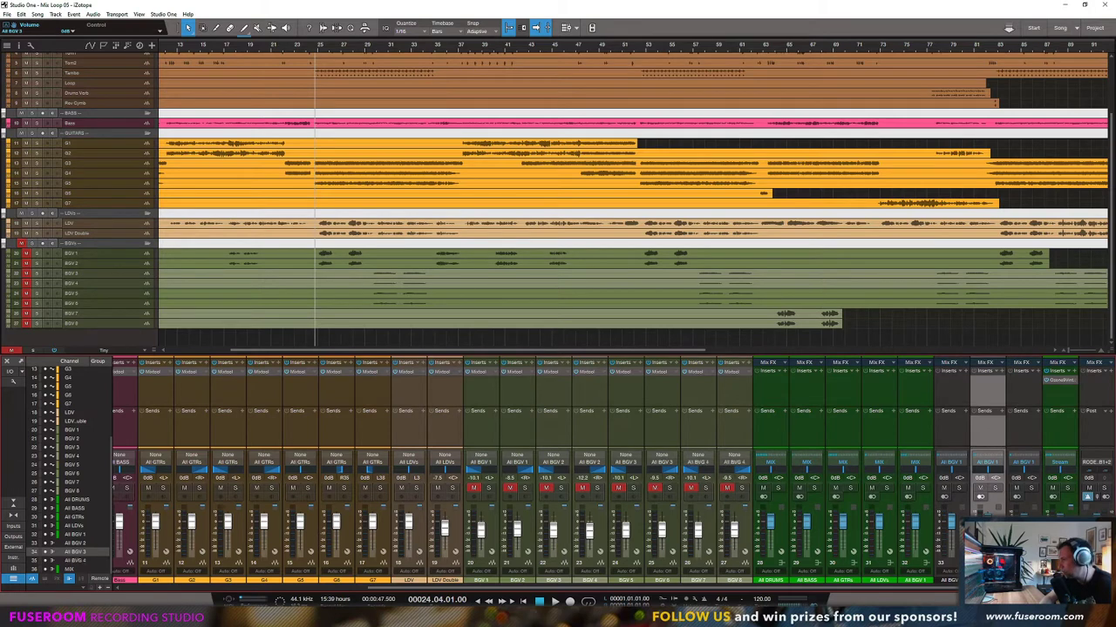
Step: Select the All BGV 2, All BGV 3 and All BVG 4 buses together and colour them the same green as All BGV 1
left_click(954, 424)
left_click(1023, 423, "shift")
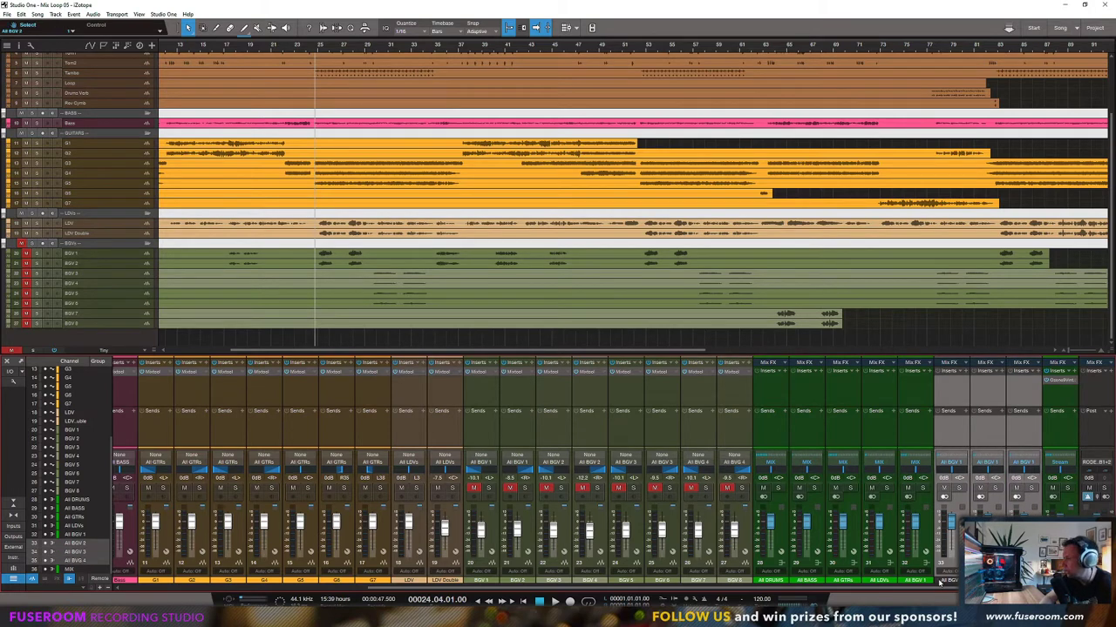
left_click(940, 582)
left_click(1062, 513)
Step: Set the output of the All BGV 2, All BGV 3 and All BVG 4 buses to MIX
left_click(914, 440)
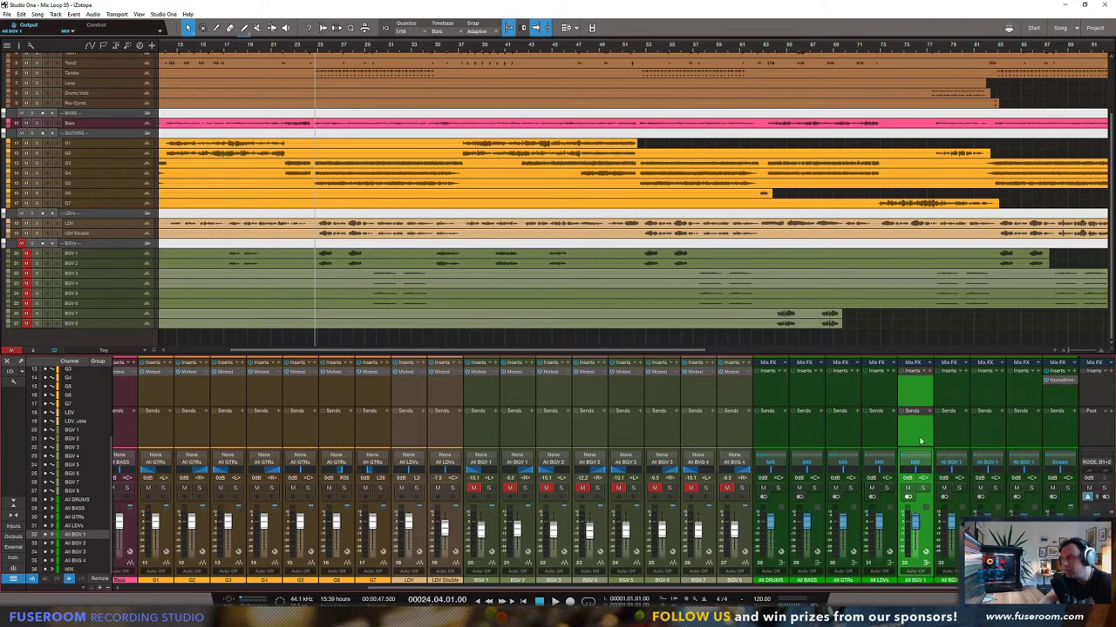
left_click(959, 425)
left_click(1021, 426, "shift")
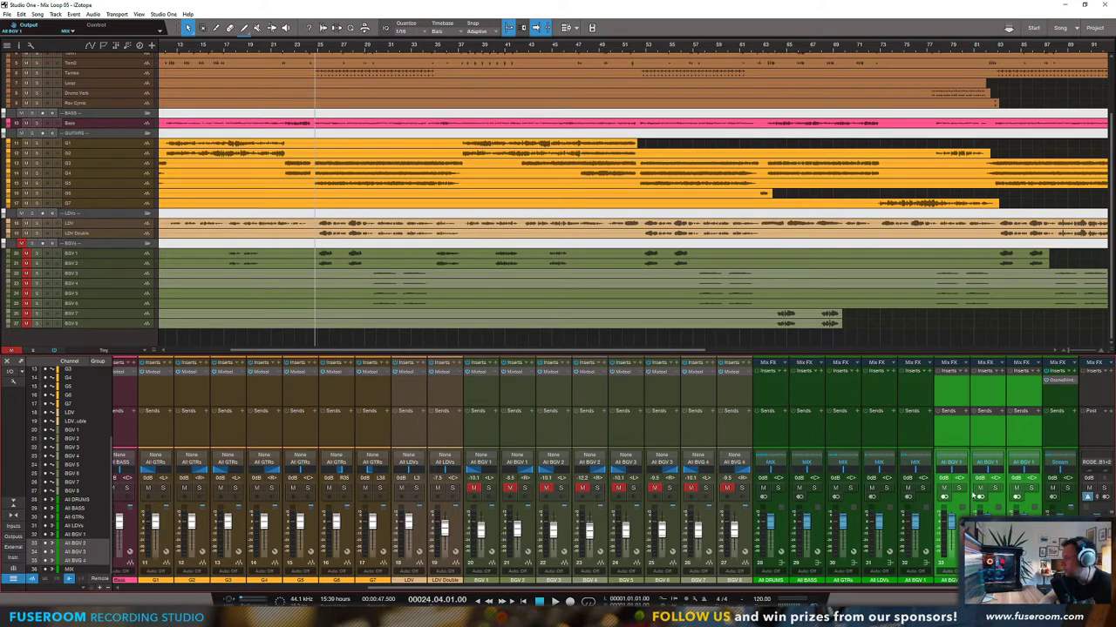
left_click(952, 464)
left_click(955, 567)
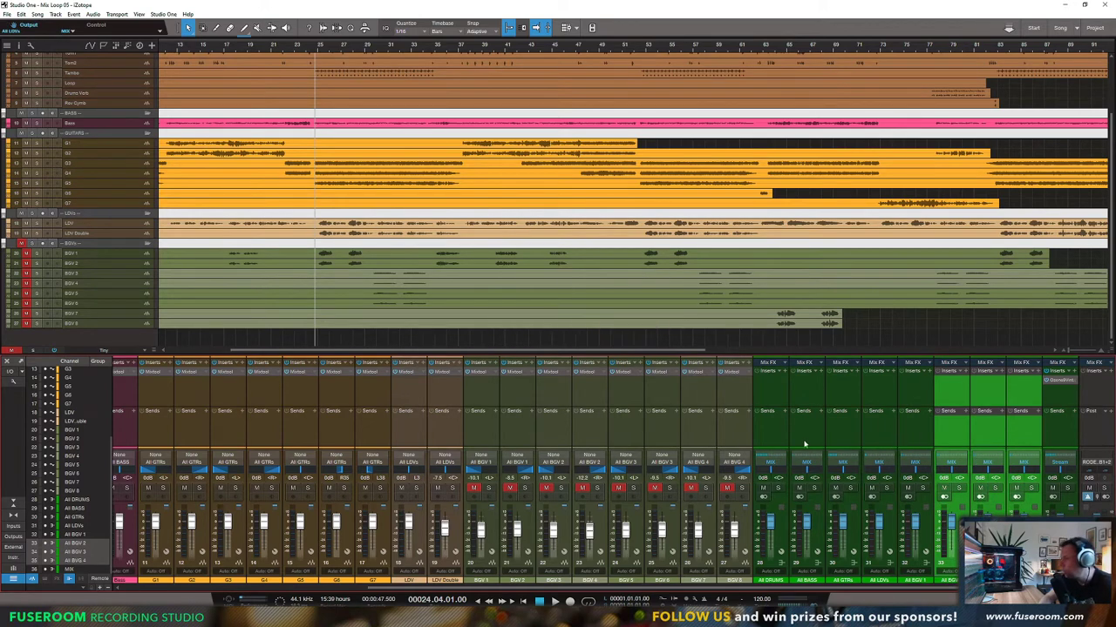
left_click(771, 440)
left_click(803, 441)
left_click(771, 441)
left_click(800, 441)
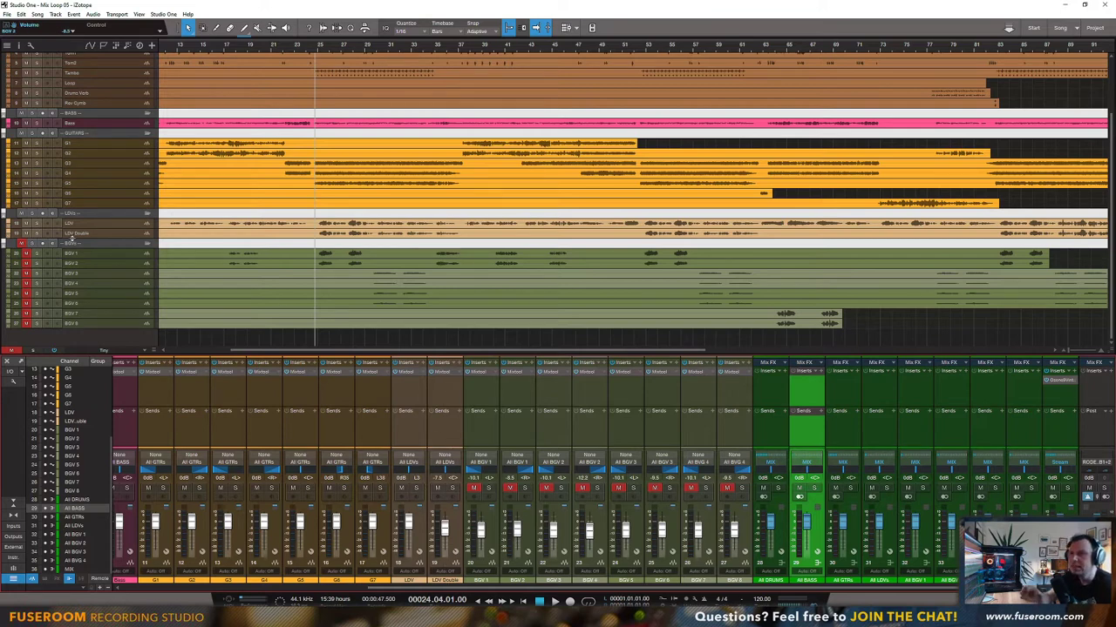
scroll(163, 300, "up", 2)
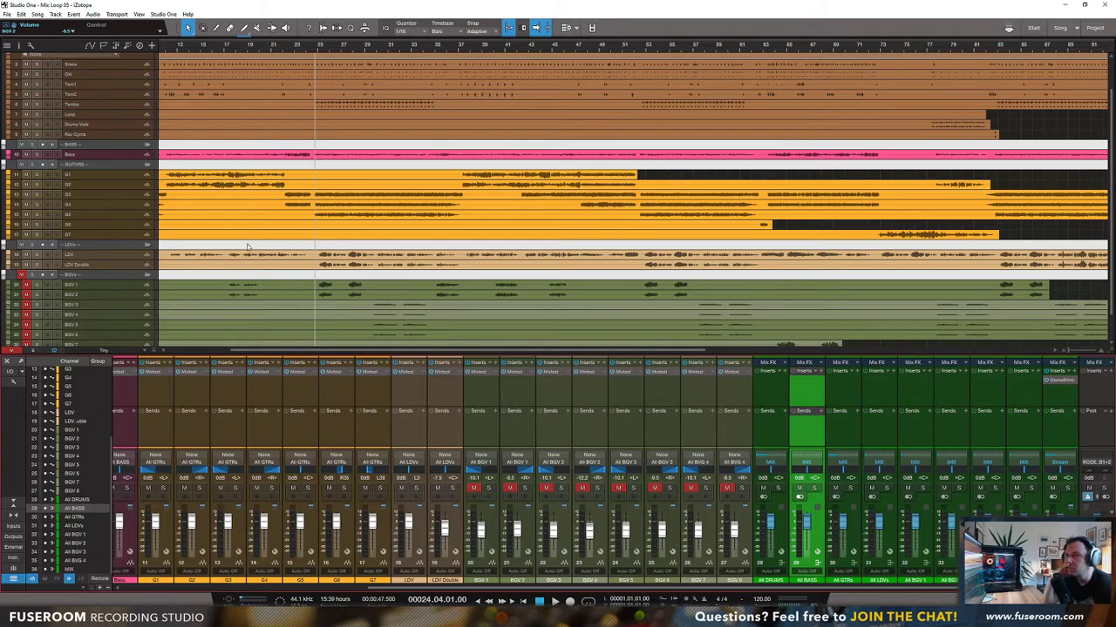
scroll(284, 254, "up", 2)
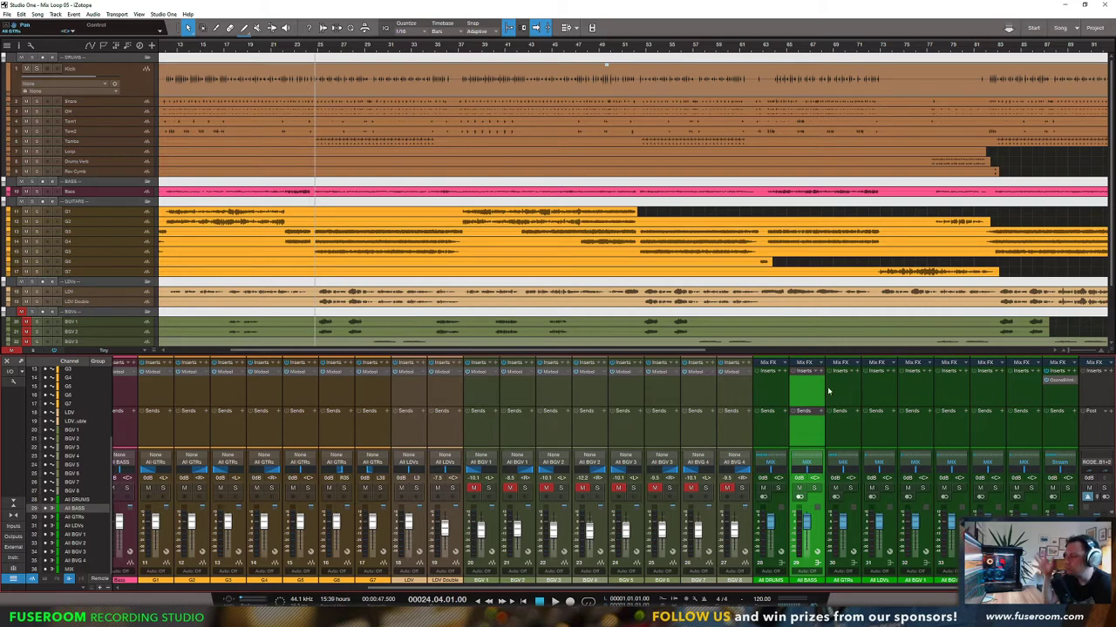
Step: Insert the iZotope Relay plug-in on all group buses at once, from All DRUMS through All BVG 4
left_click(773, 392)
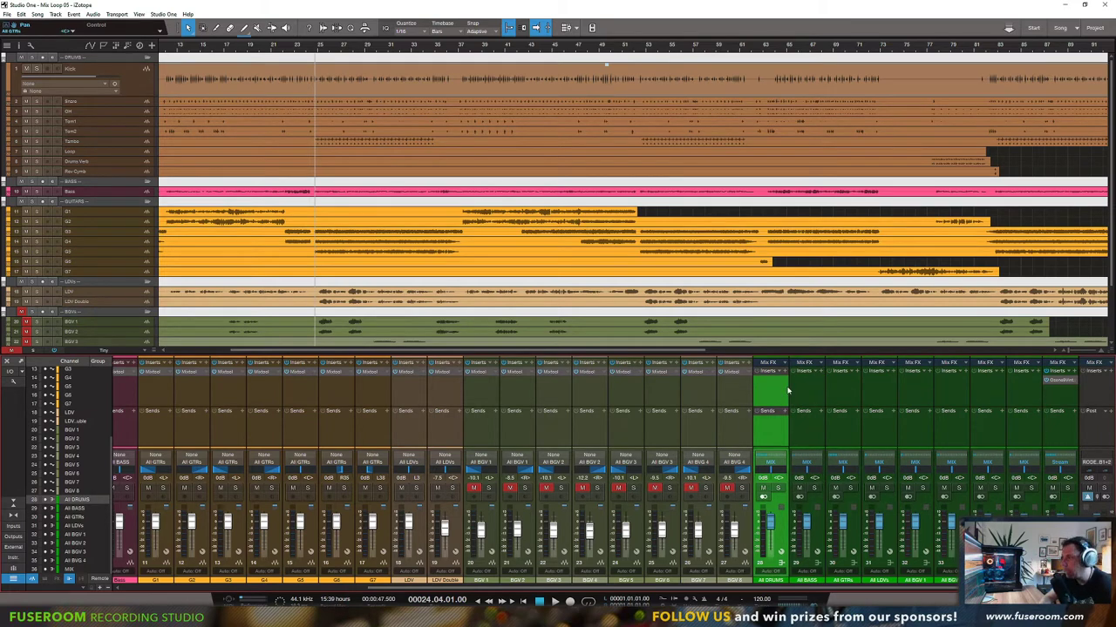
left_click(1024, 394, "shift")
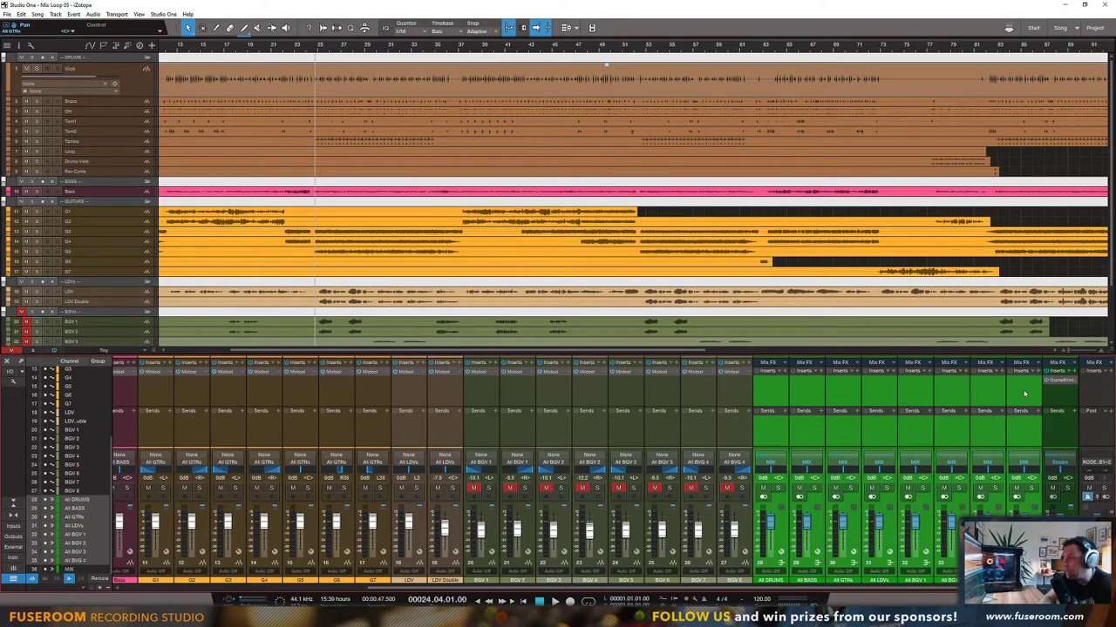
left_click(785, 372)
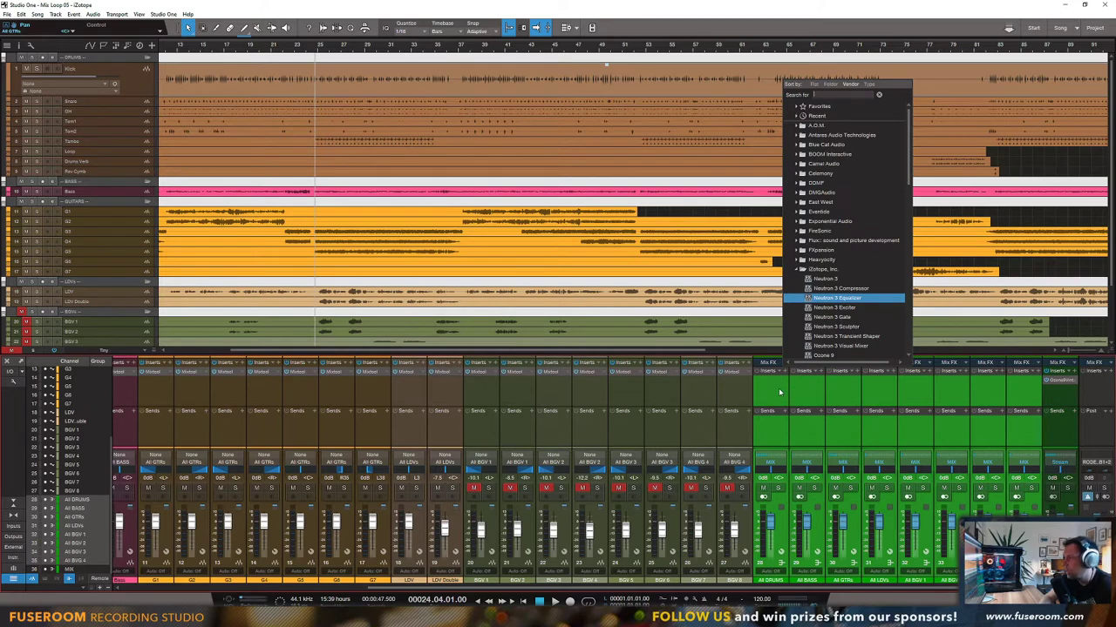
left_click(827, 281)
scroll(827, 281, "down", 1)
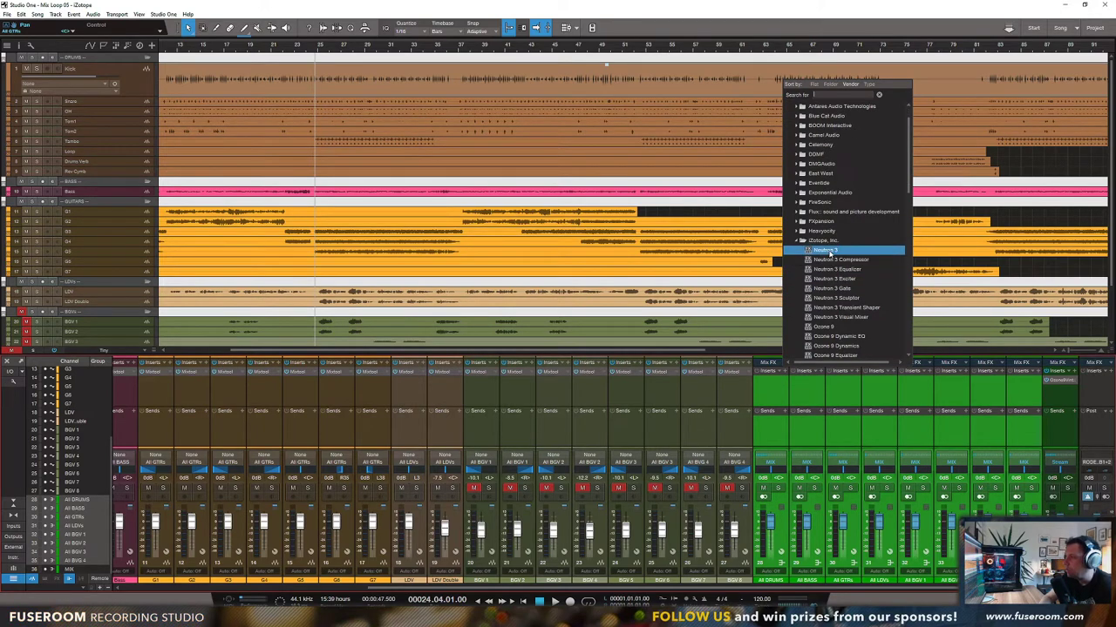
left_click(833, 260)
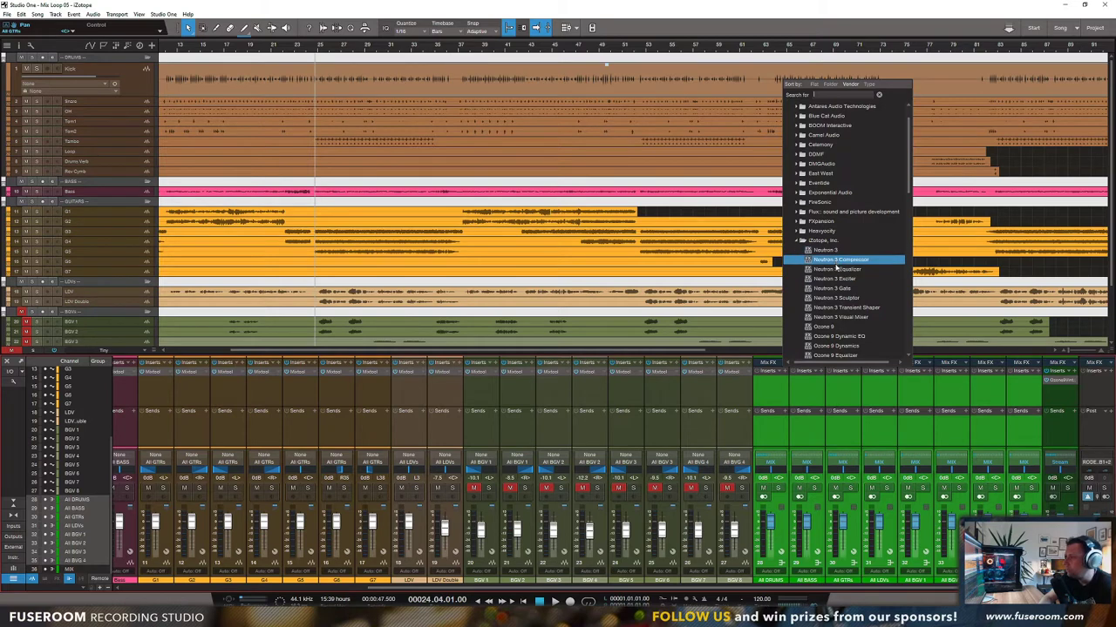
left_click(837, 317)
scroll(837, 319, "down", 5)
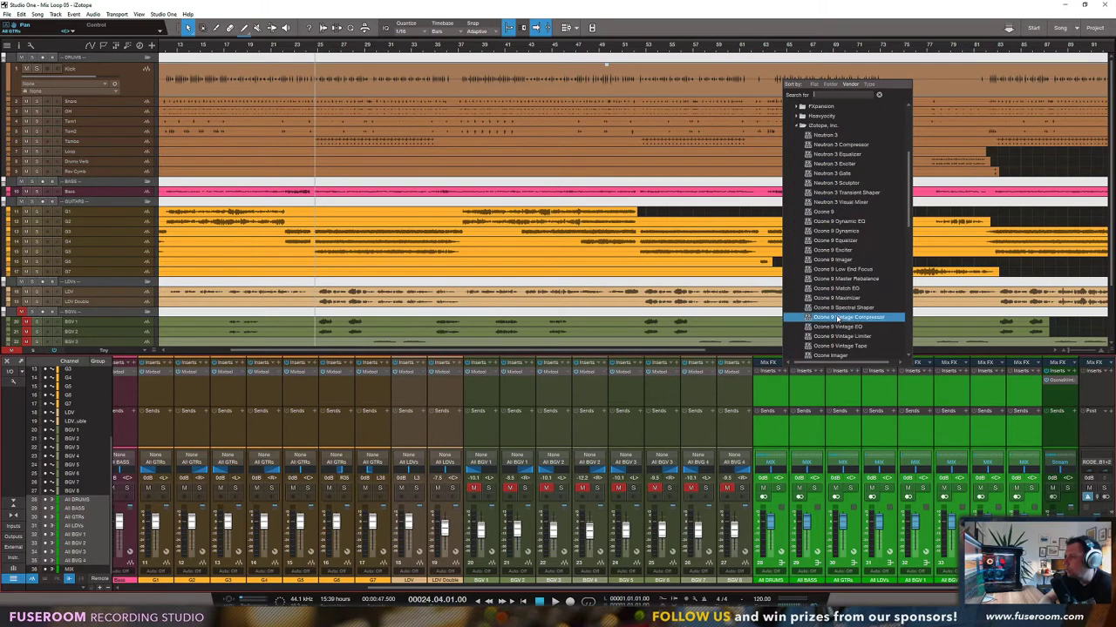
left_click(833, 298)
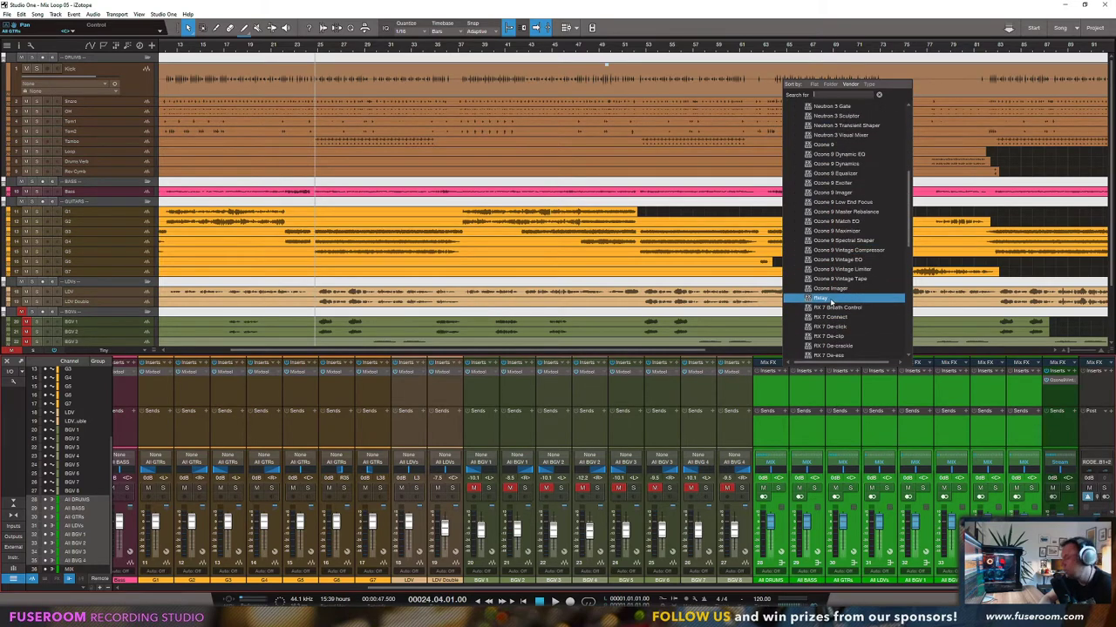
double_click(830, 299)
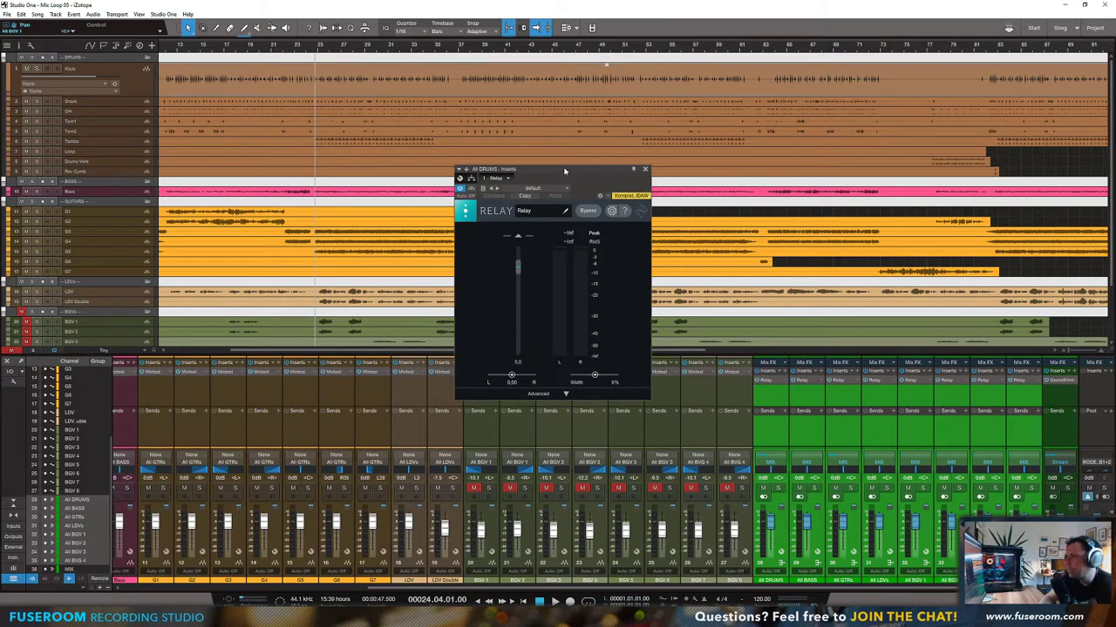
Step: Name the Relay instance on the All DRUMS bus All DRUMS and close its window
left_click_drag(562, 173, 648, 221)
left_click(668, 230)
double_click(764, 382)
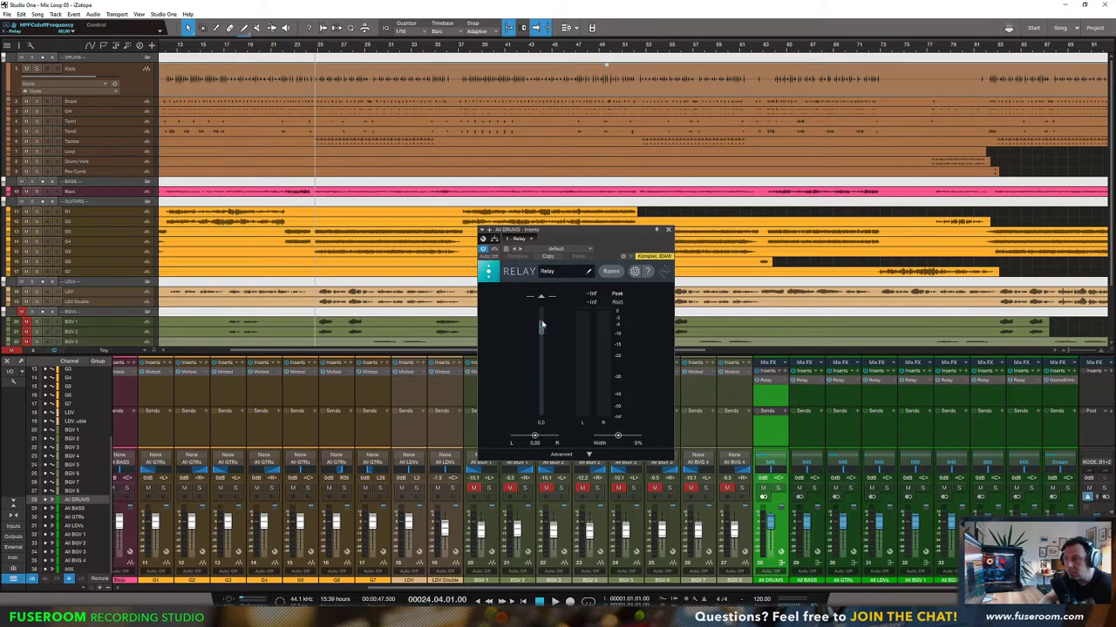
left_click_drag(597, 231, 603, 222)
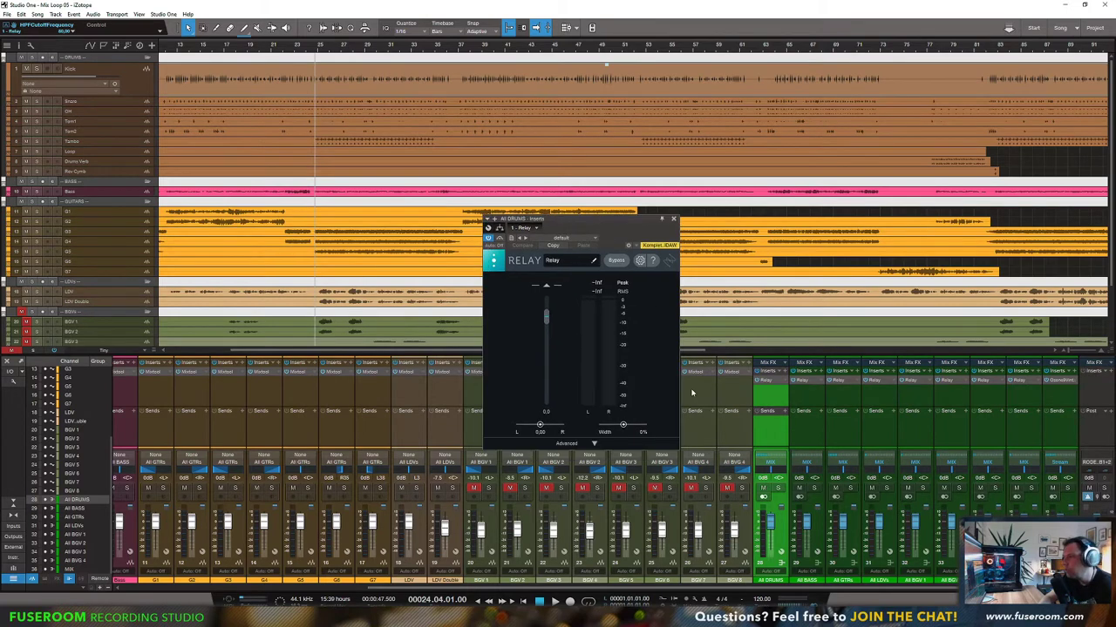
left_click(572, 261)
type("A")
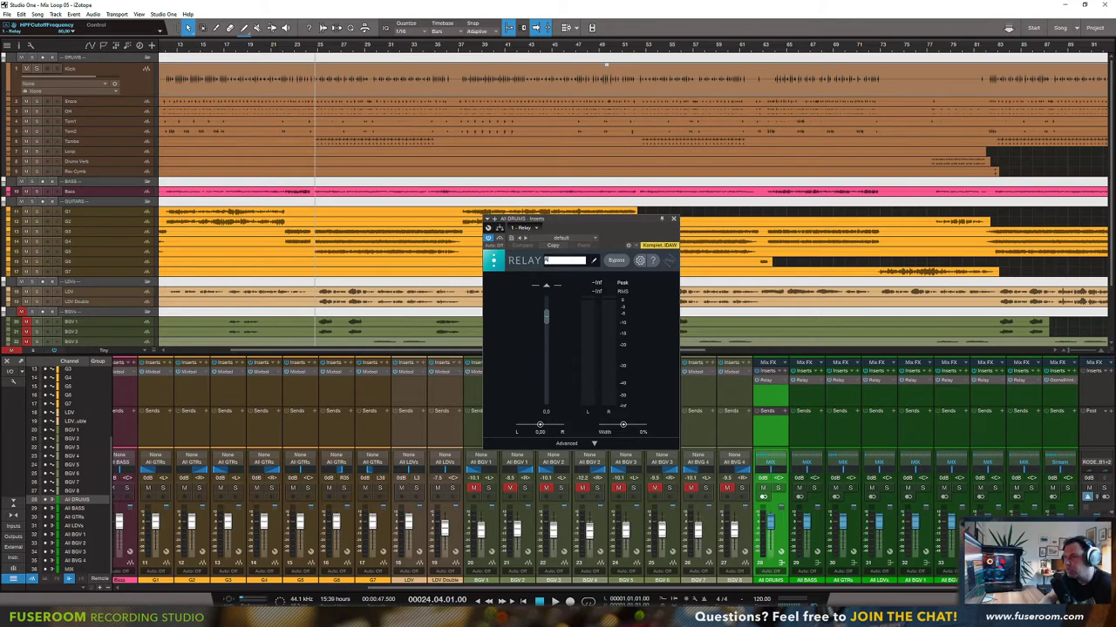
type("ll DRUMS")
key("Return")
left_click(674, 219)
Step: Name the Relay instances on the bass and guitar buses All BASS and All GTRs
left_click(804, 381)
left_click(572, 261)
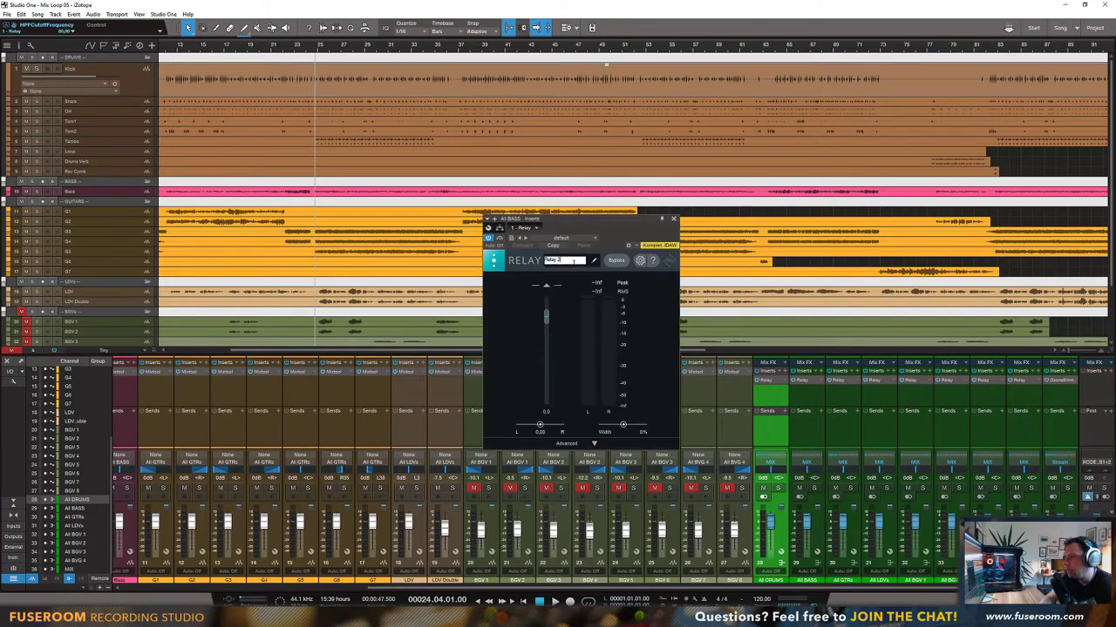
type("All BASS")
key("Return")
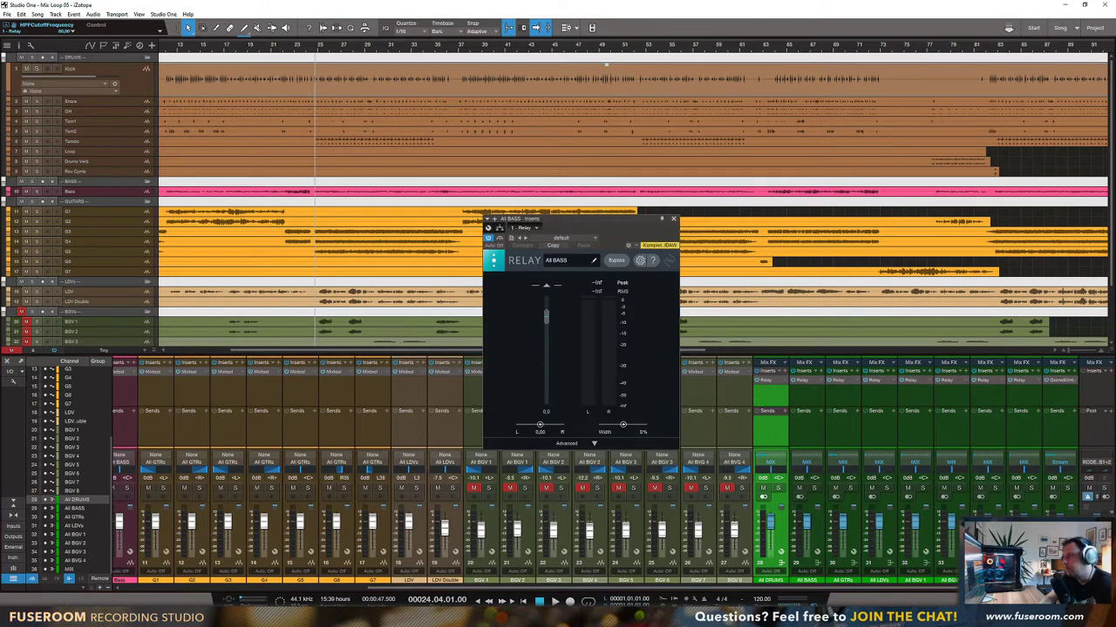
left_click(839, 381)
left_click(572, 261)
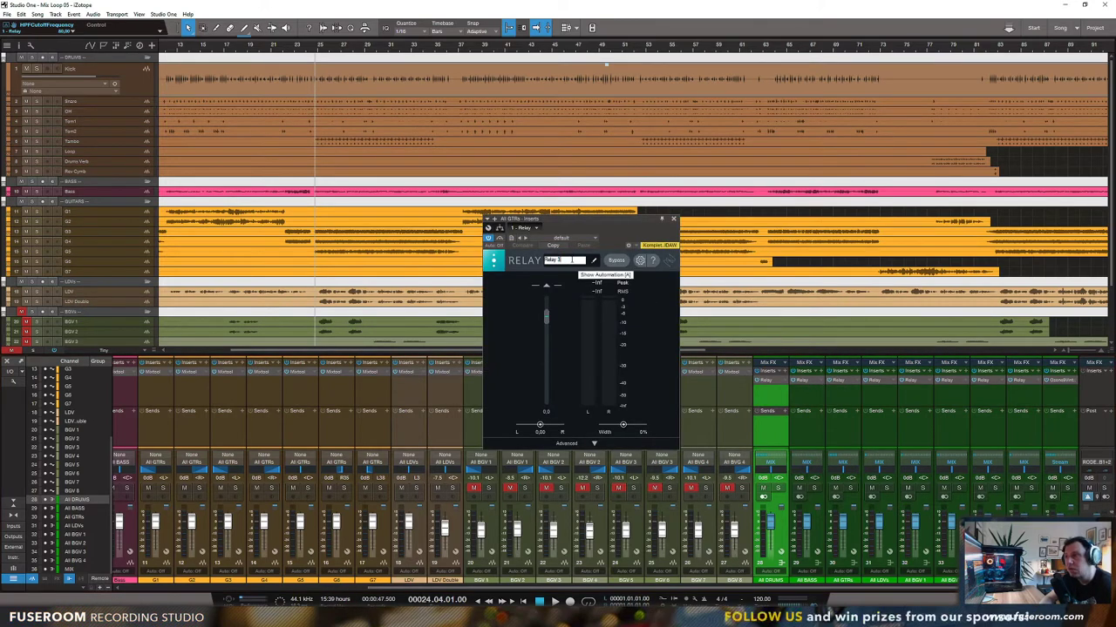
triple_click(571, 260)
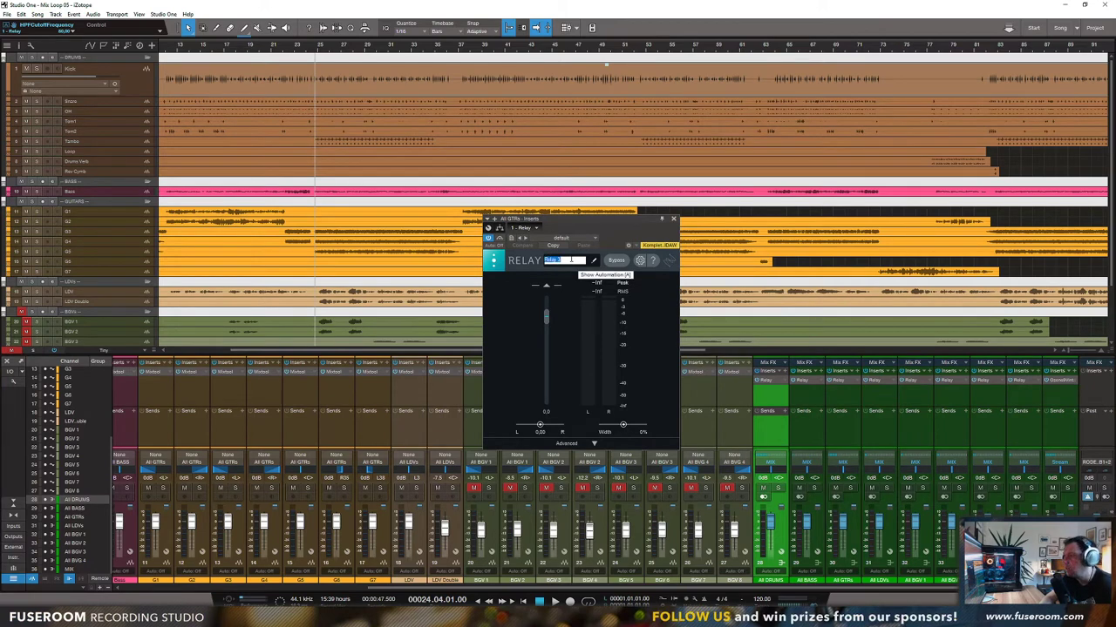
type("All GTRs")
key("Return")
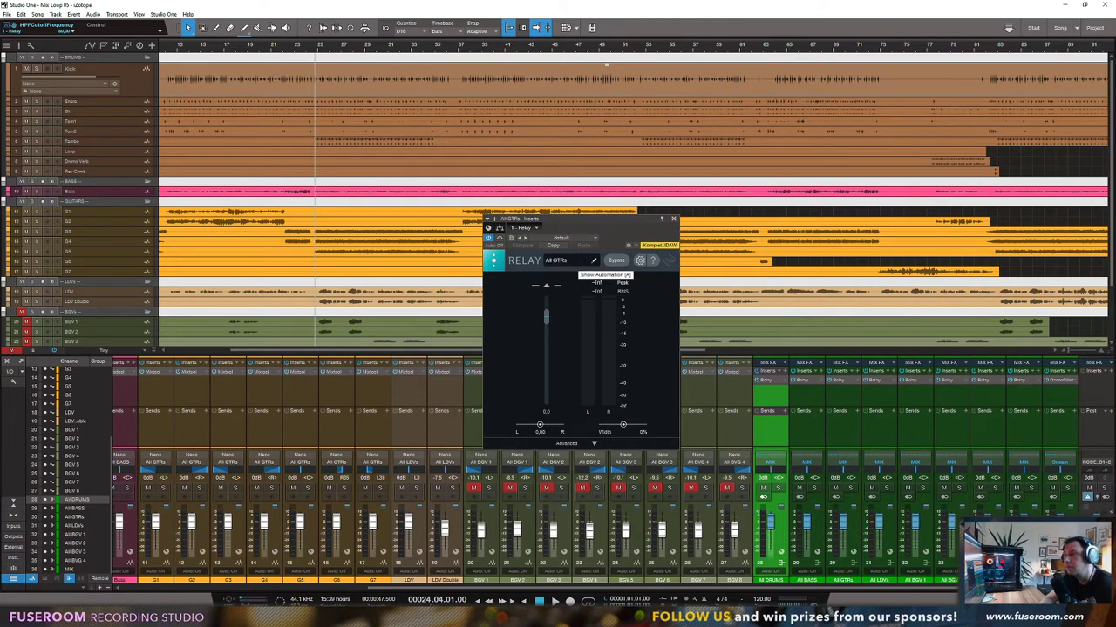
Step: Name the Relay instance on the lead vocal bus All LDVs and the one on All BGV 1 after its bus
left_click(876, 385)
double_click(575, 259)
key("ctrl+a")
type("All LDVs")
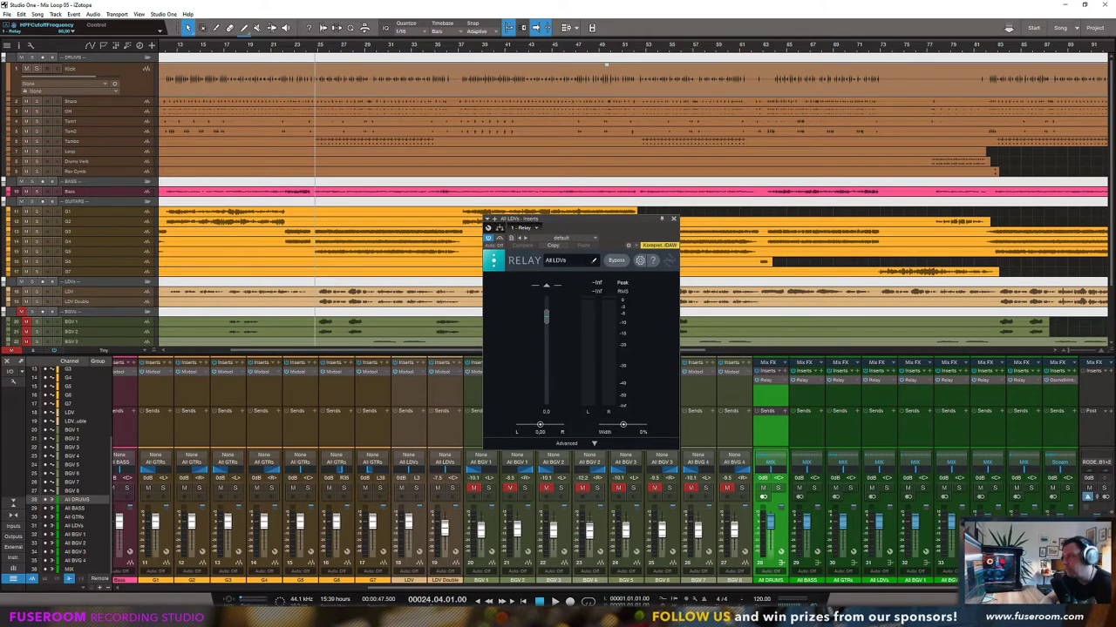
double_click(914, 381)
double_click(566, 260)
type("A")
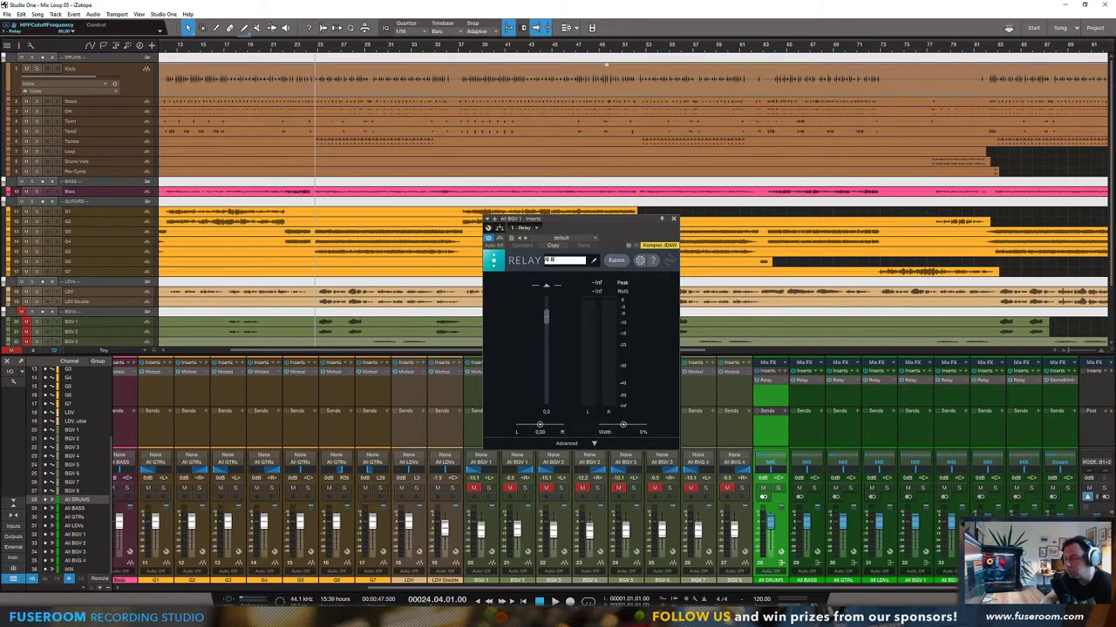
key("Return")
Step: Name the Relay instances on the second and third backing vocal buses All BGV 2 and All BGV 3
left_click(948, 381)
double_click(565, 260)
type("A")
key("Escape")
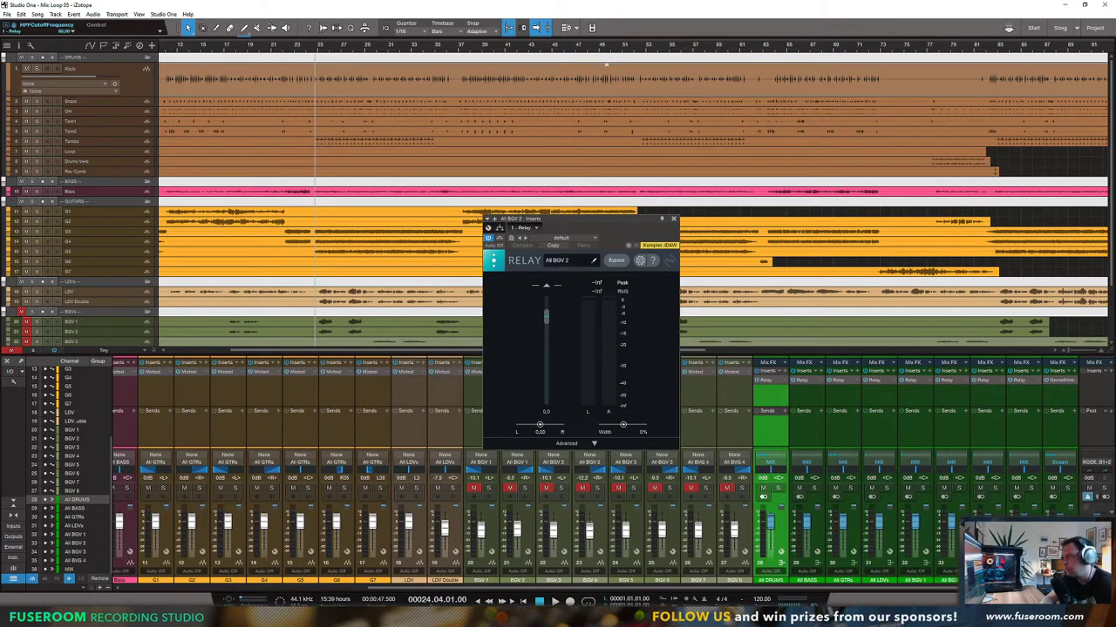
double_click(565, 259)
type("All BG")
key("Return")
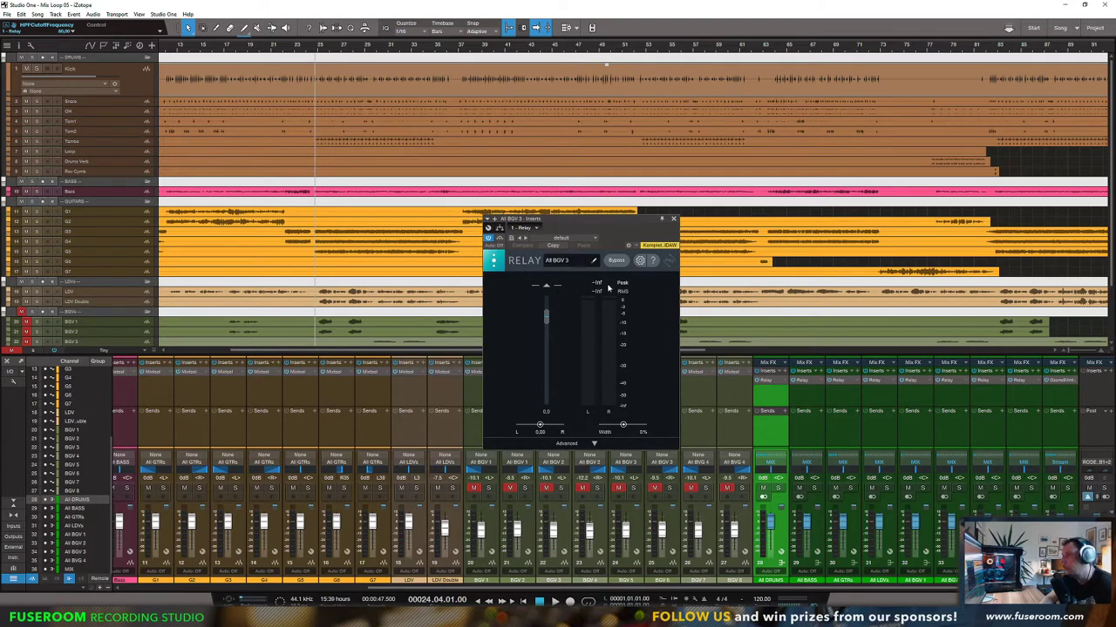
Step: Name the Relay instance on the fourth backing vocal bus All BGV 4 and close the Relay windows
double_click(1021, 380)
double_click(562, 259)
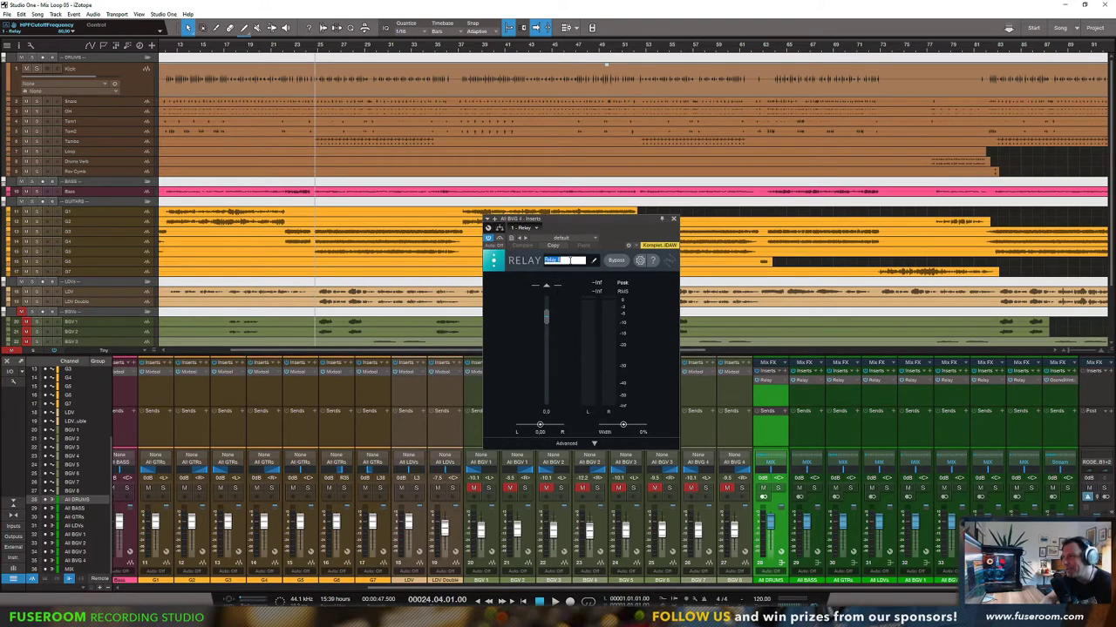
type("All BGV 4")
key("Return")
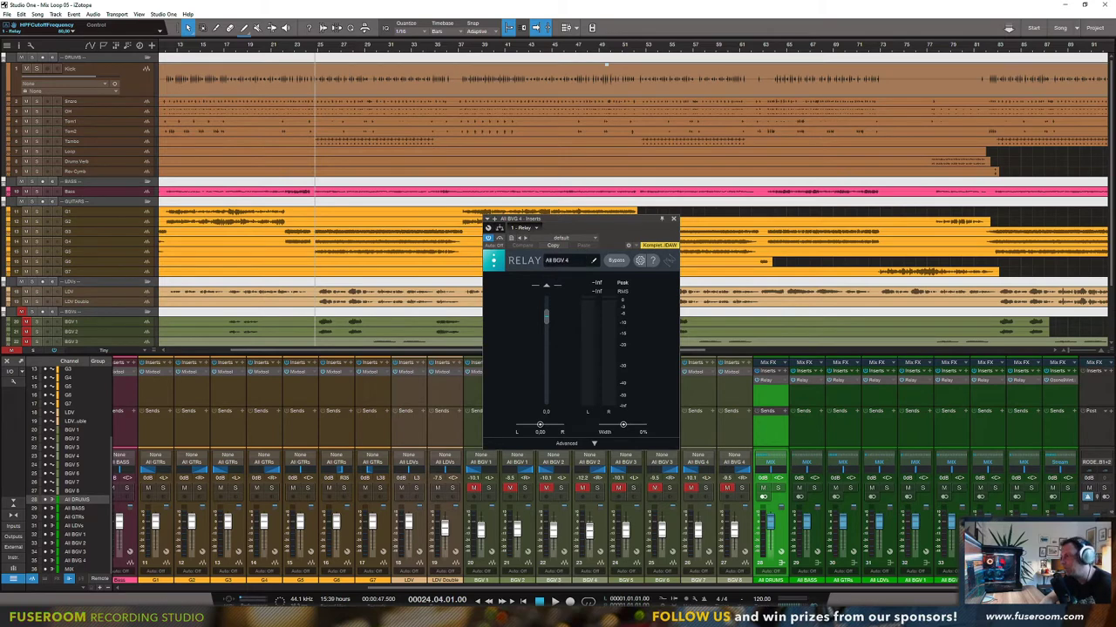
left_click(673, 219)
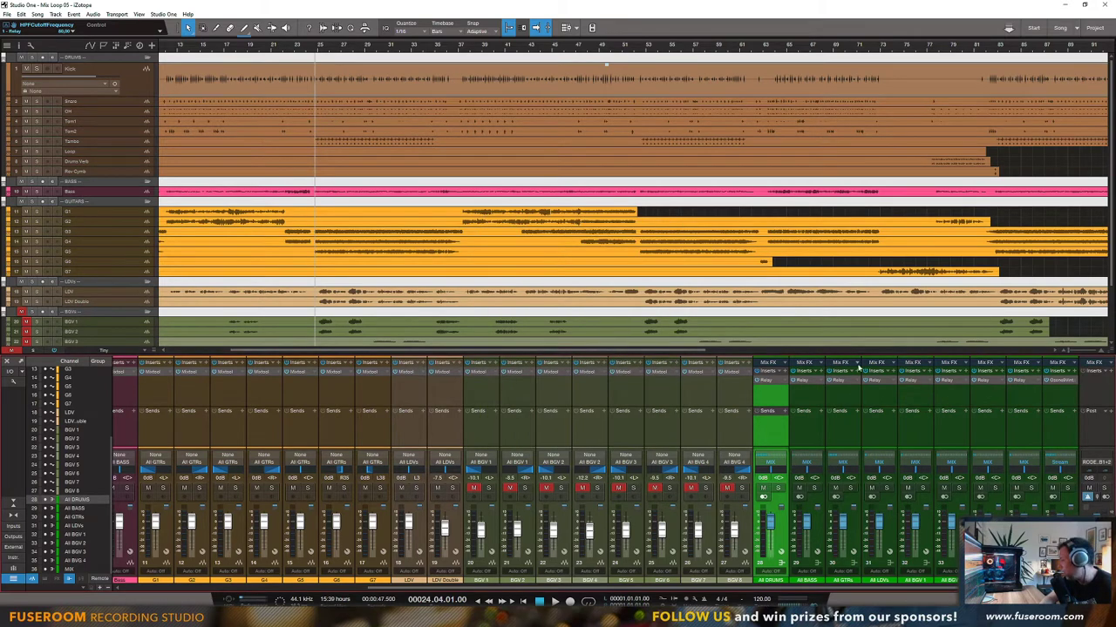
left_click(910, 383)
left_click(673, 219)
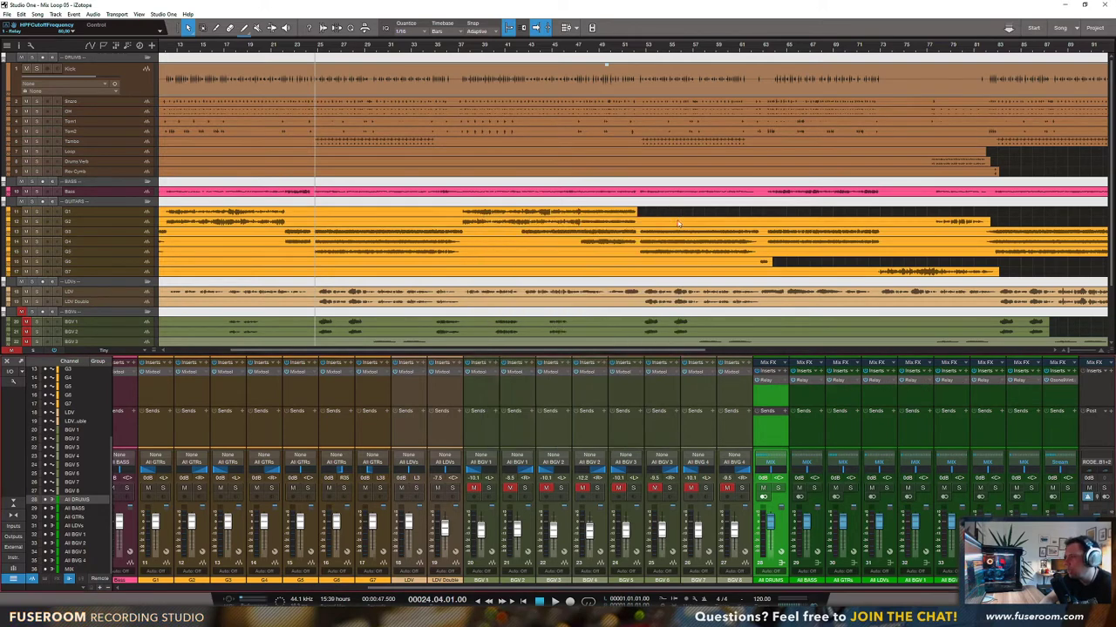
Step: Insert Neutron 3 Visual Mixer on the MIX bus and place it before the Ozone 9 Vintage Limiter
left_click(1073, 373)
type("mix")
key("BackSpace")
key("BackSpace")
key("BackSpace")
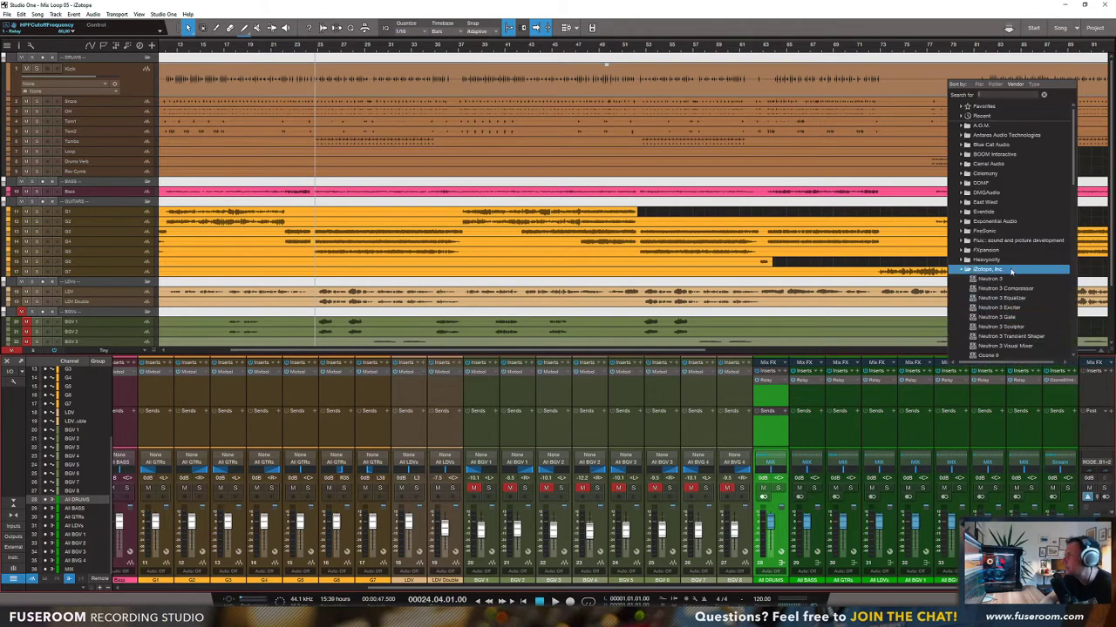
scroll(990, 277, "down", 3)
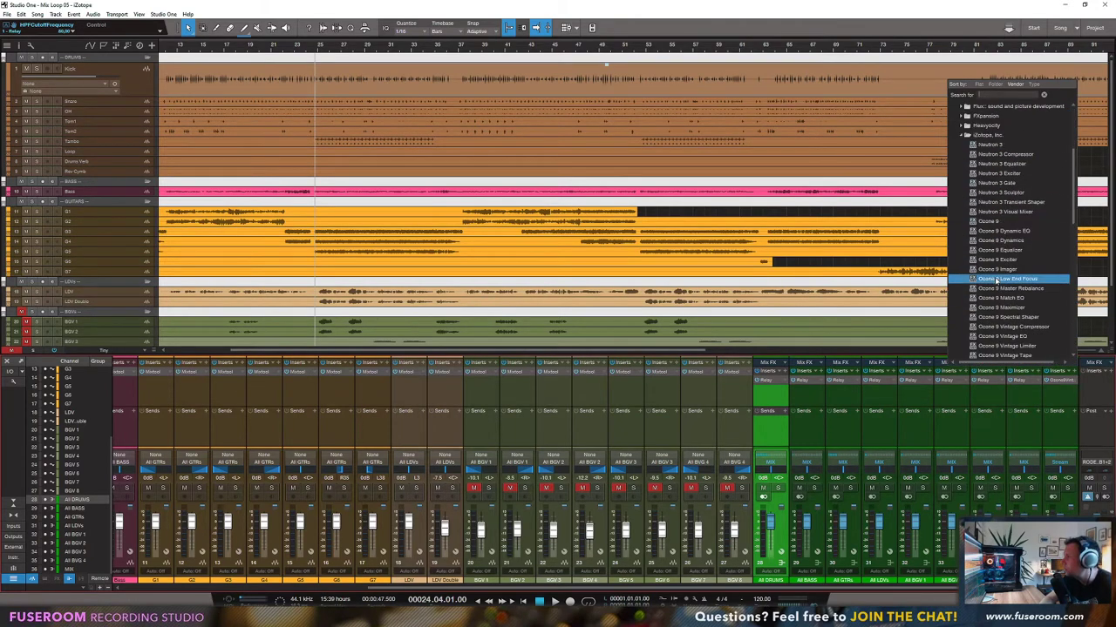
scroll(985, 218, "down", 2)
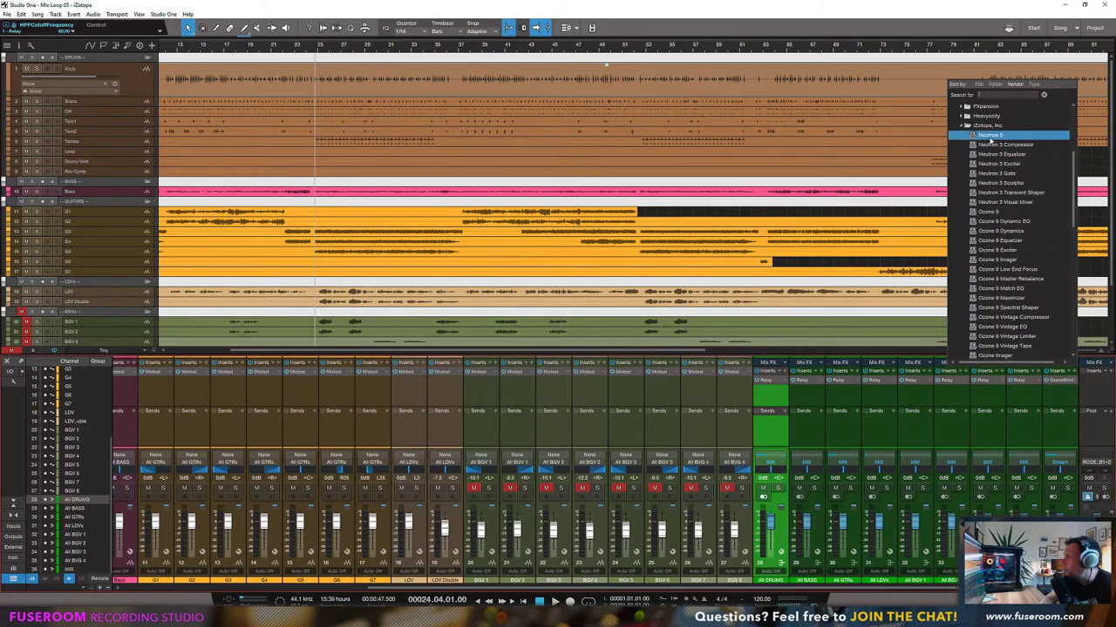
left_click(1002, 202)
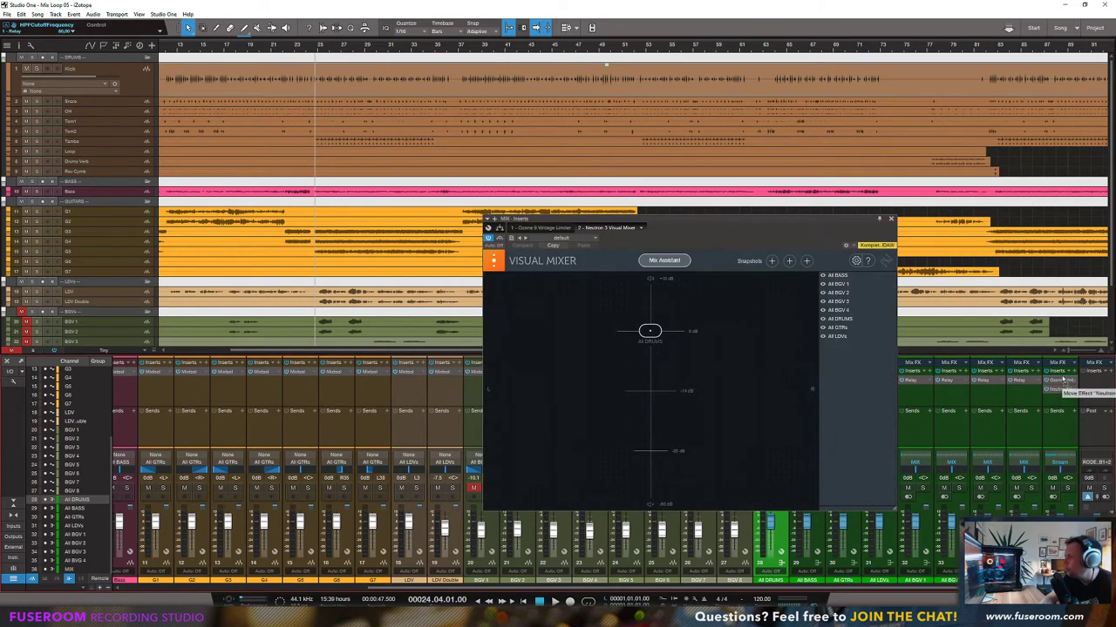
left_click_drag(1062, 378, 1064, 381)
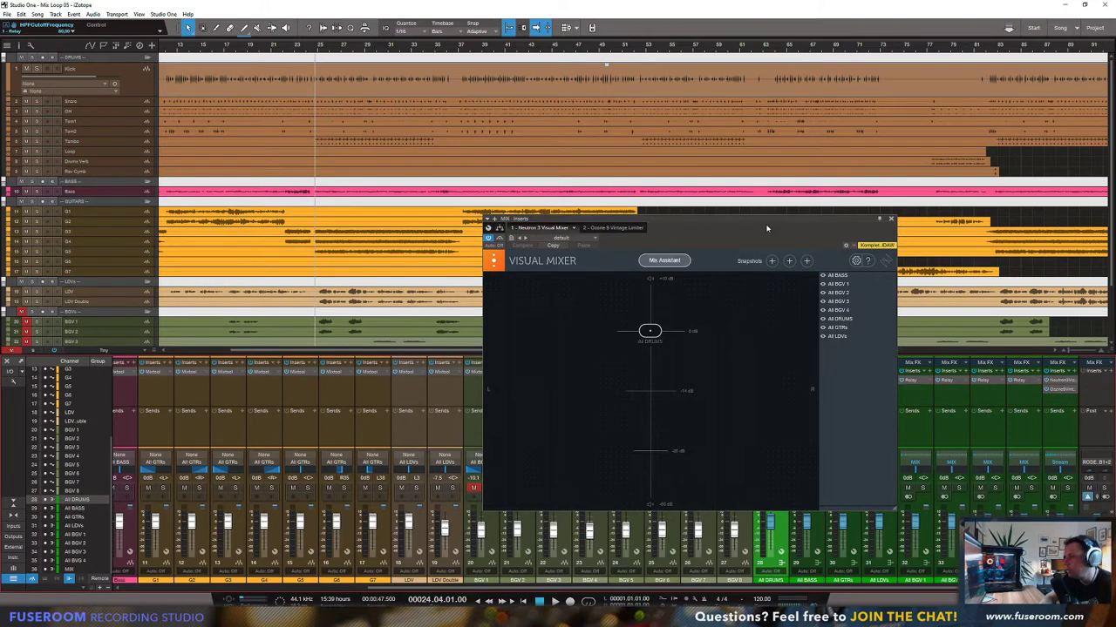
Step: Start Mix Assistant in the Visual Mixer and choose All LDVs as the focus of the mix
left_click_drag(765, 230, 721, 208)
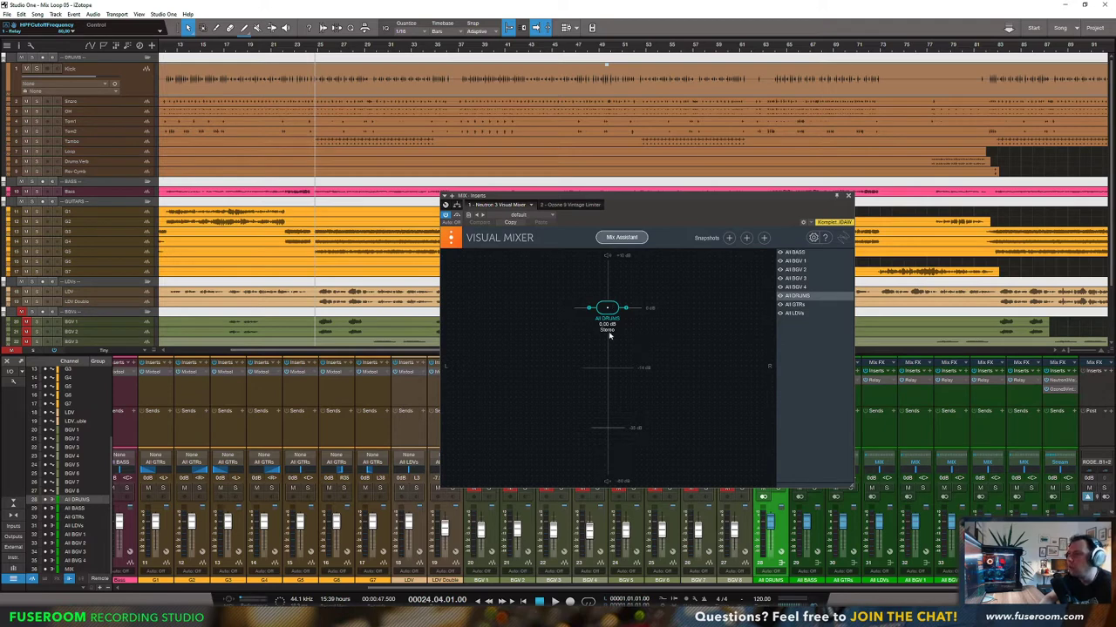
left_click_drag(667, 196, 696, 201)
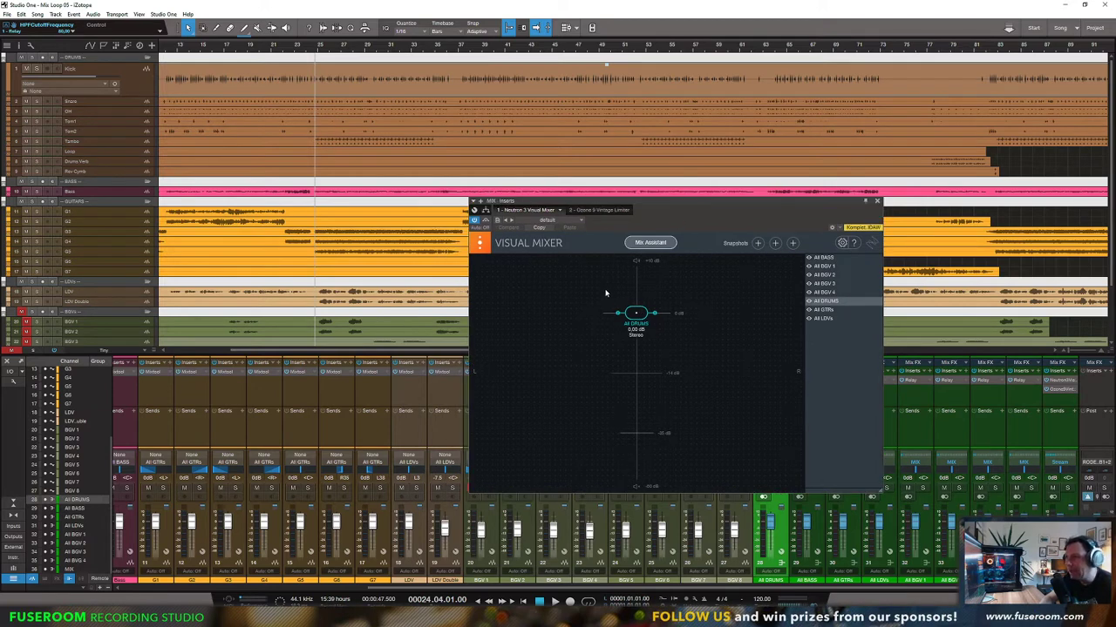
left_click(650, 245)
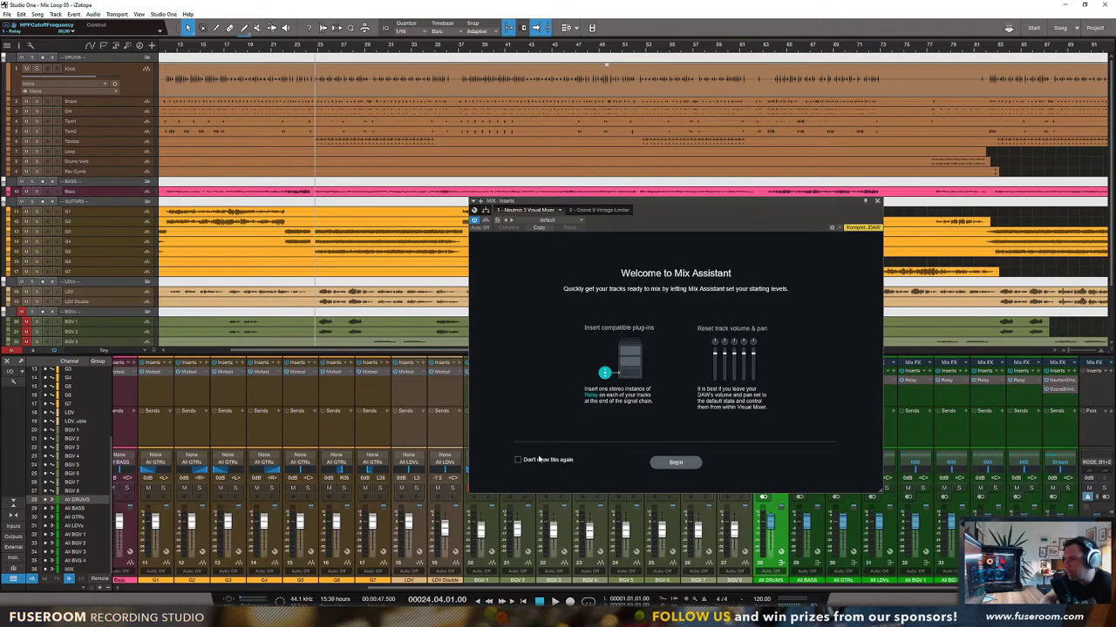
left_click(676, 462)
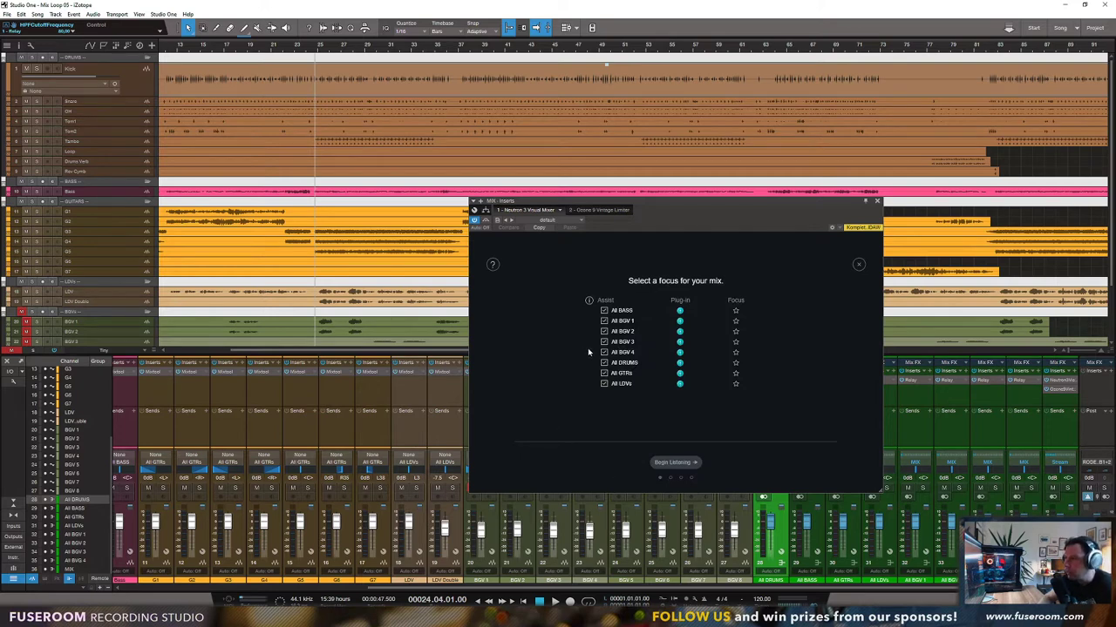
left_click(736, 384)
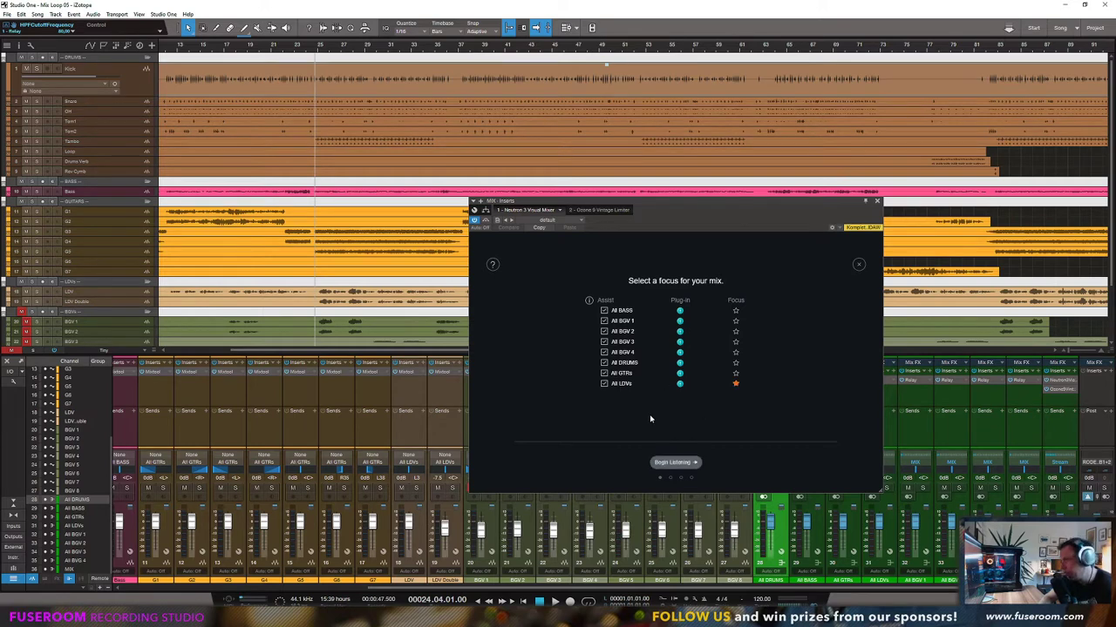
Step: Begin Mix Assistant's listening stage and play the song from the beginning
left_click(673, 463)
left_click(317, 50)
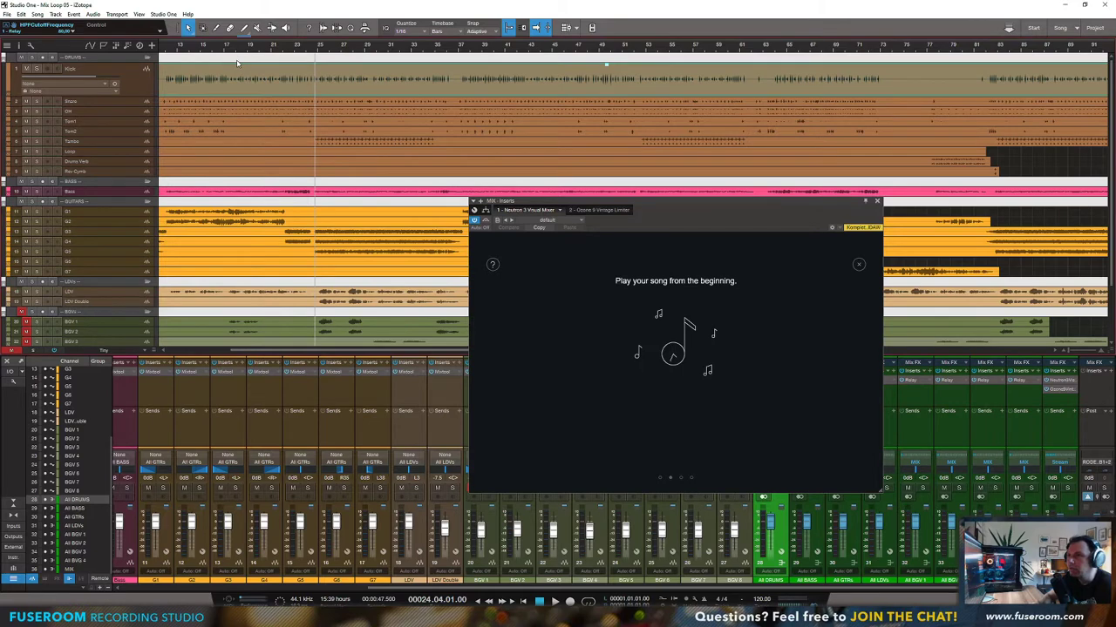
key("Home")
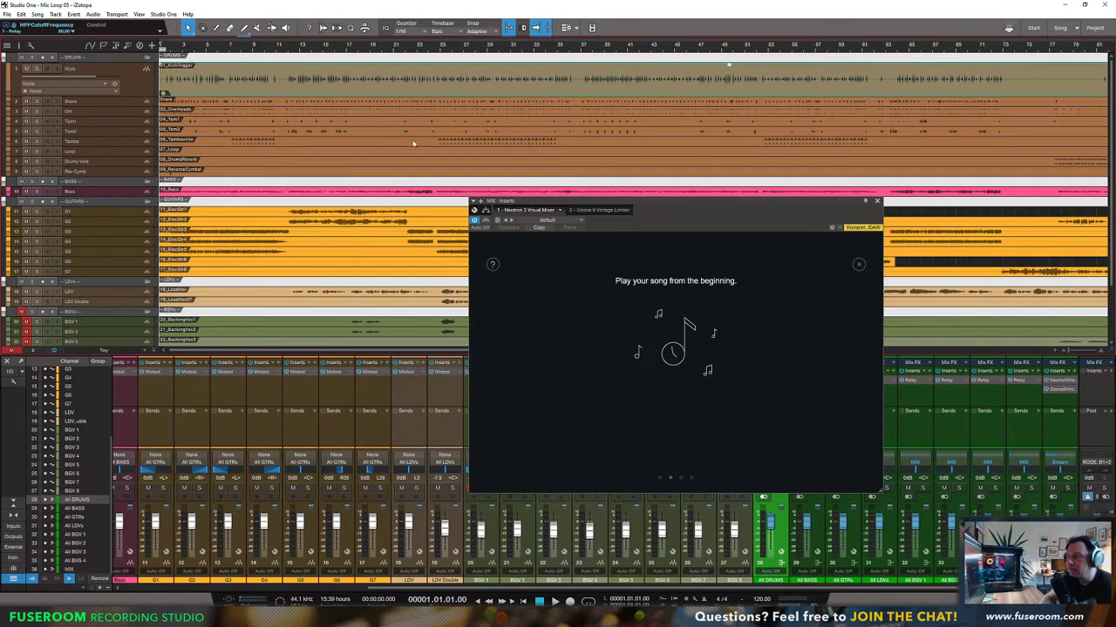
key("space")
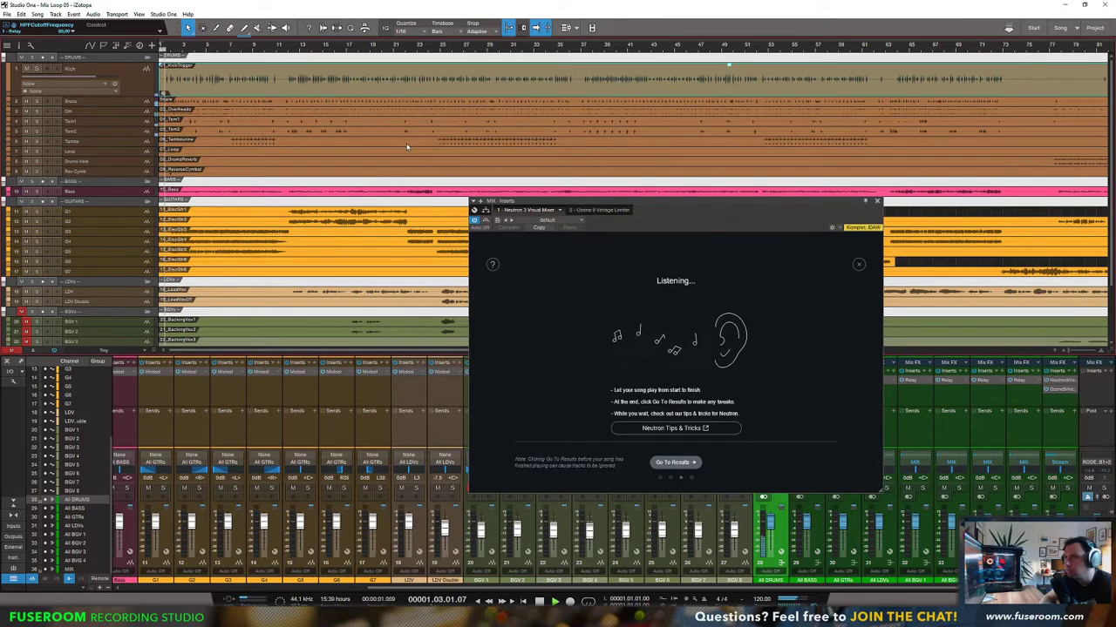
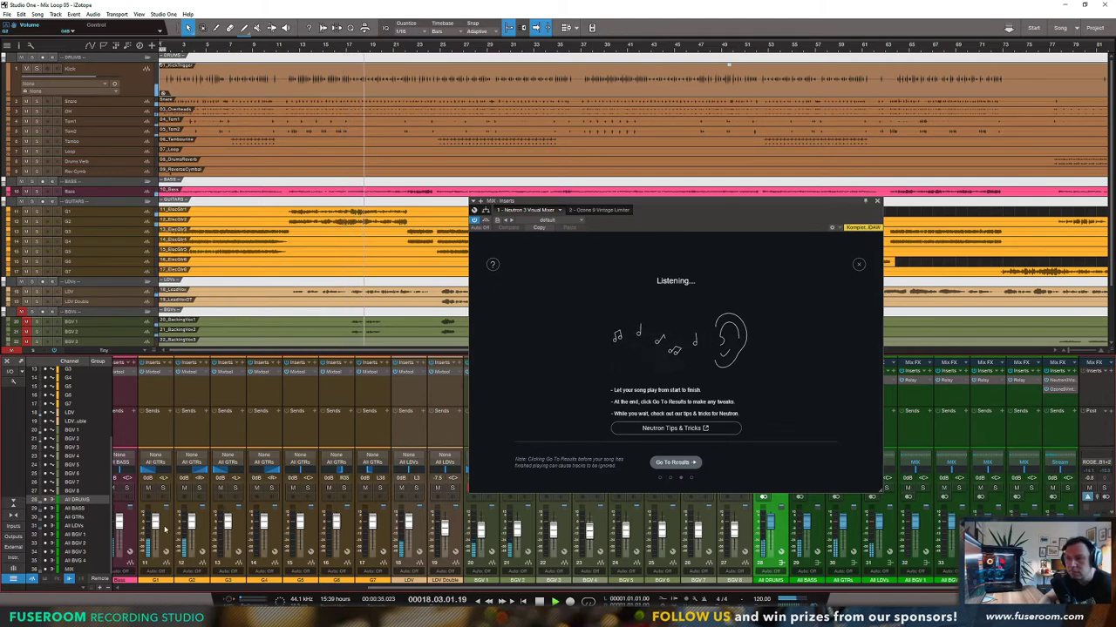
Step: Lower the G2 guitar channel by about 2 dB during playback, and proceed to the Mix Assistant results
left_click_drag(192, 522, 192, 524)
left_click_drag(204, 470, 131, 473)
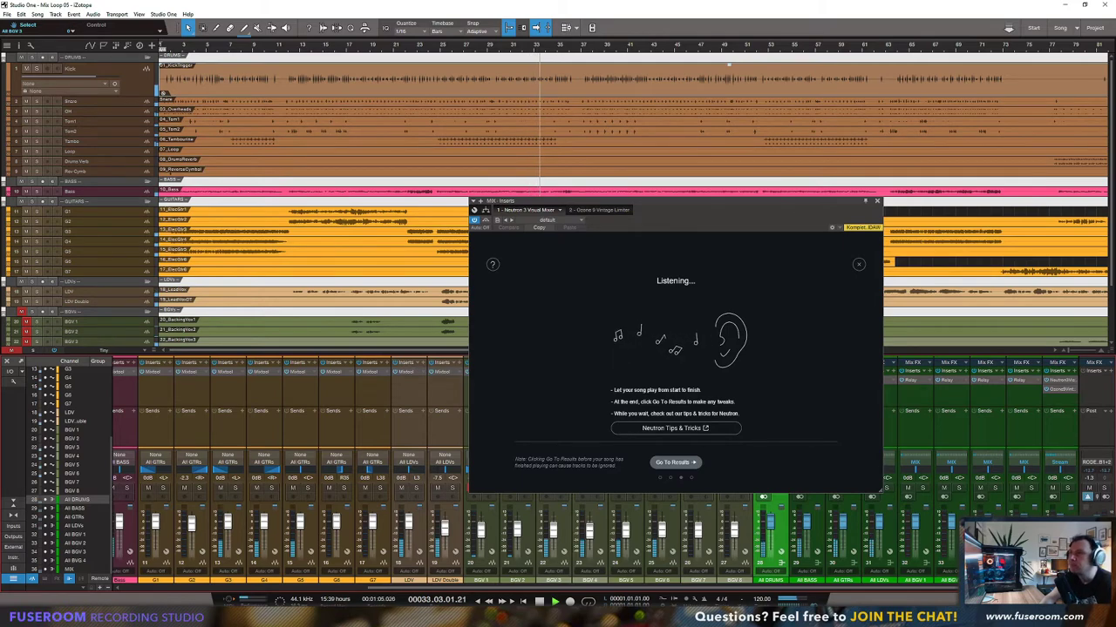
left_click_drag(811, 202, 975, 199)
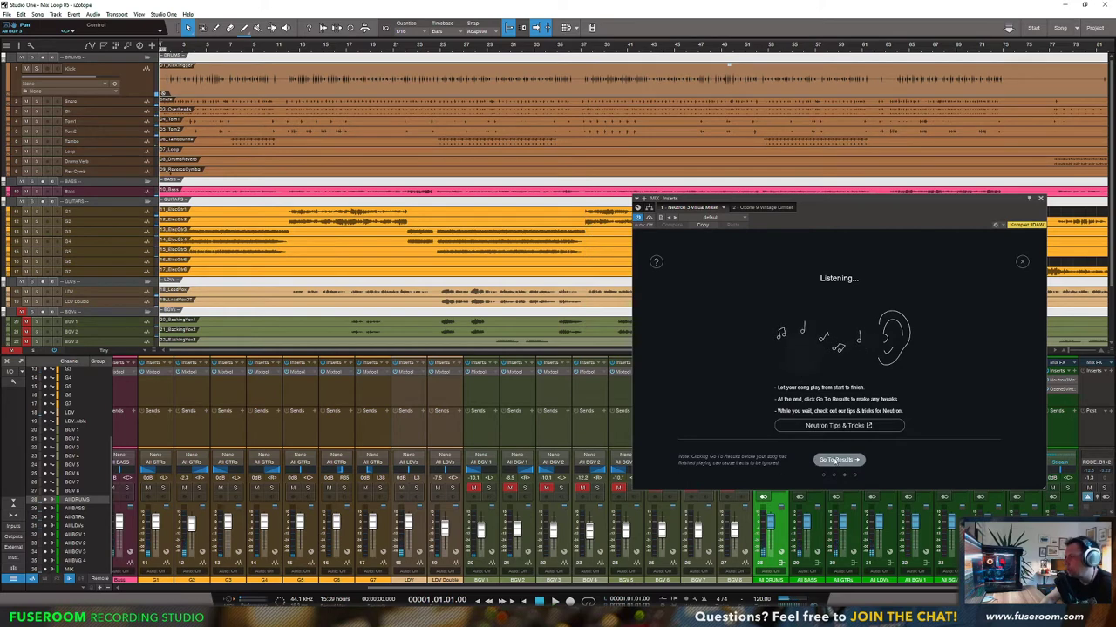
left_click(839, 461)
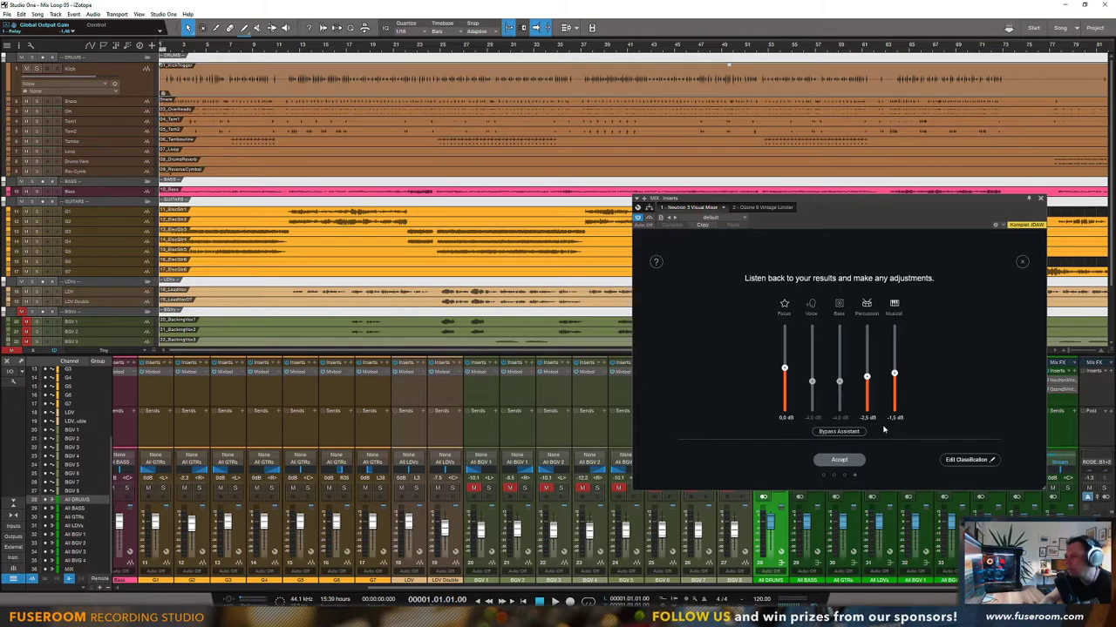
Step: Edit the Mix Assistant classification, setting All BASS to Bass and the four BGV buses to Voice
left_click(969, 461)
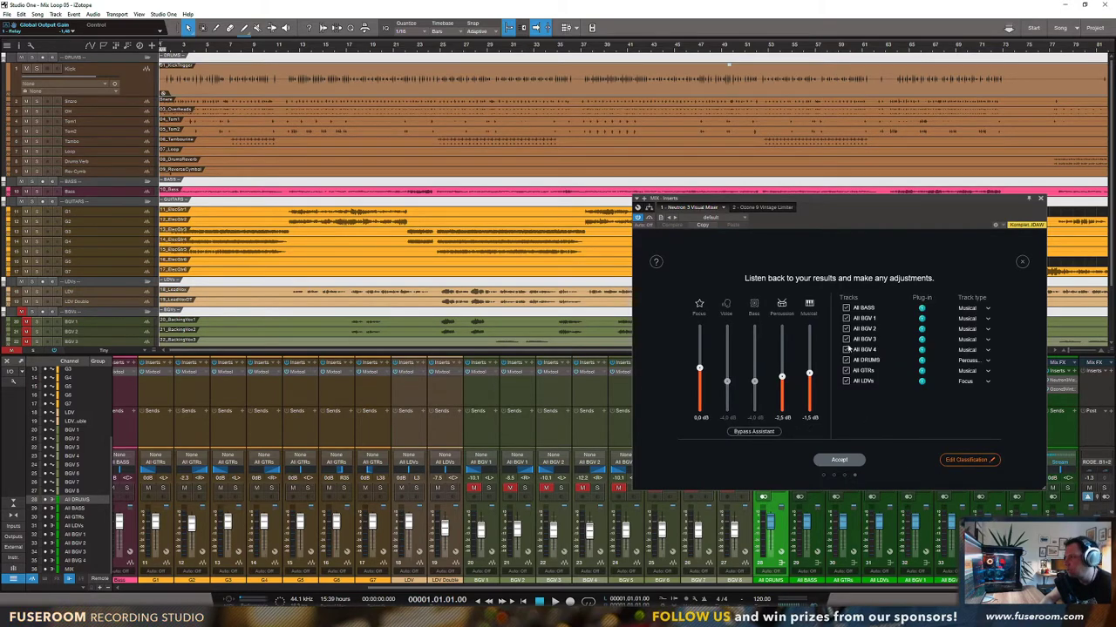
left_click_drag(836, 200, 703, 160)
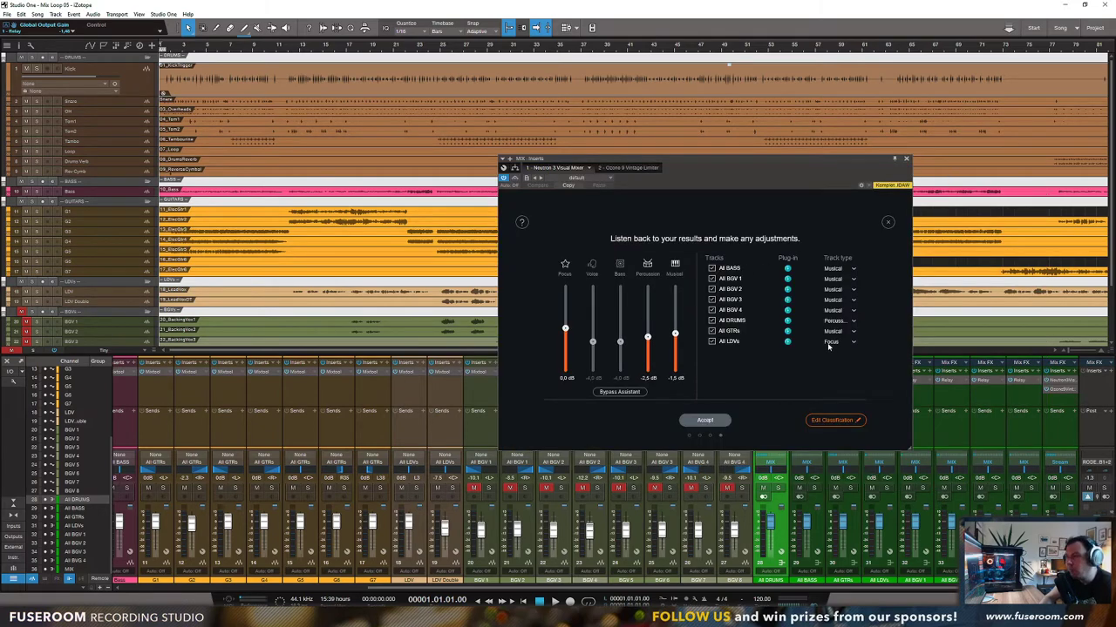
left_click(846, 271)
left_click(835, 301)
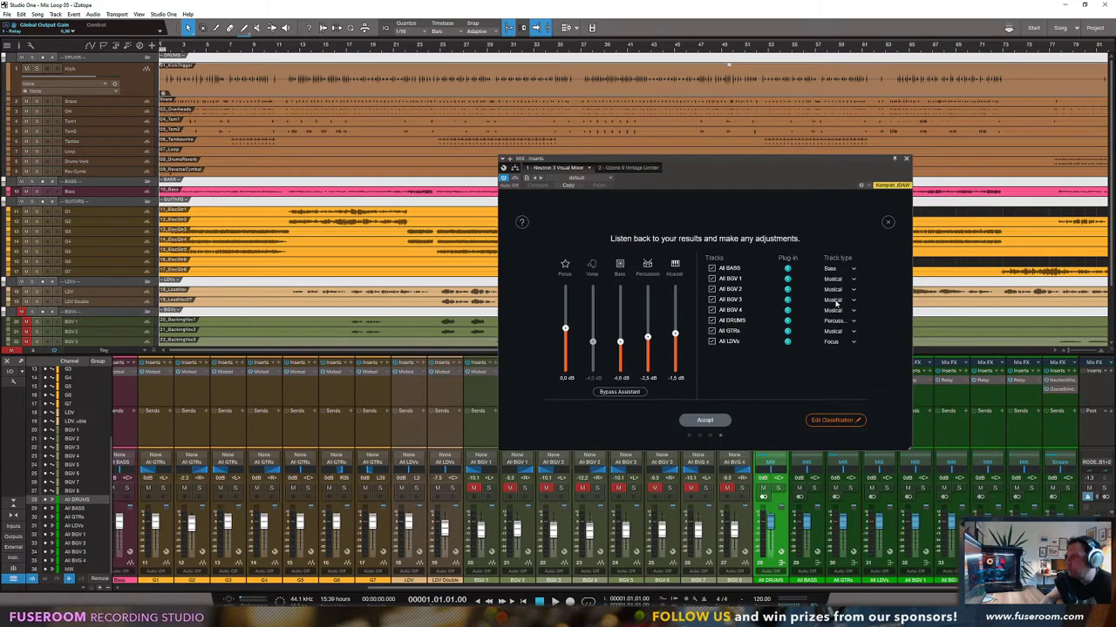
left_click(837, 281)
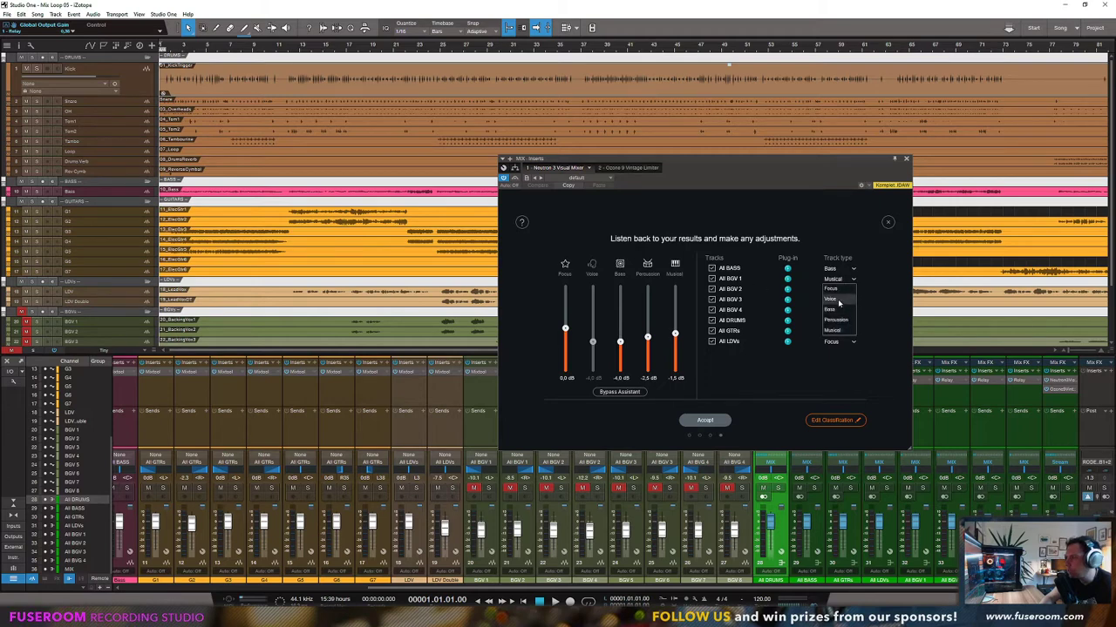
left_click(826, 299)
left_click(829, 291)
left_click(829, 310)
left_click(833, 301)
left_click(833, 319)
left_click(832, 310)
left_click(834, 331)
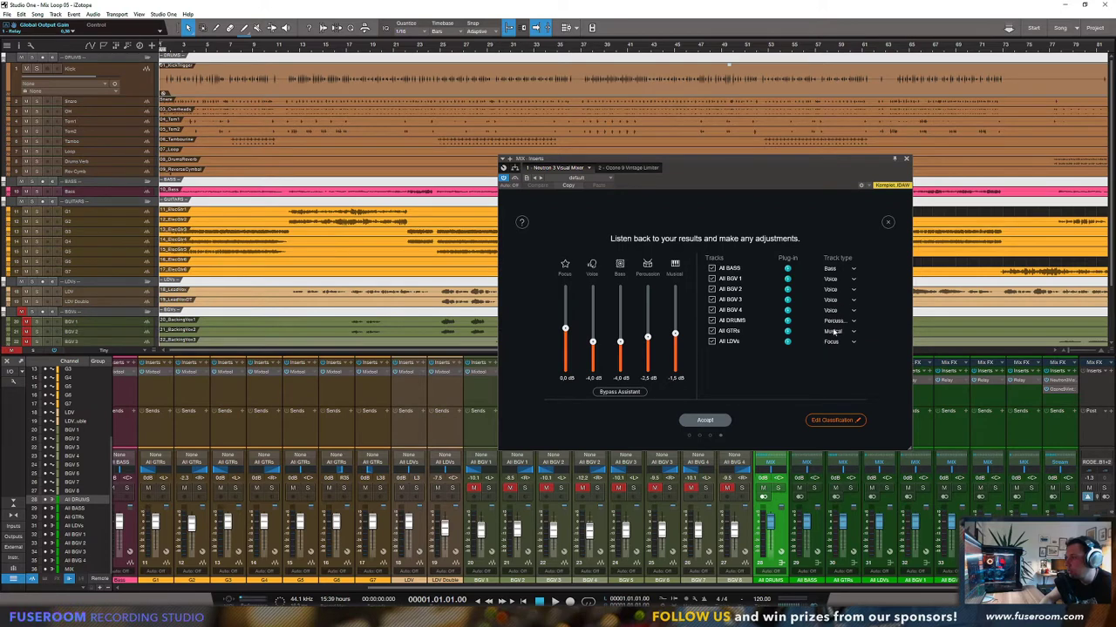
Step: Assign the track types Percussion to All DRUMS, Musical to All GTRs and Focus to All LDVs
left_click(837, 321)
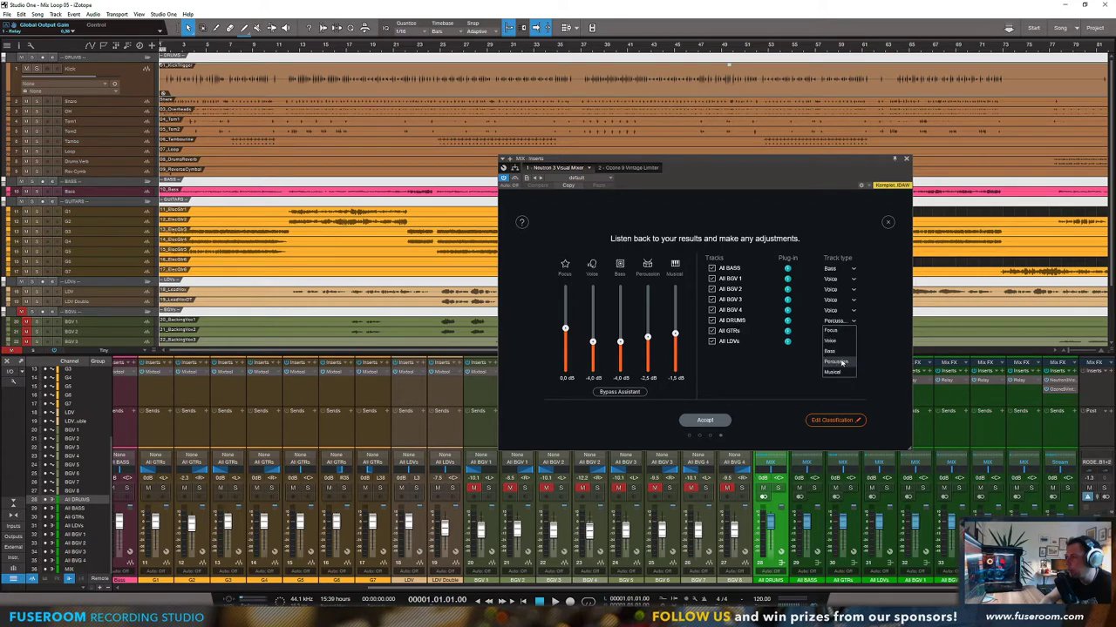
left_click(844, 362)
left_click(833, 331)
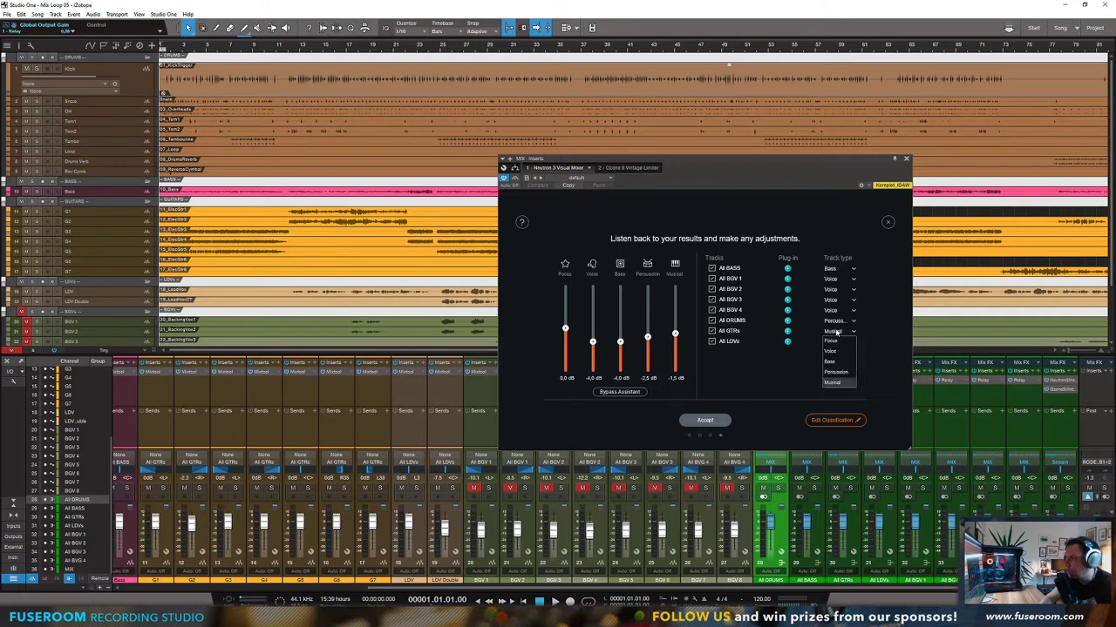
left_click(842, 382)
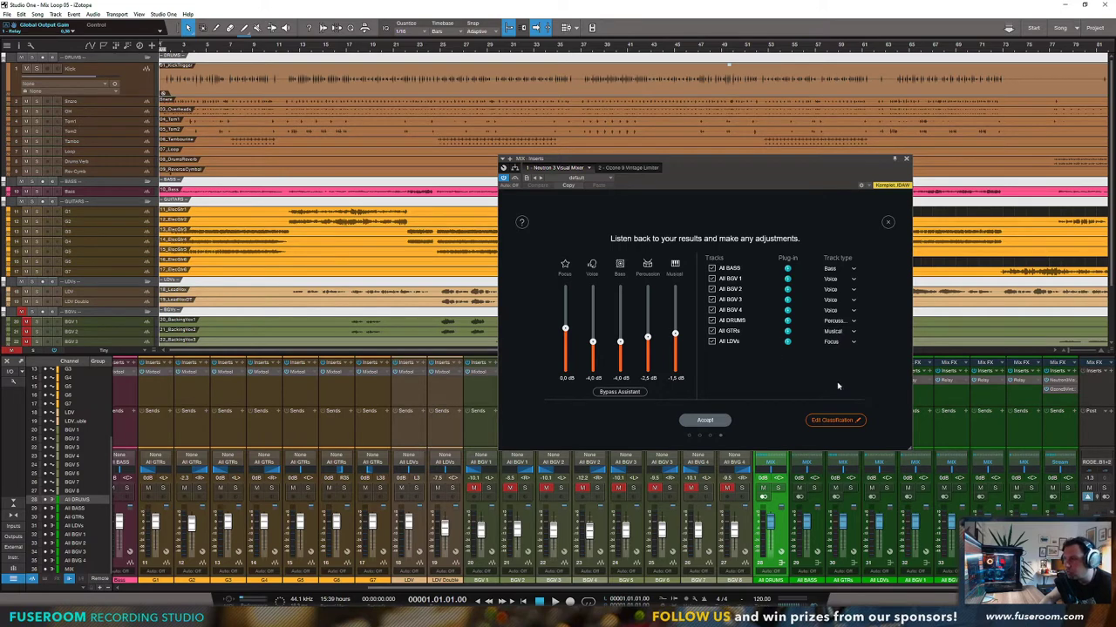
left_click(827, 343)
left_click(835, 354)
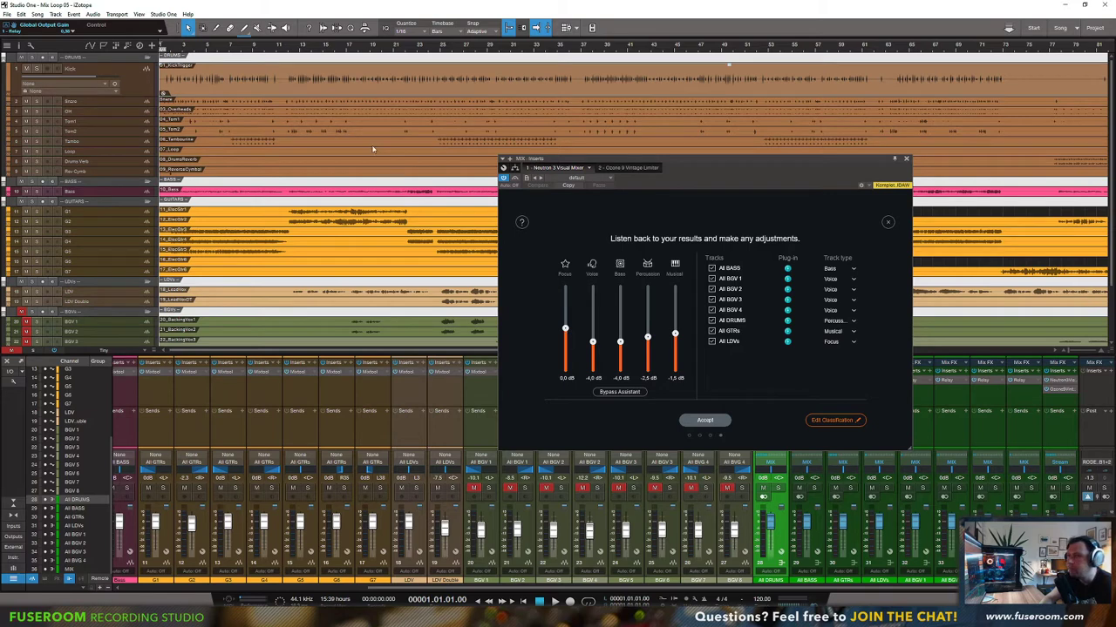
Step: Place the playback cursor at bar 12 and set the loop range over roughly bars 24 to 36
left_click(286, 47)
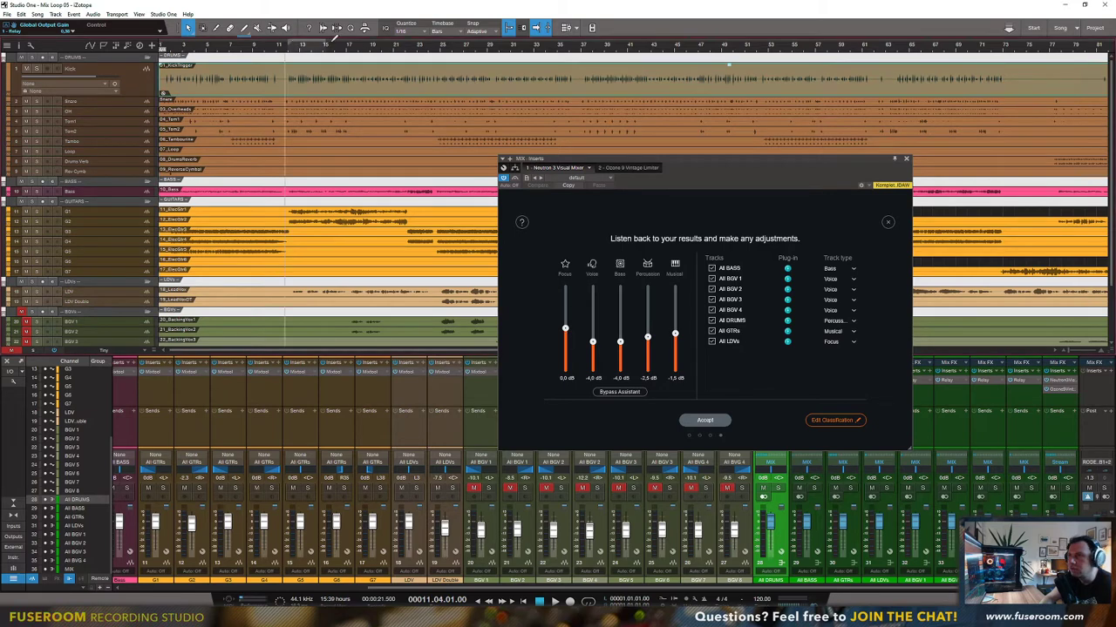
key("space")
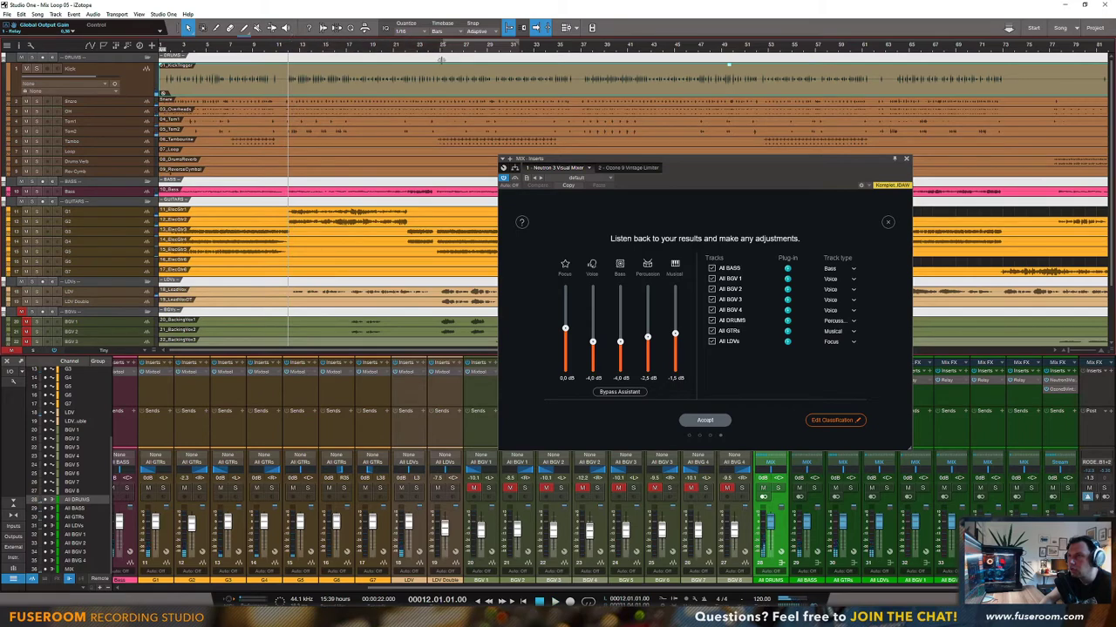
left_click_drag(588, 166, 645, 152)
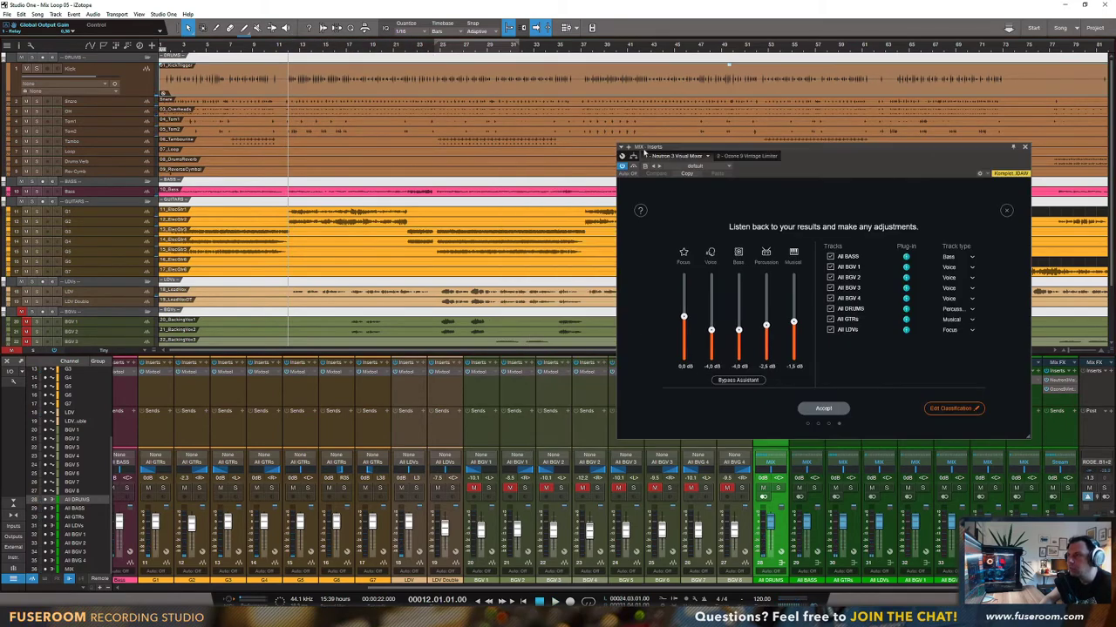
left_click_drag(520, 40, 572, 48)
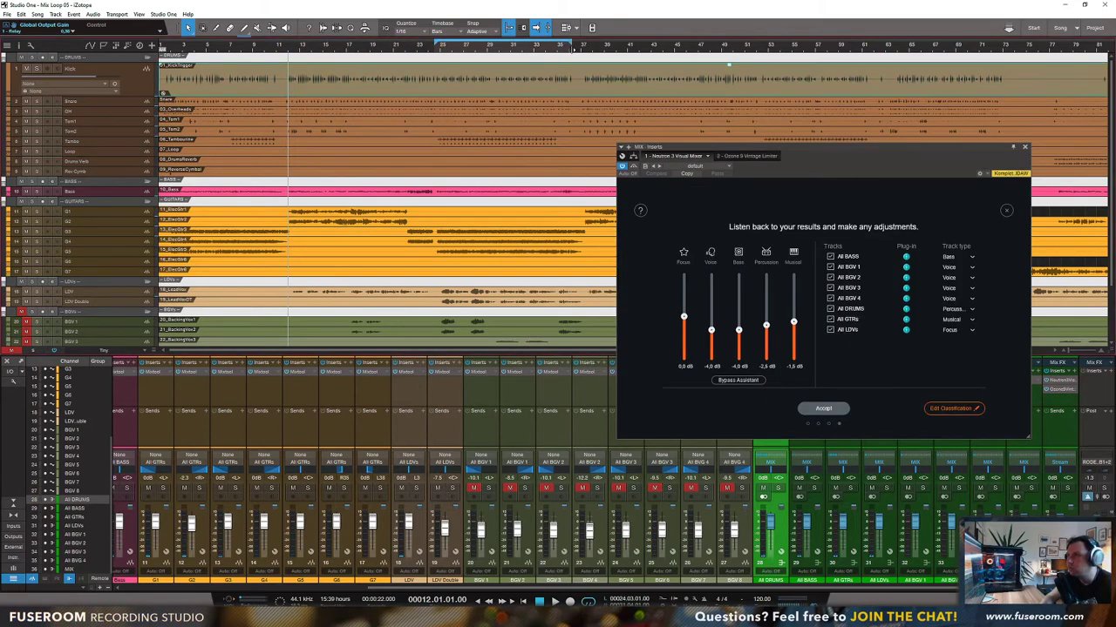
left_click_drag(670, 155, 649, 154)
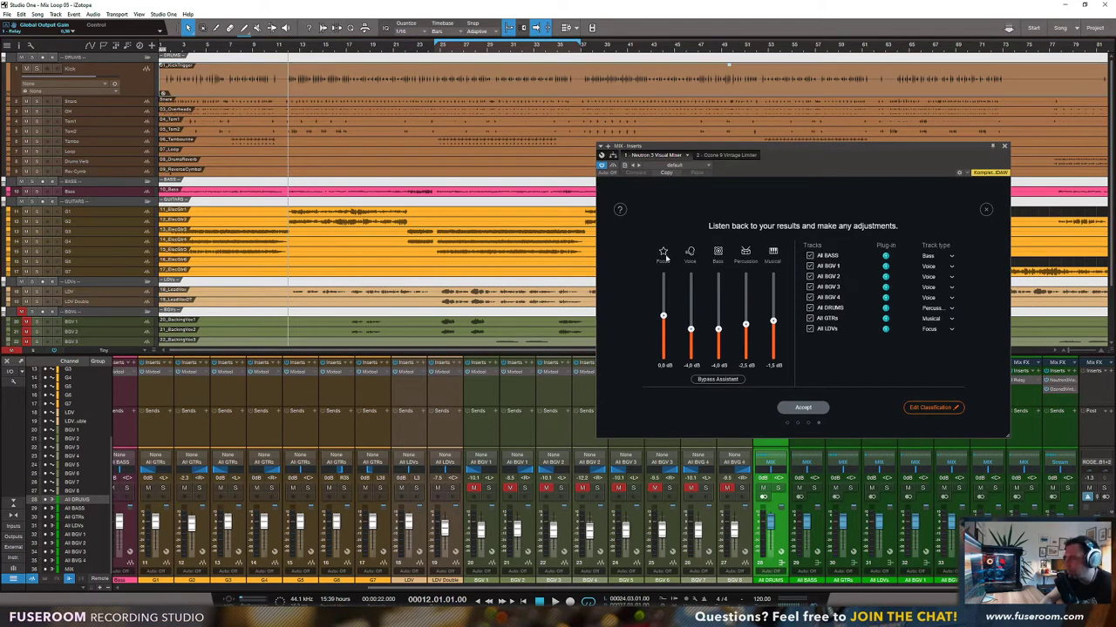
Step: During playback, set the Mix Assistant levels to about -2.6 dB for Percussion and Voice, -2.1 dB for Bass and -0.6 dB for Musical
key("space")
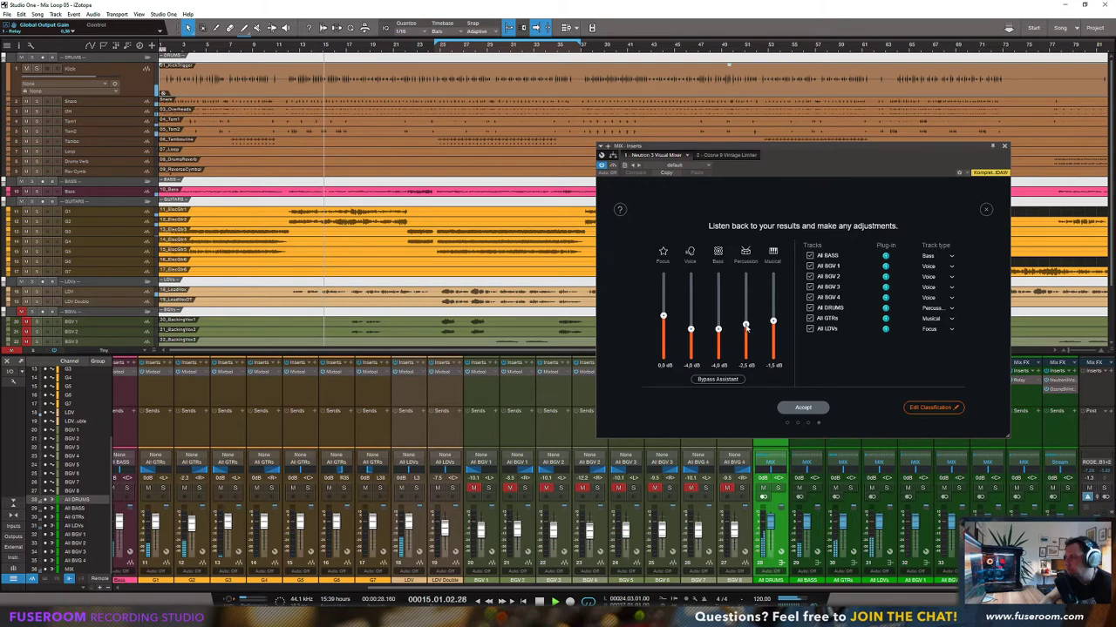
mouse_move(746, 327)
left_mouse_down()
mouse_move(746, 355)
mouse_move(745, 283)
mouse_move(746, 327)
left_mouse_up()
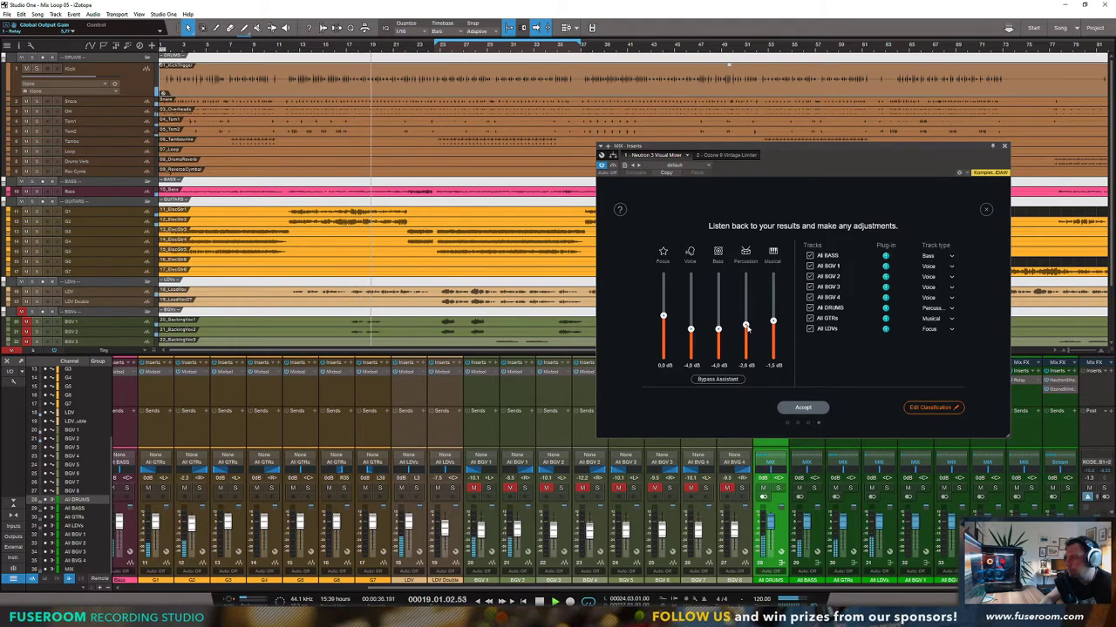
left_click_drag(690, 329, 691, 327)
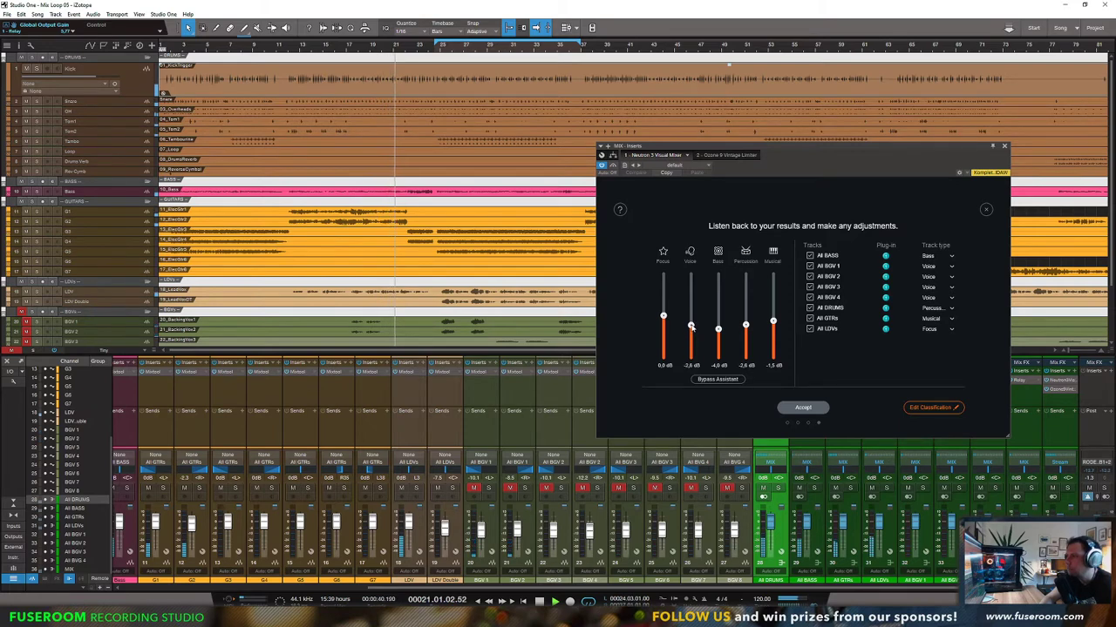
left_click_drag(715, 332, 717, 322)
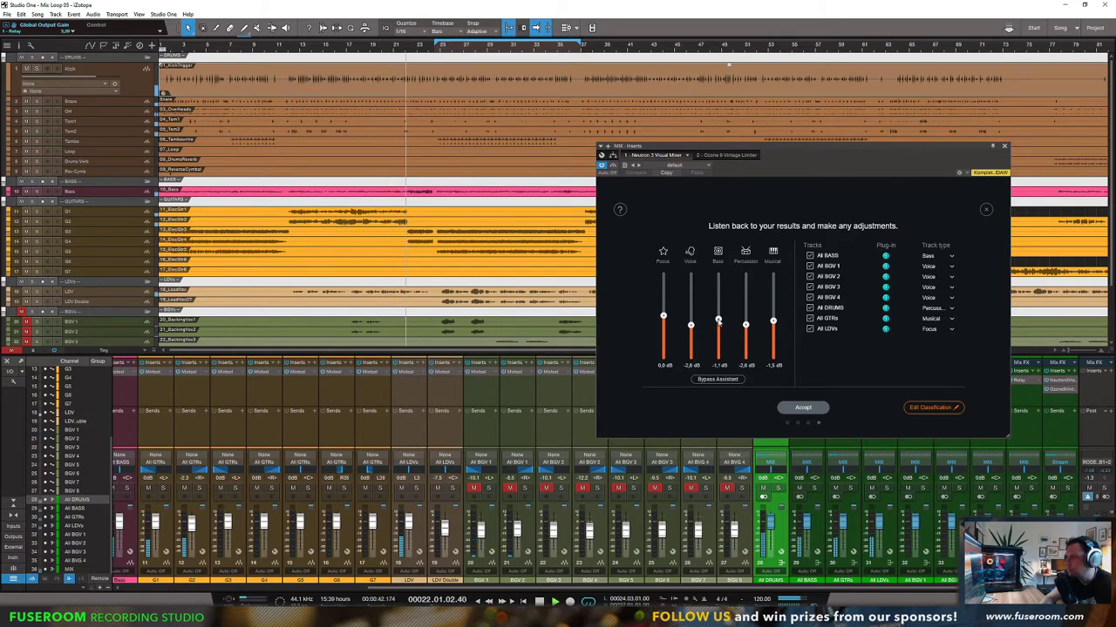
left_click_drag(719, 322, 773, 320)
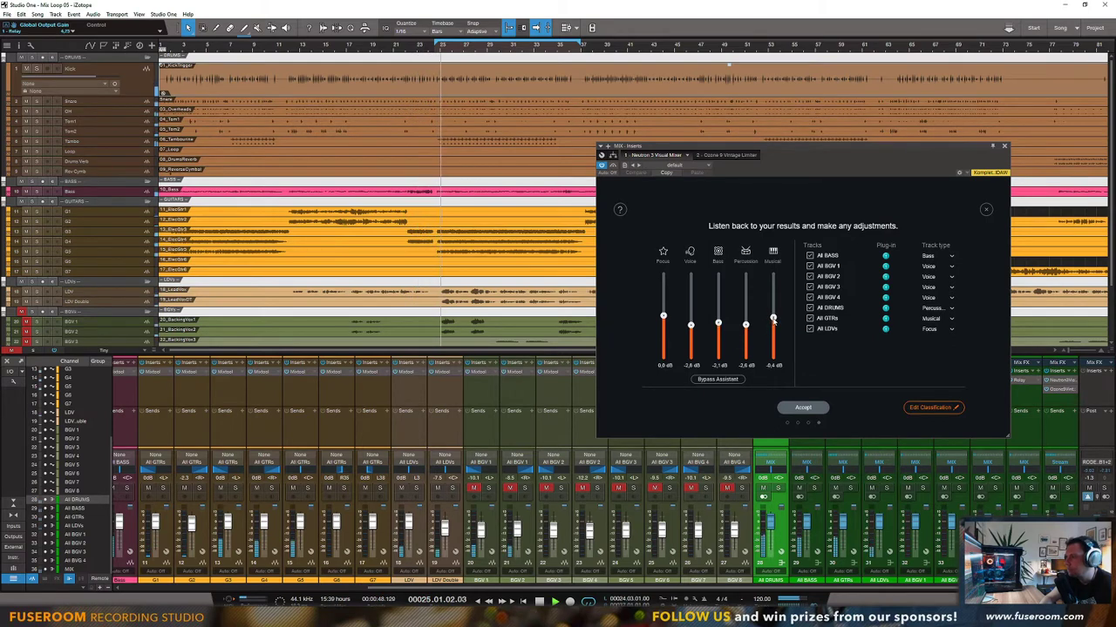
Step: Compare the mix with the assistant bypassed and active several times, and accept the Mix Assistant balance
left_click(717, 380)
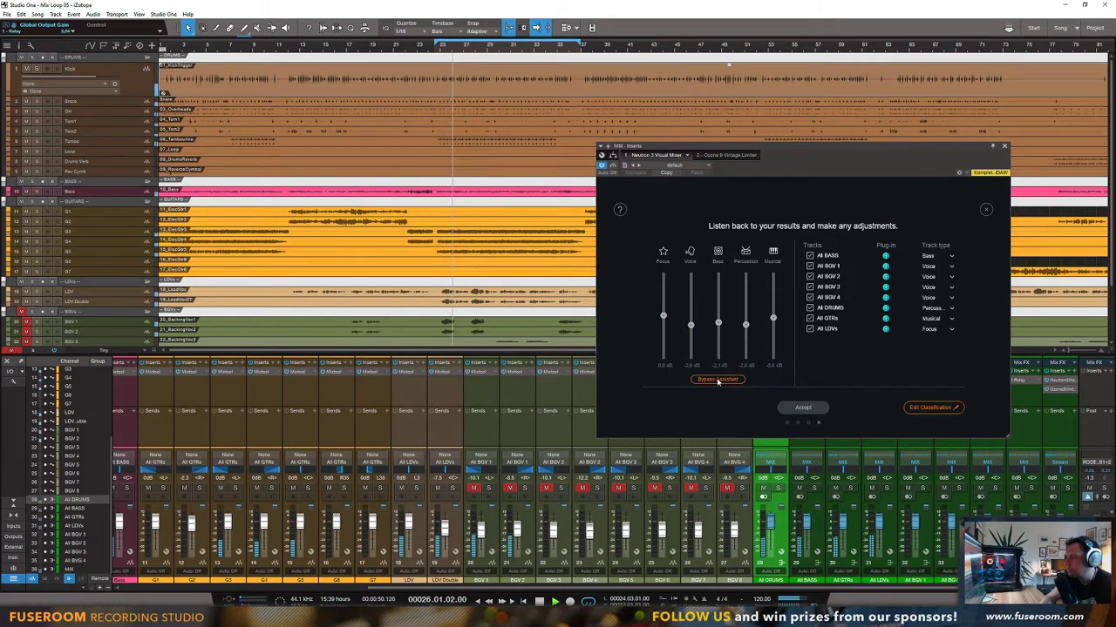
left_click(717, 381)
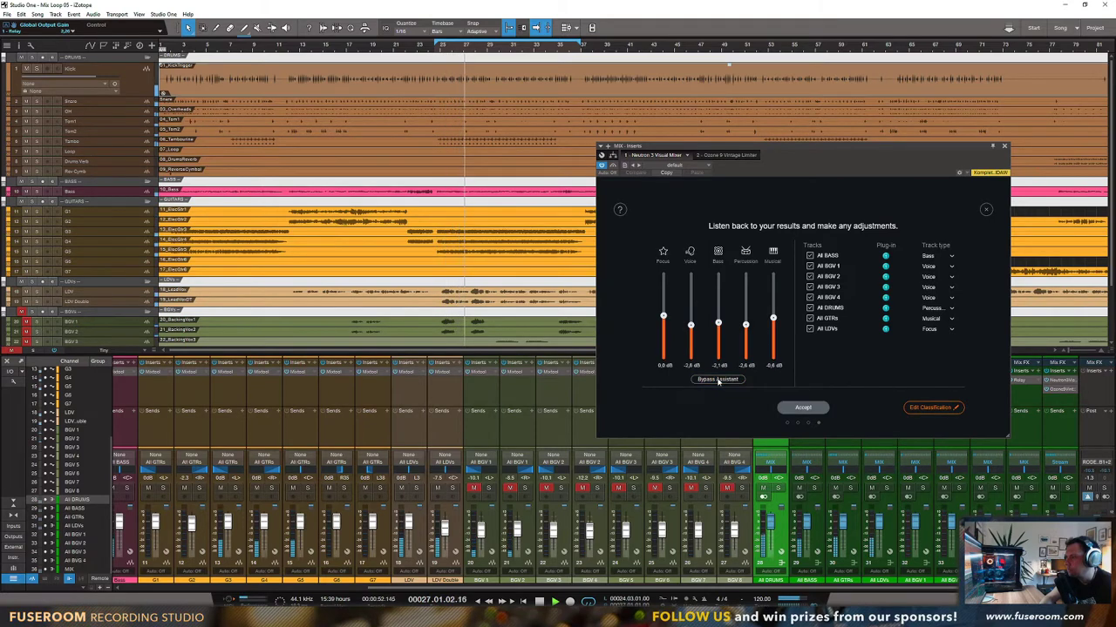
left_click(717, 381)
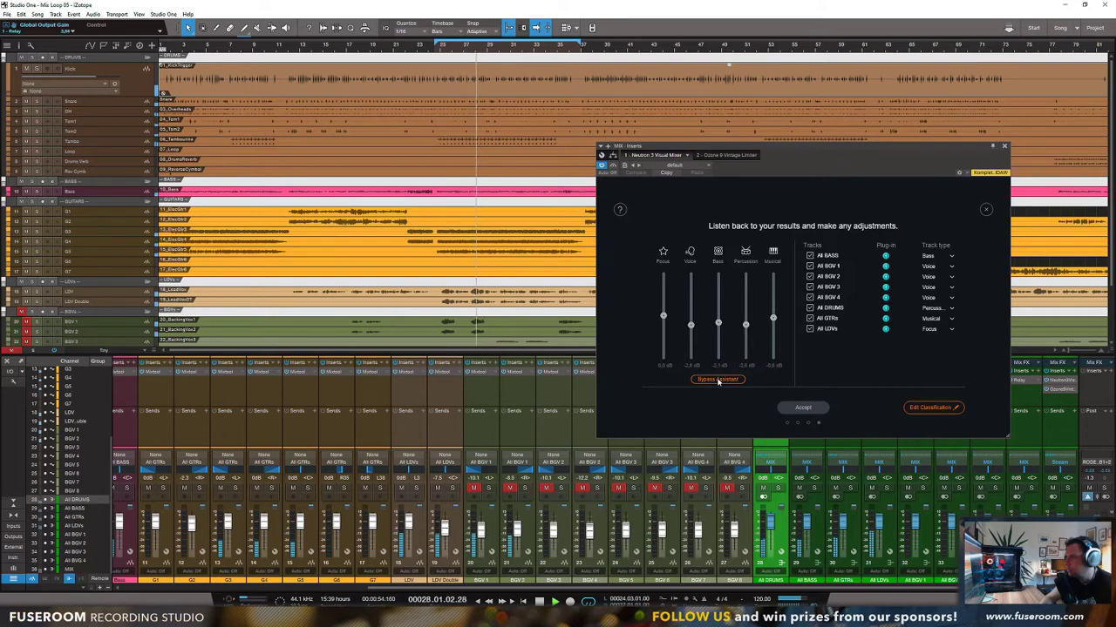
left_click(717, 381)
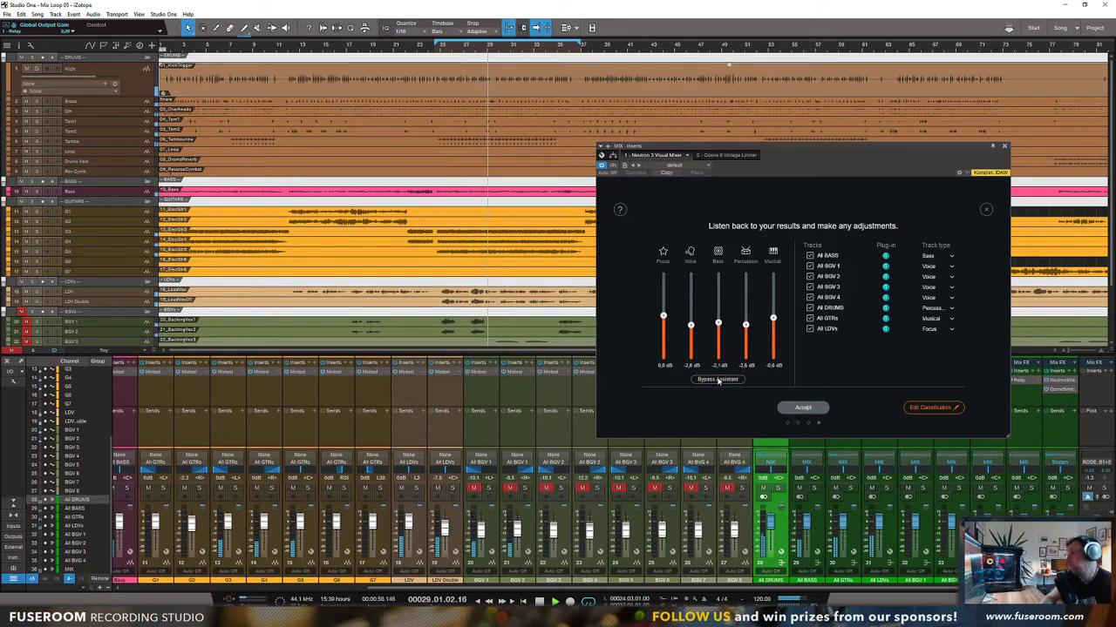
left_click(802, 408)
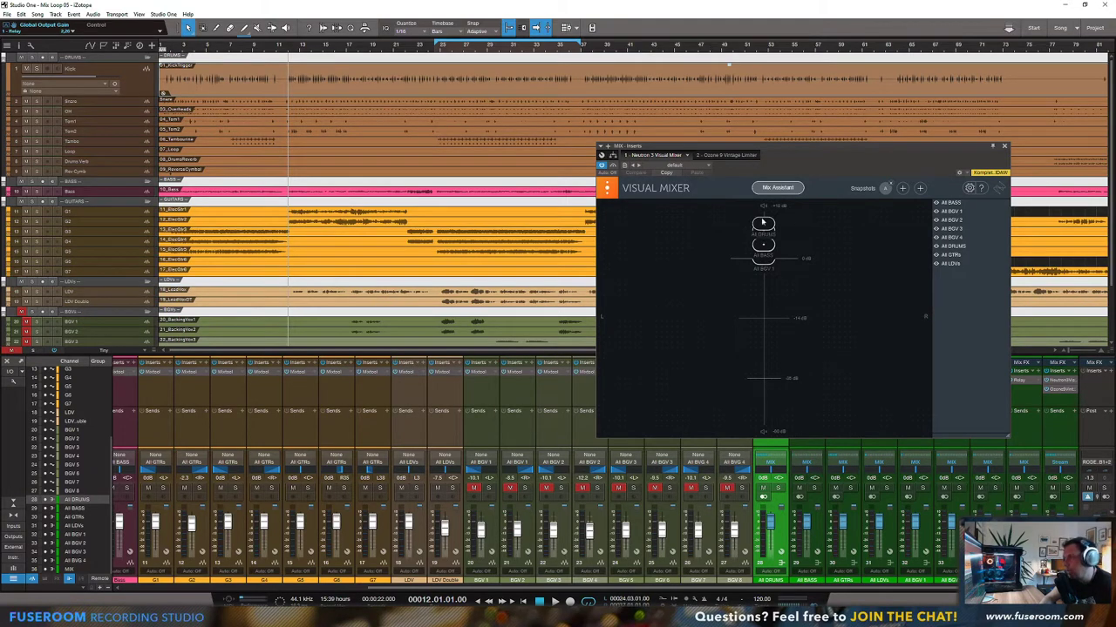
Step: Hide every node in the Visual Mixer except All GTRs, and select the All GTRs node
left_click(935, 203)
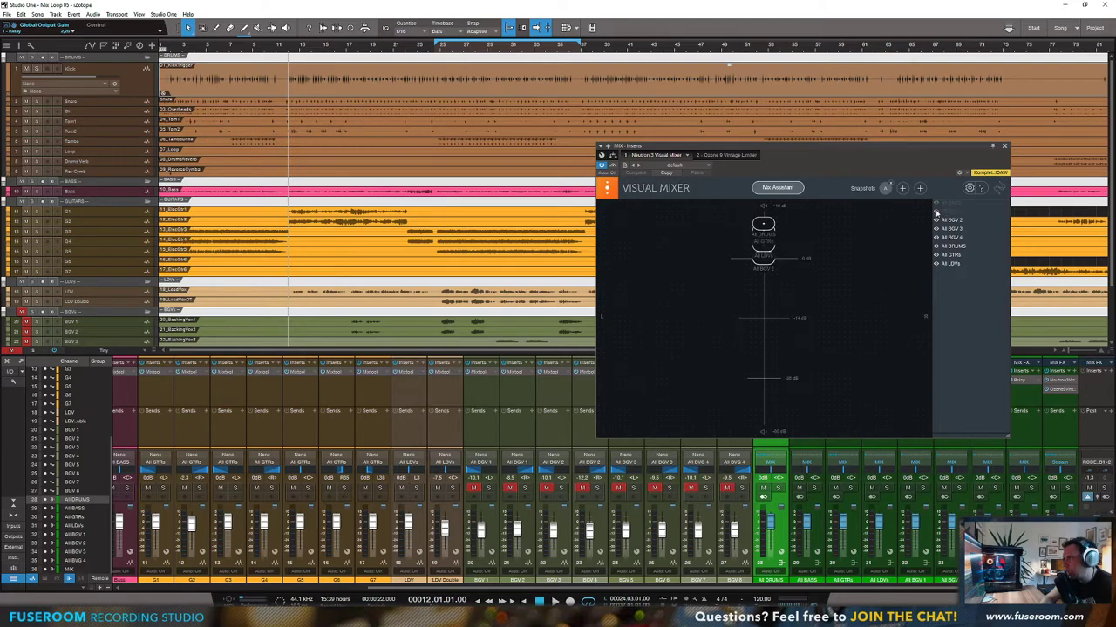
left_click(936, 238)
left_click(936, 247)
left_click(936, 263)
left_click(763, 232)
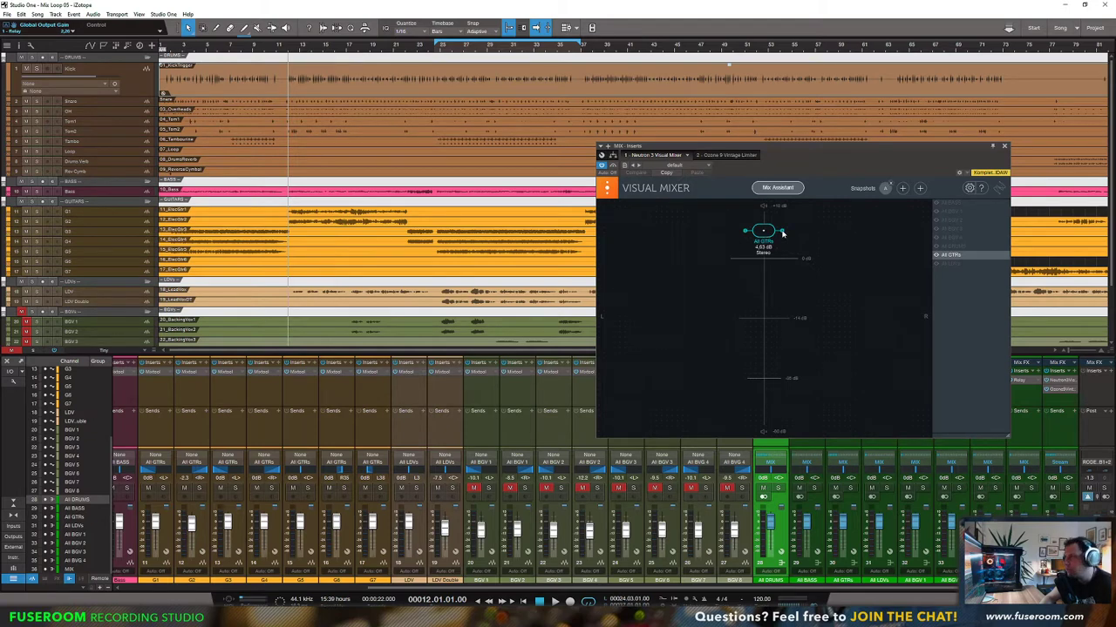
Step: Play from about bar 25 and try a narrower All GTRs stereo width before widening it slightly
key("space")
left_click(440, 49)
key("space")
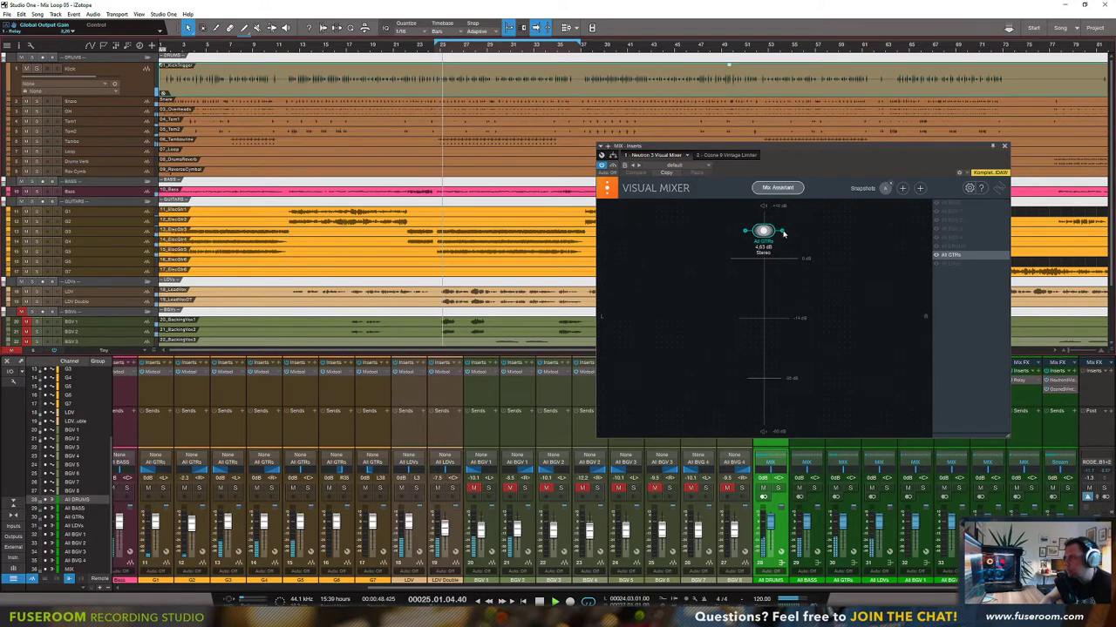
left_click_drag(783, 233, 781, 233)
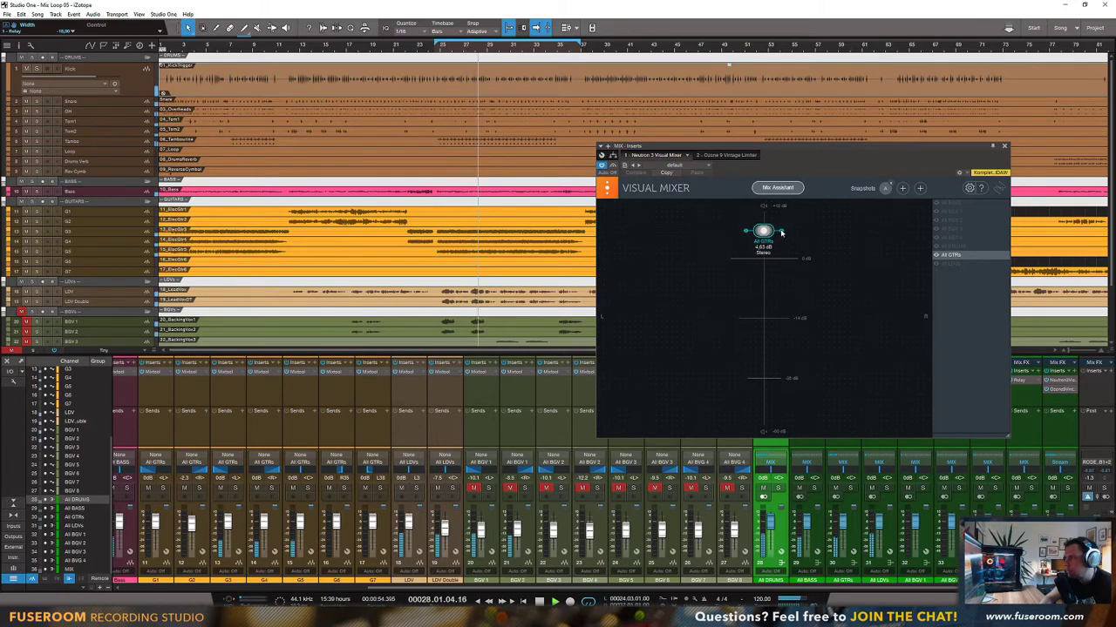
mouse_move(780, 233)
left_mouse_down()
mouse_move(790, 238)
mouse_move(780, 236)
left_mouse_up()
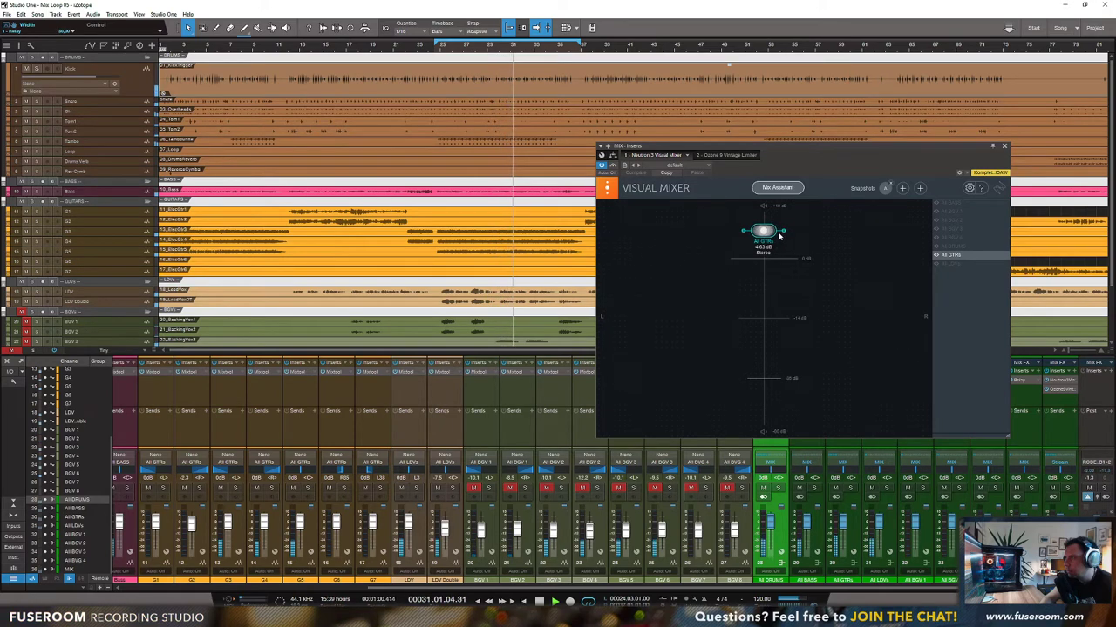
Step: Store the wider guitar setting as snapshot B and compare it with snapshot A
left_click(903, 189)
left_click(886, 189)
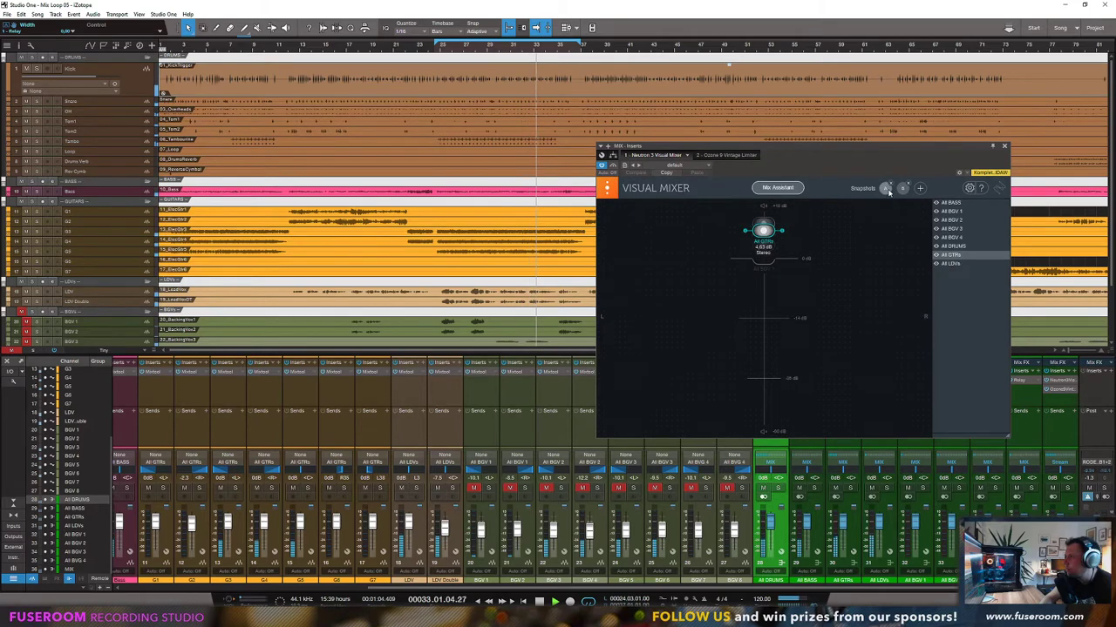
left_click(903, 190)
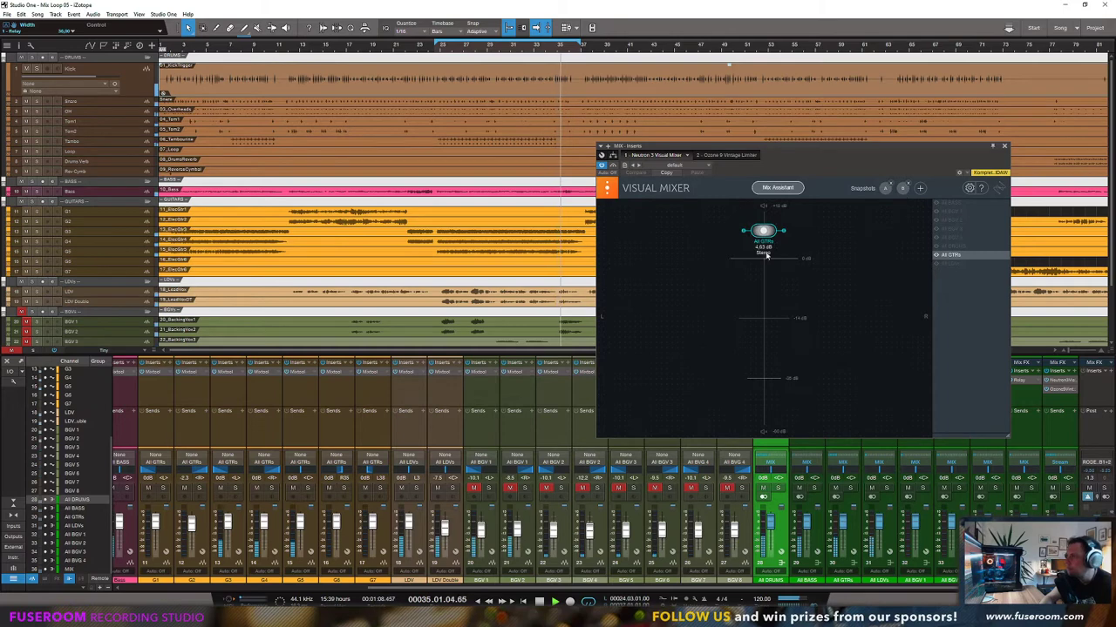
Step: Try lowering All GTRs to about 3.38 dB, and switch between snapshots B and A to compare
left_click_drag(763, 231, 763, 239)
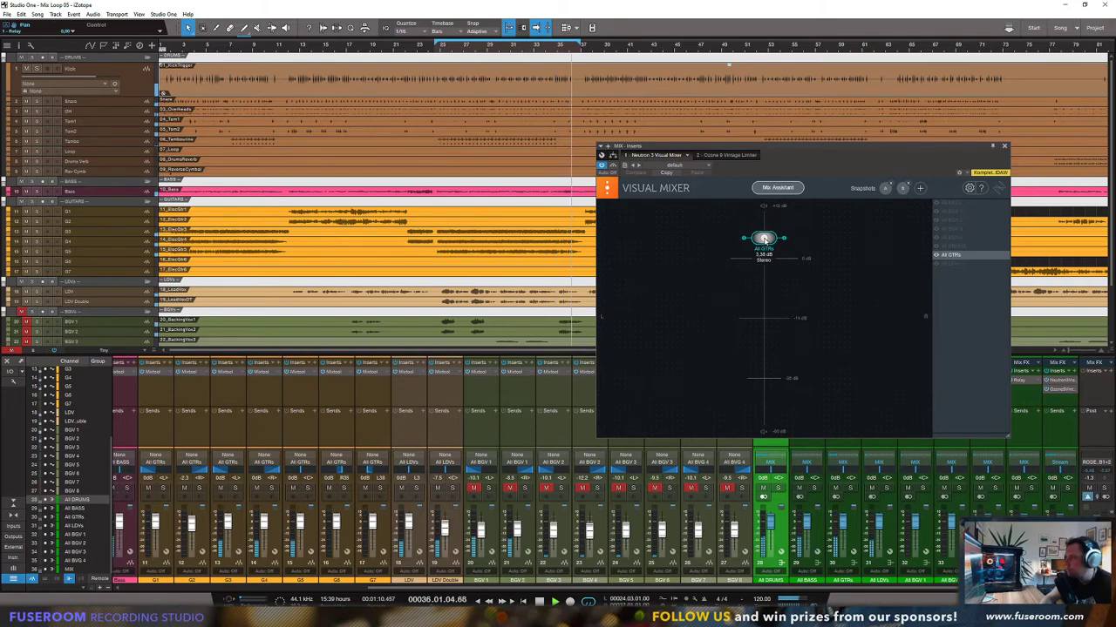
left_click(901, 189)
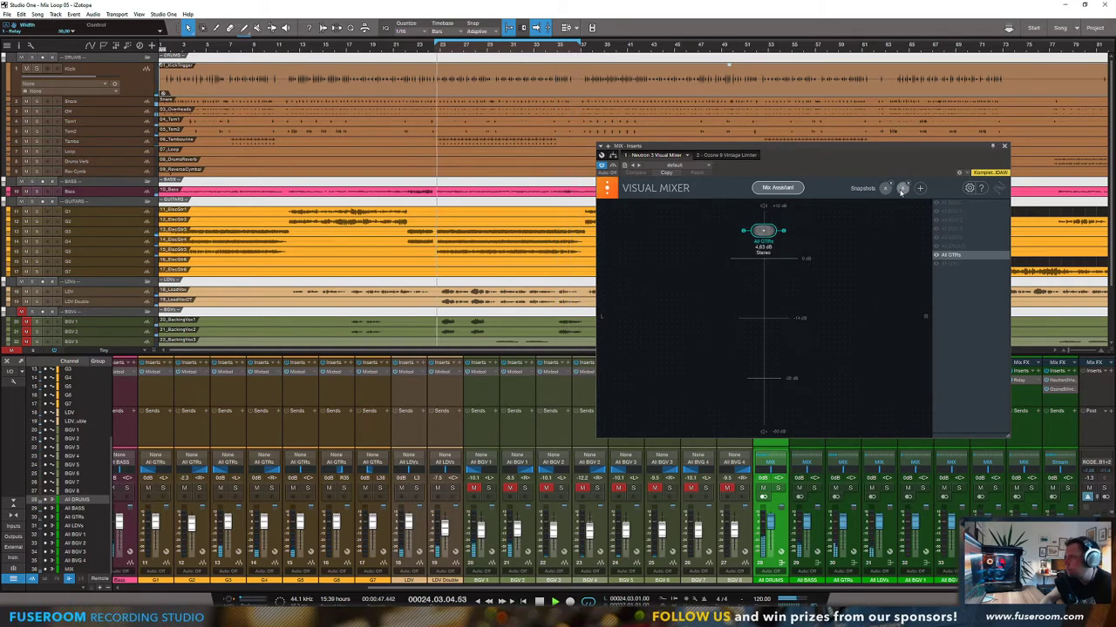
left_click(886, 189)
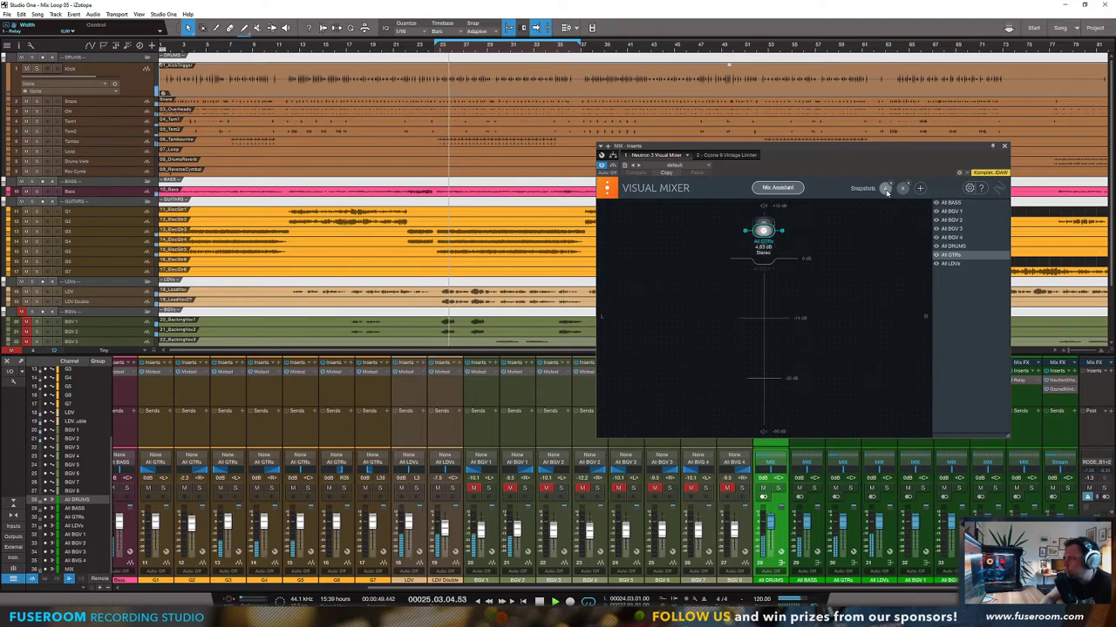
left_click(902, 189)
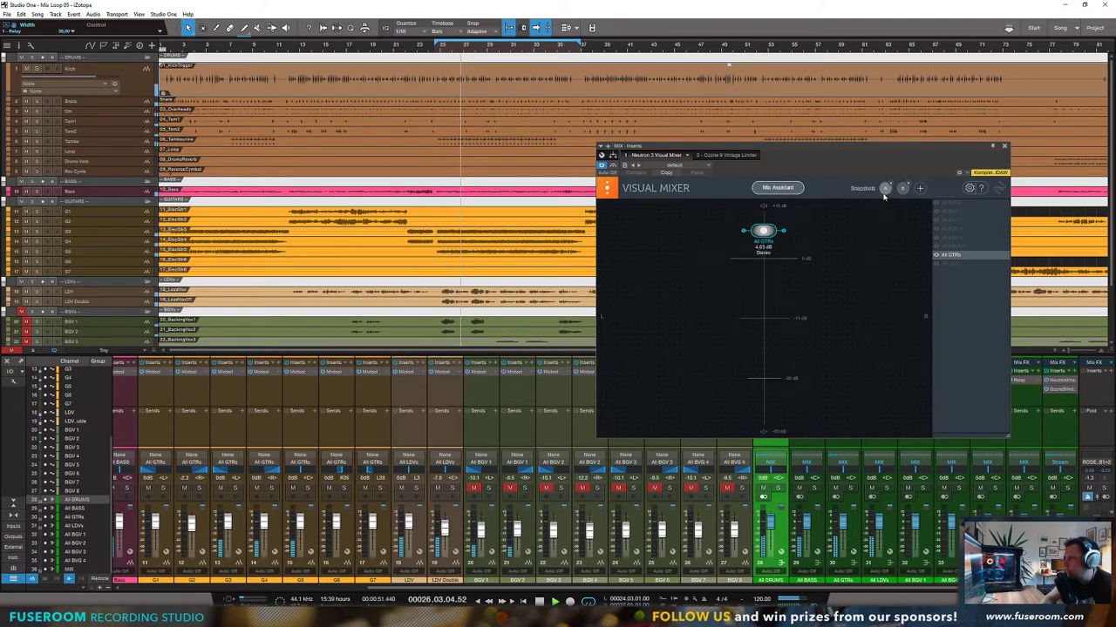
Step: Lower All GTRs to about 3.01 dB in snapshot B, compare it repeatedly with snapshot A, and stop playback
left_click_drag(763, 231, 763, 241)
left_click(904, 188)
left_click(886, 189)
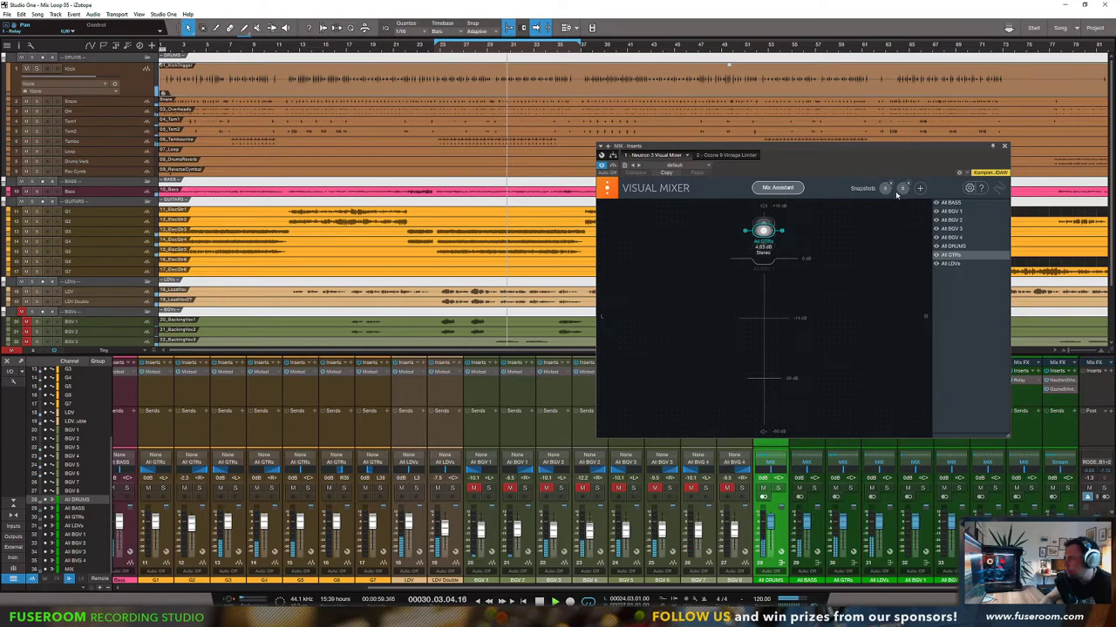
left_click(903, 189)
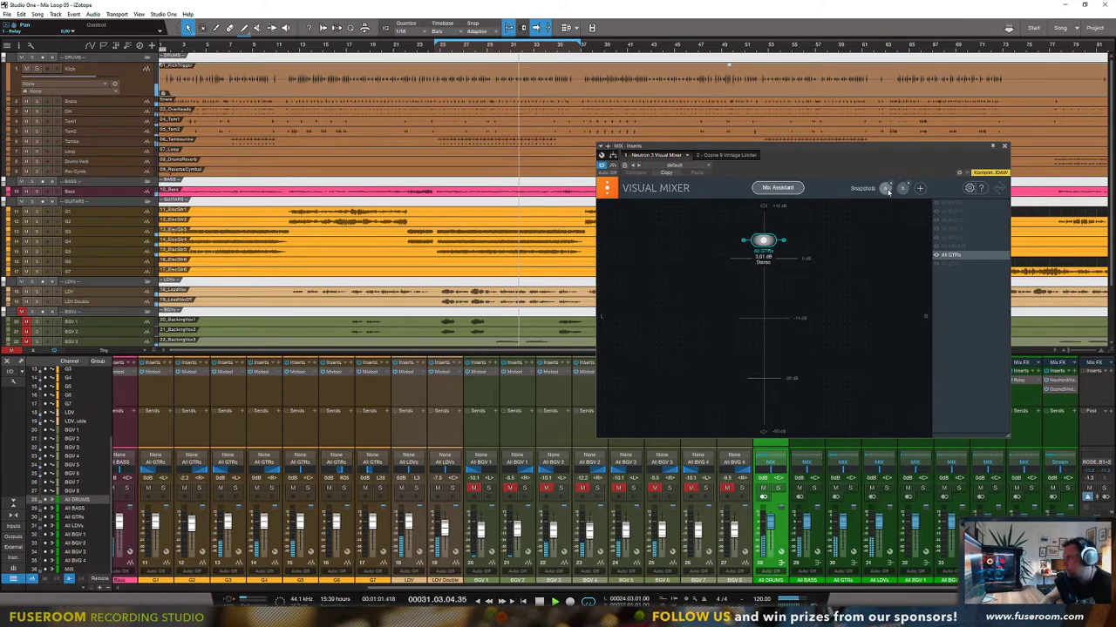
left_click(886, 189)
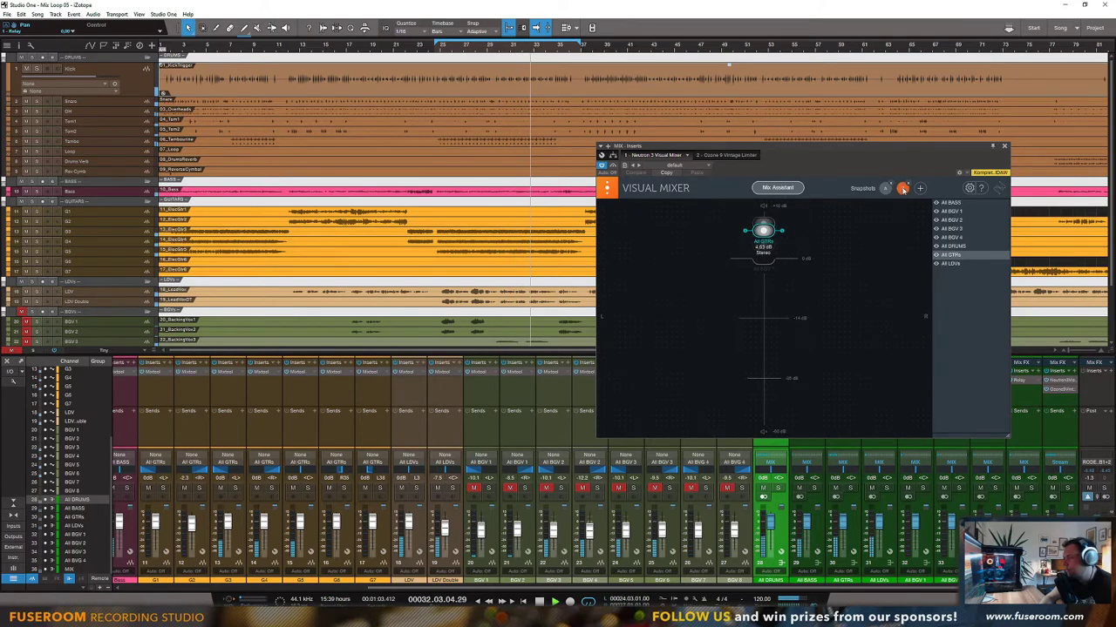
left_click(903, 188)
left_click(887, 189)
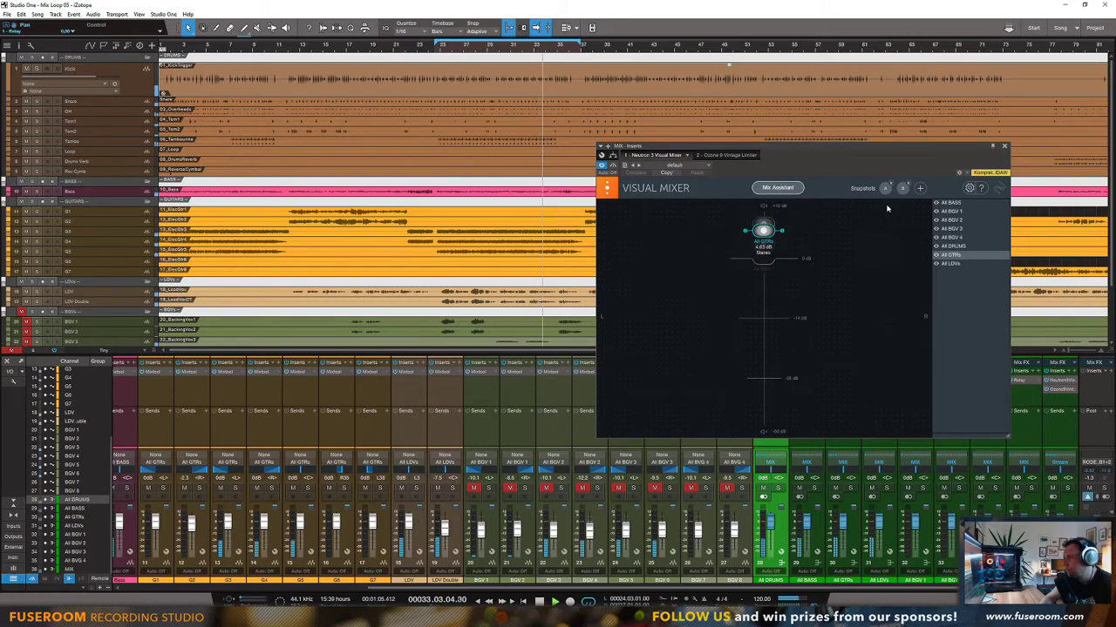
left_click(903, 189)
key("space")
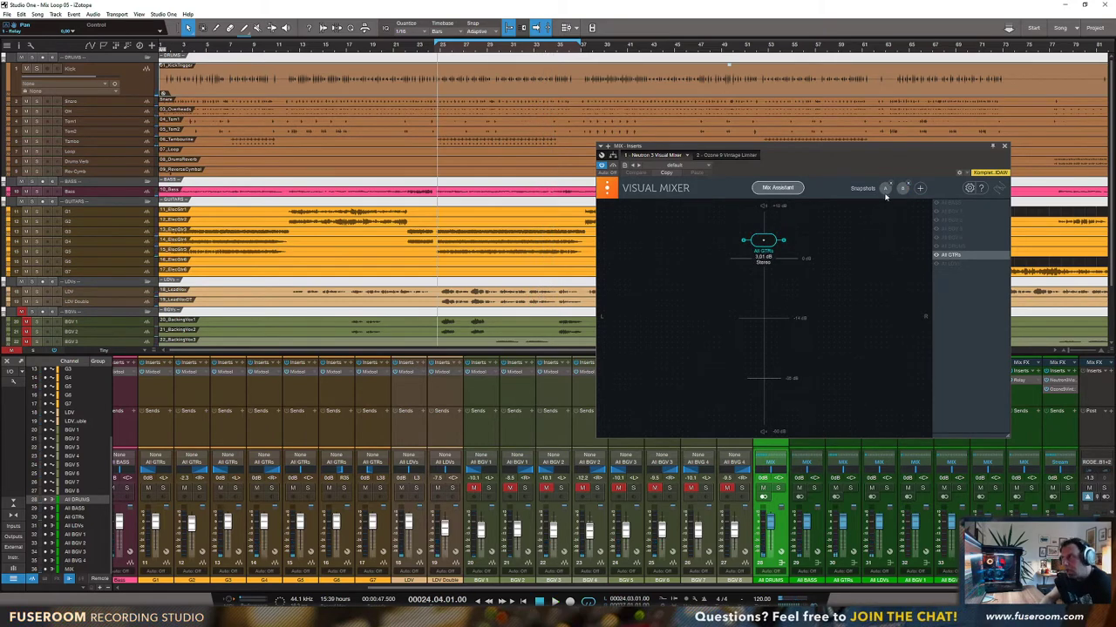
Step: Recall snapshot A and close the Visual Mixer plug-in window
left_click(885, 191)
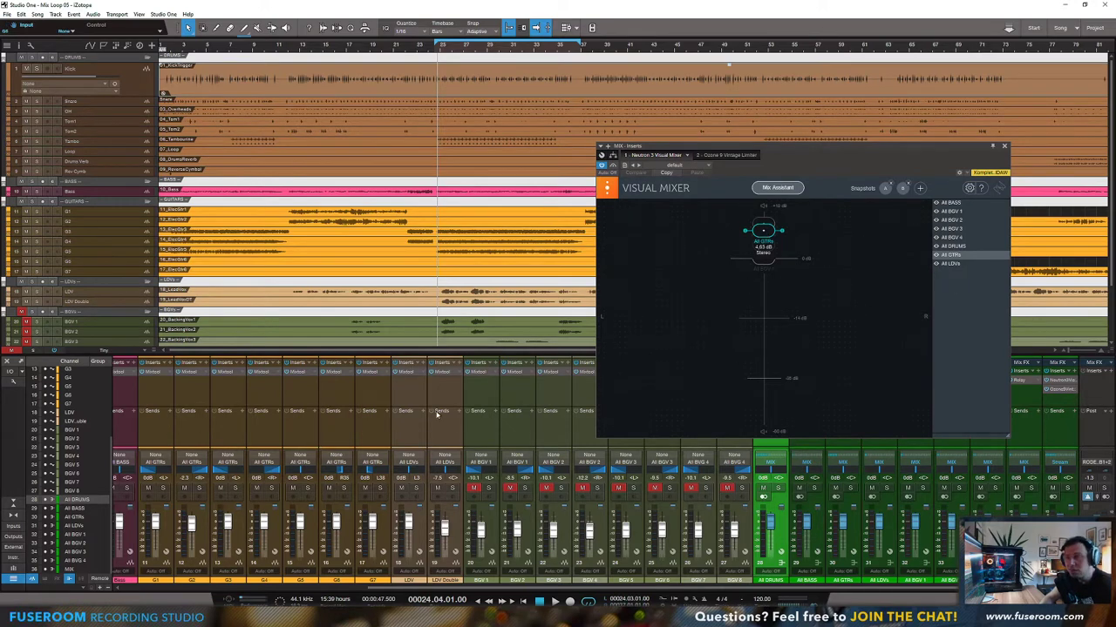
left_click(1005, 147)
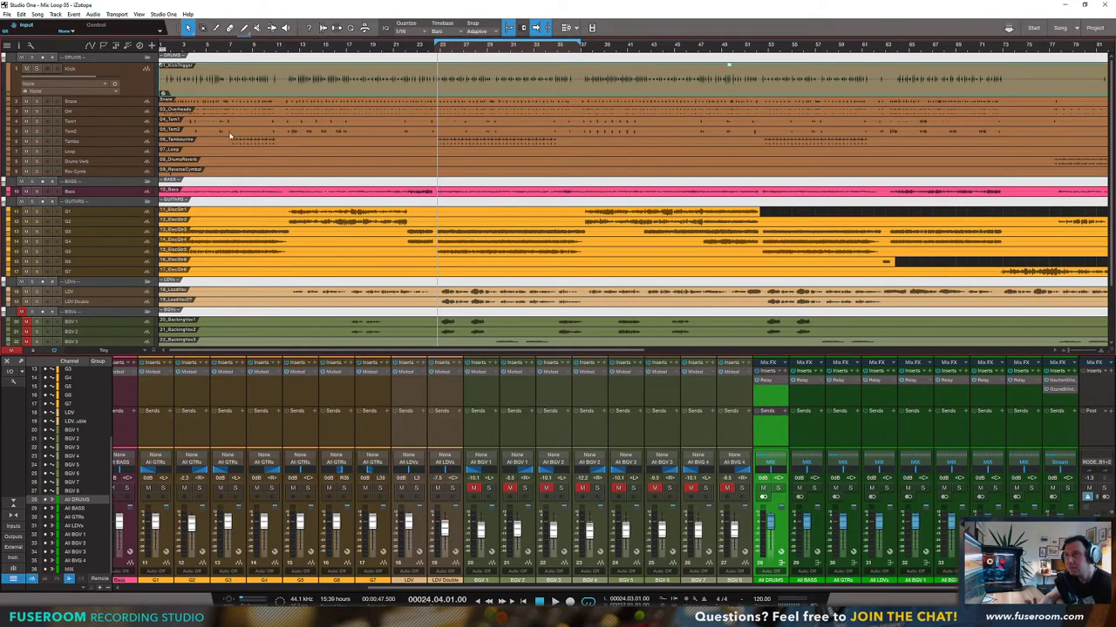
Step: Place the playback cursor at bar 24, solo the Kick track and start playback
left_click(199, 48)
key("comma")
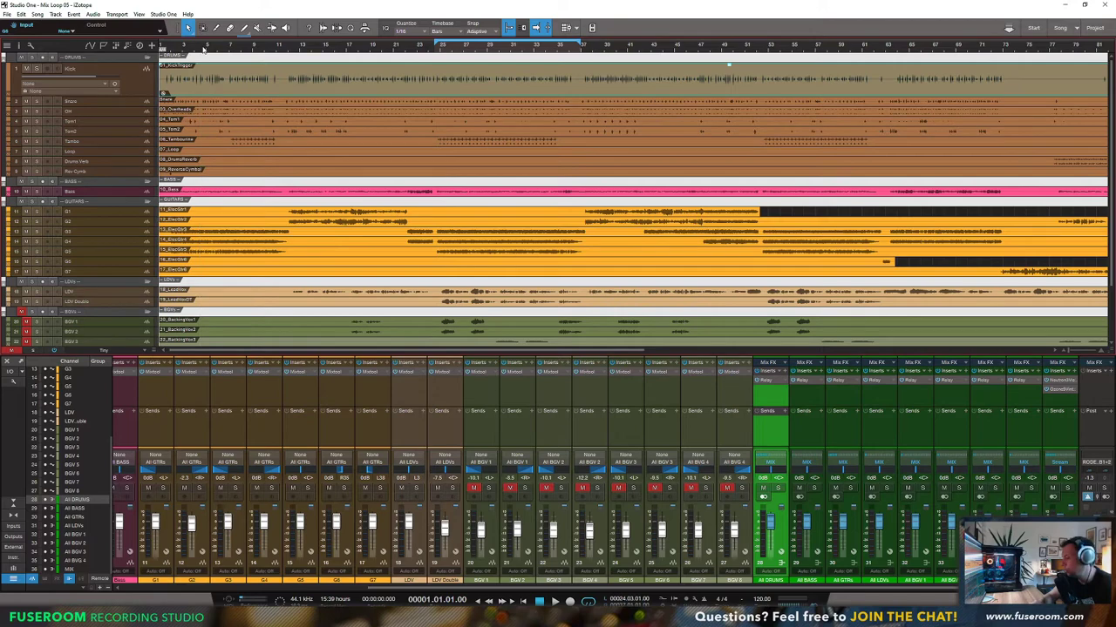
mouse_move(182, 49)
left_mouse_down()
mouse_move(182, 65)
mouse_move(185, 50)
left_mouse_up()
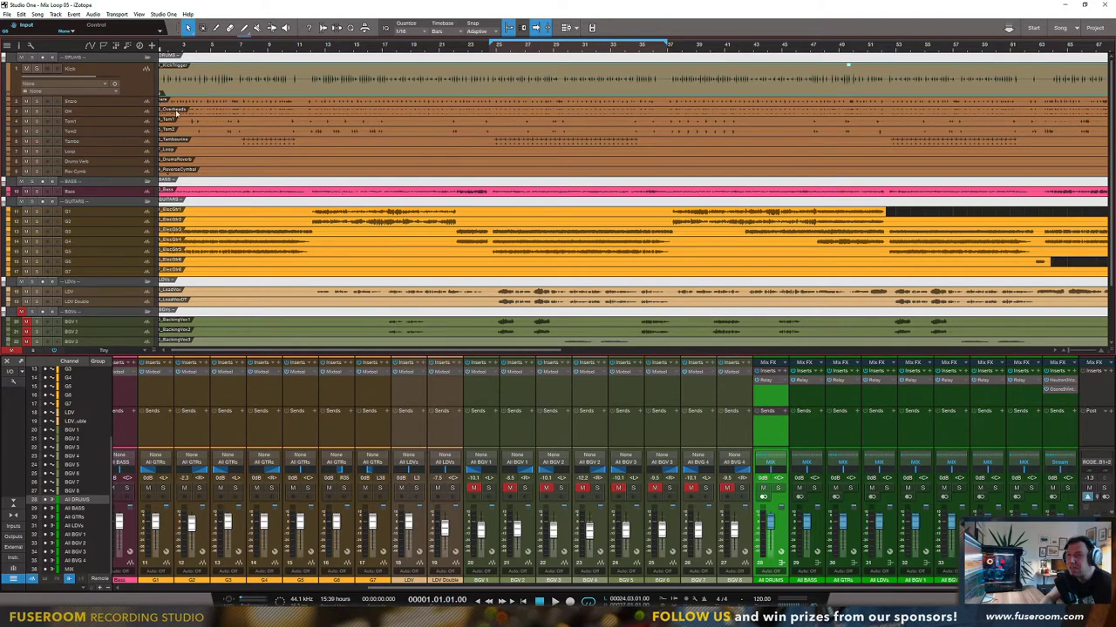
left_click(490, 49)
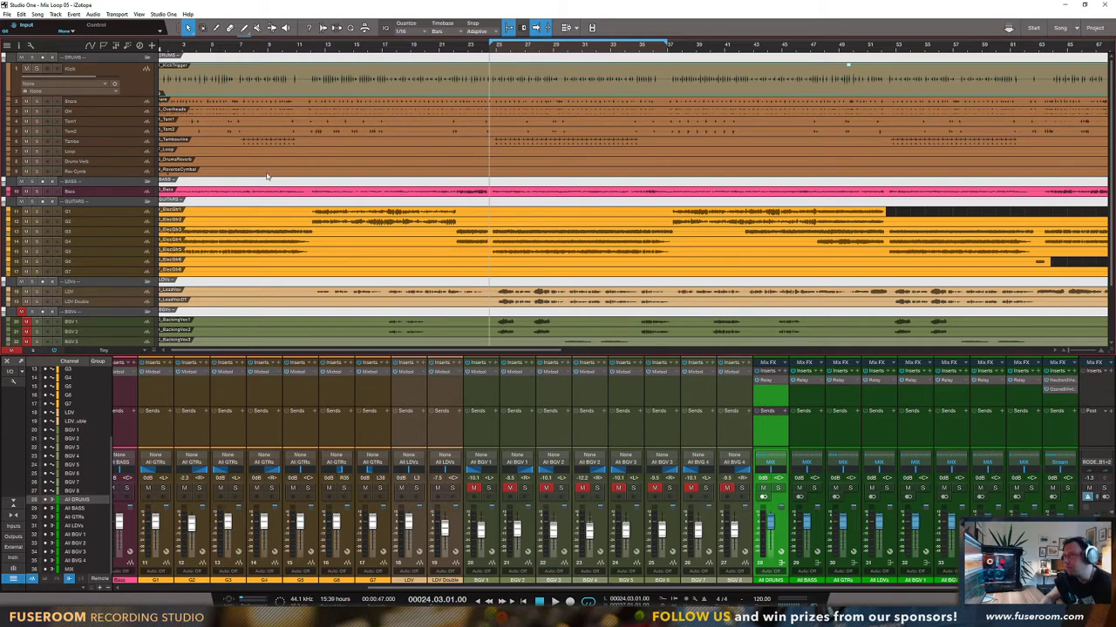
left_click(35, 69)
key("space")
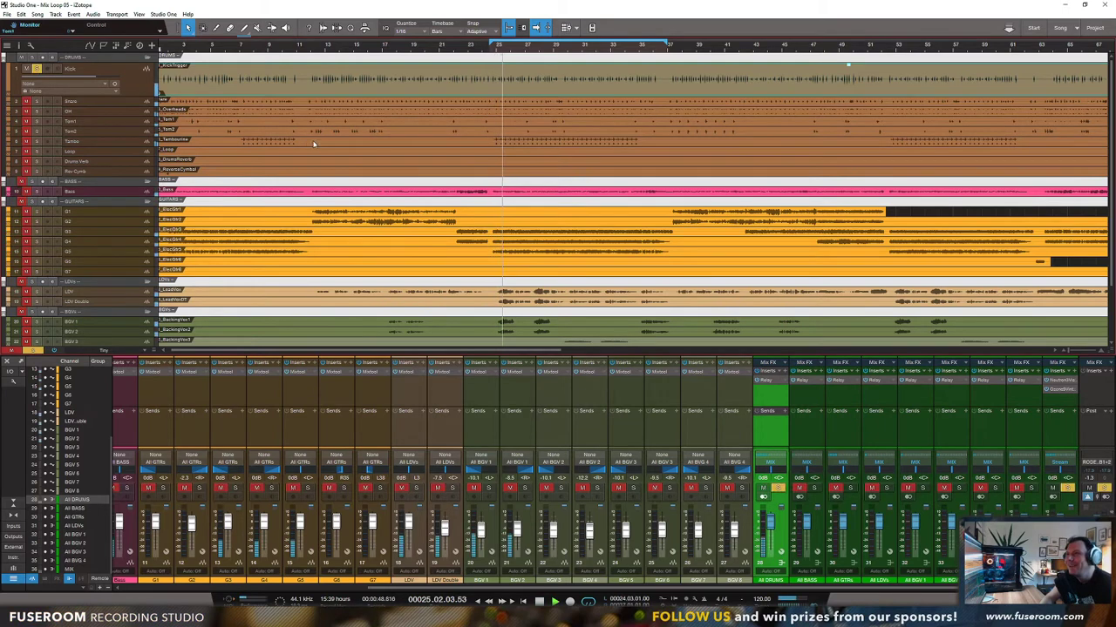
Step: Restart playback from bar 24 and solo the Snare track in place of the Kick
key("space")
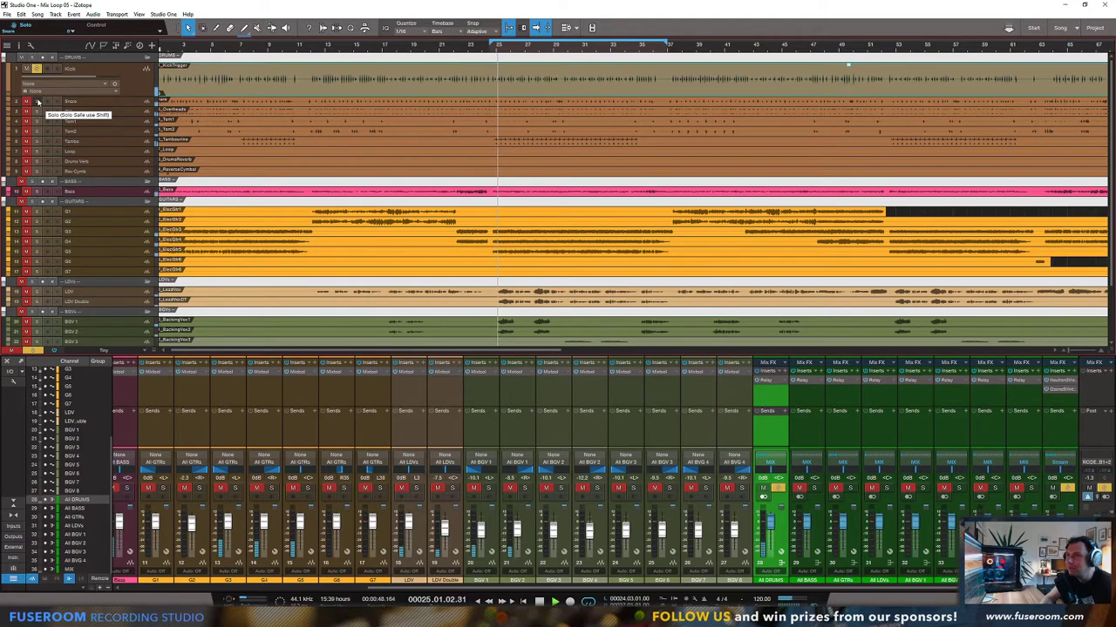
key("space")
key("space")
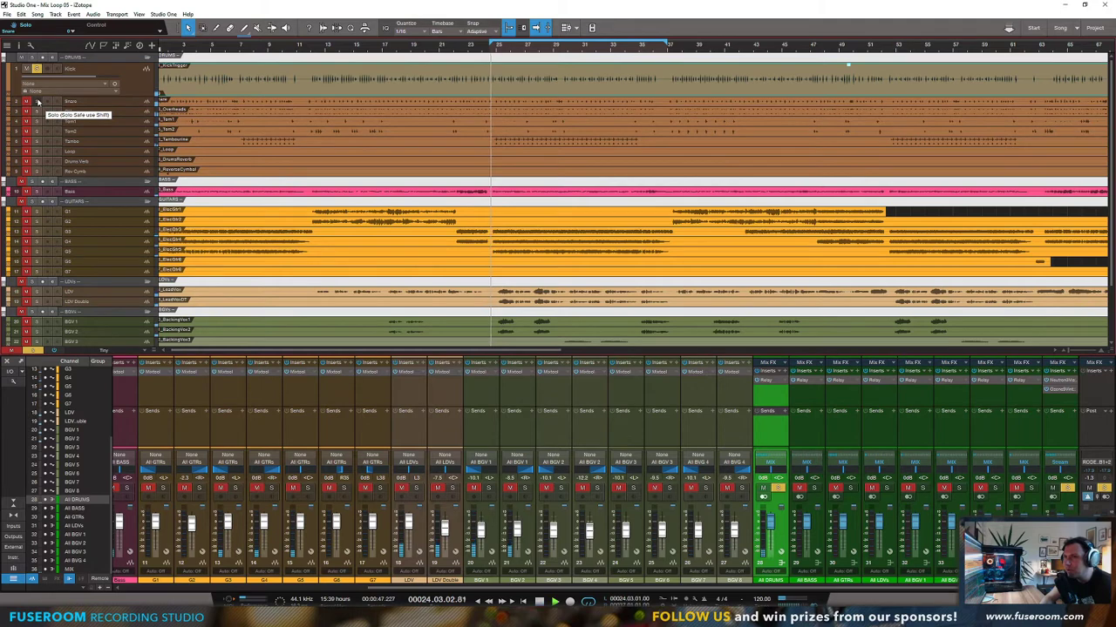
left_click(37, 102)
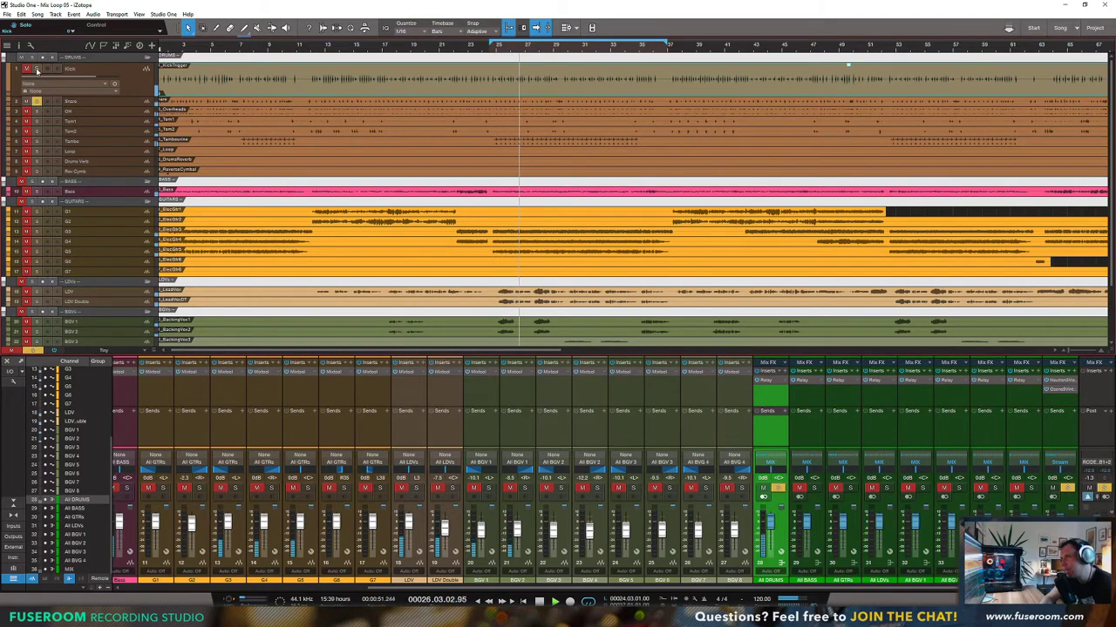
Step: Enlarge the Snare track and magnify the timeline around the loop to inspect the snare waveform, and stop playback
left_click_drag(142, 107, 141, 148)
left_click_drag(563, 49, 564, 70)
scroll(564, 70, "down", 2)
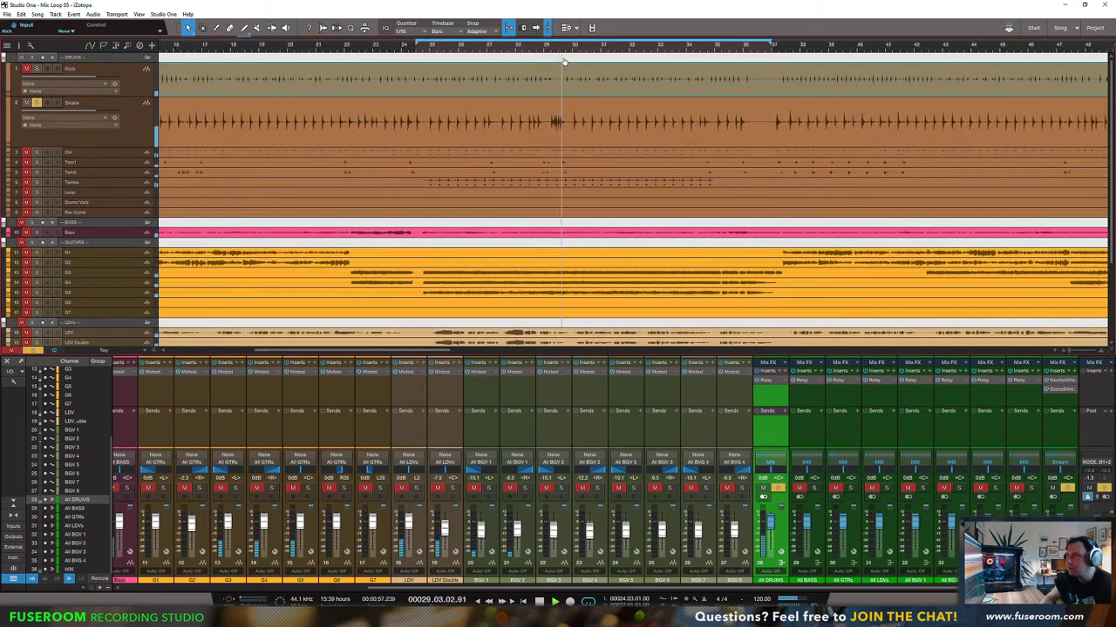
key("space")
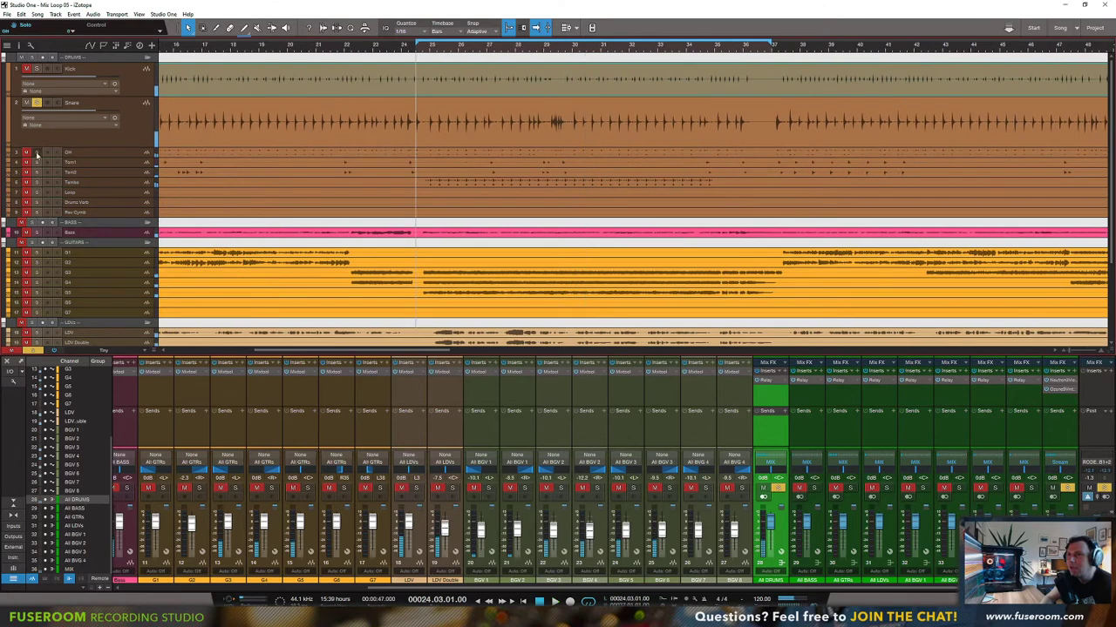
Step: Solo the OH track in place of the Snare, play it, and bring the drum channels into view in the mixer
left_click(34, 103)
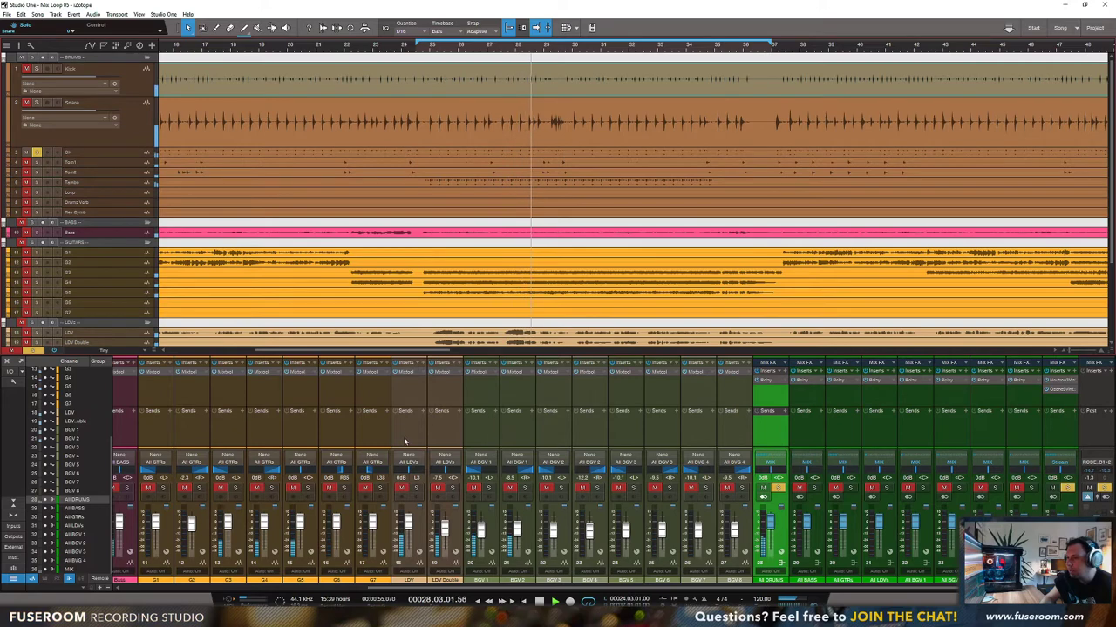
key("space")
left_click_drag(381, 589, 131, 588)
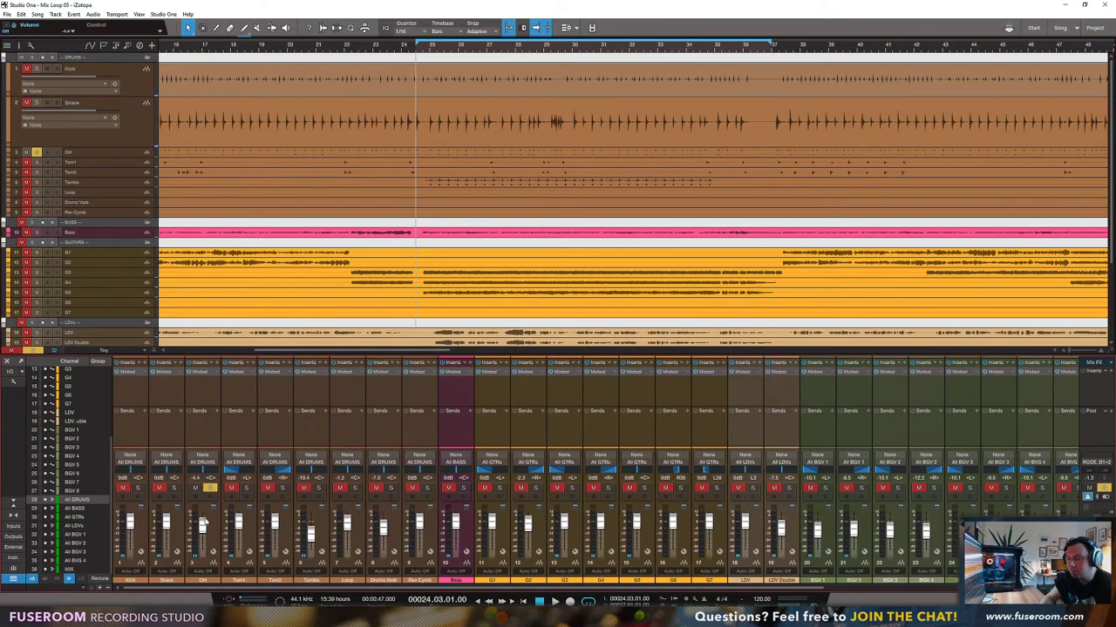
key("space")
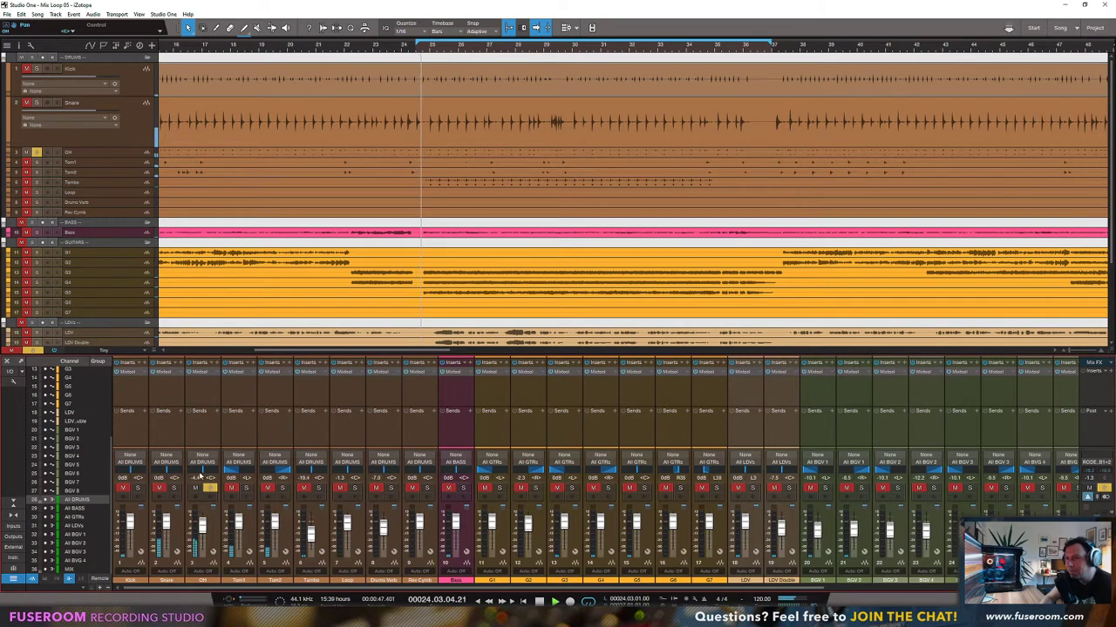
key("space")
Step: Insert Ozone 9 Imager on the OH channel and move its window clear of the drum channels
left_click(218, 365)
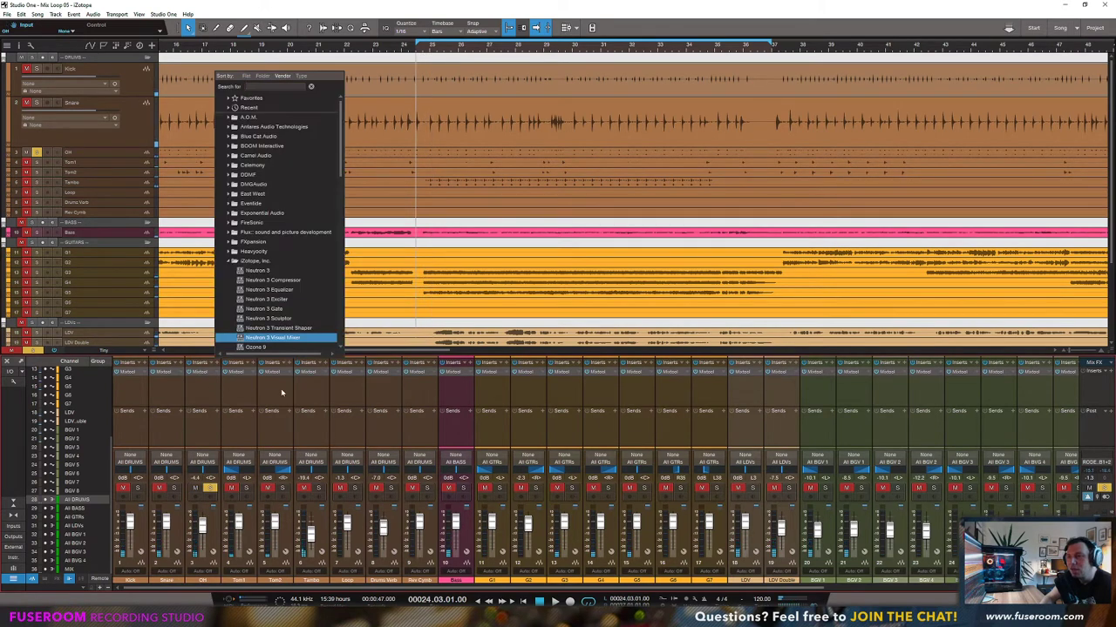
scroll(265, 328, "down", 2)
scroll(254, 327, "down", 2)
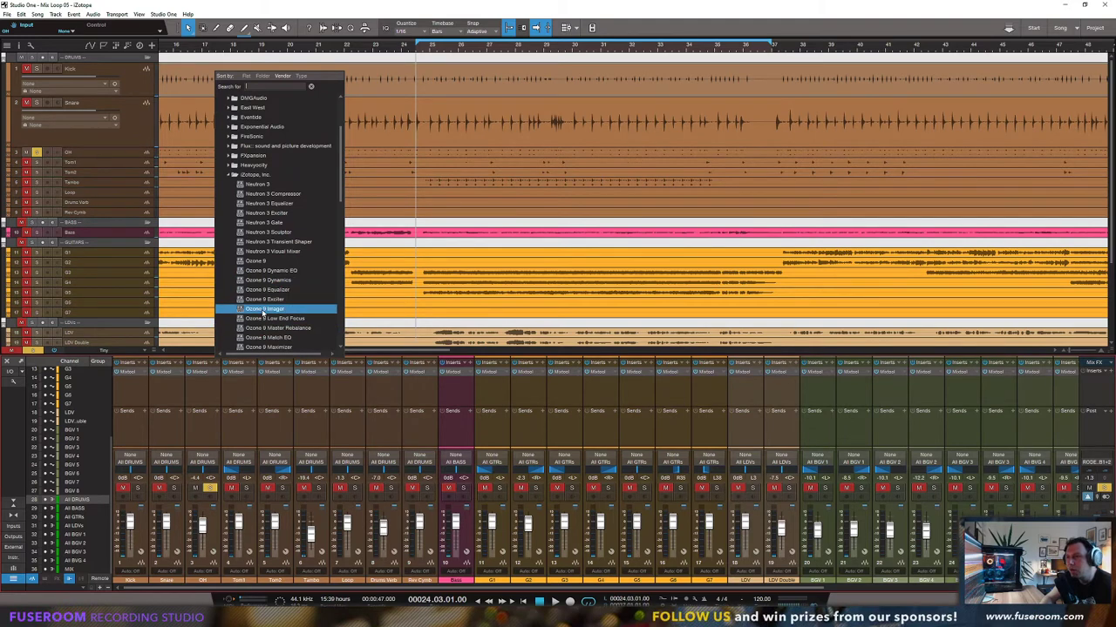
left_click(261, 309)
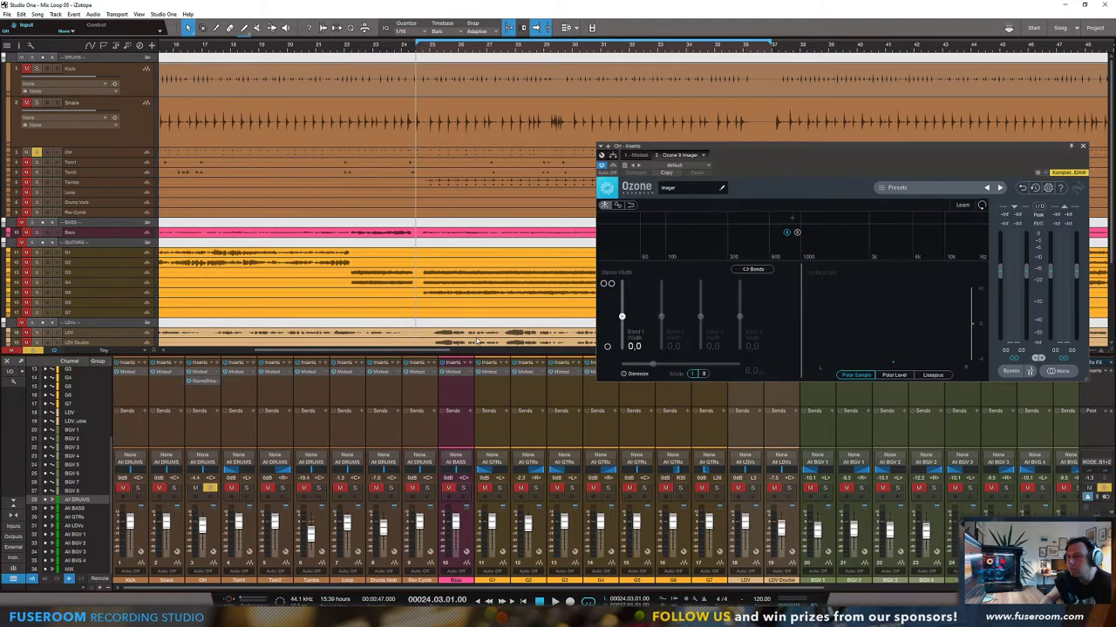
left_click_drag(749, 147, 629, 145)
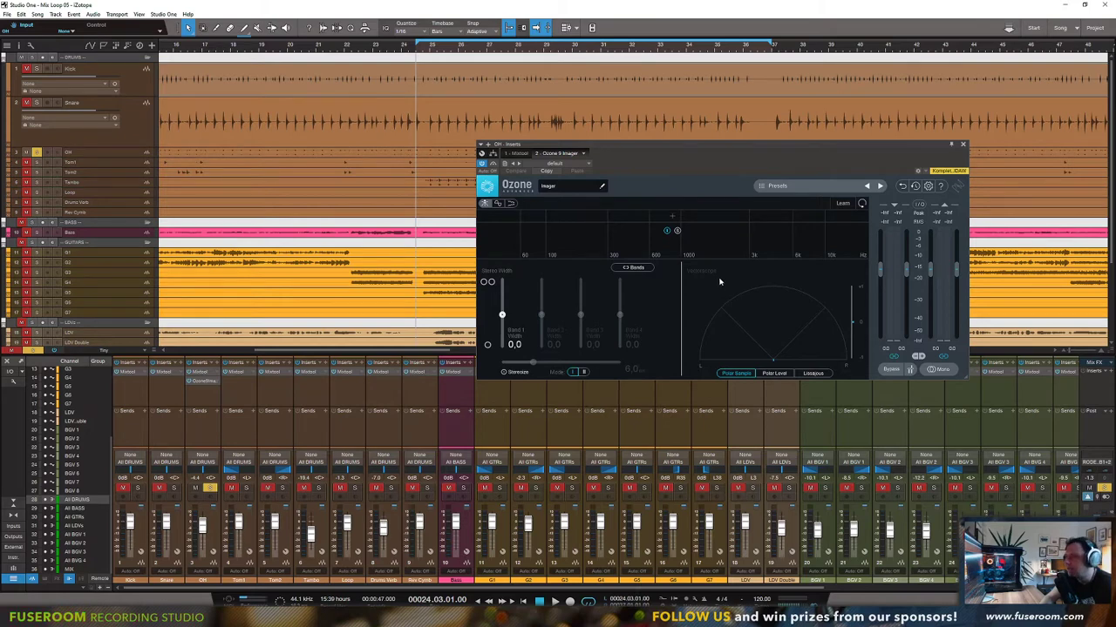
key("space")
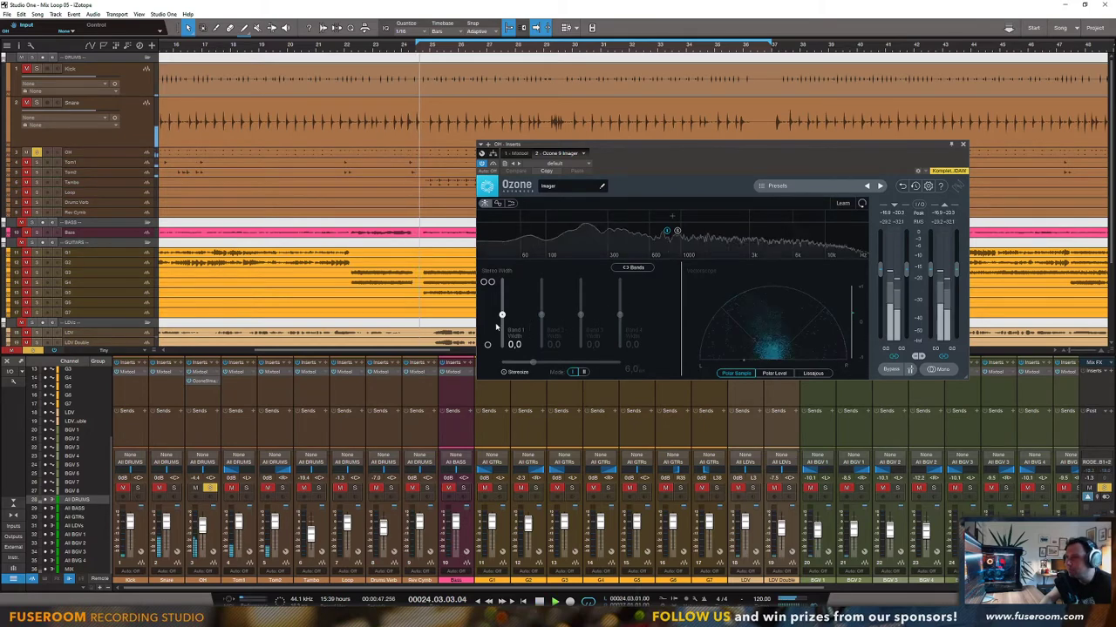
left_click(672, 217)
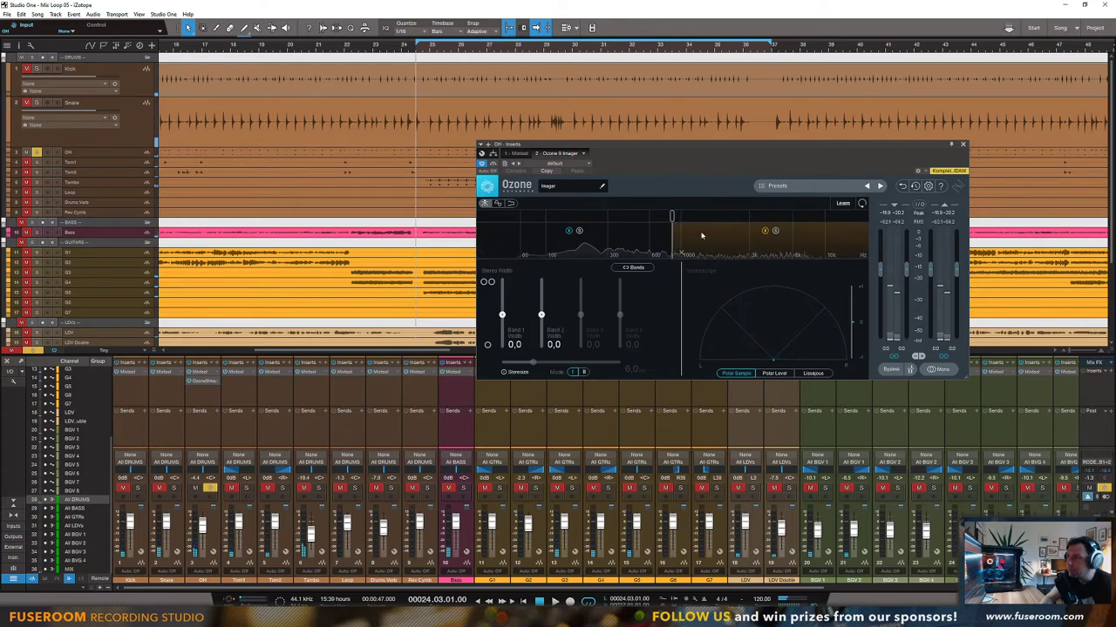
left_click(764, 217)
left_click(816, 217)
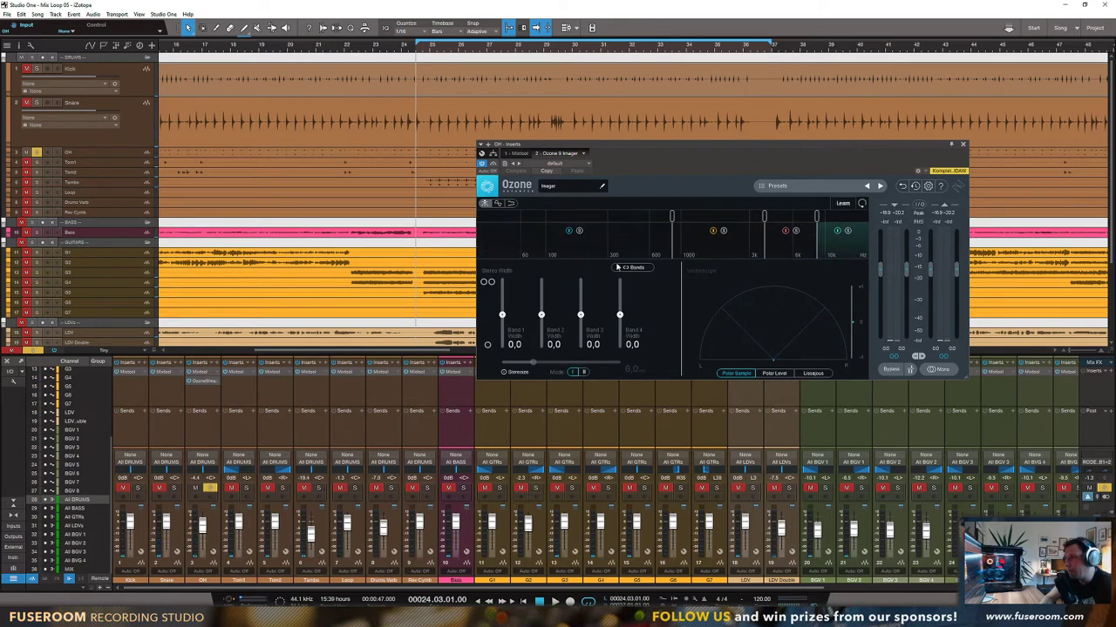
left_click_drag(681, 255, 761, 261)
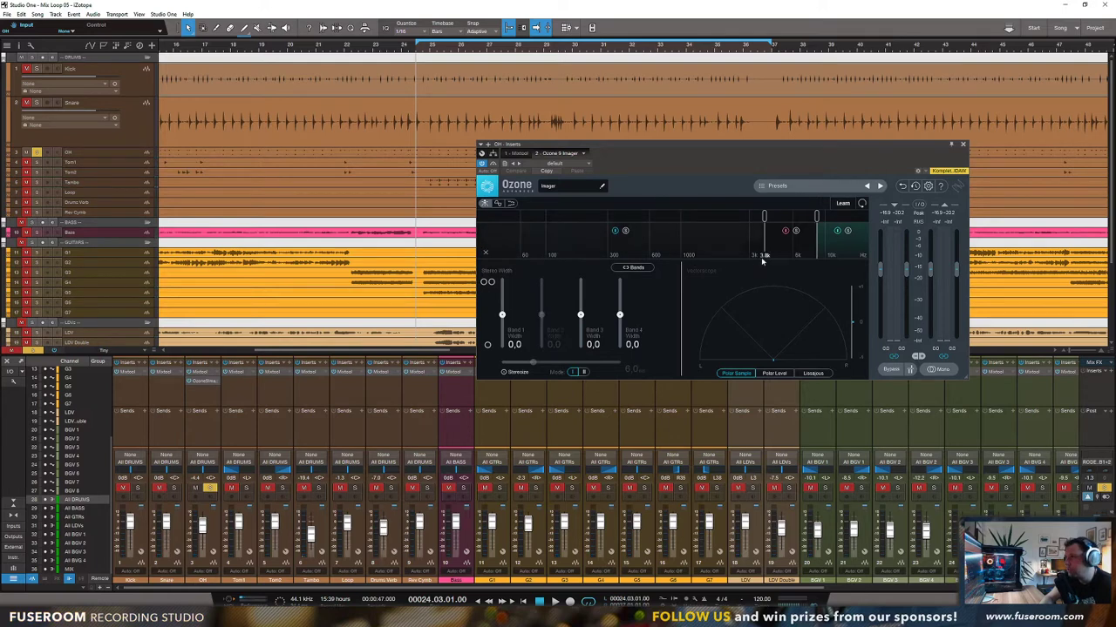
left_click(773, 254)
left_click(826, 252)
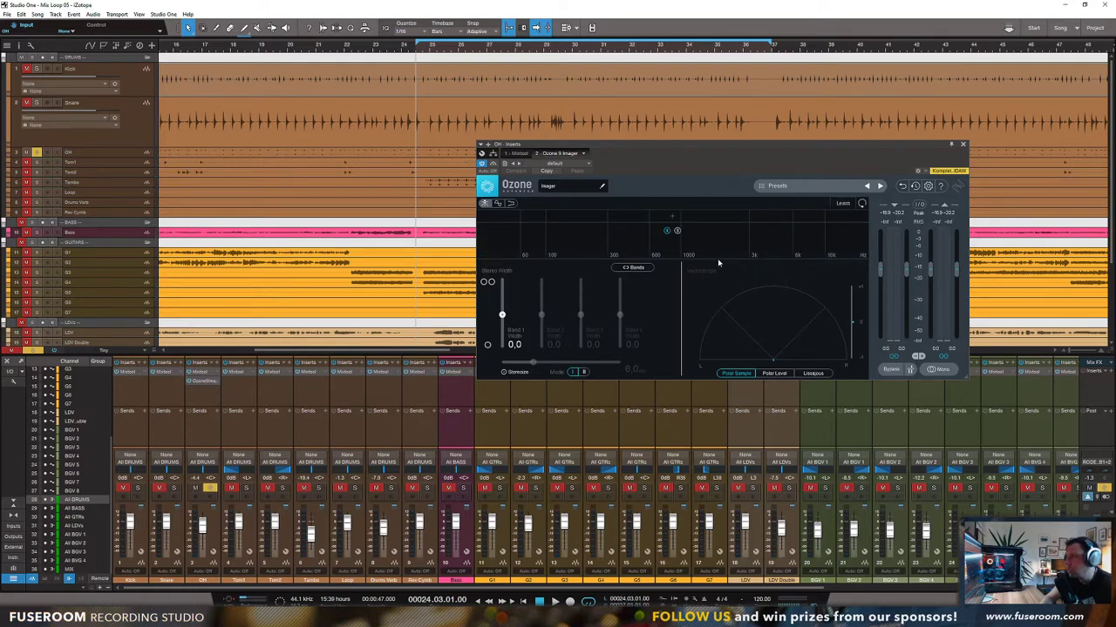
Step: Split the OH signal into two bands with a crossover just above 3 kHz and rename the Imager instance OH
mouse_move(675, 219)
left_mouse_down()
mouse_move(792, 219)
mouse_move(749, 221)
left_mouse_up()
key("space")
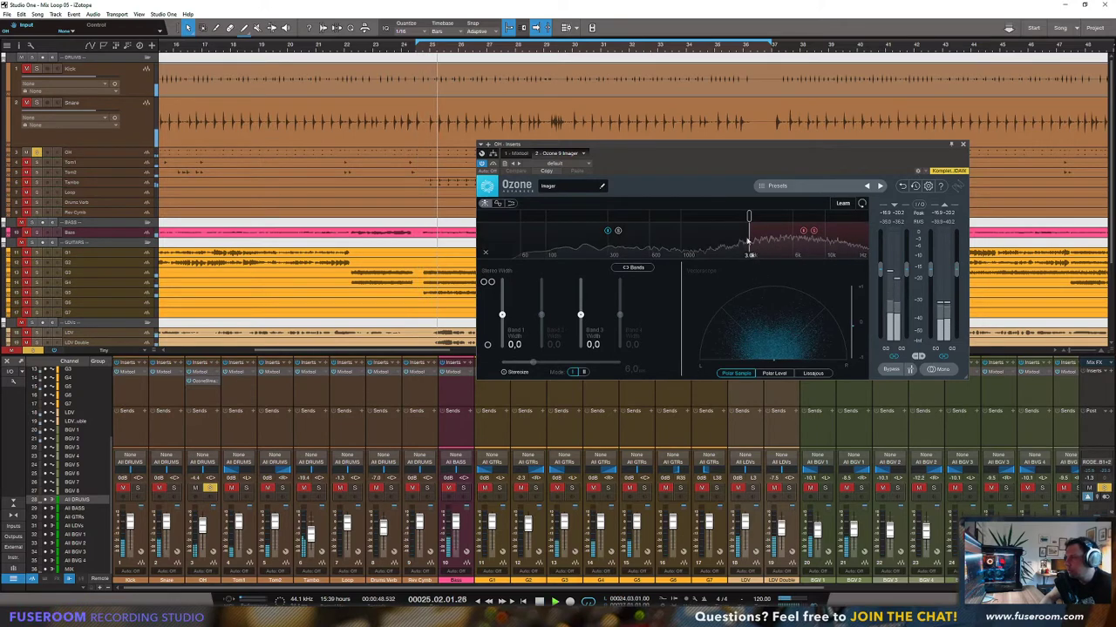
mouse_move(749, 241)
left_mouse_down()
mouse_move(770, 229)
mouse_move(764, 216)
left_mouse_up()
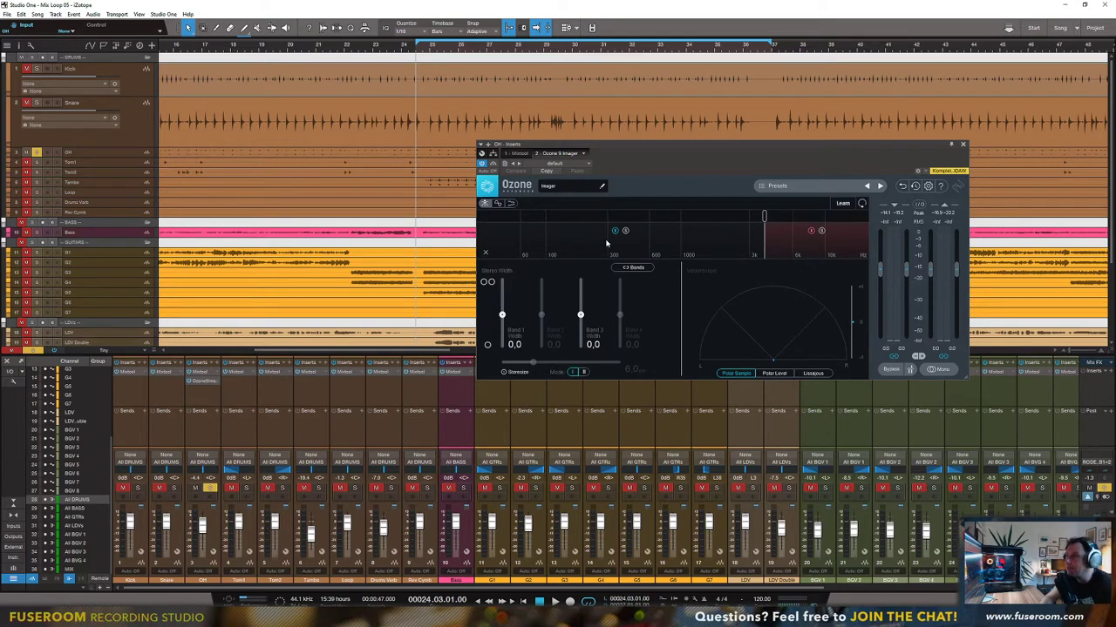
left_click(573, 186)
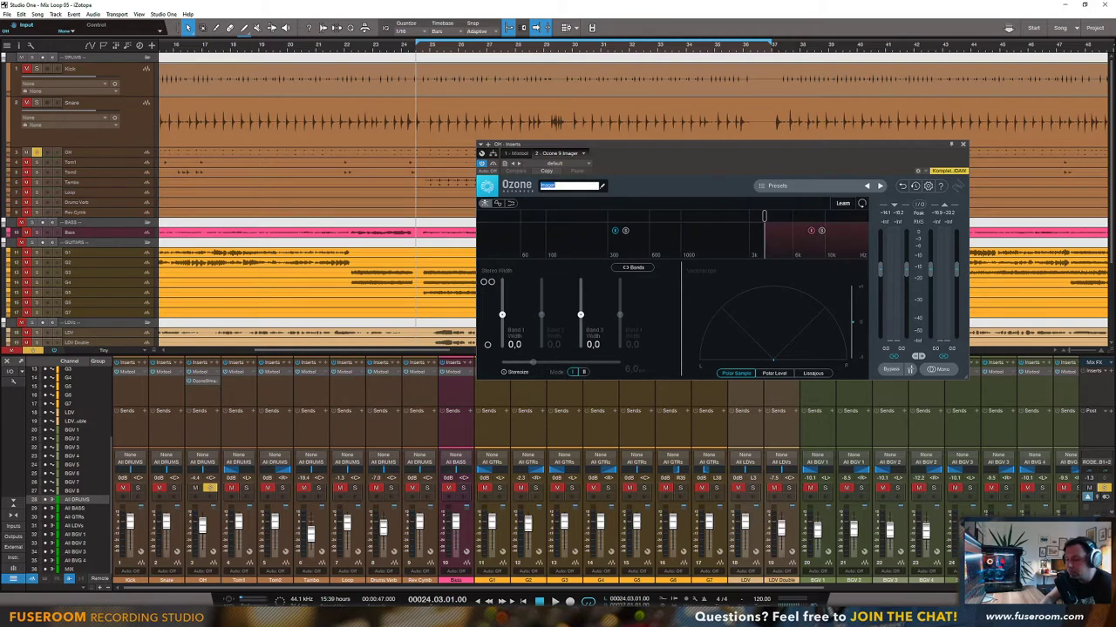
type("OH")
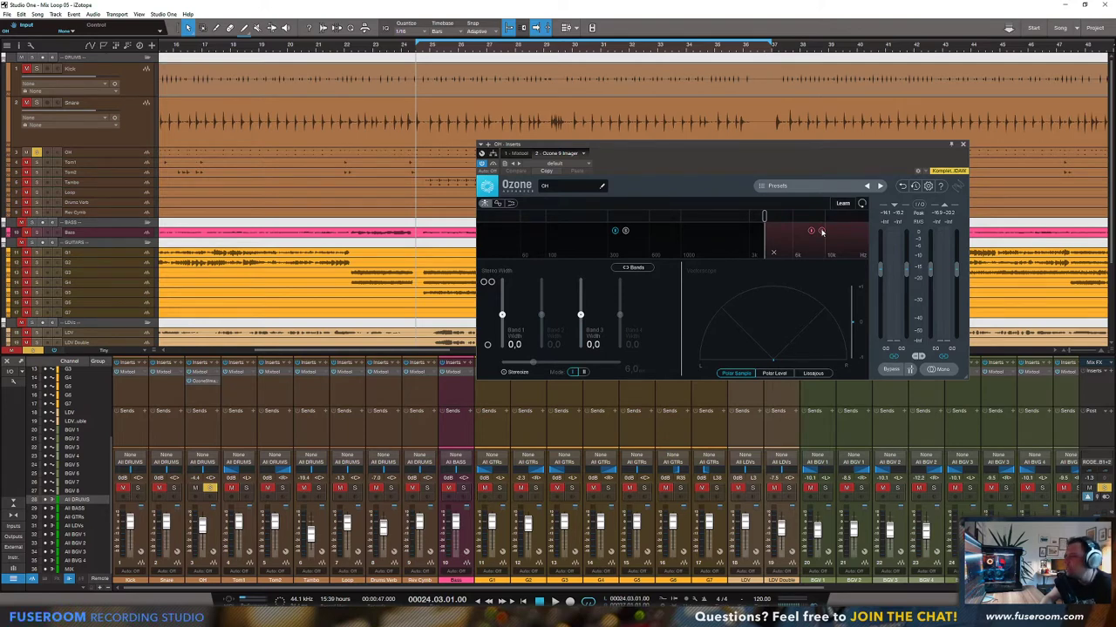
Step: Audition the Imager's high and low bands in solo one after the other
key("space")
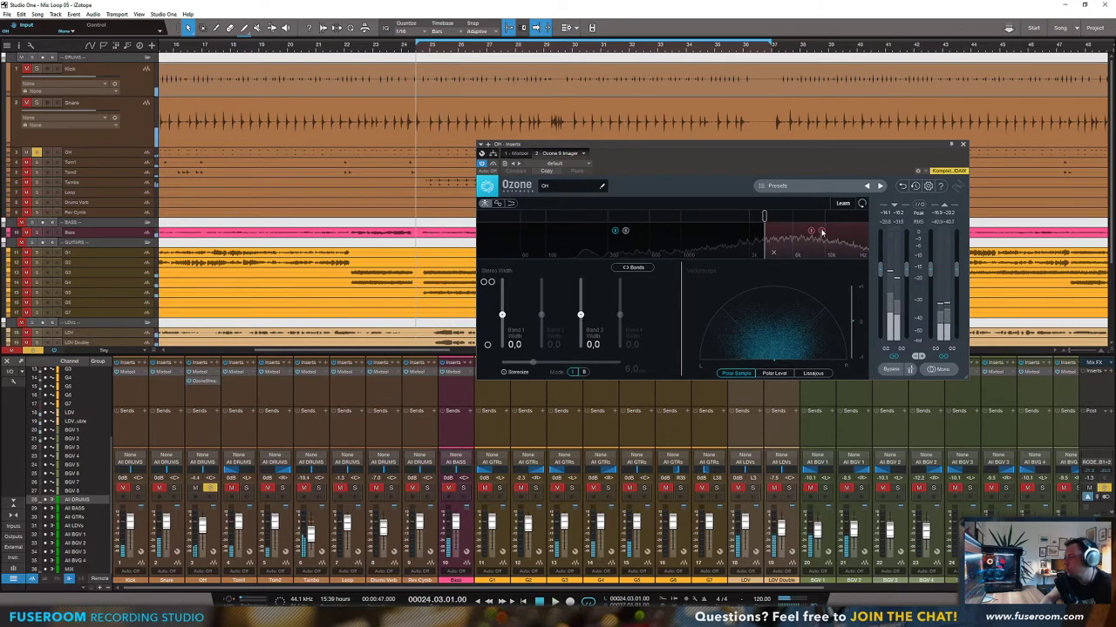
key("space")
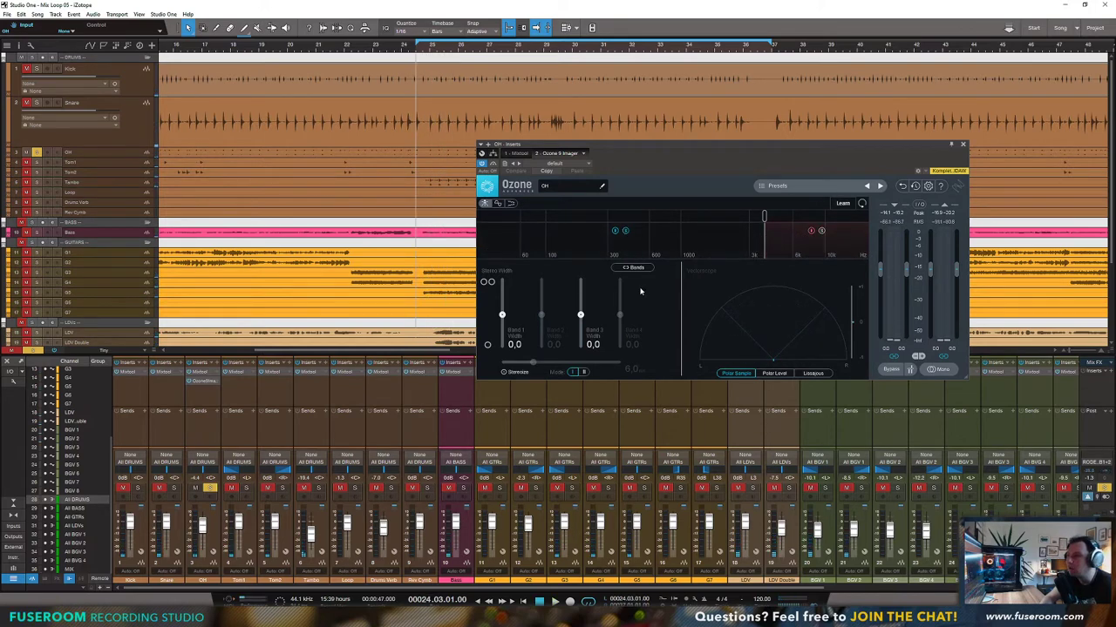
key("space")
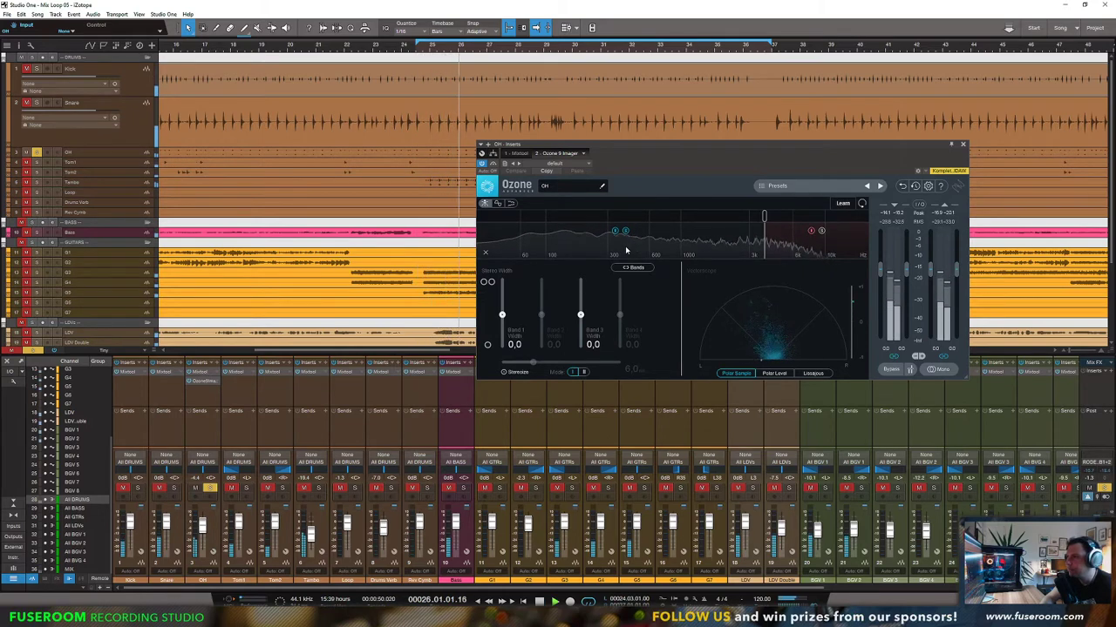
key("space")
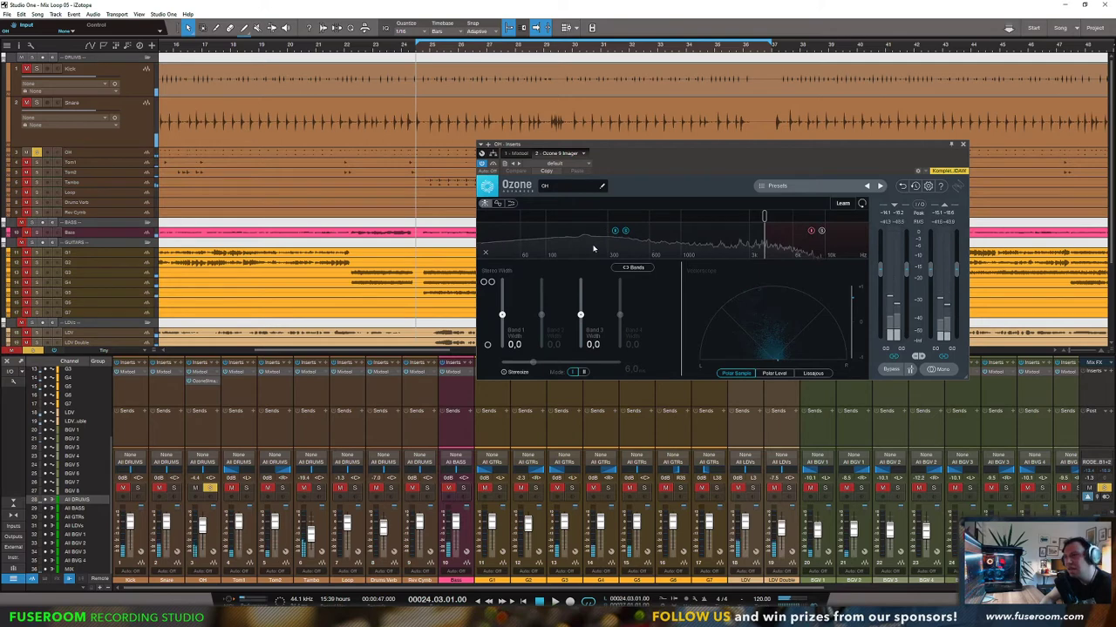
Step: Try a second crossover at 100 Hz, move it lower while auditioning the bottom band, and remove it
left_click(549, 219)
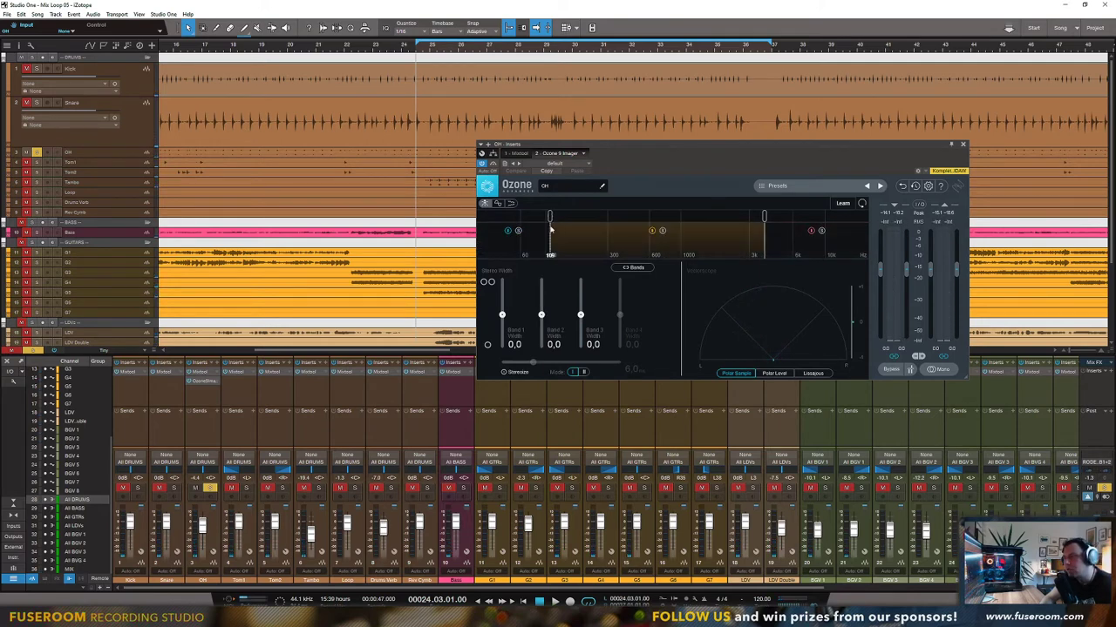
key("space")
mouse_move(550, 217)
left_mouse_down()
mouse_move(566, 218)
mouse_move(533, 220)
left_mouse_up()
key("space")
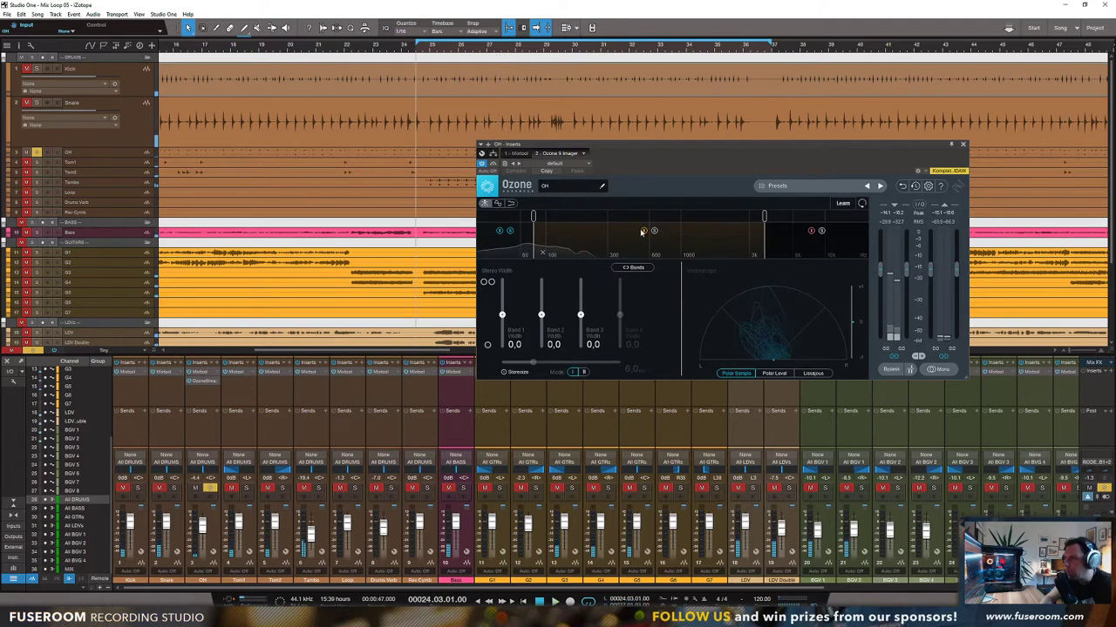
left_click(542, 253)
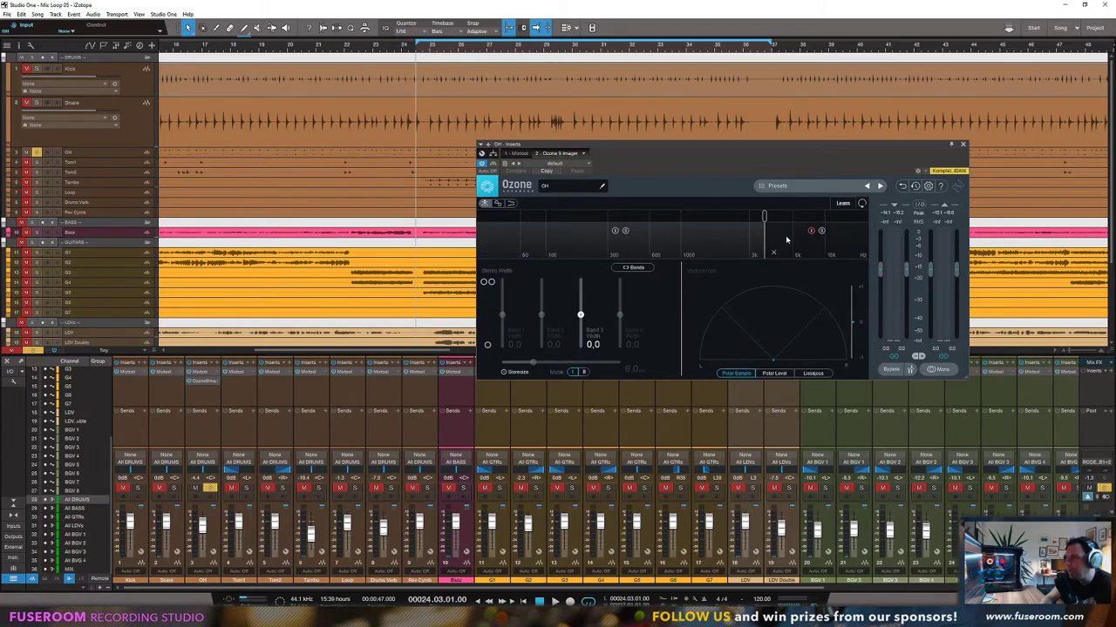
Step: Audition the overheads with the low band bypassed and re-enable that band
key("space")
key("space")
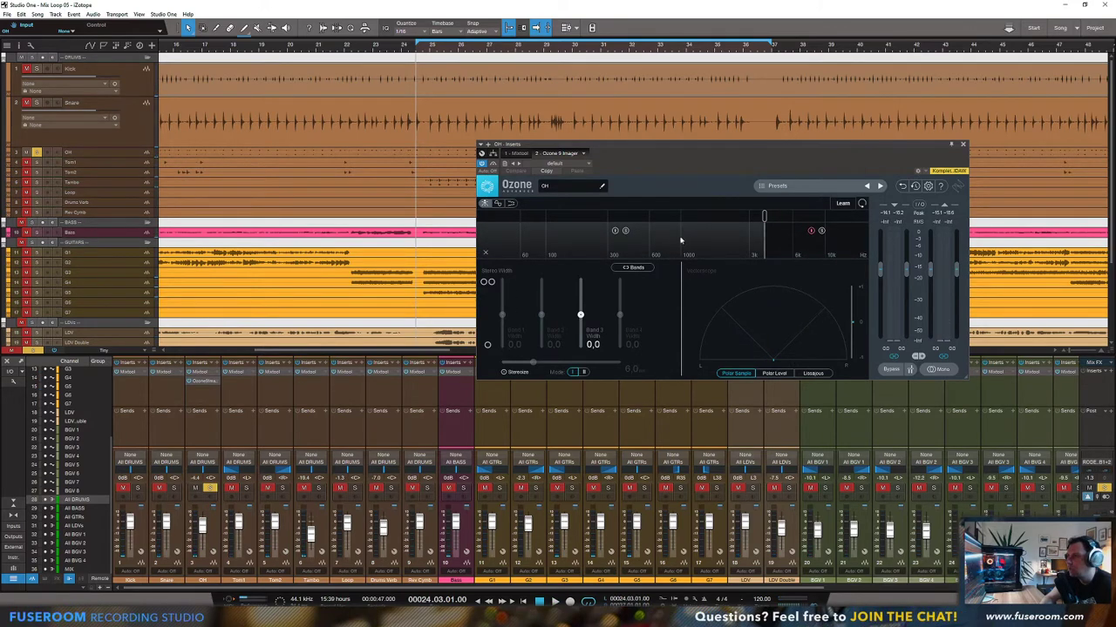
left_click(614, 232)
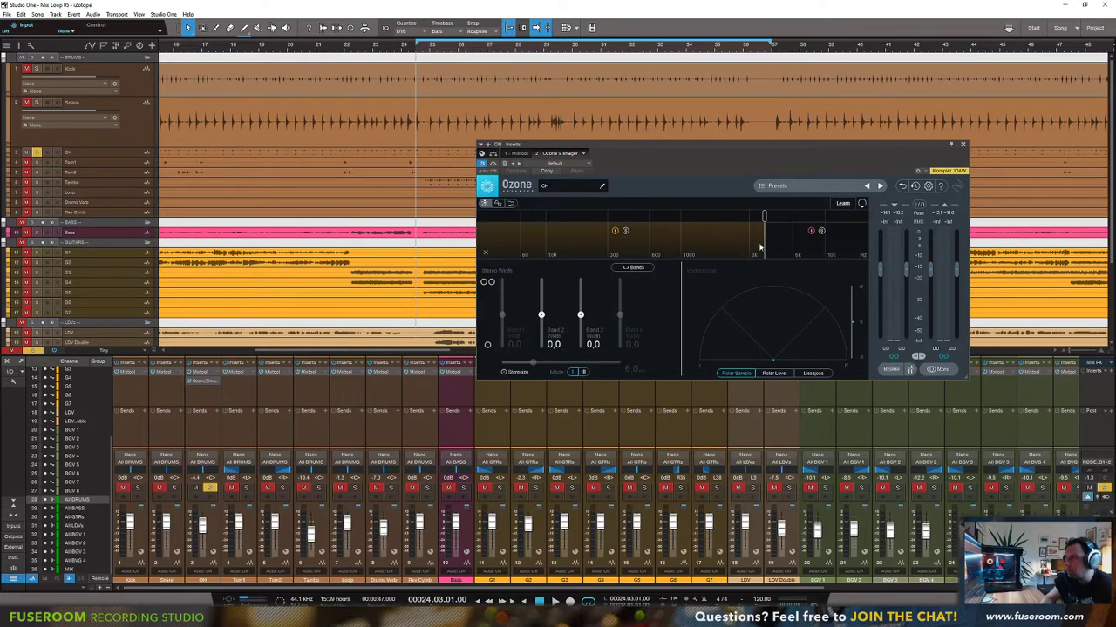
Step: Narrow the low band's stereo width to -82.3 and widen the high band to 59.5 while the overheads play
key("space")
left_click_drag(541, 313, 540, 349)
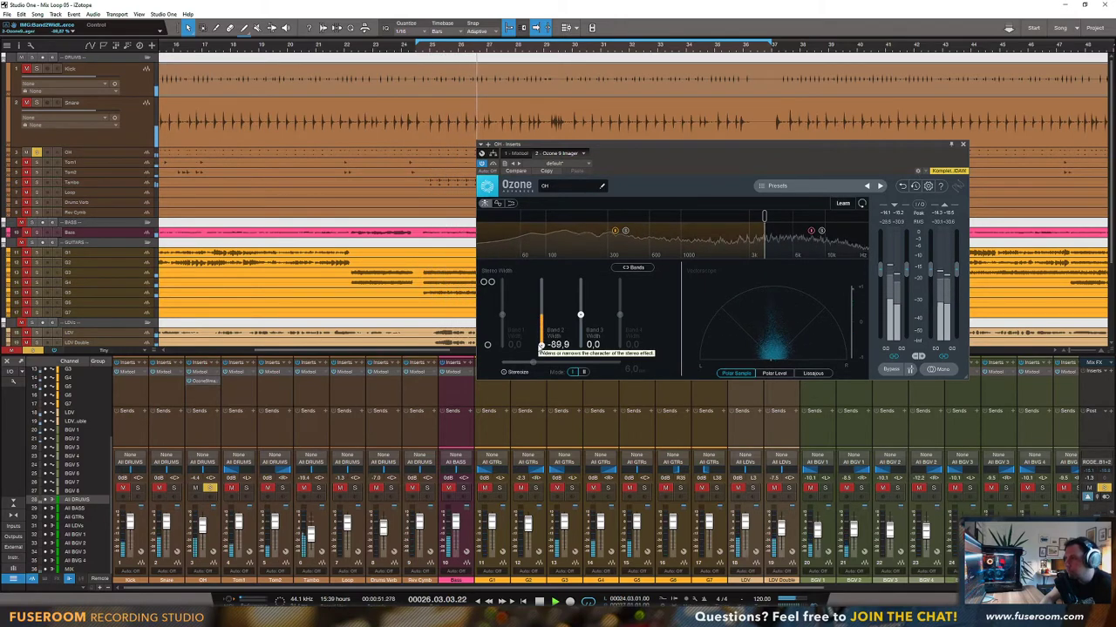
key("space")
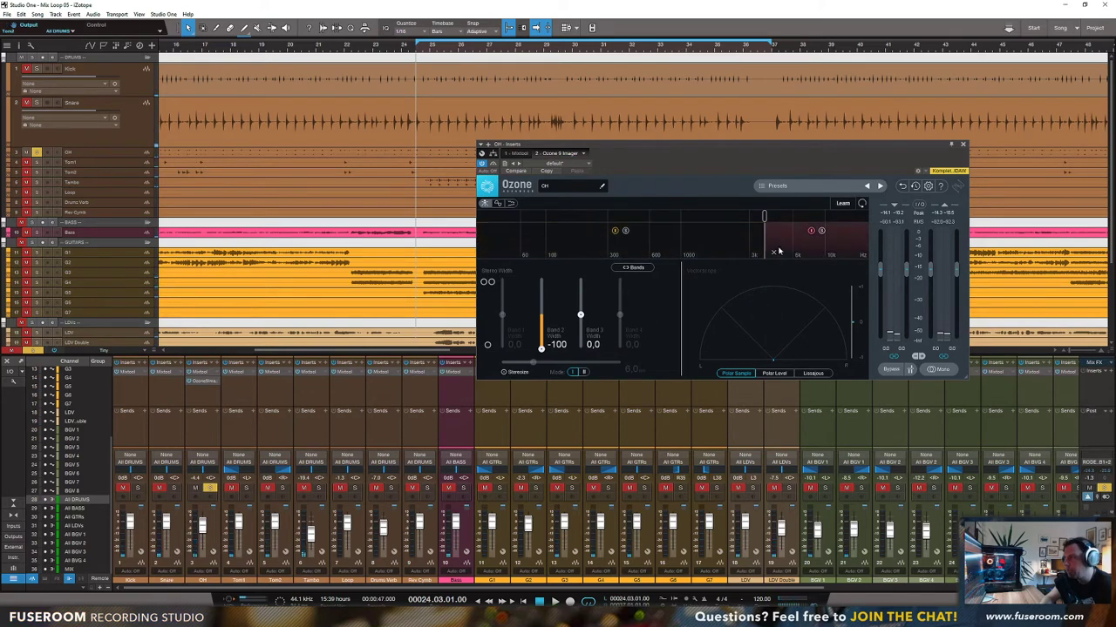
key("space")
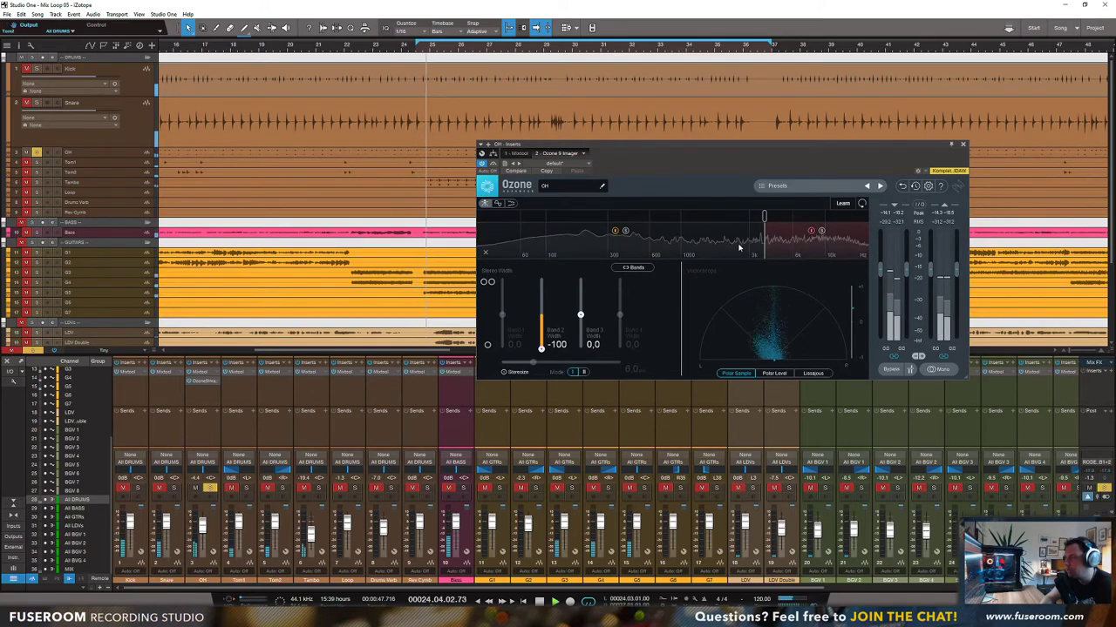
mouse_move(579, 314)
left_mouse_down()
mouse_move(580, 289)
mouse_move(580, 303)
left_mouse_up()
left_click_drag(541, 348, 541, 343)
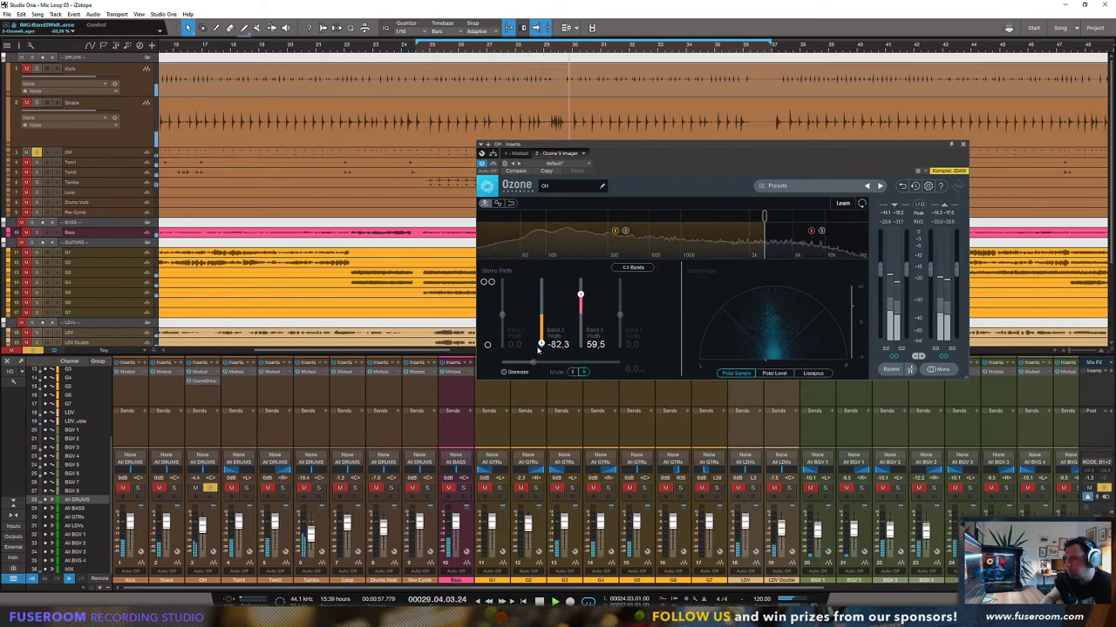
Step: Try the Stereoize effect in mode II with a higher amount and switch it off again
left_click(503, 372)
left_click_drag(533, 364, 569, 365)
left_click(503, 372)
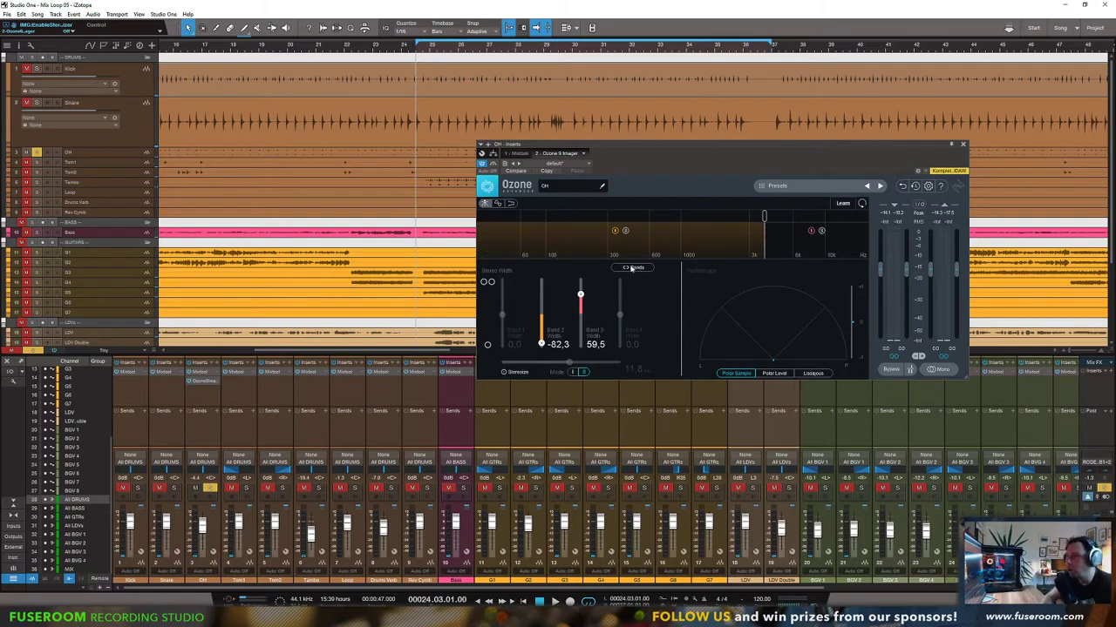
Step: Solo the Snare together with OH, raise the Imager's output gain to about +3.3 dB and play the result
left_click(172, 489)
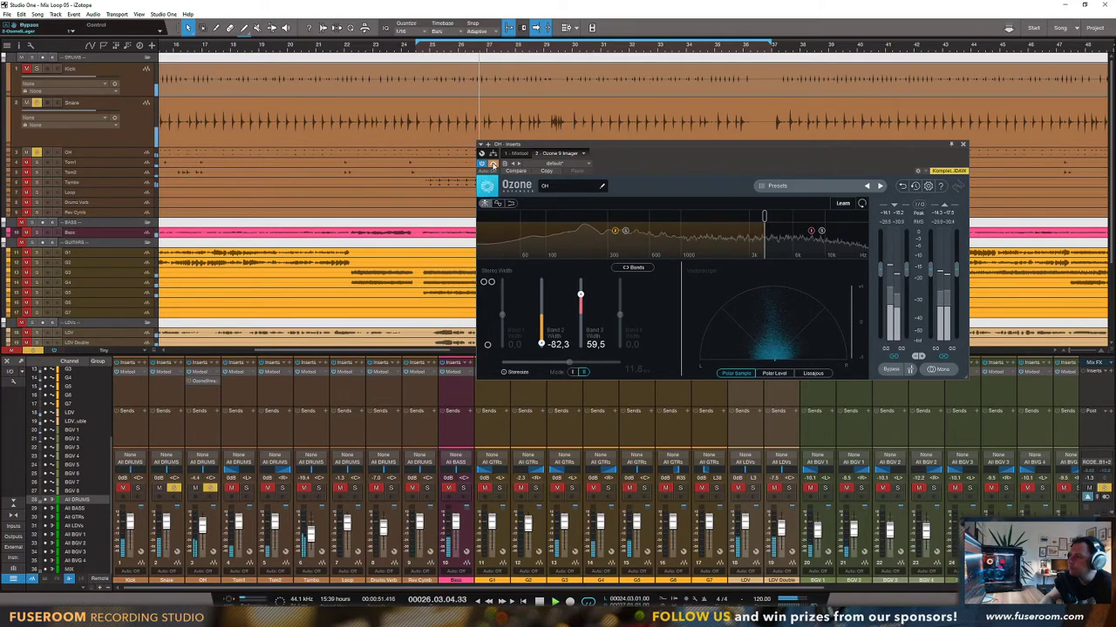
key("space")
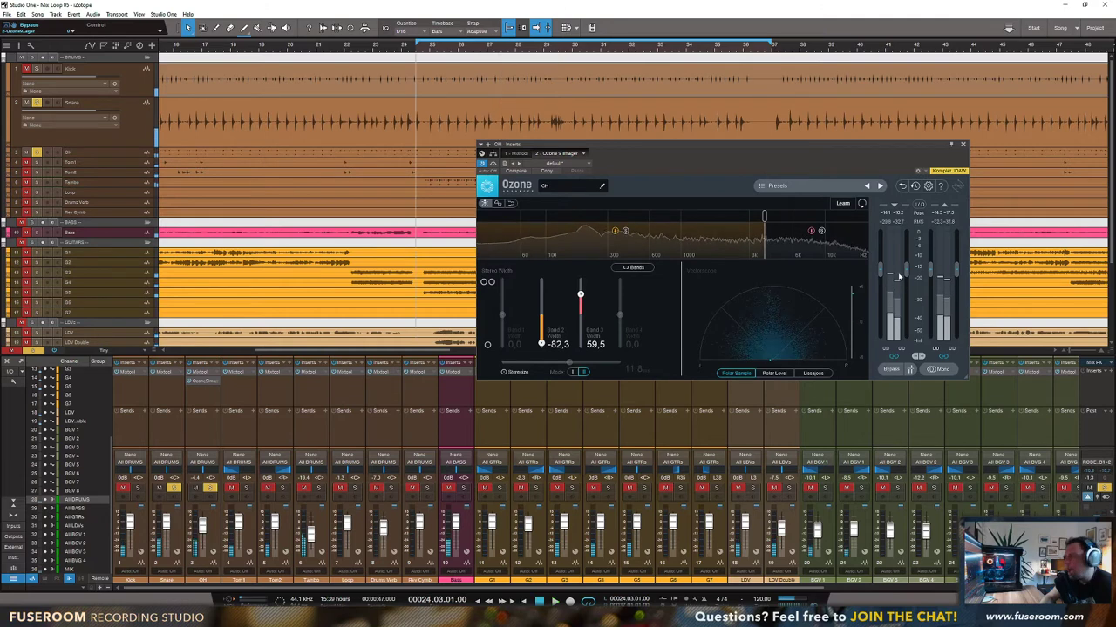
left_click_drag(931, 269, 930, 253)
key("space")
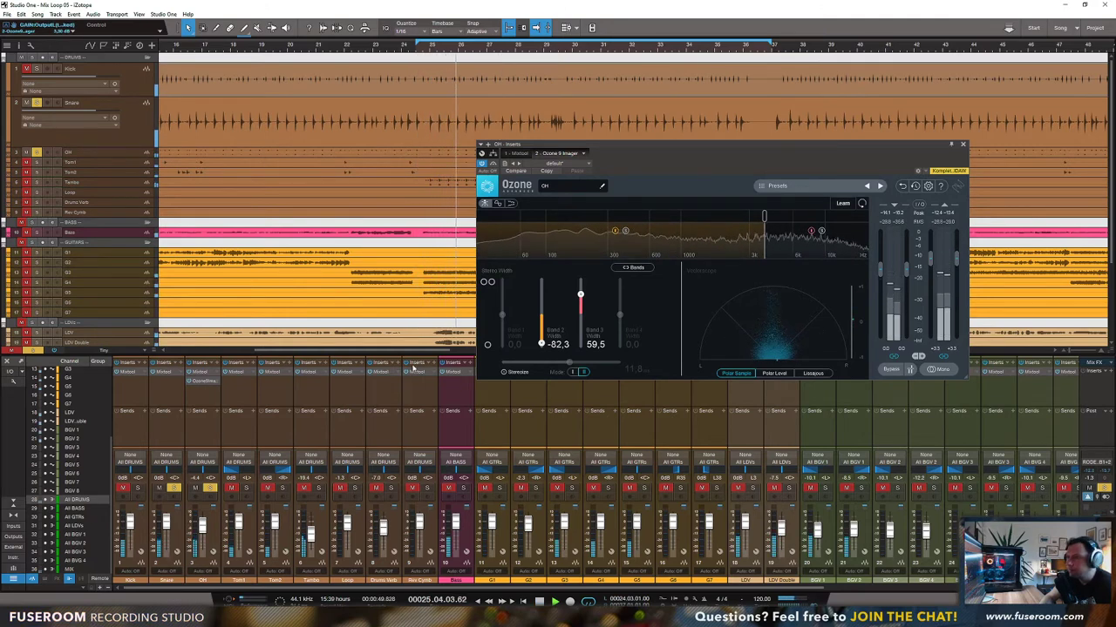
Step: Compare the soloed Snare and OH with the Imager bypassed and active, and stop playback
left_click(494, 165)
key("space")
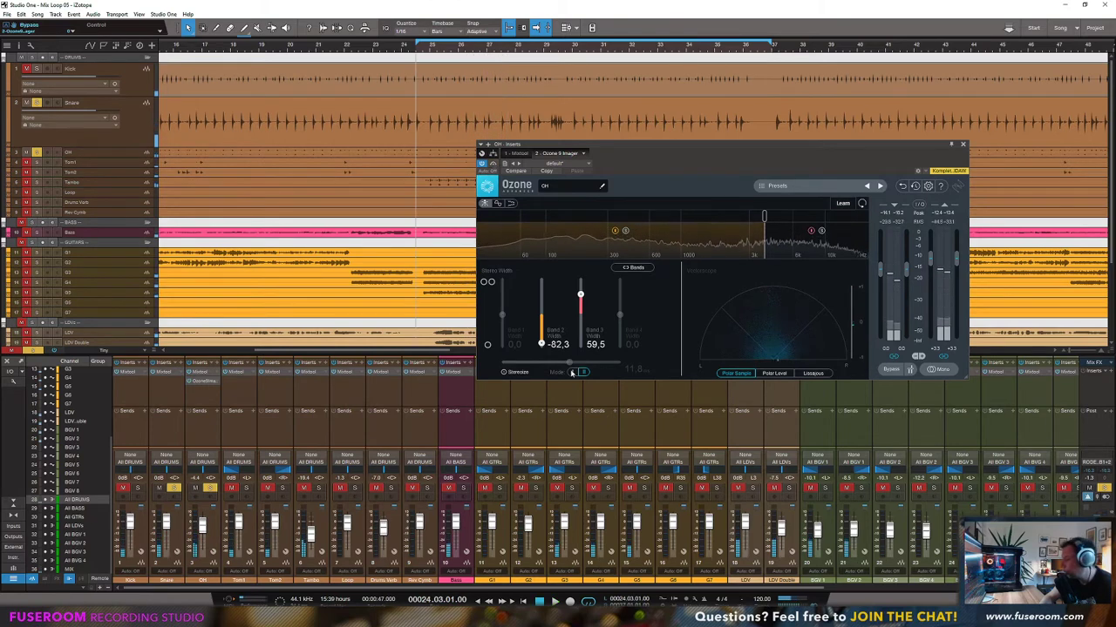
Step: Solo G3, G4 and Bass with Snare and OH, and lower the Imager's output gain to about -3.6 dB during playback
left_click(571, 488)
left_click(607, 488)
left_click(464, 489)
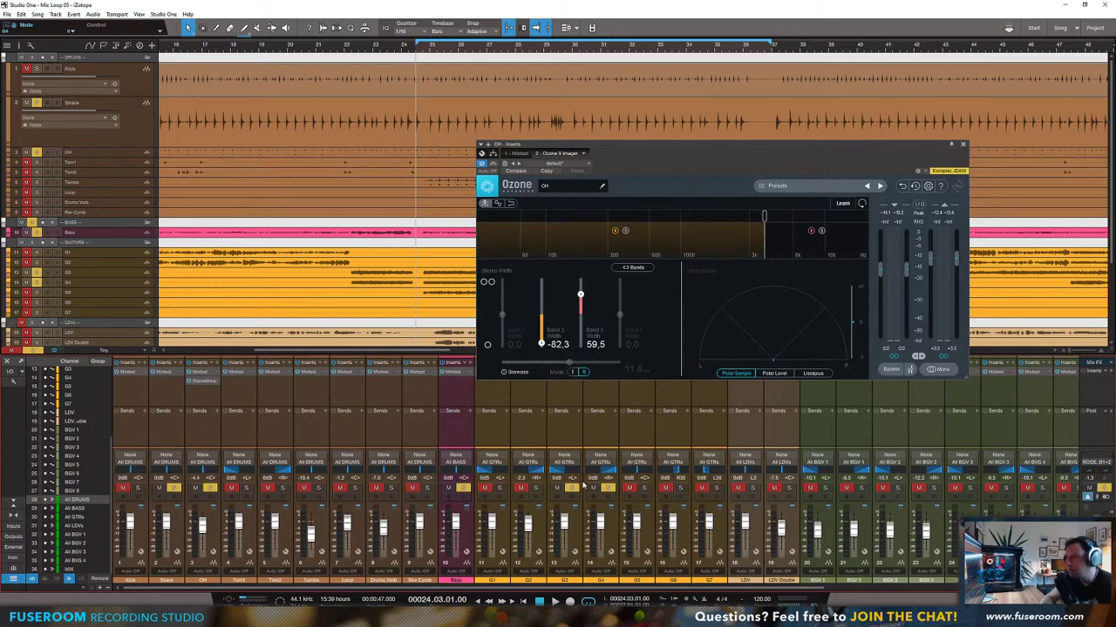
key("space")
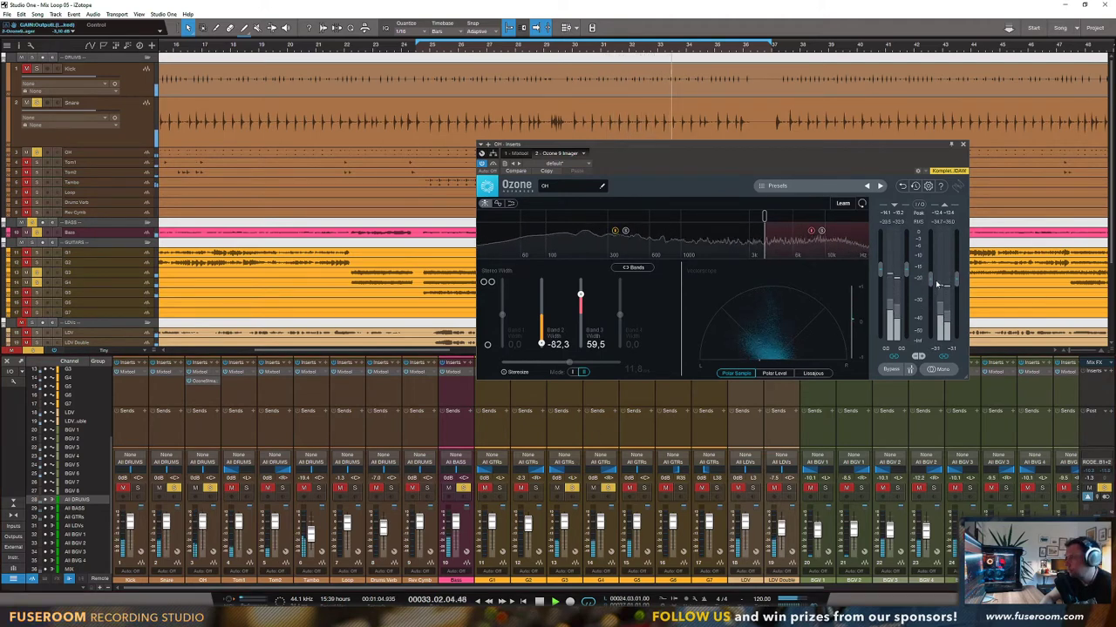
key("space")
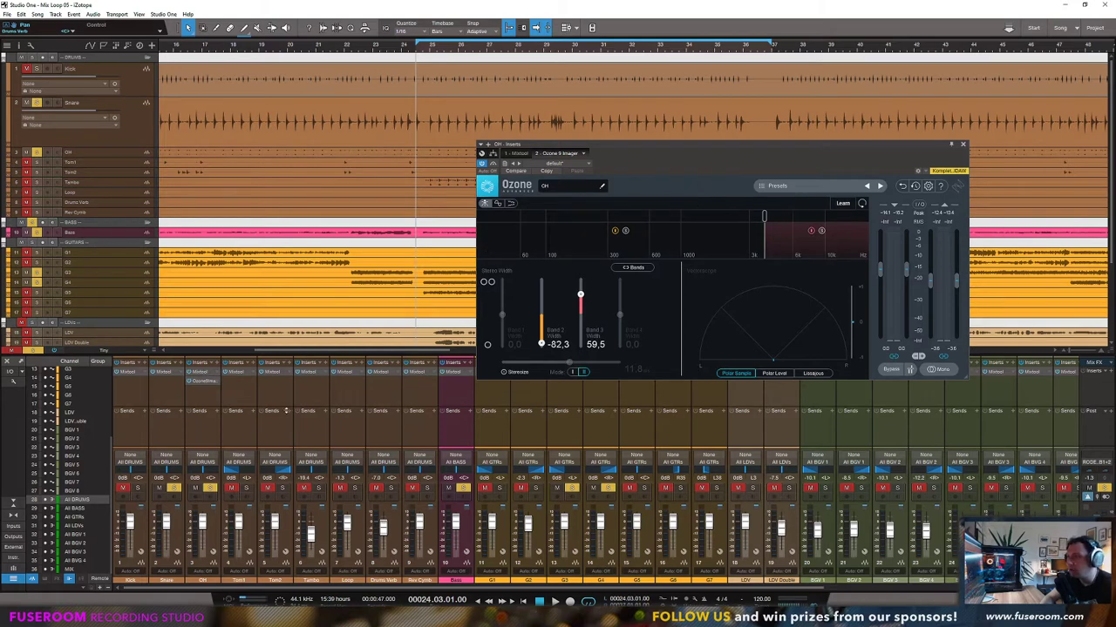
Step: Find the PhoenixVerb plug-in with the search text "phoeni" and insert it on the OH channel after the Imager
left_click(218, 365)
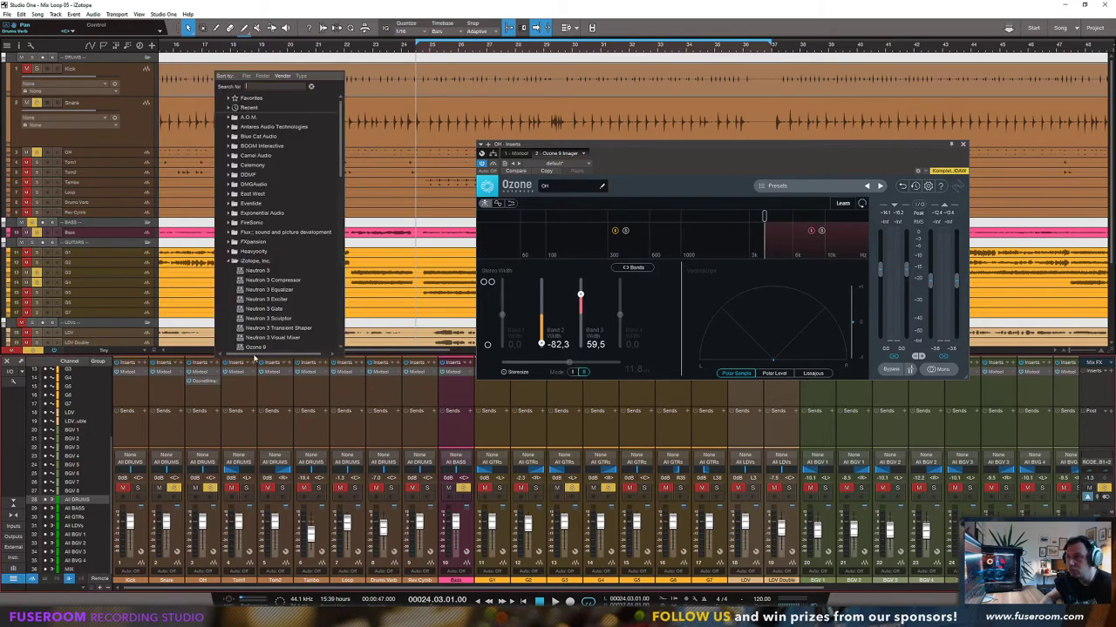
scroll(262, 297, "down", 2)
scroll(249, 322, "down", 3)
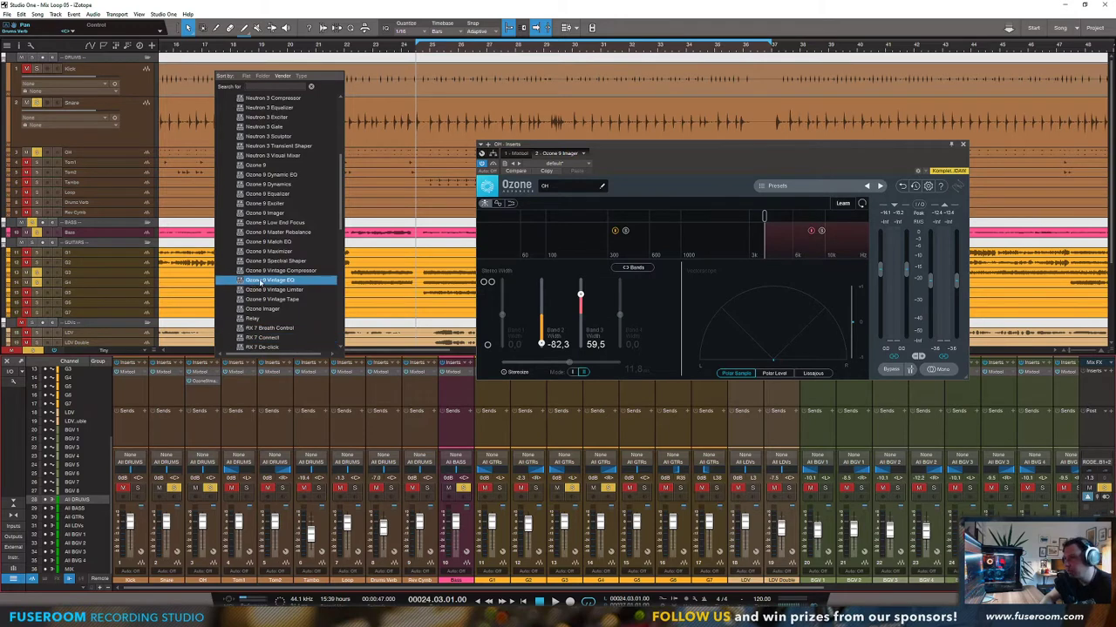
scroll(261, 292, "up", 1)
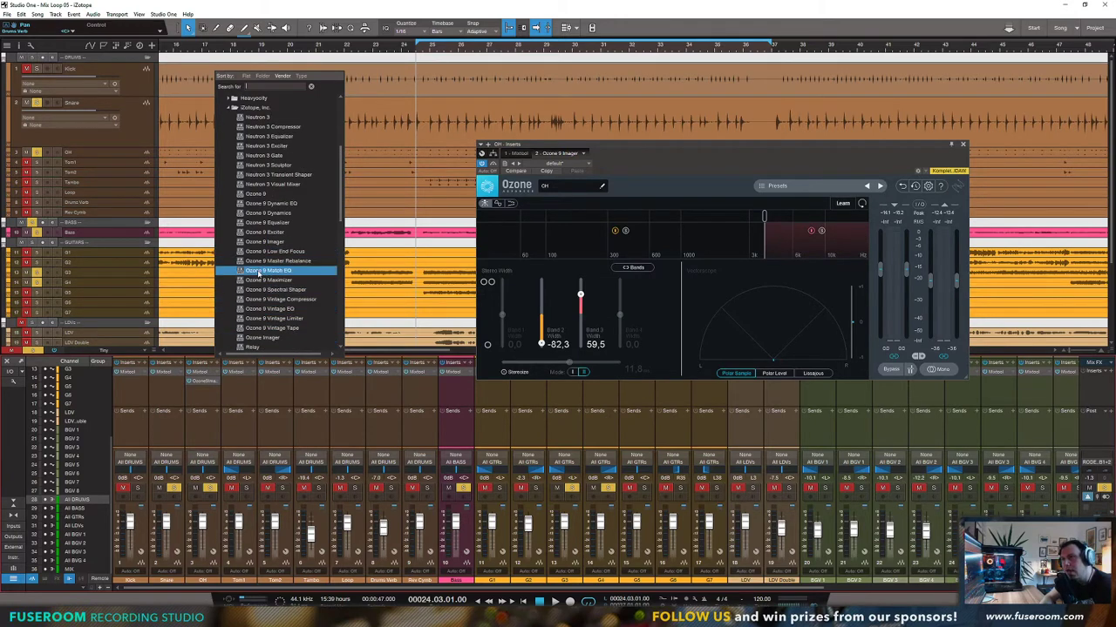
scroll(258, 273, "down", 4)
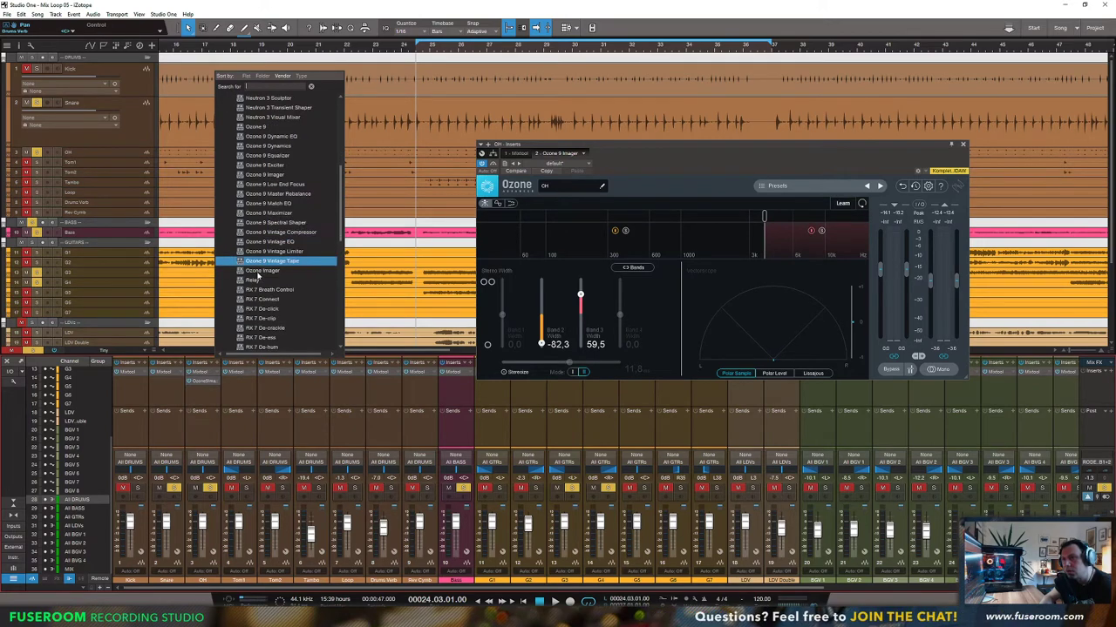
scroll(258, 275, "up", 6)
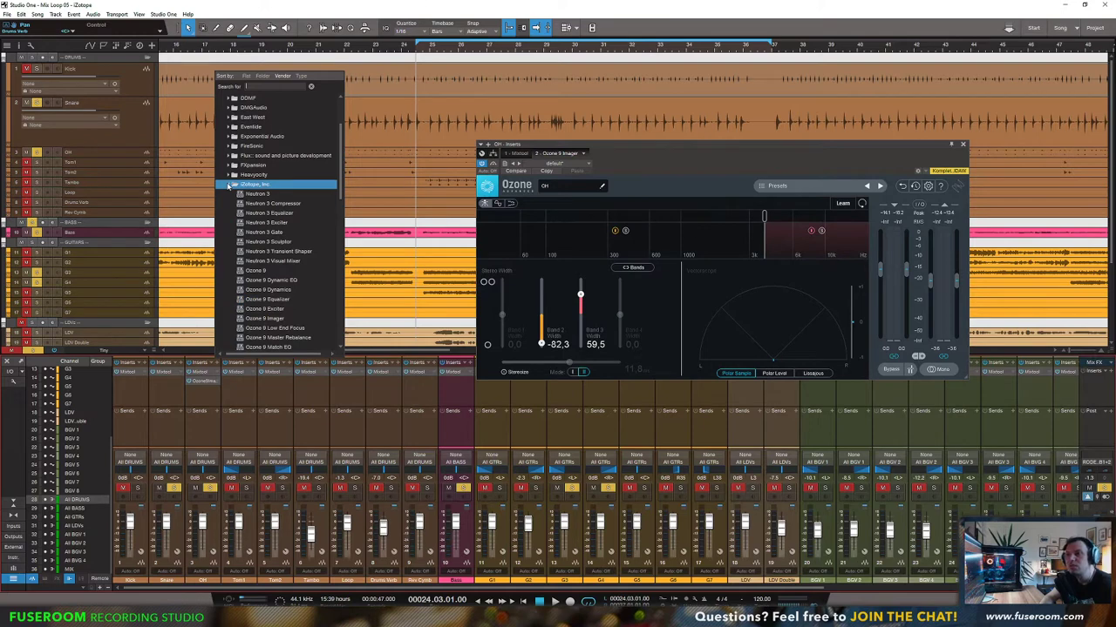
left_click(229, 186)
scroll(261, 200, "up", 2)
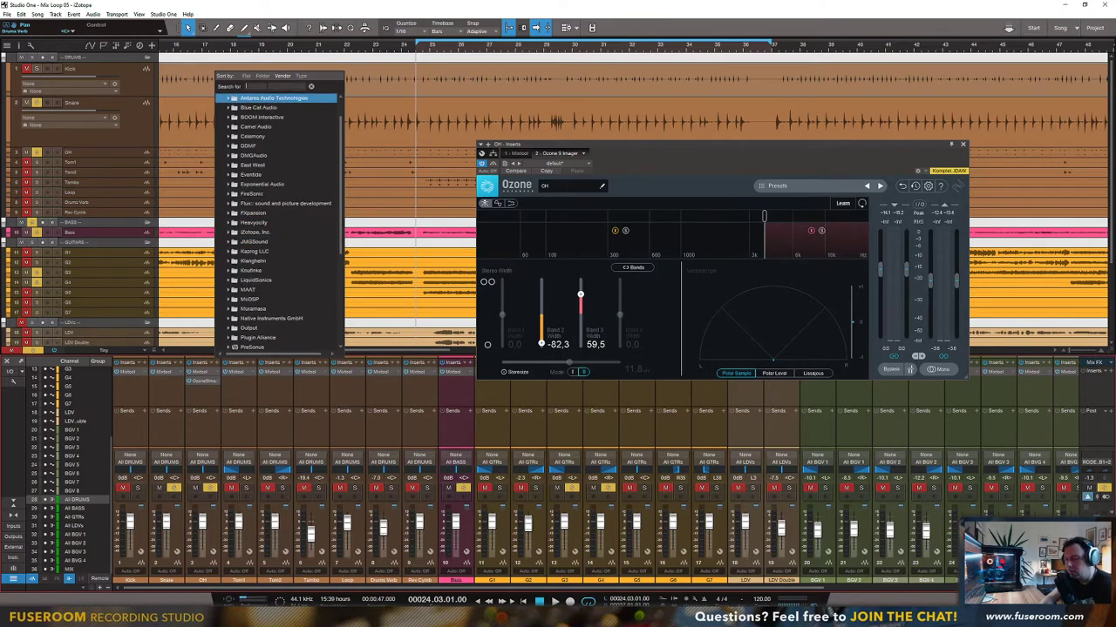
type("ph")
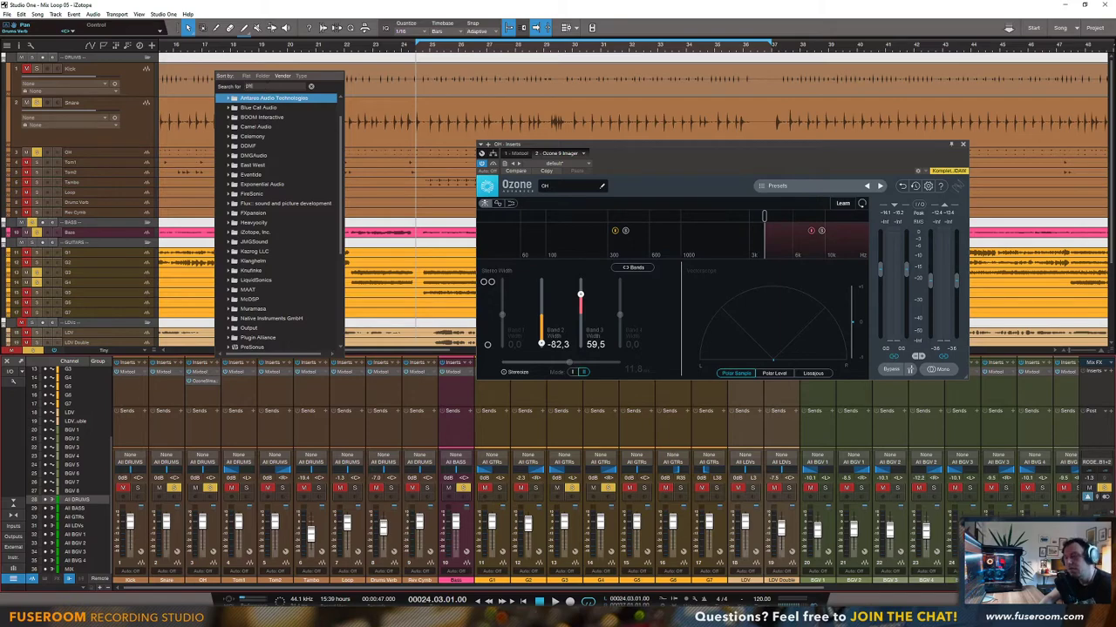
type("oeni")
double_click(242, 109)
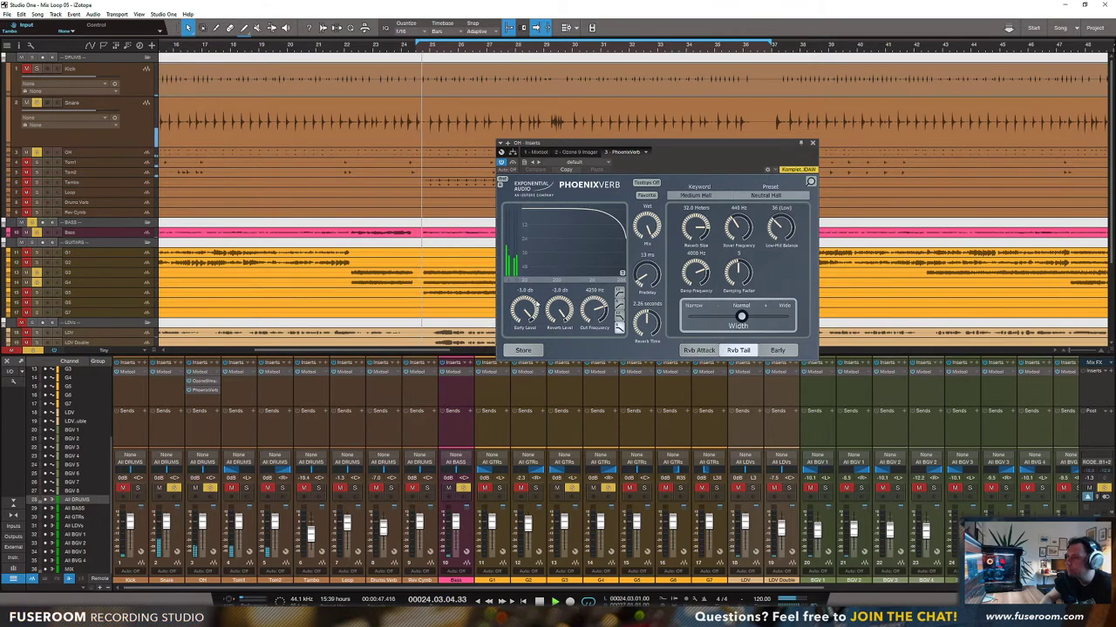
Step: Load the Studio 1 preset from PhoenixVerb's Room category and play it in the soloed mix
left_click(706, 196)
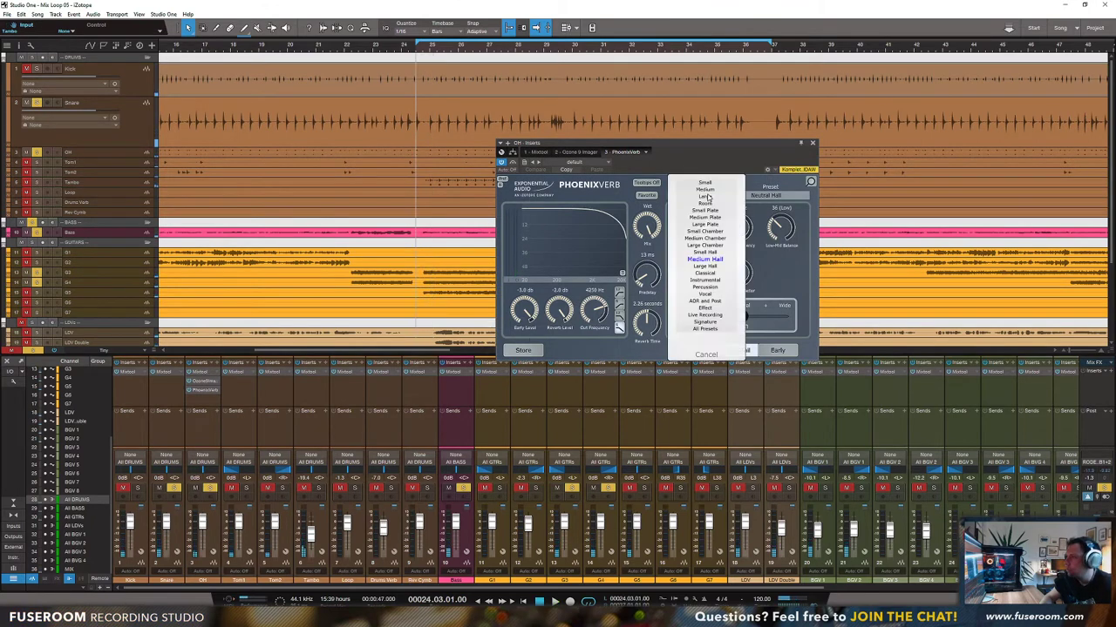
left_click(710, 205)
left_click(752, 199)
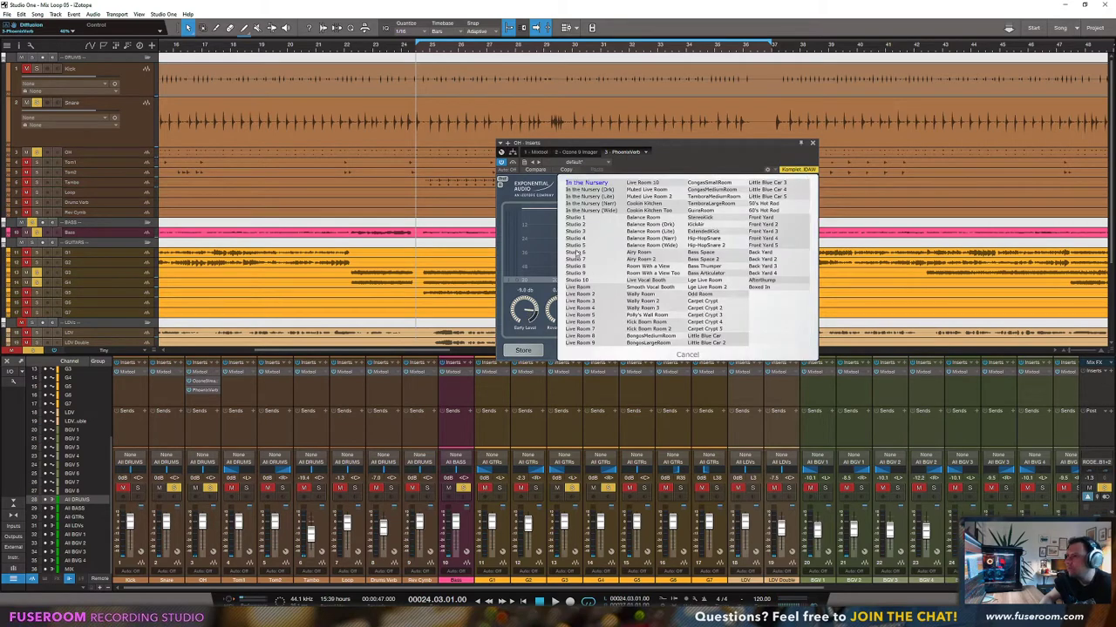
left_click(580, 220)
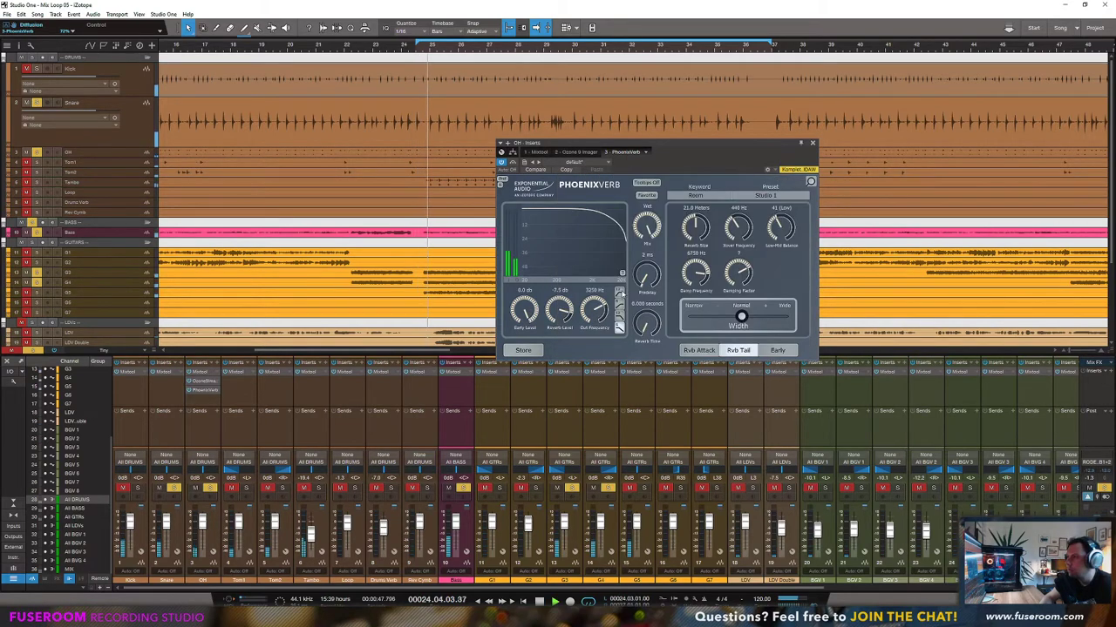
key("space")
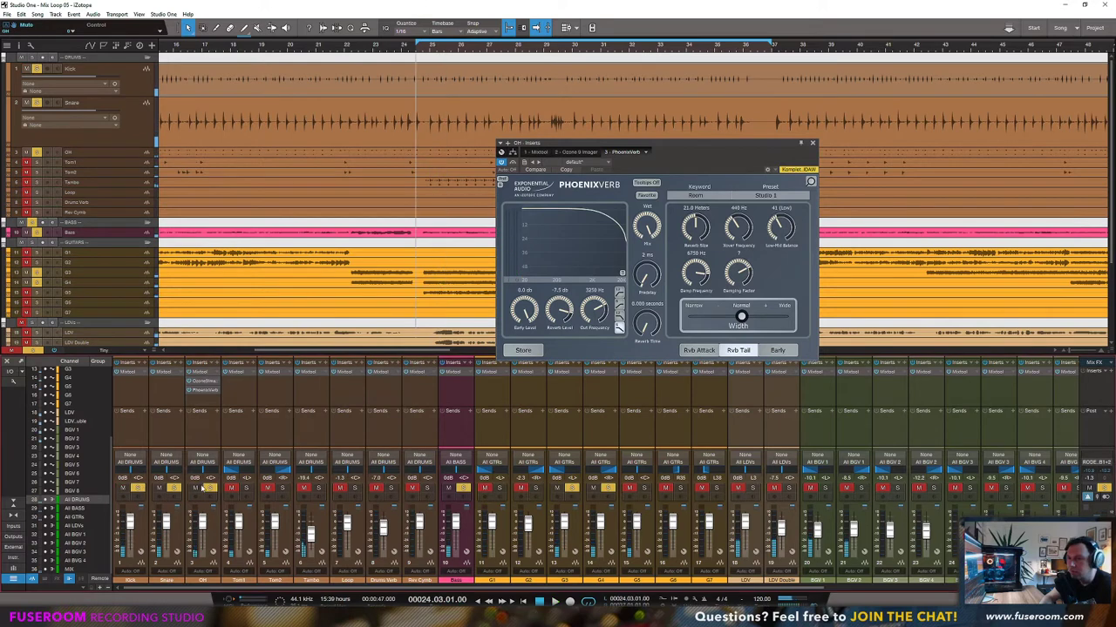
Step: Play the overheads with only OH soloed, lower PhoenixVerb's mix to 28% and compare against bypass
left_click(209, 488)
key("space")
left_click_drag(644, 272, 644, 305)
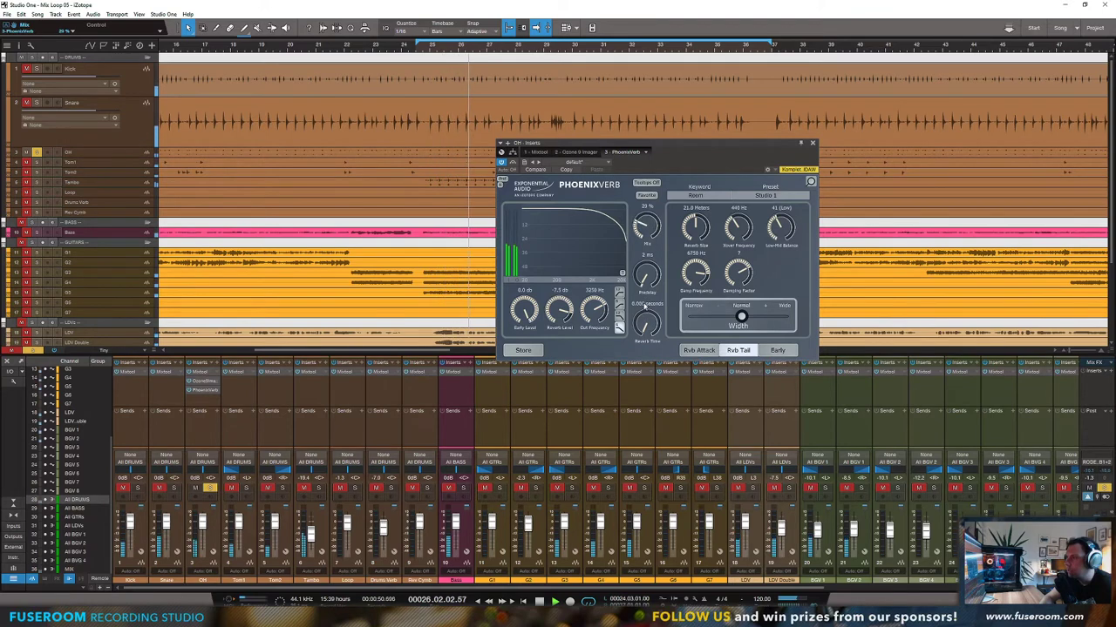
left_click(512, 162)
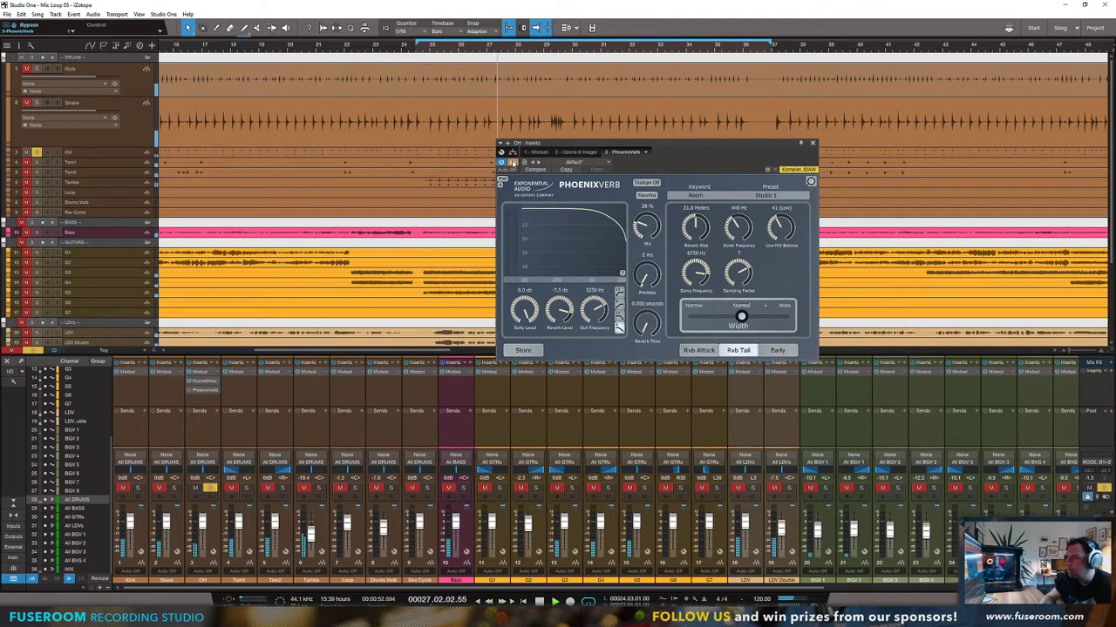
left_click(512, 162)
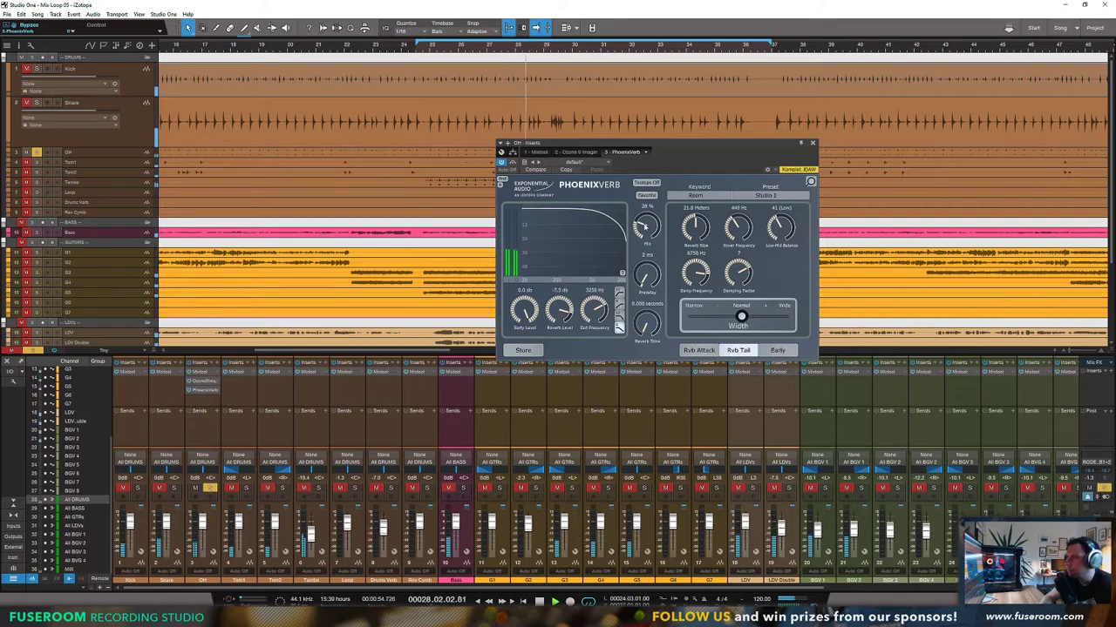
Step: Set PhoenixVerb's mix to 26% with the width at the plus position, and solo Snare and Kick together with OH
left_click_drag(742, 319, 764, 318)
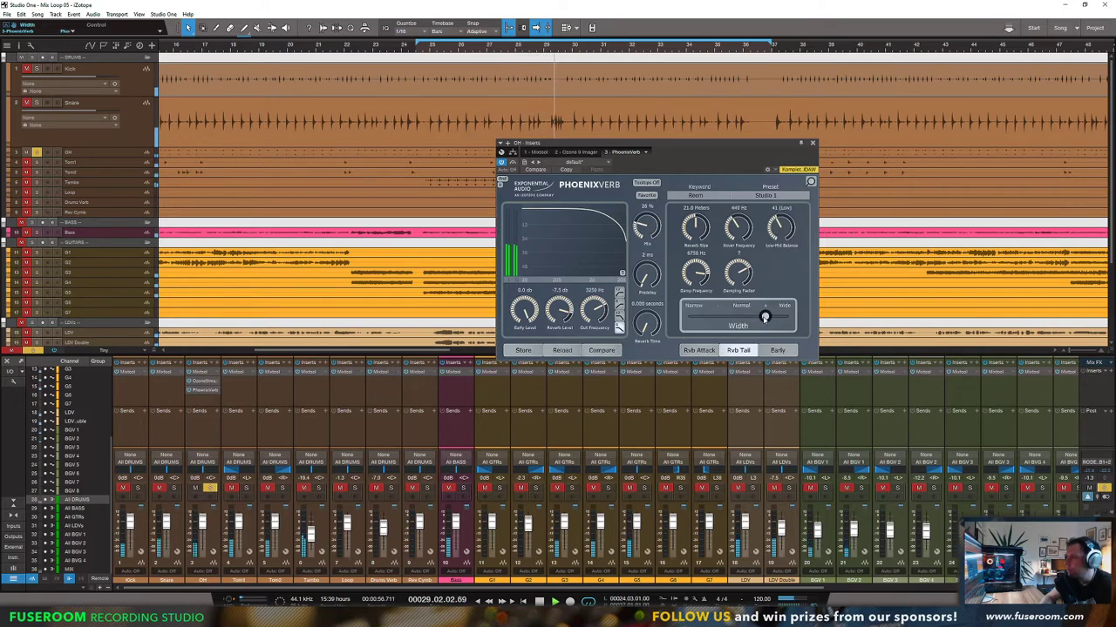
left_click(171, 489)
left_click(137, 488)
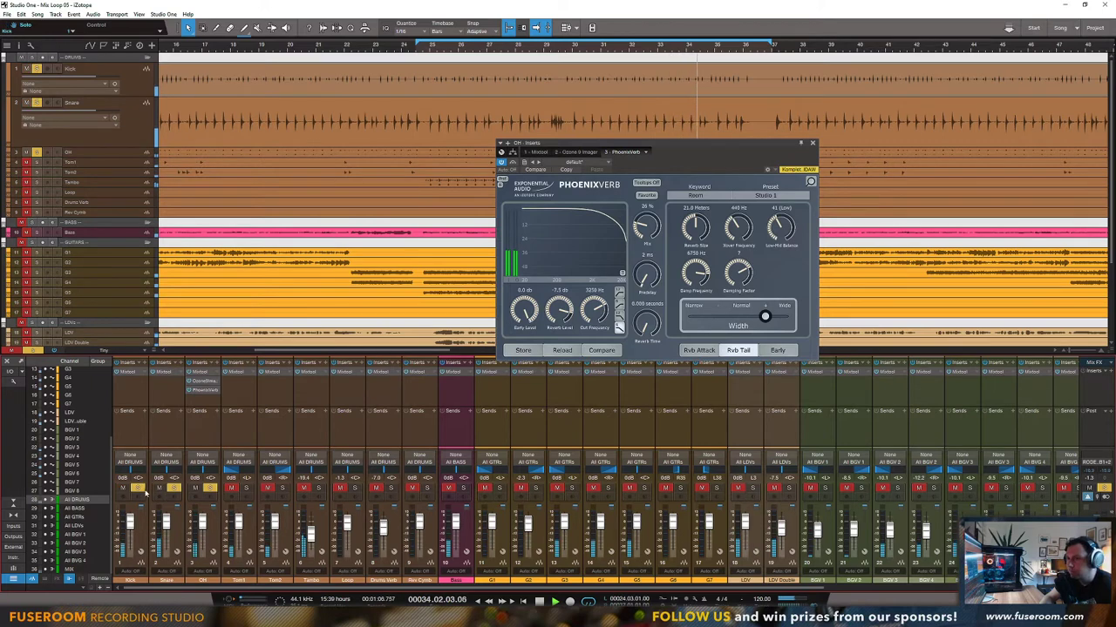
Step: Solo Bass, G3 and G4 with the drums and audition the OH track, trying its fader at -10.1 dB before resetting it to 0 dB
left_click(463, 488)
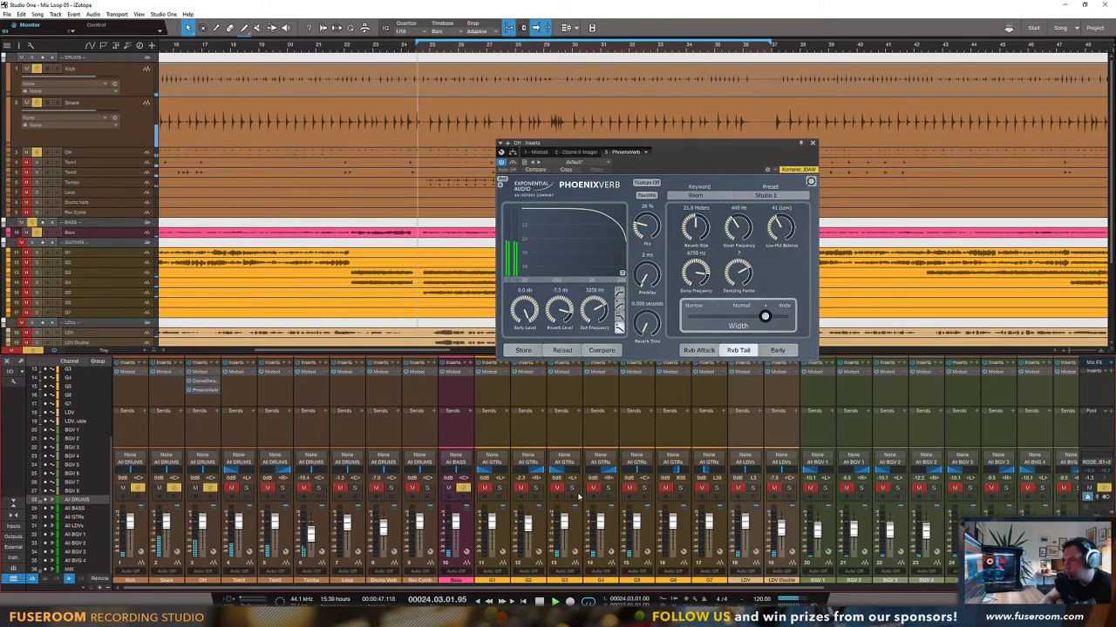
left_click(572, 490)
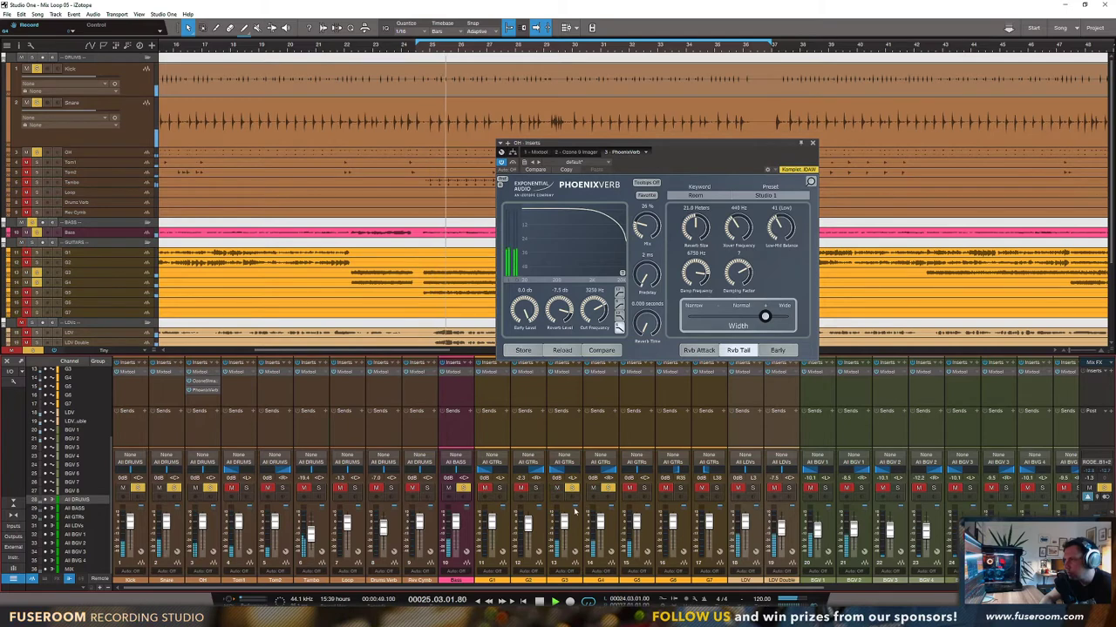
left_click(212, 489)
left_click(210, 489)
left_click(209, 489)
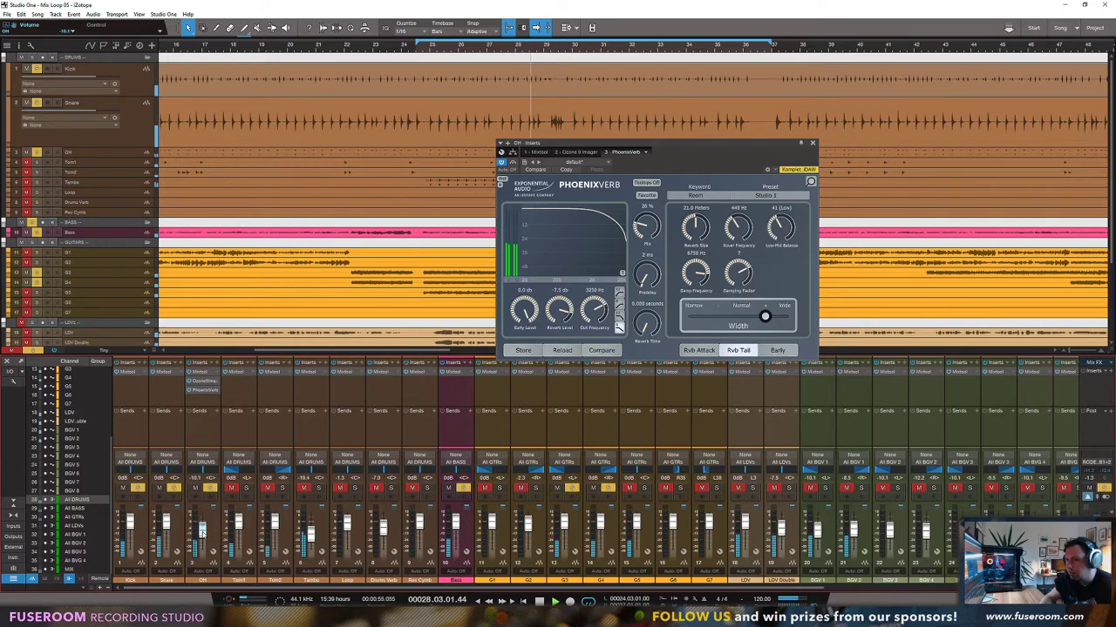
left_click(197, 489)
left_click(197, 489)
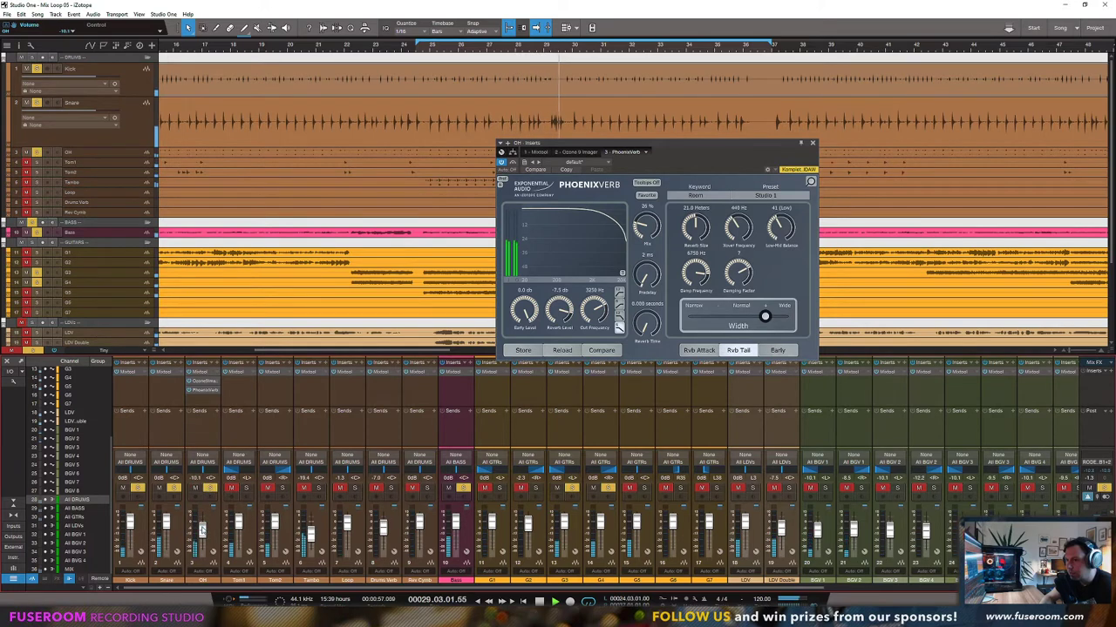
left_click(203, 531, "ctrl")
key("space")
Step: Clear the solos on the OH, Snare, Kick, G3, G4 and Bass tracks
left_click(209, 488)
left_click(173, 488)
left_click(138, 488)
left_click(571, 488)
left_click(607, 488)
left_click(462, 488)
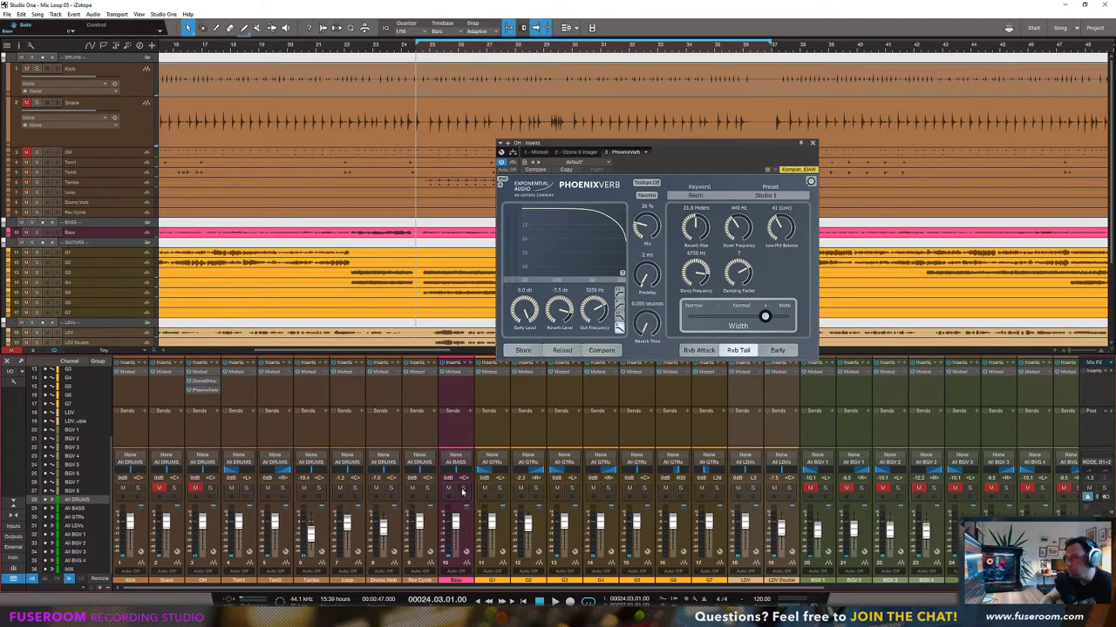
Step: Close the PhoenixVerb plug-in window and unmute the OH and Snare tracks
left_click(813, 144)
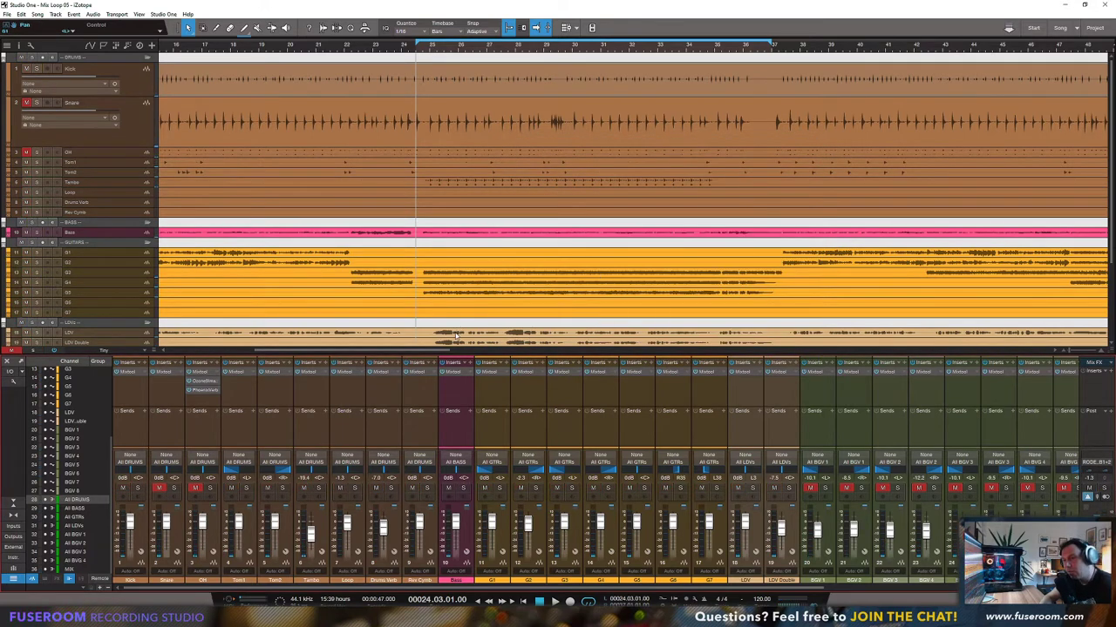
left_click_drag(195, 488, 159, 488)
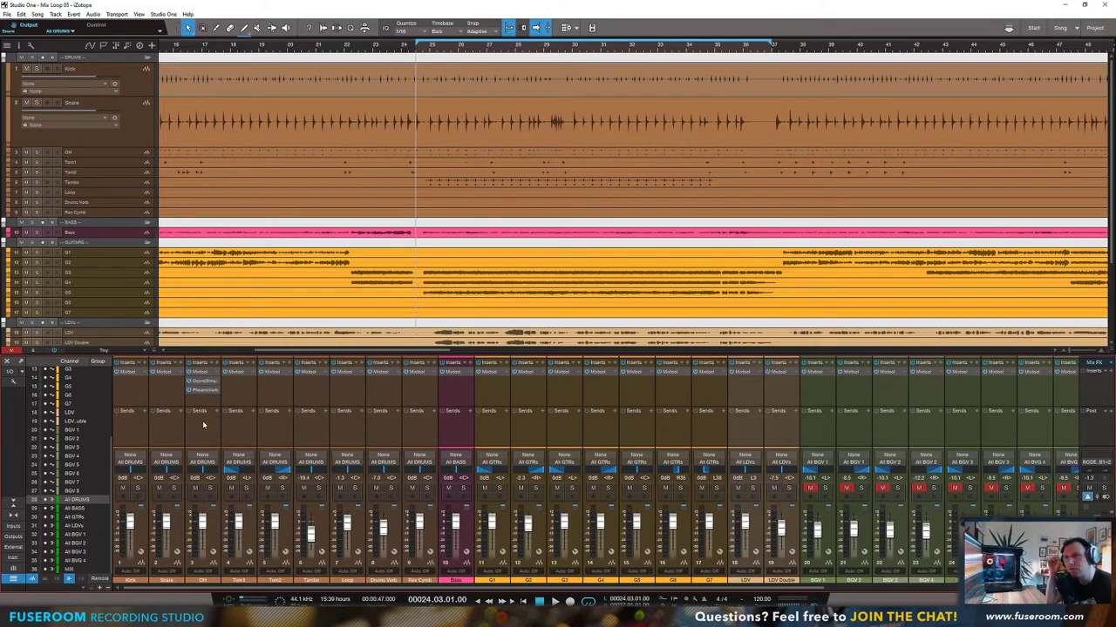
Step: Refresh the audio file list and select Top40-Kick-Sample.wav
left_click_drag(415, 52, 416, 80)
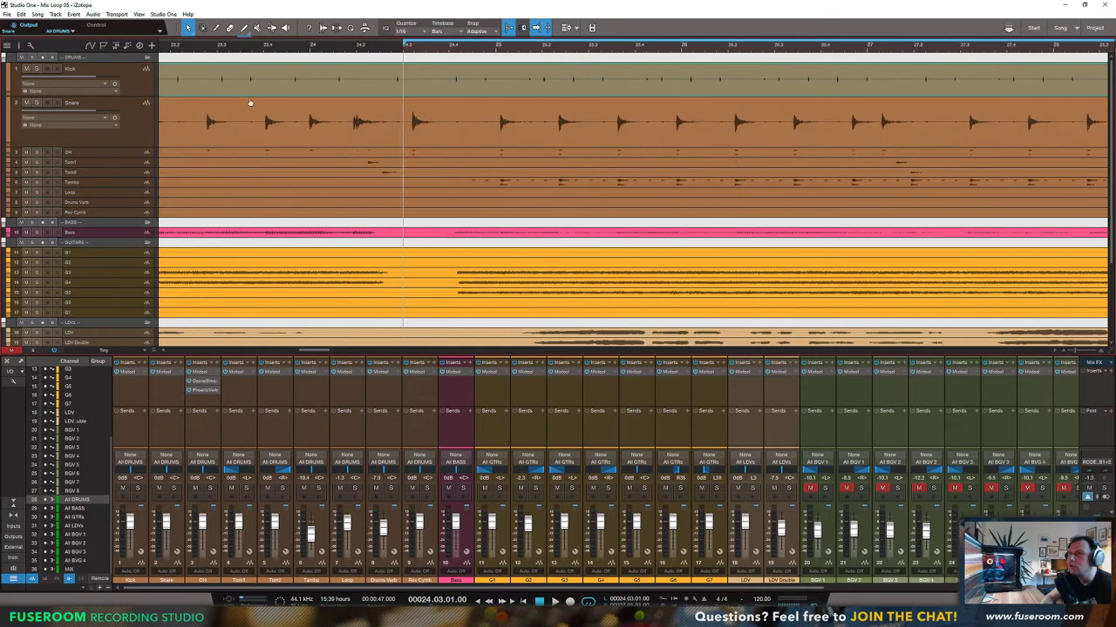
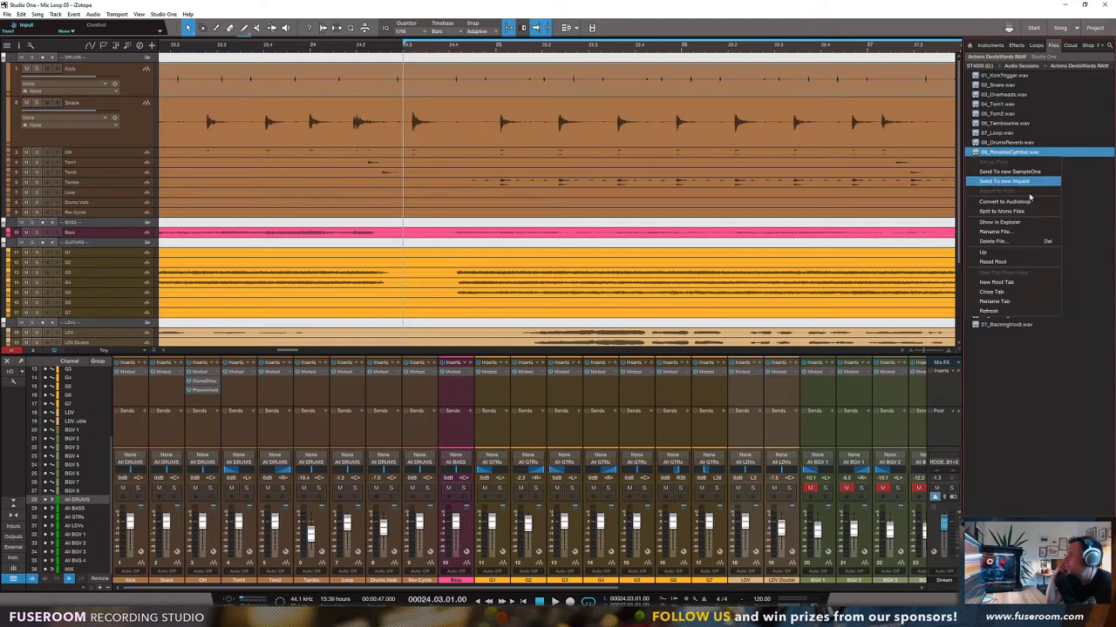
left_click(985, 312)
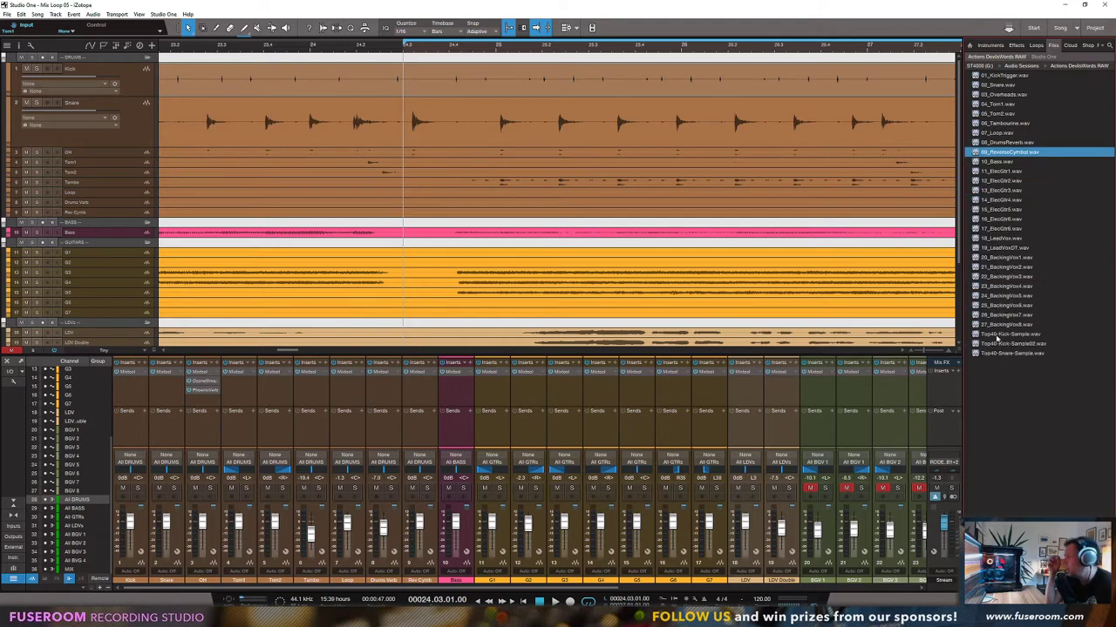
left_click(998, 336)
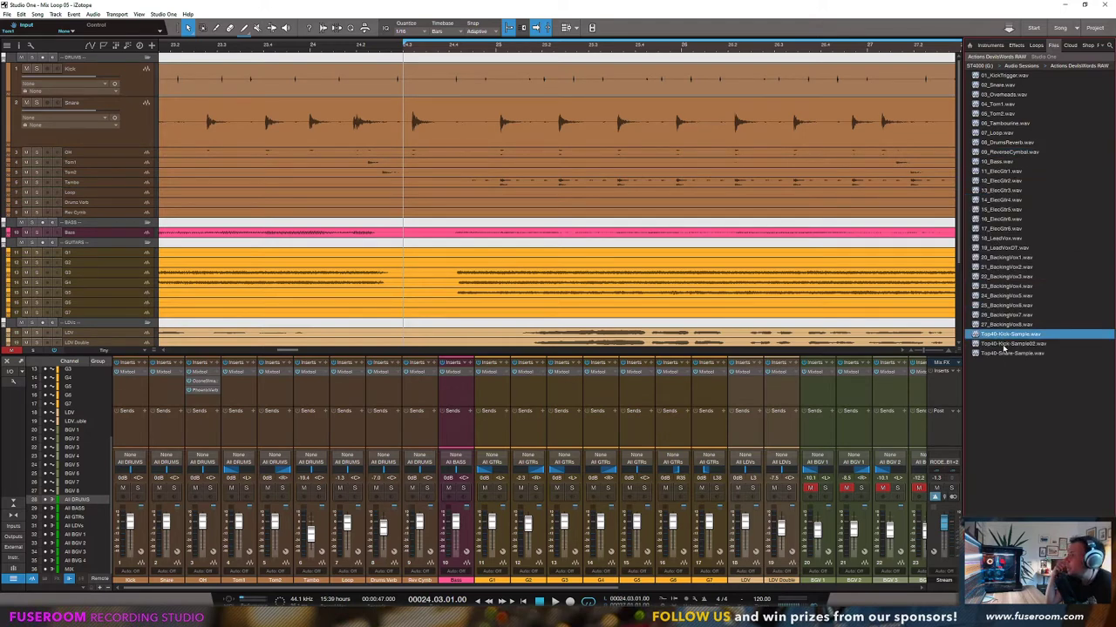
Step: Duplicate the Kick track together with its audio and make the Kick 2 copy taller
right_click(145, 84)
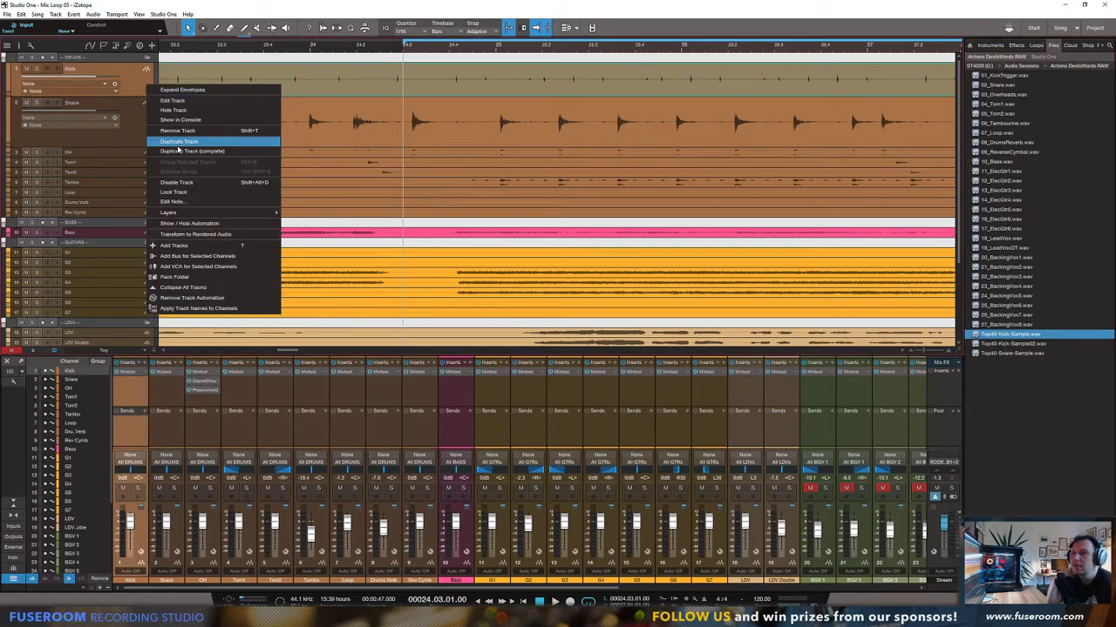
left_click(177, 149)
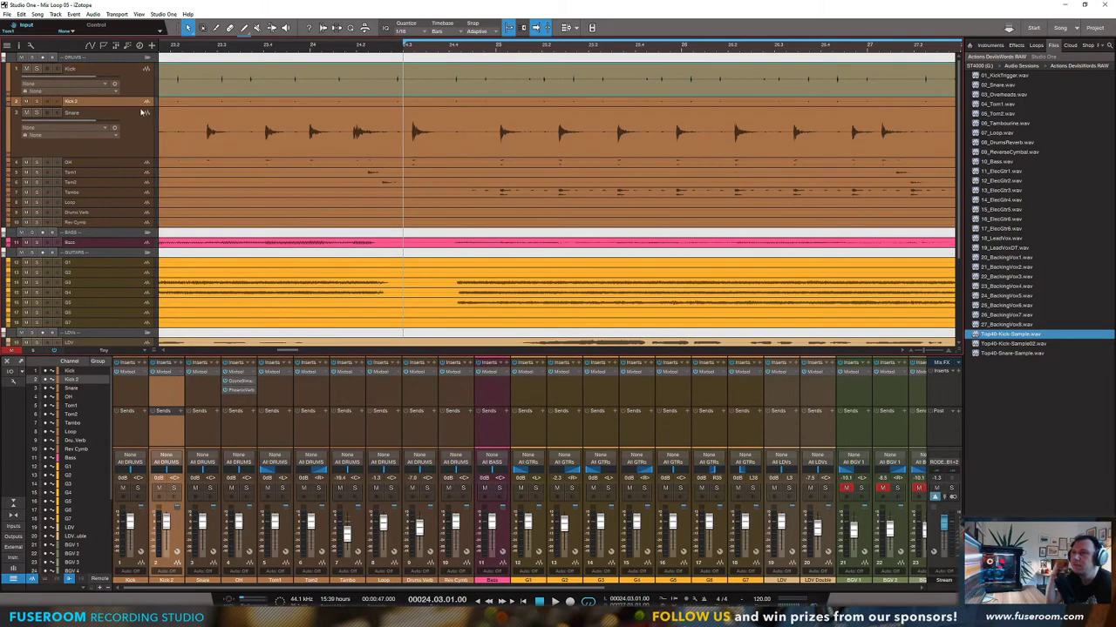
left_click_drag(142, 111, 141, 163)
left_click(372, 49)
left_click(153, 130)
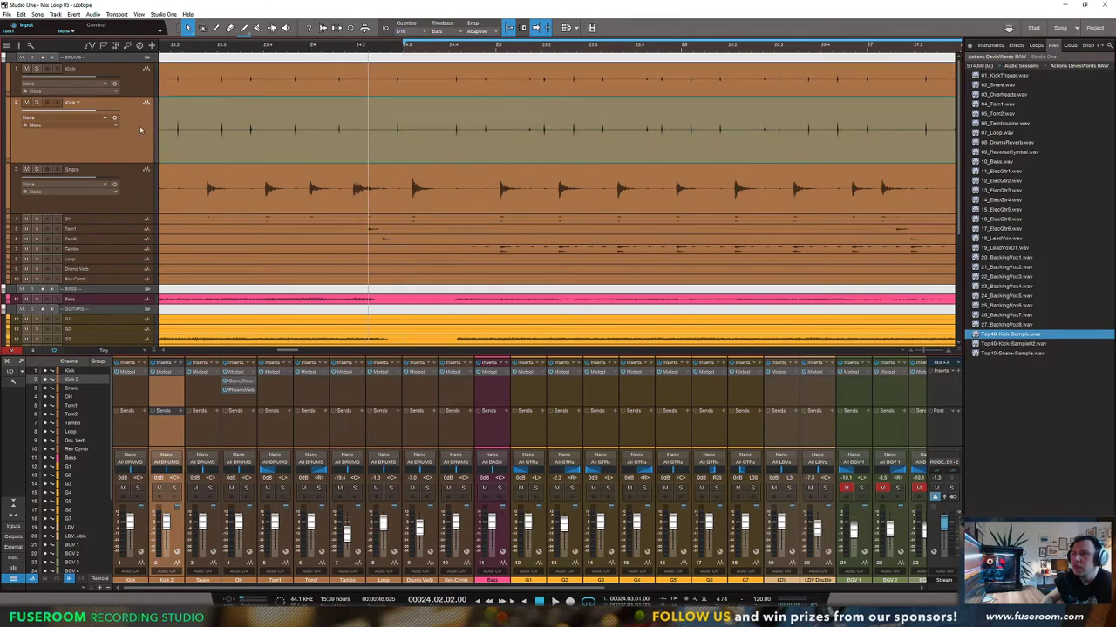
Step: Play back the song from around bar 24 with the duplicated kick track
left_click(73, 15)
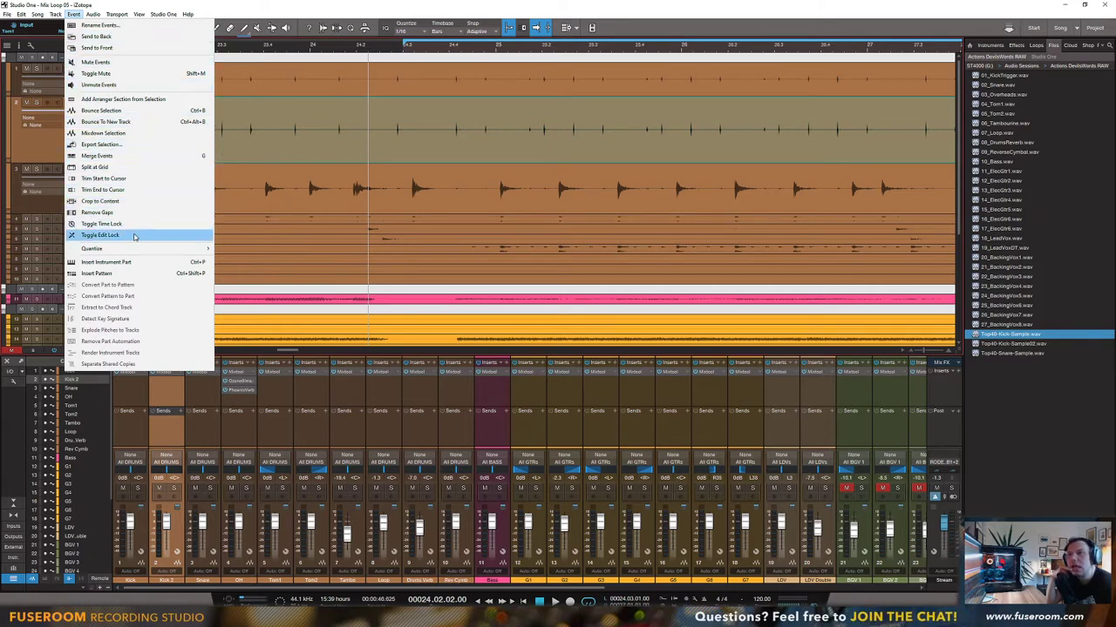
left_click(330, 125)
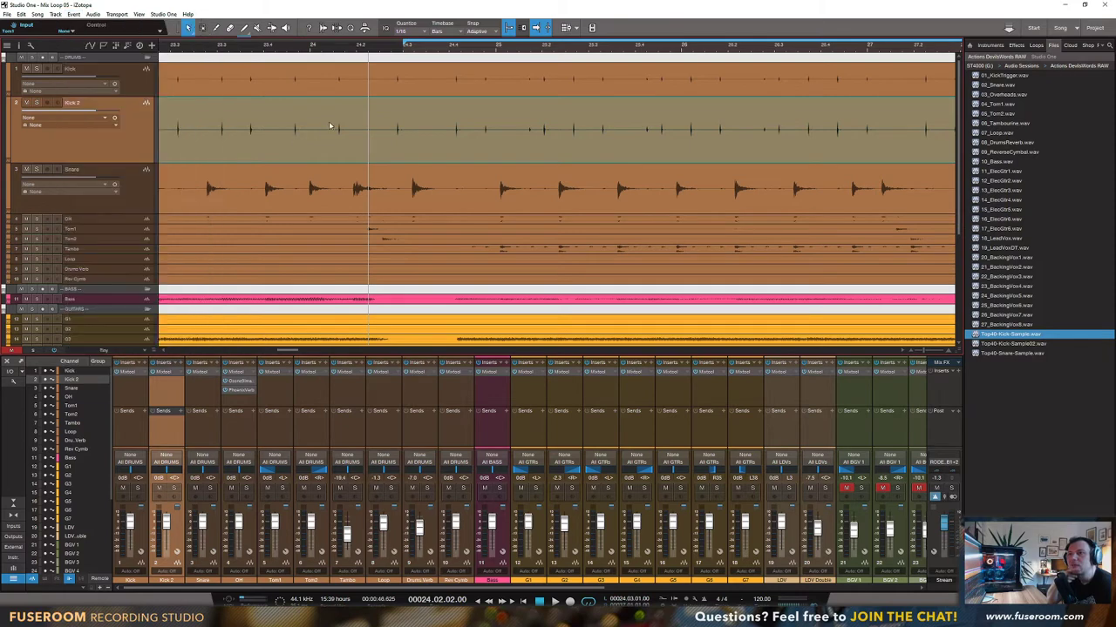
key("space")
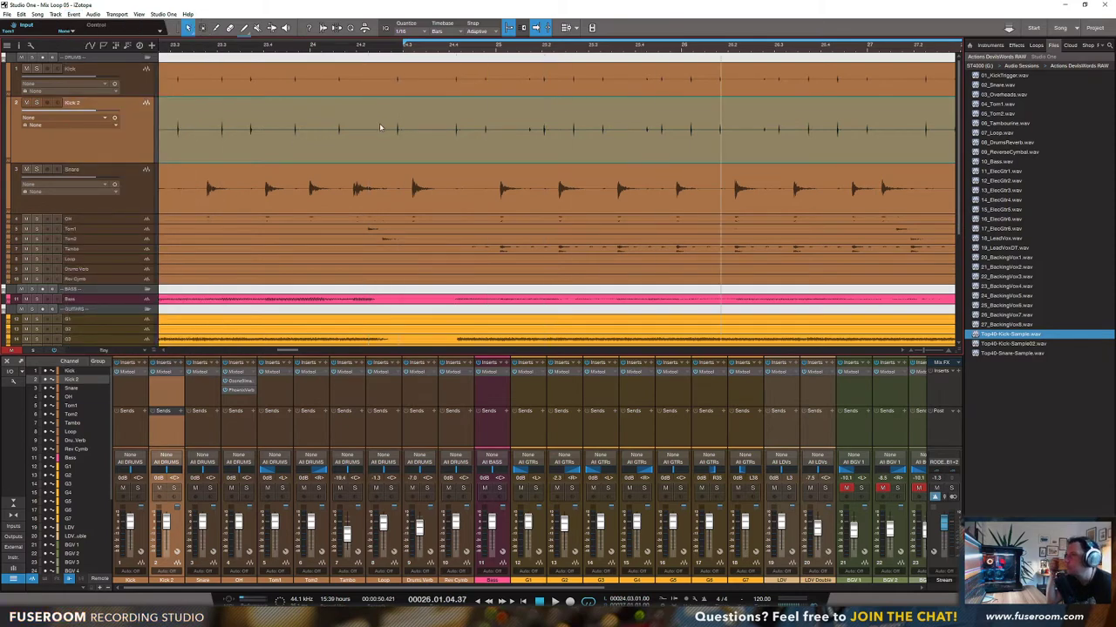
key("space")
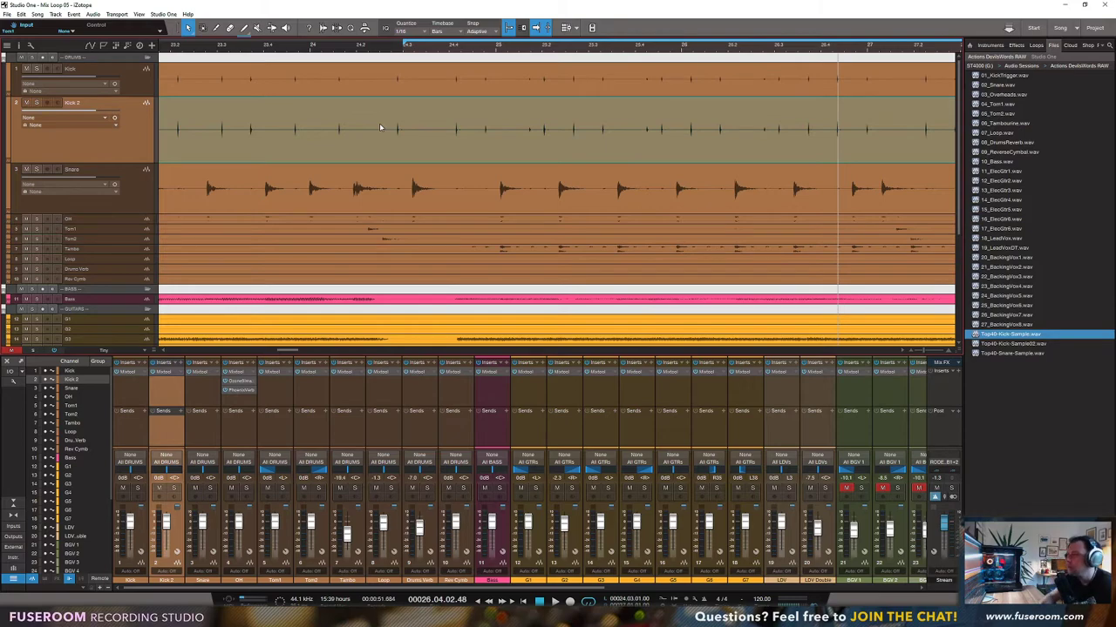
Step: Go back to the start of the song and mute the audio event on the original Kick track
left_click_drag(370, 49, 381, 15)
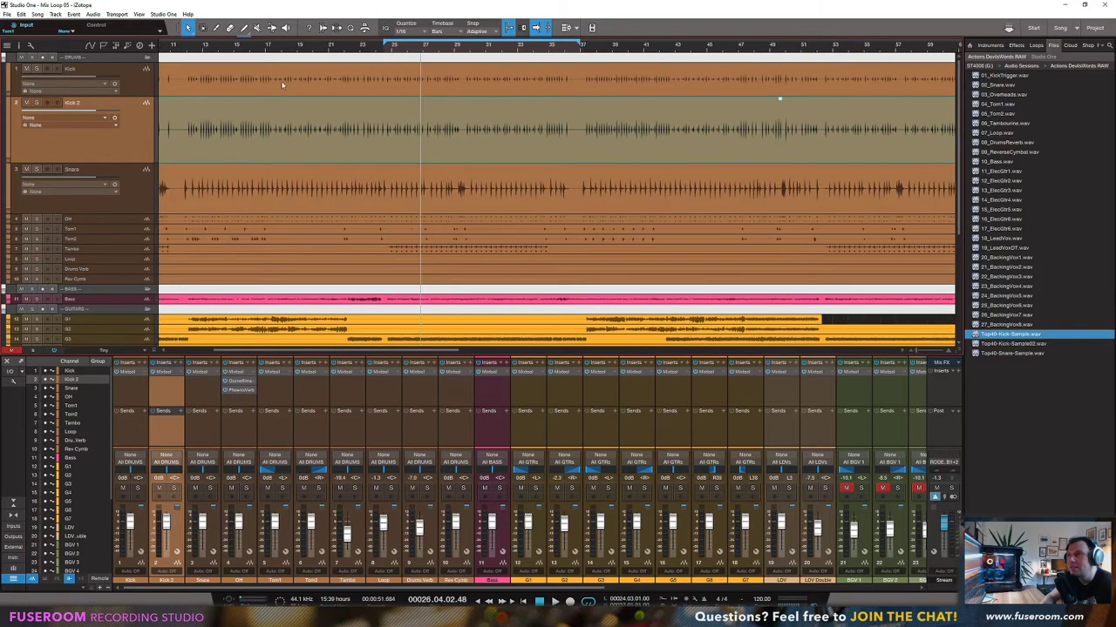
scroll(247, 114, "left", 1)
left_click_drag(247, 114, 188, 129)
left_click(183, 91)
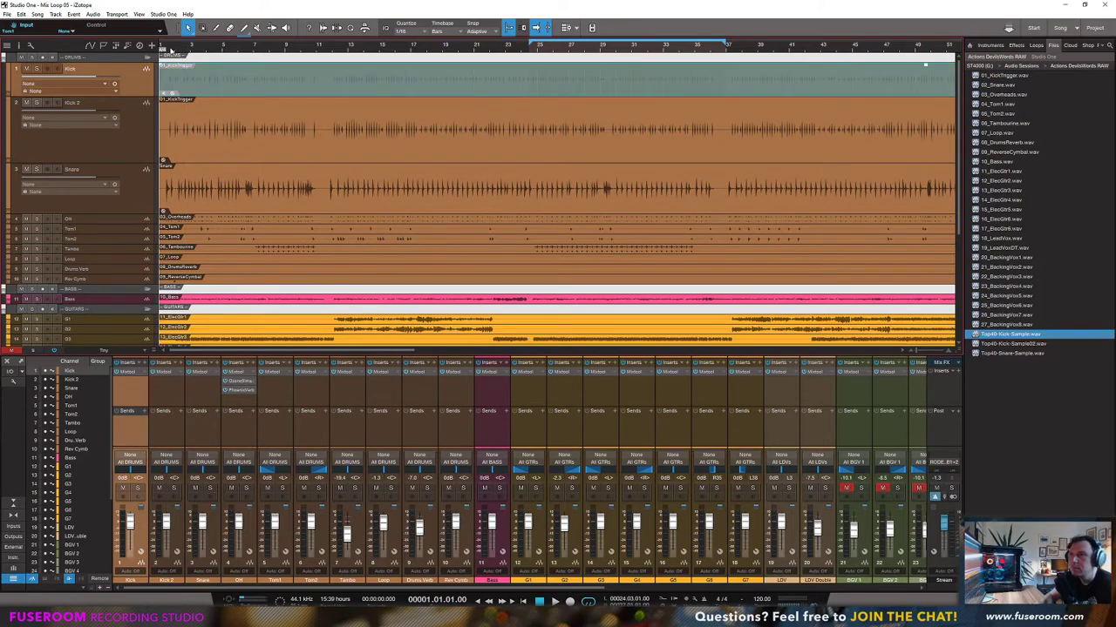
Step: Duplicate the Kick 2 track without its audio to get an empty track below it
left_click_drag(167, 49, 178, 139)
right_click(136, 110)
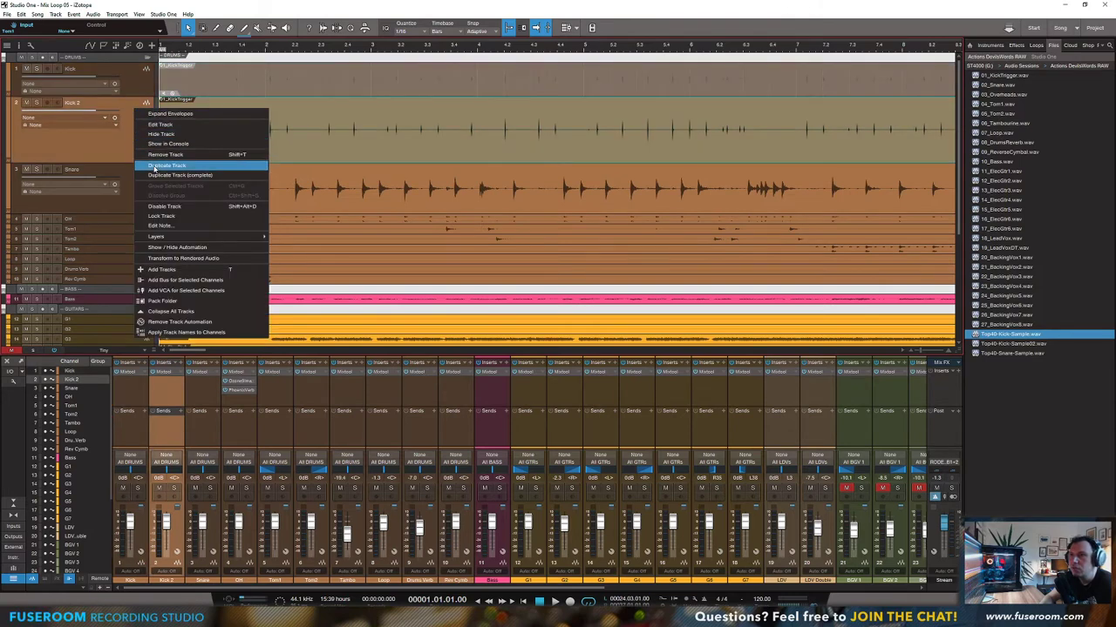
left_click(157, 166)
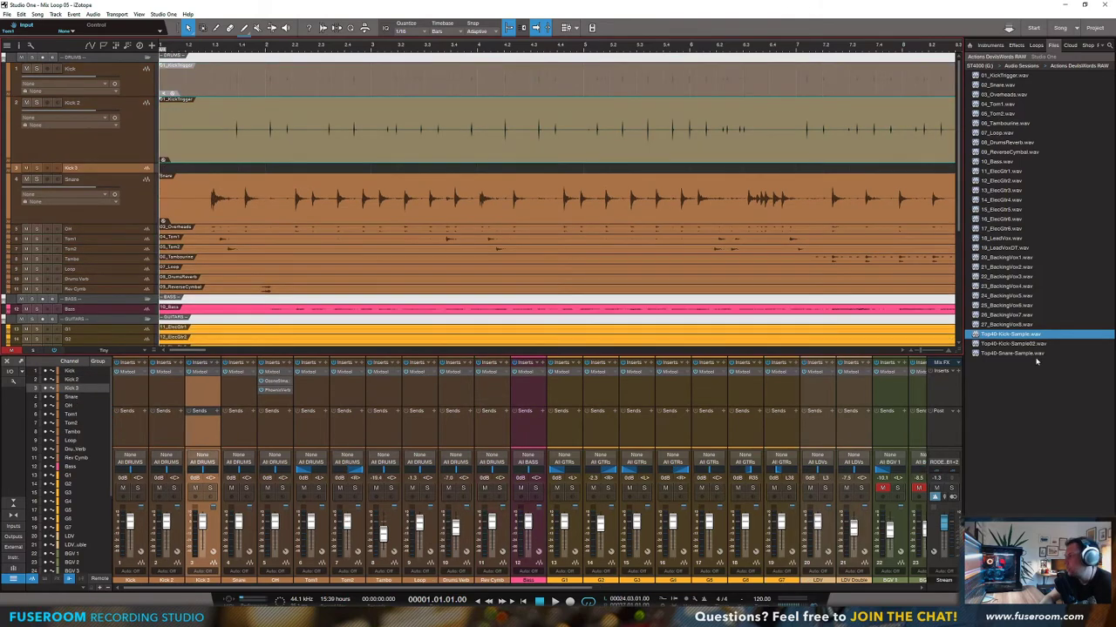
Step: Place Top40-Kick-Sample in bar 1 and Top40-Kick-Sample02 in bar 2 of the Kick 3 track and make the track taller
left_click_drag(976, 340, 209, 167)
left_click_drag(978, 345, 280, 170)
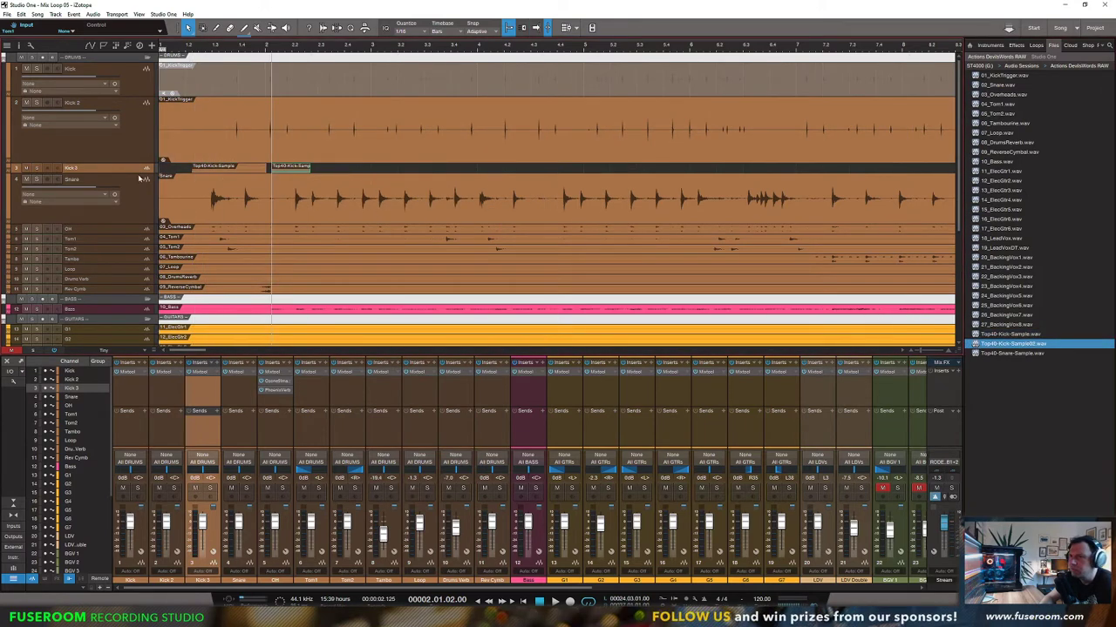
left_click_drag(138, 173, 138, 232)
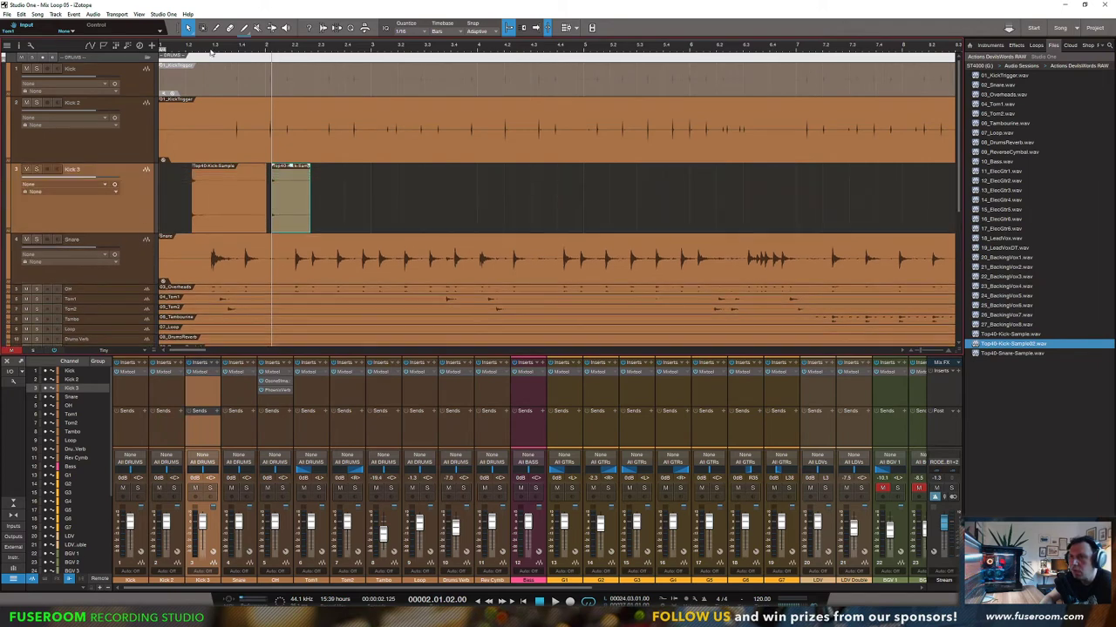
Step: Solo the Kick 3 track and play the two kick samples to compare them
left_click_drag(213, 48, 203, 68)
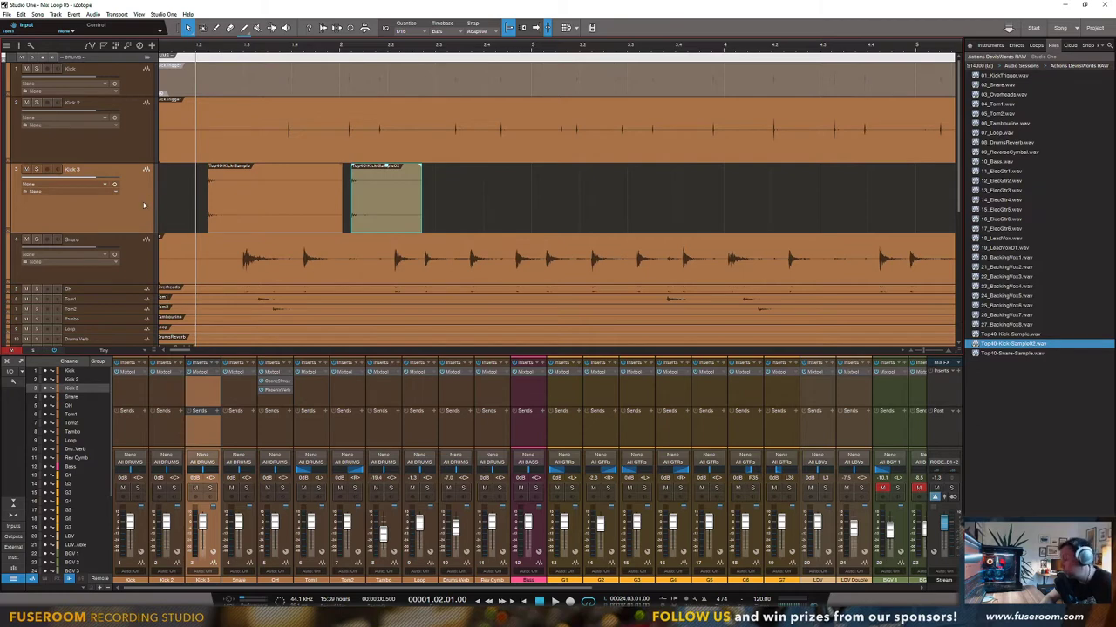
left_click(36, 168)
key("space")
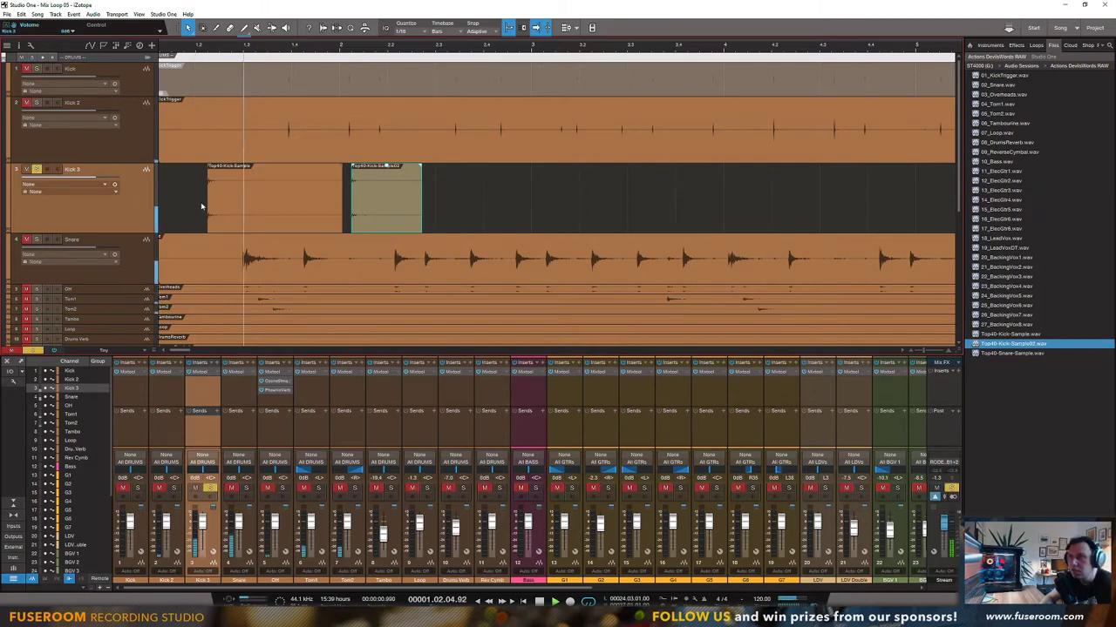
key("space")
key("space")
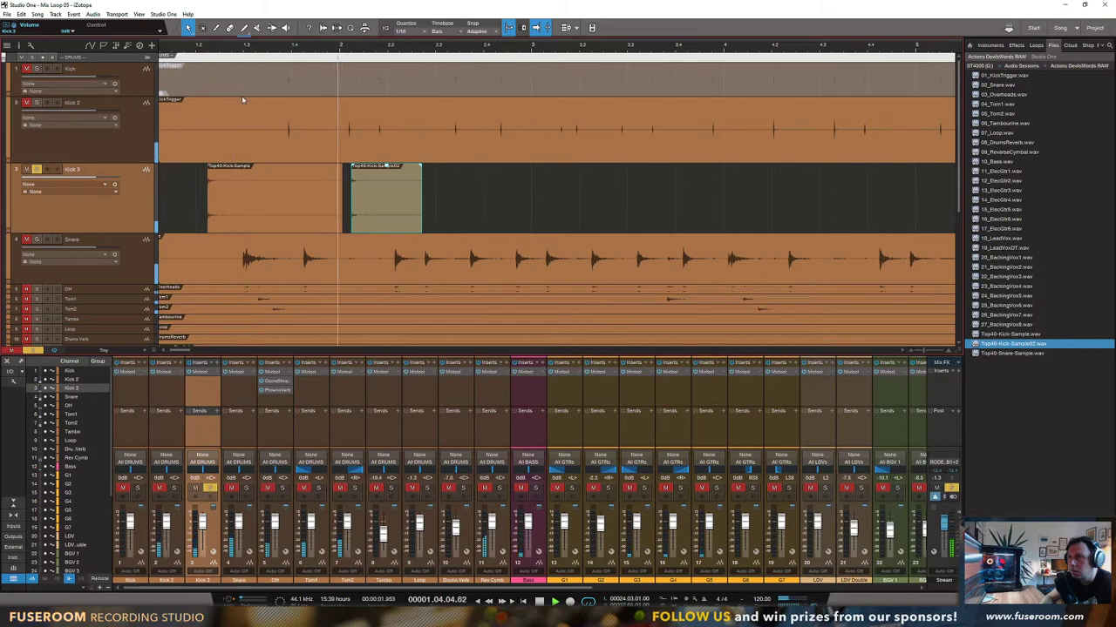
key("space")
Step: Delete the Top40-Kick-Sample event from the Kick 3 track
left_click(287, 205)
key("l")
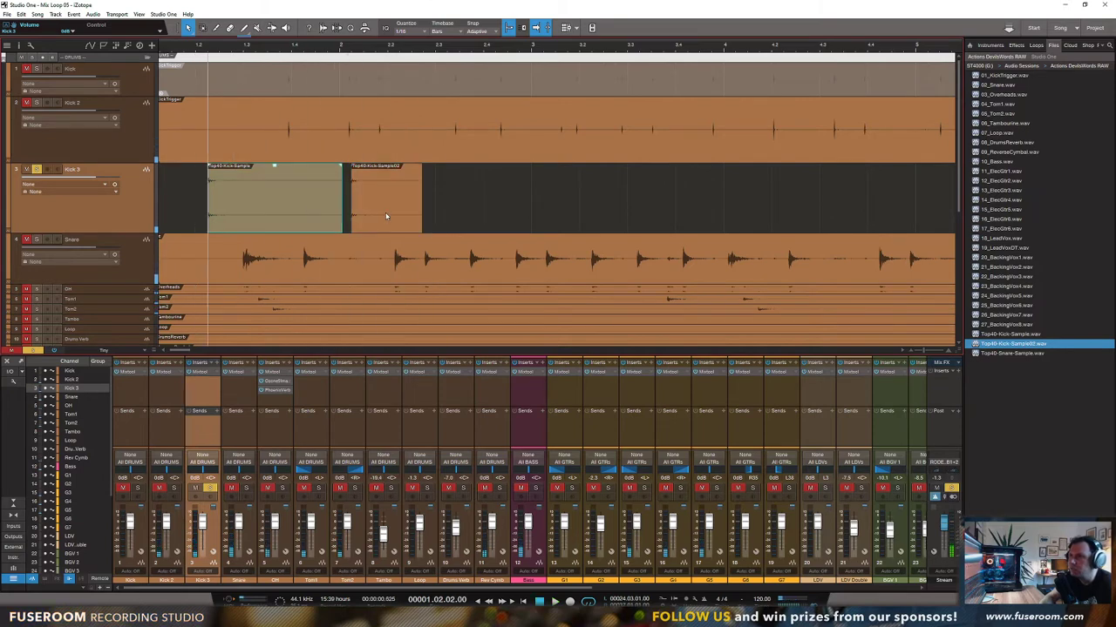
key("Delete")
Step: Trim the end of the Top40-Kick-Sample02 event and give it a fade-out, adjusting its length while auditioning it
left_click(386, 212)
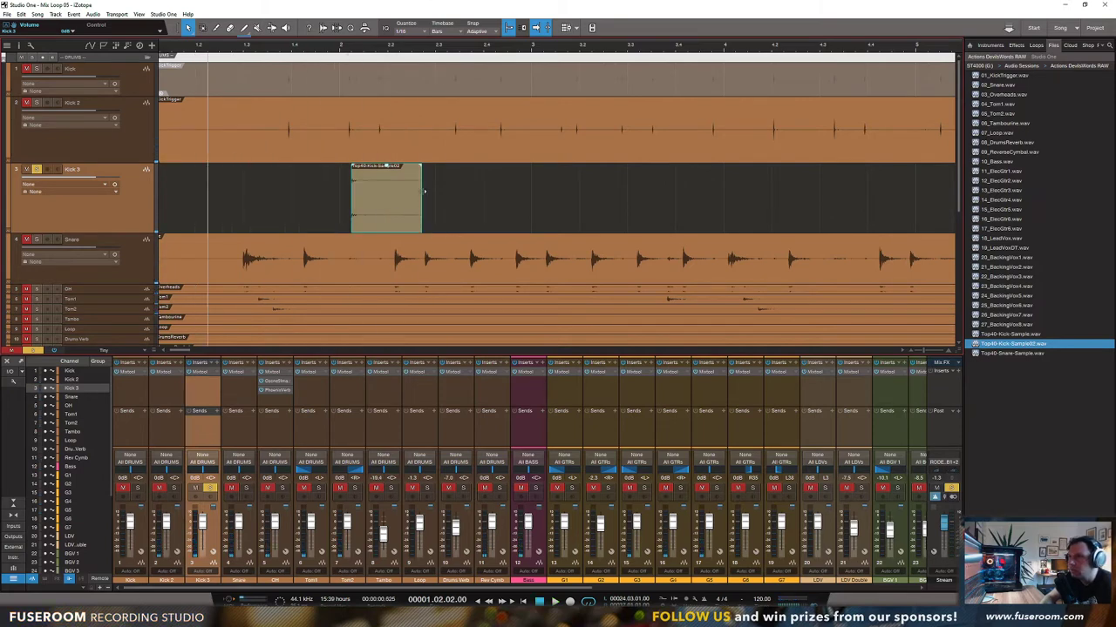
left_click_drag(422, 197, 378, 197)
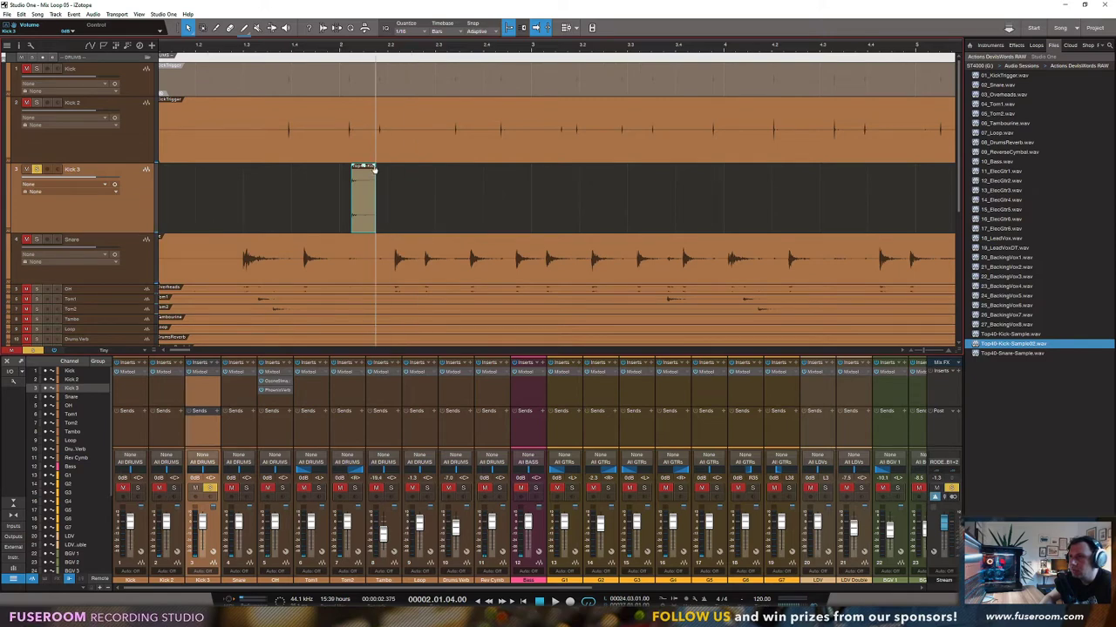
left_click_drag(373, 166, 367, 171)
key("space")
key("space")
left_click(338, 49)
key("space")
left_click_drag(375, 199, 379, 164)
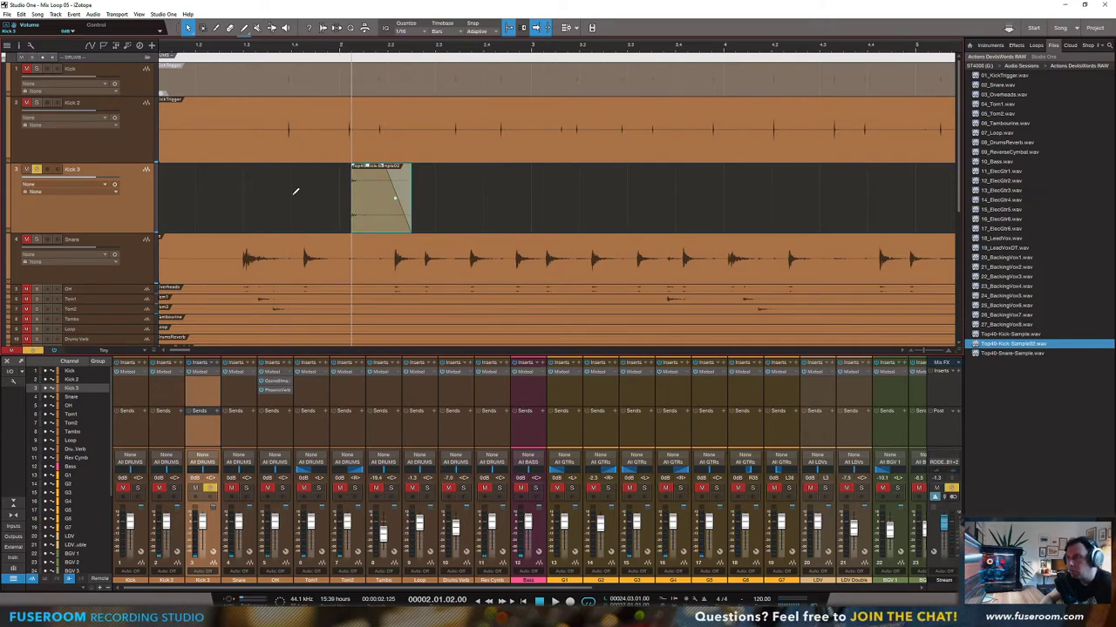
Step: Delete the Top40-Kick-Sample02 event and remove the Kick 3 track
key("Delete")
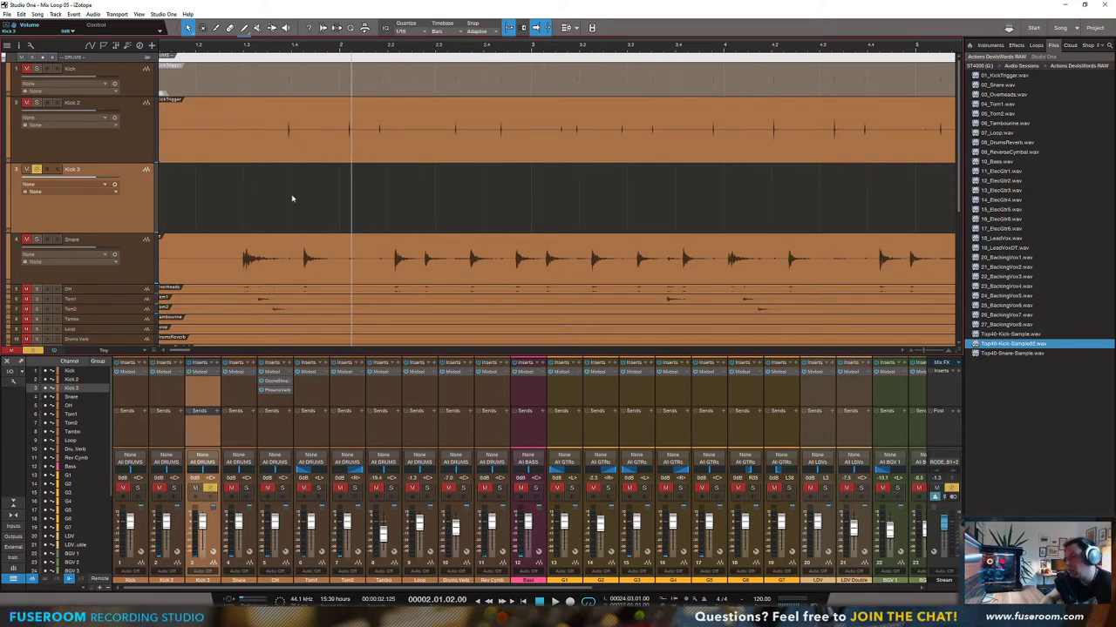
right_click(147, 209)
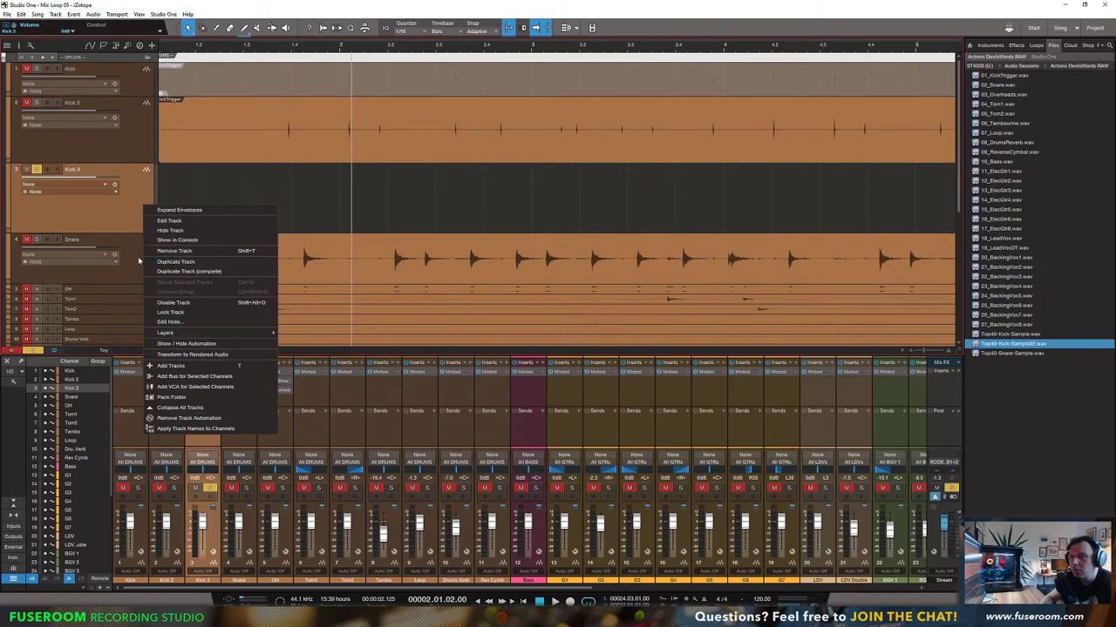
left_click(175, 250)
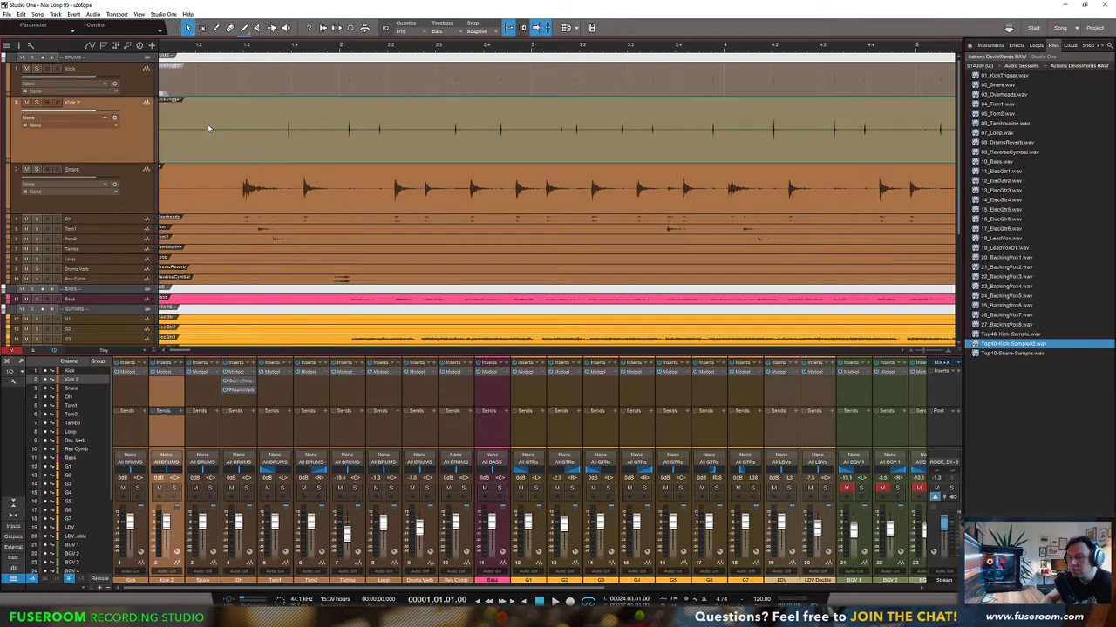
key("Tab")
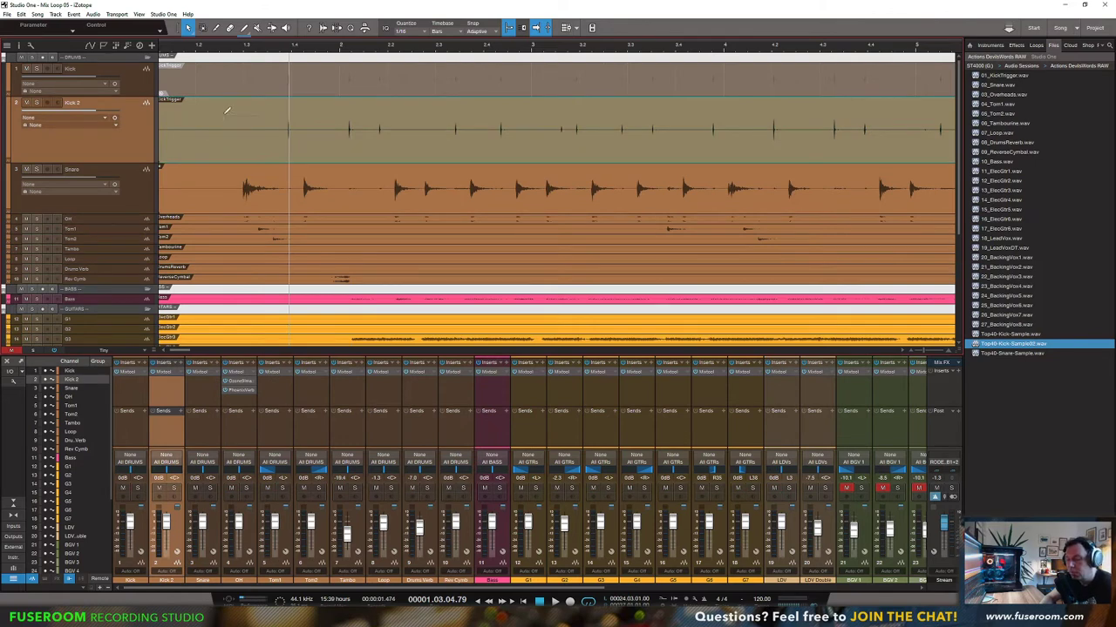
key("ctrl+v")
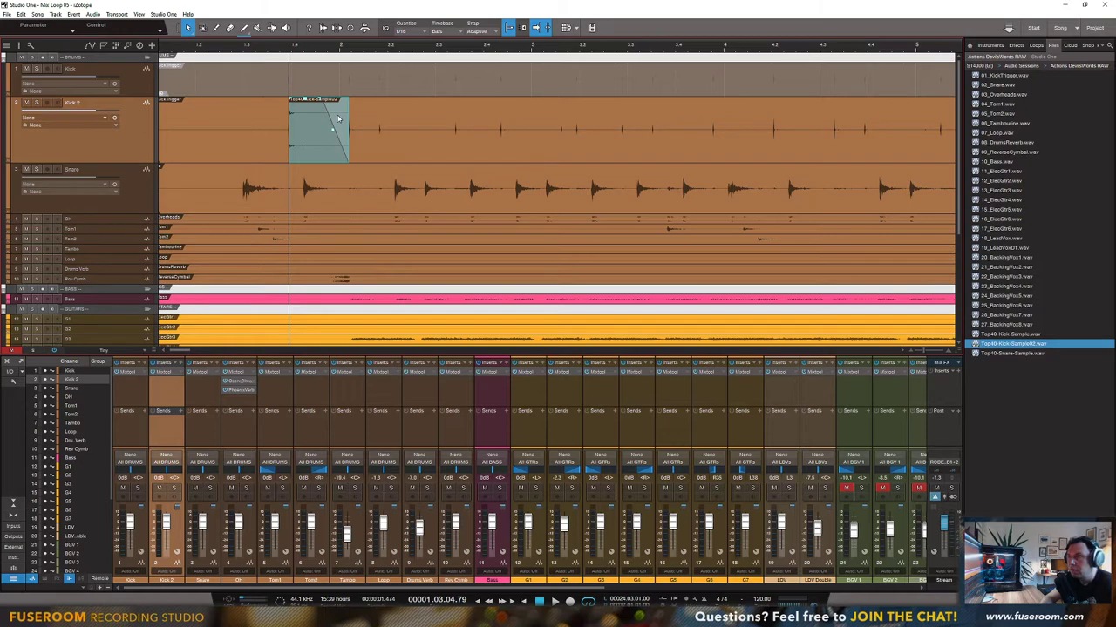
key("Delete")
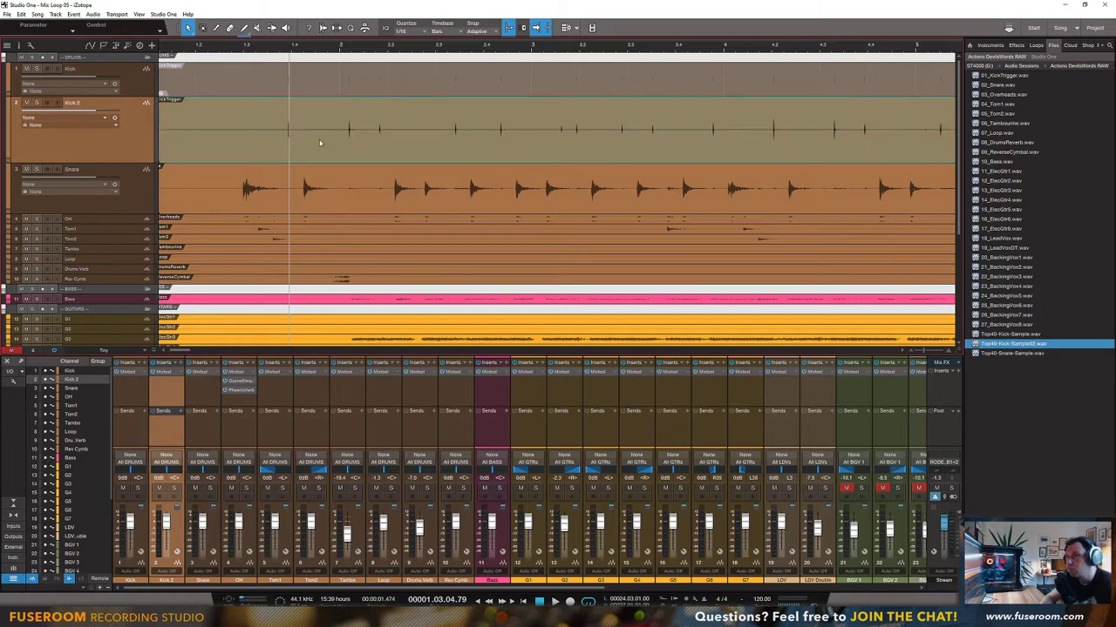
Step: Duplicate the Kick 2 track without its events to get an empty track for the kick samples
right_click(141, 139)
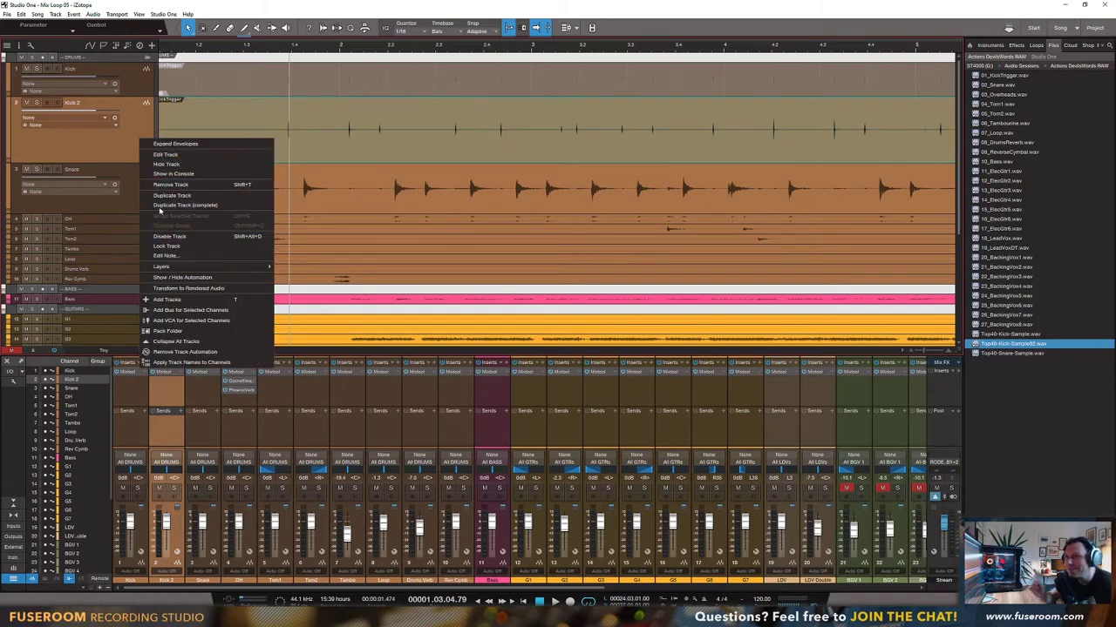
left_click(172, 196)
left_click(231, 121)
key("Down")
key("Up")
Step: Paste the trimmed Top40-Kick-Sample02 event on Kick 3 at the first Kick 2 transient in bar 1
left_click(233, 48)
key("Tab")
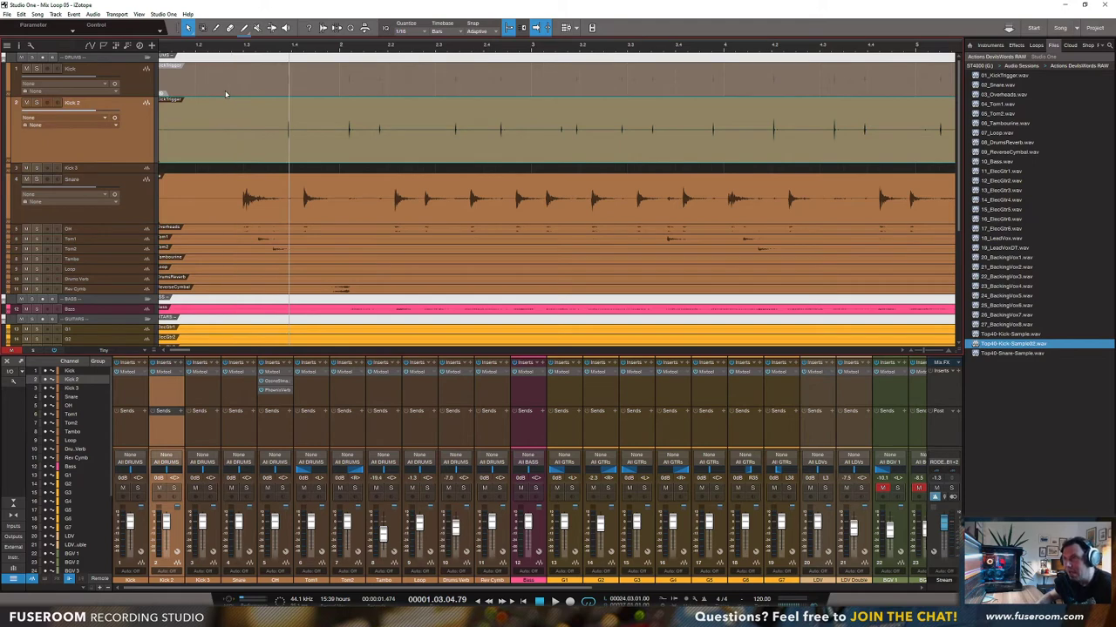
key("Down")
key("ctrl+v")
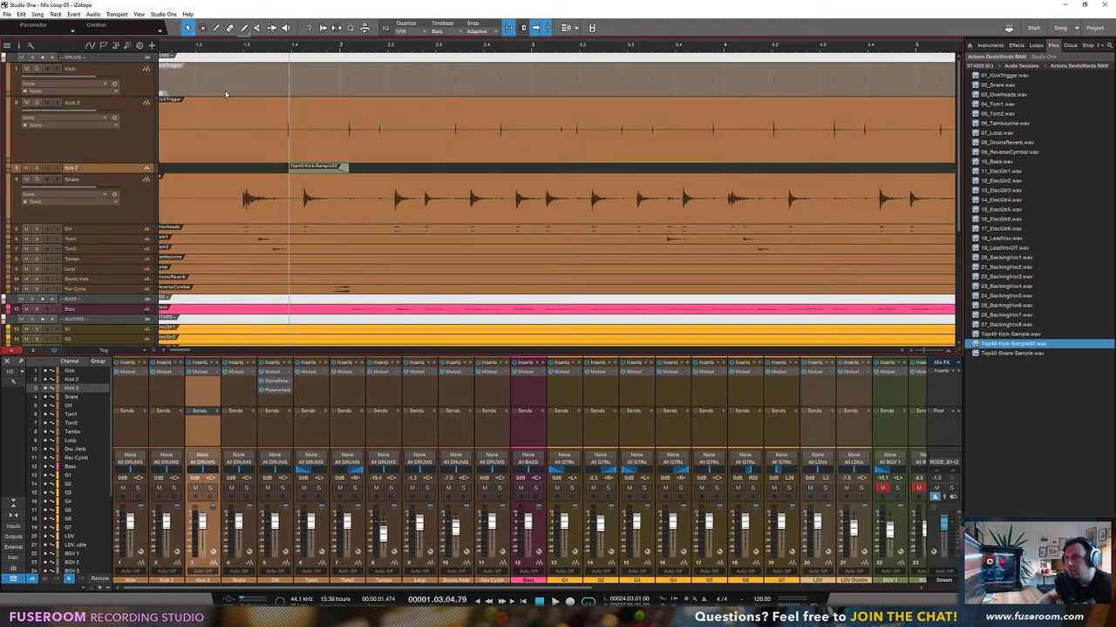
Step: Paste the kick sample on Kick 3 at each following Kick 2 transient, from bar 2 up to beat 4.2
key("Up")
key("Down")
key("Up")
key("Down")
key("Up")
key("Down")
key("Up")
key("Down")
key("Up")
key("Down")
key("Up")
key("Down")
key("Up")
key("Down")
key("Up")
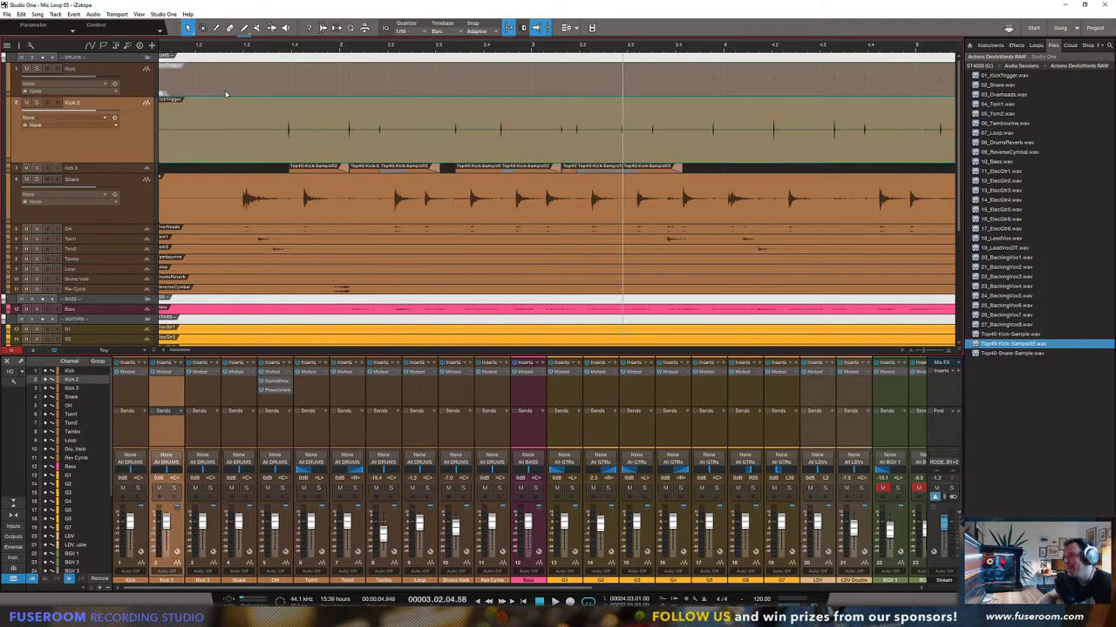
key("Down")
key("Up")
key("Down")
key("Up")
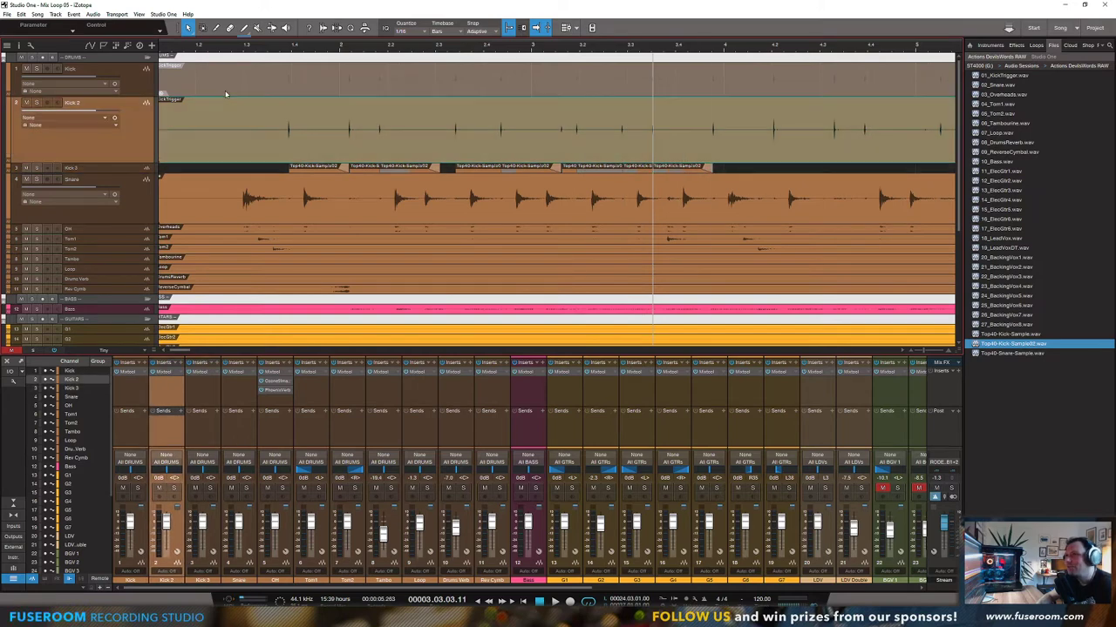
key("Down")
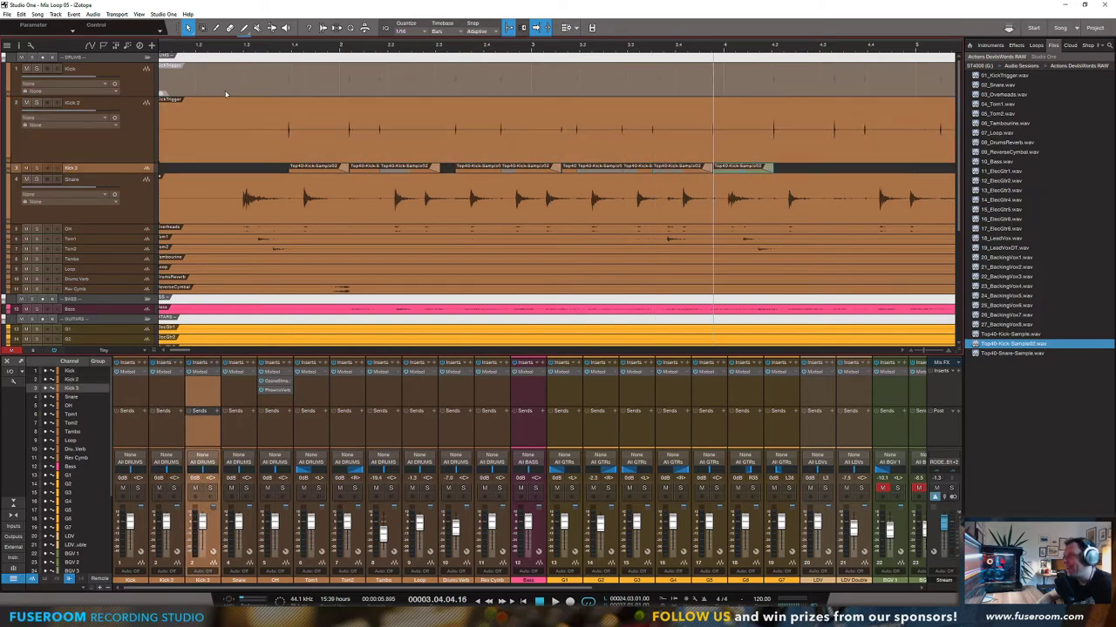
key("Up")
key("Down")
key("Up")
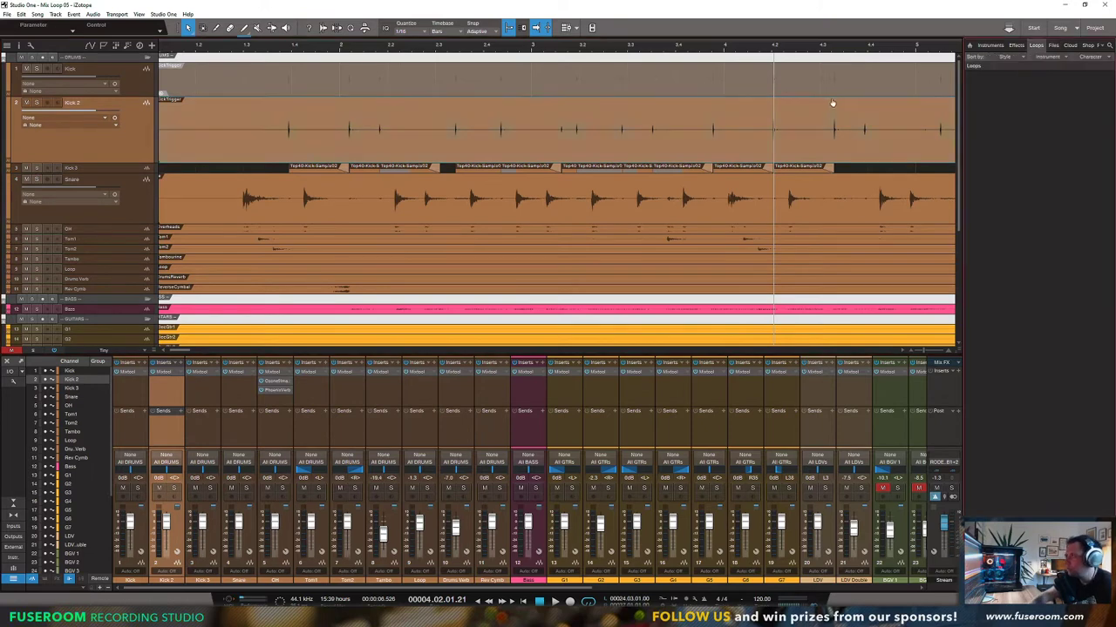
Step: Hide the browser and keep pasting the kick sample on Kick 3 at each Kick 2 transient from beat 4.3 through bar 6
key("F5")
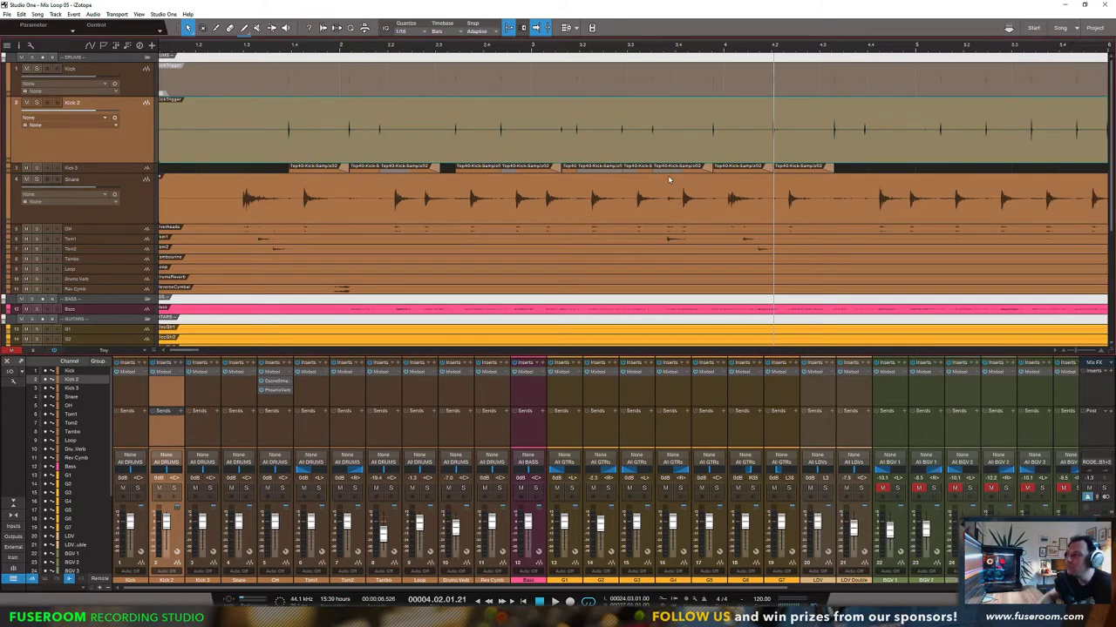
scroll(667, 179, "right", 3)
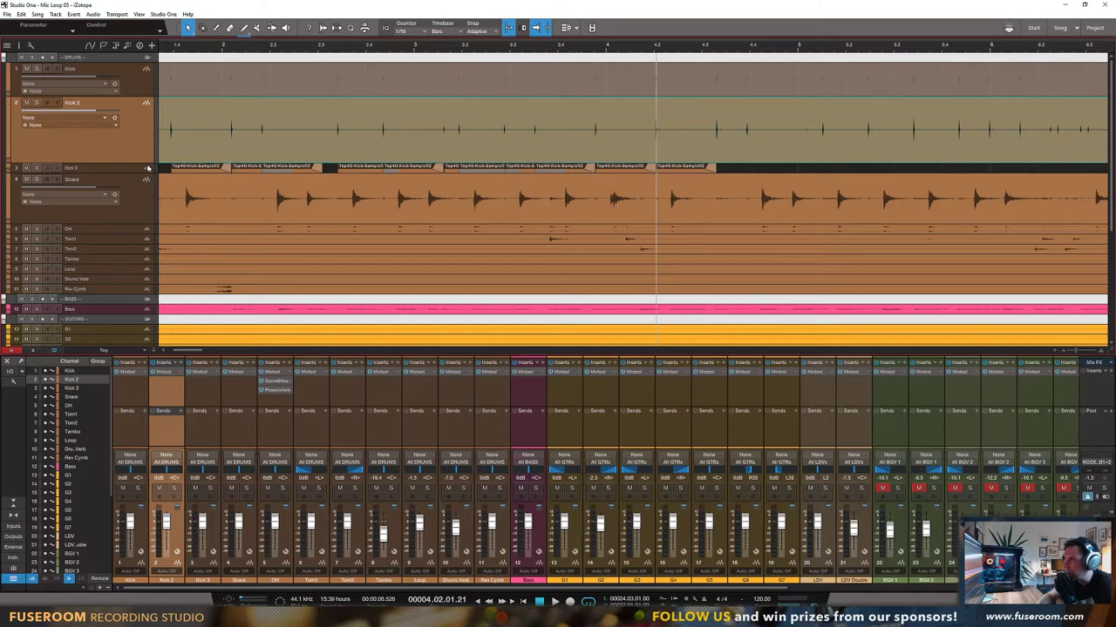
key("Down")
key("Up")
key("Tab")
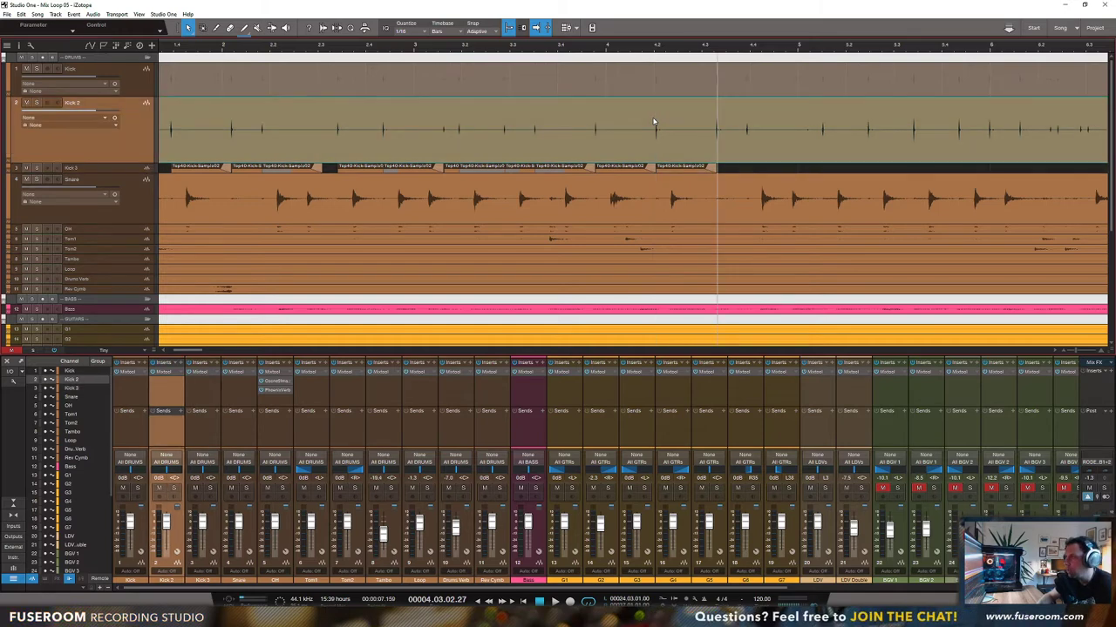
key("Down")
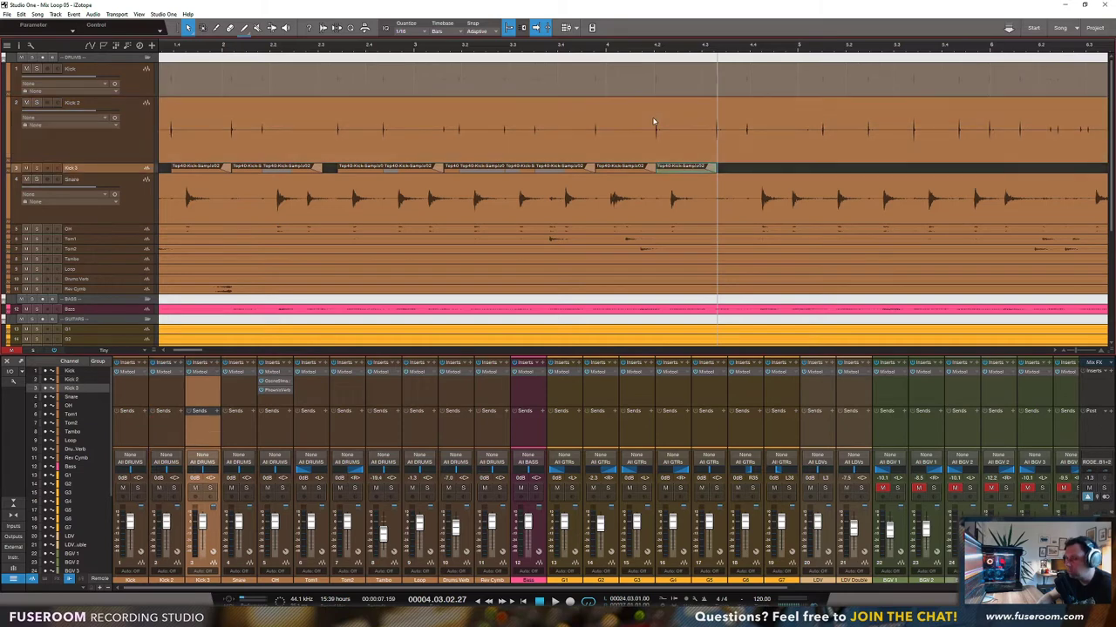
key("ctrl+v")
key("Up")
key("Tab")
key("Down")
key("d")
left_click(657, 114)
key("Tab")
key("Down")
key("d")
left_click(656, 117)
key("Tab")
key("Down")
key("d")
left_click(656, 120)
key("Tab")
key("Down")
key("d")
left_click(654, 121)
key("Tab")
key("Down")
key("d")
left_click(654, 121)
key("Tab")
key("Down")
key("d")
left_click(654, 121)
key("Tab")
key("Tab")
key("Down")
key("d")
left_click(655, 122)
key("Tab")
key("Down")
key("d")
left_click(654, 122)
key("Tab")
key("Down")
key("d")
left_click(654, 122)
key("Tab")
key("Down")
key("d")
left_click(654, 122)
key("Tab")
key("Down")
key("ctrl+v")
left_click(653, 121)
Step: Paste the kick sample on Kick 3 at each Kick 2 transient throughout bars 7 and 8
key("Tab")
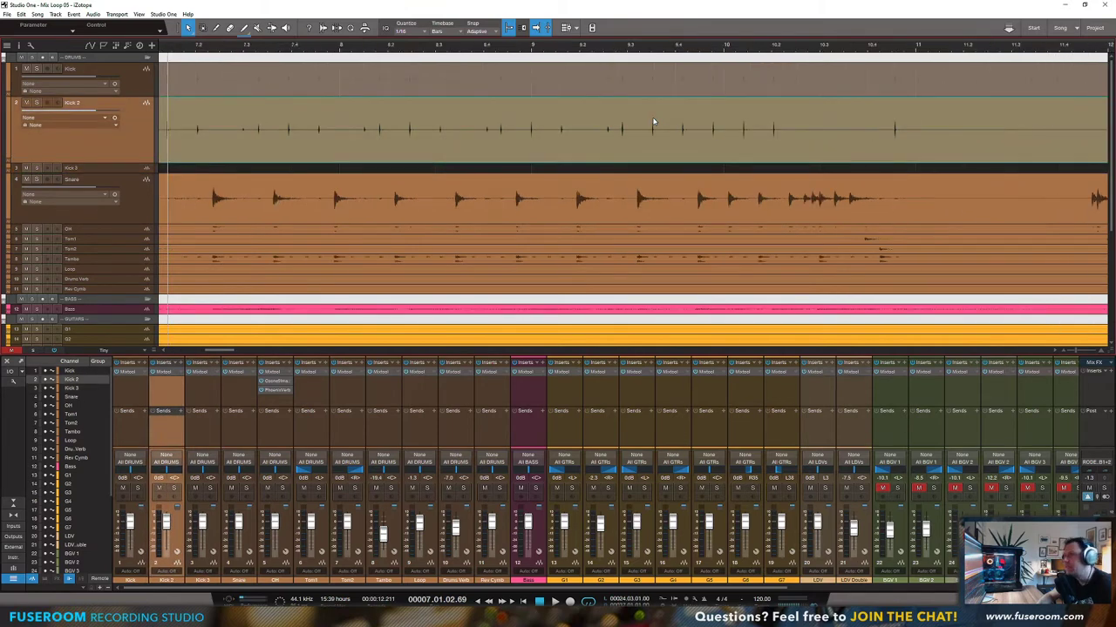
key("Down")
key("ctrl+v")
left_click(654, 121)
key("Tab")
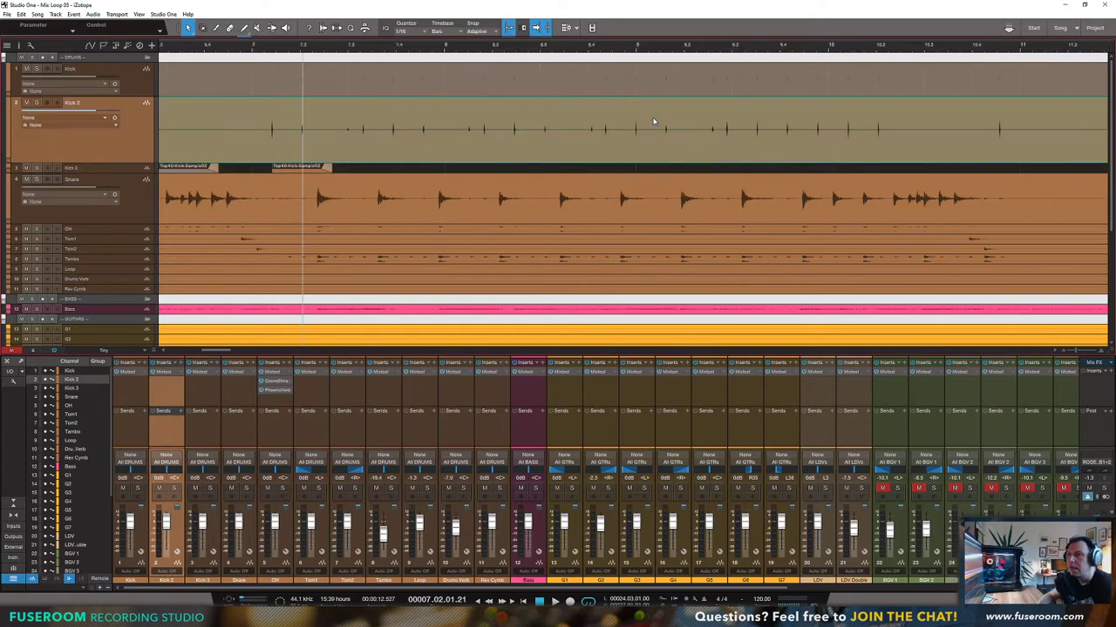
key("Down")
key("ctrl+v")
left_click(653, 121)
key("Tab")
key("Down")
key("ctrl+v")
key("Up")
key("Tab")
key("Down")
key("ctrl+v")
key("Up")
key("Tab")
key("Down")
key("ctrl+v")
key("Up")
key("Tab")
key("Down")
key("ctrl+v")
key("Up")
key("Tab")
key("Down")
key("ctrl+v")
key("Up")
key("Tab")
key("Down")
key("ctrl+v")
key("Up")
key("Tab")
key("Down")
key("ctrl+v")
key("Up")
key("Tab")
key("Down")
key("ctrl+v")
key("Up")
key("Tab")
key("Down")
key("ctrl+v")
key("Up")
key("Tab")
key("Down")
key("ctrl+v")
key("Up")
Step: Paste the kick sample on Kick 3 at the main Kick 2 transients from beat 9.1 up to beat 9.4
key("Tab")
key("Down")
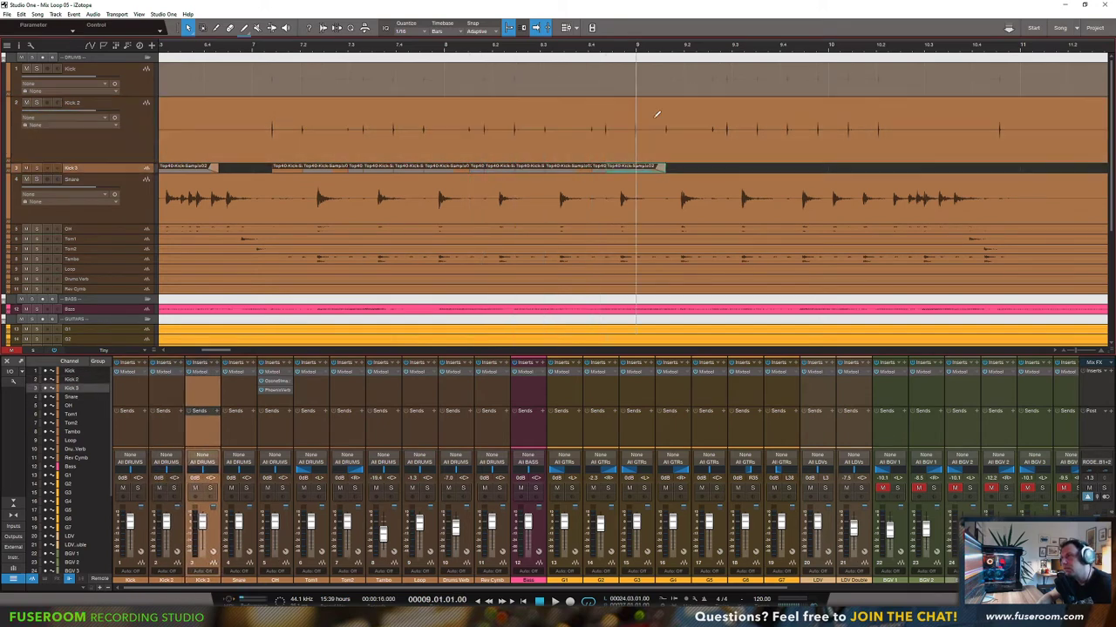
key("ctrl+v")
key("Up")
key("Tab")
key("Down")
key("ctrl+v")
key("Up")
key("Tab")
key("Tab")
key("Down")
key("ctrl+v")
key("Up")
key("Tab")
key("Down")
key("ctrl+v")
key("Up")
key("Tab")
key("Down")
key("ctrl+v")
key("Down")
key("ctrl+v")
key("Up")
key("ctrl+z")
Step: Continue pasting the kick sample on Kick 3 at the Kick 2 hits from the end of bar 9 up to beat 10.2
key("Up")
key("Tab")
key("Down")
key("ctrl+v")
key("Up")
key("Tab")
key("Tab")
key("Down")
key("ctrl+v")
key("Up")
Step: Paste the kick sample on Kick 3 at the last Kick 2 hit of bar 10 and the first two hits of bar 12
key("Tab")
key("Down")
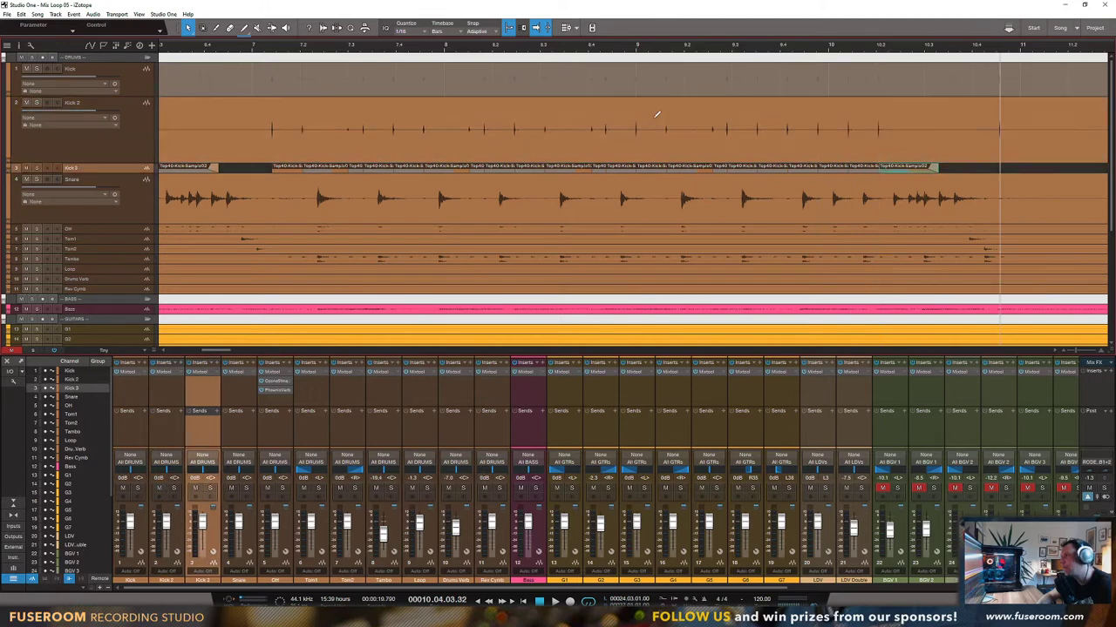
key("Tab")
key("Down")
key("ctrl+v")
key("Up")
key("Tab")
key("Down")
key("ctrl+v")
key("Up")
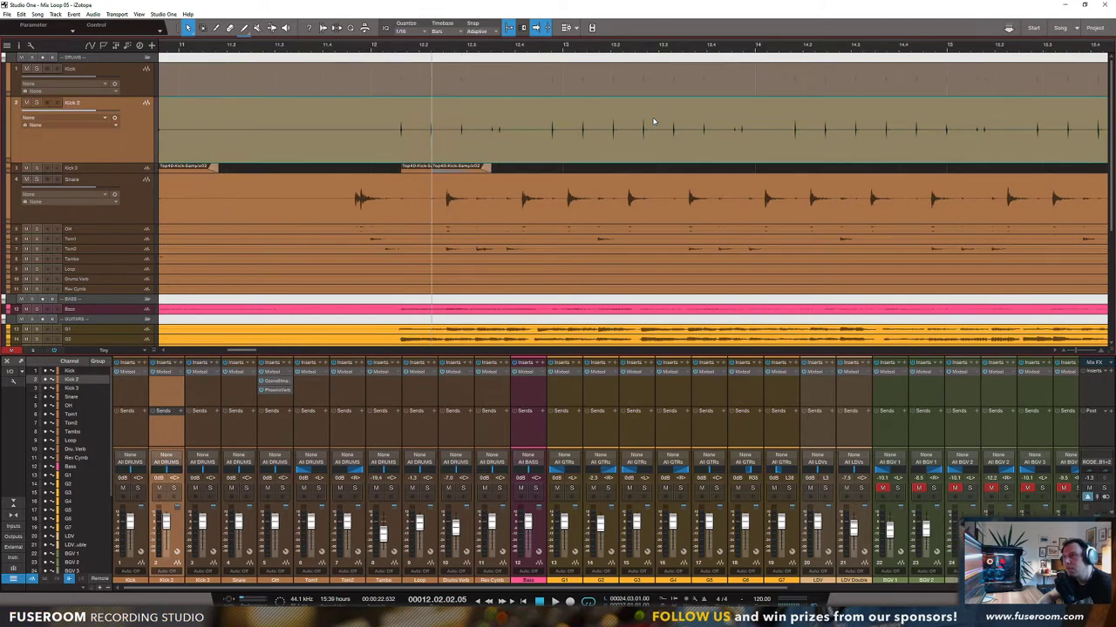
Step: Paste the kick sample on Kick 3 at the remaining Kick 2 transients of bar 12
key("Tab")
key("Down")
key("ctrl+v")
key("Up")
key("Tab")
key("Down")
key("ctrl+v")
key("Up")
key("Tab")
key("Down")
key("ctrl+v")
key("Up")
key("Tab")
key("Down")
key("ctrl+v")
key("Up")
Step: Paste the kick sample on Kick 3 at each Kick 2 hit of bar 13 up to beat 13.3
key("Tab")
key("Down")
key("ctrl+v")
key("Up")
key("Tab")
key("Down")
key("ctrl+v")
key("Up")
key("Tab")
key("Down")
key("ctrl+v")
key("Up")
key("Tab")
key("Down")
key("d")
key("Tab")
key("Up")
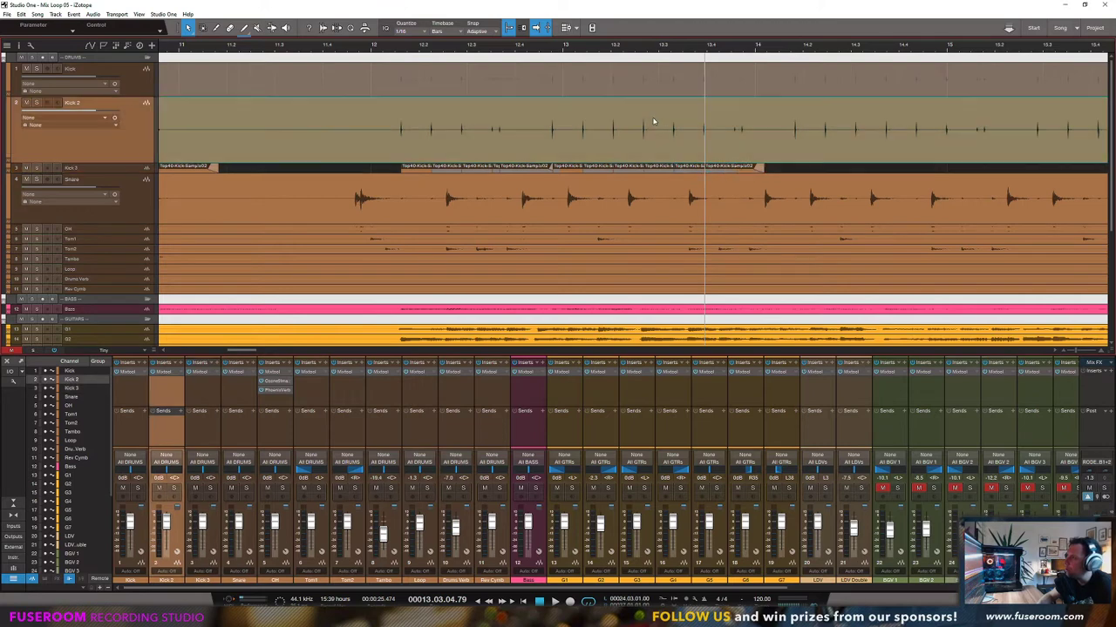
Step: Paste the kick sample on Kick 3 at the Kick 2 hits from beat 13.4 up to beat 14.3
key("Tab")
key("Down")
key("ctrl+v")
key("Up")
key("Tab")
key("Down")
key("ctrl+v")
key("Up")
key("Tab")
key("Up")
key("Tab")
key("Down")
key("ctrl+v")
key("Up")
key("Tab")
key("Down")
key("ctrl+v")
key("Up")
key("Tab")
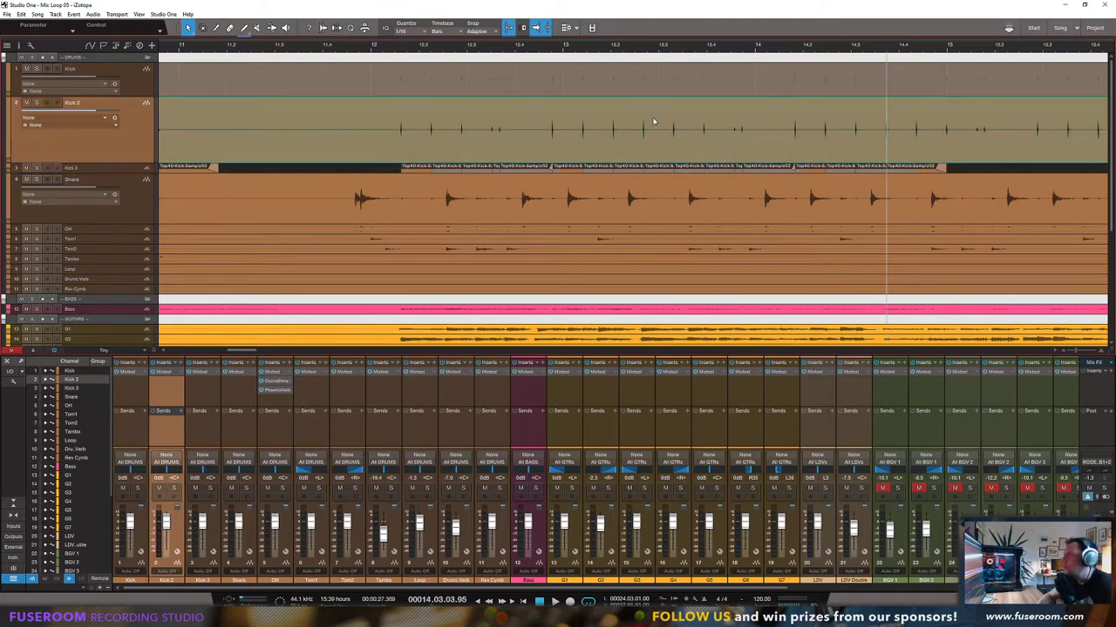
Step: Continue pasting the kick sample on Kick 3 at the Kick 2 transients from beat 14.4 up to beat 17.1
key("Tab")
key("Down")
key("ctrl+v")
key("Up")
key("Tab")
key("Down")
key("ctrl+v")
key("Up")
key("Tab")
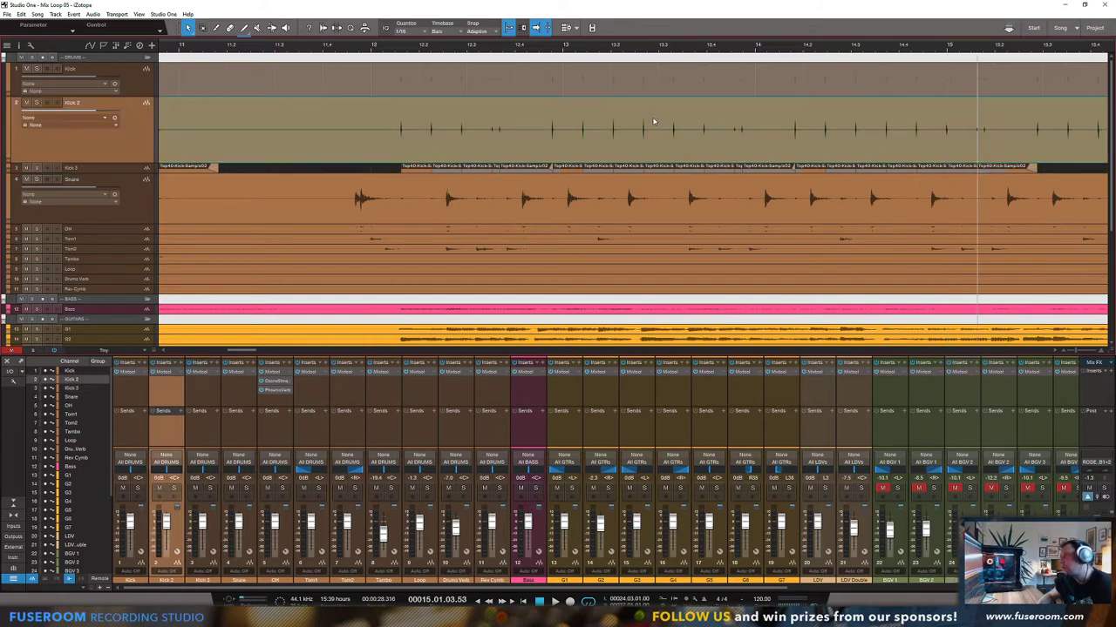
key("Down")
key("Tab")
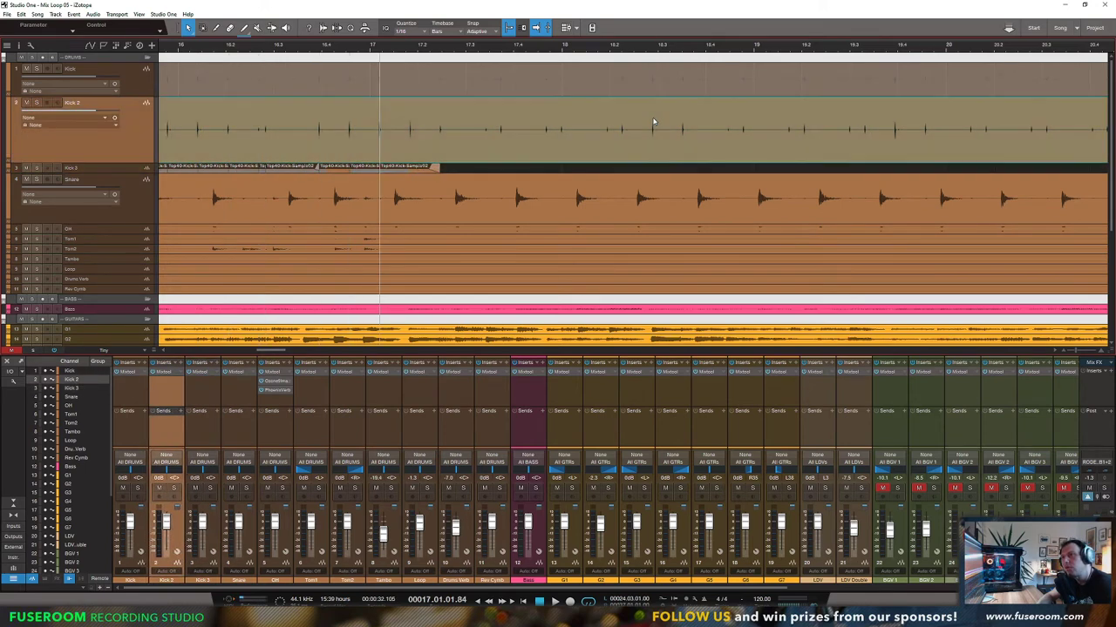
Step: Paste the kick sample on Kick 3 at the Kick 2 hits through bars 17 to 19 and up to beat 20.1
key("Down")
key("Up")
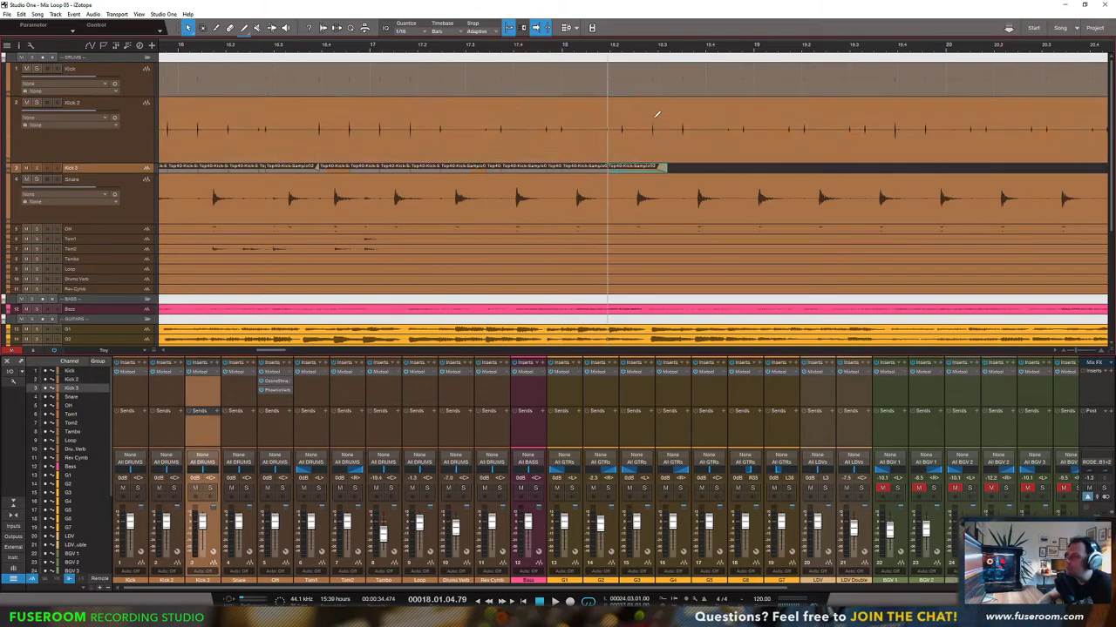
key("Down")
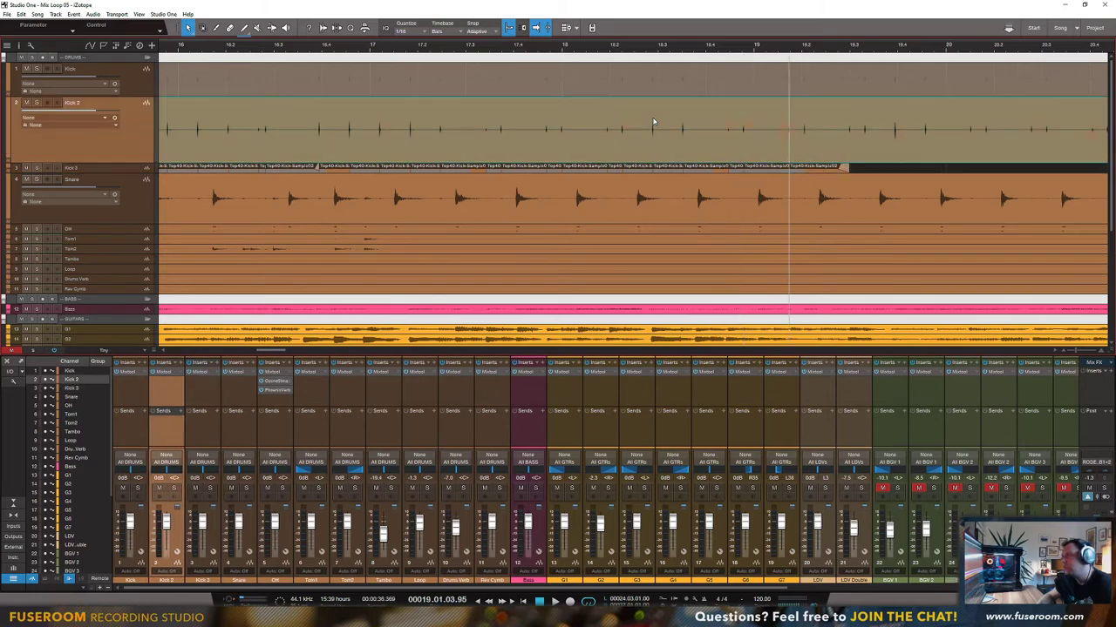
key("Down")
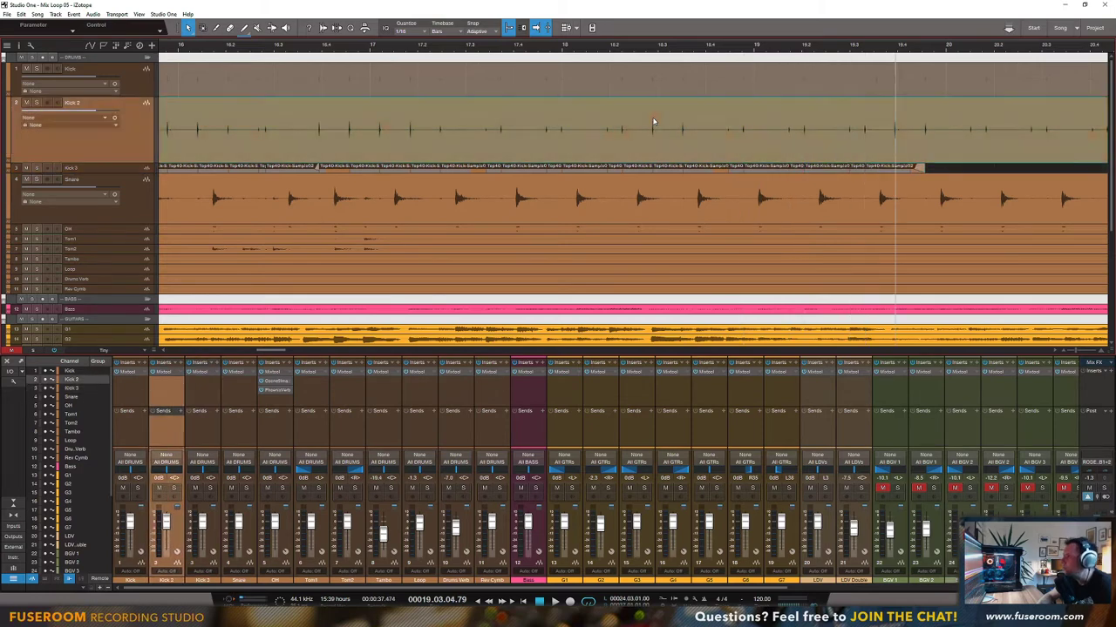
key("Down")
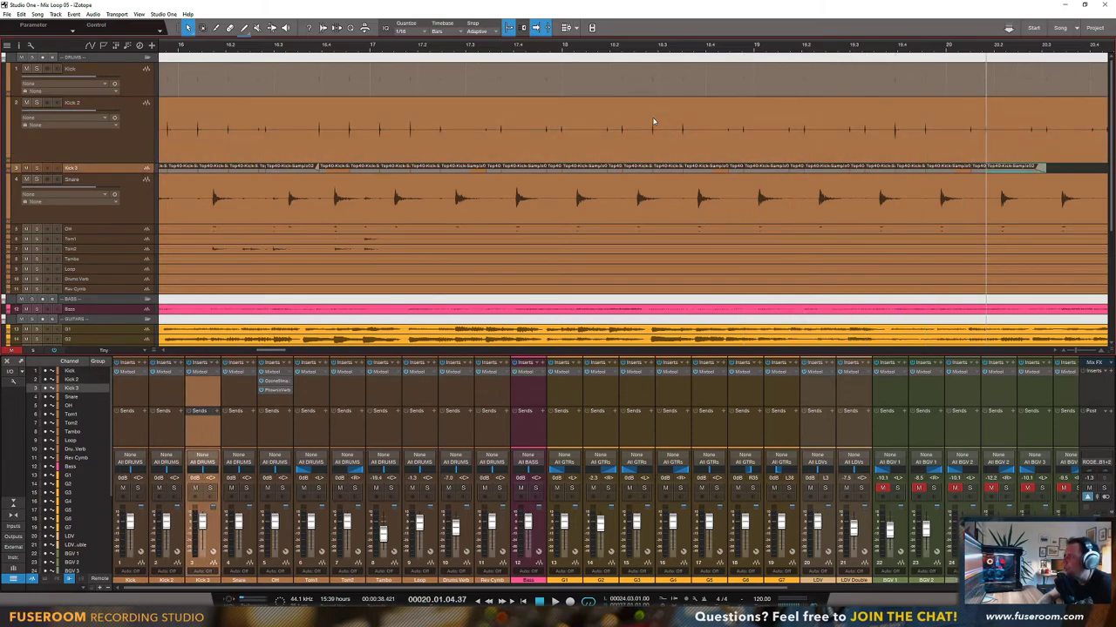
Step: Paste the kick sample on Kick 3, not on Snare, at the Kick 2 hits from beat 20.3 up to beat 25.1
key("Down")
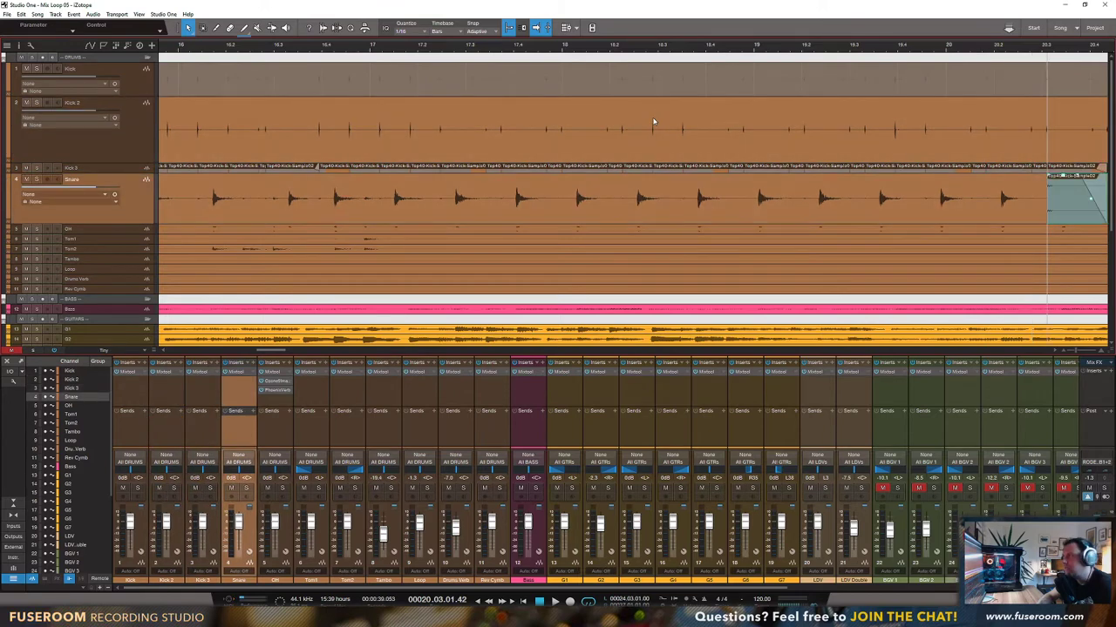
key("Up")
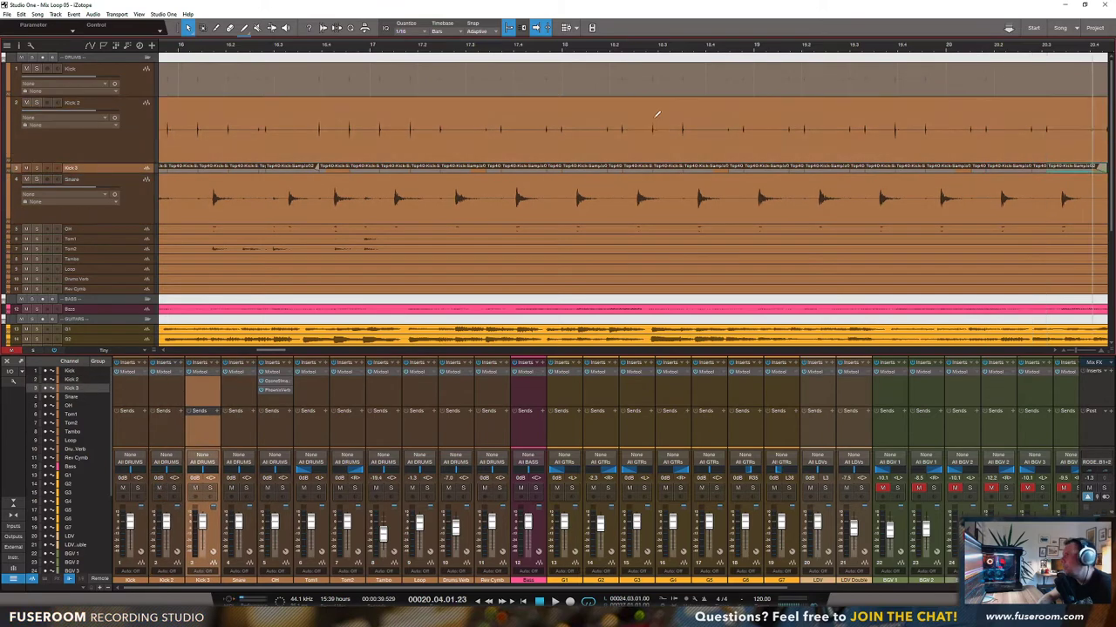
key("Down")
key("Down")
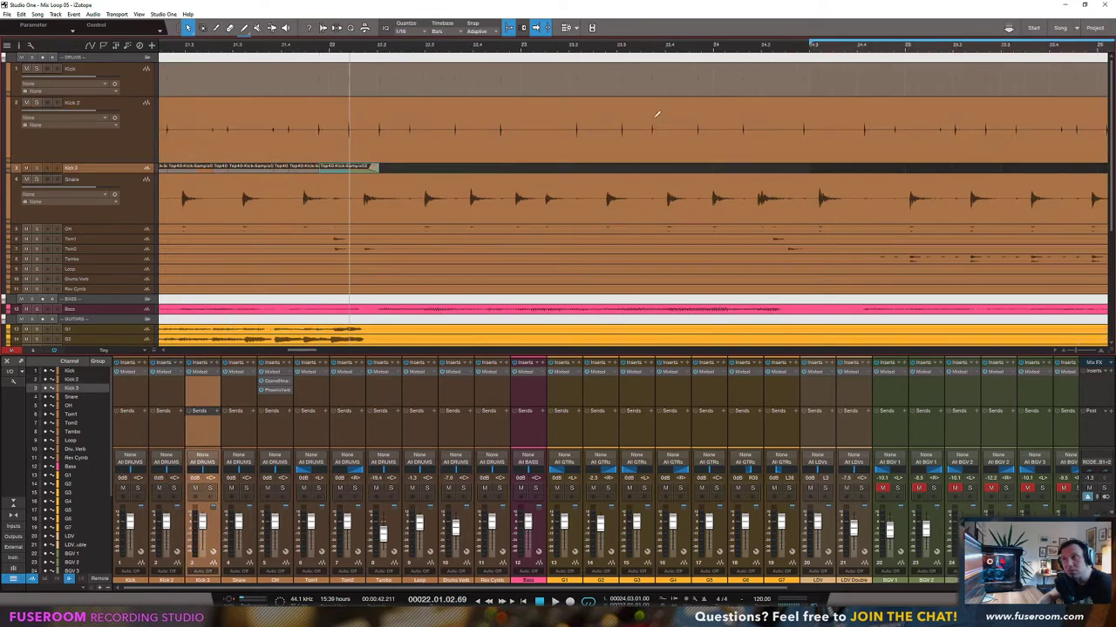
key("Up")
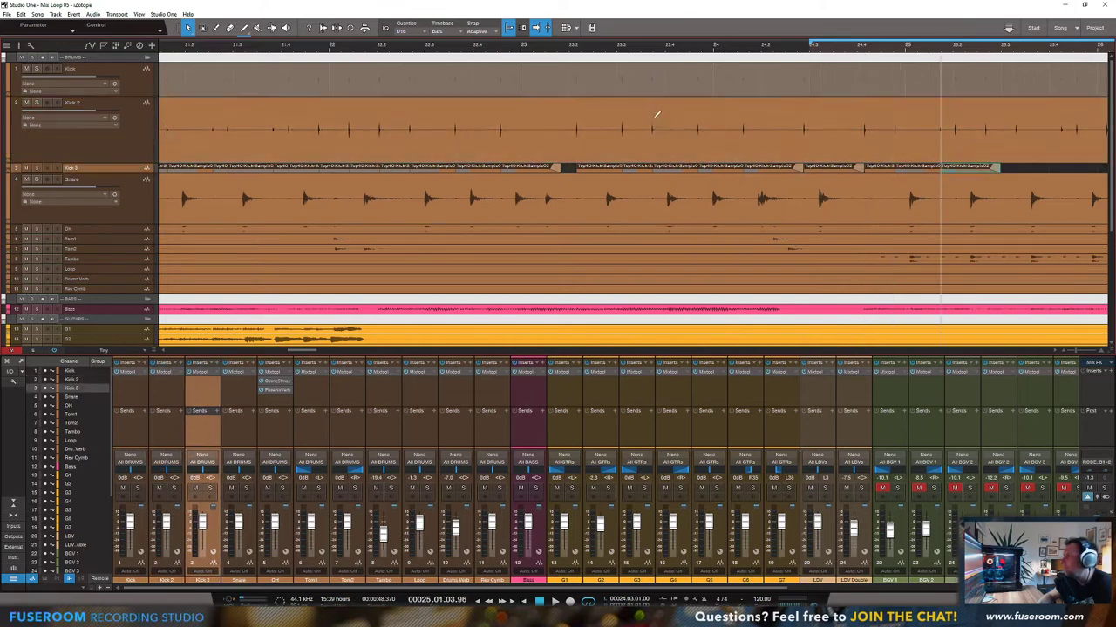
Step: Continue pasting the kick sample on Kick 3 at the Kick 2 hits from beat 25.3 to the end of bar 27
key("Down")
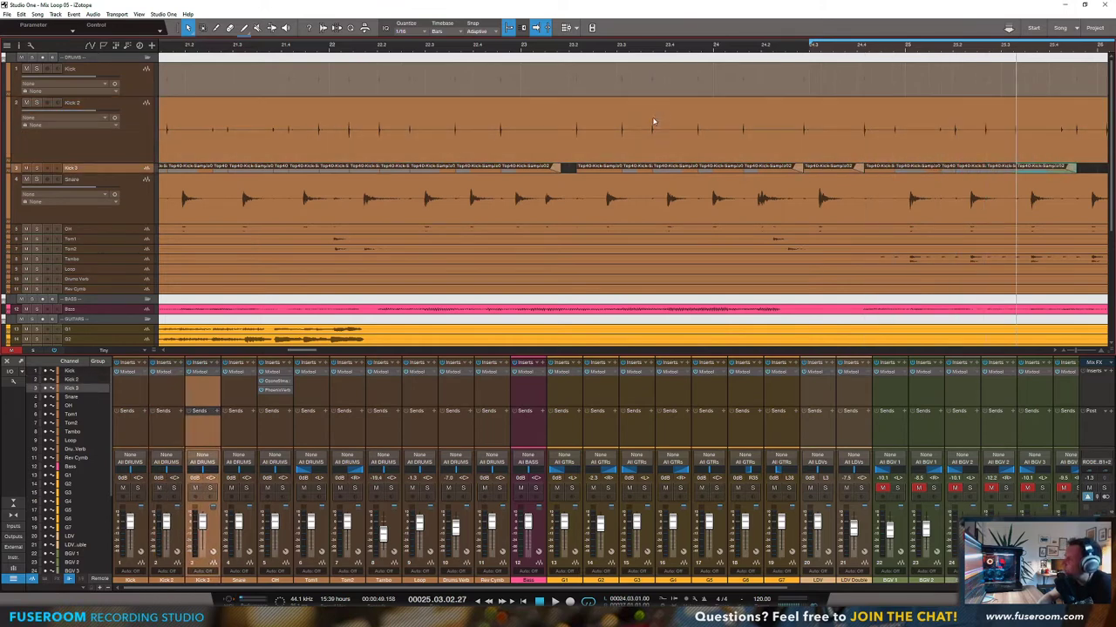
key("Down")
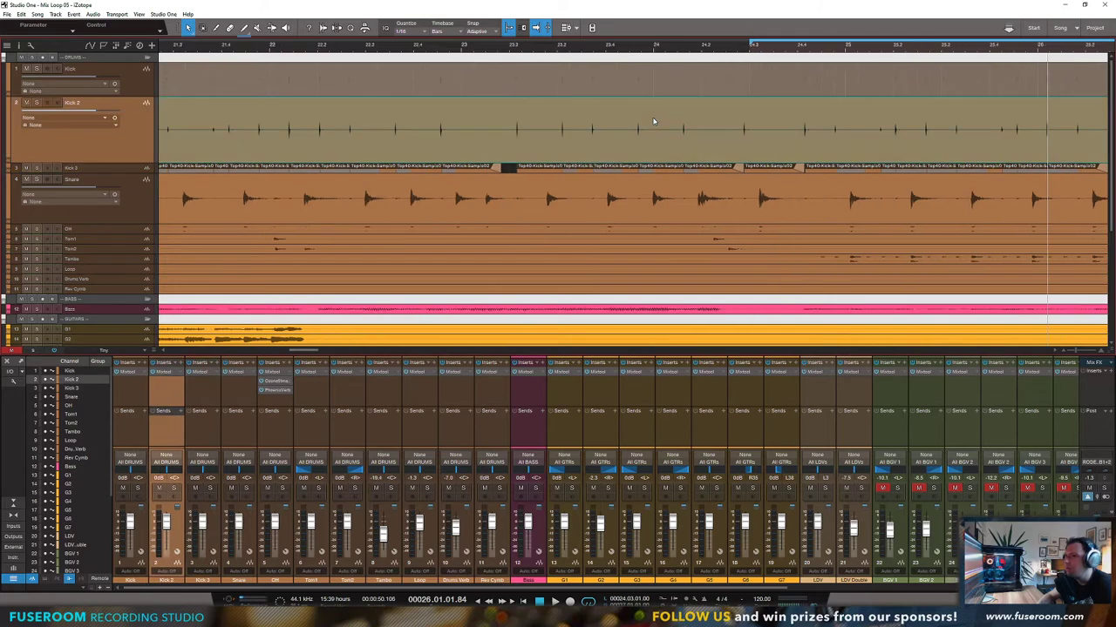
key("Up")
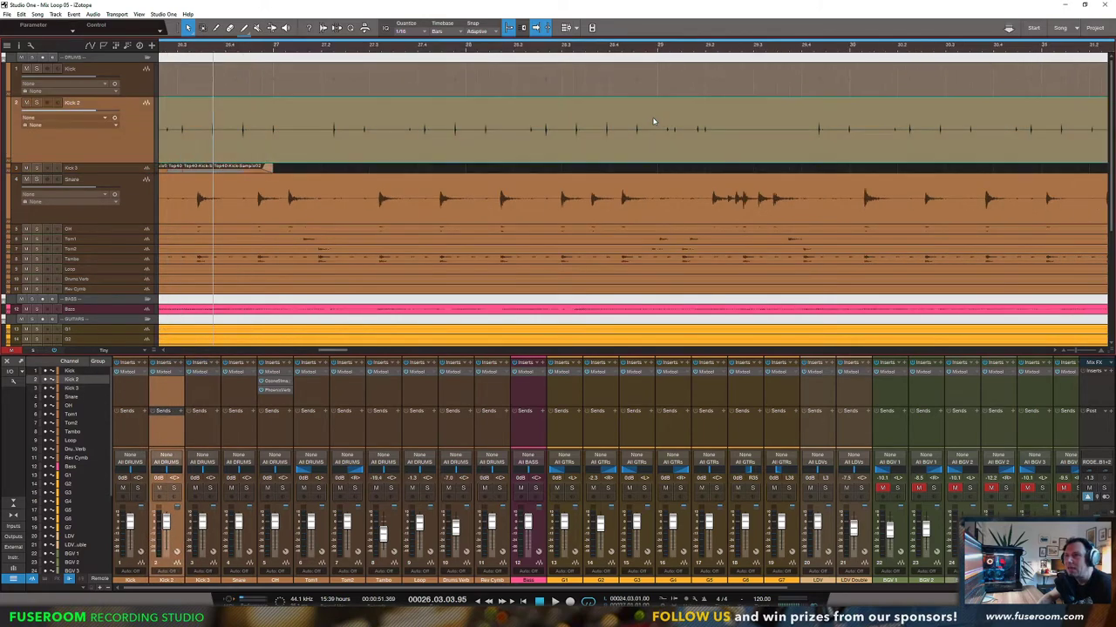
key("Down")
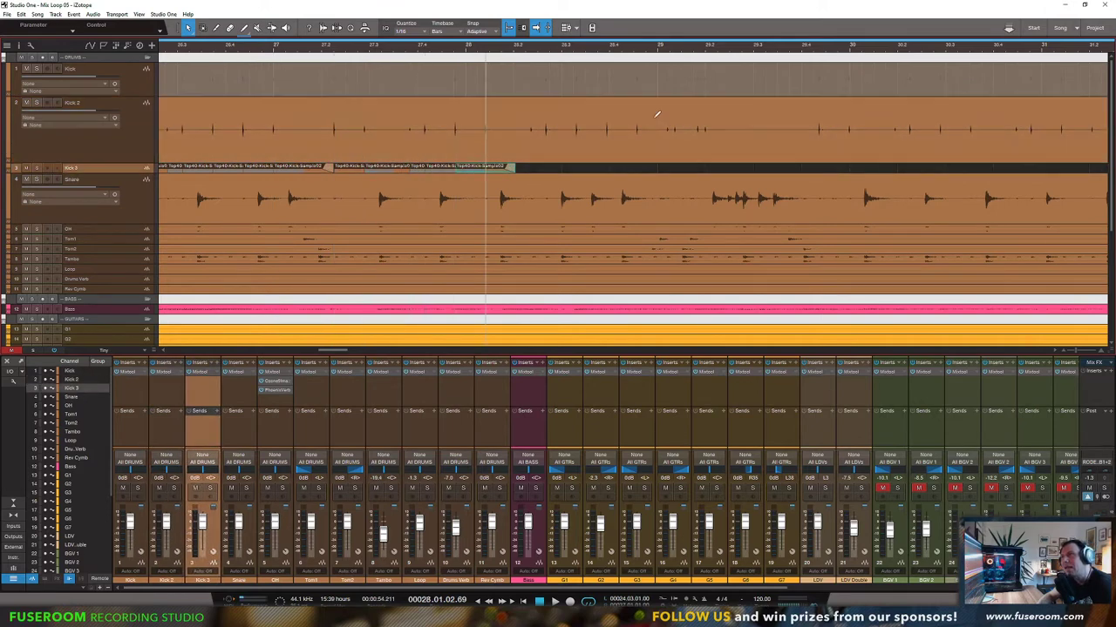
Step: Paste the kick sample on Kick 3 at the Kick 2 transients of bar 28 and up to beat 29.2
key("Up")
key("Tab")
key("Down")
key("ctrl+v")
key("Up")
key("Tab")
key("Down")
key("ctrl+v")
key("Up")
key("Down")
key("Up")
key("Down")
key("Up")
key("Down")
key("Up")
key("Down")
key("Up")
key("Down")
key("Up")
key("Down")
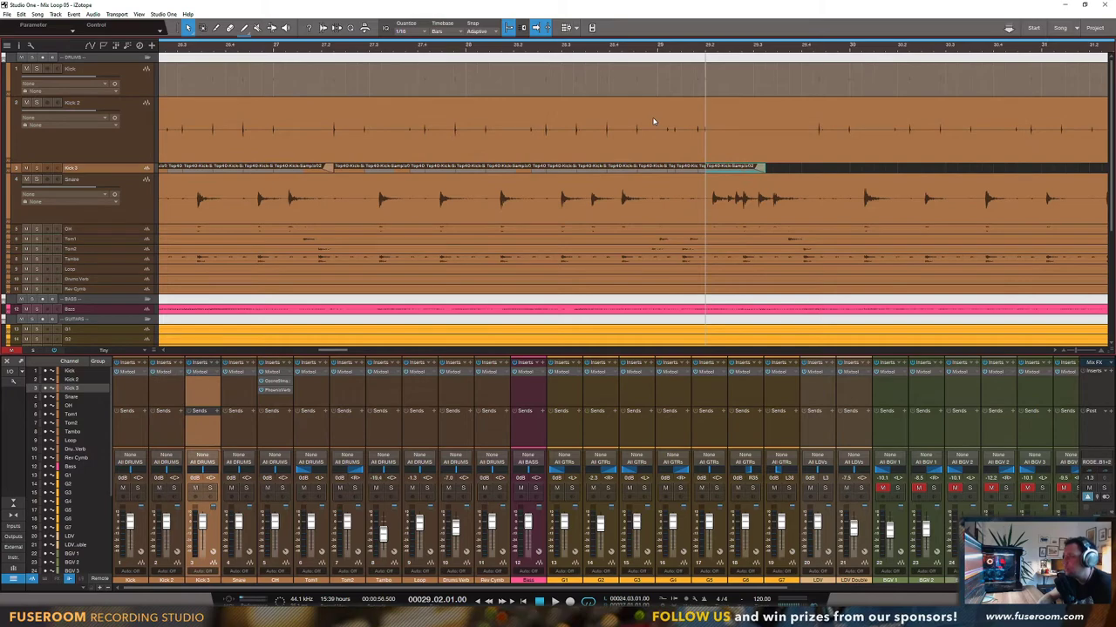
Step: Resume on Kick 2 past the snare fill and paste the kick sample on Kick 3 from the end of bar 29 through bar 31
left_click_drag(652, 48, 659, 10)
left_click(381, 50)
left_click_drag(392, 64, 393, 79)
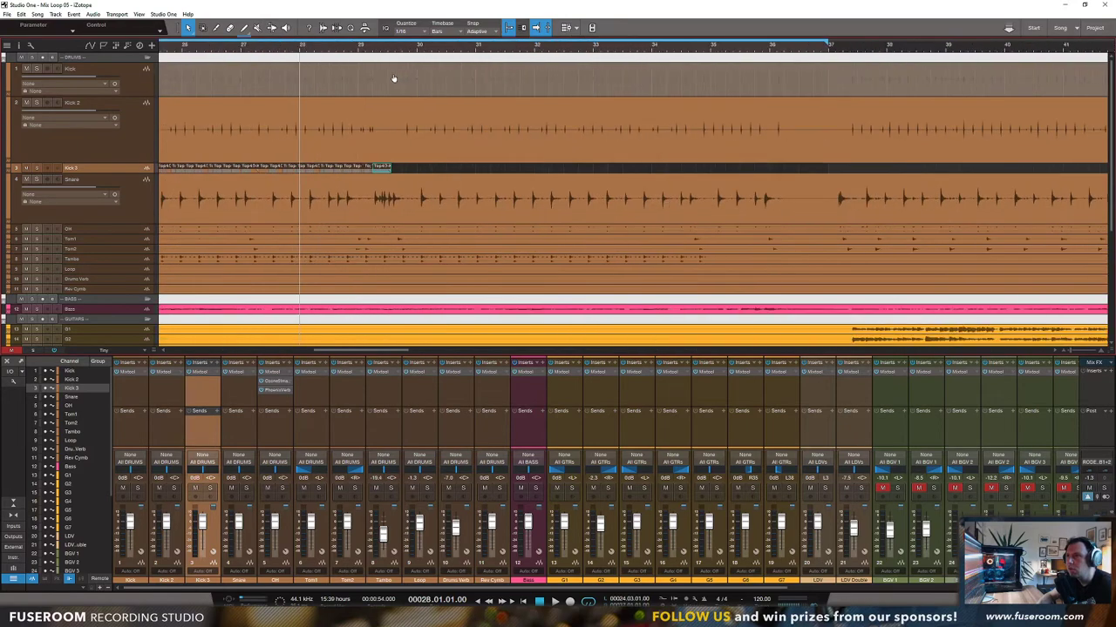
left_click(378, 50)
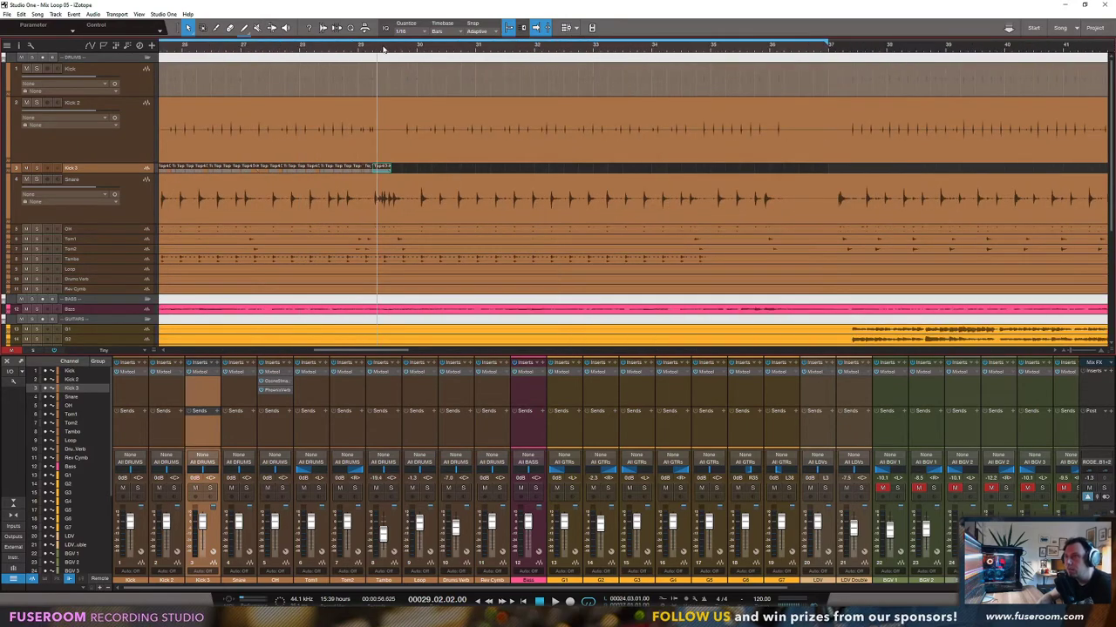
left_click(384, 110)
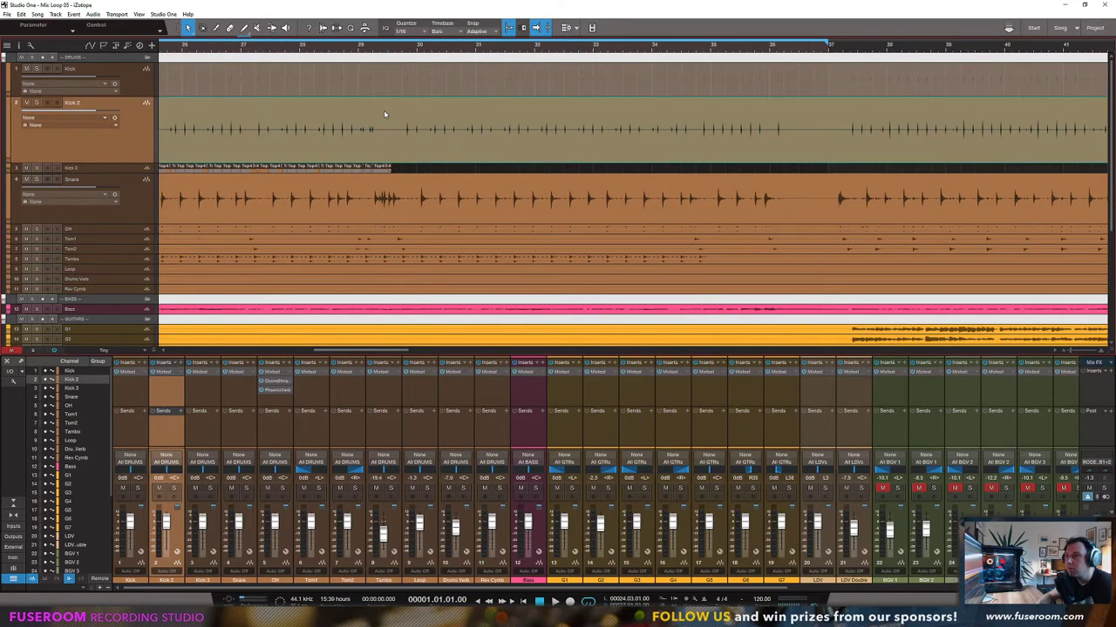
key("Home")
scroll(675, 42, "down", 3)
left_click_drag(704, 49, 692, 118)
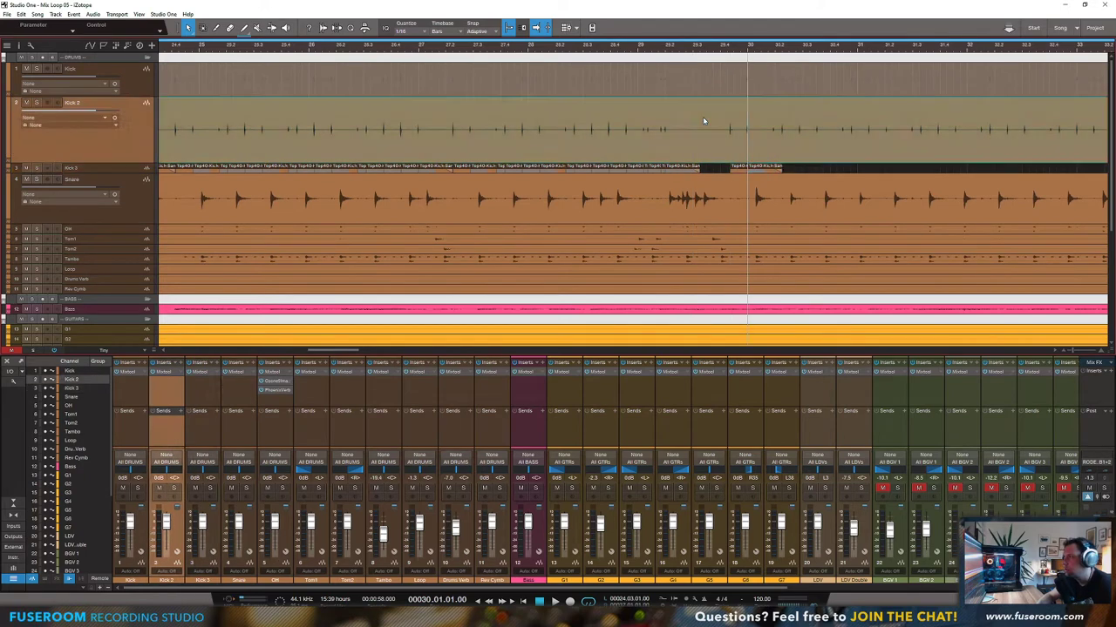
key("Down")
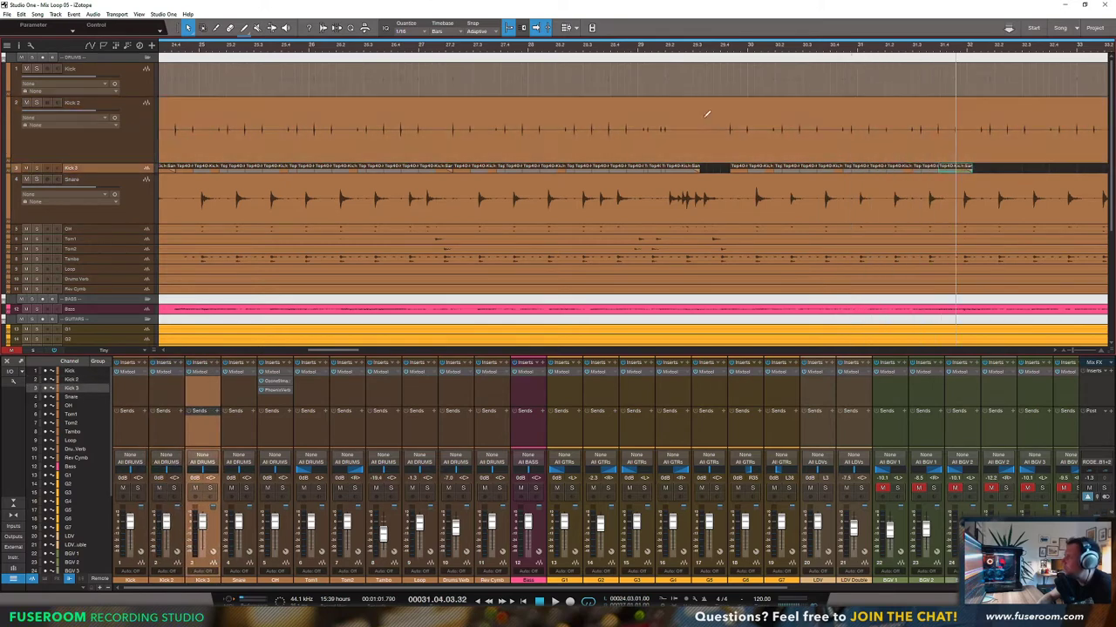
Step: Paste the kick sample on Kick 3 at the Kick 2 hits through bars 32 and 33 up to beat 34.1
left_click(705, 120)
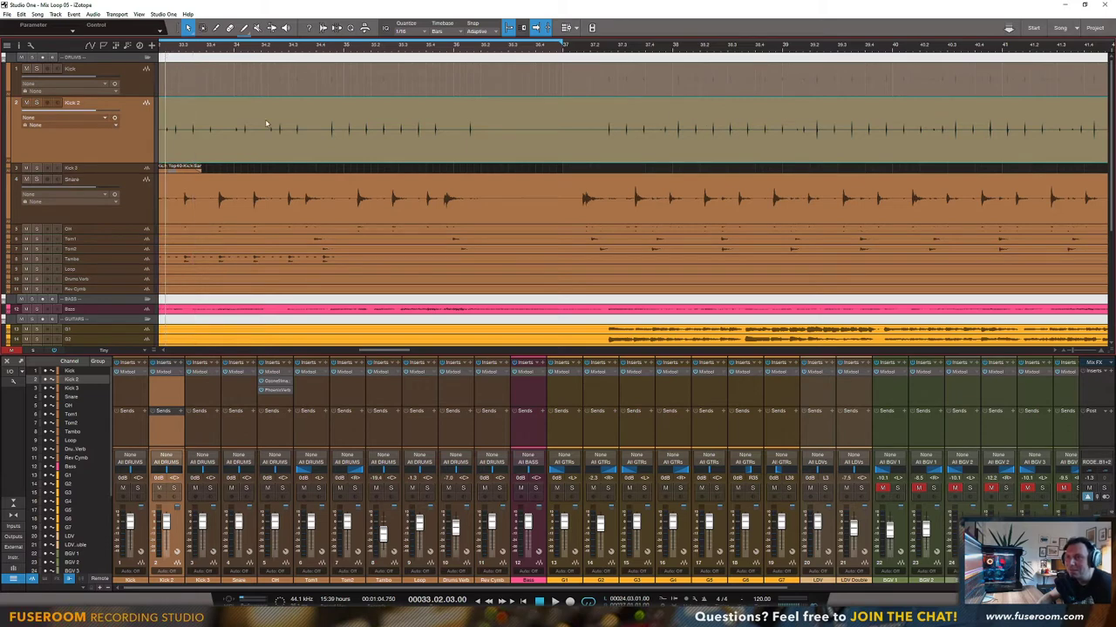
key("Down")
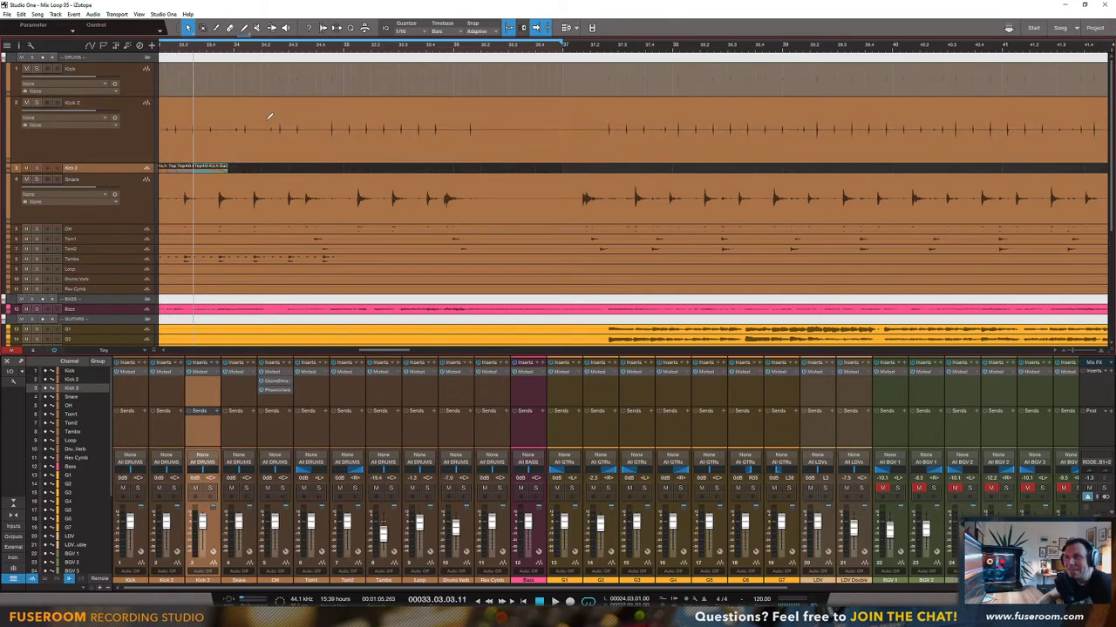
key("Up")
key("Tab")
key("Down")
key("ctrl+v")
key("Up")
key("Tab")
key("Down")
key("ctrl+v")
key("Up")
Step: Paste the kick sample on Kick 3 at the Kick 2 transients from beat 34.2 up to beat 35.1
key("Tab")
key("Down")
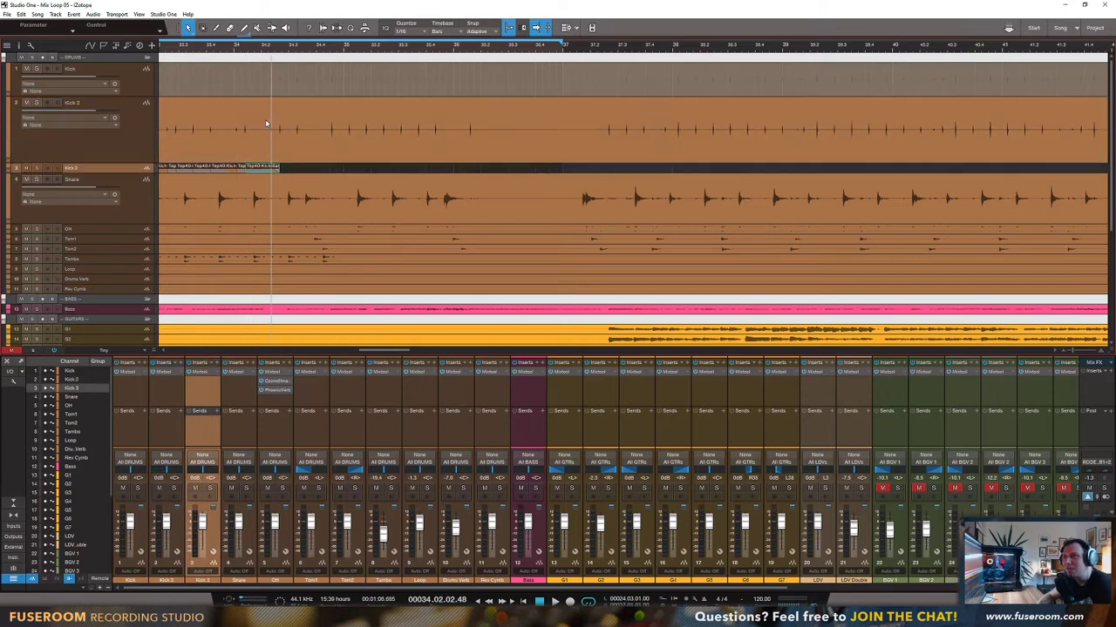
key("ctrl+v")
key("Up")
key("Tab")
key("Down")
key("Up")
key("Down")
key("Up")
key("Down")
key("Up")
key("Down")
key("Up")
key("Tab")
key("ctrl+alt+s")
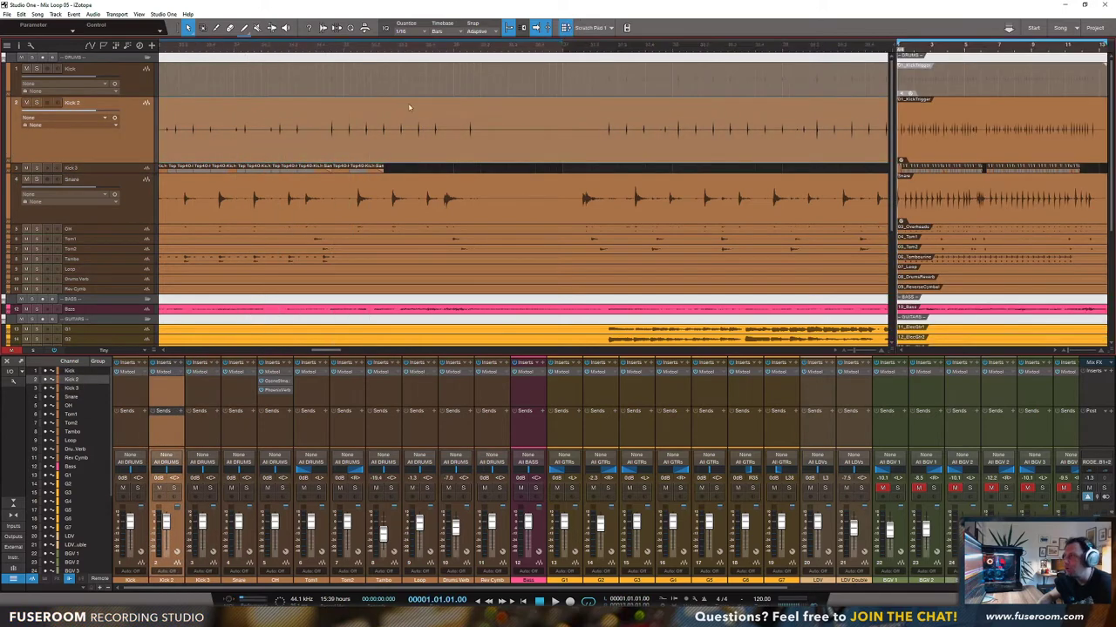
left_click(137, 14)
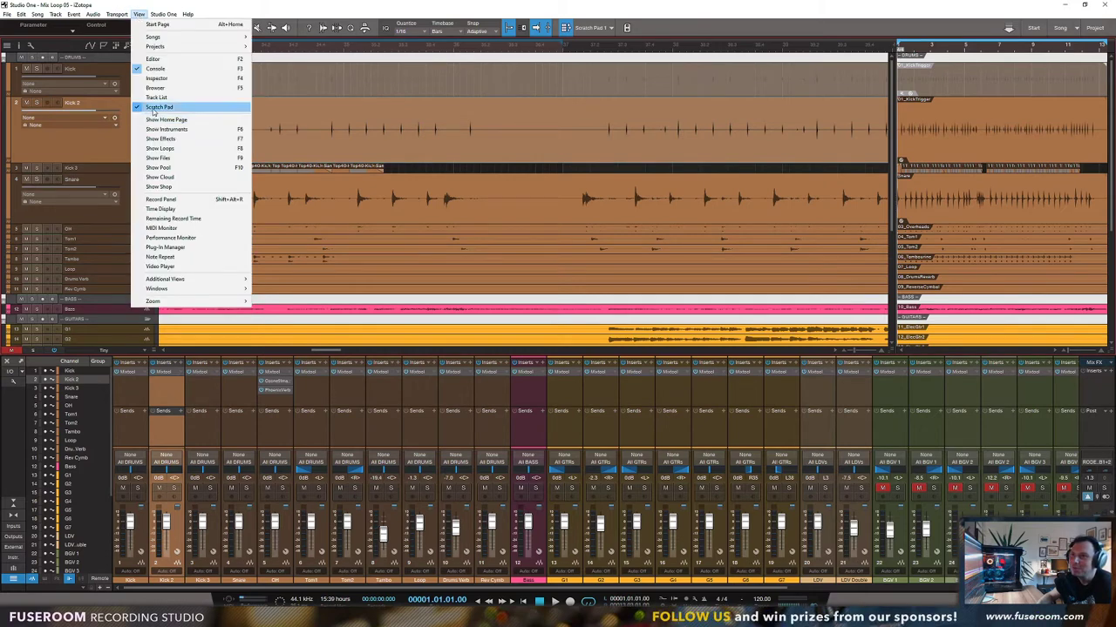
left_click(150, 108)
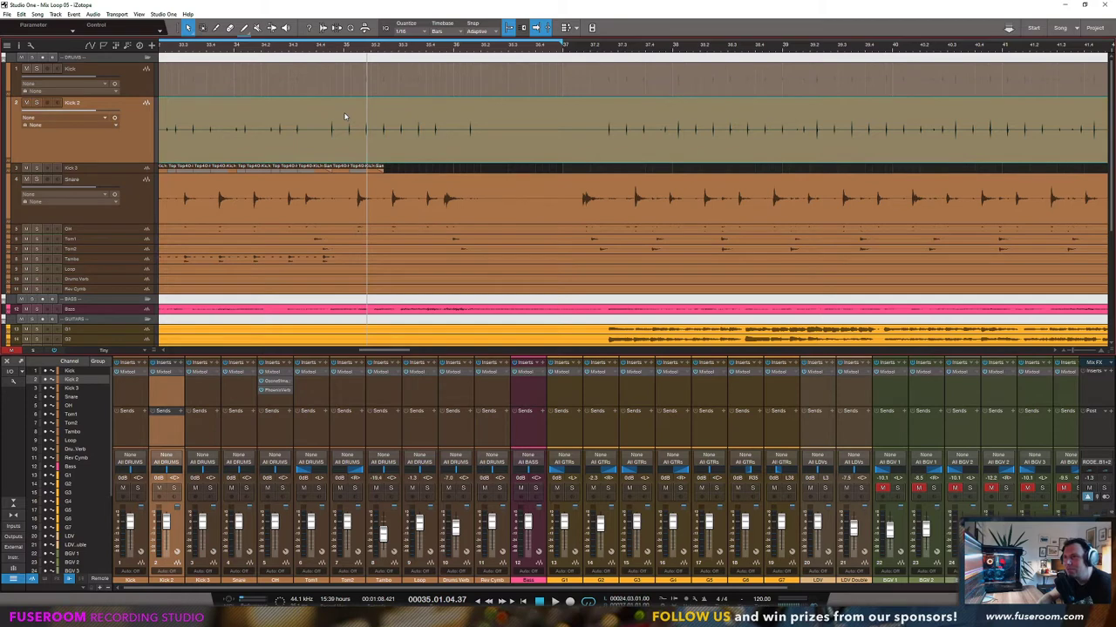
Step: Paste the kick sample on Kick 3 at the remaining hits of bar 35 and the last hit before the break at 36.1
key("Down")
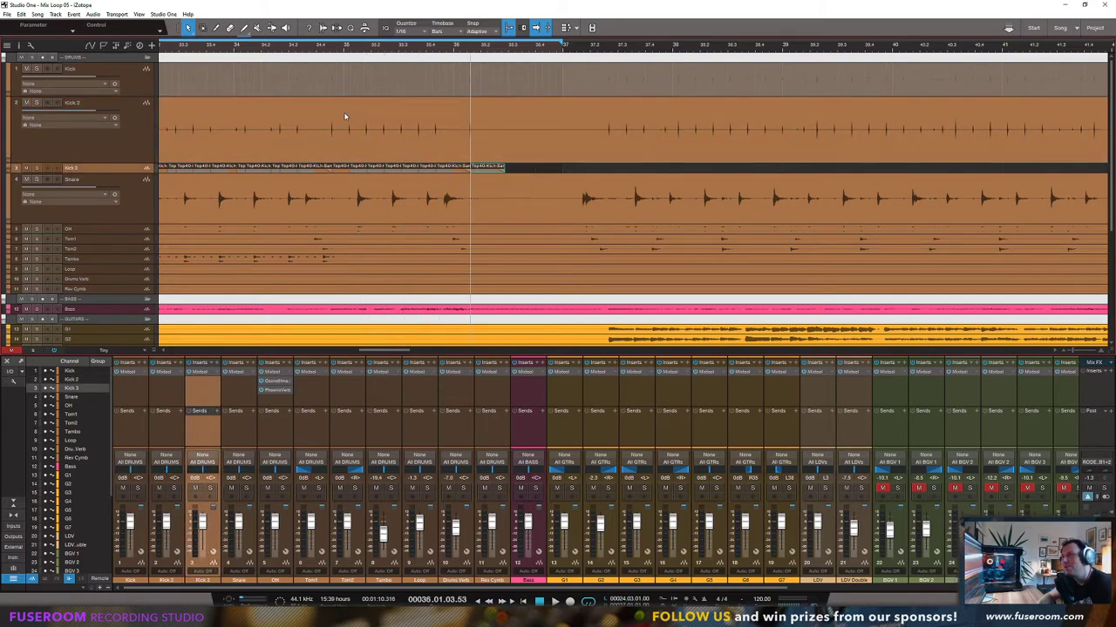
key("space")
left_click(585, 62)
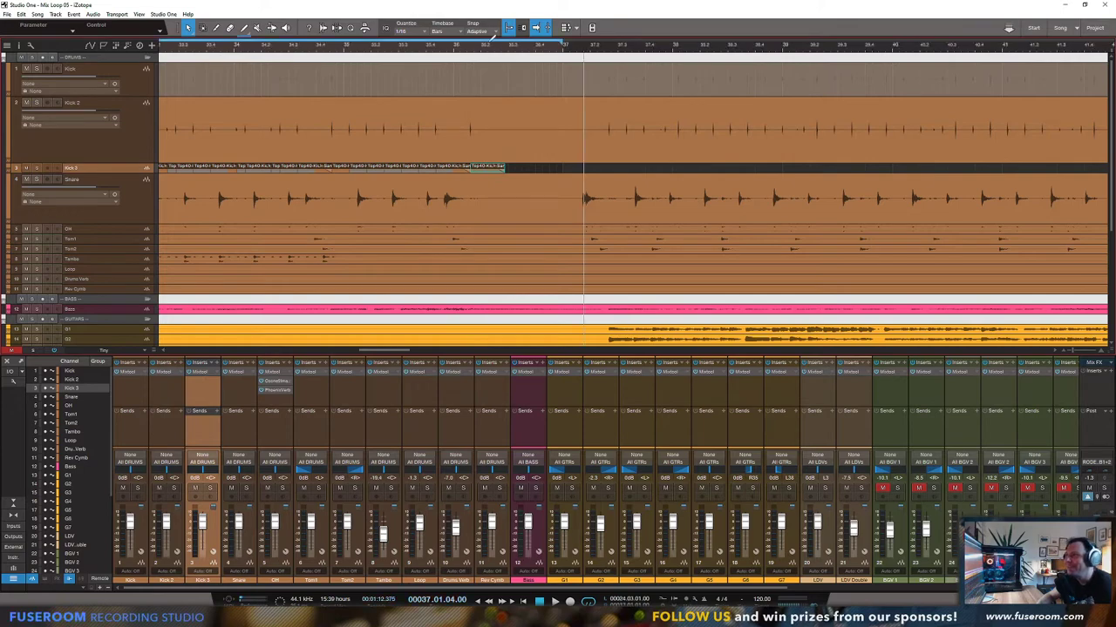
Step: Solo Kick 3 and Snare and play from beat 12.2 to check the pasted kick samples
left_click_drag(513, 47, 711, 26)
left_click(325, 48)
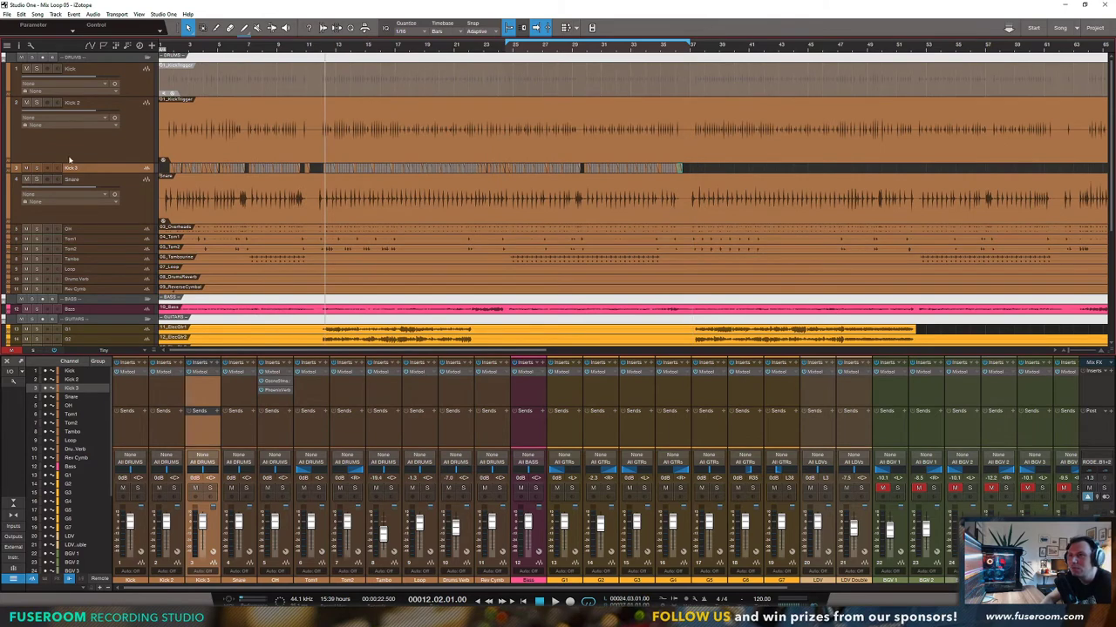
left_click(36, 167)
key("space")
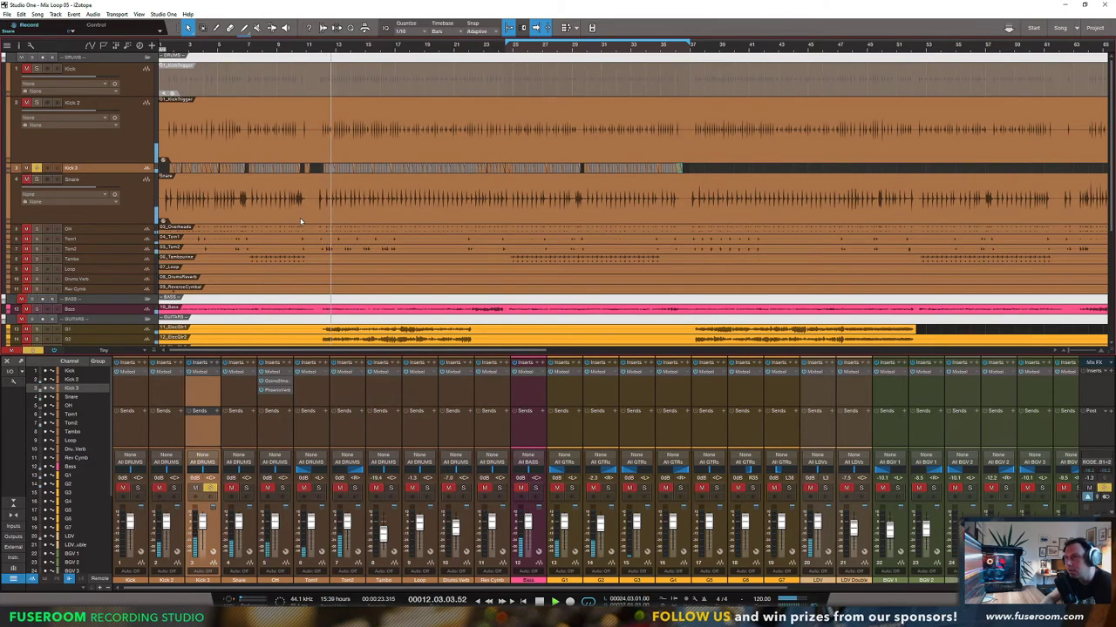
left_click_drag(333, 48, 337, 75)
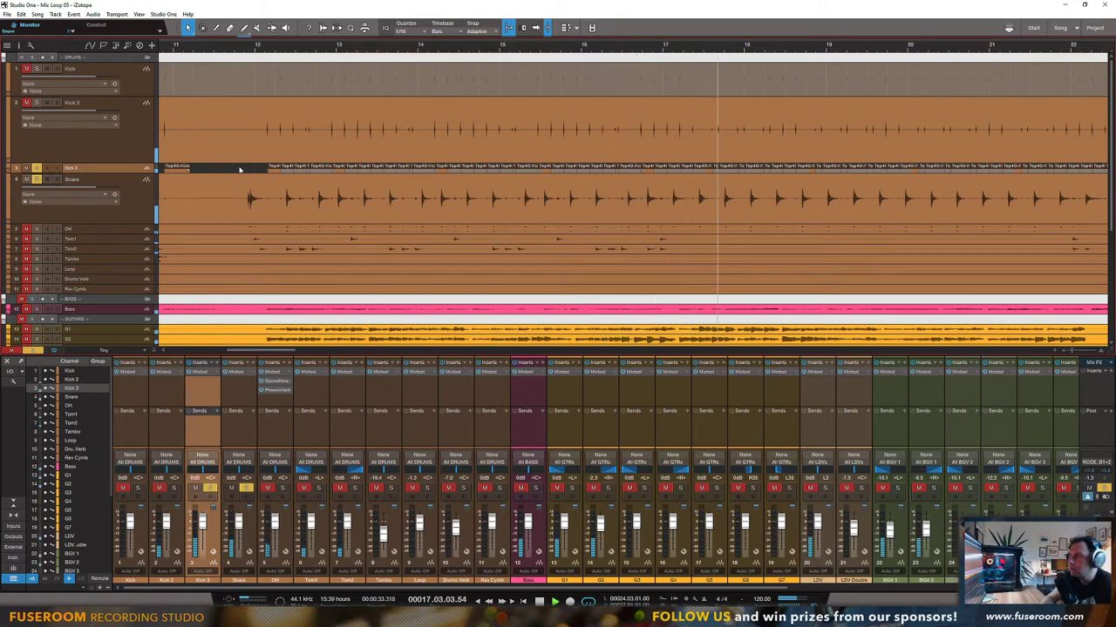
key("space")
Step: Rename the Kick 3 track as Kick SMP
left_click_drag(347, 49, 351, 30)
key("w")
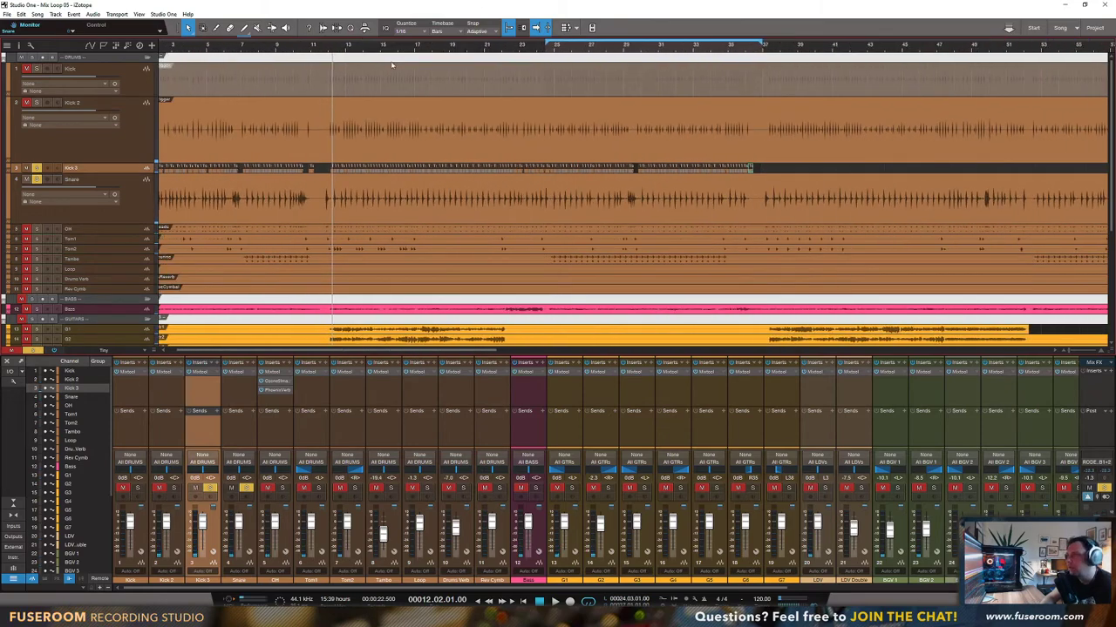
key("e")
key("e")
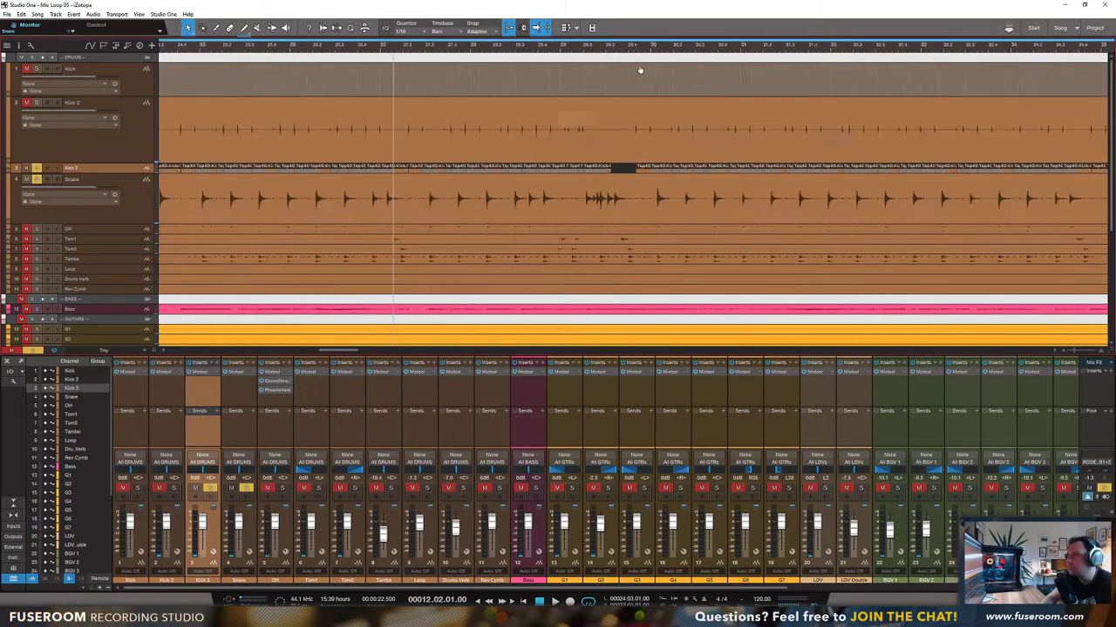
left_click_drag(642, 59, 657, 48)
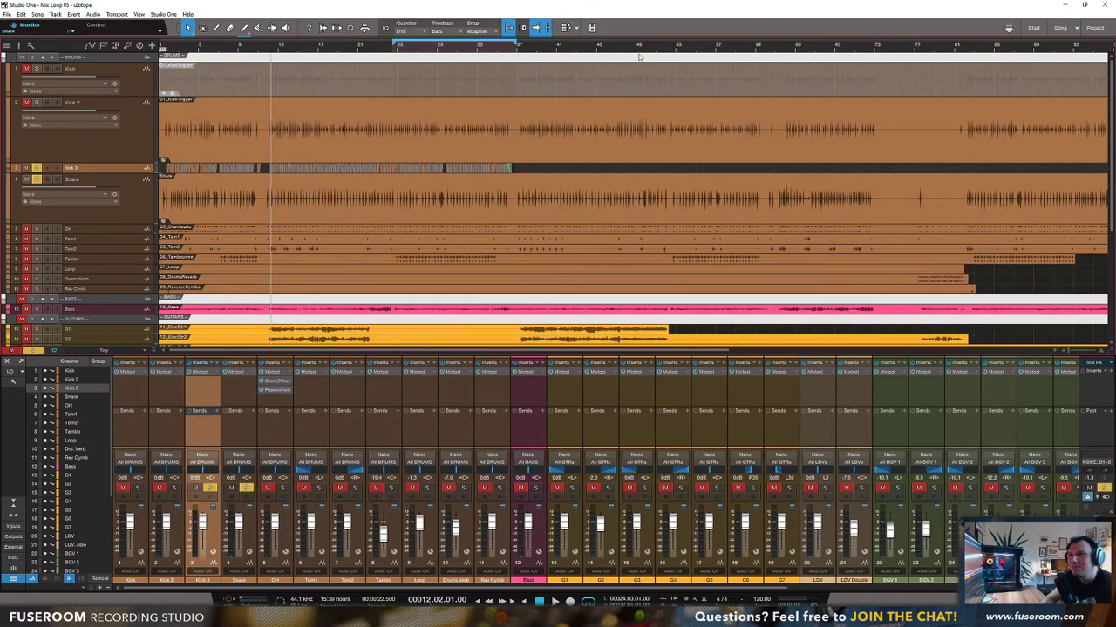
left_click(163, 48)
left_click_drag(170, 45, 171, 52)
double_click(71, 168)
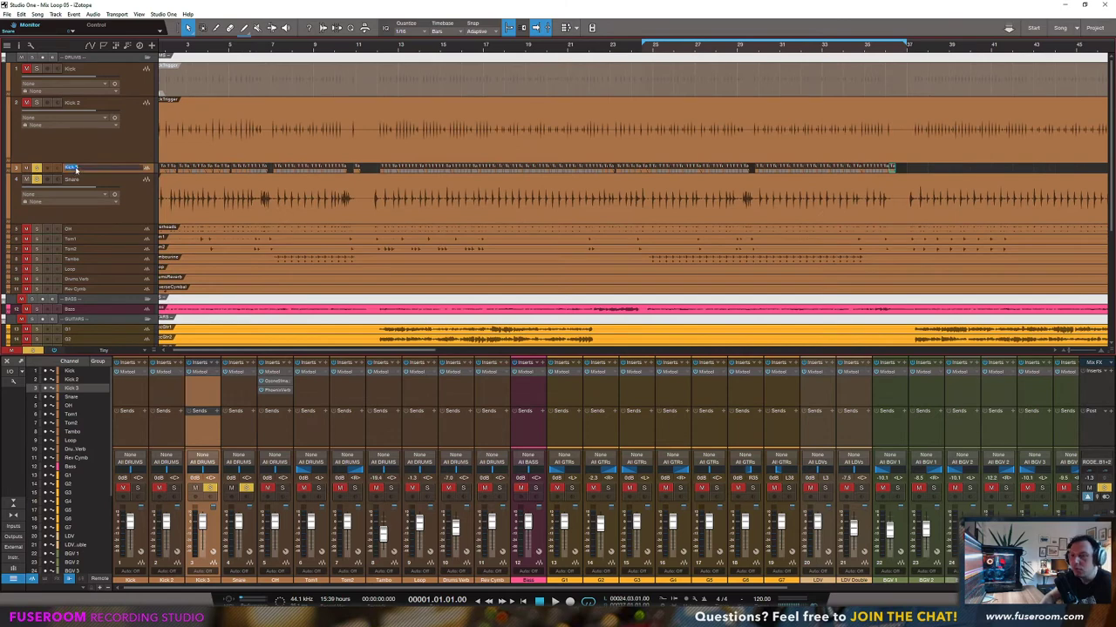
type("Kick SMP")
key("Return")
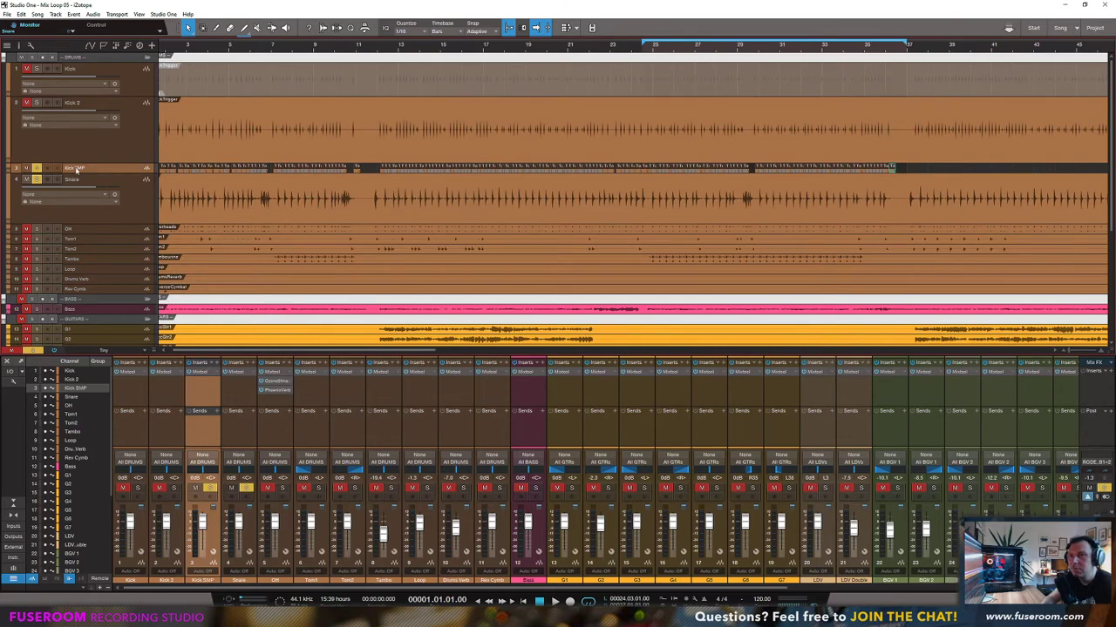
Step: Duplicate the Snare track without its events and rename the copy Snare SMP
right_click(139, 196)
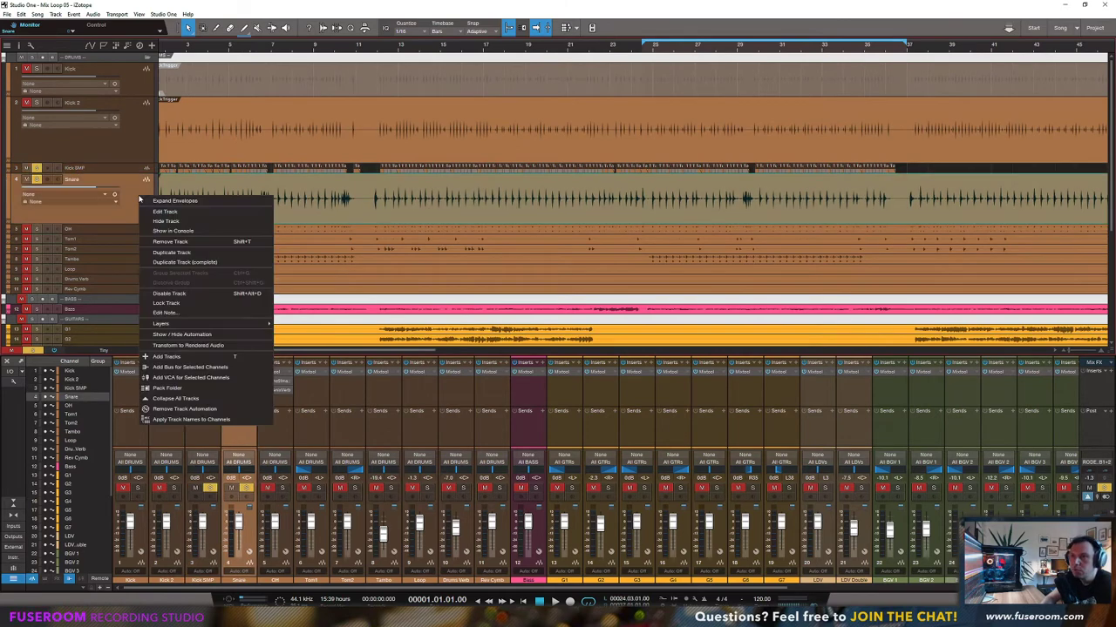
left_click(172, 252)
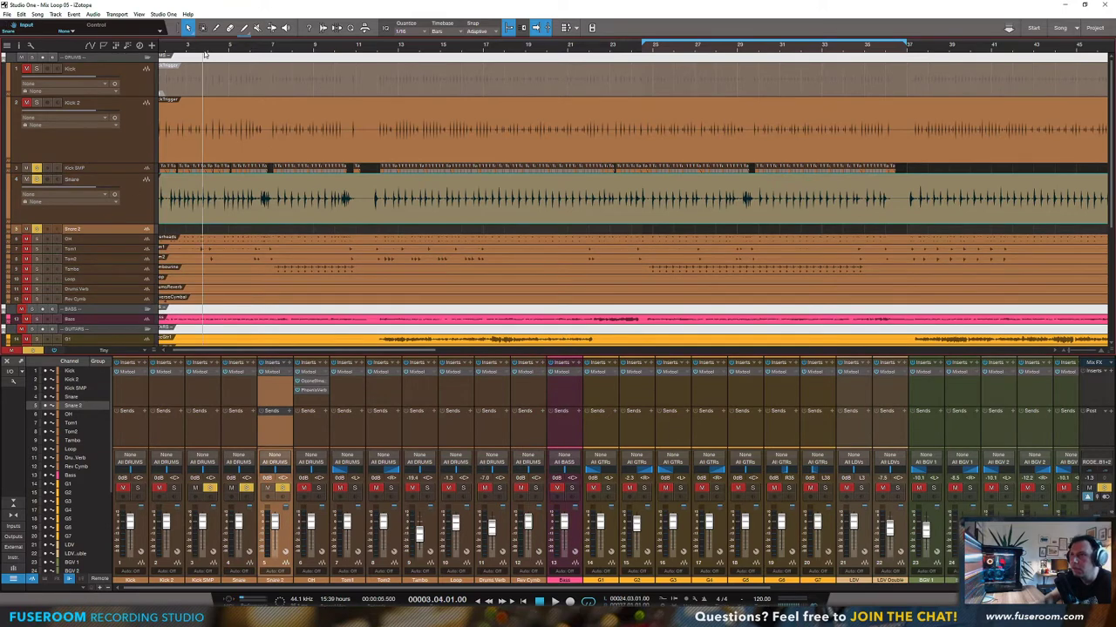
scroll(205, 54, "left", 1)
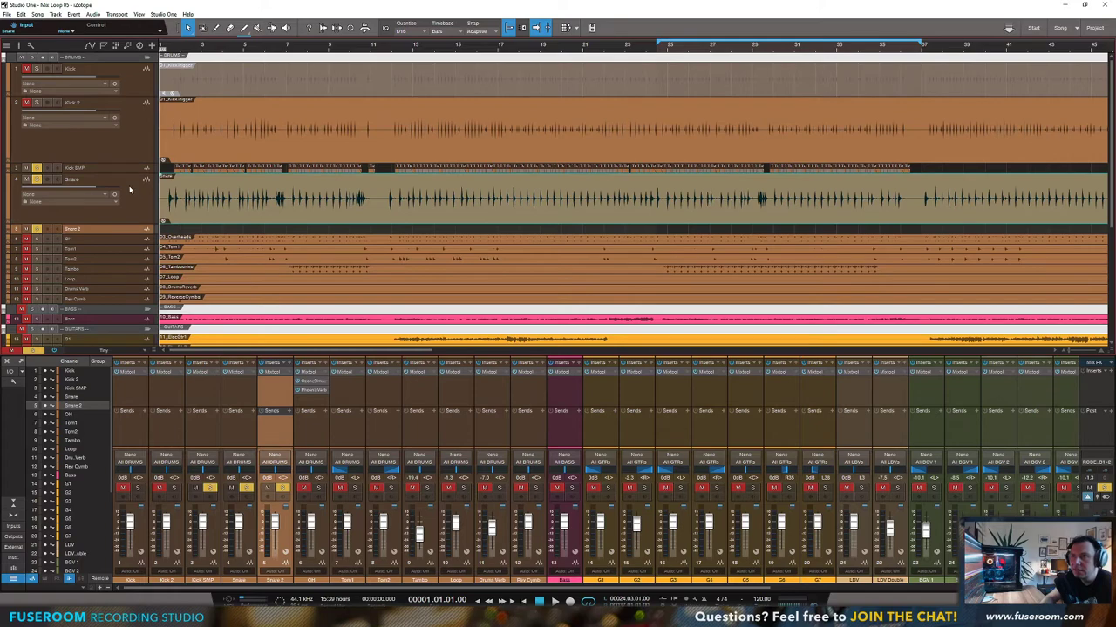
double_click(75, 229)
type("Snare SMP")
key("Return")
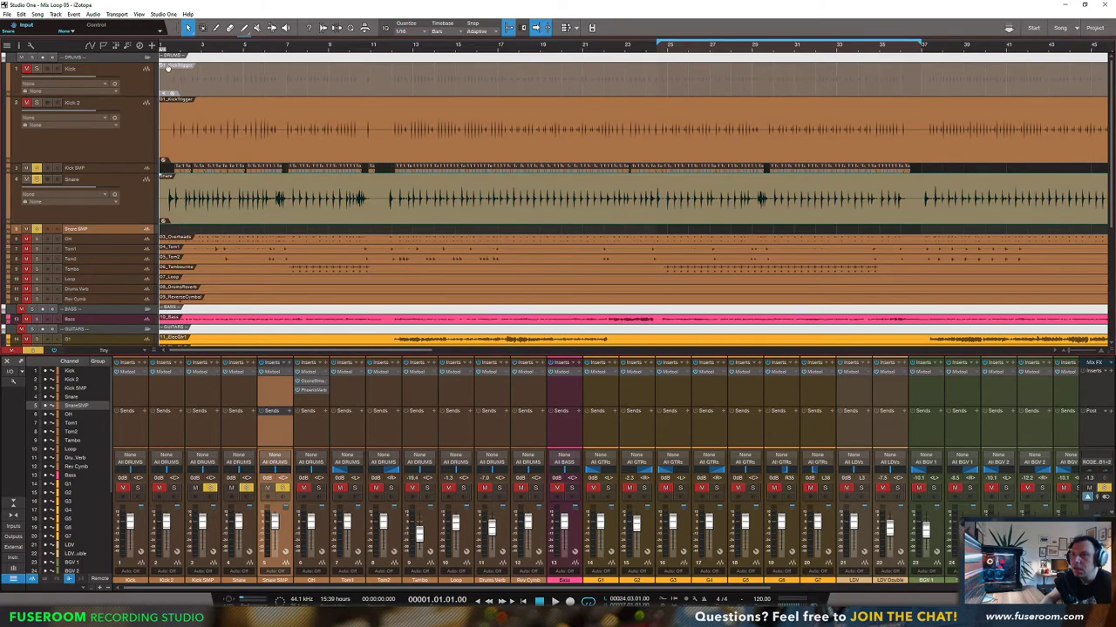
Step: Place Top40-Snare-Sample.wav on the Snare SMP track at beat 8.4 and play it with the drums
left_click_drag(174, 56, 208, 68)
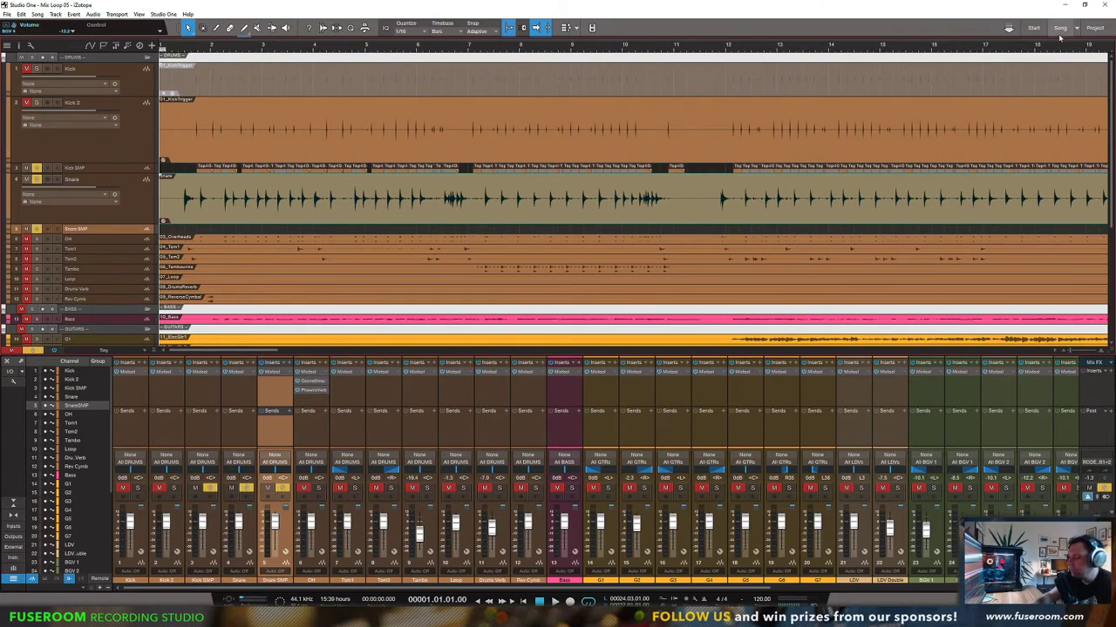
key("F5")
left_click_drag(985, 354, 571, 233)
mouse_move(578, 48)
left_mouse_down()
mouse_move(581, 92)
mouse_move(586, 67)
left_mouse_up()
key("space")
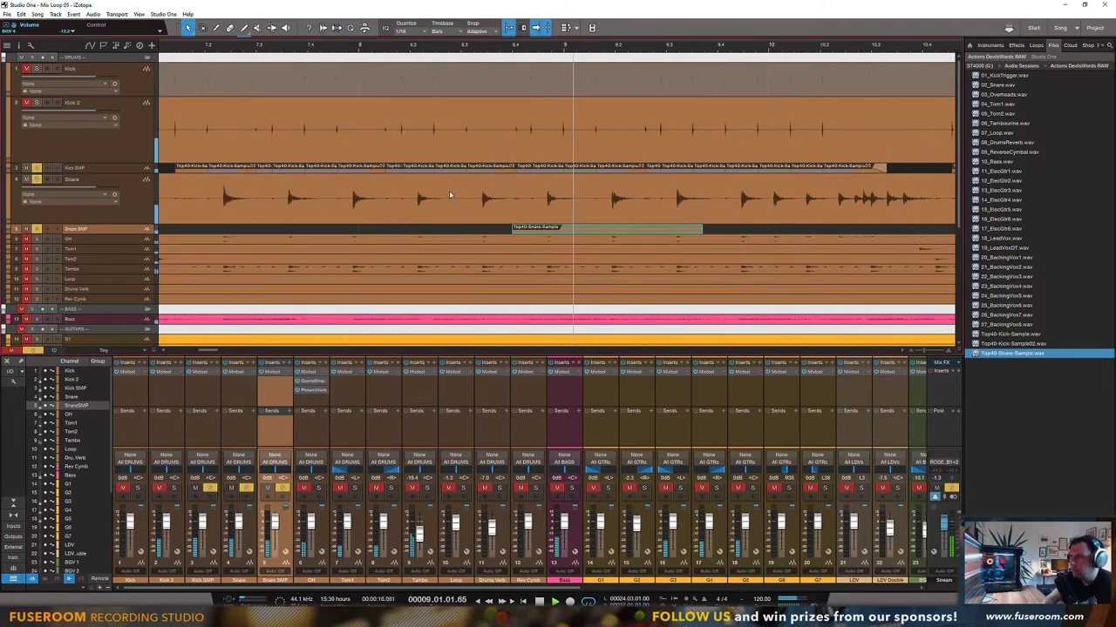
key("space")
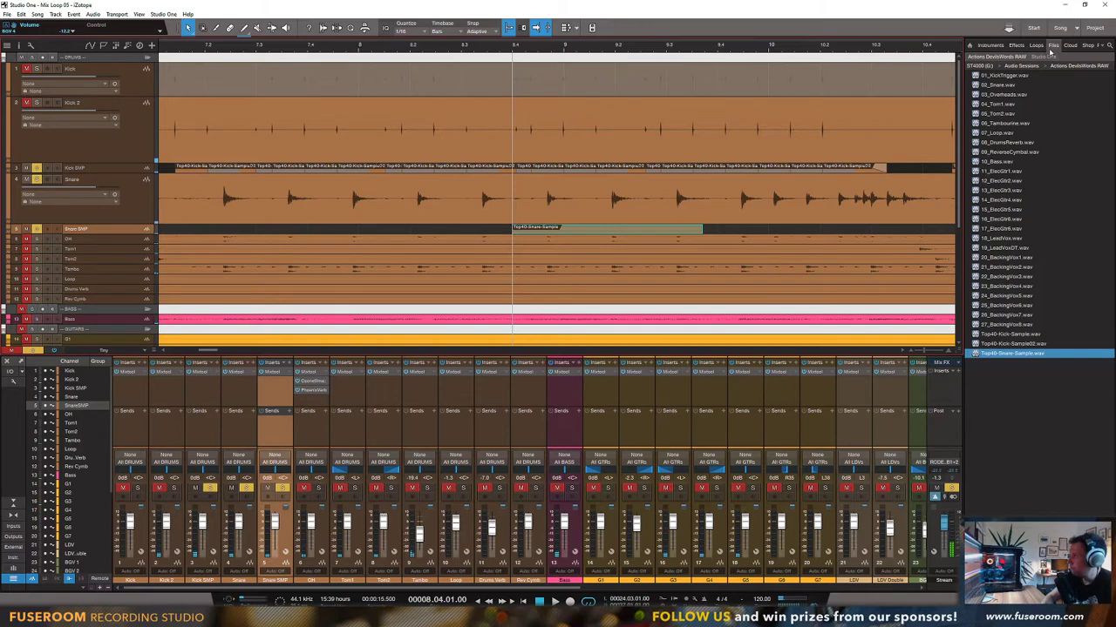
Step: Cut the snare sample from beat 8.4 and paste it on Snare SMP at the first Snare hit at beat 1.3
key("F5")
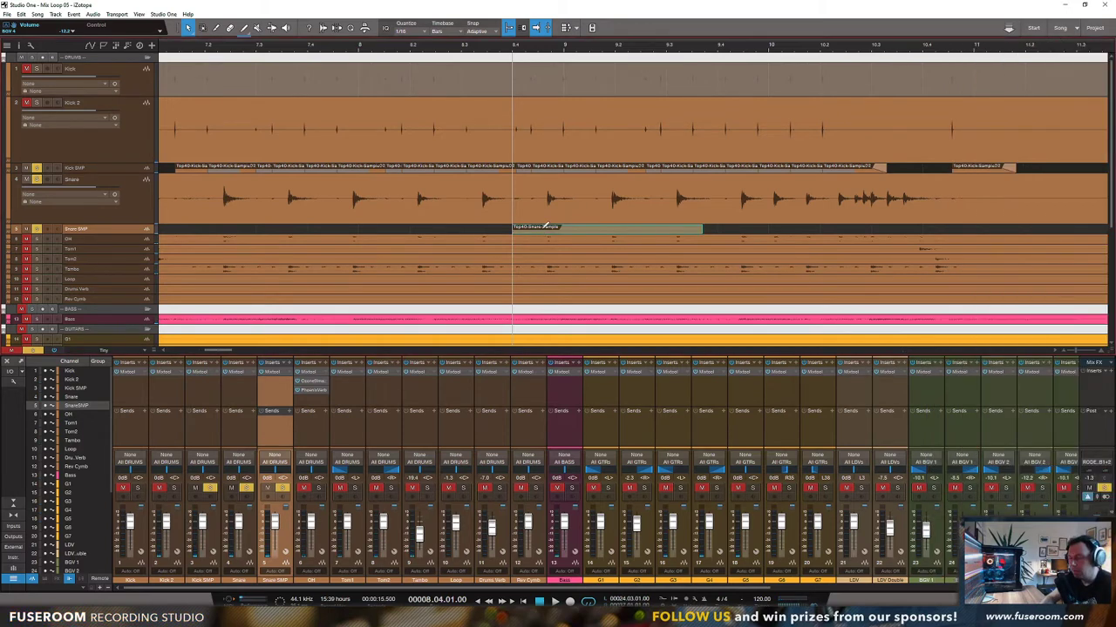
key("Delete")
left_click_drag(472, 47, 488, 20)
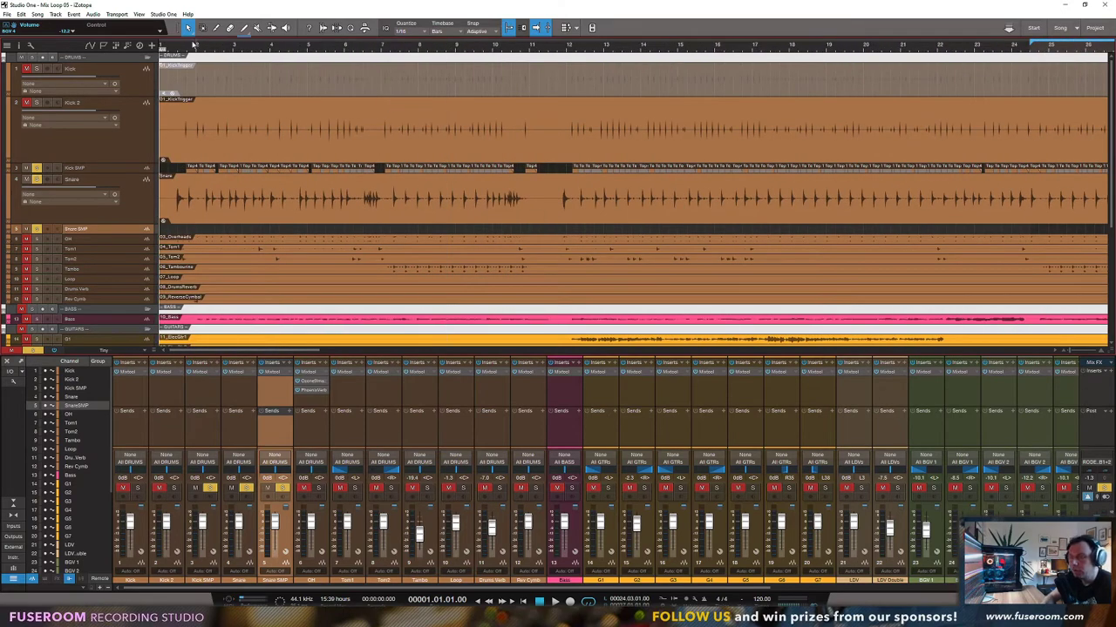
left_click_drag(176, 46, 200, 56)
left_click(179, 49)
left_click(144, 199)
left_click(171, 198)
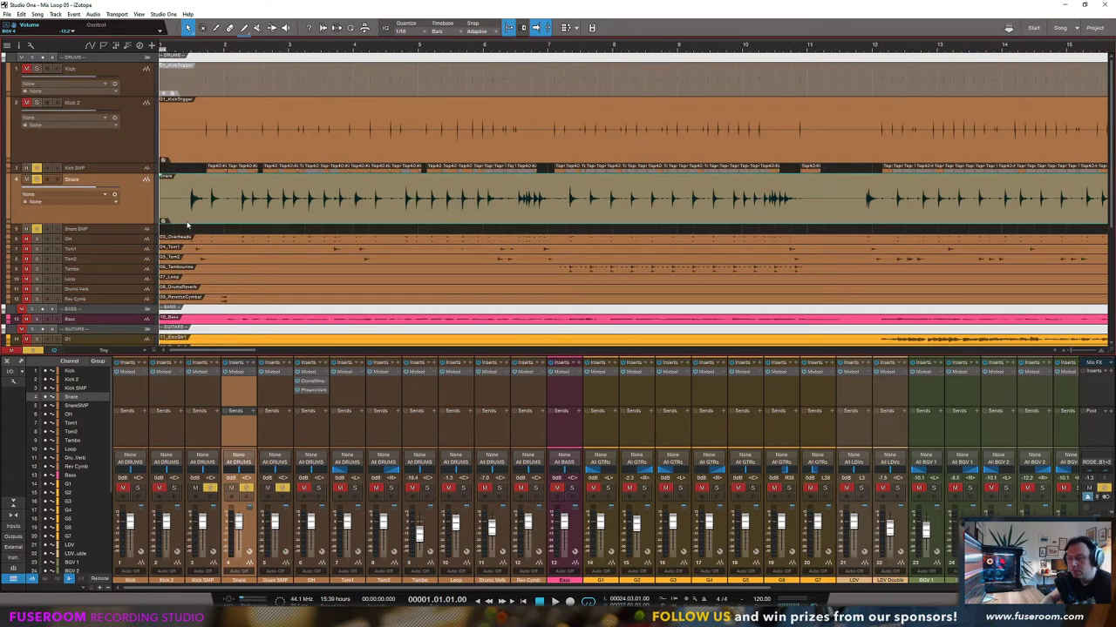
left_click(187, 224)
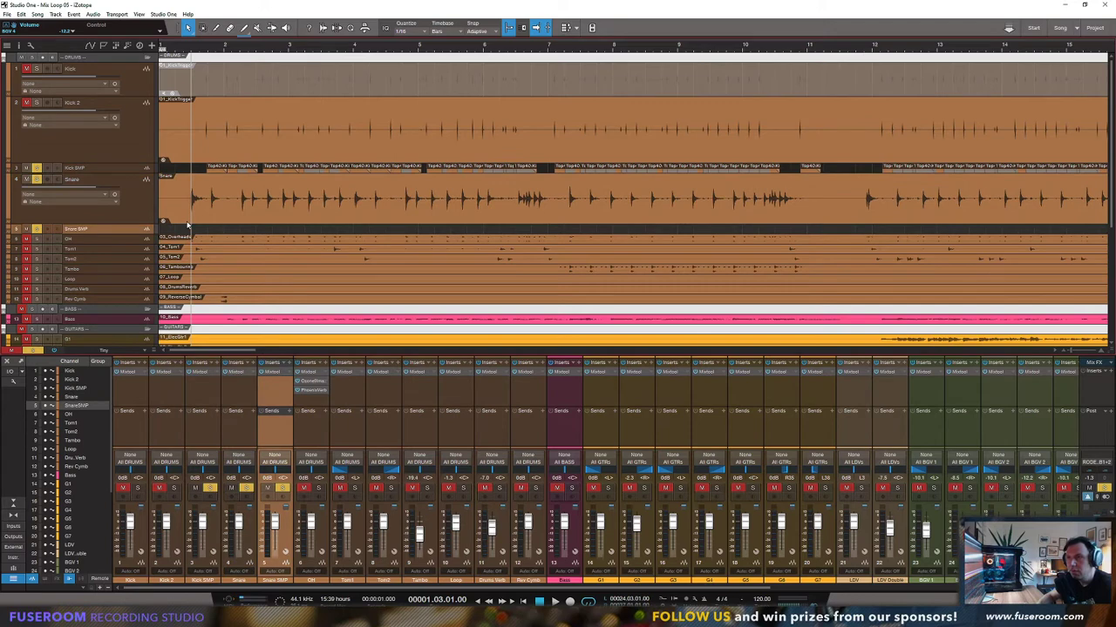
left_click(188, 224)
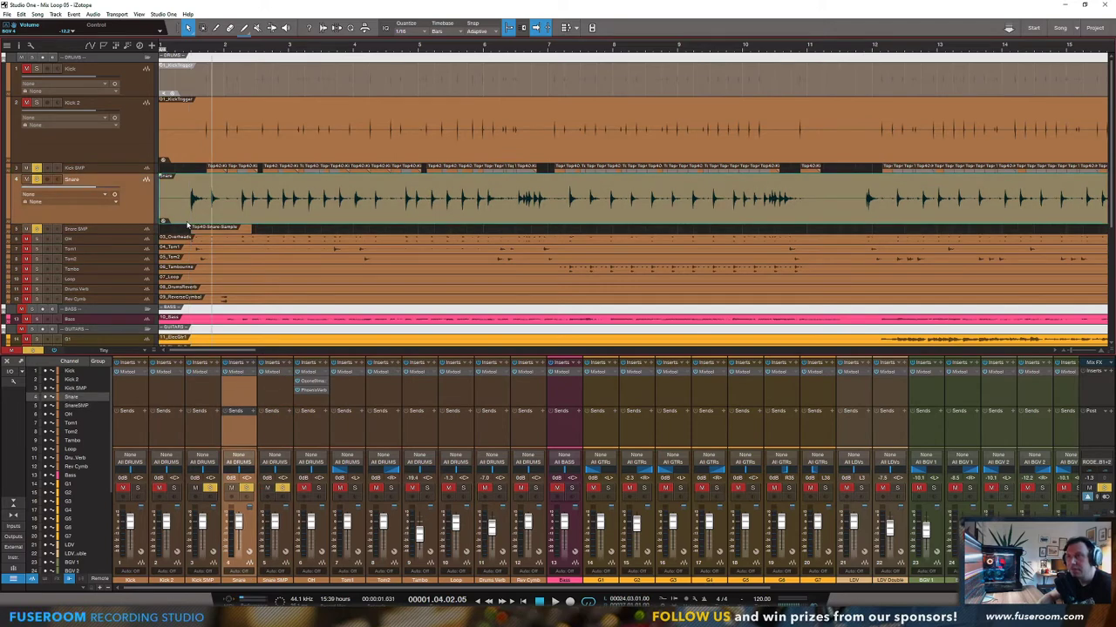
Step: Paste the snare sample on Snare SMP at the following Snare transients up to beat 3.4
left_click(186, 225)
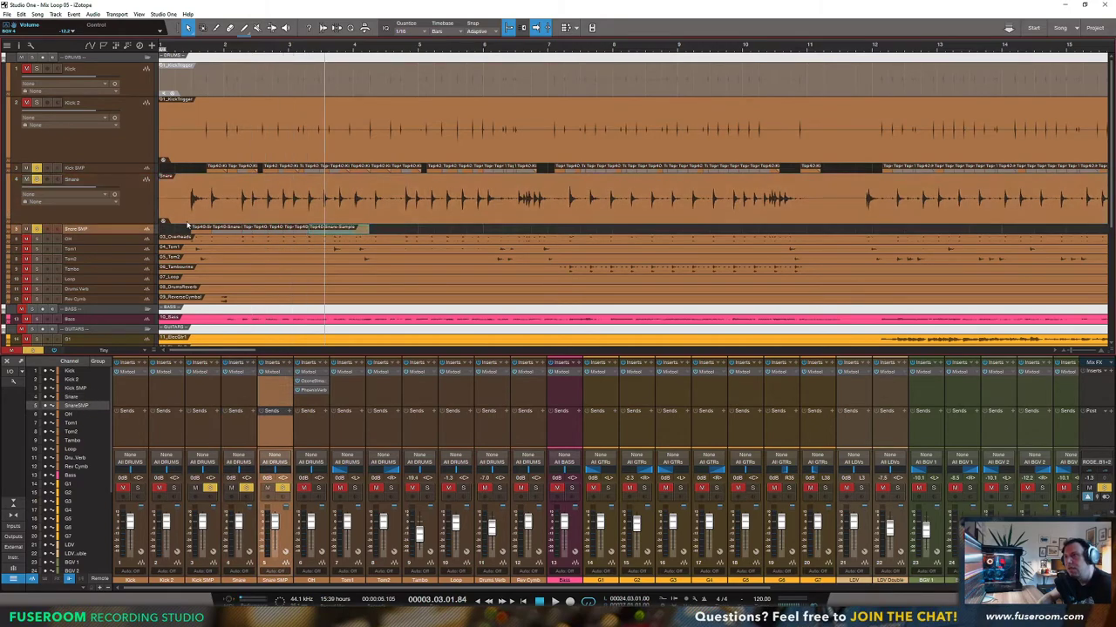
key("ctrl+v")
key("Up")
key("Tab")
key("Down")
key("ctrl+v")
key("Up")
key("Tab")
key("Down")
key("ctrl+v")
key("Down")
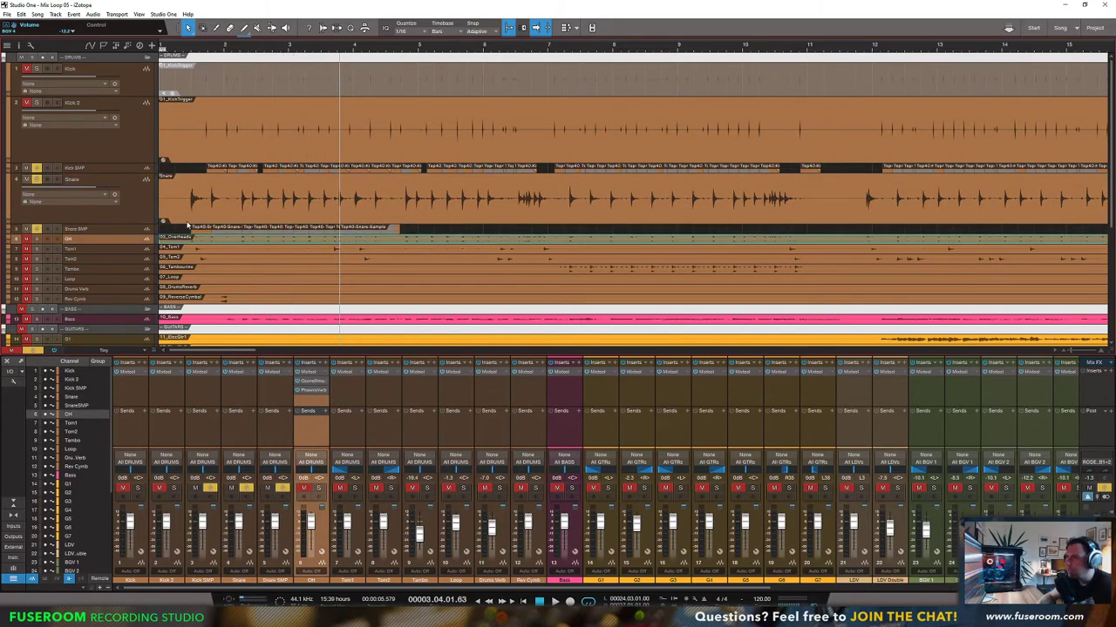
Step: Undo the snare sample pastes after the beat 3.3 hit on Snare SMP
left_click_drag(329, 48, 347, 213)
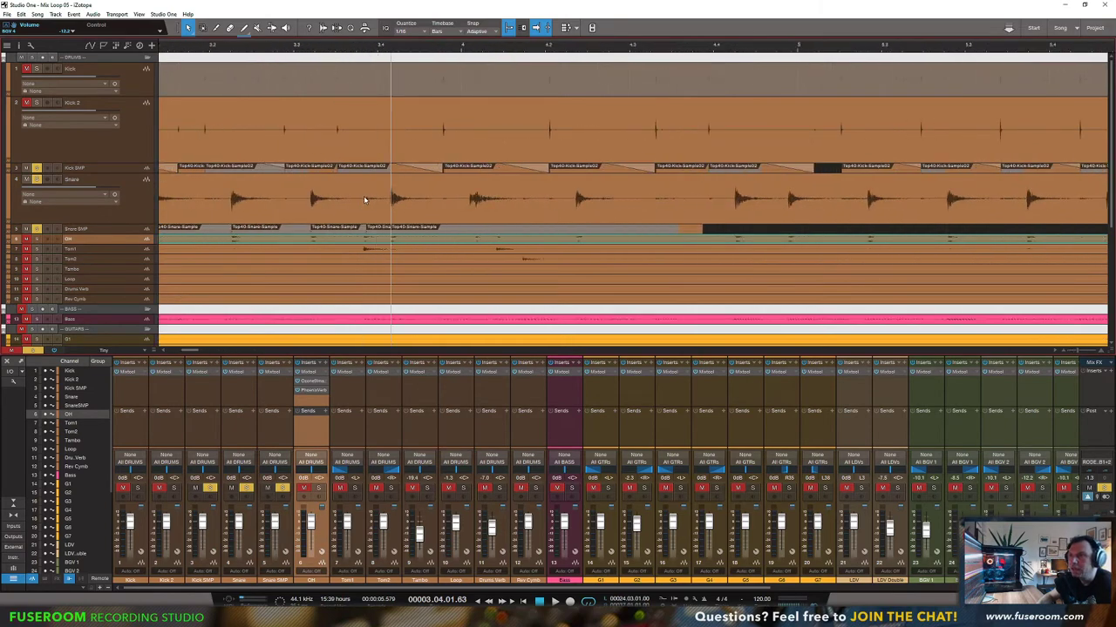
left_click_drag(371, 41, 371, 37)
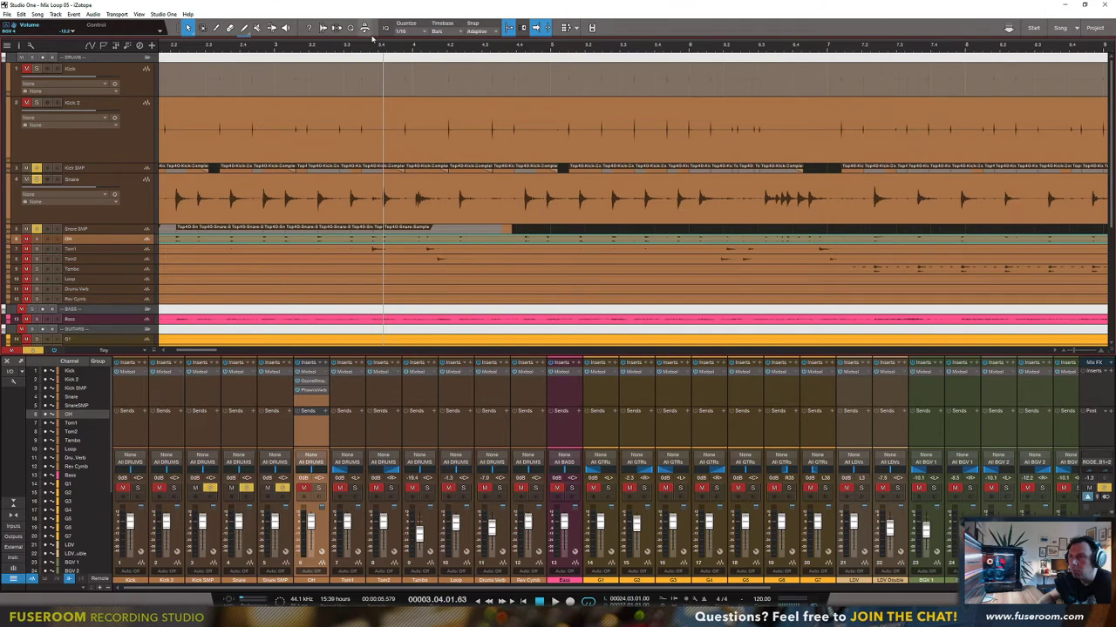
key("Up")
left_click(364, 92)
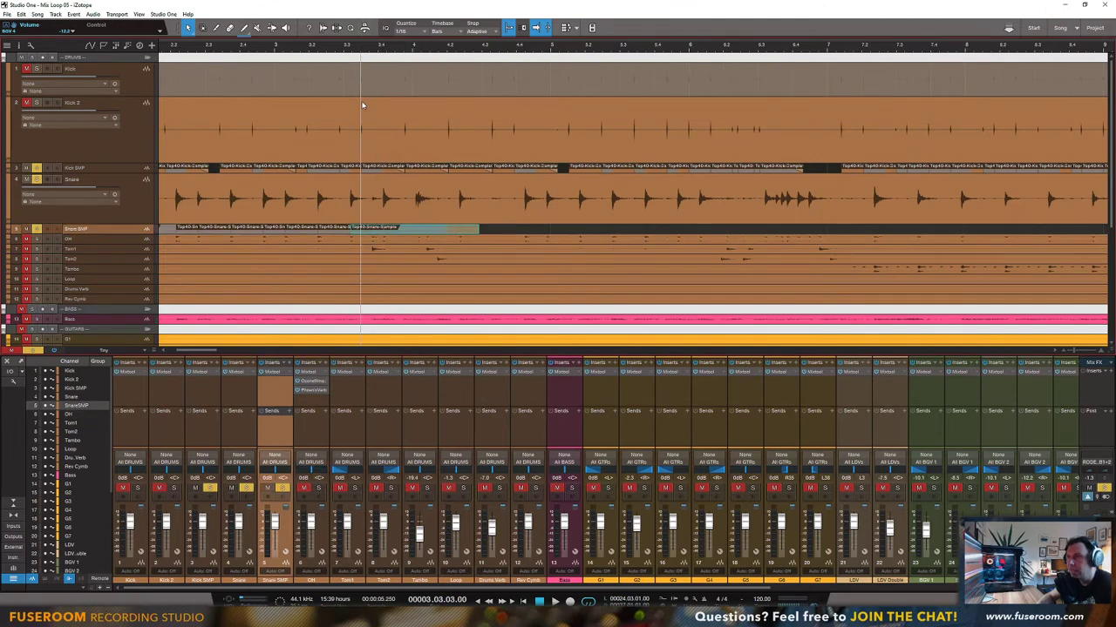
left_click(368, 193)
Step: Paste the snare sample on Snare SMP at the Snare hits at beats 3.4 and 4.1
left_click(358, 50)
key("Tab")
key("Tab")
left_click(405, 227)
key("ctrl+v")
key("Up")
key("Tab")
key("Down")
key("ctrl+v")
Step: Paste the snare sample on Snare SMP at the Snare hits at beats 4.2 and 4.4
key("Up")
key("Tab")
key("Down")
key("ctrl+v")
key("Up")
key("Tab")
key("Down")
key("ctrl+v")
key("Up")
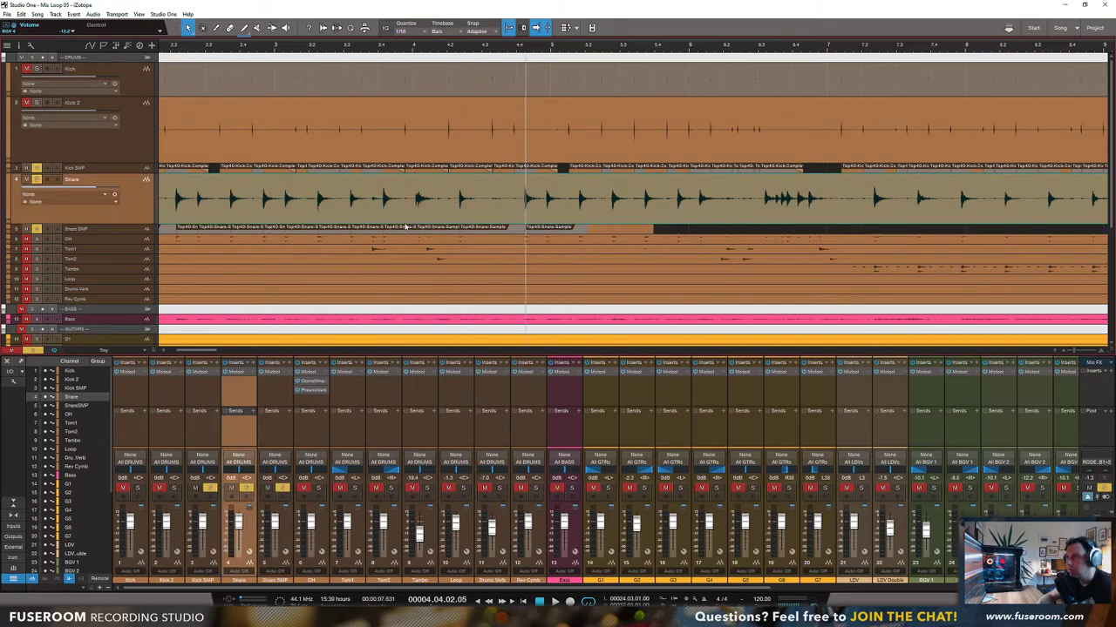
Step: Paste the snare sample on Snare SMP at the Snare hits from the end of bar 4 up to beat 5.3
left_click(406, 225)
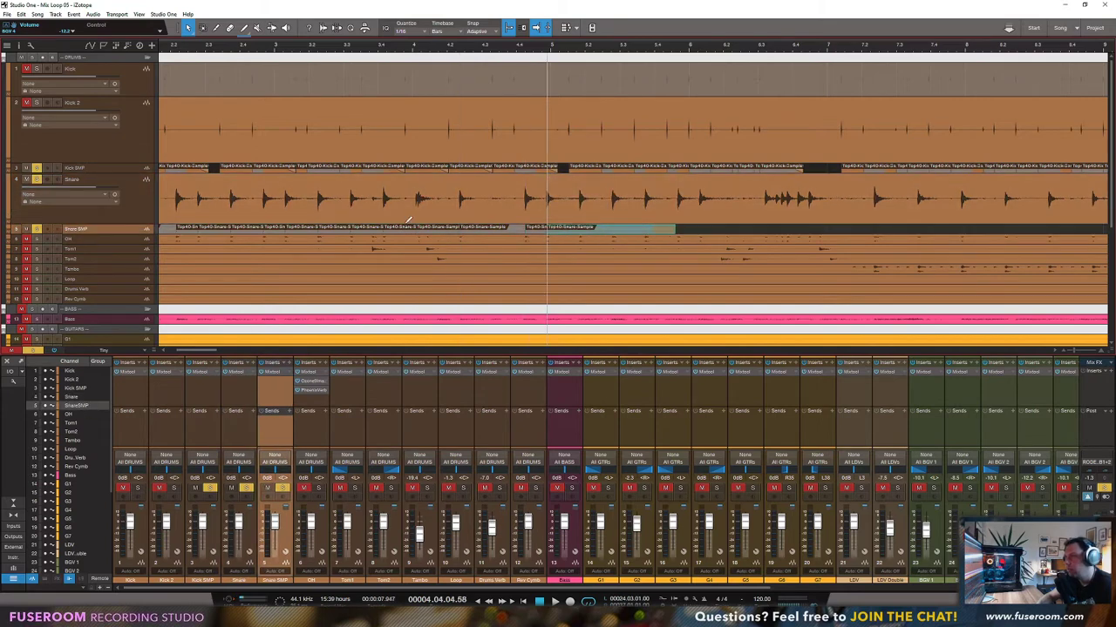
left_click(406, 223)
left_click(405, 226)
left_click(406, 223)
left_click(405, 225)
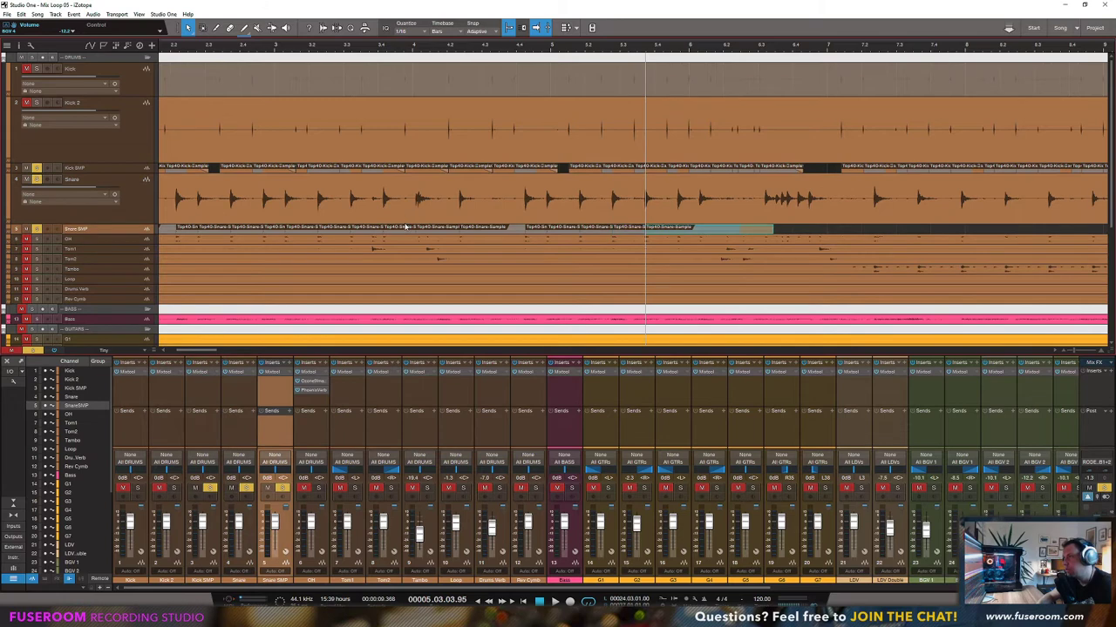
key("Down")
key("ctrl+v")
key("ctrl+z")
key("Up")
key("Up")
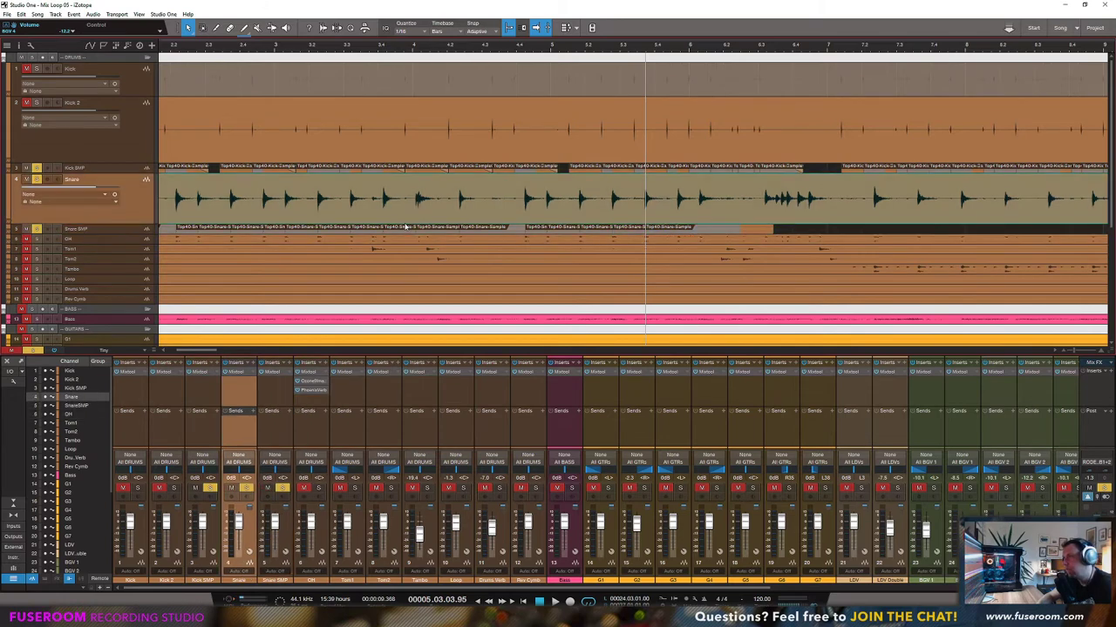
Step: Paste the snare sample on Snare SMP at the Snare hits from beat 5.4 into the fill at beat 6.4
left_click(405, 225)
left_click(405, 223)
left_click(405, 226)
left_click(405, 223)
left_click(405, 226)
left_click(405, 223)
left_click(405, 226)
left_click(406, 223)
left_click(407, 226)
left_click(407, 223)
left_click(407, 225)
left_click(406, 223)
left_click(407, 226)
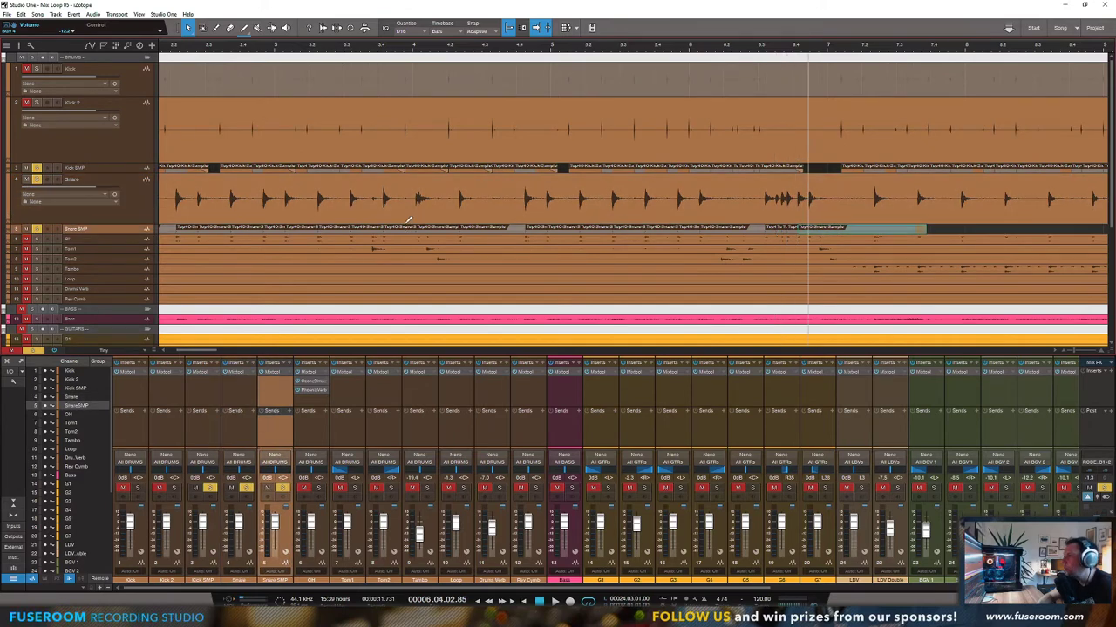
Step: Paste the snare sample on Snare SMP from the last fill hit of bar 6 up to beat 9.1
left_click(406, 223)
left_click(407, 226)
left_click(406, 223)
left_click(407, 226)
left_click(406, 223)
left_click(407, 226)
left_click(406, 224)
left_click(407, 226)
left_click(406, 223)
left_click(407, 226)
left_click(406, 224)
left_click(405, 226)
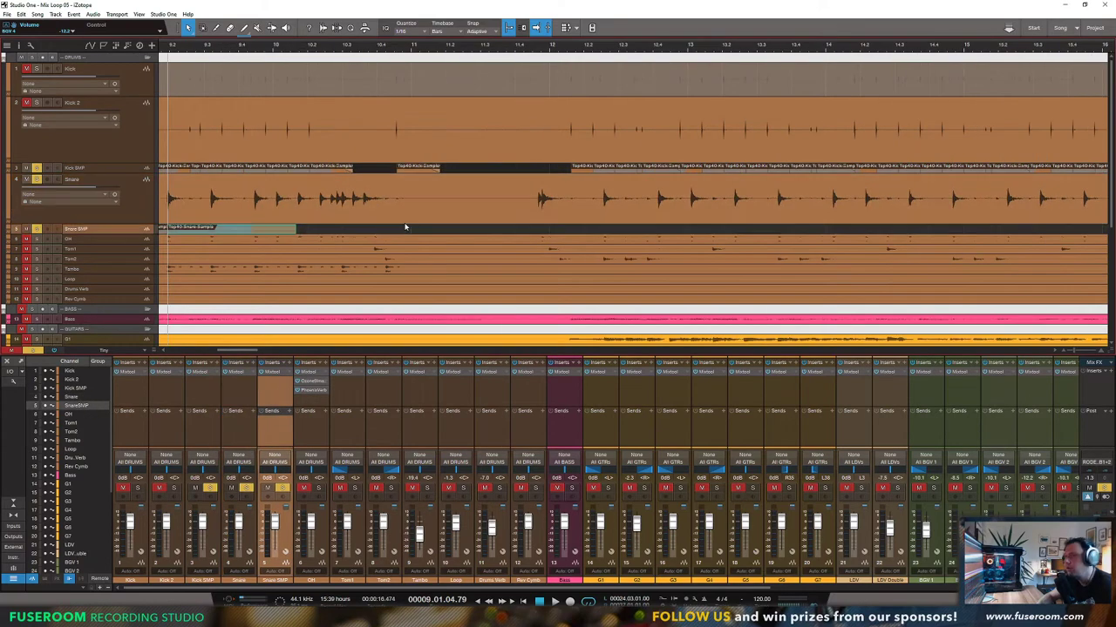
Step: Paste the snare sample on Snare SMP at the Snare hits from beat 9.2 through beat 10.1
left_click(406, 223)
left_click(407, 225)
left_click(406, 223)
left_click(407, 225)
left_click(406, 223)
left_click(407, 226)
left_click(406, 224)
left_click(407, 225)
left_click(406, 223)
left_click(407, 225)
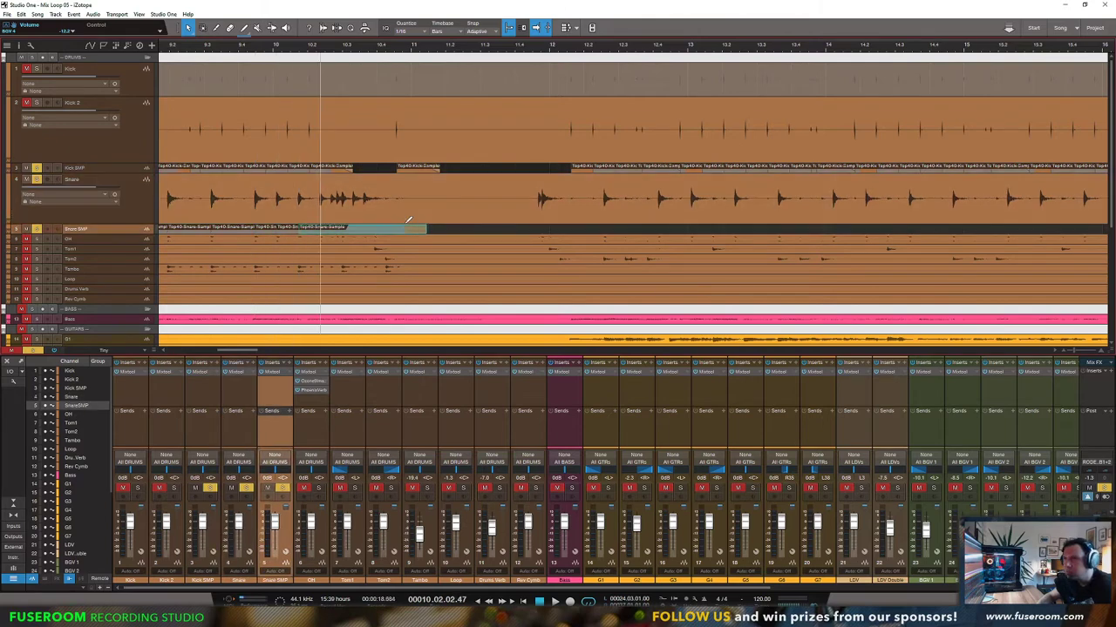
Step: Paste the snare sample on Snare SMP at each hit of the Snare fill from beat 10.2 to 10.3
left_click(406, 223)
left_click(407, 226)
left_click(406, 223)
left_click(406, 226)
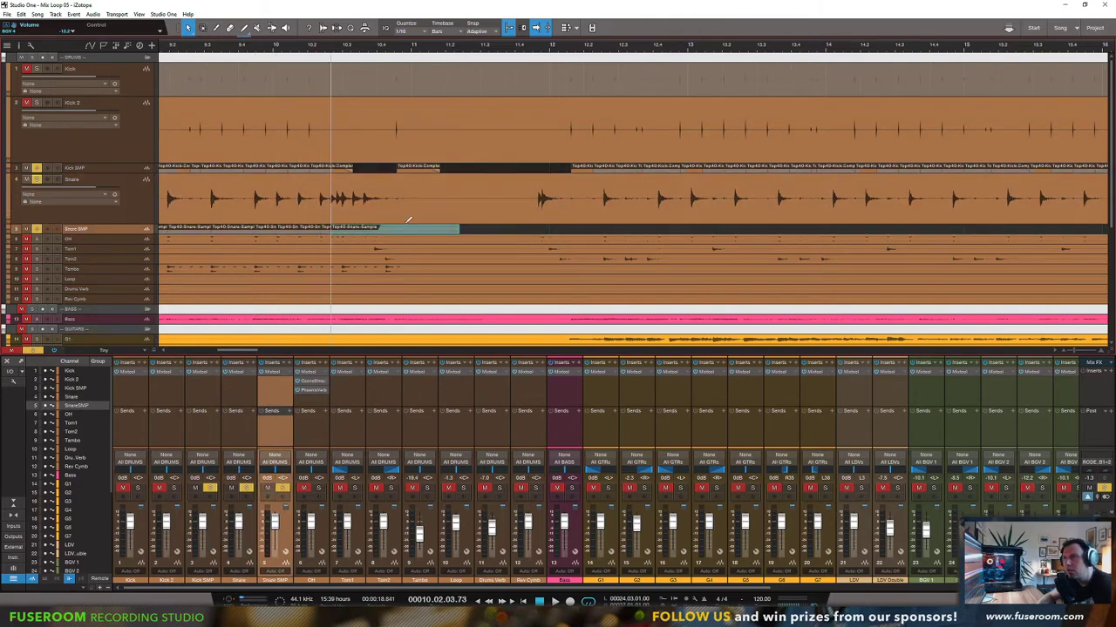
left_click(406, 223)
left_click(407, 225)
left_click(406, 223)
left_click(407, 226)
left_click(406, 223)
left_click(407, 226)
left_click(407, 223)
left_click(407, 226)
left_click(407, 223)
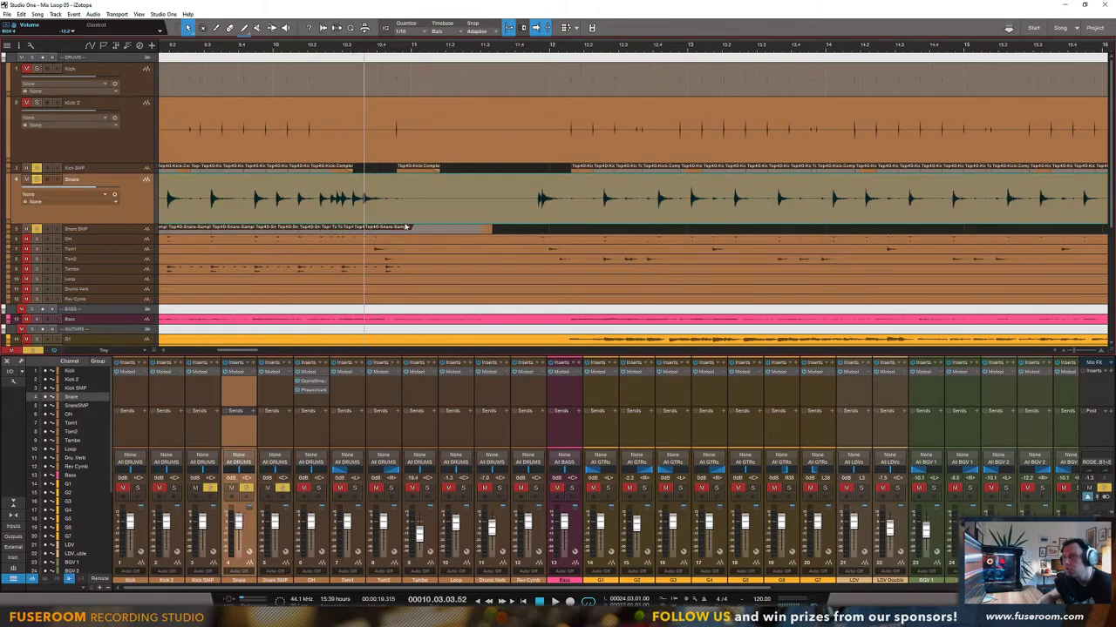
Step: Paste the snare sample on Snare SMP at the second peak of the double Snare hit in beat 11.4
left_click(407, 226)
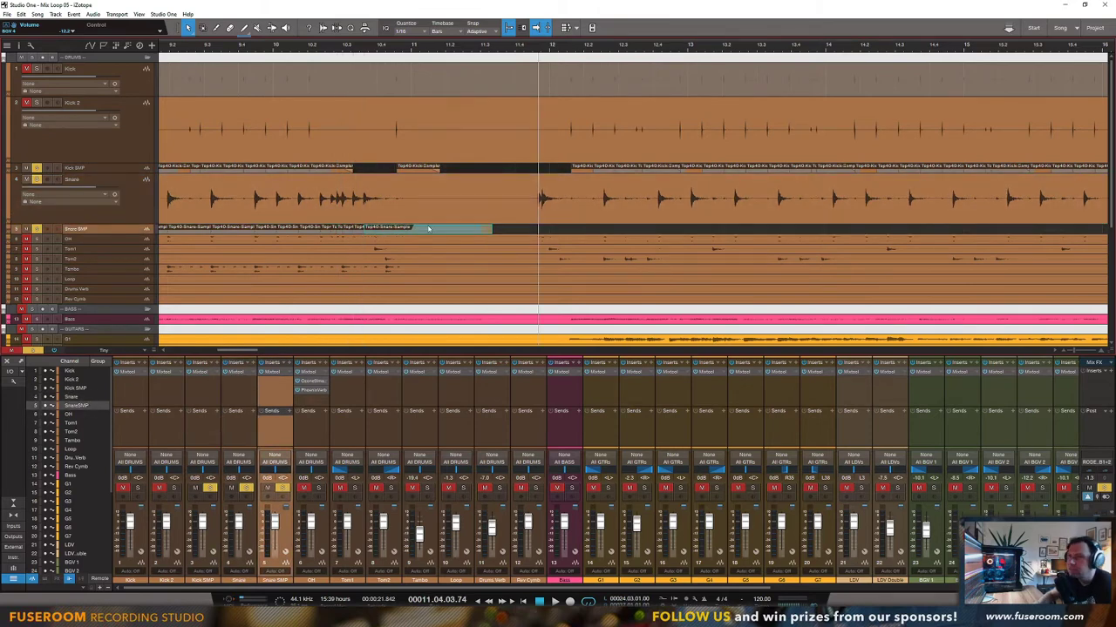
key("space")
key("space")
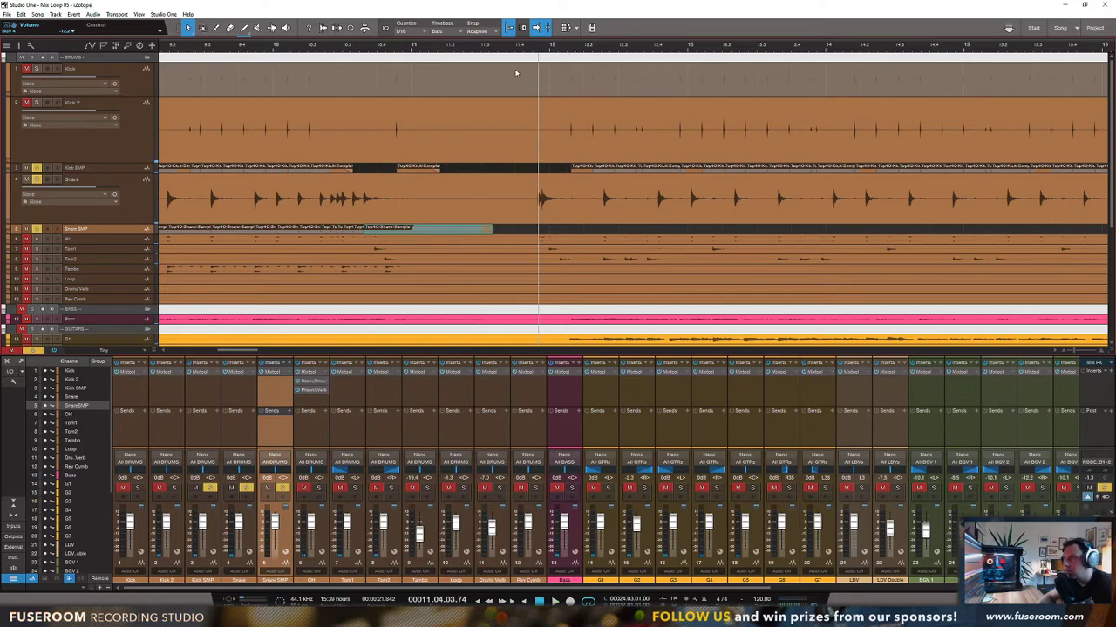
left_click(523, 48)
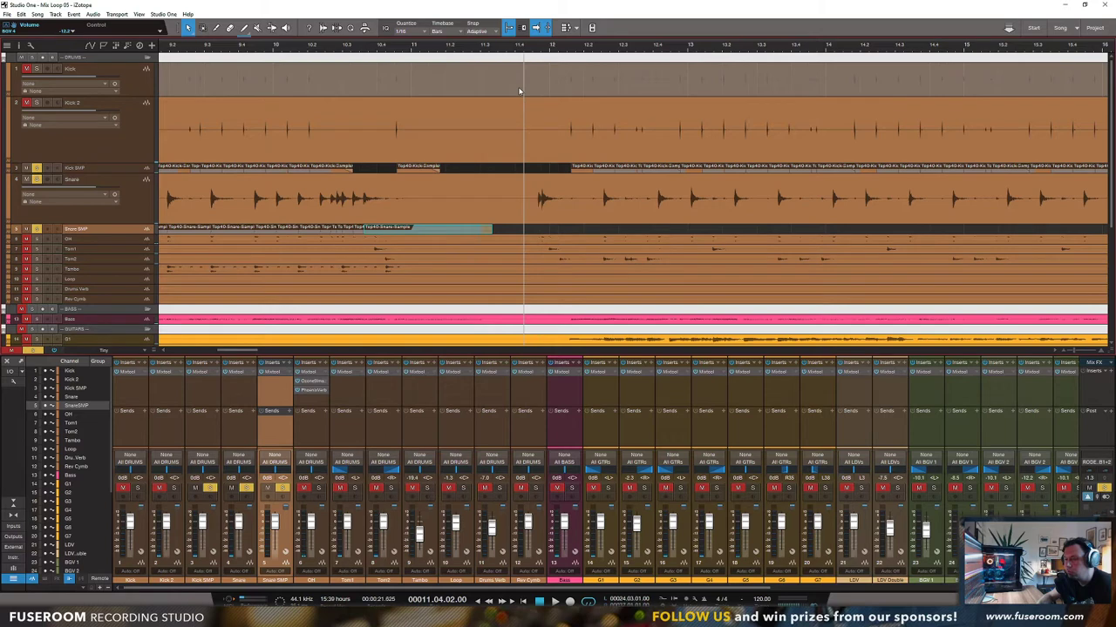
left_click(511, 192)
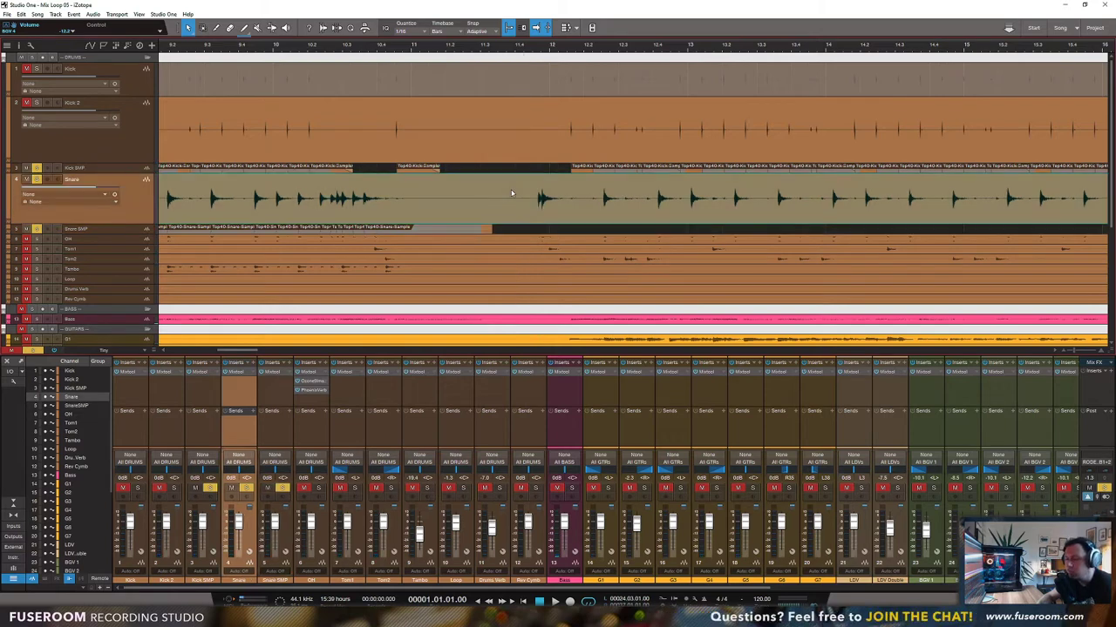
key("space")
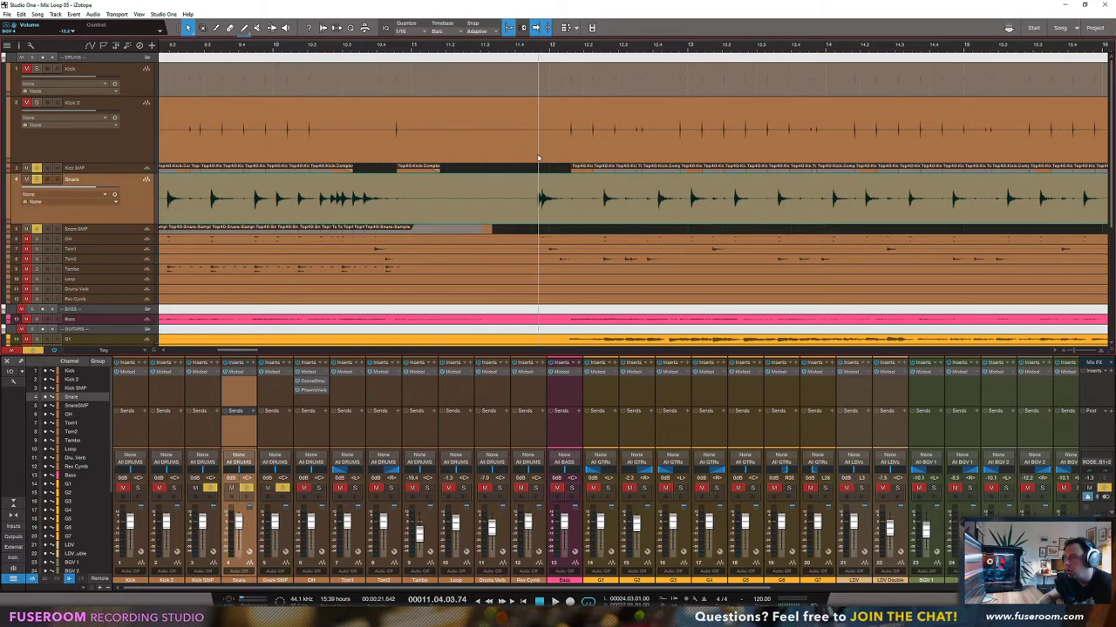
scroll(538, 82, "up", 8)
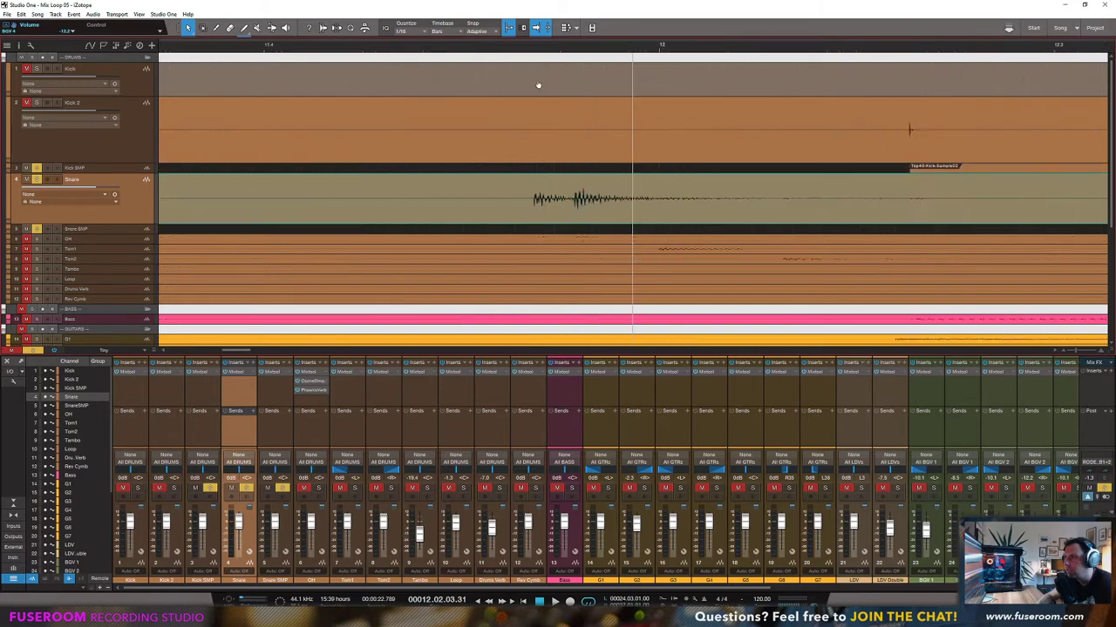
left_click(569, 45)
left_click(574, 45)
left_click(571, 45)
left_click(568, 56)
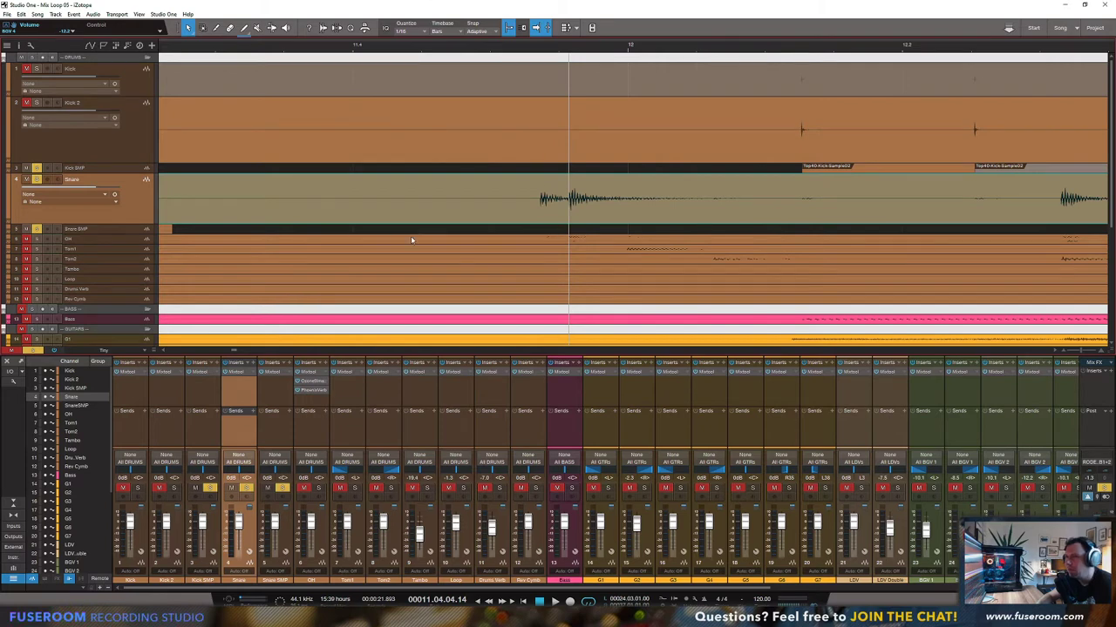
key("Down")
key("ctrl+v")
Step: Paste the snare sample on Snare SMP at the Snare hits from beat 12.2 through beat 13.2
key("Up")
key("space")
key("w")
key("w")
key("w")
key("w")
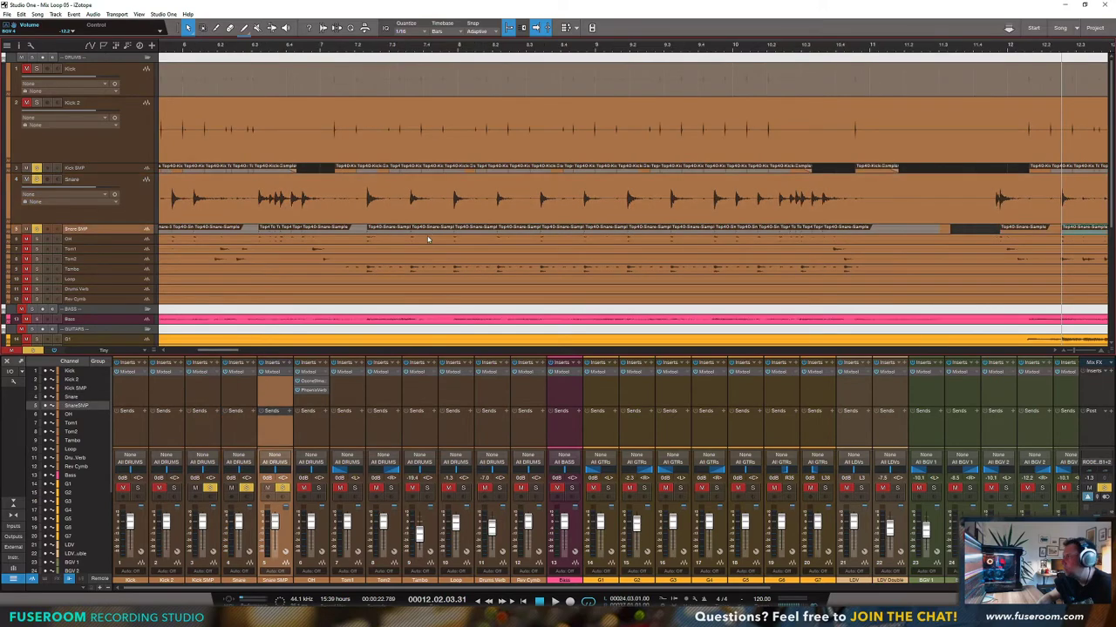
key("Down")
key("ctrl+v")
key("Up")
key("Tab")
key("Down")
key("ctrl+v")
key("Up")
key("Tab")
key("Down")
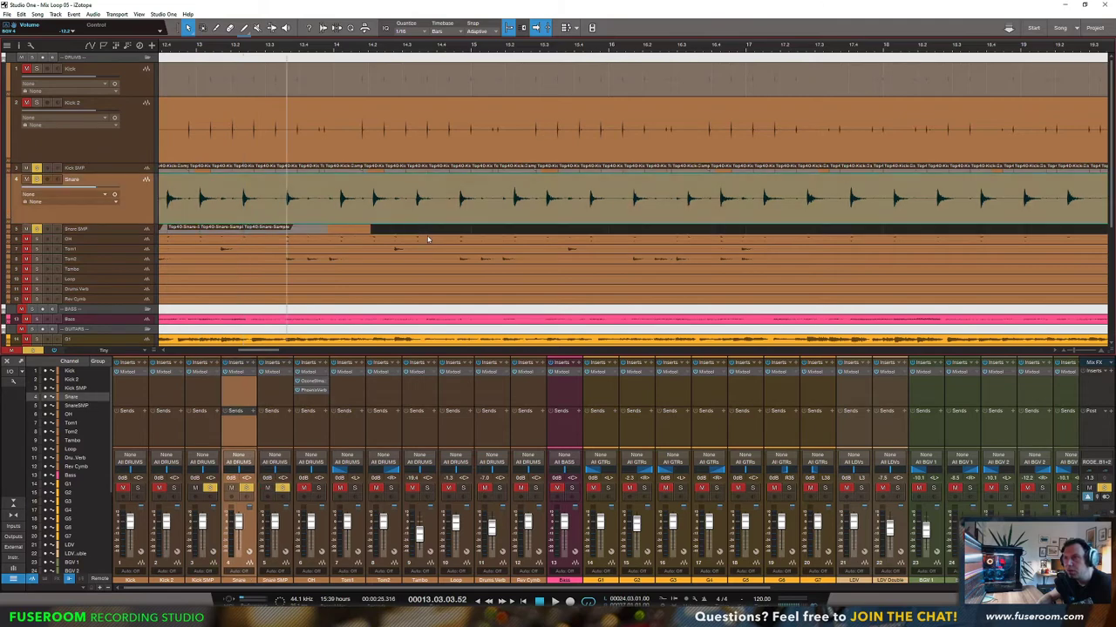
Step: Paste the snare sample on Snare SMP at the Snare hits from beat 13.3 through beat 15.2
key("ctrl+v")
key("Up")
key("Tab")
key("Down")
key("ctrl+v")
key("Up")
key("Tab")
key("Down")
key("ctrl+v")
key("Up")
key("Tab")
key("Down")
key("ctrl+v")
key("Up")
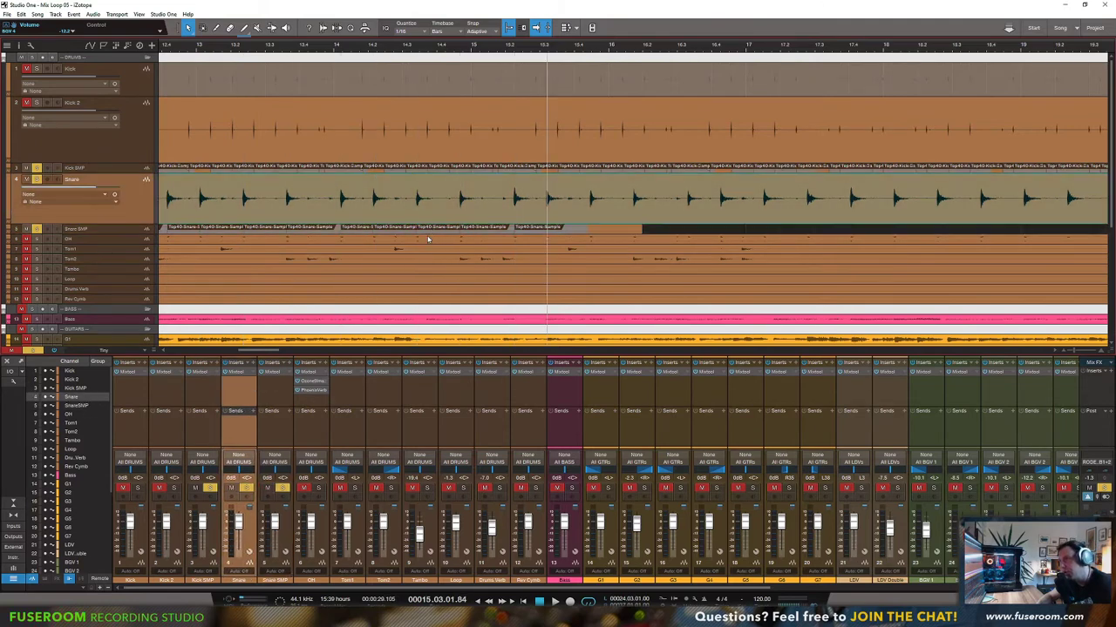
Step: Paste the snare sample on Snare SMP at the Snare hits from beat 15.3 through beat 16.4
key("Tab")
key("Down")
key("ctrl+v")
key("Down")
key("Up")
key("Up")
key("Tab")
key("Down")
key("ctrl+v")
key("Up")
key("Tab")
key("Down")
key("ctrl+v")
key("Up")
key("Tab")
key("Down")
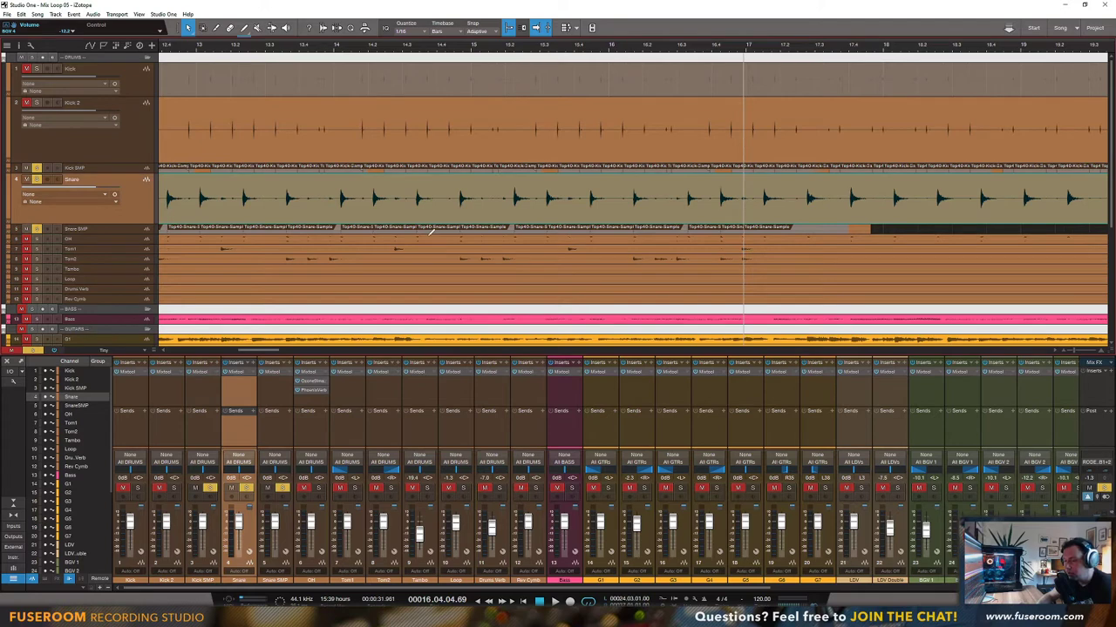
Step: Paste the snare sample on Snare SMP at every Snare hit from beat 17.1 through beat 25.2
key("Down")
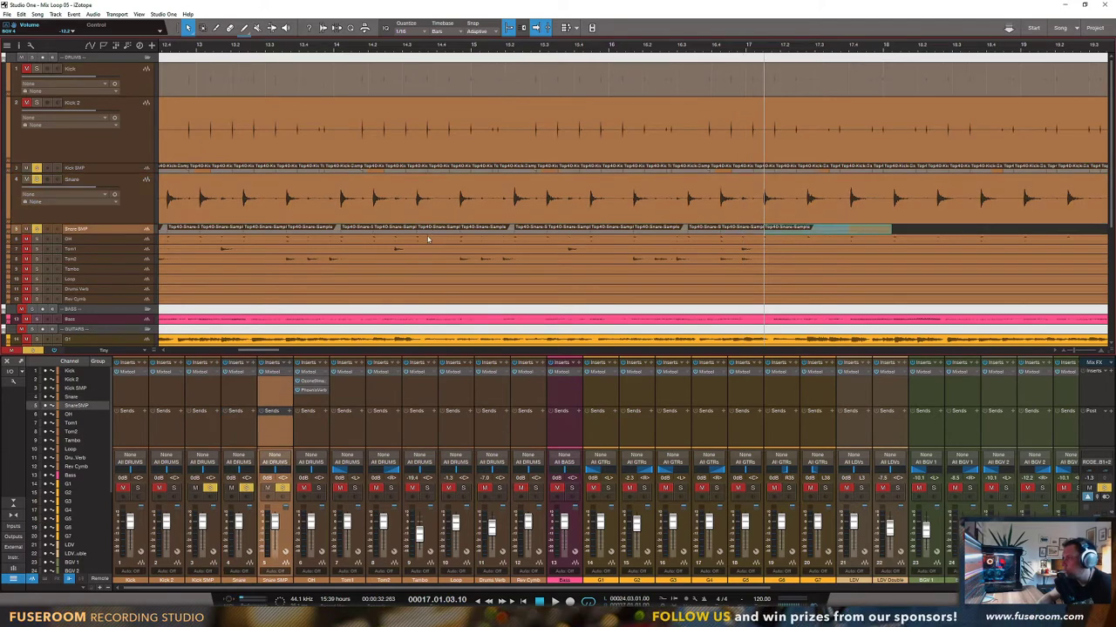
key("Up")
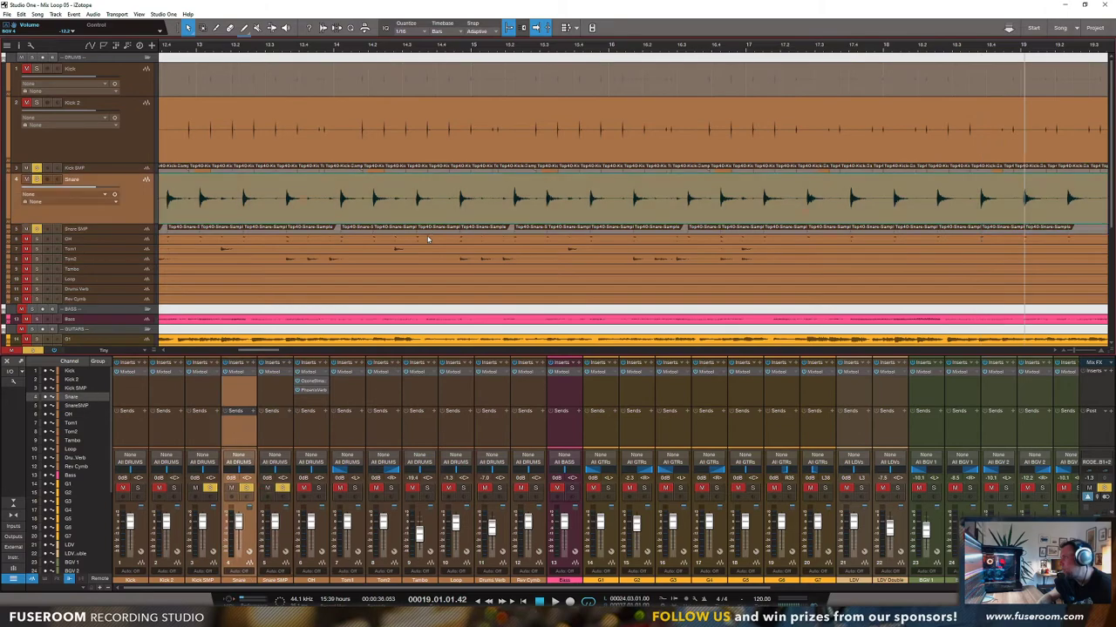
key("Down")
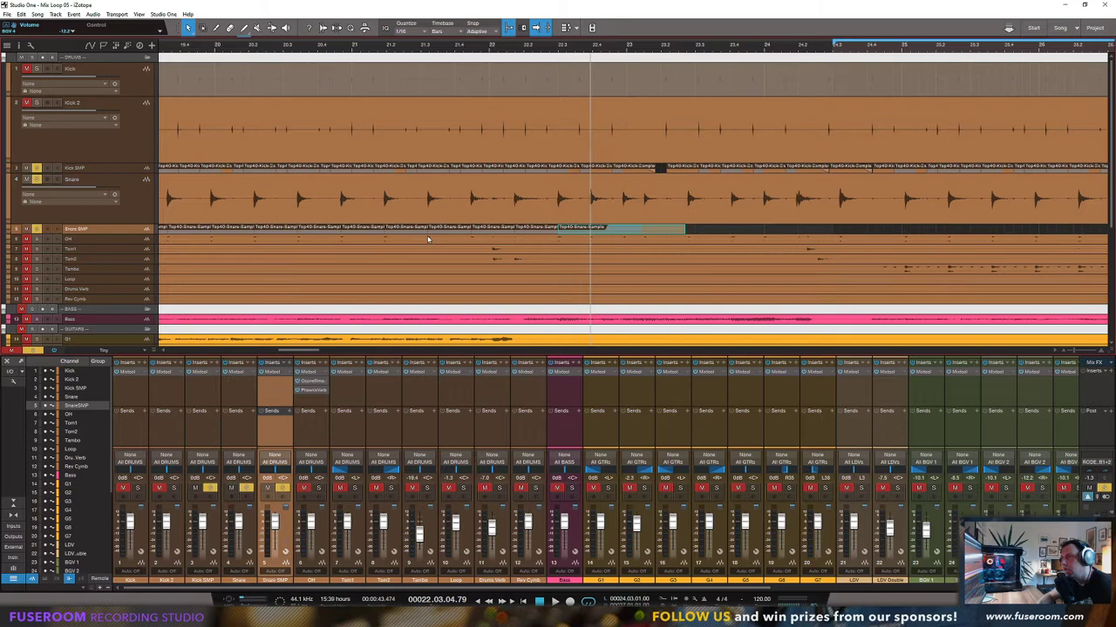
key("Up")
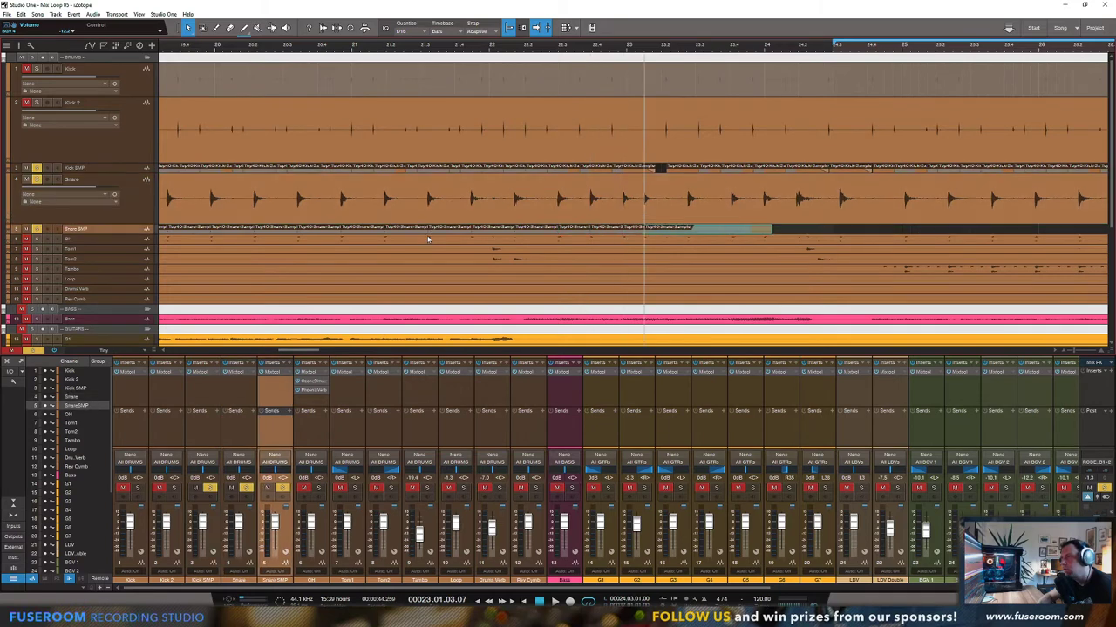
key("Up")
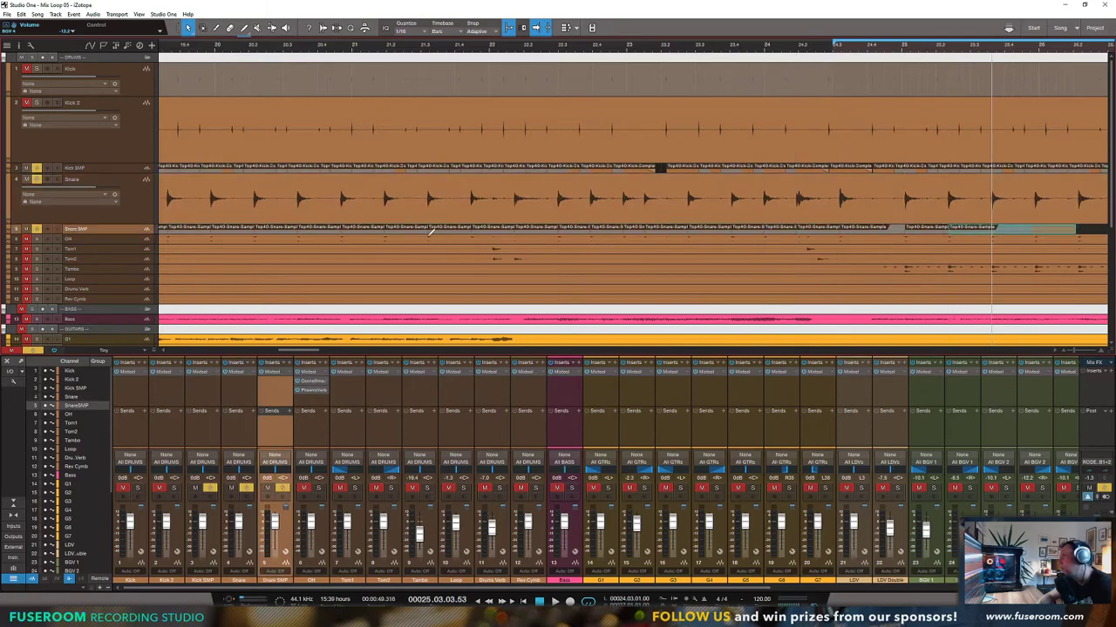
Step: Paste the snare sample on Snare SMP at every Snare hit from beat 25.3 through the fill in bar 29
key("Up")
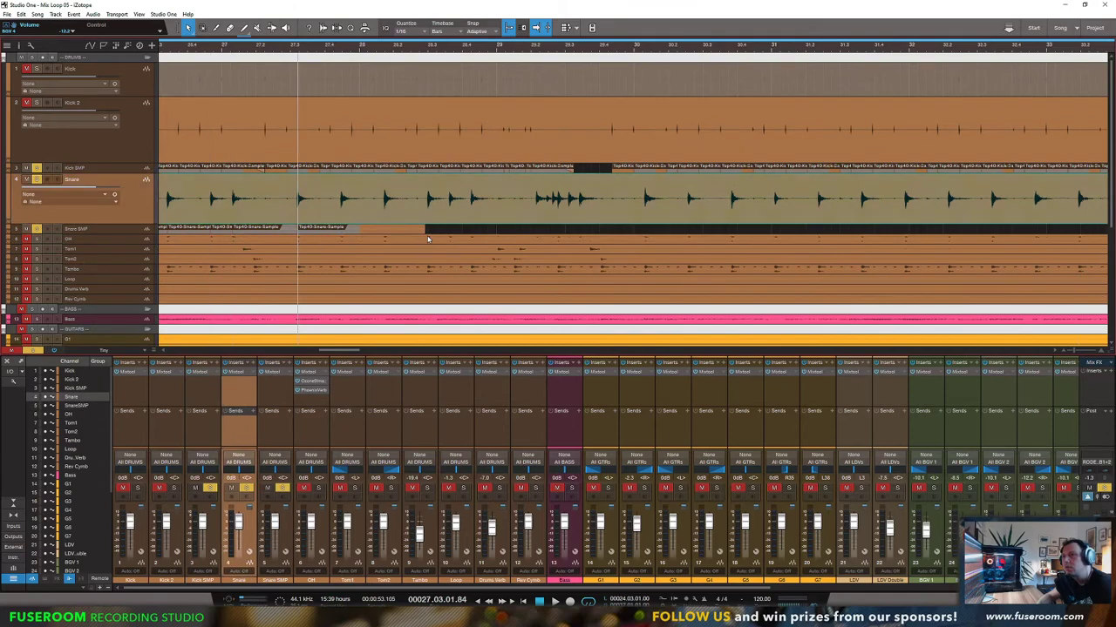
key("Up")
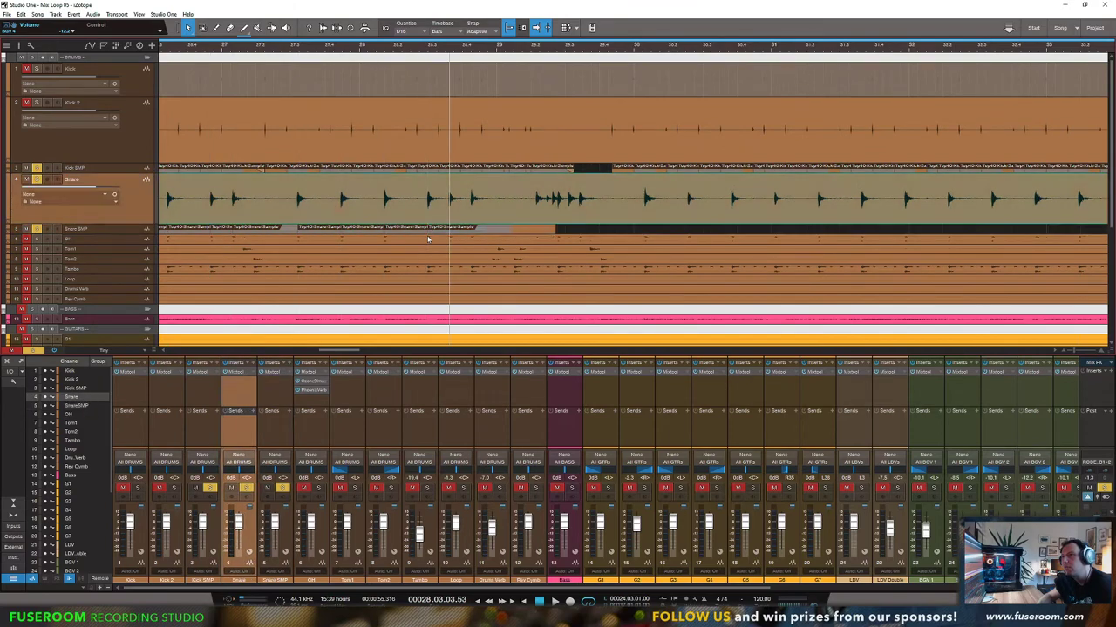
key("Down")
key("Down")
key("Up")
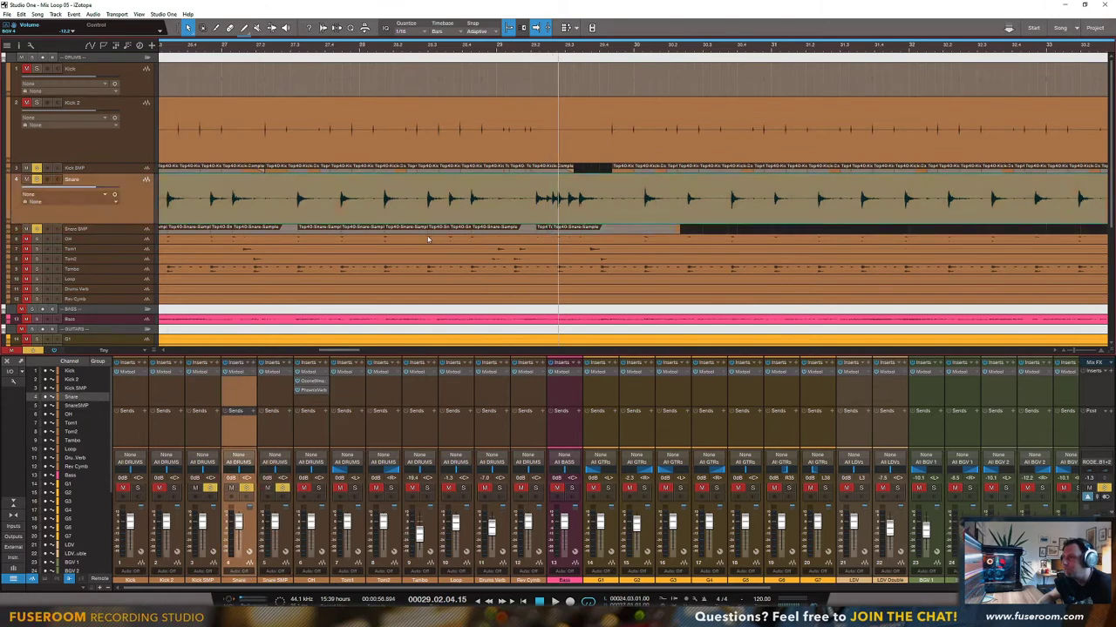
key("Down")
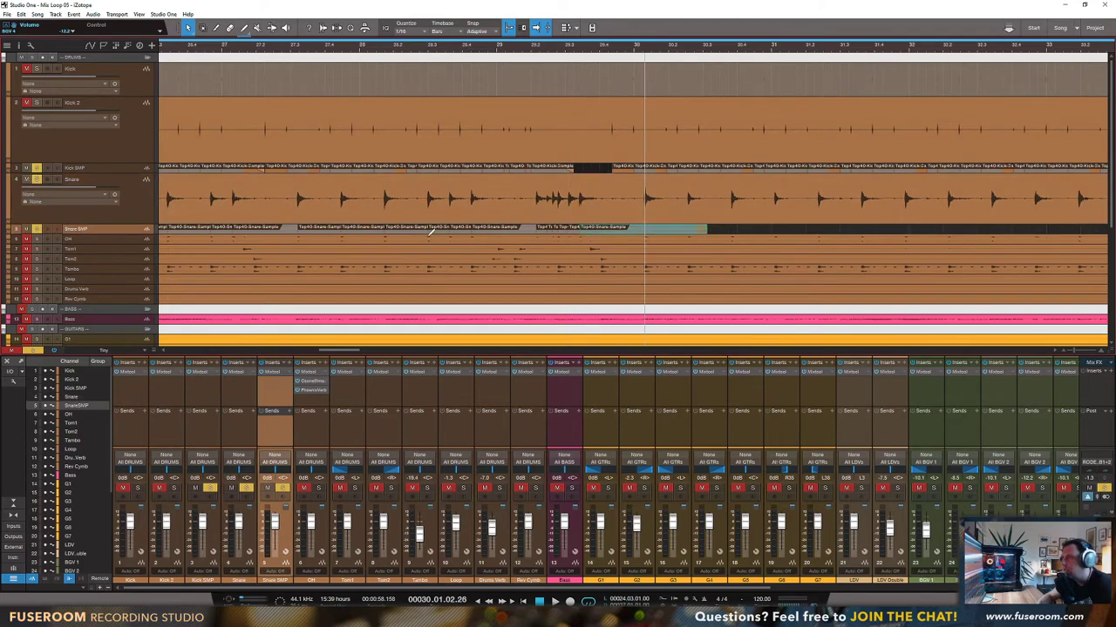
Step: Paste the snare sample on Snare SMP at the Snare hits from beat 30.1 through the end of bar 31
key("Tab")
key("Down")
key("ctrl+v")
key("Up")
key("Tab")
key("Down")
key("ctrl+v")
key("Up")
key("Tab")
key("Down")
key("ctrl+v")
key("Up")
key("Tab")
key("Down")
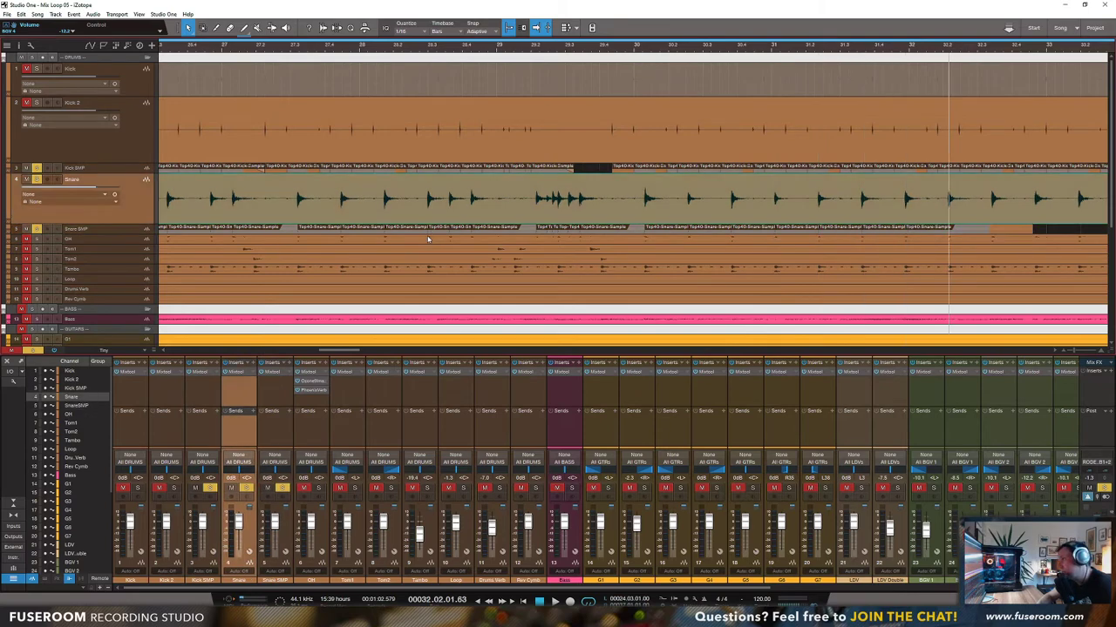
Step: Paste the snare sample on Snare SMP at the Snare hits from beat 32.2 through beat 33.1
key("Up")
key("Tab")
key("Down")
key("ctrl+v")
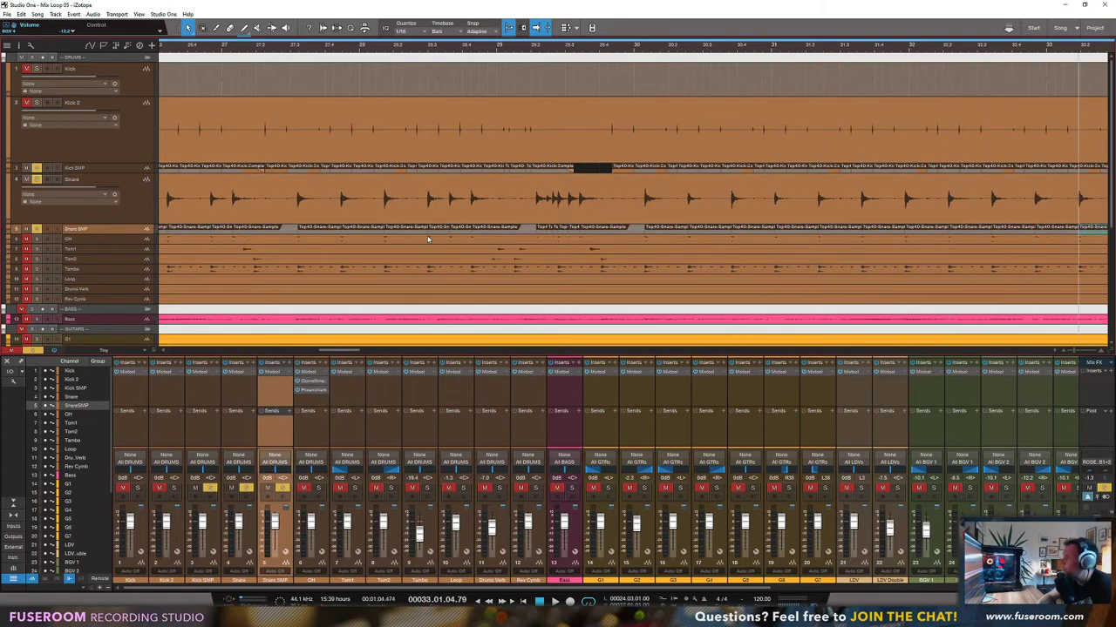
Step: Paste the snare sample on Snare SMP at the Snare hits from beat 33.3 through beat 34.1
key("Up")
key("Tab")
key("Down")
key("ctrl+v")
key("Up")
key("Tab")
key("Down")
key("ctrl+v")
key("Up")
key("Tab")
key("Down")
key("ctrl+v")
key("Up")
key("Tab")
key("Down")
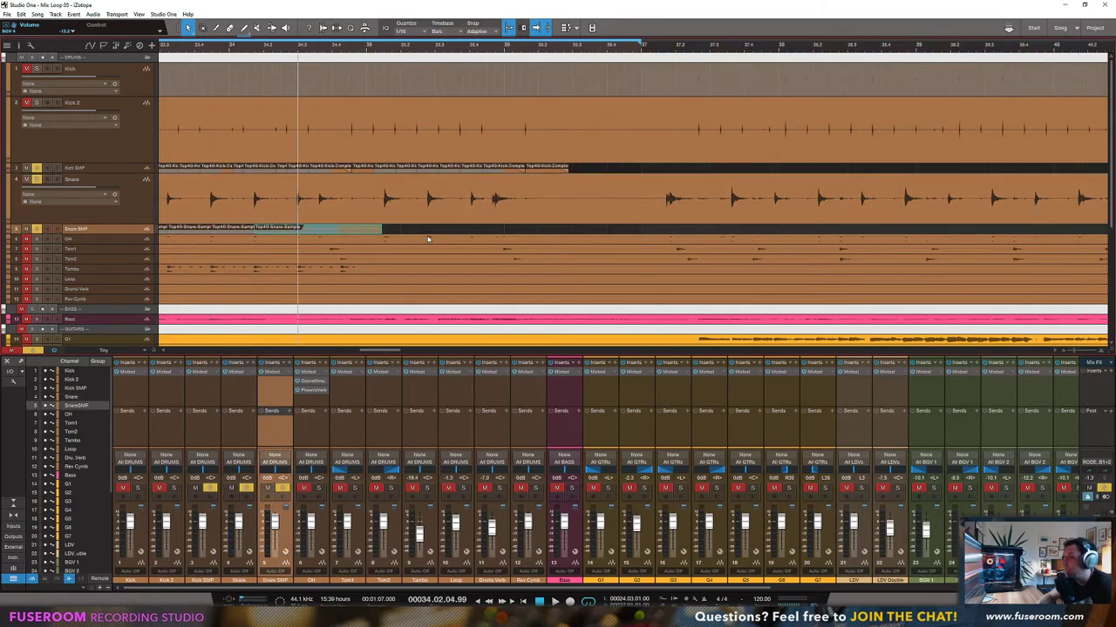
Step: Paste the snare sample on Snare SMP at the Snare hits from beat 34.2 through beat 35.3
key("ctrl+v")
key("Up")
key("Tab")
key("Down")
key("ctrl+v")
key("Up")
key("Tab")
key("Down")
key("ctrl+v")
key("Up")
key("Tab")
key("Down")
key("Up")
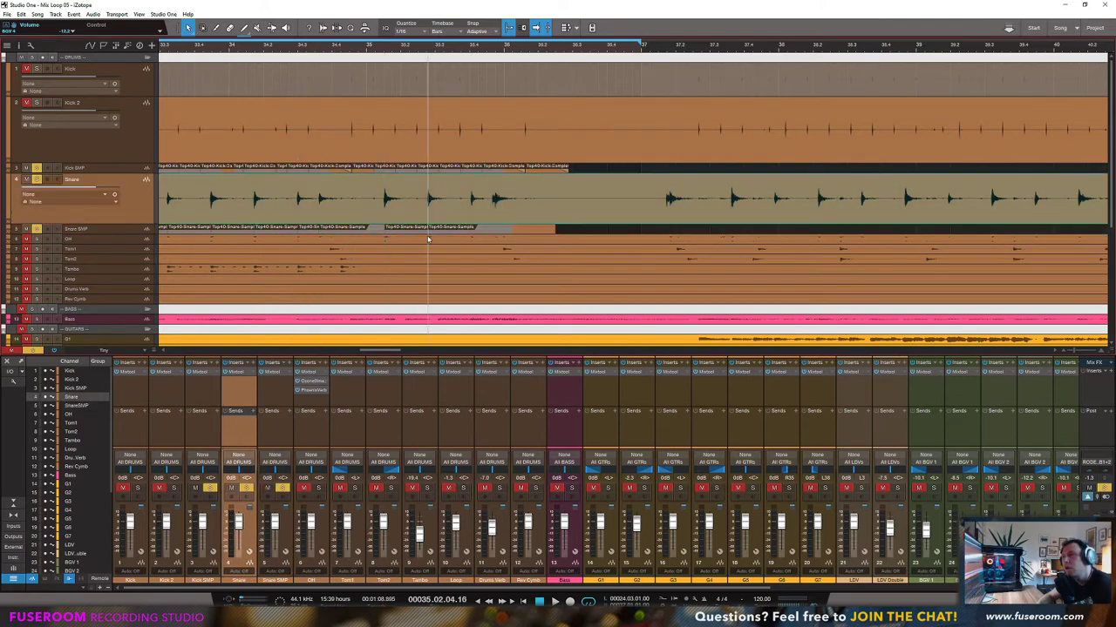
key("Down")
key("Up")
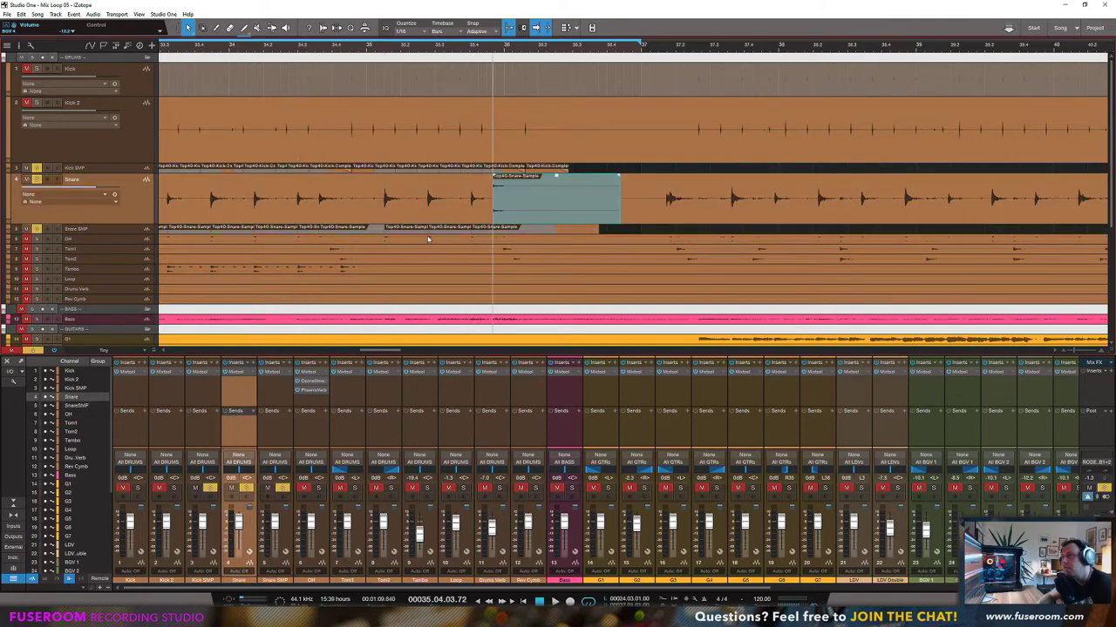
Step: Undo the sample pasted onto the Snare track and paste it on Snare SMP at the second peak of the double hit in beat 35.4
key("ctrl+z")
left_click_drag(497, 49, 497, 82)
left_click(497, 52)
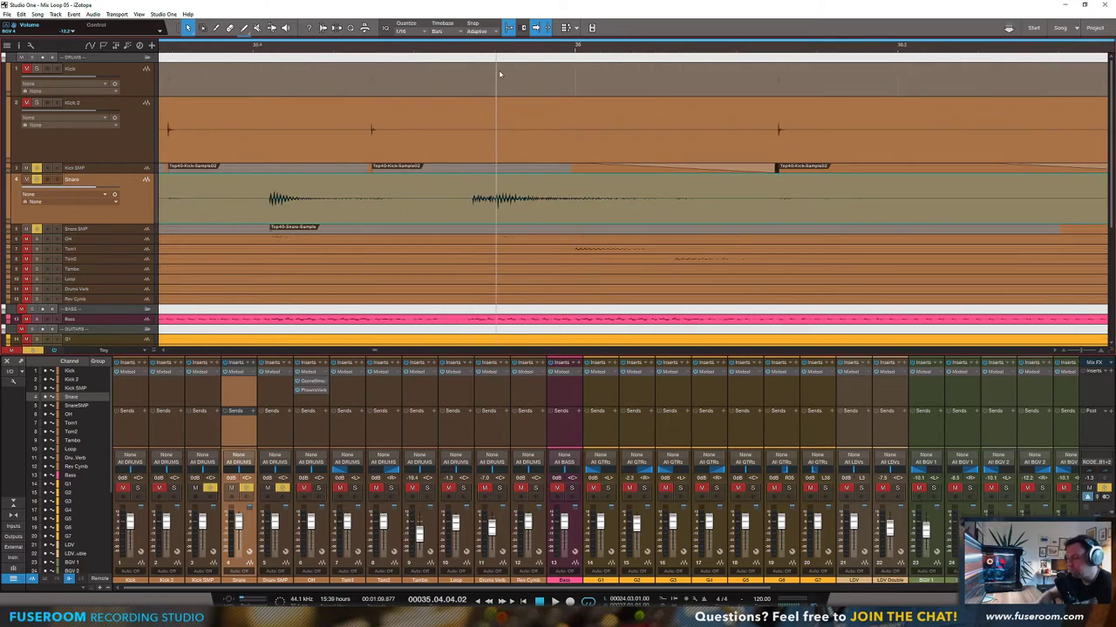
key("Down")
key("ctrl+v")
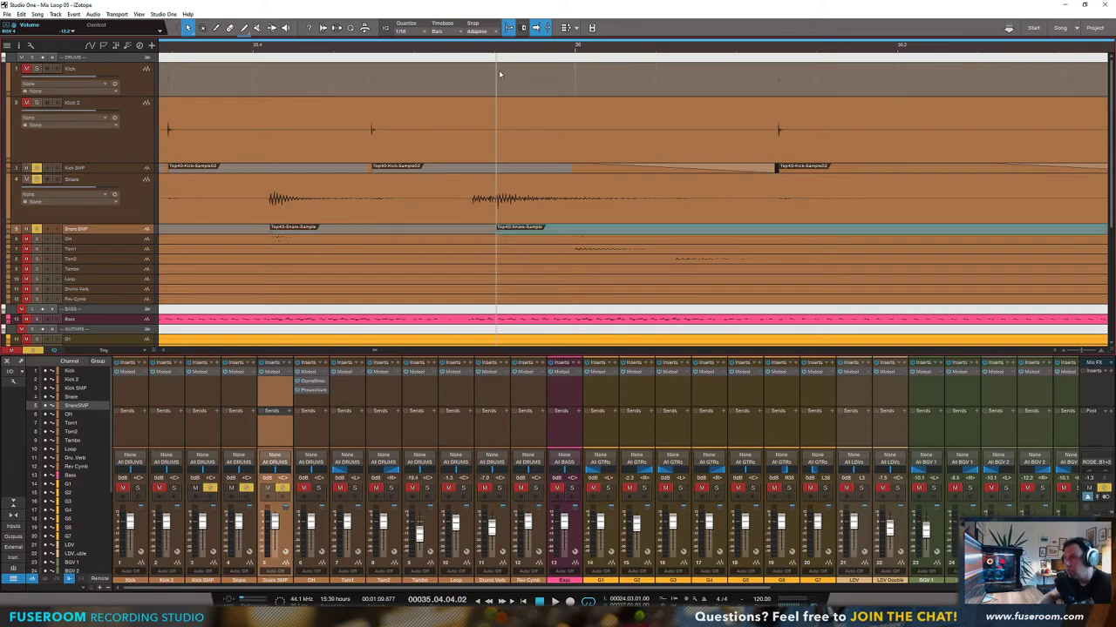
scroll(545, 51, "down", 5)
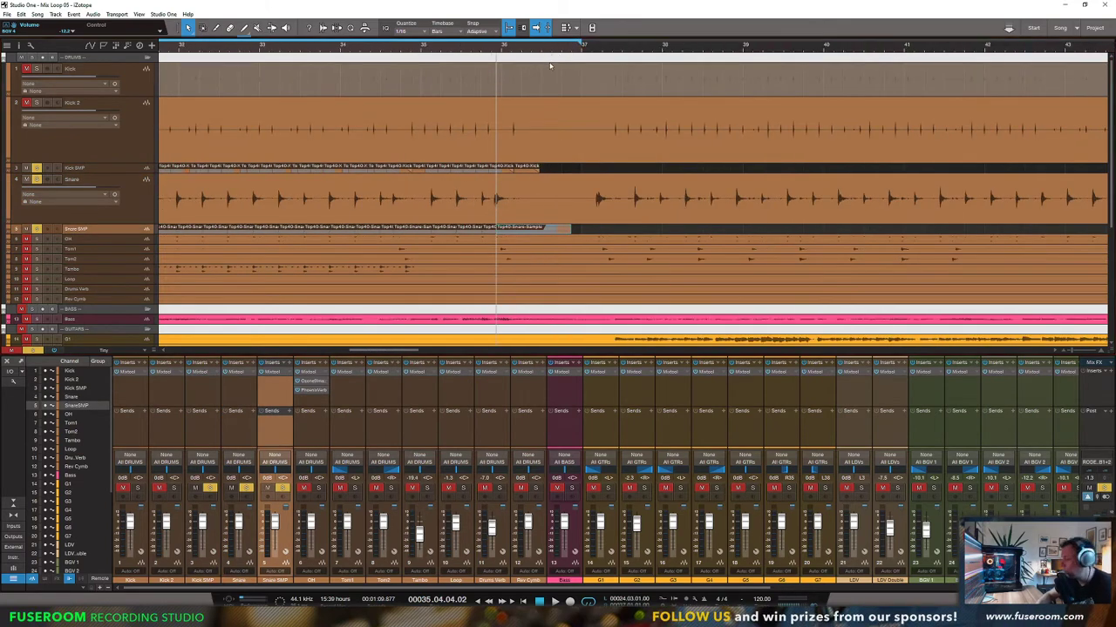
Step: Review the Snare SMP track's settings in the inspector and hide it again
left_click_drag(501, 48, 589, 24)
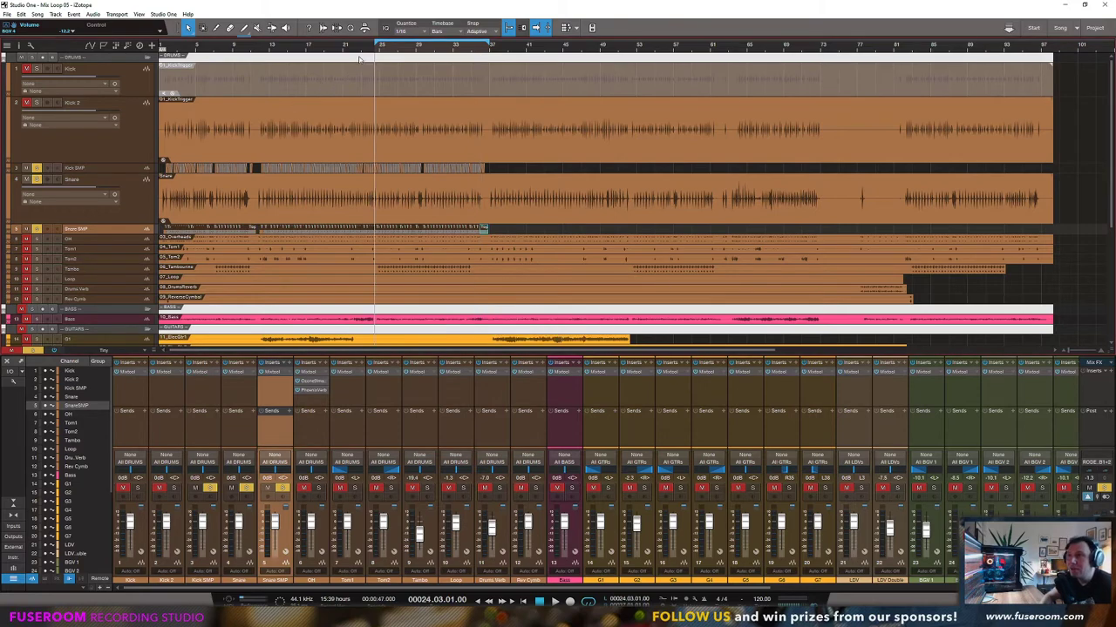
scroll(362, 63, "up", 5)
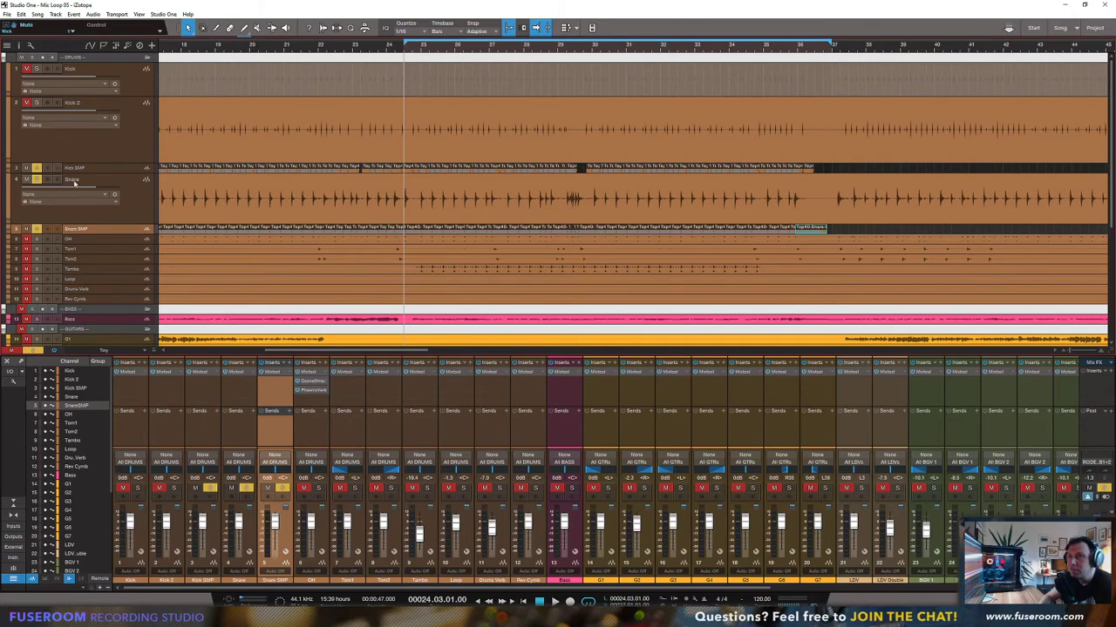
key("F4")
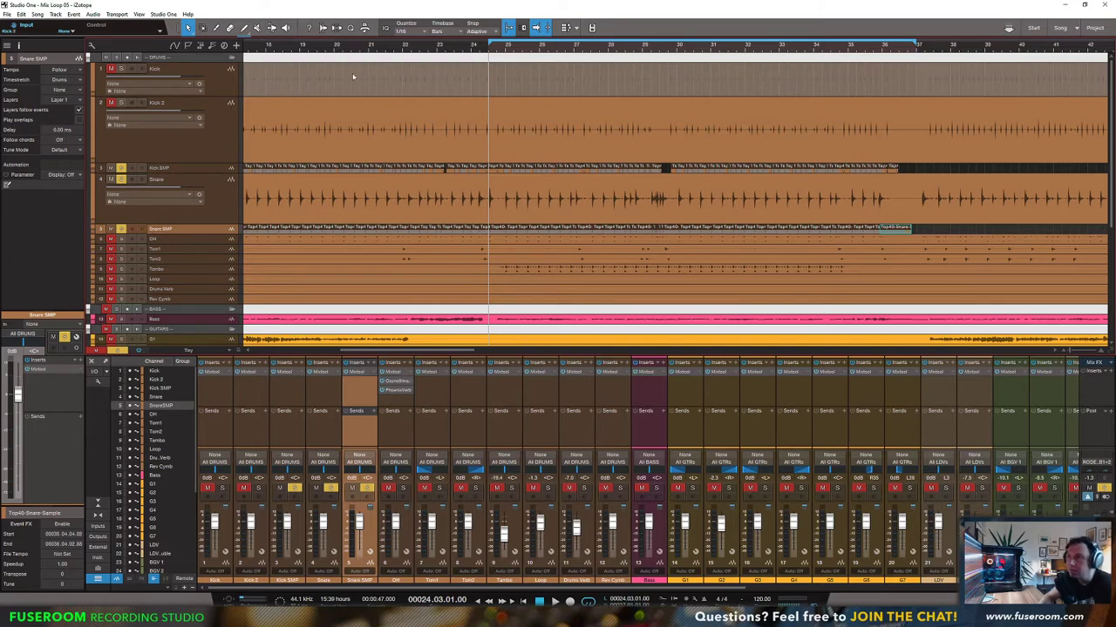
left_click_drag(413, 52, 442, 41)
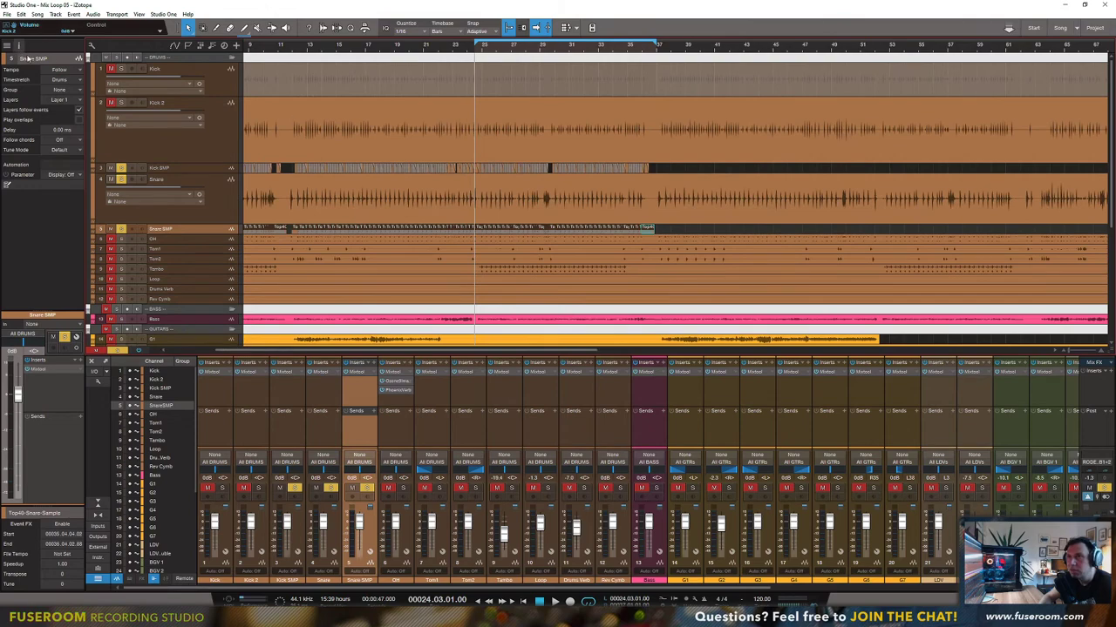
key("F4")
Step: Save the song and start playback from beat 24.3
scroll(277, 84, "left", 2)
scroll(325, 48, "down", 3)
scroll(432, 52, "up", 2)
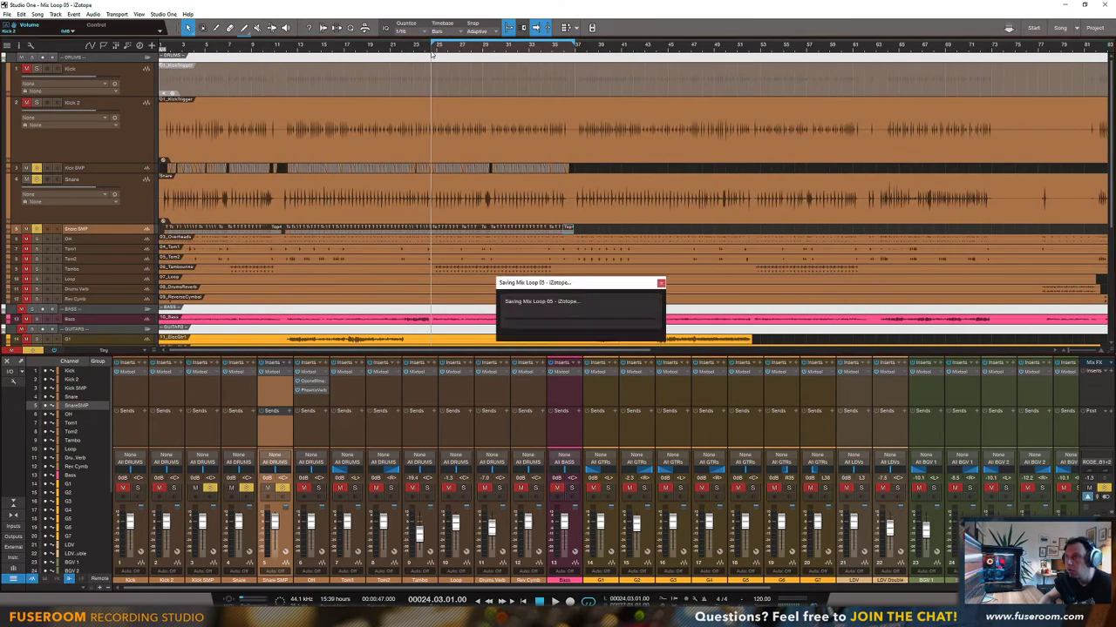
mouse_move(440, 50)
left_mouse_down()
mouse_move(439, 78)
mouse_move(446, 56)
left_mouse_up()
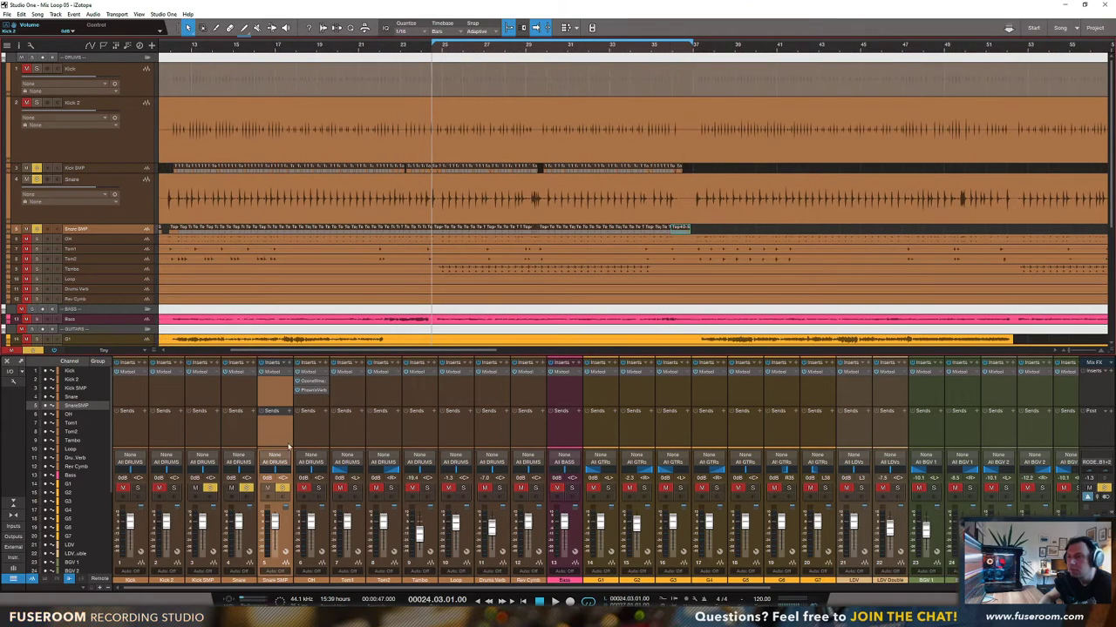
key("space")
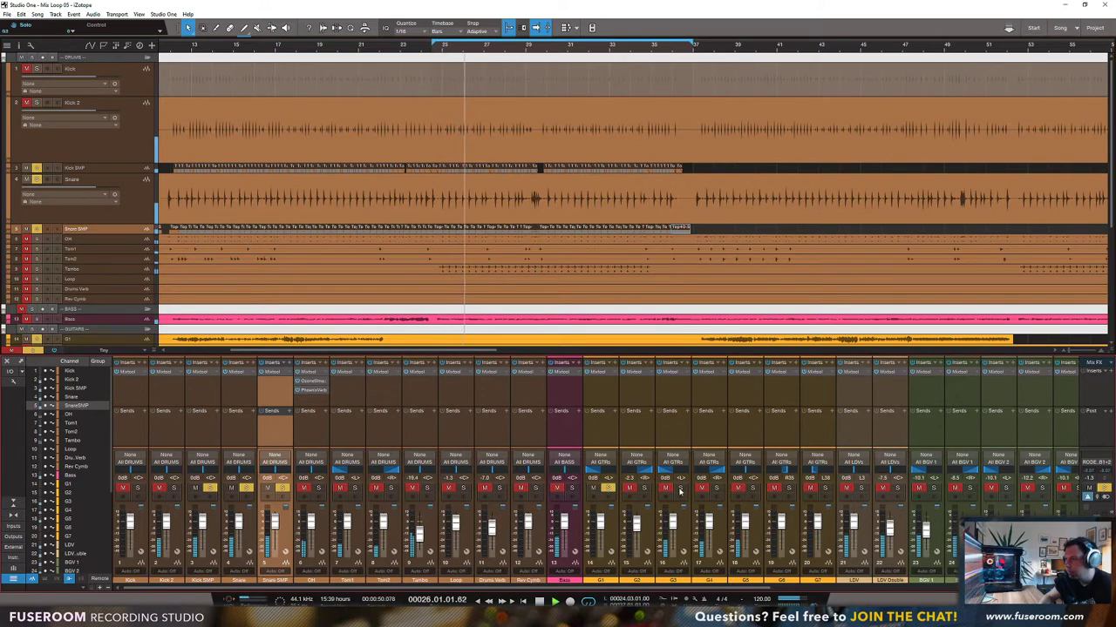
Step: Stop playback, solo guitar tracks G3 and G4, and reduce the Snare track's height
key("space")
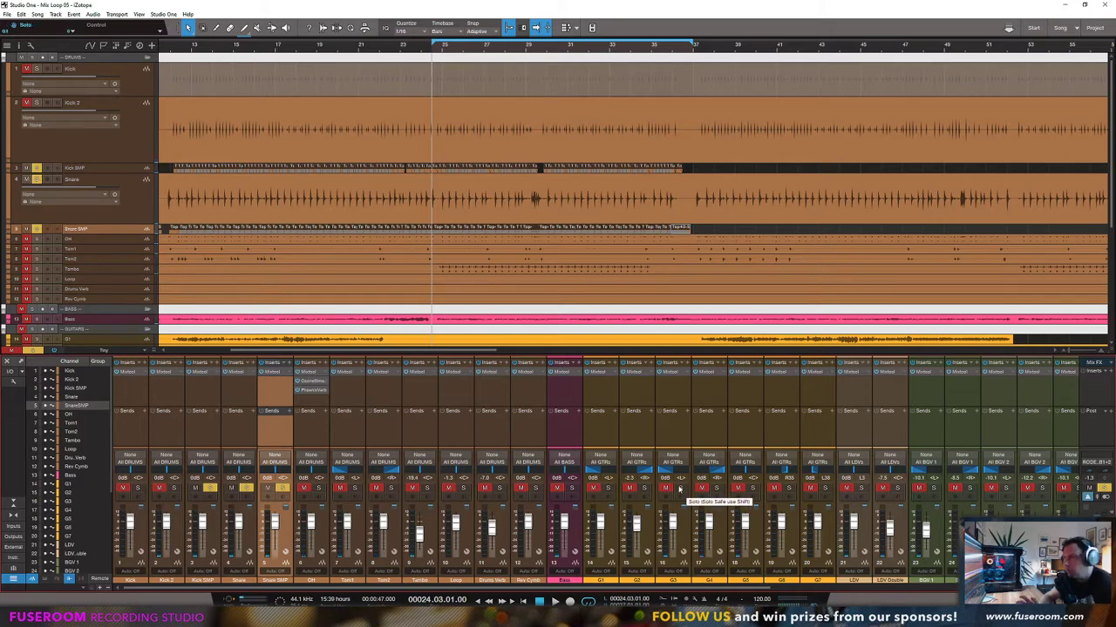
left_click(679, 488)
left_click(716, 489)
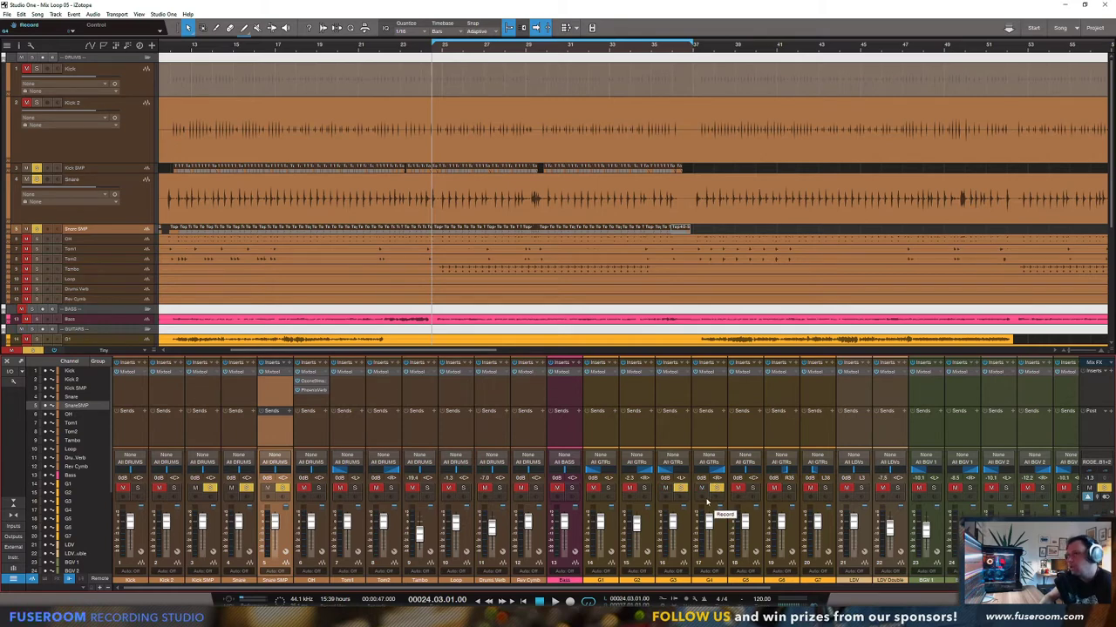
left_click(127, 193)
left_click_drag(118, 225, 120, 185)
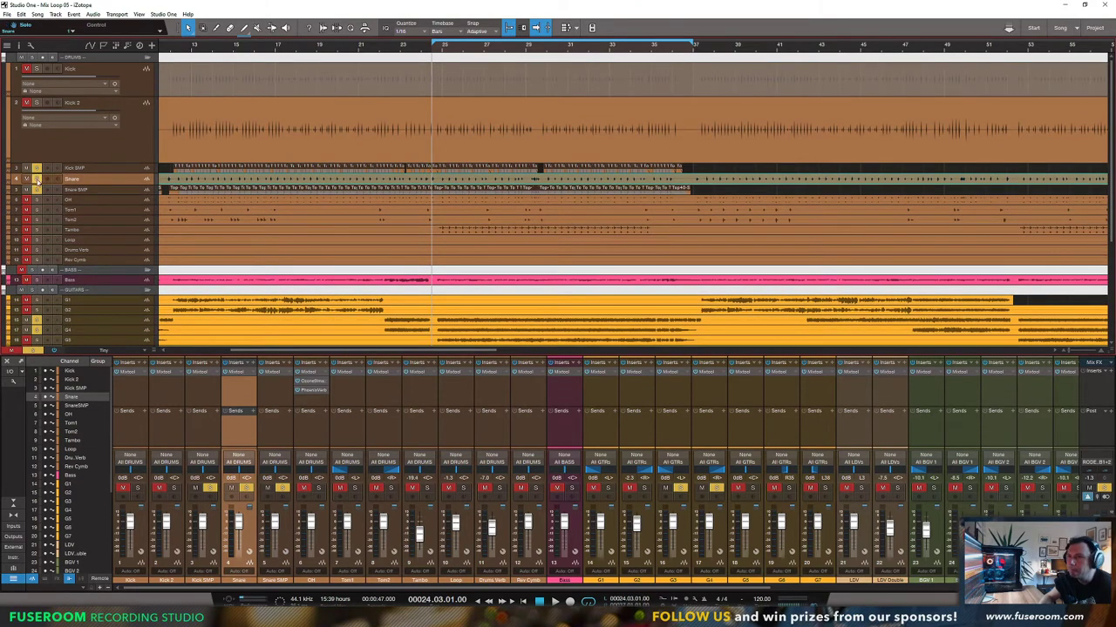
Step: Solo the Kick 2 track and play a short passage from beat 24.3 to hear it
left_click(48, 109)
left_click(37, 103)
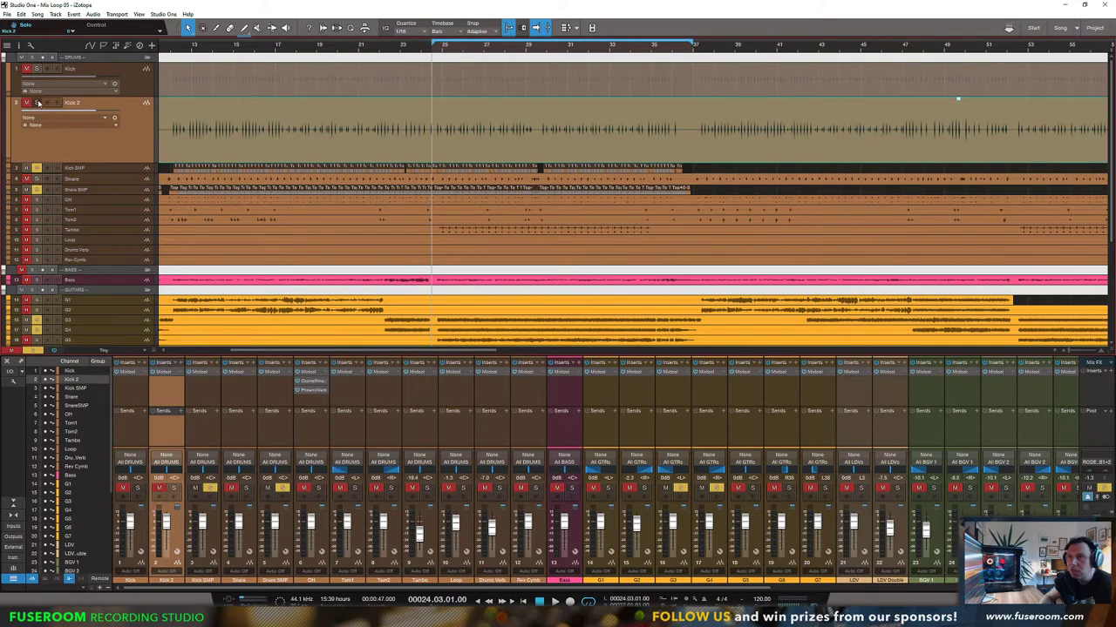
key("space")
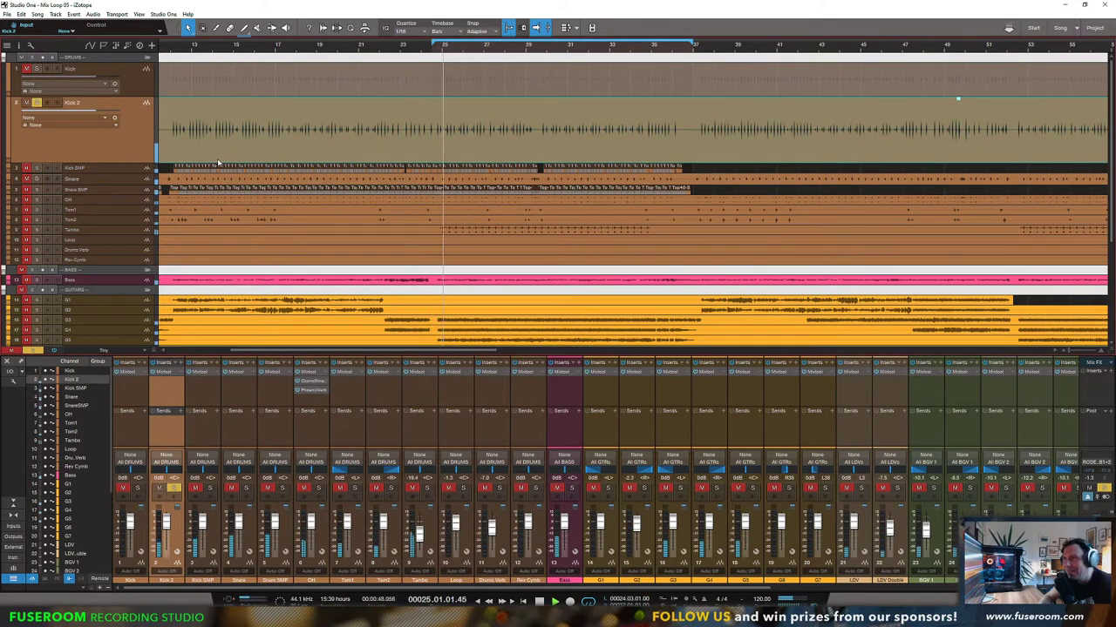
key("space")
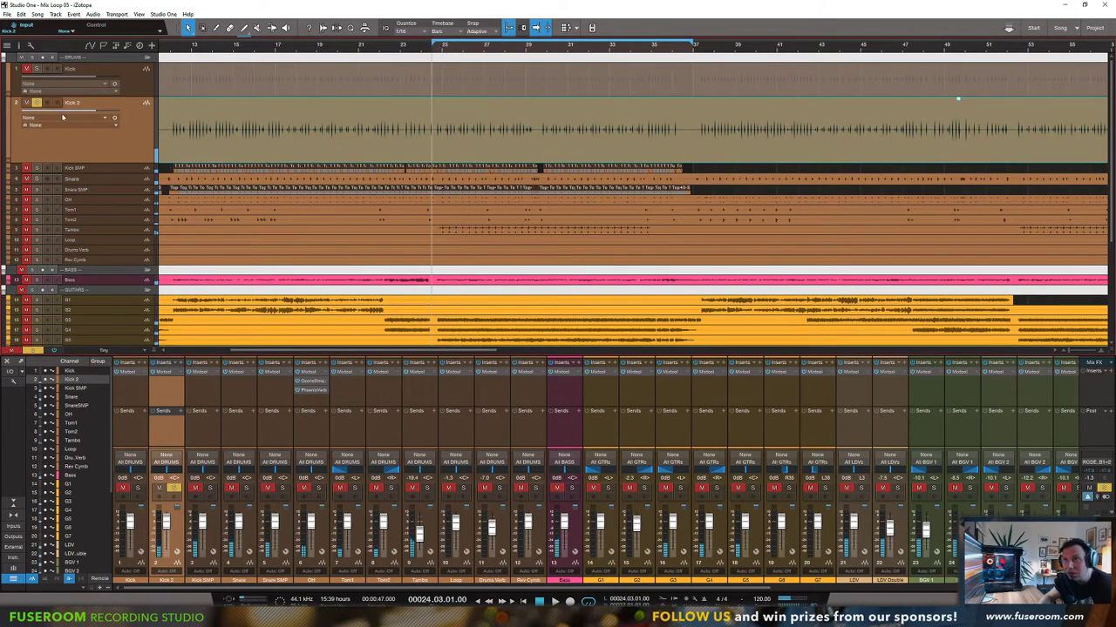
Step: Select the Kick 2 track and remove it from the song
key("Up")
key("Down")
key("Up")
key("Down")
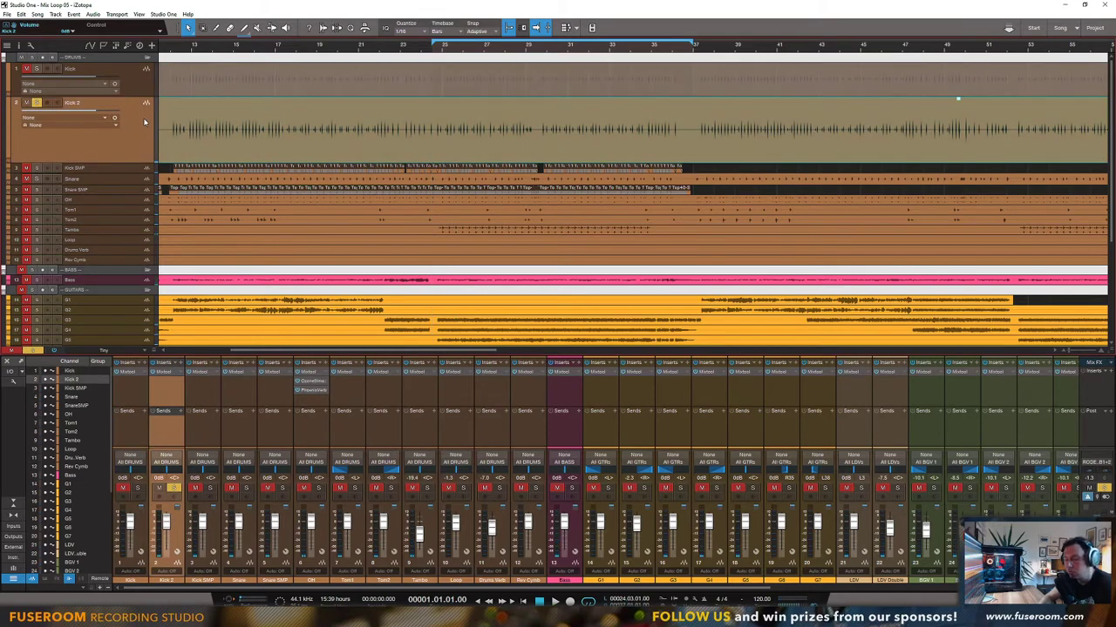
key("shift+t")
Step: Unmute the audio event on the Kick track and mute it again
left_click(184, 84)
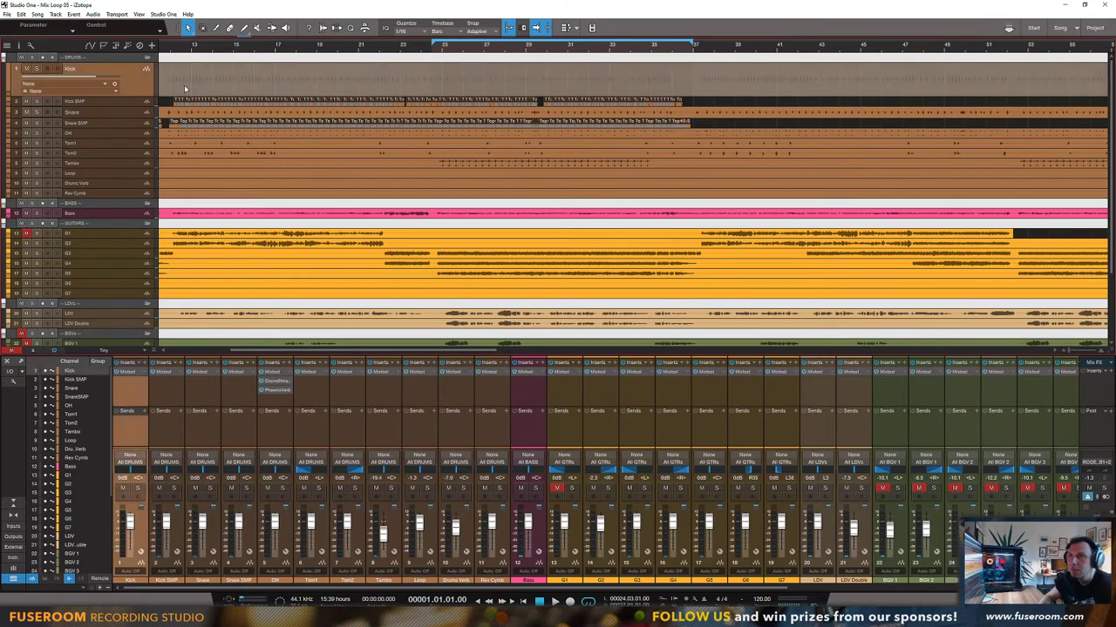
key("shift+m")
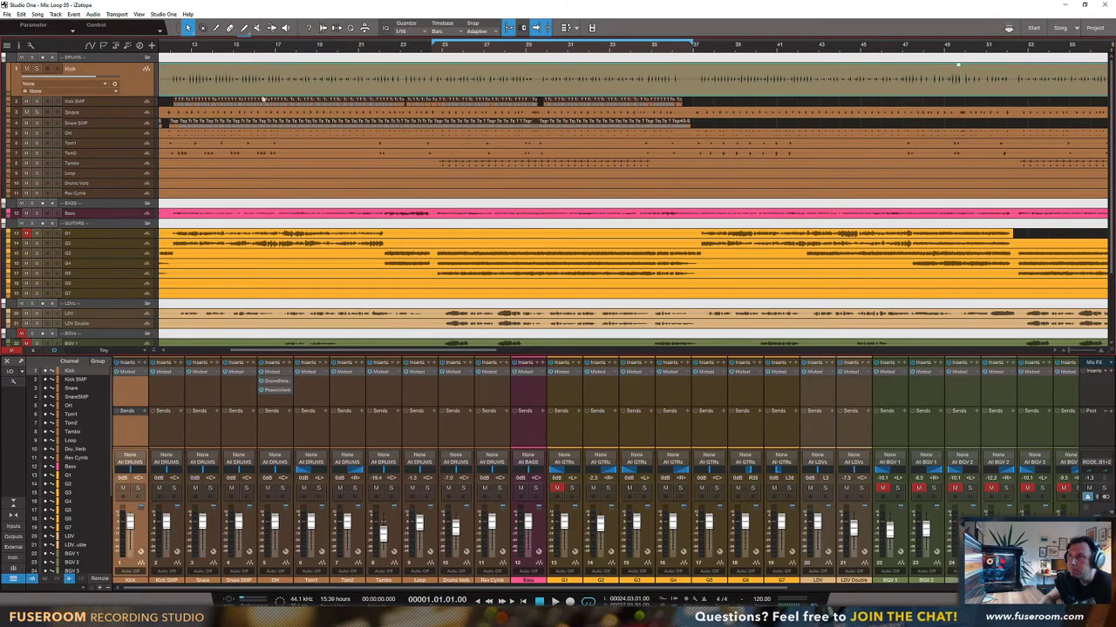
left_click(409, 132)
left_click(465, 91)
key("shift+m")
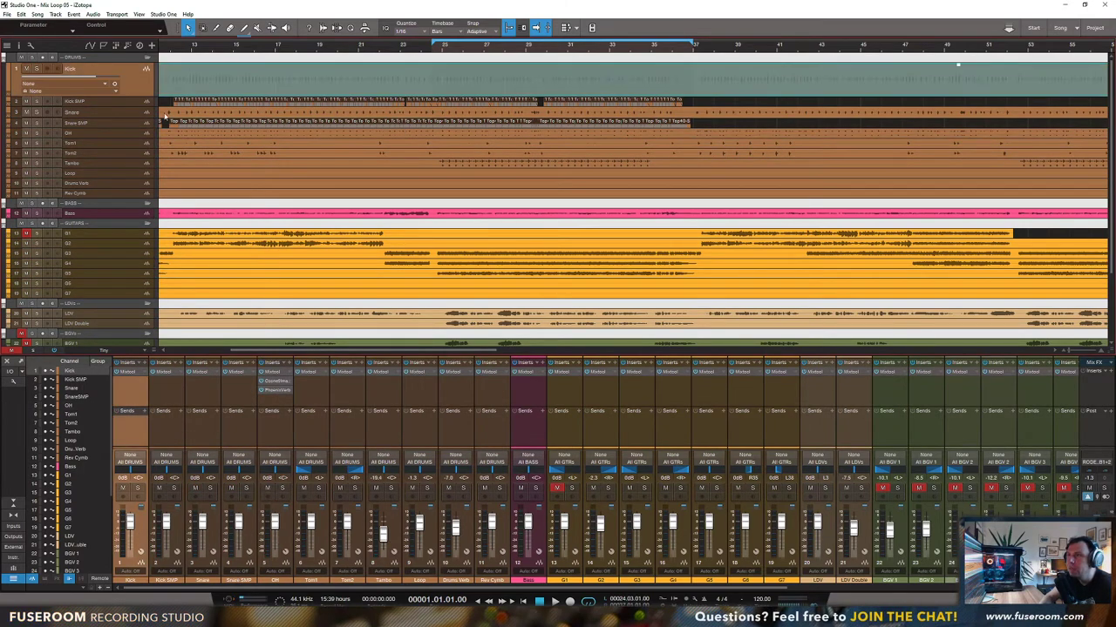
Step: Enlarge the Kick SMP track's height and play the loop with Kick SMP, Snare SMP and OH soloed
left_click_drag(134, 138, 133, 145)
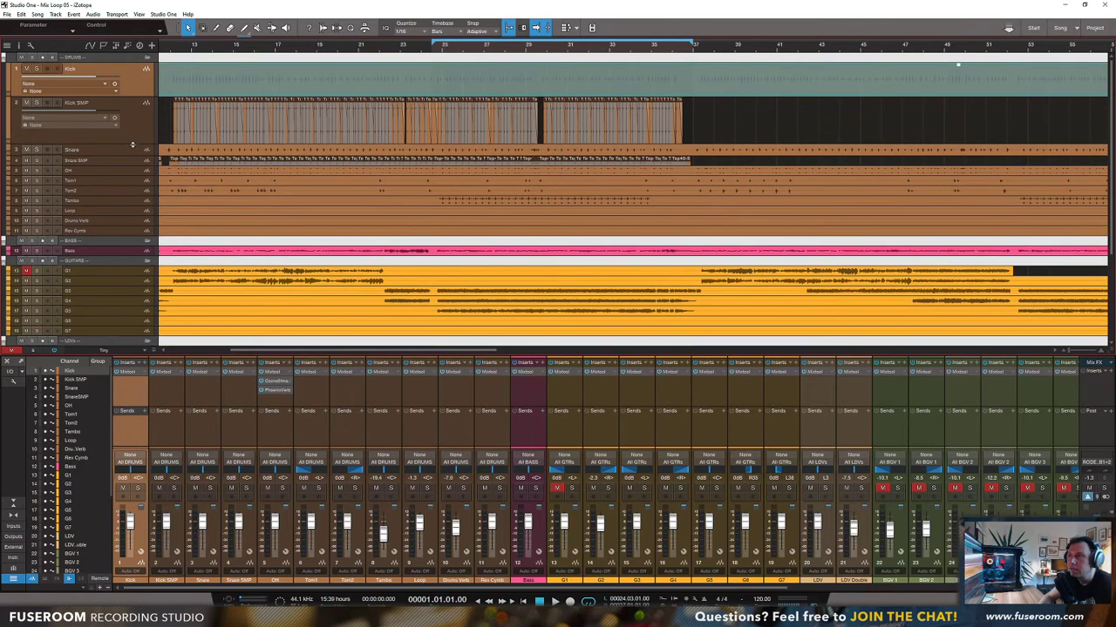
key("space")
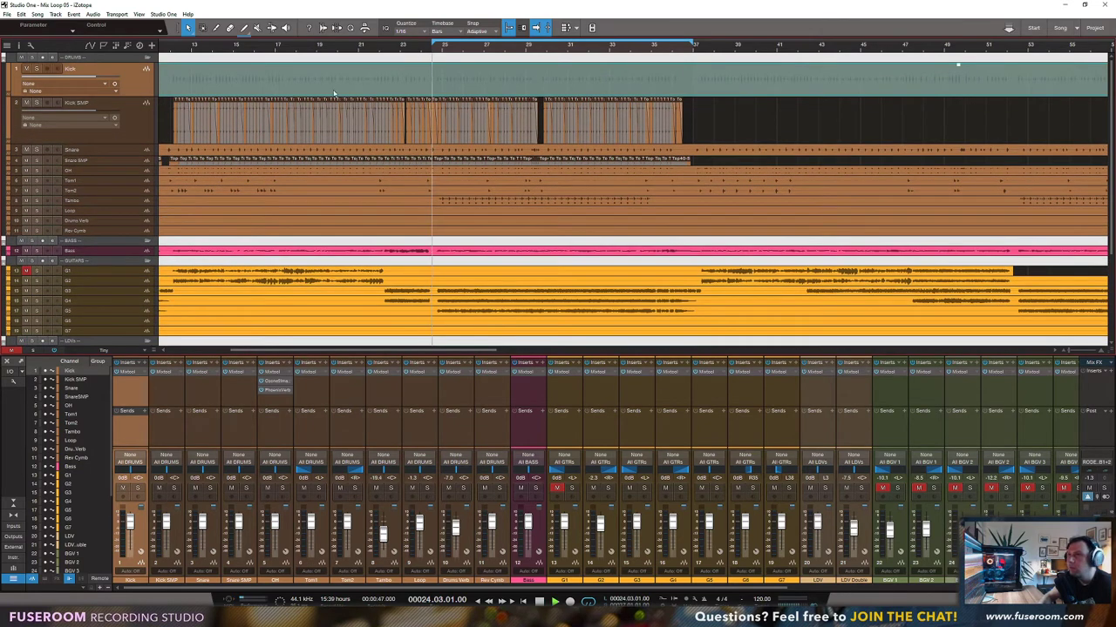
left_click(36, 103)
key("space")
key("space")
left_click(246, 488)
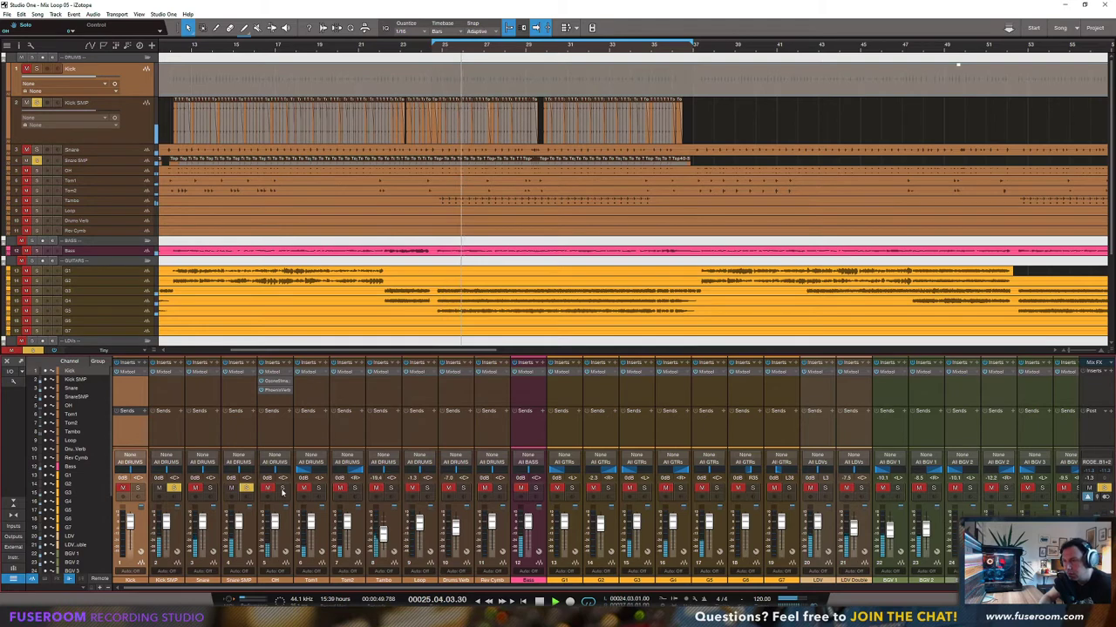
left_click(283, 489)
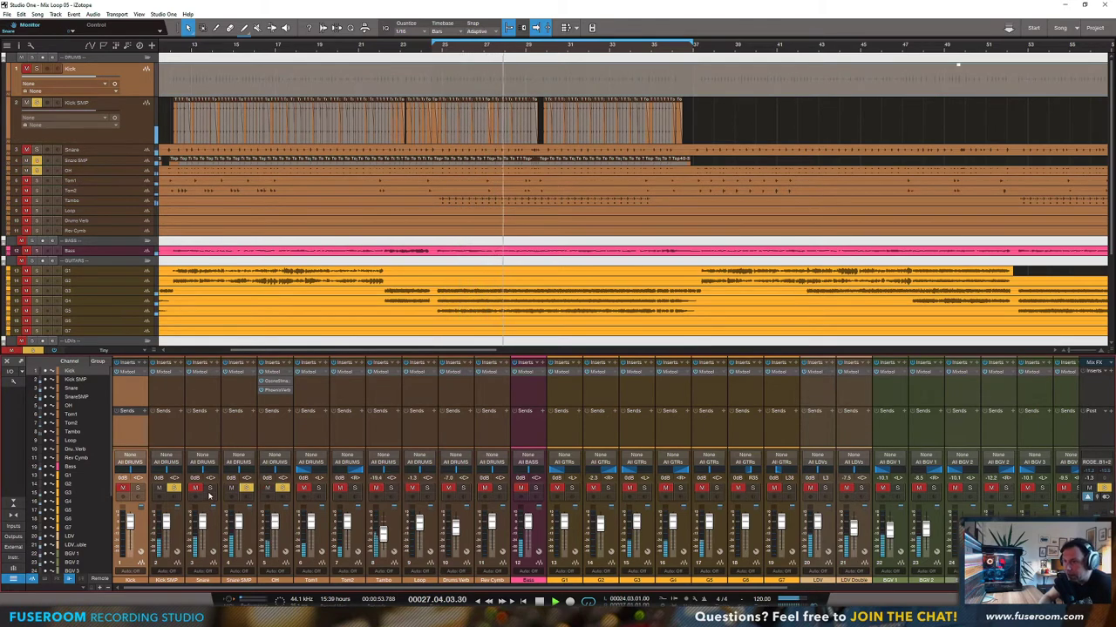
Step: Add the Snare track to the solo, lower its fader to about -8.5 dB and compare it muted and unmuted
left_click(210, 489)
left_click_drag(202, 529, 202, 529)
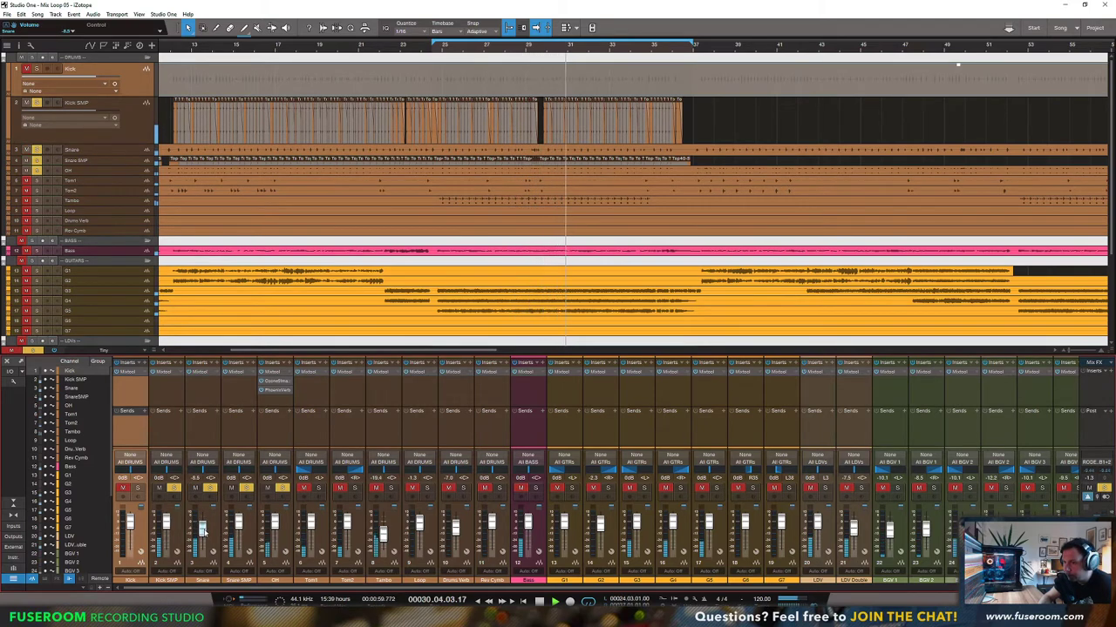
left_click(196, 488)
key("space")
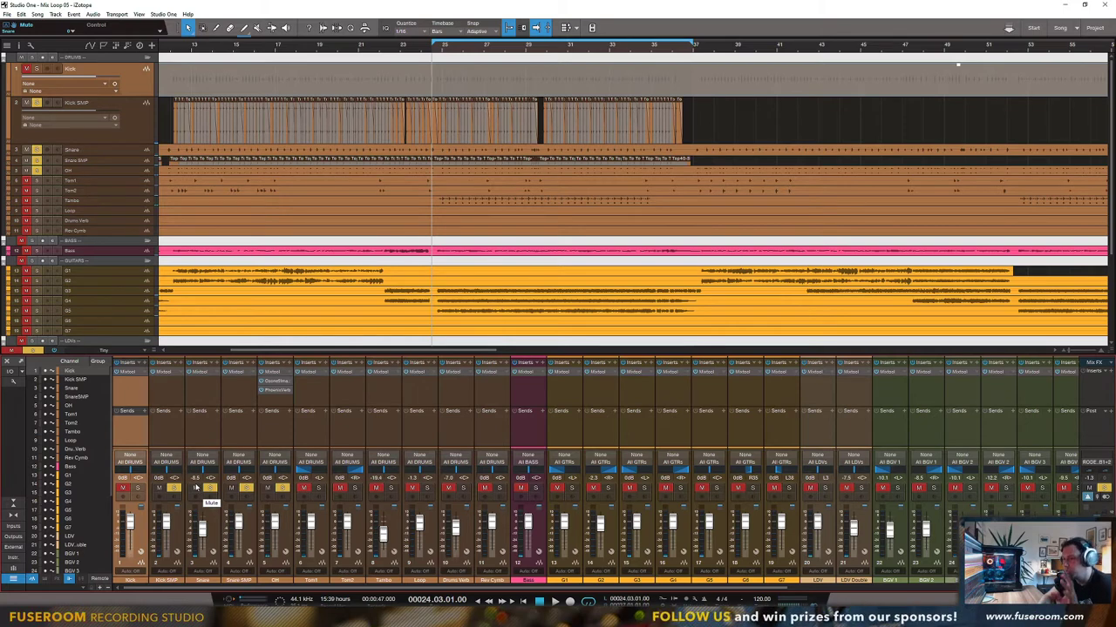
Step: Add Bass and guitars G3 and G4 to the soloed tracks and play the loop
left_click(535, 489)
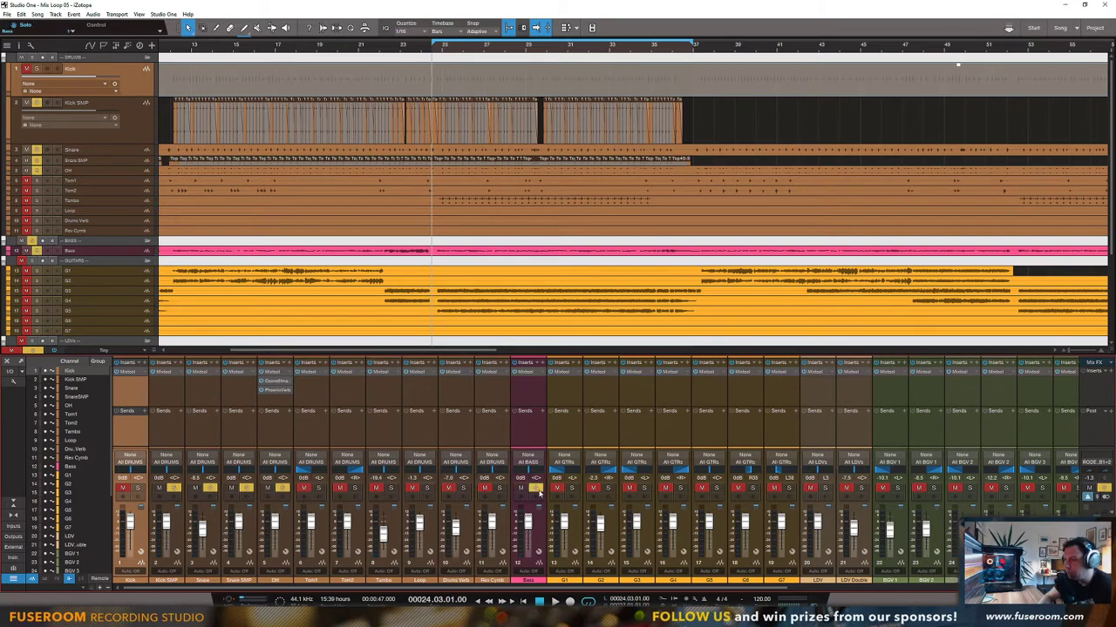
key("space")
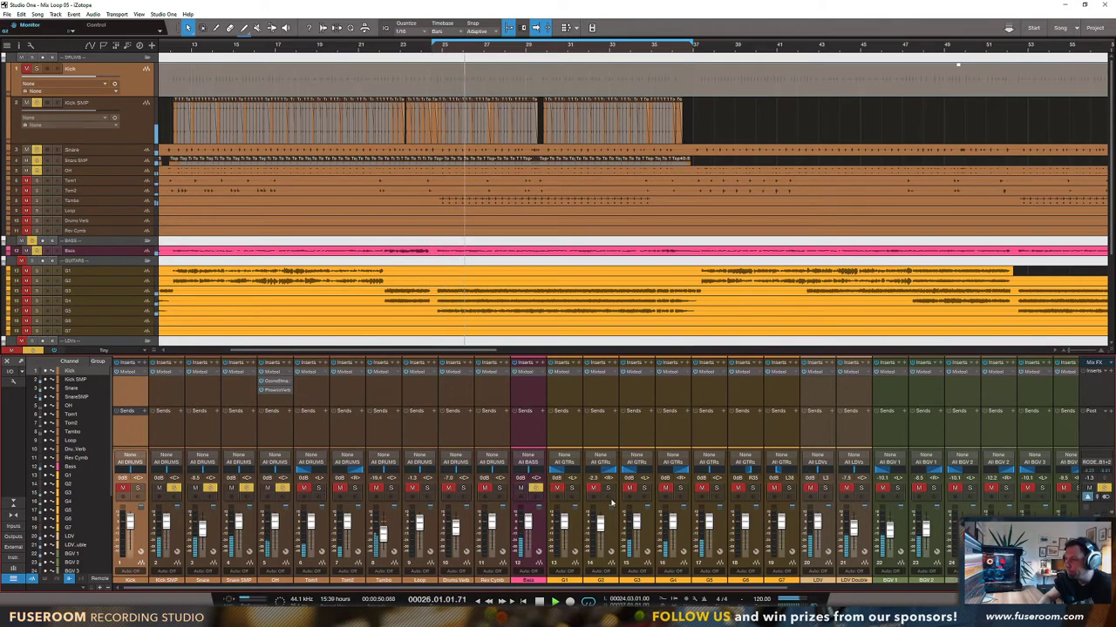
left_click(643, 489)
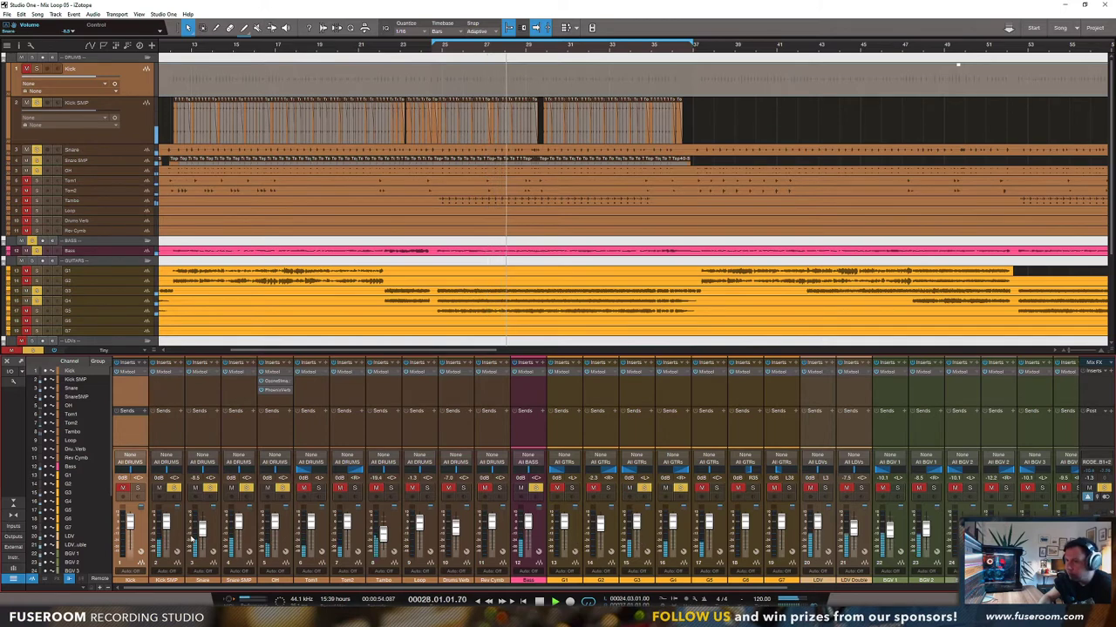
Step: Keep the Kick SMP fader at 0 dB and raise its Mixtool gain to about -5 dB during playback
left_click_drag(165, 528, 166, 520)
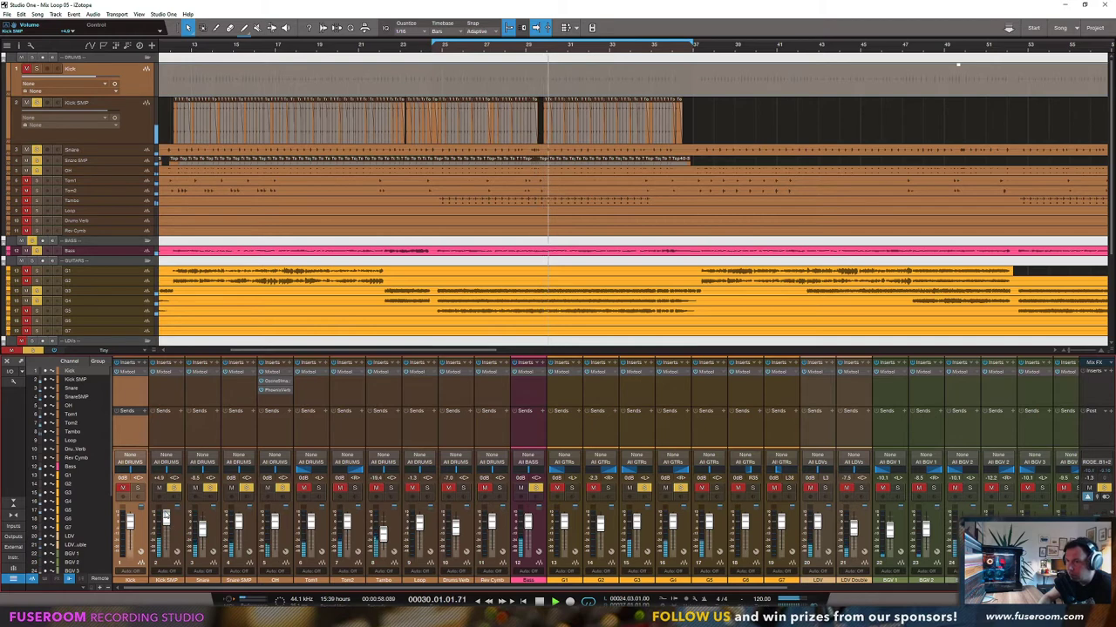
left_click(172, 375)
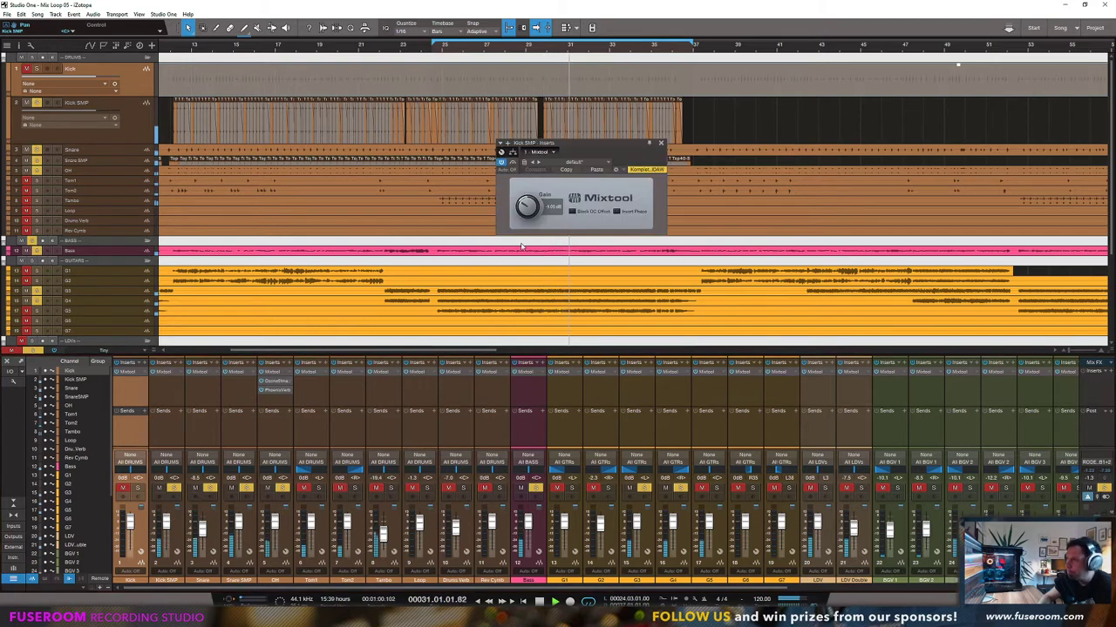
left_click_drag(526, 200, 528, 206)
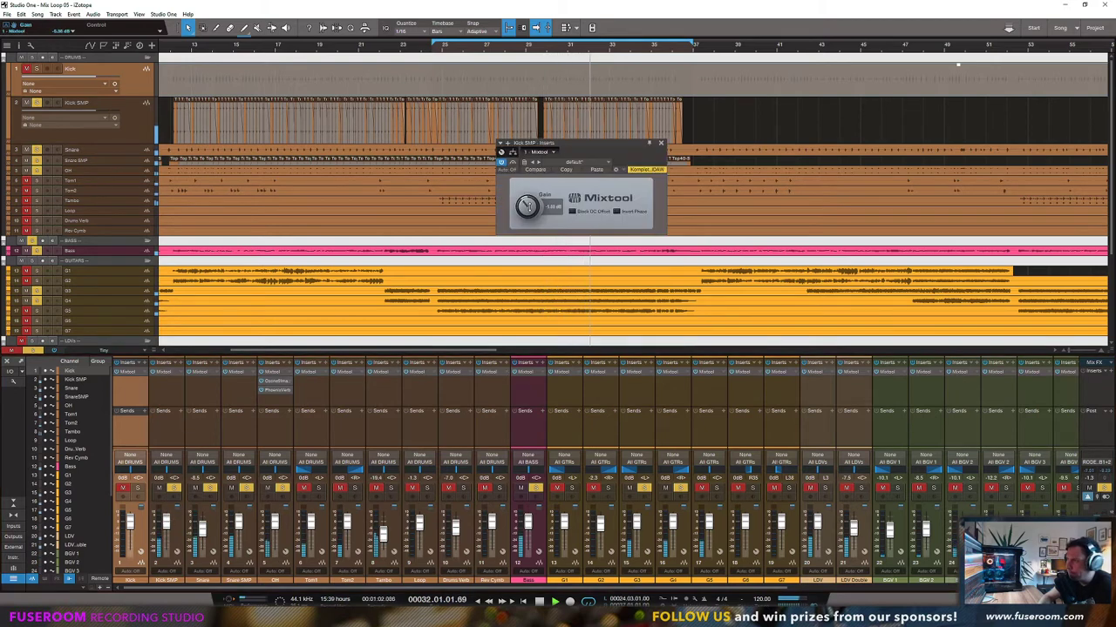
left_click(661, 143)
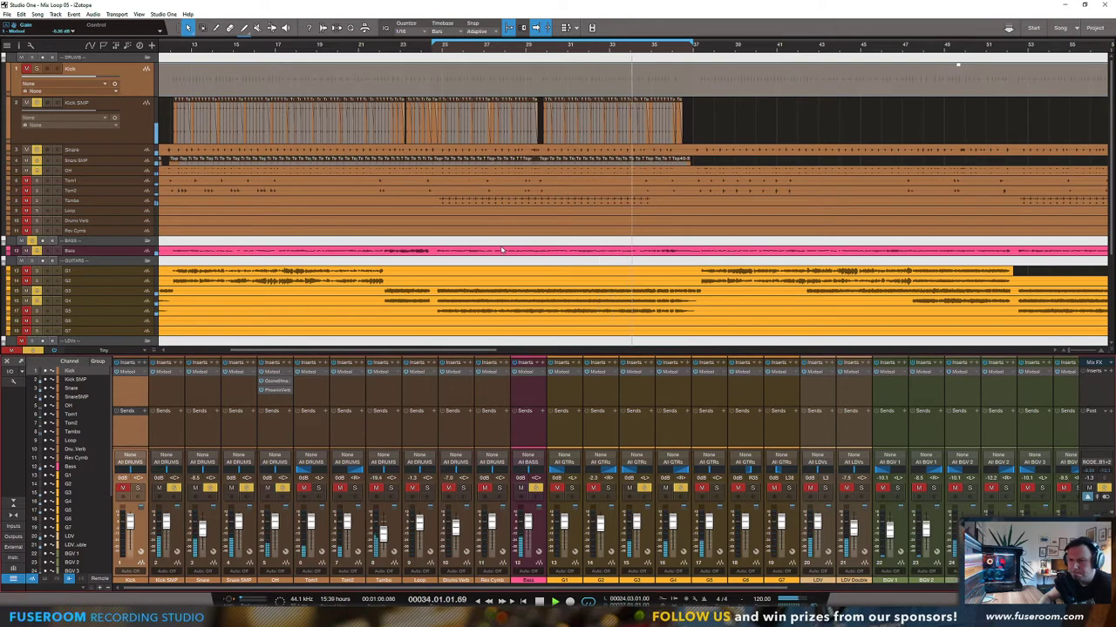
key("space")
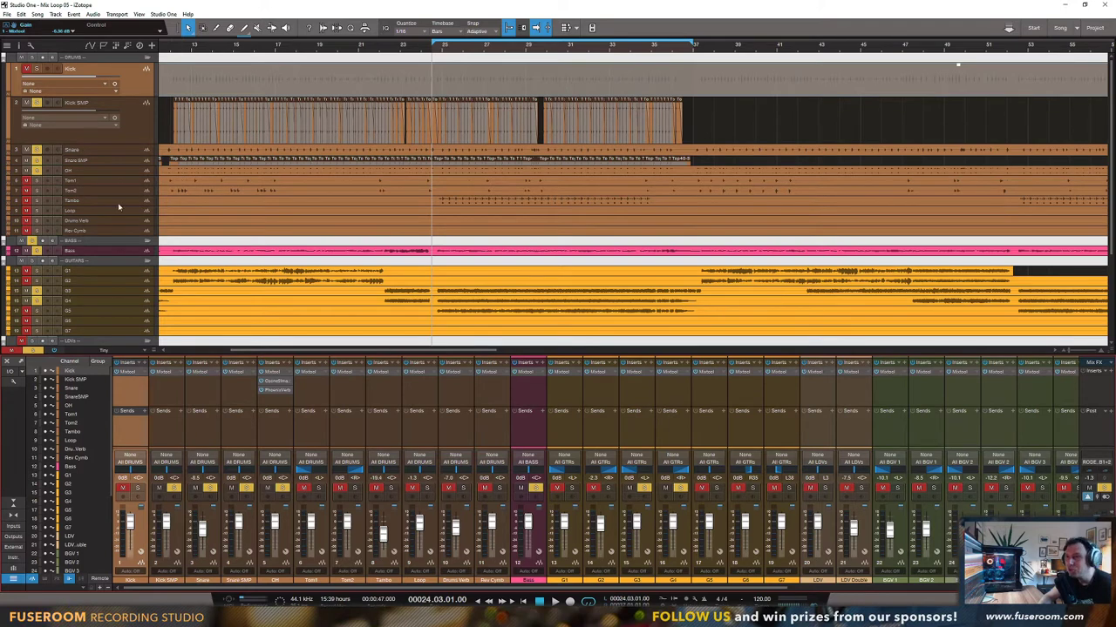
Step: Solo only Snare and Snare SMP and set the Snare fader to 0 dB while listening to both
left_click(210, 488, "alt")
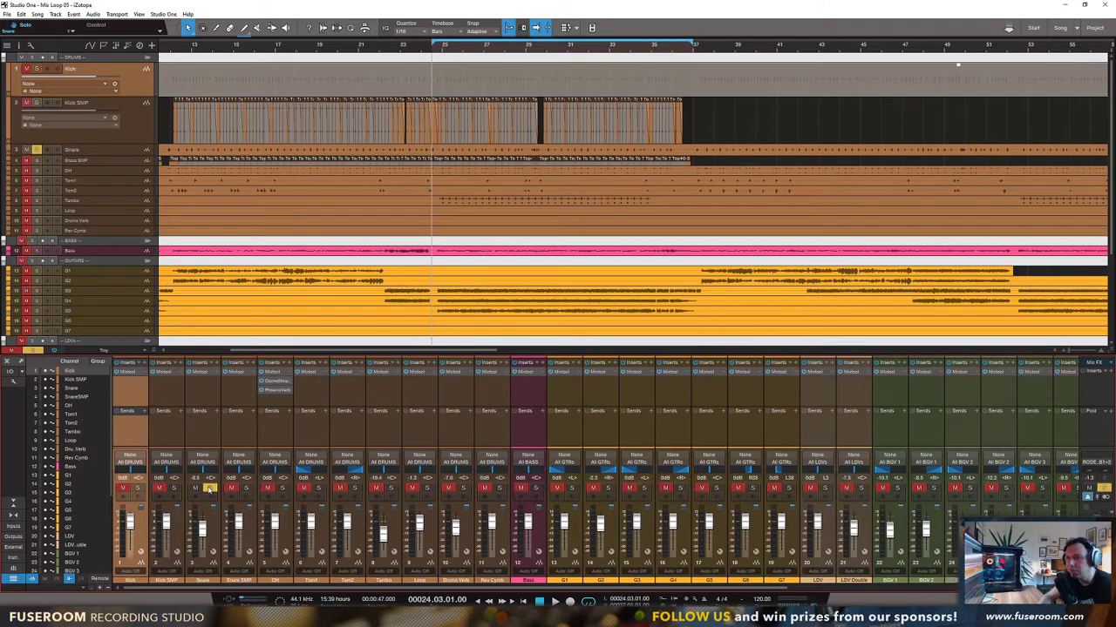
left_click(246, 488)
key("space")
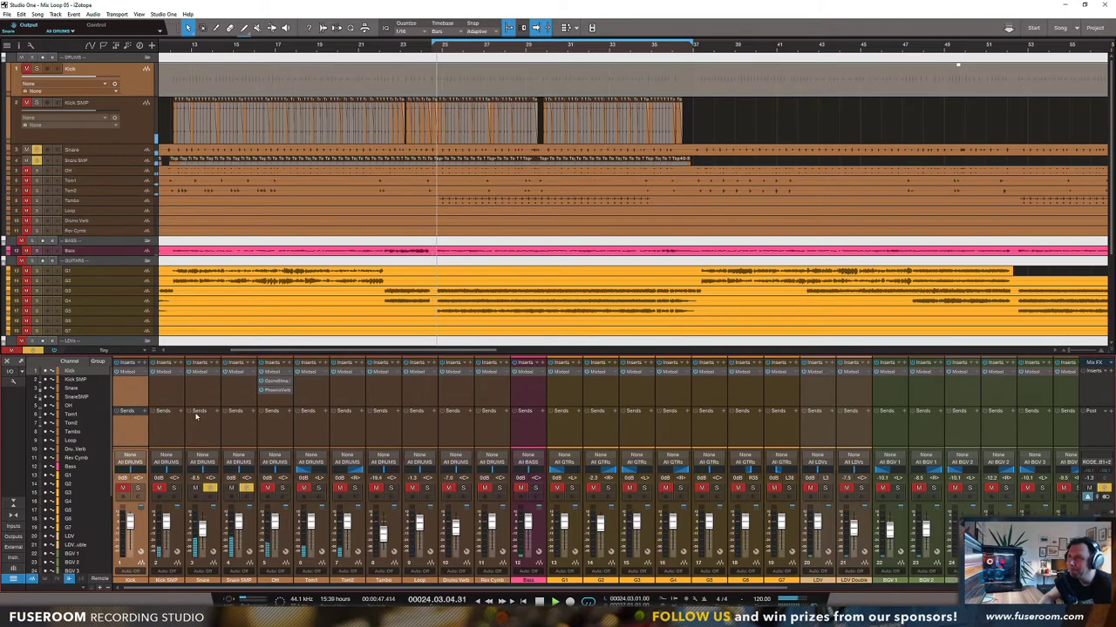
left_click_drag(202, 523, 202, 516)
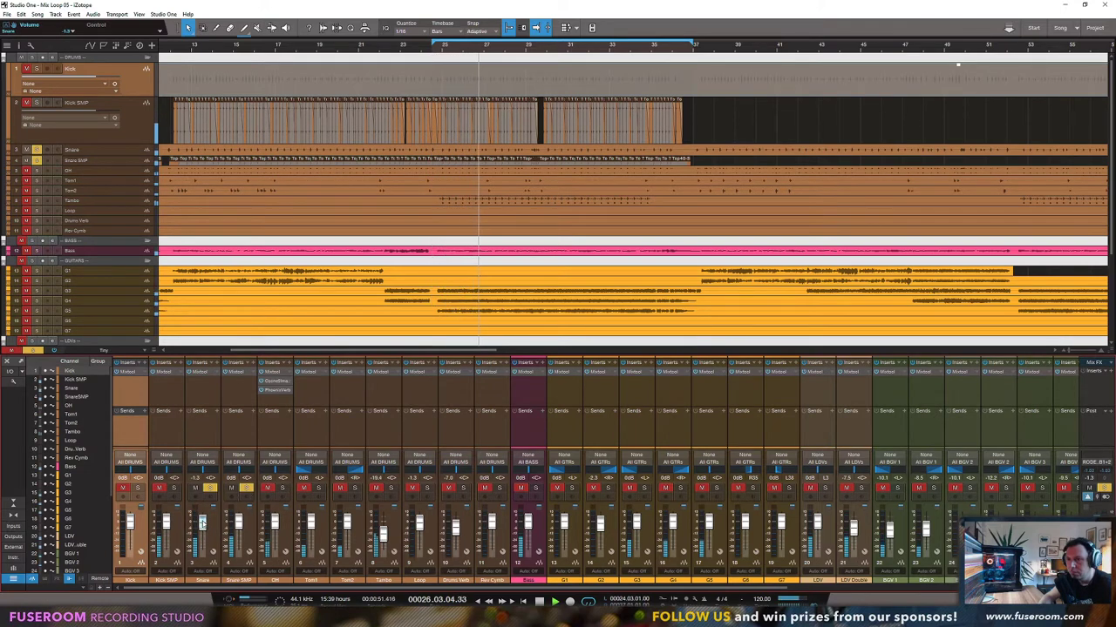
key("space")
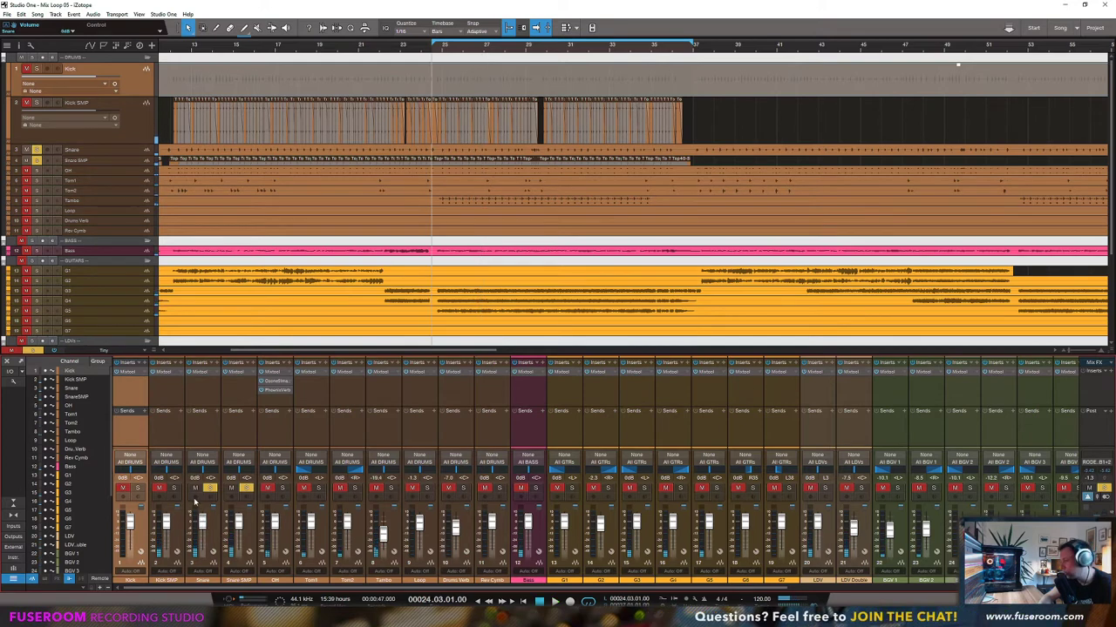
Step: Compare the Snare's phase inversion in its Mixtool during playback with a raised fader, and return the fader to 0 dB
left_click(210, 372)
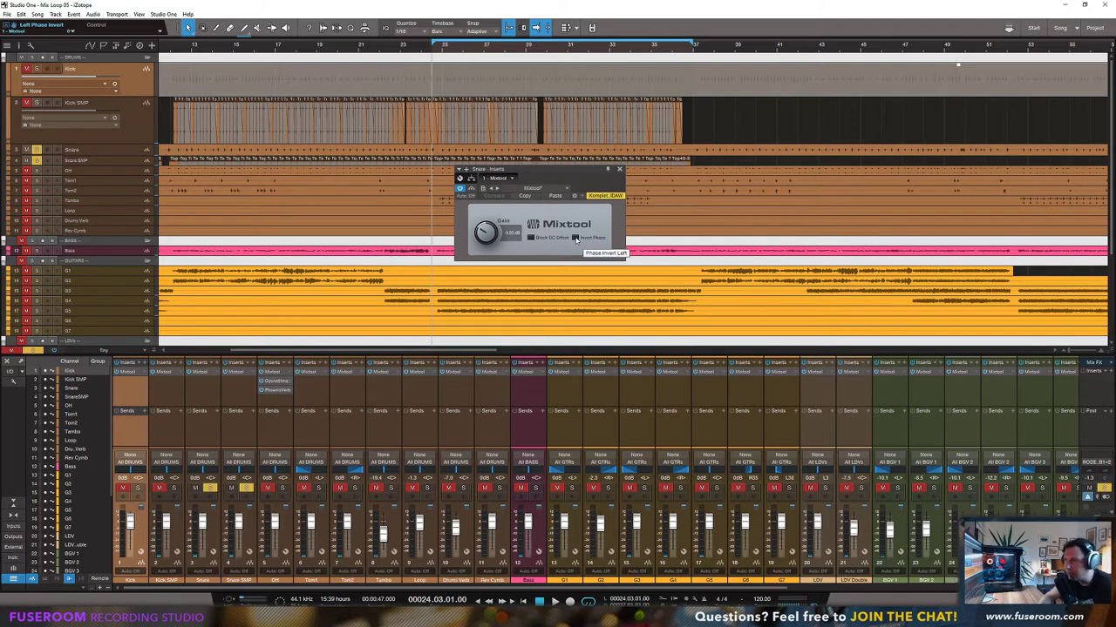
key("space")
left_click_drag(206, 524, 205, 518)
left_click(575, 239)
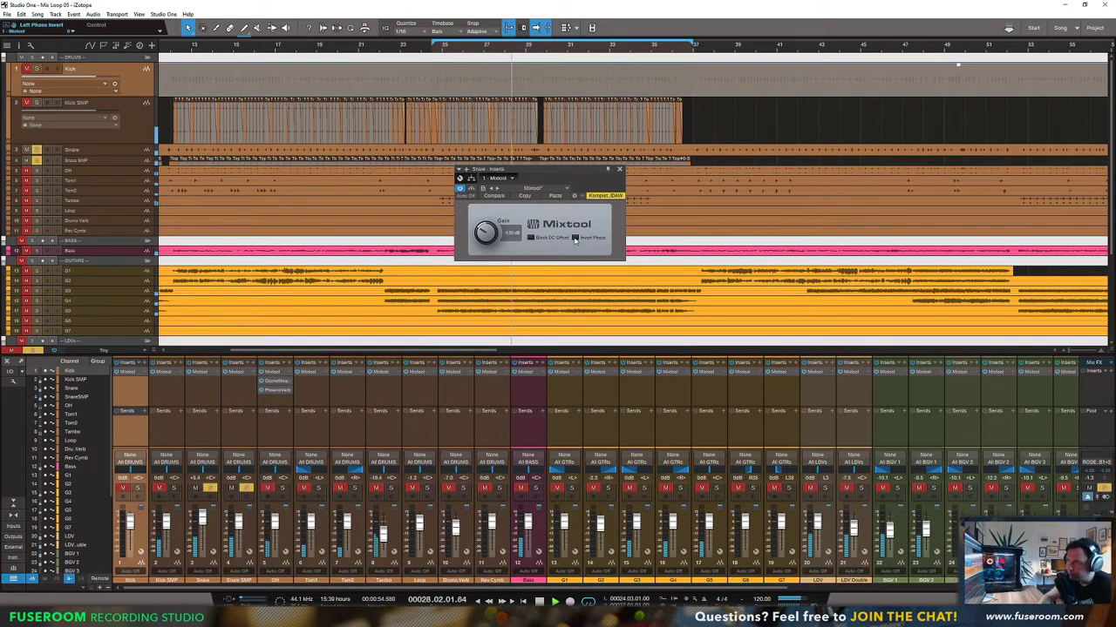
key("space")
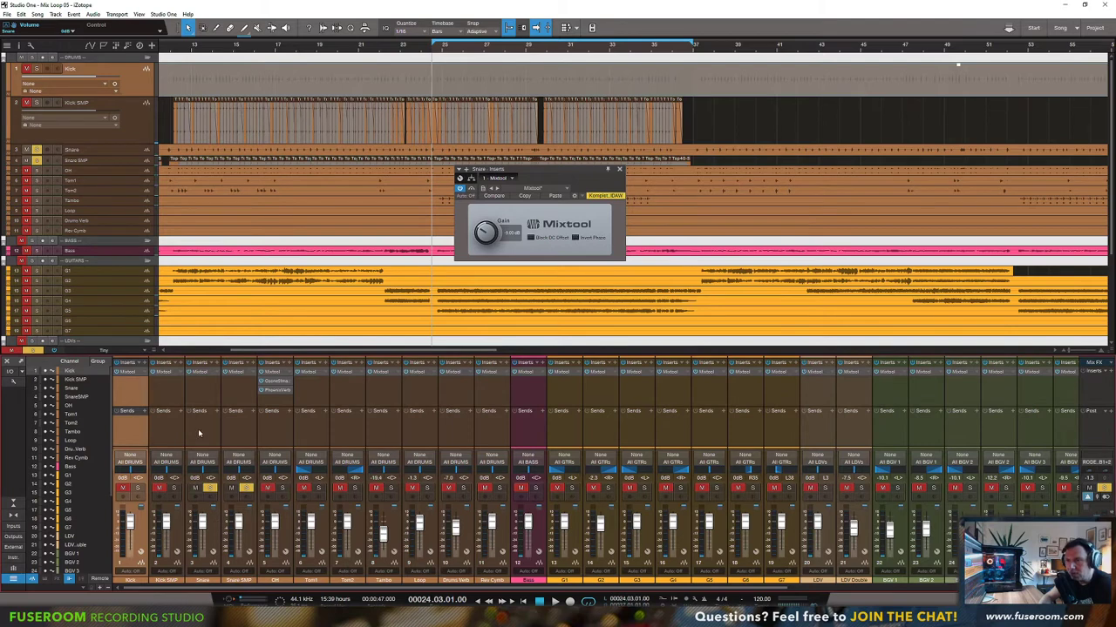
Step: Insert iZotope's Ozone 9 Equalizer after the Mixtool on the Snare channel
left_click(218, 365)
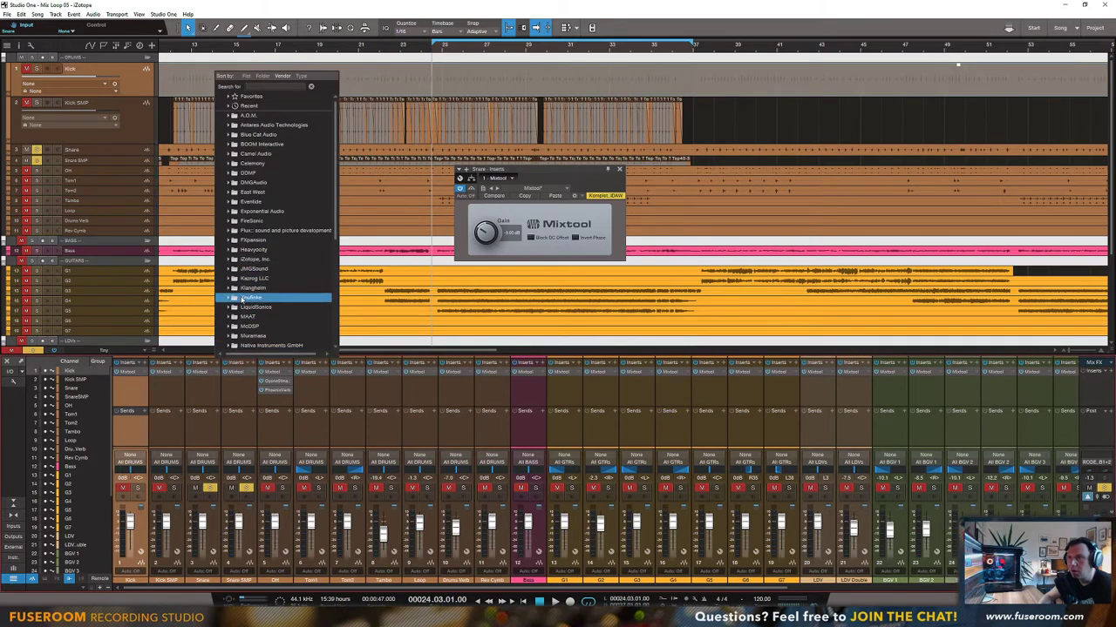
left_click(255, 259)
scroll(270, 322, "down", 4)
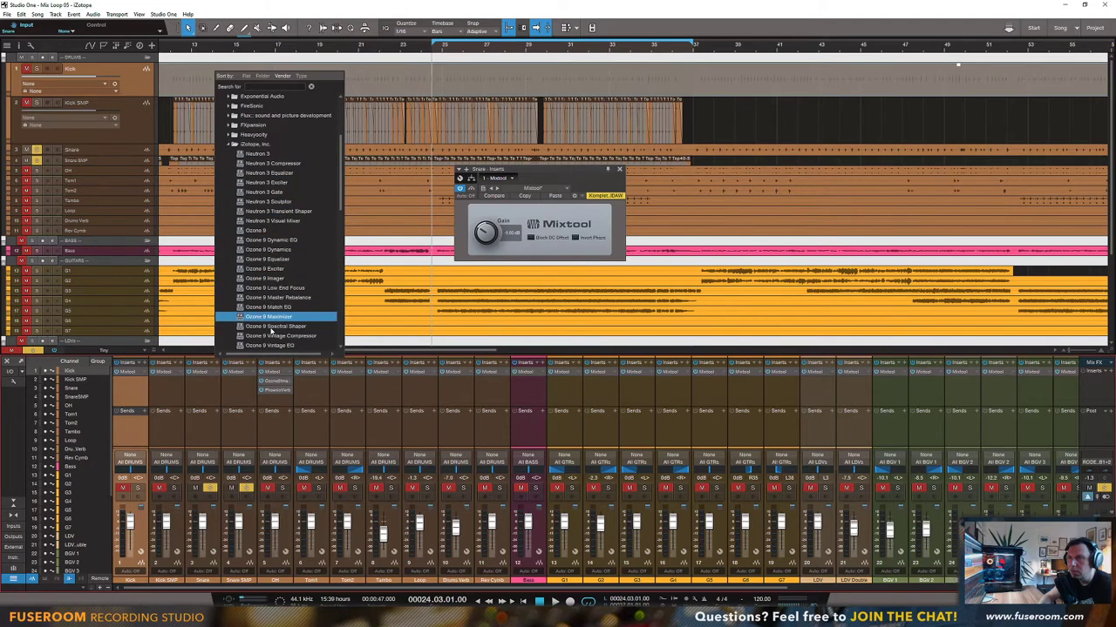
left_click(269, 260)
left_click_drag(535, 286, 535, 289)
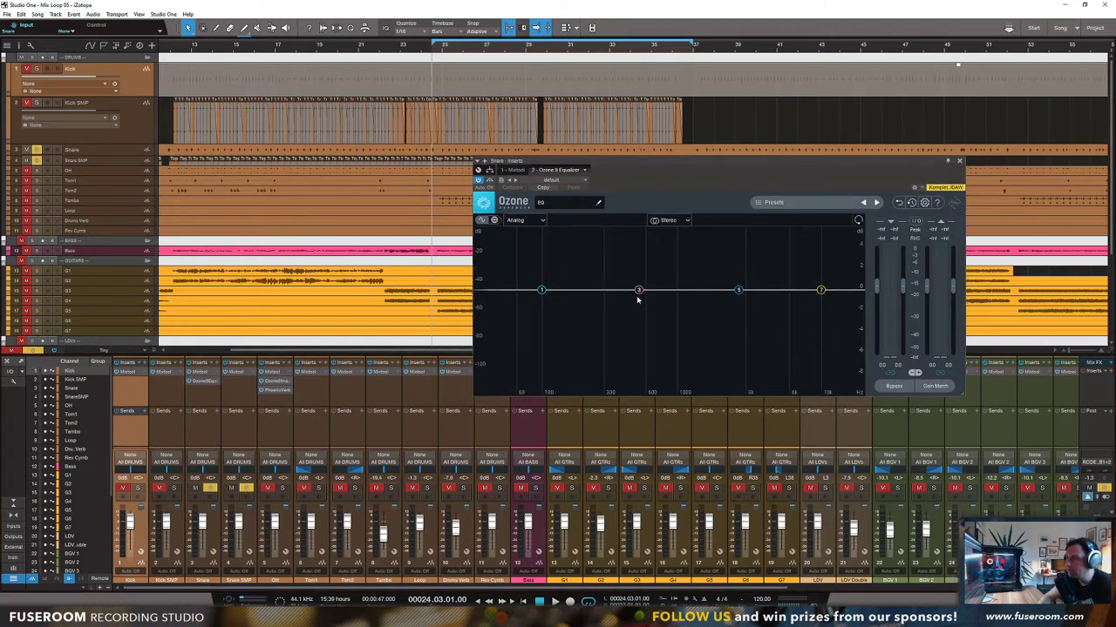
Step: Boost equalizer band 3 on the Snare by 2.6 dB at 358 Hz with a Q of 2.1 and audition it
left_click_drag(639, 292, 614, 262)
key("space")
scroll(615, 262, "up", 4)
key("space")
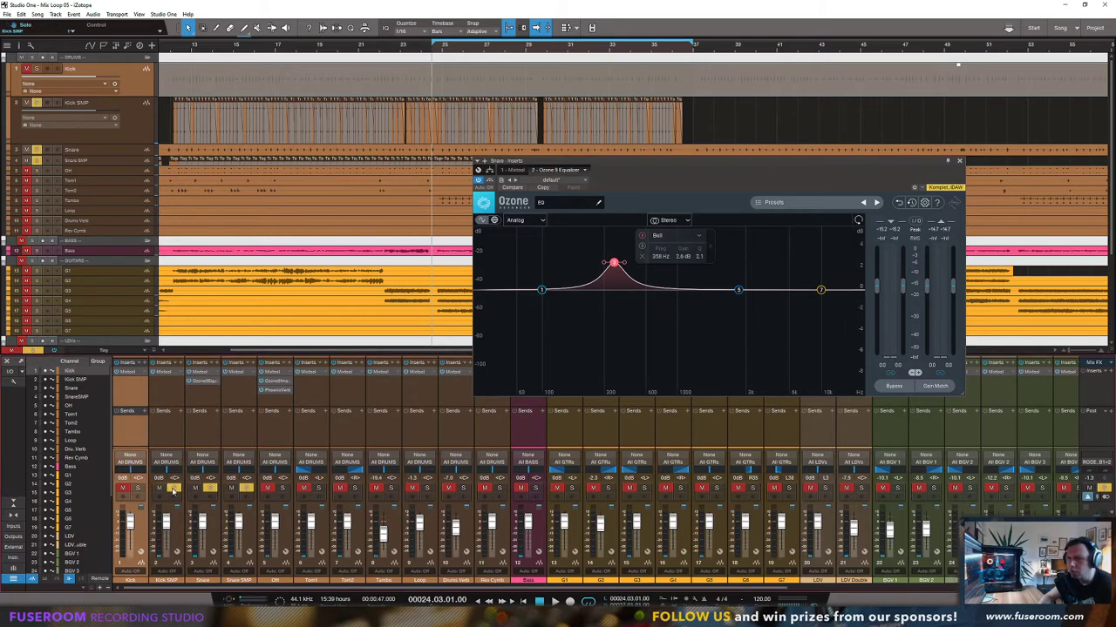
Step: Sweep band 3 on the Snare equalizer to 605 Hz with a 6 dB boost and a Q of 2.1, auditioning it during playback
key("space")
left_click_drag(613, 263, 665, 215)
left_click_drag(675, 211, 646, 205)
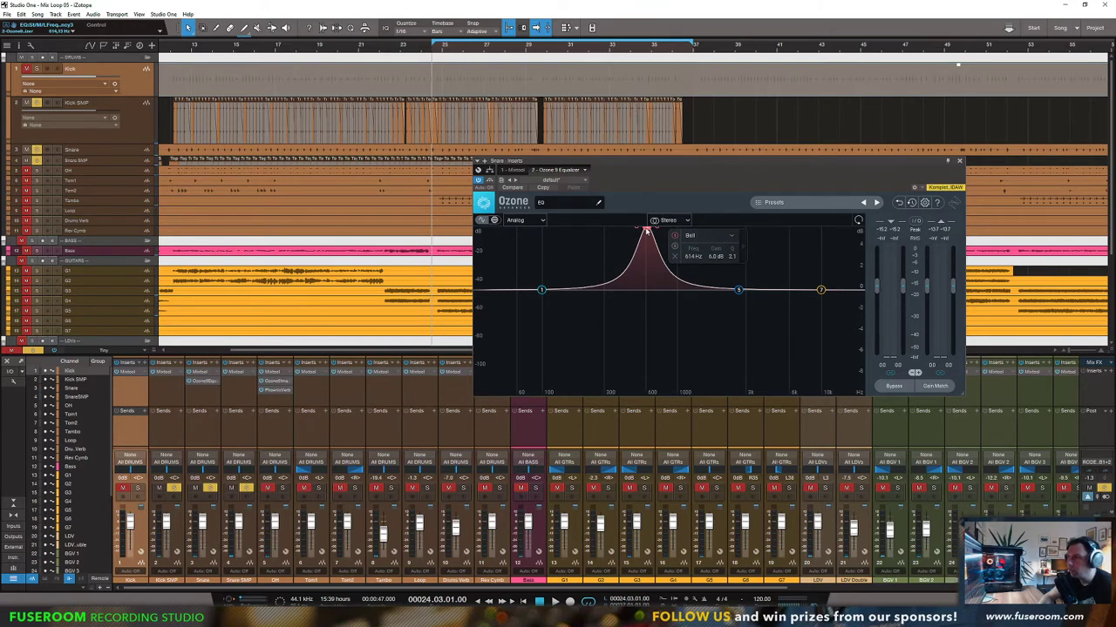
key("space")
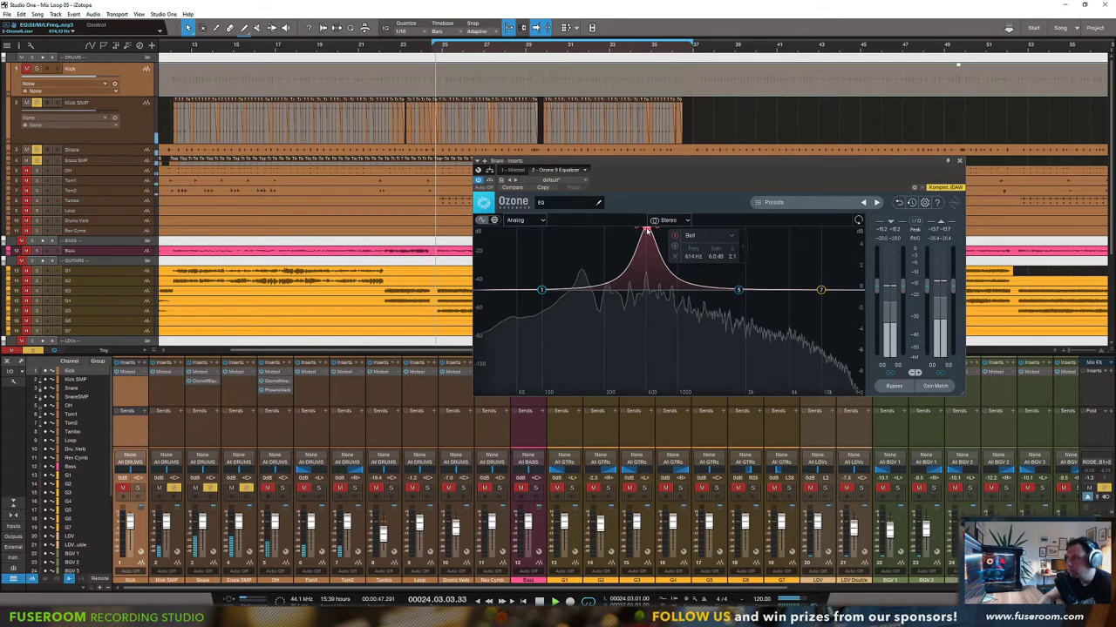
left_click(646, 230, "alt")
left_click_drag(646, 230, 644, 231)
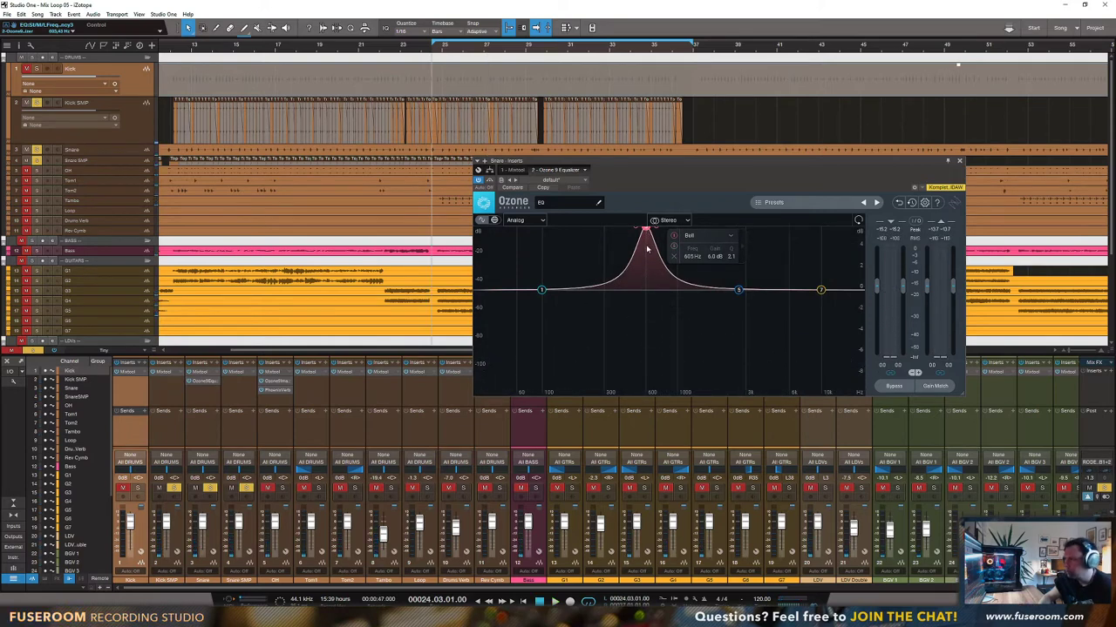
Step: Enlarge the Snare equalizer window slightly and reposition it over the arrangement above the mixer faders
left_click(540, 221)
left_click(564, 221)
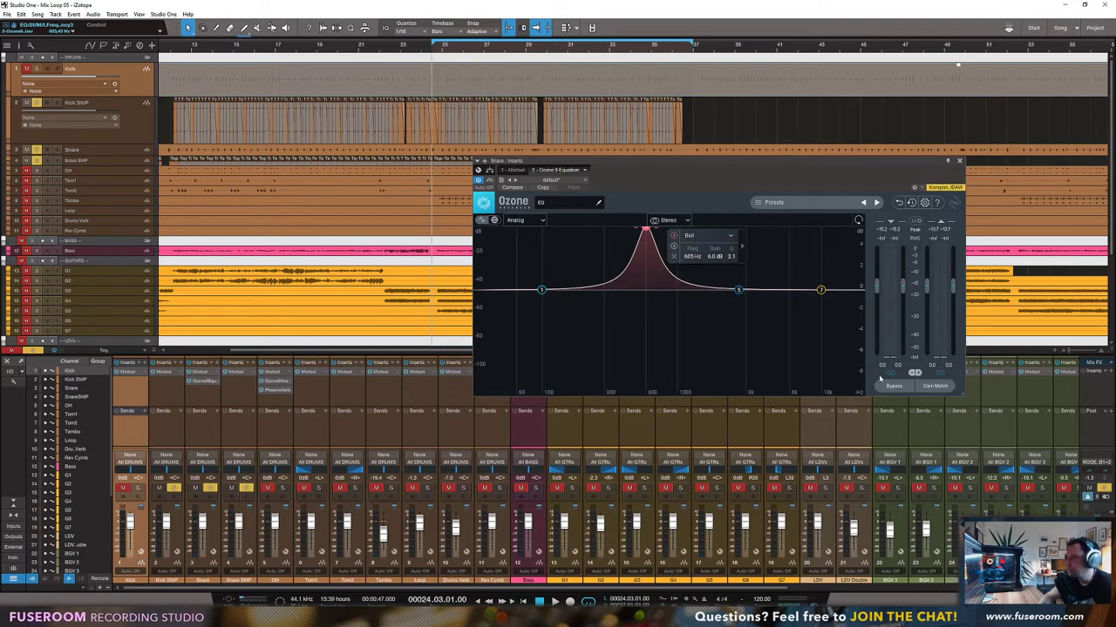
left_click_drag(962, 395, 1055, 471)
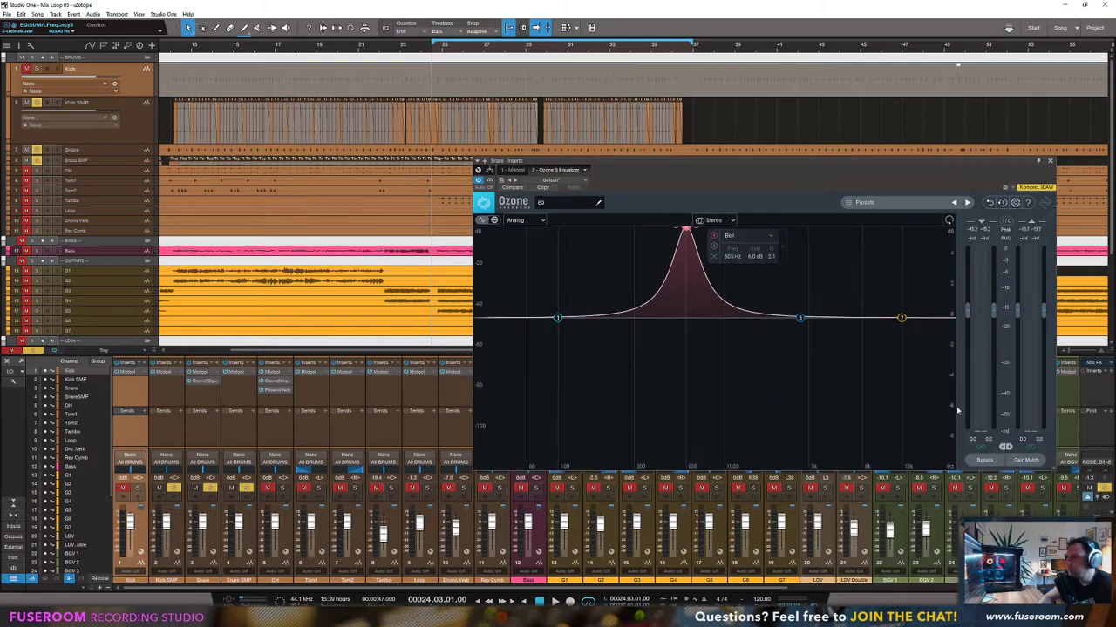
left_click_drag(730, 161, 670, 120)
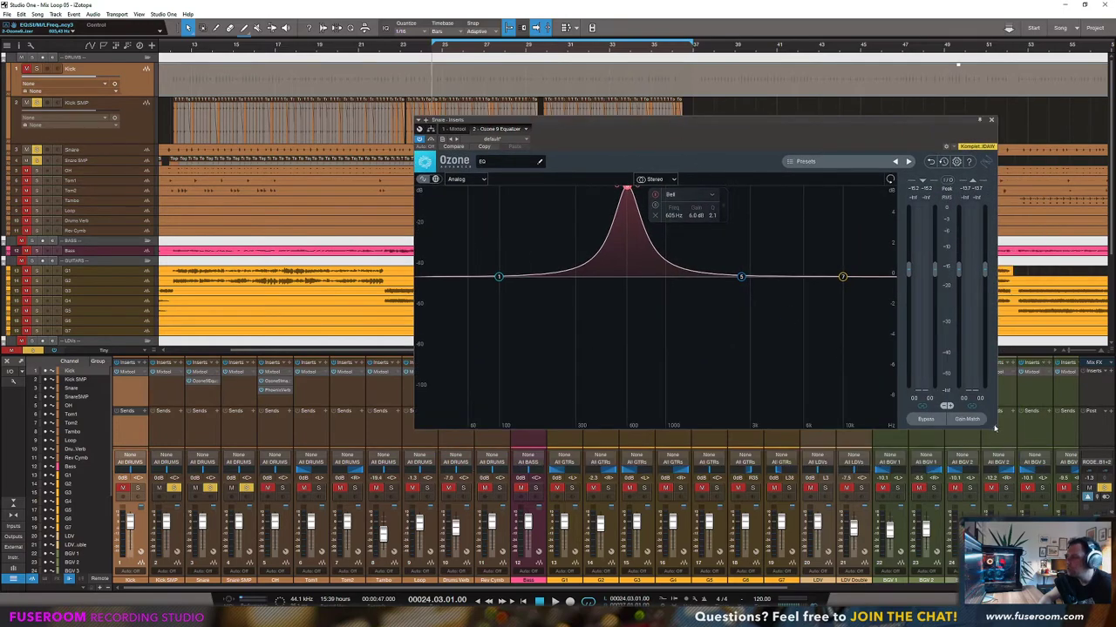
left_click_drag(995, 427, 937, 380)
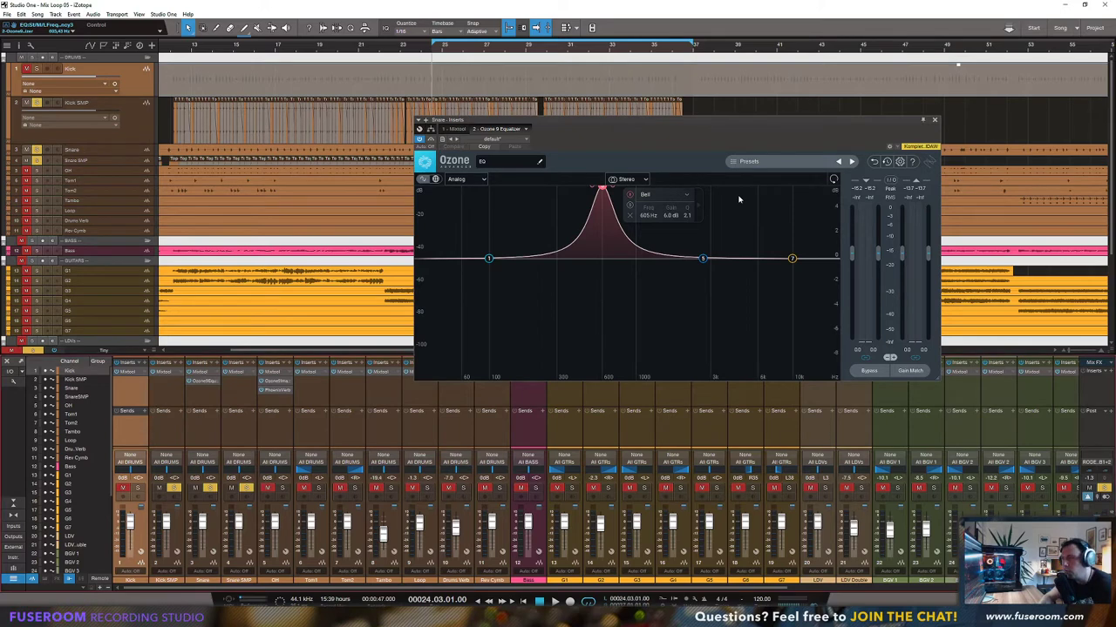
left_click_drag(652, 117, 676, 130)
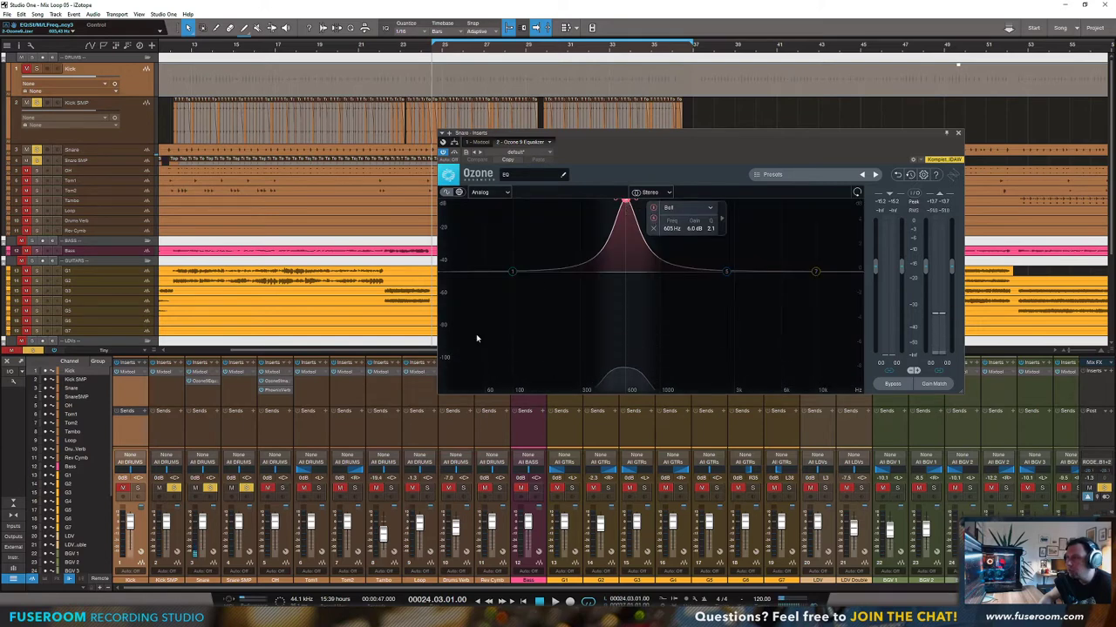
Step: Audition band 3 against the soloed drums and fine-tune its frequency to 617 Hz
key("space")
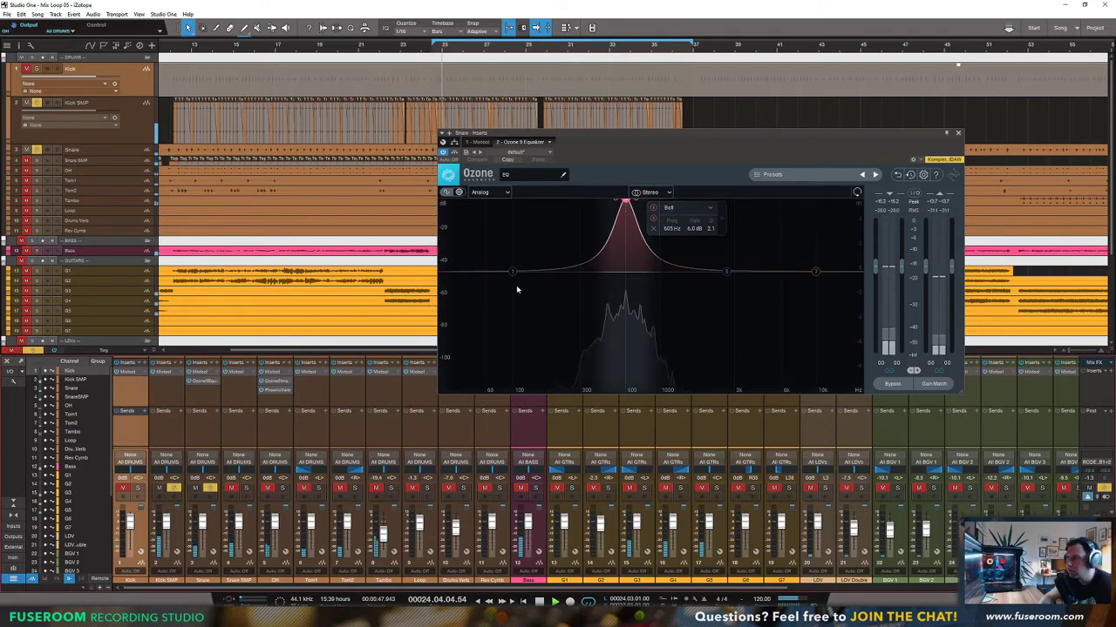
key("space")
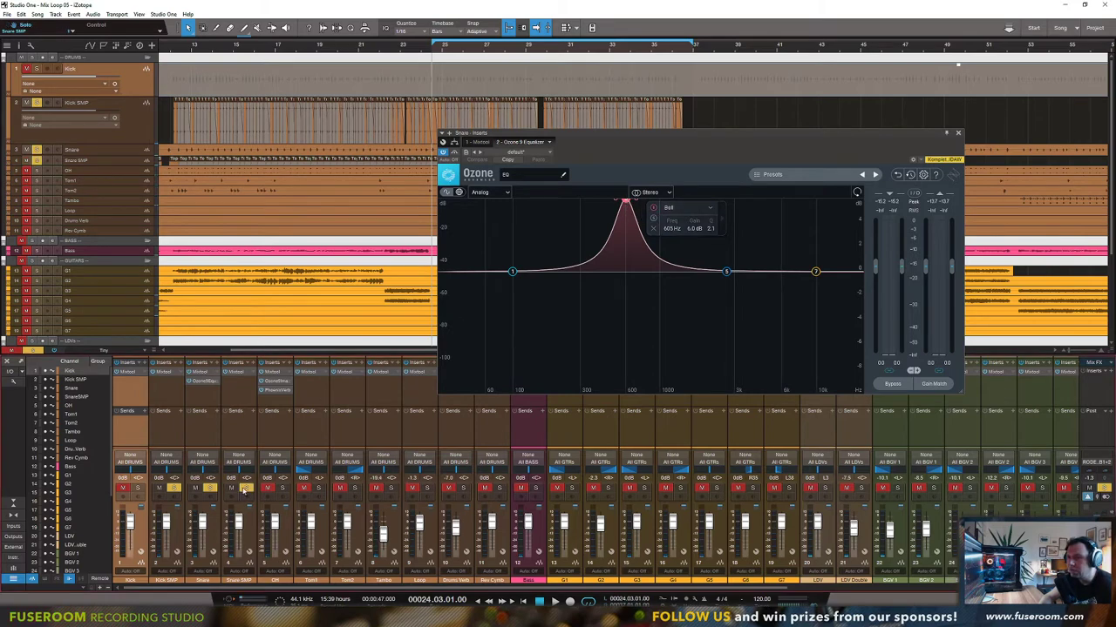
key("space")
left_click_drag(625, 201, 627, 202)
key("space")
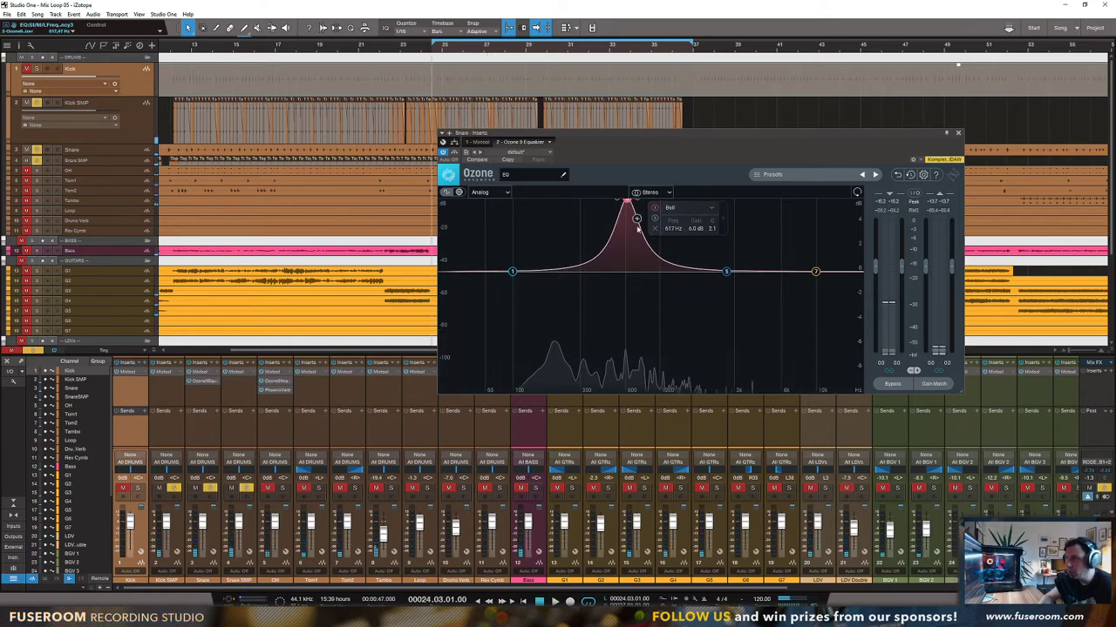
Step: Turn band 3 into a cut of about 5 dB, boost band 5 by 2.2 dB at 3453 Hz, and play the loop
key("space")
mouse_move(693, 231)
left_mouse_down()
mouse_move(688, 277)
mouse_move(727, 270)
mouse_move(727, 220)
mouse_move(739, 209)
mouse_move(820, 200)
mouse_move(707, 200)
mouse_move(710, 231)
left_mouse_up()
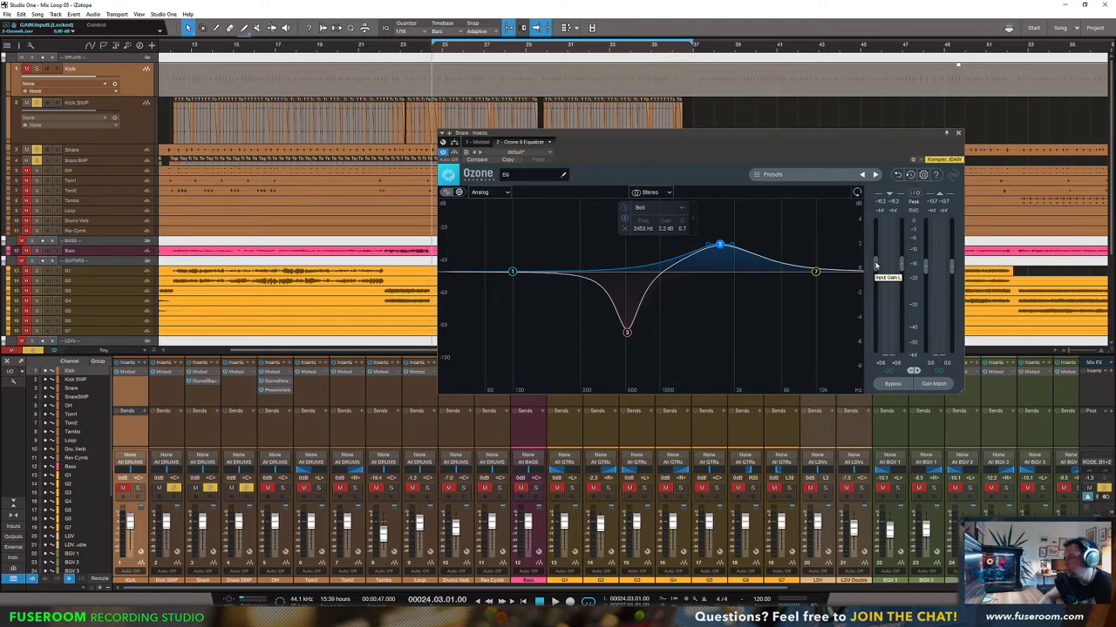
key("space")
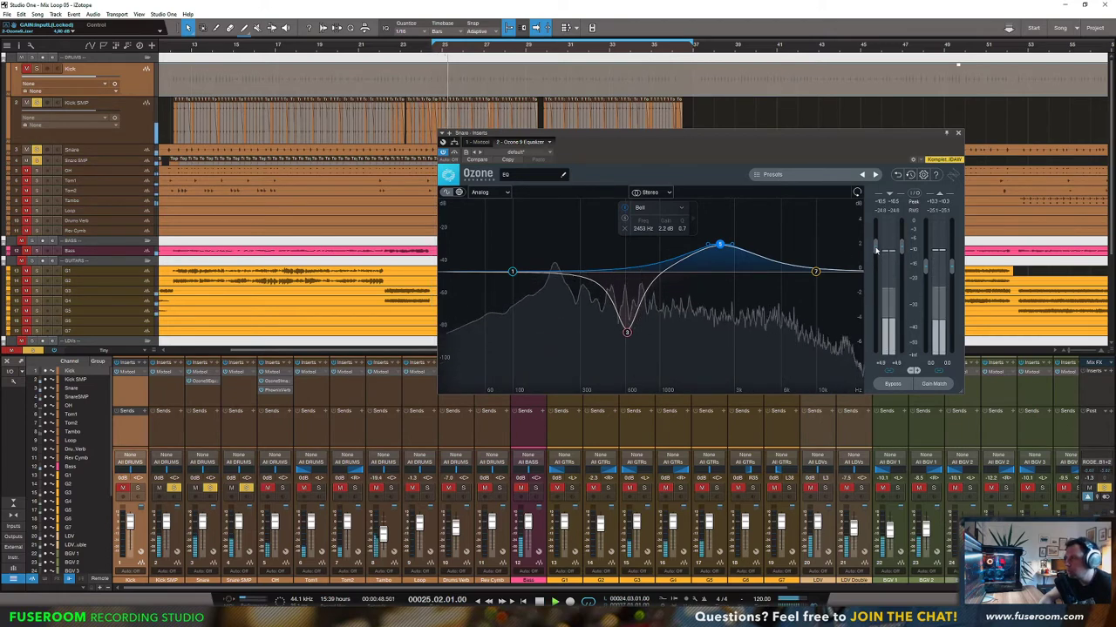
Step: Lower band 7's frequency and change band 5 to a 1.7 dB cut at 3080 Hz with a Q of 2.9
left_click(816, 272)
left_click_drag(816, 272, 775, 271)
left_click_drag(720, 244, 734, 307)
scroll(695, 217, "down", 2)
scroll(695, 217, "up", 6)
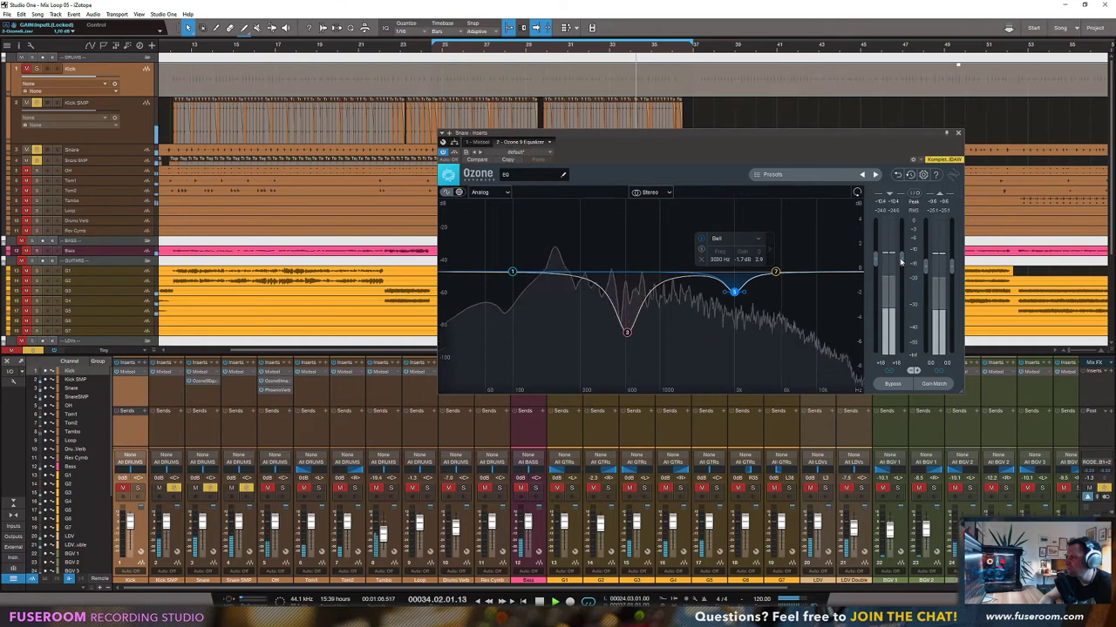
Step: Compare the soloed drums with and without the Snare during playback, and close the equalizer window
left_click(210, 488)
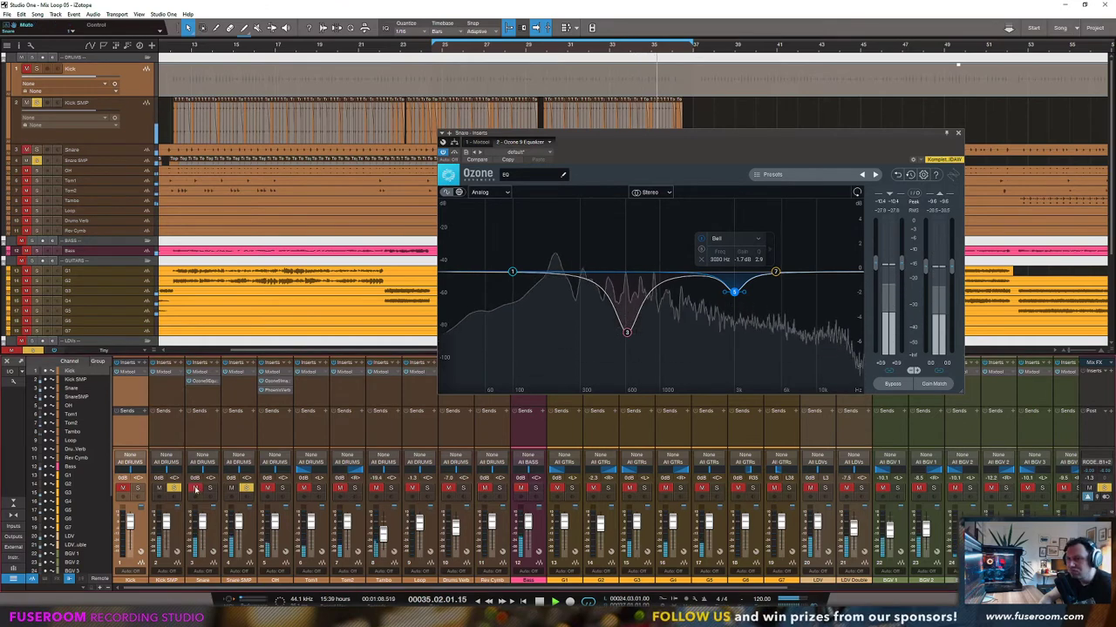
left_click(210, 488)
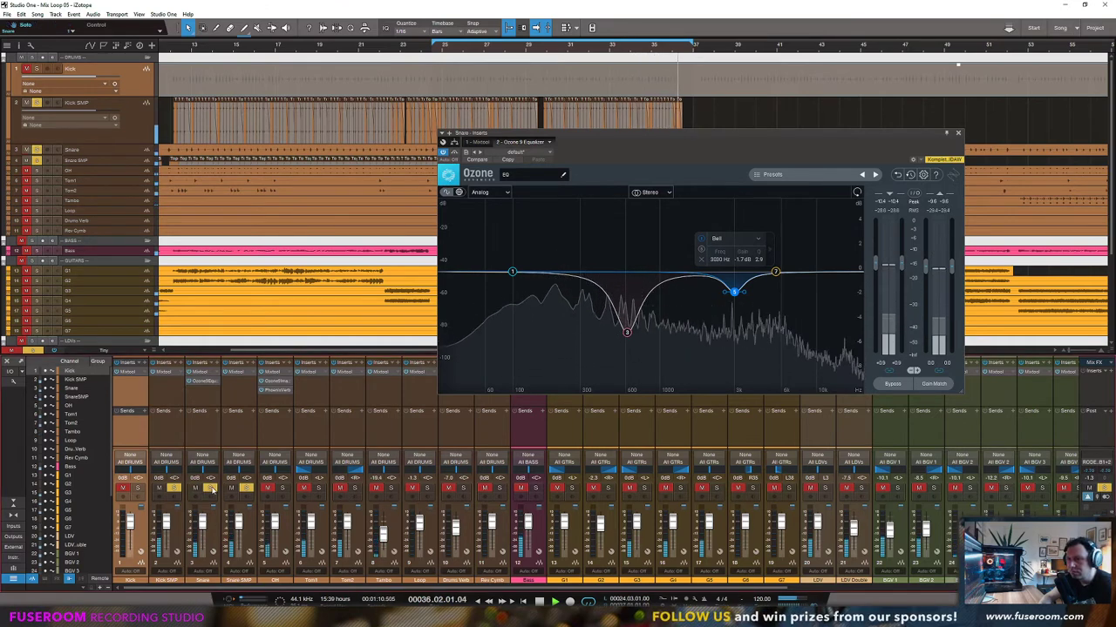
left_click(958, 133)
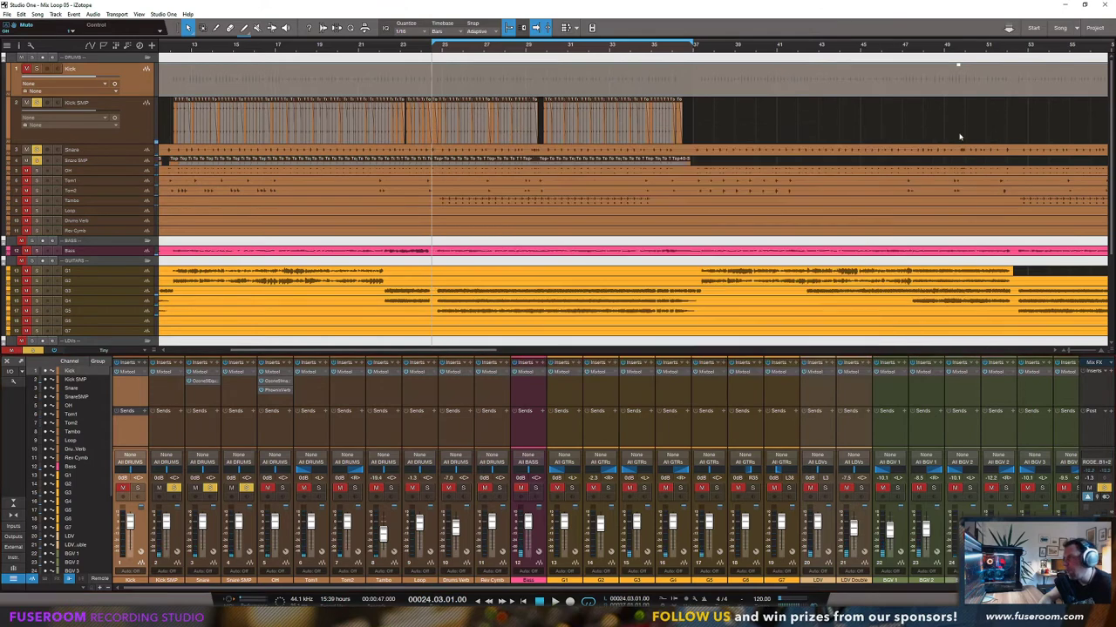
right_click(214, 384)
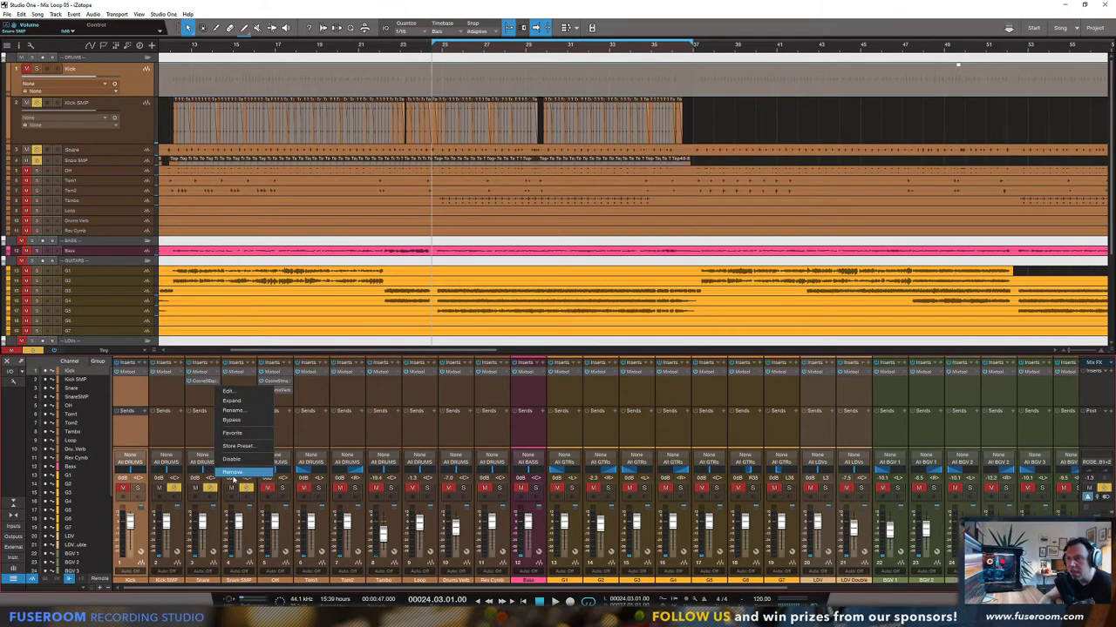
left_click(193, 406)
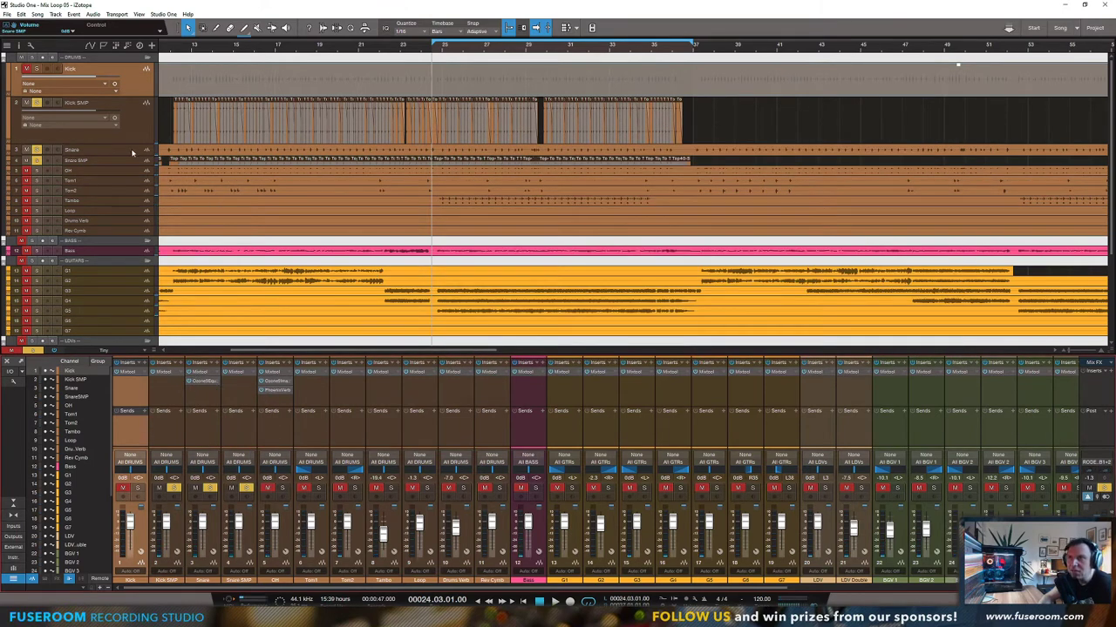
Step: Move the Snare track directly below Kick and above Kick SMP, reducing the height of Kick SMP
left_click(199, 153)
key("shift+m")
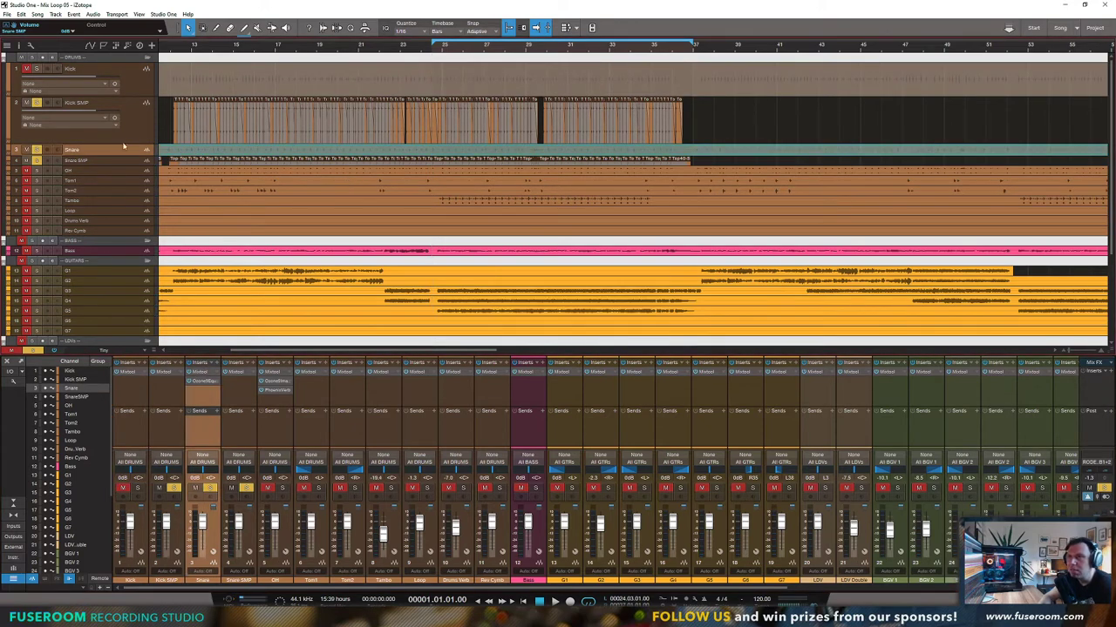
left_click_drag(132, 106, 137, 122)
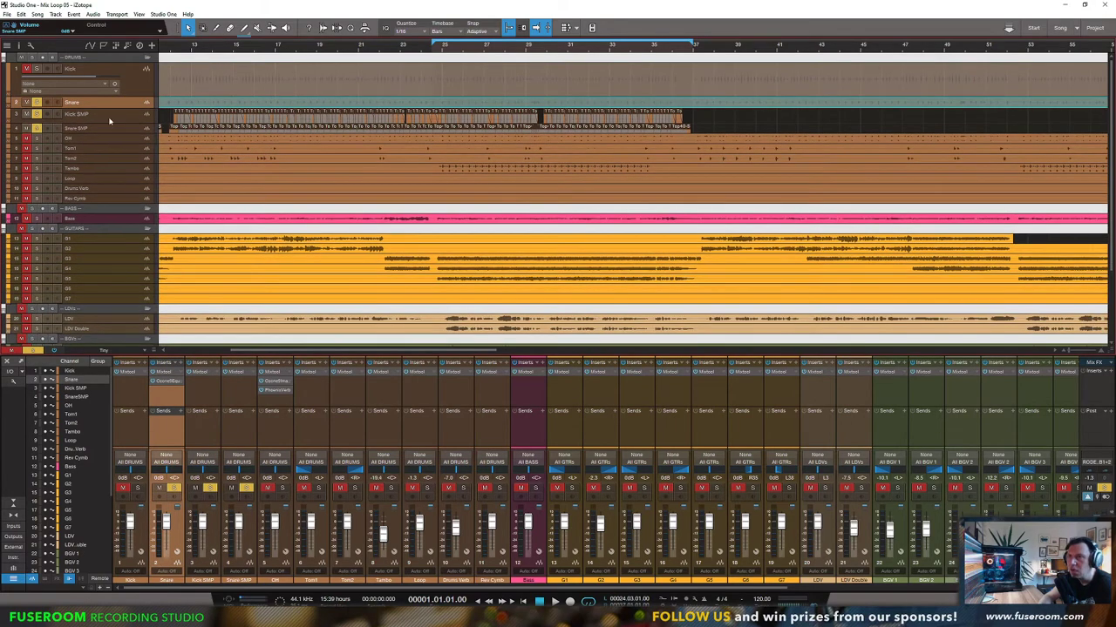
Step: Add the OH track to the solo selection and check its phase inversion in the Mixtool during playback
left_click(90, 139)
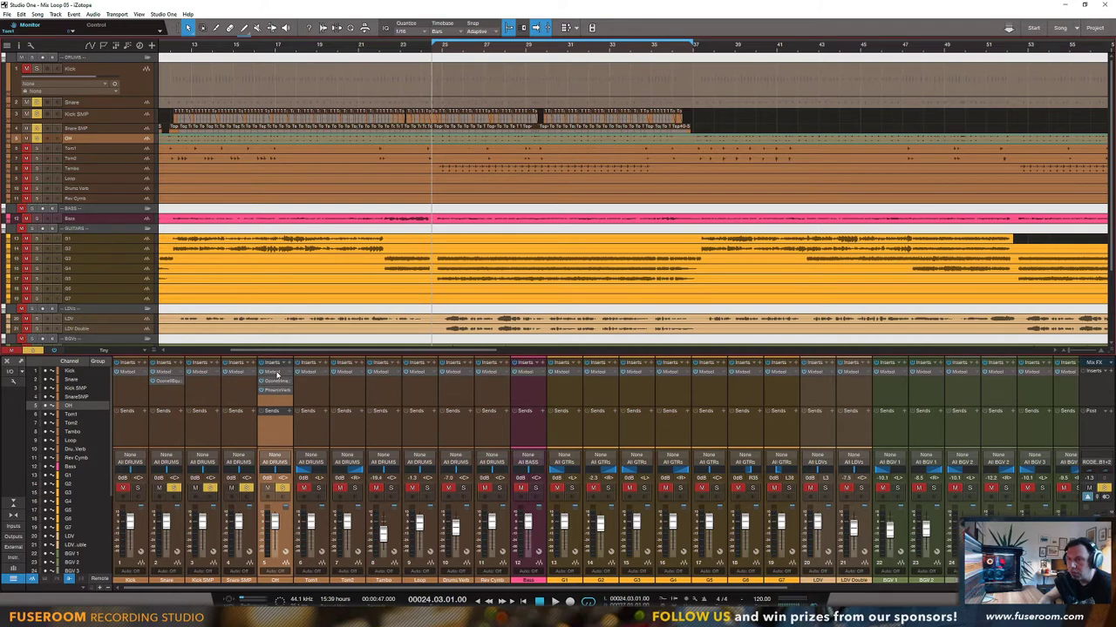
left_click(277, 373)
key("space")
left_click_drag(523, 172, 571, 179)
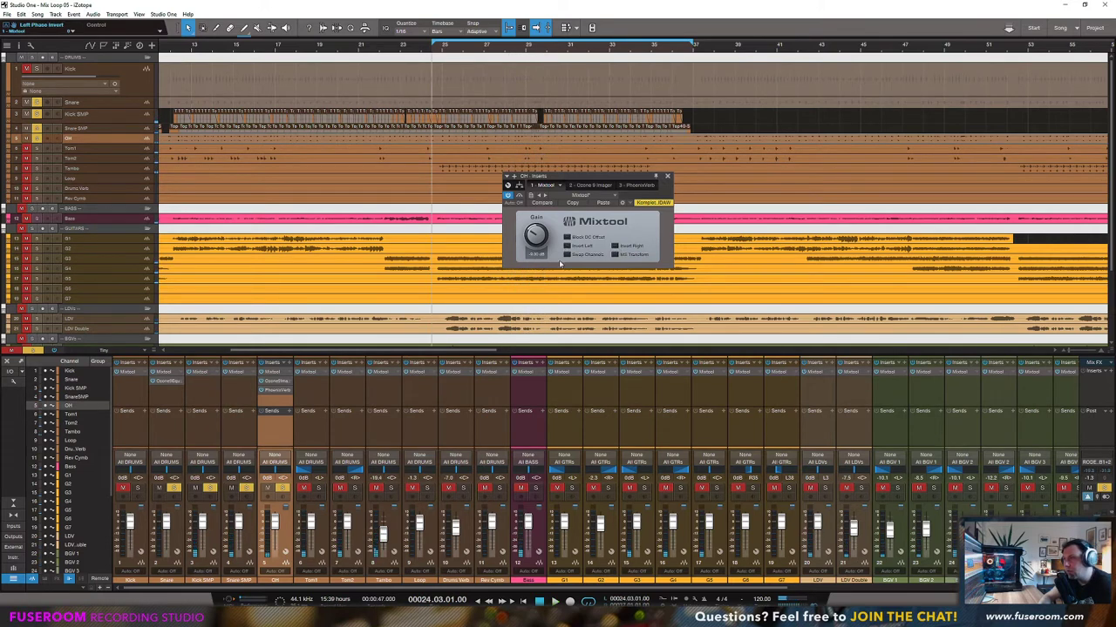
left_click(667, 176)
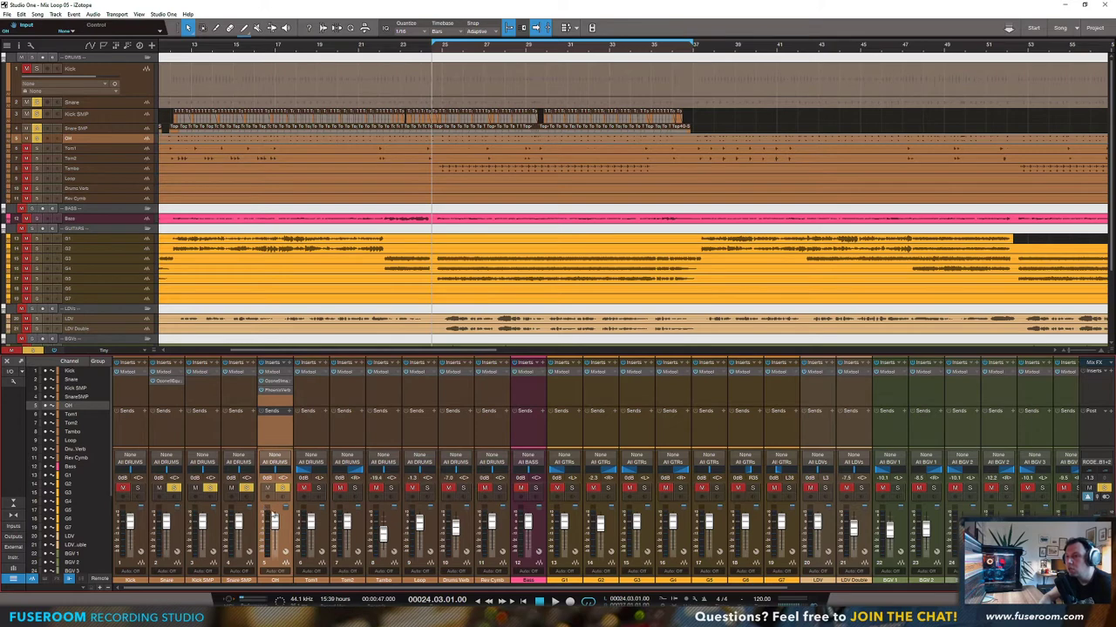
Step: Compare the OH's phase inversion in its Mixtool with a raised fader, and return the fader to 0 dB
left_click_drag(274, 523, 274, 519)
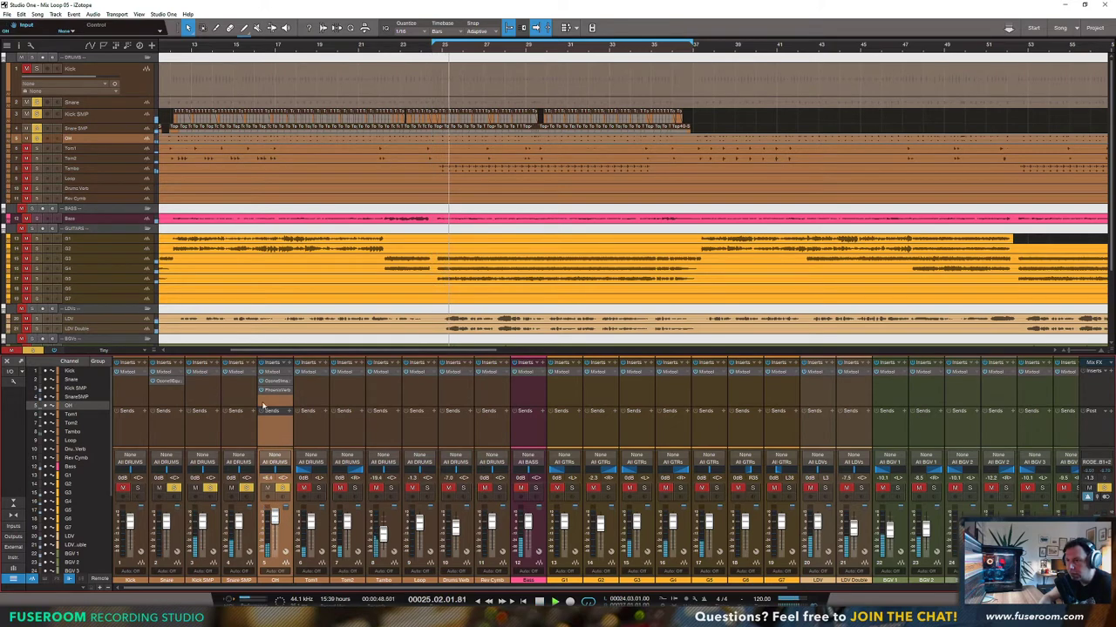
left_click(273, 374)
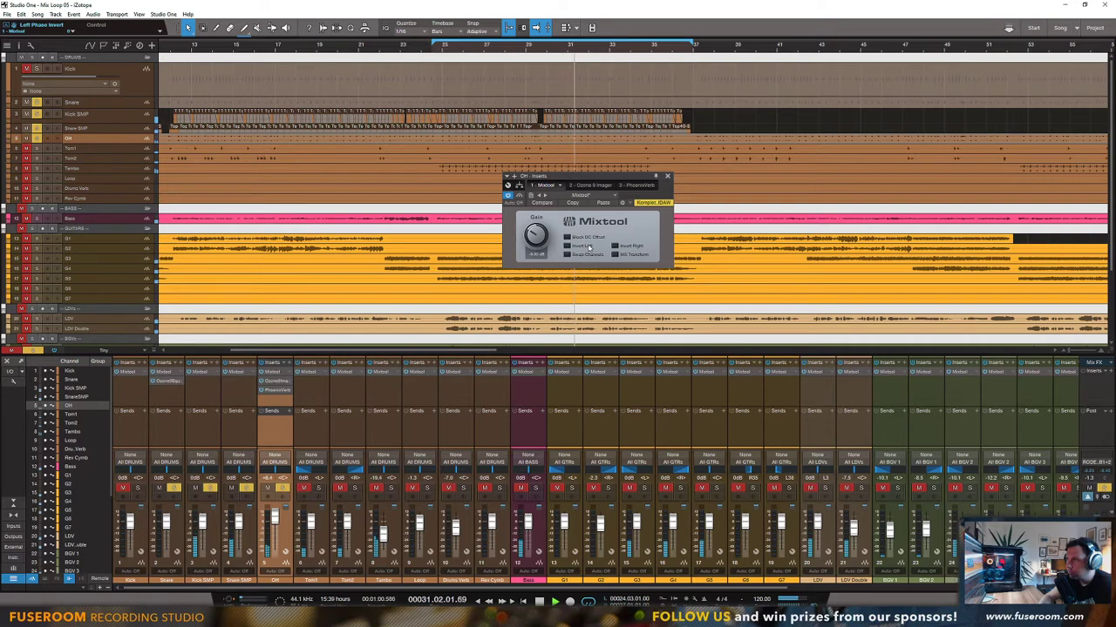
key("space")
left_click(667, 176)
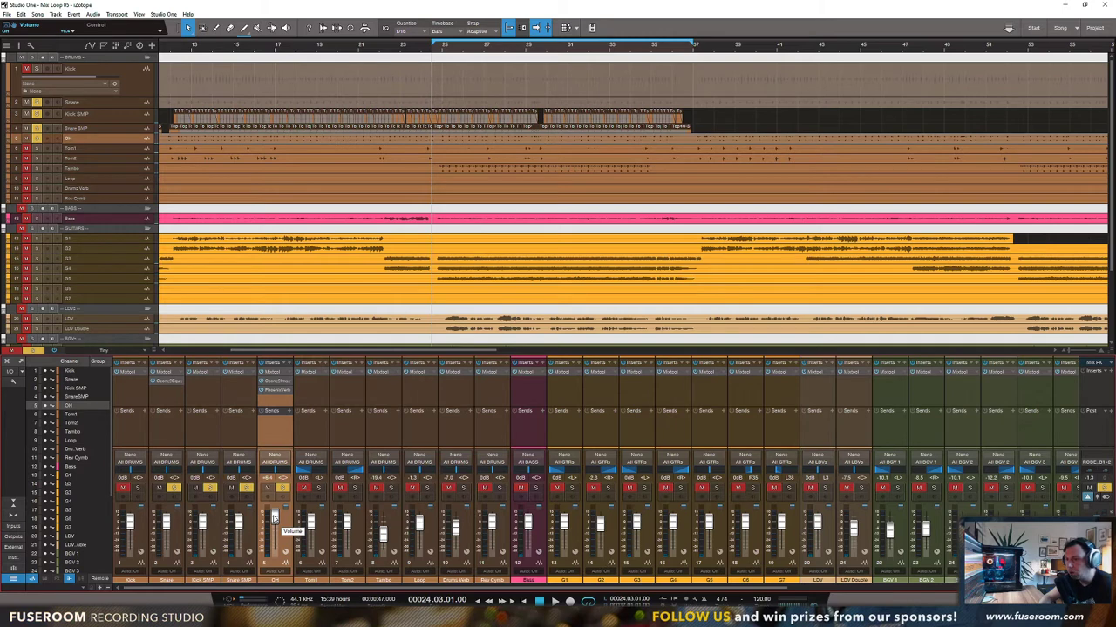
key("space")
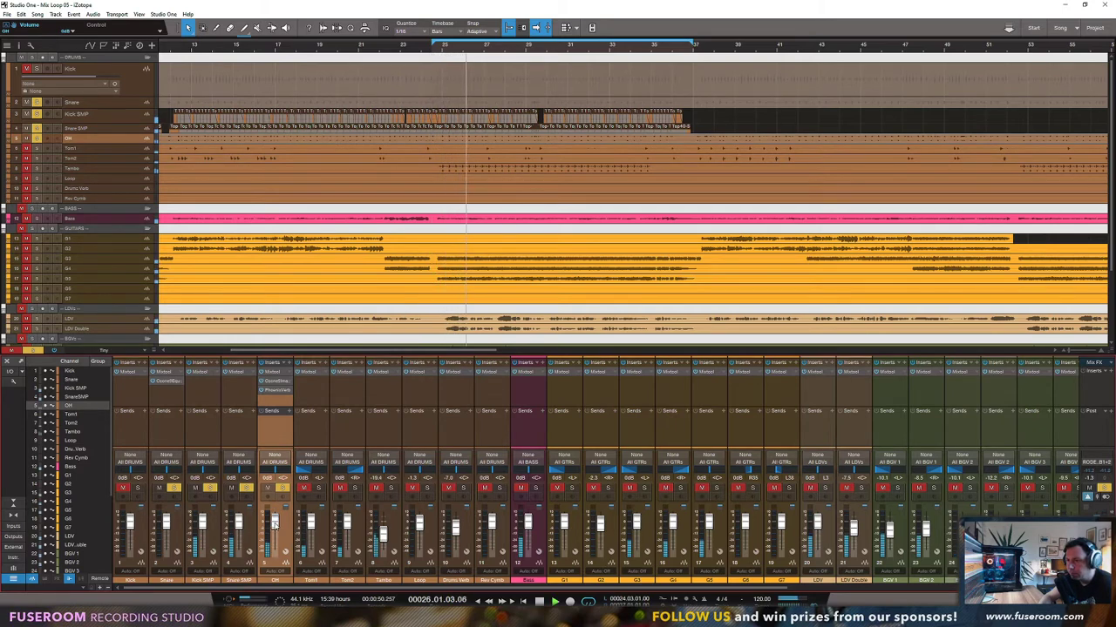
key("space")
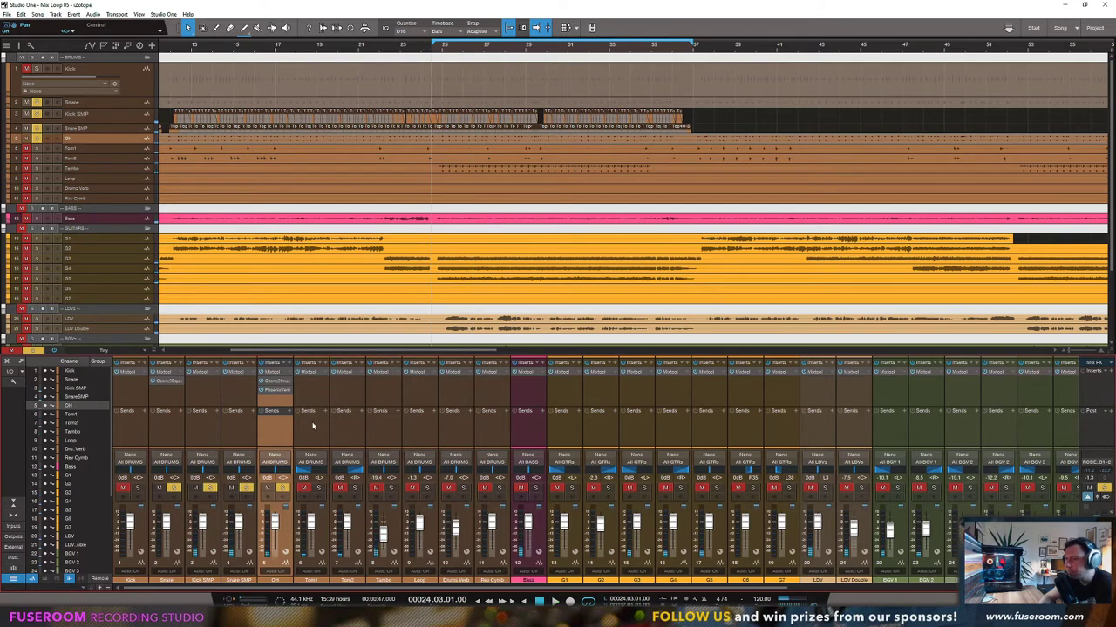
Step: Insert iZotope's Ozone 9 Equalizer after the existing effects on the OH channel
left_click(290, 374)
left_click(290, 371)
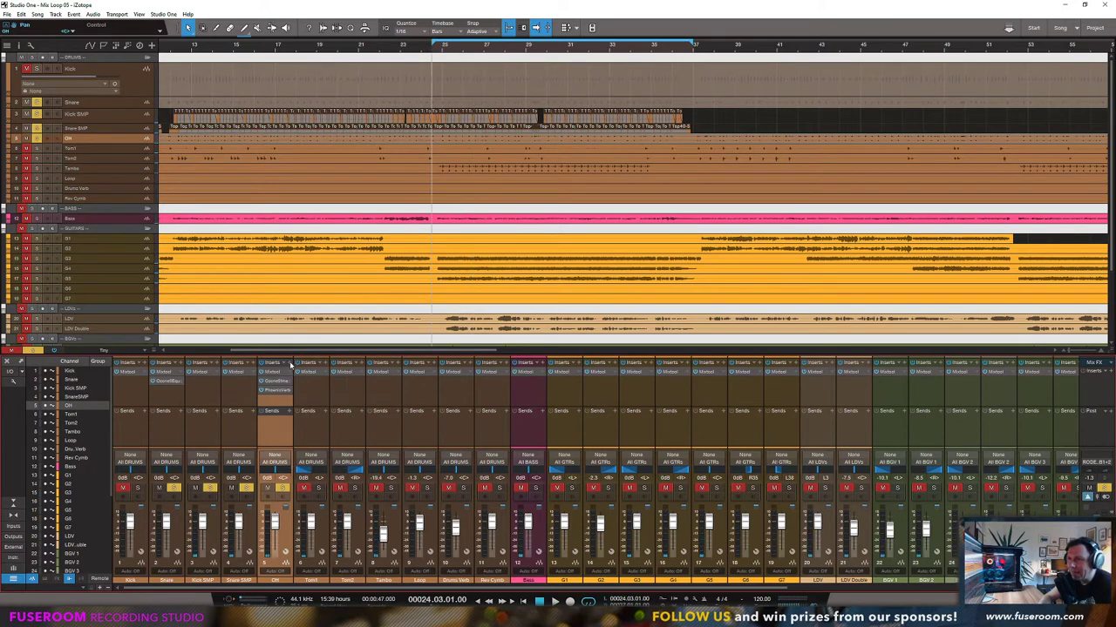
left_click(290, 364)
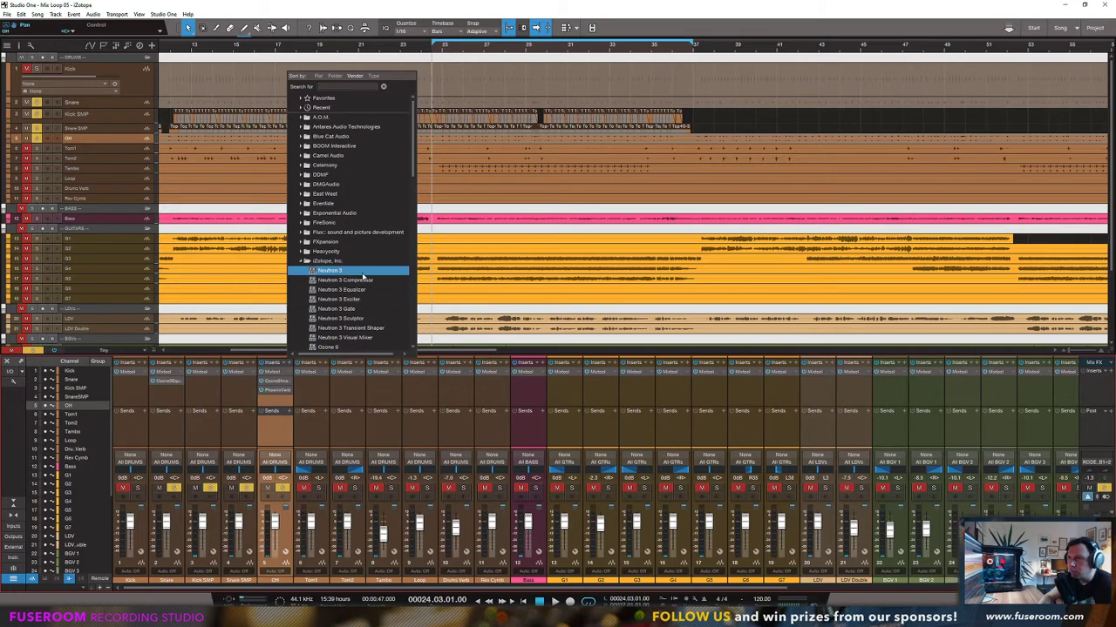
scroll(360, 336, "down", 3)
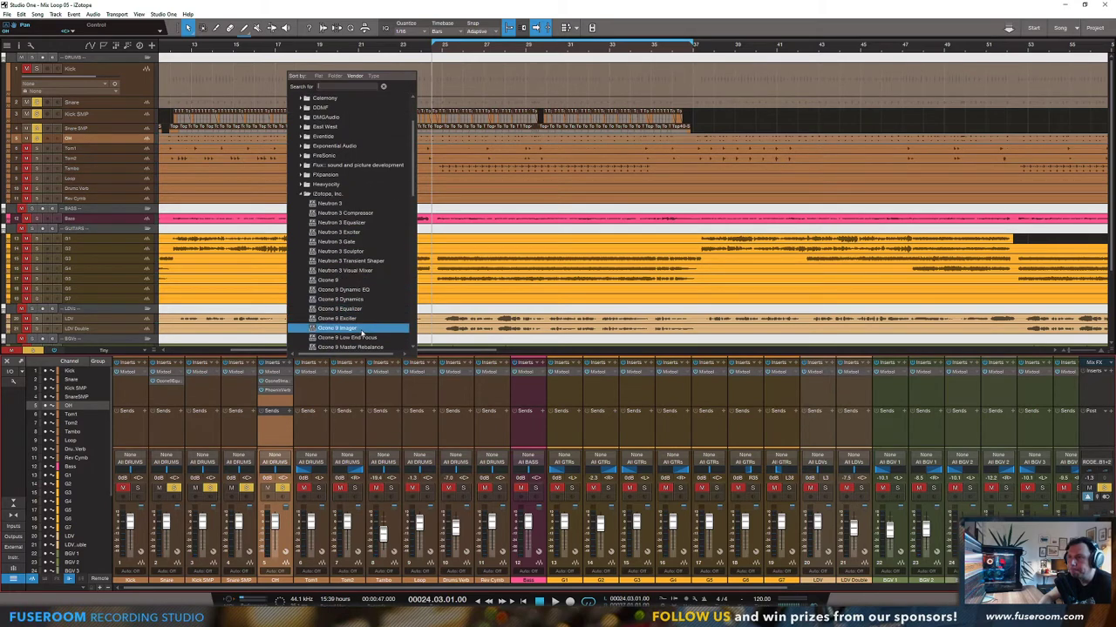
left_click(347, 310)
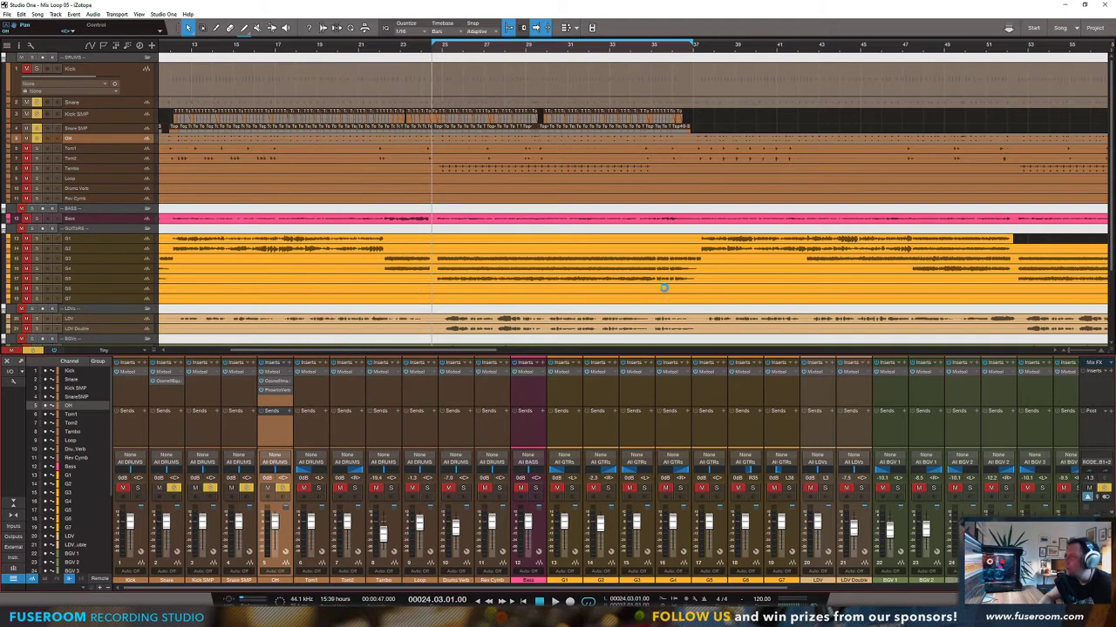
Step: Cut the OH's treble shelf by 2.0 dB at 7074 Hz and band 3 by 1.3 dB at 485 Hz with a Q of 0.9
left_click_drag(851, 305, 828, 327)
key("space")
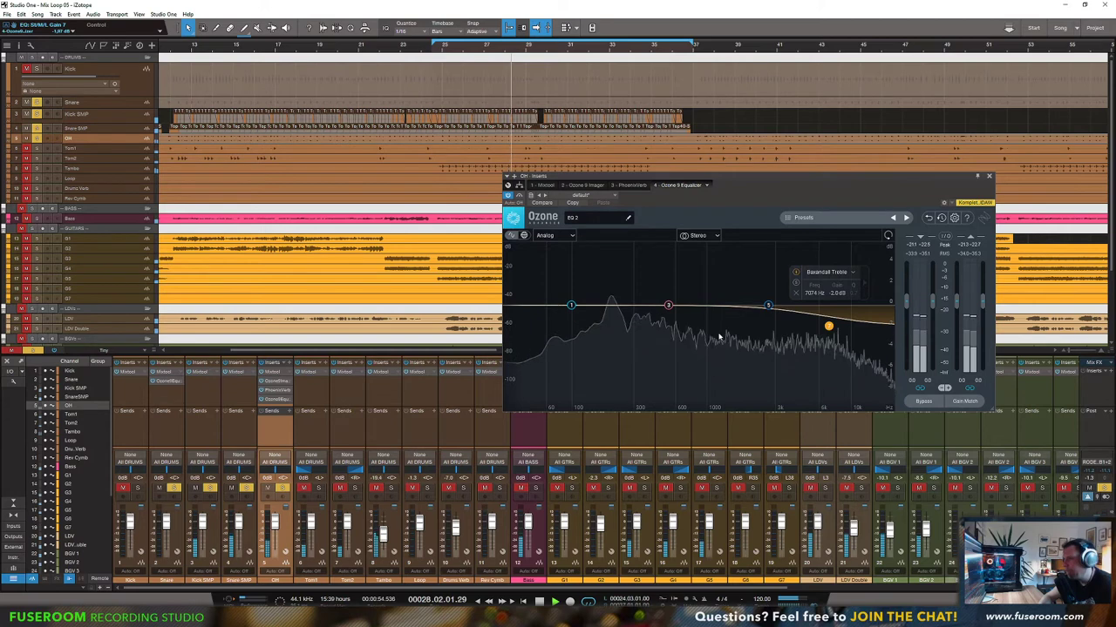
mouse_move(668, 306)
left_mouse_down()
mouse_move(566, 256)
mouse_move(706, 242)
mouse_move(677, 243)
mouse_move(675, 329)
mouse_move(706, 329)
mouse_move(669, 329)
mouse_move(669, 249)
mouse_move(664, 319)
left_mouse_up()
key("space")
scroll(610, 246, "up", 2)
key("space")
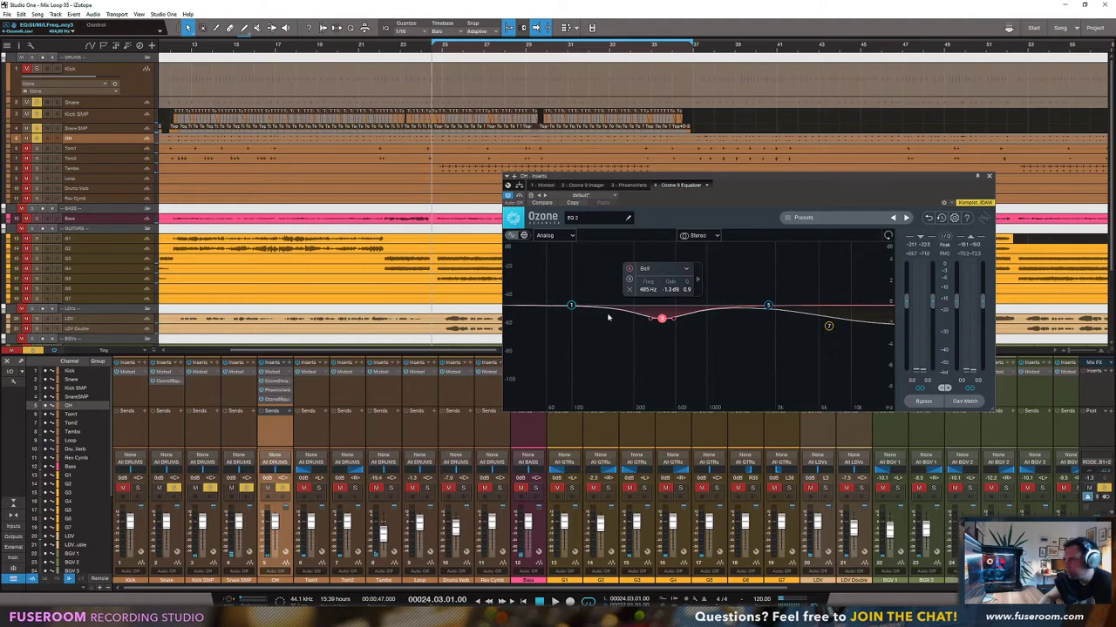
Step: Pull the Kick and Snare faders fully down and audition the drum loop with Tom1 and Tom2 added to the solo
left_click(987, 177)
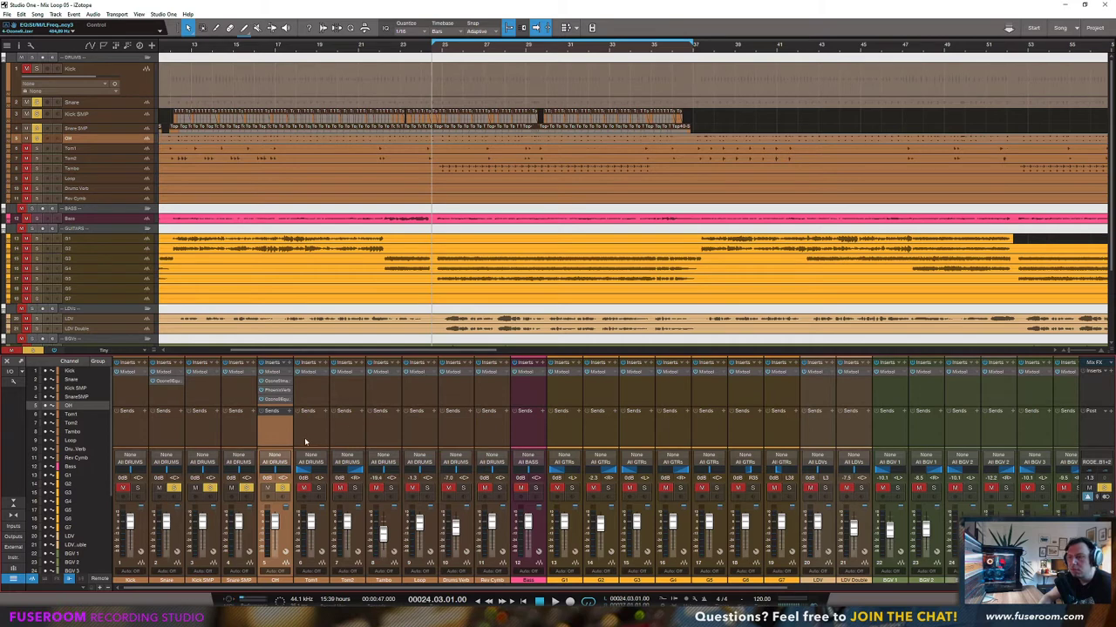
left_click(128, 431)
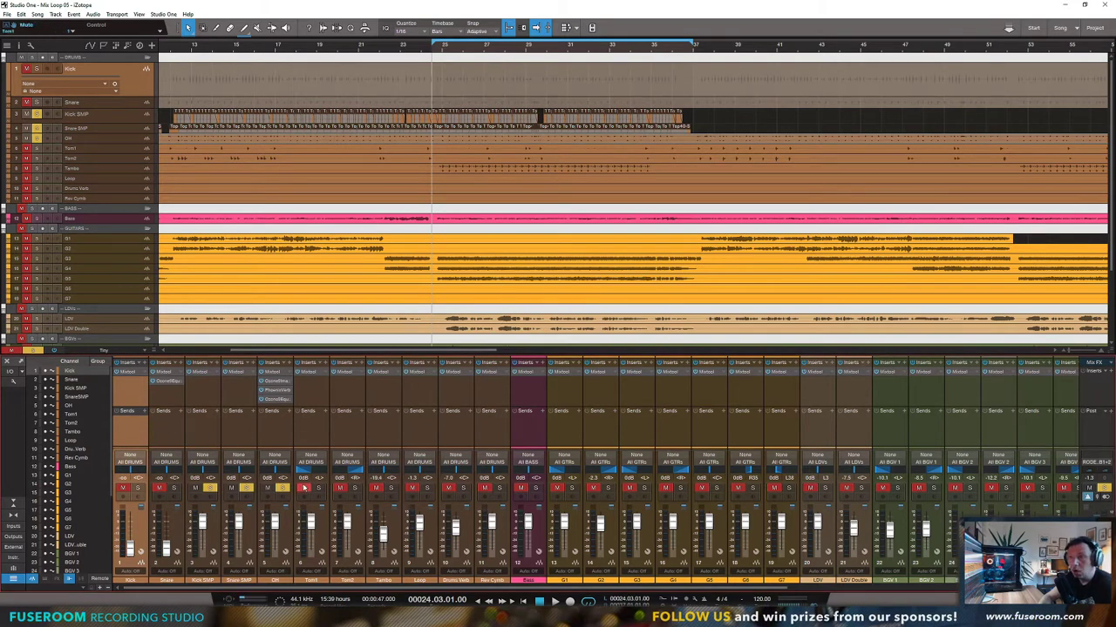
key("space")
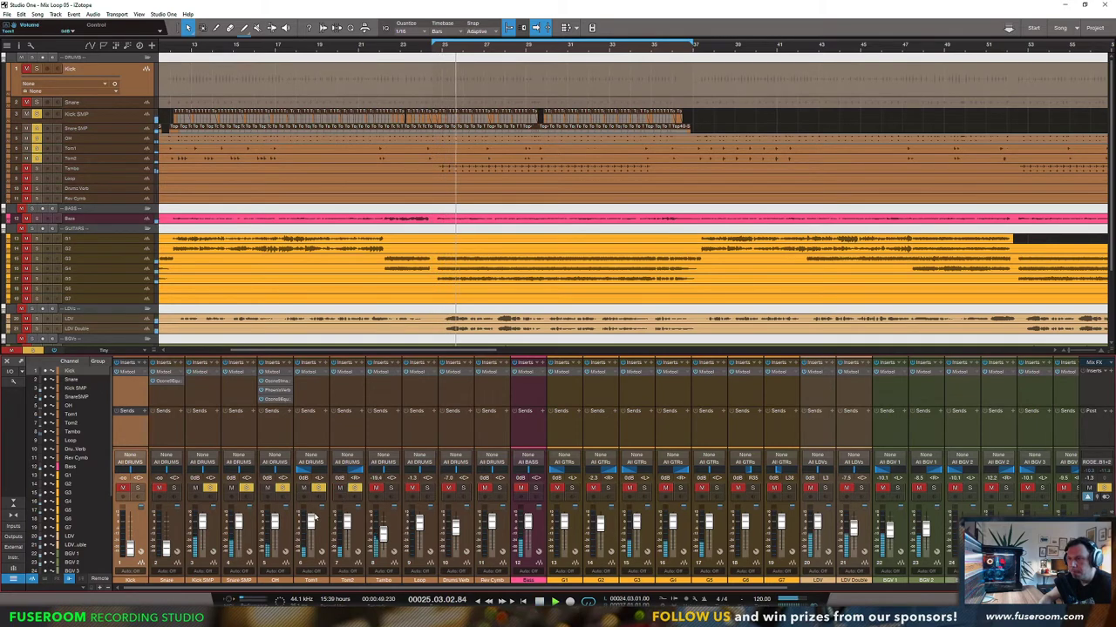
key("space")
Step: Reduce the solo selection to Tom1 and Tom2 and audition the two tom channels together
left_click(318, 488)
left_click(318, 488)
key("space")
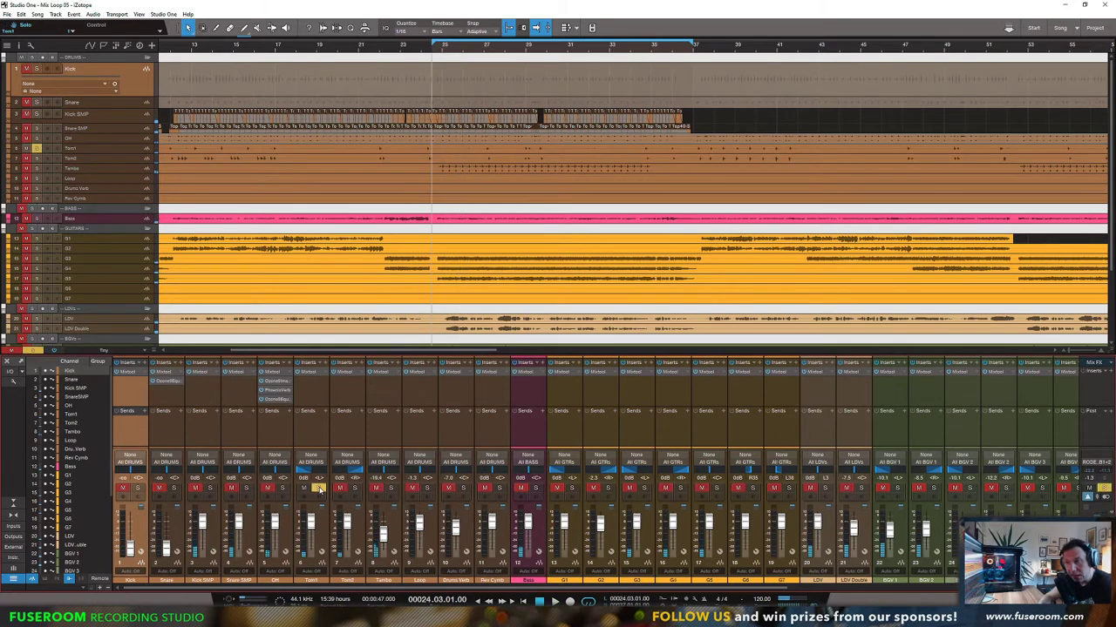
left_click(355, 488)
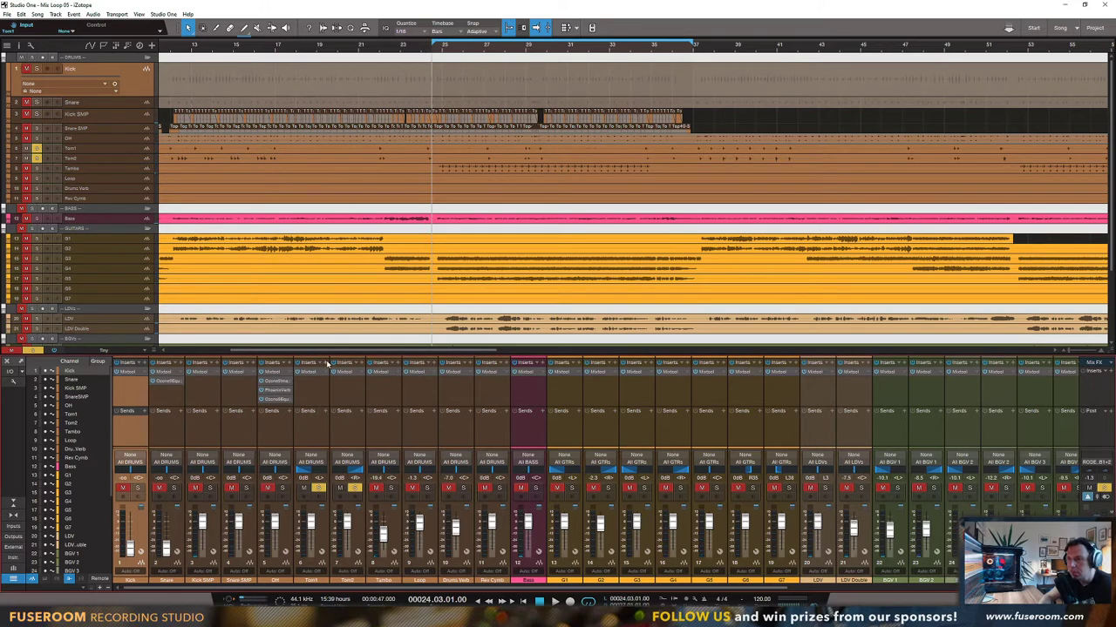
key("space")
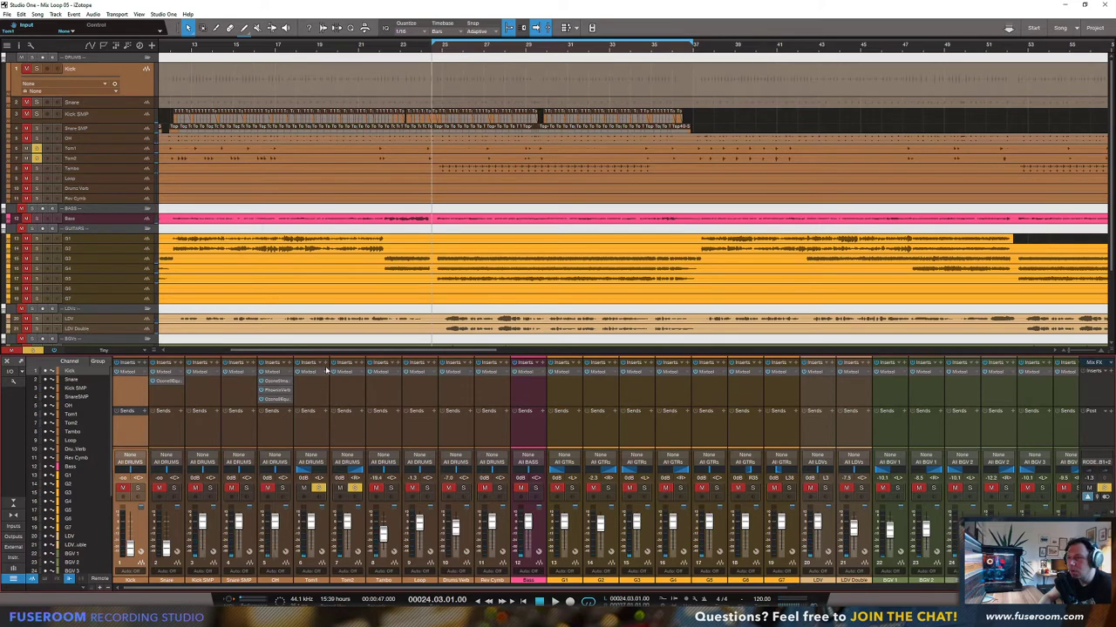
Step: Insert iZotope's Neutron 3 Gate after the Mixtool on Tom1, dismissing its preset manager
left_click(325, 362)
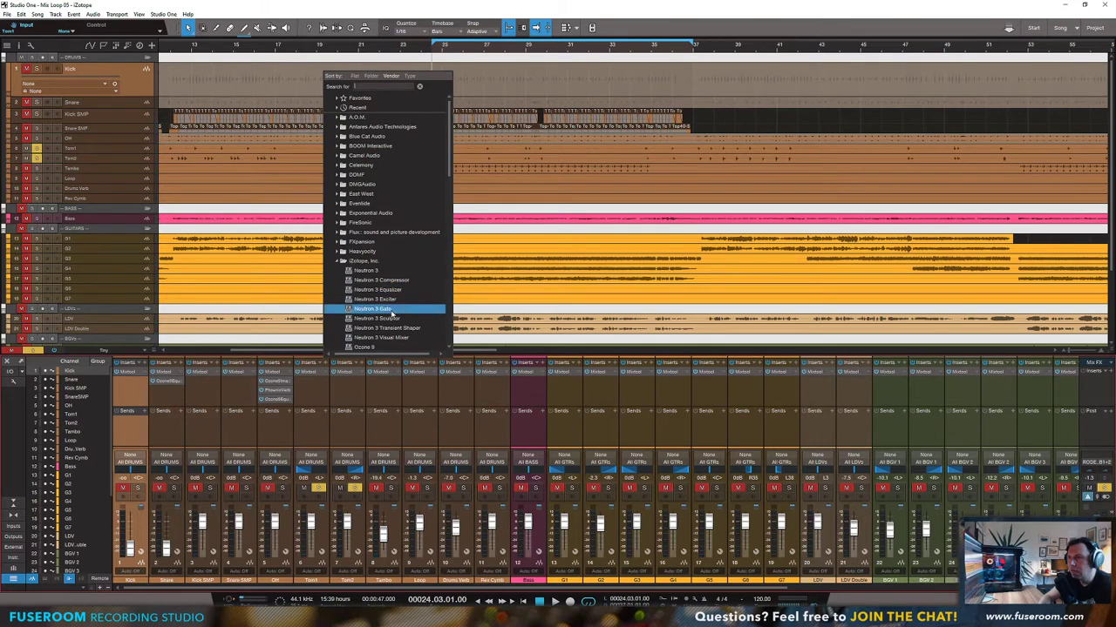
scroll(394, 321, "down", 3)
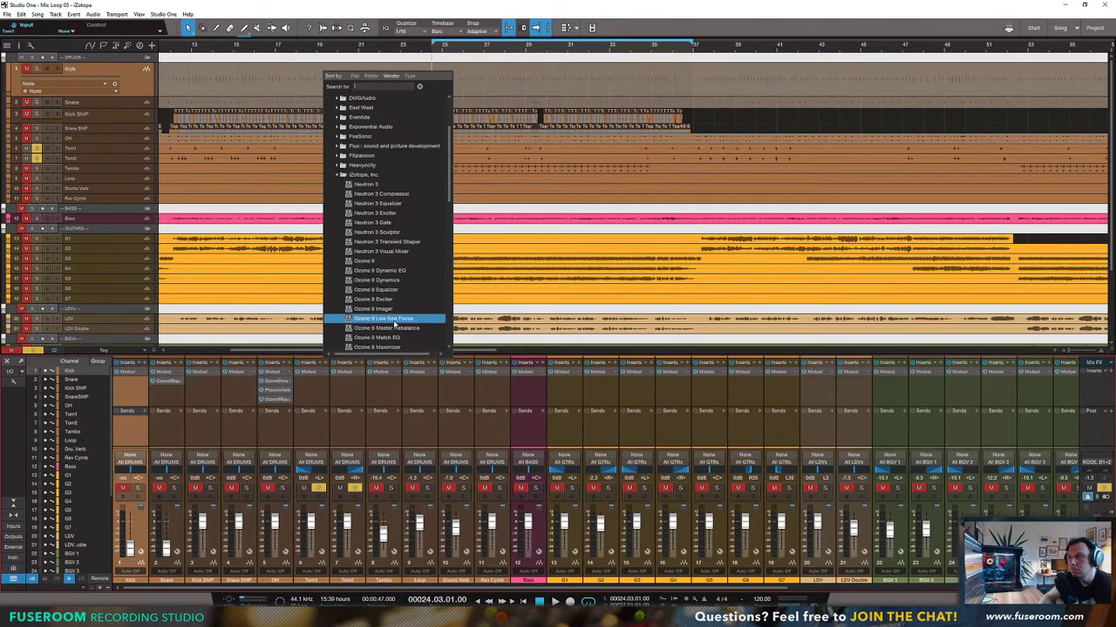
left_click(387, 223)
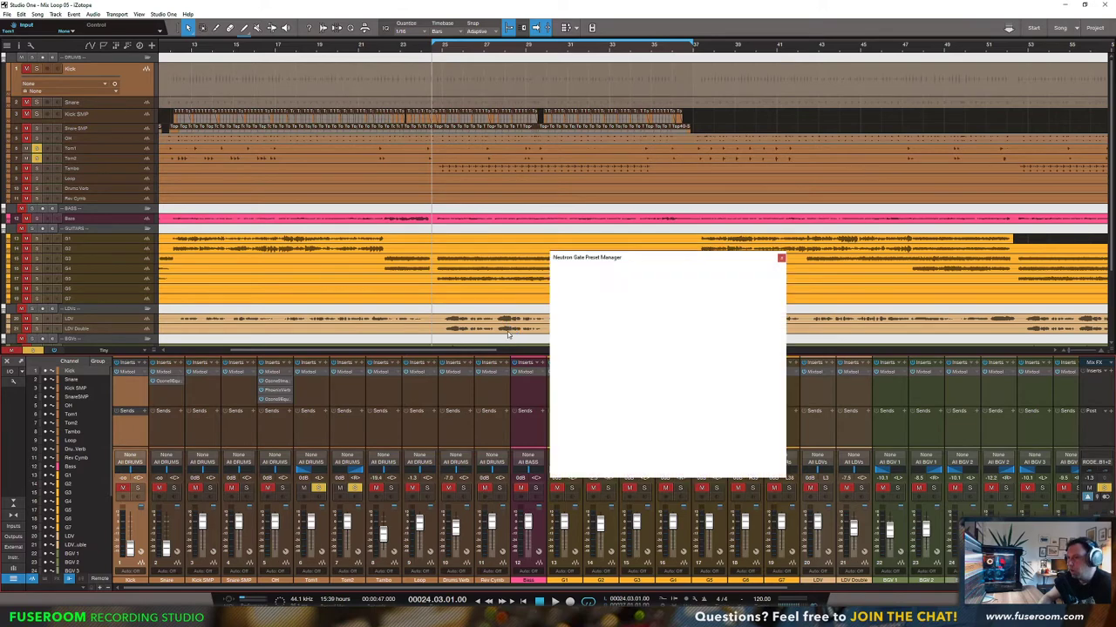
left_click(780, 257)
left_click_drag(700, 176, 678, 171)
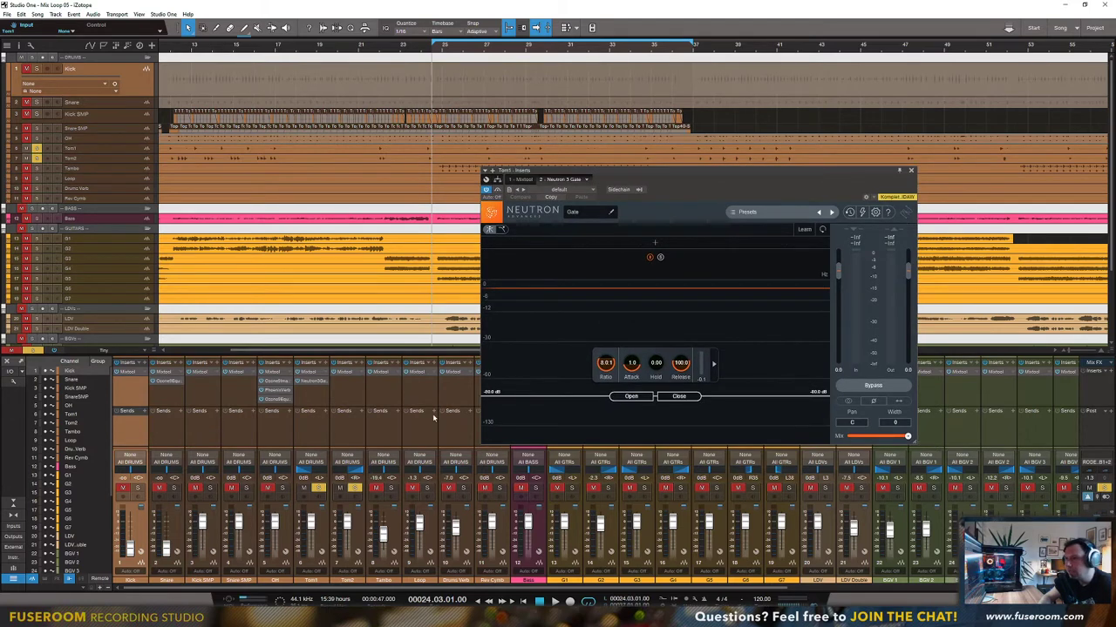
Step: Solo Tom1 alone and loop playback over its hits around bar 29
left_click(355, 488)
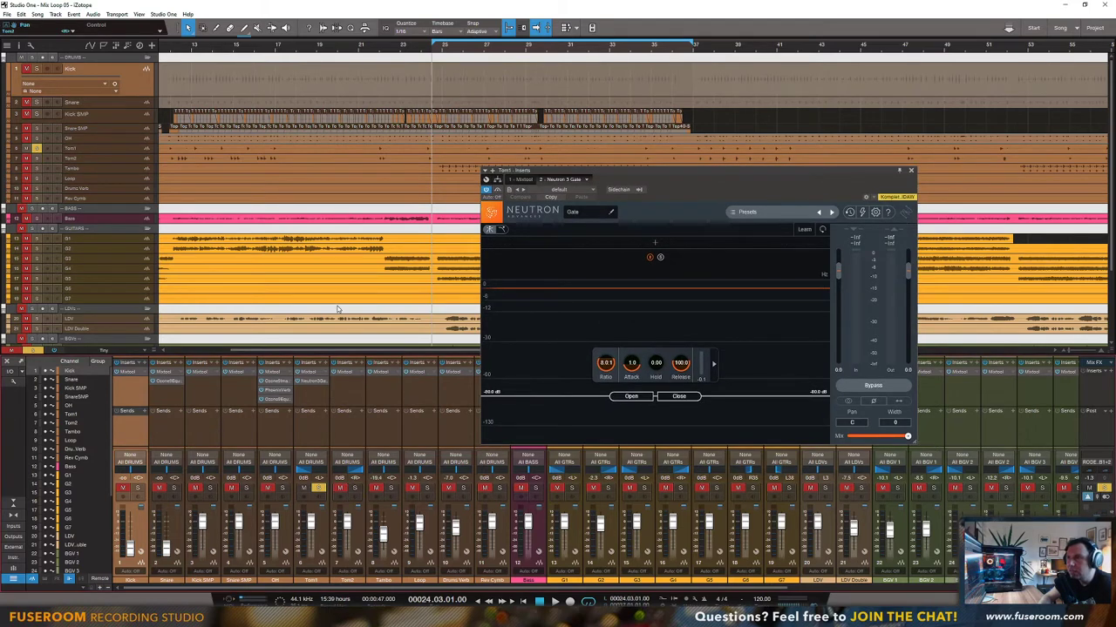
left_click(234, 43)
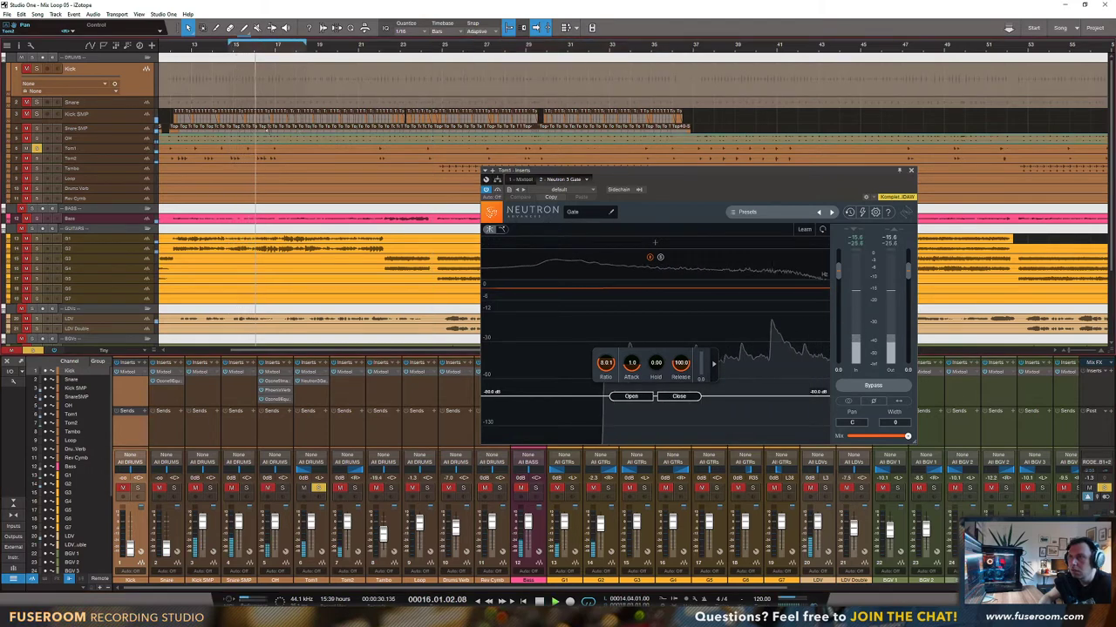
key("space")
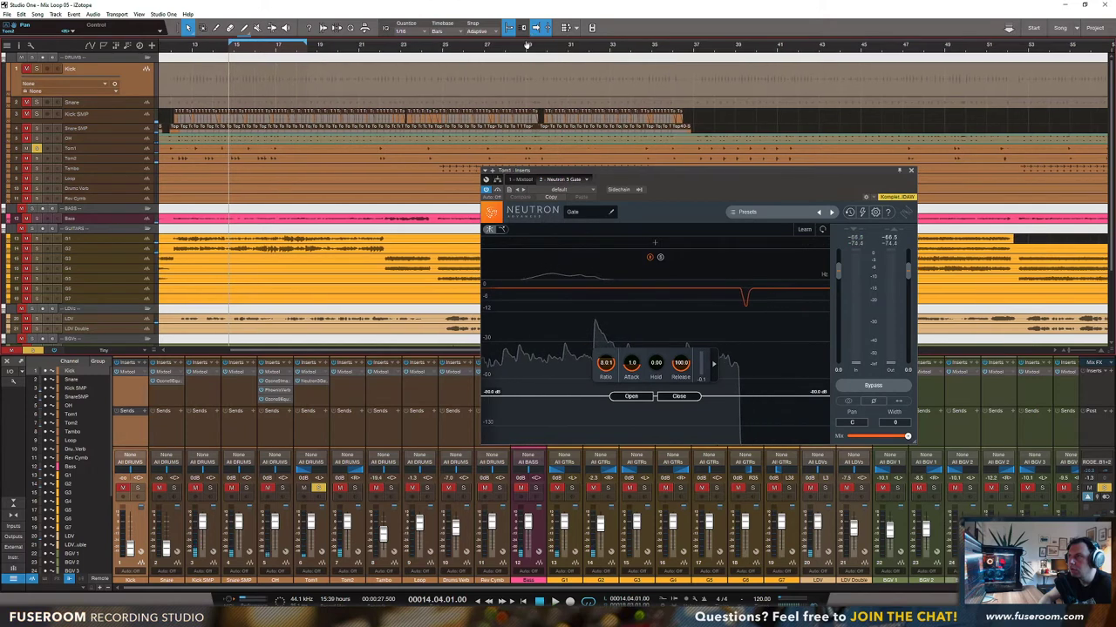
left_click(526, 44)
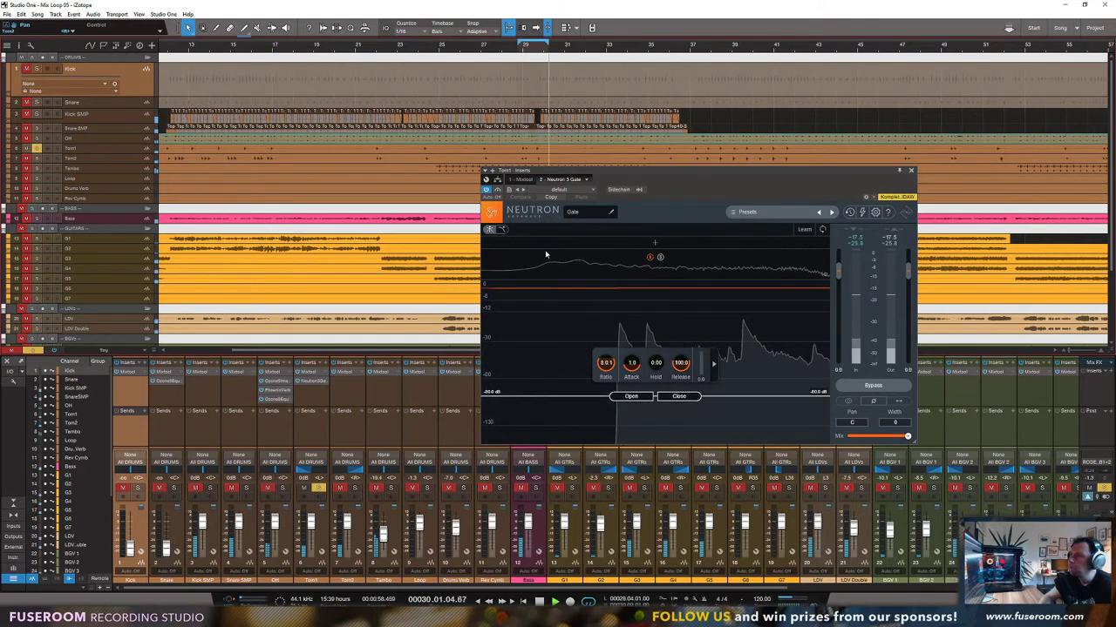
key("space")
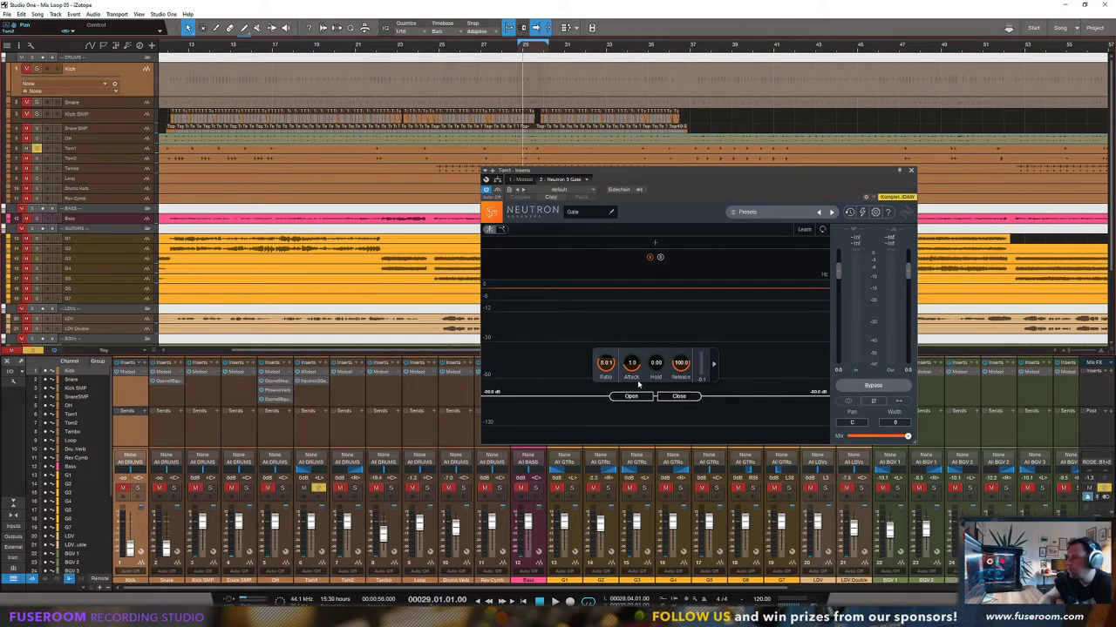
key("space")
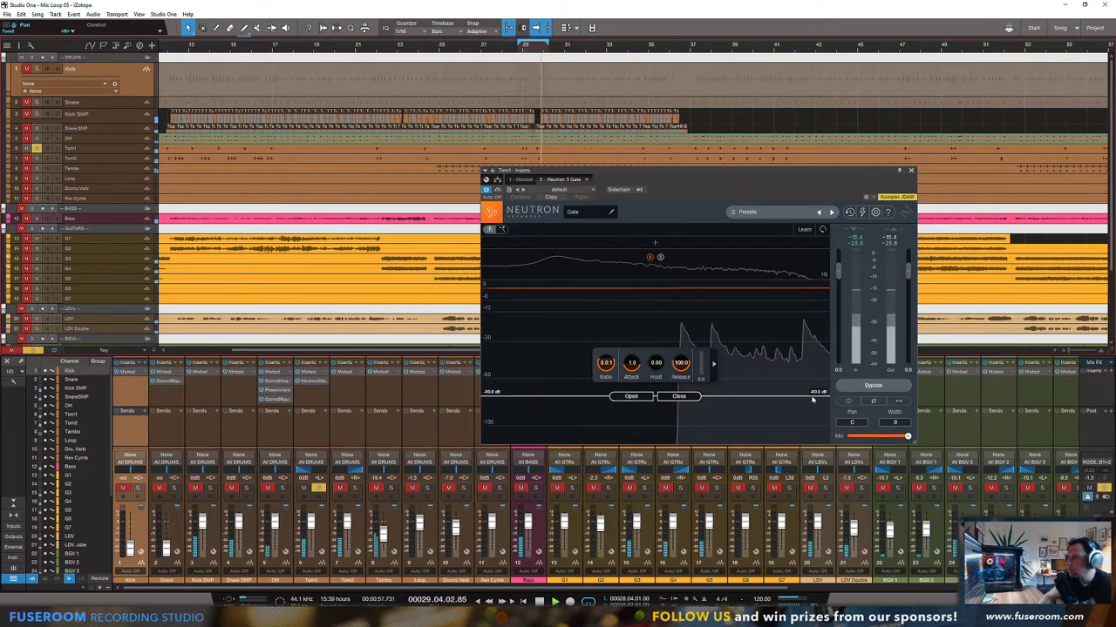
Step: Set the Tom1 gate's open threshold to about -24.8 dB, close threshold to about -32.2 dB and attack to 0.0
left_click_drag(673, 396, 636, 347)
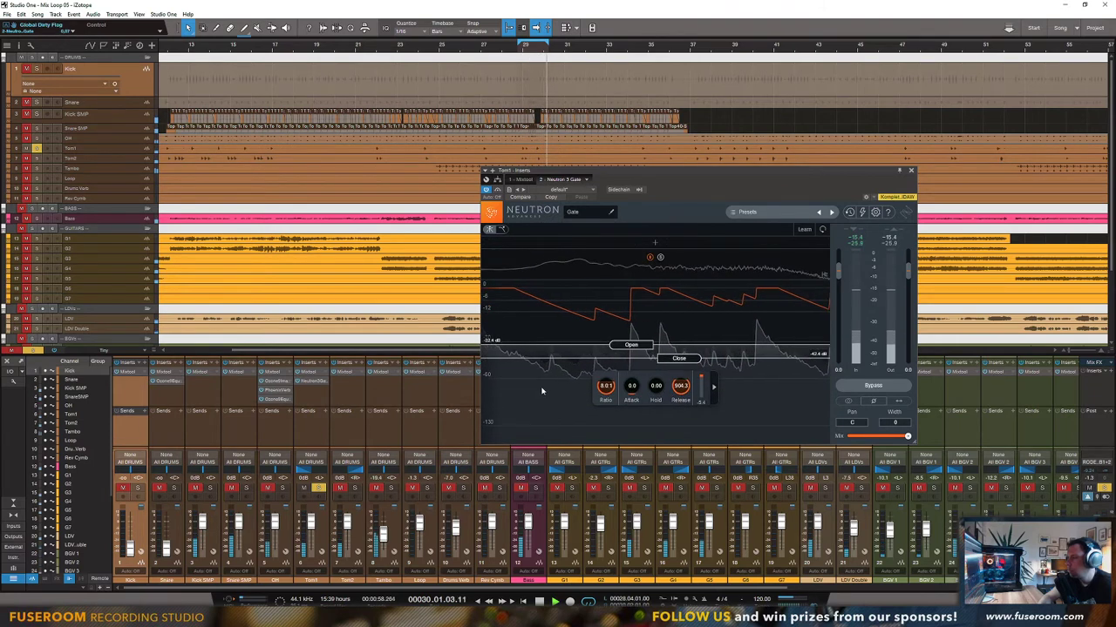
left_click_drag(673, 362, 684, 346)
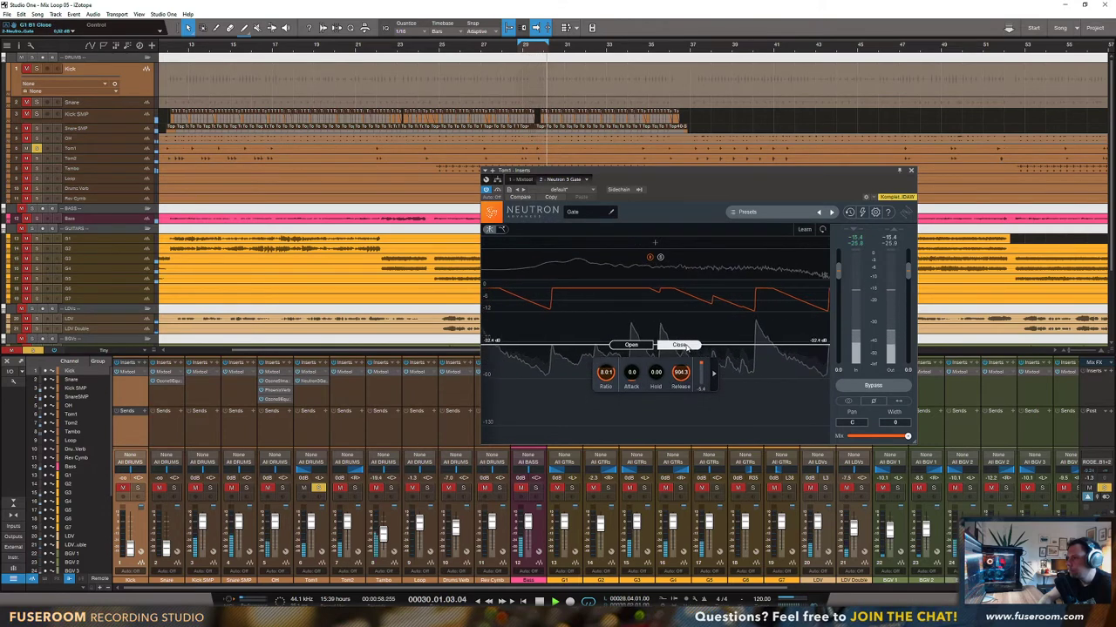
left_click_drag(640, 345, 676, 381)
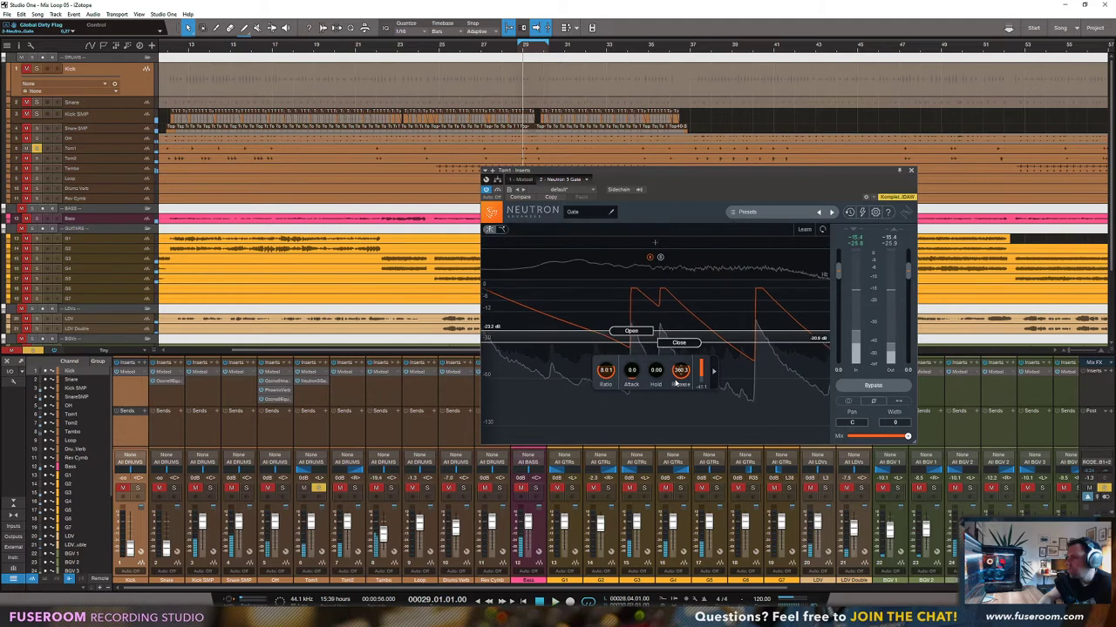
left_click_drag(631, 331, 631, 334)
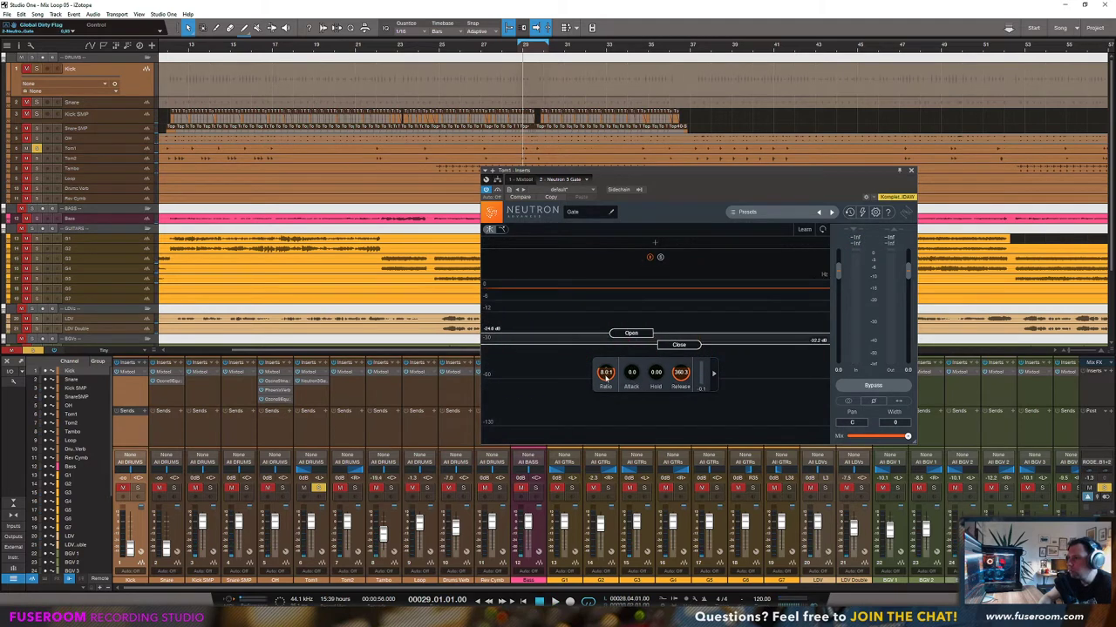
Step: Set the Tom1 gate's ratio to 30.0:1 and its release to 516.5, and save the song
left_click_drag(605, 377, 602, 343)
left_click_drag(681, 378, 681, 370)
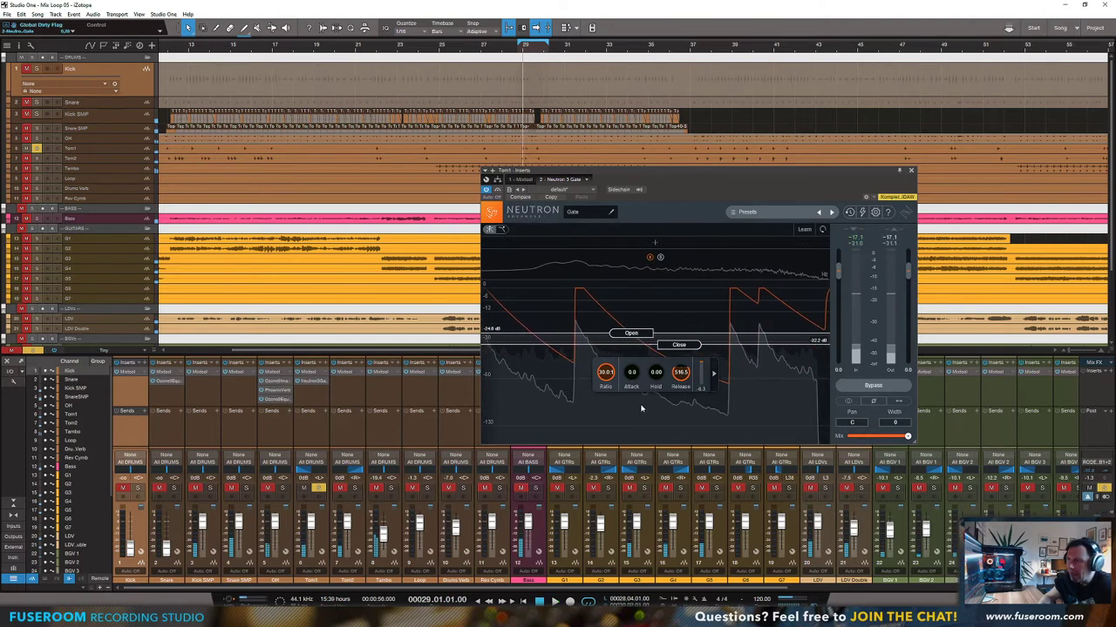
key("ctrl+s")
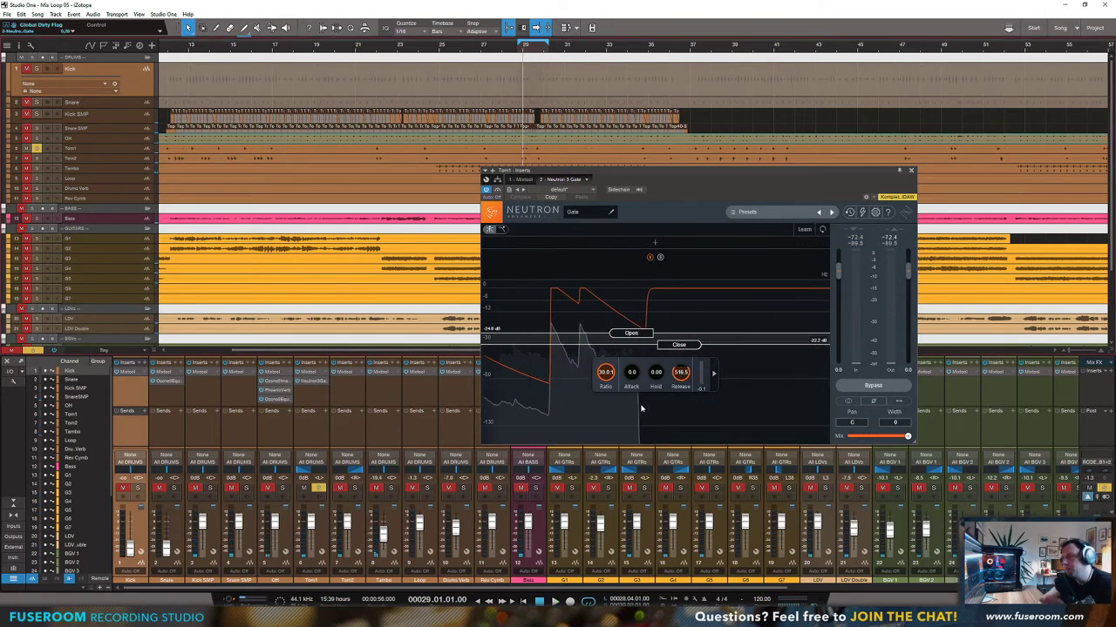
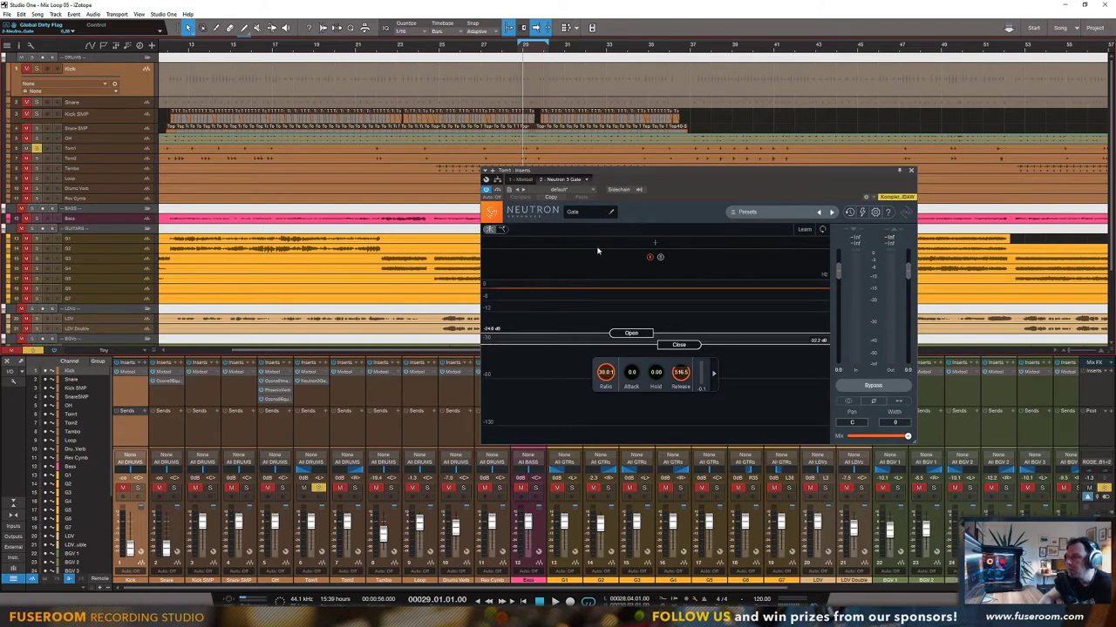
Step: Copy the configured Neutron 3 Gate from Tom1 to Tom2 and close its preset manager and plug-in window
left_click_drag(311, 383, 346, 382)
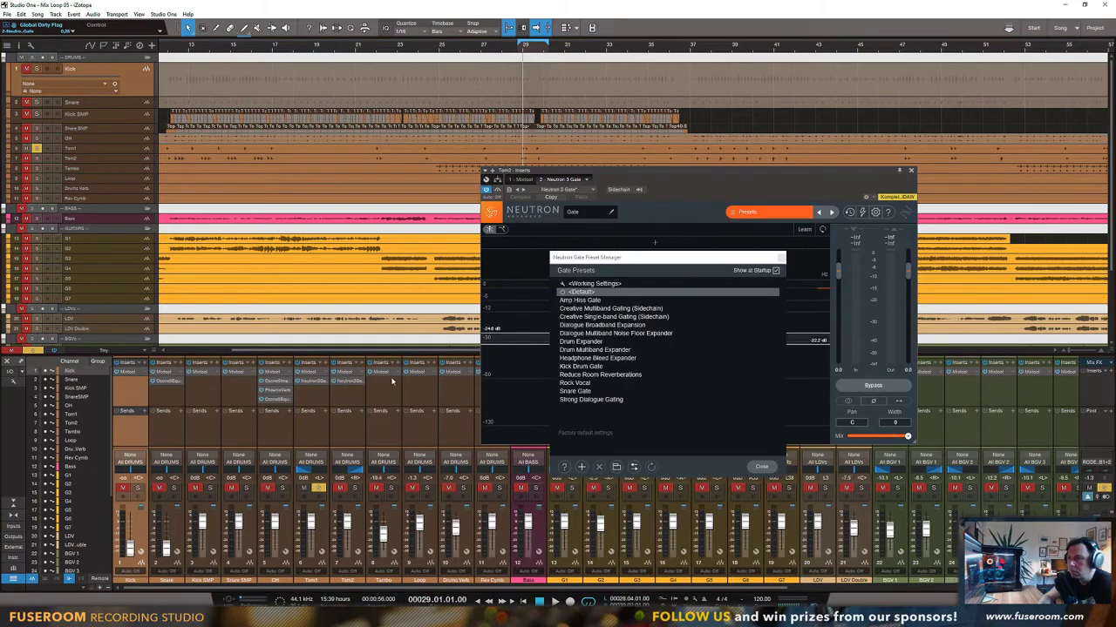
left_click(780, 259)
left_click(910, 170)
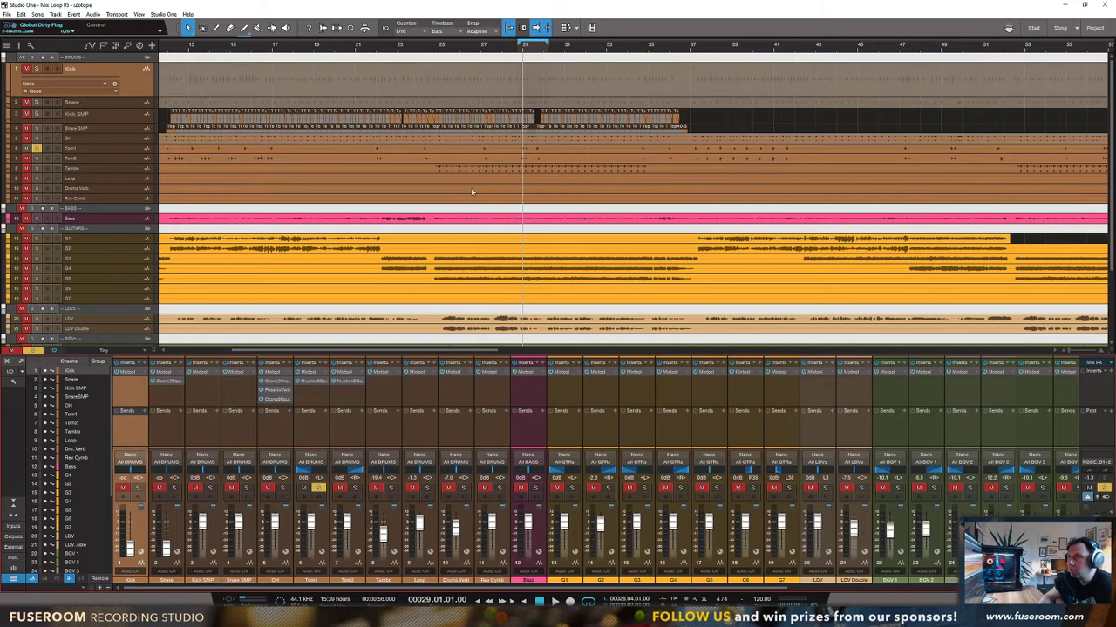
Step: Solo Tom2 alone and audition its gated hits from bar 37
left_click(129, 159)
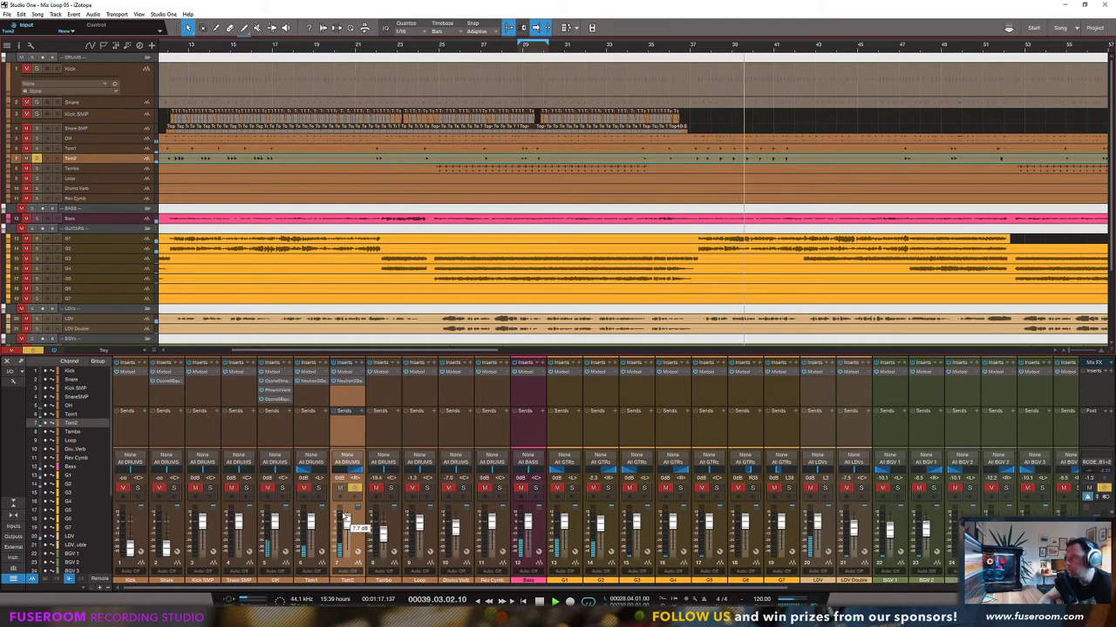
key("space")
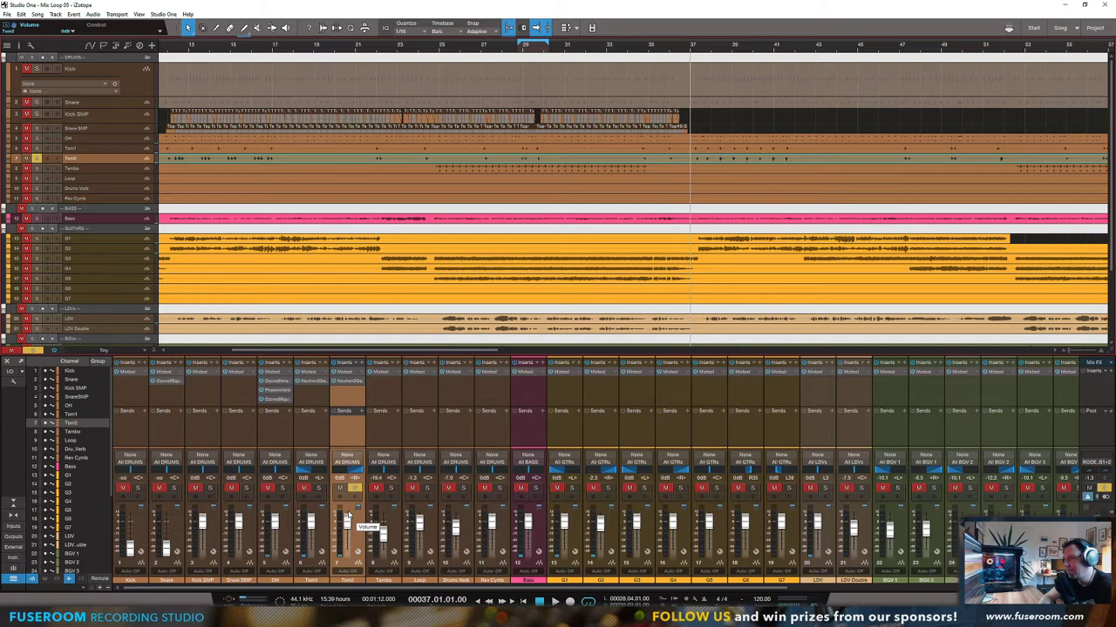
key("space")
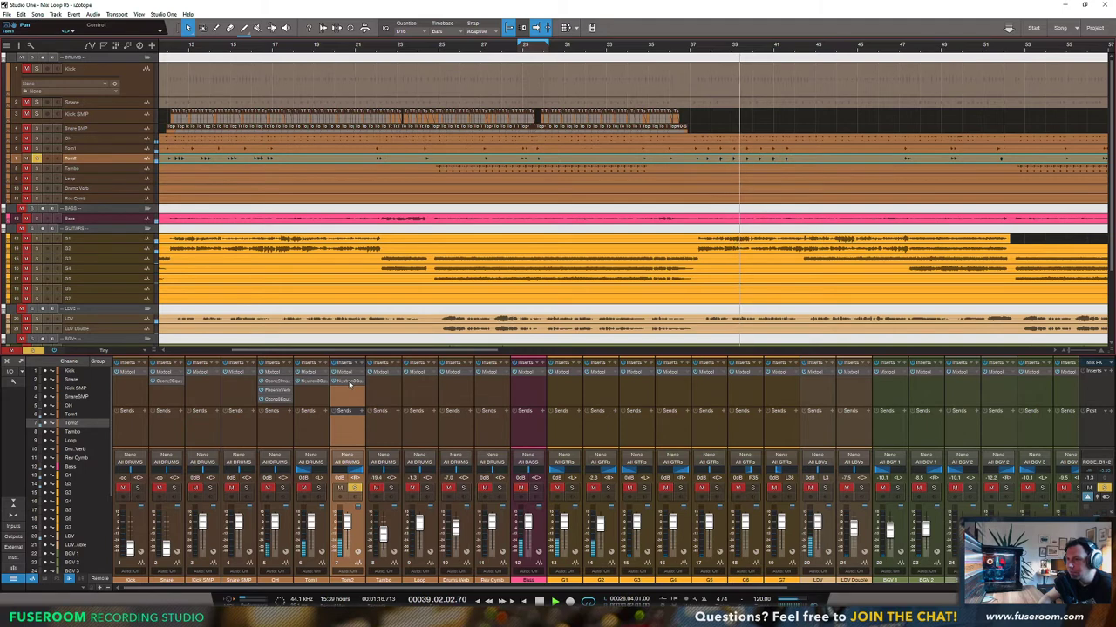
key("space")
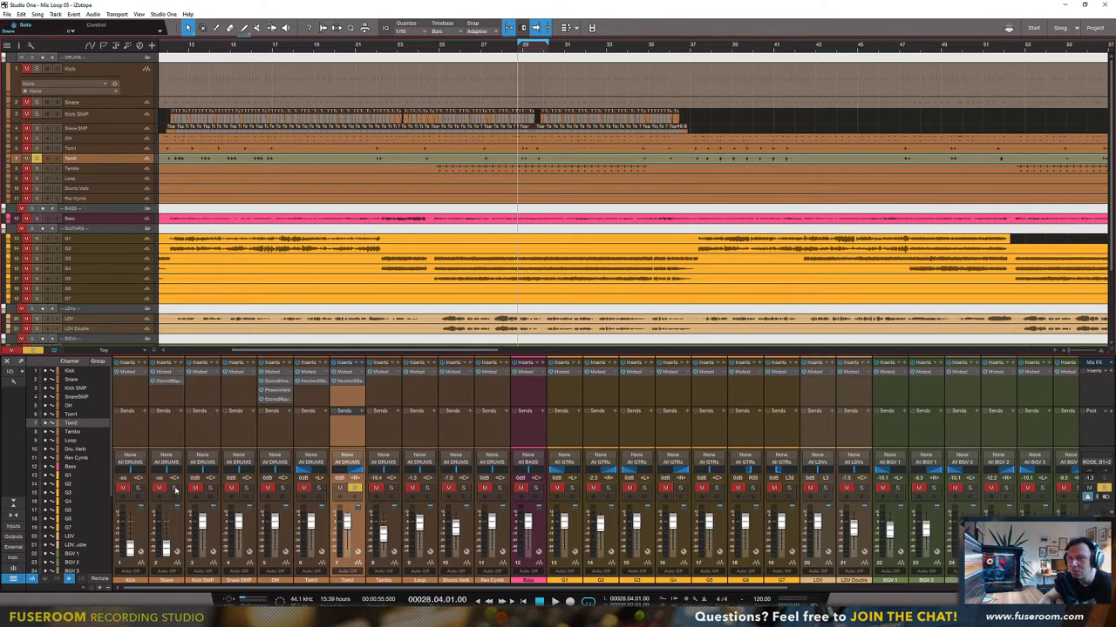
Step: Add Kick SMP and Snare SMP to the solo selection and recolor the original Kick and Snare channels gray
left_click(209, 488)
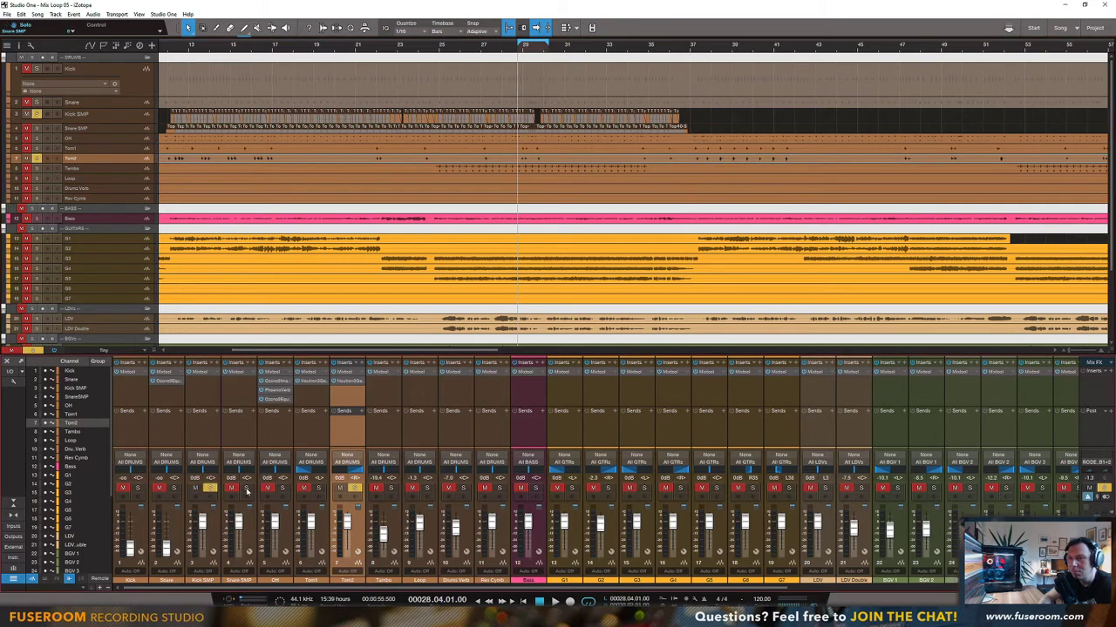
left_click(137, 440)
left_click(174, 427, "shift")
left_click(116, 581)
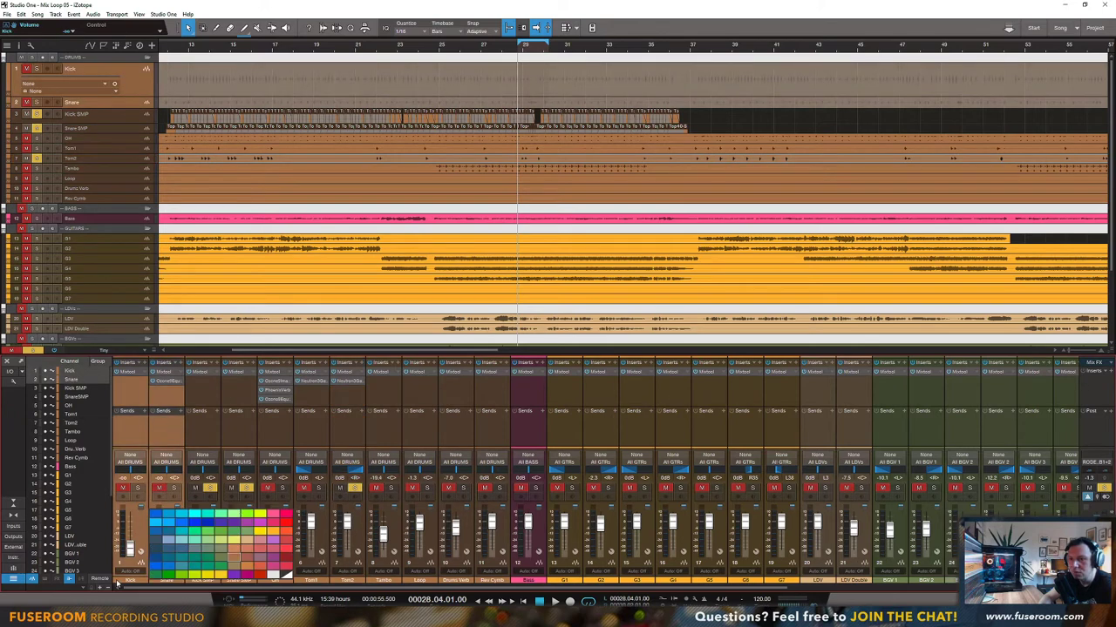
left_click(284, 577)
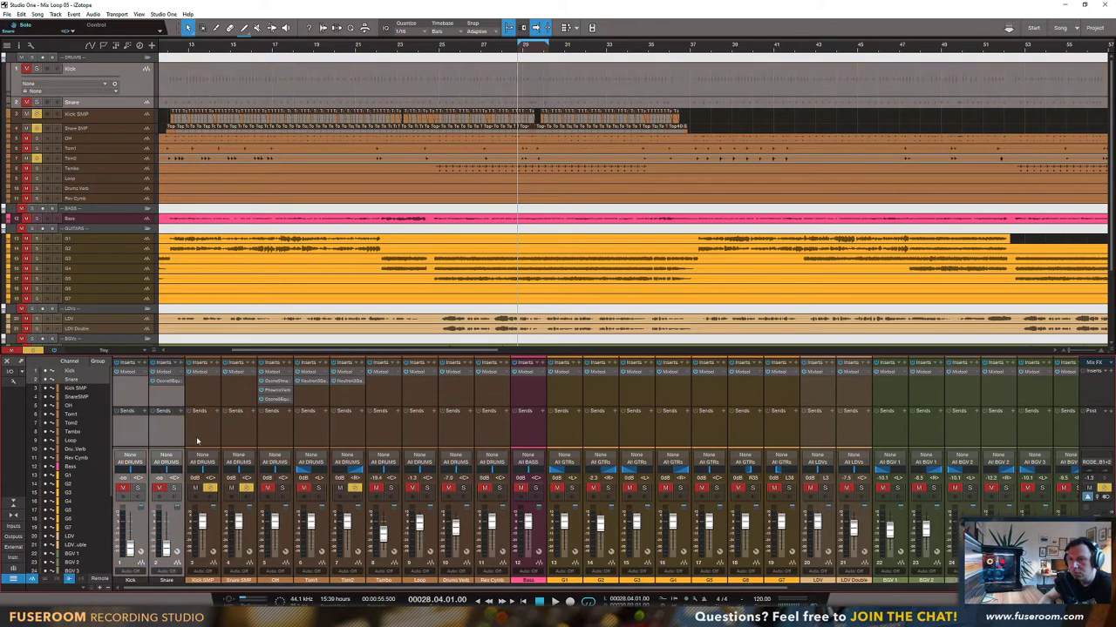
Step: Add the OH to the solo selection and audition it with the drum samples and Tom2 in the loop
left_click(198, 431)
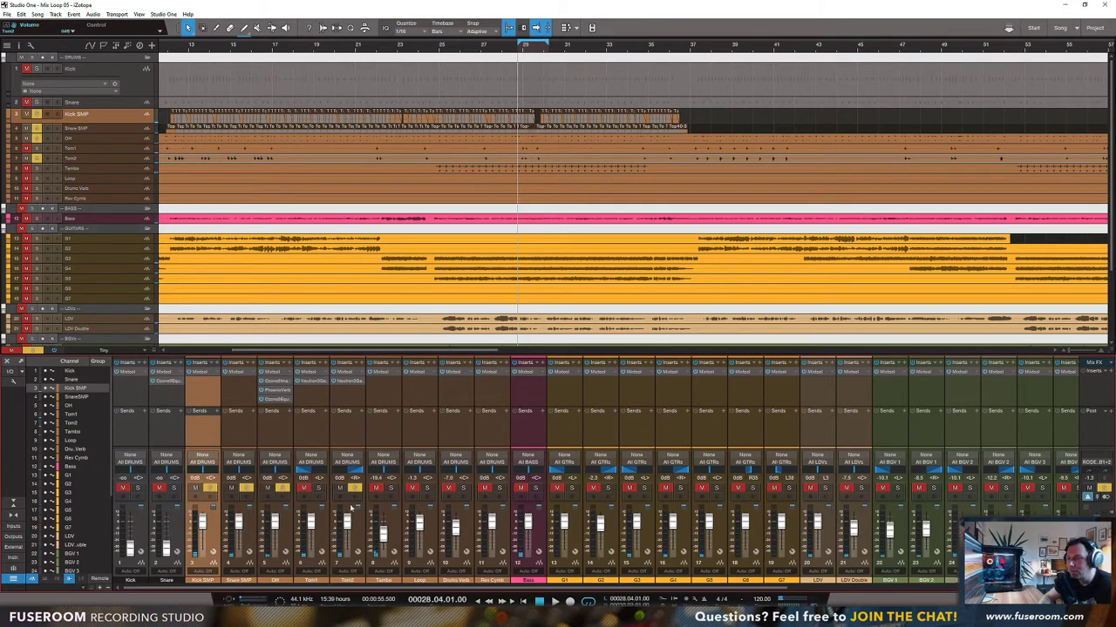
key("space")
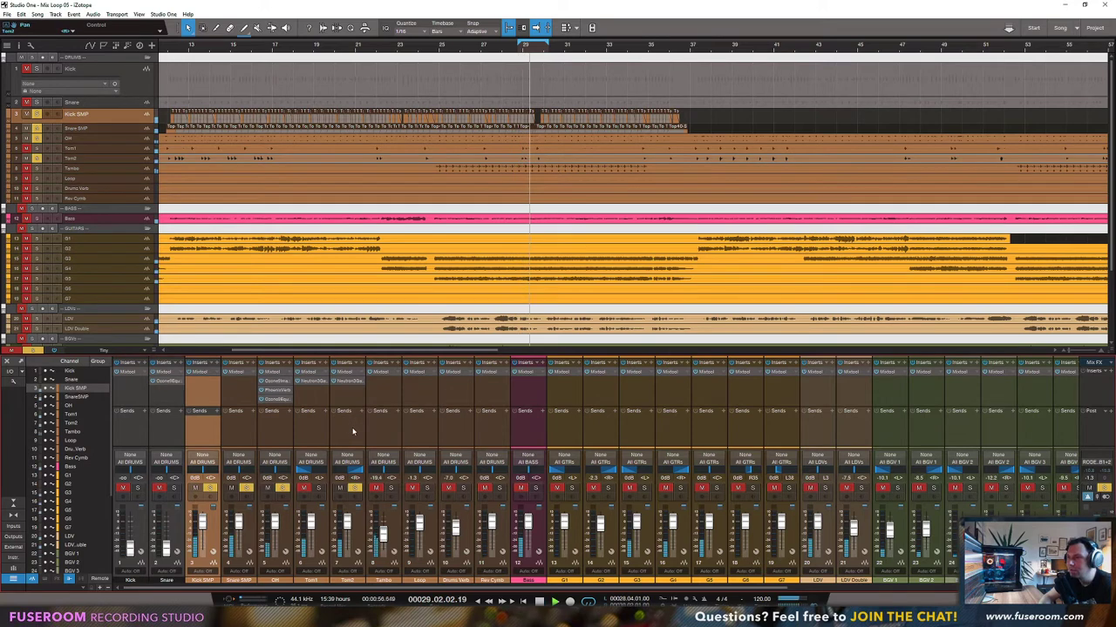
key("space")
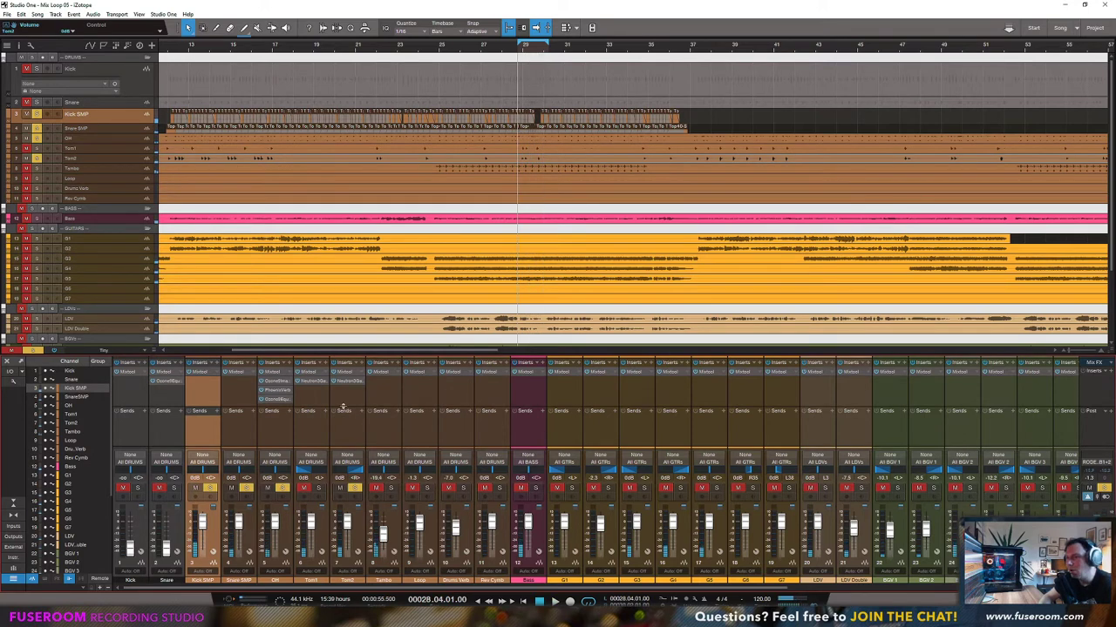
Step: Insert an Ozone 9 Equalizer on the Tom2 channel
left_click(361, 363)
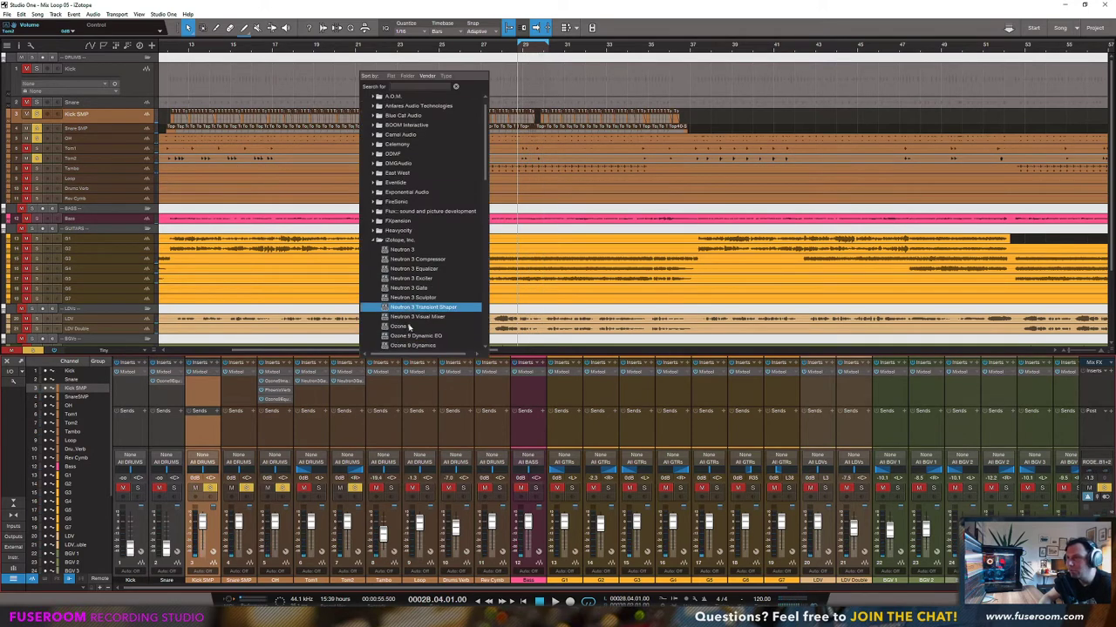
scroll(414, 322, "down", 1)
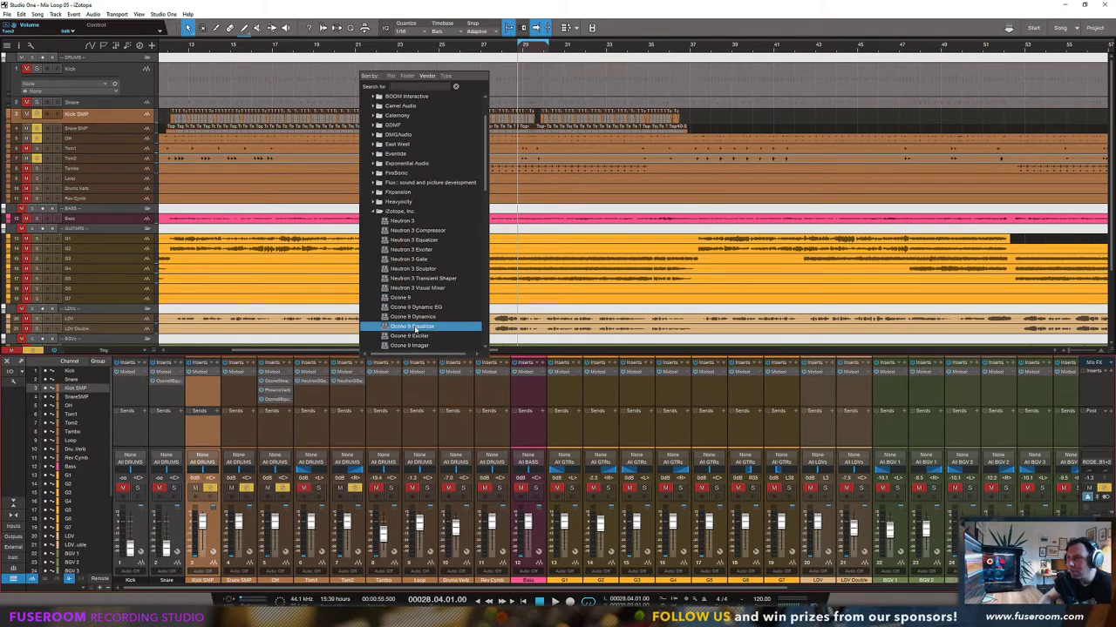
left_click(415, 326)
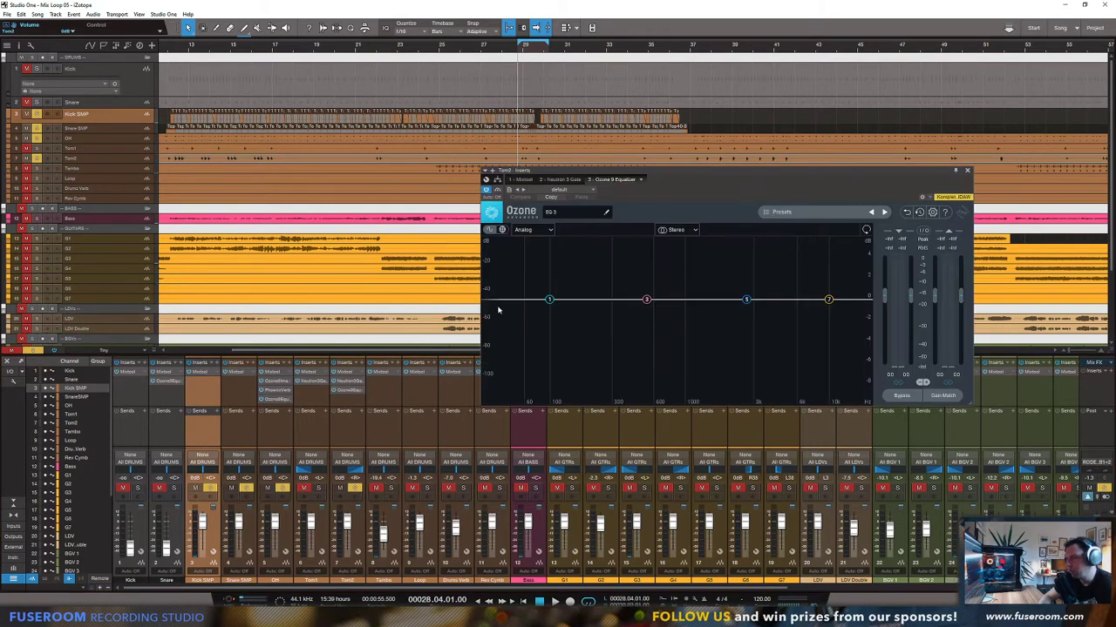
left_click_drag(658, 170, 673, 186)
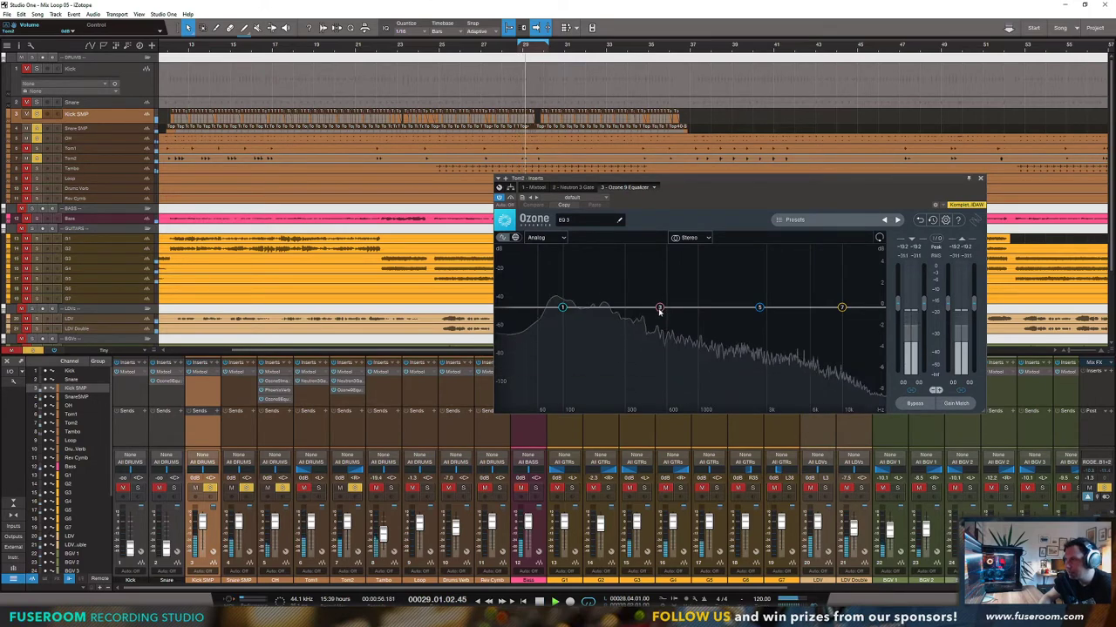
Step: Sweep the mid bell band of Tom2's equalizer and cut about 4.5 dB at about 601 Hz
left_click_drag(660, 310, 648, 263)
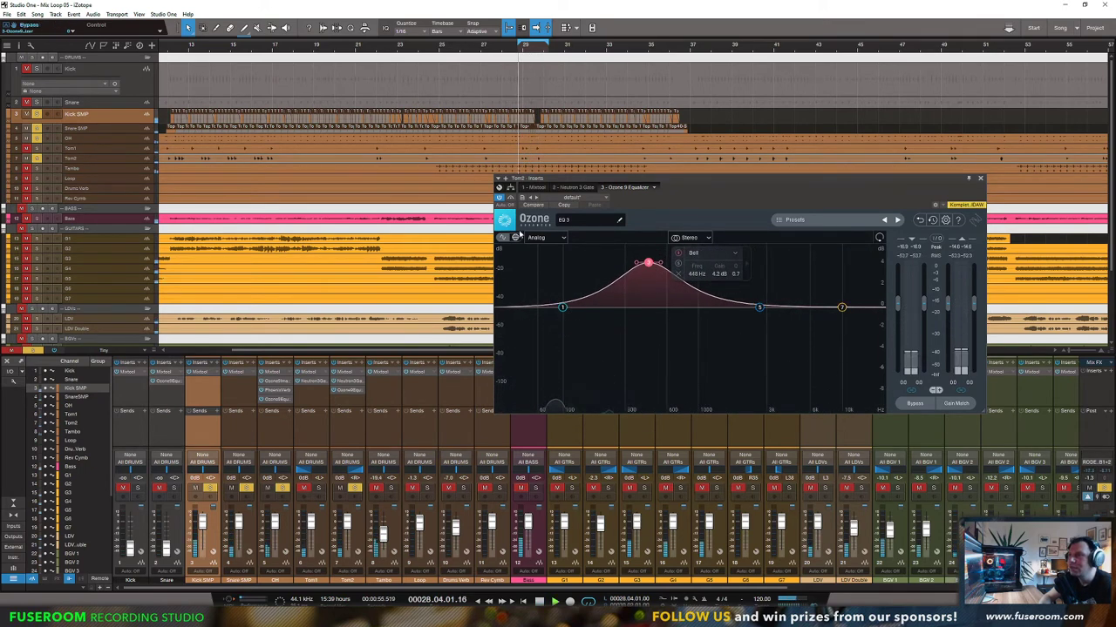
left_click_drag(650, 266, 706, 249)
left_click_drag(681, 204, 627, 191)
left_click_drag(656, 249, 667, 355)
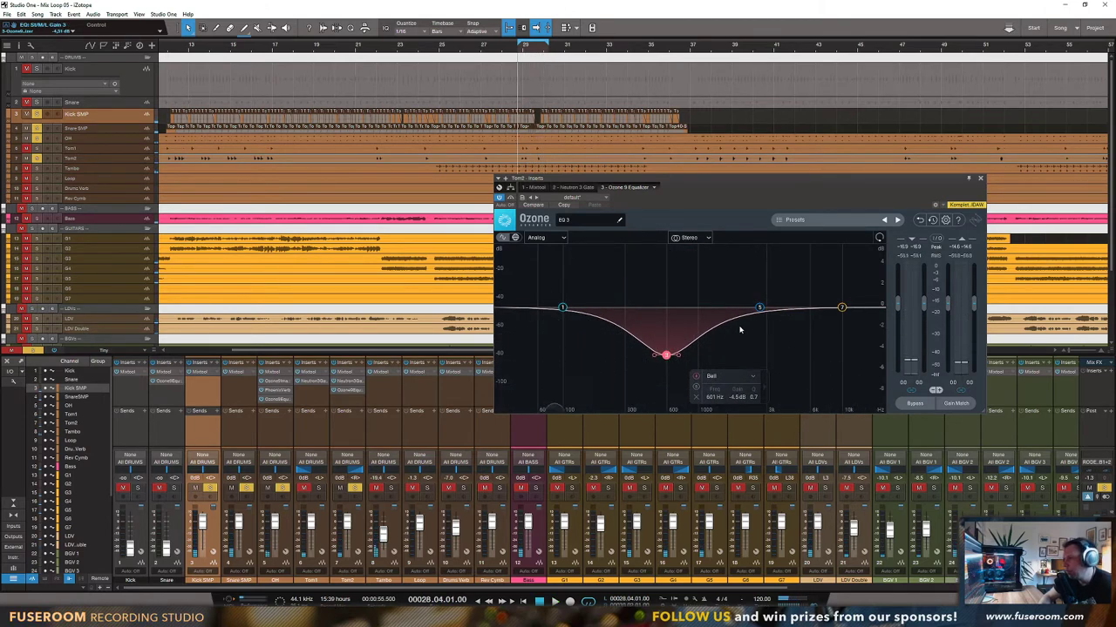
Step: Raise Tom2's upper-mid bell slightly and boost its Baxandall Treble band by about 6 dB near 6 kHz
key("space")
left_click_drag(759, 307, 737, 293)
left_click_drag(841, 307, 806, 232)
key("space")
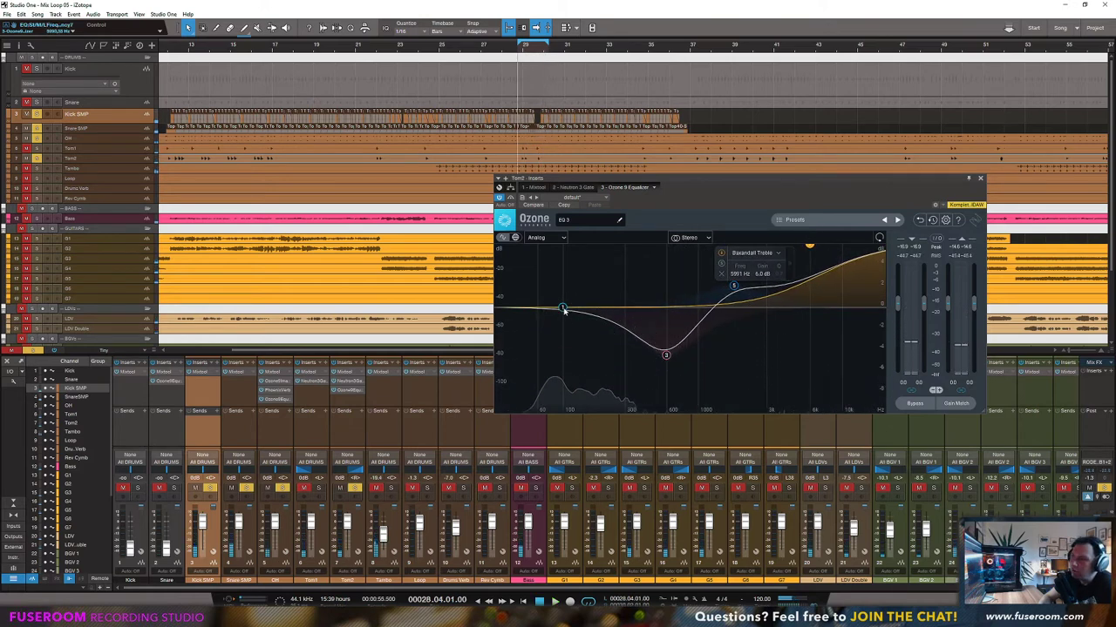
Step: Add a 24 dB/oct flat high-pass to Tom2's equalizer and boost its Baxandall Bass band about 3.4 dB at 242 Hz
left_click_drag(562, 310, 594, 304)
left_click(519, 303)
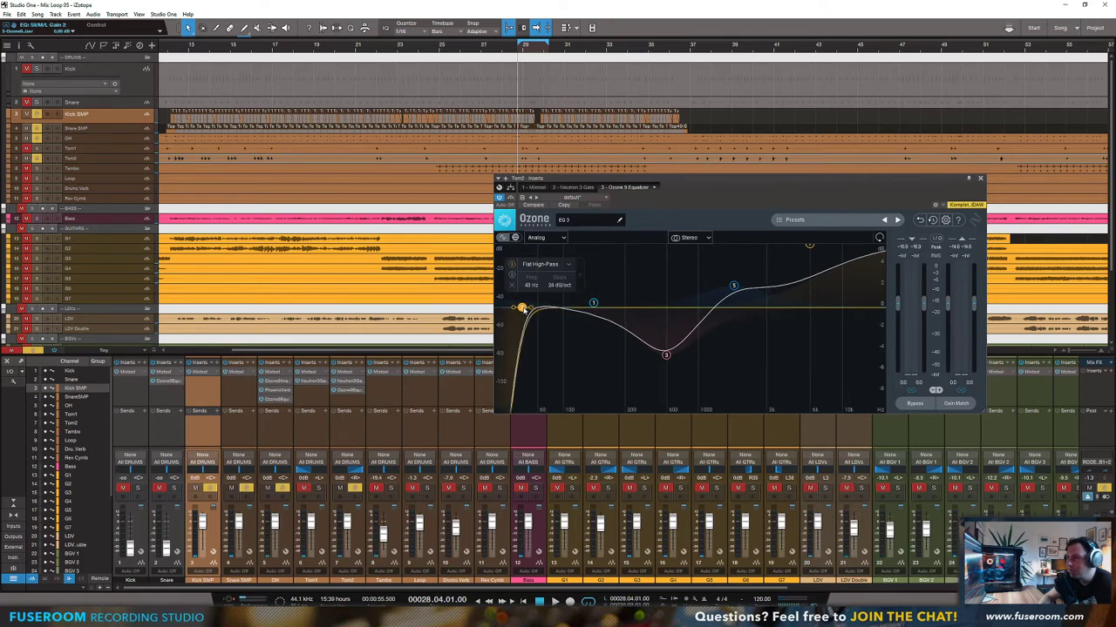
left_click_drag(530, 309, 610, 271)
left_click(593, 304)
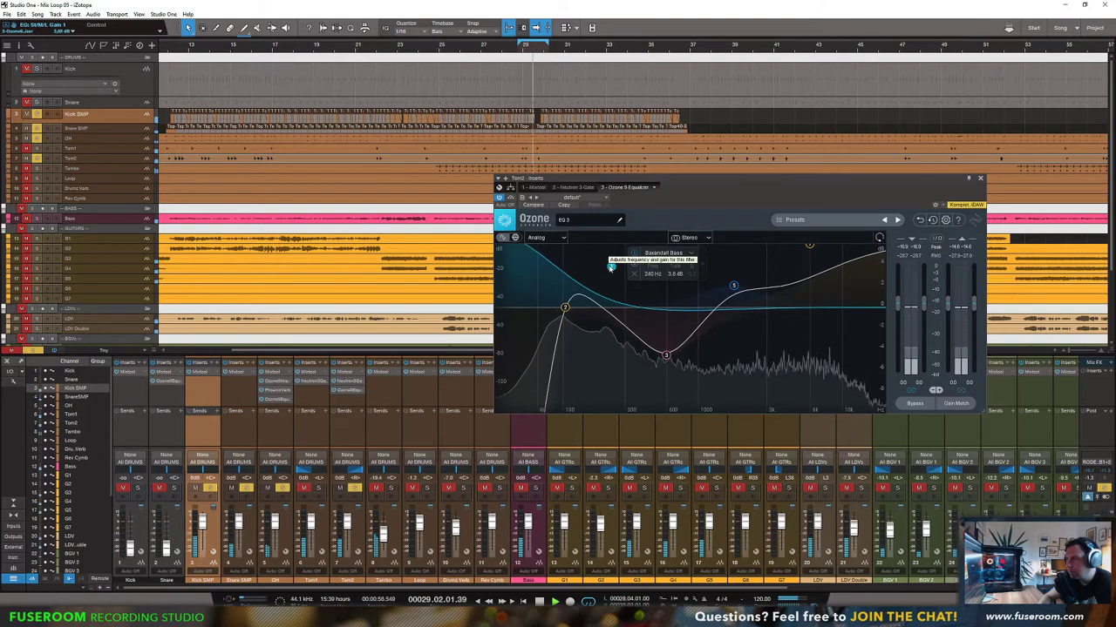
key("space")
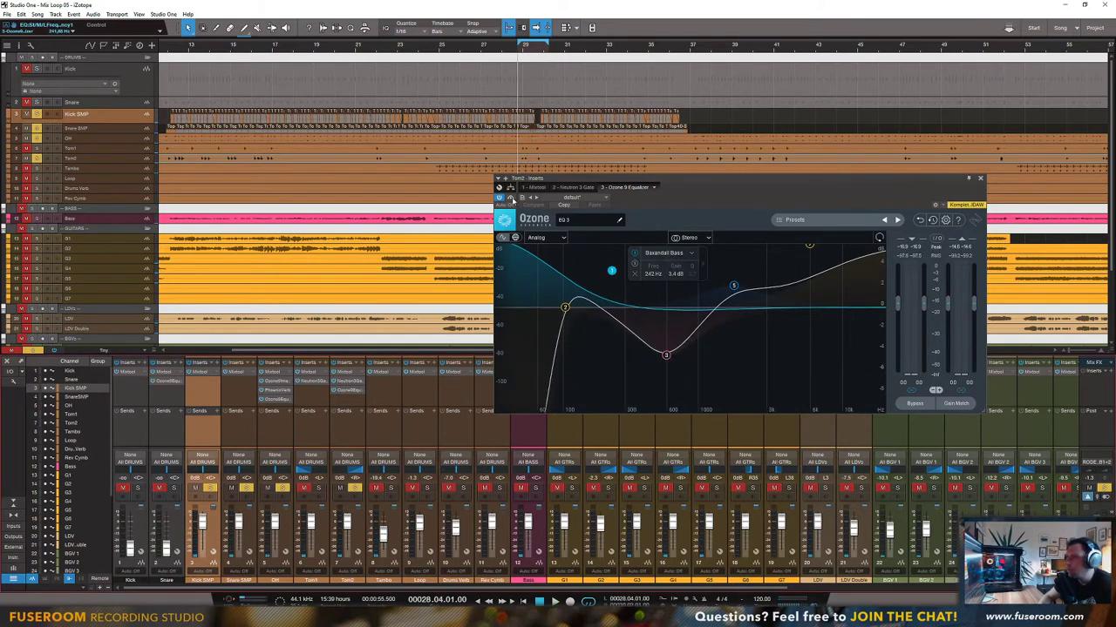
Step: Compare Tom2's equalizer bypassed and engaged in the loop and close its window
key("space")
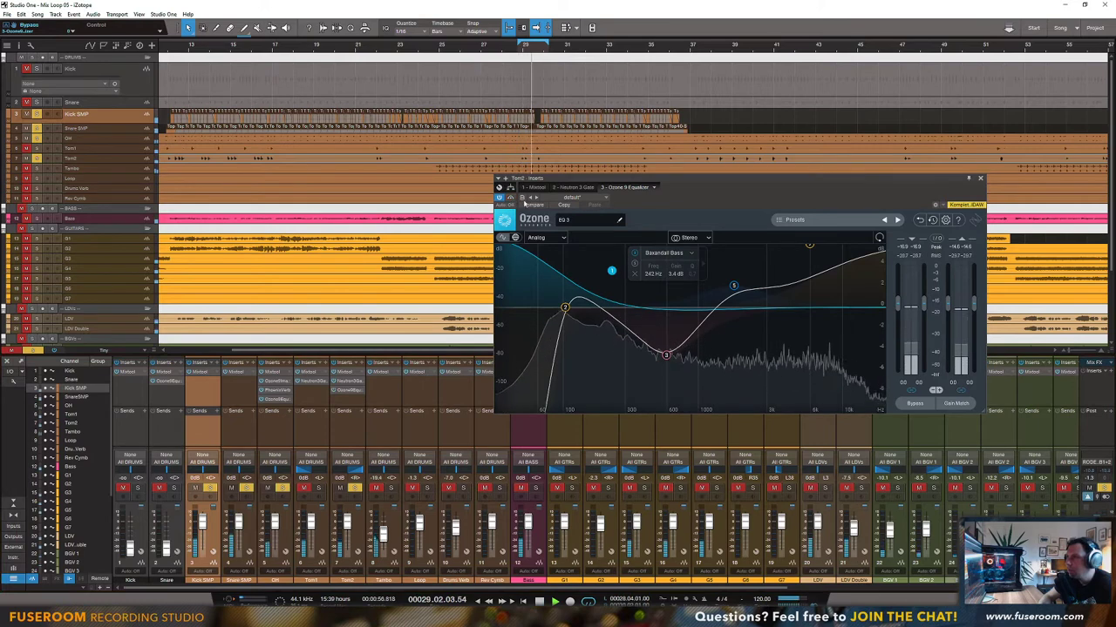
key("space")
left_click(979, 178)
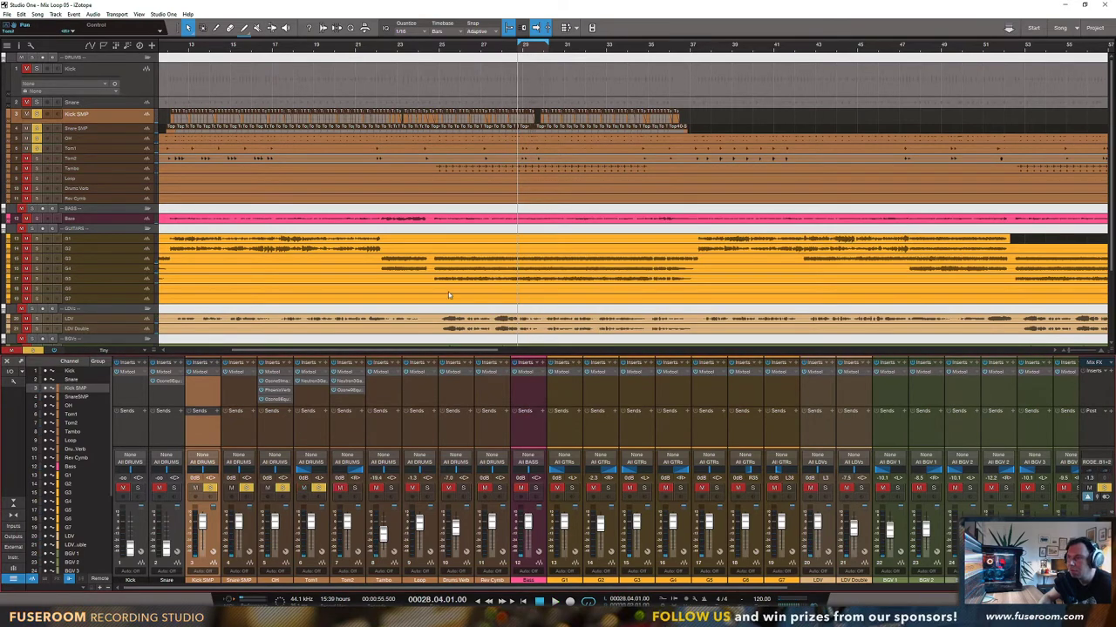
Step: Copy the Ozone 9 Equalizer from Tom2 to Tom1 and reset it to the Default preset
key("space")
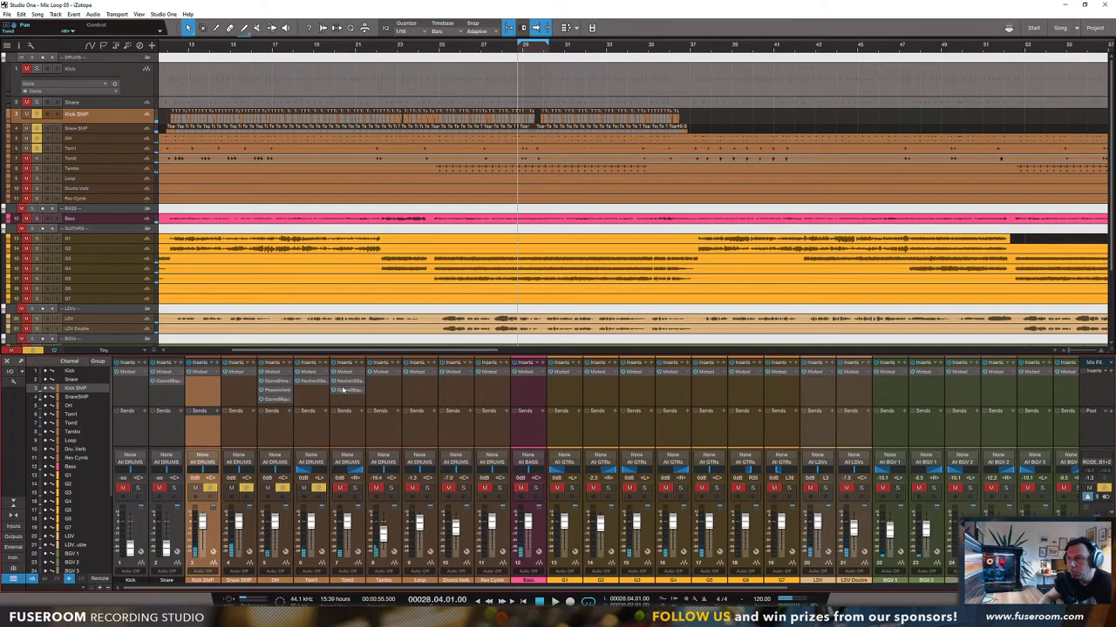
double_click(318, 382)
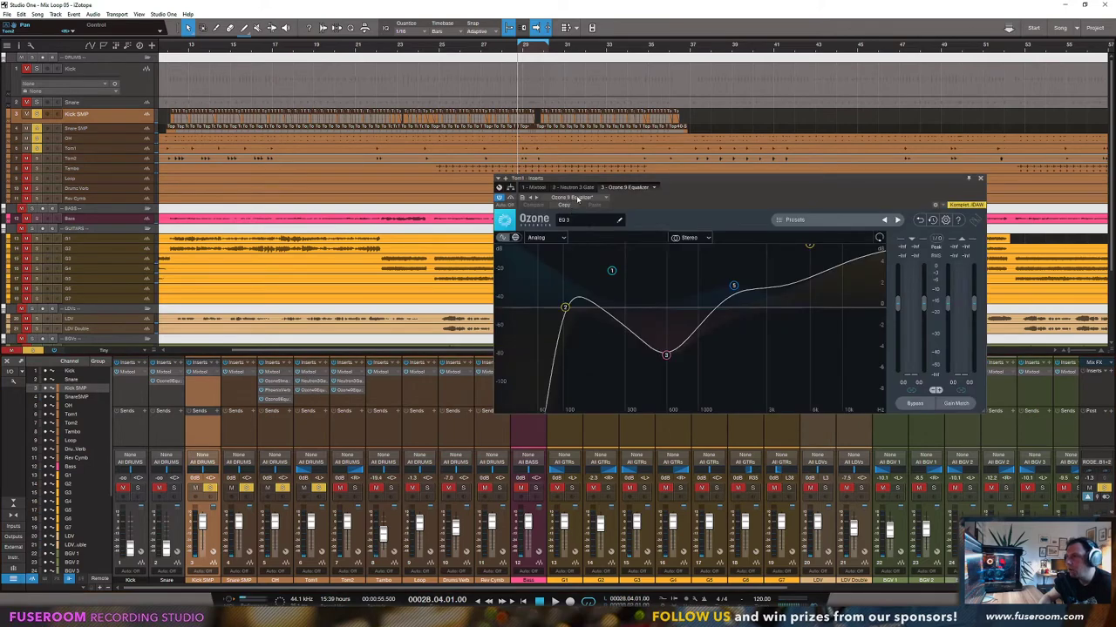
left_click(820, 222)
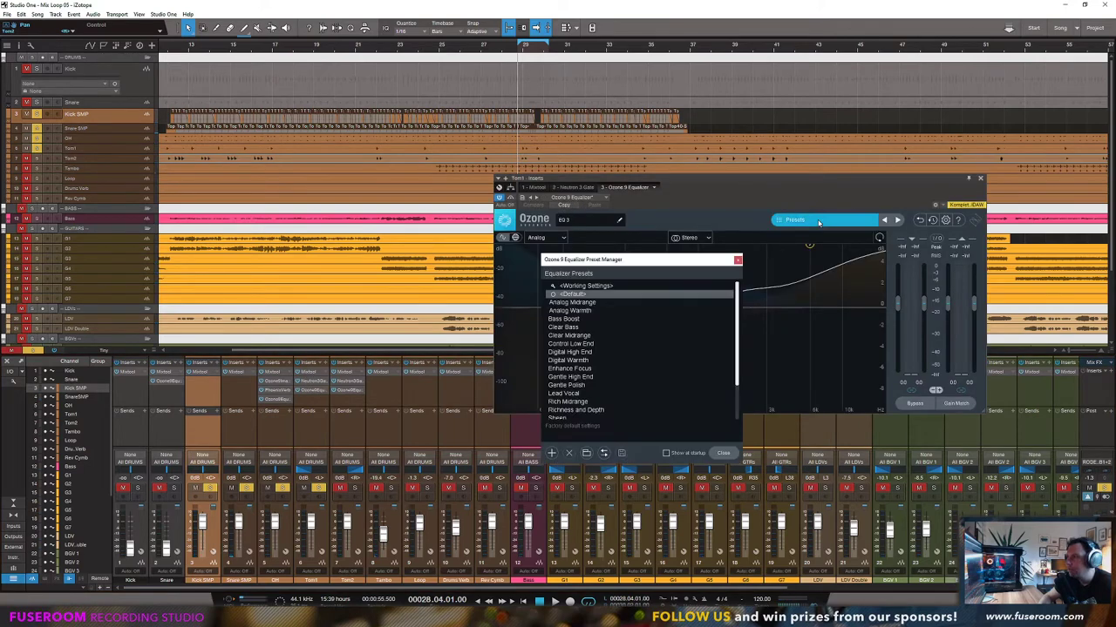
double_click(574, 294)
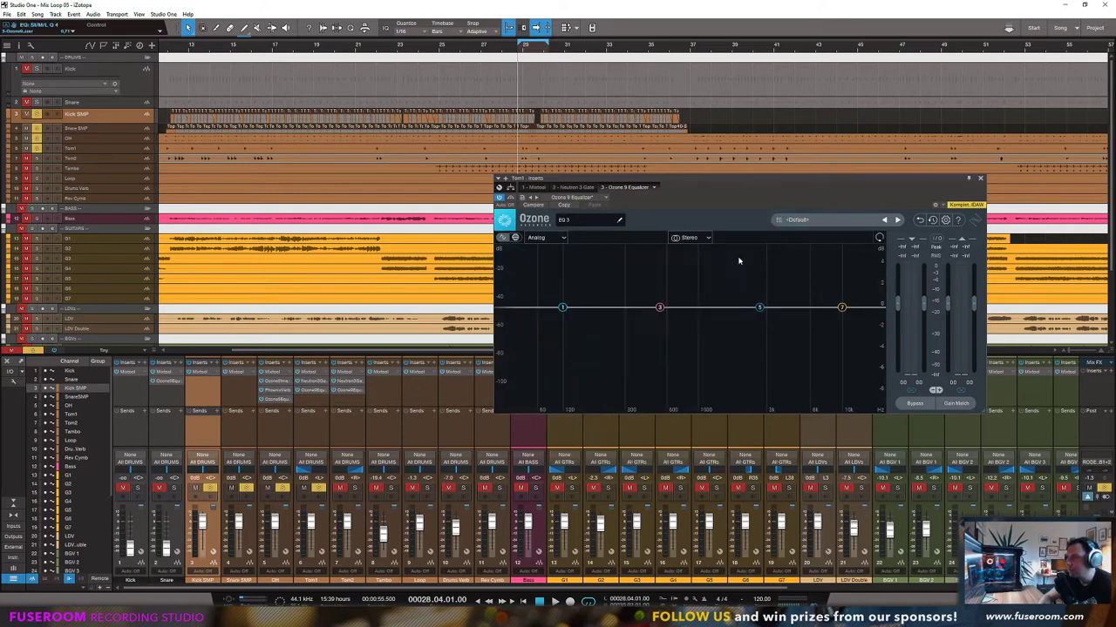
Step: Cut Tom1's mid bell about 5.1 dB near 471 Hz and boost its upper-mid and treble bands
left_click_drag(660, 307, 658, 377)
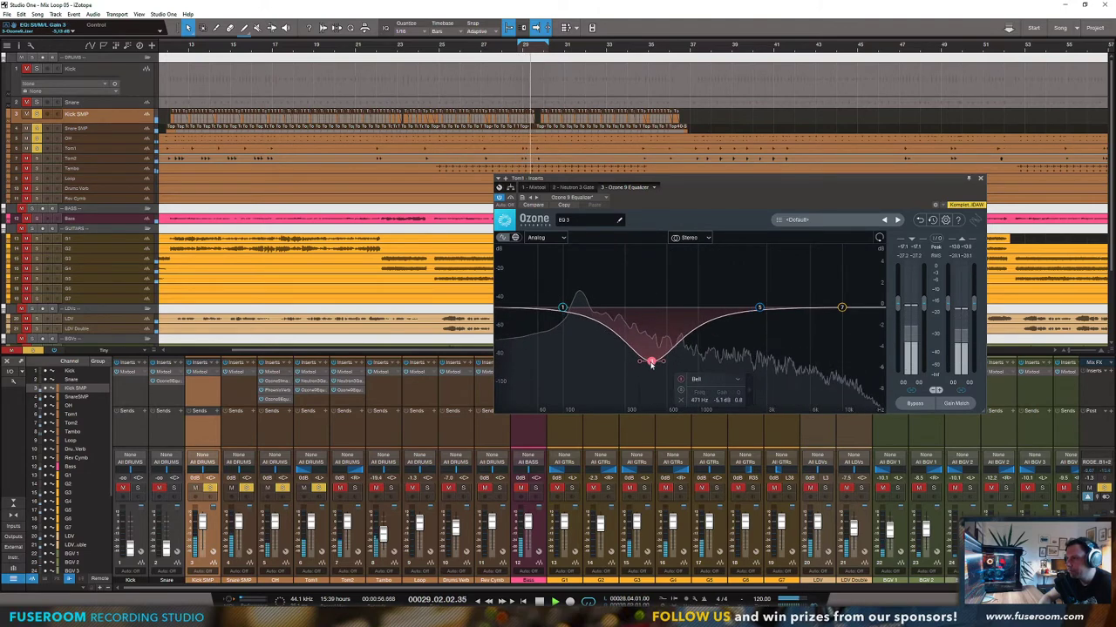
left_click_drag(843, 309, 755, 246)
left_click_drag(759, 310, 730, 279)
Step: Add a flat high-pass filter to Tom1's equalizer at about 122 Hz with a 12 dB/oct slope
left_click(519, 309)
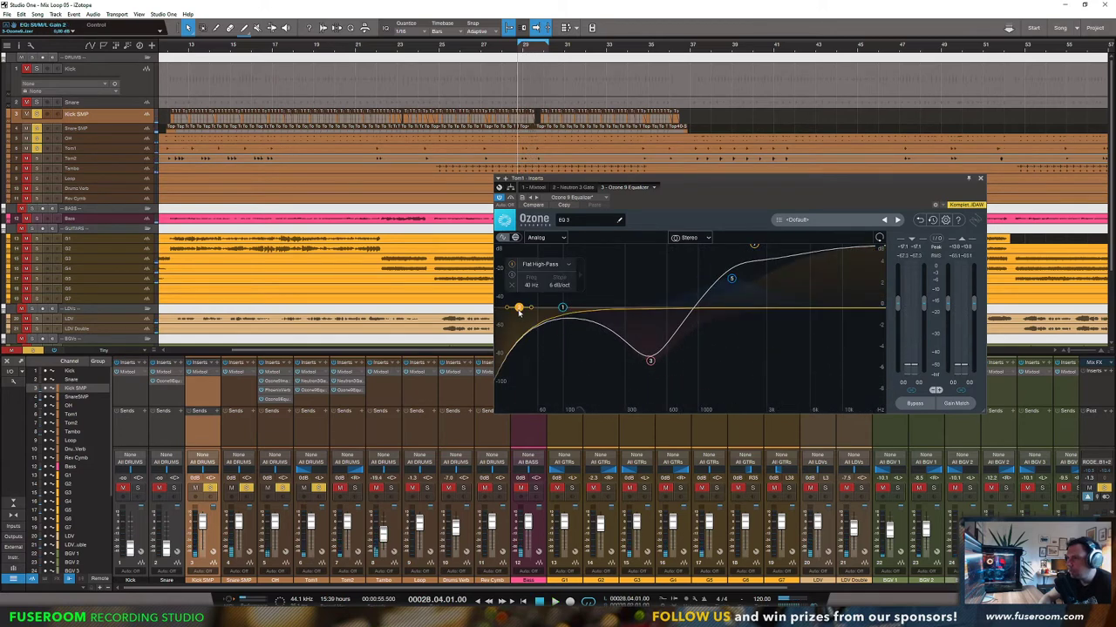
scroll(519, 310, "up", 1)
key("space")
left_click_drag(519, 309, 574, 311)
scroll(562, 308, "down", 1)
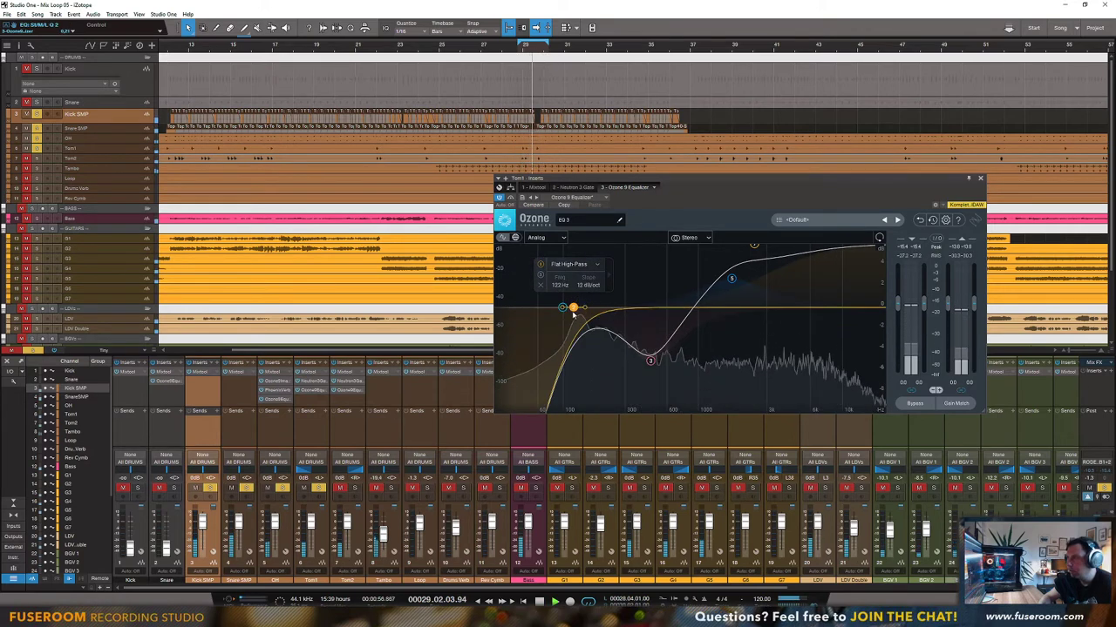
Step: Boost the bass band of Tom1's equalizer and deepen the mid bell cut to about 7 dB
left_click(563, 308)
left_click_drag(563, 308, 593, 237)
left_click_drag(650, 360, 654, 378)
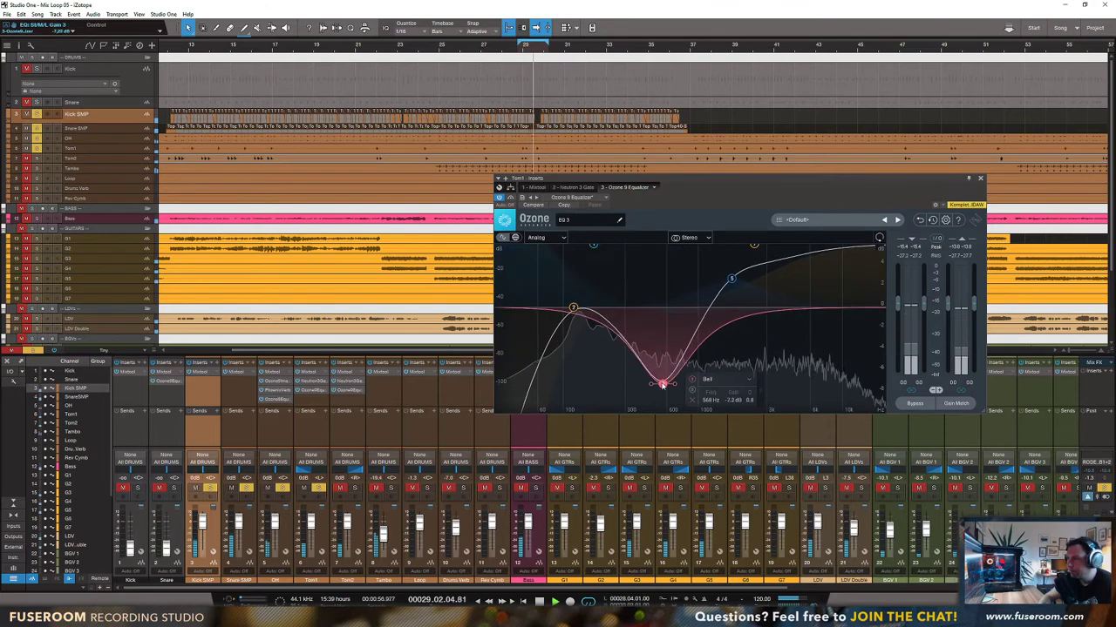
Step: Move Tom1's upper-mid bell to about 3 kHz with a 2.7 dB boost and close the equalizer
left_click_drag(732, 279, 766, 282)
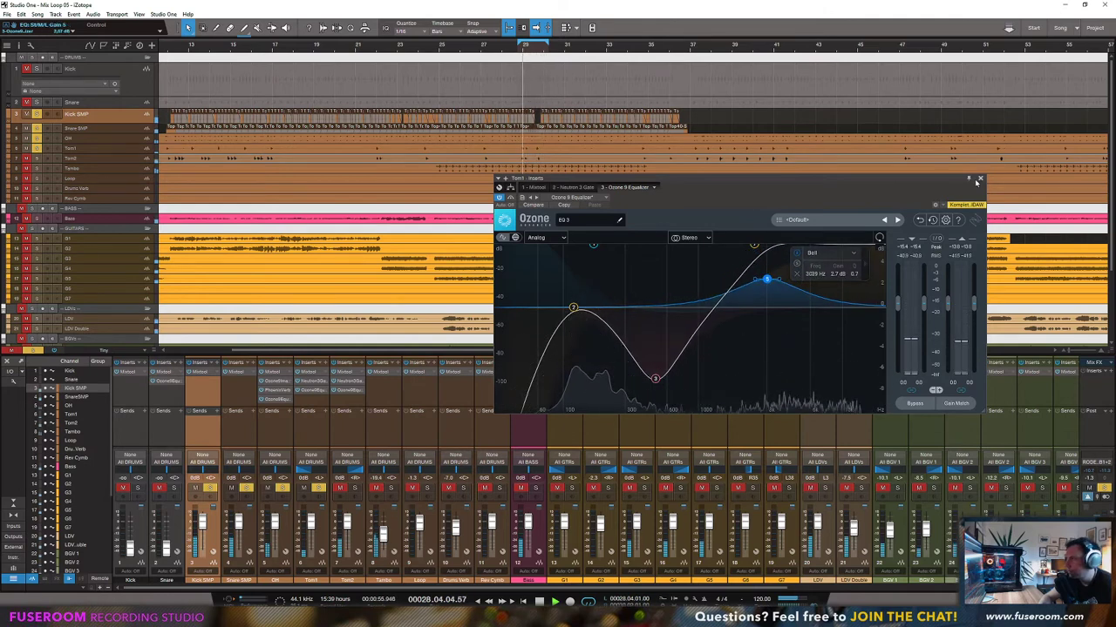
left_click(979, 178)
key("space")
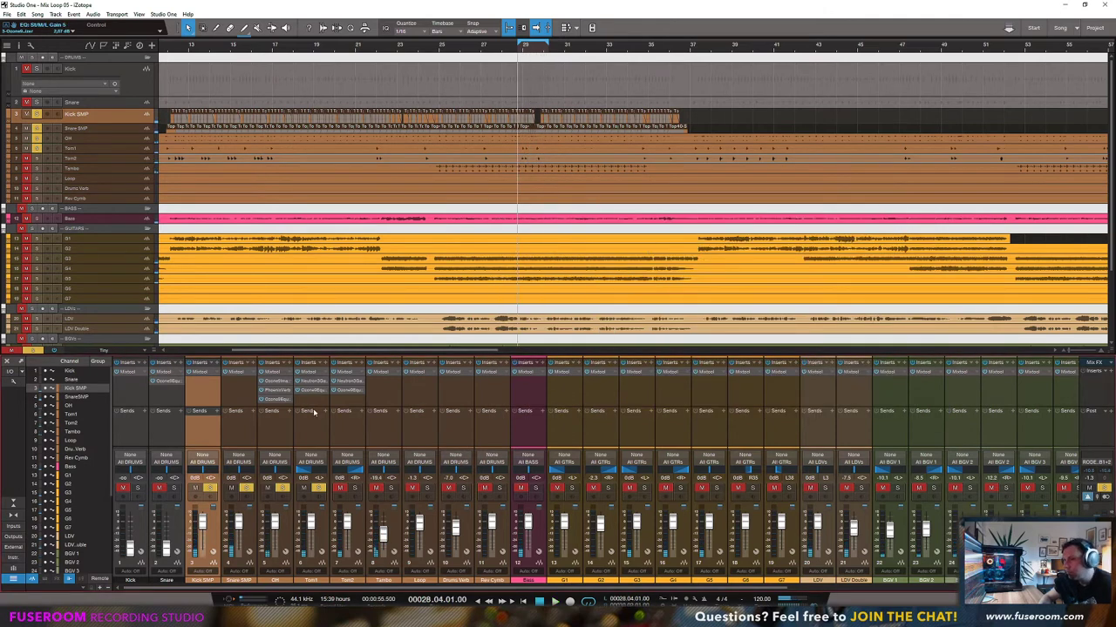
Step: Add Tom2 to the solo selection and audition both equalized toms with the kit in the loop
key("space")
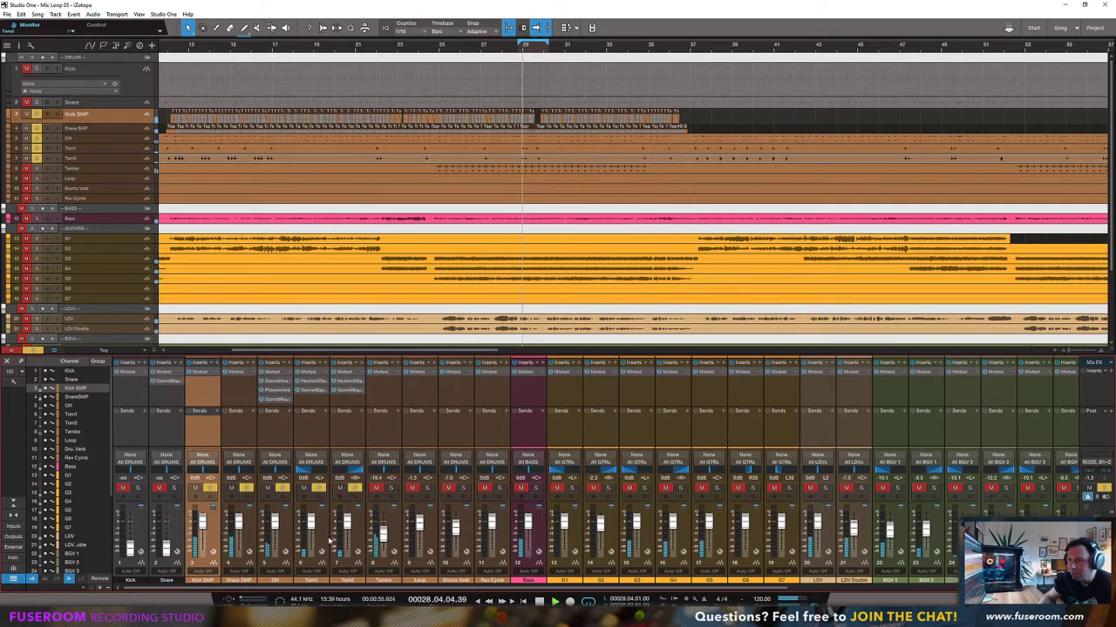
key("space")
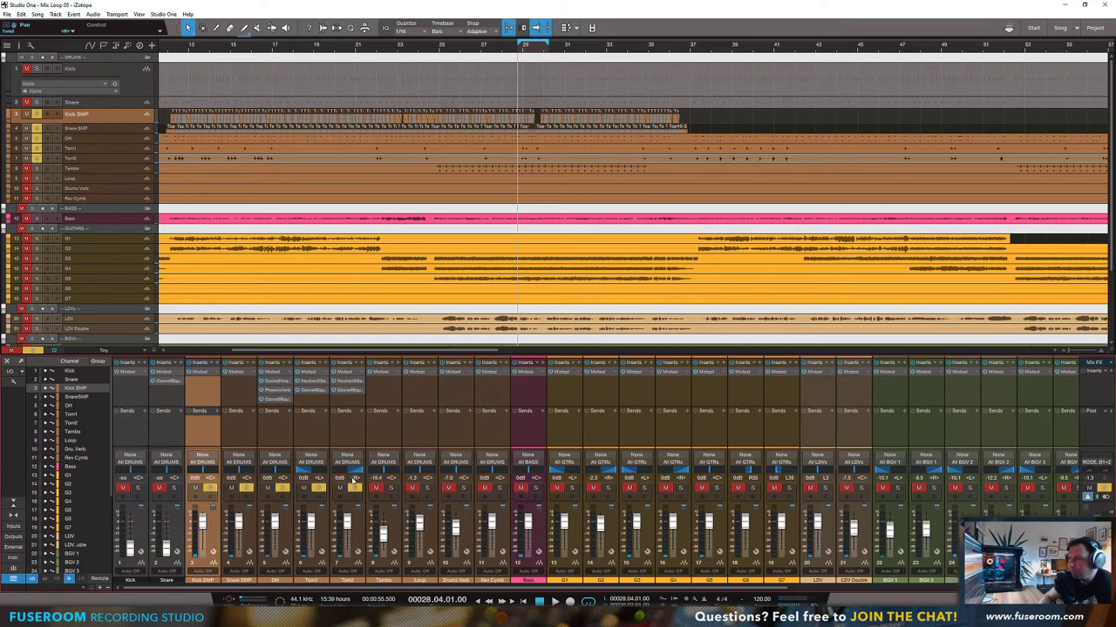
Step: Add an FX channel from the Rev Cymb channel and name it Drums VERB1
left_click(490, 436)
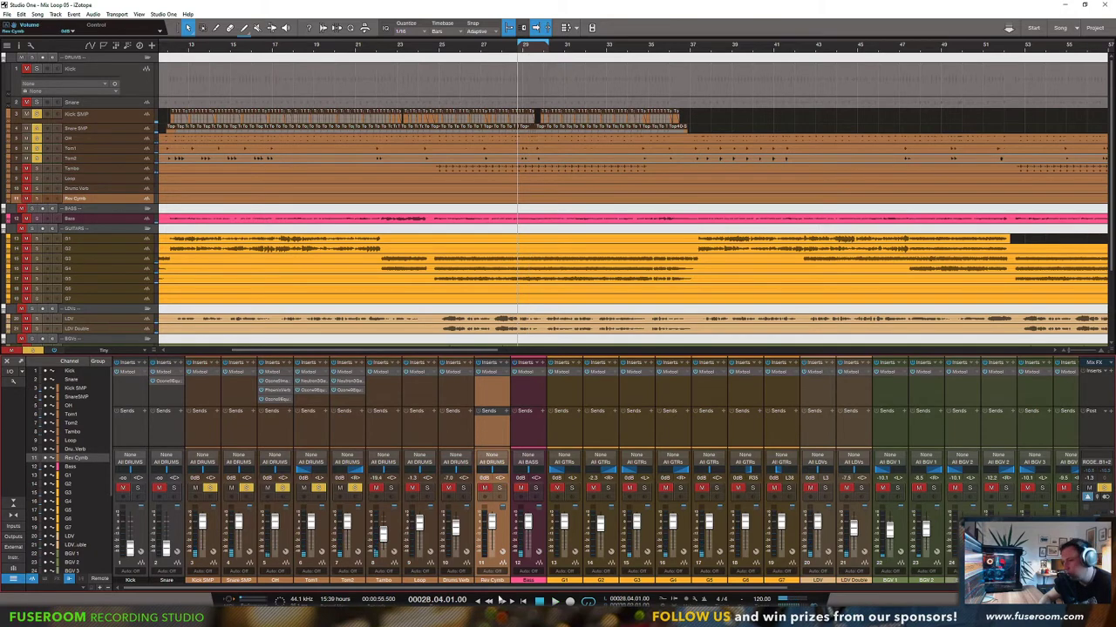
left_click(347, 433)
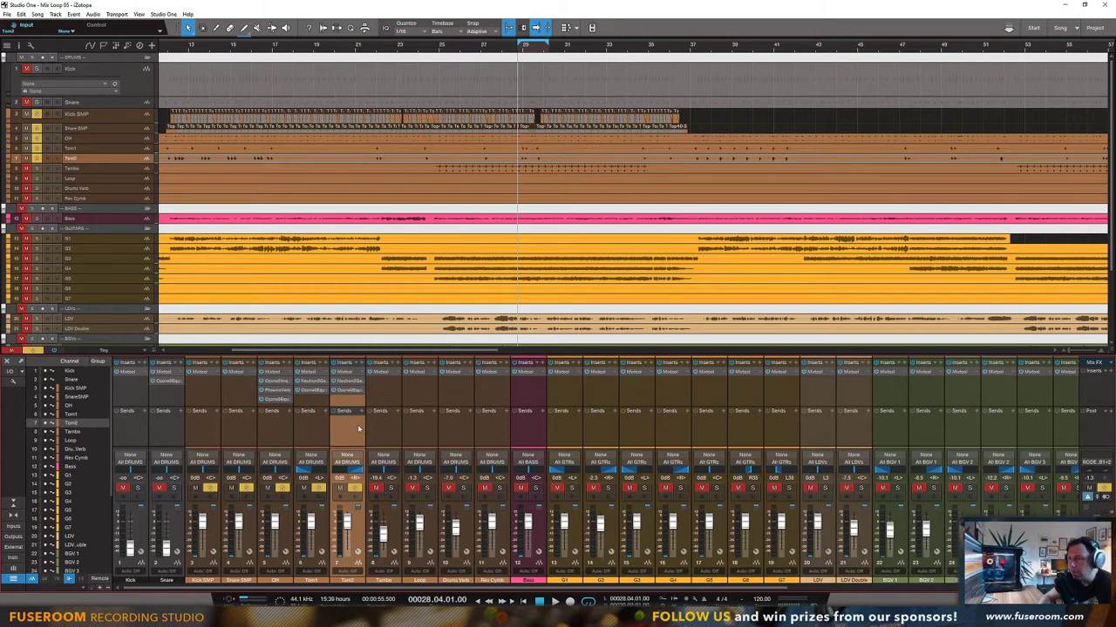
right_click(486, 427)
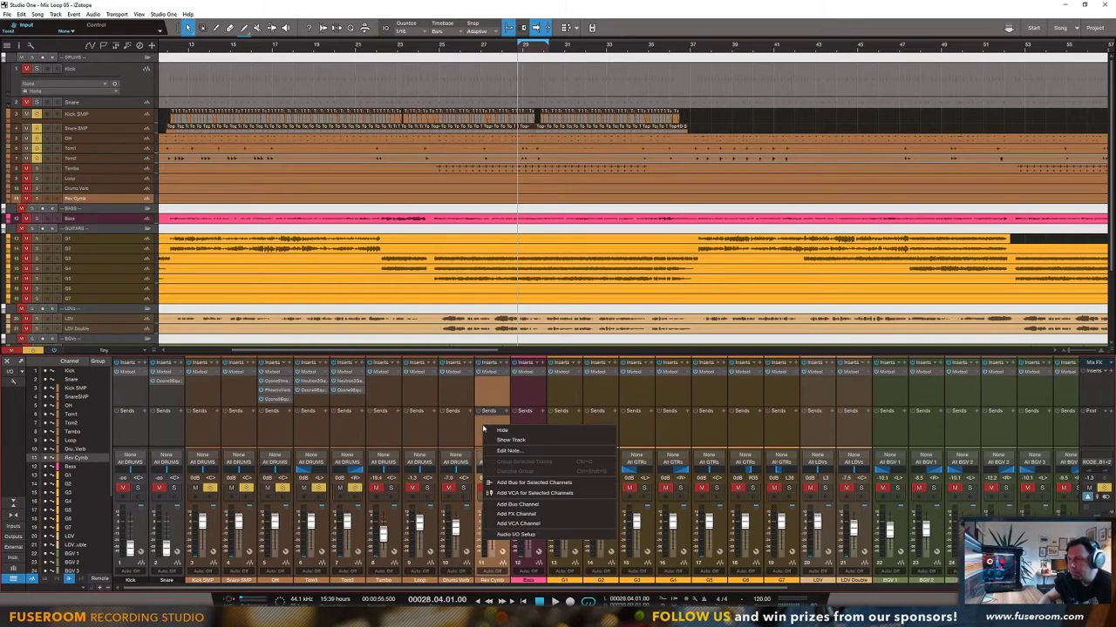
left_click(514, 516)
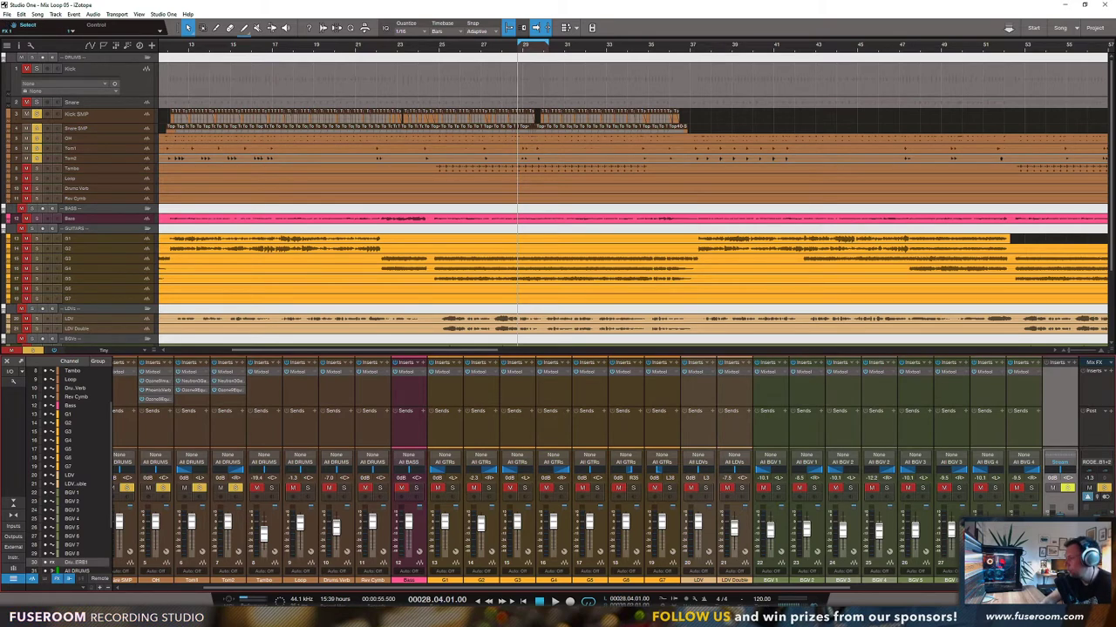
Step: Find PhoenixVerb in the plug-in search and insert it on the Drums VERB1 channel
left_click(1075, 369)
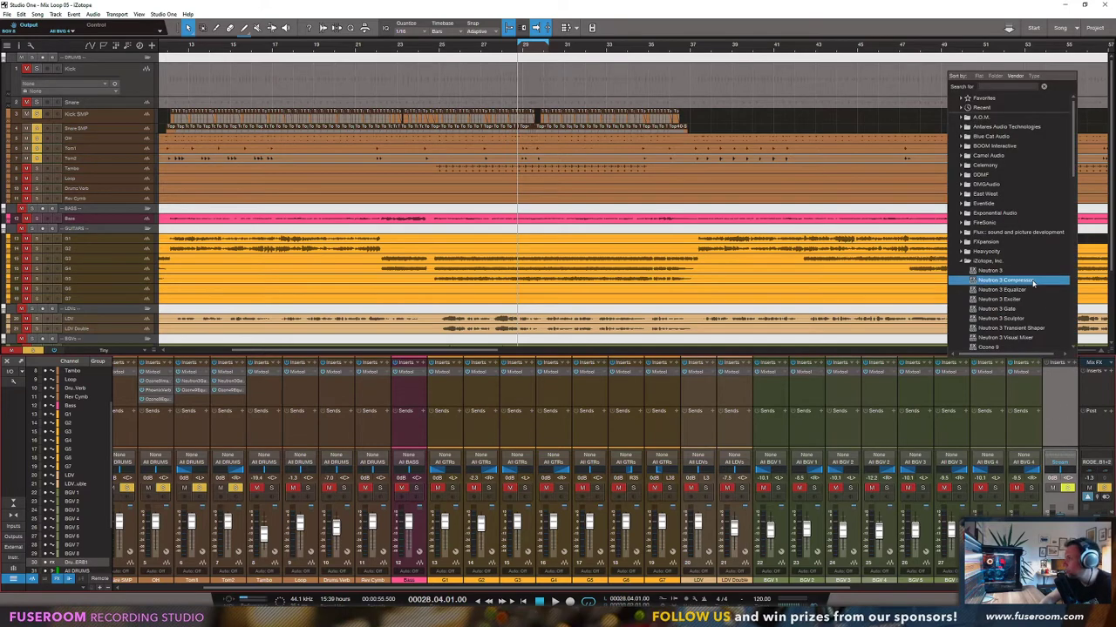
type("ph")
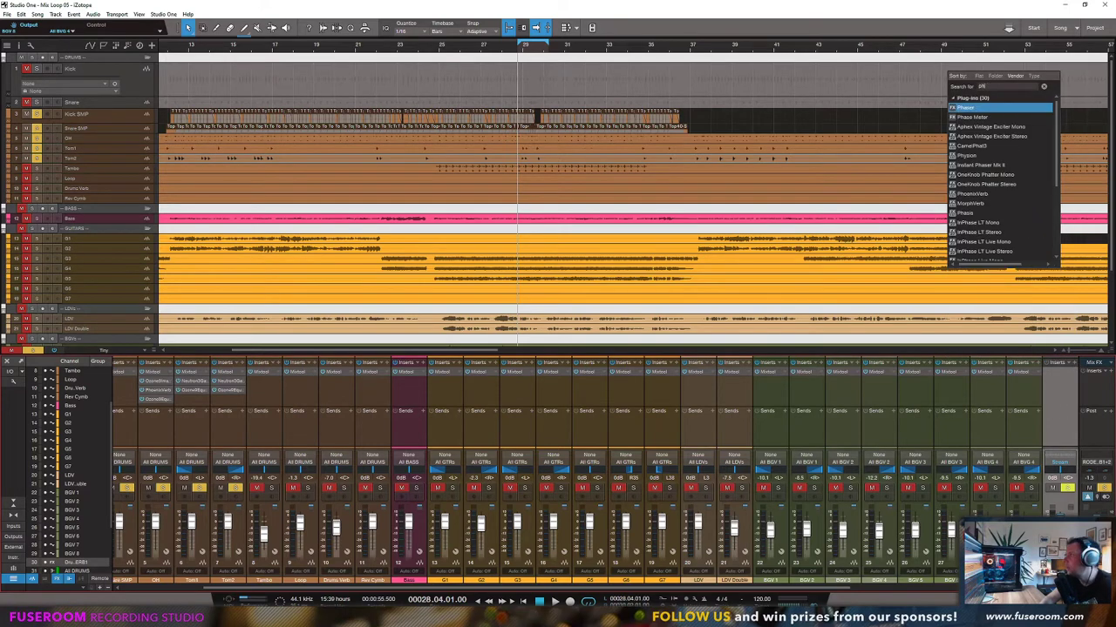
type("o")
key("BackSpace")
key("BackSpace")
type("one")
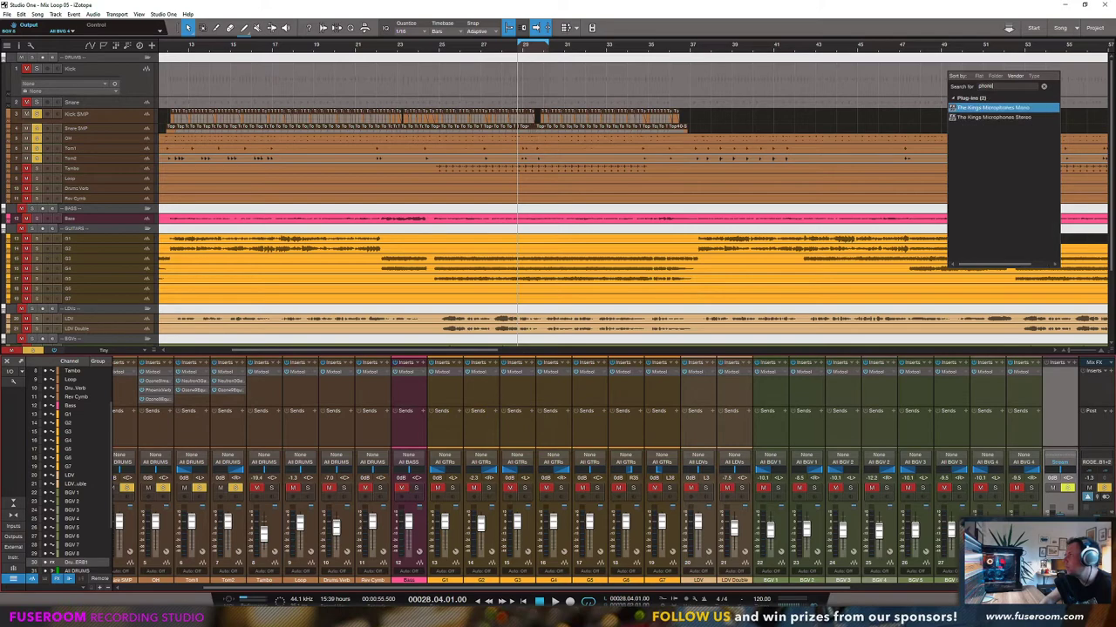
key("BackSpace")
key("BackSpace")
type("e")
key("Return")
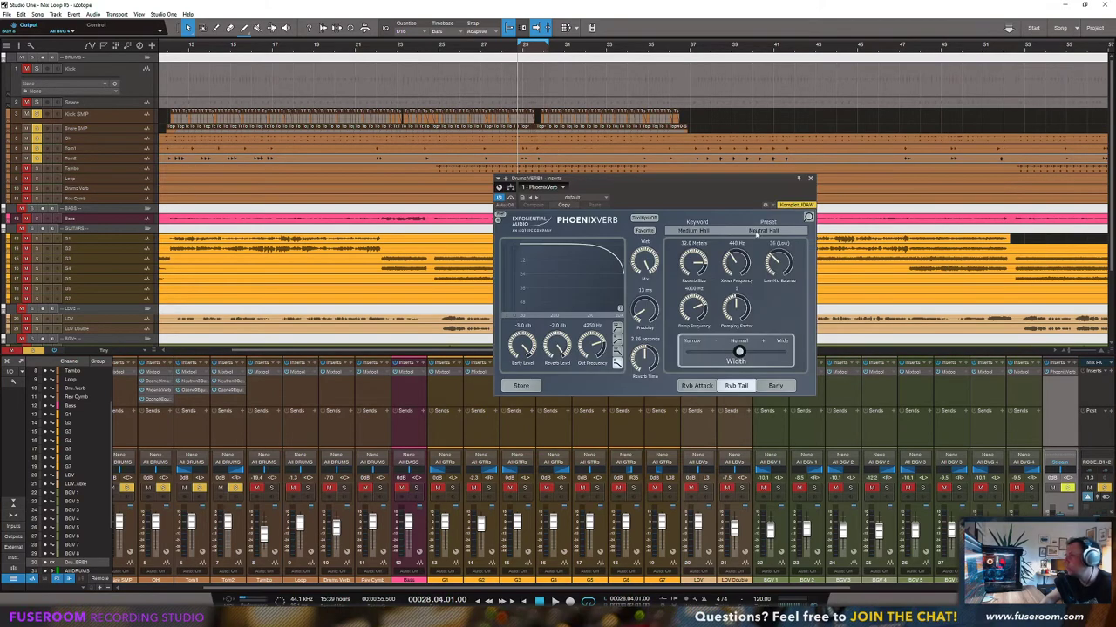
Step: Load PhoenixVerb's Live Recording preset "Main Pair: Large Hall"
left_click(684, 230)
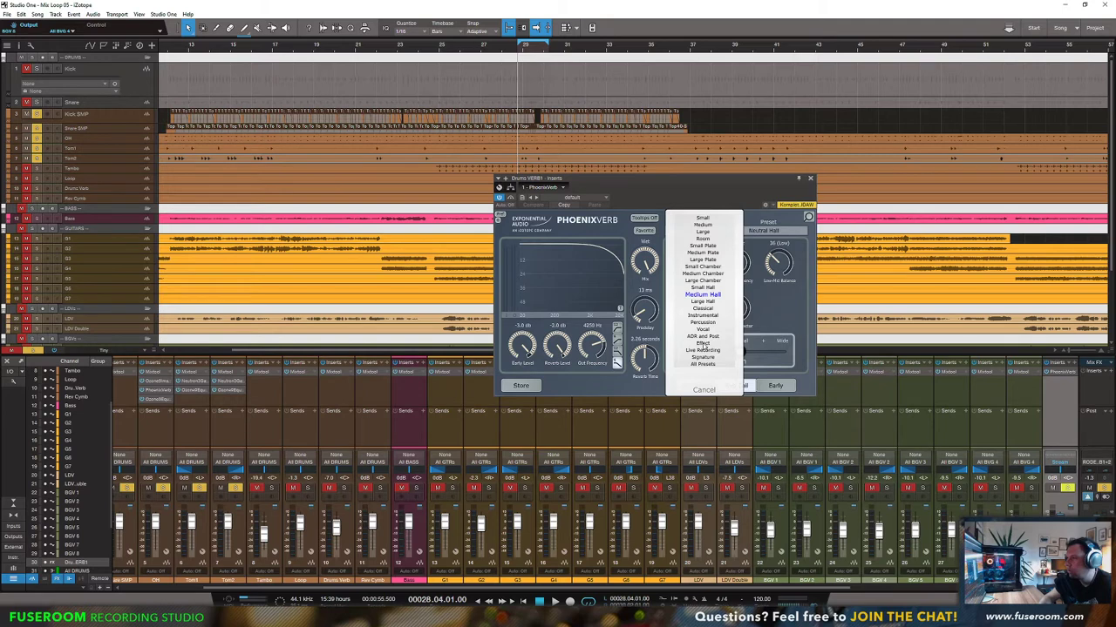
left_click(704, 351)
left_click(747, 231)
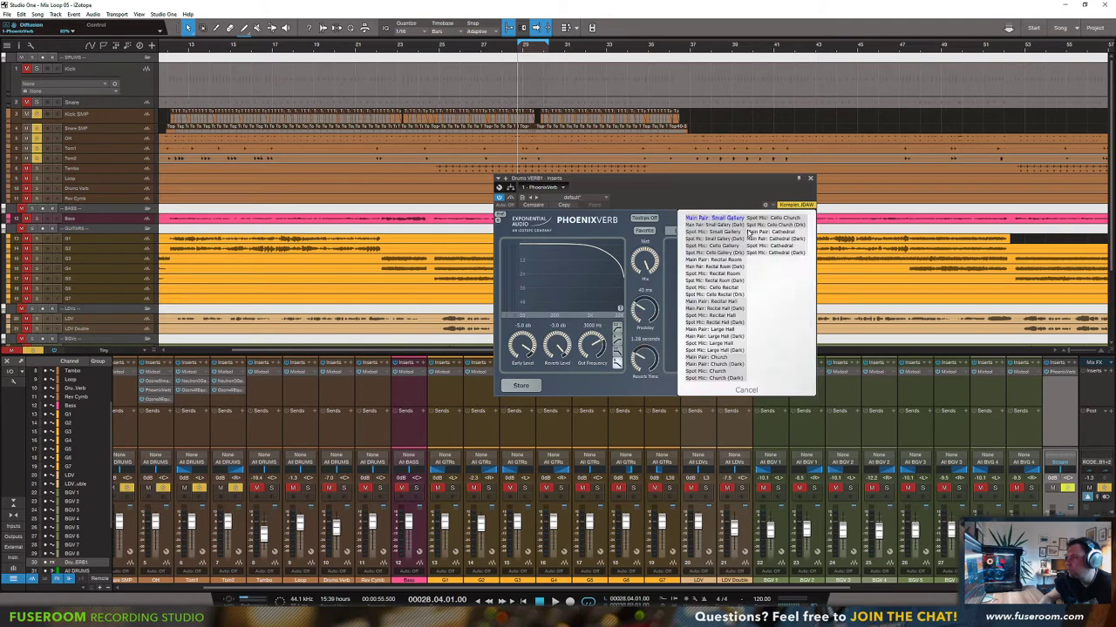
left_click(718, 330)
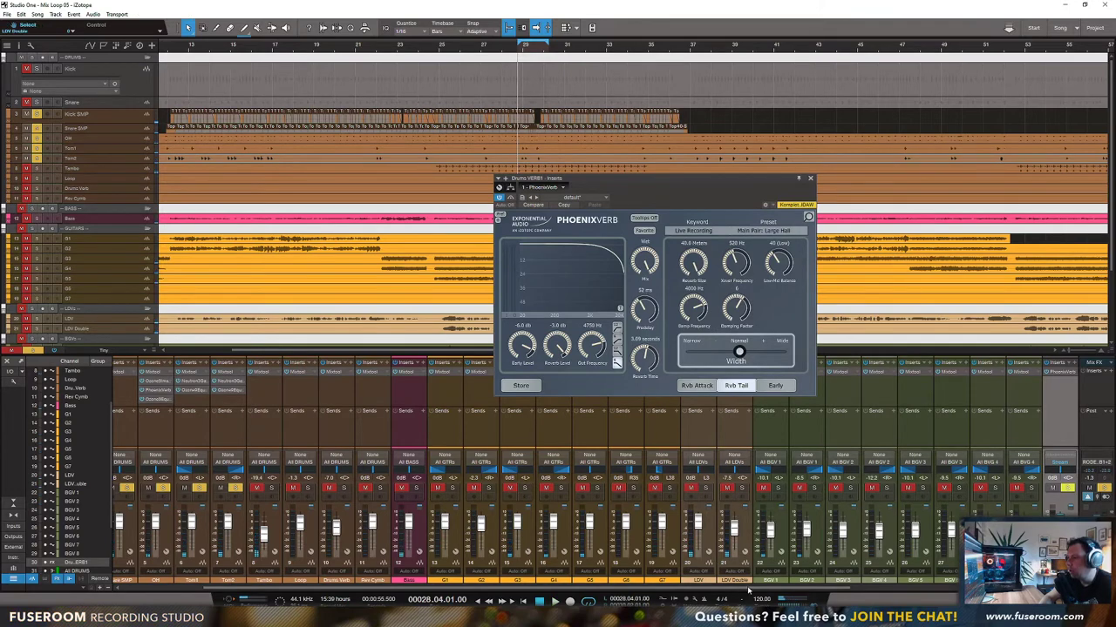
Step: Add sends from the Tom1 and Tom2 channels to Drums VERB1 and audition the toms with reverb in the loop
left_click_drag(750, 588, 576, 583)
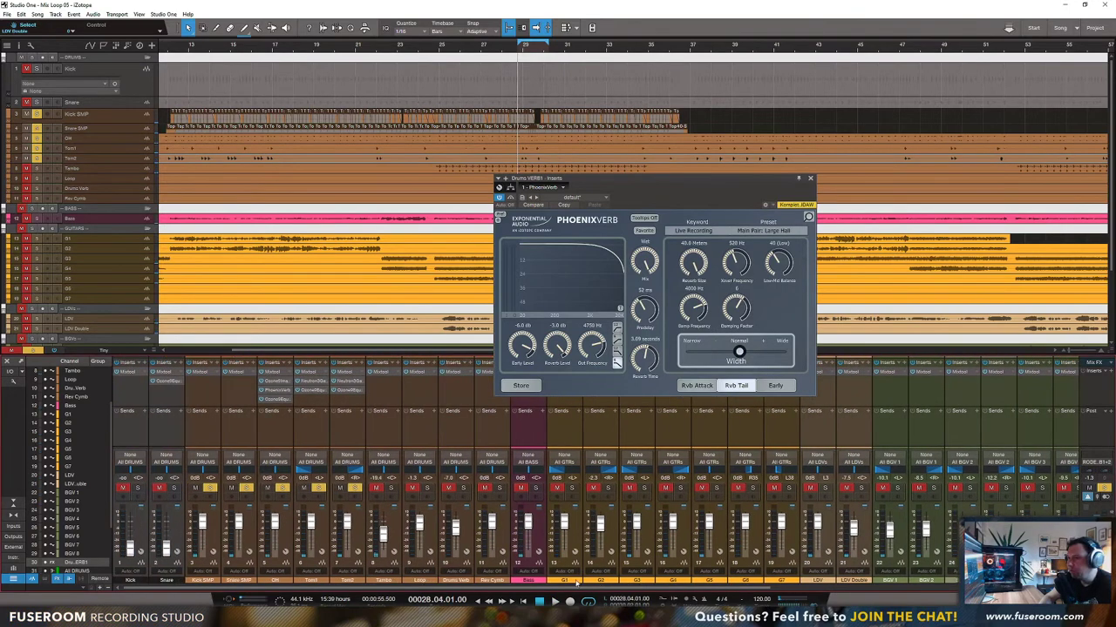
left_click(327, 413)
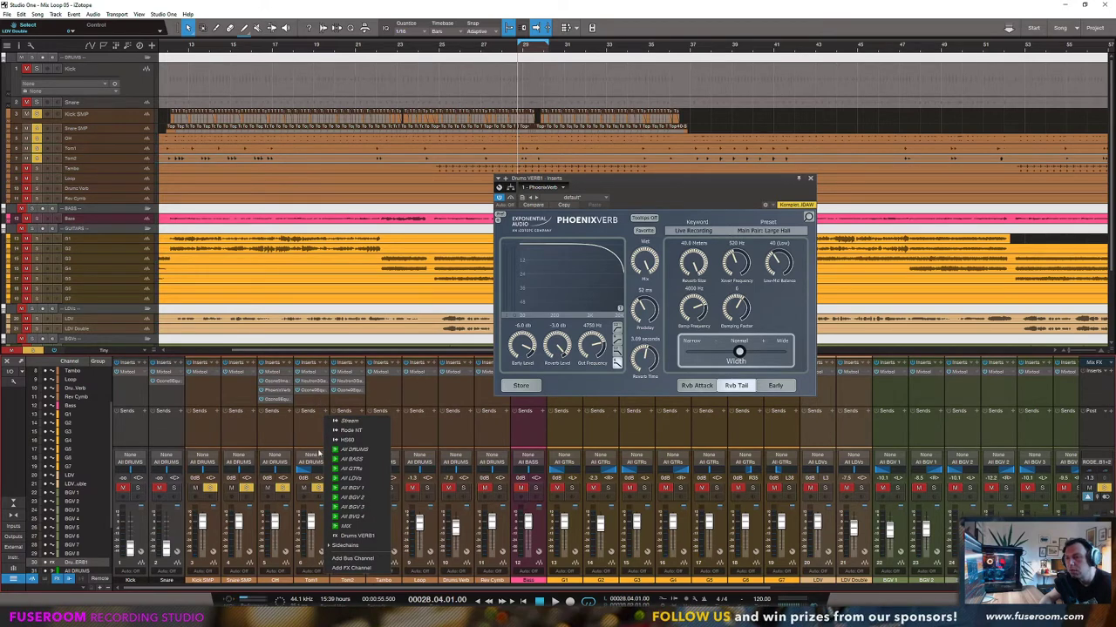
left_click(353, 535)
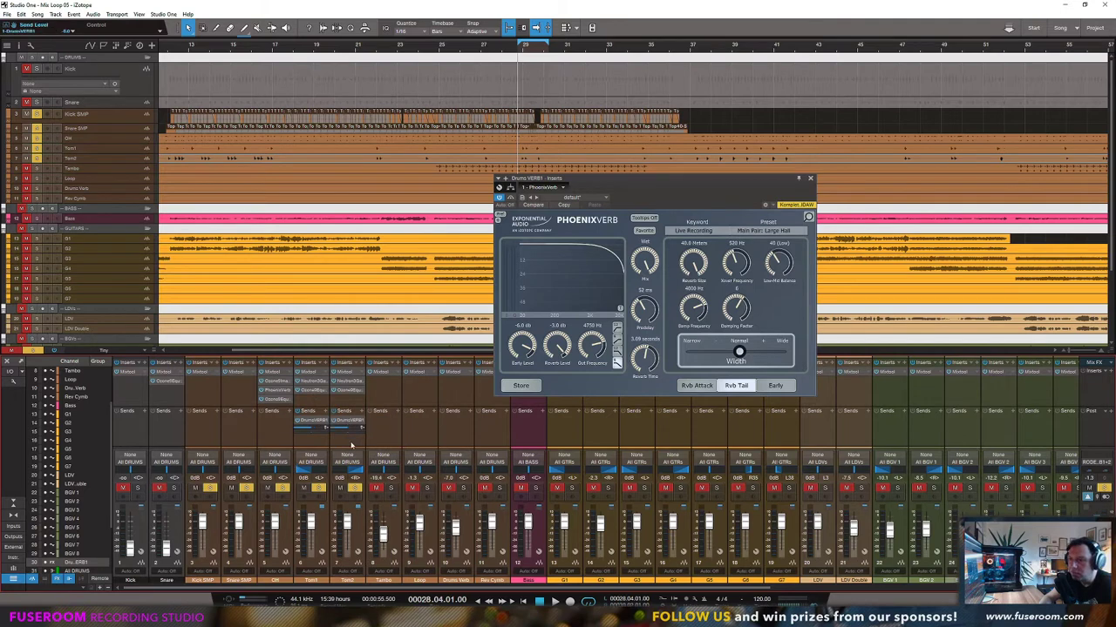
key("space")
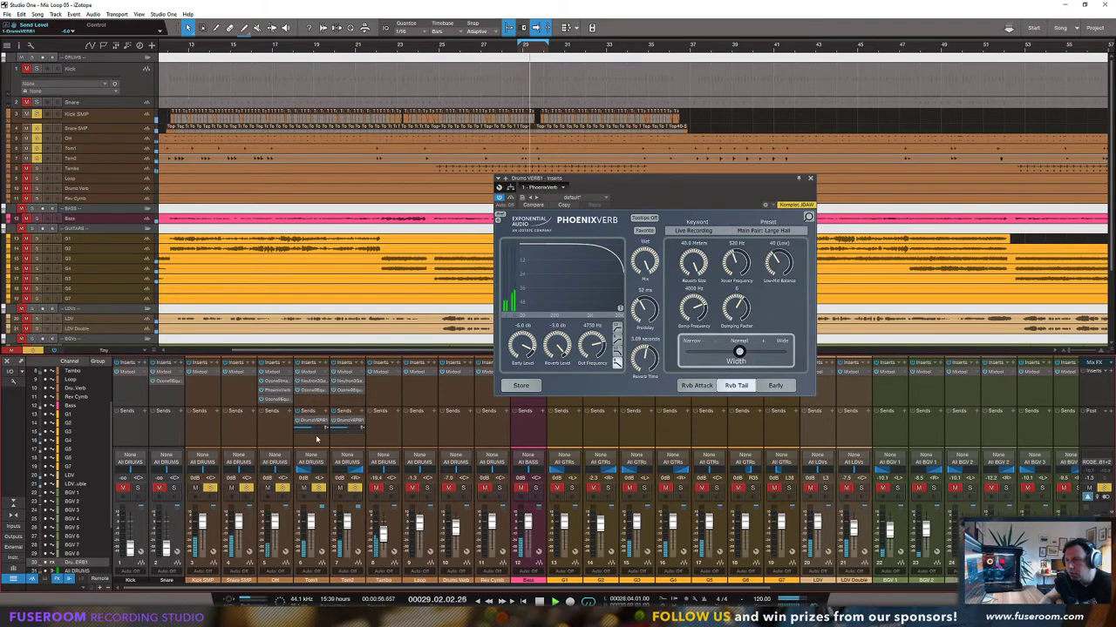
key("space")
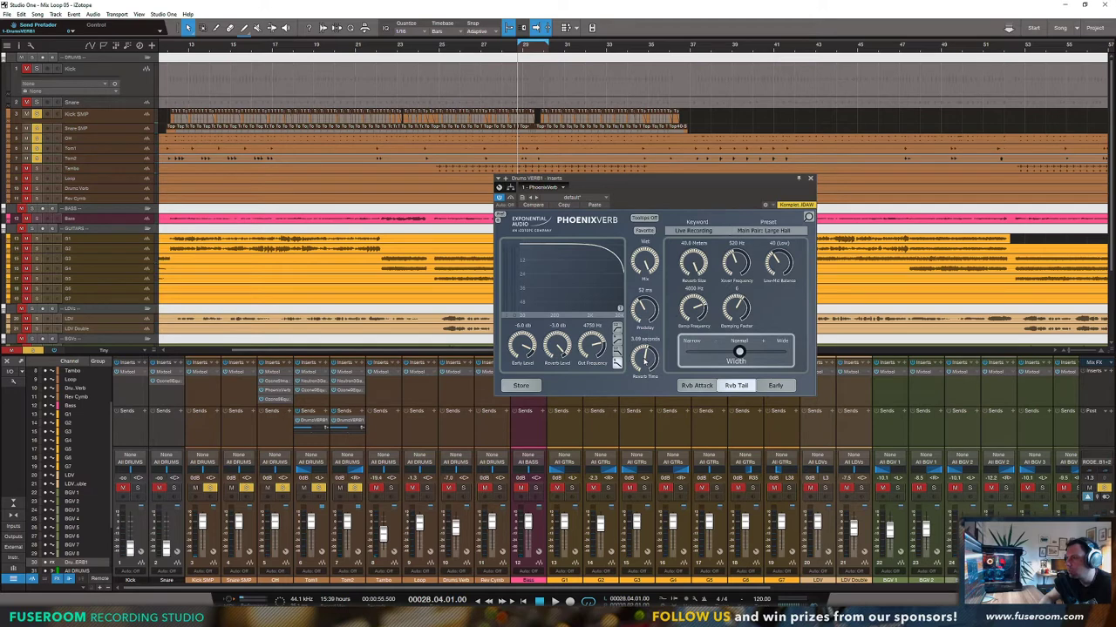
Step: Shorten PhoenixVerb's reverb time to about 1 second and set its width to Wide while auditioning the loop
left_click_drag(644, 361, 641, 371)
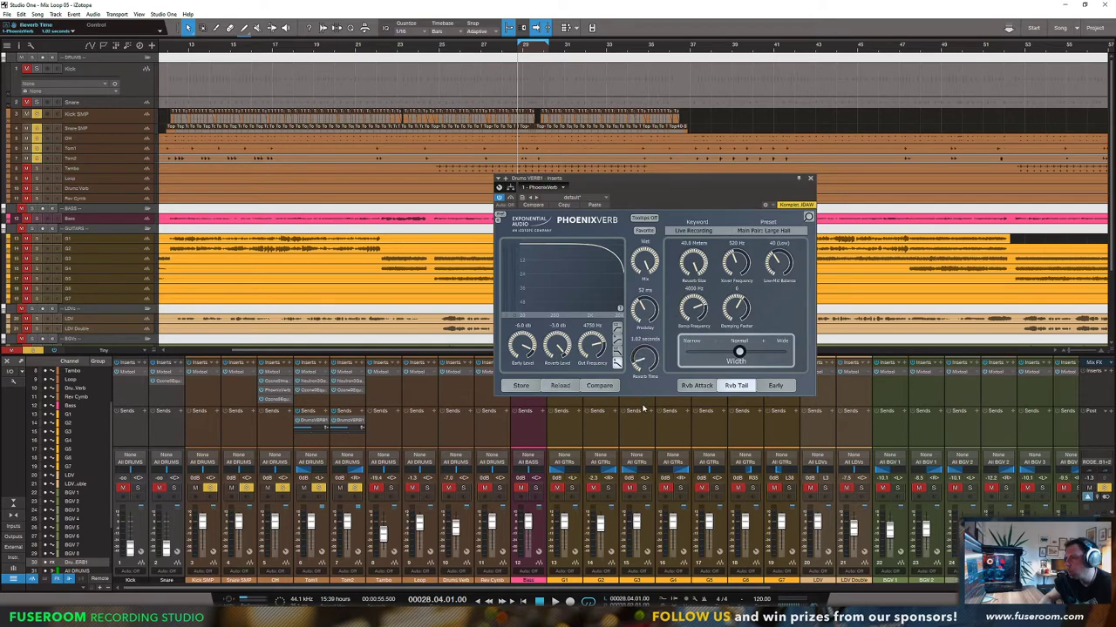
key("space")
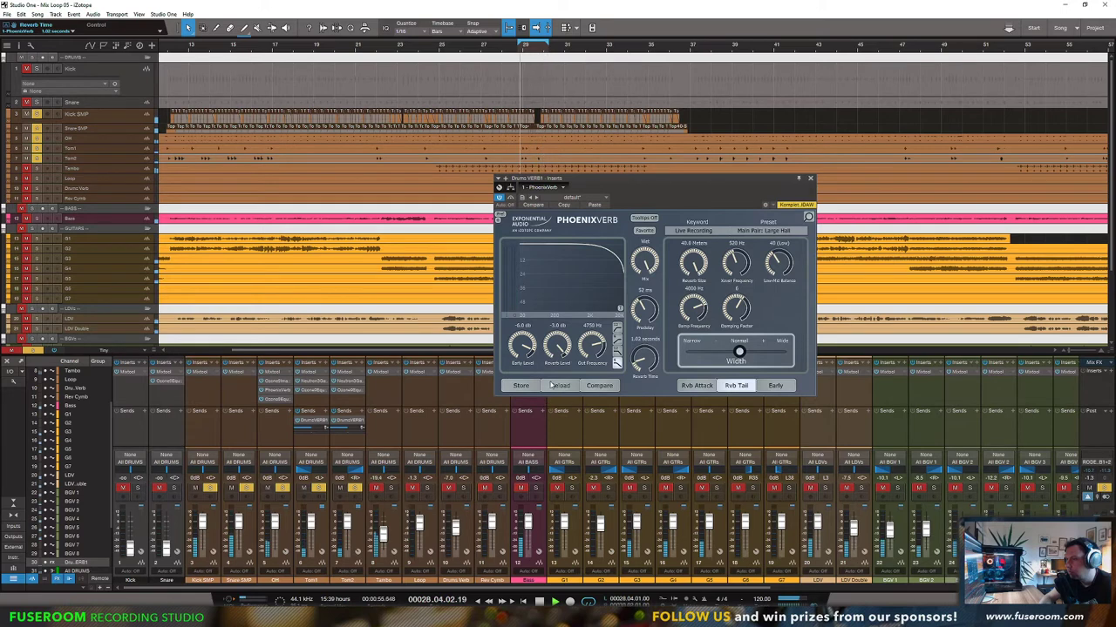
left_click_drag(739, 353, 782, 352)
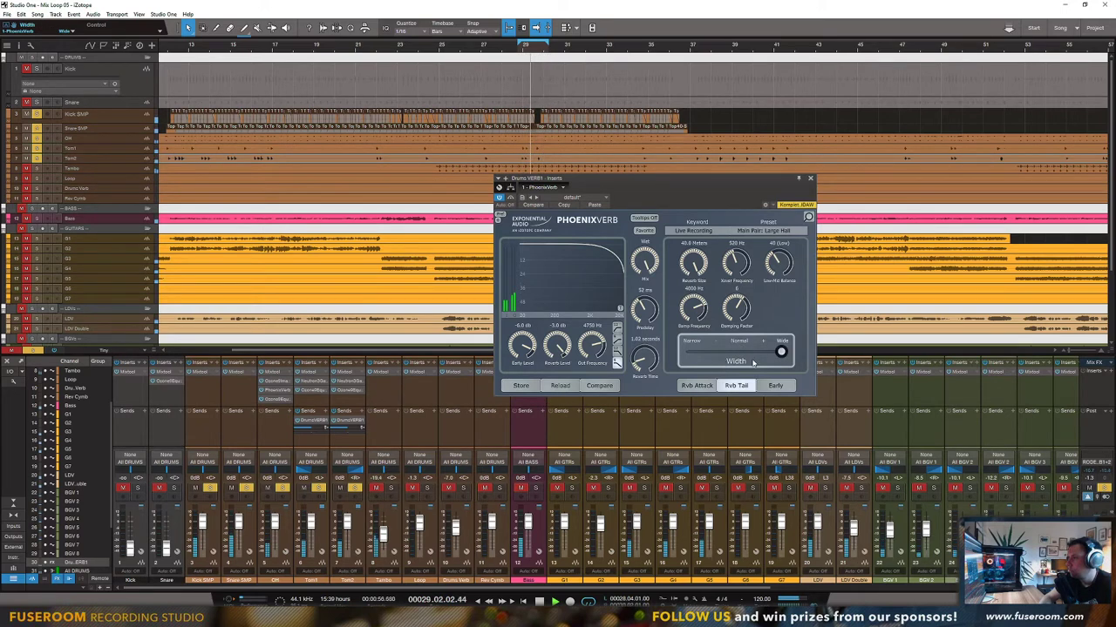
key("space")
Step: Pan Tom1 to L74 and bring Tom2's pan slightly inward, and shorten the predelay in PhoenixVerb
mouse_move(359, 472)
left_mouse_down()
mouse_move(301, 473)
mouse_move(357, 471)
left_mouse_up()
key("space")
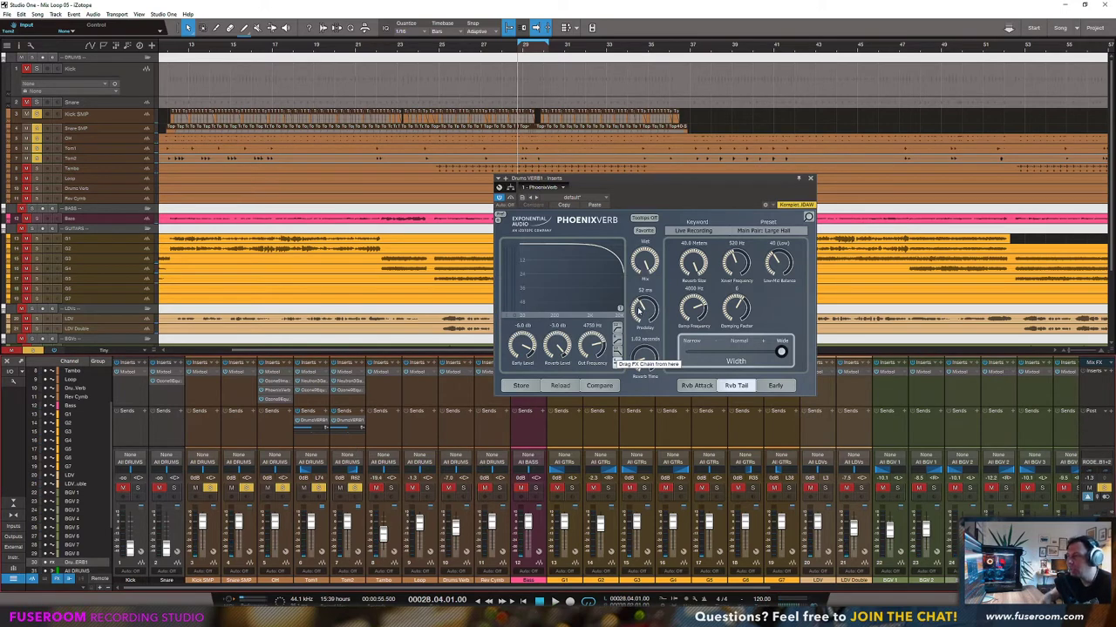
key("space")
mouse_move(643, 311)
left_mouse_down()
mouse_move(642, 348)
mouse_move(642, 328)
left_mouse_up()
key("space")
left_click(810, 178)
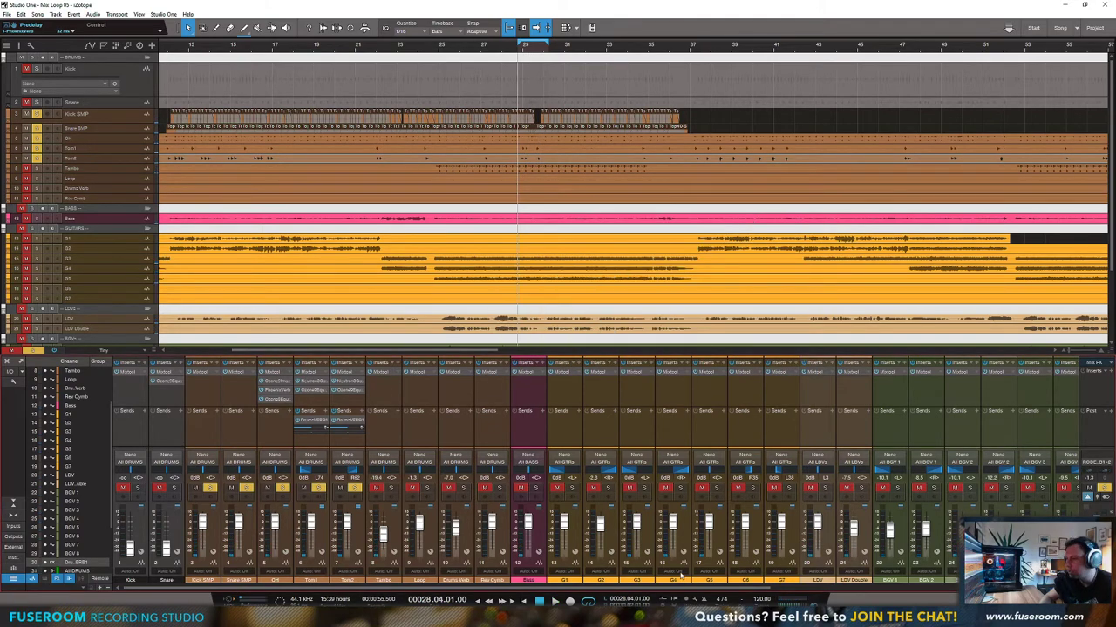
Step: Color the Drums VERB1 channel turquoise
left_click_drag(723, 588, 1024, 588)
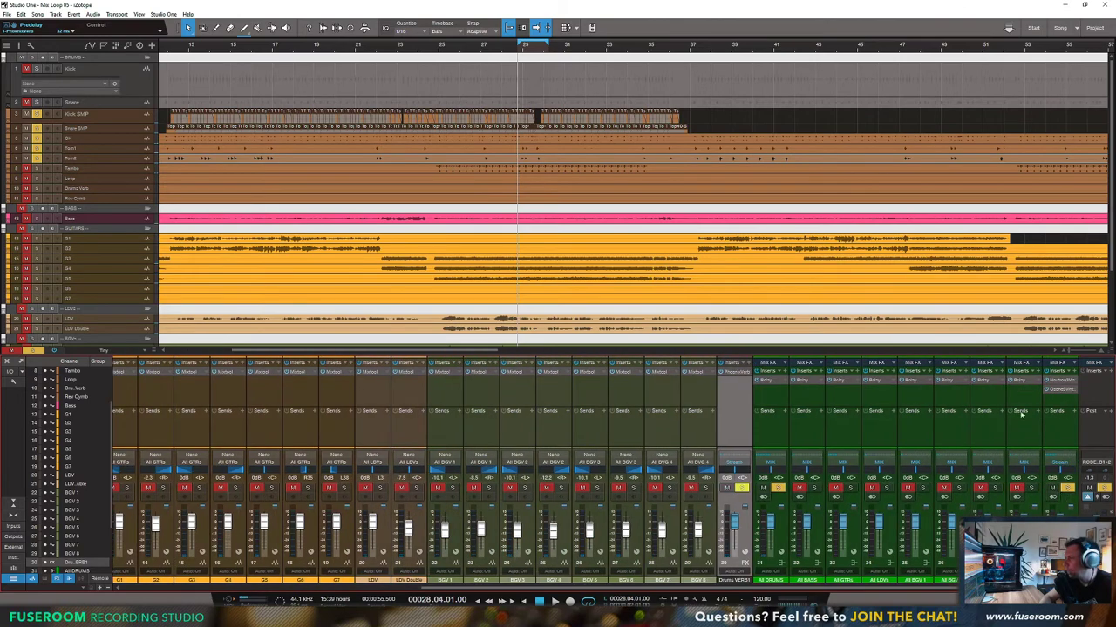
left_click(724, 581)
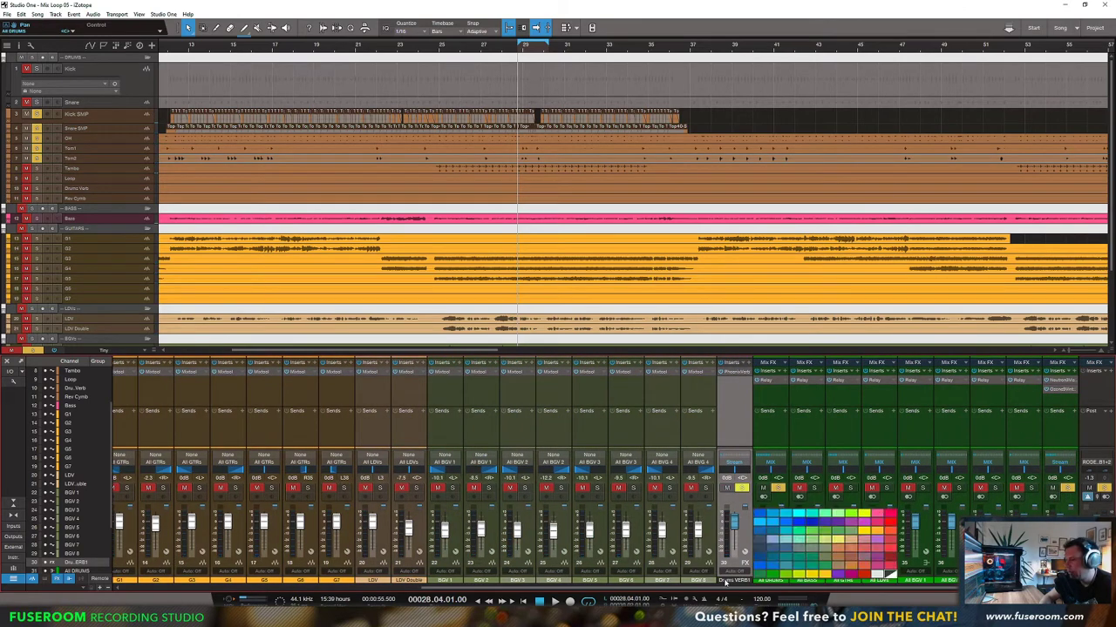
left_click(813, 577)
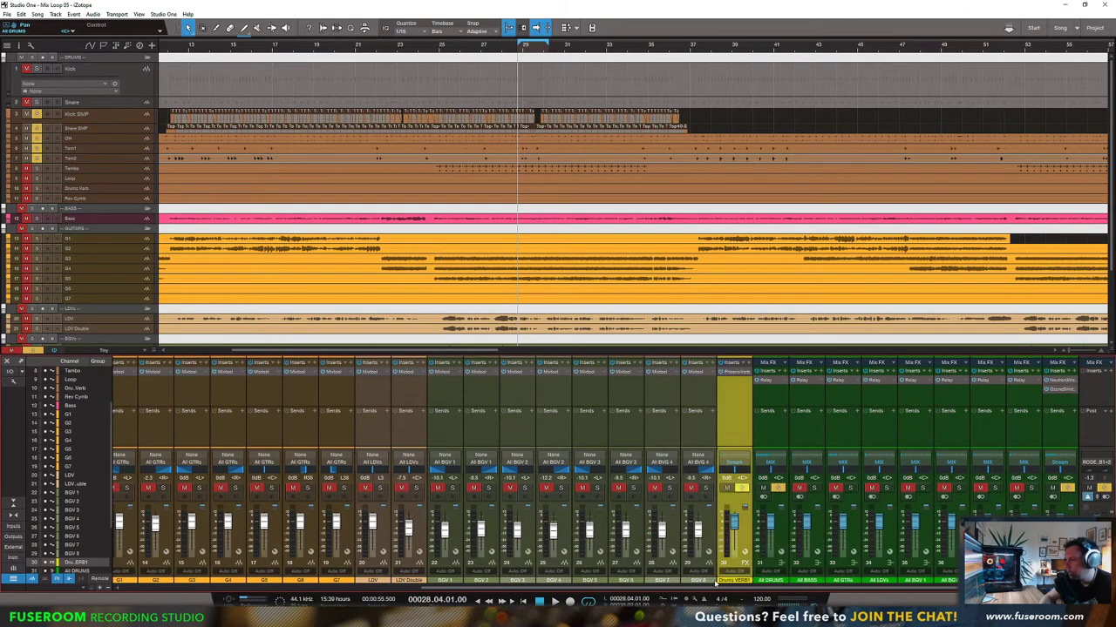
left_click_drag(725, 589, 762, 585)
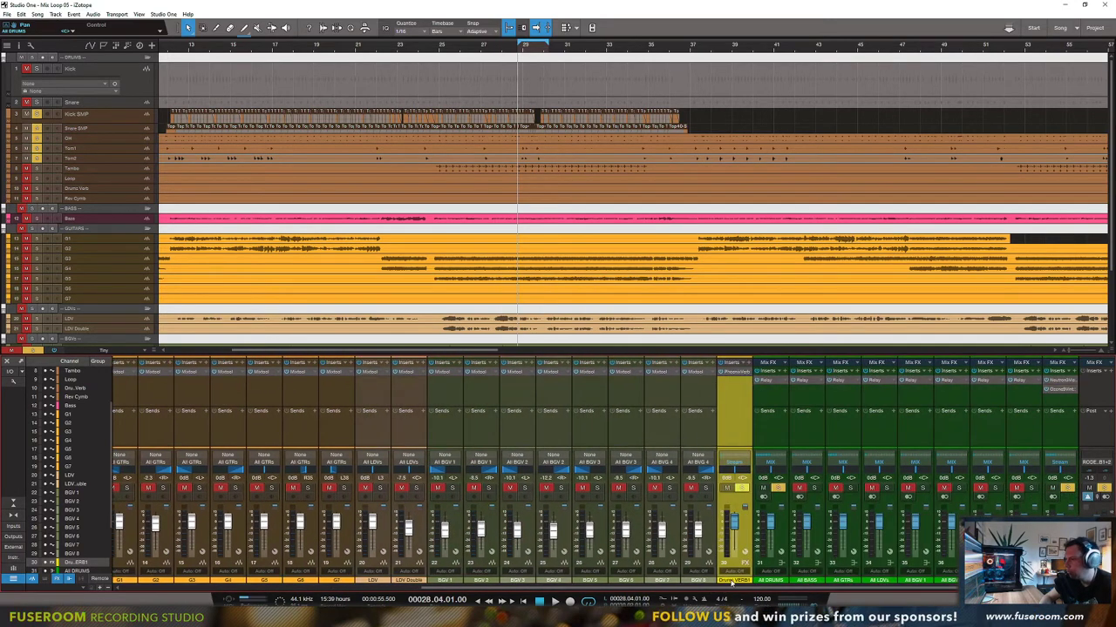
left_click(730, 583)
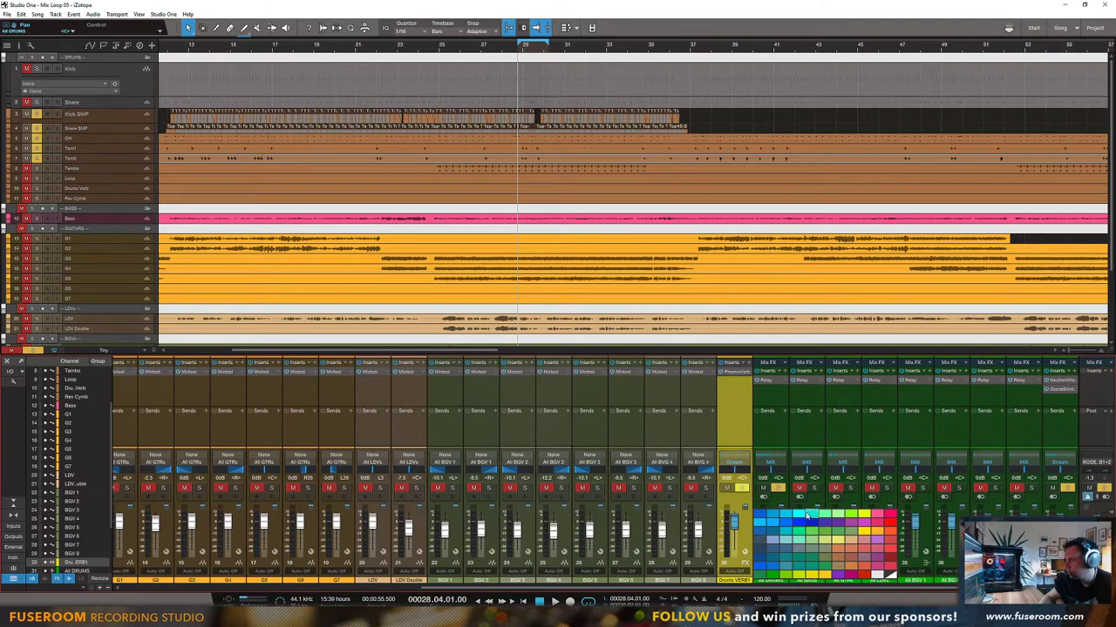
left_click(806, 514)
Step: Route the output of the Drums VERB1 channel to the MIX bus
left_click_drag(698, 586, 568, 576)
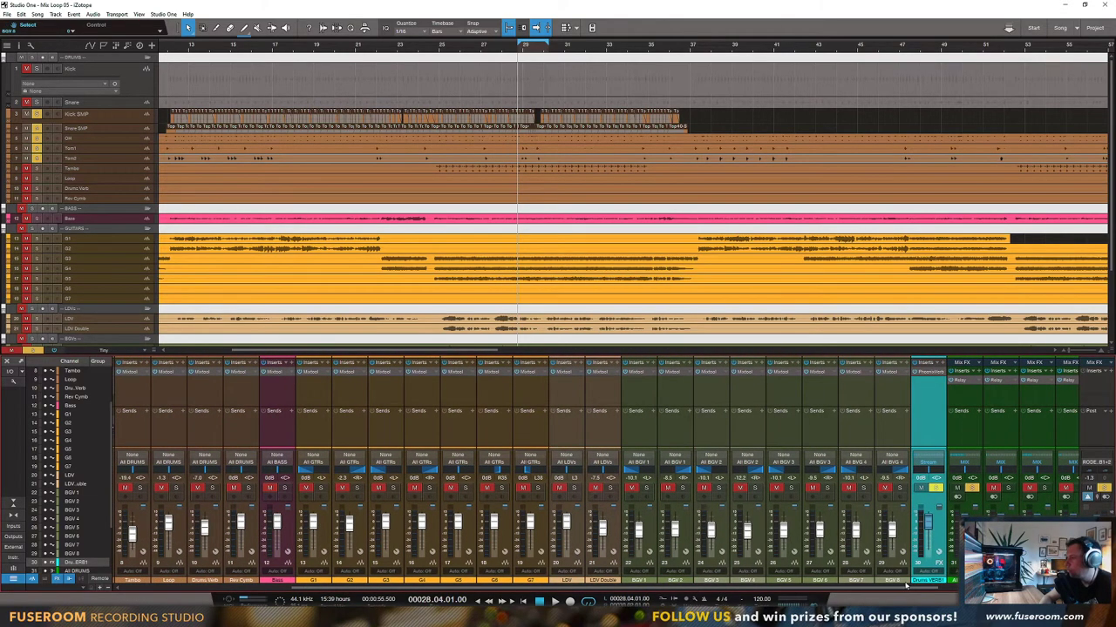
left_click_drag(907, 588, 952, 591)
left_click(734, 463)
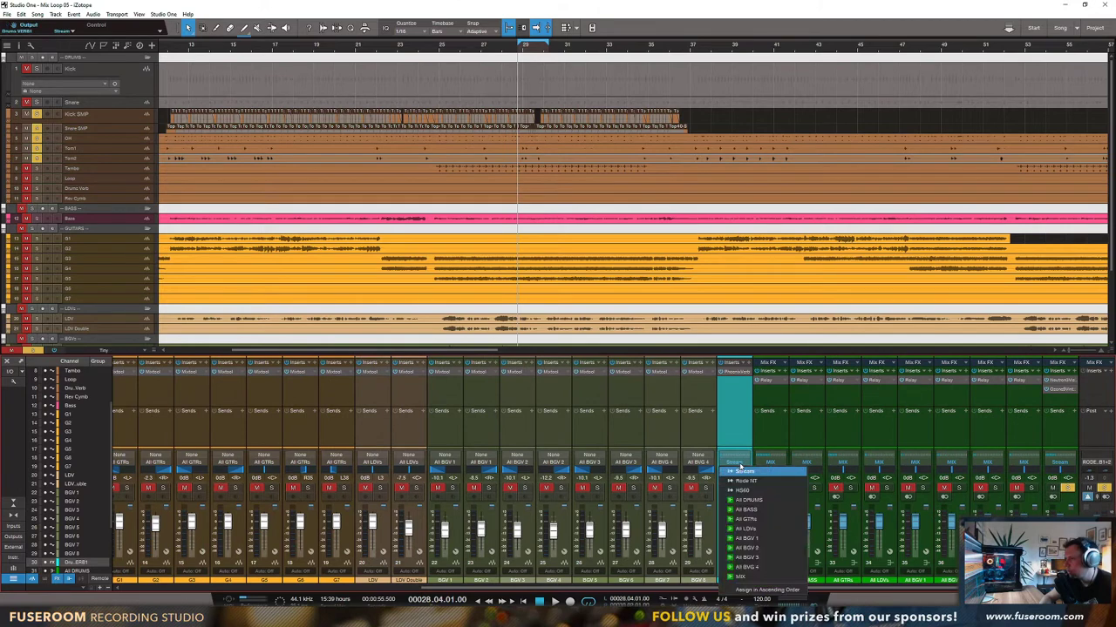
left_click(741, 576)
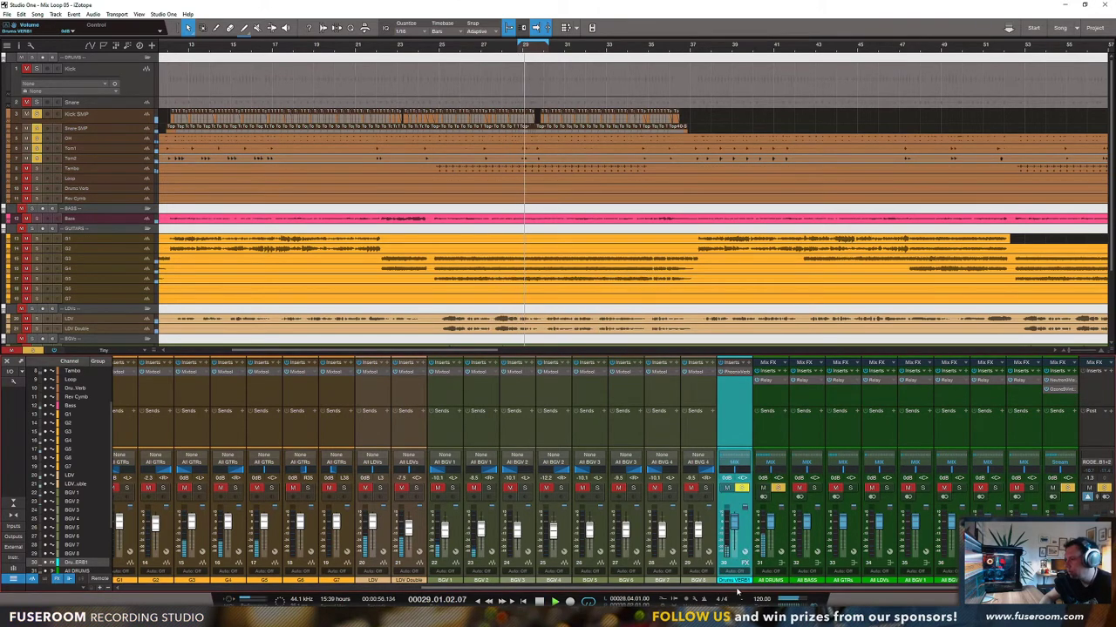
Step: Insert iZotope's Ozone 9 Exciter on the Tom1 channel
scroll(340, 520, "left", 5)
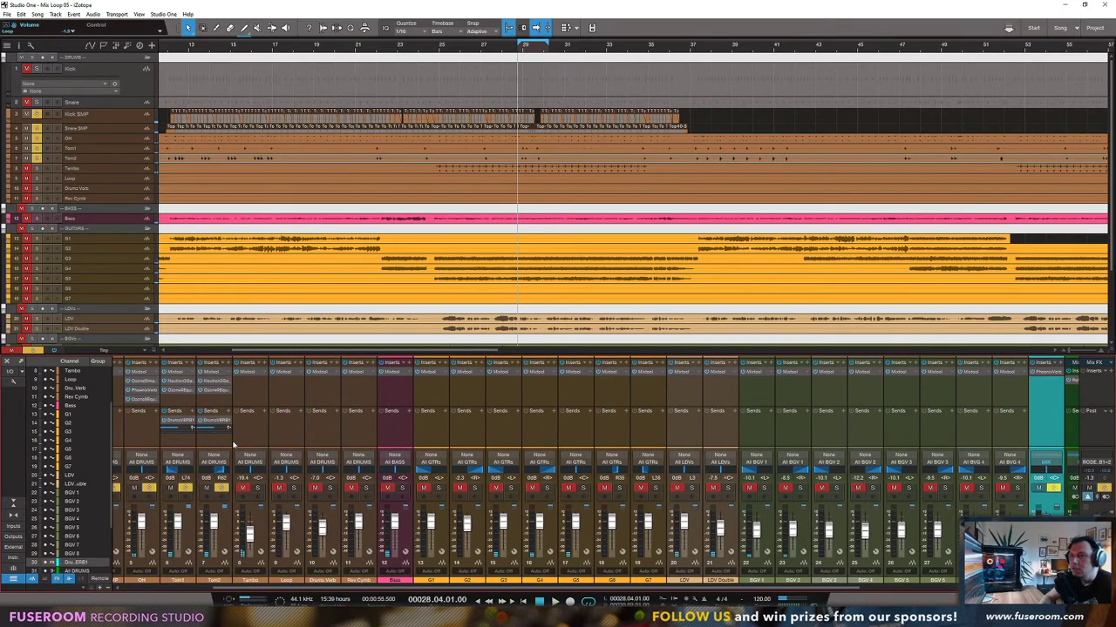
scroll(269, 462, "left", 3)
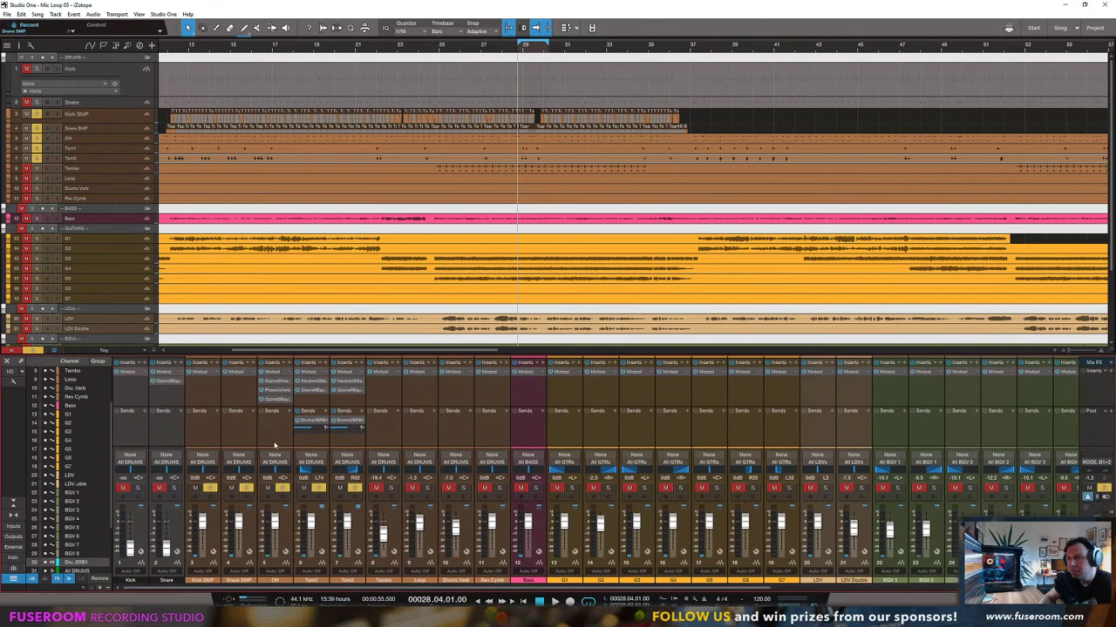
left_click(328, 374)
scroll(388, 296, "down", 1)
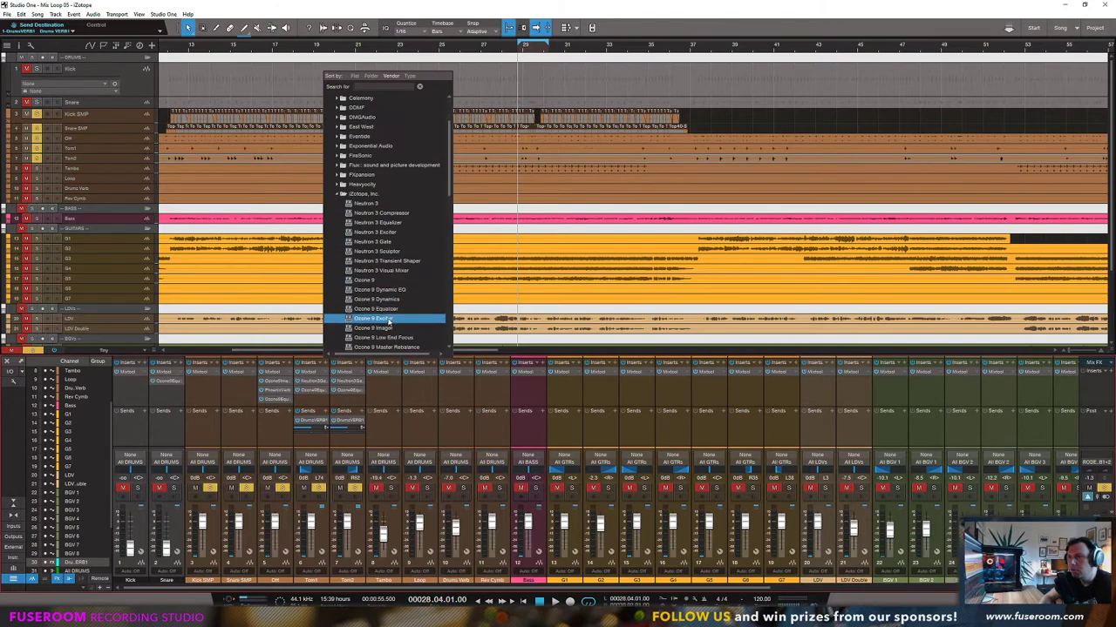
scroll(389, 288, "down", 3)
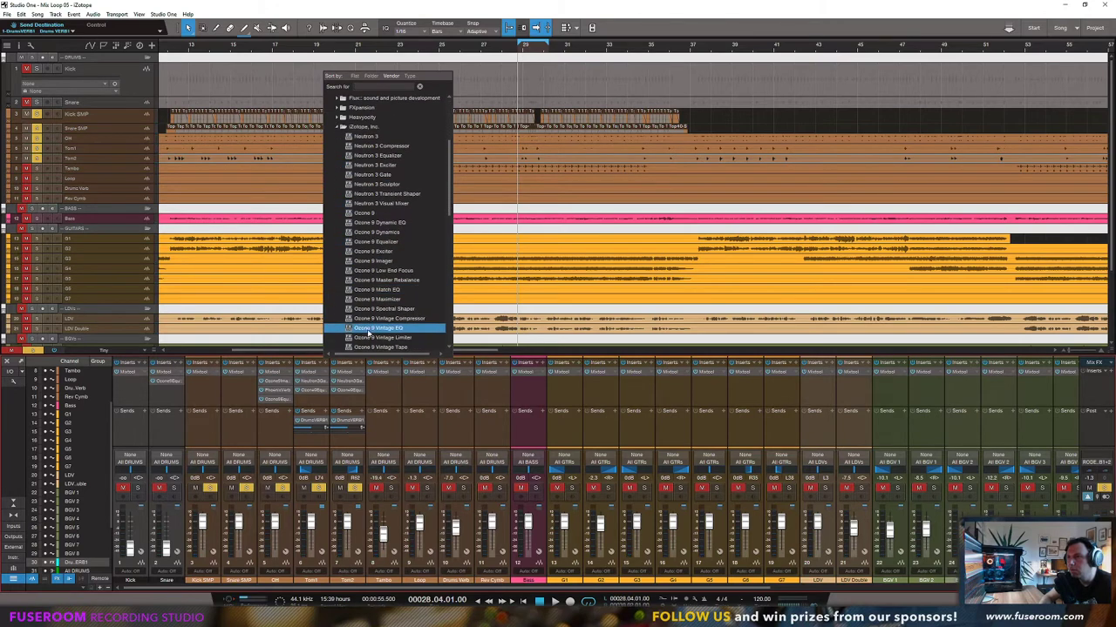
scroll(357, 328, "down", 1)
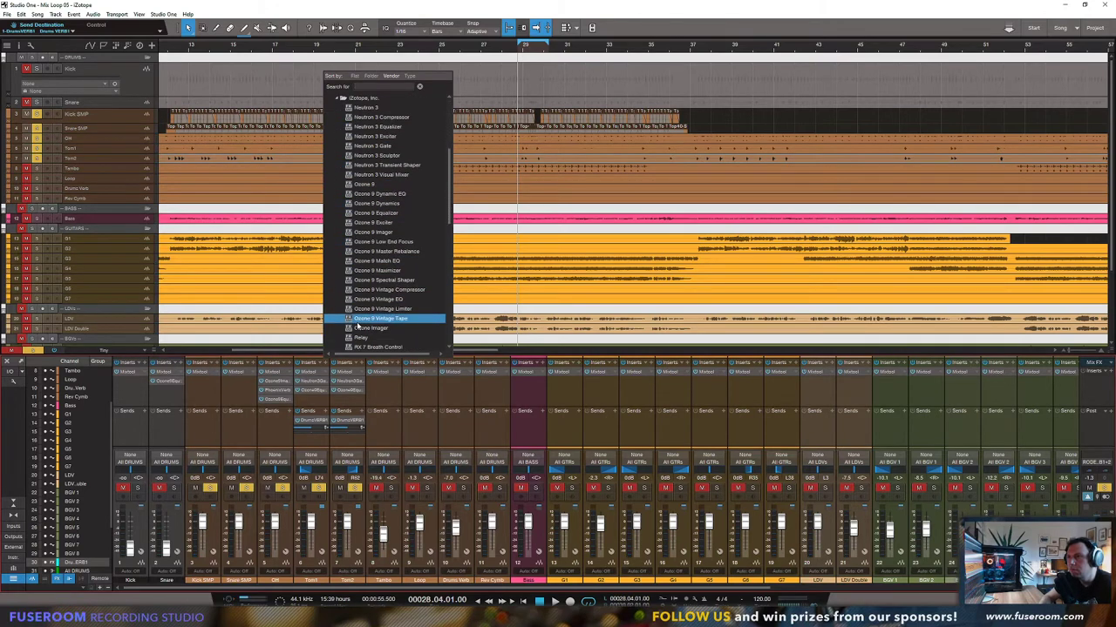
left_click(371, 226)
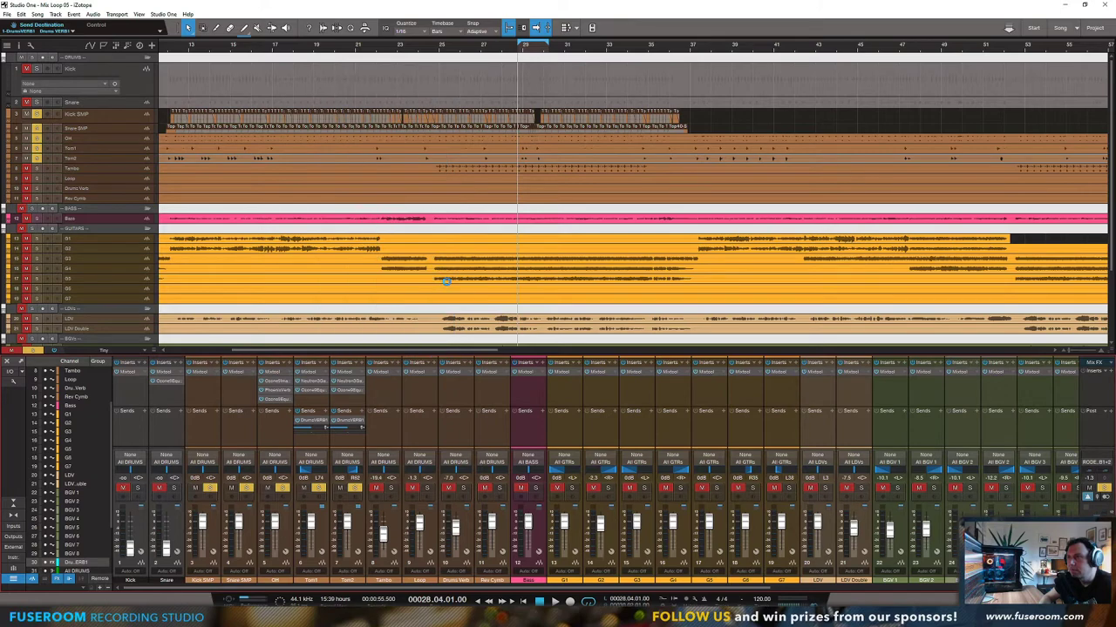
left_click_drag(445, 280, 448, 283)
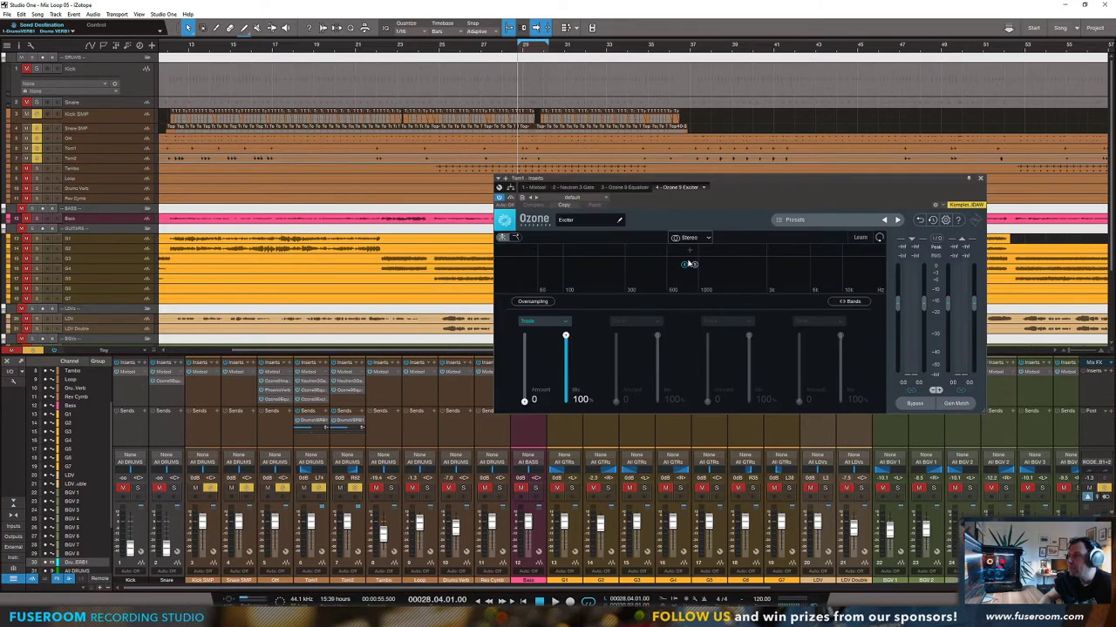
Step: Set the Tom1 exciter's band to an amount of 12.4 and a mix of 26.1% while auditioning the loop
left_click_drag(689, 252, 682, 255)
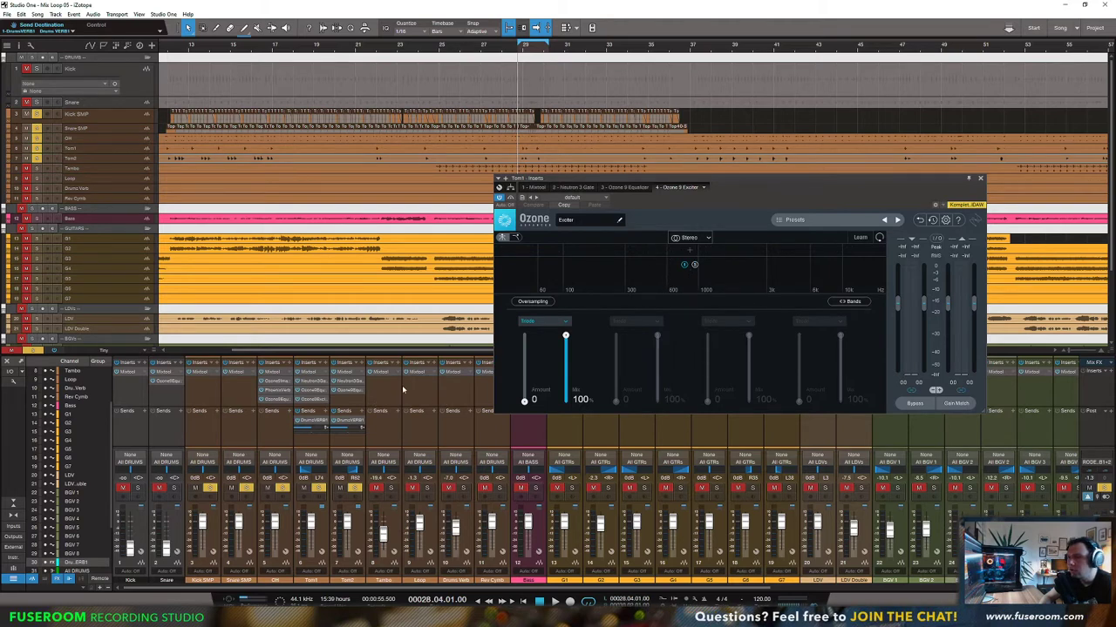
key("space")
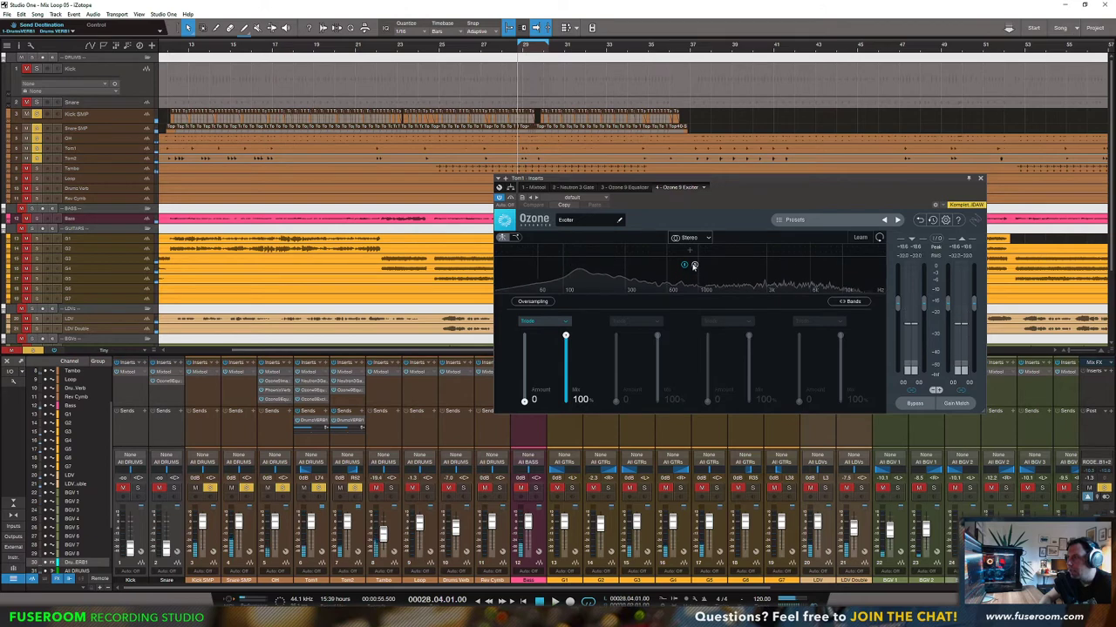
left_click_drag(524, 403, 524, 384)
key("space")
left_click_drag(565, 335, 524, 344)
key("space")
key("space")
left_click_drag(565, 386, 565, 384)
left_click_drag(524, 345, 523, 347)
key("space")
Step: Copy the Tom1 exciter onto the Tom2 channel and set the copy's amount to 11.5 while auditioning
left_click_drag(311, 399, 345, 400)
key("space")
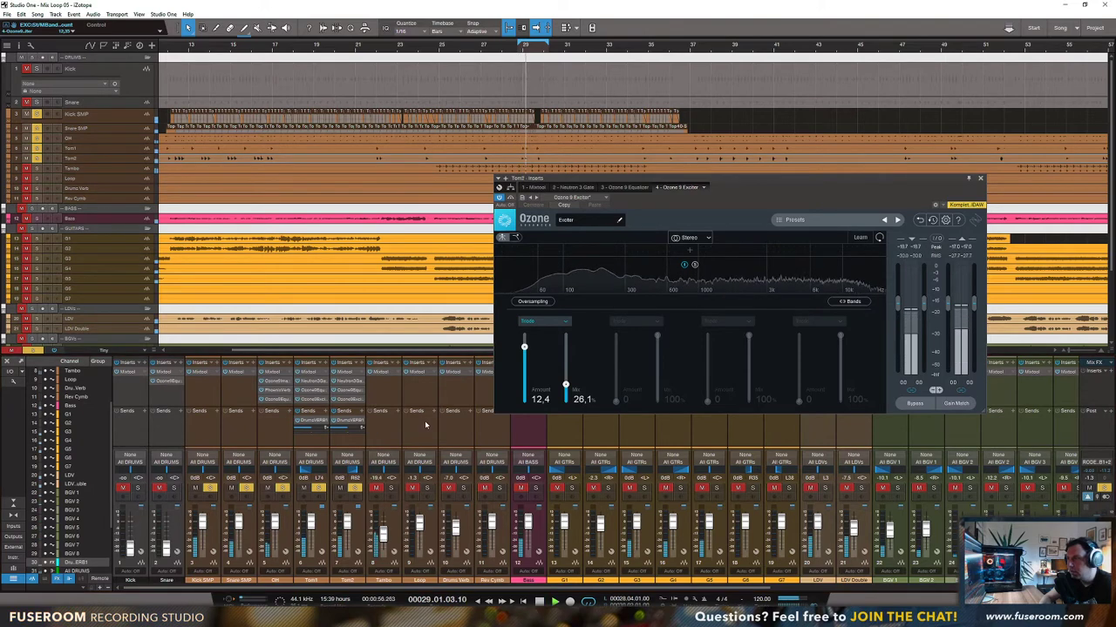
left_click_drag(524, 347, 524, 351)
key("space")
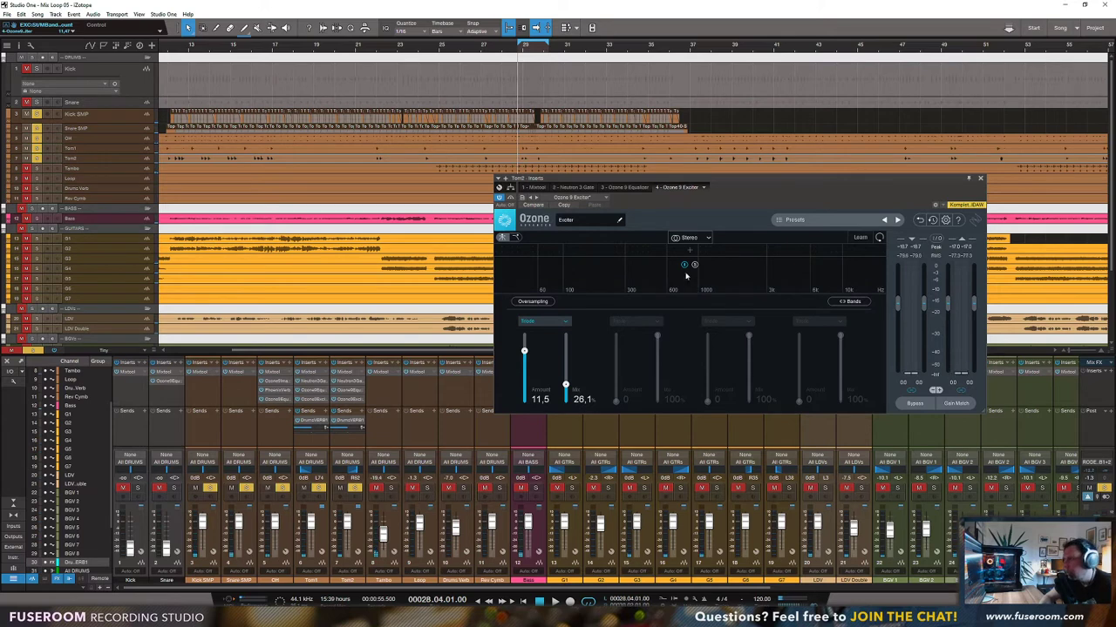
Step: Add a high band to Tom2's exciter and set it to Retro mode with an amount of 14.1 and a mix of 38.6%
left_click(777, 252)
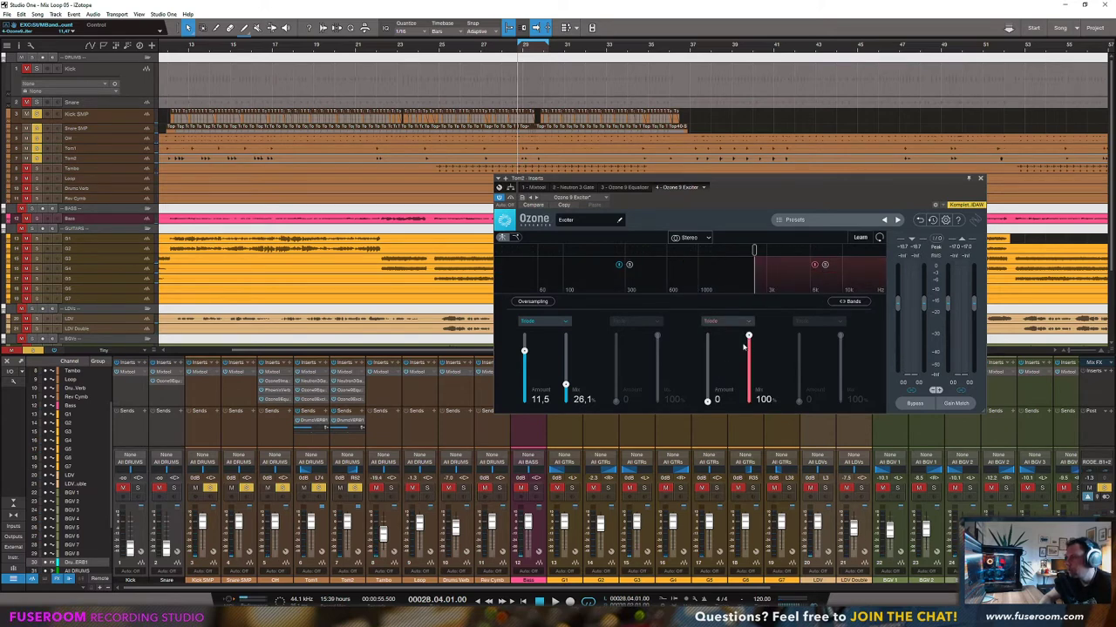
left_click(718, 322)
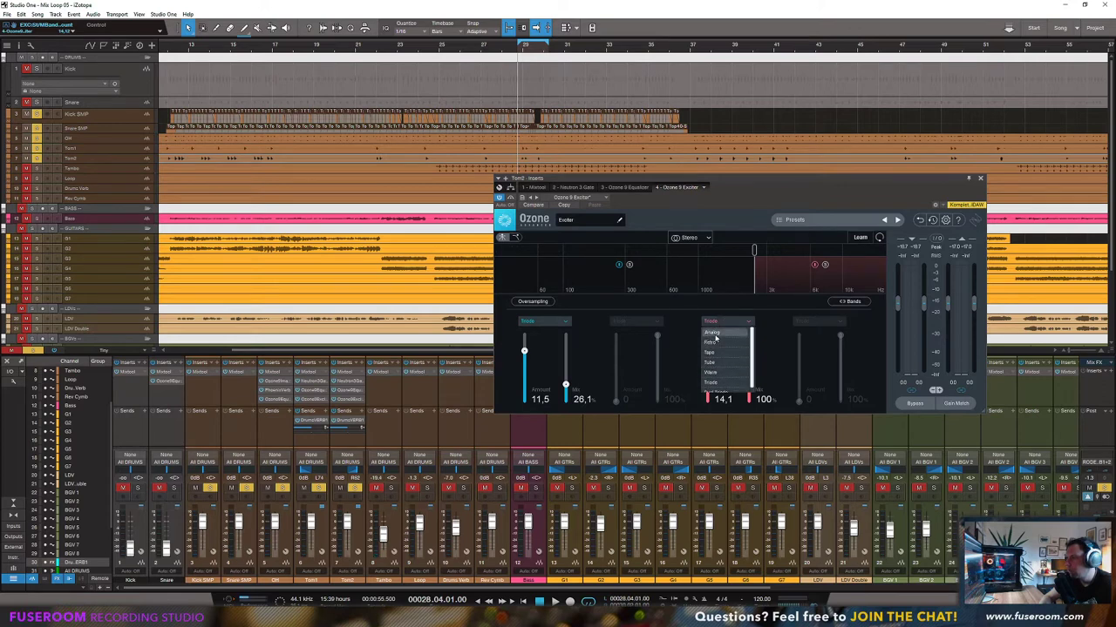
left_click(715, 339)
left_click_drag(749, 336, 747, 377)
key("space")
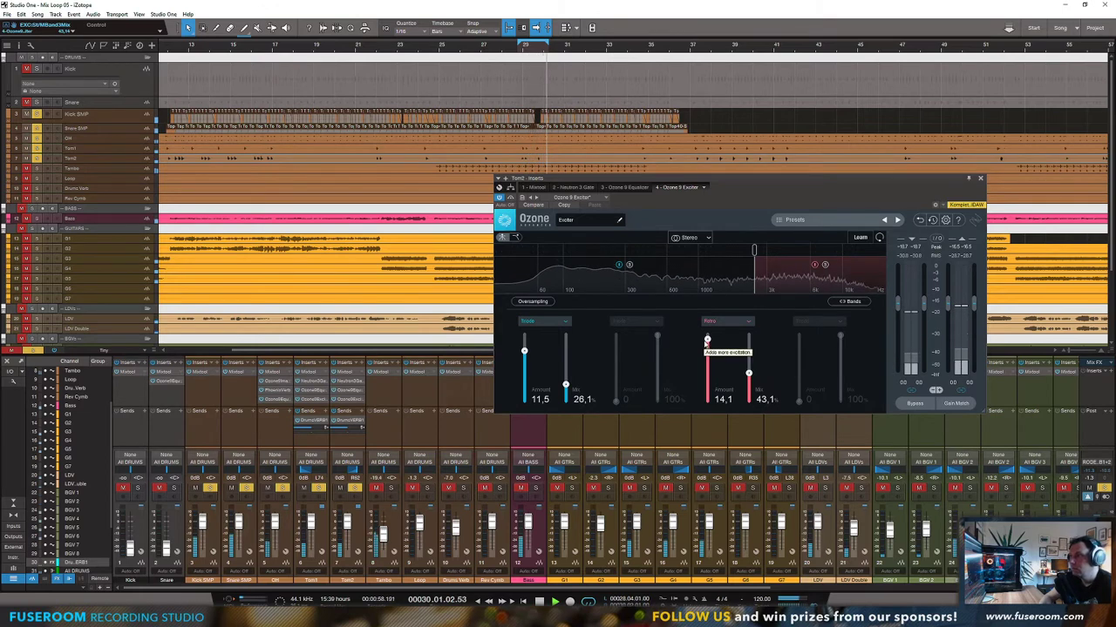
left_click_drag(748, 374, 748, 378)
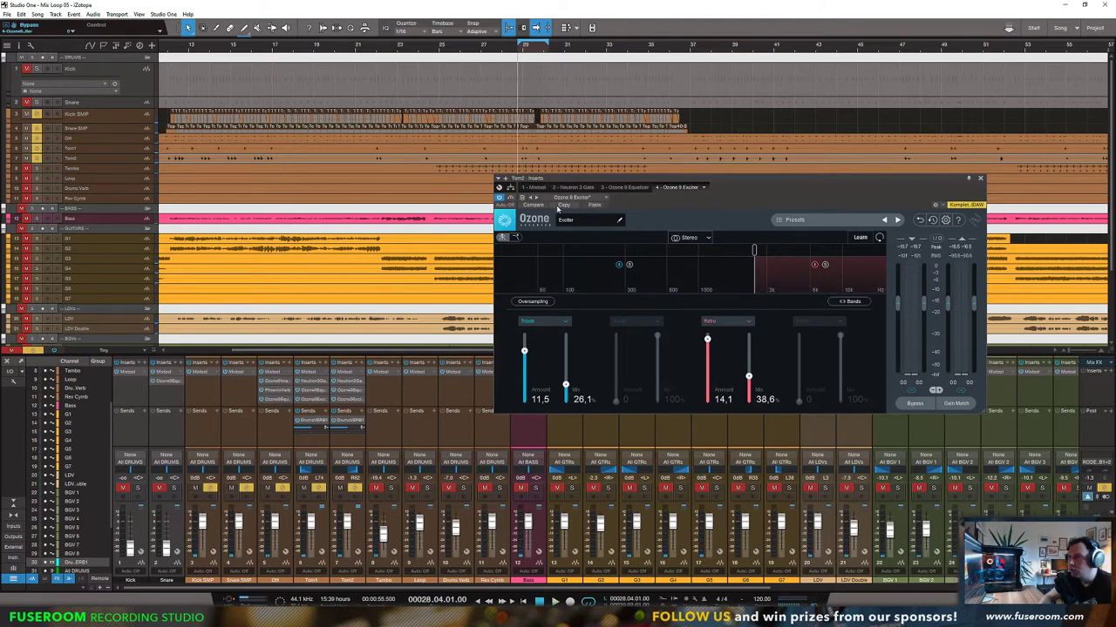
Step: Copy Tom2's two-band exciter settings into the Ozone 9 Exciter on Tom1
left_click(320, 401)
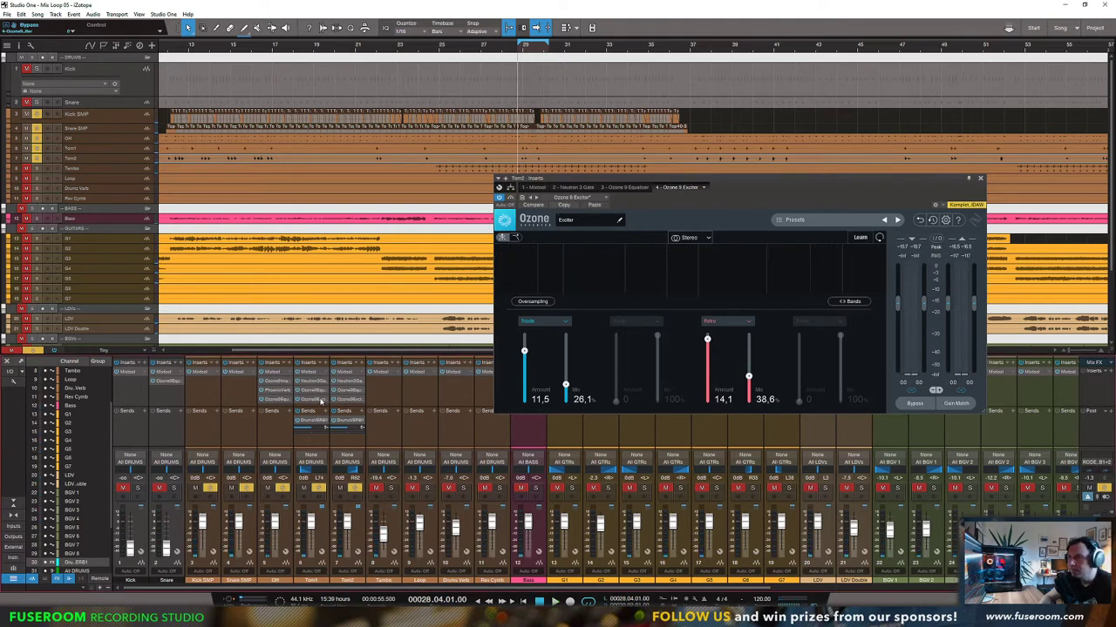
left_click(595, 204)
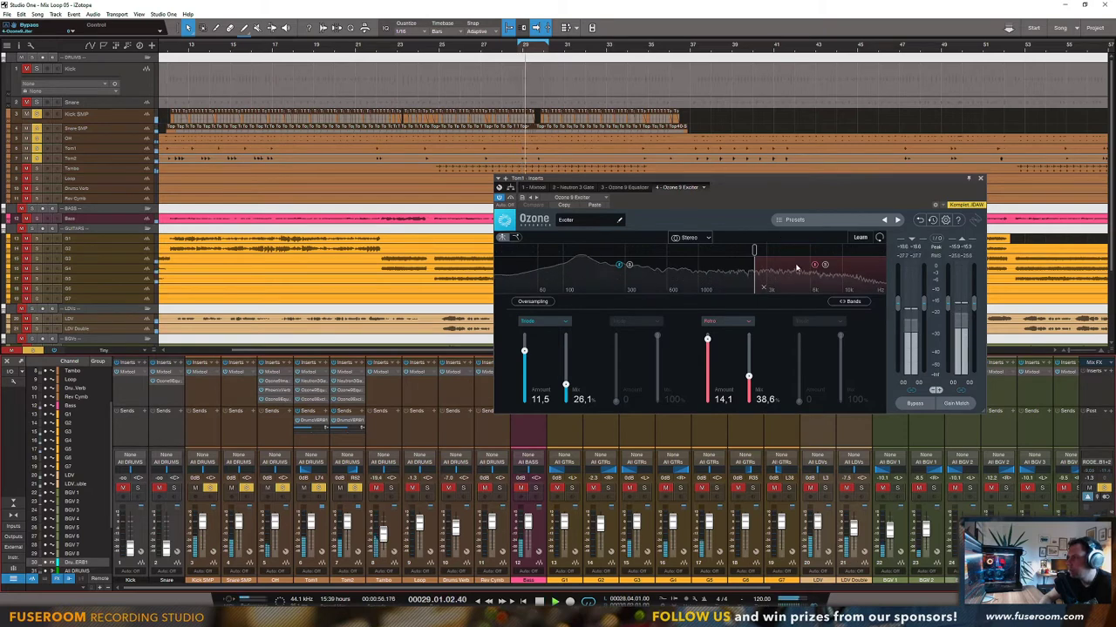
Step: Lower the Tom1 fader to about -1.8 dB and the Tom2 fader to about -2.3 dB while auditioning the loop
left_click(980, 178)
key("space")
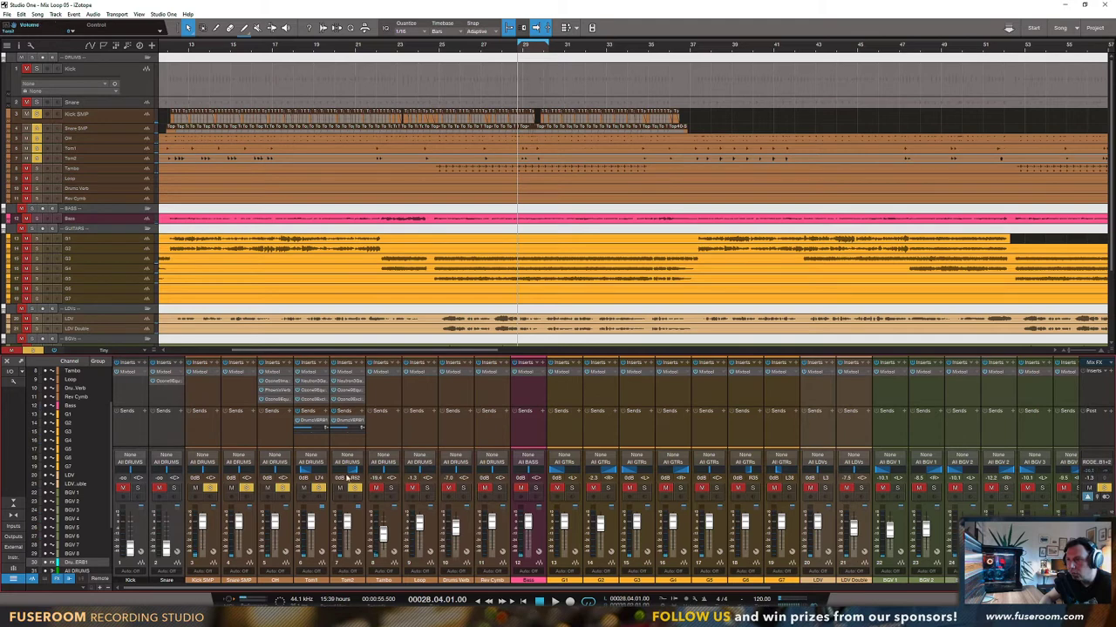
key("space")
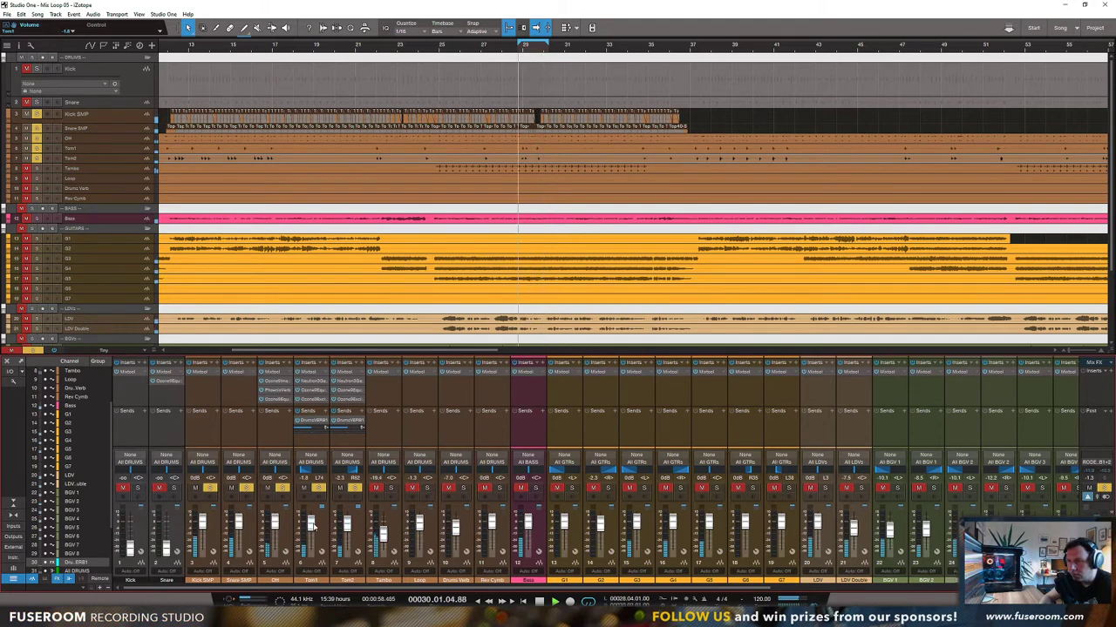
key("space")
Step: Solo the Tambo channel, save the song and set the loop range to bars 25 through 35
left_click(391, 488)
key("ctrl+s")
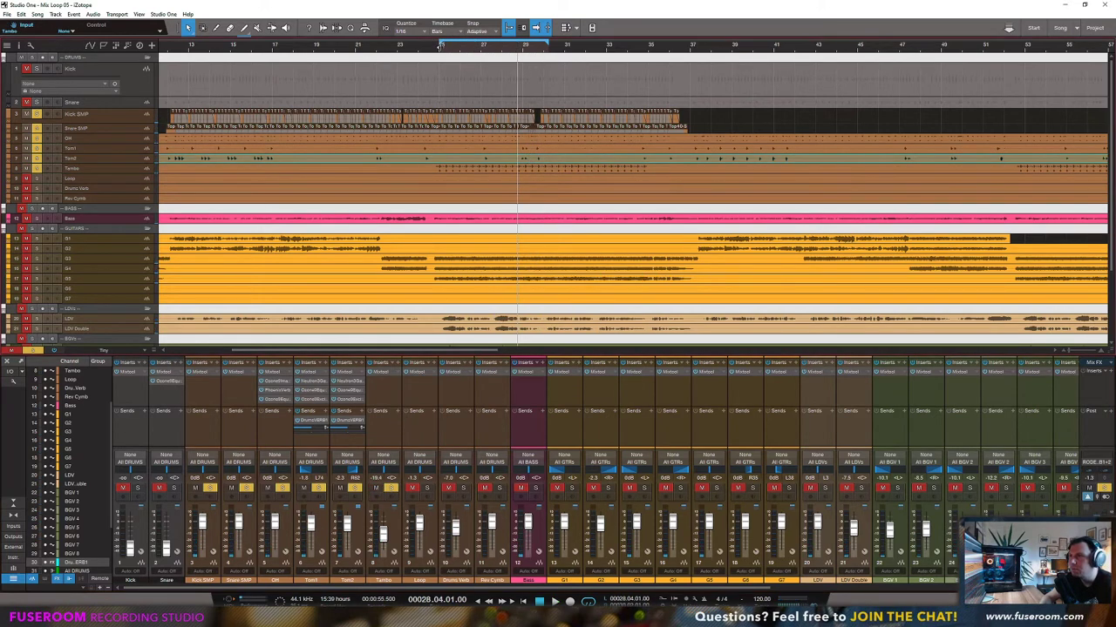
left_click_drag(547, 42, 645, 46)
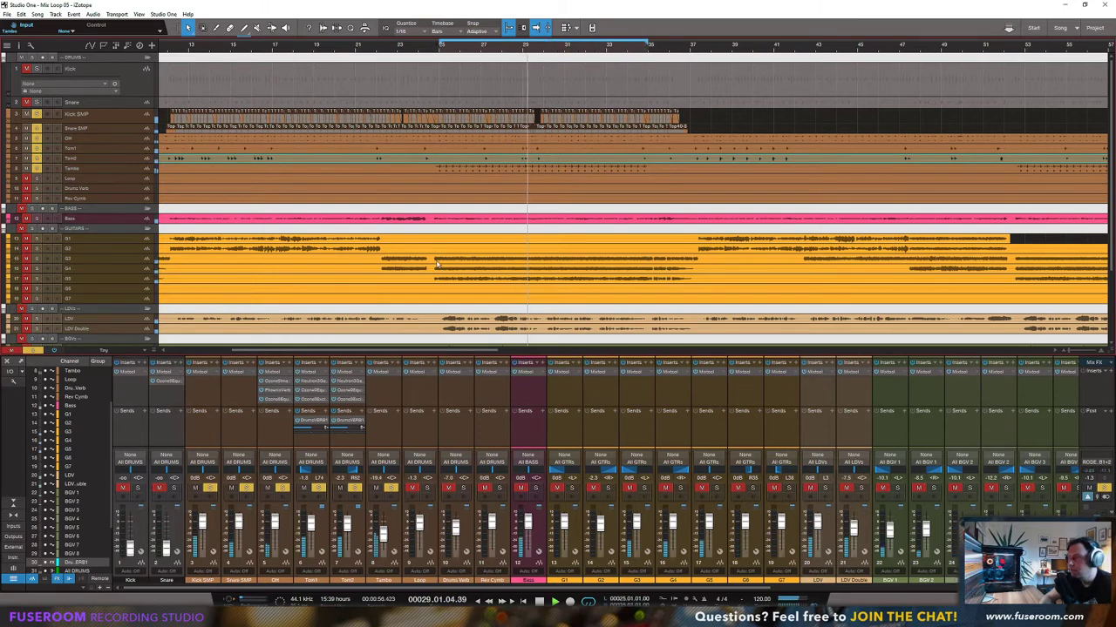
Step: Set Tambo's level to -17.3 dB, copy Tom2's Drums VERB1 send onto it and pan it to L45
left_click_drag(382, 536, 383, 531)
left_click_drag(347, 420, 392, 430)
left_click_drag(383, 471, 376, 472)
key("space")
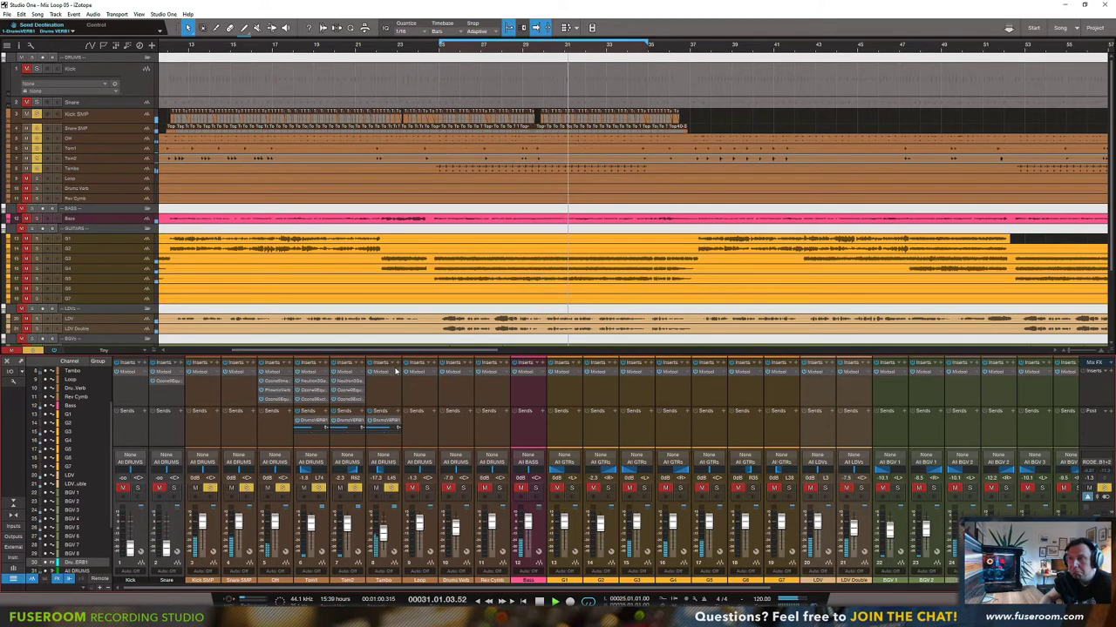
Step: Copy the Tom2 exciter onto the Tambo channel and lower the copy's output gain to about -1.9 dB while auditioning
key("space")
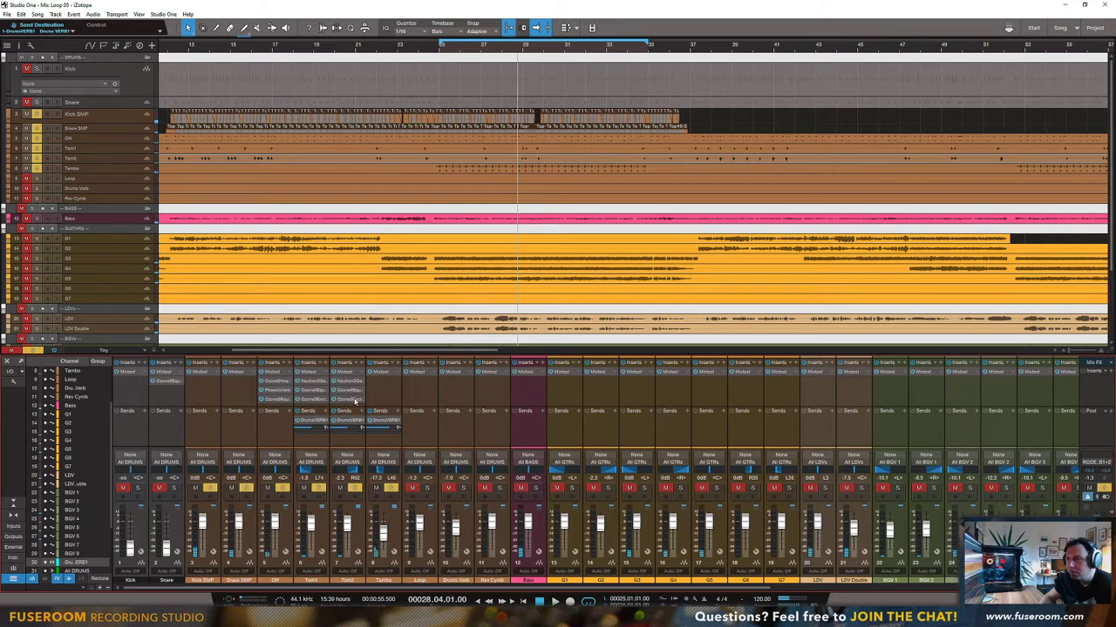
left_click(383, 383)
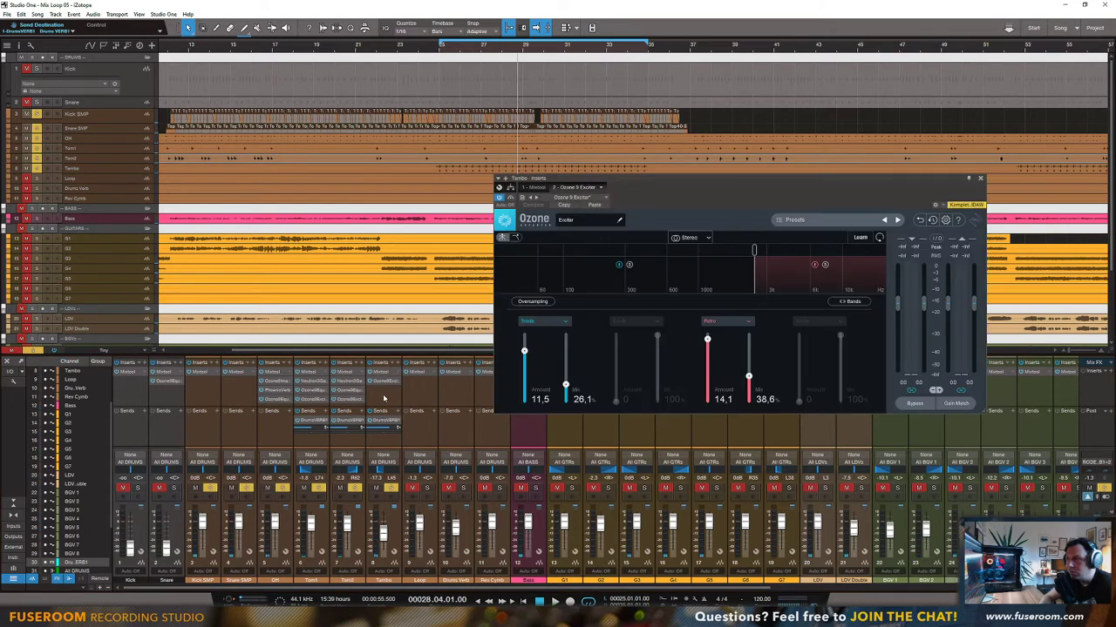
key("space")
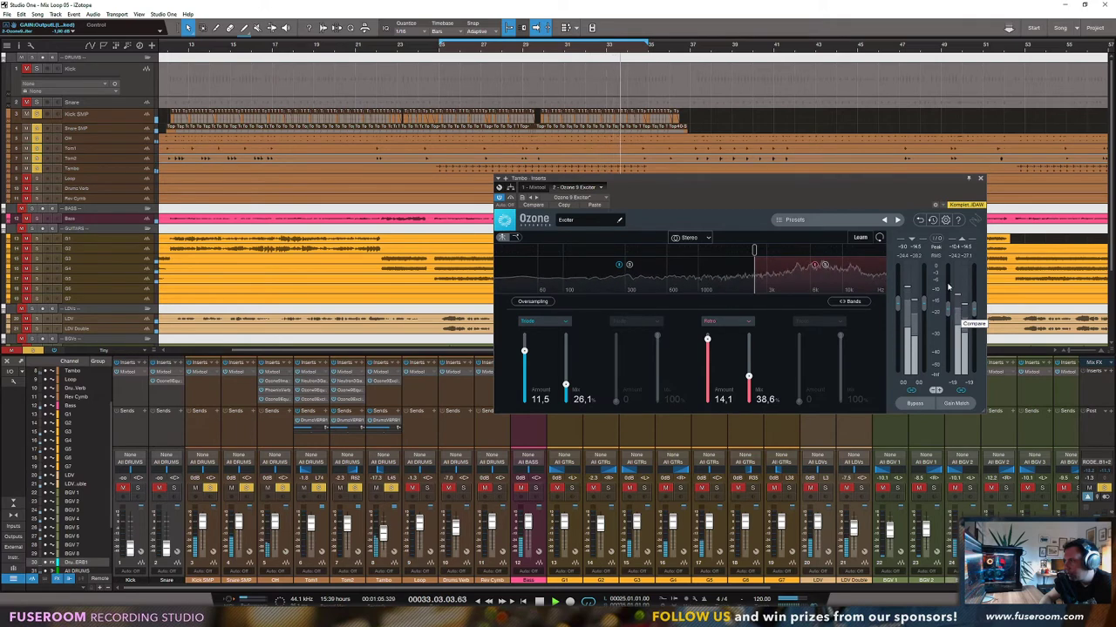
key("space")
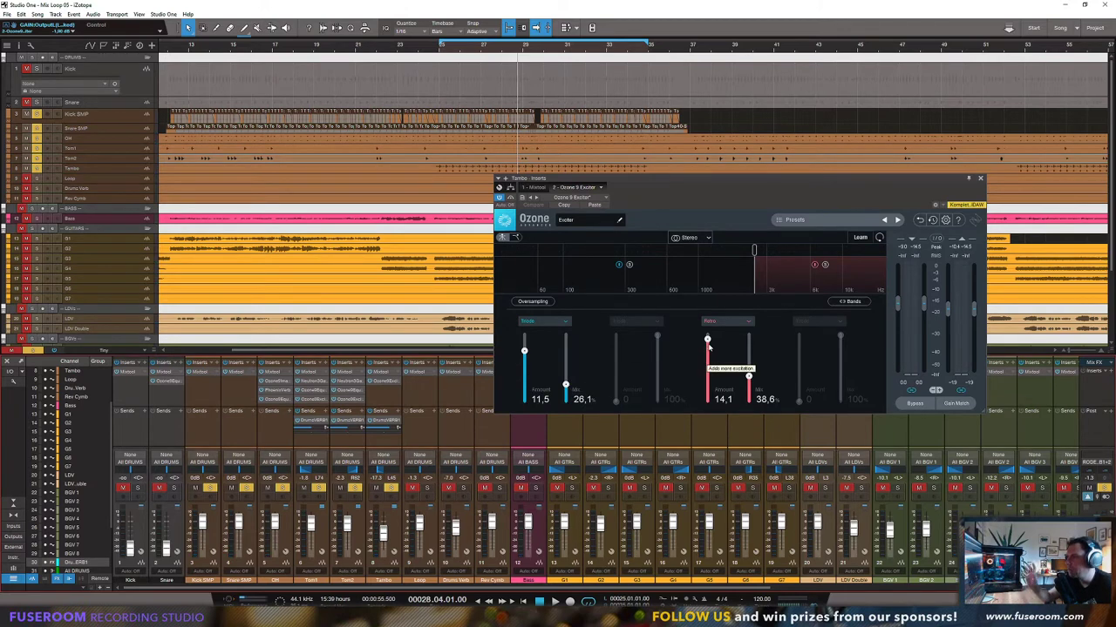
left_click(980, 178)
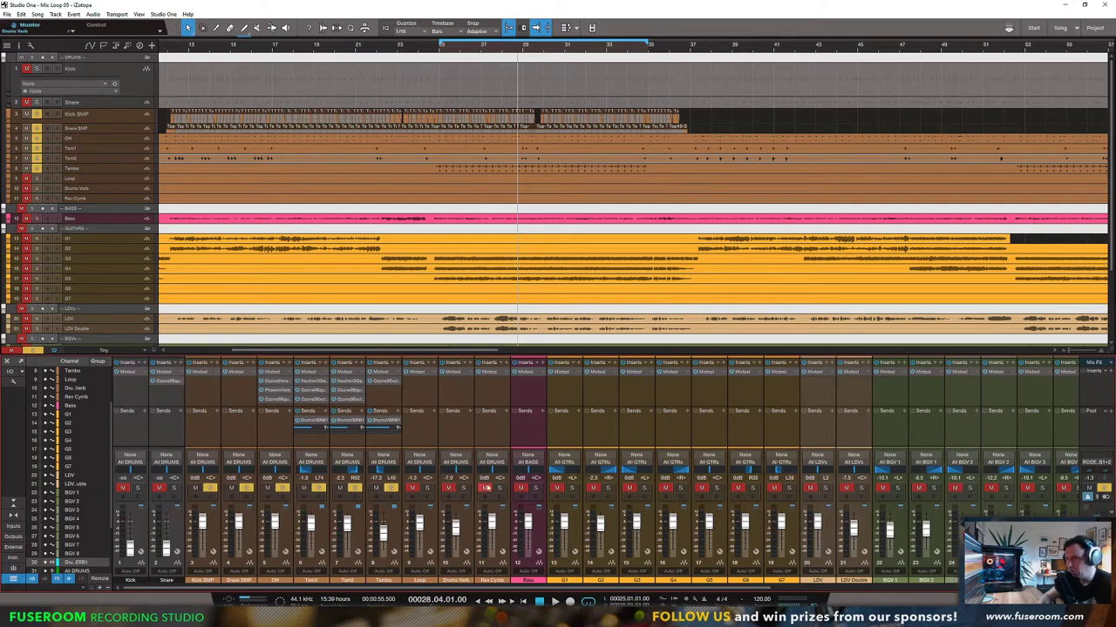
Step: Move the playback position to bar 25 and solo the Bass channel
left_click(528, 436)
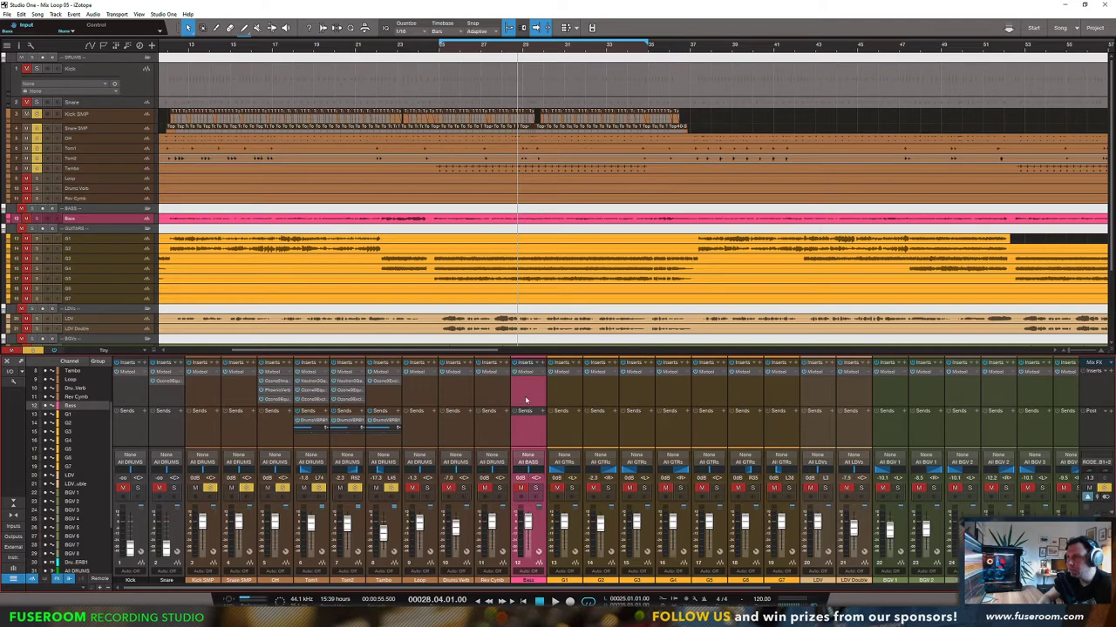
left_click(439, 50)
left_click(535, 488)
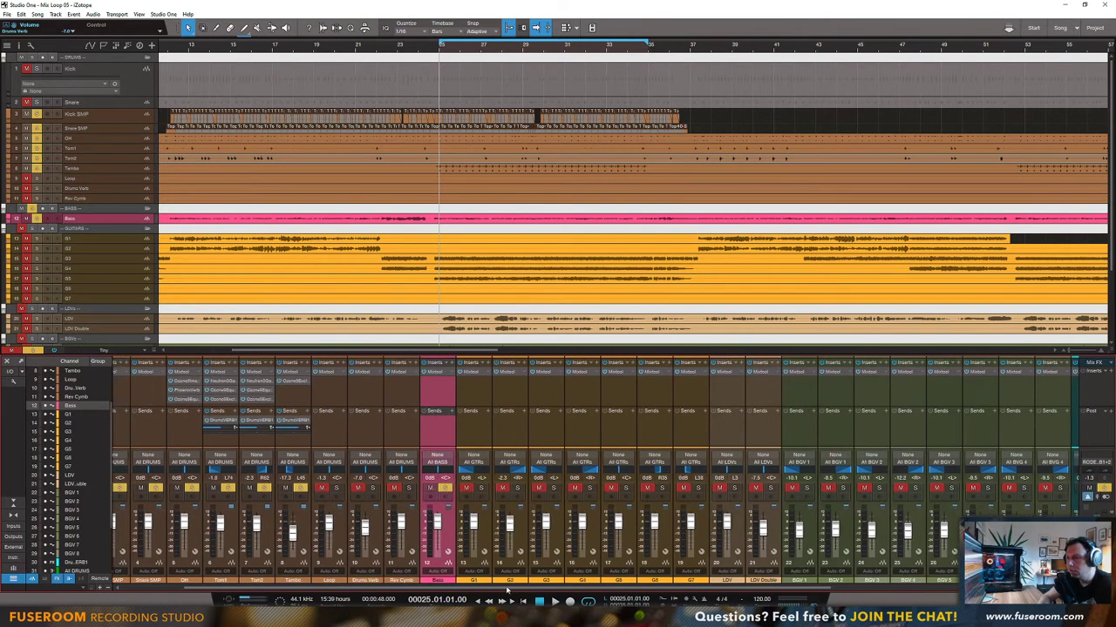
Step: Insert an Ozone 9 Vintage Compressor on the All DRUMS bus
scroll(442, 590, "right", 5)
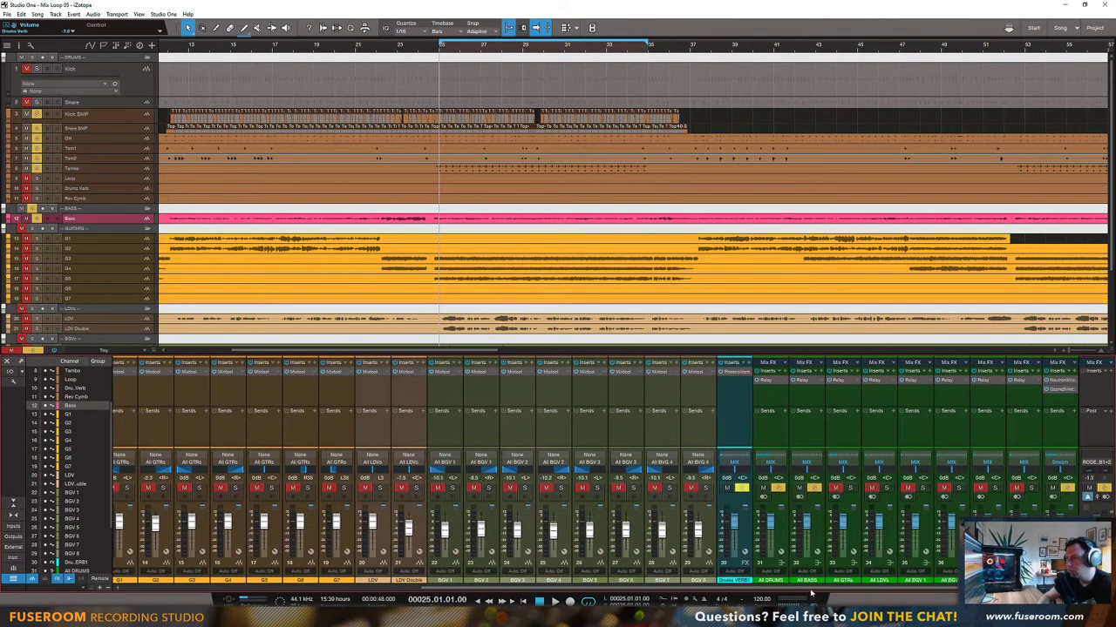
left_click(785, 373)
left_click(819, 328)
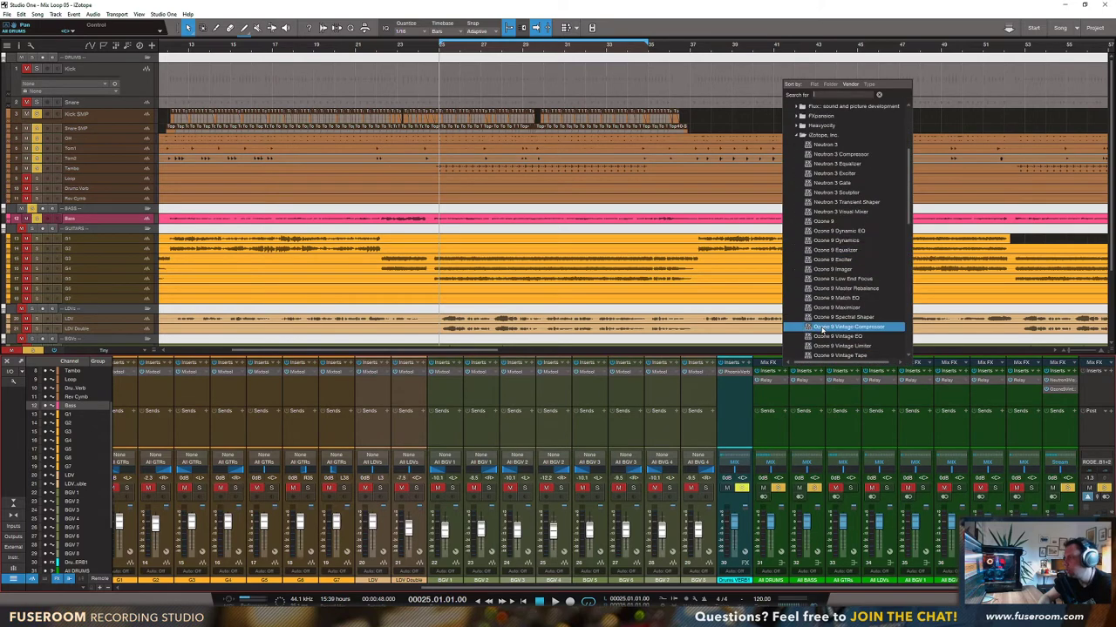
scroll(836, 297, "down", 1)
left_click(839, 308)
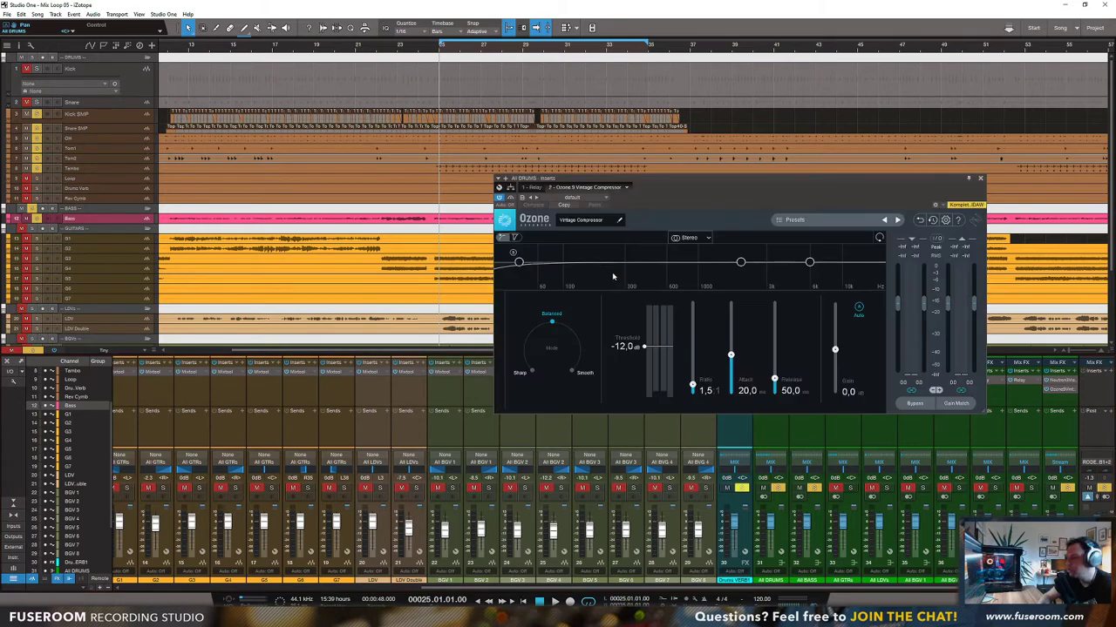
Step: Name the Vintage Compressor instance on the All DRUMS bus "Drums COMP" and briefly play the song
left_click_drag(694, 175, 644, 166)
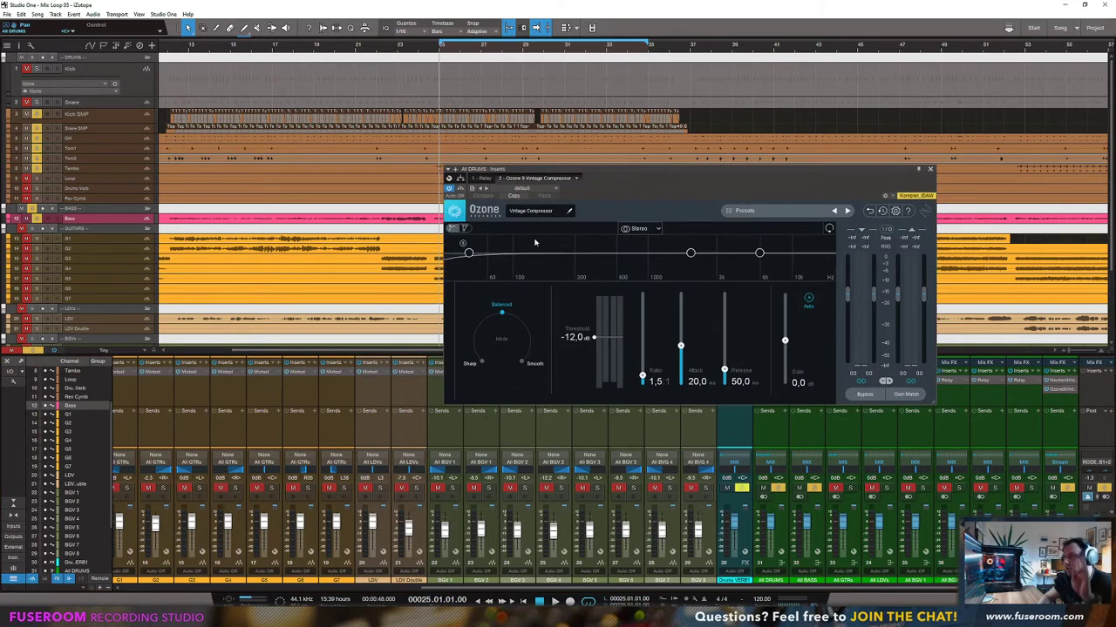
left_click(533, 210)
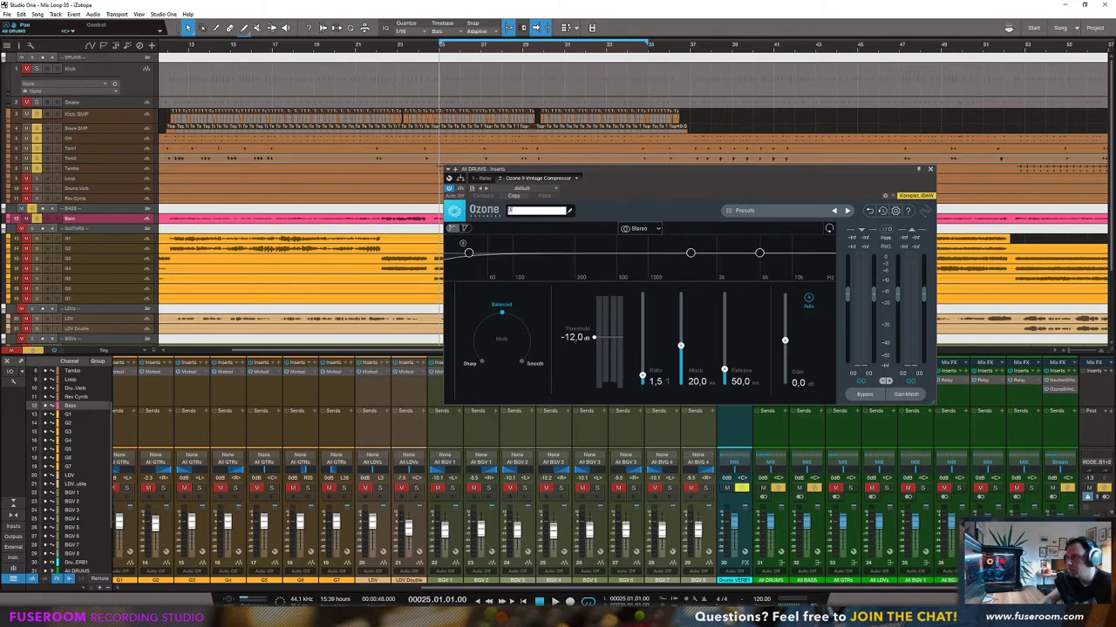
key("Return")
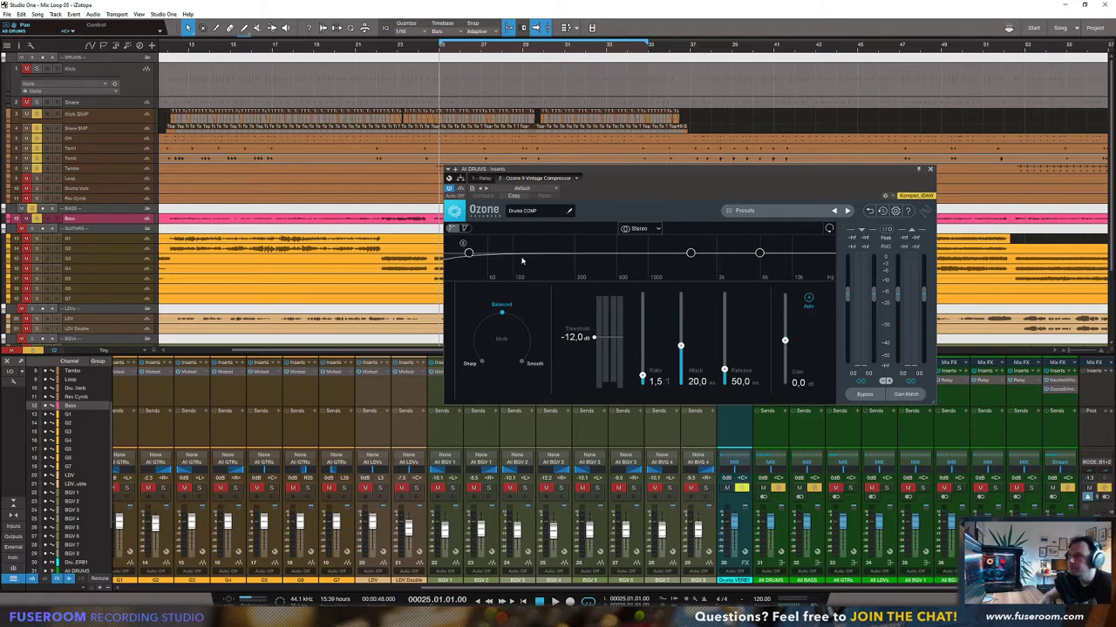
key("space")
key("space")
Step: Solo the Loop, Drums Verb and Rev Cymb channels, audition the loop and close the Drums Verb channel's Mixtool
left_click_drag(445, 590, 133, 594)
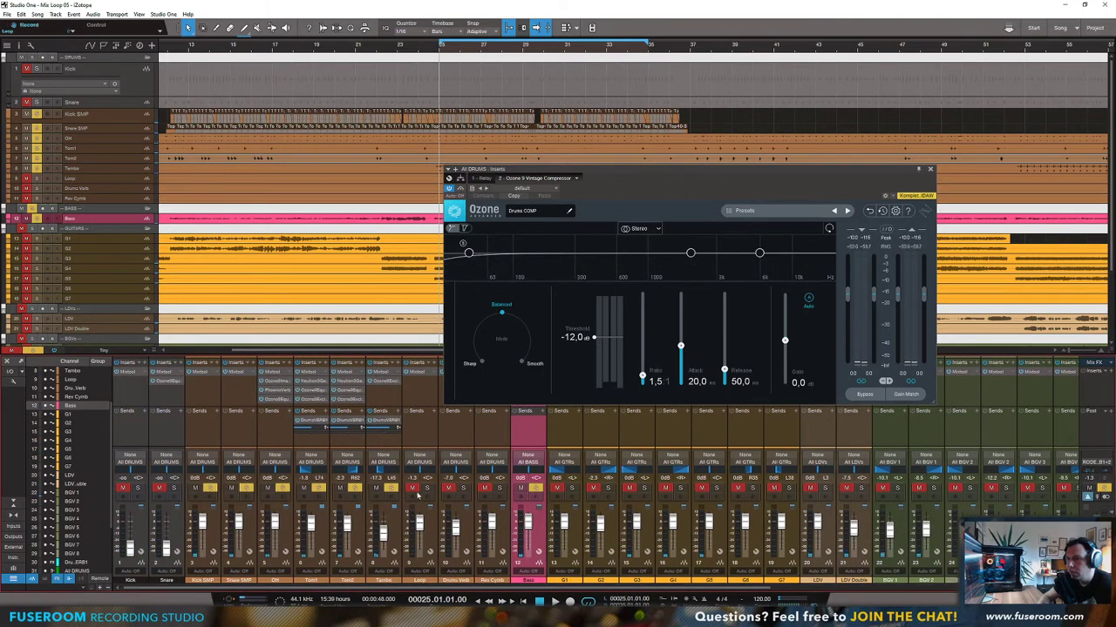
left_click(428, 488)
left_click(458, 489)
left_click(500, 489)
left_click(464, 489)
key("space")
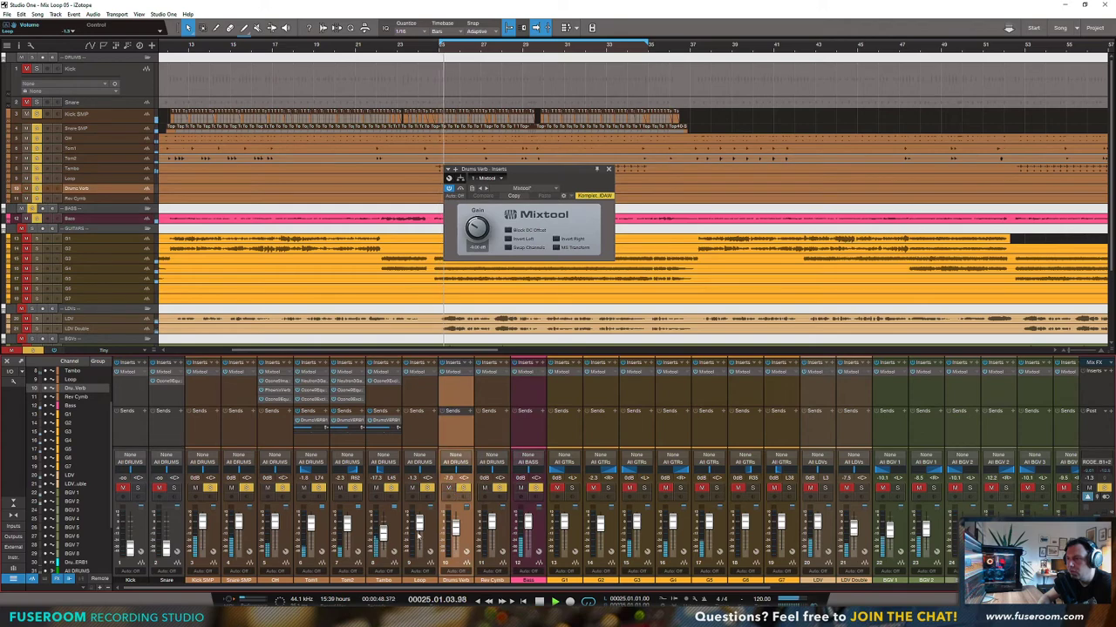
left_click_drag(388, 590, 770, 592)
left_click_drag(537, 169, 639, 189)
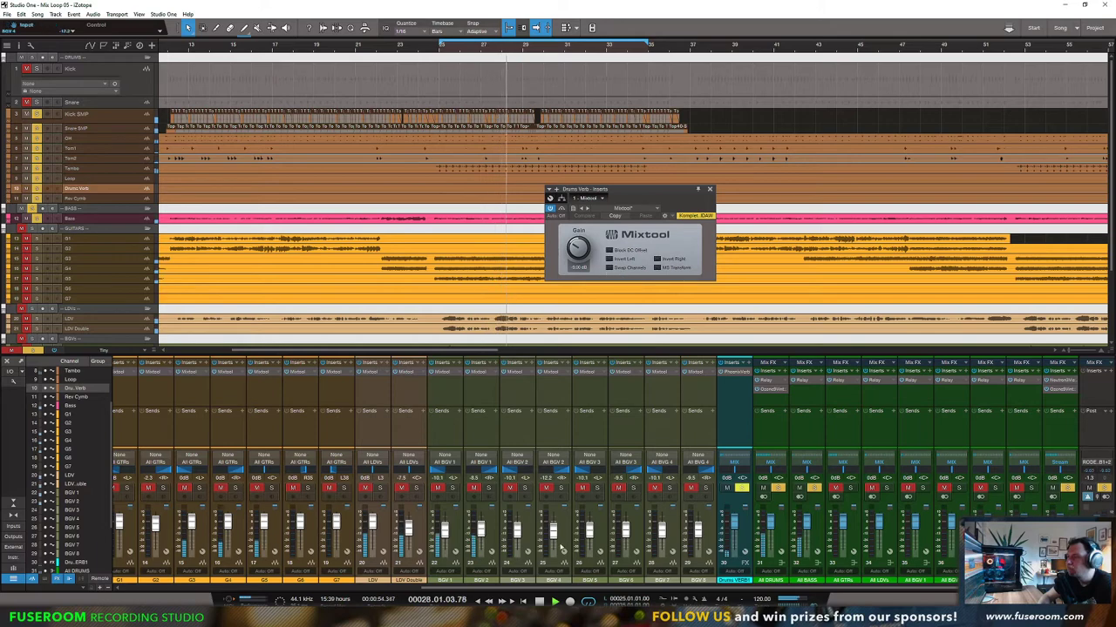
key("space")
left_click(273, 591)
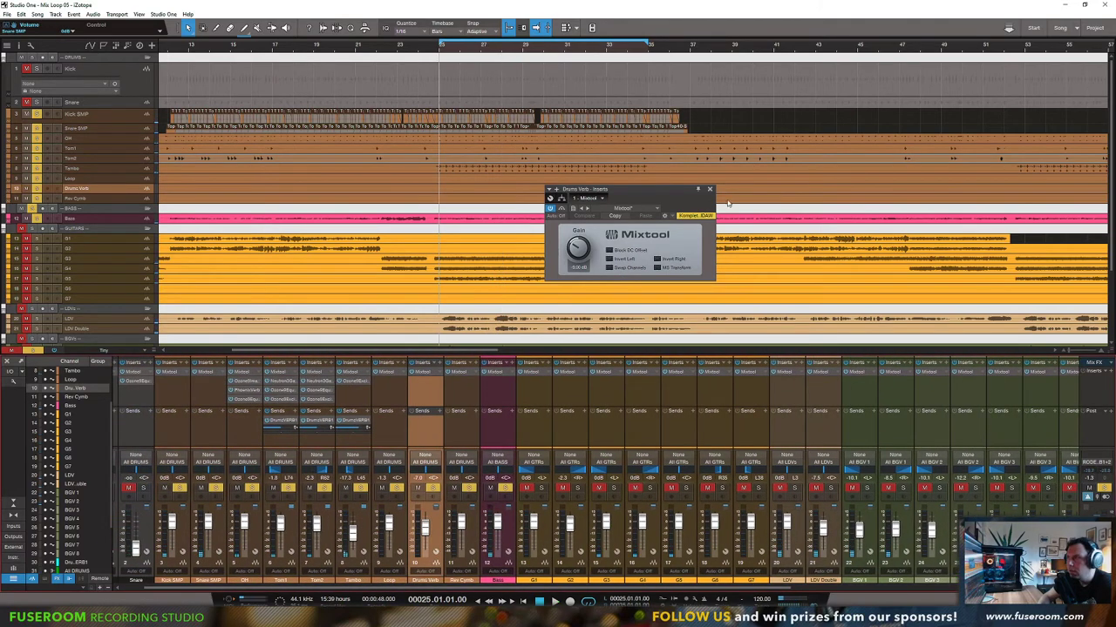
left_click(709, 189)
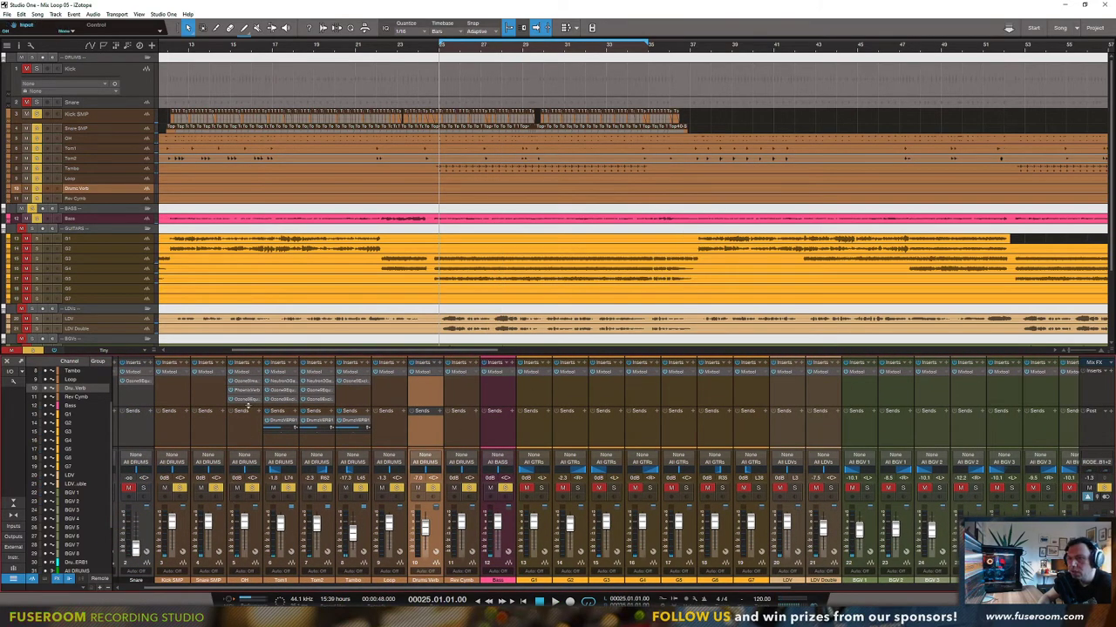
Step: Enlarge the mixer's insert area and add an Ozone 9 Vintage Tape to the OH channel
left_click_drag(251, 336, 254, 334)
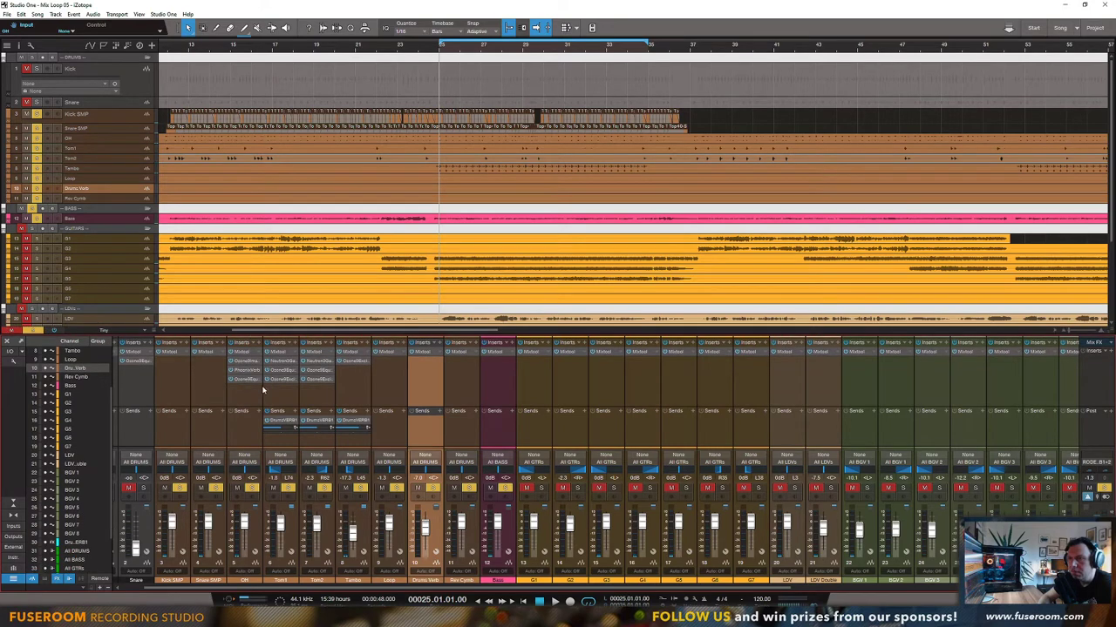
left_click(258, 344)
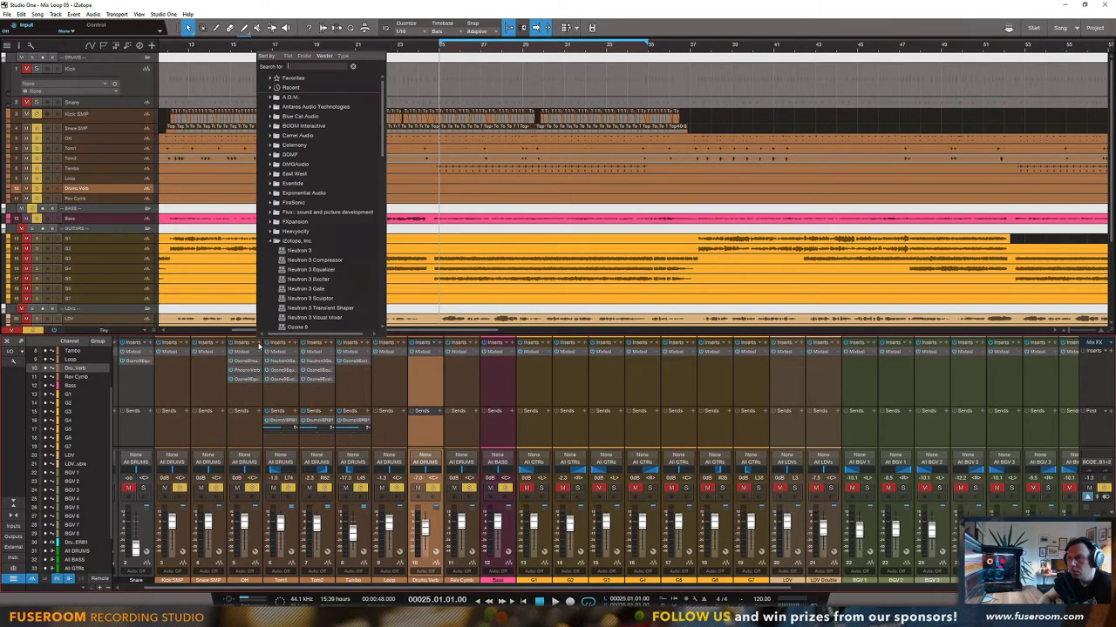
scroll(305, 297, "down", 7)
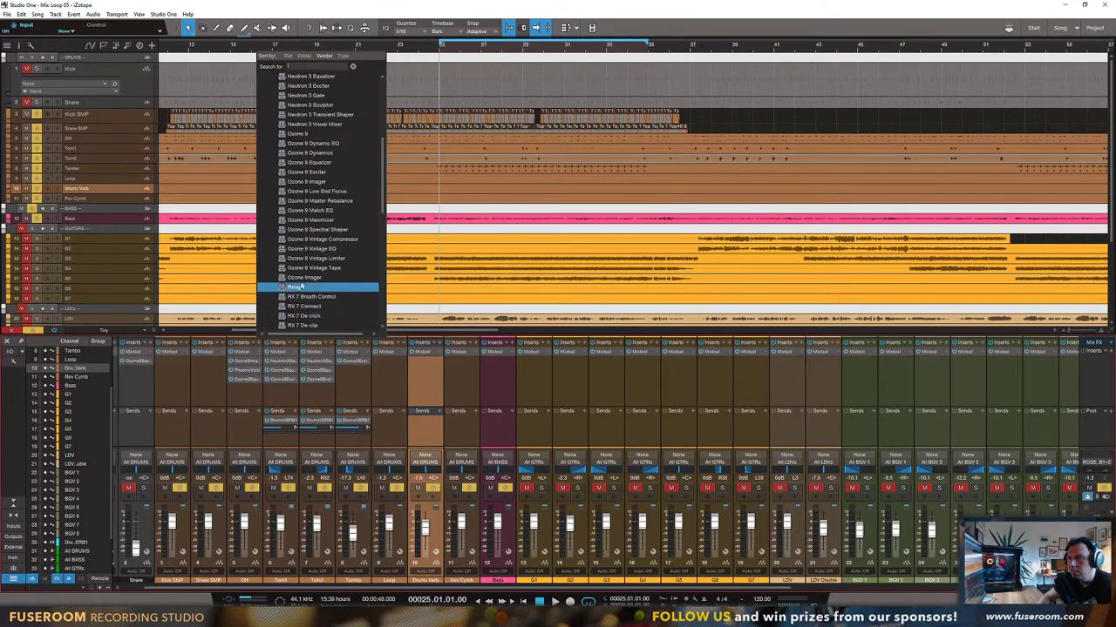
left_click(307, 270)
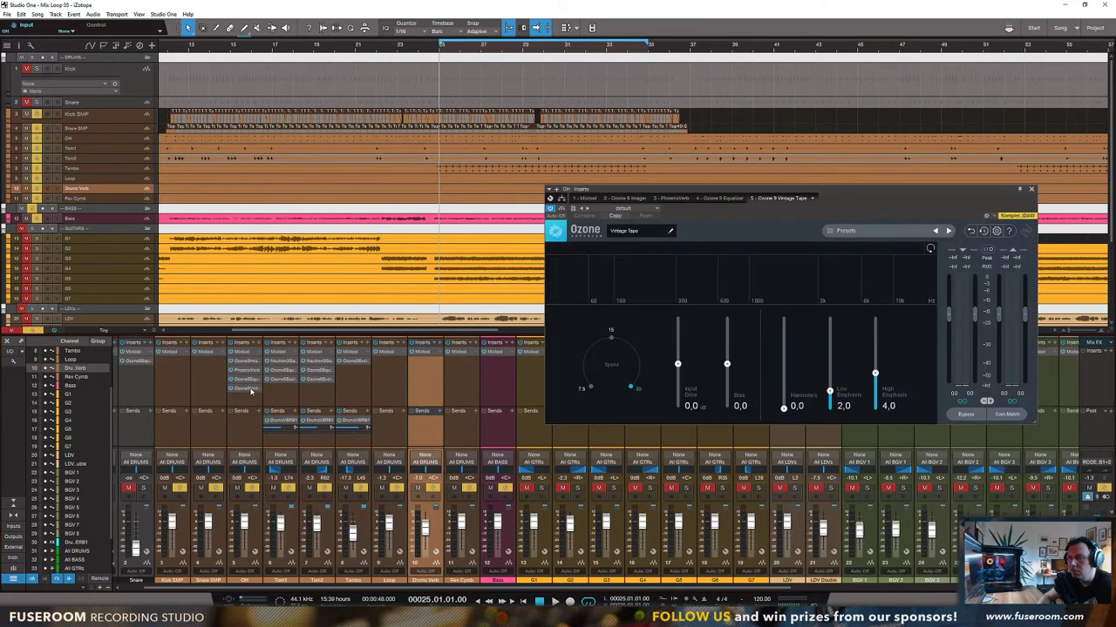
Step: Set the OH Vintage Tape to speed 15, low emphasis 9.2 and high emphasis 2.2, lowering the bias while the loop plays
key("space")
left_click_drag(692, 191, 633, 176)
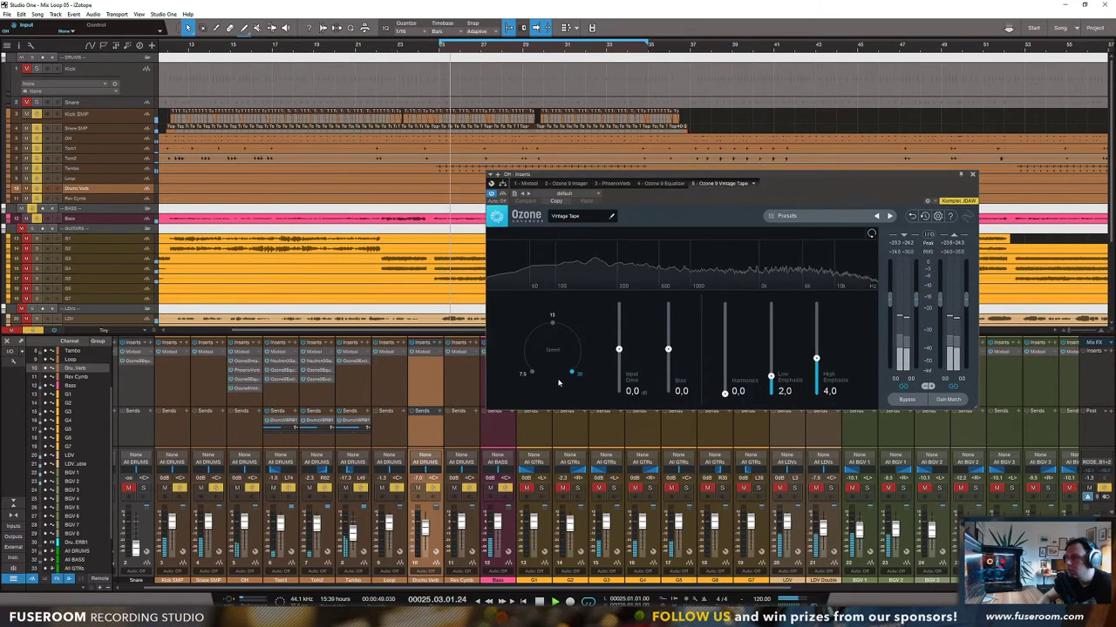
left_click(552, 319)
mouse_move(668, 350)
left_mouse_down()
mouse_move(668, 375)
mouse_move(669, 311)
mouse_move(671, 360)
left_mouse_up()
left_click_drag(771, 377, 771, 312)
left_click_drag(817, 360, 817, 374)
key("space")
key("space")
Step: Set the OH Vintage Tape's input drive to 7.1 dB, bias to -1.4 and harmonics to 6.2
left_click_drag(619, 351, 624, 328)
mouse_move(668, 359)
left_mouse_down()
mouse_move(671, 296)
mouse_move(677, 401)
mouse_move(670, 365)
left_mouse_up()
left_click_drag(724, 394, 727, 339)
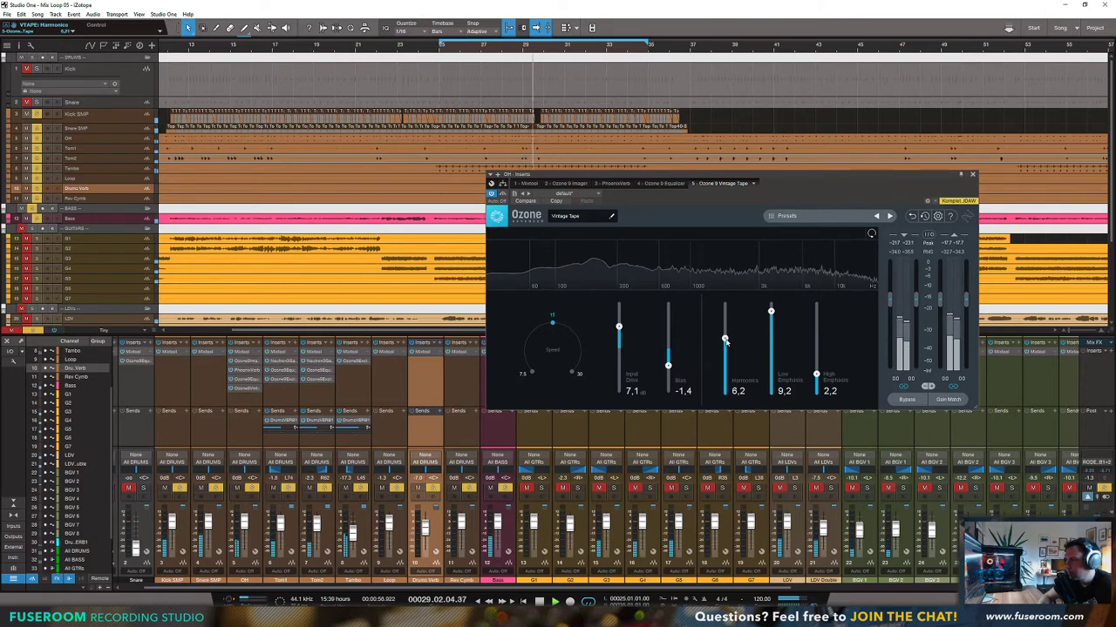
Step: Compare the OH Vintage Tape with its bypassed sound, lower its output gain and close it
left_click(907, 399)
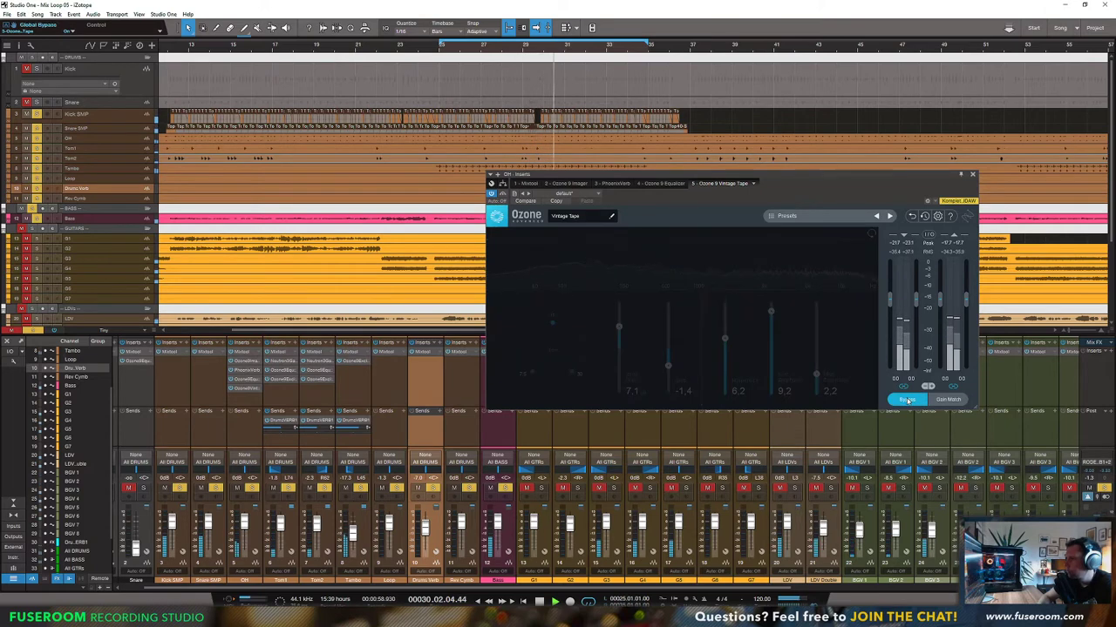
left_click(906, 399)
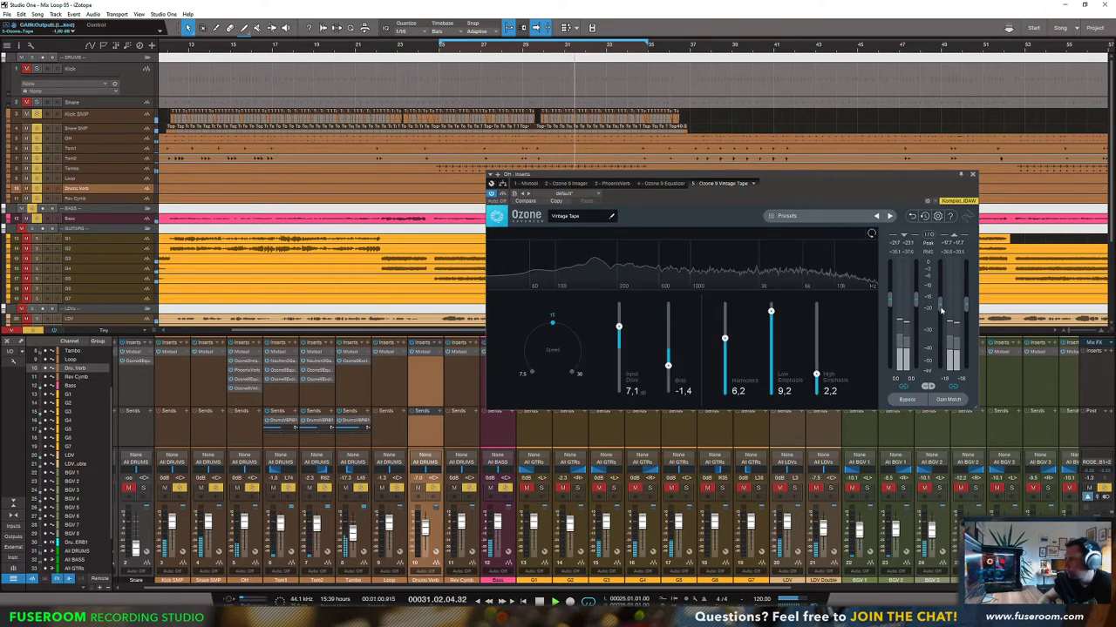
left_click(972, 175)
key("space")
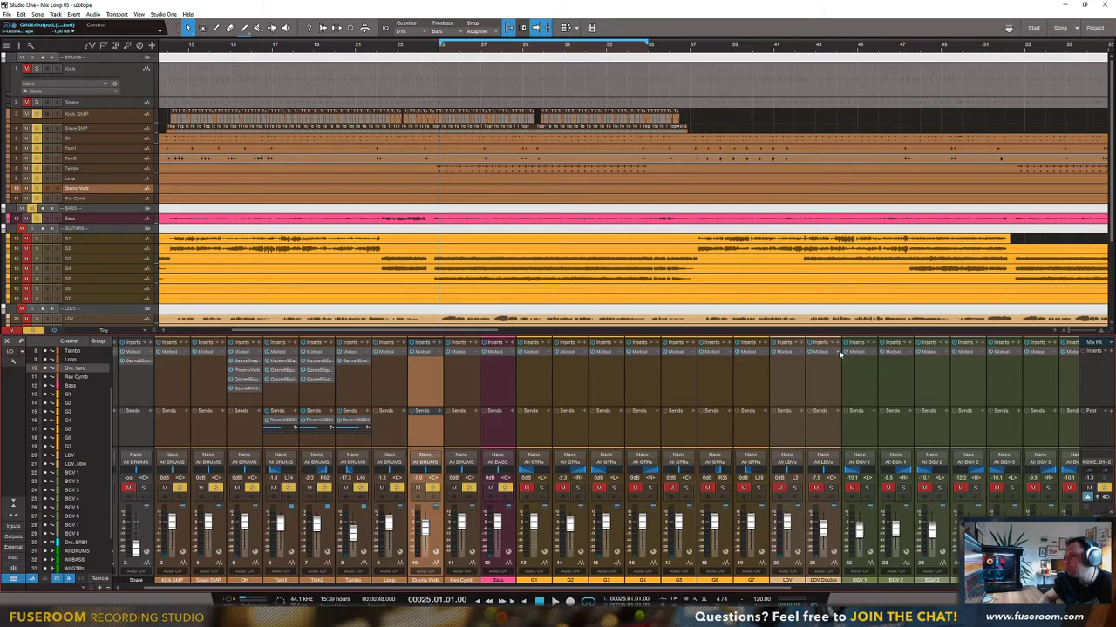
Step: Set the All DRUMS bus compressor to a ratio of 4.0:1 and an attack of 1.0 ms
scroll(732, 445, "right", 5)
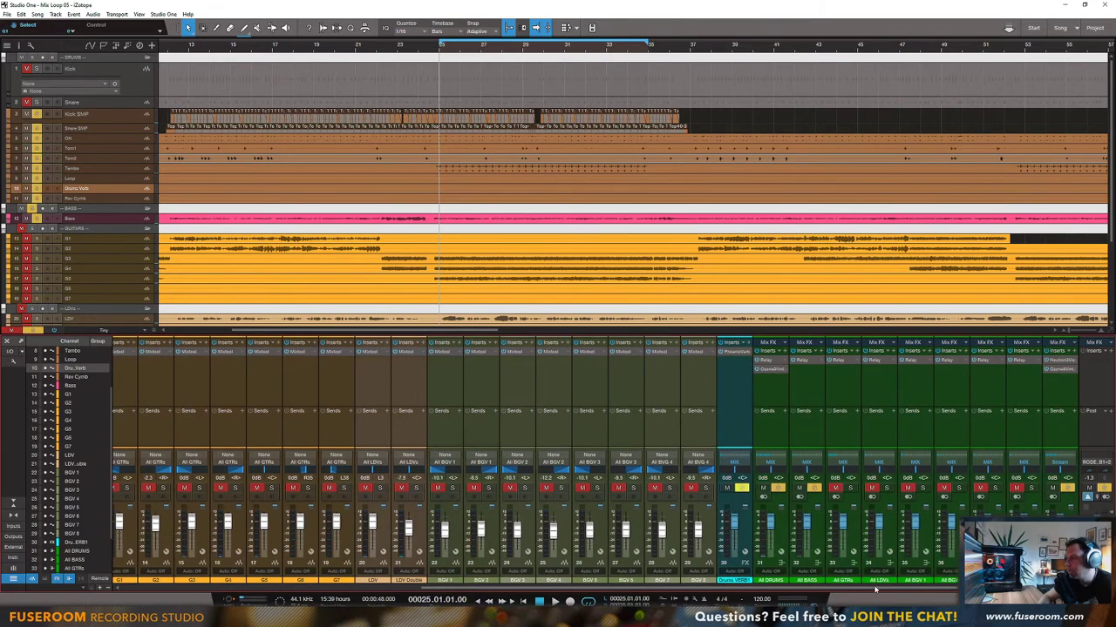
left_click(770, 370)
left_click(642, 376)
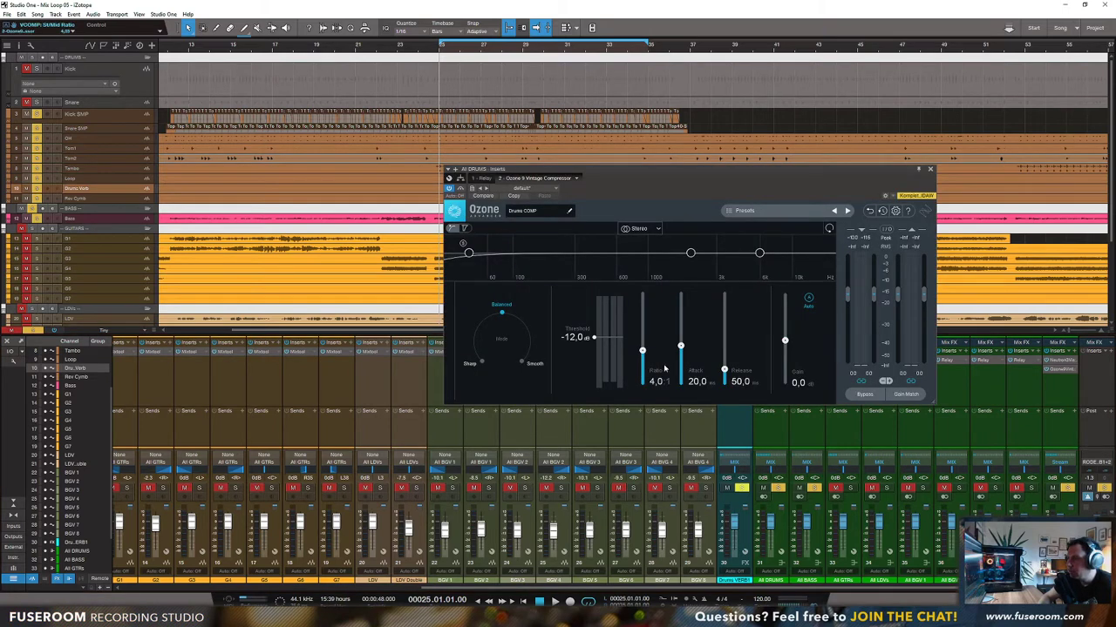
left_click_drag(681, 347, 681, 376)
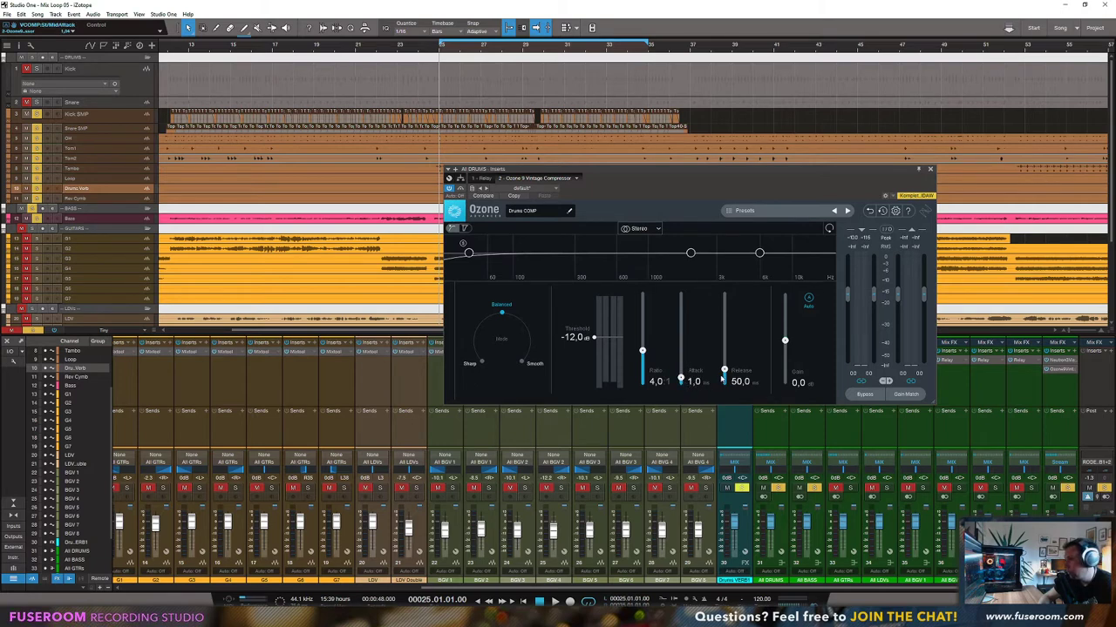
Step: Set the drum bus compressor's release to 100 ms and lower its threshold to -16.5 dB during playback
double_click(740, 381)
key("Return")
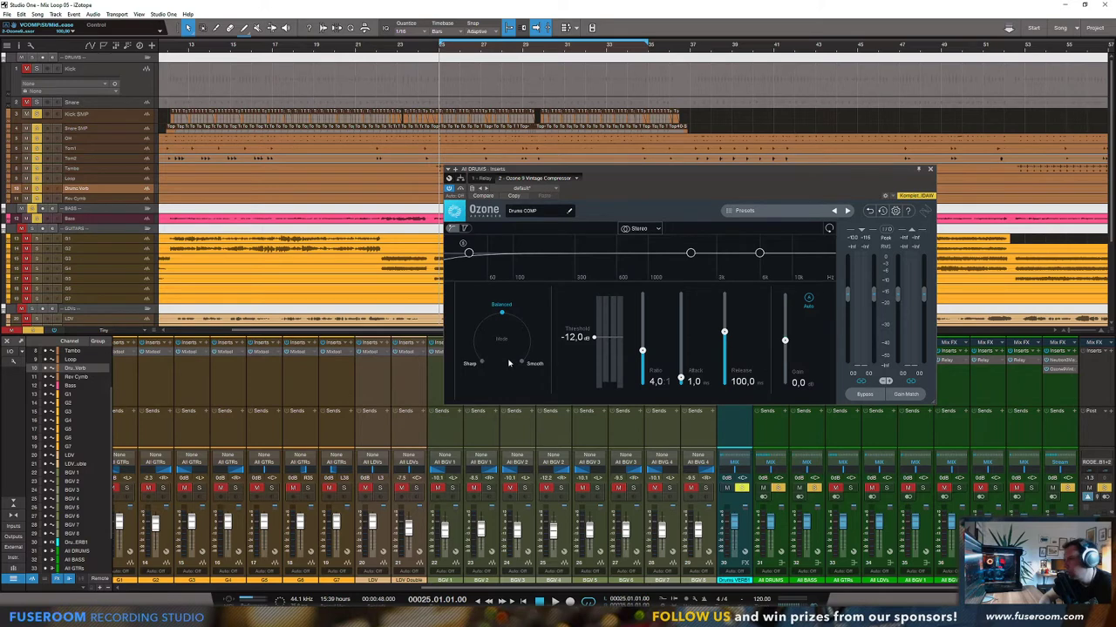
key("space")
mouse_move(595, 337)
left_mouse_down()
mouse_move(592, 364)
mouse_move(593, 345)
left_mouse_up()
Step: Set the drum bus compressor's makeup gain to 1.0 dB, comparing the level against the bypassed signal
left_click_drag(785, 342, 785, 340)
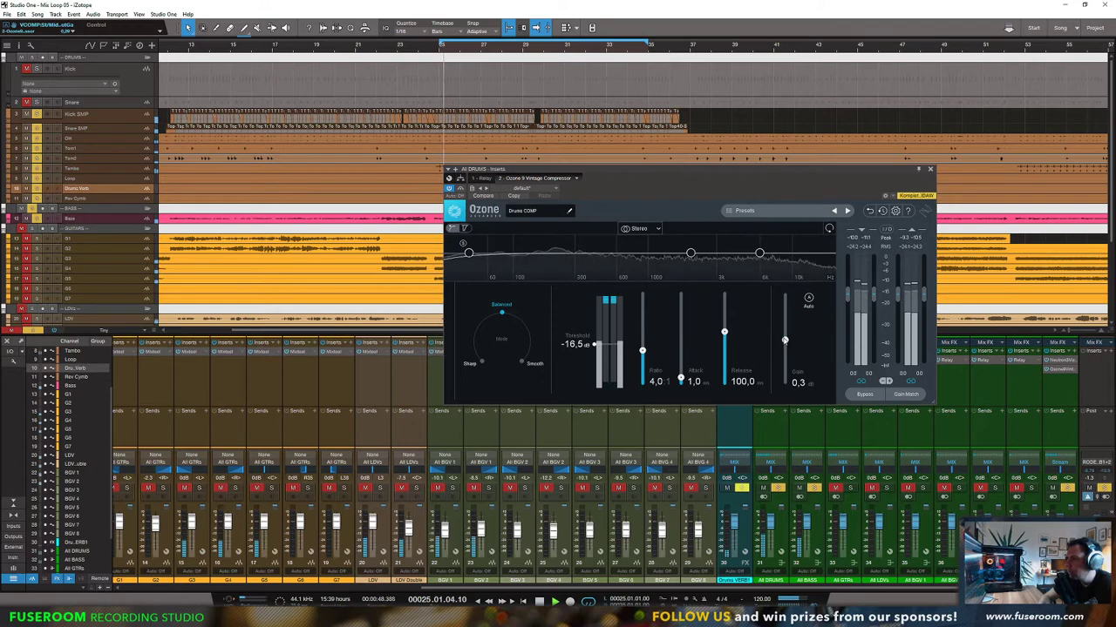
left_click_drag(785, 341, 785, 337)
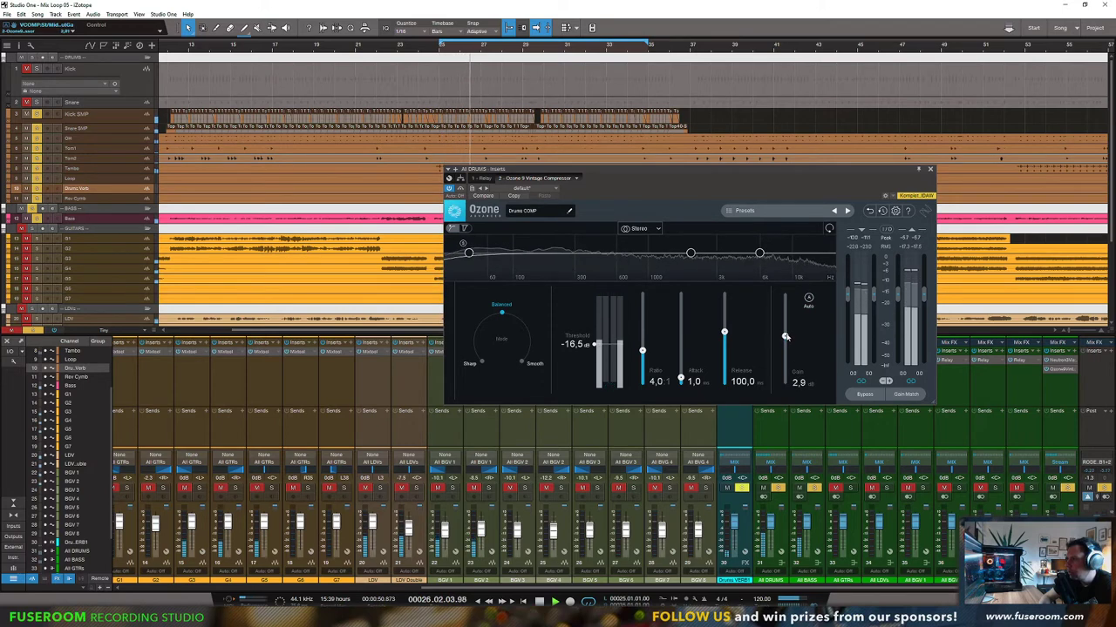
left_click(862, 394)
left_click(862, 394)
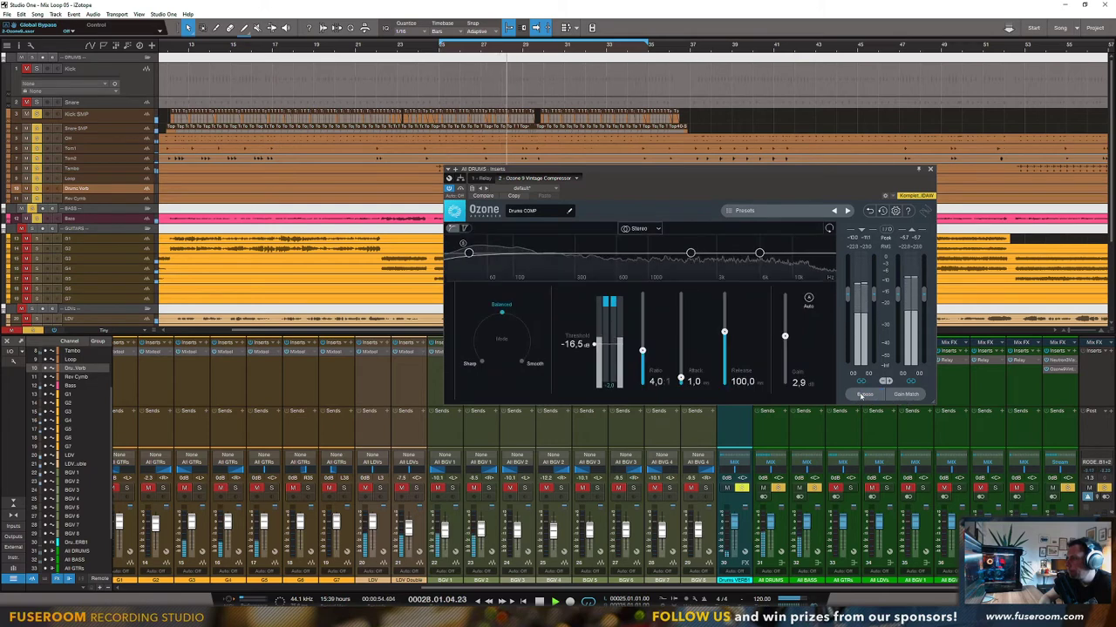
left_click_drag(795, 387, 796, 391)
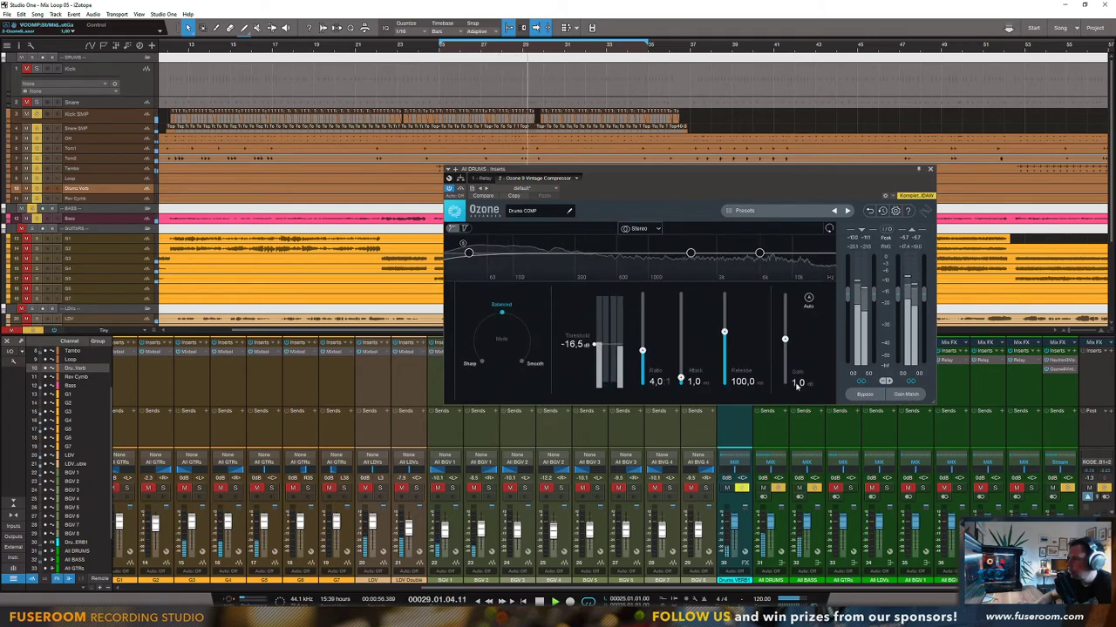
Step: Compare the looped drums with the compressor bypassed and engaged, leave it engaged, and close its window
left_click(861, 394)
key("space")
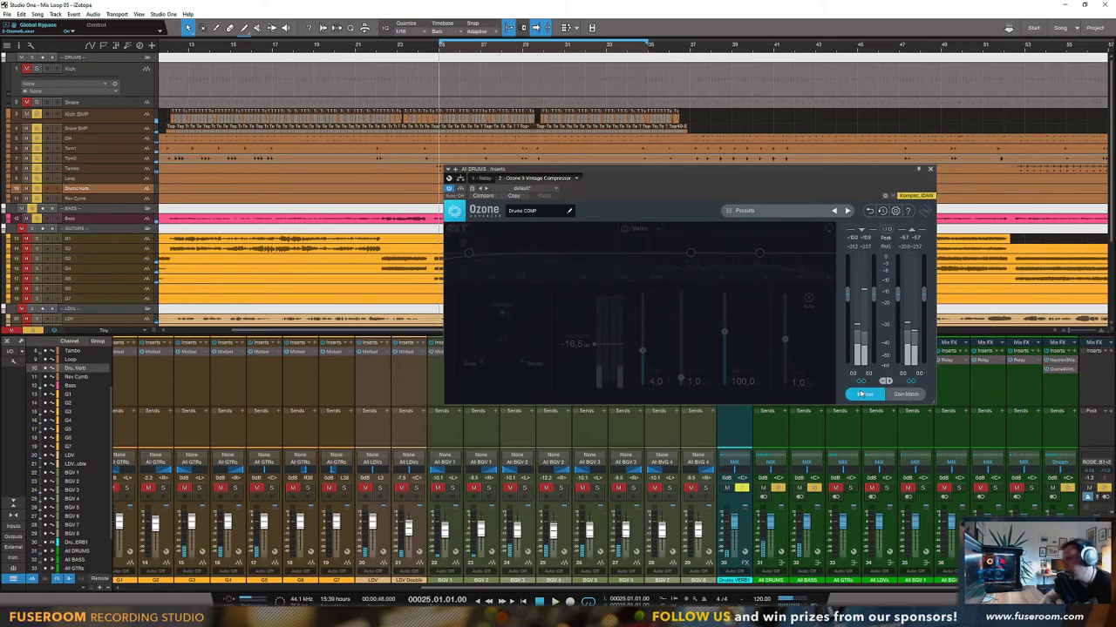
left_click(862, 394)
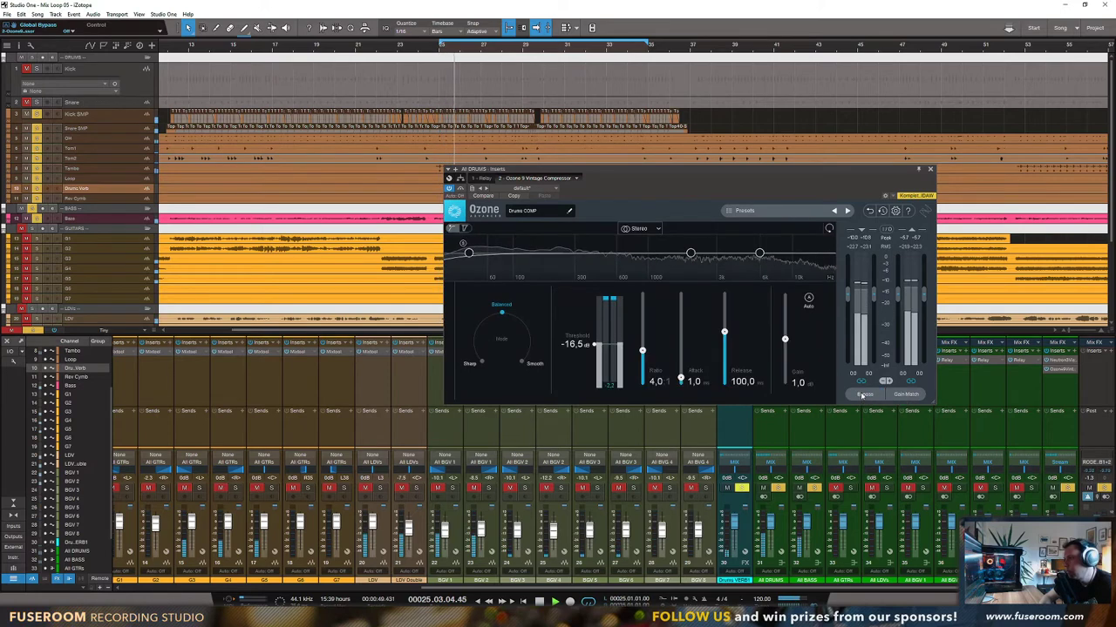
left_click(862, 394)
left_click(862, 394)
left_click(862, 394)
left_click(862, 394)
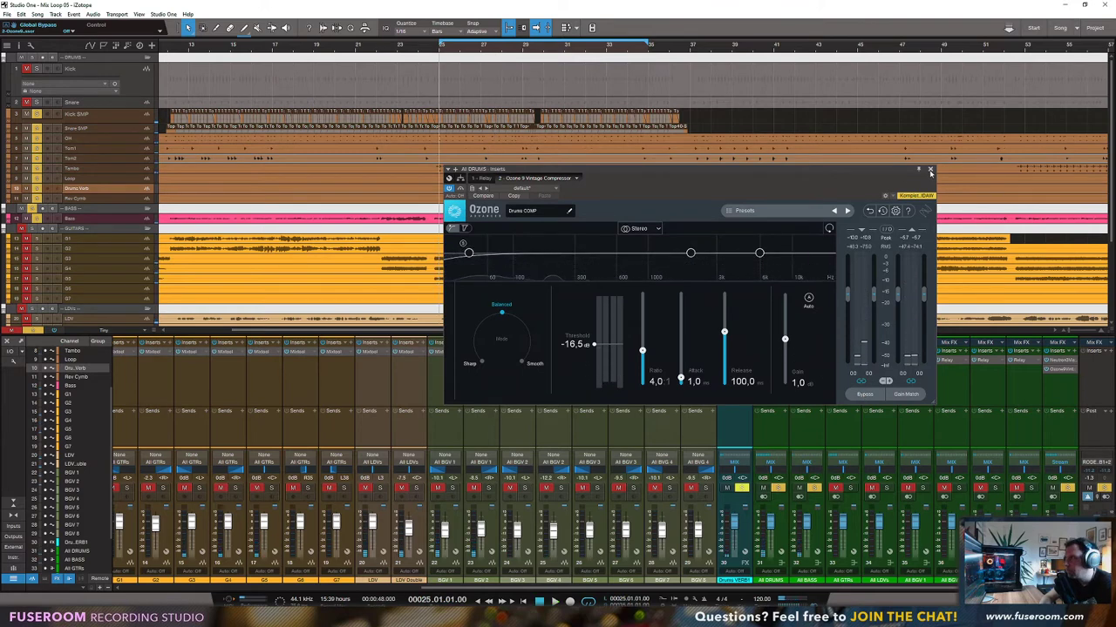
left_click(930, 169)
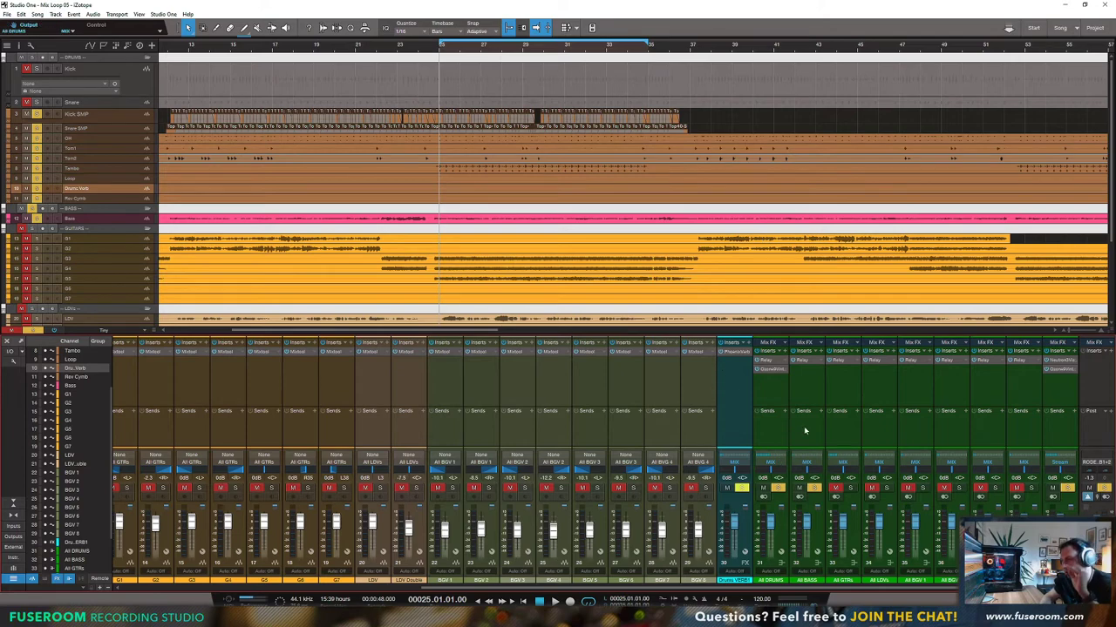
Step: Insert an Ozone 9 Vintage Compressor on the Bass channel
left_click_drag(632, 587, 431, 587)
key("space")
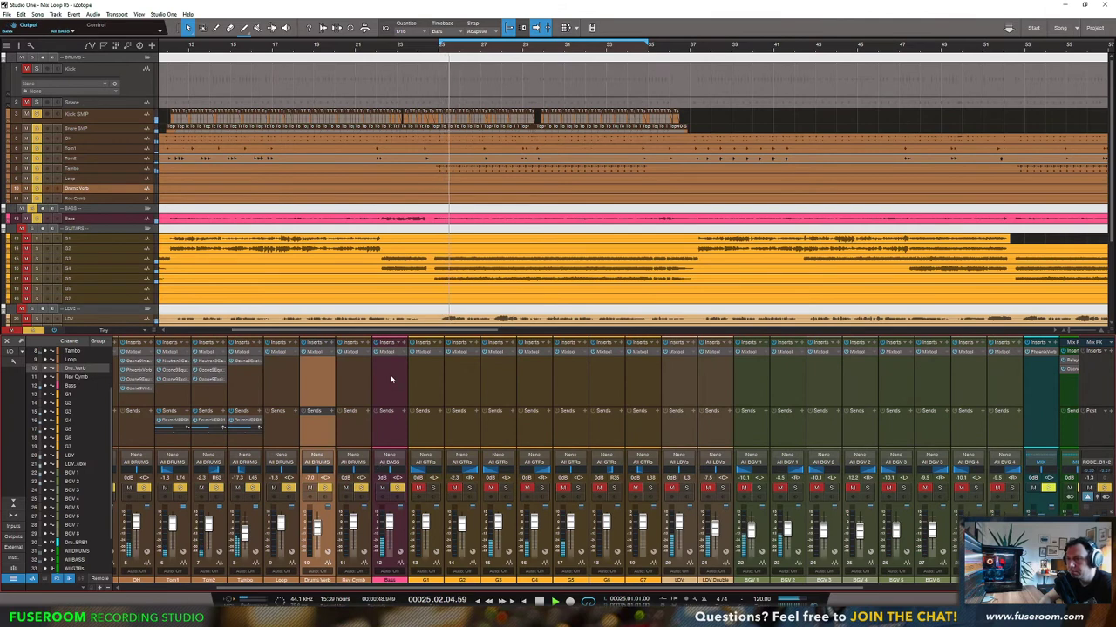
key("space")
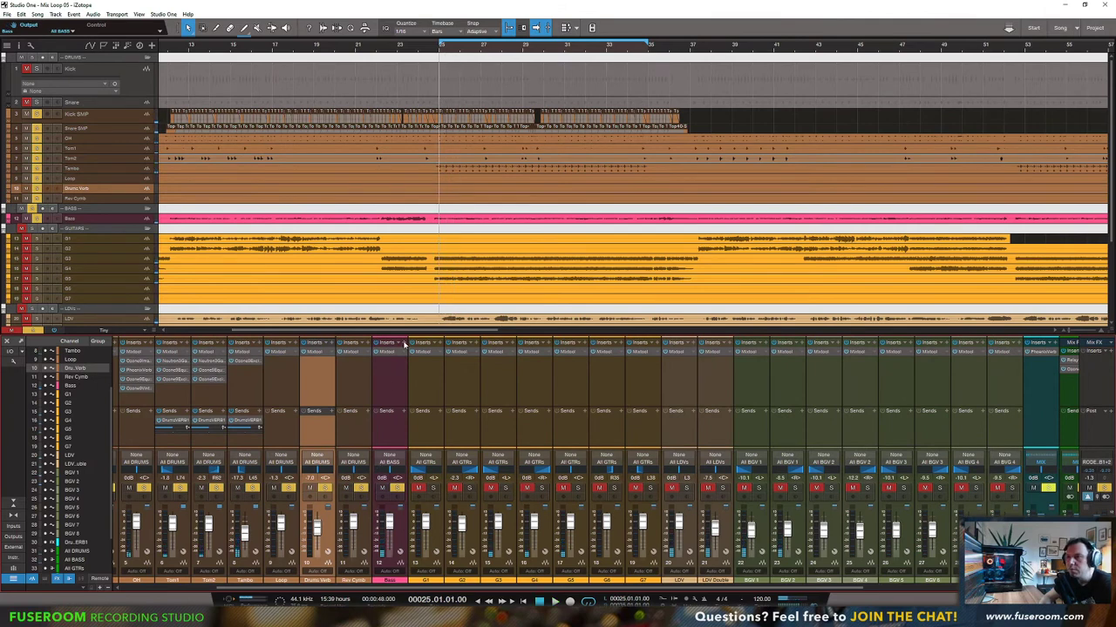
left_click(404, 343)
scroll(444, 297, "down", 1)
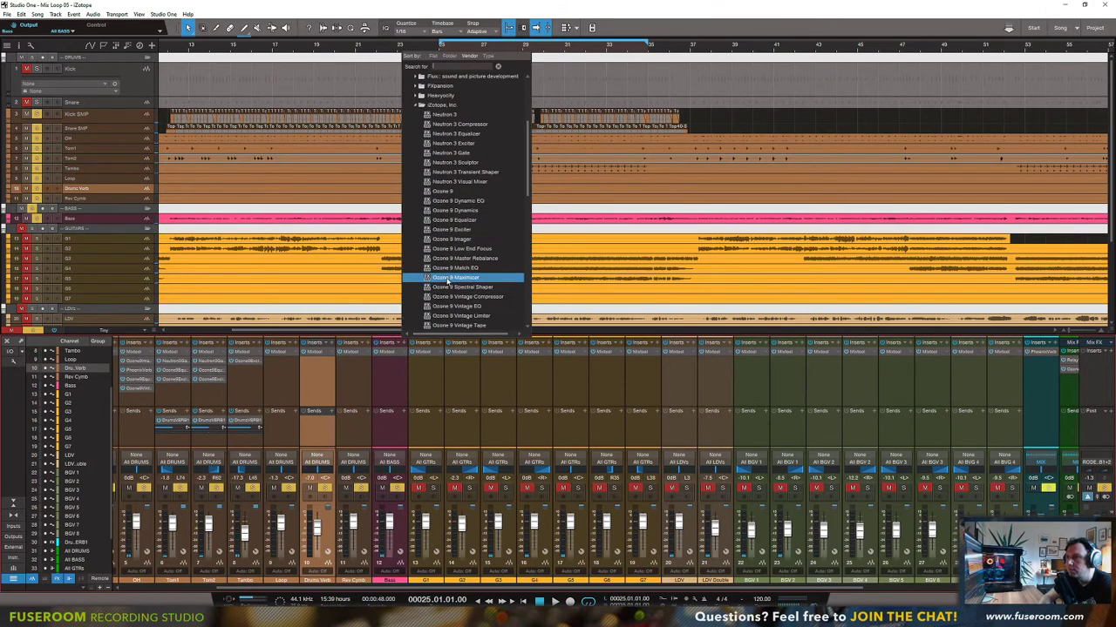
scroll(450, 281, "down", 1)
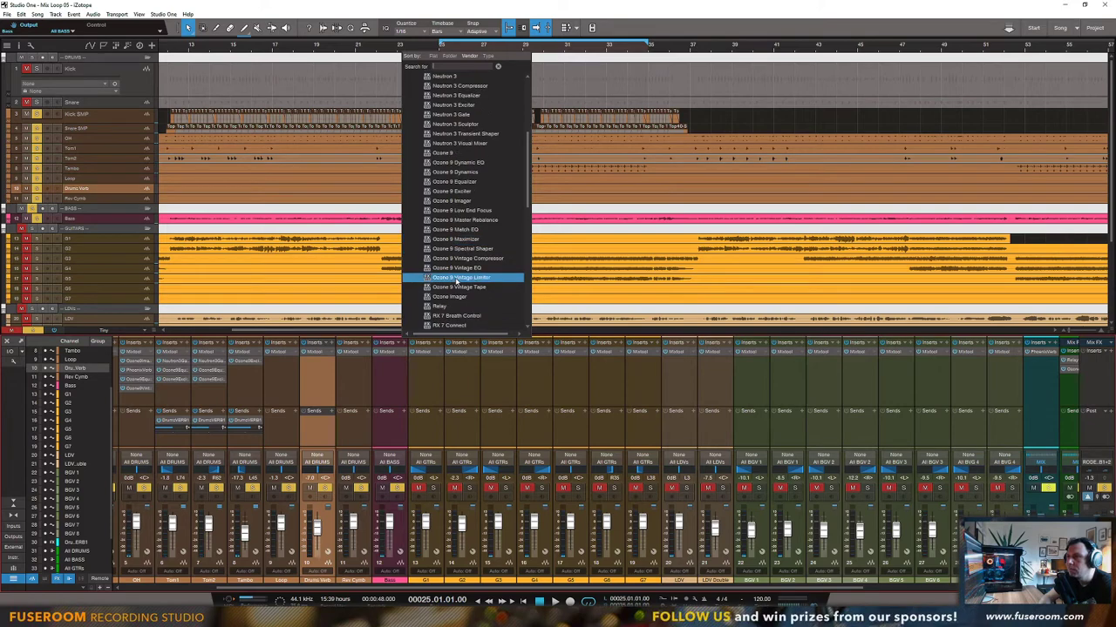
left_click(467, 267)
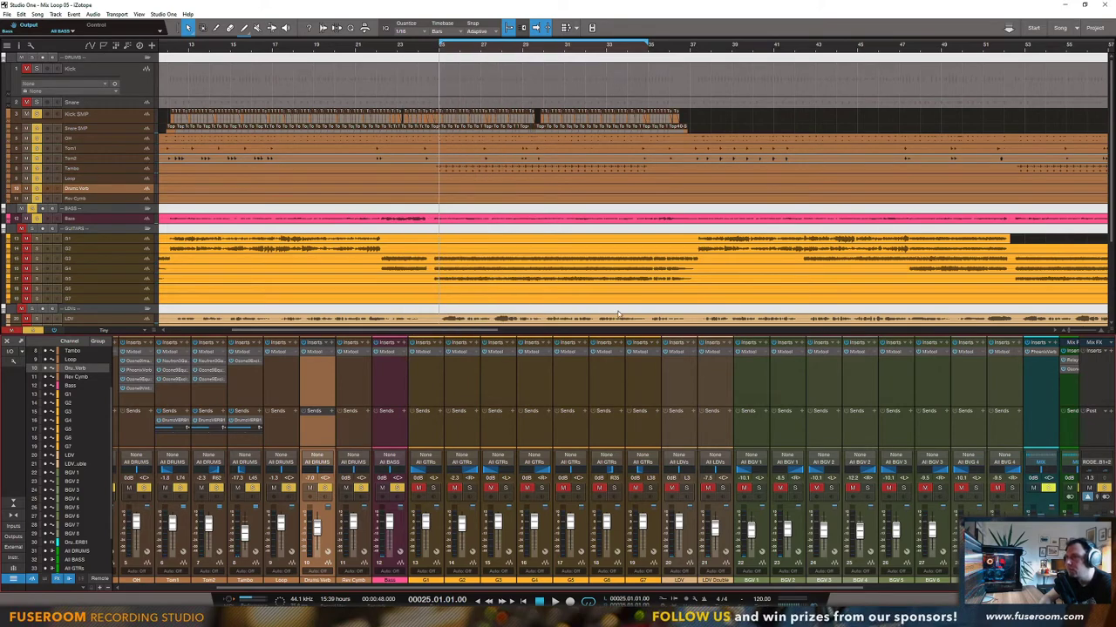
left_click_drag(682, 176, 704, 201)
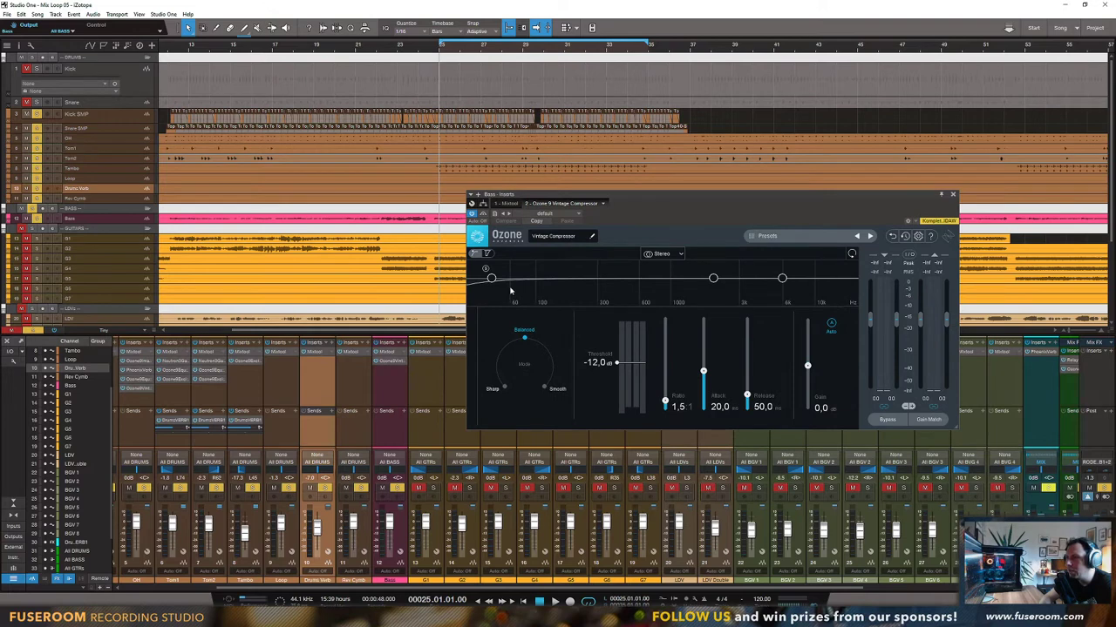
Step: Set the bass compressor's ratio to 10:1, attack to 0.8 ms and release to 59.7 ms
key("space")
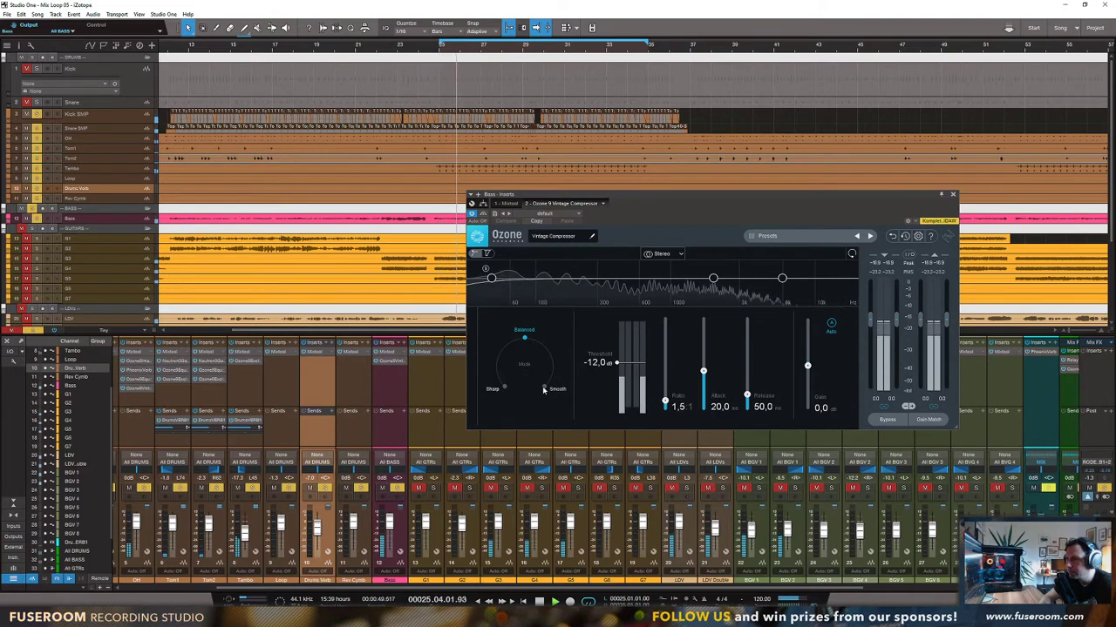
key("space")
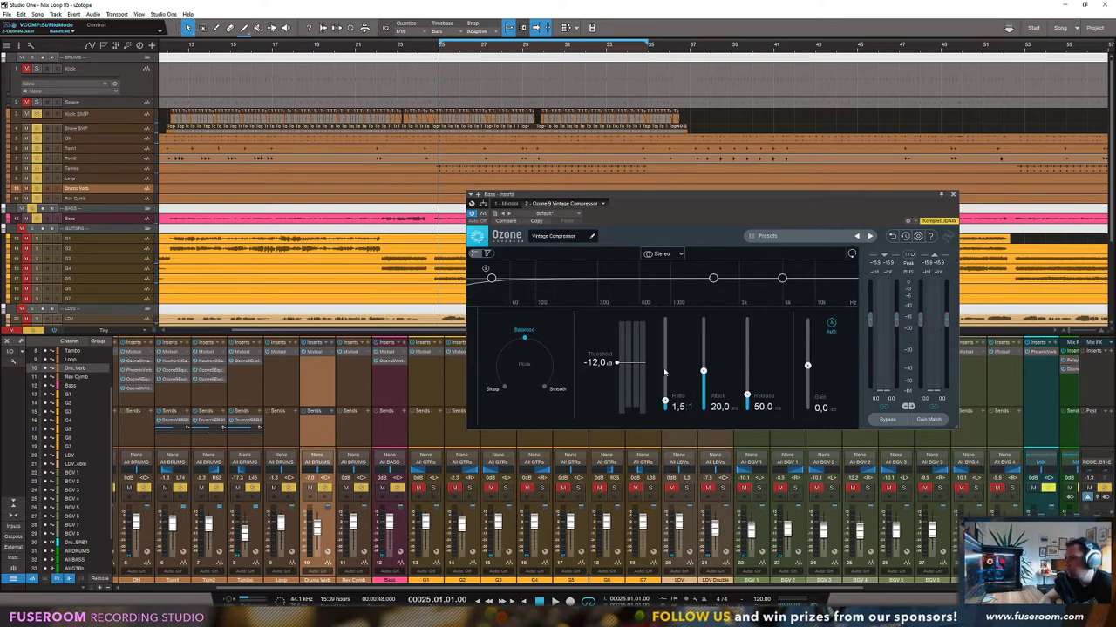
key("space")
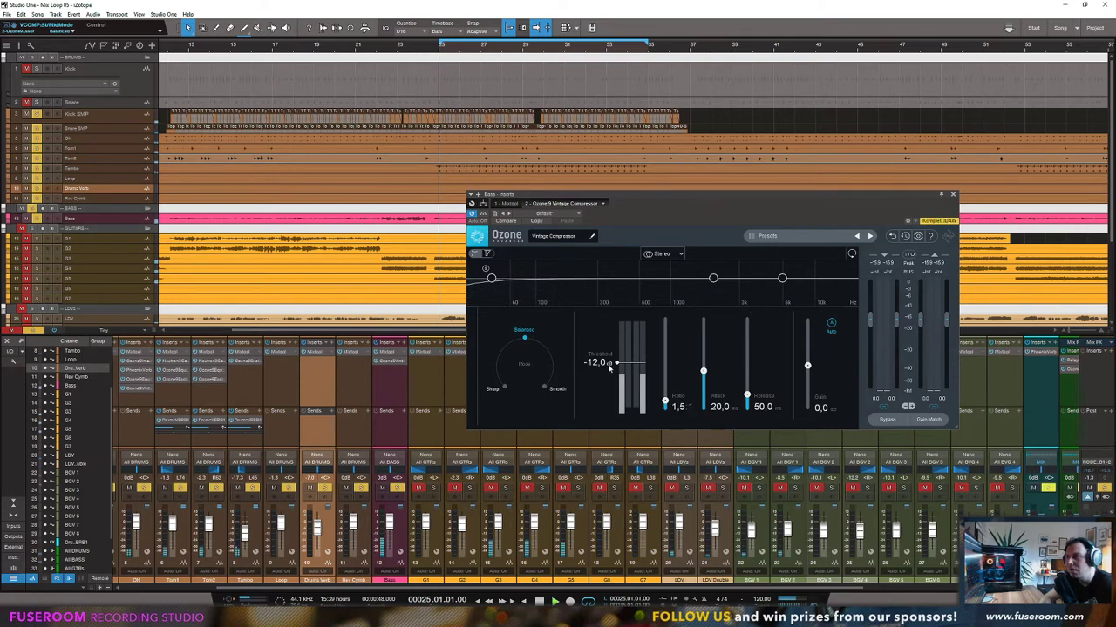
key("space")
left_click_drag(665, 403, 666, 385)
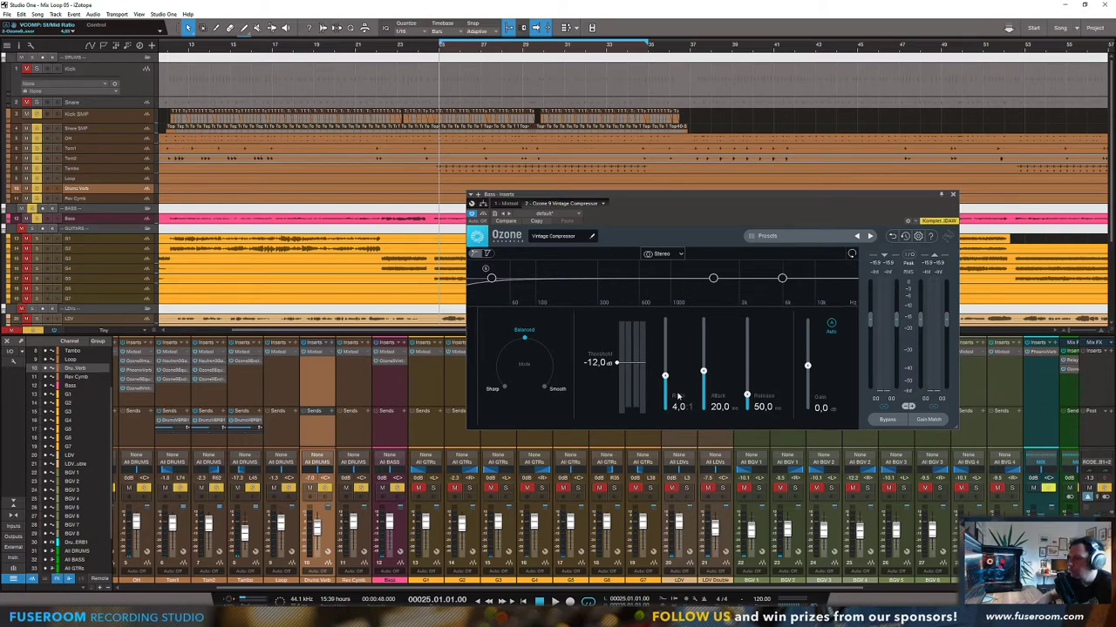
left_click_drag(664, 377, 666, 345)
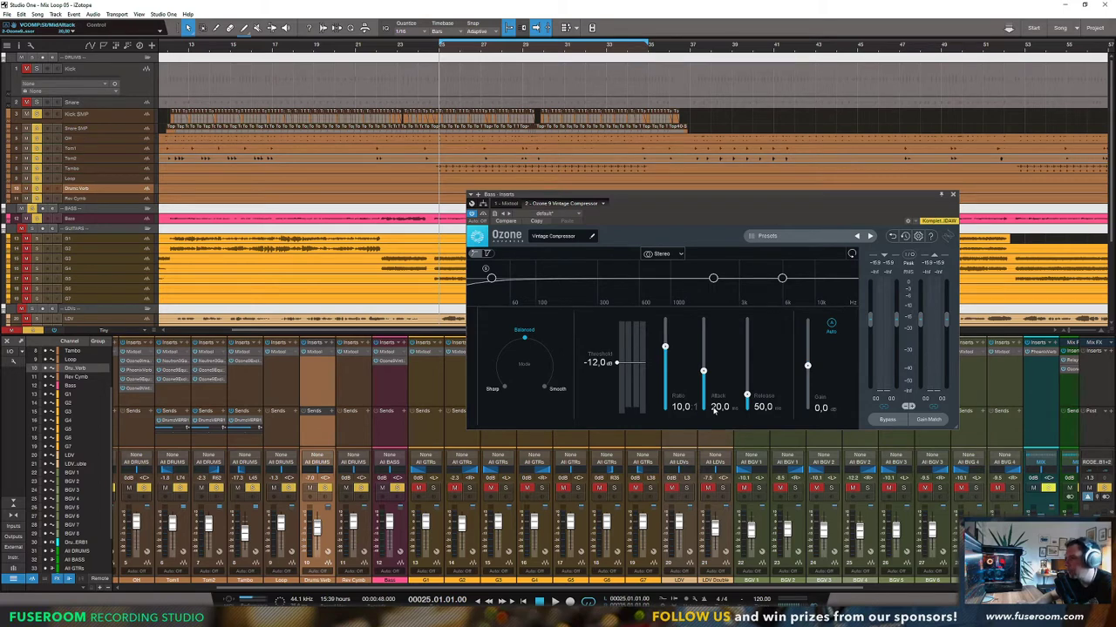
left_click_drag(703, 373, 704, 407)
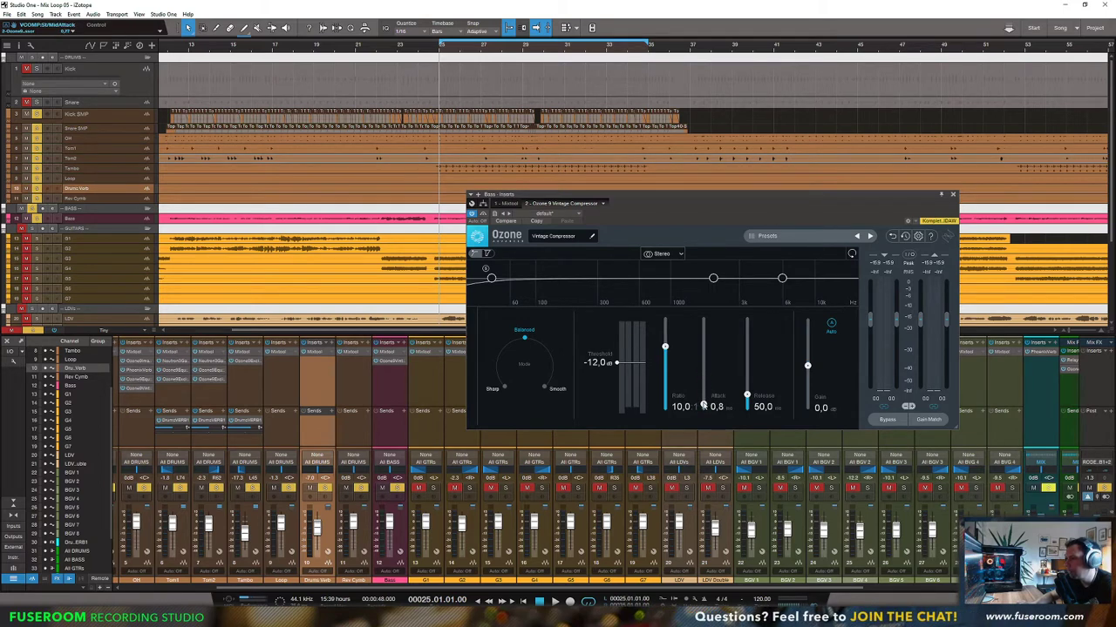
left_click_drag(746, 399, 747, 369)
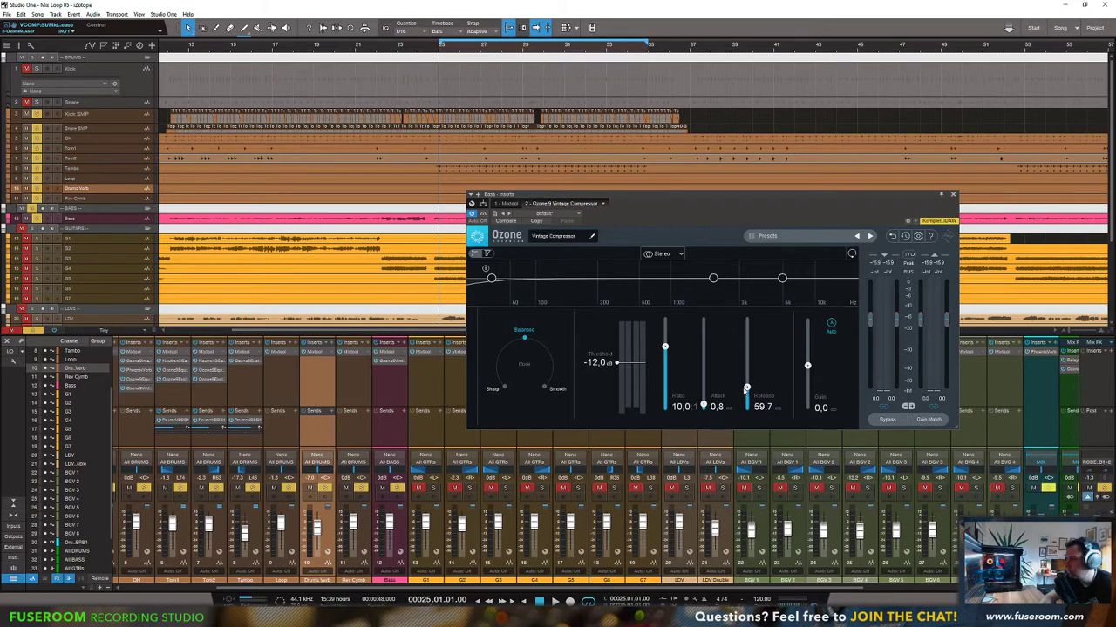
Step: Lower the bass compressor's threshold to -23.3 dB, raise its gain to 3.5 dB, and choose the Smooth mode
key("space")
key("space")
left_click_drag(617, 362, 616, 379)
left_click_drag(807, 365, 807, 360)
left_click(544, 389)
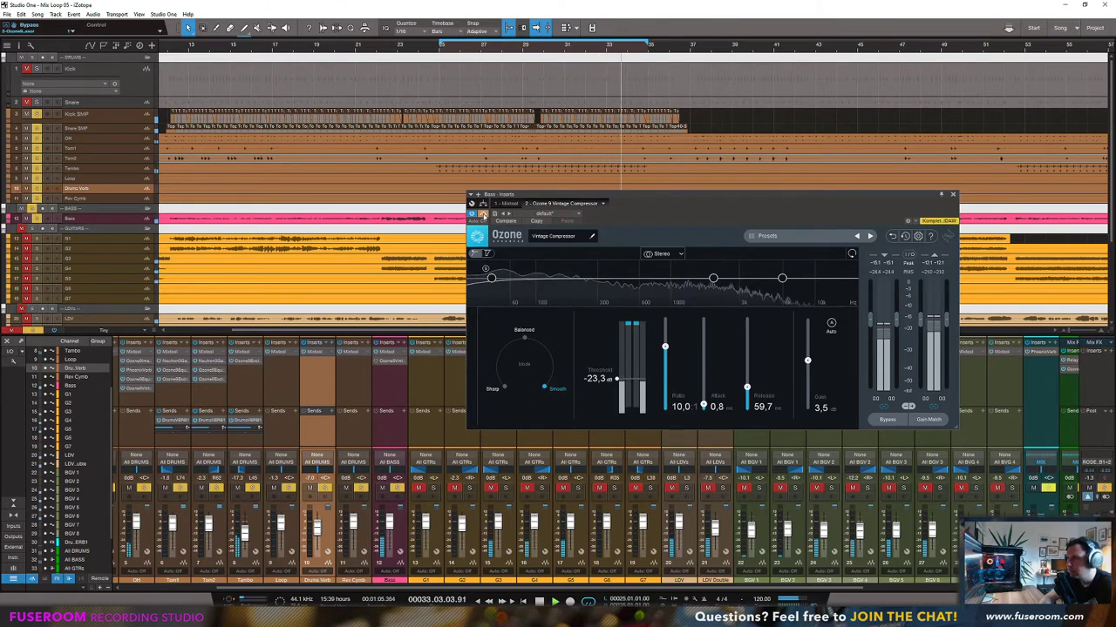
key("space")
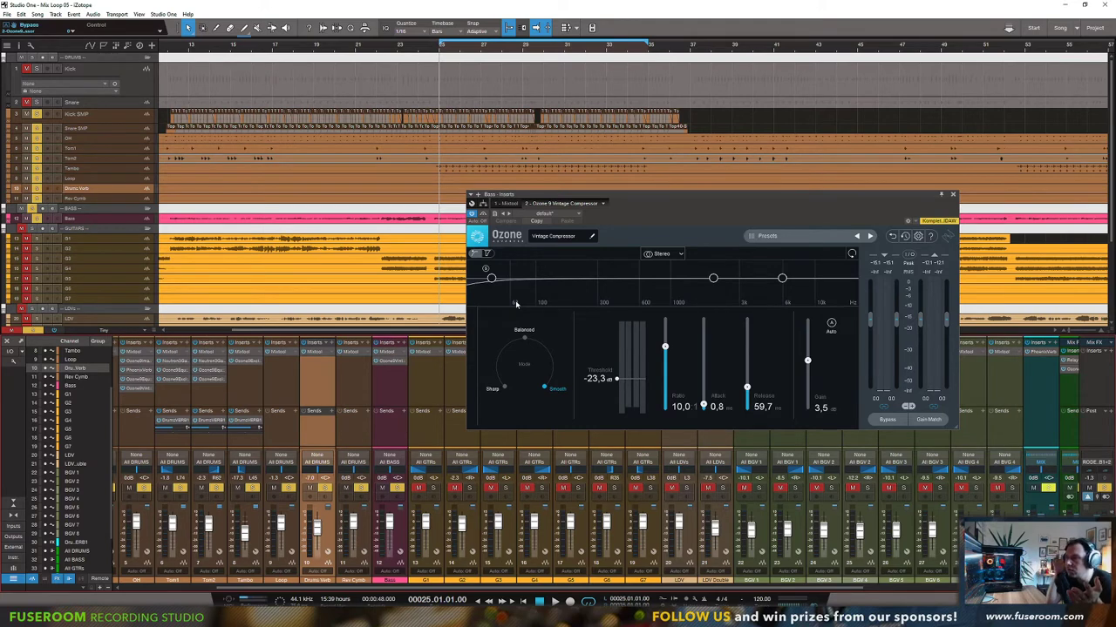
Step: Rename the bass compressor instance as "Bass COMP"
left_click(592, 235)
type("Bas")
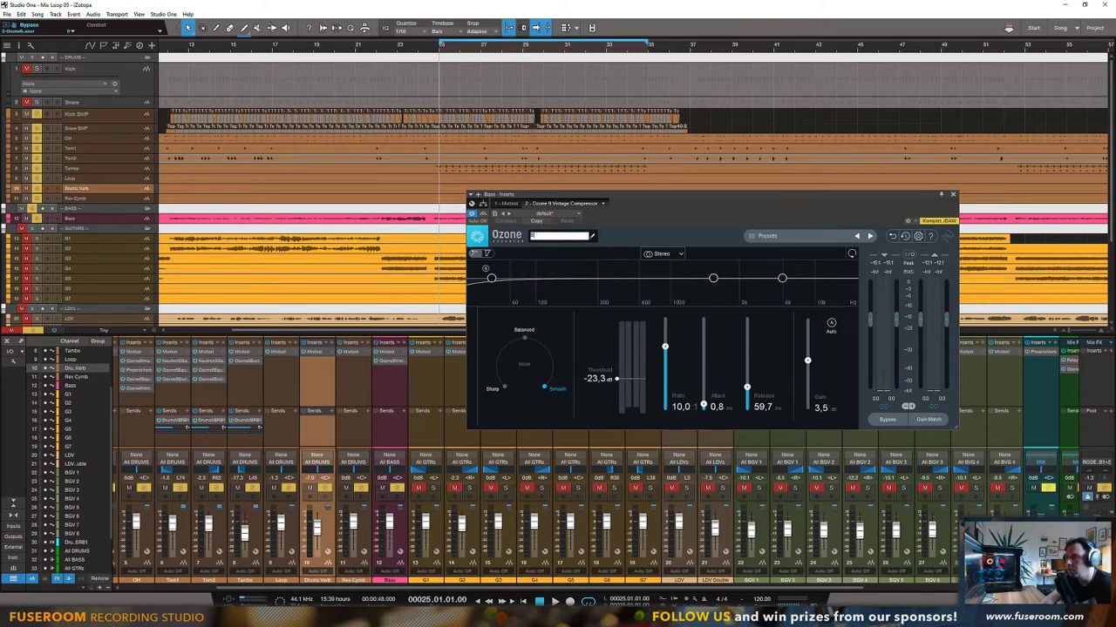
type("s COMP")
key("Return")
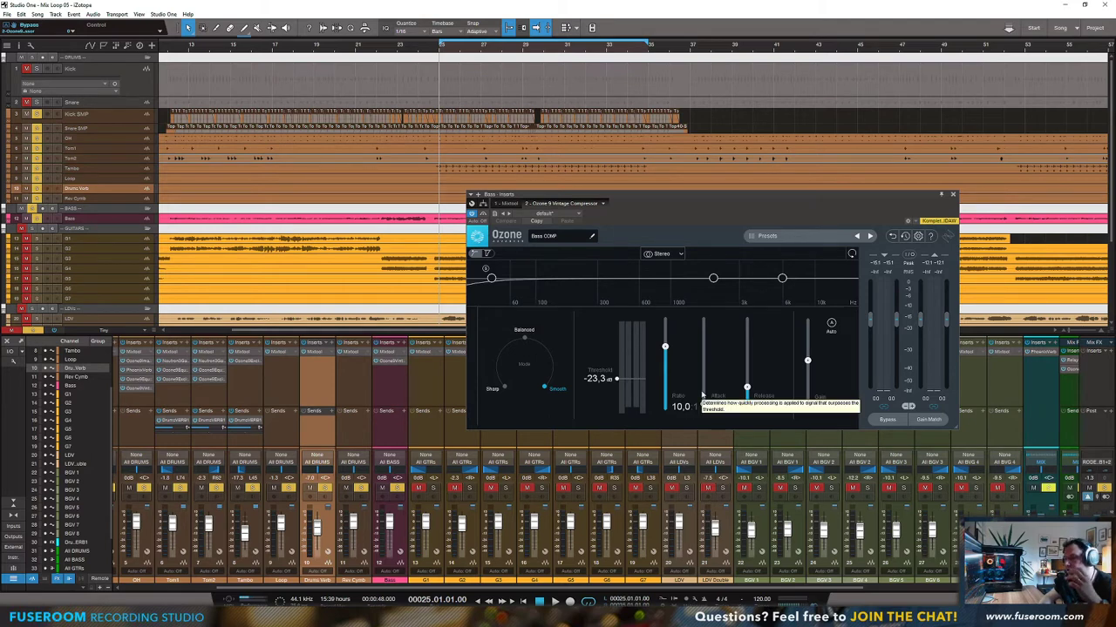
Step: Set the bass compressor's gain to 3.2 dB and compare the looped bass with the plug-in bypassed and active
key("space")
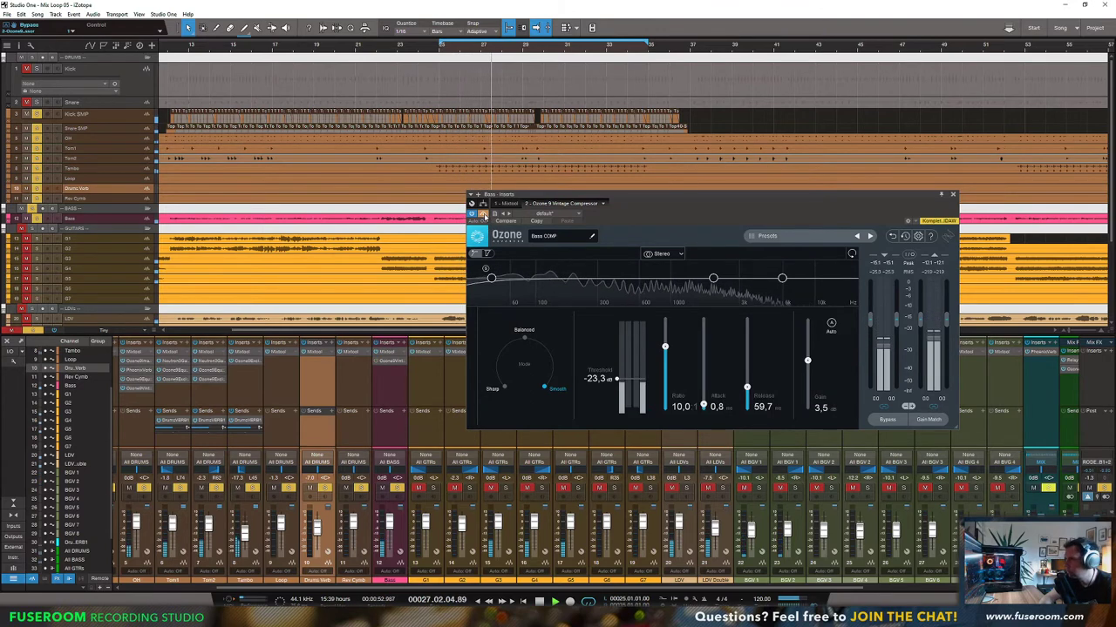
key("space")
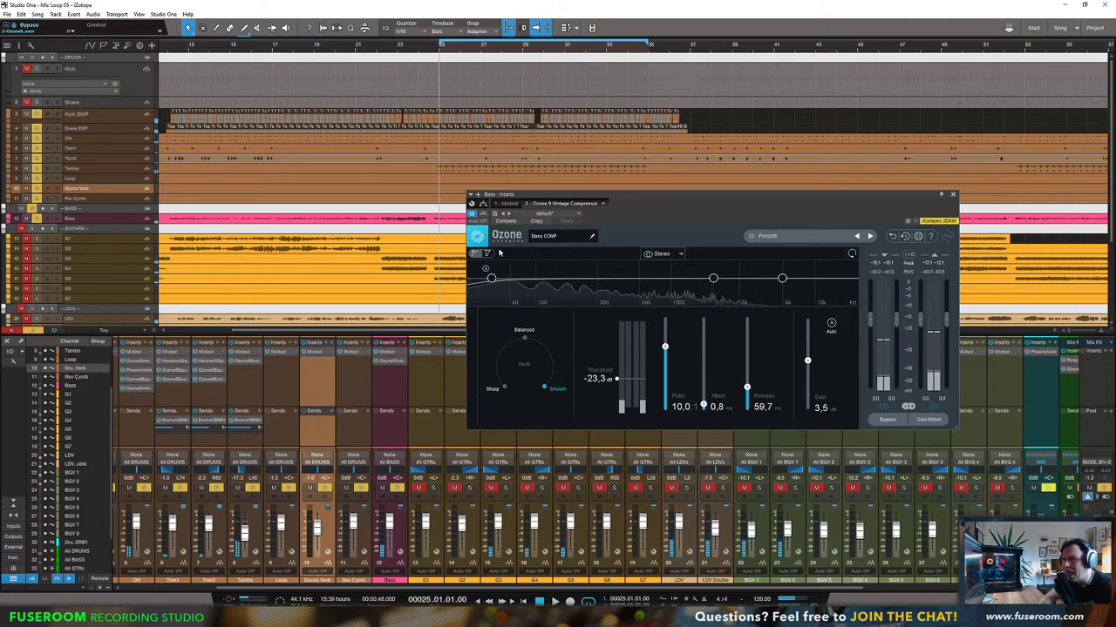
key("space")
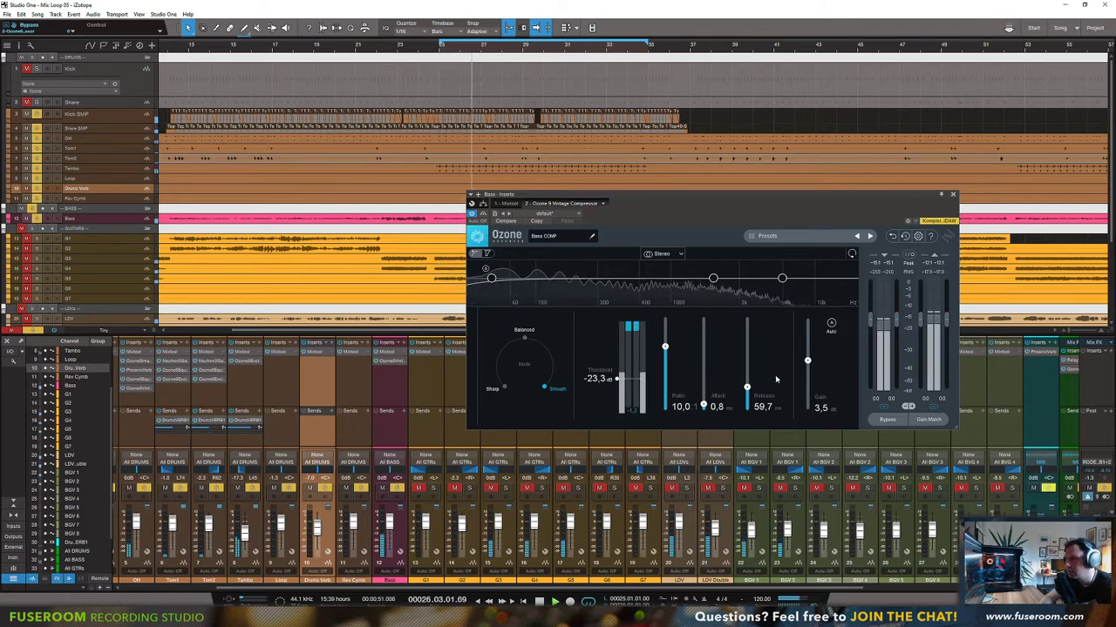
left_click_drag(807, 360, 808, 361)
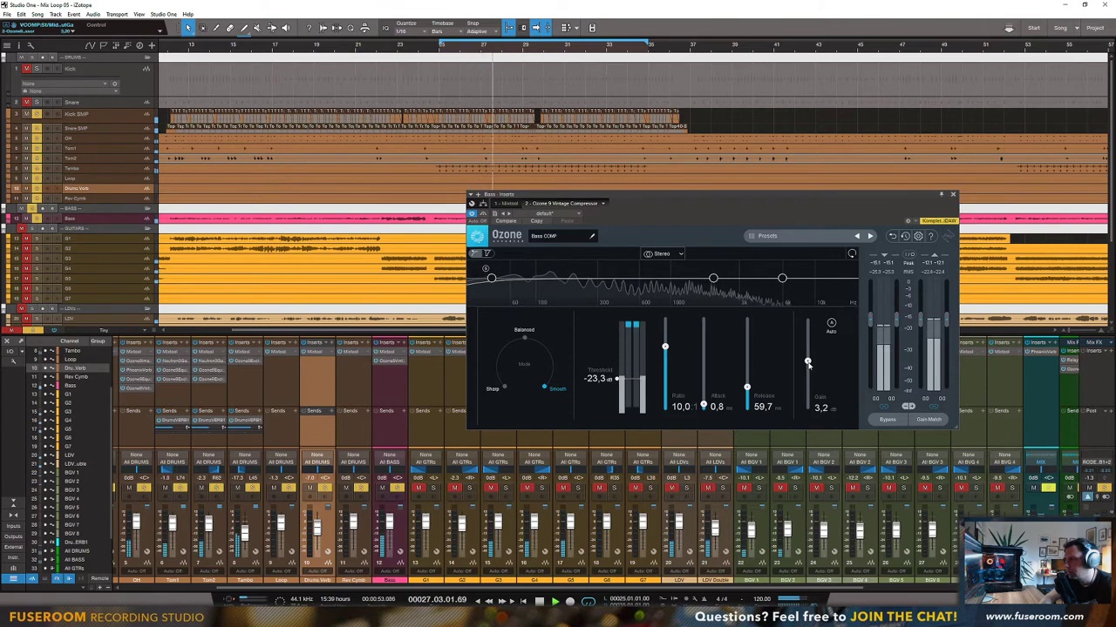
left_click(481, 215)
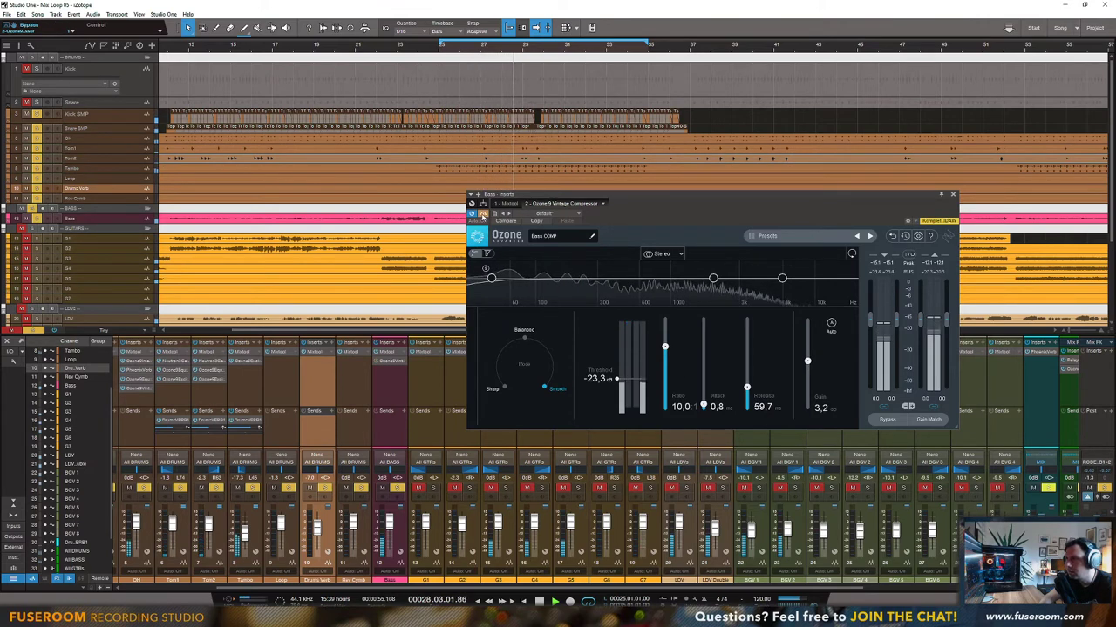
left_click(482, 214)
key("space")
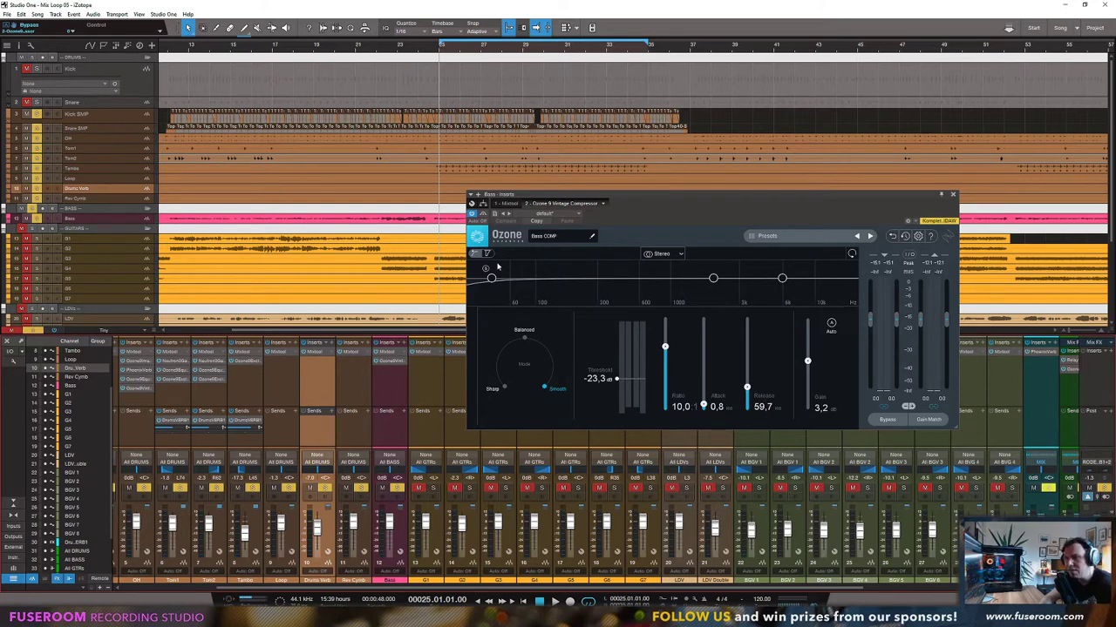
Step: Solo the G3 and G4 guitar channels during playback and close the bass compressor window
key("space")
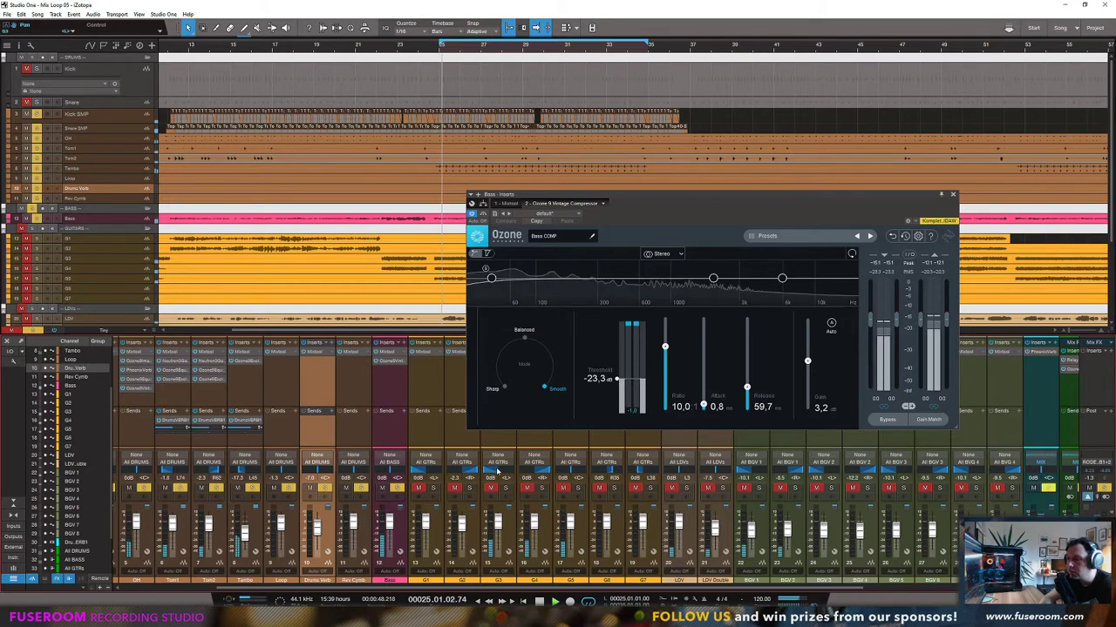
left_click(542, 490)
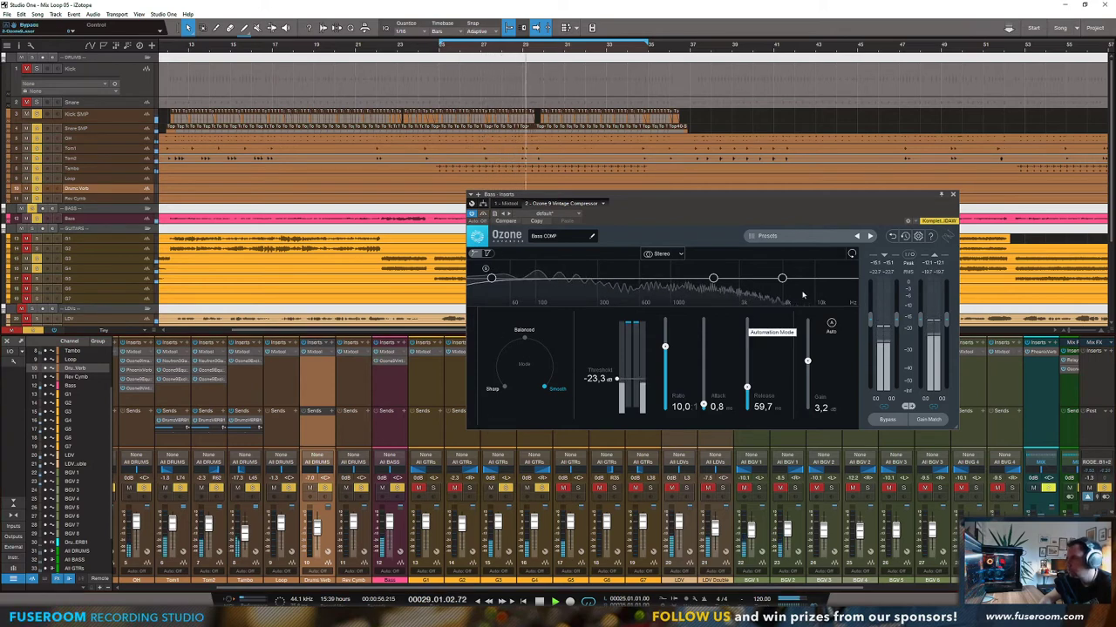
left_click(953, 194)
key("space")
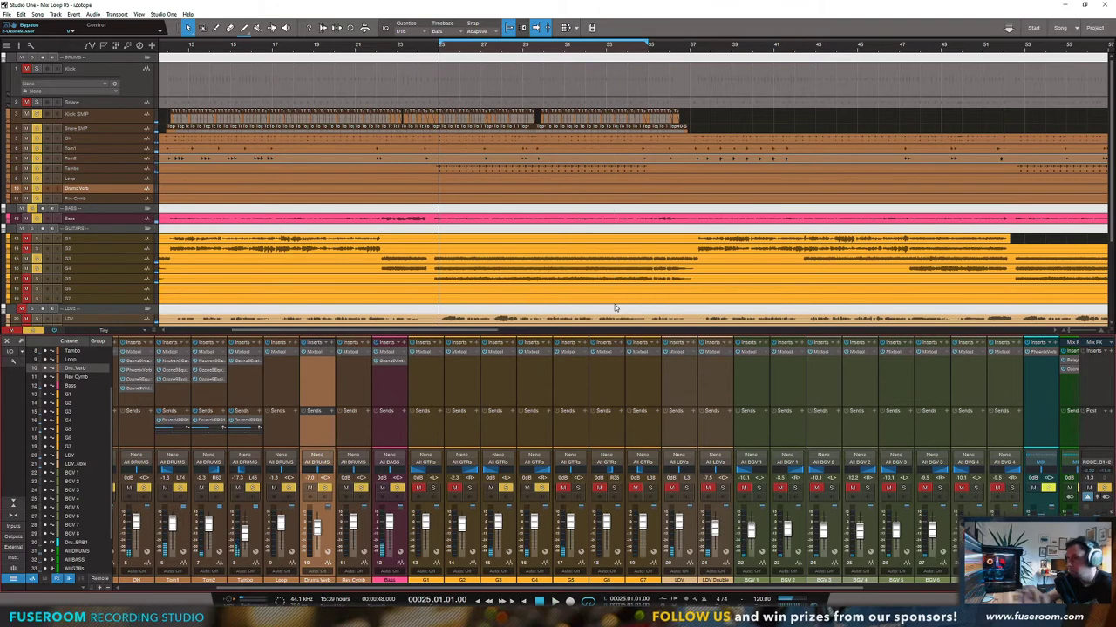
Step: Insert an Ozone 9 Exciter on the Bass channel and move its window clear of the mixer channels
left_click(404, 343)
scroll(426, 329, "down", 5)
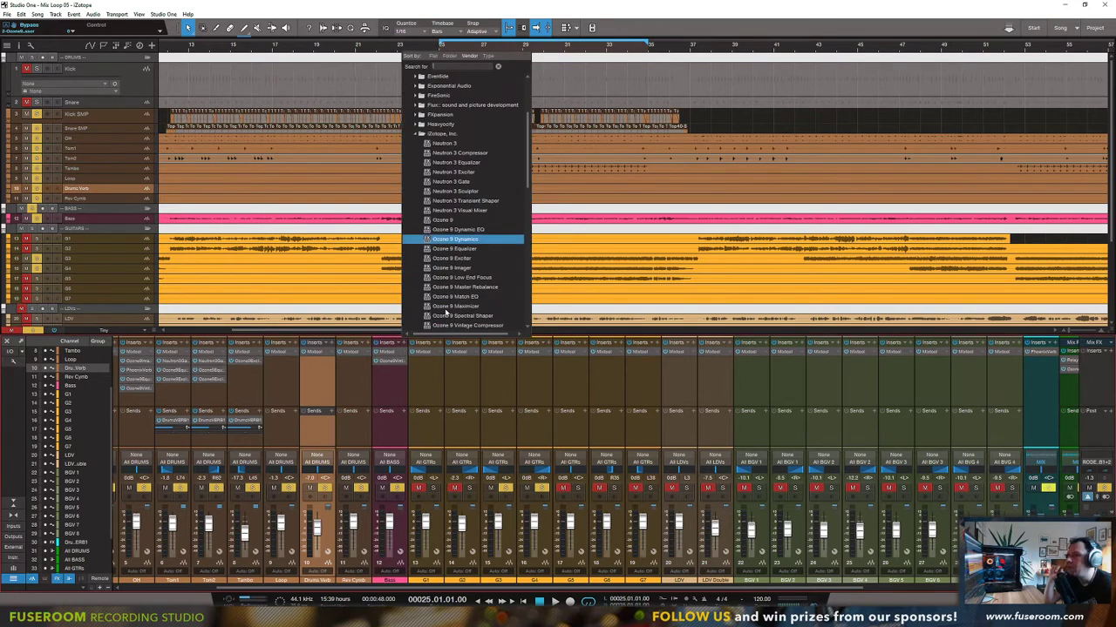
scroll(443, 303, "down", 1)
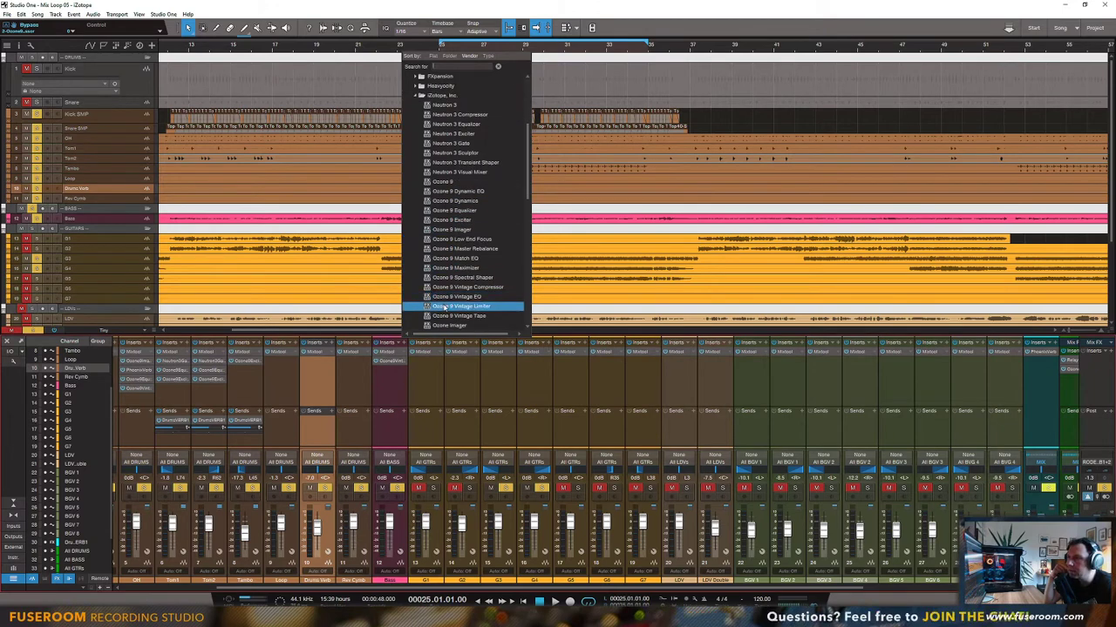
left_click(448, 219)
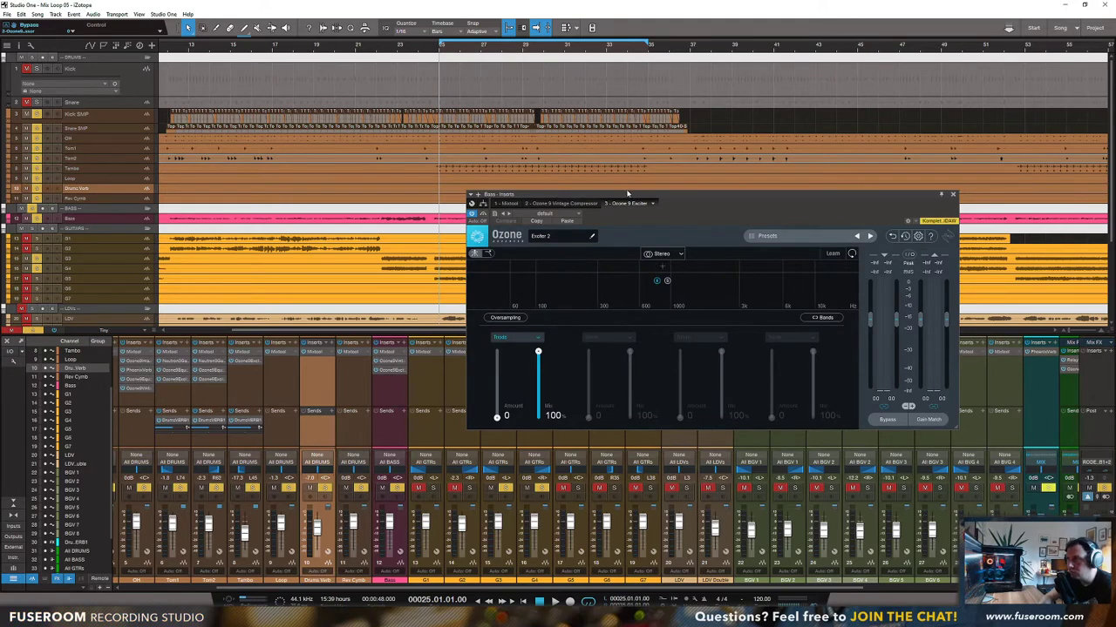
left_click_drag(629, 193, 683, 144)
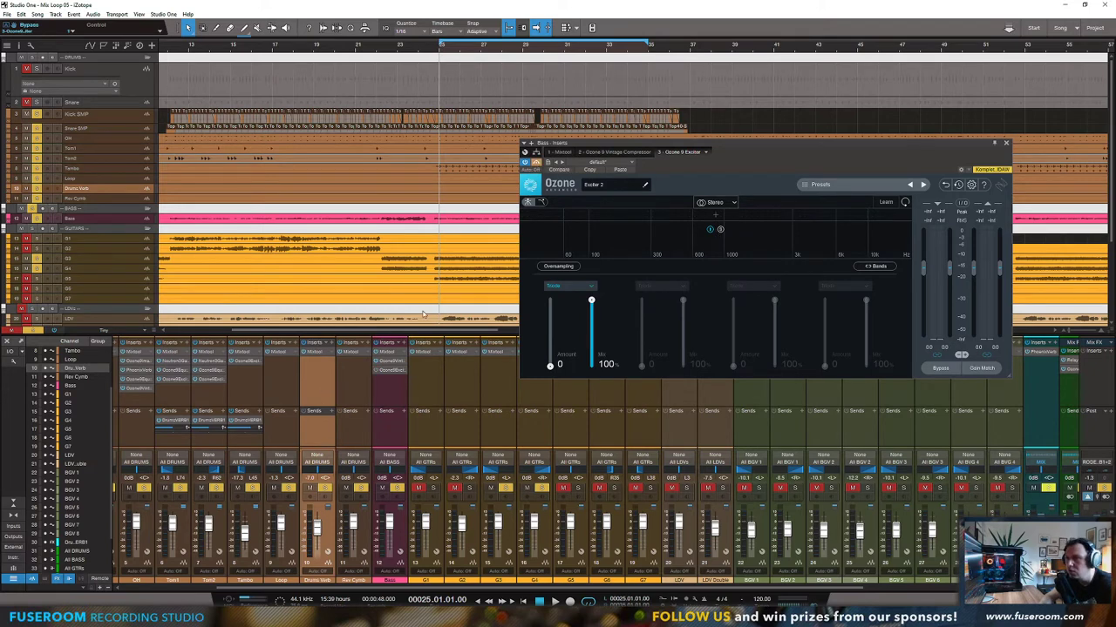
left_click(408, 344)
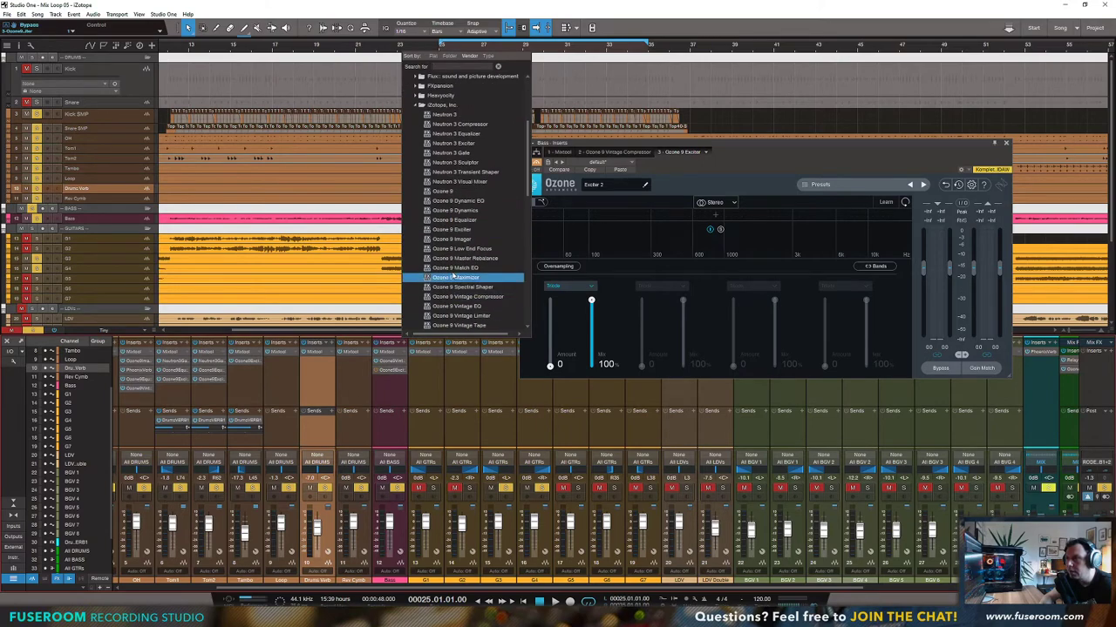
left_click(455, 306)
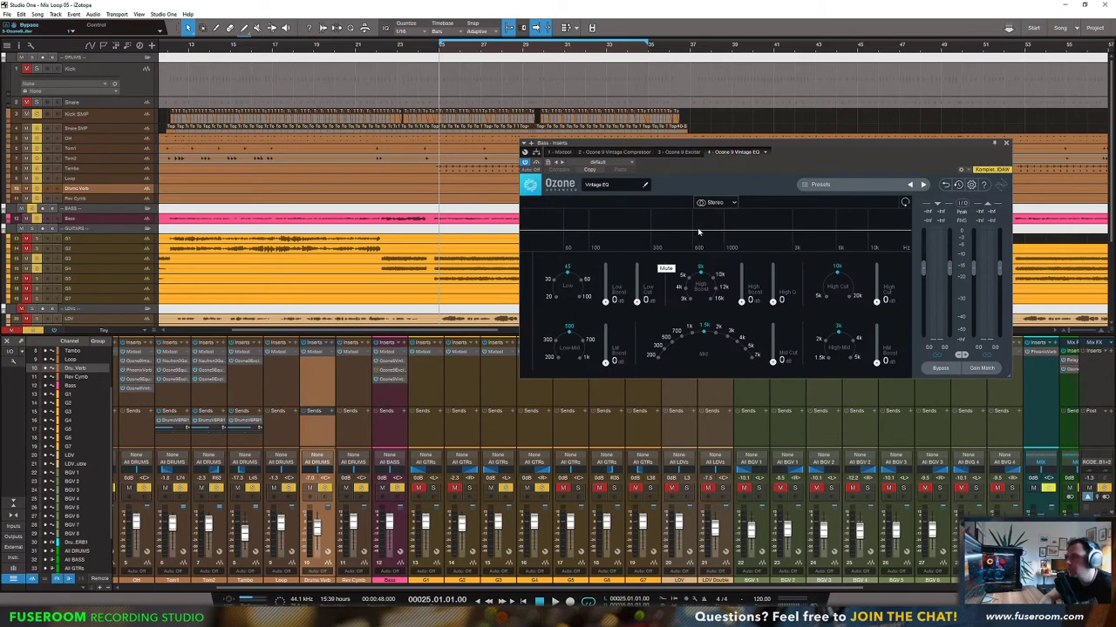
right_click(404, 382)
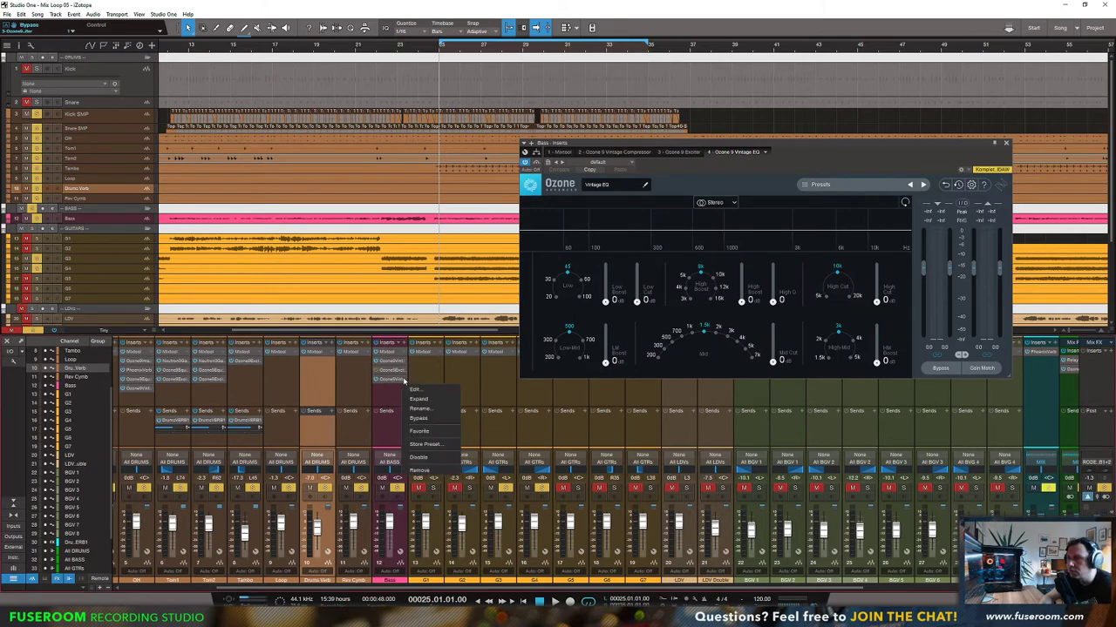
left_click(414, 470)
Step: Insert an Ozone 9 Equalizer on the Bass channel and raise band 3 as a bell boost of about 5 dB
left_click(406, 343)
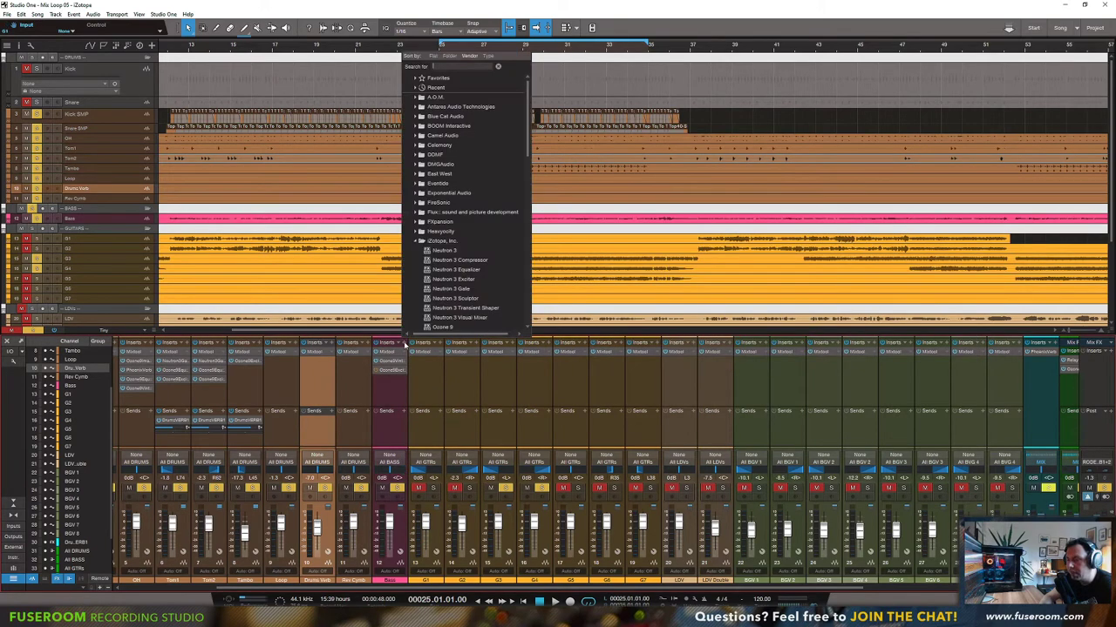
left_click(453, 298)
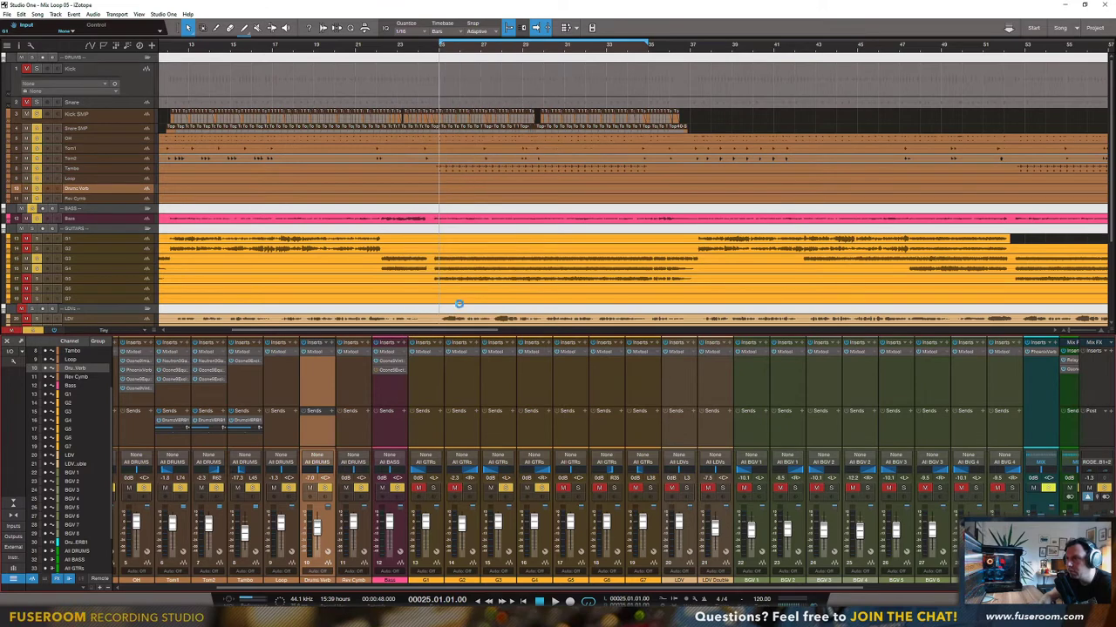
left_click_drag(685, 272, 679, 218)
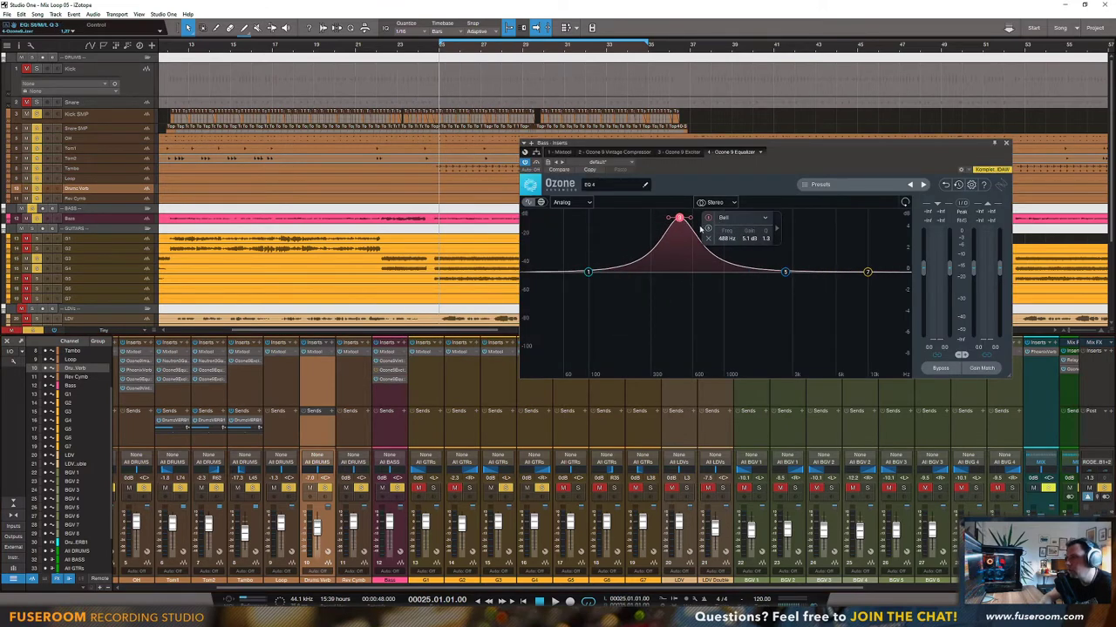
left_click_drag(681, 223, 714, 225)
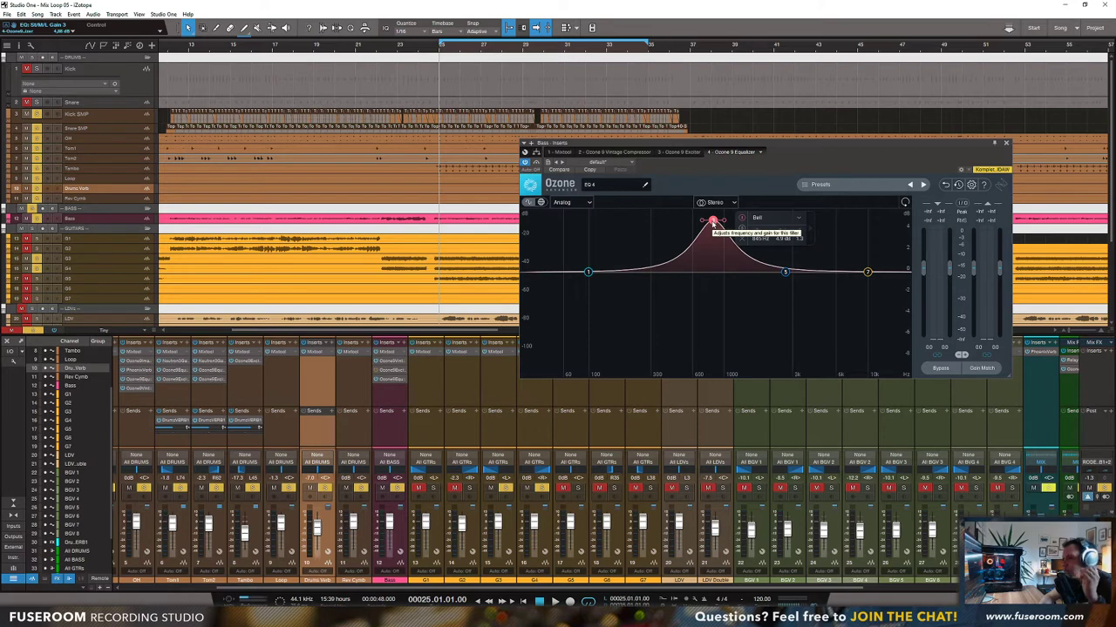
Step: Sweep the equalizer's bell boost at 6.0 dB during playback, leave it near 1015 Hz, and bypass the equalizer
key("space")
left_click_drag(713, 222, 728, 154)
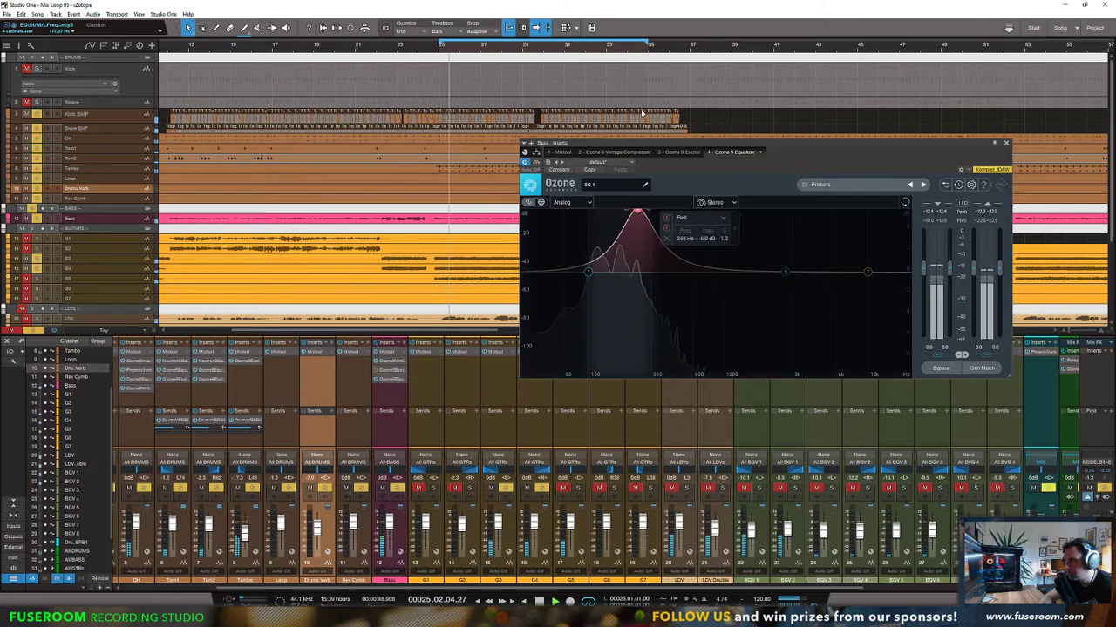
left_click_drag(650, 112, 618, 112)
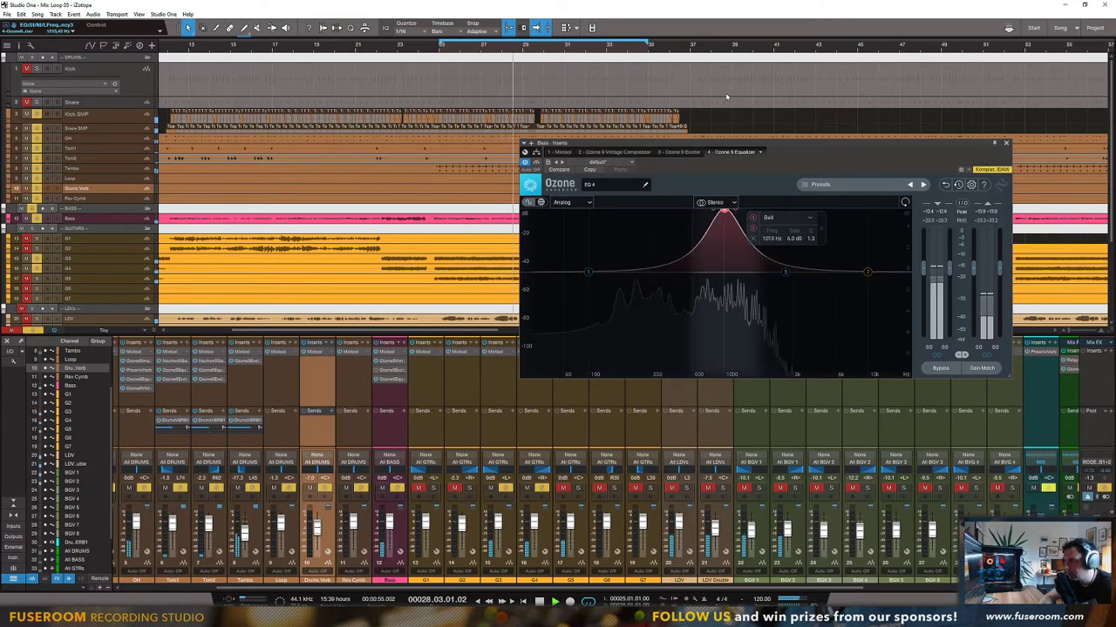
key("space")
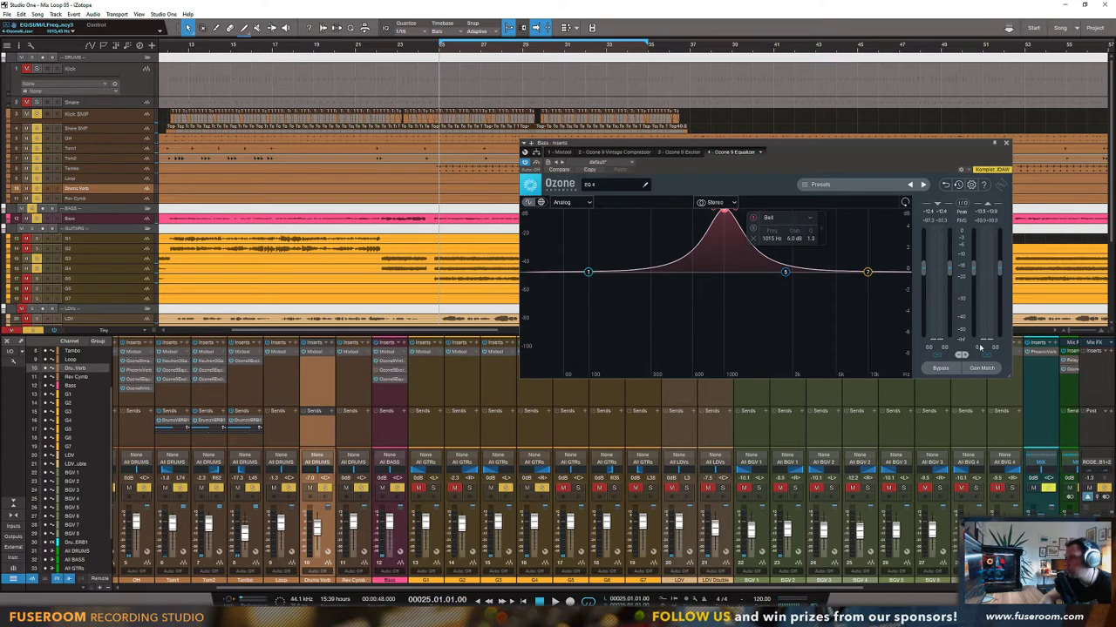
left_click(940, 368)
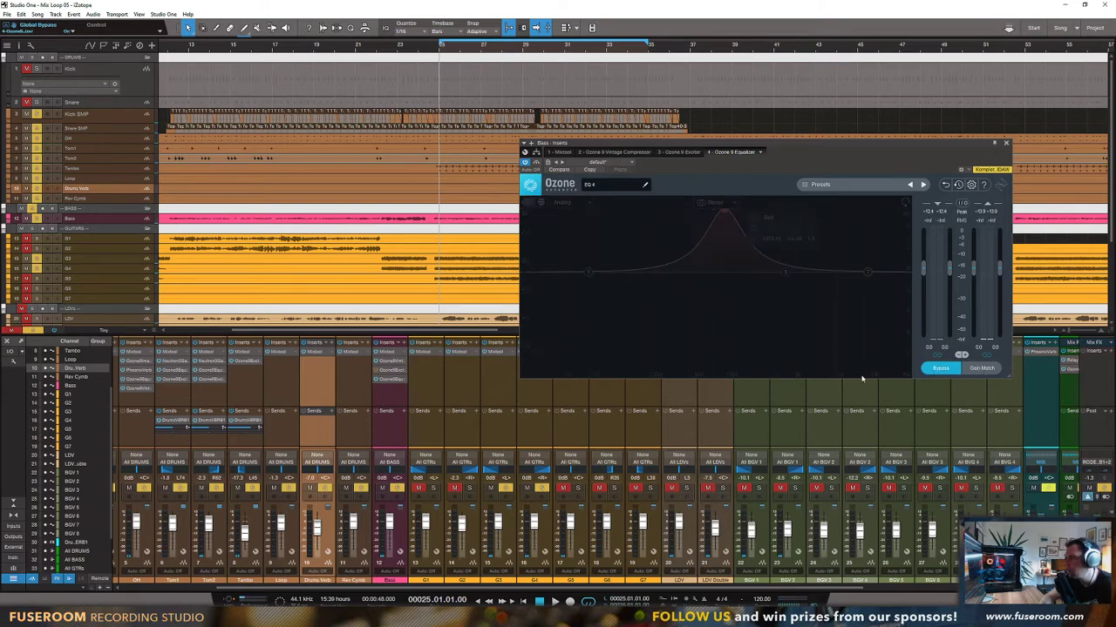
Step: Split the bass exciter into four frequency bands, placing the highest crossover at about 3.1 kHz
left_click(390, 373)
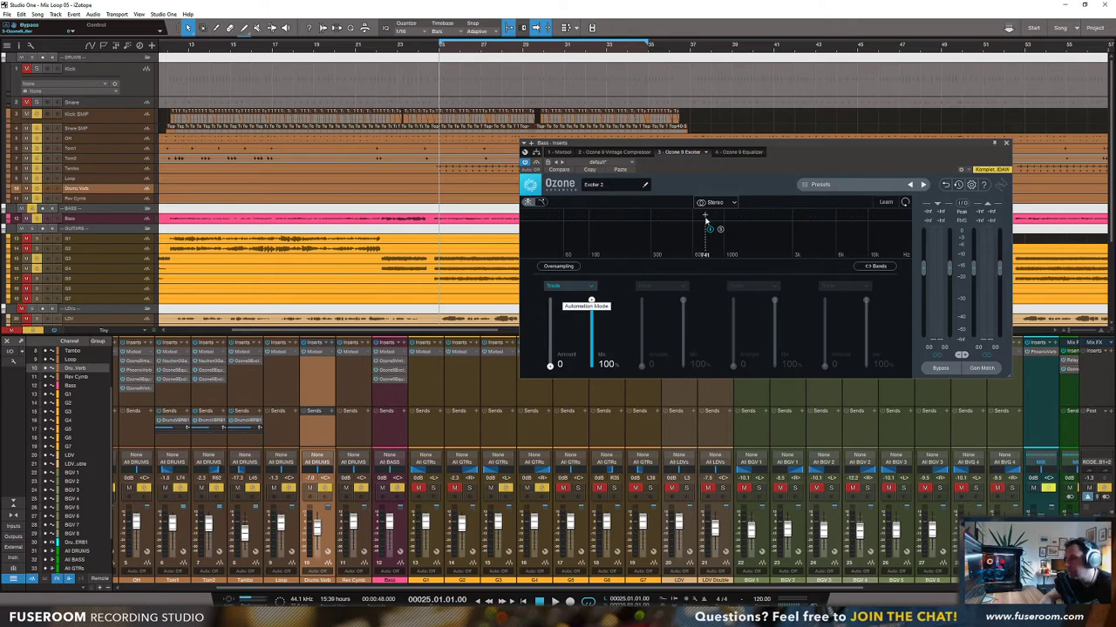
left_click(630, 217)
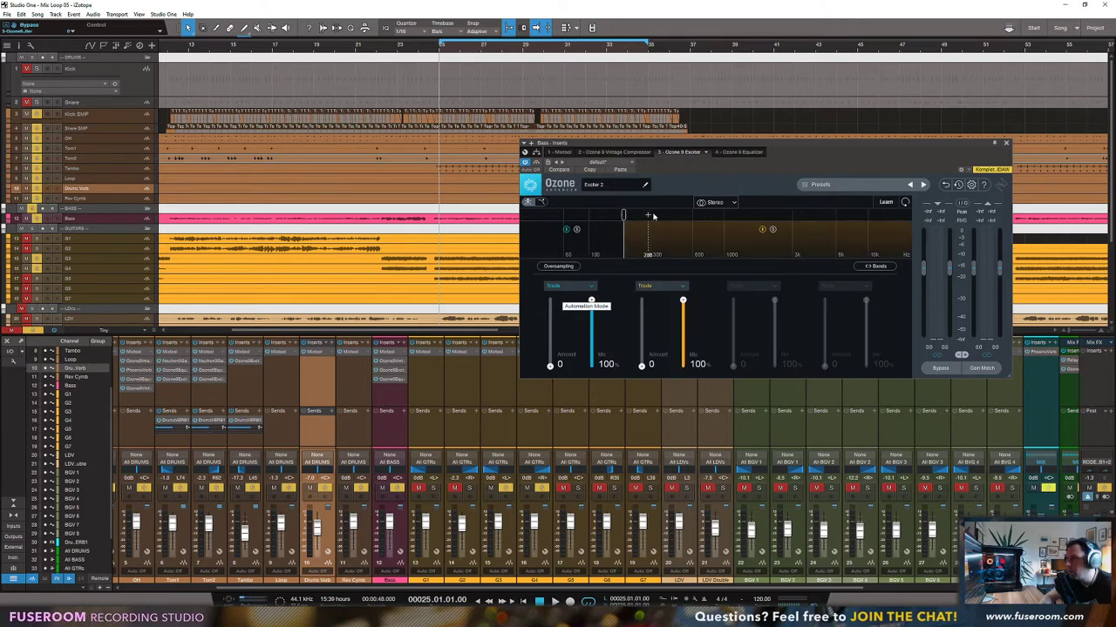
left_click(696, 216)
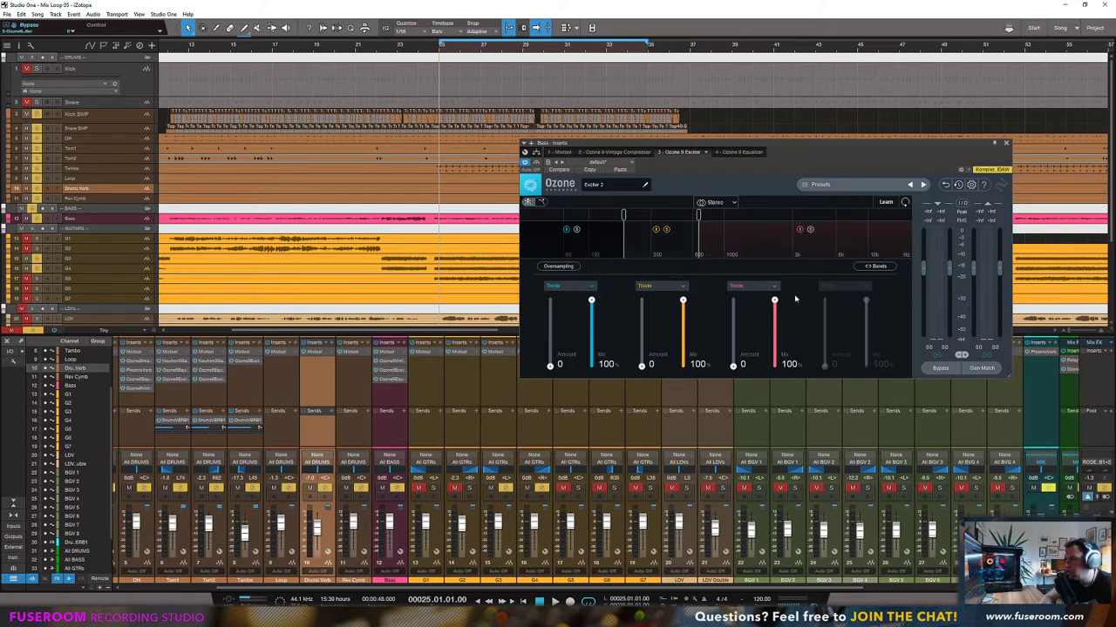
left_click(845, 216)
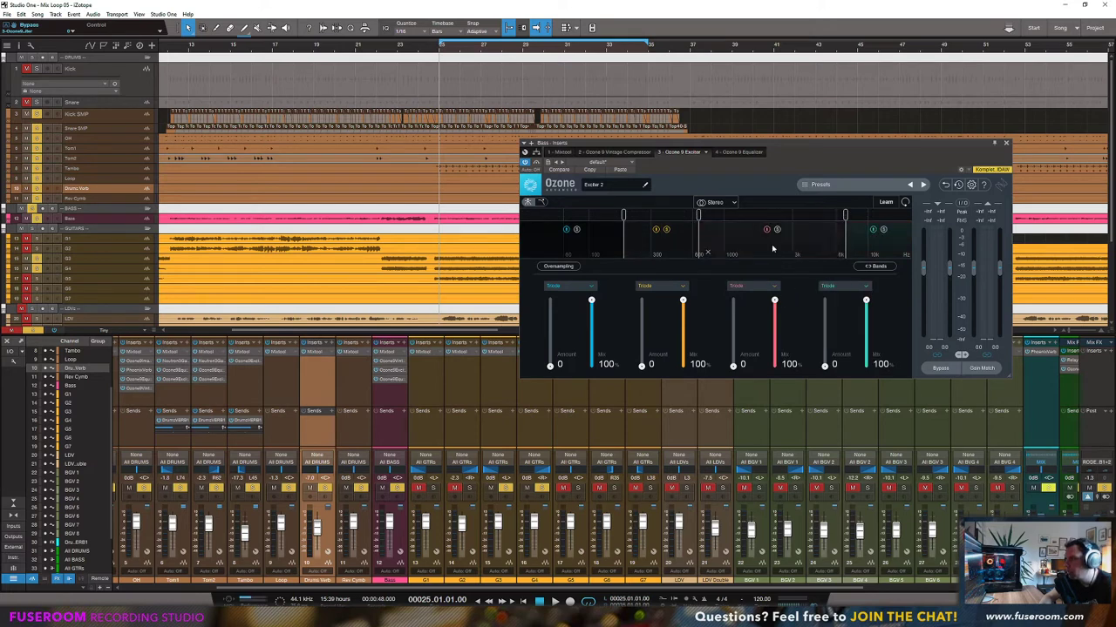
left_click_drag(845, 216, 794, 214)
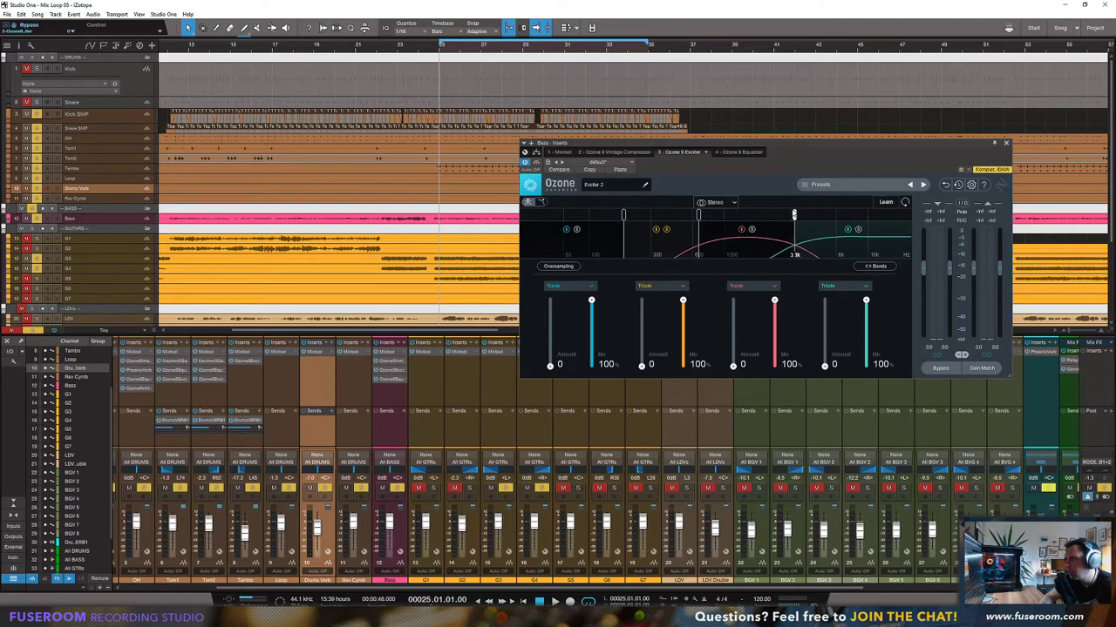
Step: Play the looped bass, shift the crossover between the exciter's second and third bands slightly lower, and audition the second band
key("space")
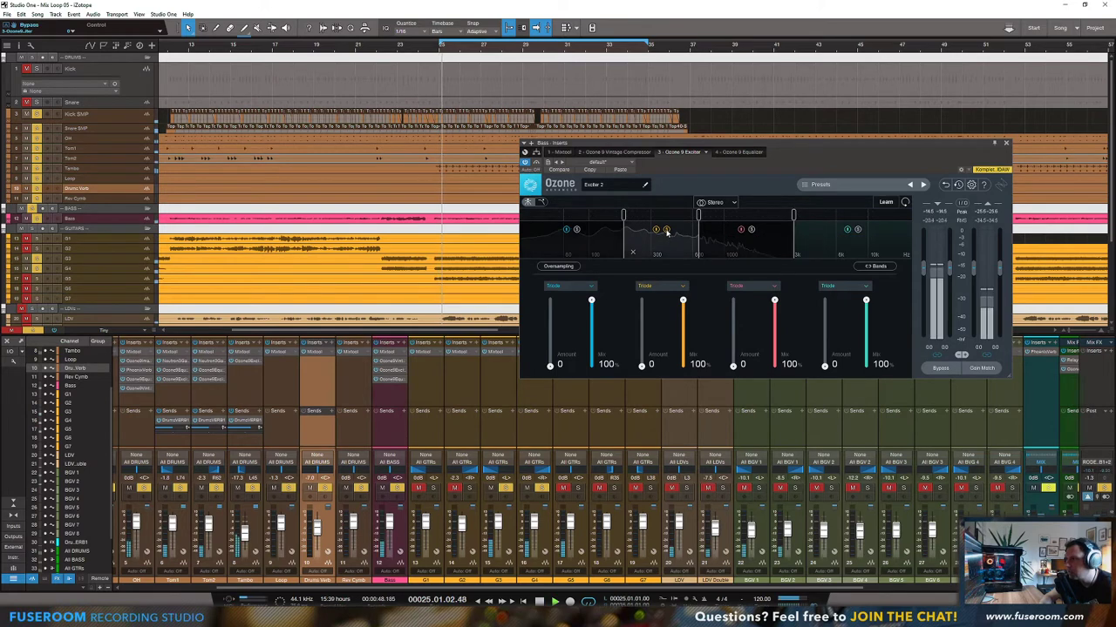
left_click_drag(698, 215, 693, 214)
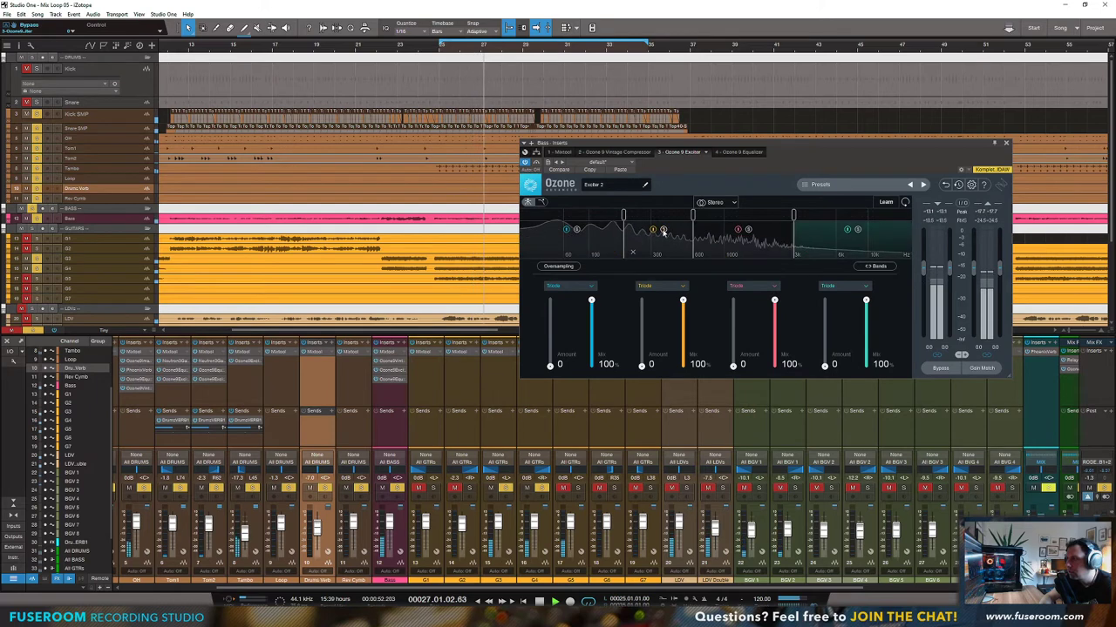
key("space")
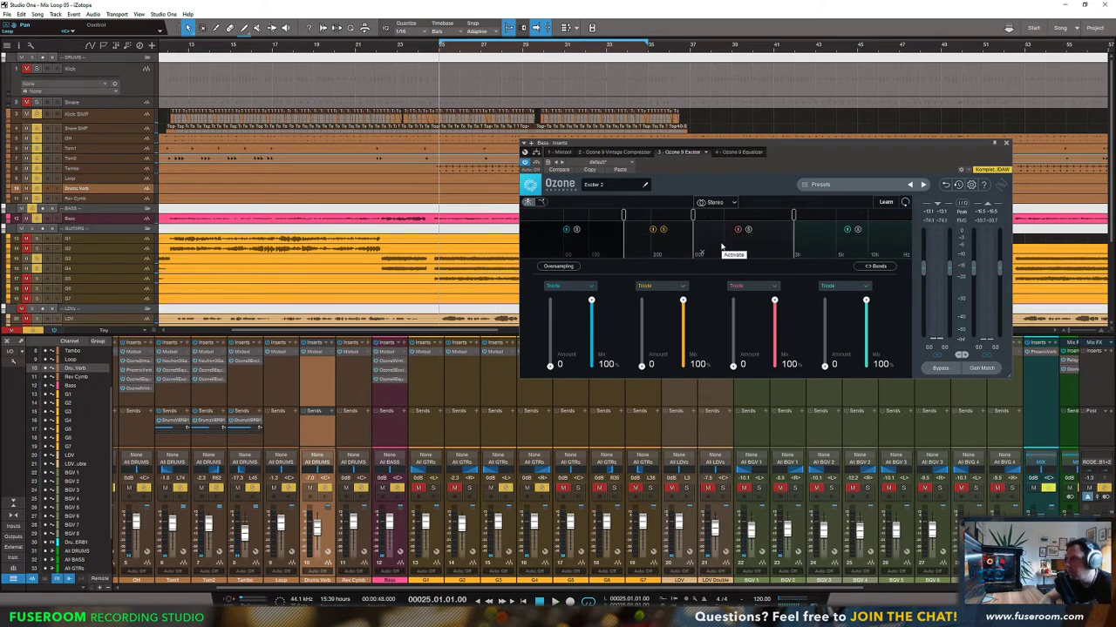
Step: Set the third exciter band's Amount to 15 during playback and lower the highest crossover slightly
key("space")
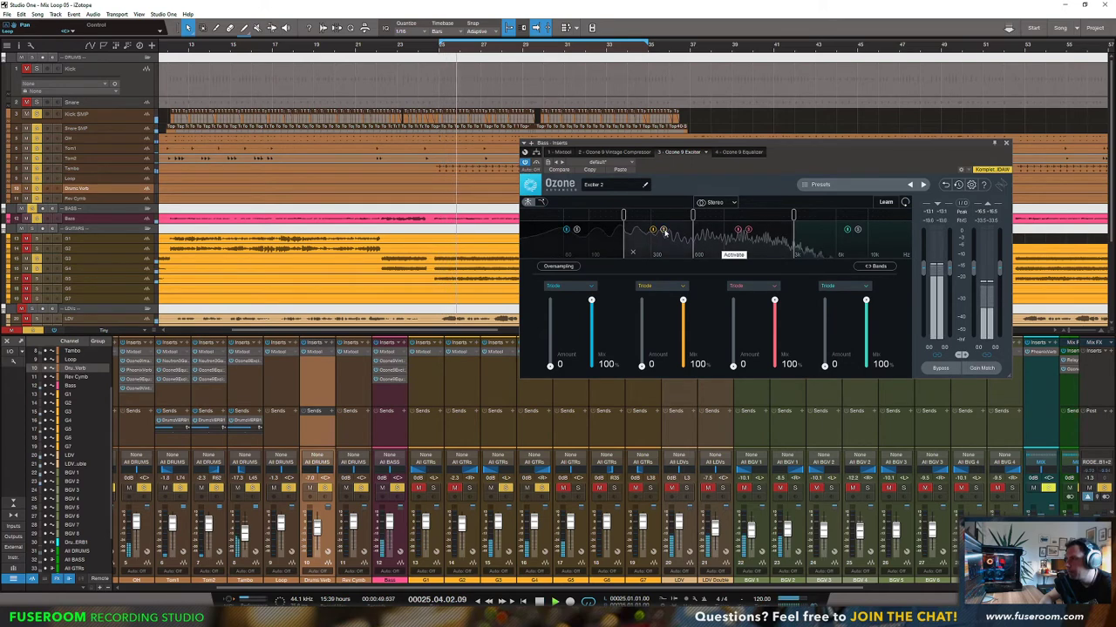
left_click_drag(733, 364, 733, 301)
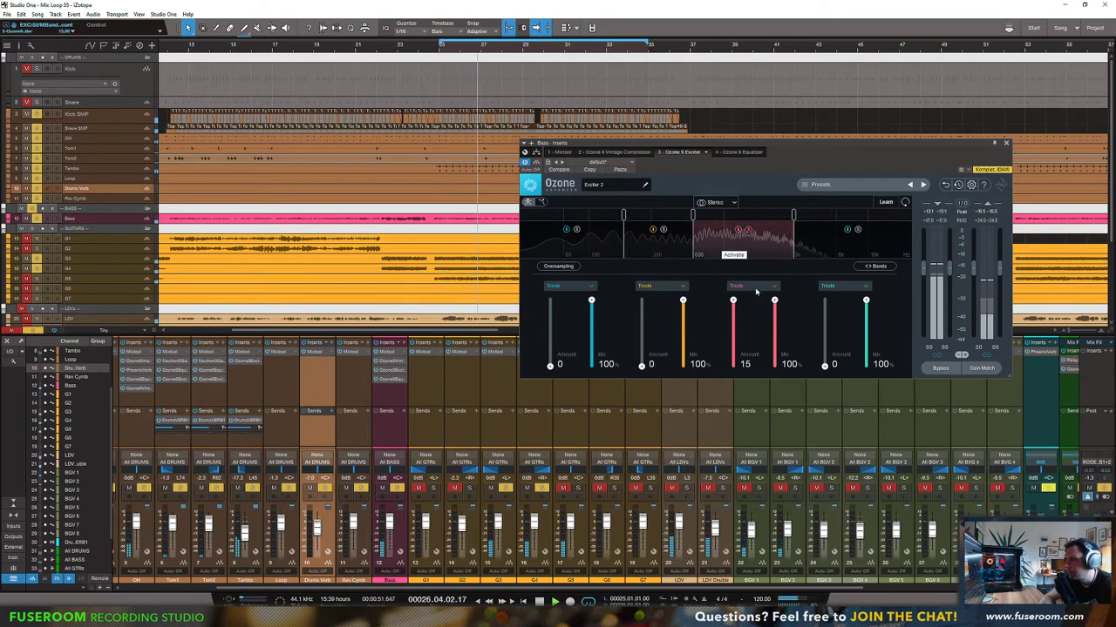
left_click_drag(792, 215, 787, 215)
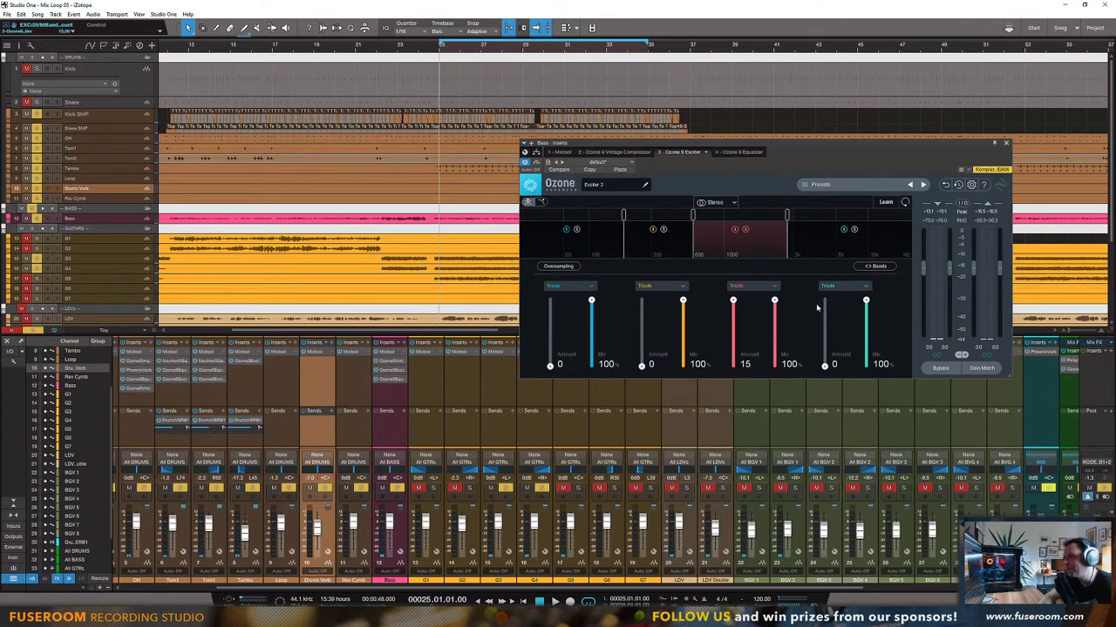
Step: Deactivate the first, third and fourth exciter bands and set the second band's Amount to 15 during playback
left_click(566, 230)
left_click(844, 229)
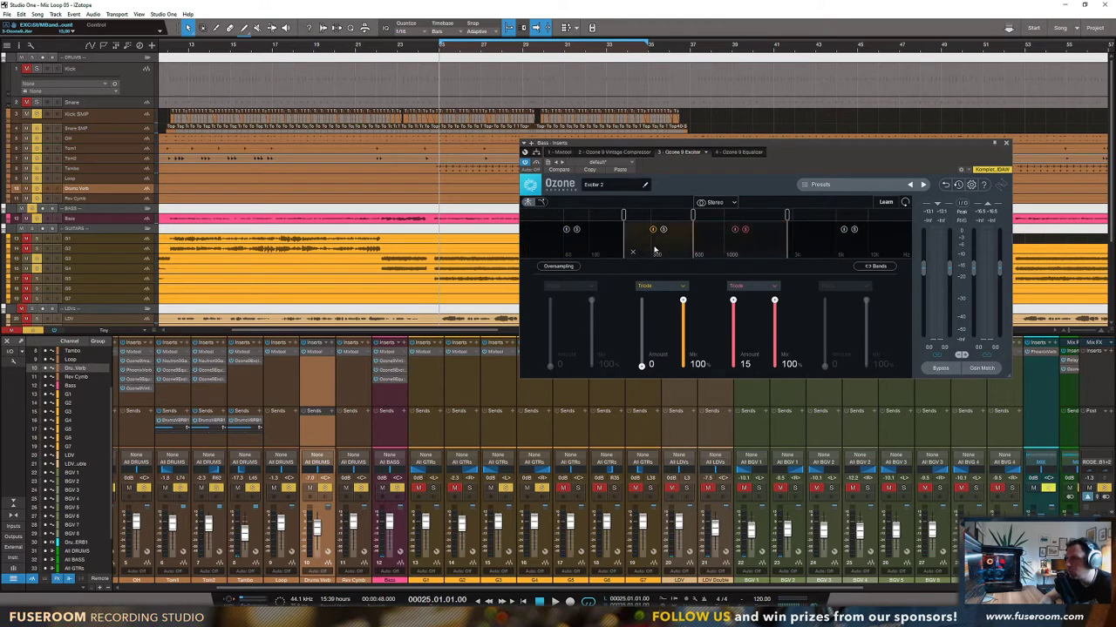
key("space")
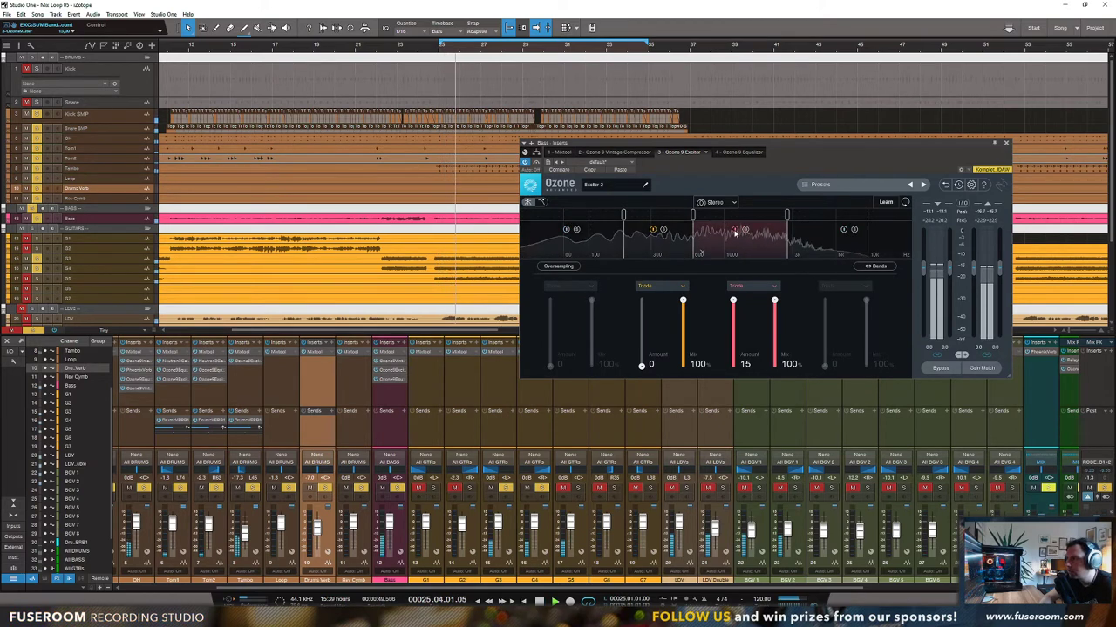
left_click(734, 230)
left_click_drag(641, 364, 644, 255)
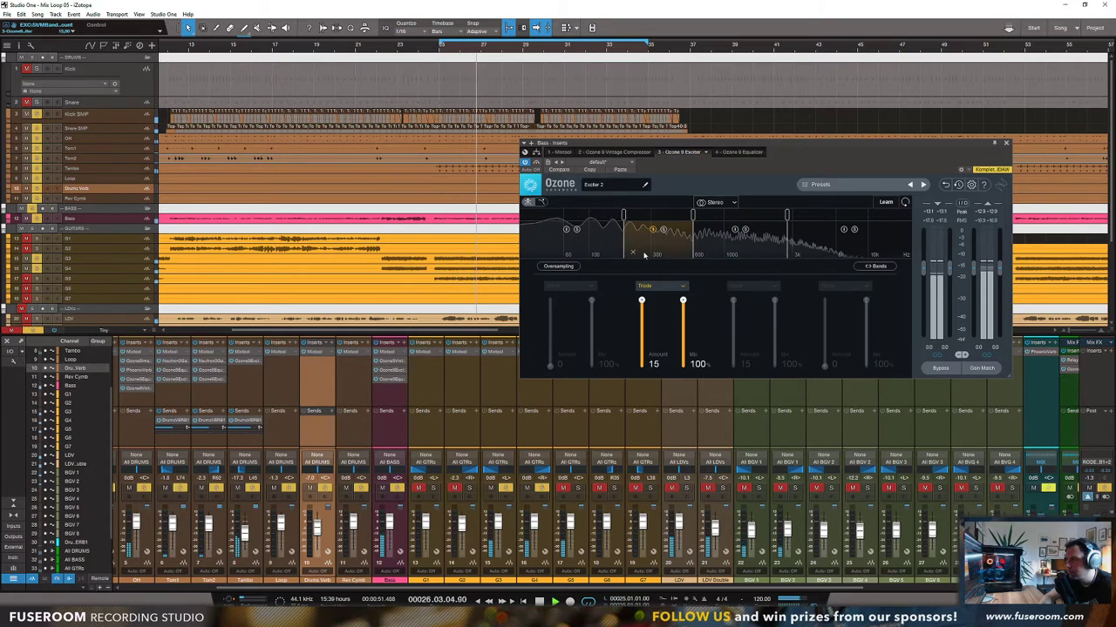
Step: Compare the Analog, Retro, Tape, Tube and Warm modes on the second exciter band during playback and settle on Analog
left_click(660, 286)
left_click(655, 293)
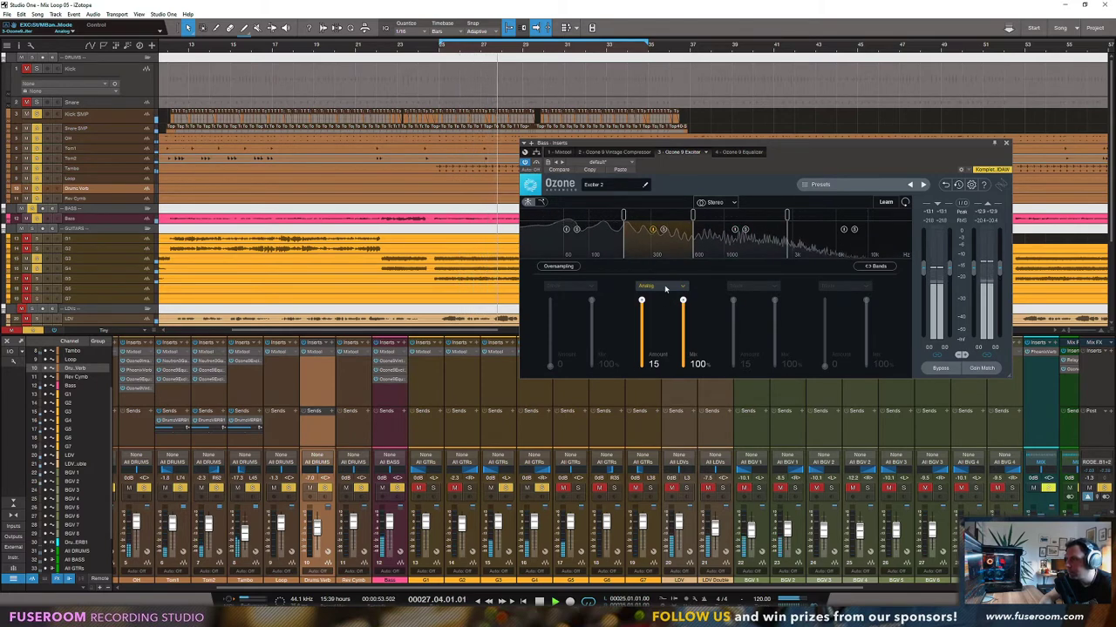
key("space")
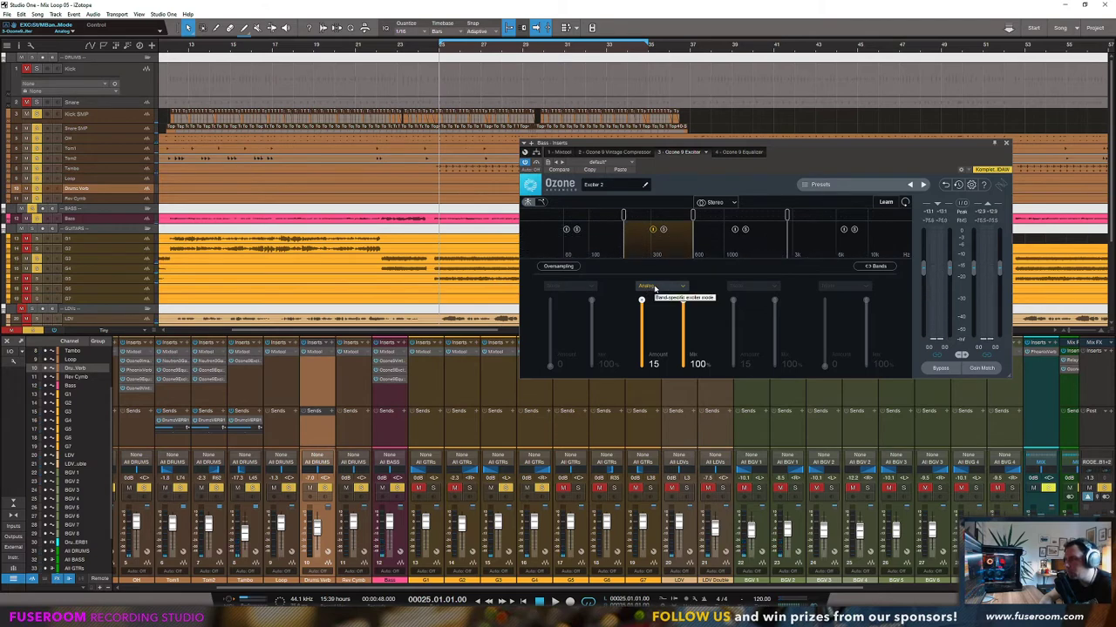
key("space")
left_click(655, 288)
left_click(656, 309)
left_click(658, 288)
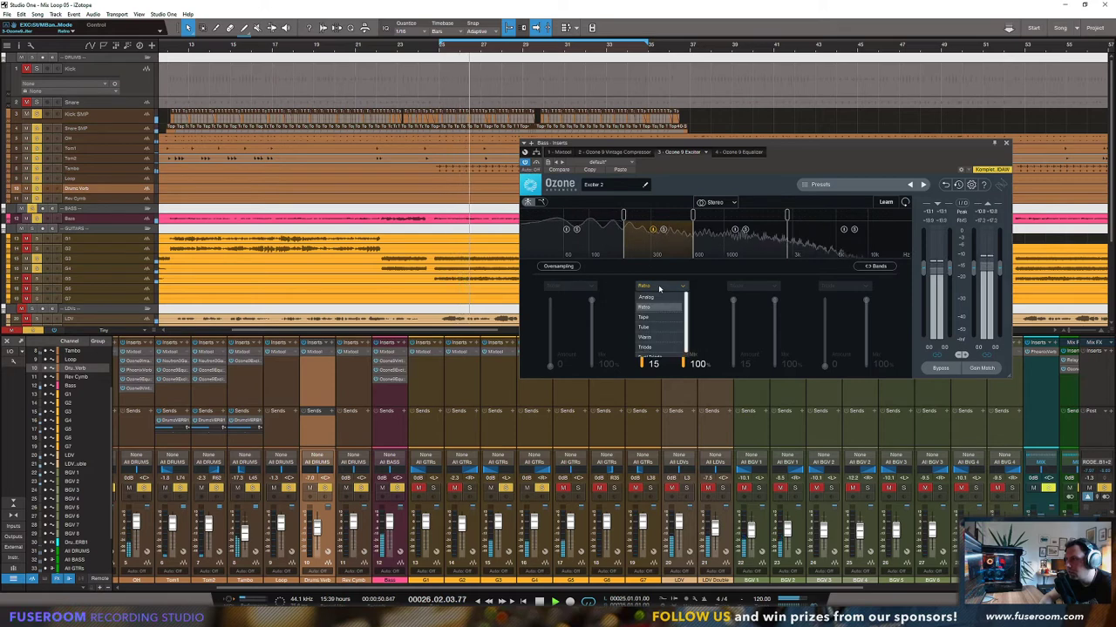
left_click(645, 319)
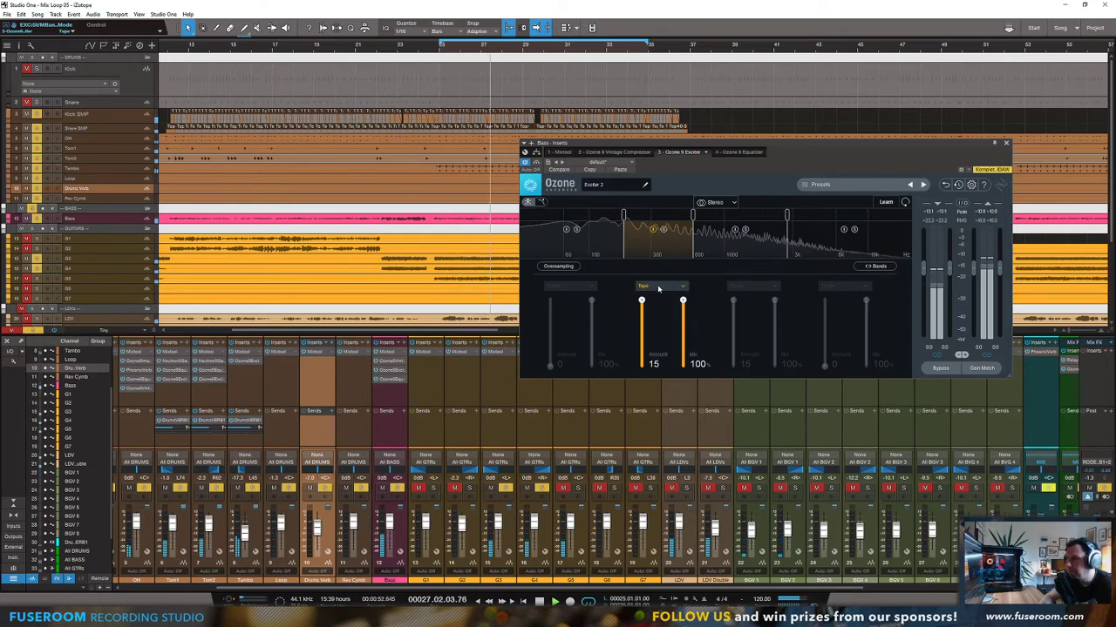
left_click(659, 287)
left_click(645, 326)
left_click(658, 288)
left_click(658, 335)
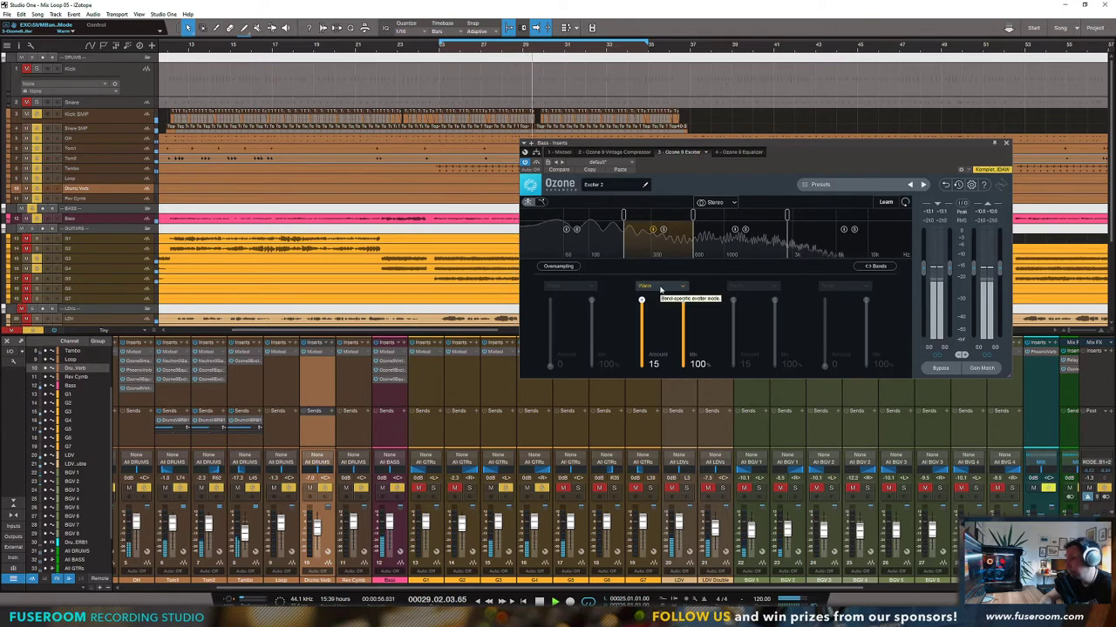
left_click(661, 288)
left_click(647, 302)
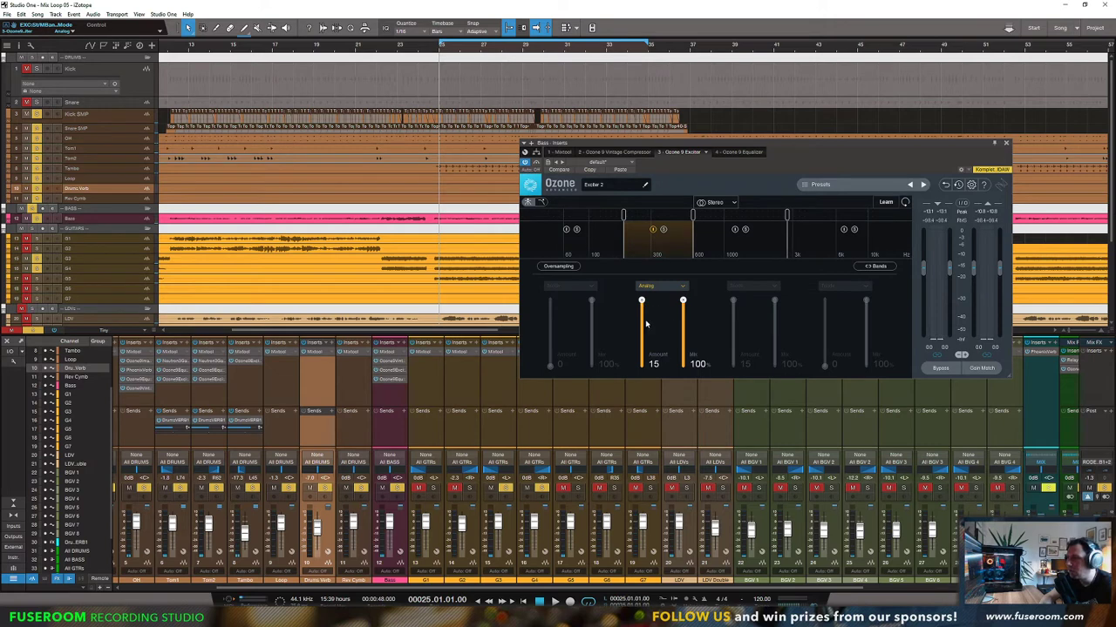
Step: Set the second exciter band's Mix to 84.3% and activate the third band with its Mix at 68% during playback
mouse_move(682, 301)
left_mouse_down()
mouse_move(685, 367)
mouse_move(684, 312)
left_mouse_up()
key("space")
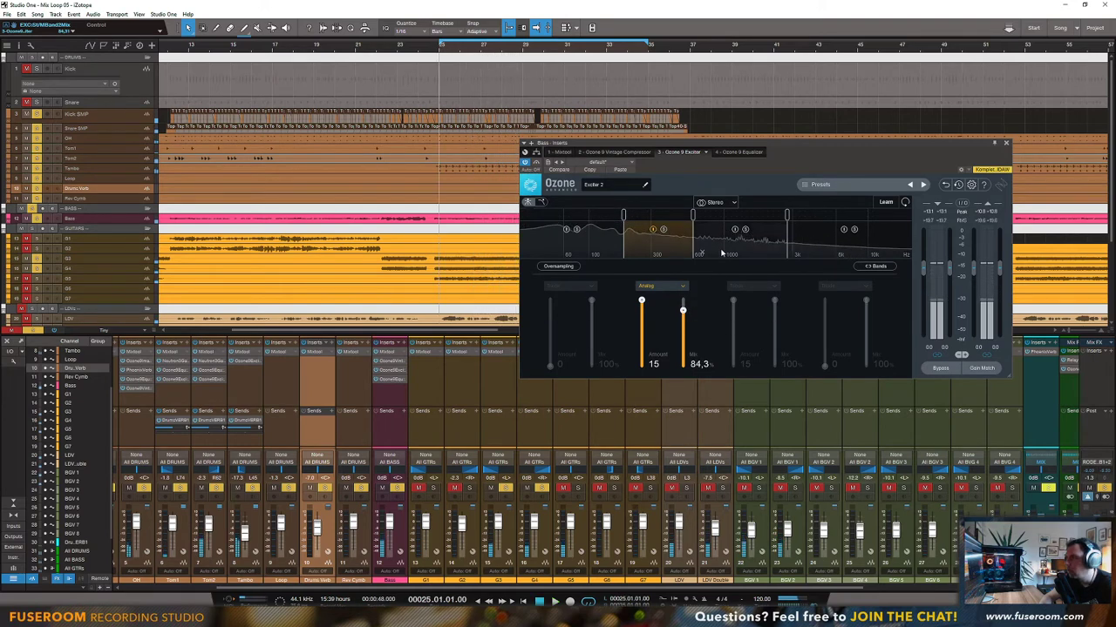
left_click(734, 230)
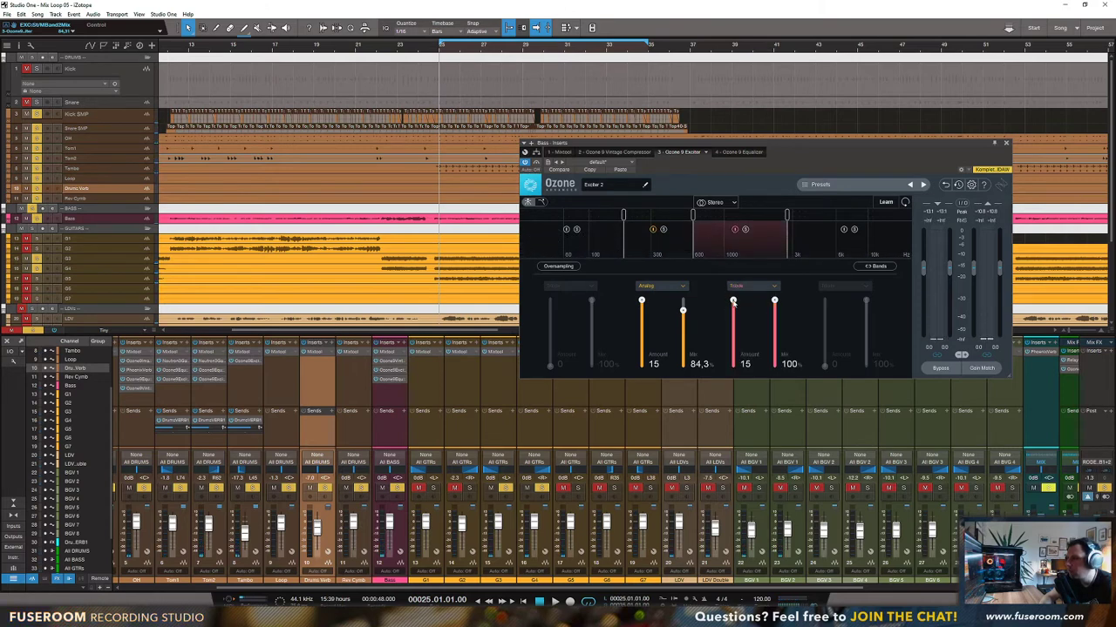
mouse_move(774, 301)
left_mouse_down()
mouse_move(774, 351)
mouse_move(775, 323)
left_mouse_up()
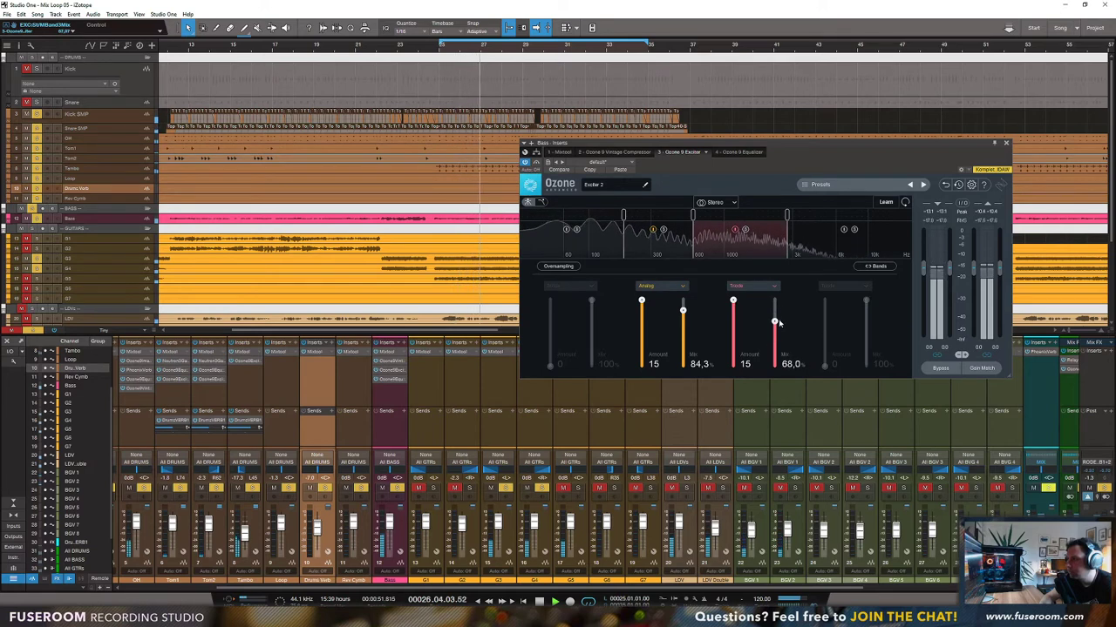
Step: Audition the Tape and Warm modes on the third exciter band and settle on Retro with the Mix at 100%
left_click(752, 286)
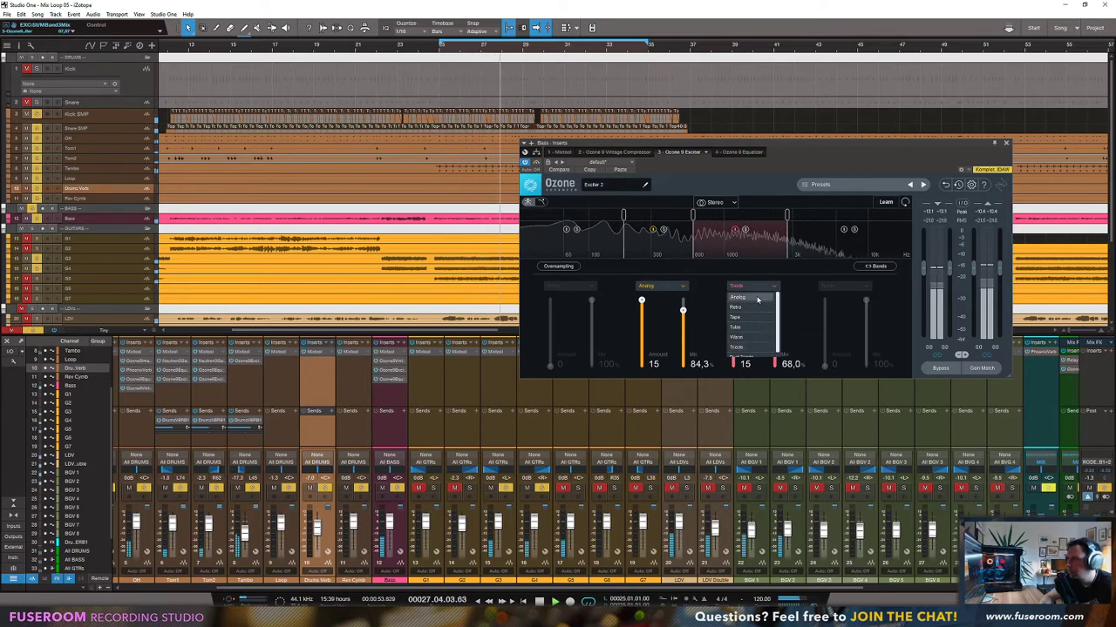
left_click(737, 317)
mouse_move(774, 320)
left_mouse_down()
mouse_move(774, 355)
mouse_move(774, 309)
left_mouse_up()
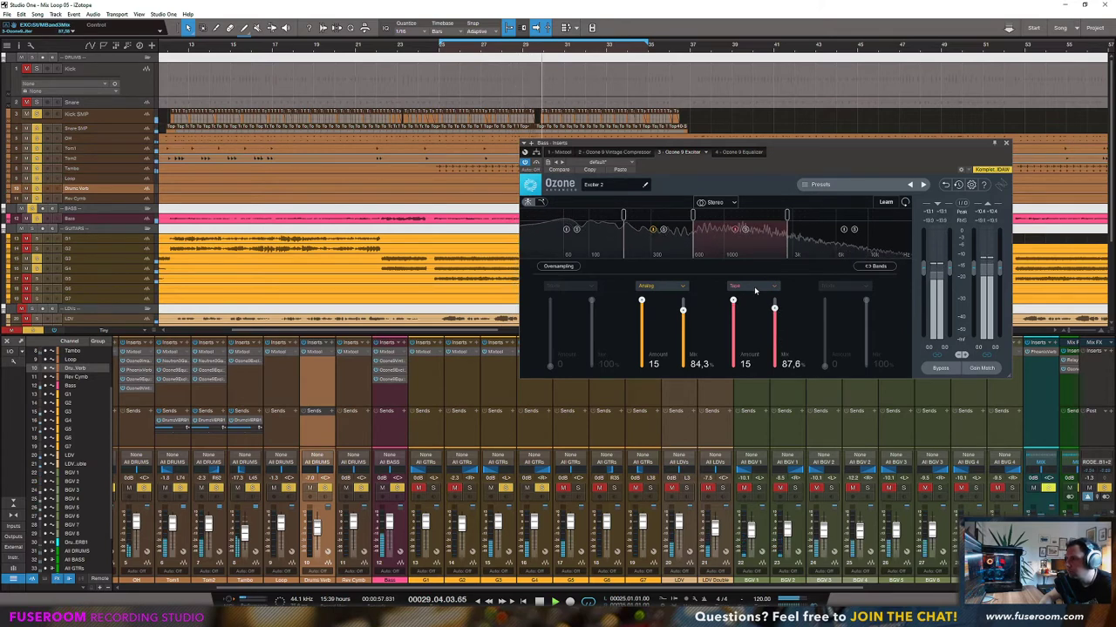
left_click(754, 287)
left_click(746, 340)
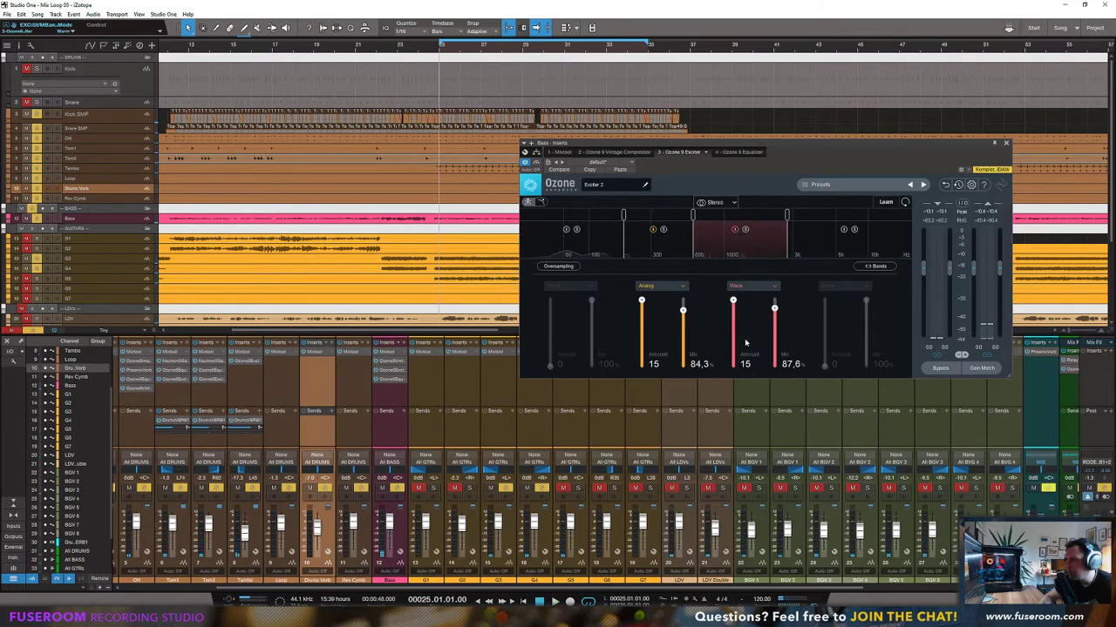
left_click_drag(774, 309, 774, 299)
left_click(753, 287)
left_click(756, 296)
left_click(753, 287)
left_click(752, 296)
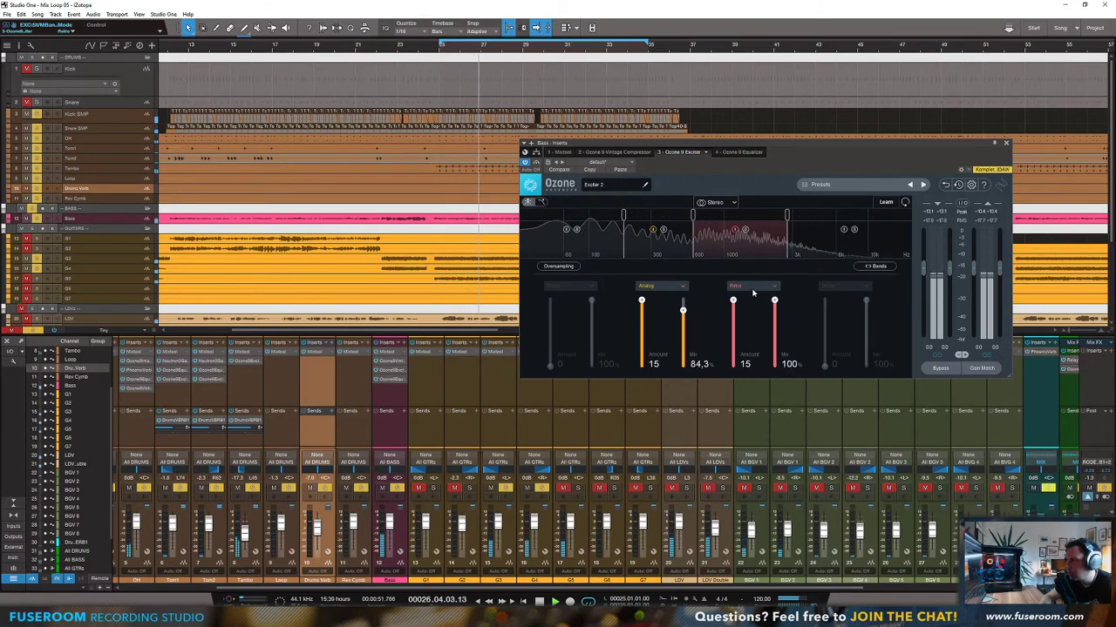
mouse_move(773, 301)
left_mouse_down()
mouse_move(774, 342)
mouse_move(773, 299)
left_mouse_up()
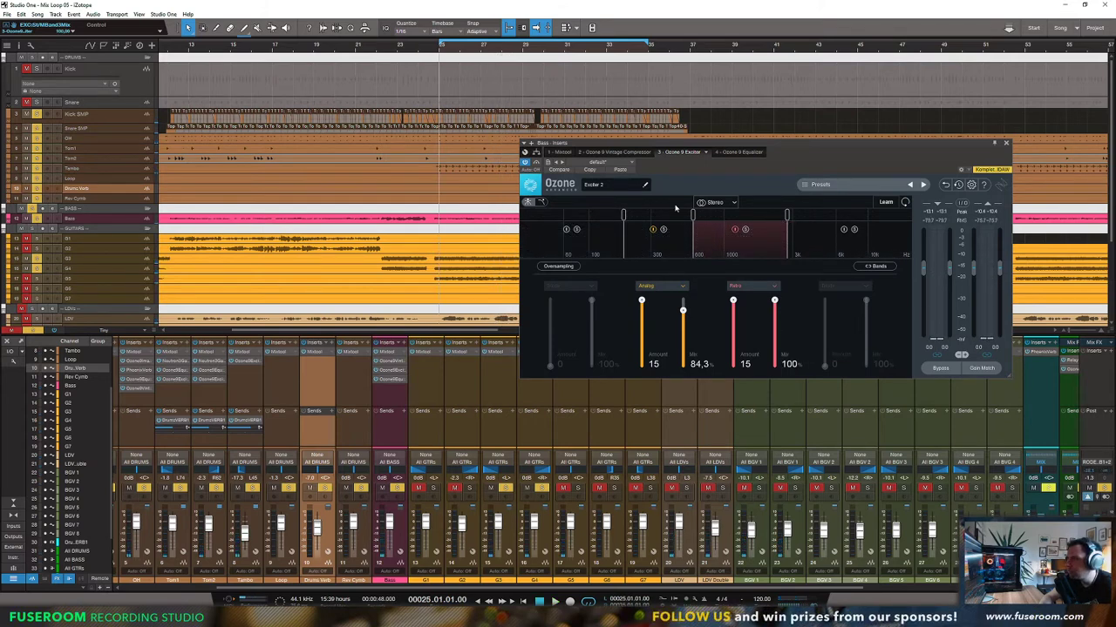
Step: Lower the exciter's highest crossover to about 1.2 kHz and set the third band's Mix to 59.5% during playback
key("space")
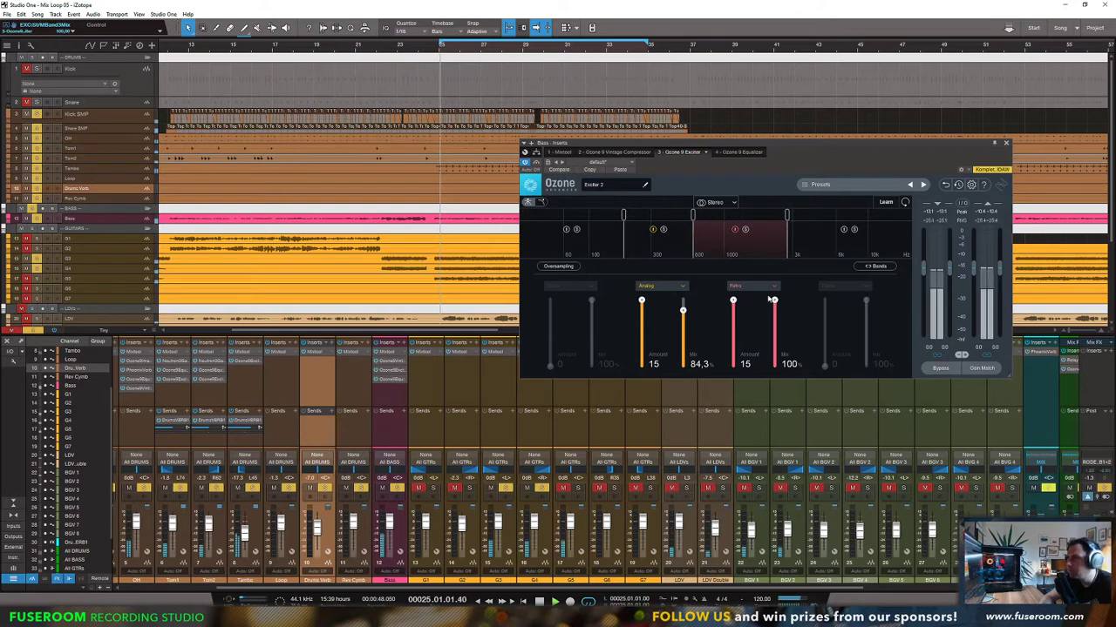
left_click_drag(757, 213, 741, 213)
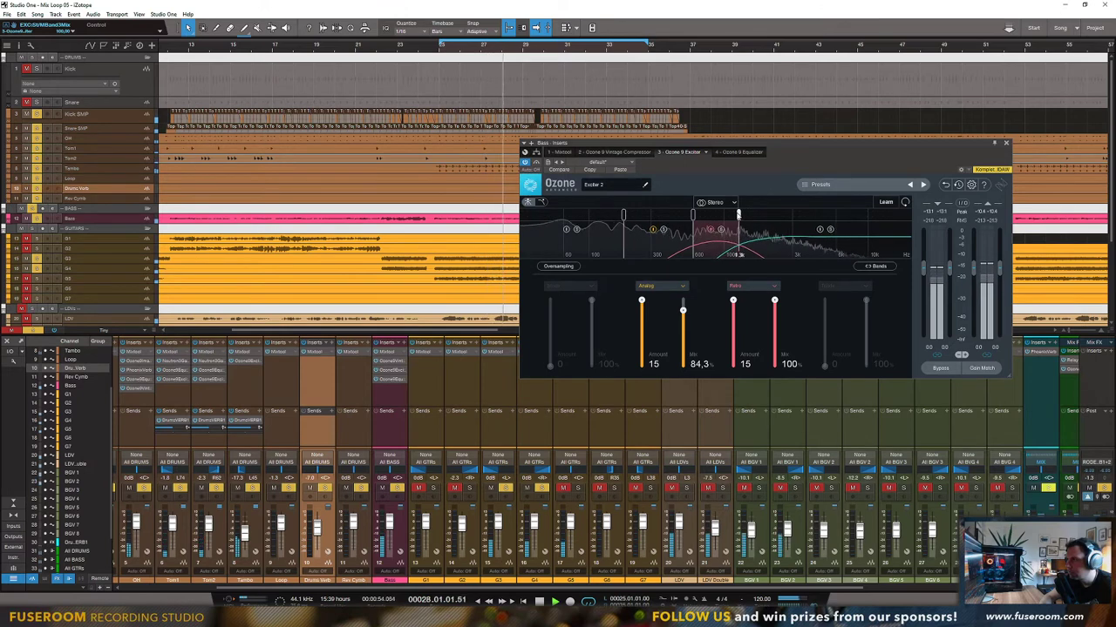
left_click_drag(774, 300, 774, 328)
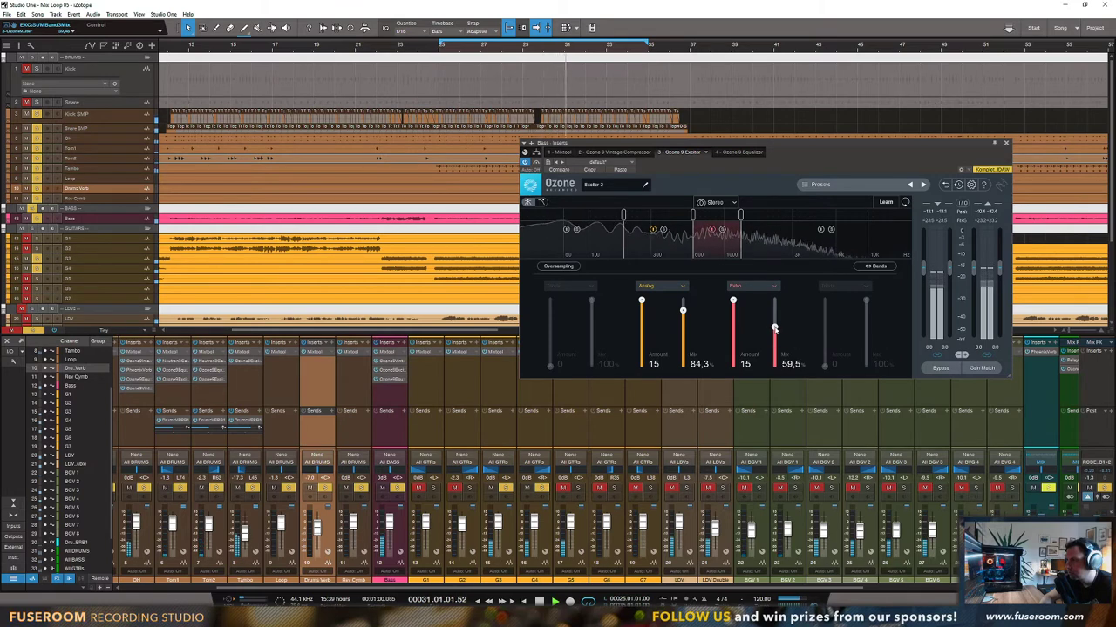
Step: Reduce the third exciter band's Amount during playback, trying 8.9 and 4.7
key("space")
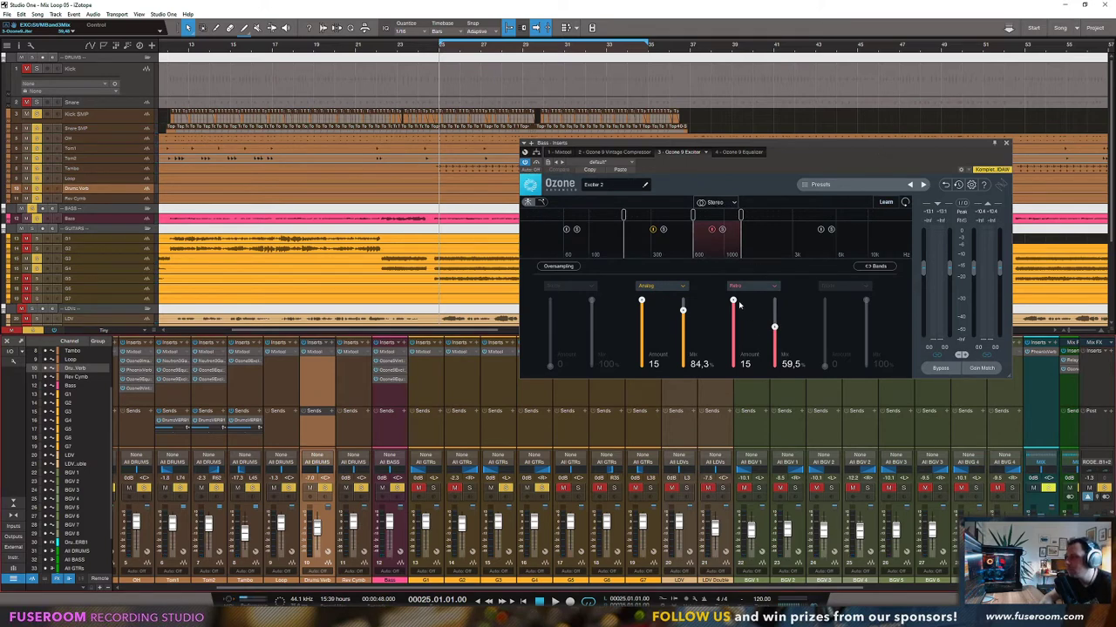
key("space")
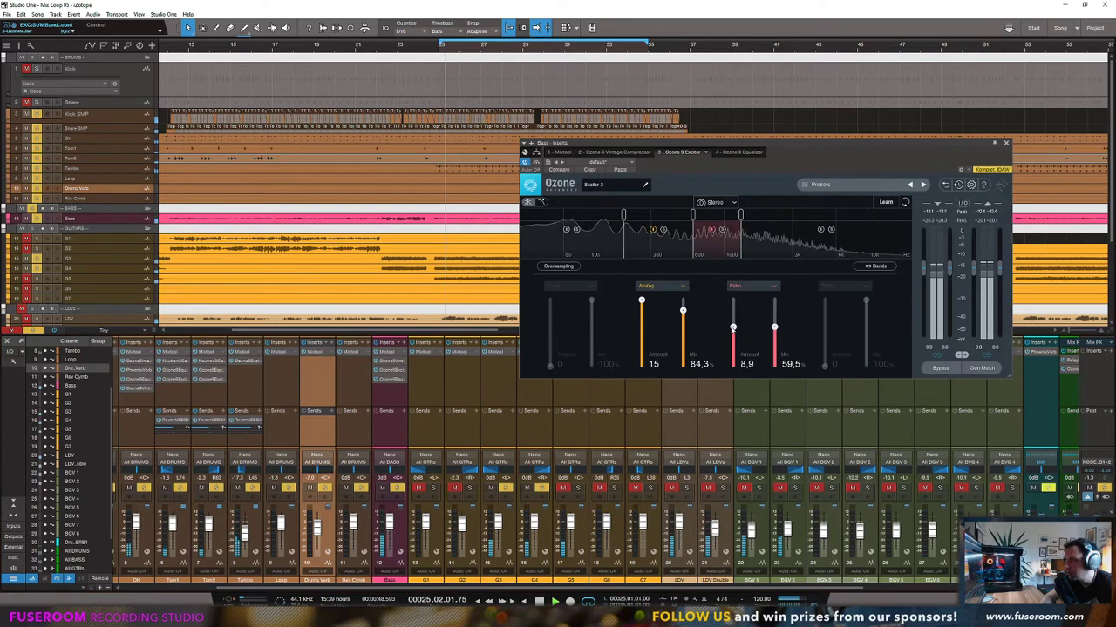
left_click_drag(732, 303, 734, 325)
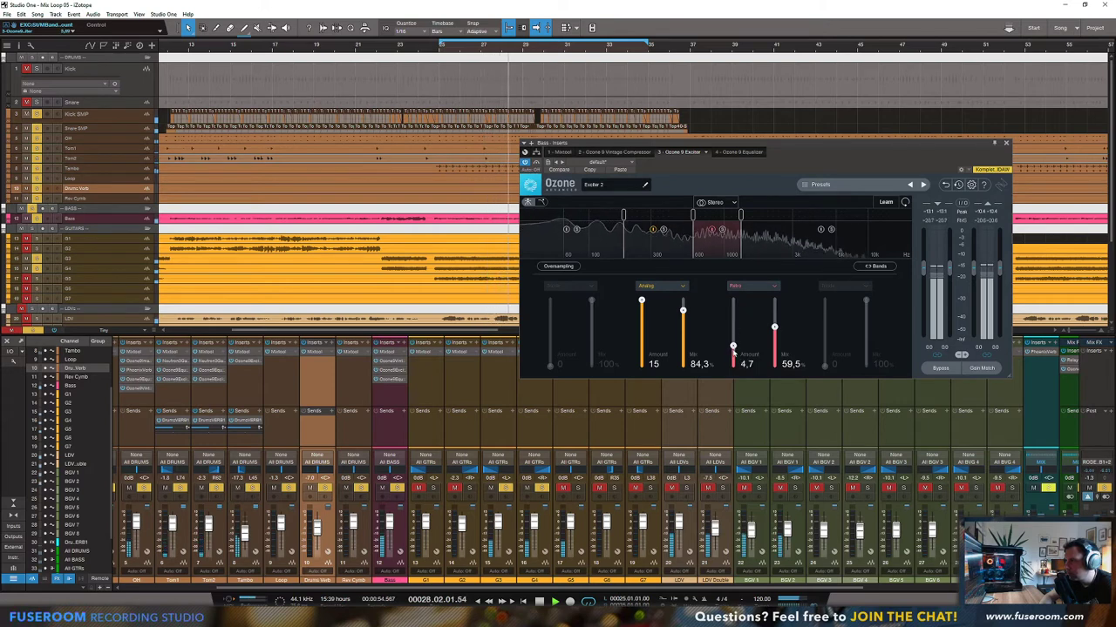
left_click_drag(733, 324, 734, 316)
Step: Close the bass exciter and audition the looped section with the drums, bass and guitars
key("space")
left_click(1005, 143)
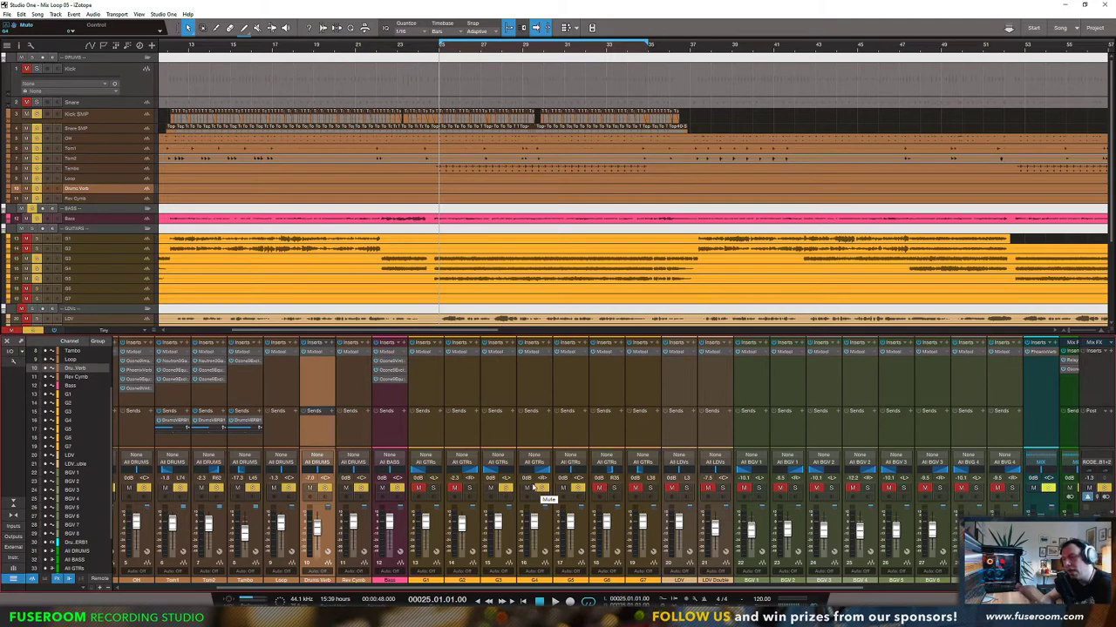
key("space")
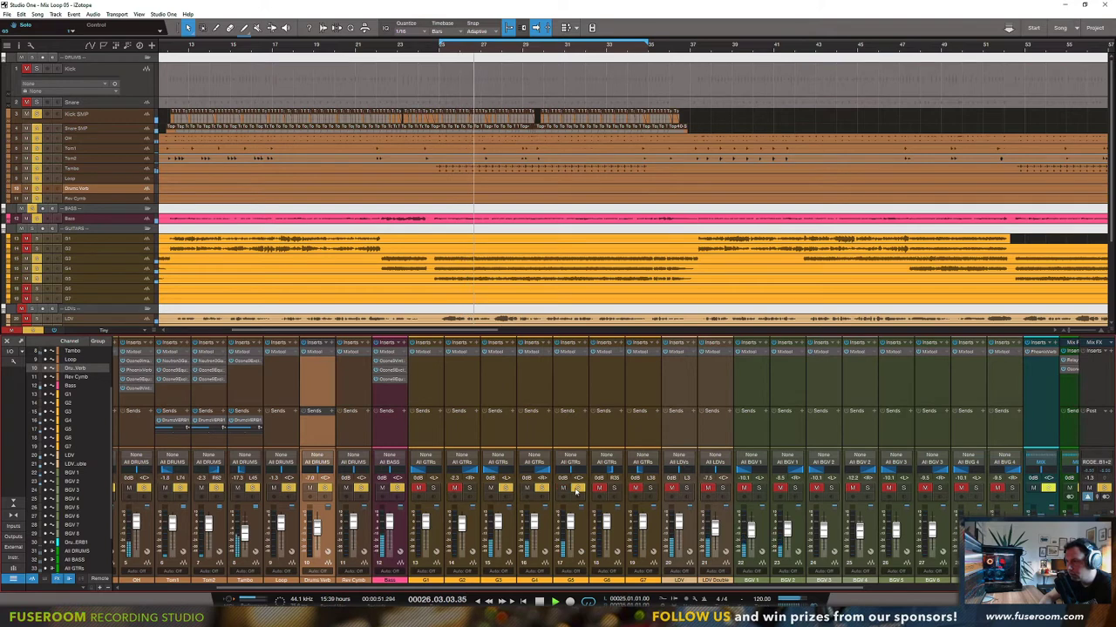
key("space")
left_click(586, 343)
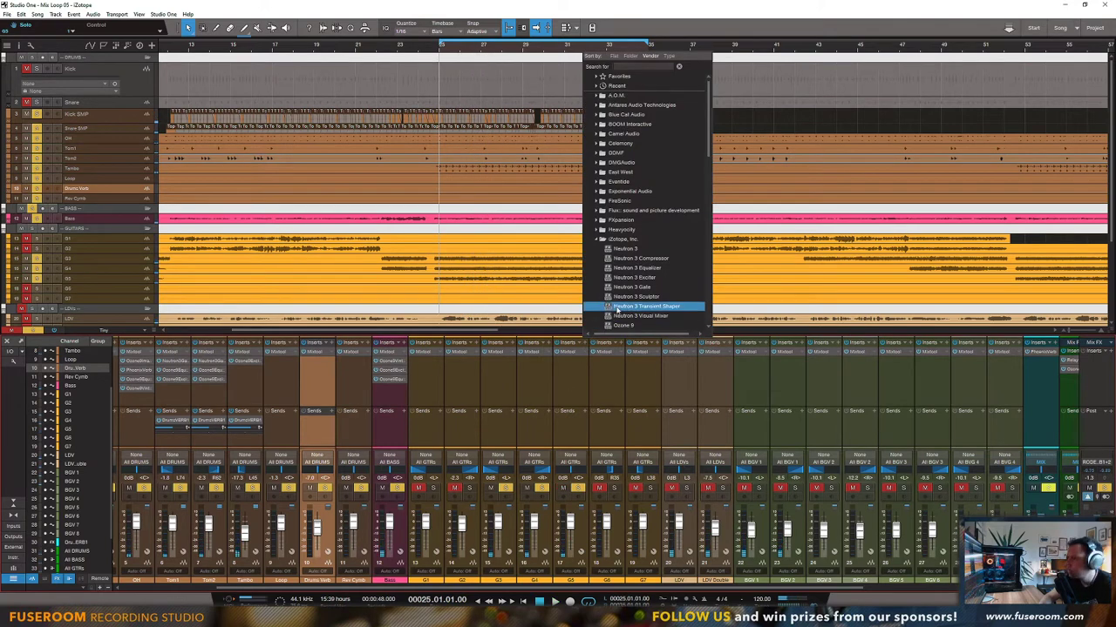
scroll(624, 309, "down", 2)
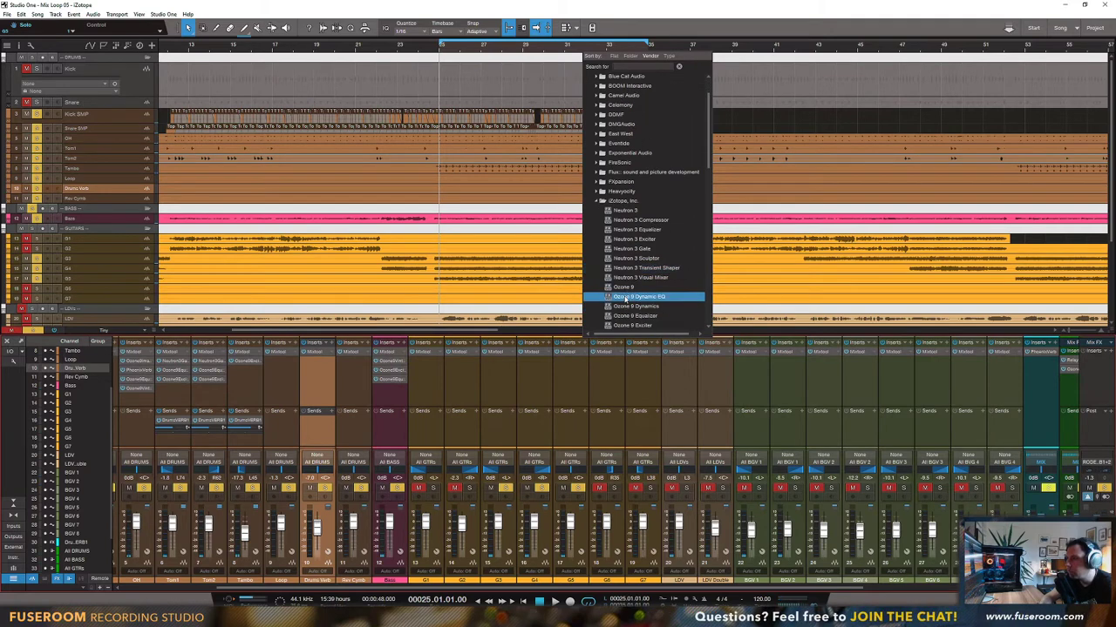
scroll(624, 308, "down", 1)
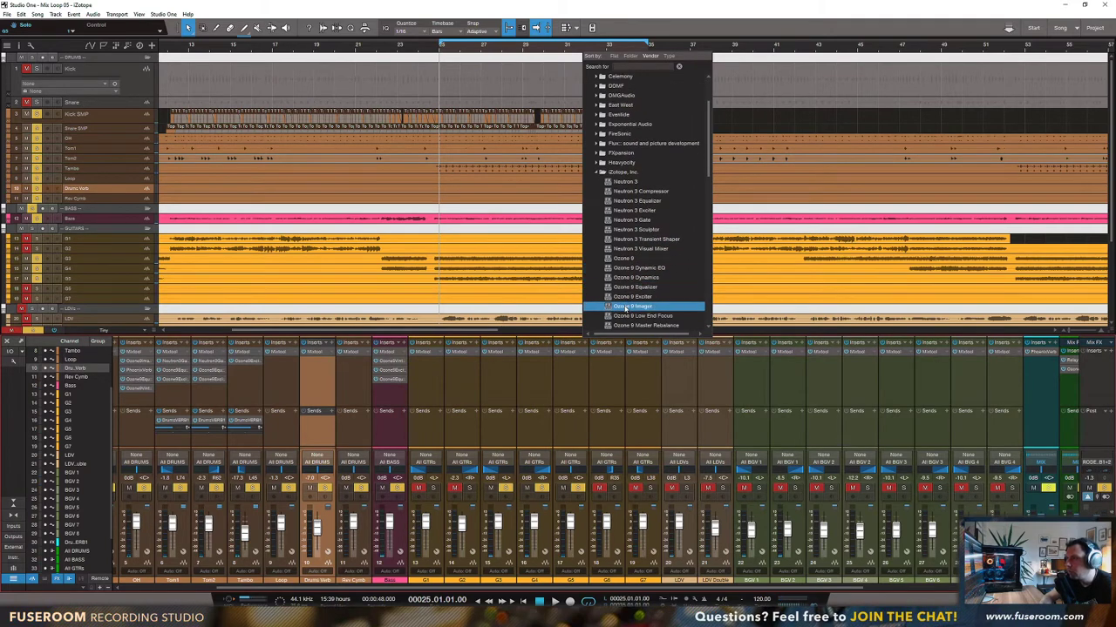
scroll(627, 317, "down", 2)
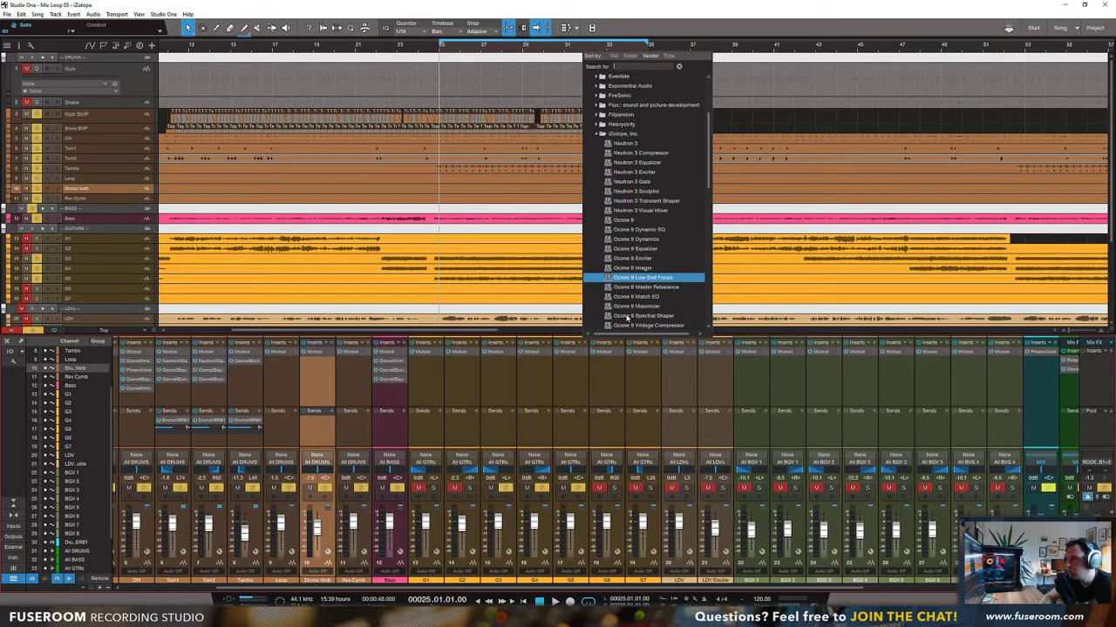
scroll(627, 317, "down", 2)
left_click(621, 308)
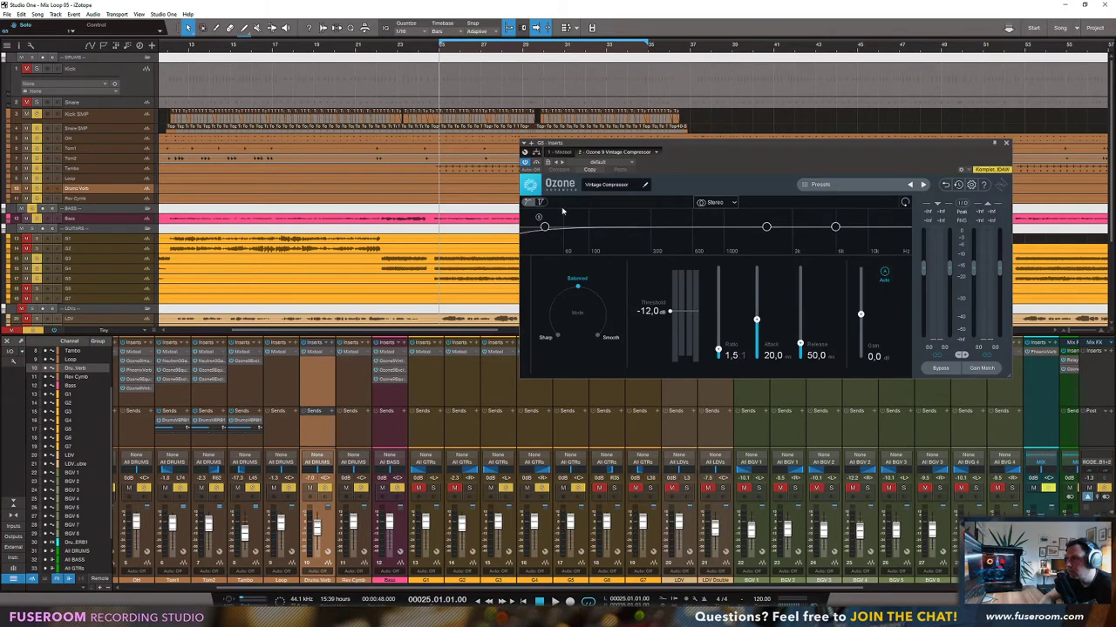
left_click_drag(757, 227, 737, 227)
left_click(1005, 142)
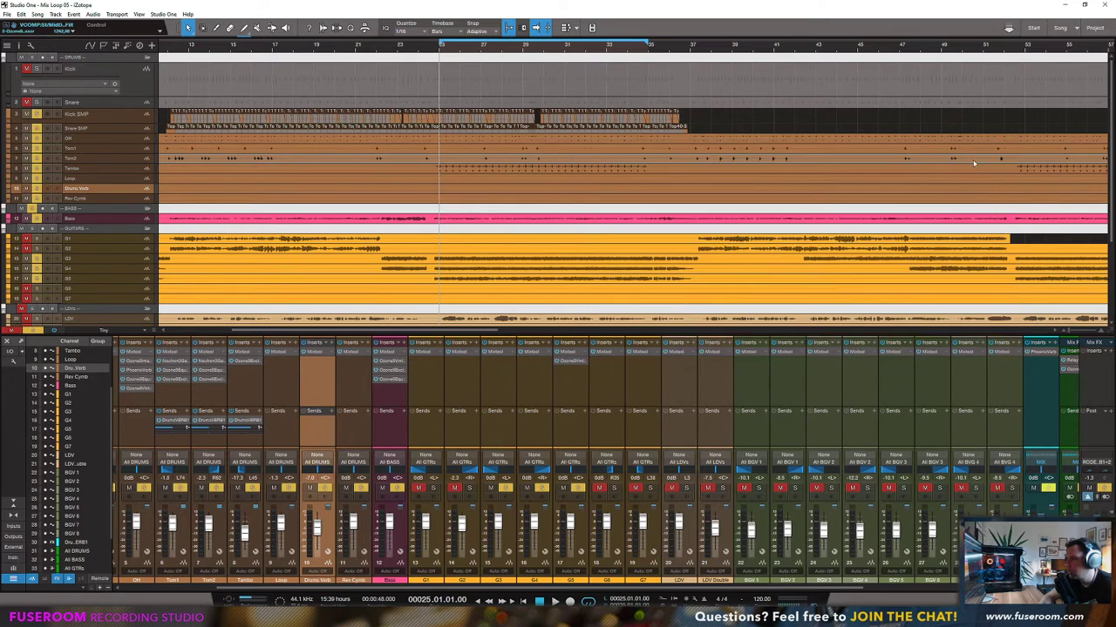
right_click(584, 364)
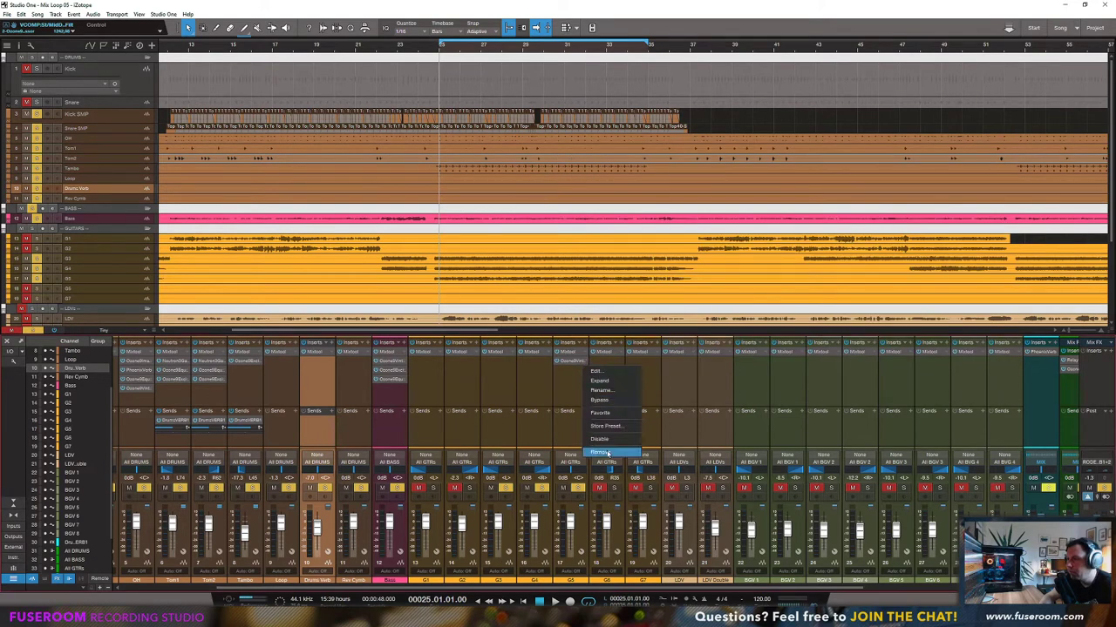
left_click(601, 454)
Step: Insert Ozone 9 Dynamics on the G5 guitar channel and position its window above the mixer
left_click(586, 342)
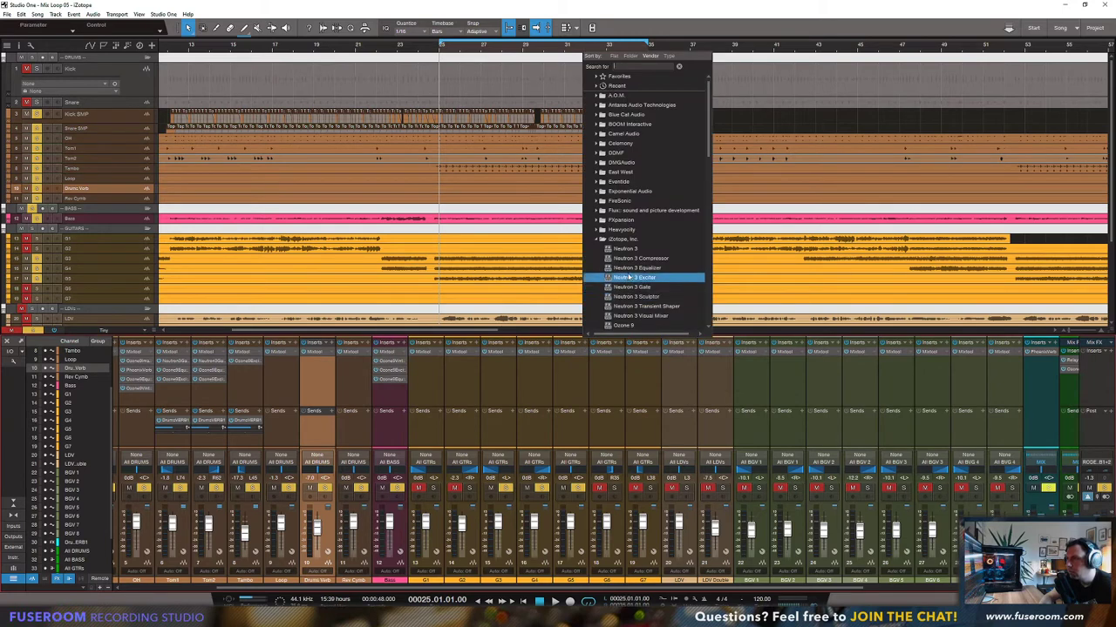
scroll(634, 262, "down", 1)
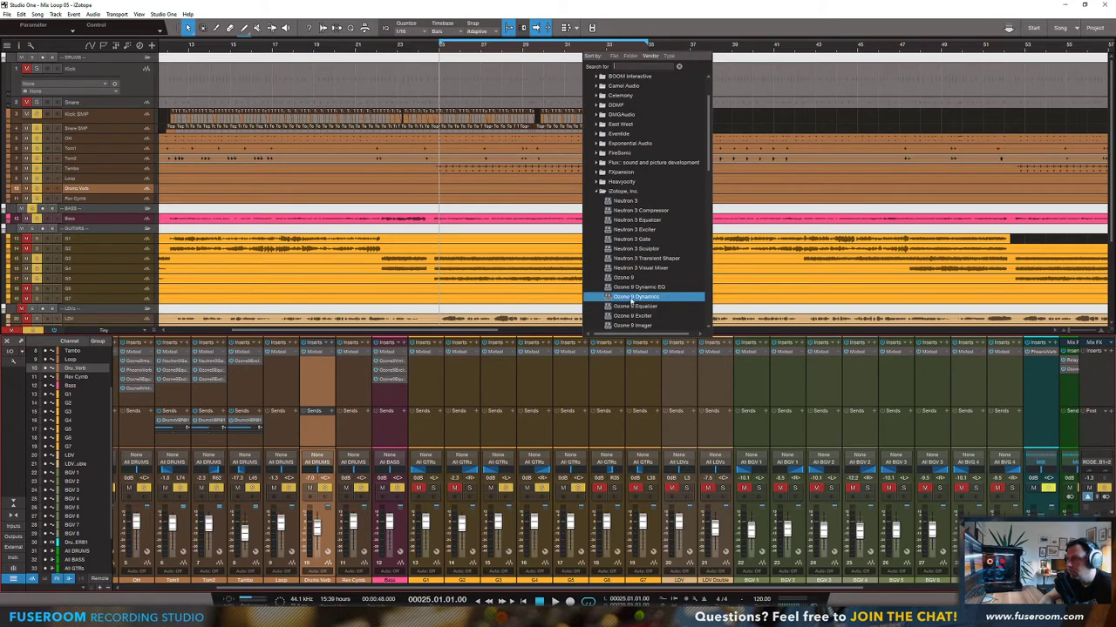
left_click(629, 298)
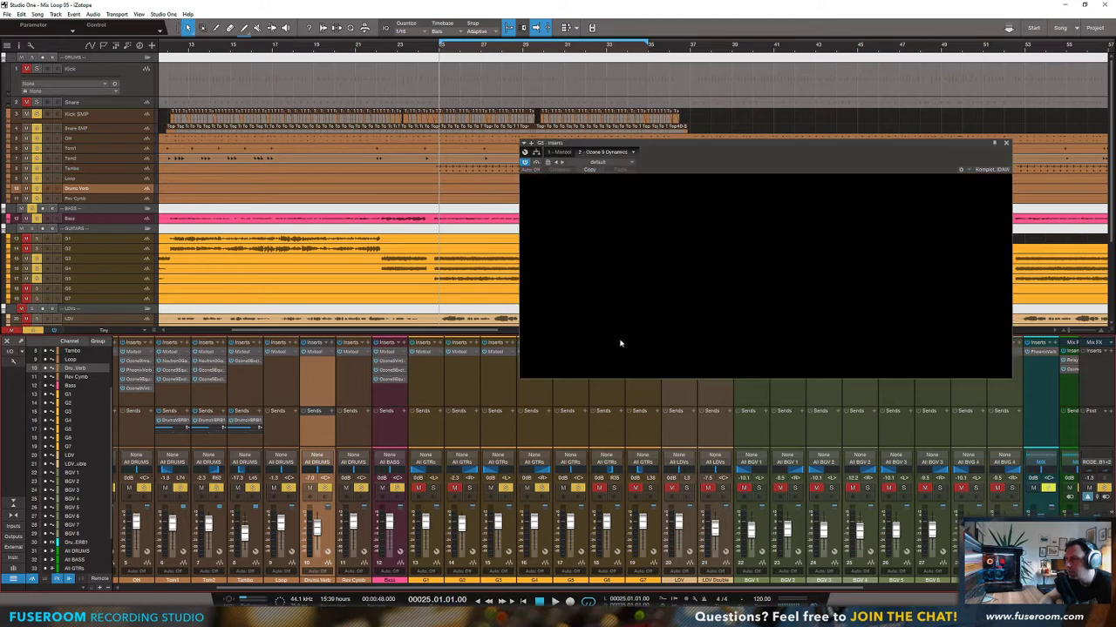
left_click_drag(732, 147, 678, 155)
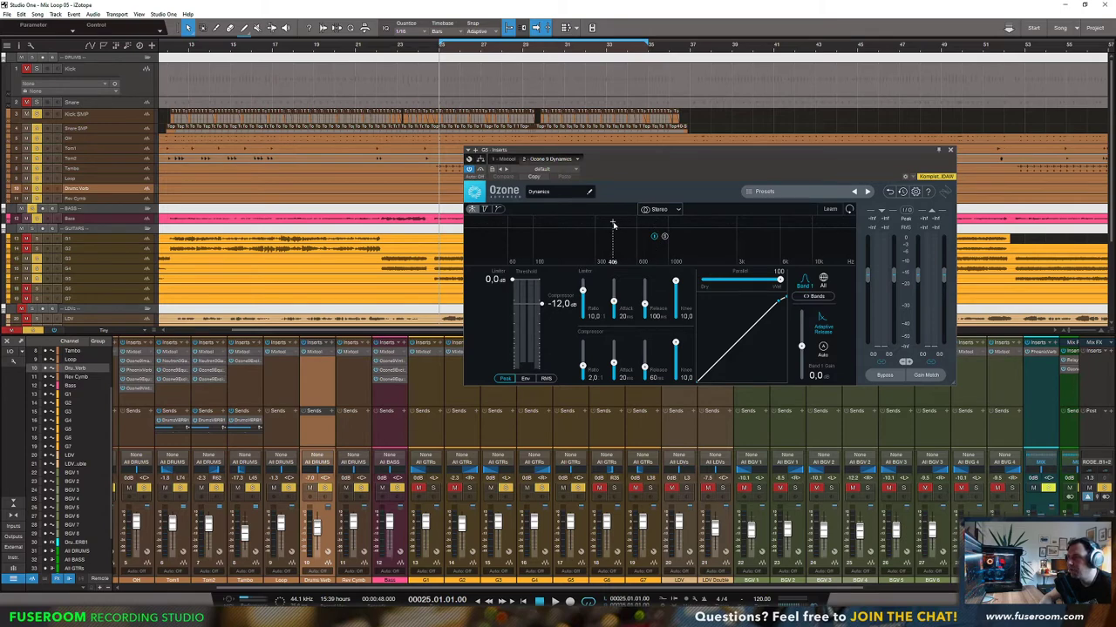
left_click_drag(652, 156, 754, 78)
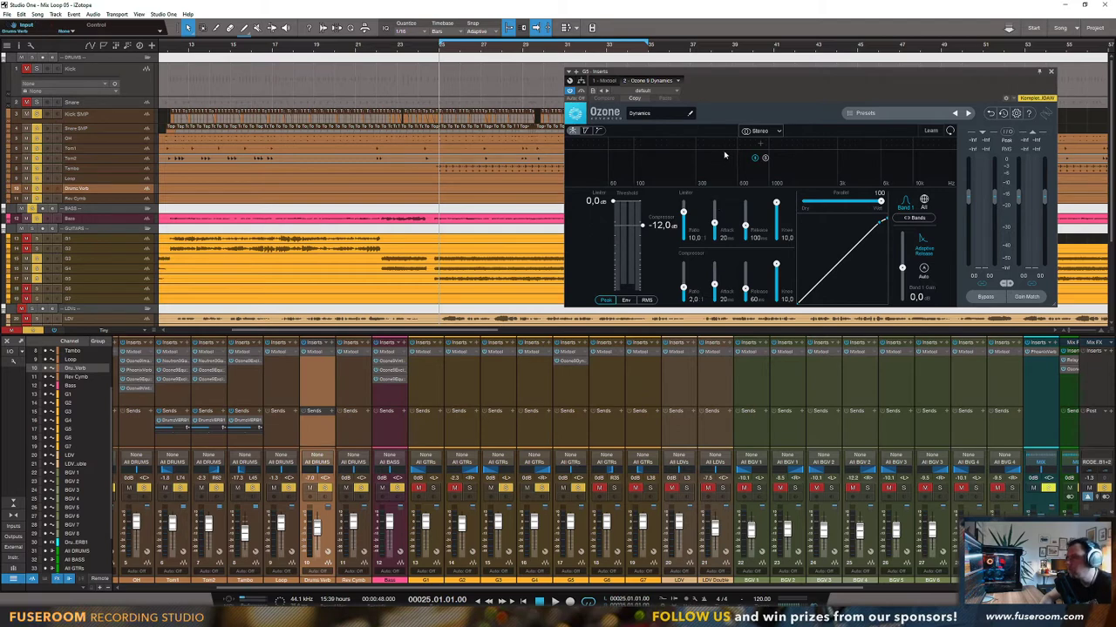
Step: Play the loop and split G5's Dynamics into two bands with a crossover at about 300 Hz
key("space")
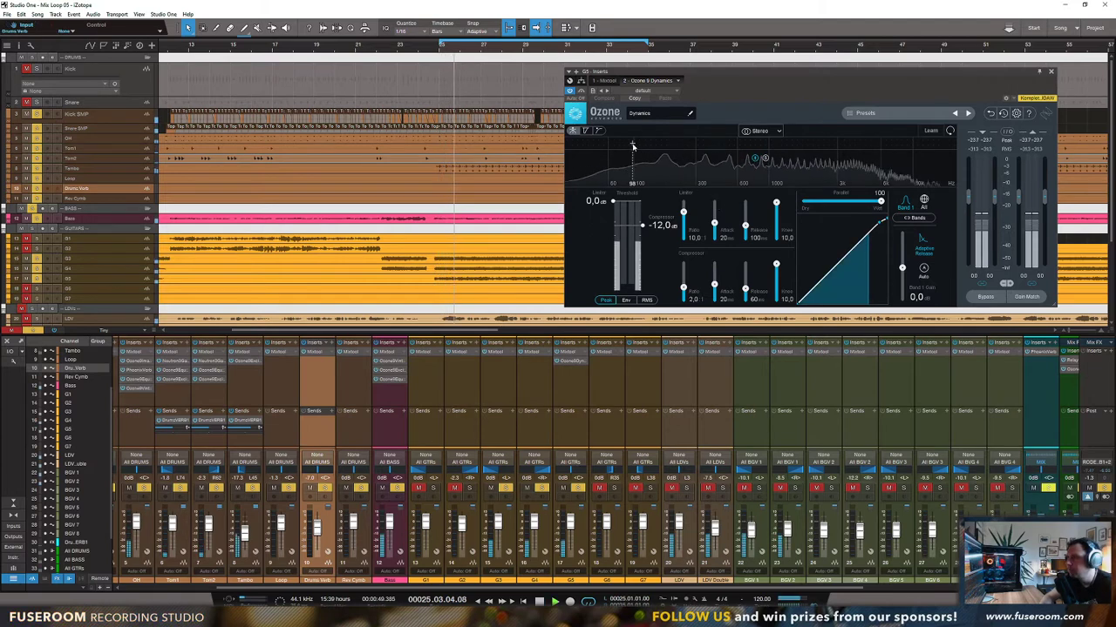
key("space")
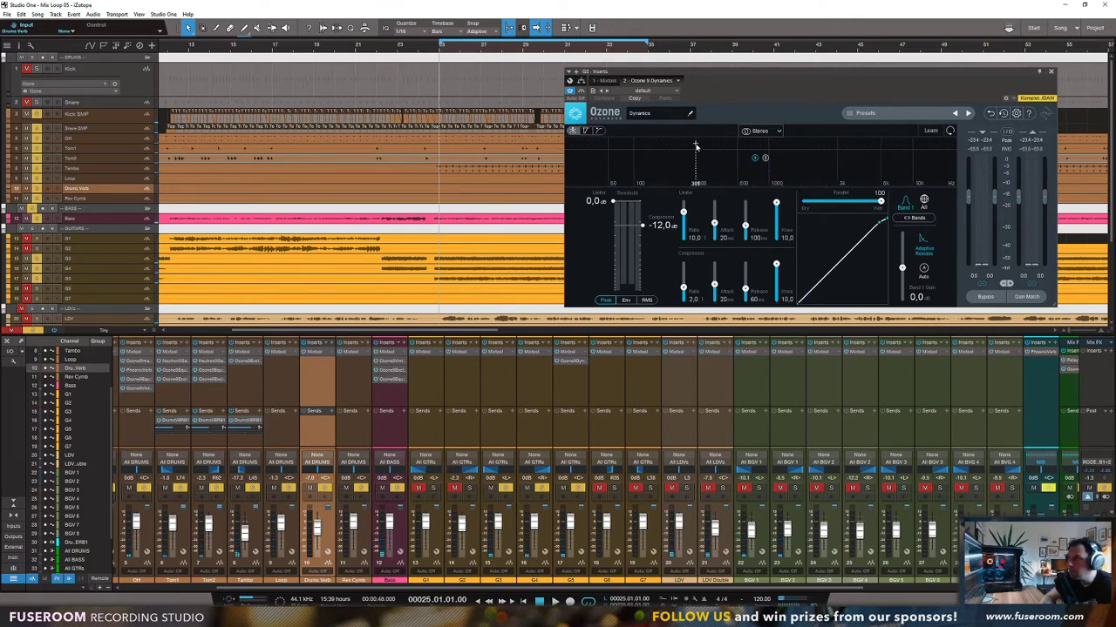
left_click(696, 145)
key("space")
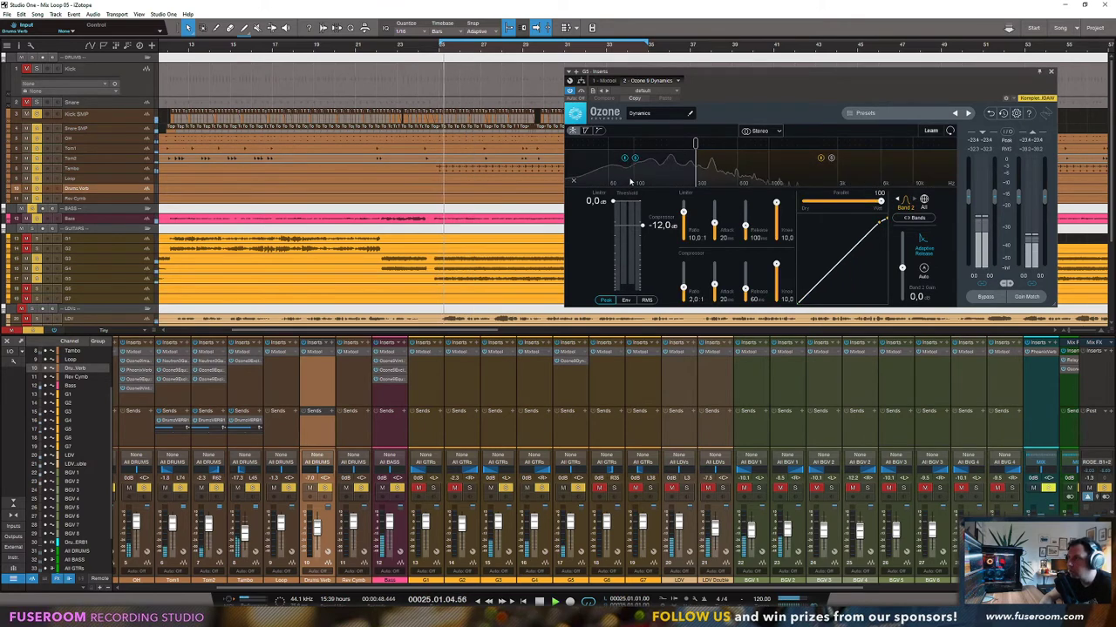
Step: Solo only the G5 guitar and shift the Dynamics crossover lower during playback
left_click(540, 488)
left_click(577, 488)
left_click_drag(695, 148, 672, 146)
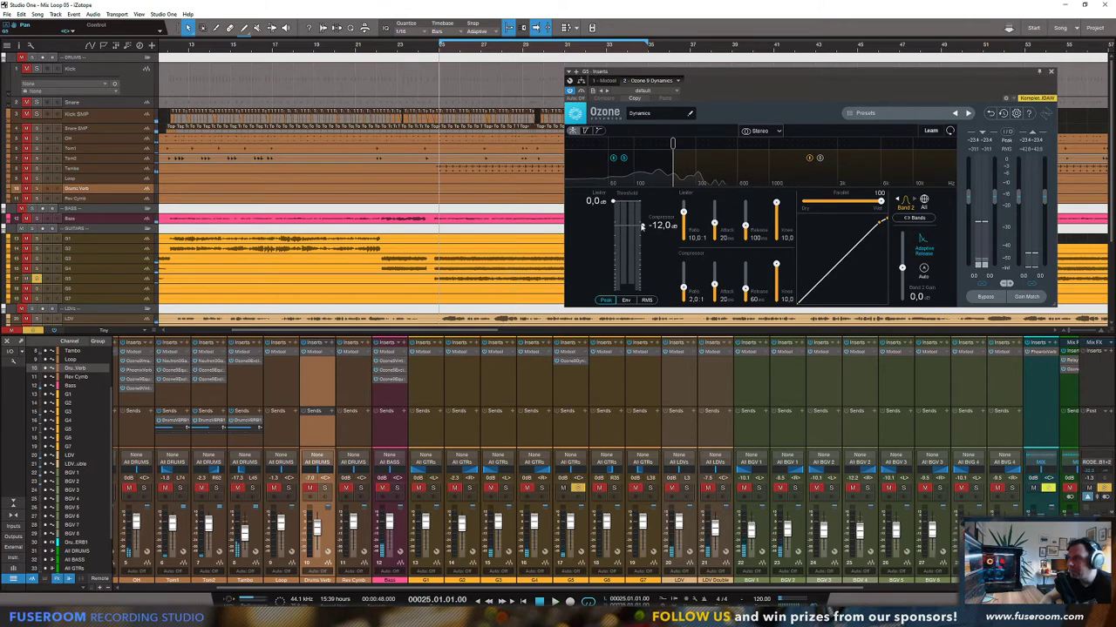
Step: Set the G5 low band's compressor to a -56.5 dB threshold, 3.3:1 ratio, 1 ms attack and 51 ms release
left_click(635, 173)
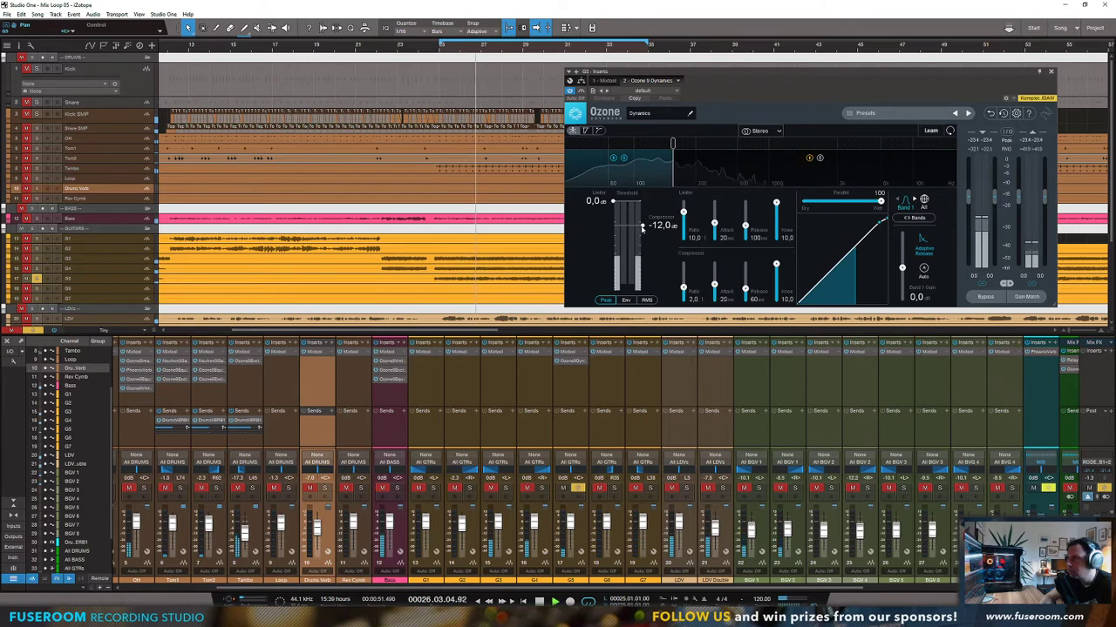
left_click_drag(642, 225, 714, 297)
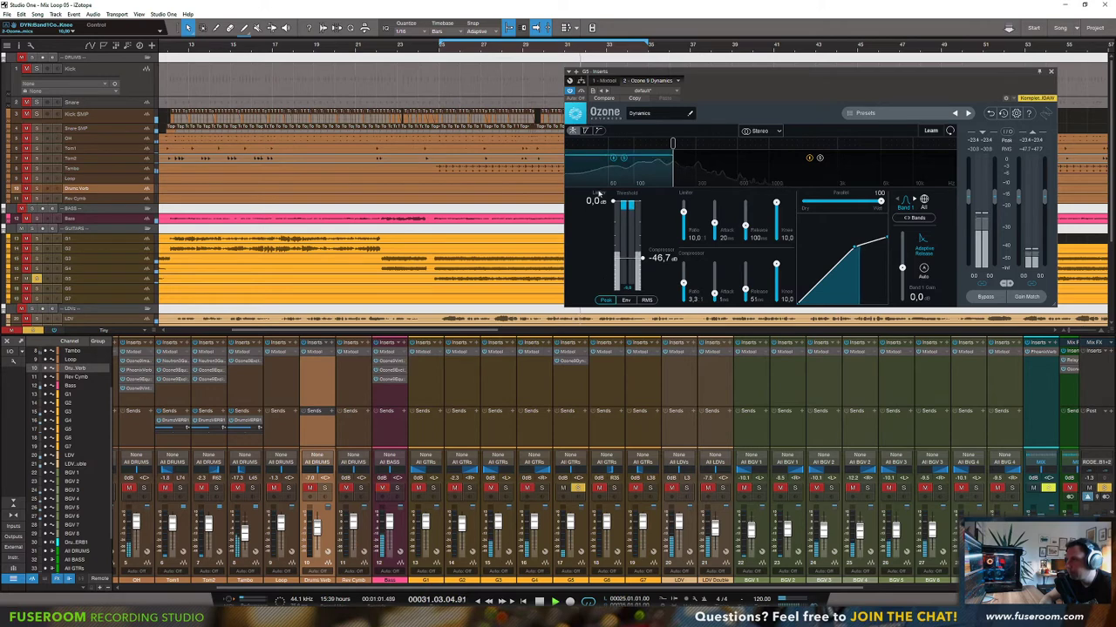
left_click_drag(638, 259, 643, 266)
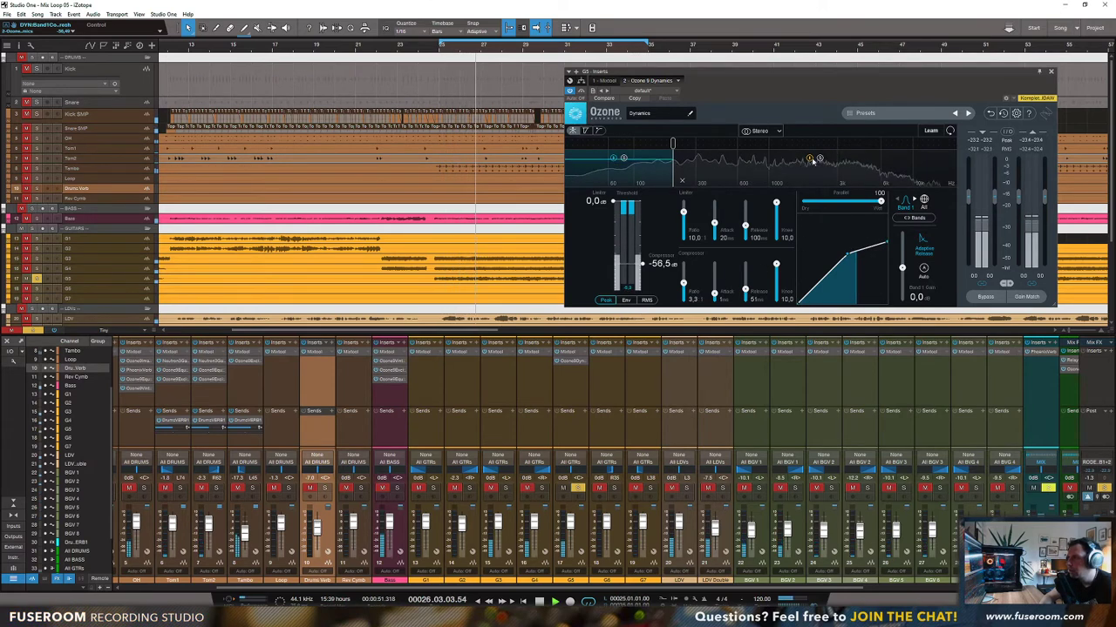
Step: Add the G3, G4, drum and bass tracks to the solo alongside G5 and play the loop
left_click(505, 488)
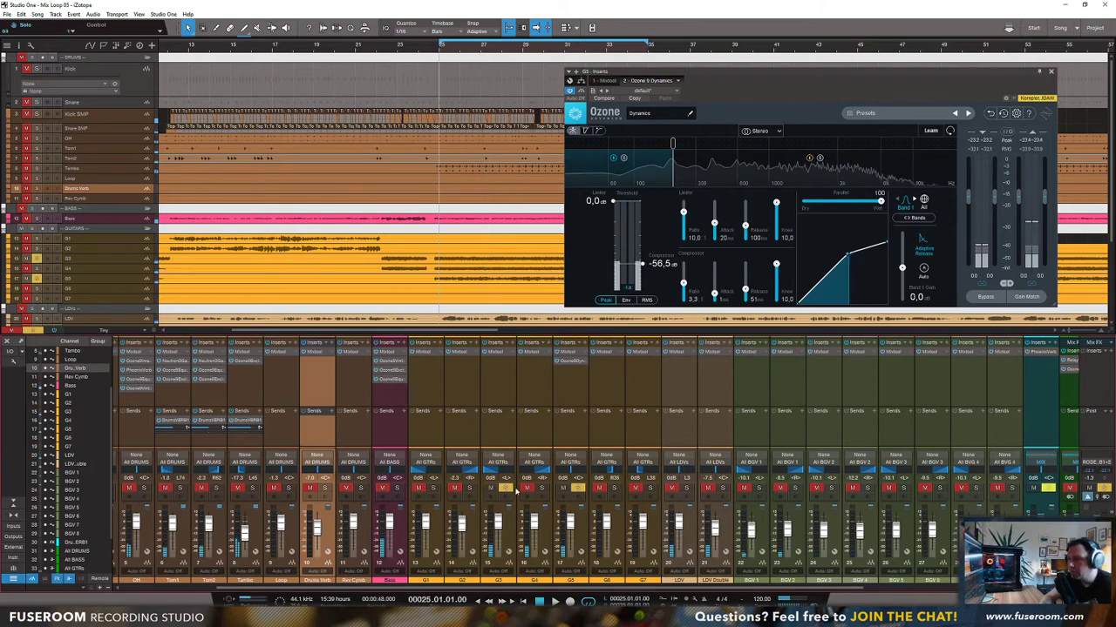
left_click(541, 488)
key("space")
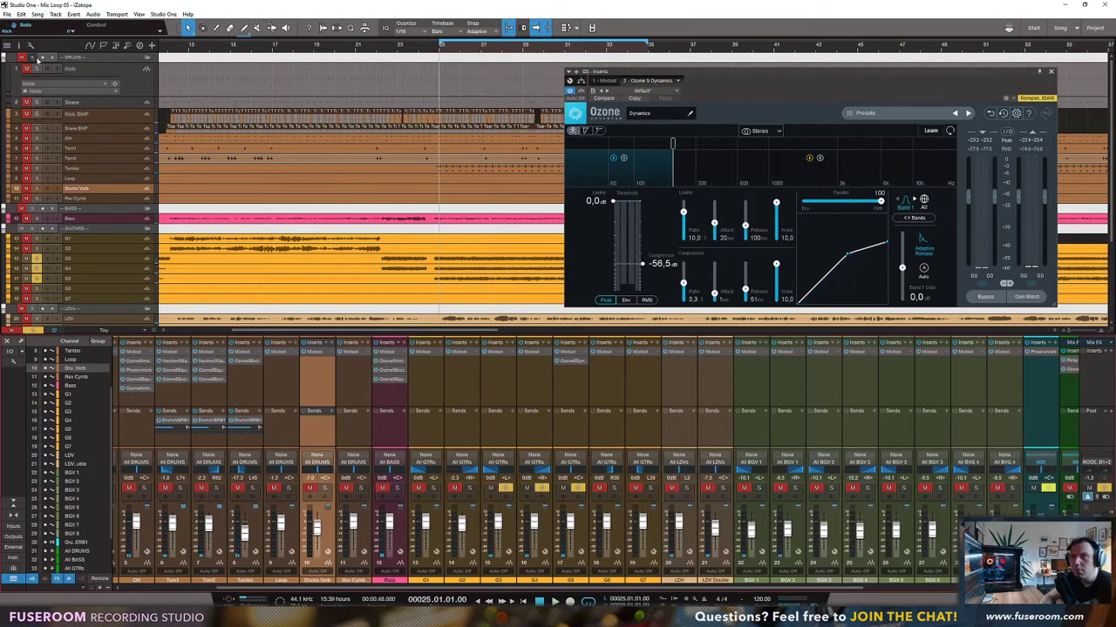
left_click(36, 57)
key("space")
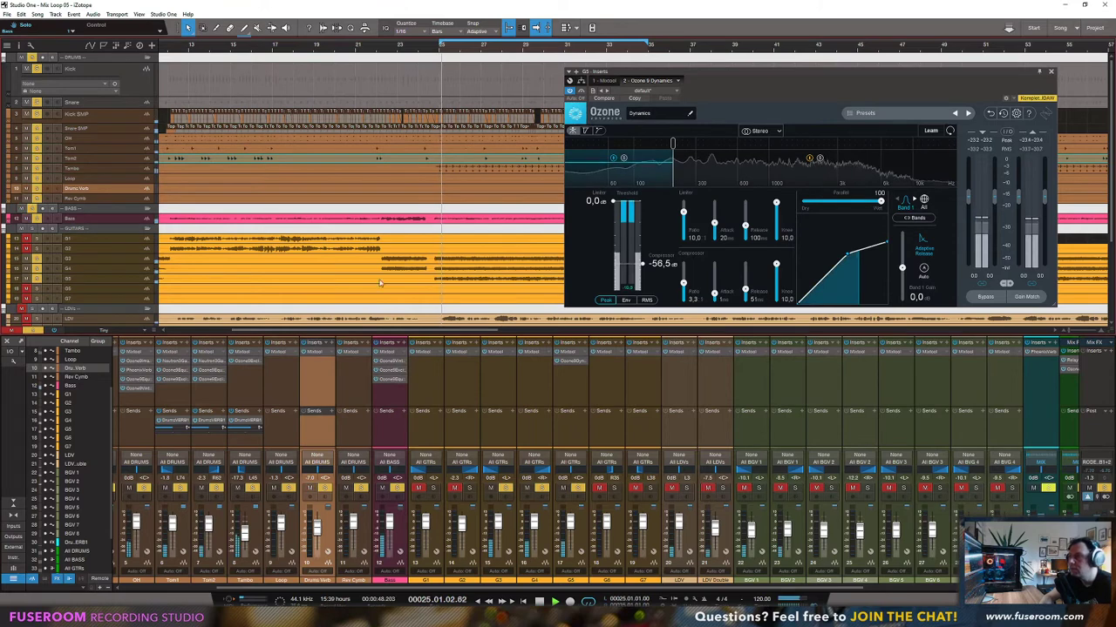
Step: Split G5's Dynamics into four bands by adding crossovers near 600 Hz and just under 3 kHz during playback
left_click(786, 152)
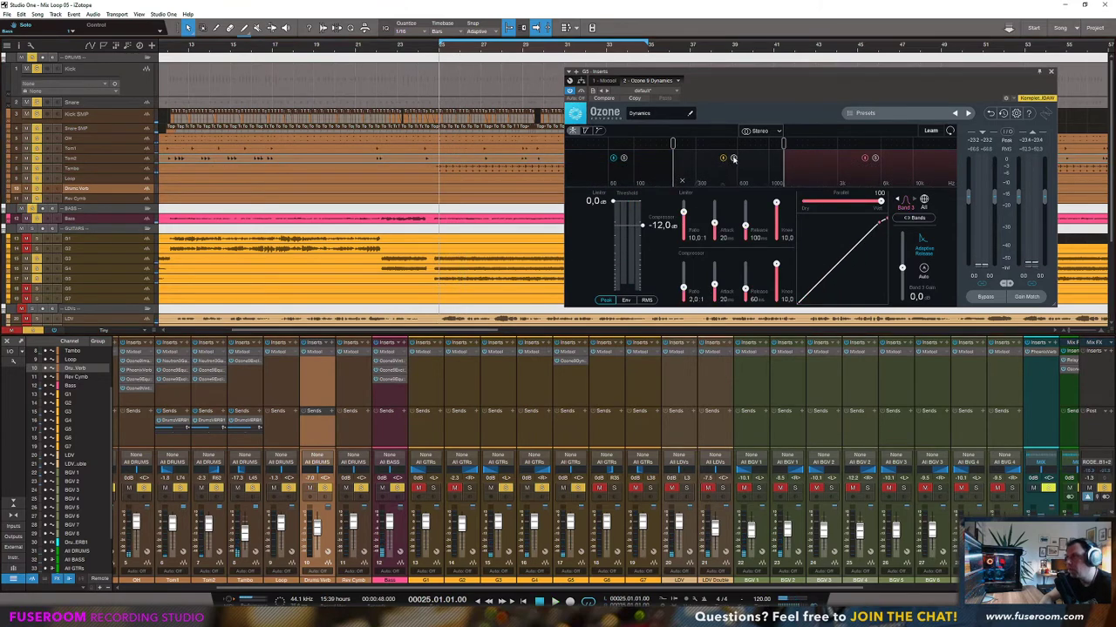
key("space")
mouse_move(782, 143)
left_mouse_down()
mouse_move(809, 145)
mouse_move(745, 144)
left_mouse_up()
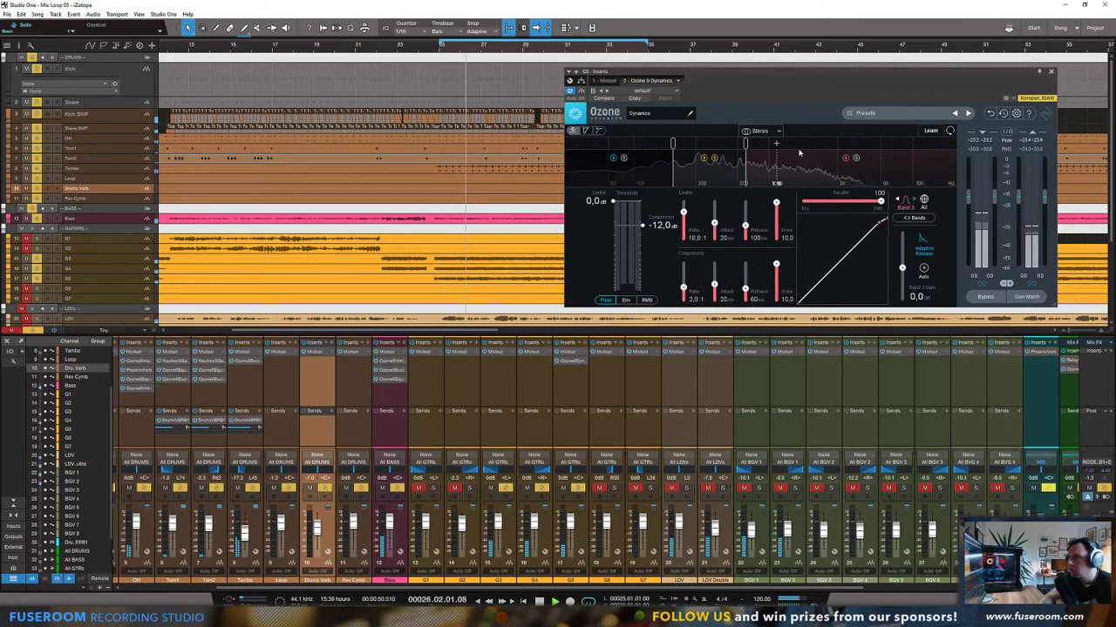
left_click(823, 144)
left_click_drag(824, 145, 835, 145)
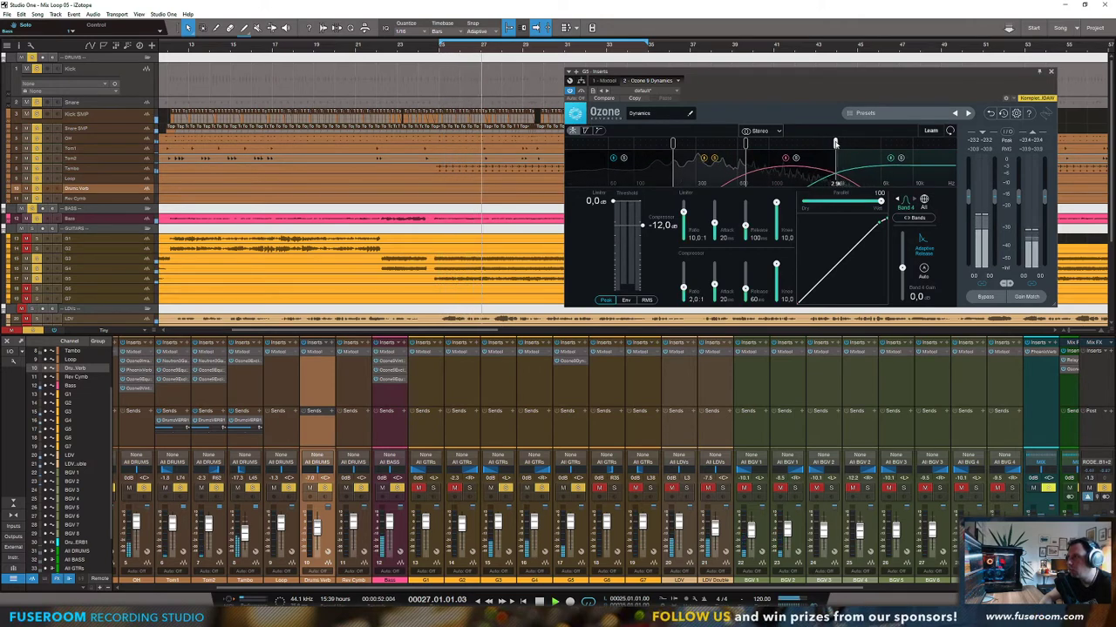
Step: Raise G5's band 2 gain to 13.5 dB and lower the band's upper crossover to about 500 Hz
left_click(722, 168)
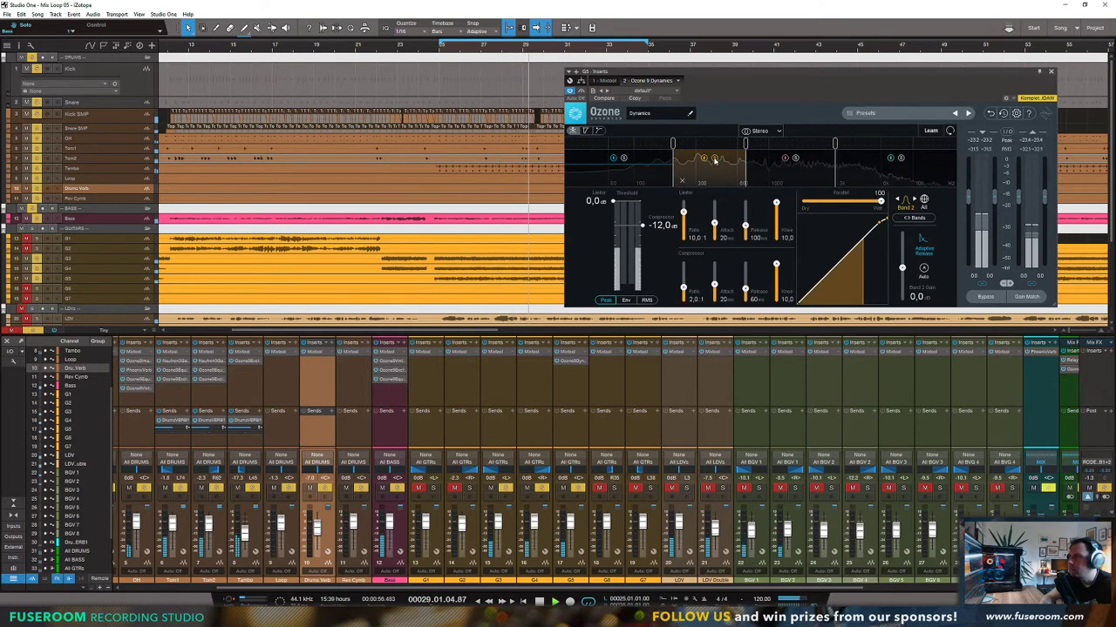
key("space")
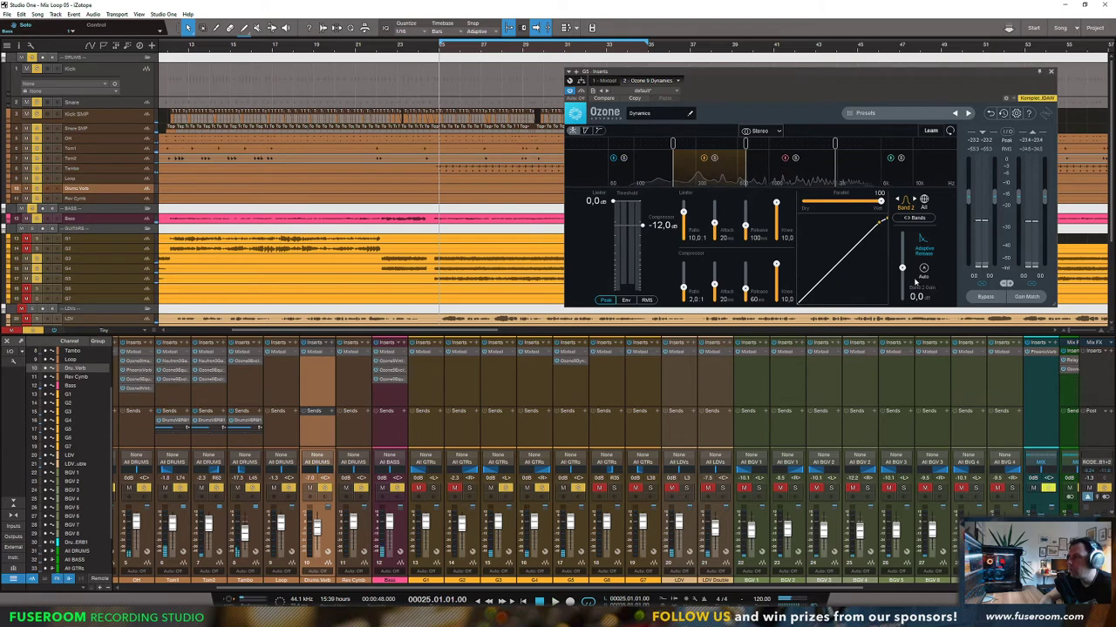
left_click(870, 180)
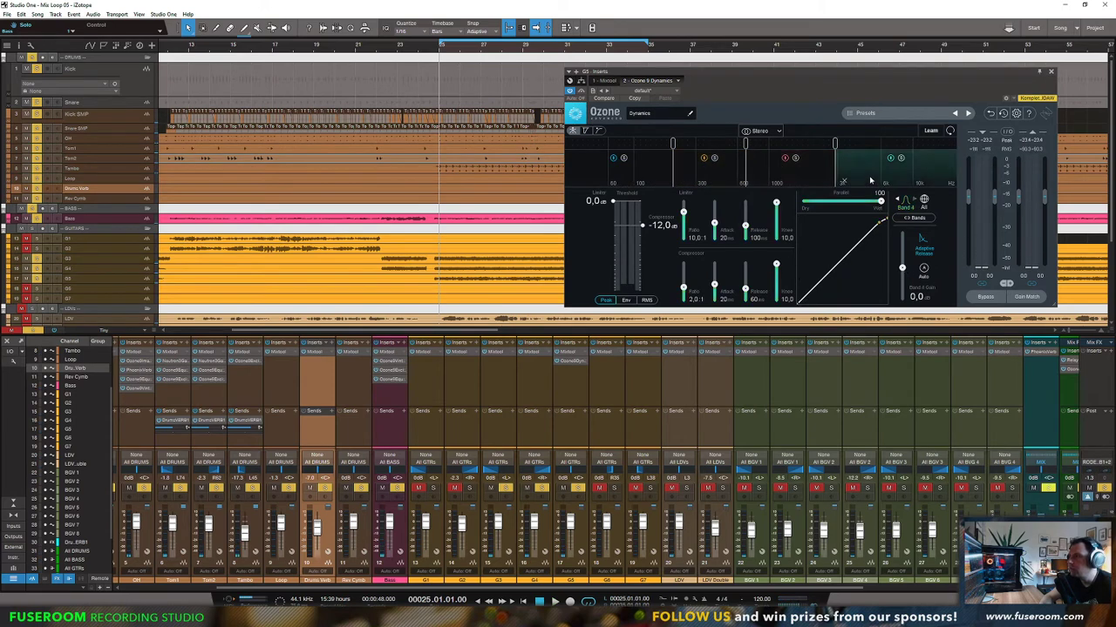
left_click(730, 177)
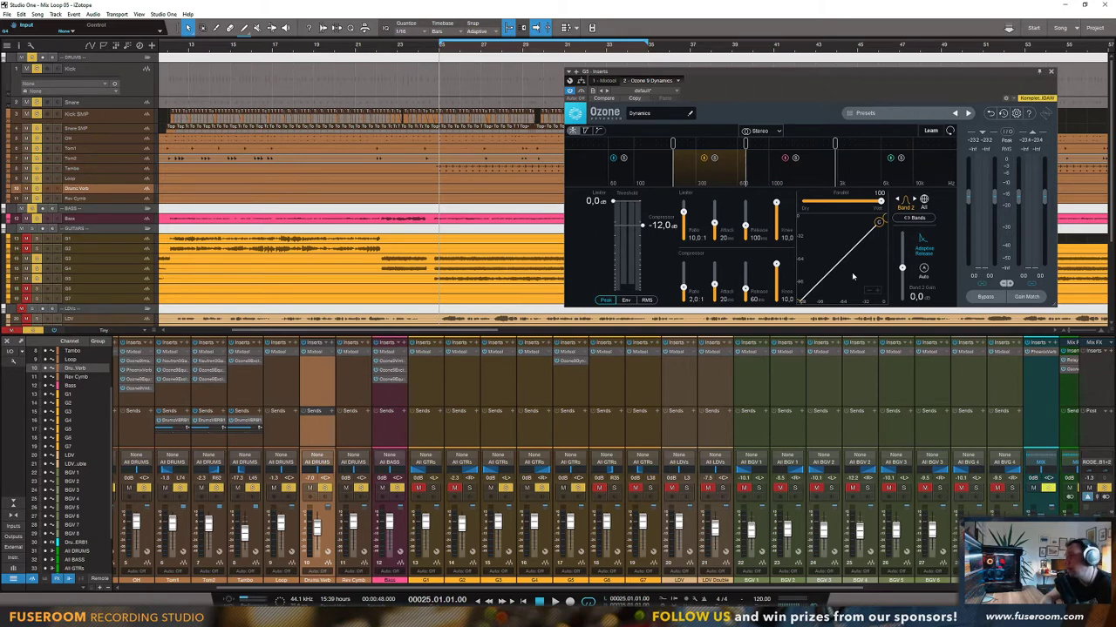
key("space")
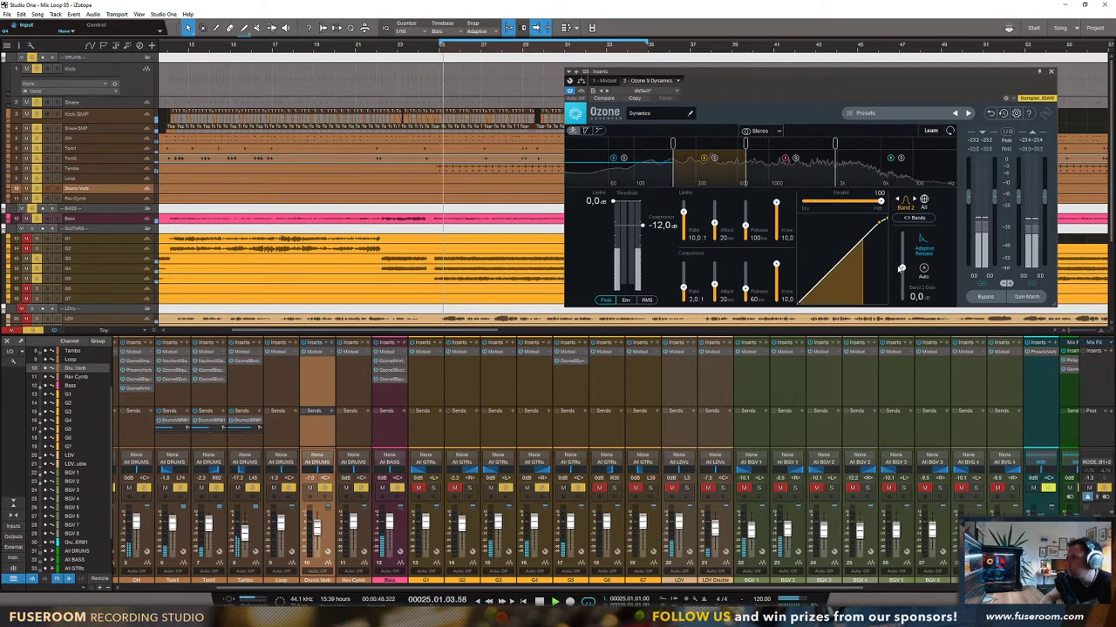
left_click_drag(901, 268, 902, 253)
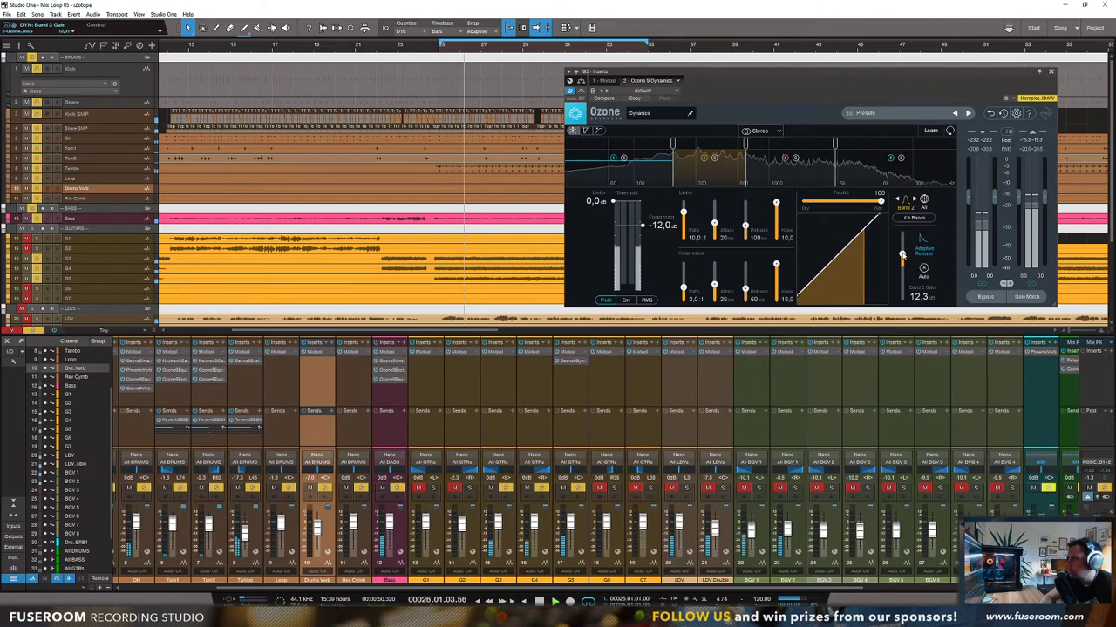
left_click_drag(740, 144, 733, 145)
key("space")
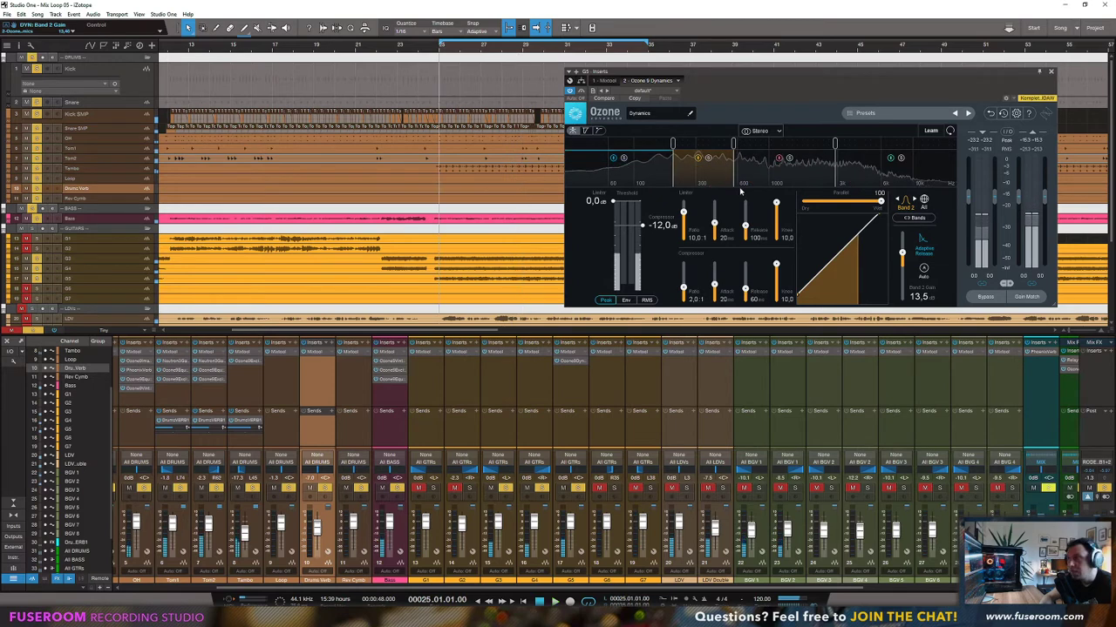
Step: Raise G5's band 3 gain to 5.8 dB and move the band's upper crossover higher during playback
left_click(772, 174)
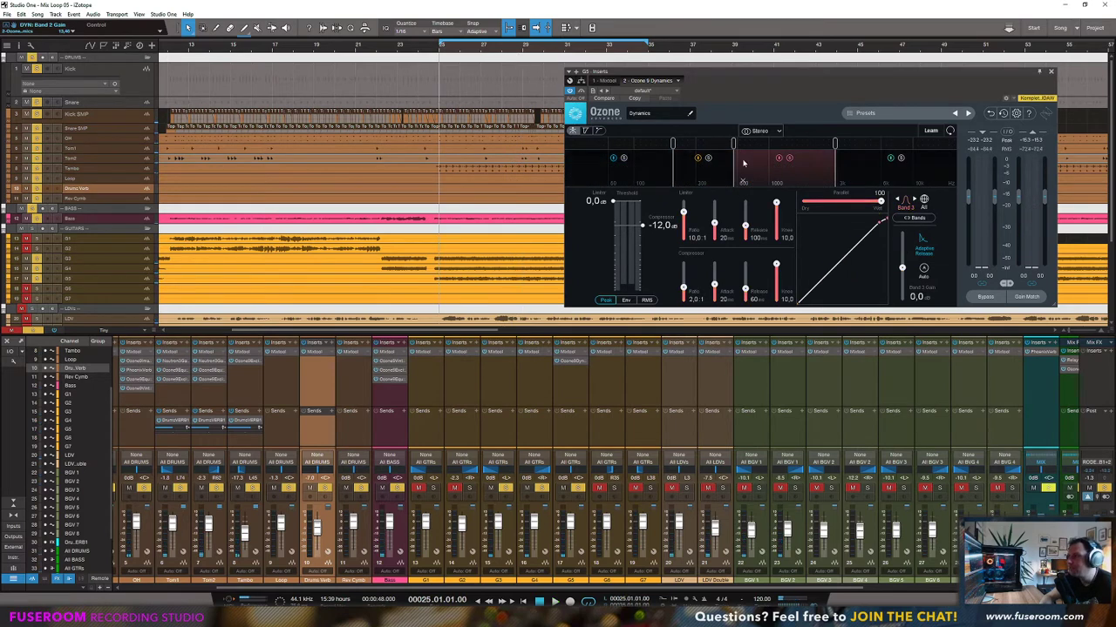
key("space")
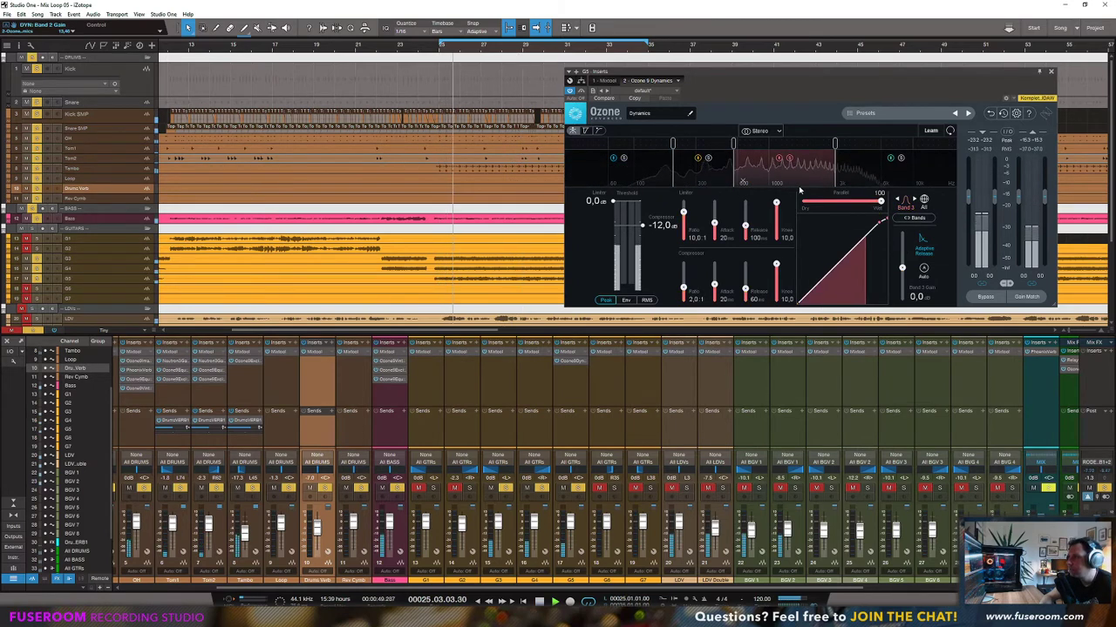
left_click_drag(903, 269, 903, 262)
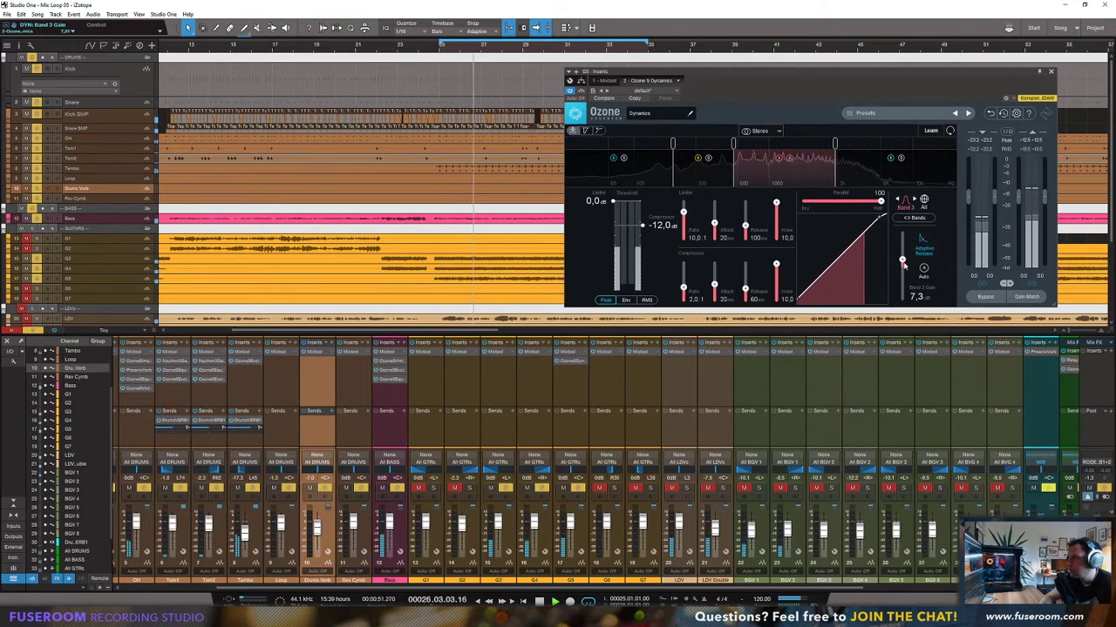
left_click_drag(835, 143, 872, 143)
left_click_drag(902, 263, 902, 263)
key("space")
Step: Set G5's band 4 gain to 0.4 dB while the loop plays
left_click(884, 170)
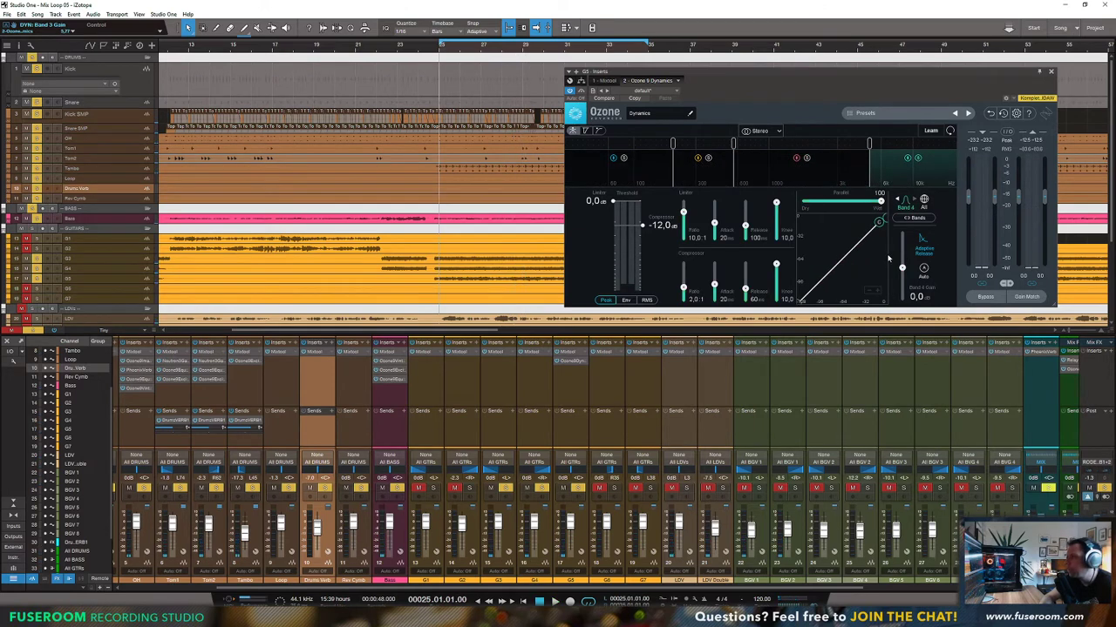
key("space")
mouse_move(902, 268)
left_mouse_down()
mouse_move(903, 256)
mouse_move(904, 268)
left_mouse_up()
key("space")
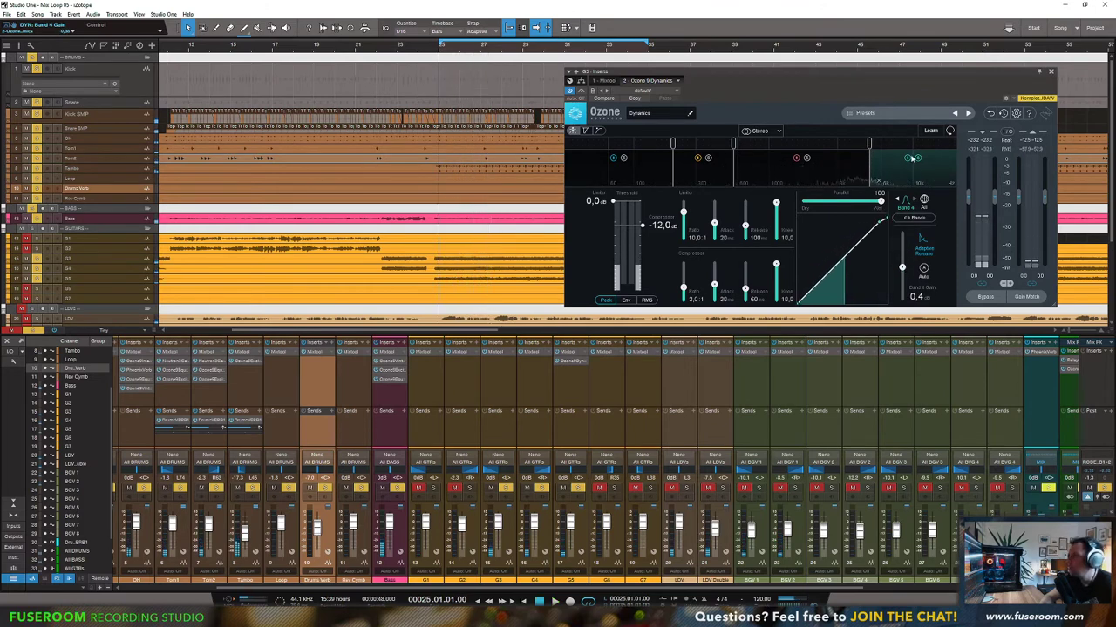
Step: Set G5's band 2 compressor to a -51.1 dB threshold, 1.4:1 ratio and 648 ms release, with a 0 dB band gain
left_click(723, 173)
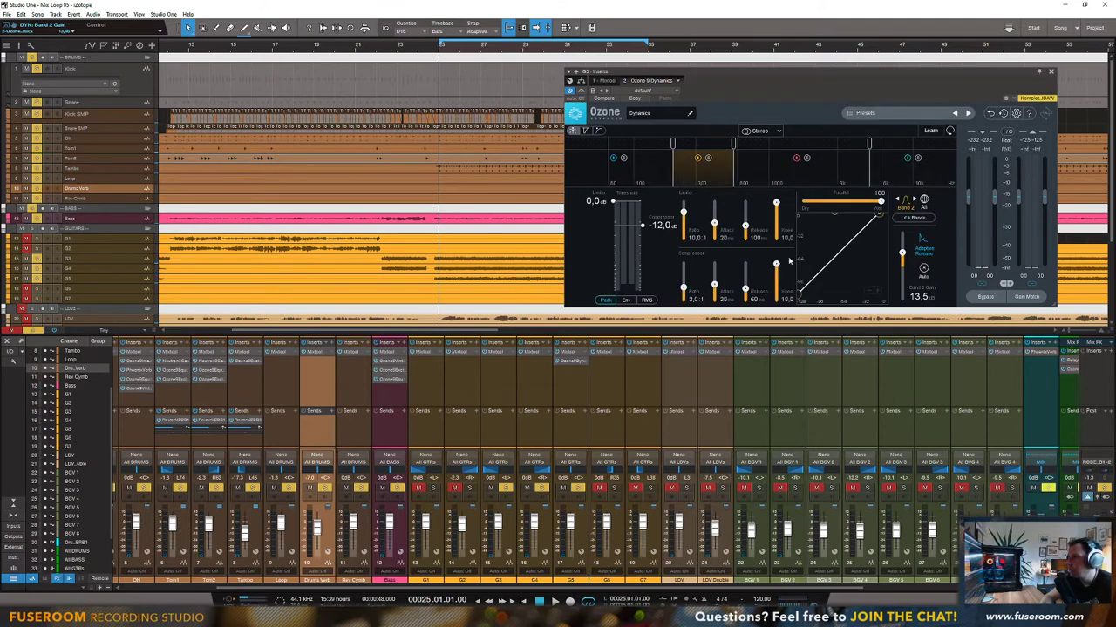
key("space")
left_click_drag(643, 225, 652, 266)
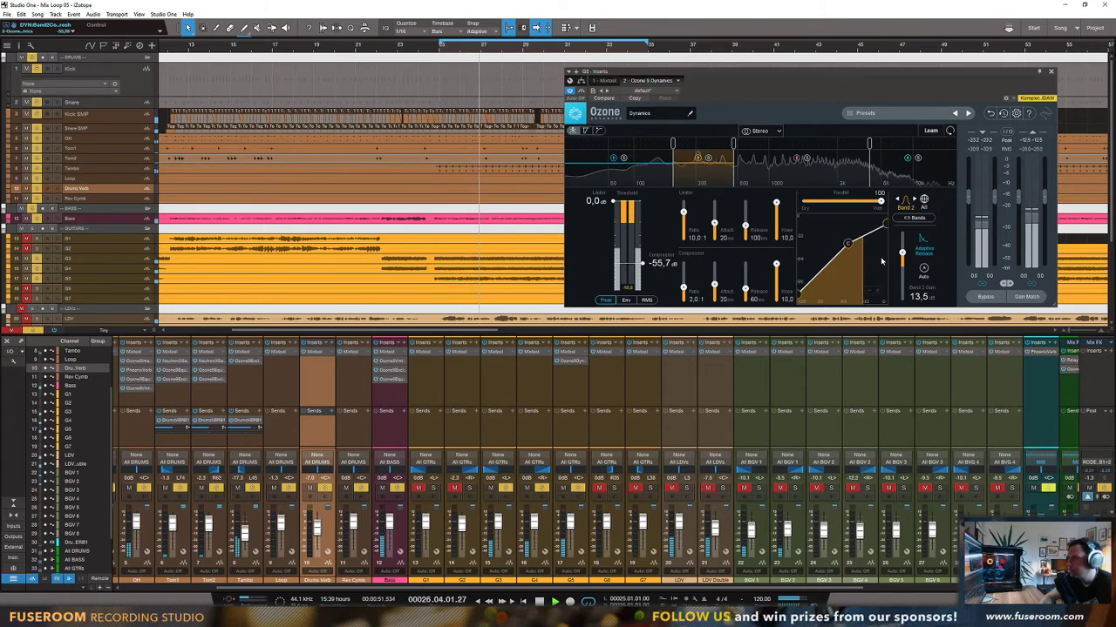
left_click_drag(687, 295, 776, 302)
key("space")
left_click_drag(642, 263, 642, 268)
left_click_drag(776, 301, 776, 262)
left_click_drag(642, 268, 643, 262)
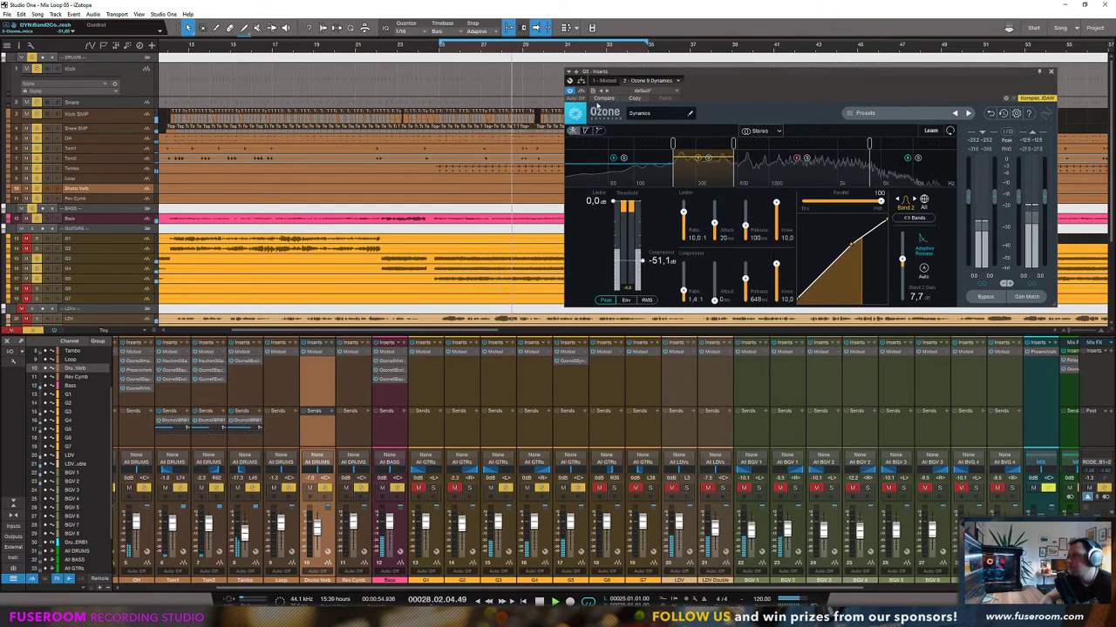
left_click_drag(901, 260, 901, 266)
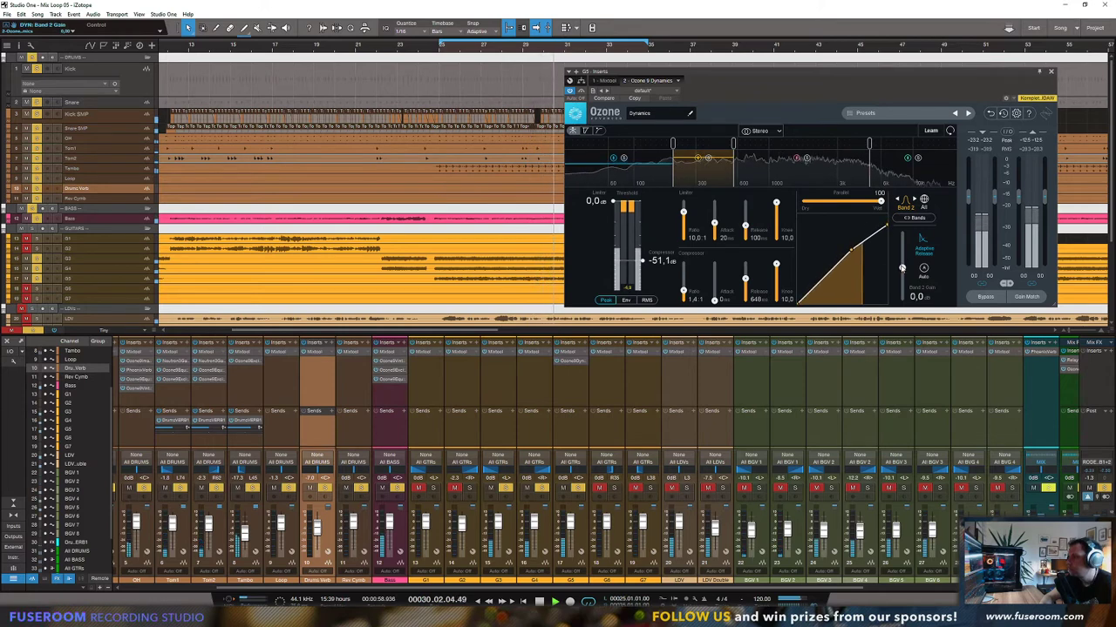
key("space")
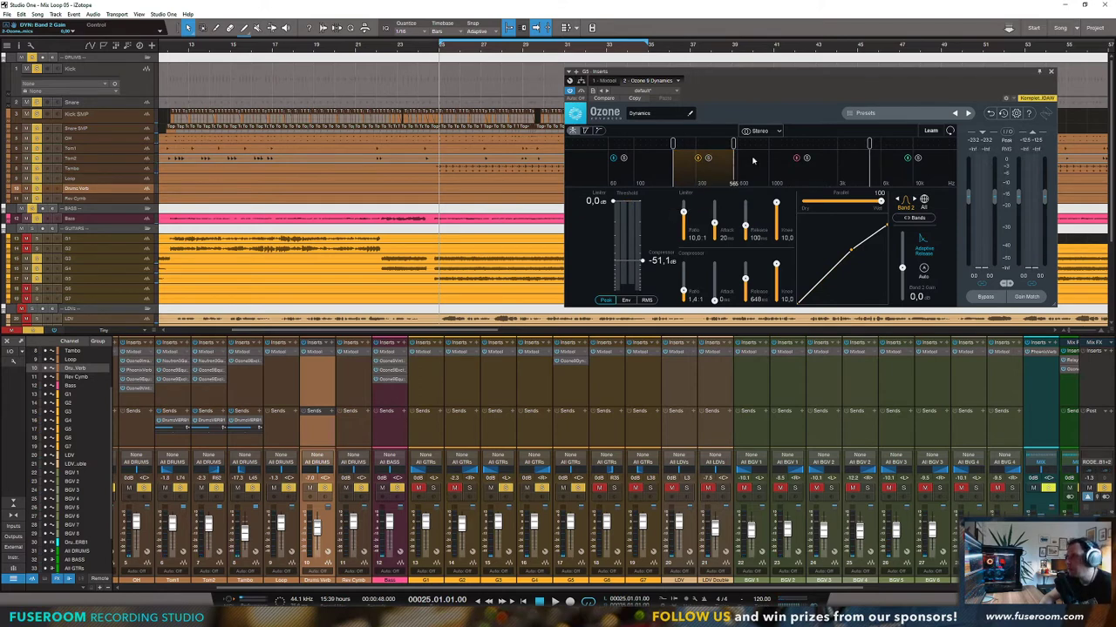
Step: Set G5's band 3 compressor to a -45.4 dB threshold, 1.4:1 ratio, 1 ms attack and 144 ms release
left_click(775, 185)
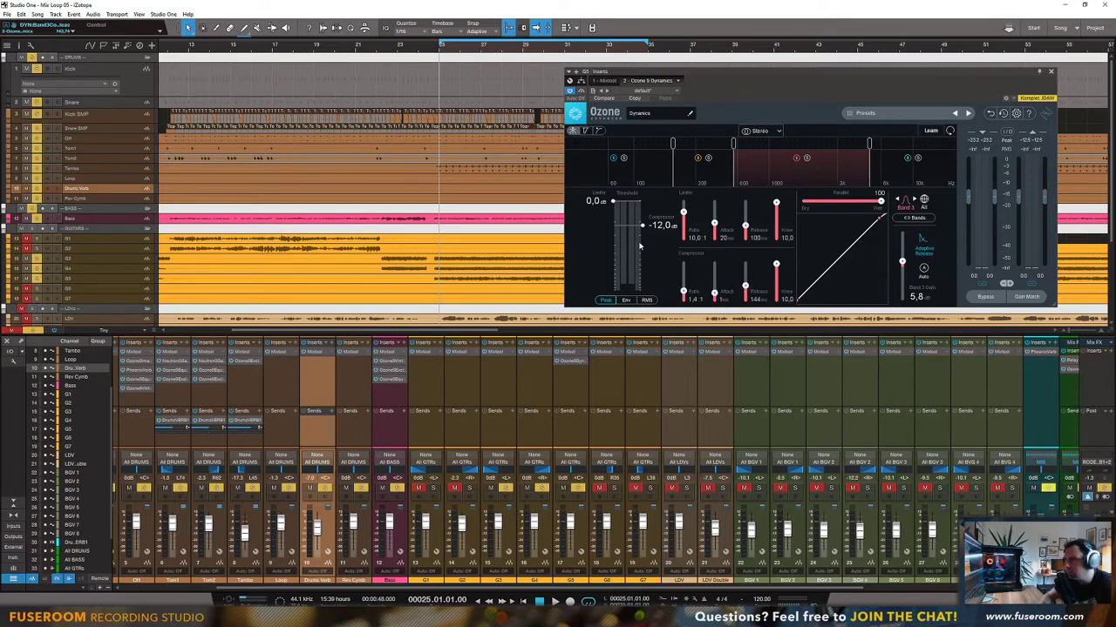
key("space")
left_click_drag(642, 226, 647, 258)
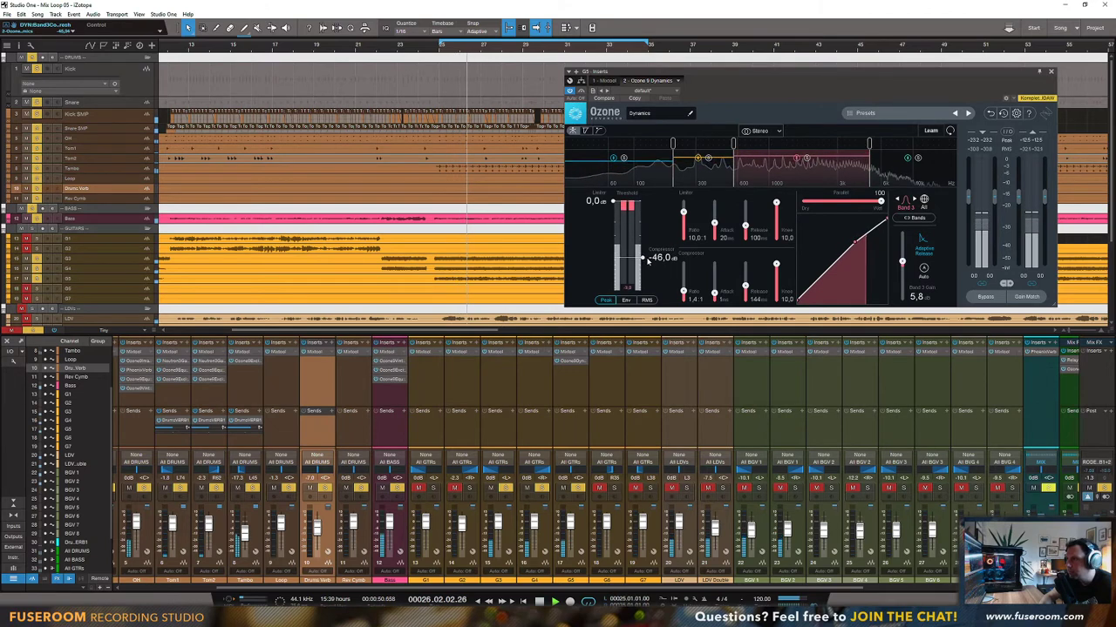
Step: Set G5's band 4 compressor to a -59.8 dB threshold, 1.4:1 ratio, fast attack and 222 ms release, and raise its gain slightly
left_click(907, 170)
left_click_drag(644, 228, 645, 269)
left_click_drag(714, 285, 713, 299)
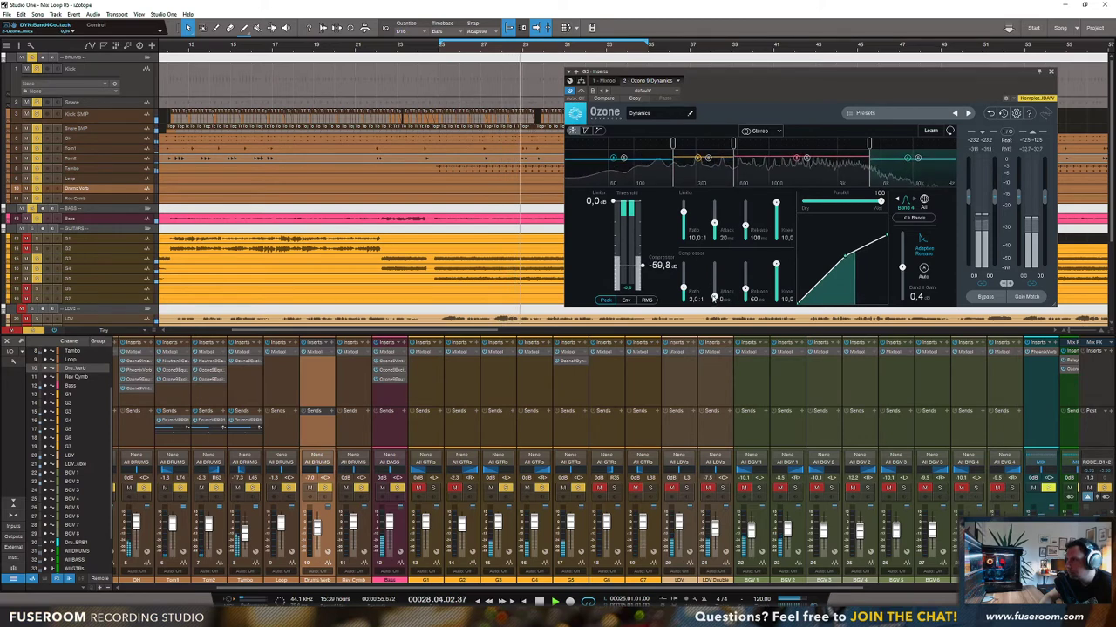
left_click_drag(746, 283, 684, 291)
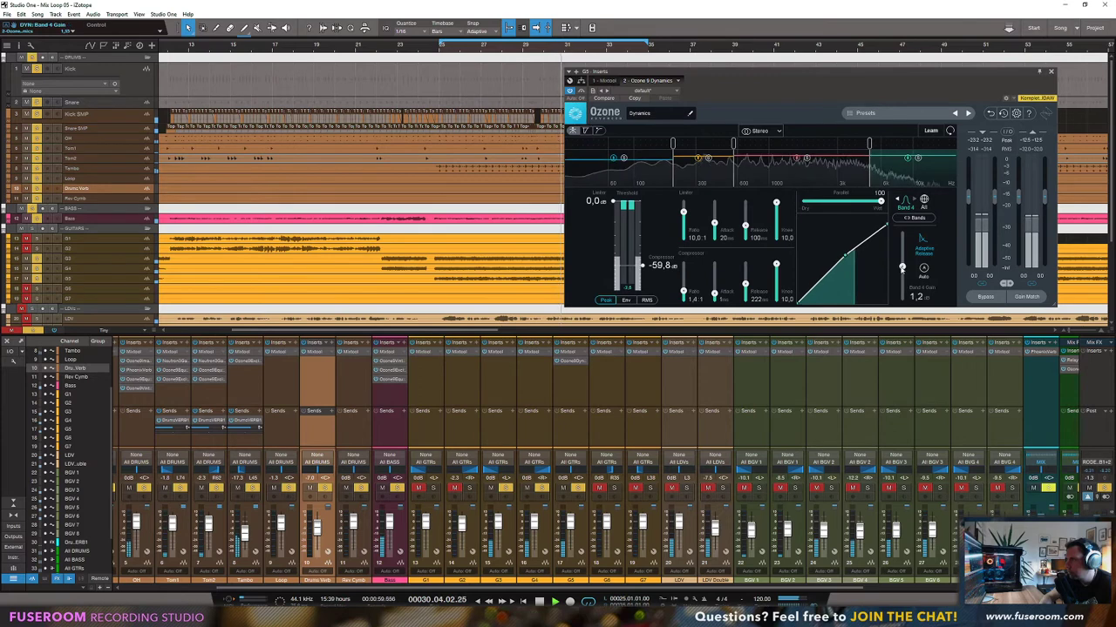
left_click_drag(902, 270, 903, 265)
Step: Set G5's band 3 gain to 4.6 dB and stop playback
left_click(839, 181)
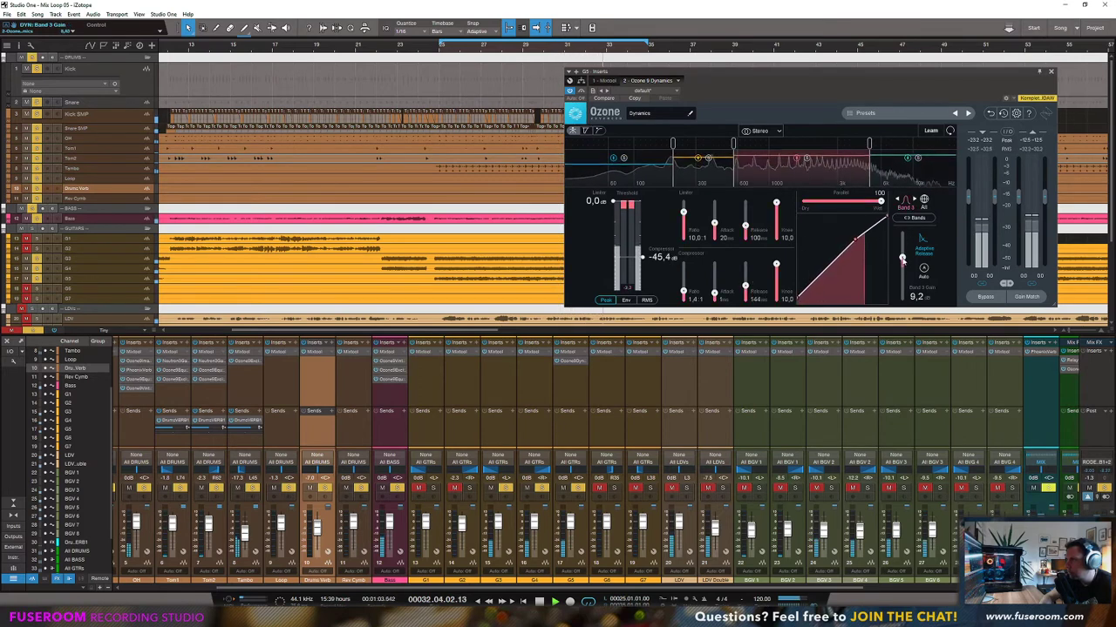
left_click_drag(902, 266, 902, 264)
key("space")
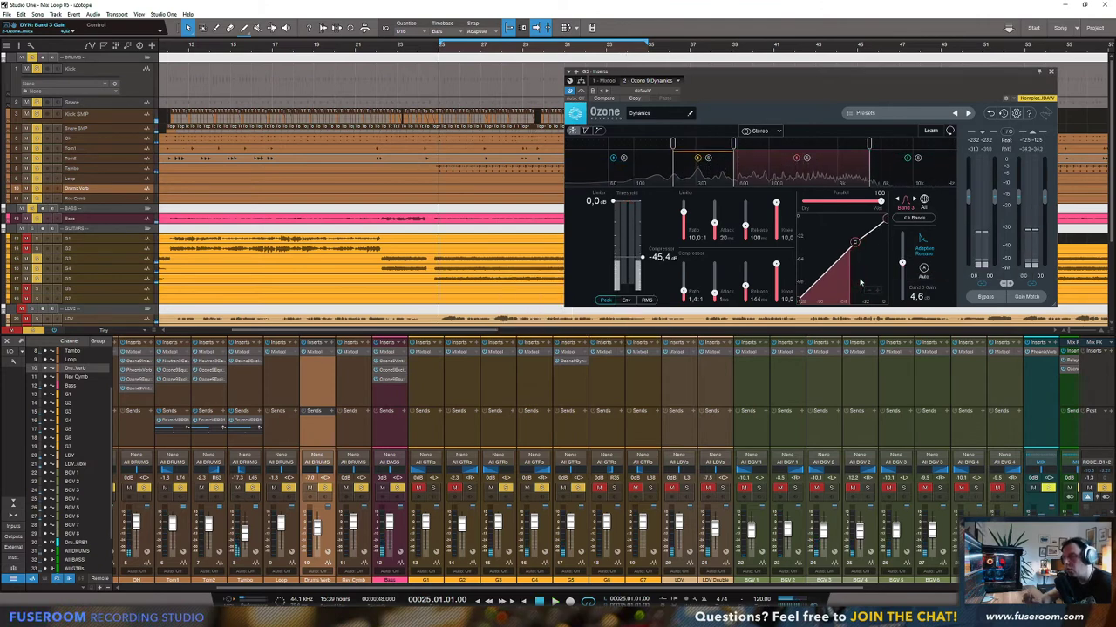
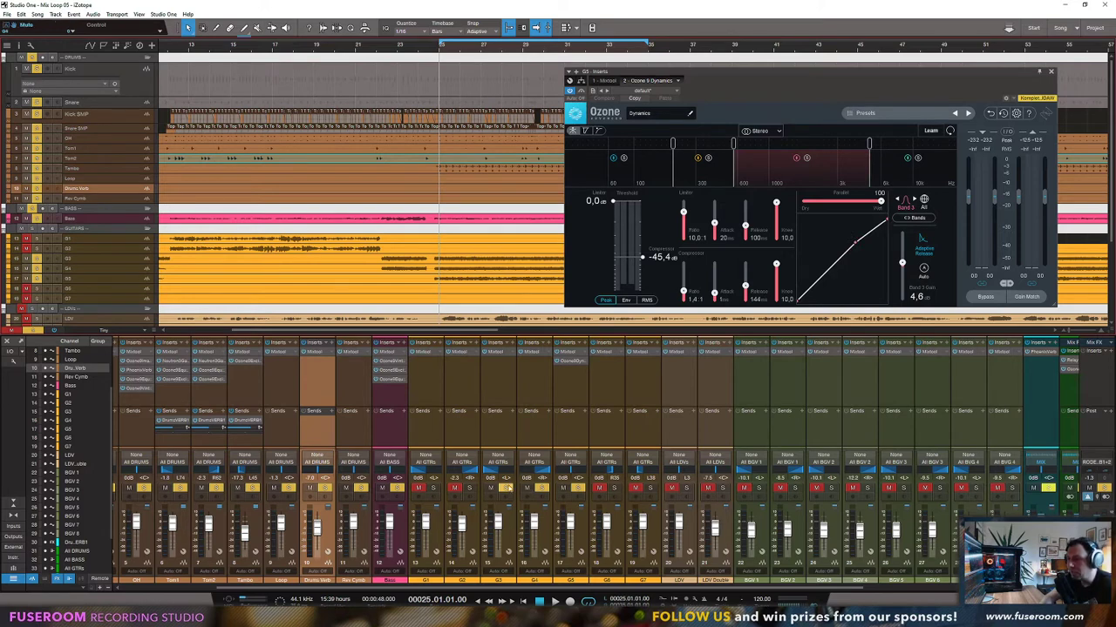
Step: Solo only the G3 guitar, listen to it, and add G4 to the solo for comparison
left_click(507, 489)
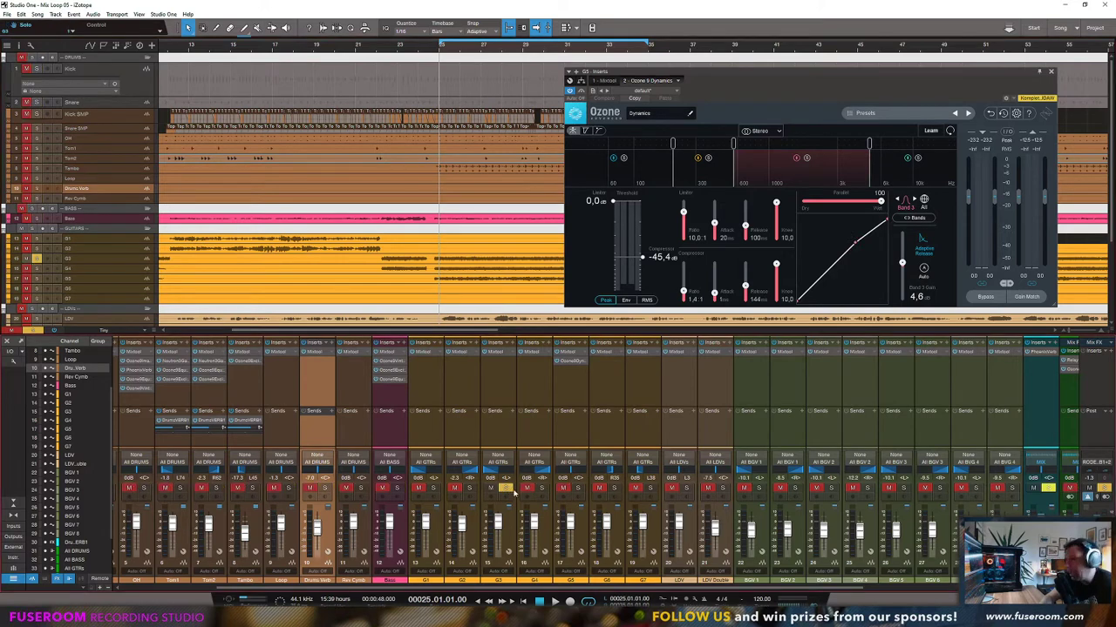
key("space")
key("space")
left_click(541, 488, "alt")
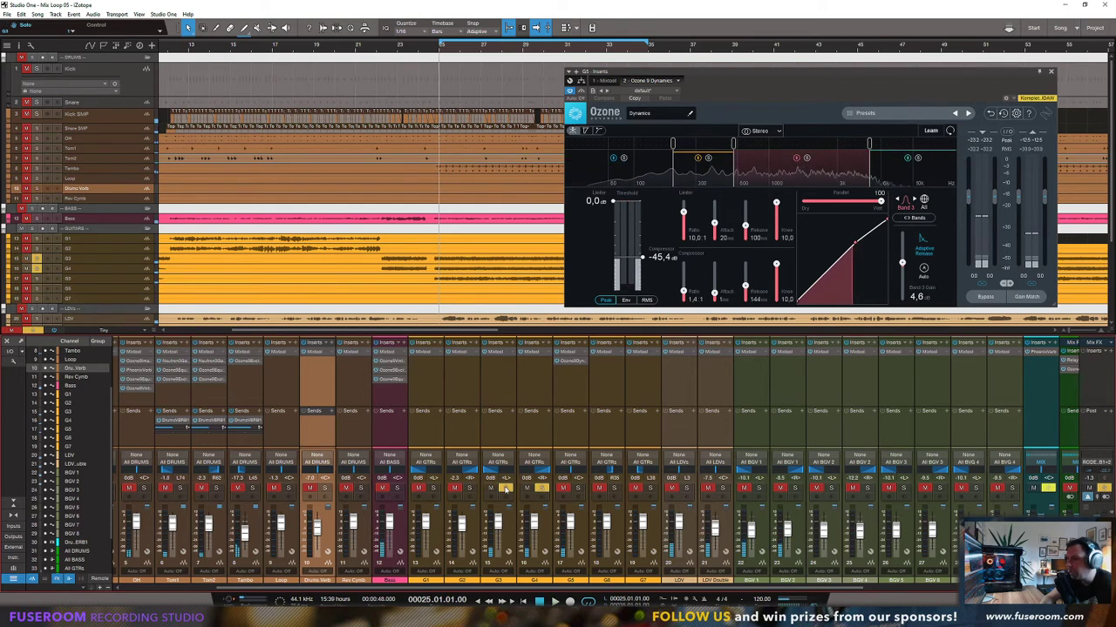
Step: Audition G5 on its own and bring G3, G4 and the bass into the solo during playback
left_click(577, 489)
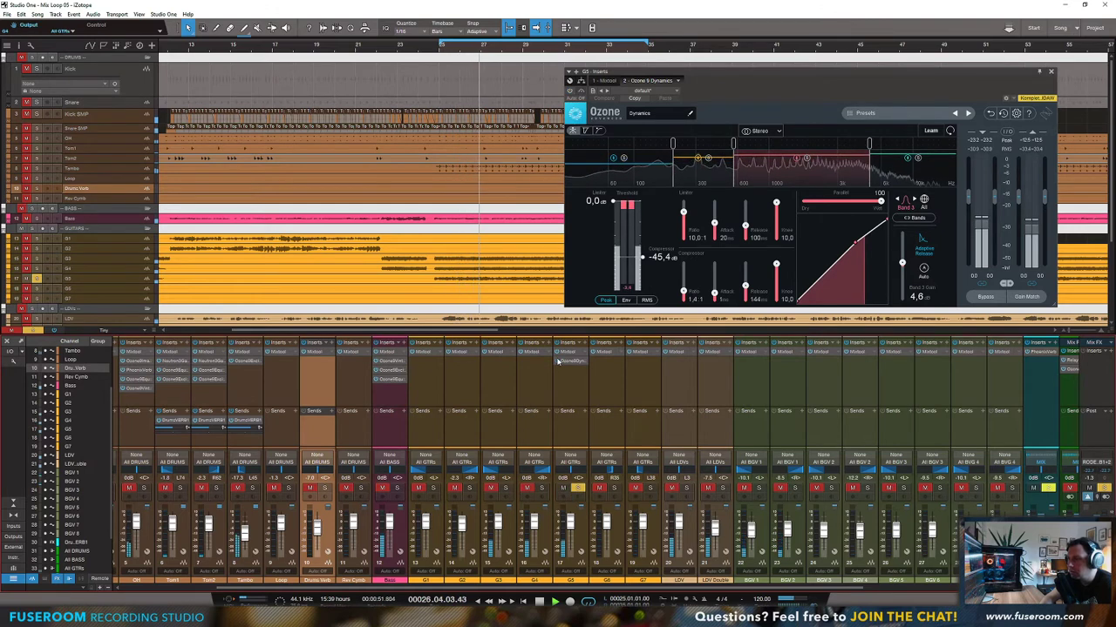
key("space")
key("space")
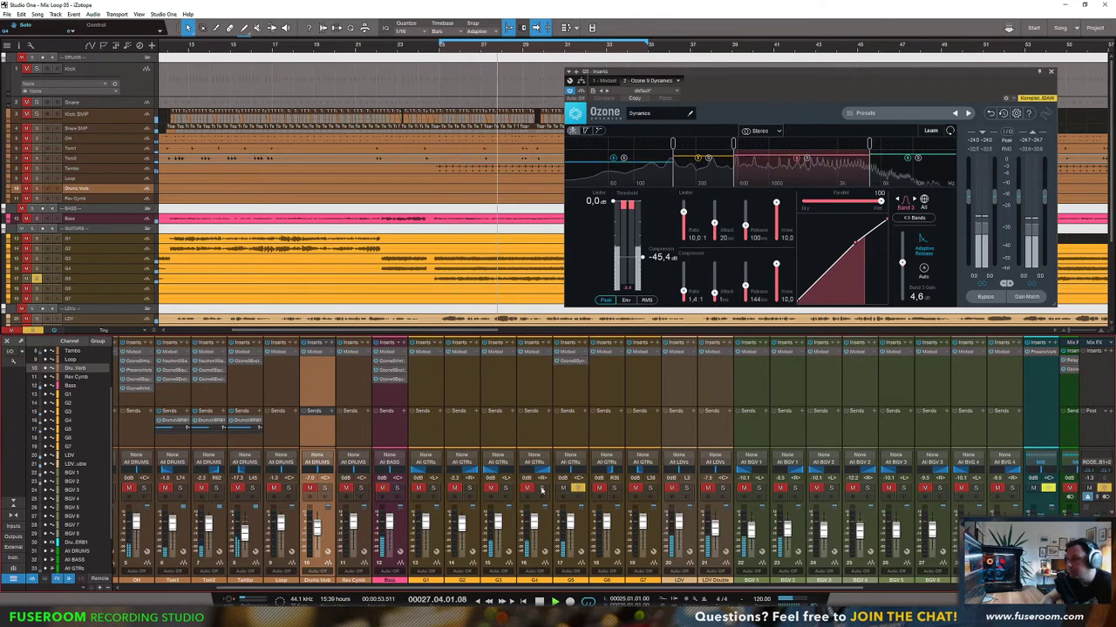
left_click(506, 488)
left_click(396, 488)
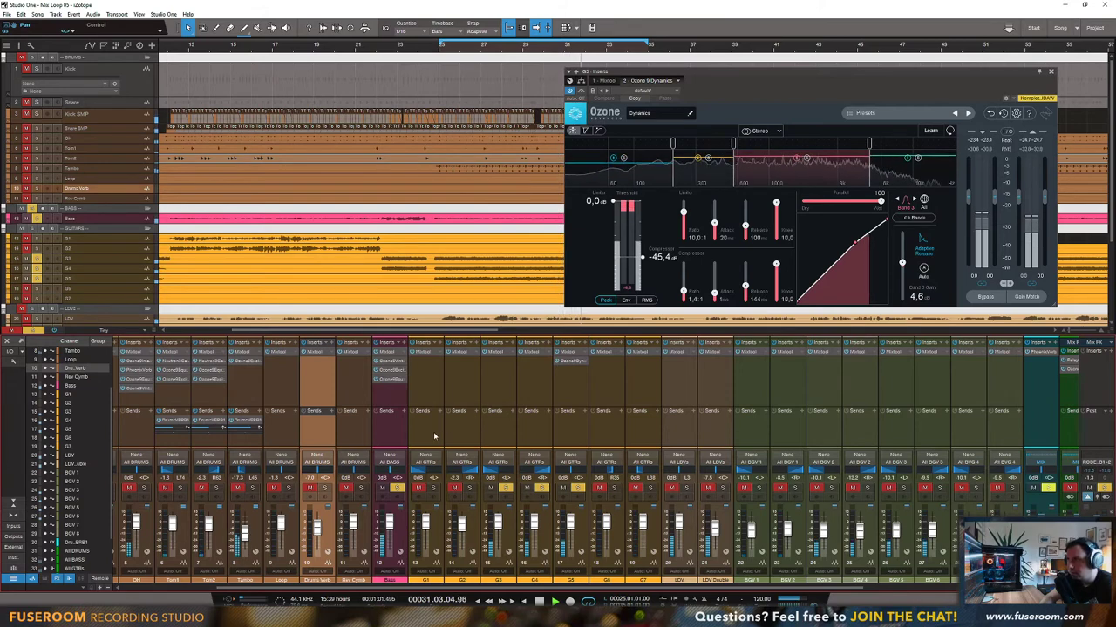
Step: Bring the drums into the solo, lower the Tambo channel to -20.4 dB during playback, and close G5's plug-in window
left_click(37, 68)
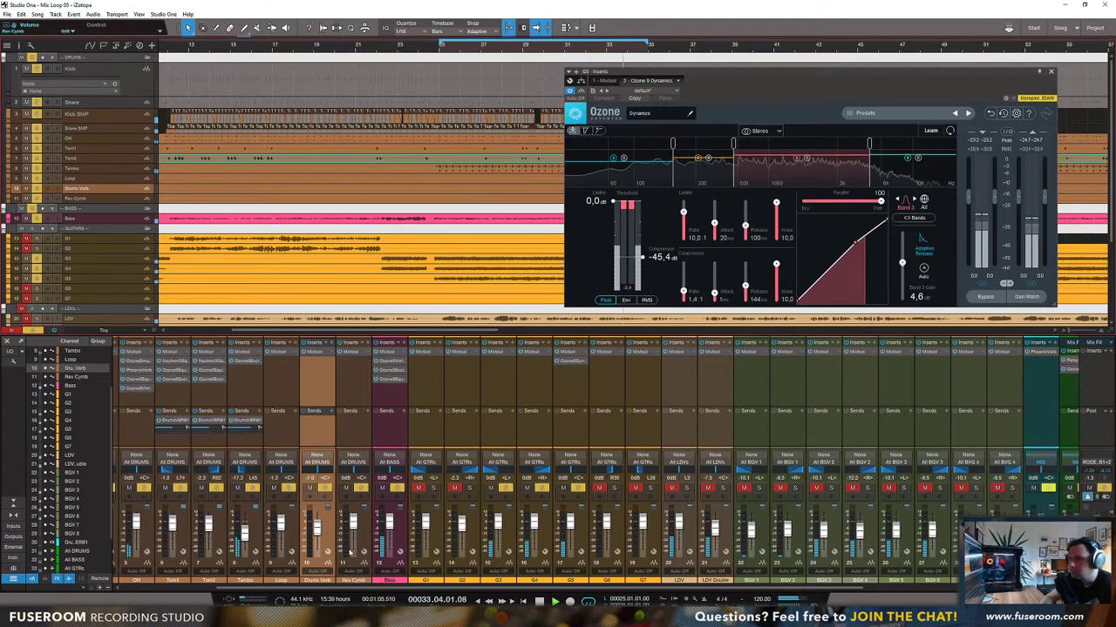
left_click_drag(244, 534, 244, 538)
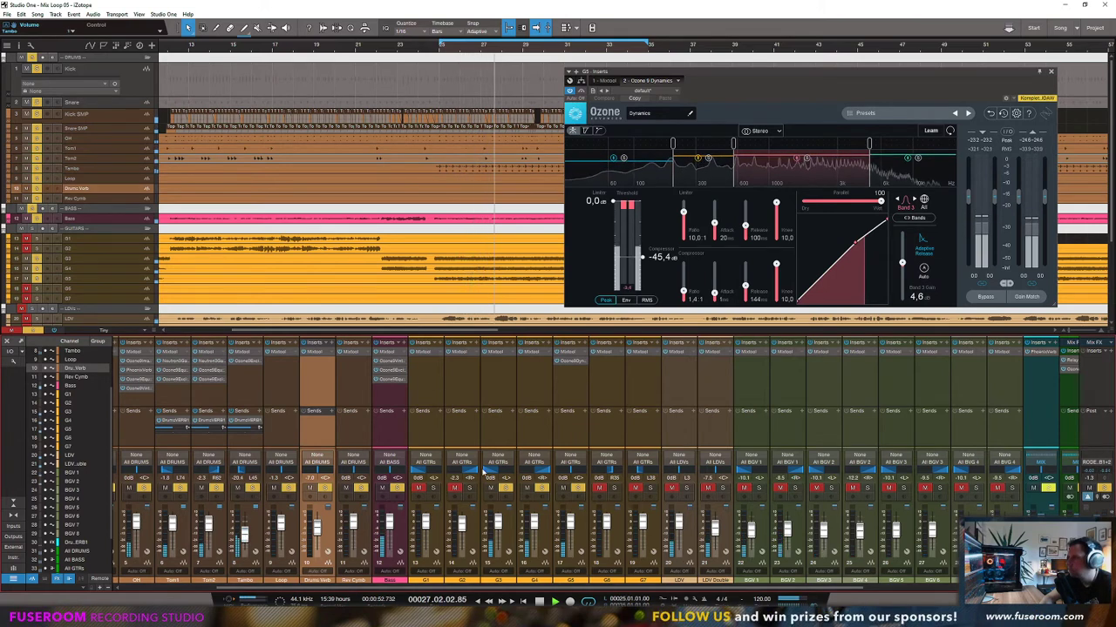
key("space")
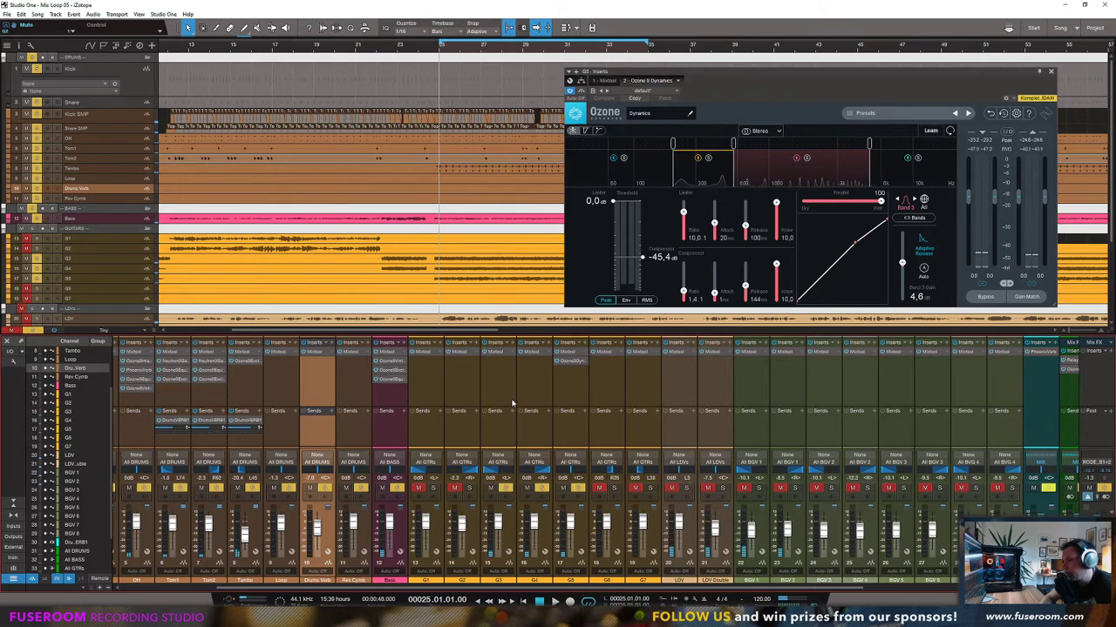
left_click(1050, 74)
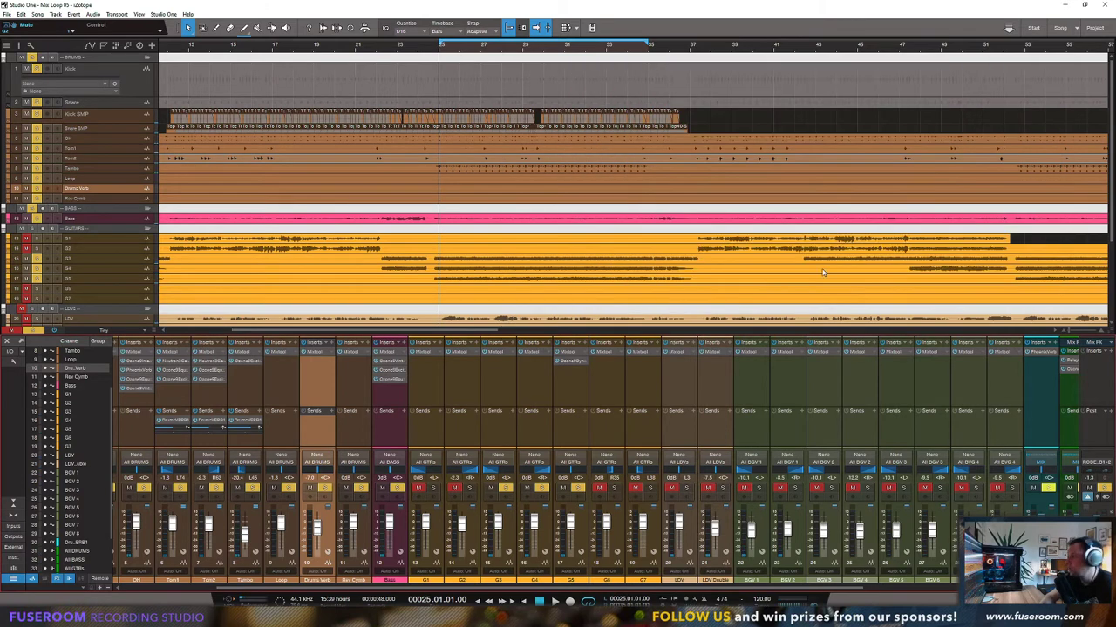
Step: Colour the G3 and G4 guitar channels yellow to set them apart from the other guitars
left_click(503, 394)
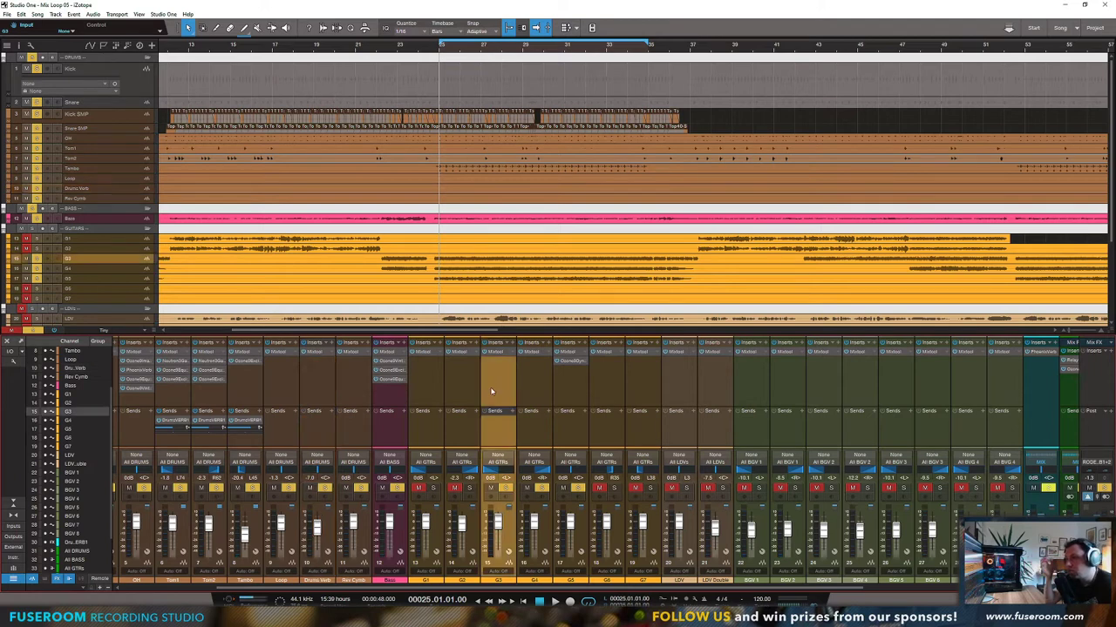
left_click(530, 378)
left_click(499, 386, "shift")
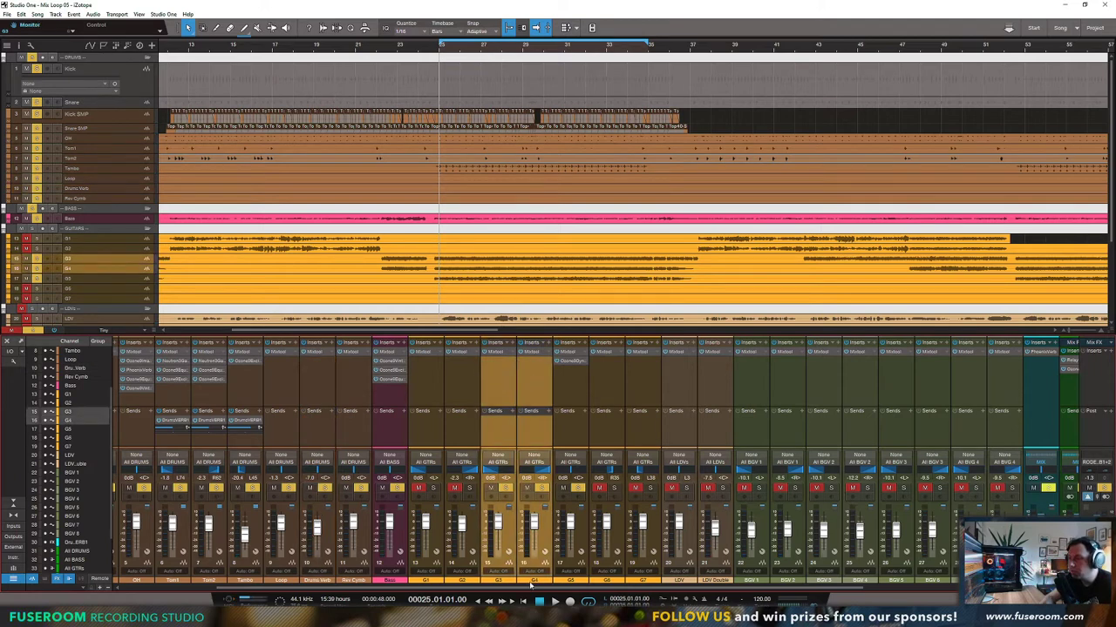
left_click(528, 582)
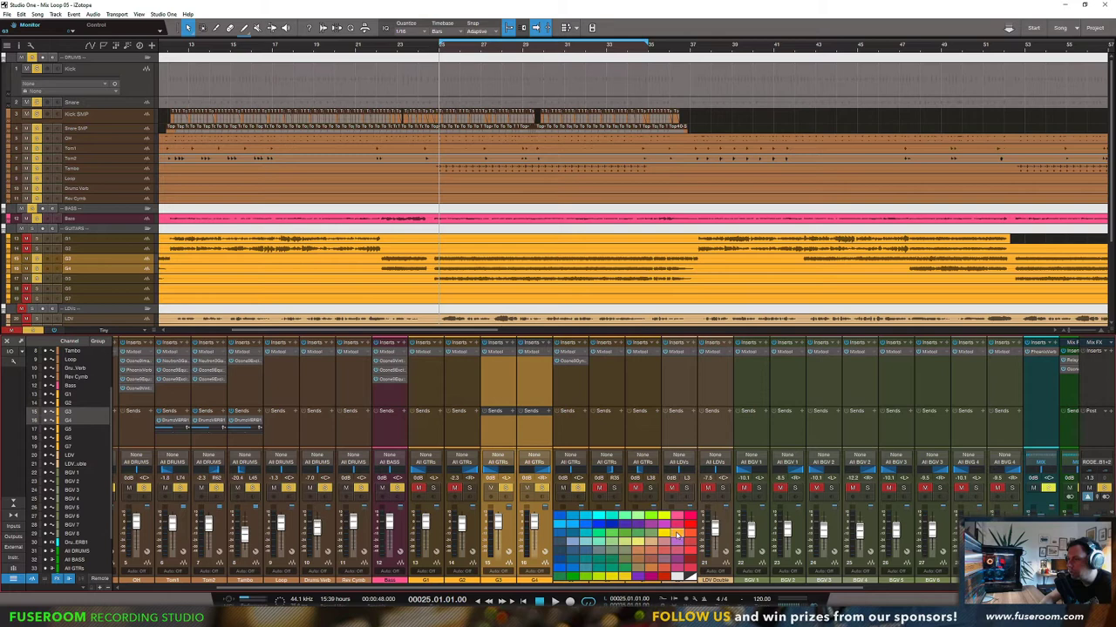
left_click(621, 576)
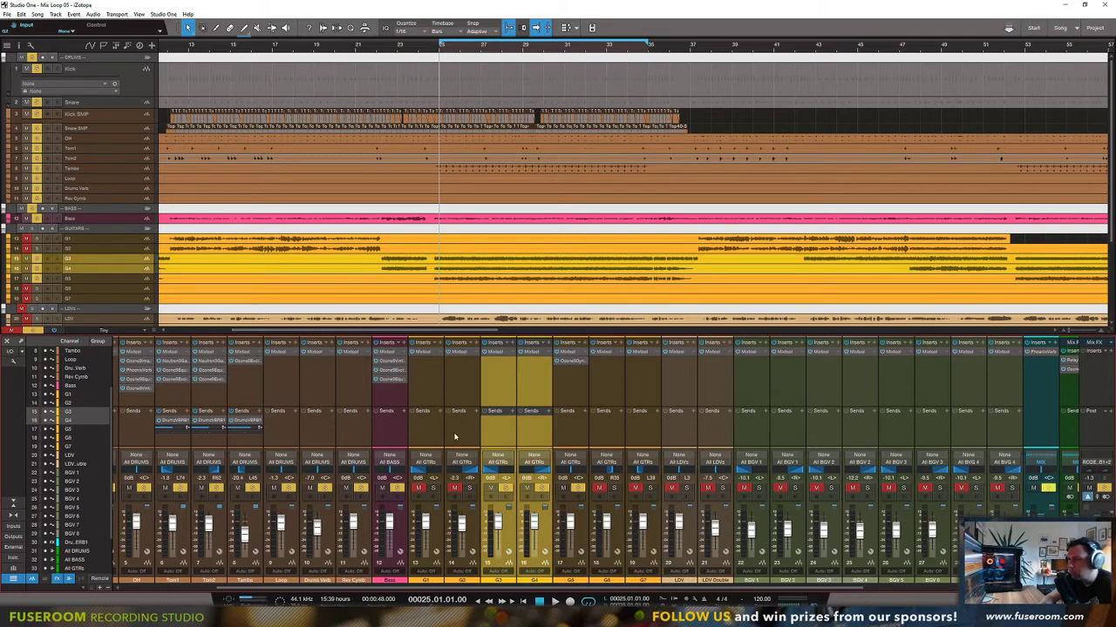
left_click(454, 437)
left_click(493, 428)
left_click(543, 458)
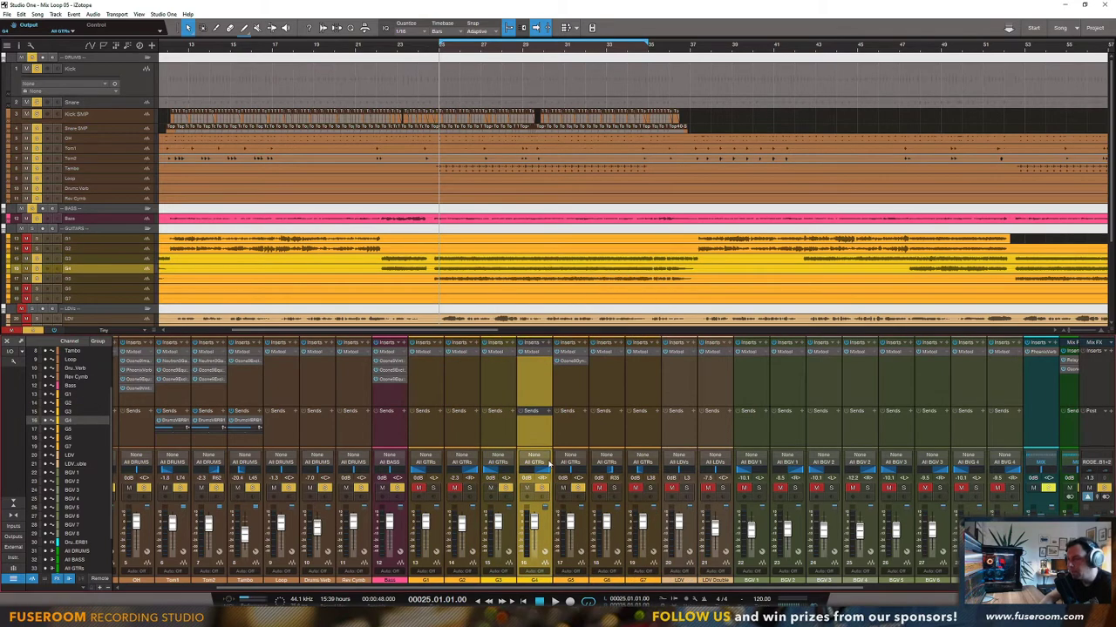
Step: Solo only the LDV lead vocal track and listen to it from bar 25
scroll(476, 299, "down", 3)
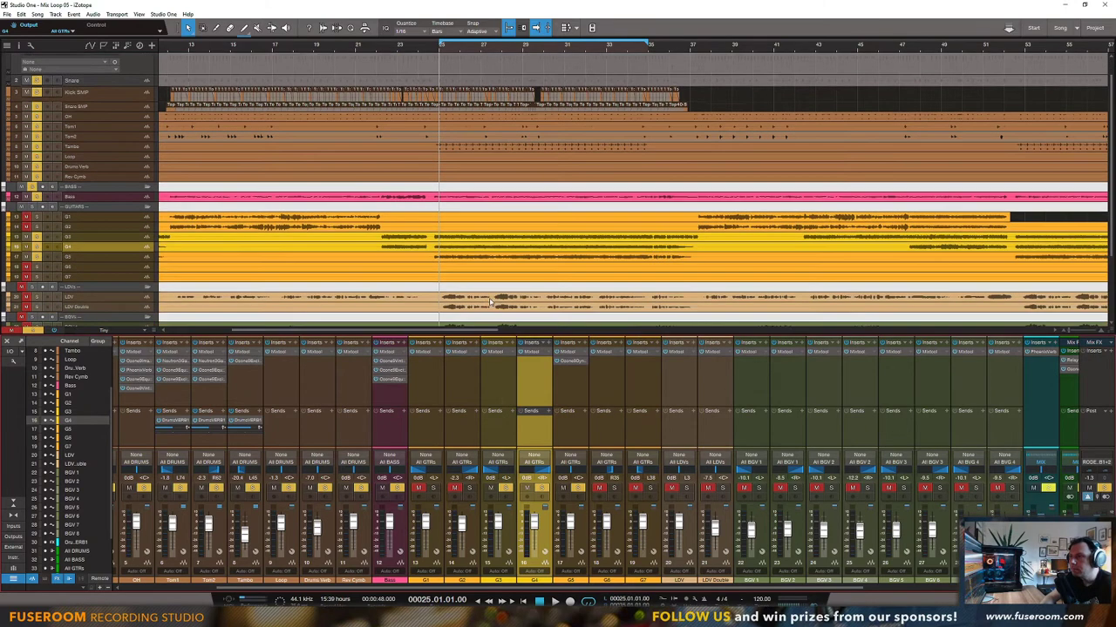
scroll(463, 255, "up", 3)
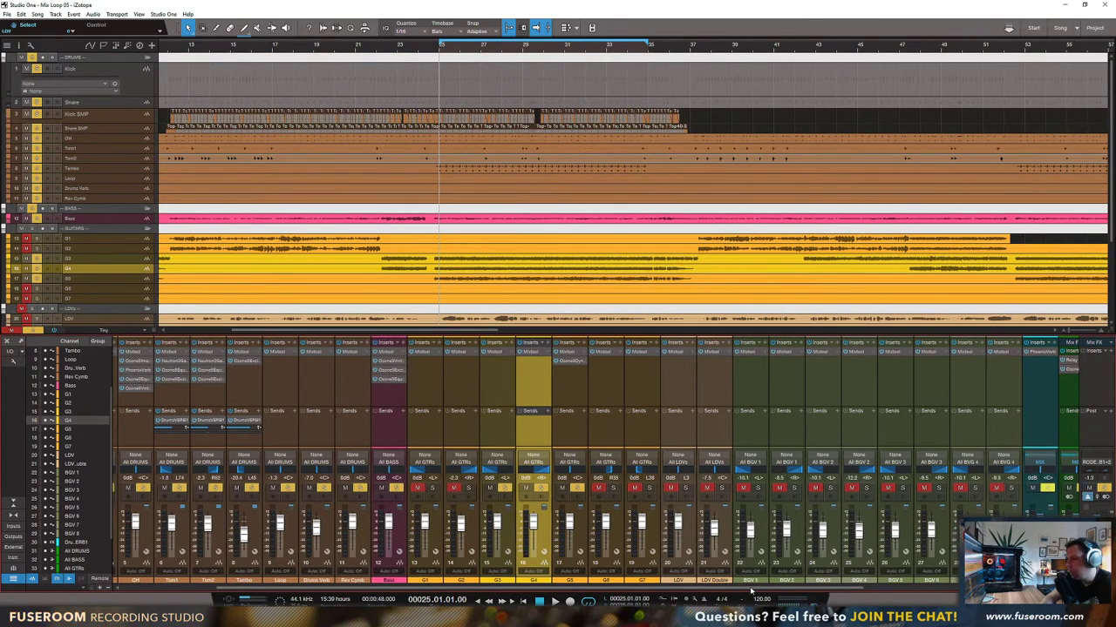
scroll(670, 524, "right", 3)
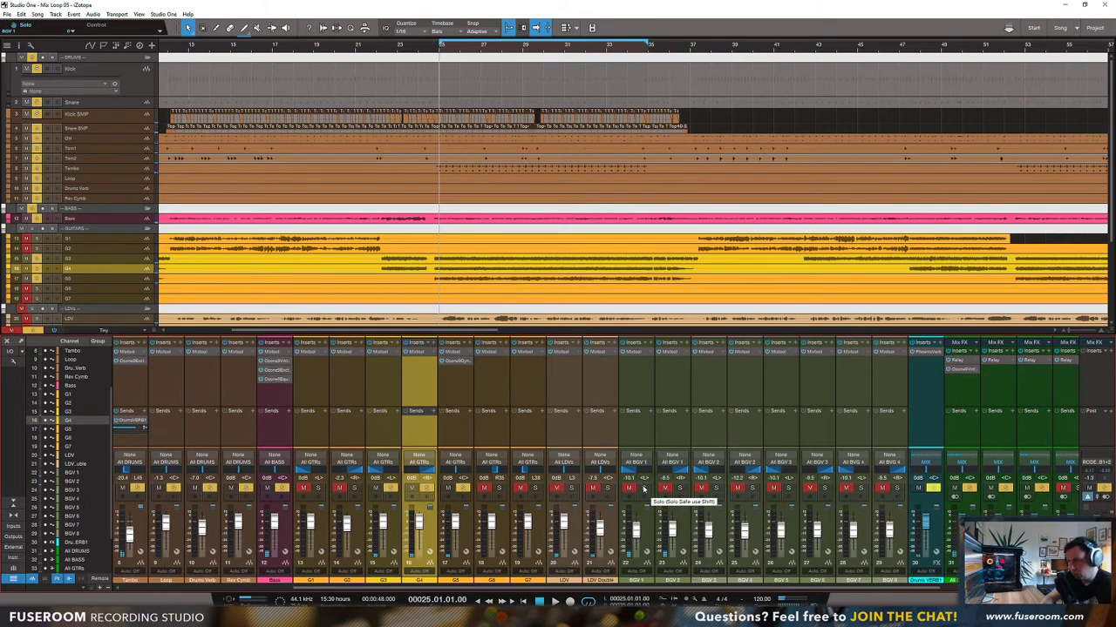
left_click(572, 491)
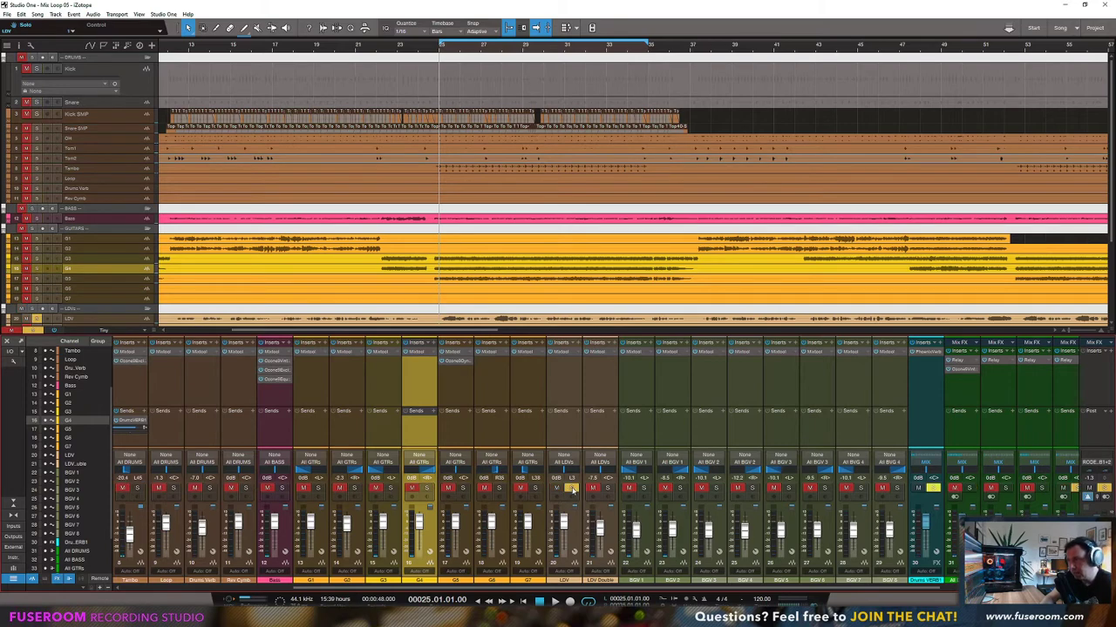
scroll(442, 283, "down", 2)
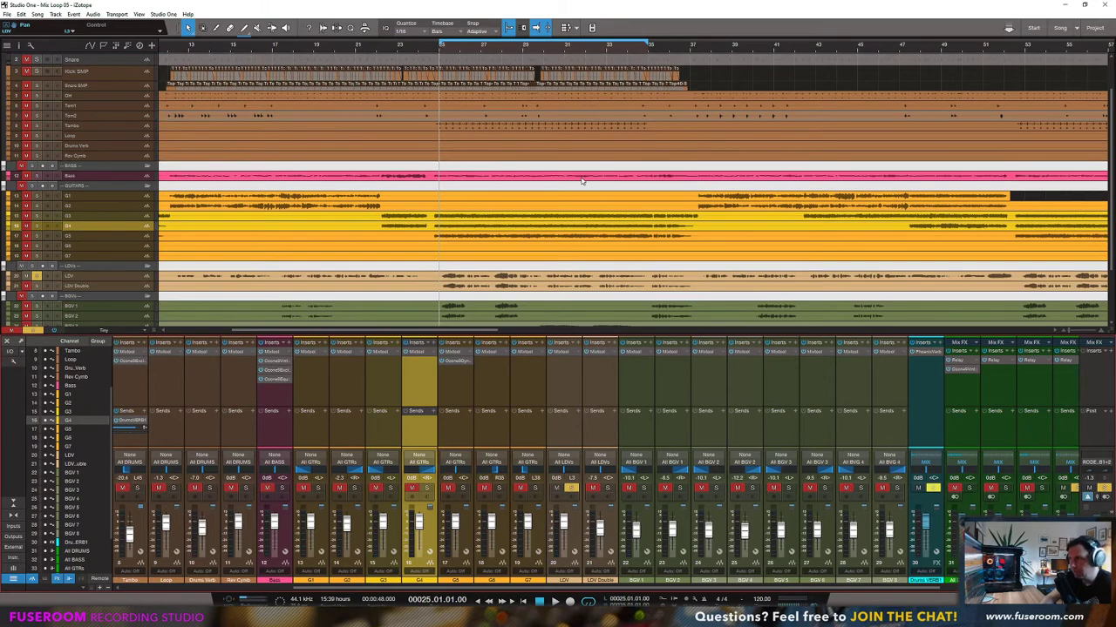
key("space")
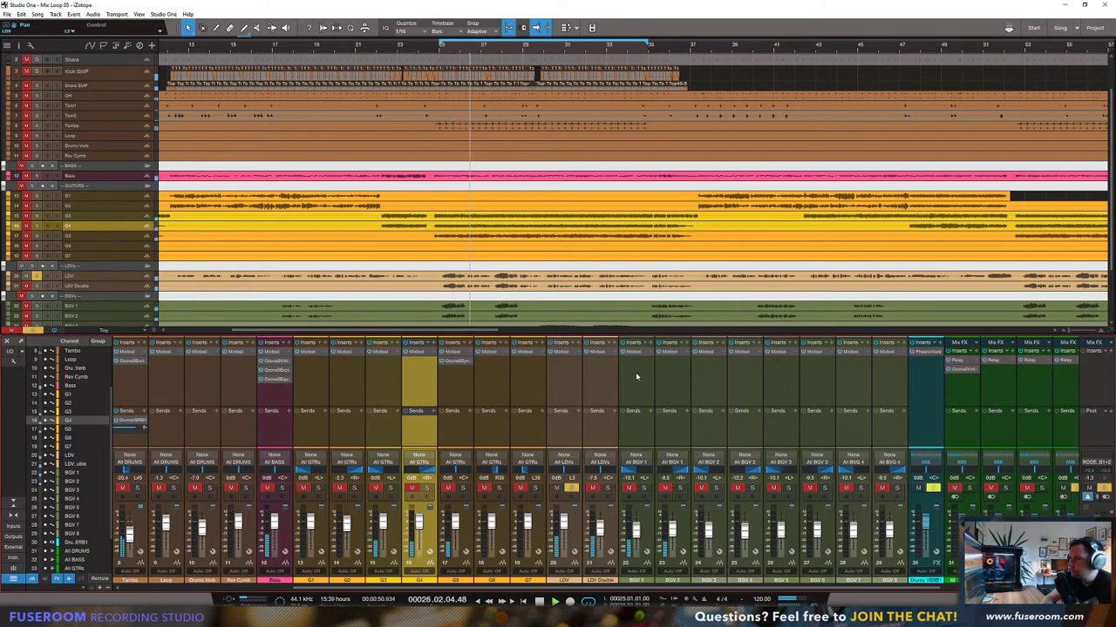
key("space")
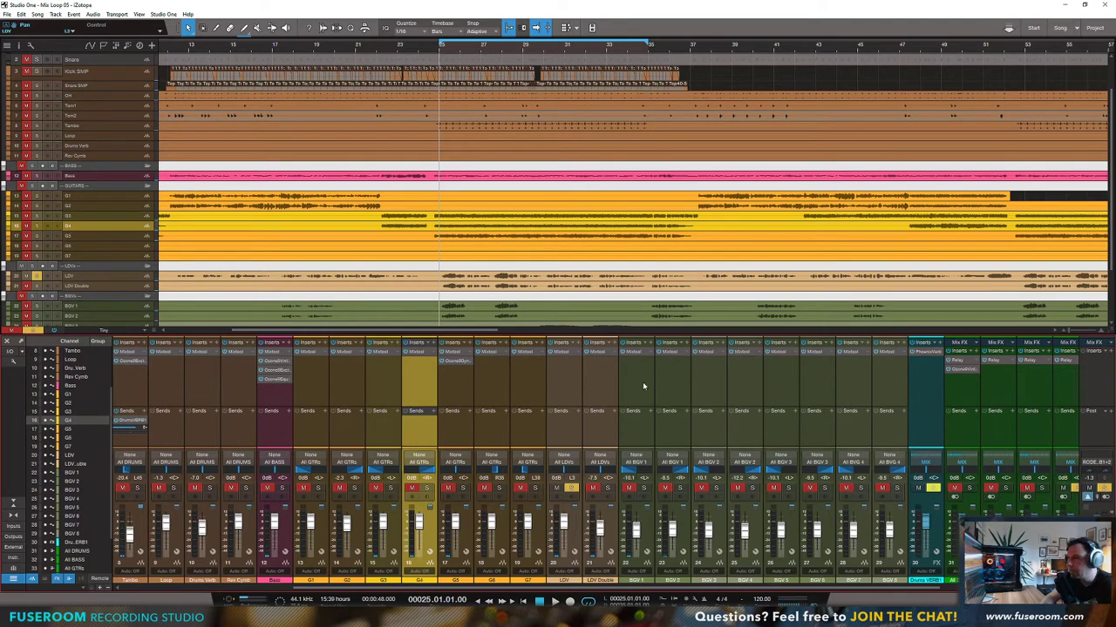
Step: Insert the Ozone 9 Vintage Limiter on the LDV channel
left_click(563, 360)
left_click(579, 342)
scroll(617, 313, "down", 3)
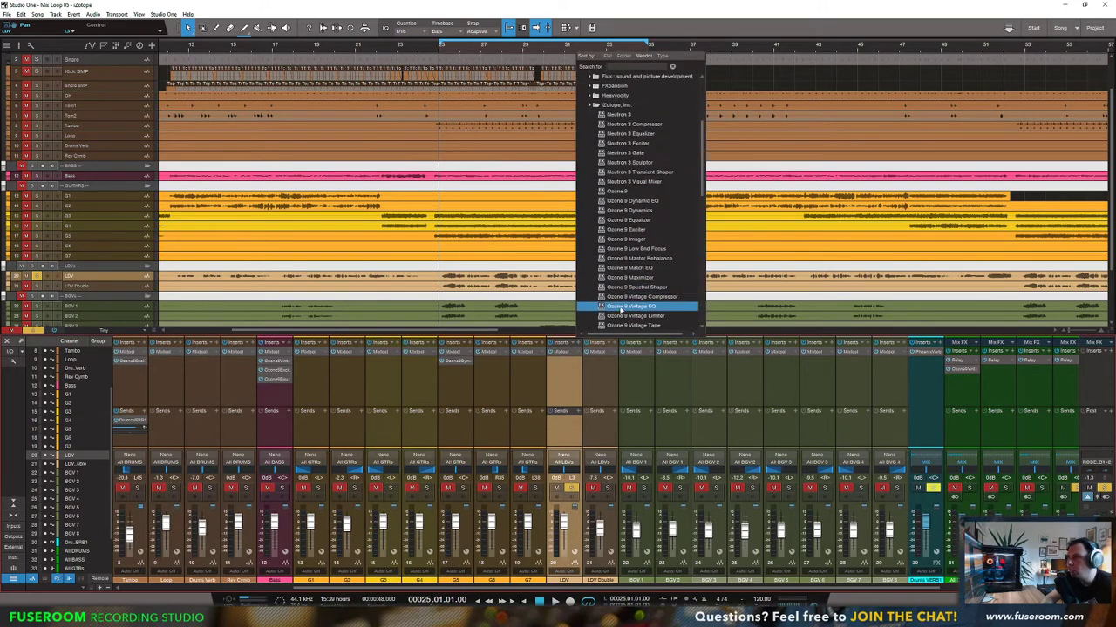
left_click(620, 308)
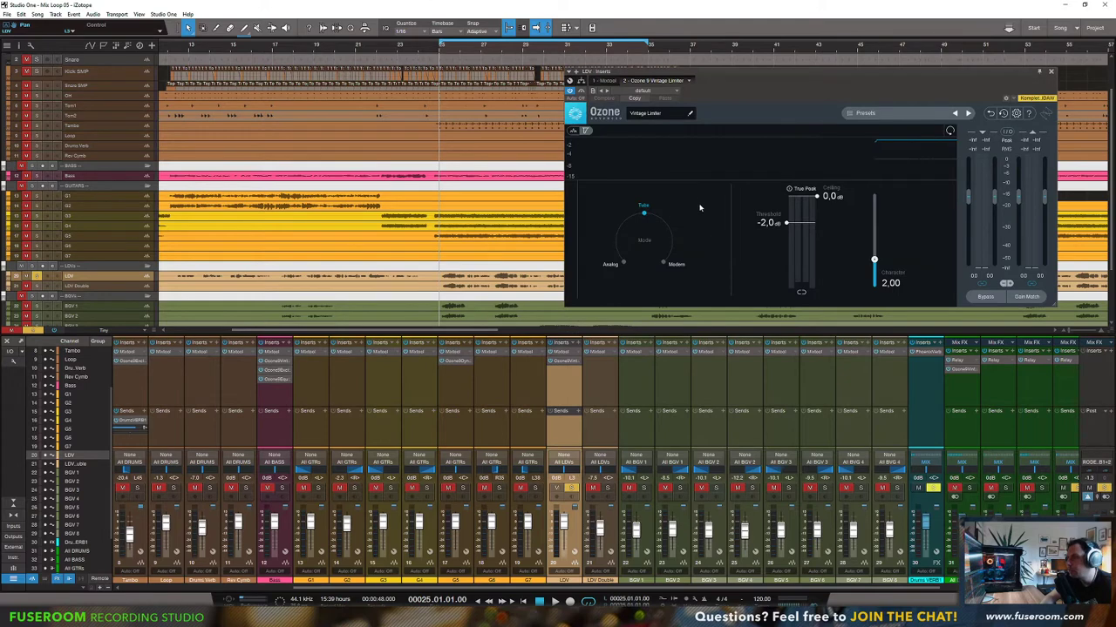
Step: Try the limiter in Analog mode with a -3.9 dB threshold and -3.0 dB ceiling during playback, comparing against bypass
left_click(625, 266)
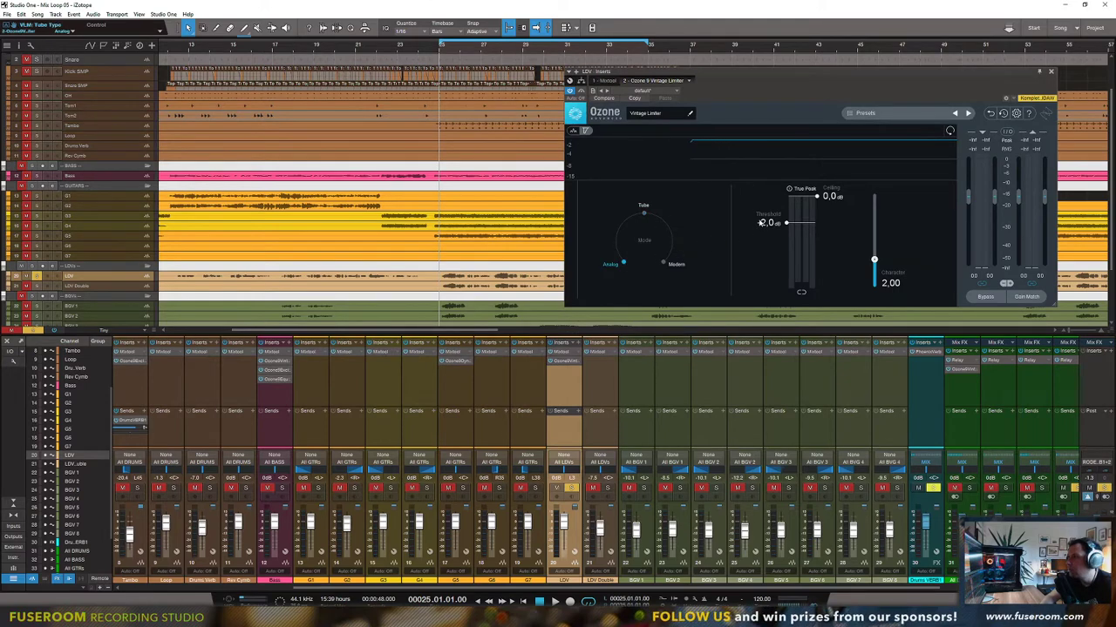
key("space")
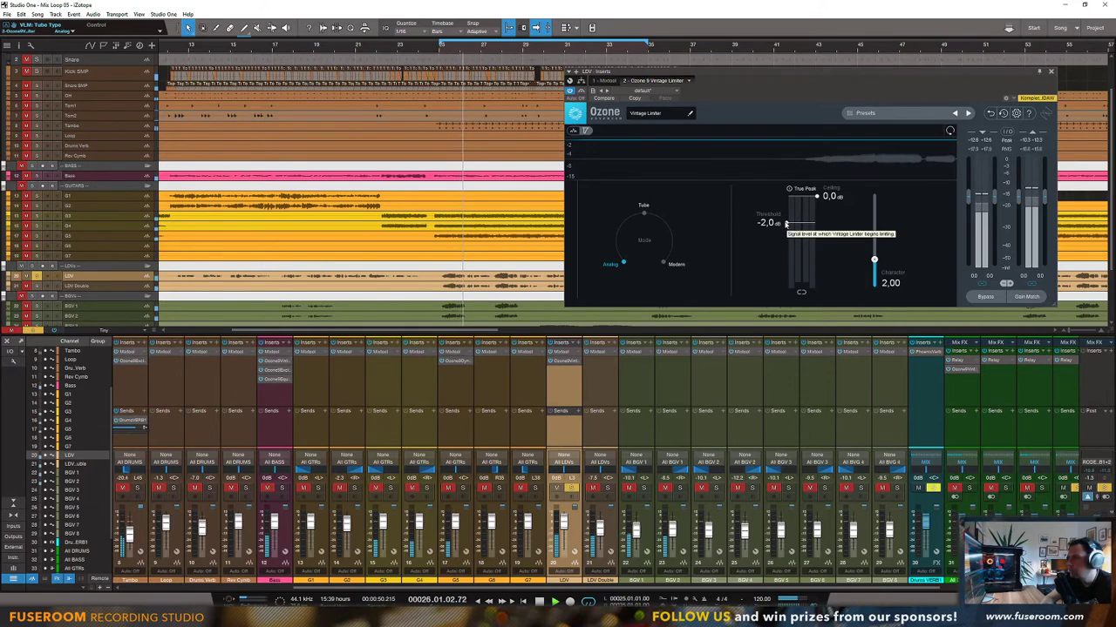
left_click_drag(786, 224, 824, 232)
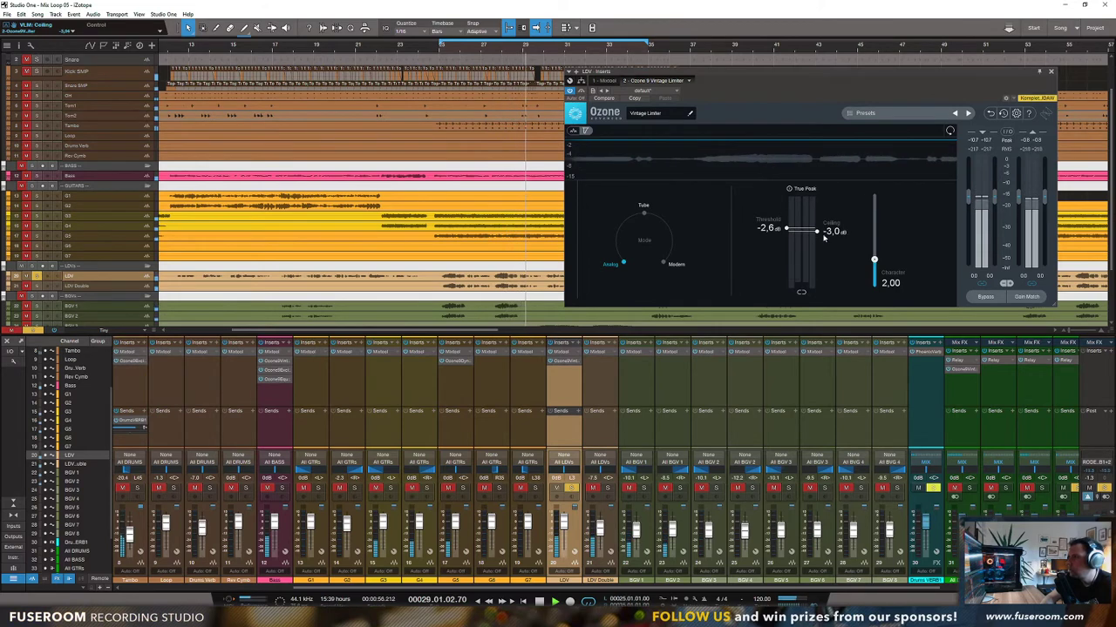
left_click_drag(786, 227, 786, 237)
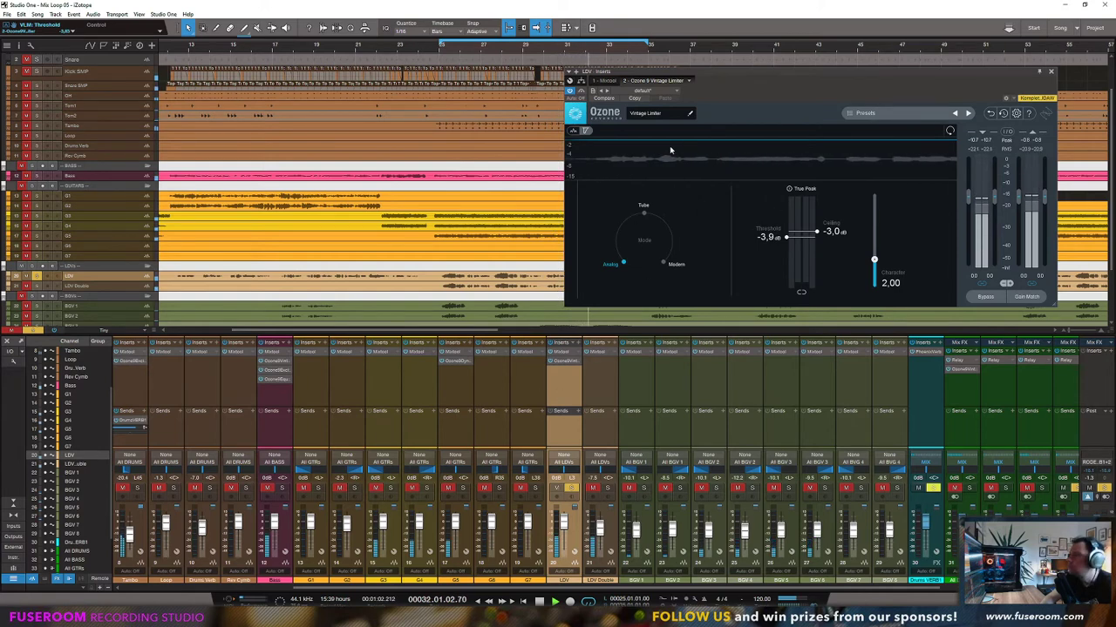
key("space")
left_click(581, 92)
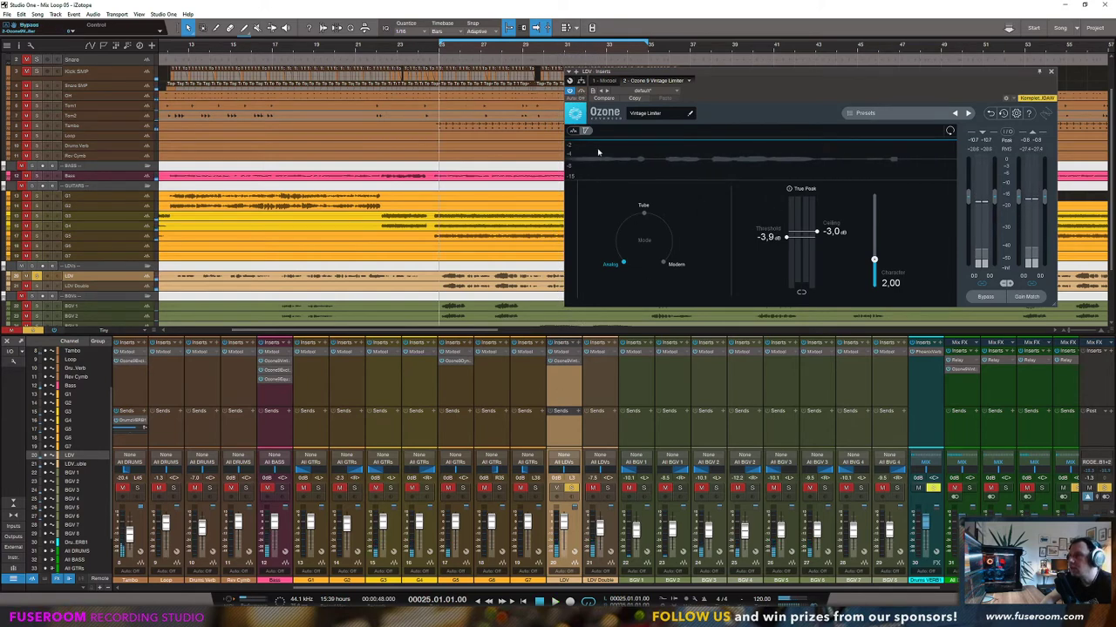
Step: Try the limiter's threshold and ceiling at 0.0 dB with input gain raised to 2.2 dB and output lowered to -6.0 dB
key("space")
left_click_drag(800, 288, 801, 292)
left_click_drag(823, 238, 814, 191)
key("space")
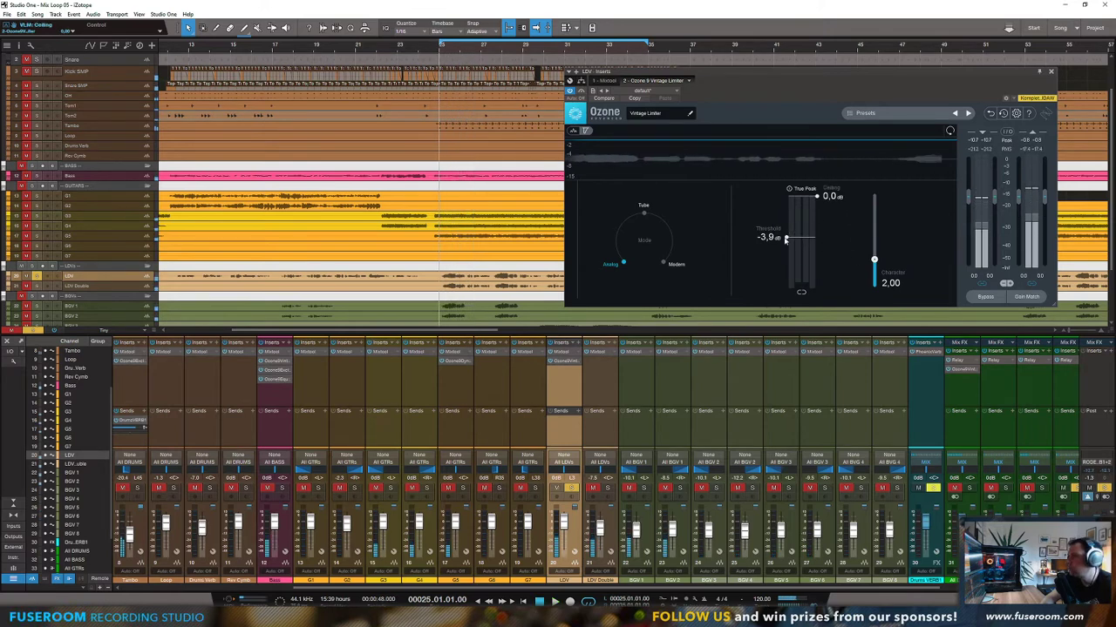
left_click_drag(786, 237, 787, 193)
left_click_drag(1019, 199, 1019, 226)
key("space")
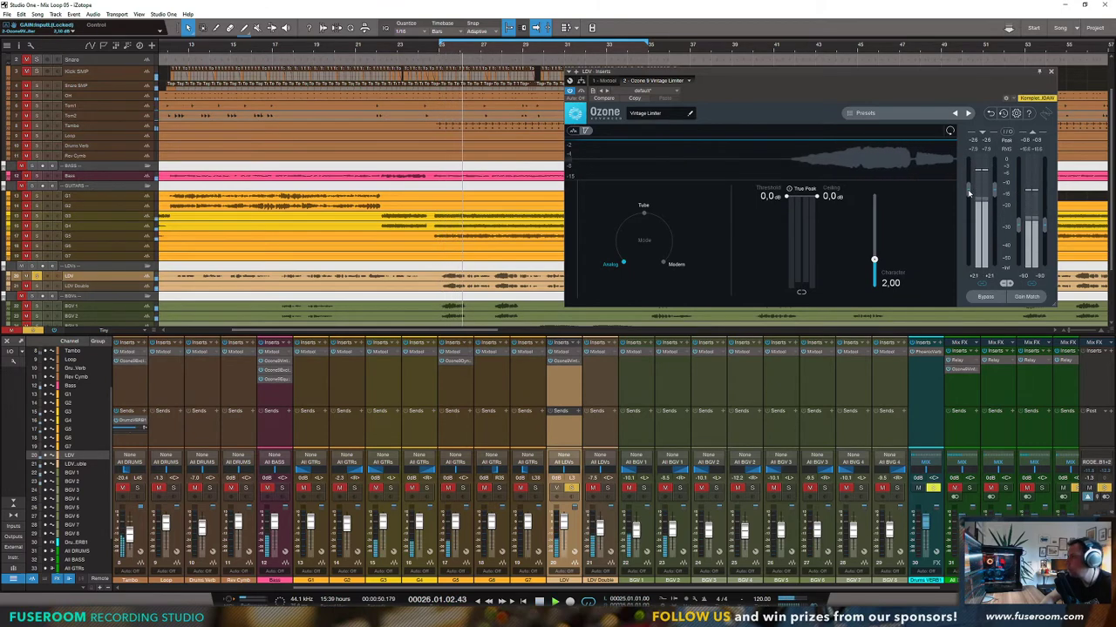
key("space")
Step: Reset the Vintage Limiter to its default Tube settings and play LDV again
left_click(949, 131)
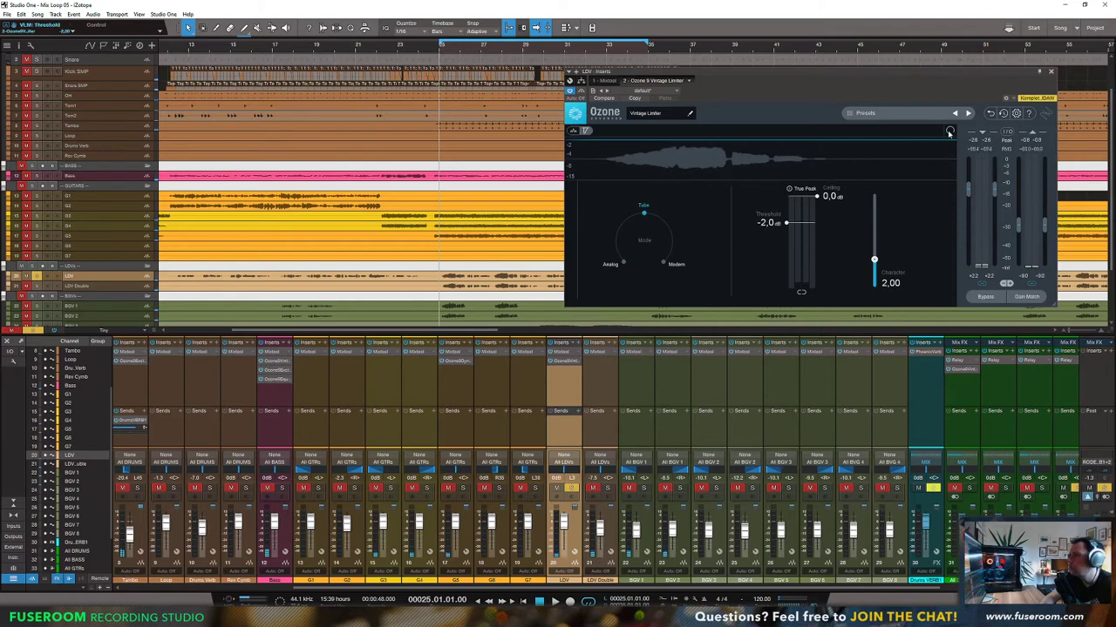
key("space")
key("space")
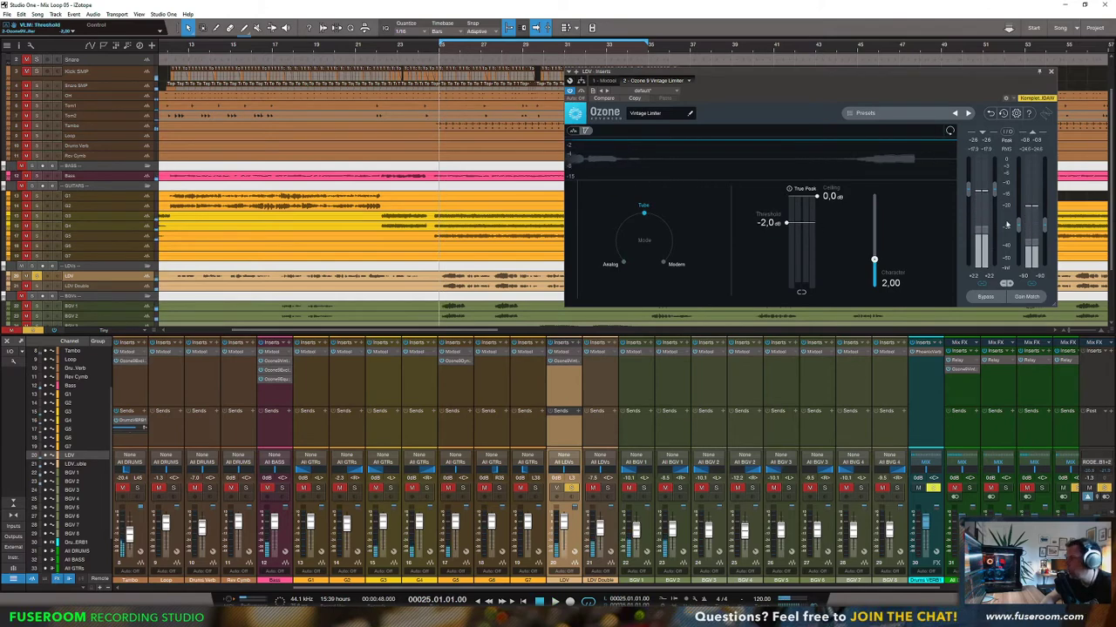
key("space")
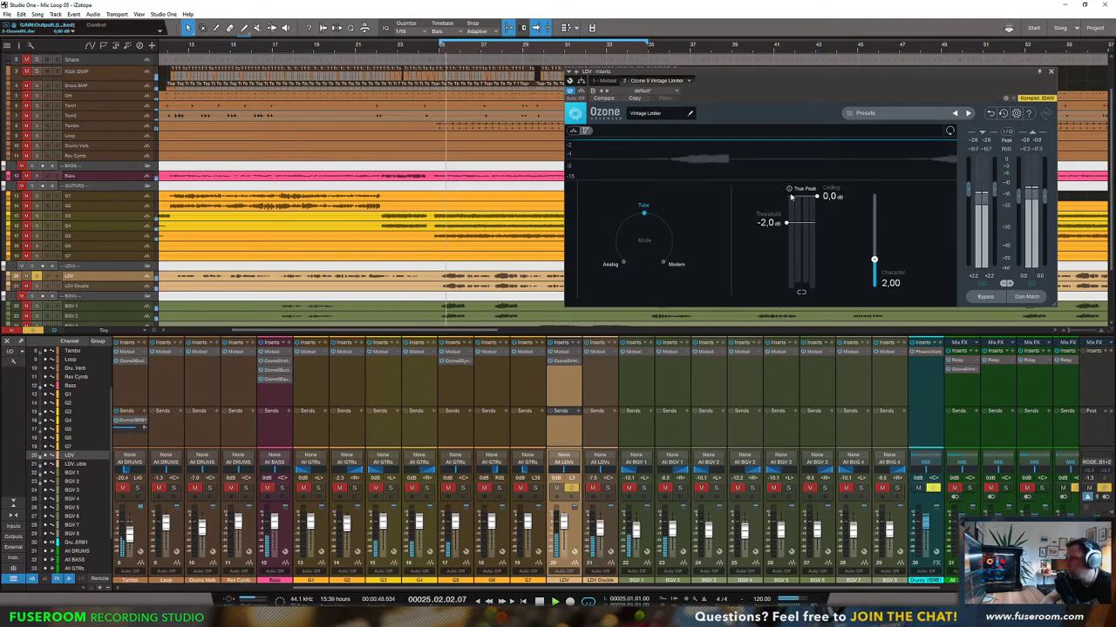
Step: Set LDV's limiter to a -4.4 dB threshold and -3.3 dB ceiling, and return its input and output gains to 0 dB
left_click_drag(821, 197, 788, 243)
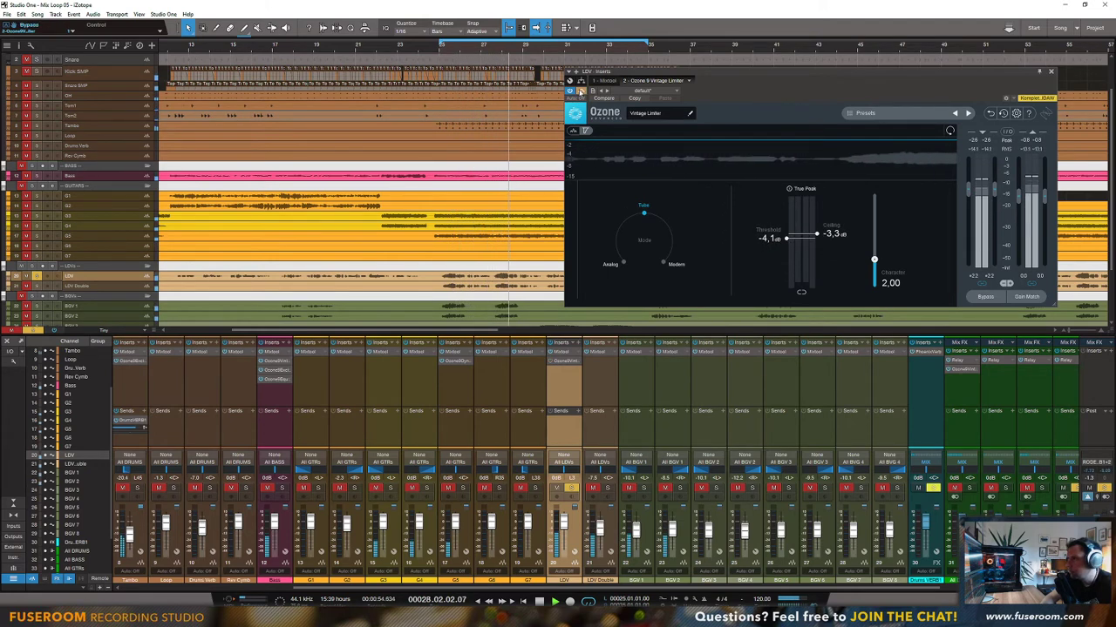
double_click(1018, 204)
double_click(992, 191)
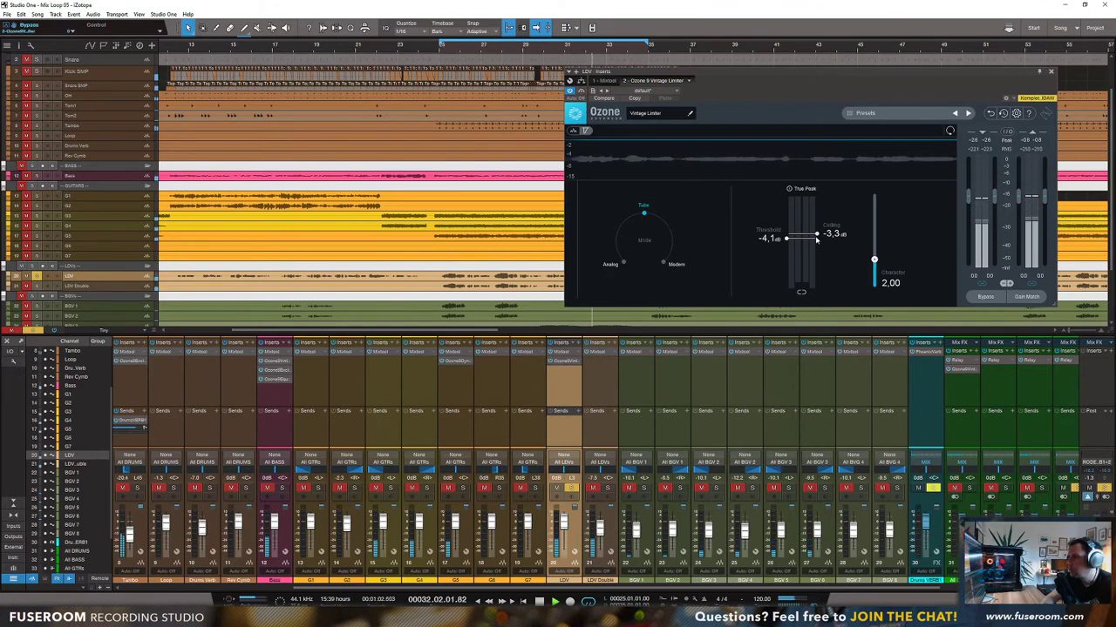
left_click_drag(787, 239, 788, 243)
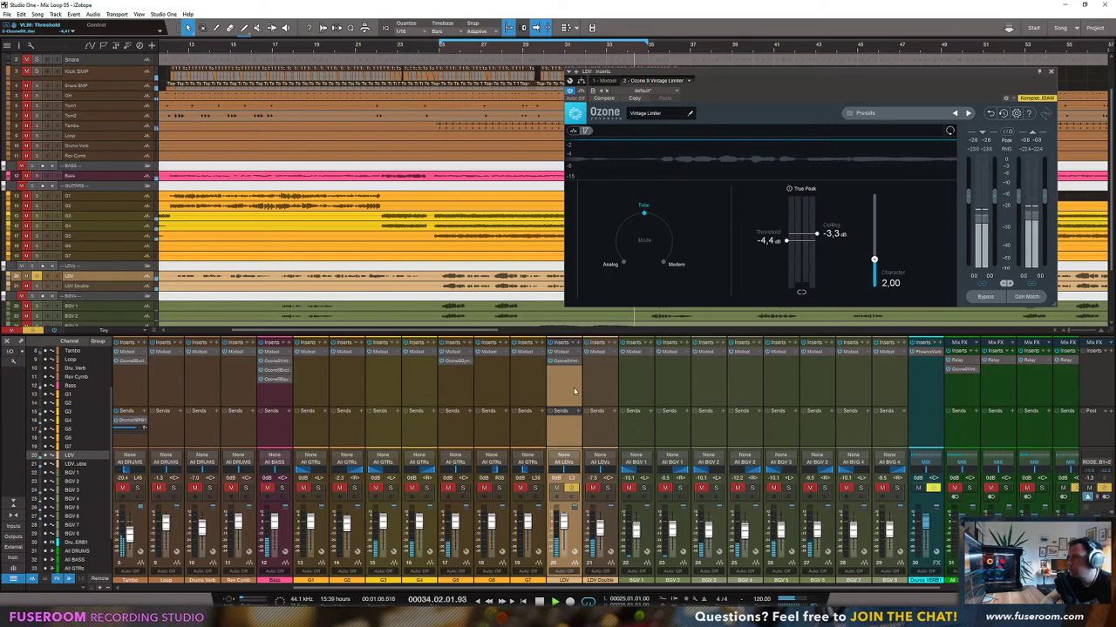
key("space")
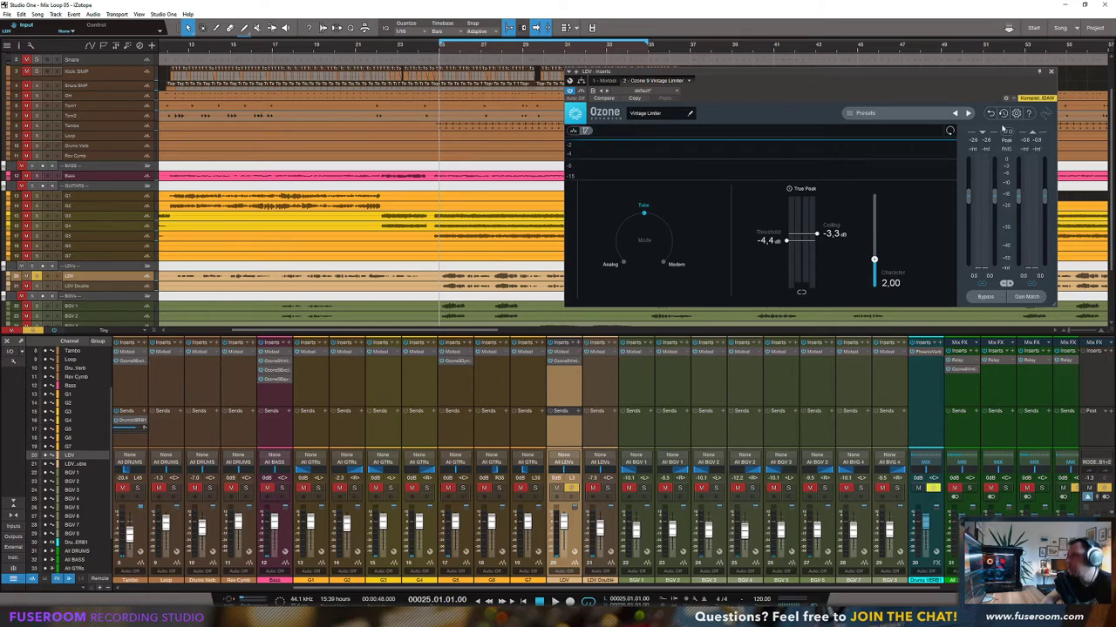
left_click(1051, 73)
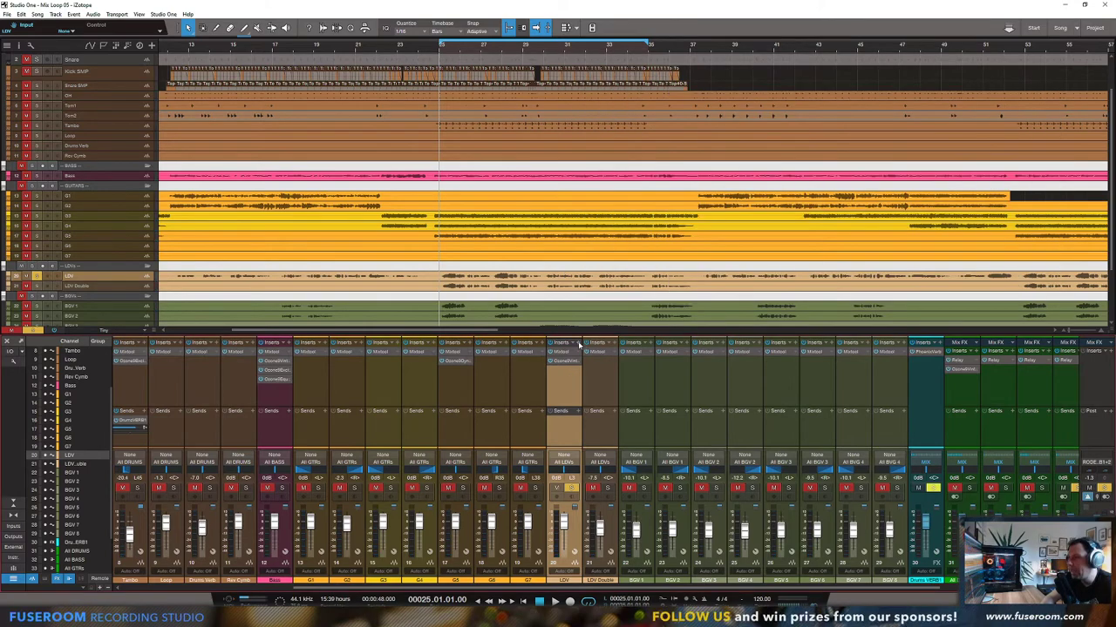
Step: Insert the Ozone 9 Vintage EQ on the LDV channel and play the loop
left_click(578, 343)
scroll(621, 302, "down", 2)
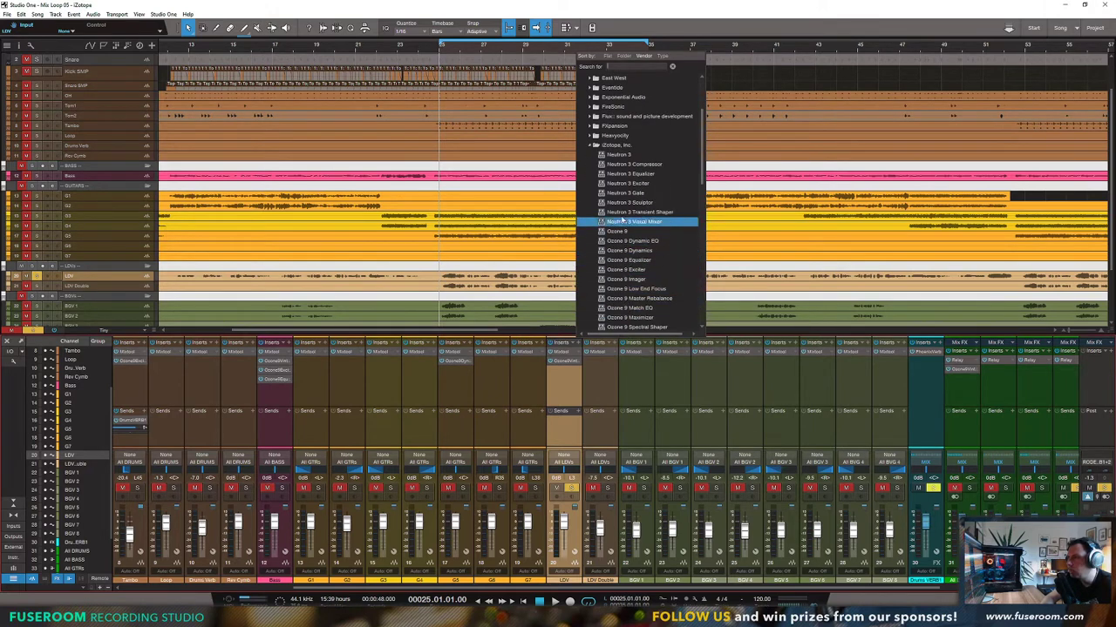
scroll(618, 285, "down", 3)
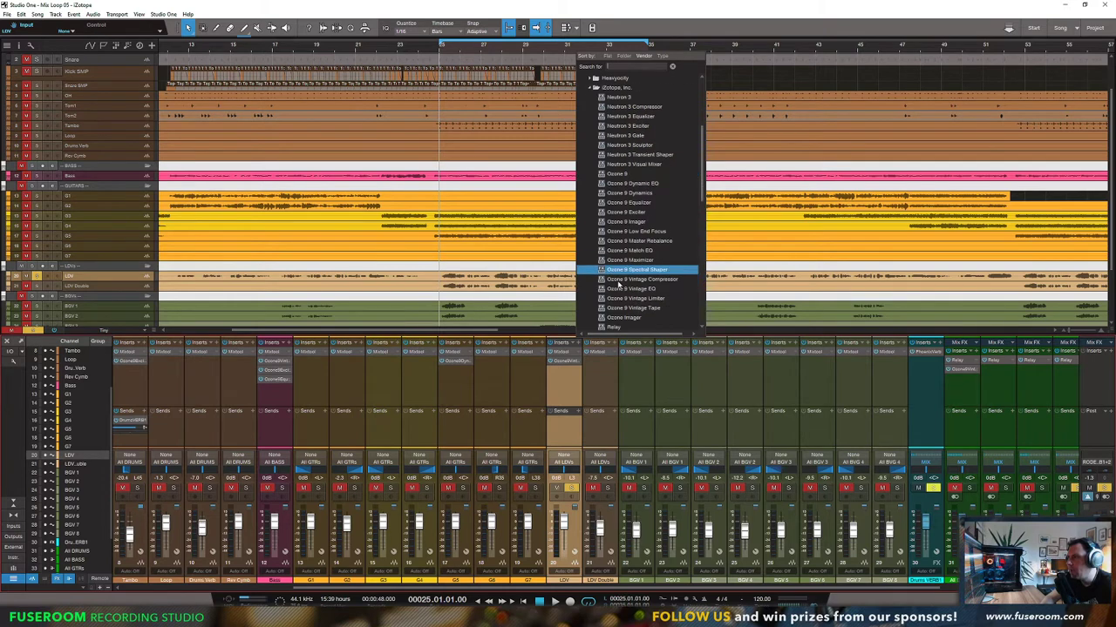
left_click(631, 289)
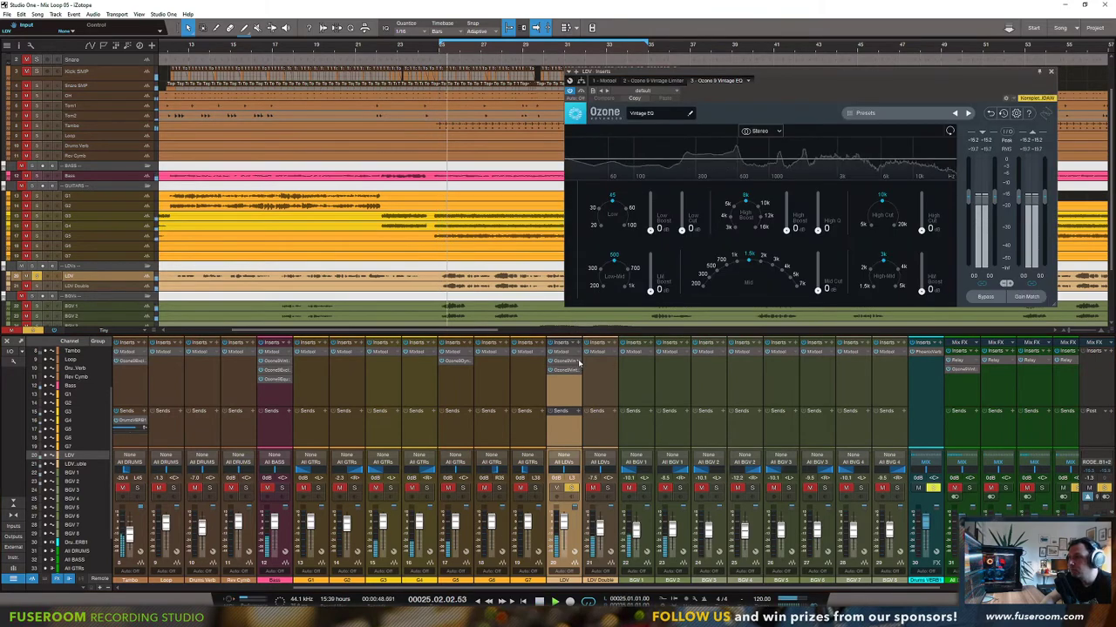
Step: Insert the Ozone 9 Maximizer ahead of LDV's Vintage EQ, audition it, and remove the Vintage Limiter from the channel
left_click(578, 366)
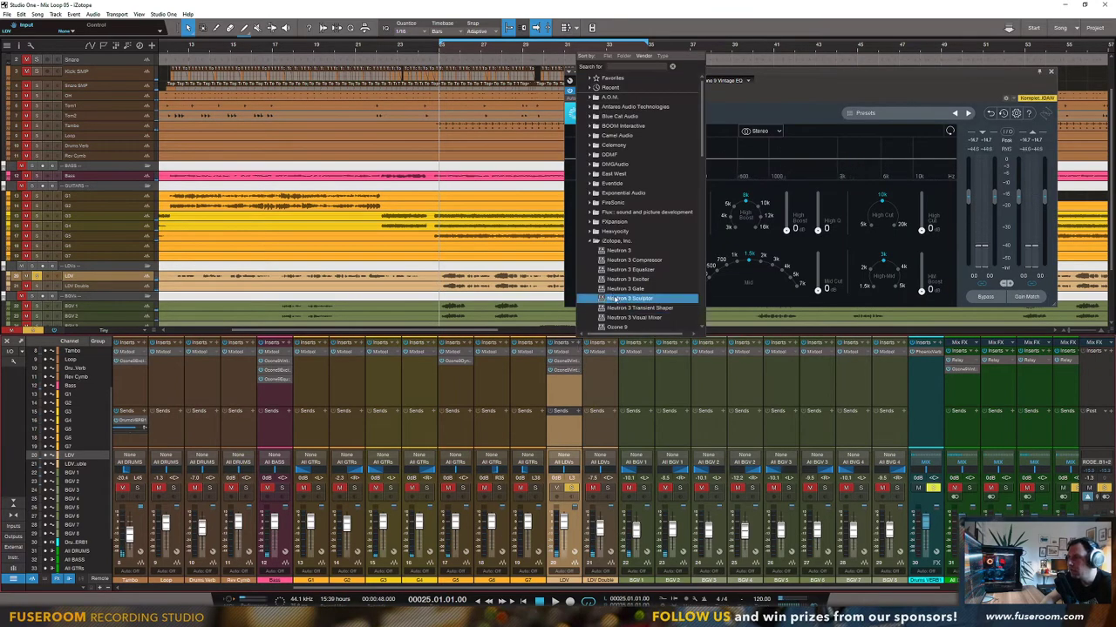
scroll(616, 308, "down", 4)
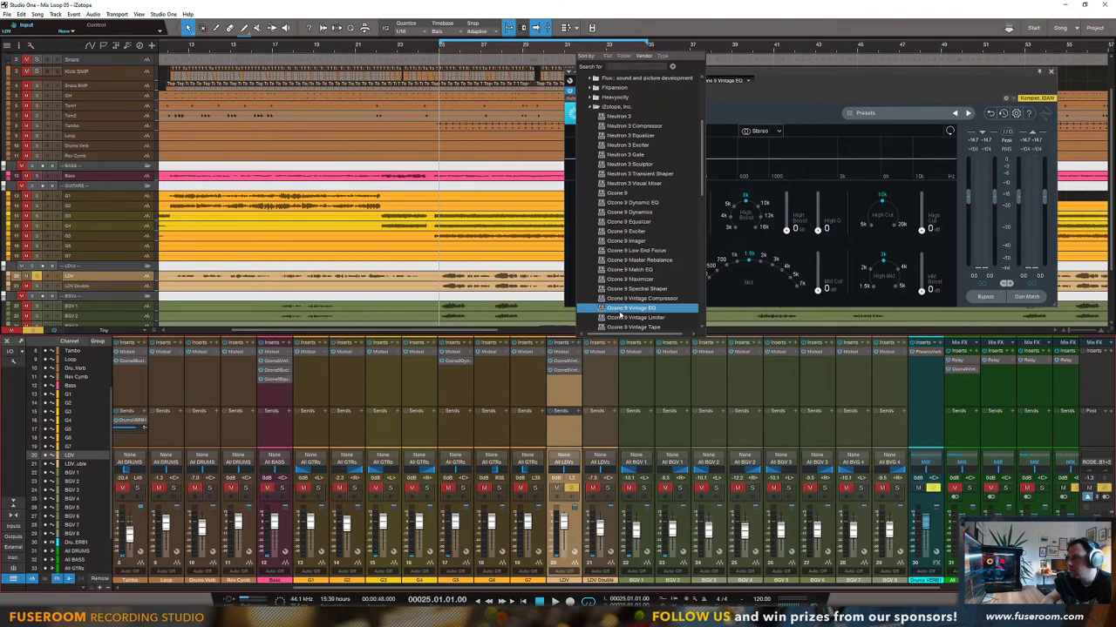
scroll(618, 313, "down", 2)
left_click(619, 243)
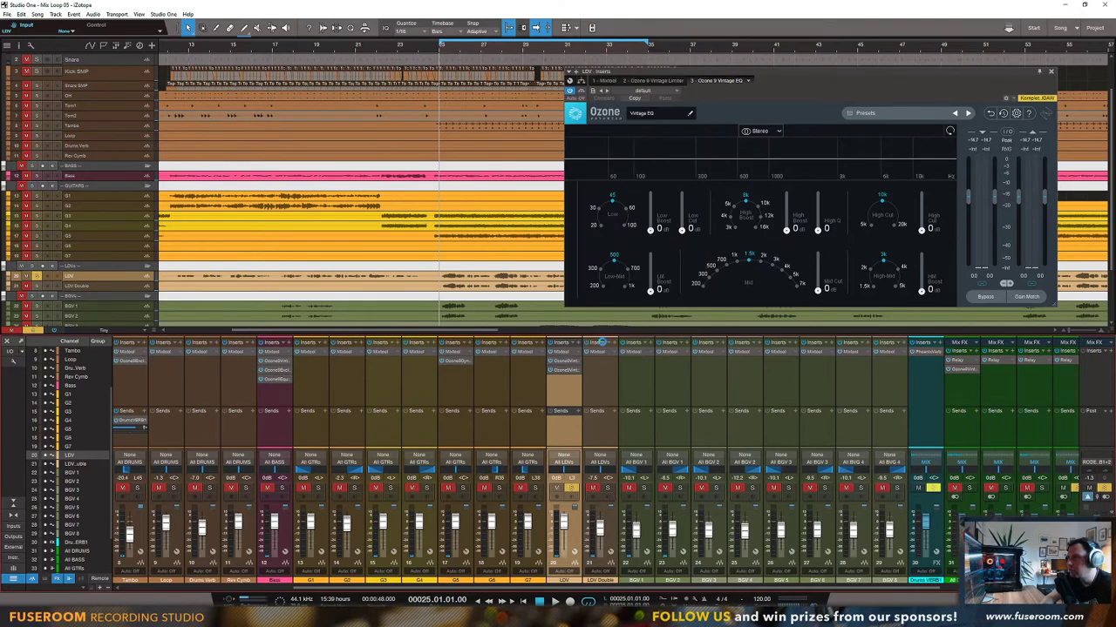
left_click_drag(559, 380, 548, 371)
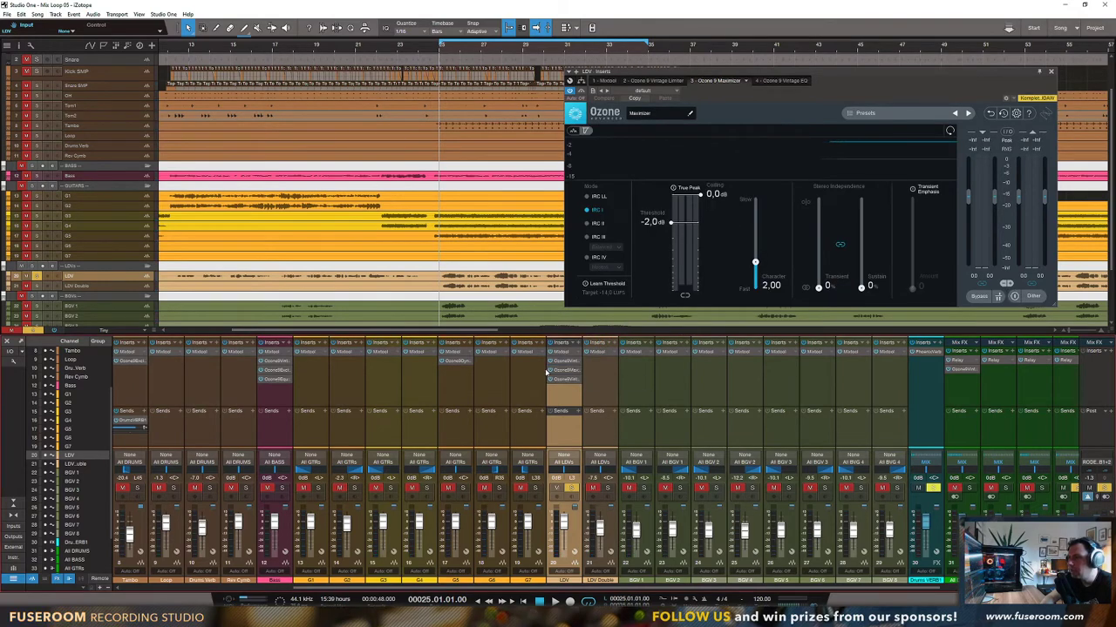
key("space")
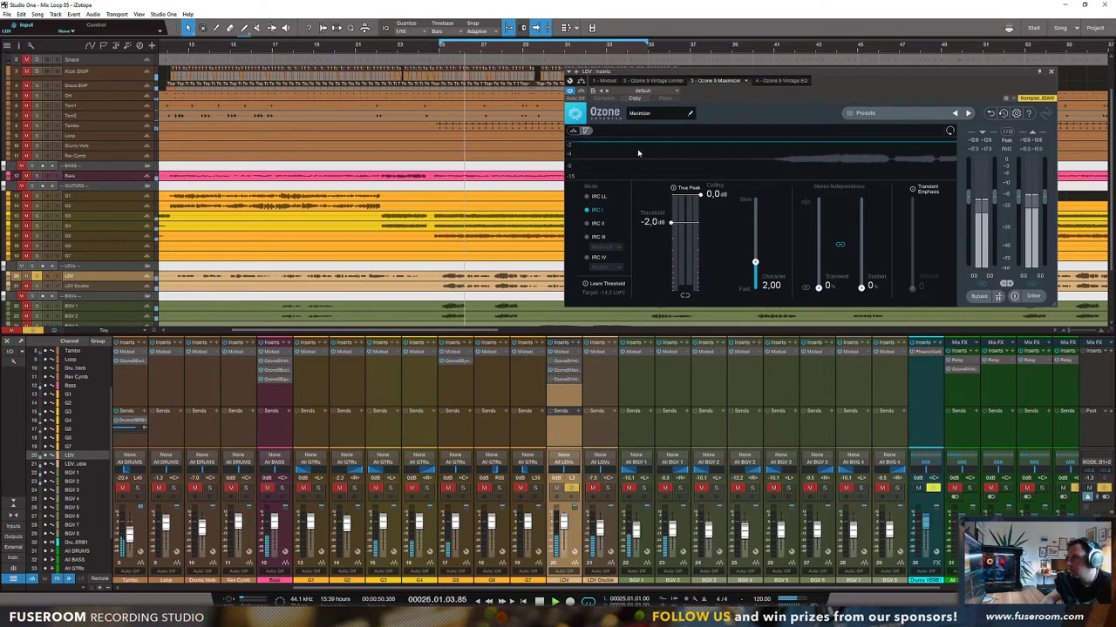
key("space")
right_click(579, 363)
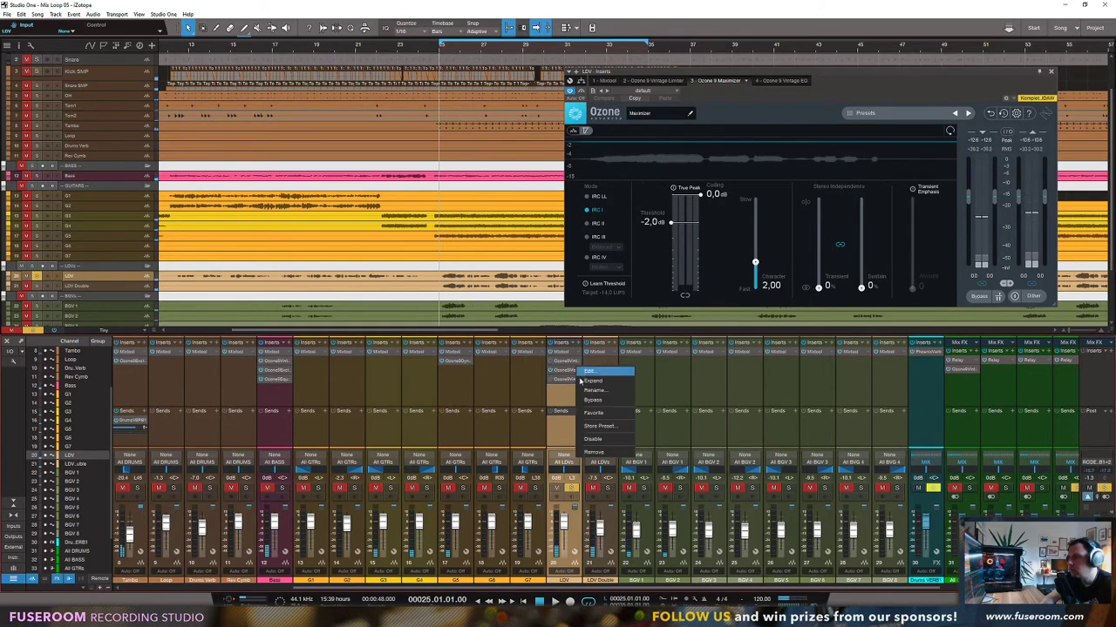
left_click(582, 446)
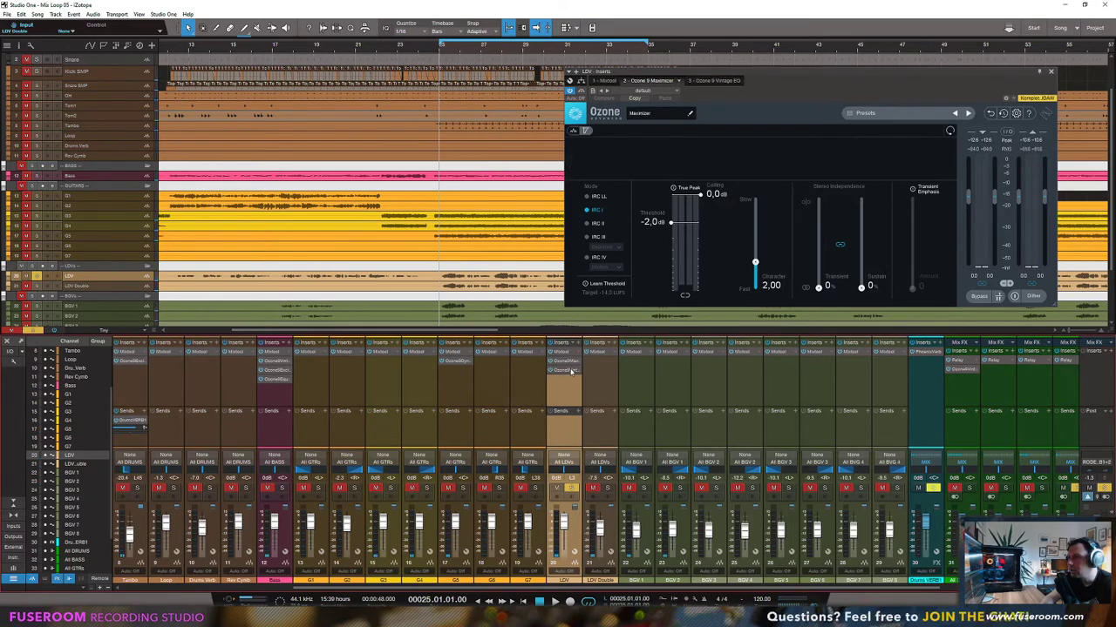
Step: Try LDV's Vintage EQ with a 1.6 dB low-mid boost at 300 Hz, plus 2.8 dB low boost and 4.5 dB low cut at 100 Hz
left_click(710, 80)
key("space")
left_click_drag(741, 103, 705, 148)
key("space")
left_click(592, 270)
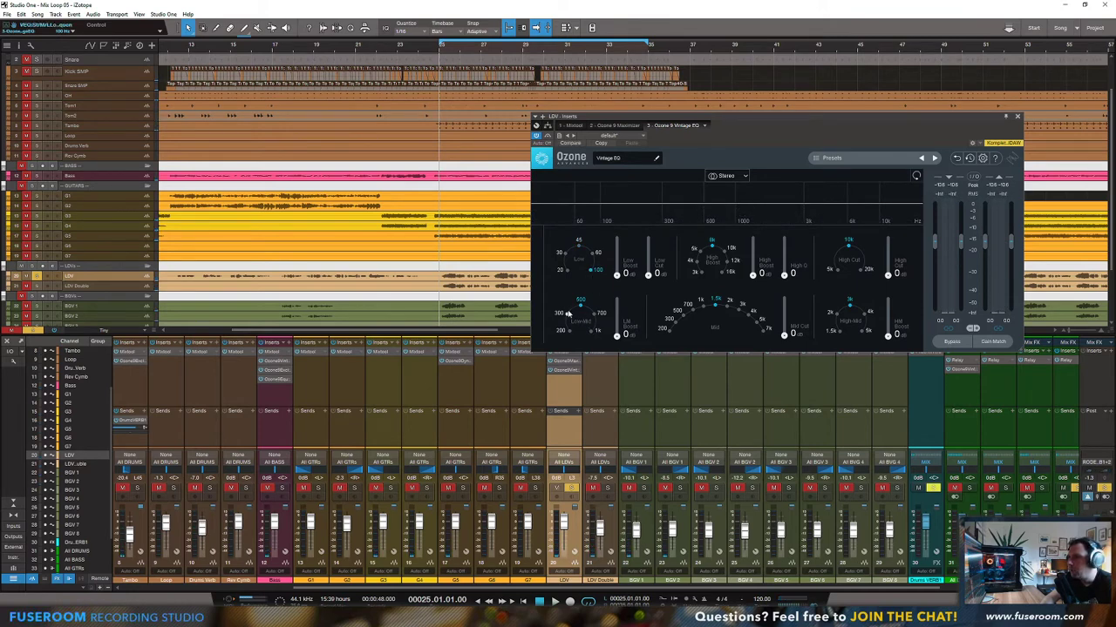
key("space")
left_click_drag(615, 338, 617, 307)
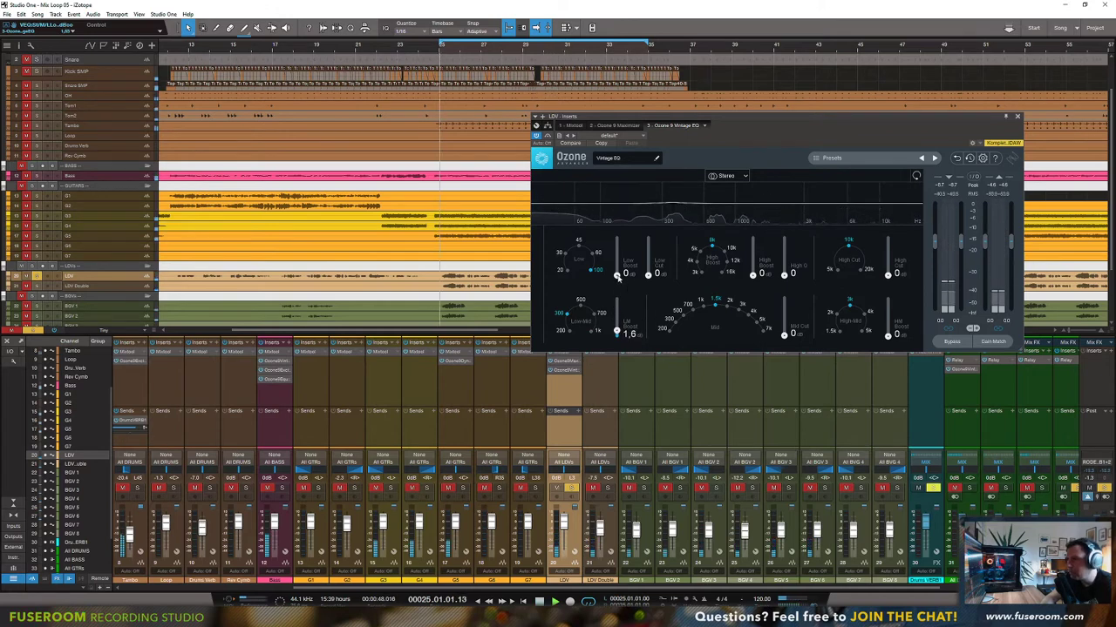
left_click_drag(617, 274, 620, 238)
left_click_drag(648, 273, 618, 264)
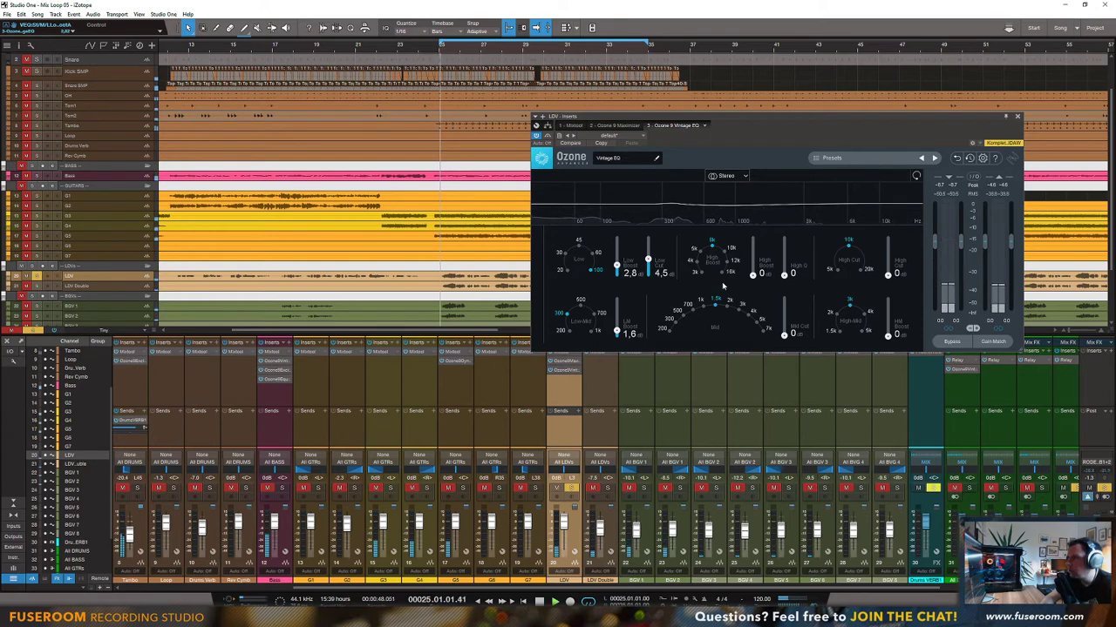
Step: Try a 3.5 dB high boost at 3 kHz and a 0.9 dB mid cut at 3 kHz in LDV's Vintage EQ during playback
mouse_move(753, 274)
left_mouse_down()
mouse_move(753, 261)
mouse_move(702, 272)
mouse_move(753, 261)
left_mouse_up()
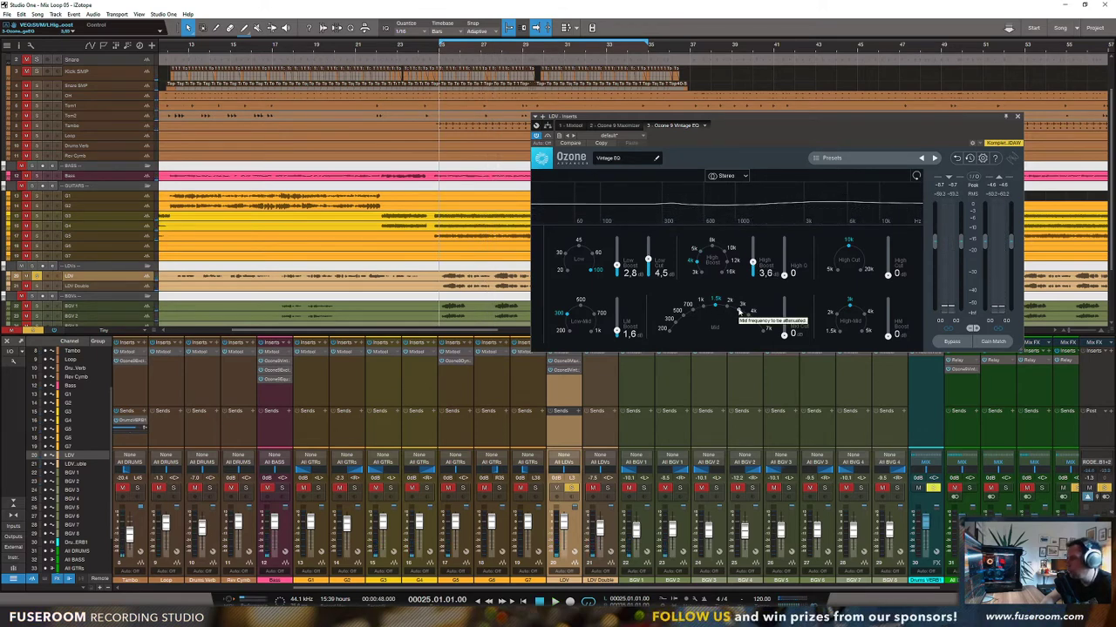
left_click(683, 316)
key("space")
mouse_move(783, 335)
left_mouse_down()
mouse_move(784, 300)
mouse_move(791, 352)
mouse_move(784, 299)
mouse_move(782, 341)
mouse_move(785, 332)
left_mouse_up()
left_click(741, 309)
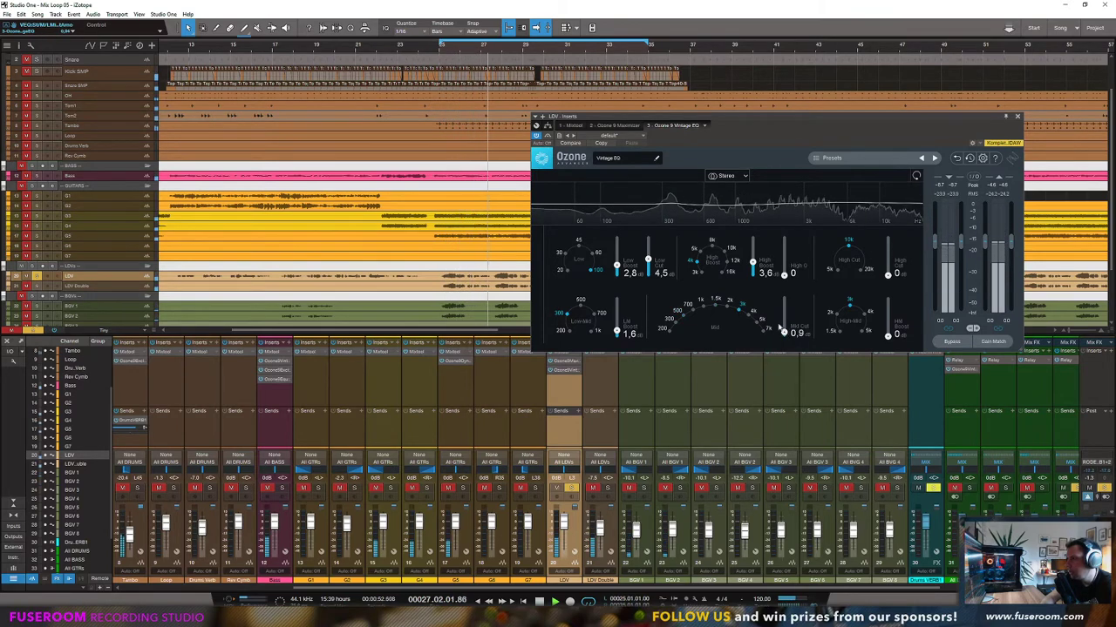
left_click_drag(752, 261, 752, 263)
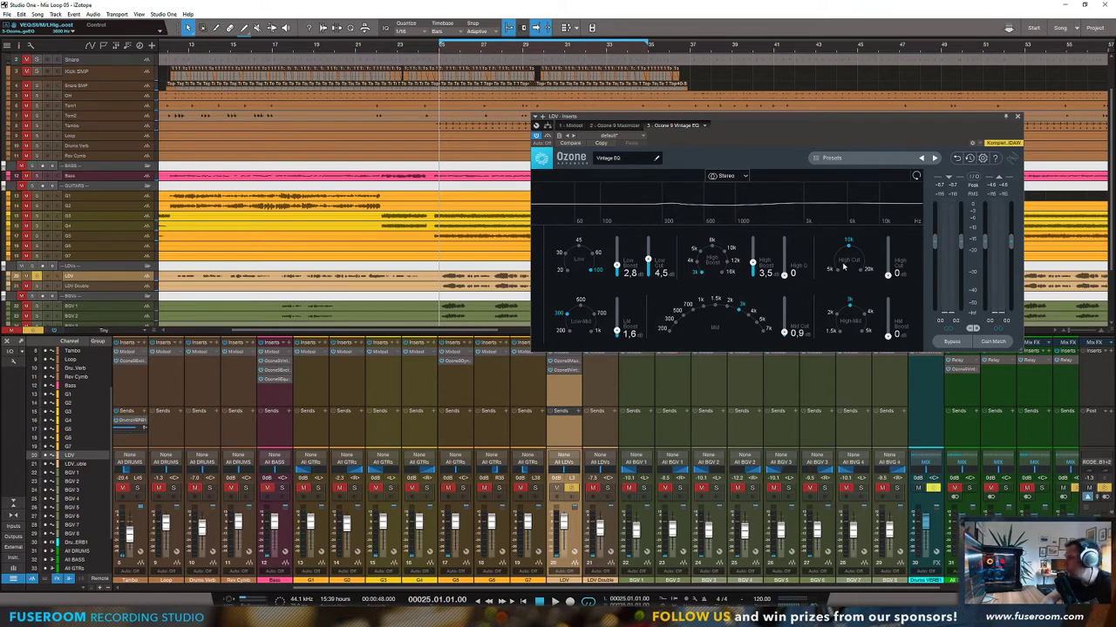
Step: Try the Vintage EQ's high cut frequency at 20 kHz and a 4.4 dB high-mid boost at 5 kHz
mouse_move(887, 275)
left_mouse_down()
mouse_move(887, 241)
mouse_move(887, 272)
left_mouse_up()
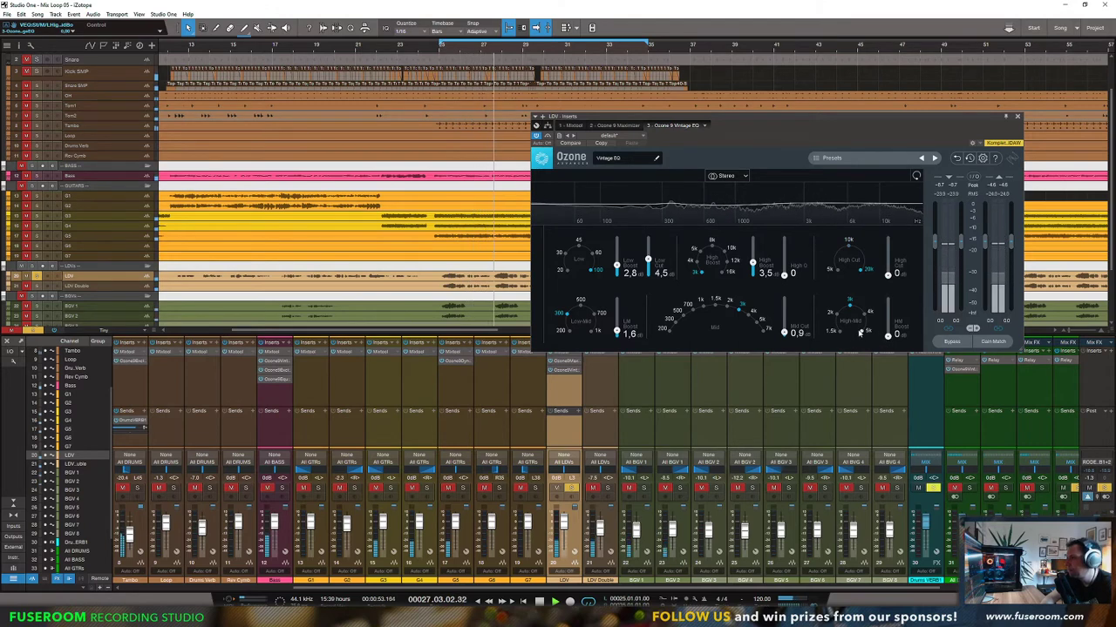
mouse_move(887, 337)
left_mouse_down()
mouse_move(889, 301)
mouse_move(888, 322)
left_mouse_up()
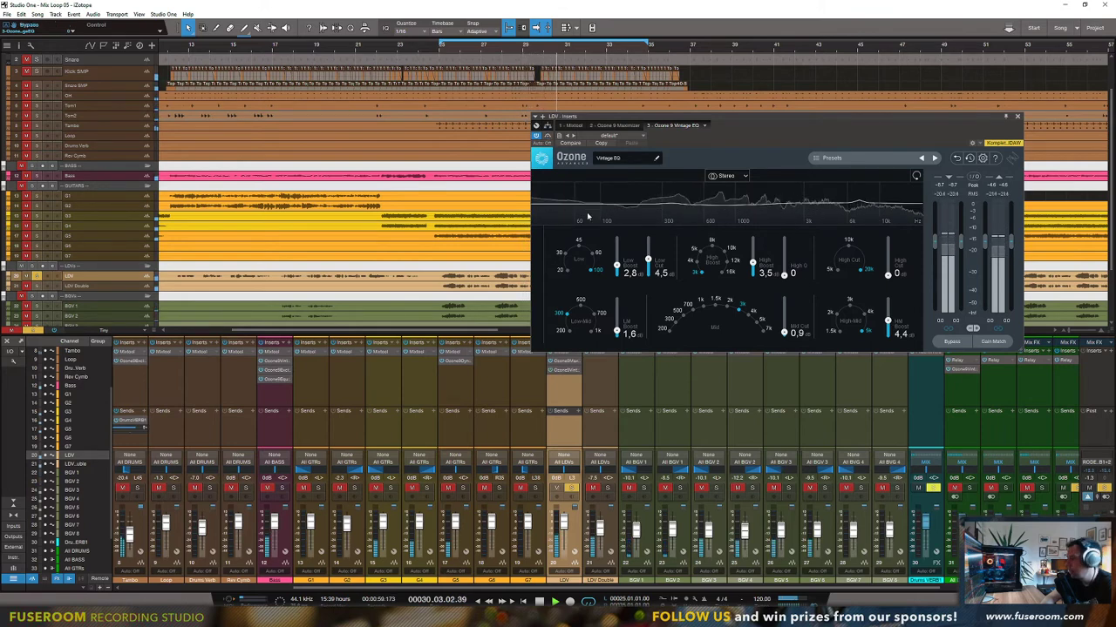
key("space")
Step: Remove the Vintage EQ and the Maximizer from the LDV channel's inserts
right_click(576, 372)
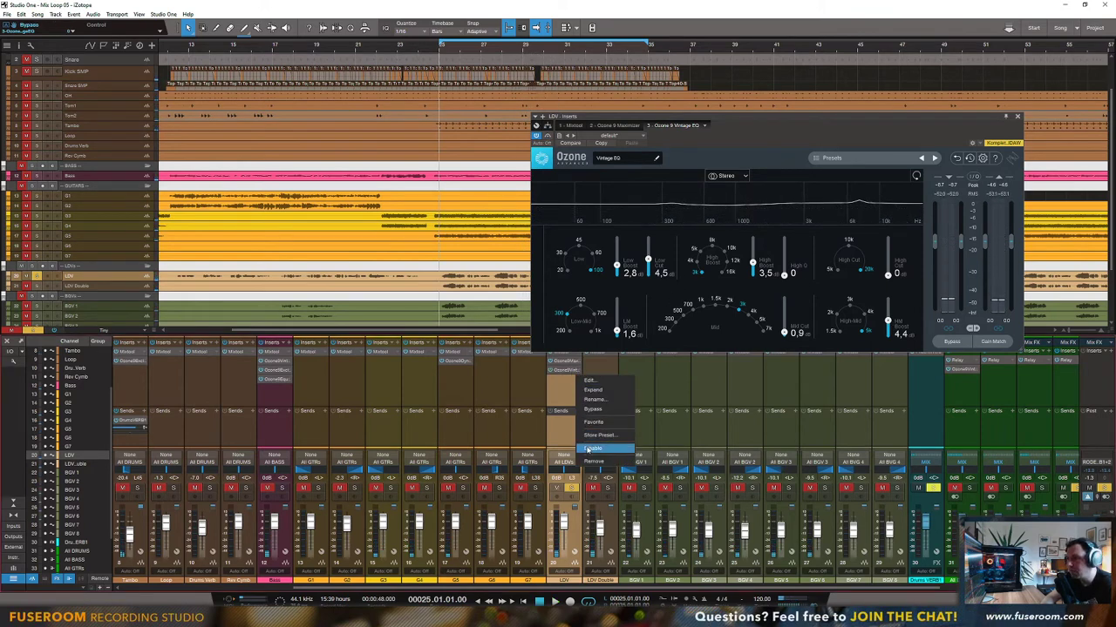
left_click(589, 449)
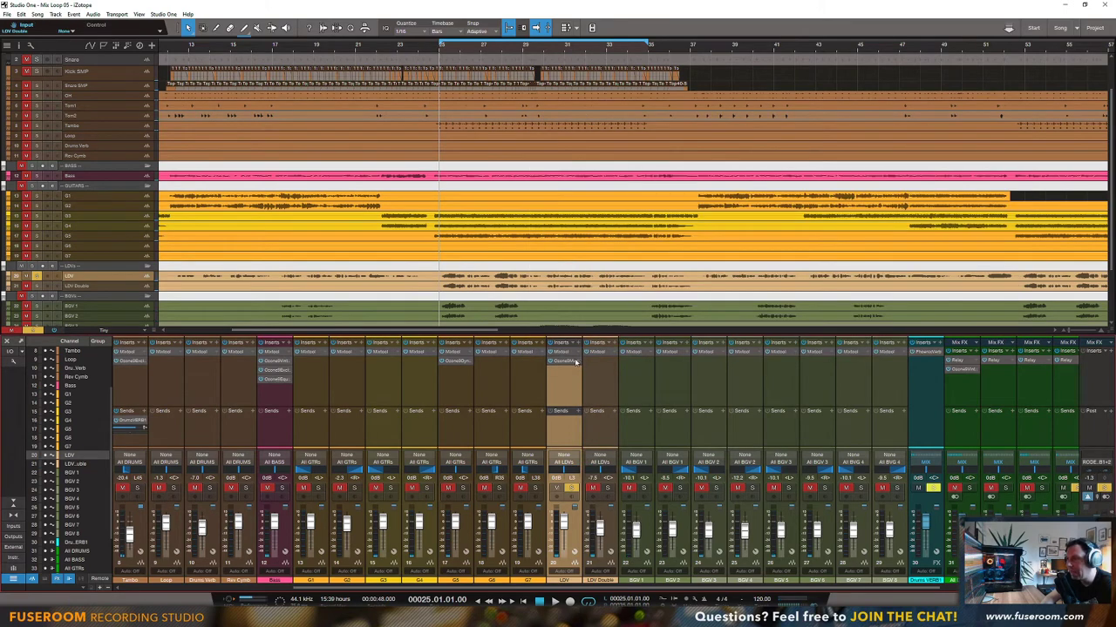
left_click(568, 363)
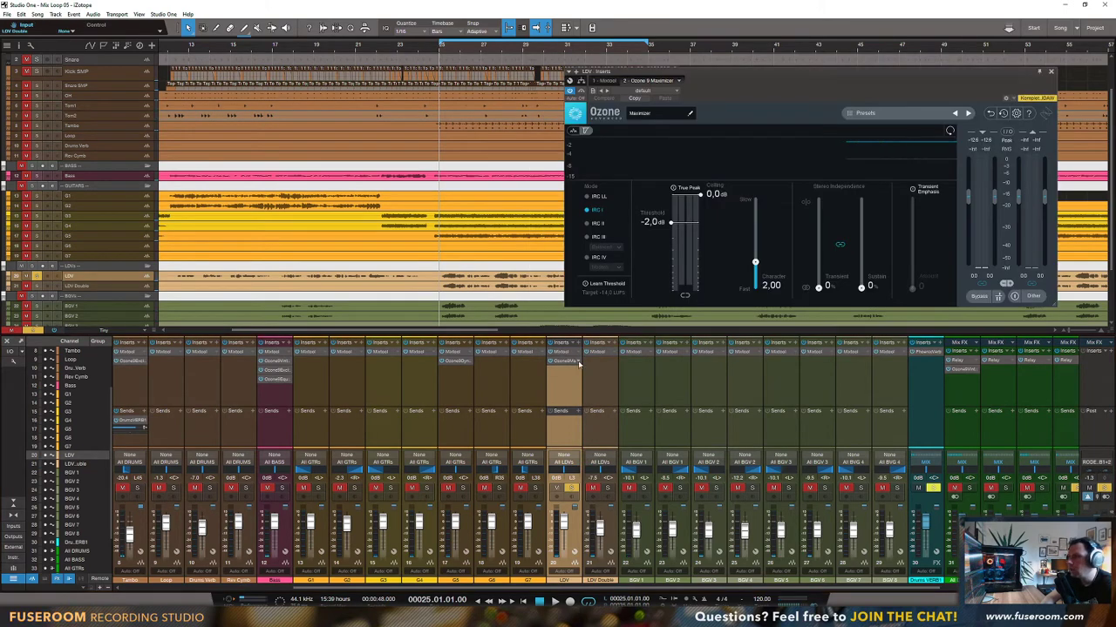
right_click(578, 364)
left_click(593, 453)
Step: Insert the Ozone 9 Vintage Limiter on the LDV channel
left_click(572, 358)
scroll(619, 305, "down", 3)
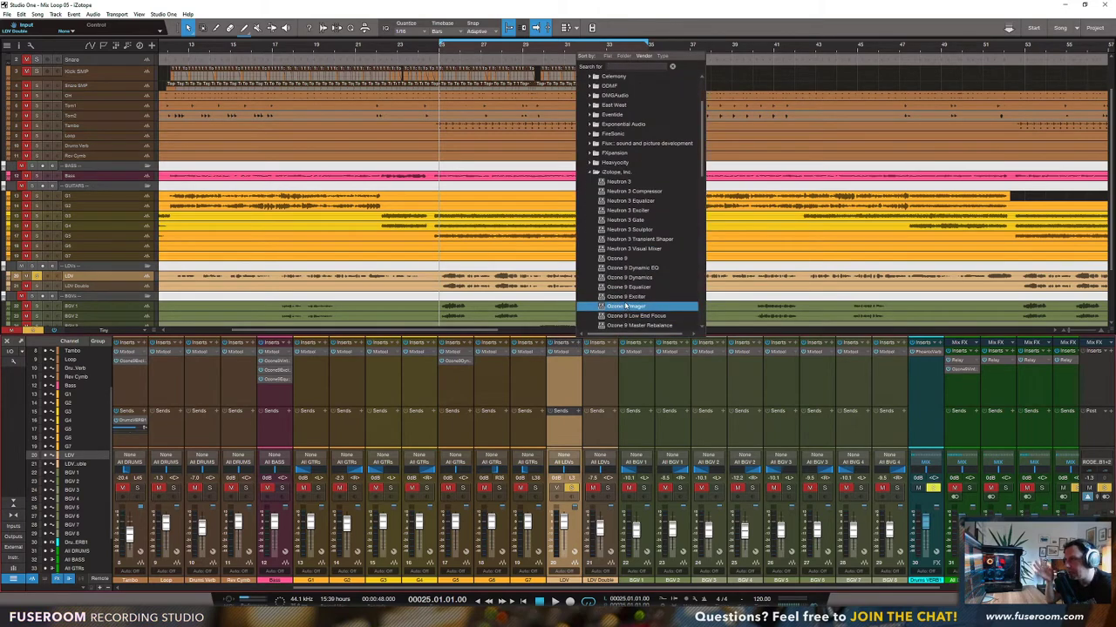
scroll(625, 306, "down", 2)
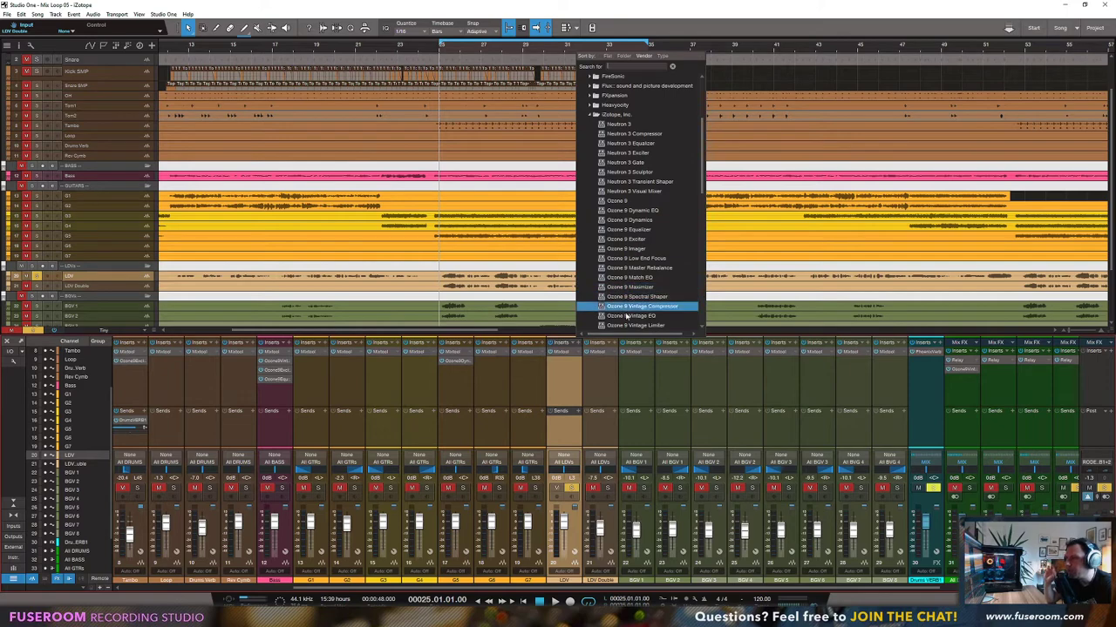
left_click(636, 325)
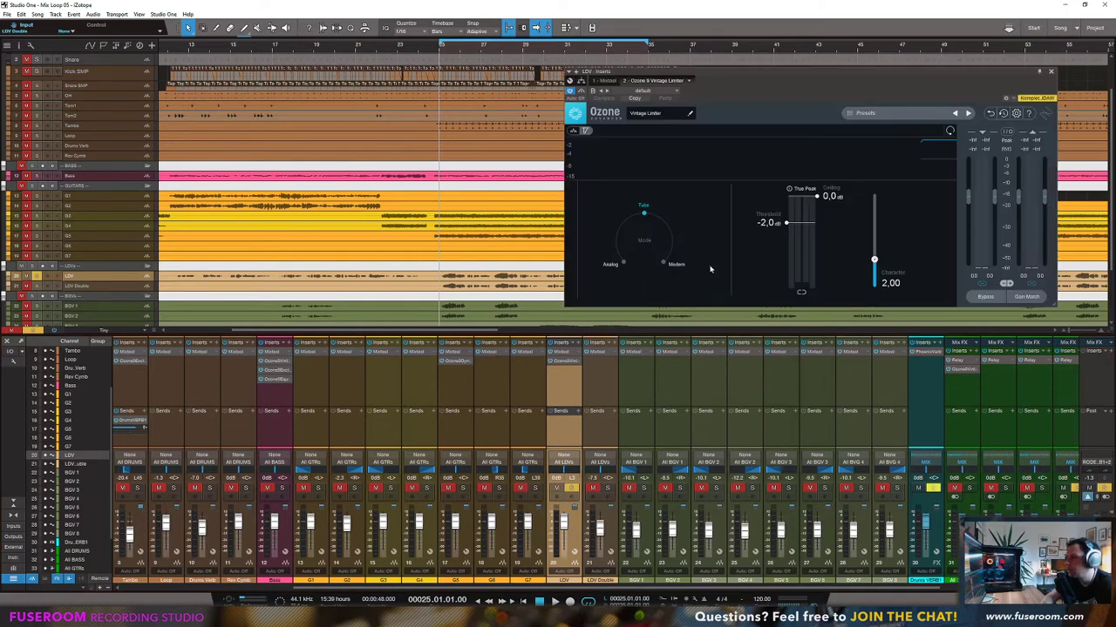
Step: Set LDV's Vintage Limiter to a -3.0 dB ceiling, -4.0 dB threshold and Analog mode, audition it, and close the plug-in window
double_click(828, 197)
type("-3")
key("Return")
type("-4")
key("Return")
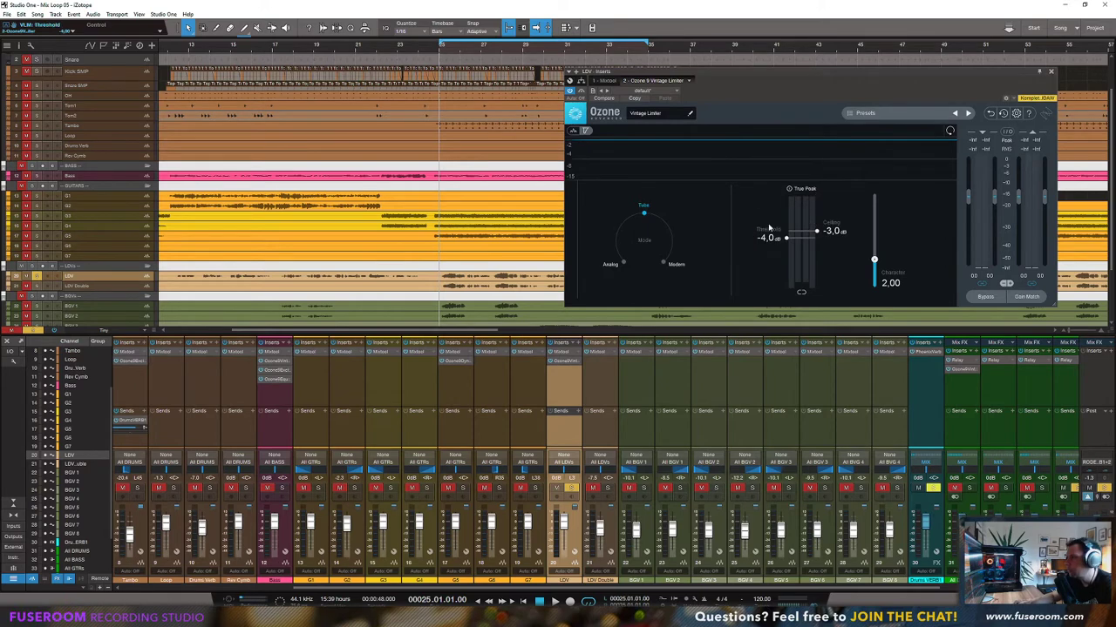
key("space")
left_click(624, 262)
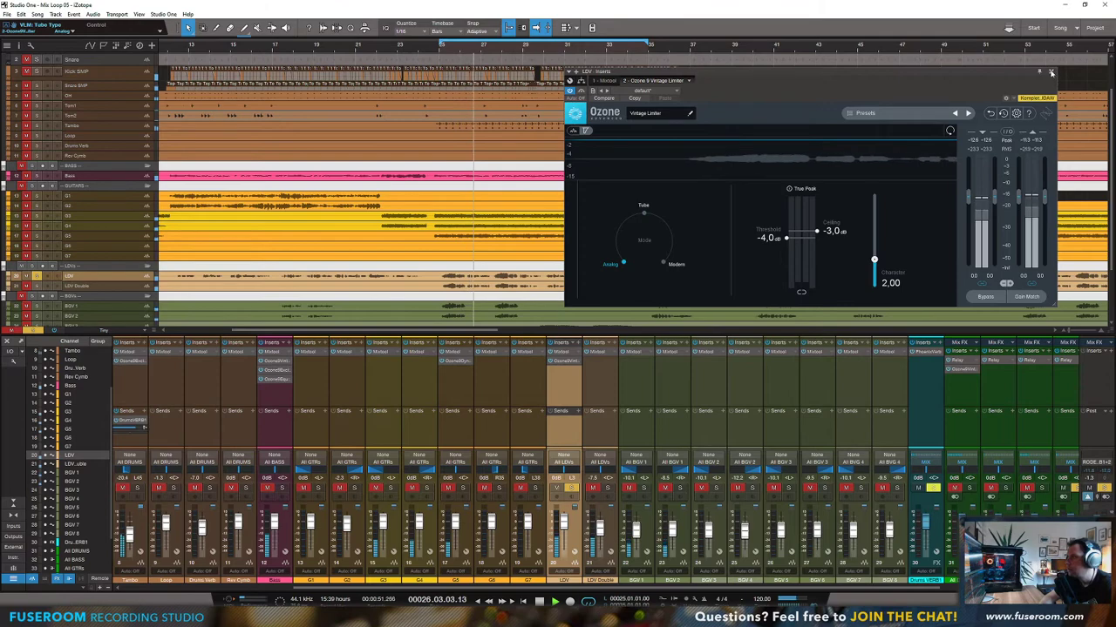
left_click(1050, 72)
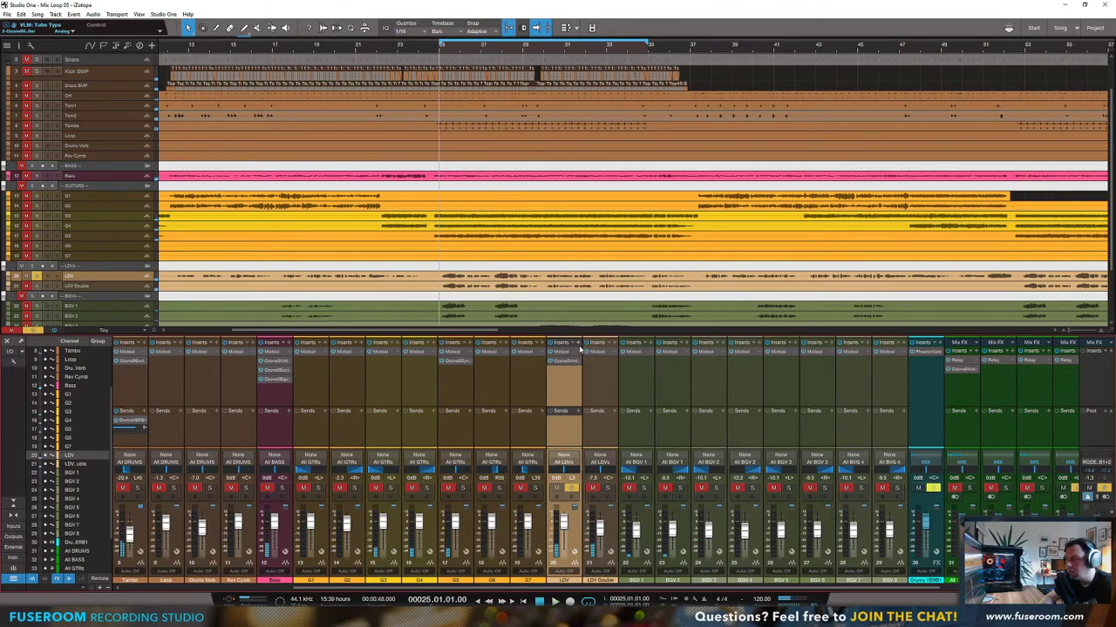
Step: Insert Ozone 9 Dynamics on the LDV channel after the Vintage Limiter
left_click(578, 345)
scroll(621, 296, "down", 1)
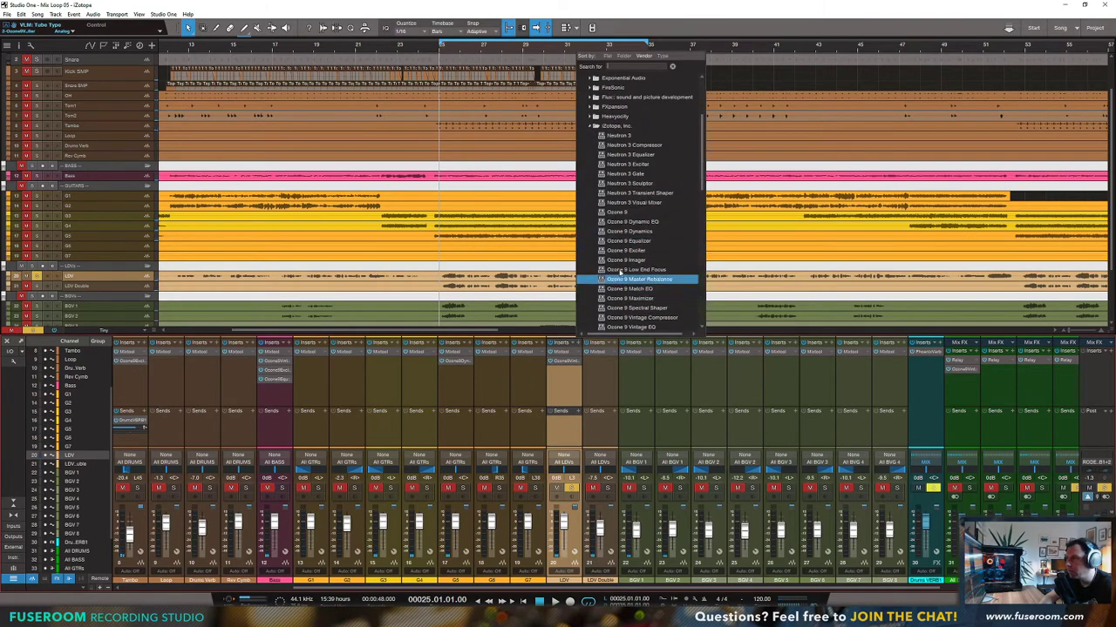
left_click(627, 232)
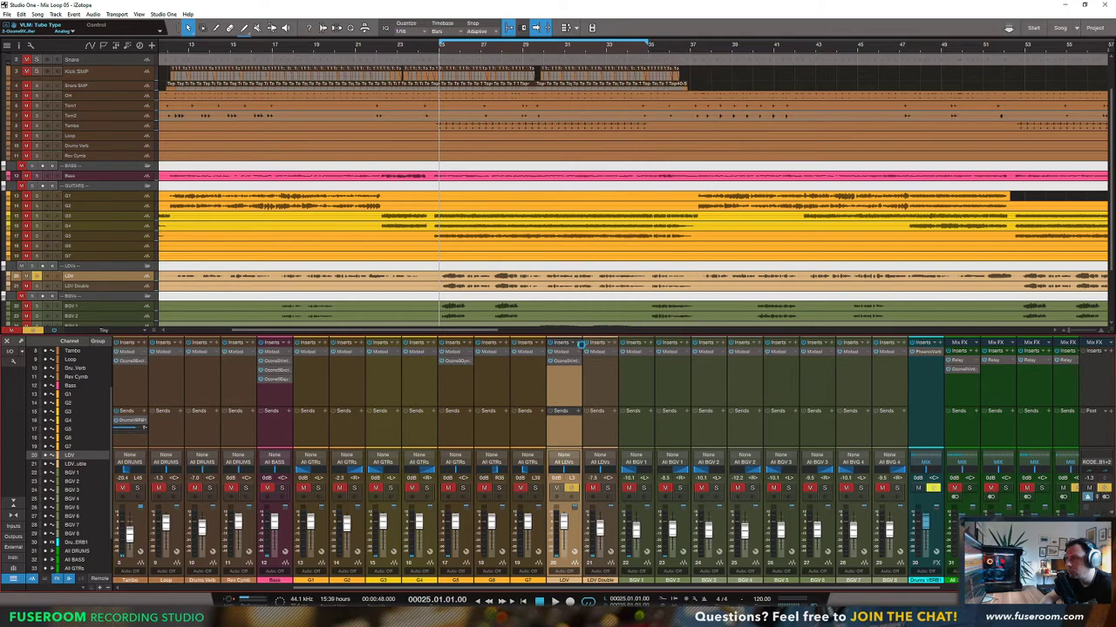
left_click(577, 344)
scroll(617, 307, "down", 6)
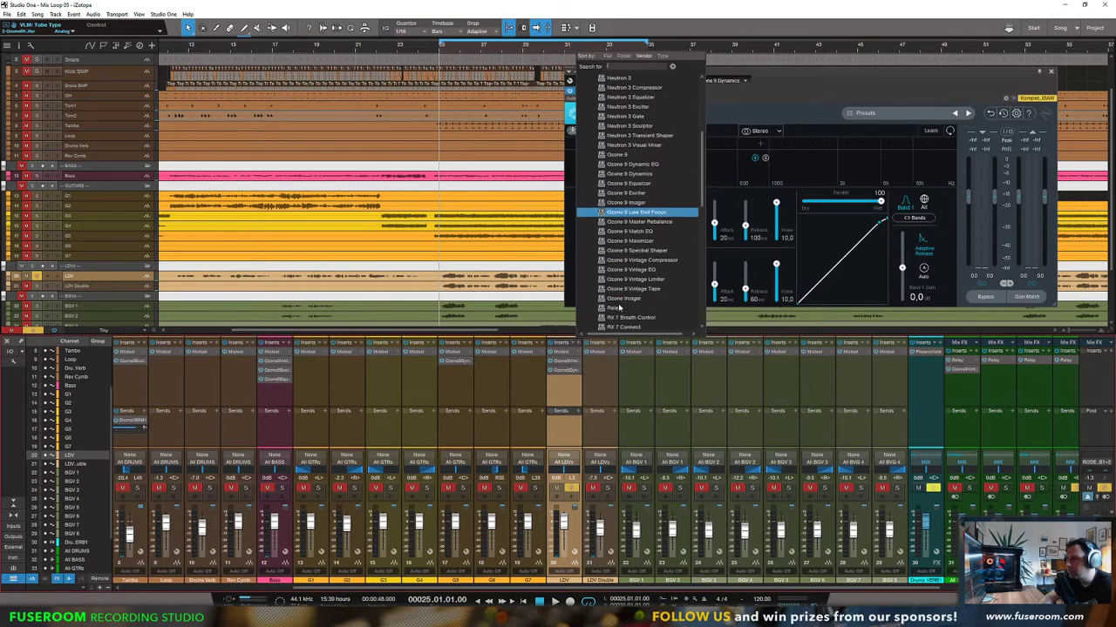
left_click(794, 96)
left_click_drag(787, 73, 748, 98)
Step: Split LDV's Dynamics into three bands and, soloing the middle one during playback, narrow it to the high frequencies from about 4.8 kHz
key("space")
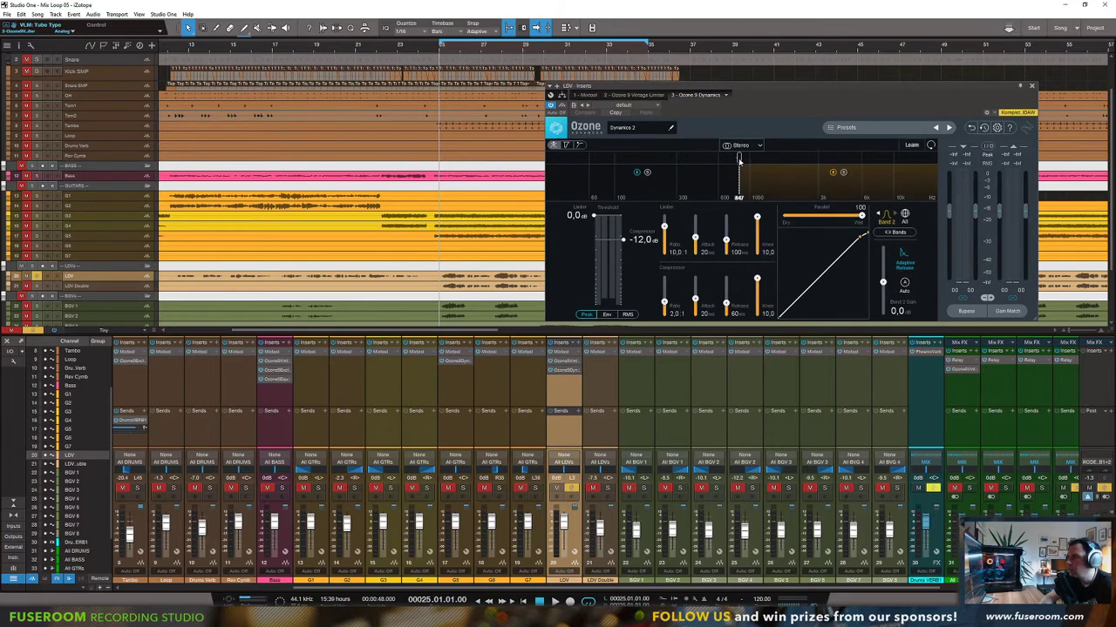
left_click(793, 172)
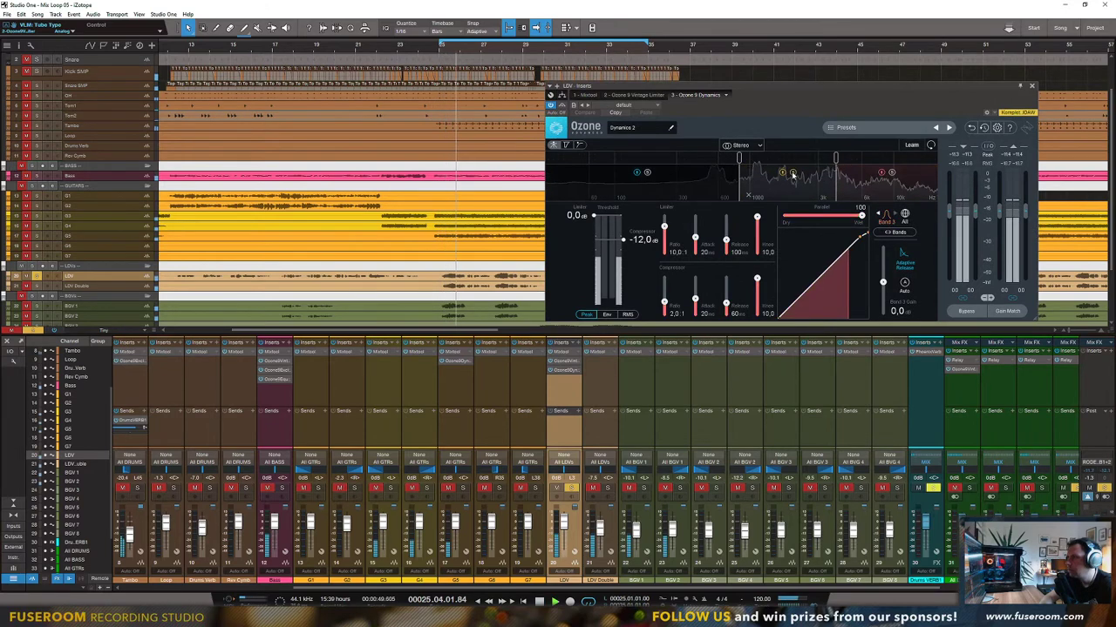
left_click_drag(835, 159, 891, 159)
left_click_drag(741, 160, 832, 159)
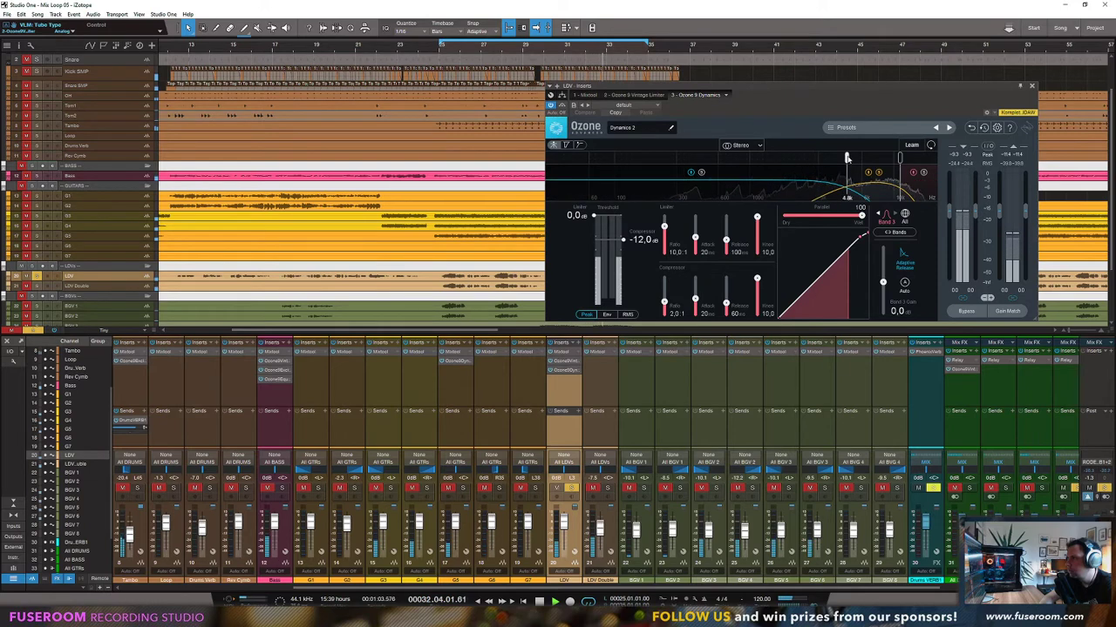
key("space")
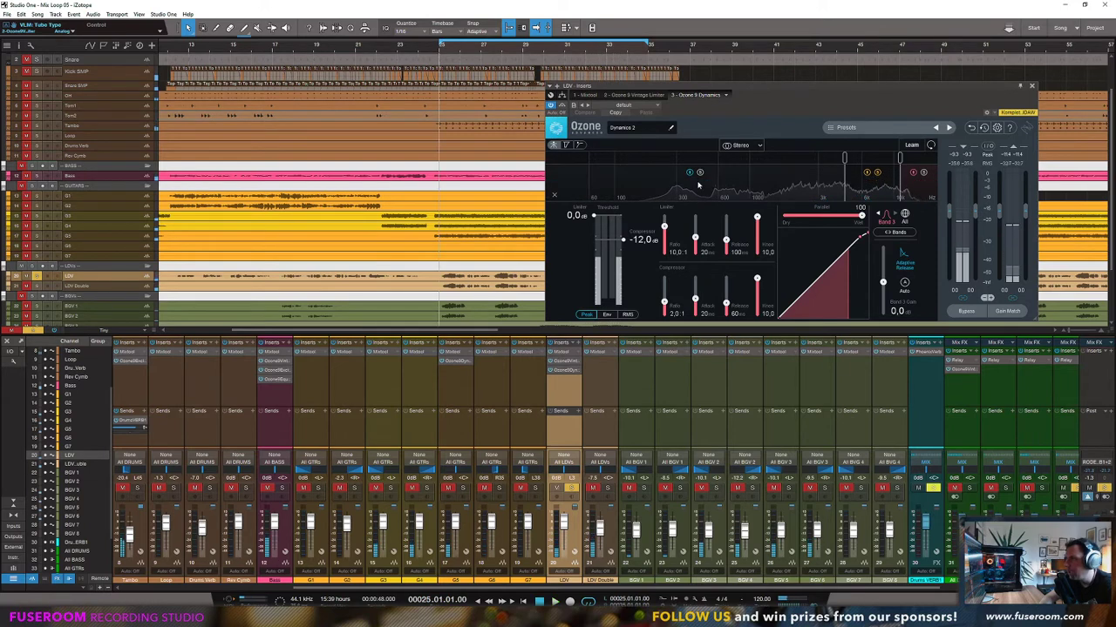
left_click(878, 172)
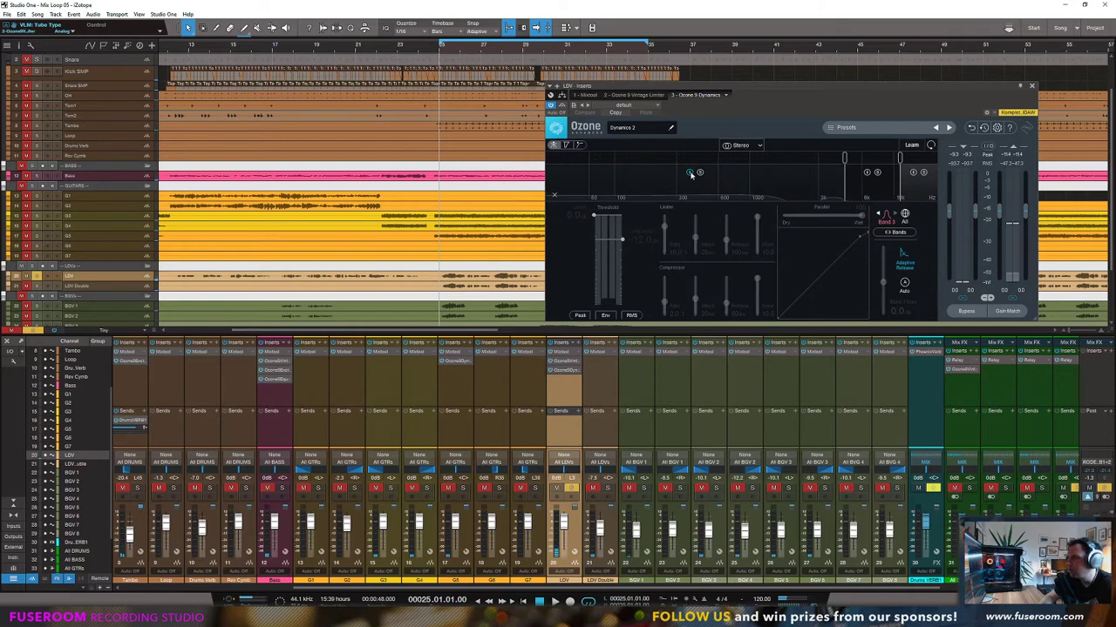
Step: Set the middle band's compressor on LDV's Dynamics to a -24.9 dB threshold, 7.8:1 ratio, 0 ms attack, 27 ms release and 0.0 knee during playback
left_click(874, 173)
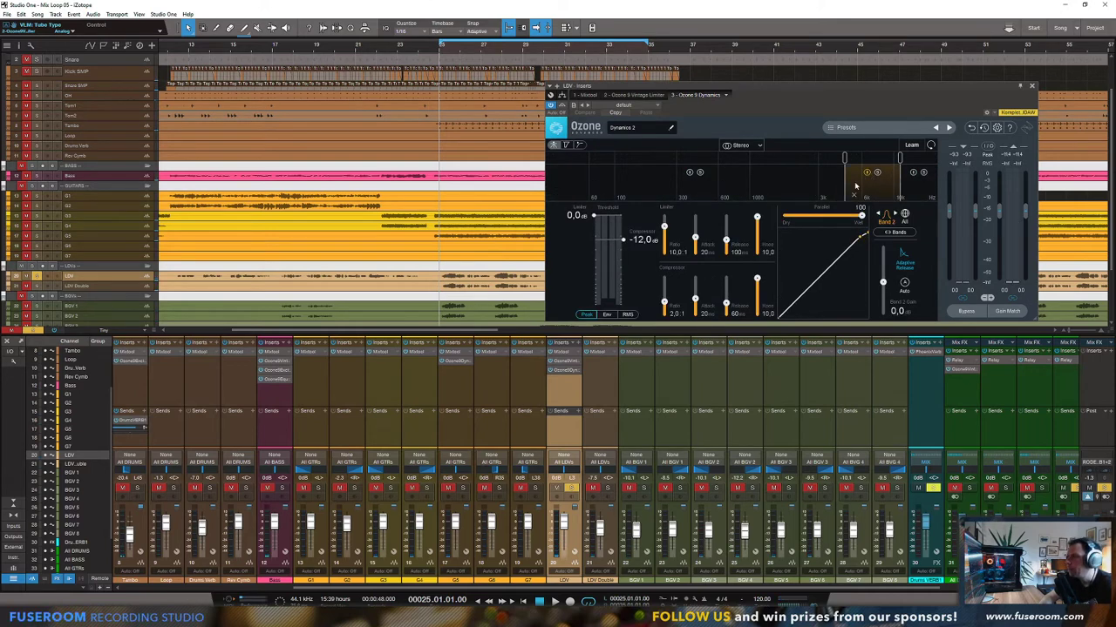
key("space")
left_click_drag(664, 302, 726, 308)
left_click_drag(623, 239, 623, 255)
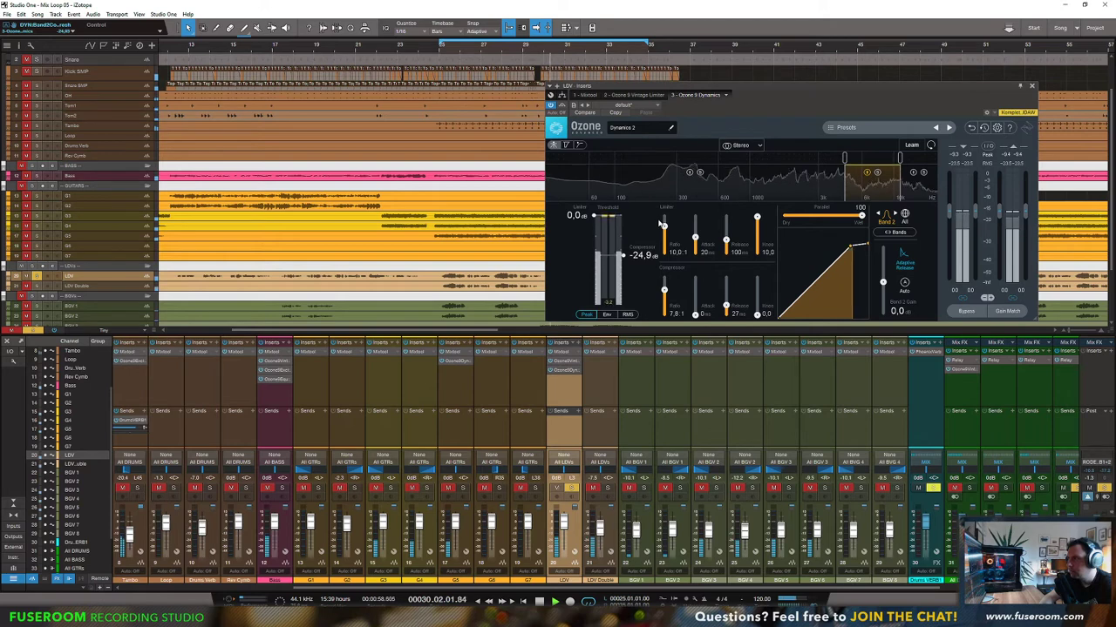
key("space")
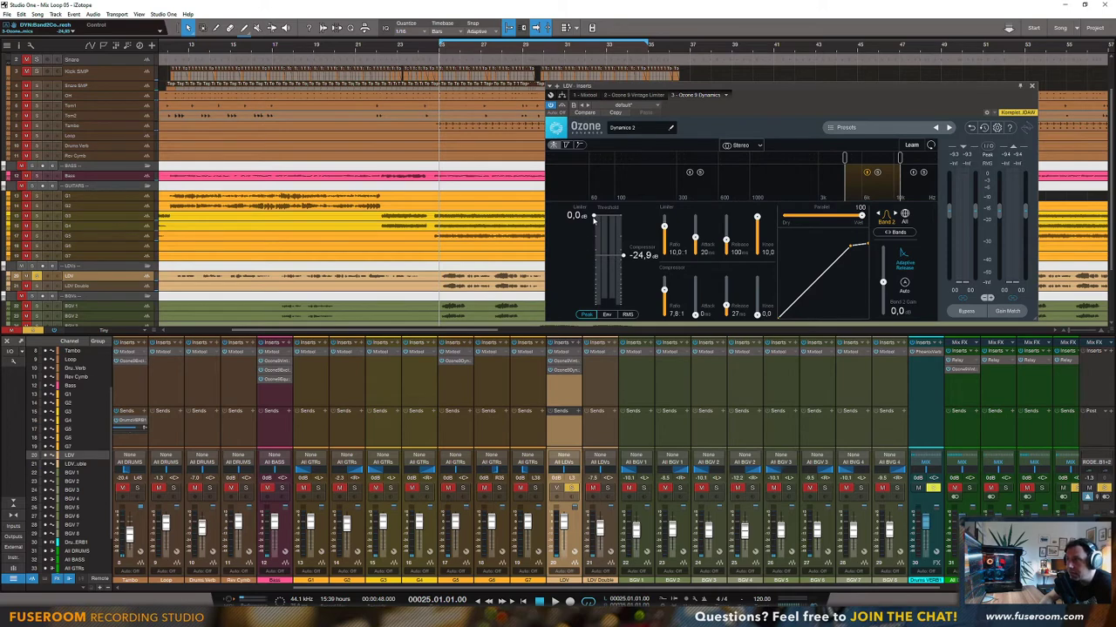
Step: Set the same band's limiter to a -19.6 dB threshold, 30:1 ratio, 0 ms attack and 0.0 knee during playback, and close the plug-in window
key("space")
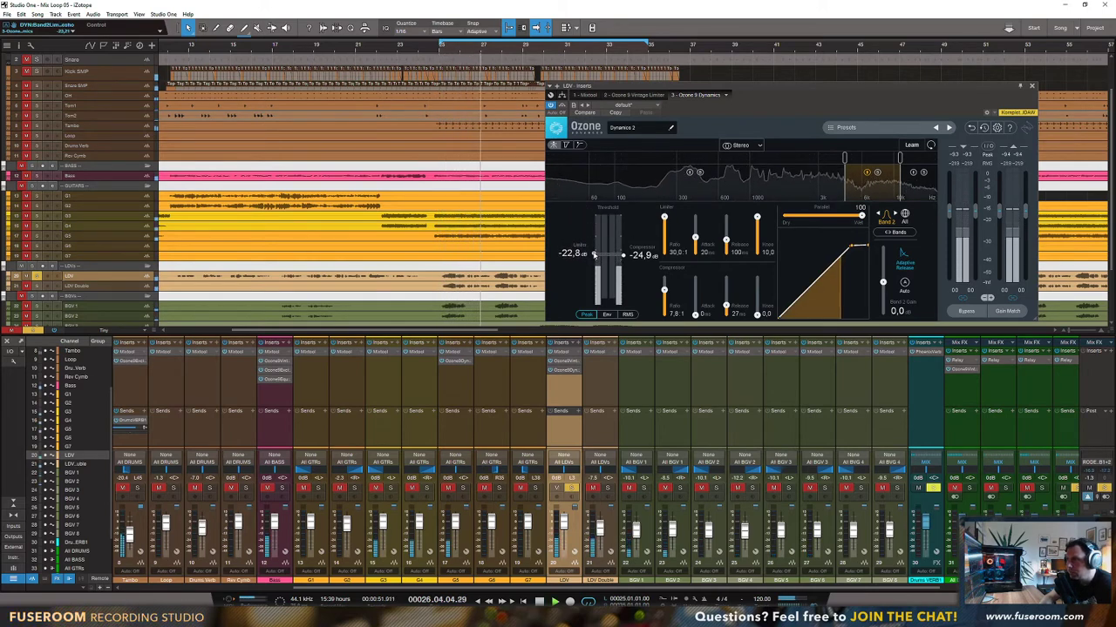
left_click_drag(595, 254, 596, 251)
left_click_drag(695, 237, 694, 254)
left_click_drag(756, 218, 757, 253)
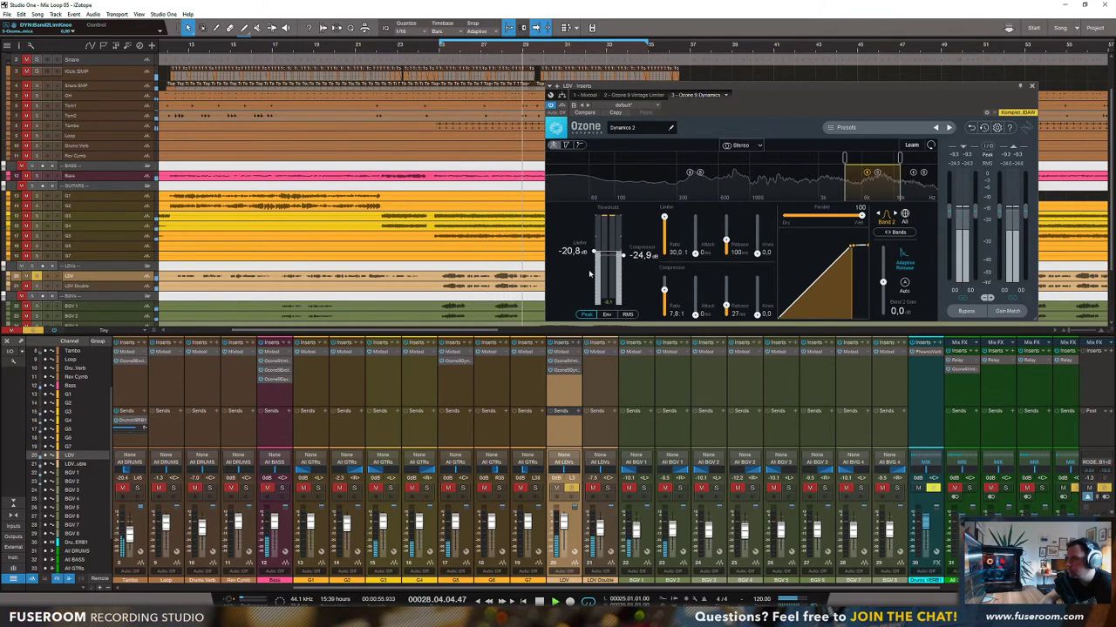
left_click_drag(594, 252, 593, 250)
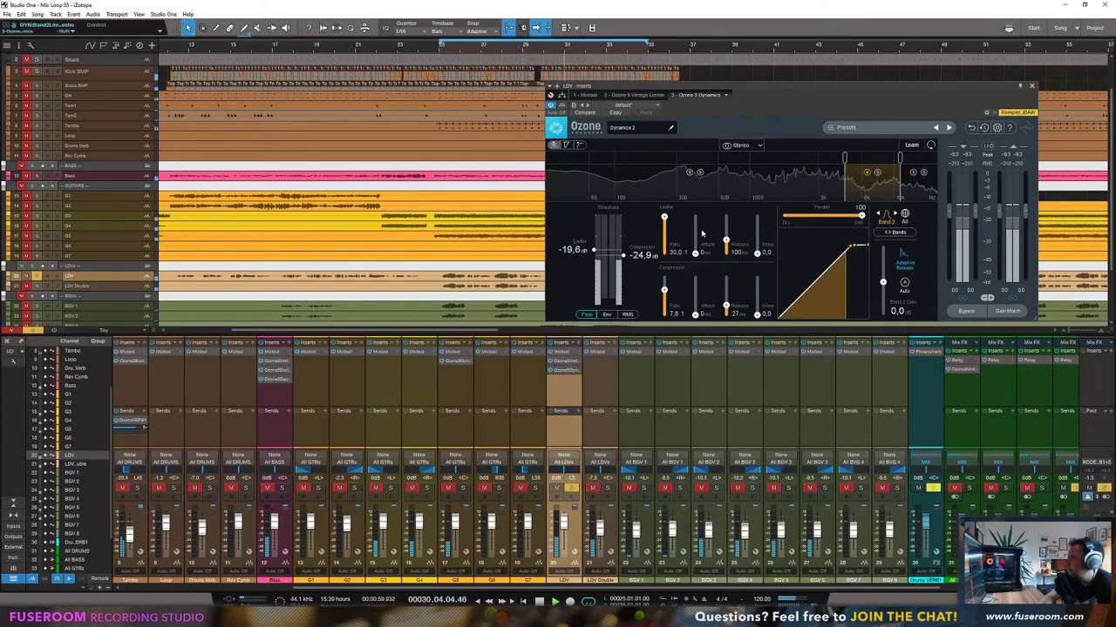
key("space")
left_click(1031, 87)
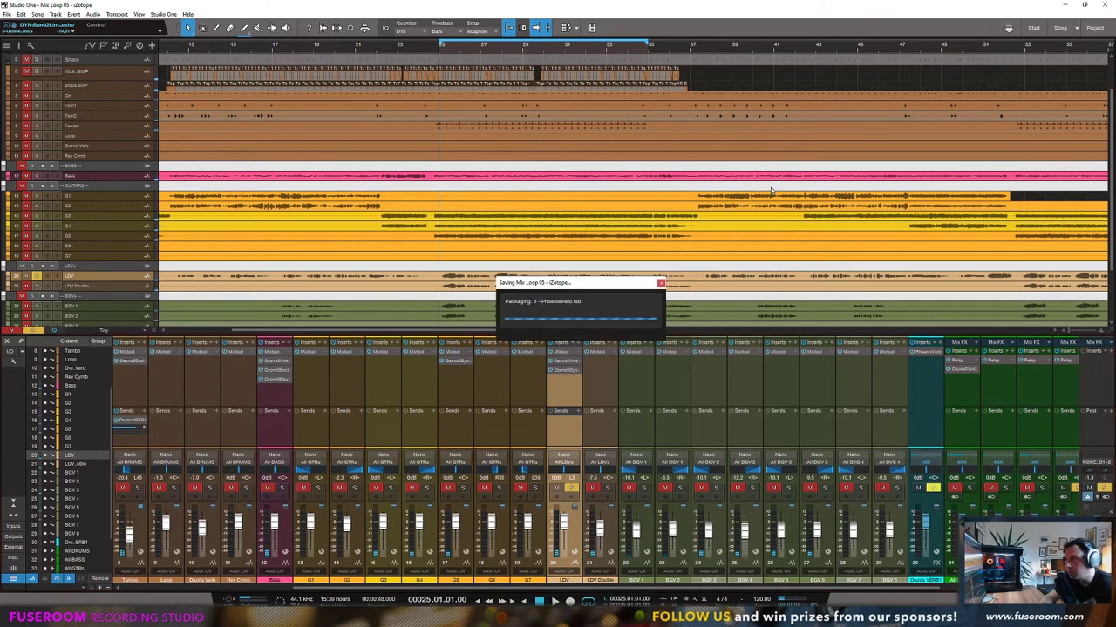
Step: Insert Ozone 9 Equalizer on the LDV channel
left_click(578, 342)
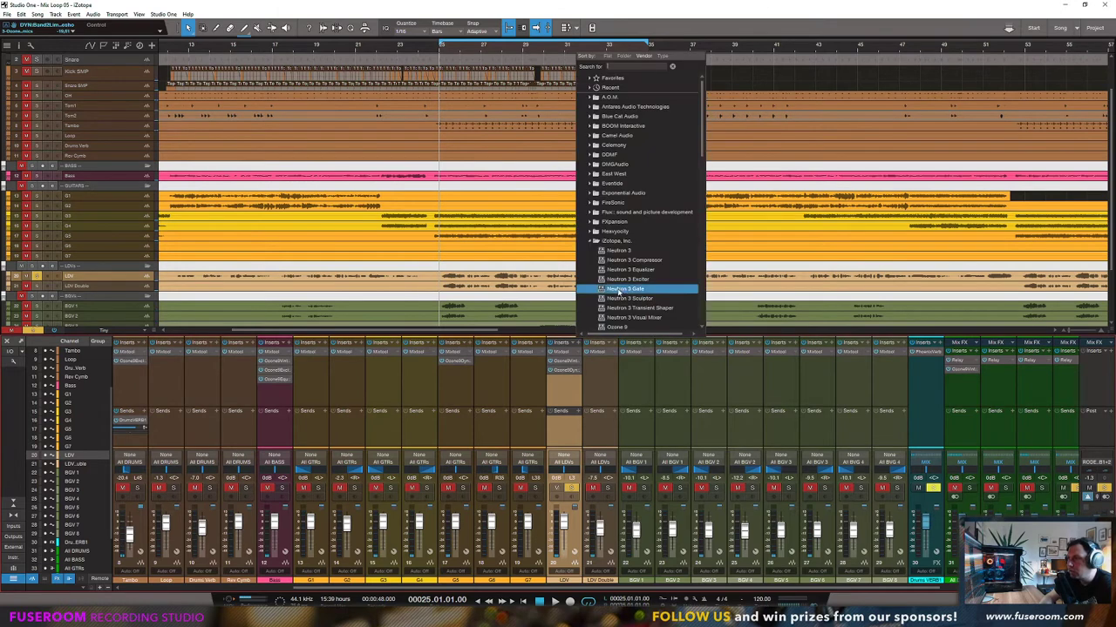
scroll(623, 290, "down", 1)
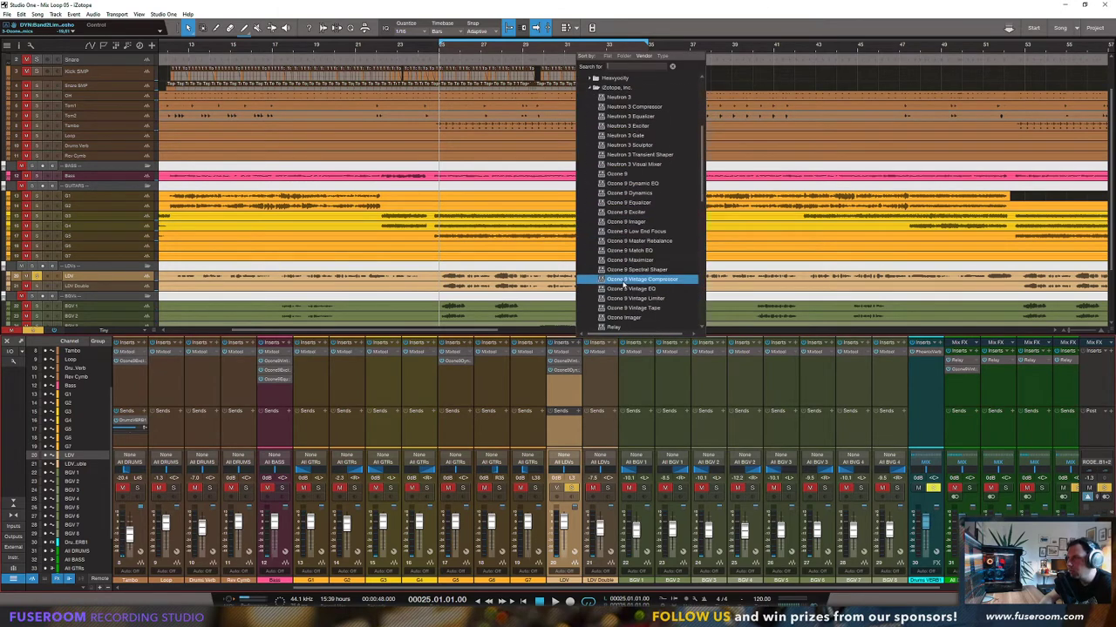
left_click(621, 203)
Step: During playback, cut LDV's Equalizer about 1.2 dB near 388 Hz and boost 0.9 dB at 2364 Hz, and close the plug-in window
key("space")
left_click_drag(711, 215, 693, 140)
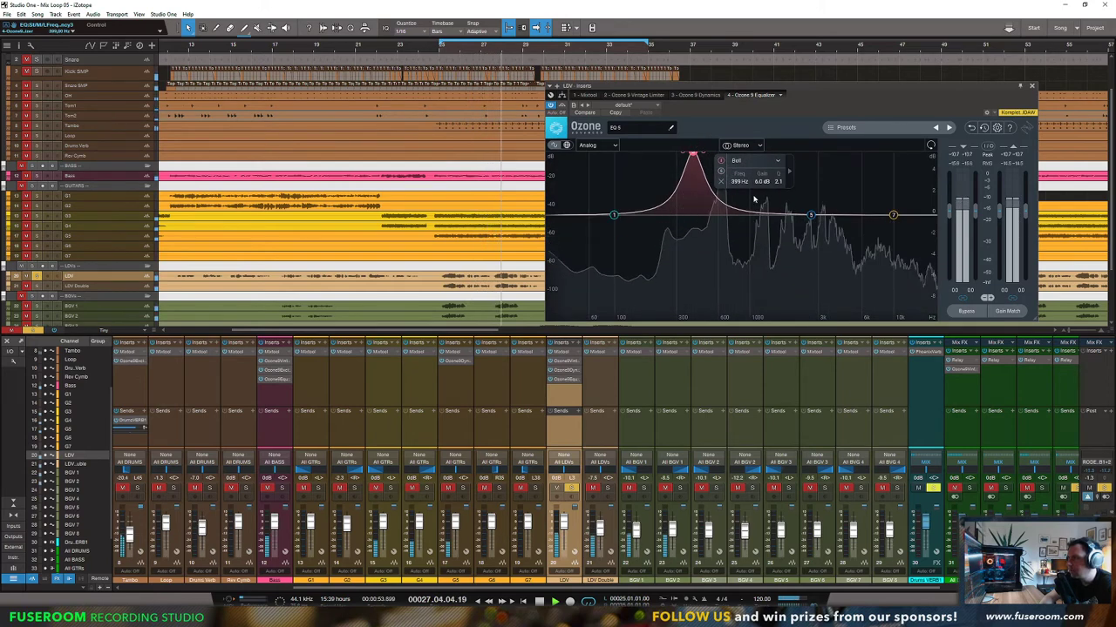
left_click_drag(759, 182, 757, 205)
left_click_drag(689, 238, 691, 231)
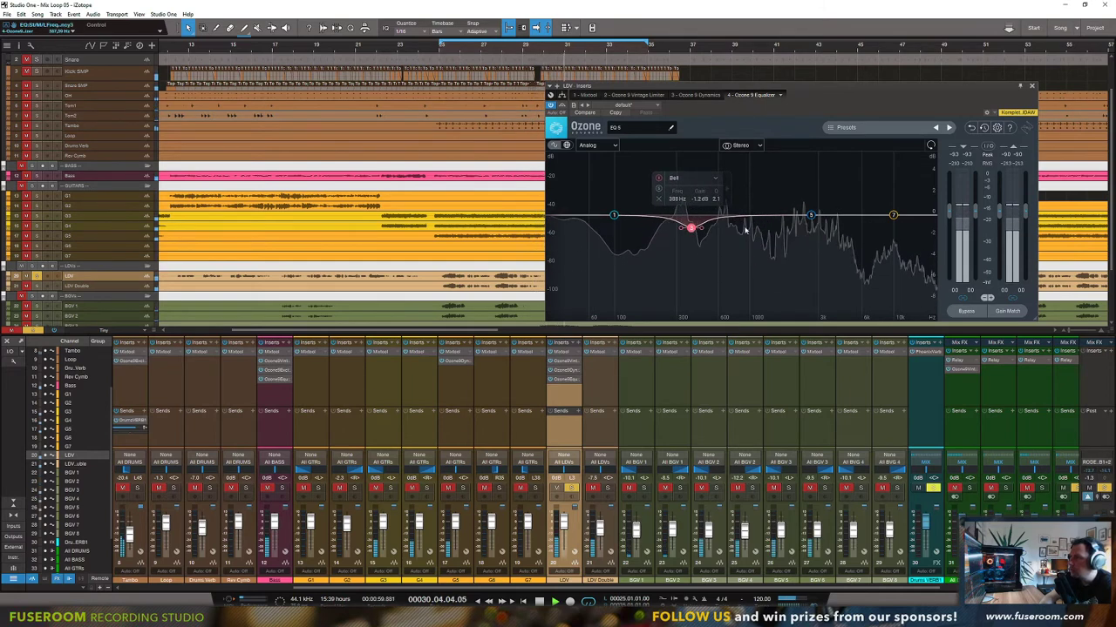
mouse_move(810, 214)
left_mouse_down()
mouse_move(817, 177)
mouse_move(767, 199)
mouse_move(802, 205)
left_mouse_up()
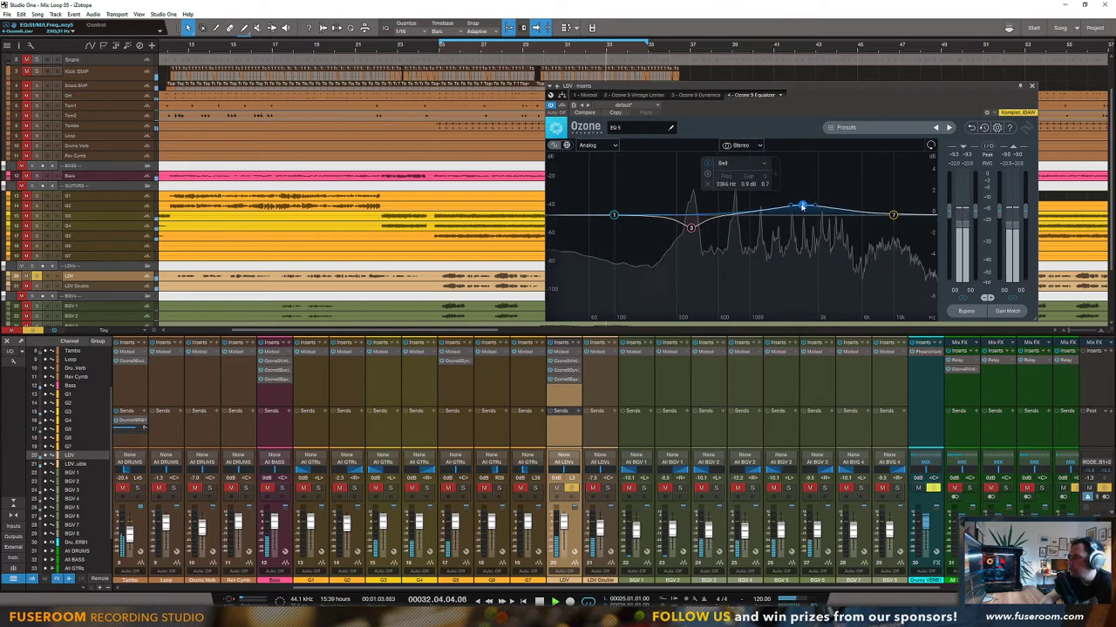
key("space")
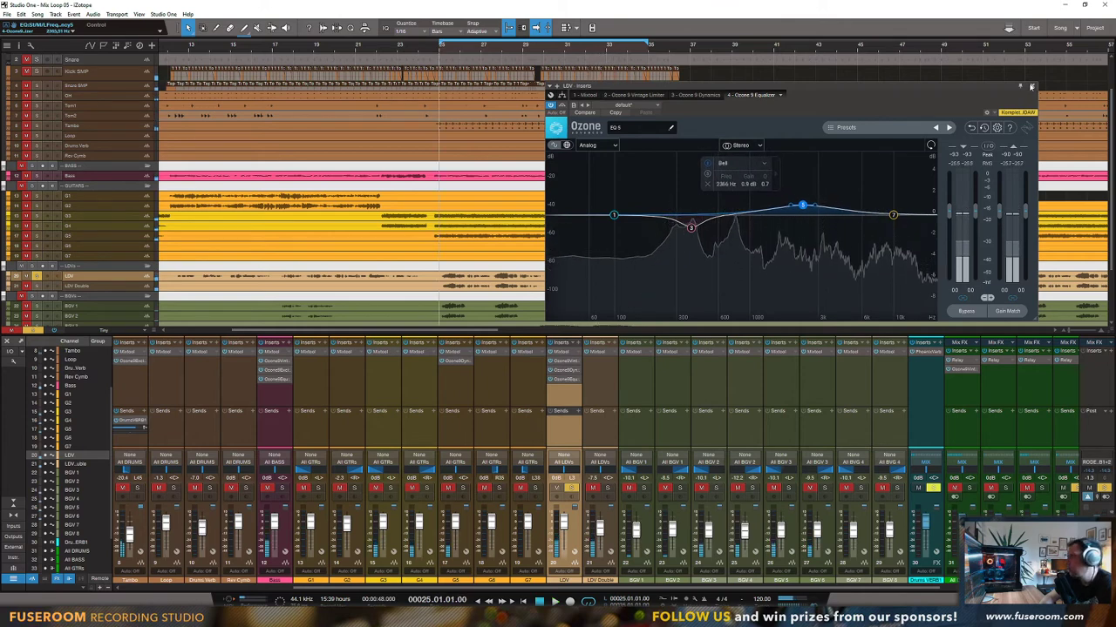
left_click(1031, 85)
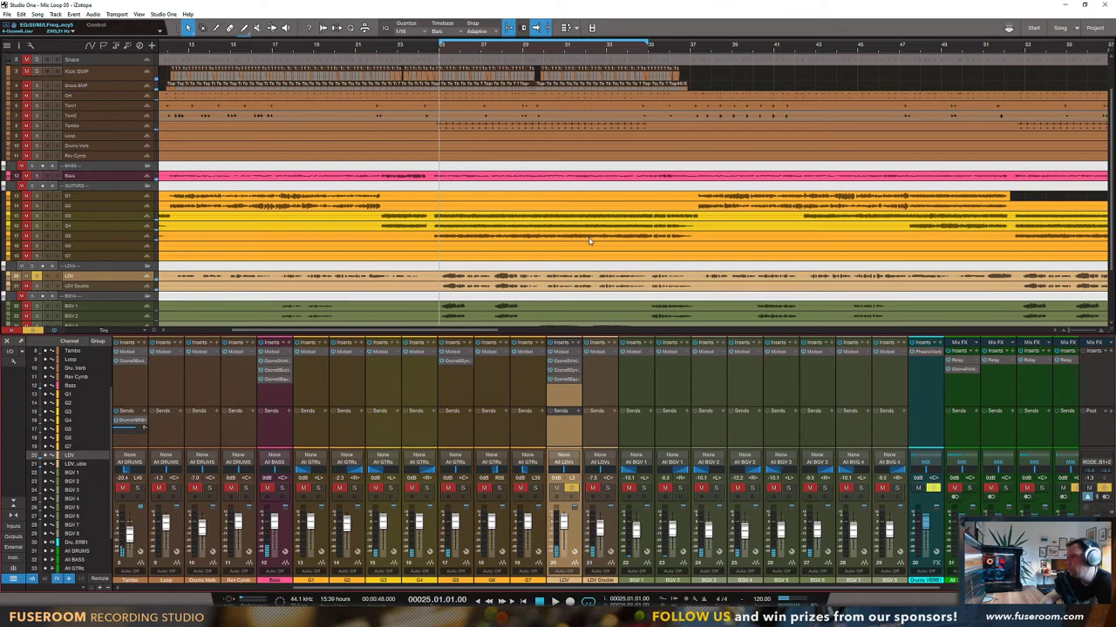
Step: Insert Ozone 9 Vintage Tape on the LDV channel after the Equalizer
left_click(578, 346)
scroll(624, 288, "down", 2)
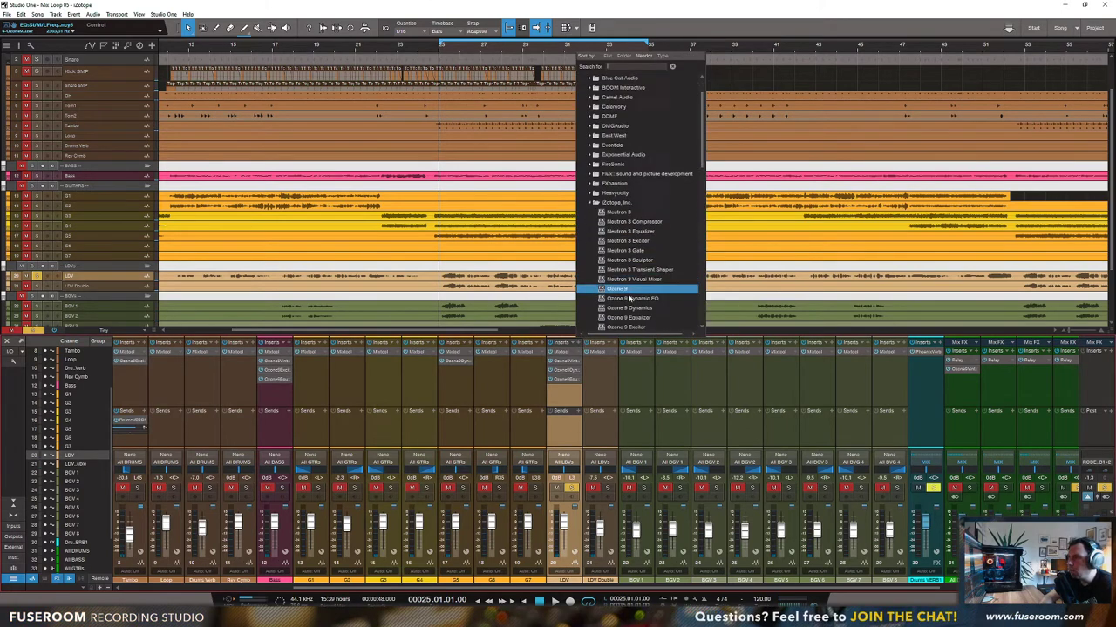
scroll(624, 301, "down", 2)
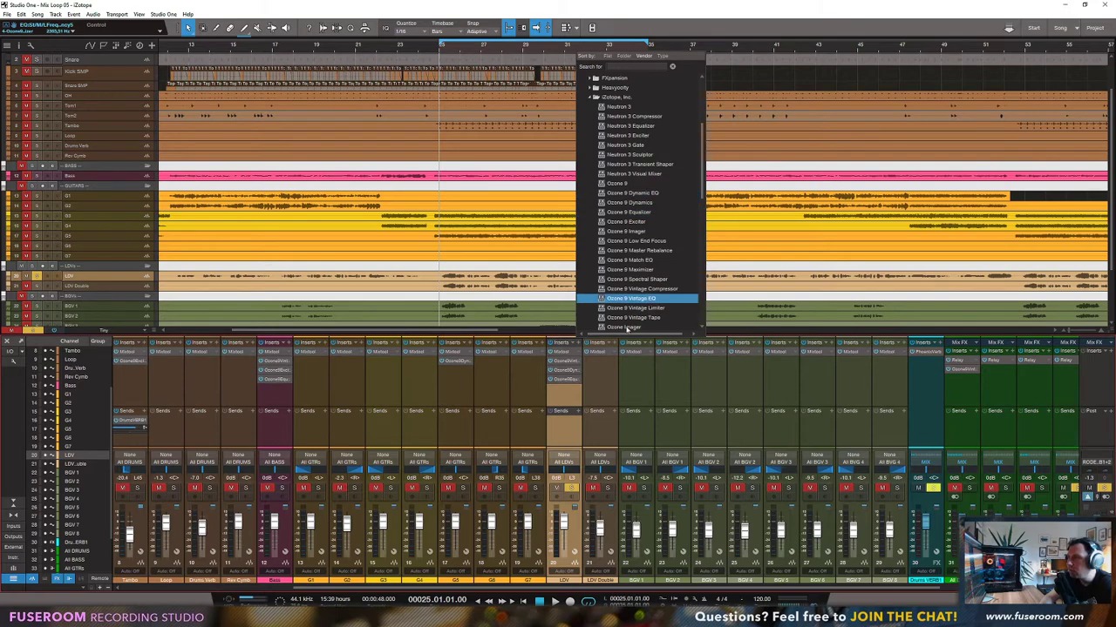
left_click(637, 317)
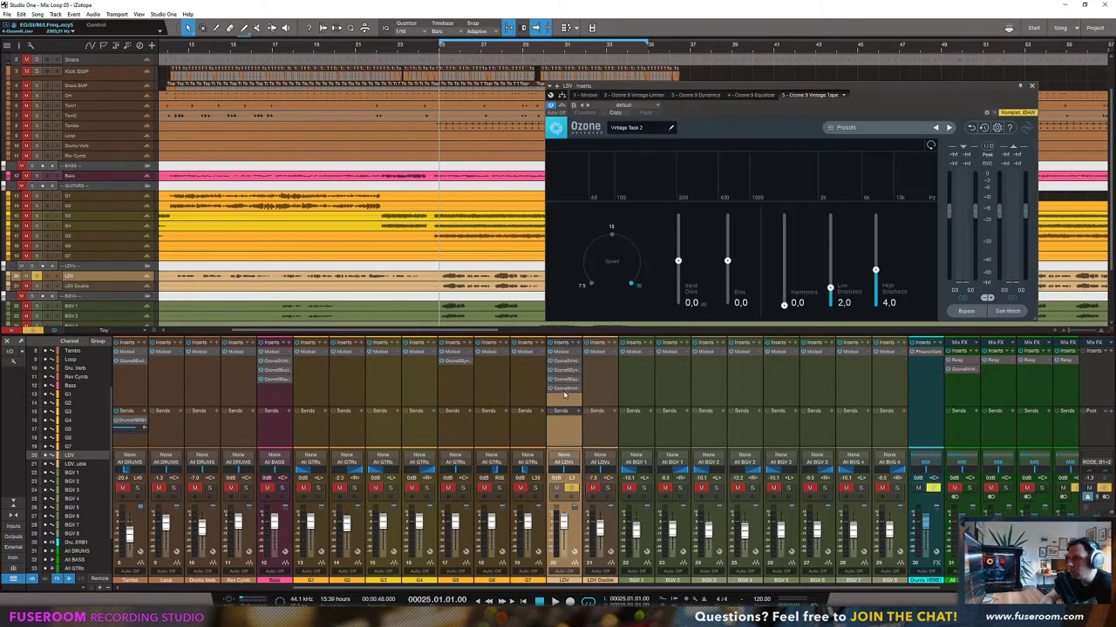
Step: During playback, set Vintage Tape to speed 15, Input Drive about 3.8 dB, Bias -1.4, Harmonics 1.7 and Low Emphasis 6.4
key("space")
left_click(612, 235)
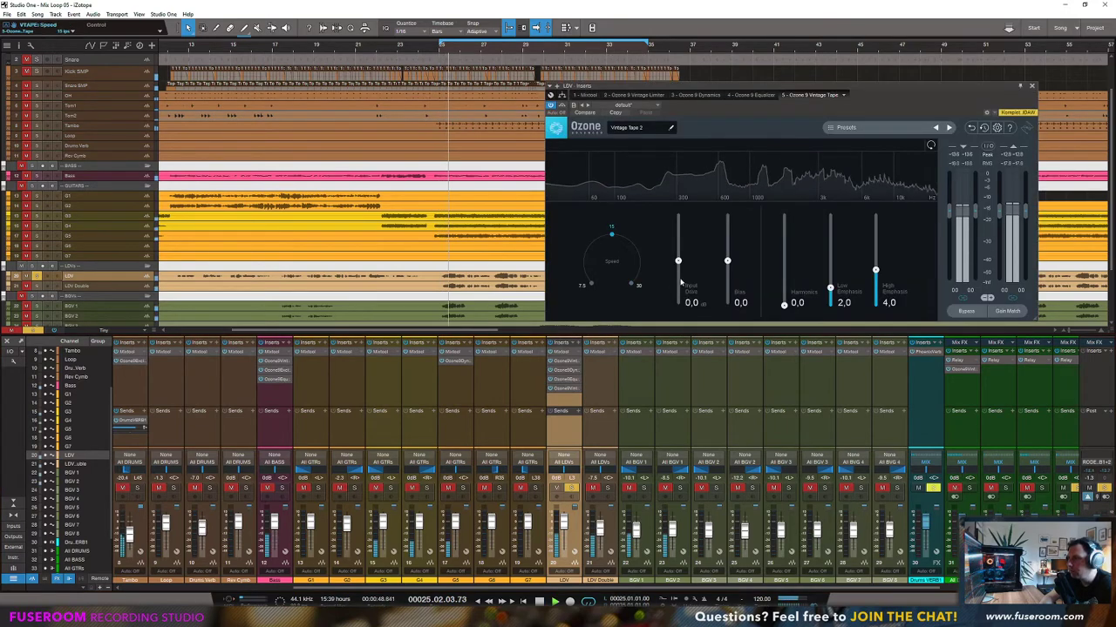
left_click_drag(678, 260, 679, 237)
left_click_drag(784, 305, 784, 260)
left_click_drag(830, 287, 784, 291)
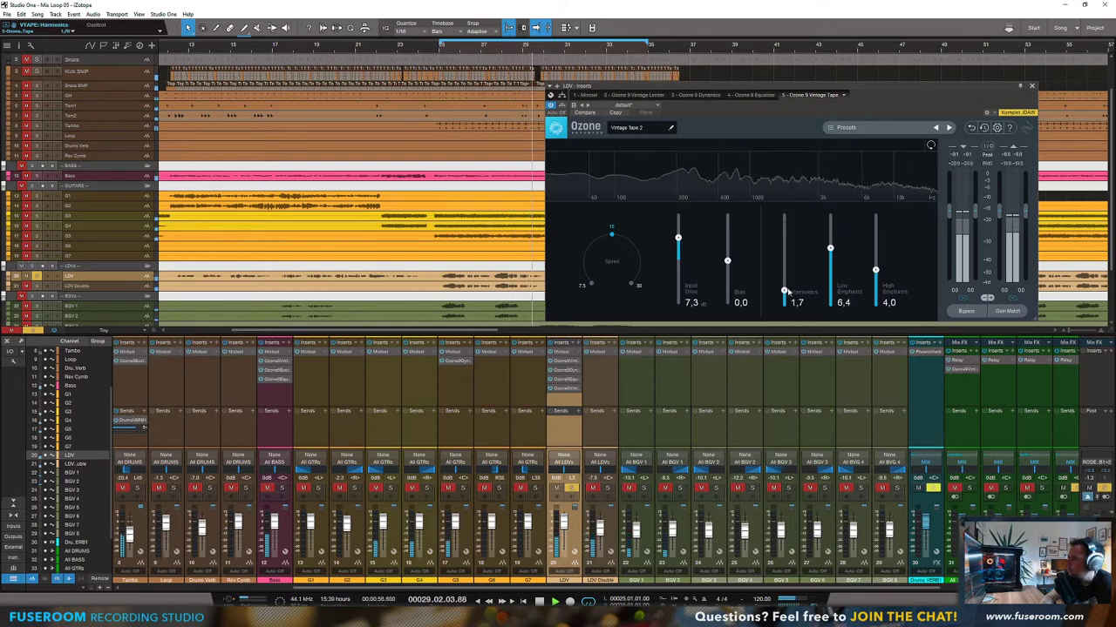
left_click_drag(678, 237, 672, 197)
mouse_move(728, 262)
left_mouse_down()
mouse_move(729, 238)
mouse_move(729, 277)
left_mouse_up()
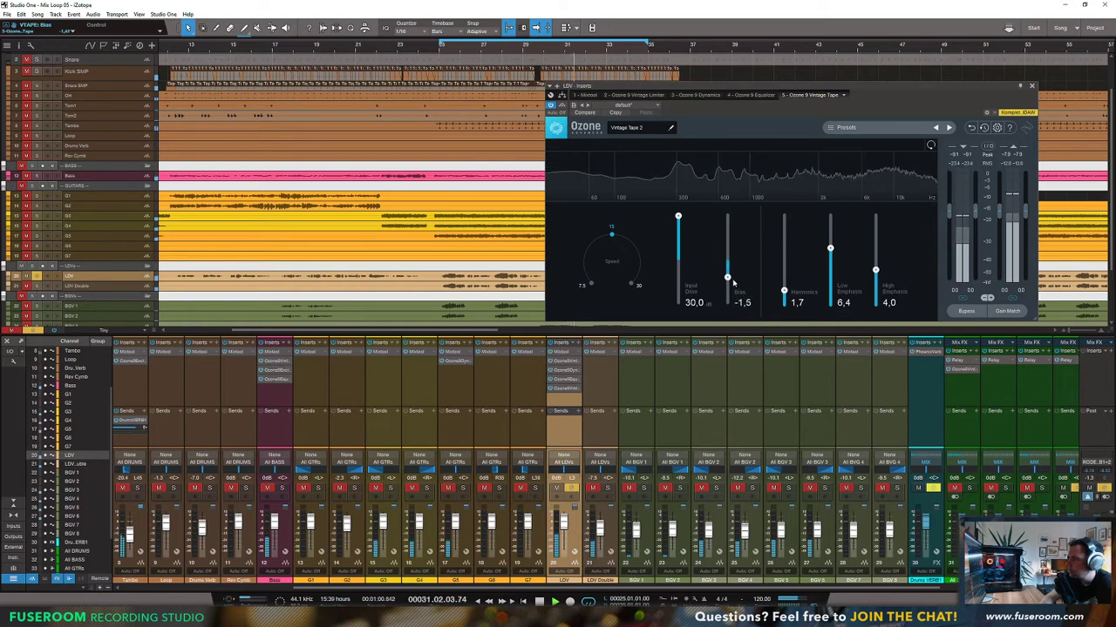
left_click_drag(678, 245, 678, 246)
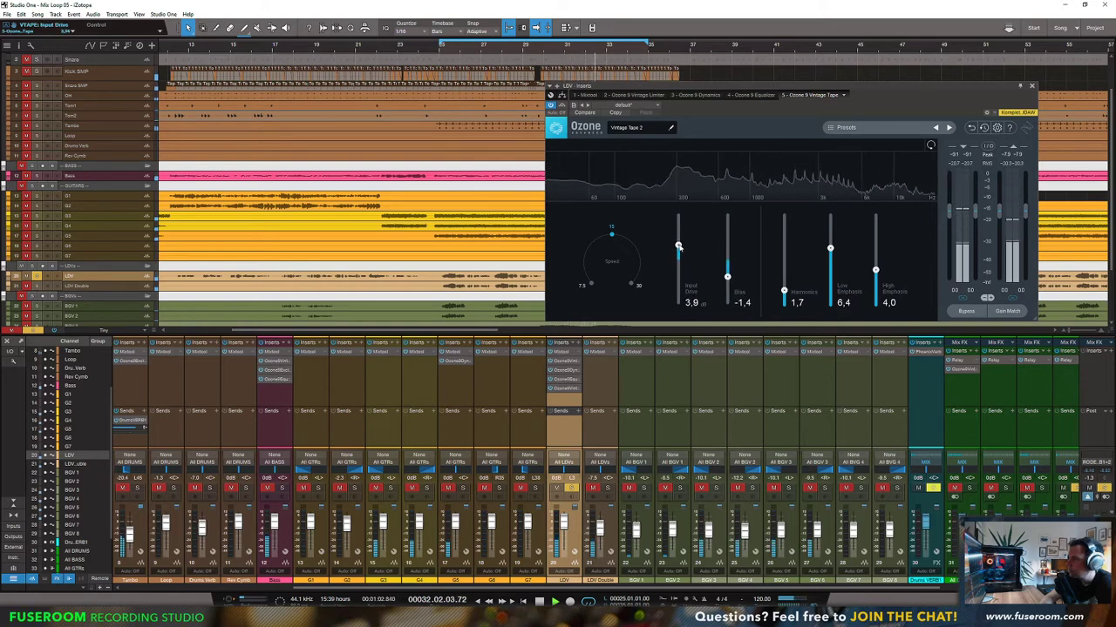
Step: Lower Vintage Tape's High Emphasis to 1.0, Low Emphasis to 2.2, Harmonics to 1.4 and Bias to -1.5
left_click_drag(875, 271, 876, 305)
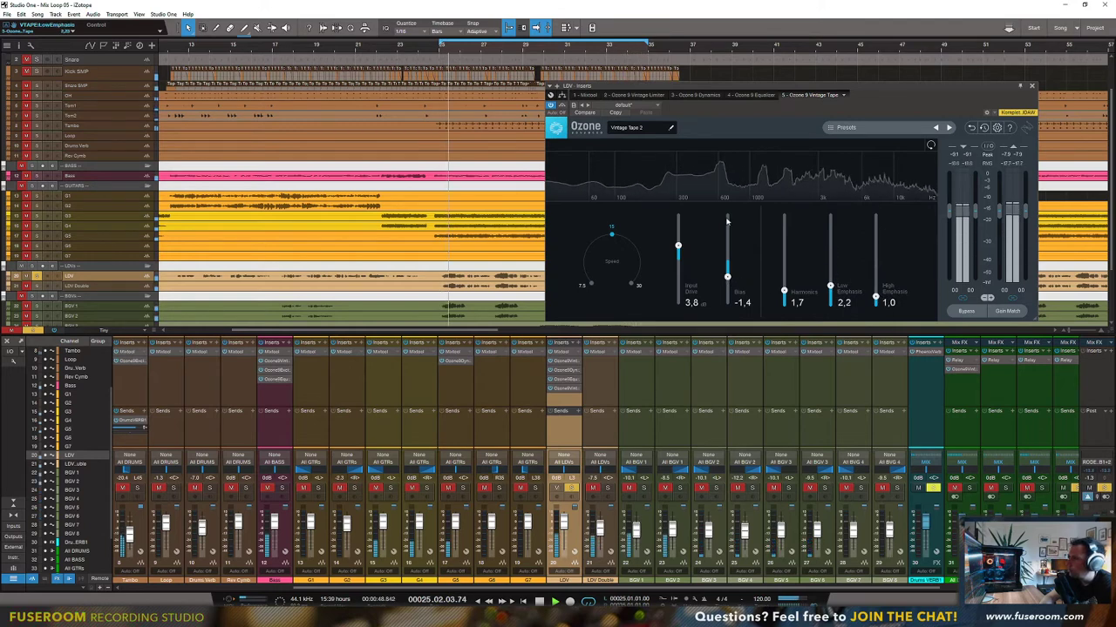
left_click_drag(728, 279, 727, 233)
mouse_move(784, 292)
left_mouse_down()
mouse_move(785, 228)
mouse_move(785, 296)
left_mouse_up()
left_click_drag(727, 233, 728, 279)
Step: Compare Vintage Tape's 7.5 and 15 speeds during playback and leave it at 15
key("space")
left_click(592, 284)
key("space")
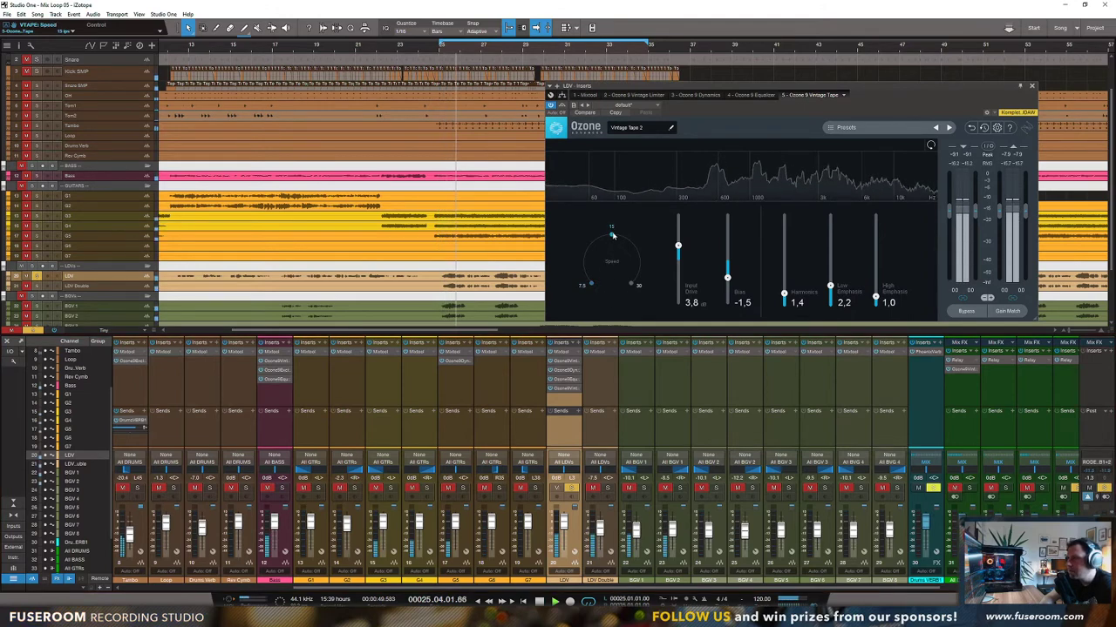
left_click(611, 232)
left_click(591, 284)
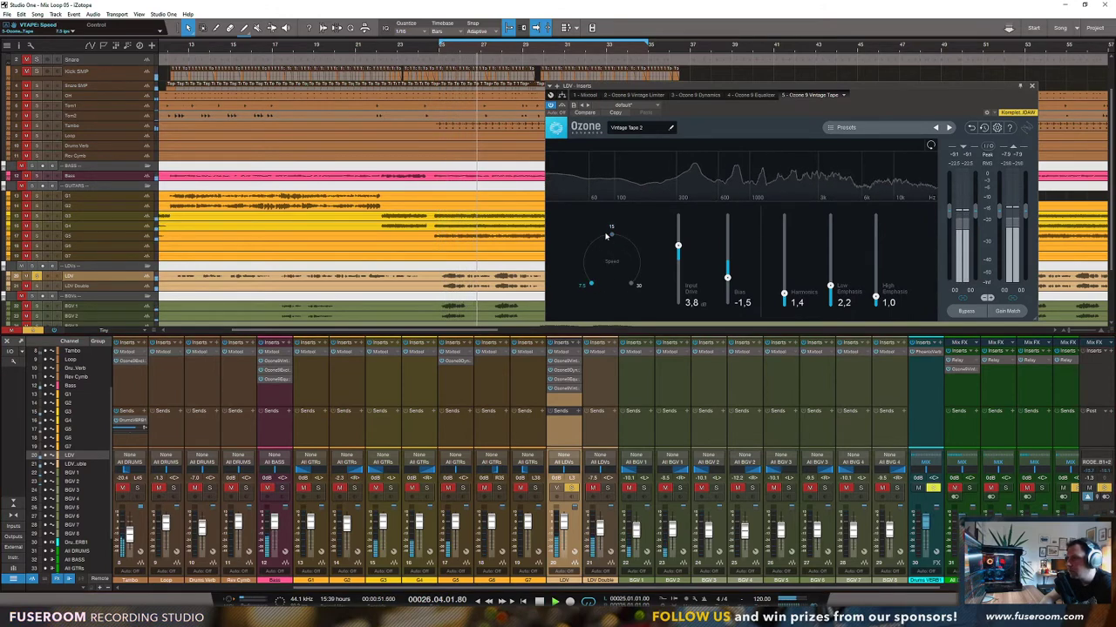
left_click(611, 232)
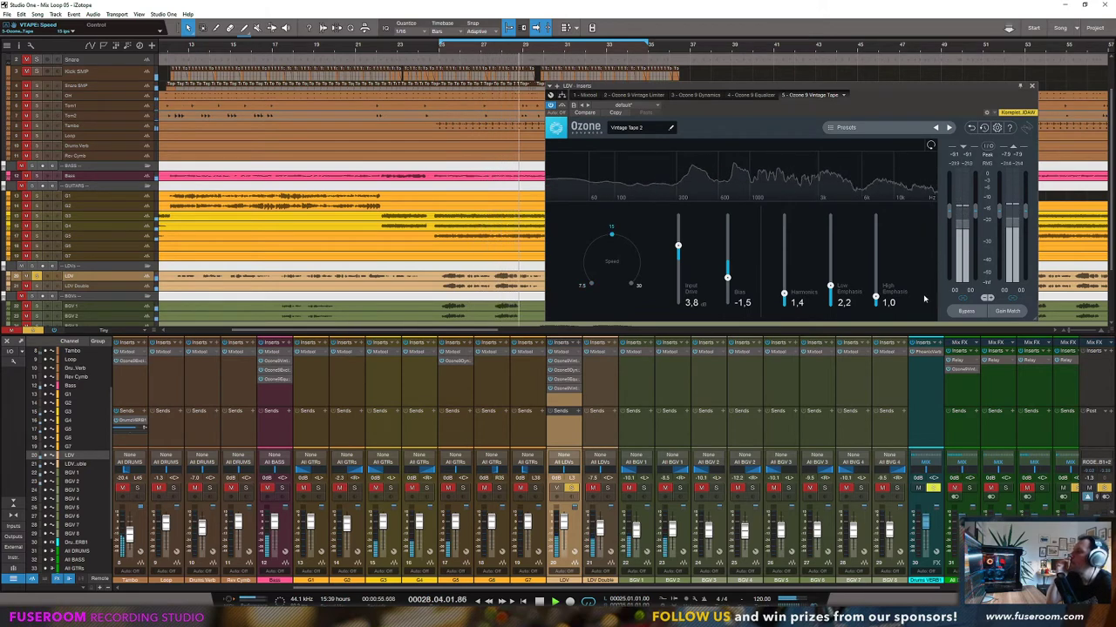
Step: Compare the vocal with Vintage Tape bypassed and active, stop playback and close the plug-in window
left_click(966, 311)
left_click(966, 311)
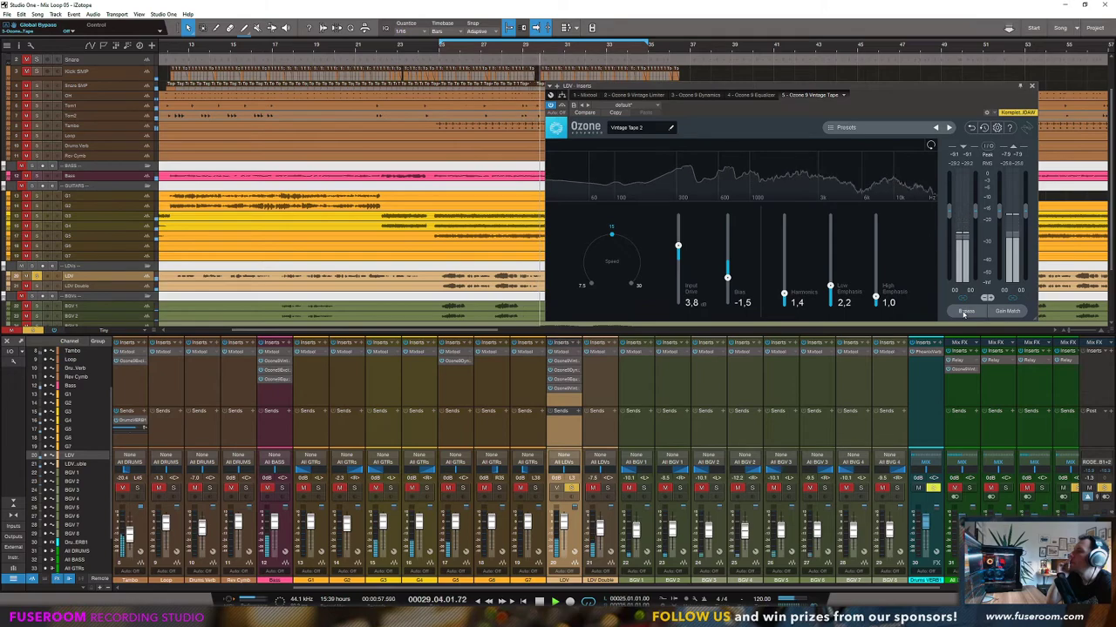
left_click(965, 311)
left_click(964, 311)
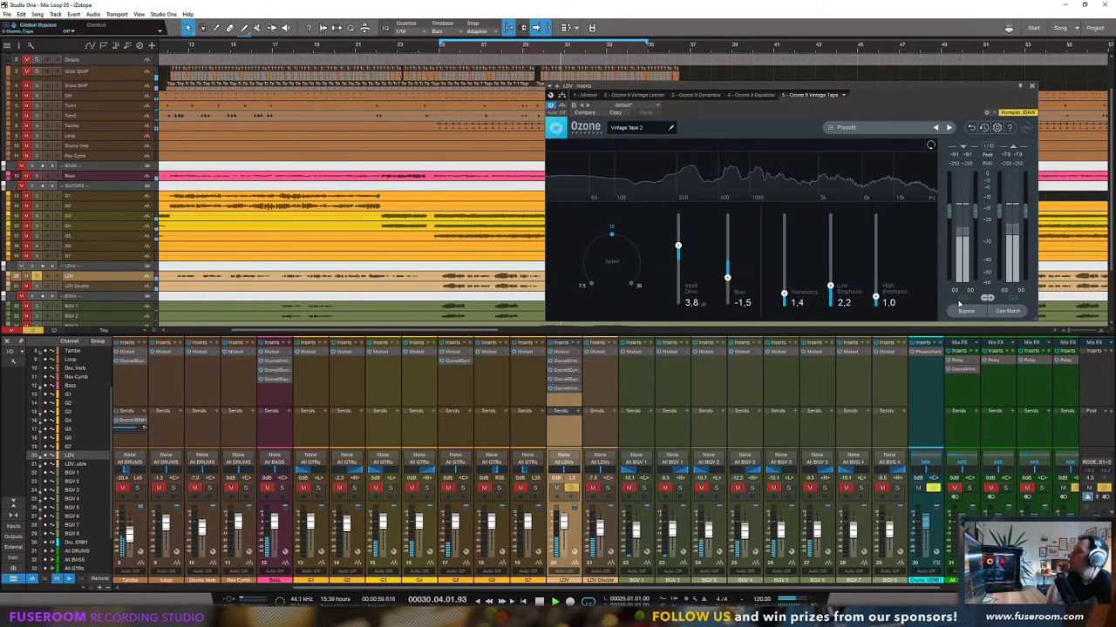
key("Escape")
key("space")
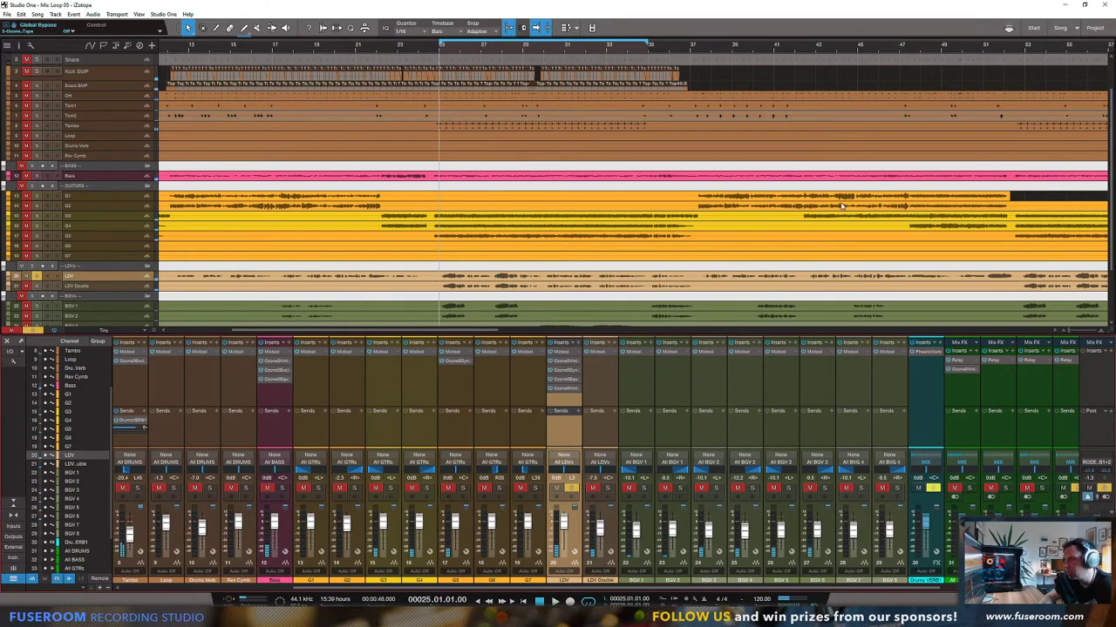
Step: Add an FX channel, route its output to MIX and name it LDV Comp1
right_click(567, 403)
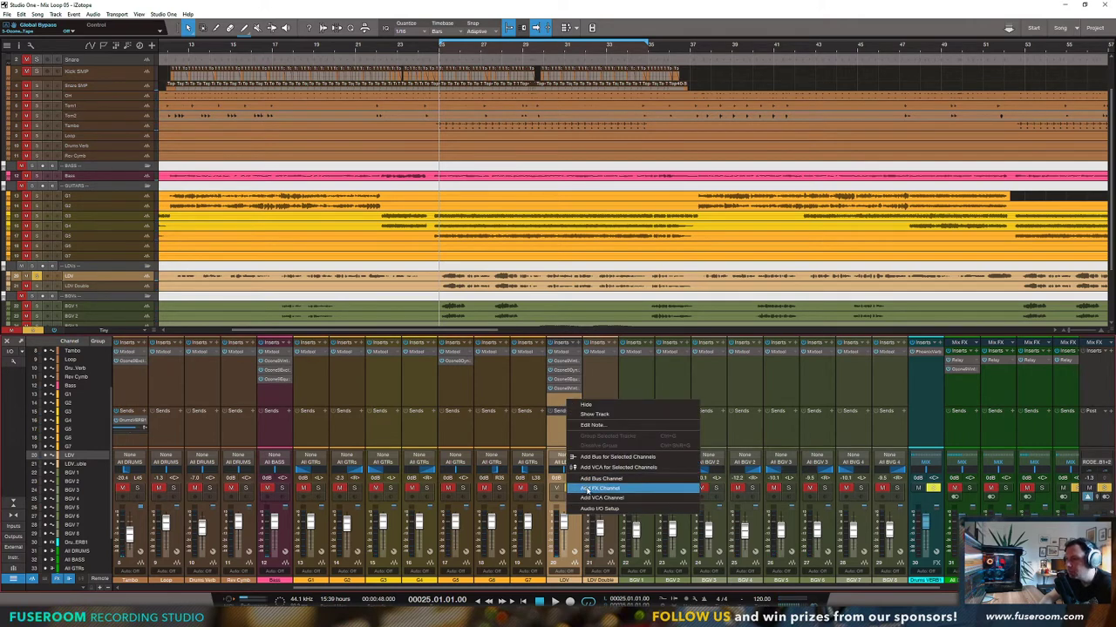
left_click(588, 490)
left_click(960, 461)
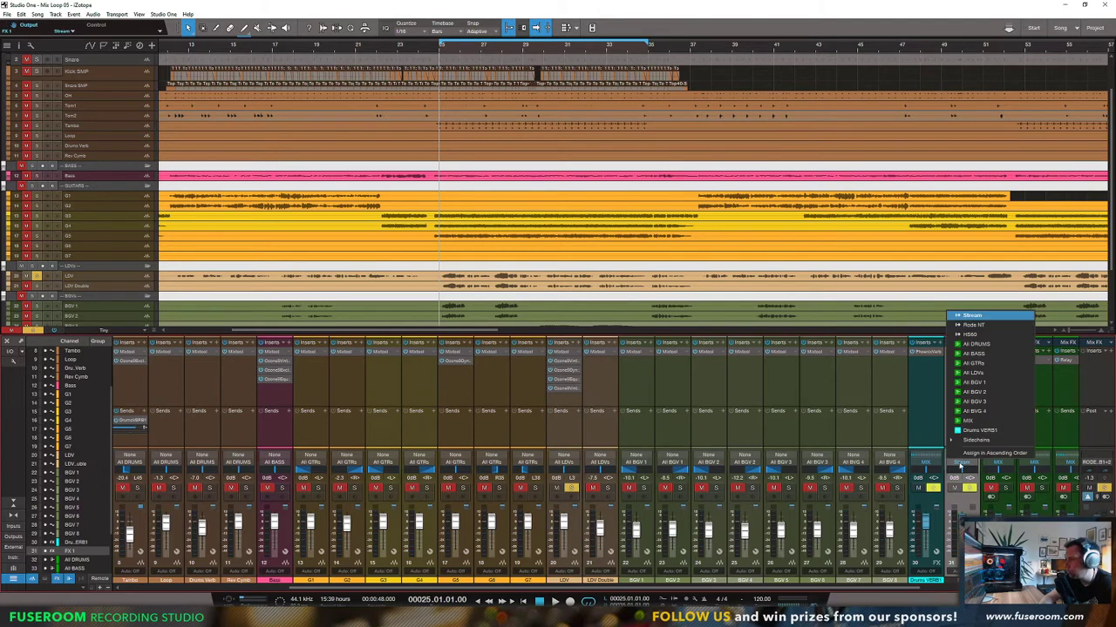
left_click(972, 425)
right_click(958, 461)
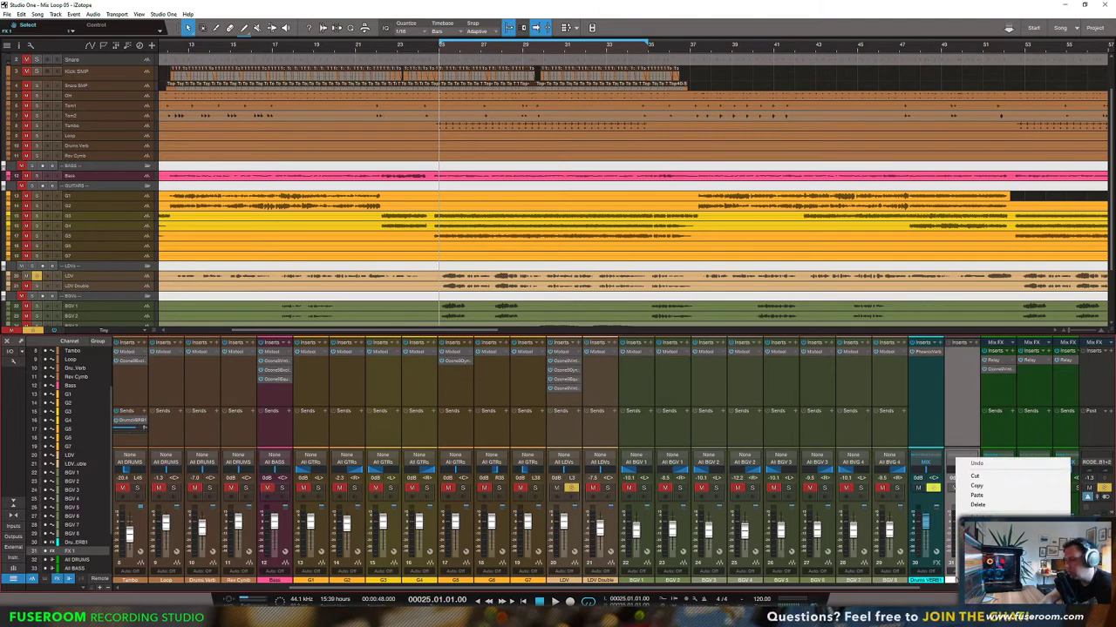
left_click(950, 581)
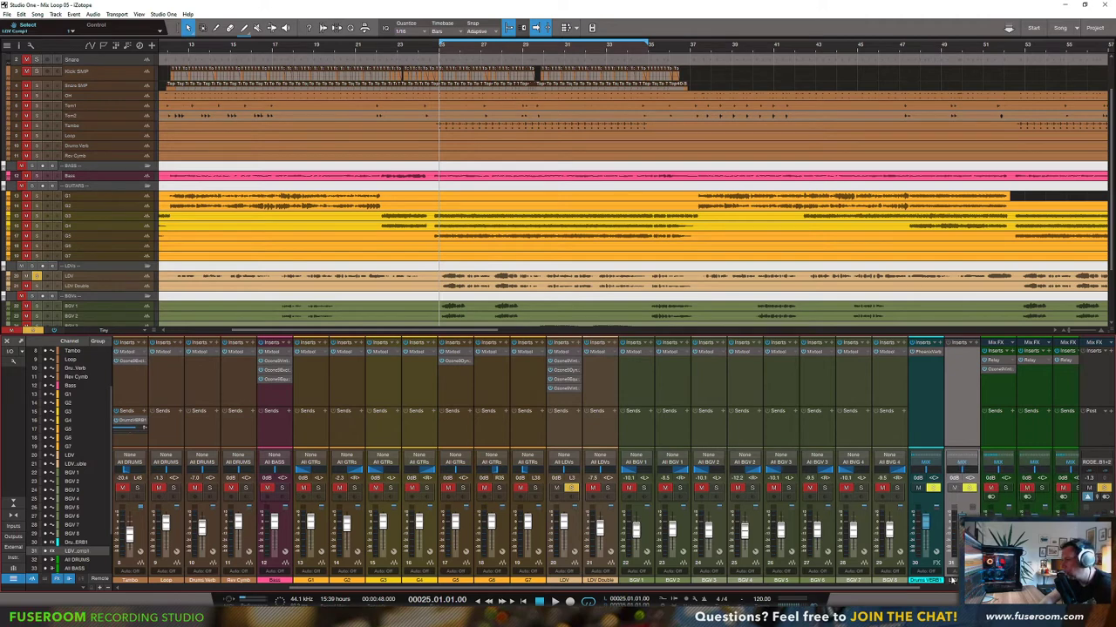
Step: Add a send from the LDV channel to the LDV Comp1 FX channel
right_click(966, 405)
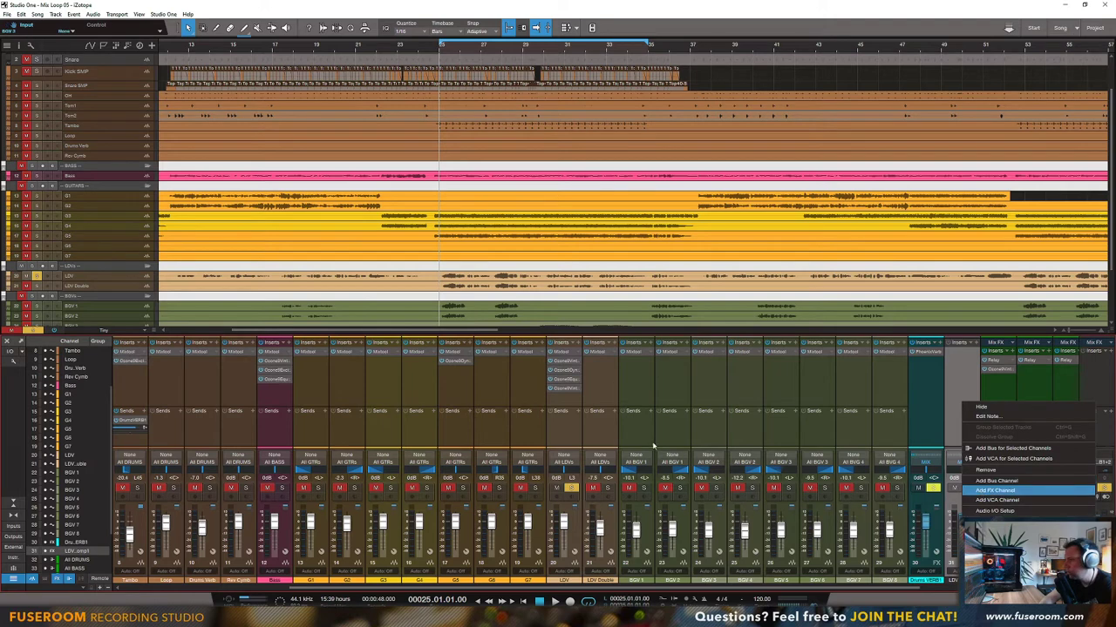
left_click(994, 490)
left_click(561, 427)
left_click(577, 415)
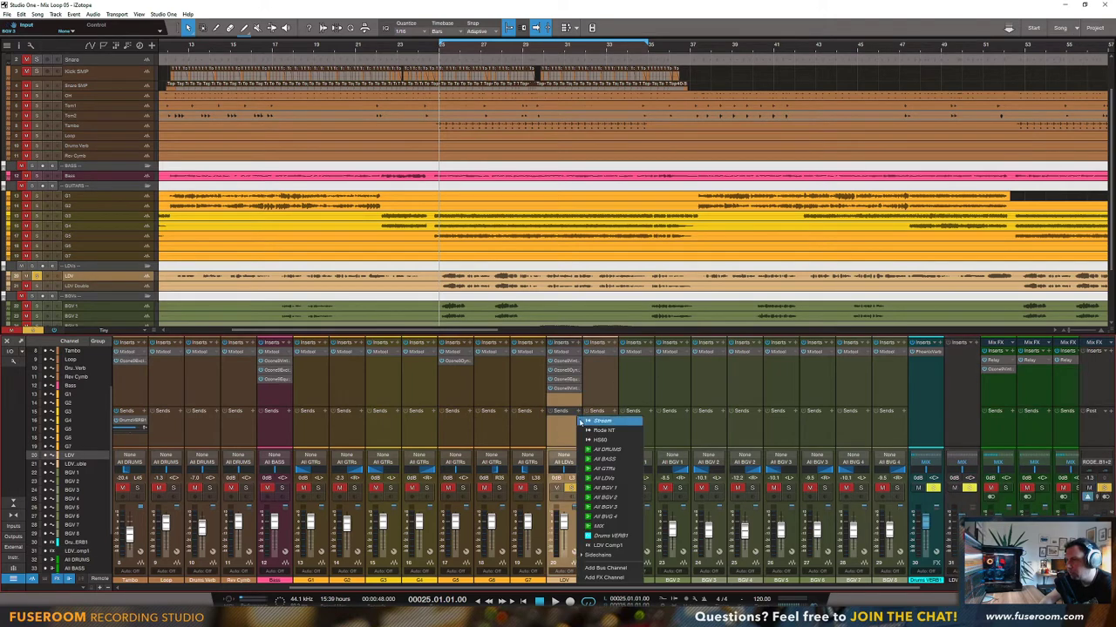
left_click(607, 546)
left_click(580, 412)
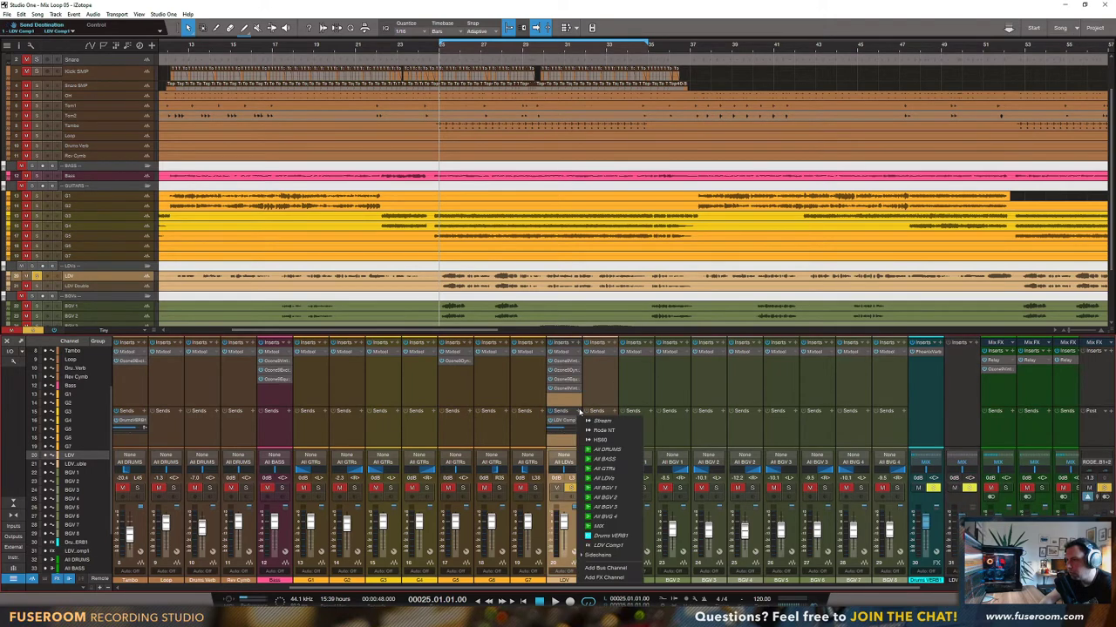
Step: Add a new FX channel as a send from LDV, name it LDV Comp2, and enlarge the mixer and its sends area
left_click(606, 578)
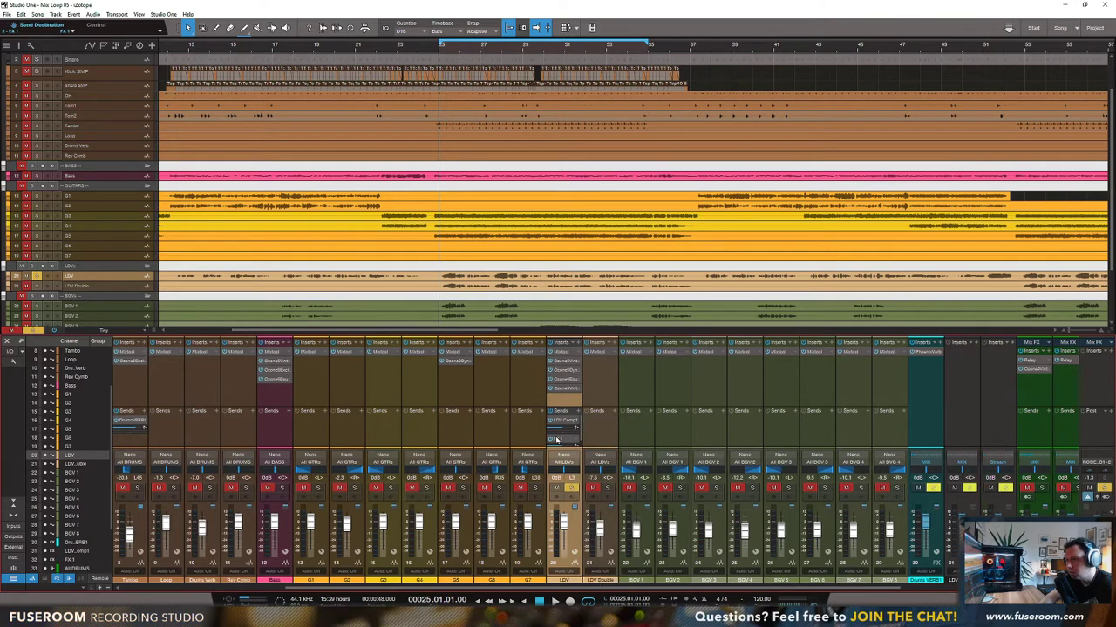
left_click(997, 558)
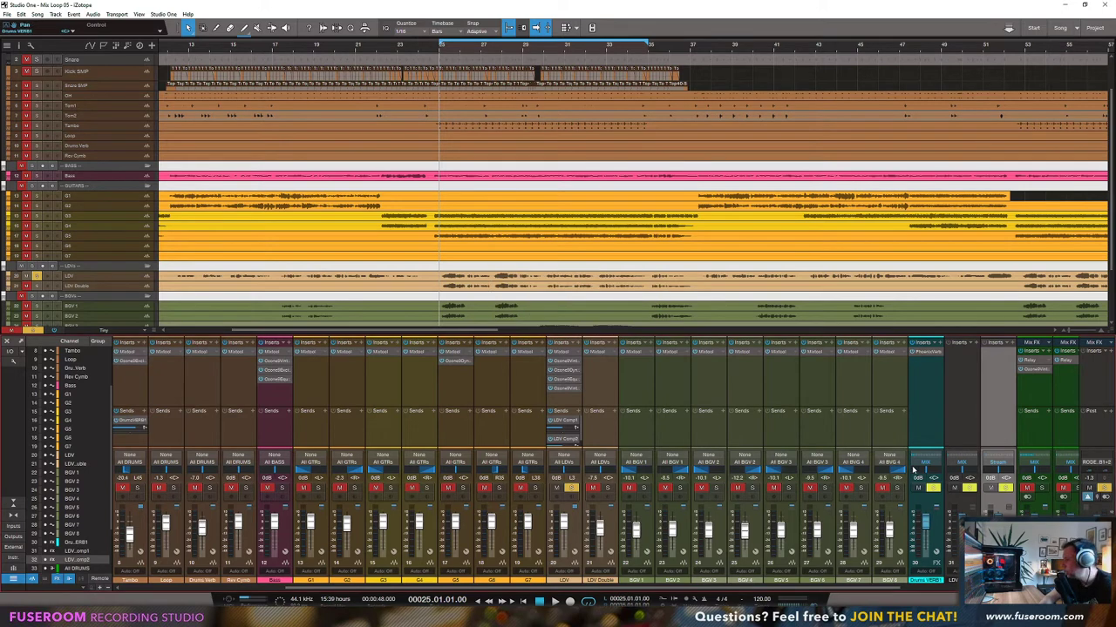
left_click_drag(573, 335, 573, 303)
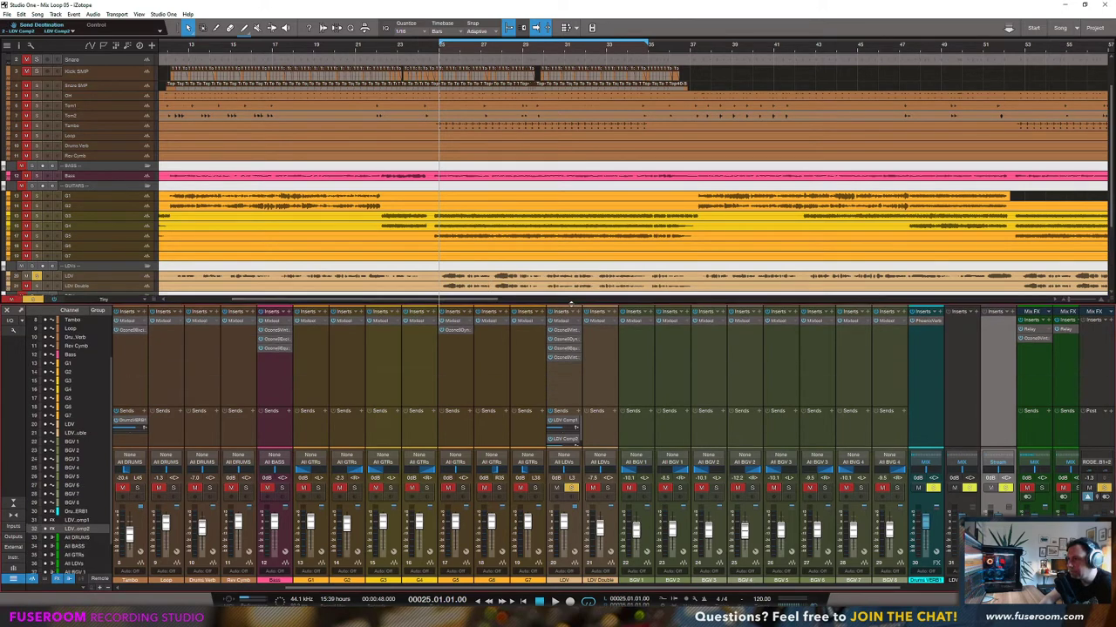
left_click_drag(566, 407, 567, 377)
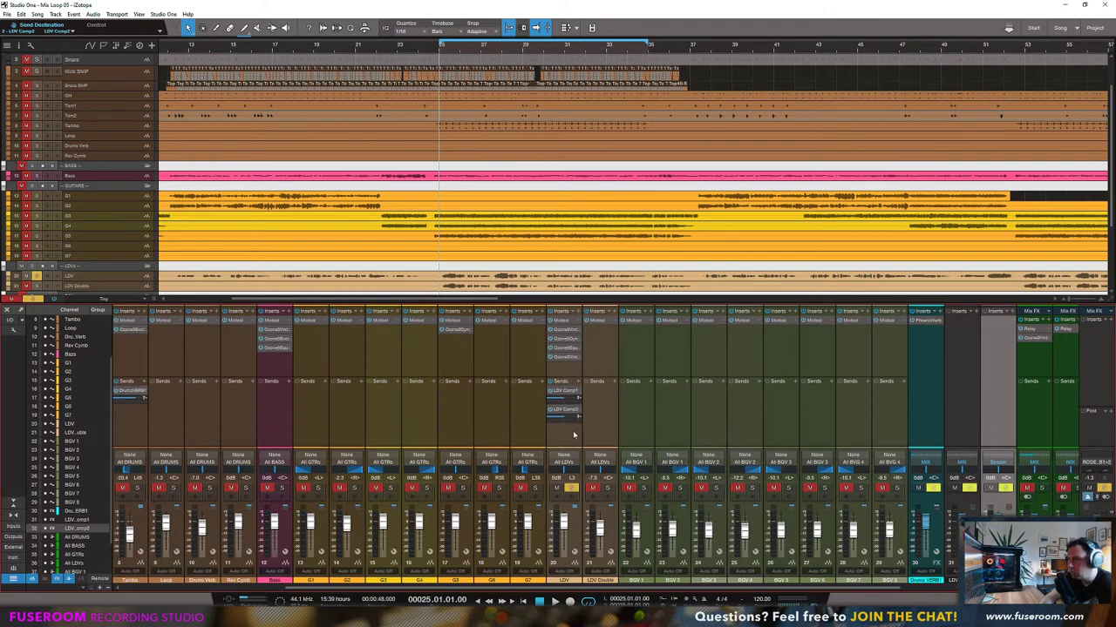
Step: Add a third FX channel as a send from LDV and name it LDV Dist
left_click(575, 386)
left_click(610, 552)
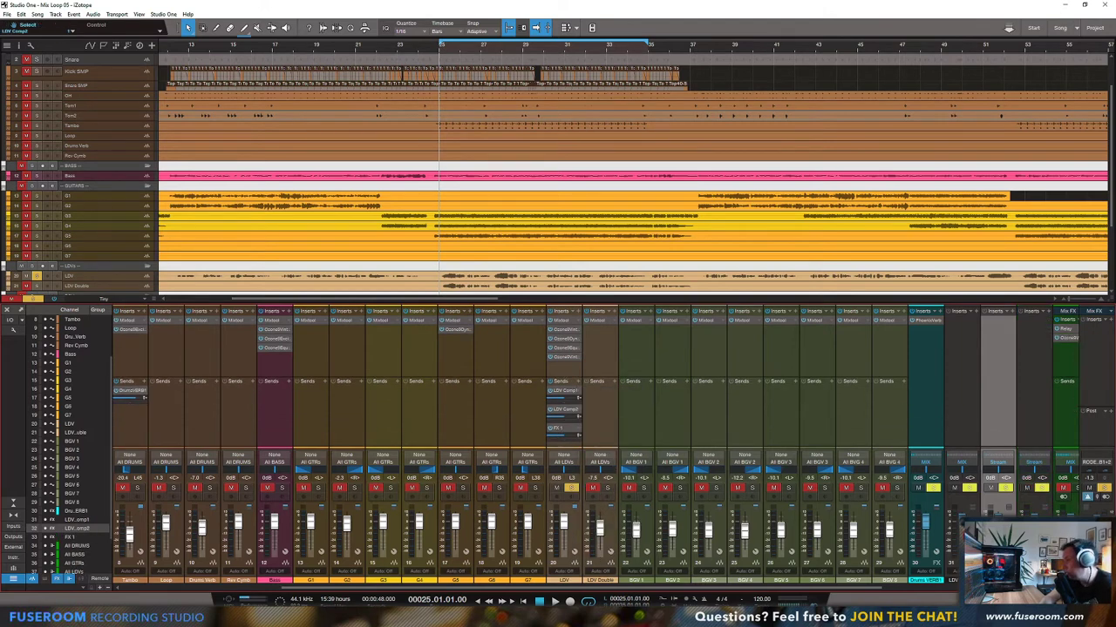
left_click(1034, 579)
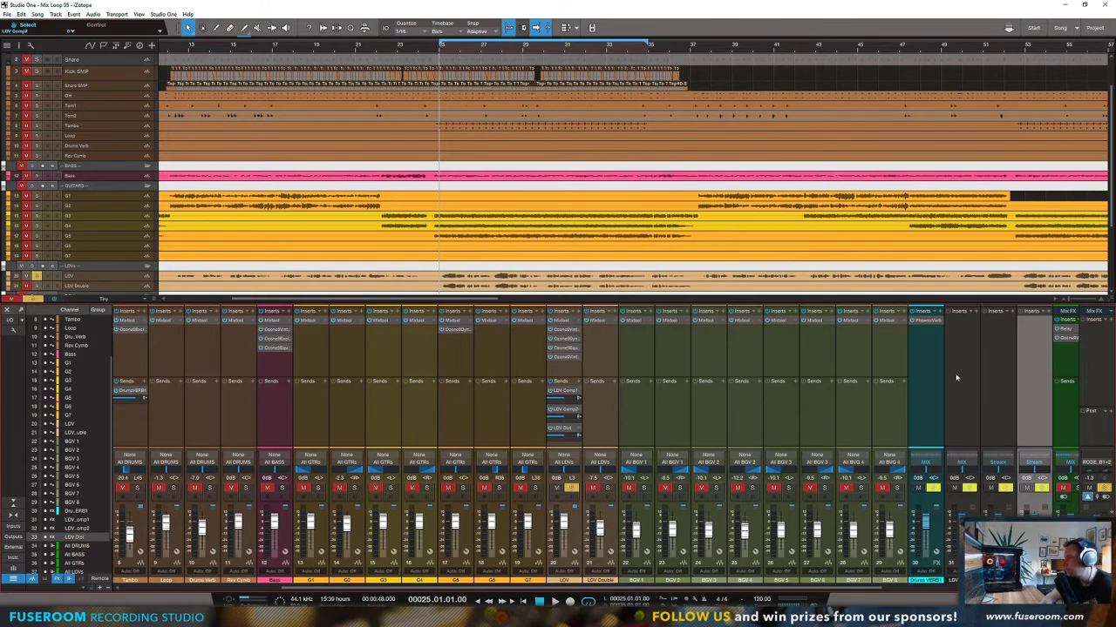
Step: Route the LDV Comp2 and LDV Dist outputs to MIX and colour the three LDV FX channels turquoise like Drums VERB1
left_click(956, 378)
left_click(1039, 467)
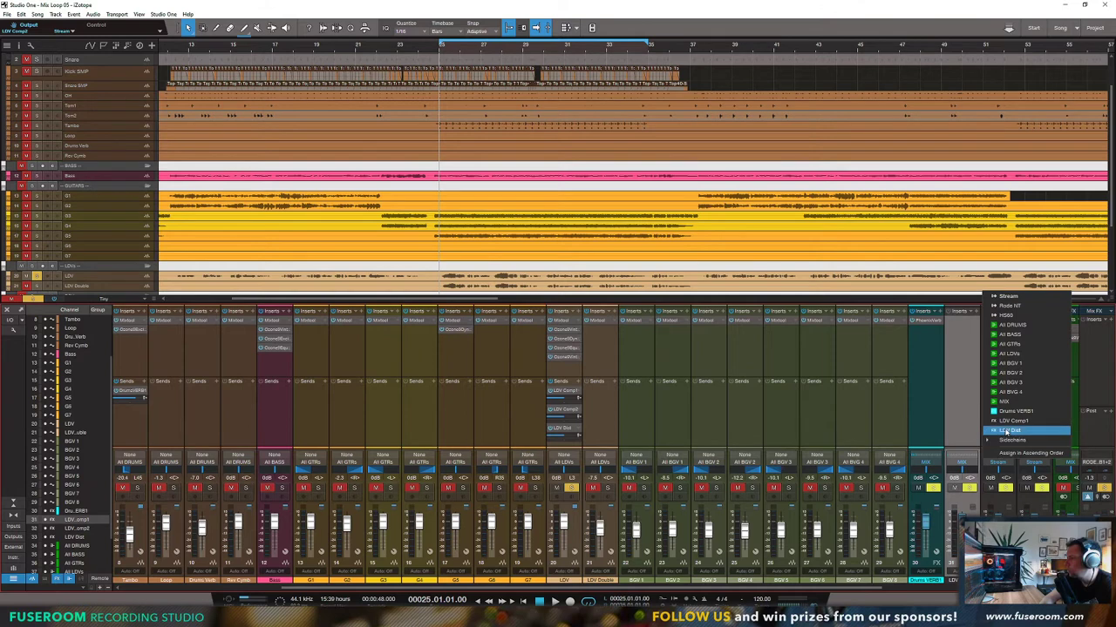
left_click(1004, 402)
left_click(1034, 462)
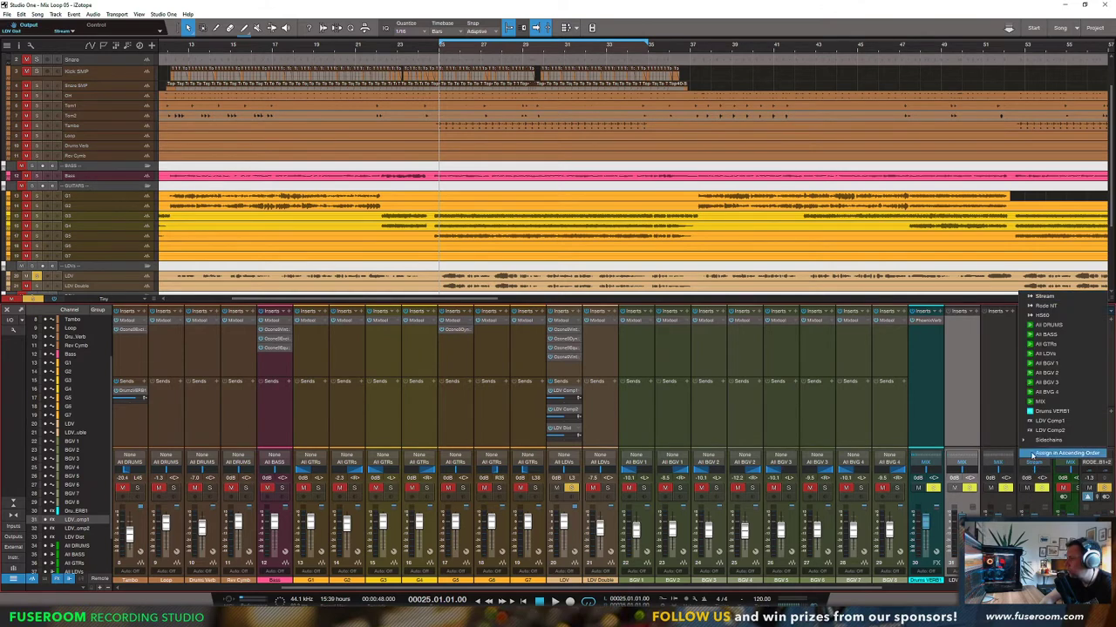
left_click(1043, 402)
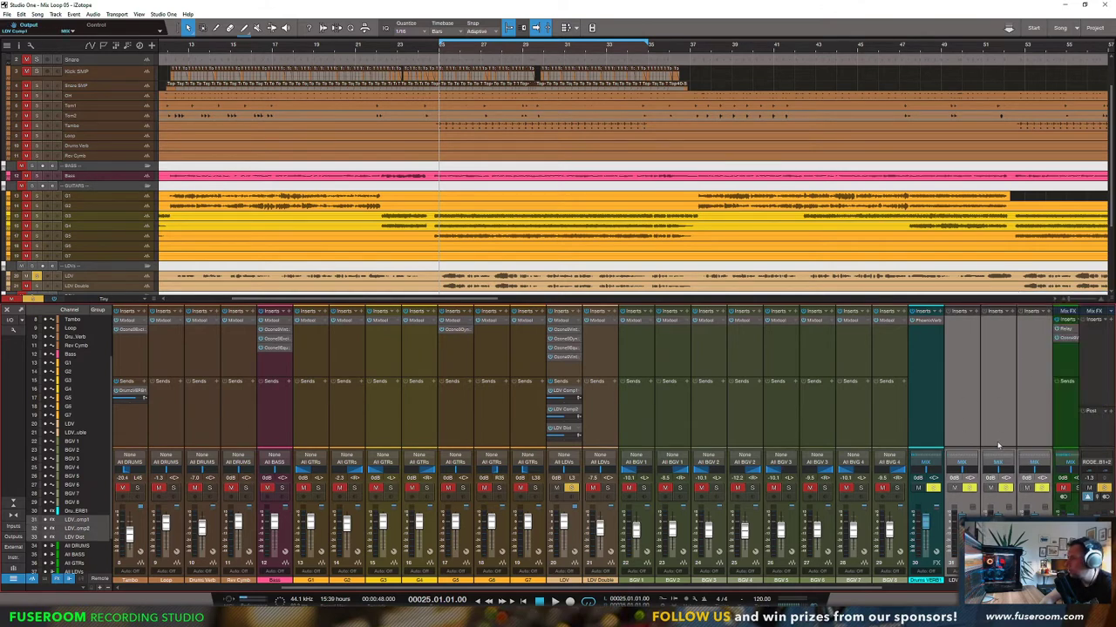
left_click(951, 580)
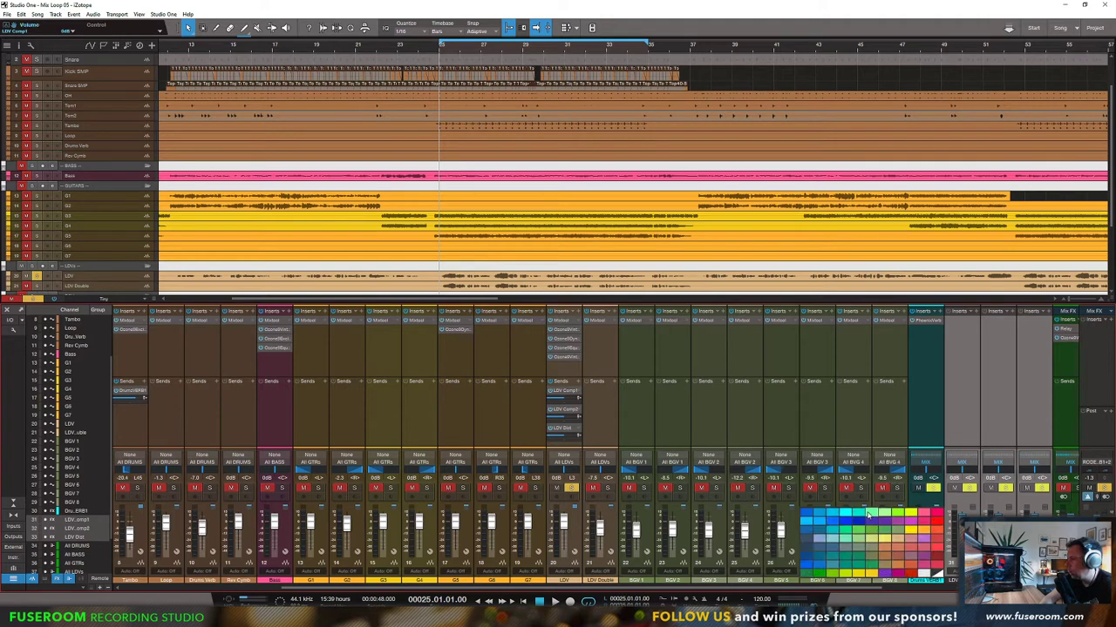
left_click(847, 514)
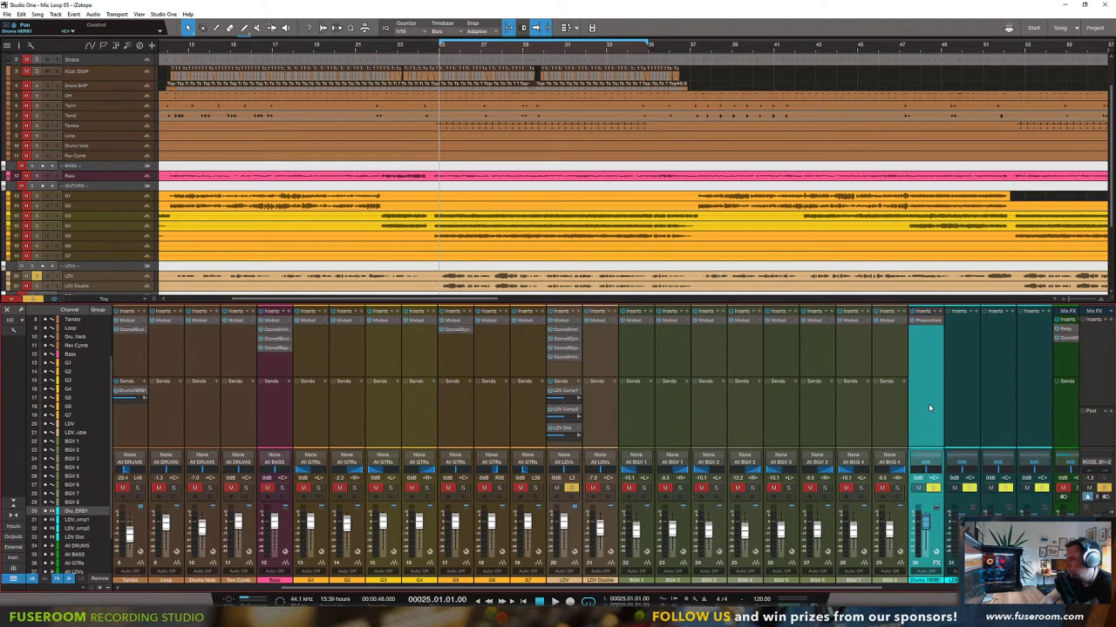
Step: Insert Ozone 9 Vintage Compressor on the LDV Comp1 channel
left_click(961, 362)
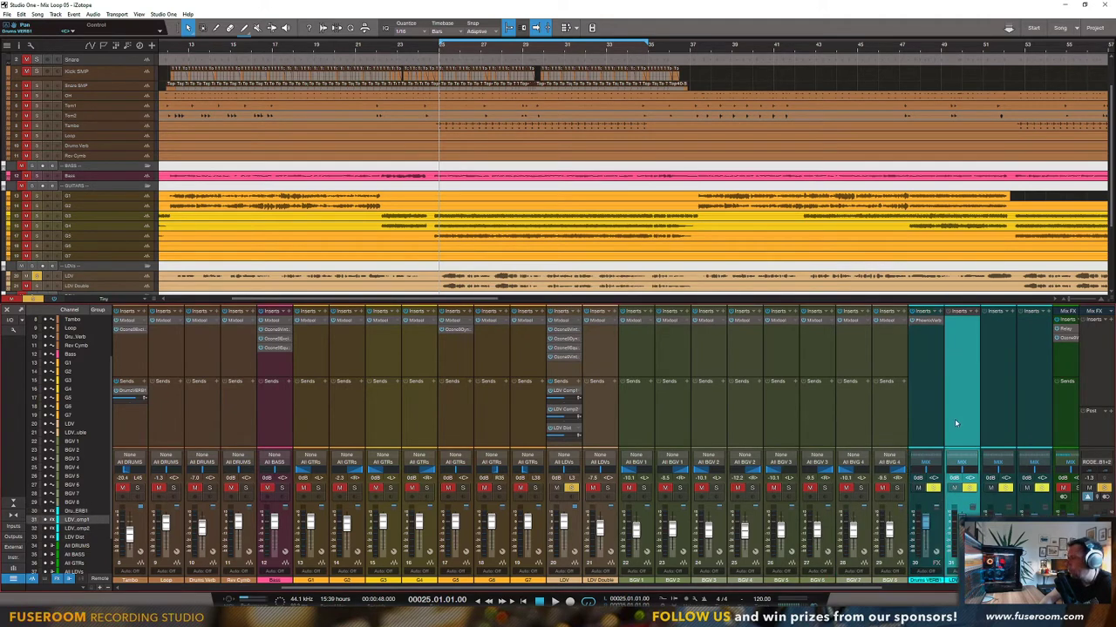
left_click(970, 311)
left_click(1011, 505)
scroll(1011, 506, "down", 5)
scroll(1033, 427, "down", 1)
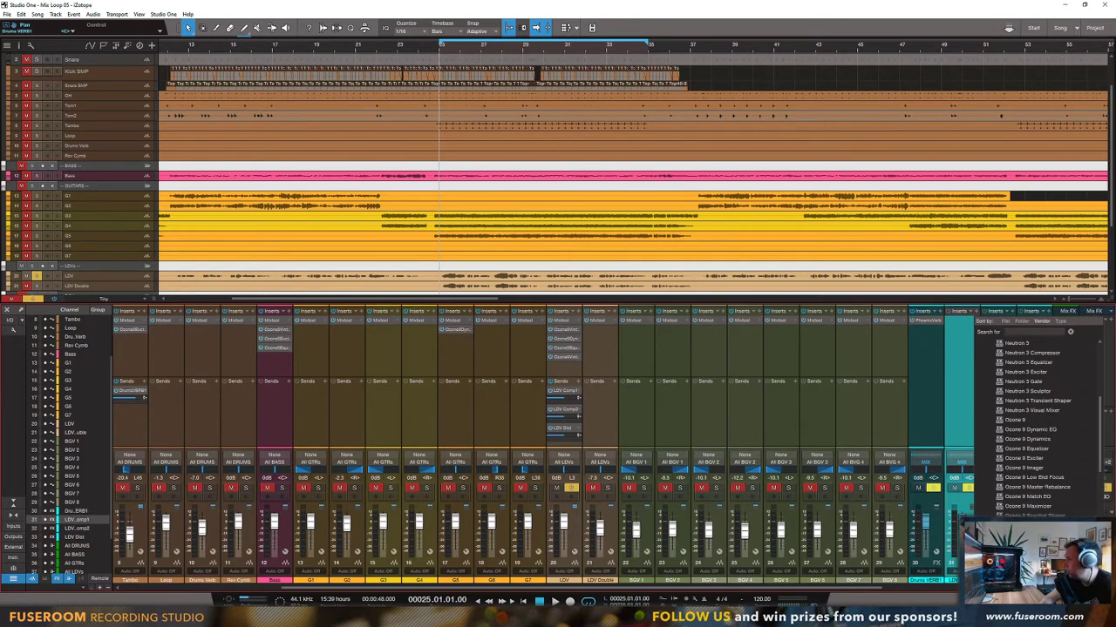
double_click(1028, 524)
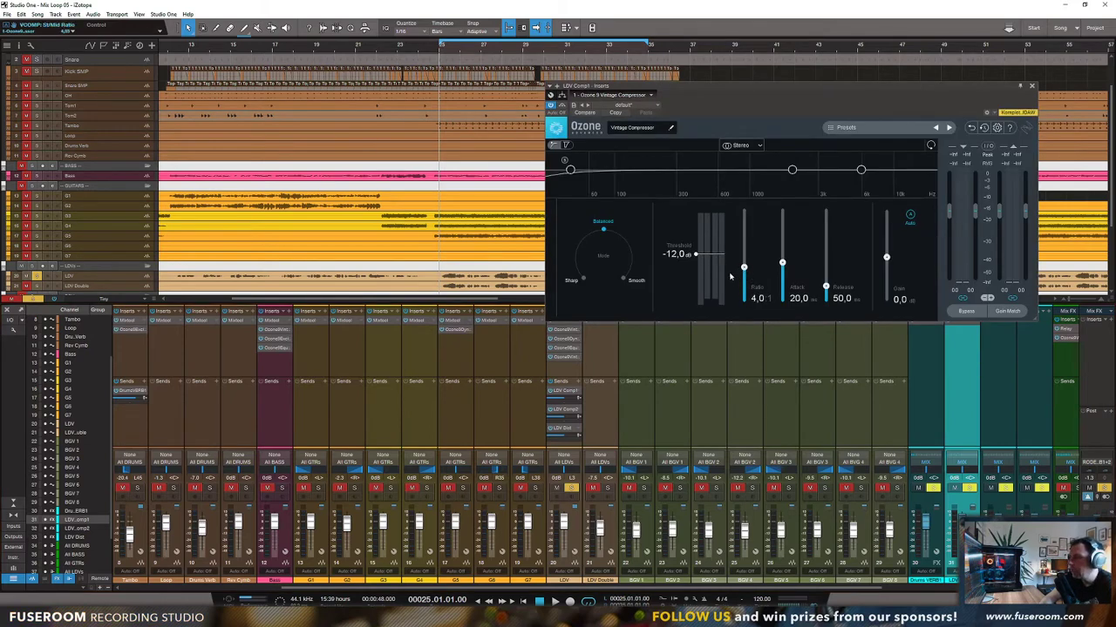
Step: Set LDV Comp1's compressor to Sharp mode with a 2.7 ms attack and a 61.5 ms release
left_click(584, 280)
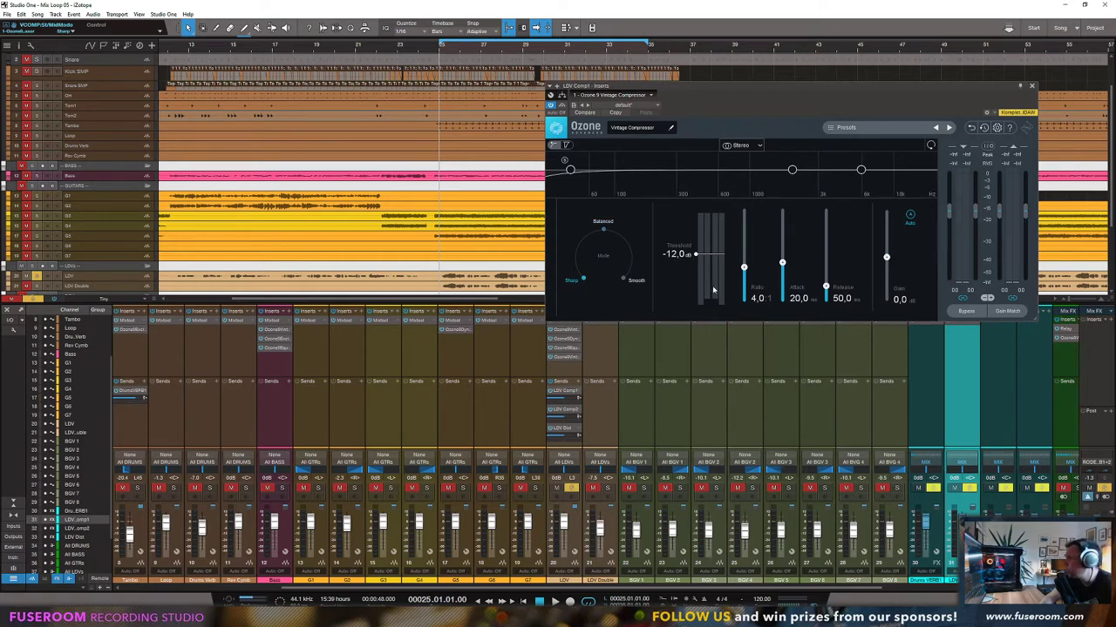
left_click_drag(782, 288, 782, 289)
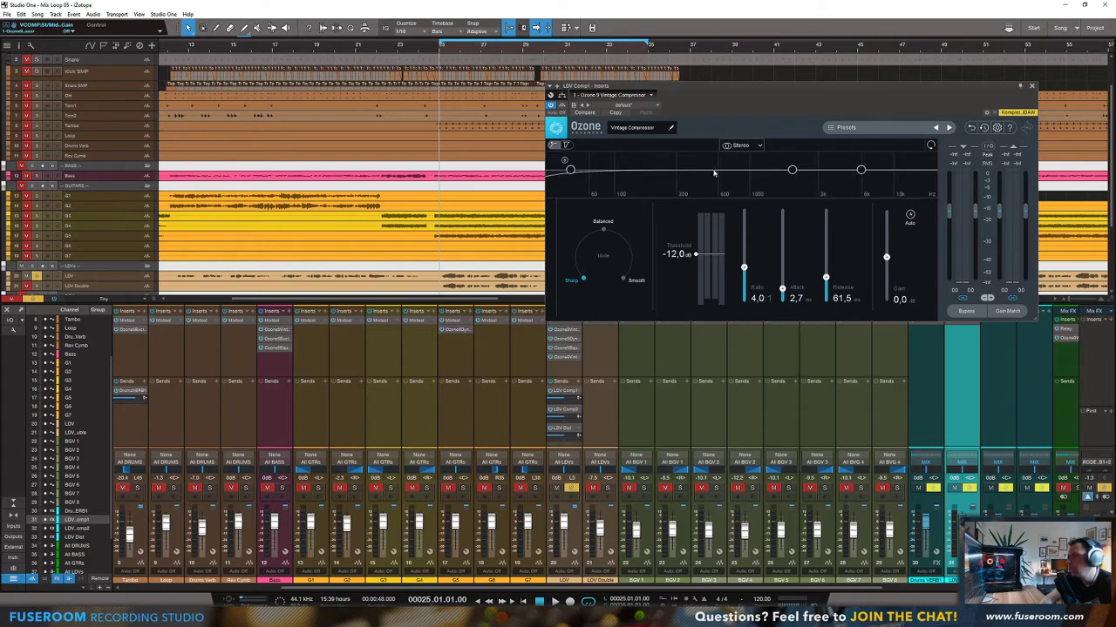
left_click_drag(701, 90, 719, 92)
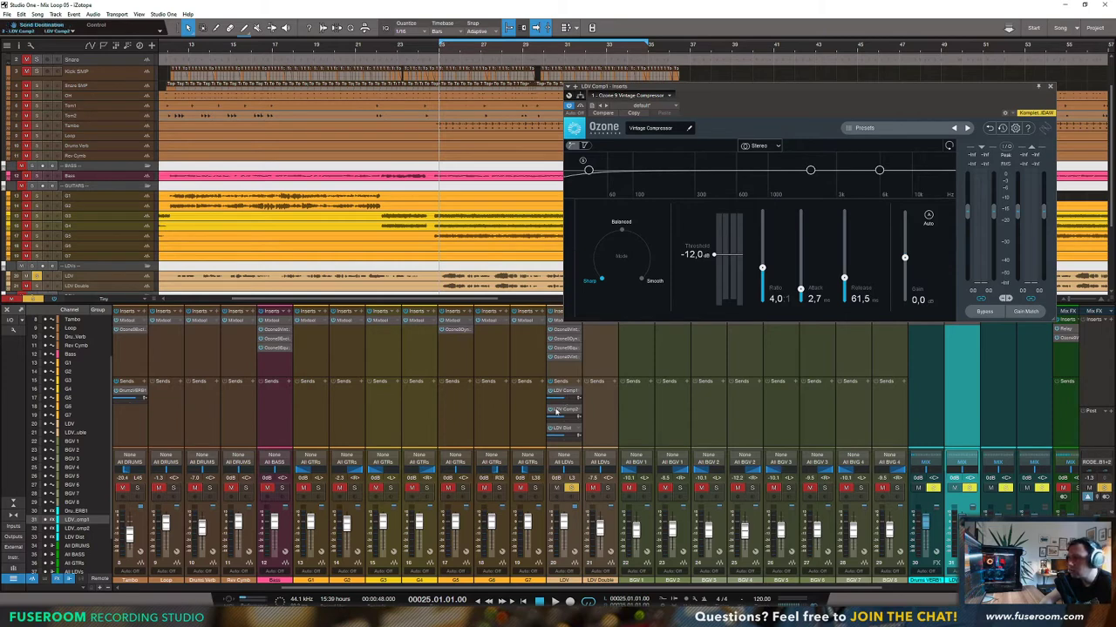
Step: During playback, set the compressor's threshold to -60 dB and gain to 16.9 dB, and try Smooth mode before returning to Sharp
key("space")
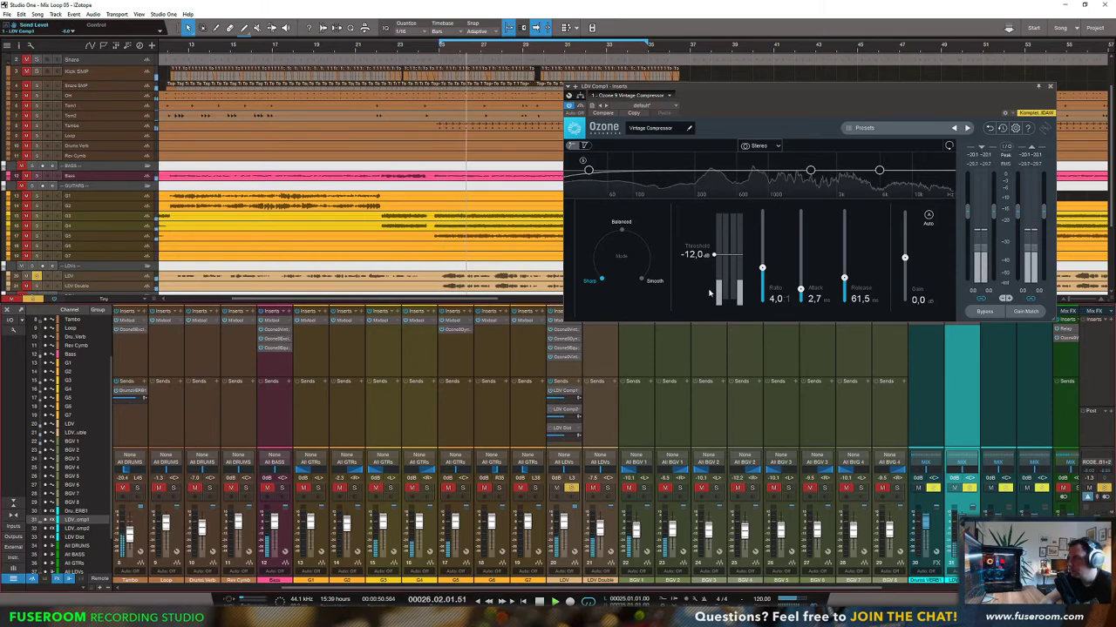
left_click_drag(713, 257, 716, 305)
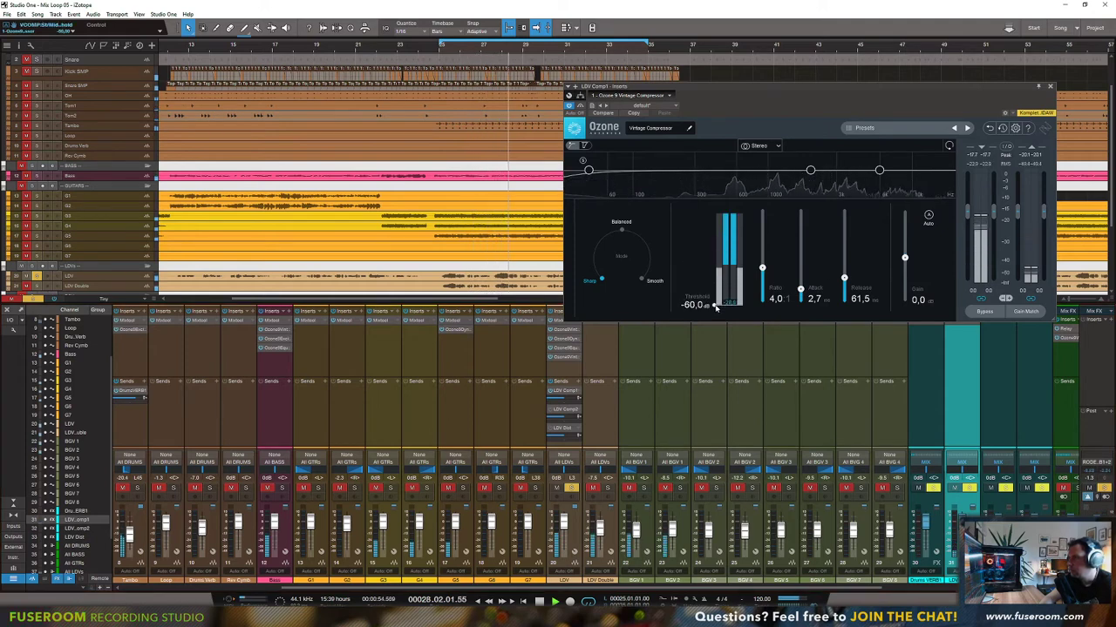
left_click_drag(904, 258, 903, 235)
left_click(642, 279)
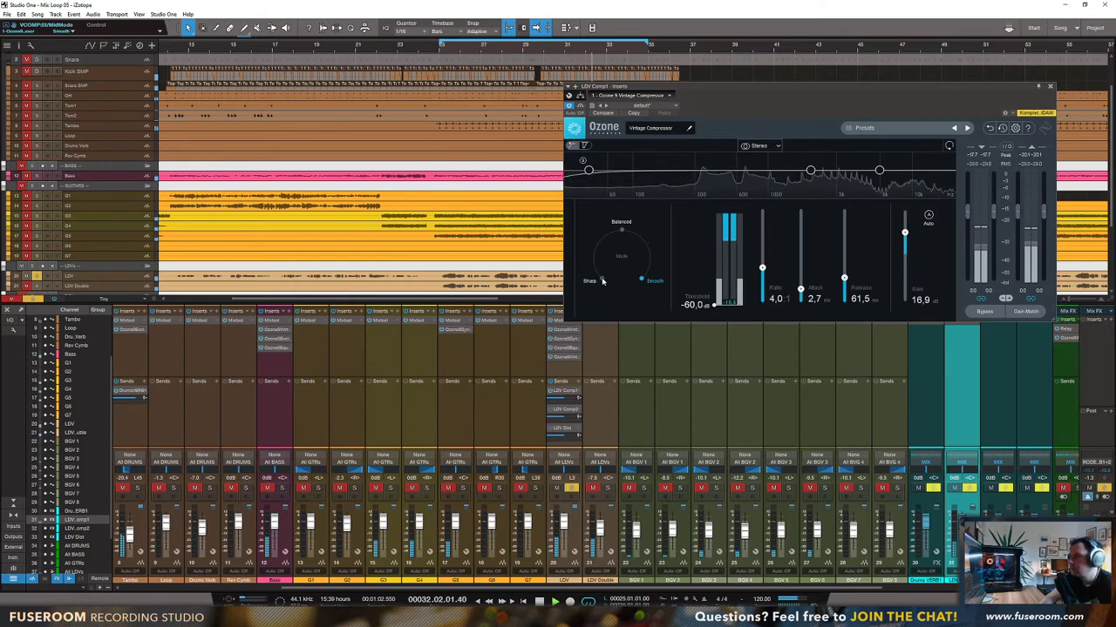
left_click(601, 281)
Step: Move the compressor's low detection filter up to about 115 Hz and stop playback
left_click_drag(588, 170, 659, 209)
left_click_drag(675, 171, 639, 171)
key("space")
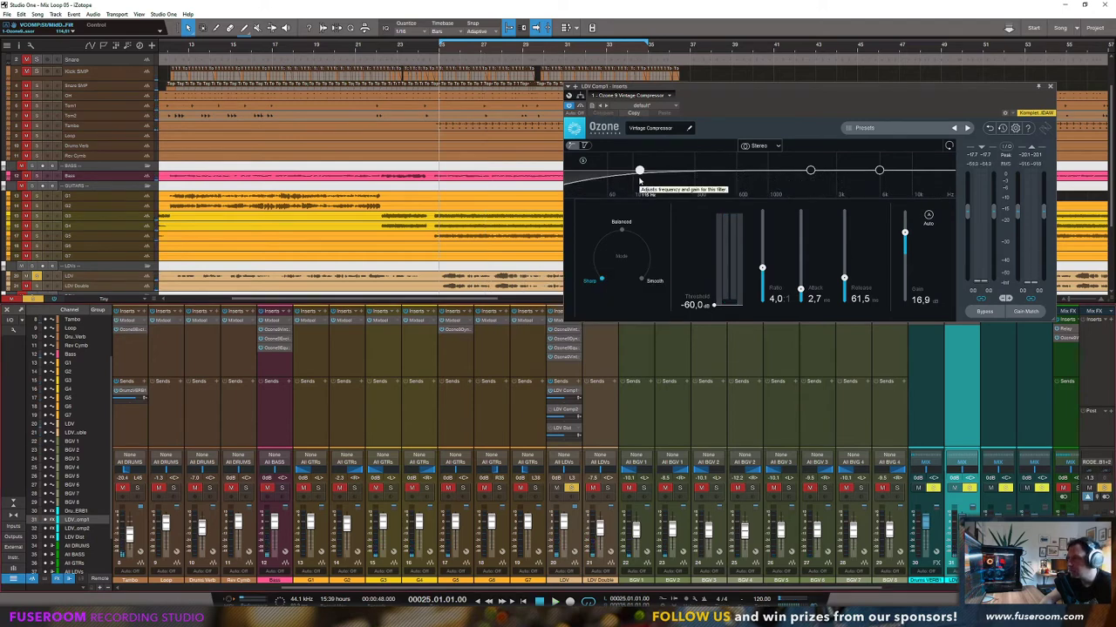
Step: Boost the compressor's middle detection filter in the highs during playback, set the gain to 15.4 dB and close the plug-in window
key("space")
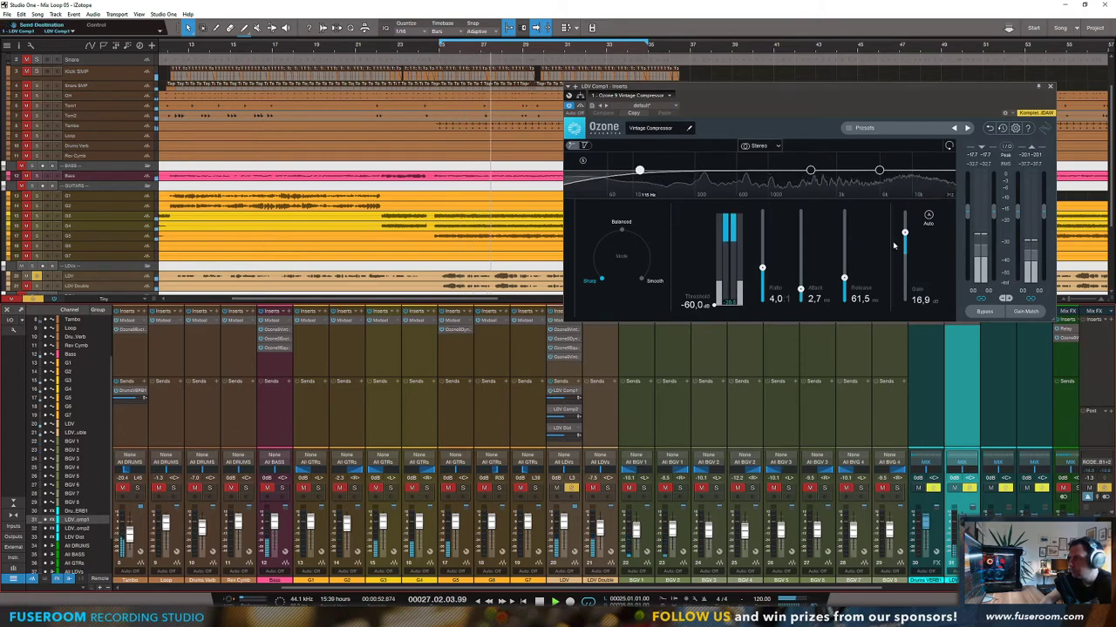
left_click_drag(904, 233, 905, 232)
left_click_drag(809, 170, 847, 162)
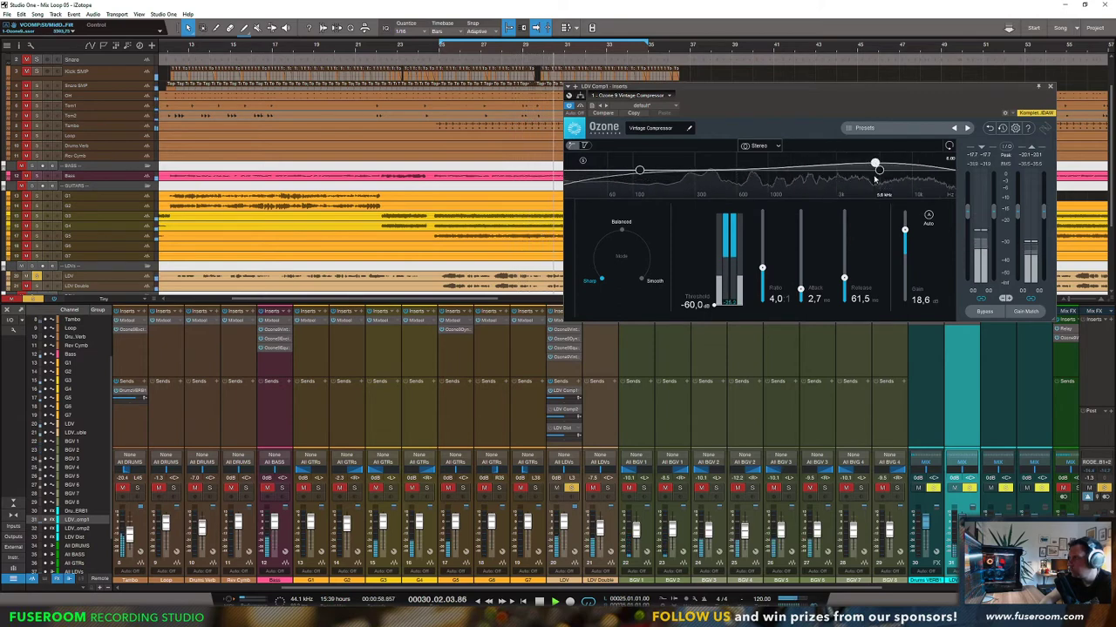
left_click_drag(905, 231, 906, 230)
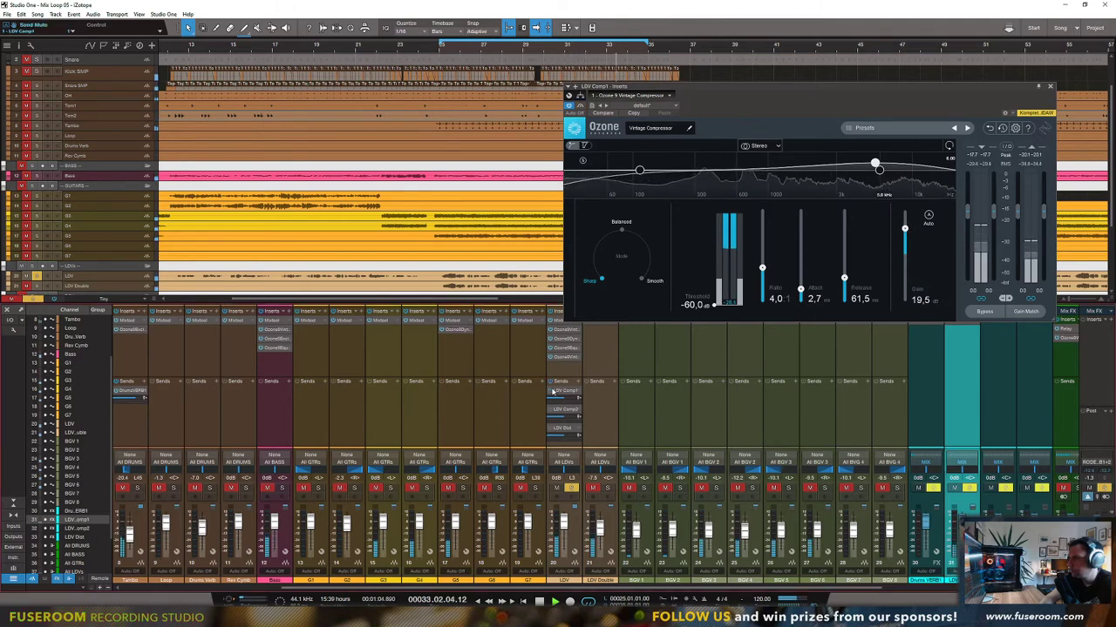
key("space")
left_click_drag(905, 228, 904, 234)
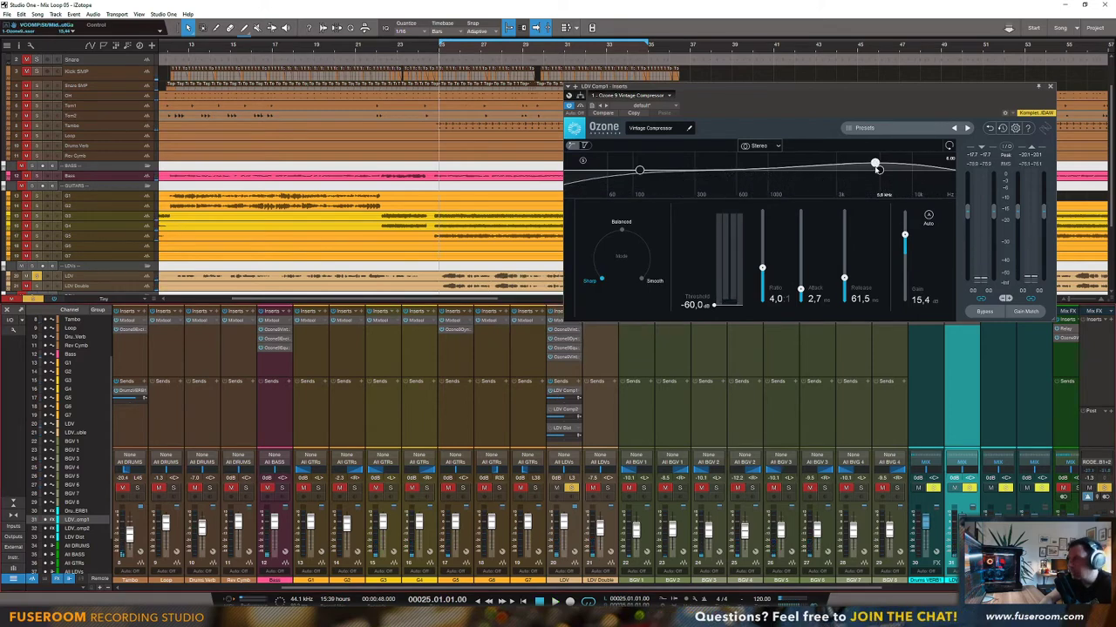
left_click(1049, 86)
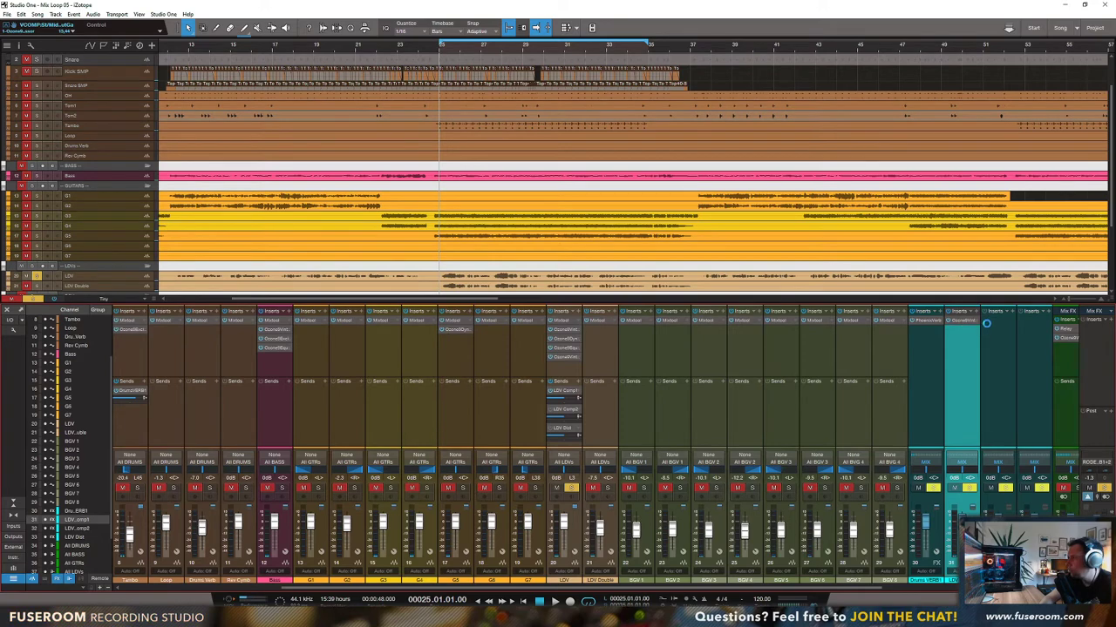
Step: Copy LDV Comp1's Vintage Compressor to LDV Comp2, switch the copy to Smooth mode and start playback
left_click(962, 322)
left_click_drag(919, 88, 885, 86)
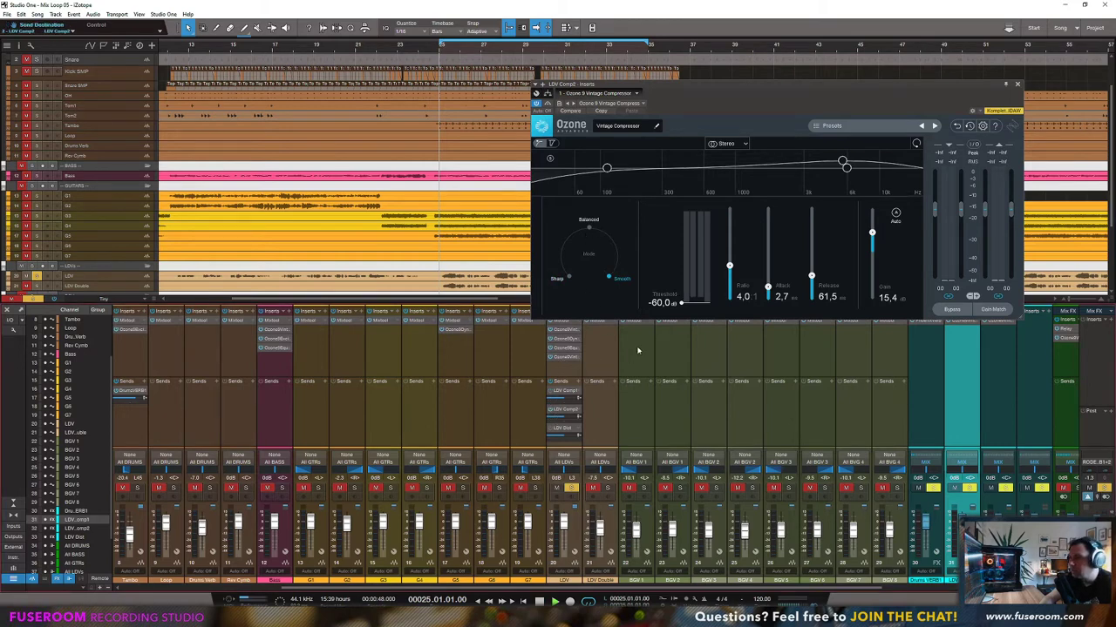
key("space")
Step: Set LDV Comp2's compressor to 20:1 ratio, 0.1 ms attack, 30 ms release and 20.4 dB gain, and shift its boosted detection filter higher
left_click_drag(730, 265, 729, 210)
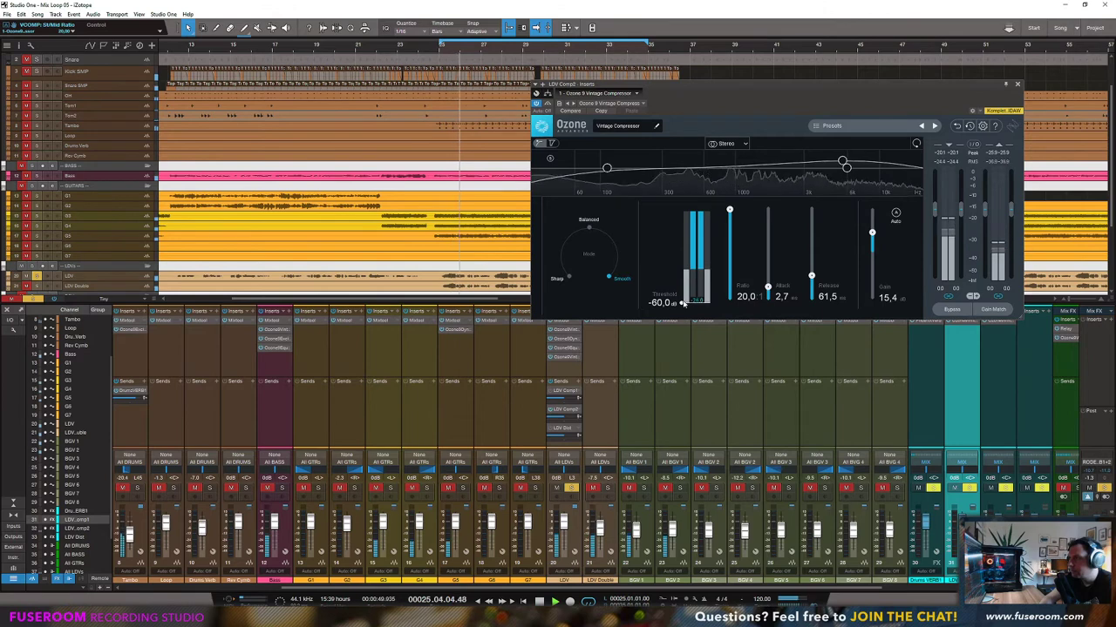
left_click_drag(767, 287, 811, 298)
mouse_move(872, 232)
left_mouse_down()
mouse_move(872, 211)
mouse_move(872, 226)
left_mouse_up()
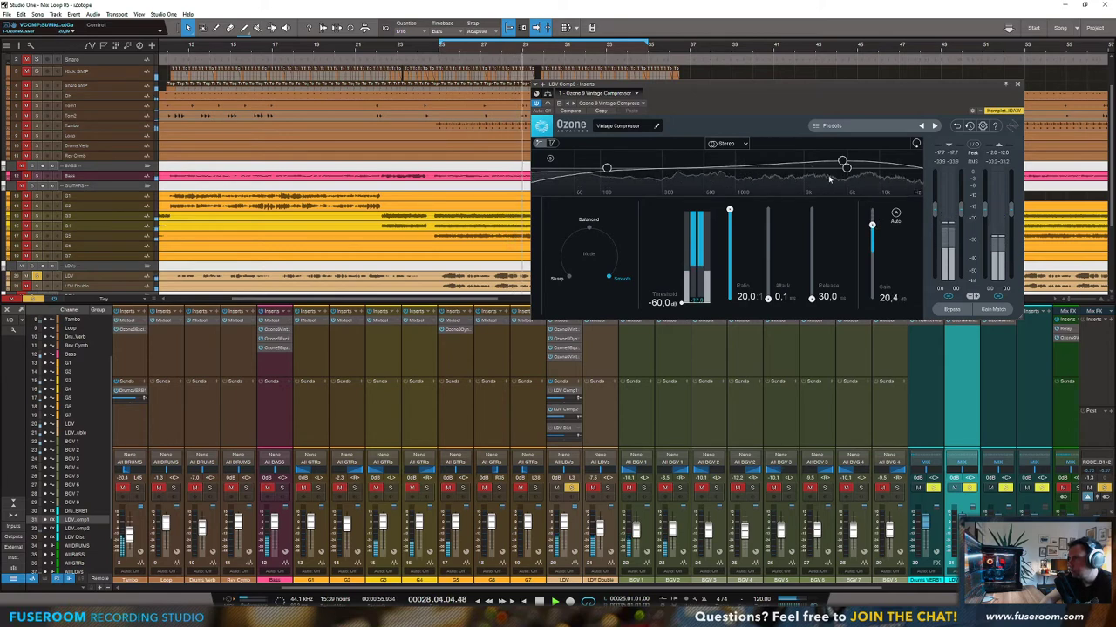
left_click_drag(842, 162, 847, 160)
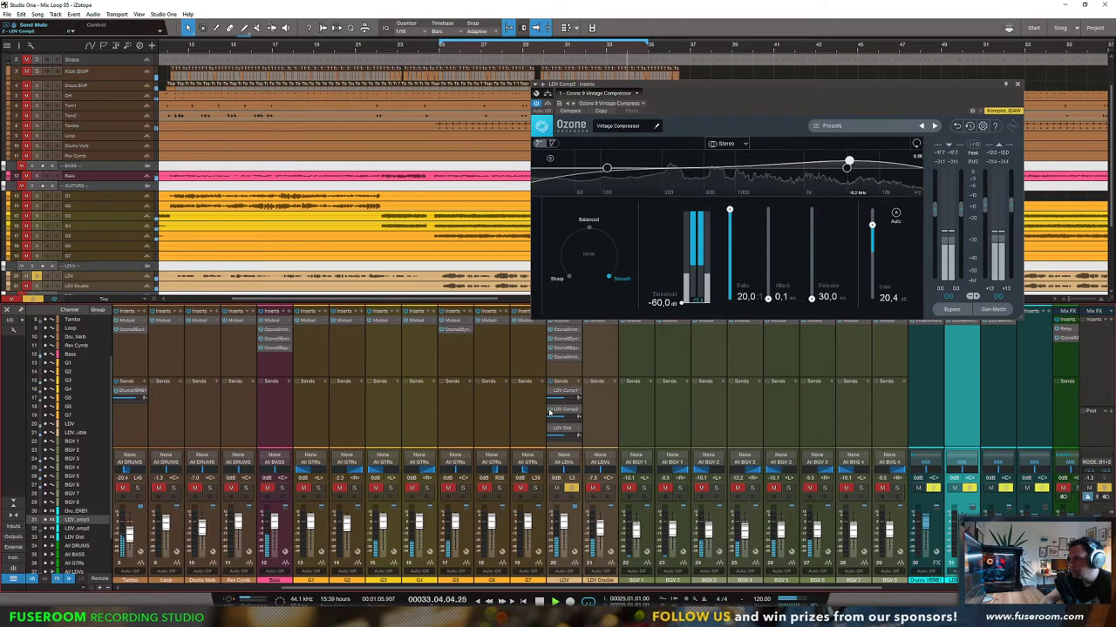
Step: Compare the Balanced, Sharp and Smooth modes on LDV Comp2, stop playback, close the plug-in window and save the song
left_click(588, 228)
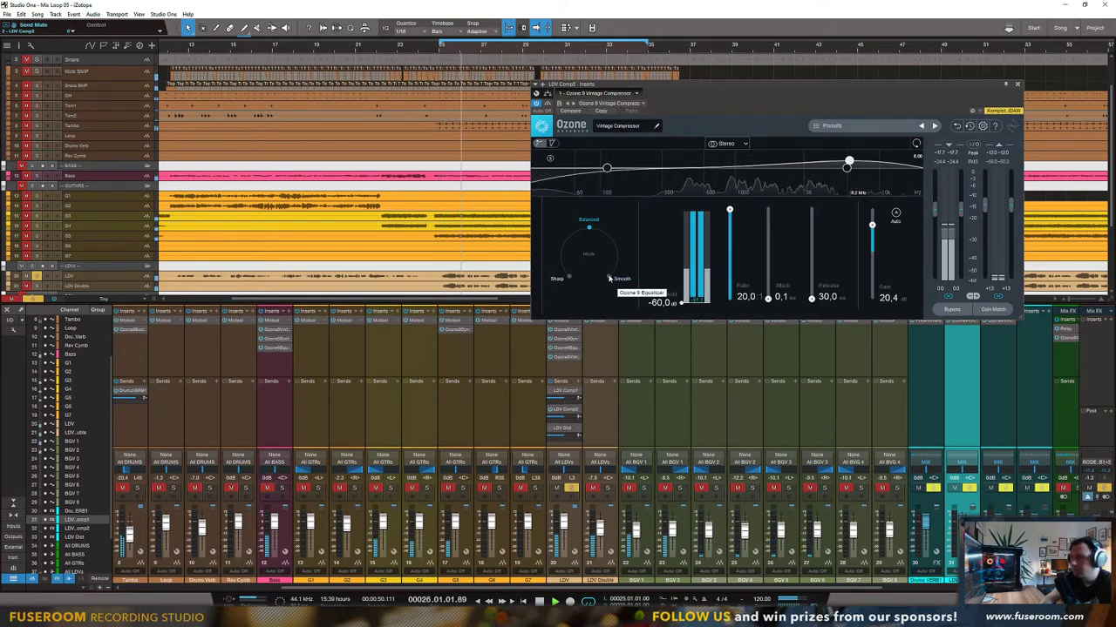
left_click(609, 278)
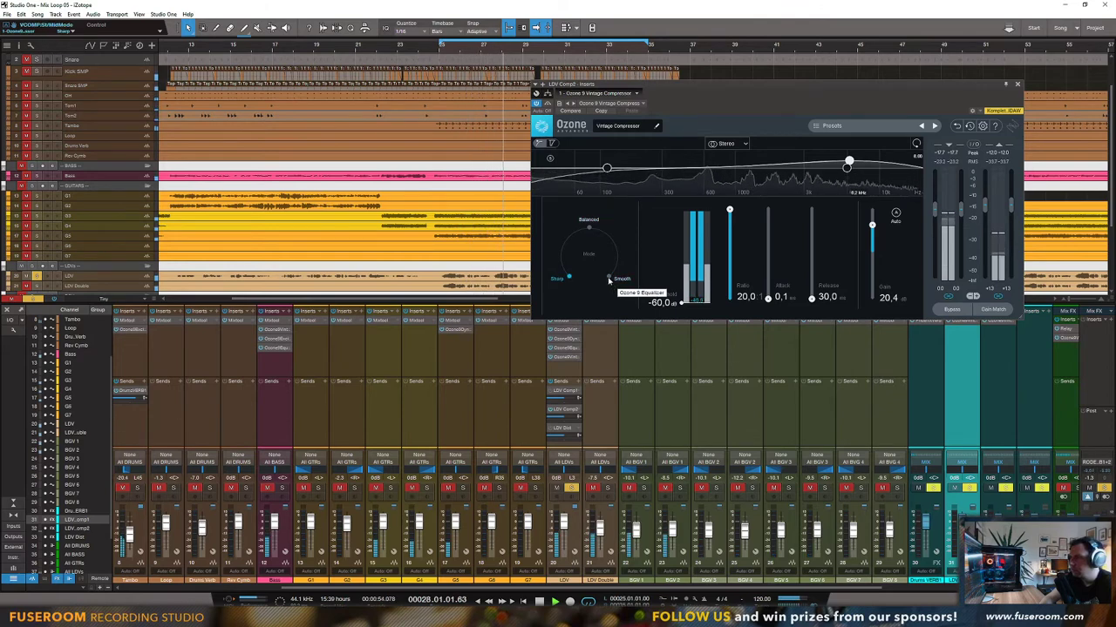
key("ctrl+s")
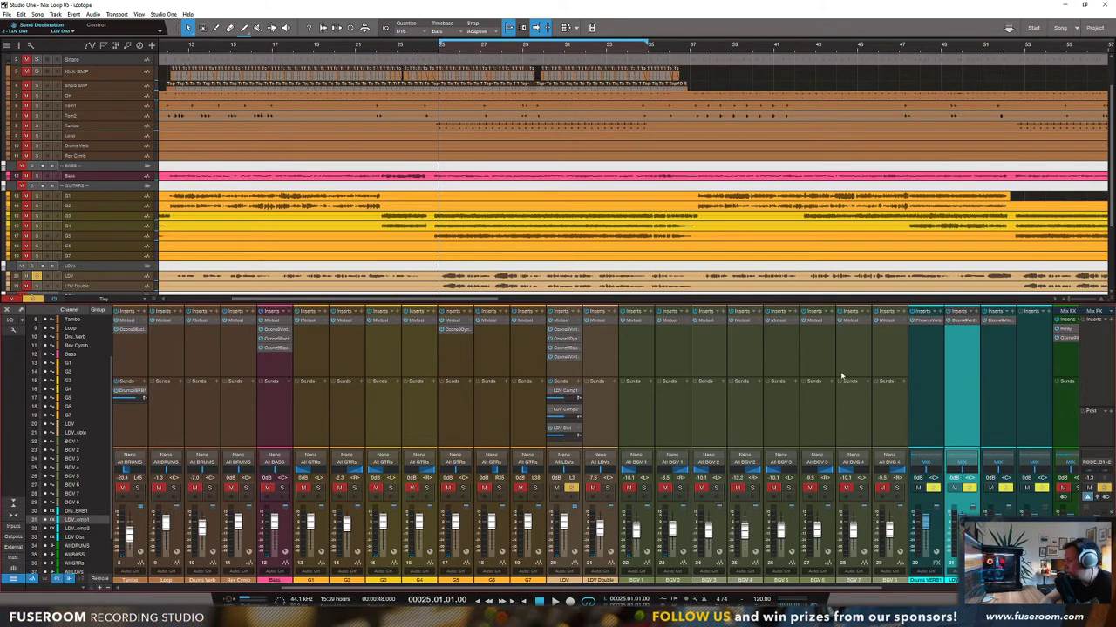
Step: Insert Ozone 9 Exciter on the LDV Dist channel
left_click(1025, 324)
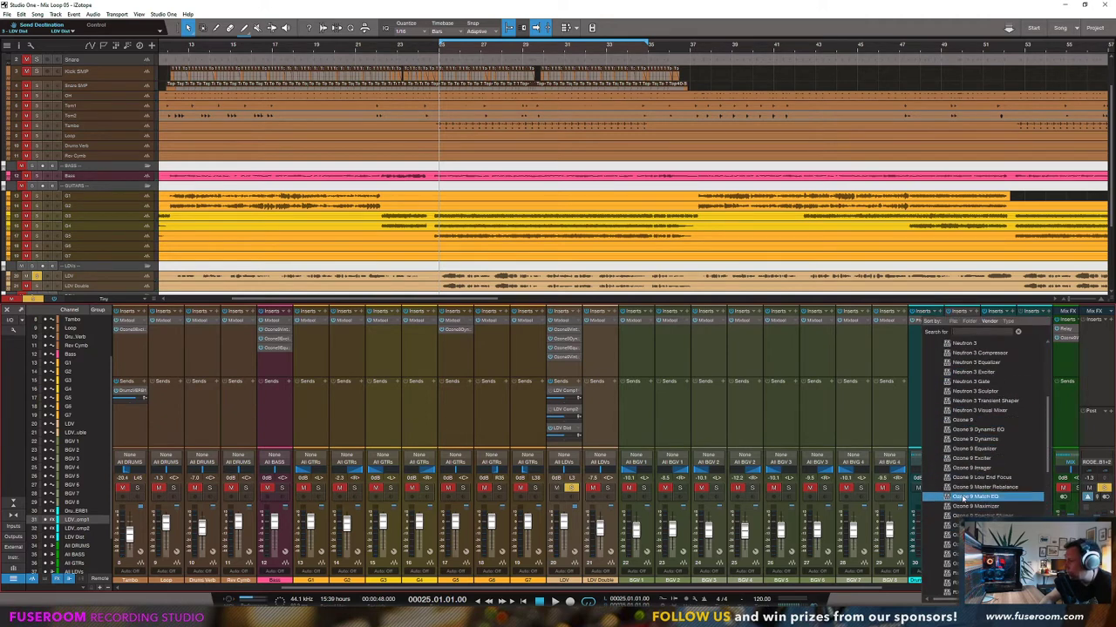
left_click(968, 460)
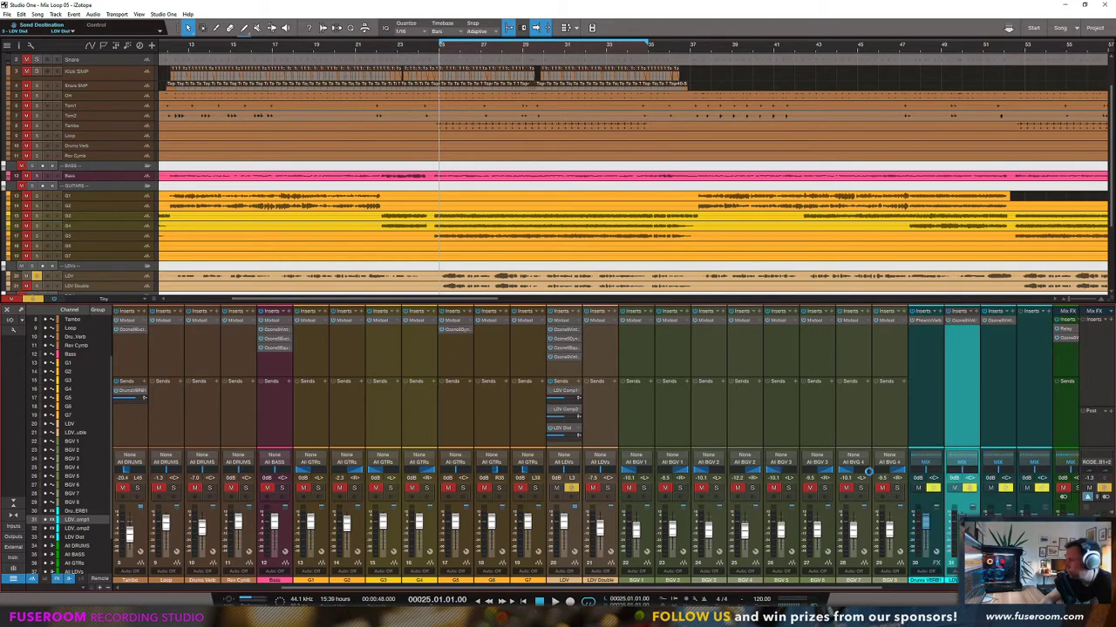
Step: Start playback and raise the Exciter's amount on LDV Dist to 14.6
left_click_drag(759, 84, 783, 100)
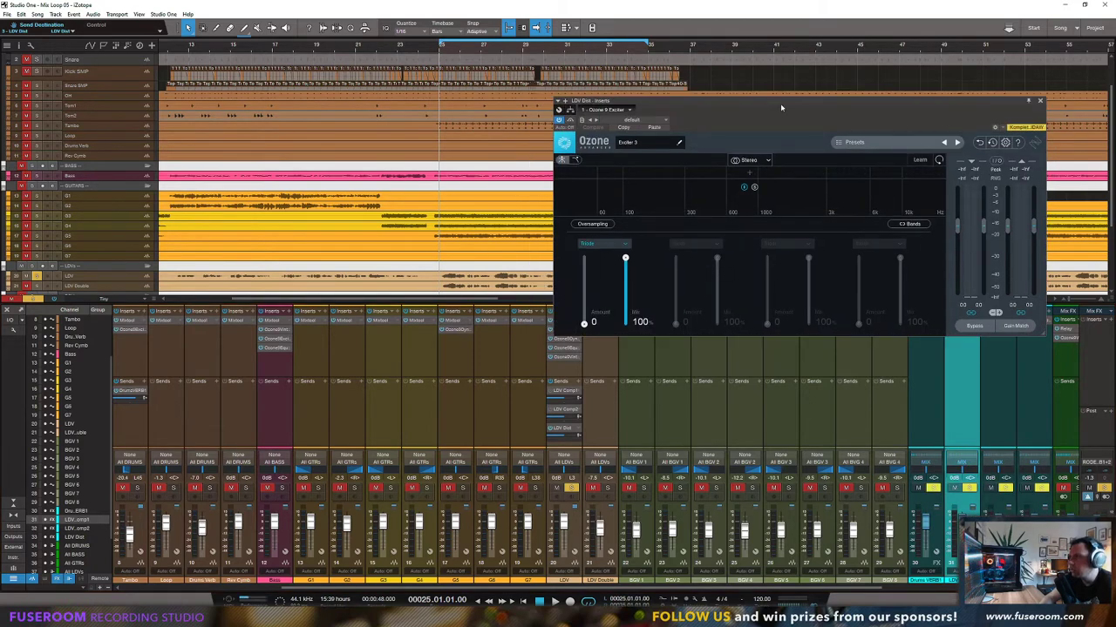
key("space")
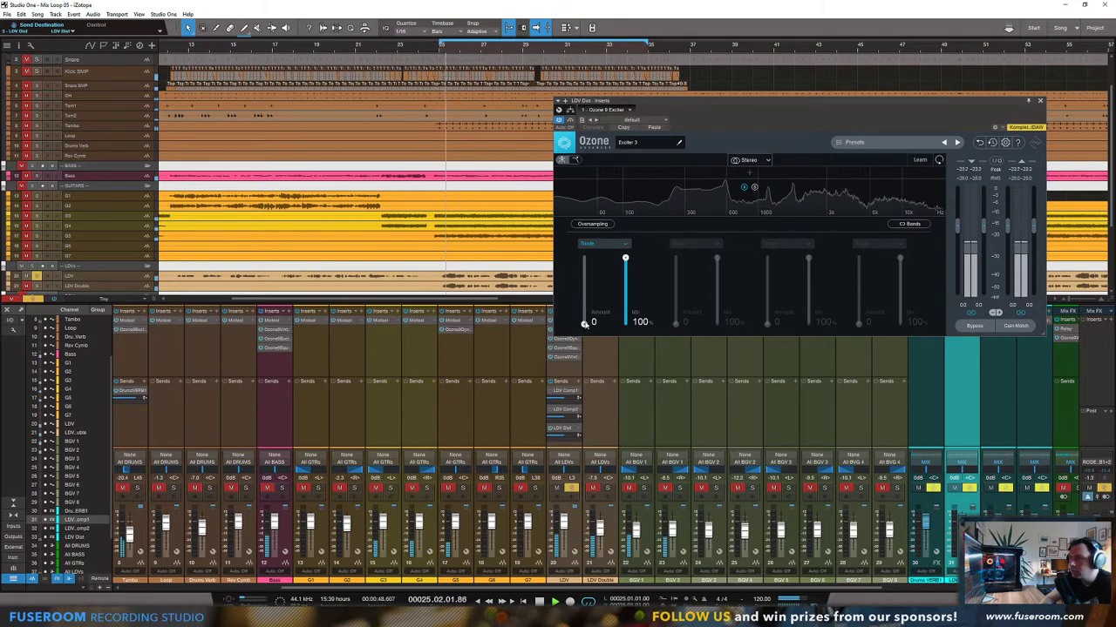
left_click_drag(584, 323, 584, 259)
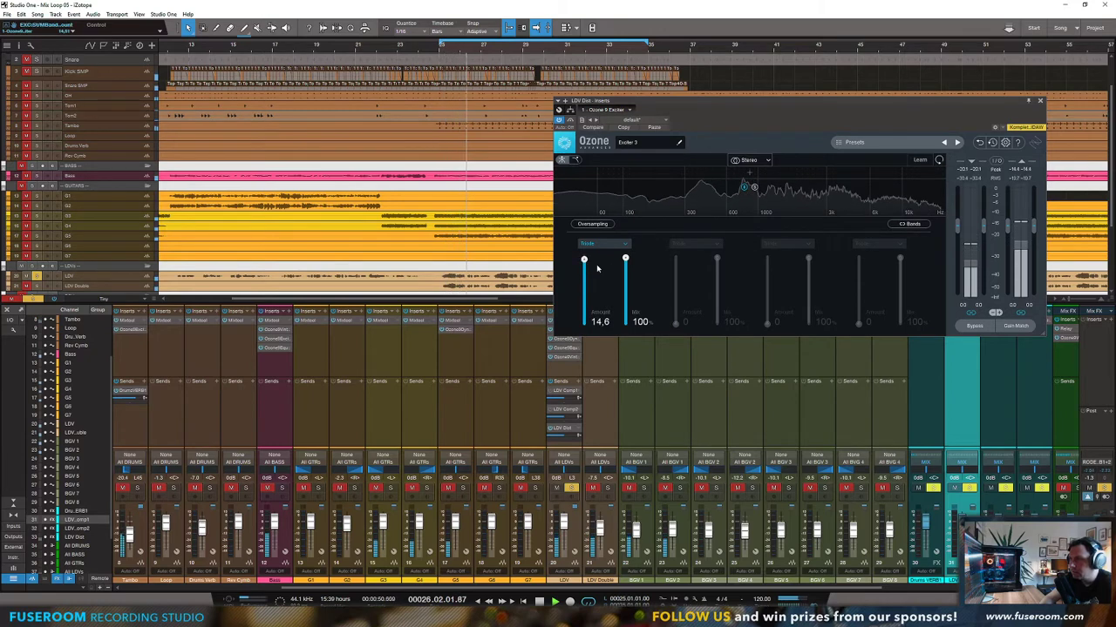
Step: Compare the Warm, Analog, Retro and Dual Triode modes on LDV Dist's Exciter, choose Retro, and lower the output gain to -7.6 dB
left_click(600, 245)
left_click(587, 294)
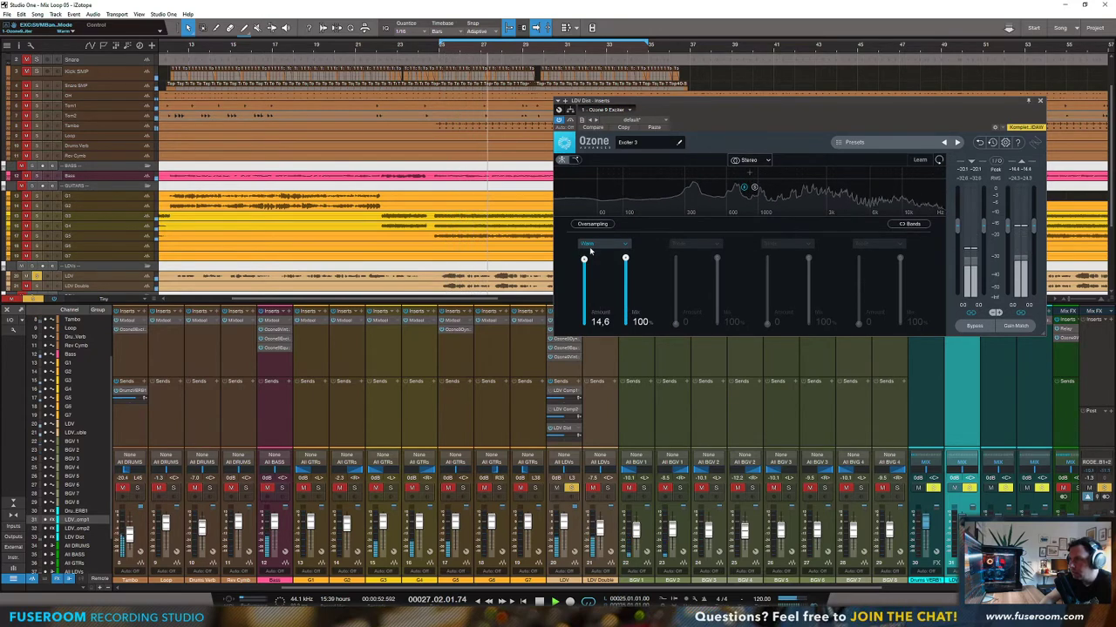
left_click(599, 244)
left_click(588, 255)
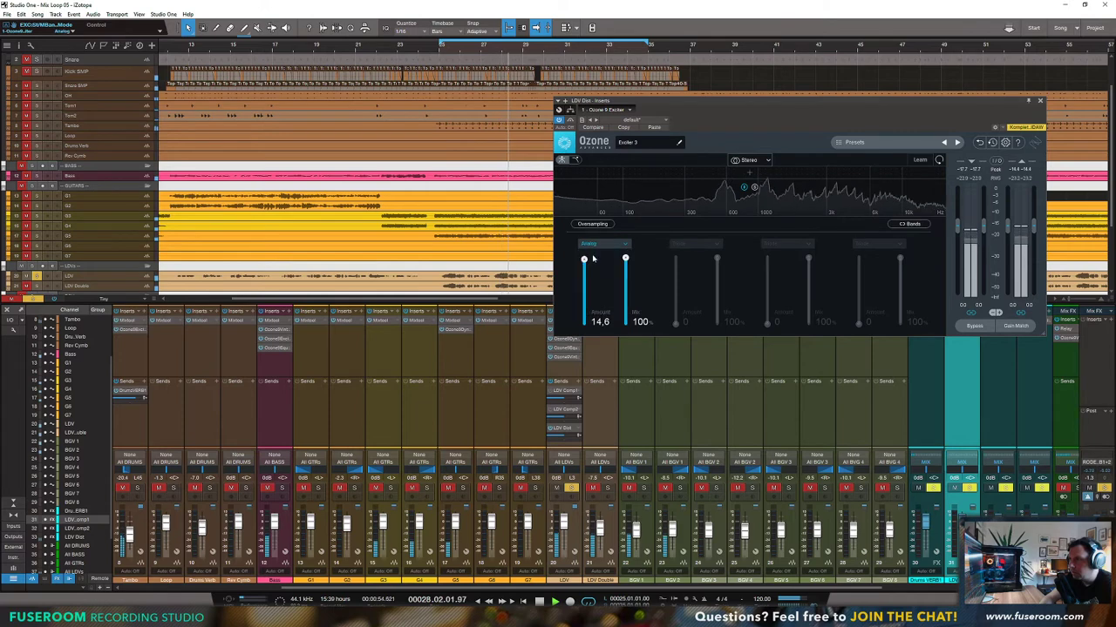
left_click(599, 244)
left_click(593, 267)
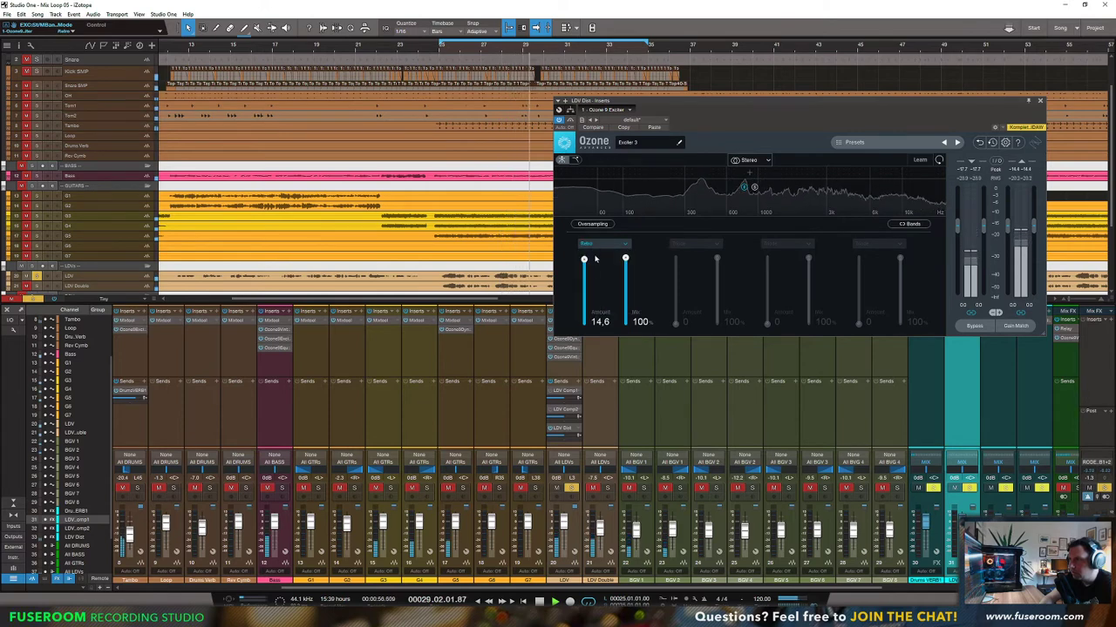
left_click(600, 244)
left_click(588, 311)
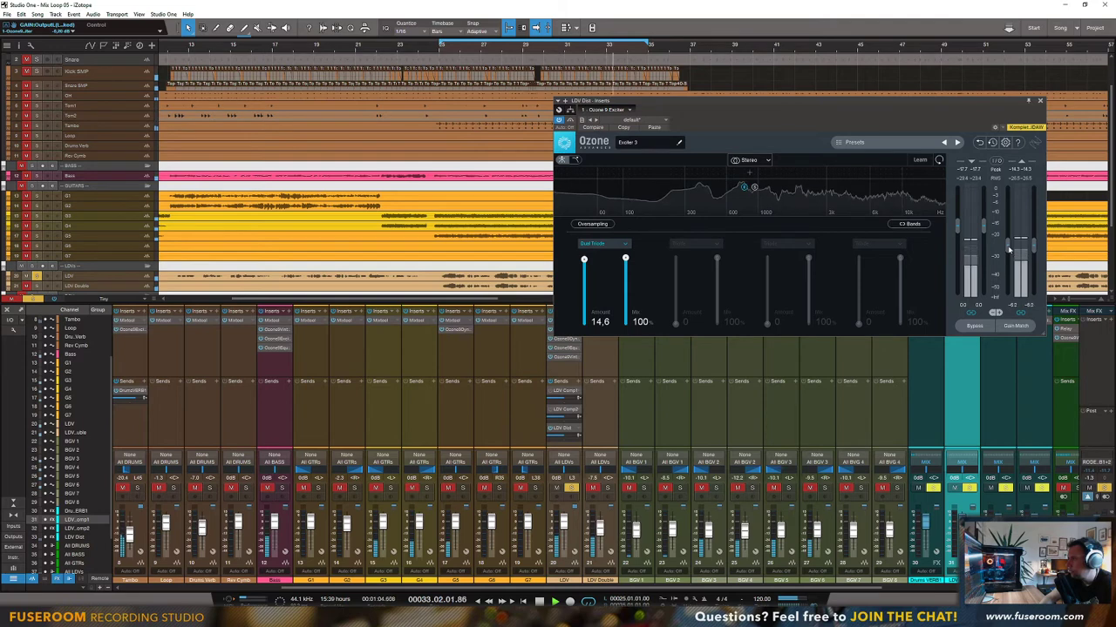
left_click(601, 244)
left_click(588, 260)
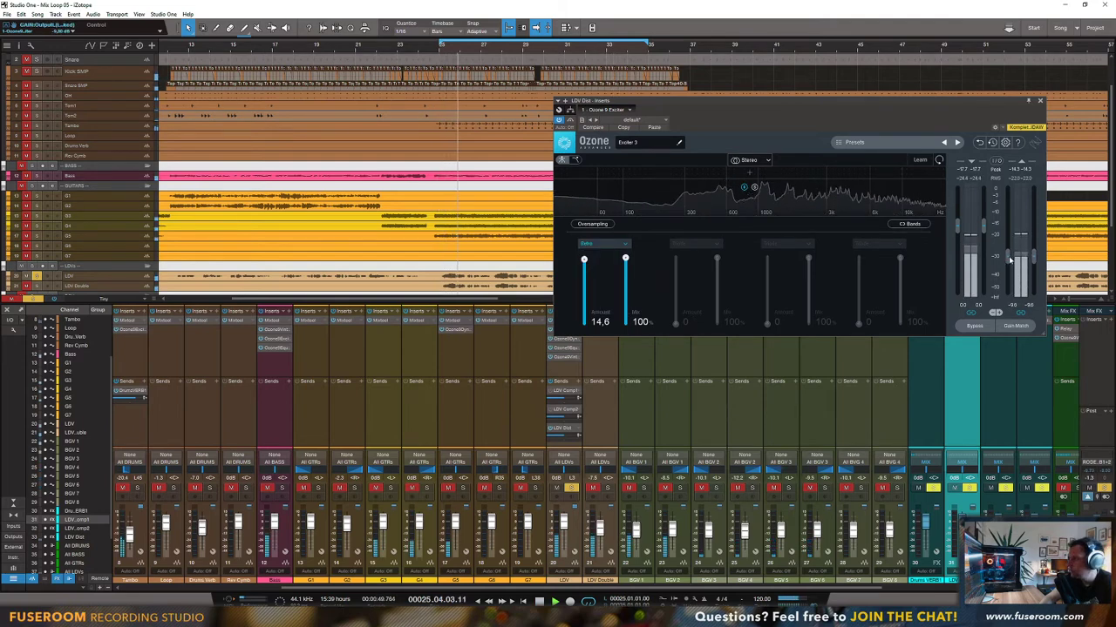
Step: Try splitting the Exciter into two bands with a Triode amount of 1.1 on the upper band, stop playback and undo the split
left_click(753, 174)
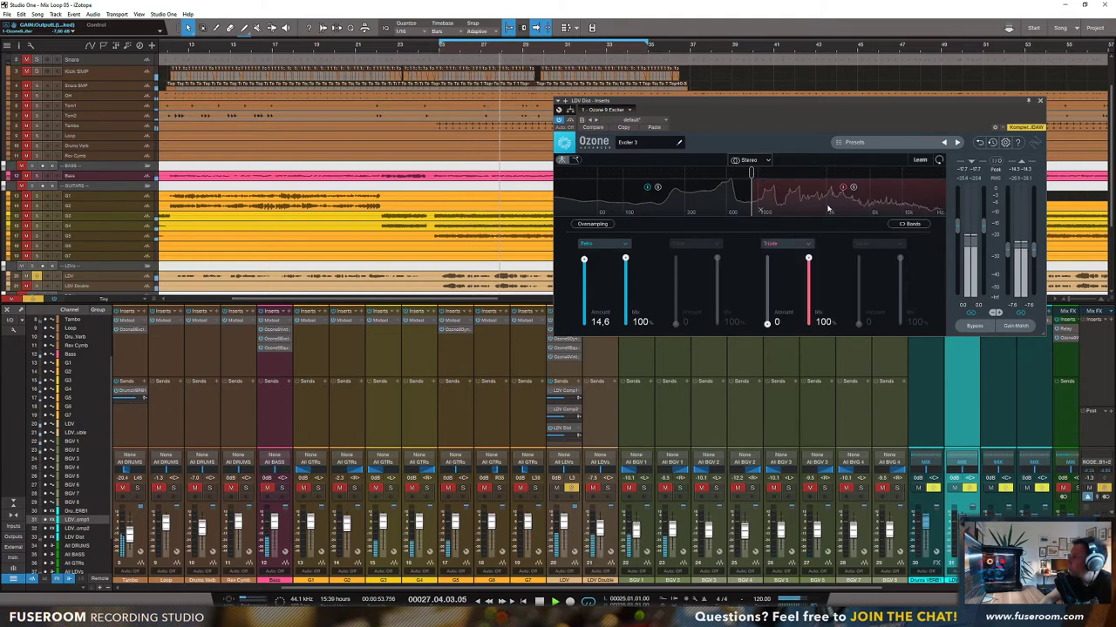
mouse_move(767, 325)
left_mouse_down()
mouse_move(767, 264)
mouse_move(767, 320)
left_mouse_up()
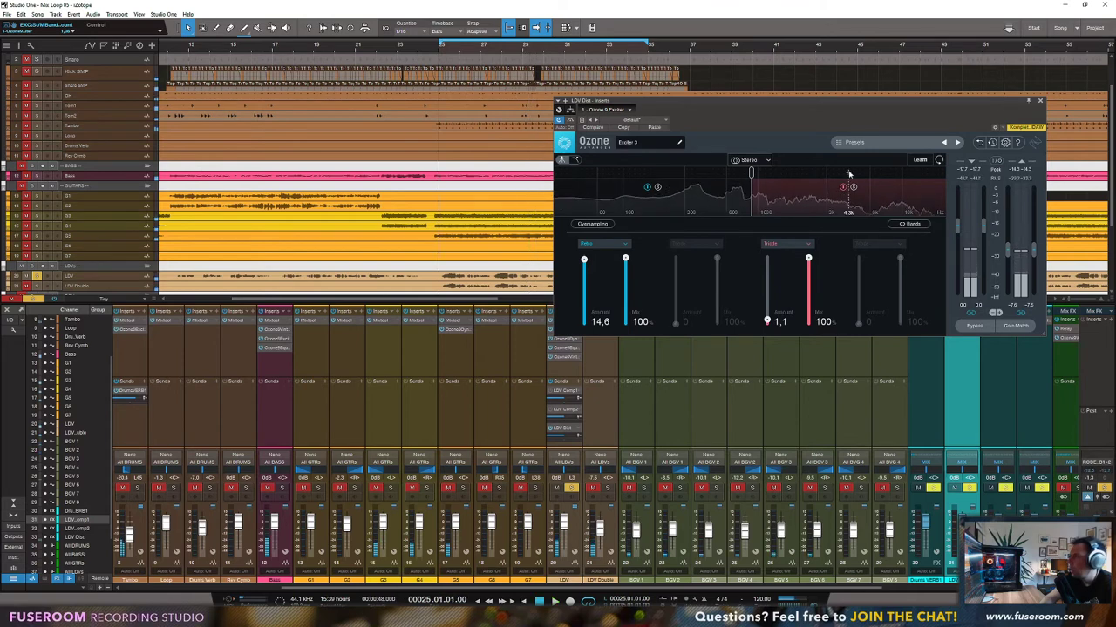
key("space")
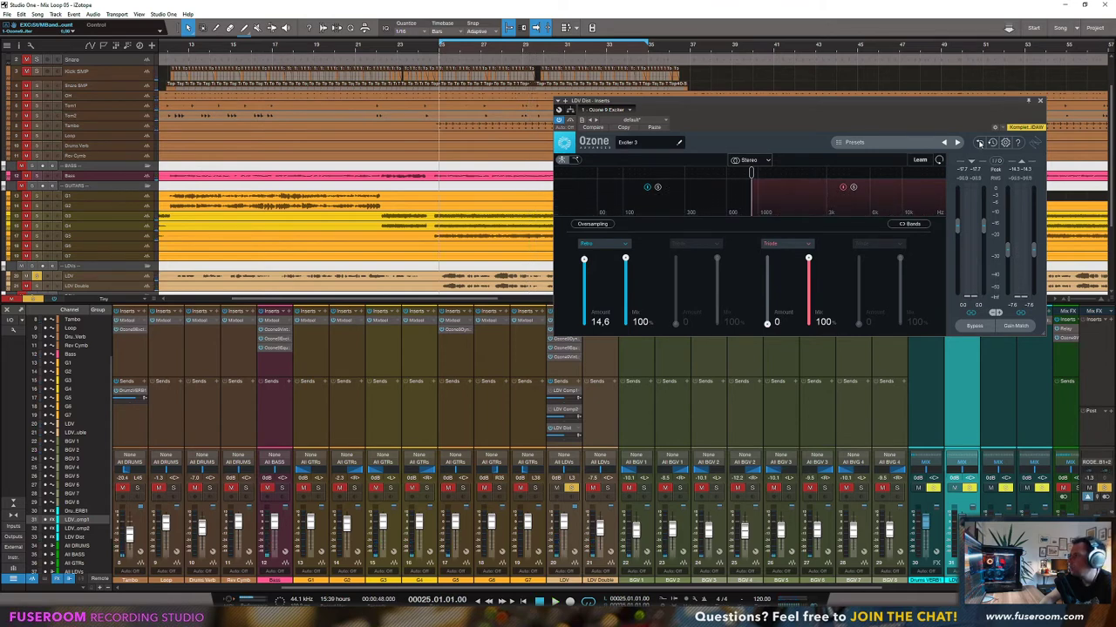
left_click(980, 143)
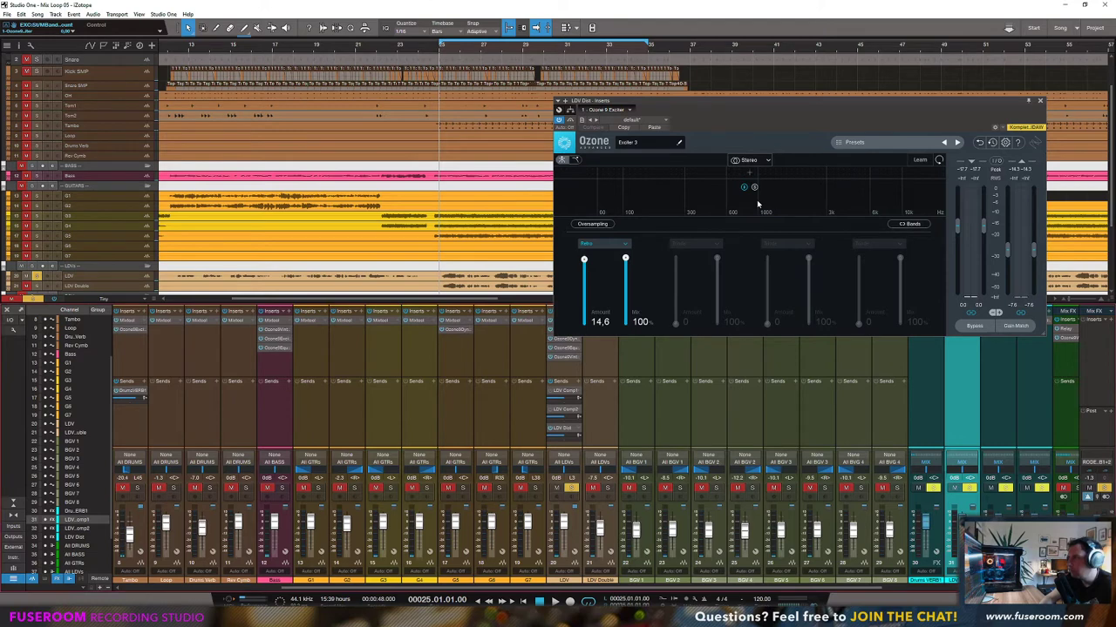
Step: Insert Ozone 9 Equalizer after the Exciter on LDV Dist, adjust its curve during playback and close the plug-in window
left_click(1040, 103)
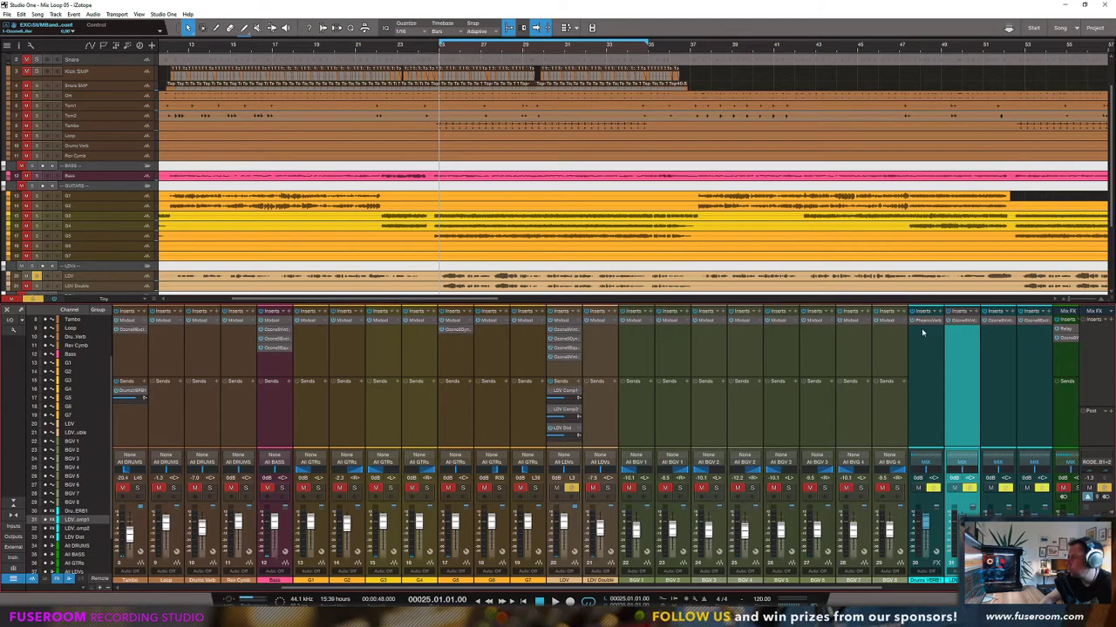
left_click(1050, 311)
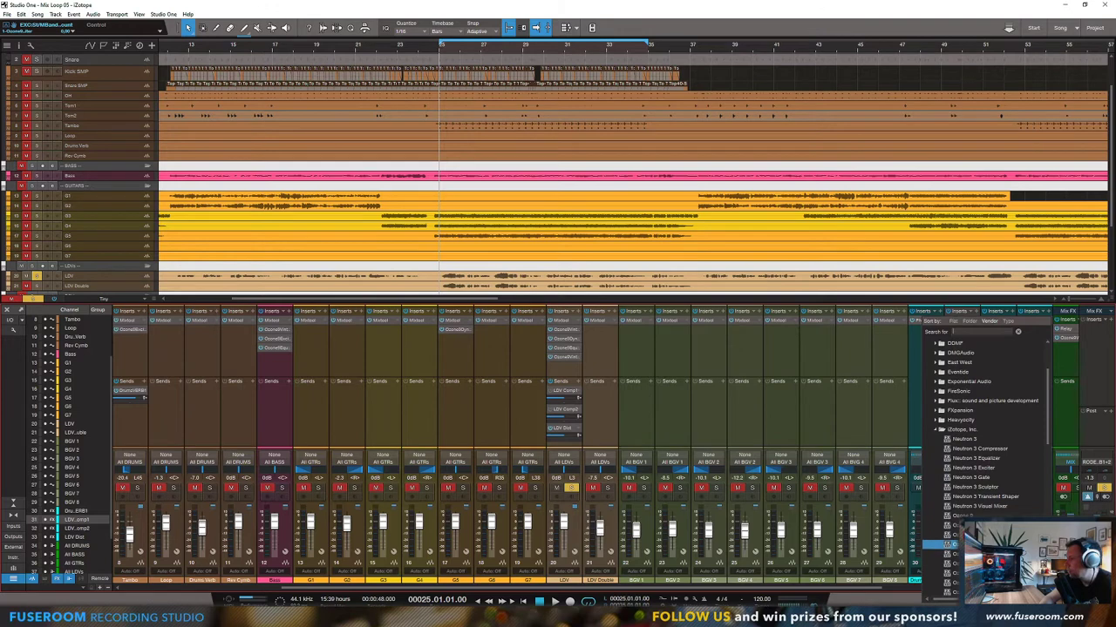
left_click(954, 535)
key("space")
left_click_drag(819, 230, 794, 223)
left_click(1040, 103)
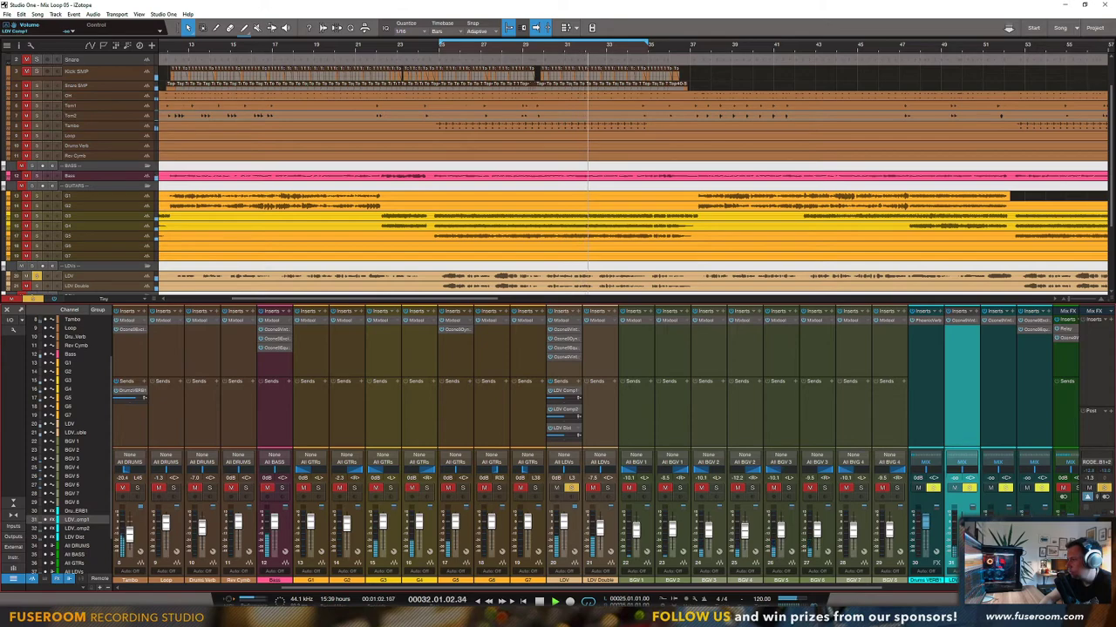
key("space")
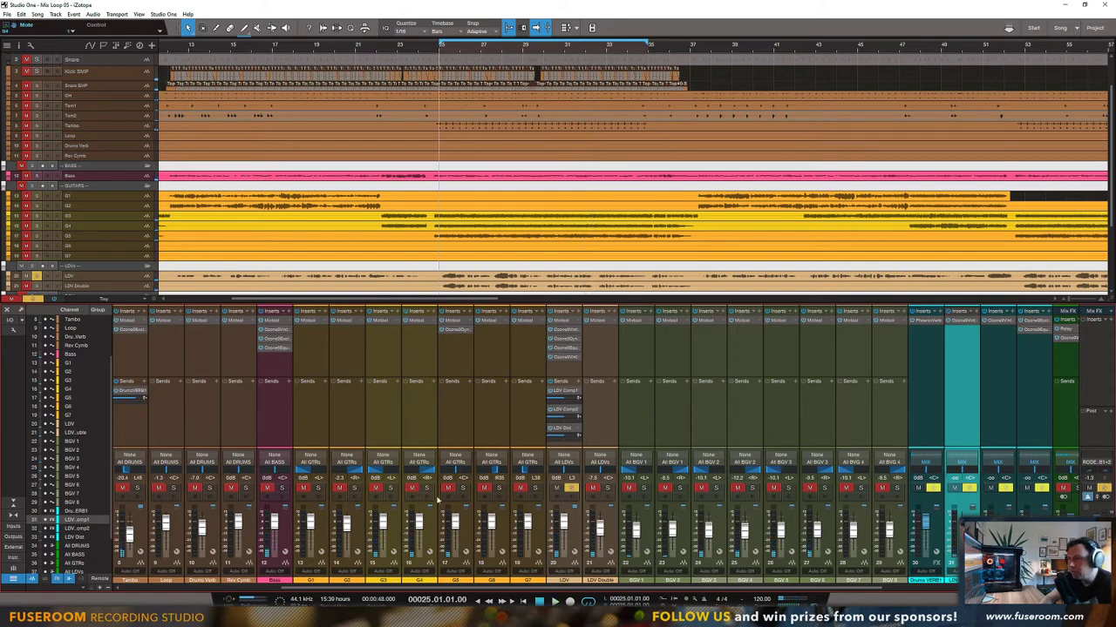
Step: Enlarge the mixer console and set the arrangement's track height to Overview
scroll(470, 540, "right", 5)
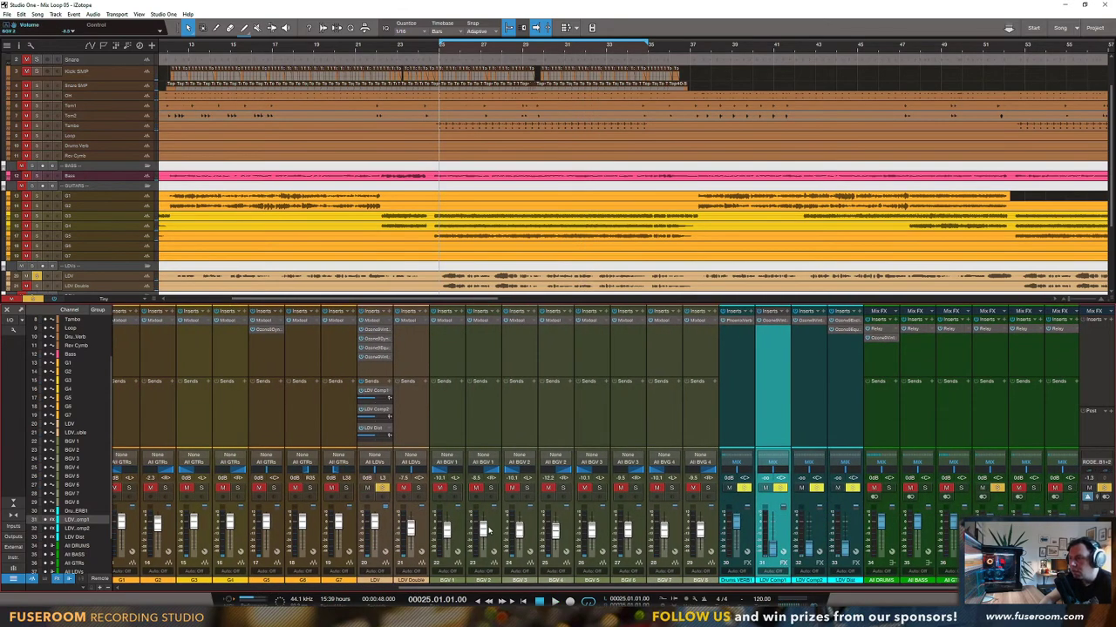
left_click_drag(256, 299, 256, 230)
left_click(109, 232)
left_click(96, 252)
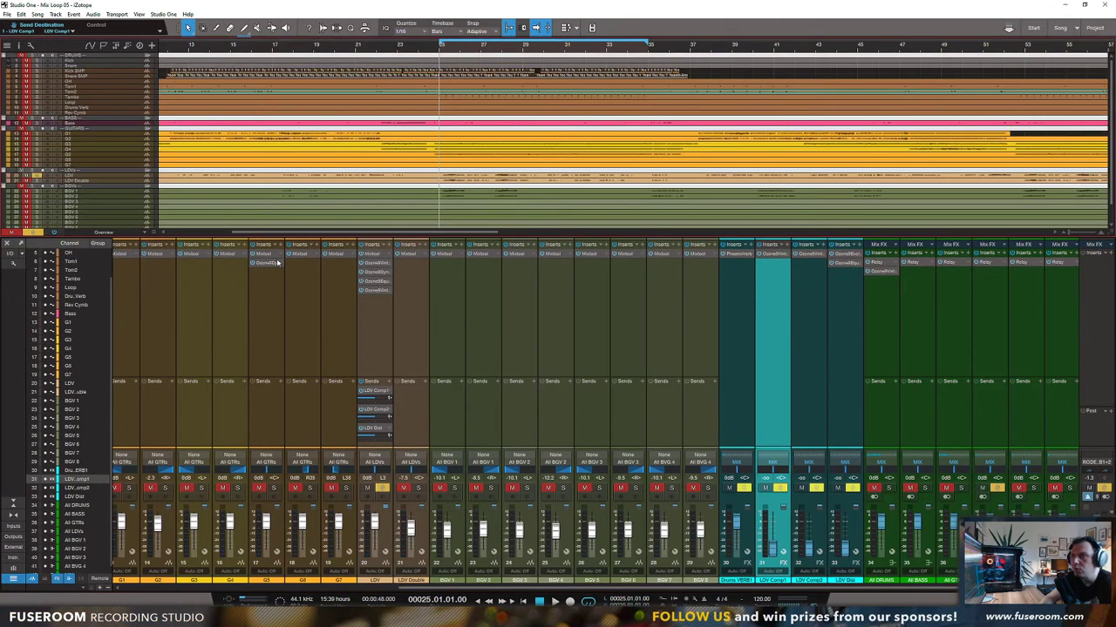
Step: Try the Minimal track height in the arrangement and return to Overview
left_click(109, 232)
left_click(103, 244)
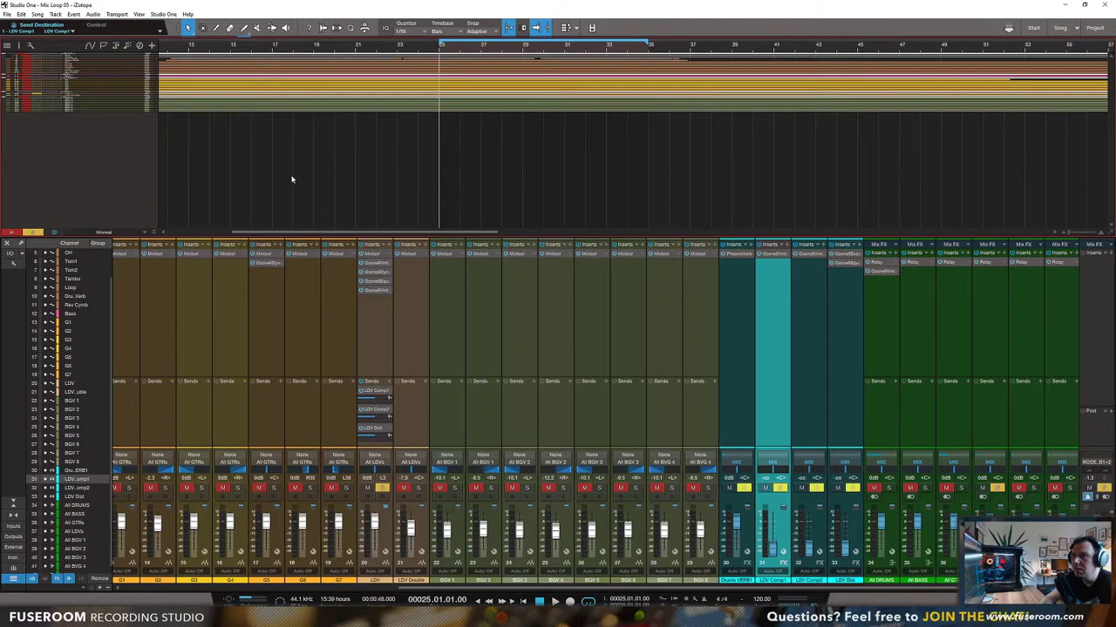
left_click(109, 233)
left_click(96, 252)
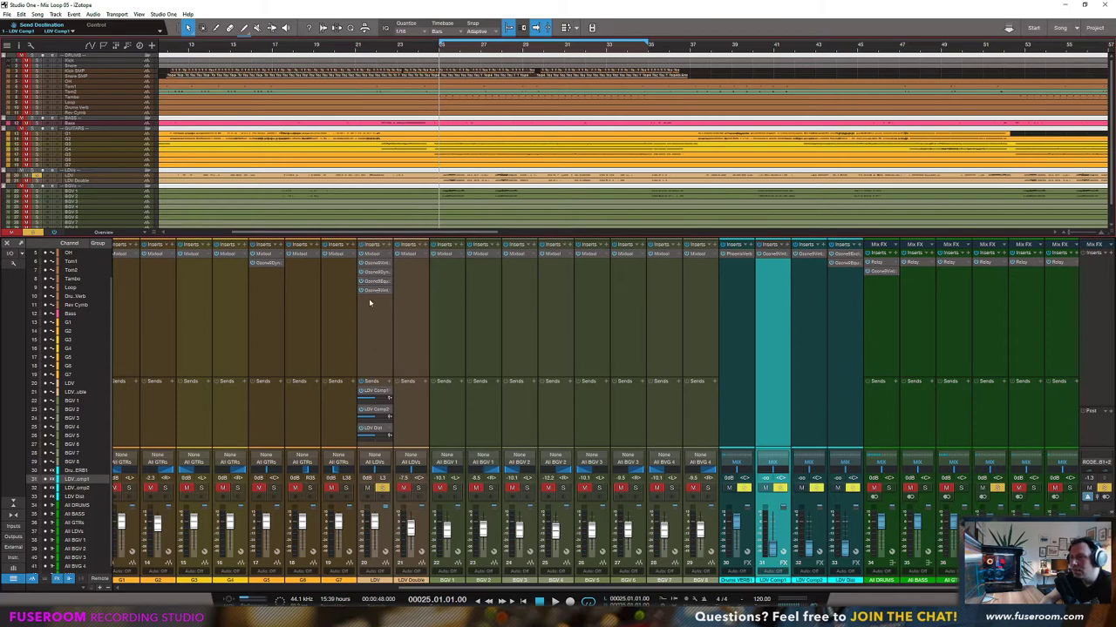
Step: Enlarge the mixer's Sends area and add an FX channel fed by a send from LDV, named LDV Verb1
left_click(368, 330)
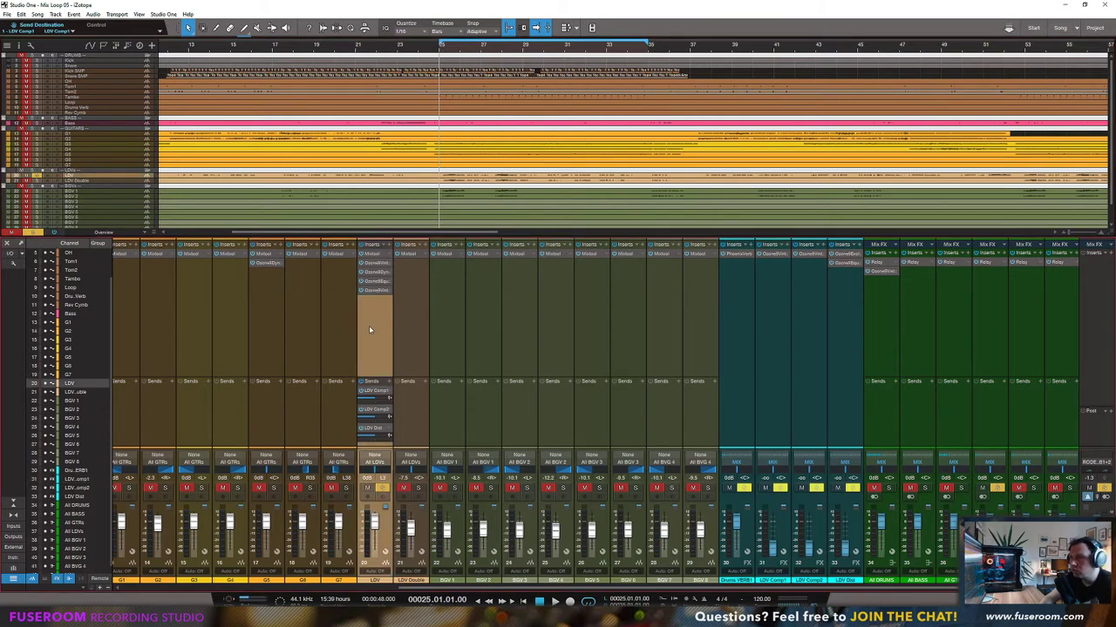
left_click_drag(381, 377, 381, 339)
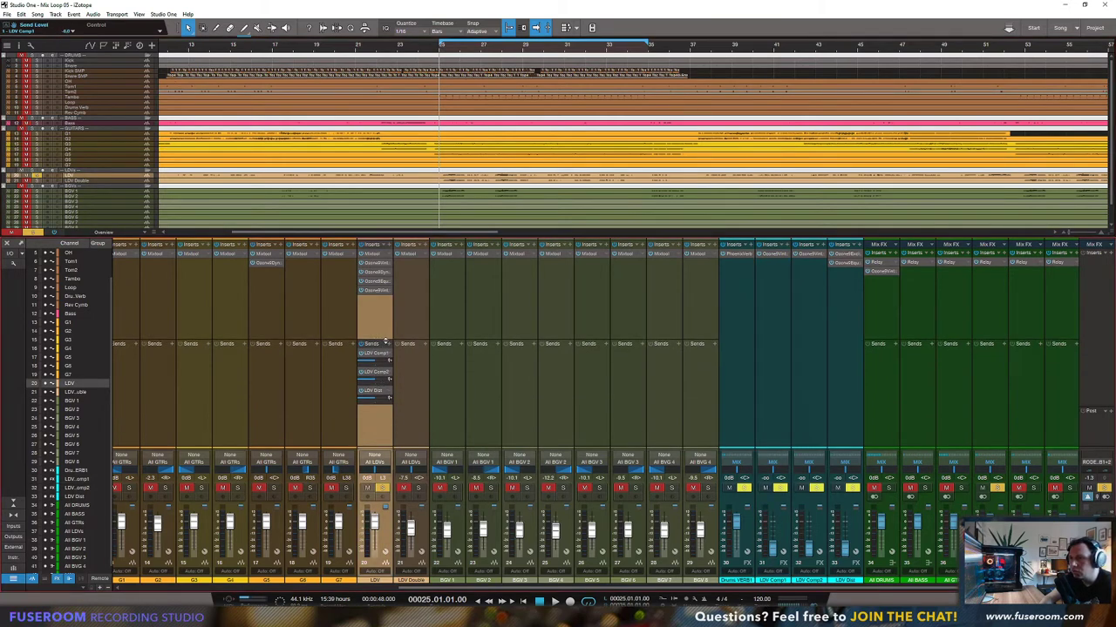
left_click(387, 344)
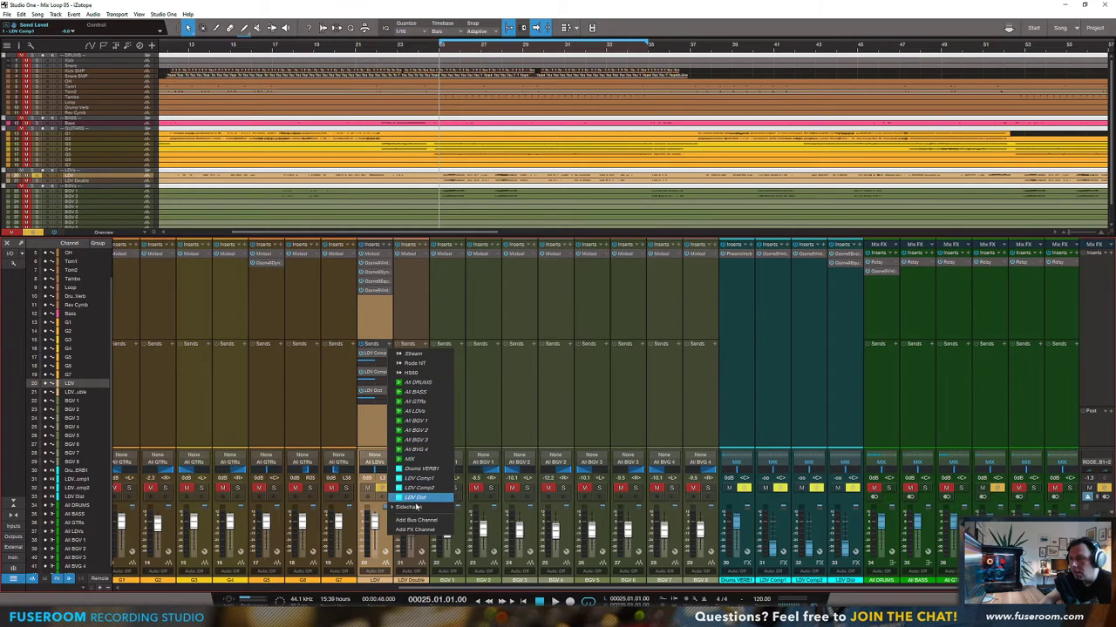
left_click(415, 529)
left_click(881, 580)
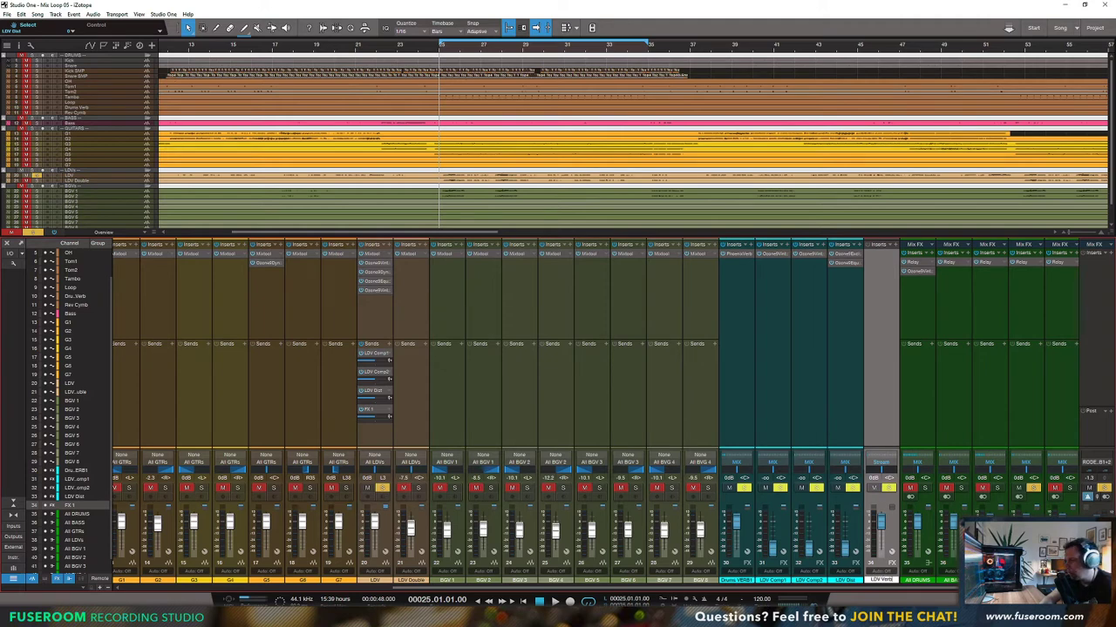
left_click(871, 582)
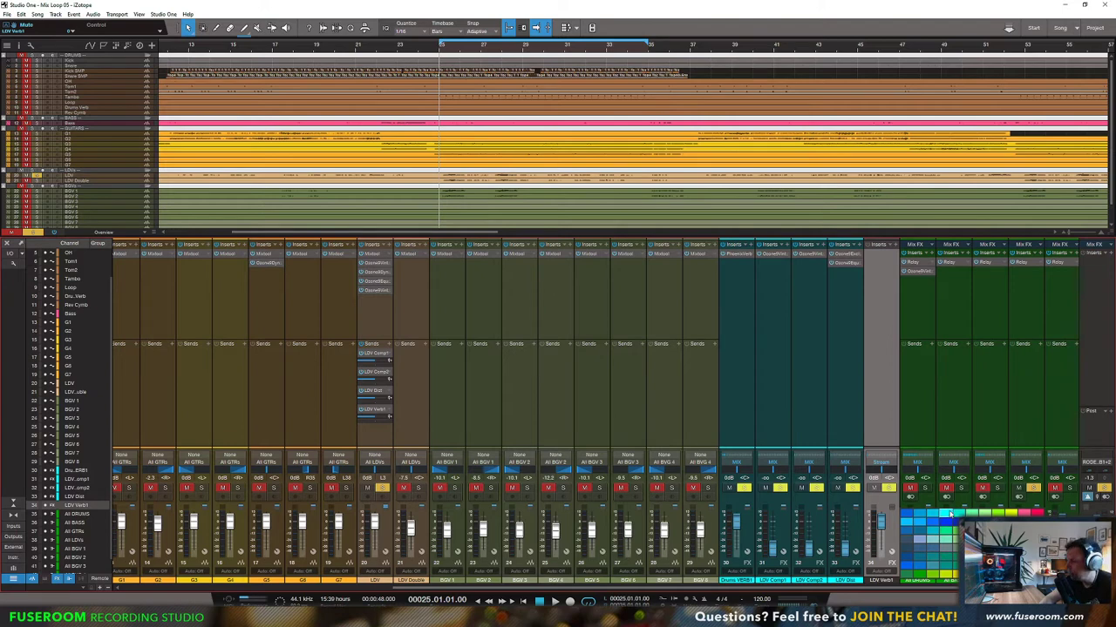
Step: Colour the LDV Verb1 channel cyan like the other FX channels and route its output to MIX
left_click(949, 514)
left_click(881, 462)
left_click(893, 396)
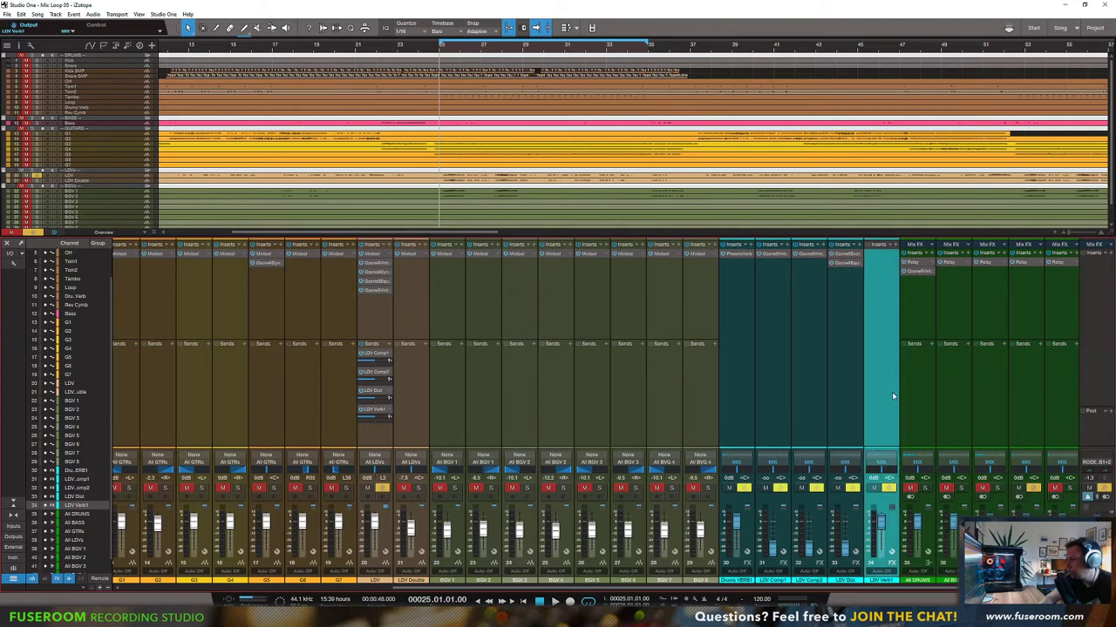
Step: Insert the PhoenixVerb reverb on the LDV Verb1 channel
left_click(892, 245)
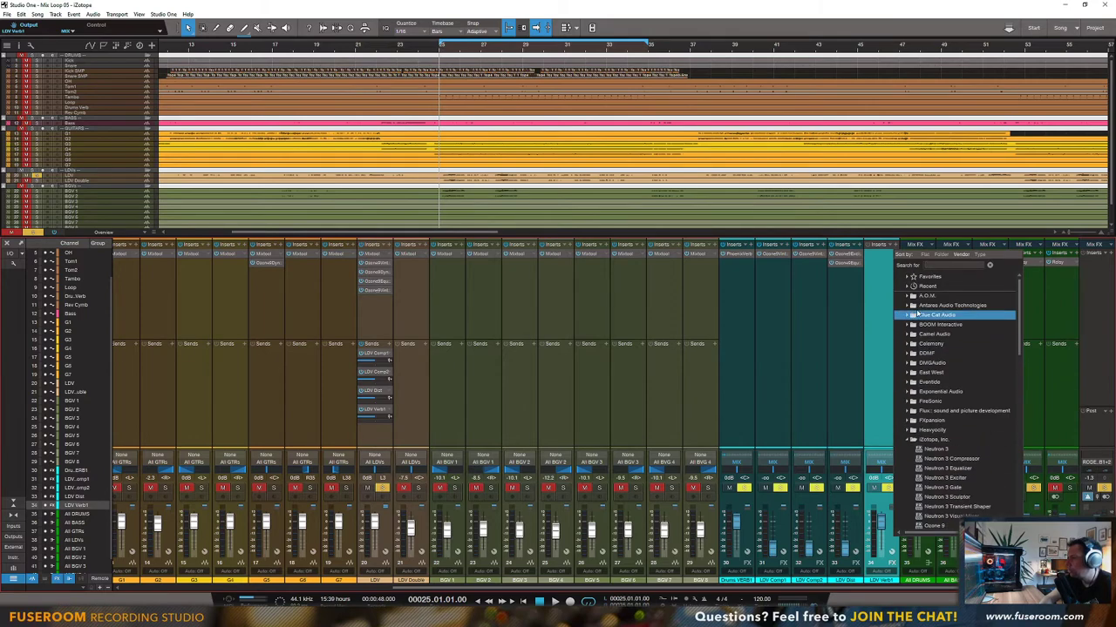
type("phoe")
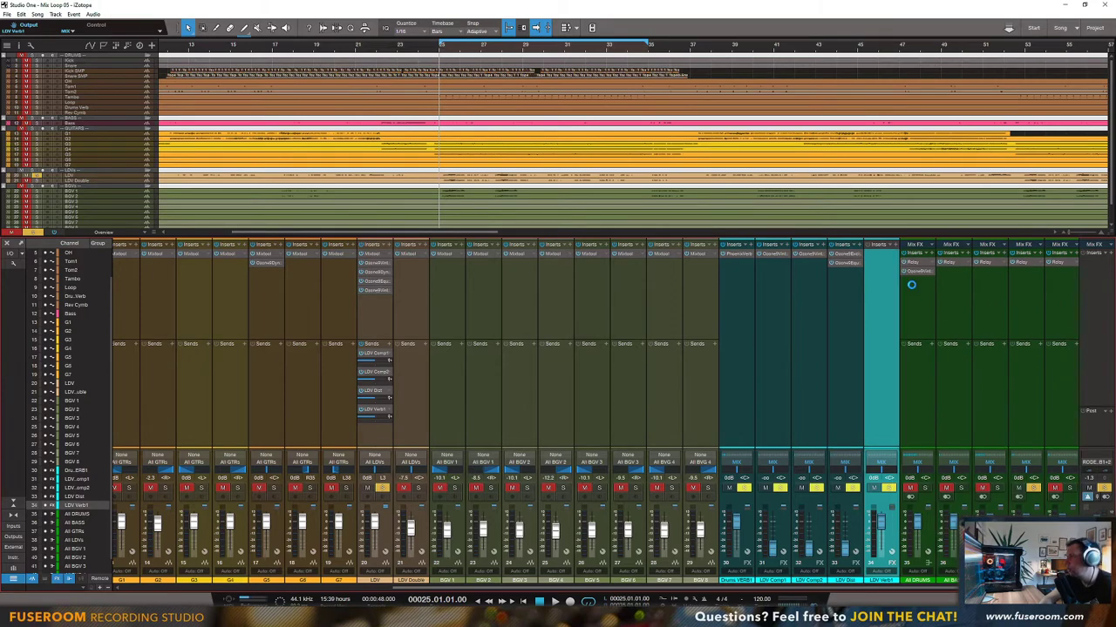
double_click(913, 287)
Step: Load PhoenixVerb's Sml Sizzle Plate preset from the Small Plate keyword and audition the reverb in playback
left_click(754, 154)
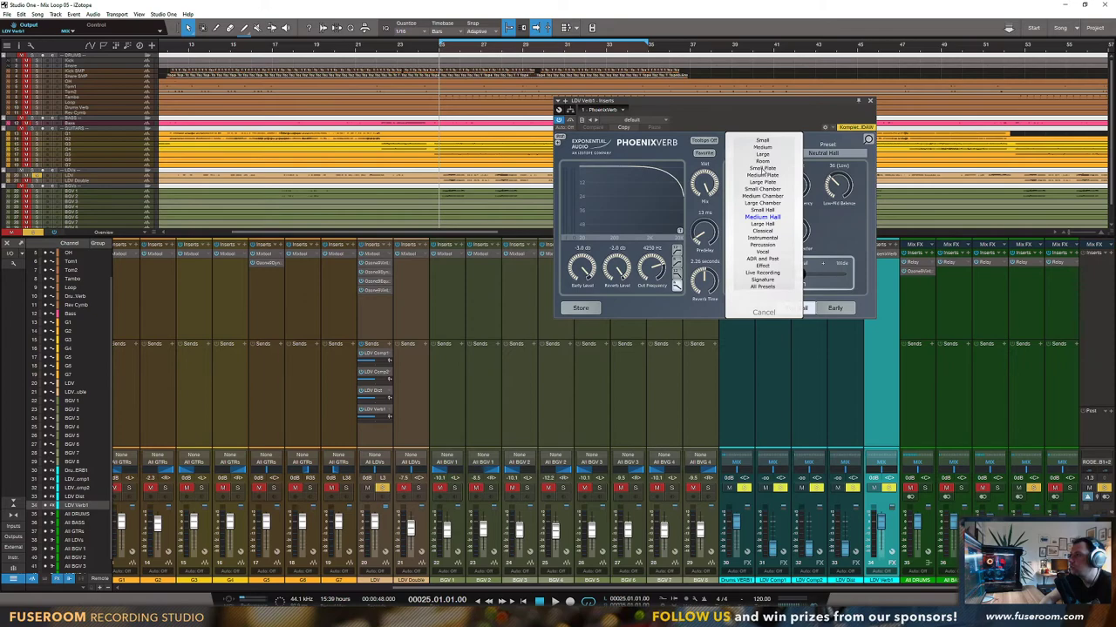
left_click(765, 169)
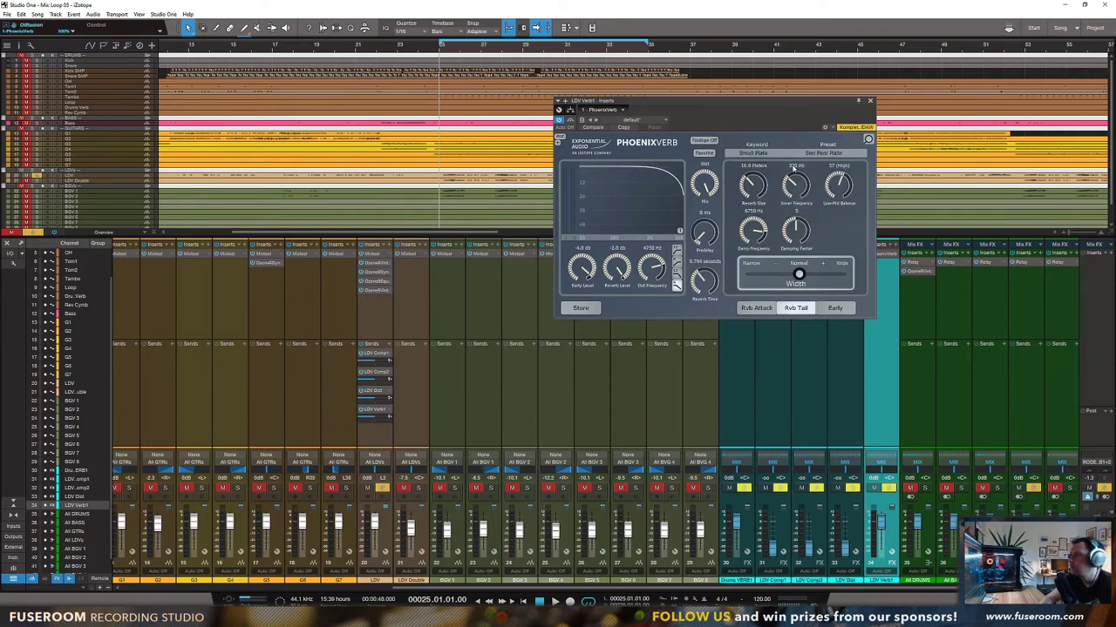
left_click(808, 153)
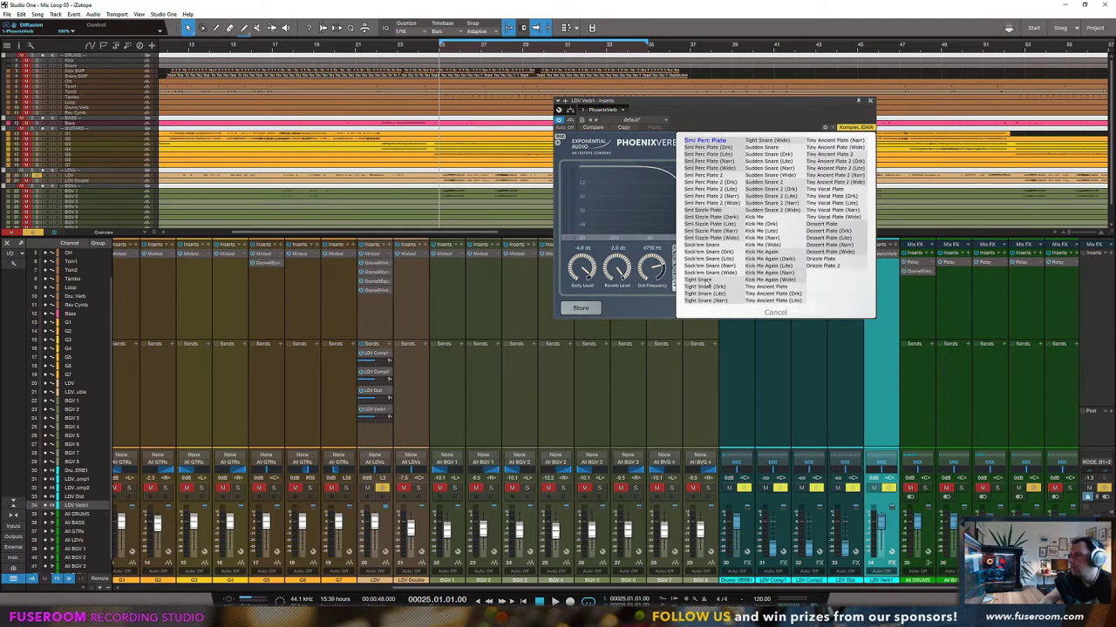
left_click(708, 211)
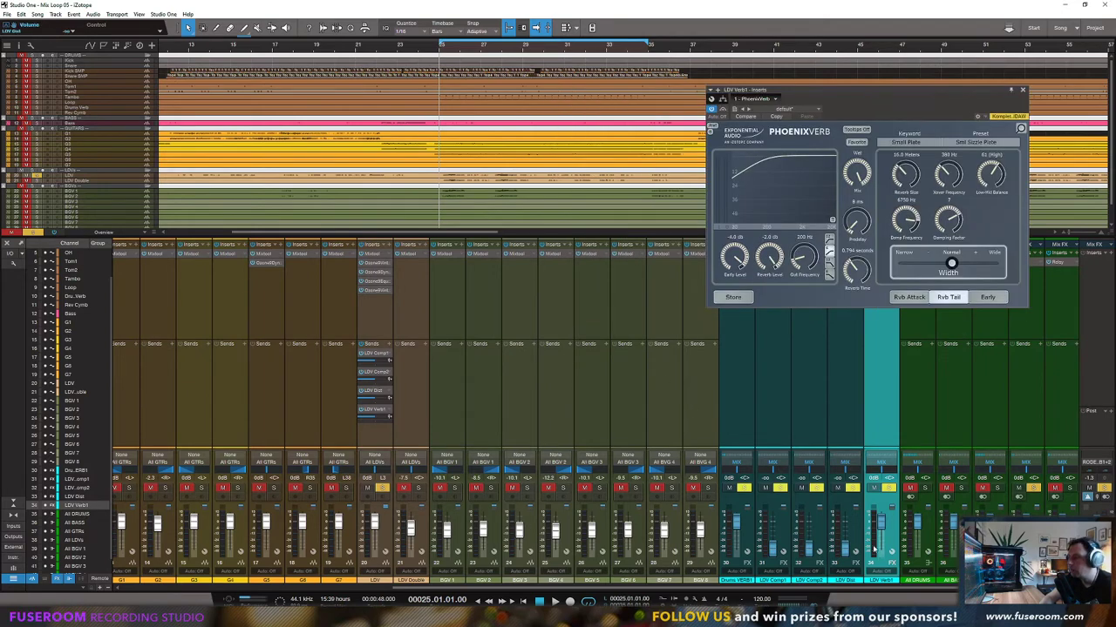
key("space")
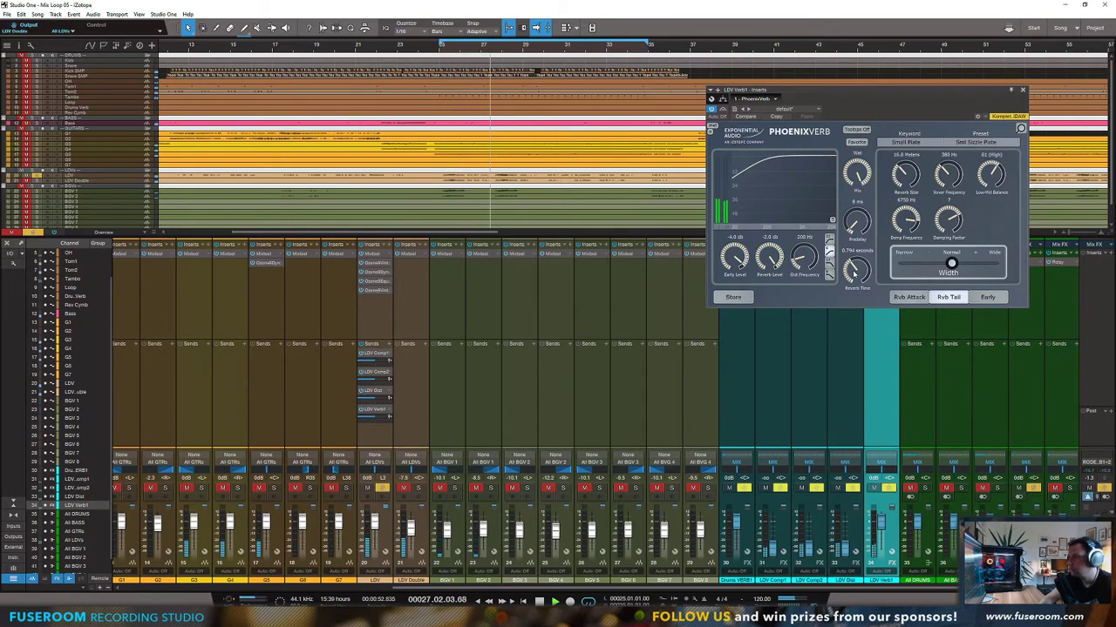
key("space")
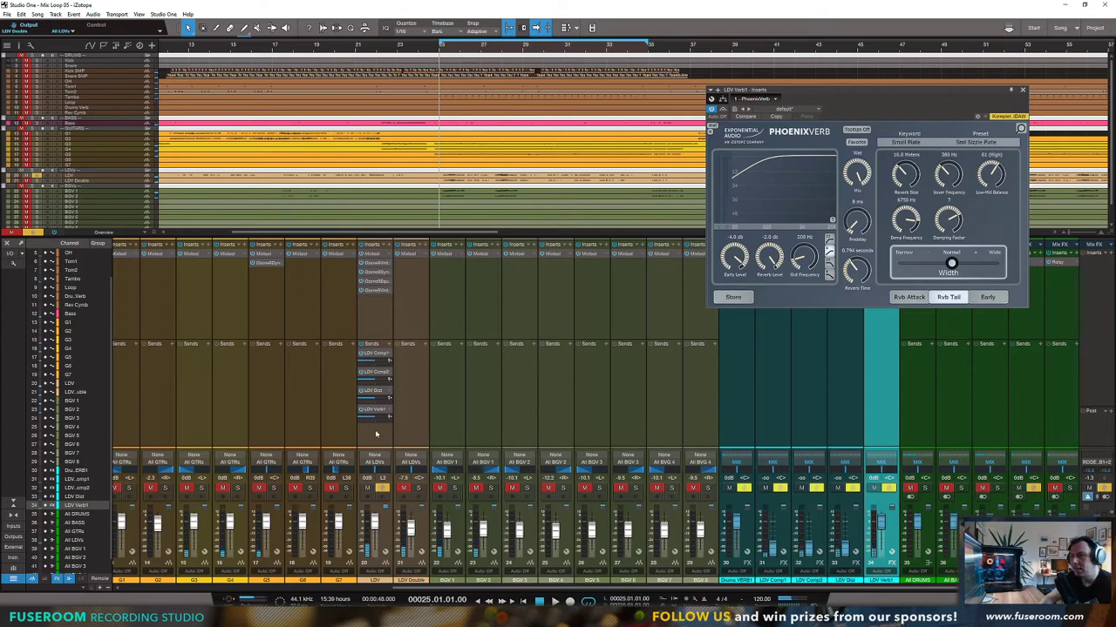
Step: Add an FX channel beside LDV Verb1, name it LDV Verb2 and colour it cyan like the other FX channels
right_click(374, 433)
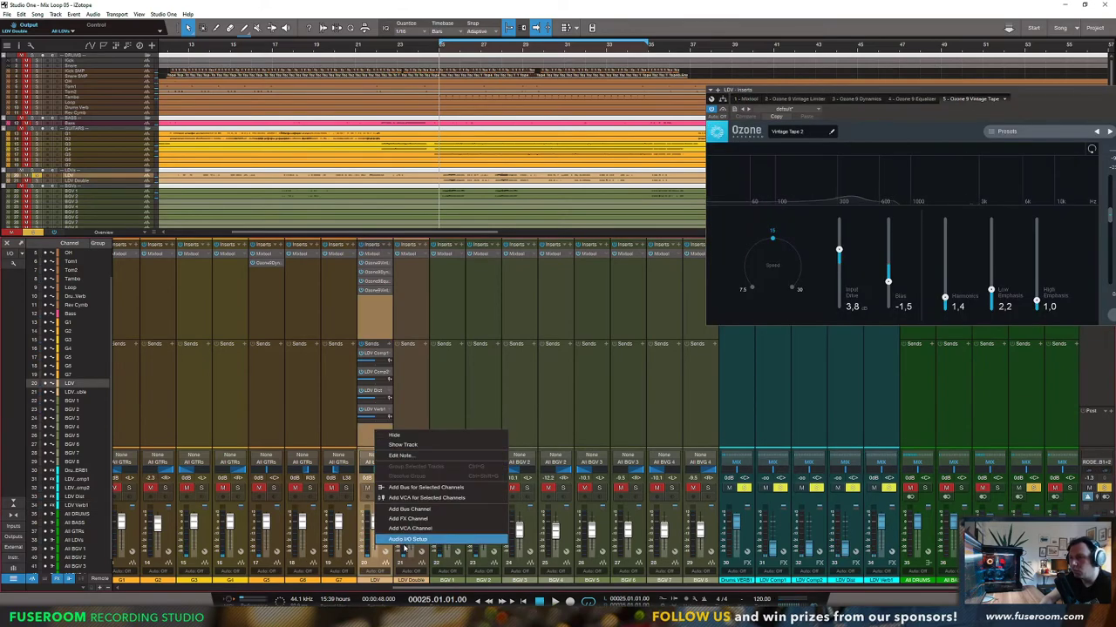
left_click(404, 519)
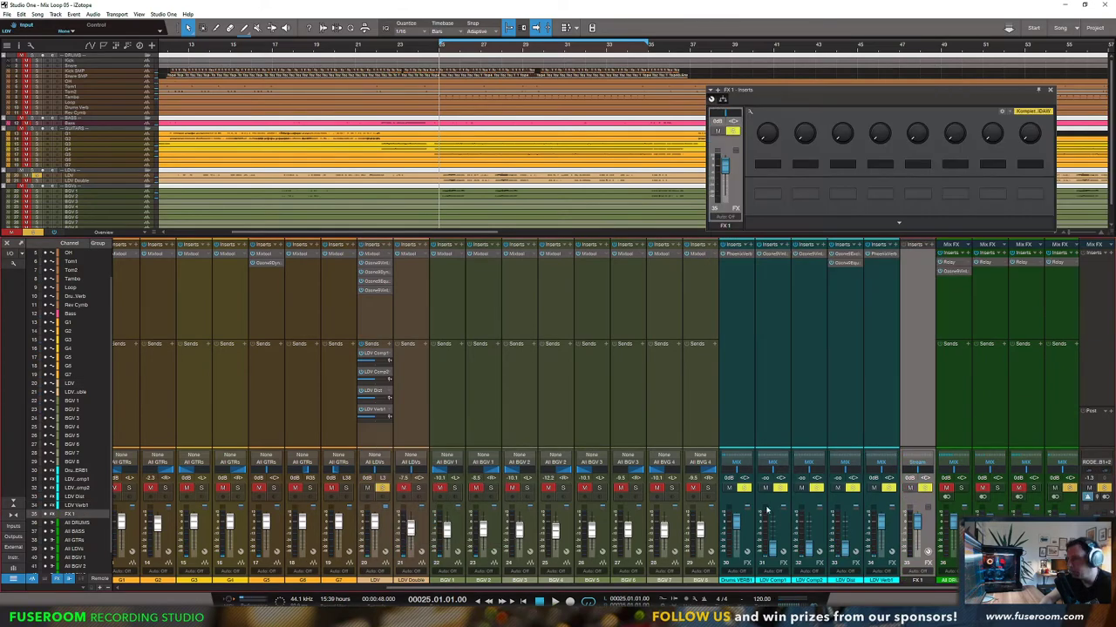
type("LDV Verb2")
key("Return")
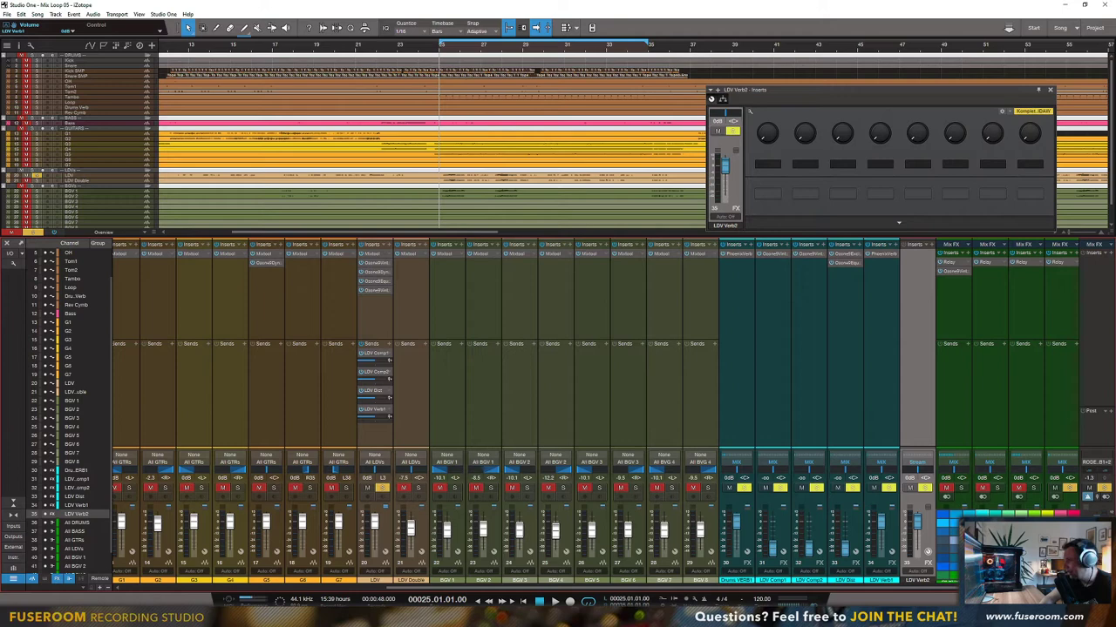
left_click(914, 551)
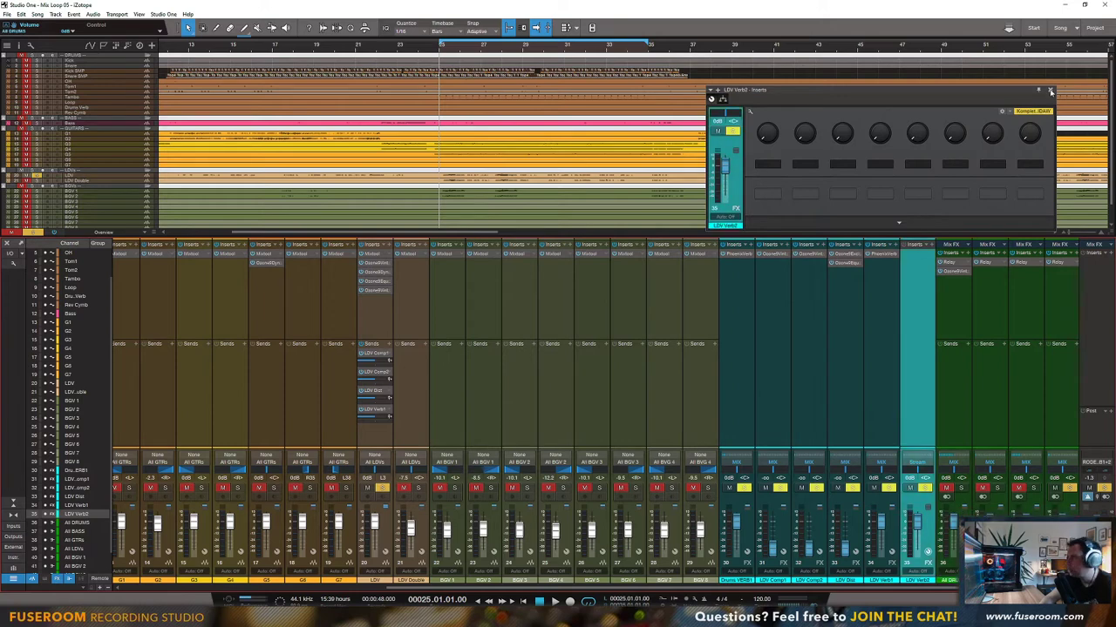
Step: Copy the PhoenixVerb insert from LDV Verb1 to LDV Verb2 and add a send to LDV Verb2 on the LDV channel
left_click(1050, 90)
left_click(882, 254)
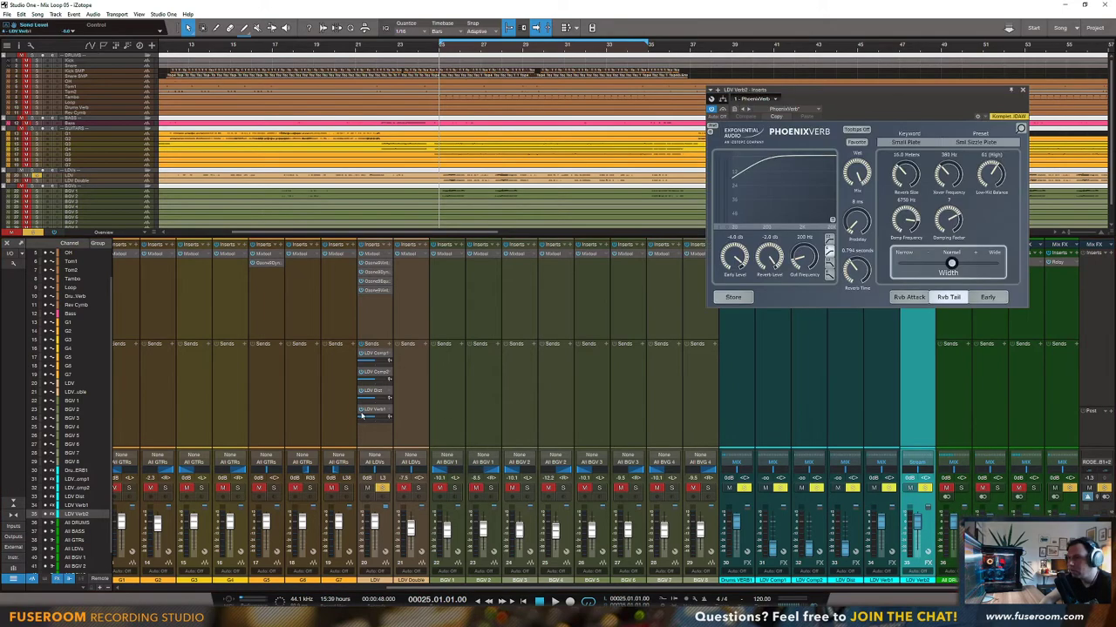
left_click(390, 344)
left_click(421, 518)
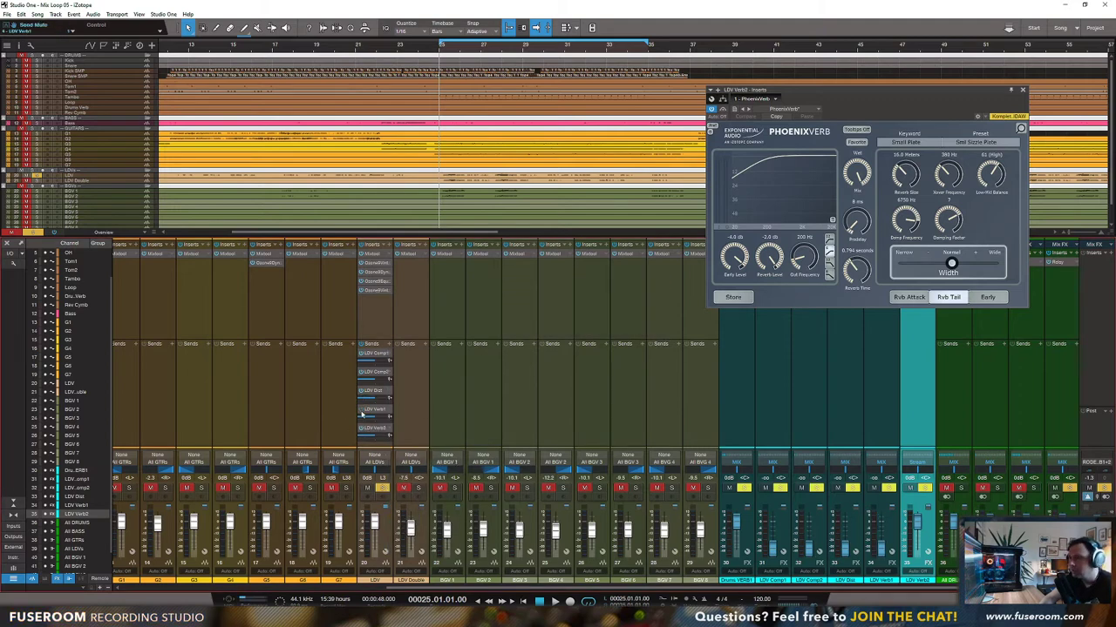
Step: Load the Tight Snare preset from the Small Plate keyword in LDV Verb2's PhoenixVerb and start playback
left_click(908, 144)
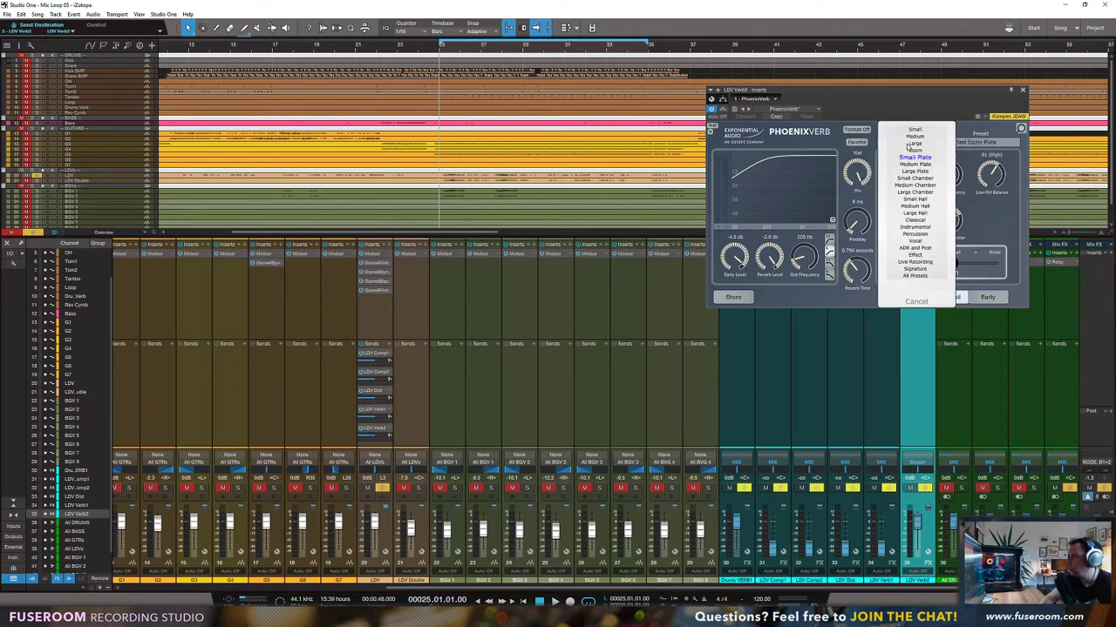
left_click(968, 148)
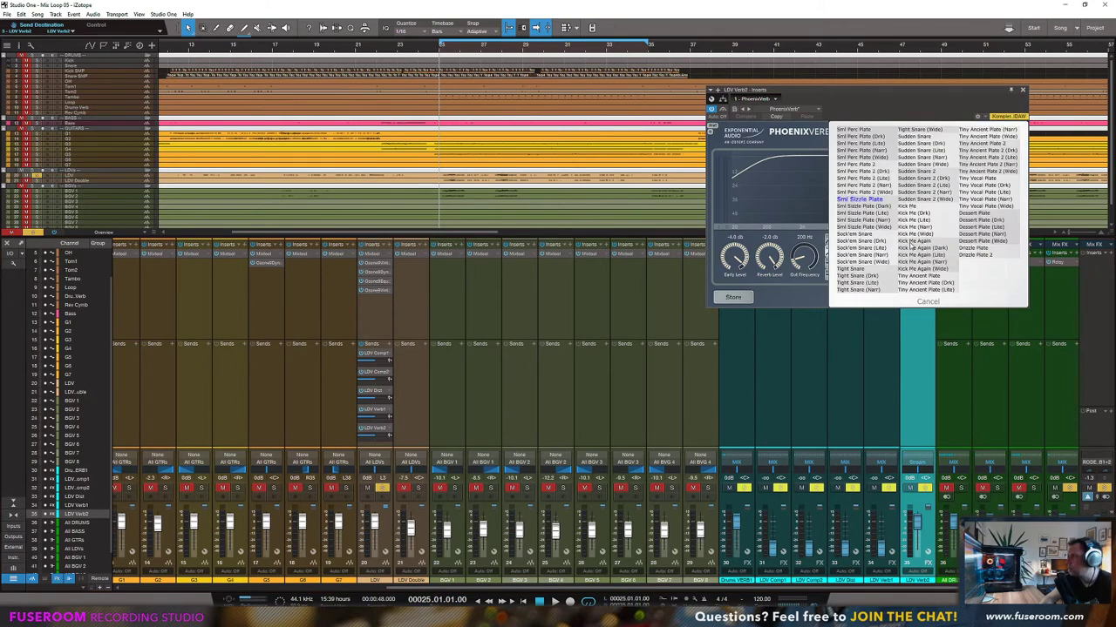
left_click(851, 275)
key("space")
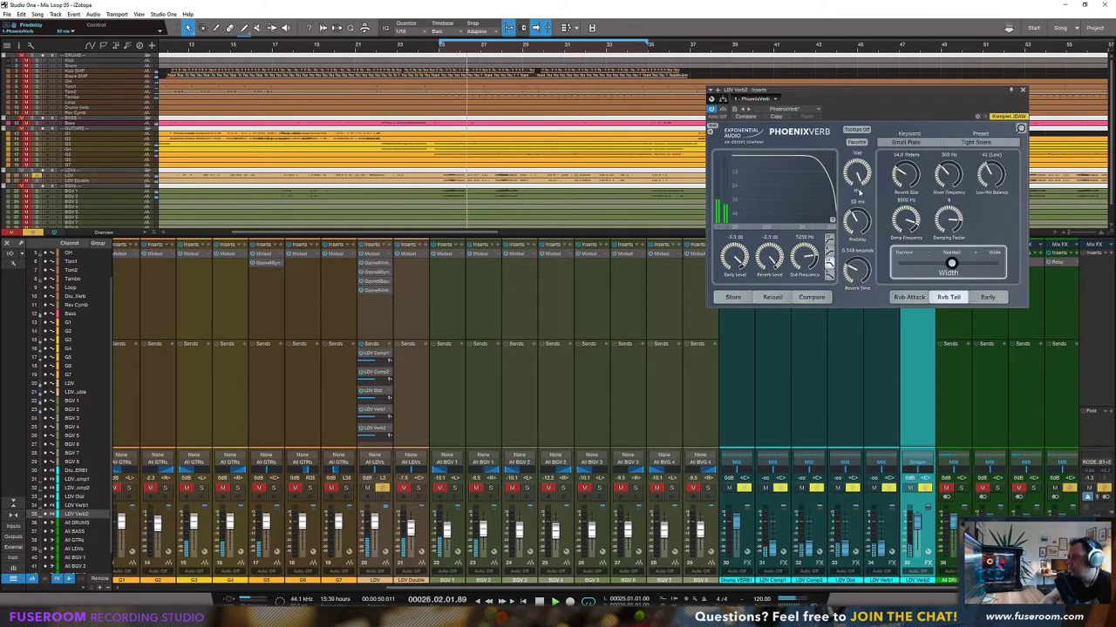
Step: Set LDV Verb2's reverb size to 9.0 meters, predelay to 54 ms and reverb time to 0.274 seconds during playback
left_click_drag(859, 223, 860, 210)
key("space")
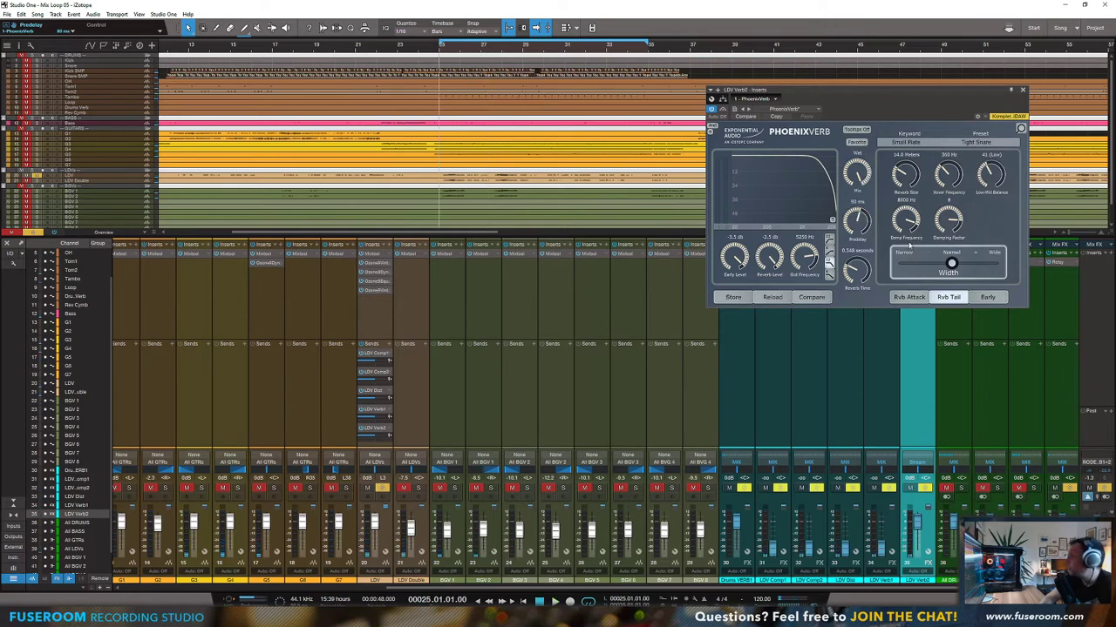
key("space")
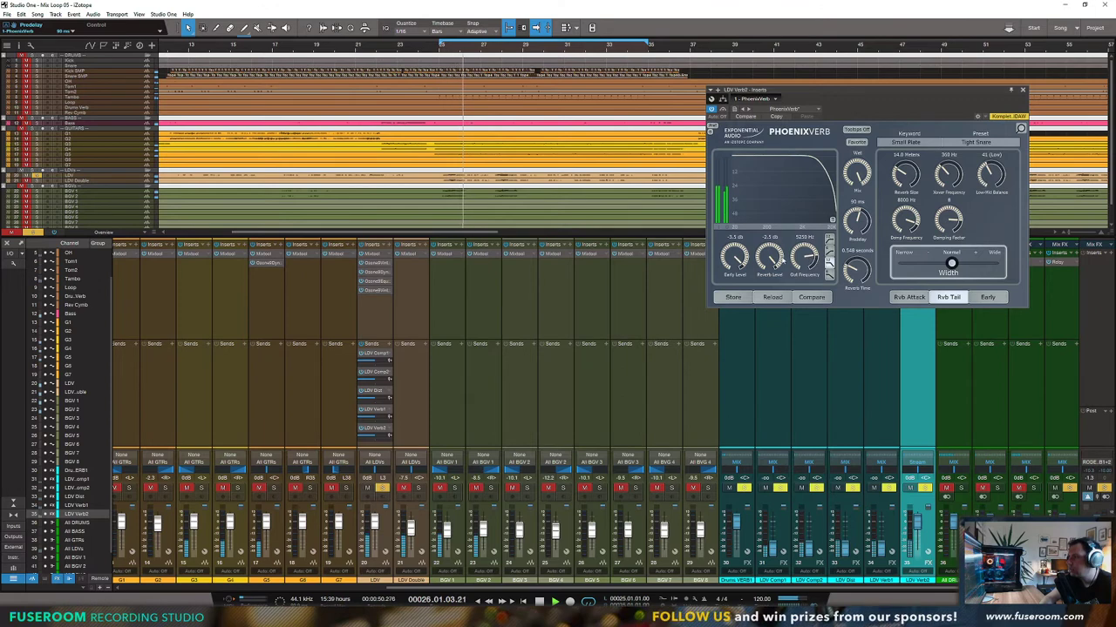
left_click_drag(898, 181, 858, 227)
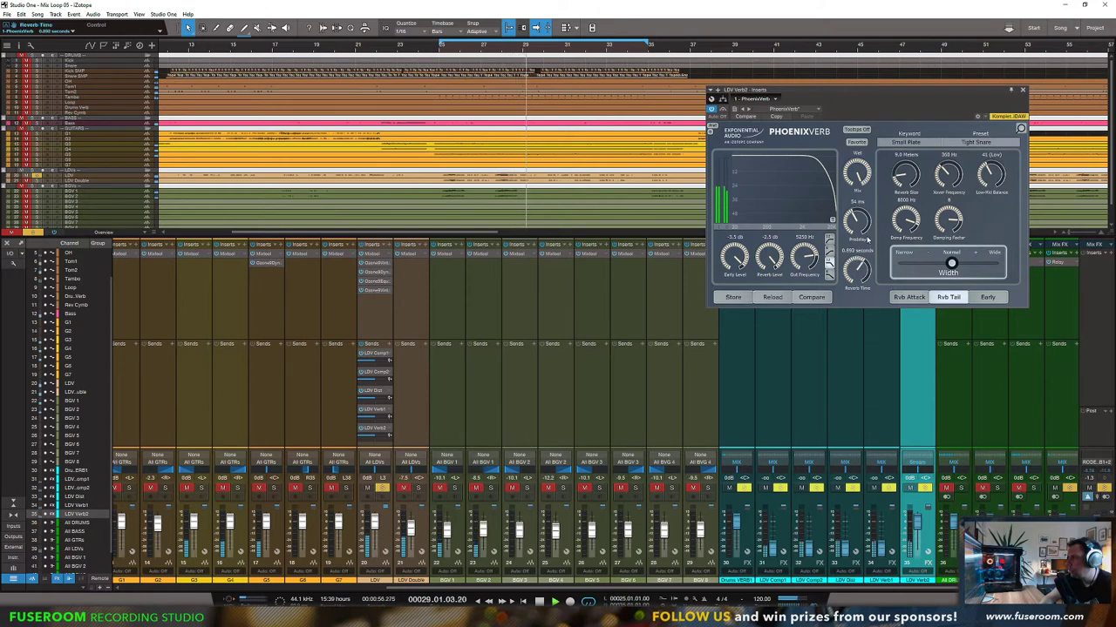
mouse_move(861, 275)
left_mouse_down()
mouse_move(860, 289)
mouse_move(861, 275)
left_mouse_up()
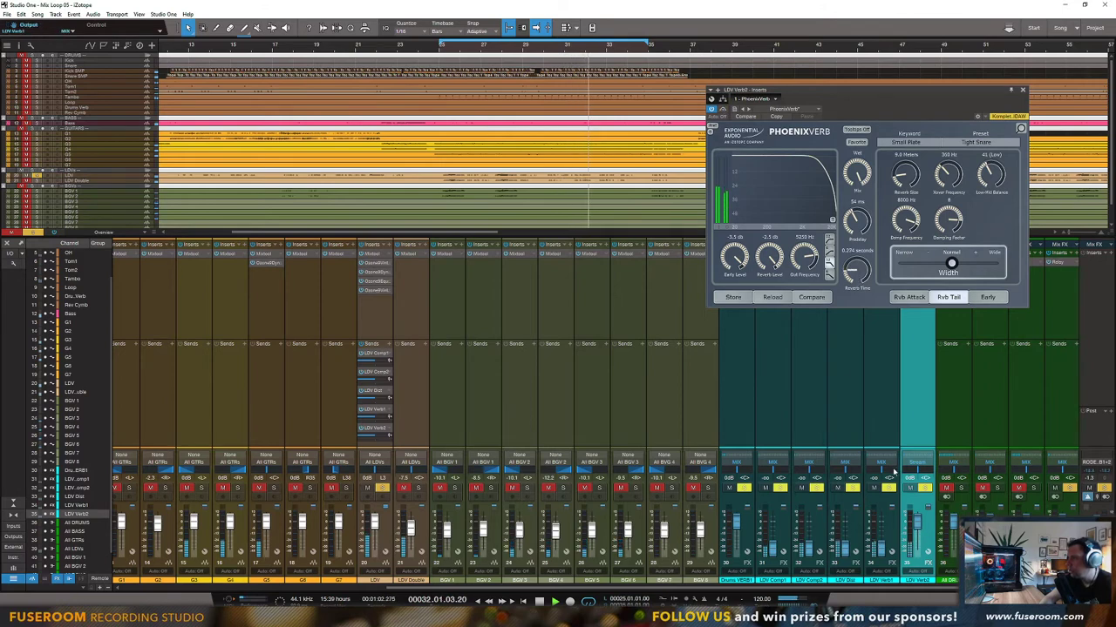
Step: Try a wider reverb width, a higher crossover frequency and different fader levels on LDV Verb2, returning the width to Normal
left_click_drag(915, 534, 918, 521)
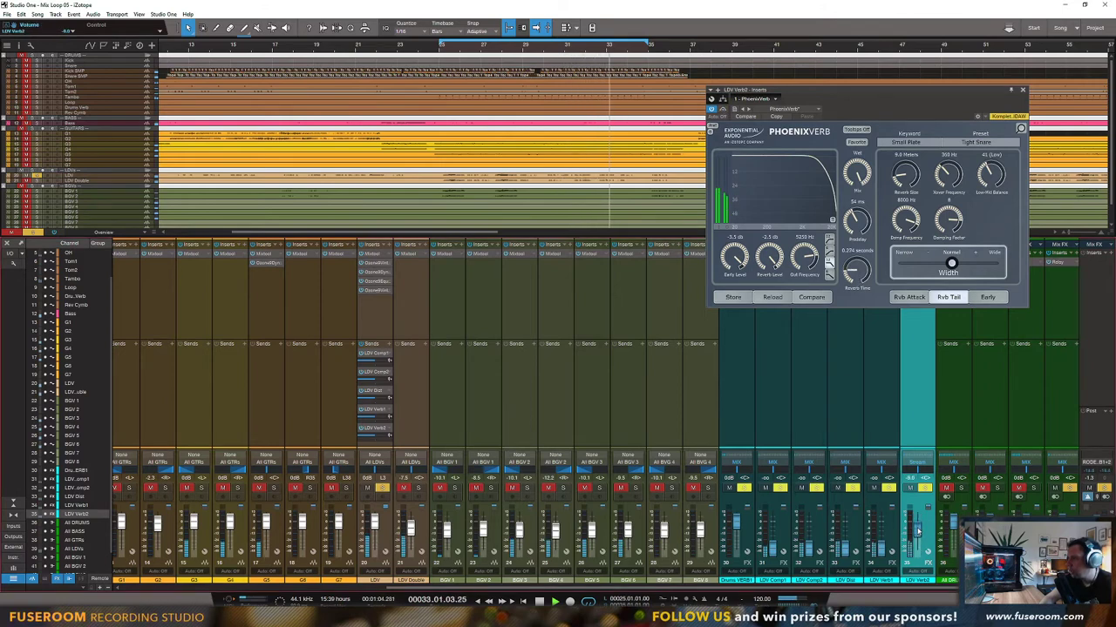
left_click_drag(951, 263, 974, 263)
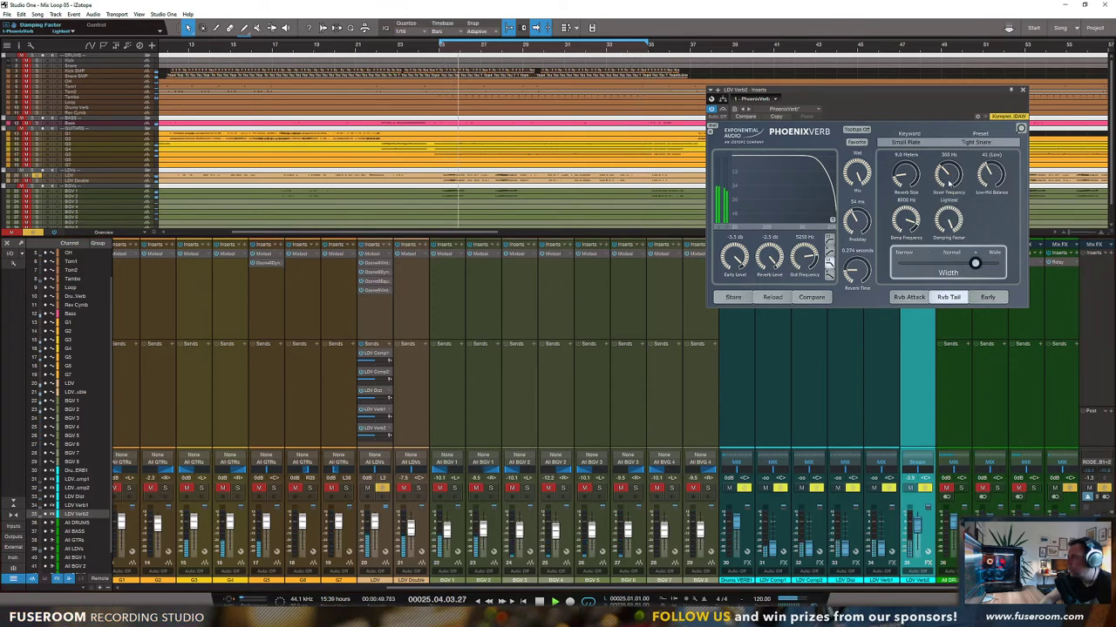
left_click_drag(946, 183, 959, 168)
left_click_drag(977, 276, 953, 273)
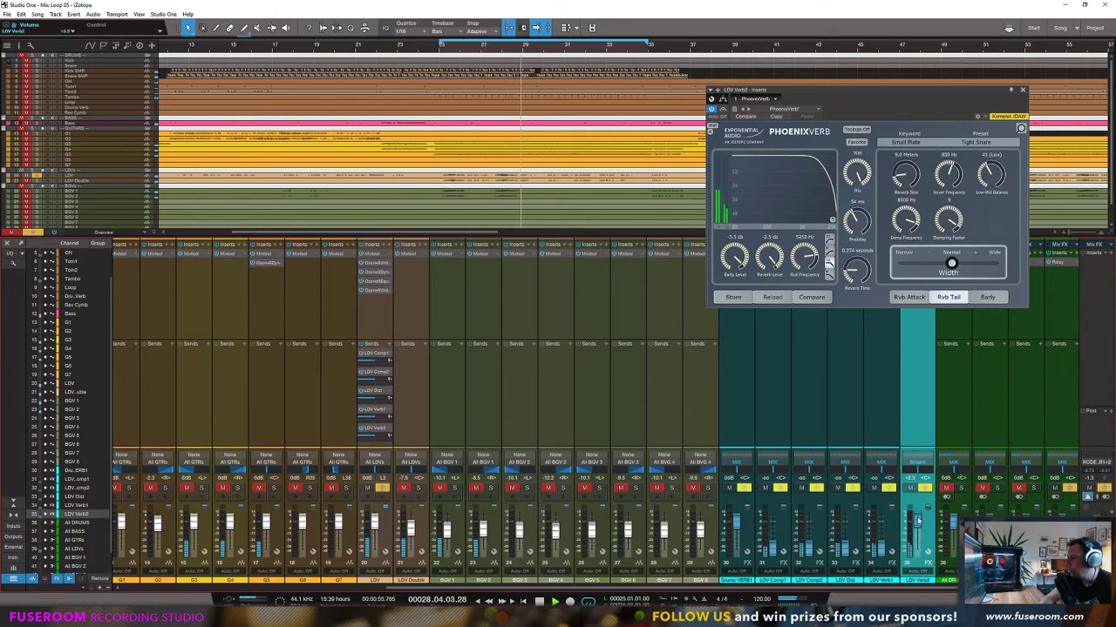
Step: Set the crossover frequency of LDV Verb2's PhoenixVerb to 775 Hz and lower its damp frequency well below the preset value
left_click_drag(952, 186, 961, 146)
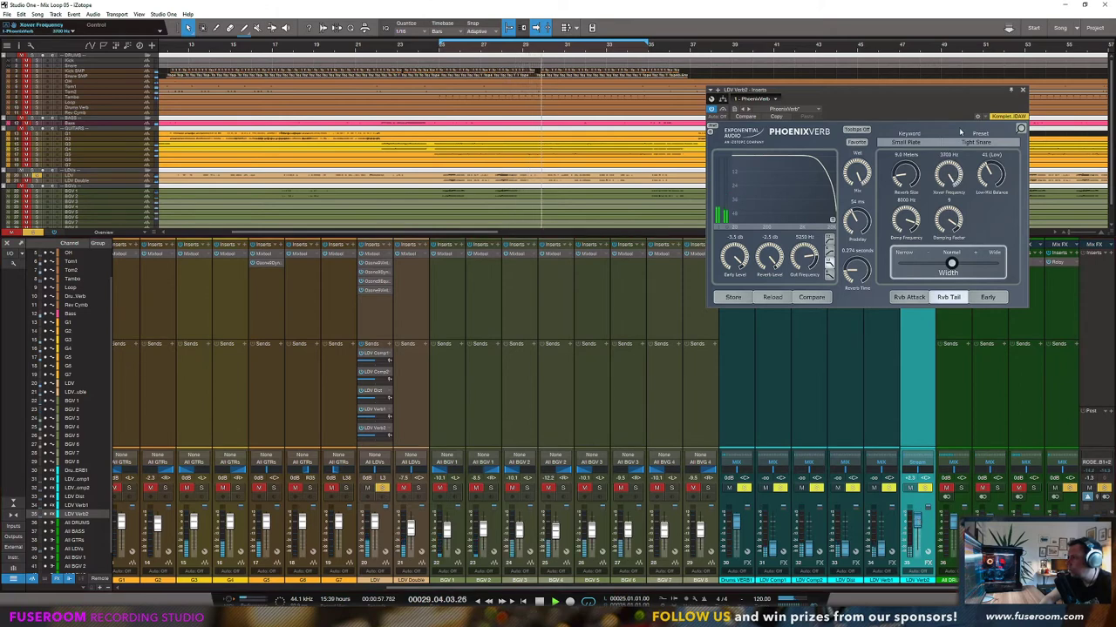
left_click_drag(906, 220, 908, 258)
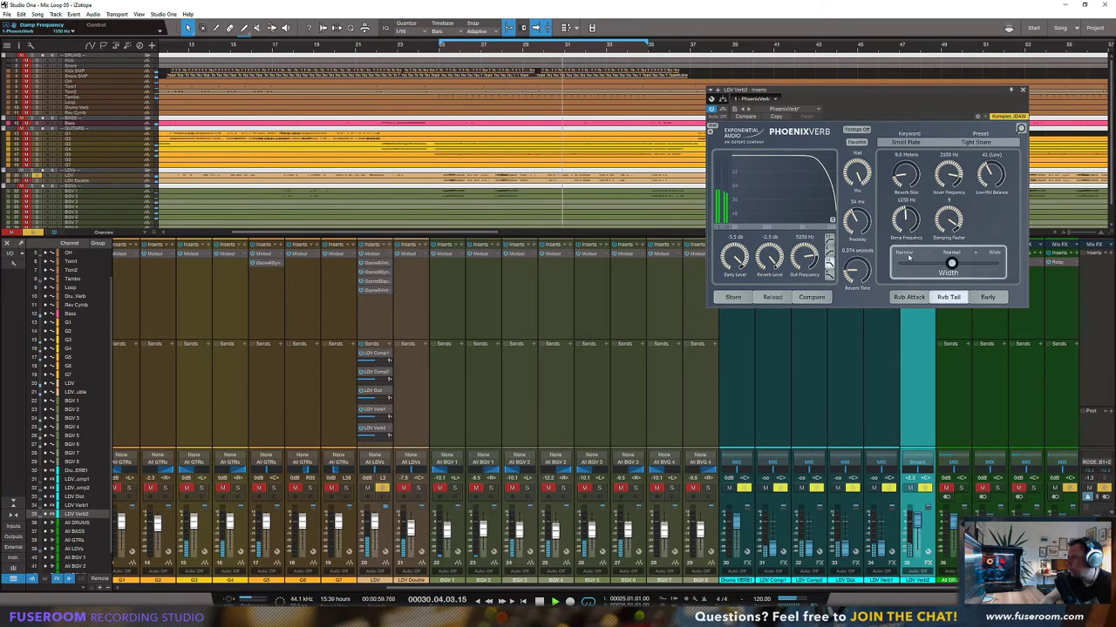
left_click_drag(956, 175, 957, 201)
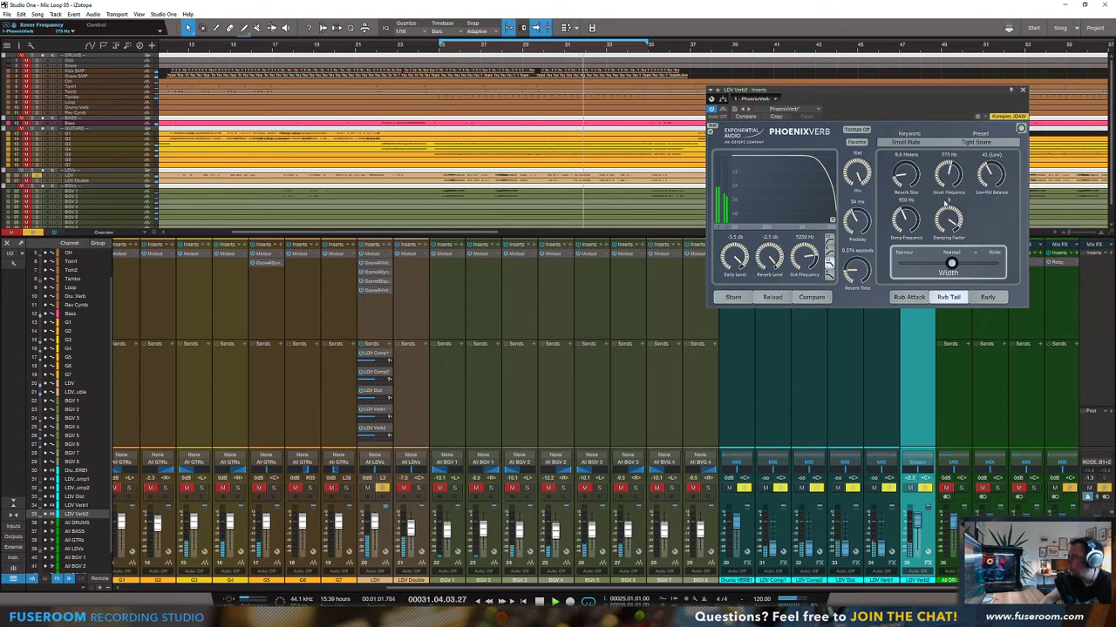
Step: Lower the LDV Verb2 fader, set its reverb predelay to 90 ms, stop playback and save the song
left_click_drag(913, 520, 915, 533)
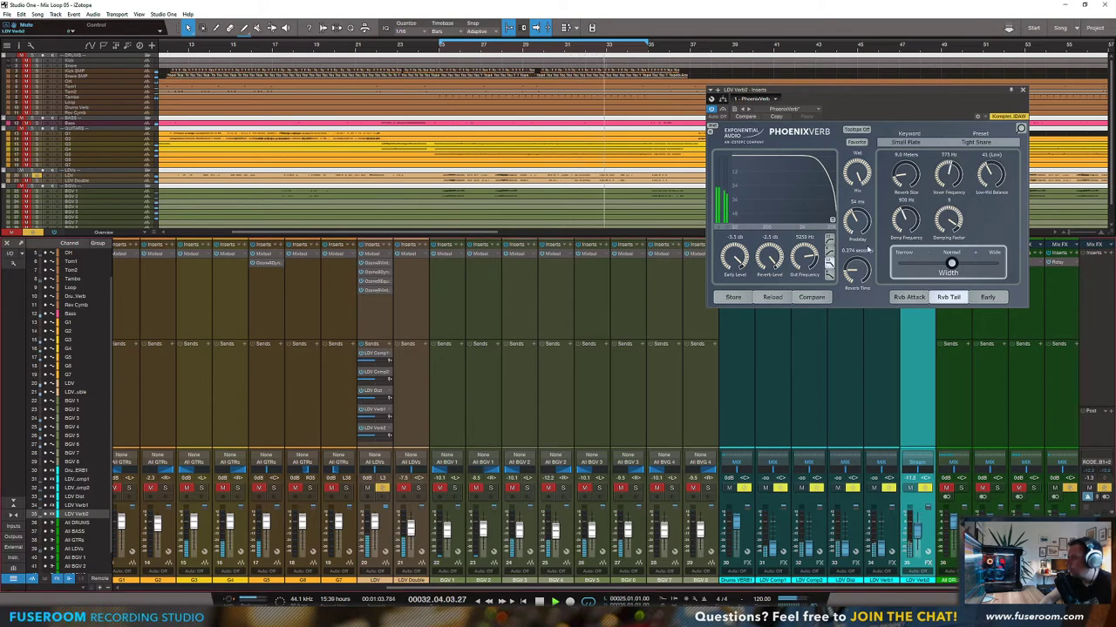
left_click_drag(859, 221, 859, 207)
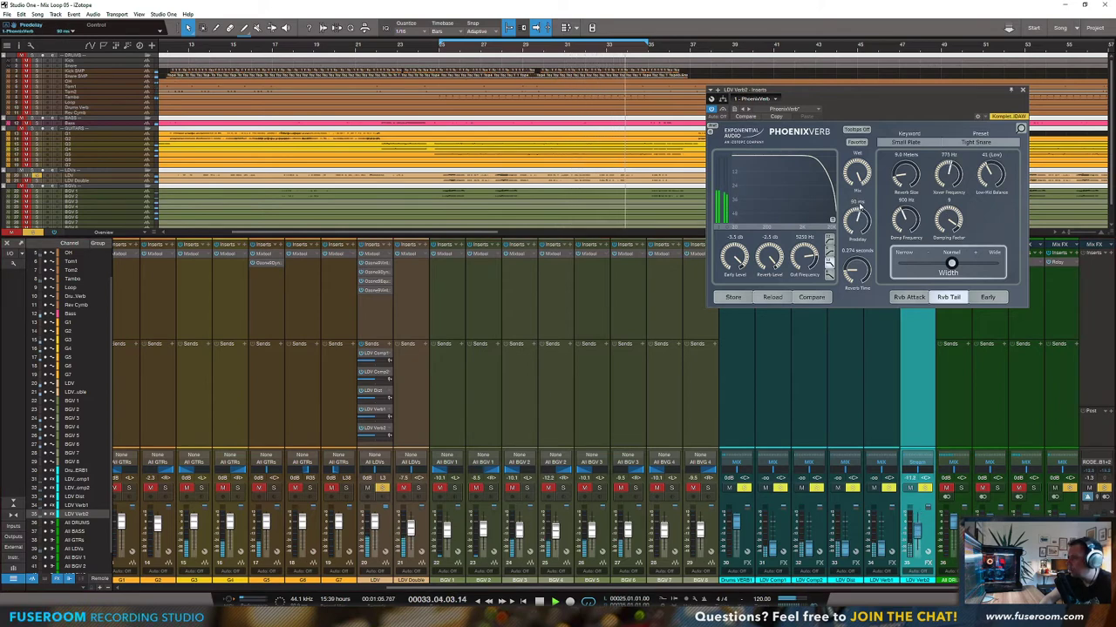
left_click_drag(918, 534, 919, 532)
key("space")
key("ctrl+s")
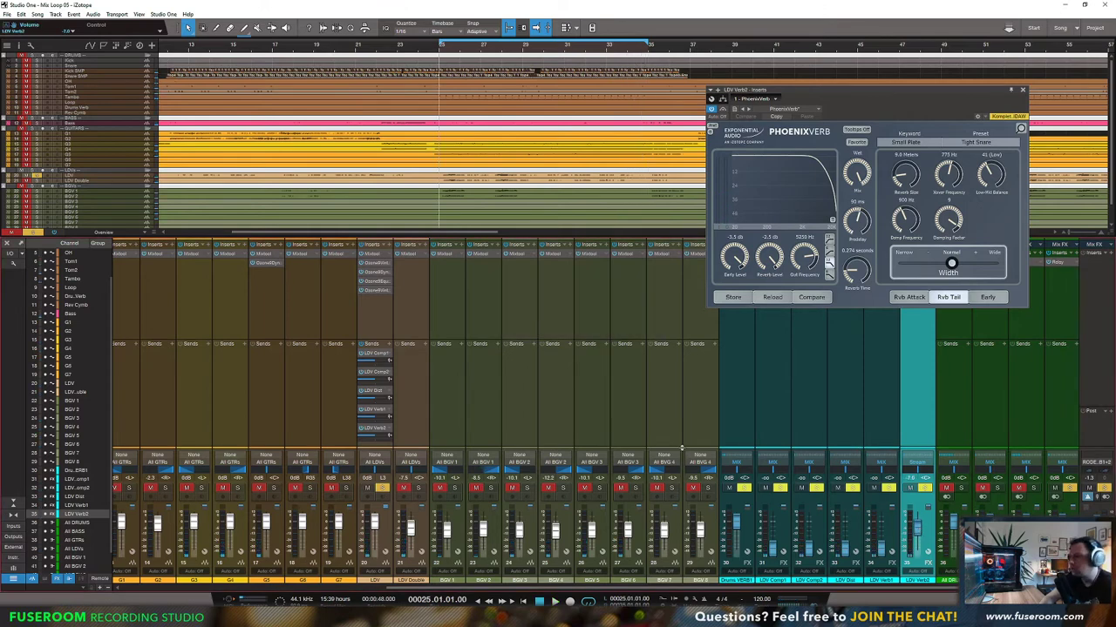
Step: Audition LDV Verb1's fader level in playback and route the LDV Verb2 channel's output to MIX
key("space")
left_click_drag(883, 529, 883, 517)
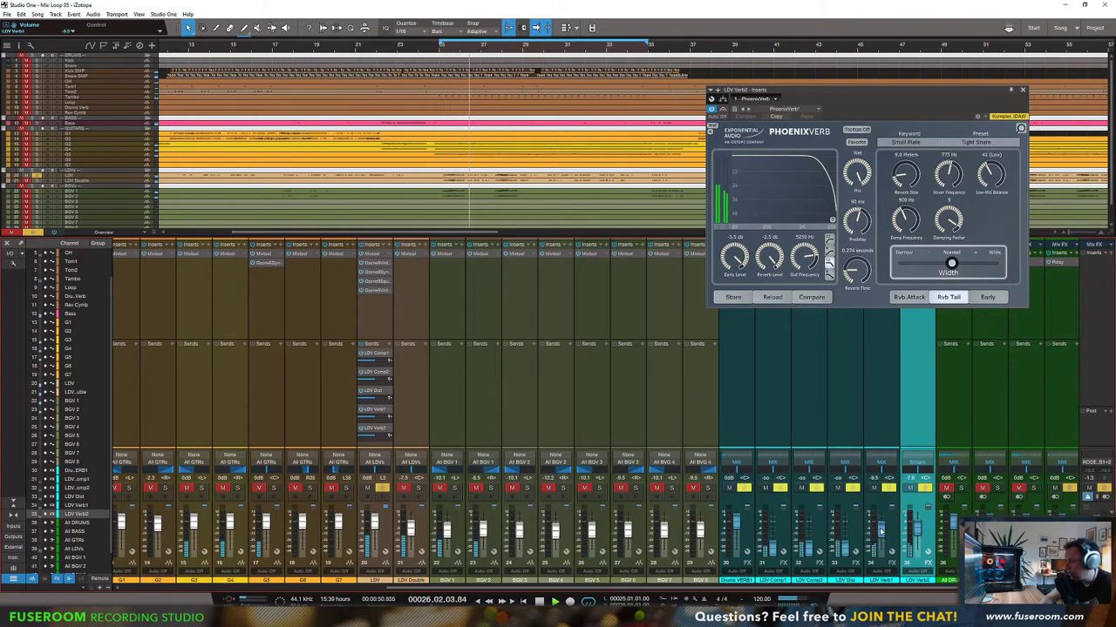
left_click(916, 462)
left_click(927, 384)
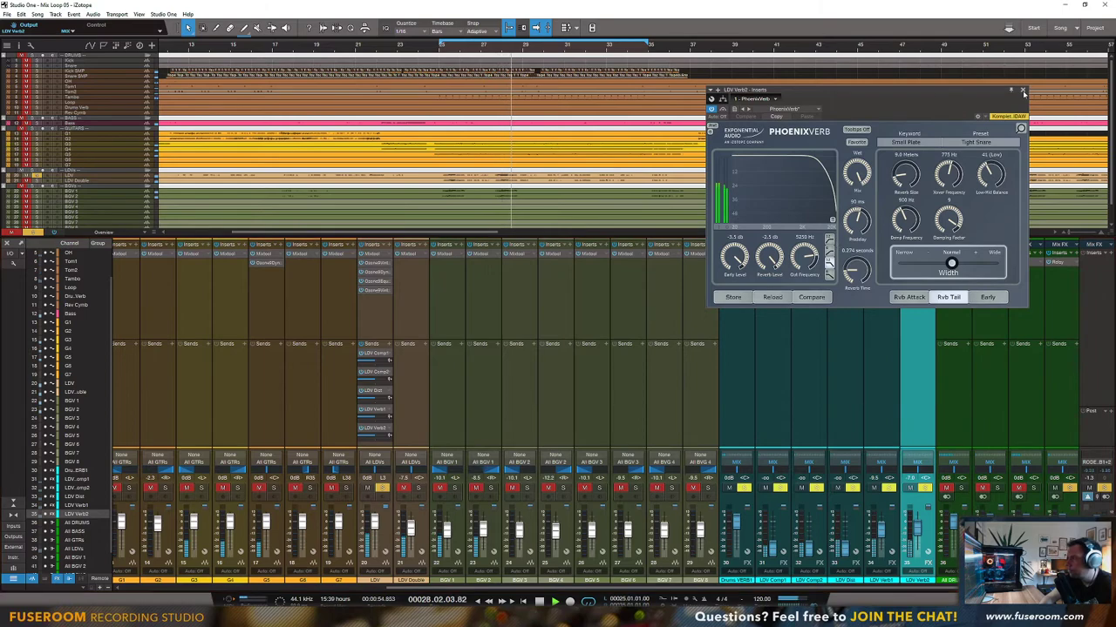
Step: Raise the predelay of LDV Verb1's PhoenixVerb to about 14 ms and shorten its reverb time during playback
left_click(1022, 90)
left_click(885, 256)
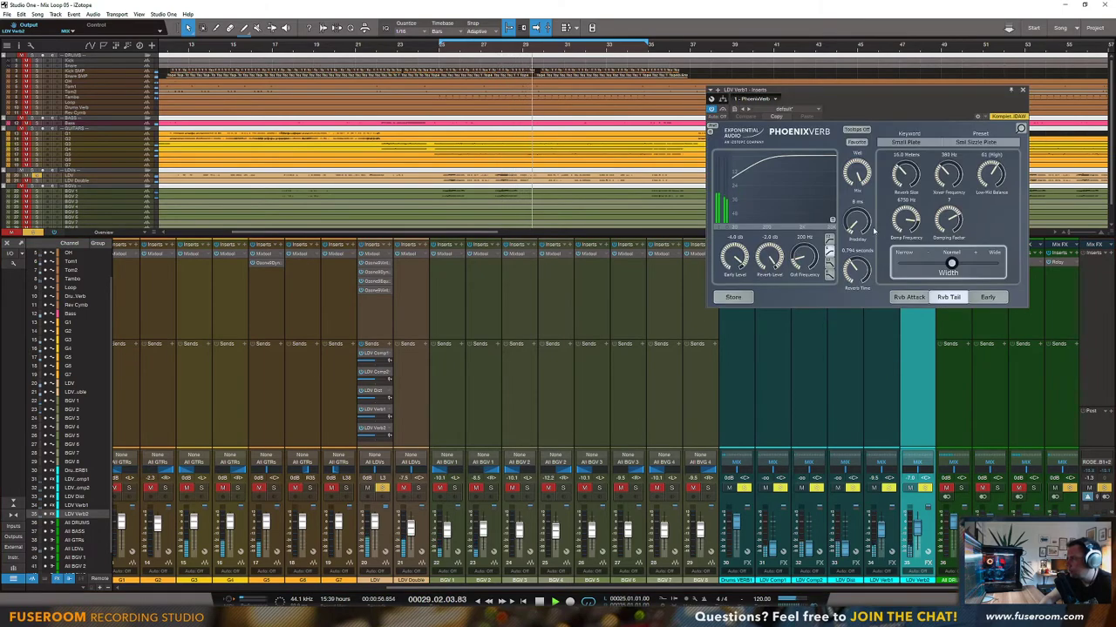
left_click_drag(857, 227, 864, 177)
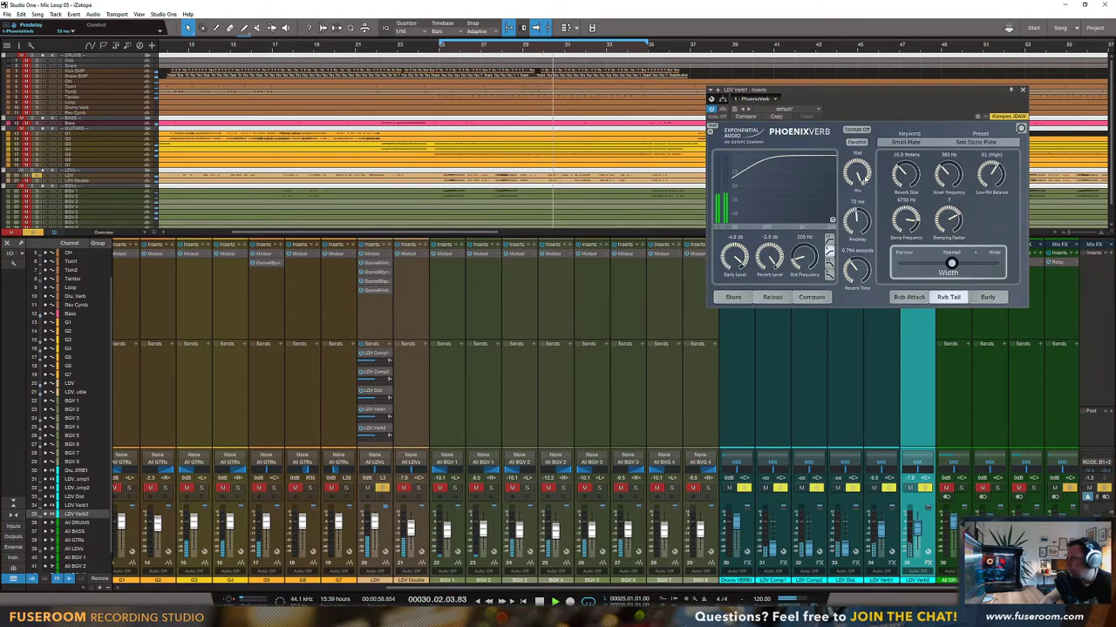
mouse_move(858, 272)
left_mouse_down()
mouse_move(869, 232)
mouse_move(865, 254)
left_mouse_up()
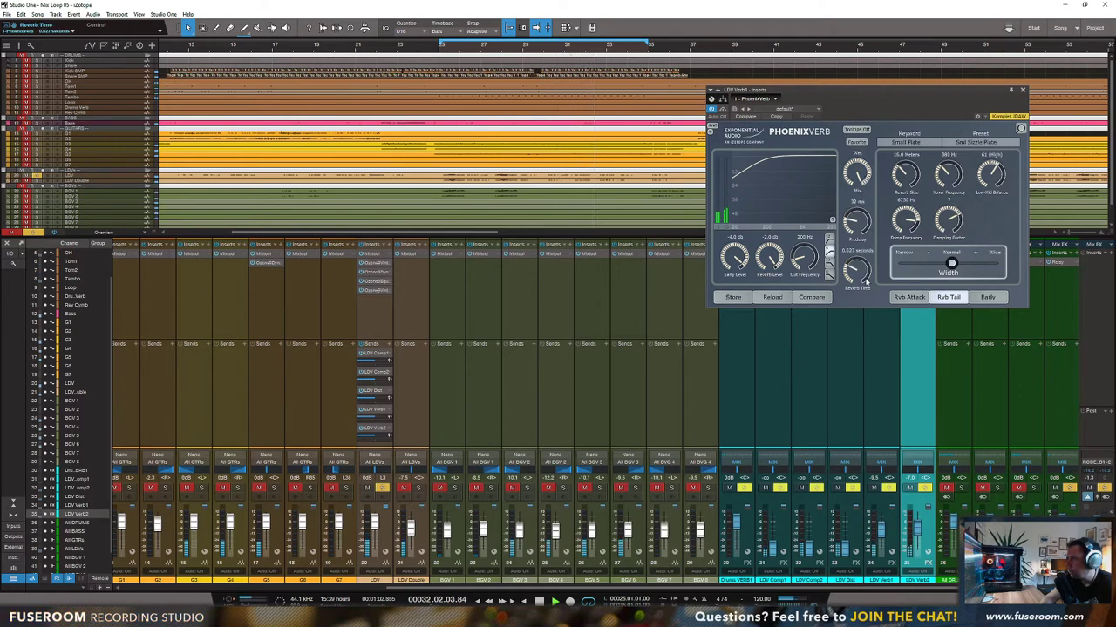
left_click_drag(858, 219, 854, 254)
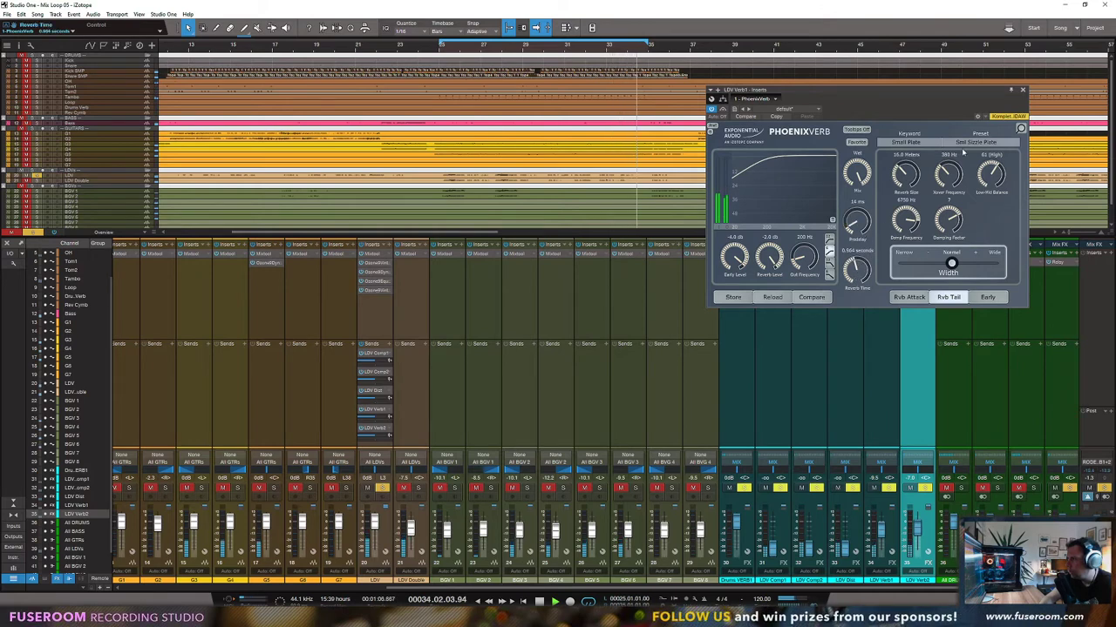
left_click(1023, 91)
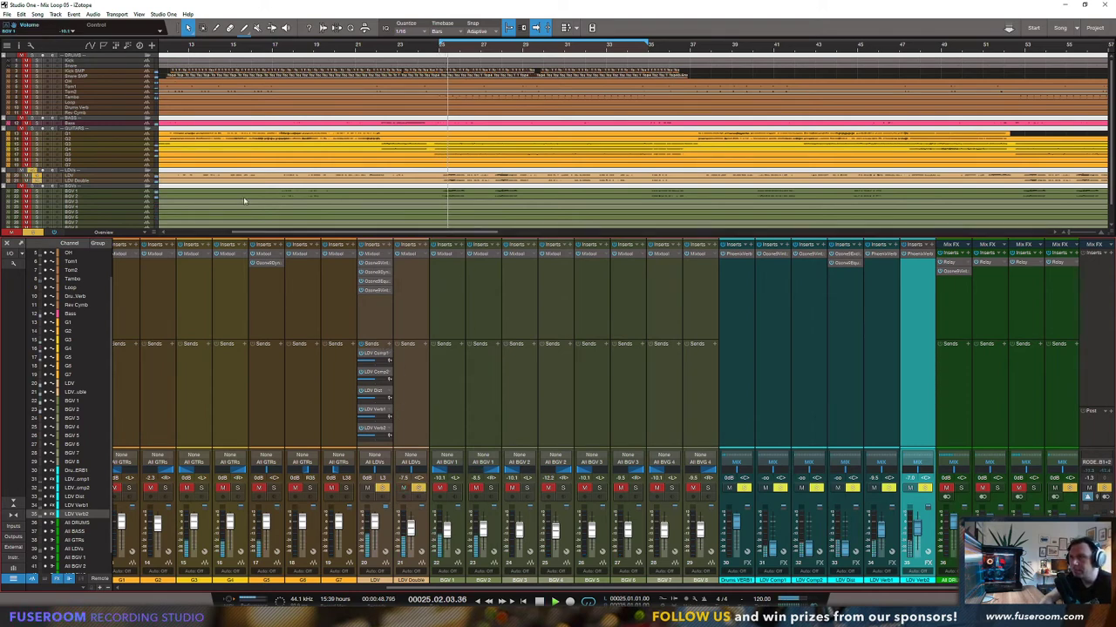
Step: Stop playback and insert iZotope's Ozone 9 Vintage Tape on the LDV Double channel
key("space")
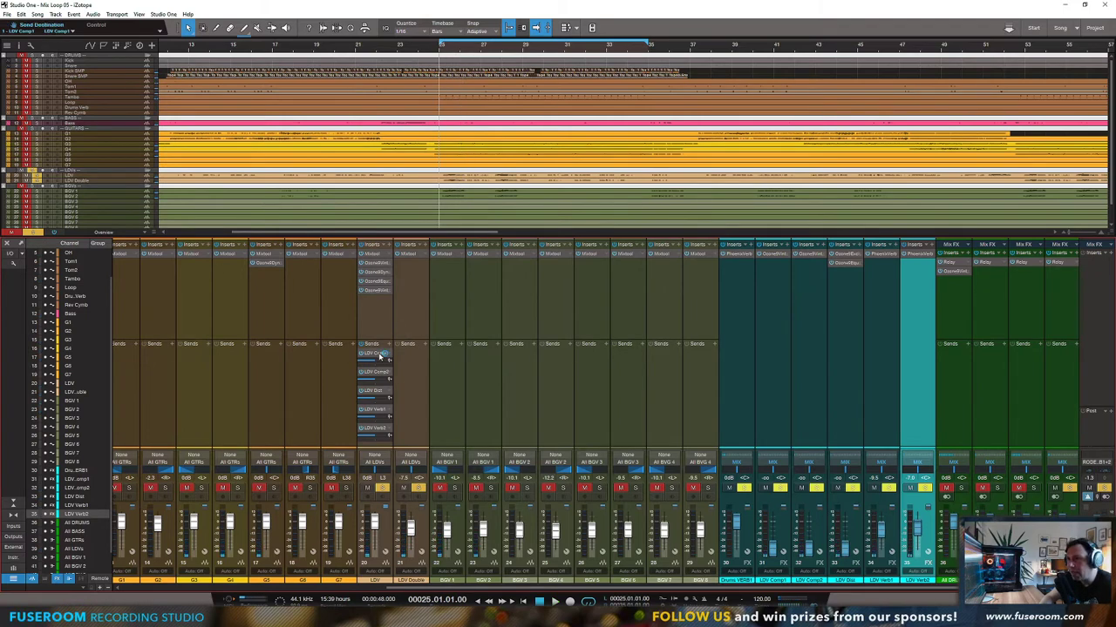
left_click(426, 245)
scroll(453, 418, "down", 2)
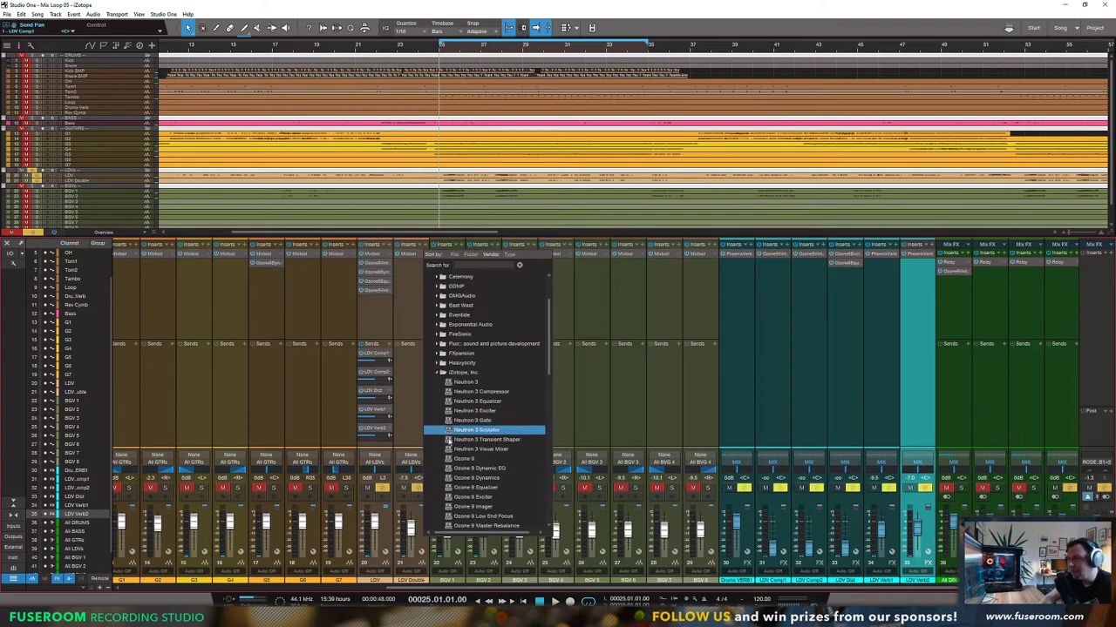
scroll(497, 459, "down", 2)
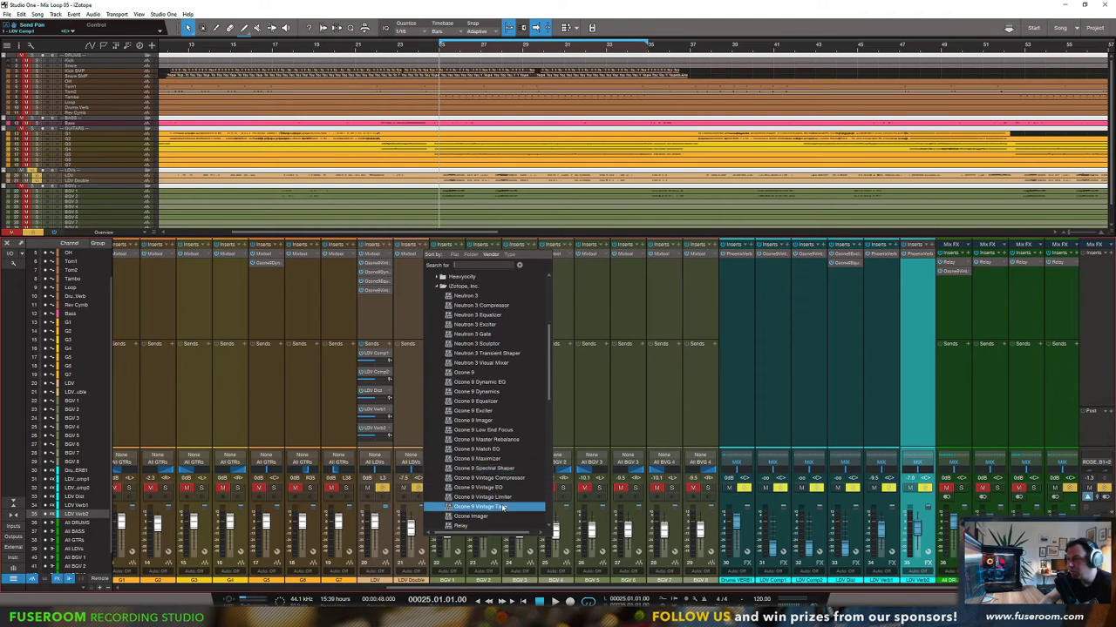
left_click(502, 507)
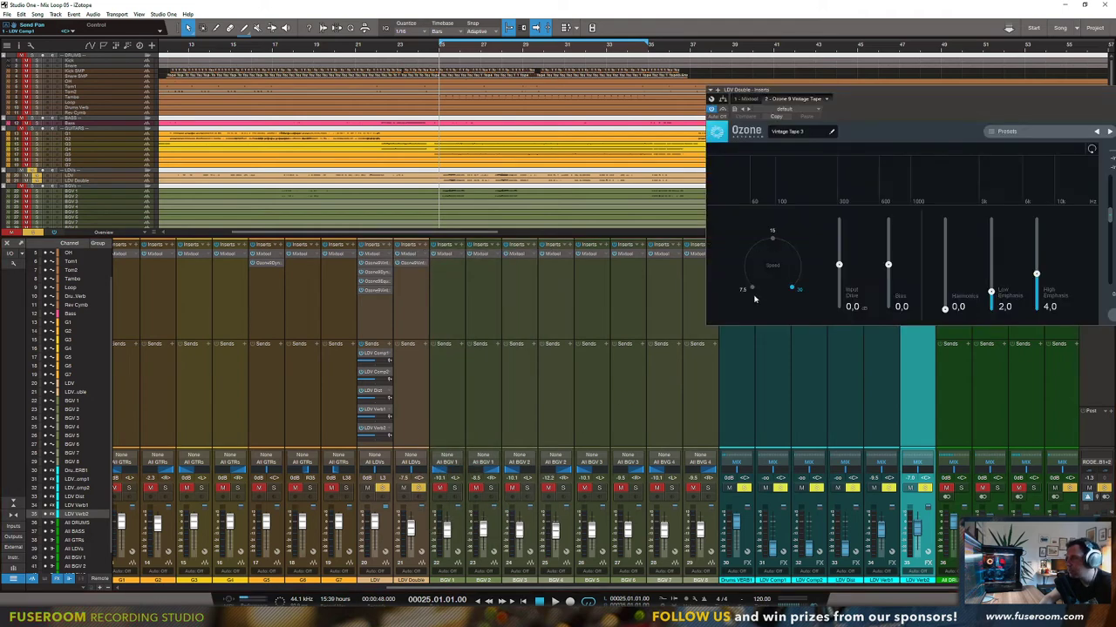
Step: Set LDV Double's Vintage Tape to speed 7.5, input drive 13.8 dB, bias -2.3, harmonics 8.7 and high emphasis 3.8 during playback
left_click_drag(784, 89, 656, 130)
key("space")
left_click_drag(710, 305, 711, 272)
left_click_drag(817, 349, 816, 274)
left_click_drag(760, 306, 760, 328)
mouse_move(983, 258)
left_mouse_down()
mouse_move(983, 248)
mouse_move(984, 258)
left_mouse_up()
mouse_move(908, 315)
left_mouse_down()
mouse_move(910, 283)
mouse_move(908, 317)
left_mouse_up()
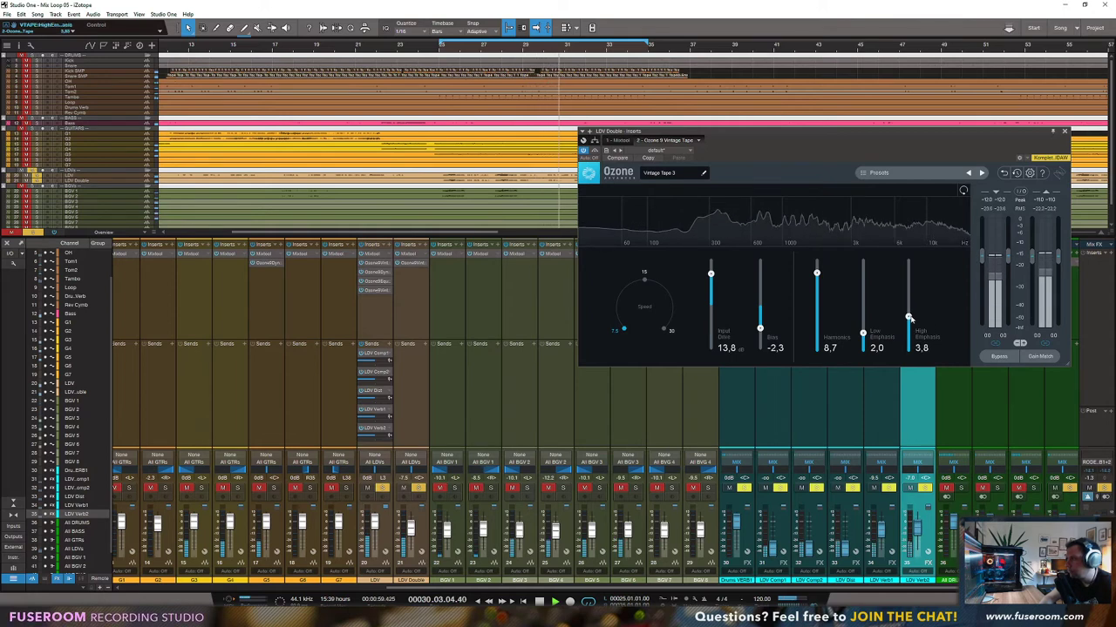
left_click(425, 248)
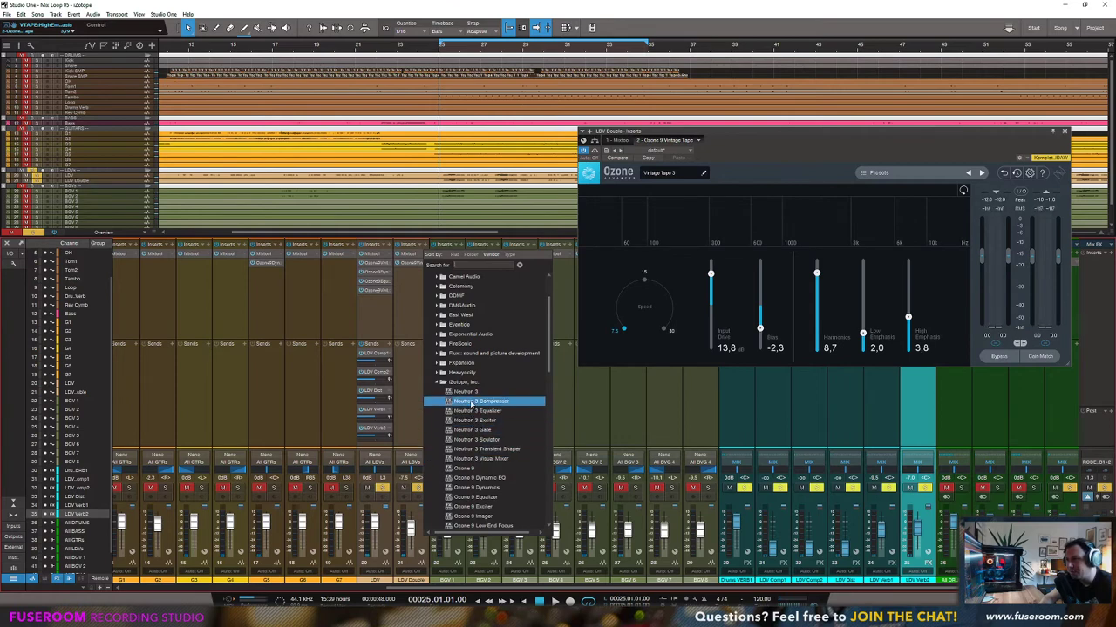
left_click(471, 402)
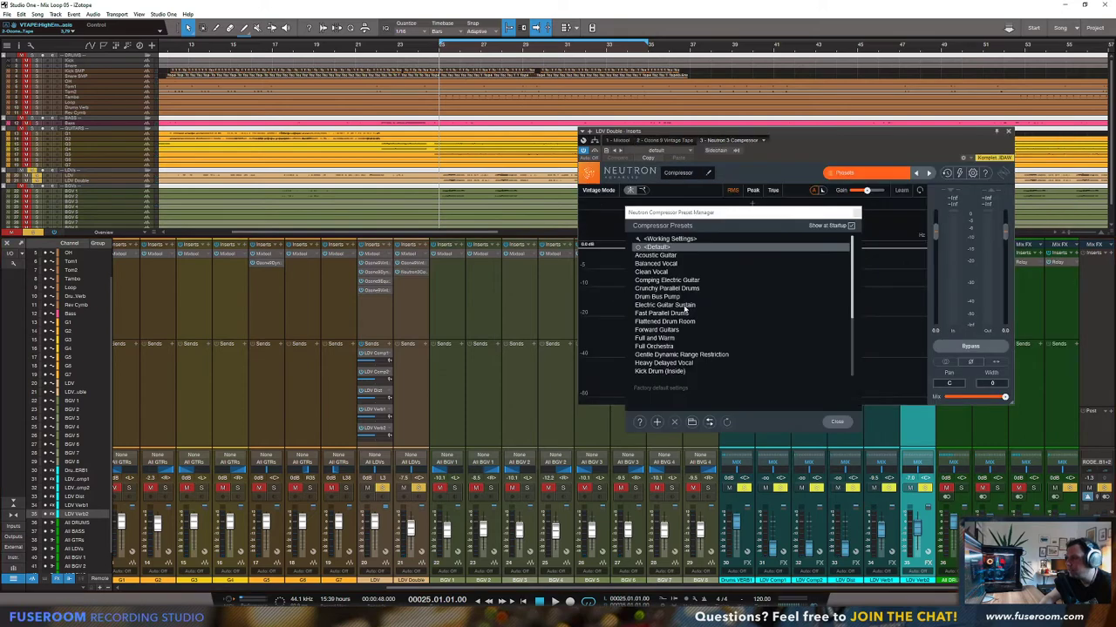
left_click(856, 214)
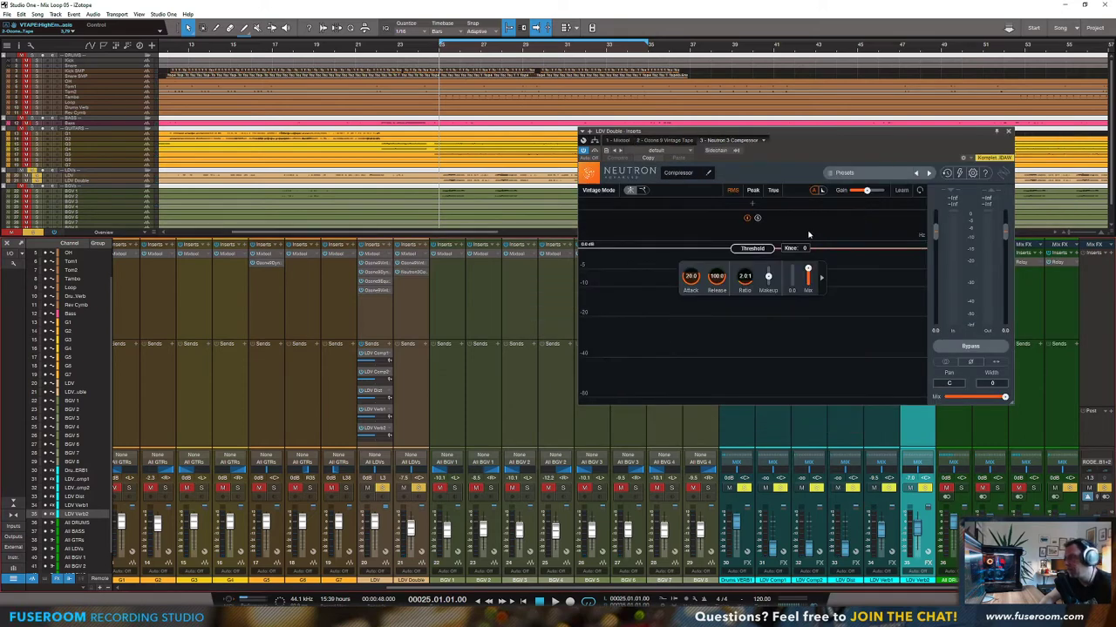
left_click(752, 203)
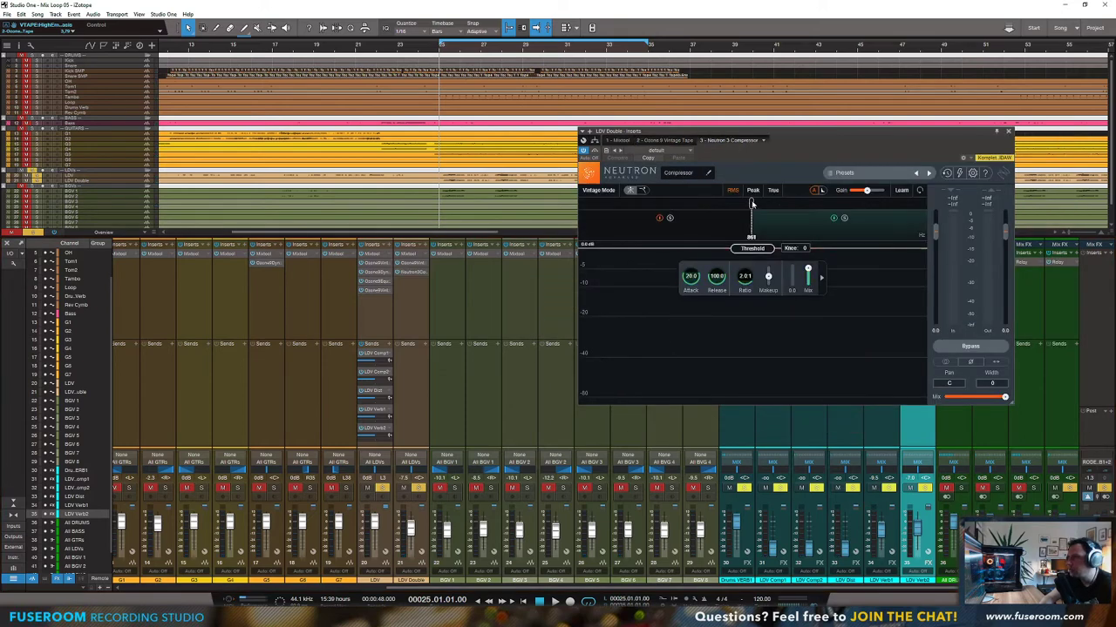
left_click(822, 203)
left_click(793, 219)
key("space")
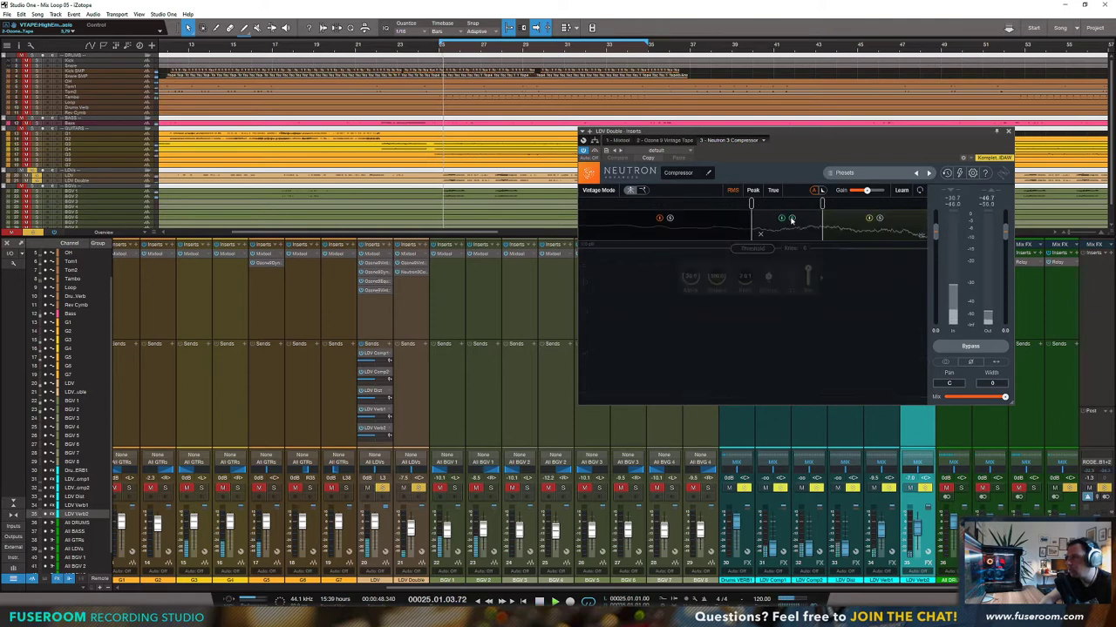
key("space")
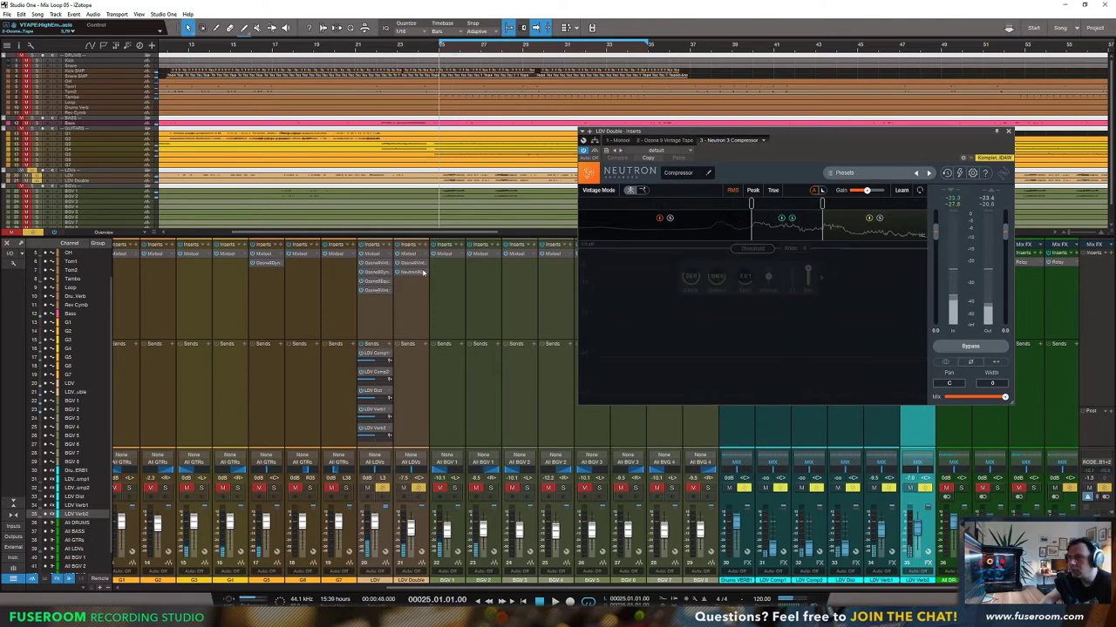
right_click(423, 276)
left_click(440, 364)
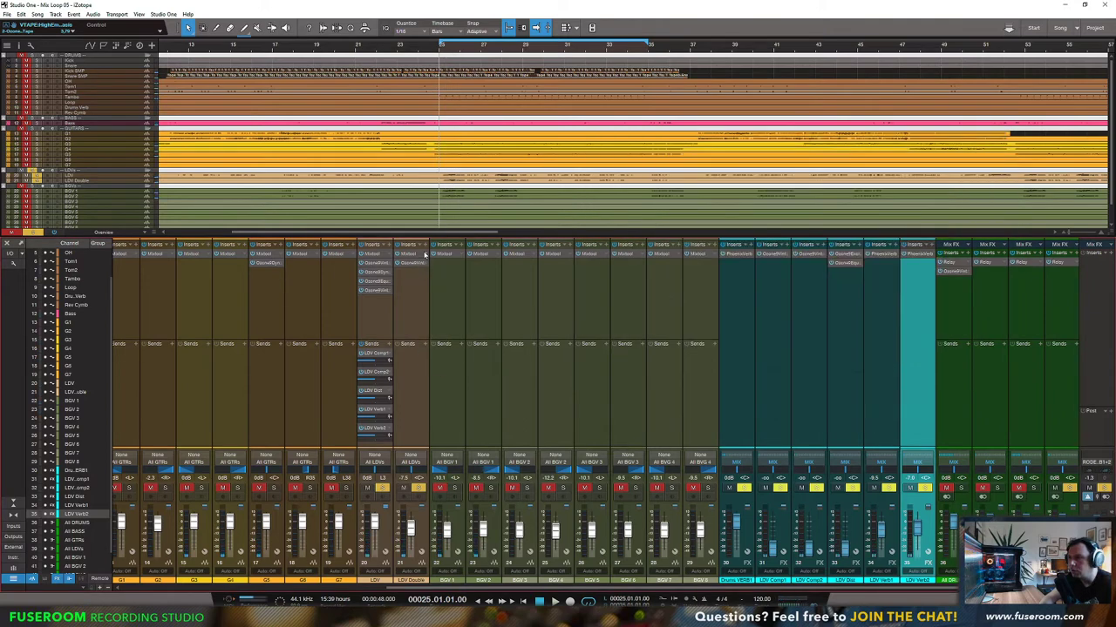
Step: Insert Ozone 9 Dynamics on the LDV Double channel and split its spectrum into three bands
left_click(424, 255)
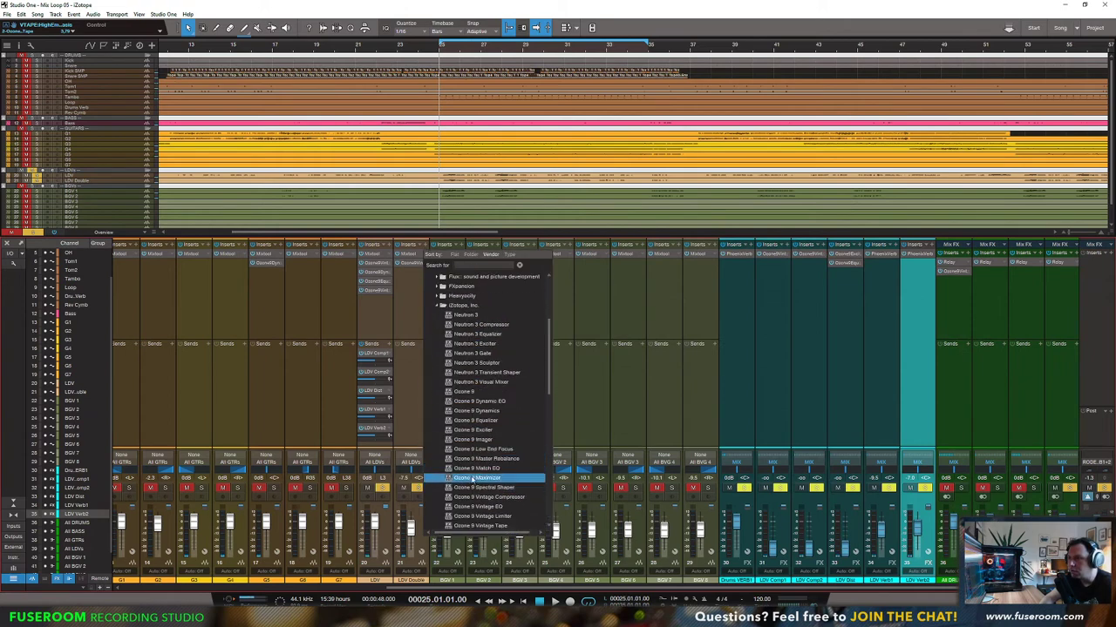
left_click(472, 411)
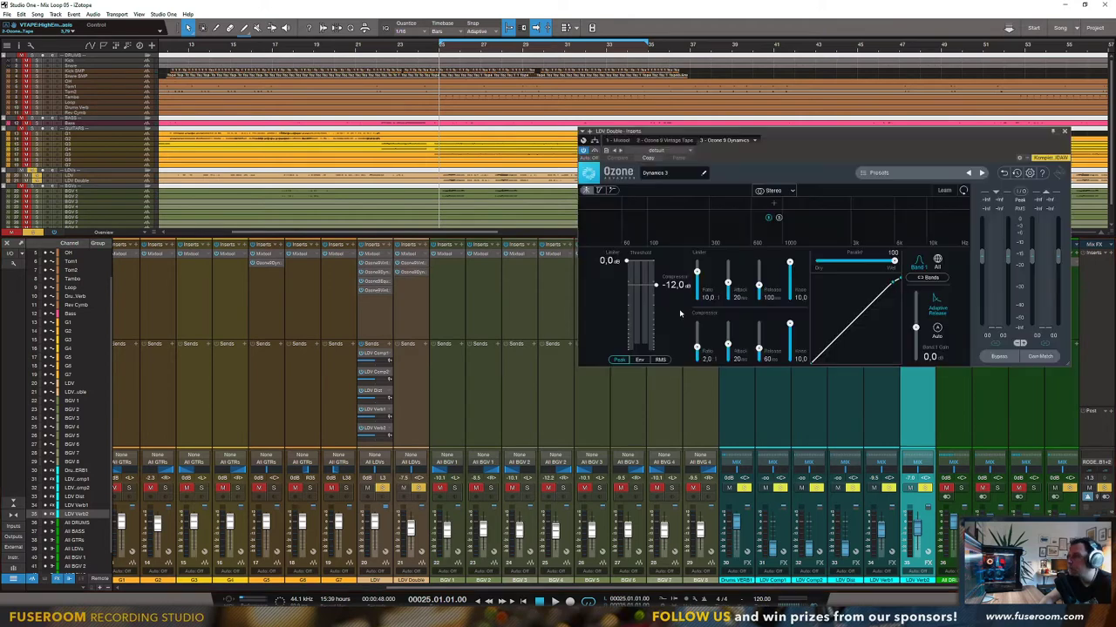
left_click(772, 204)
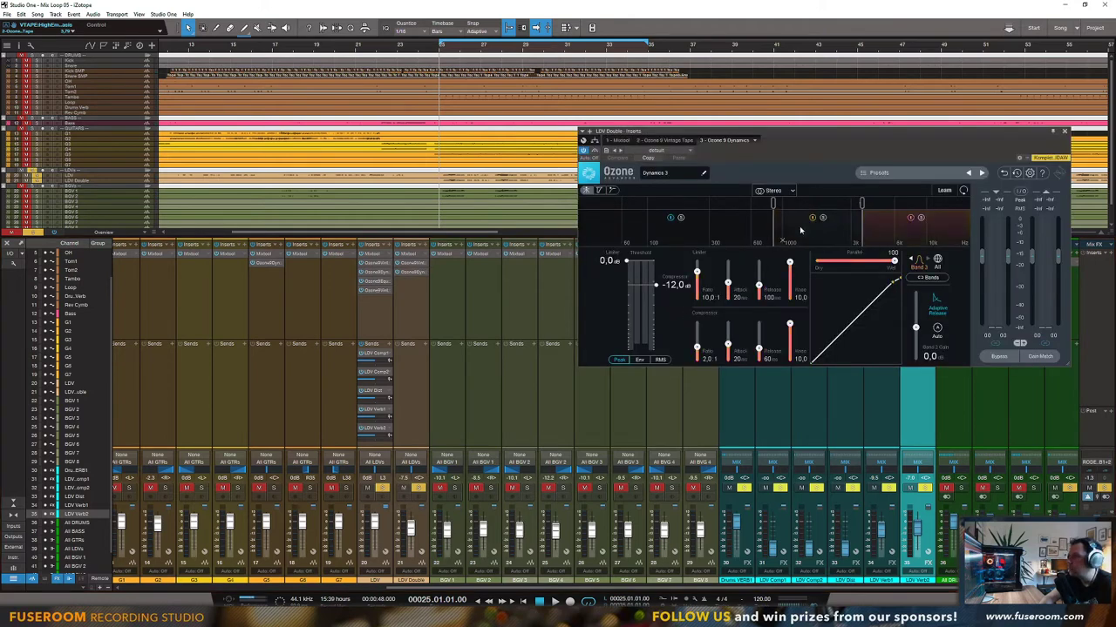
Step: Boost band 3's gain to 30 dB in playback while repositioning the crossovers, and divide the spectrum into four bands
key("space")
left_click_drag(915, 327, 915, 294)
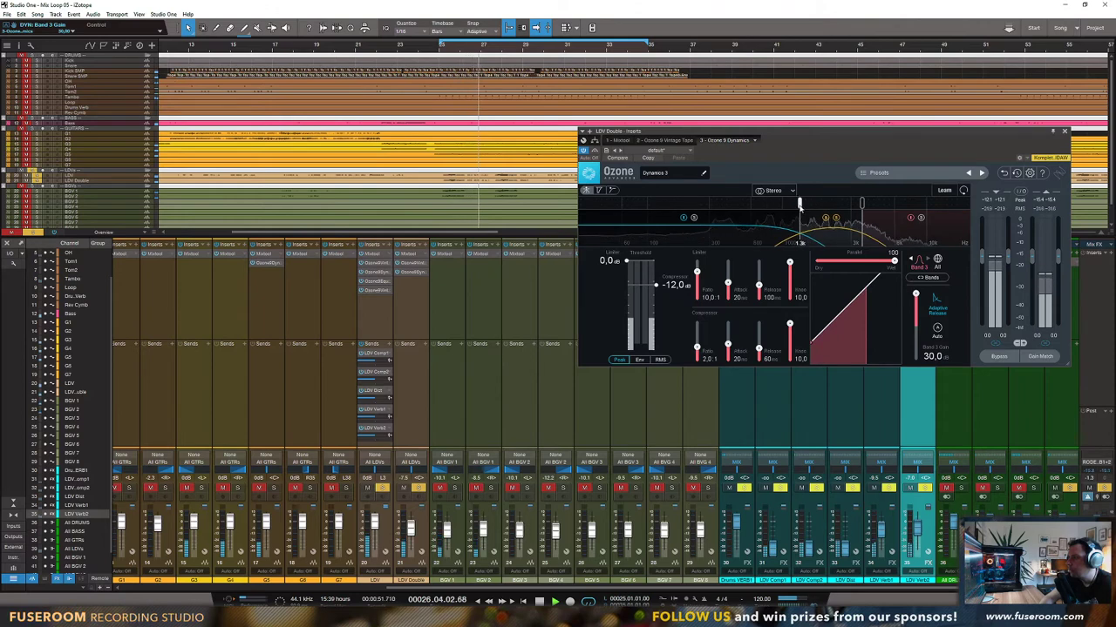
left_click_drag(924, 204, 647, 204)
left_click_drag(736, 203, 771, 203)
left_click(640, 204)
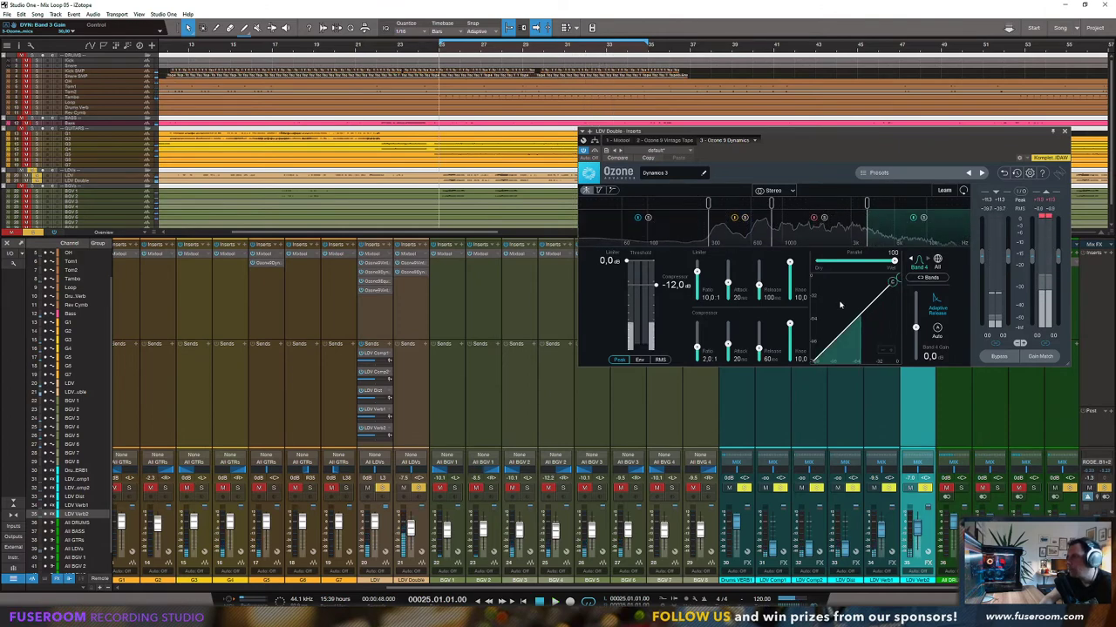
Step: Lower band 3's gain to 3.8 dB, audition the bands in playback, and reset band 1's gain to 0 dB
left_click(814, 233)
left_click_drag(915, 295, 916, 324)
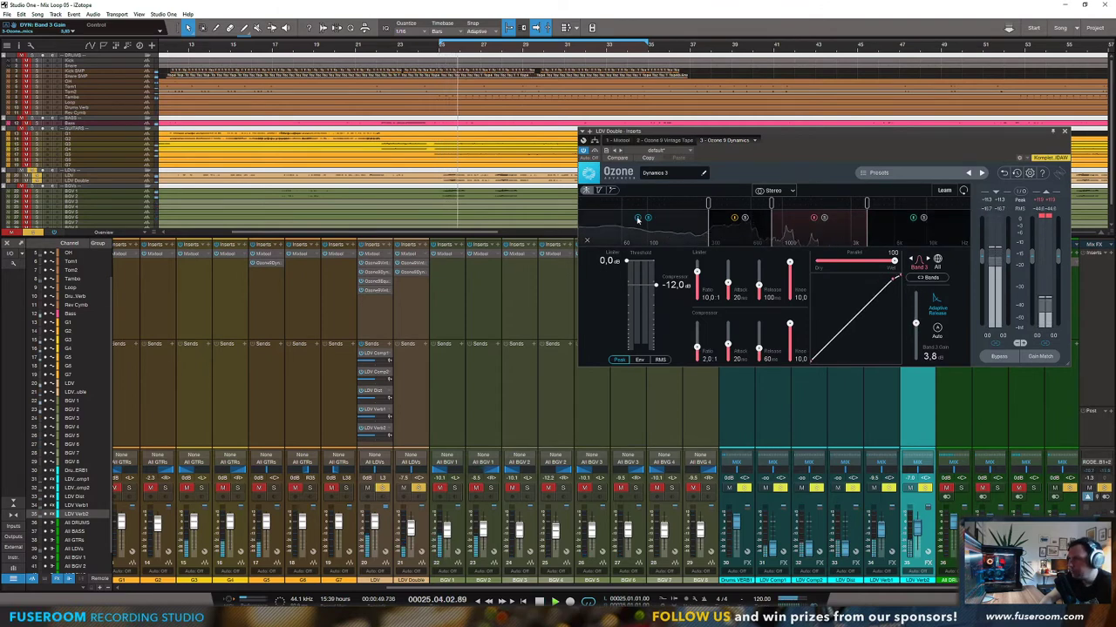
key("space")
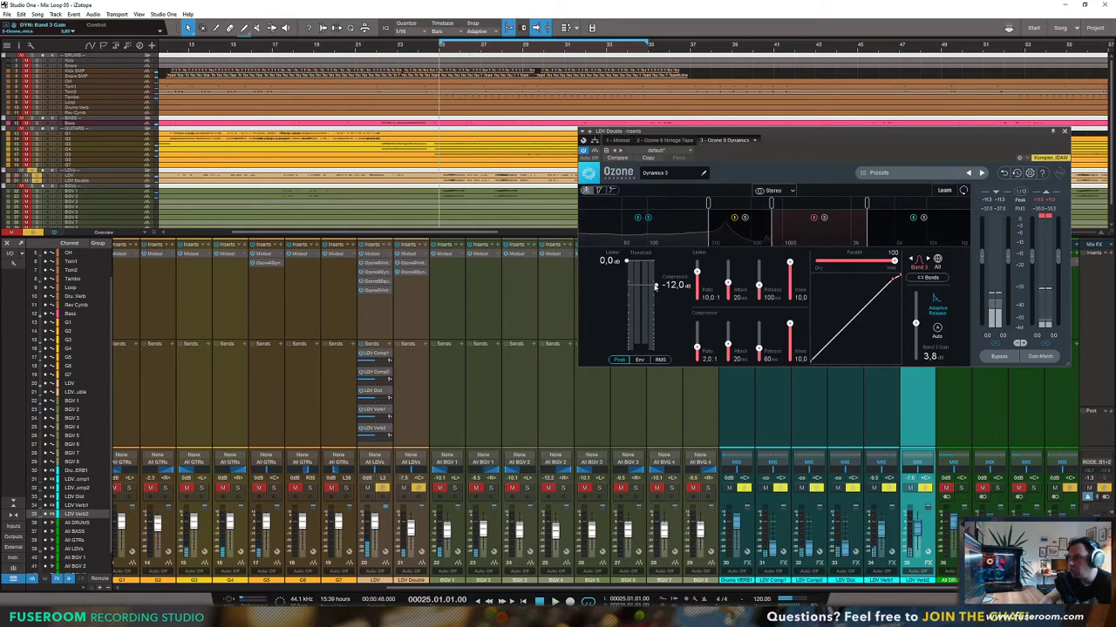
key("space")
mouse_move(915, 323)
left_mouse_down()
mouse_move(915, 294)
mouse_move(916, 323)
mouse_move(915, 311)
left_mouse_up()
left_click(668, 231)
key("space")
key("space")
double_click(915, 310)
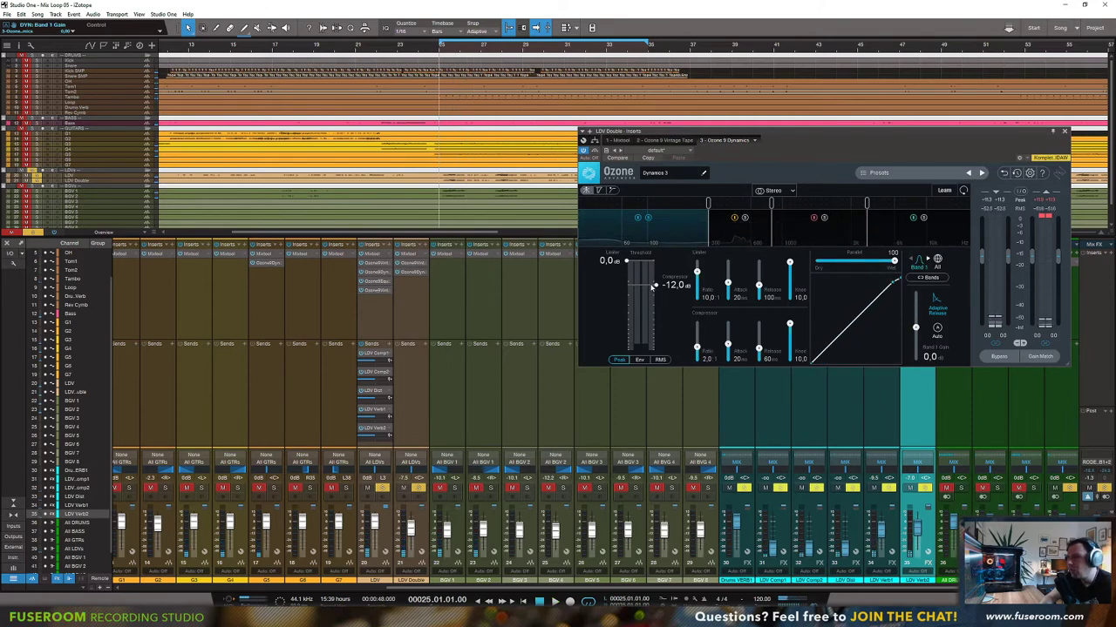
Step: Set band 1's compressor to threshold -66 dB, ratio 1.5:1, attack 1 ms, release 1817 ms and knee 9.3 during playback
left_click_drag(654, 286, 656, 316)
left_click_drag(697, 350, 697, 350)
left_click_drag(654, 315, 655, 328)
left_click_drag(728, 345, 727, 354)
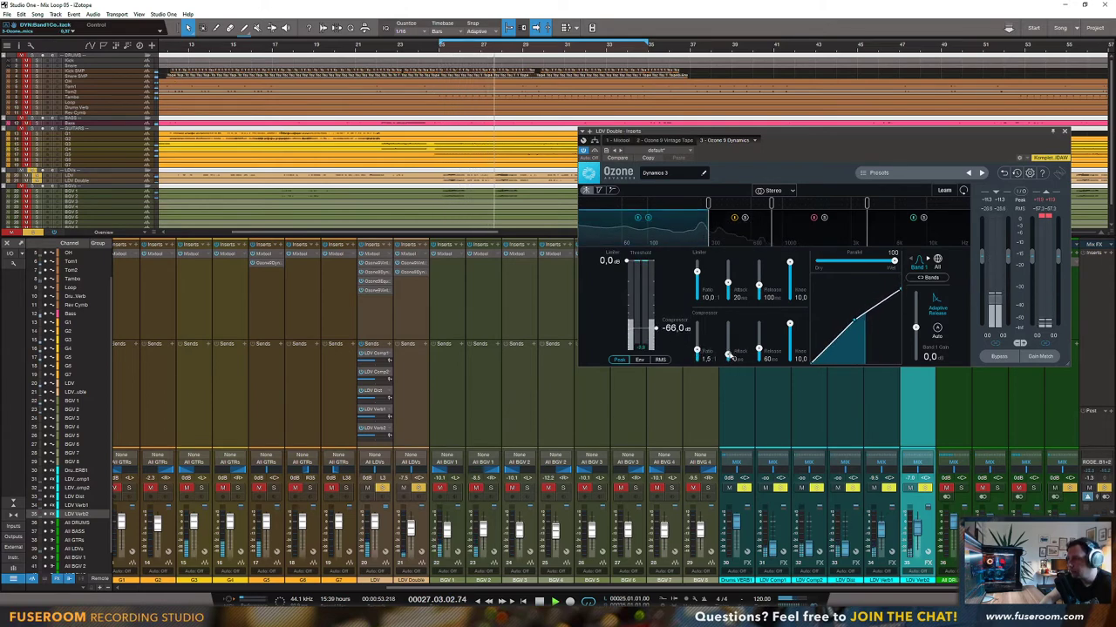
left_click_drag(758, 353, 789, 327)
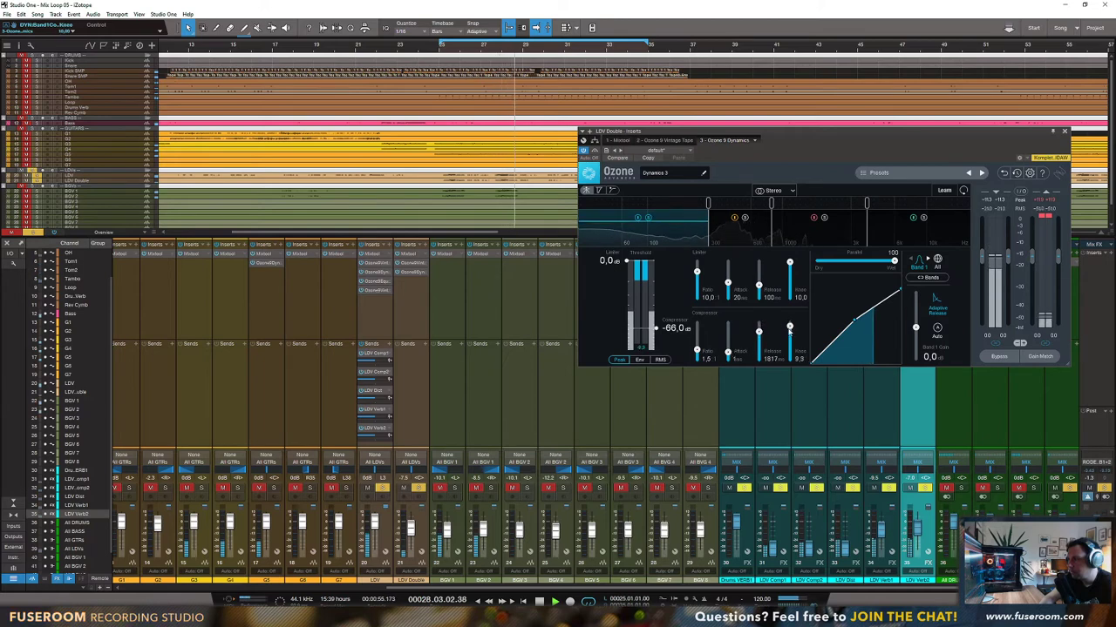
Step: Raise band 1's gain to 3.6 dB and set band 2's compressor to -28.2 dB threshold, 1 ms attack and 0.0 knee
left_click_drag(915, 328, 916, 323)
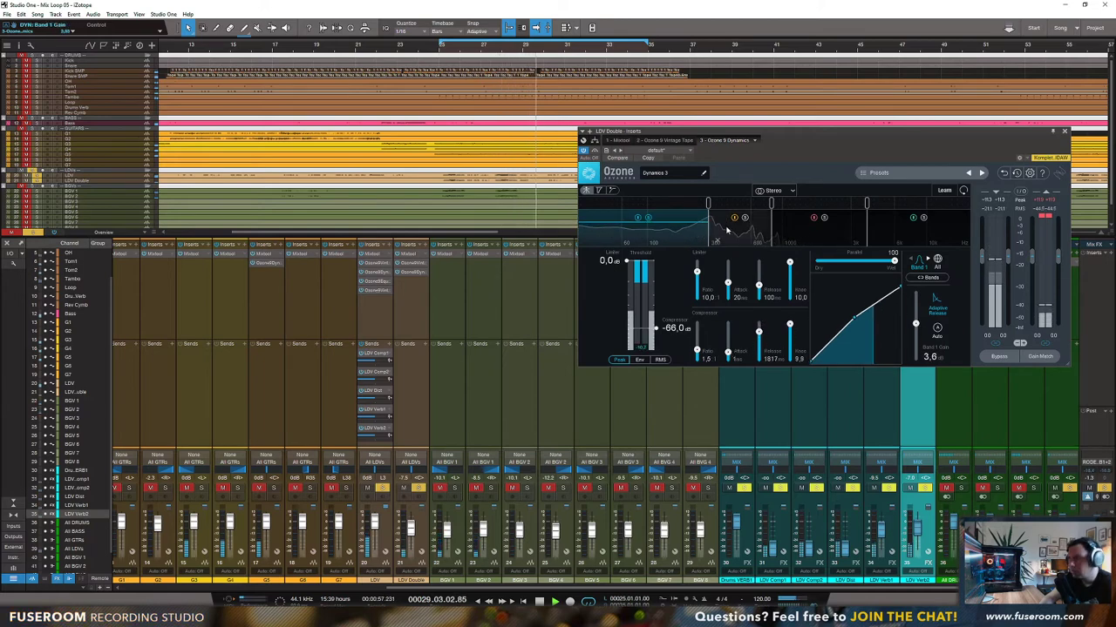
left_click(728, 232)
key("space")
key("space")
left_click_drag(655, 285, 657, 312)
left_click_drag(728, 344, 727, 353)
left_click_drag(789, 323, 799, 403)
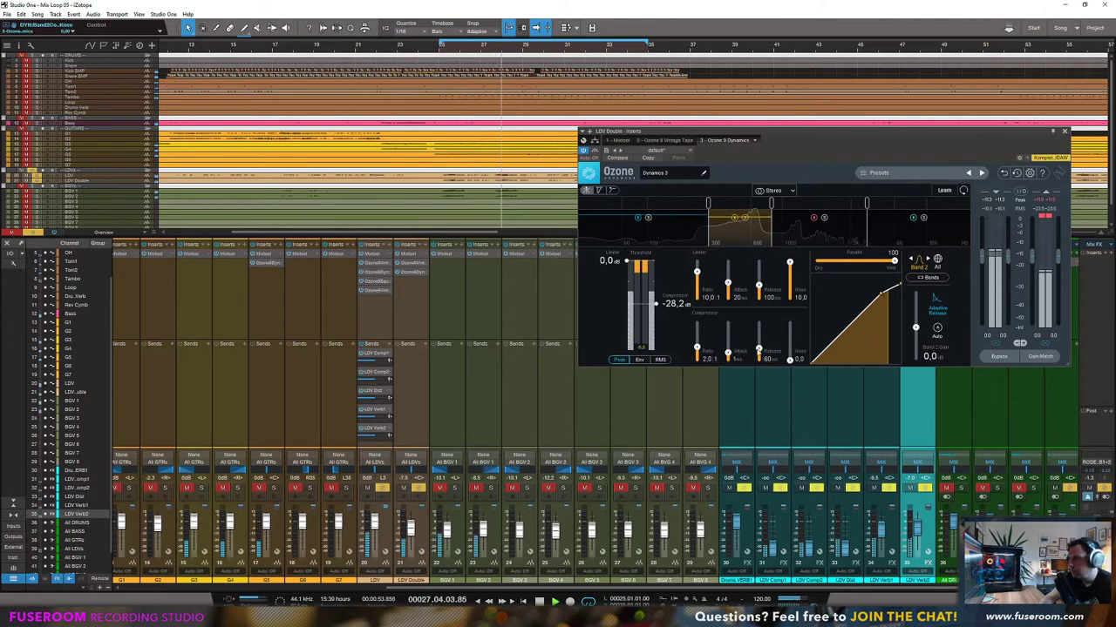
Step: Set band 2's compressor release to 648 ms, its gain to 4.6 dB and its compressor threshold to -40.2 dB
left_click_drag(915, 328, 915, 323)
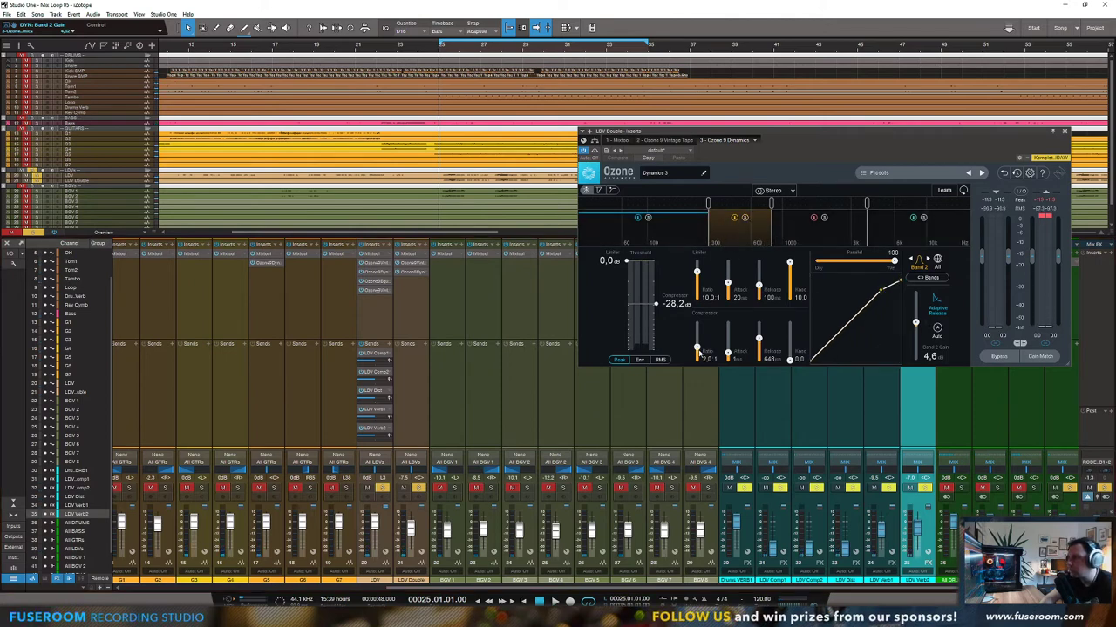
key("space")
left_click_drag(656, 303, 655, 318)
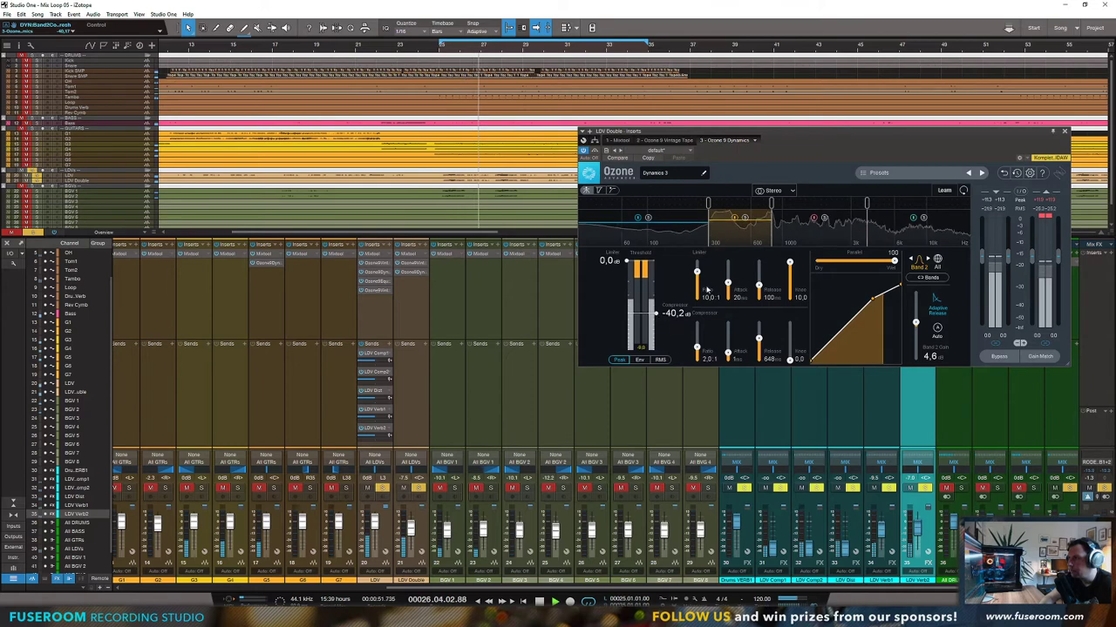
Step: Set band 3's compressor to ratio 1.3:1, threshold -50.3 dB, attack 1 ms, release 68 ms and knee 0.0
left_click(811, 227)
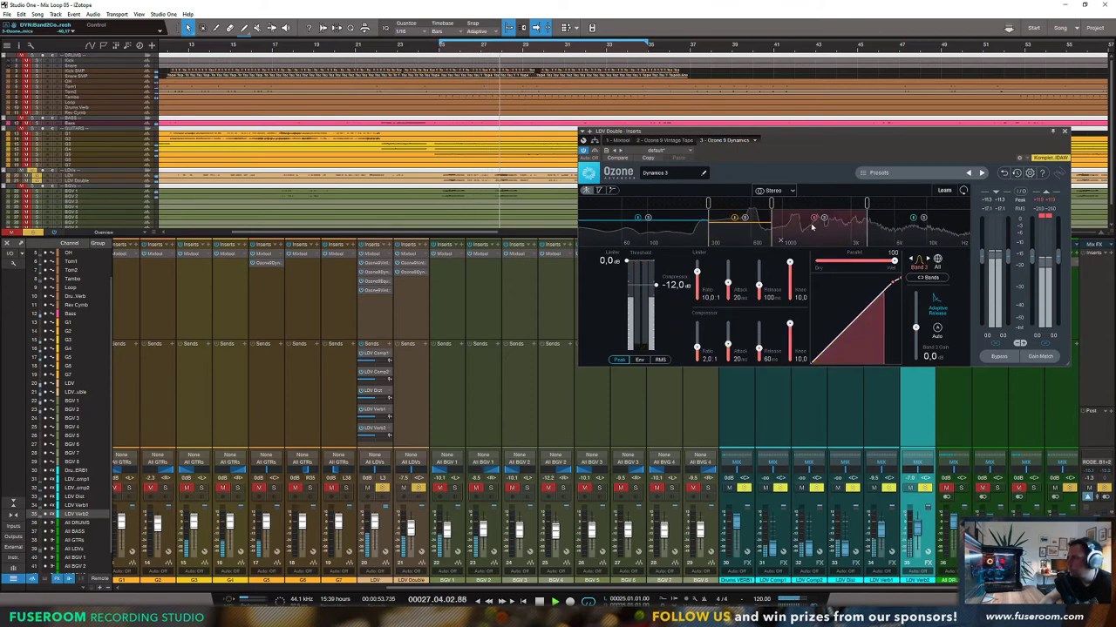
key("space")
key("space")
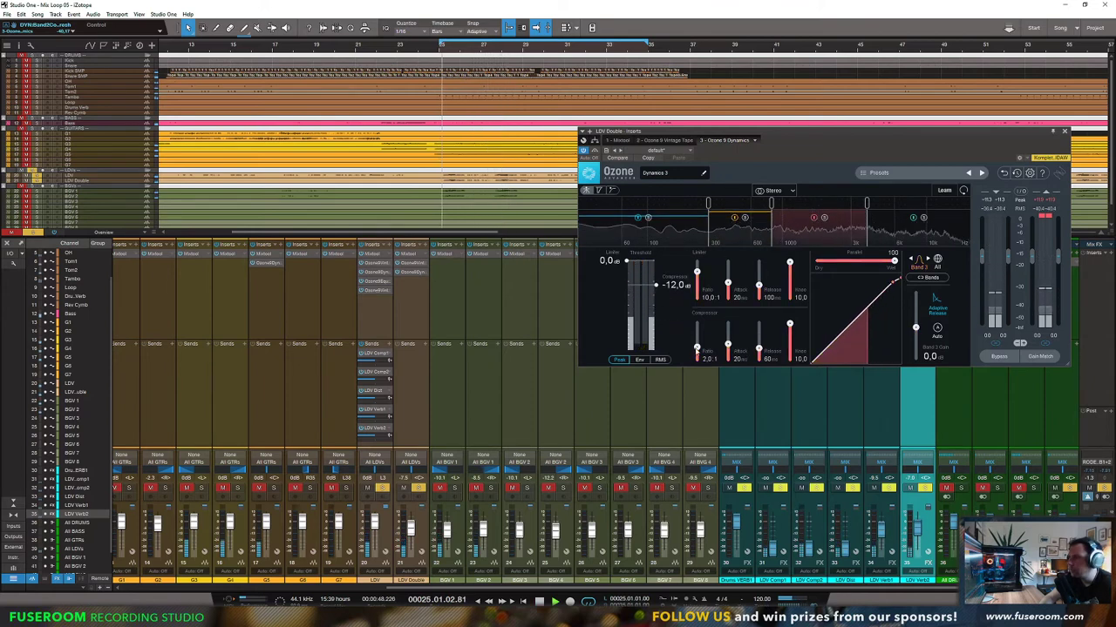
left_click_drag(696, 348, 697, 353)
left_click_drag(656, 286, 657, 333)
left_click_drag(728, 343, 730, 350)
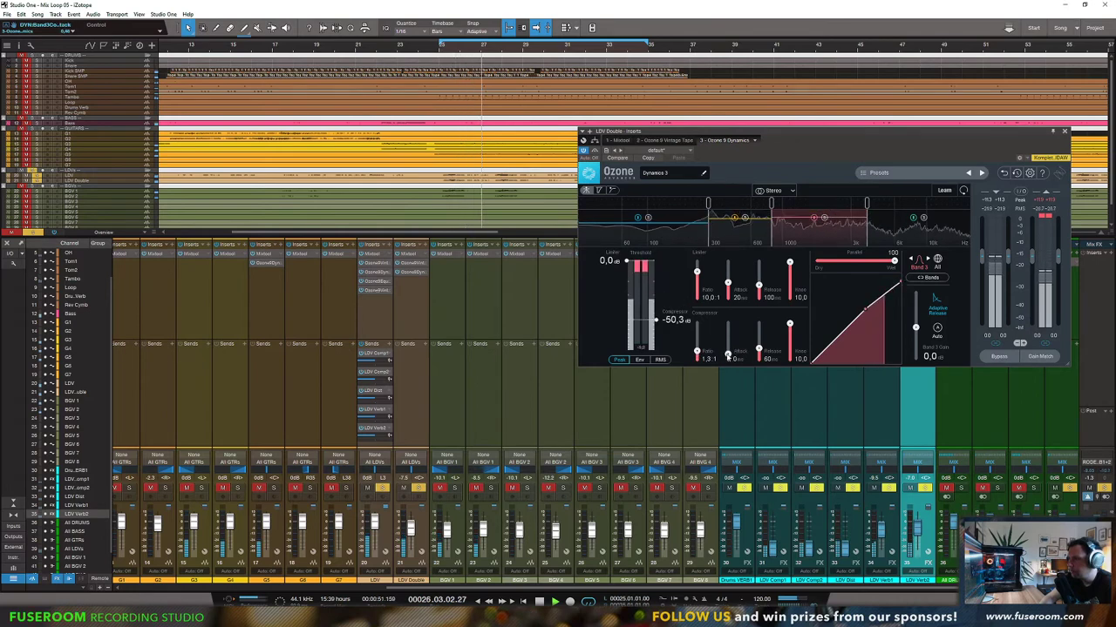
left_click_drag(758, 333, 789, 360)
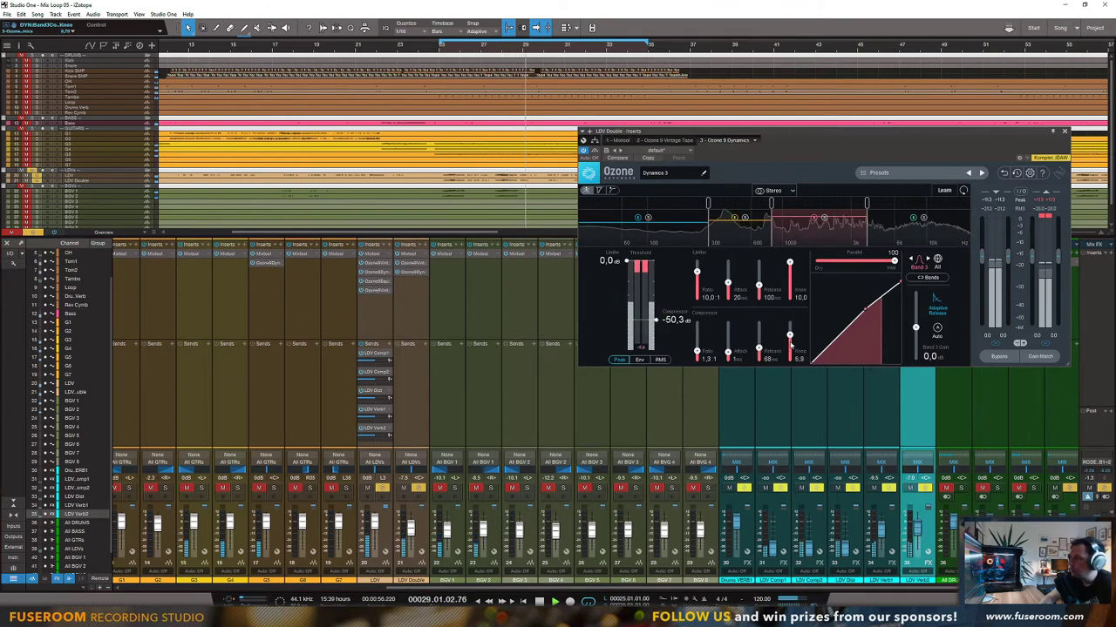
Step: Set band 3's gain to 5.8 dB and compressor threshold to -54.9 dB, and raise its upper crossover frequency slightly
left_click_drag(916, 327, 917, 324)
left_click_drag(655, 320, 656, 323)
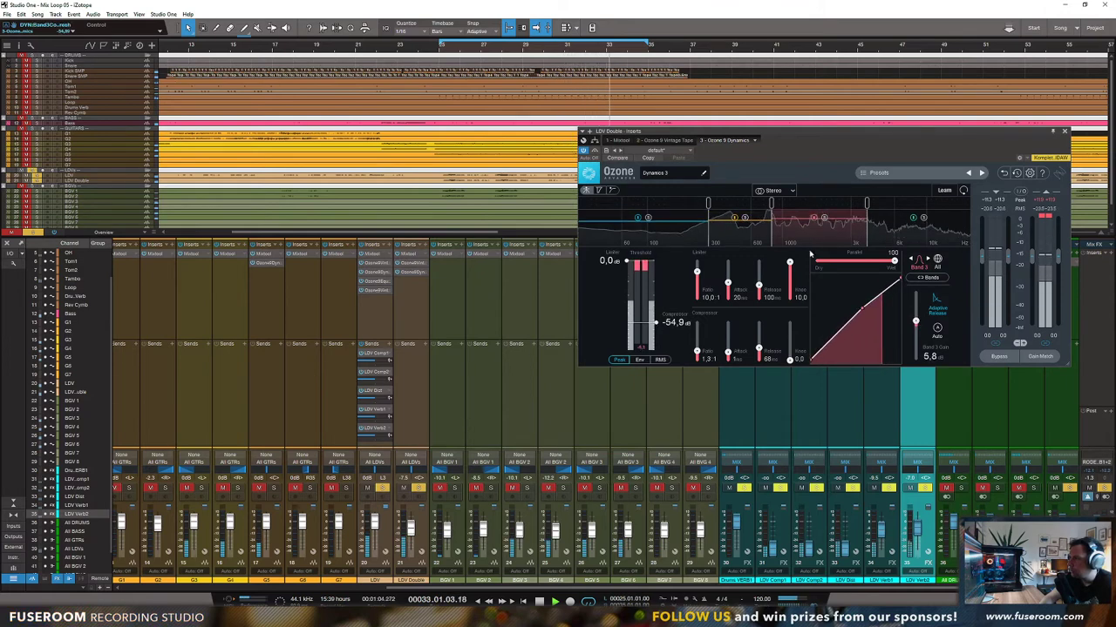
mouse_move(866, 204)
left_mouse_down()
mouse_move(848, 204)
mouse_move(880, 209)
mouse_move(868, 217)
mouse_move(878, 228)
left_mouse_up()
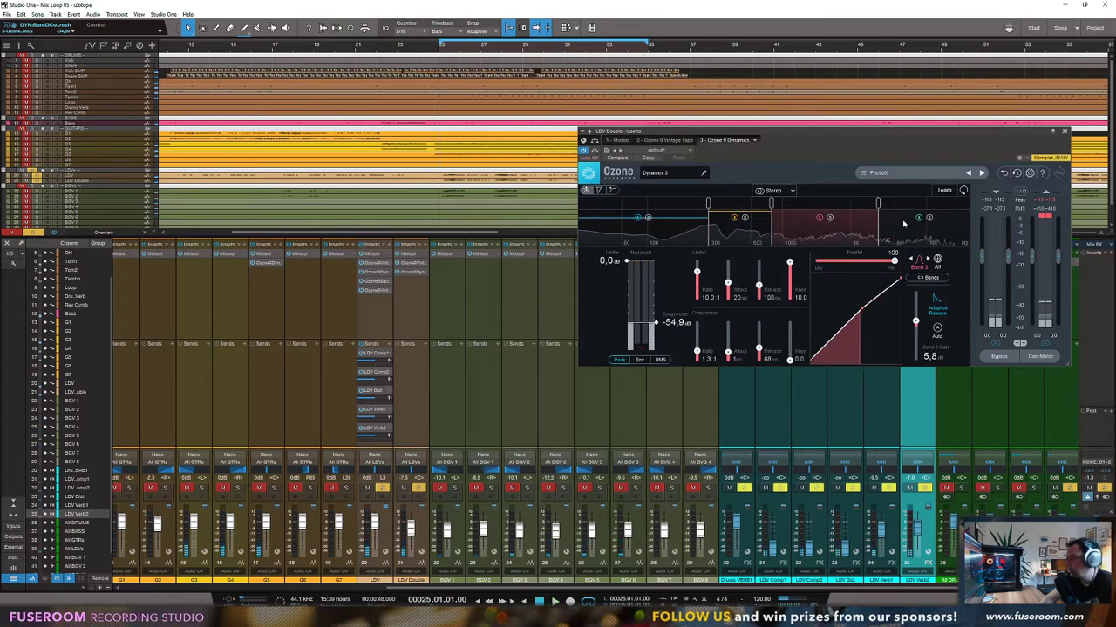
Step: Compress band 4 at 10.0:1 with -47.4 dB threshold, 1 ms attack, 298 ms release and 13.5 dB gain, and close the Dynamics plug-in
left_click(903, 224)
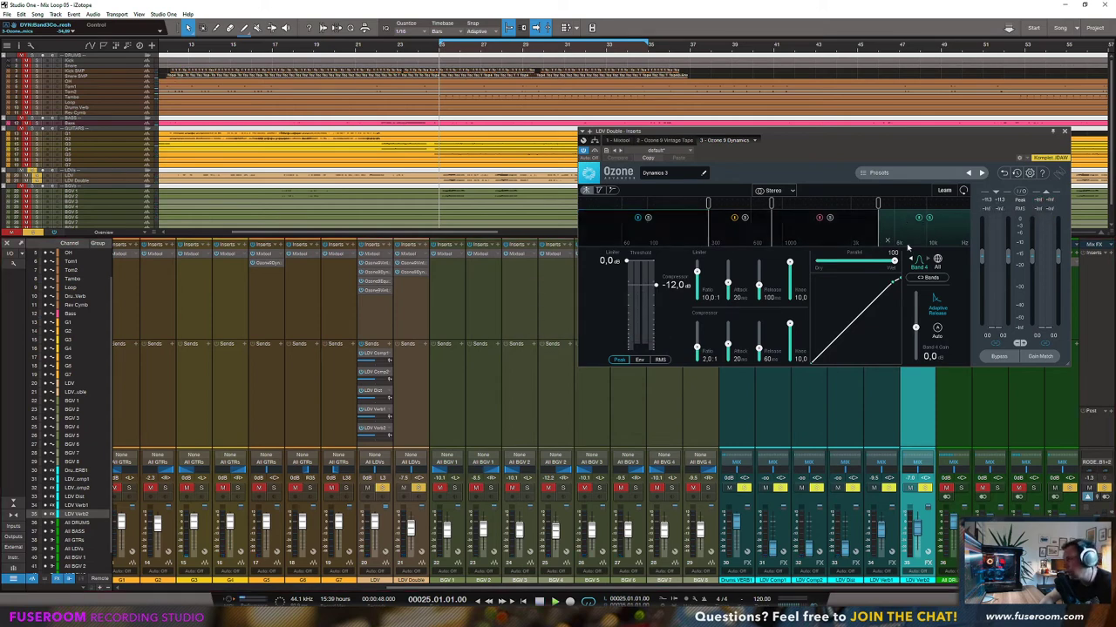
left_click_drag(696, 347, 697, 335)
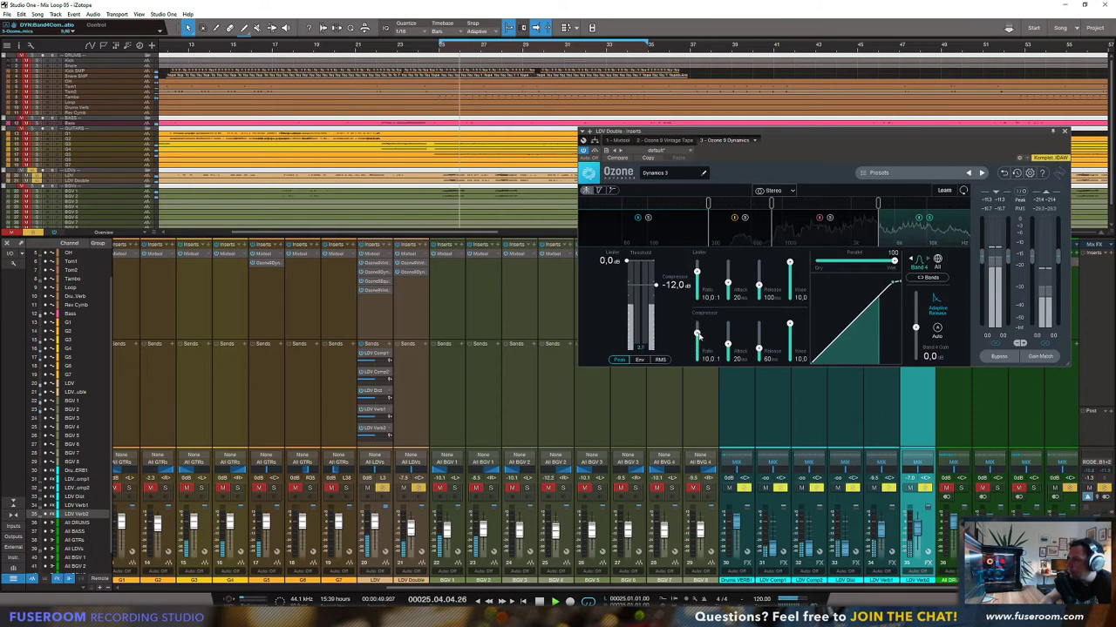
left_click_drag(655, 285, 655, 320)
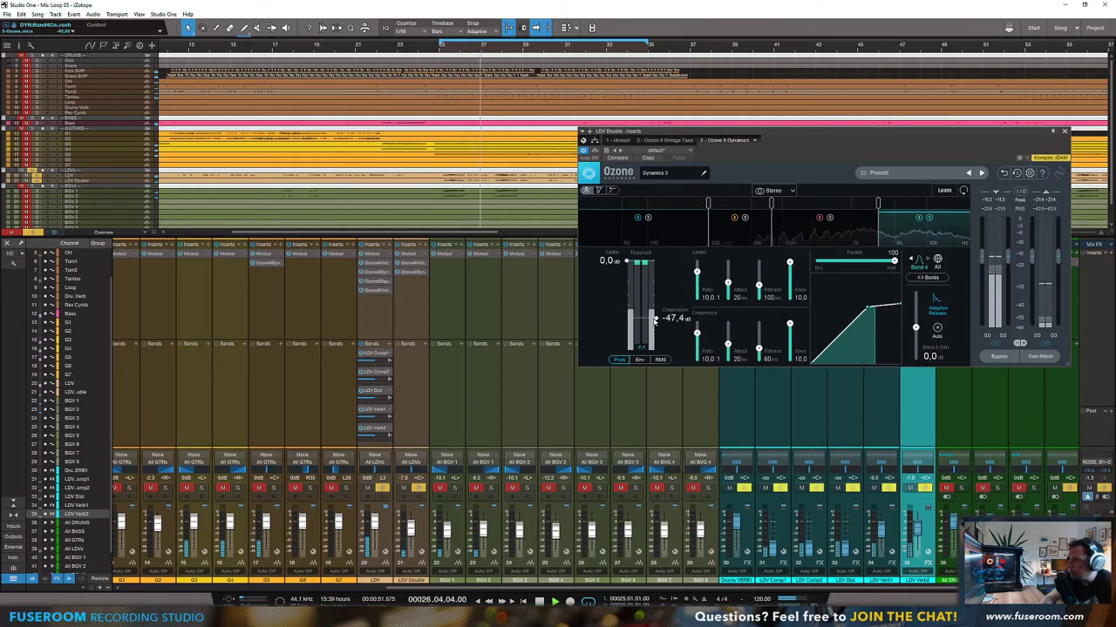
left_click_drag(727, 342, 759, 339)
mouse_move(915, 328)
left_mouse_down()
mouse_move(915, 296)
mouse_move(915, 321)
mouse_move(915, 311)
left_mouse_up()
left_click_drag(769, 336, 769, 343)
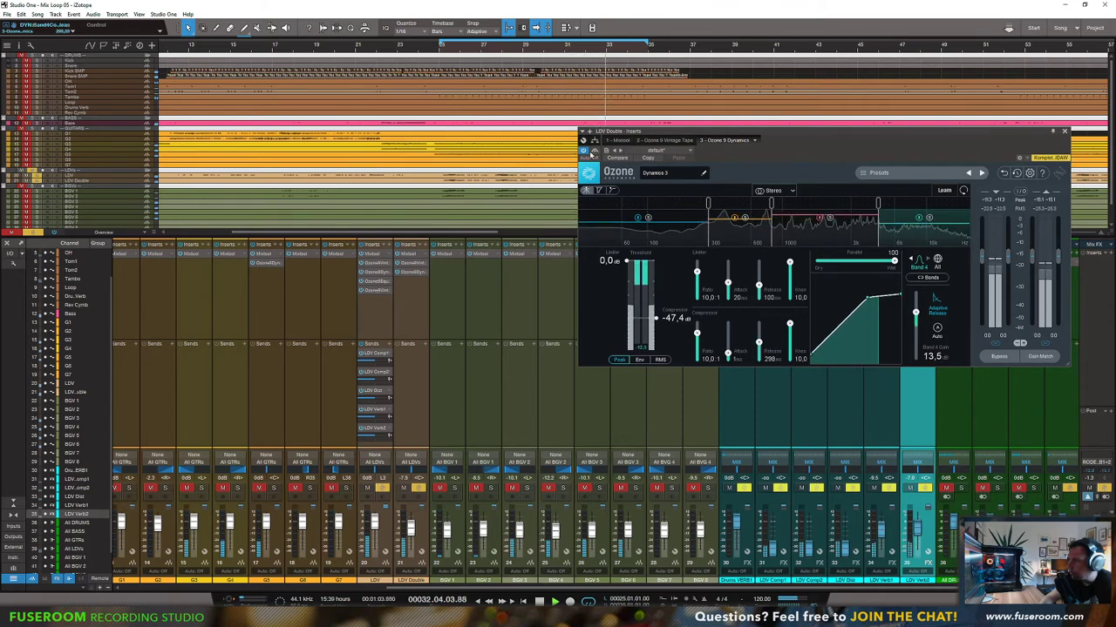
left_click(1064, 131)
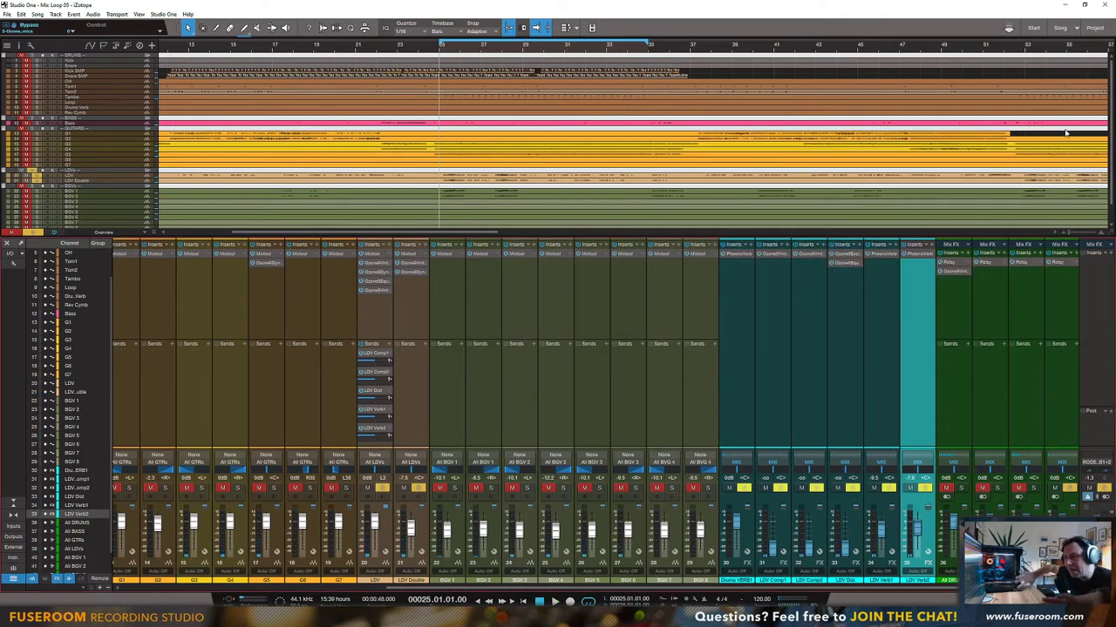
Step: Add Ozone 9 Imager as the fourth insert on the LDV Double channel and move its window slightly
left_click(424, 245)
scroll(484, 441, "down", 4)
left_click(483, 452)
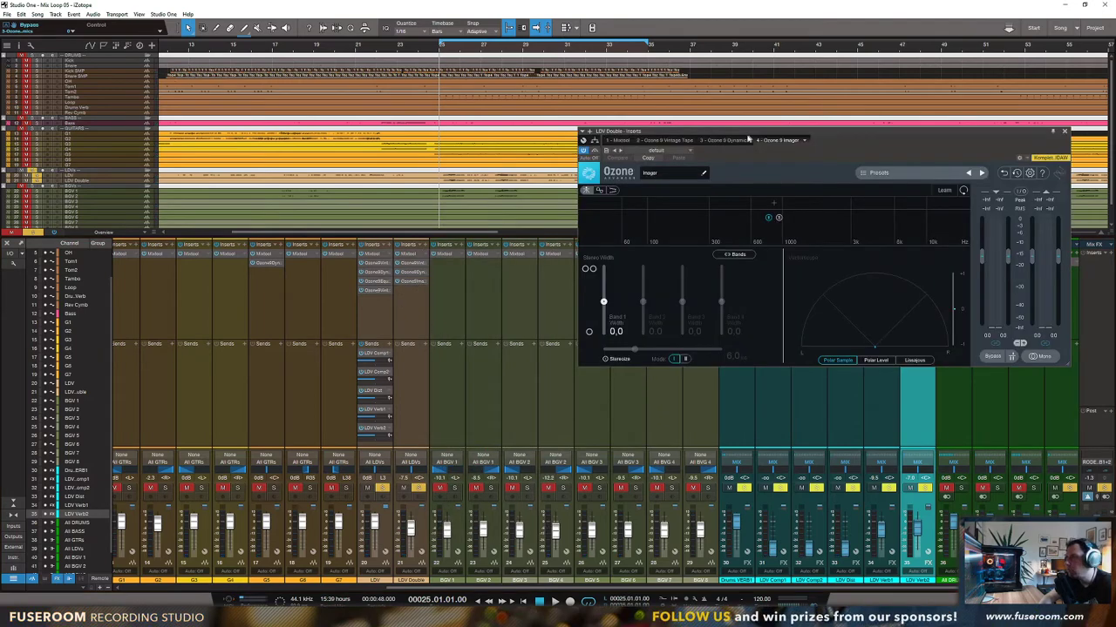
left_click_drag(754, 137, 735, 142)
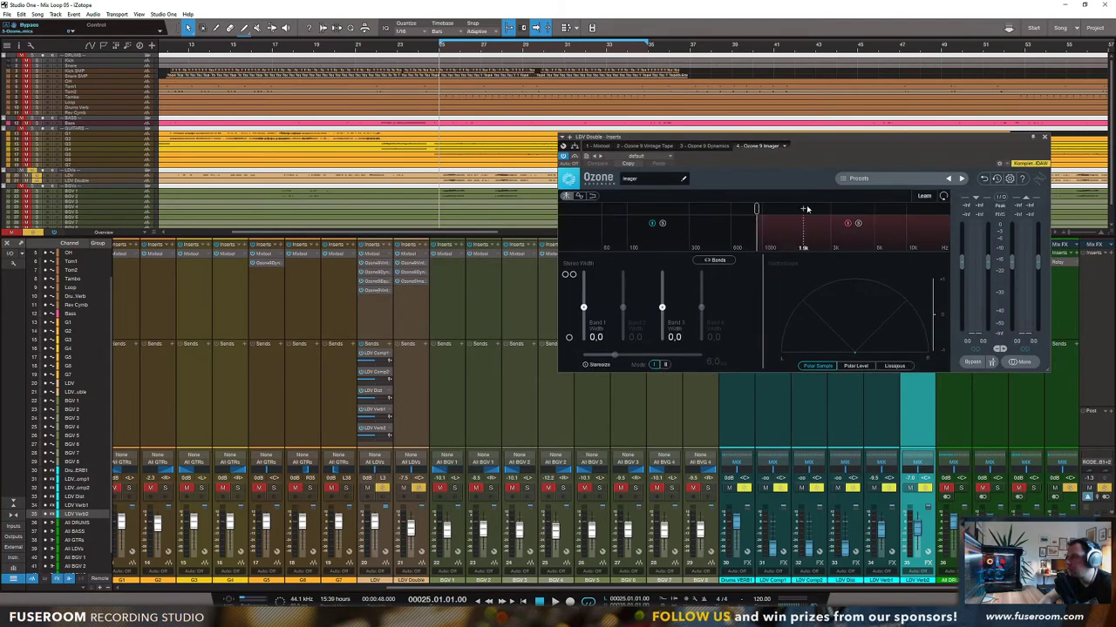
Step: Split the Imager into three bands, turn off the lowest and highest bands, and set the middle band's width to 100
key("space")
left_click_drag(755, 210, 740, 209)
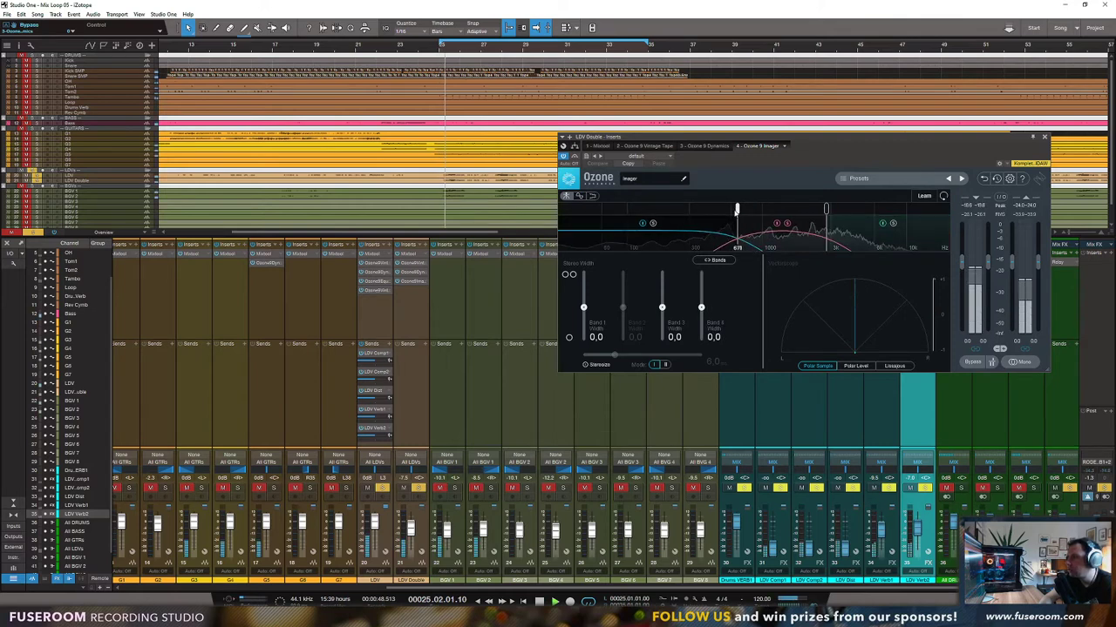
left_click(647, 224)
left_click(882, 224)
left_click_drag(661, 307, 662, 274)
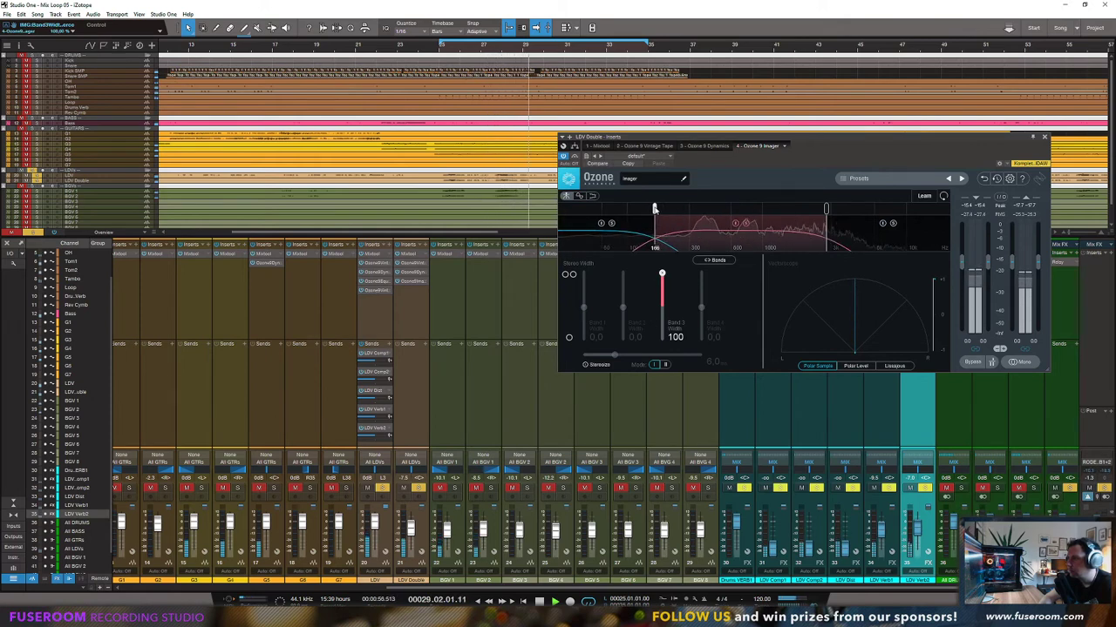
Step: Enable Stereoize at 20.0 ms and narrow the widened band to roughly 100 Hz to 1 kHz during playback
left_click_drag(816, 212, 881, 209)
left_click(614, 357)
left_click_drag(614, 357, 701, 356)
left_click_drag(735, 209, 658, 210)
left_click_drag(881, 209, 777, 212)
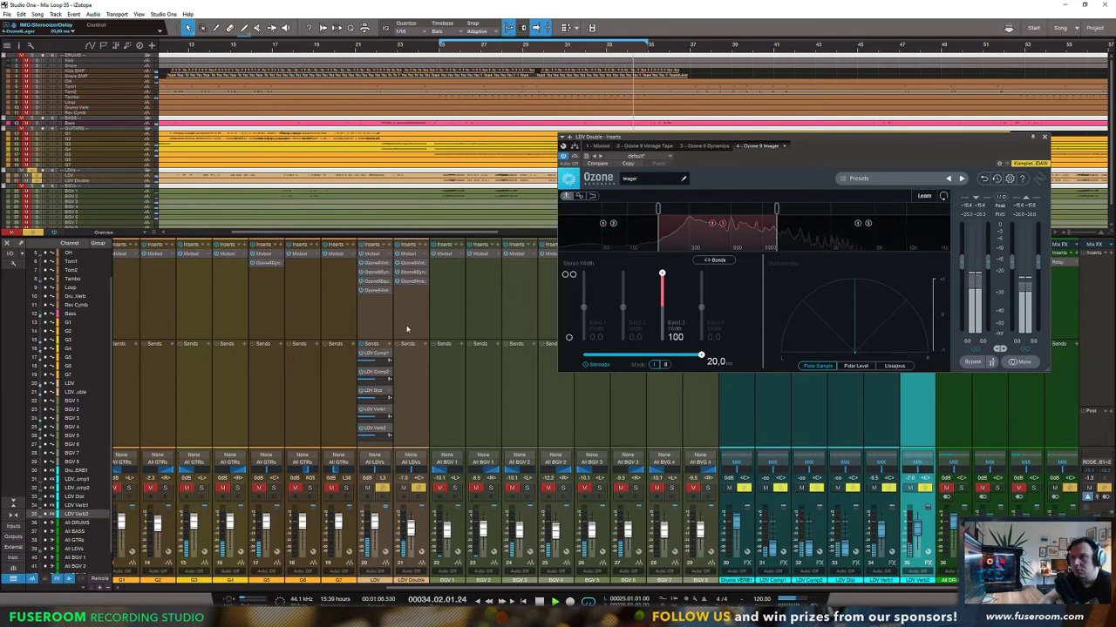
key("space")
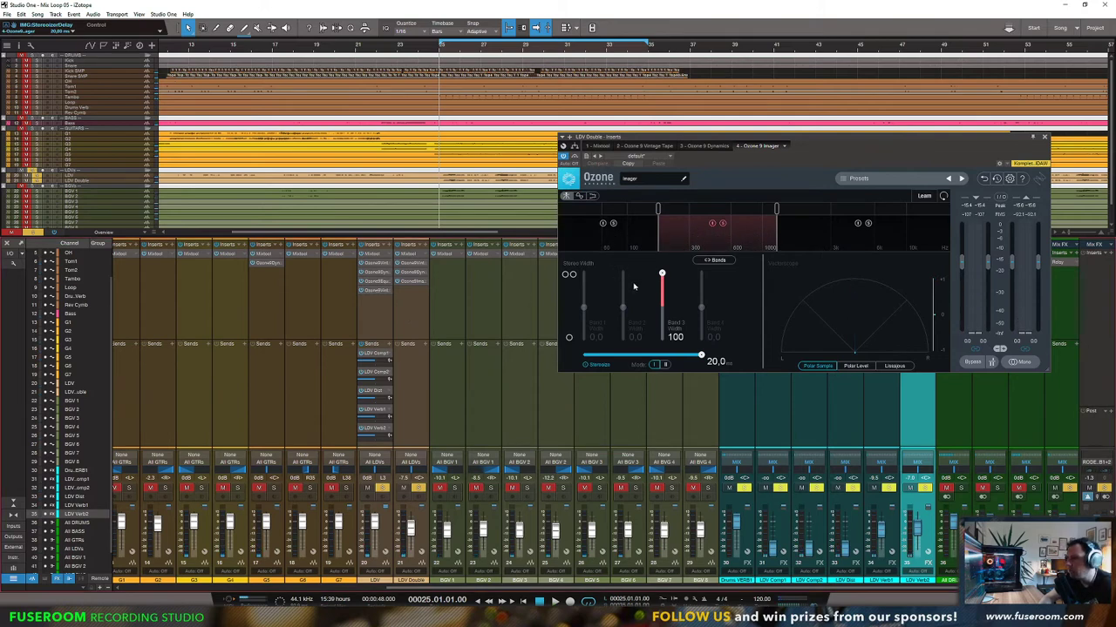
Step: Play the loop and shift the widened band's crossovers up to about 1 kHz and 6 kHz
key("space")
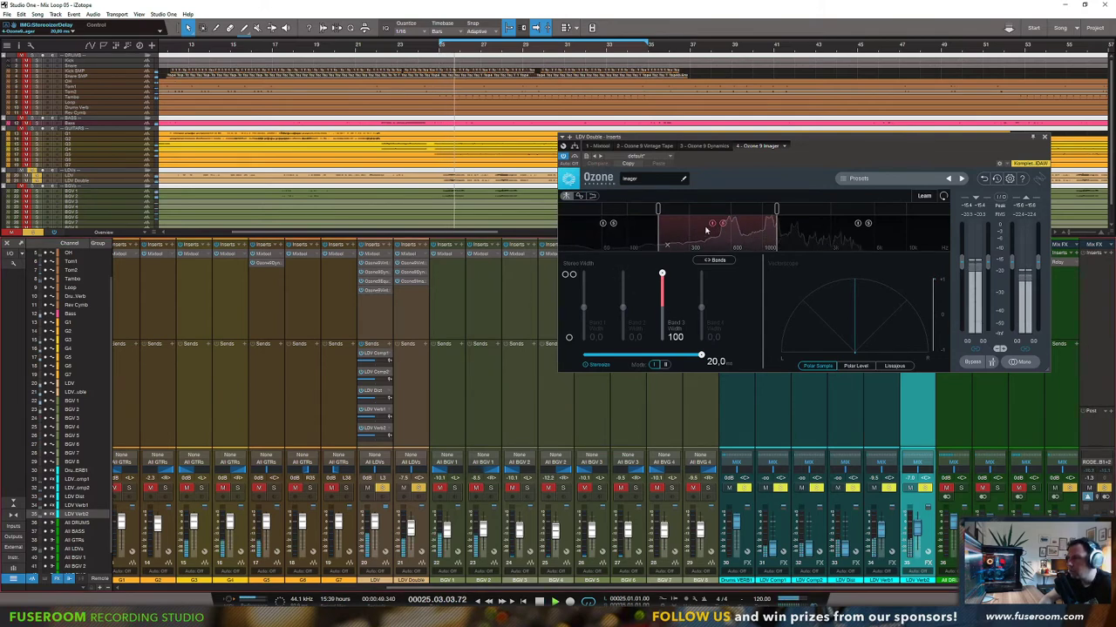
left_click_drag(776, 241, 843, 239)
left_click_drag(659, 211, 768, 212)
left_click_drag(843, 210, 874, 210)
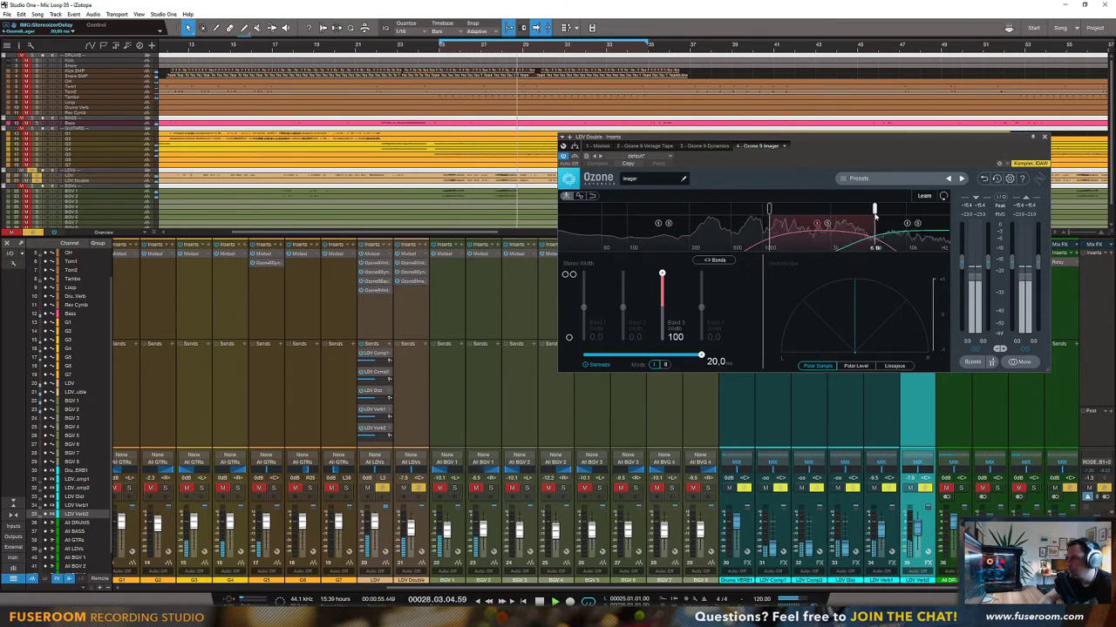
Step: Add a crossover in the low frequencies to create band 2 and set that band's width to -100
left_click(642, 210)
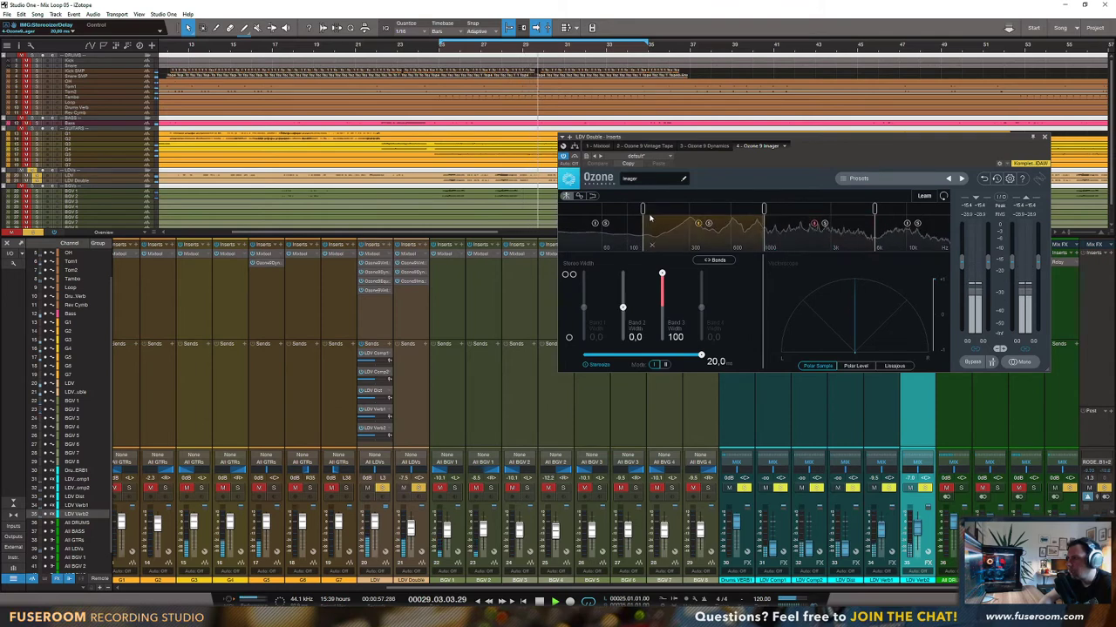
left_click_drag(643, 210, 672, 211)
left_click_drag(622, 307, 619, 356)
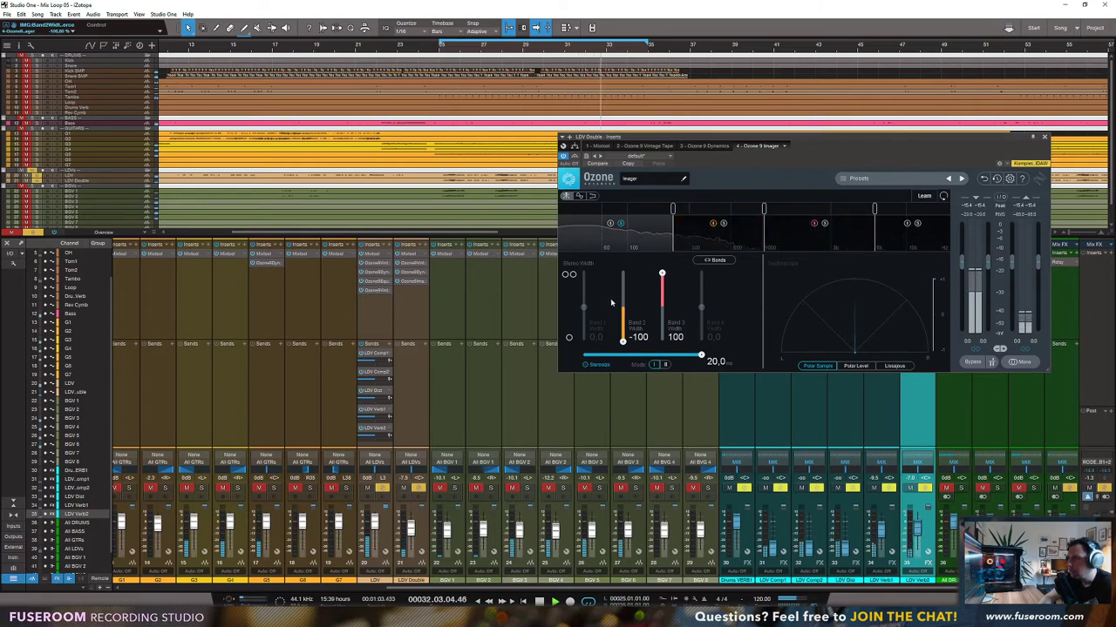
Step: Turn band 4 on with a width of 100, lower its crossover and switch Stereoize to mode II
key("space")
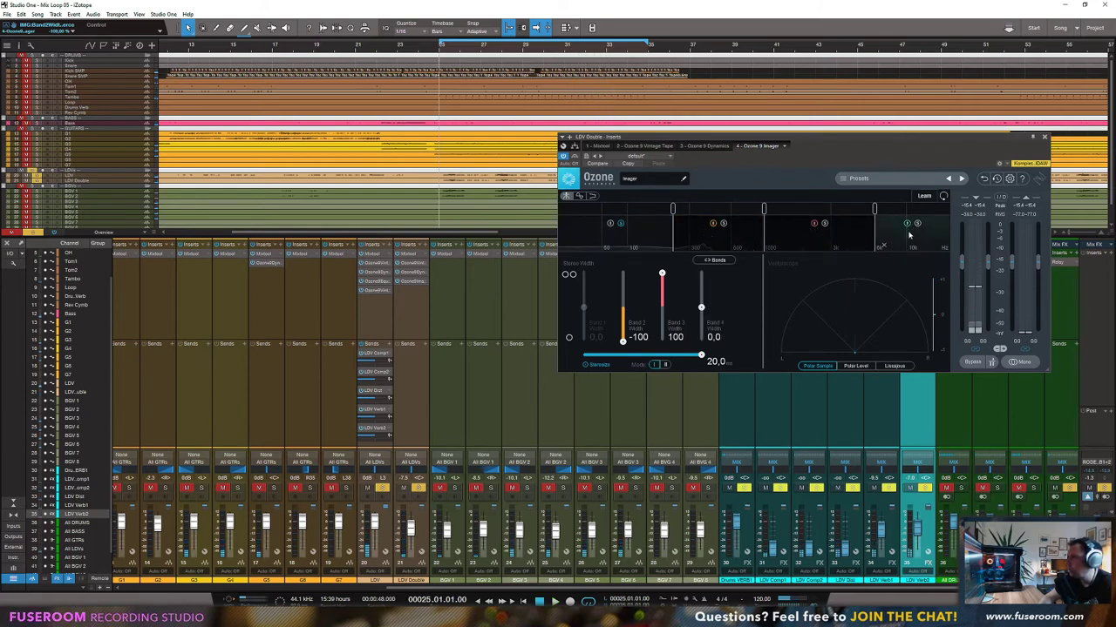
key("space")
left_click_drag(701, 307, 705, 227)
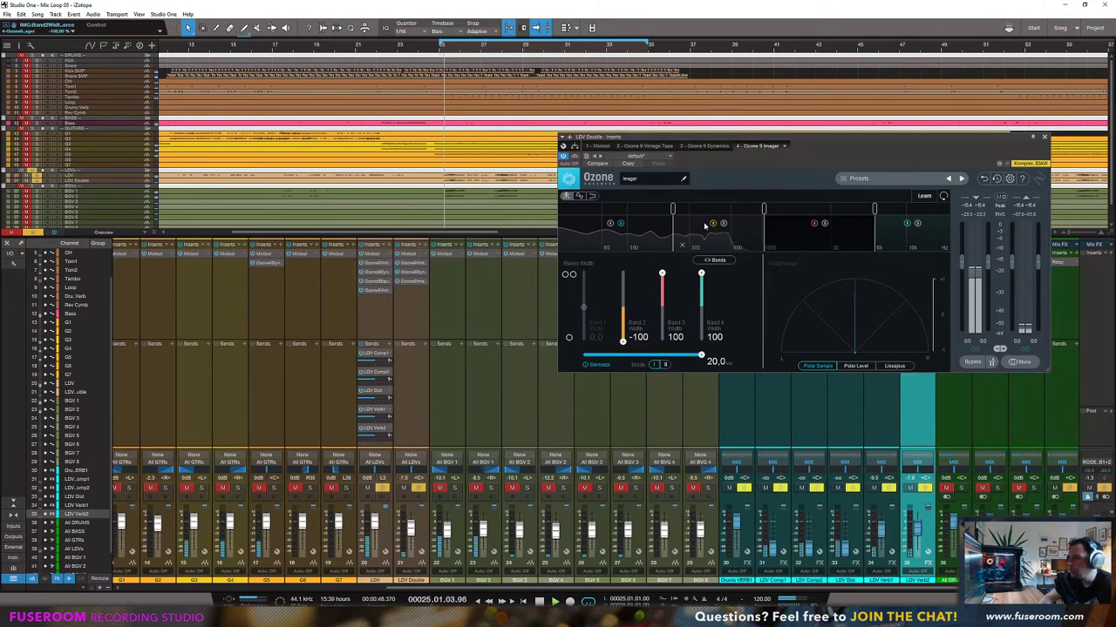
left_click_drag(701, 355, 645, 355)
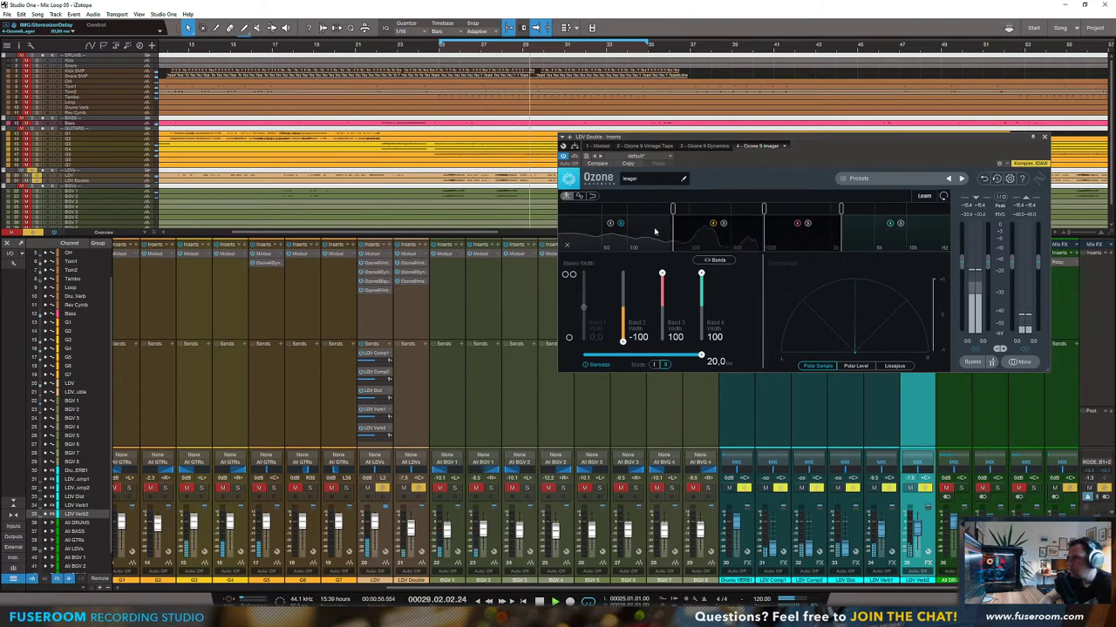
Step: Turn band 1 back on in the Imager and set its width to -100 during playback
key("space")
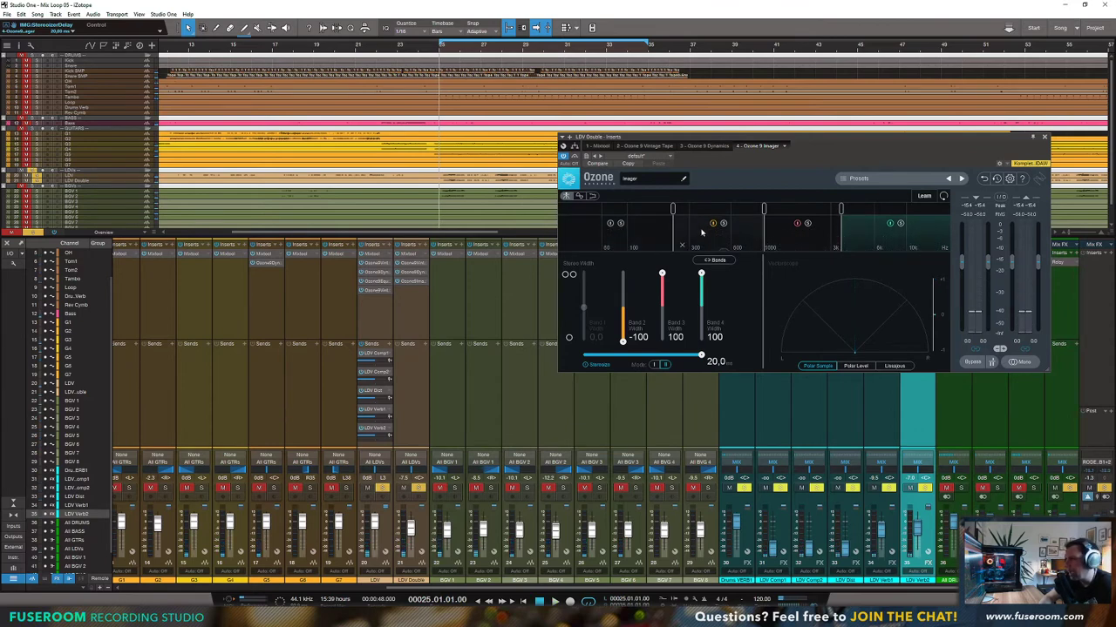
left_click(611, 223)
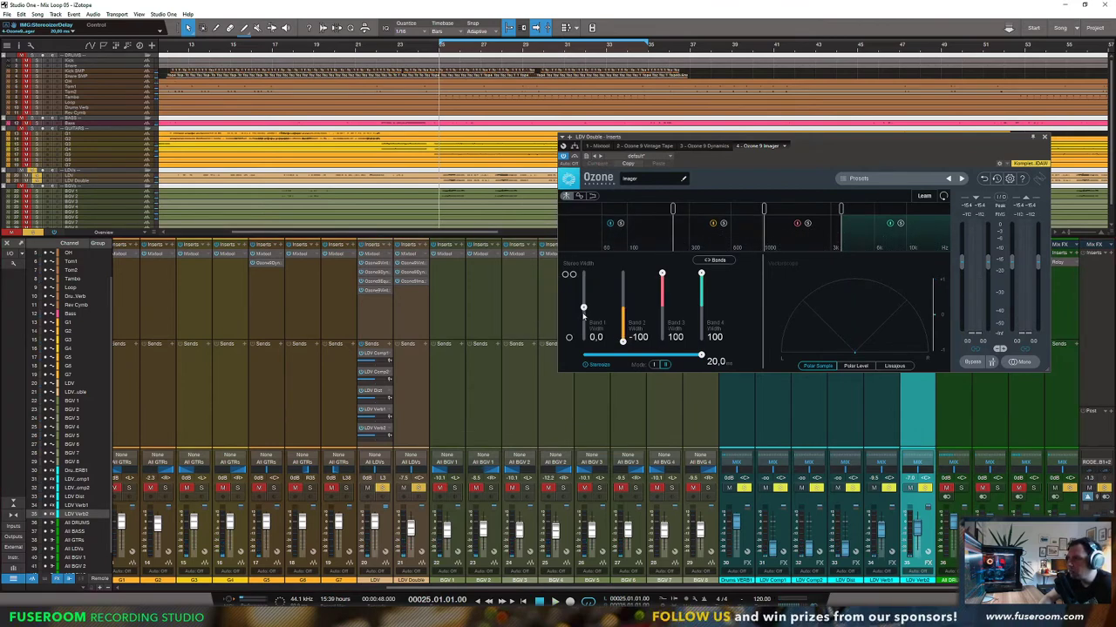
key("space")
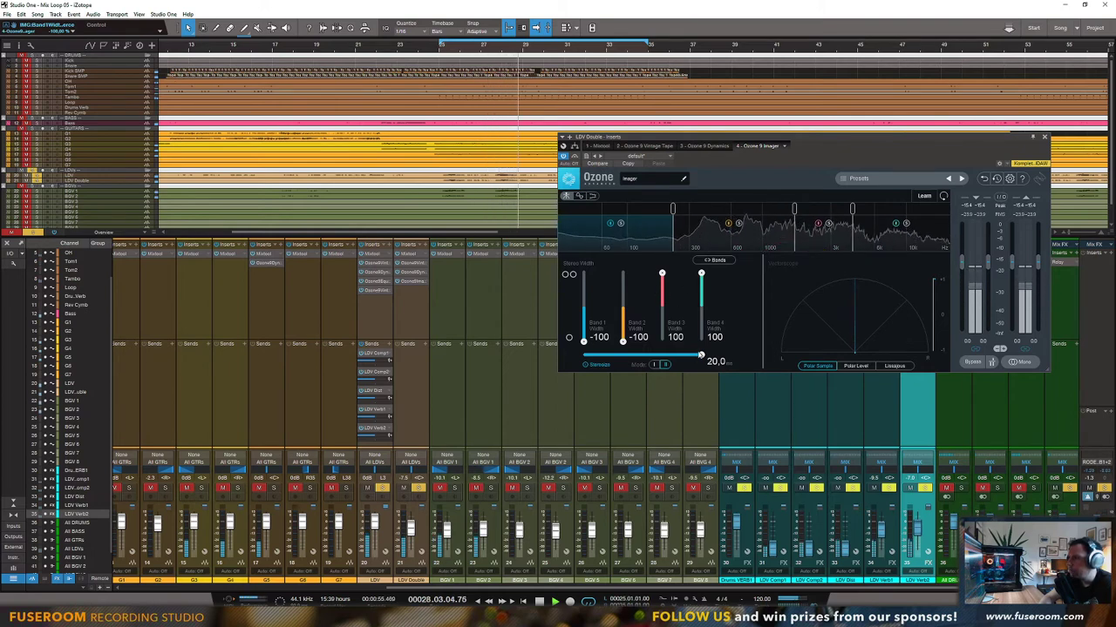
Step: Set the Imager's band 2 width to 48.1 and band 3 width to -31.6, and close the plug-in
left_click_drag(699, 357, 621, 244)
left_click_drag(662, 276, 662, 326)
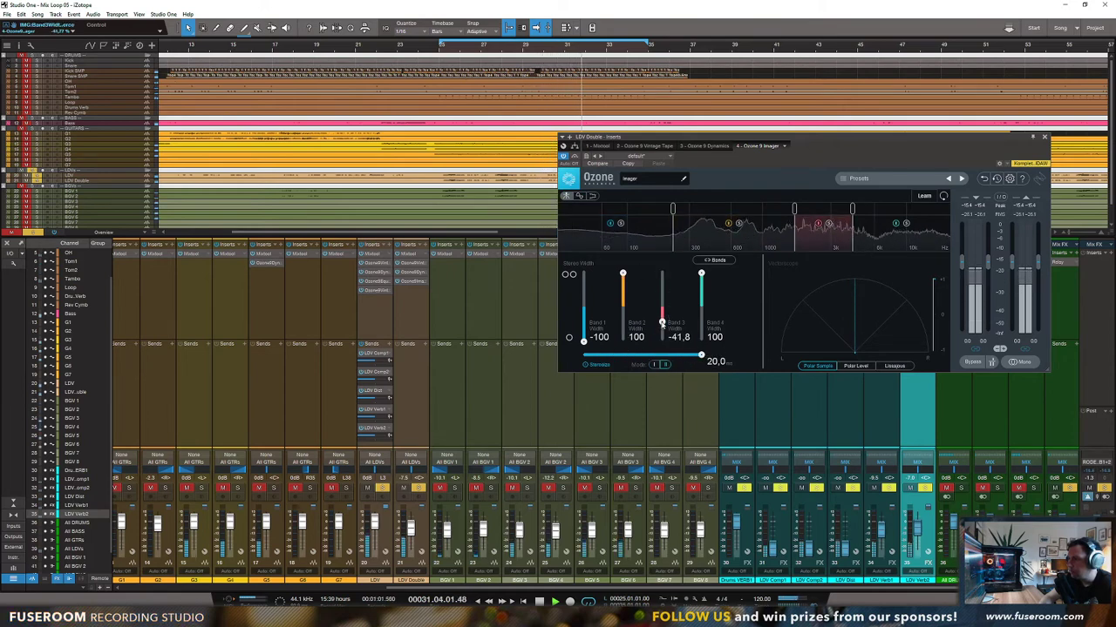
left_click_drag(622, 276, 622, 292)
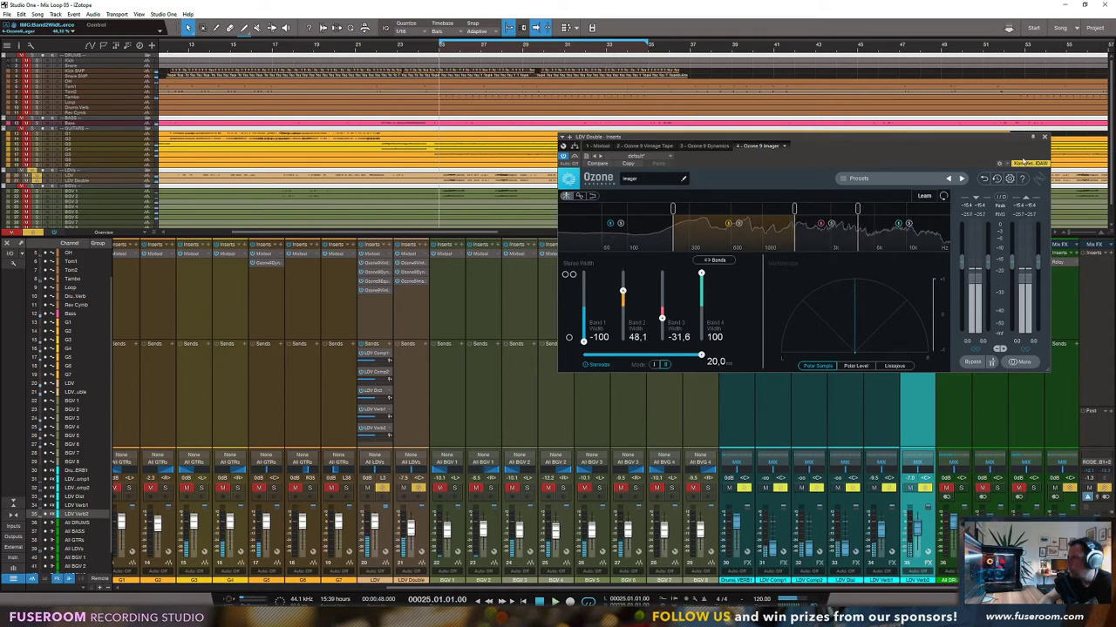
left_click(1044, 137)
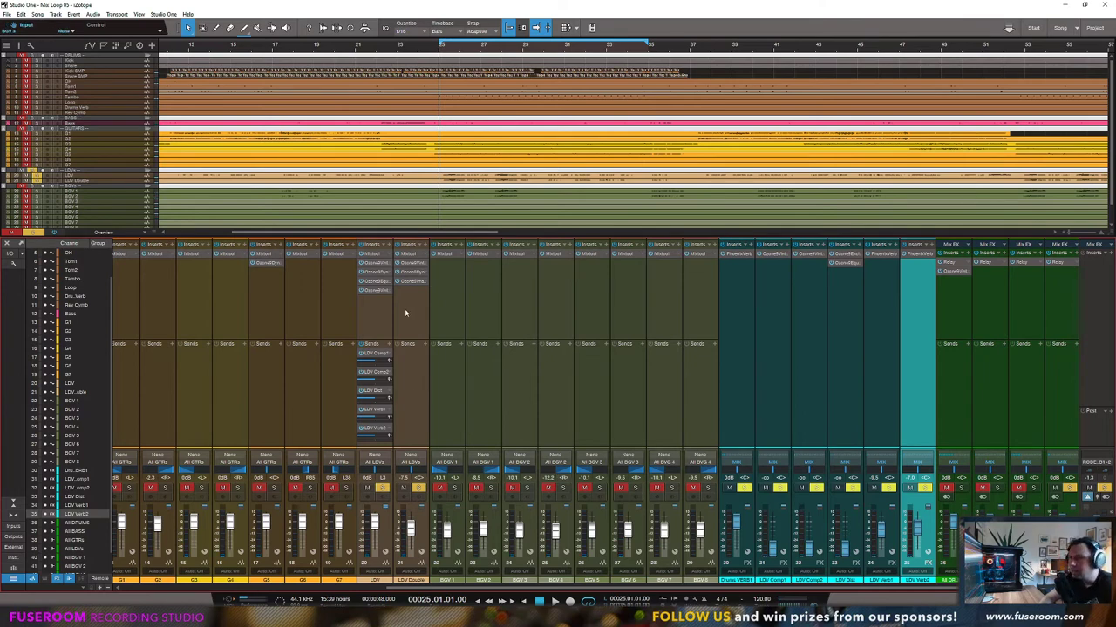
Step: Insert the Ozone 9 Vintage Compressor on the LDV Double channel
left_click(426, 247)
scroll(476, 468, "down", 1)
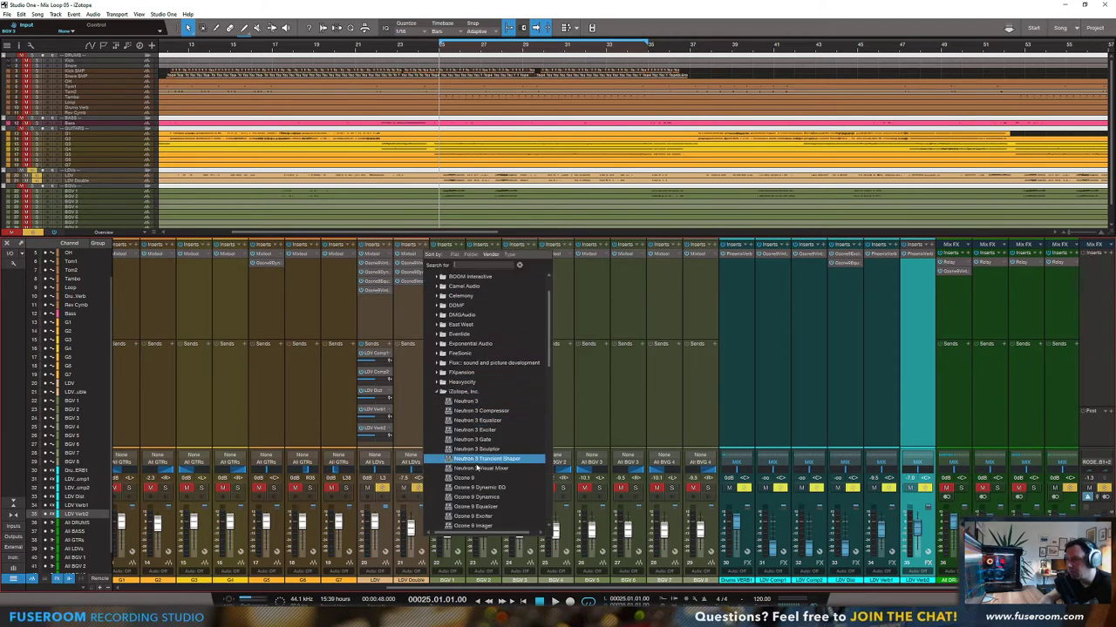
scroll(476, 469, "down", 4)
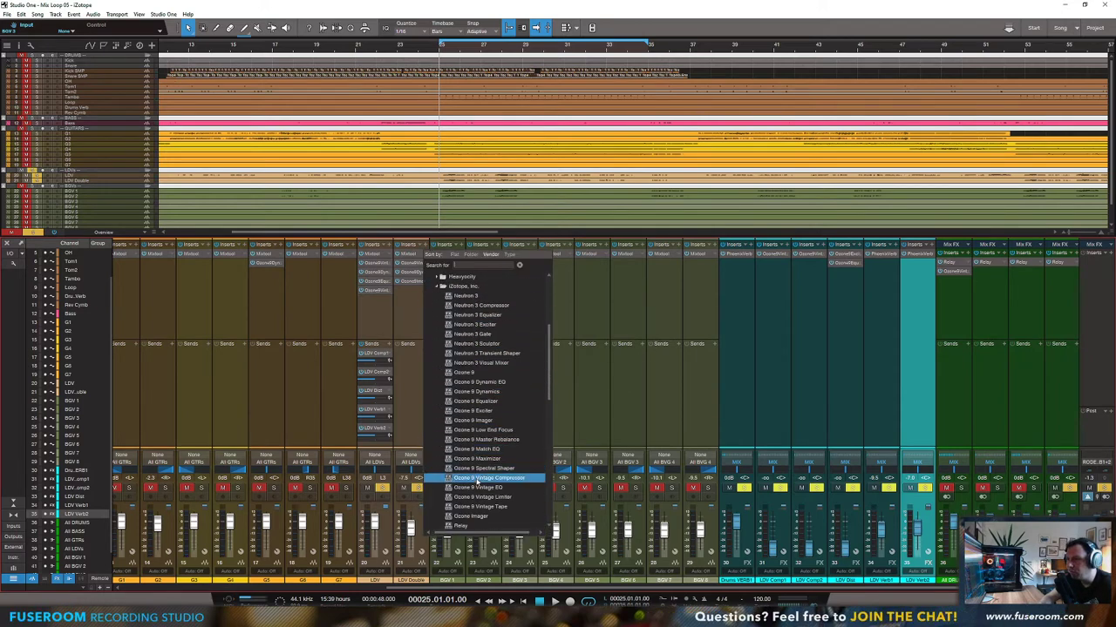
left_click(476, 478)
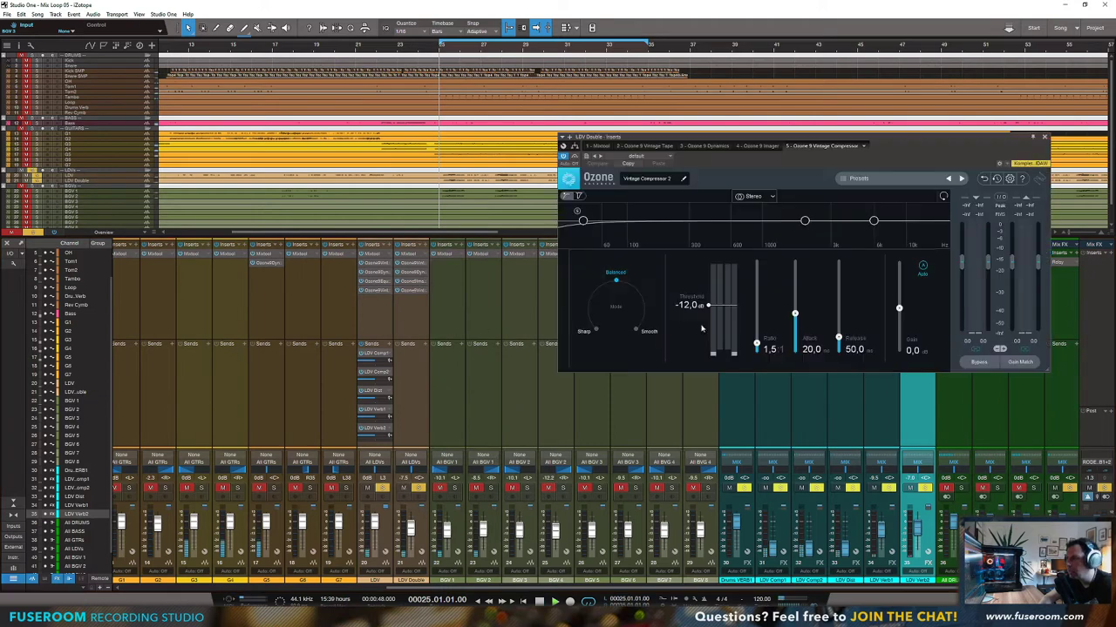
Step: During playback, set the compressor to Sharp with 4.2:1 ratio, -26.7 dB threshold, 1.6 ms attack, 69 ms release and -1.5 dB gain, and close it
key("space")
left_click_drag(756, 344, 756, 313)
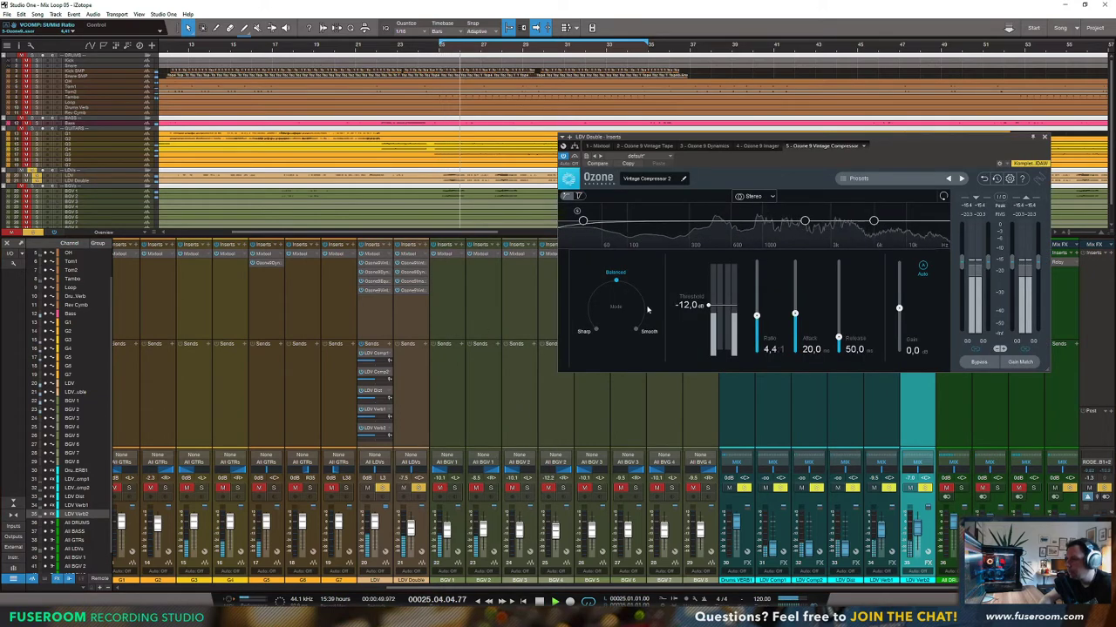
left_click_drag(710, 308, 709, 337)
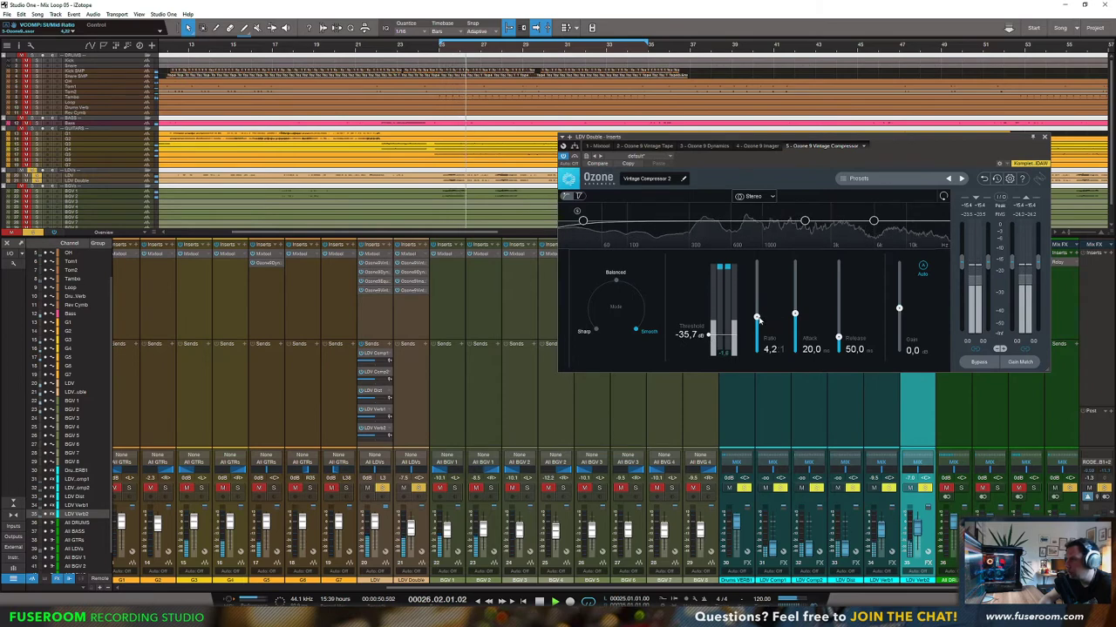
left_click_drag(795, 315, 837, 323)
left_click_drag(899, 307, 898, 294)
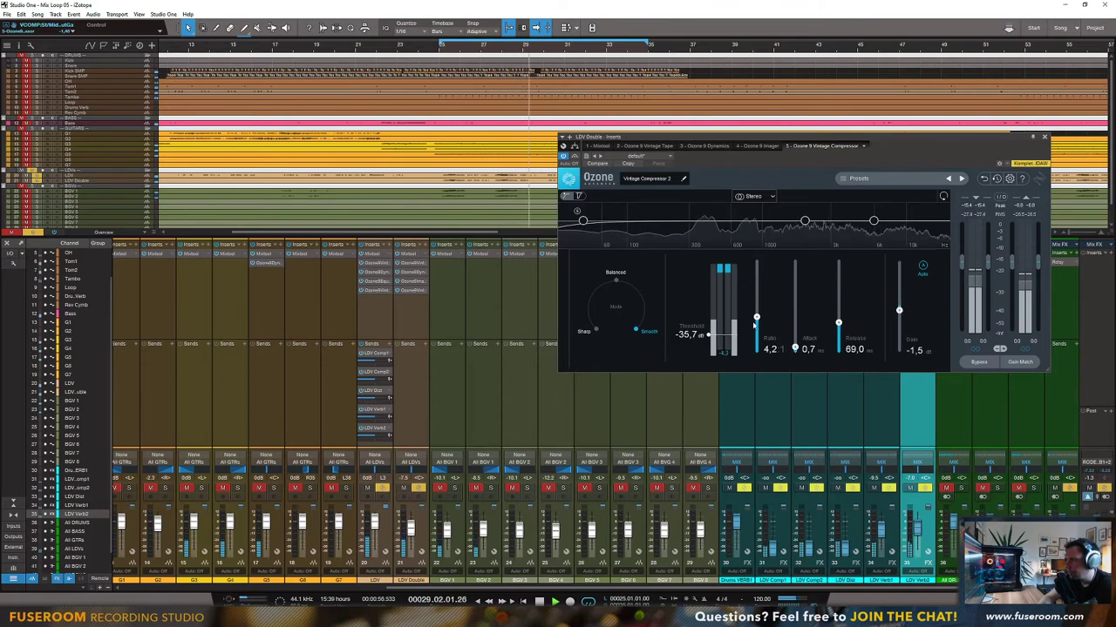
left_click_drag(706, 336, 708, 319)
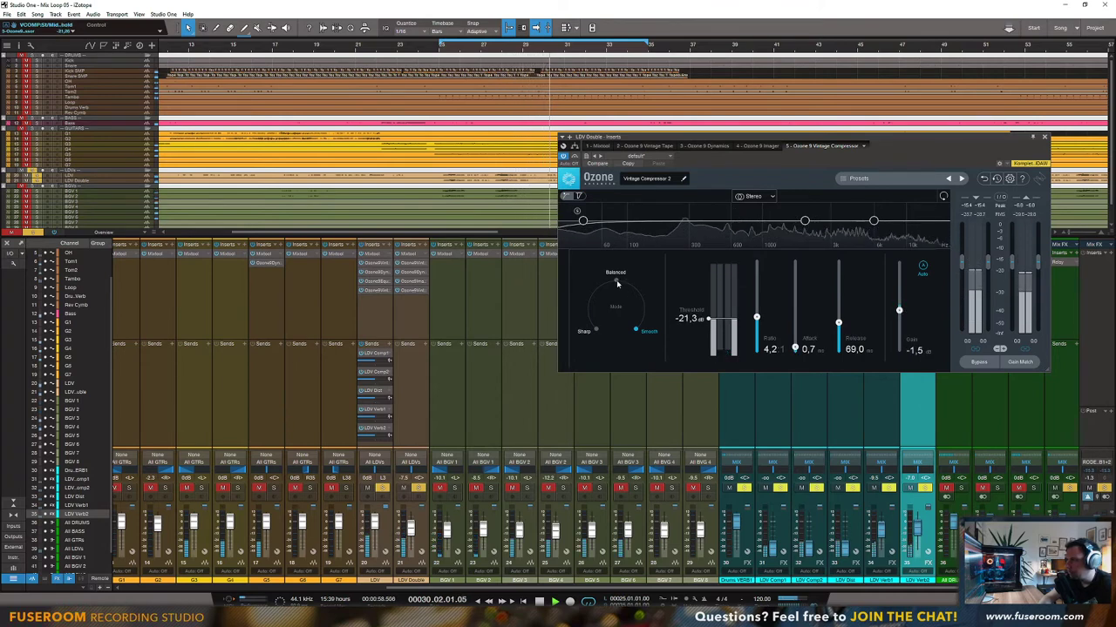
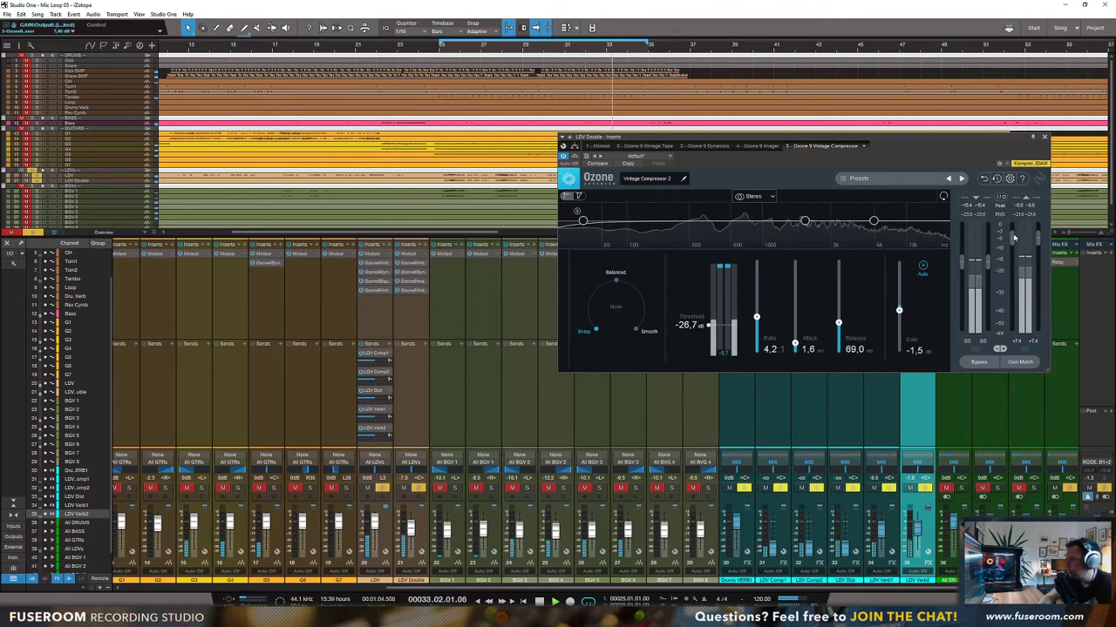
left_click(1045, 138)
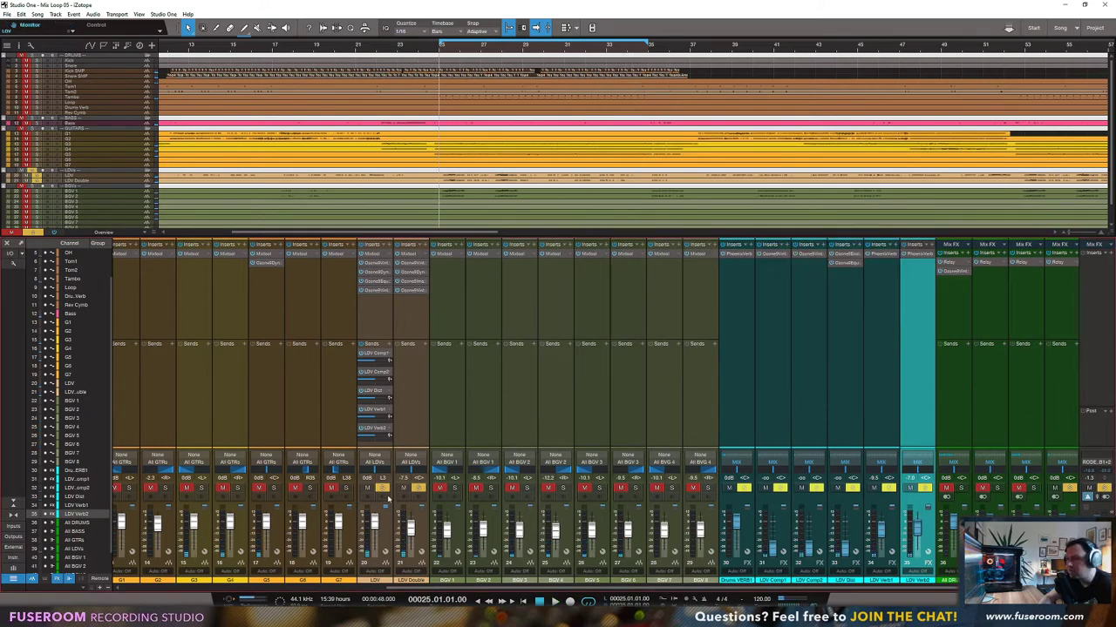
Step: Start playback and solo the drum channels from Kick SMP to Loop
left_click_drag(409, 589, 112, 584)
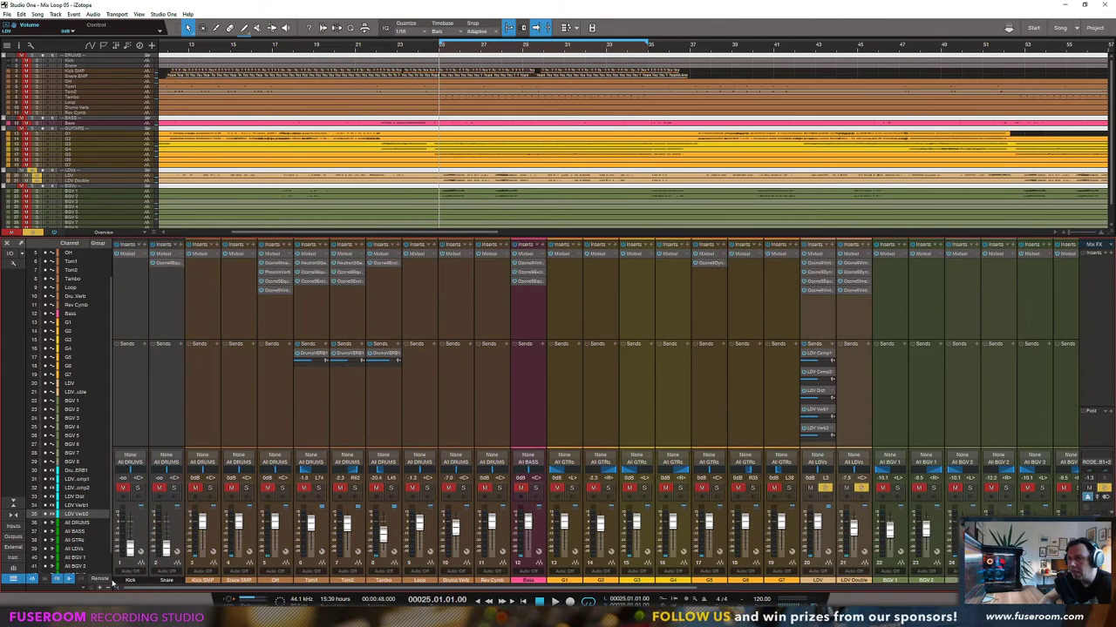
key("space")
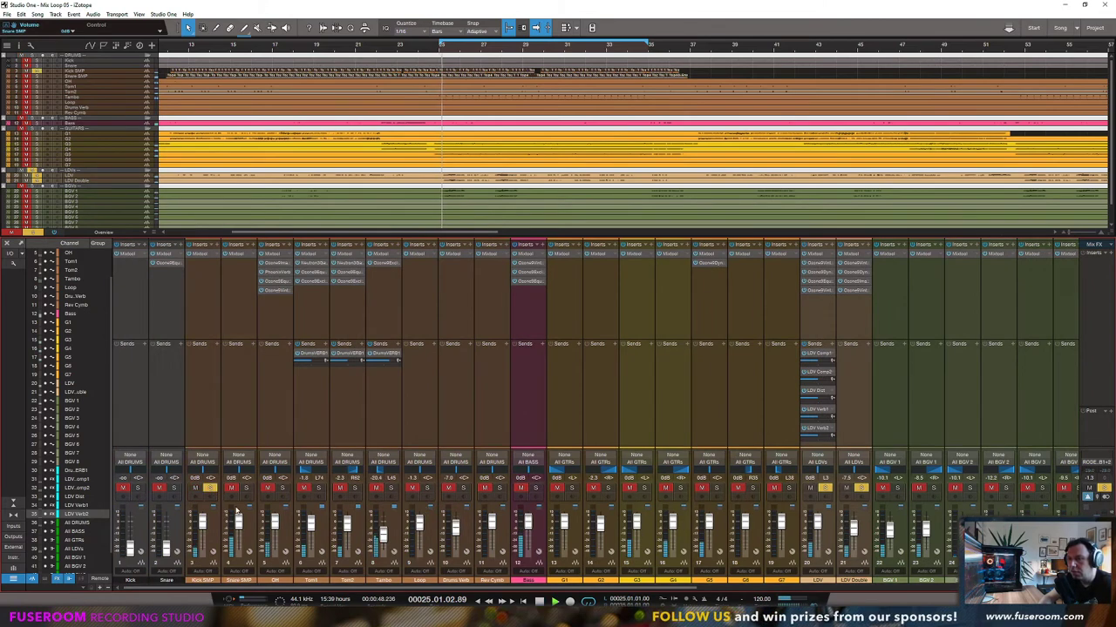
left_click(248, 490)
left_click(284, 489)
left_click(319, 489)
left_click(355, 489)
left_click(391, 489)
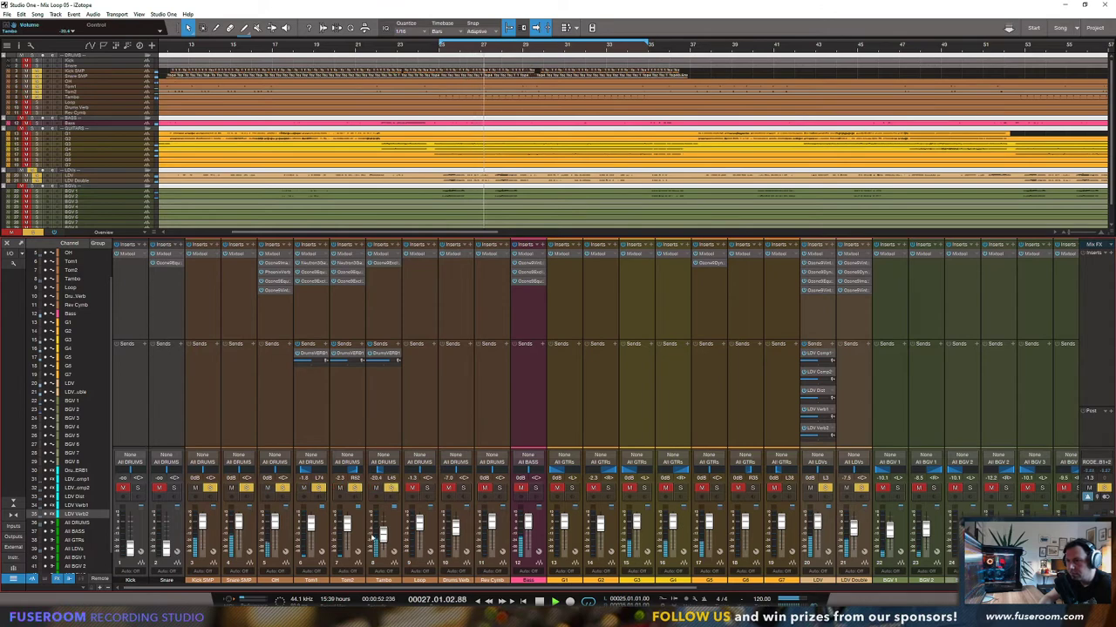
left_click(427, 489)
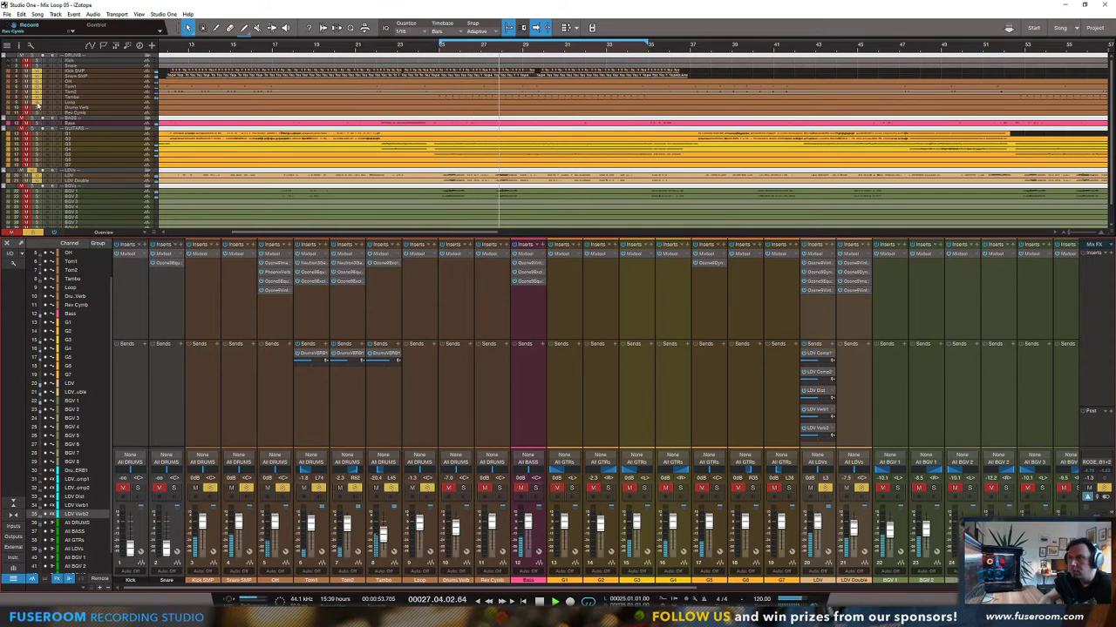
Step: Solo the whole DRUMS folder and the Bass channel
left_click(31, 55)
left_click(32, 55)
left_click(32, 55)
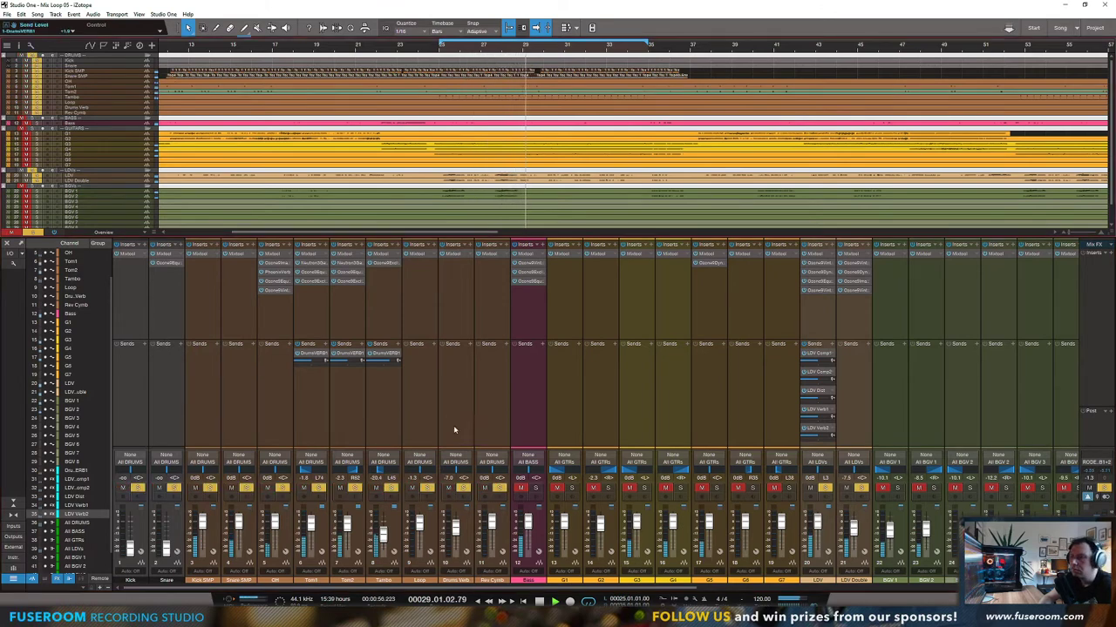
left_click(534, 488)
Step: Lower the LDV Verb1 fader to about -16.3 dB and the LDV Verb2 fader to about -36.9 dB, and stop playback
left_click_drag(495, 590, 854, 601)
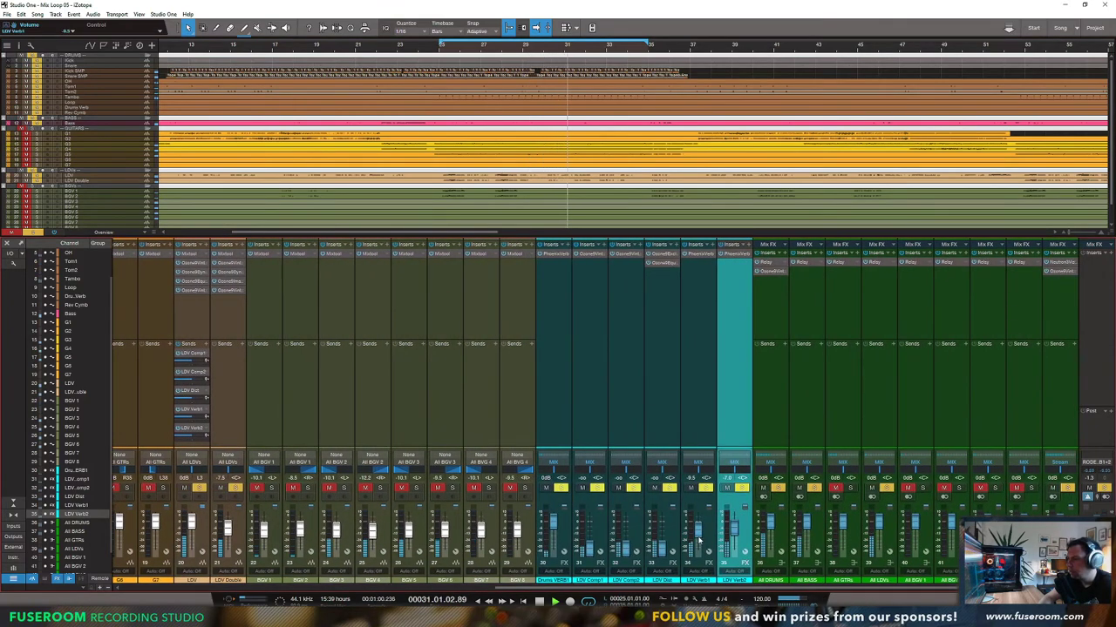
left_click_drag(732, 528, 733, 544)
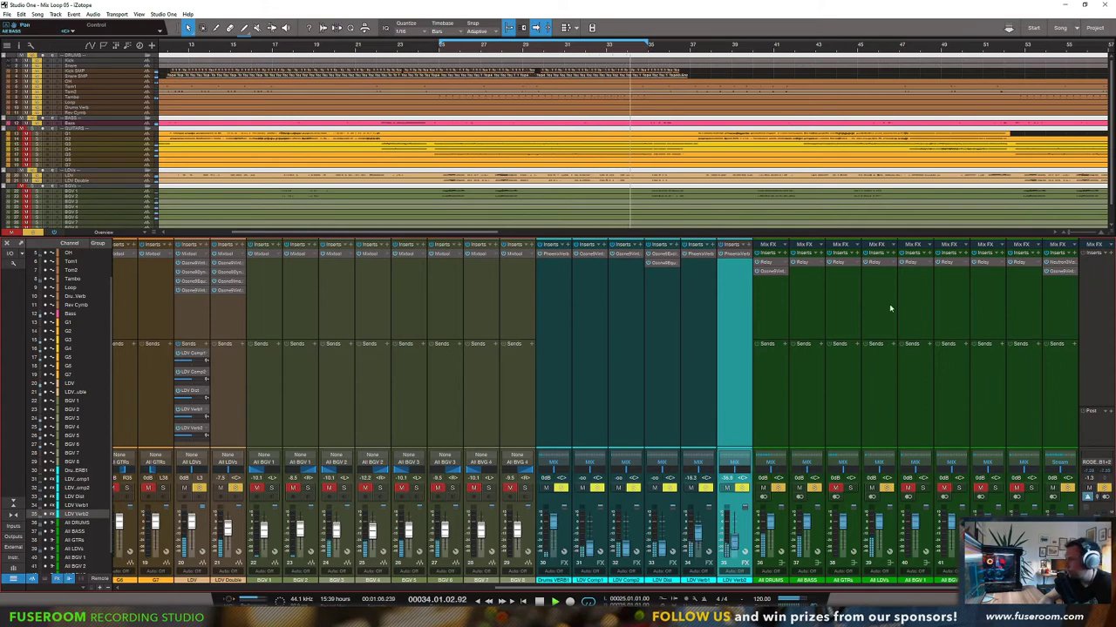
key("space")
Step: Insert Ozone 9 Vintage Tape on the All LDVs bus
left_click(891, 256)
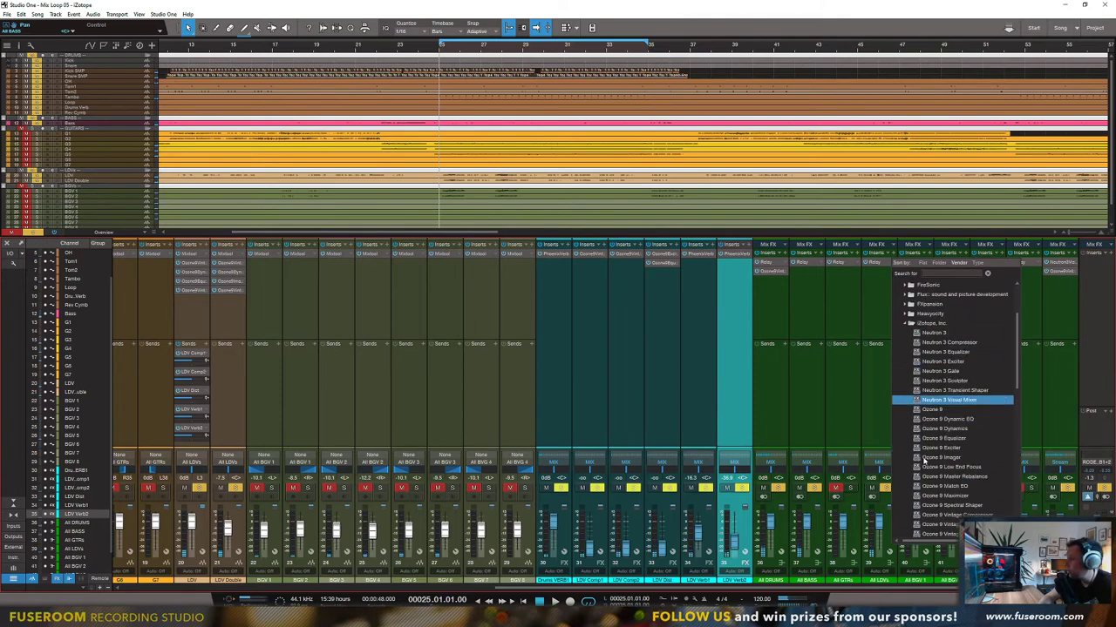
scroll(928, 458, "down", 2)
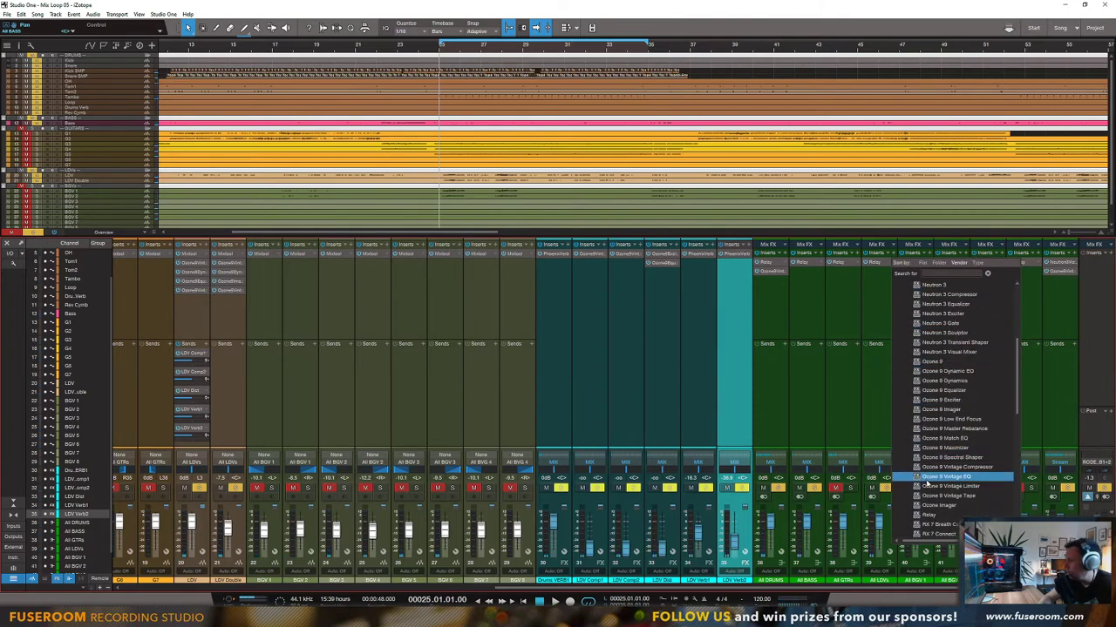
left_click(927, 496)
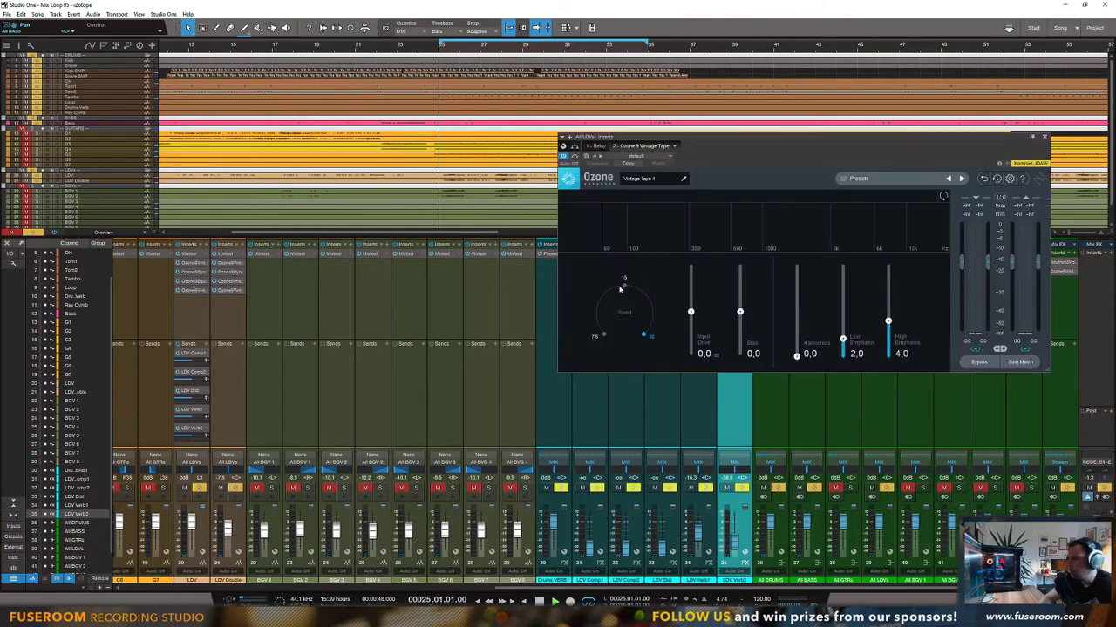
Step: During playback, set Vintage Tape to speed 15, input drive 7.8 dB, bias 2.6 and harmonics 8.2, and close it
key("space")
left_click_drag(690, 312, 739, 287)
left_click_drag(796, 356, 795, 284)
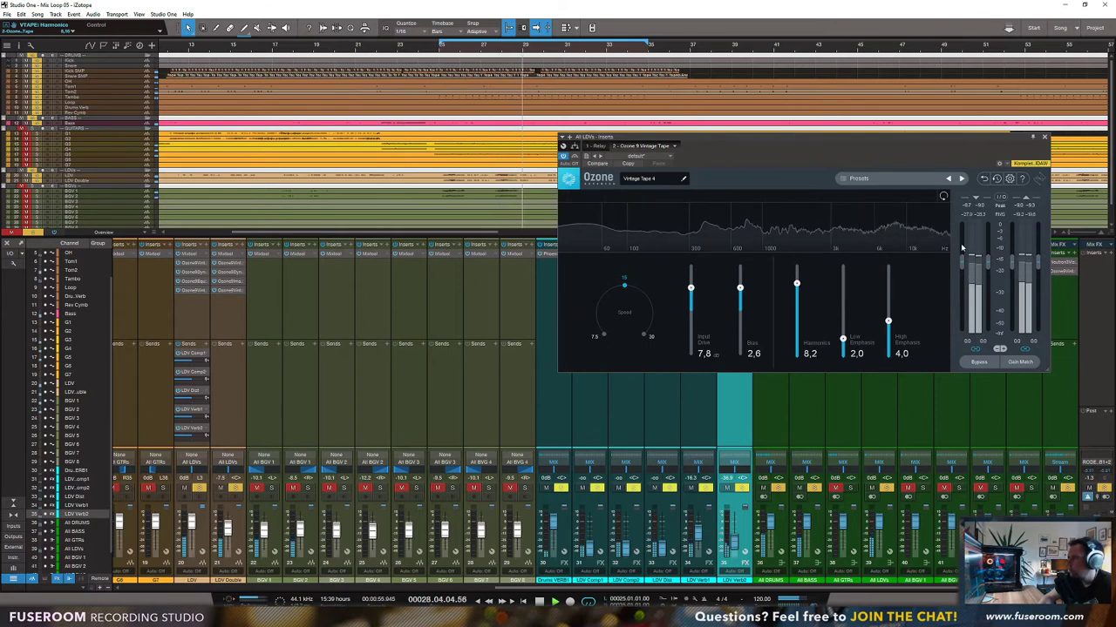
left_click(1044, 137)
Step: Set the LDV Verb1 fader to -12.2 dB and LDV Verb2 to -13.2 dB, and insert the Ozone 9 Exciter on LDV Verb1
left_click_drag(732, 545, 696, 535)
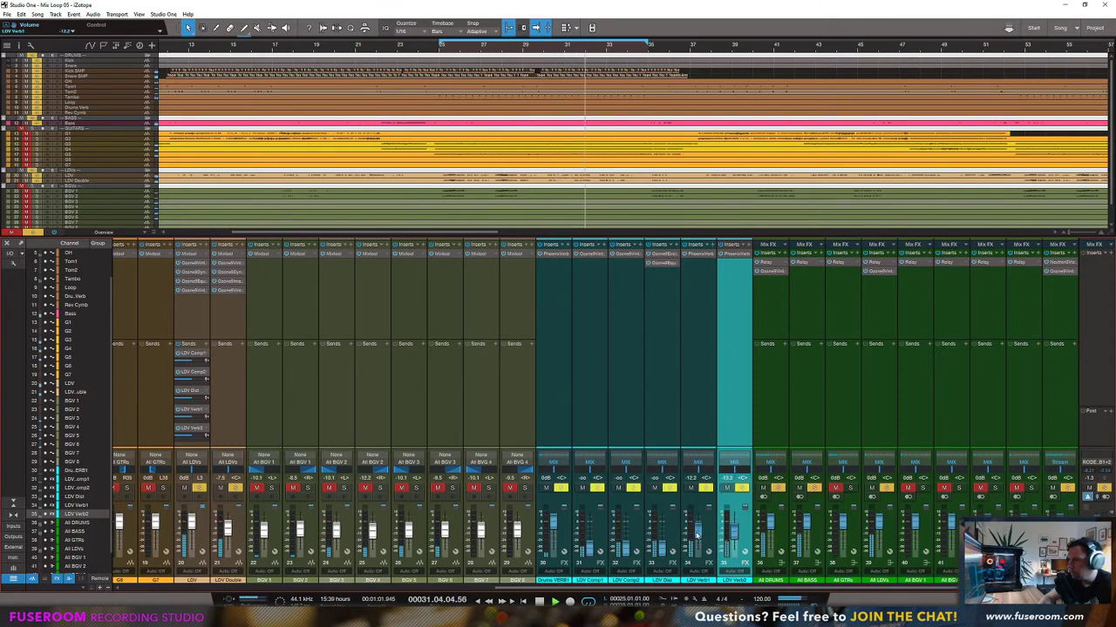
left_click(712, 245)
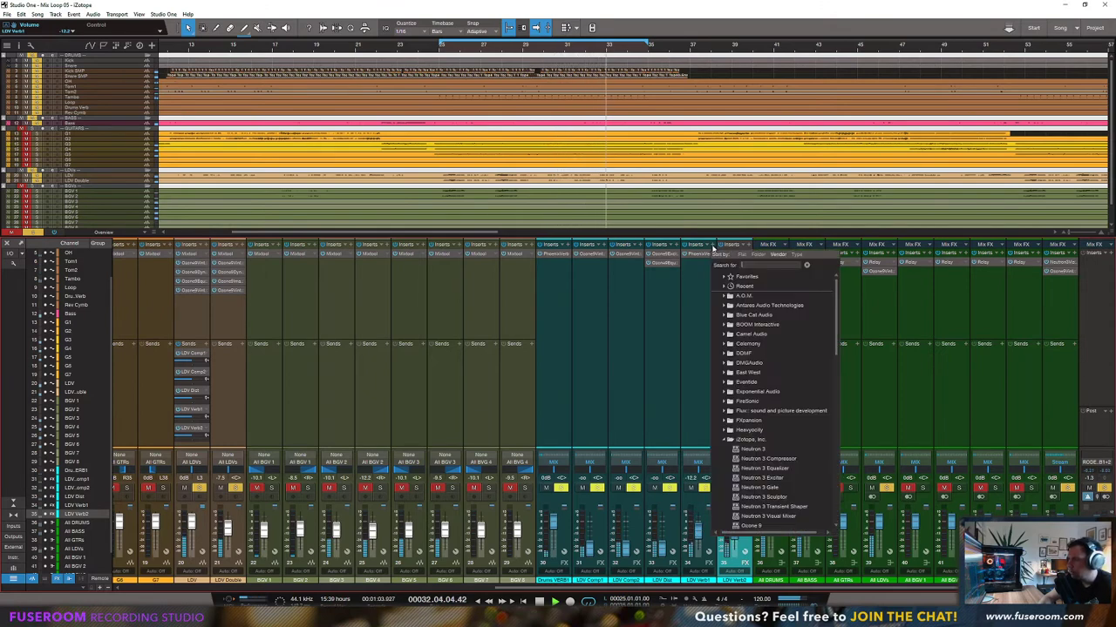
left_click(758, 410)
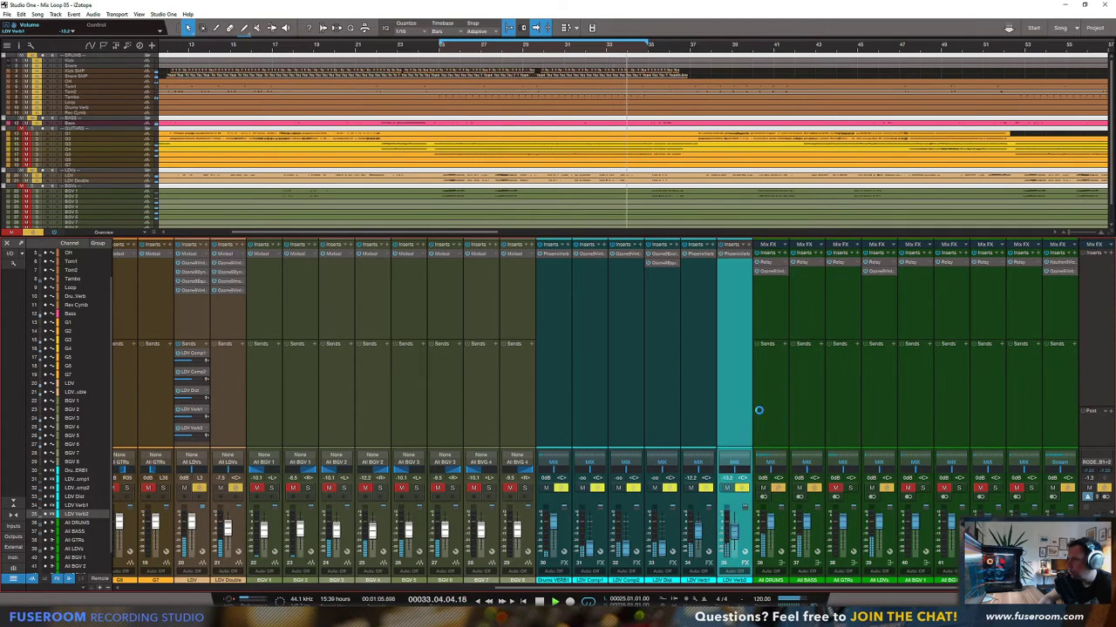
key("space")
left_click_drag(760, 140, 766, 305)
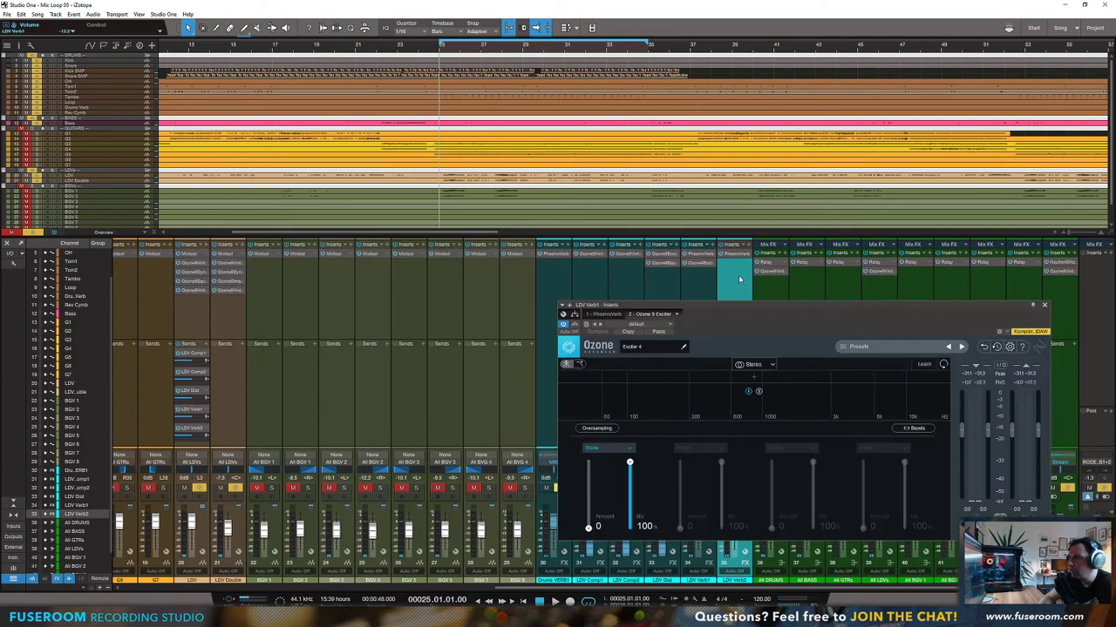
Step: Set LDV Verb1's PhoenixVerb to a 0.613-second reverb time and 50 ms predelay during playback, close it and stop playback
left_click(667, 258)
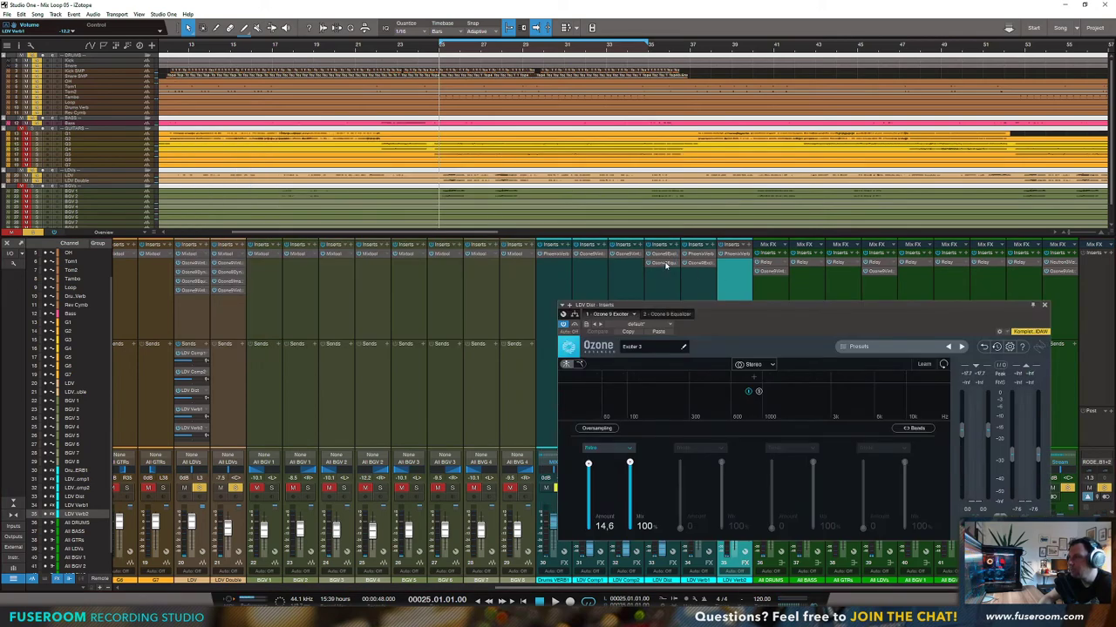
left_click(706, 255)
key("space")
left_click_drag(706, 514, 714, 507)
left_click_drag(712, 443, 711, 415)
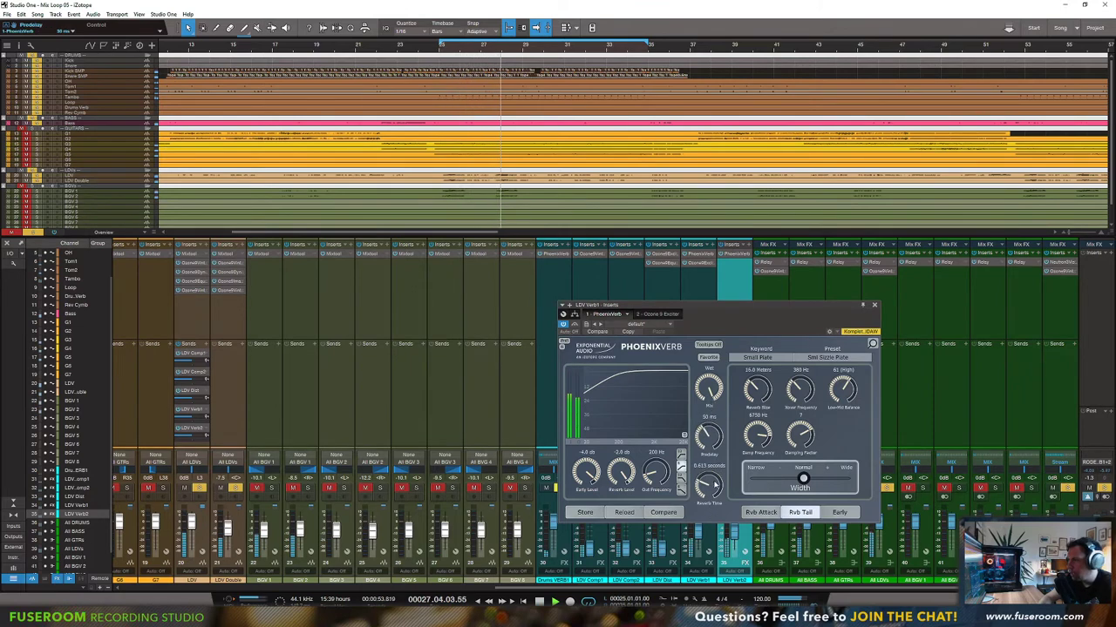
left_click(874, 305)
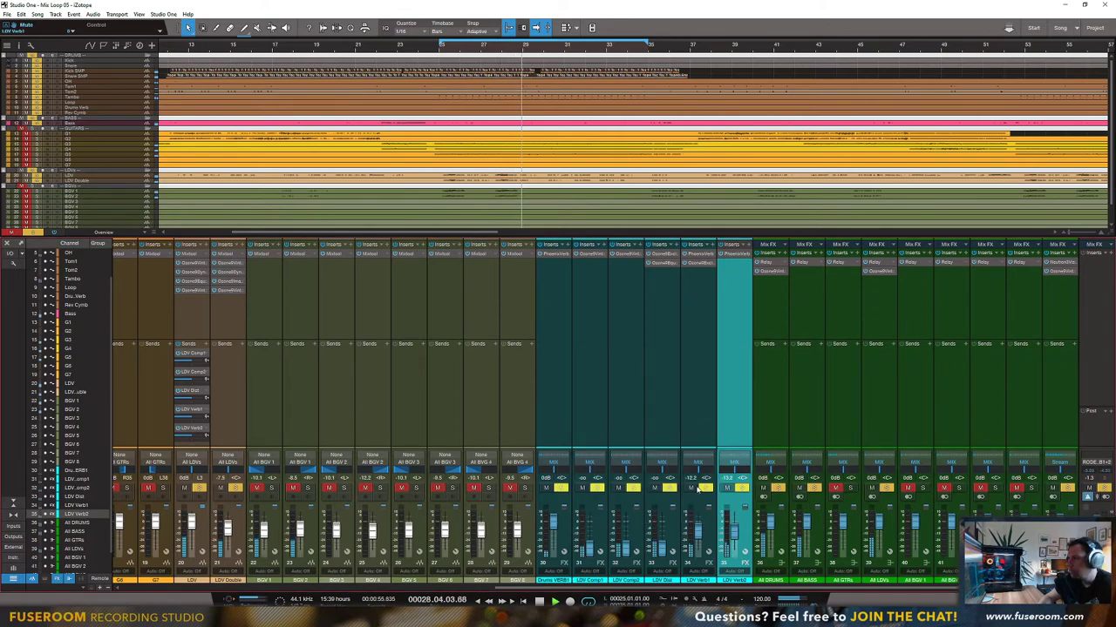
key("space")
Step: Open the Exciter on LDV Verb1 and split it into three bands with two crossovers
left_click(700, 265)
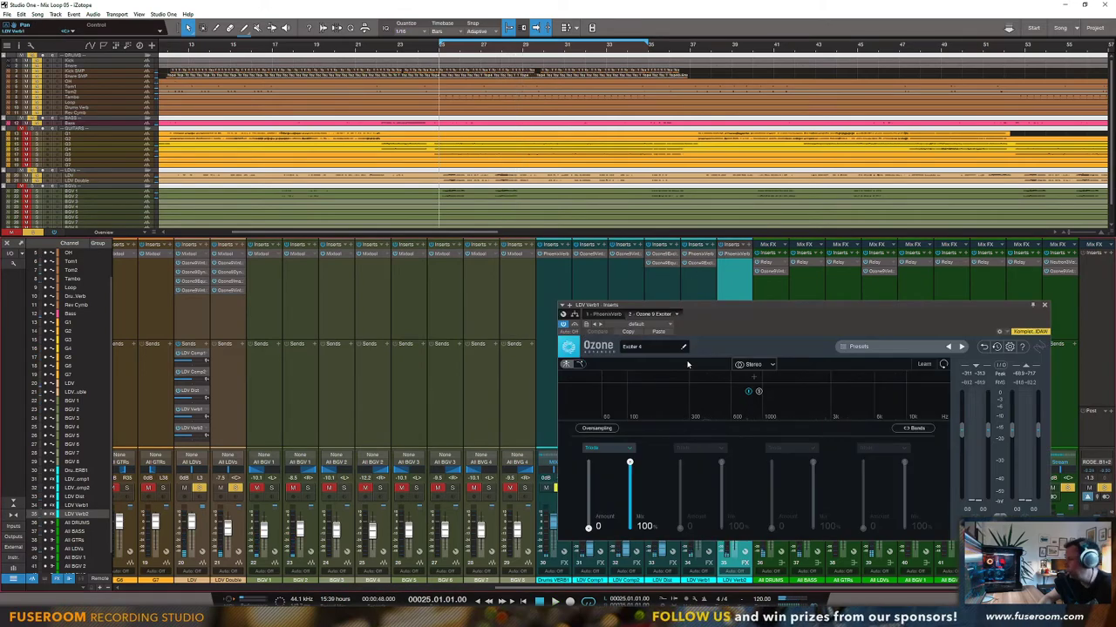
left_click(753, 380)
left_click(832, 377)
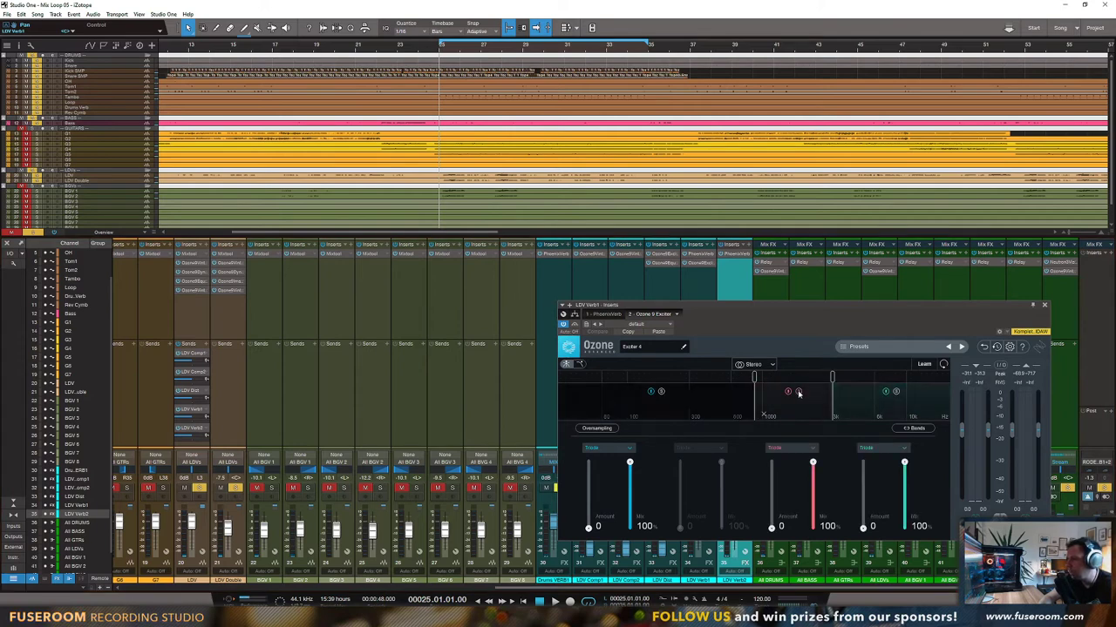
Step: During playback, raise both crossovers, set the middle band's amount to 13.4 and mix to 58.8%, and set the high band's mix to 33.3%
key("space")
left_click_drag(772, 527, 771, 471)
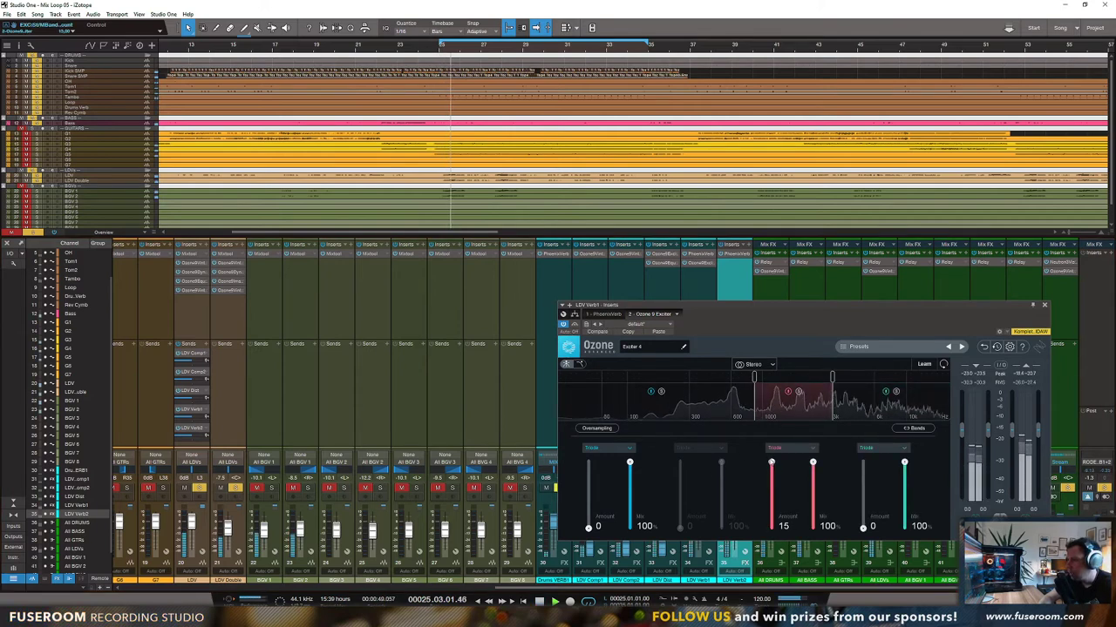
left_click_drag(832, 377, 895, 376)
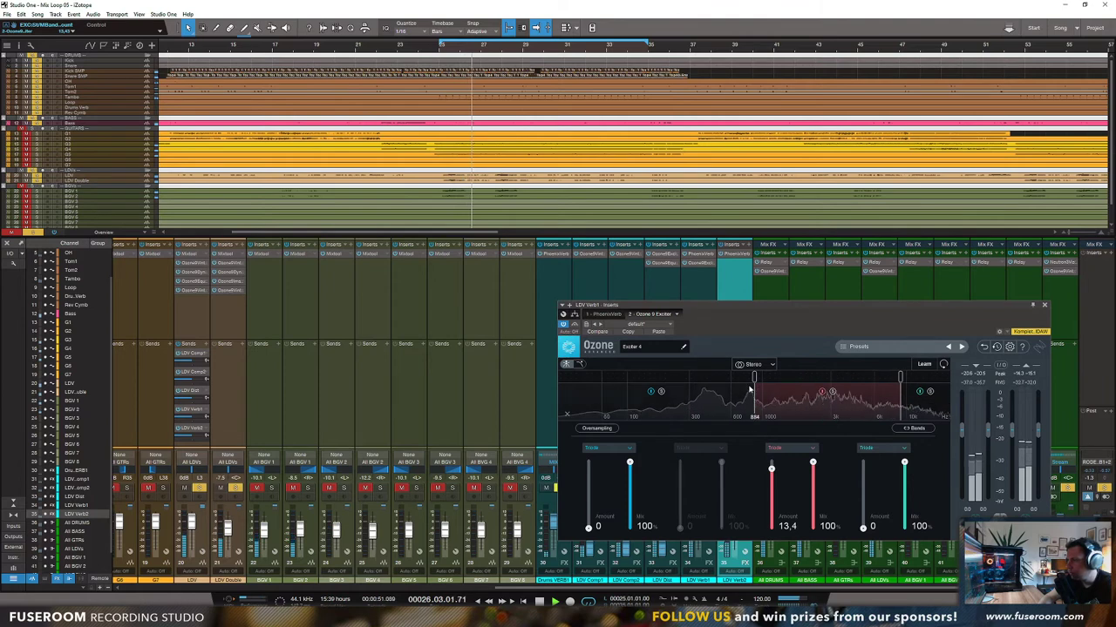
left_click_drag(755, 377, 784, 378)
left_click_drag(813, 465, 812, 490)
left_click_drag(904, 462, 904, 508)
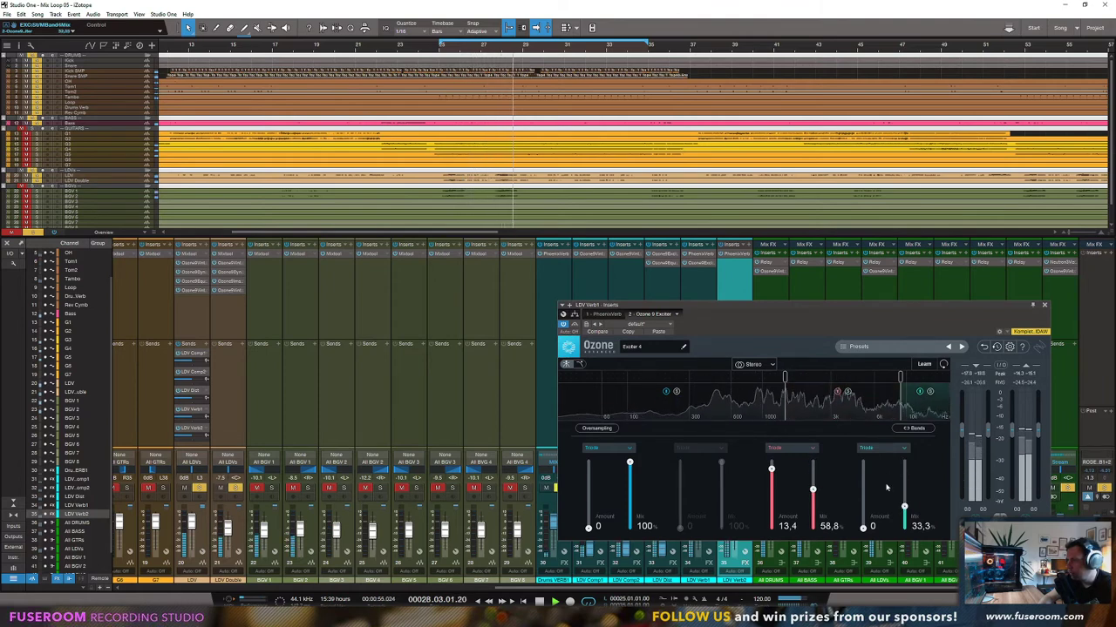
Step: Shift the Exciter's middle band down to the low mids and set its amount to 15 and mix to 100%
left_click_drag(785, 377, 702, 377)
left_click_drag(899, 380, 781, 380)
left_click_drag(771, 468, 812, 463)
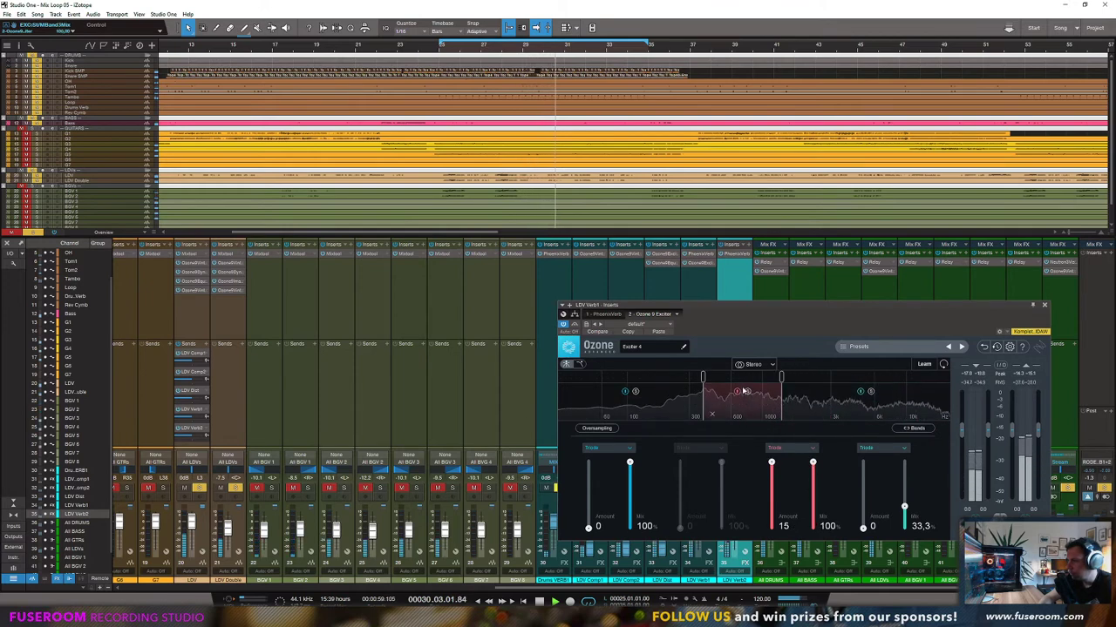
Step: Move the Exciter's middle band back to the upper mids, switch it to Analog mode and set its mix to 52.3%
left_click_drag(781, 377, 888, 377)
left_click_drag(706, 381, 773, 379)
left_click(776, 448)
left_click(795, 459)
left_click_drag(807, 469, 807, 495)
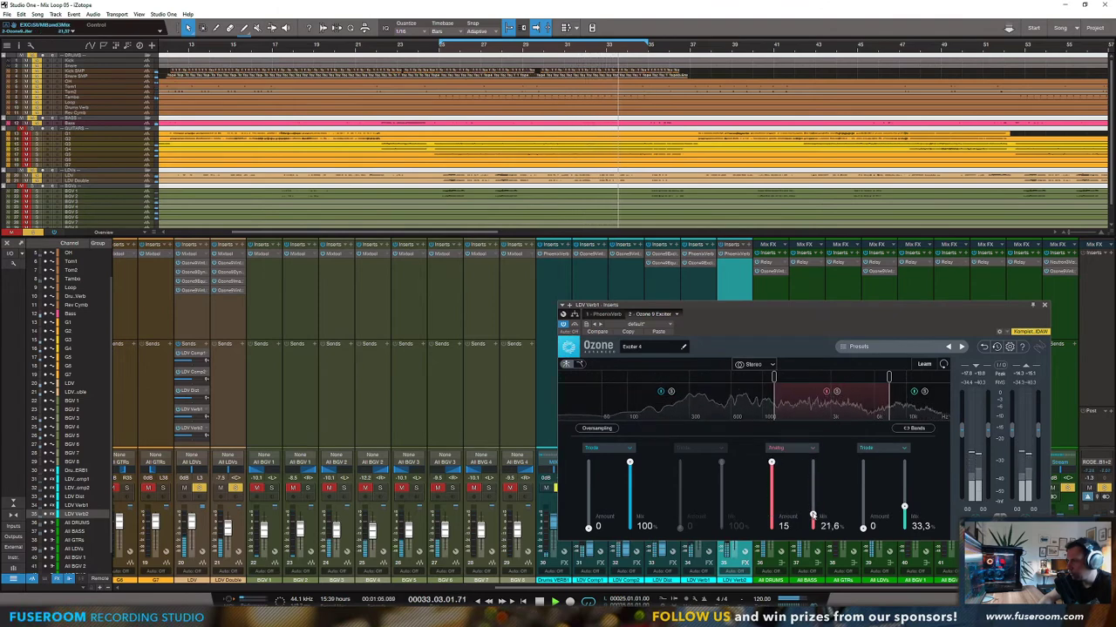
left_click_drag(773, 378, 757, 380)
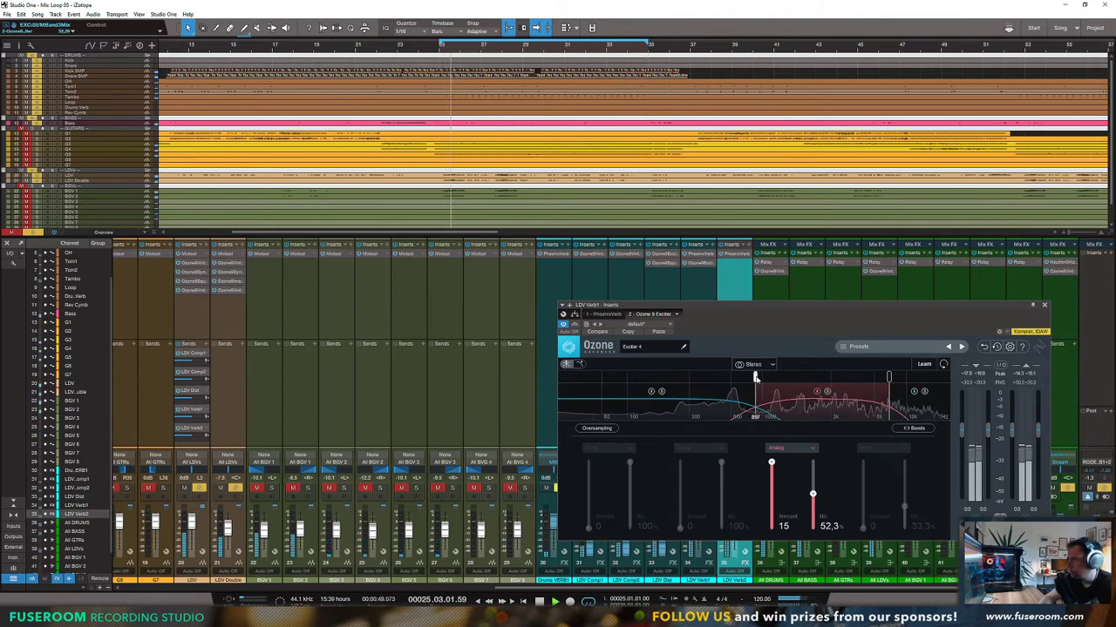
Step: Set the Exciter's middle band mix to 60.8% and raise the LDV Verb2 fader to -9.0 dB, saving the song
left_click_drag(812, 495, 819, 489)
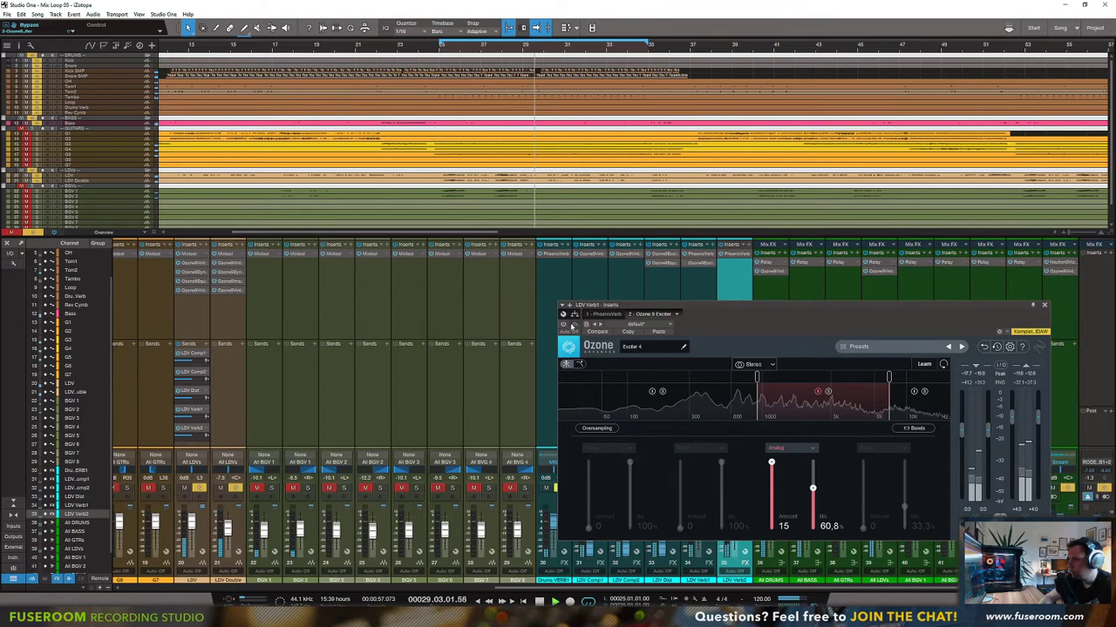
left_click(1045, 307)
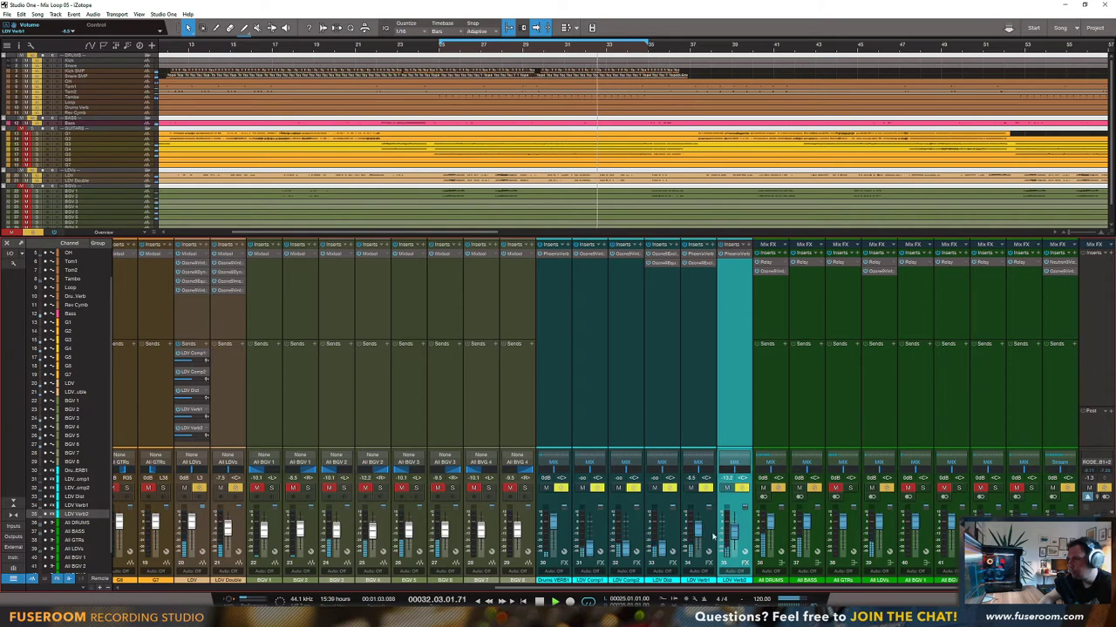
left_click_drag(734, 532, 734, 529)
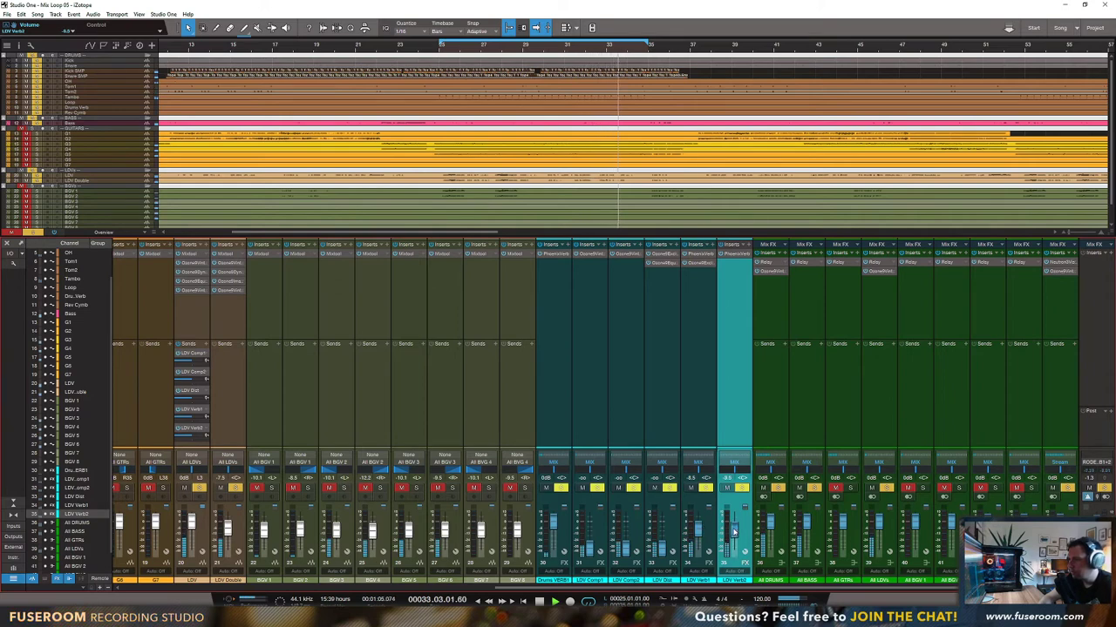
key("ctrl+s")
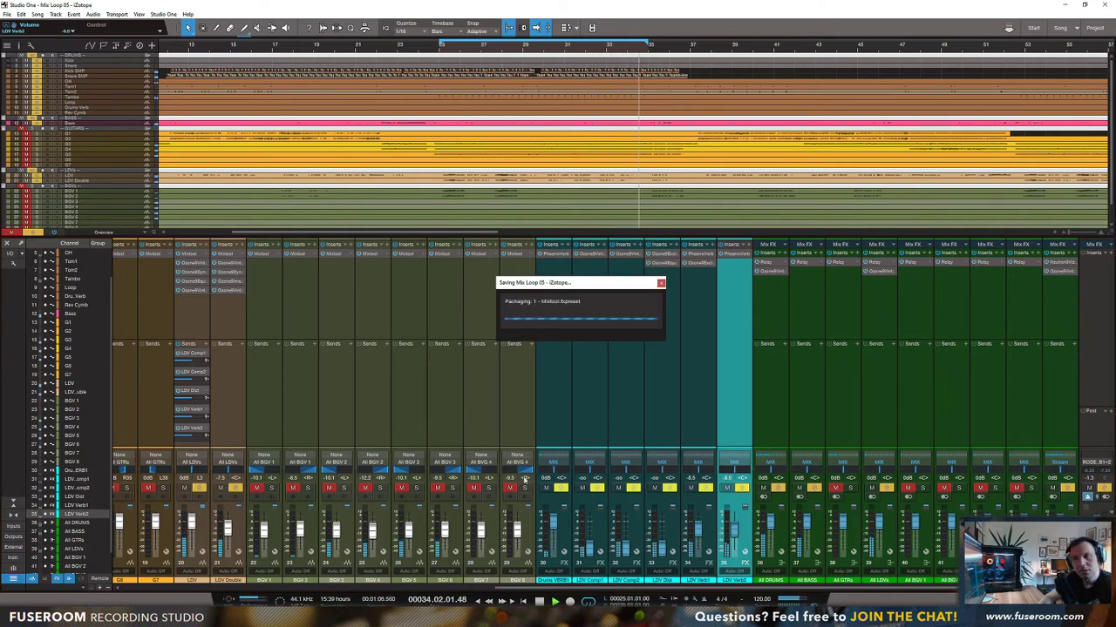
Step: Copy the LDV channel's LDV Comp1, LDV Comp2 and LDV Dist sends to the LDV Double channel
key("space")
left_click_drag(193, 374, 225, 374)
key("space")
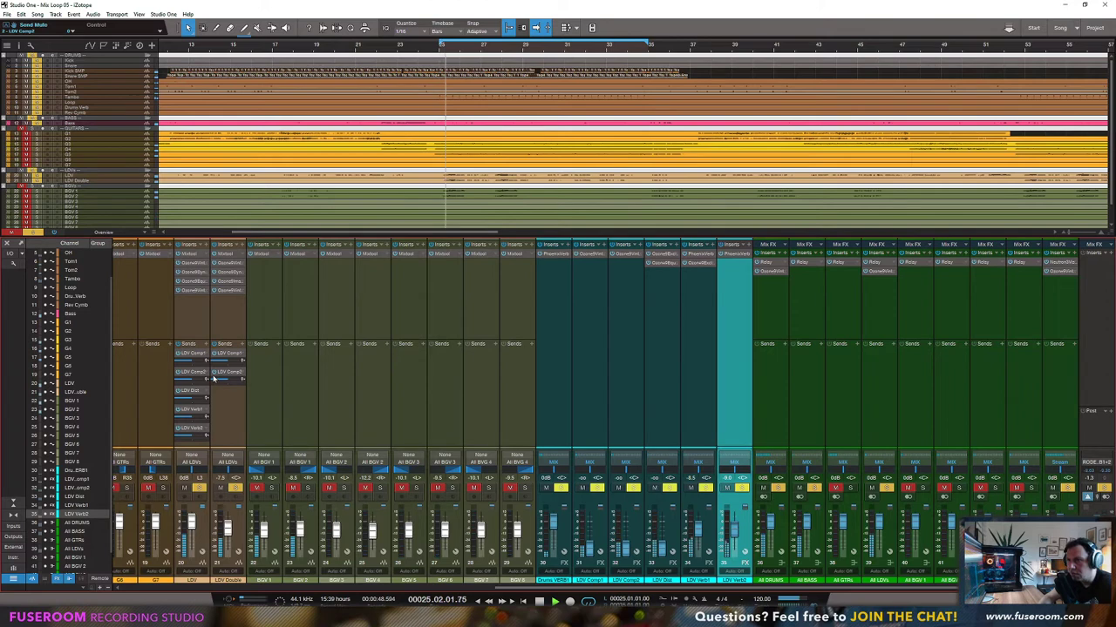
left_click_drag(198, 394, 225, 393)
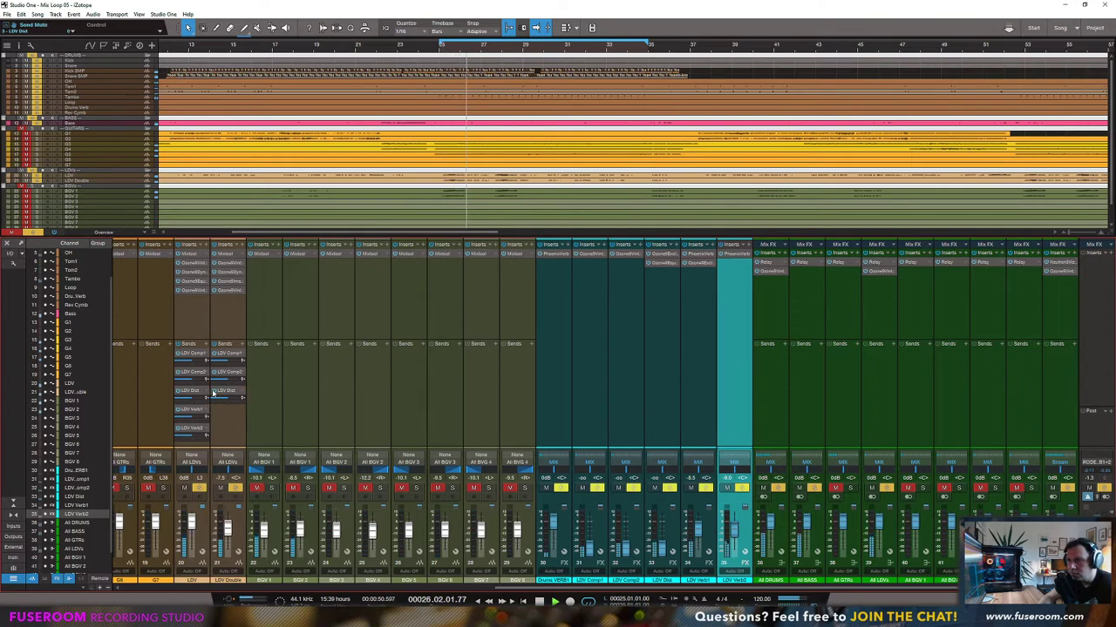
Step: Raise LDV Double's send levels, with LDV Comp1 at about +4.3 dB, and set its fader to -6.5 dB
left_click_drag(236, 398, 236, 381)
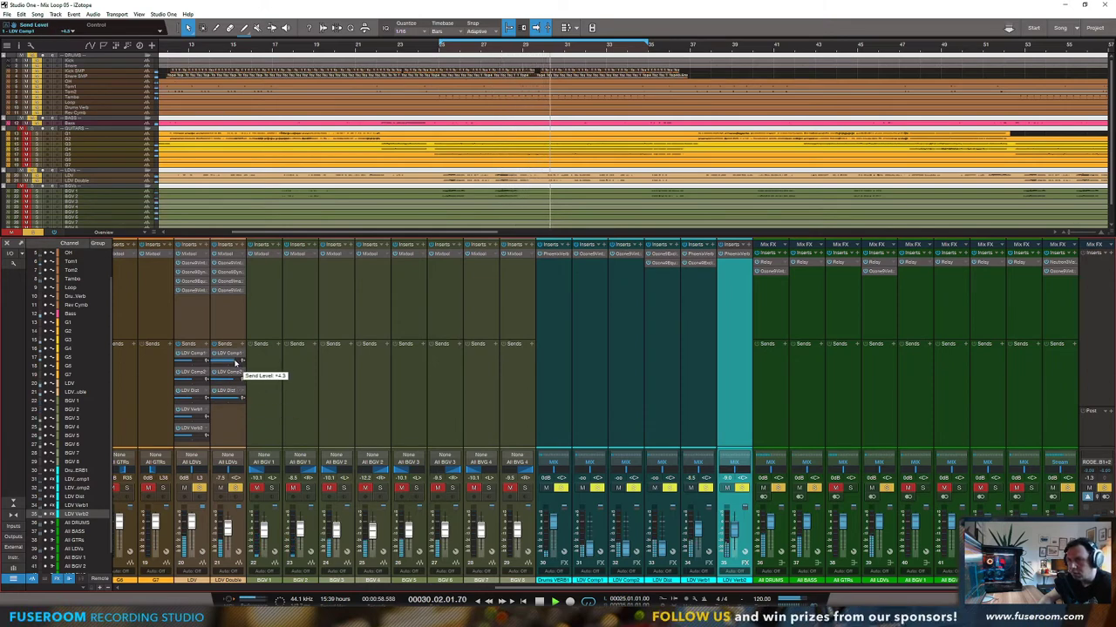
left_click_drag(227, 528, 228, 526)
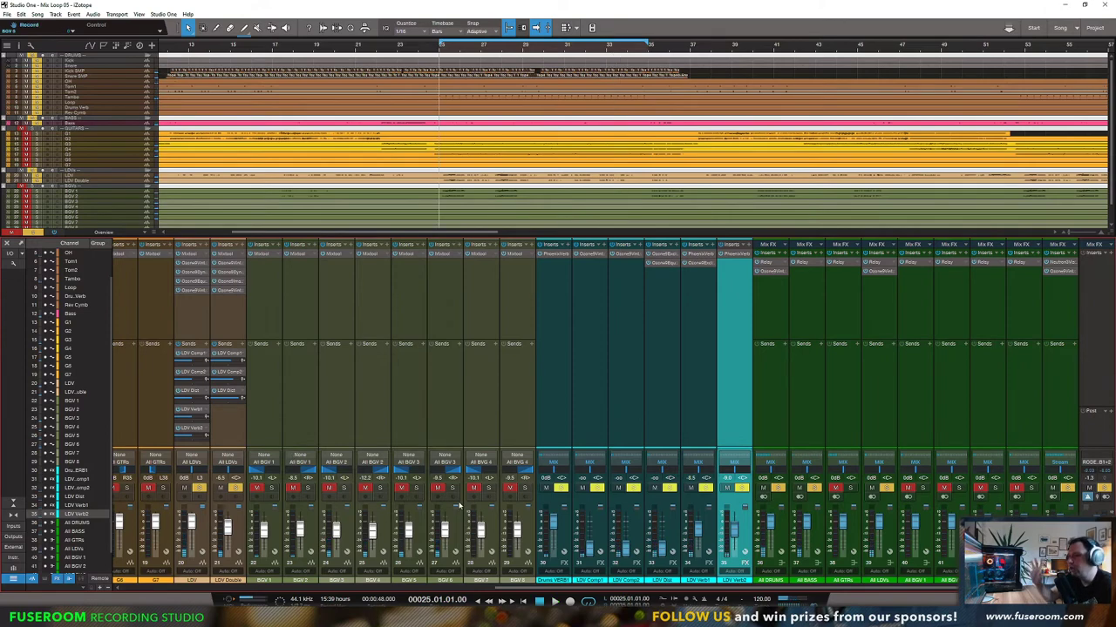
Step: Unsolo the drums and bass, solo the guitars with the lead vocals, and play the loop to check the blend
left_click_drag(463, 591, 427, 589)
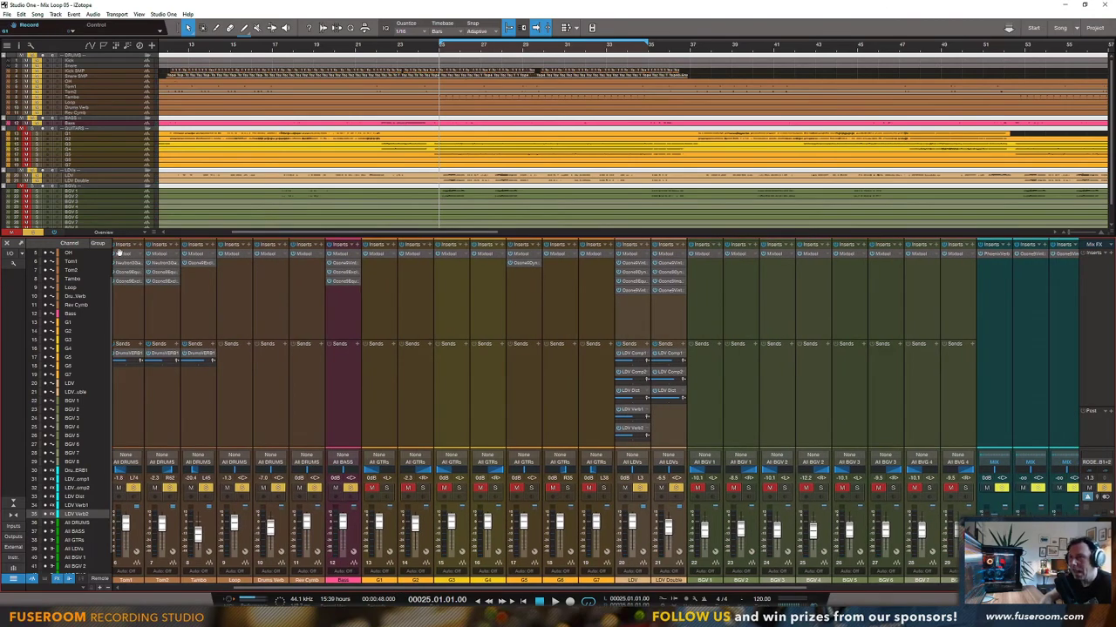
left_click(22, 56)
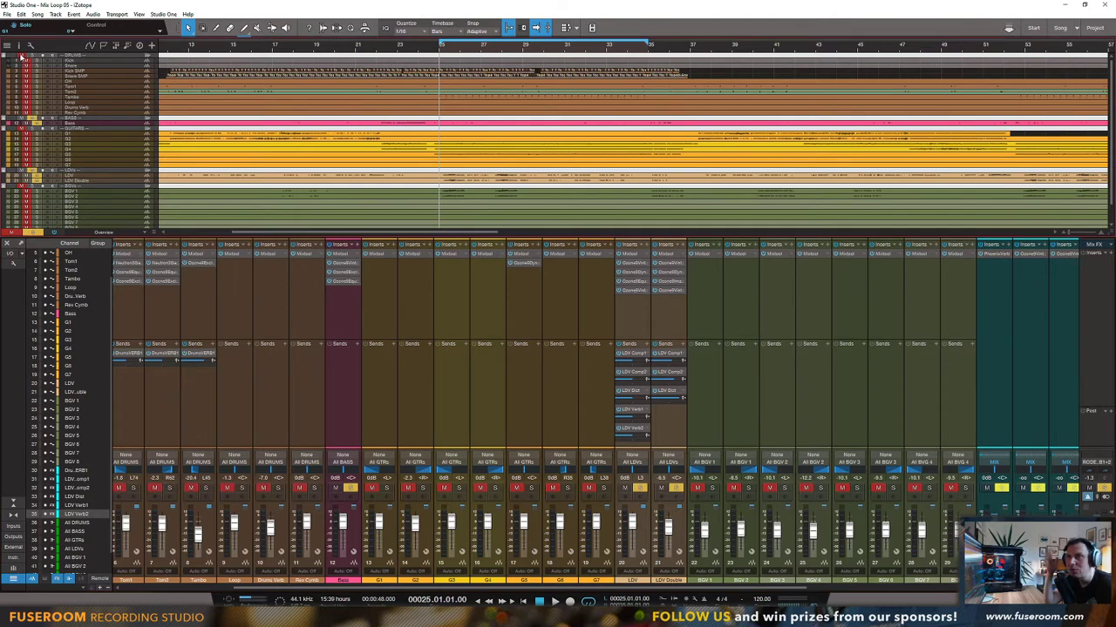
left_click(33, 124)
left_click(35, 129)
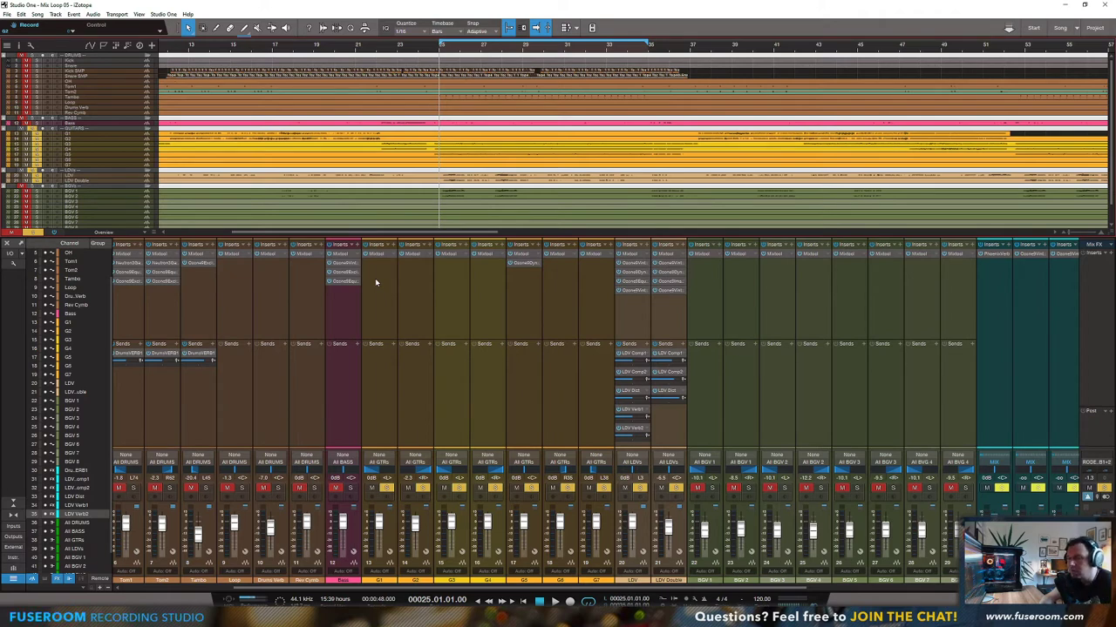
key("space")
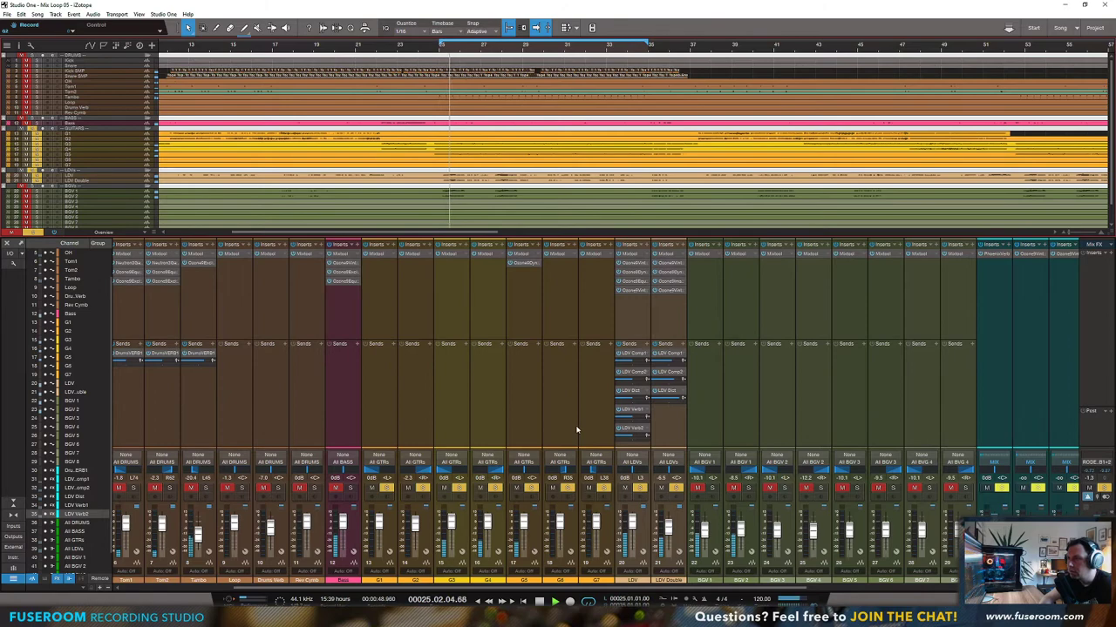
left_click_drag(689, 590, 902, 592)
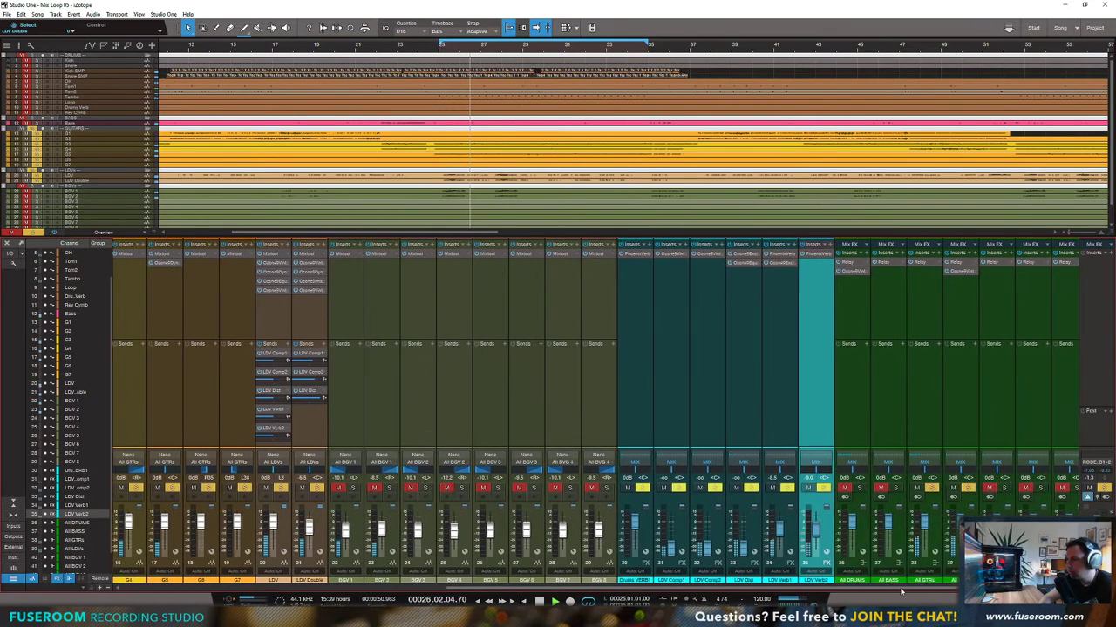
scroll(584, 591, "left", 3)
scroll(584, 591, "right", 5)
key("space")
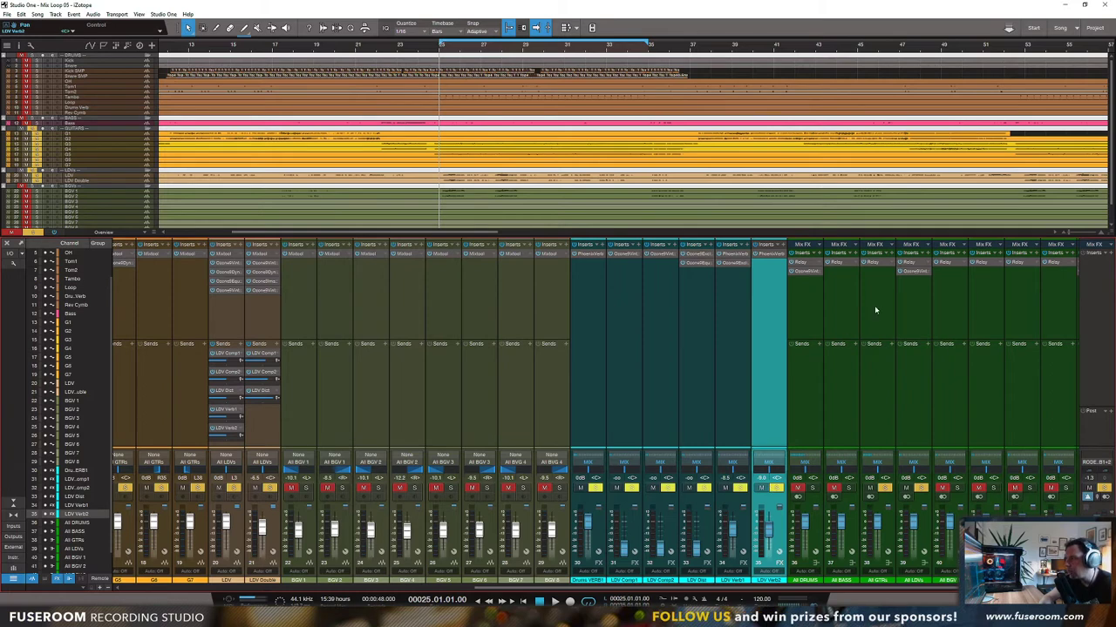
Step: Insert the Ozone 9 Vintage EQ on the All LDVs bus
left_click(928, 256)
left_click(967, 333)
scroll(988, 470, "down", 1)
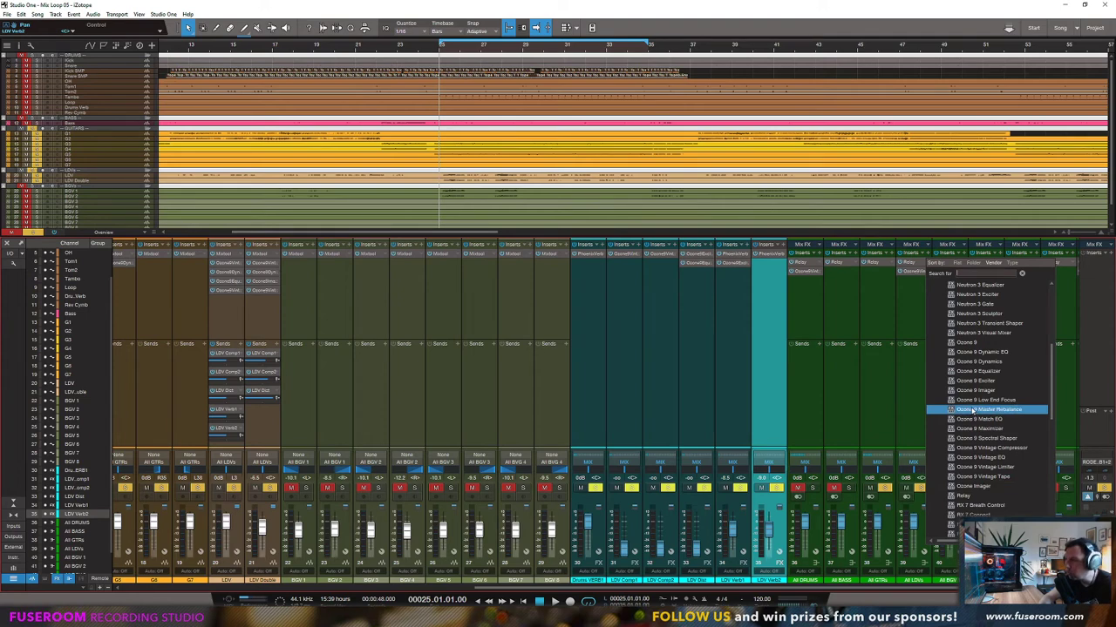
left_click(989, 457)
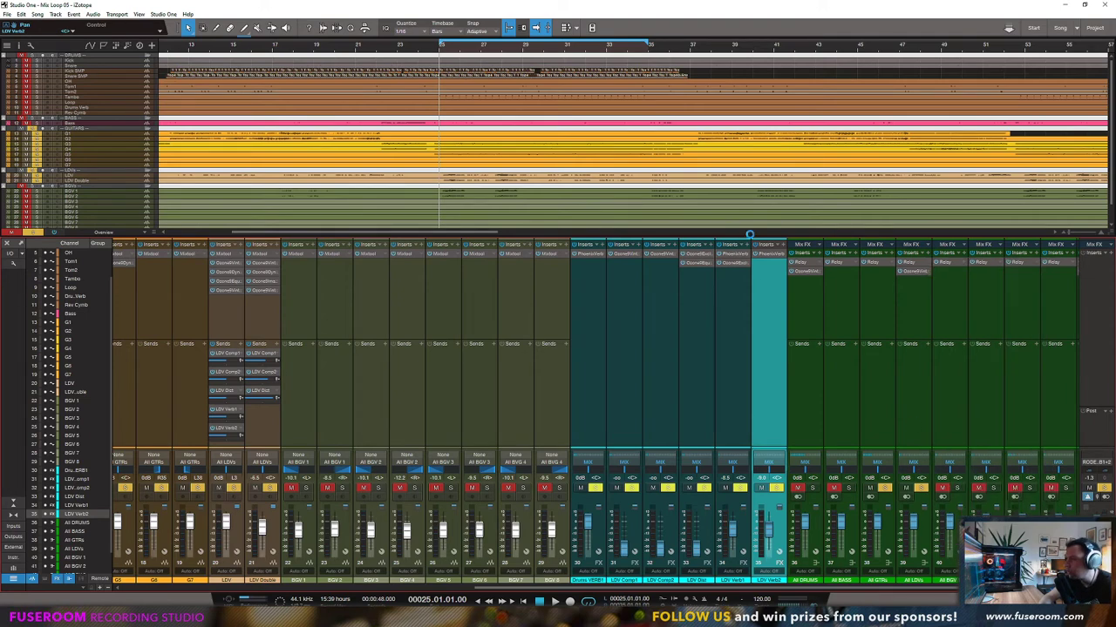
Step: During playback, lower the LDV Verb1 fader to -18.4 dB and the LDV Verb2 fader to about -33.8 dB
left_click_drag(782, 307, 812, 31)
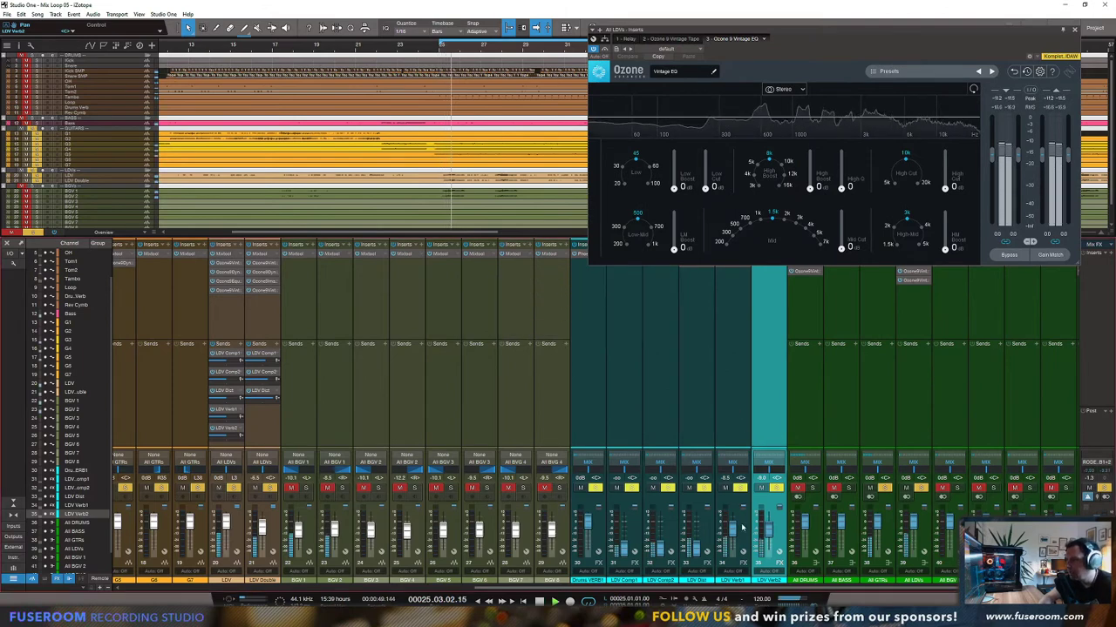
left_click_drag(768, 529, 733, 537)
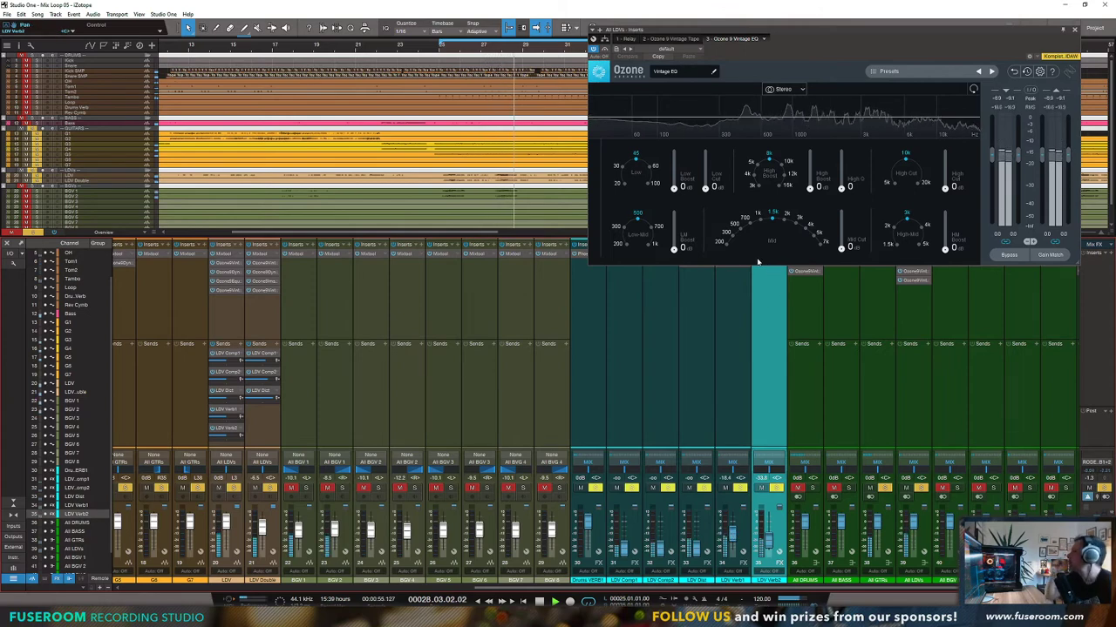
Step: Try a 100 Hz low boost and a 2.5 dB low-mid boost, at 200 and 500 Hz, in the Vintage EQ
left_click_drag(672, 186, 674, 184)
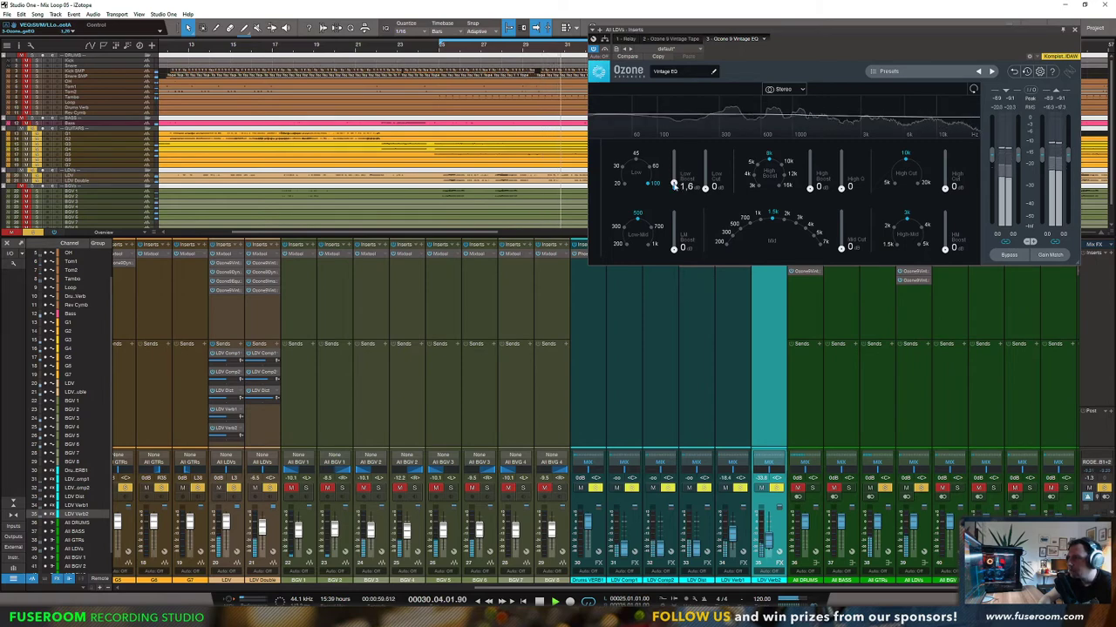
left_click(621, 244)
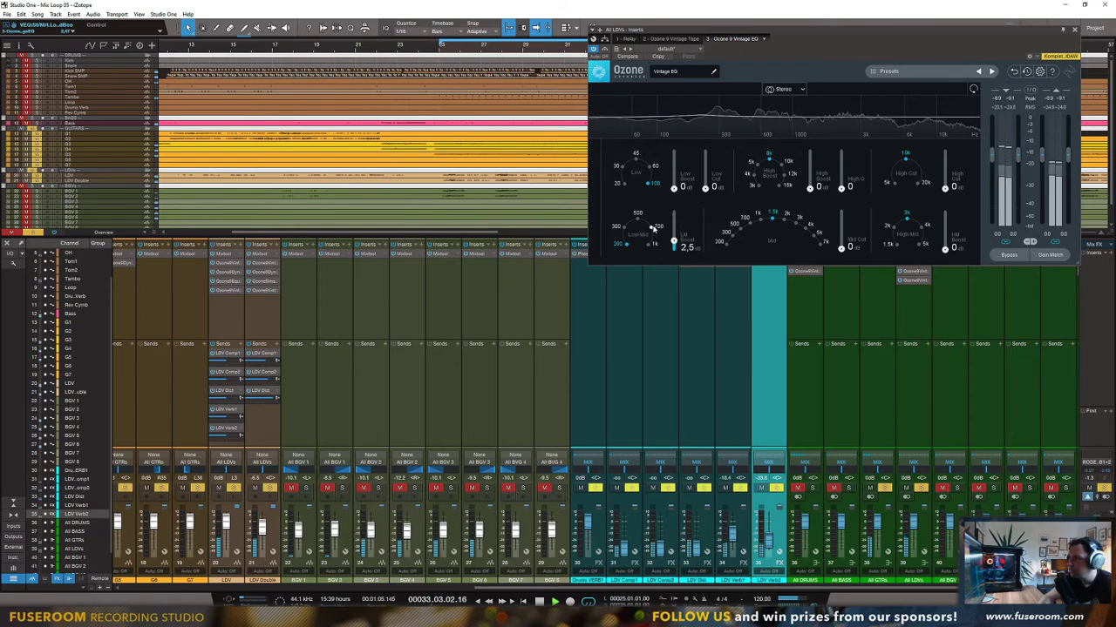
key("space")
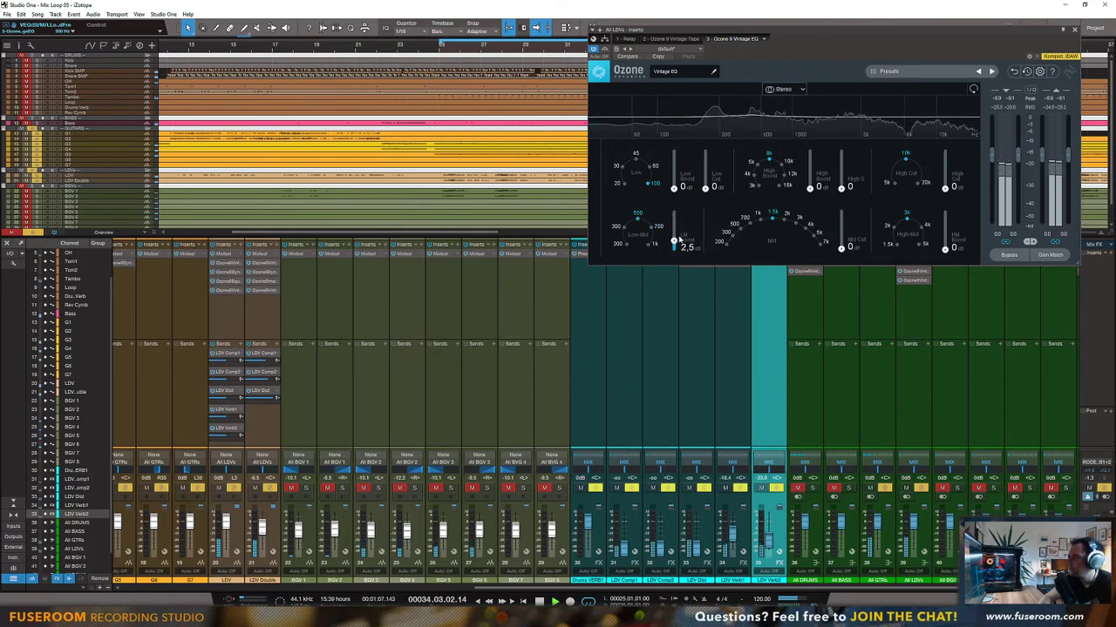
Step: Remove the Ozone insert from the All DRUMS bus, undo the removal and check the restored plug-in
left_click(1075, 31)
right_click(815, 272)
left_click(838, 362)
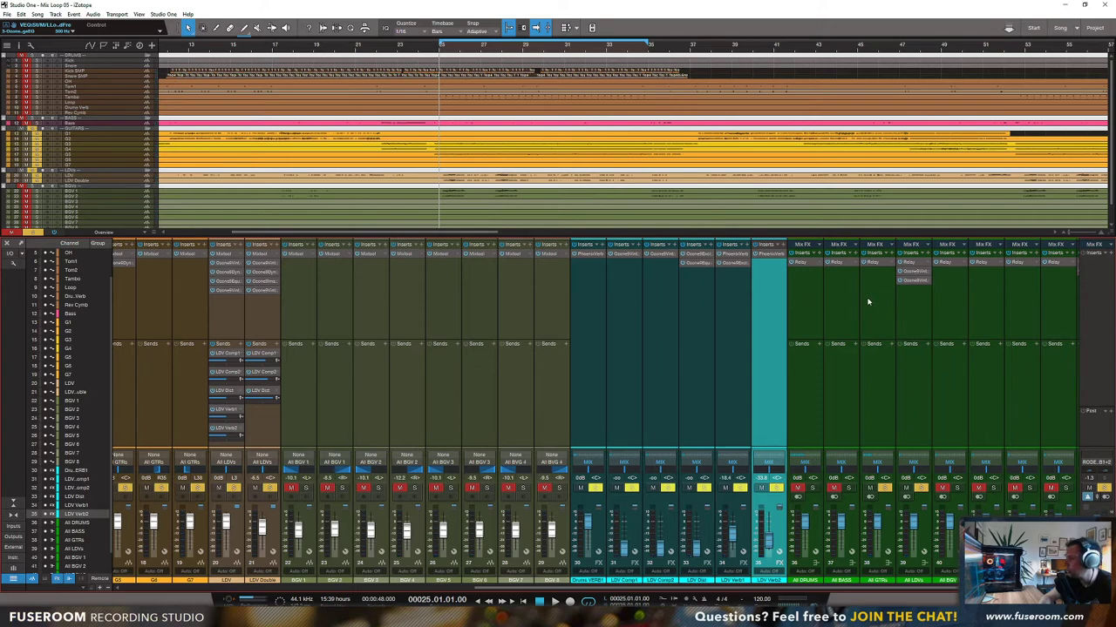
left_click(918, 286)
left_click(920, 281)
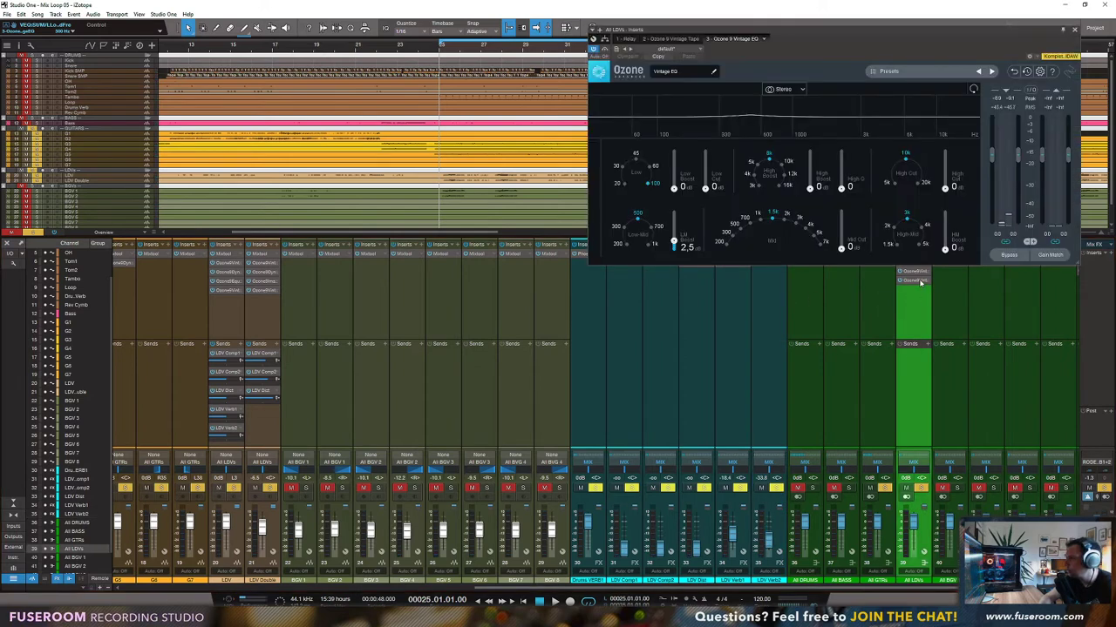
left_click(1074, 30)
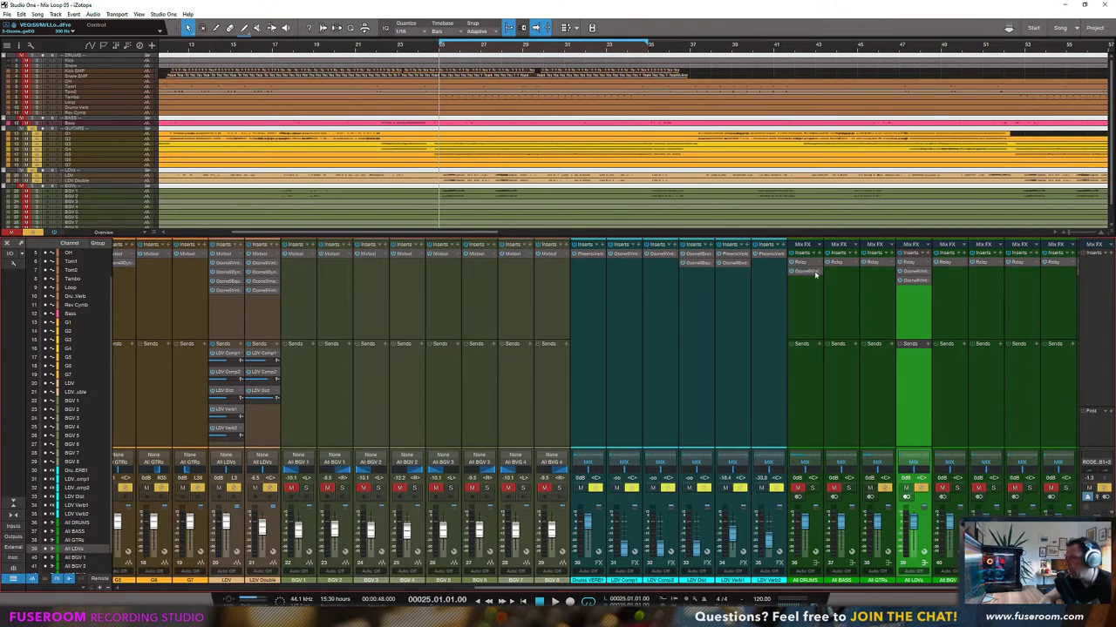
left_click(813, 272)
left_click(929, 171)
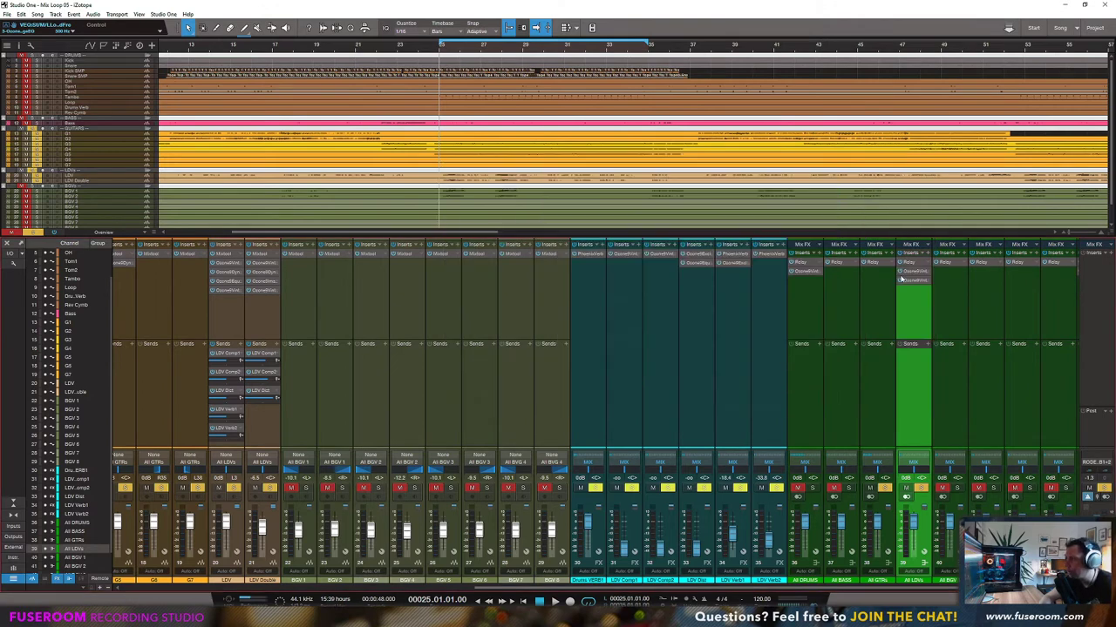
Step: Remove the Ozone 9 Vintage EQ from the All LDVs bus
right_click(929, 282)
left_click(950, 358)
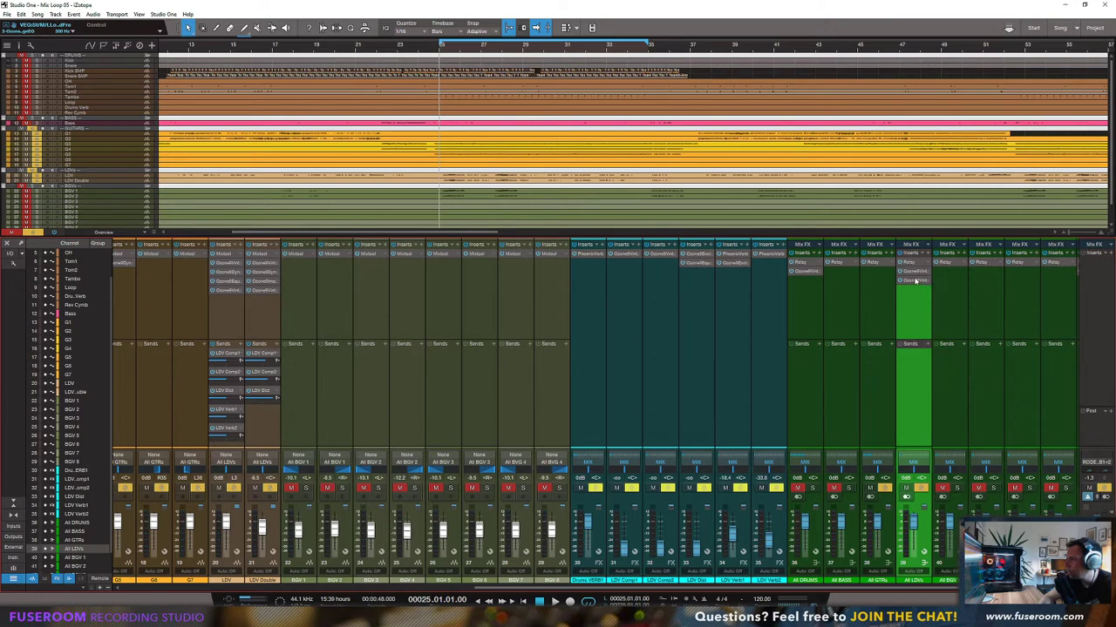
left_click(1075, 32)
right_click(926, 281)
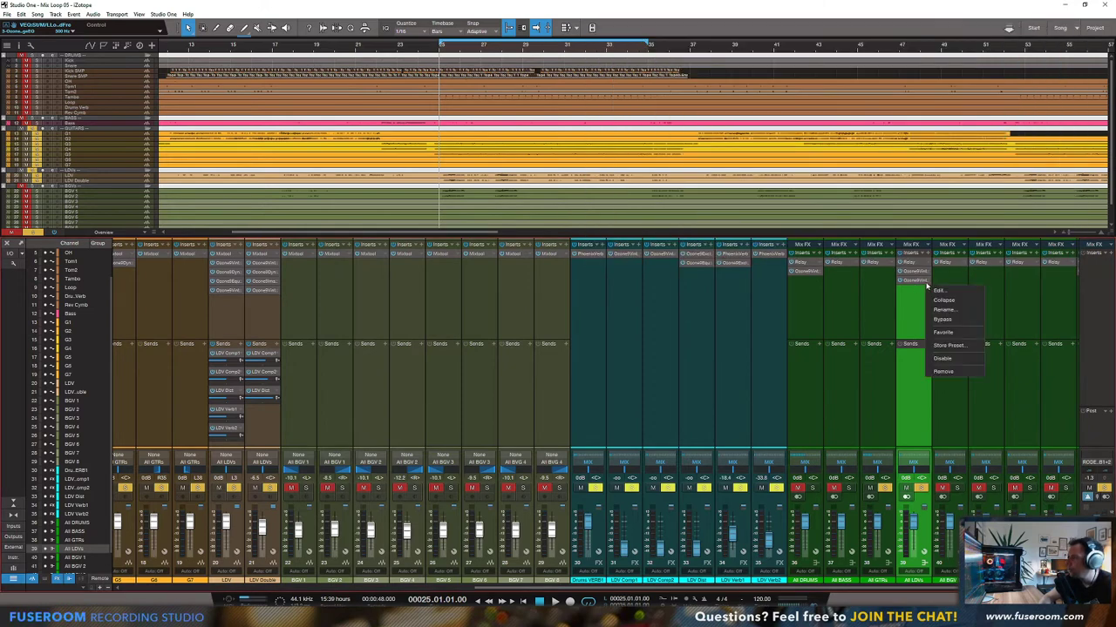
left_click(954, 373)
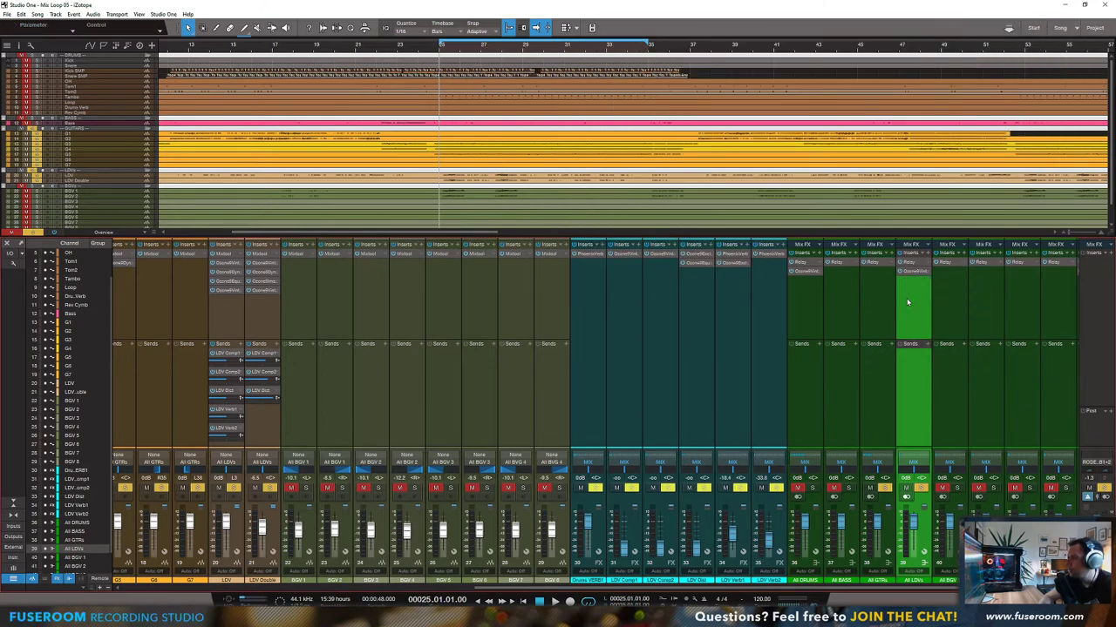
Step: Insert the Ozone 9 Dynamic EQ on the All LDVs bus after the Vintage Tape
left_click(929, 254)
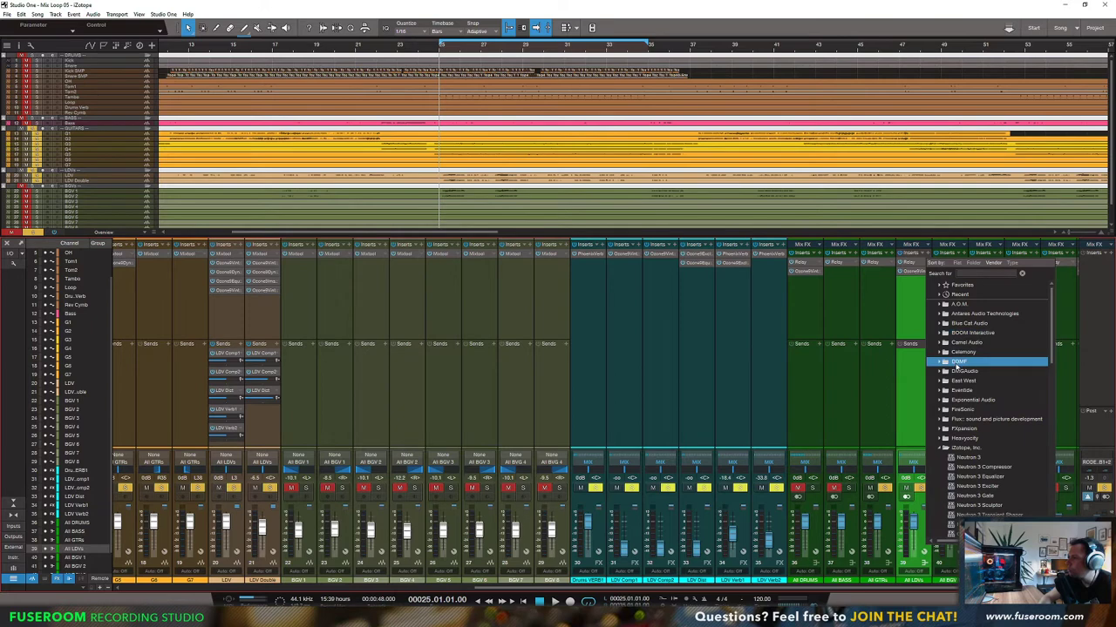
scroll(967, 418, "down", 5)
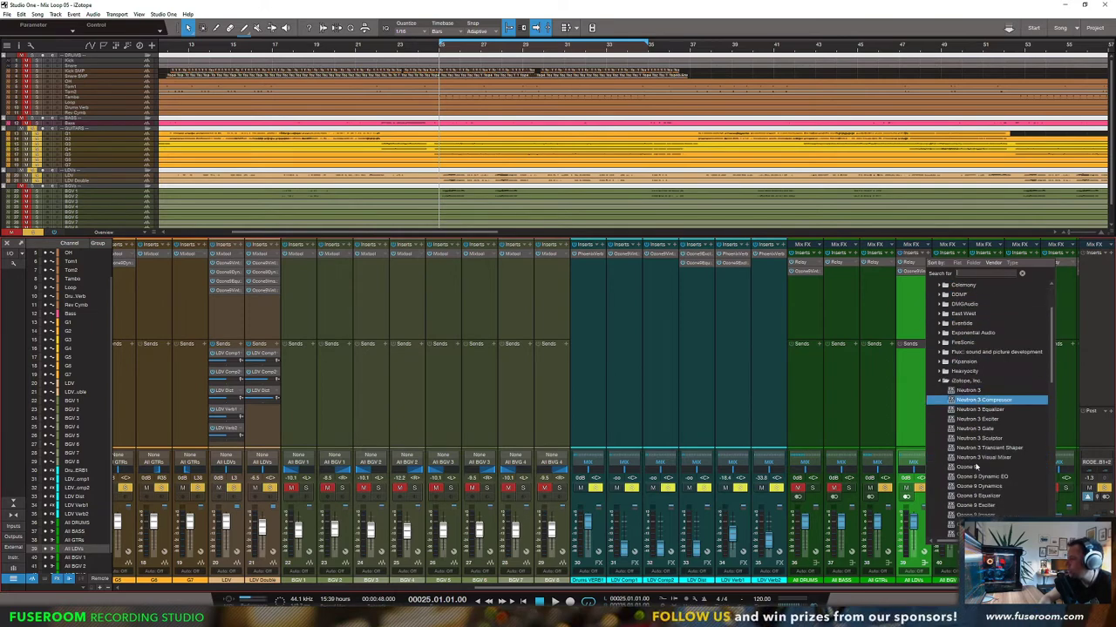
scroll(976, 465, "down", 1)
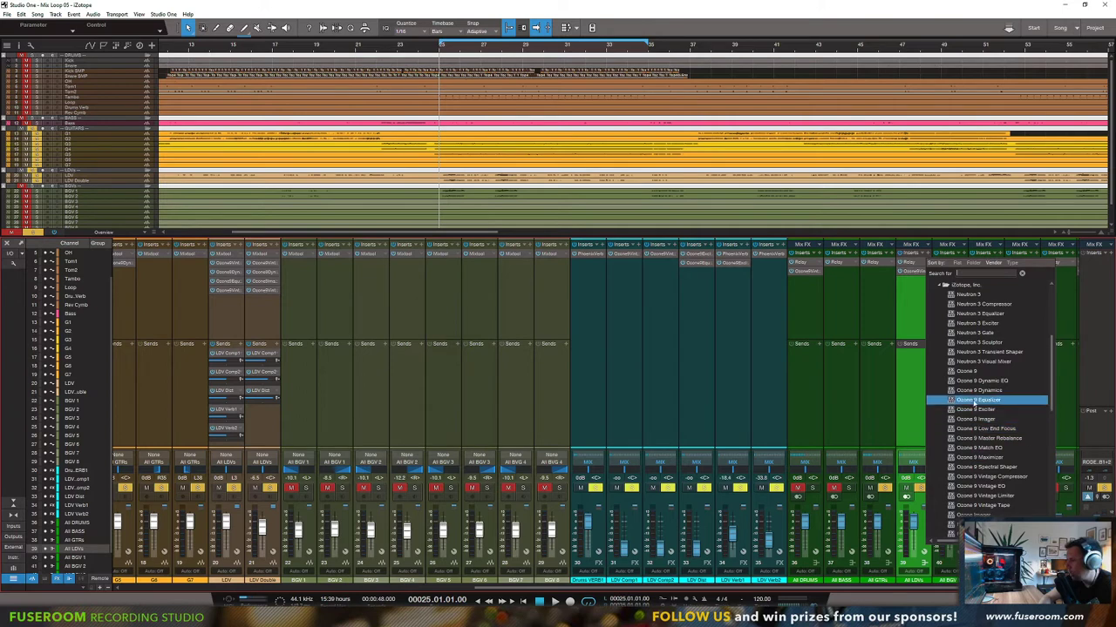
left_click(976, 386)
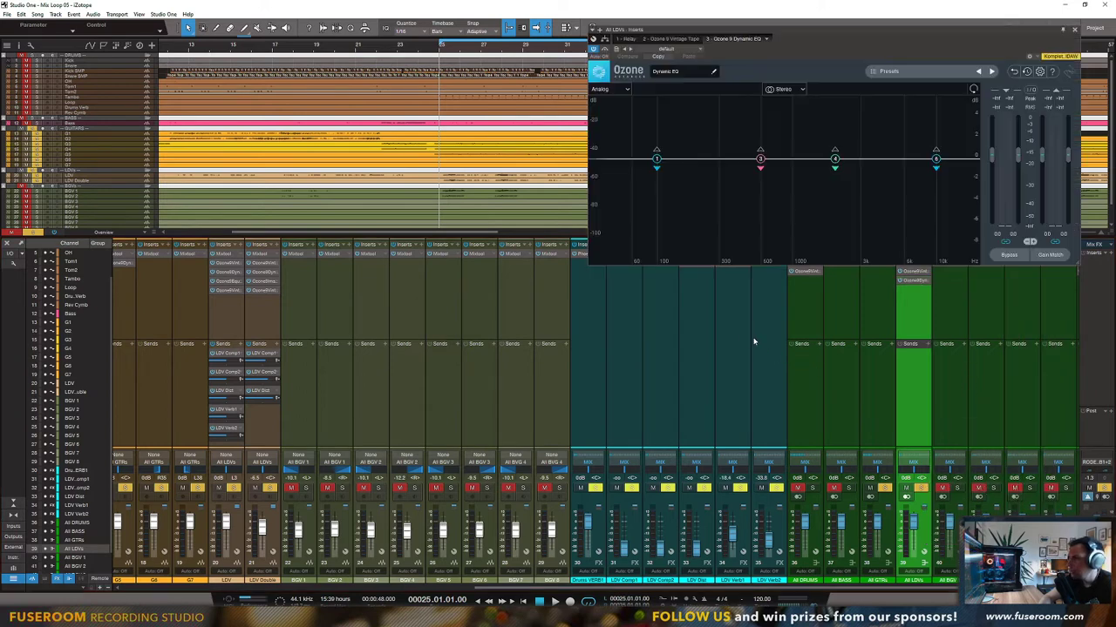
Step: Move Dynamic EQ band 1 slightly lower in frequency and sweep band 3 to a 4.6 dB boost at 342 Hz during playback
left_click(658, 161)
key("space")
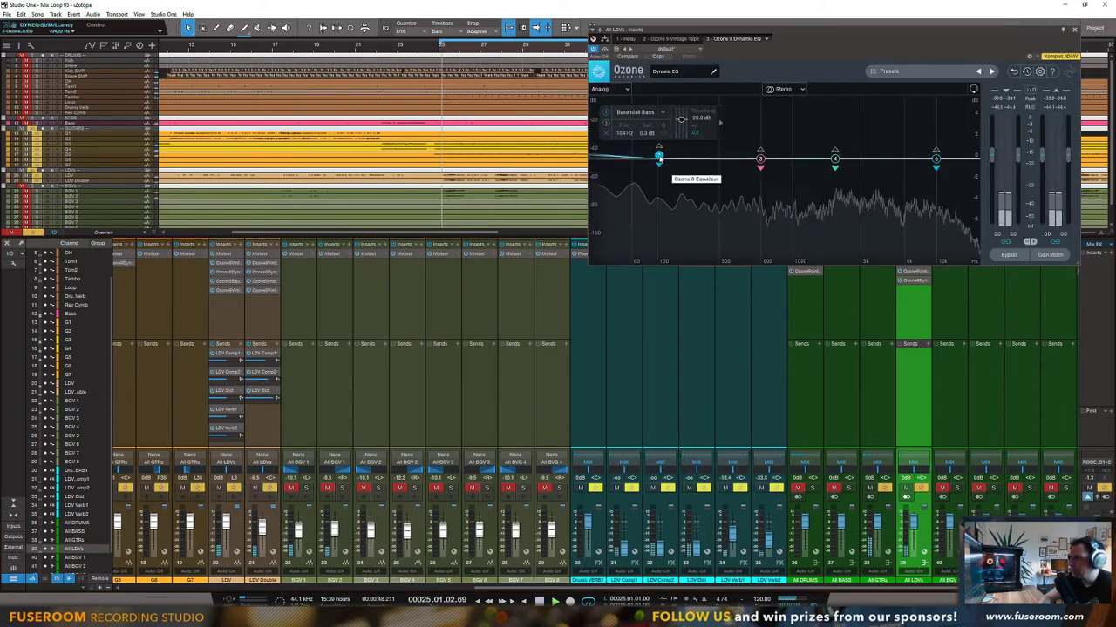
left_click_drag(658, 161, 648, 162)
left_click_drag(760, 158, 688, 150)
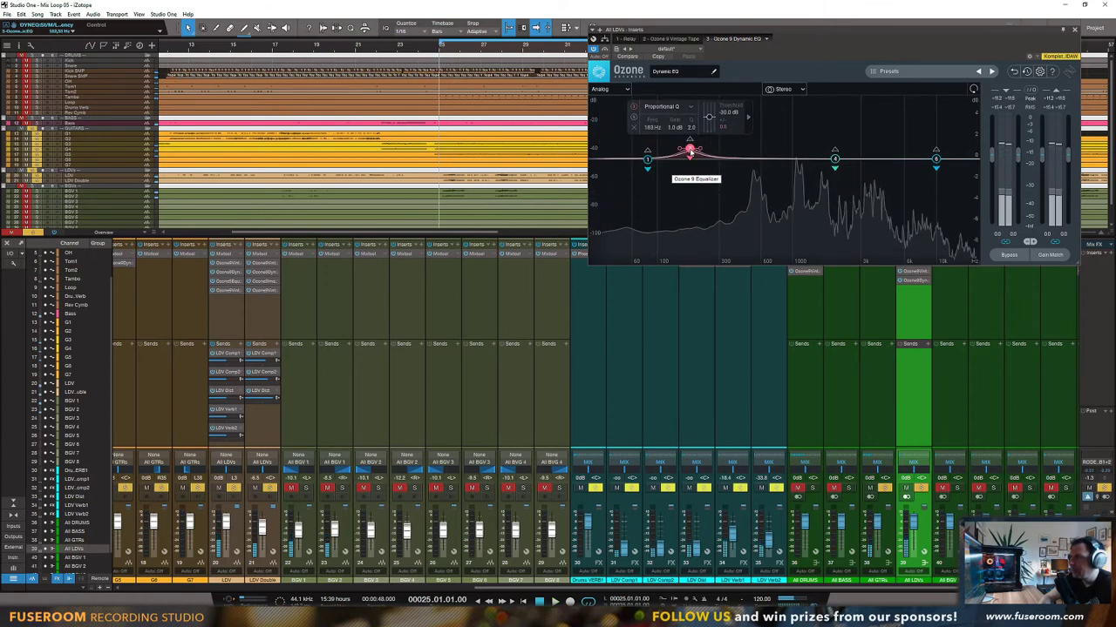
key("space")
key("space")
left_click_drag(693, 150, 726, 110)
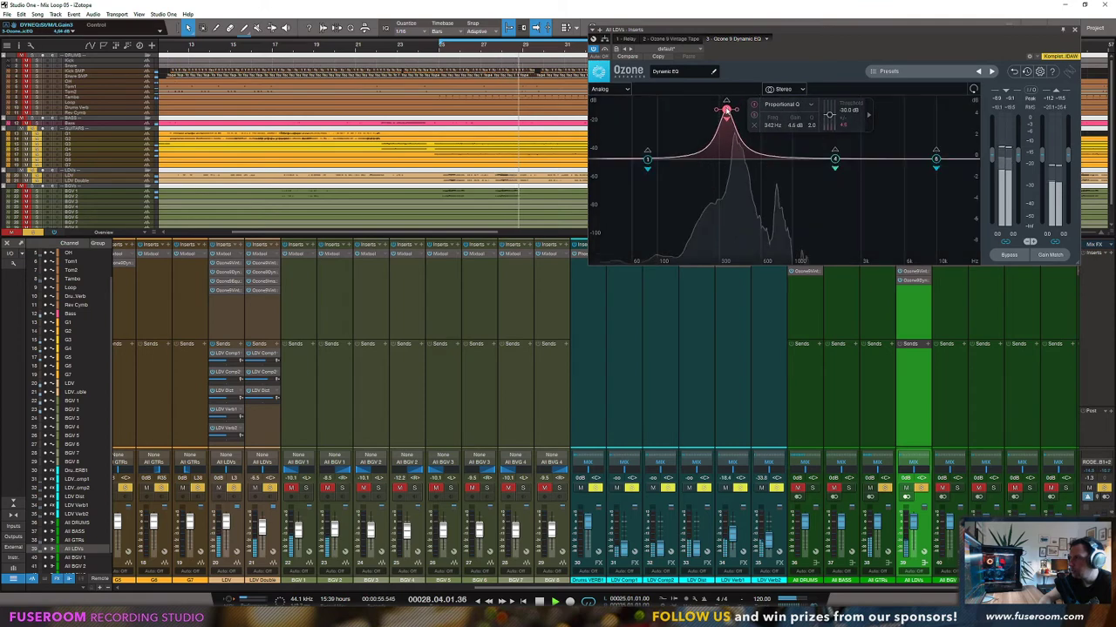
key("space")
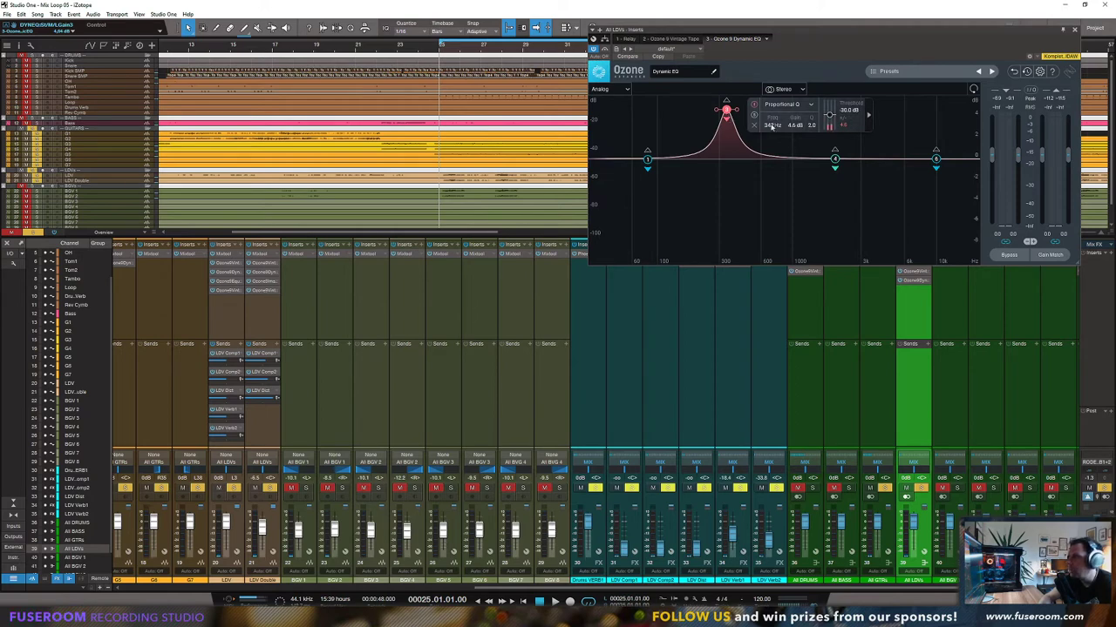
Step: Shape band 3 into a wide 1.9 dB boost at 295 Hz with Q 0.8 and a −87 dB threshold
left_click_drag(734, 111, 791, 138)
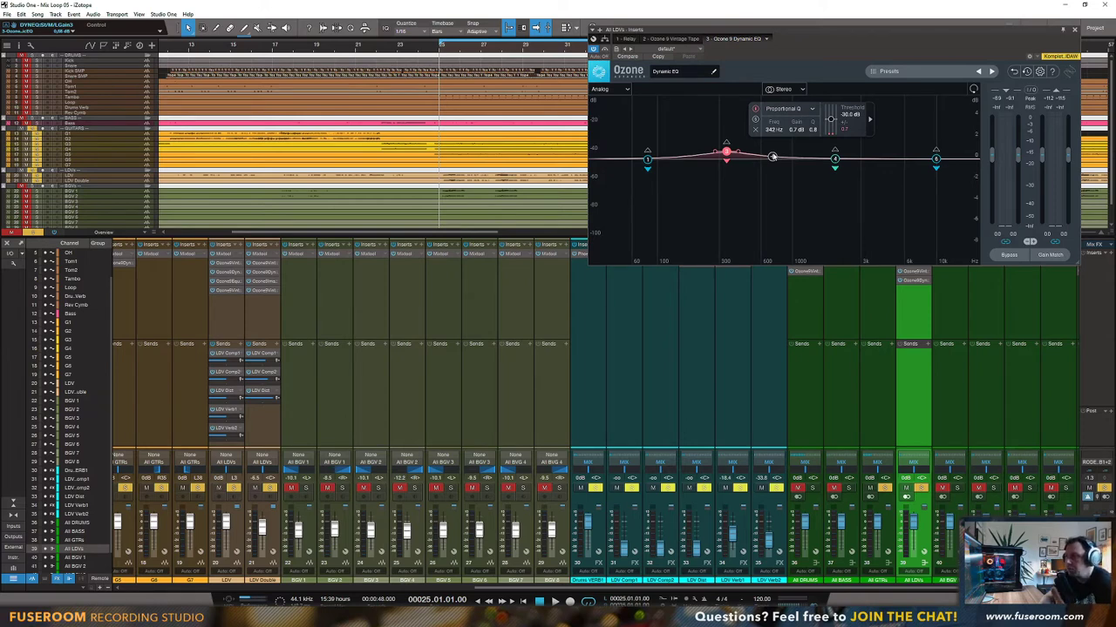
key("space")
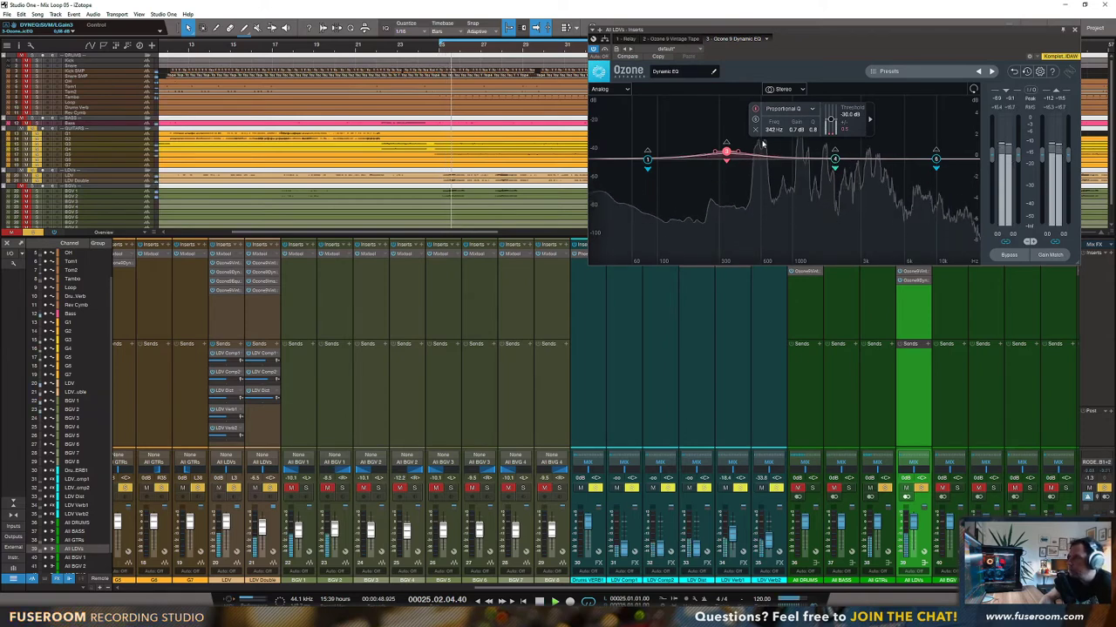
left_click_drag(830, 123, 830, 129)
mouse_move(727, 152)
left_mouse_down()
mouse_move(723, 130)
mouse_move(716, 138)
left_mouse_up()
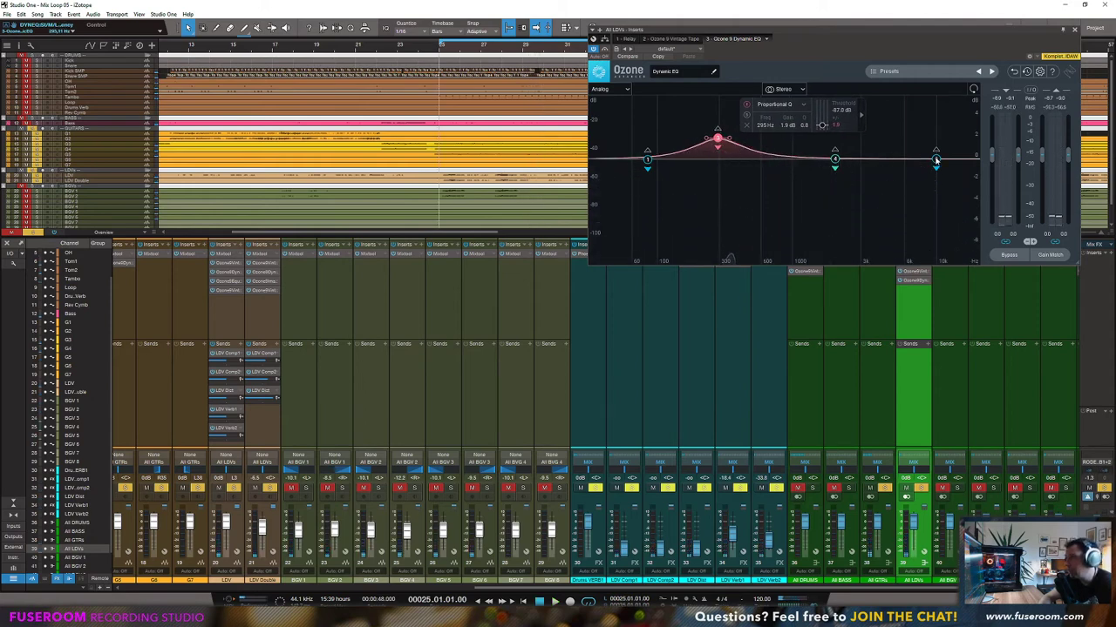
Step: Move the Baxandall treble band to about 14.8 kHz and sweep band 4 to 7535 Hz, reducing its gain from a test boost to 0.2 dB
left_click_drag(936, 160, 961, 157)
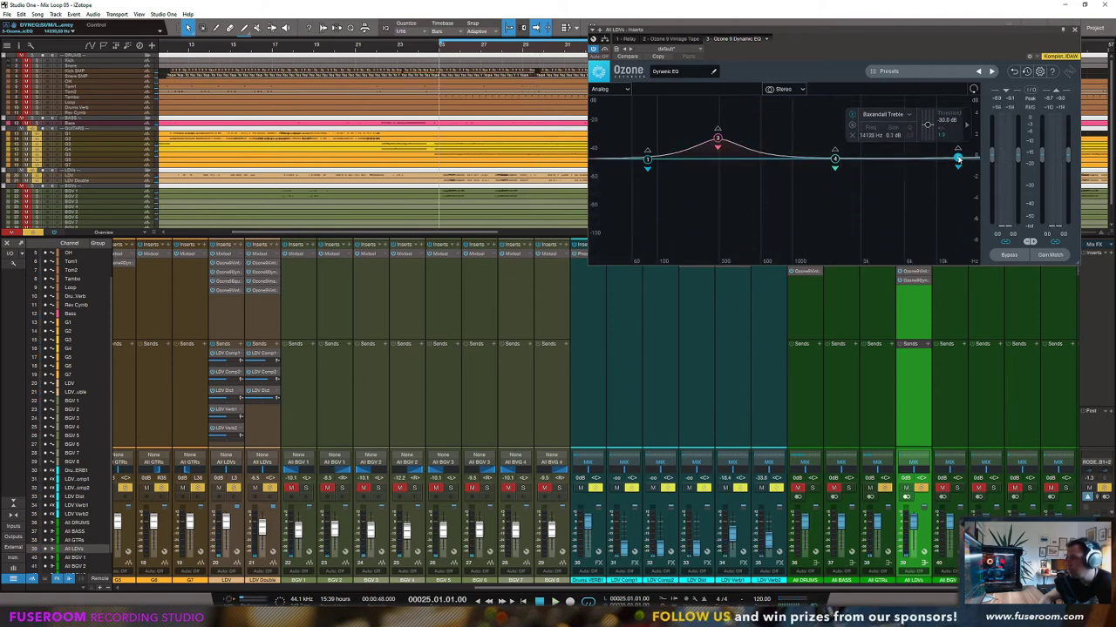
left_click_drag(835, 161, 918, 97)
key("space")
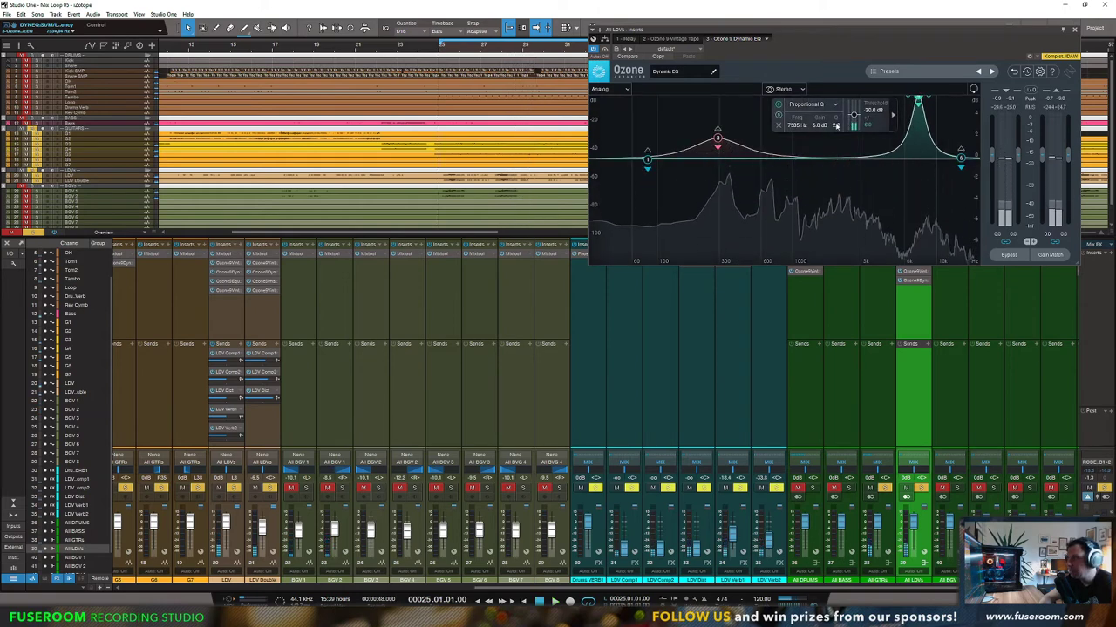
left_click_drag(817, 125, 819, 138)
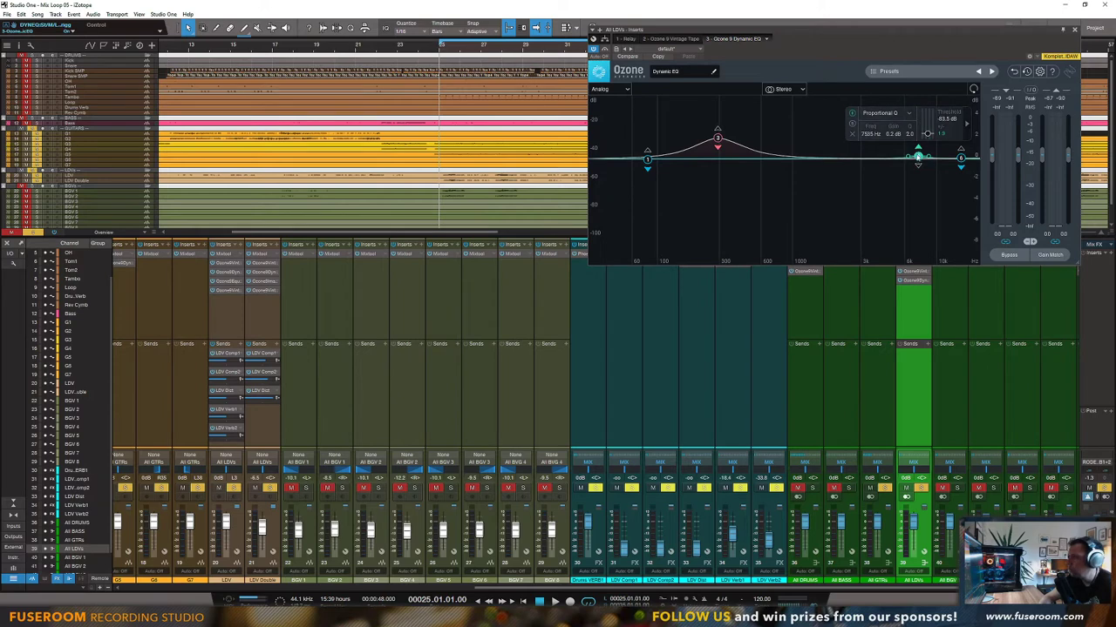
Step: Turn band 4 into a 1.9 dB cut at 8019 Hz with Q 0.8 and a −26.4 dB threshold while auditioning
key("space")
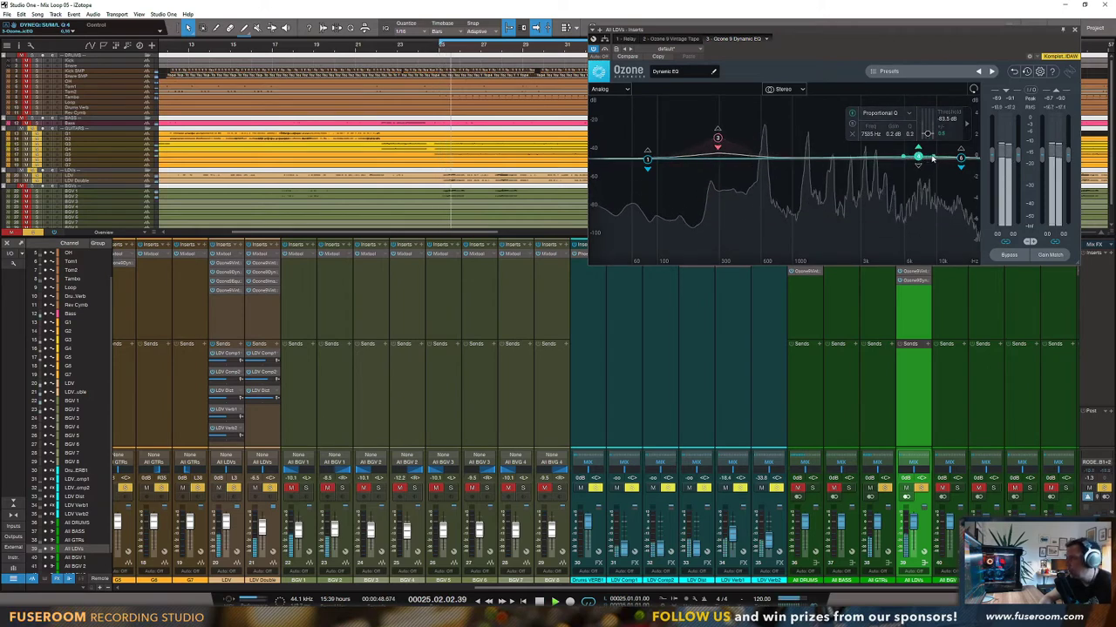
left_click_drag(929, 157, 927, 159)
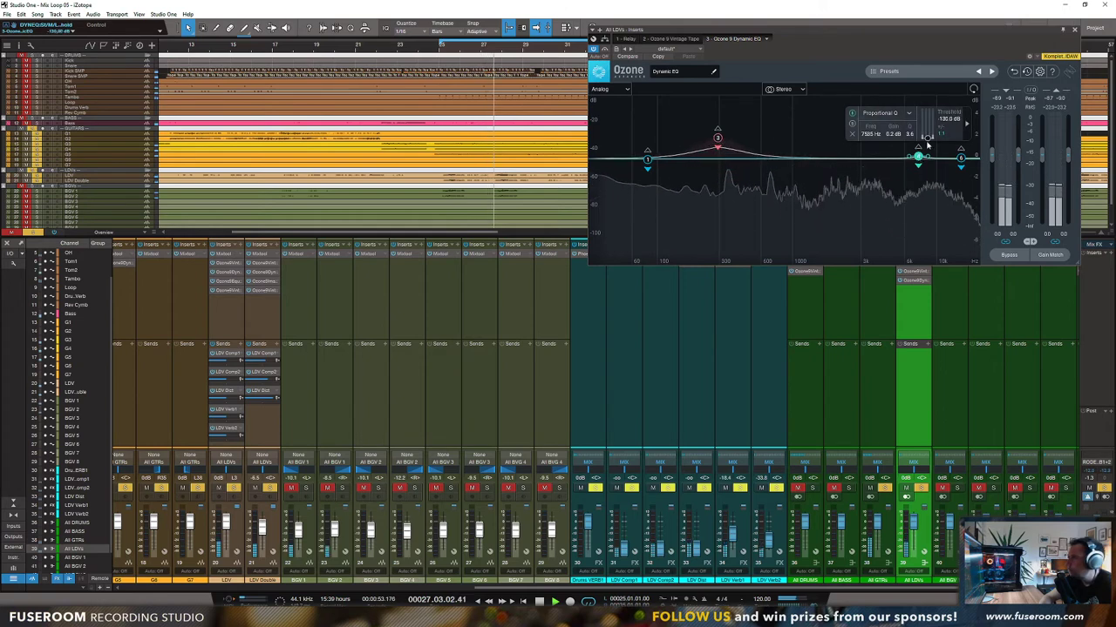
left_click_drag(919, 158, 921, 172)
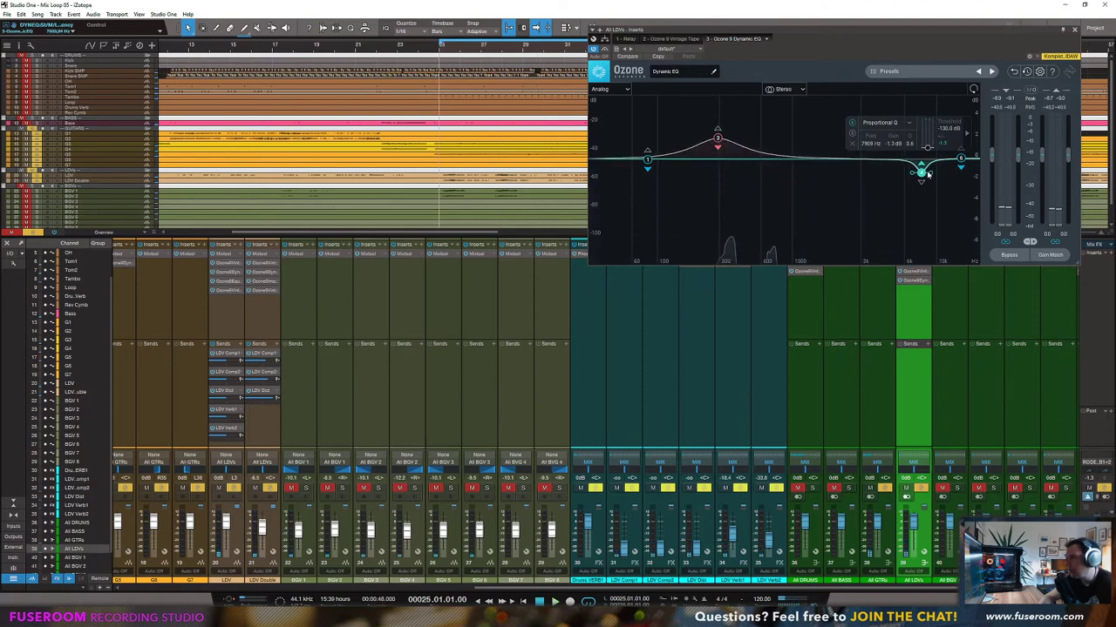
key("space")
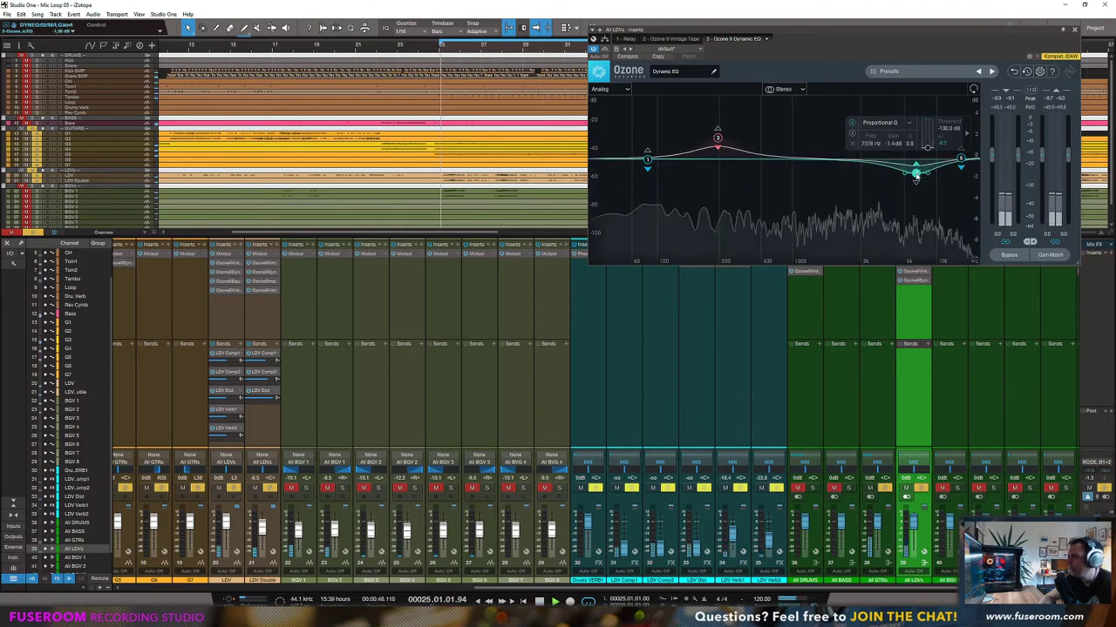
left_click_drag(915, 173, 919, 172)
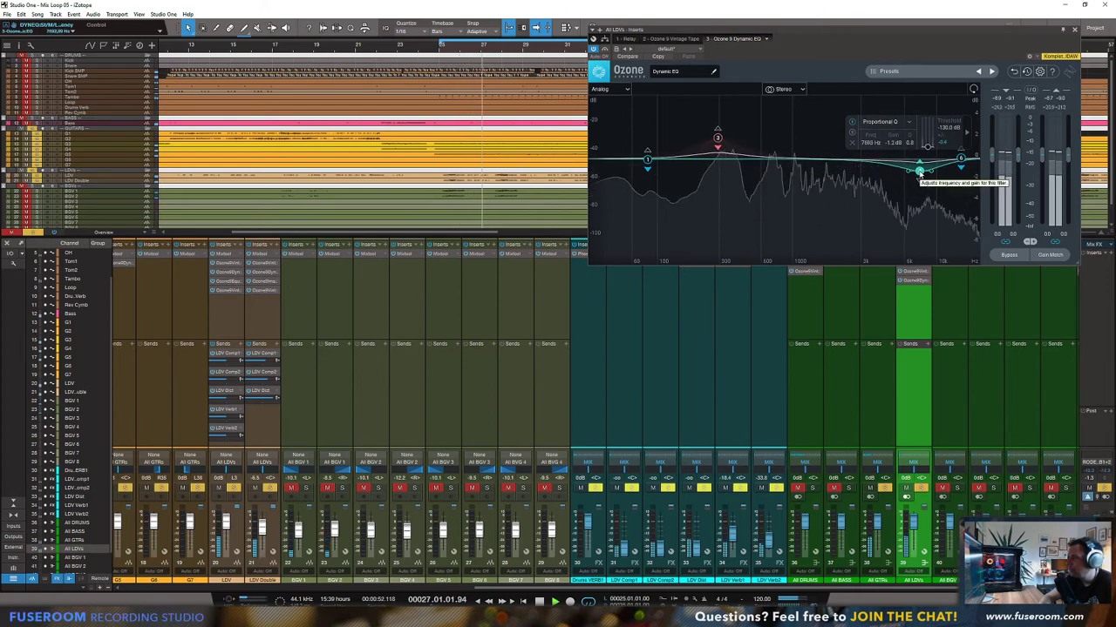
left_click_drag(919, 173, 920, 177)
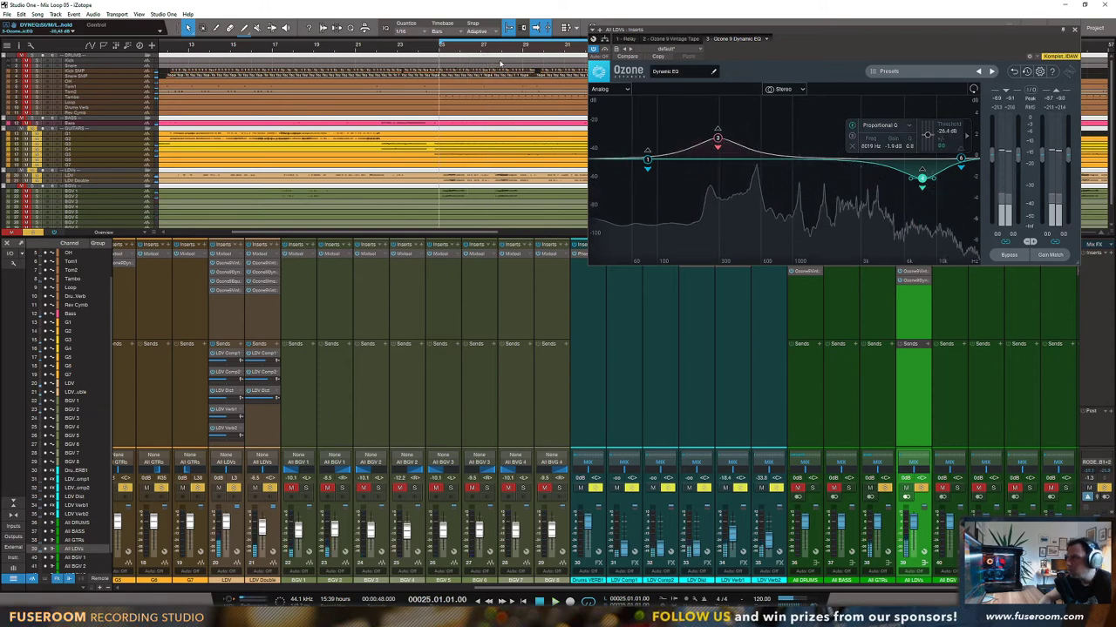
key("space")
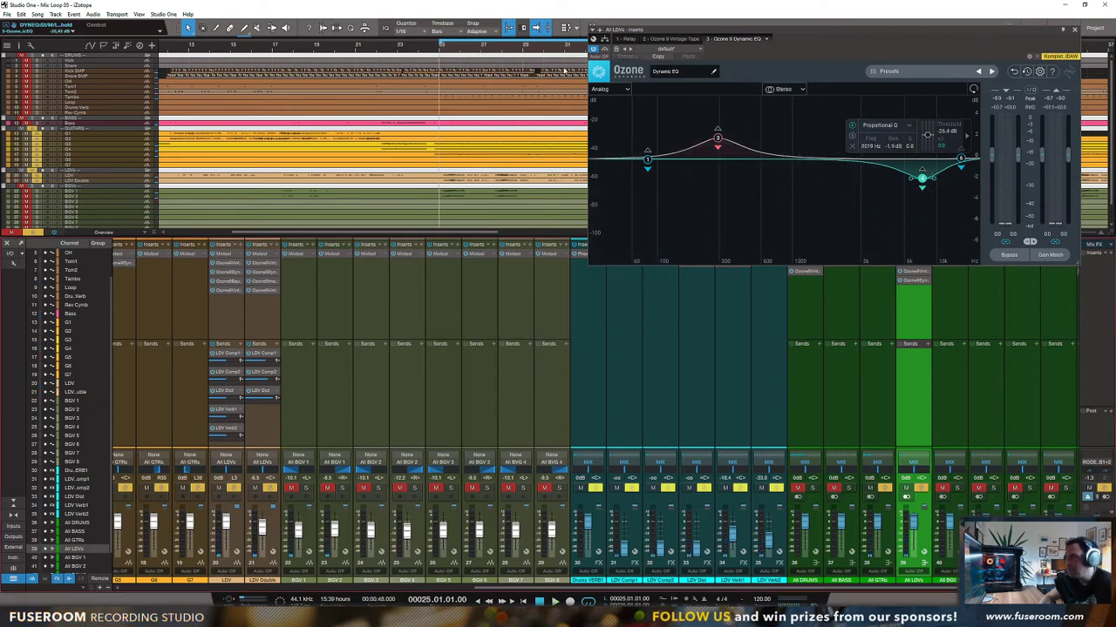
Step: Refine band 4 to a −2.3 dB cut at 8188 Hz with Q 1.5 and a −34.2 dB threshold
key("space")
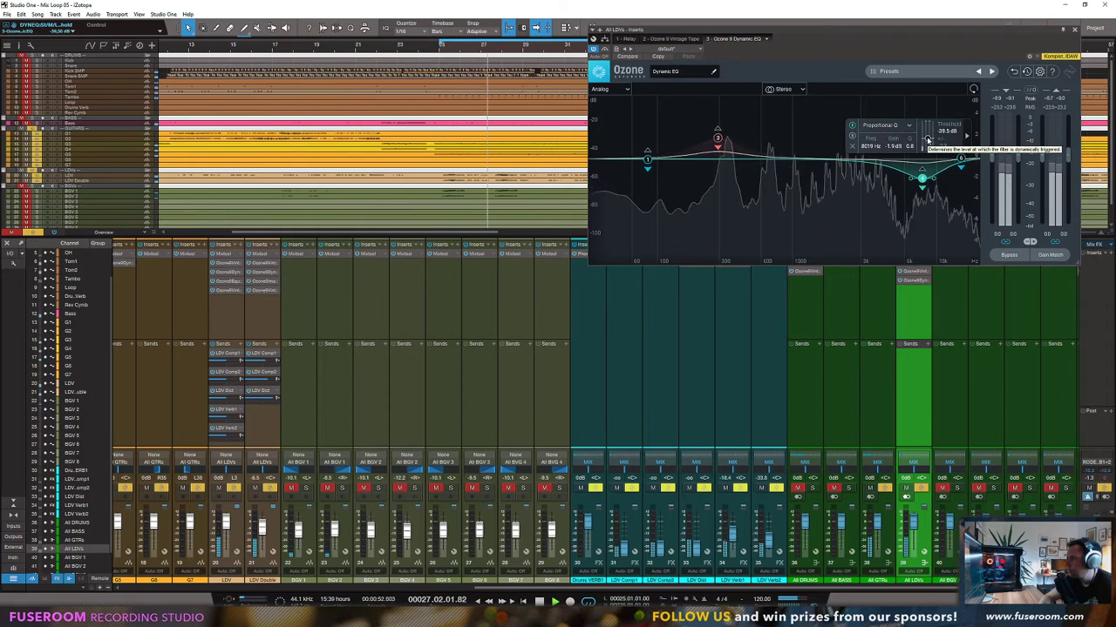
left_click_drag(927, 140, 927, 140)
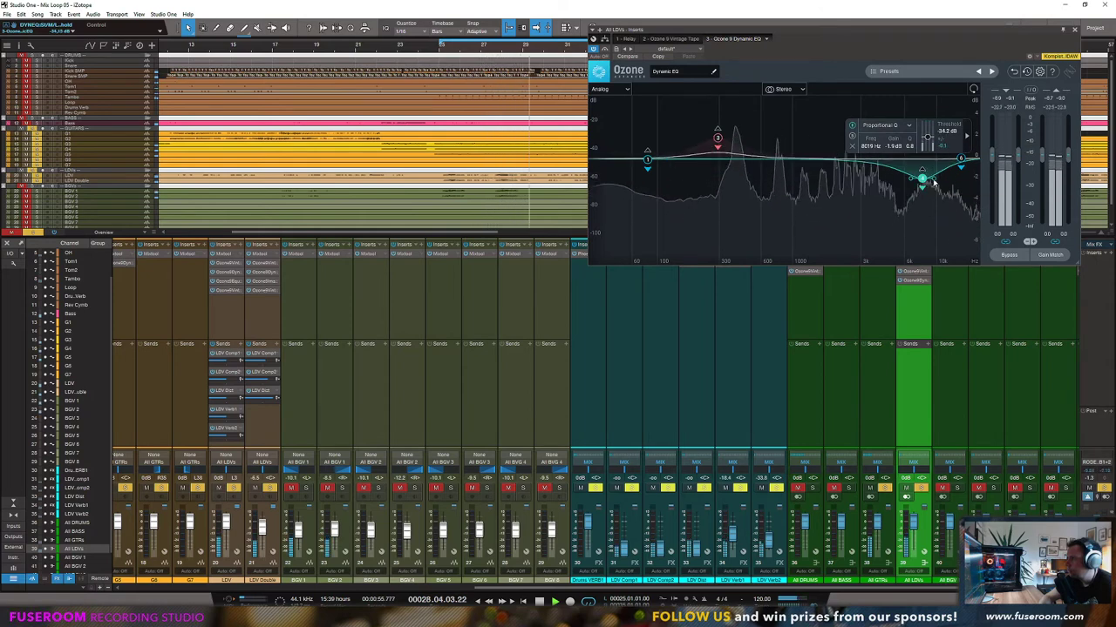
scroll(930, 182, "up", 5)
scroll(932, 181, "down", 2)
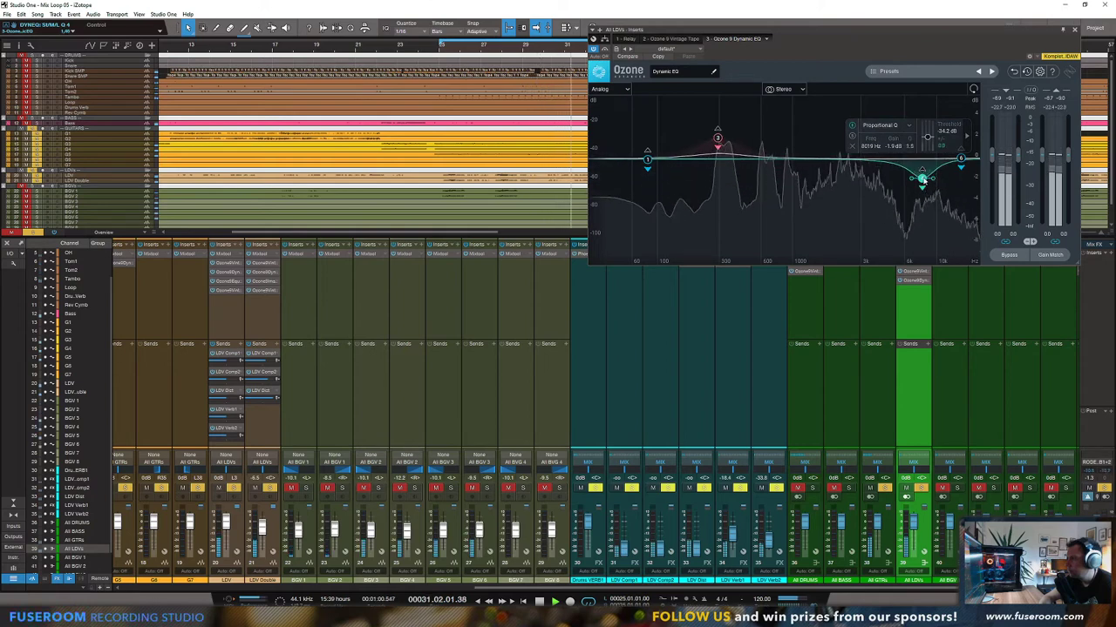
left_click_drag(922, 180, 923, 183)
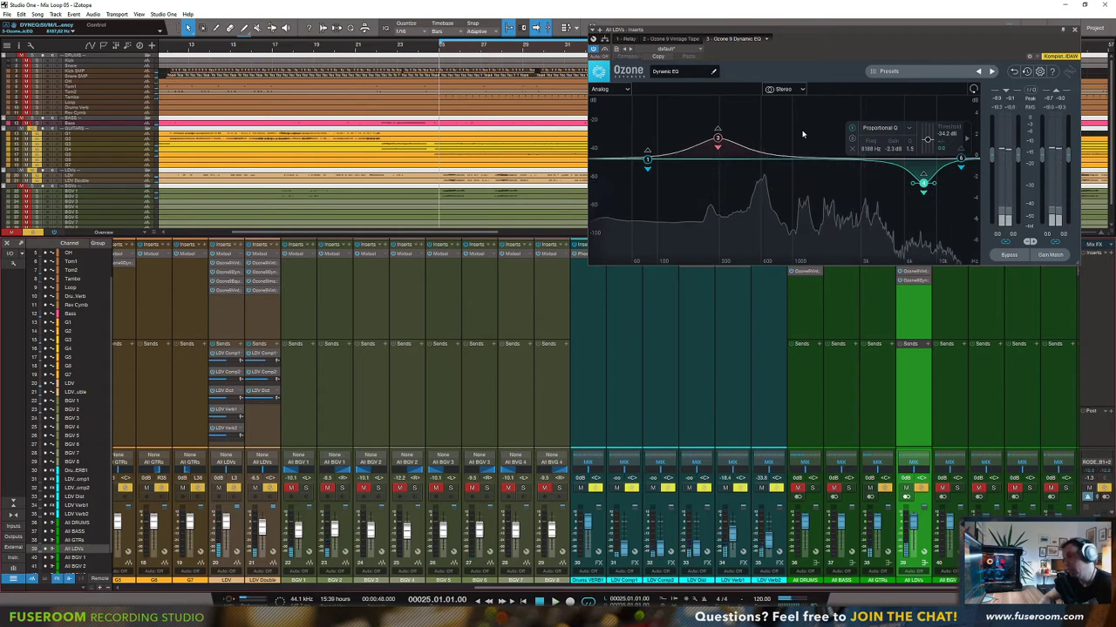
key("space")
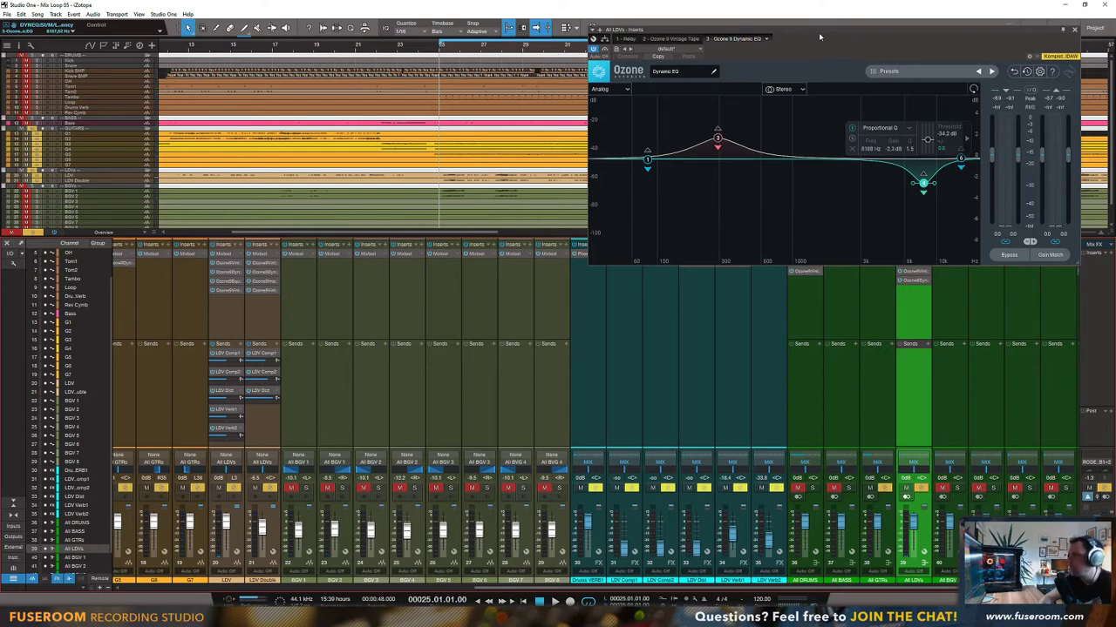
Step: Copy the All LDVs Dynamic EQ onto the LDV track and disable the copy's bands 1, 3 and 6, leaving only band 4 active
left_click_drag(819, 36, 906, 66)
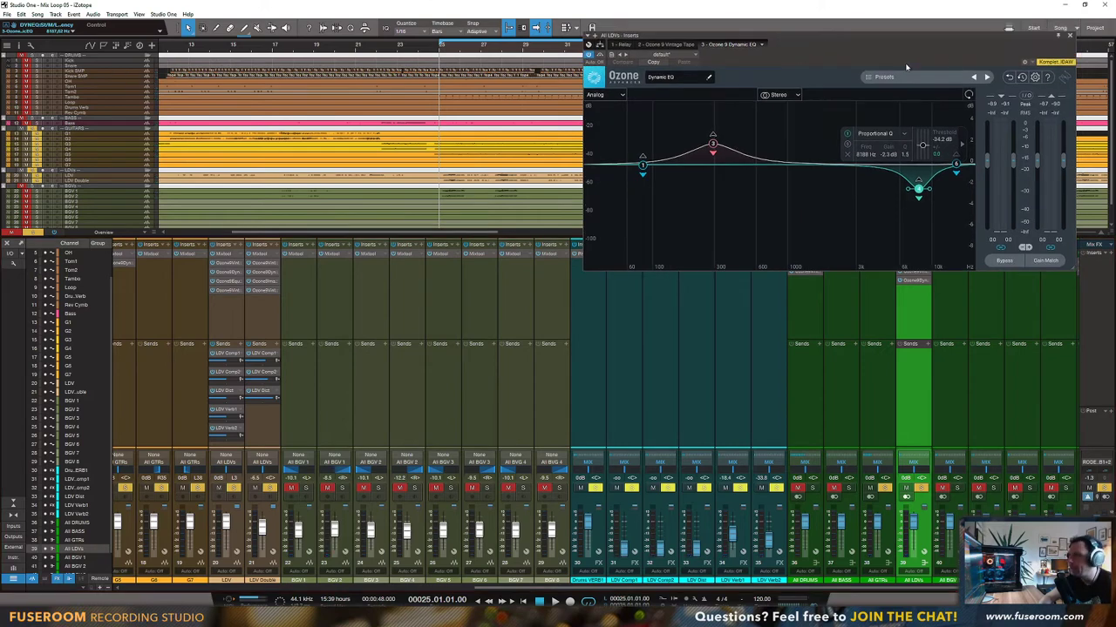
left_click(1070, 38)
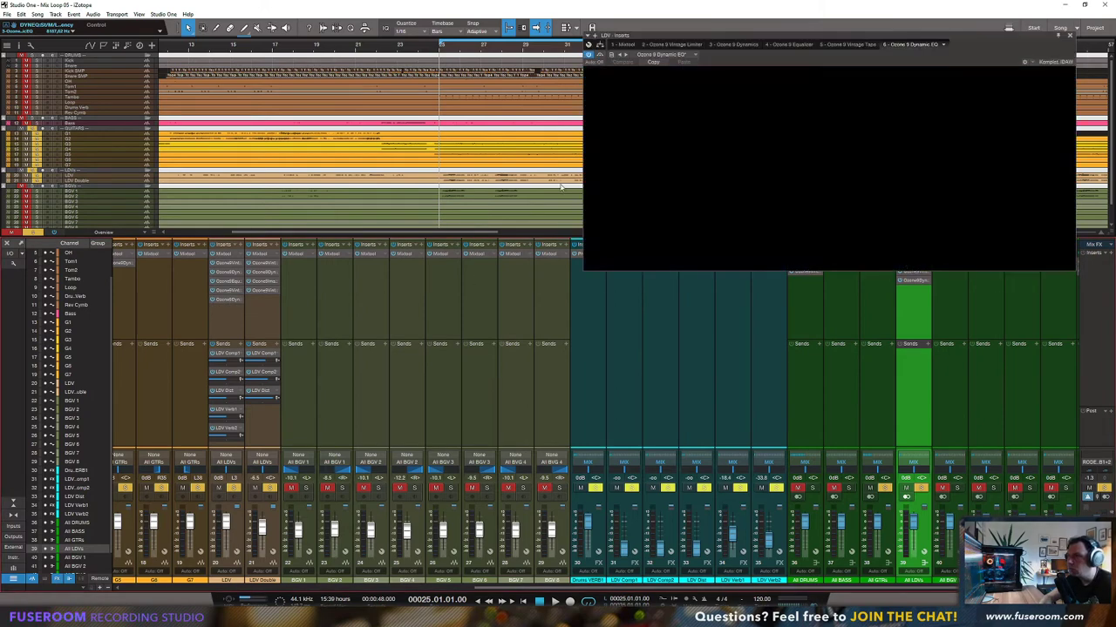
double_click(712, 144)
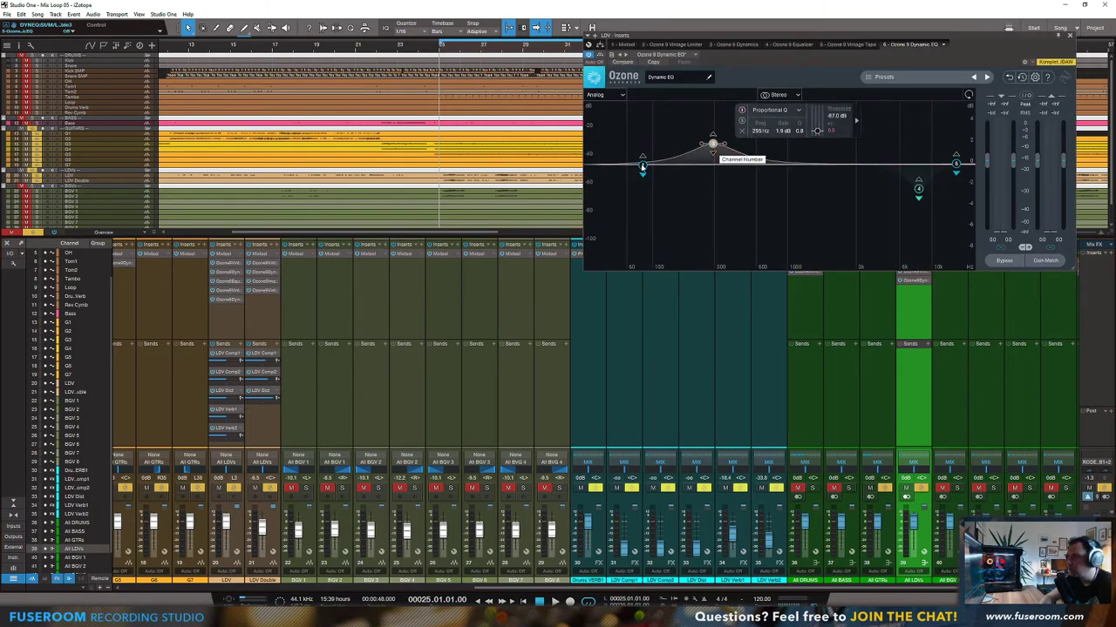
left_click(643, 167)
mouse_move(955, 165)
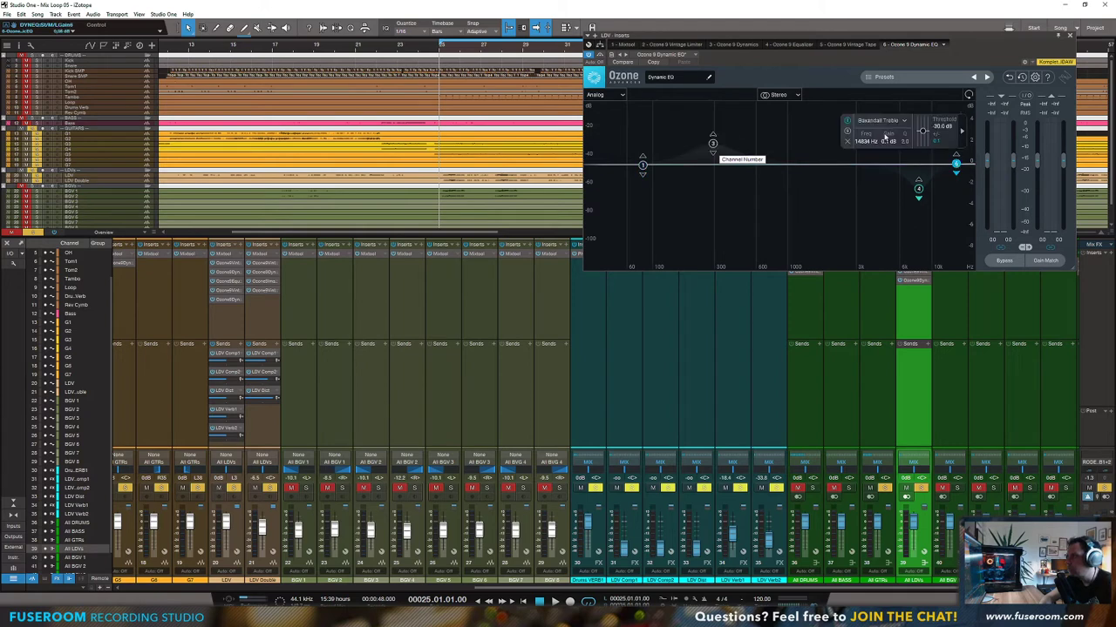
left_click(919, 190)
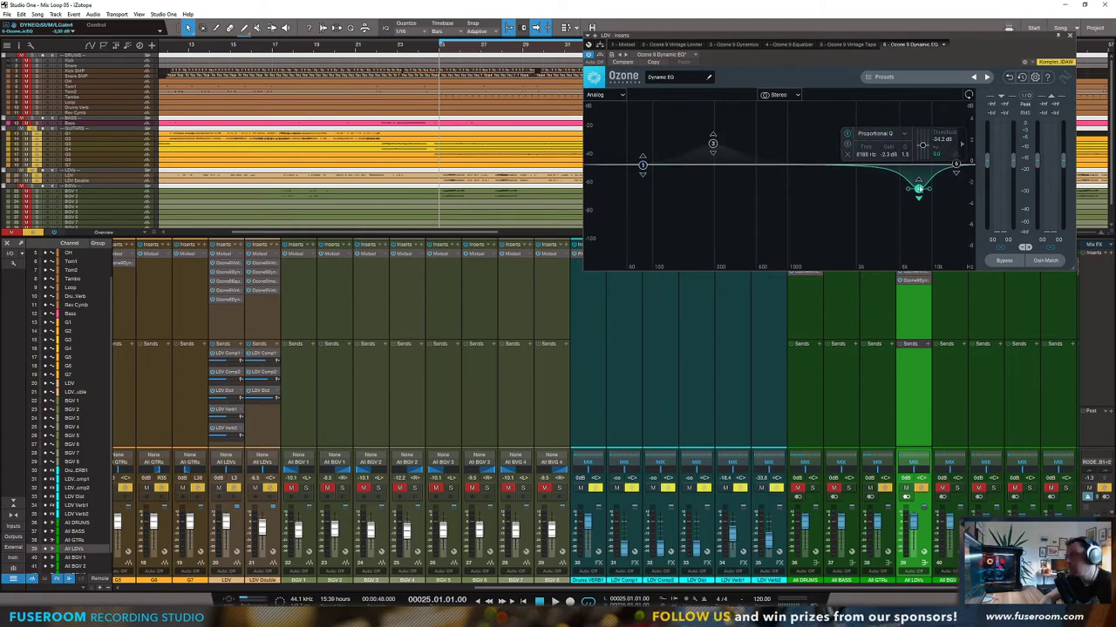
Step: Try a −27.9 dB threshold on the LDV copy's band 4 during playback, and remove that Dynamic EQ from LDV
key("space")
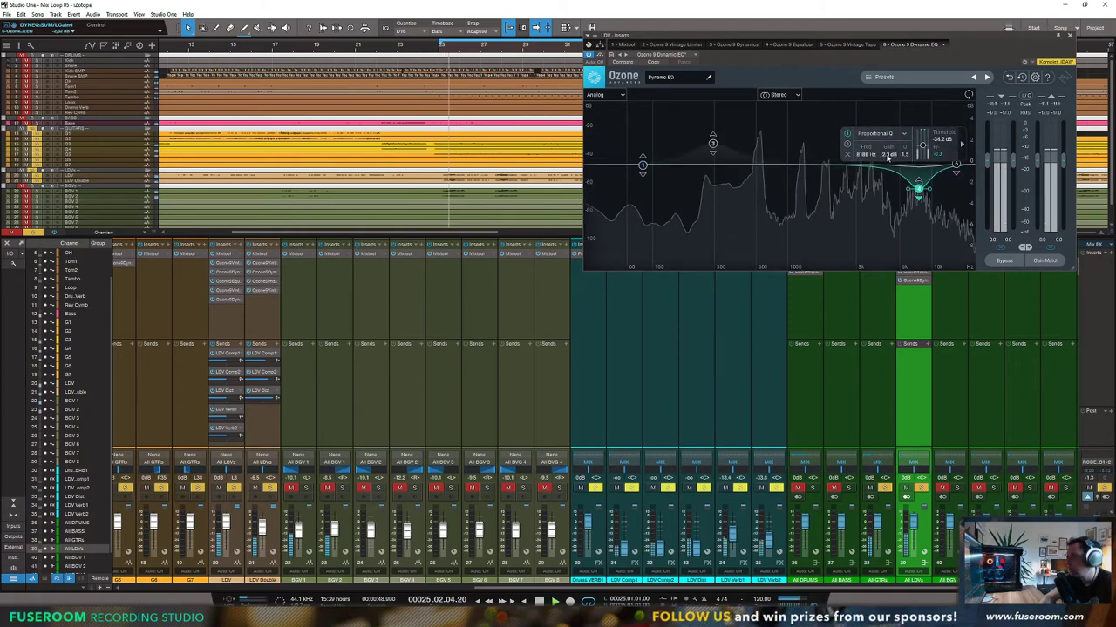
left_click_drag(922, 150, 923, 143)
left_click_drag(924, 143, 924, 145)
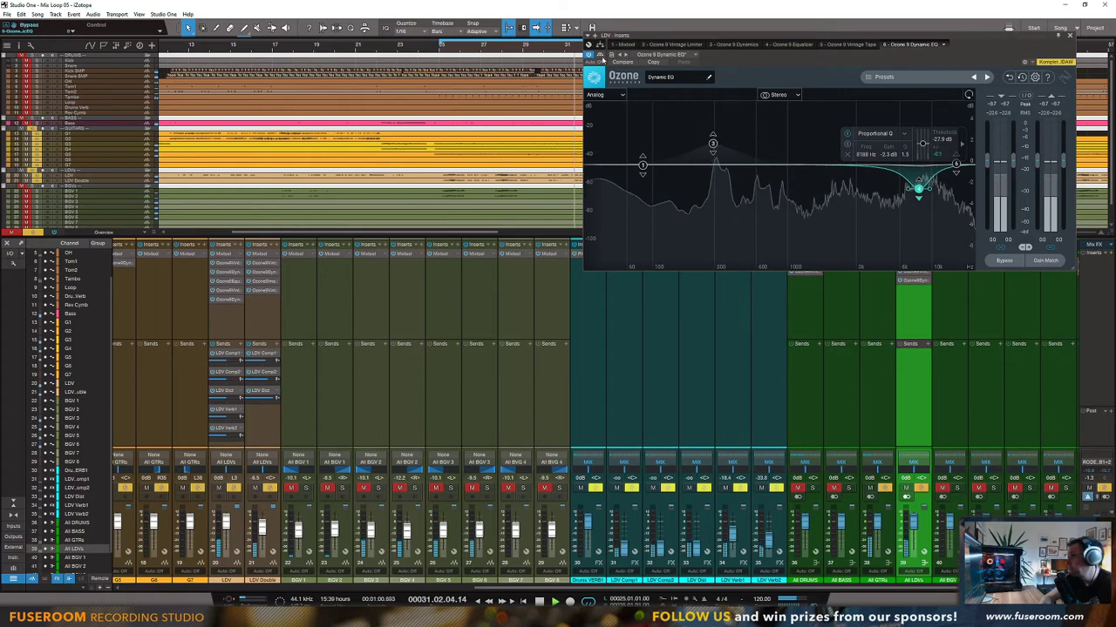
key("space")
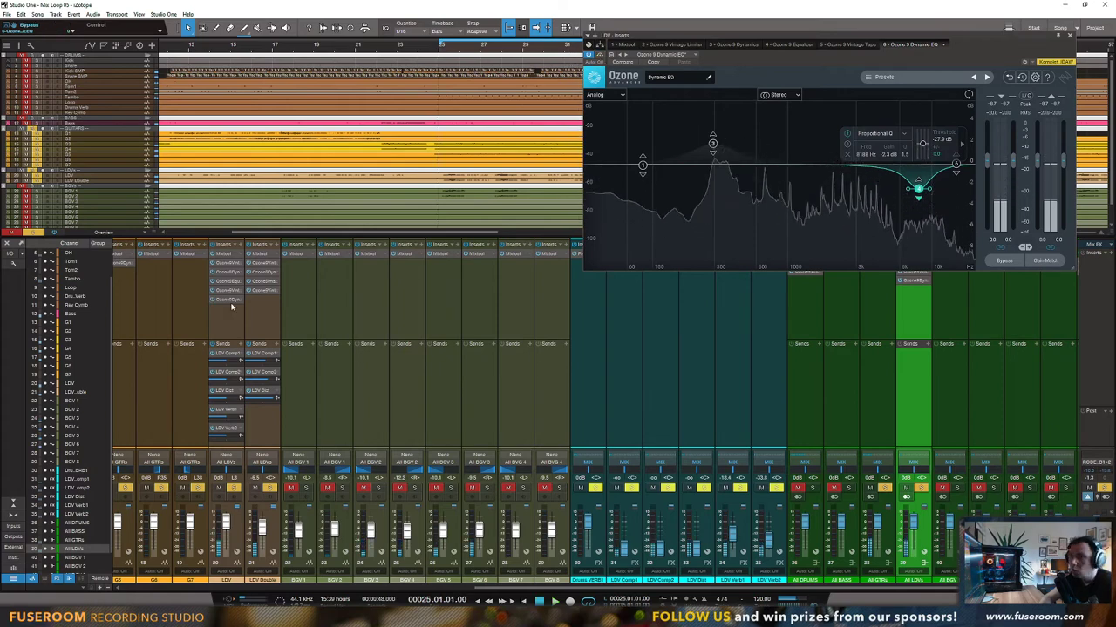
right_click(238, 299)
left_click(261, 391)
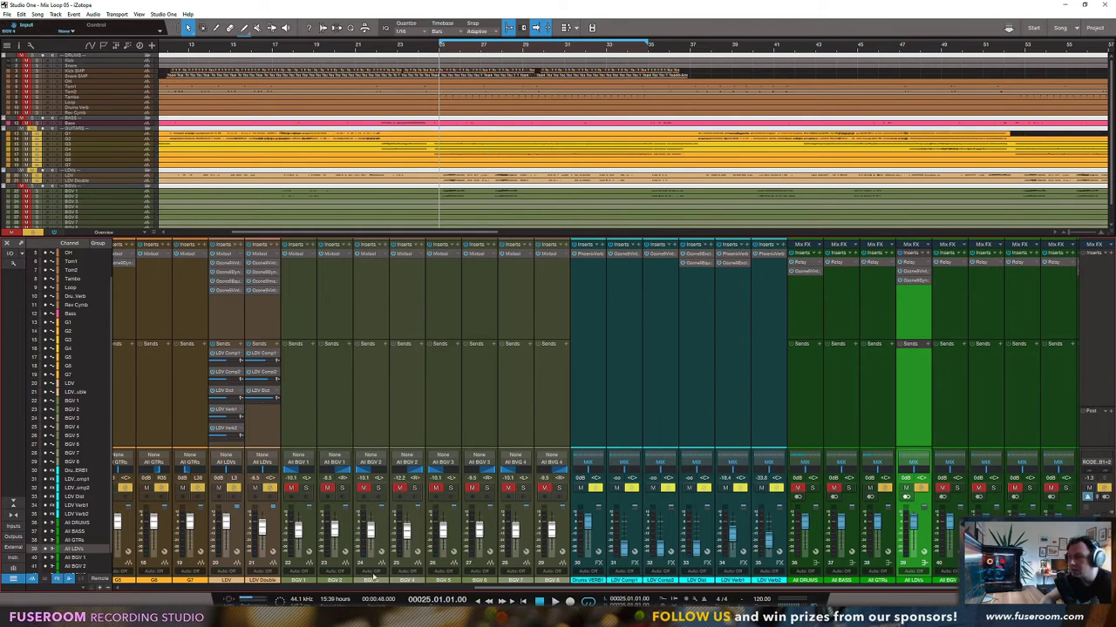
Step: Unmute and solo the Bass track and play the section with the guitars and lead vocals
left_click_drag(581, 588, 229, 586)
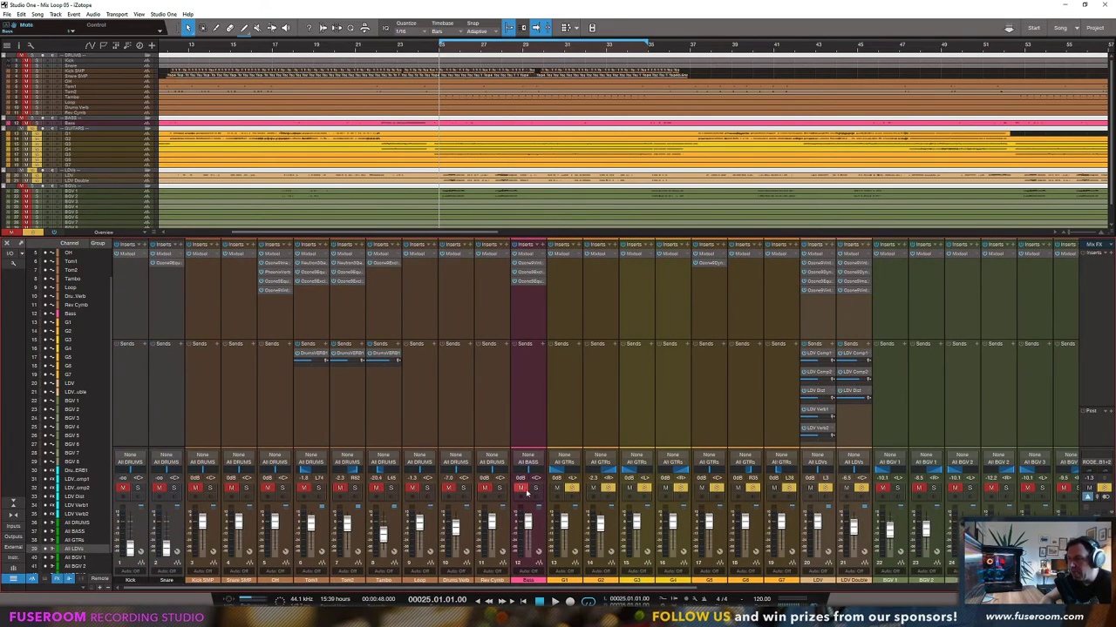
mouse_move(477, 589)
left_mouse_down()
mouse_move(816, 591)
mouse_move(479, 589)
left_mouse_up()
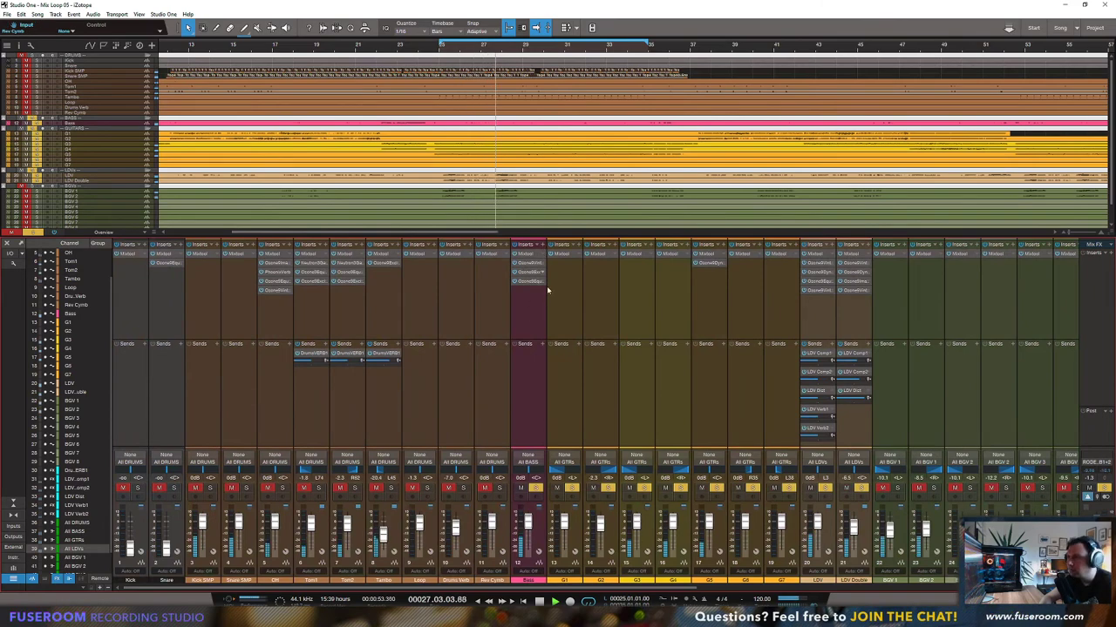
Step: Add an Ozone 9 Vintage Limiter to the All LDVs bus after its Dynamic EQ
left_click_drag(616, 589, 985, 589)
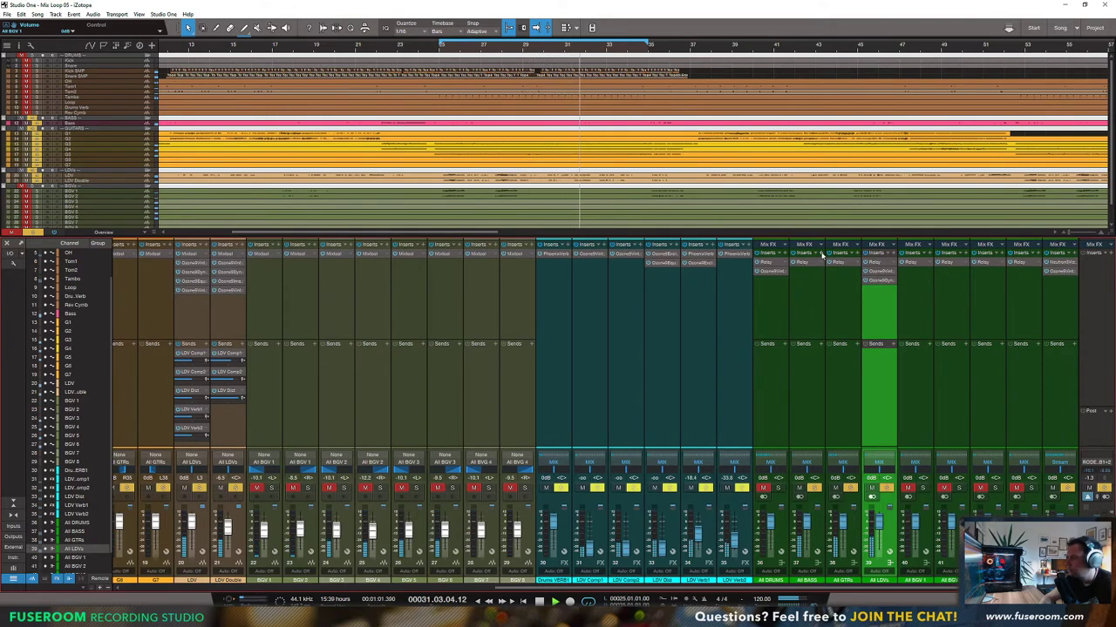
left_click(892, 253)
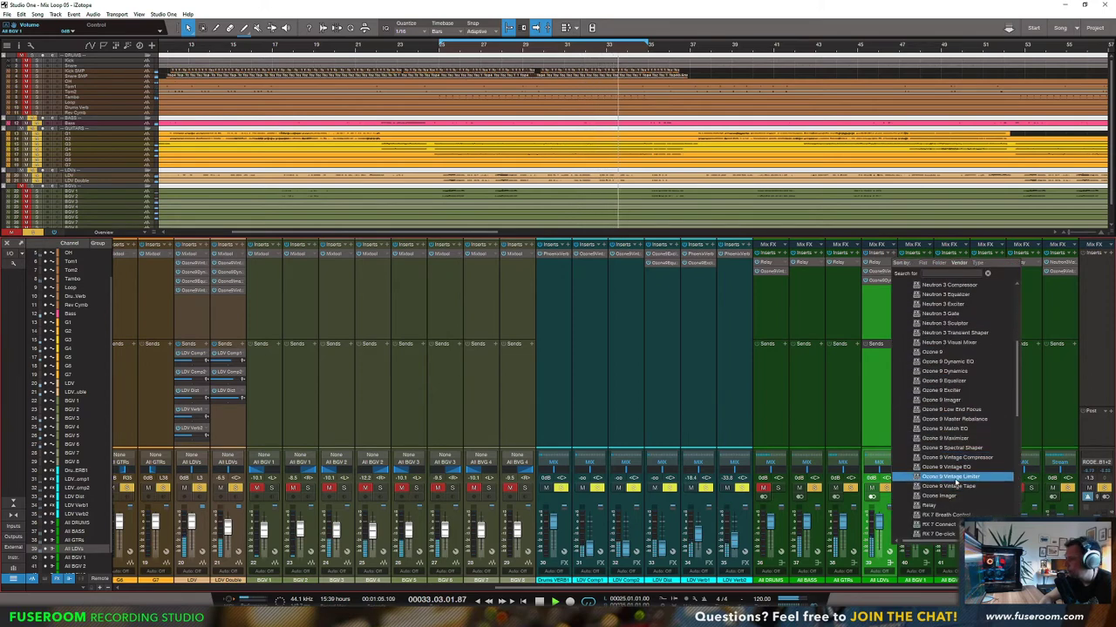
left_click(952, 476)
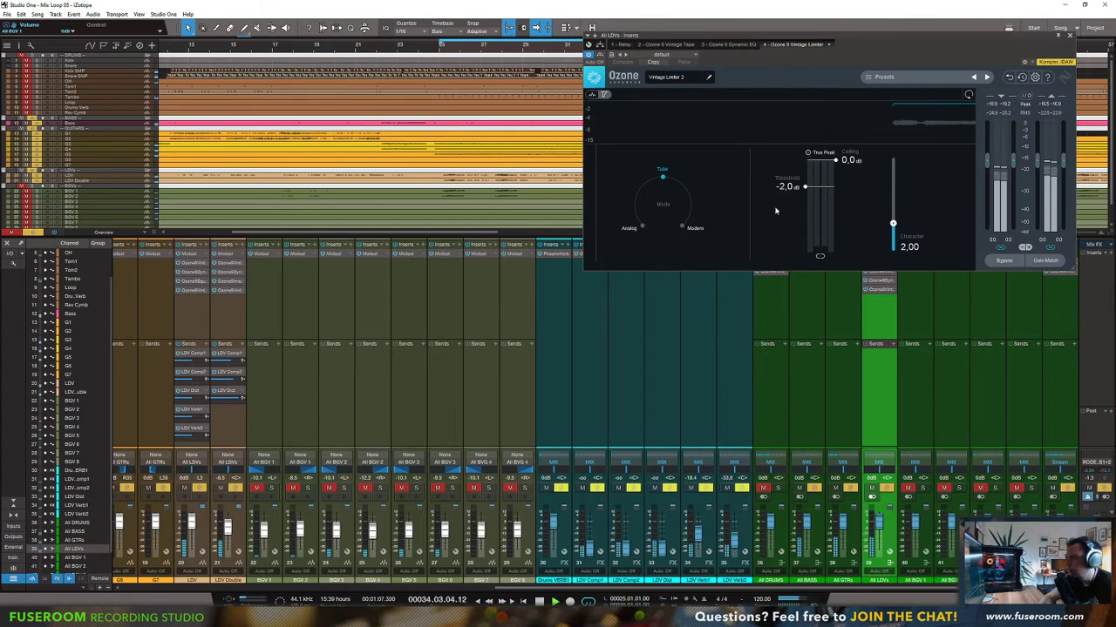
Step: Set the limiter to Analog mode with a −4.9 dB threshold, −3.9 dB ceiling and 7.27 character, and close its window
left_click_drag(805, 187, 835, 200)
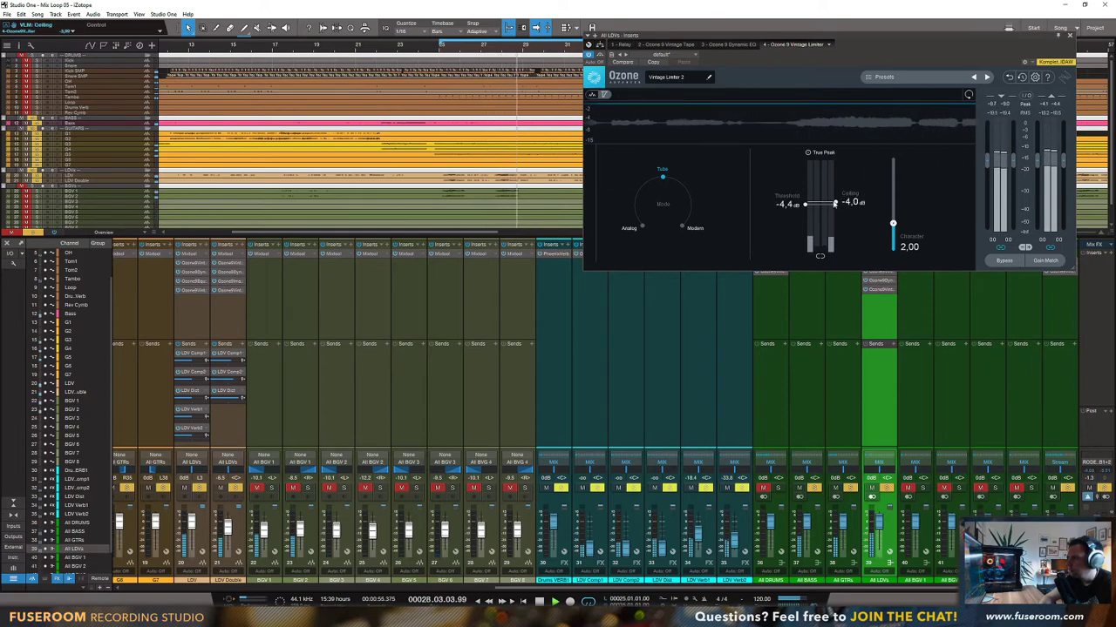
left_click_drag(804, 206, 836, 195)
left_click(642, 226)
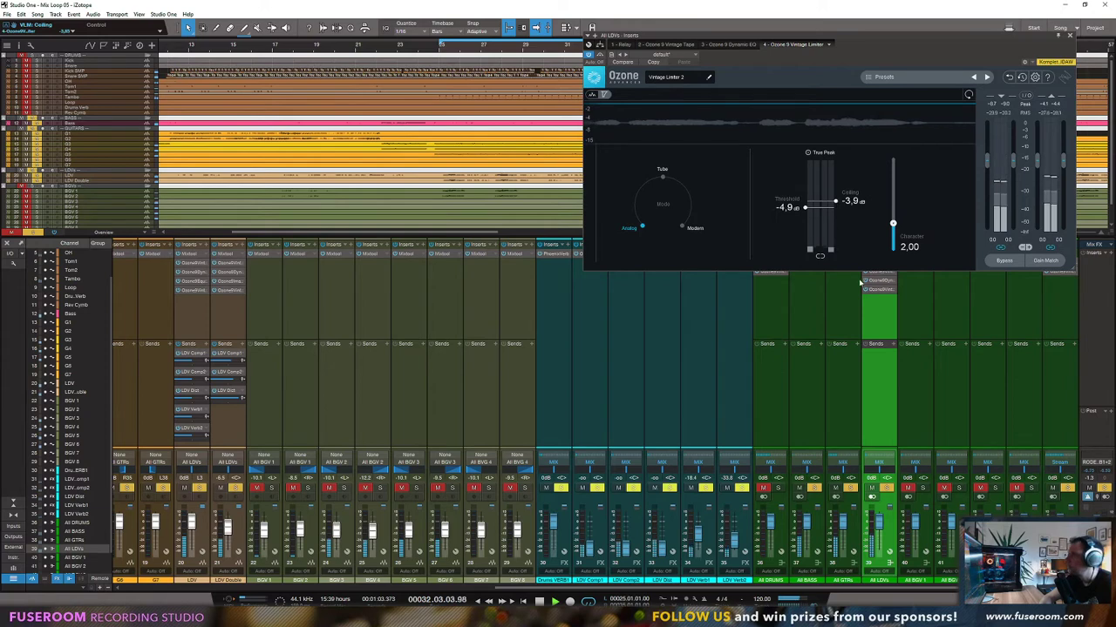
left_click_drag(893, 227, 888, 178)
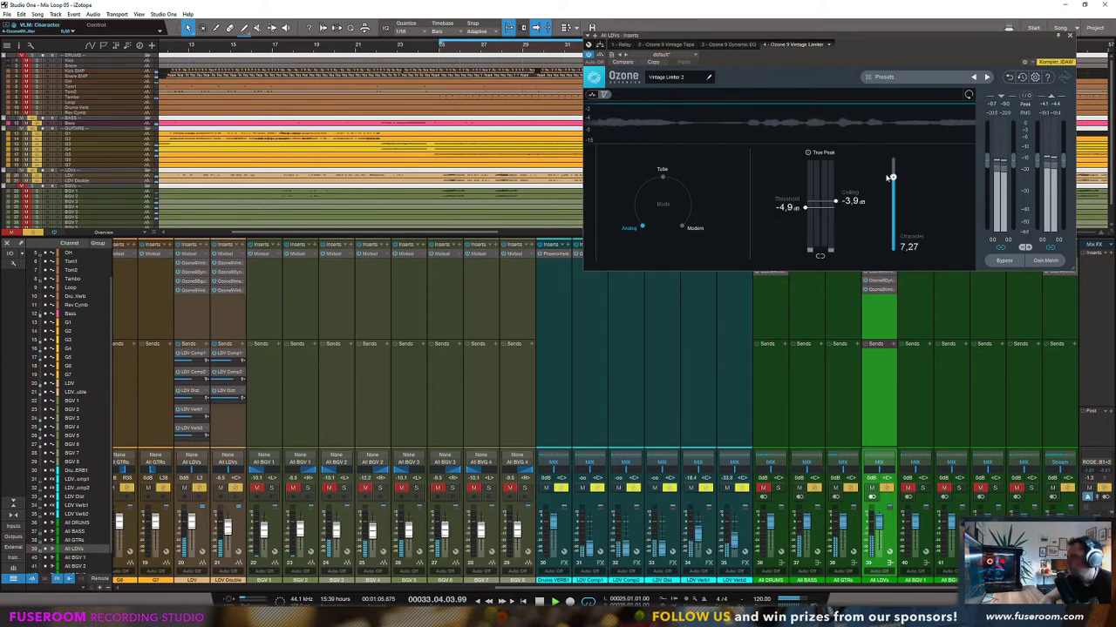
left_click(1069, 35)
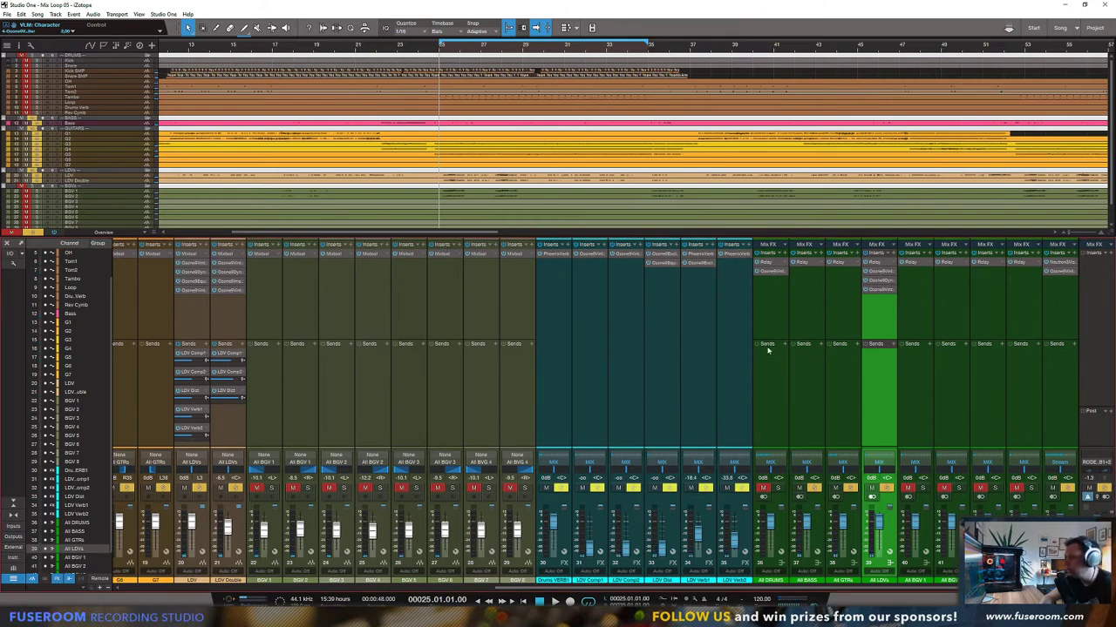
Step: Insert an Ozone 9 Equalizer on the All BASS bus
left_click(816, 263)
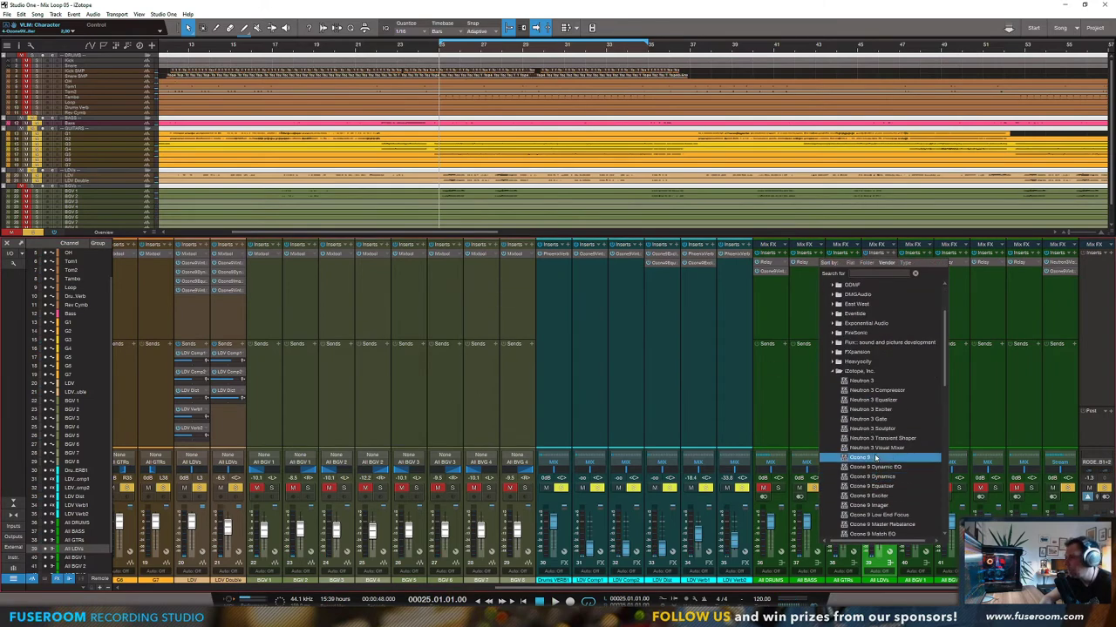
scroll(877, 441, "down", 1)
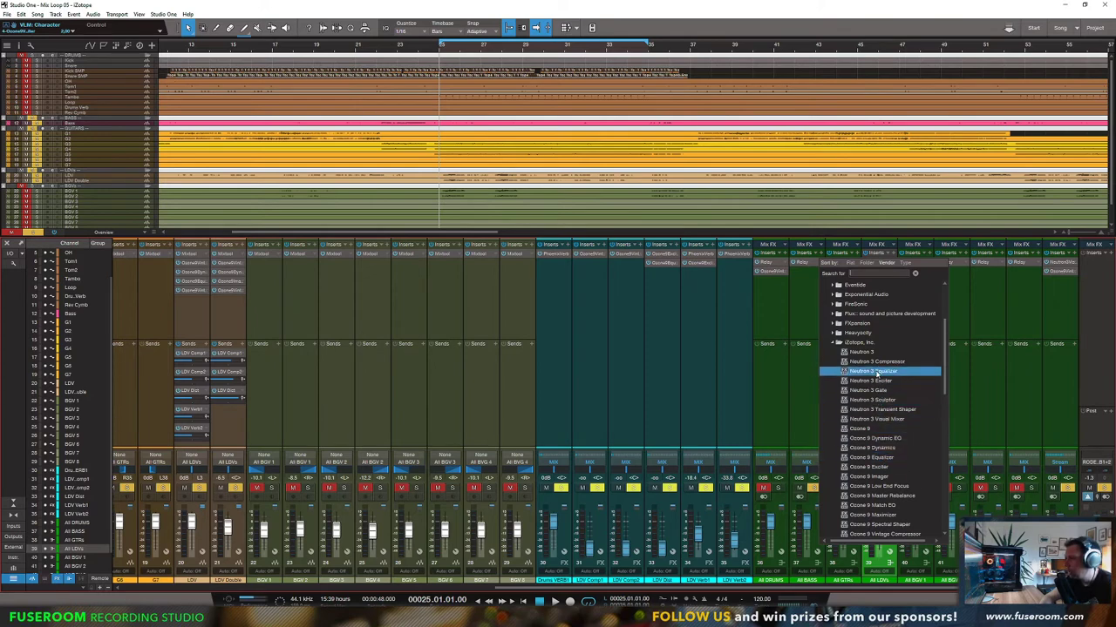
scroll(887, 436, "down", 1)
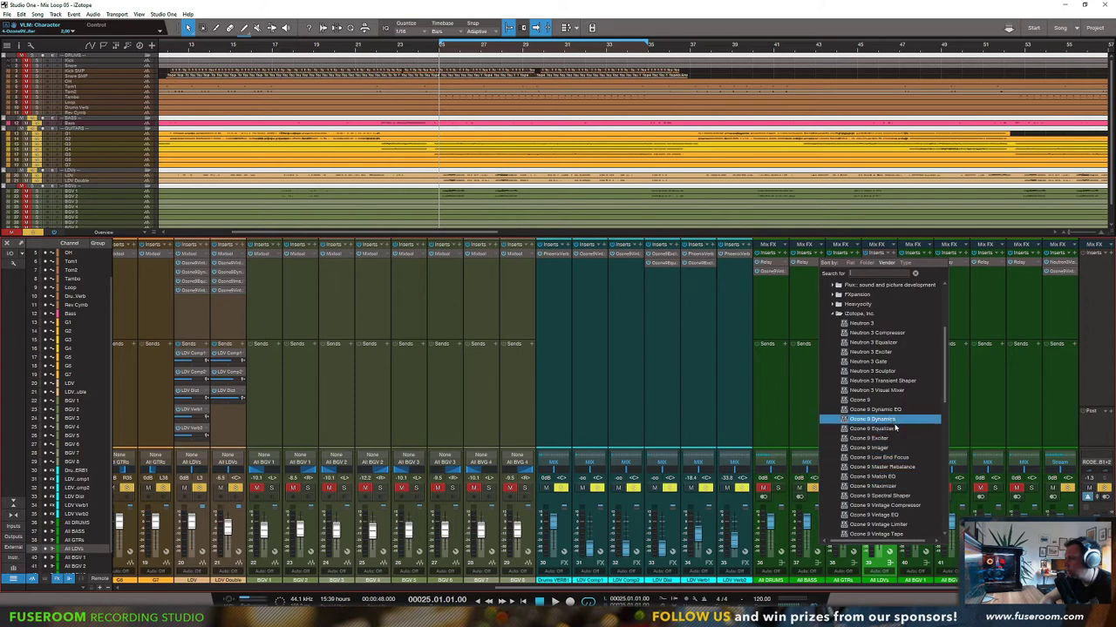
left_click(889, 430)
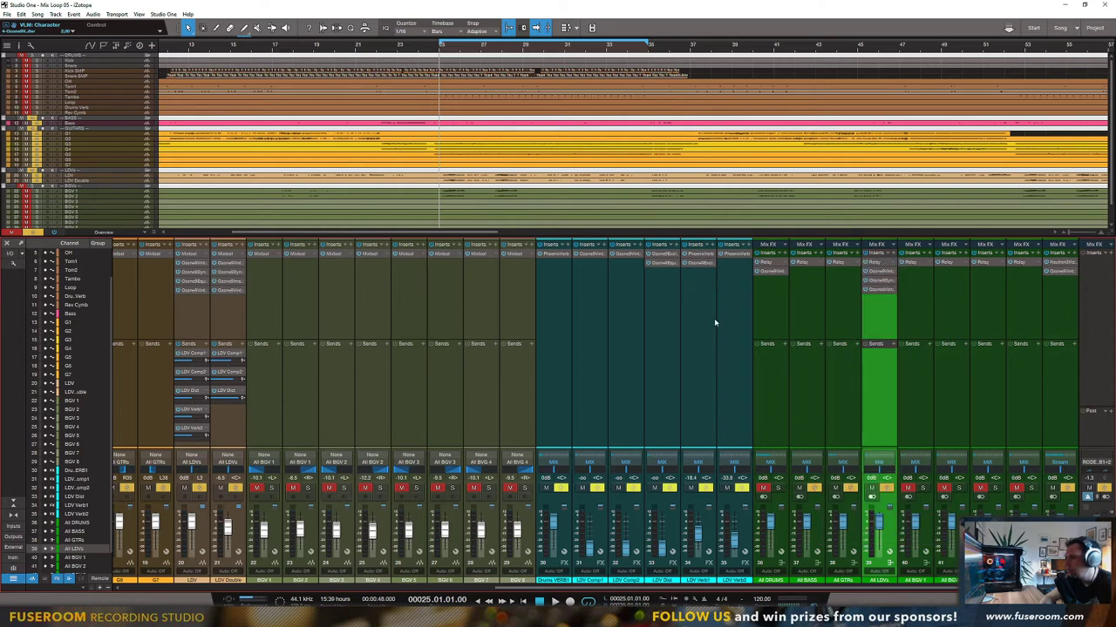
Step: Boost the bass bus EQ's band 5 by 1.4 dB at 306 Hz with Q 0.7 and band 3 by 1.3 dB at 2418 Hz with Q 1.1
left_click_drag(848, 164, 717, 145)
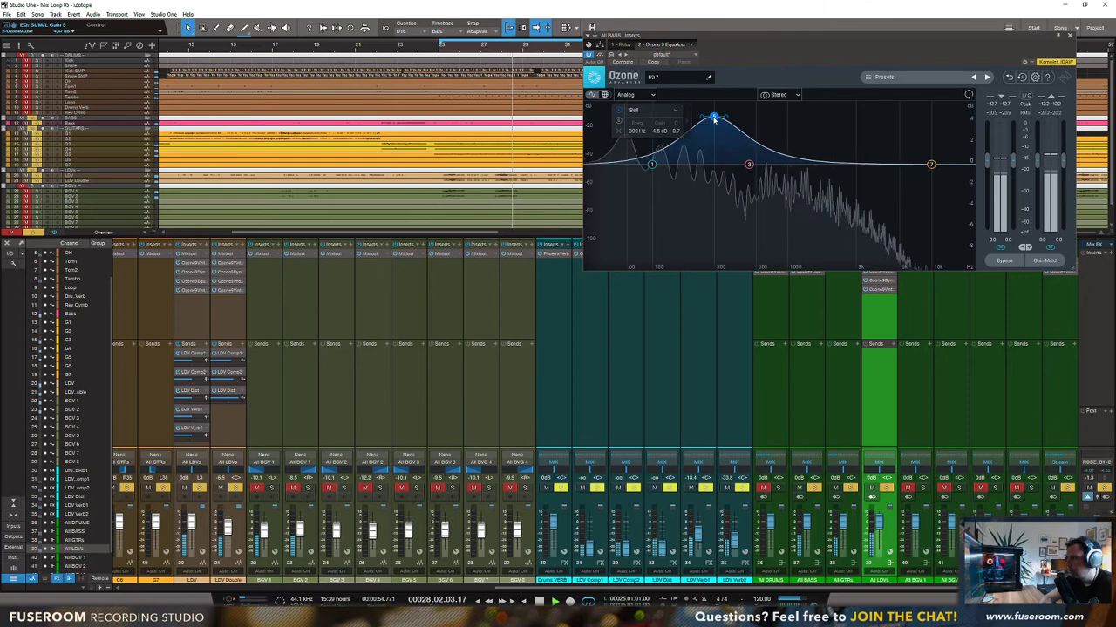
left_click_drag(716, 150, 803, 101)
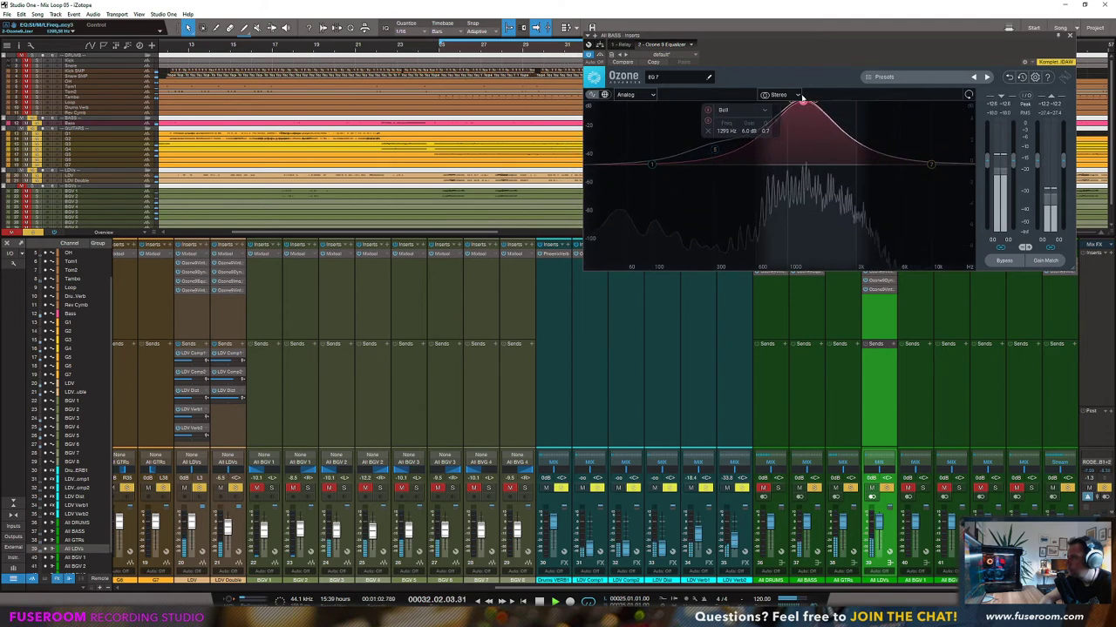
left_click(798, 95)
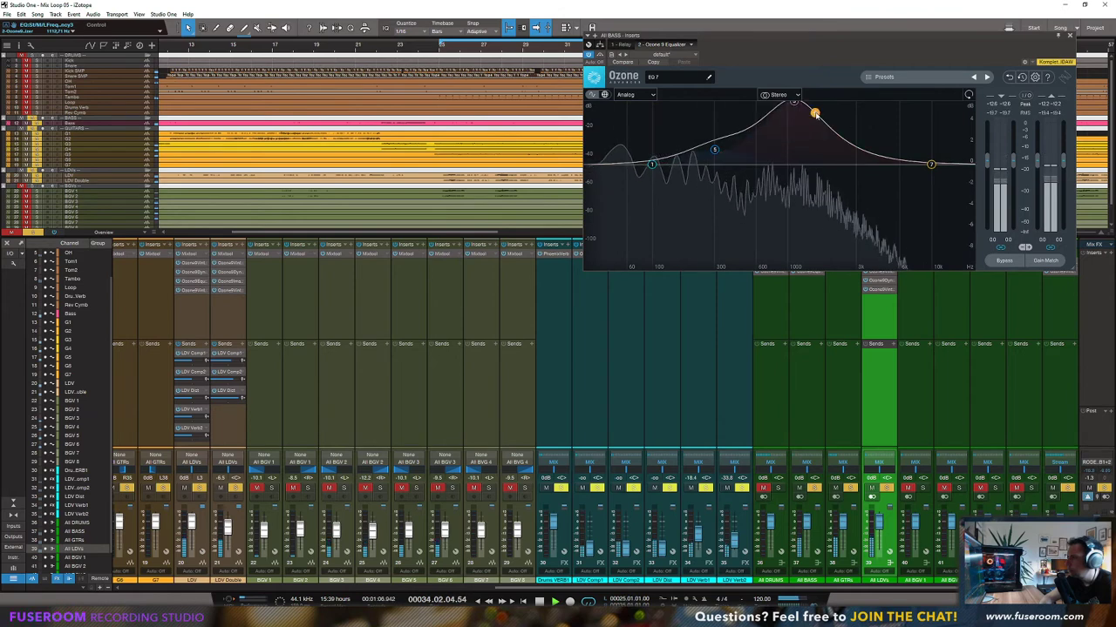
left_click_drag(795, 106, 831, 152)
left_click(715, 151)
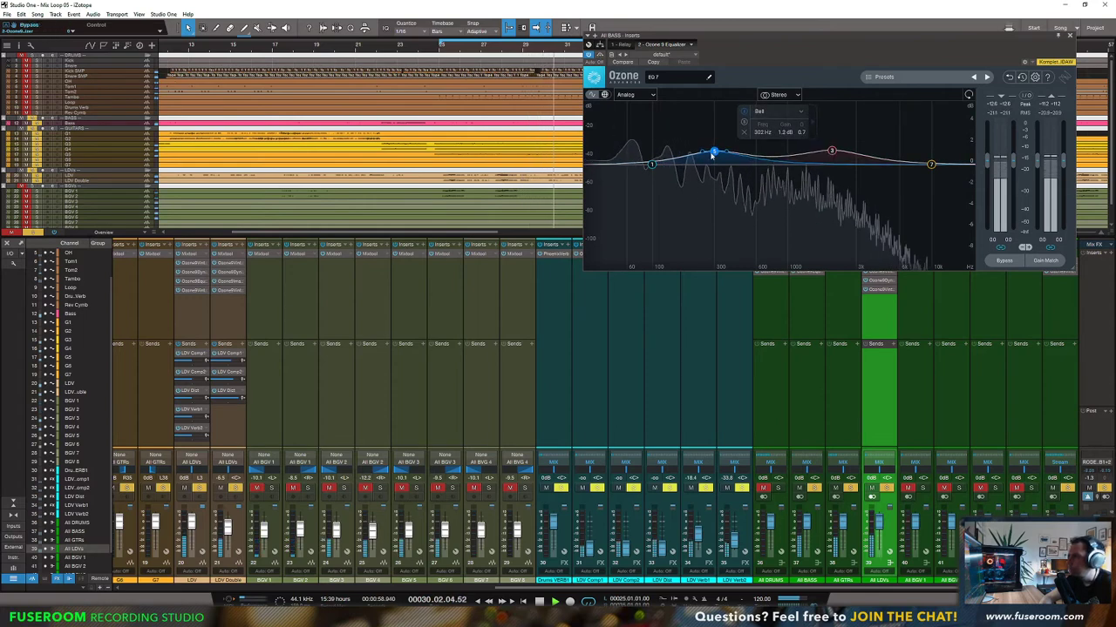
left_click_drag(713, 156, 716, 151)
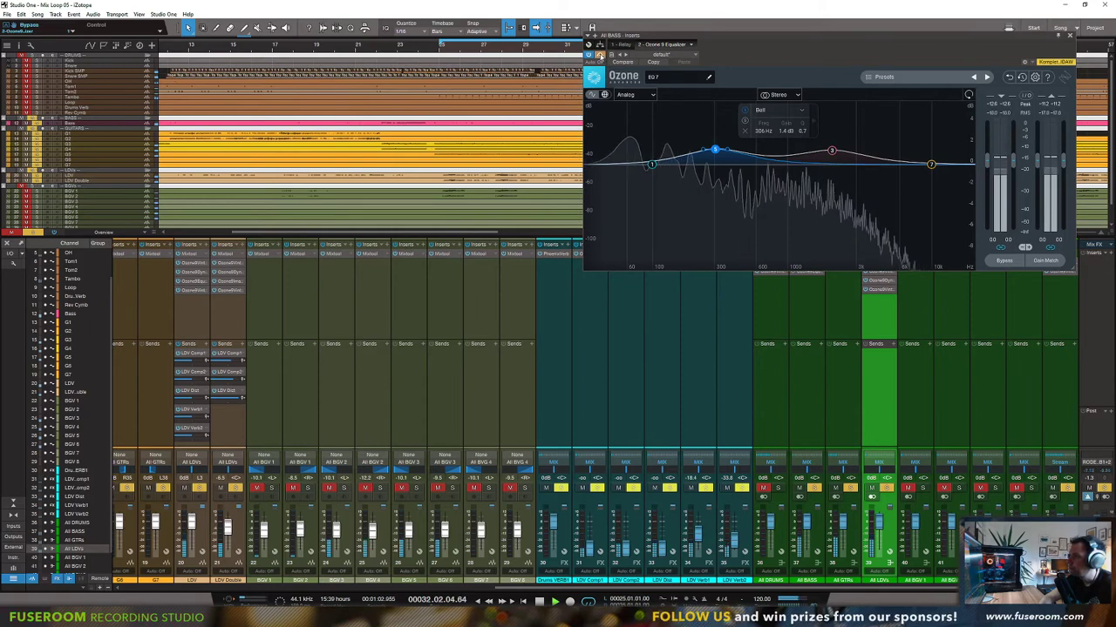
left_click_drag(831, 153, 841, 150)
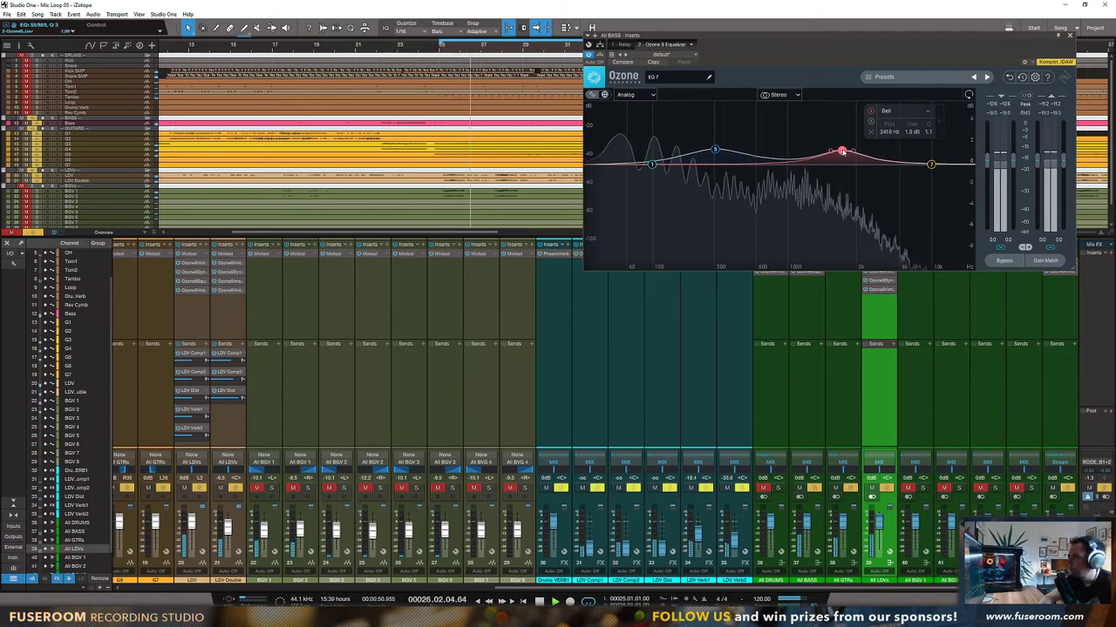
Step: Try band 5 at 308 Hz with 1.3 dB gain and Q 1.1, undo the change, and close the bass EQ
left_click(714, 151)
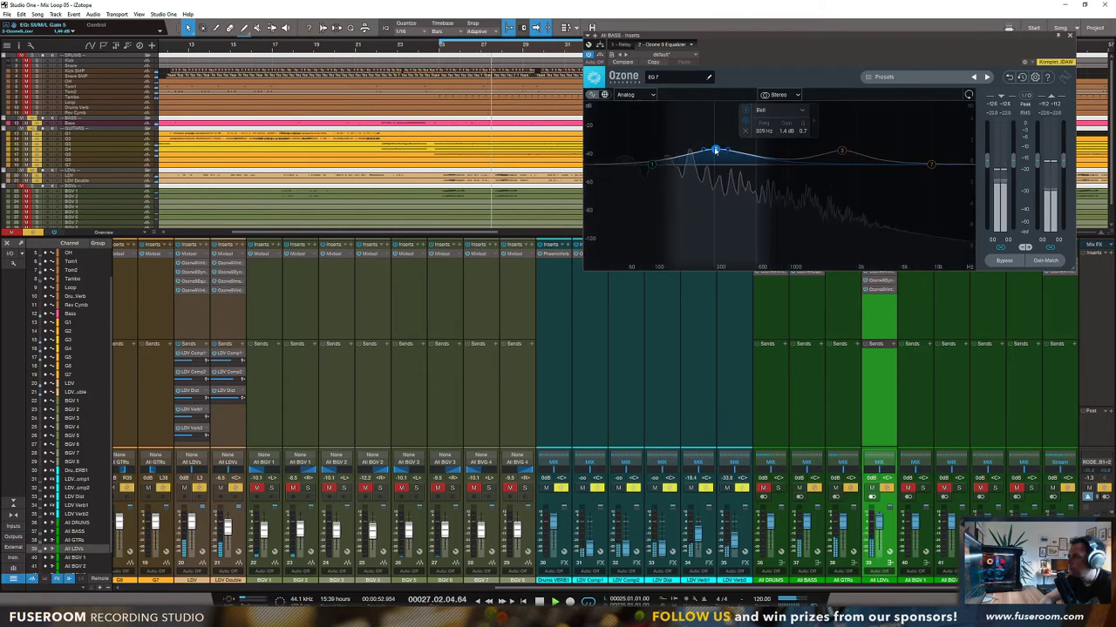
scroll(715, 151, "up", 2)
left_click(715, 151, "alt")
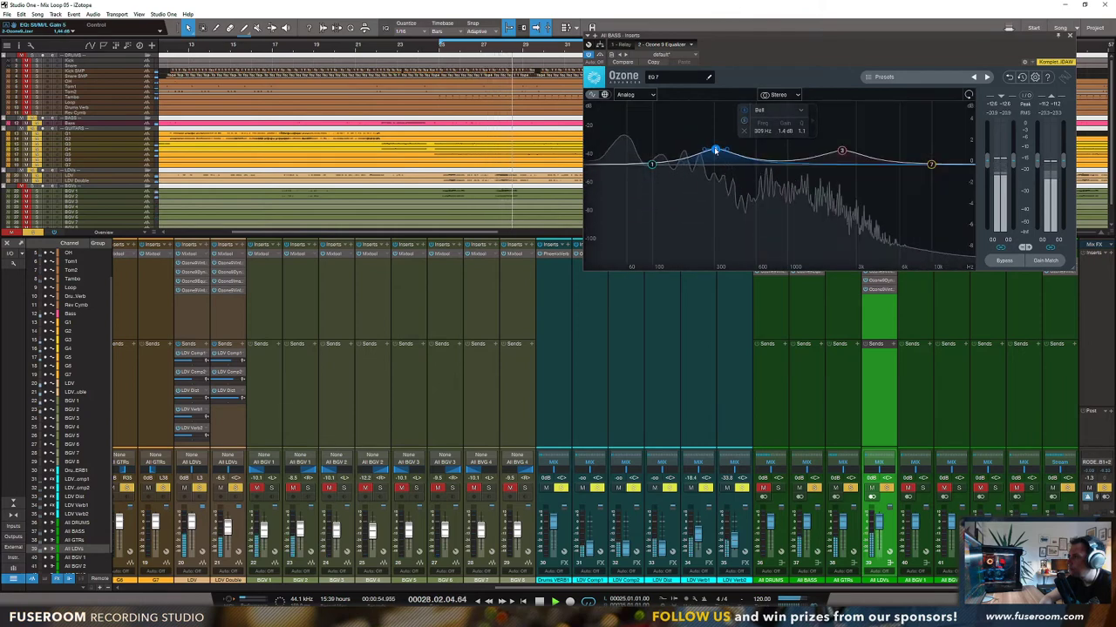
left_click_drag(714, 151, 715, 151)
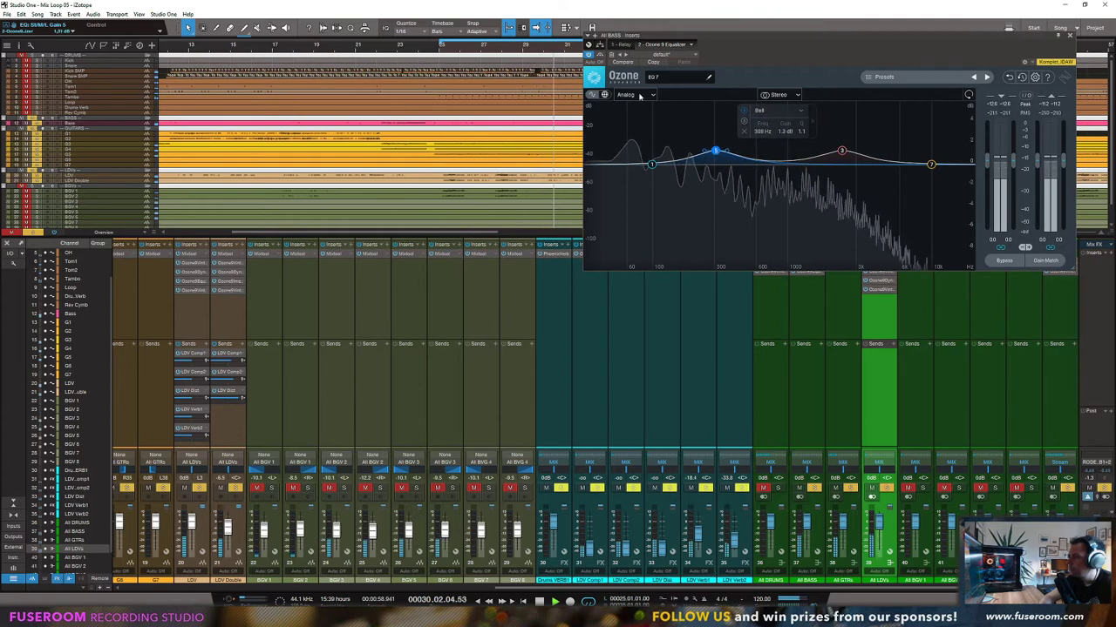
left_click(1009, 77)
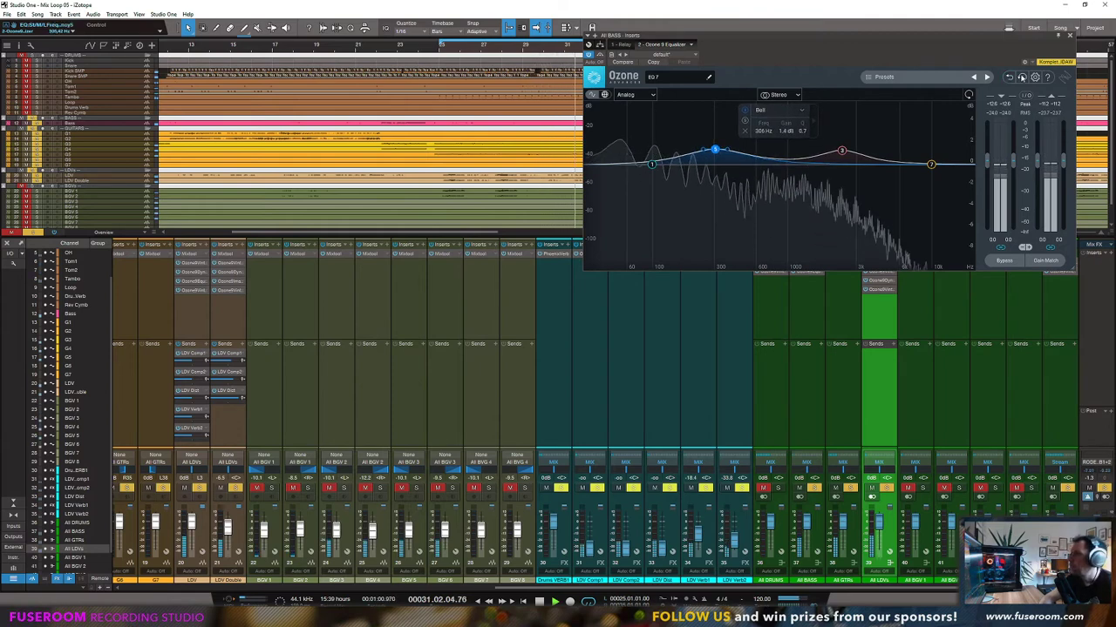
left_click(1021, 77)
left_click(739, 61)
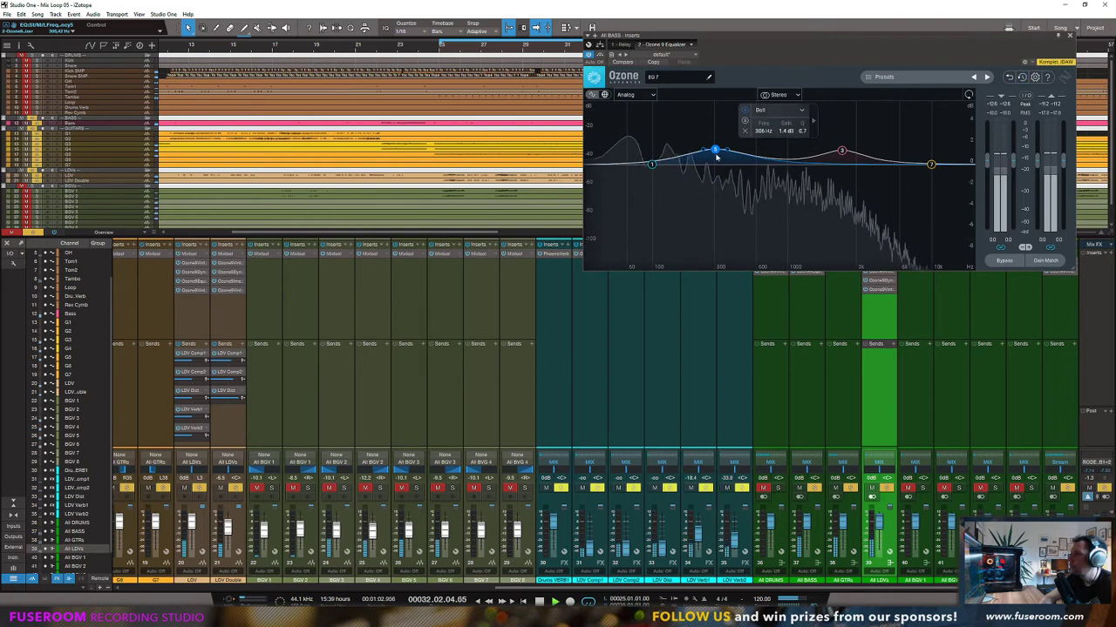
left_click(1069, 35)
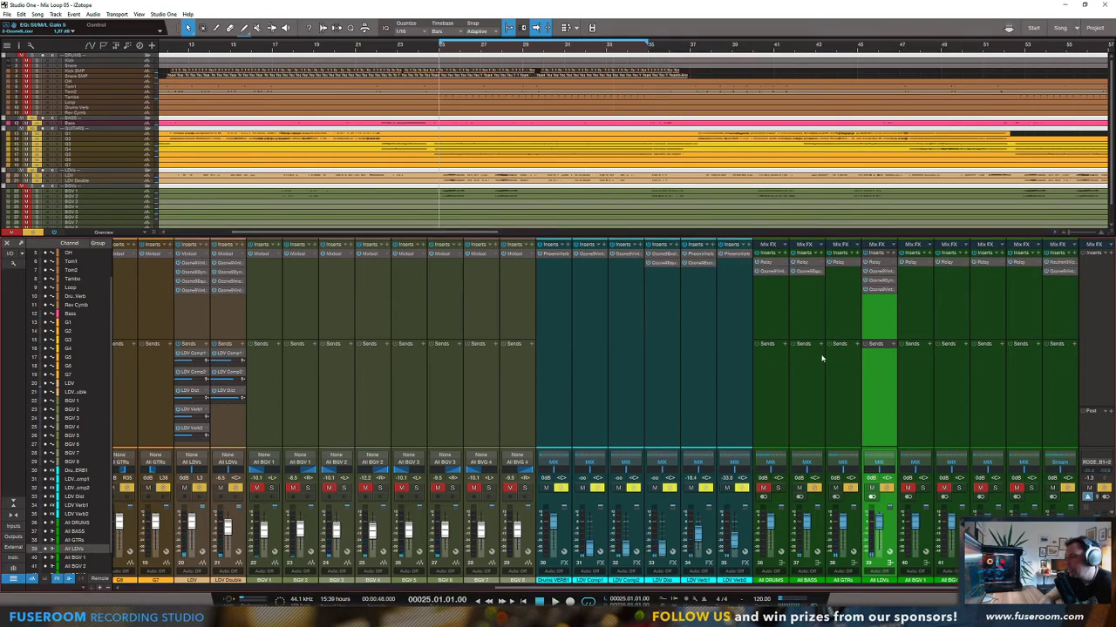
Step: Insert an Ozone 9 Dynamic EQ on the All GTRs bus
left_click(855, 261)
scroll(885, 455, "down", 1)
scroll(902, 460, "down", 1)
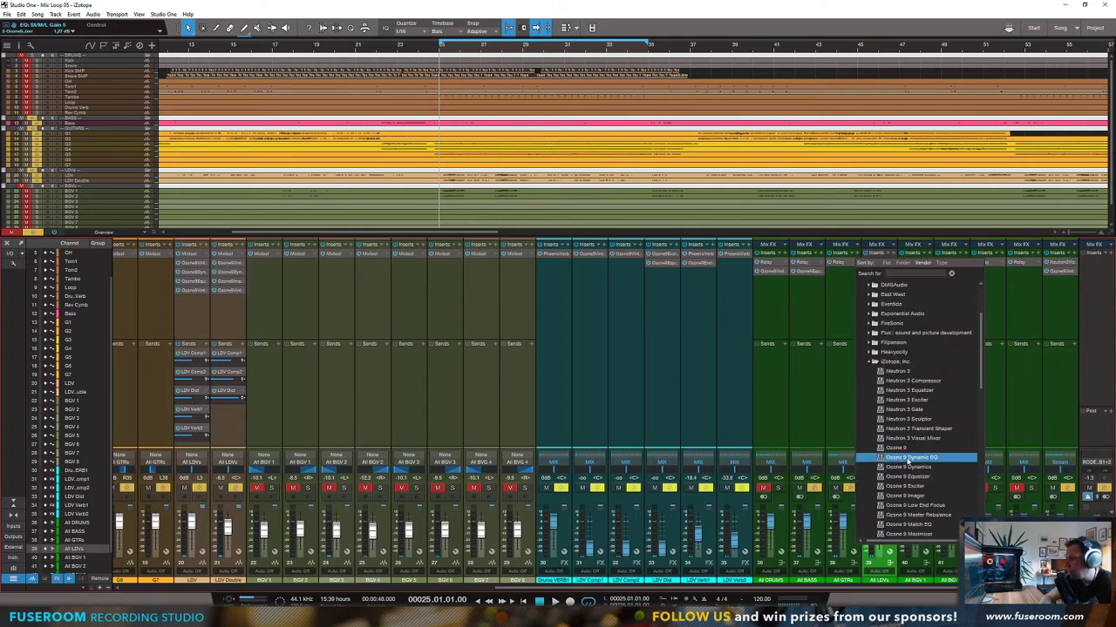
left_click(908, 461)
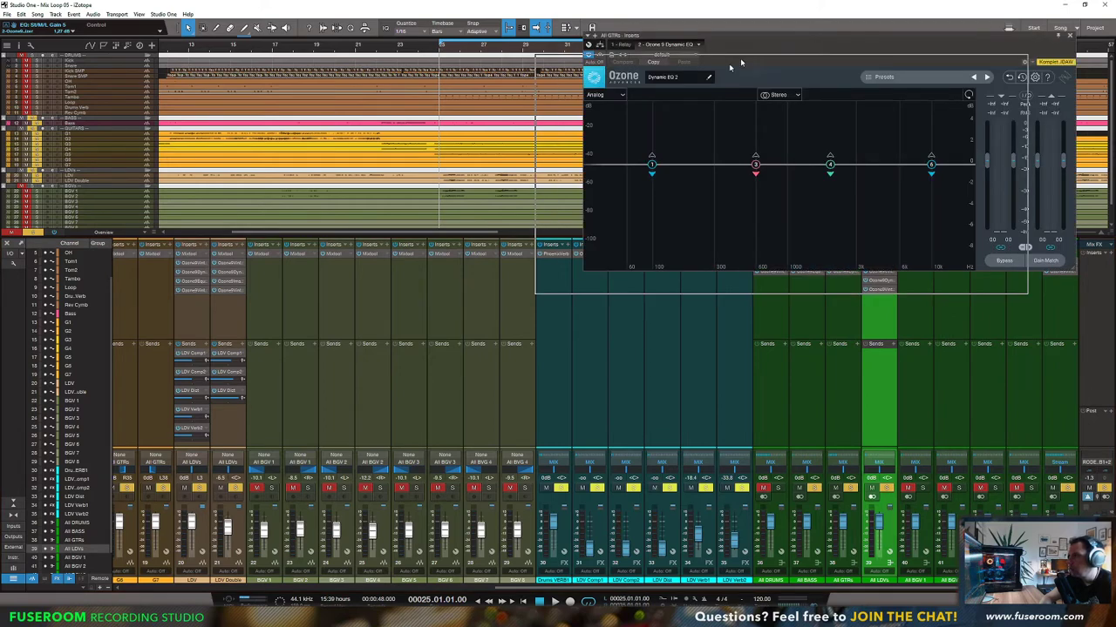
Step: Sweep the guitar Dynamic EQ's band 4 with a boost during playback to 2893 Hz, and reset its gain to 0 dB
left_click(705, 227)
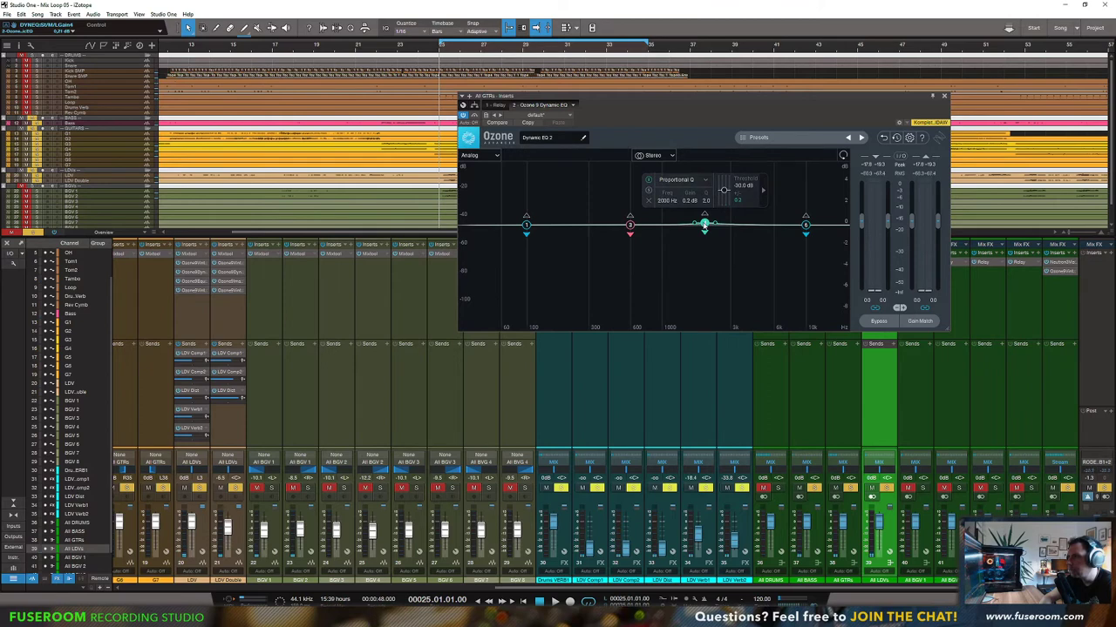
left_click_drag(705, 227, 728, 167)
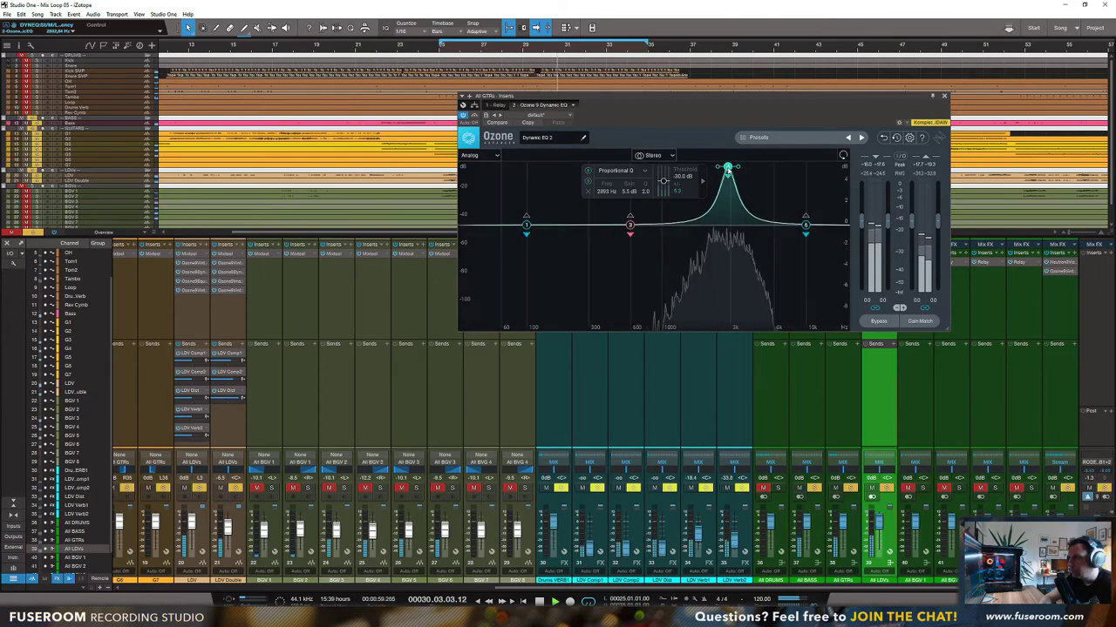
key("space")
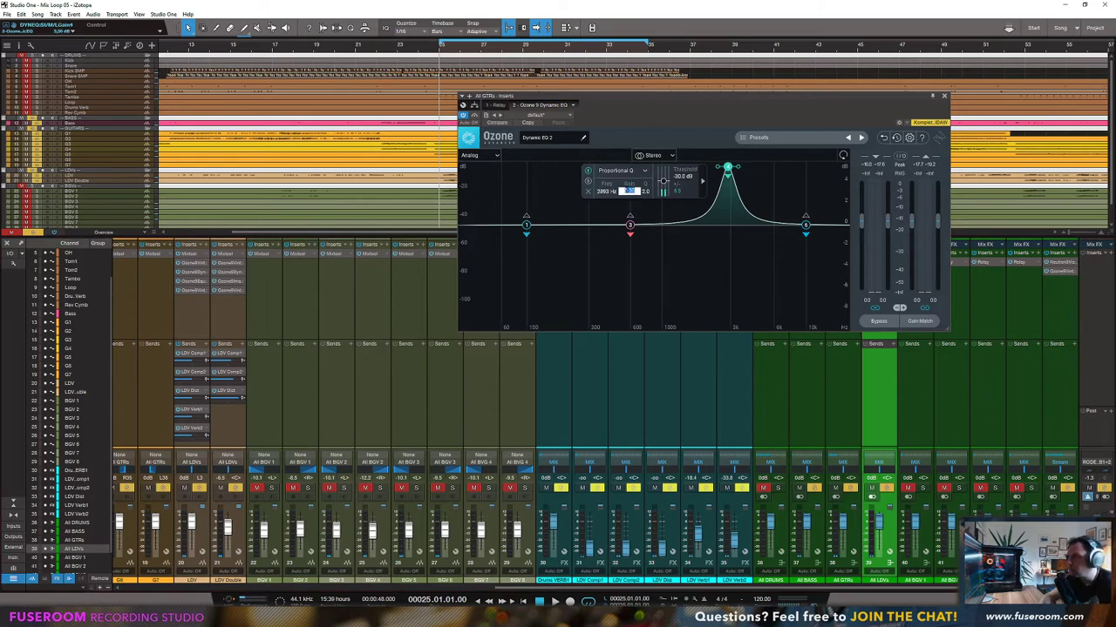
double_click(629, 192)
type("0")
key("Return")
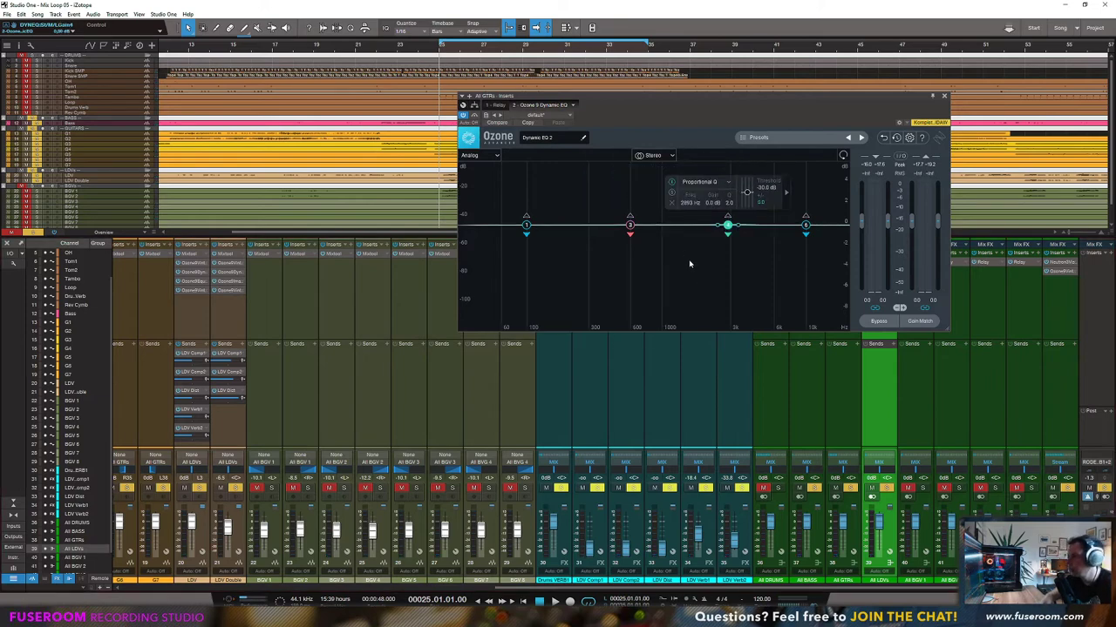
Step: Shape band 4 during playback into a −1.6 dB cut at 2913 Hz with Q 0.6 and a −32.5 dB threshold
key("space")
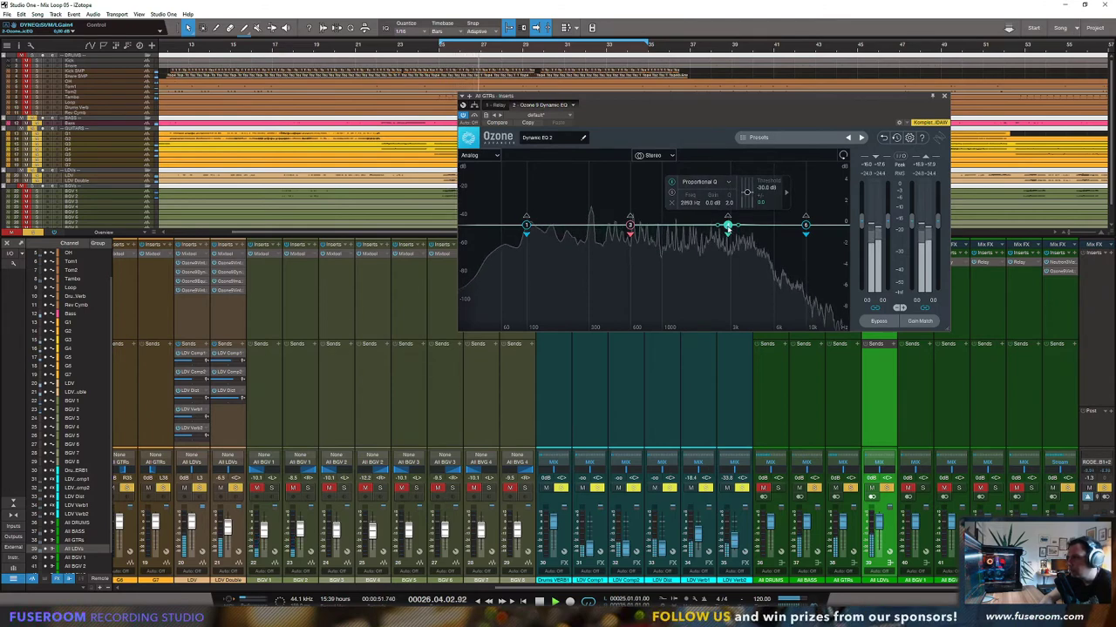
left_click_drag(728, 227, 728, 257)
left_click_drag(709, 211, 711, 205)
left_click_drag(747, 288, 746, 287)
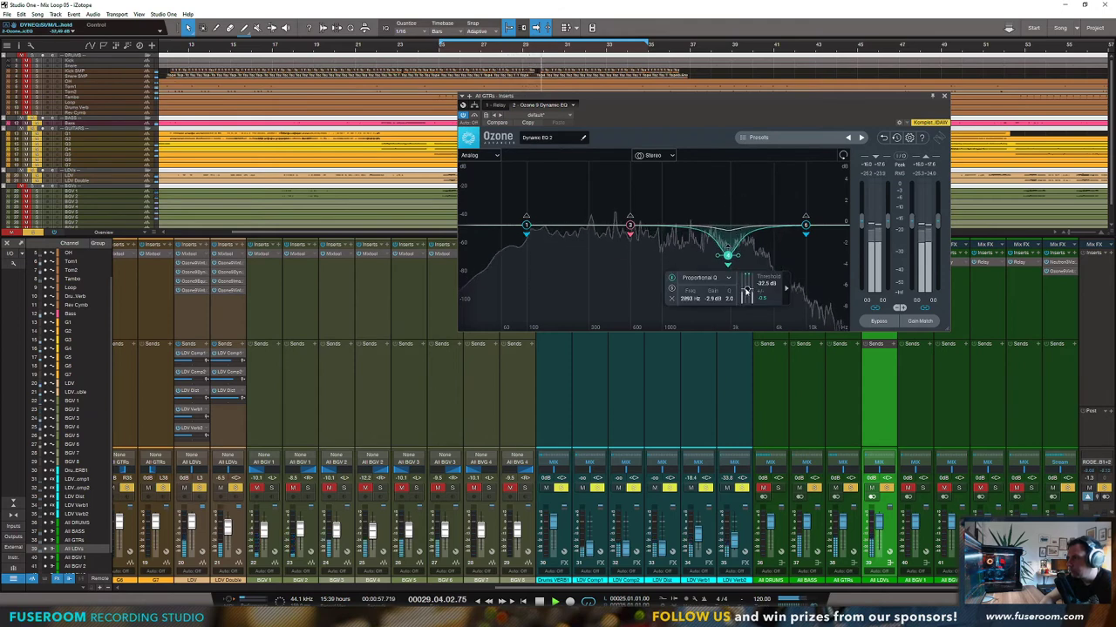
left_click_drag(747, 293, 730, 247)
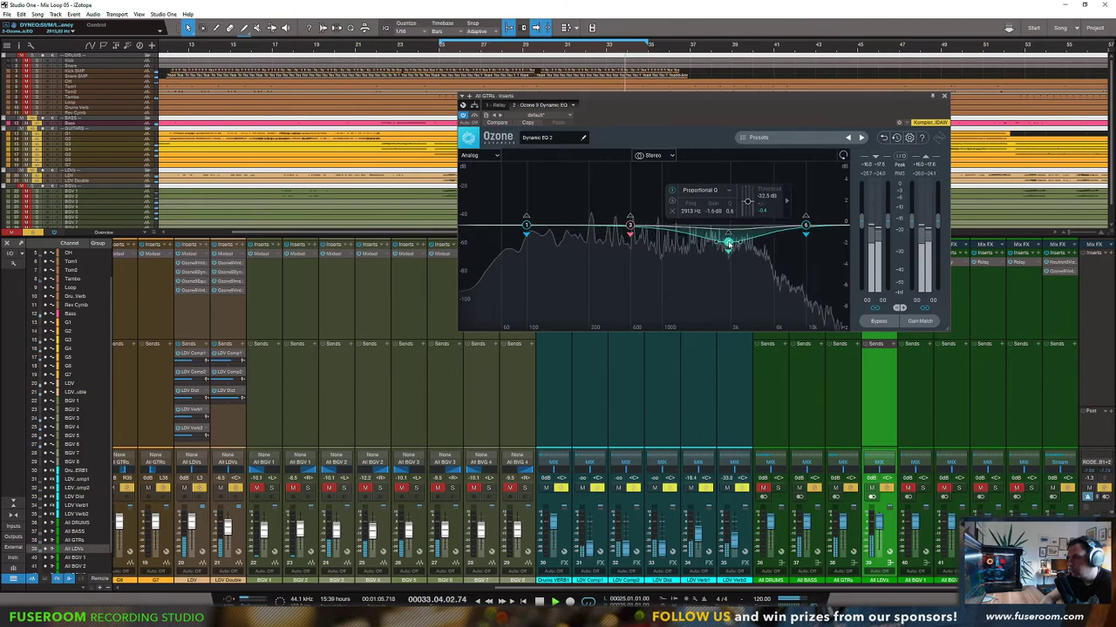
left_click_drag(746, 206, 747, 206)
Step: Raise band 6's Baxandall Treble shelf by 1.0 dB at 3512 Hz with a −34.2 dB threshold
left_click_drag(805, 226, 756, 209)
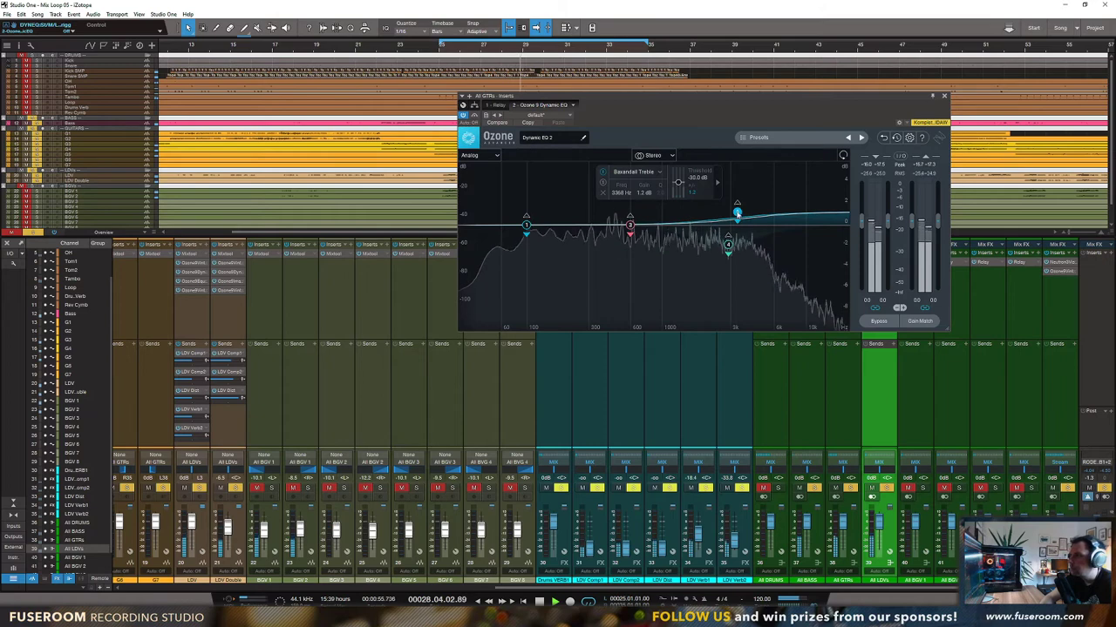
left_click_drag(679, 185, 679, 191)
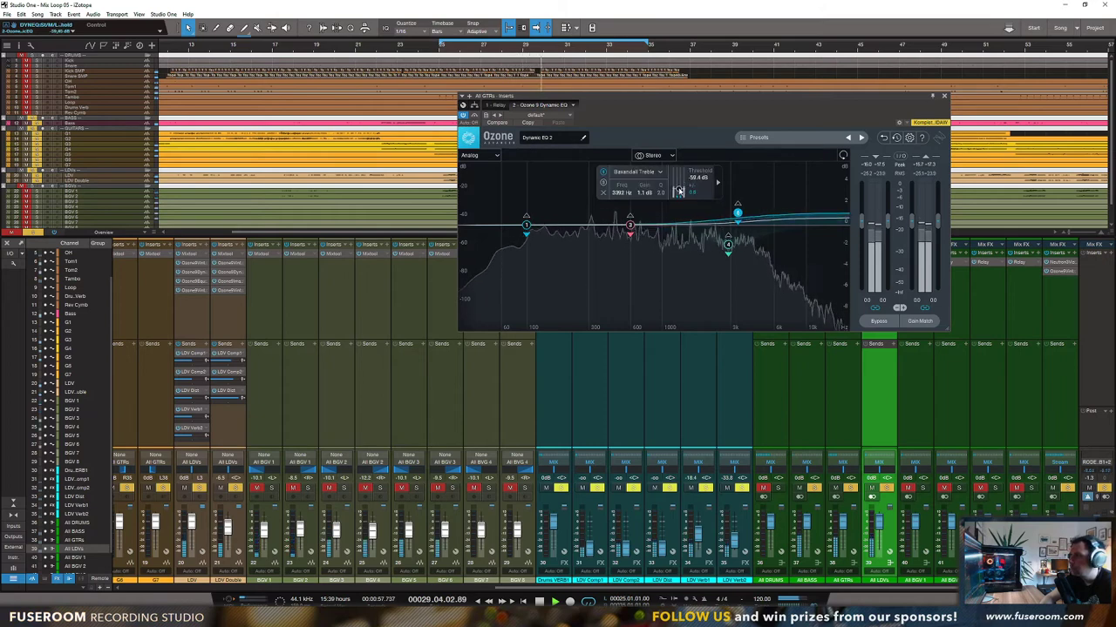
left_click_drag(744, 210, 740, 214)
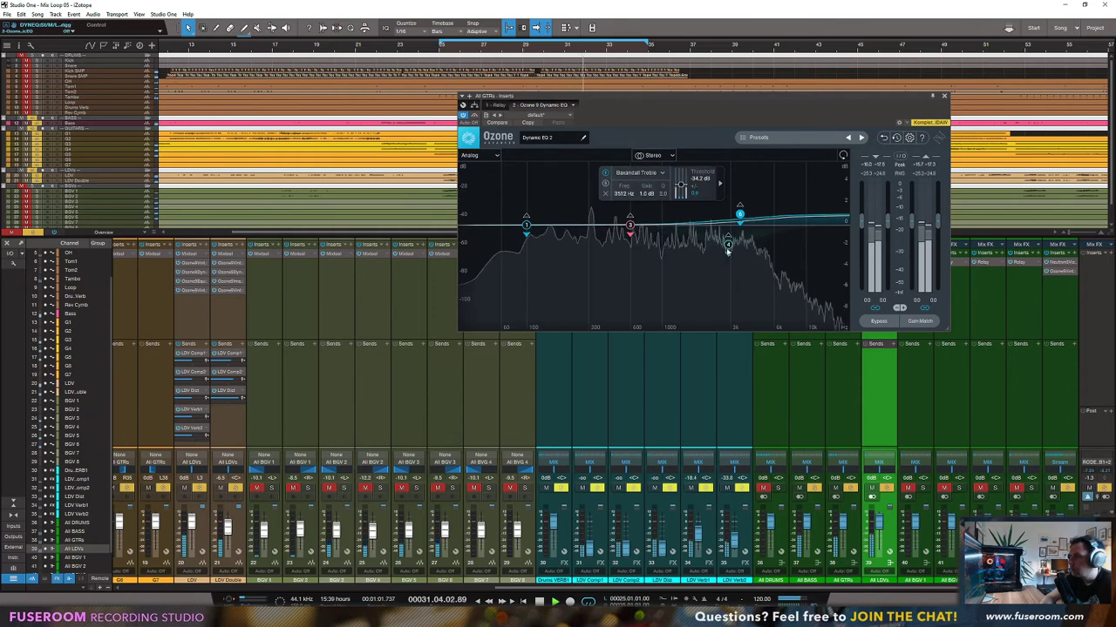
Step: Set the guitar Dynamic EQ's band 4 dynamics to a 1 ms attack and 32 ms release, and audition the loop
key("space")
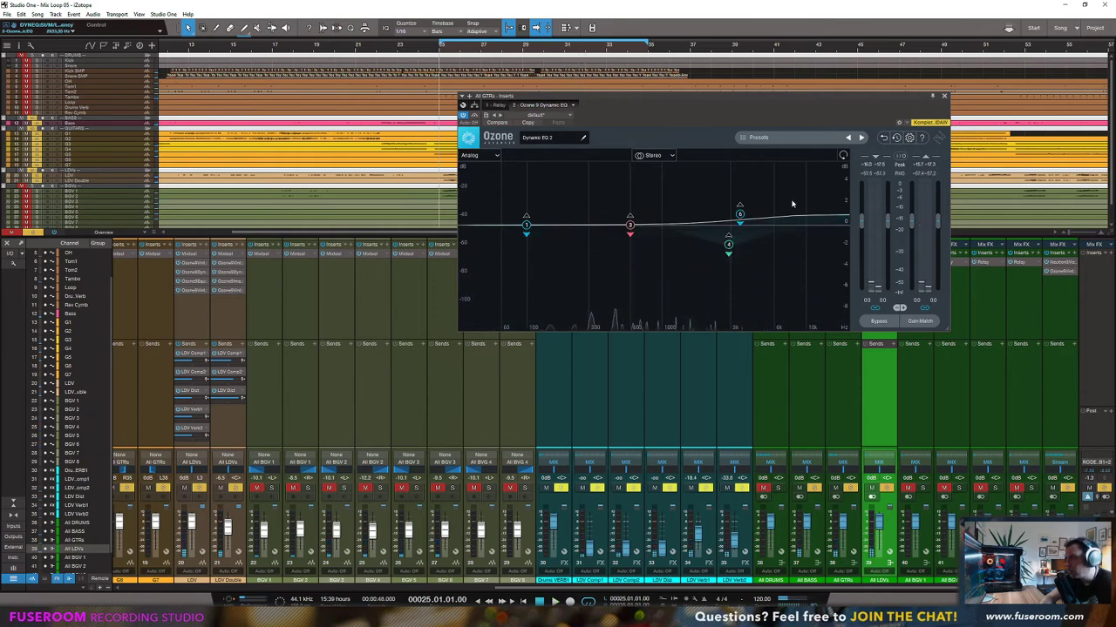
left_click(728, 247)
left_click(785, 203)
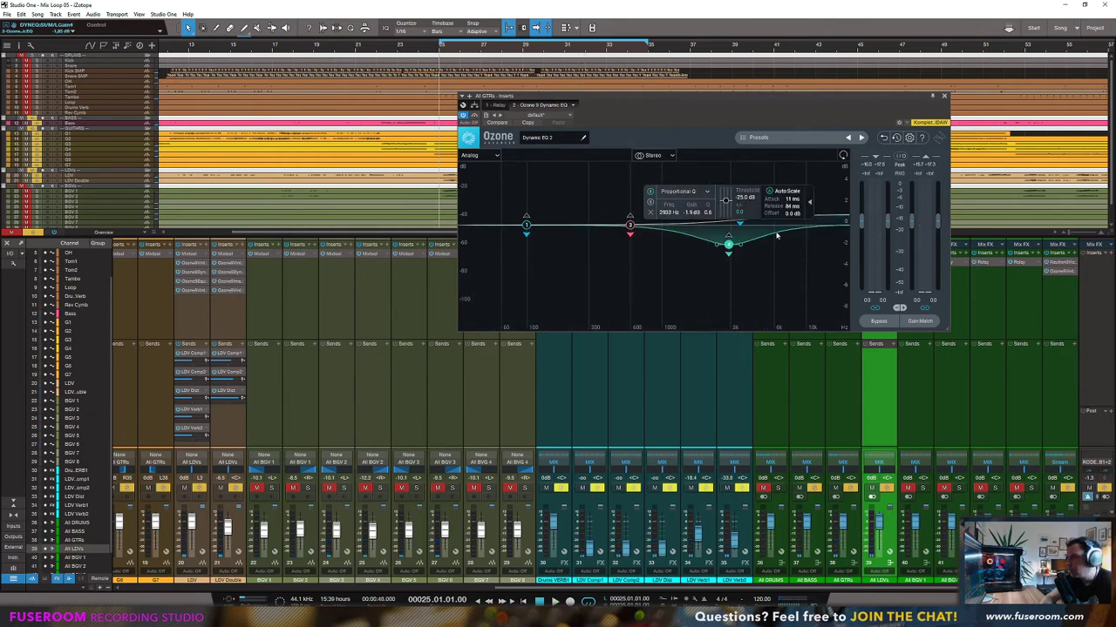
key("space")
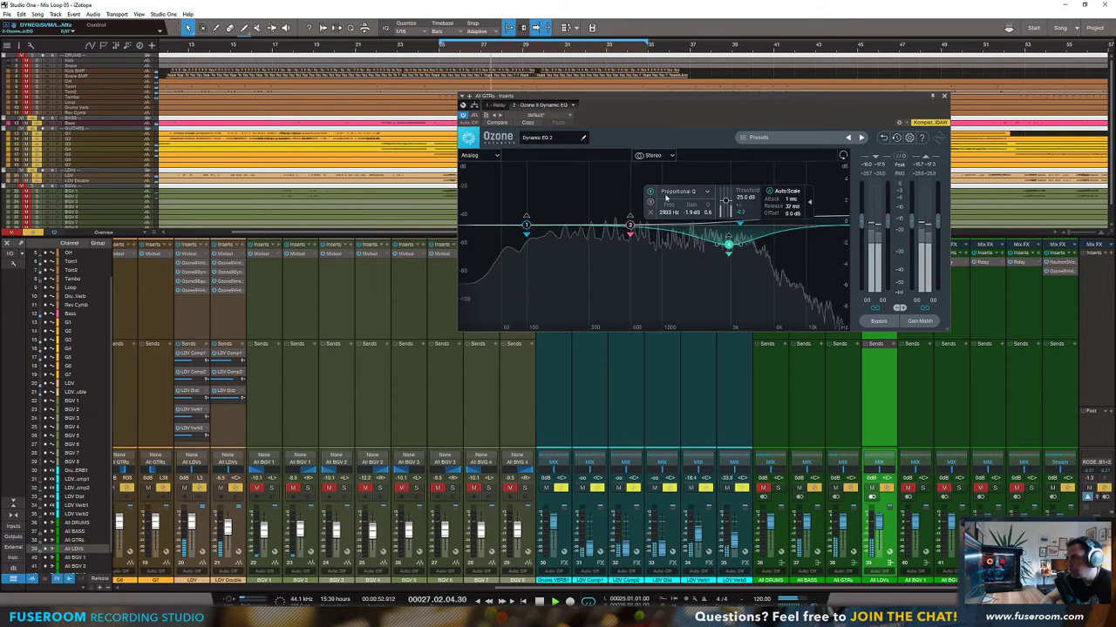
key("space")
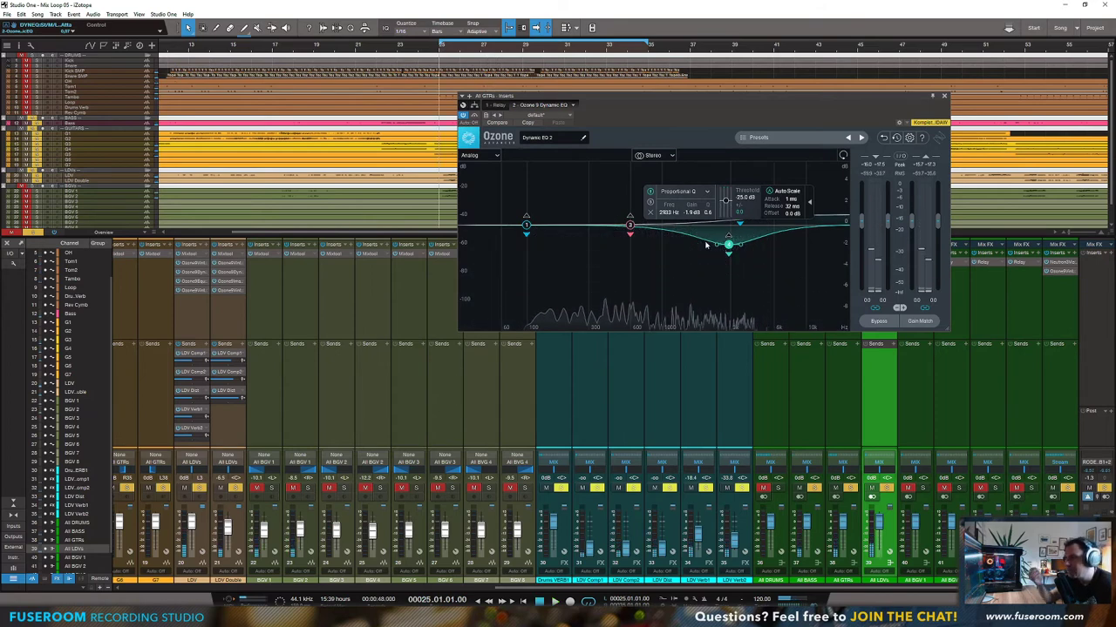
Step: Set band 6's treble shelf to a 10 ms attack and 27 ms release, and audition the loop
left_click(739, 229)
left_click(739, 215)
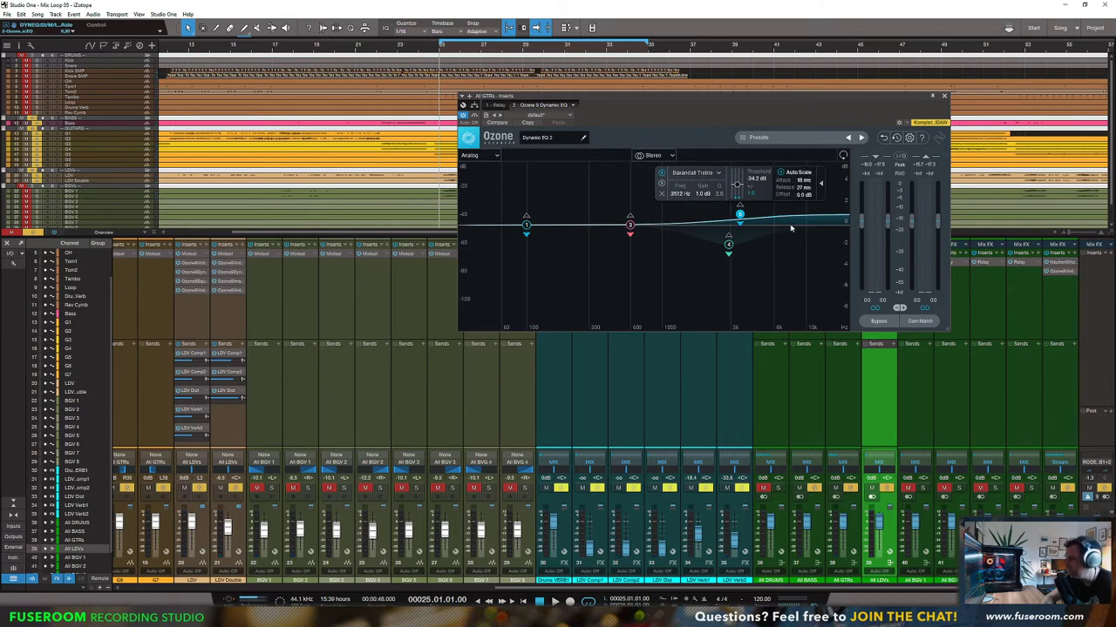
key("space")
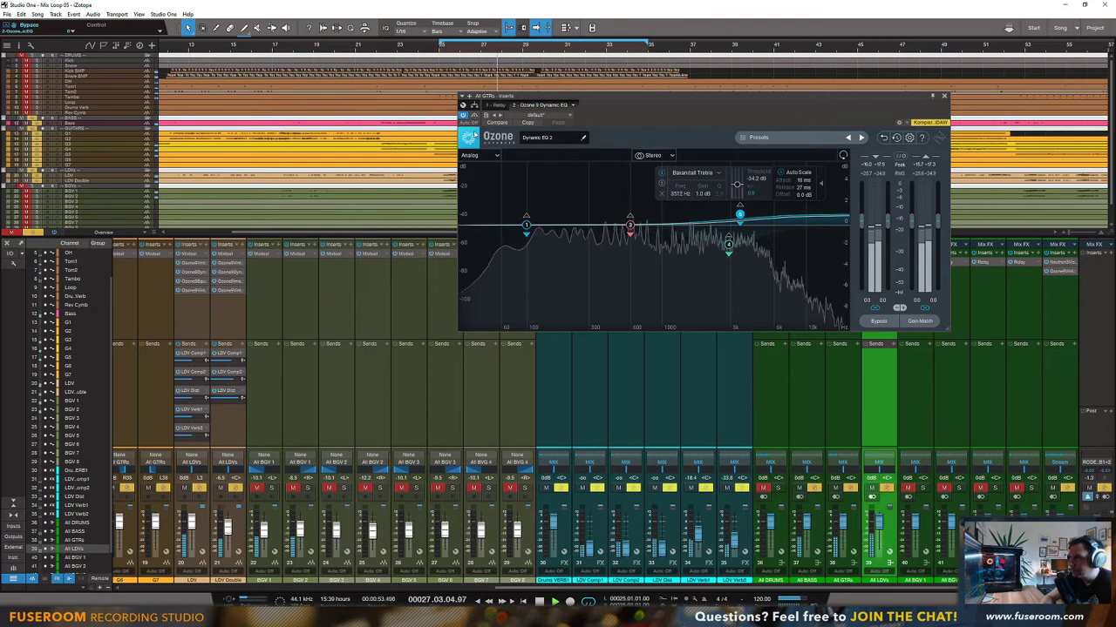
key("space")
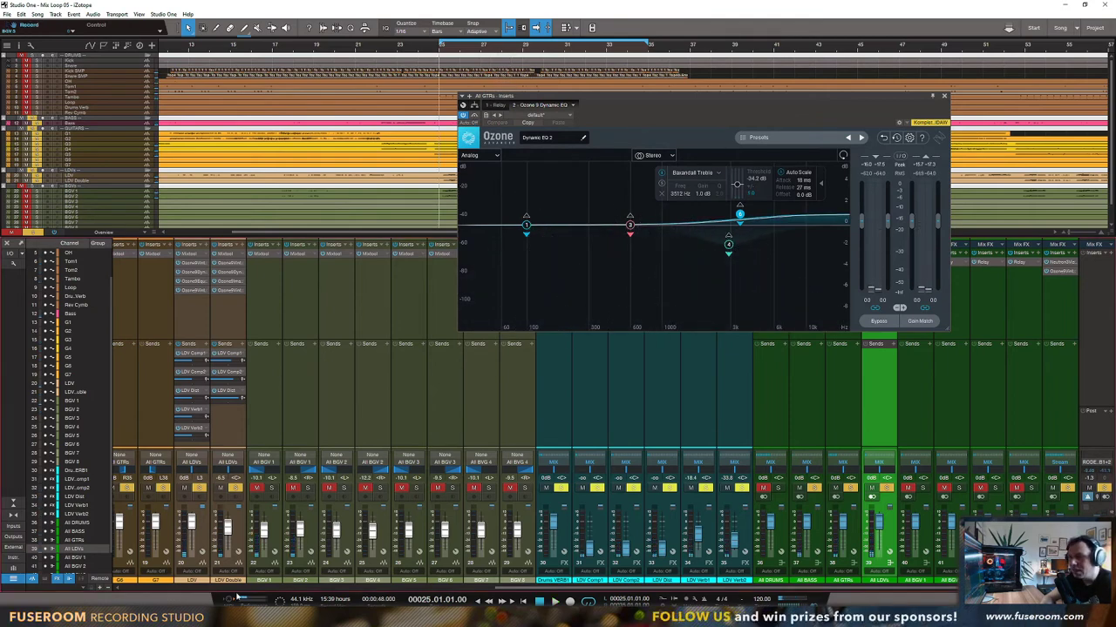
Step: Solo all the drum tracks together with the guitars and lead vocals, play the loop, and close the guitar EQ
scroll(237, 598, "left", 10)
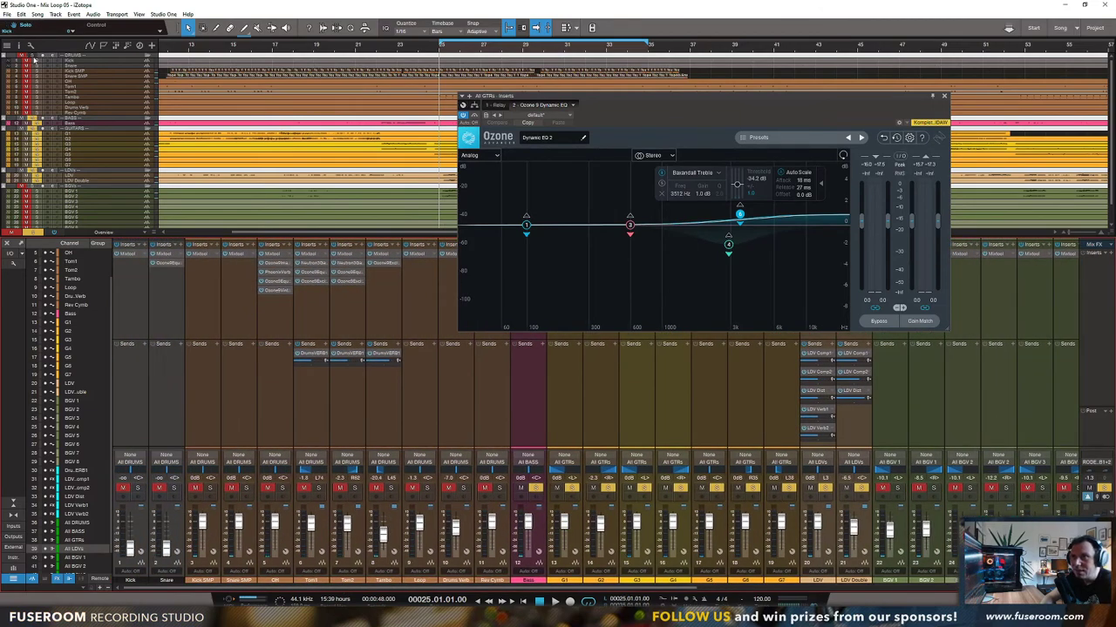
left_click_drag(34, 59, 36, 113)
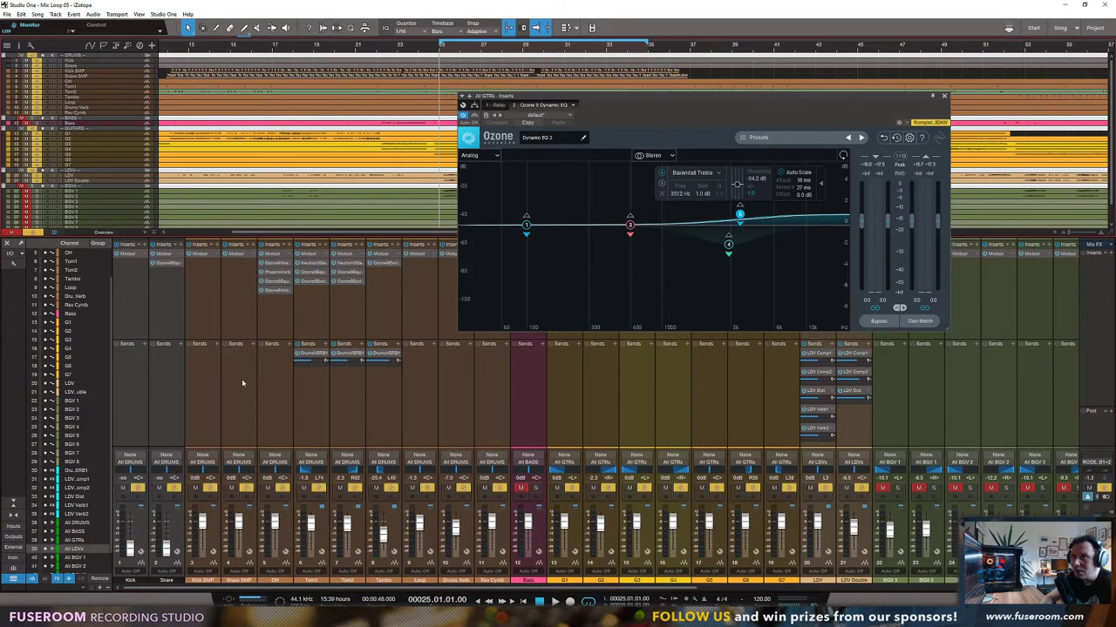
left_click_drag(514, 586, 772, 586)
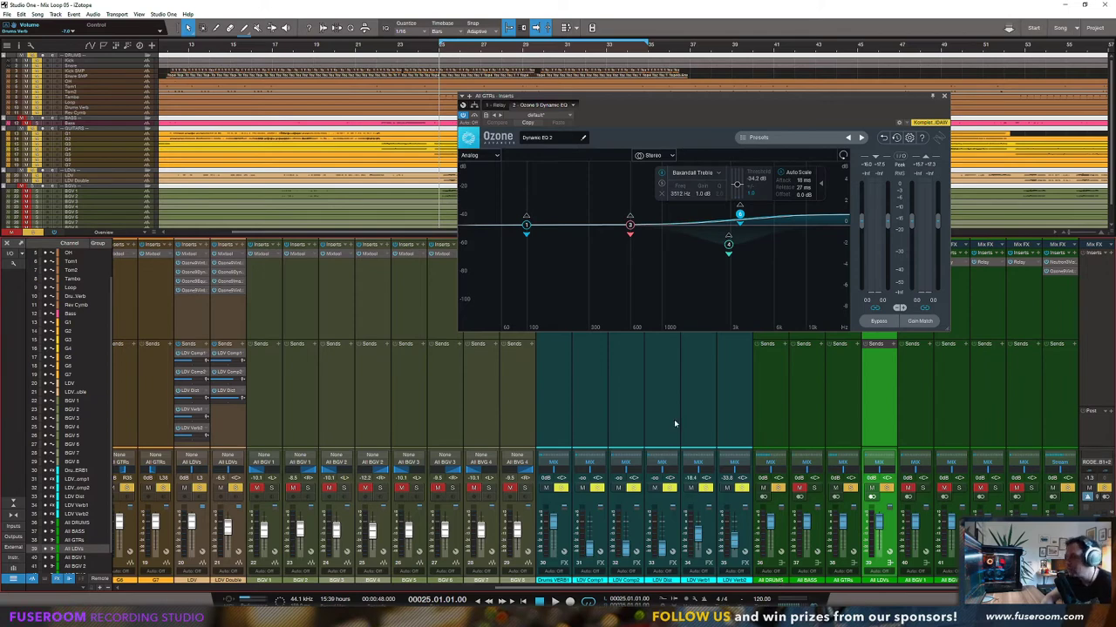
key("space")
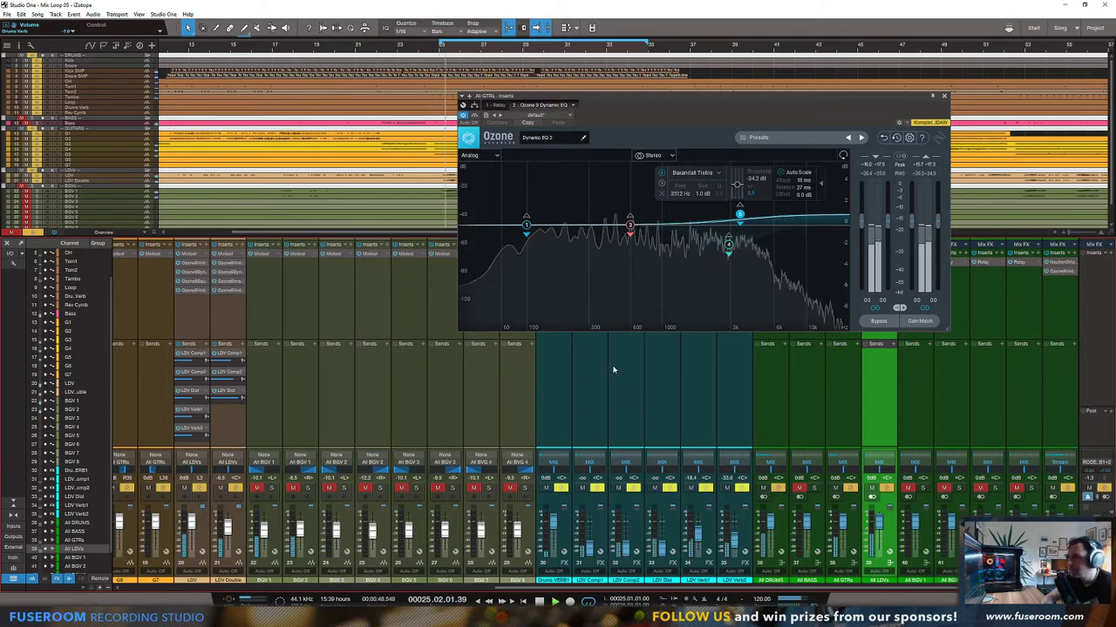
left_click(944, 96)
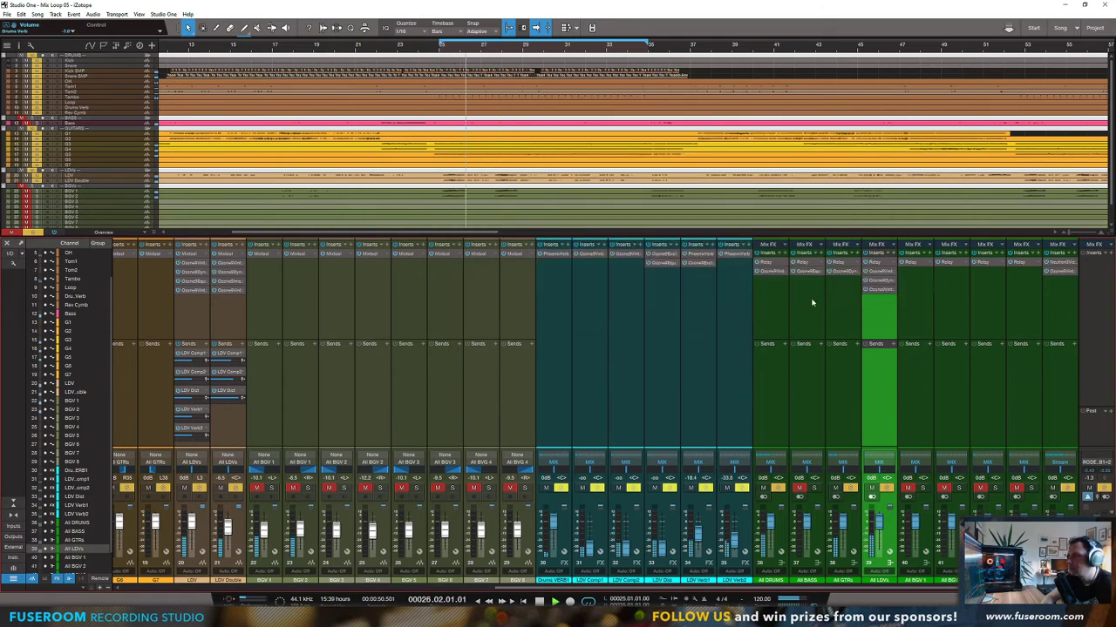
Step: Insert an Ozone 9 Equalizer on the All DRUMS bus
left_click(785, 255)
scroll(828, 475, "up", 1)
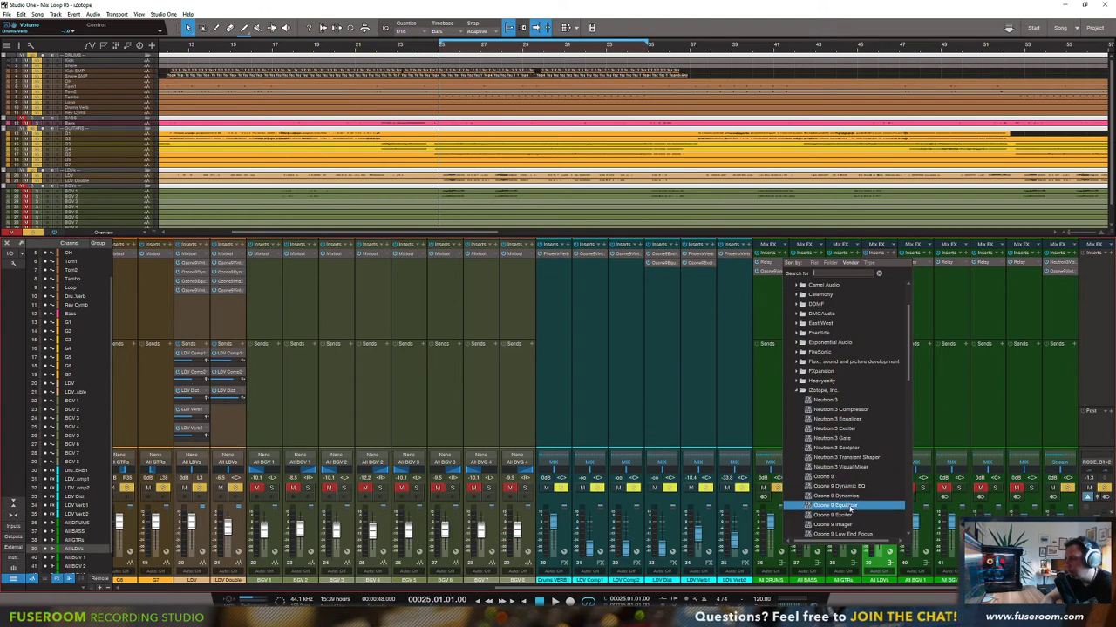
scroll(849, 493, "down", 1)
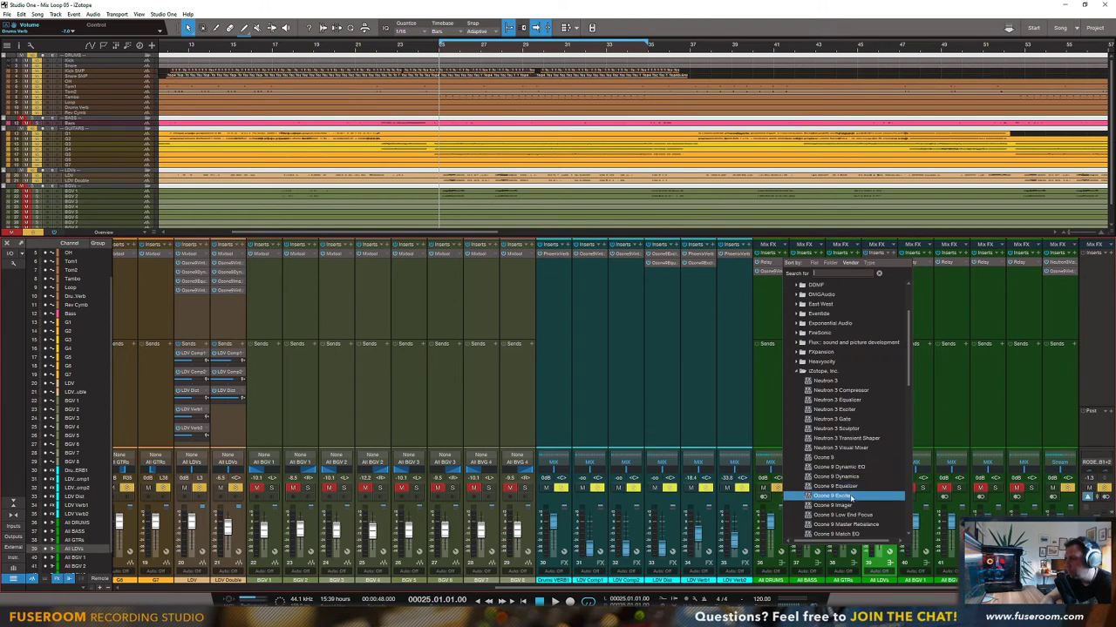
left_click(828, 480)
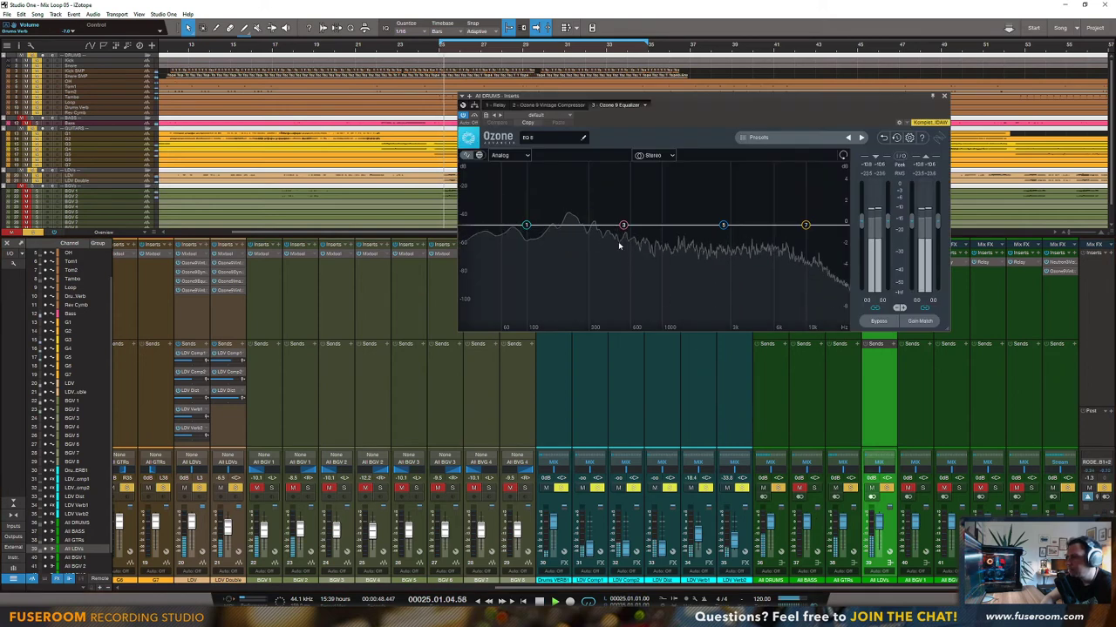
Step: Boost the drum equalizer's band 3 slightly near 300 Hz and band 5 by 0.9 dB at 5597 Hz
left_click_drag(622, 224, 590, 214)
left_click_drag(722, 226, 768, 215)
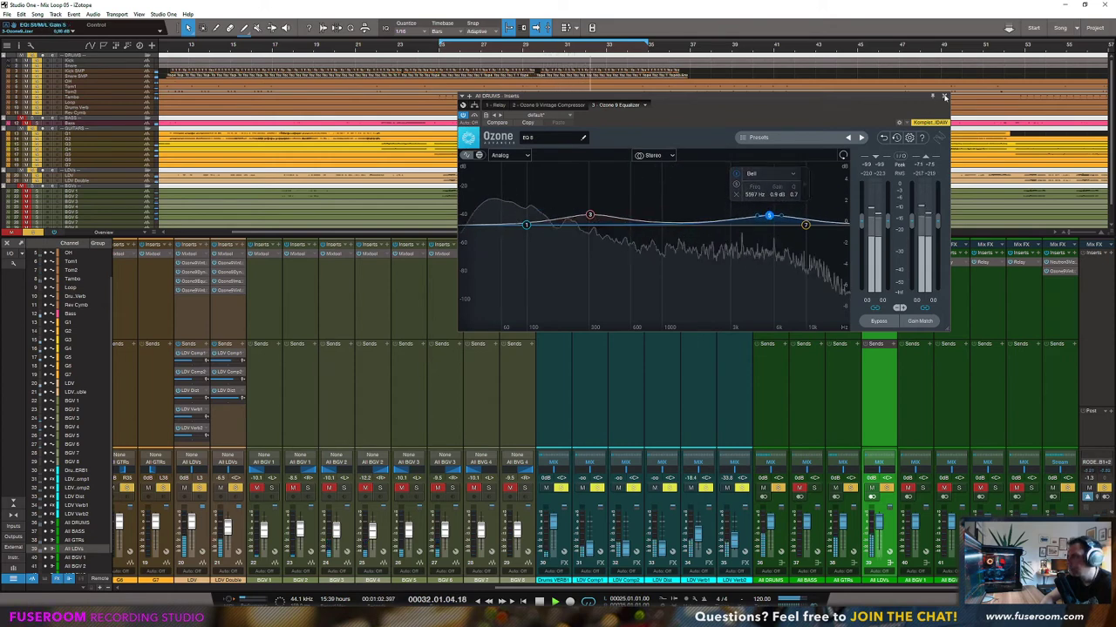
left_click(944, 95)
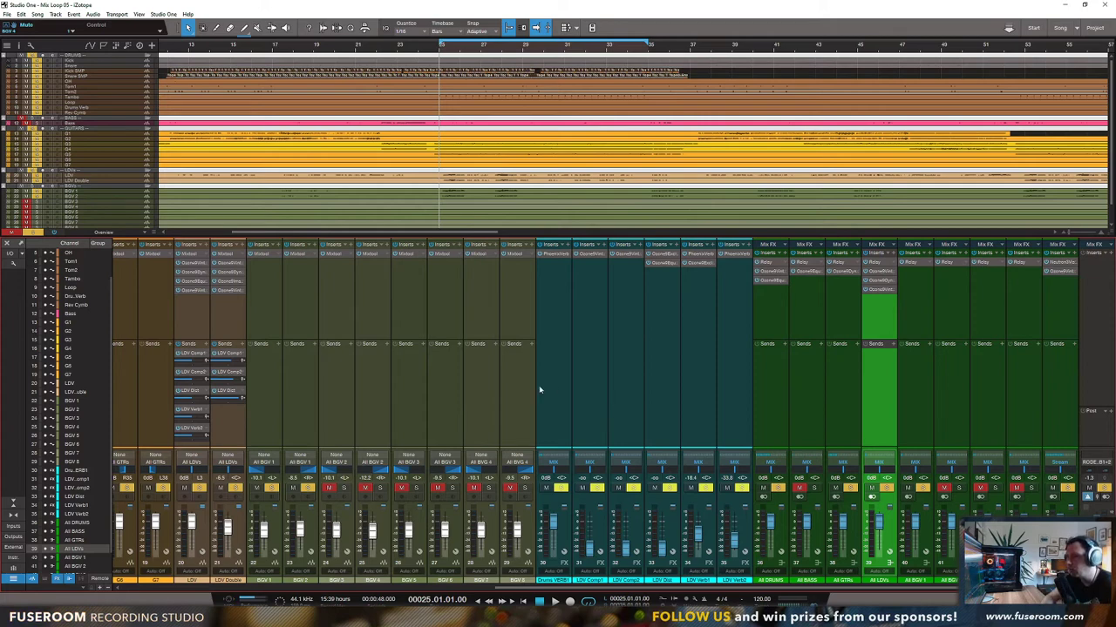
Step: Set the BGV 1 and BGV 2 channel volumes to 0 dB while playing the loop
key("space")
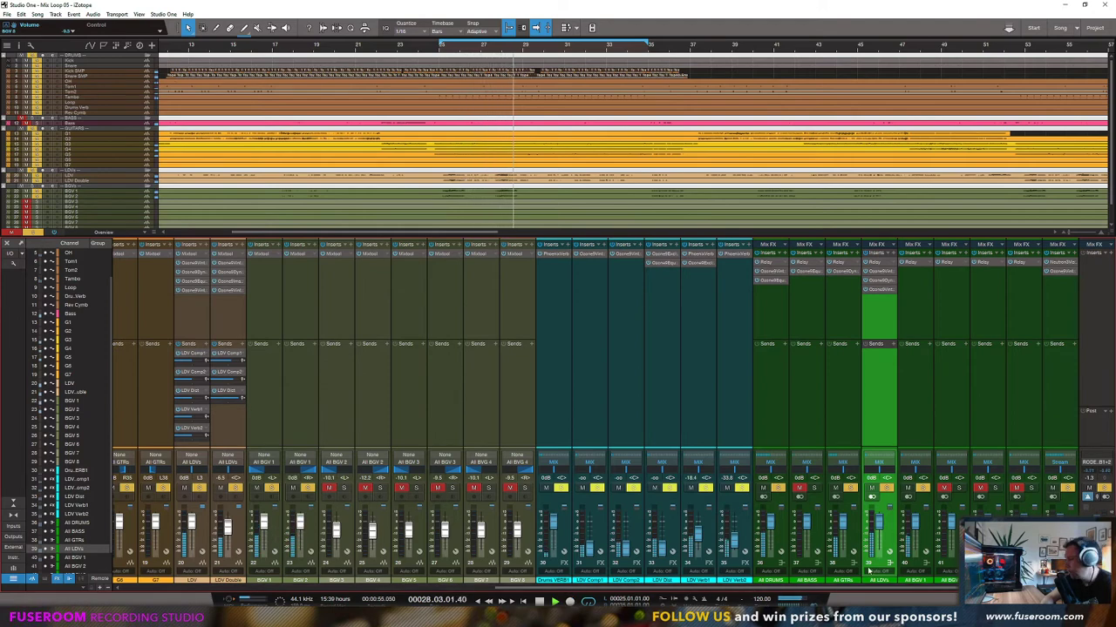
key("space")
Step: Insert an Ozone 9 Dynamics on the All BGV 1 bus and start playback
left_click(914, 304)
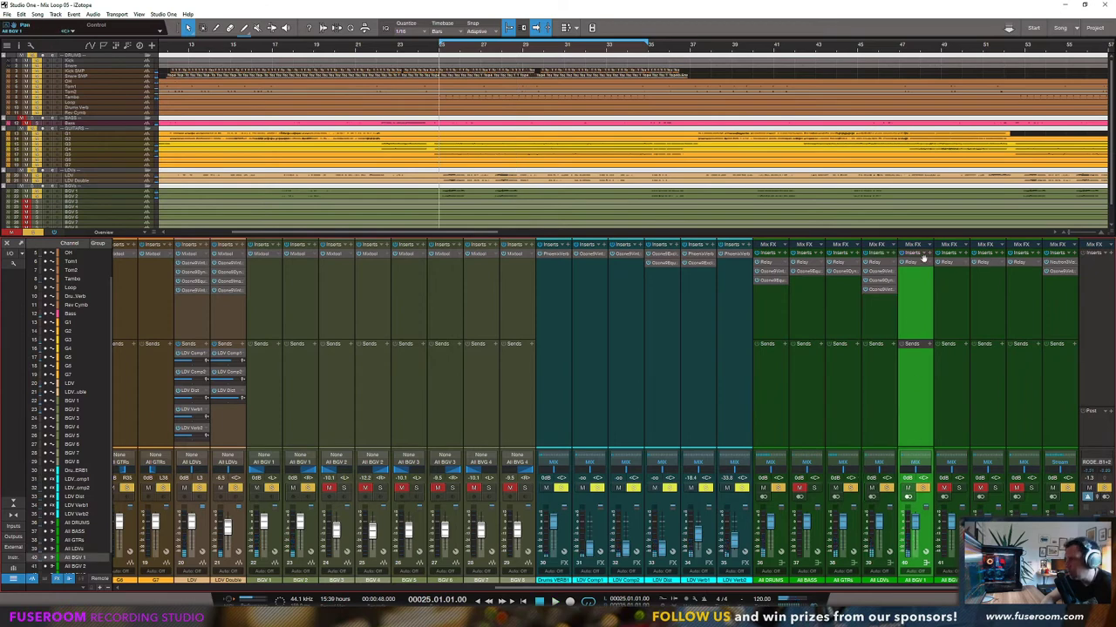
left_click(923, 258)
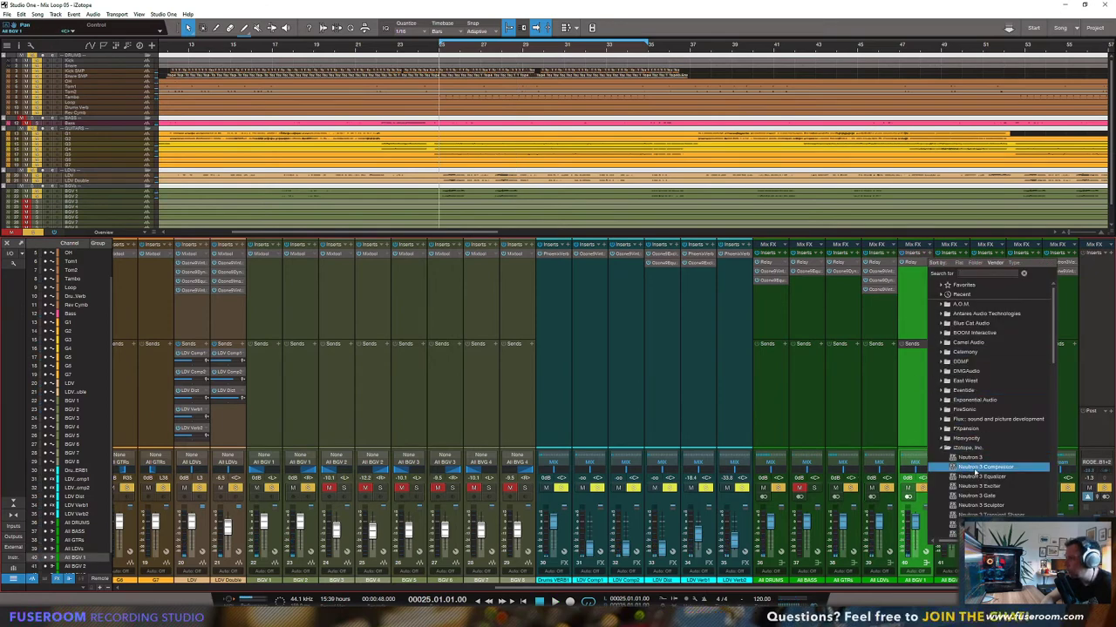
scroll(976, 471, "down", 4)
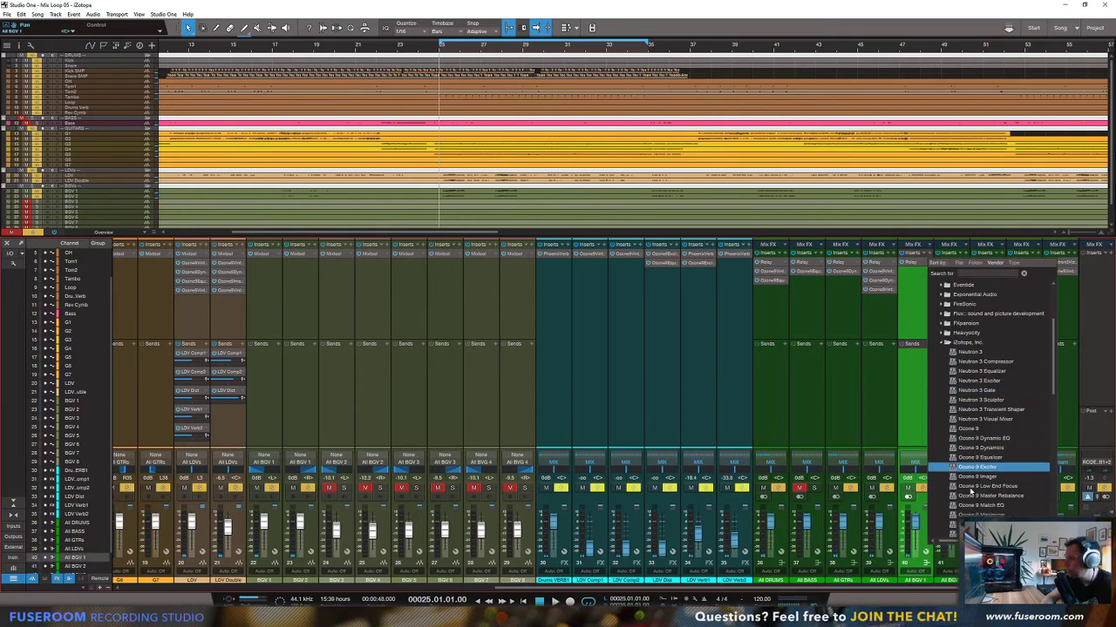
left_click(970, 440)
key("space")
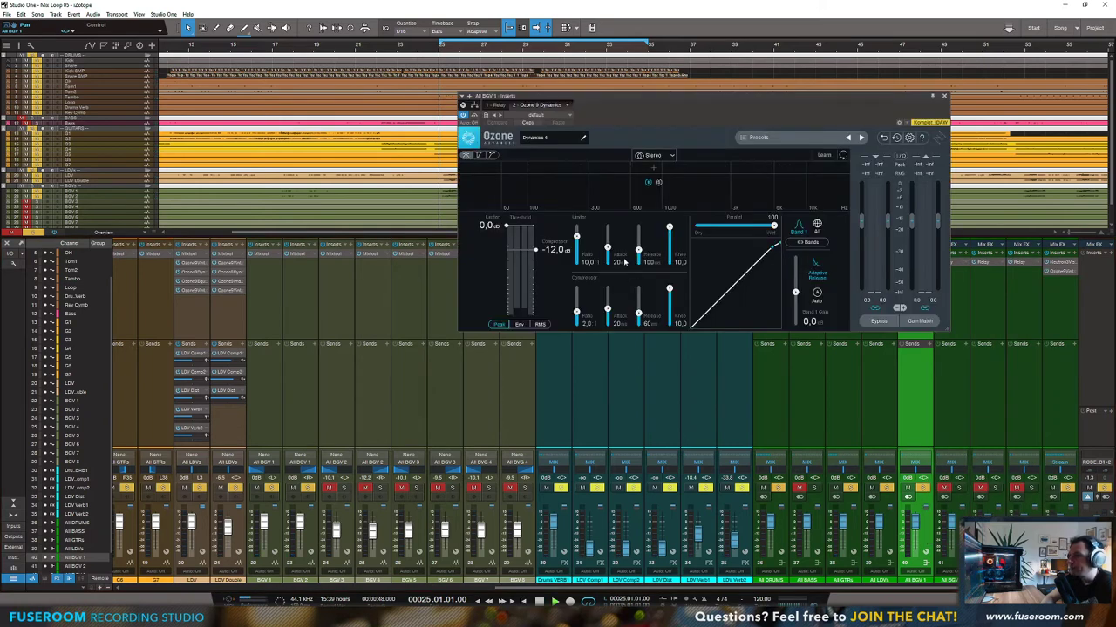
Step: Set the Dynamics compressor threshold to −28.2 dB, the limiter threshold to −12.5 dB and the compressor ratio to 3.9:1
left_click_drag(535, 252, 535, 268)
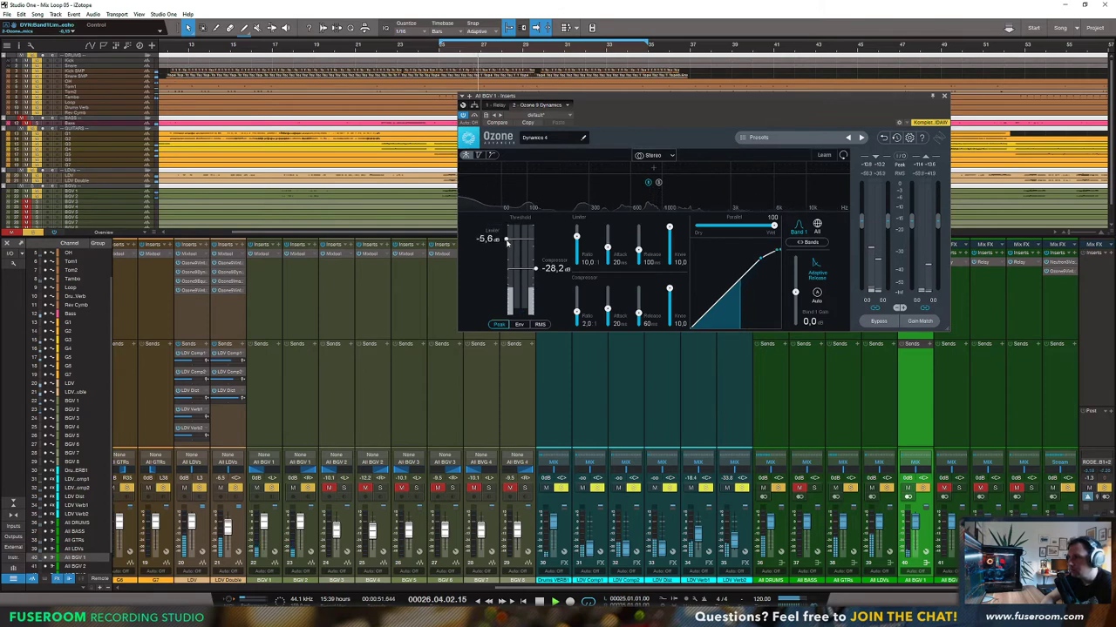
left_click_drag(506, 227, 508, 252)
left_click_drag(575, 311, 576, 308)
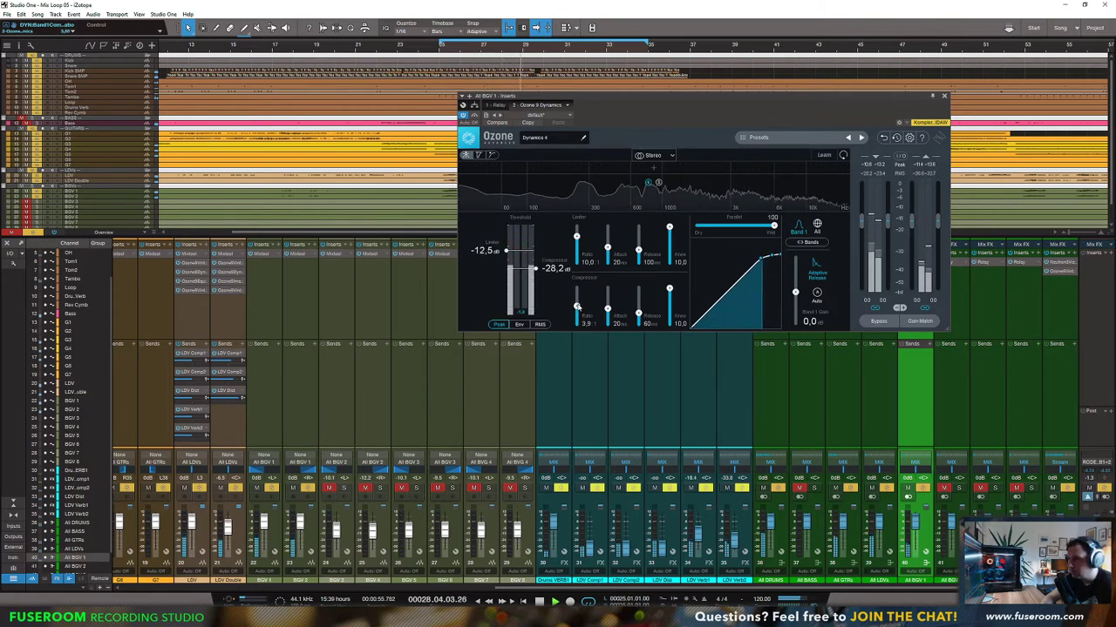
Step: Remove the Ozone 9 Dynamics from the All BGV 1 bus
left_click(944, 98)
right_click(929, 272)
left_click(946, 362)
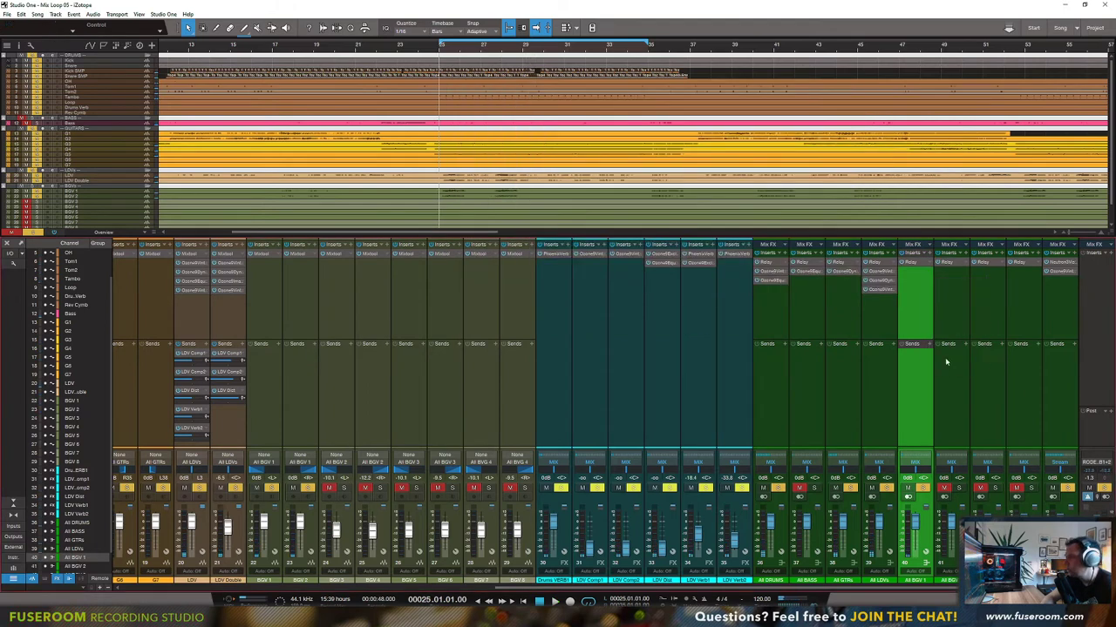
Step: Insert an Ozone 9 Vintage Compressor on the All BGV 1 bus
left_click(933, 256)
scroll(985, 384, "down", 2)
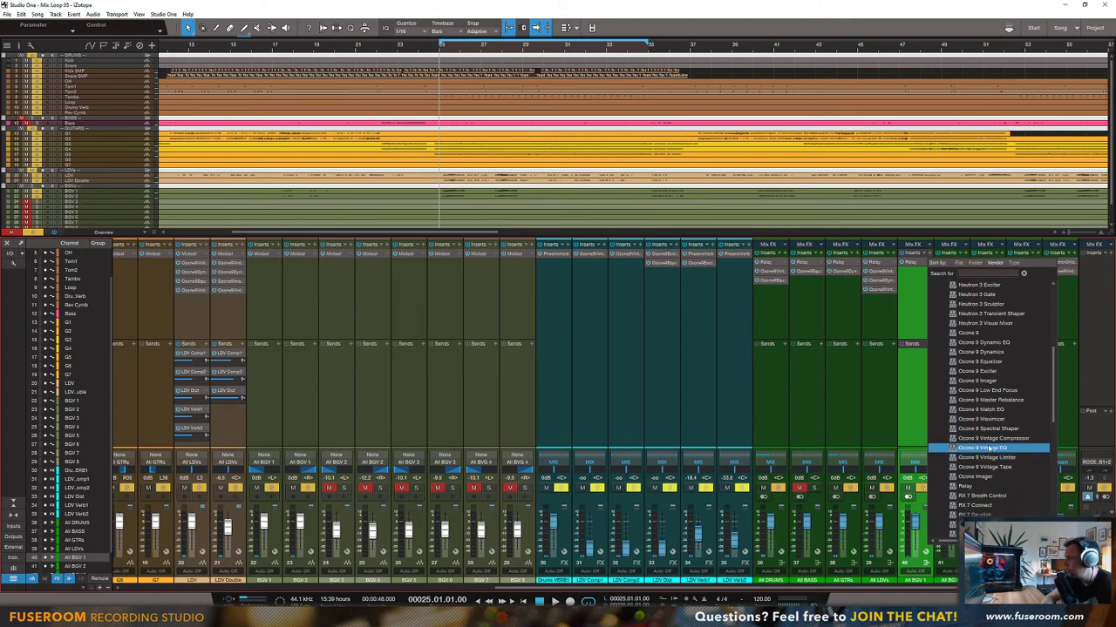
left_click(987, 449)
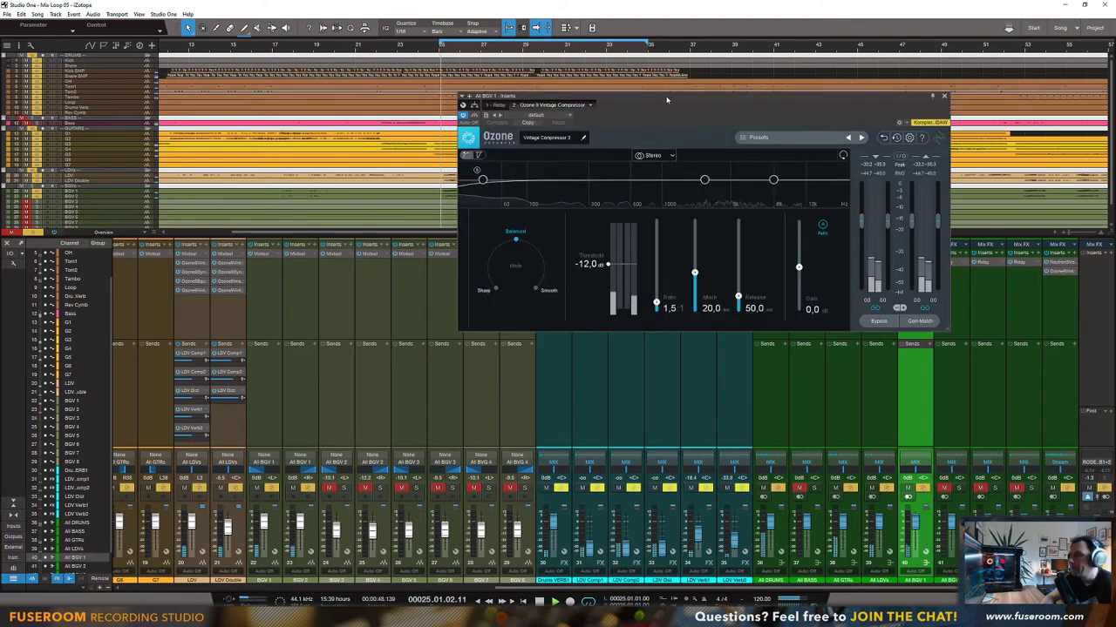
Step: Set the Vintage Compressor to a 10:1 ratio, 1.4 ms attack, 49.2 ms release and −46.1 dB threshold during playback
left_click_drag(499, 304, 499, 248)
double_click(512, 312)
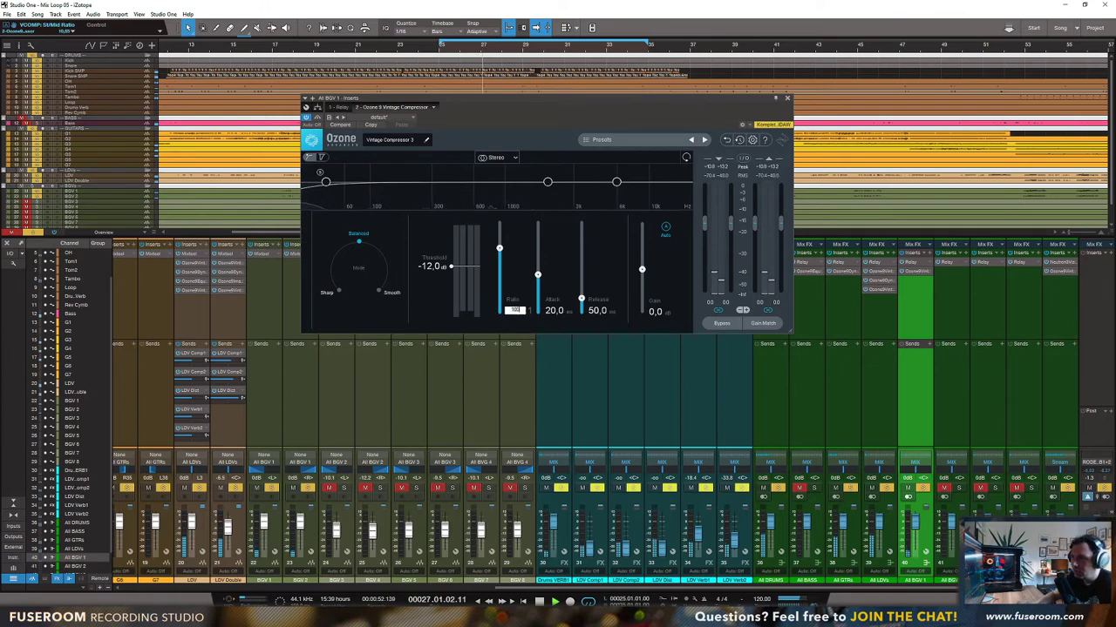
double_click(510, 311)
type("10")
key("Return")
left_click_drag(451, 266, 450, 298)
left_click_drag(537, 276, 582, 308)
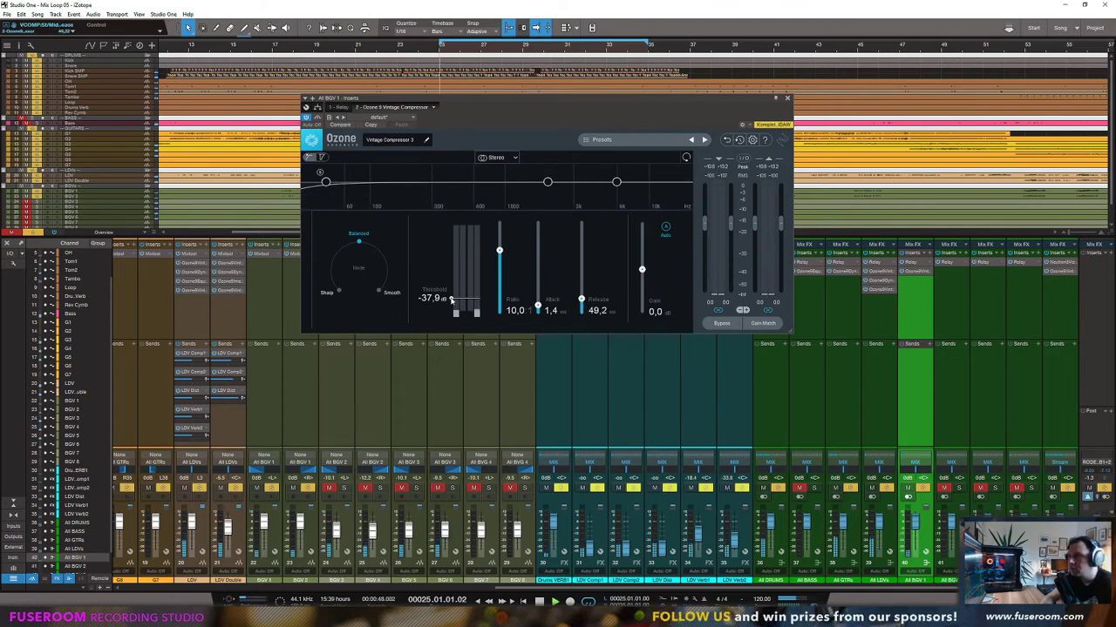
left_click_drag(450, 299, 453, 309)
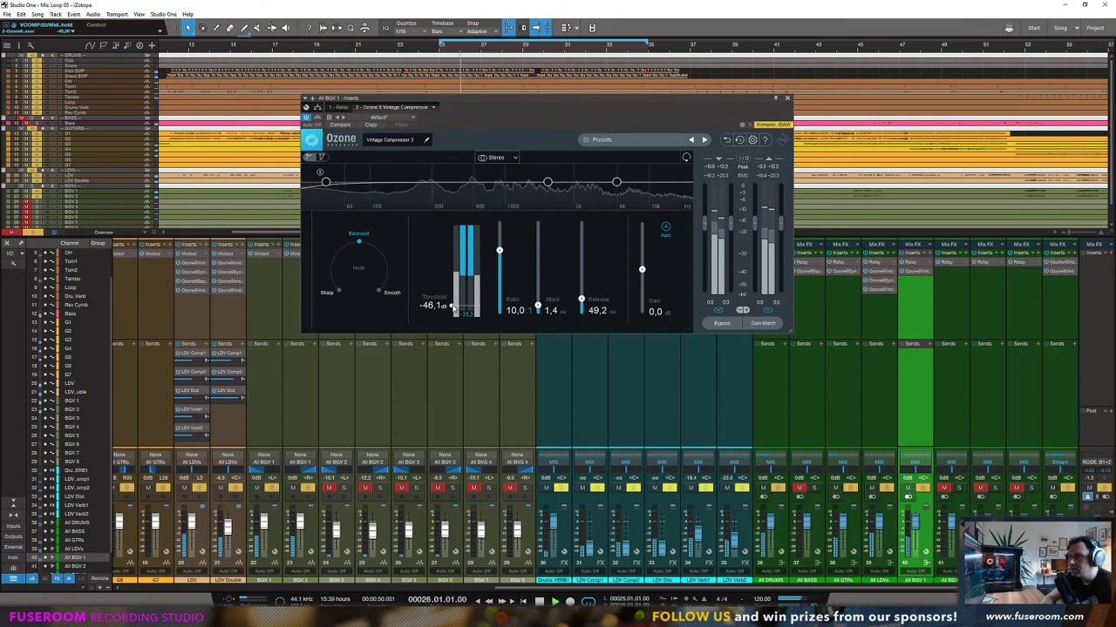
Step: Try out a Neutron 3 Equalizer on the All BGV 1 bus and remove it
left_click(931, 264)
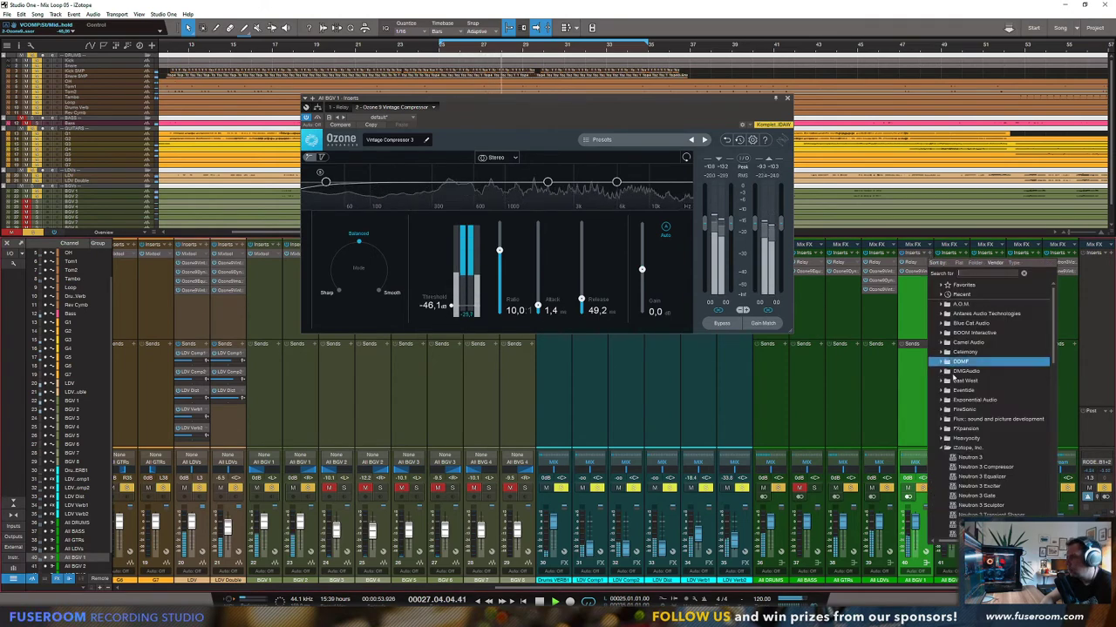
scroll(975, 479, "down", 2)
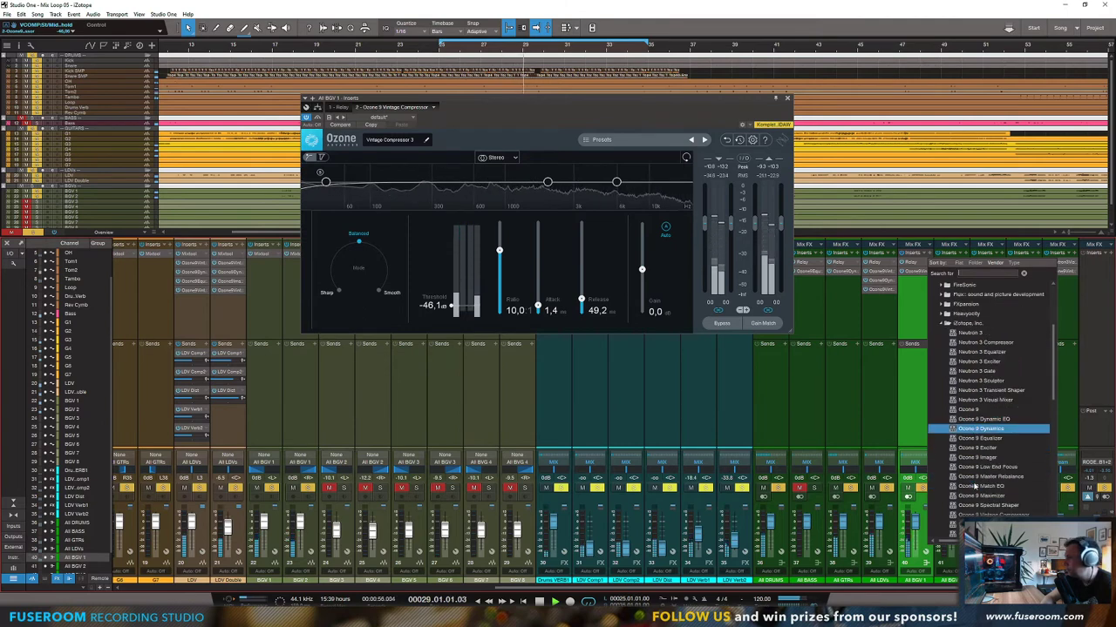
scroll(976, 496, "down", 1)
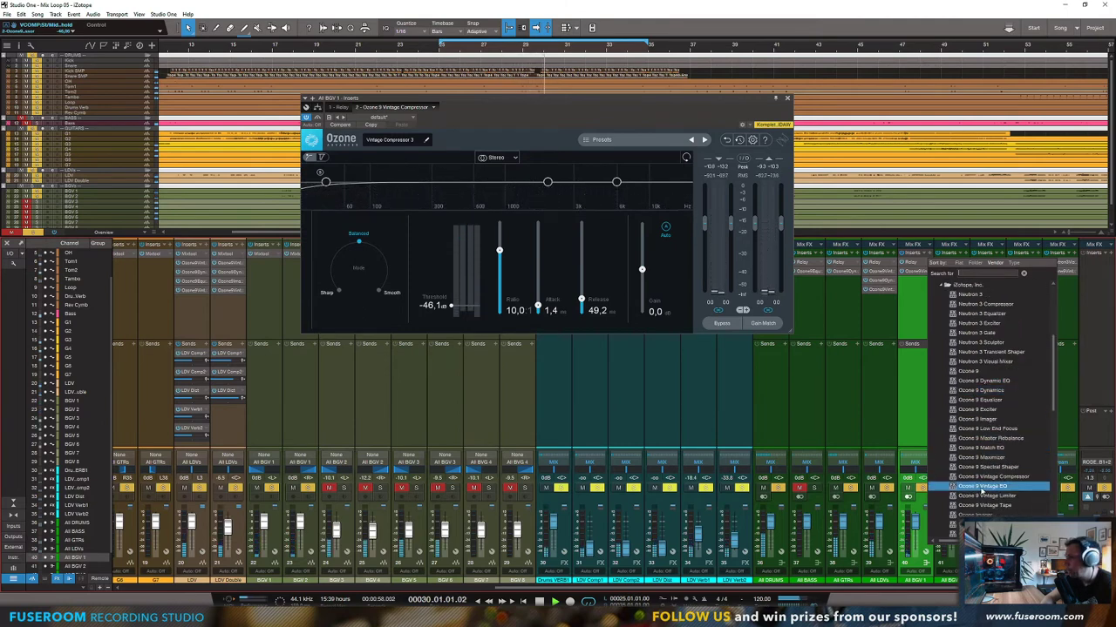
left_click(983, 314)
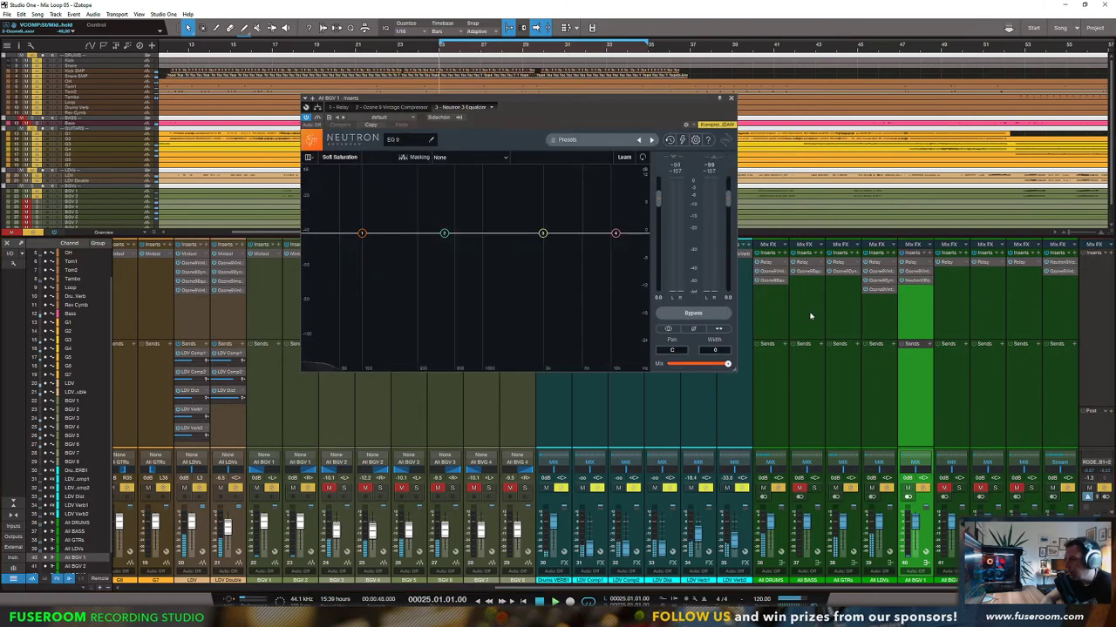
right_click(929, 283)
left_click(945, 373)
Step: Insert an Ozone 9 Equalizer on the All BGV 1 bus ahead of the Vintage Compressor
right_click(931, 263)
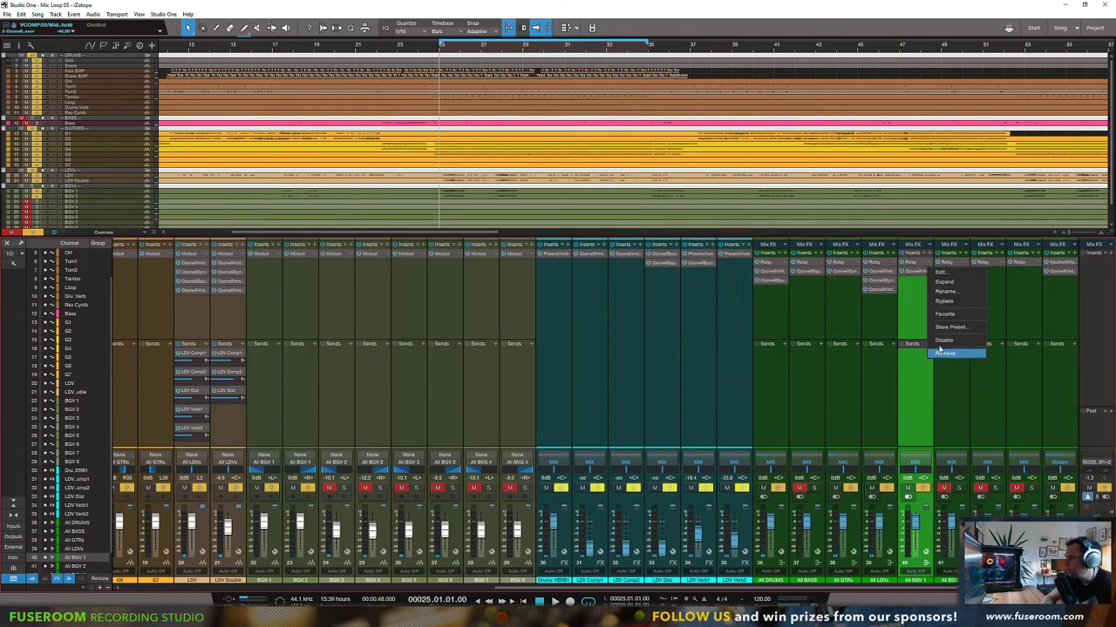
left_click(927, 267)
left_click(930, 263)
left_click(930, 247)
left_click(929, 247)
left_click(927, 251)
left_click(926, 256)
scroll(976, 453, "down", 1)
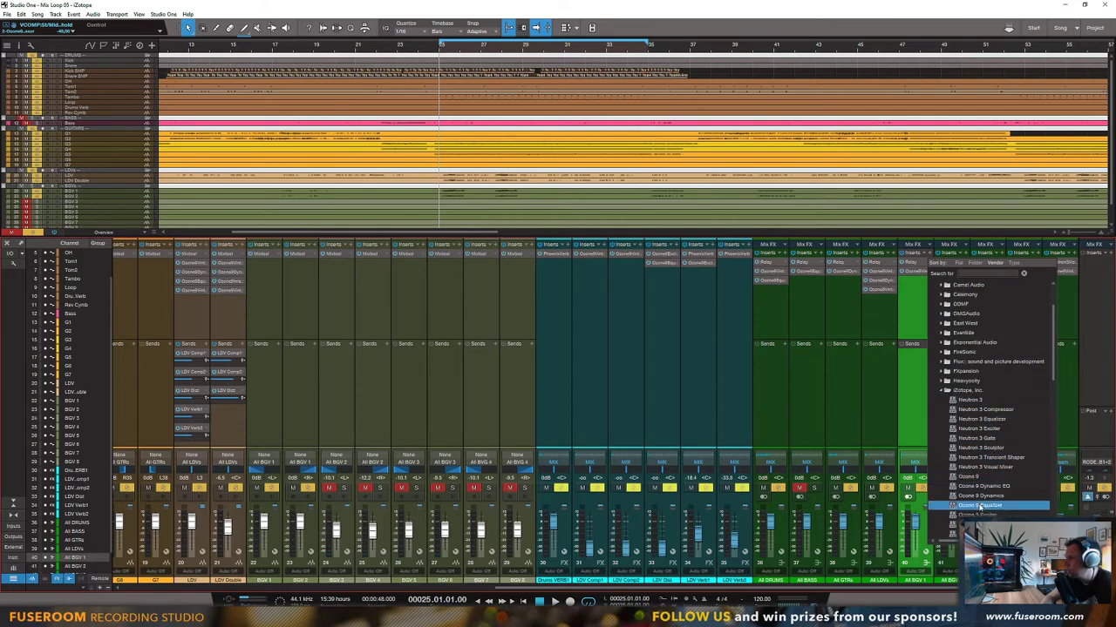
left_click(981, 506)
left_click_drag(911, 280, 912, 271)
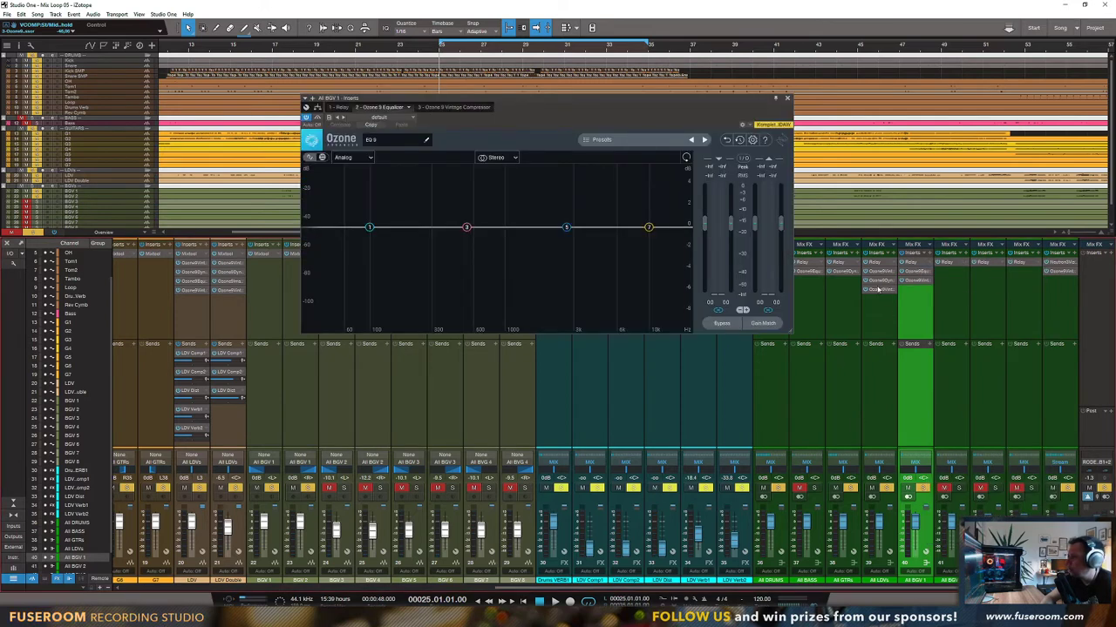
Step: Add a flat 6 dB/oct high-pass to the All BGV 1 equalizer and boost its bell band 0.6 dB at 4012 Hz
key("space")
double_click(913, 272)
double_click(913, 272)
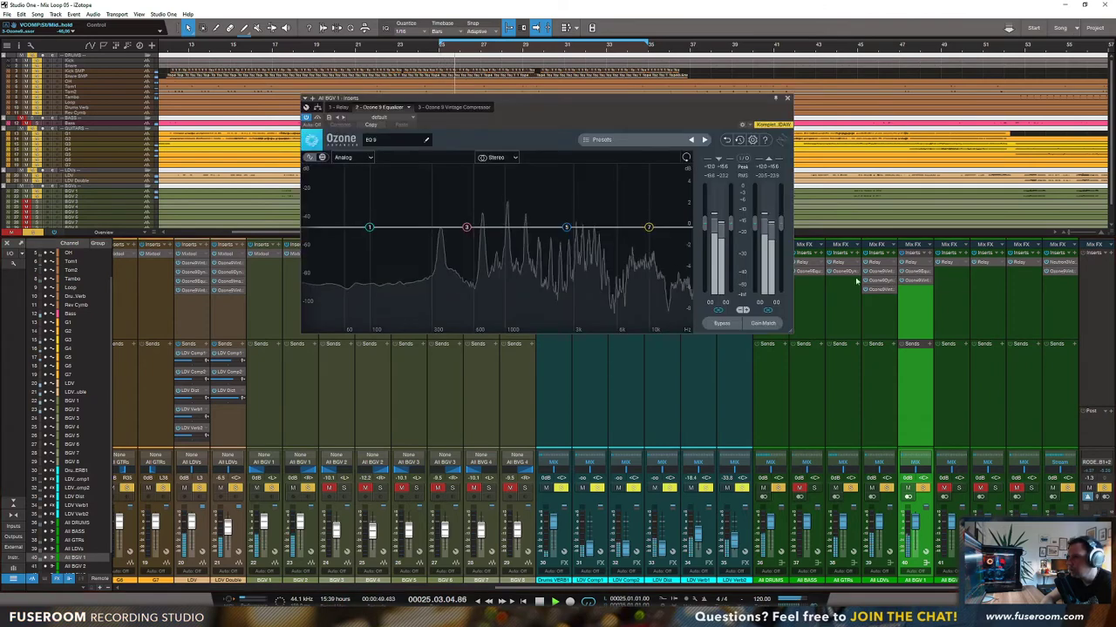
double_click(339, 227)
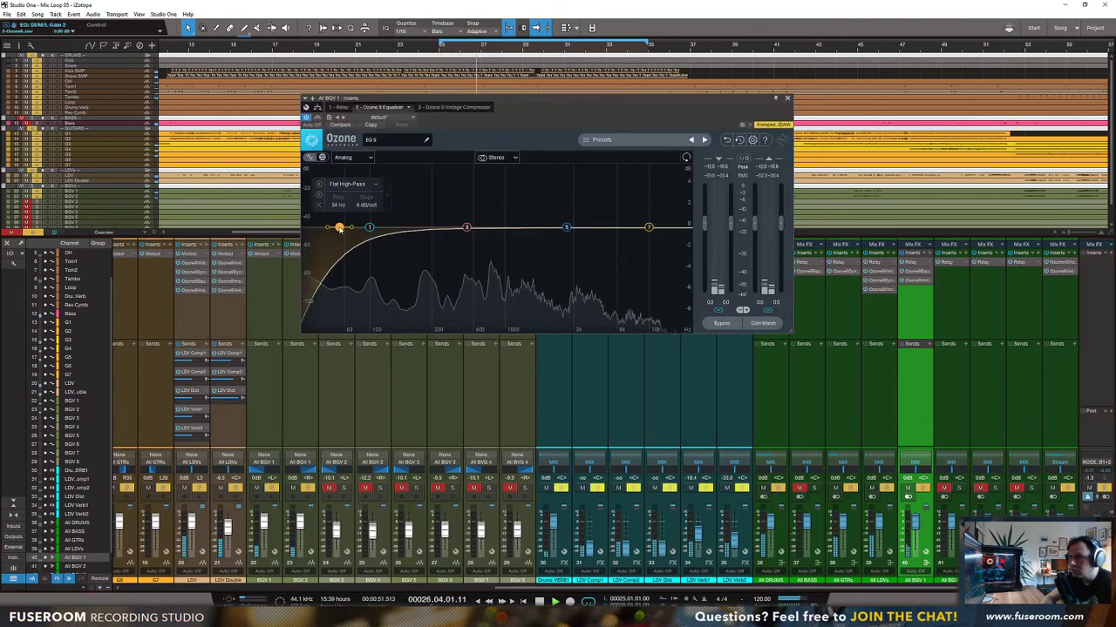
left_click_drag(339, 227, 437, 227)
left_click_drag(567, 228, 588, 225)
key("space")
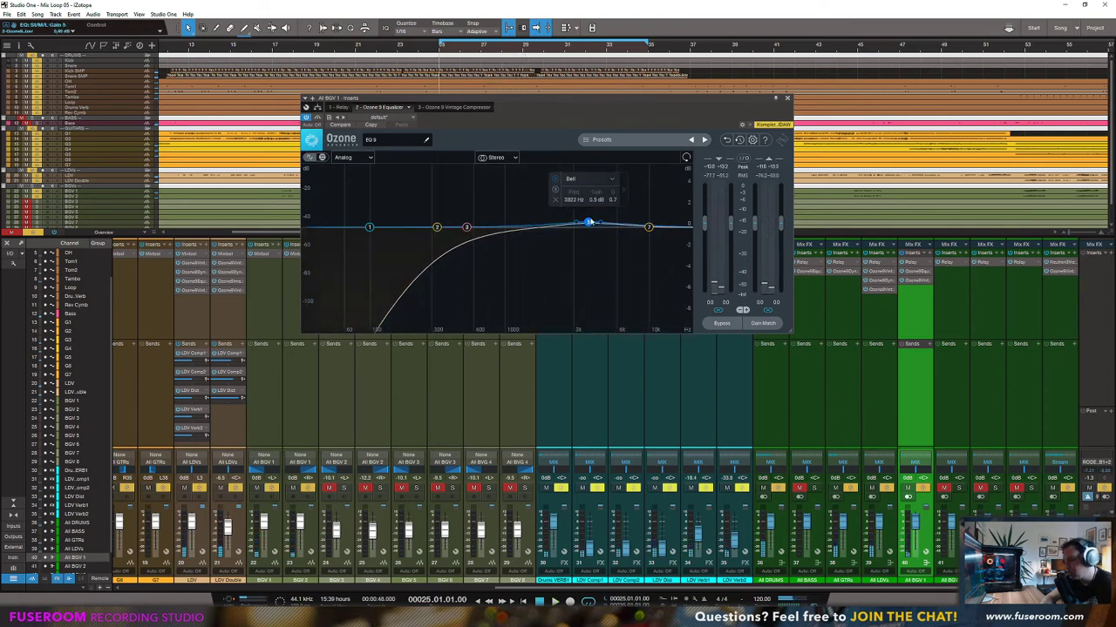
key("space")
mouse_move(588, 223)
left_mouse_down()
mouse_move(583, 200)
mouse_move(580, 214)
mouse_move(561, 219)
mouse_move(602, 219)
mouse_move(590, 223)
left_mouse_up()
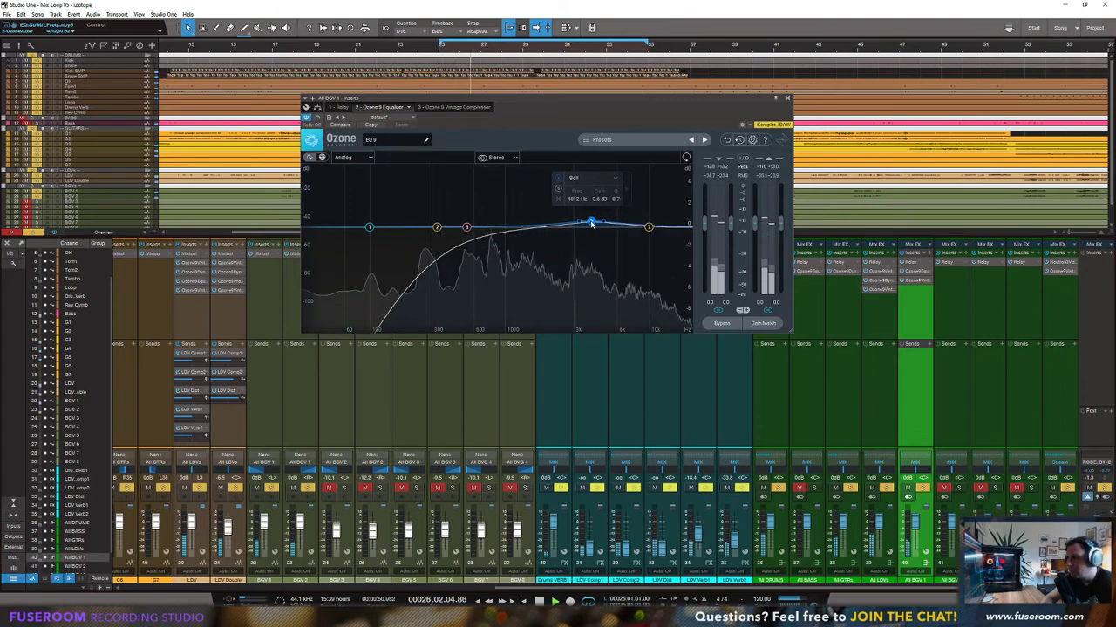
key("space")
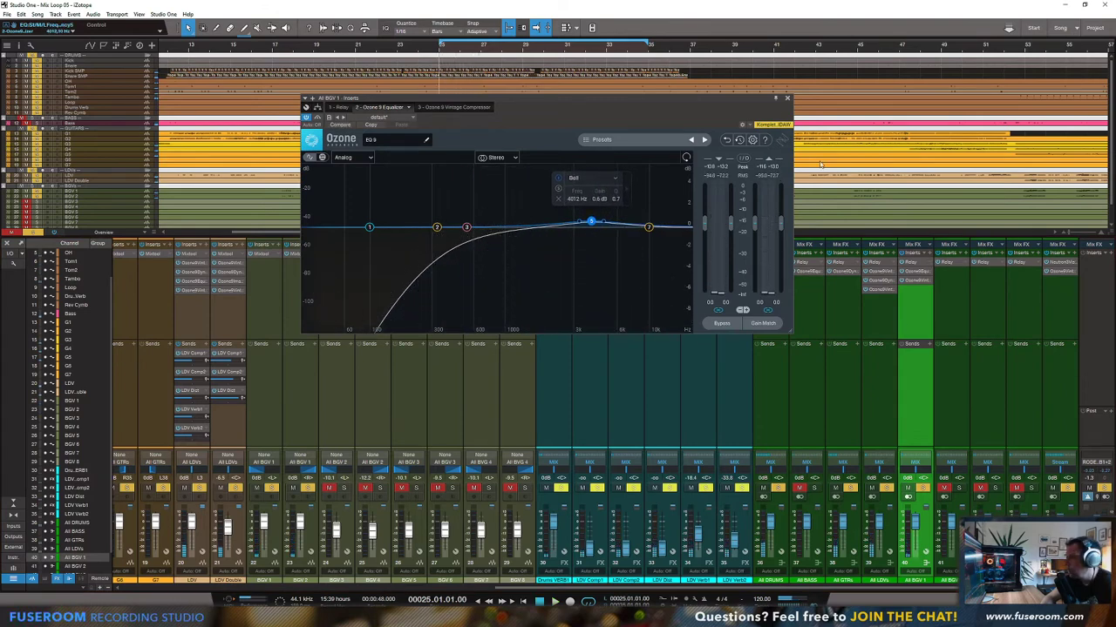
left_click(787, 98)
Step: Insert an Ozone 9 Vintage Tape at the end of the All BGV 1 effects chain
left_click(930, 255)
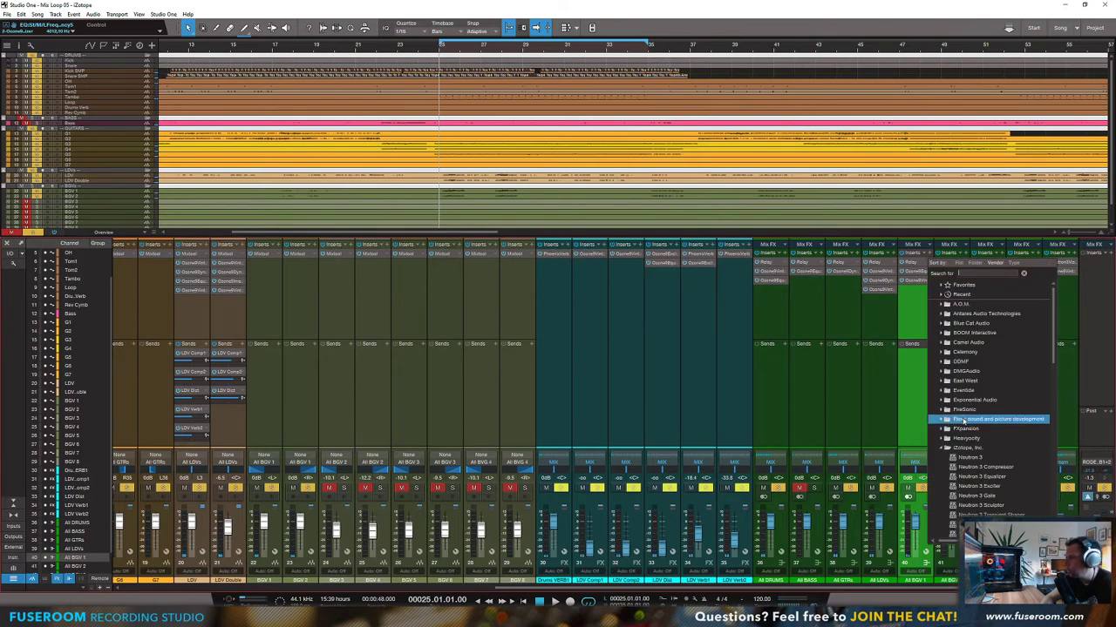
scroll(985, 479, "down", 1)
left_click(985, 421)
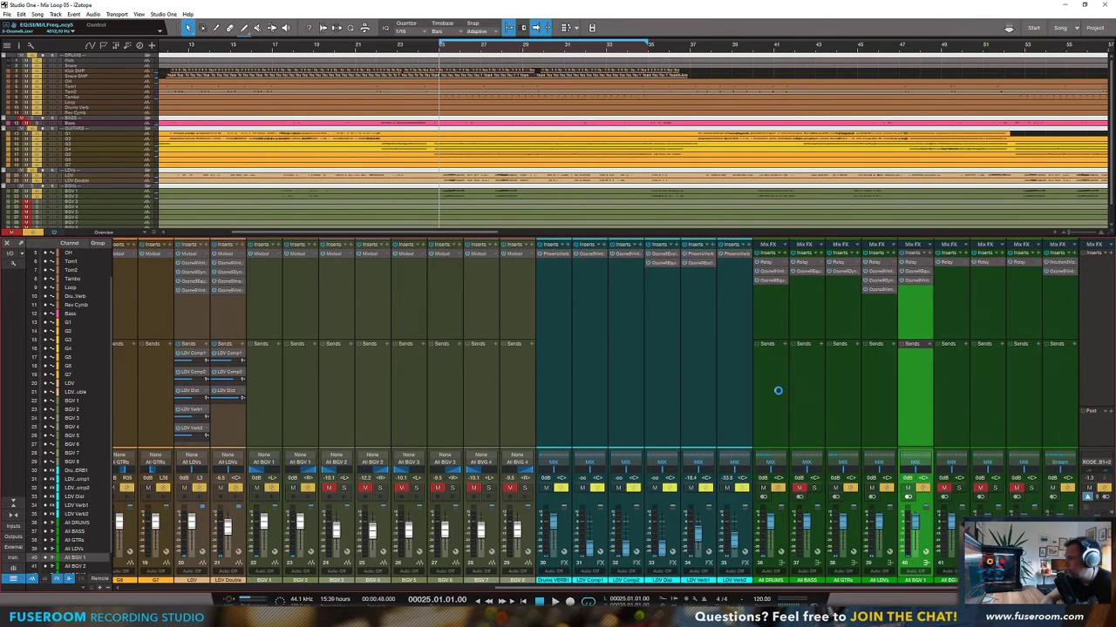
Step: Set the Vintage Tape to 7.5 speed, 6.0 dB input drive, 8.2 harmonics and −5.1 dB output gain during playback
key("space")
left_click_drag(433, 273, 434, 252)
left_click(366, 247)
left_click(347, 295)
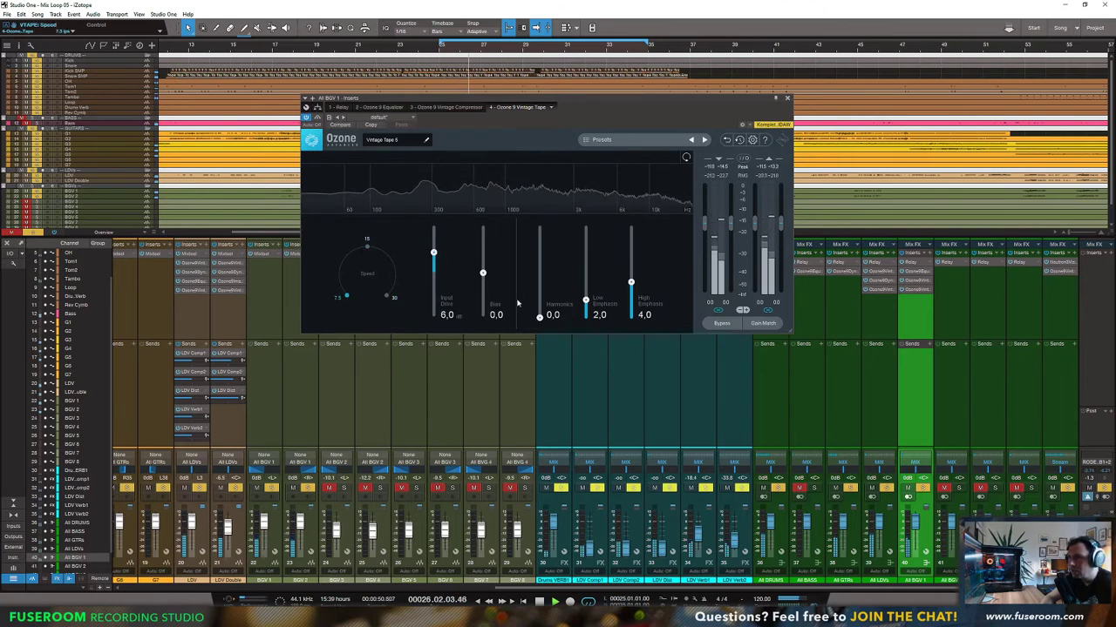
left_click_drag(538, 318, 541, 244)
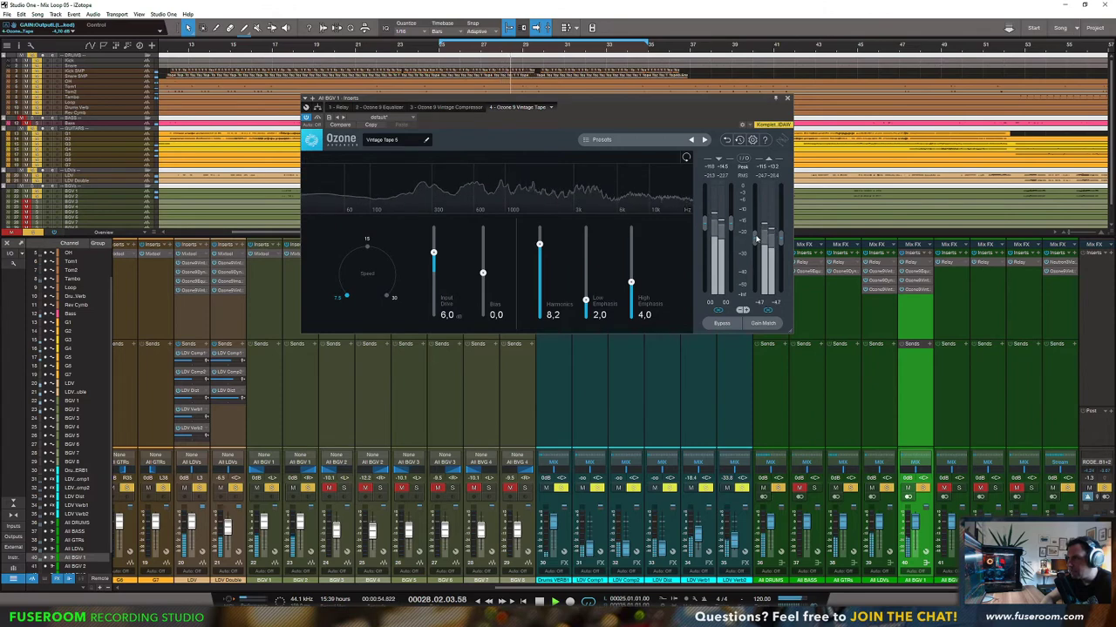
key("space")
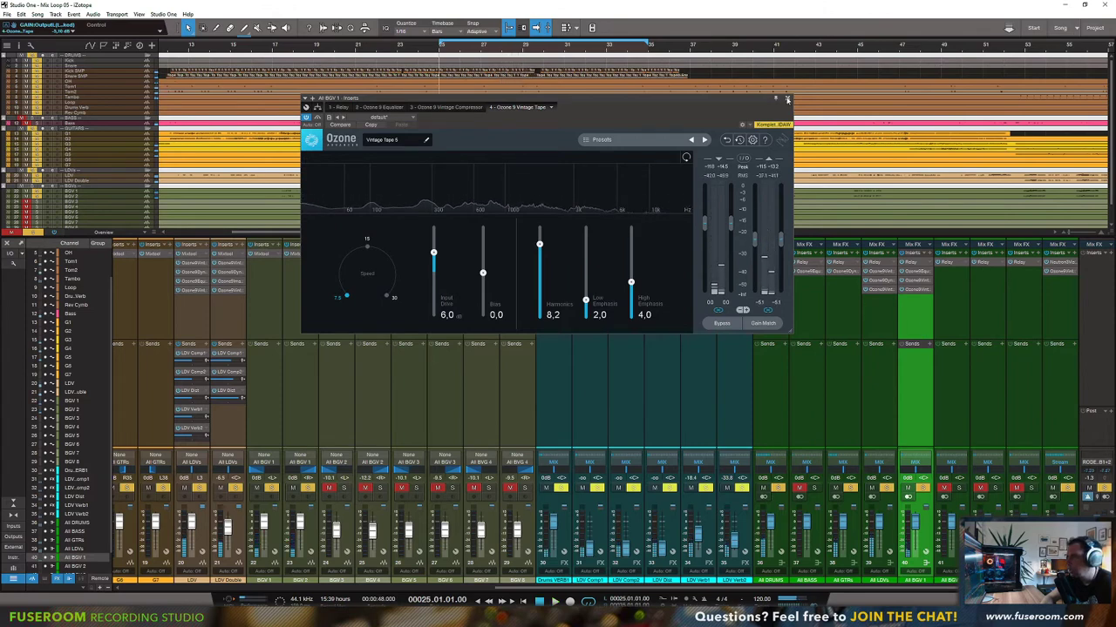
left_click(786, 100)
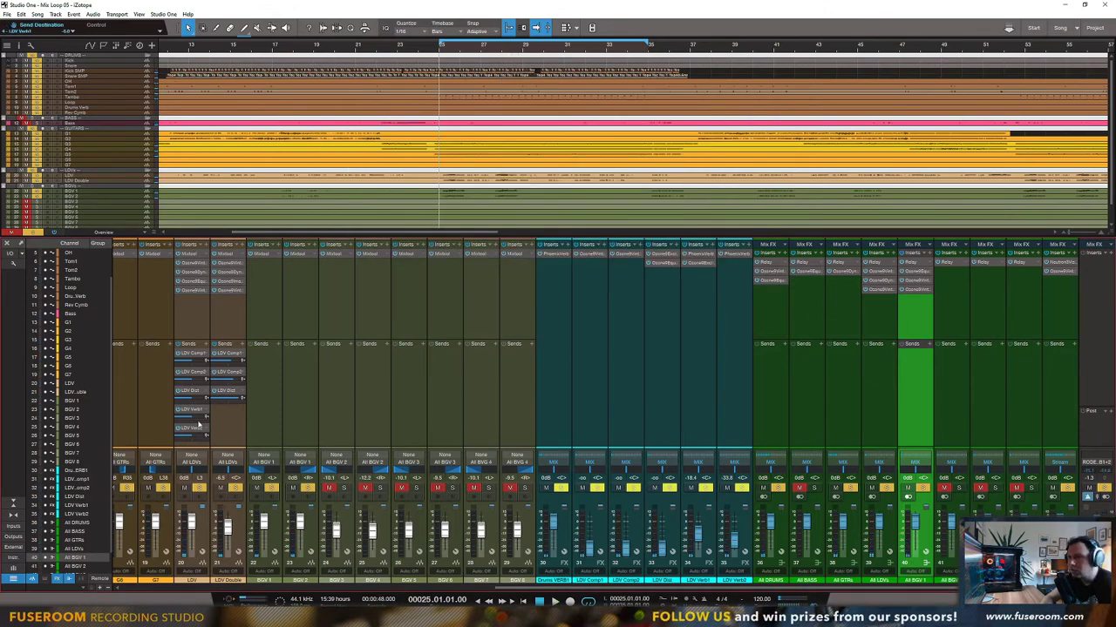
Step: Copy the lead vocal's LDV Verb2 send to the All BGV 1 bus and adjust its level during playback
left_click_drag(193, 430, 915, 391)
key("space")
left_click_drag(913, 362, 917, 365)
key("space")
Step: Insert an Ozone 9 Vintage Limiter on the All BGV 1 bus with a −10.0 dB threshold and −9.0 dB ceiling
left_click(927, 246)
scroll(965, 493, "down", 2)
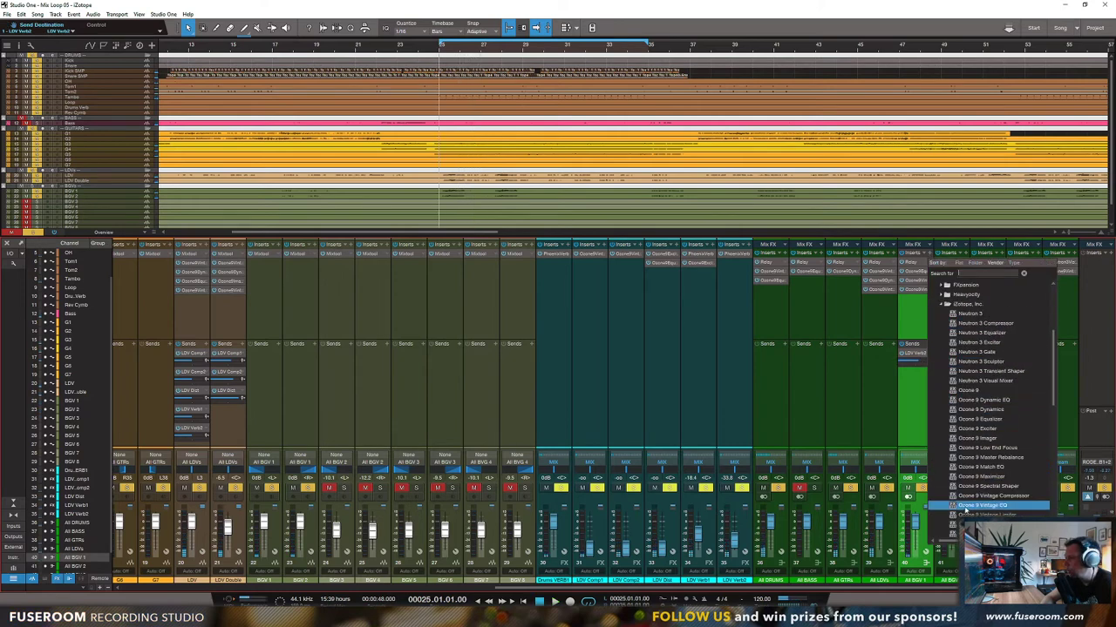
left_click(965, 514)
key("space")
mouse_move(523, 250)
left_mouse_down()
mouse_move(522, 296)
mouse_move(523, 270)
left_mouse_up()
left_click_drag(552, 223, 554, 290)
key("space")
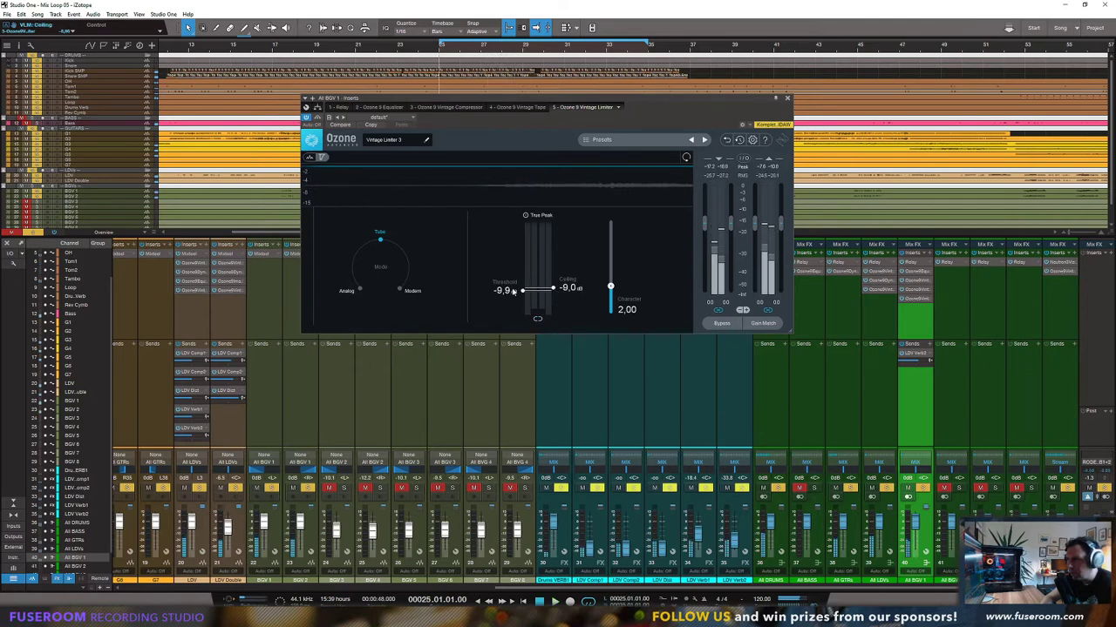
left_click_drag(522, 291, 523, 292)
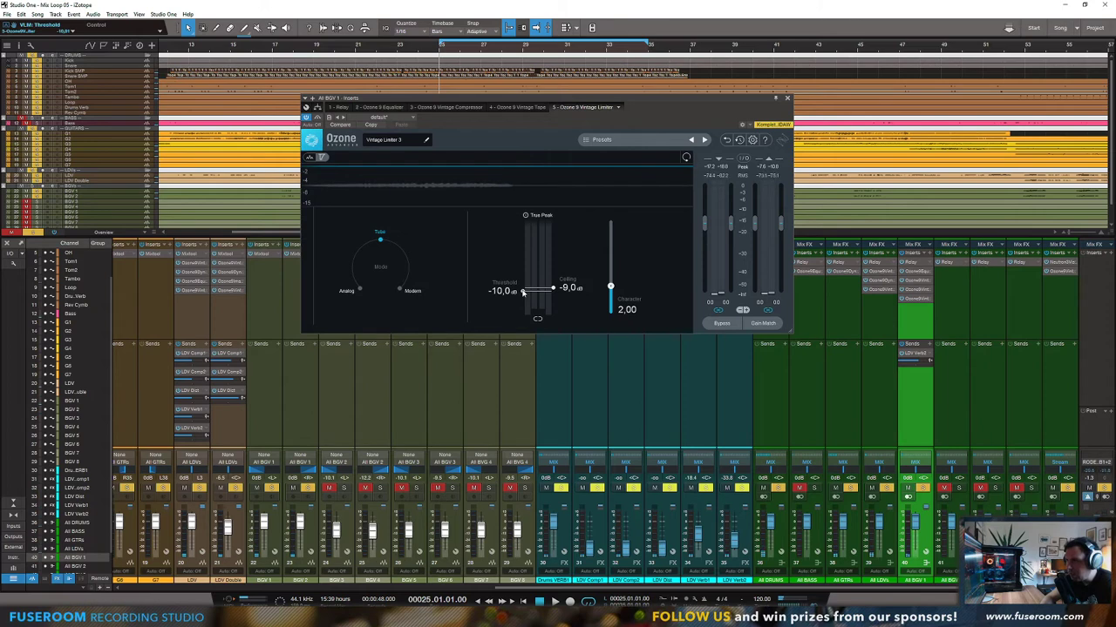
Step: Switch the Vintage Limiter to Analog mode with a −20.0 dB threshold, −17.2 dB ceiling and −1.0 dB output gain during playback
left_click(360, 289)
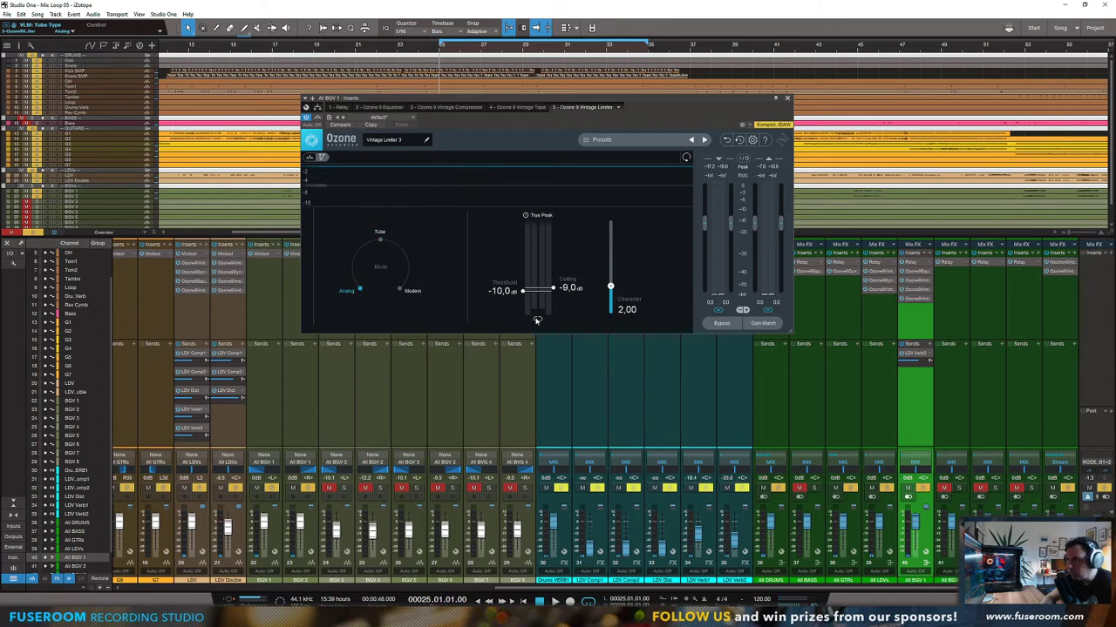
key("space")
mouse_move(537, 305)
left_mouse_down()
mouse_move(553, 310)
mouse_move(522, 316)
mouse_move(553, 311)
left_mouse_up()
left_click(538, 318)
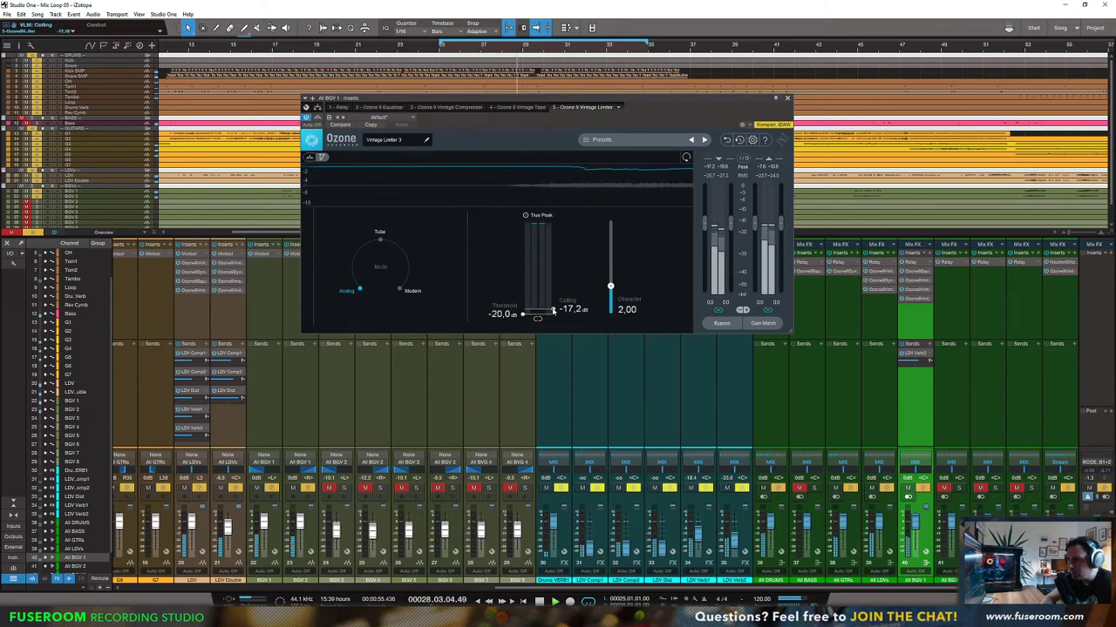
left_click_drag(754, 224, 754, 228)
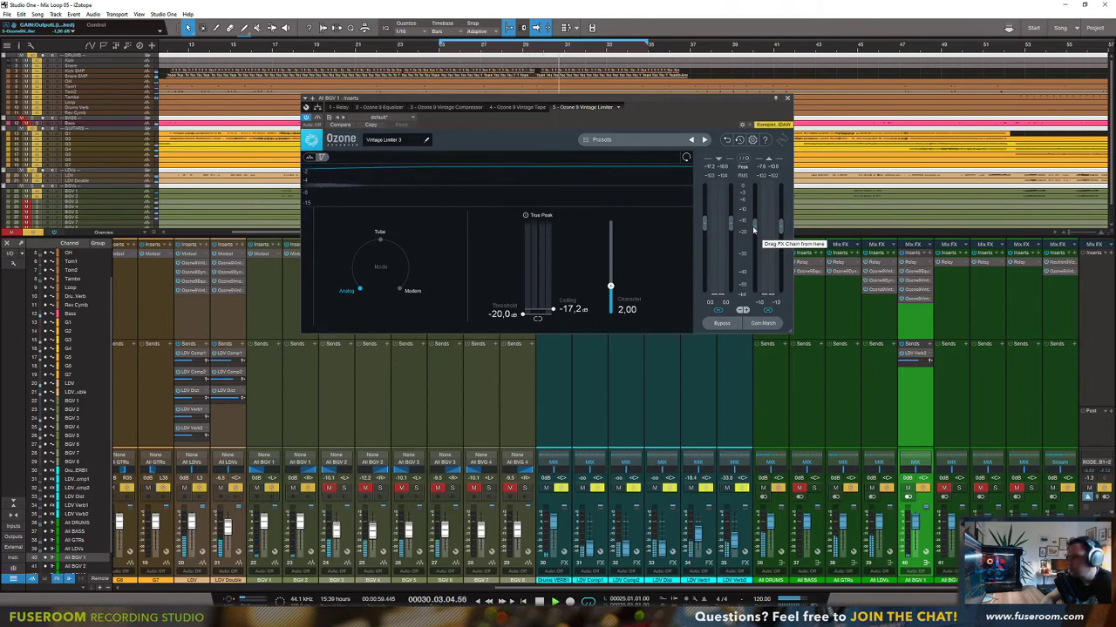
key("space")
key("space")
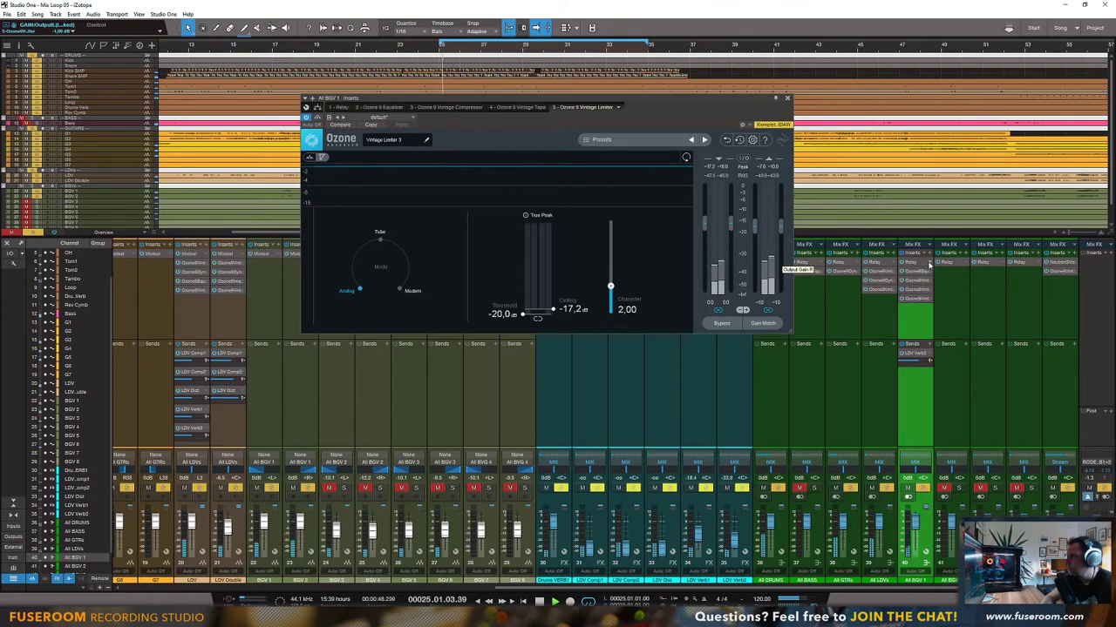
key("space")
Step: Examine the Vintage Compressor settings on the LDV Comp2 channel
left_click(928, 256)
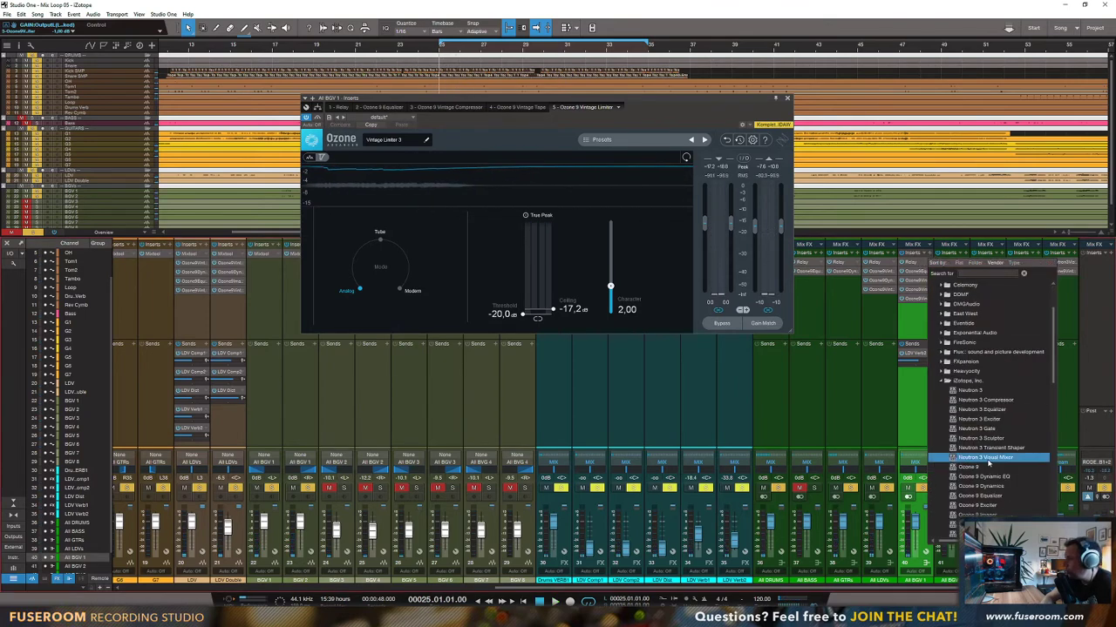
left_click(904, 398)
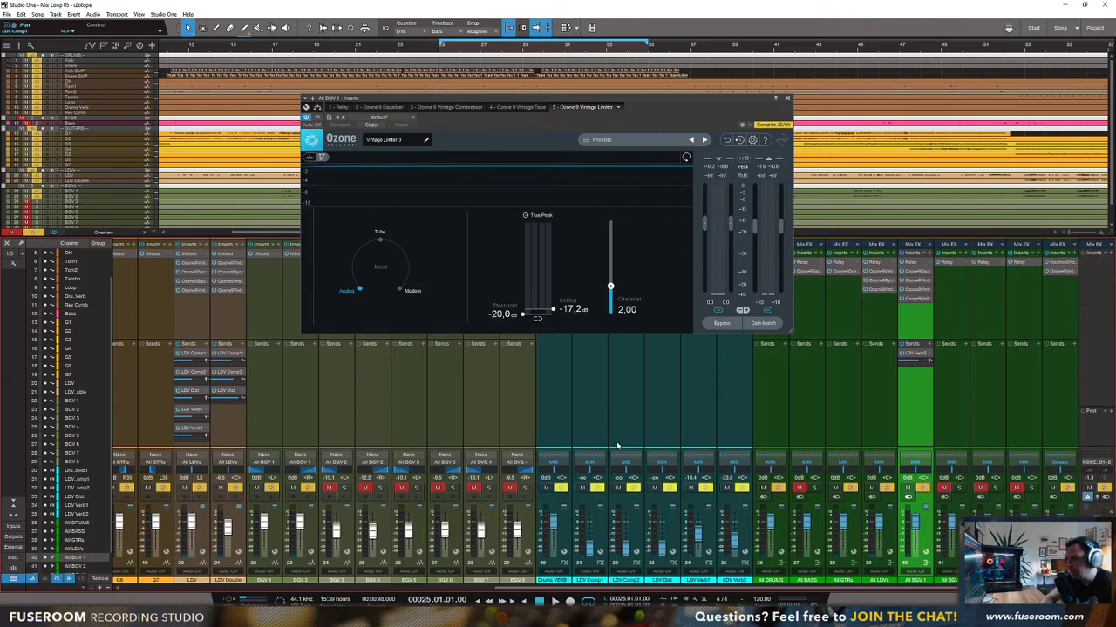
right_click(621, 399)
left_click(614, 413)
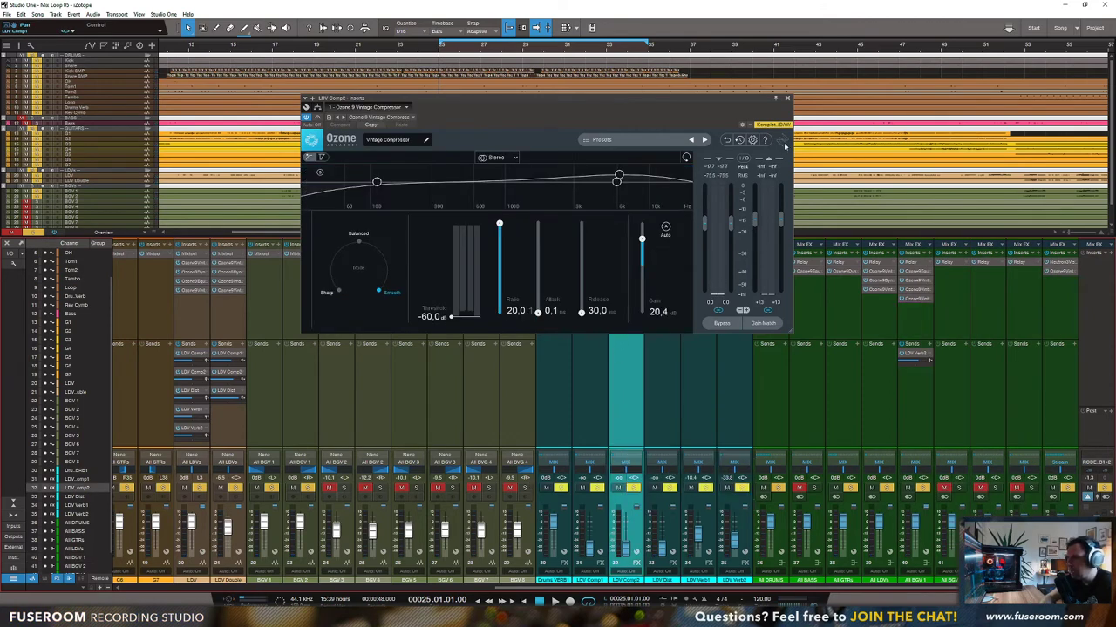
left_click(787, 100)
Step: Add a cyan FX channel named BGV Comp1 carrying a copy of LDV Comp2's Ozone 9 Vintage Compressor
right_click(627, 317)
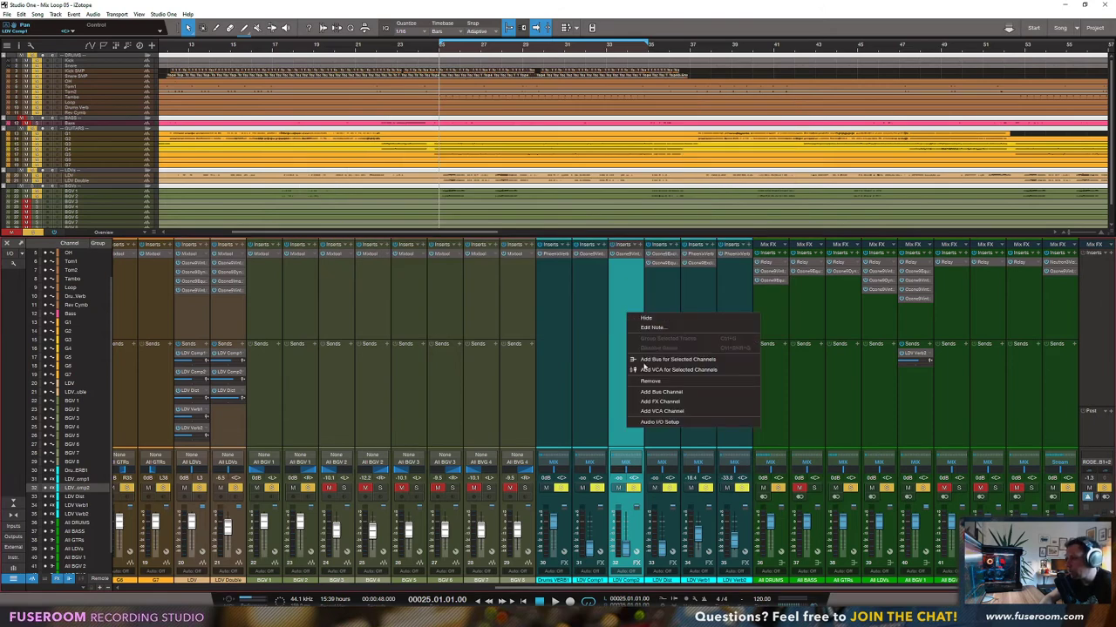
left_click(648, 401)
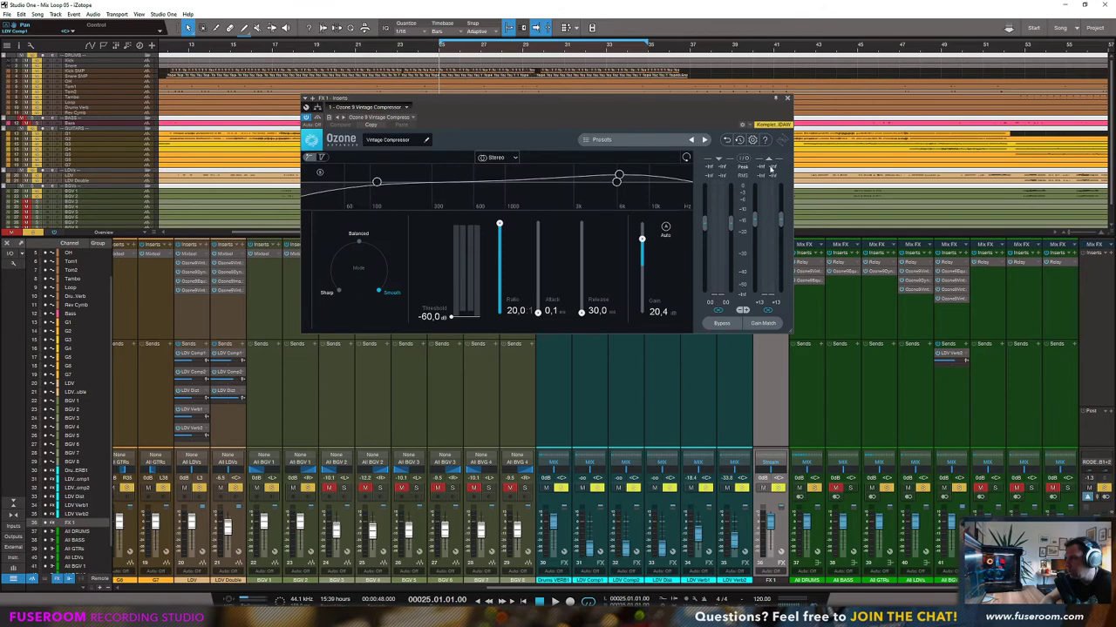
left_click(788, 100)
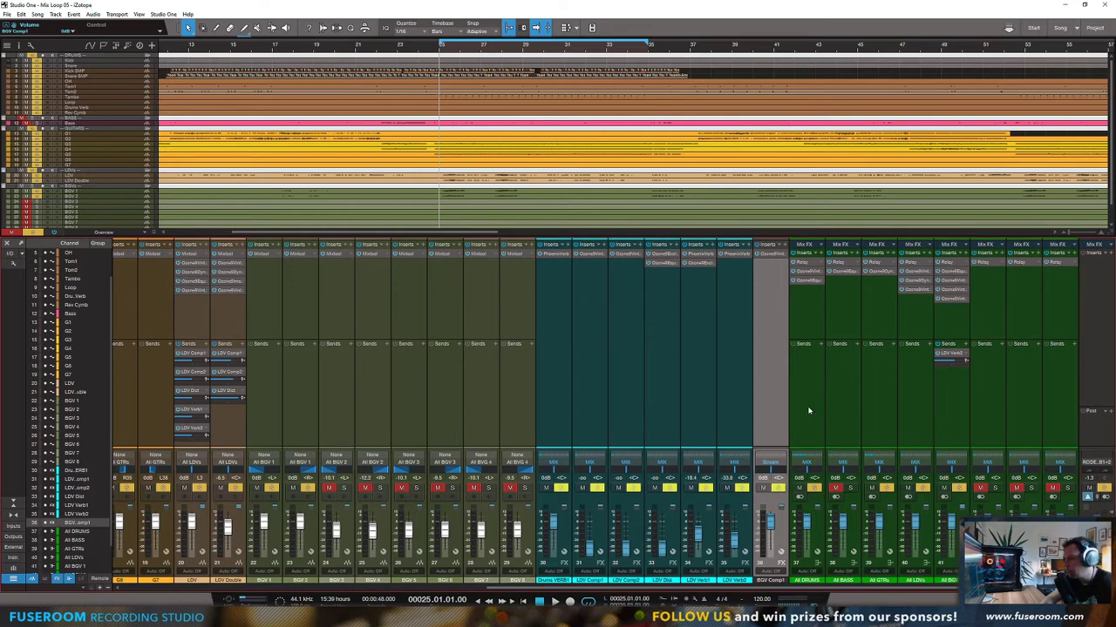
left_click(785, 583)
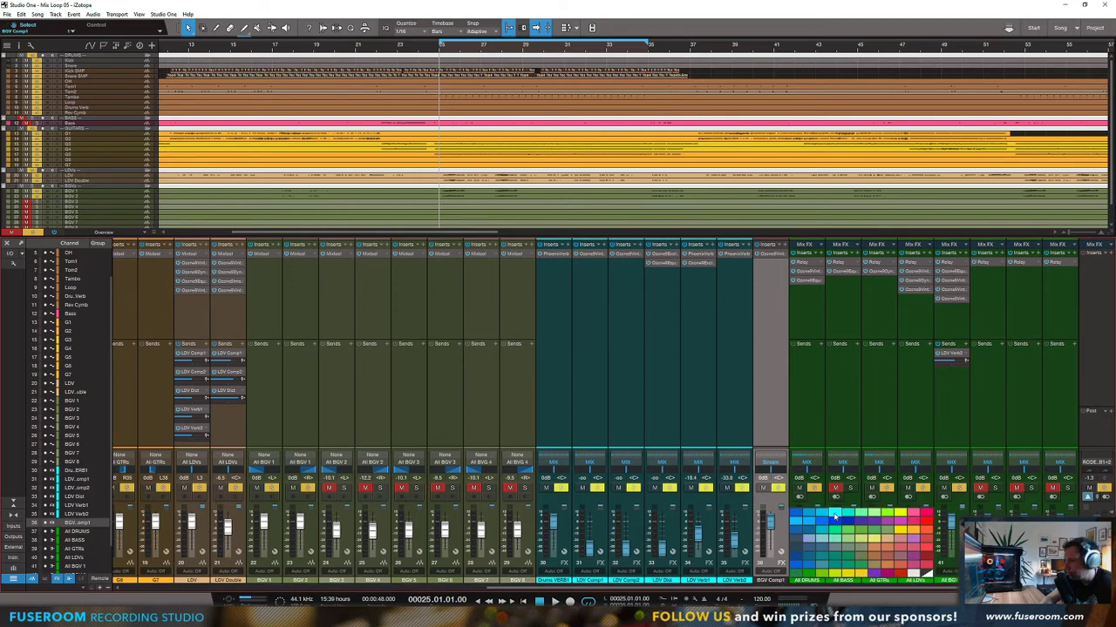
left_click(832, 518)
Step: Add a send from the All BGV 1 bus to BGV Comp1 and set its level to −2.9 dB during playback
left_click(963, 354)
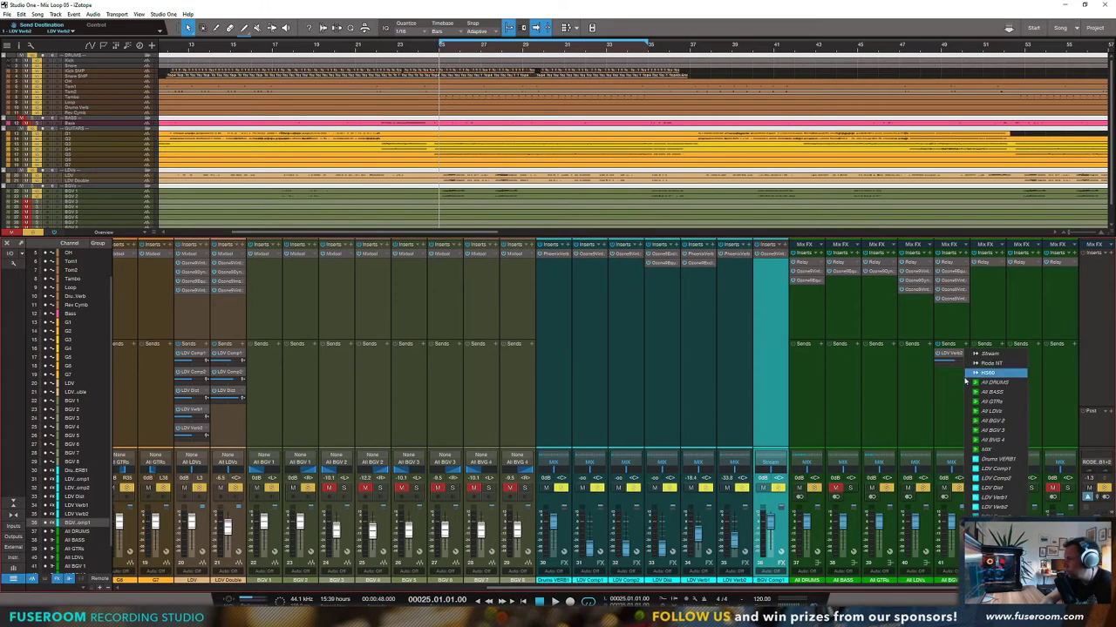
left_click(985, 510)
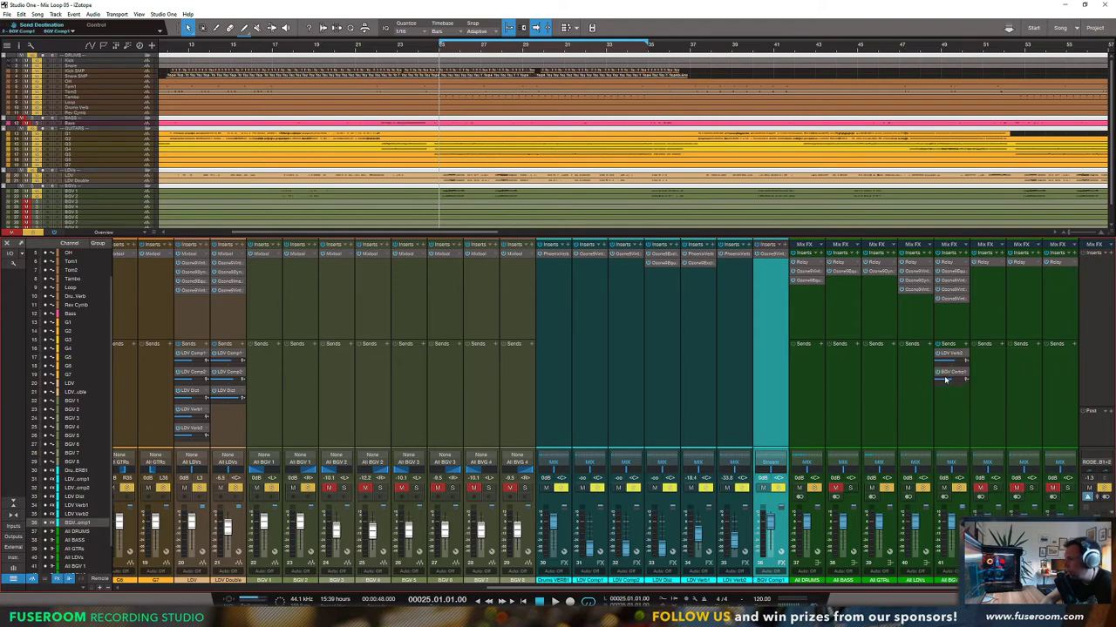
key("space")
mouse_move(952, 381)
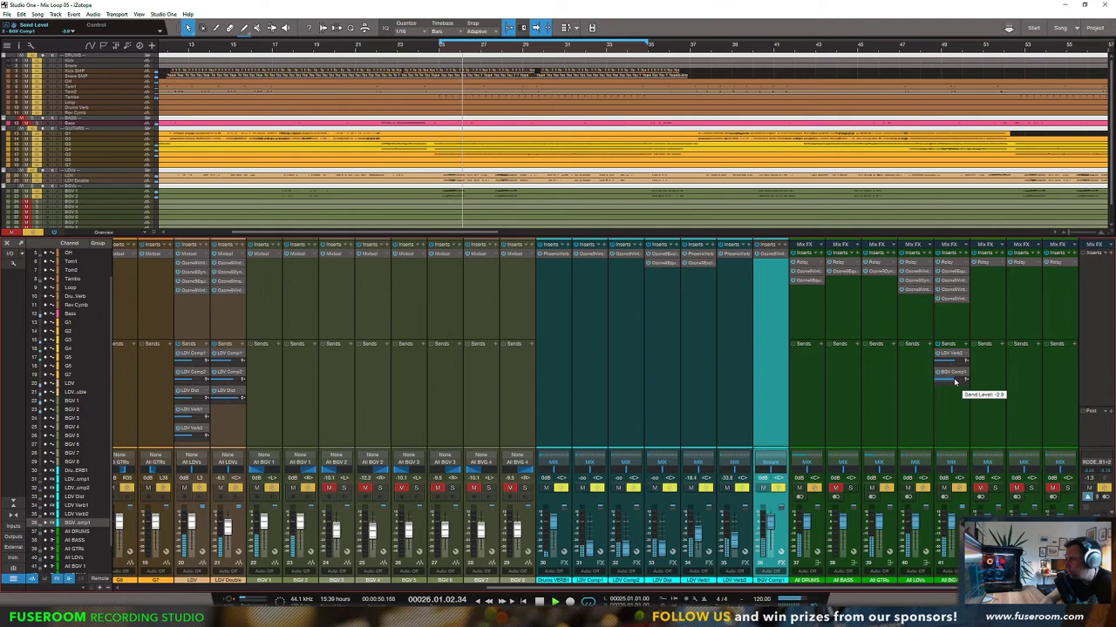
key("space")
Step: Route the BGV Comp1 output to the MIX bus and lower the All BGV 1 fader to −8.5 dB during playback
left_click(772, 463)
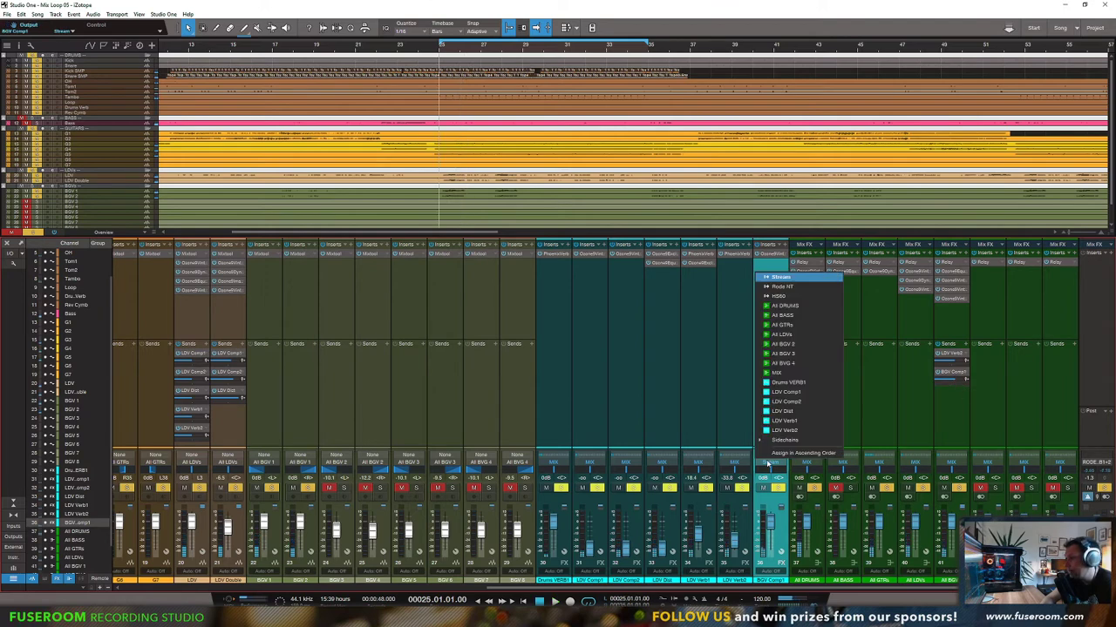
left_click(780, 377)
key("space")
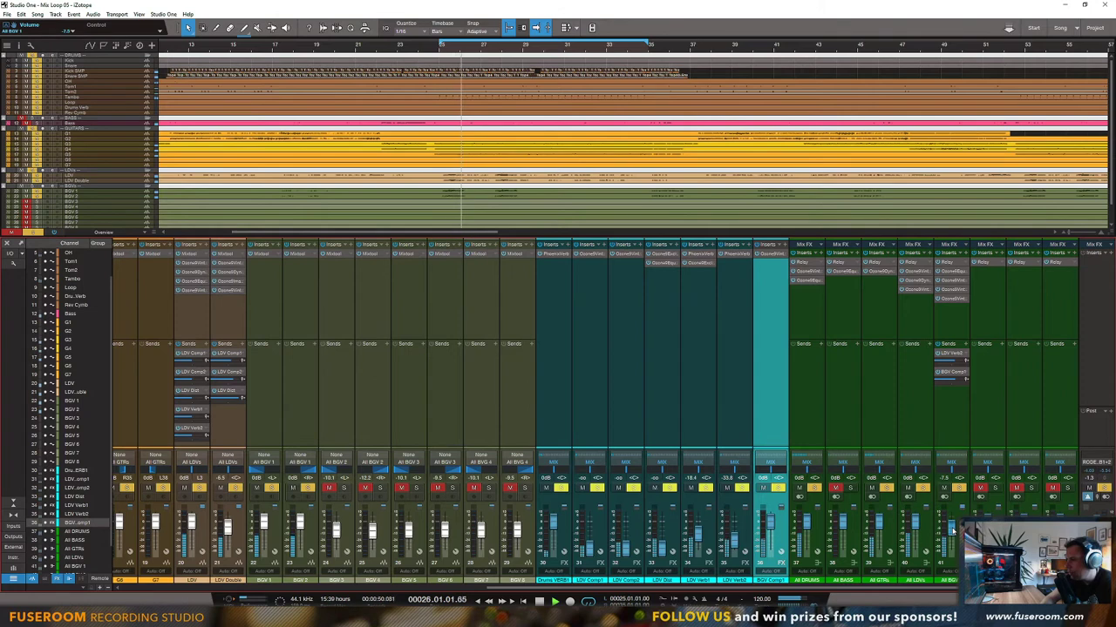
key("space")
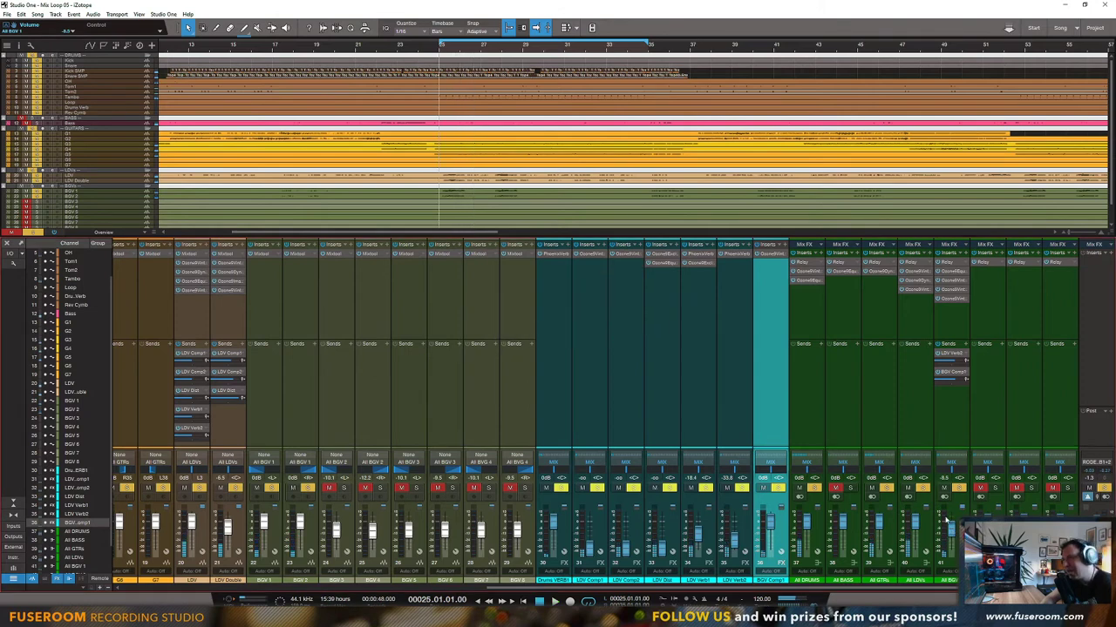
key("space")
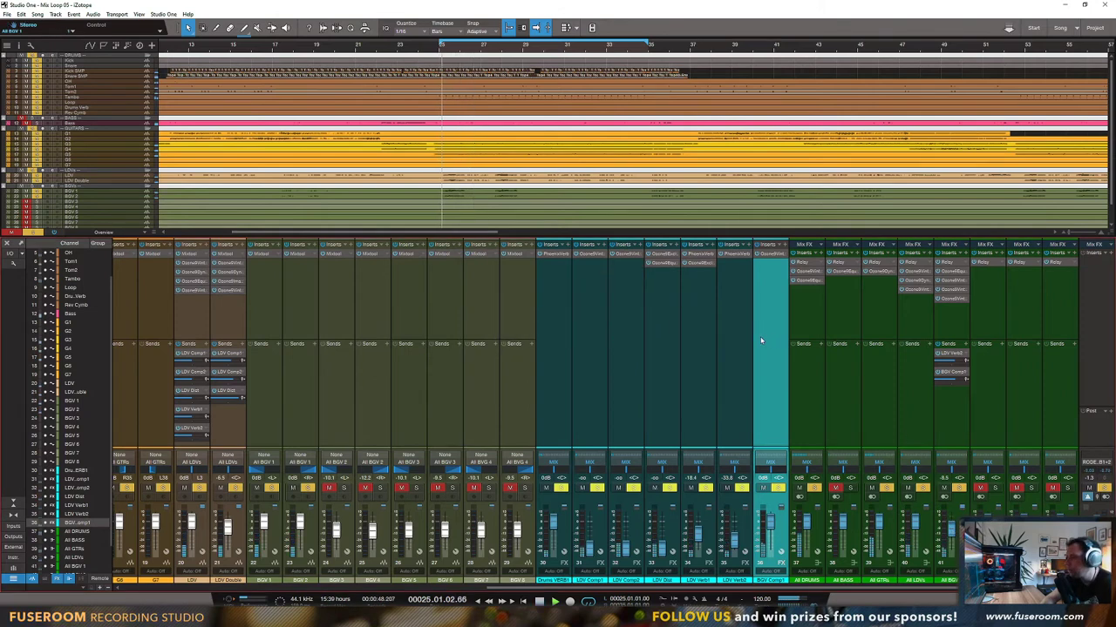
Step: Compare the backing vocals from bar 25 with the BGV Comp1 fader fully down and at 0 dB
key("space")
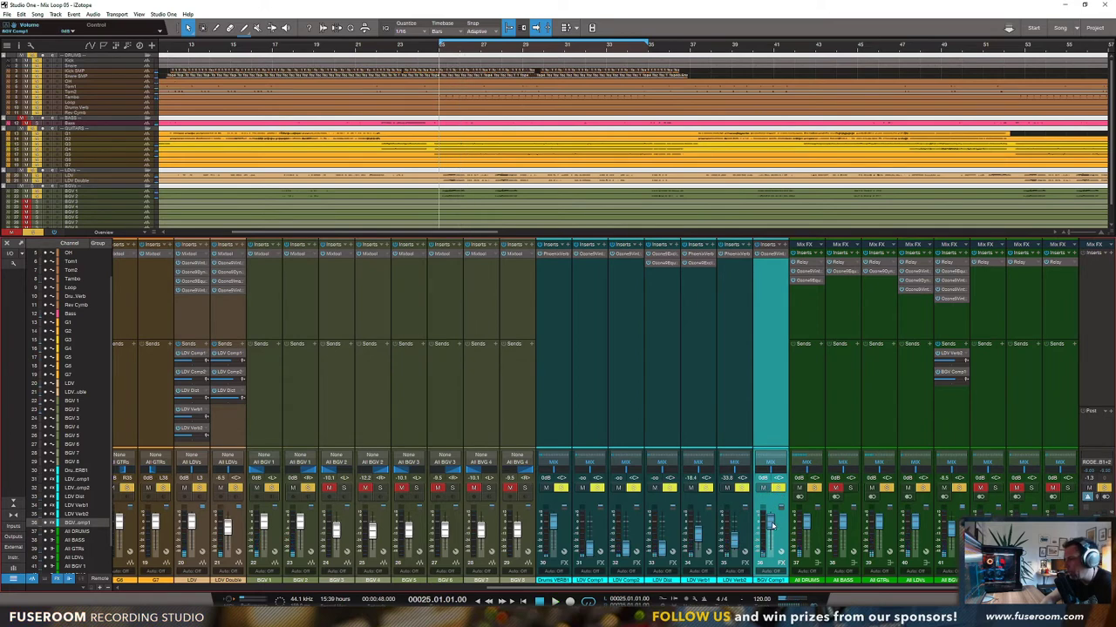
key("space")
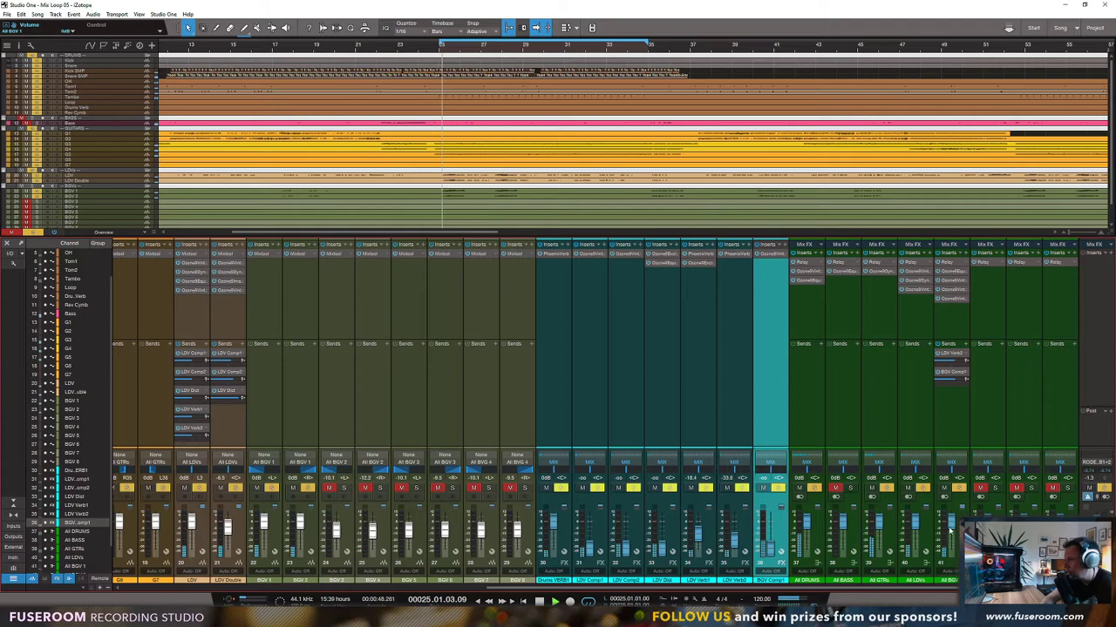
key("space")
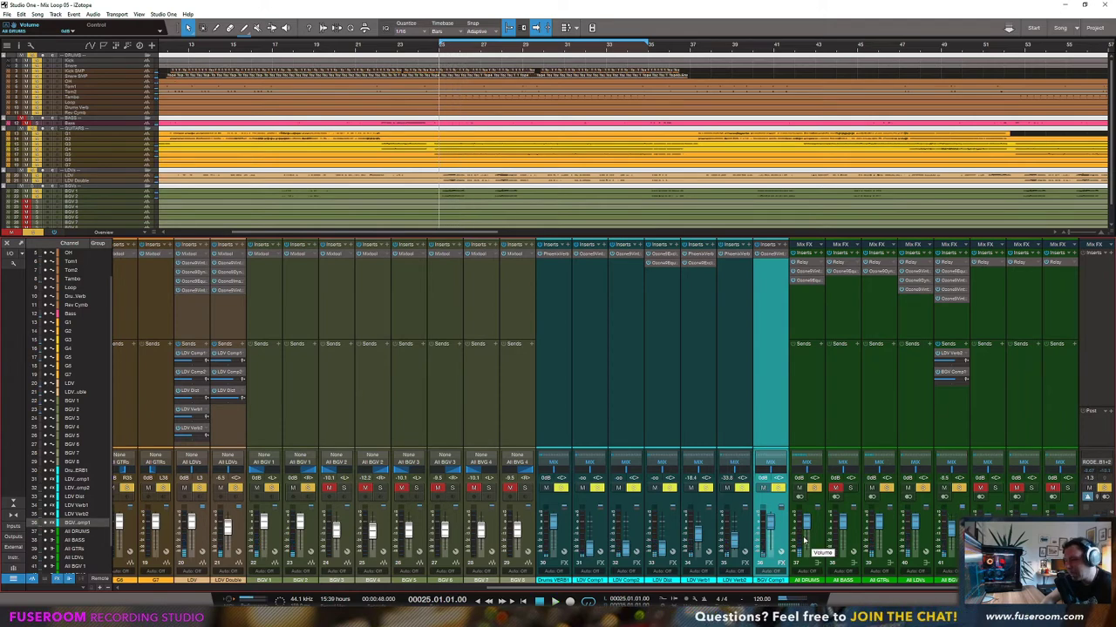
key("ctrl+z")
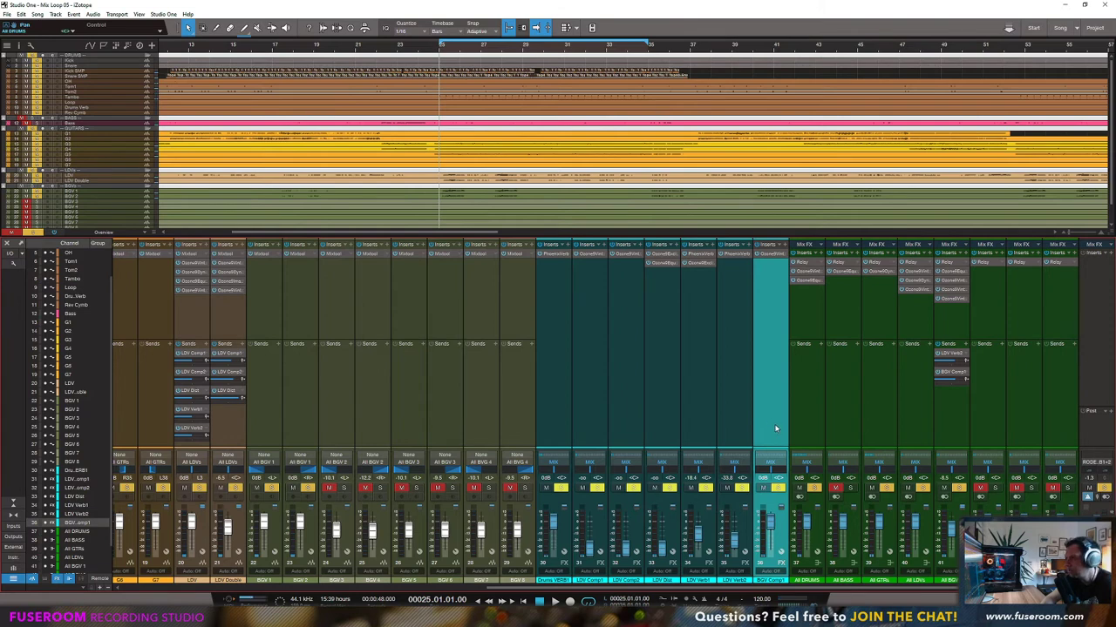
key("space")
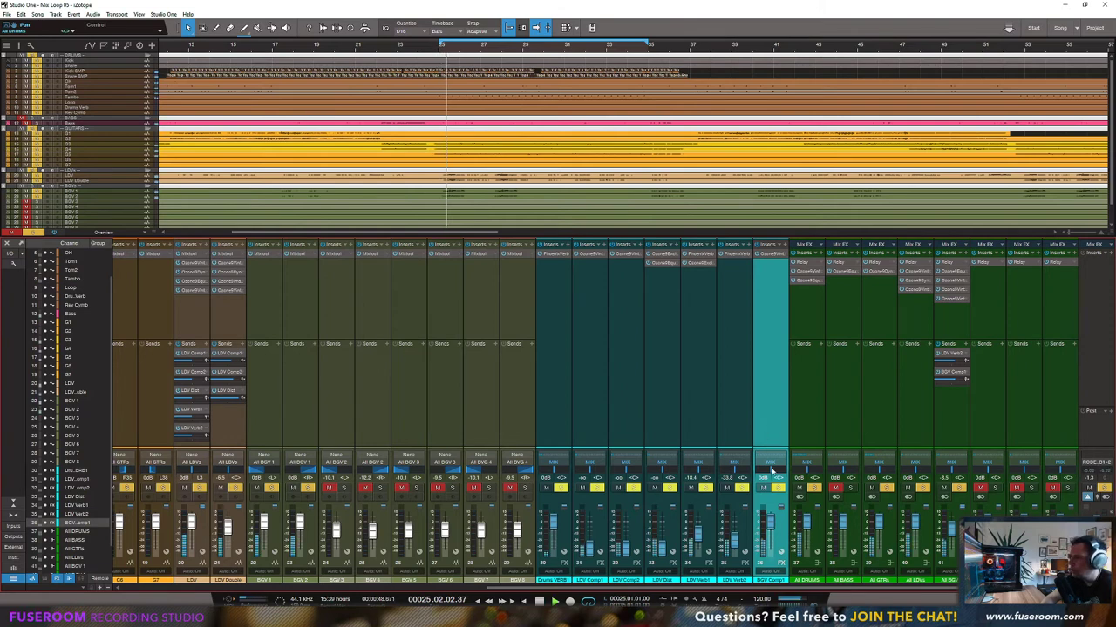
key("space")
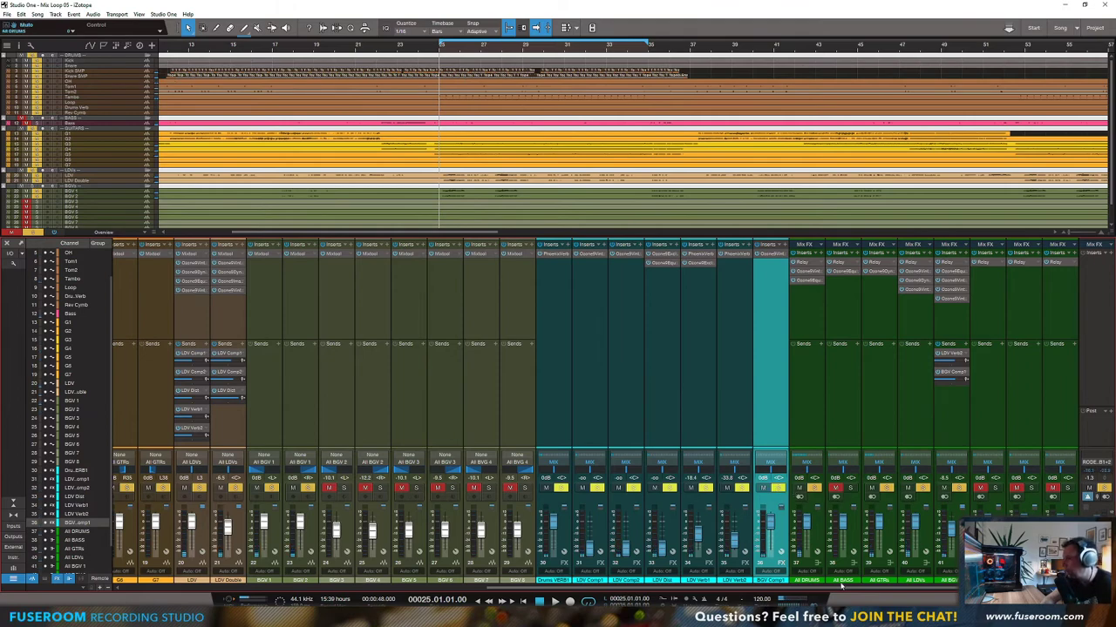
Step: Examine the Ozone 9 Vintage Compressor settings on the BGV Comp1 channel
left_click_drag(862, 589, 906, 590)
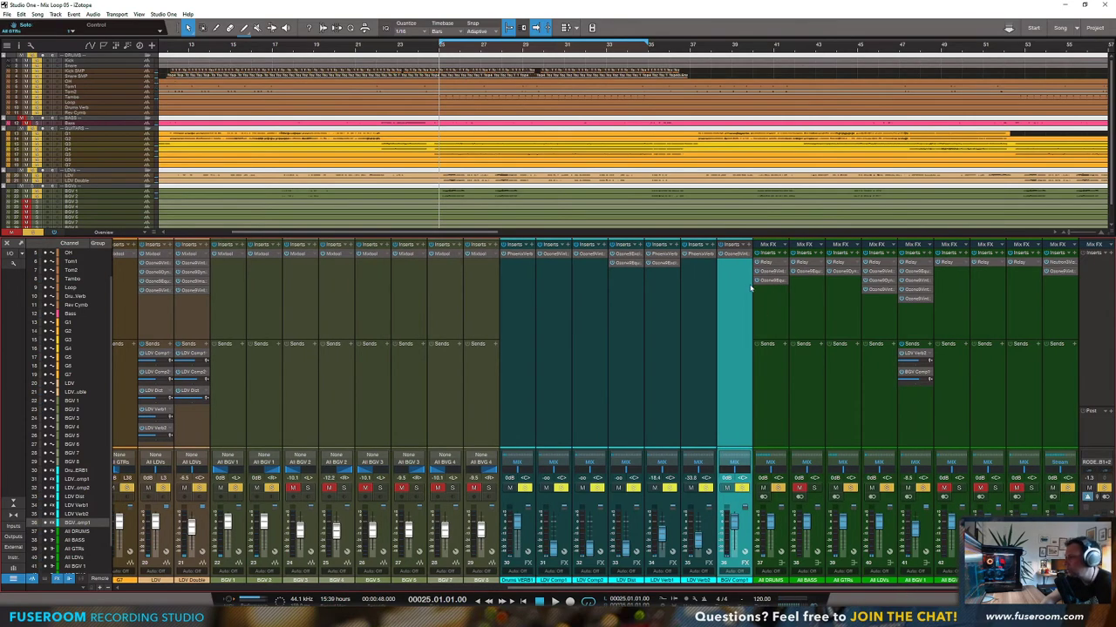
left_click(732, 254)
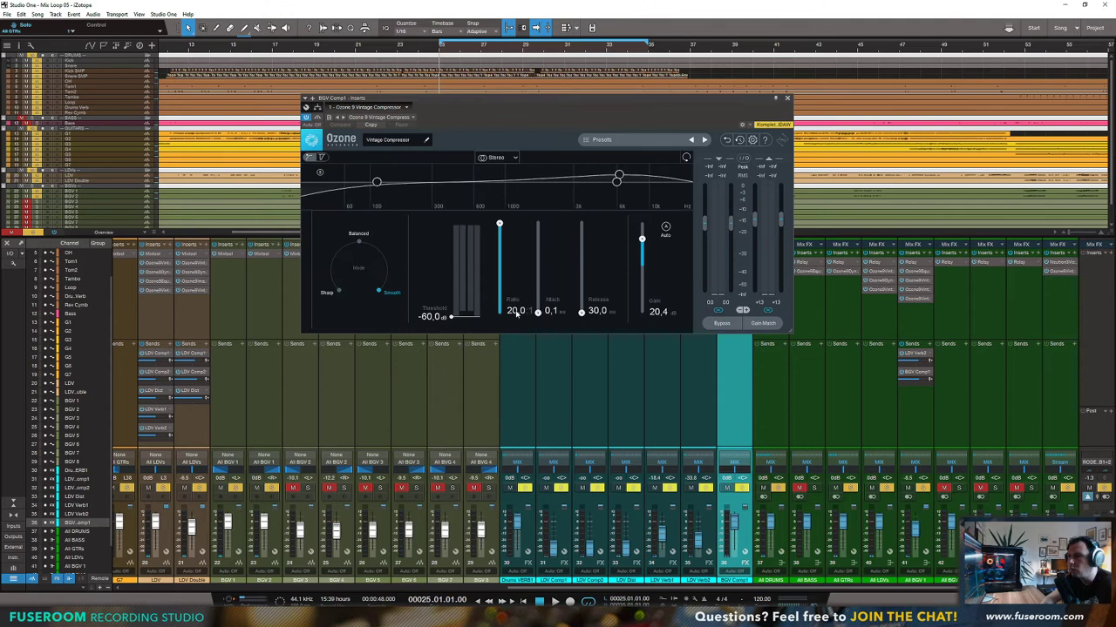
left_click(788, 99)
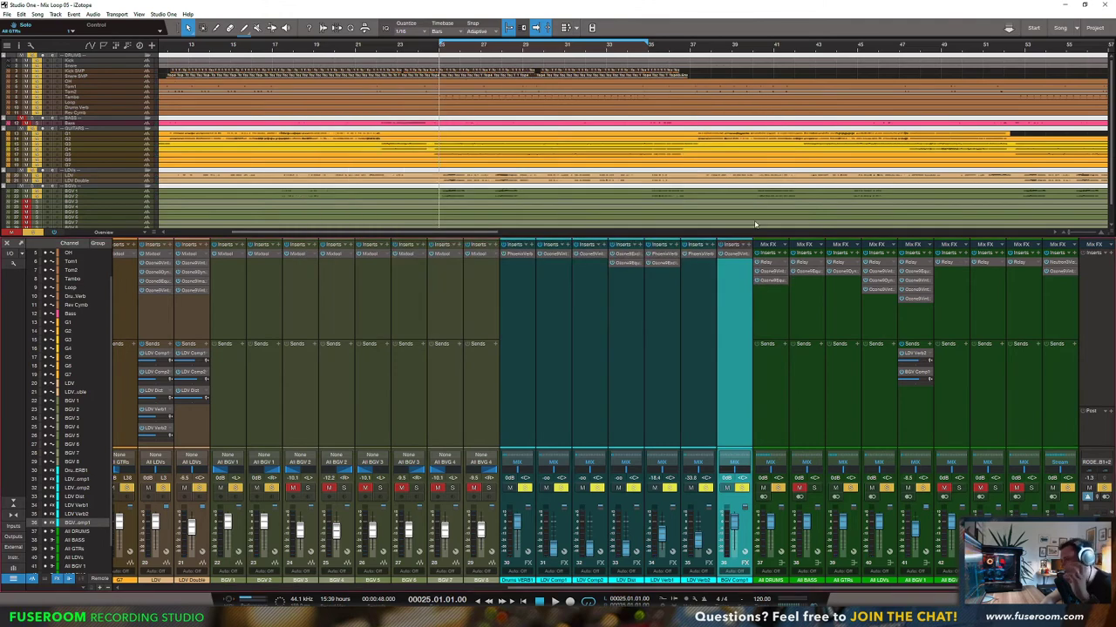
left_click(735, 256)
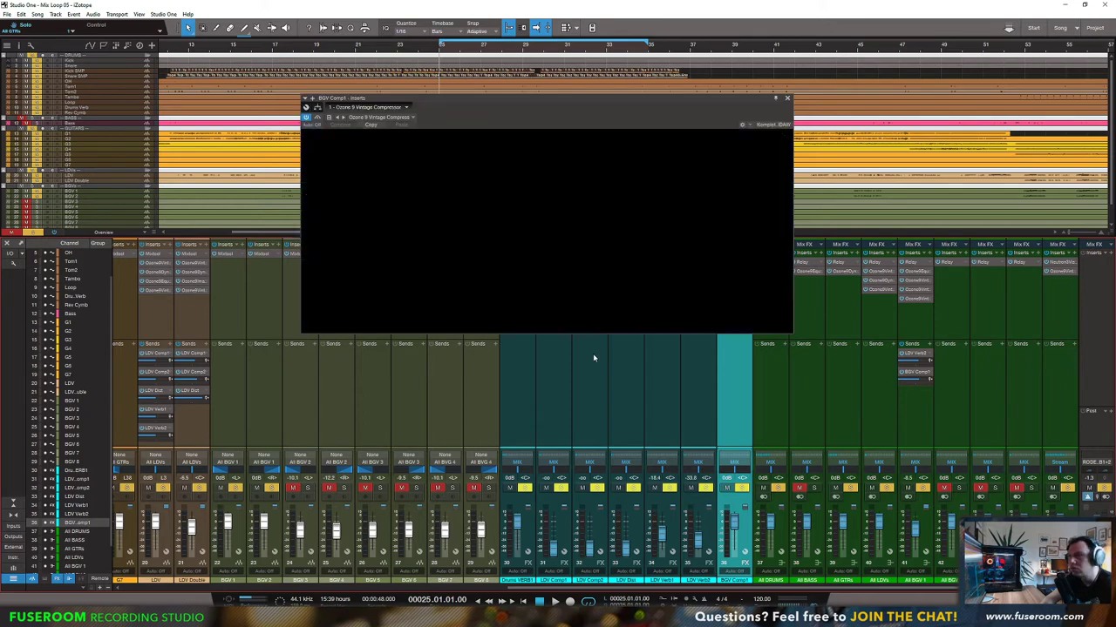
left_click(786, 99)
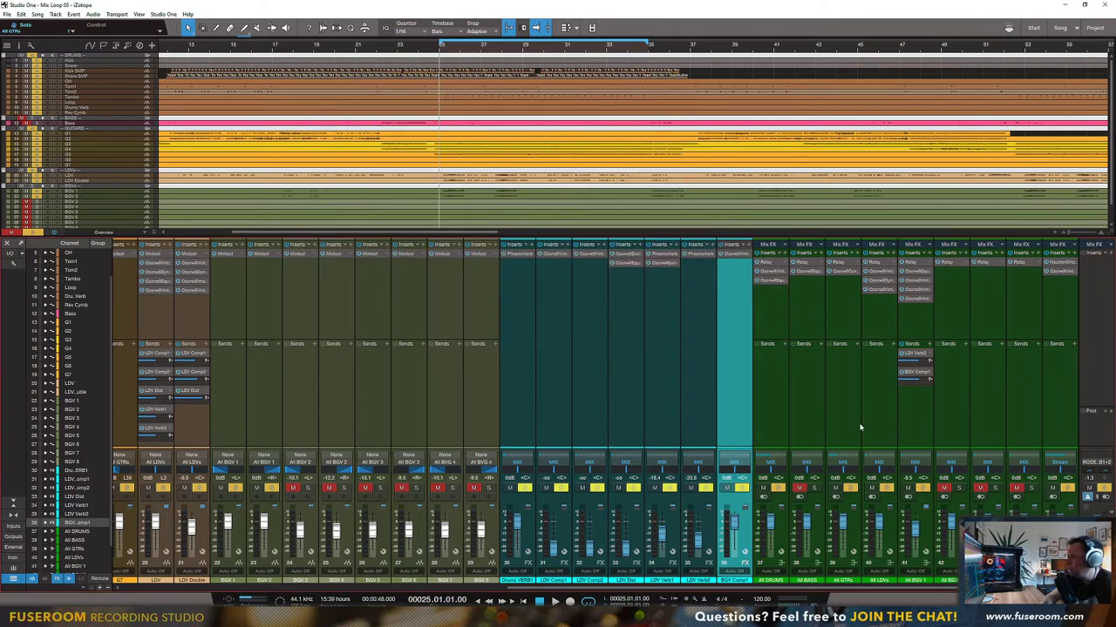
Step: Extend the loop start back to bar 17 and play the section from there
scroll(510, 170, "down", 2)
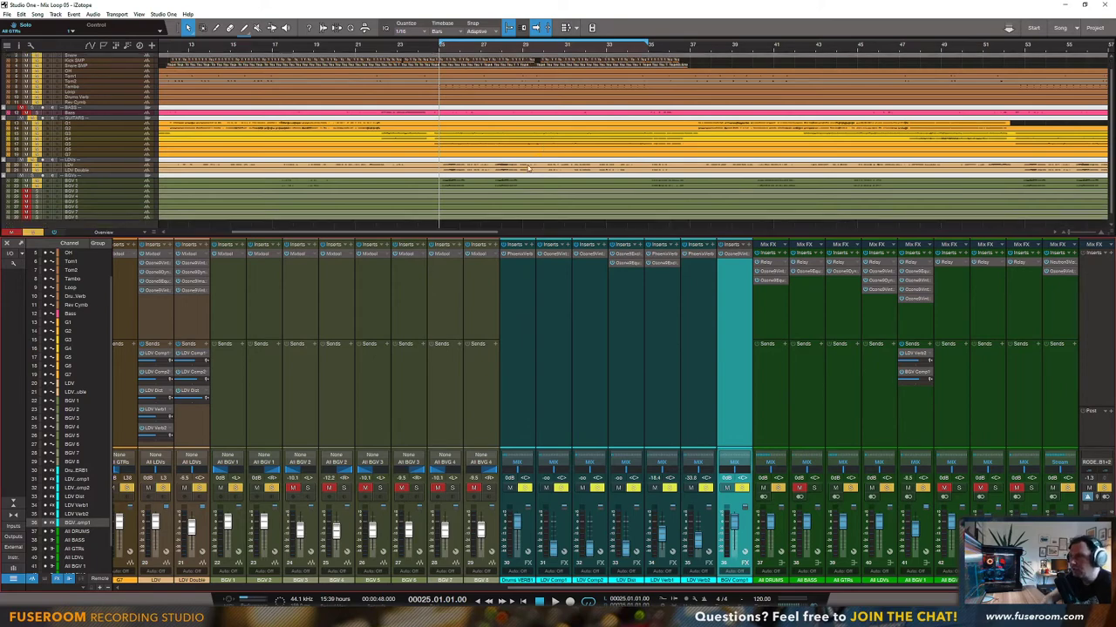
scroll(394, 161, "up", 2)
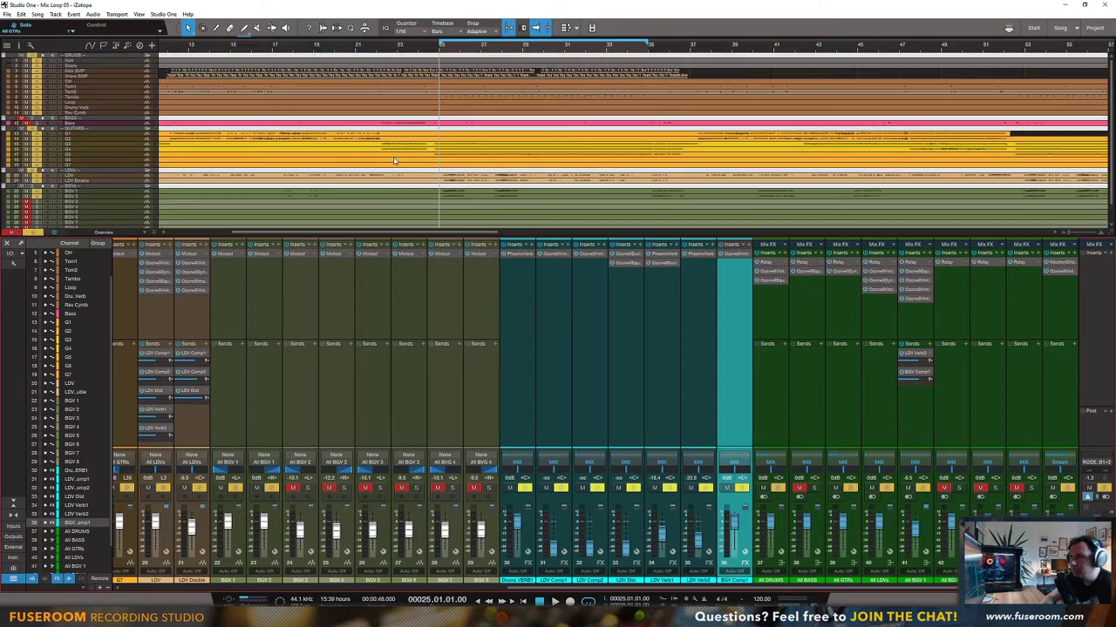
left_click(272, 47)
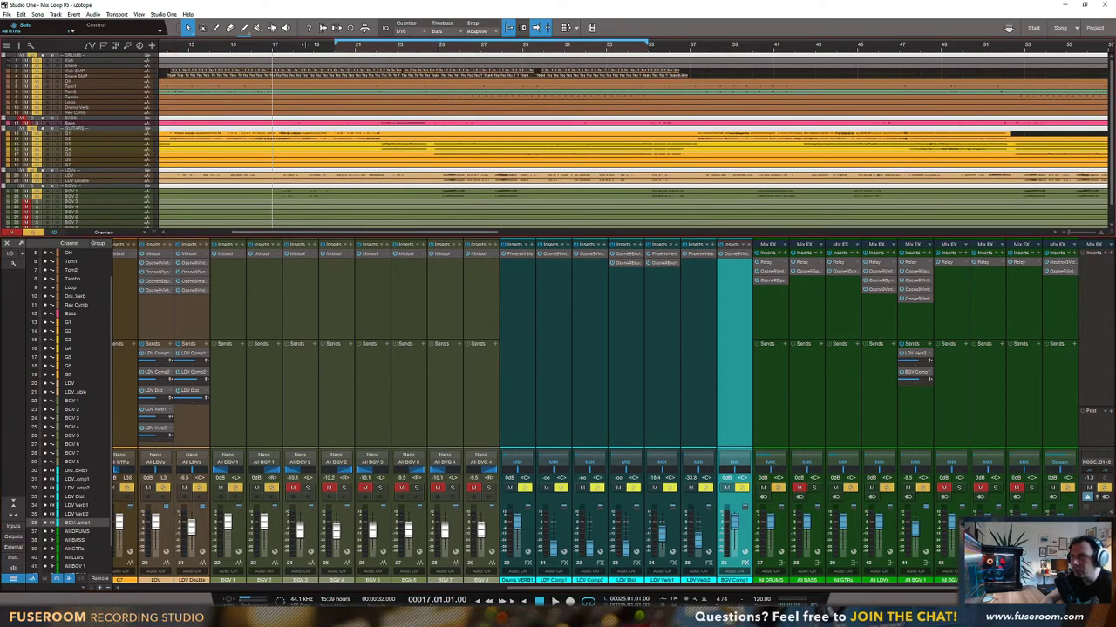
key("space")
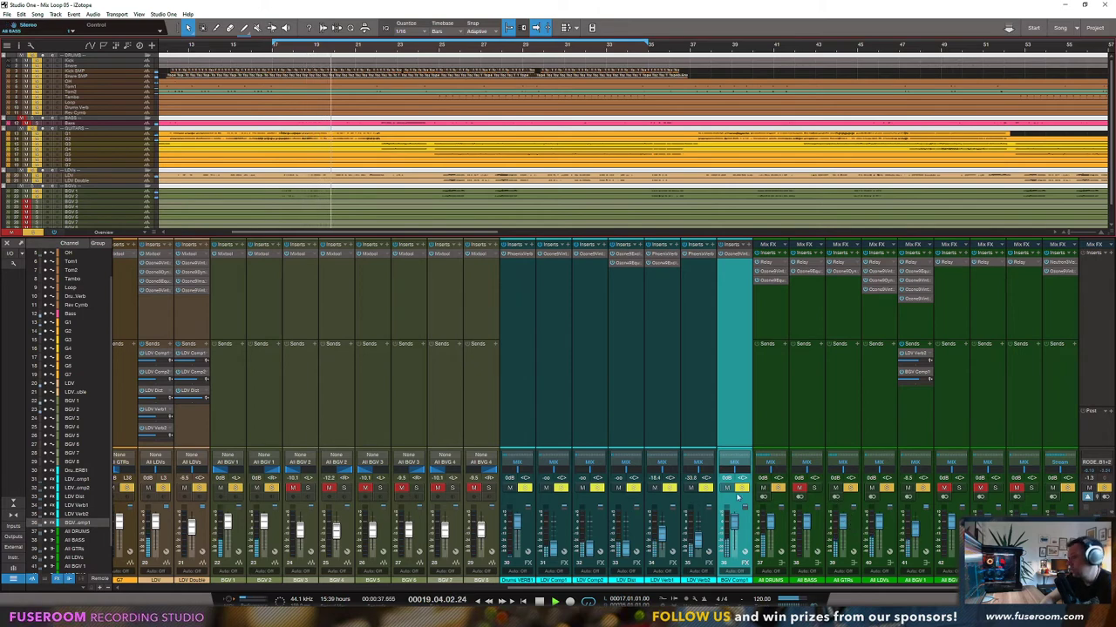
key("space")
Step: Duplicate the BGV 1 and BGV 2 tracks together with their audio events
left_click(122, 189)
left_click(122, 195)
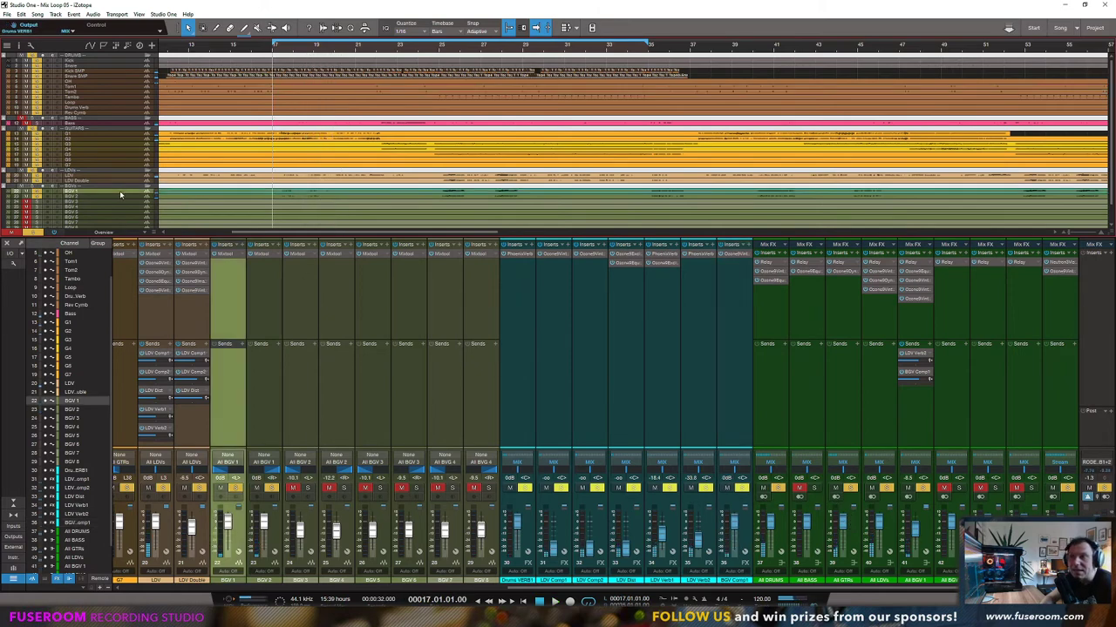
left_click(122, 199, "shift")
right_click(127, 190)
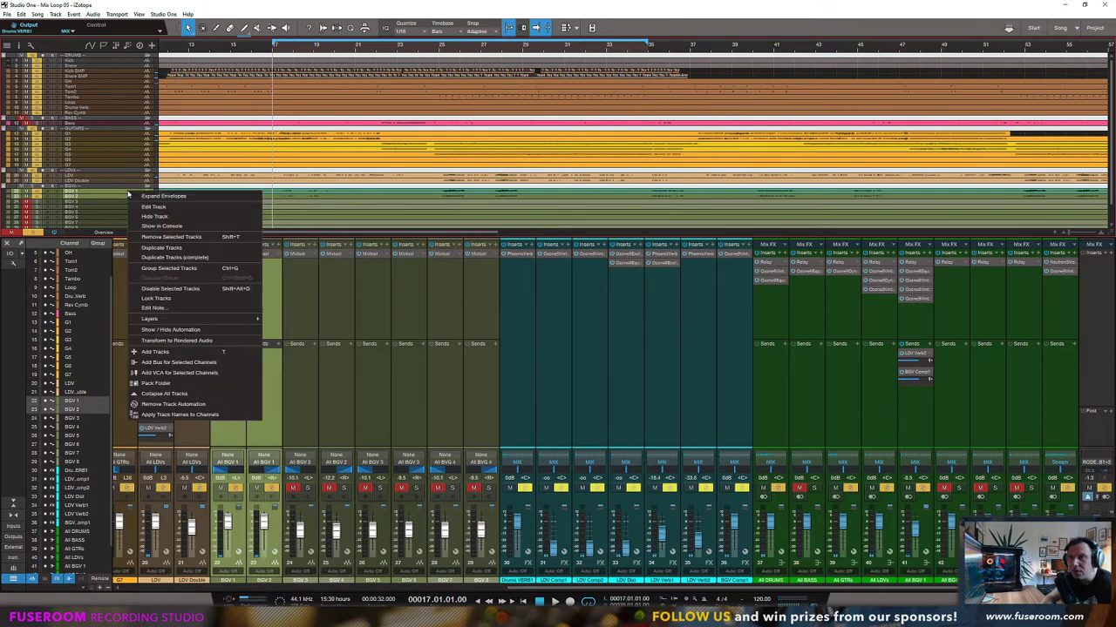
left_click(171, 269)
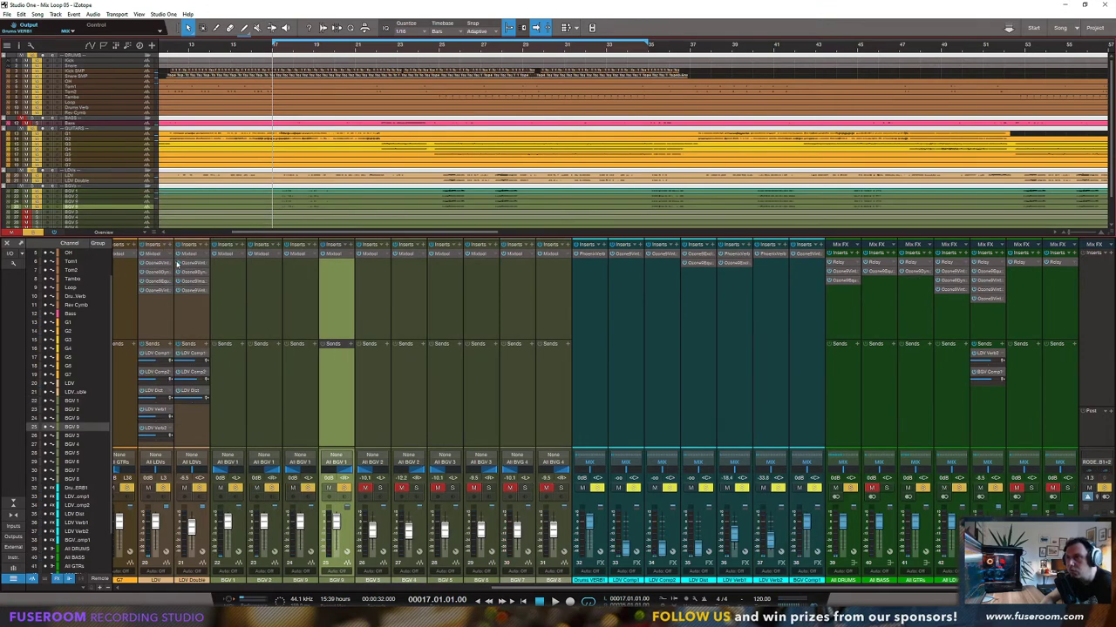
Step: Split the audio events on BGV 1, BGV 2 and their two duplicate tracks at bar 23
left_click(305, 202)
key("comma")
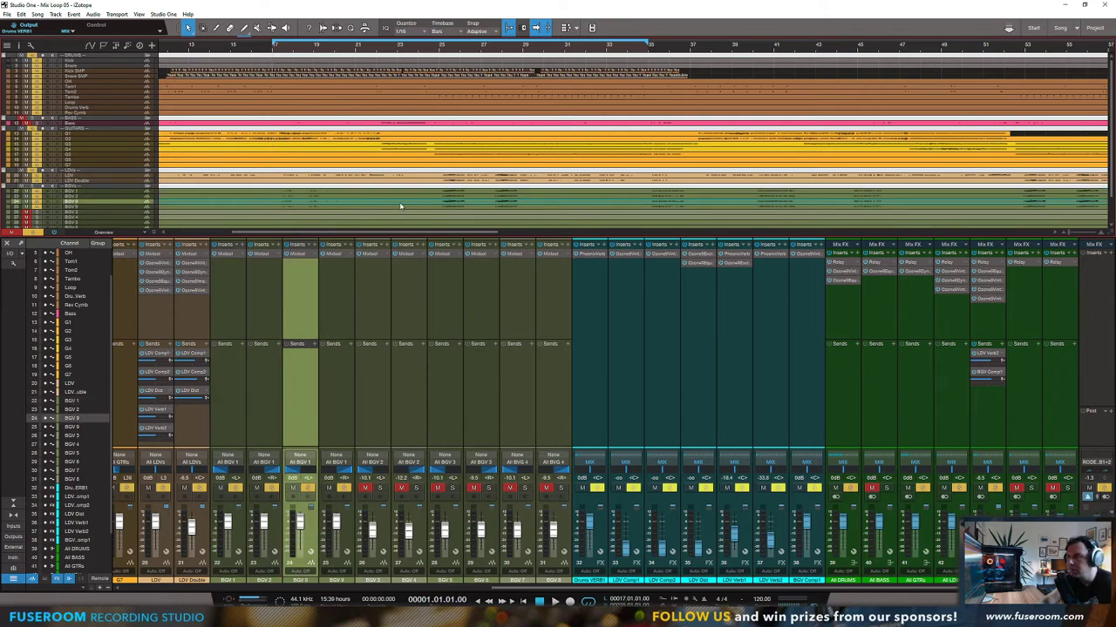
key("3")
left_click(397, 201)
left_click(397, 196)
left_click(397, 191)
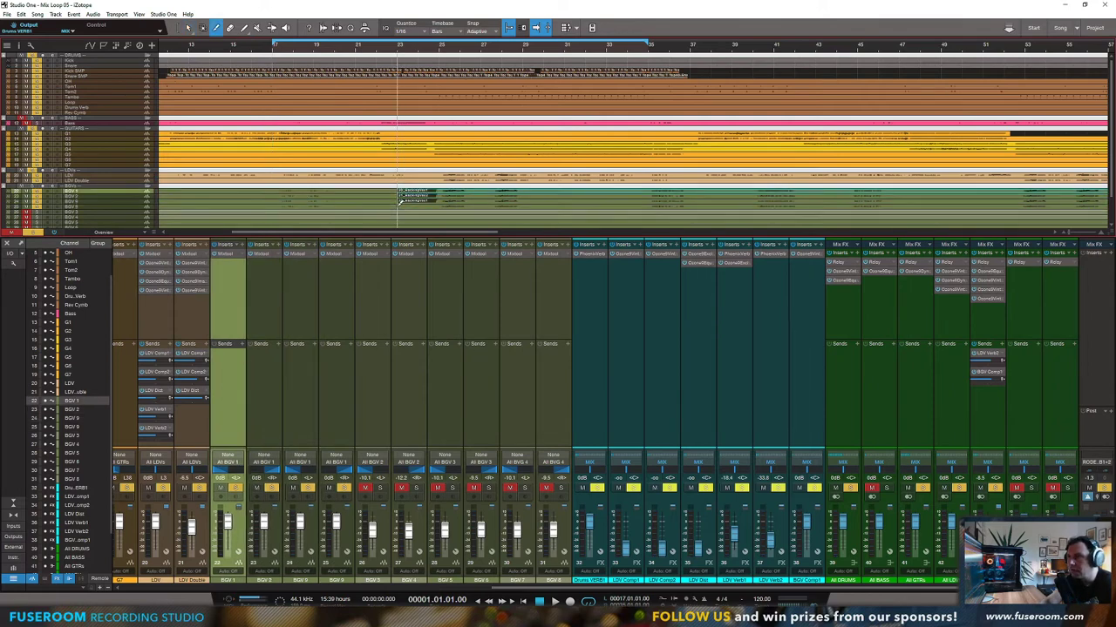
left_click(397, 207)
Step: Delete the audio after bar 23 on the two duplicate tracks and before bar 23 on BGV 1 and BGV 2
key("2")
left_click(443, 206)
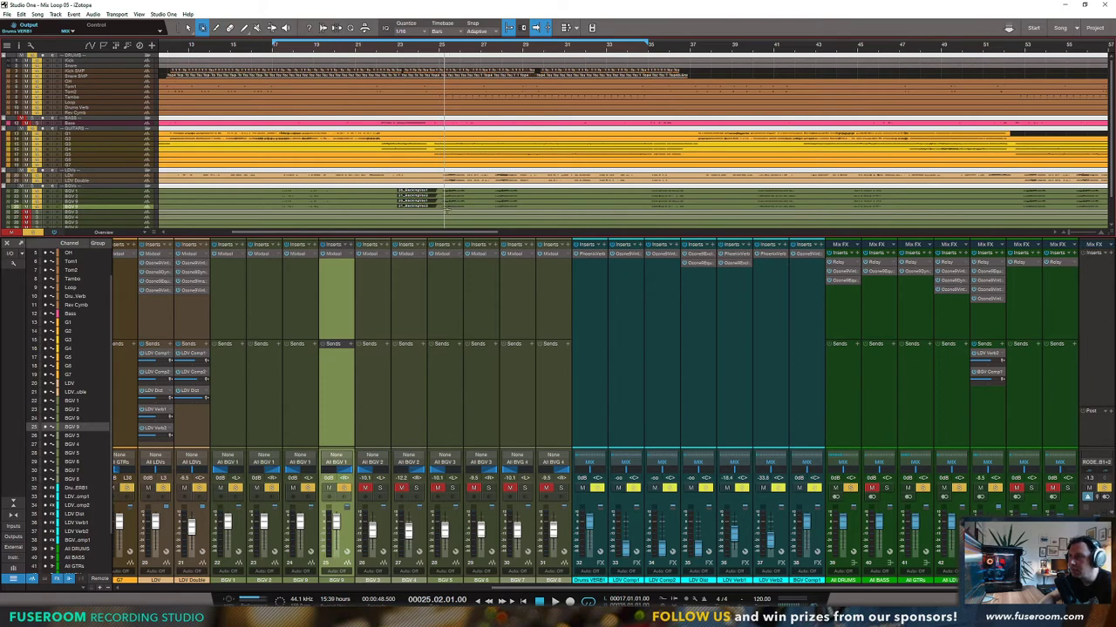
left_click(473, 209)
key("Delete")
left_click(384, 200)
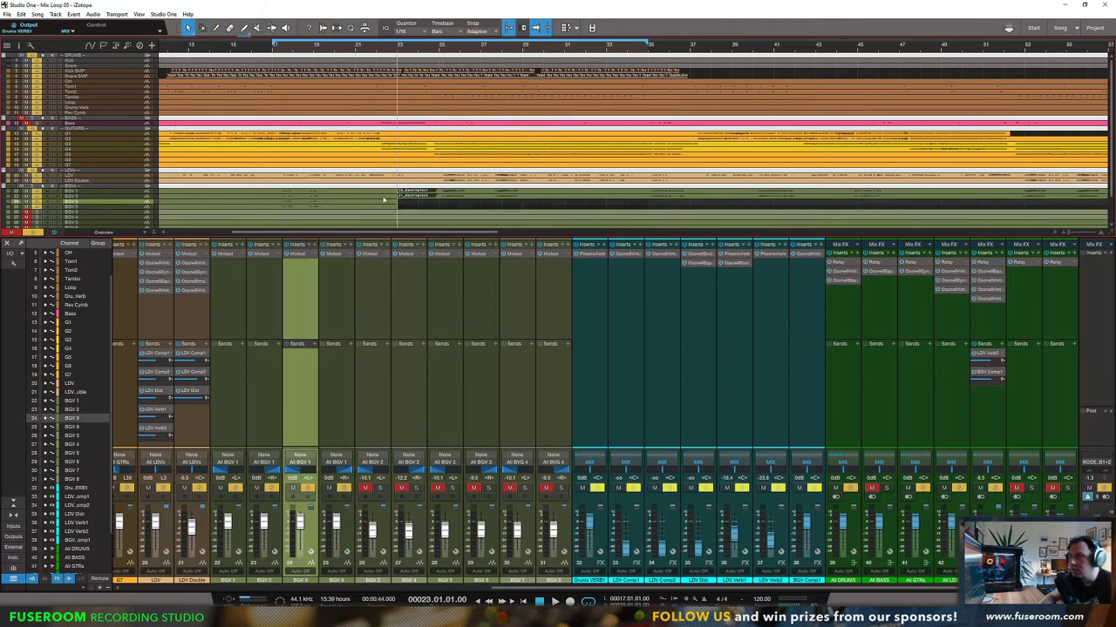
left_click(368, 192)
key("Delete")
left_click(369, 197)
key("Delete")
Step: Try the All BGV 1 fader at −11.2 dB while playing from bar 17
left_click(273, 50)
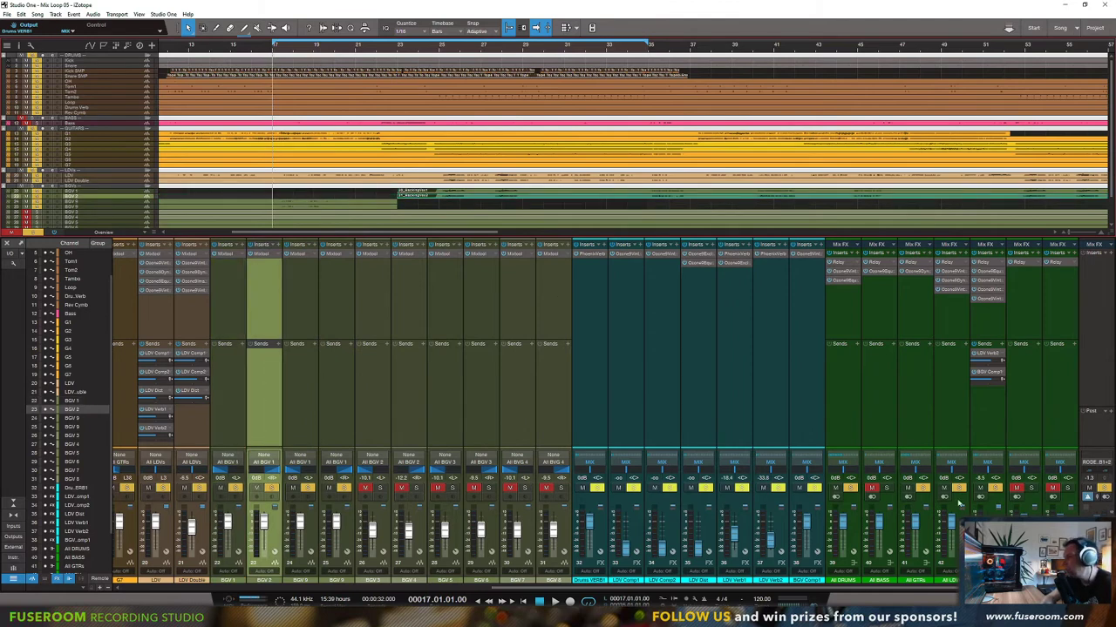
key("space")
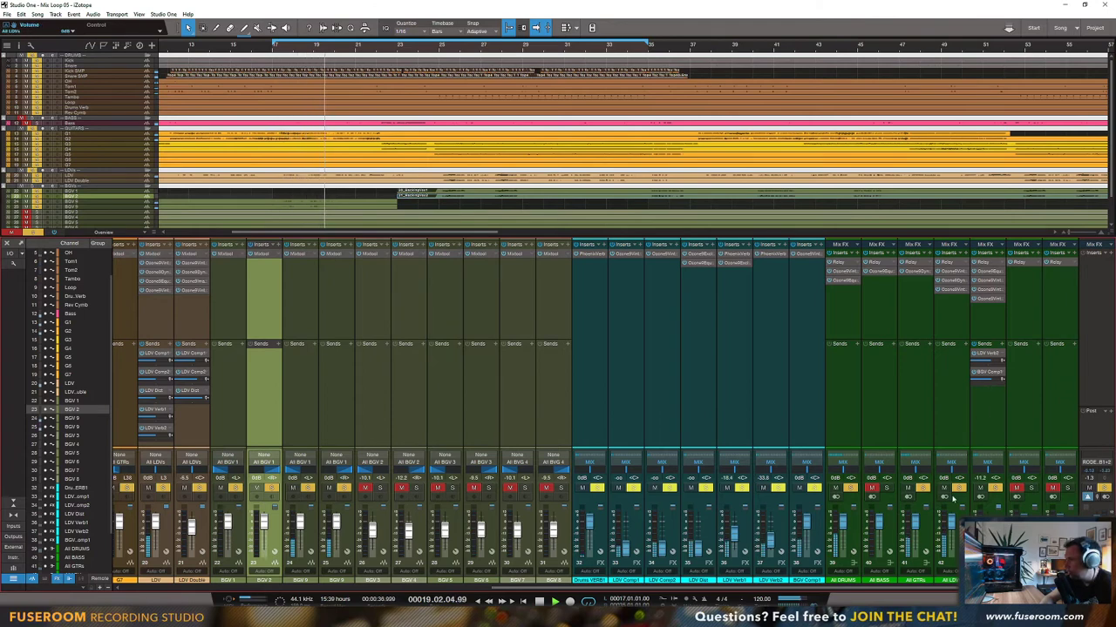
key("space")
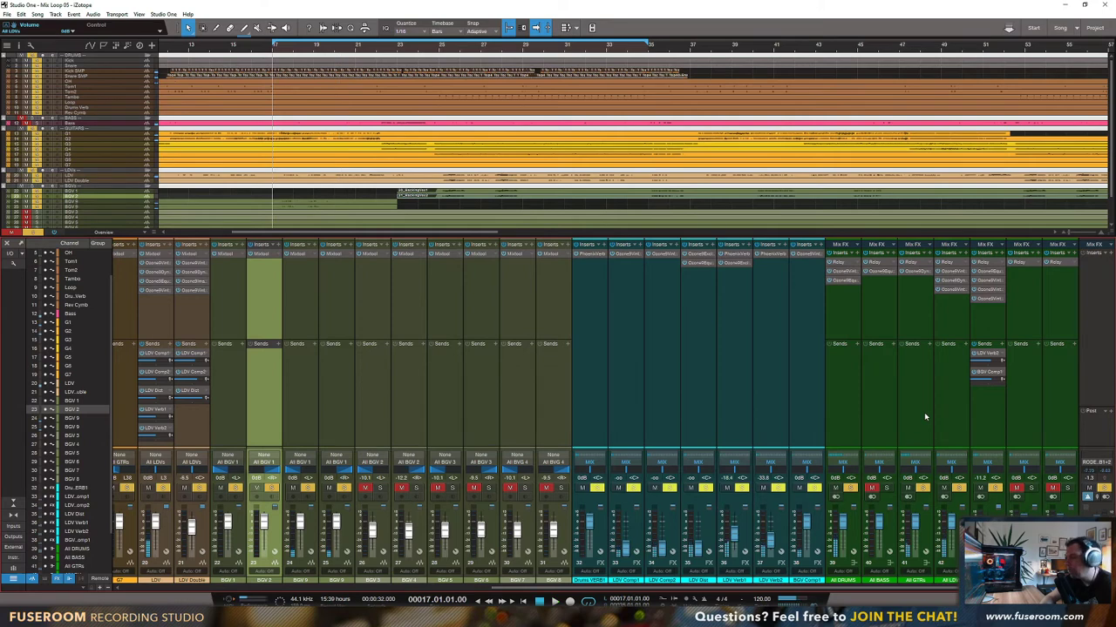
scroll(946, 505, "right", 2)
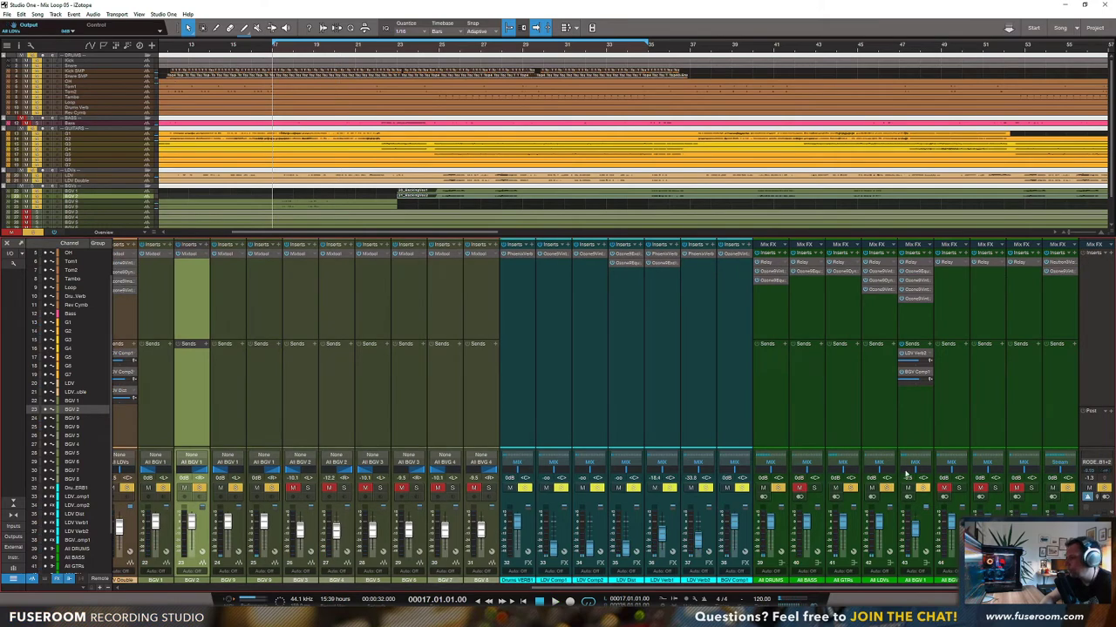
key("Up")
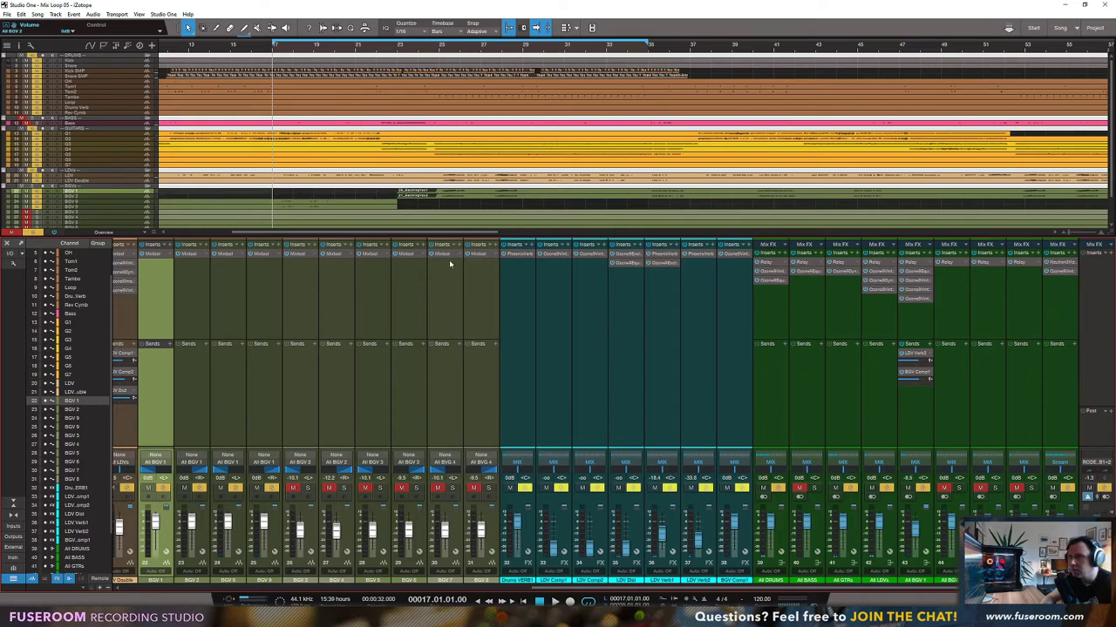
Step: Add a bus for the two duplicate BGV channels, place it beside All BGV 1 and name it All BGV 1b
left_click(228, 393)
left_click(264, 392, "shift")
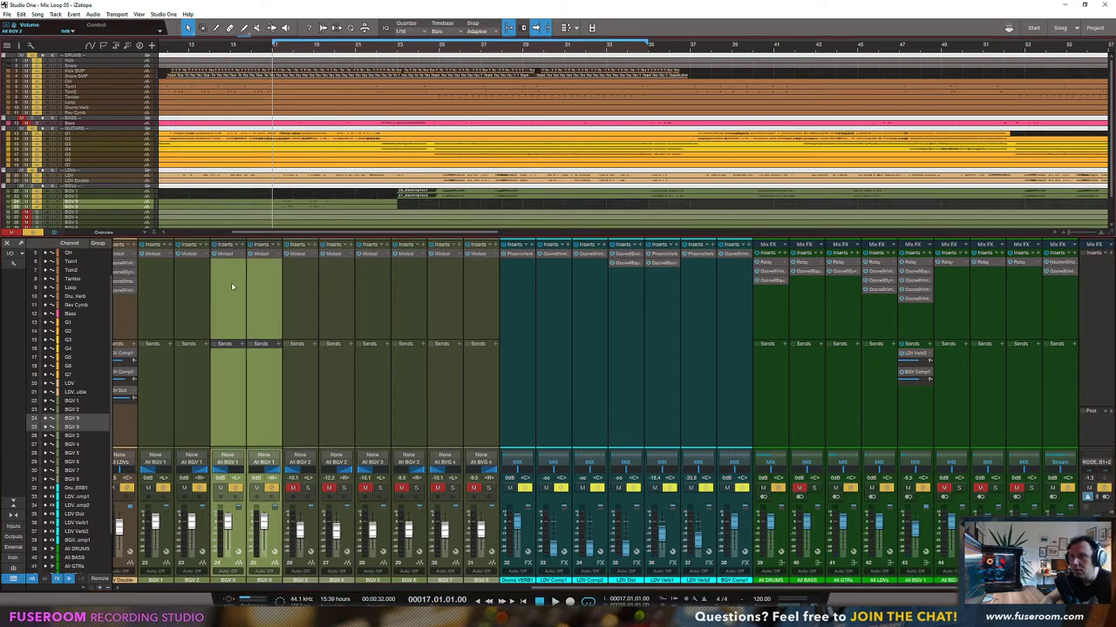
right_click(259, 297)
left_click(297, 353)
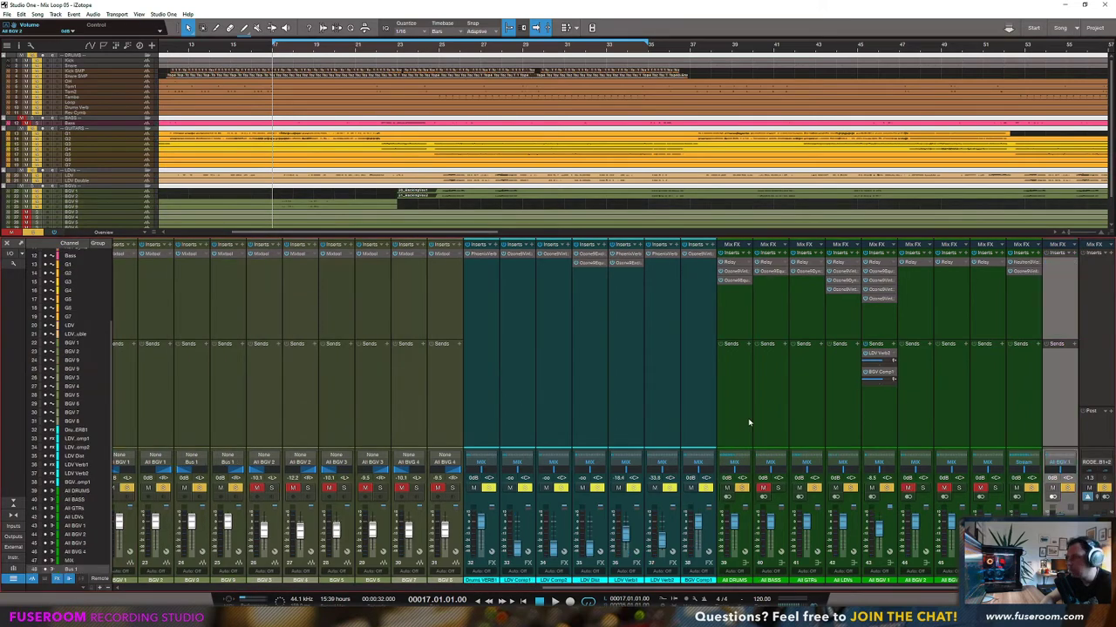
left_click_drag(1048, 298, 897, 293)
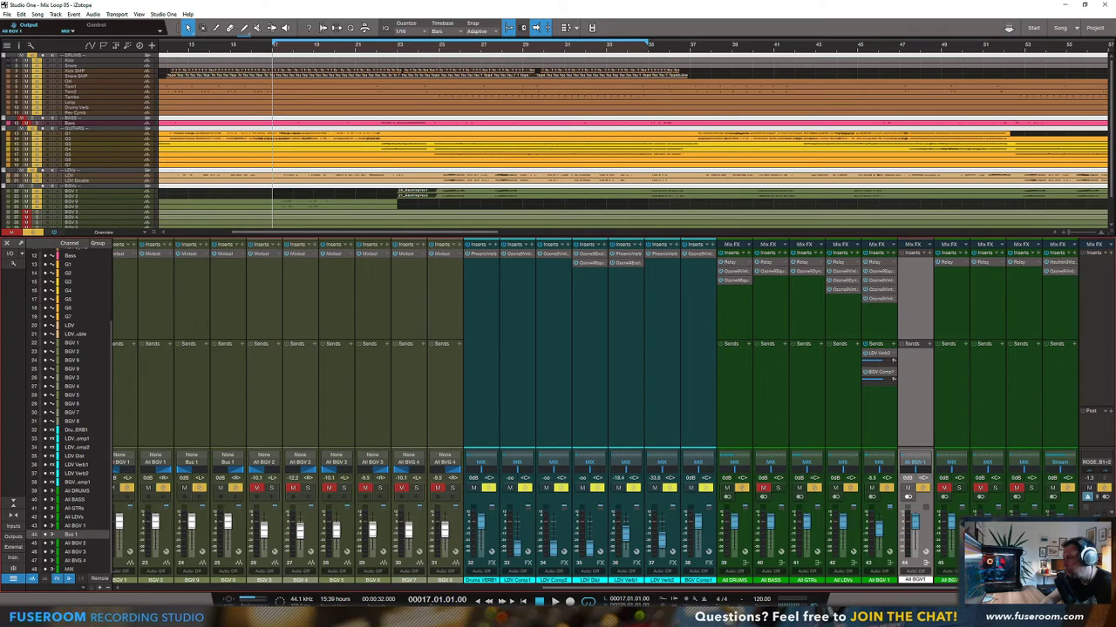
key("Return")
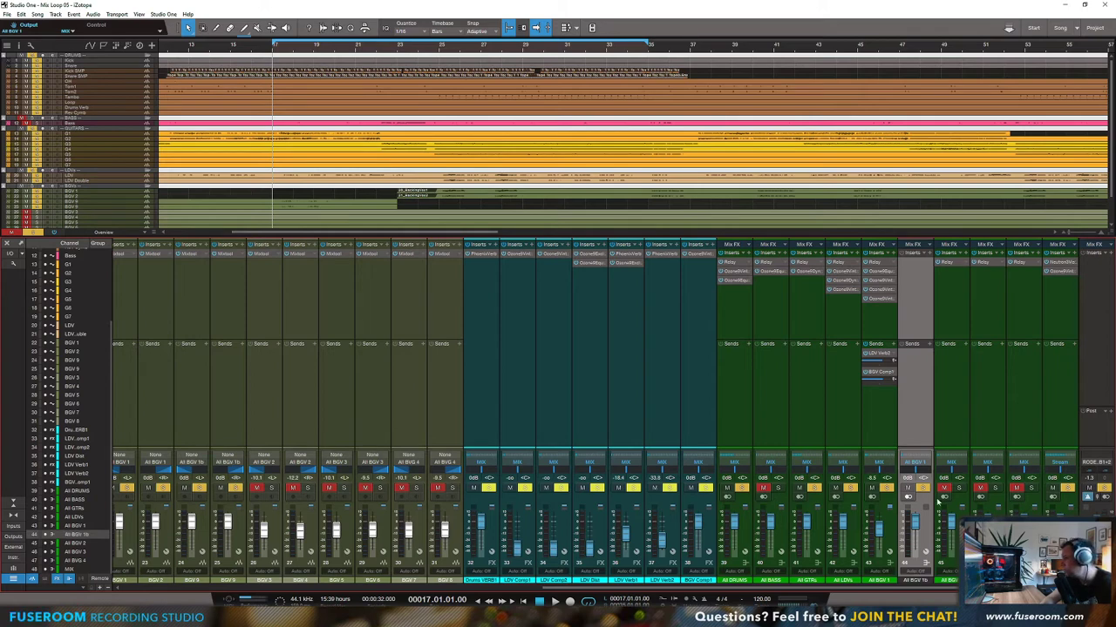
Step: Colour the All BGV 1b bus green and route its output to the MIX bus
left_click(931, 583)
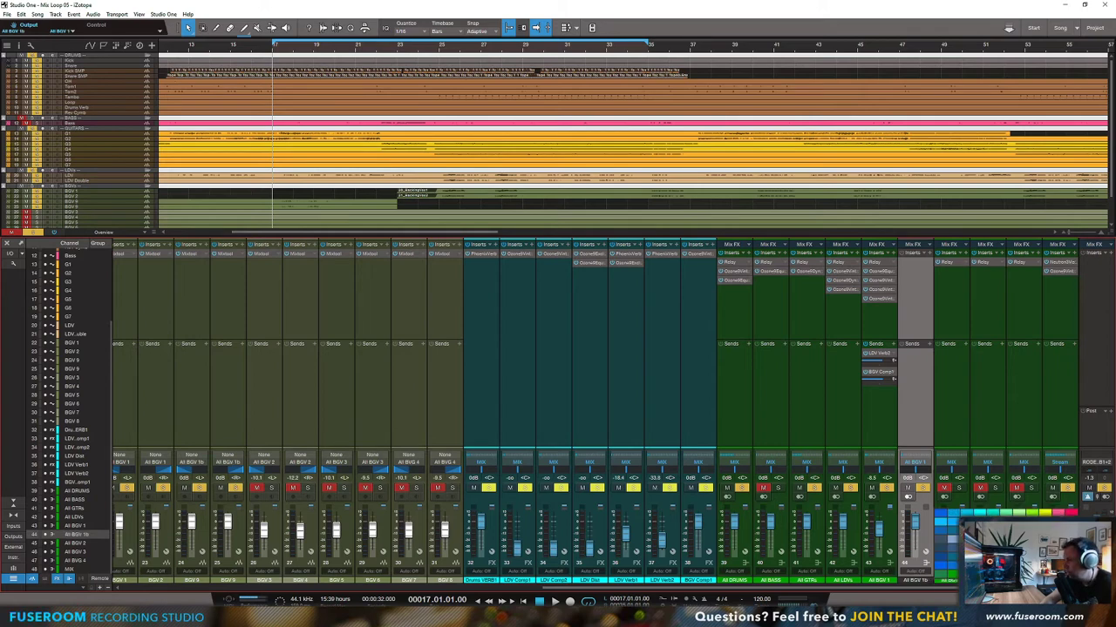
left_click(953, 576)
left_click(908, 463)
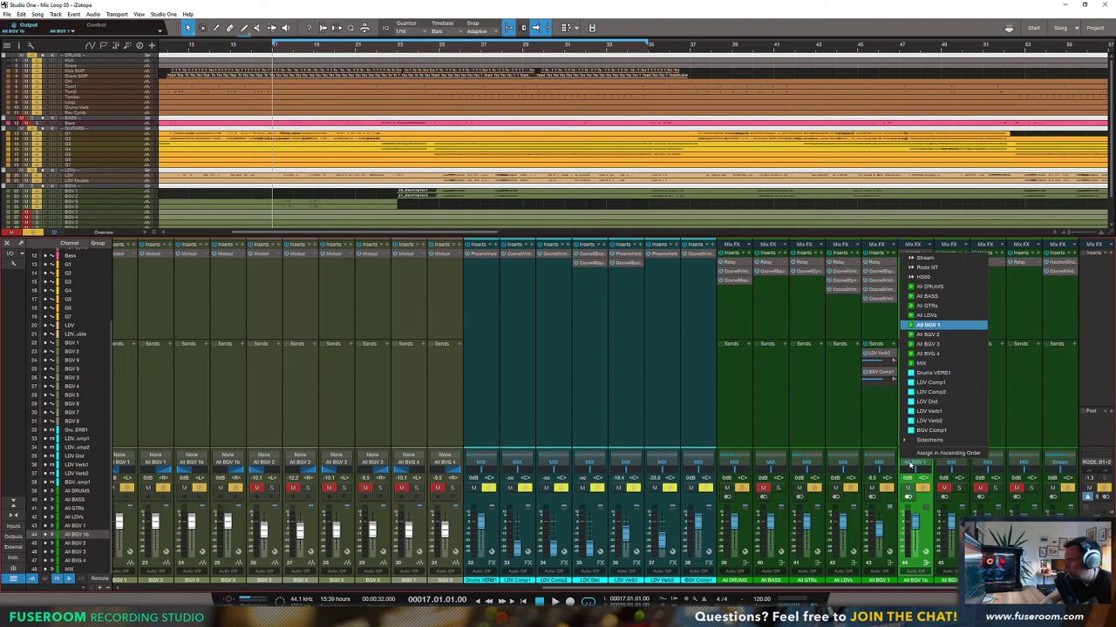
left_click(918, 367)
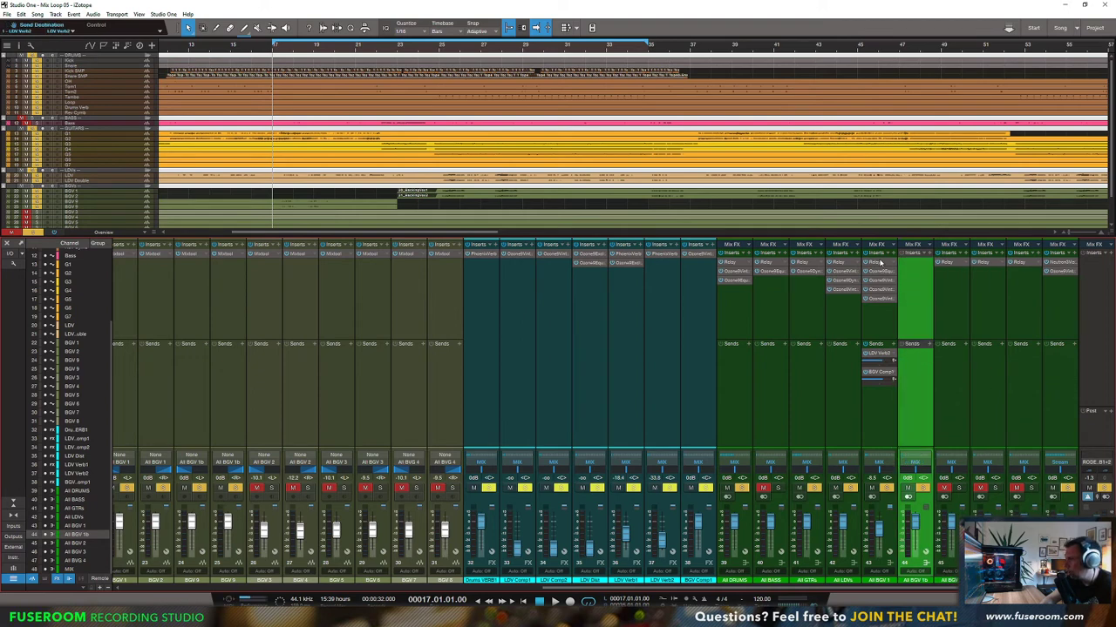
Step: Copy the Ozone 9 Equalizer, Vintage Compressor, Vintage Tape and Vintage Limiter from All BGV 1 to All BGV 1b
left_click(882, 271)
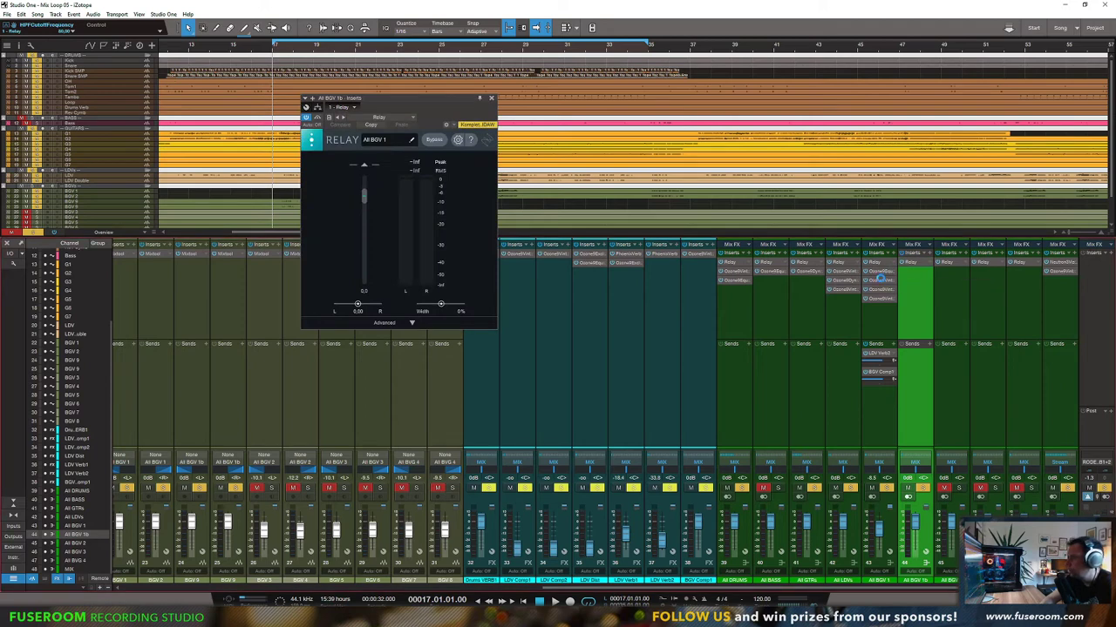
left_click(881, 281)
left_click(786, 99)
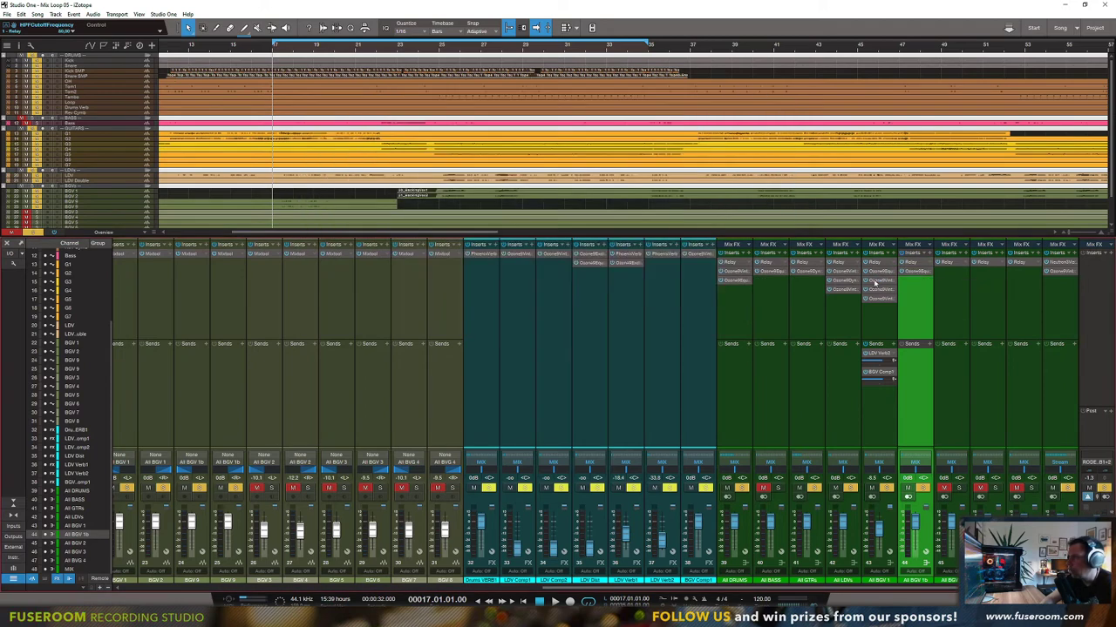
left_click(881, 281)
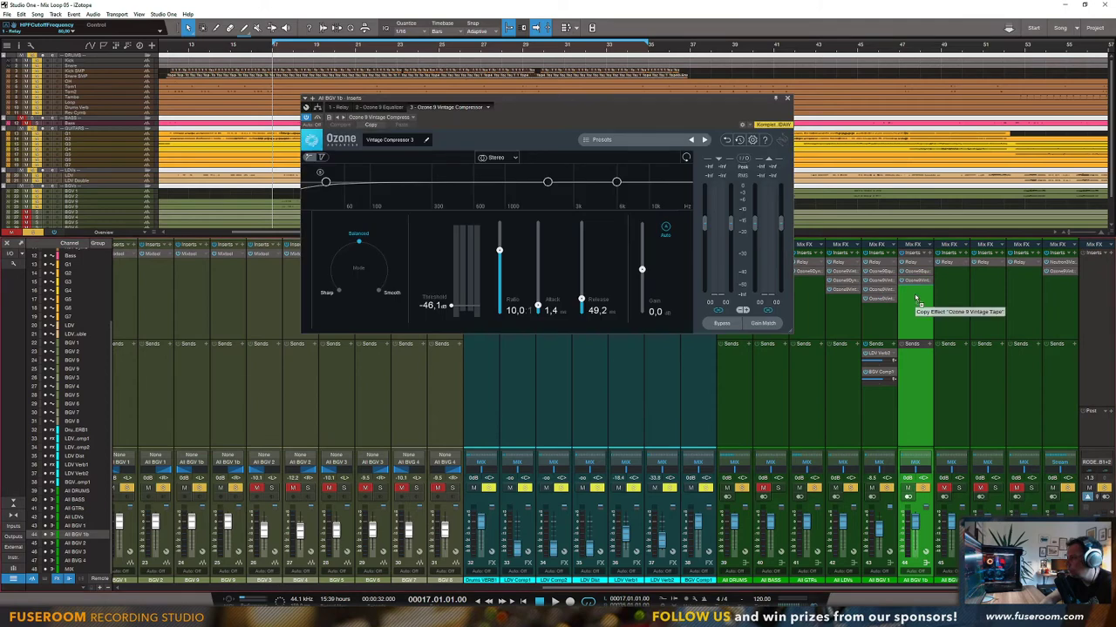
left_click(881, 298)
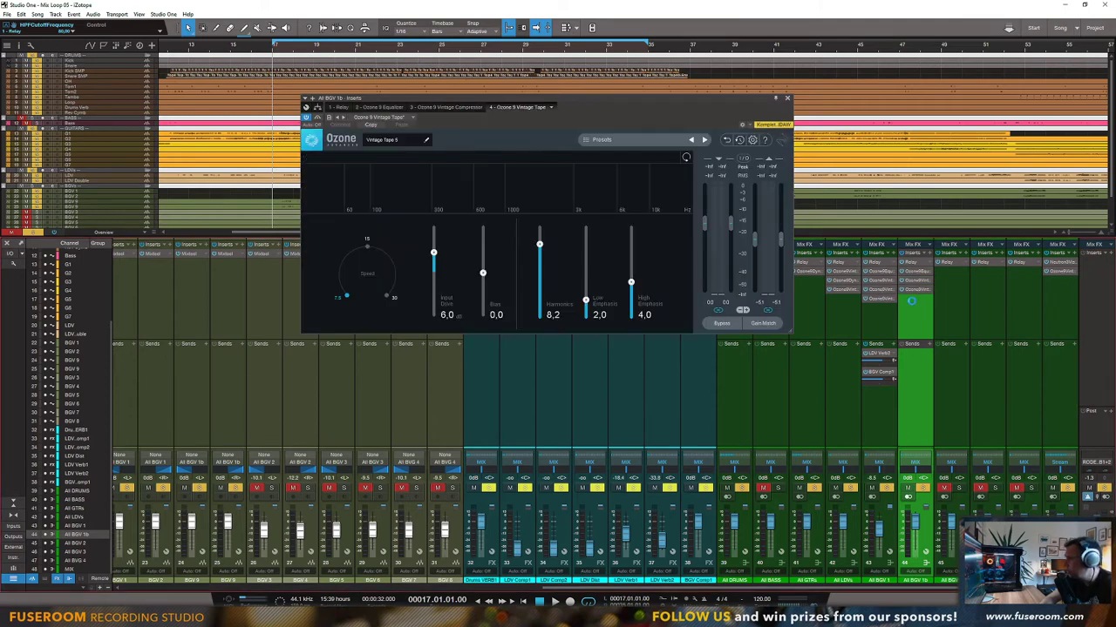
Step: Copy the LDV Verb2 and BGV Comp1 sends from All BGV 1 to All BGV 1b and set its fader to −13.2 dB
left_click_drag(881, 353, 885, 353)
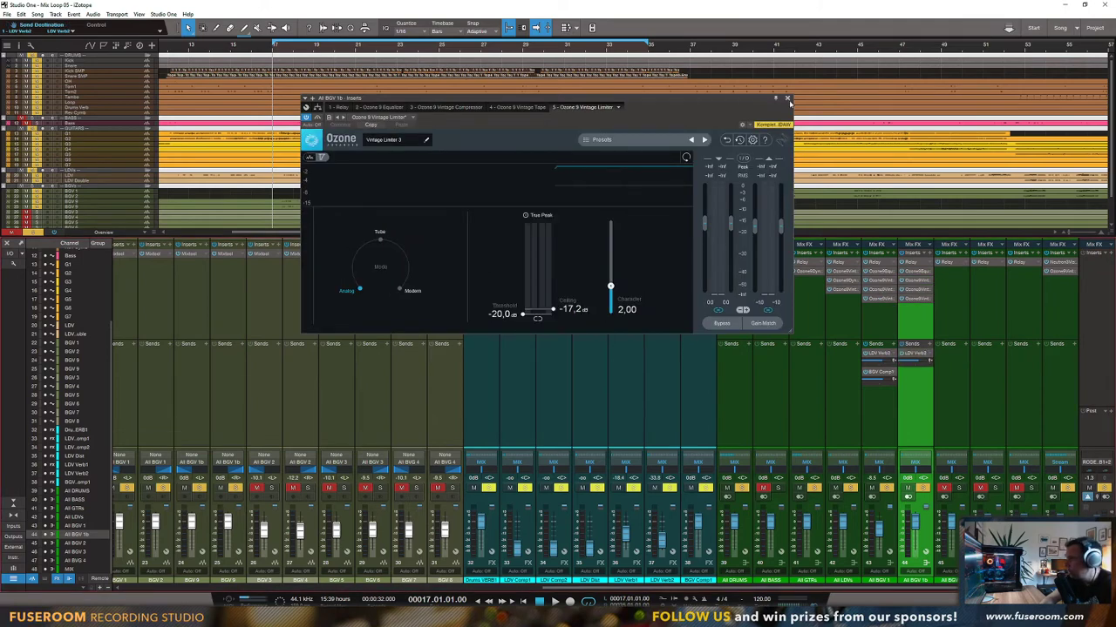
left_click(789, 101)
left_click_drag(879, 373, 913, 373)
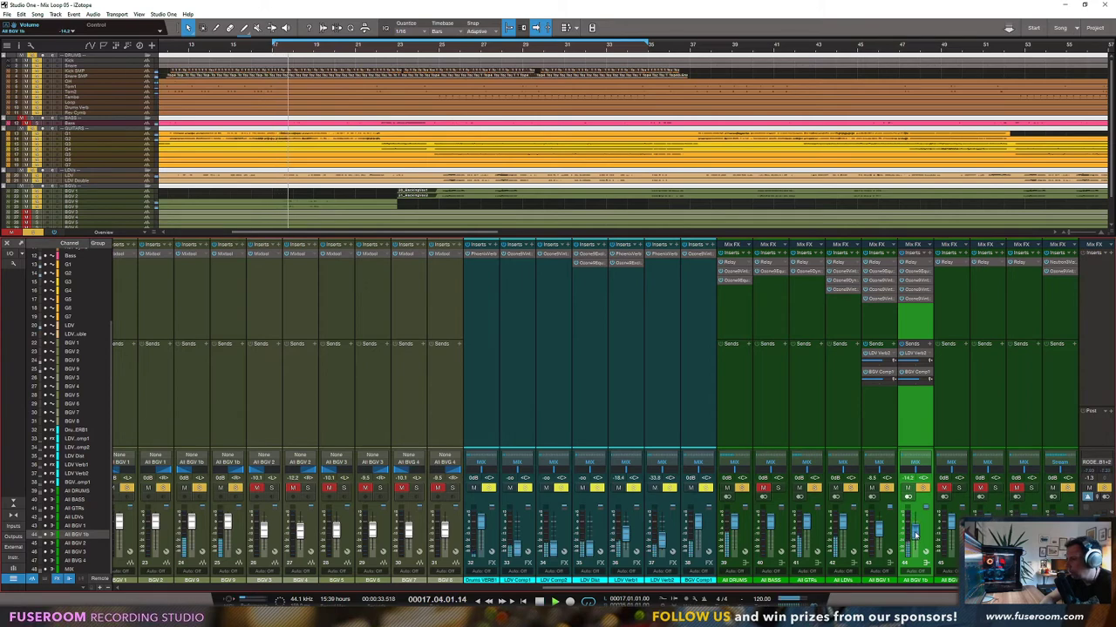
key("space")
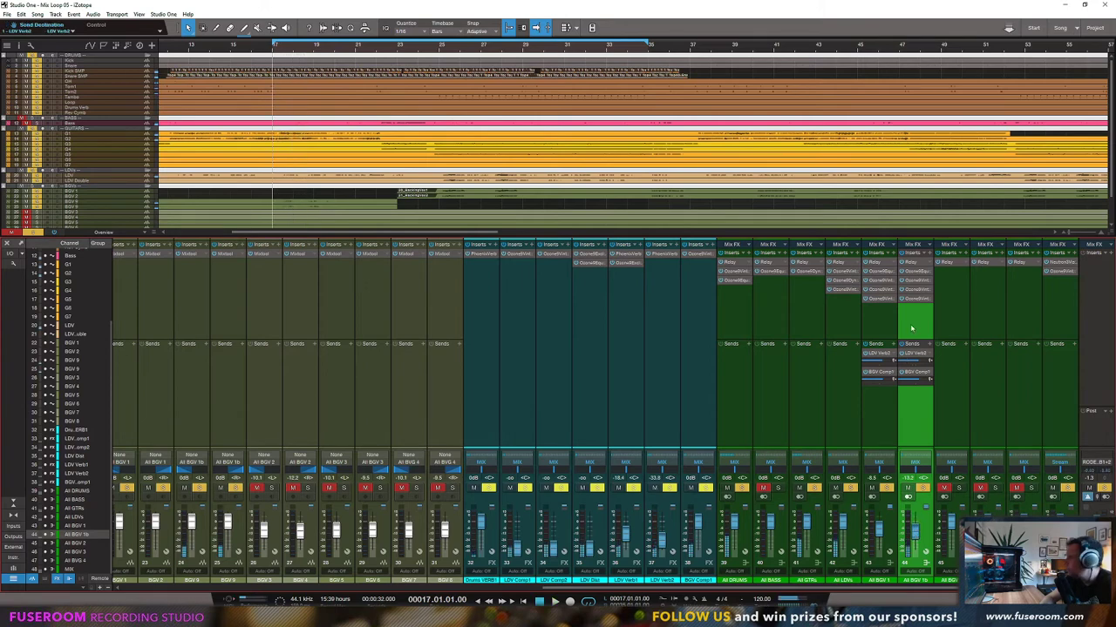
Step: Try the high-pass of the All BGV 1b equalizer at 878 Hz with a 6 dB/oct slope during playback
left_click_drag(436, 228, 496, 231)
key("space")
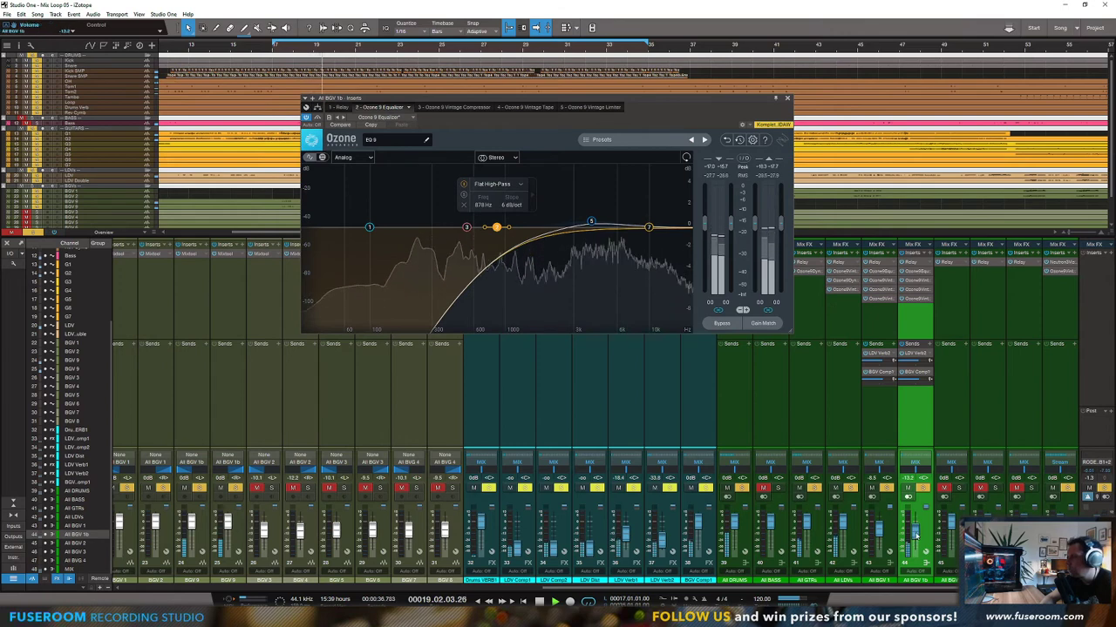
left_click(787, 98)
key("space")
Step: Check the Vintage Limiter and Vintage Tape settings on All BGV 1b, playing from bar 17
left_click(915, 299)
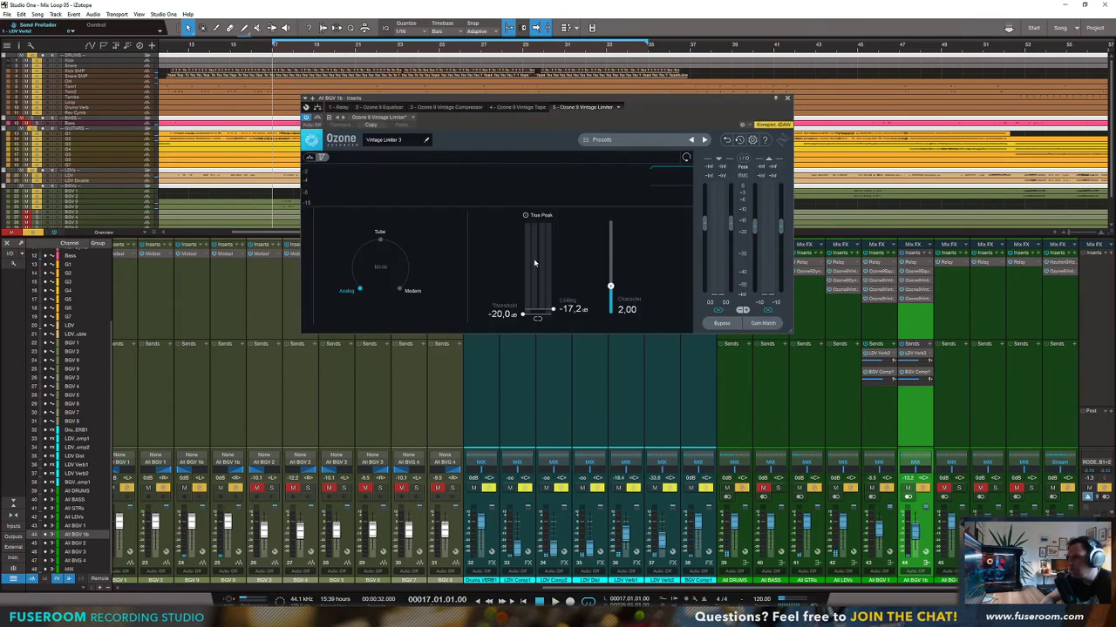
left_click(786, 100)
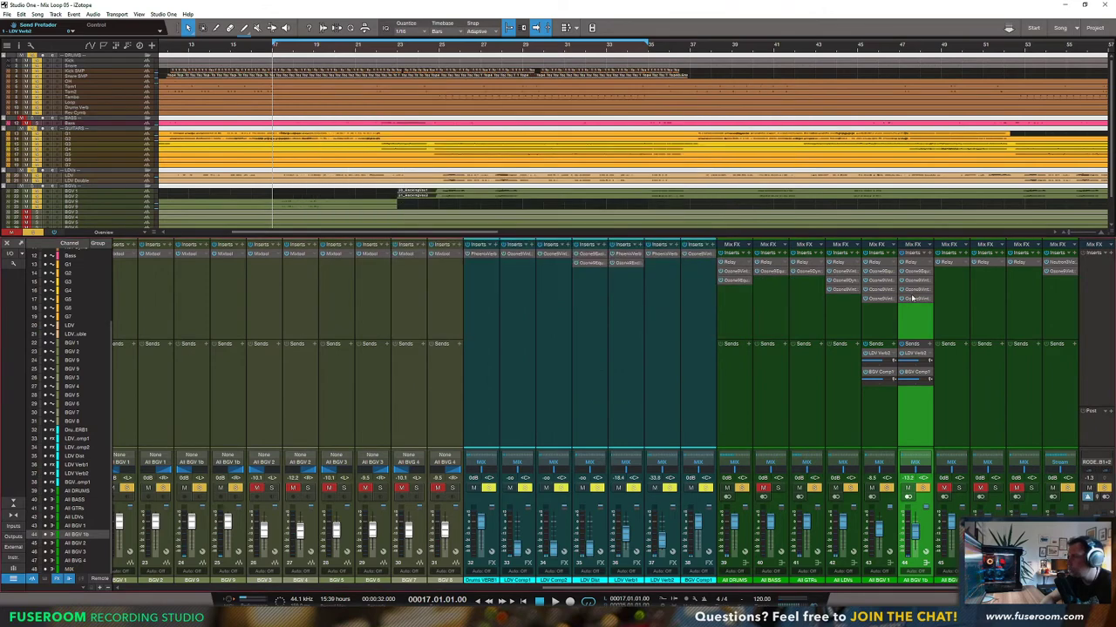
left_click(915, 291)
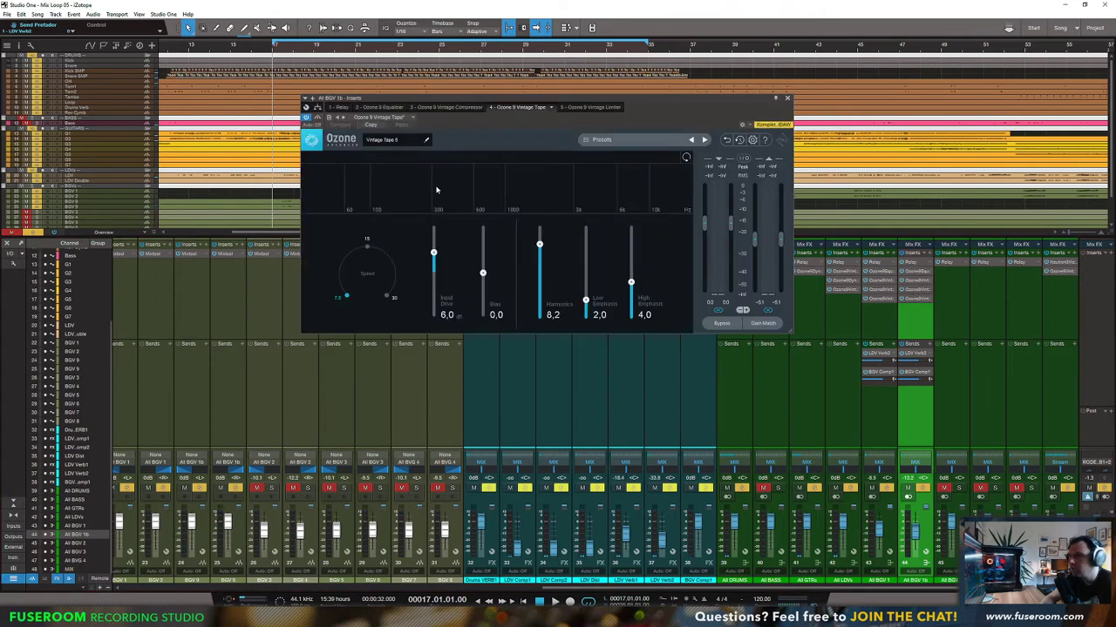
key("space")
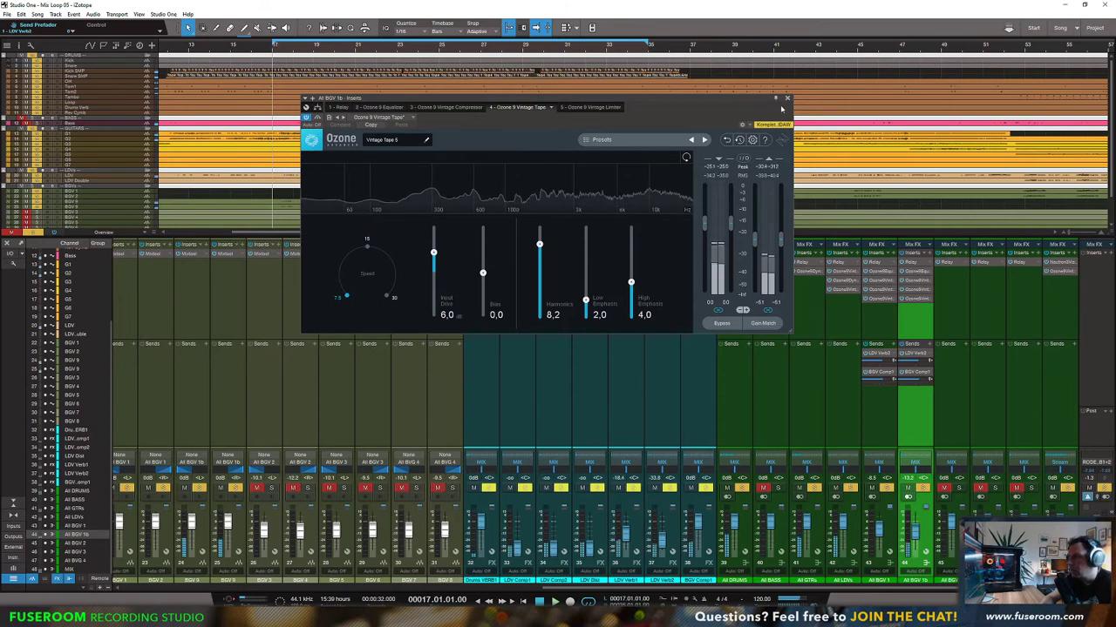
left_click(786, 100)
key("space")
Step: Add an Ozone 9 Exciter to All BGV 1b and split it into two bands
left_click(929, 252)
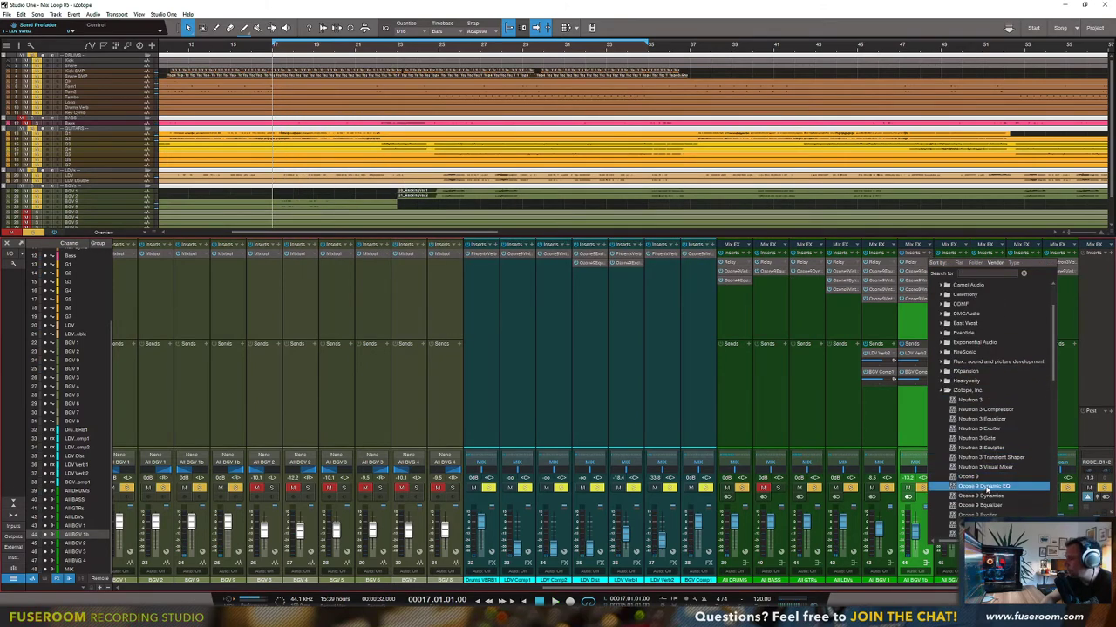
left_click(988, 514)
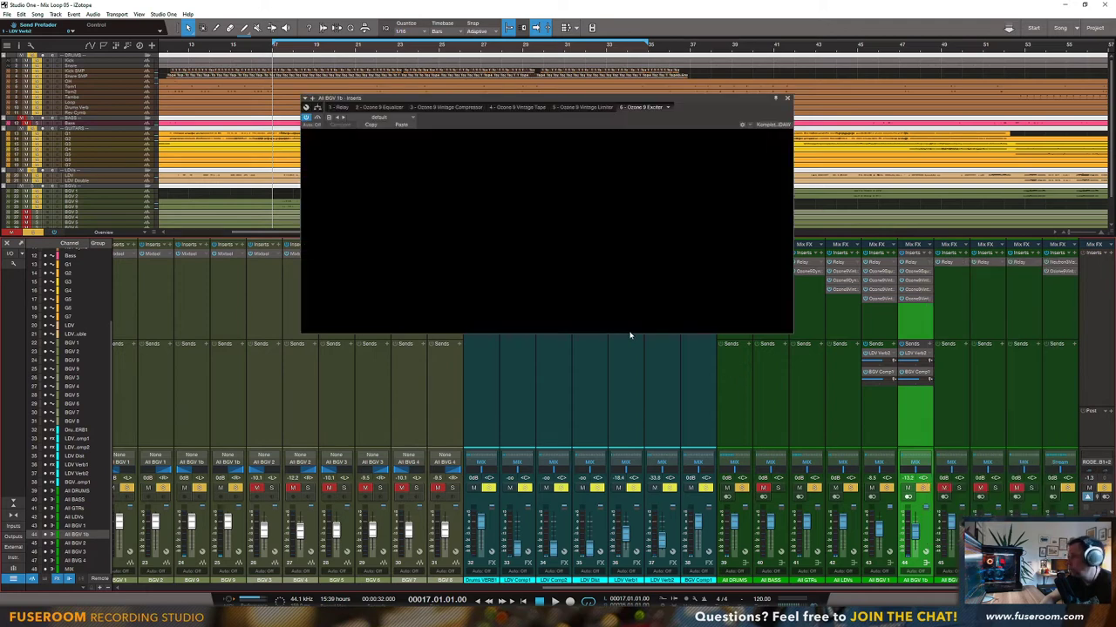
left_click(496, 173)
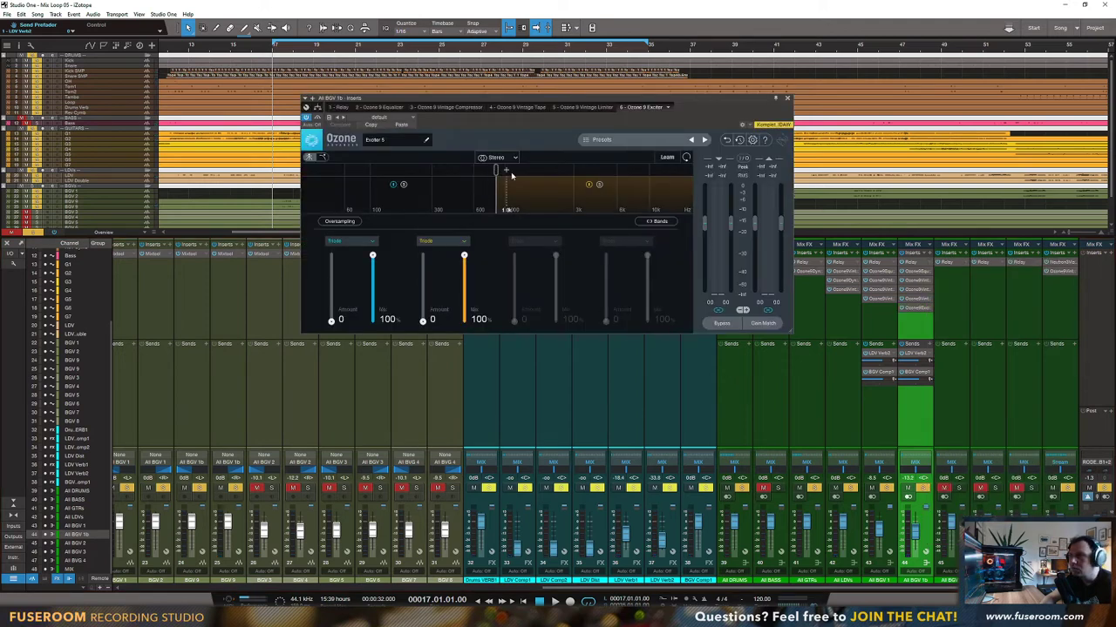
left_click_drag(494, 169, 489, 170)
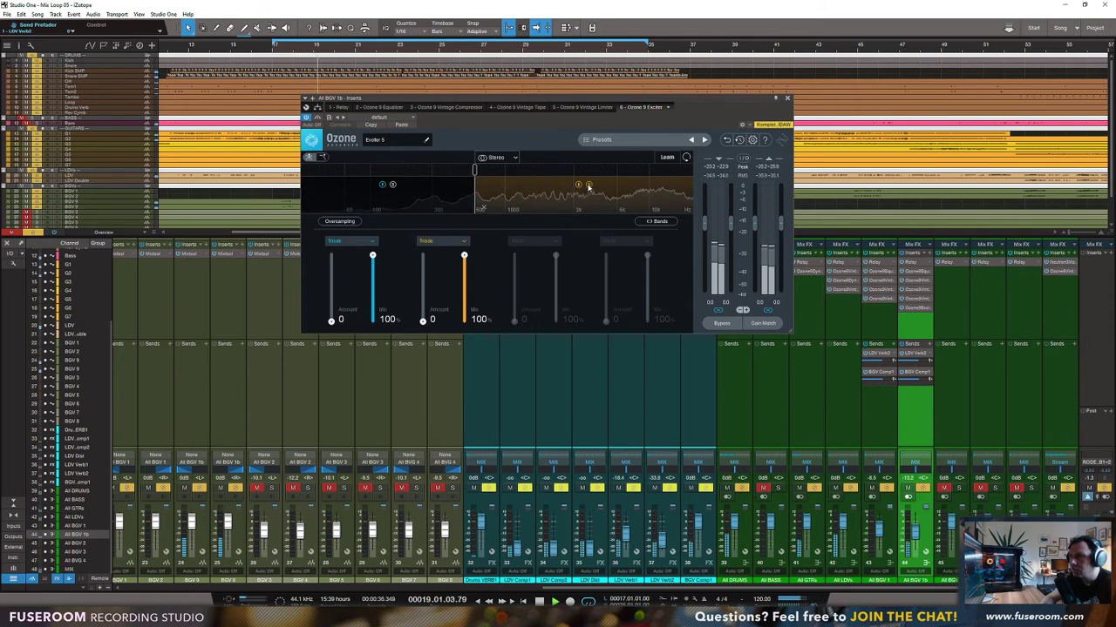
Step: Try the Exciter's upper band at amount 10.9 and 94.8 % mix with different crossovers, and remove the Exciter from All BGV 1b
left_click_drag(424, 322, 465, 289)
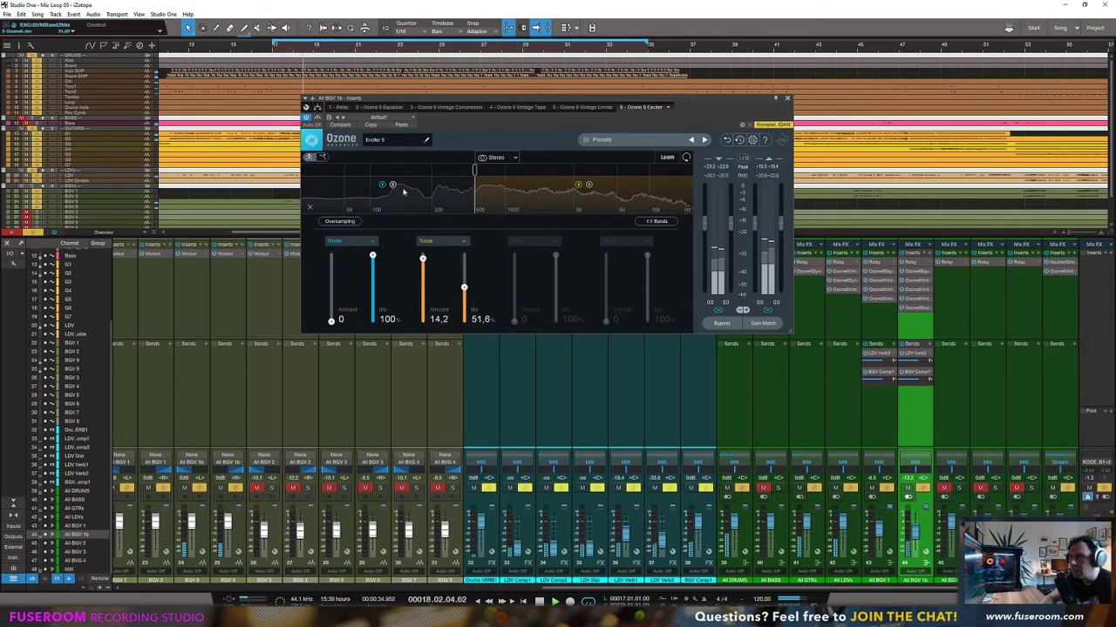
left_click_drag(475, 170, 508, 170)
left_click_drag(464, 289, 422, 274)
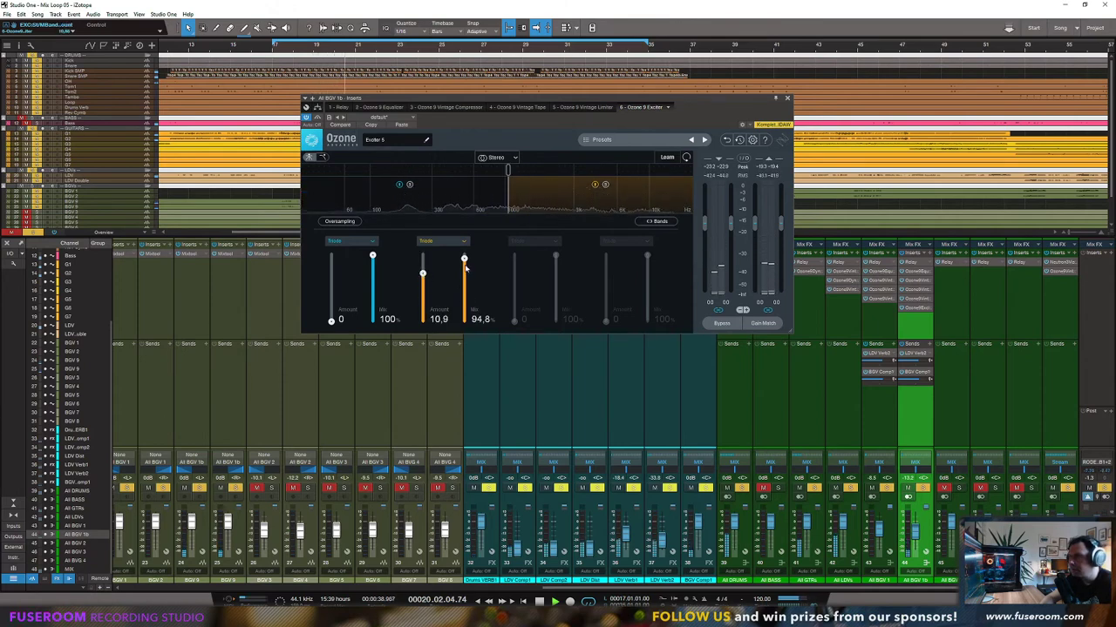
mouse_move(510, 174)
left_mouse_down()
mouse_move(566, 171)
mouse_move(401, 171)
mouse_move(421, 169)
left_mouse_up()
key("space")
right_click(926, 307)
left_click(956, 398)
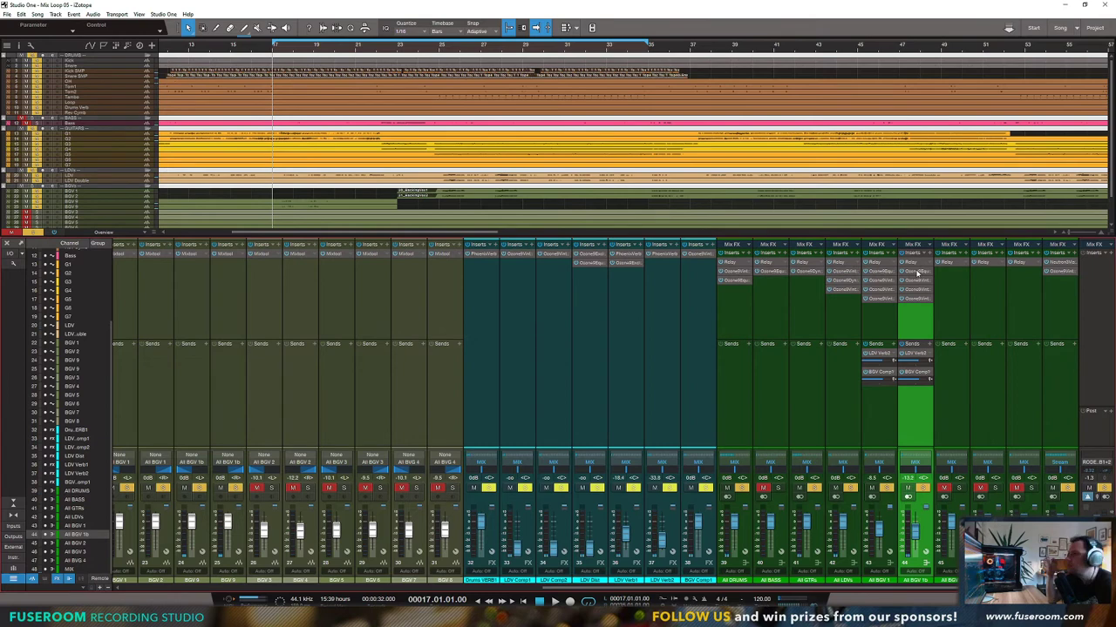
Step: Try a 6.0 dB bell boost at 273 Hz with Q 2.9 on the All BGV 1b equalizer, and bypass that band
left_click(917, 272)
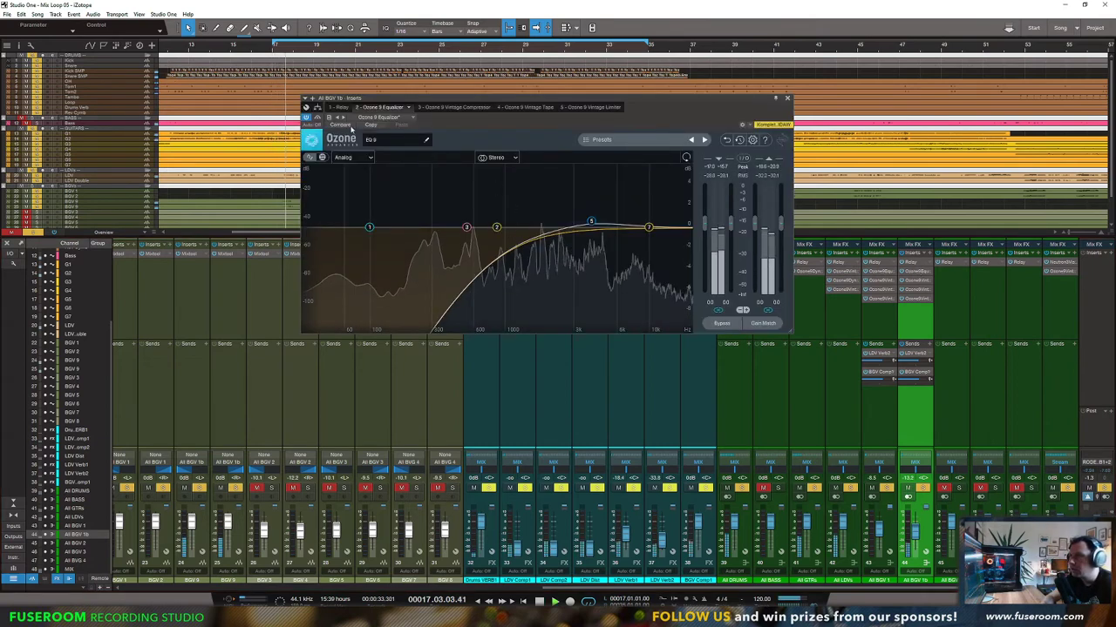
left_click_drag(466, 227, 425, 166)
scroll(458, 195, "up", 5)
key("space")
left_click(455, 186, "alt")
key("space")
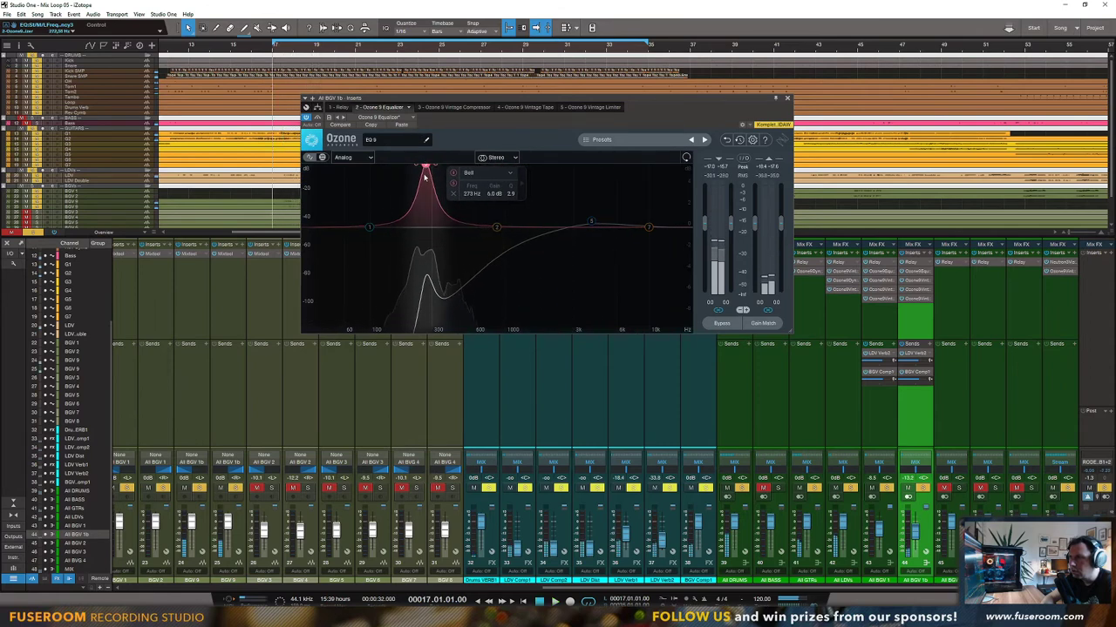
key("space")
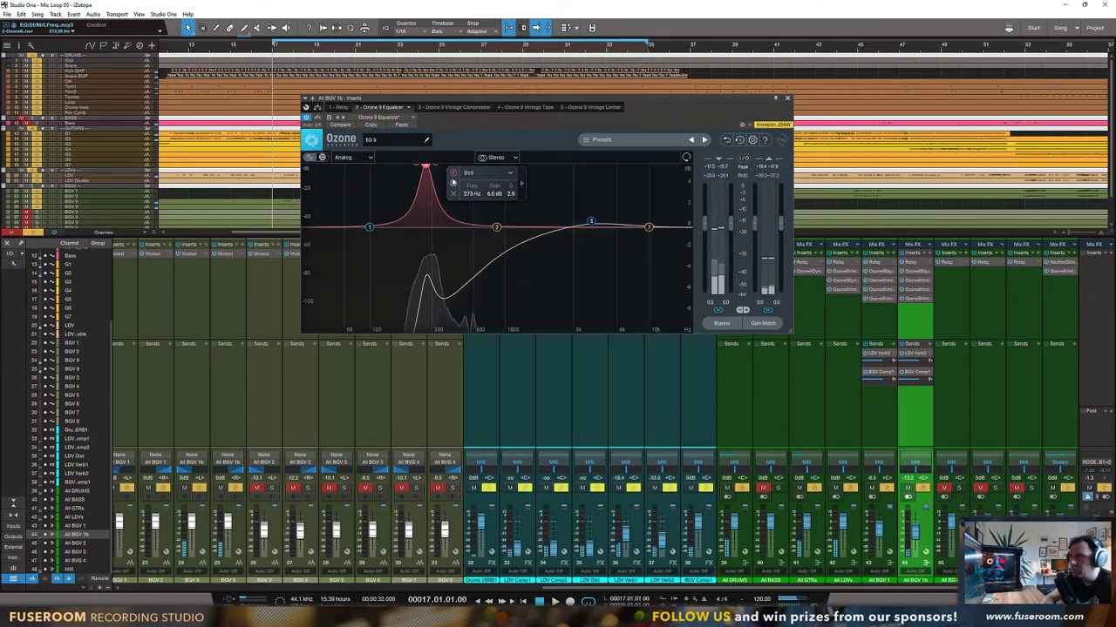
Step: Set the flat high-pass of the All BGV 1b equalizer to 449 Hz with a 24 dB/oct slope
left_click(496, 228)
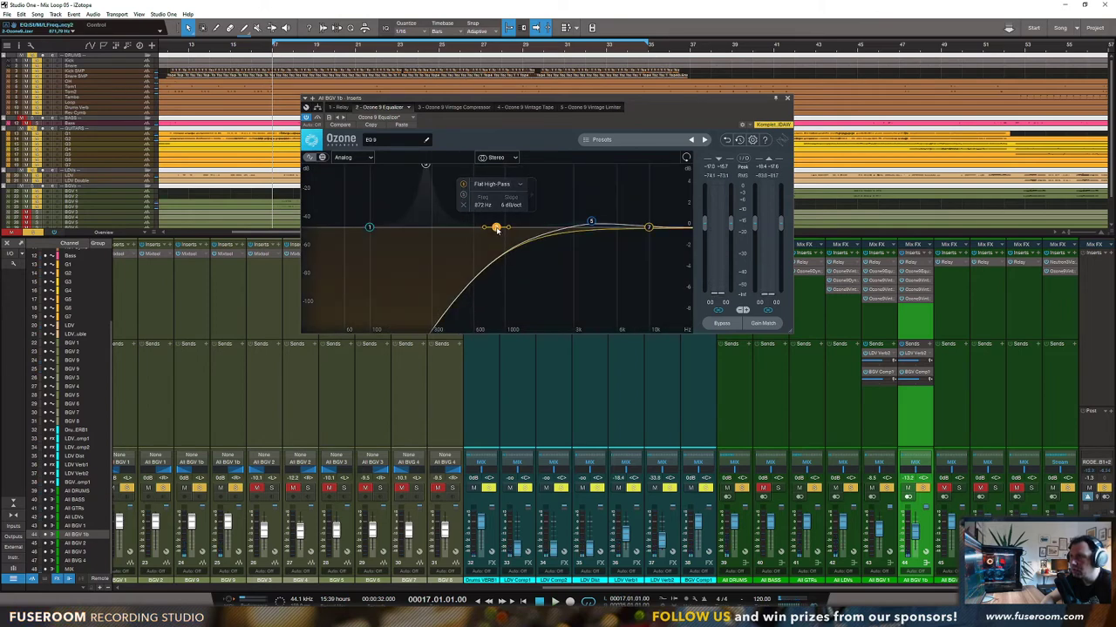
scroll(496, 229, "up", 2)
key("space")
left_click_drag(496, 229, 456, 225)
key("space")
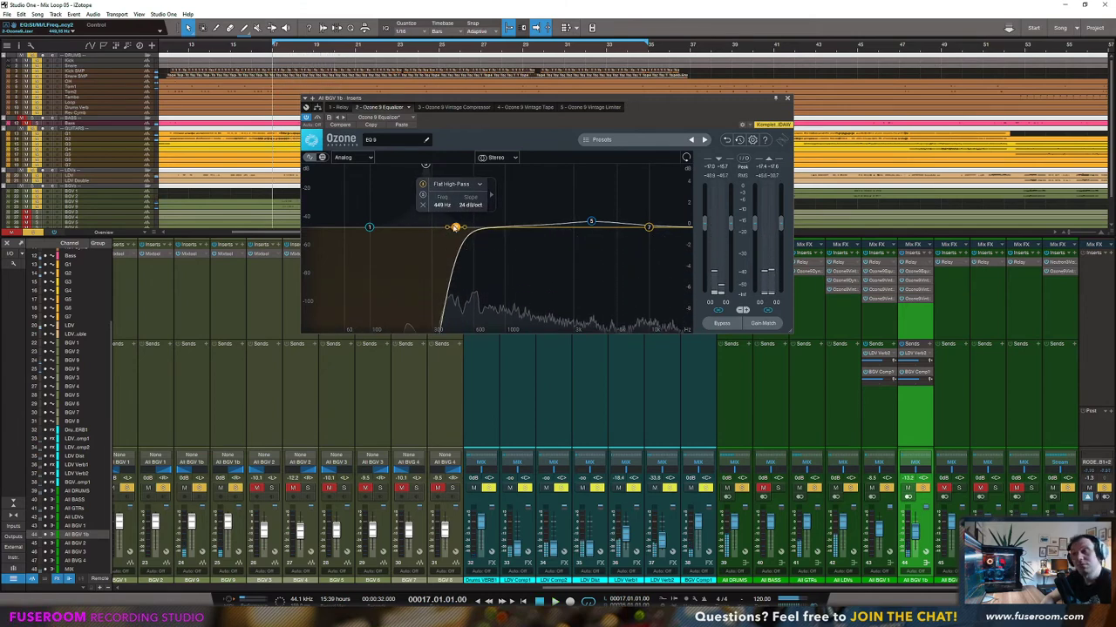
Step: Add a Proportional Q cut of −2.2 dB at 801 Hz to the All BGV 1b equalizer
left_click(510, 227)
left_click_drag(508, 228, 491, 252)
key("space")
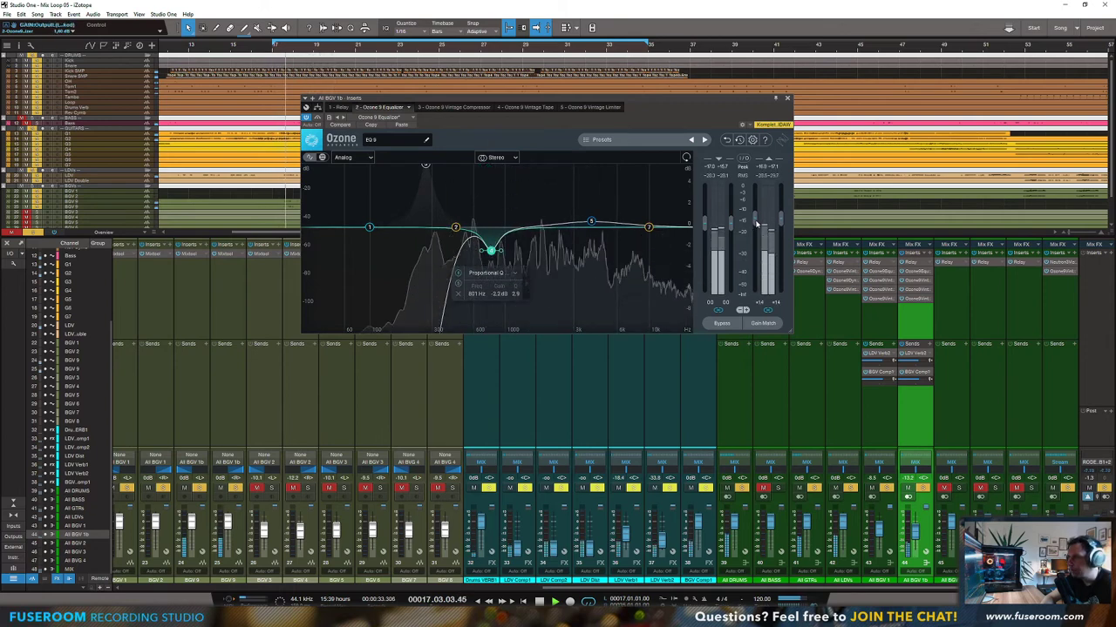
Step: Set the equalizer's Baxandall Treble band to +2.0 dB at 4177 Hz, with the output gain at +1.1 dB
left_click_drag(647, 226, 593, 206)
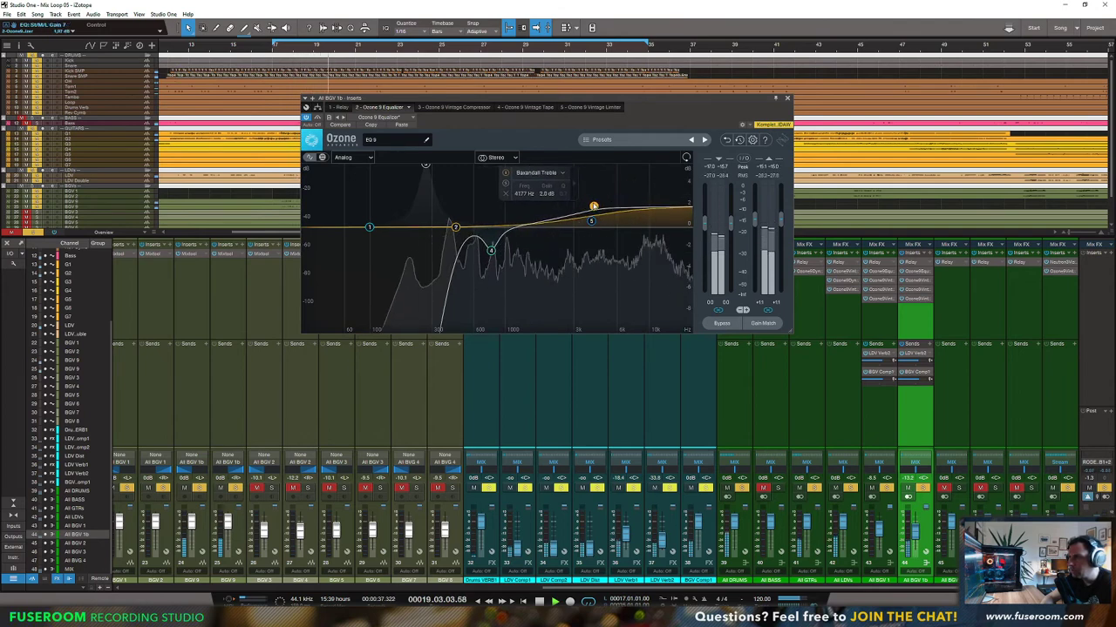
key("space")
key("Escape")
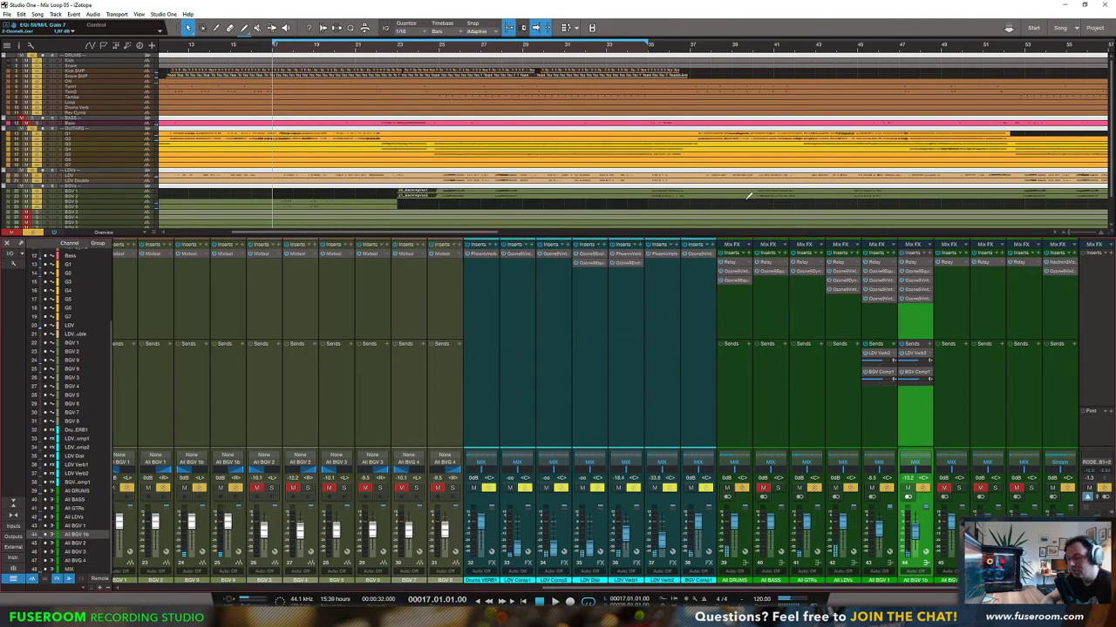
Step: Add an Ozone 9 Vintage Tape to the G1 guitar channel after listening from bar 17
left_click_drag(471, 588, 357, 585)
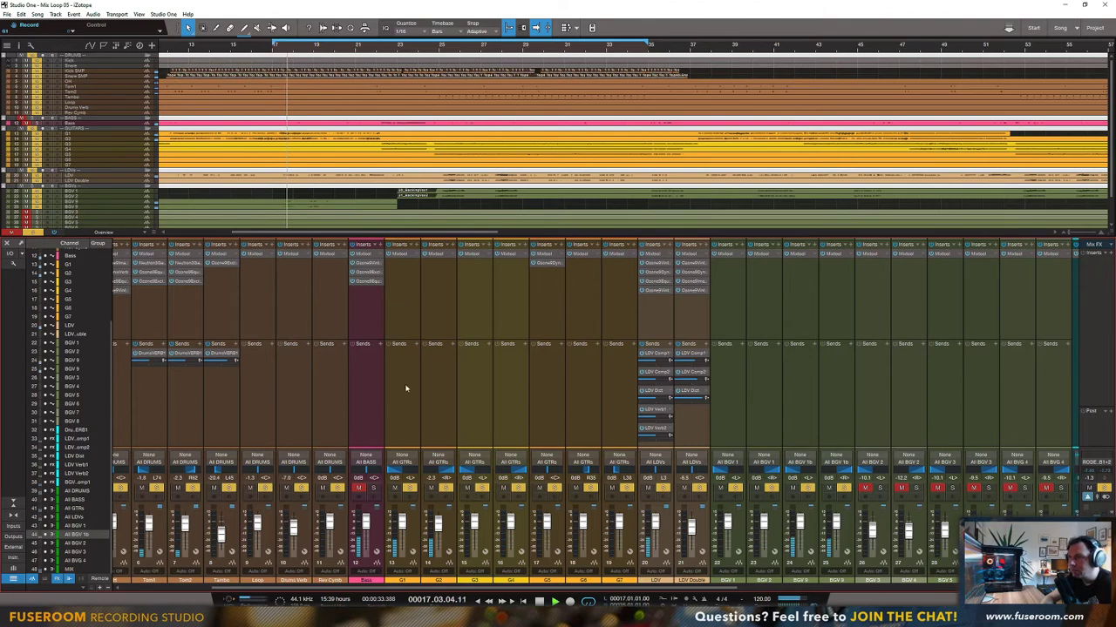
key("space")
left_click(416, 245)
scroll(464, 444, "down", 5)
scroll(464, 508, "down", 1)
left_click(471, 490)
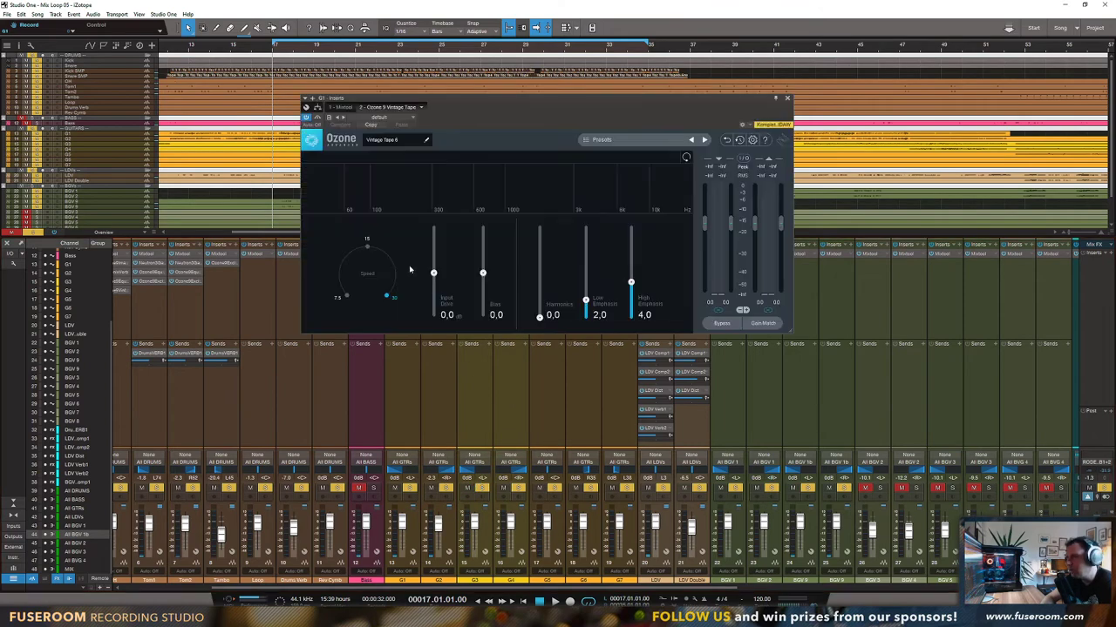
Step: Set the G1 Vintage Tape's speed to 15 and Input Drive to 8.8 dB, and copy the effect to G2
left_click_drag(527, 99, 791, 160)
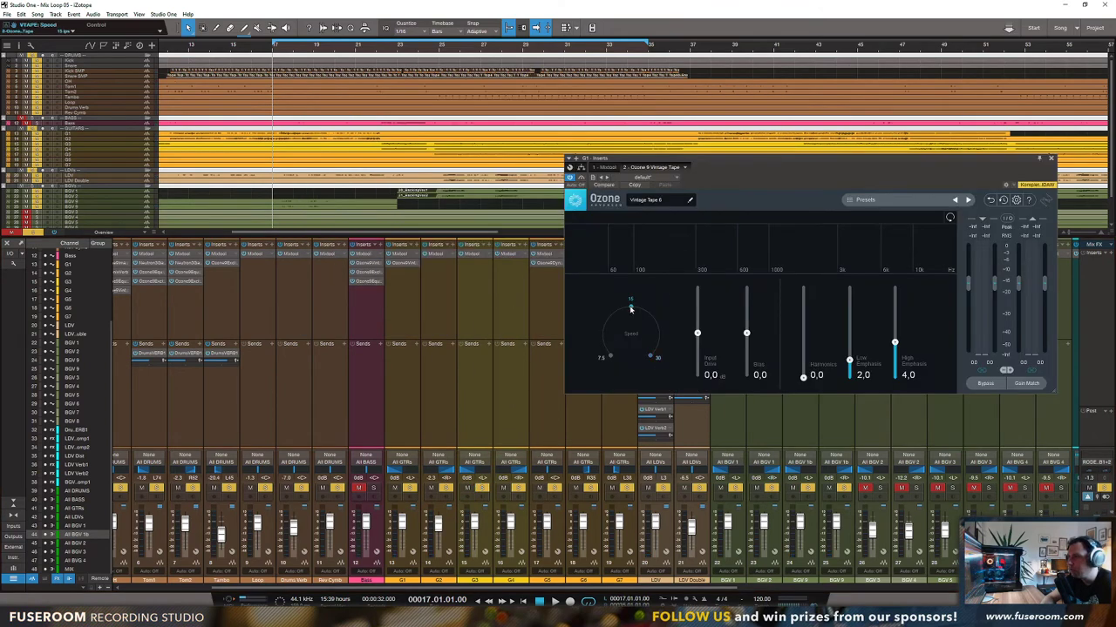
key("space")
left_click_drag(697, 333, 696, 307)
key("space")
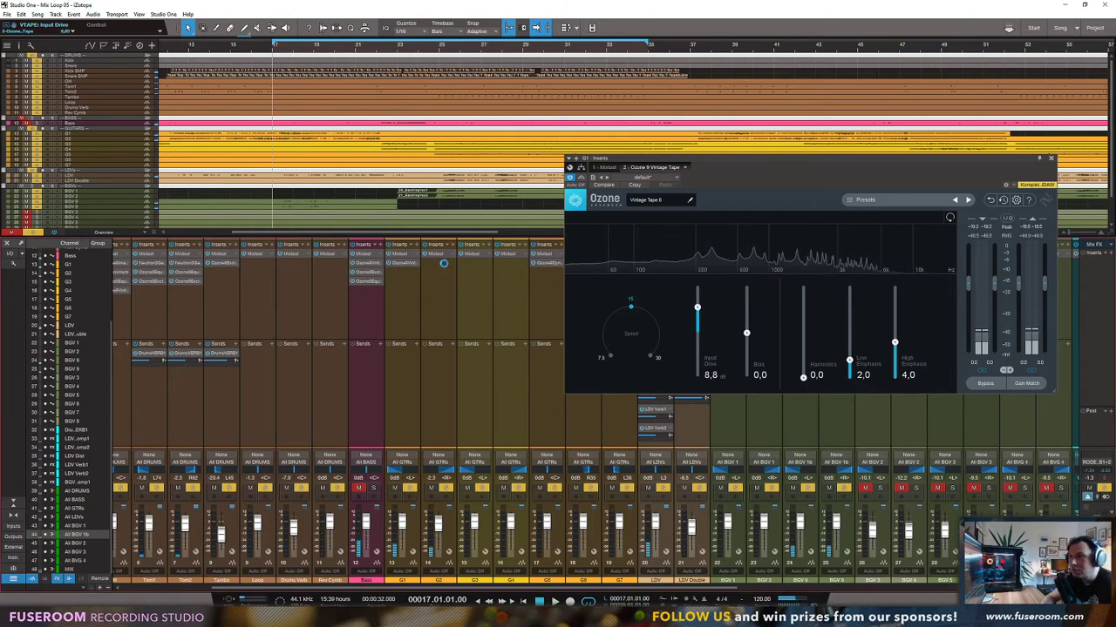
Step: Lower the output gain of the G1 Vintage Tape to −1.7 dB and save the song
key("space")
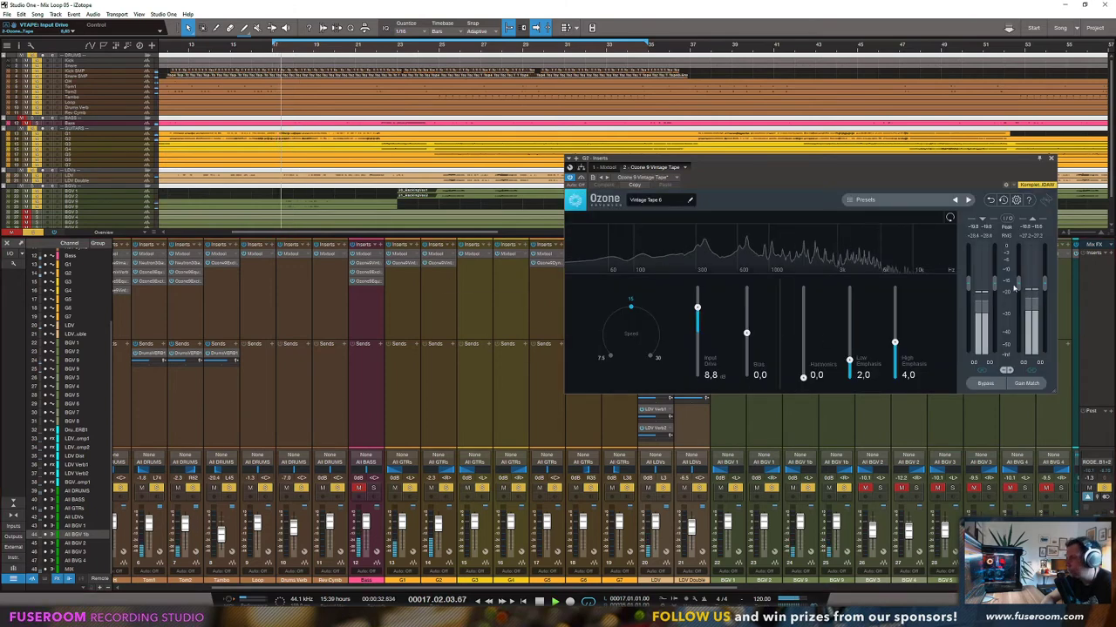
double_click(406, 264)
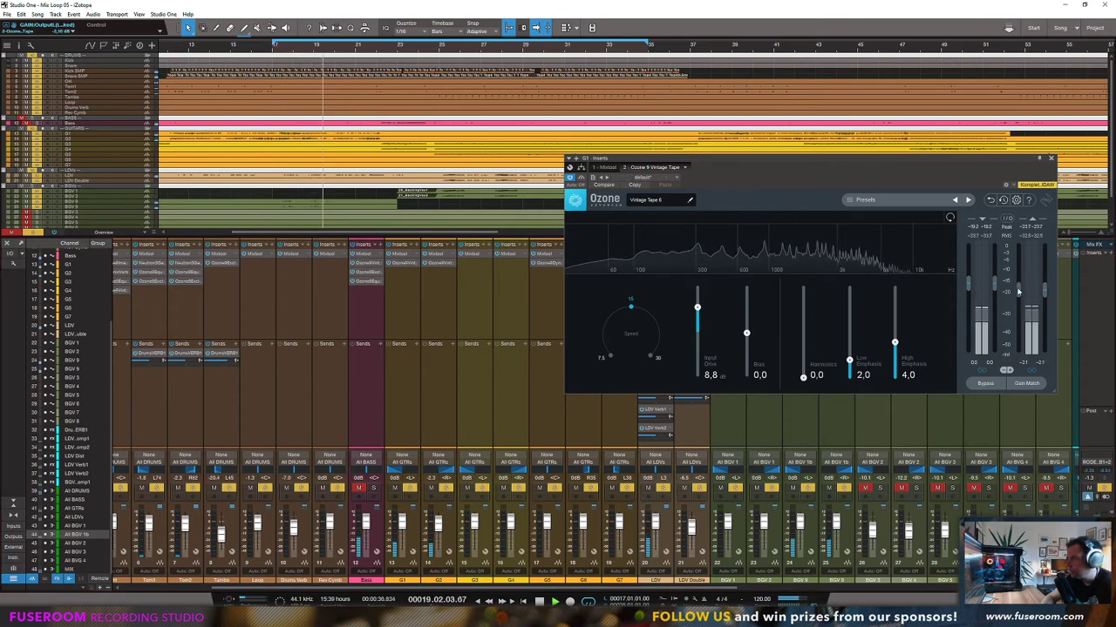
key("ctrl+s")
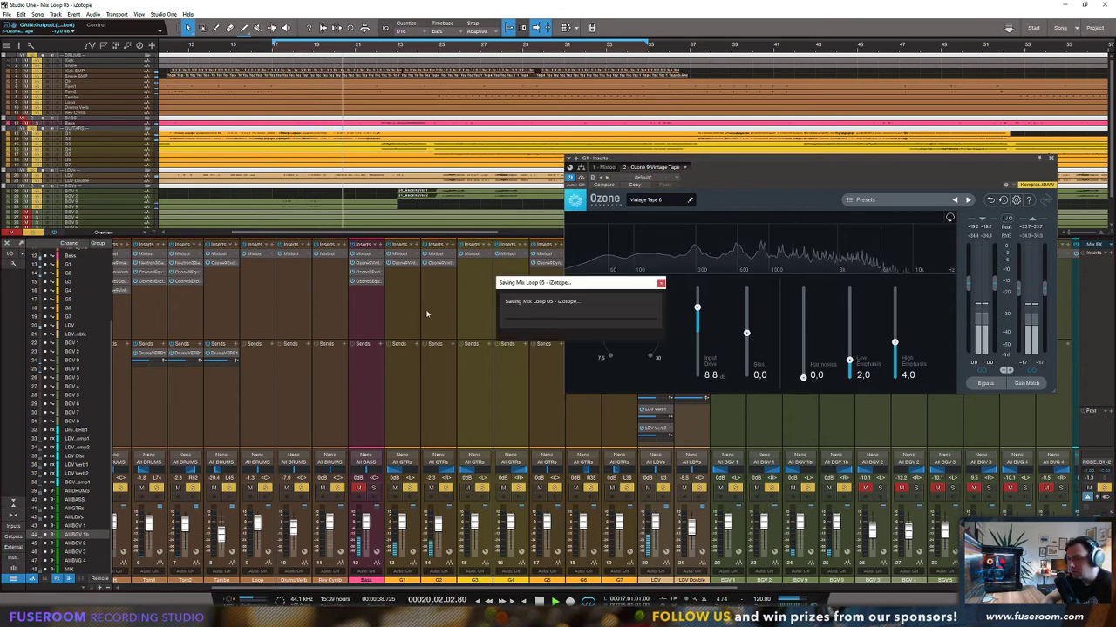
key("space")
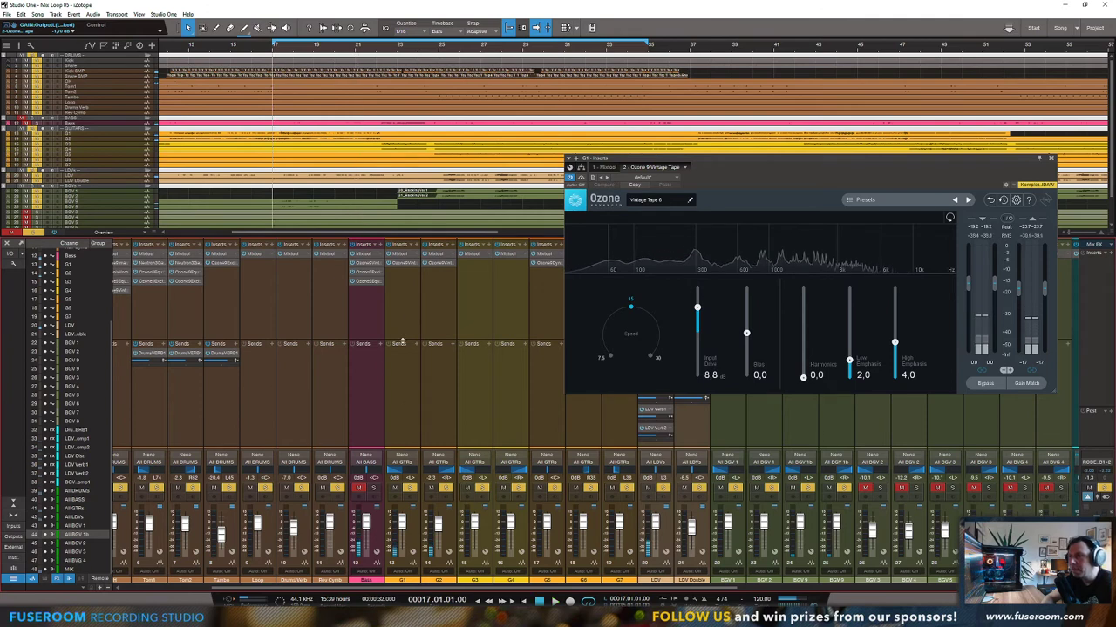
Step: Add a send to BGV Comp1 on both the G1 and G2 guitar channels
left_click(415, 346)
left_click(625, 433)
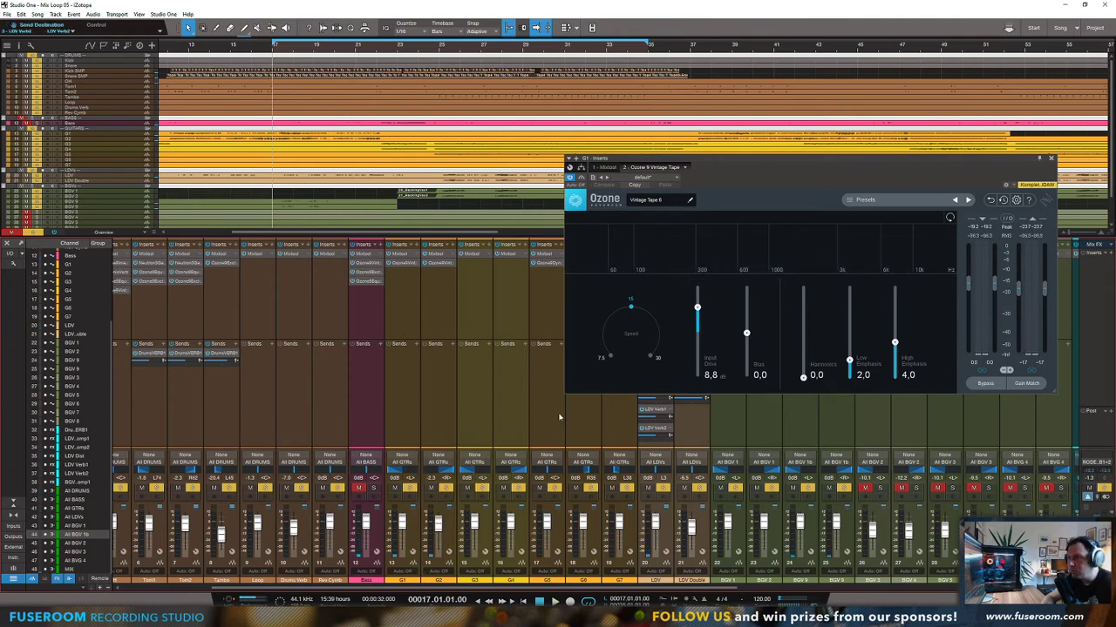
left_click(419, 345)
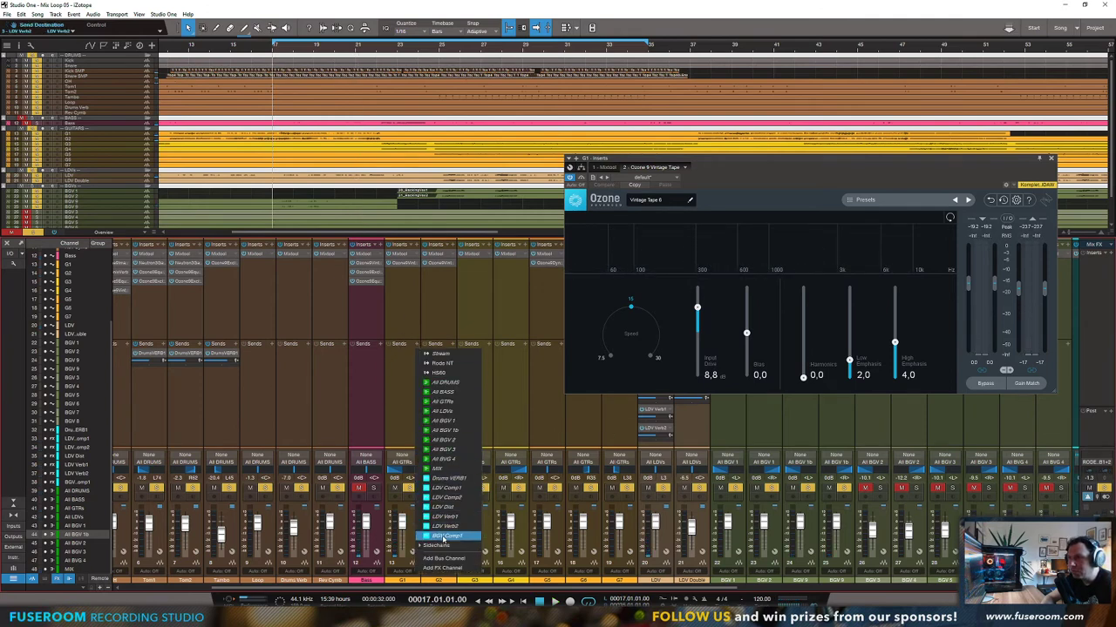
left_click(435, 537)
left_click(454, 346)
left_click(485, 536)
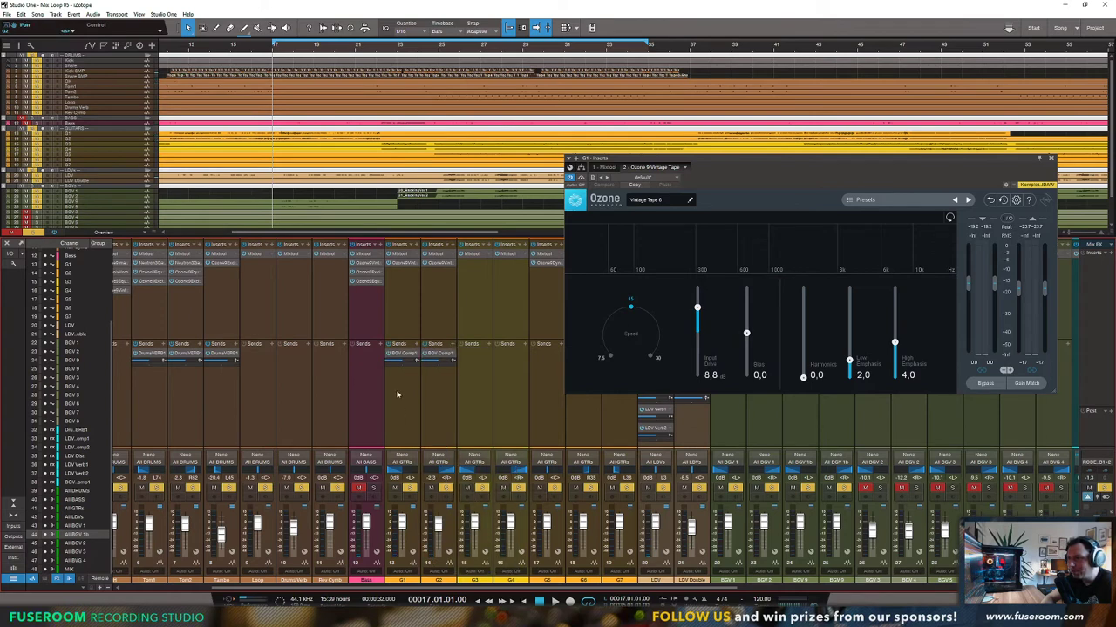
Step: Balance the BGV Comp1 sends during playback, and set the volume of G1 to −3.9 dB and G2 to −2.9 dB
key("space")
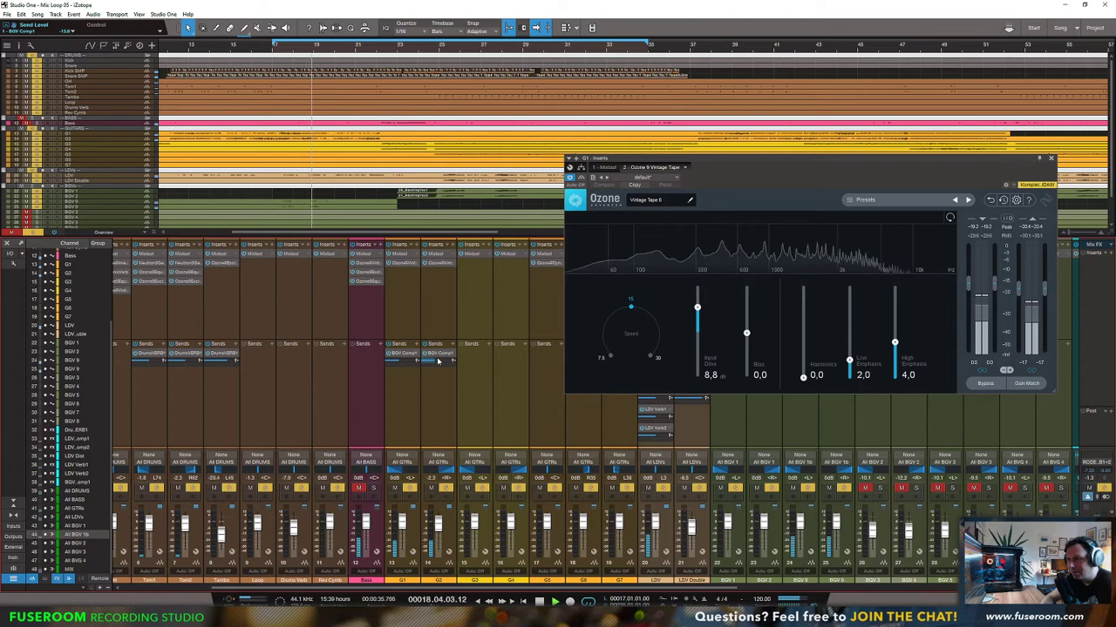
left_click_drag(437, 362, 446, 363)
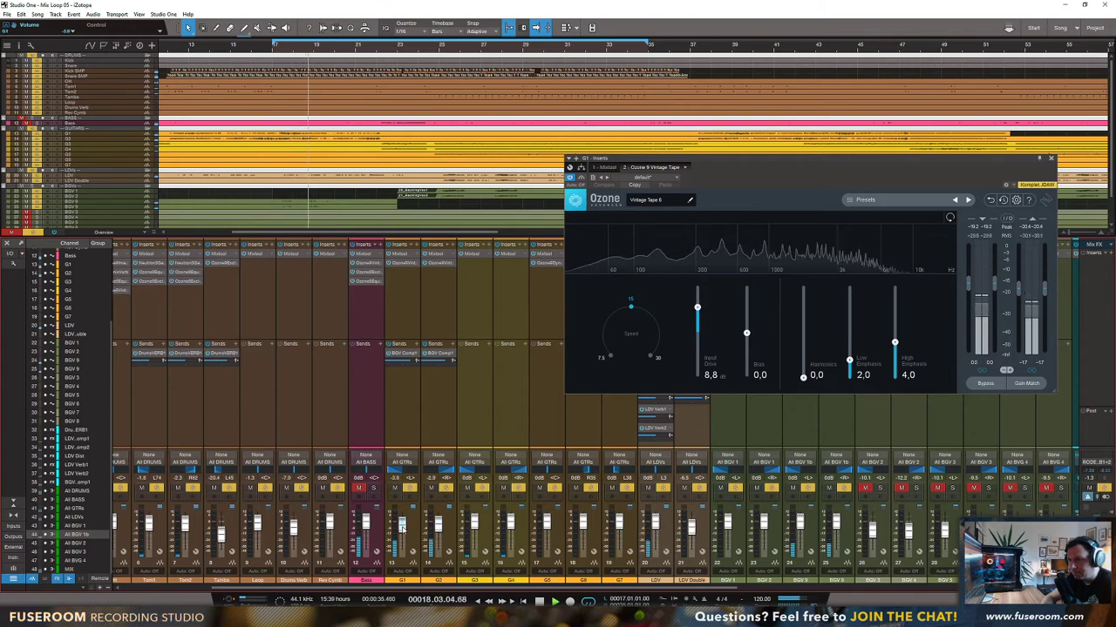
key("space")
Step: Add an LDV Verb2 send to G1, and adjust its level and G2's BGV Comp1 send level during playback
left_click(434, 345)
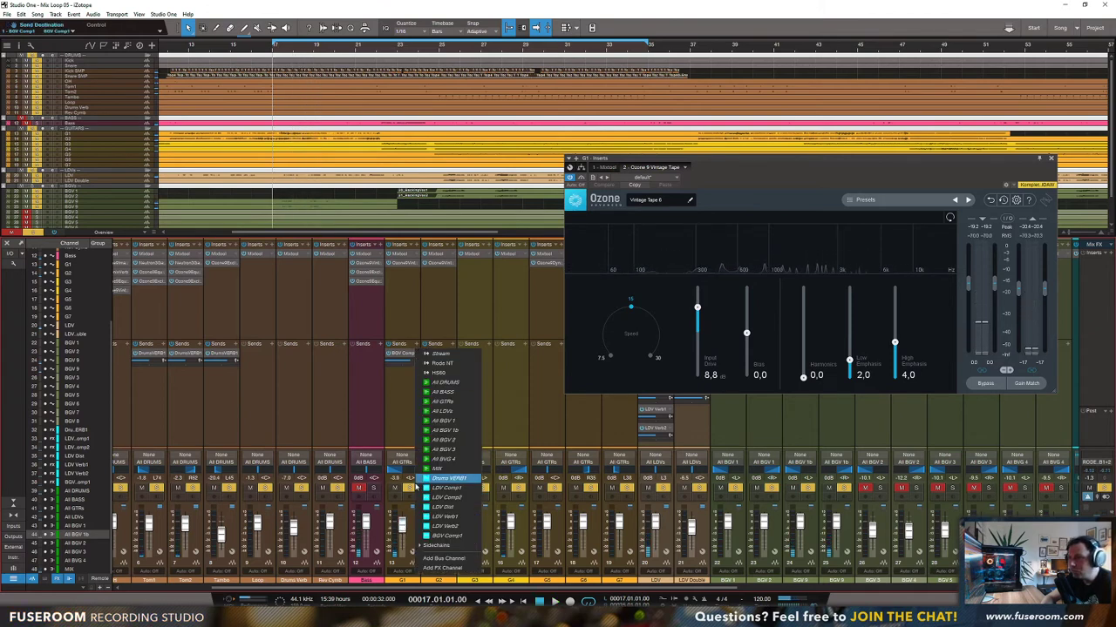
left_click(440, 527)
key("space")
left_click_drag(403, 381, 410, 381)
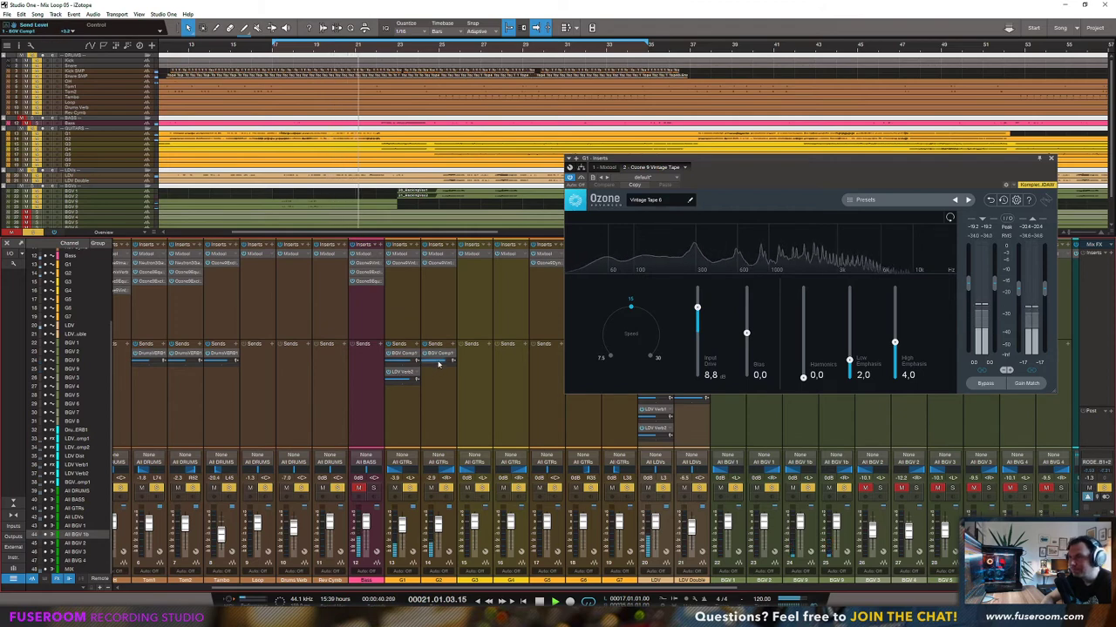
left_click(453, 346)
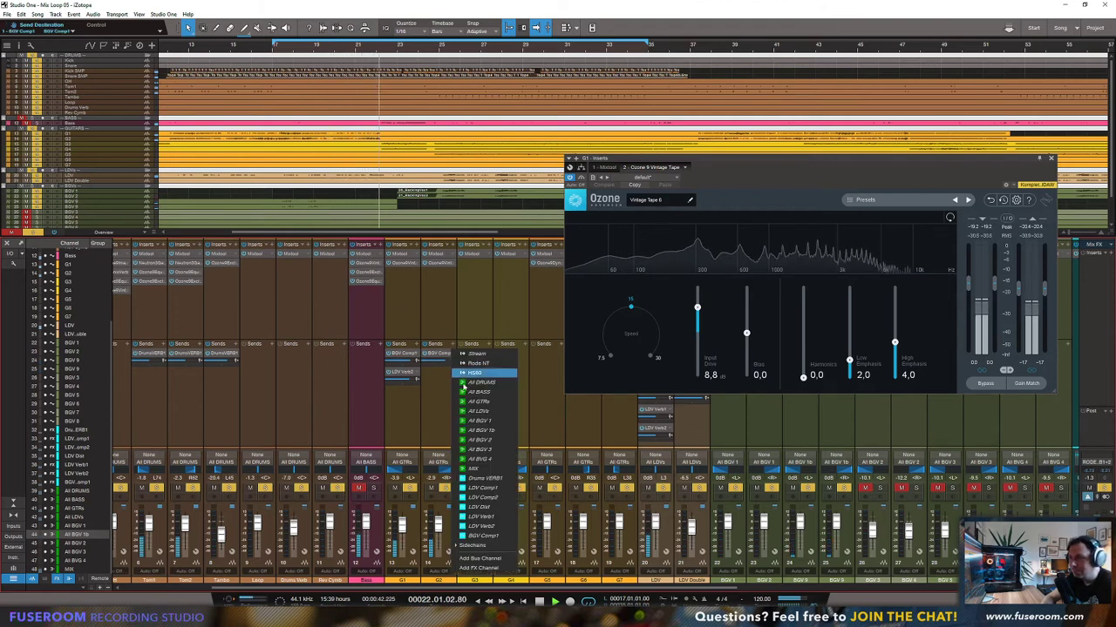
left_click(437, 414)
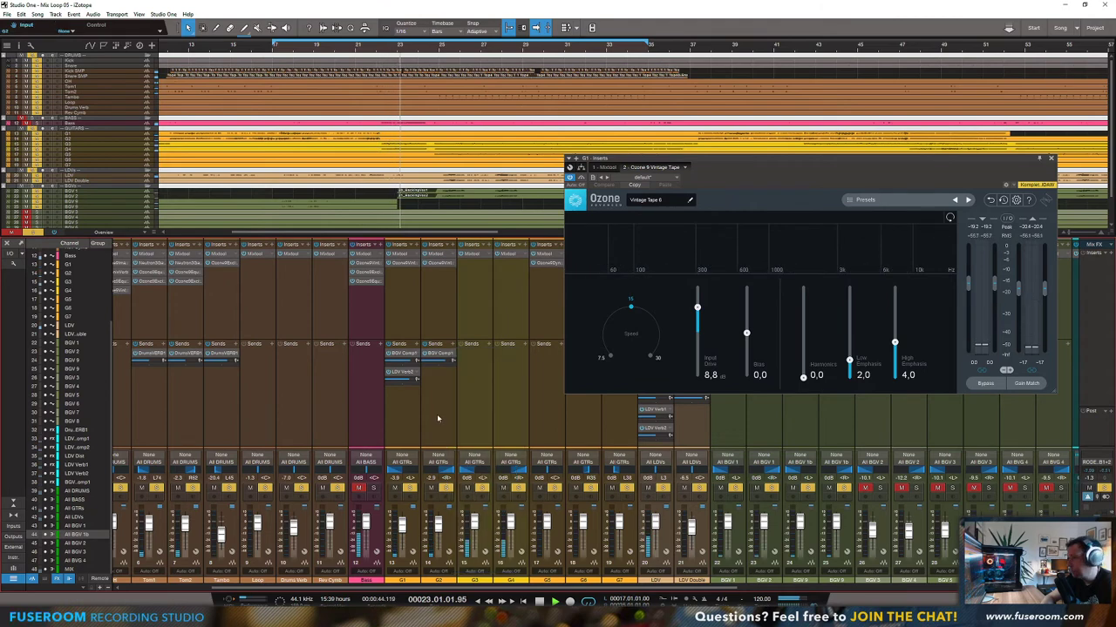
left_click(450, 245)
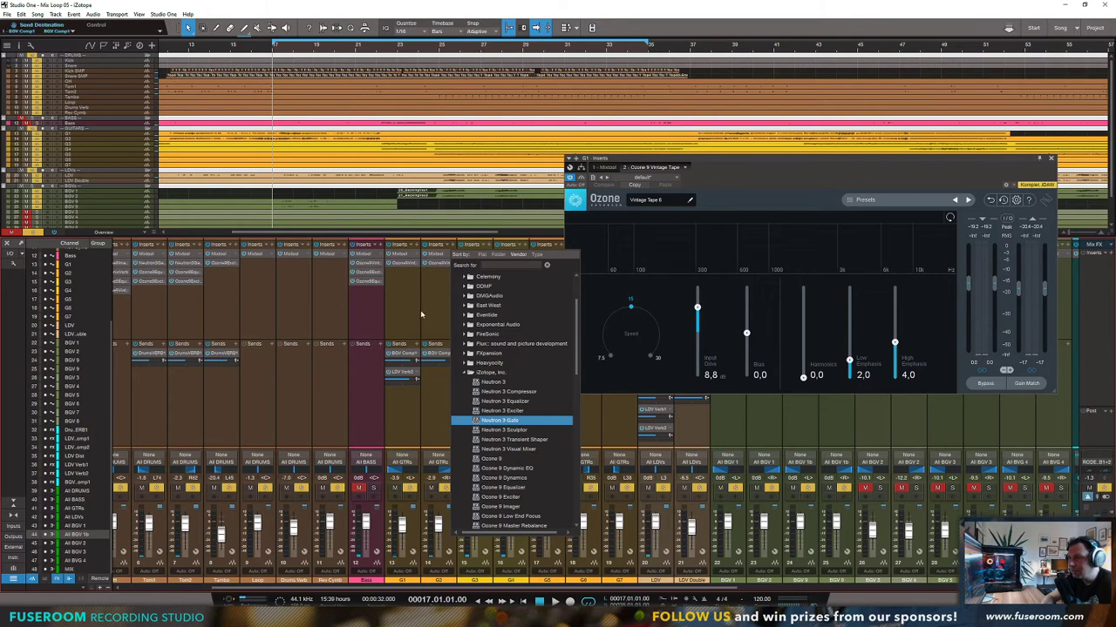
left_click(420, 315)
left_click(452, 247)
left_click(417, 313)
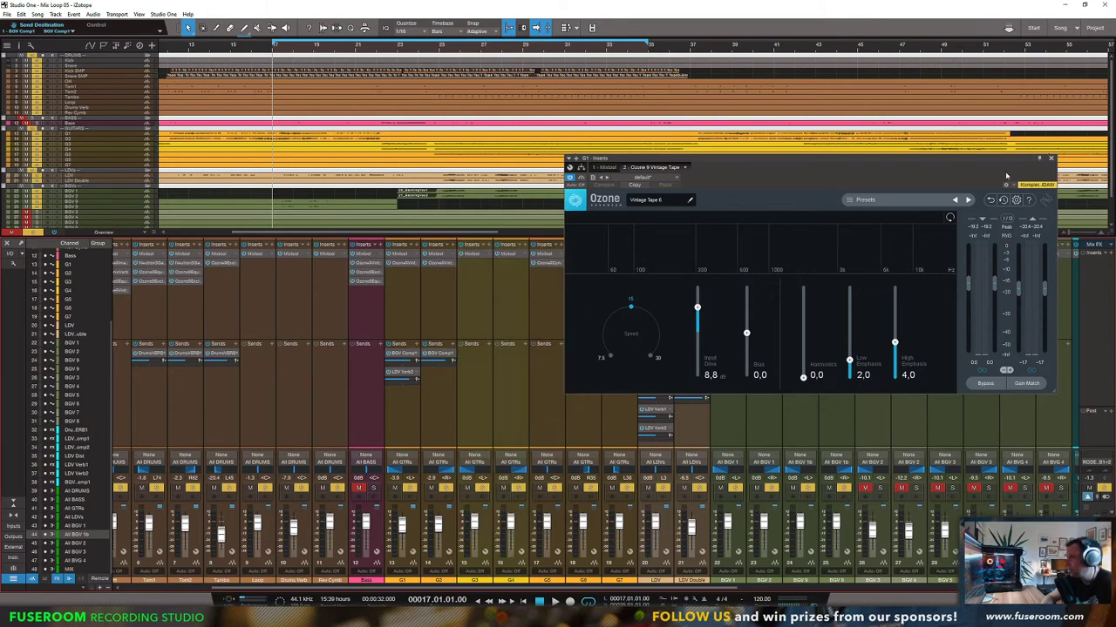
Step: Close the G1 Vintage Tape, and pan G1 to L90 and G2 to R74
left_click(1052, 160)
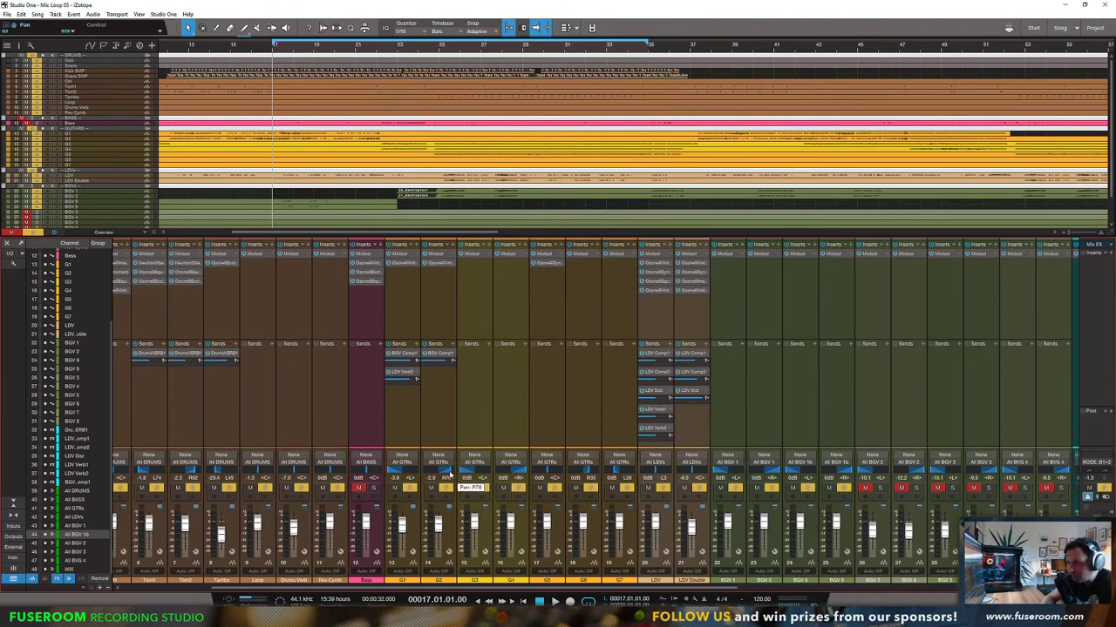
left_click_drag(393, 474, 392, 473)
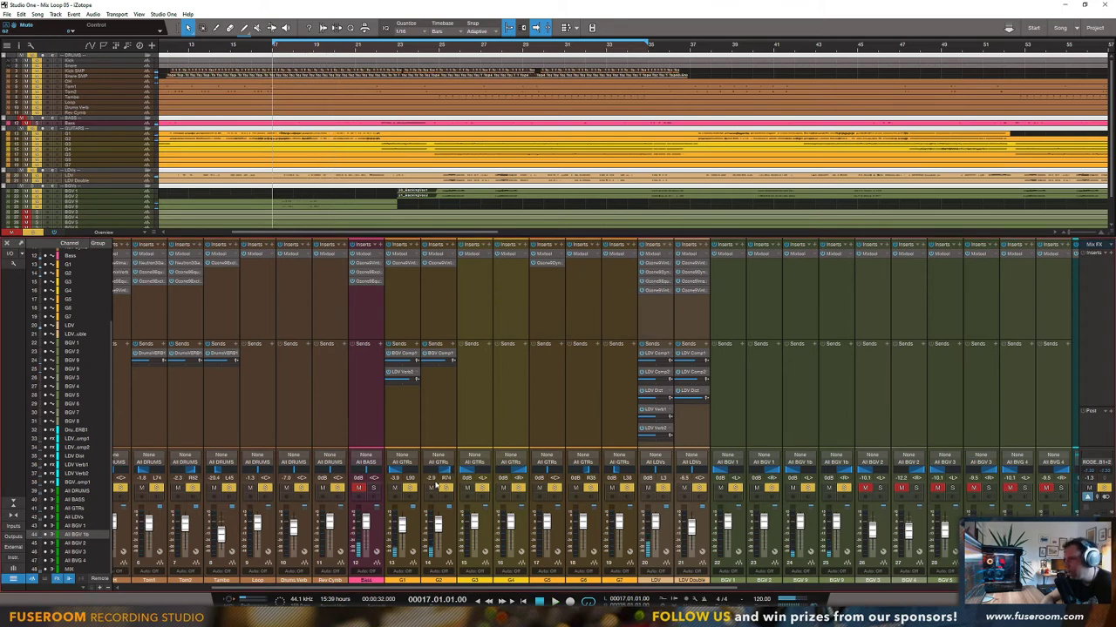
Step: Try an Ozone 9 Equalizer on G2, sweeping band 3 to a −0.9 dB cut at 420 Hz, and remove the effect
left_click(447, 250)
scroll(497, 442, "up", 1)
left_click(503, 487)
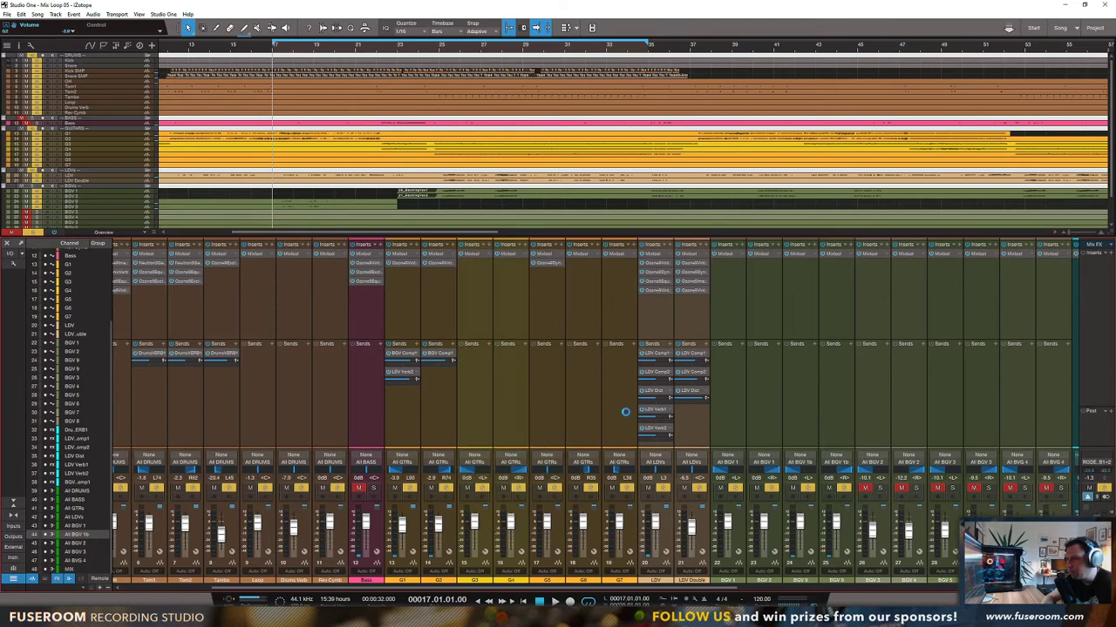
key("space")
left_click_drag(730, 287, 809, 235)
left_click_drag(834, 235, 715, 229)
scroll(715, 230, "up", 8)
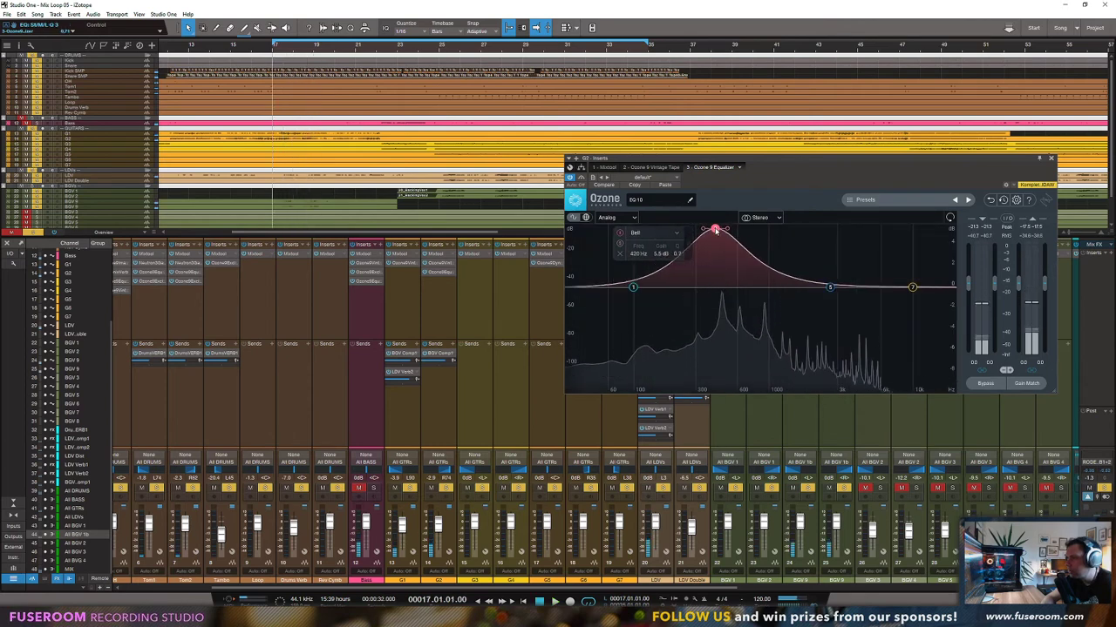
mouse_move(662, 253)
left_mouse_down()
mouse_move(661, 283)
mouse_move(666, 272)
left_mouse_up()
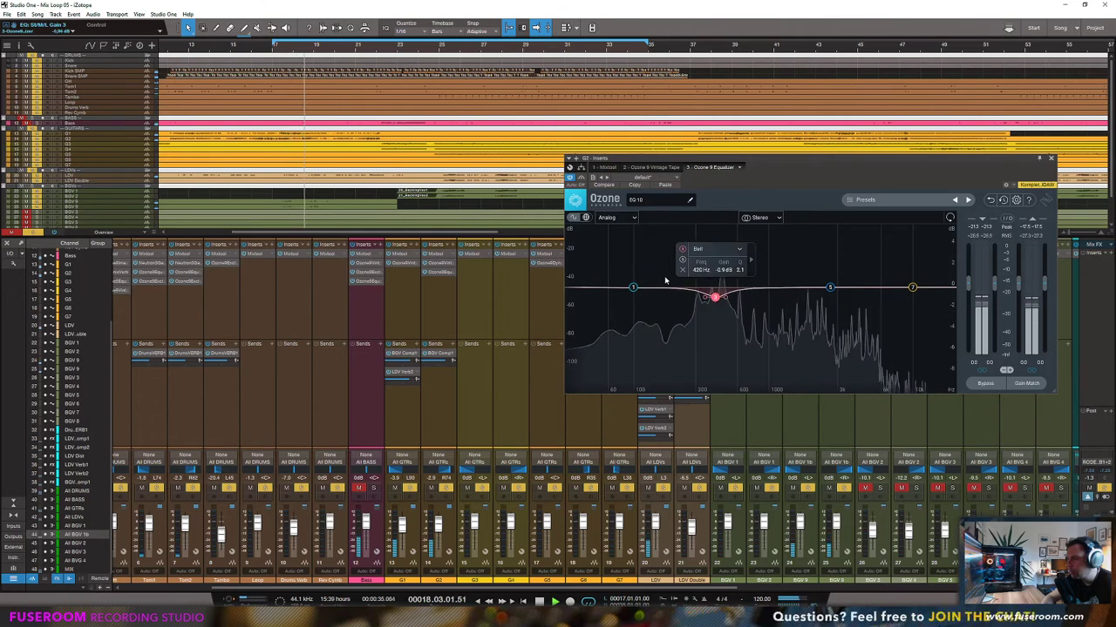
left_click(450, 272)
left_click(471, 363)
Step: Add an Ozone 9 Dynamic EQ to G2 and set its band 3 to 420 Hz
left_click(451, 261)
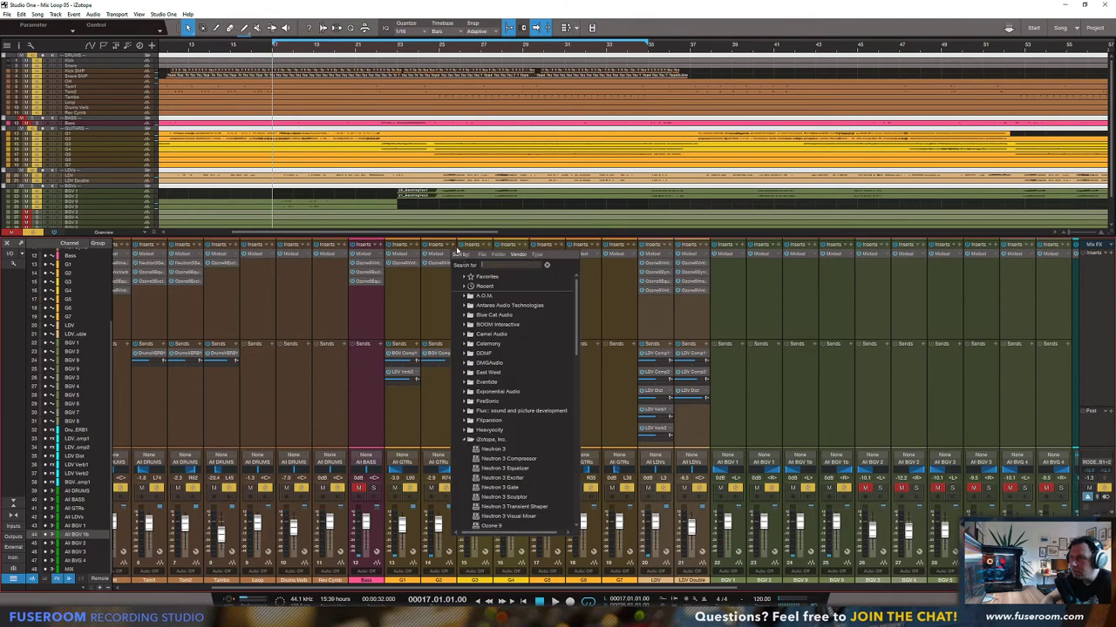
left_click(505, 459)
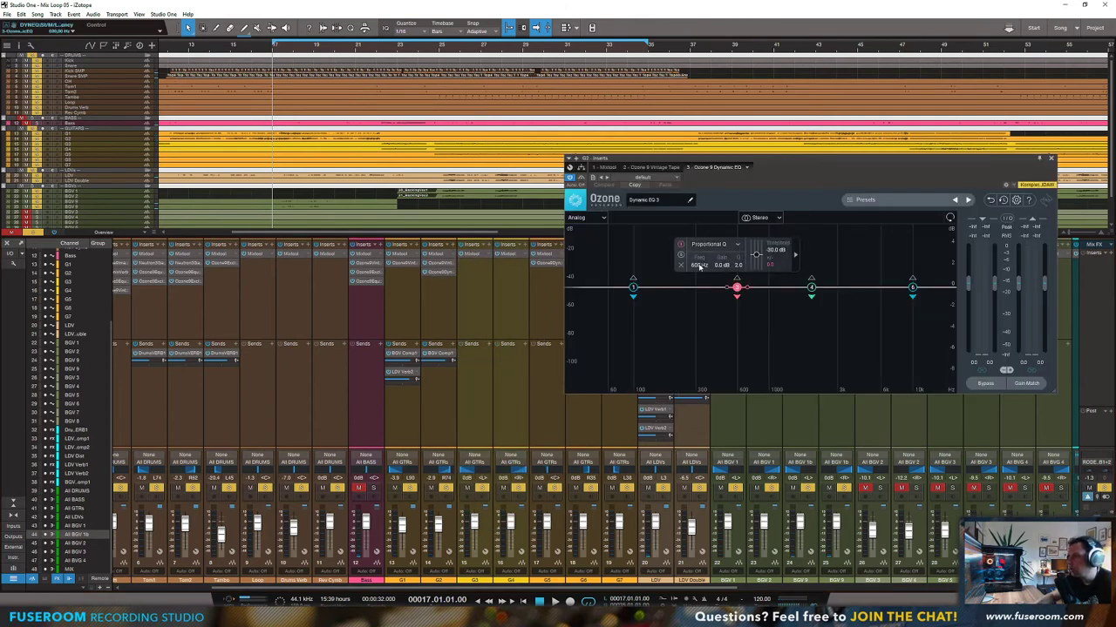
type("420")
key("Return")
Step: Cut band 3 of the G2 Dynamic EQ by about 2.3 dB and set its threshold to −42.1 dB during playback
left_click_drag(715, 288, 714, 294)
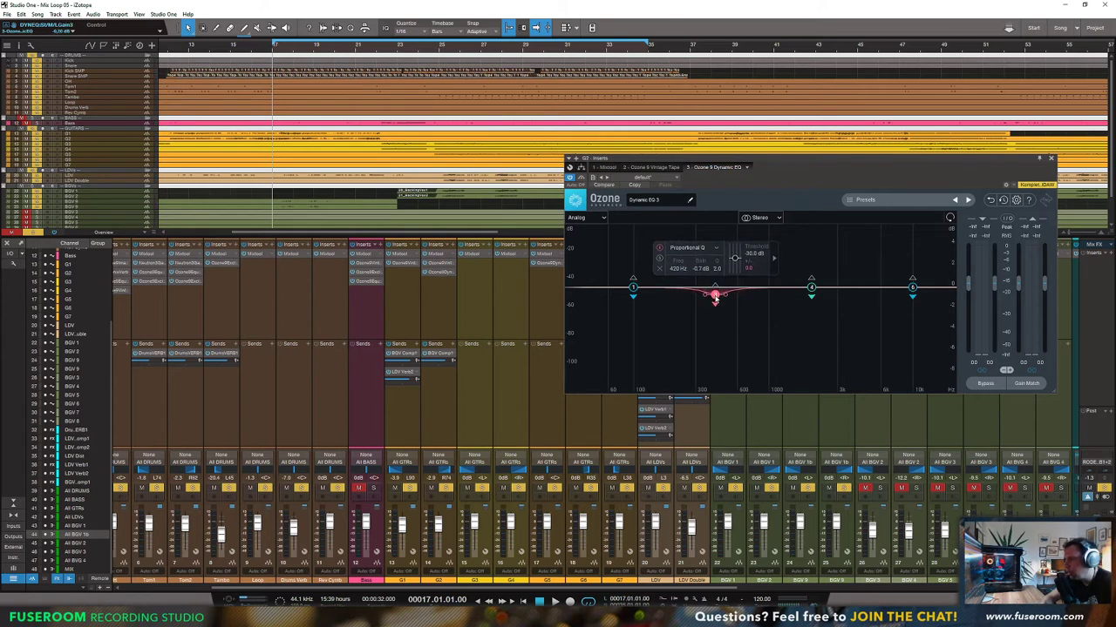
key("space")
mouse_move(736, 260)
left_mouse_down()
mouse_move(736, 271)
mouse_move(700, 275)
mouse_move(735, 274)
left_mouse_up()
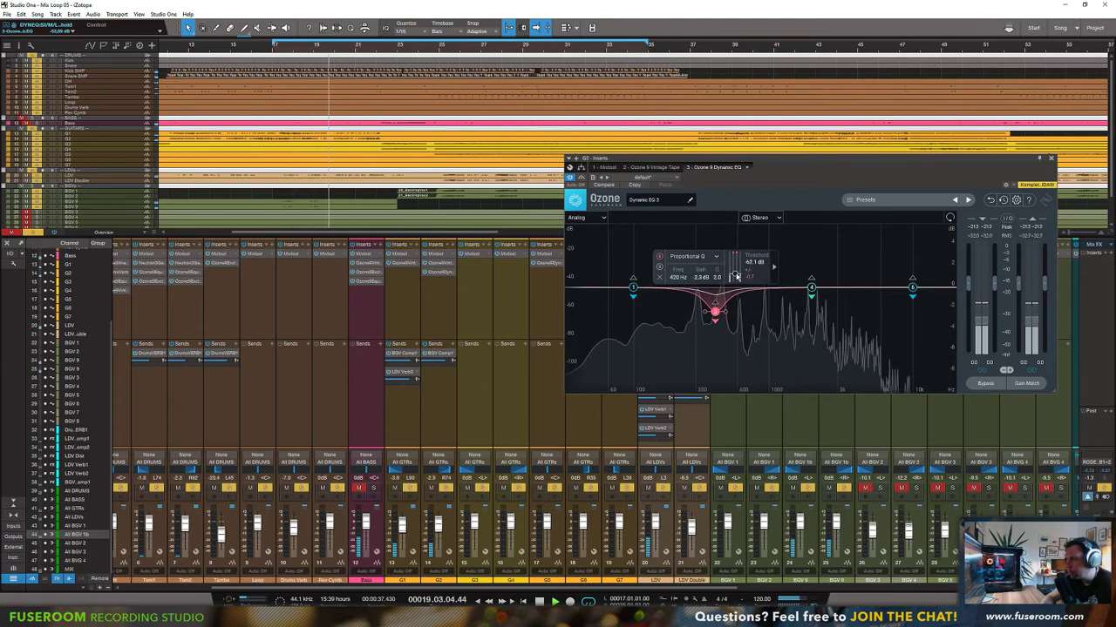
key("space")
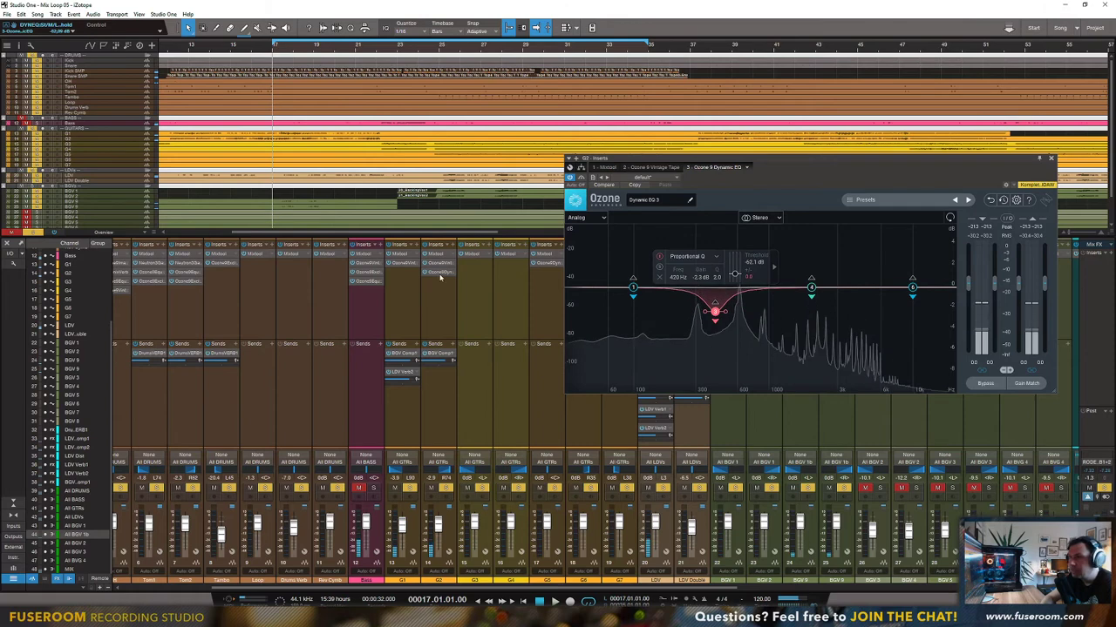
Step: Copy the Dynamic EQ to G1 and set its band 4 to +1.2 dB at 1269 Hz with a −130.0 dB threshold
left_click(403, 273)
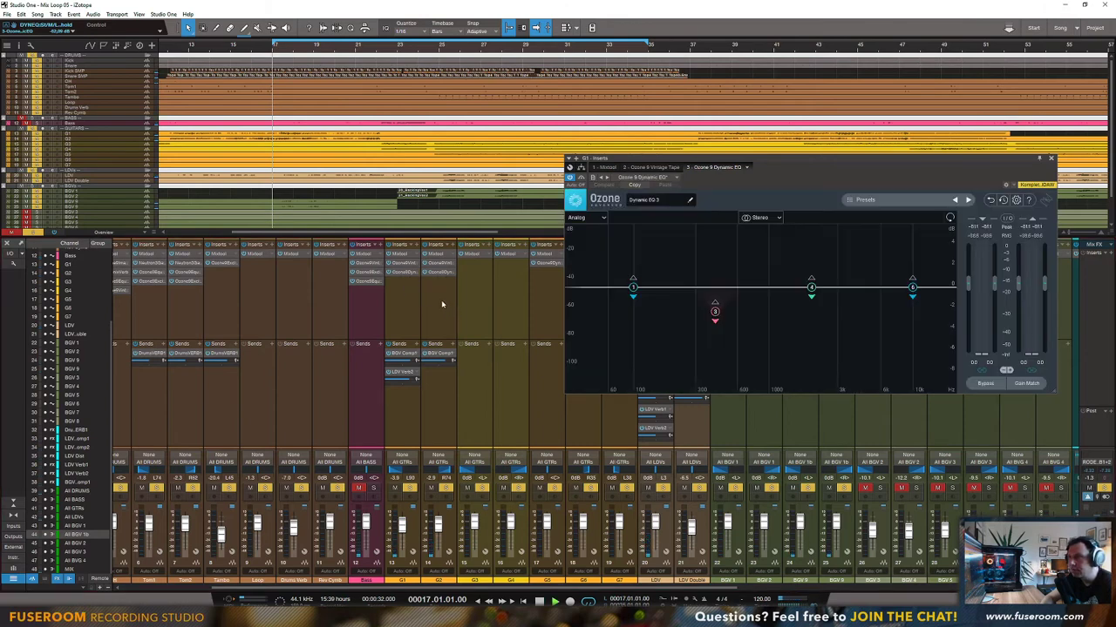
left_click_drag(810, 288, 783, 276)
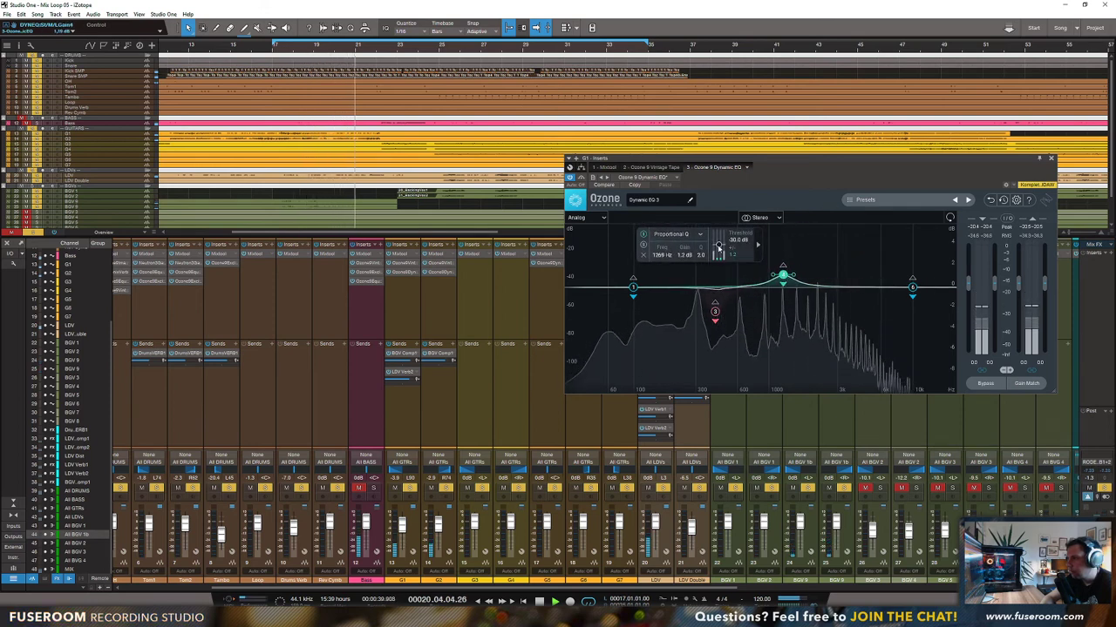
left_click_drag(718, 245, 719, 261)
key("space")
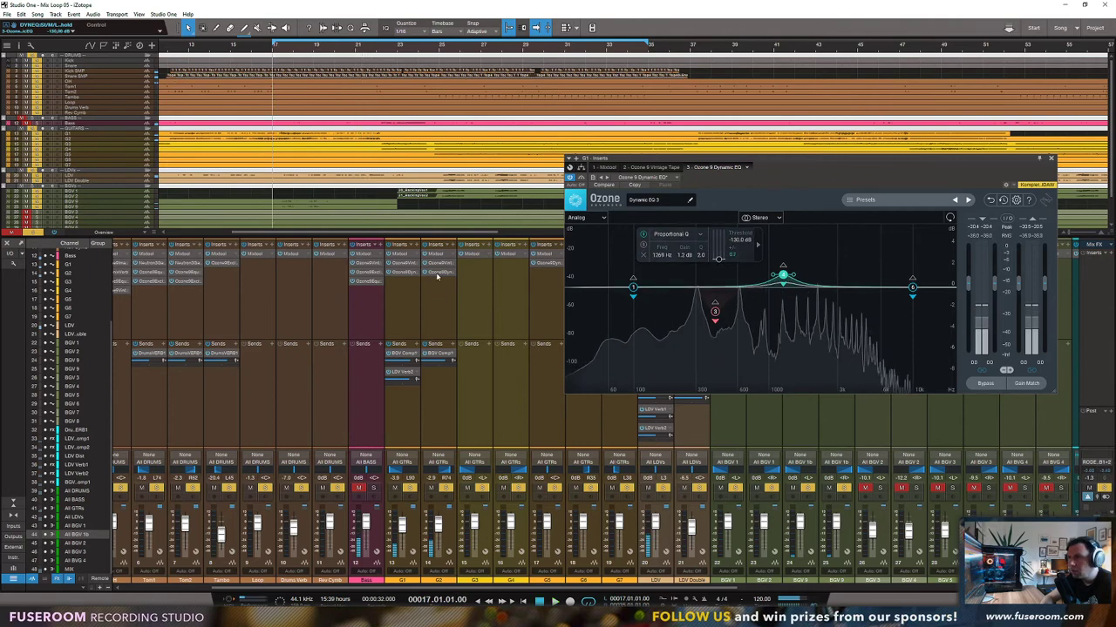
Step: Copy the Dynamic EQ back to G2, turn band 4 into a slight cut, boost Baxandall Treble 1.1 dB near 4 kHz, and save
left_click(442, 272)
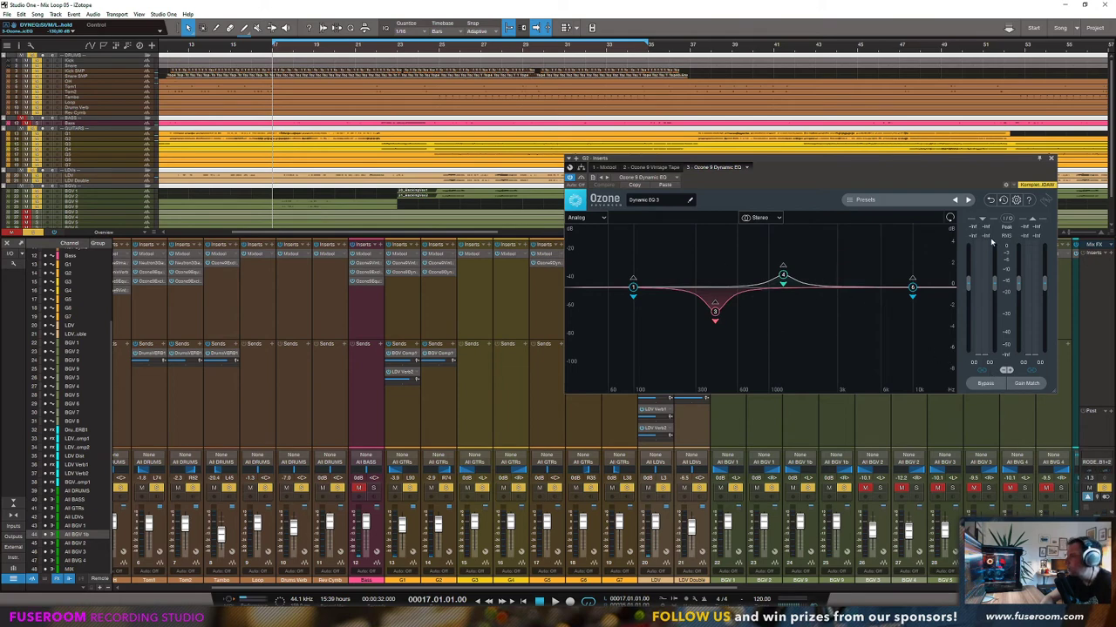
key("space")
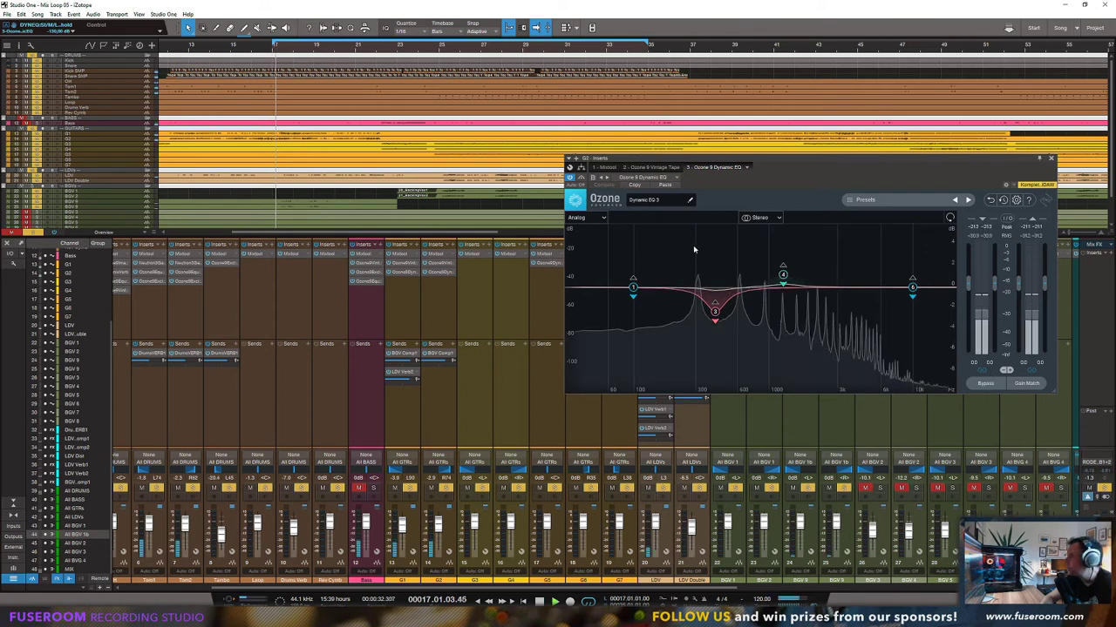
left_click(783, 276)
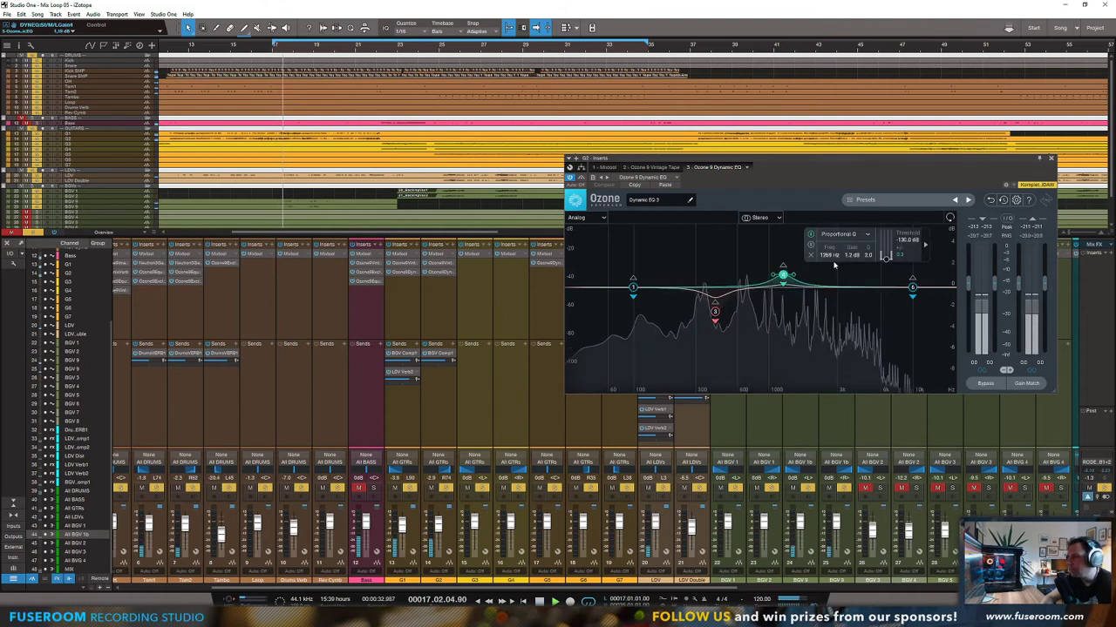
mouse_move(849, 256)
left_mouse_down()
mouse_move(851, 273)
mouse_move(852, 261)
left_mouse_up()
left_click_drag(912, 288, 852, 276)
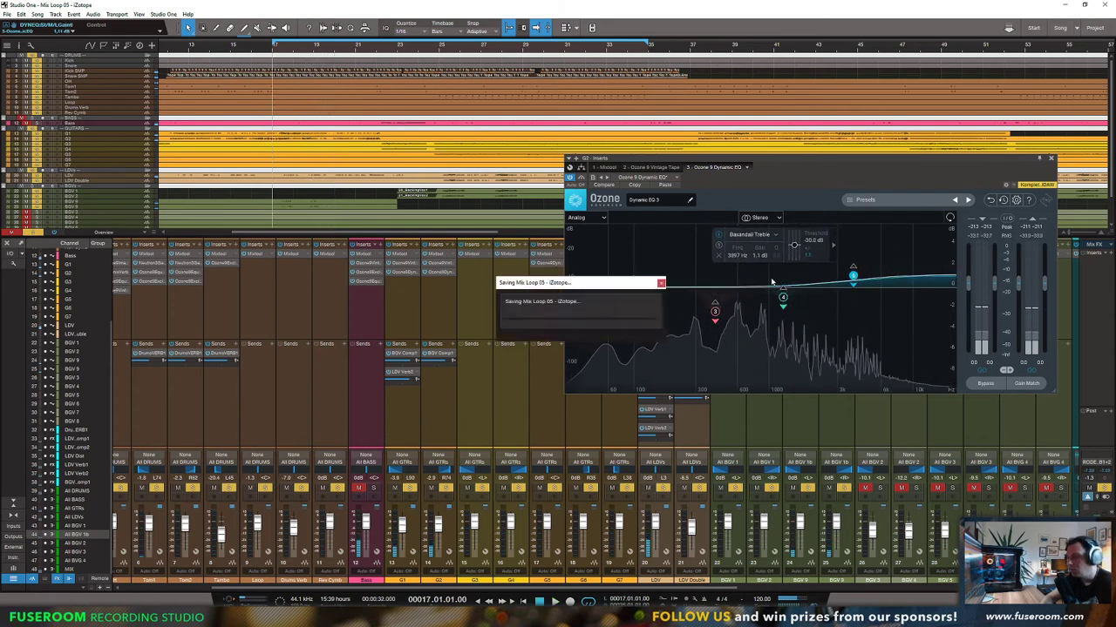
left_click(438, 273)
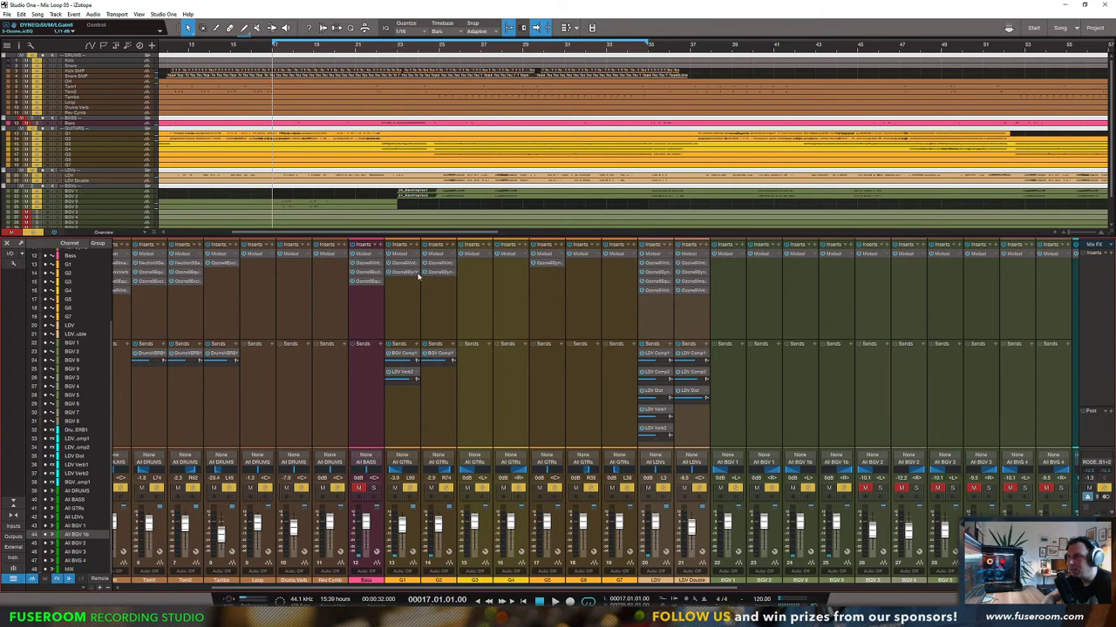
Step: Raise band 1 of the G1 Dynamic EQ slightly at band 3's frequency, and set the Baxandall Treble gain to 0.0 dB
left_click(405, 272)
key("space")
left_click_drag(635, 289, 715, 283)
left_click_drag(911, 287, 909, 287)
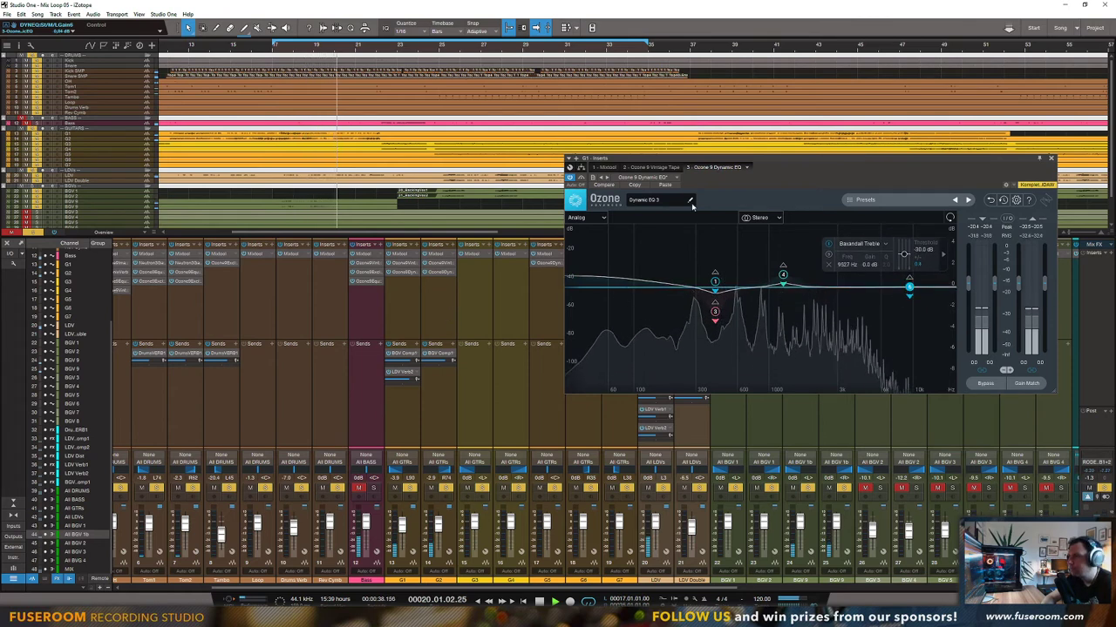
left_click(1051, 157)
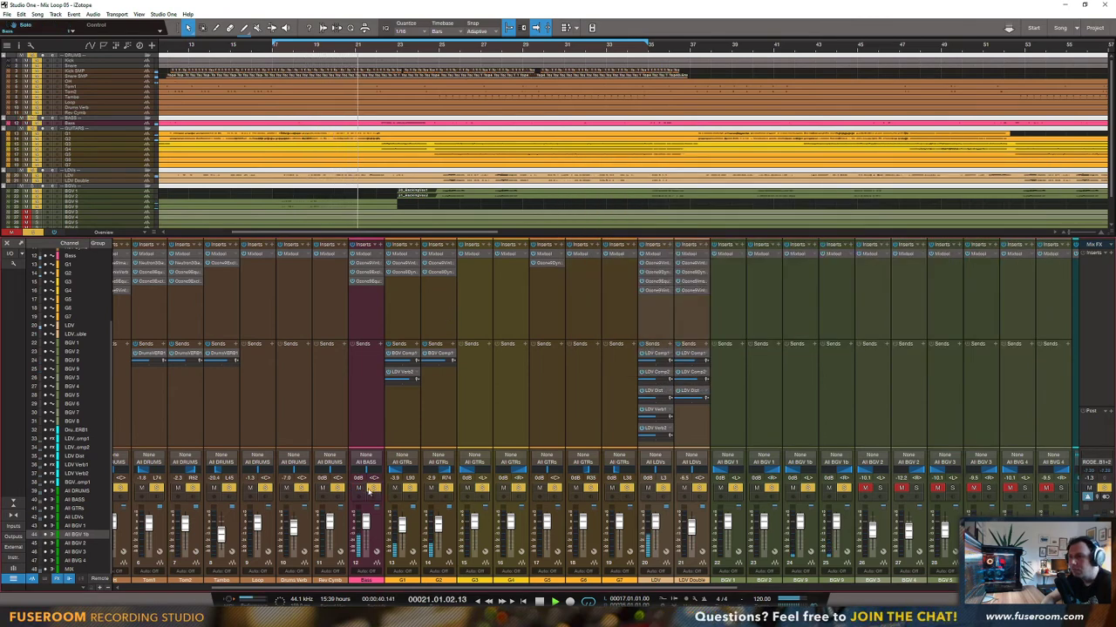
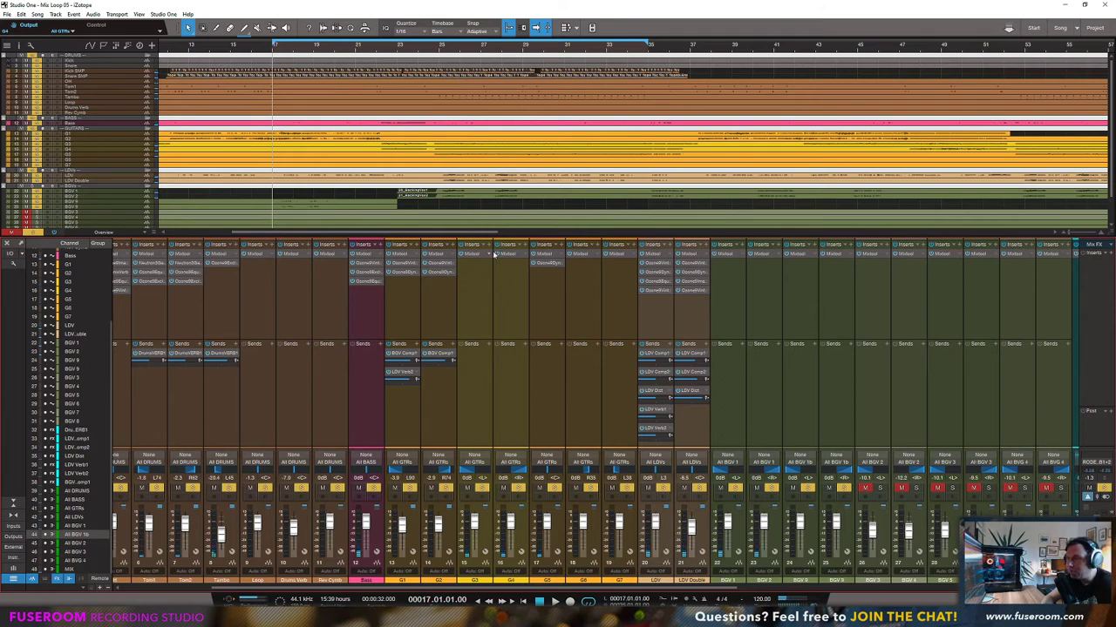
Step: Add a Neutron 3 Exciter with default settings to G3 and copy the Ozone 9 Vintage Tape in ahead of it
left_click(489, 248)
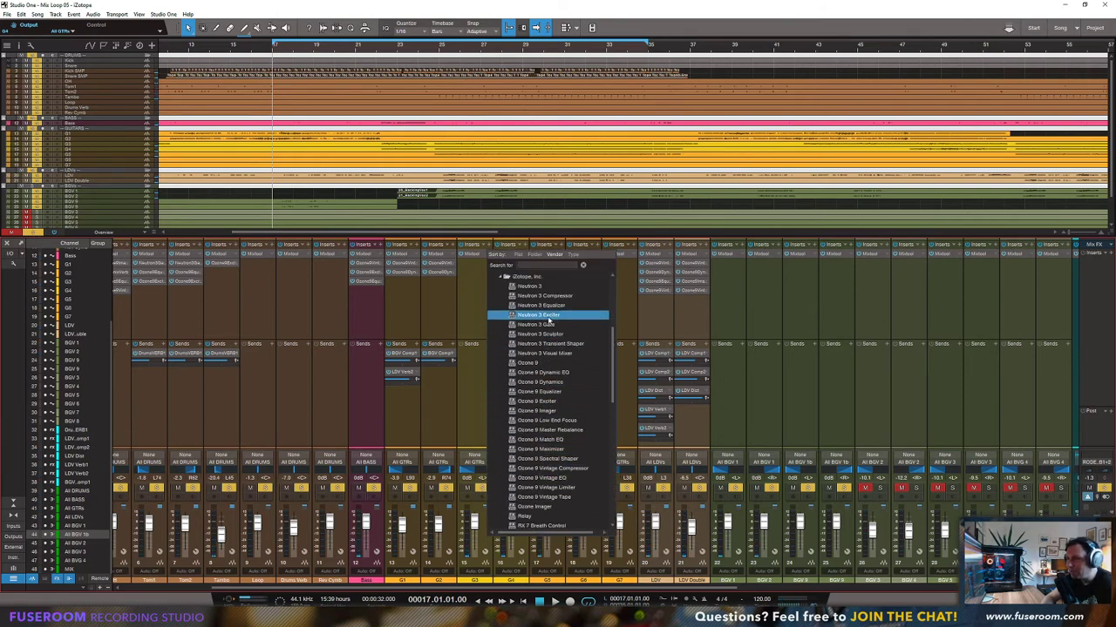
left_click(549, 319)
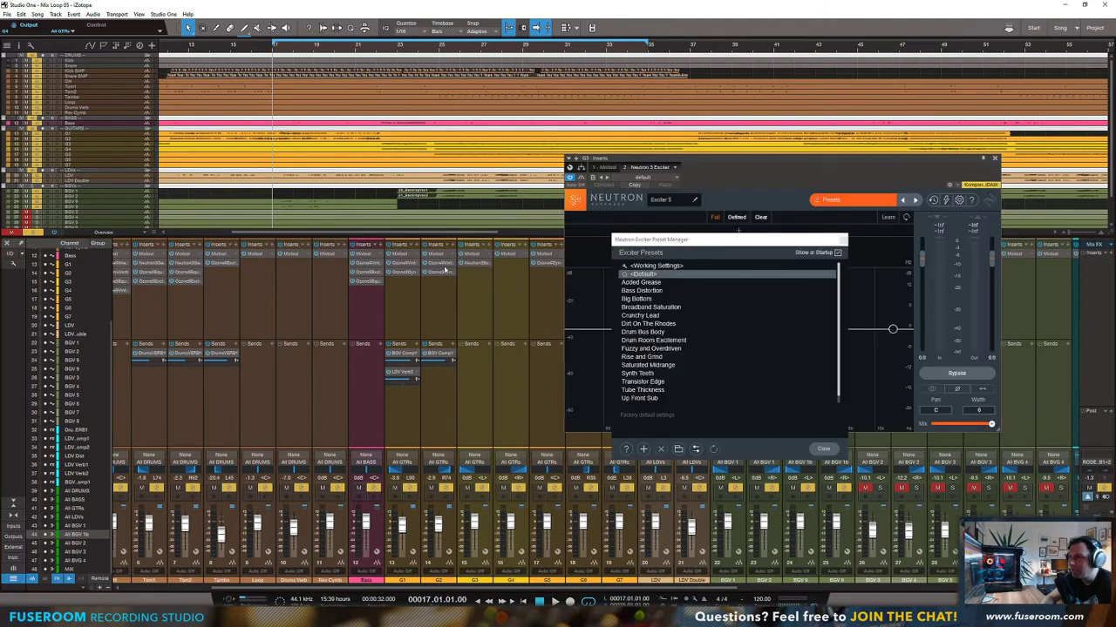
left_click(843, 240)
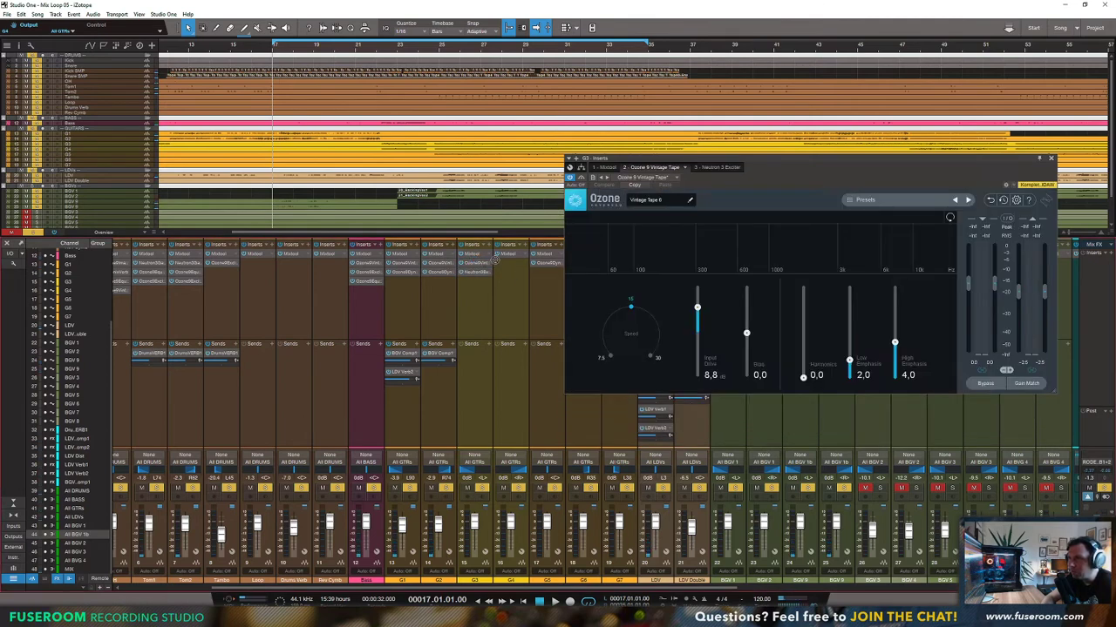
Step: Audition G3 and G4 from bar 22 and remove the Neutron 3 Exciter from both channels
key("space")
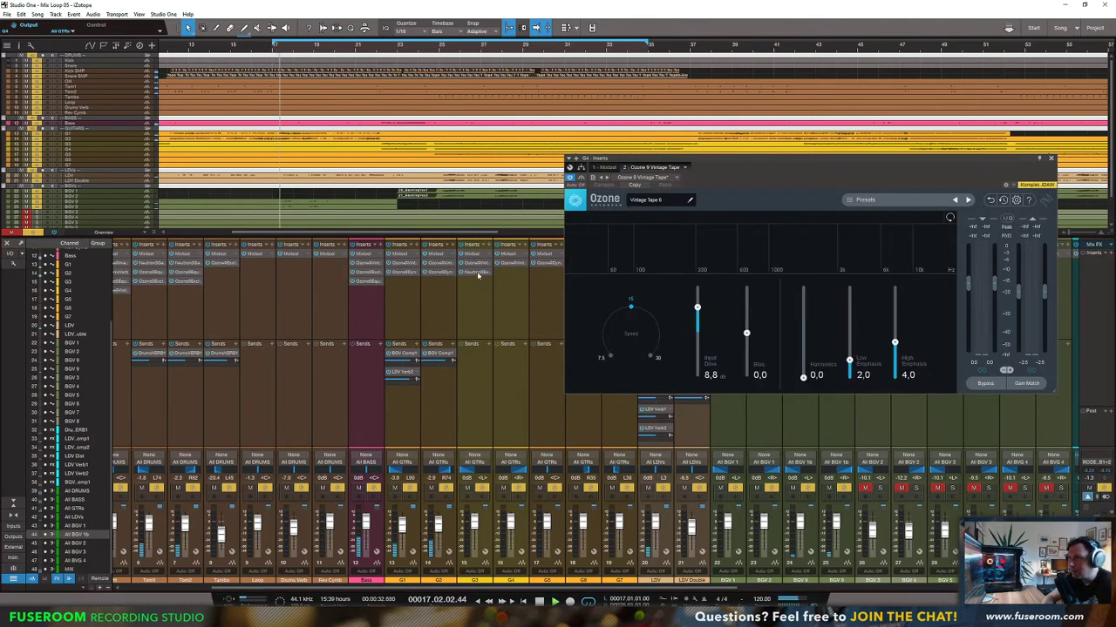
key("space")
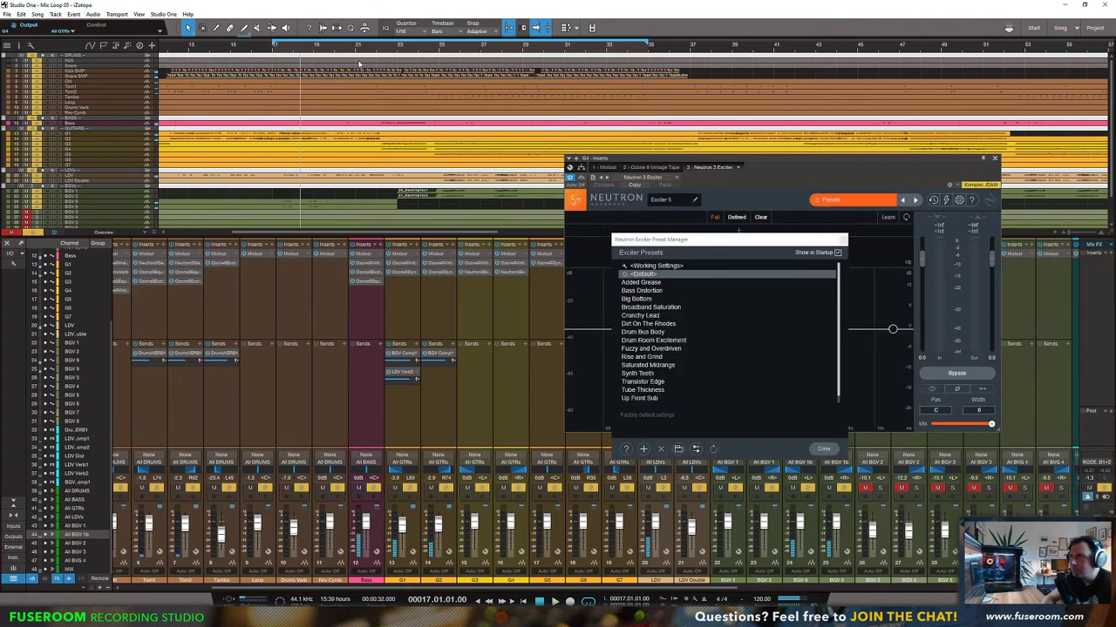
left_click(384, 52)
key("space")
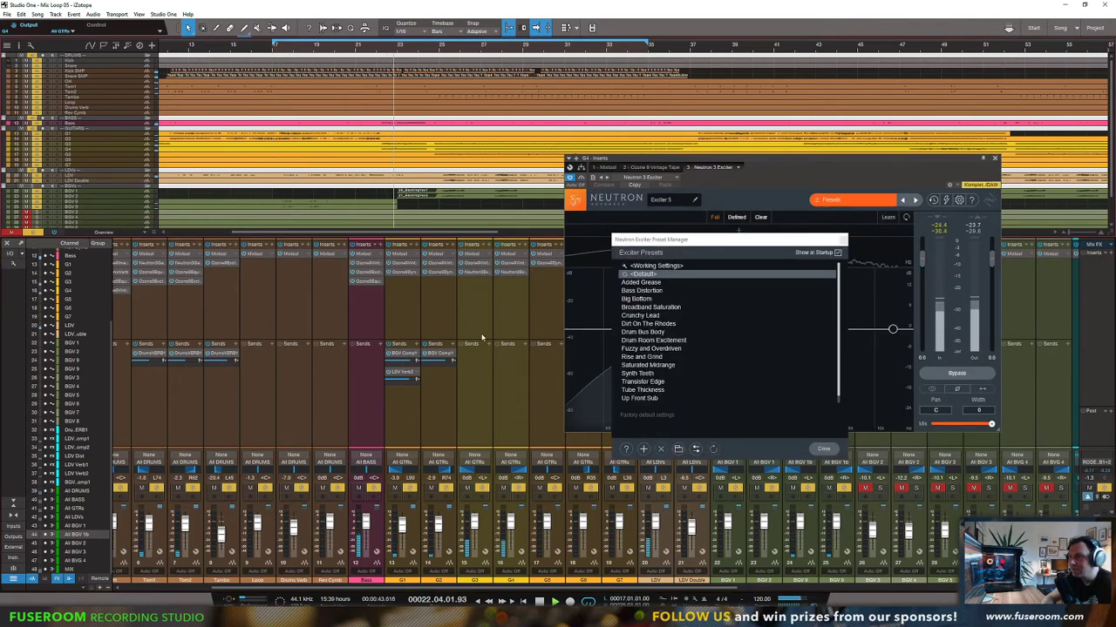
right_click(484, 274)
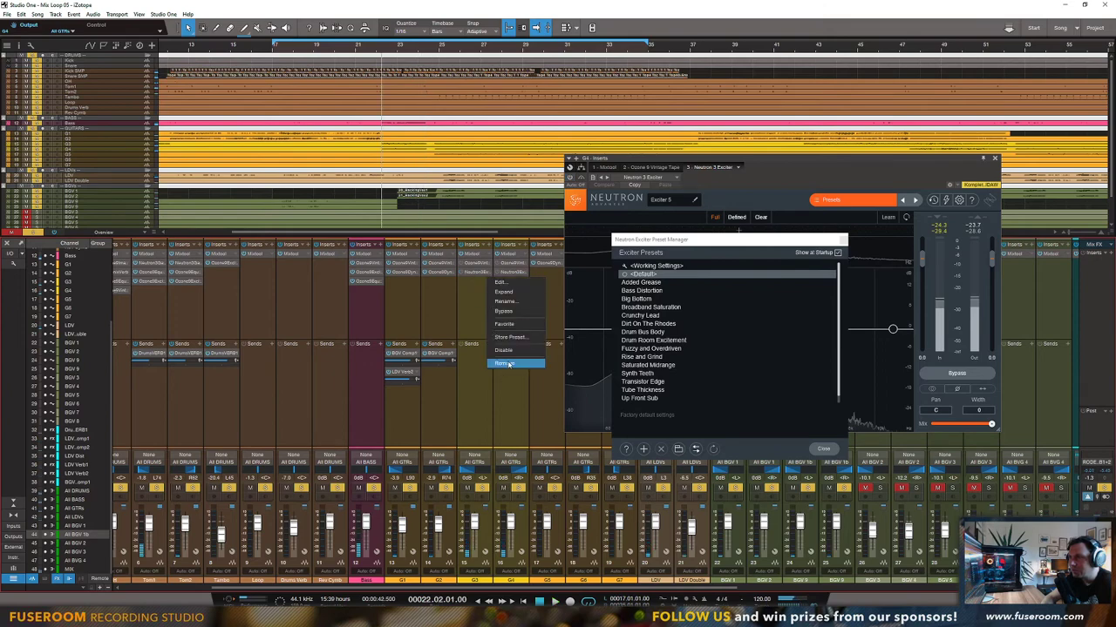
right_click(525, 273)
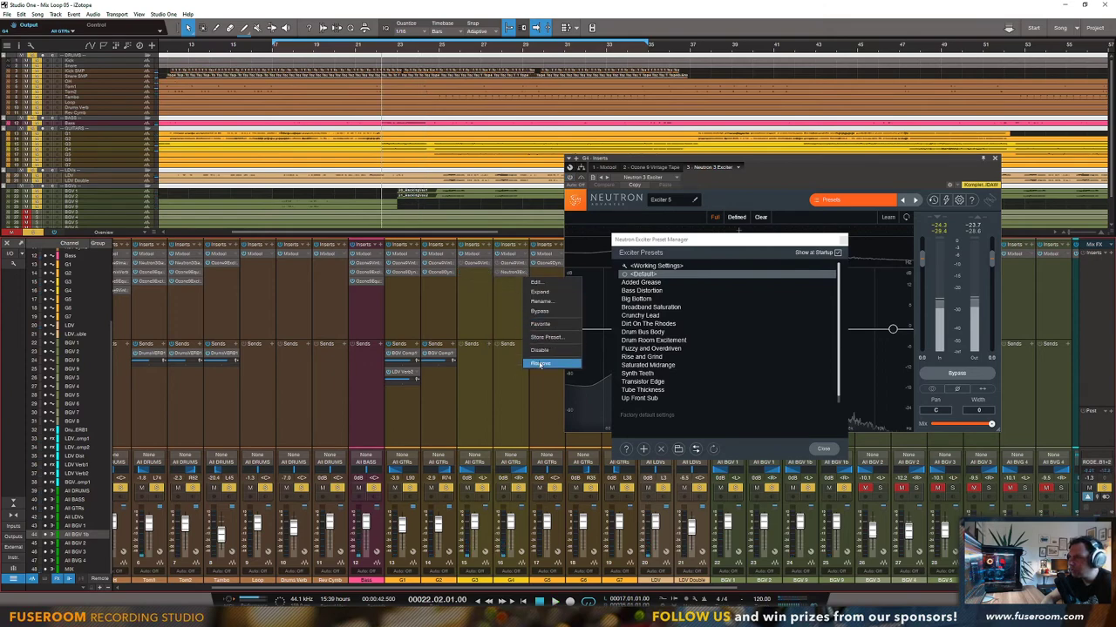
left_click(541, 365)
Step: Insert an Ozone 9 Equalizer on G4, raise its band 7 slightly near 5 kHz, and copy the equalizer to G3
left_click(526, 247)
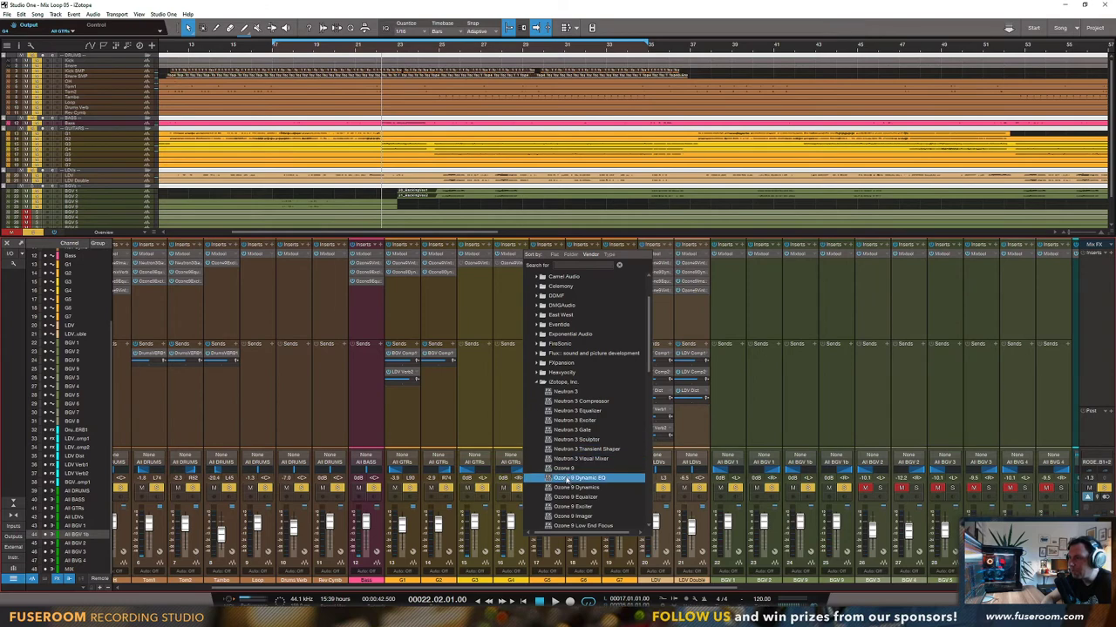
scroll(575, 497, "down", 2)
left_click(578, 449)
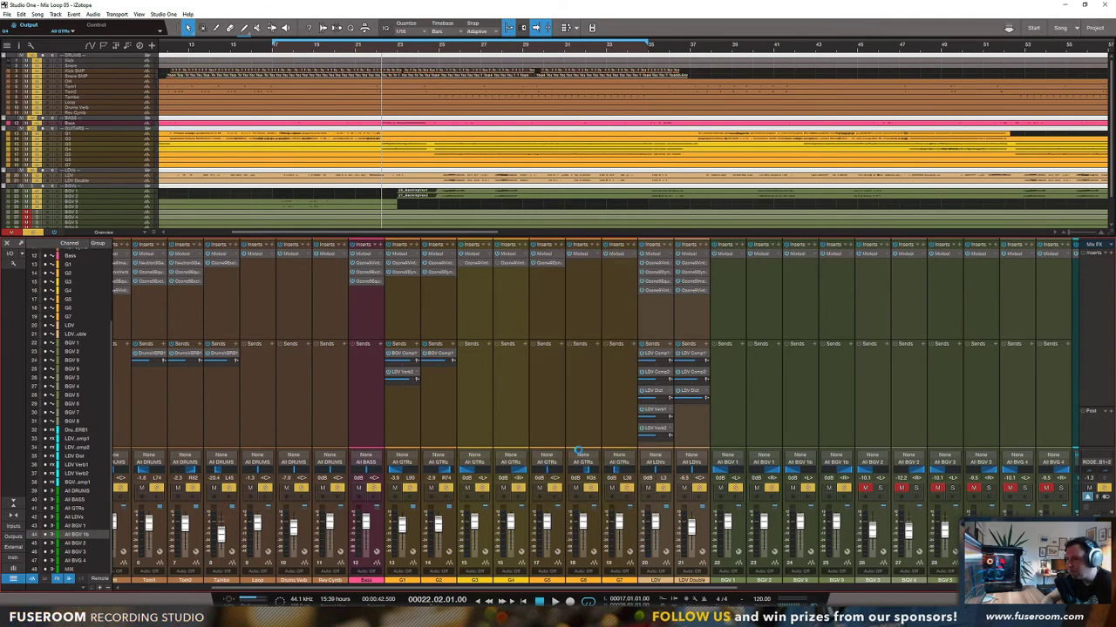
key("space")
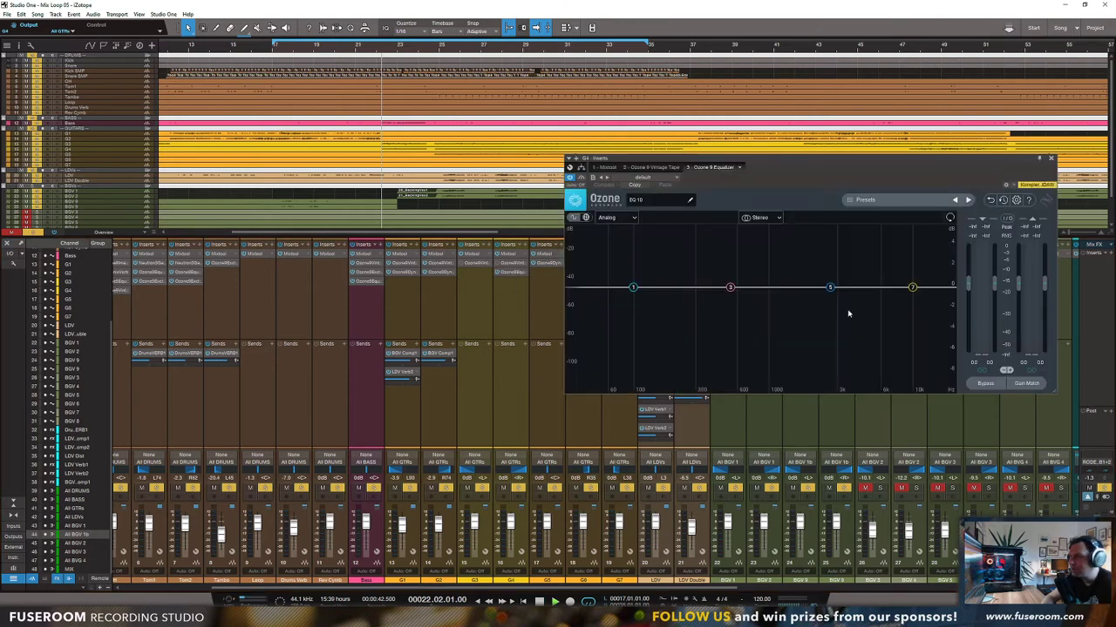
left_click_drag(911, 288, 869, 276)
left_click(475, 271)
key("space")
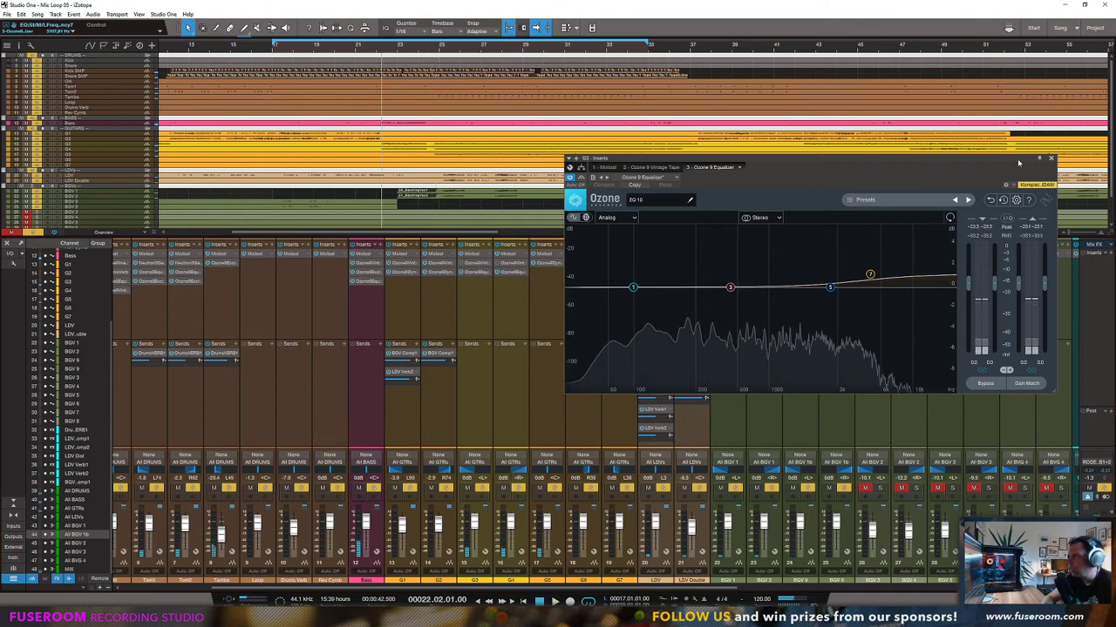
Step: Place the G3 and G4 equalizers side by side and set G4 band 5 to +1.1 dB at 1556 Hz and band 3 to −1.7 dB at 619 Hz
left_click(477, 273)
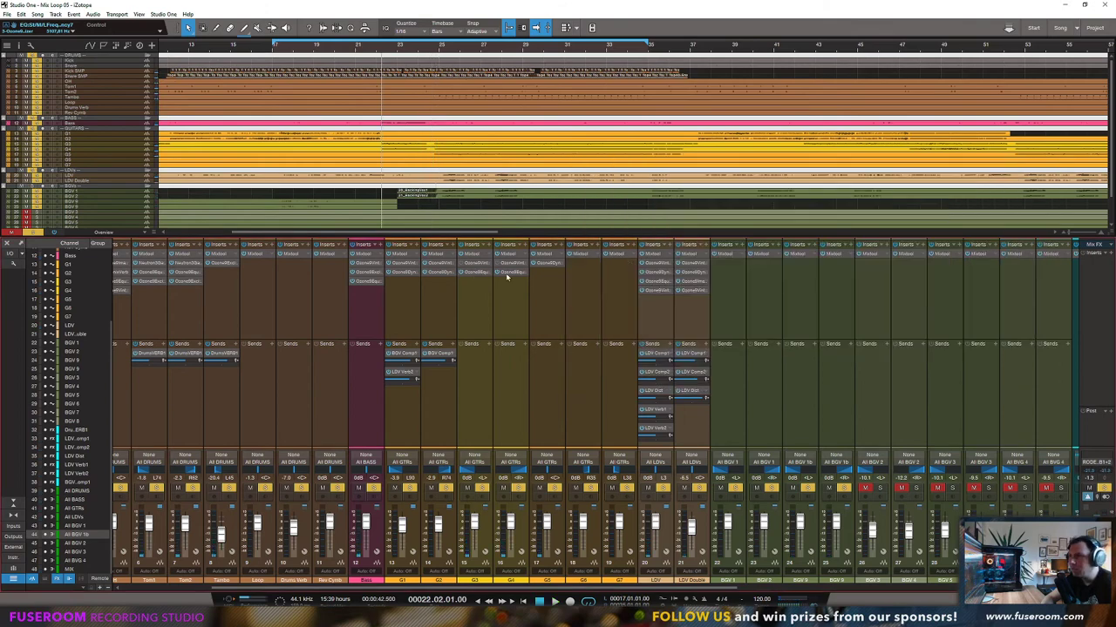
left_click(507, 277)
left_click_drag(747, 162, 247, 163)
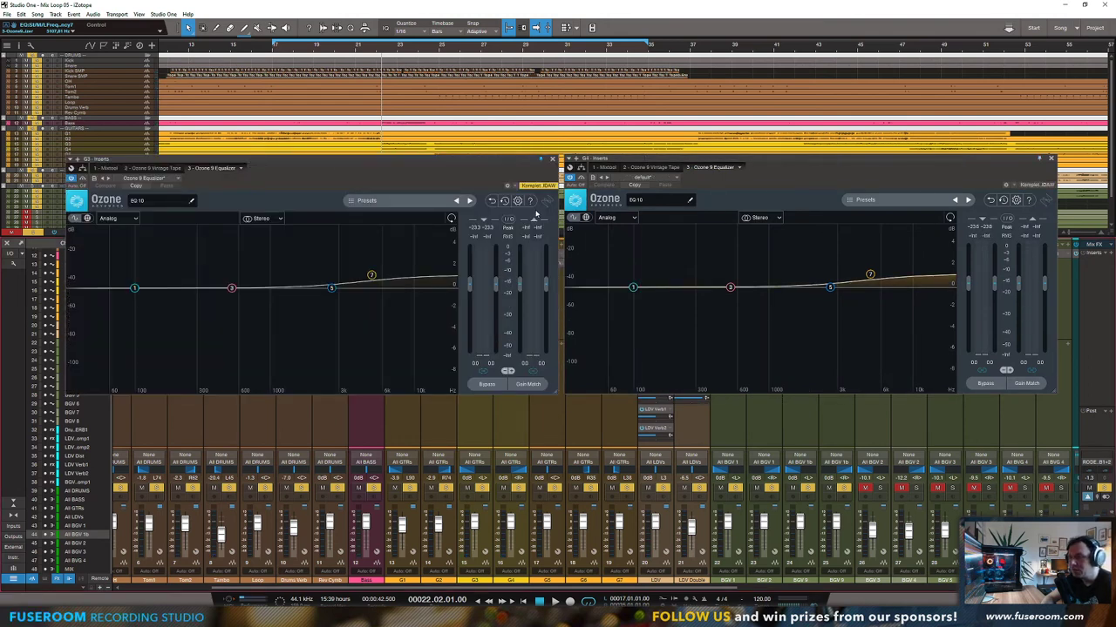
key("space")
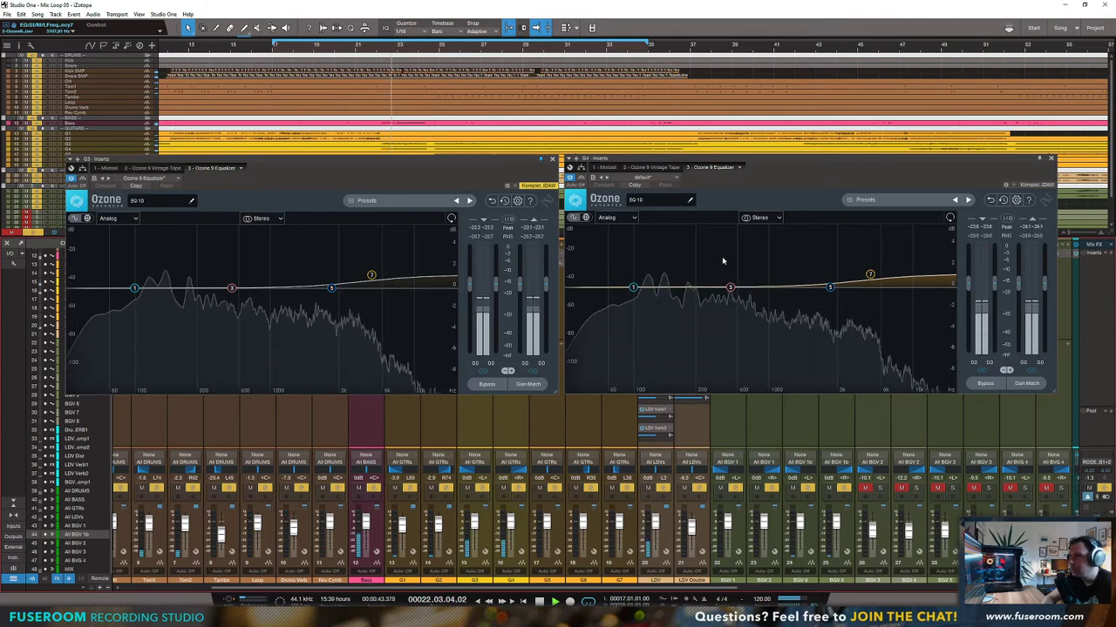
left_click_drag(830, 288, 797, 231)
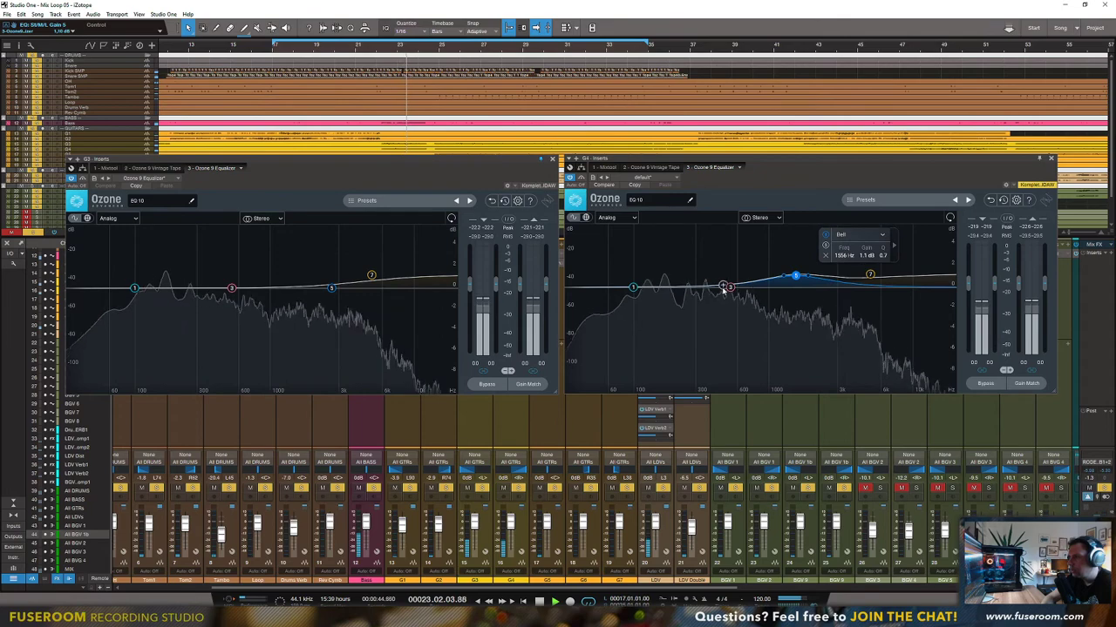
left_click_drag(731, 289, 737, 311)
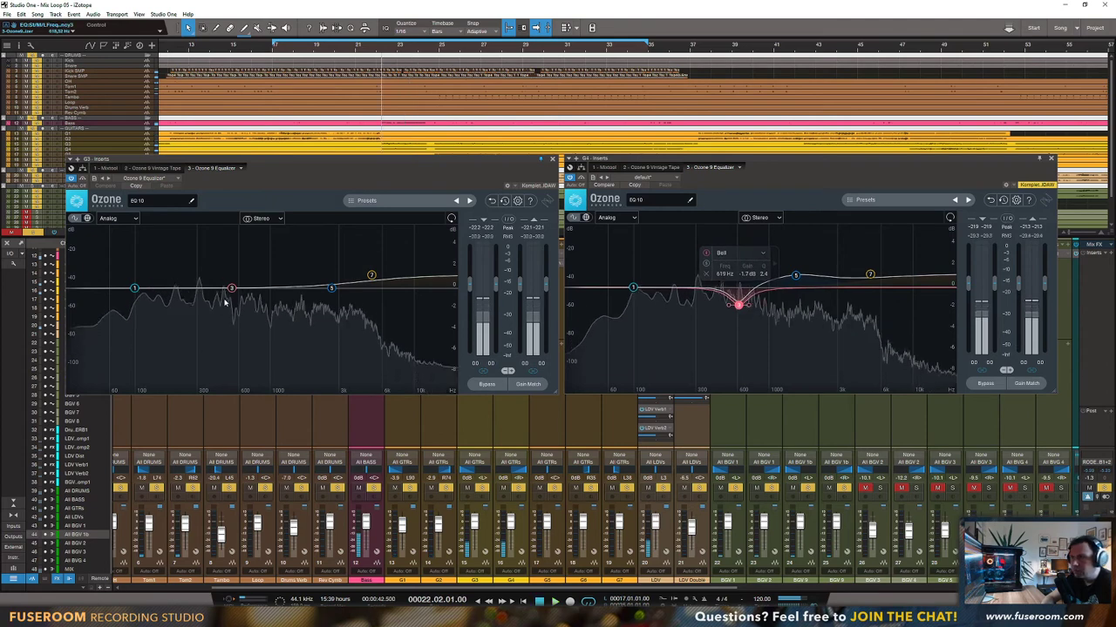
Step: Cut band 3 and boost band 5 on the G3 equalizer, and raise the Baxandall Treble to 3.1 dB on G3 and 2.0 dB on G4
mouse_move(232, 291)
left_mouse_down()
mouse_move(228, 312)
mouse_move(187, 220)
mouse_move(232, 211)
mouse_move(233, 304)
left_mouse_up()
left_click_drag(331, 287, 314, 255)
mouse_move(869, 275)
left_mouse_down()
mouse_move(799, 276)
mouse_move(837, 238)
mouse_move(849, 265)
left_mouse_up()
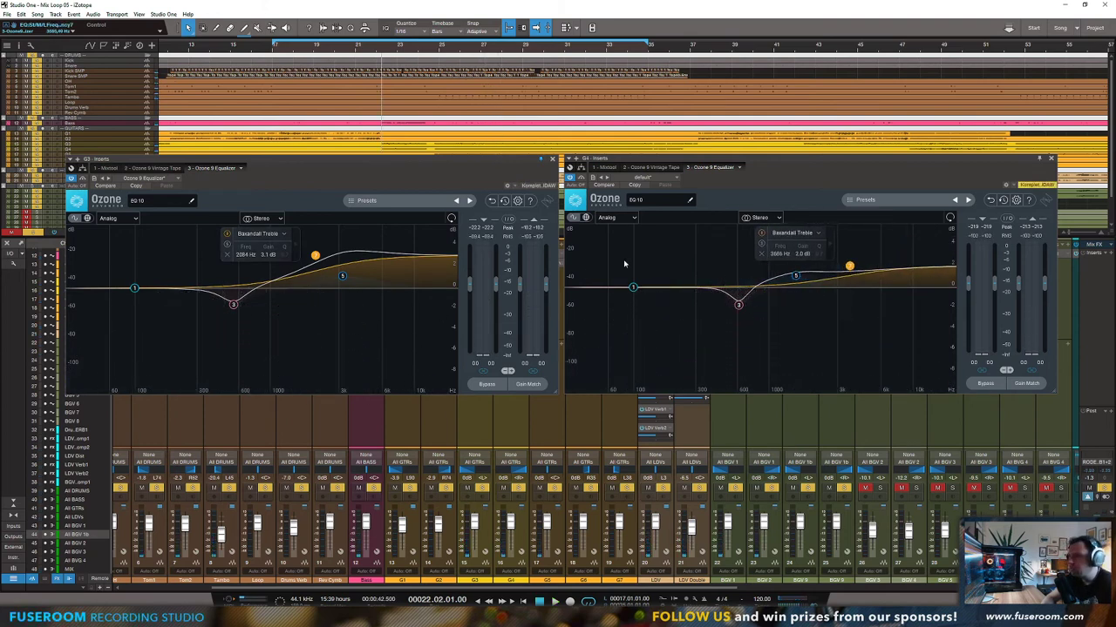
Step: Set the Baxandall Treble to 1.3 dB on G3 and 1.0 dB at 6074 Hz on G4, close both equalizers, and save the song
key("space")
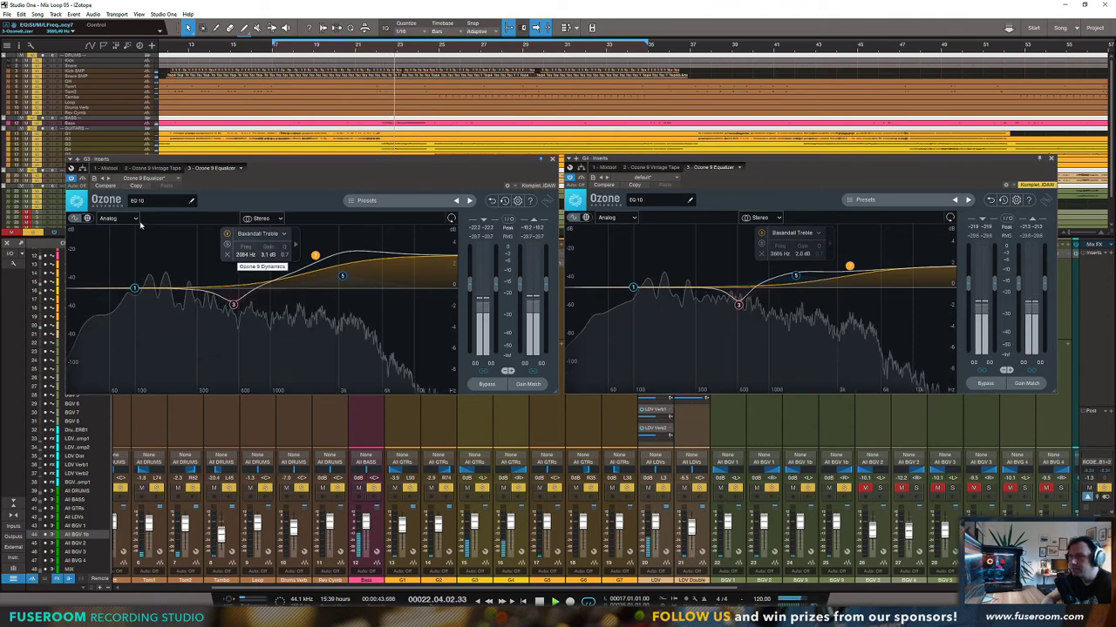
left_click_drag(314, 256, 379, 276)
left_click_drag(852, 273, 882, 281)
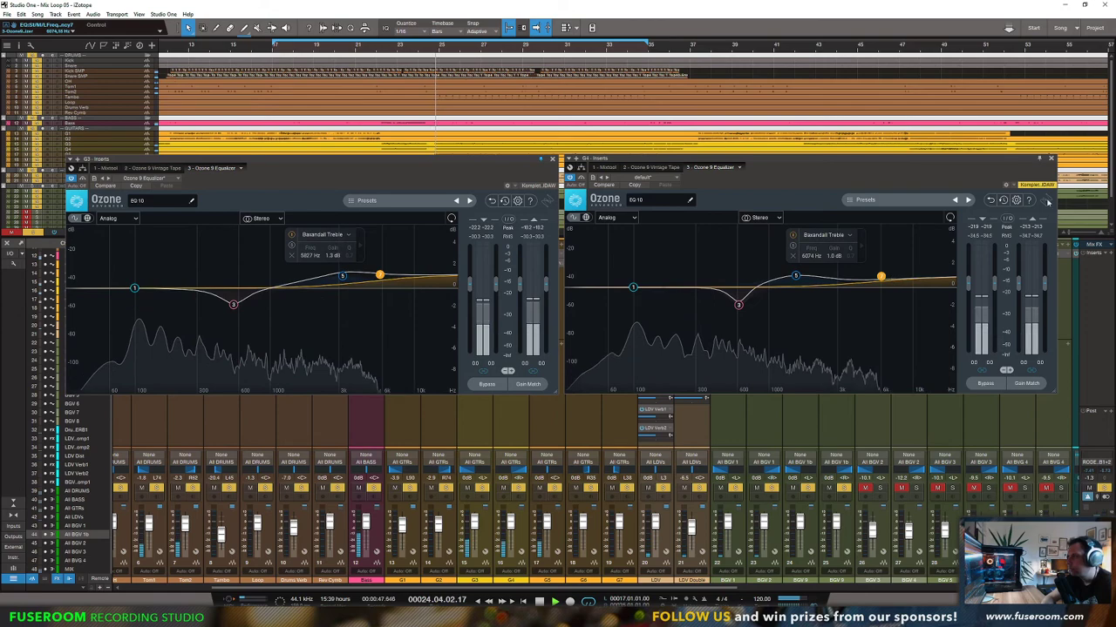
left_click(1050, 159)
left_click(552, 159)
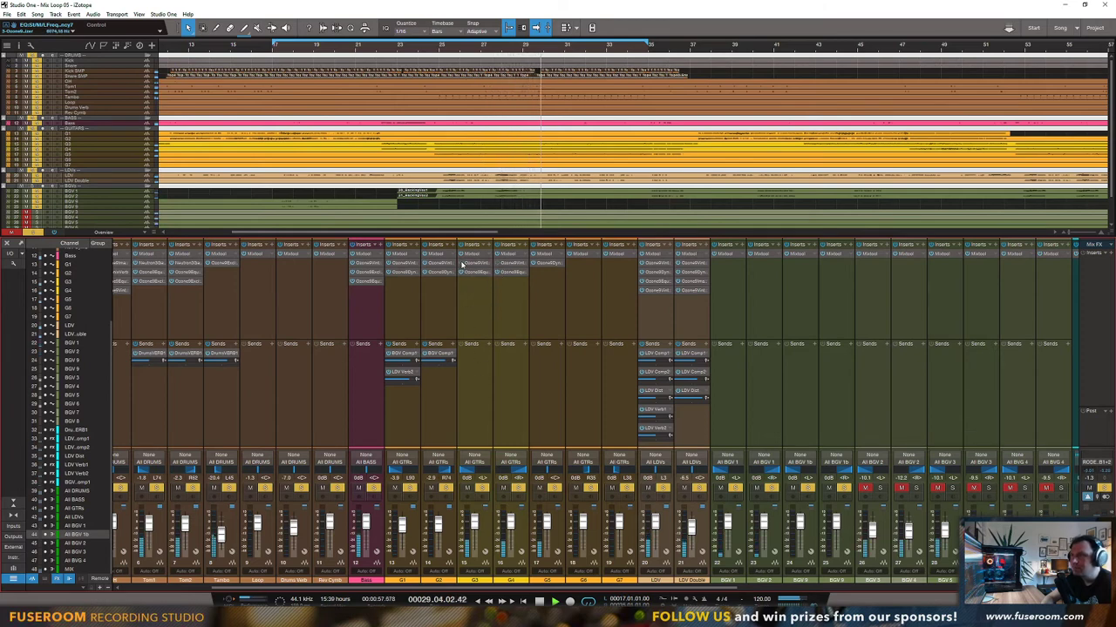
key("space")
key("ctrl+s")
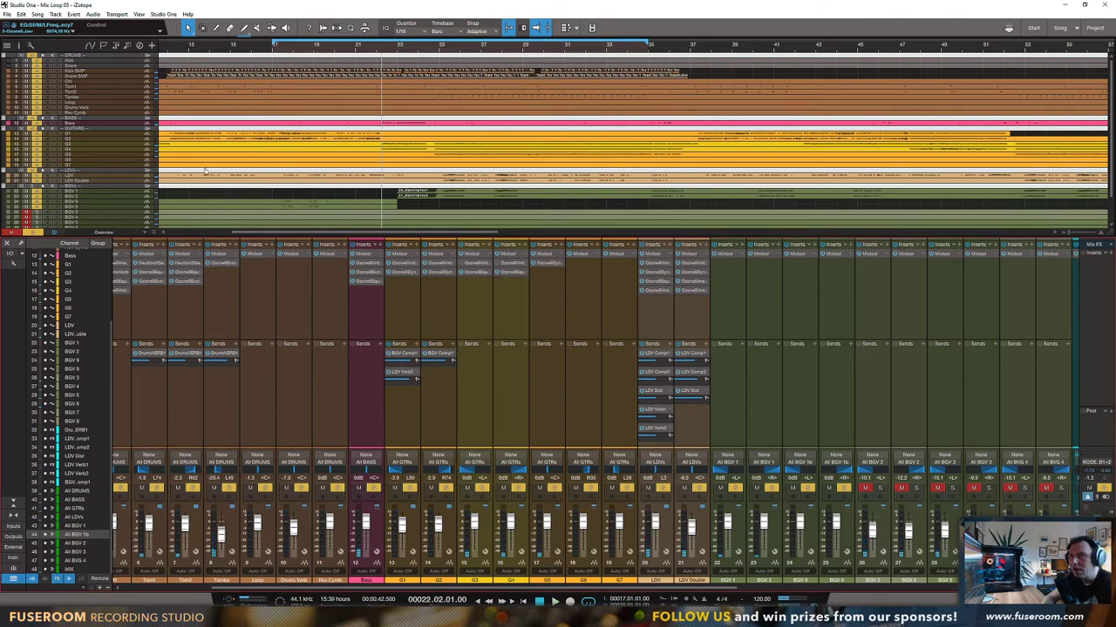
Step: Select the G3 and G4 tracks together and bring up the track commands for duplicating them
left_click(128, 144)
left_click(128, 149, "shift")
right_click(127, 143)
left_click(121, 145)
right_click(121, 145)
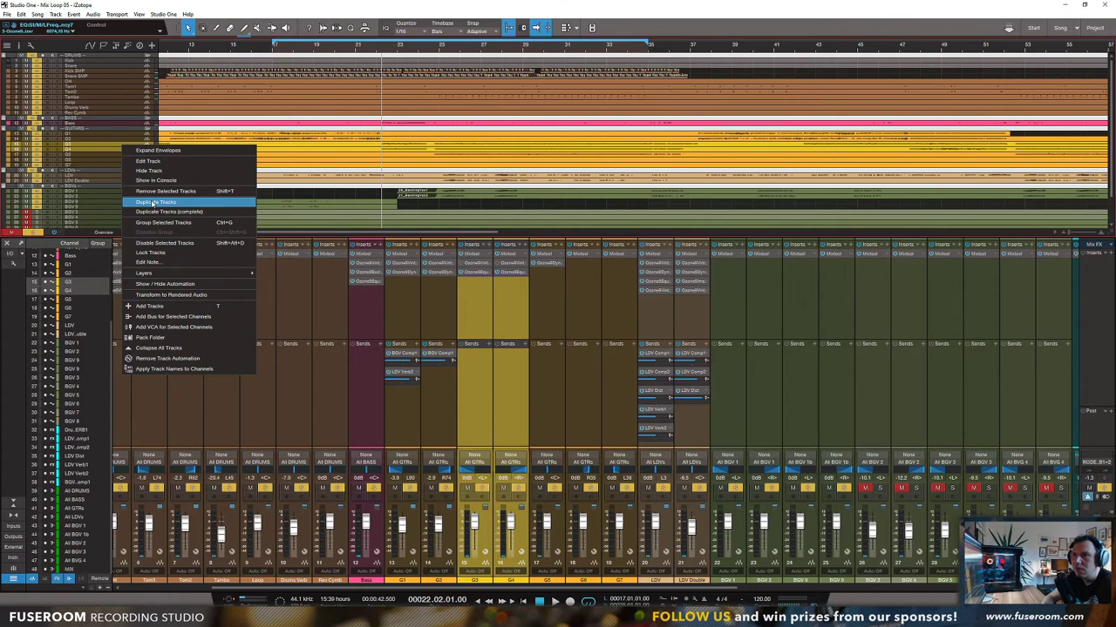
Step: Duplicate guitar tracks G3 and G4 completely and split the events on all four tracks near bars 22 and 24
left_click(155, 212)
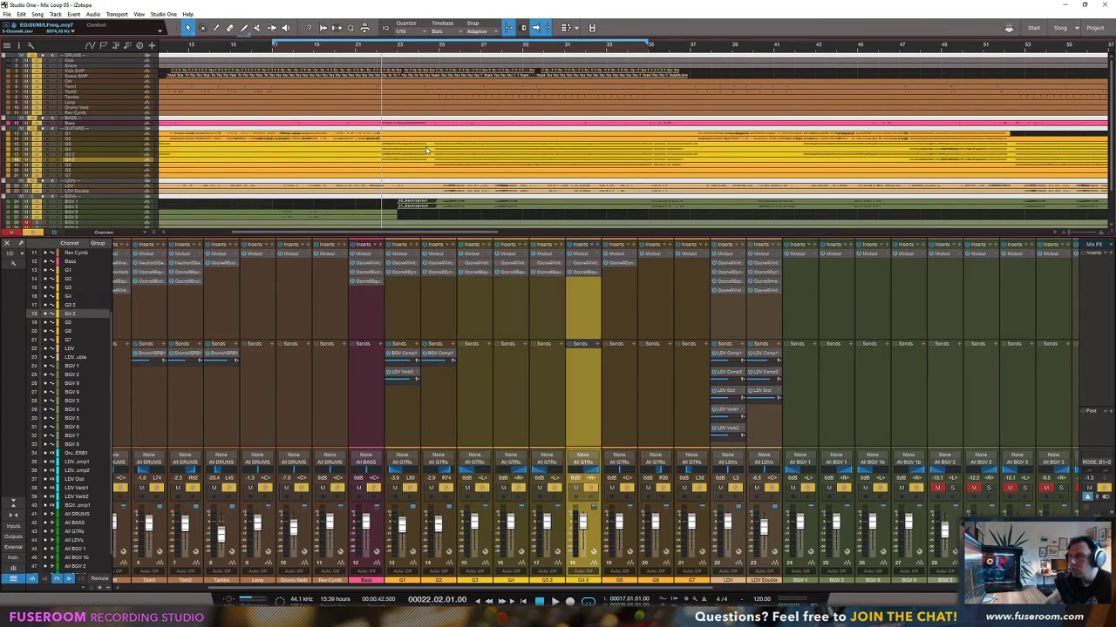
key("w")
key("e")
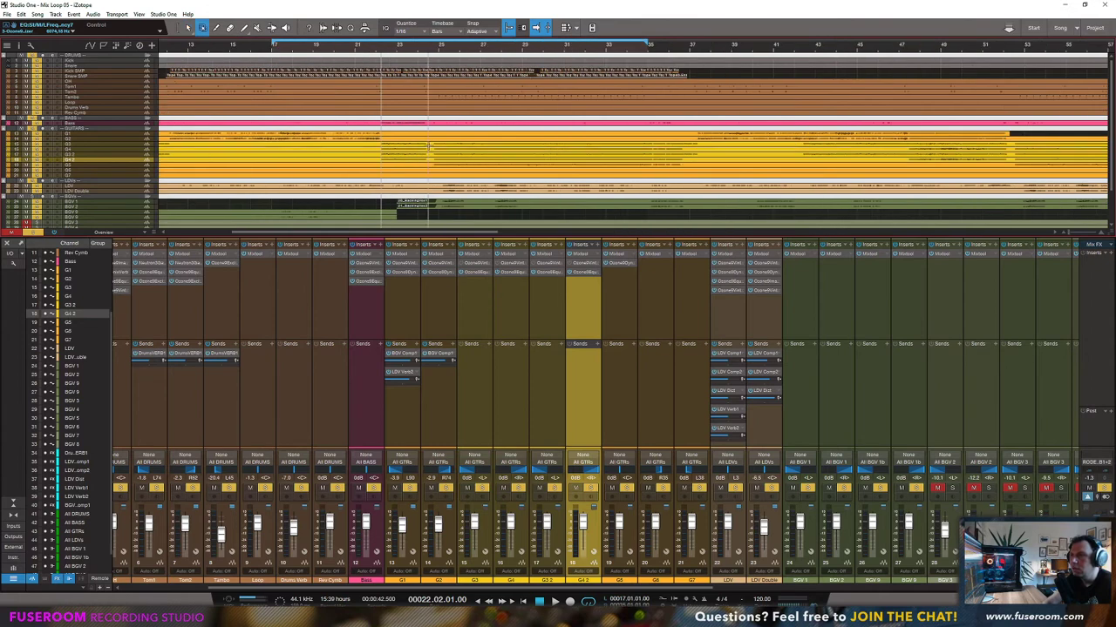
left_click(432, 142)
left_click(429, 149)
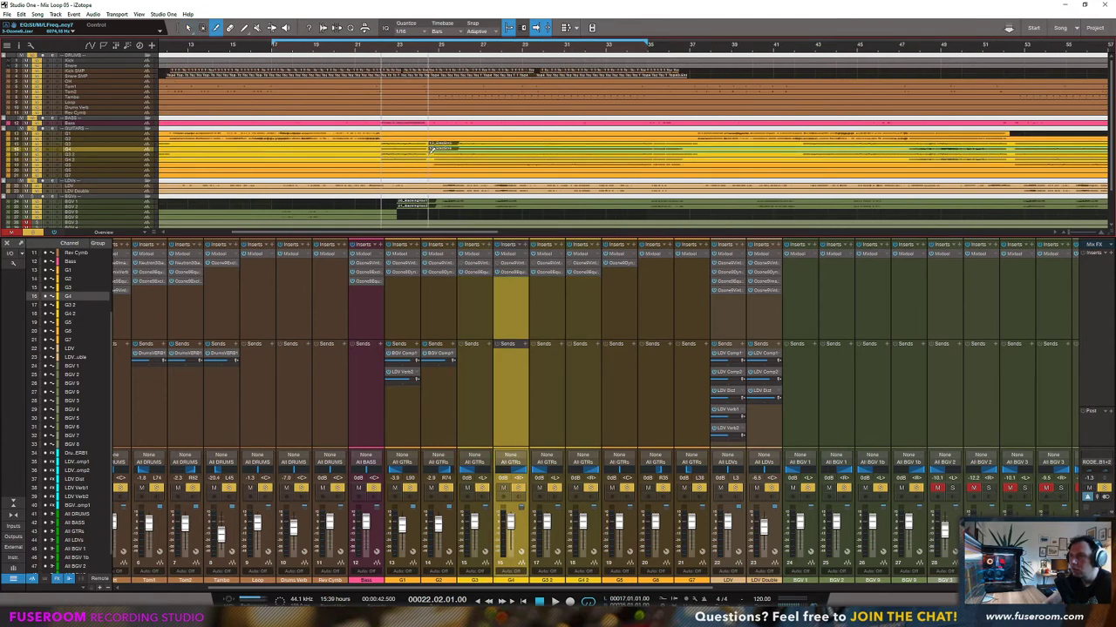
left_click(429, 154)
left_click(428, 160)
left_click(379, 141)
left_click(379, 147)
left_click(379, 151)
left_click(379, 155)
key("1")
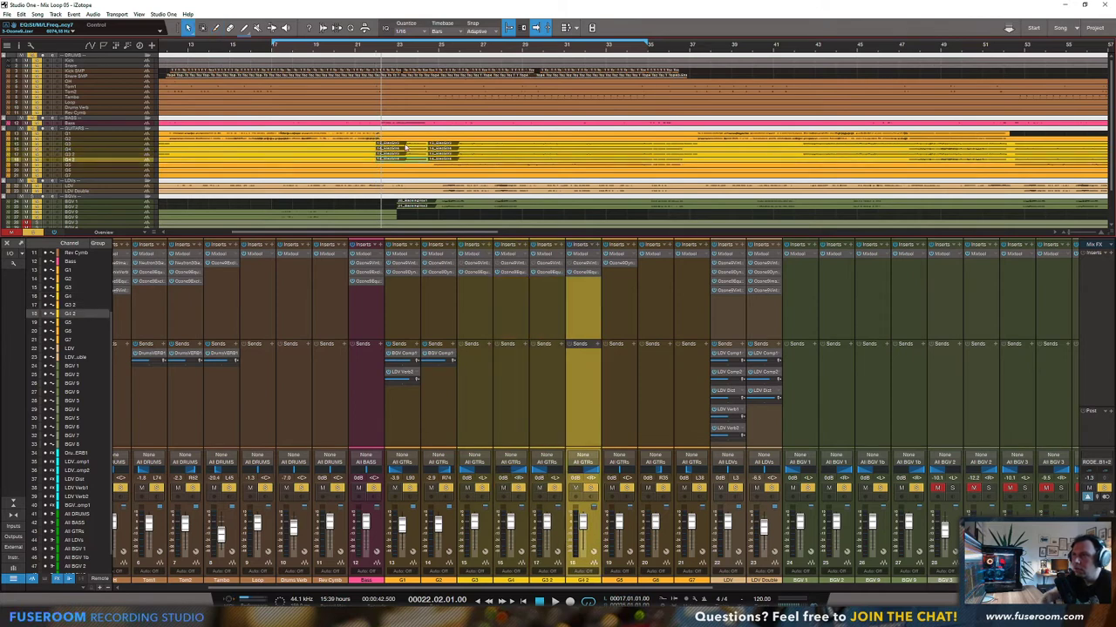
Step: Delete the split middle section from G3 and G4, and delete everything outside that section from G3 2 and G4 2
left_click(406, 144)
key("Delete")
left_click(441, 153)
key("Delete")
left_click(441, 159)
key("Delete")
left_click(367, 158)
key("Delete")
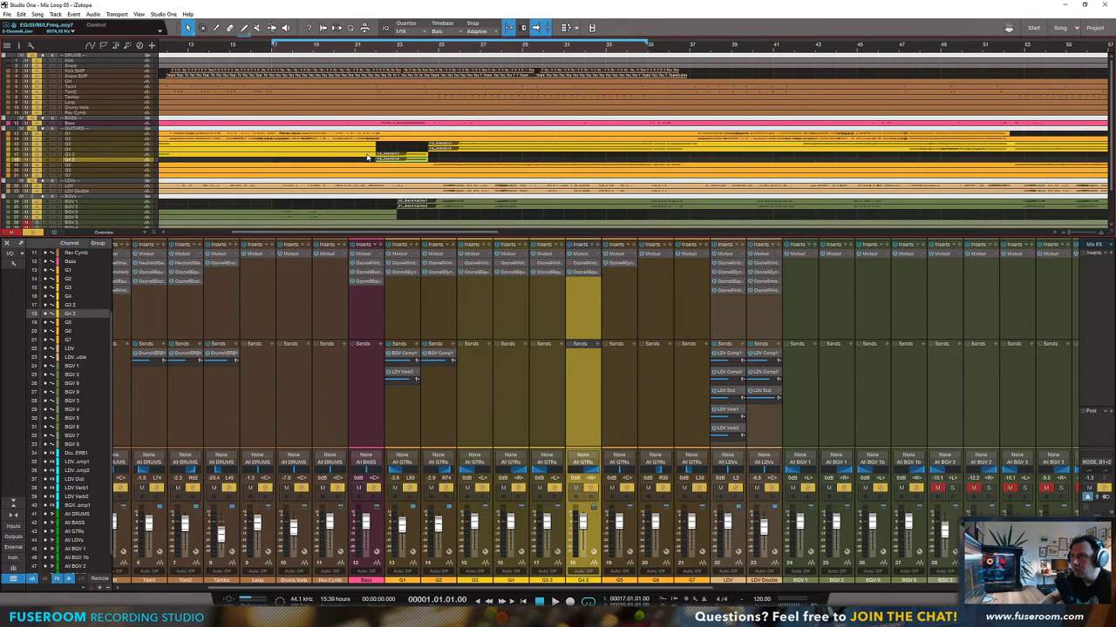
left_click(367, 154)
key("Delete")
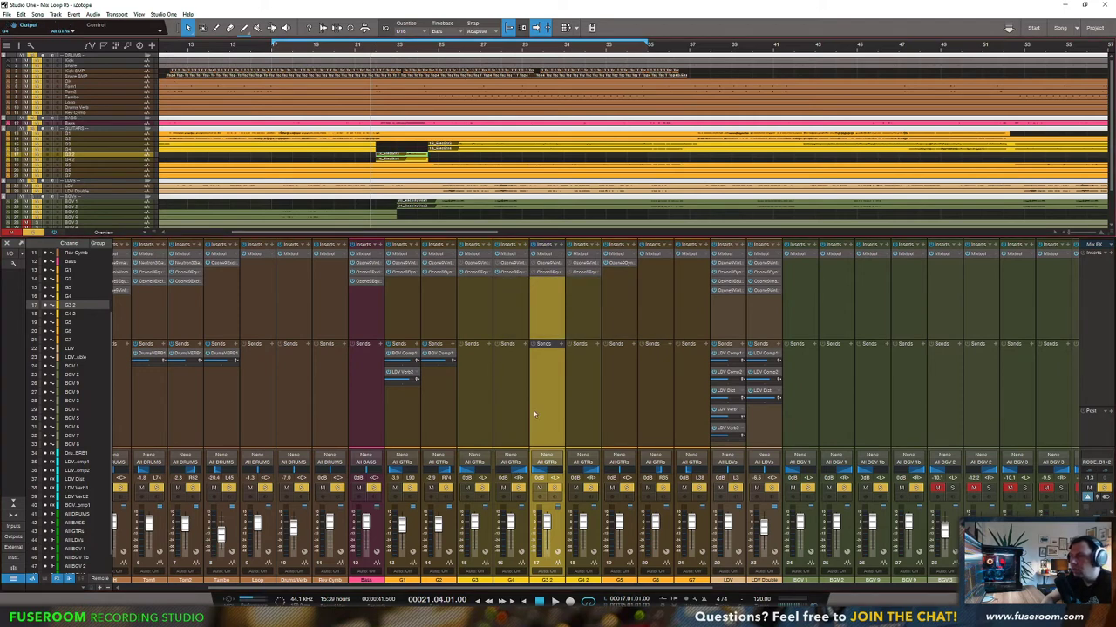
Step: Move the duplicated G3 2 and G4 2 channels directly before G3 in the mixer
left_click(587, 311, "shift")
left_click_drag(540, 294, 468, 295)
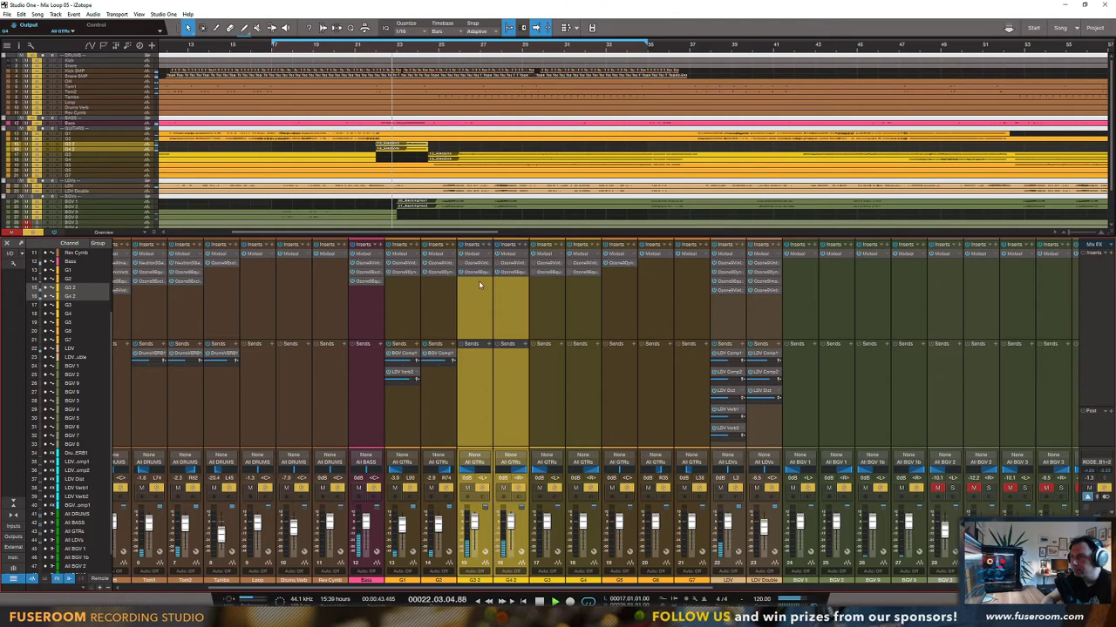
Step: In the G3 2 equalizer, cut the lows and boost the treble about 3.9 dB around 1970 Hz, and copy the settings to G4 2
left_click(482, 273)
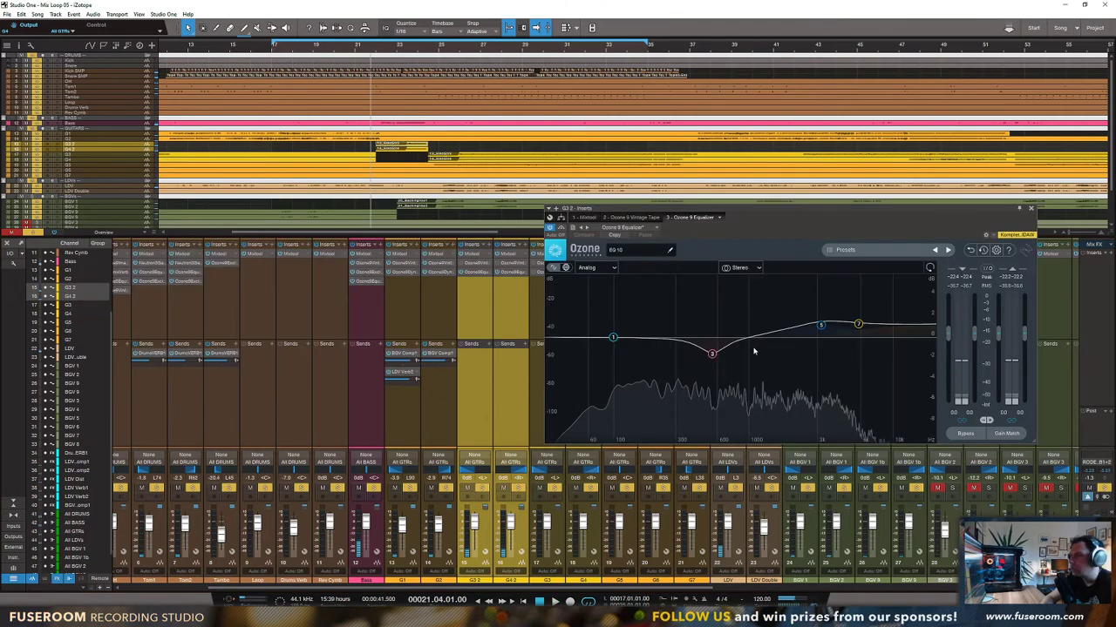
left_click_drag(613, 337, 735, 384)
left_click_drag(859, 324, 789, 296)
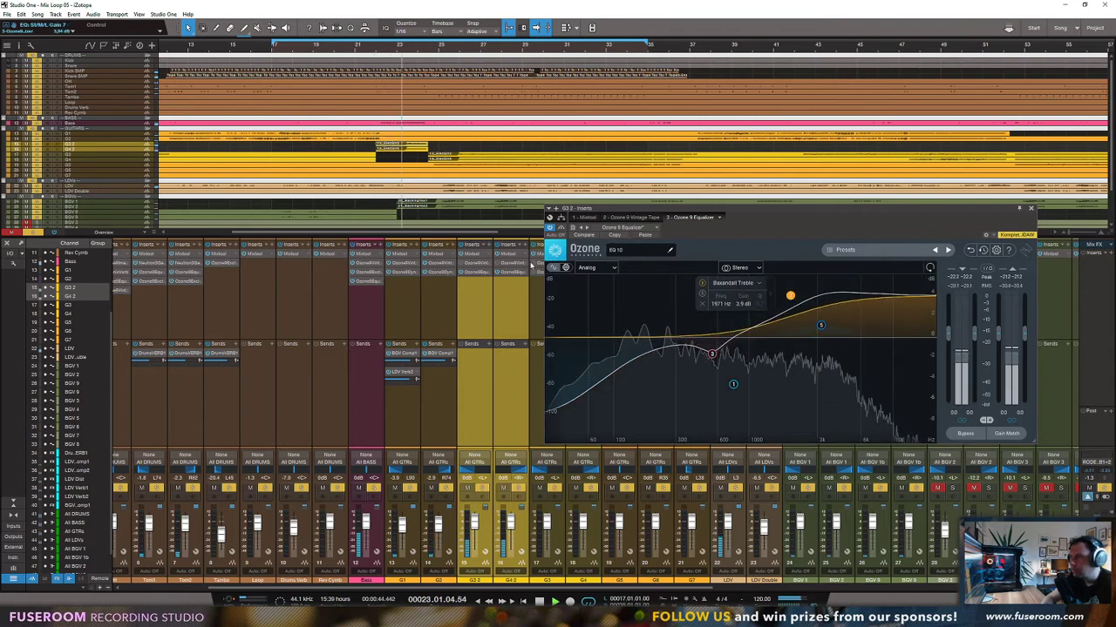
double_click(510, 273)
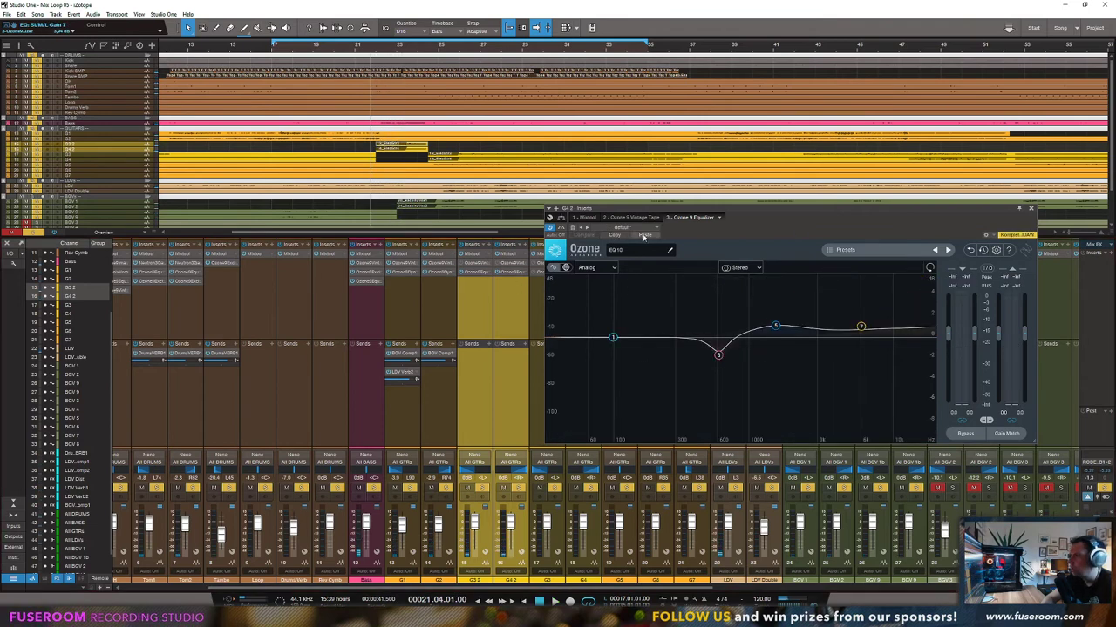
left_click(644, 236)
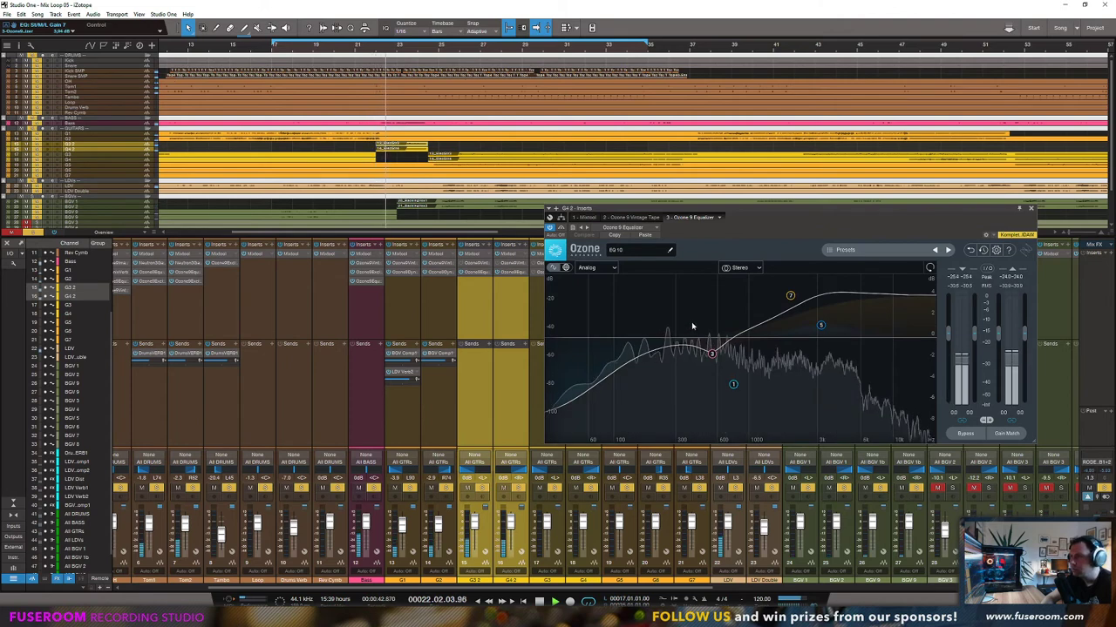
Step: In the G4 2 equalizer, set the treble boost to about 3.1 dB near 2.2 kHz and the output gain to 0.5 dB
left_click_drag(789, 297, 795, 306)
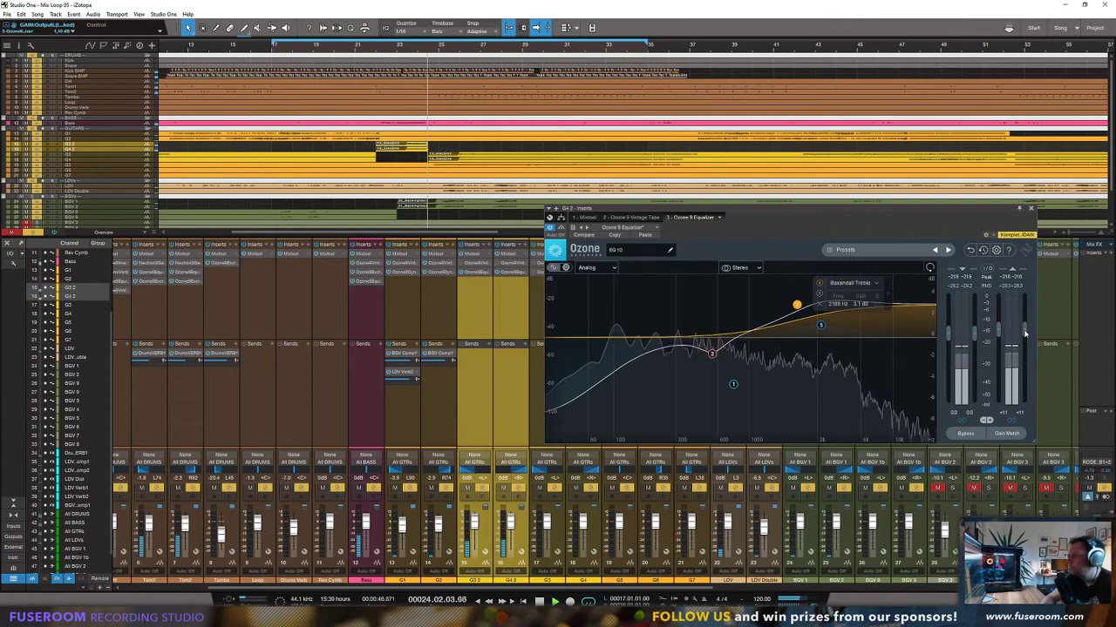
key("space")
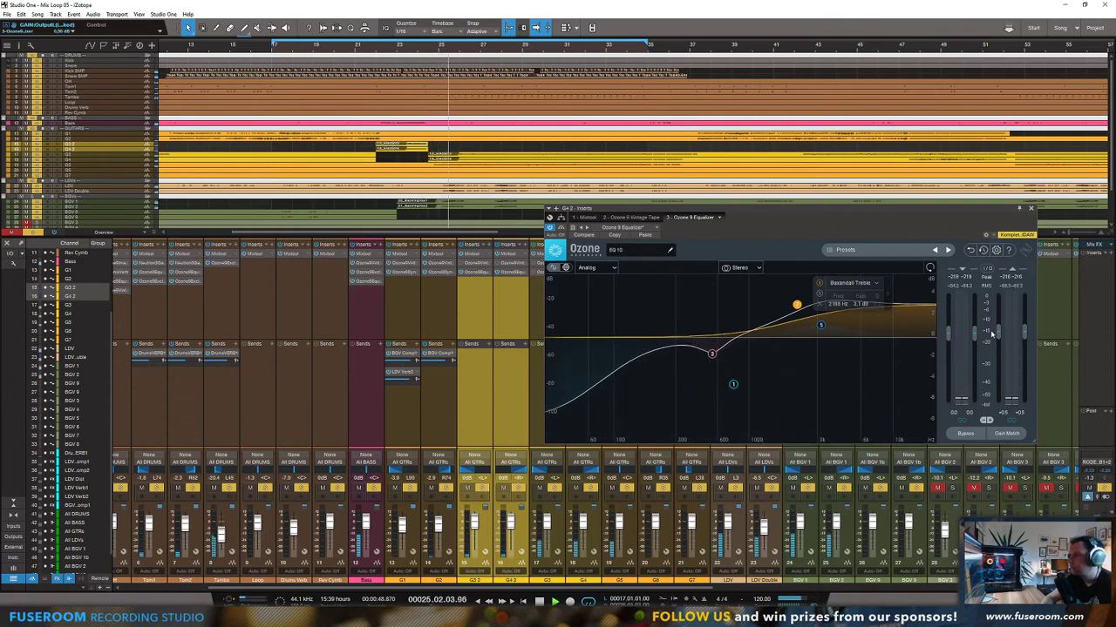
key("F3")
key("F3")
left_click(1030, 208)
Step: Pan G3 2 to L85 and G4 2 to R85, lower both to about -1.3 dB, and play from bar 15
key("space")
key("space")
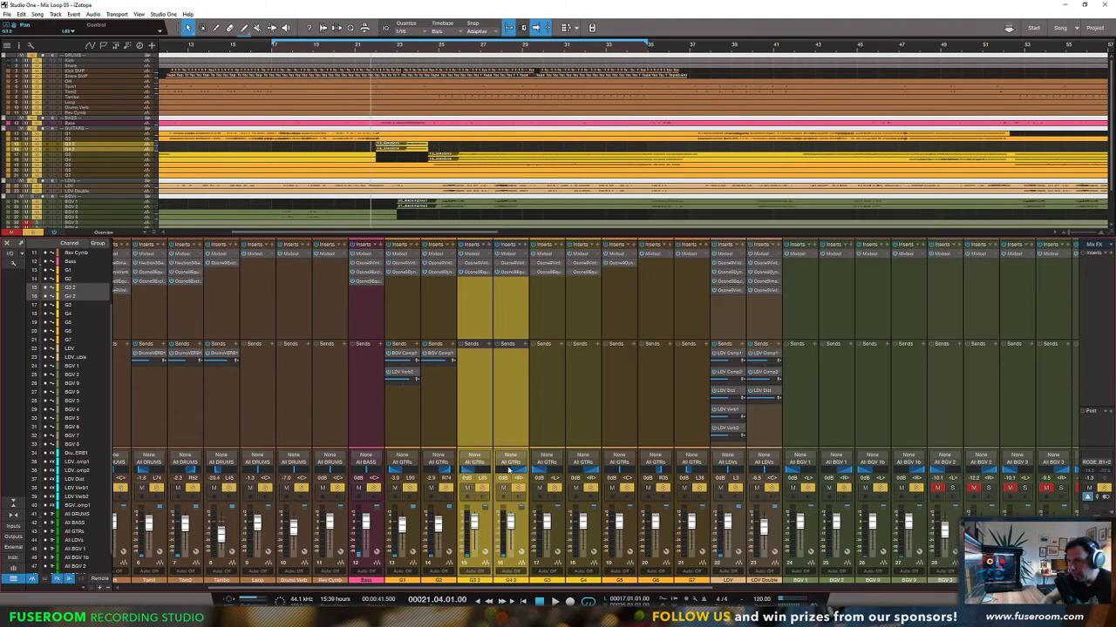
key("space")
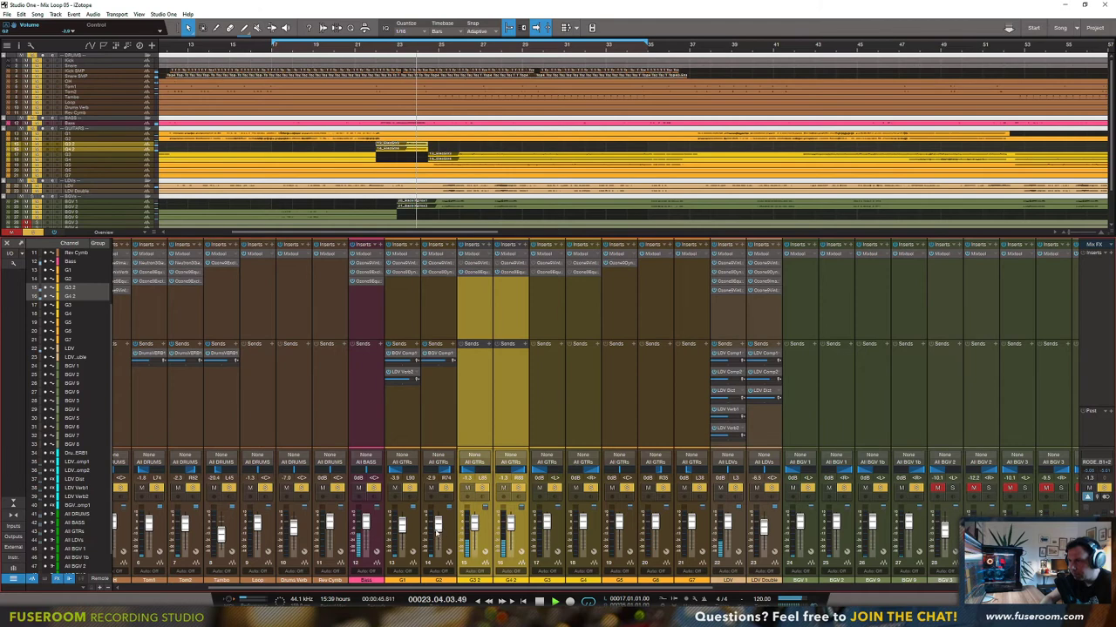
key("space")
left_click(235, 48)
key("space")
Step: Insert an Ozone 9 Equalizer on guitar channel G1
left_click(426, 424)
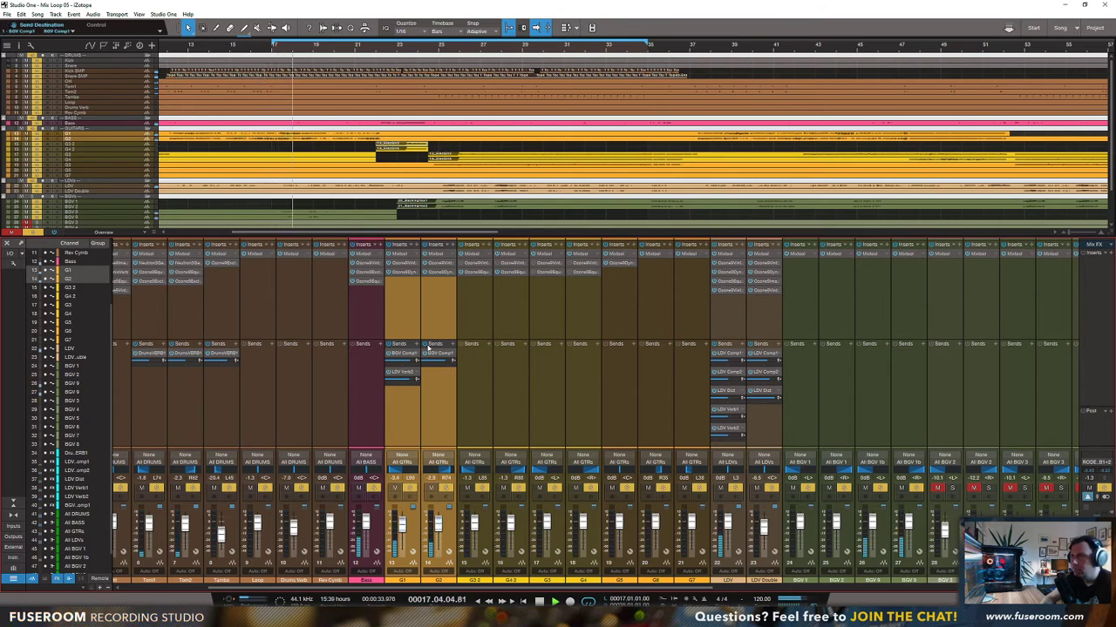
left_click(412, 301)
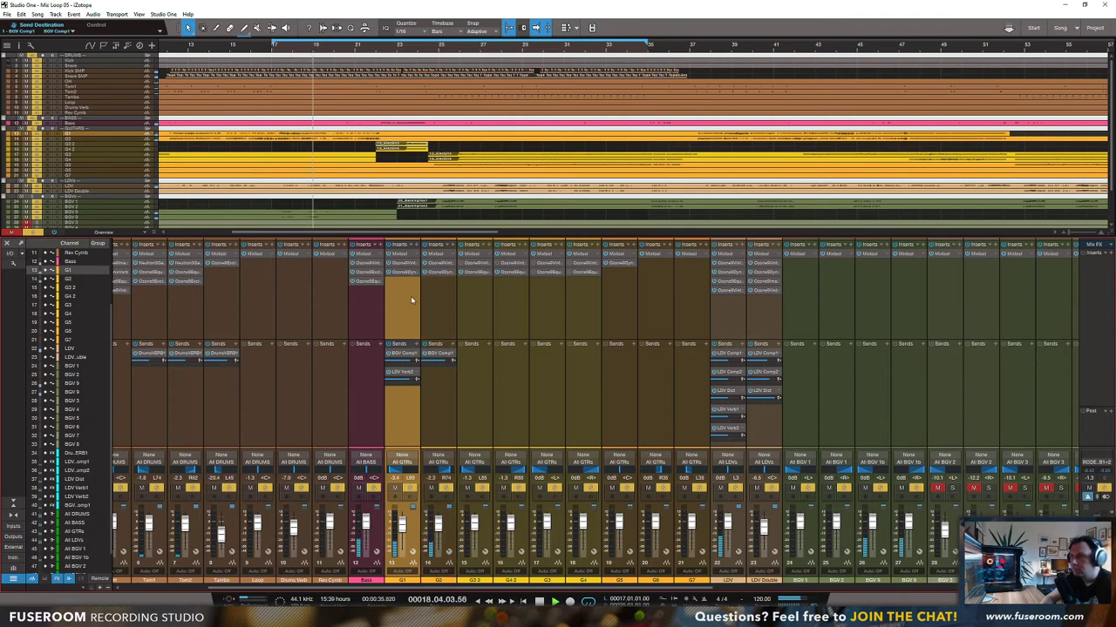
left_click(417, 248)
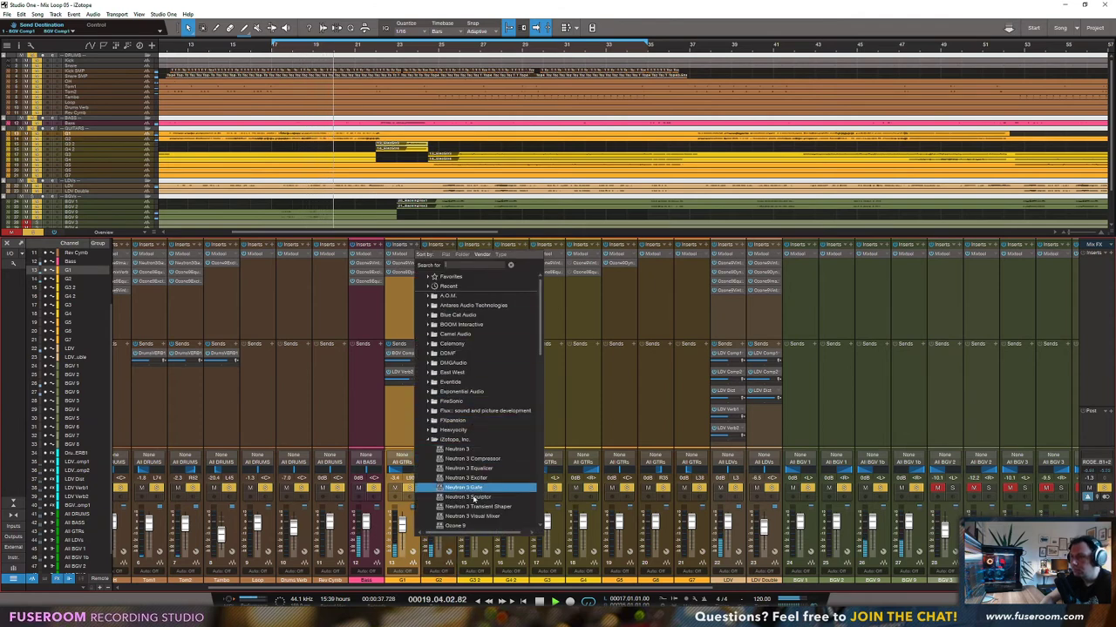
scroll(476, 508, "down", 2)
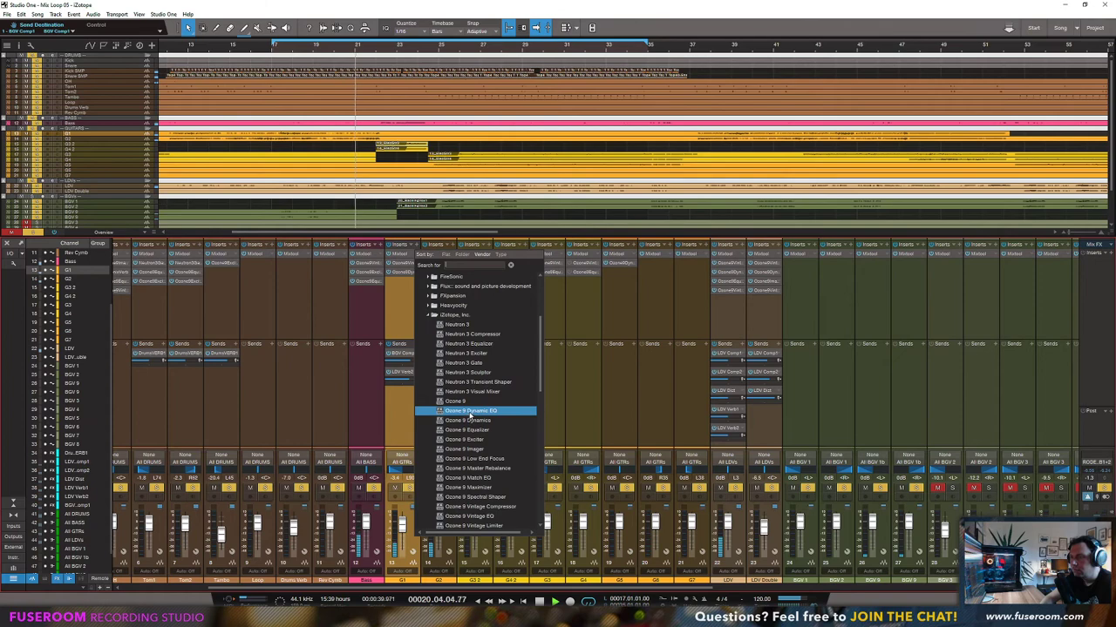
left_click(471, 430)
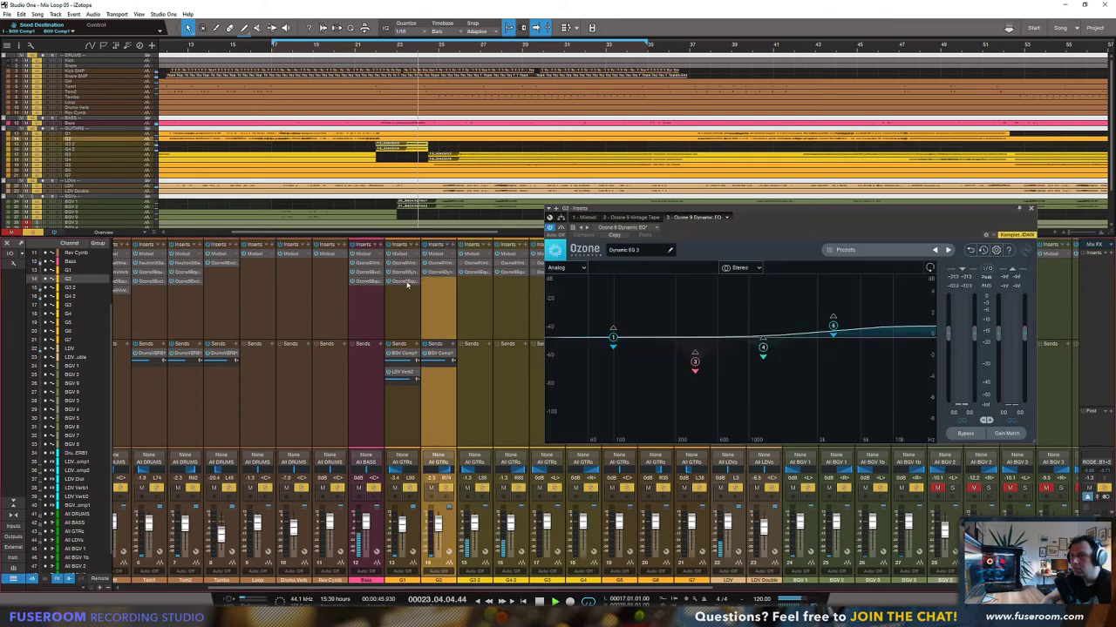
Step: Cut band 5 of the G1 equalizer by about 2 dB near 2.3 kHz with a wide bell, and copy the equalizer to G2
left_click_drag(809, 338, 800, 315)
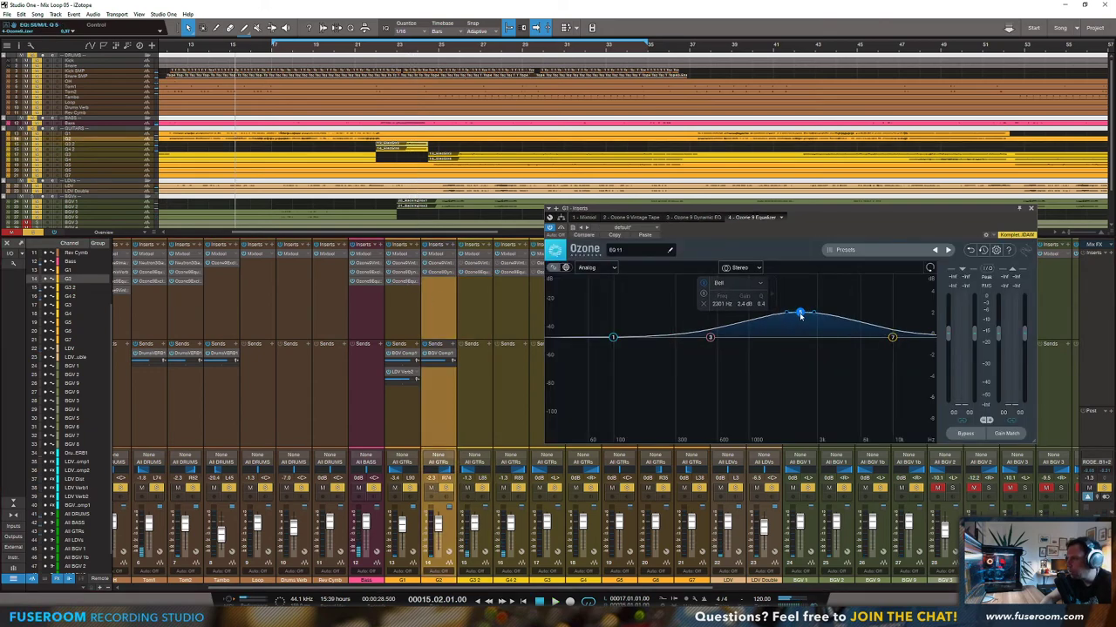
scroll(800, 316, "up", 5)
key("space")
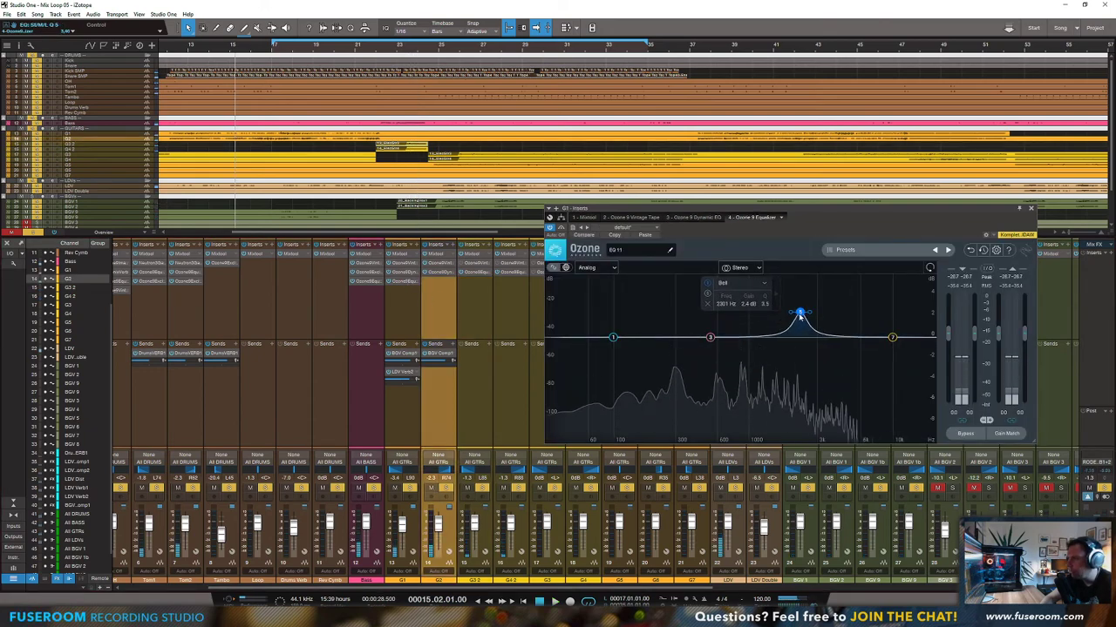
left_click_drag(800, 315, 799, 359)
scroll(794, 375, "down", 5)
left_click(425, 308)
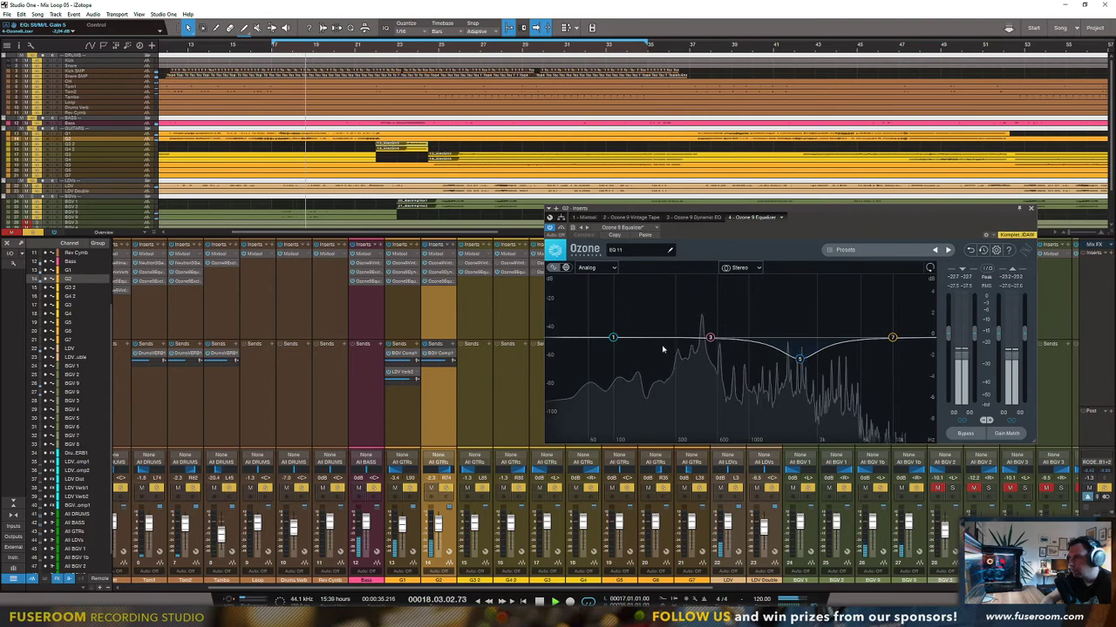
Step: Shift the G2 equalizer's band 5 dip up to about 4 kHz and move the G1 dip slightly lower in frequency
left_click_drag(798, 359, 844, 359)
double_click(406, 282)
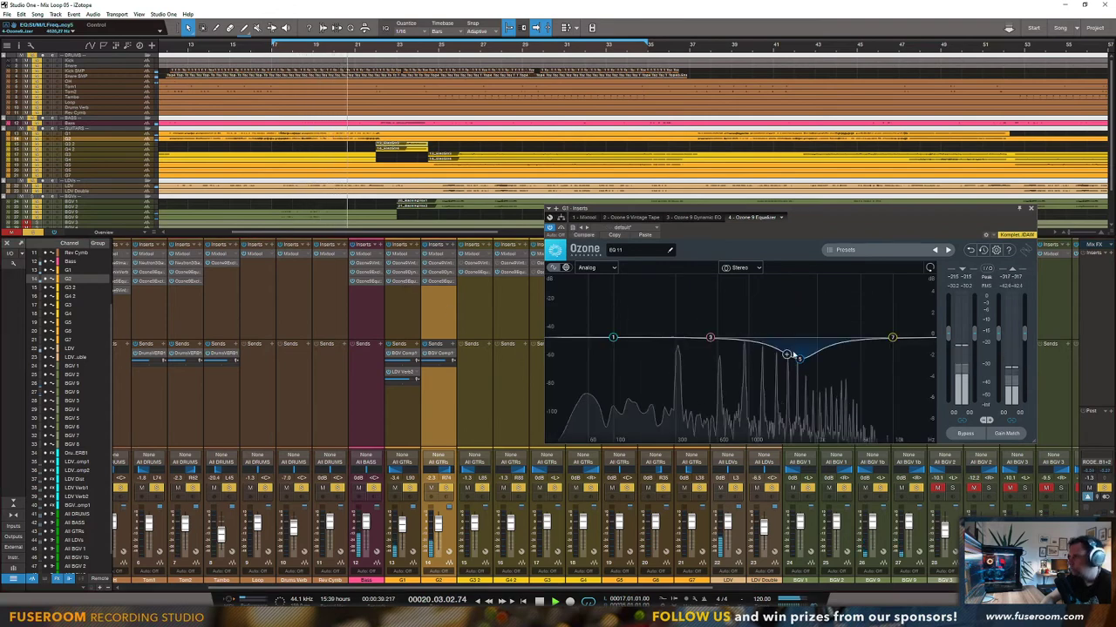
mouse_move(800, 358)
left_mouse_down()
mouse_move(832, 360)
mouse_move(796, 357)
left_mouse_up()
key("space")
key("space")
left_click(1030, 208)
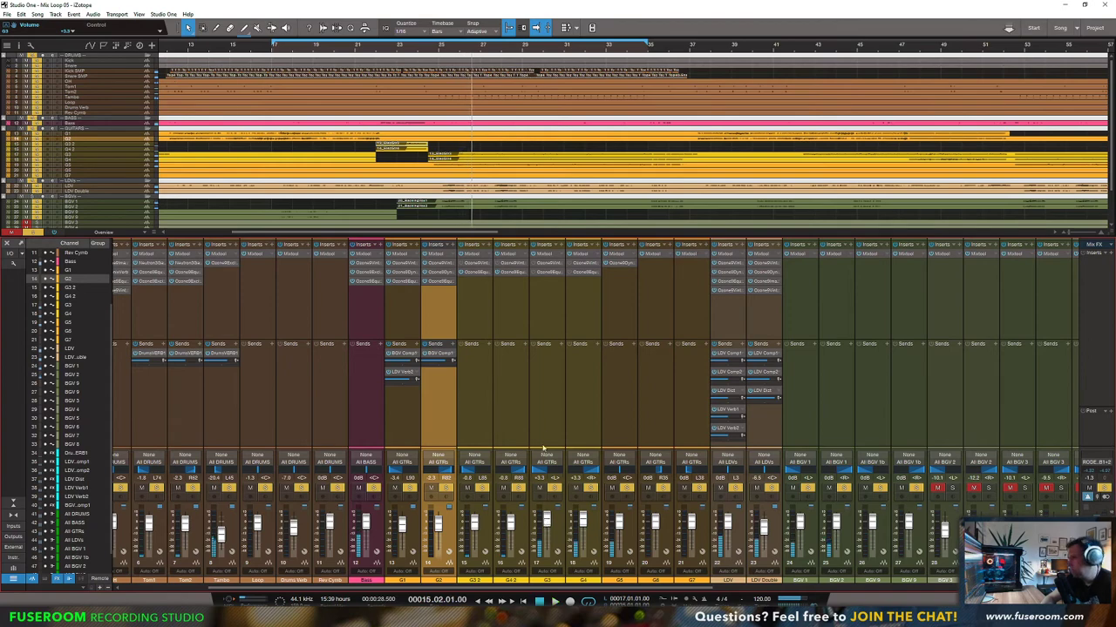
Step: Reset the G3 equalizer to its default preset and raise the treble slightly with band 7
left_click(548, 273)
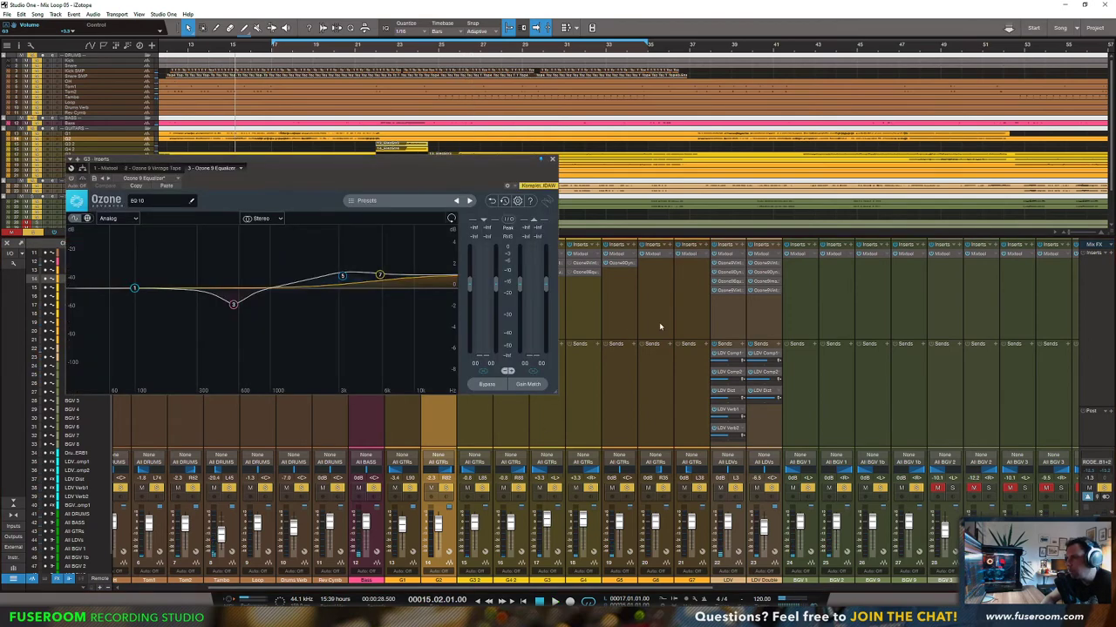
left_click_drag(327, 181, 594, 187)
left_click(633, 206)
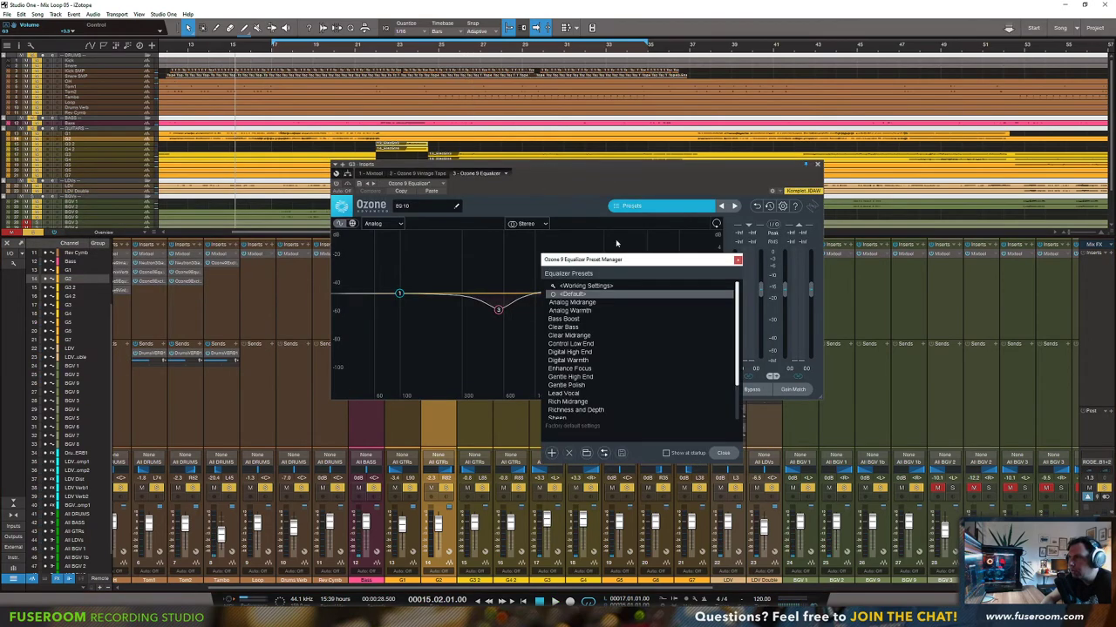
left_click(574, 297)
left_click(737, 260)
left_click_drag(677, 294, 575, 282)
key("space")
key("Escape")
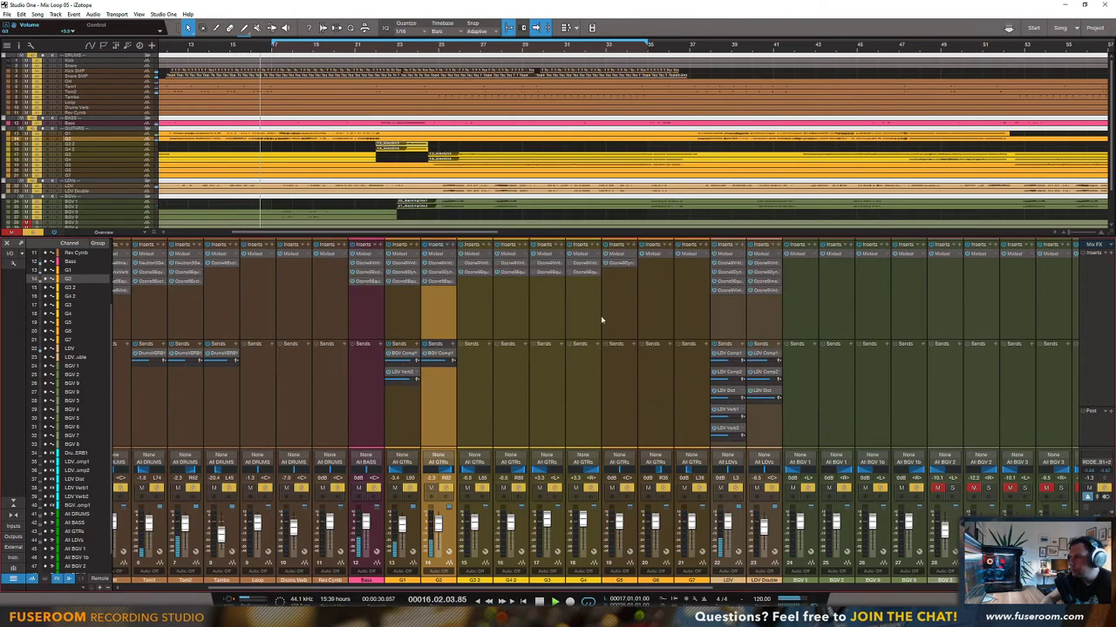
Step: Copy the G3 equalizer settings, turn off looping and play from bar 24
left_click(535, 272)
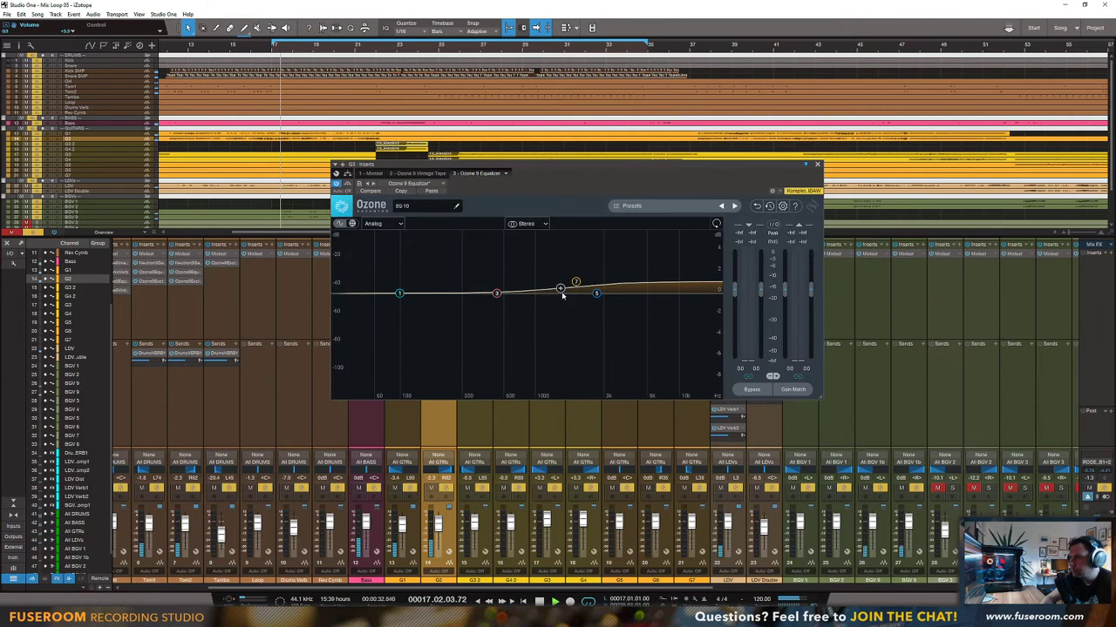
left_click(817, 165)
key("slash")
left_click(424, 55)
key("space")
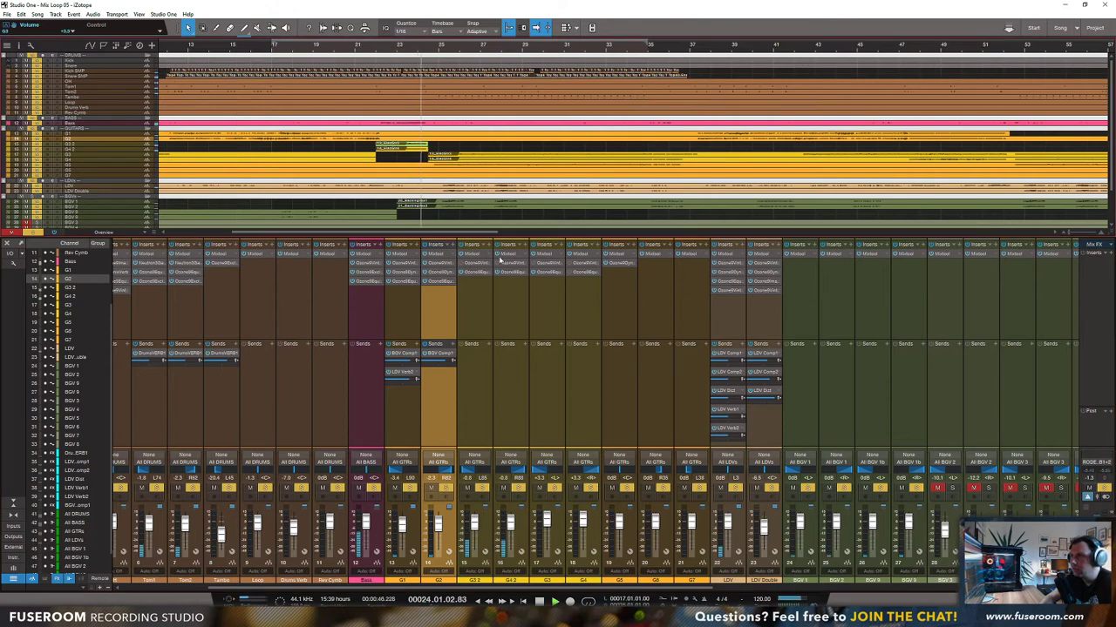
Step: Paste the copied settings into the G4 equalizer and save the song
left_click(583, 273)
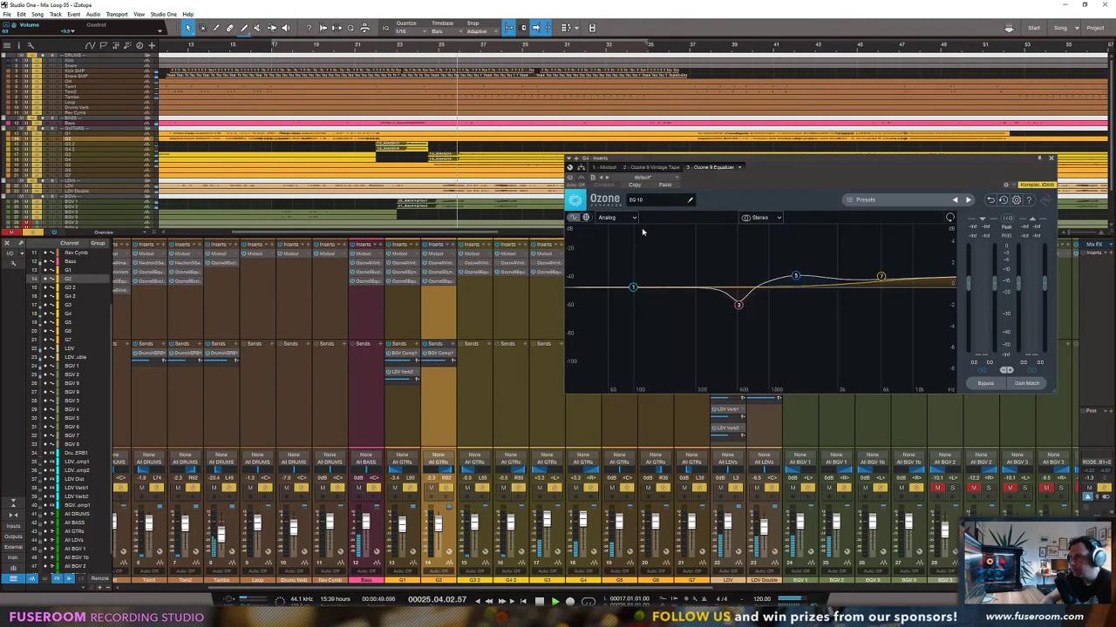
left_click(662, 186)
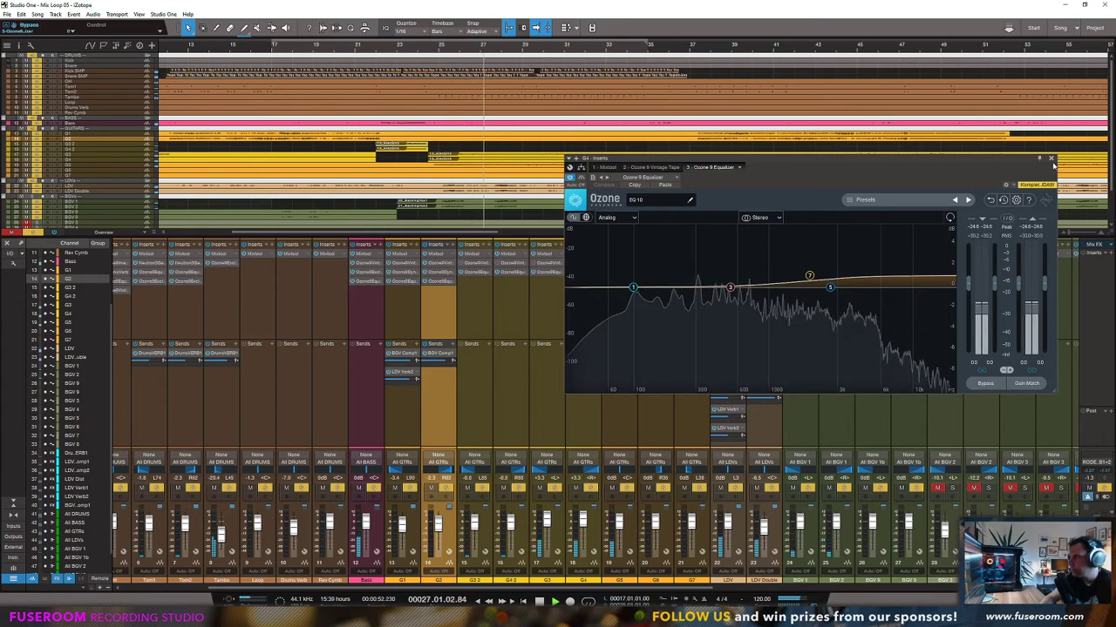
left_click(1051, 159)
key("ctrl+s")
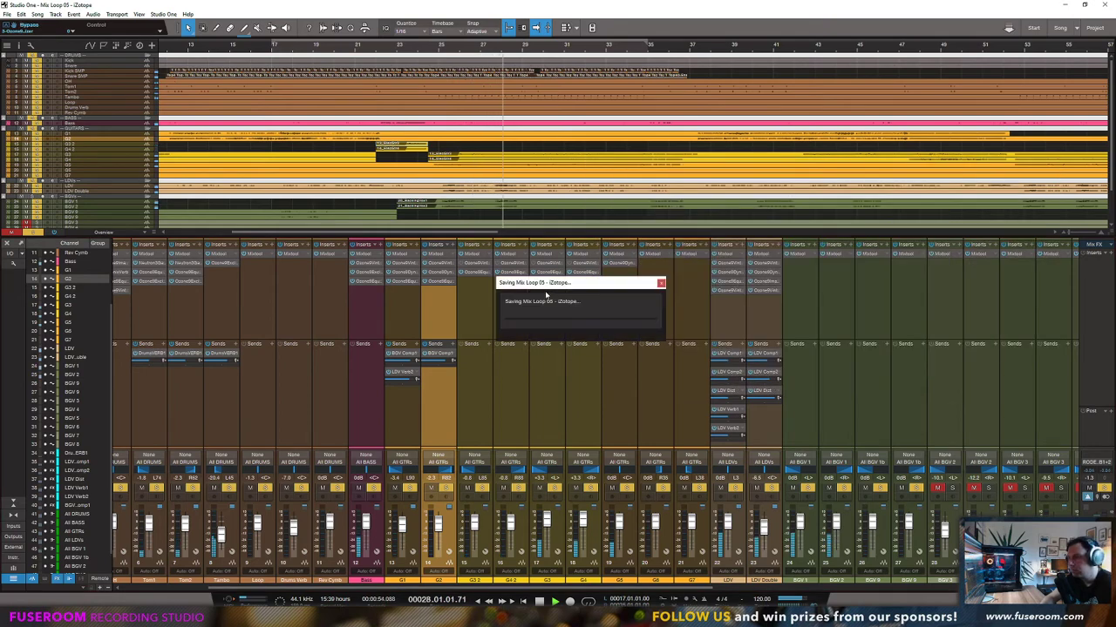
Step: Unmute the four backing vocal channels routed to All BGV 2 and All BGV 3
left_click_drag(688, 596, 809, 590)
left_click(647, 488)
left_click(684, 488)
left_click(719, 488)
left_click(755, 488)
key("space")
Step: Copy the Ozone 9 Vintage Compressor from the All BGV 1 bus to All BGV 2 and open its settings
left_click_drag(684, 591, 927, 582)
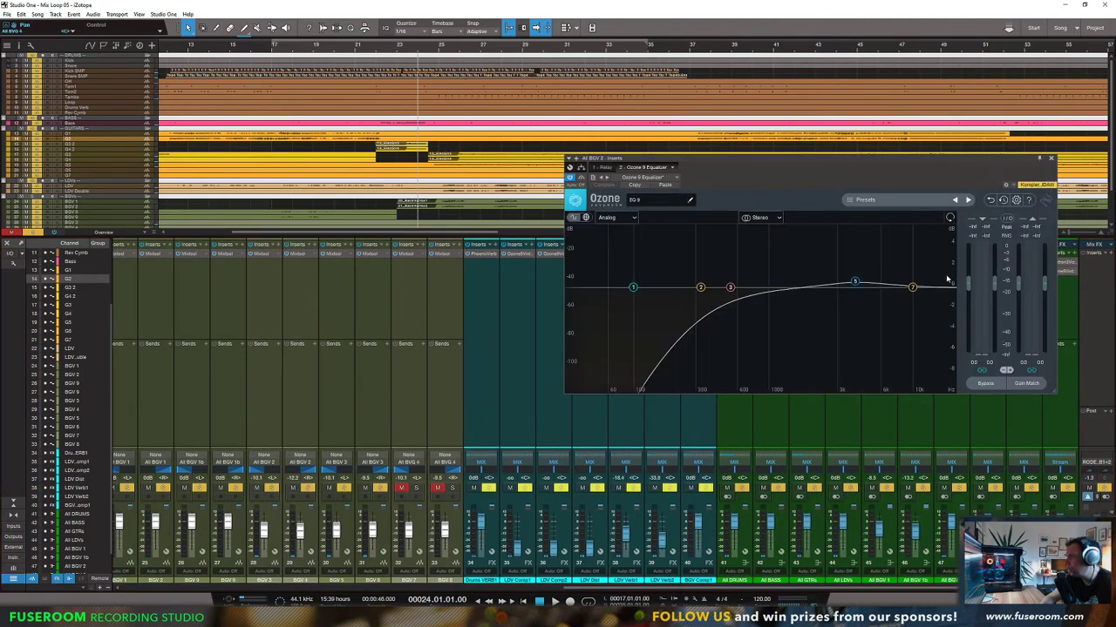
left_click(1051, 160)
left_click_drag(883, 283, 946, 280)
left_click(895, 272)
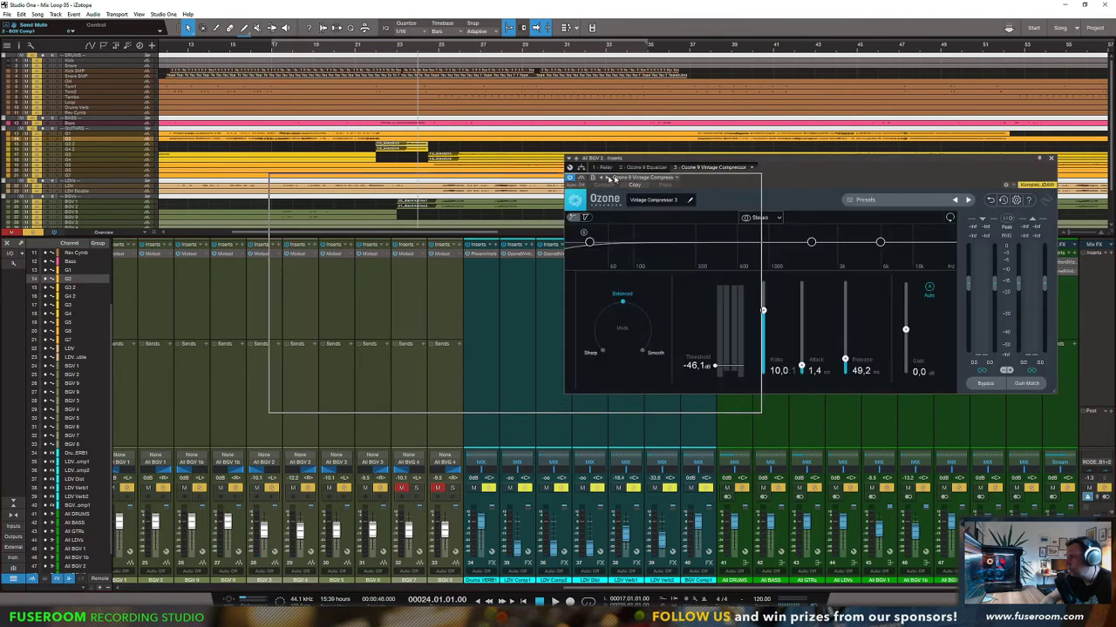
Step: Copy the Ozone 9 Vintage Tape from All BGV 1 to All BGV 2, and its Equalizer, Vintage Compressor and Vintage Tape to All BGV 3 and 4
left_click_drag(878, 298, 938, 299)
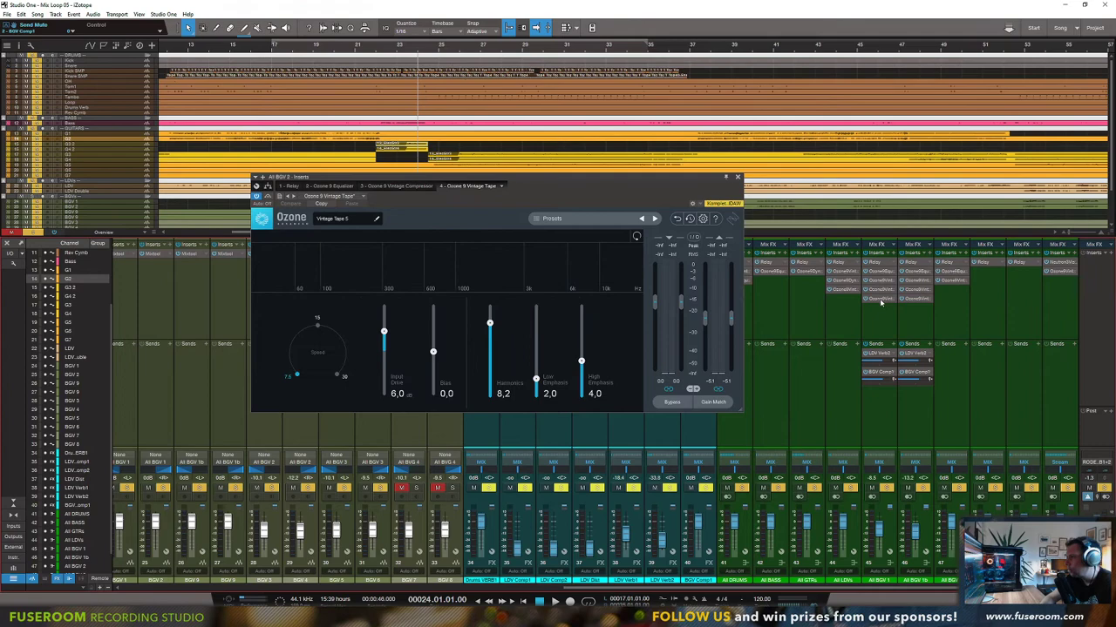
left_click_drag(882, 271, 978, 273)
left_click_drag(882, 282, 980, 291)
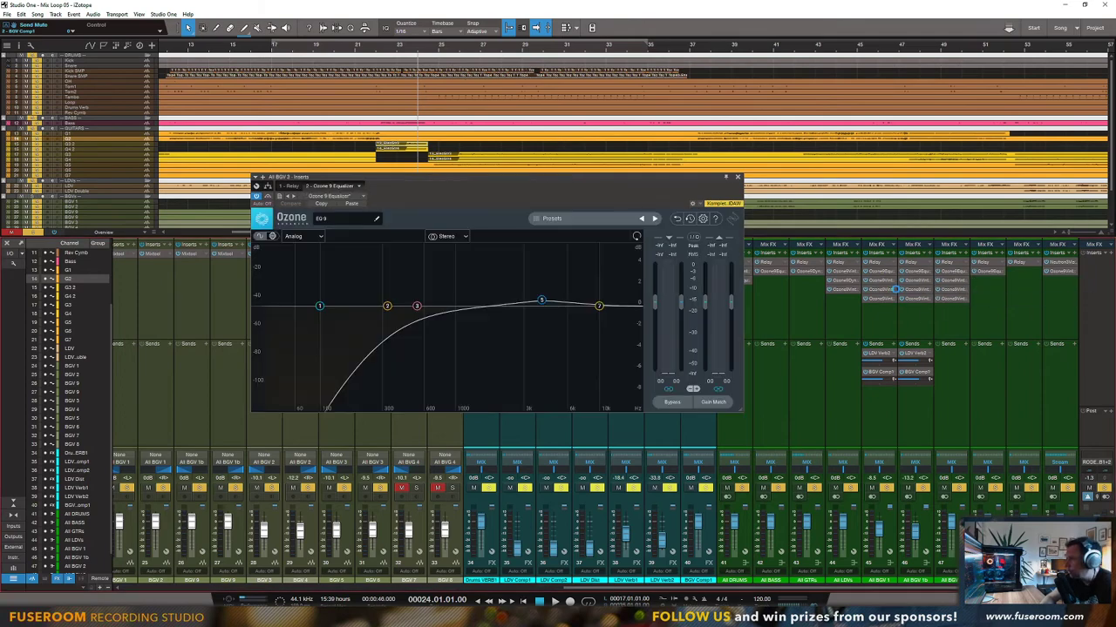
left_click_drag(883, 305, 951, 308)
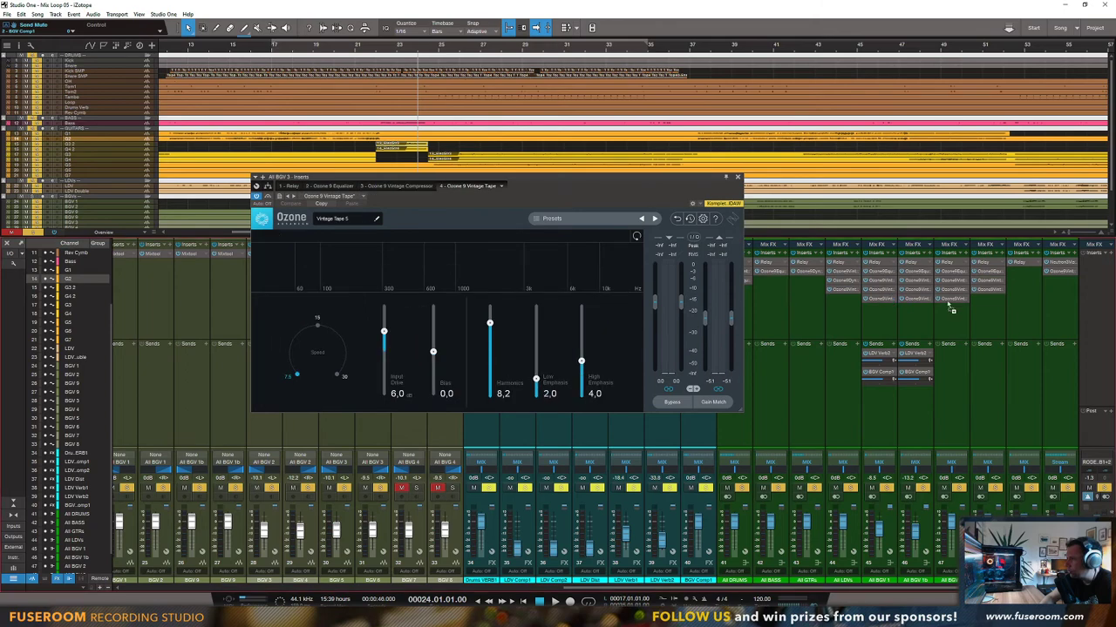
left_click_drag(881, 272, 962, 288)
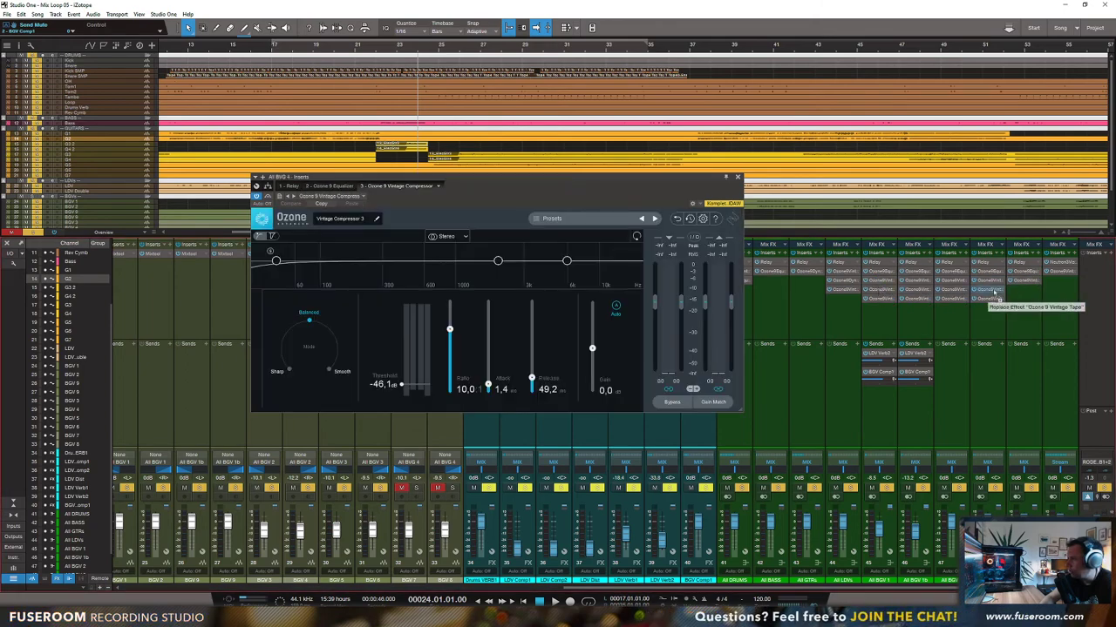
left_click_drag(886, 297, 1011, 298)
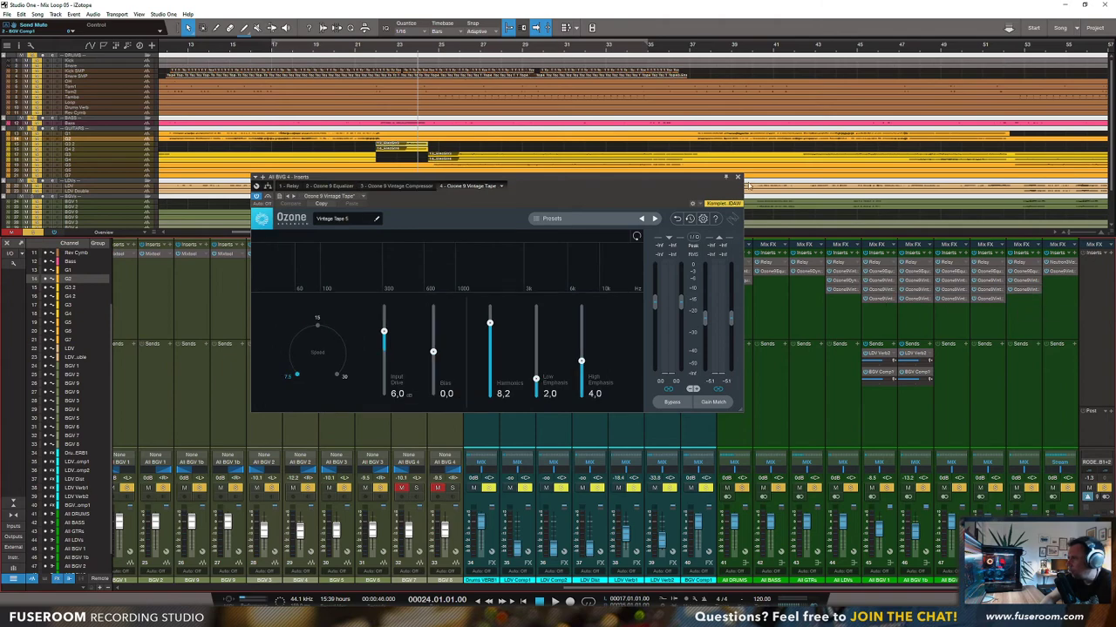
left_click(738, 177)
Step: Copy the LDV Verb2 and BGV Comp1 sends from All BGV 1 to All BGV 2, All BGV 3 and All BGV 4
left_click_drag(883, 355, 993, 373)
left_click_drag(989, 355, 1026, 357)
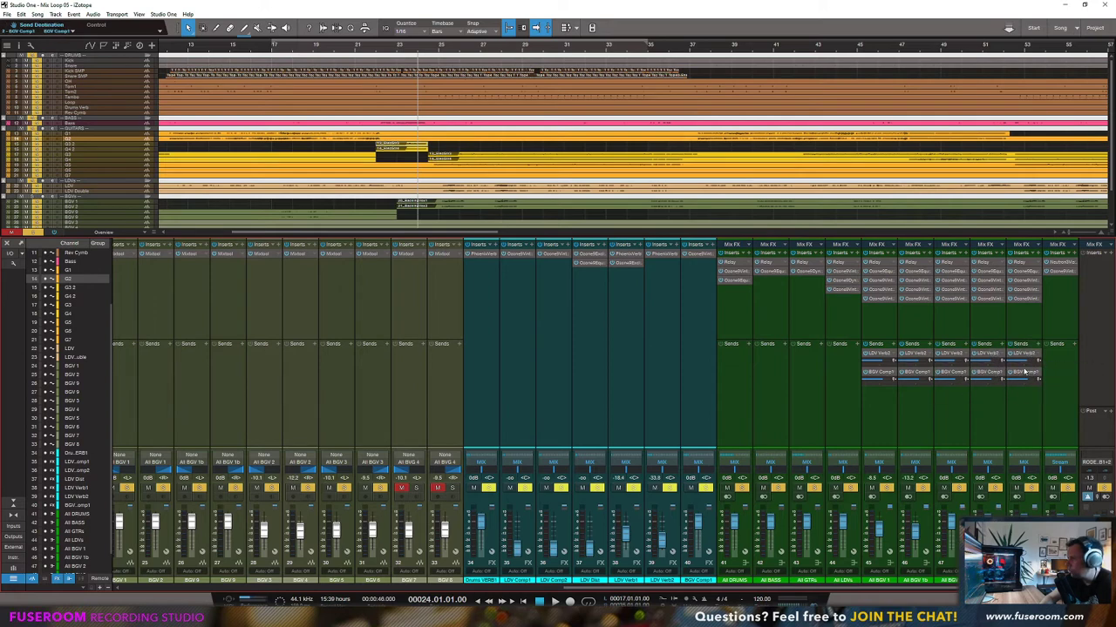
Step: Play the song from bar 24 and clear all solos and mutes
key("space")
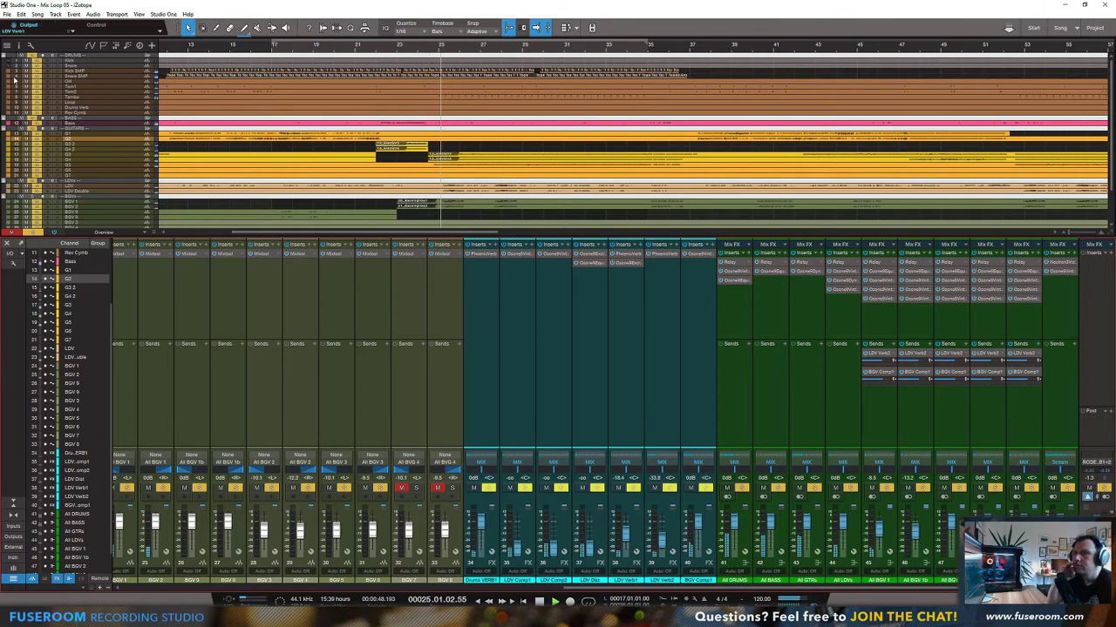
left_click(32, 232)
left_click(11, 232)
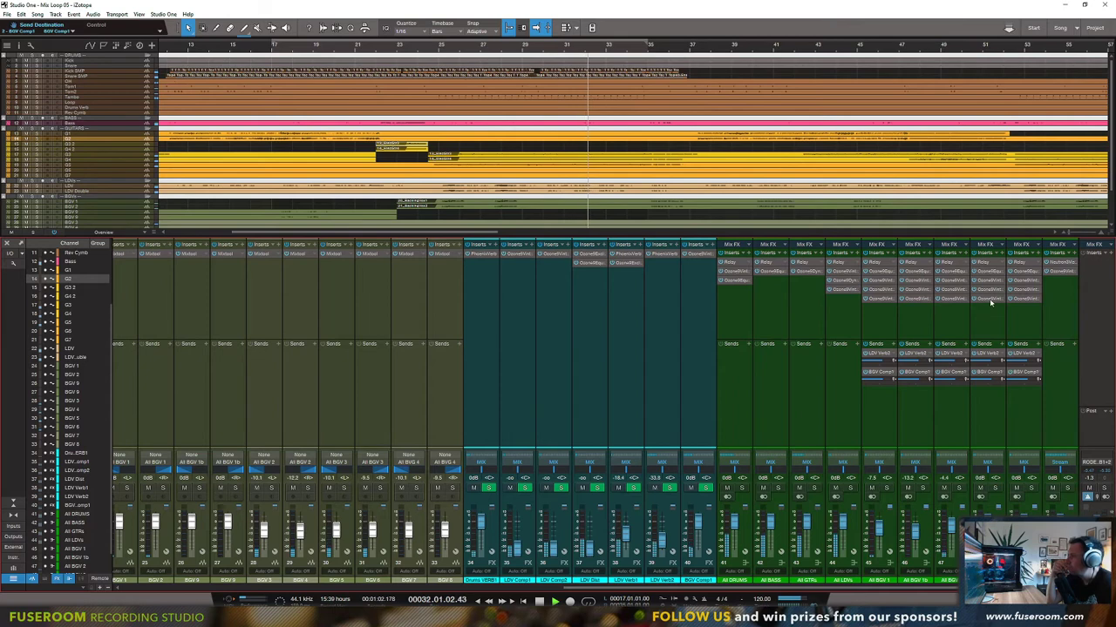
Step: Adjust the backing vocal bus faders during playback, inspect the Ozone 9 Vintage Limiter on All BGV 3 and save the song
left_click(988, 300)
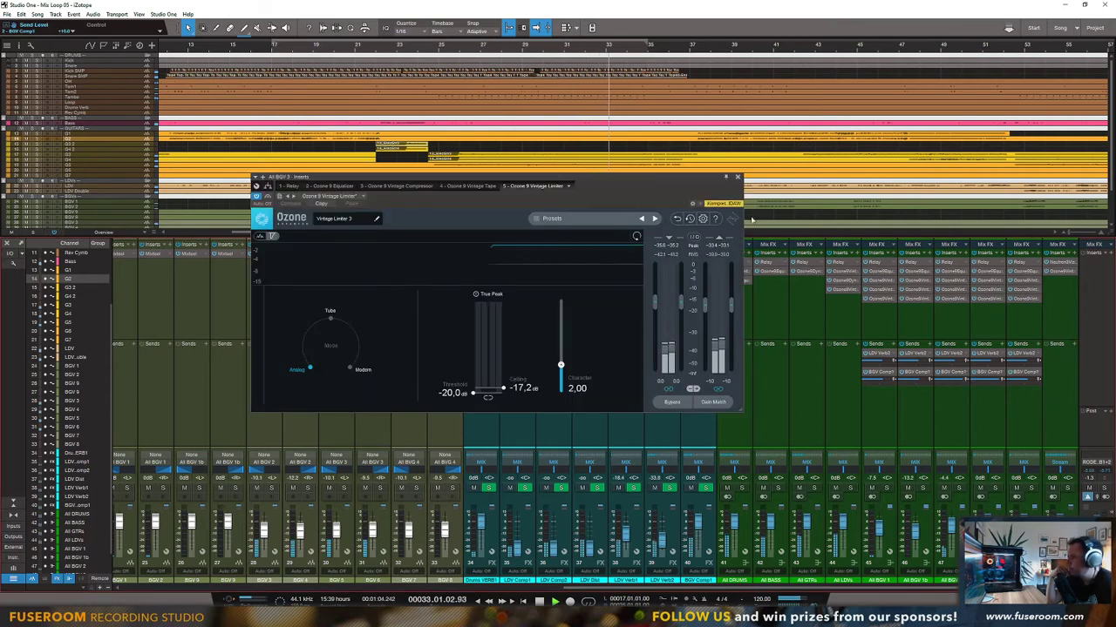
left_click(738, 177)
left_click_drag(951, 525, 952, 529)
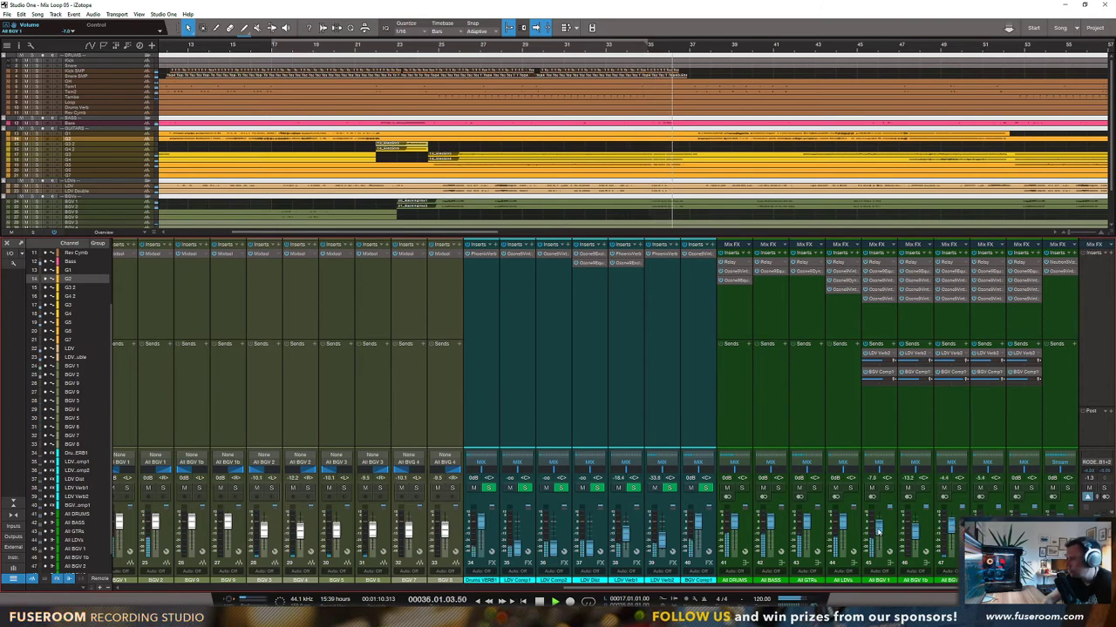
key("space")
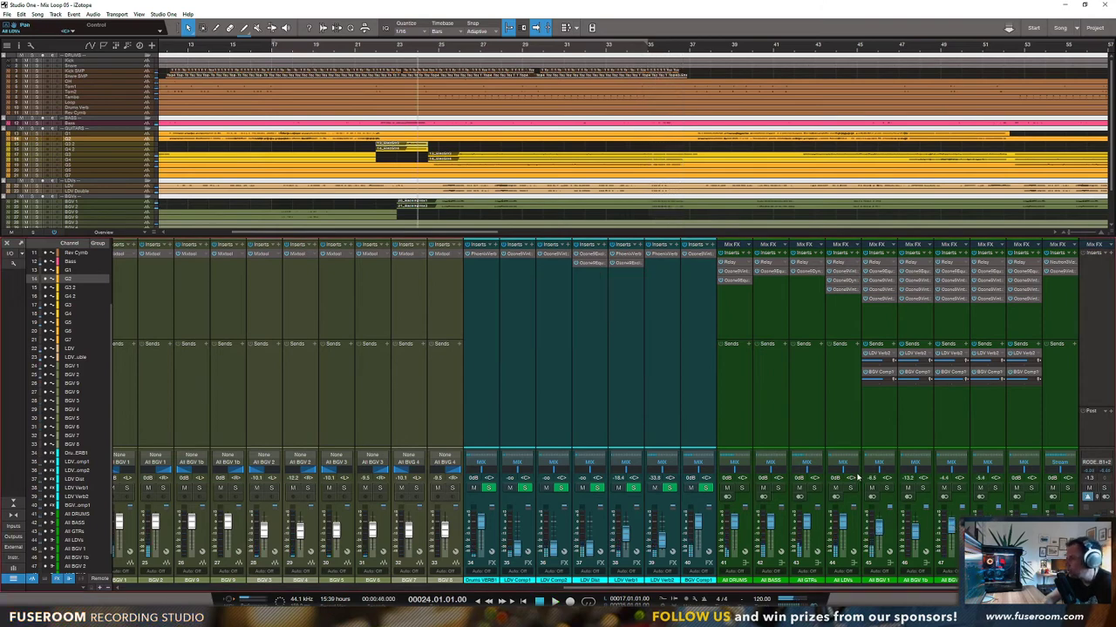
double_click(995, 299)
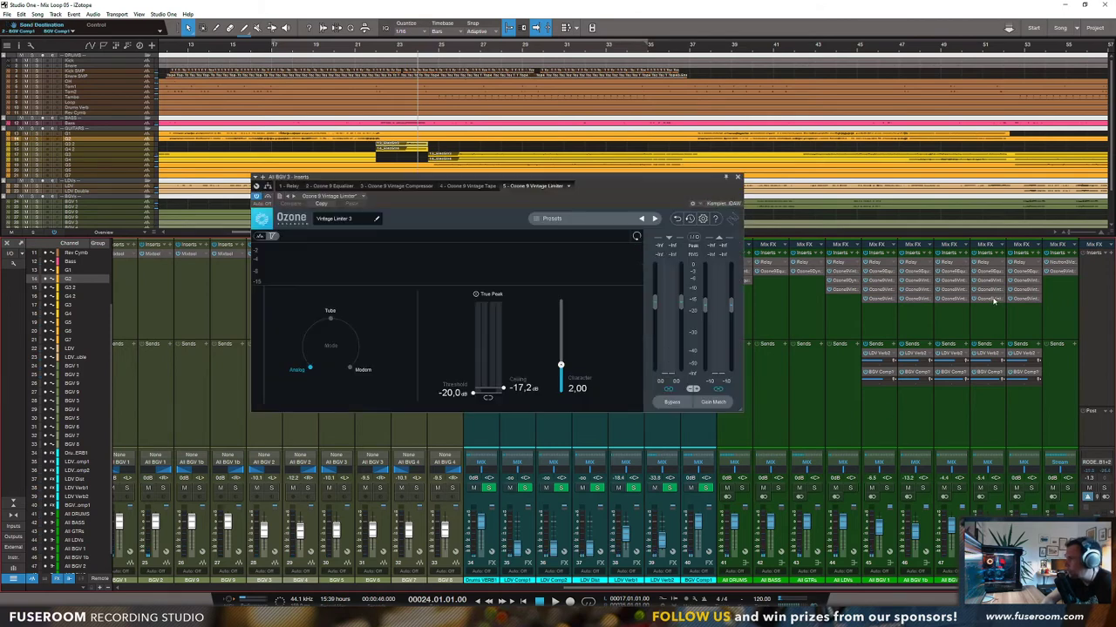
key("Escape")
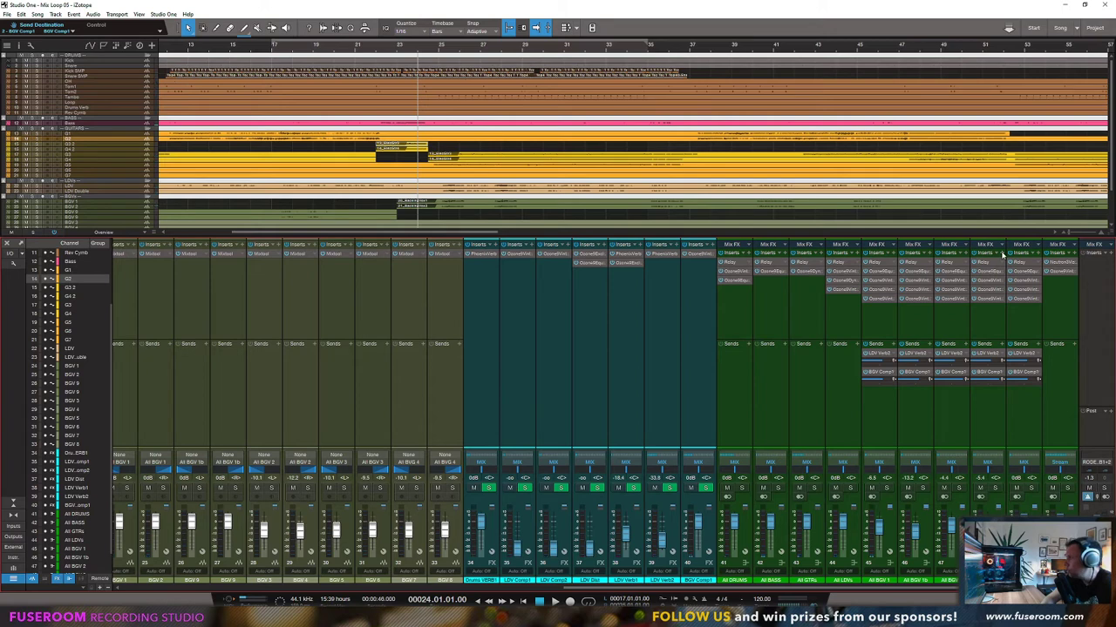
key("ctrl+s")
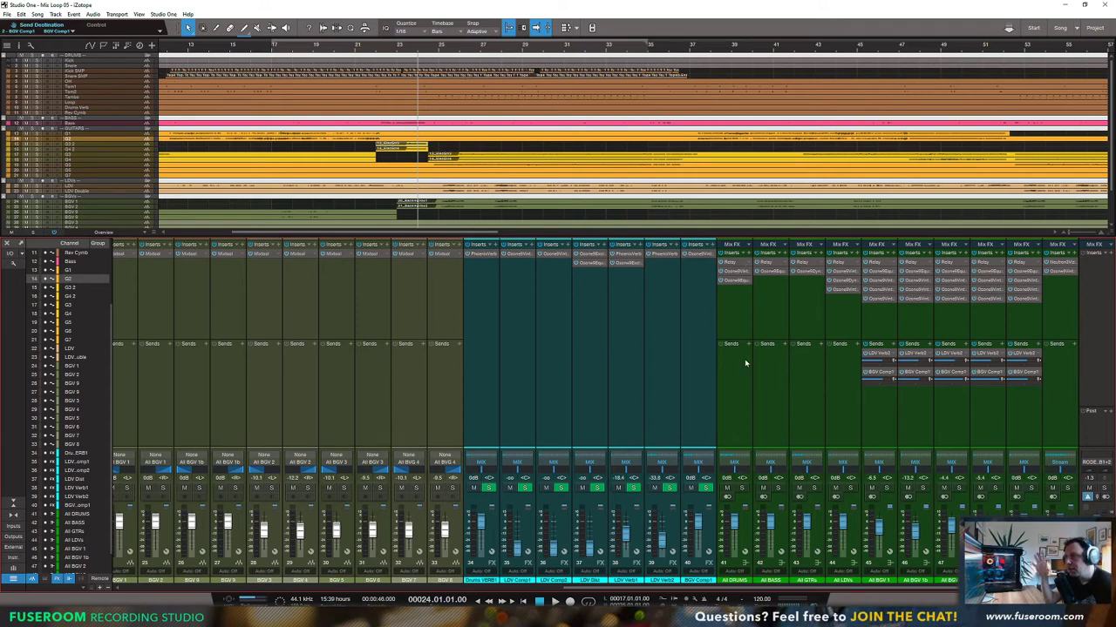
Step: View the Neutron 3 Visual Mixer on the MIX bus and disable the Relay plug-ins on all buses from All DRUMS to All BGV 4
left_click(1062, 266)
left_click(1007, 150)
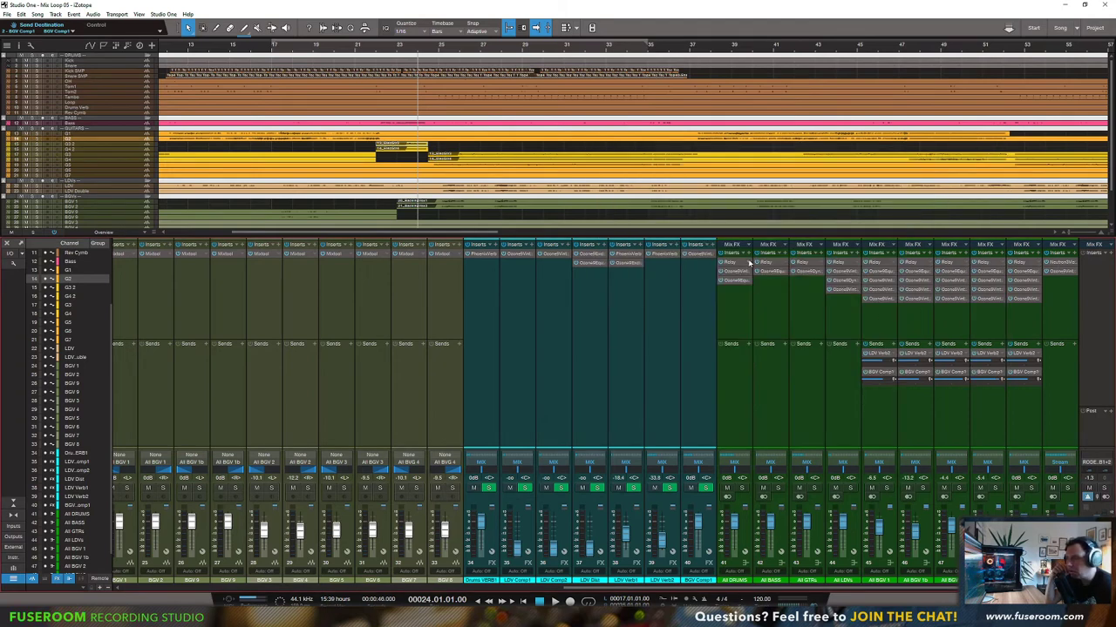
left_click(734, 387)
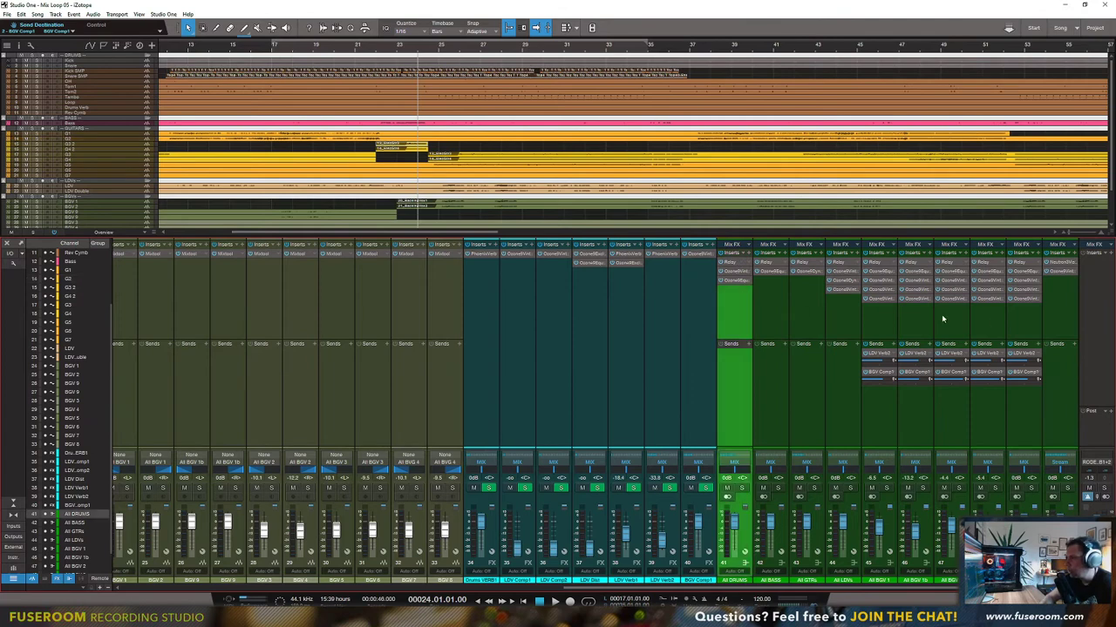
left_click(1018, 317, "shift")
right_click(1020, 265)
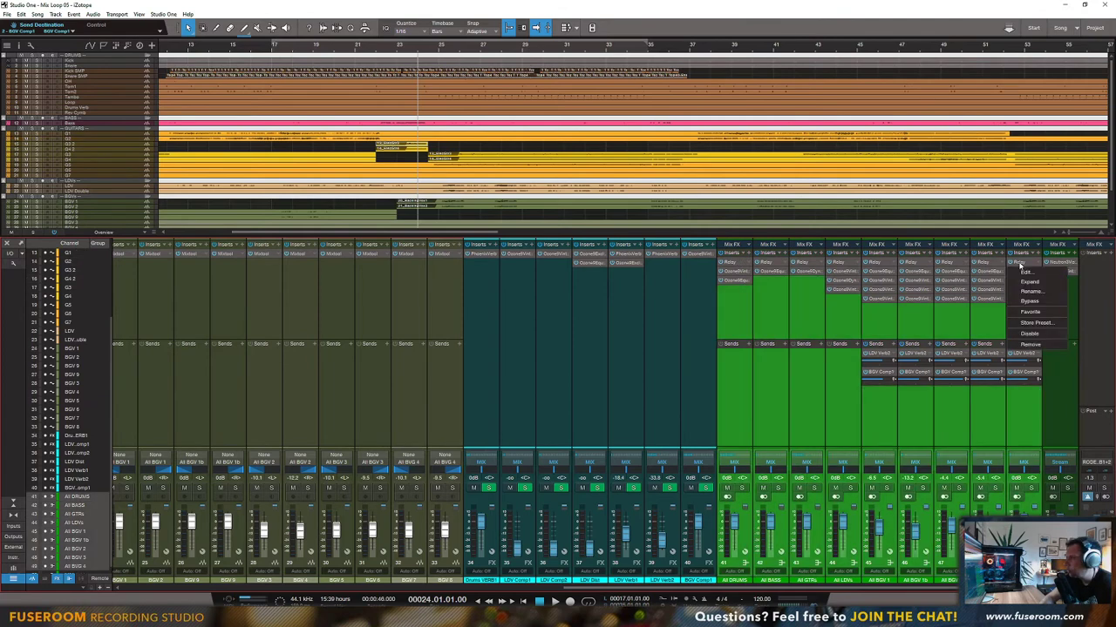
left_click(1026, 337)
Step: Check the Neutron 3 Visual Mixer and its insert options on the MIX bus with the Relay plug-ins disabled
left_click(734, 319)
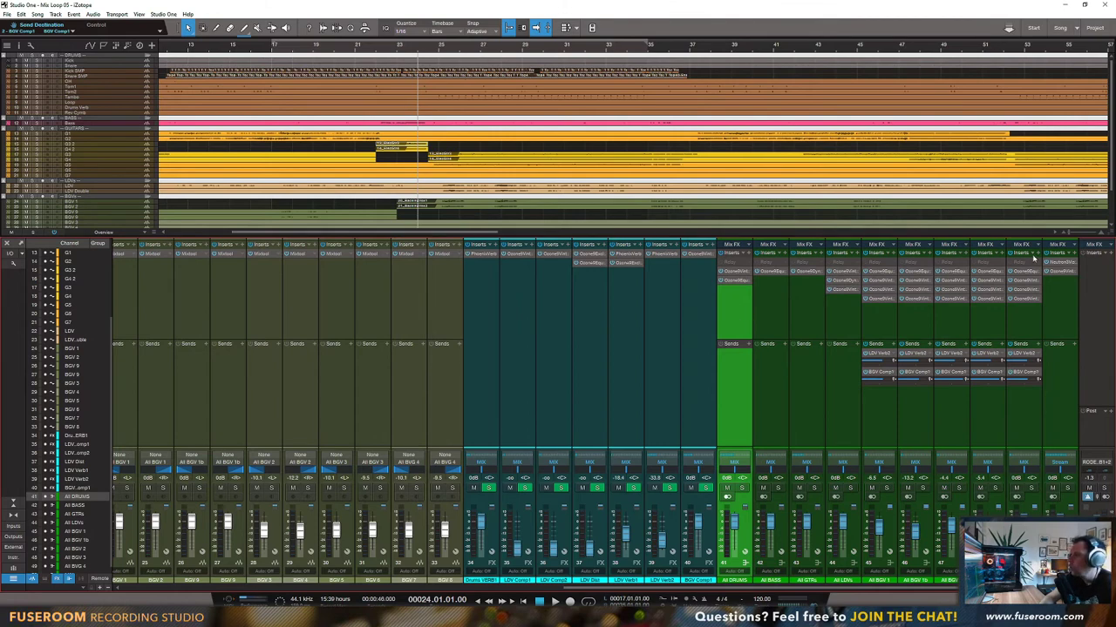
right_click(1061, 265)
left_click(1026, 310)
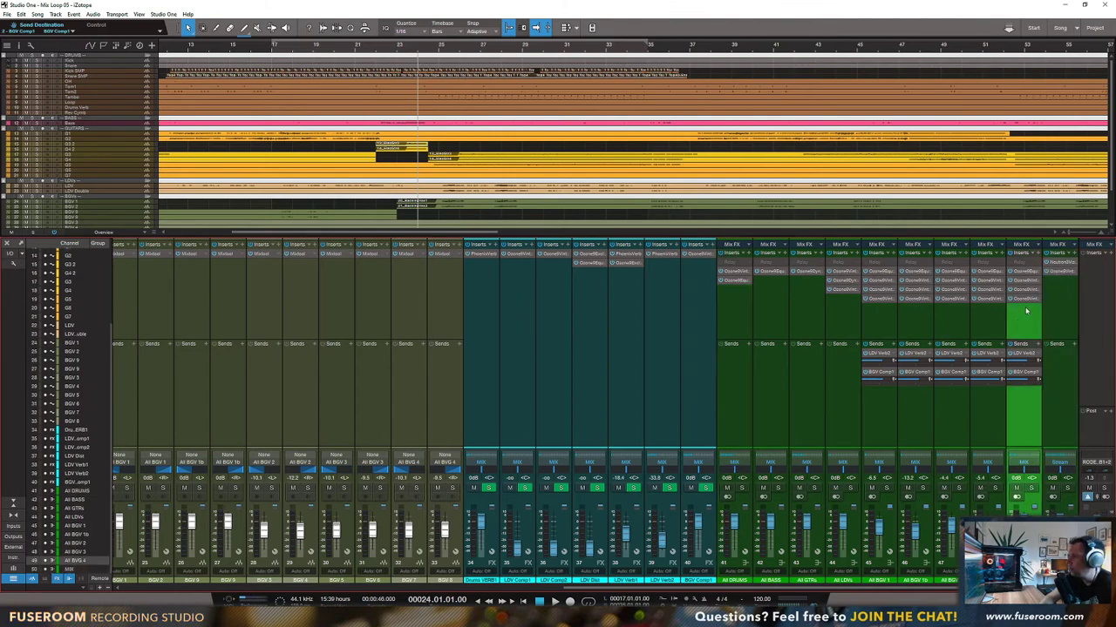
left_click(1058, 262)
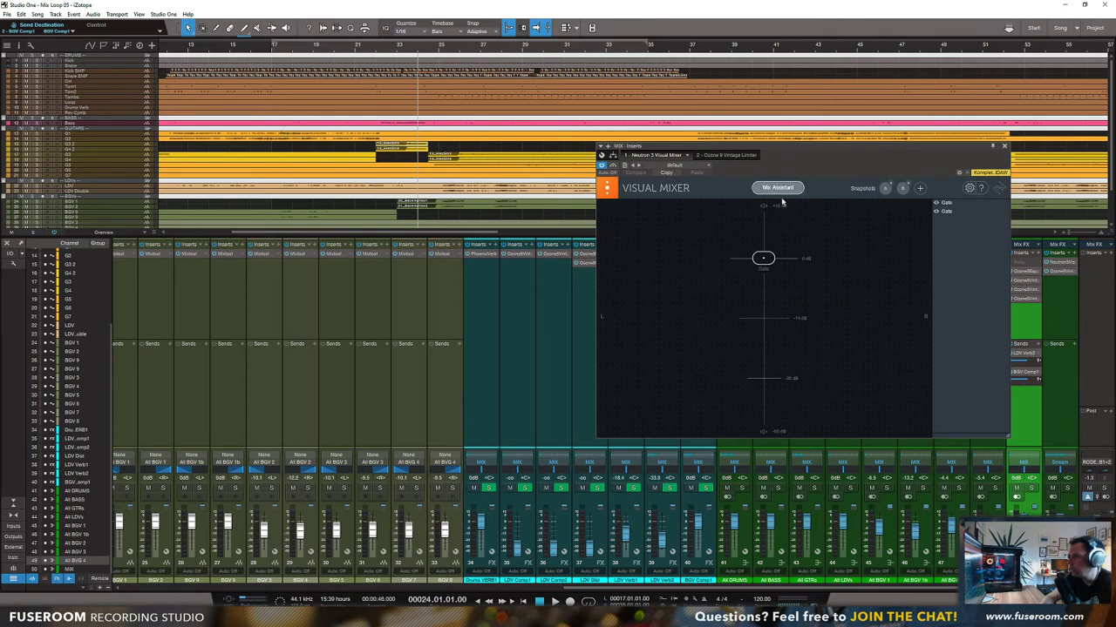
left_click(1005, 146)
right_click(1055, 264)
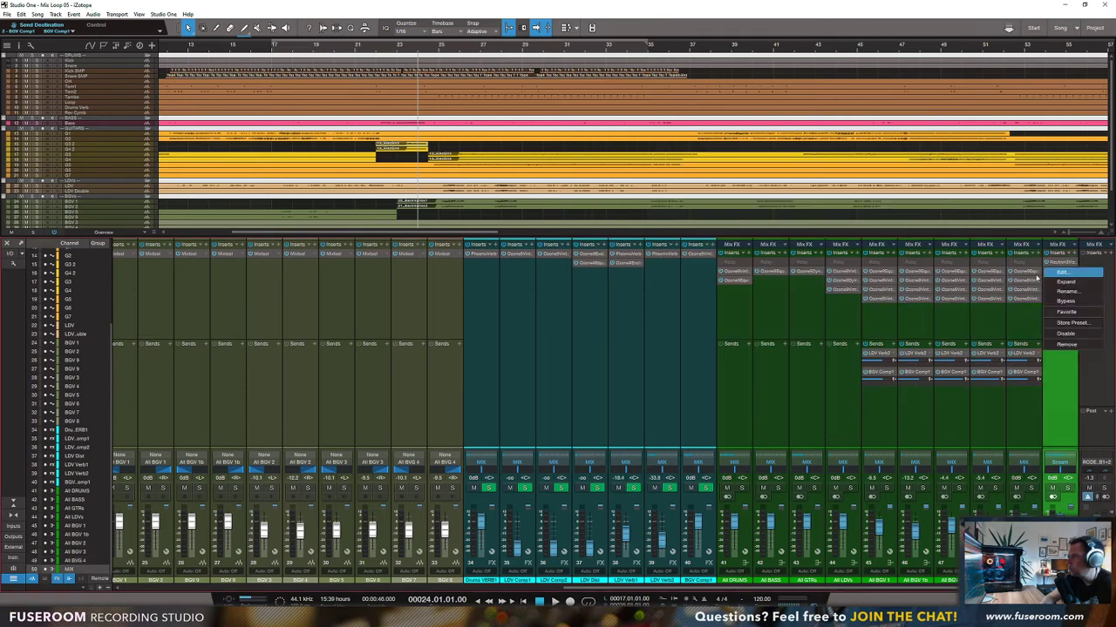
left_click(985, 324)
key("space")
Step: Re-enable the Relay plug-ins on all buses from All DRUMS to All BGV 4 and recheck the Visual Mixer on the MIX bus
left_click(741, 324)
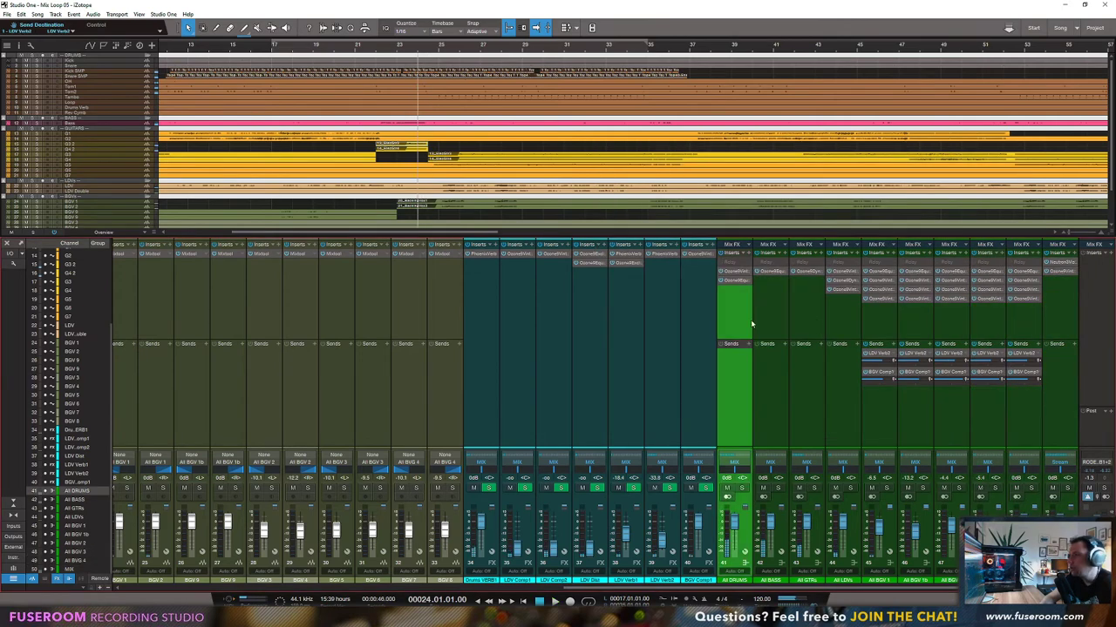
left_click(1015, 319, "shift")
right_click(1022, 264)
left_click(1018, 284)
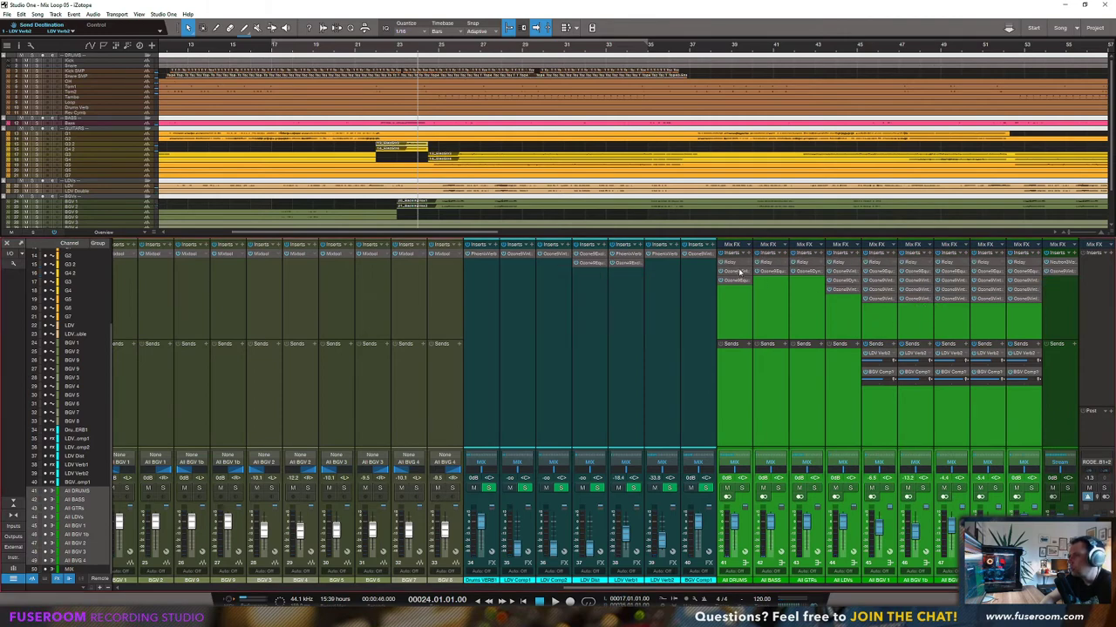
left_click(1061, 261)
left_click(1004, 146)
key("space")
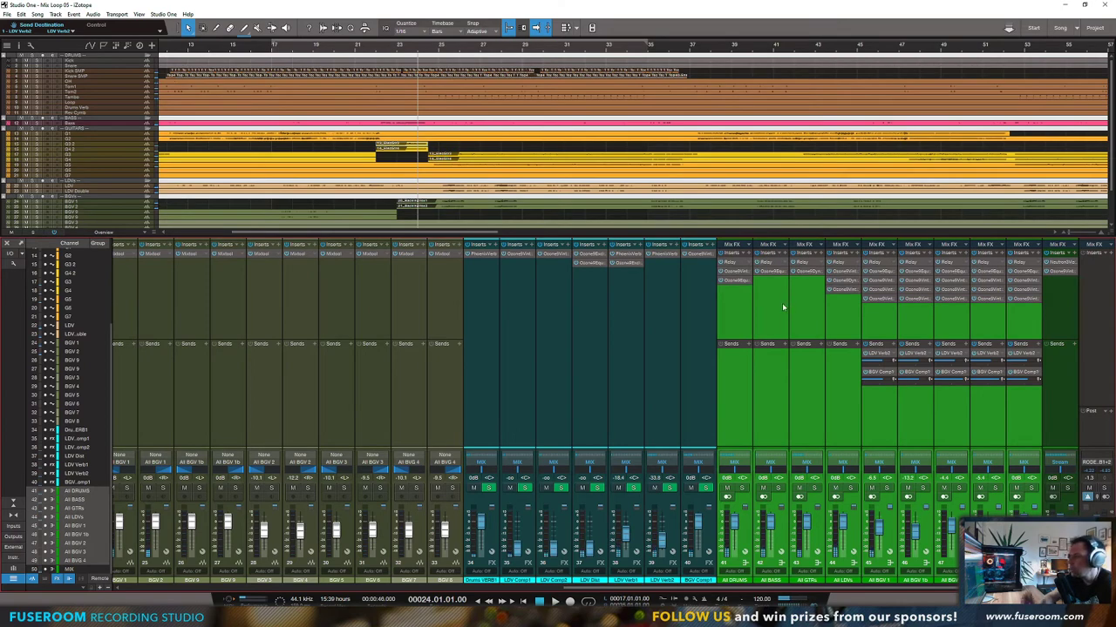
Step: Insert iZotope Tonal Balance Control 2 on the MIX bus
left_click(1074, 254)
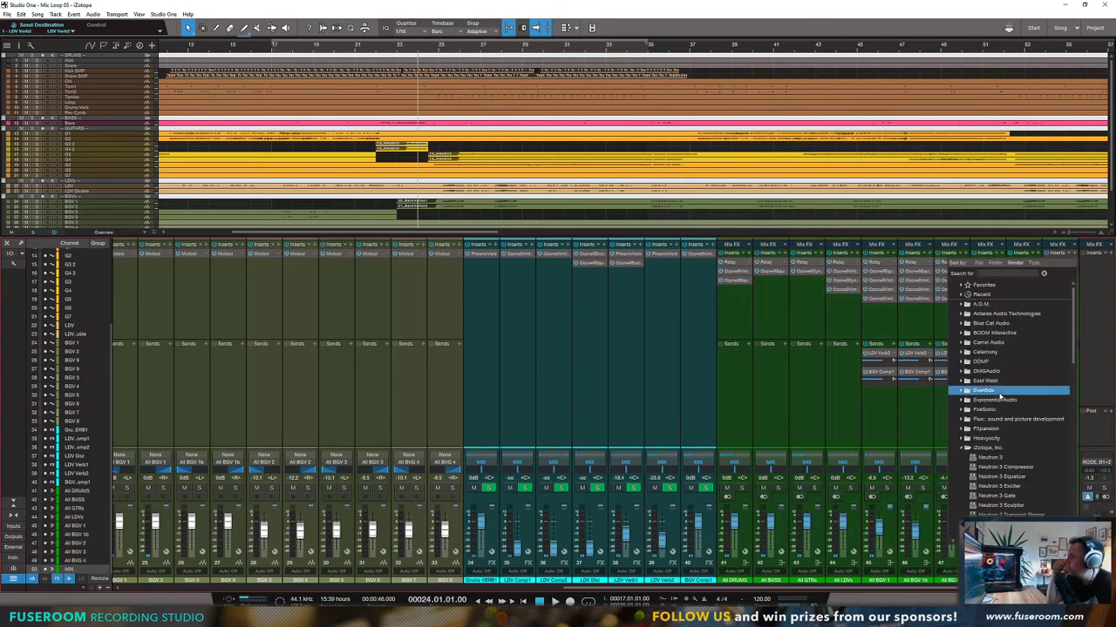
scroll(1002, 427, "down", 4)
scroll(1002, 447, "down", 6)
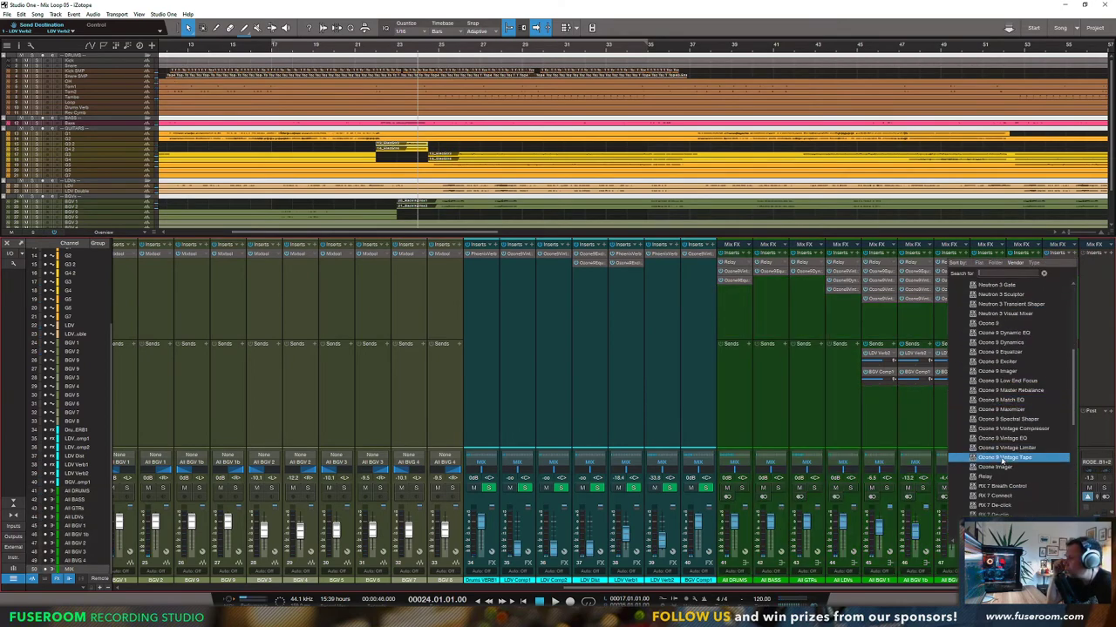
left_click(1005, 486)
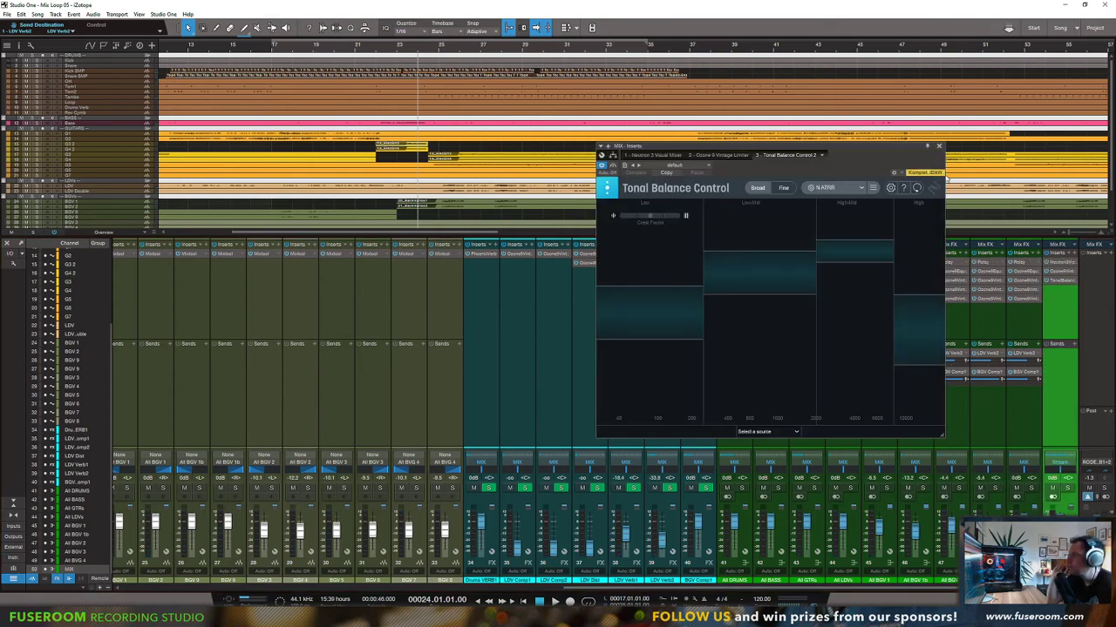
Step: Examine the Ozone 9 Vintage Limiter on the MIX bus during playback, then close its settings
left_click(1055, 271)
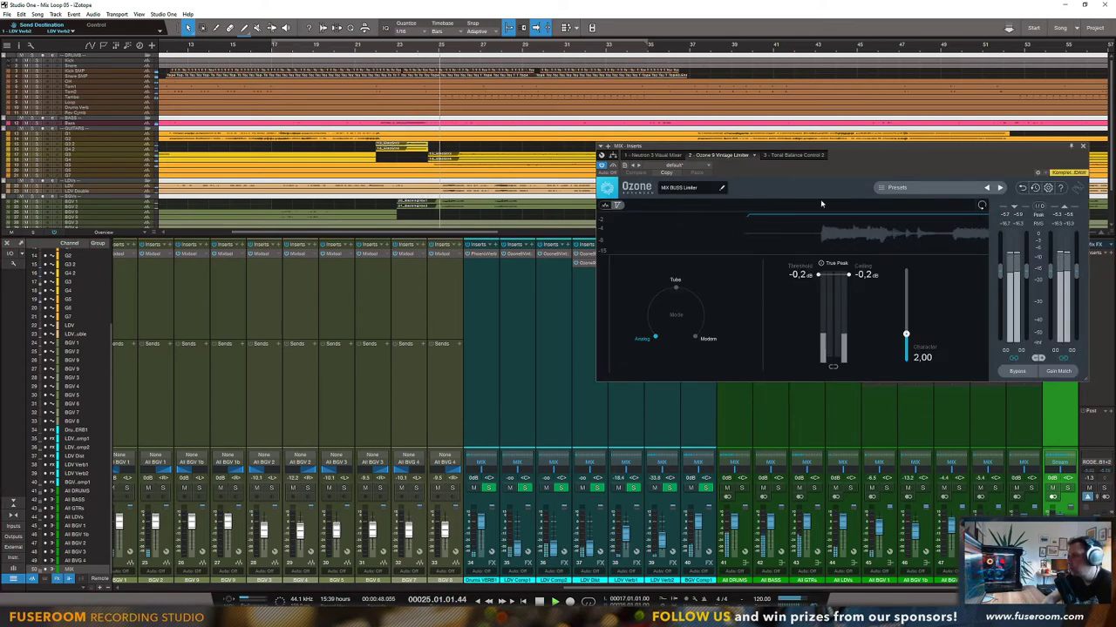
left_click_drag(850, 150, 653, 122)
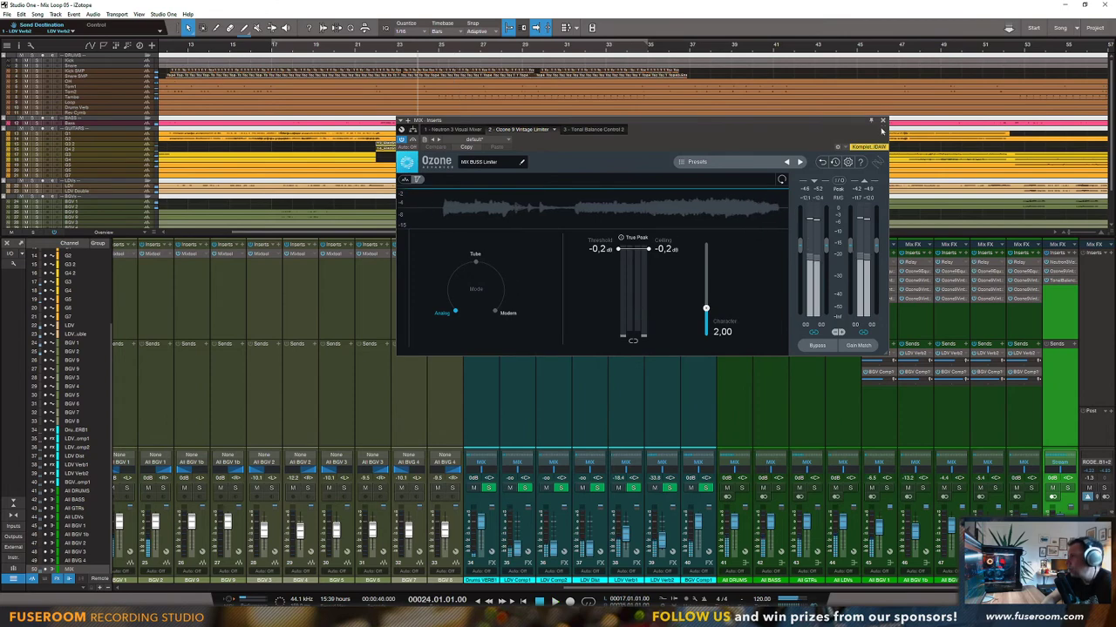
left_click(884, 118)
key("space")
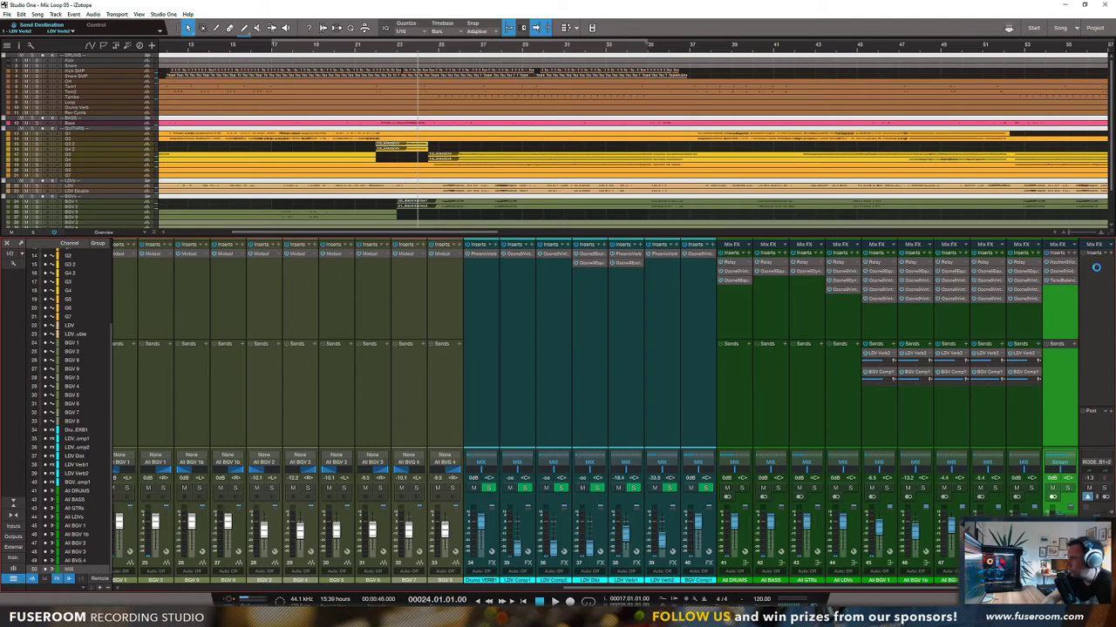
Step: Move Tonal Balance Control 2 from the MIX bus to the Stream output channel and open its settings
left_click(1096, 273)
left_click(1095, 273)
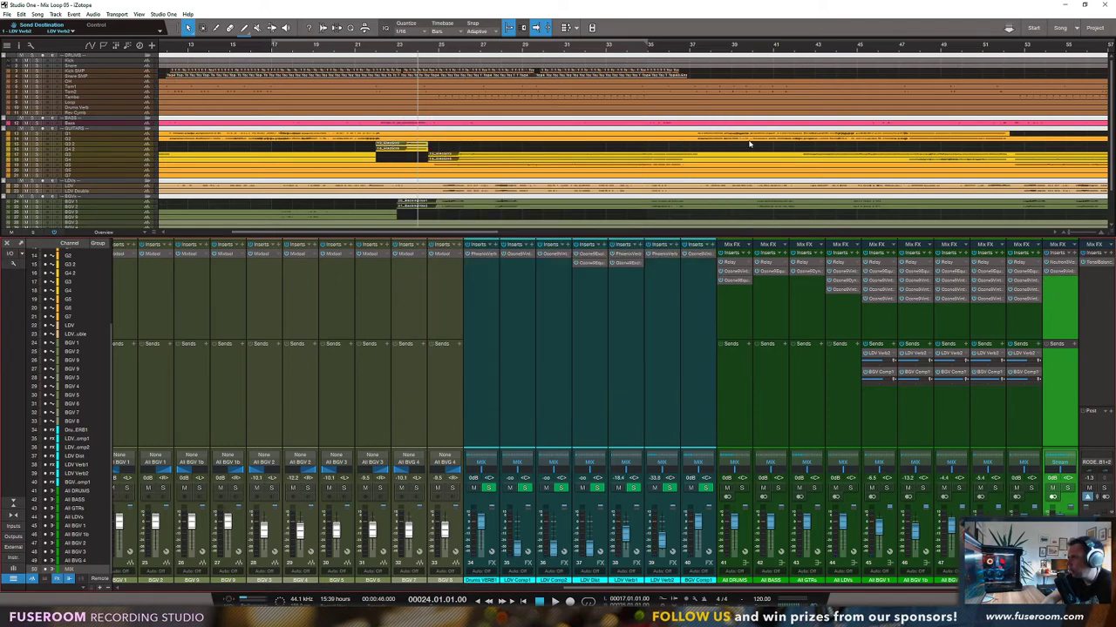
left_click(1095, 273)
Step: Select the N ATRR target curve in Tonal Balance Control and look through the target creation options
left_click(624, 162)
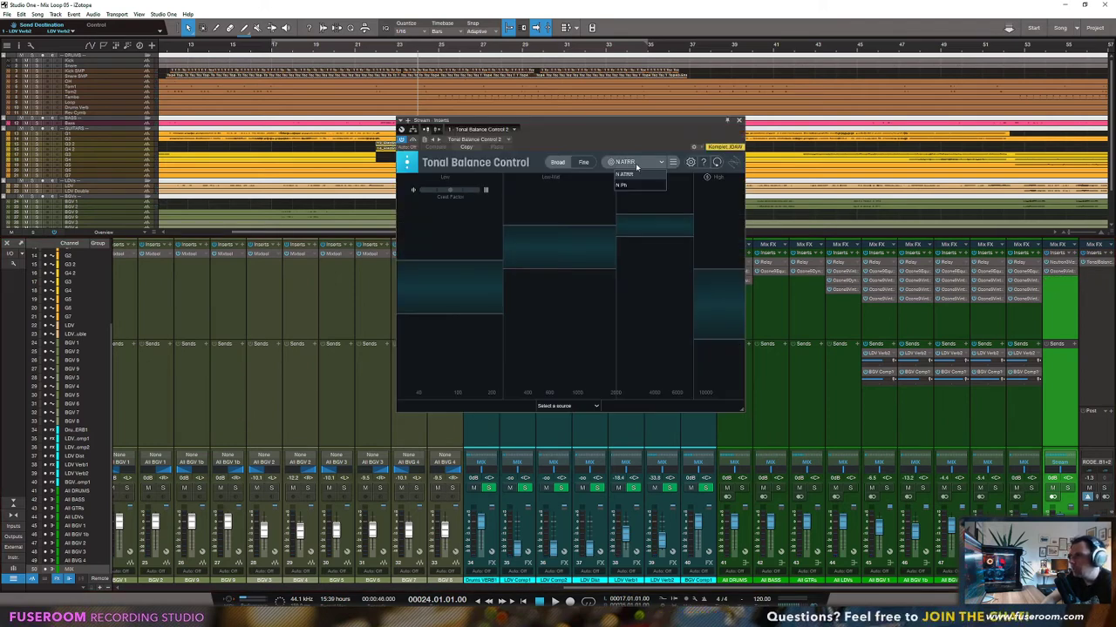
left_click(632, 175)
left_click_drag(631, 123, 688, 168)
left_click(783, 209)
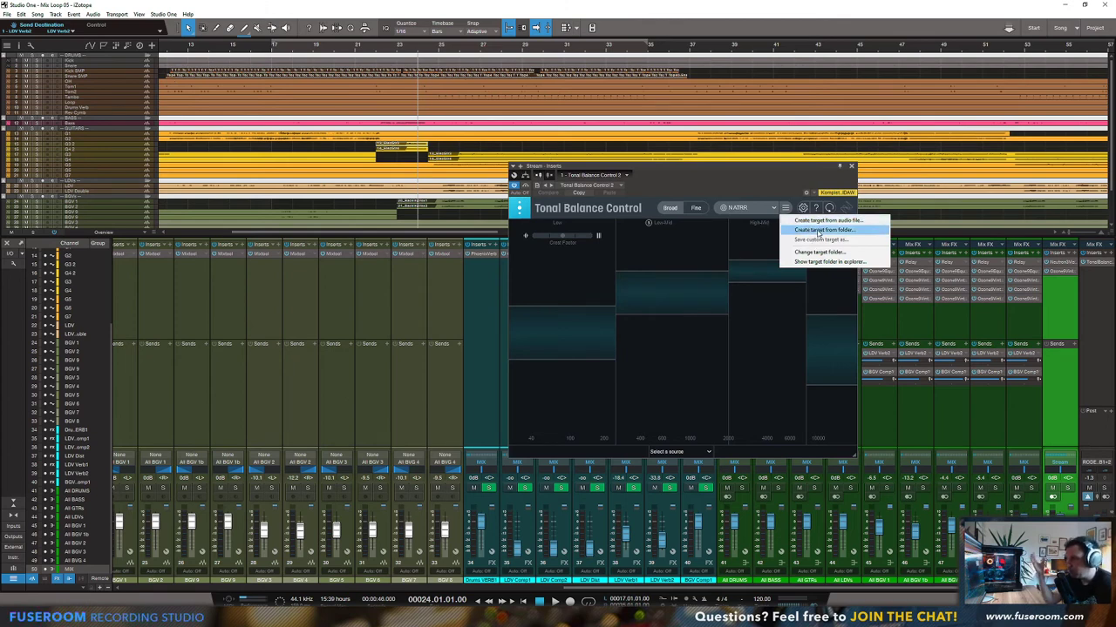
left_click(741, 168)
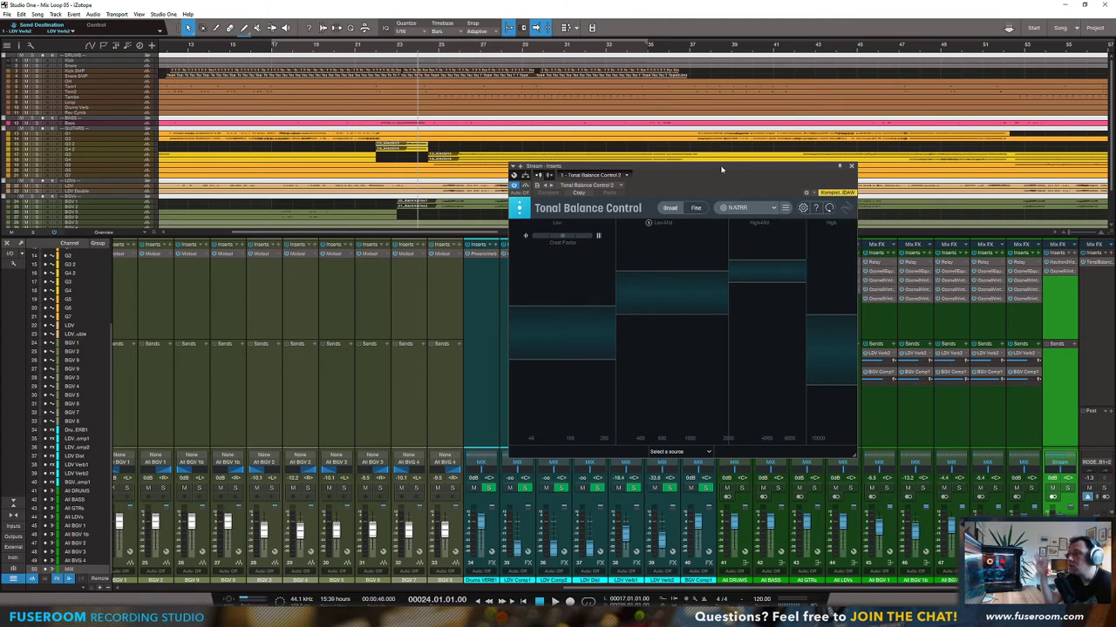
left_click_drag(721, 167, 729, 167)
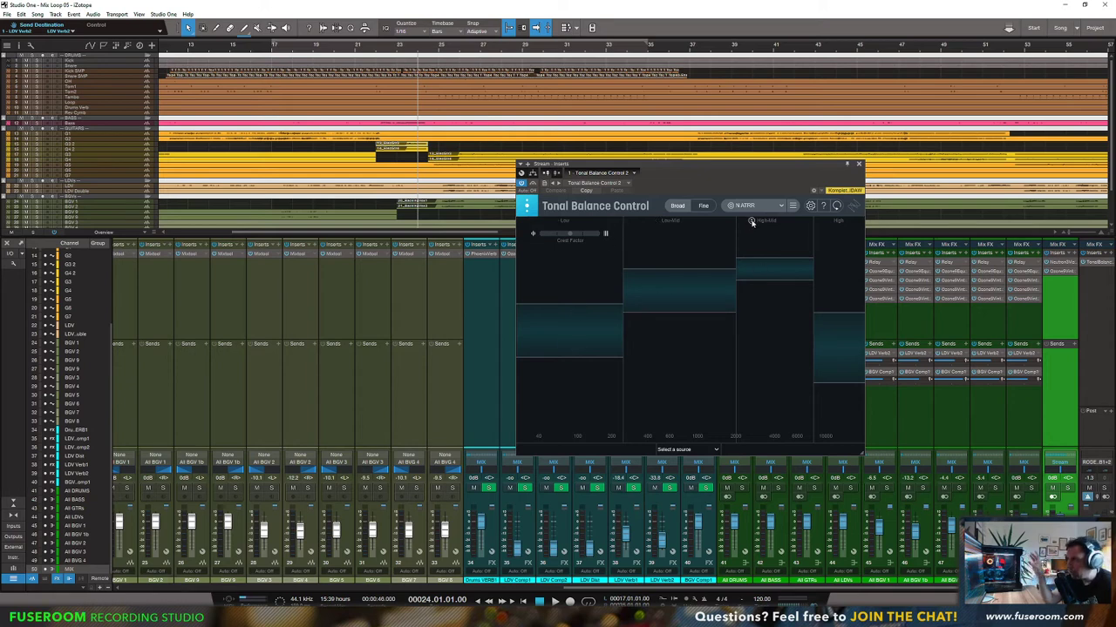
Step: Look through the sources offered by Tonal Balance Control on the Stream output, then close its settings
left_click(713, 452)
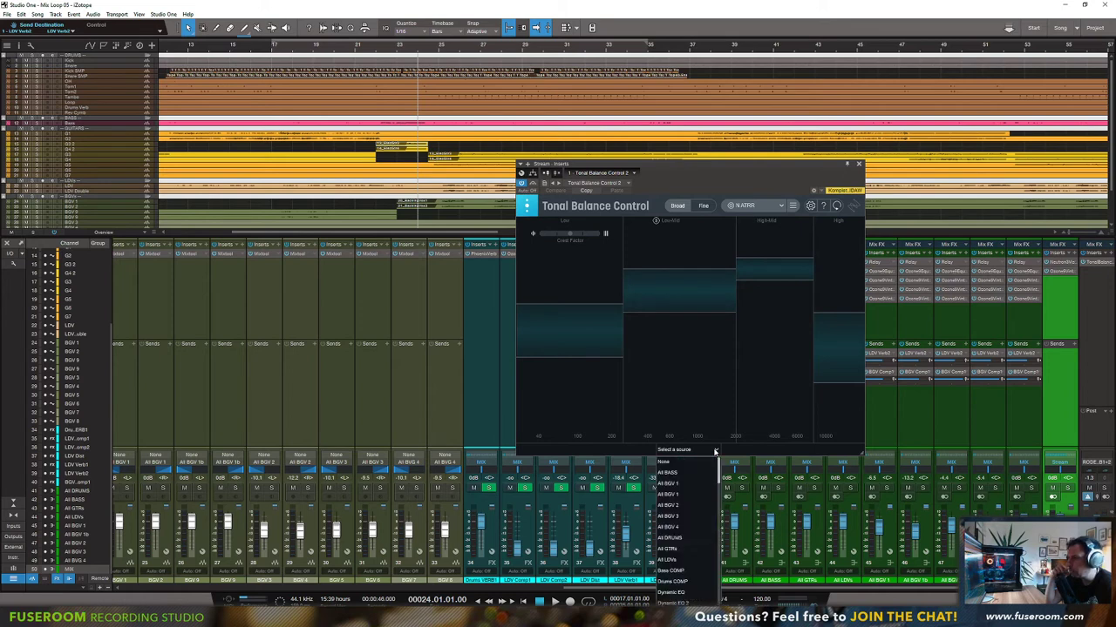
scroll(677, 535, "down", 1)
scroll(676, 535, "down", 10)
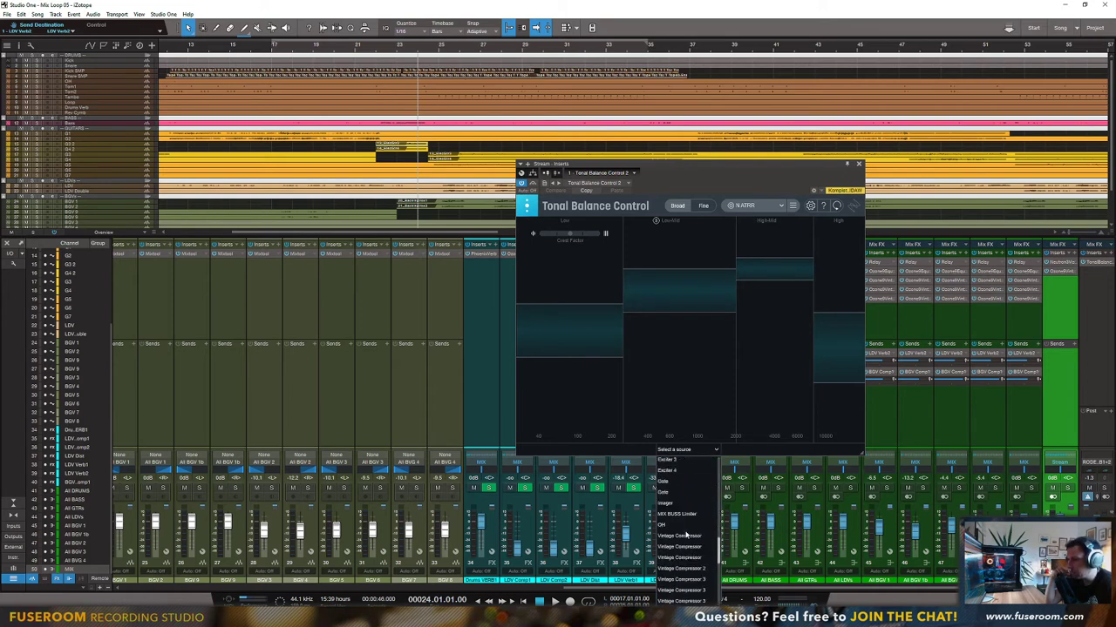
left_click(712, 450)
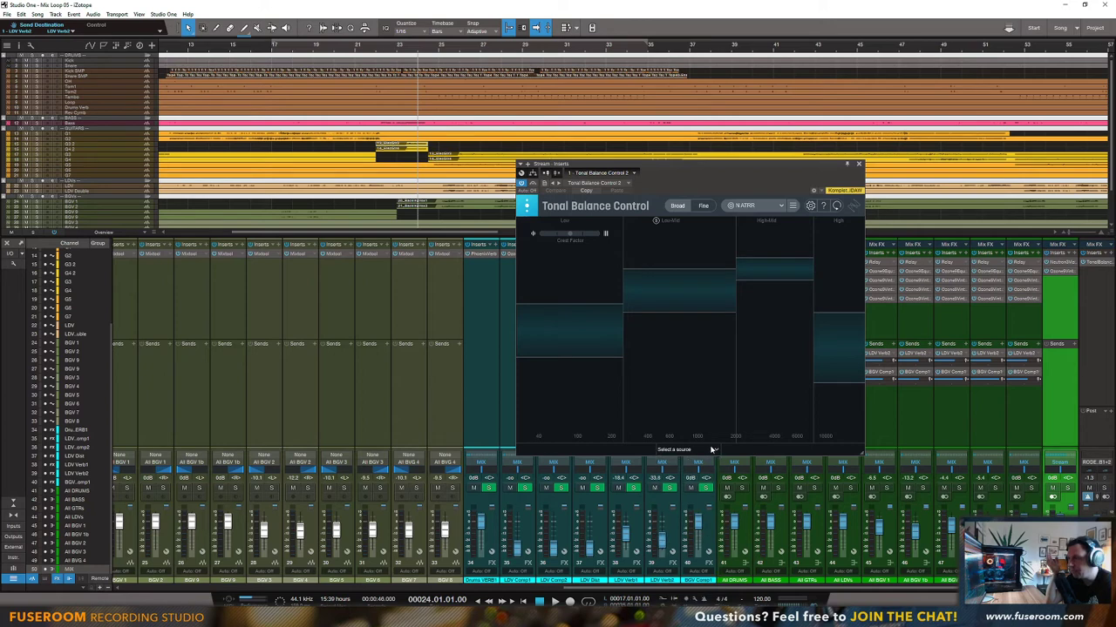
left_click(858, 164)
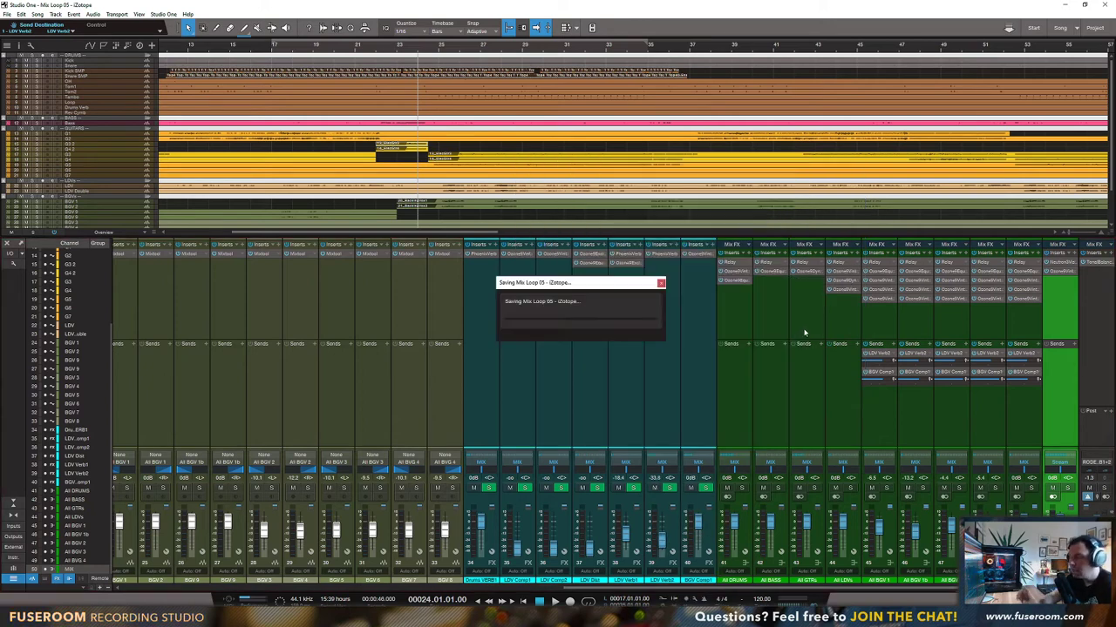
Step: Insert Neutron 3 Equalizer on all buses from All DRUMS to All BGV 4 at once and close its settings
left_click(732, 314)
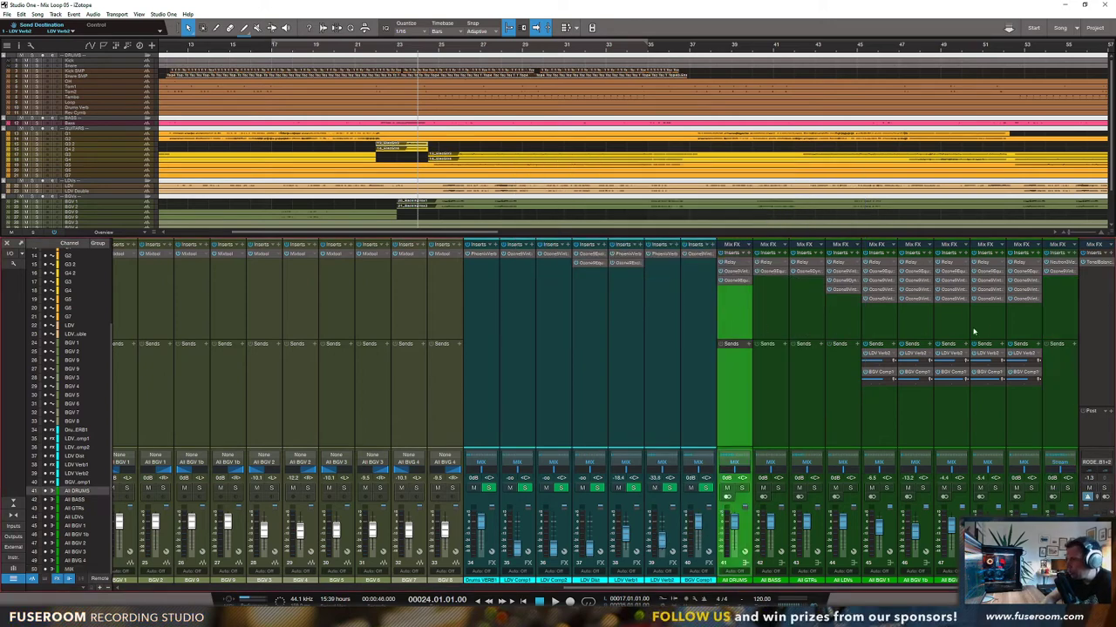
left_click(973, 332, "shift")
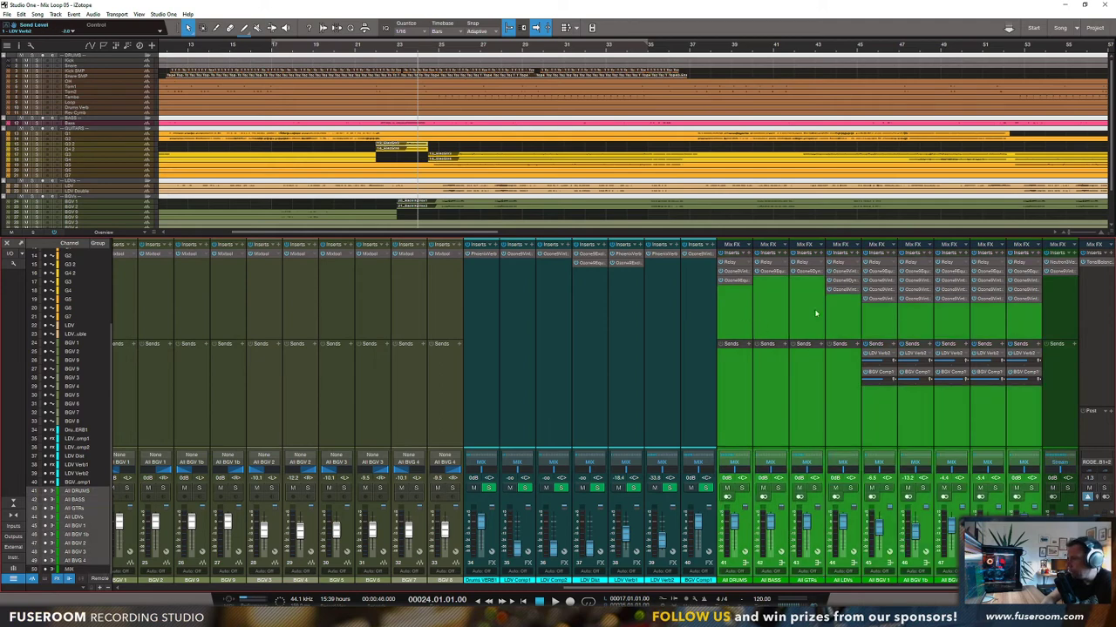
left_click(750, 250)
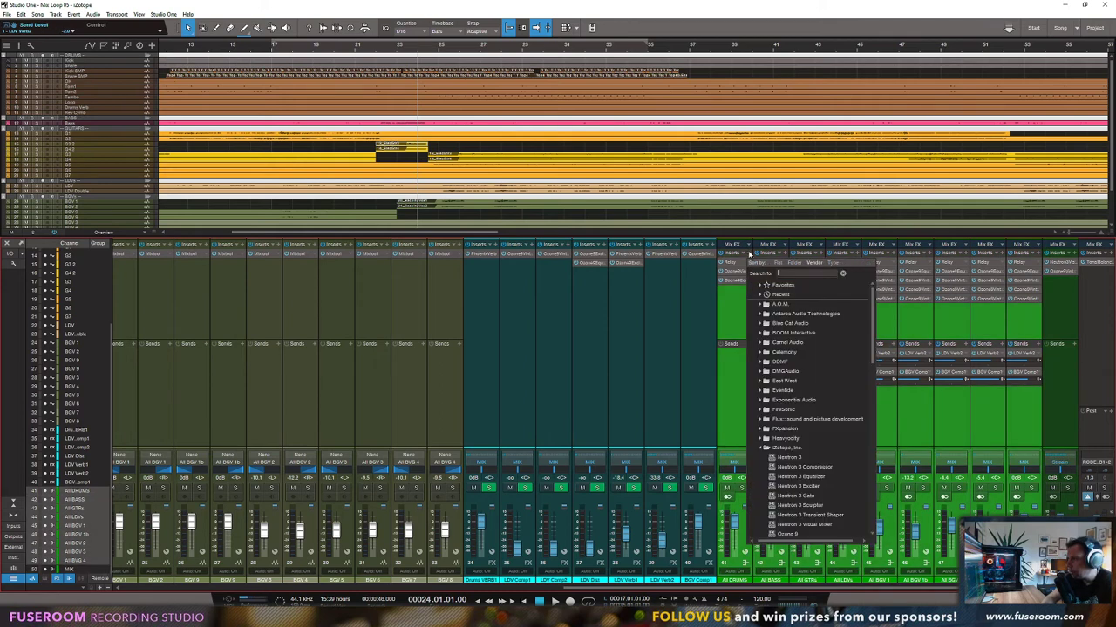
left_click(806, 478)
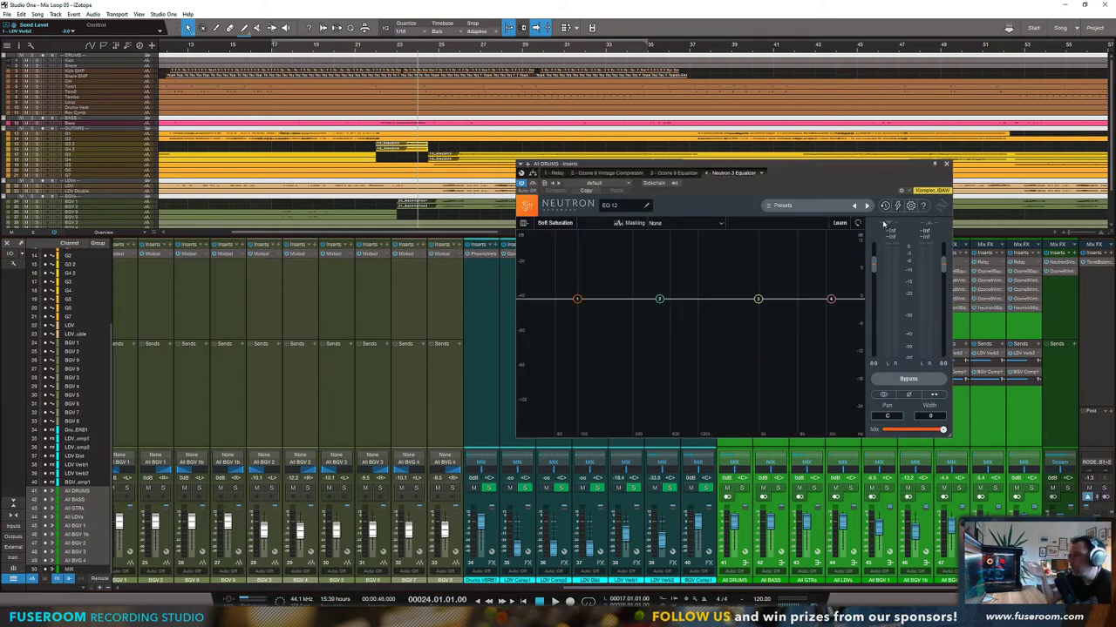
left_click(945, 166)
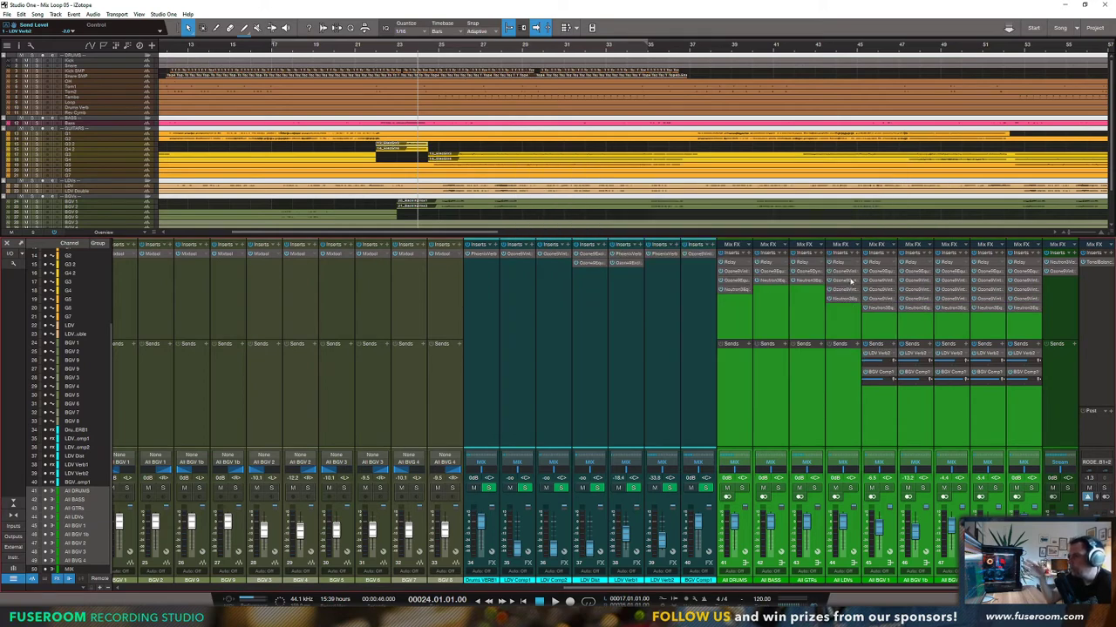
Step: Hide the EQ 12 to EQ 20 and Gate entries in the MIX bus's Neutron 3 Visual Mixer, then close it
left_click(730, 292)
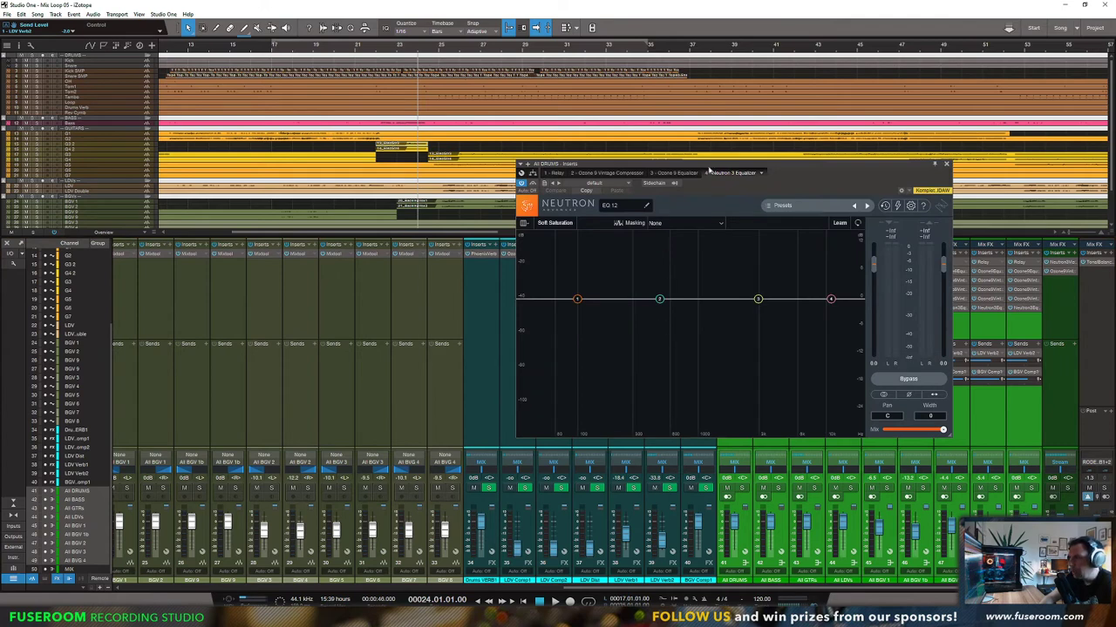
left_click(1060, 264)
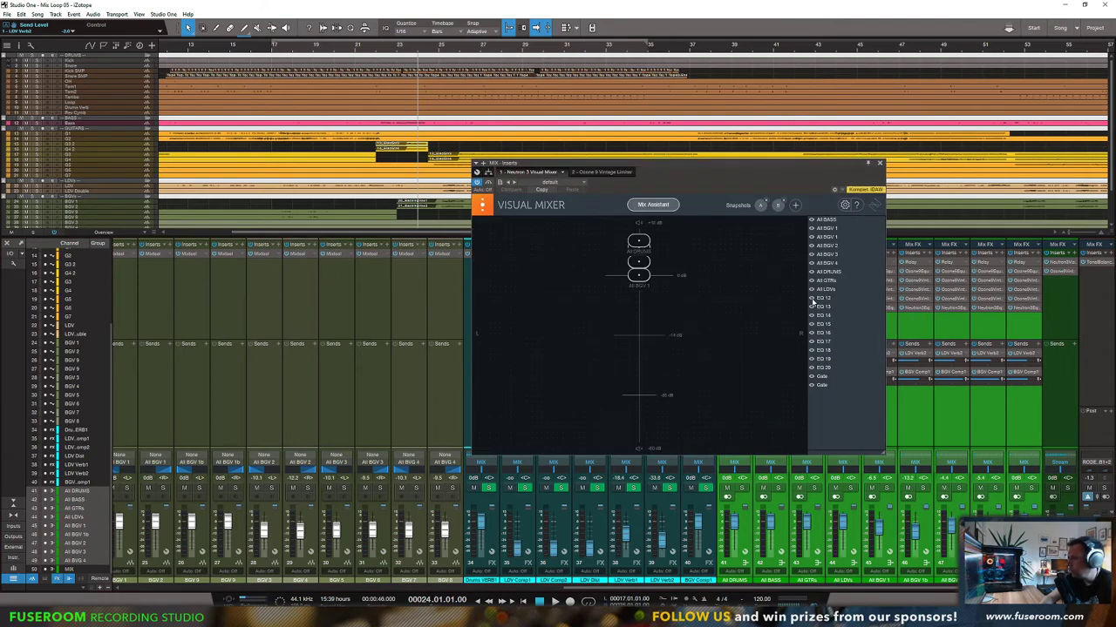
left_click_drag(812, 301, 811, 383)
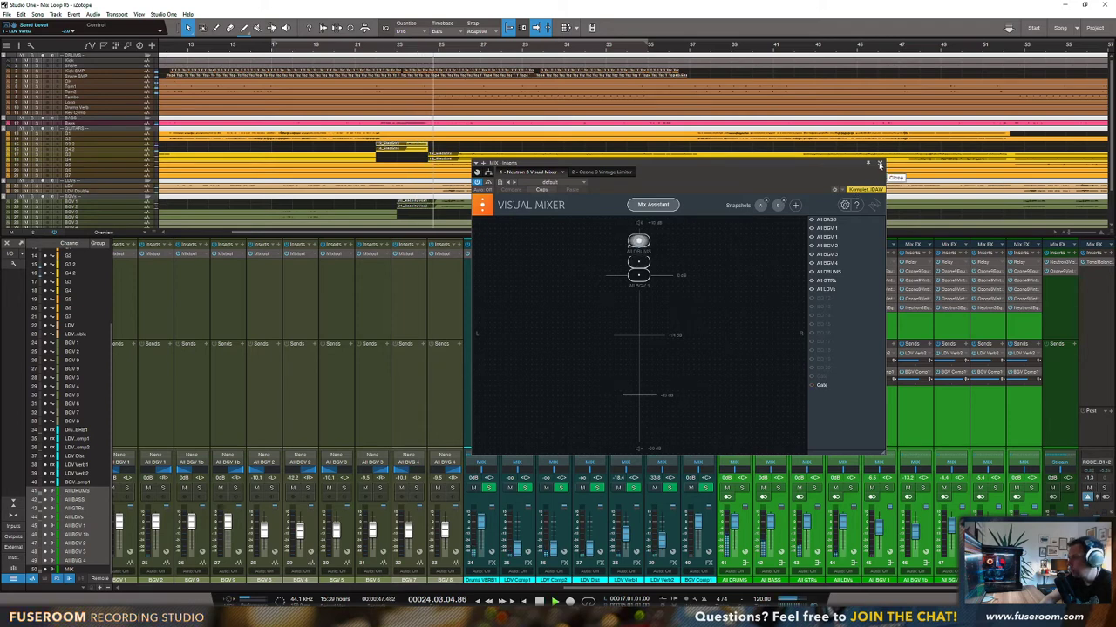
left_click(880, 164)
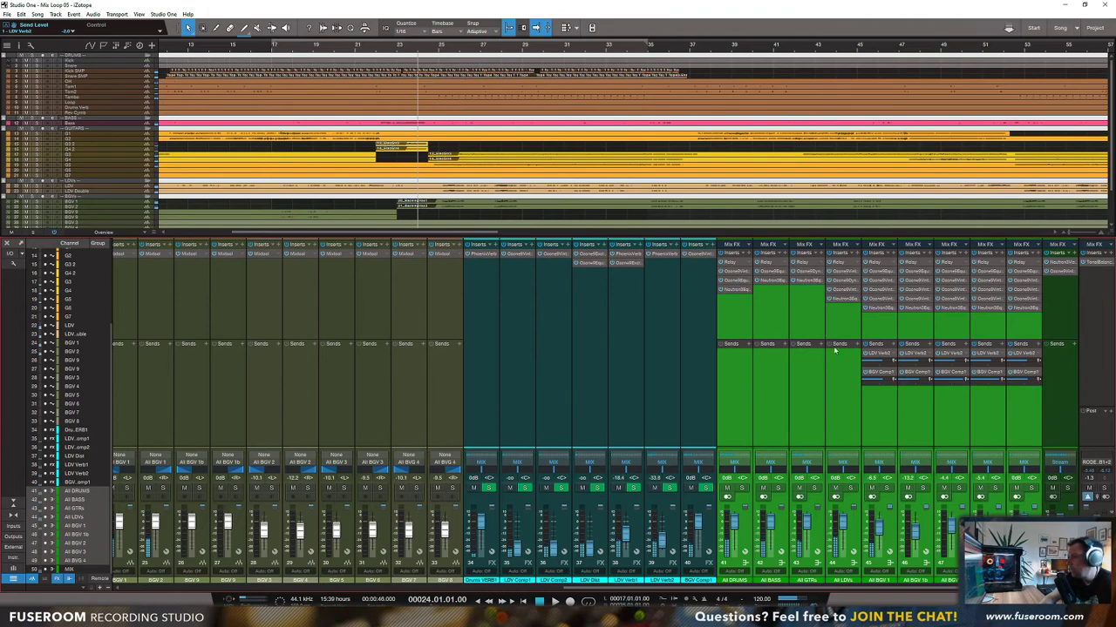
Step: Rename the Neutron 3 Equalizer instance on the All DRUMS bus as _DRUMS EQ
left_click(739, 291)
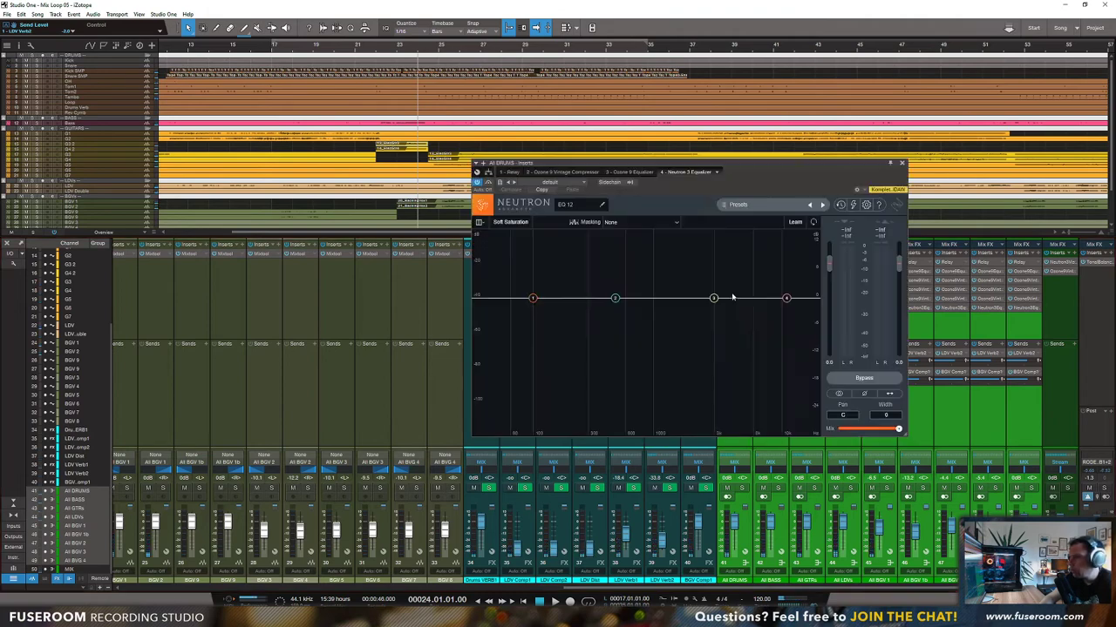
left_click(261, 200)
key("BackSpace")
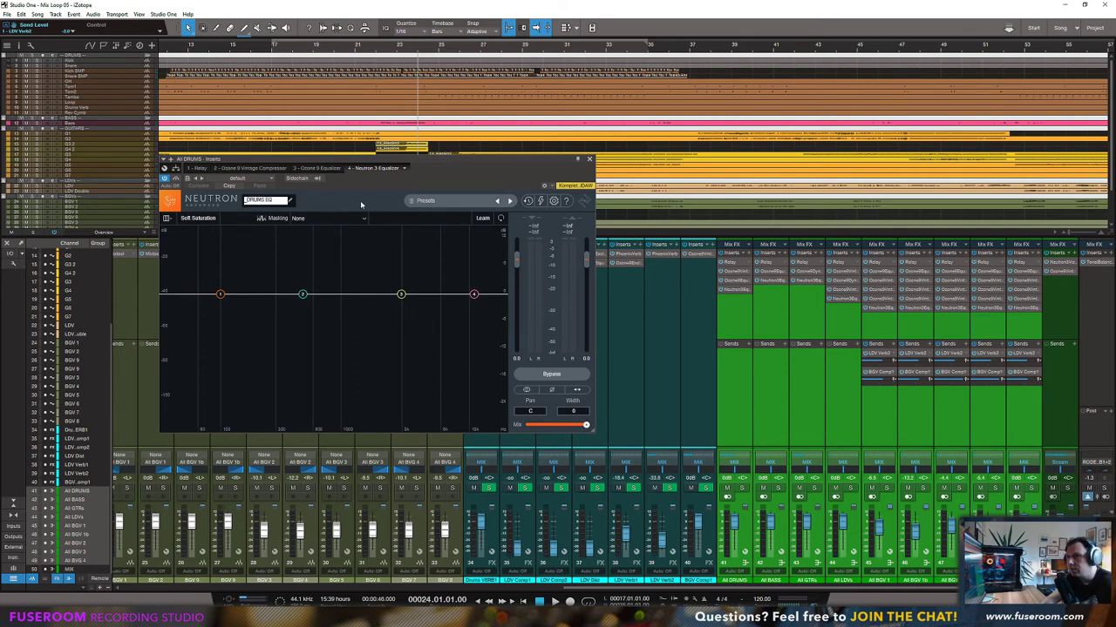
type("DRUMS EQ")
Step: Rename the Neutron 3 Equalizer instance on the All BASS bus as _BASS EQ
left_click(756, 299)
left_click(268, 201)
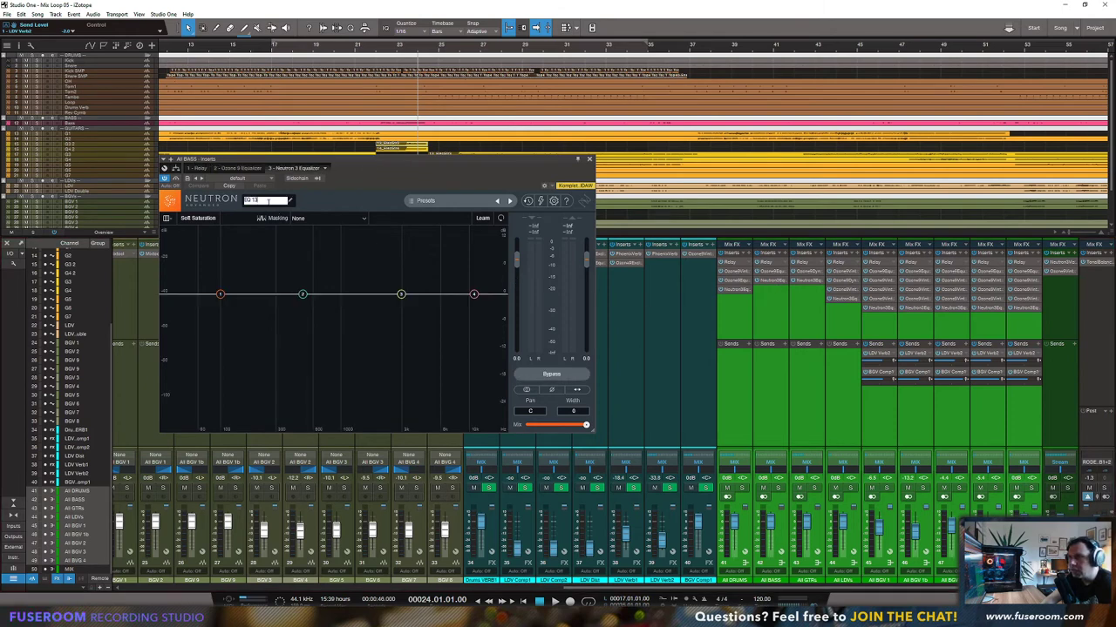
key("BackSpace")
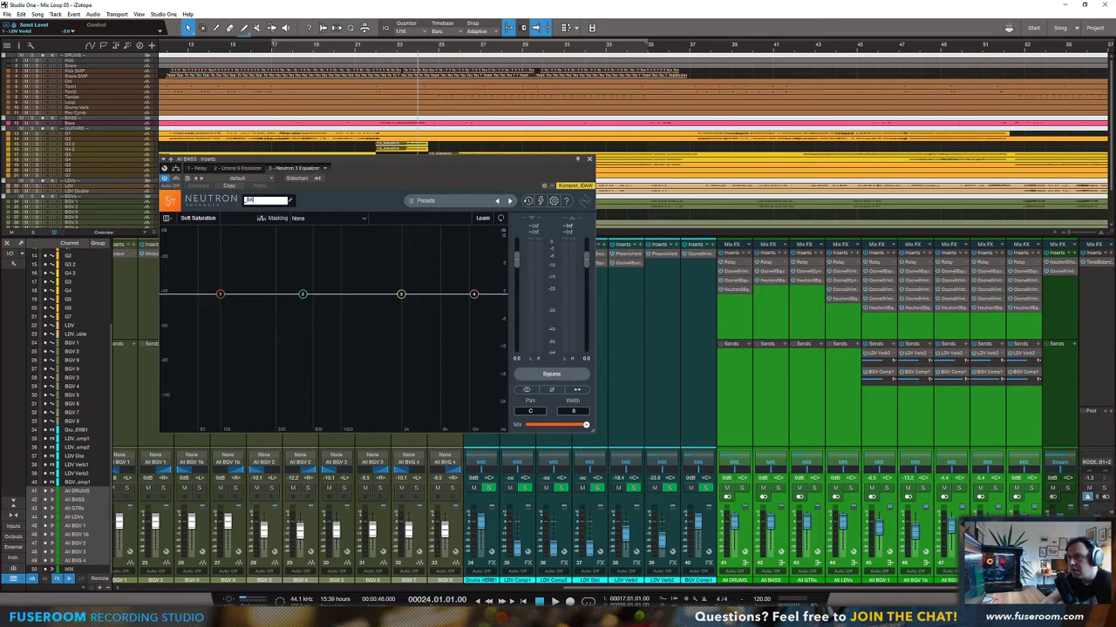
key("Return")
left_click(736, 290)
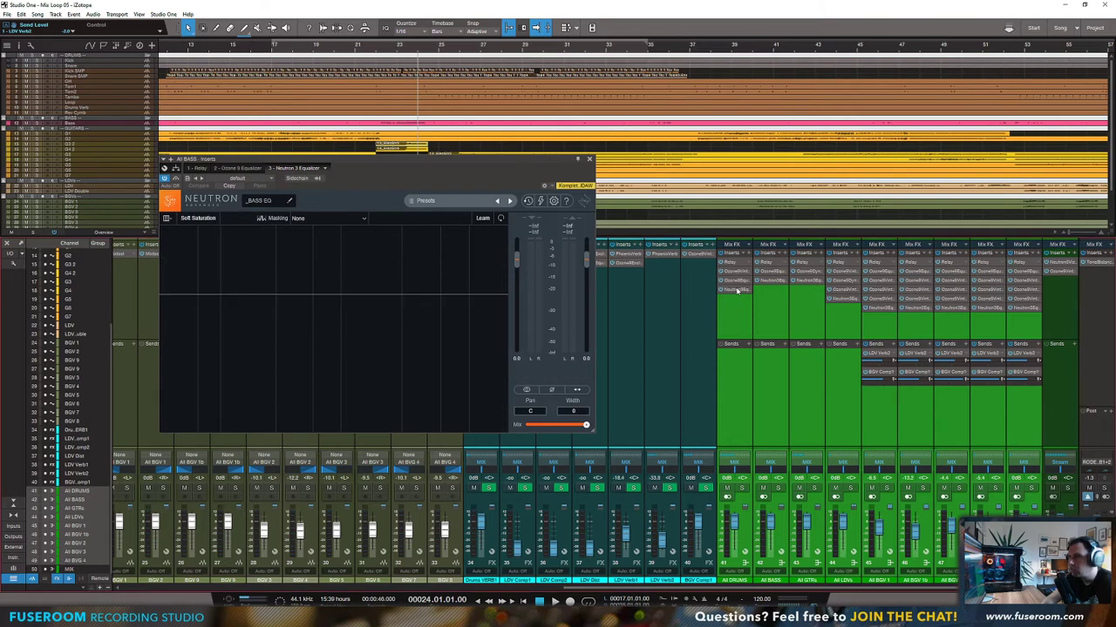
Step: Rename the Neutron 3 Equalizer instance on the All GTRs bus as _GTRs EQ
left_click(802, 284)
left_click(269, 201)
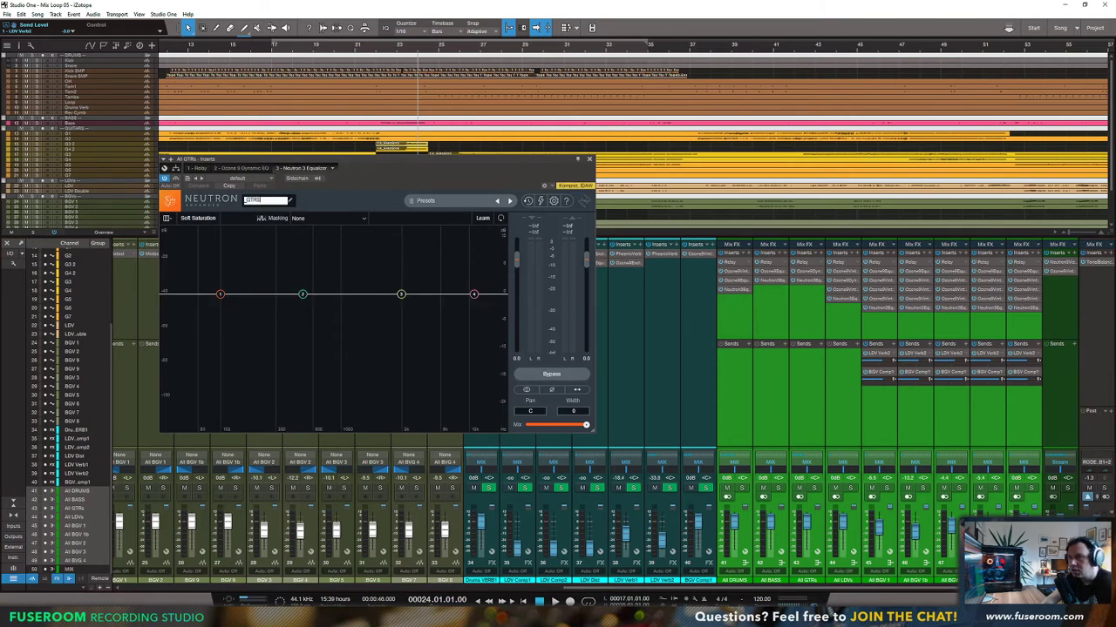
key("Return")
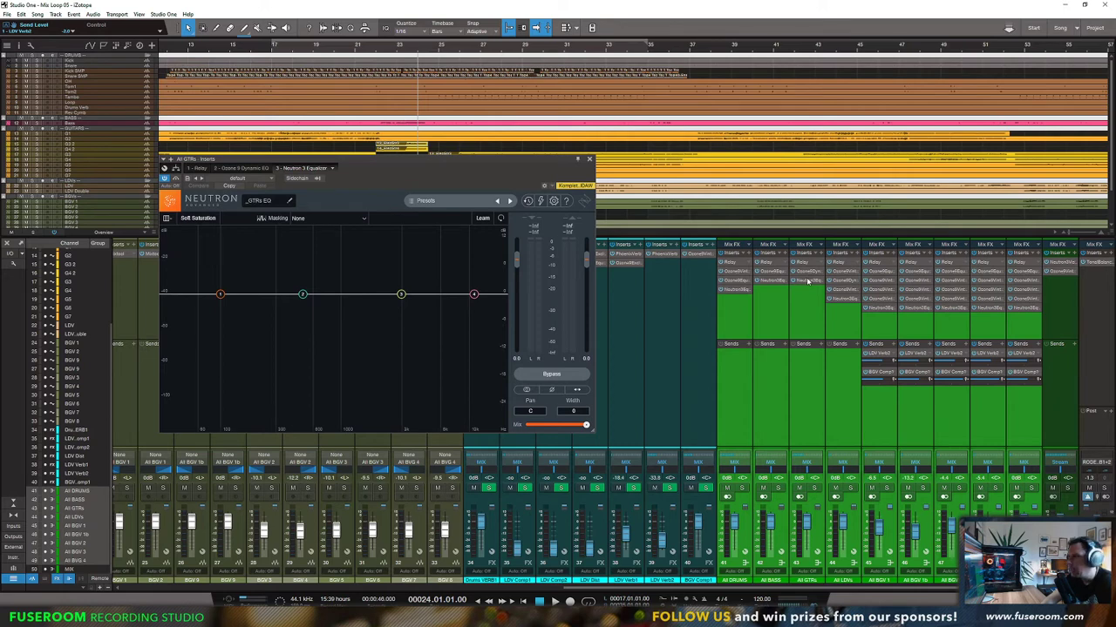
Step: Rename the Neutron 3 Equalizer instance on the All LDVs bus as _LDV EQ and close its settings
left_click(837, 298)
left_click(251, 200)
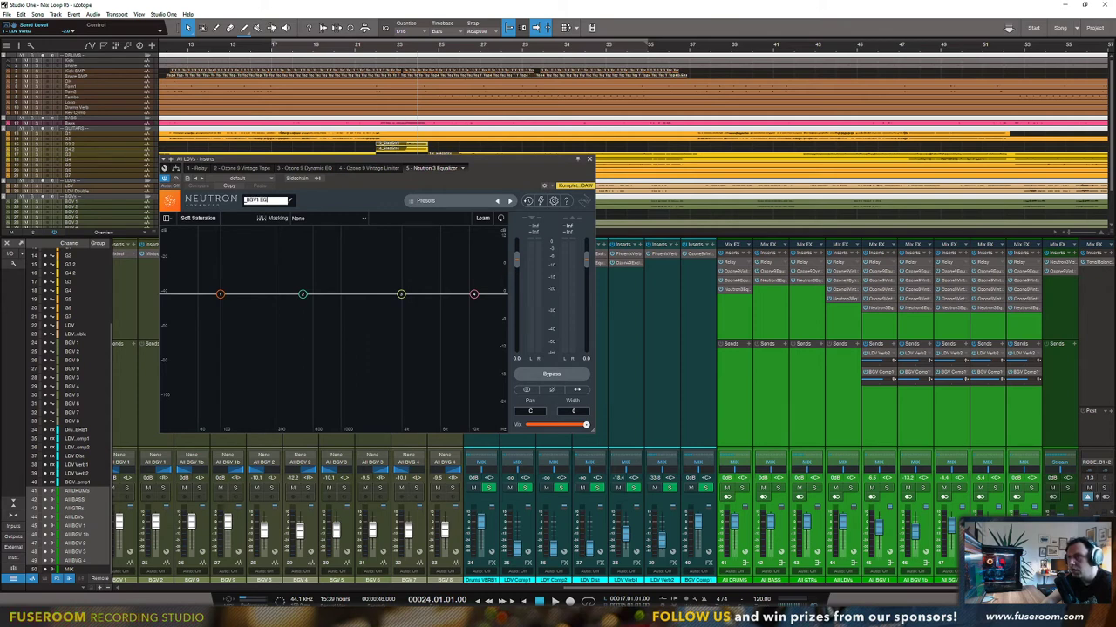
key("BackSpace")
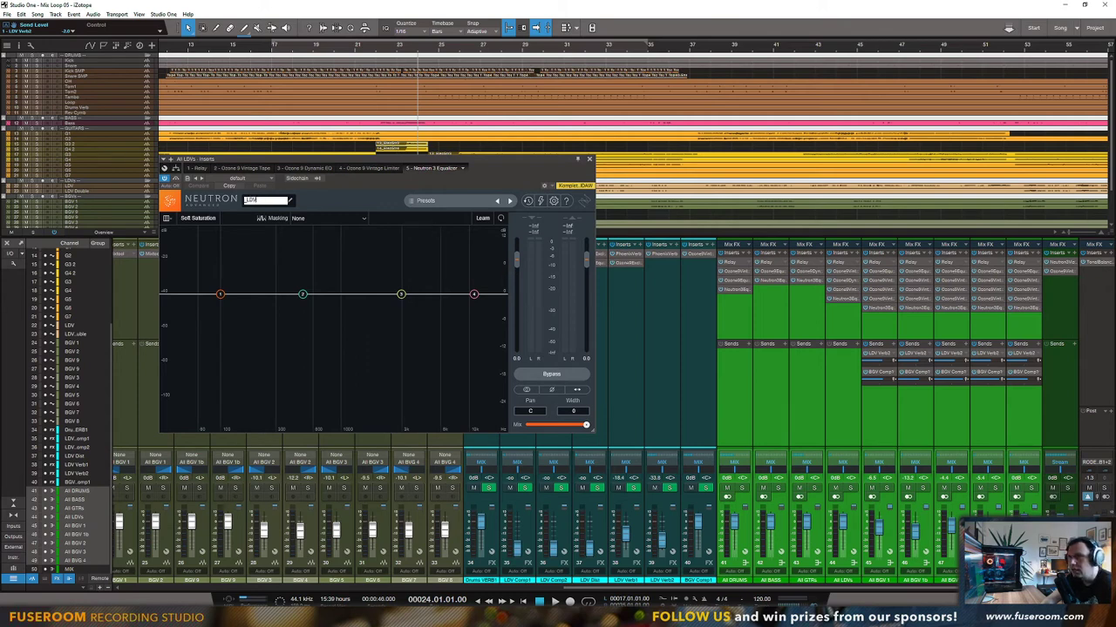
key("Return")
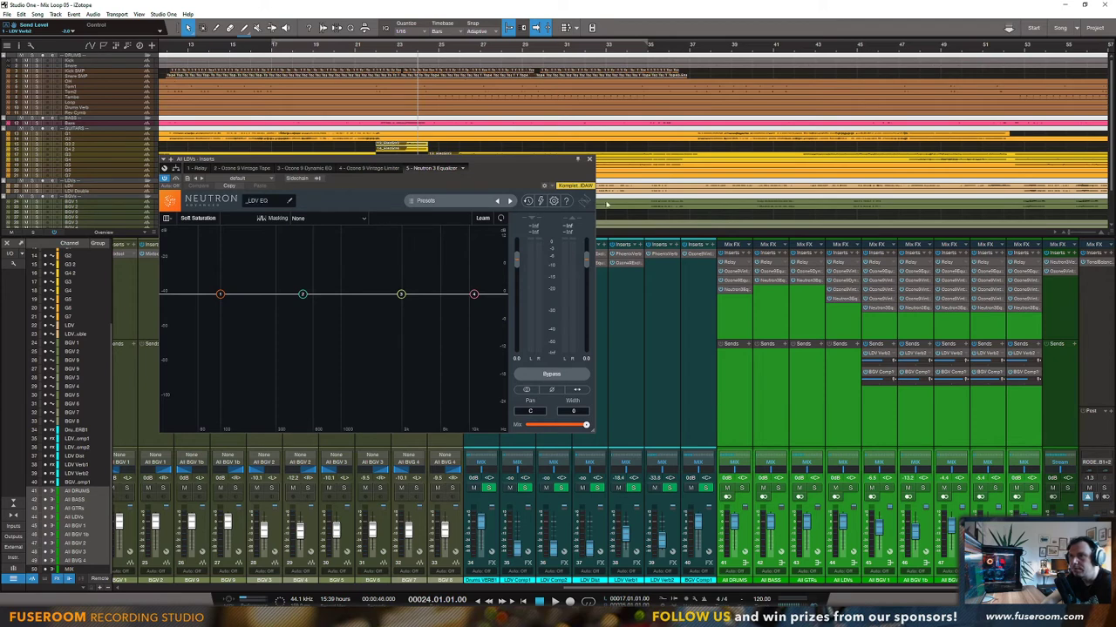
left_click(590, 160)
Step: Rename the Neutron 3 Equalizers on All BGV 1, All BGV 1b and All BGV 2 as _BGV1 EQ, _BGV1B EQ and _BGV2 EQ
left_click(871, 309)
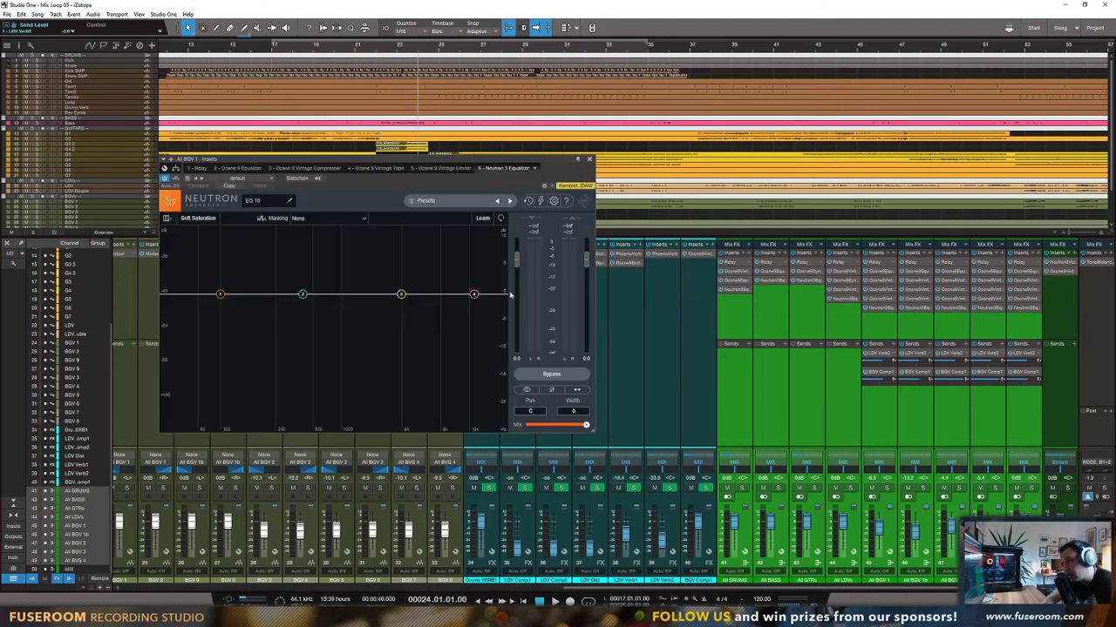
double_click(254, 200)
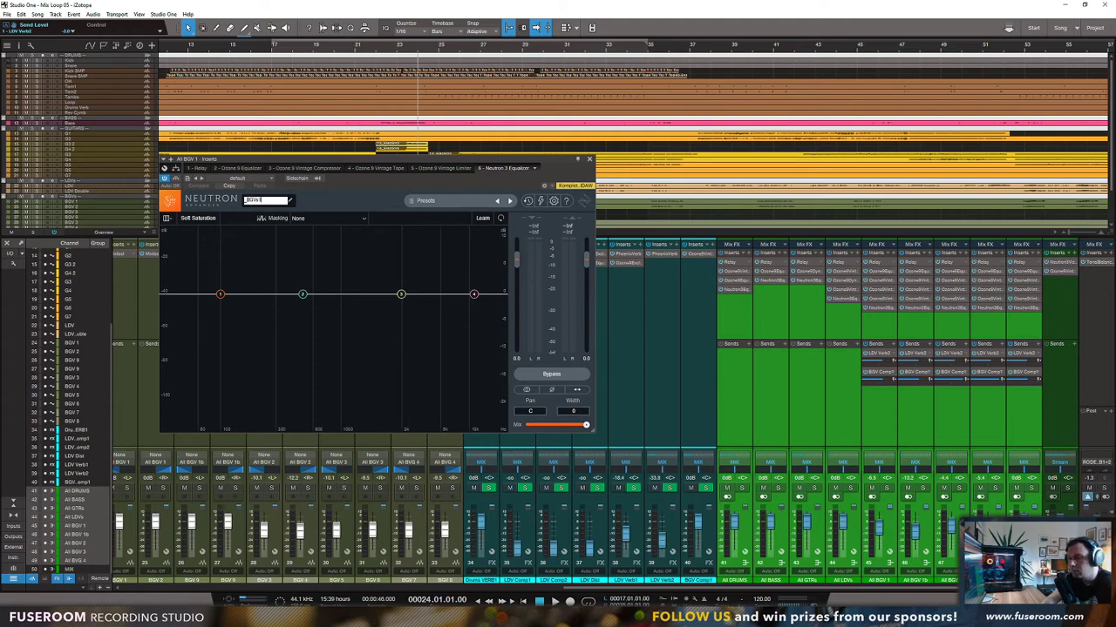
double_click(903, 308)
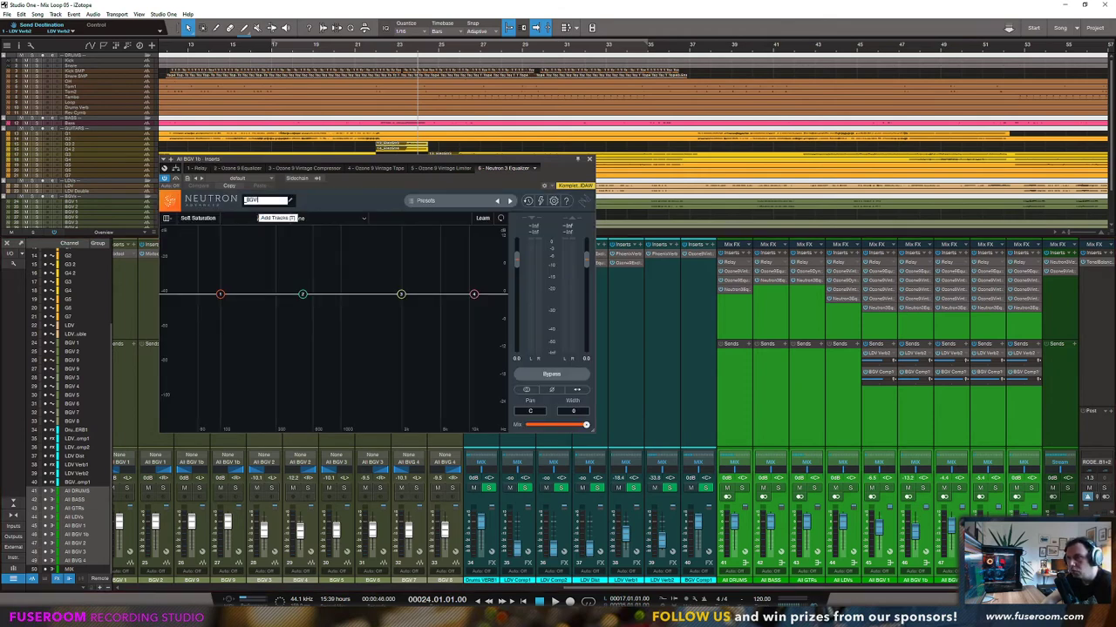
key("Down")
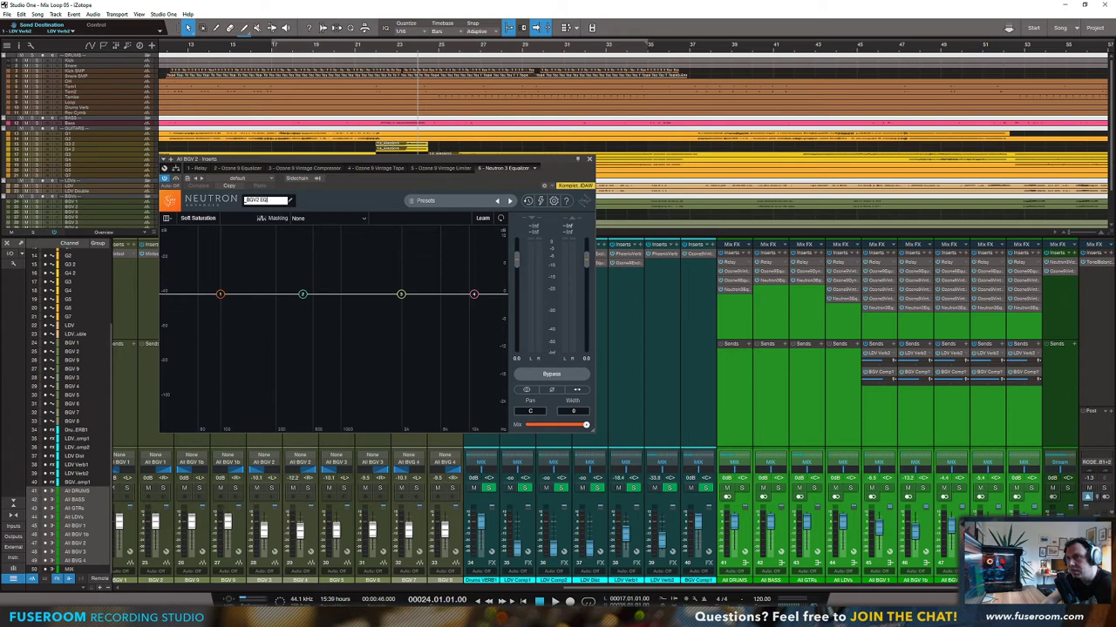
Step: Rename the Neutron 3 Equalizers on All BGV 3 and All BGV 4 as _BGV3 EQ and _BGV4 EQ, then close the settings
double_click(259, 200)
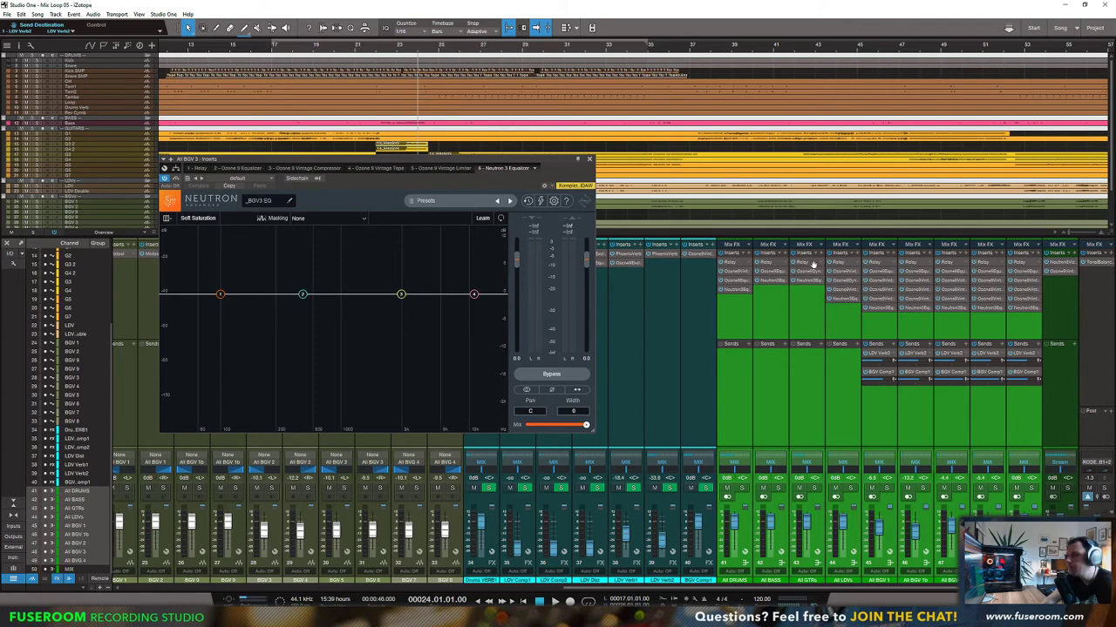
double_click(1027, 309)
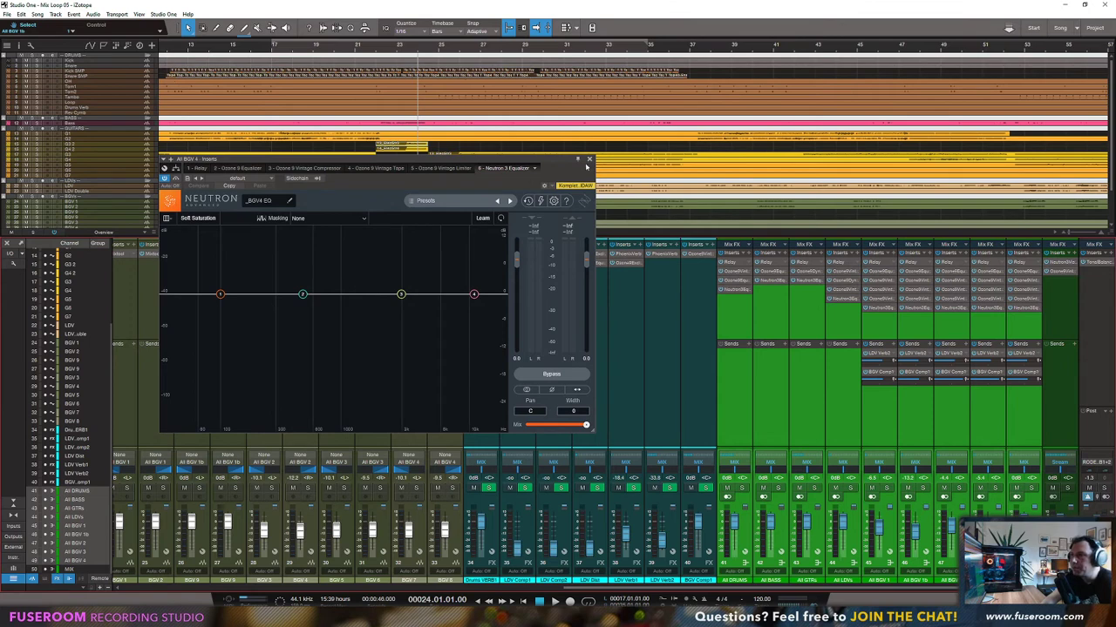
left_click(589, 158)
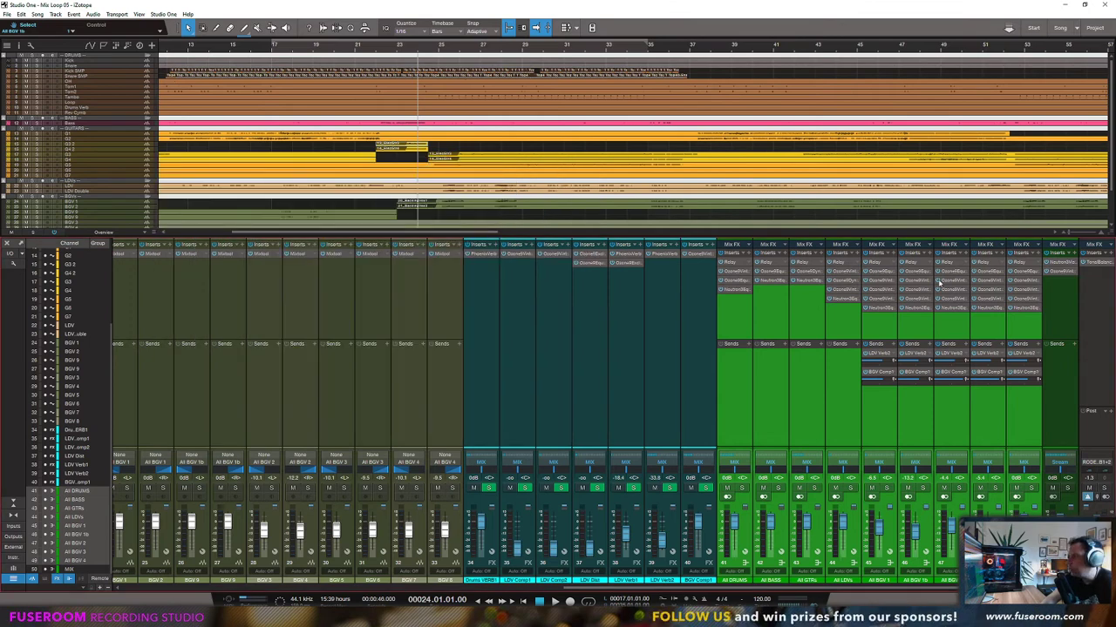
Step: Reopen Tonal Balance Control 2 on the Stream output and check its source list for the renamed equalizers
left_click(1094, 263)
left_click_drag(770, 171, 688, 93)
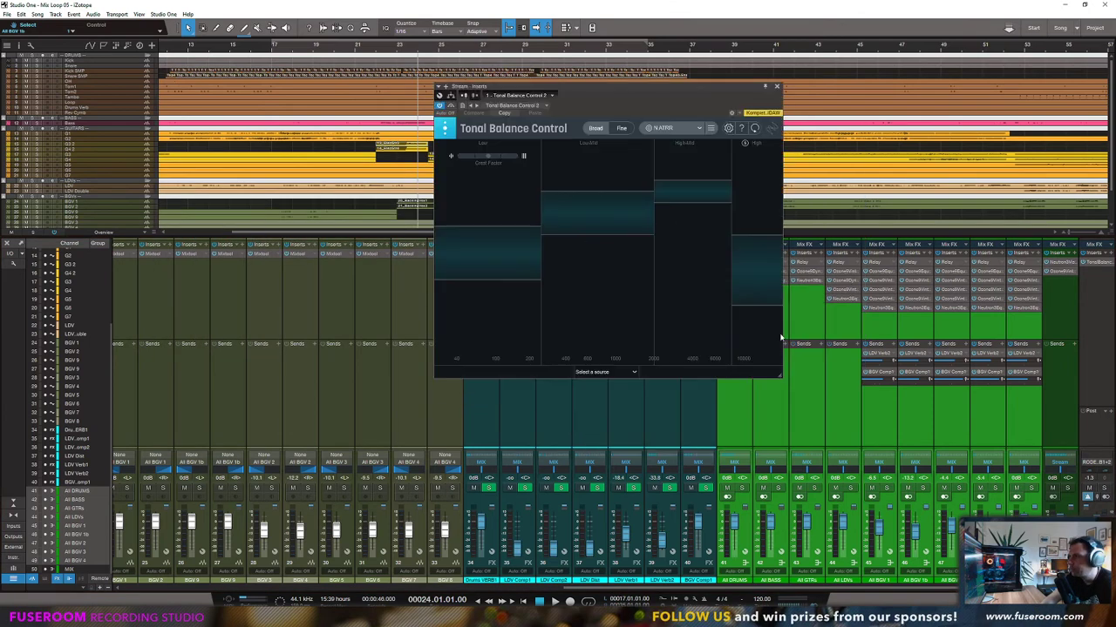
left_click(632, 372)
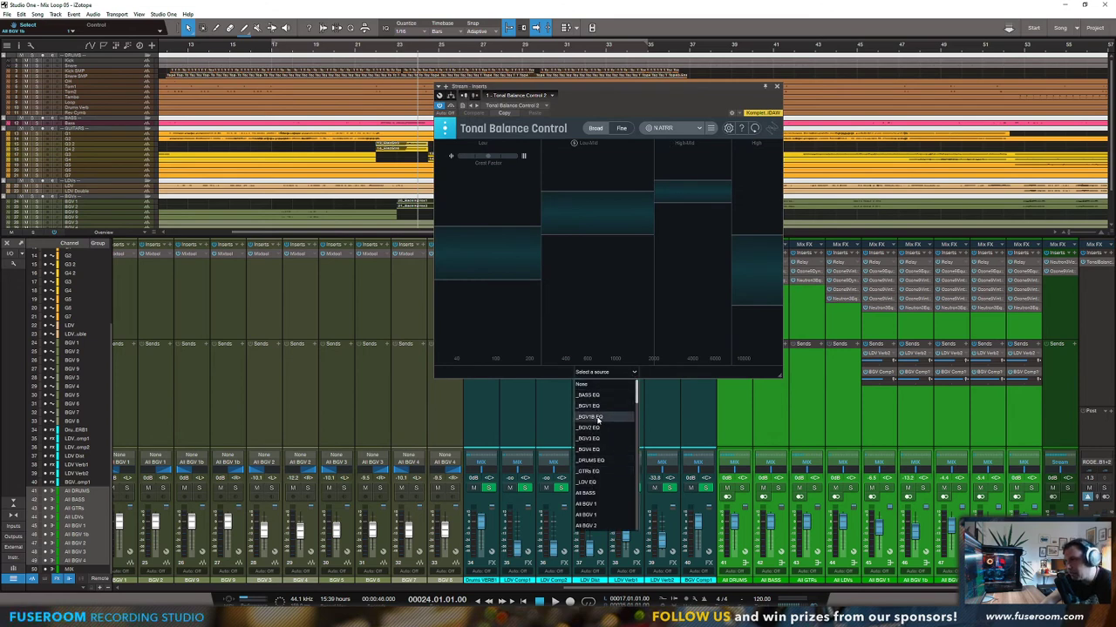
left_click(604, 223)
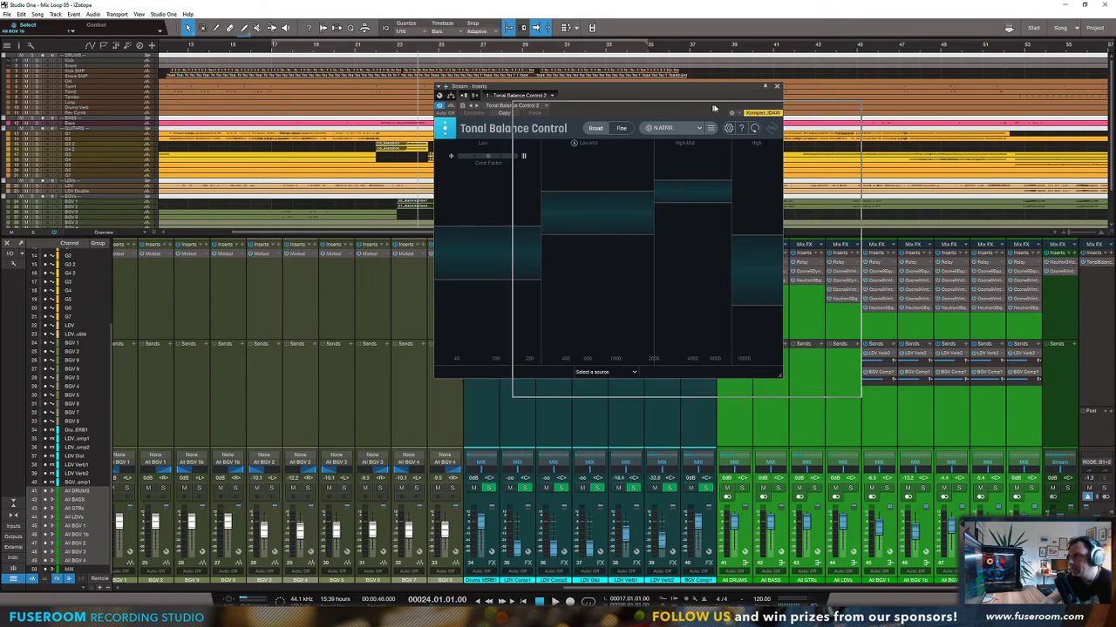
Step: Move the Tonal Balance Control window clear of the arrangement and play the song to check the mix against the N ATRR target
left_click_drag(631, 87, 715, 108)
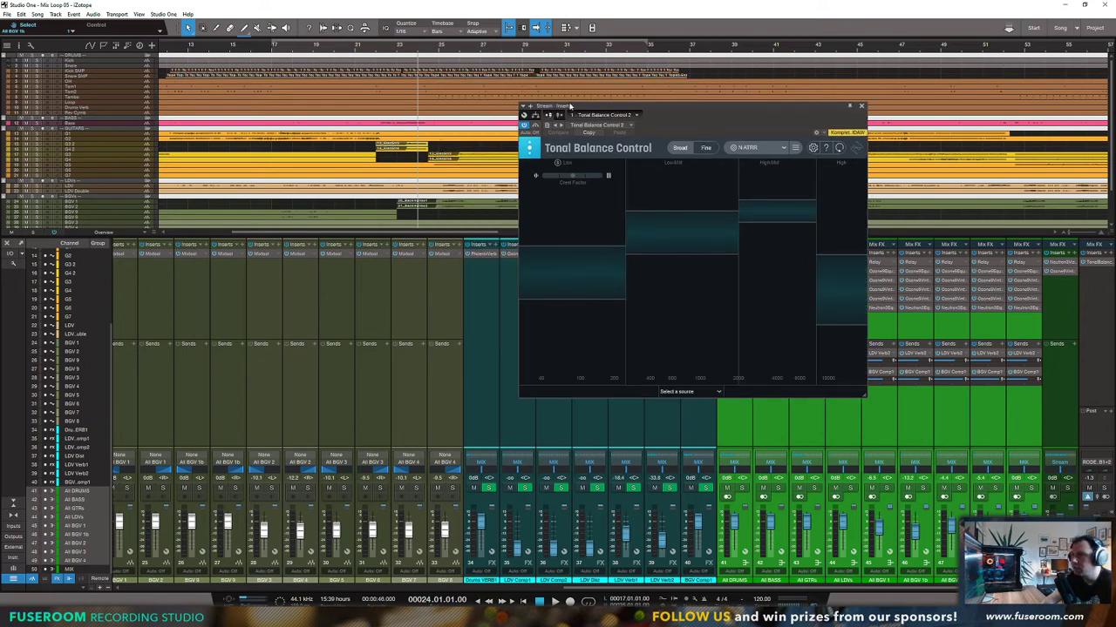
left_click_drag(569, 103, 645, 213)
key("space")
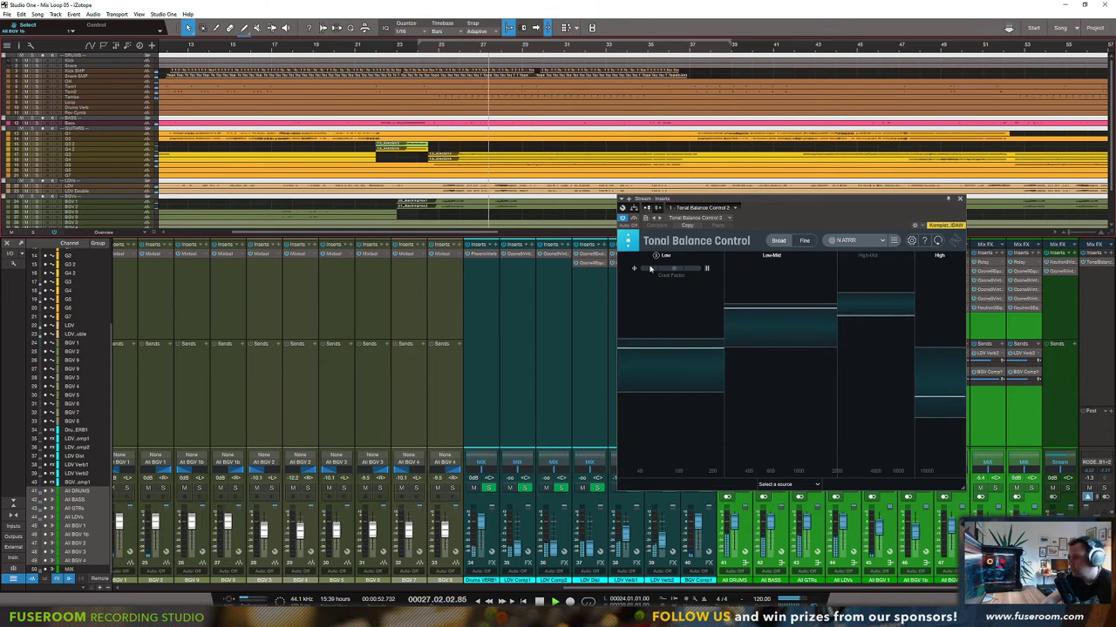
Step: Shorten the playback loop to end at bar 37 and move the Tonal Balance Control window toward the middle of the workspace
key("slash")
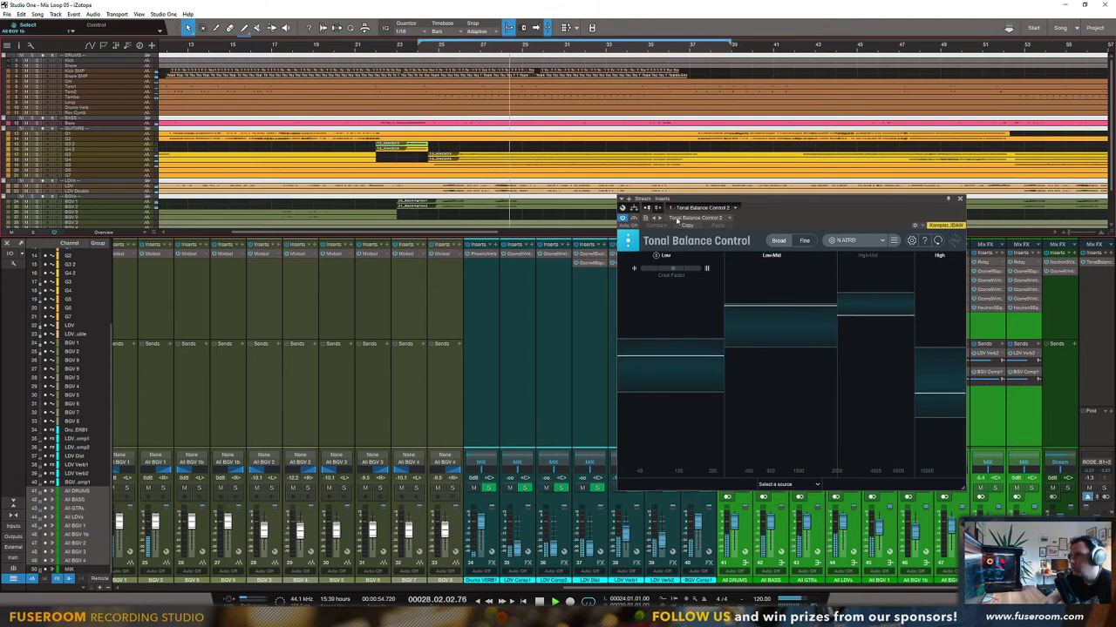
left_click_drag(731, 42, 690, 42)
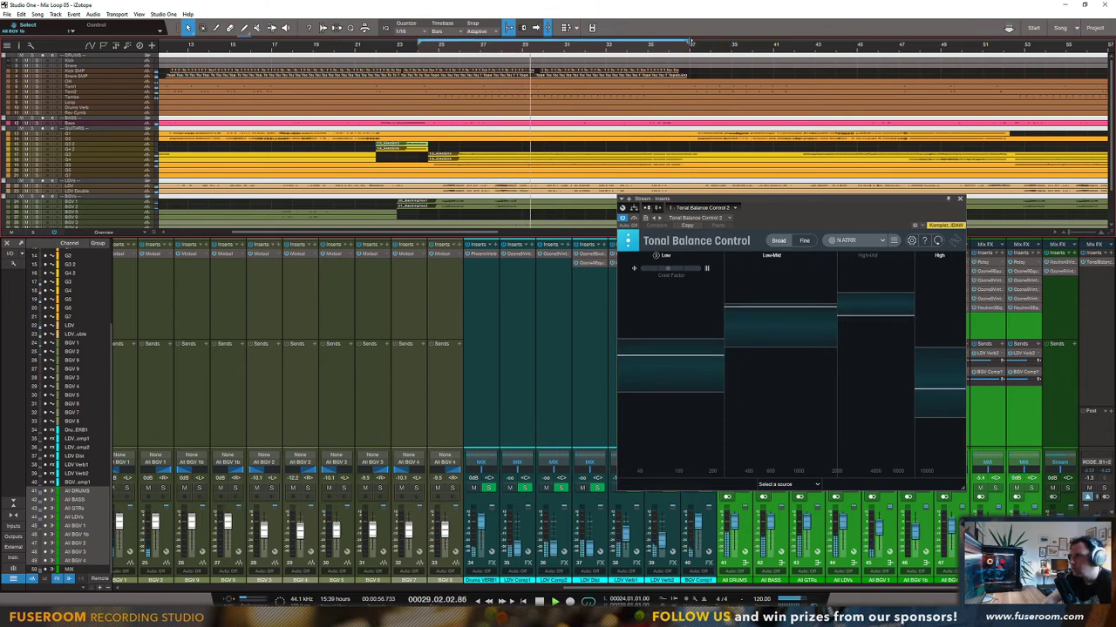
left_click_drag(897, 199, 784, 180)
key("space")
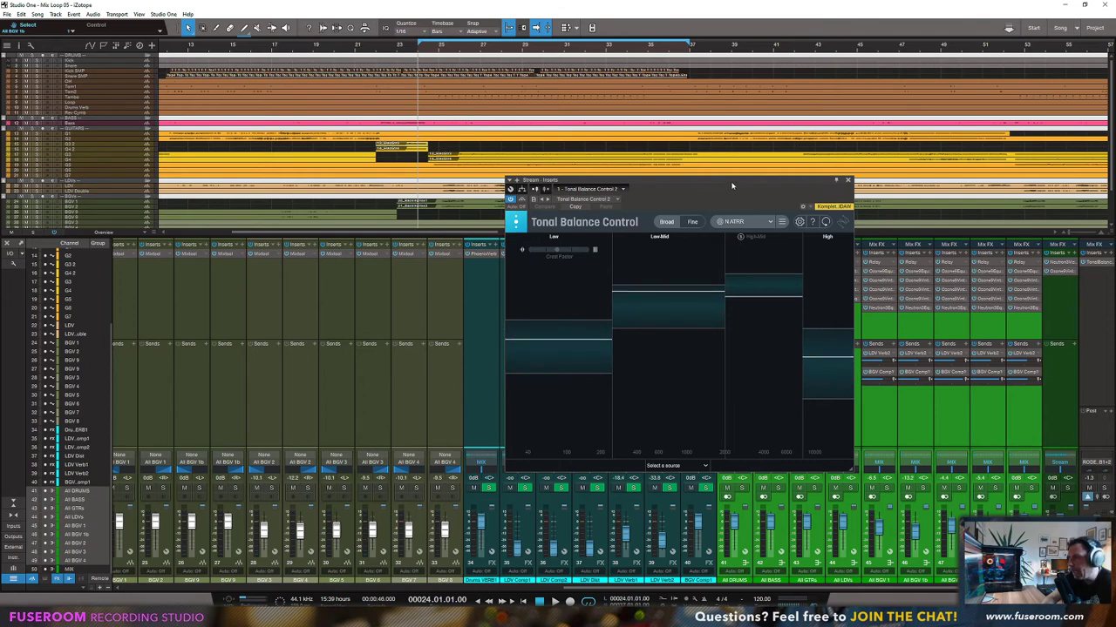
left_click_drag(732, 186, 636, 170)
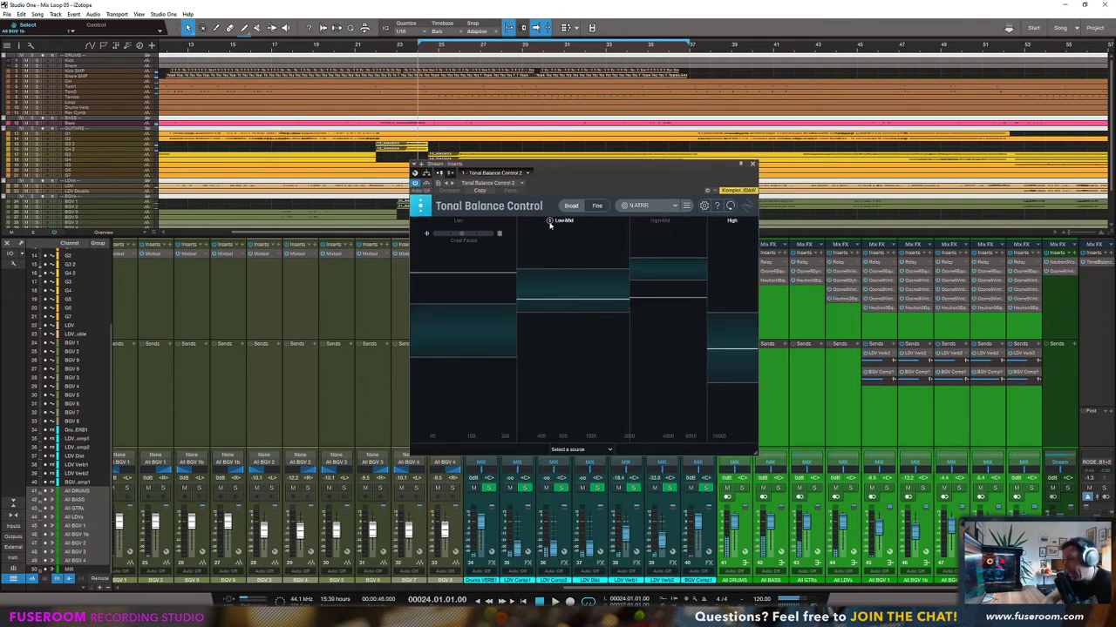
Step: Play the loop and audition the Low-Mid and High-Mid bands in solo against the N ATRR target
mouse_move(550, 225)
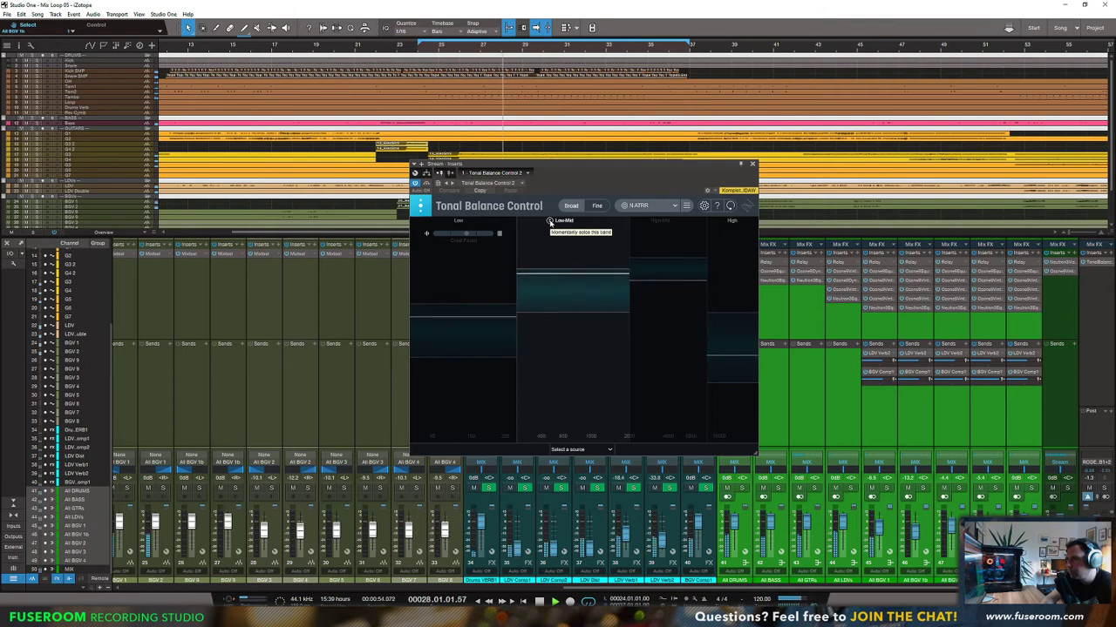
key("space")
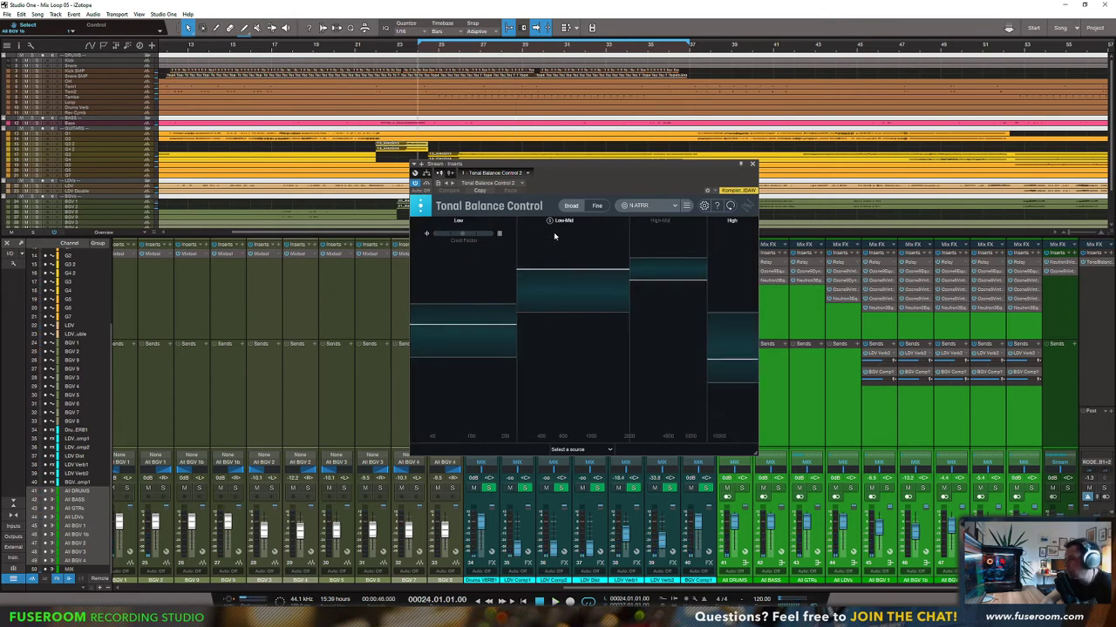
left_click(645, 220)
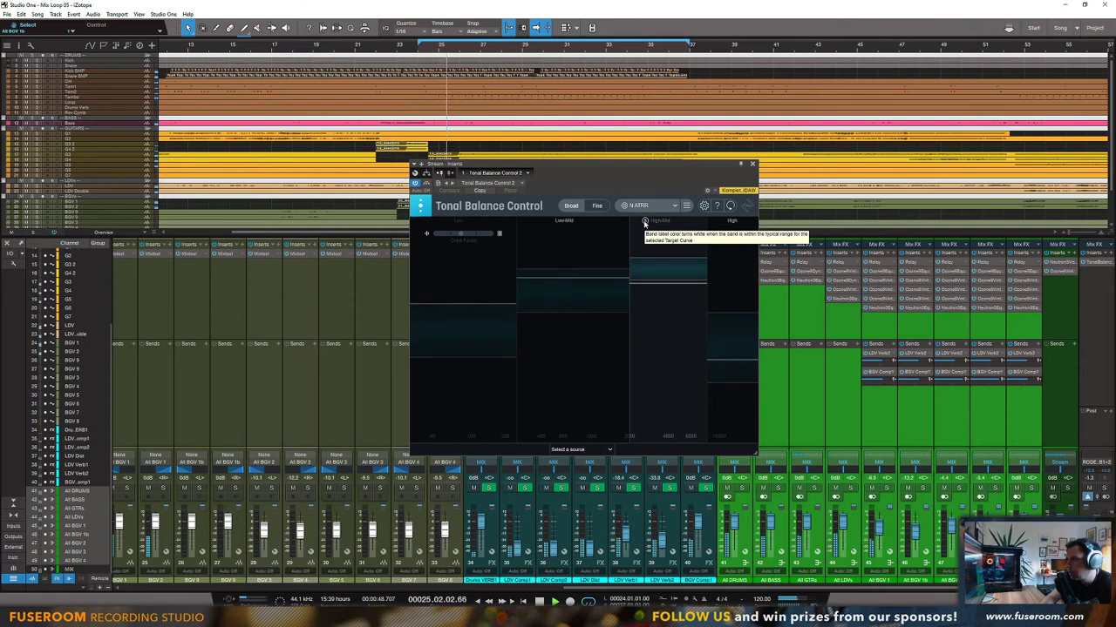
left_click(645, 220)
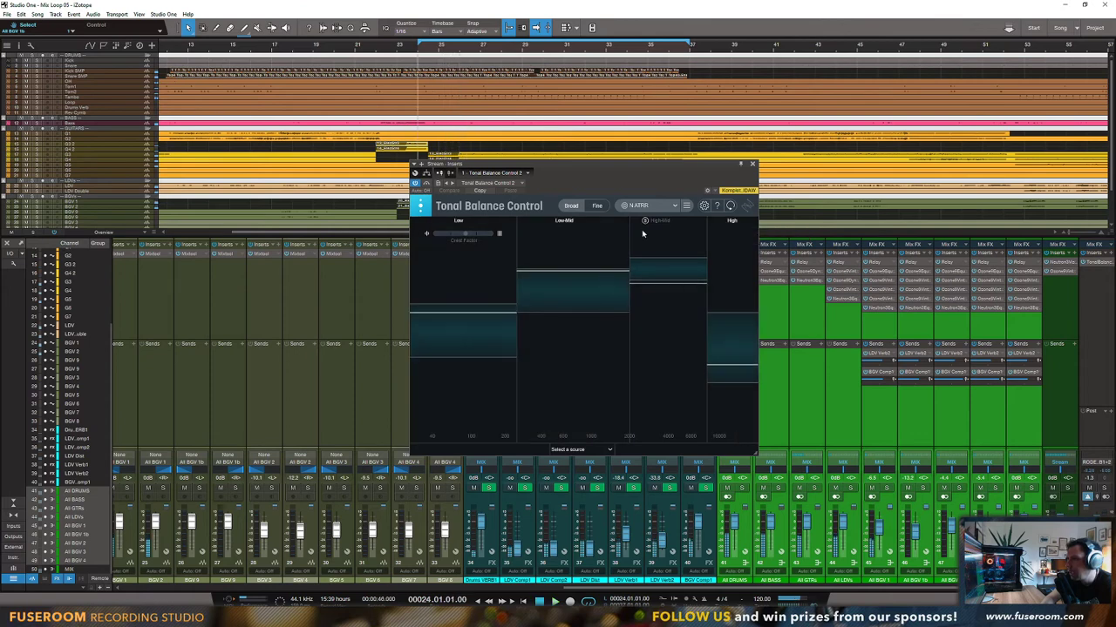
Step: Load _DRUMS EQ as the equalizer source in Tonal Balance Control and enlarge the window to view its spectrum during playback
left_click_drag(644, 163, 566, 170)
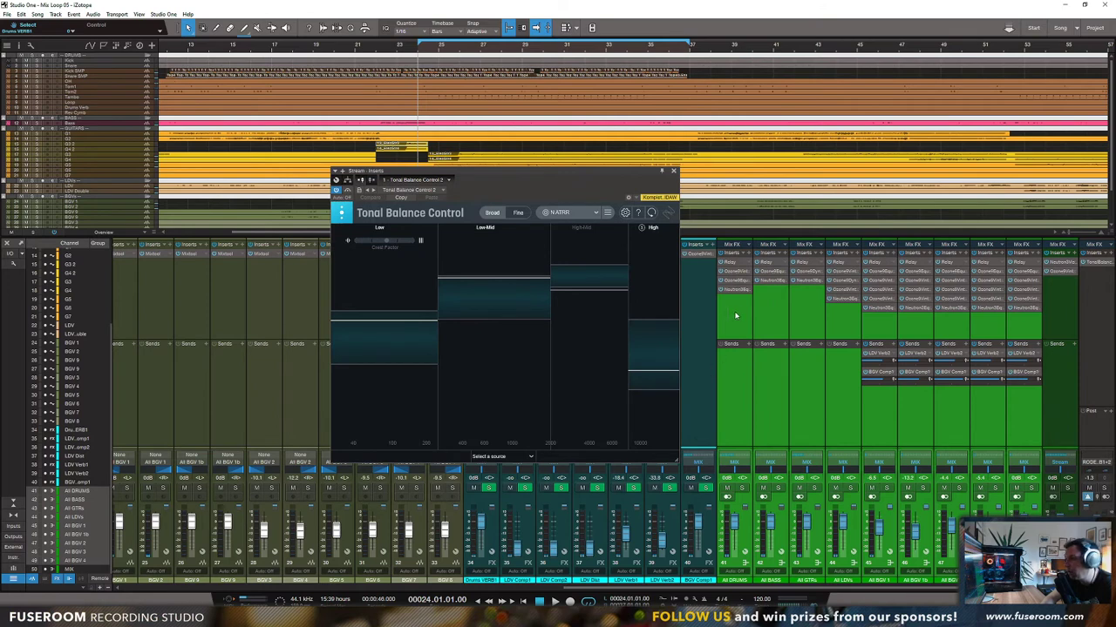
left_click(518, 456)
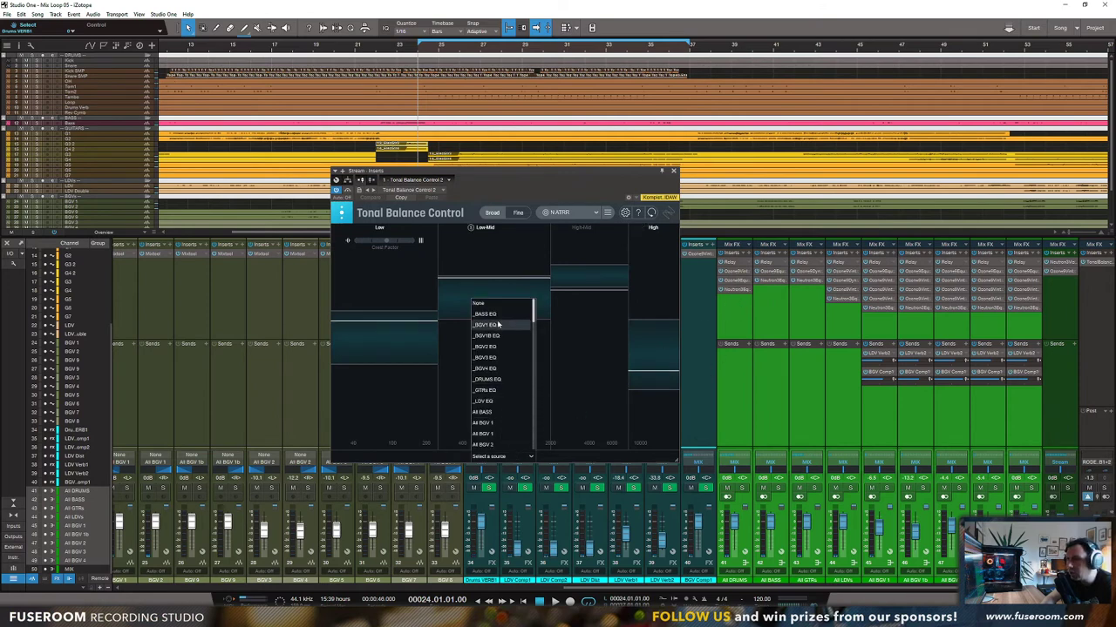
left_click(497, 382)
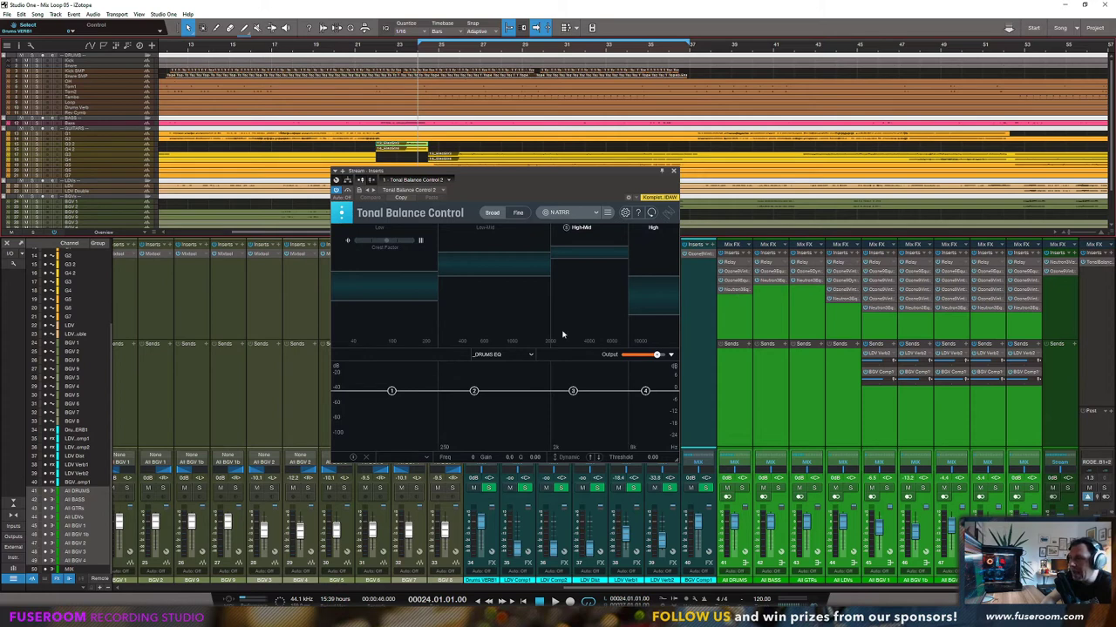
left_click_drag(583, 175, 594, 167)
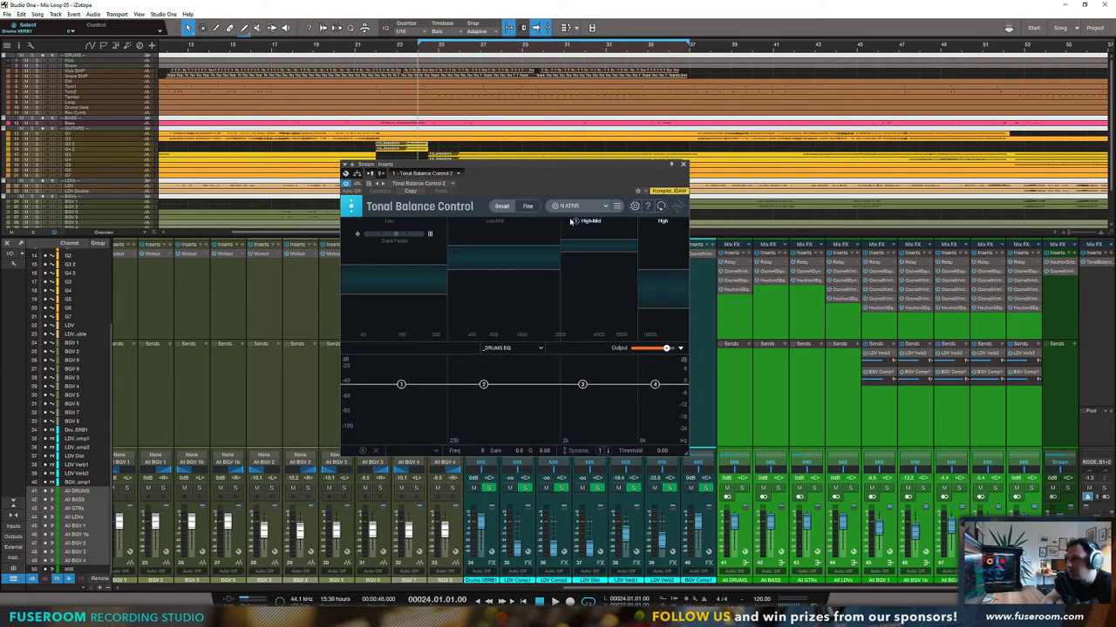
key("space")
left_click_drag(686, 454, 875, 565)
left_click_drag(640, 166, 552, 80)
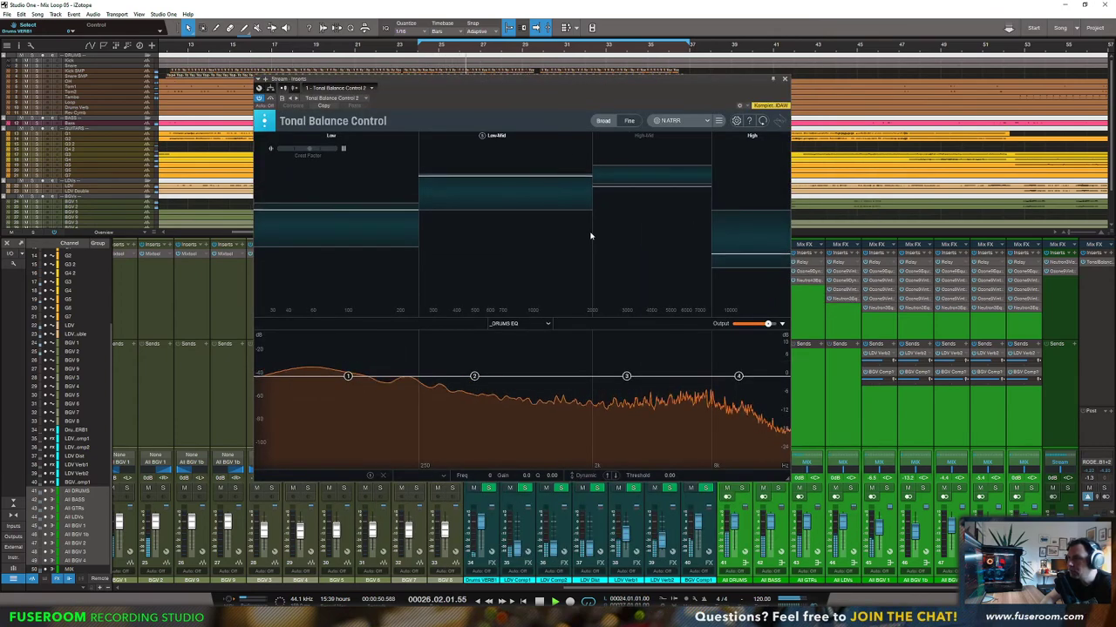
key("space")
Step: Load _GTRs EQ as the source and cut band 2 by about 4.5 dB at 786 Hz with a Q of 0.3
left_click(519, 325)
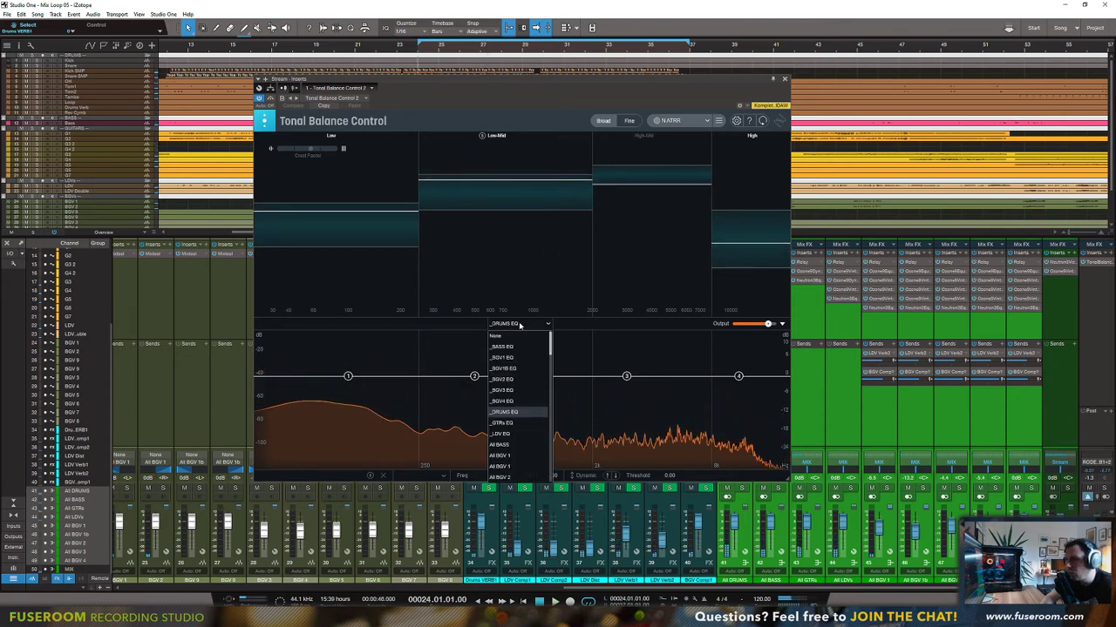
left_click(507, 422)
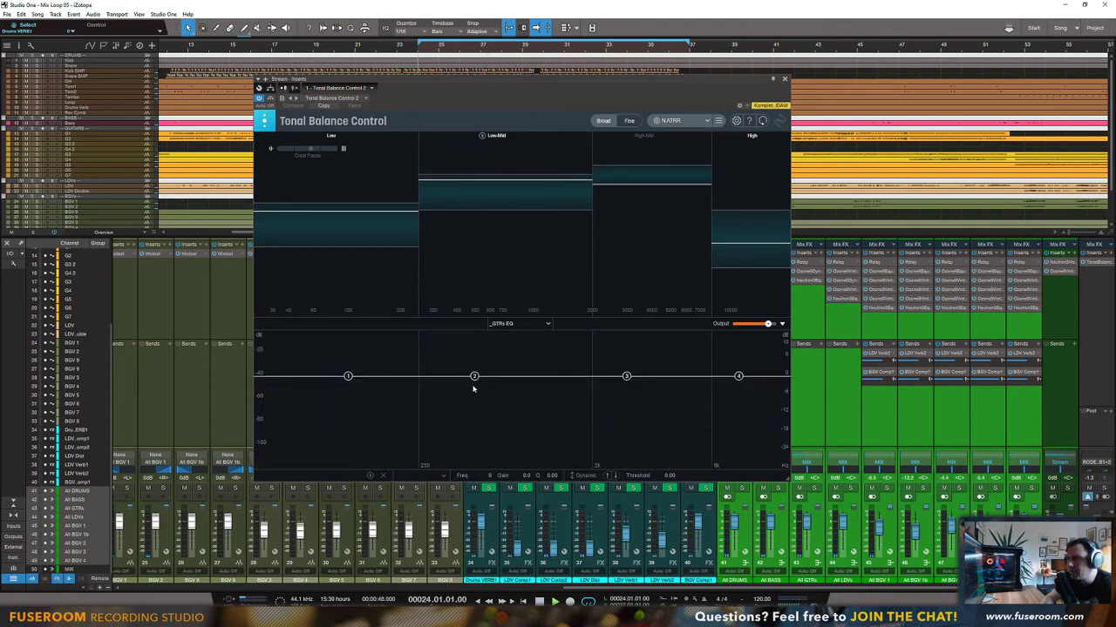
key("space")
left_click_drag(474, 376, 510, 389)
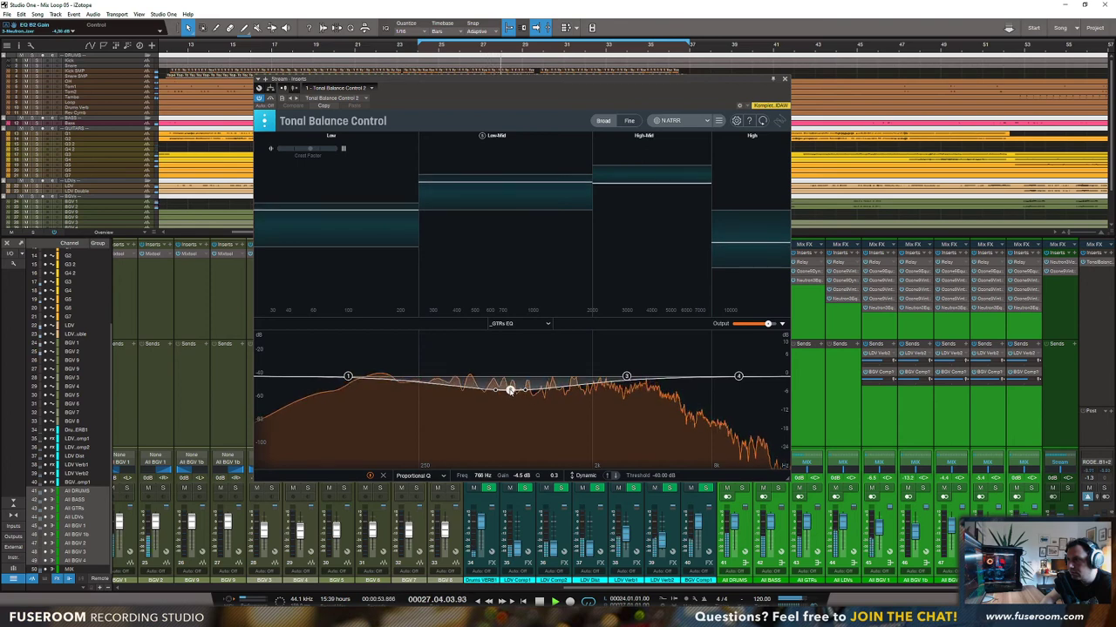
Step: Boost the guitars' band 3 about 2.7 dB near 2.6 kHz, ease band 2 to -2.4 dB at 755 Hz, and audition the Low-Mid band
mouse_move(626, 376)
left_mouse_down()
mouse_move(644, 363)
mouse_move(645, 373)
left_mouse_up()
scroll(645, 364, "down", 4)
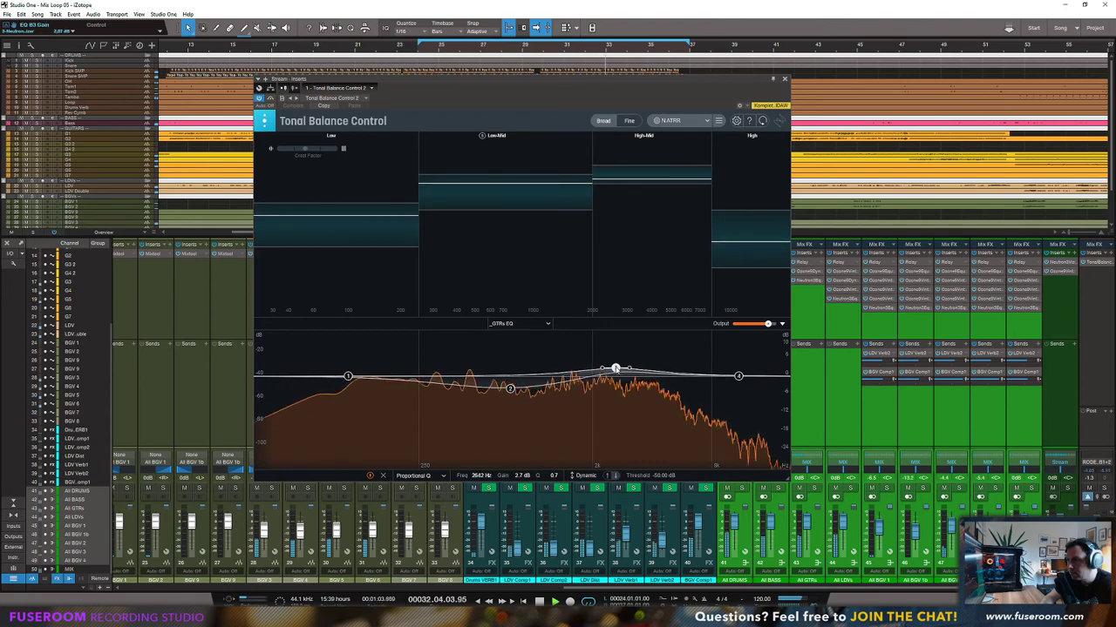
left_click_drag(510, 390, 509, 385)
key("space")
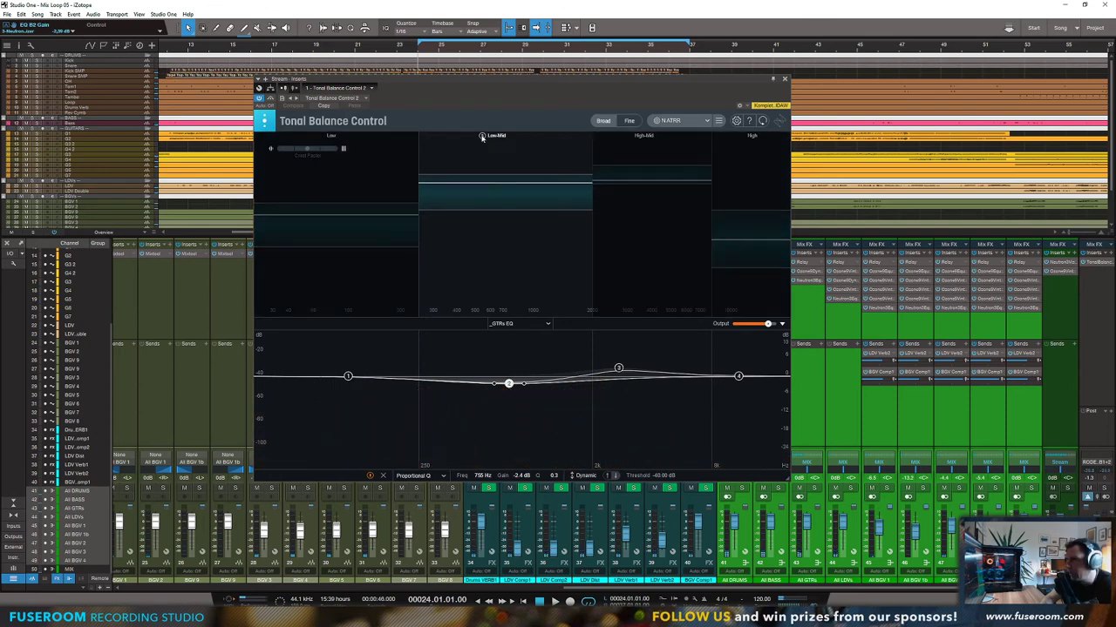
key("space")
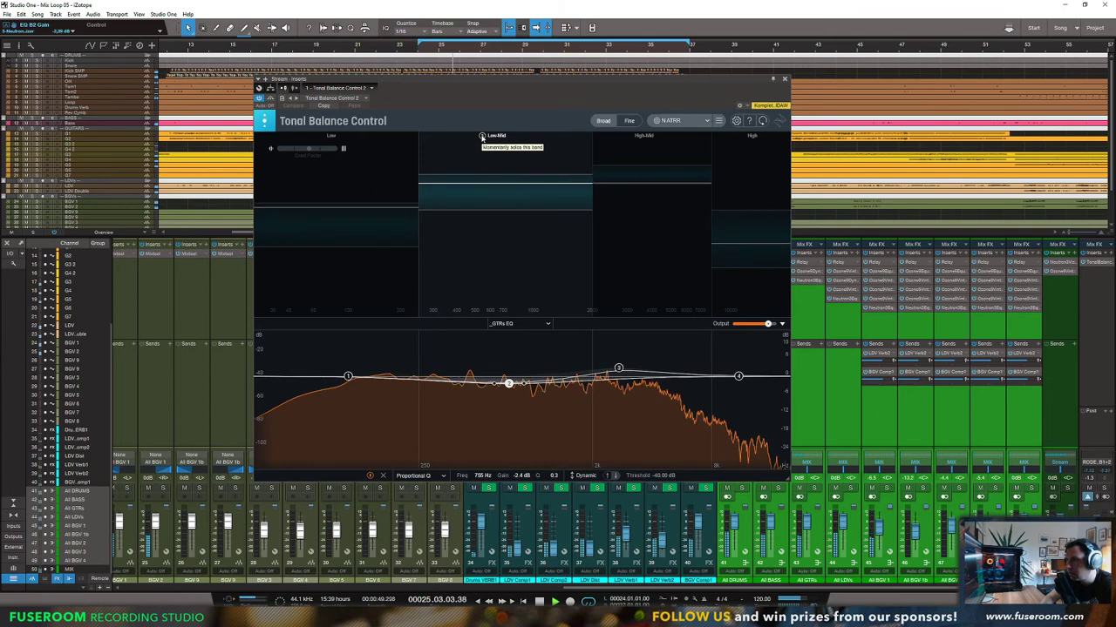
key("space")
Step: Load _DRUMS EQ as the source and boost its band 3 around 3751 Hz during playback
left_click(546, 325)
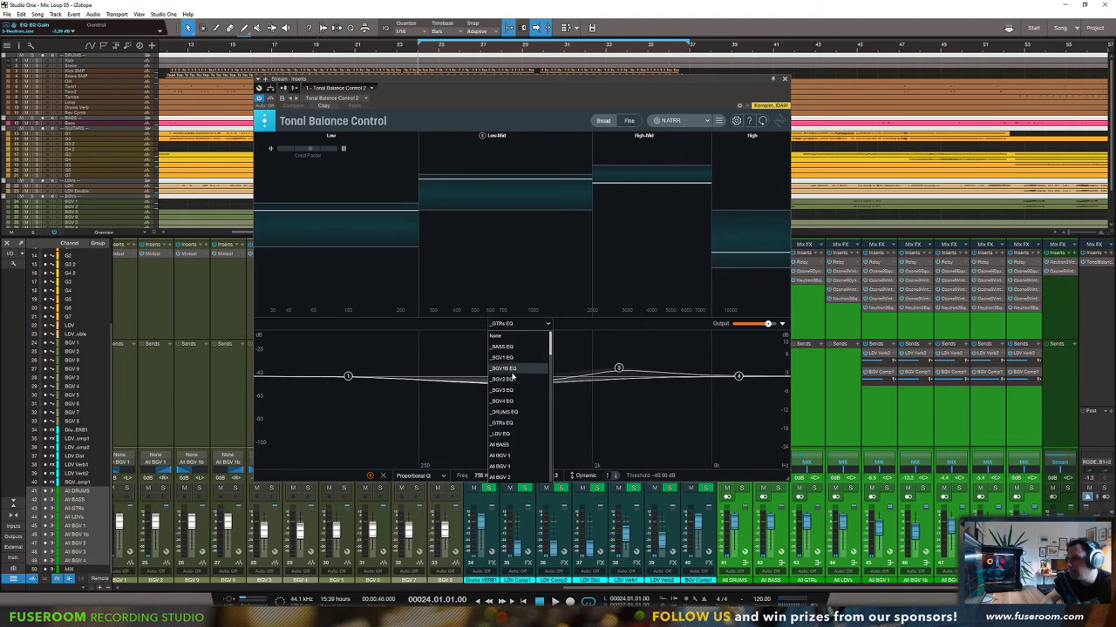
left_click(505, 411)
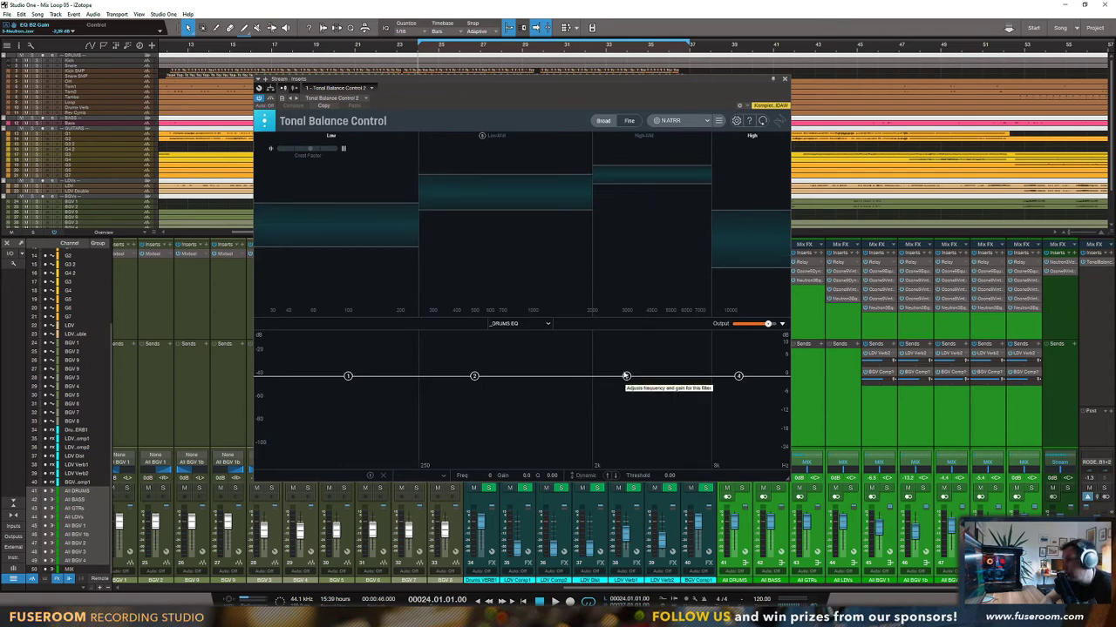
key("space")
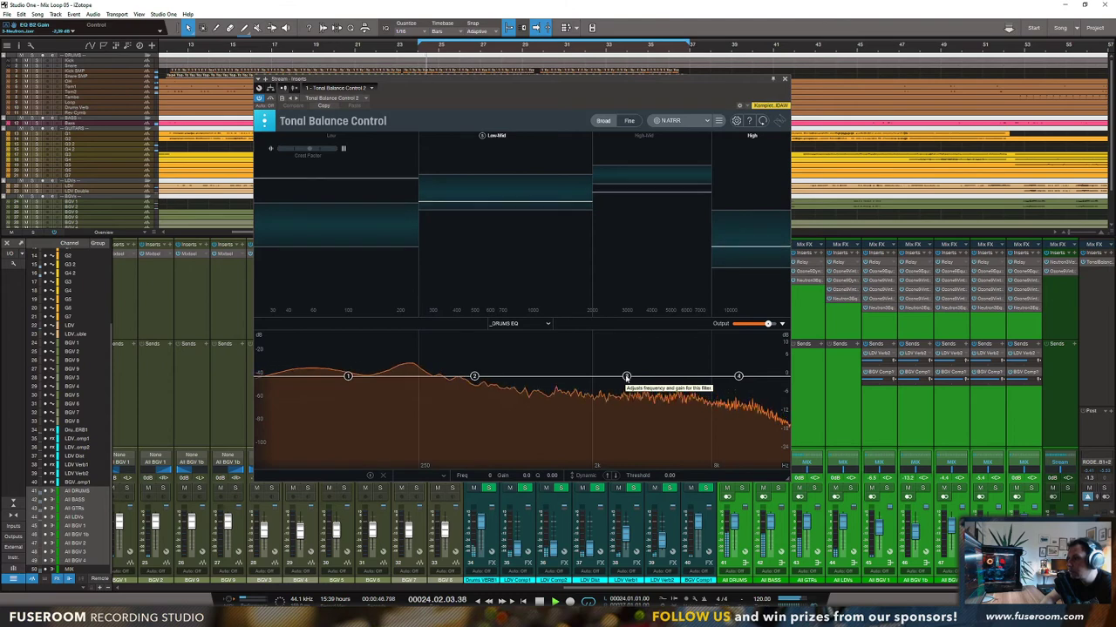
left_click_drag(625, 377, 646, 369)
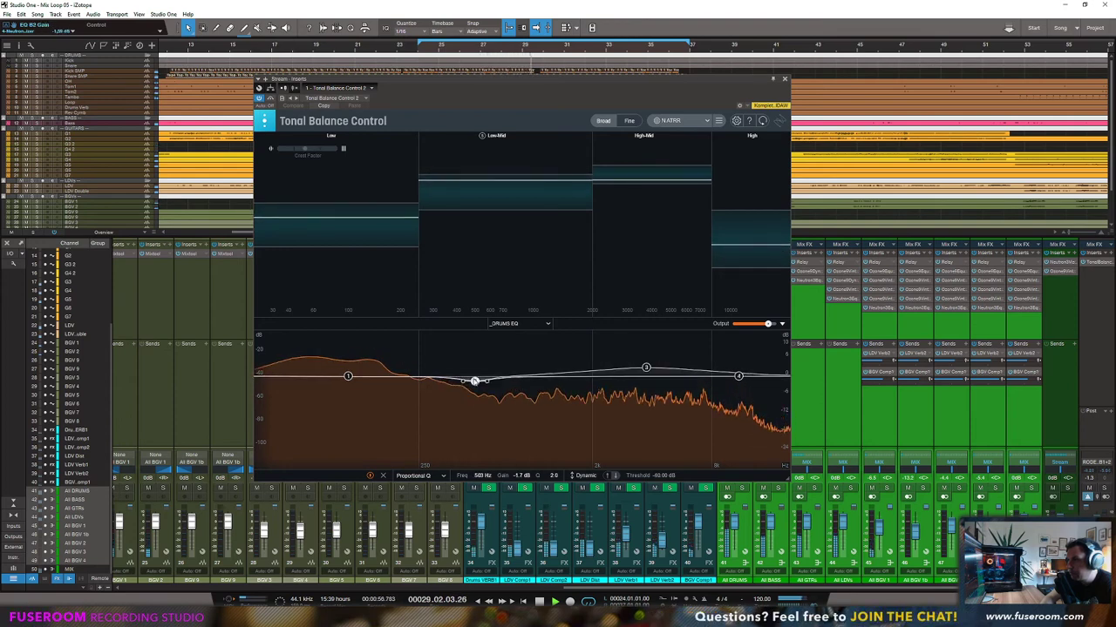
Step: Set the drums' band 2 to about -1.8 dB at 747 Hz with Q 0.3 and band 3's gain to 1.5 dB
left_click_drag(476, 383, 506, 384)
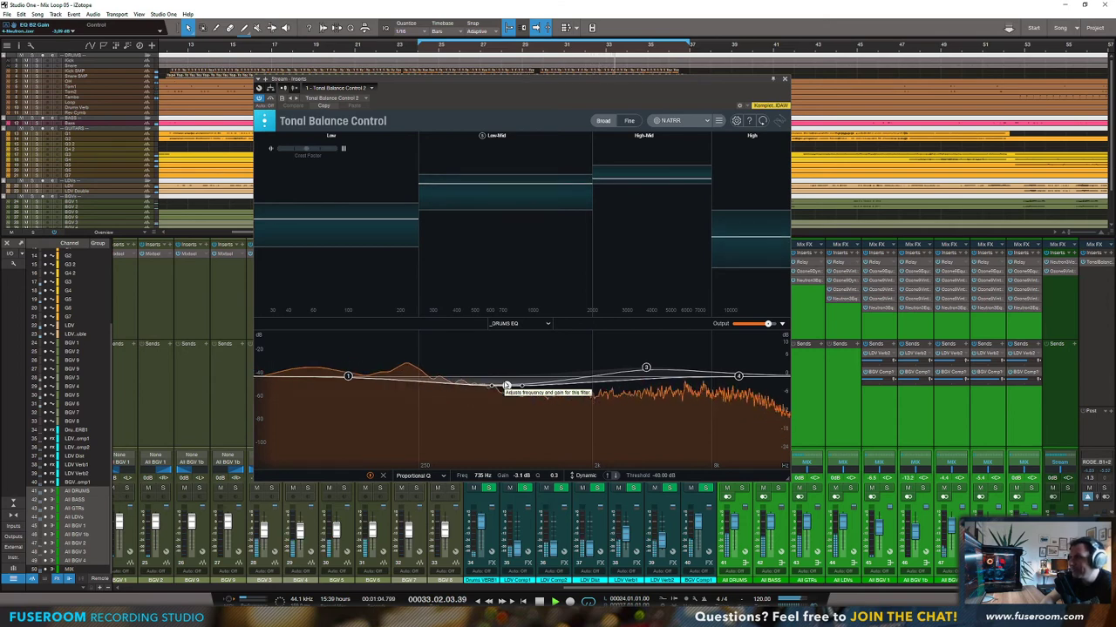
left_click_drag(506, 385, 508, 381)
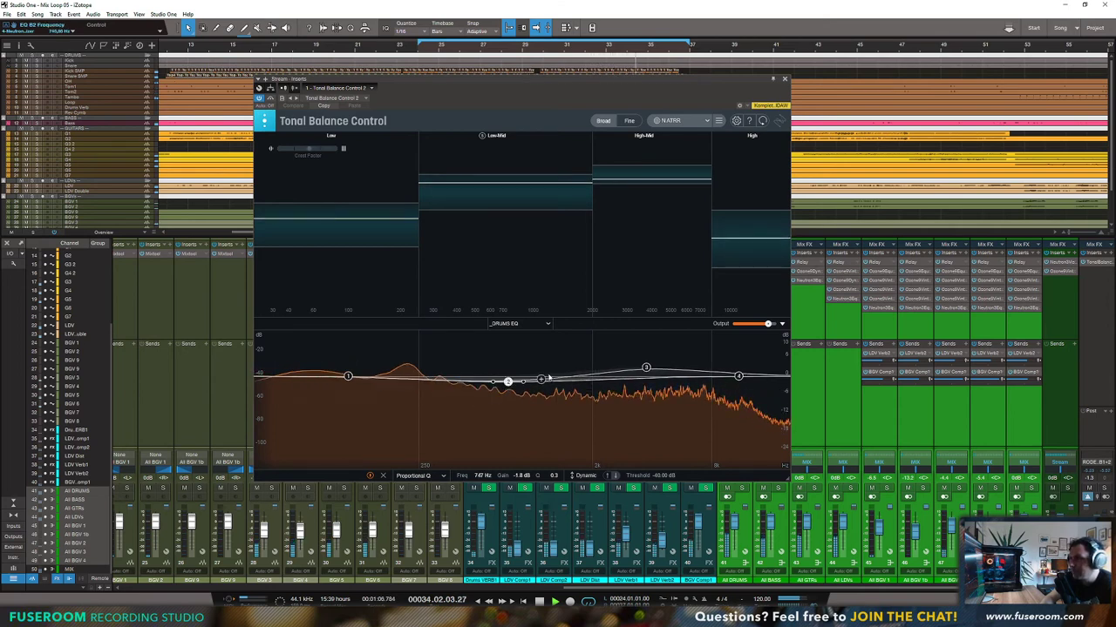
left_click_drag(646, 367, 646, 371)
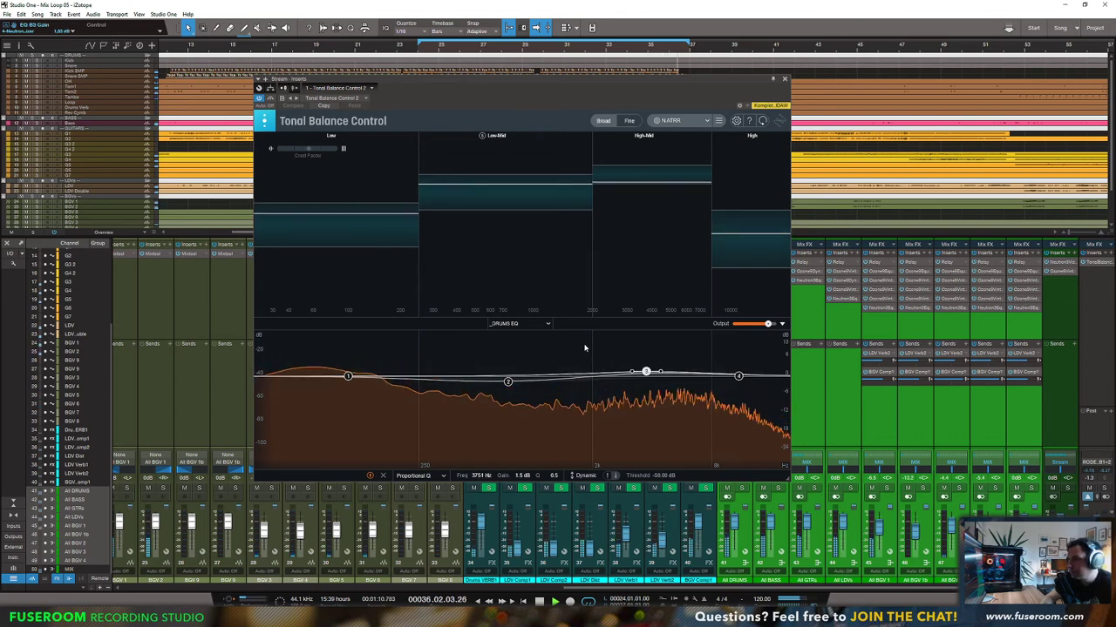
key("space")
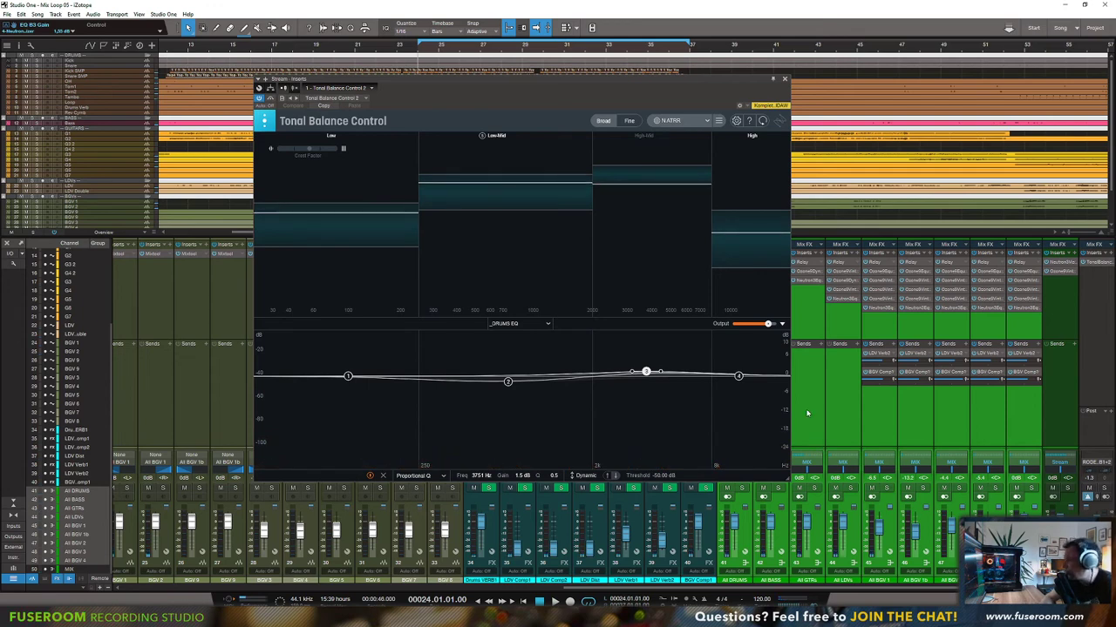
Step: Move Tonal Balance Control clear of the bus channels and try raising the linked bus faders about 1.8 dB during playback
key("space")
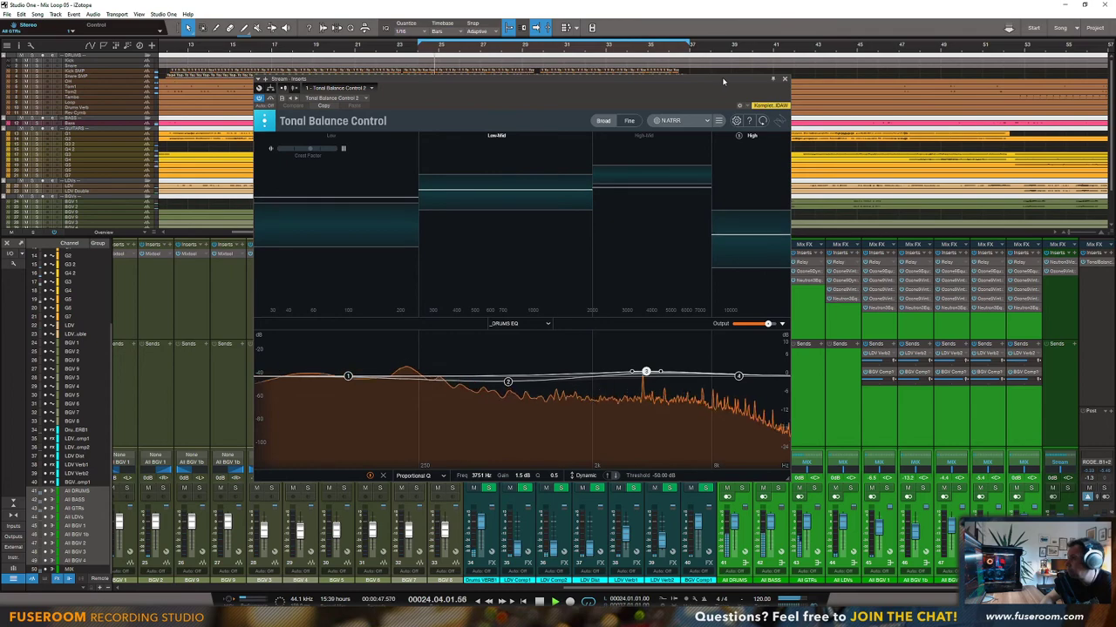
left_click_drag(722, 79, 598, 73)
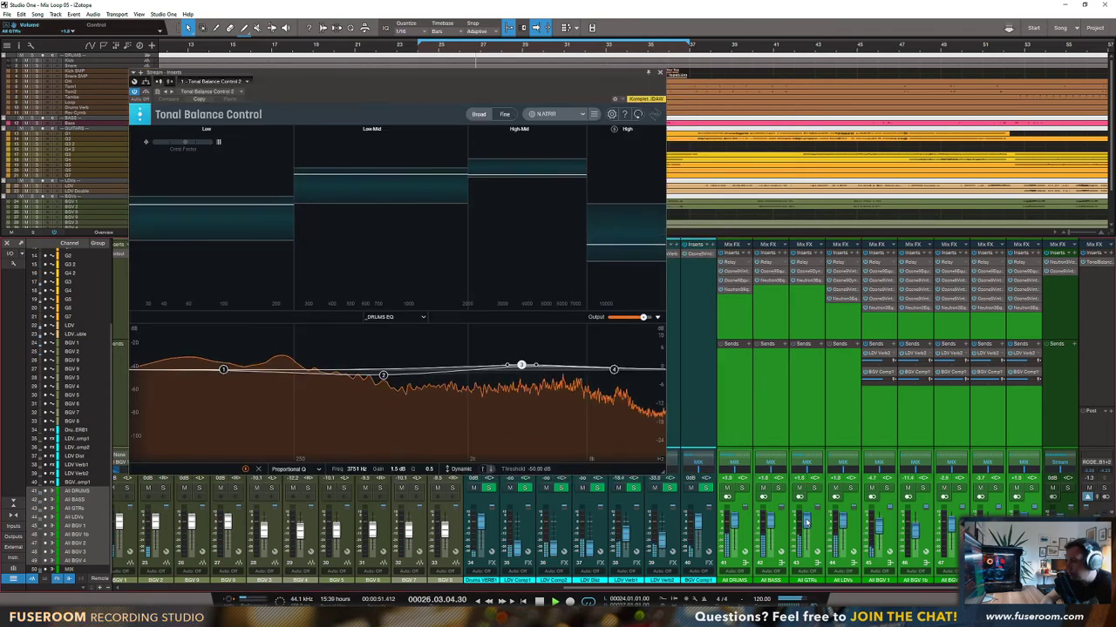
key("space")
Step: Open the Neutron 3 Equalizers on All GTRs and All BGV 4 to inspect them
left_click(795, 418)
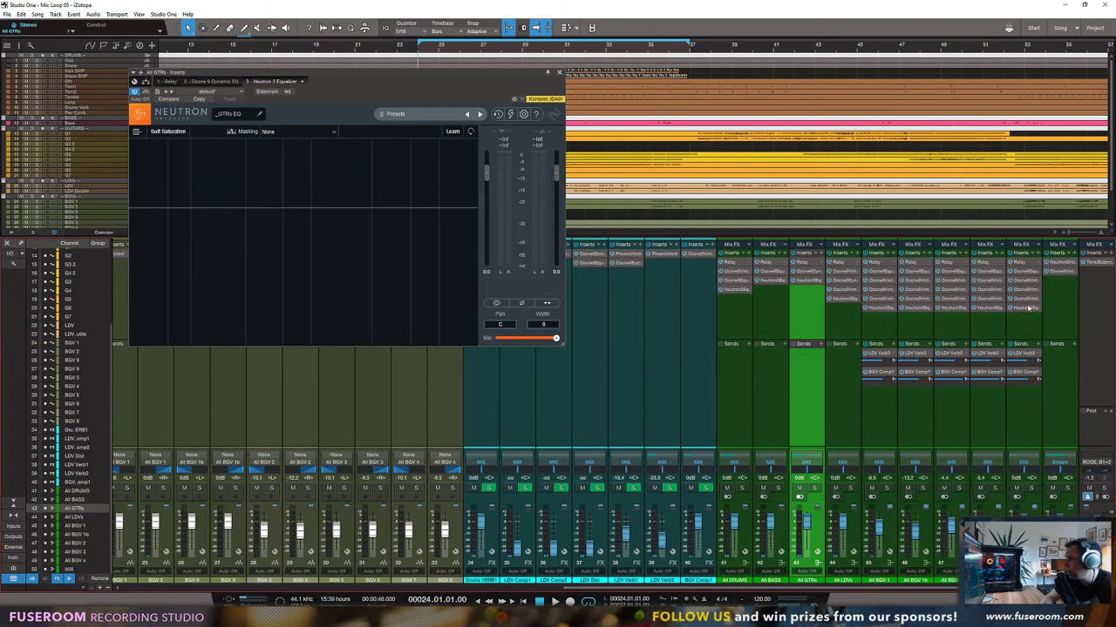
left_click(1043, 298)
left_click(1027, 309)
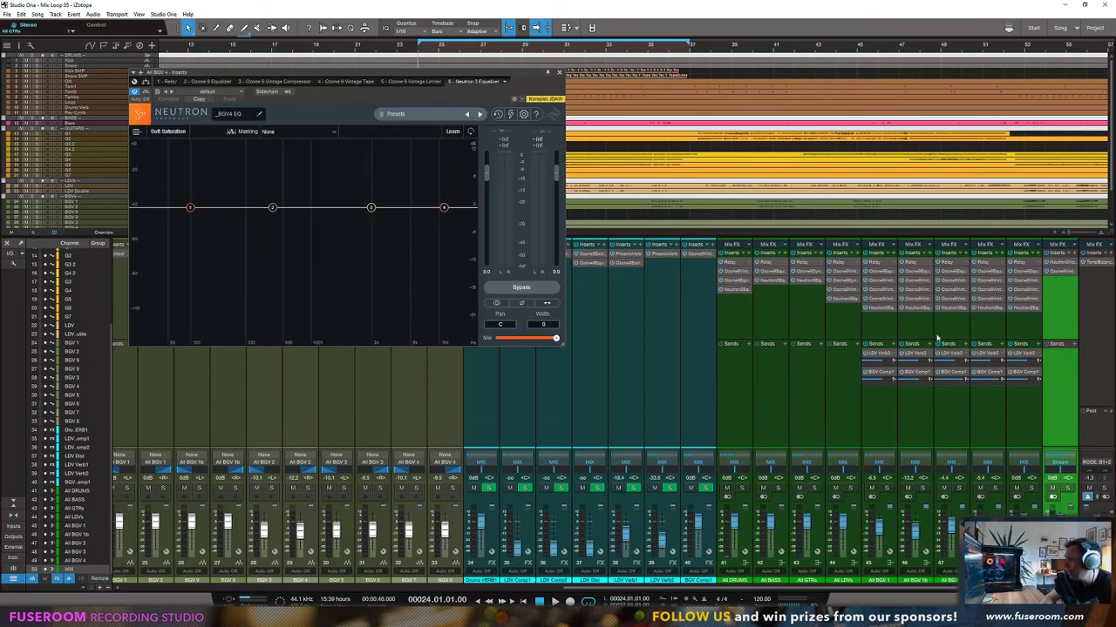
Step: Reopen Tonal Balance Control with its equalizer view expanded and load _GTRs EQ as the source during playback
left_click(1097, 263)
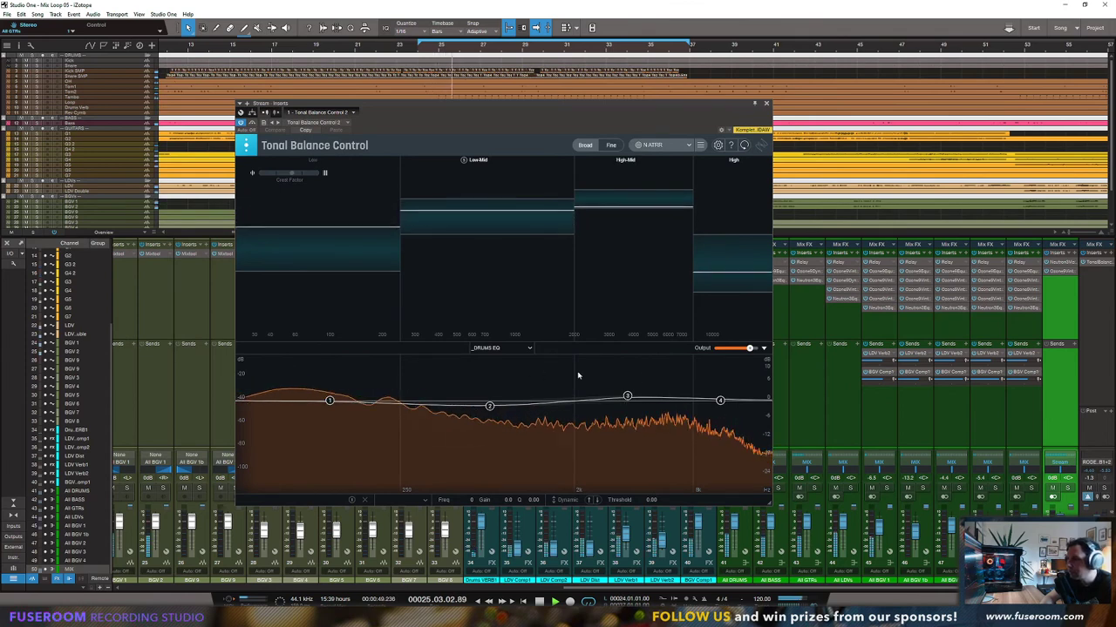
left_click(764, 348)
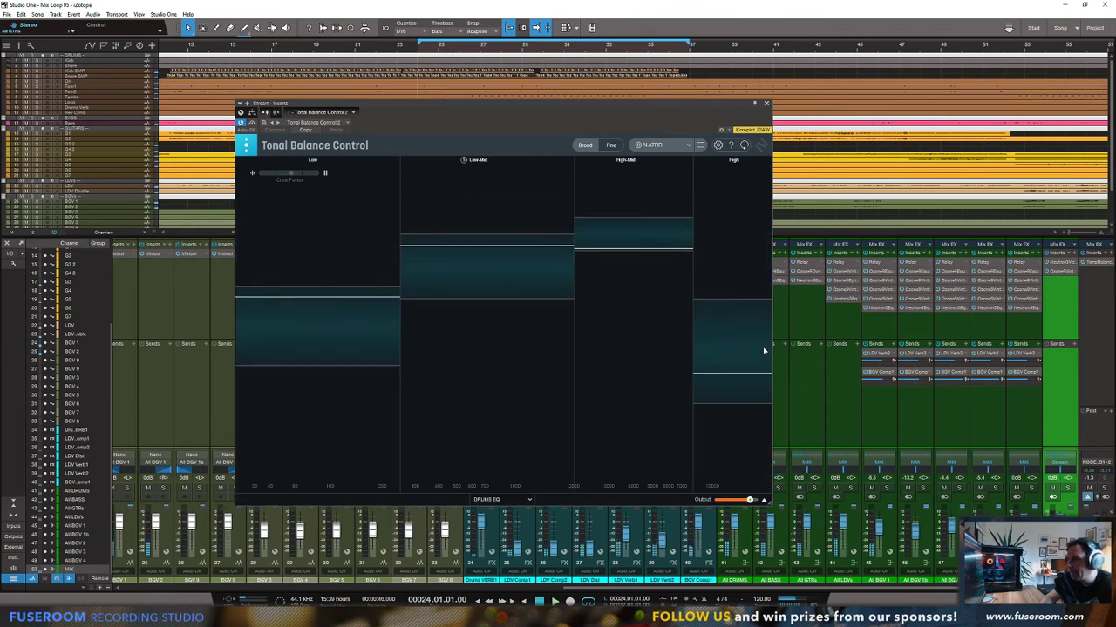
left_click(763, 501)
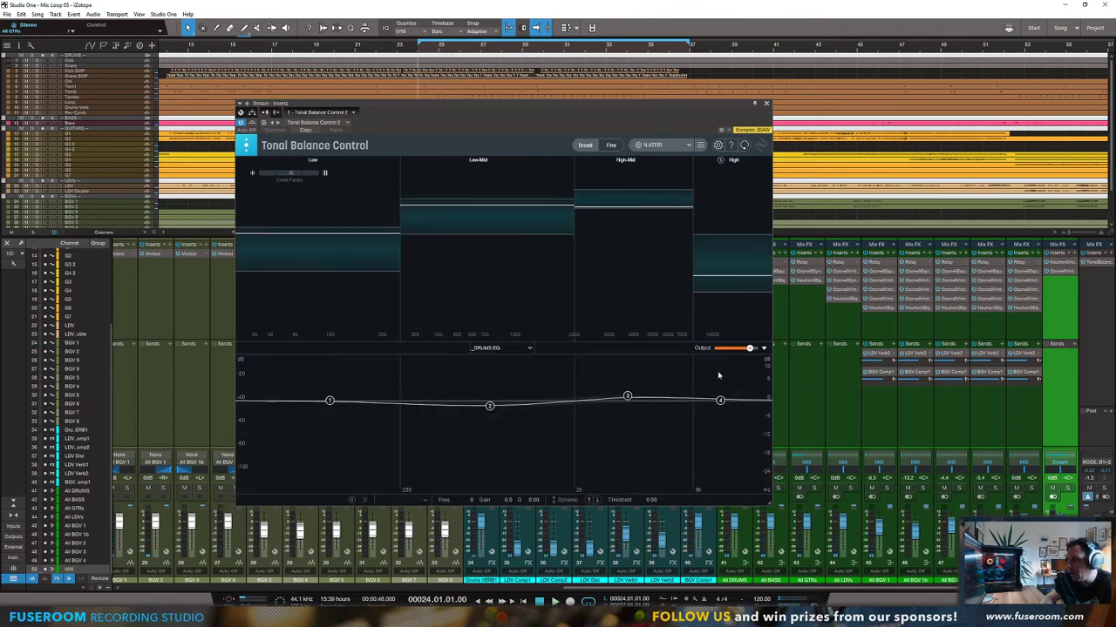
key("space")
left_click(529, 348)
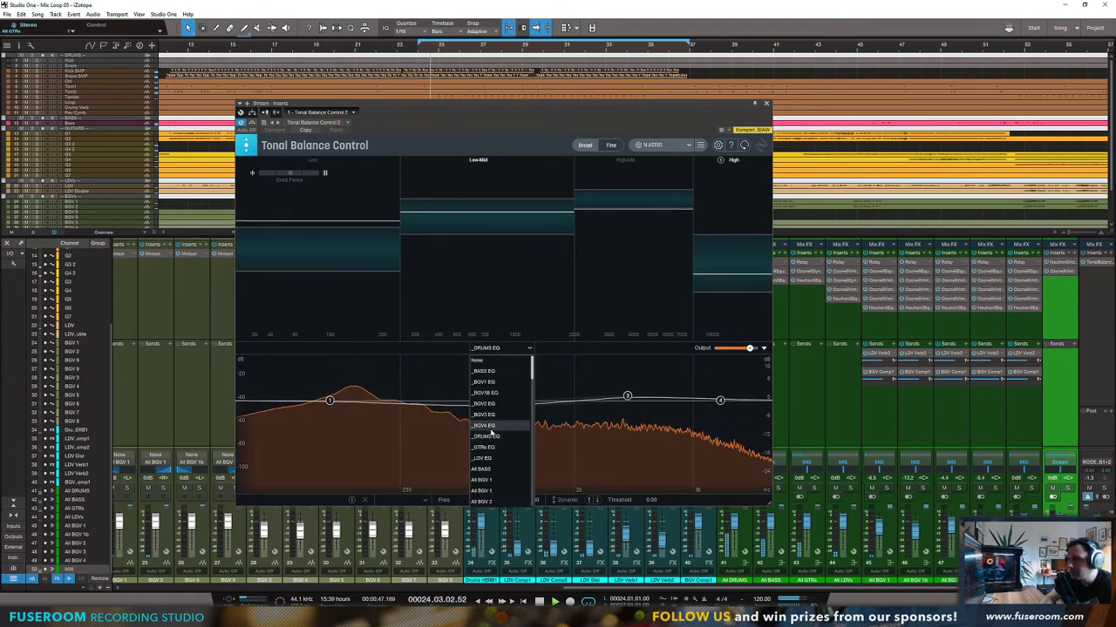
left_click(492, 447)
Step: Boost the guitars' band 3 about 2.8 dB at 3565 Hz with Q 0.3 and set low-shelf band 1 to 1.1 dB at 215 Hz
left_click(620, 394)
left_click_drag(621, 395, 623, 393)
scroll(624, 393, "down", 3)
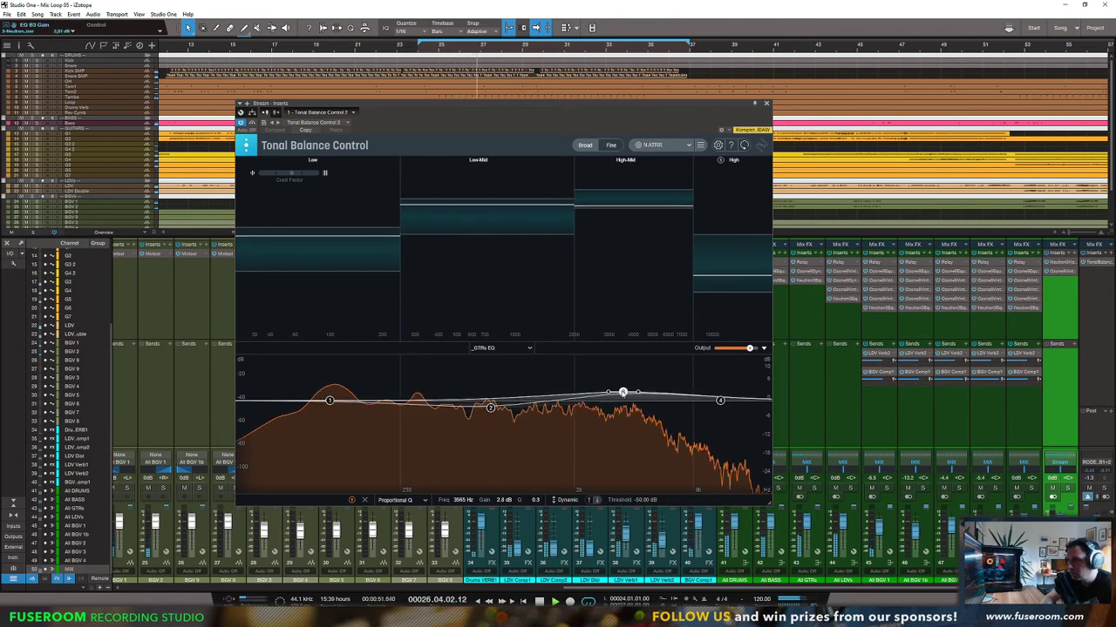
left_click(492, 407)
left_click_drag(329, 400, 388, 398)
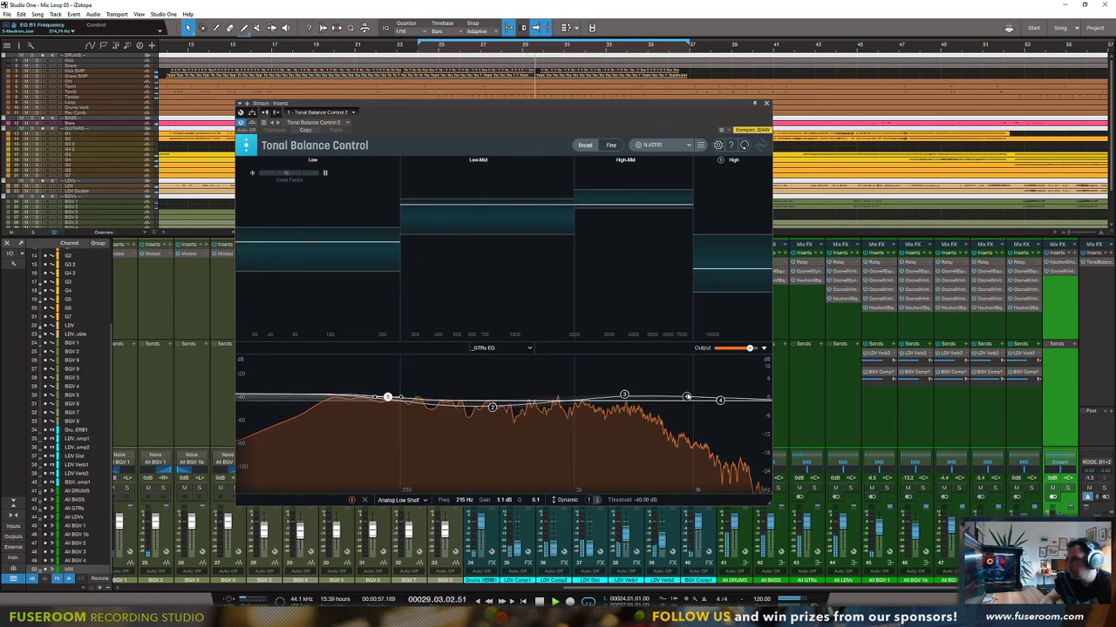
Step: Refine the guitars' band 2 cut at 774 Hz, set band 3 to 1.3 dB at 3694 Hz, and reset the trial output boost
left_click_drag(749, 351, 749, 351)
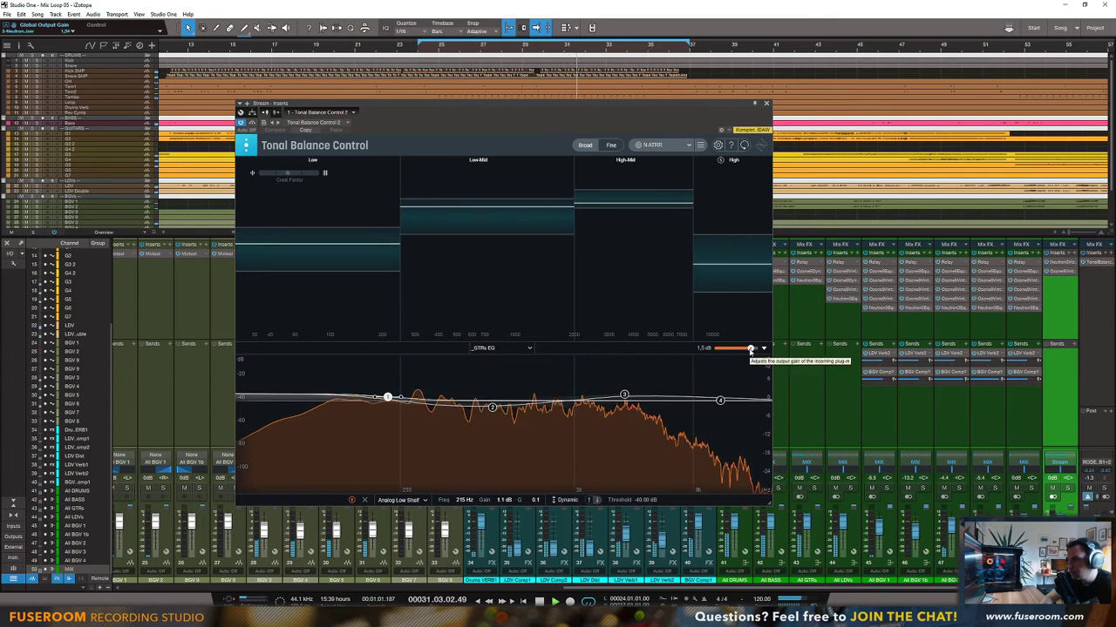
mouse_move(493, 406)
left_mouse_down()
mouse_move(490, 456)
mouse_move(492, 407)
left_mouse_up()
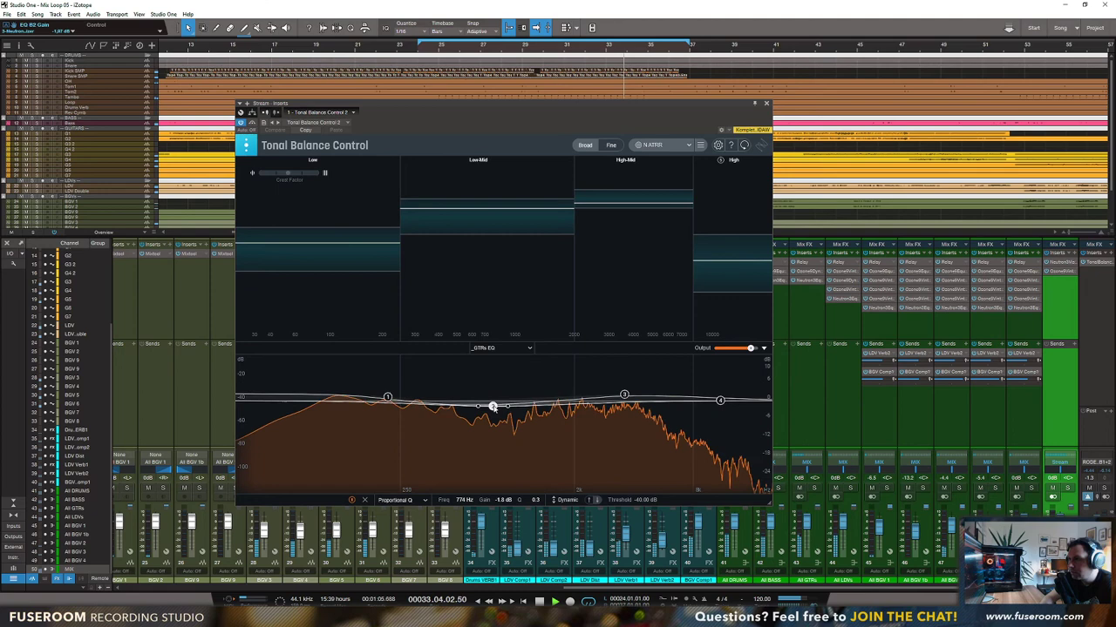
left_click(624, 396)
left_click_drag(625, 397, 626, 397)
double_click(750, 348)
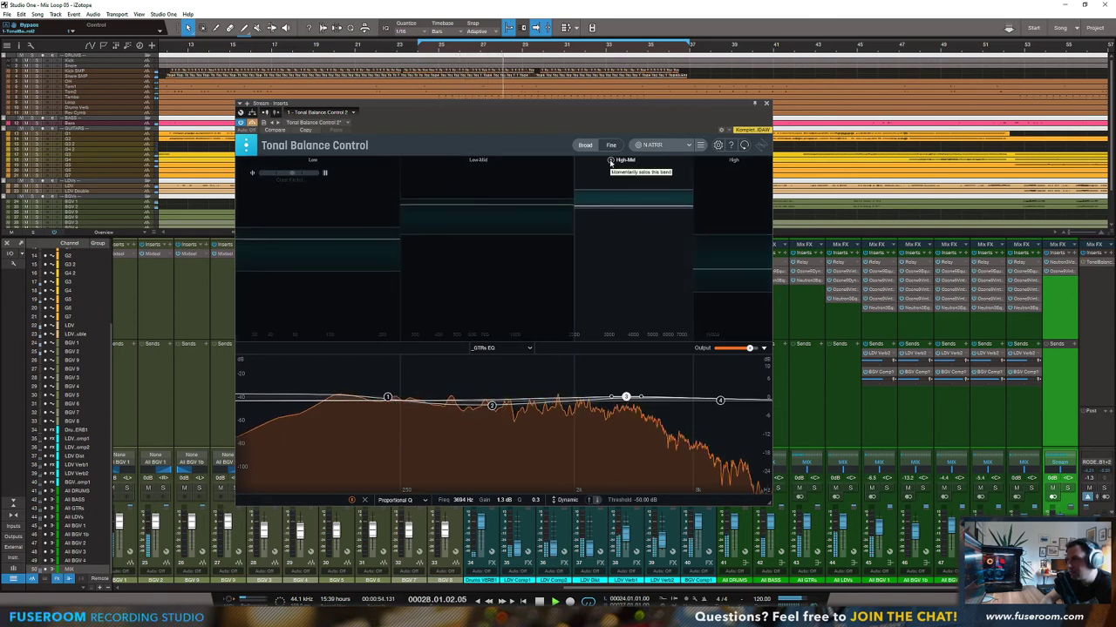
Step: Replay the loop from its start, audition the High-Mid band in solo, and close Tonal Balance Control
key("space")
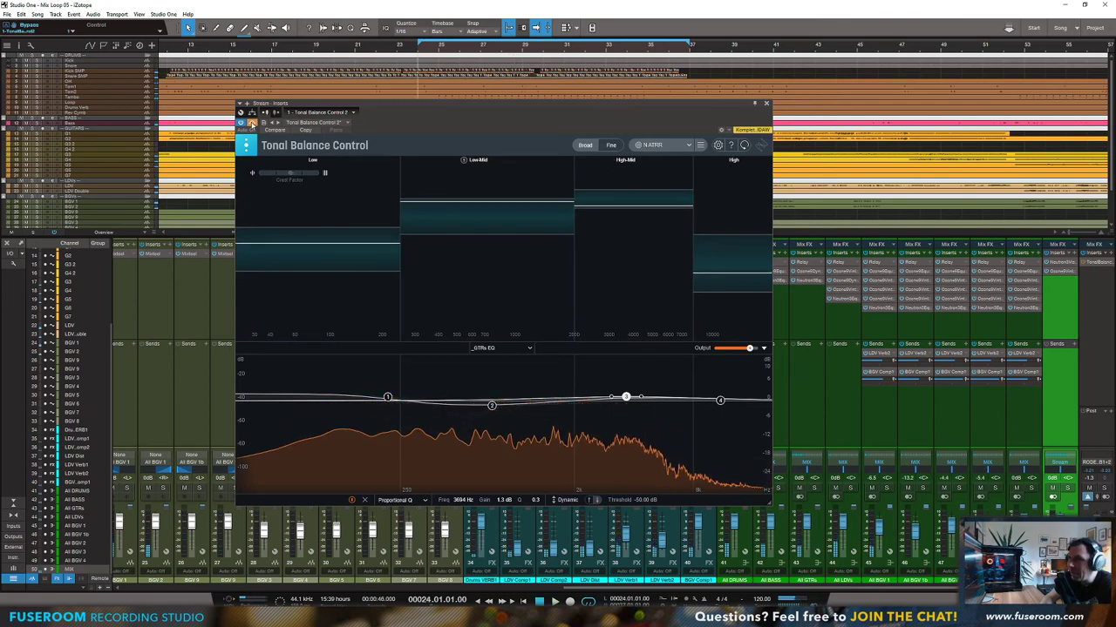
key("space")
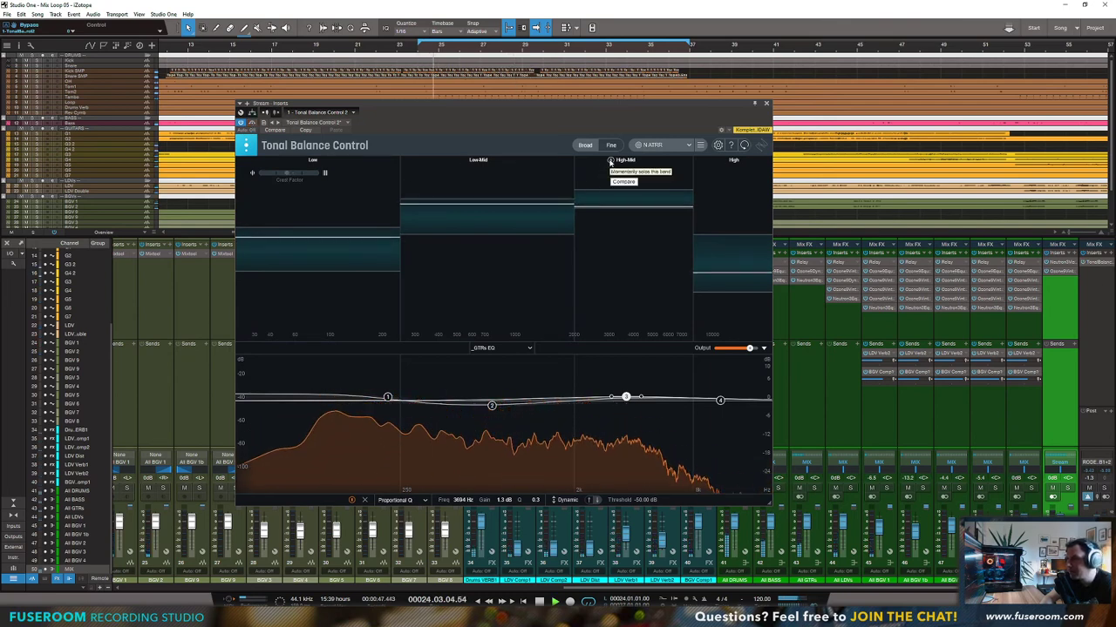
left_click(610, 161)
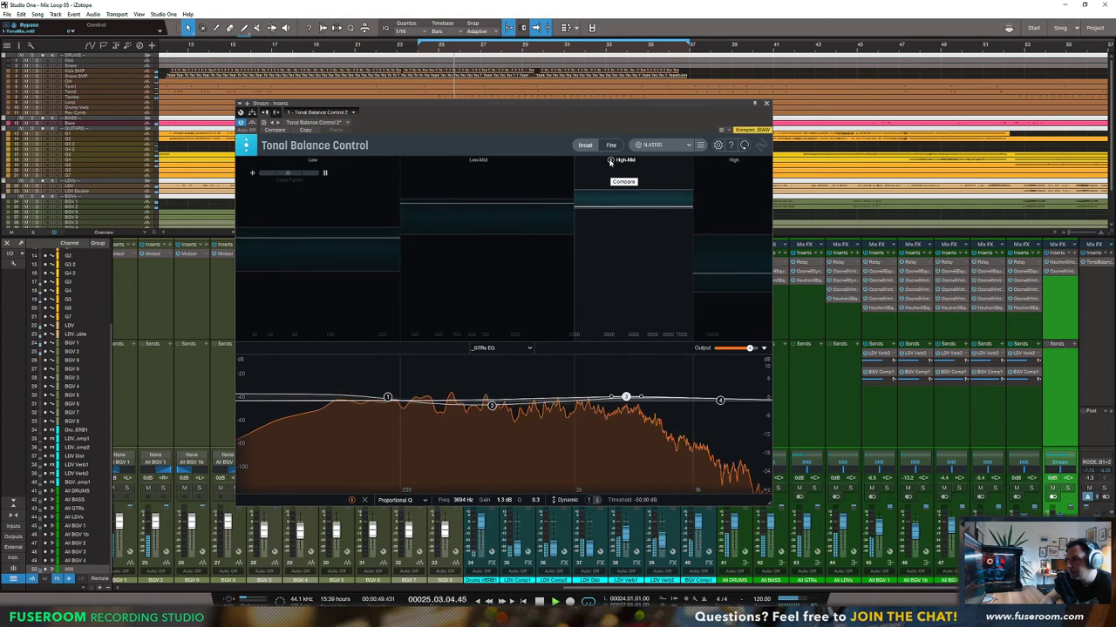
left_click(610, 161)
key("space")
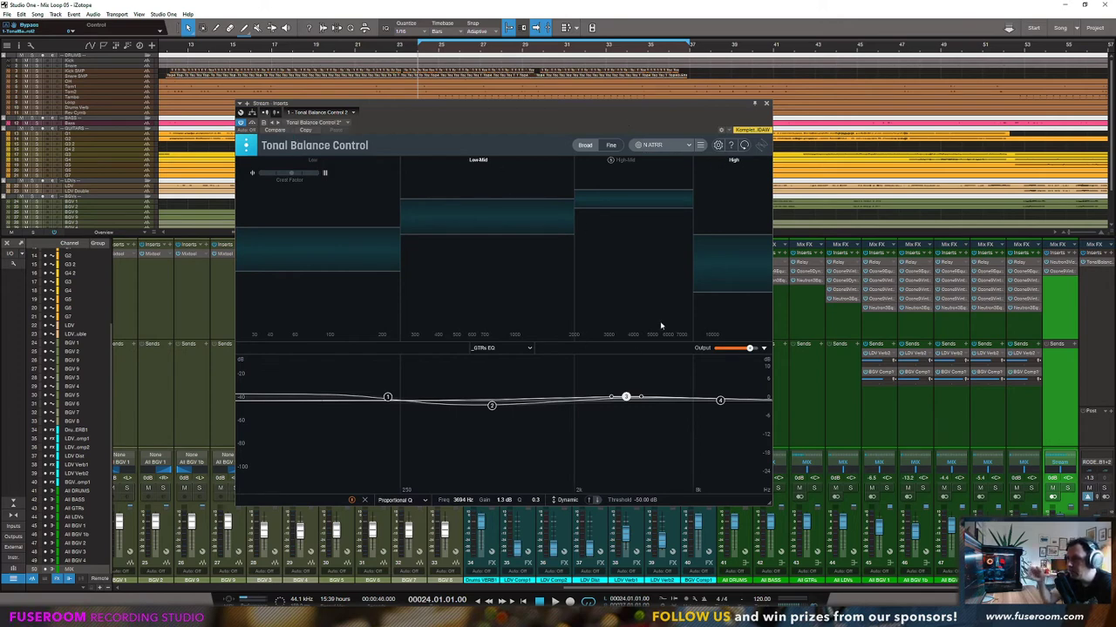
left_click(766, 104)
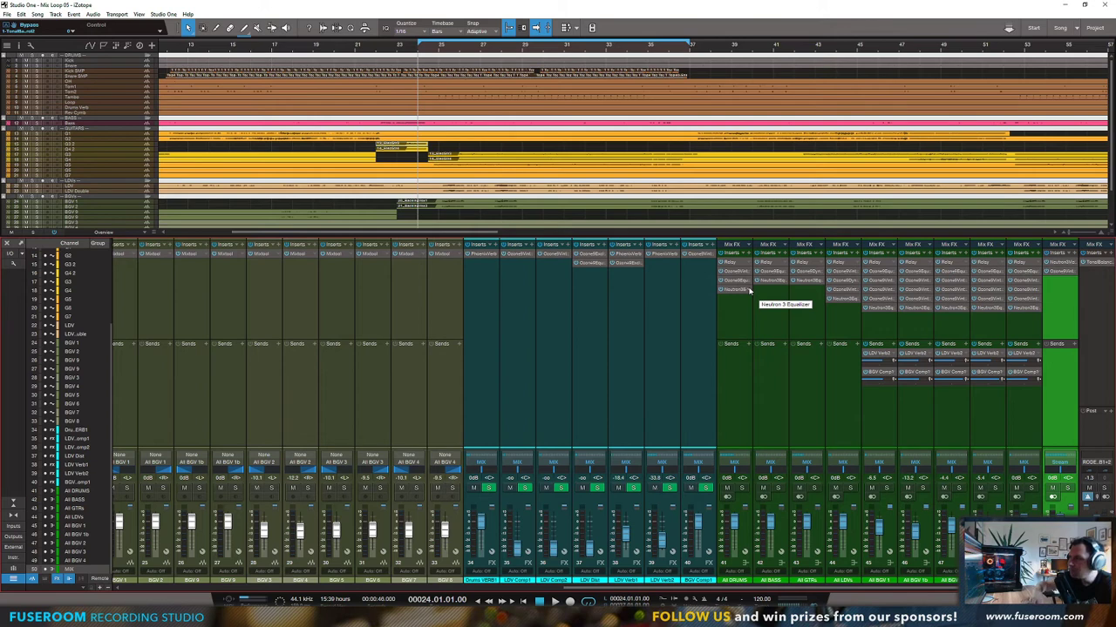
Step: Try removing the Neutron 3 Equalizer from the All DRUMS bus
right_click(748, 291)
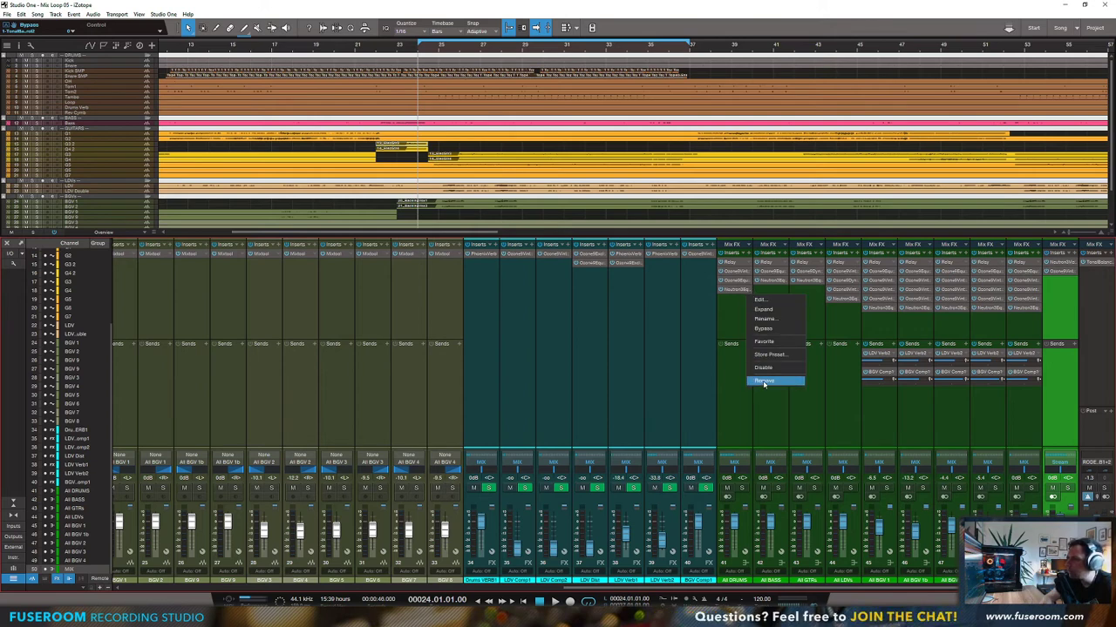
left_click(763, 382)
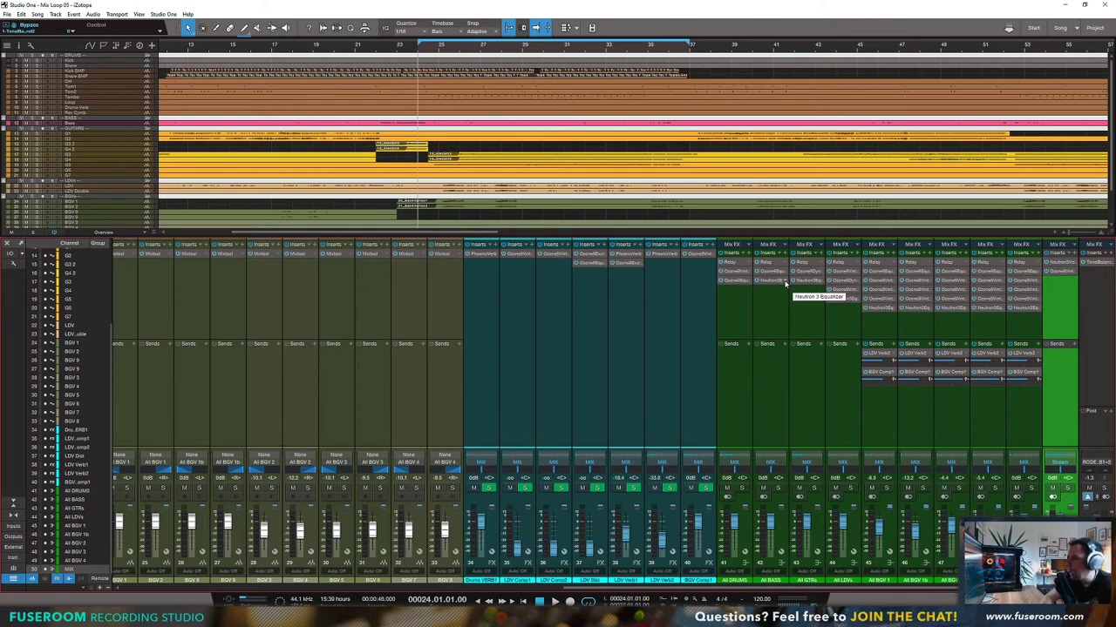
Step: Inspect the Neutron 3 Equalizers on All DRUMS, All BGV 1b and All LDVs while the loop plays
left_click(732, 287)
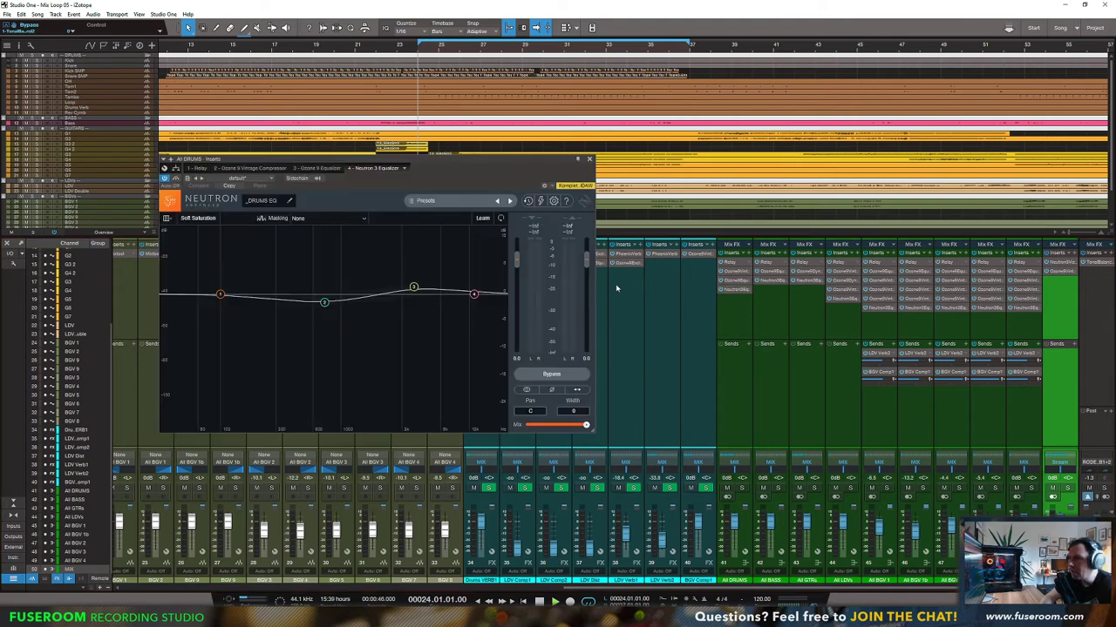
key("space")
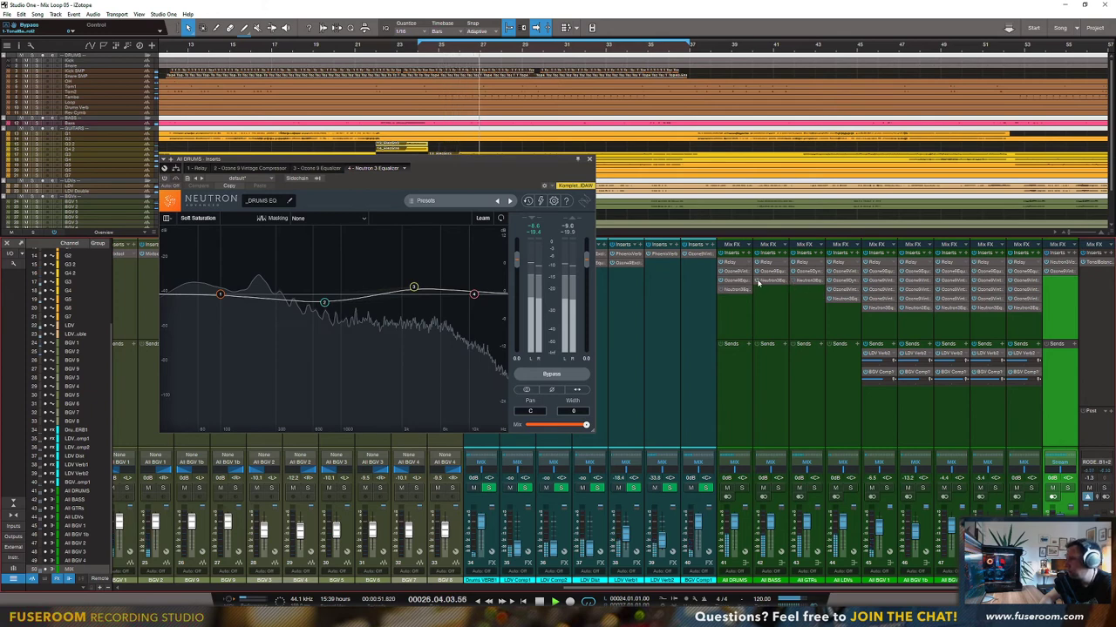
left_click(911, 309)
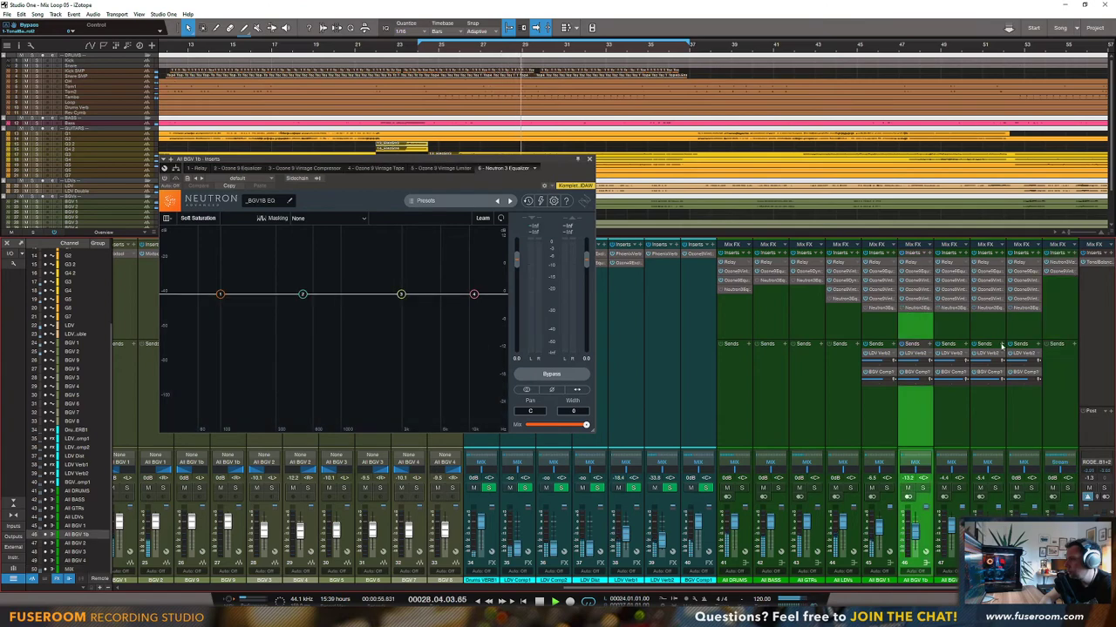
left_click(843, 298)
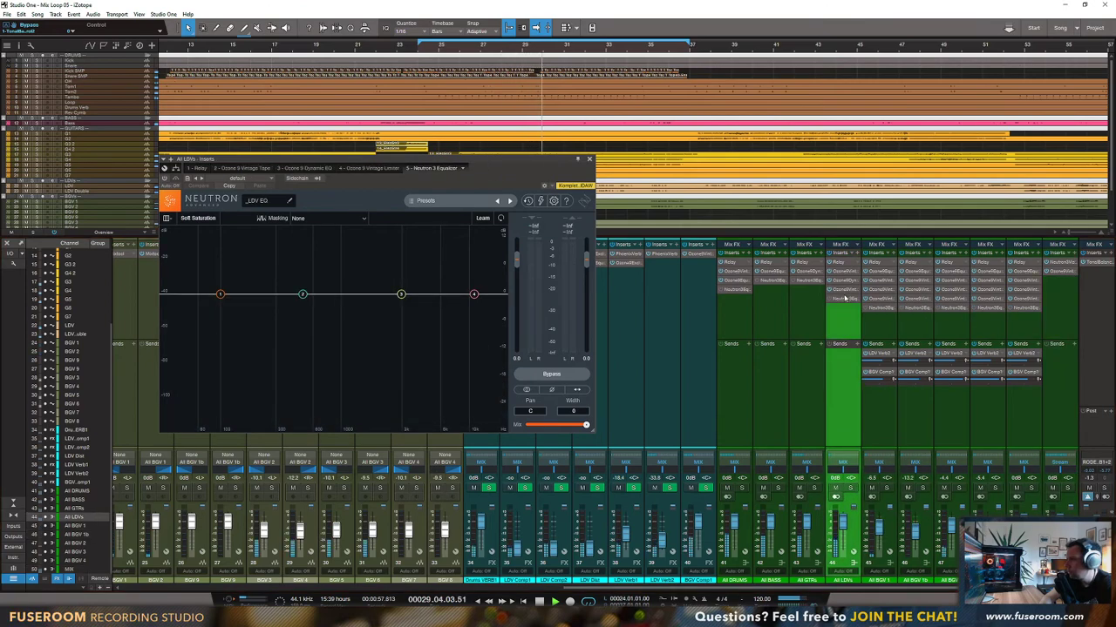
Step: Open the Vintage Limiter on All LDVs during playback, try raising its linked ceiling to 0.0 dB, and undo the change
left_click(844, 290)
key("space")
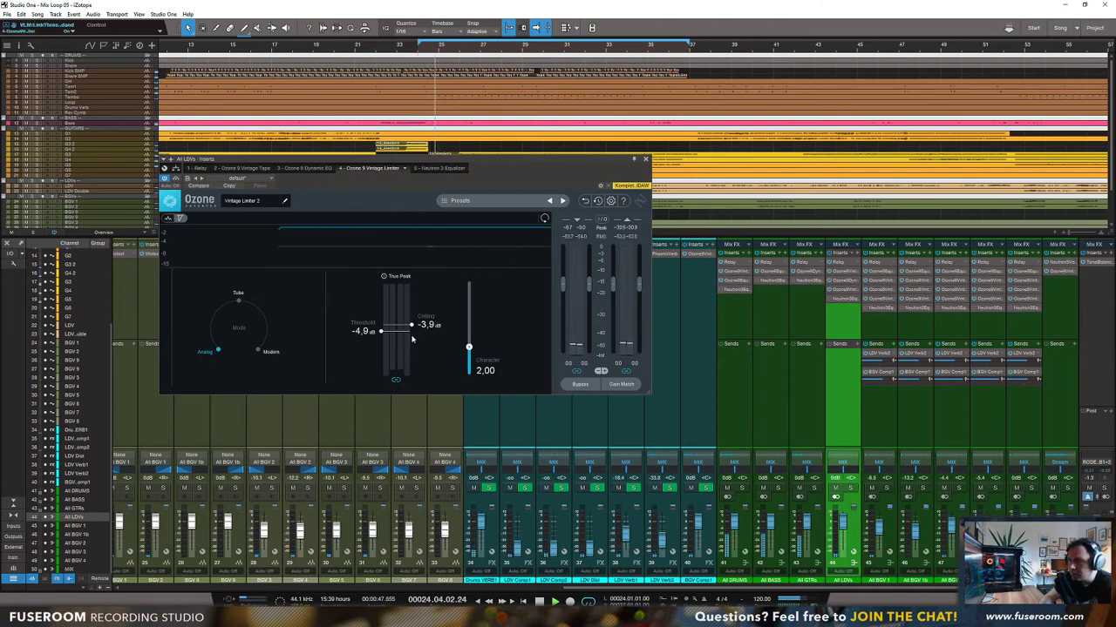
left_click_drag(412, 338, 413, 327)
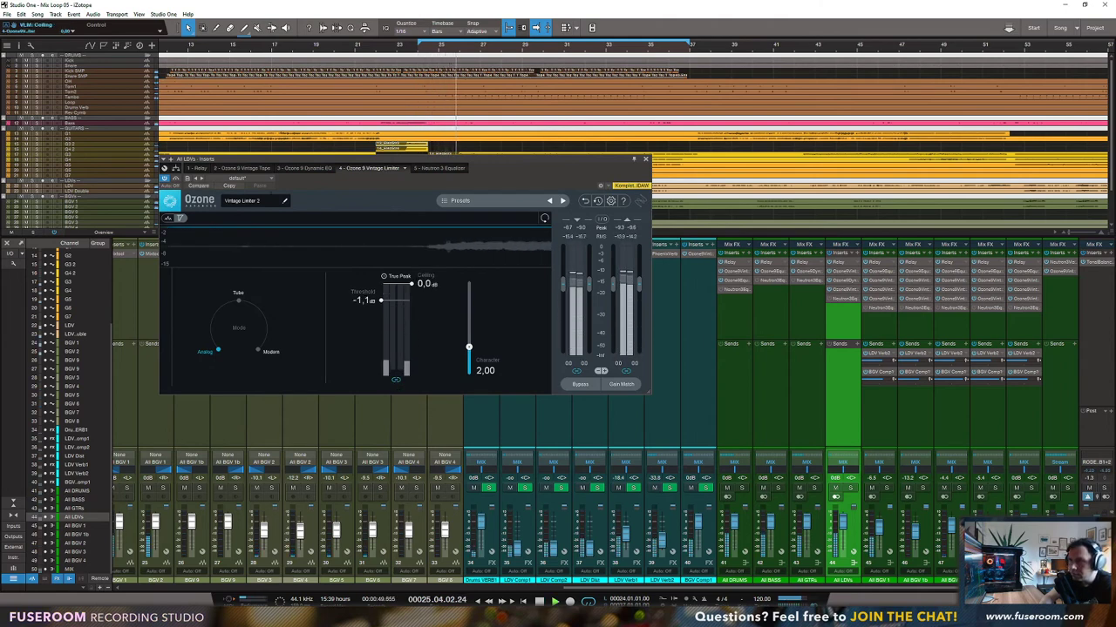
left_click(586, 201)
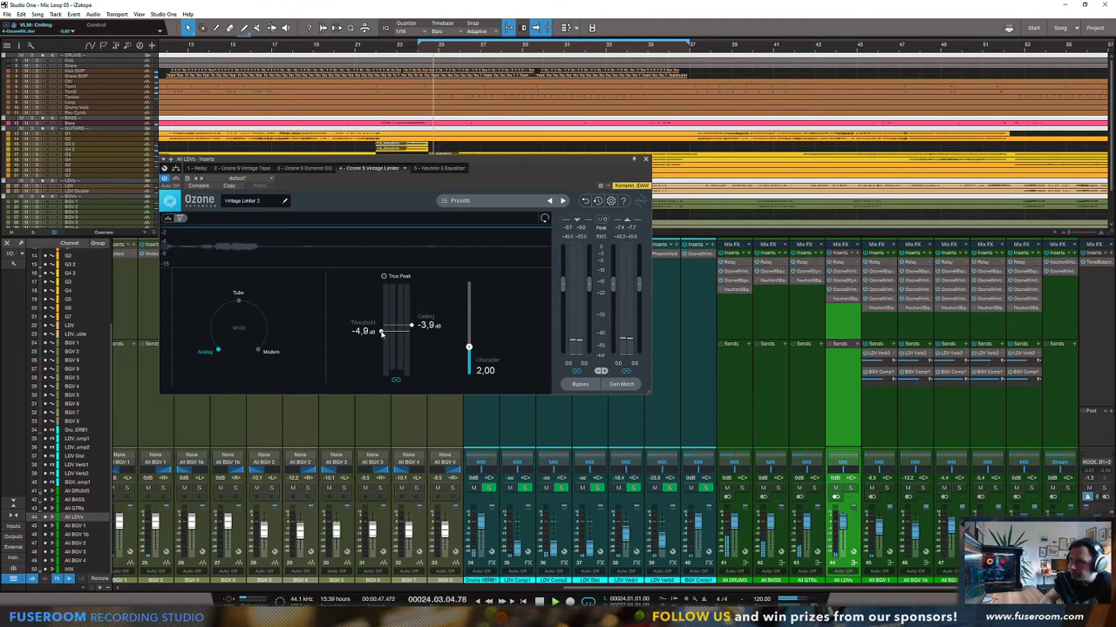
Step: Set the All LDVs limiter's threshold to -10.4 dB, ceiling to -8.8 dB and Character to 8.68
left_click_drag(381, 332, 381, 339)
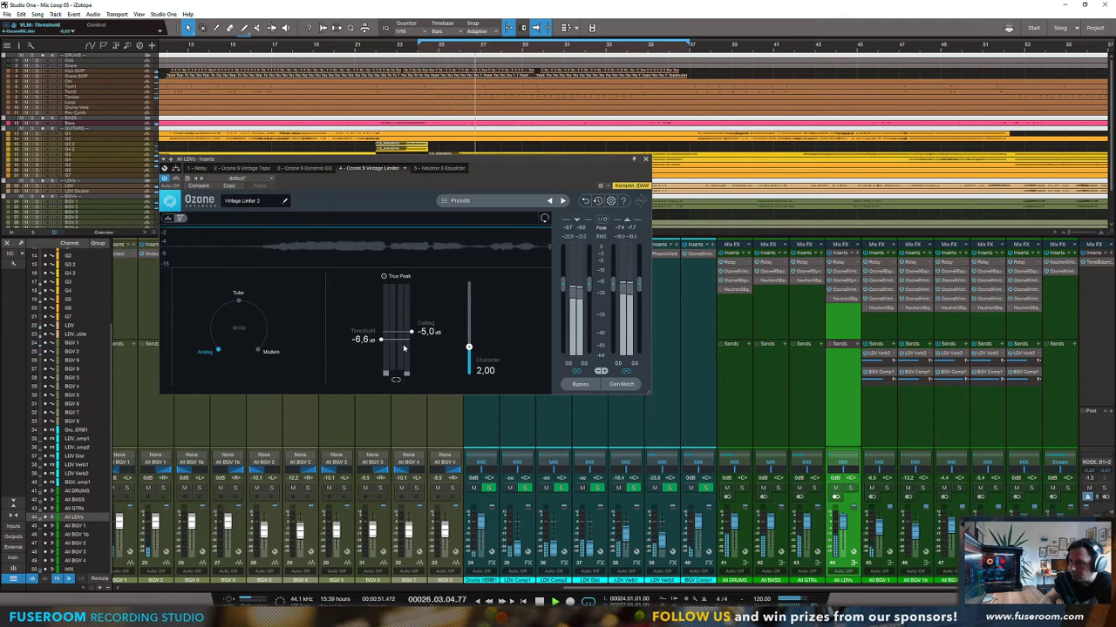
left_click_drag(381, 340, 380, 357)
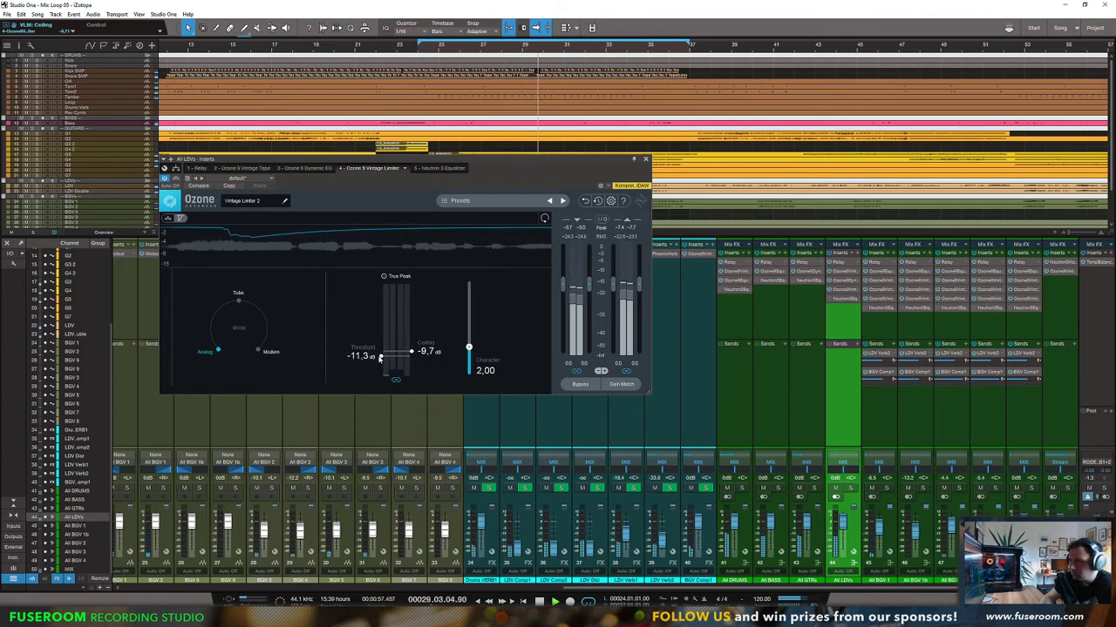
left_click(835, 489)
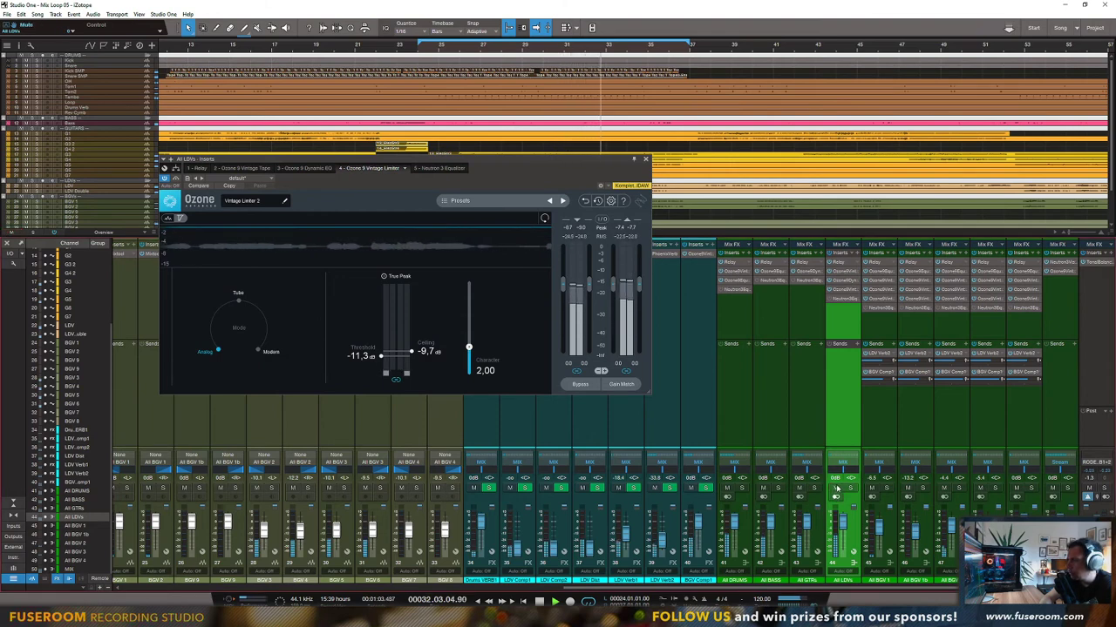
left_click_drag(411, 352, 413, 348)
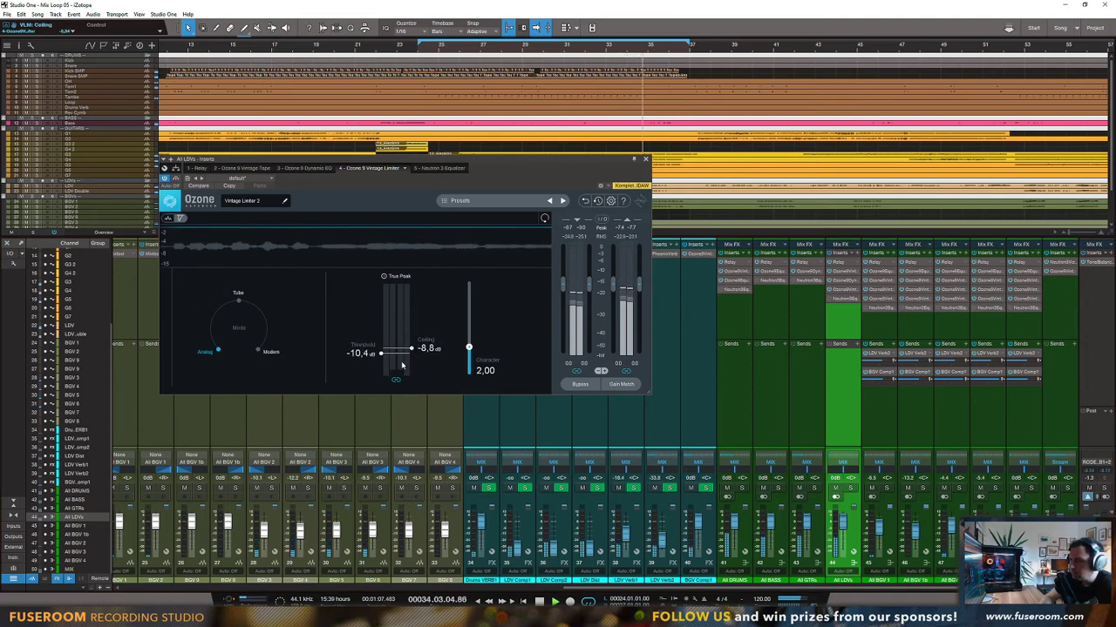
left_click_drag(470, 349, 472, 294)
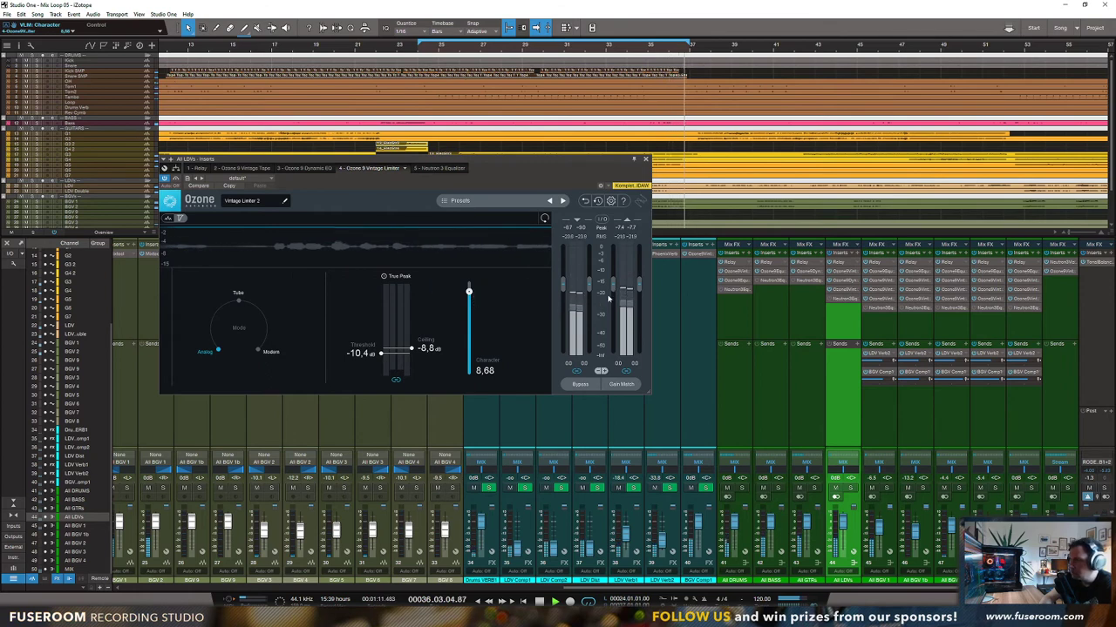
Step: Check the Vintage Limiters on All BGV 1, All LDVs and All BGV 1b, setting All BGV 1's linked output gain to -0.9 dB
left_click(878, 312)
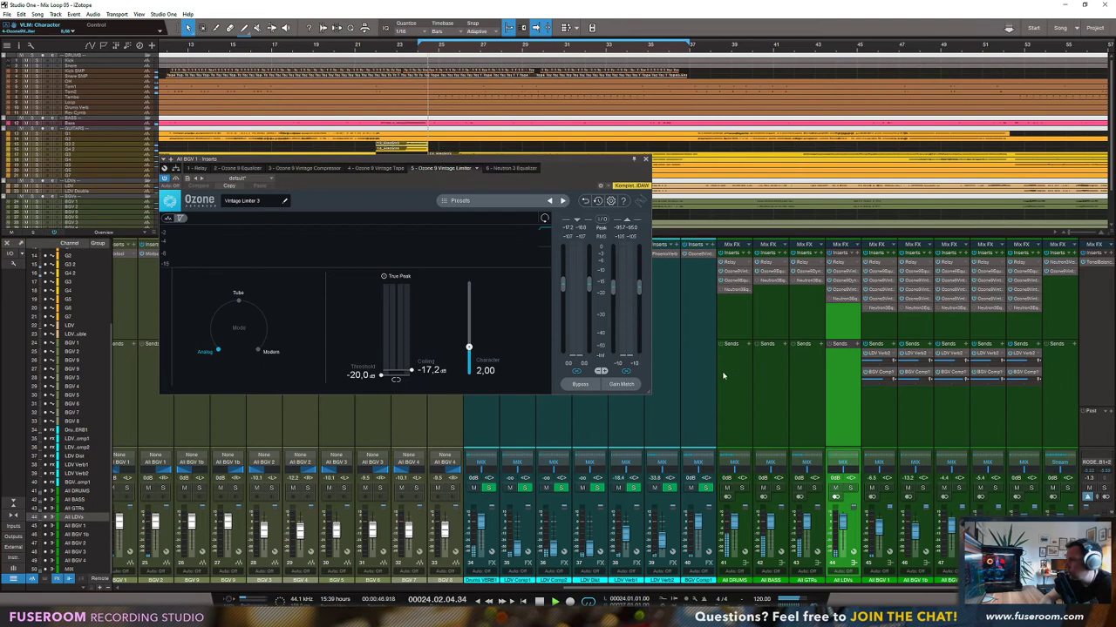
left_click(882, 299)
left_click(842, 290)
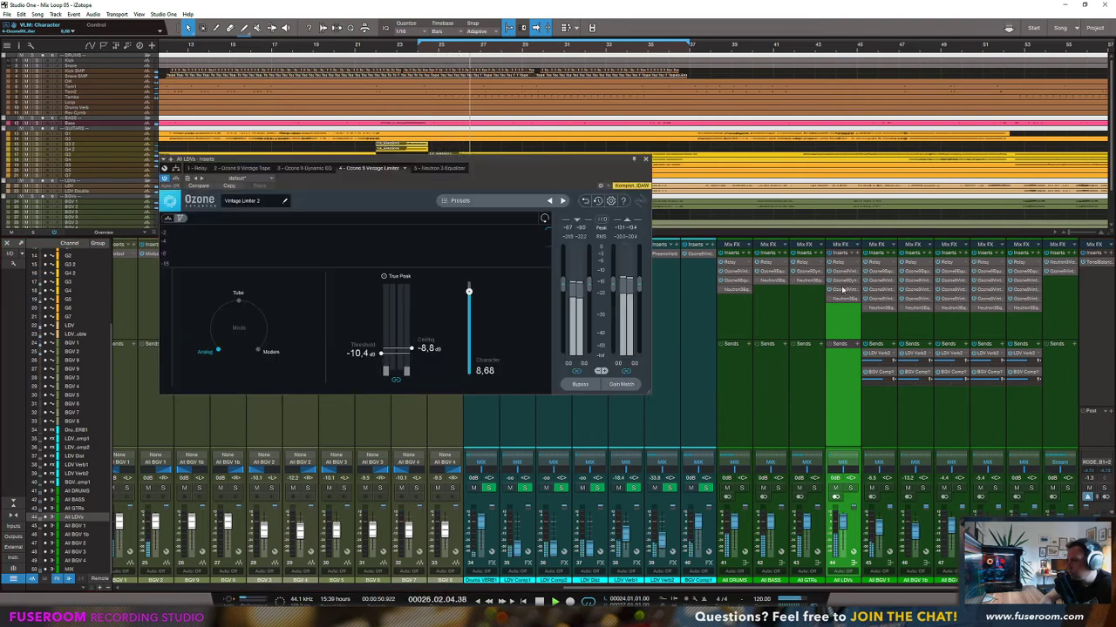
left_click(883, 307)
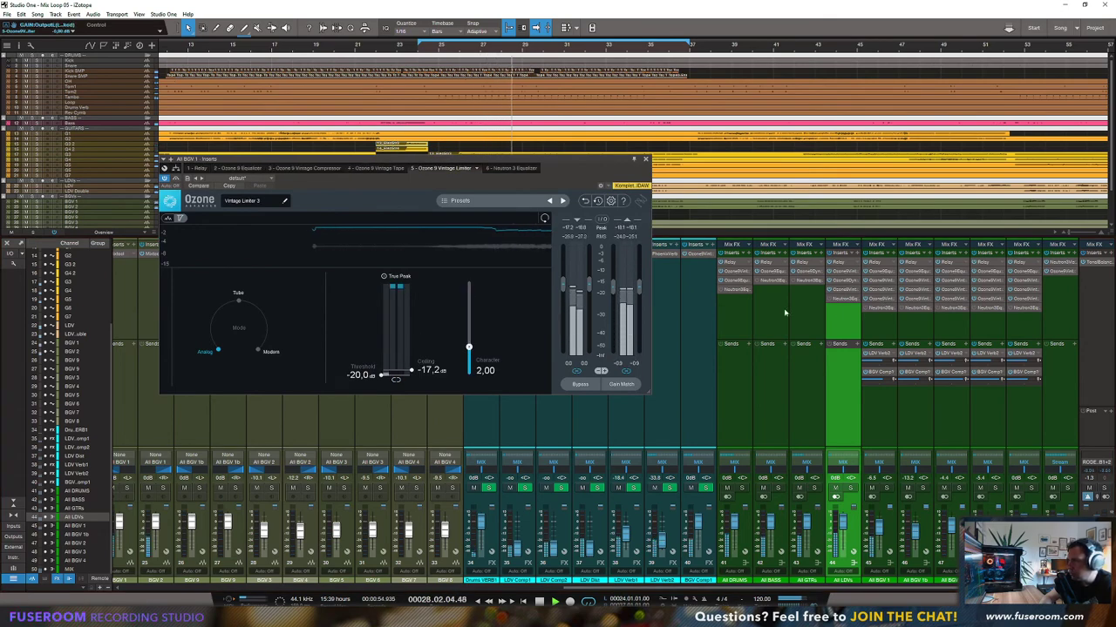
left_click(917, 299)
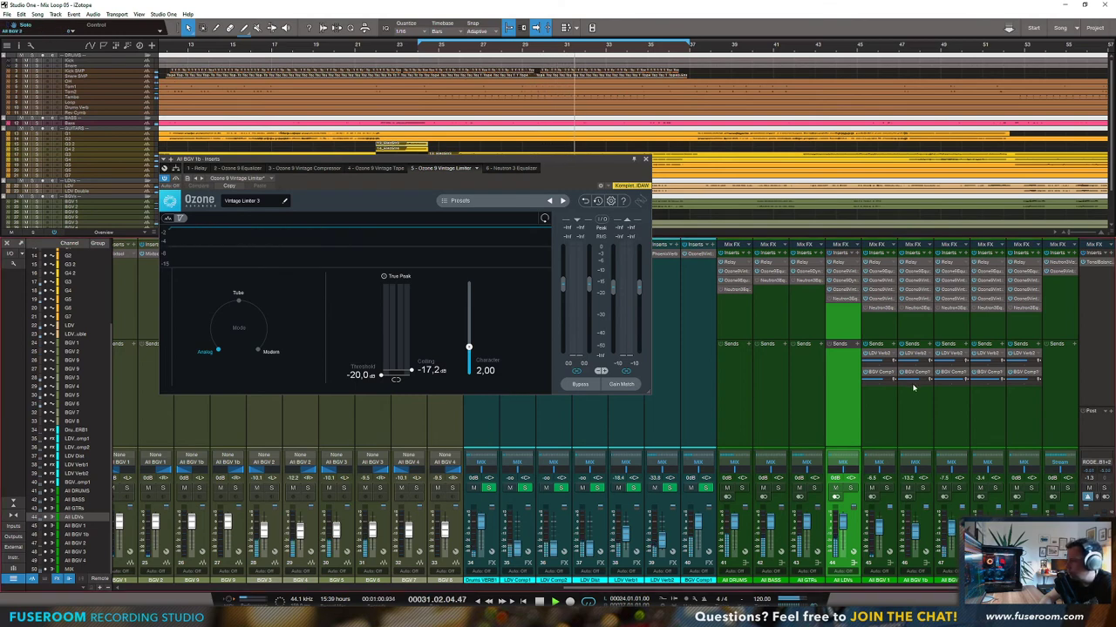
Step: Boost the Neutron high-shelf band 4 about 3.6 dB at 1527 Hz on All BGV 2 and 3.9 dB at 1028 Hz on All BGV 3
left_click(953, 311)
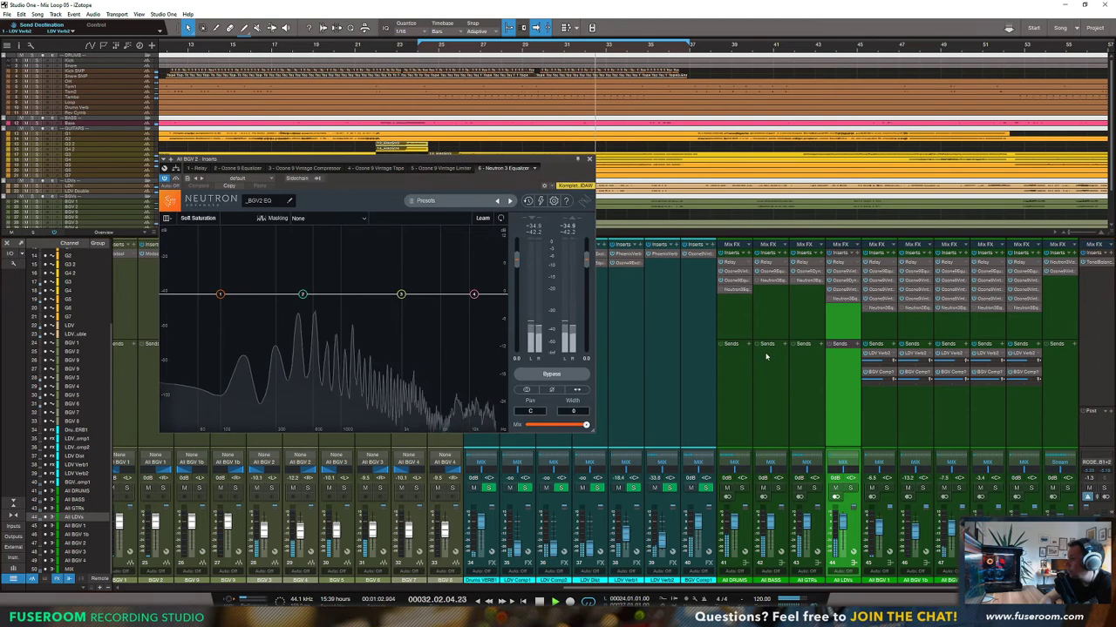
left_click_drag(460, 294, 364, 277)
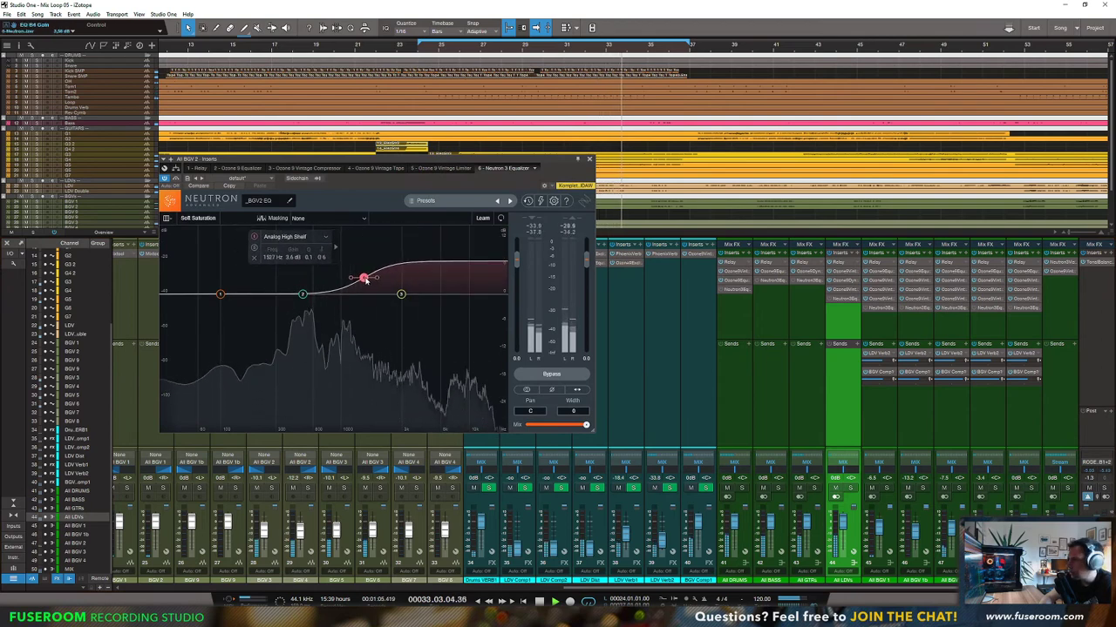
left_click(987, 314)
left_click_drag(472, 297, 342, 277)
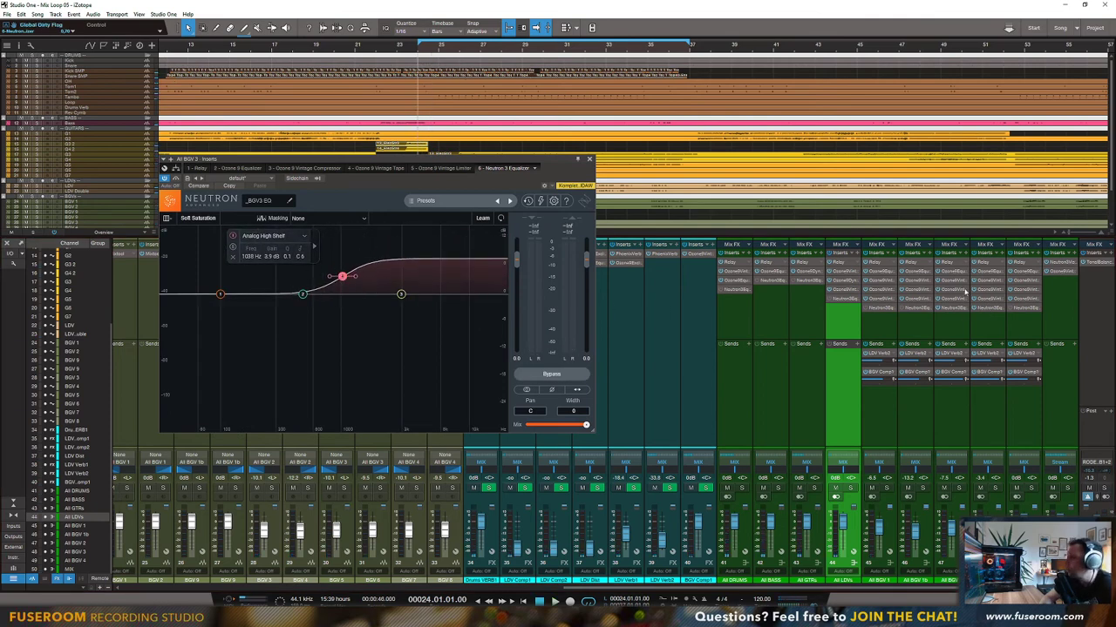
Step: Reduce All BGV 3's Neutron high-shelf band 4 to 1.1 dB near 1.96 kHz and check the Ozone plug-ins on All LDVs during playback
left_click_drag(346, 277, 378, 291)
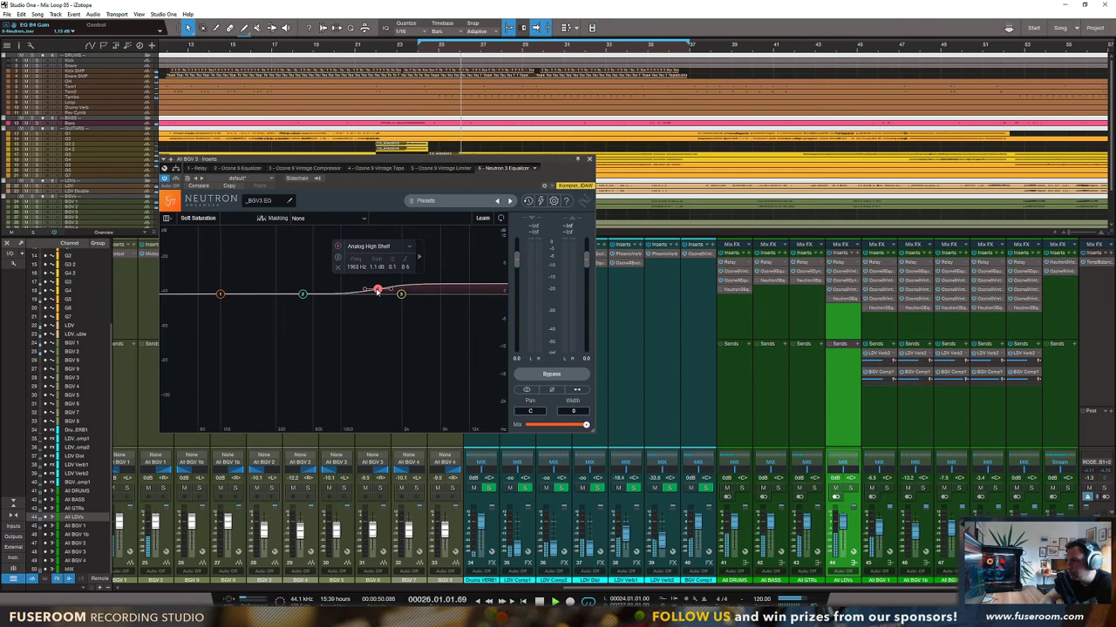
left_click(844, 281)
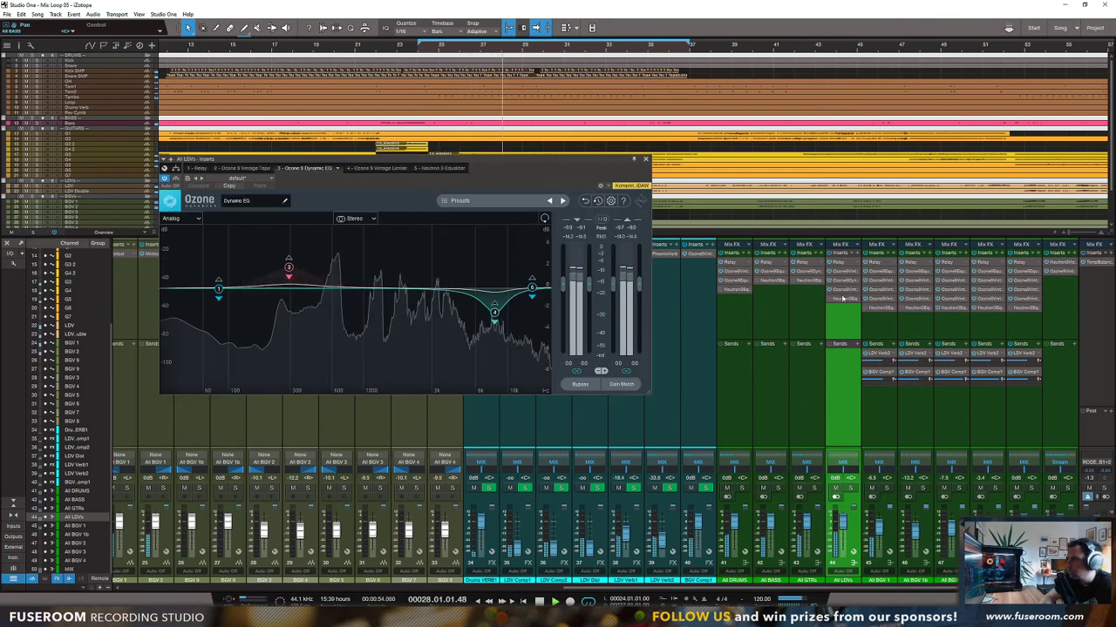
left_click(844, 292)
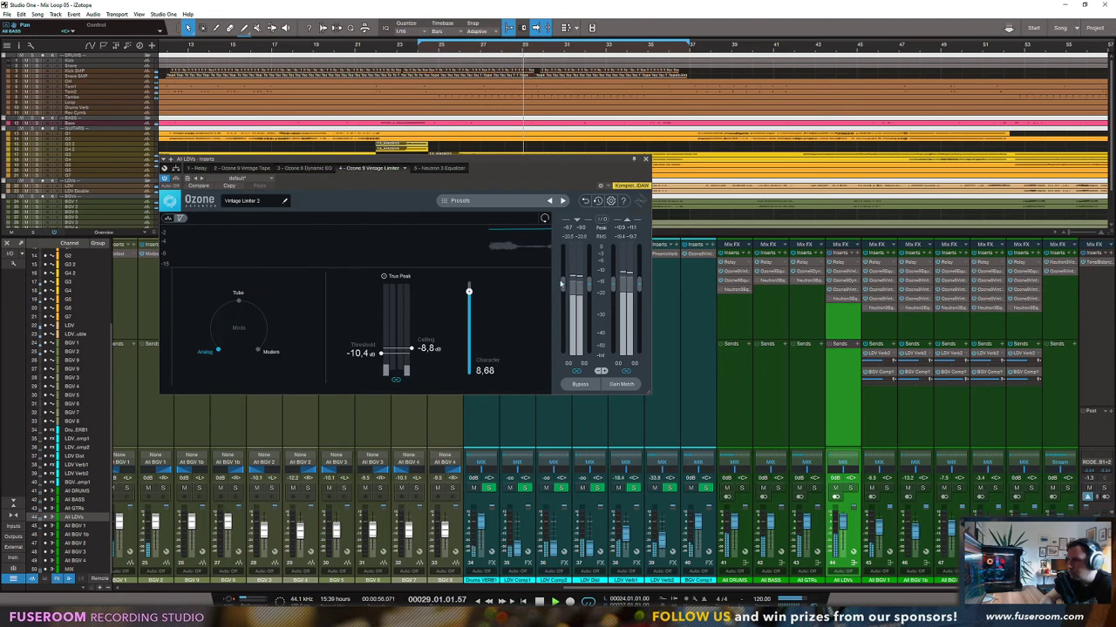
left_click(843, 272)
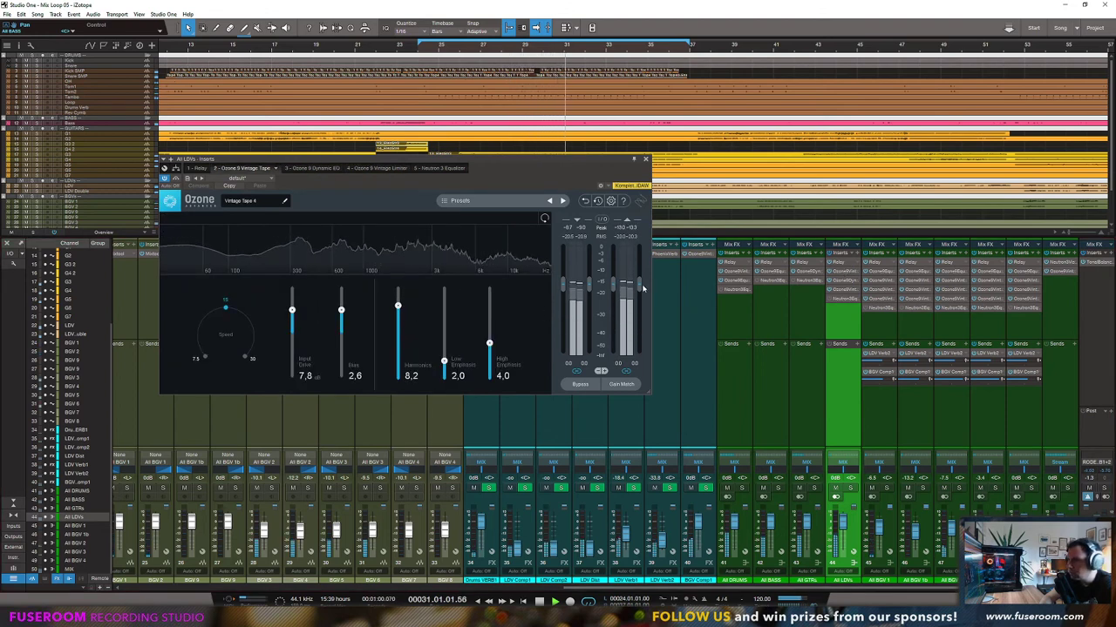
key("space")
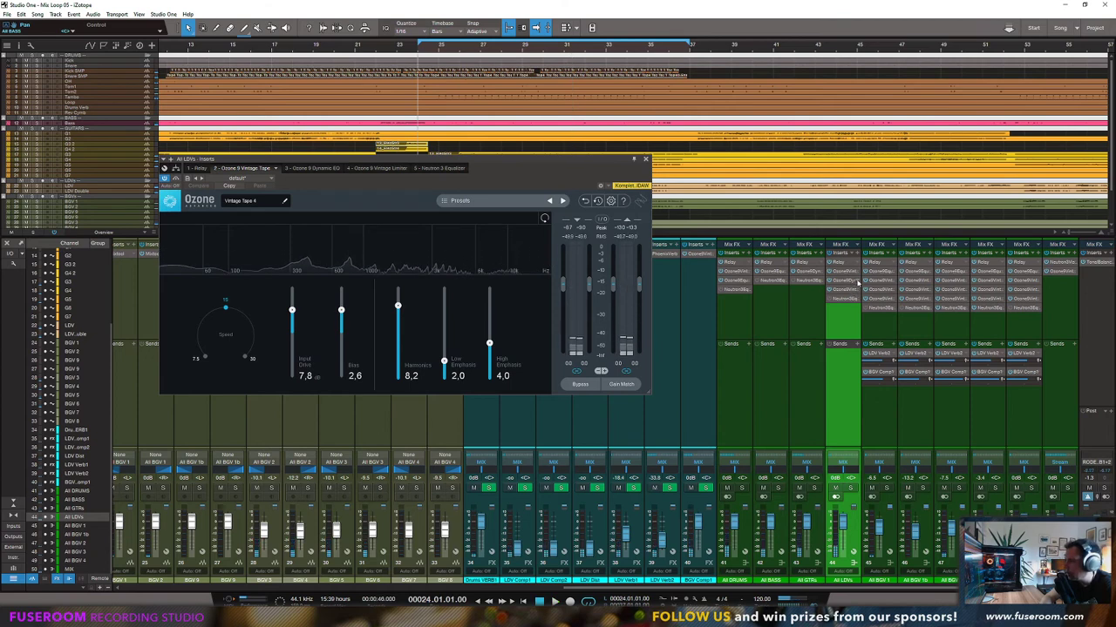
Step: Try an Ozone 9 Dynamics plug-in on All LDVs with a short playback and remove it
left_click(857, 256)
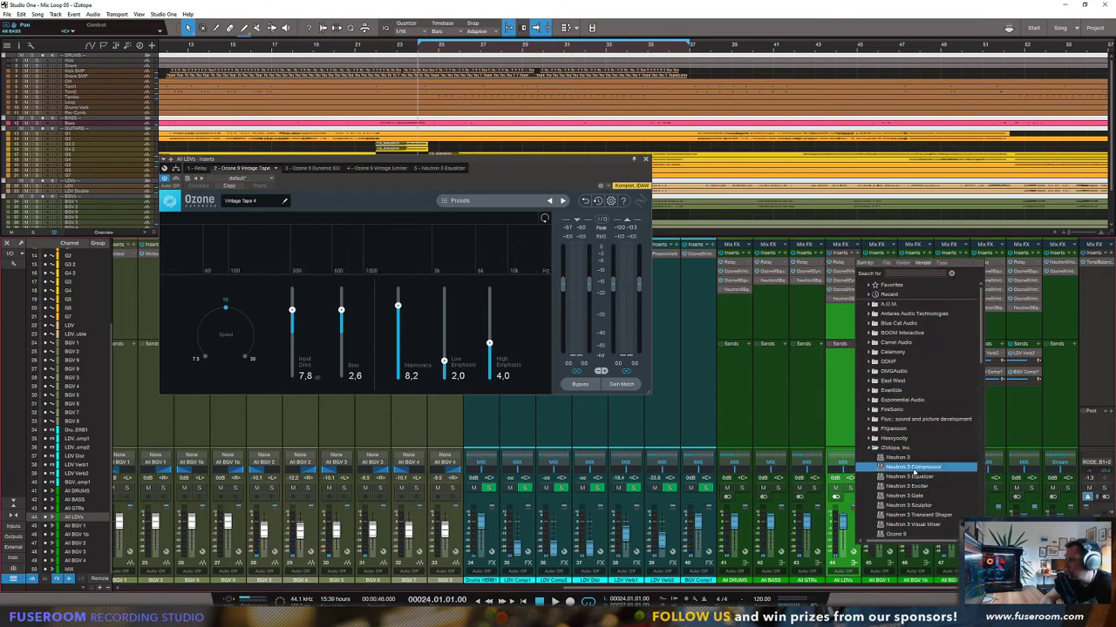
scroll(902, 472, "down", 3)
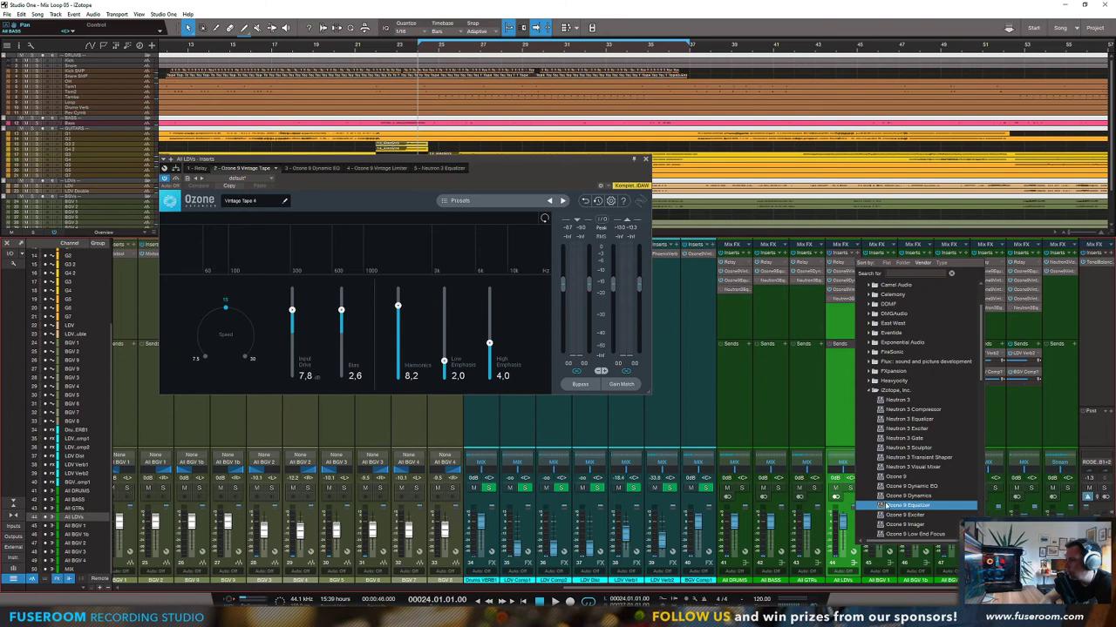
left_click(891, 496)
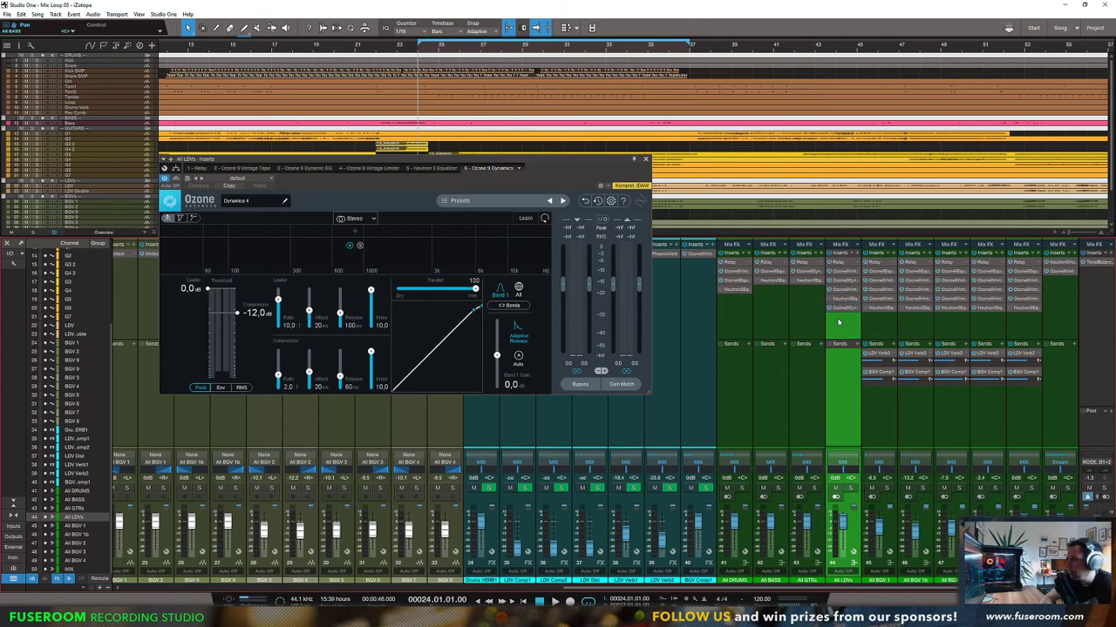
key("space")
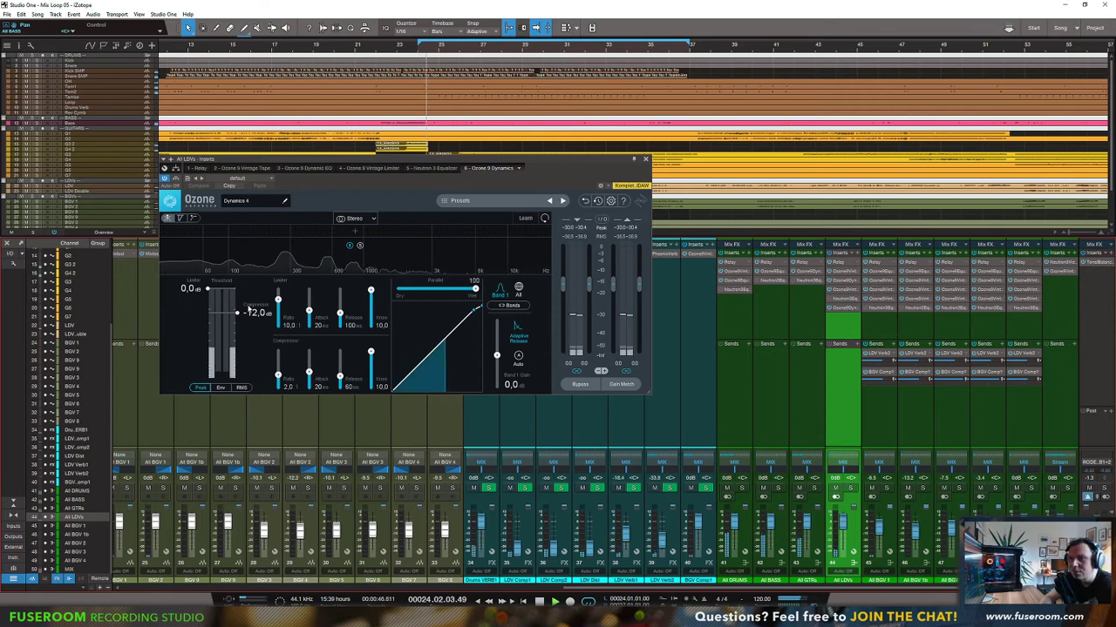
key("space")
right_click(854, 308)
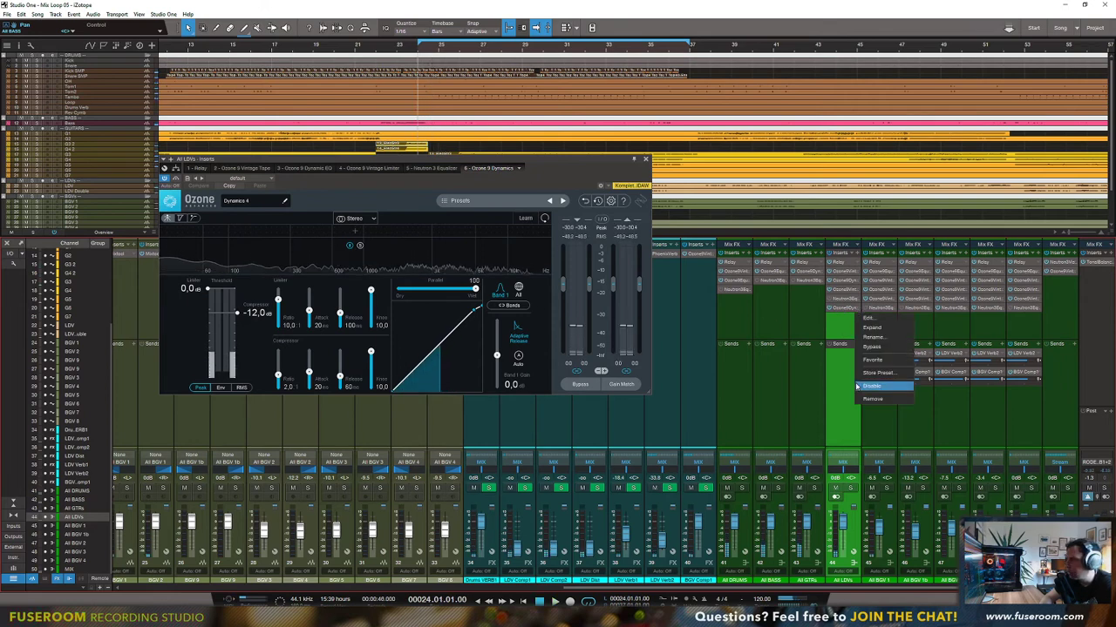
left_click(875, 399)
Step: Insert an Ozone 9 Vintage Compressor on All LDVs in Sharp mode with -20.9 dB threshold, 2.7:1 ratio, 3.5 ms attack and 30 ms release
left_click(857, 256)
scroll(902, 432, "down", 5)
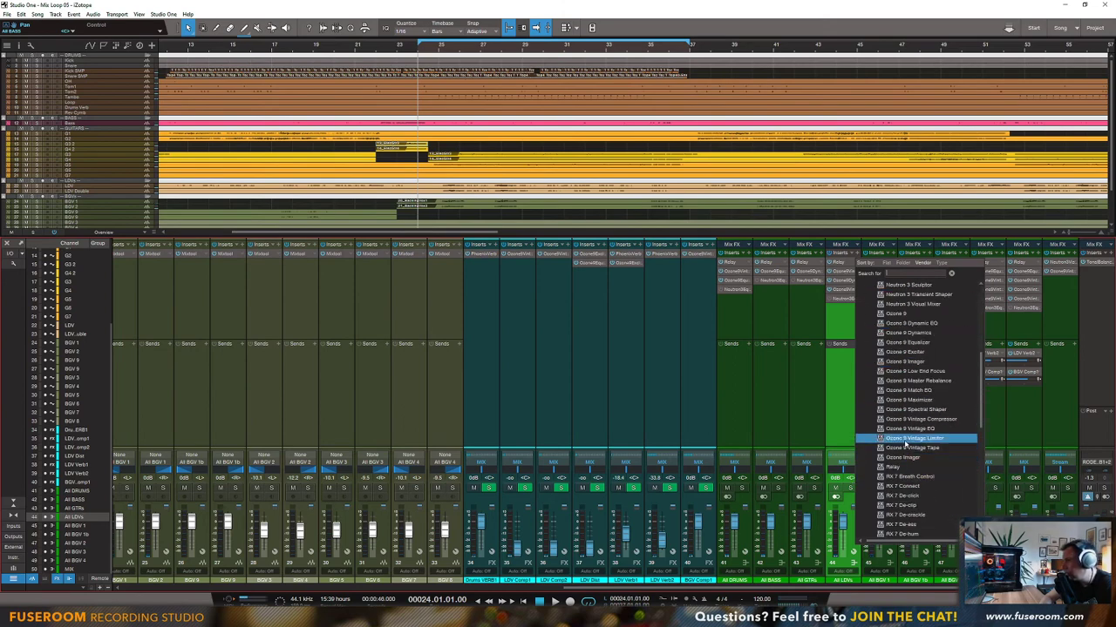
left_click(913, 420)
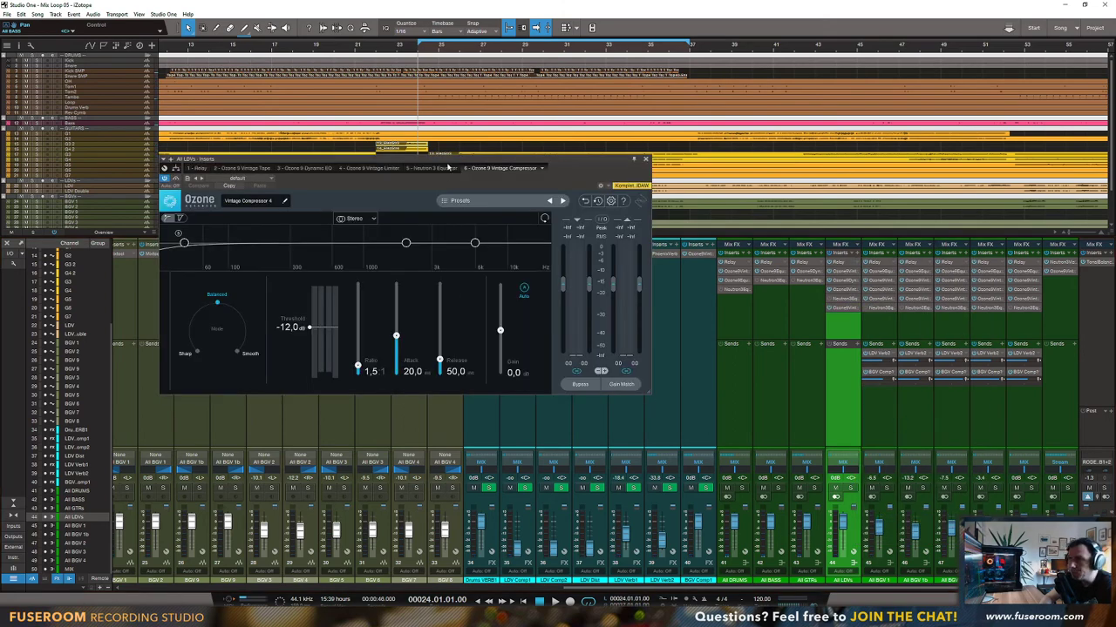
left_click_drag(447, 166, 587, 219)
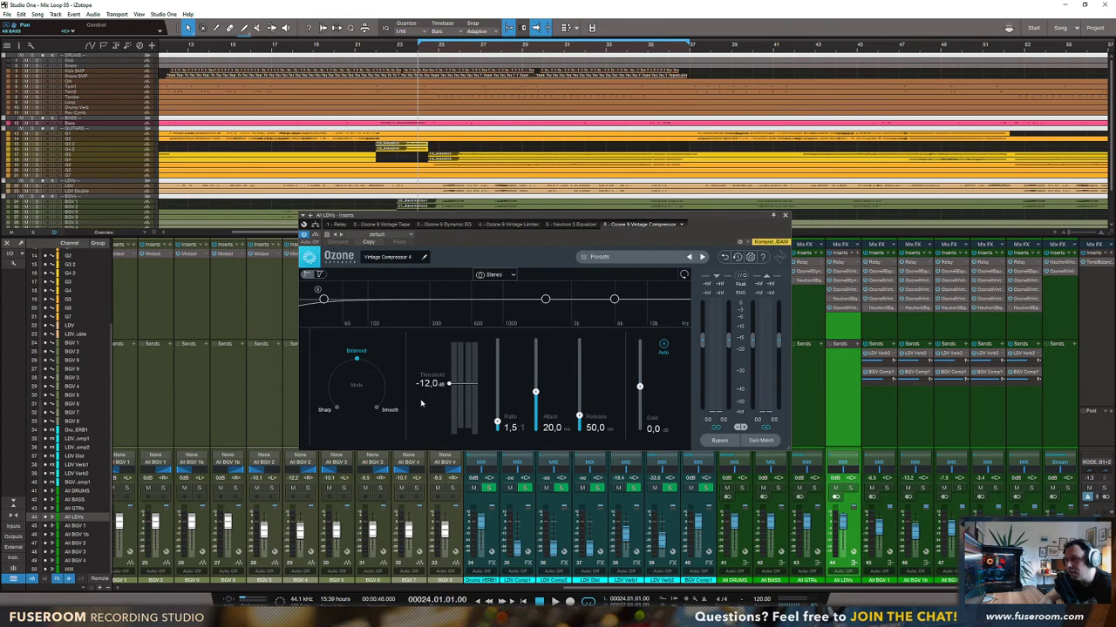
left_click_drag(497, 425, 579, 429)
mouse_move(450, 383)
left_mouse_down()
mouse_move(450, 398)
mouse_move(497, 409)
mouse_move(448, 393)
left_mouse_up()
left_click_drag(535, 428, 535, 419)
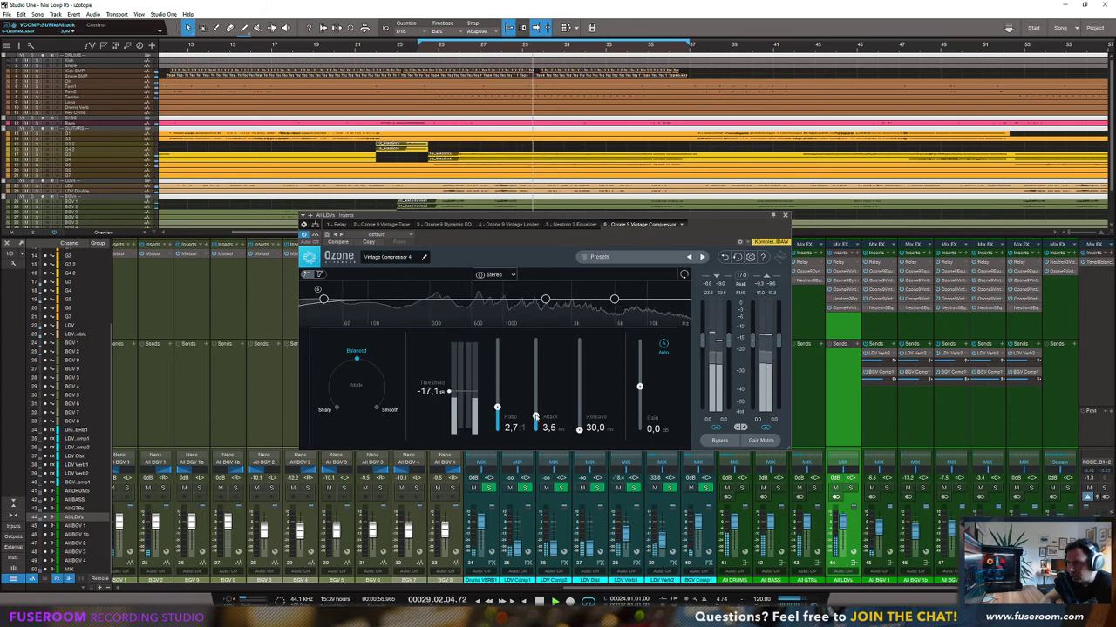
left_click_drag(449, 392, 451, 398)
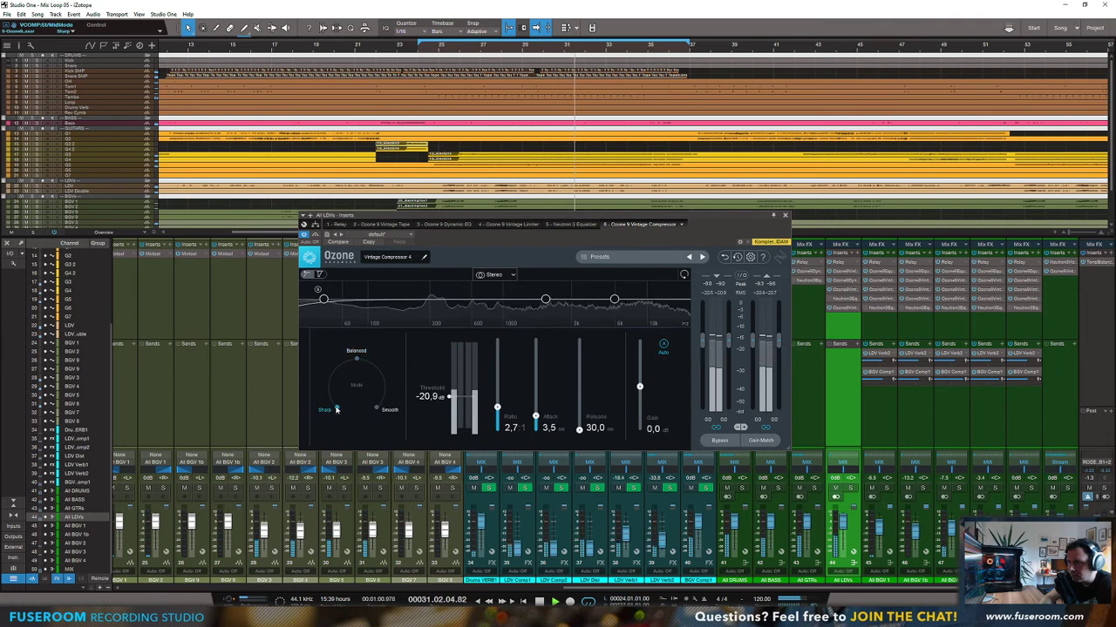
Step: Disable the All LDVs compressor's auto gain, set gain to 2.0 dB, and shape its detection filter with a 4.0 kHz dip and about 400 Hz low cut
left_click(664, 346)
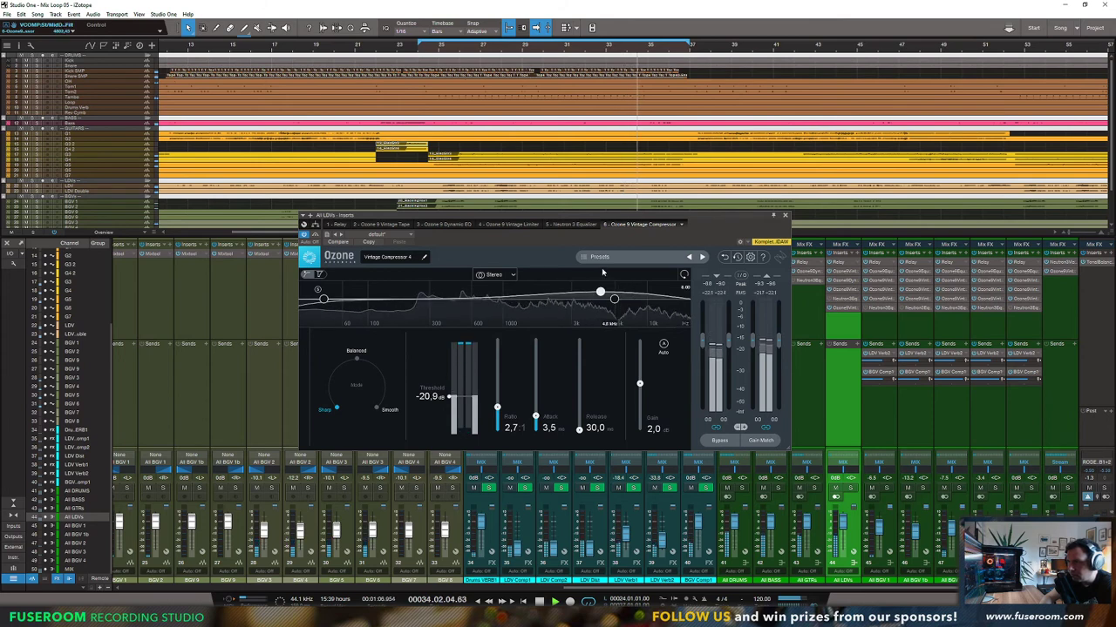
left_click_drag(601, 339, 590, 339)
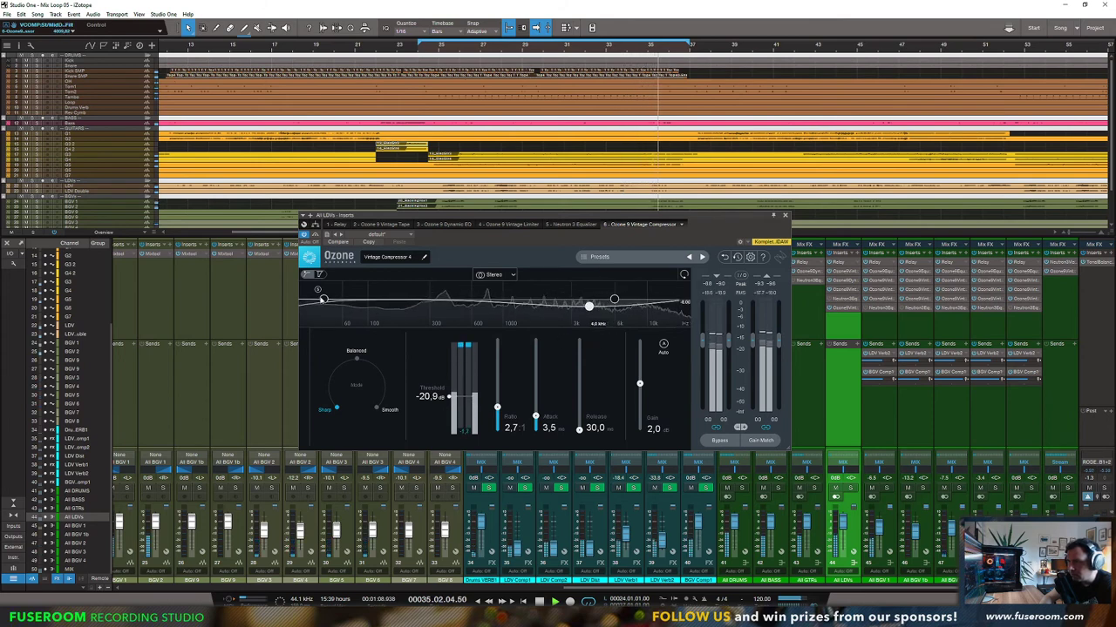
left_click_drag(323, 299, 452, 324)
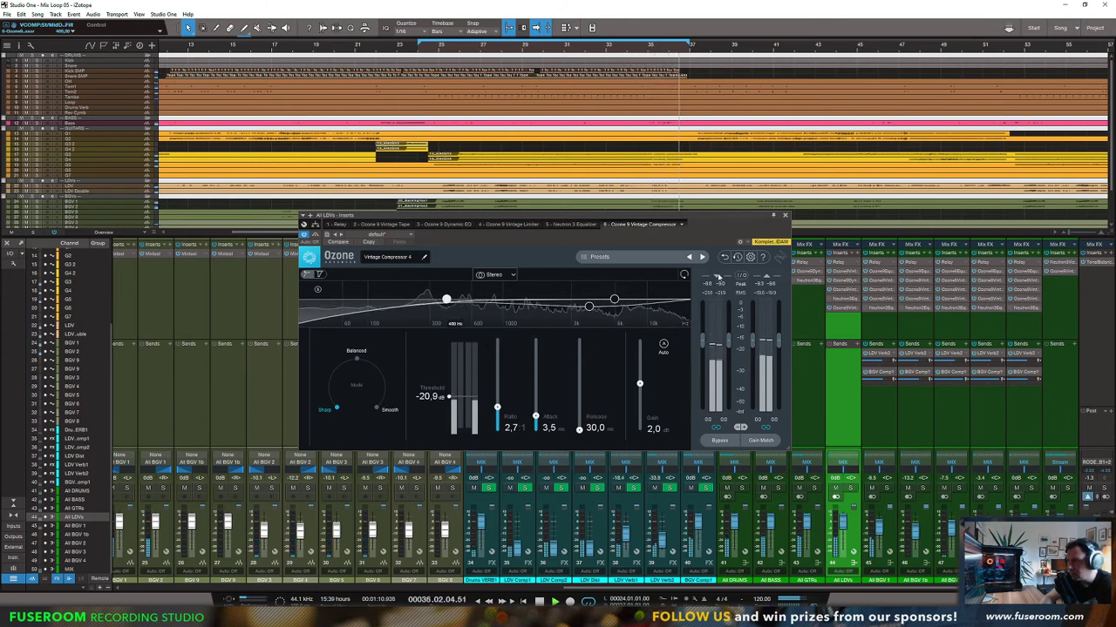
left_click(783, 217)
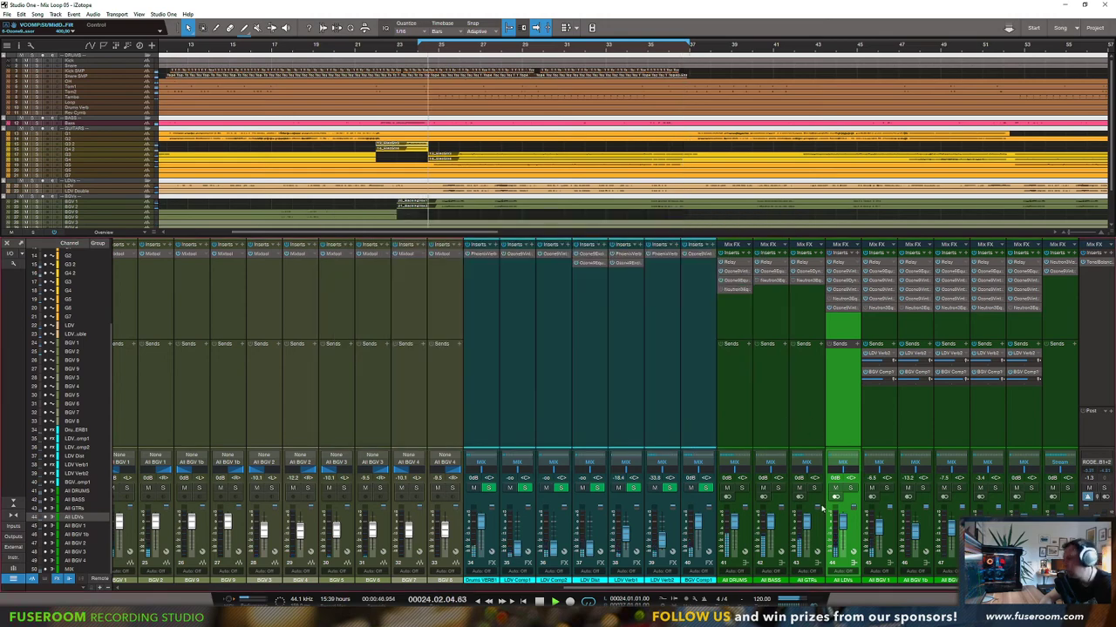
Step: Adjust All LDVs' Neutron equalizer: slightly boost band 3, cut band 2 about 0.8 dB near 367 Hz, and lift high-shelf band 4 by 0.5 dB
left_click(844, 301)
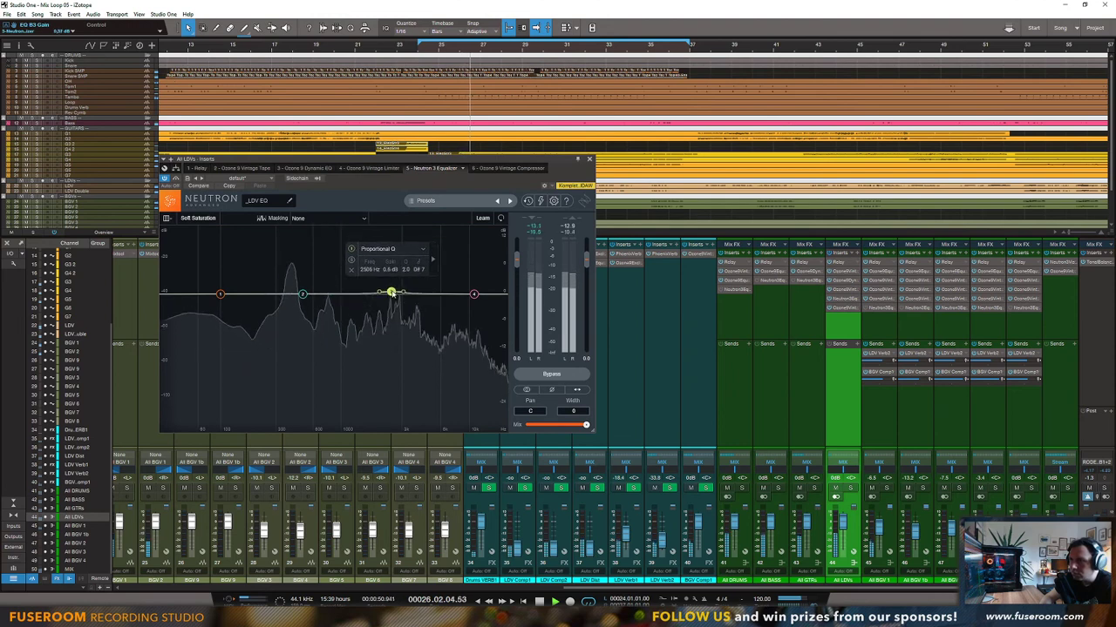
left_click_drag(391, 293, 415, 291)
mouse_move(303, 295)
left_mouse_down()
mouse_move(313, 308)
mouse_move(229, 237)
mouse_move(279, 223)
mouse_move(286, 297)
left_mouse_up()
scroll(286, 297, "up", 3)
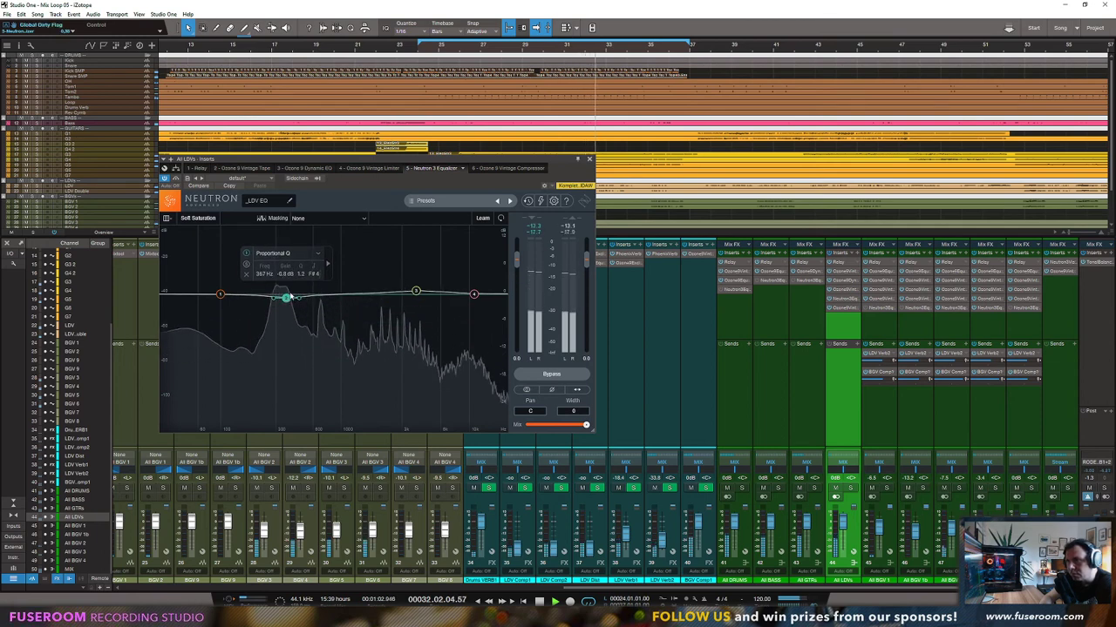
left_click(475, 294)
left_click_drag(475, 297, 473, 293)
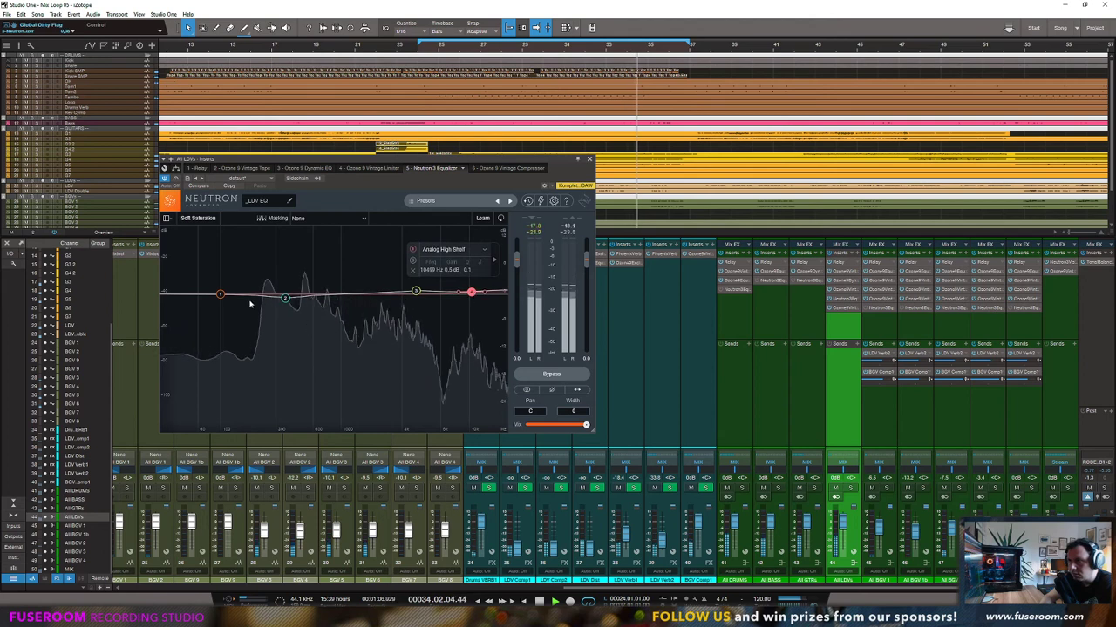
left_click(590, 158)
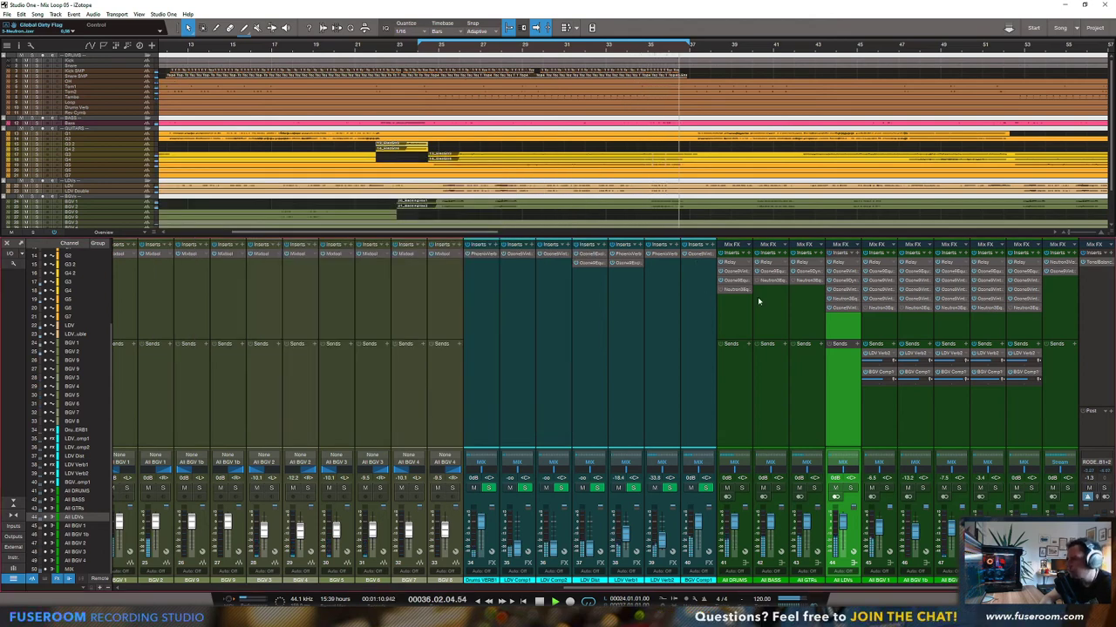
key("space")
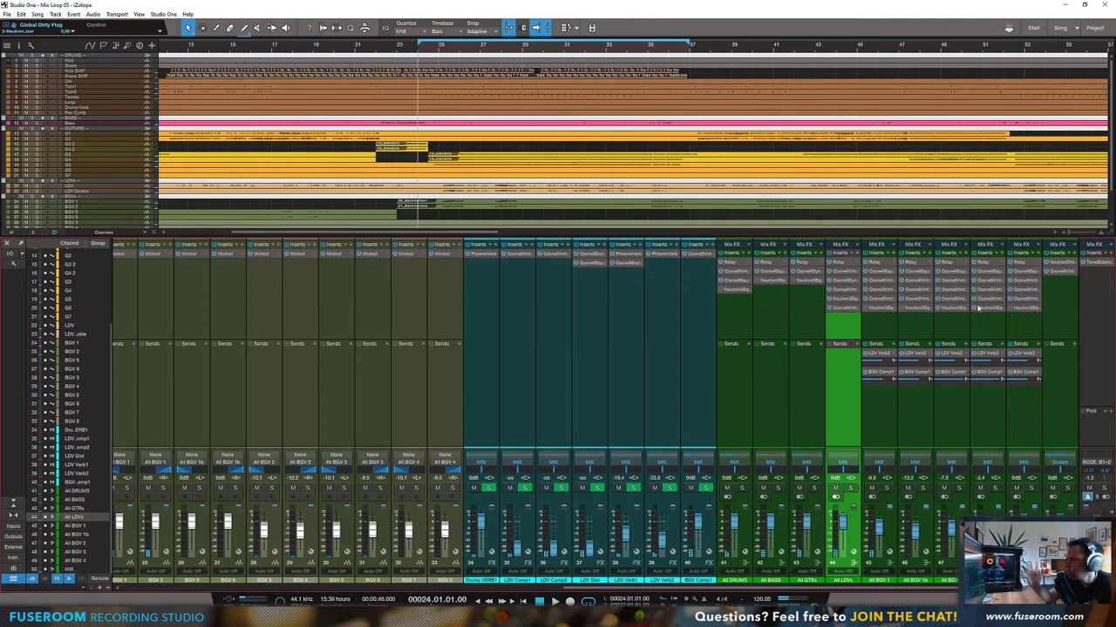
Step: Insert an Ozone 9 Vintage Compressor on the MIX bus and place it before the Vintage Limiter
left_click(1077, 260)
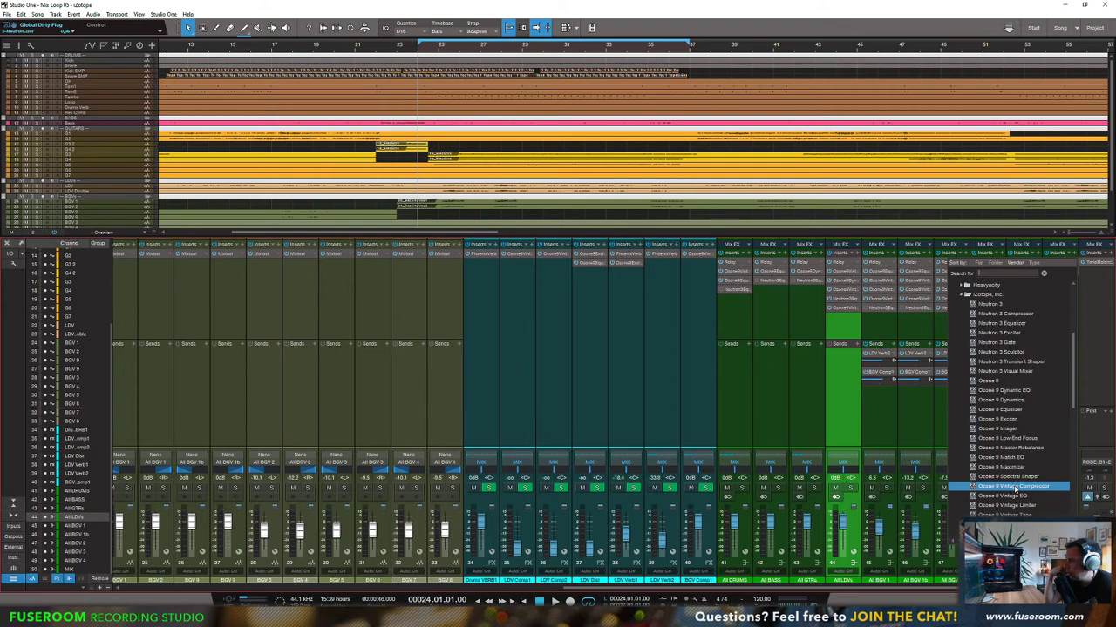
left_click(1014, 486)
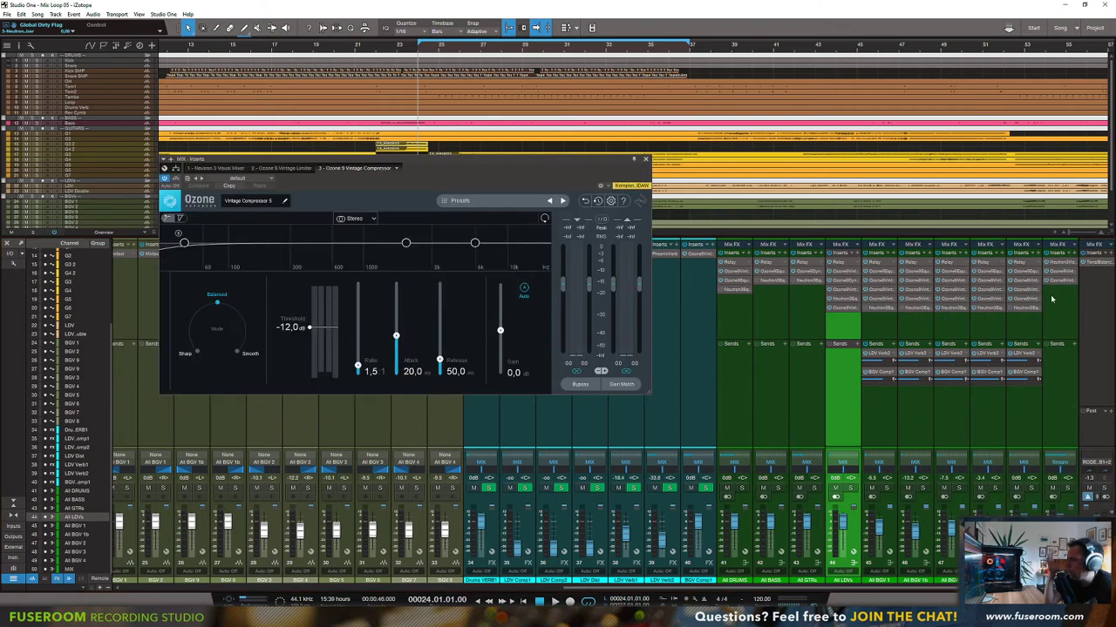
left_click_drag(1061, 281, 1061, 268)
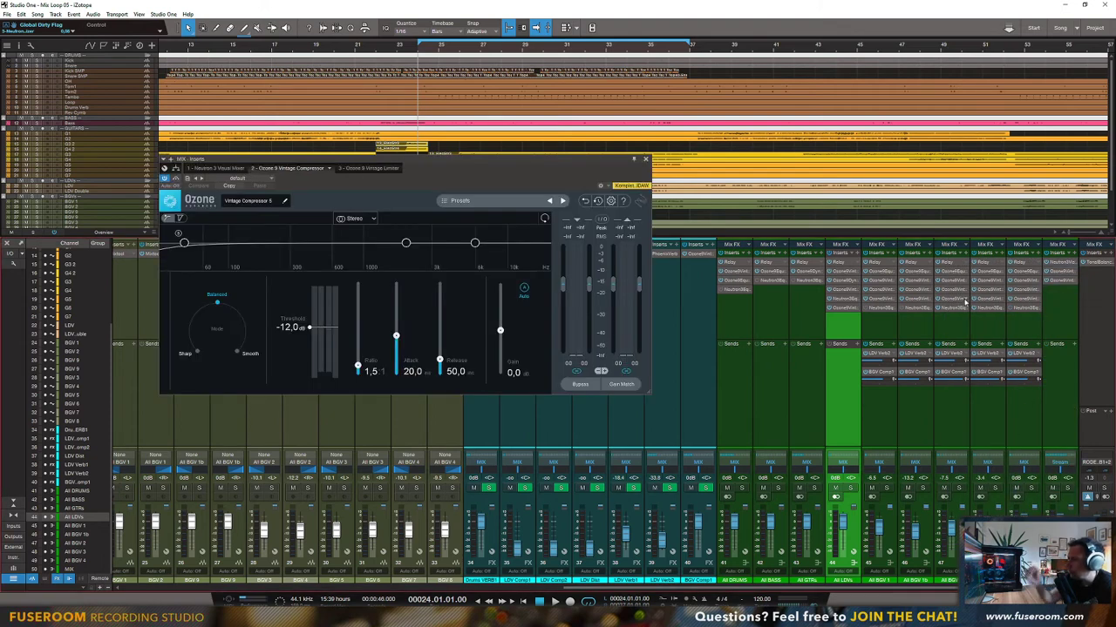
left_click(1060, 280)
double_click(1060, 277)
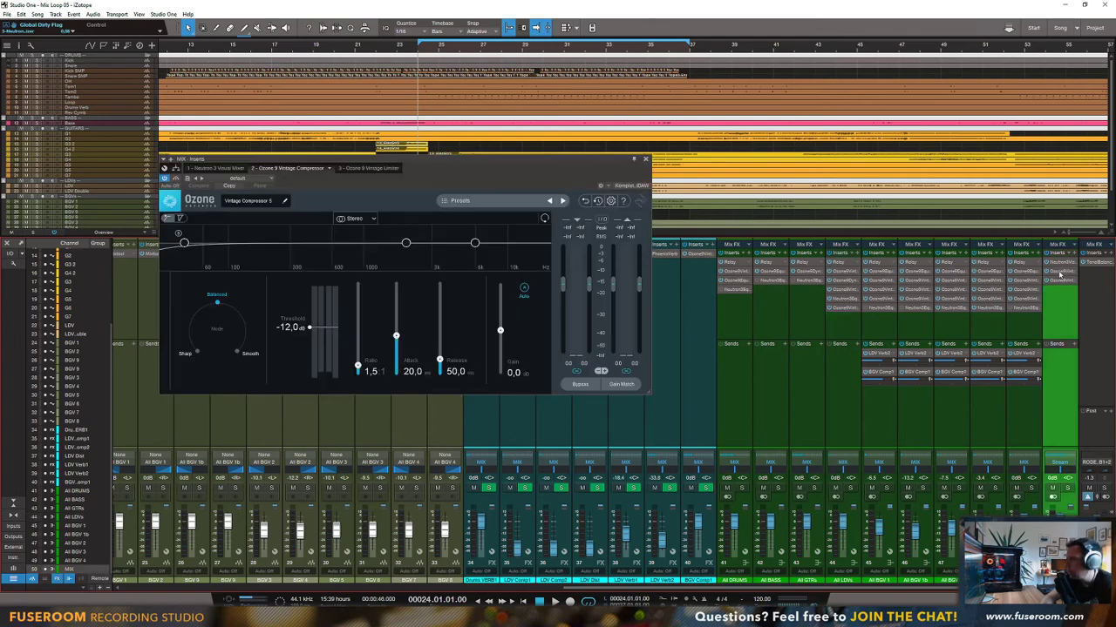
left_click(1075, 259)
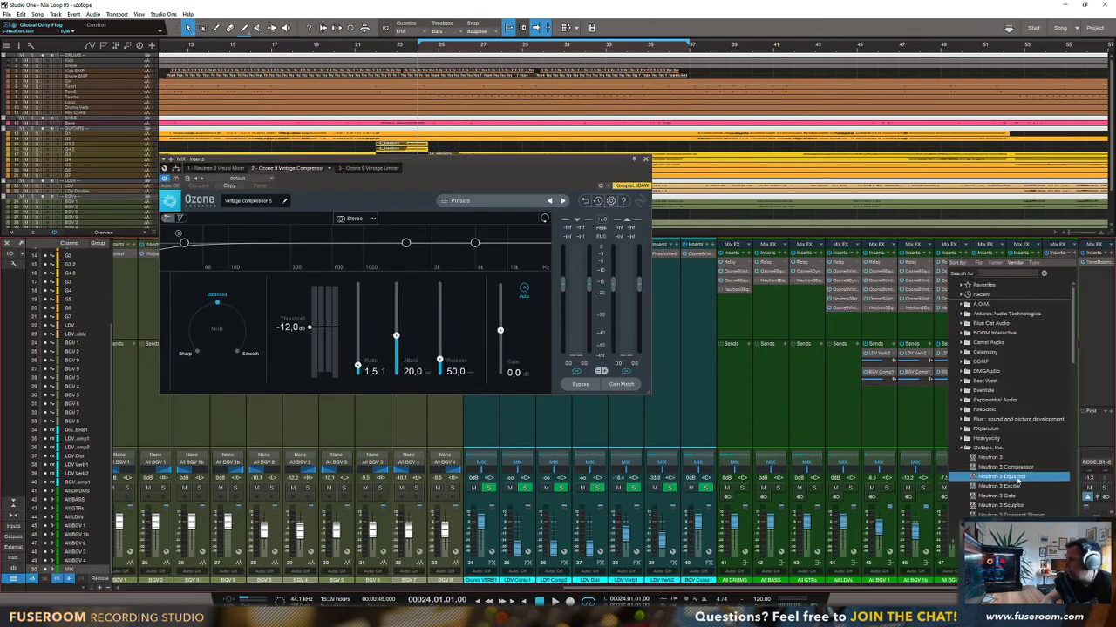
scroll(1018, 488, "down", 2)
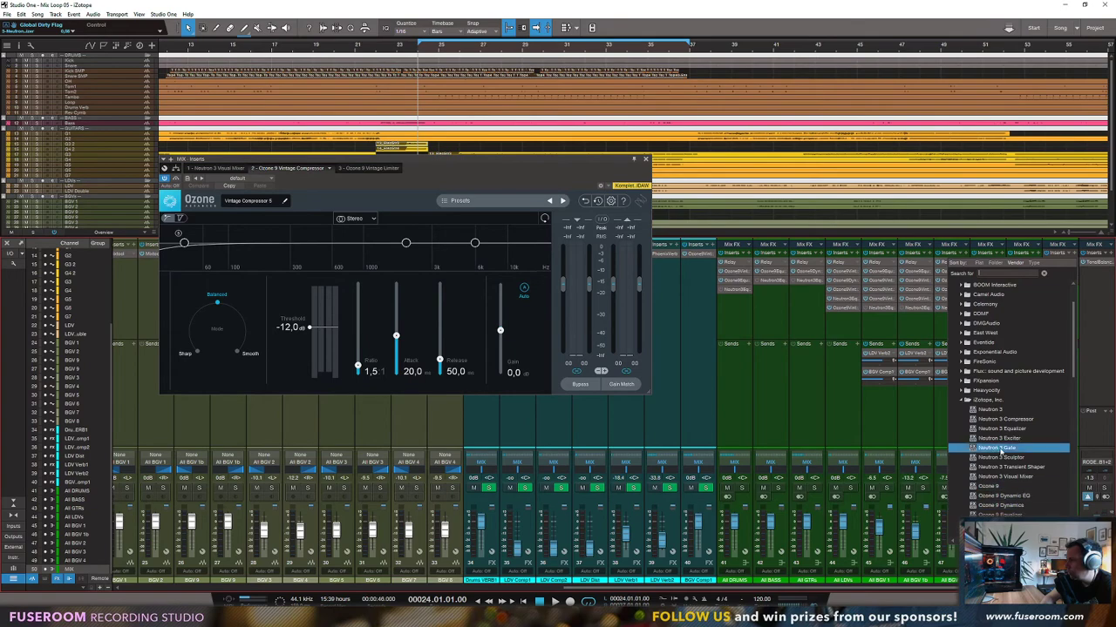
key("Escape")
left_click(646, 161)
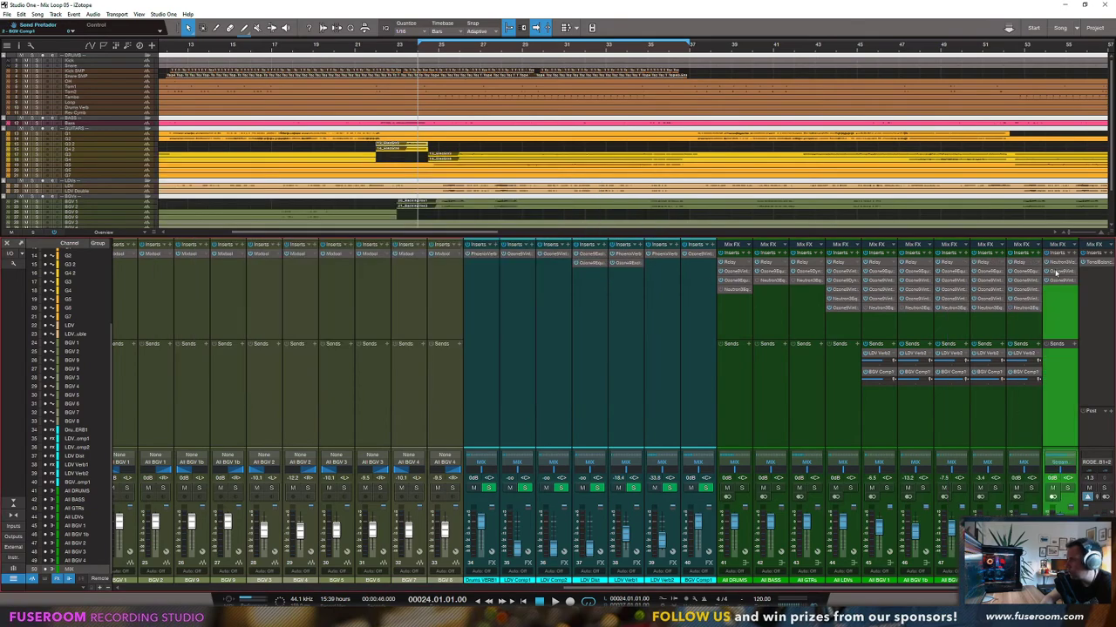
Step: Set the MIX bus Vintage Compressor to Smooth mode, 3.0:1 ratio, 10 ms attack, 100 ms release and about -17.4 dB threshold
left_click(1056, 272)
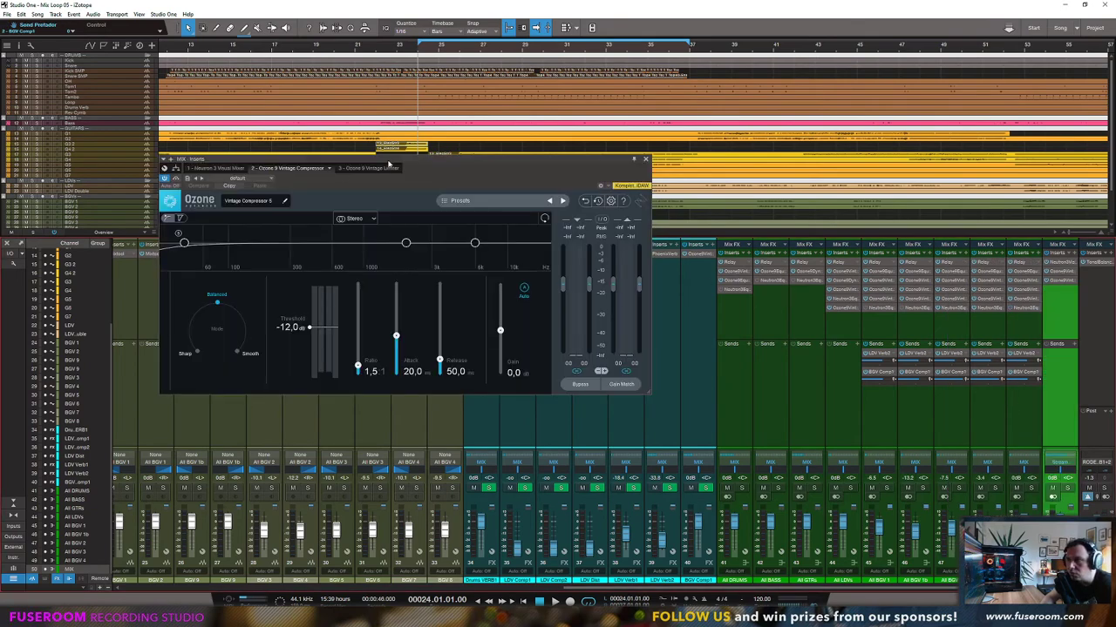
left_click_drag(389, 164, 518, 209)
left_click_drag(487, 413, 487, 403)
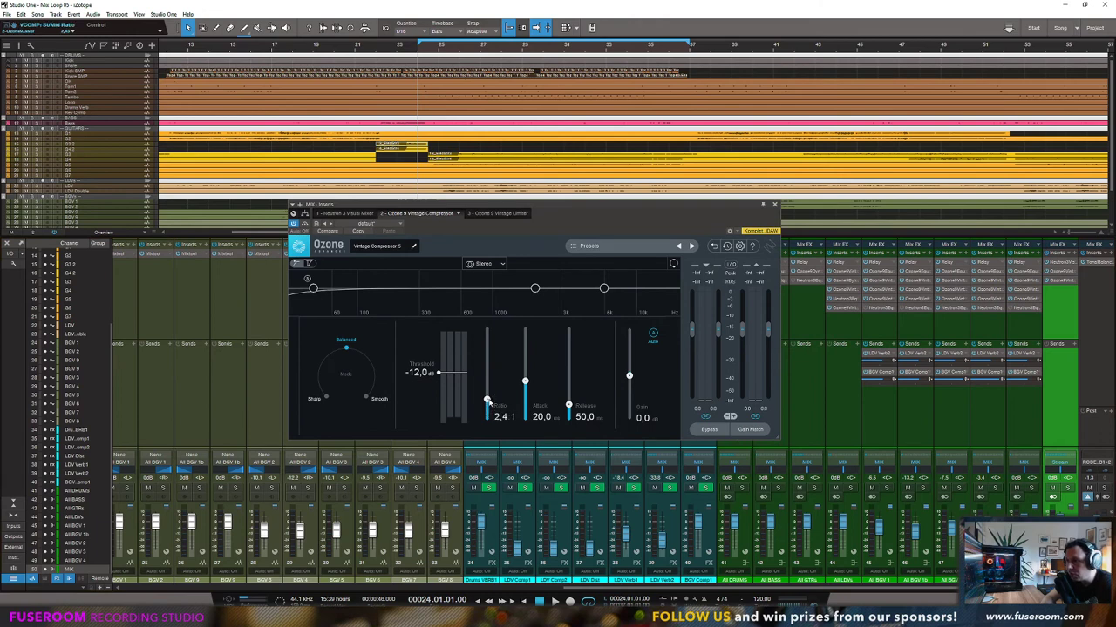
left_click(535, 416)
type("100")
key("Return")
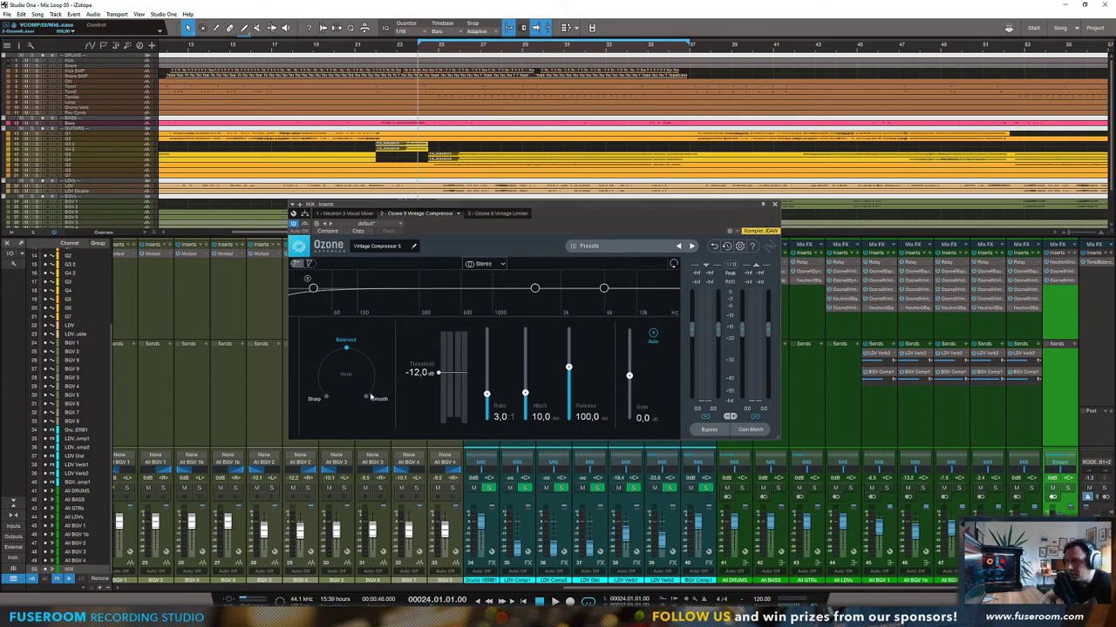
key("space")
left_click_drag(440, 375, 440, 380)
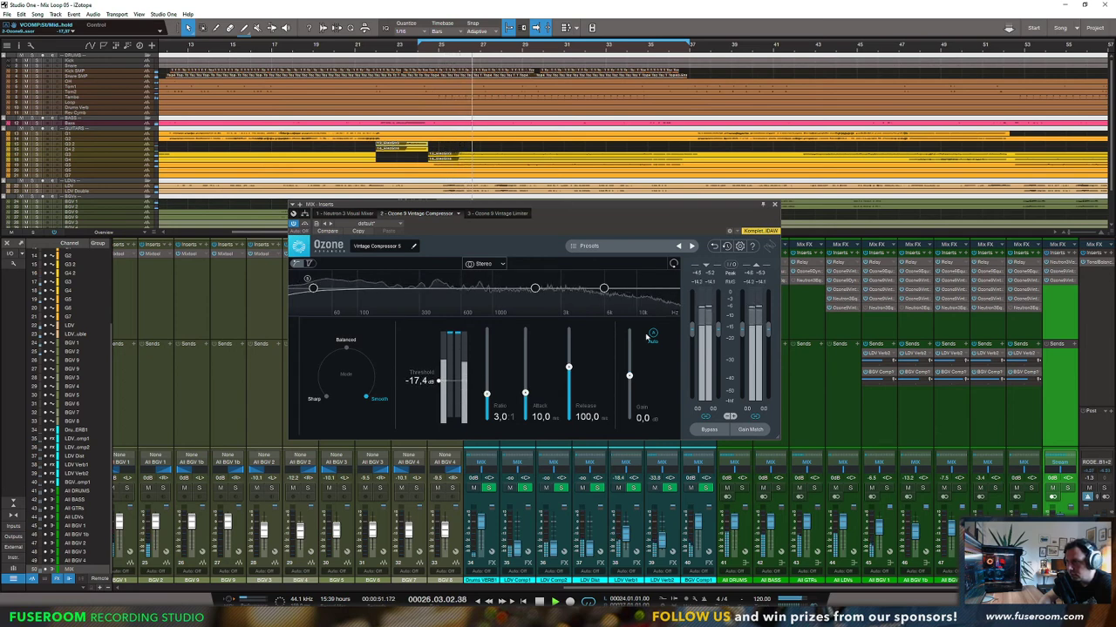
Step: Disable the MIX bus Vintage Compressor's auto gain and set a 4.0:1 ratio, 1.0 ms attack and about -19.6 dB threshold
left_click_drag(487, 393, 440, 386)
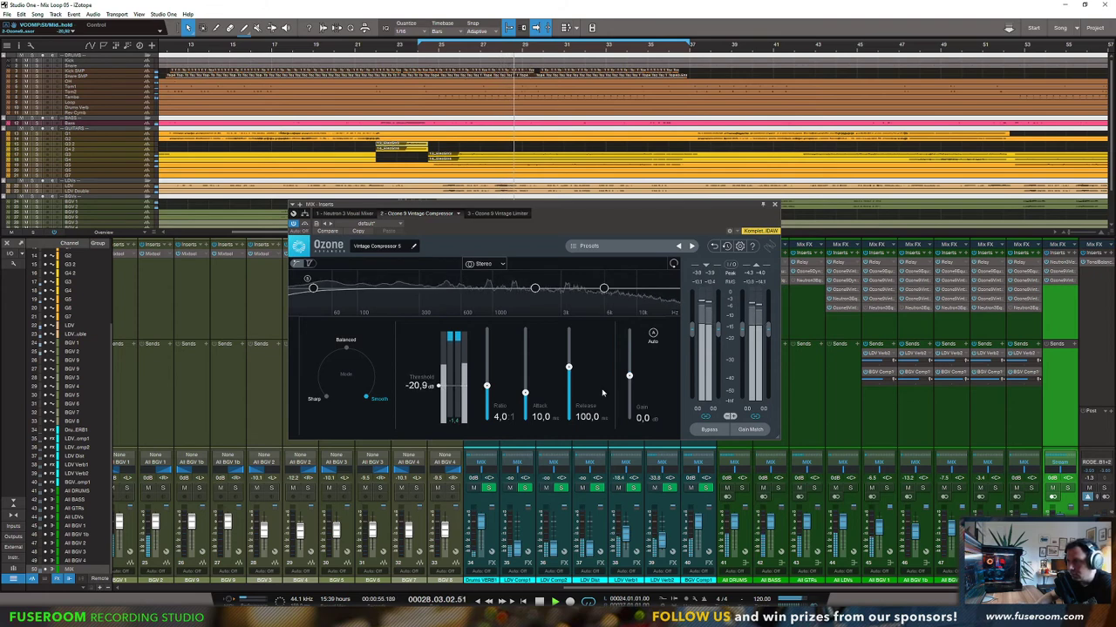
double_click(639, 419)
type("1")
key("Return")
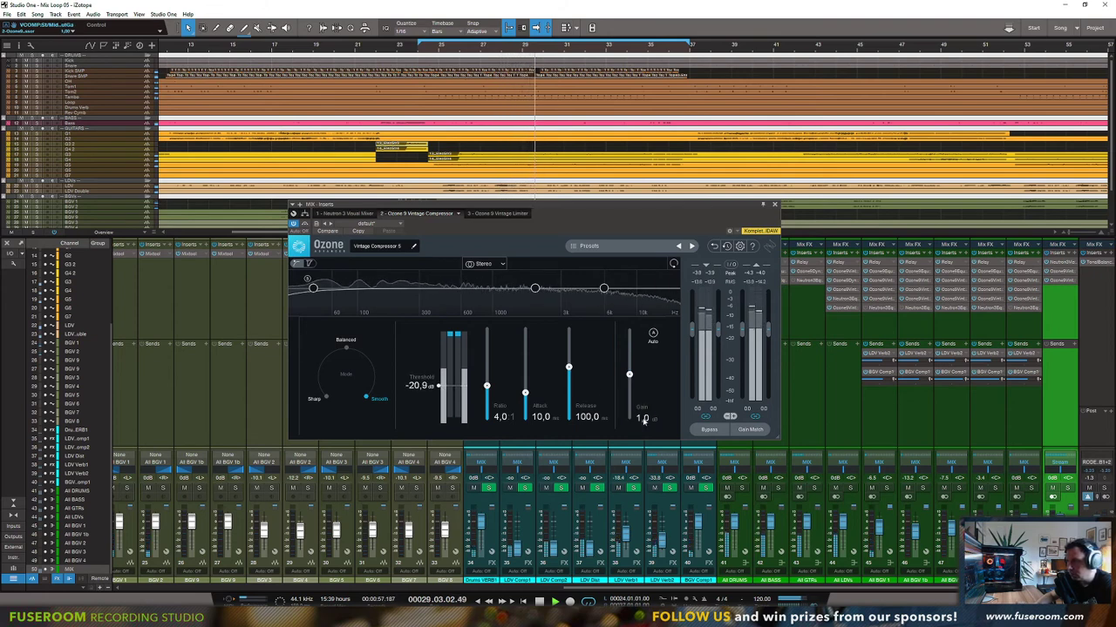
scroll(518, 416, "down", 3)
scroll(438, 386, "up", 3)
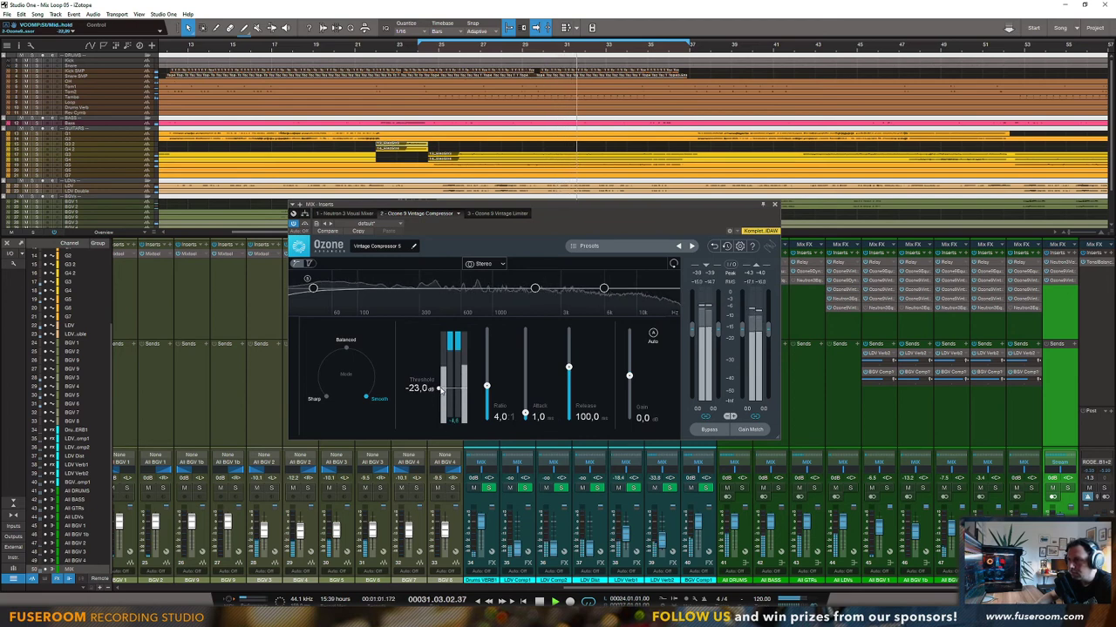
Step: Audition the MIX bus Vintage Compressor's Sharp and Balanced modes, stop playback and return it to Smooth mode
left_click(327, 399)
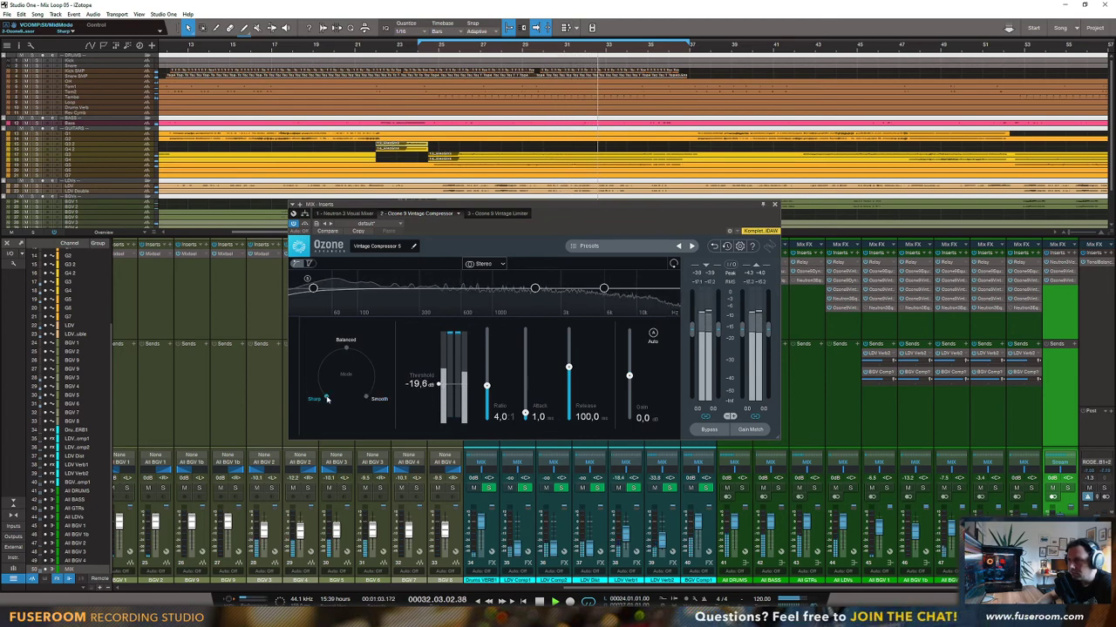
left_click(346, 348)
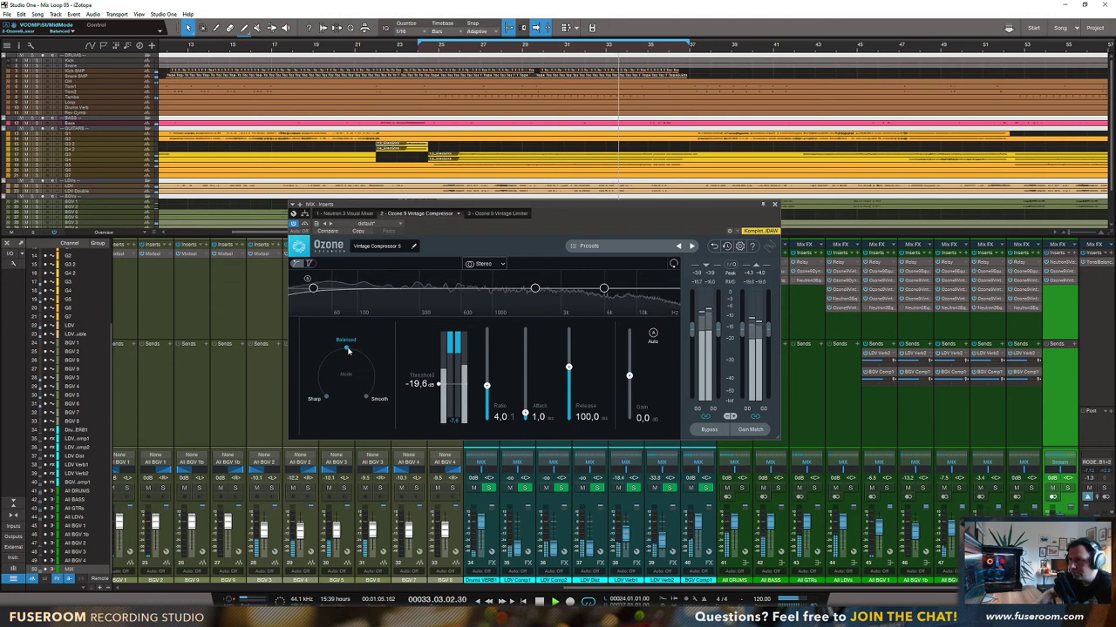
key("space")
left_click(366, 398)
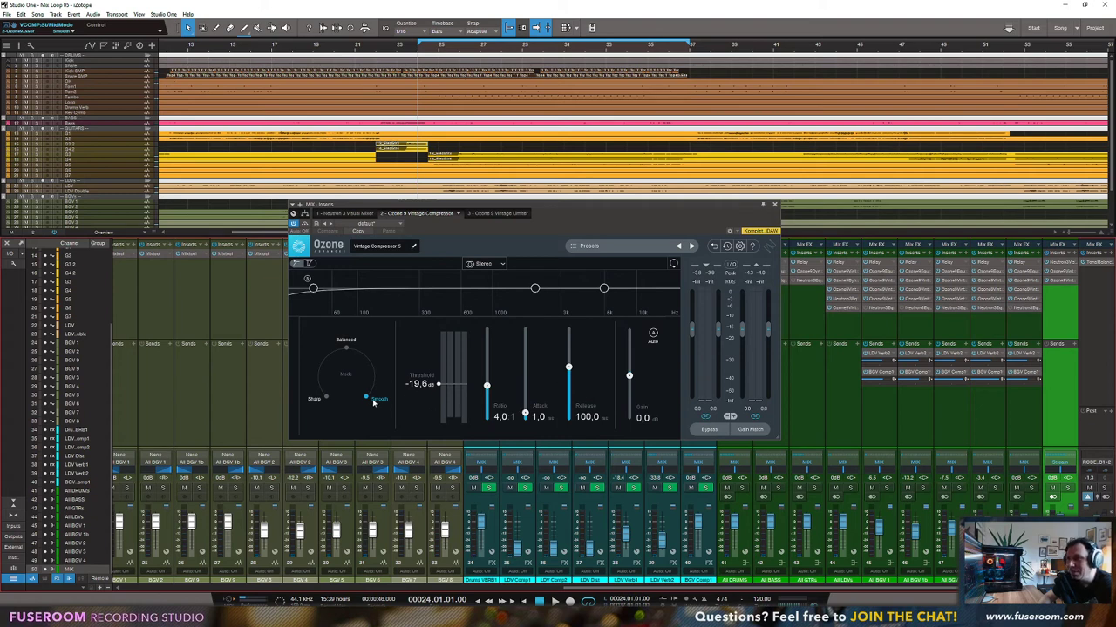
Step: During playback, set the MIX bus Vintage Compressor's gain to 0.9 dB, release to about 92.3 ms and attack to about 1.2 ms
key("space")
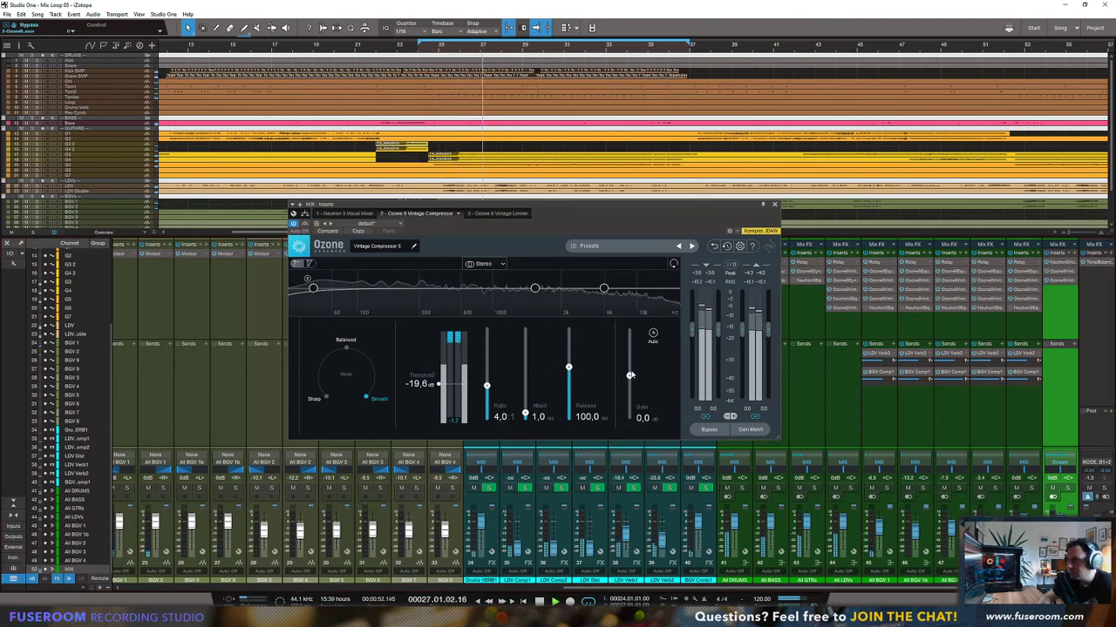
left_click_drag(630, 375, 630, 373)
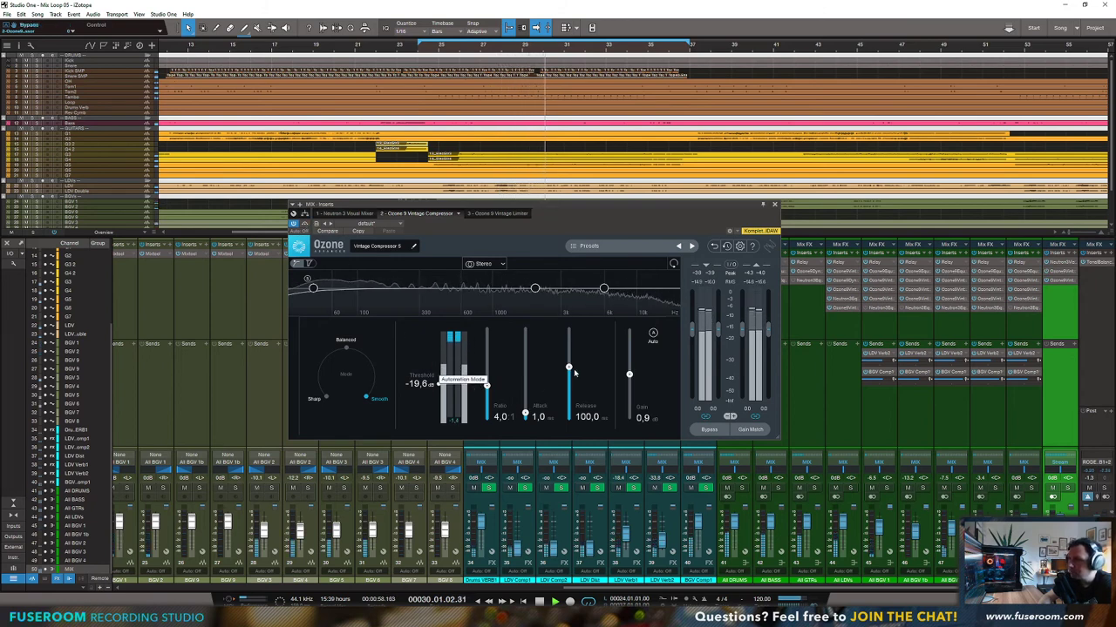
left_click_drag(568, 366, 570, 373)
left_click_drag(523, 417, 524, 412)
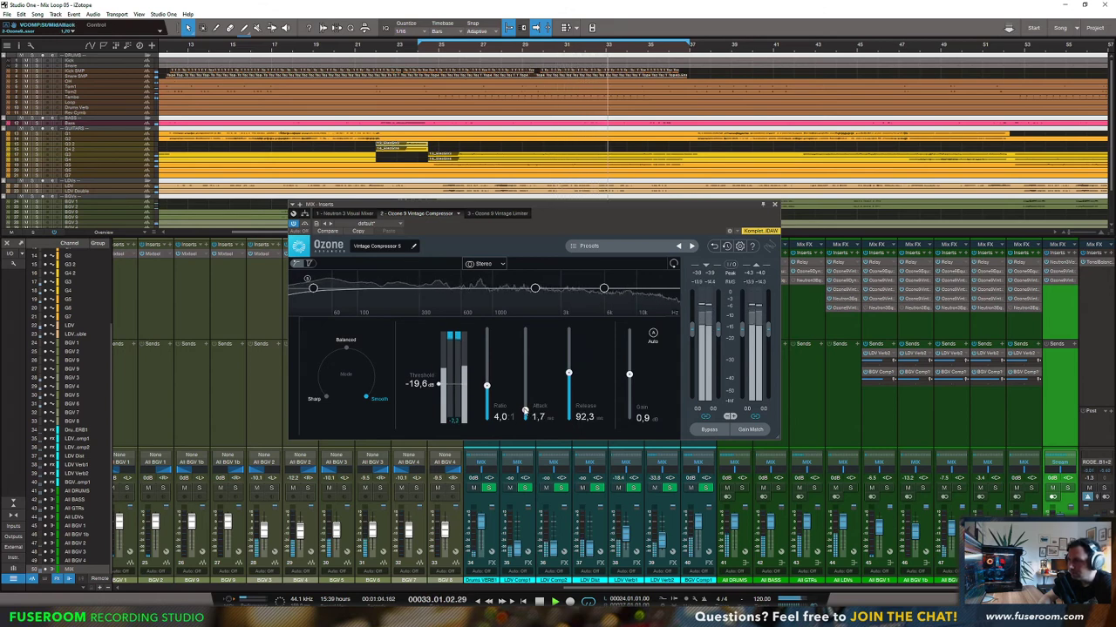
left_click_drag(525, 415, 525, 413)
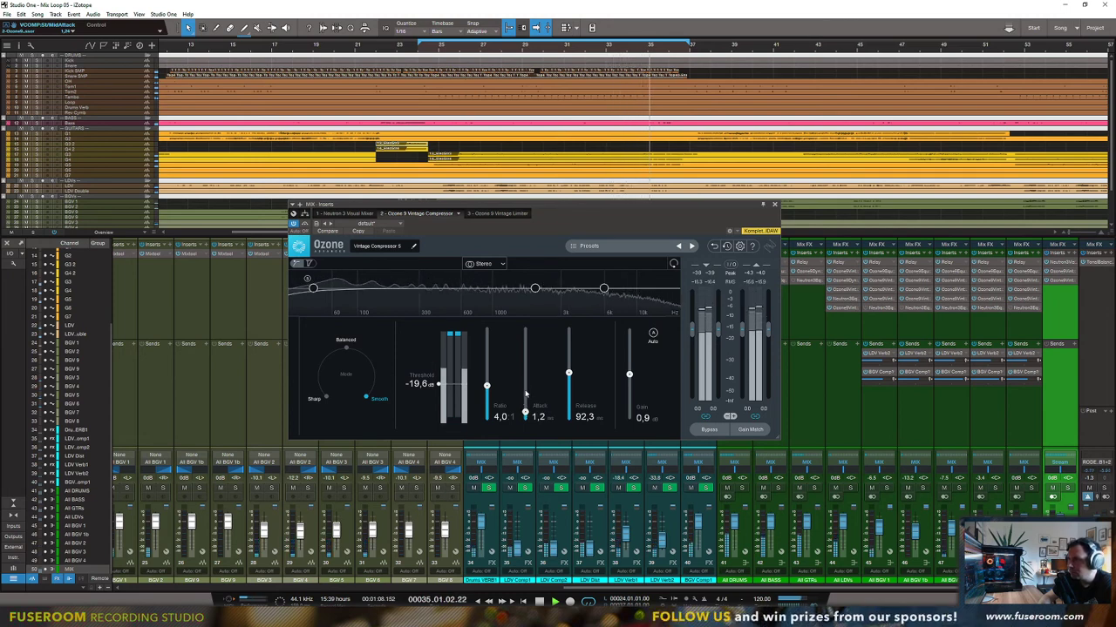
Step: Compare the mix with the Vintage Compressor bypassed, stop playback, close the plug-in window and save the song
left_click(305, 224)
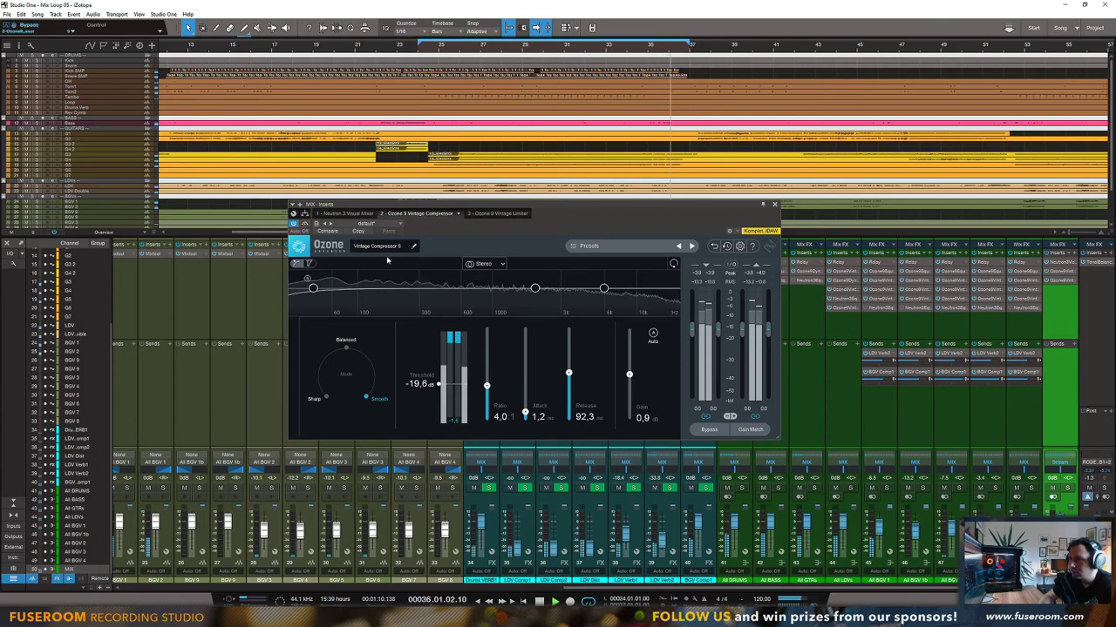
key("space")
left_click(774, 205)
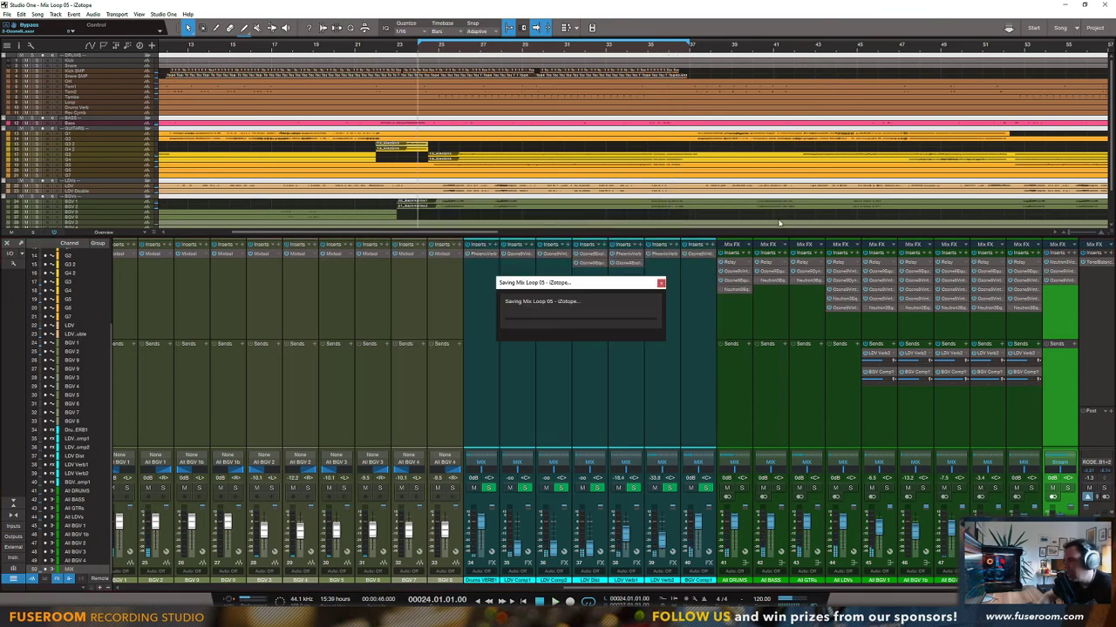
Step: Try an Ozone 9 Vintage Tape on the MIX bus with speed 15, 1.0 dB input drive, -0.6 bias and 3.2 harmonics
left_click(1076, 251)
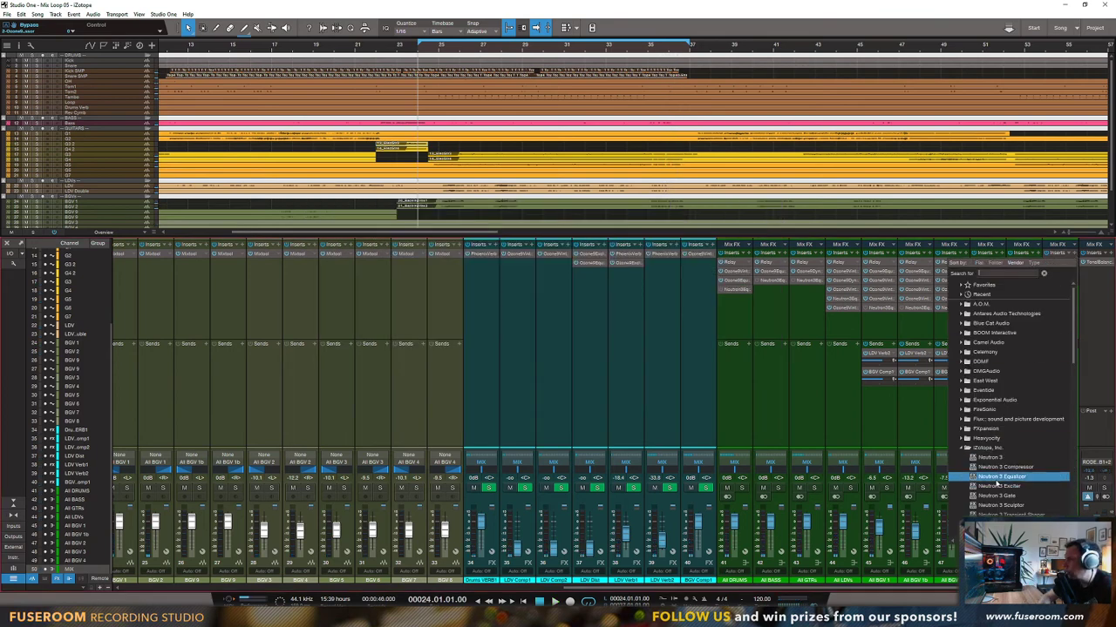
scroll(1011, 506, "down", 5)
left_click(1002, 516)
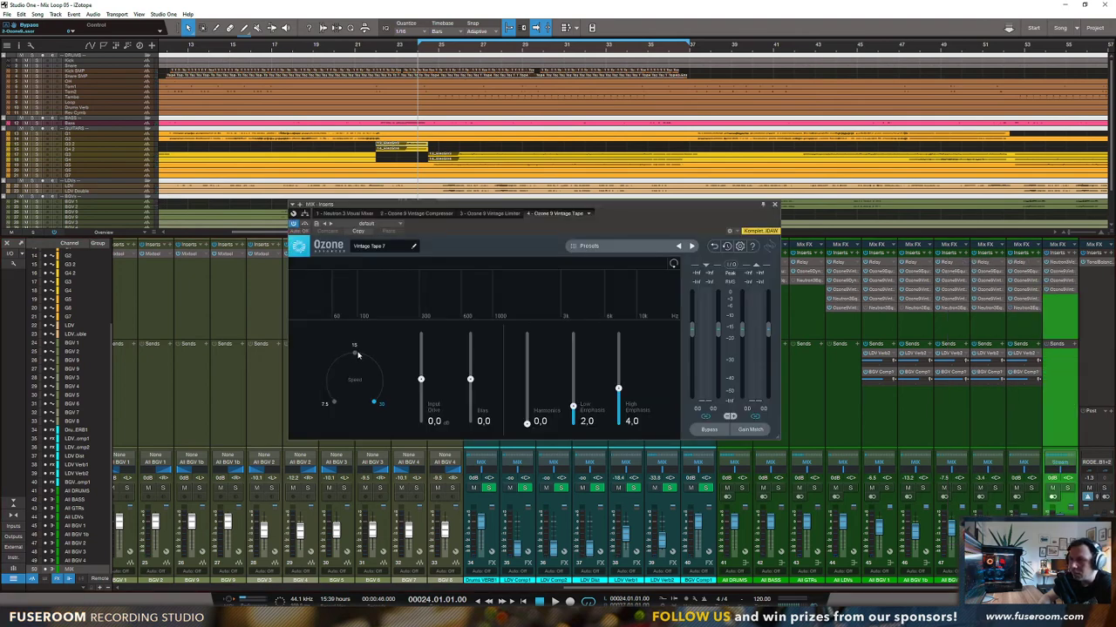
key("space")
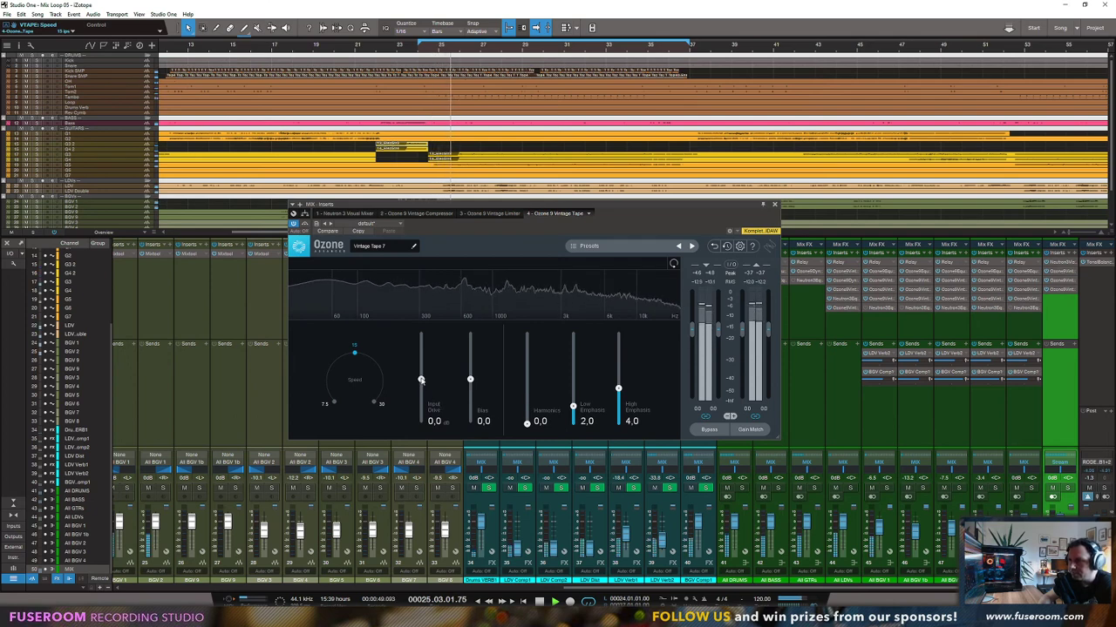
left_click_drag(469, 379, 479, 418)
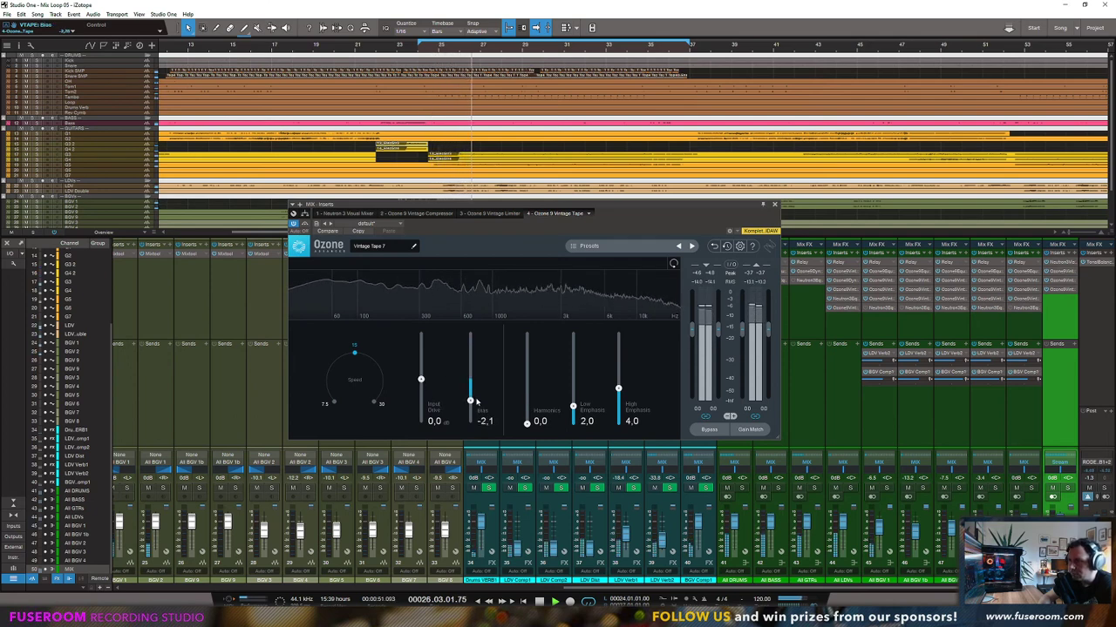
left_click_drag(526, 423, 526, 342)
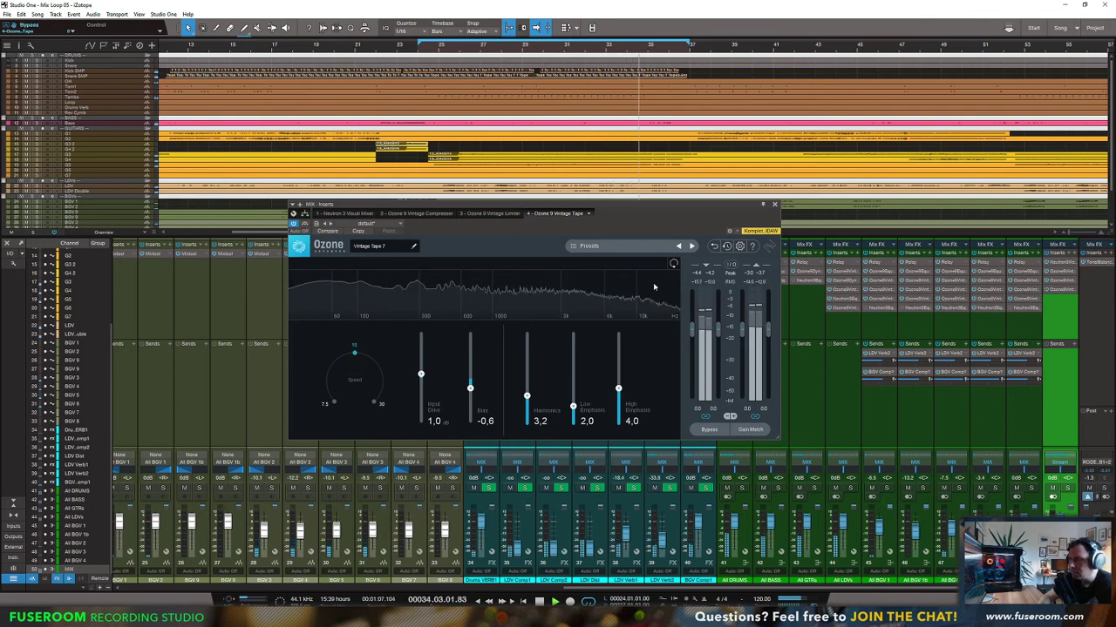
Step: Close the Vintage Tape window and remove the plug-in from the MIX bus inserts
left_click(774, 205)
right_click(1072, 290)
left_click(1034, 358)
Step: Insert a Neutron 3 Compressor on the MIX bus after the Vintage Limiter and split it into three bands
left_click(1074, 255)
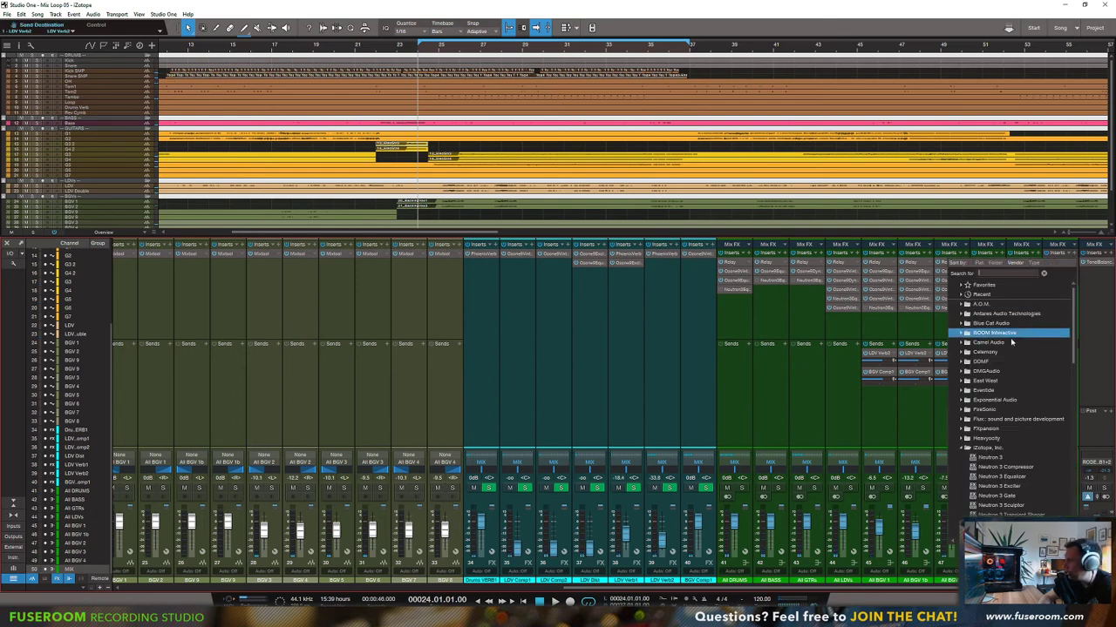
scroll(998, 454, "down", 2)
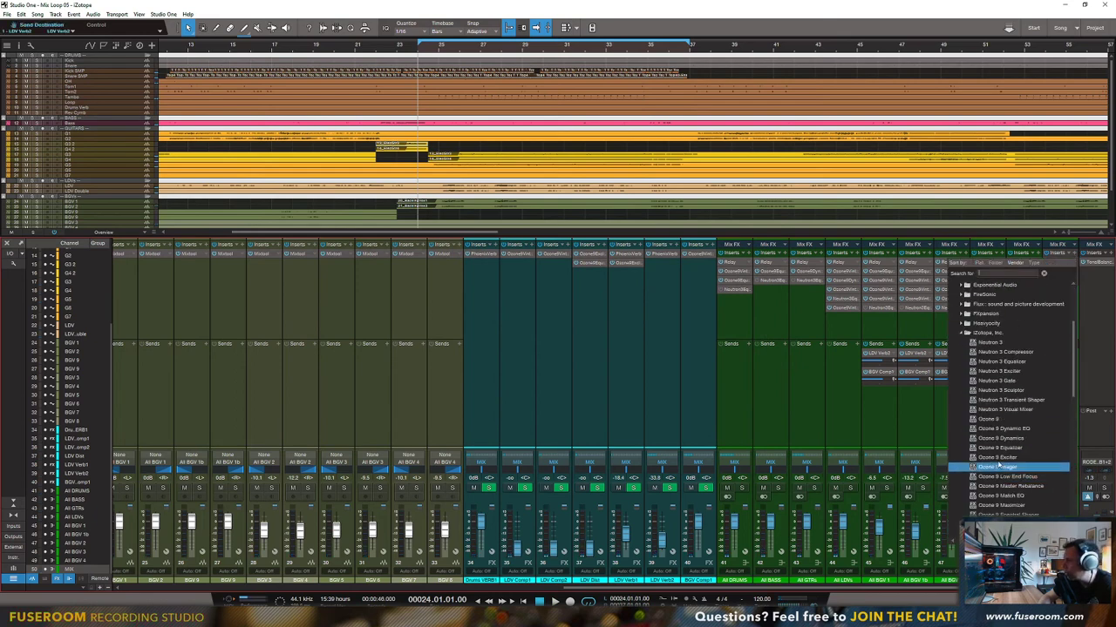
left_click(997, 353)
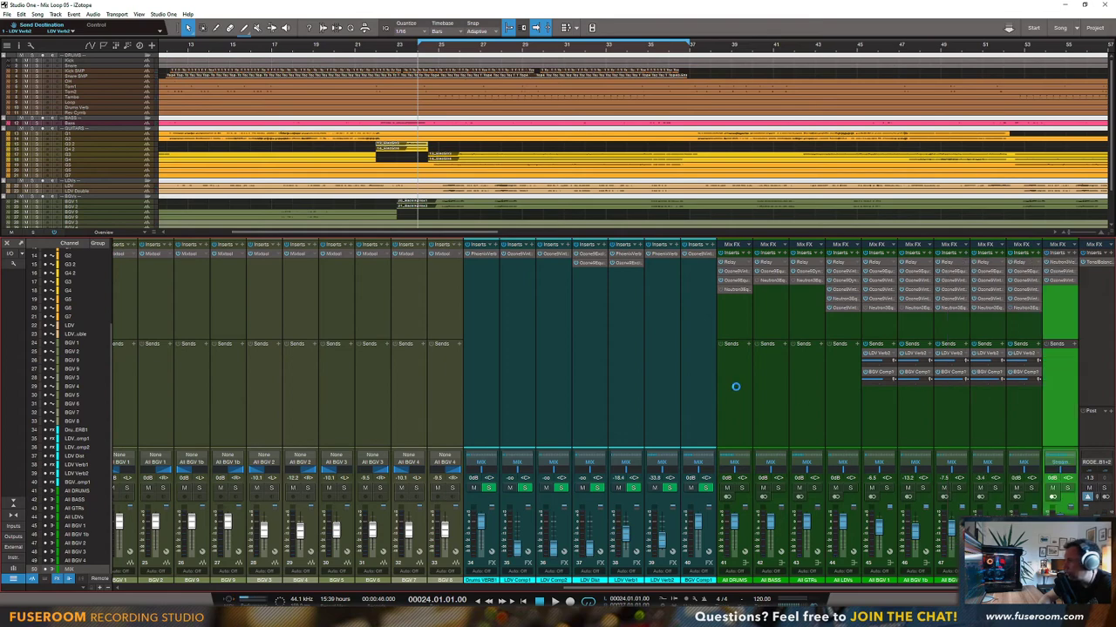
left_click(855, 214)
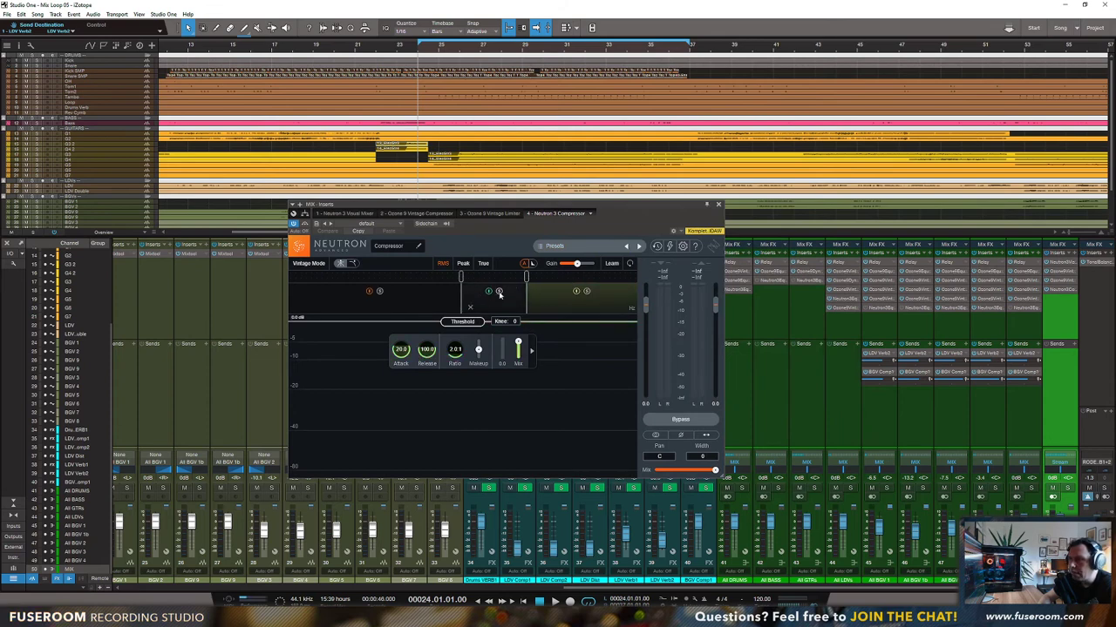
Step: While listening to the mix, widen the Neutron compressor's middle band by lowering the first crossover and slightly raising the second
key("space")
left_click_drag(461, 279, 416, 280)
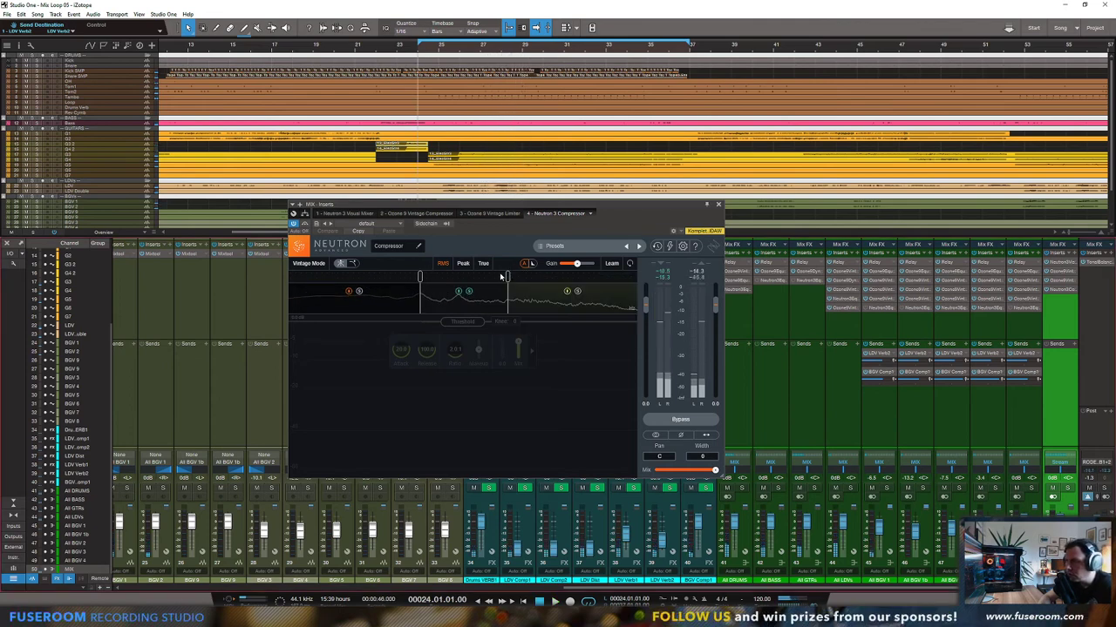
left_click_drag(505, 276, 535, 277)
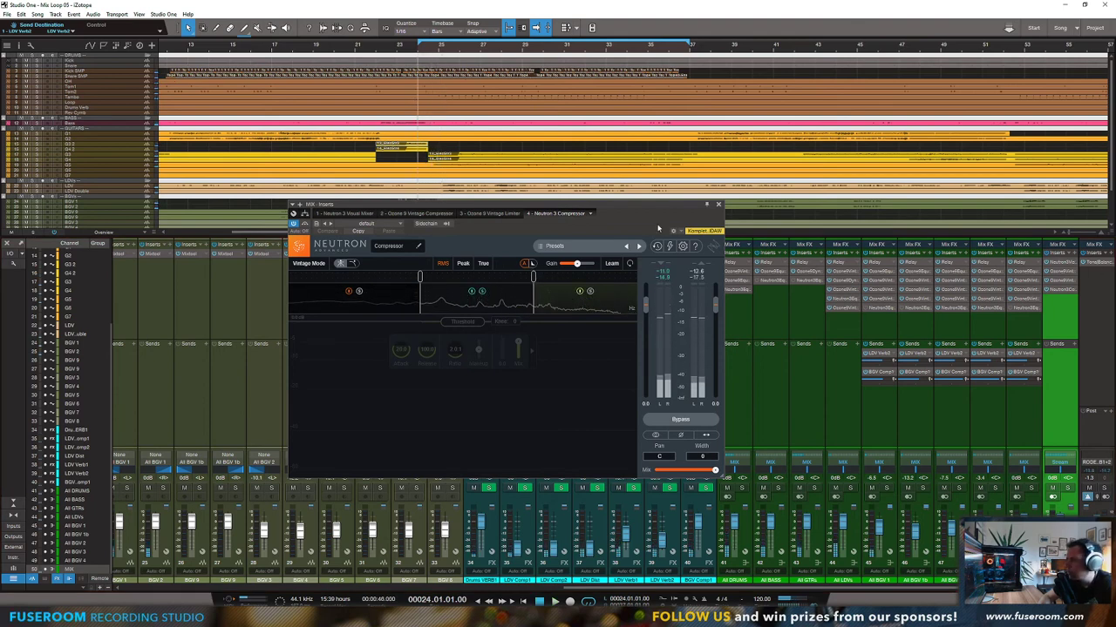
Step: Open Tonal Balance Control from the Stream channel, move it aside and bring the Neutron compressor to the front
left_click(1097, 263)
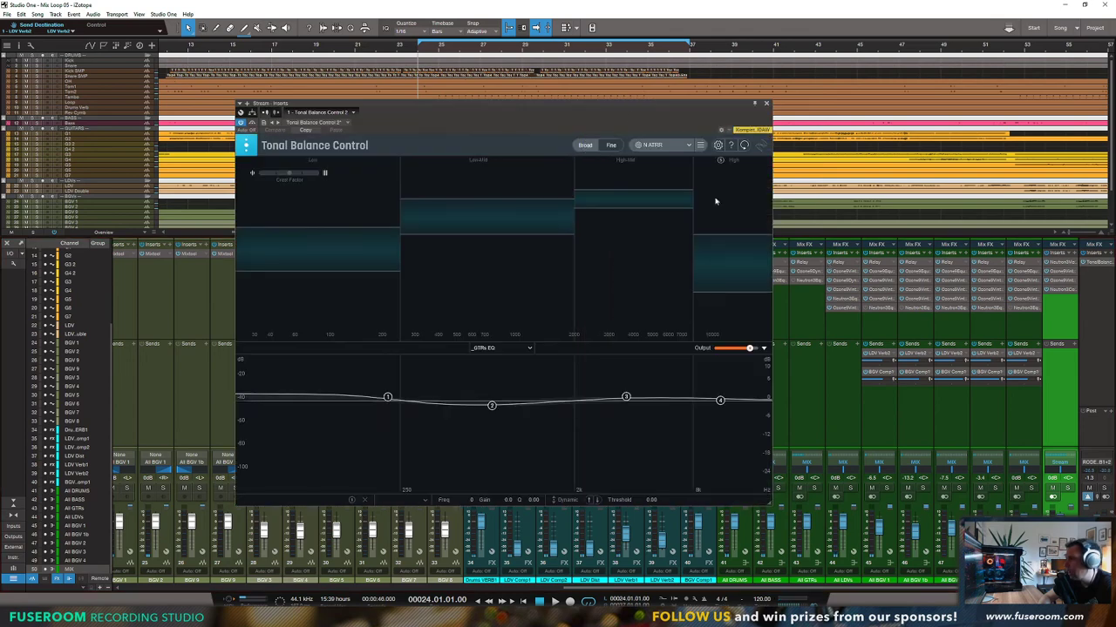
left_click_drag(627, 106, 931, 75)
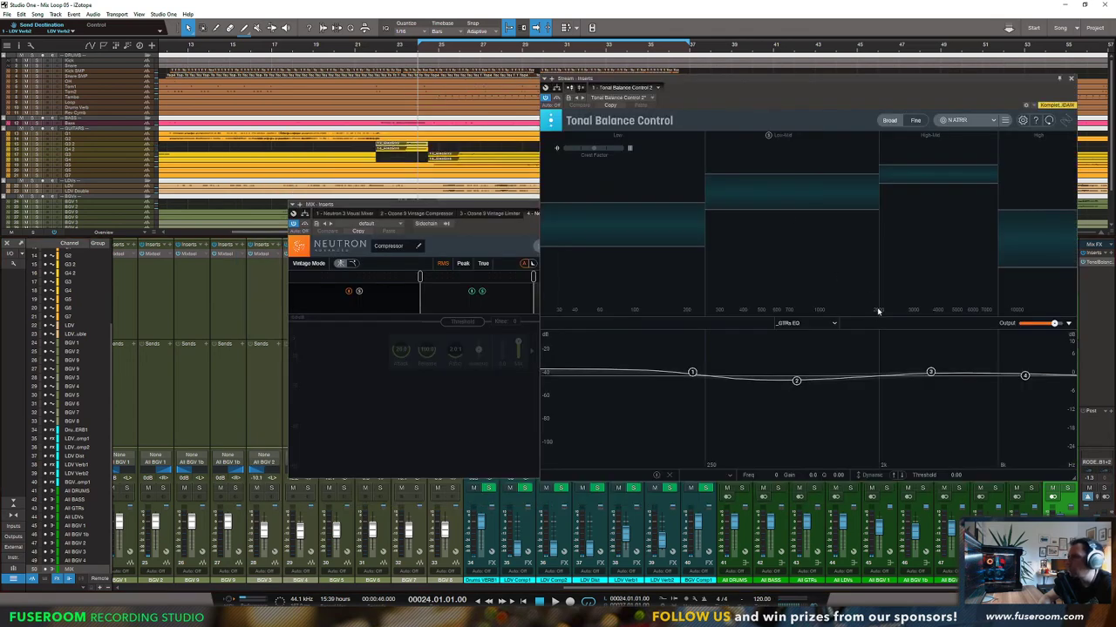
left_click(525, 261)
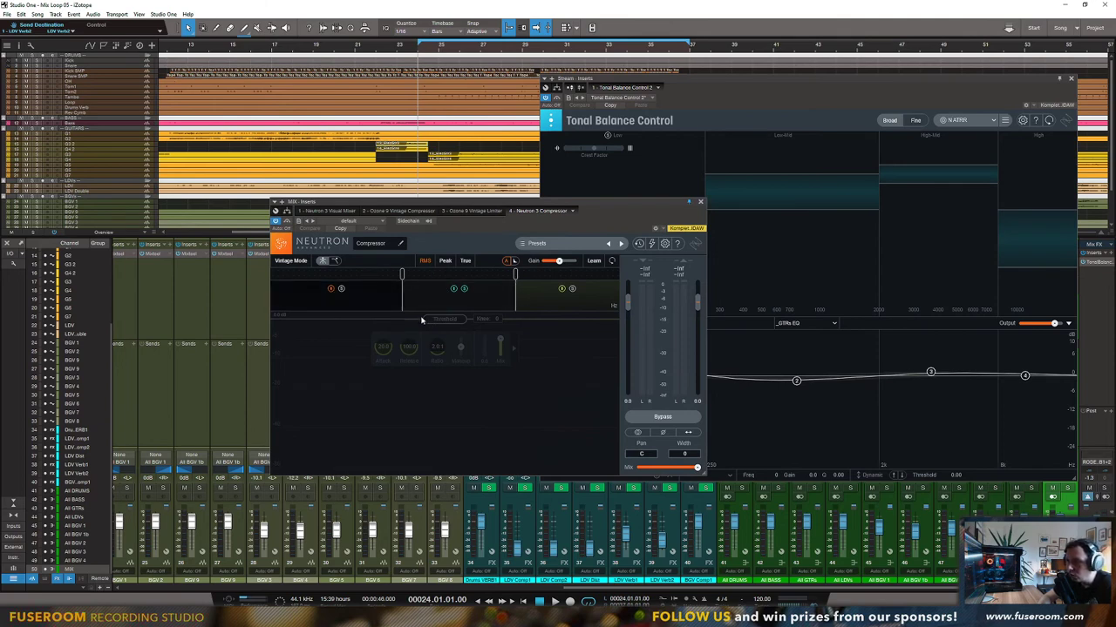
Step: Set the ratio of all three bands of the MIX bus Neutron compressor to 1.4:1
left_click(429, 301)
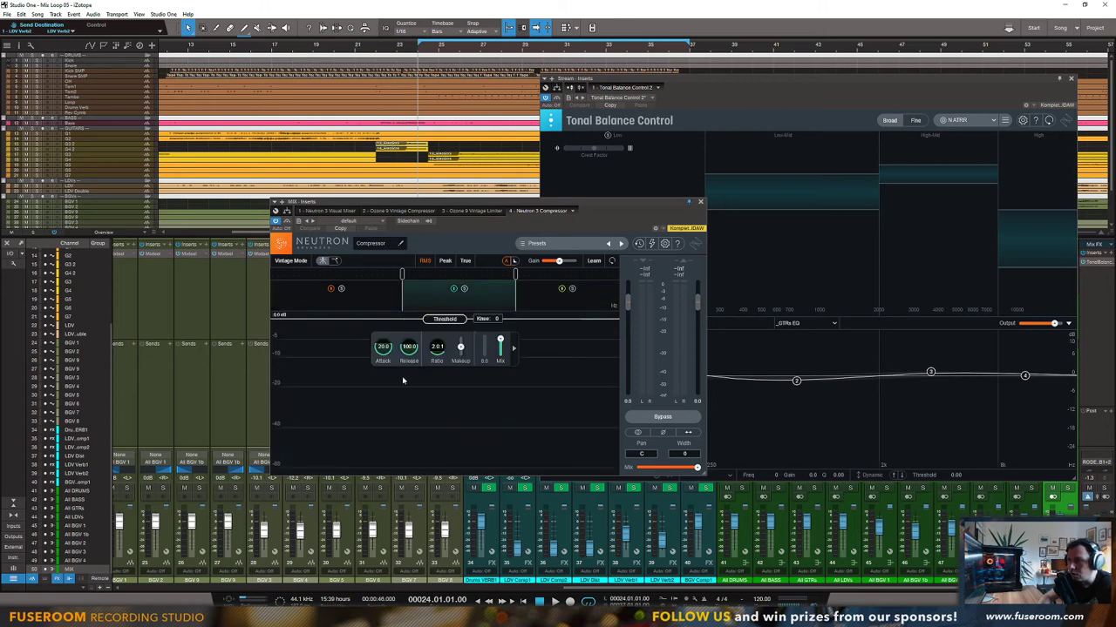
left_click(437, 347)
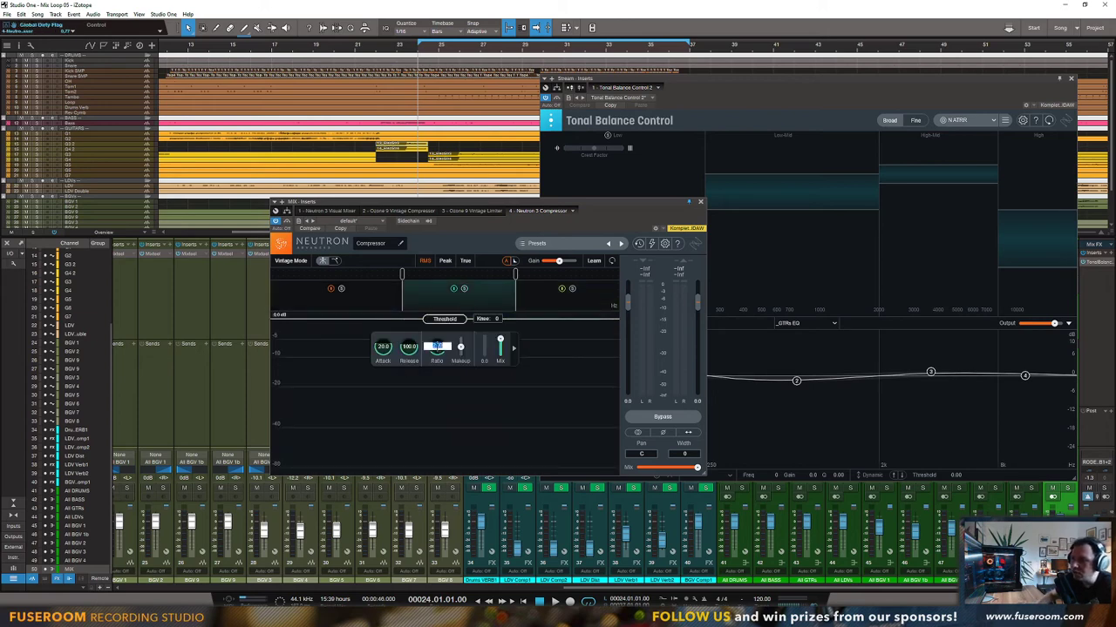
left_click(358, 307)
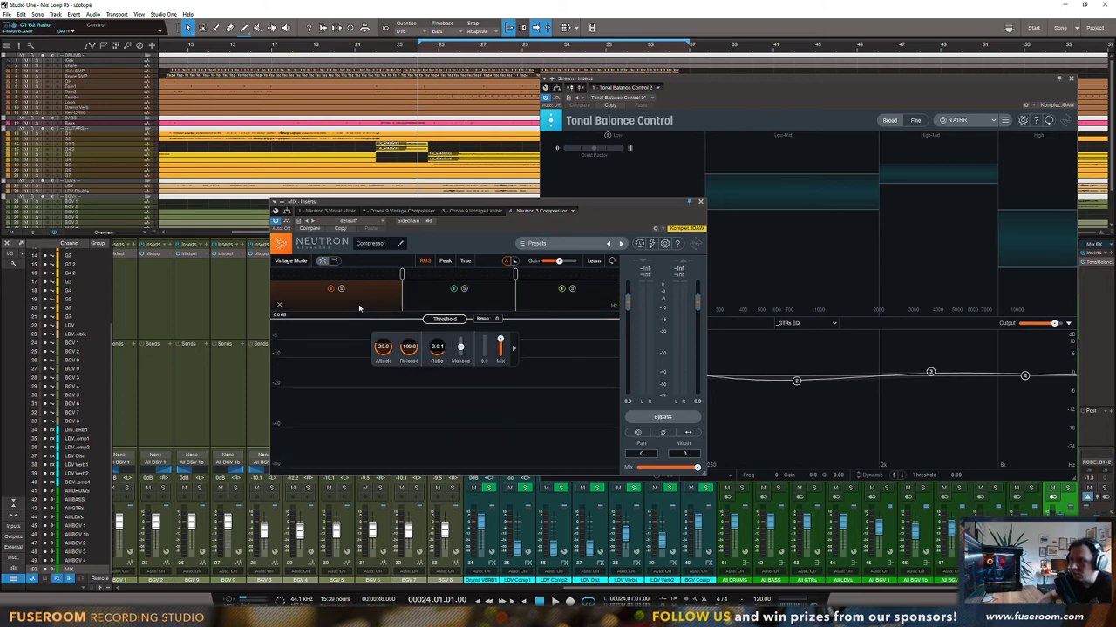
left_click(537, 310)
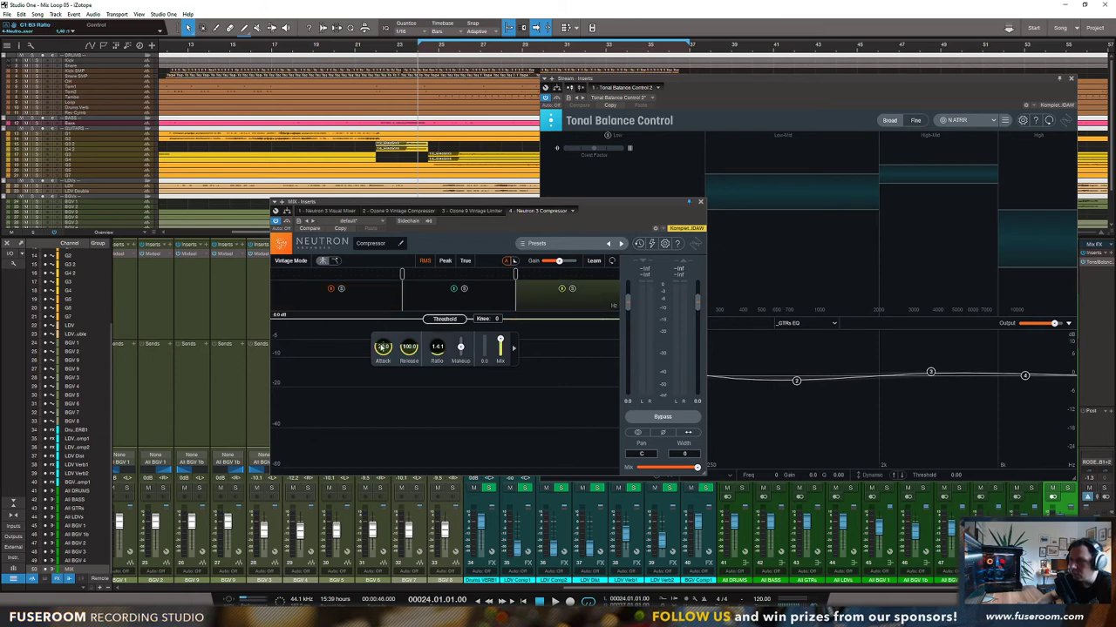
Step: Set the attack of the Neutron compressor's low and middle bands to 10 ms and place its window beside Tonal Balance Control
left_click(433, 309)
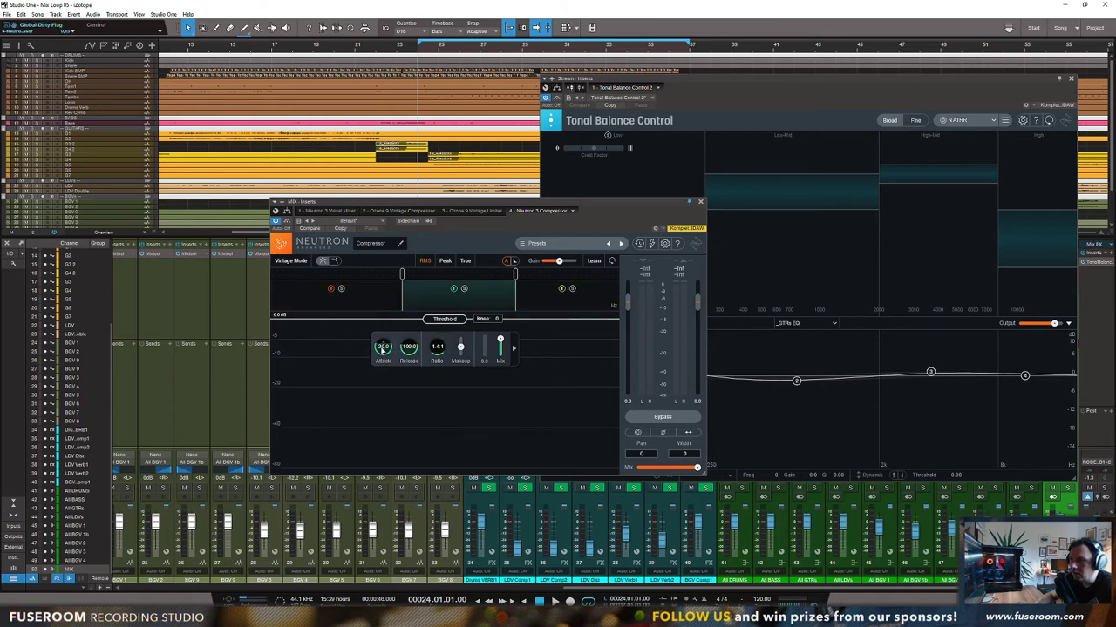
left_click(368, 299)
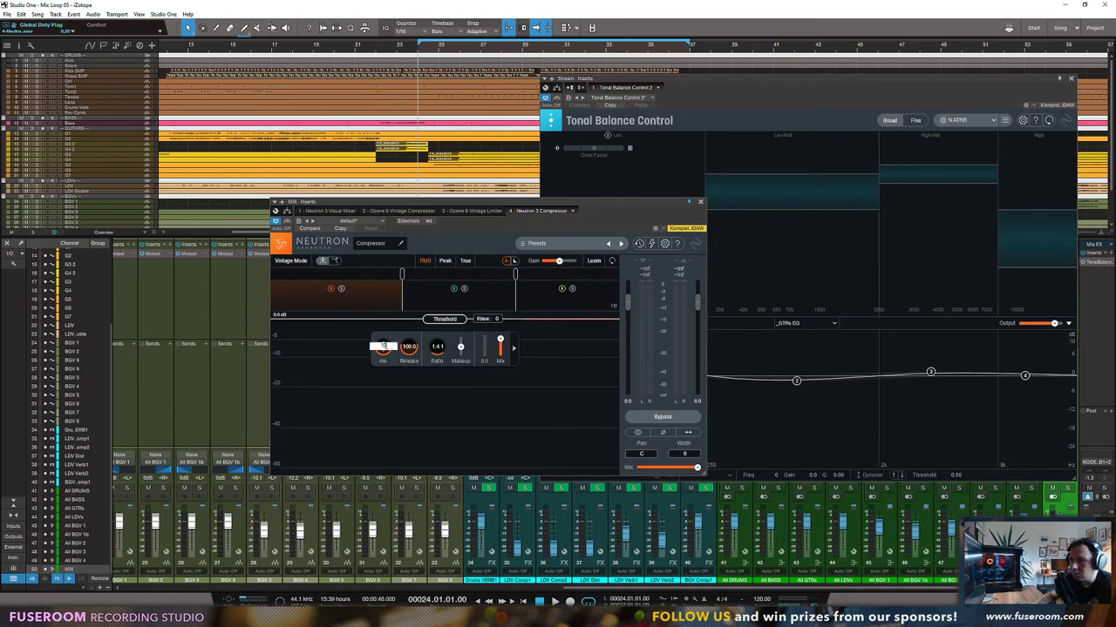
key("Return")
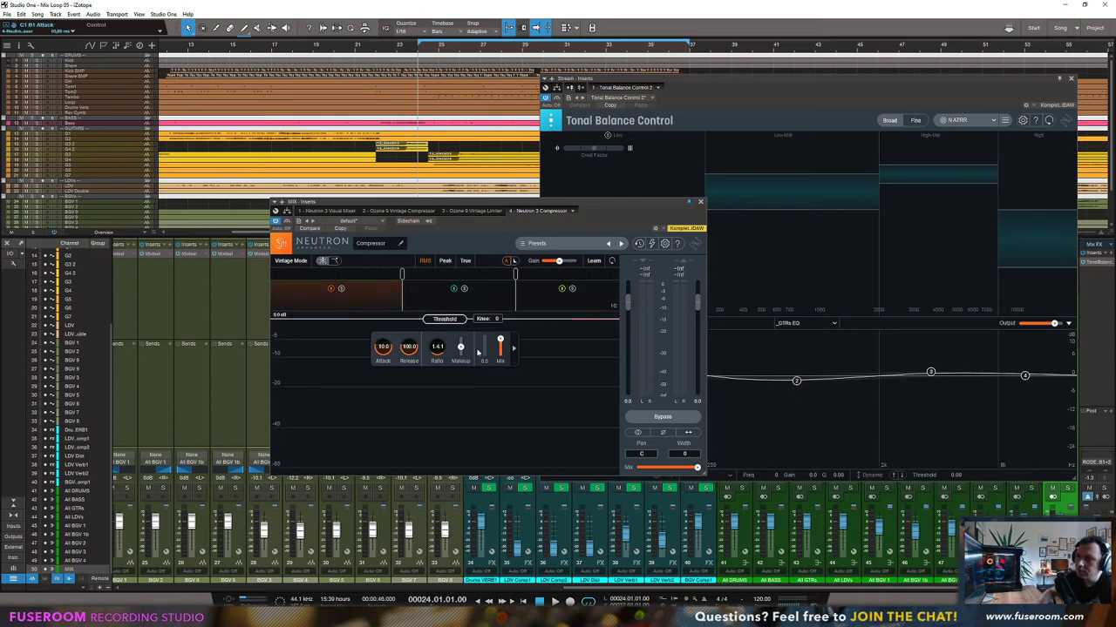
left_click(428, 308)
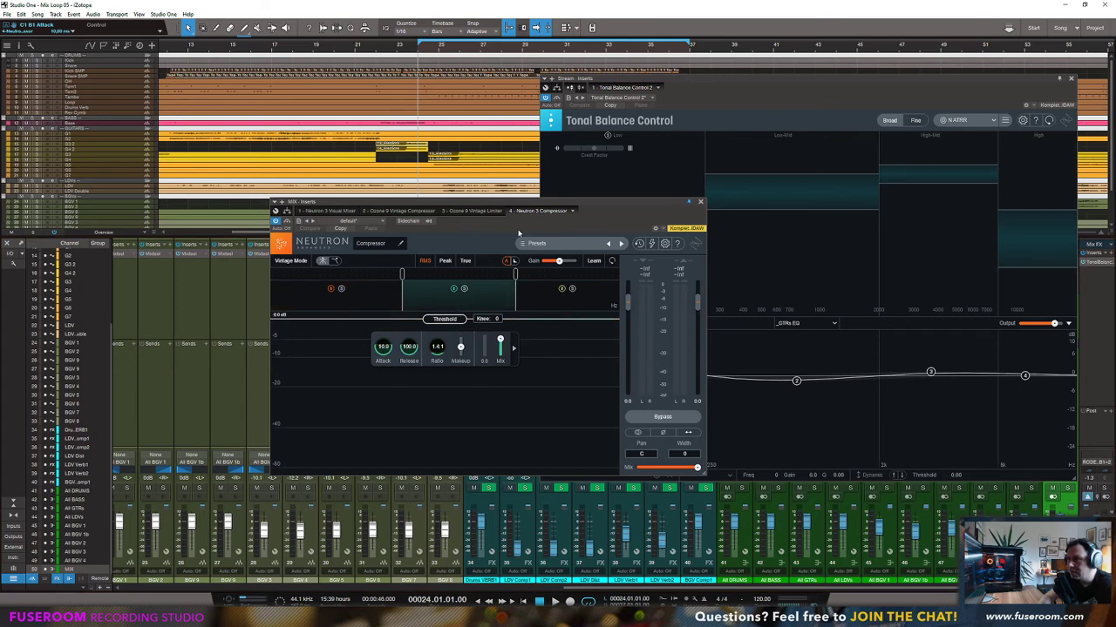
left_click_drag(532, 204, 358, 195)
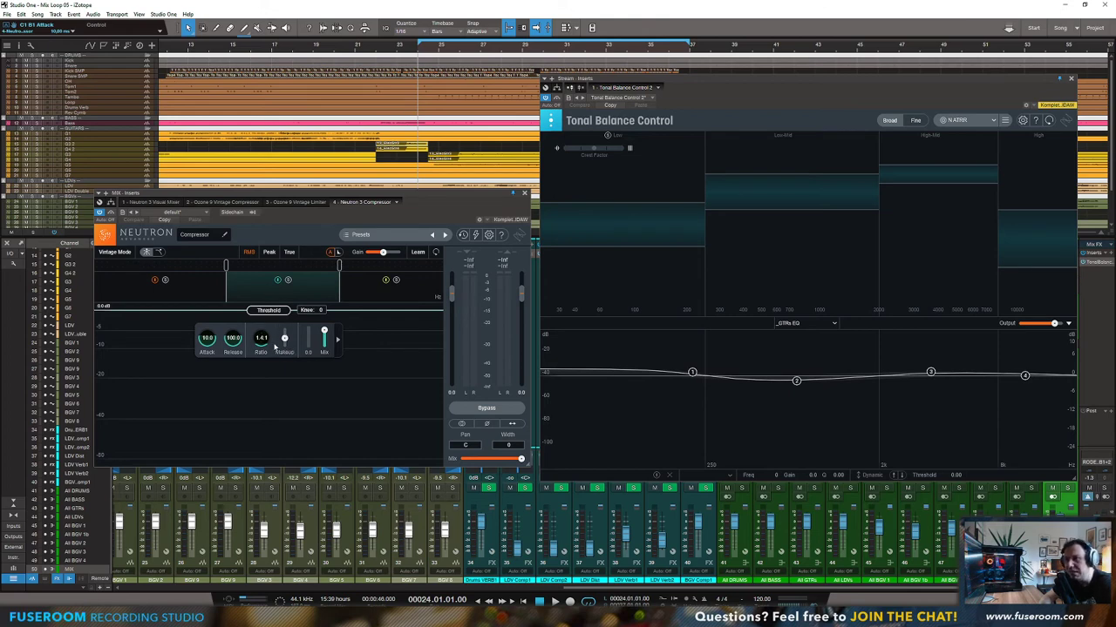
Step: During playback, disable automatic gain and set the Neutron compressor's middle band to about -20.1 dB threshold and 2.2 dB makeup gain
key("space")
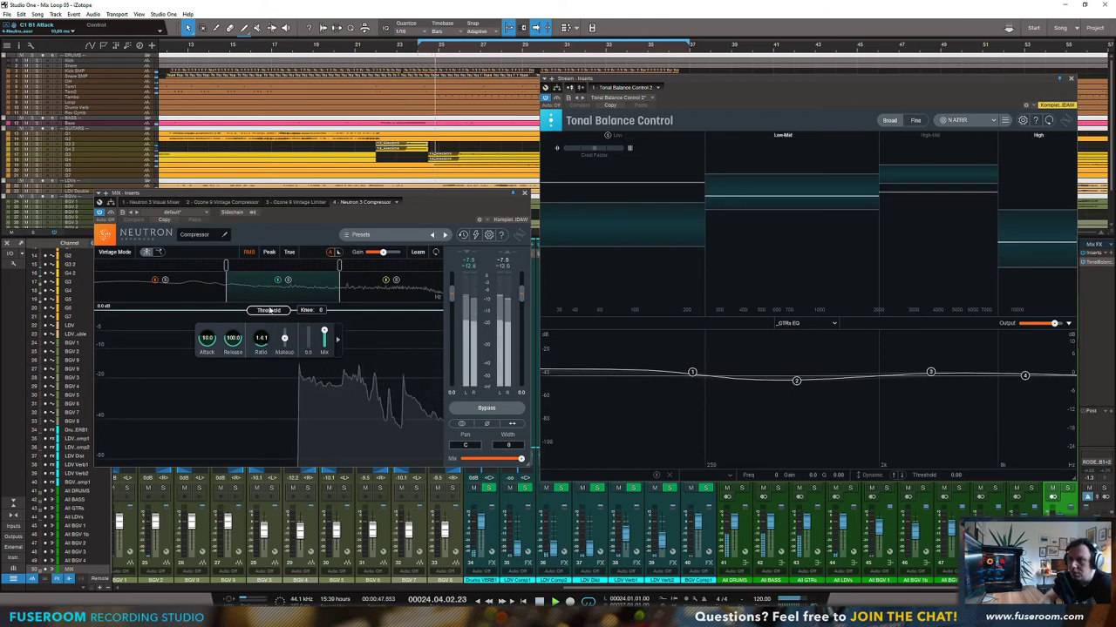
left_click_drag(270, 310, 269, 326)
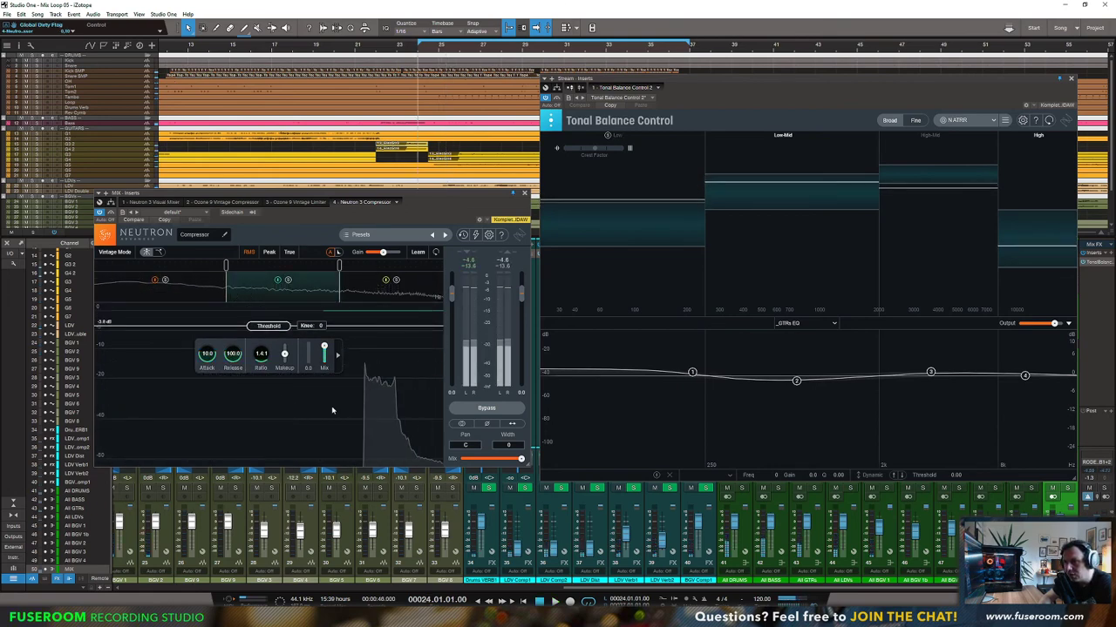
mouse_move(315, 330)
left_mouse_down()
mouse_move(315, 377)
mouse_move(319, 330)
left_mouse_up()
scroll(310, 355, "down", 1)
left_click_drag(314, 347, 322, 324)
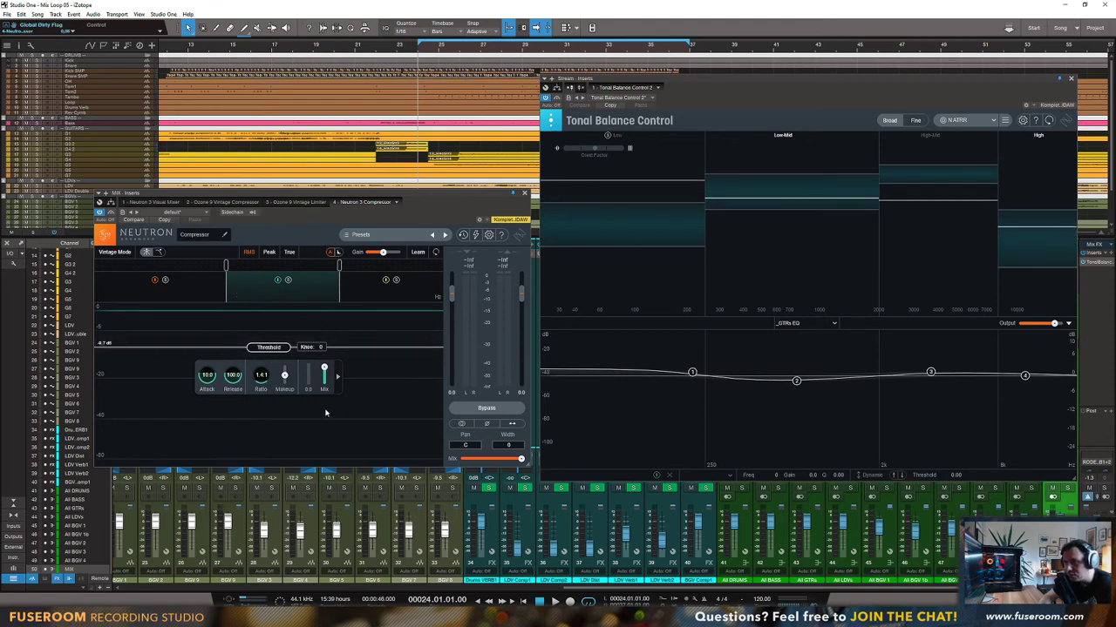
key("space")
scroll(280, 348, "down", 2)
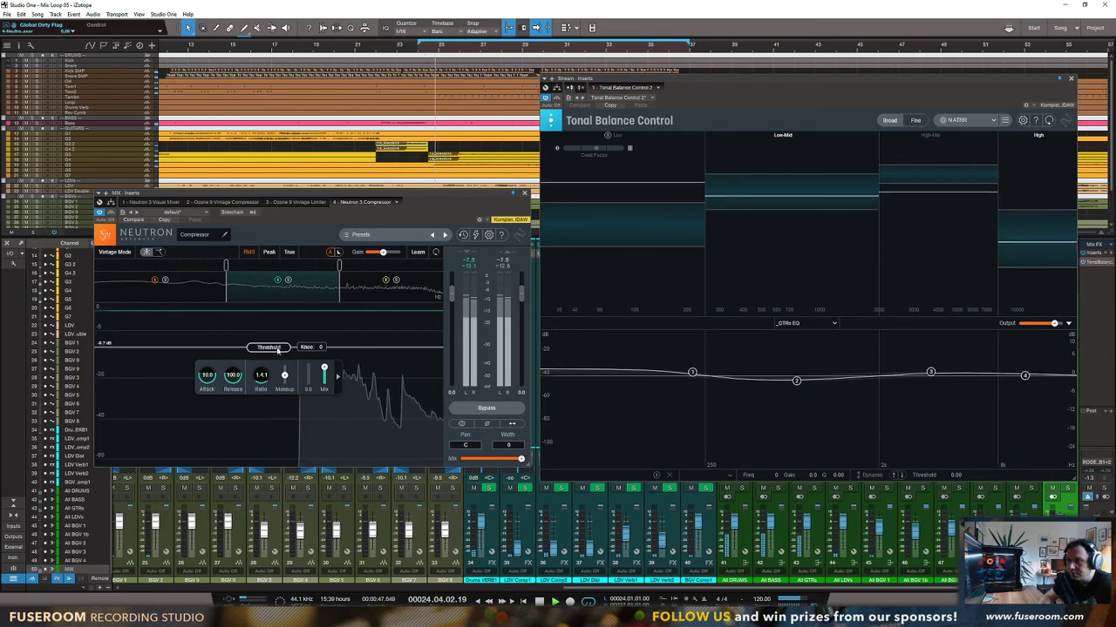
left_click_drag(279, 348, 279, 363)
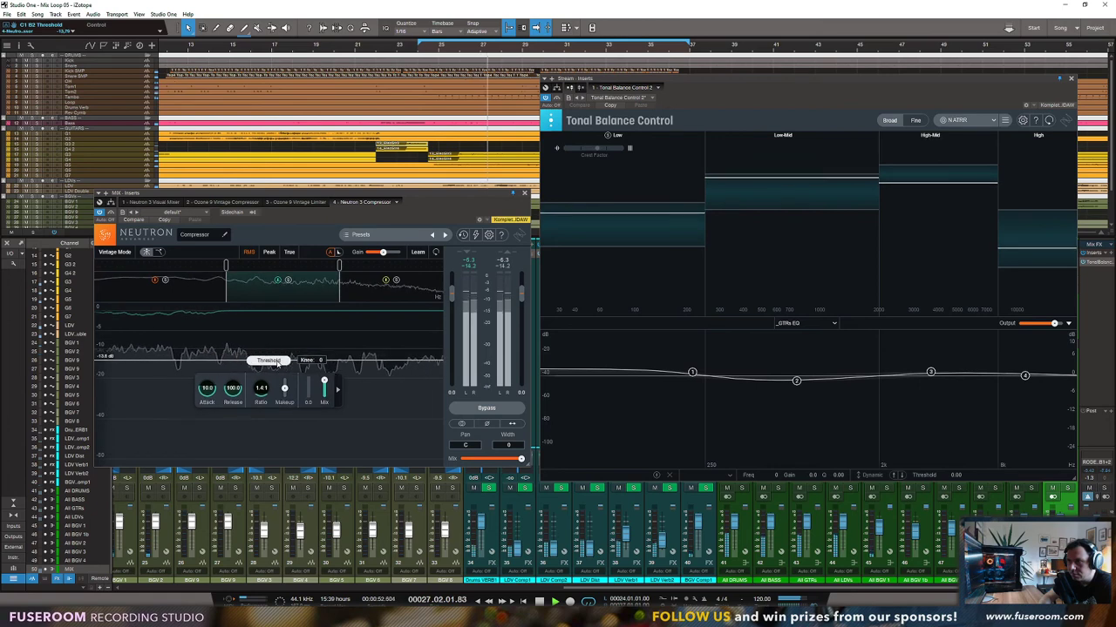
left_click(331, 253)
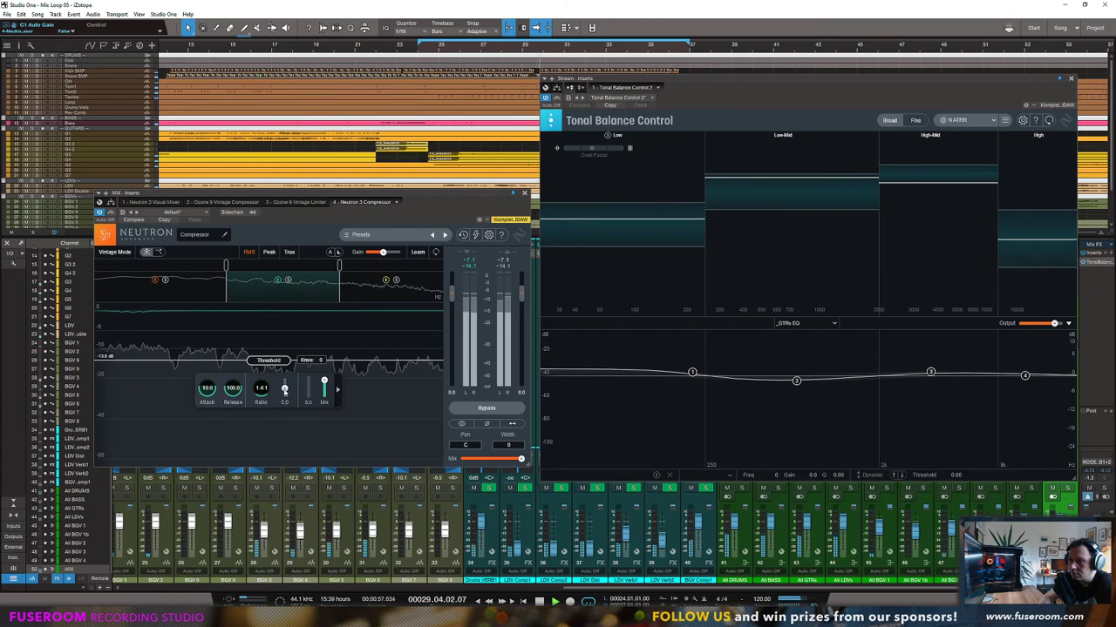
left_click_drag(284, 390, 286, 410)
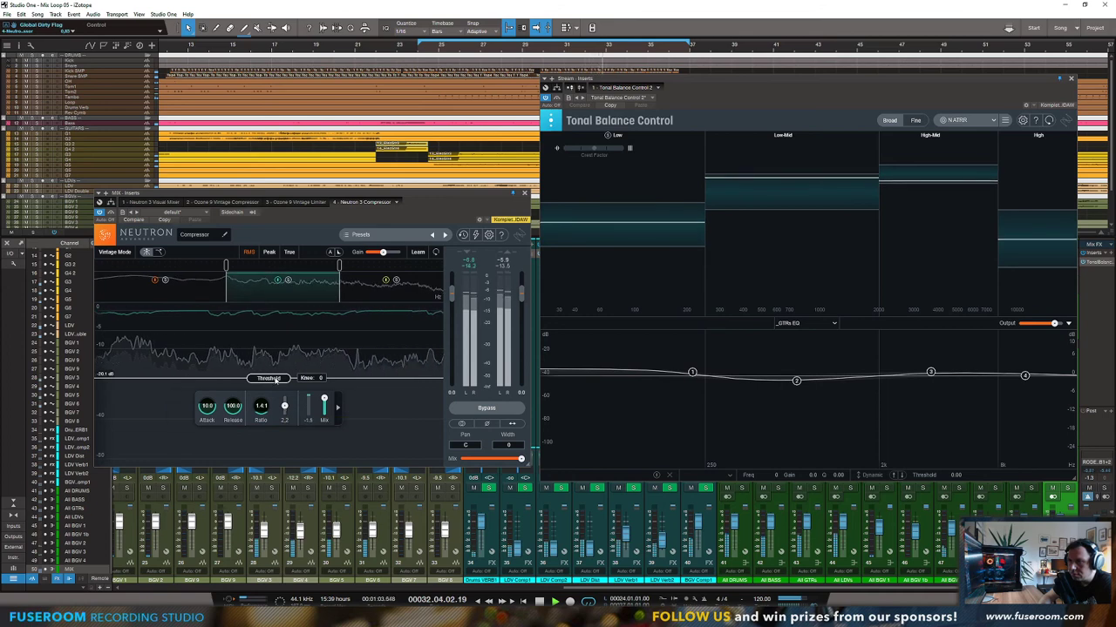
left_click_drag(269, 378, 322, 281)
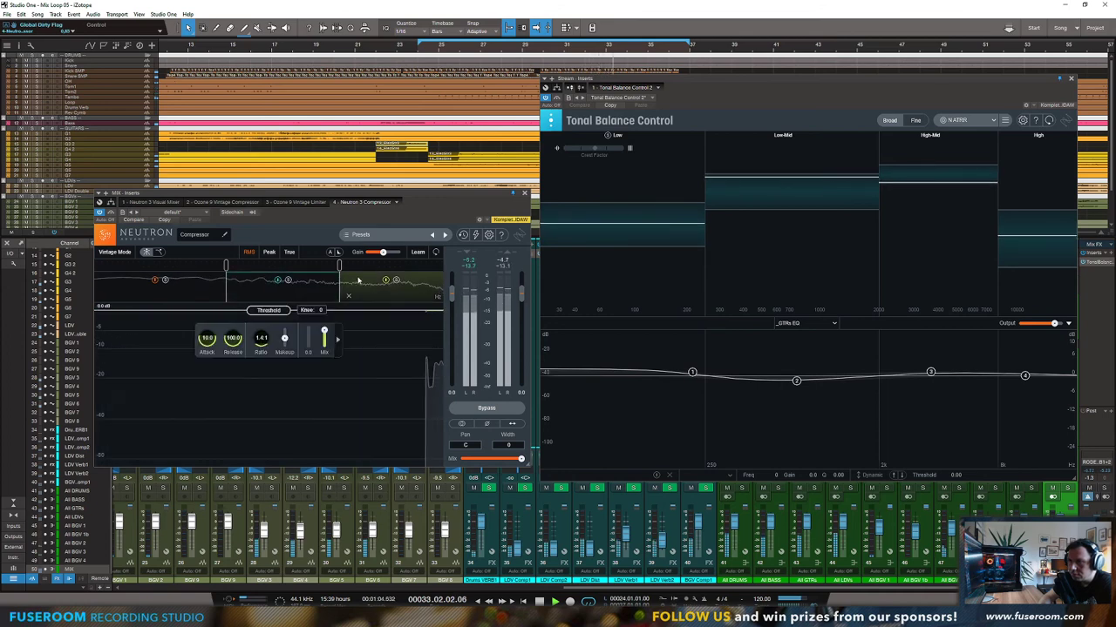
Step: Restart playback and raise the crossover between the low and middle bands to about 533 Hz
key("space")
left_click(315, 290)
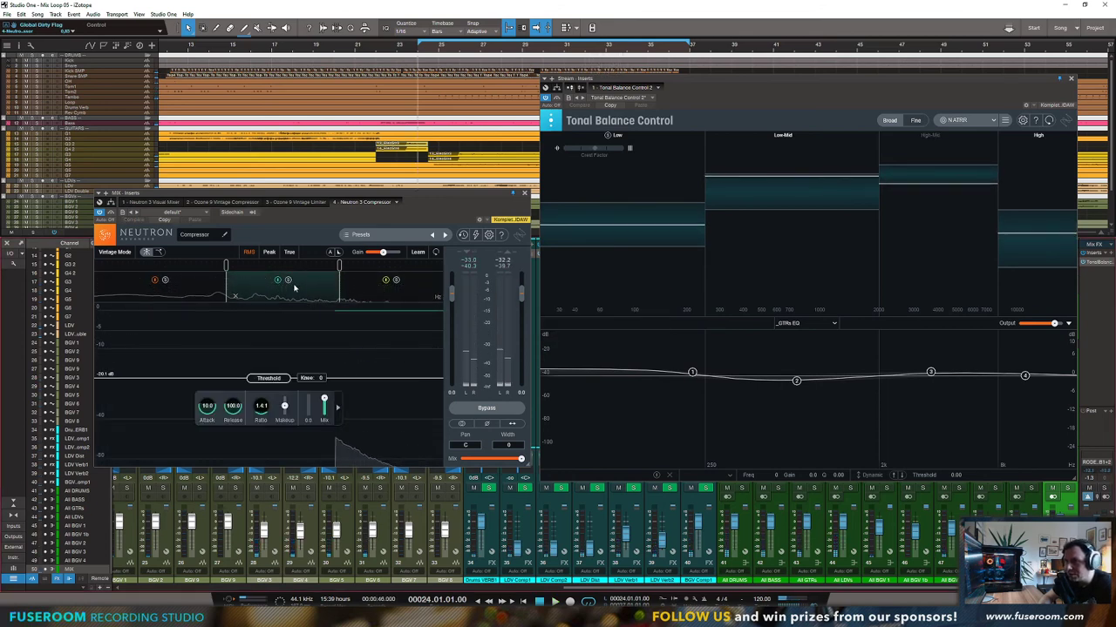
key("space")
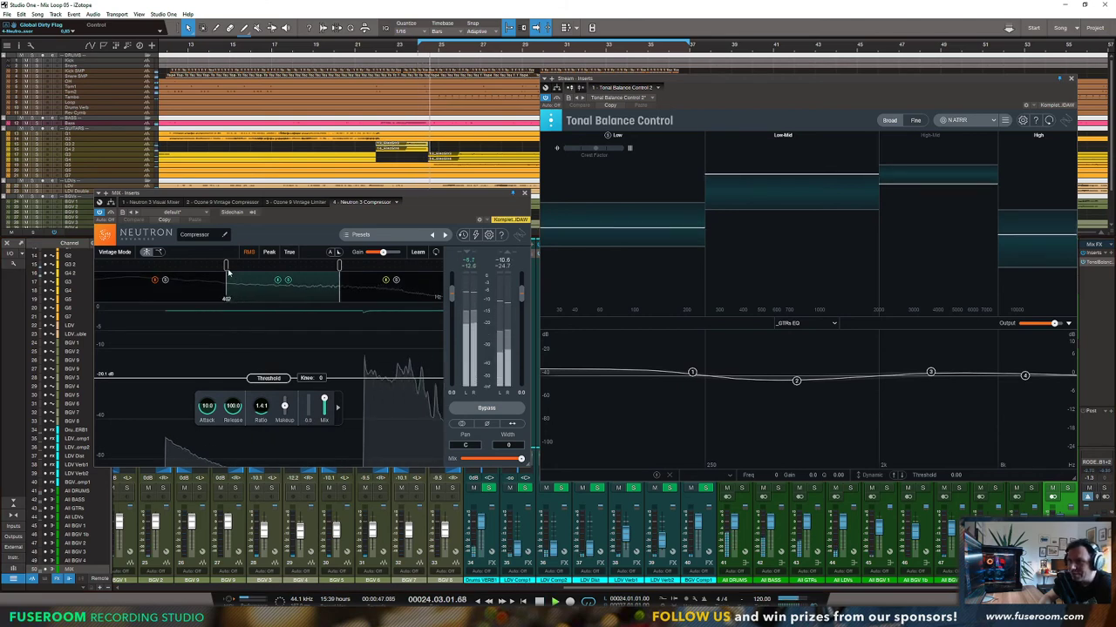
mouse_move(226, 266)
left_mouse_down()
mouse_move(257, 266)
mouse_move(242, 267)
left_mouse_up()
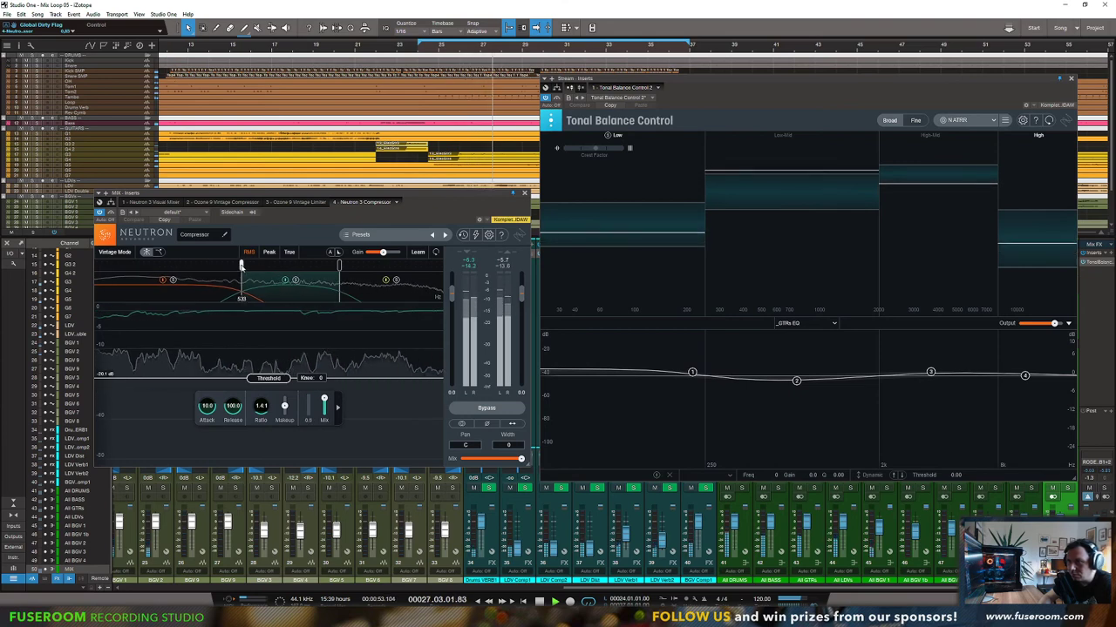
Step: Set the high band's threshold to about -14 dB, knee to 33 and makeup gain to about 2.5 dB, and save the song
left_click(369, 281)
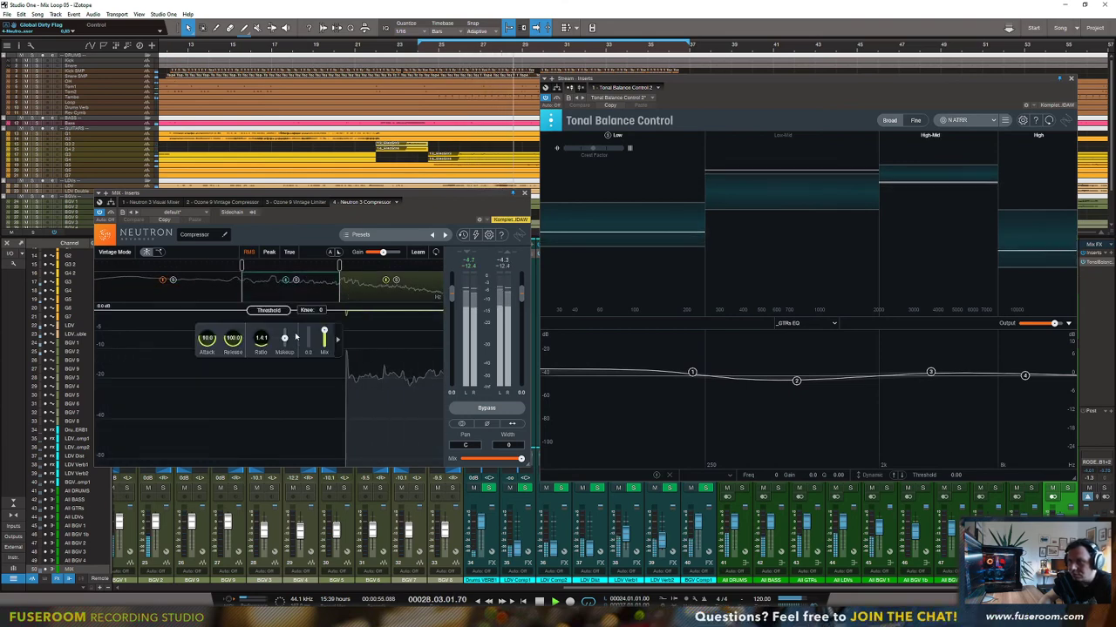
left_click_drag(273, 311, 349, 331)
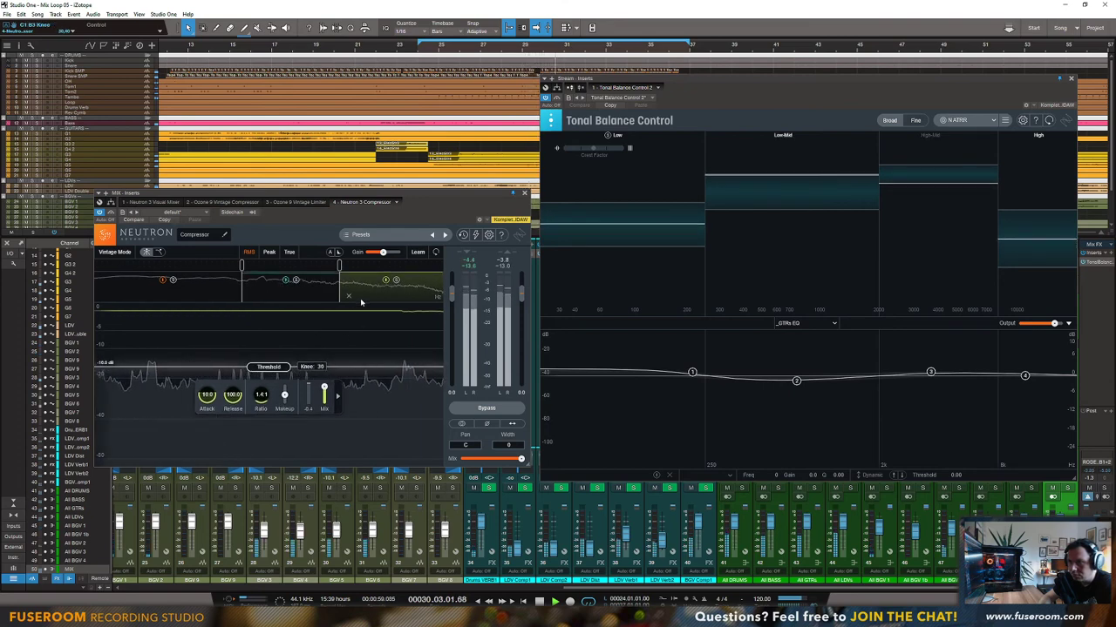
left_click_drag(274, 367, 285, 391)
scroll(285, 394, "down", 3)
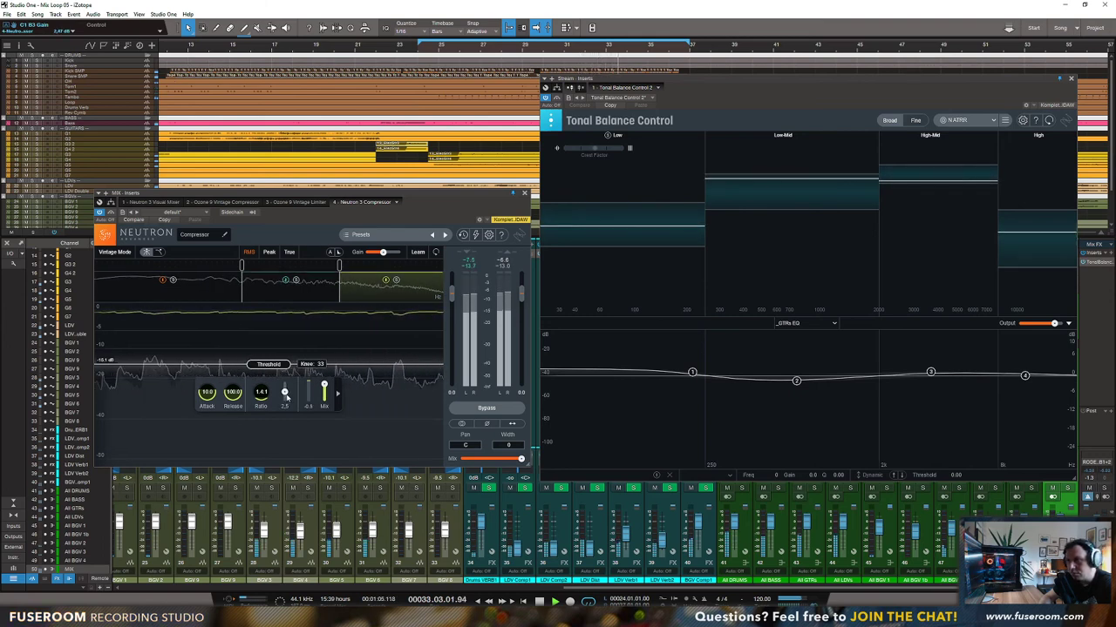
left_click_drag(276, 365, 276, 362)
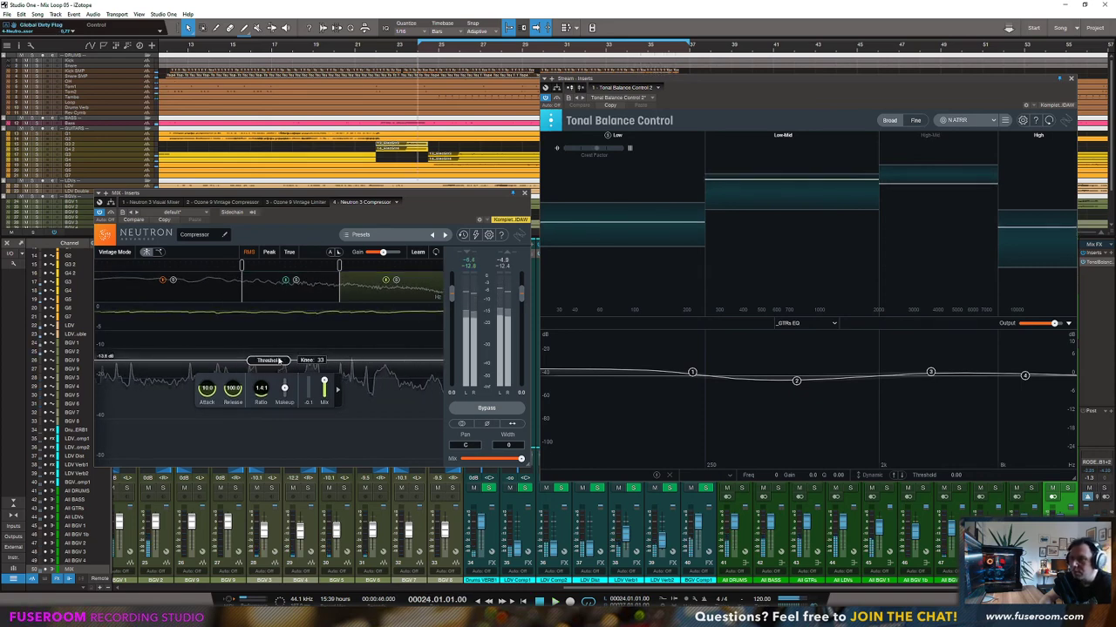
key("ctrl+s")
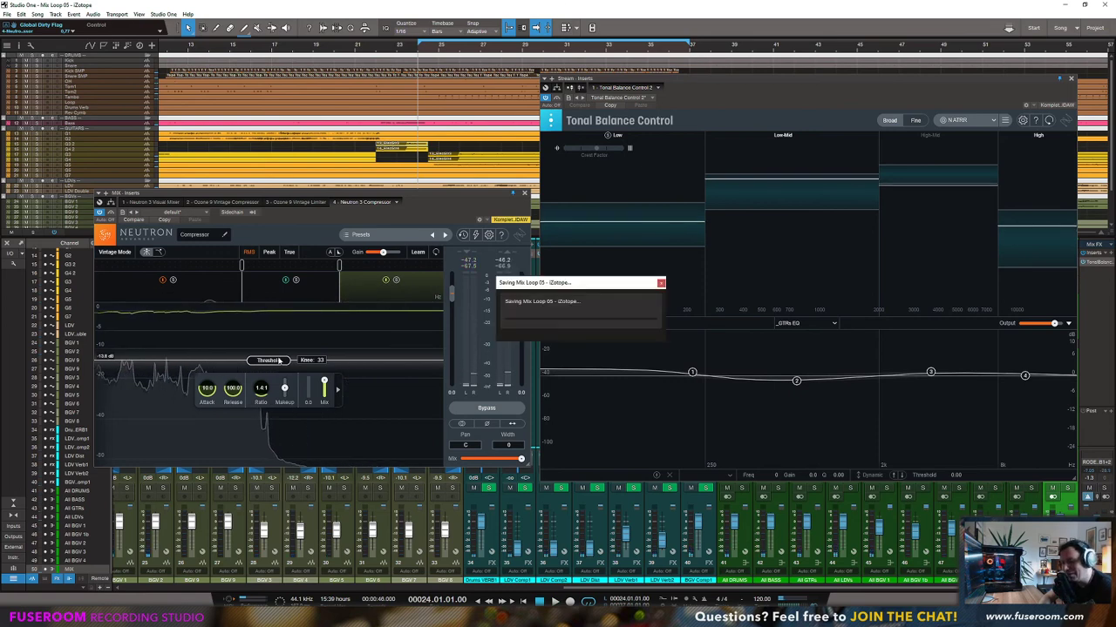
Step: While listening to the mix, lower the crossover between the middle and high bands and enlarge the Neutron compressor window
left_click(208, 277)
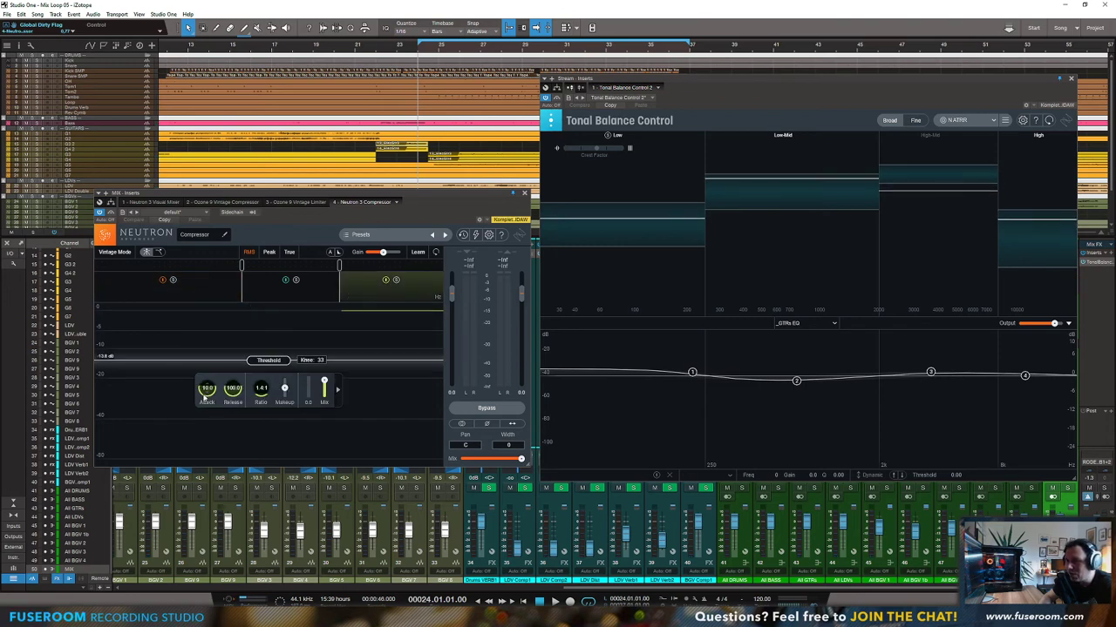
key("space")
mouse_move(208, 392)
left_mouse_down()
mouse_move(207, 404)
mouse_move(207, 394)
left_mouse_up()
left_click_drag(339, 266, 315, 273)
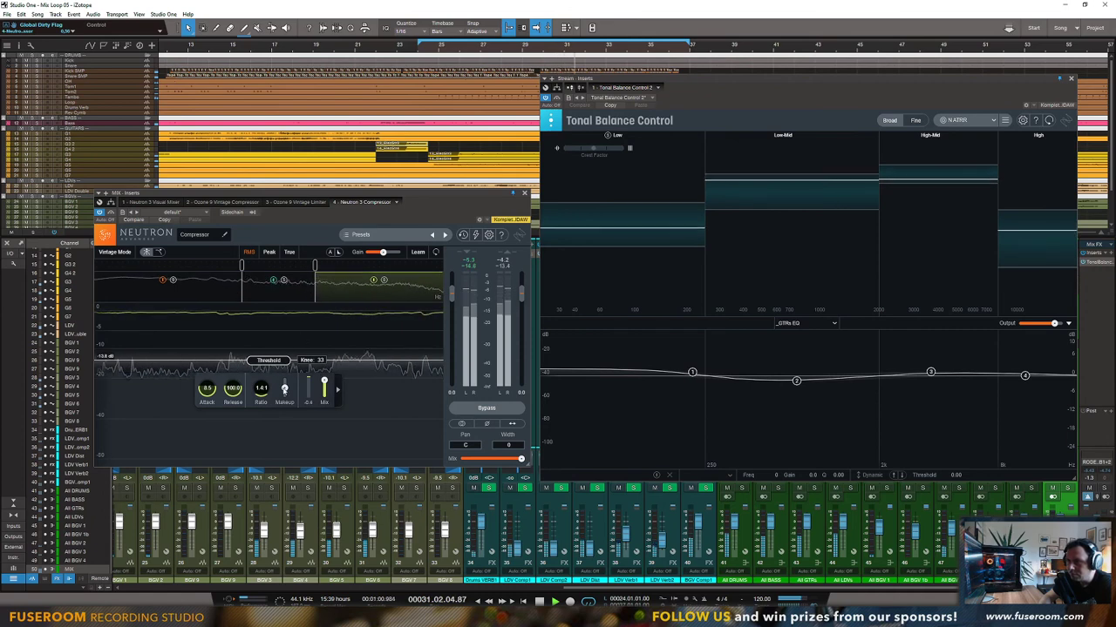
left_click_drag(528, 463, 637, 537)
left_click_drag(338, 416, 338, 415)
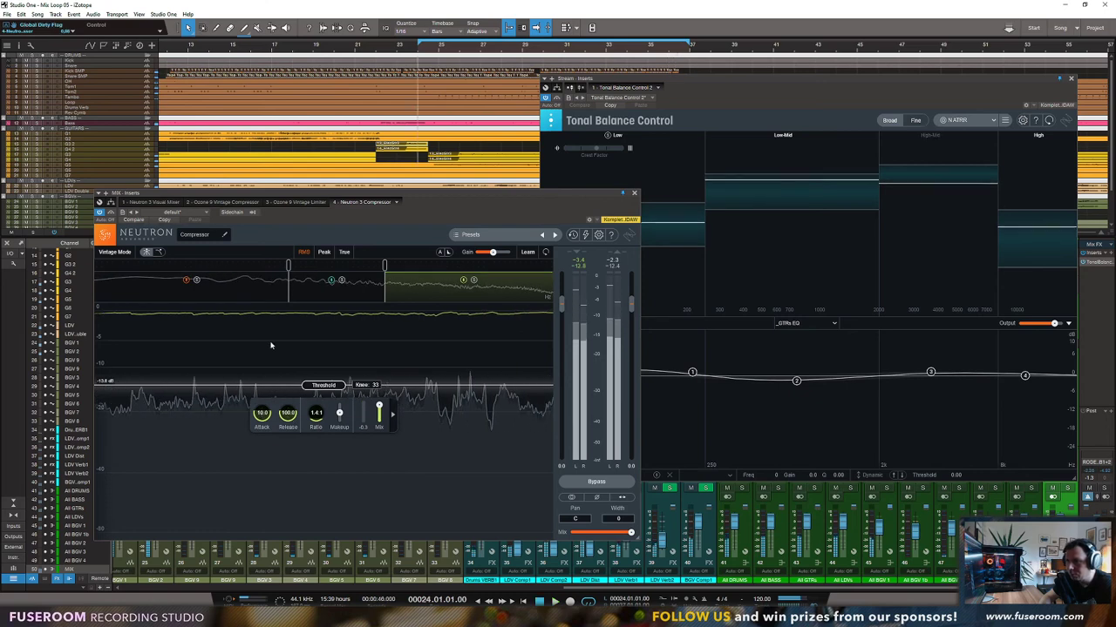
Step: Set the low band's threshold to about -13 dB, its attack to 30.5 ms and its release to 35.3 ms during playback
left_click(244, 299)
key("space")
left_click_drag(324, 310, 330, 385)
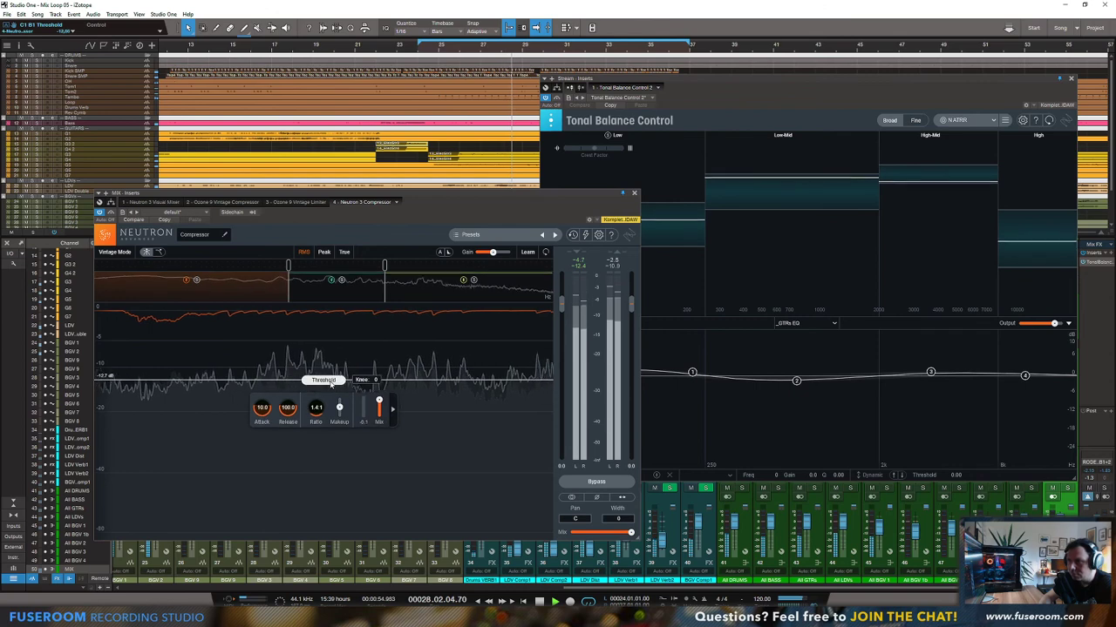
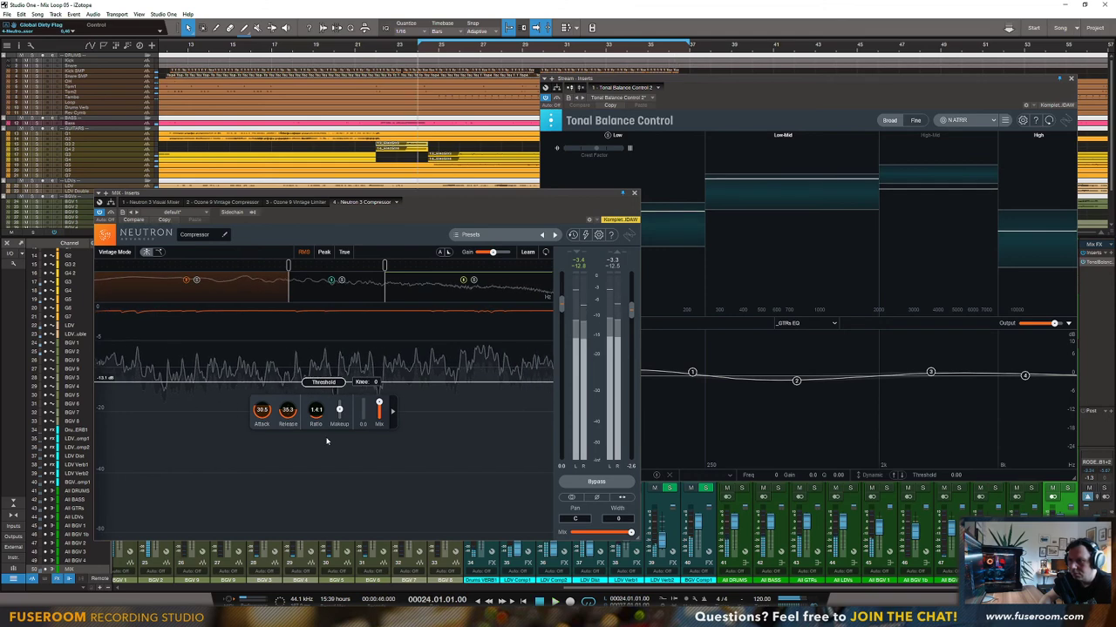
Step: Rework the low band with a threshold of about -7.6 dB, 2.0 dB makeup gain, 5.0:1 ratio and 35.8 ms attack
mouse_move(339, 410)
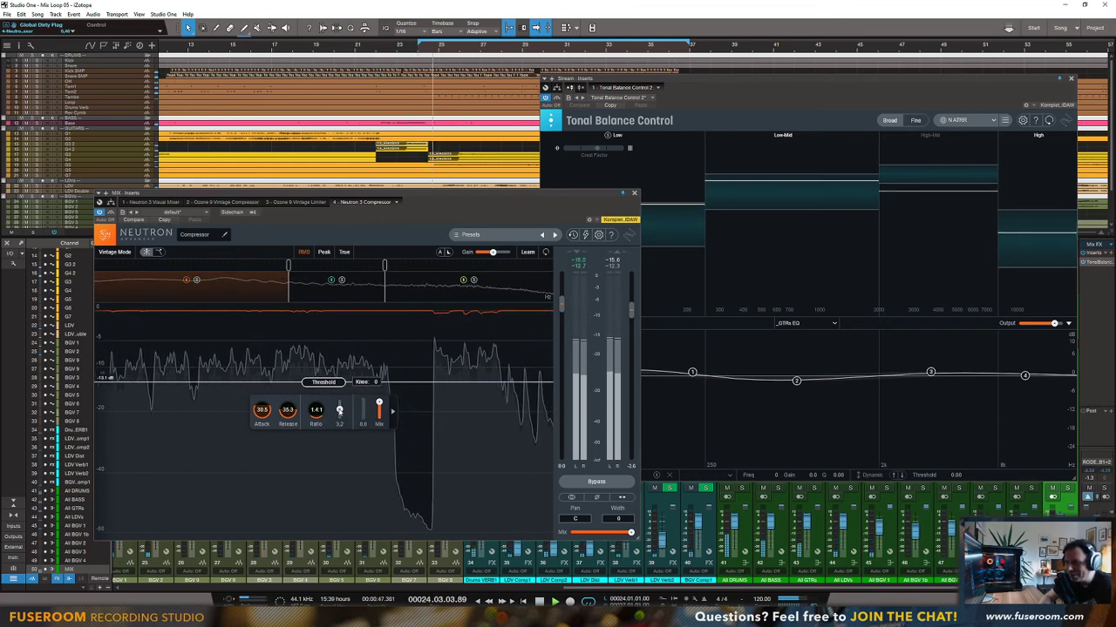
left_click_drag(324, 382, 330, 356)
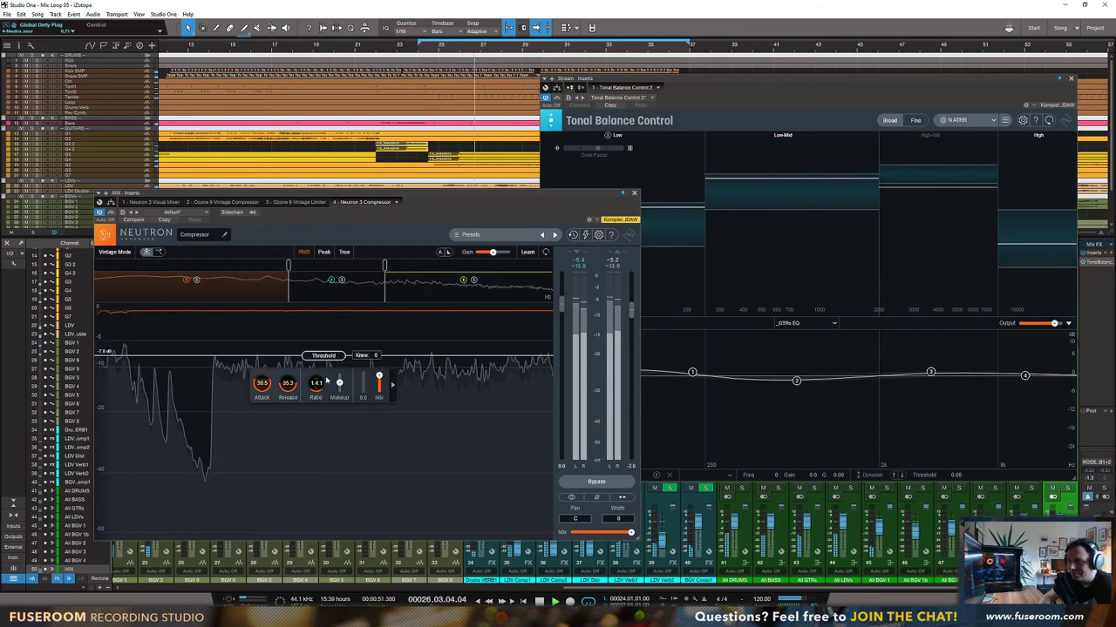
double_click(340, 384)
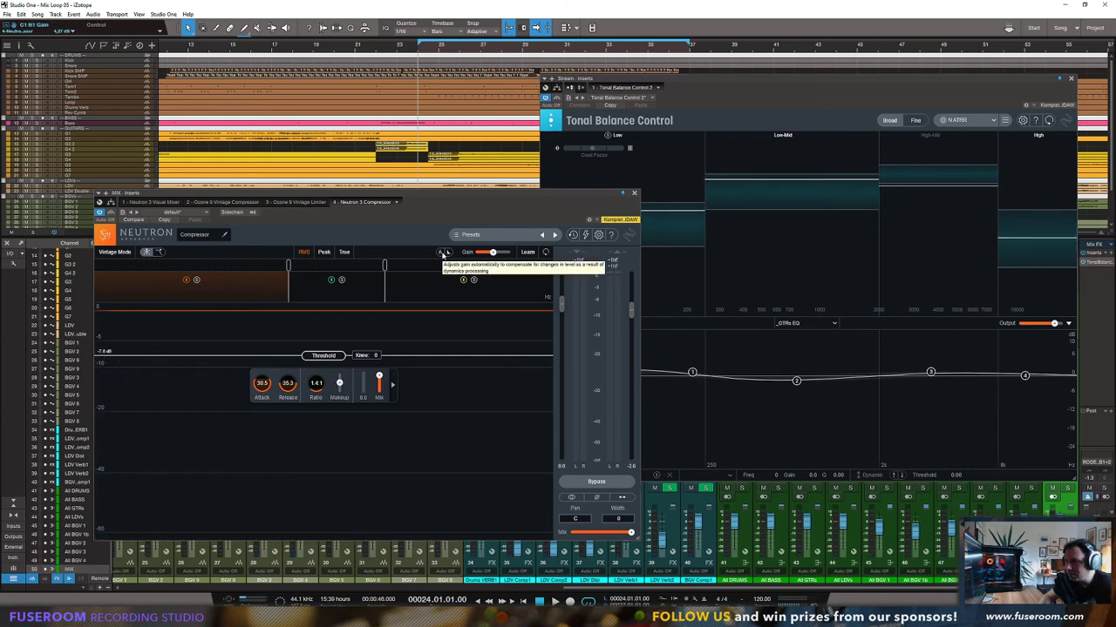
key("space")
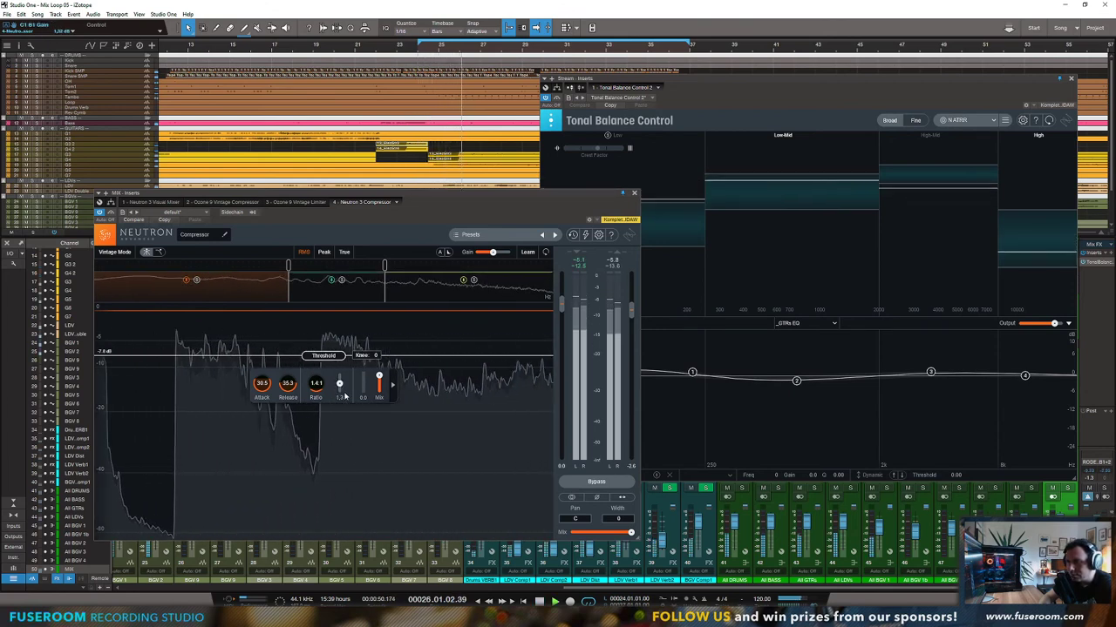
left_click_drag(346, 394, 345, 390)
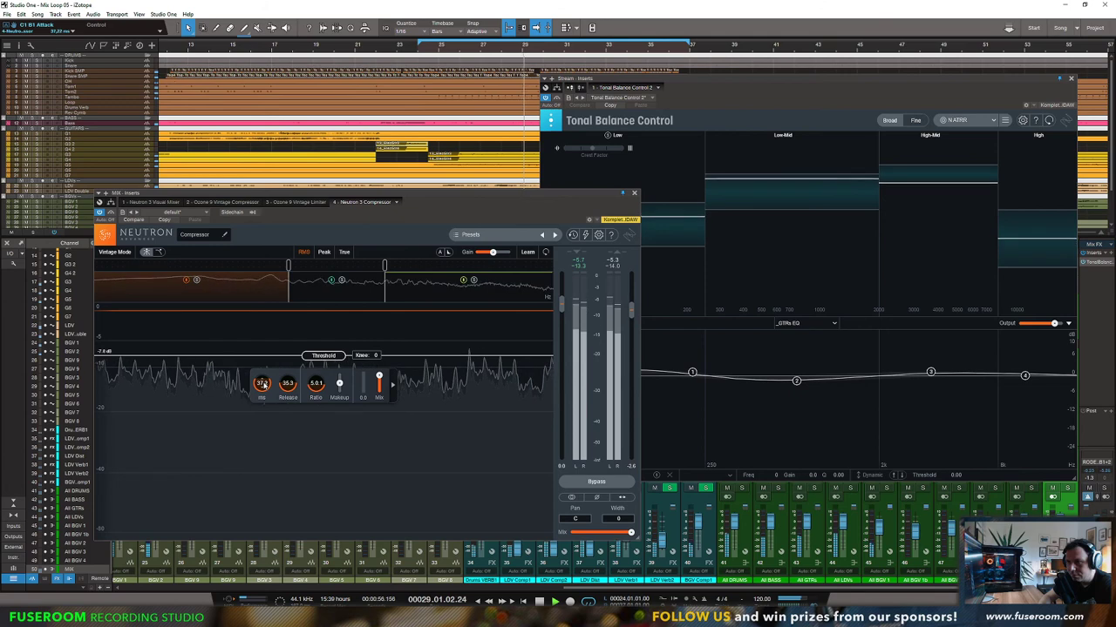
Step: Set the high band's ratio to 2.6:1, knee to 7 and attack to 4.9 ms, and revert its last makeup gain change through the History
left_click(409, 285)
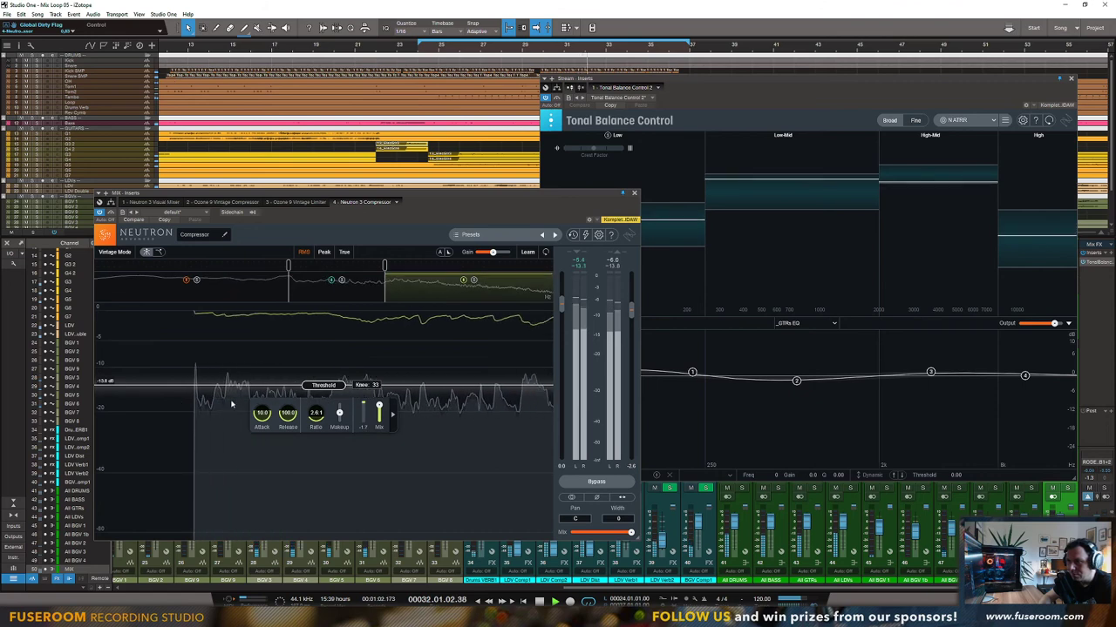
left_click_drag(374, 387, 377, 408)
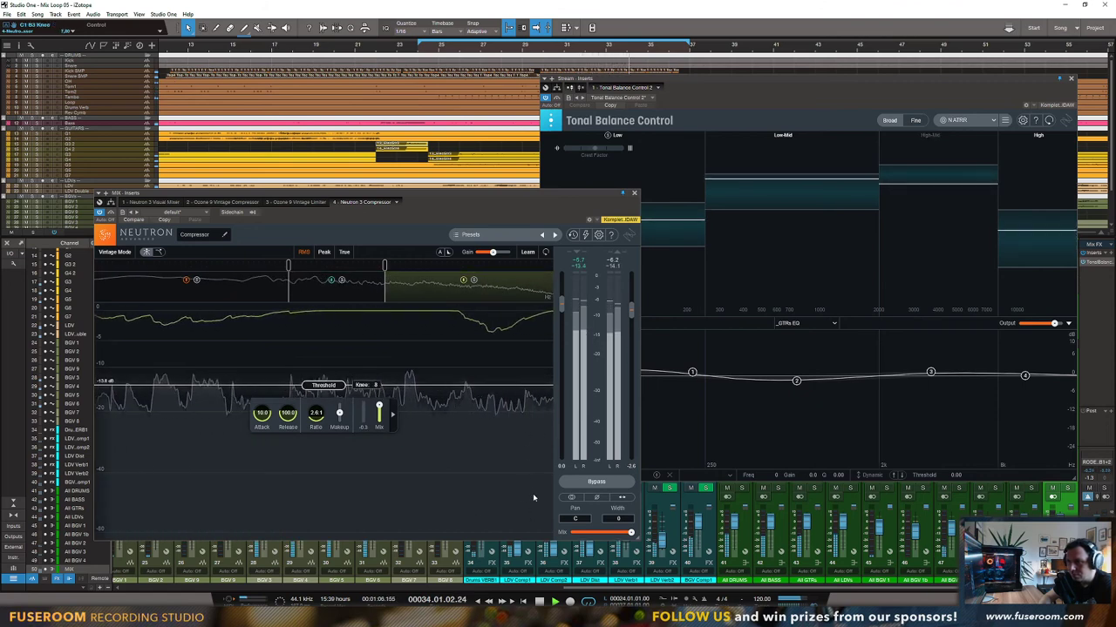
left_click_drag(262, 415, 261, 424)
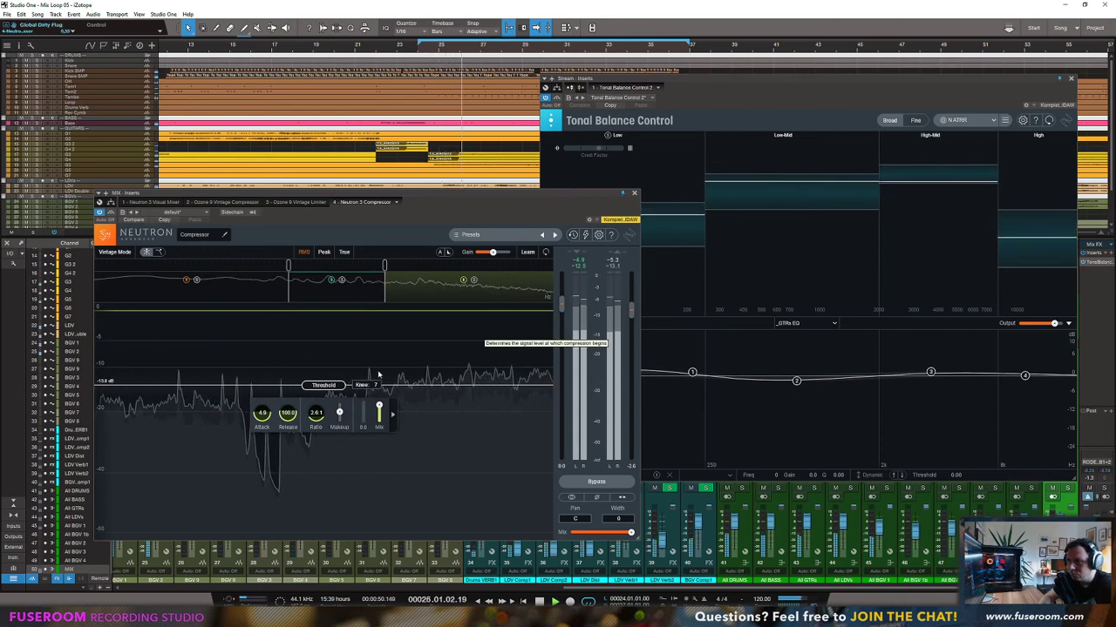
left_click(573, 236)
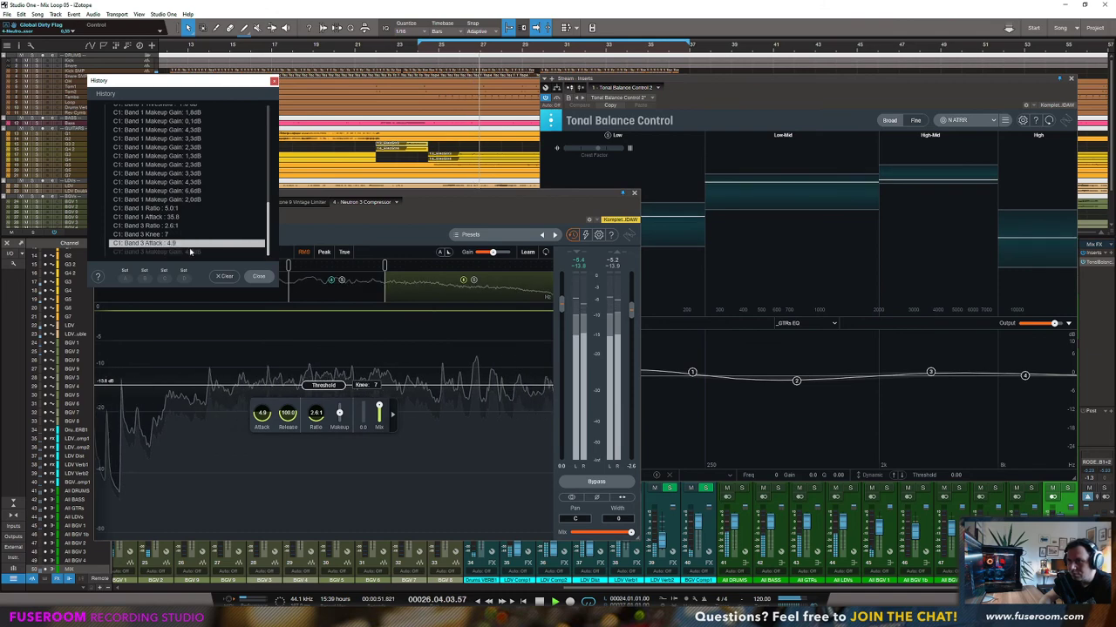
left_click(273, 81)
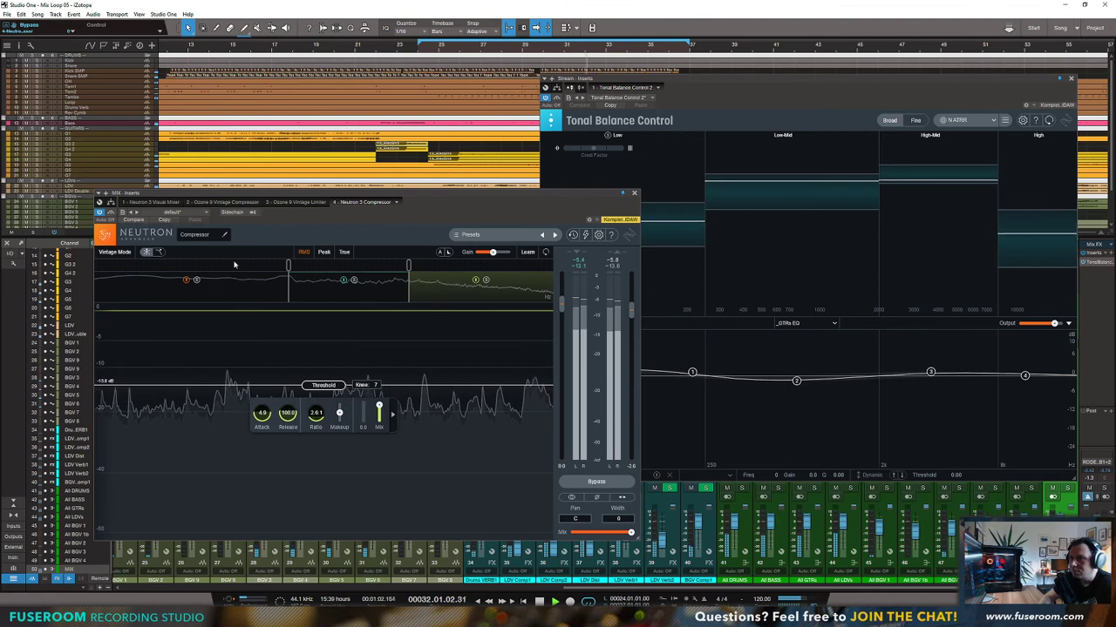
Step: Fine-tune the middle band's makeup gain, save the song and play the mix from the loop start
left_click(360, 286)
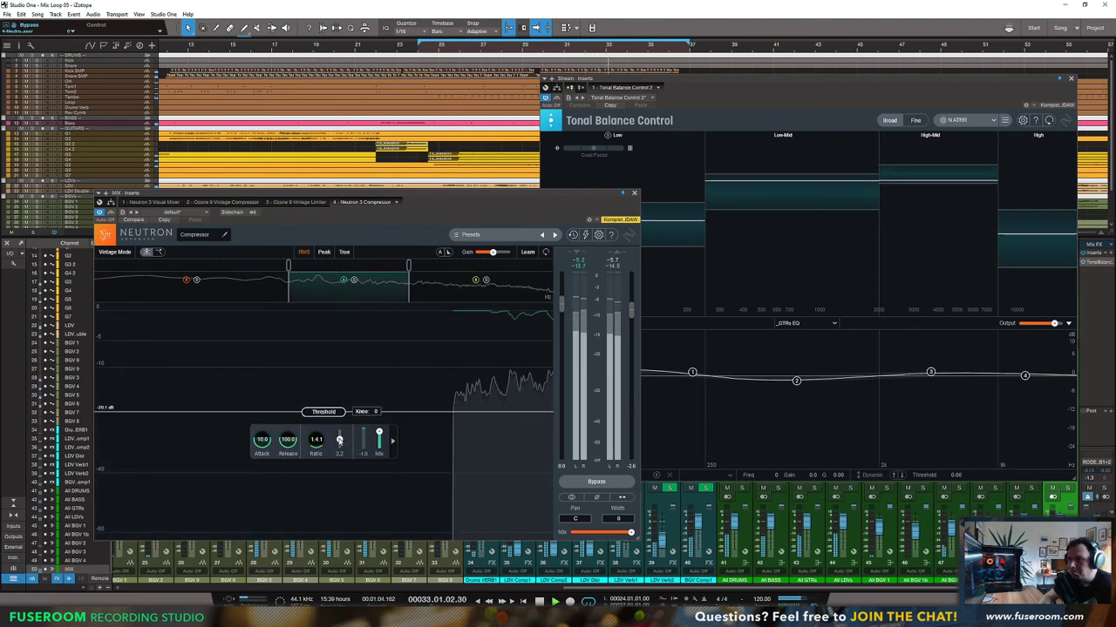
left_click_drag(339, 440, 342, 444)
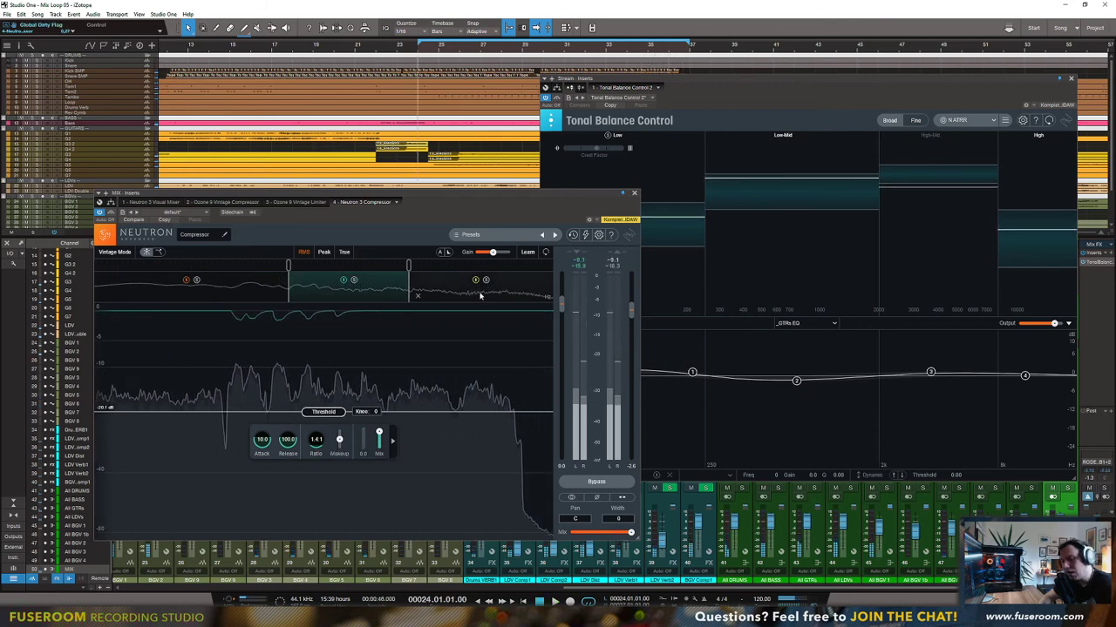
key("ctrl+s")
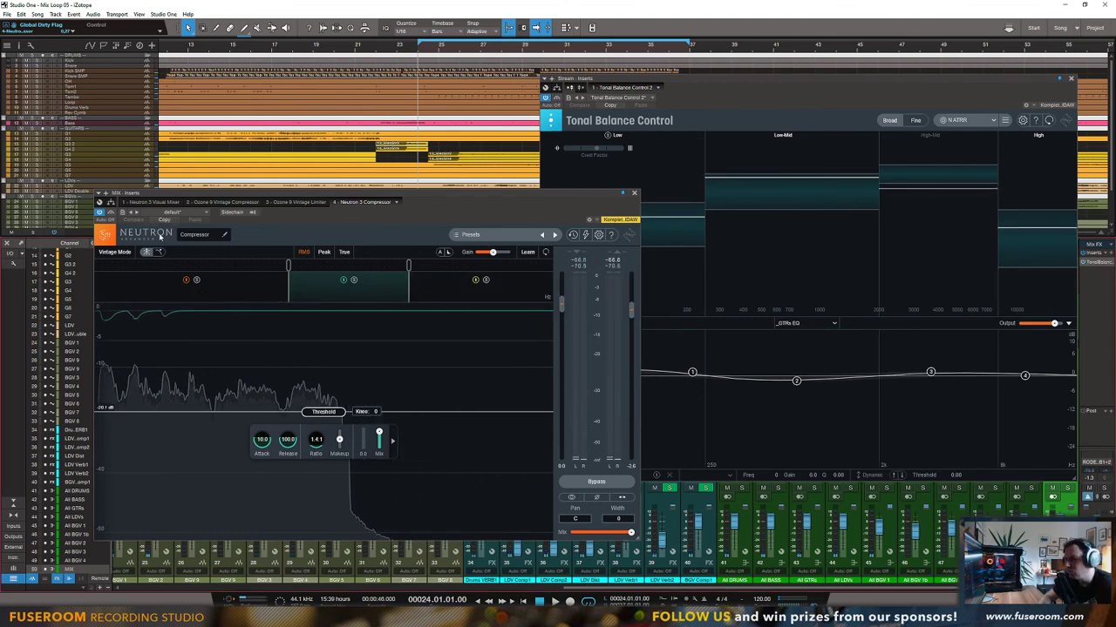
key("space")
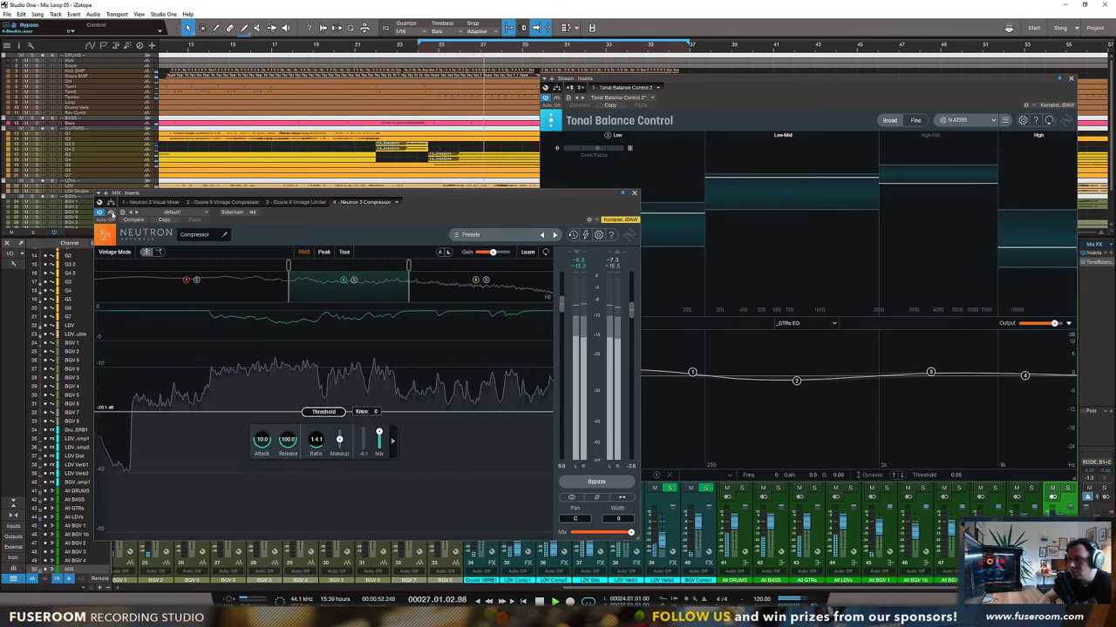
Step: Insert Ozone 9 Equalizer on the MIX bus and set it to Mid/Side processing
left_click(1072, 79)
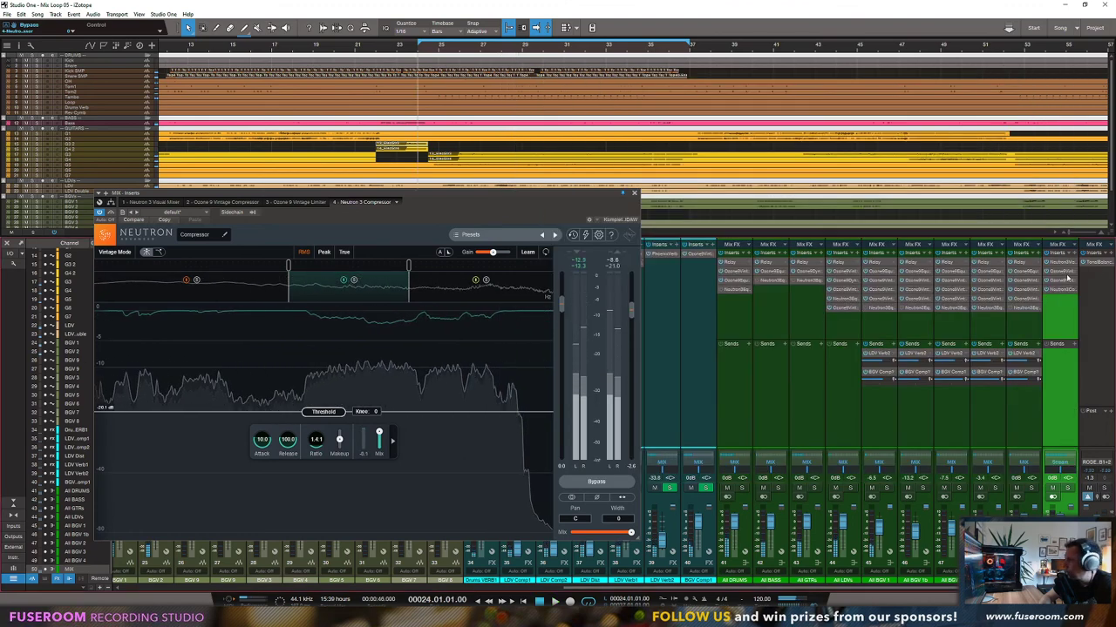
left_click(1084, 253)
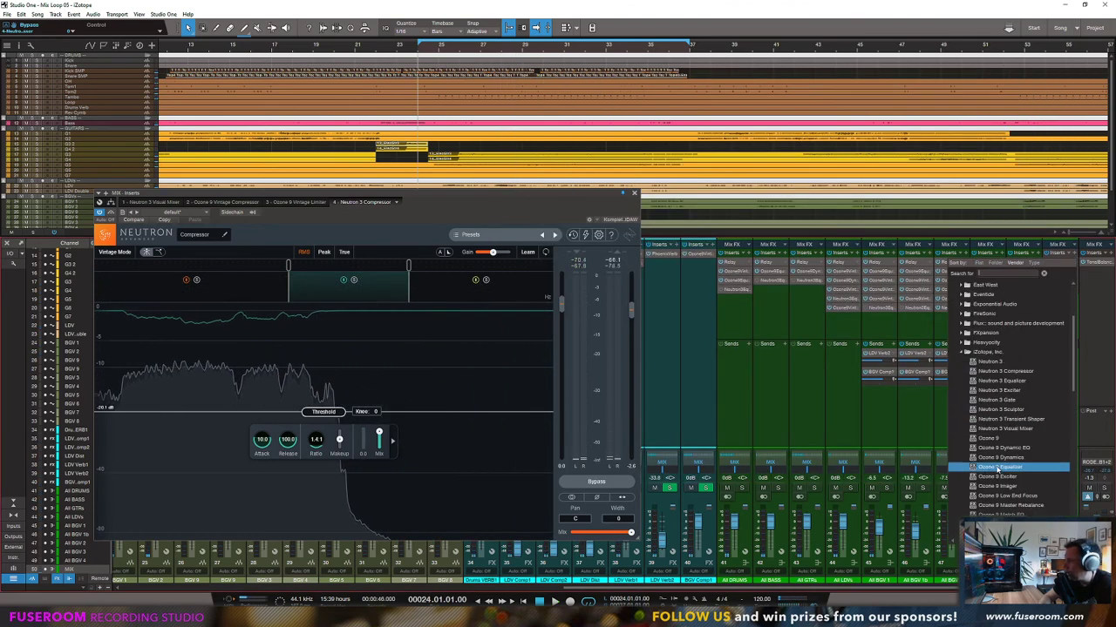
scroll(998, 468, "down", 1)
left_click(991, 468)
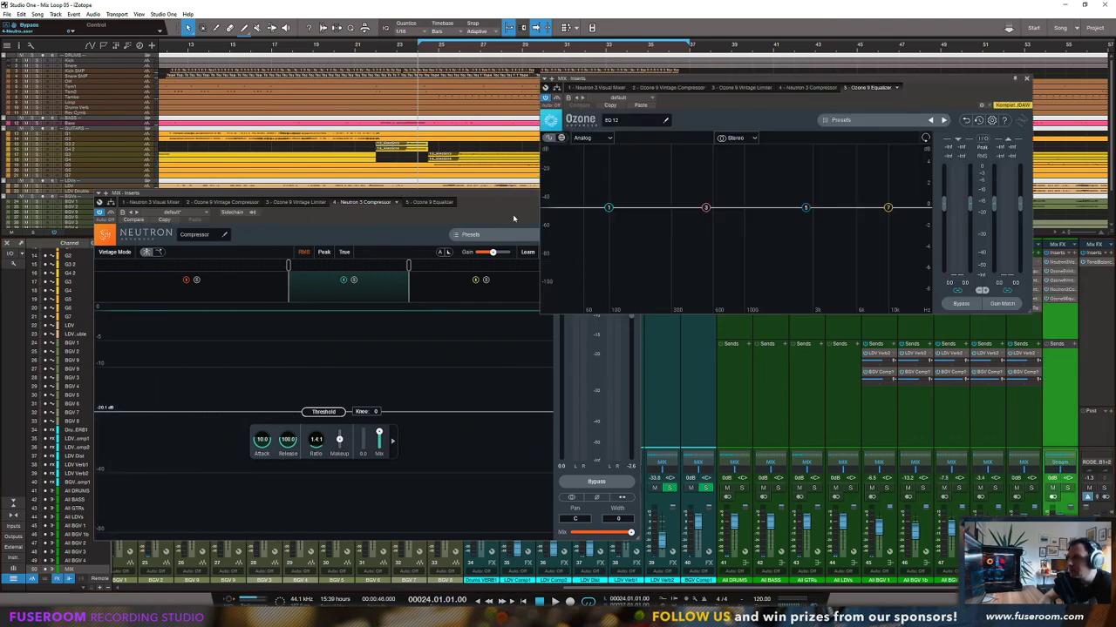
left_click(735, 137)
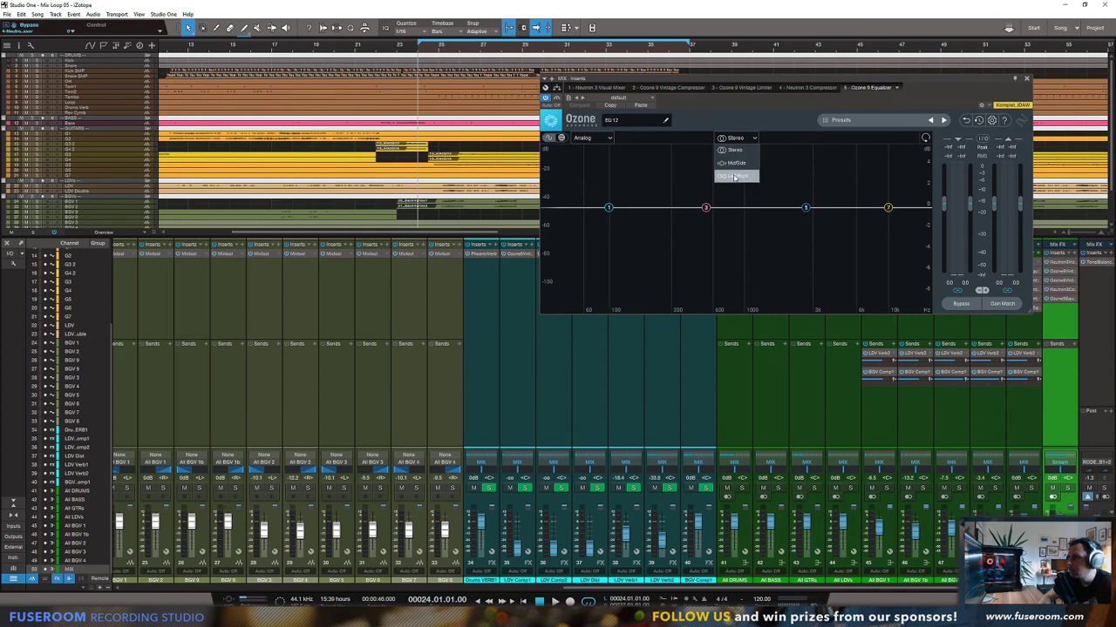
left_click(736, 163)
left_click_drag(753, 80, 594, 148)
Step: During playback, boost the Mid channel's band 5 by 3.0 dB at 1960 Hz with a Q of 2.9
key("space")
left_click_drag(634, 275, 629, 242)
scroll(629, 243, "up", 8)
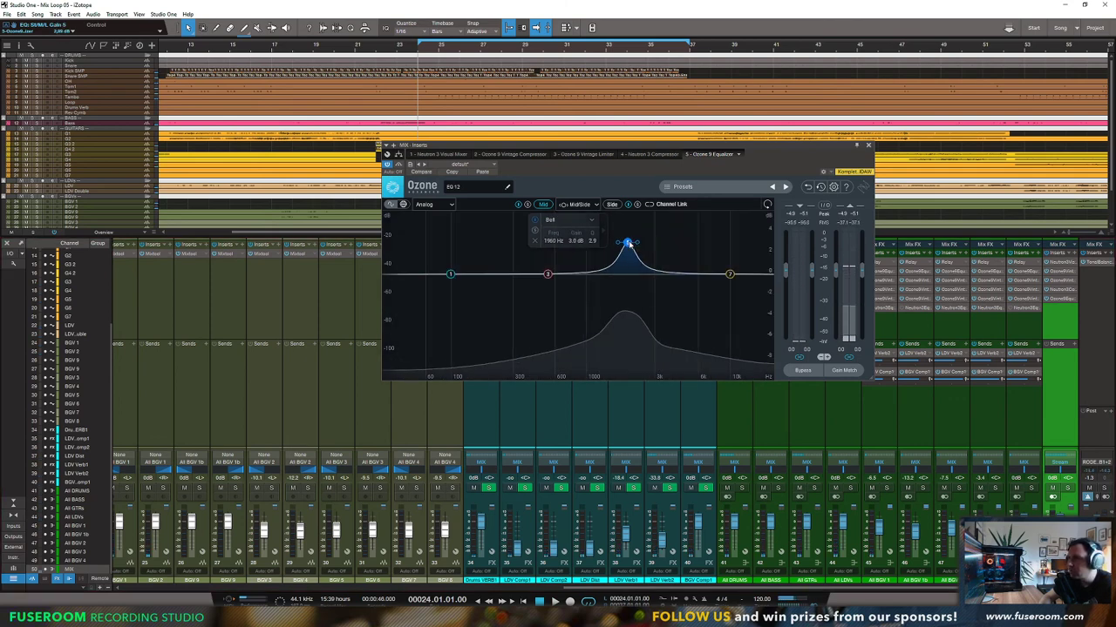
Step: Boost the Side channel's band 5 by 5.7 dB at 2681 Hz with a Q of 2.1, and switch the equalizer to Digital mode
left_click(610, 205)
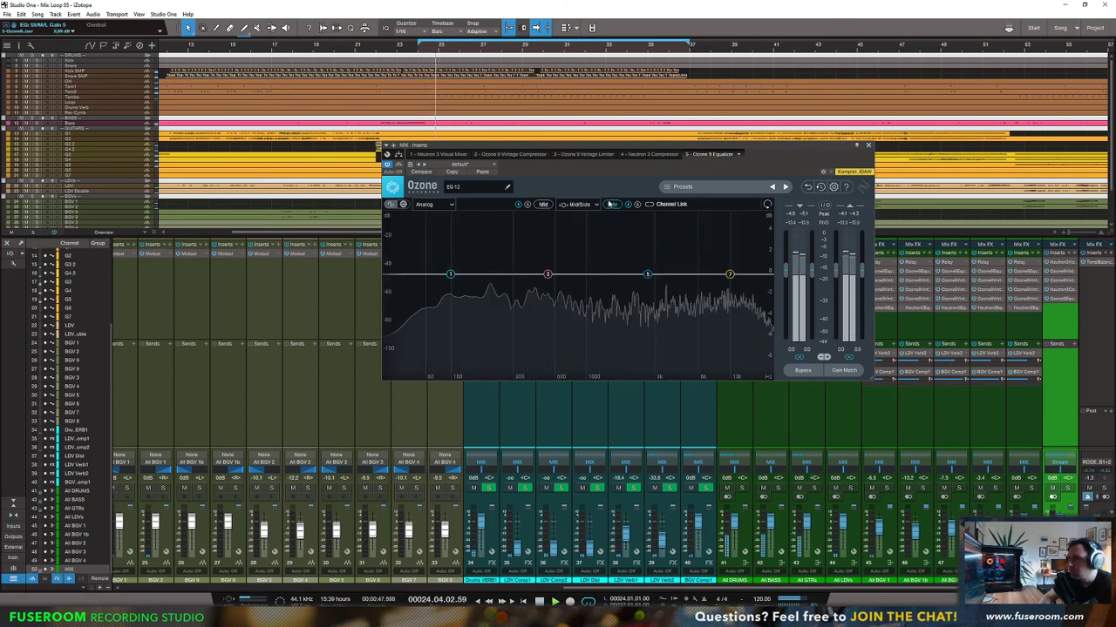
left_click_drag(646, 274, 650, 215)
scroll(625, 229, "down", 3)
scroll(625, 229, "up", 5)
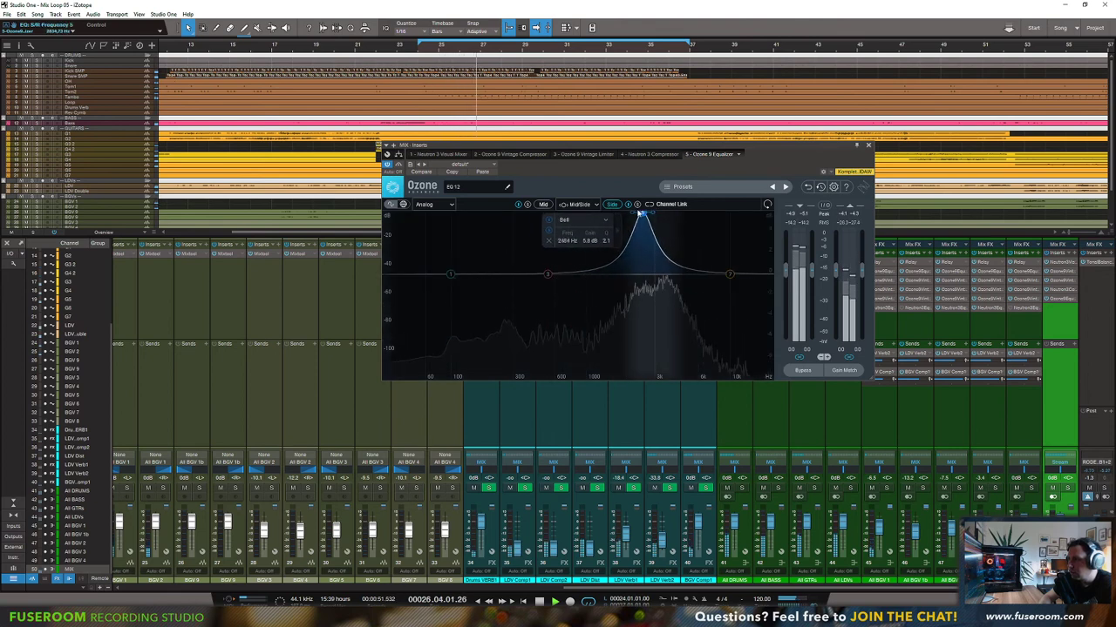
left_click_drag(647, 216, 646, 216)
left_click(436, 204)
left_click(429, 232)
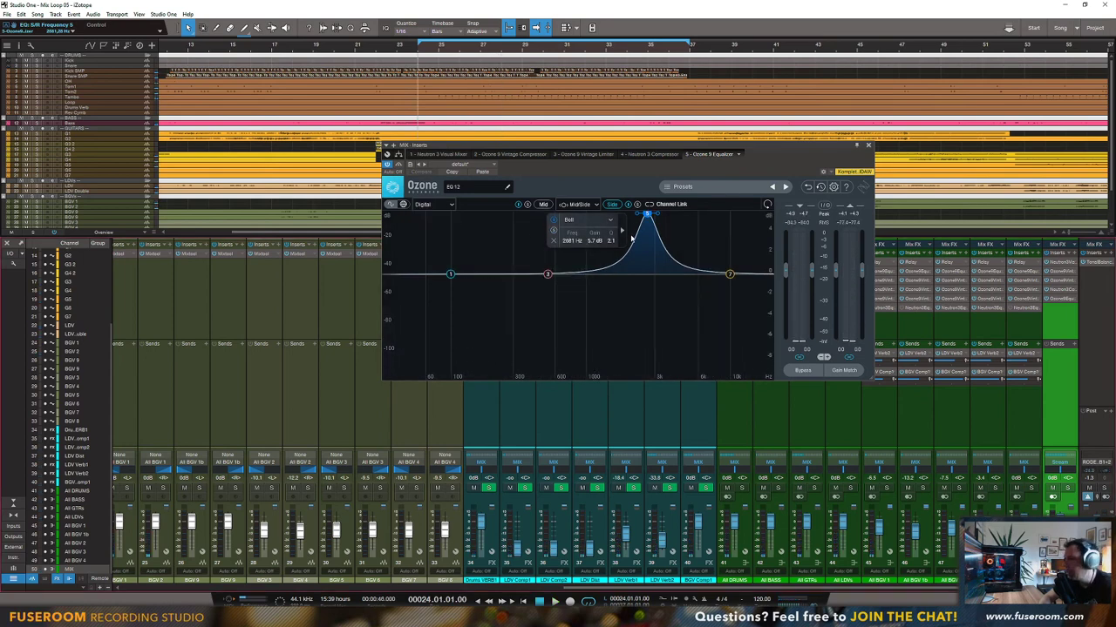
Step: Turn the Side channel's band 5 into a 1.1 dB cut at 2758 Hz during playback
key("space")
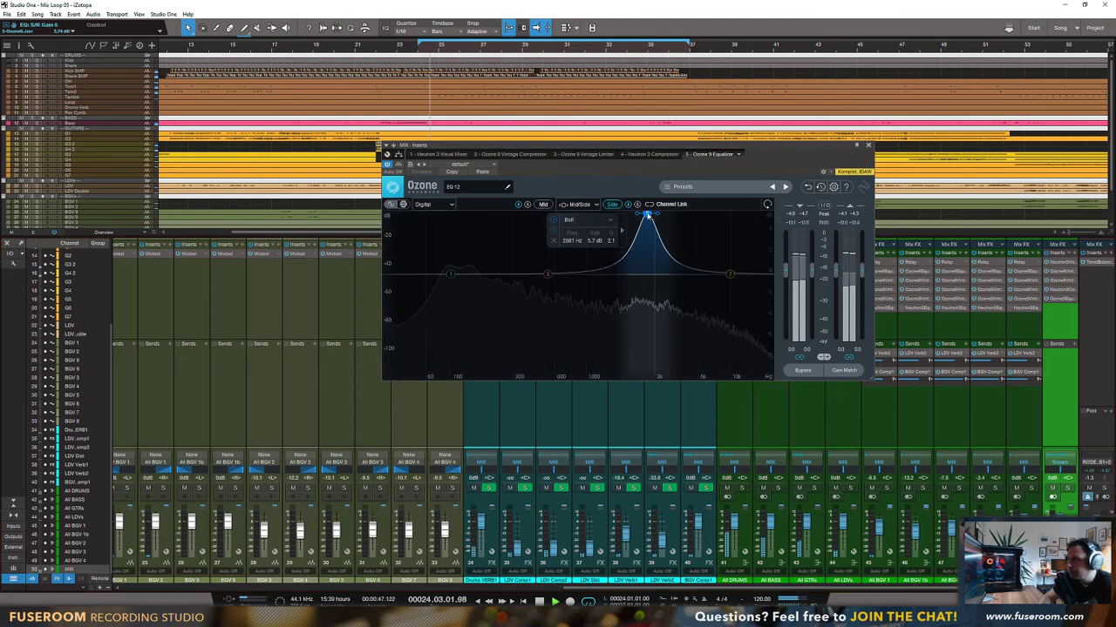
left_click_drag(646, 214, 649, 215)
left_click_drag(597, 240, 598, 258)
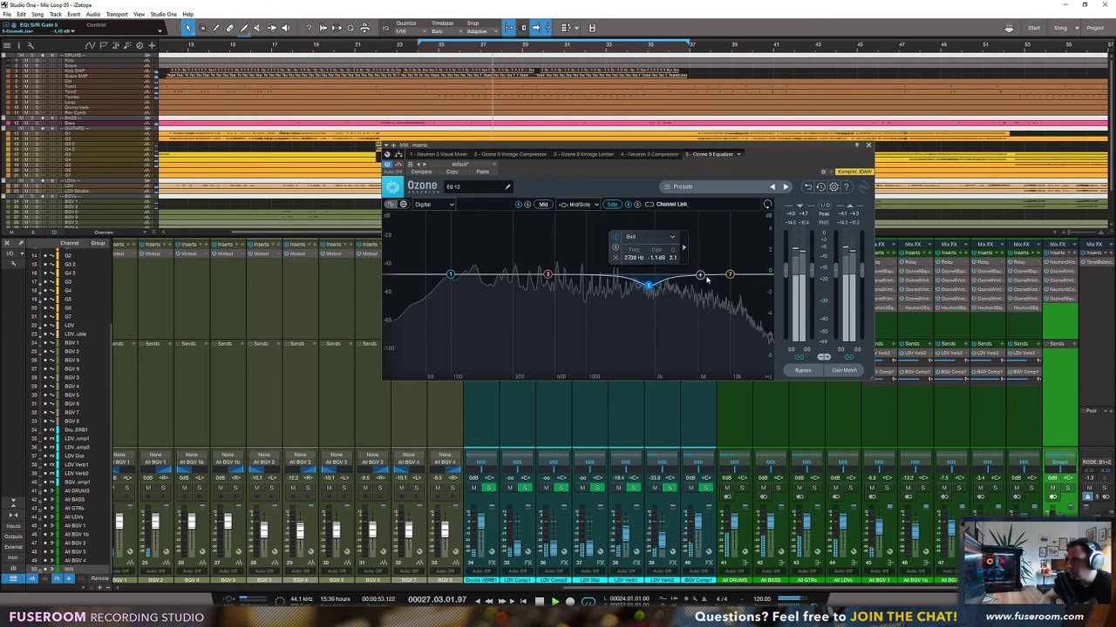
Step: On the Side channel, cut 1.0 dB at 8222 Hz with a Proportional Q of 3.5 and boost band 3 by 1.2 dB at 894 Hz
left_click_drag(729, 275, 716, 297)
scroll(694, 244, "down", 3)
scroll(694, 244, "up", 10)
left_click_drag(664, 262, 662, 258)
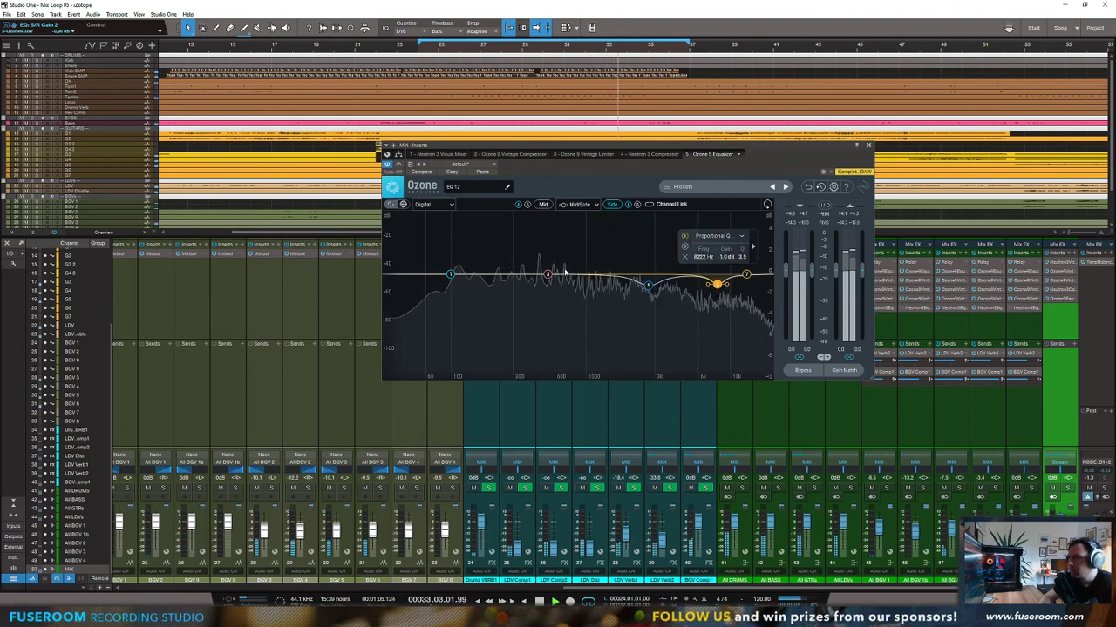
left_click_drag(549, 276, 552, 228)
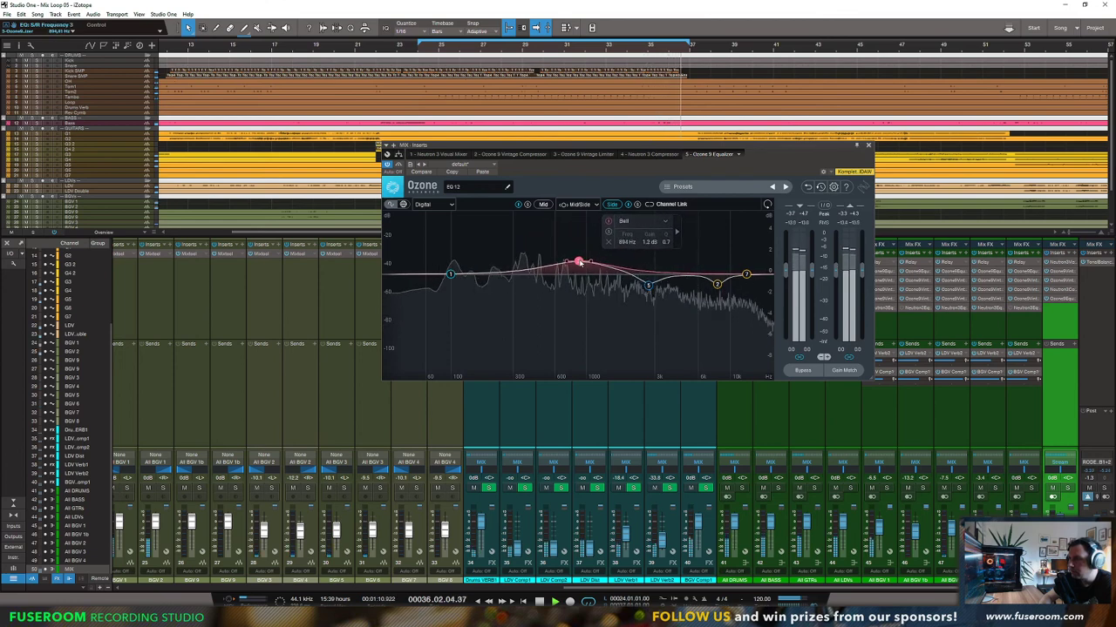
Step: Shape the Side lows with the bass shelf at 193 Hz, a high-pass filter, and a 0.7 dB Proportional Q cut at 391 Hz
left_click(448, 273)
left_click_drag(448, 272, 487, 276)
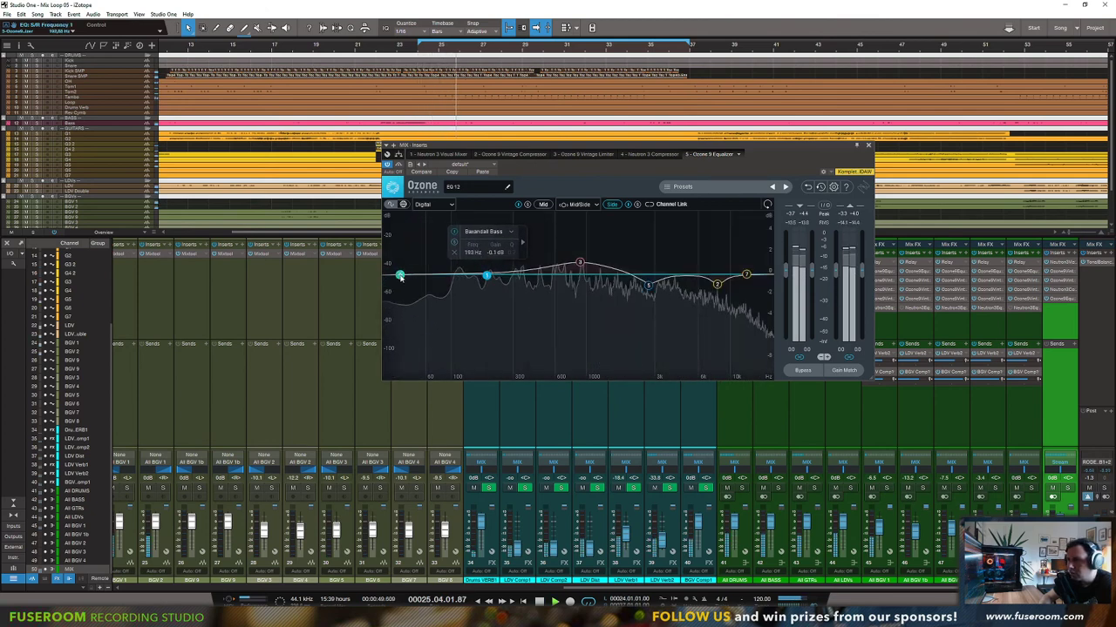
left_click_drag(400, 276, 531, 277)
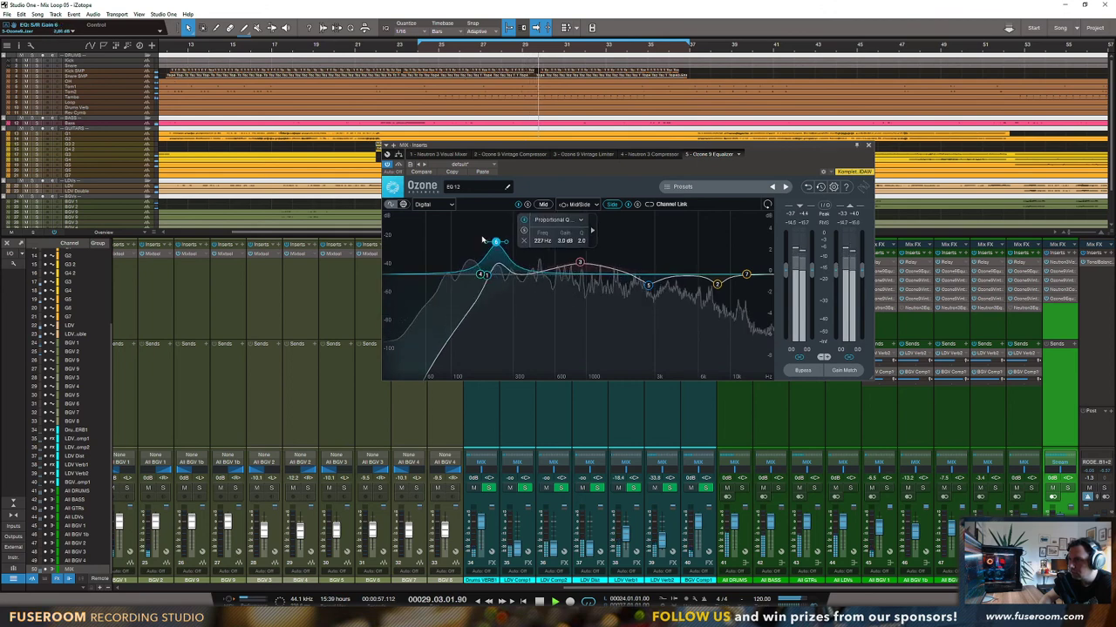
left_click_drag(482, 227, 531, 217)
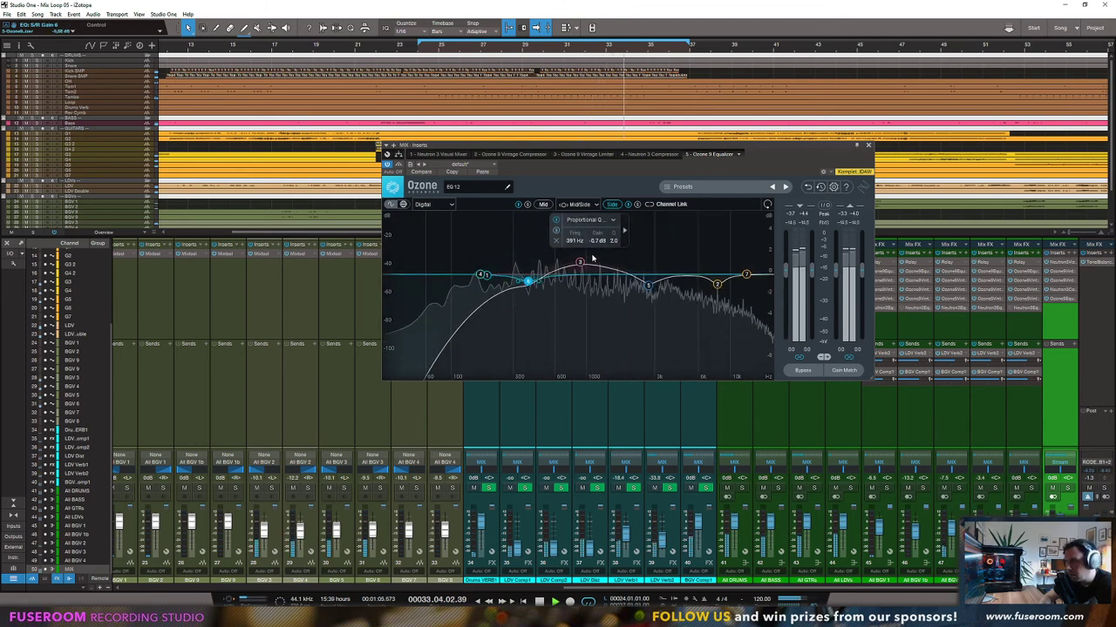
Step: On the Mid channel, turn band 5 into a cut at about 3516 Hz and raise band 3 as a gentle Bell boost below it
left_click(543, 204)
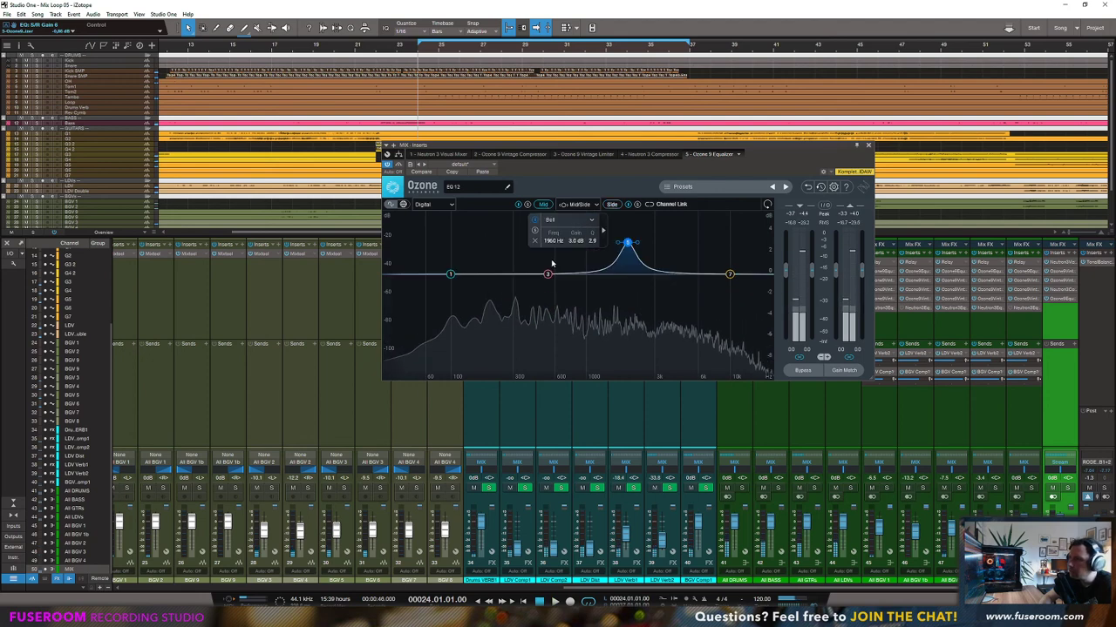
left_click_drag(627, 242, 664, 239)
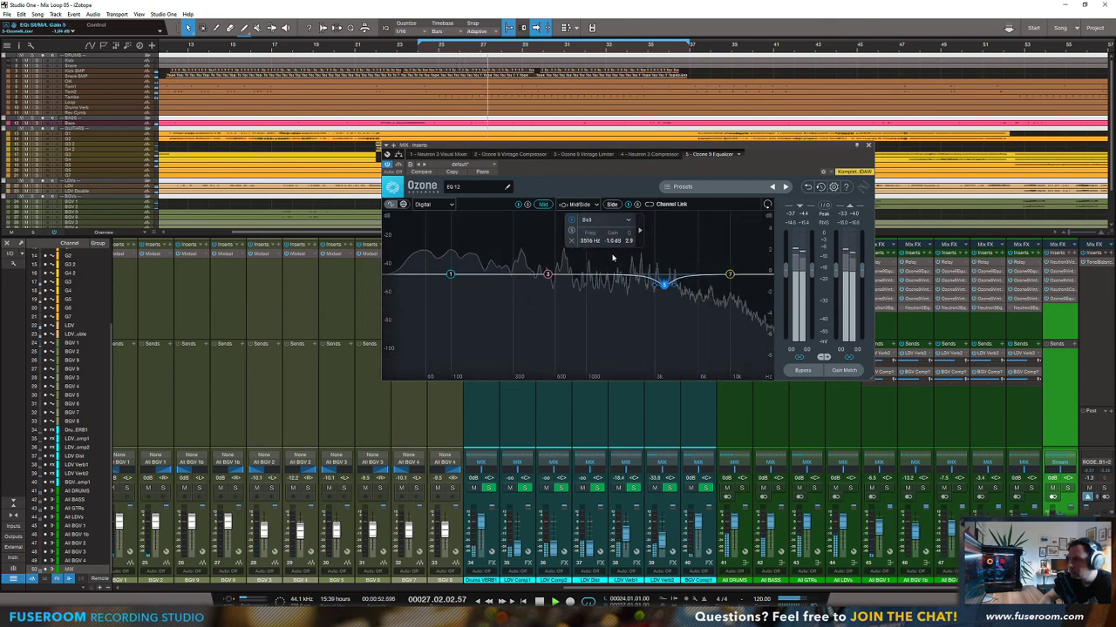
left_click_drag(549, 275, 549, 260)
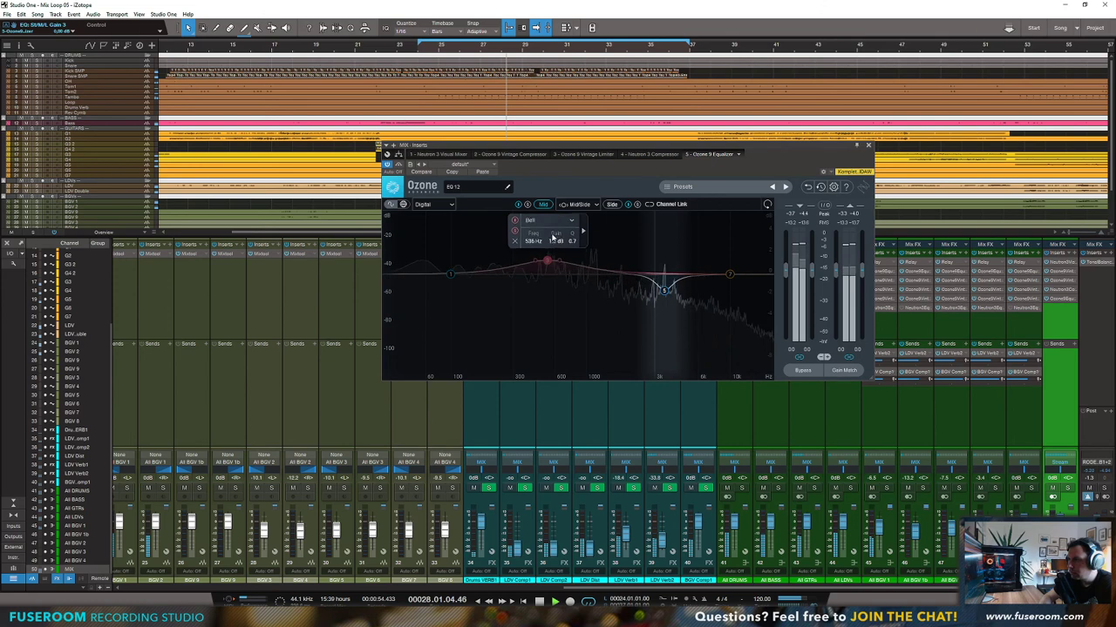
left_click_drag(586, 224, 610, 249)
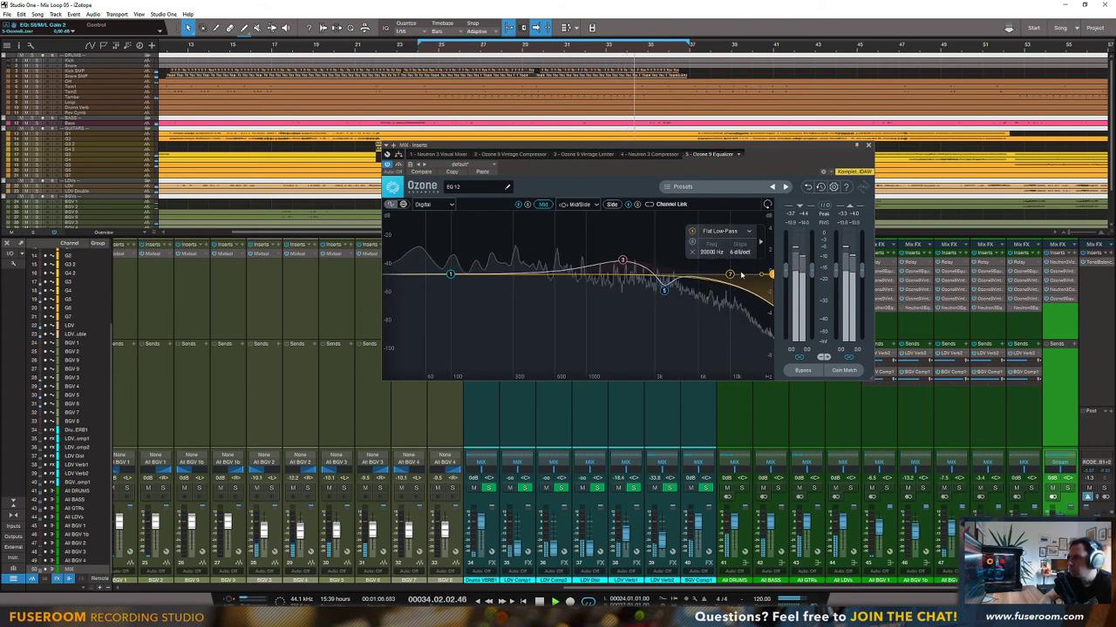
Step: Toggle the Mid channel's 20000 Hz low-pass filter and set a Proportional Q band to 0.4 dB at 10120 Hz with a Q of 2.0
left_click(692, 231)
left_click(705, 275)
left_click_drag(706, 277, 735, 290)
left_click_drag(682, 257, 679, 250)
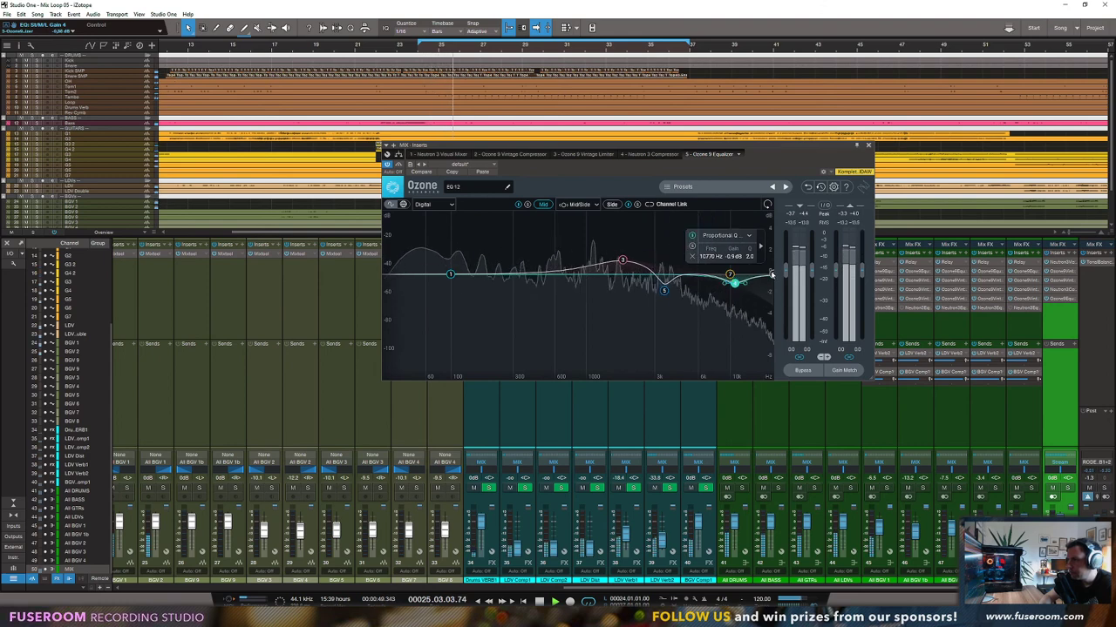
left_click(769, 274)
mouse_move(732, 275)
left_mouse_down()
mouse_move(710, 236)
mouse_move(727, 254)
mouse_move(757, 253)
mouse_move(754, 274)
mouse_move(730, 253)
mouse_move(730, 271)
left_mouse_up()
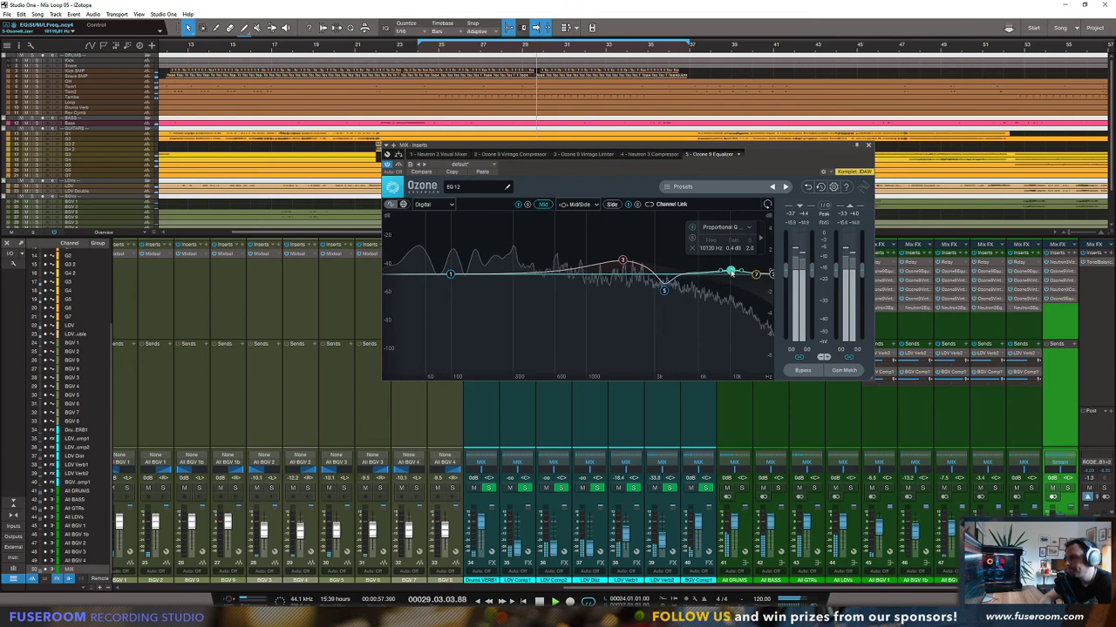
Step: Sweep a new Mid Proportional Q band with a Q of 4.8 and settle it as a 1.1 dB cut near 685 Hz
left_click(507, 274)
left_click_drag(506, 275, 554, 214)
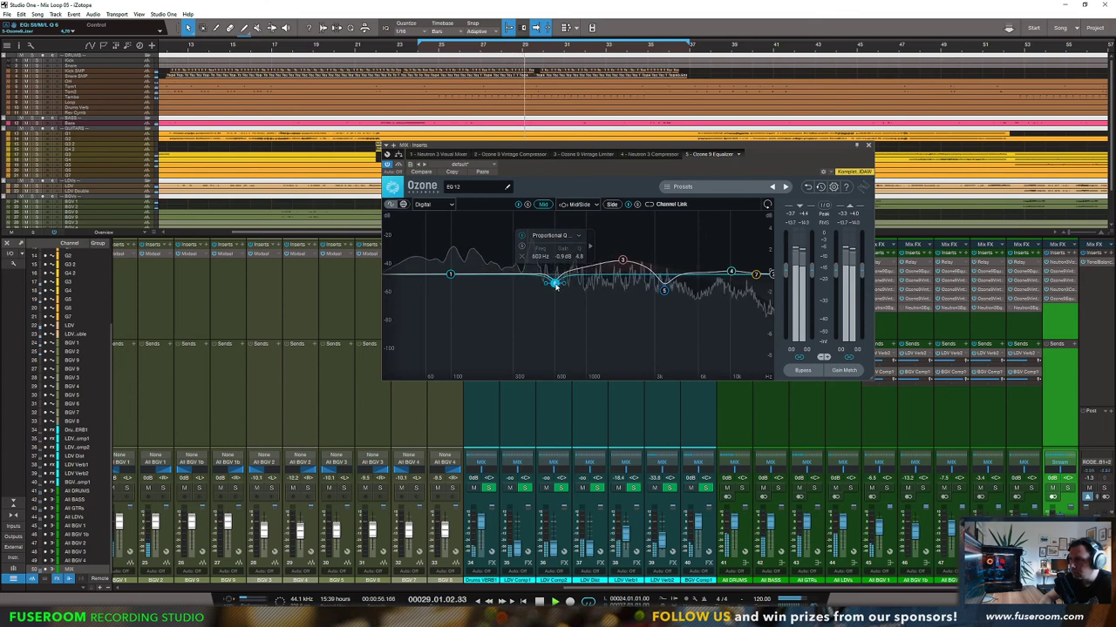
left_click_drag(554, 285, 549, 272)
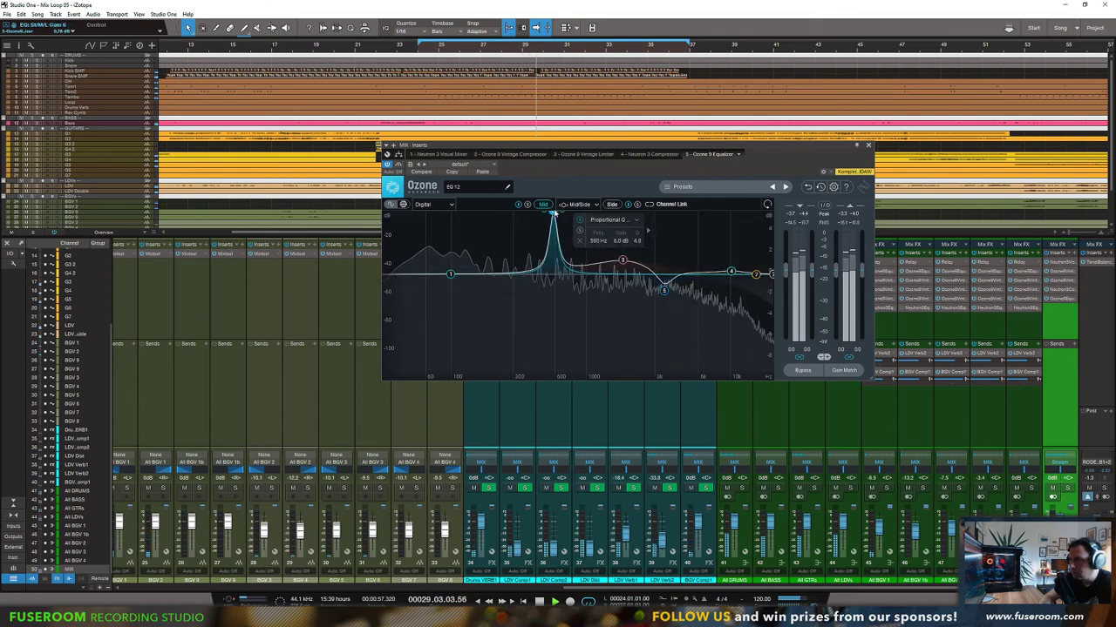
left_click_drag(559, 212, 561, 284)
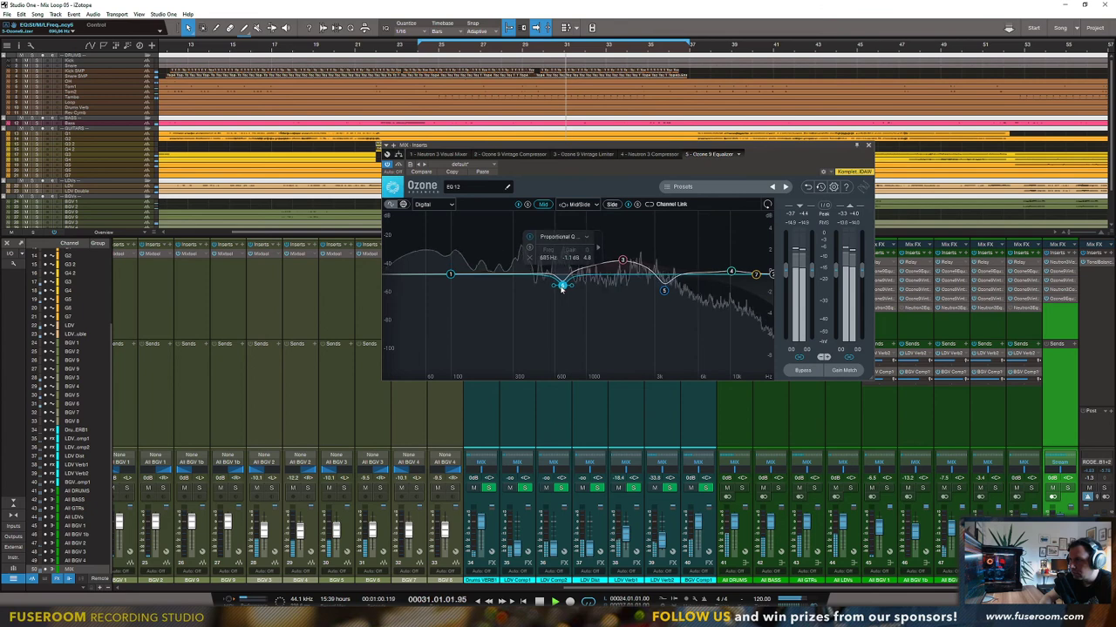
Step: Raise the Mid channel's low shelf and sweep a Proportional Q boost through the lows, leaving that band nearly flat at about 200 Hz
left_click_drag(450, 275, 542, 263)
left_click_drag(475, 266, 509, 215)
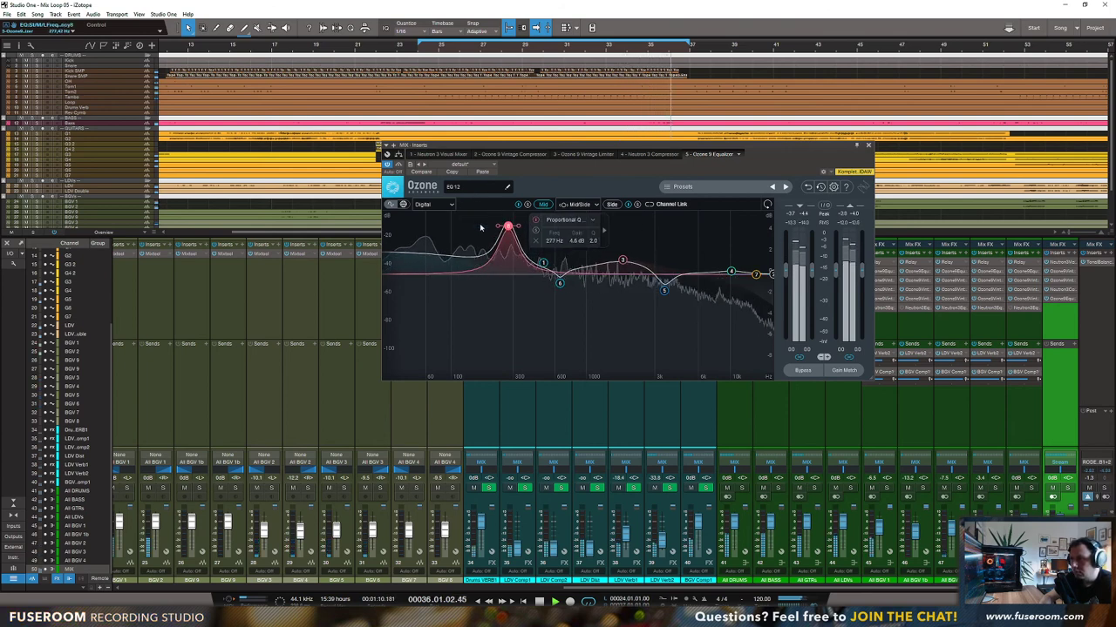
key("space")
left_click_drag(508, 229, 477, 264)
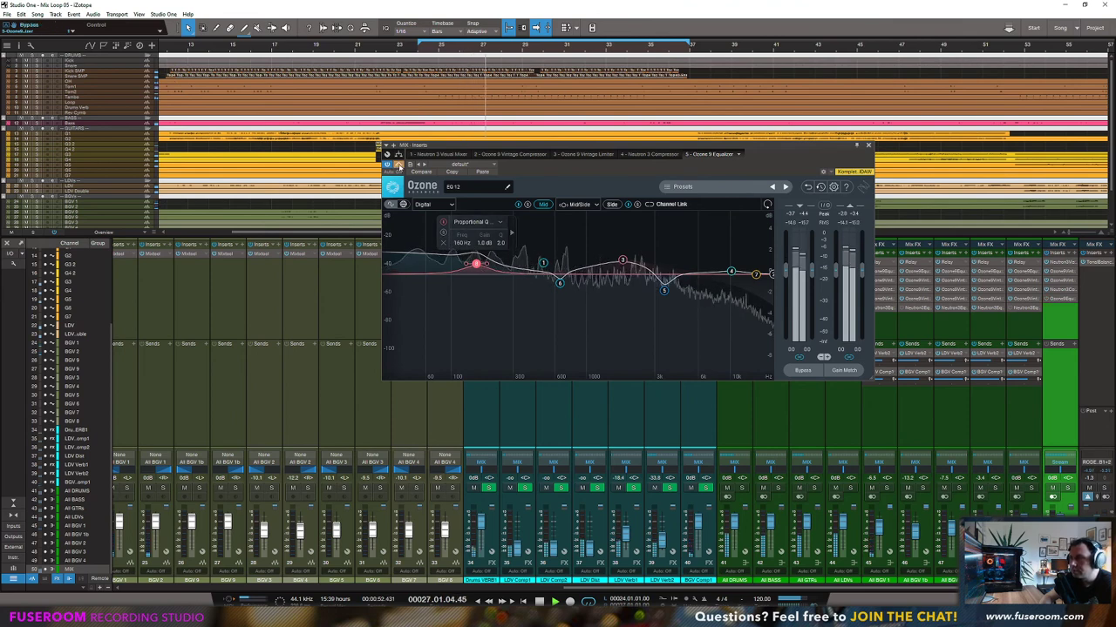
left_click_drag(476, 263, 490, 272)
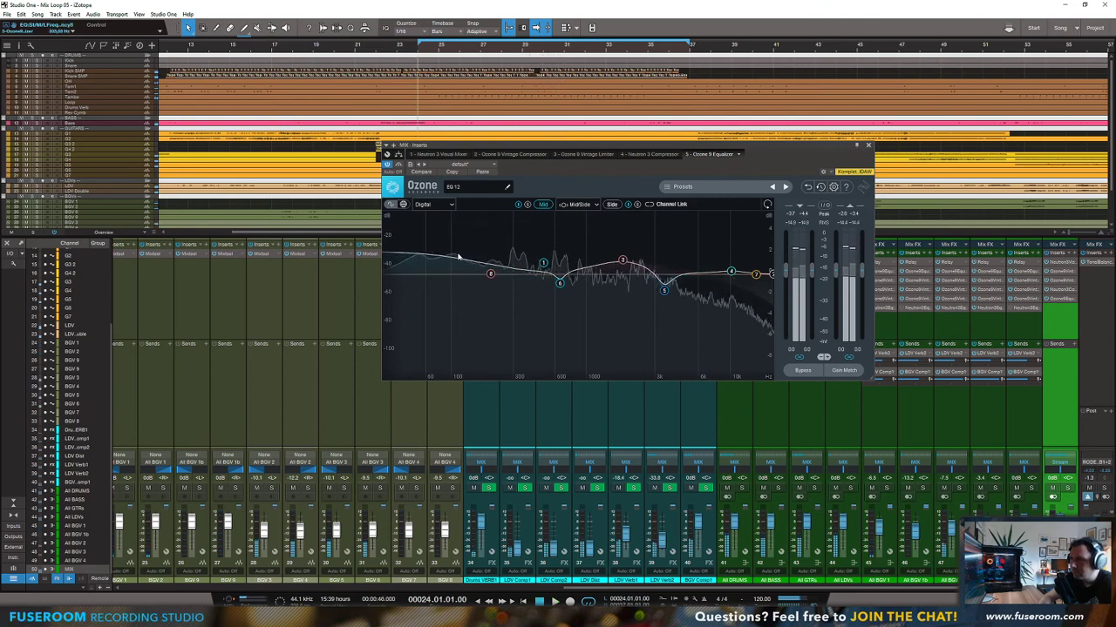
key("space")
Step: Change the Mid channel's low-pass filter to a Flat High-Pass at 23 Hz with a 6 dB/oct slope
left_click(770, 274)
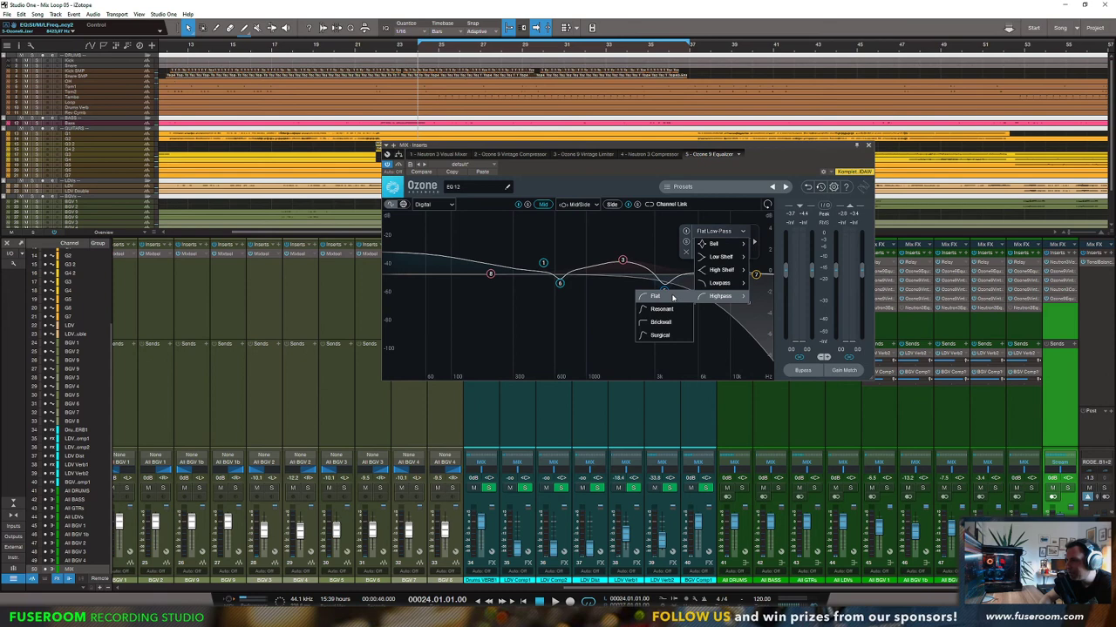
left_click(673, 297)
key("space")
left_click_drag(718, 275, 387, 277)
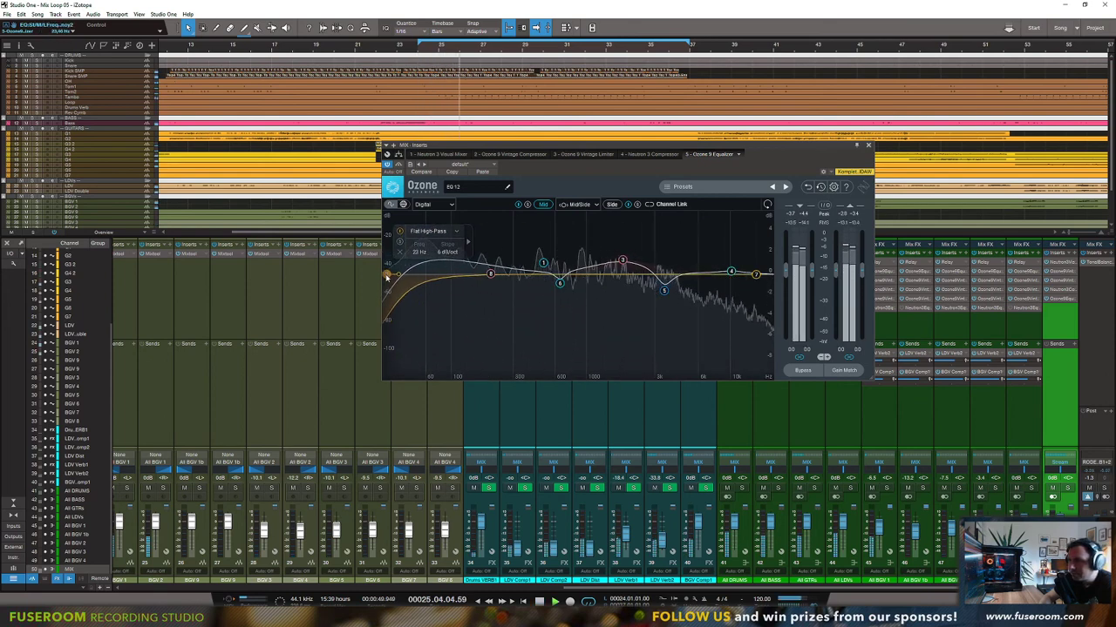
Step: Set the Mid channel's low Proportional Q band to a 1.1 dB boost at 67 Hz, and save the song
left_click(488, 273)
left_click_drag(486, 272, 431, 262)
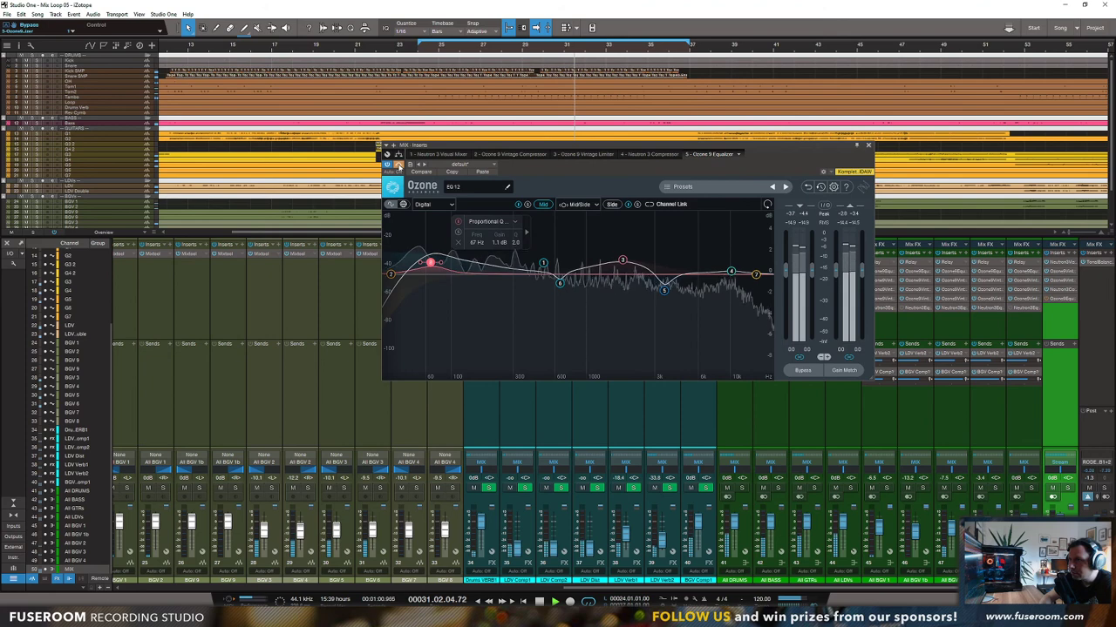
key("ctrl+s")
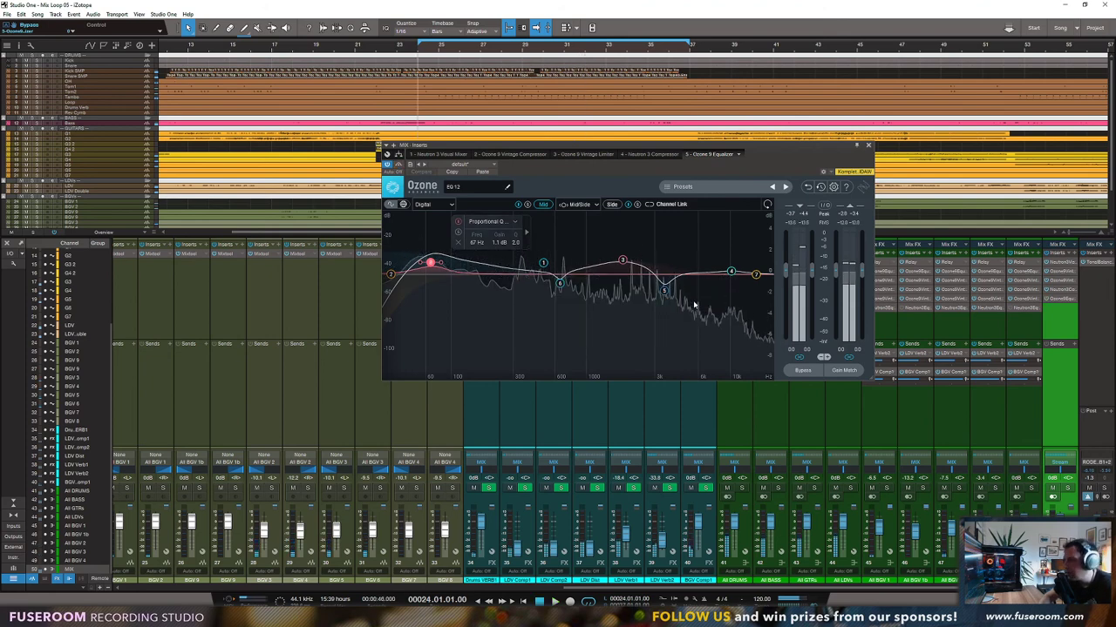
key("space")
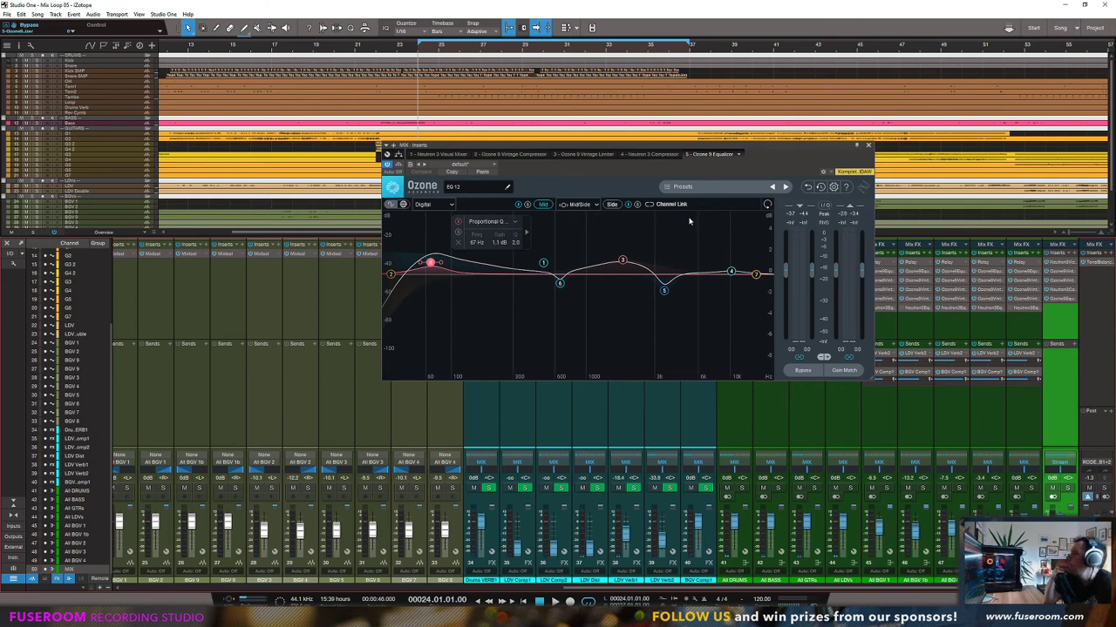
Step: Insert Ozone 9 Imager on the MIX bus and add a crossover at about 1 kHz to split it into two bands
left_click(1074, 253)
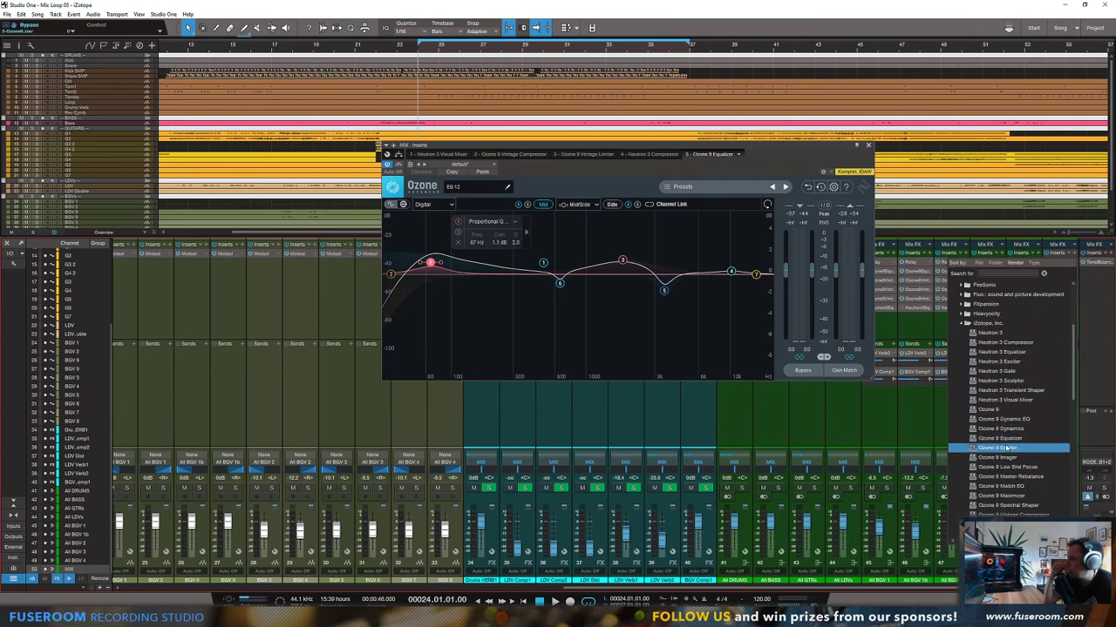
left_click(1009, 458)
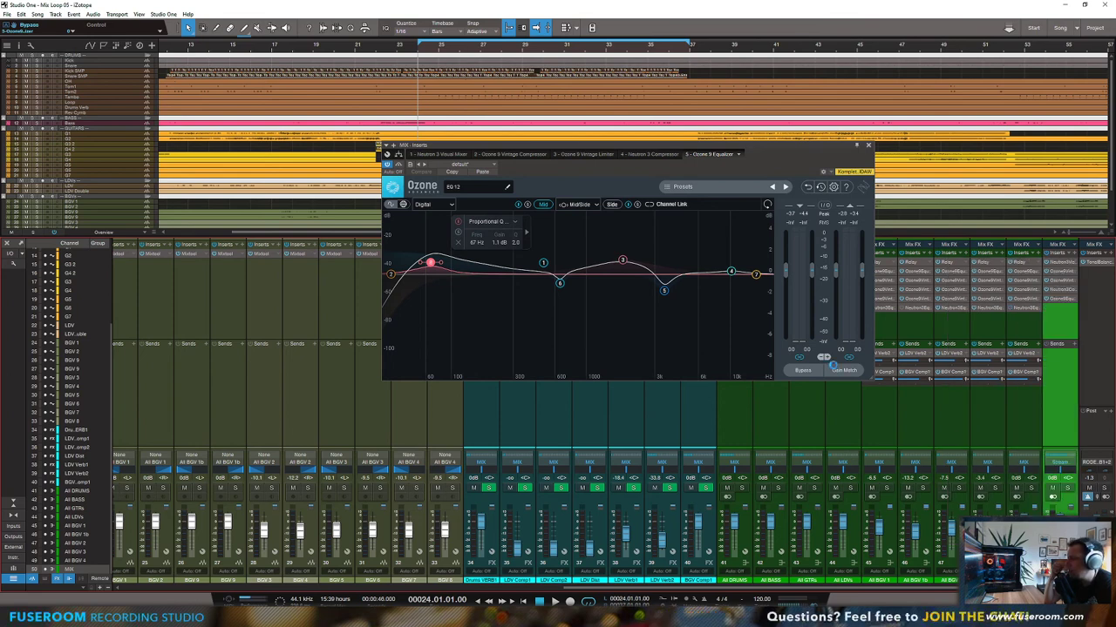
key("space")
mouse_move(579, 218)
left_mouse_down()
mouse_move(535, 219)
mouse_move(587, 217)
left_mouse_up()
left_click(576, 218)
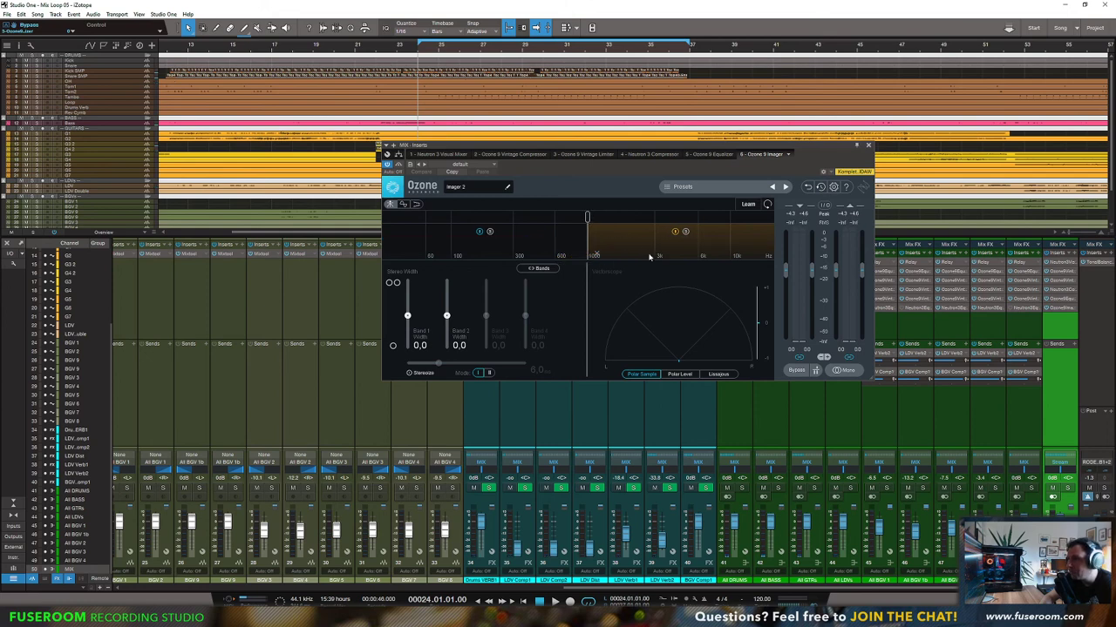
Step: During playback, set Imager band 2 width to 11.4 and audition Stereoize with its delay at 4.9 ms, leaving it off
key("space")
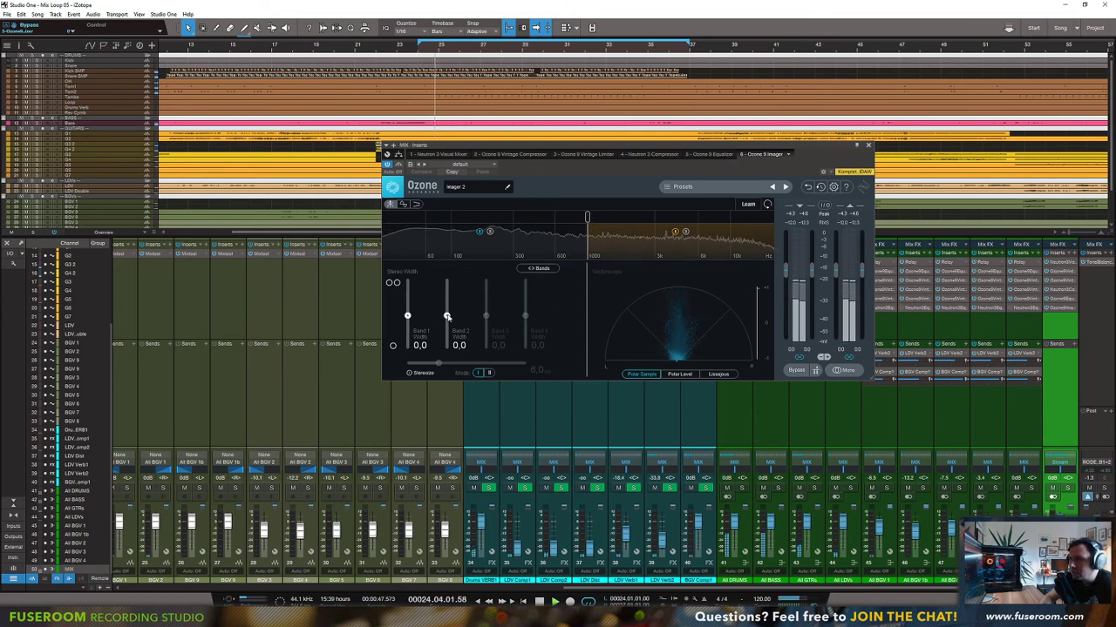
mouse_move(446, 316)
left_mouse_down()
mouse_move(447, 290)
mouse_move(446, 312)
left_mouse_up()
left_click(410, 373)
mouse_move(438, 365)
left_mouse_down()
mouse_move(514, 365)
mouse_move(434, 365)
left_mouse_up()
left_click(410, 373)
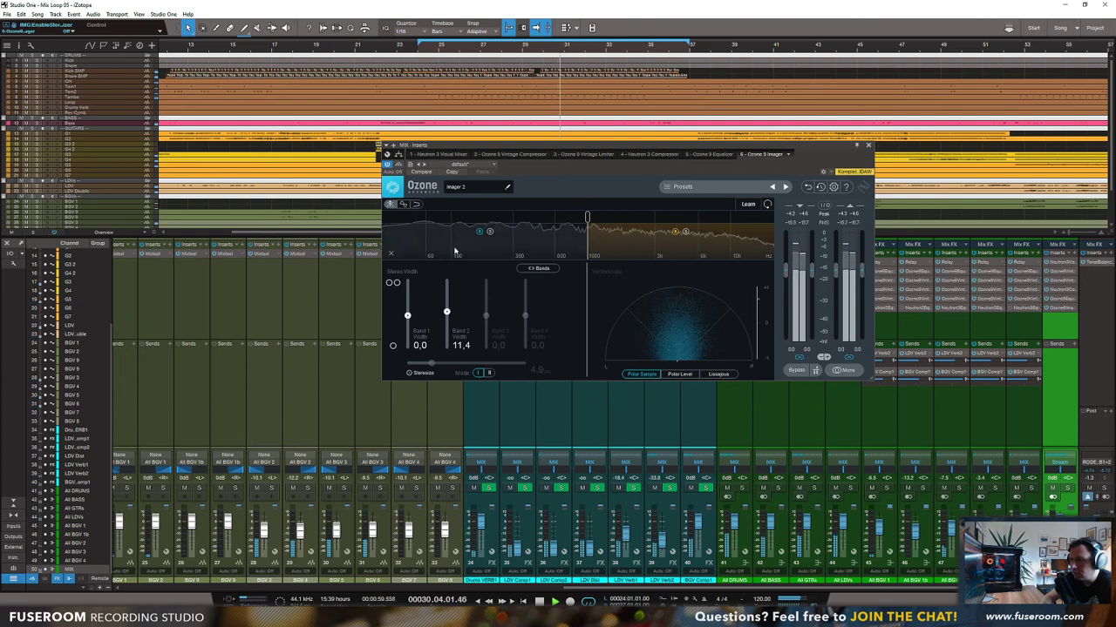
Step: Audition a wider band 1, return it to 0, move the crossover to about 4 kHz and set band 2 width to 17.7
mouse_move(407, 315)
left_mouse_down()
mouse_move(407, 290)
mouse_move(407, 312)
left_mouse_up()
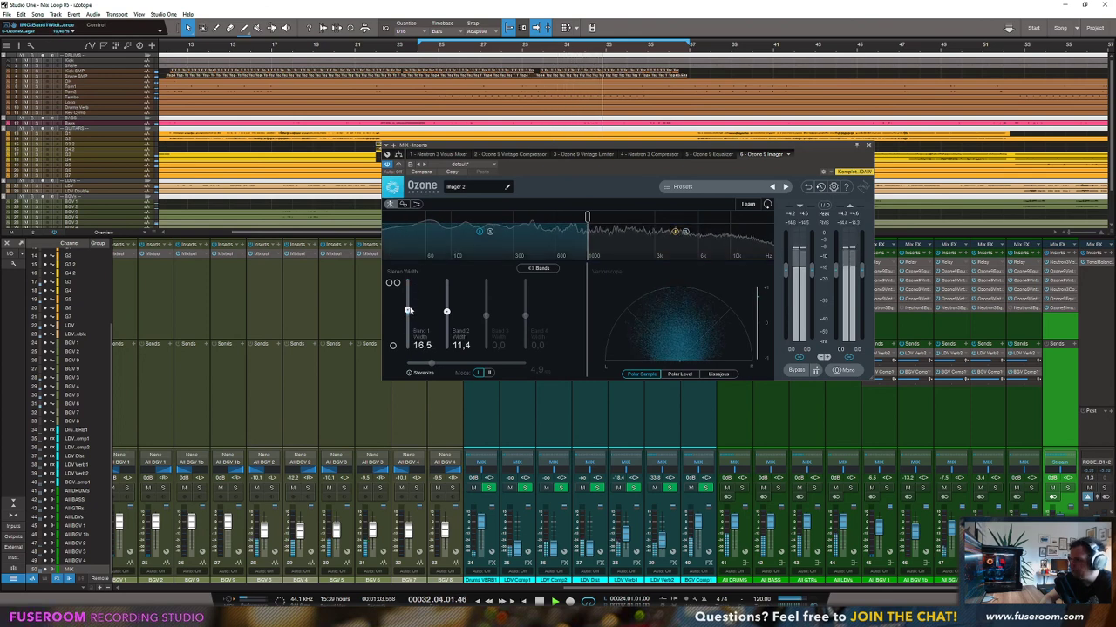
left_click_drag(501, 217, 590, 217)
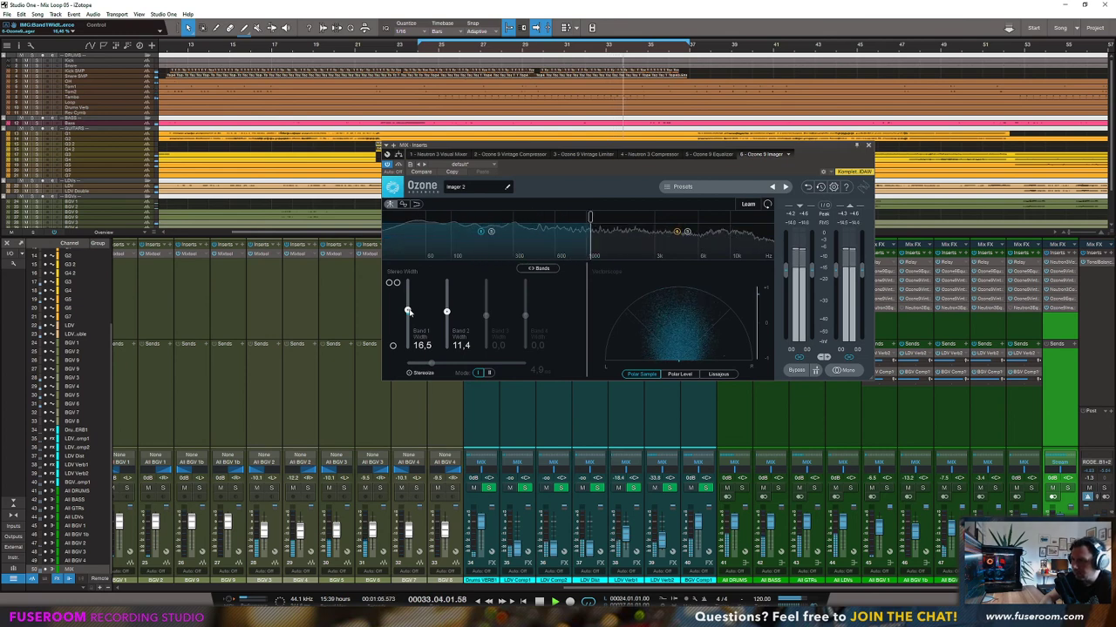
left_click_drag(407, 311, 408, 314)
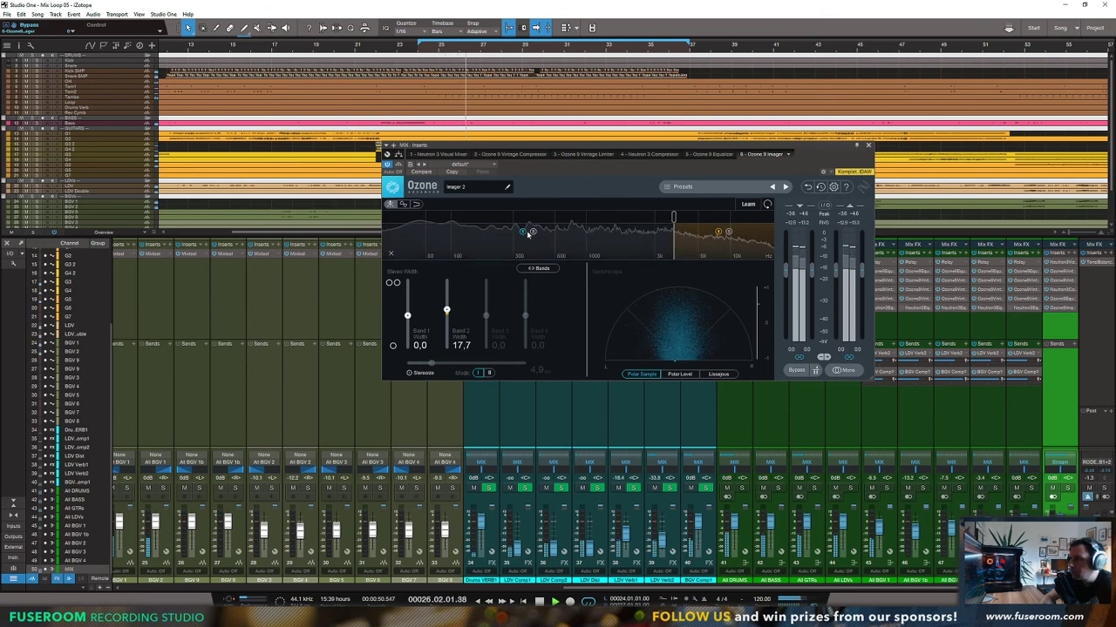
Step: Split the Imager into four bands with bands 1 and 3 bypassed, setting the width to 22.8 on band 2 and 24.1 on band 4
left_click(562, 220)
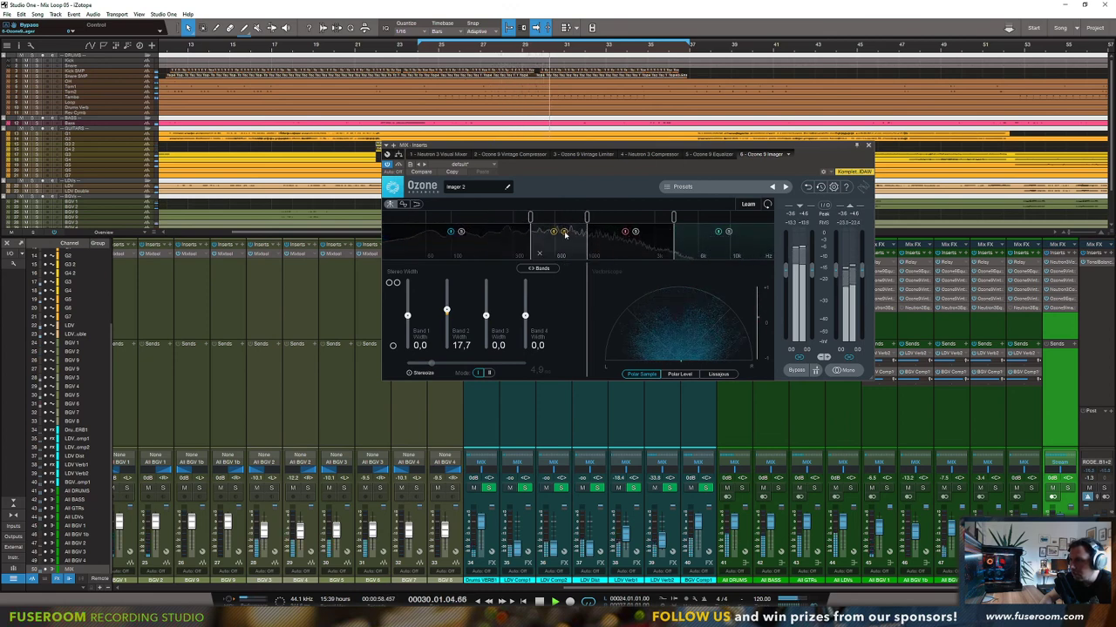
left_click(623, 233)
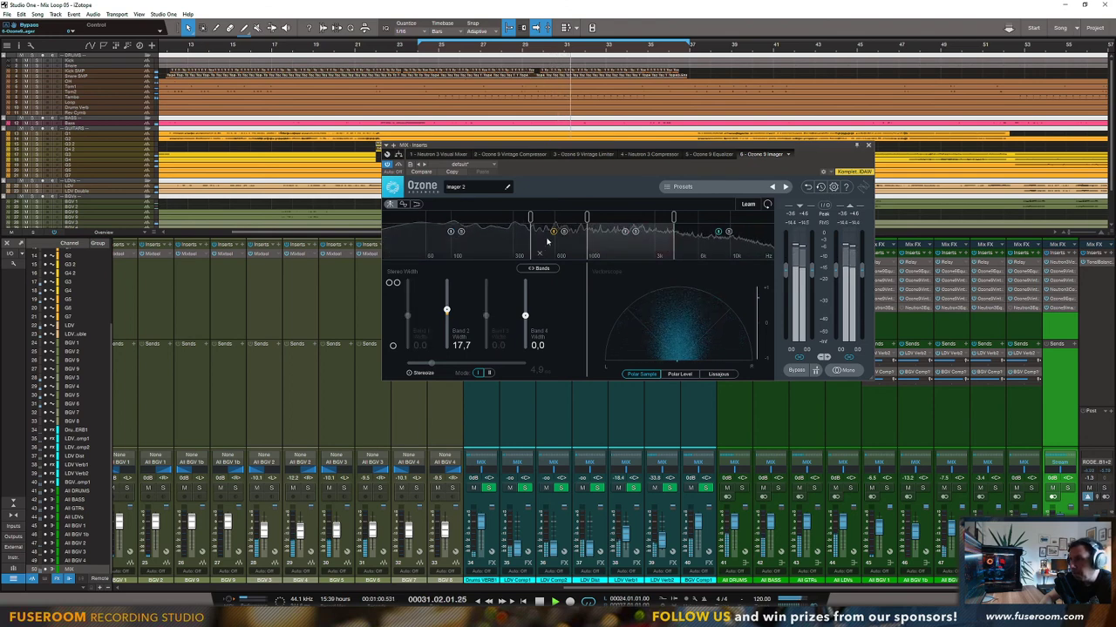
left_click_drag(447, 306, 446, 311)
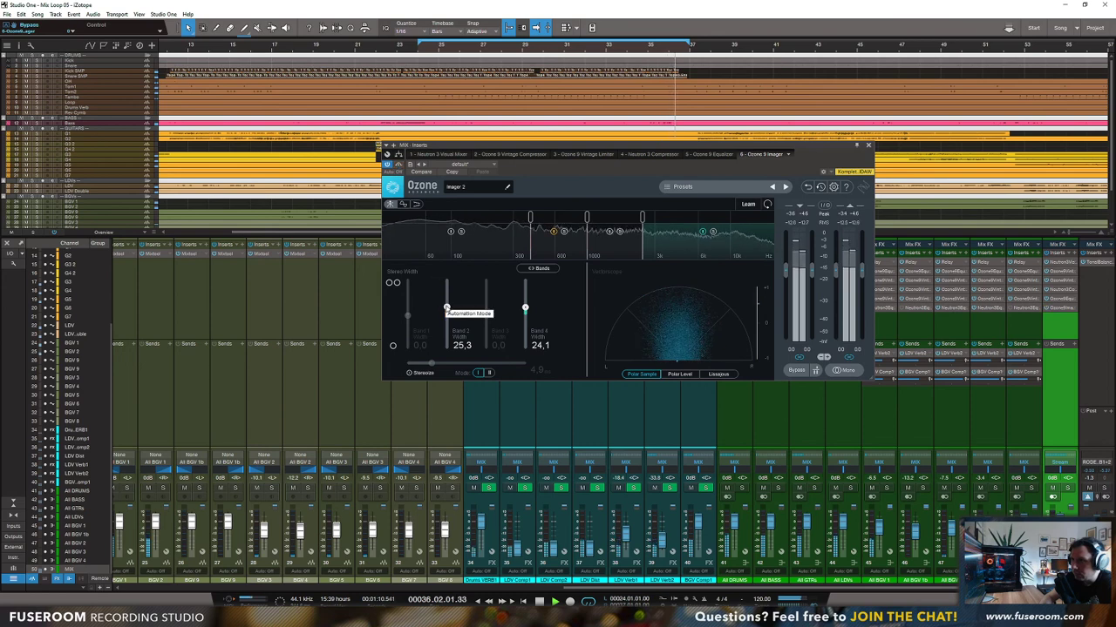
left_click_drag(447, 308, 446, 311)
key("space")
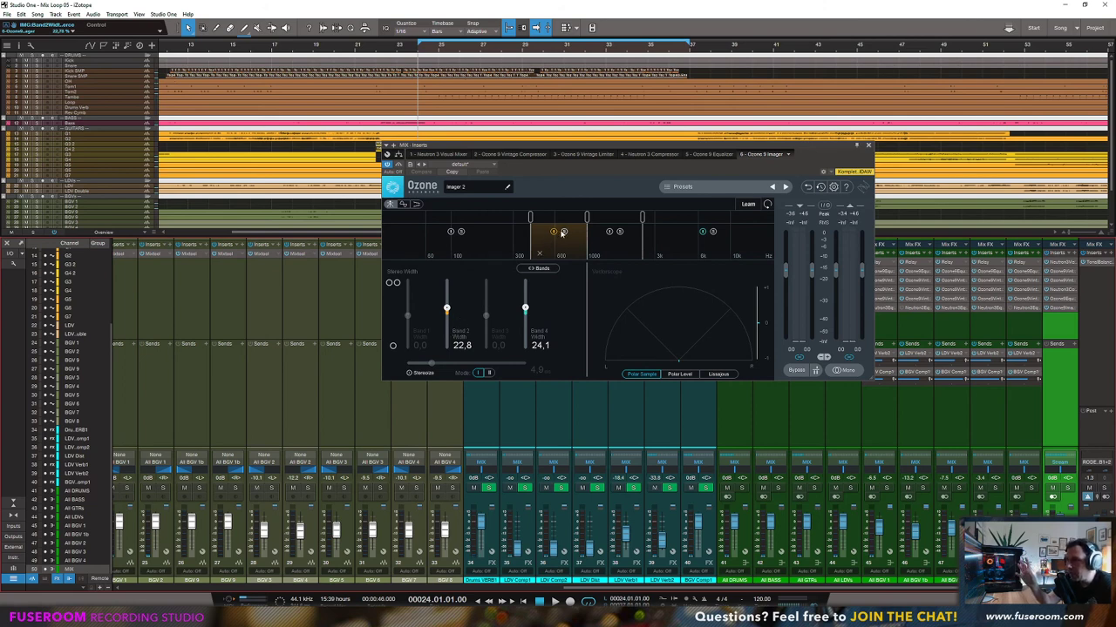
Step: Audition band 1 narrowed to -22.8, bypass it again, and set band 2 width to 11.4
key("space")
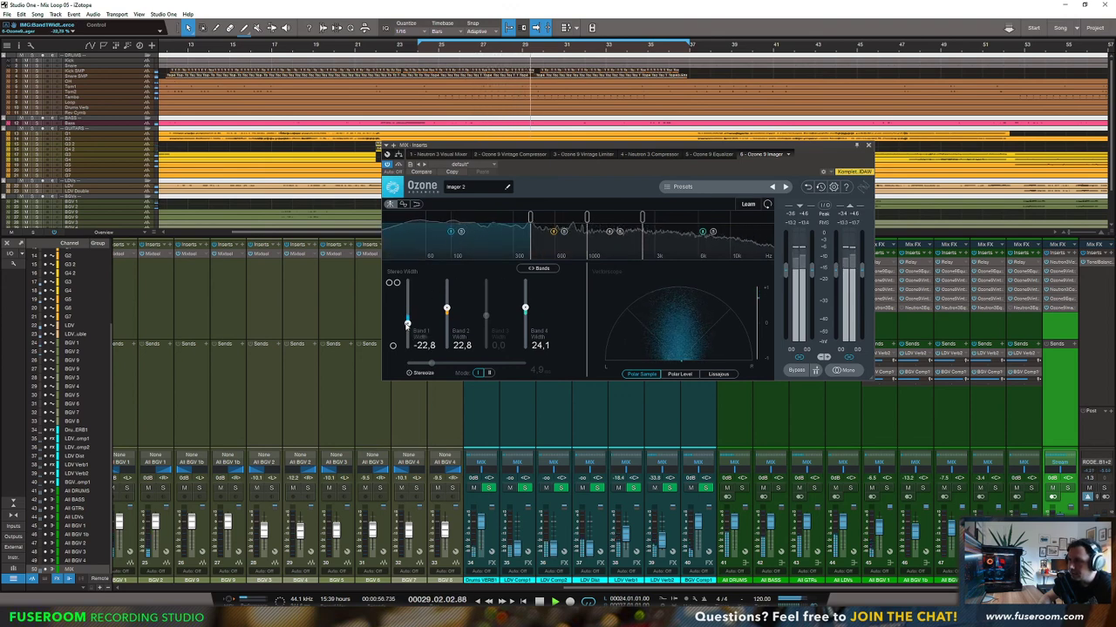
left_click(450, 232)
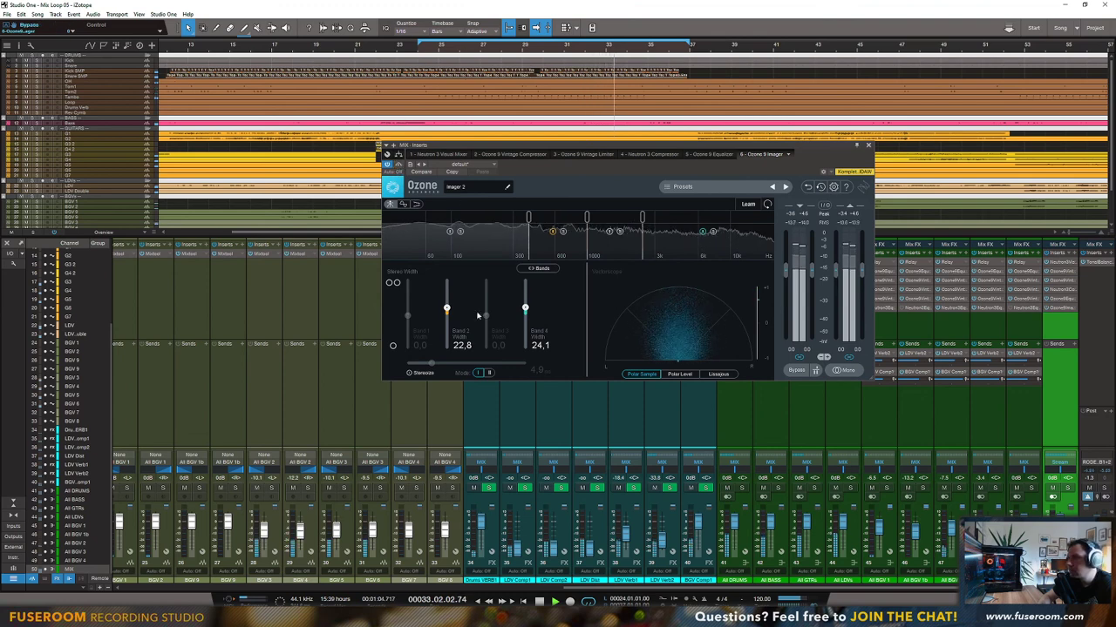
left_click_drag(446, 309, 446, 314)
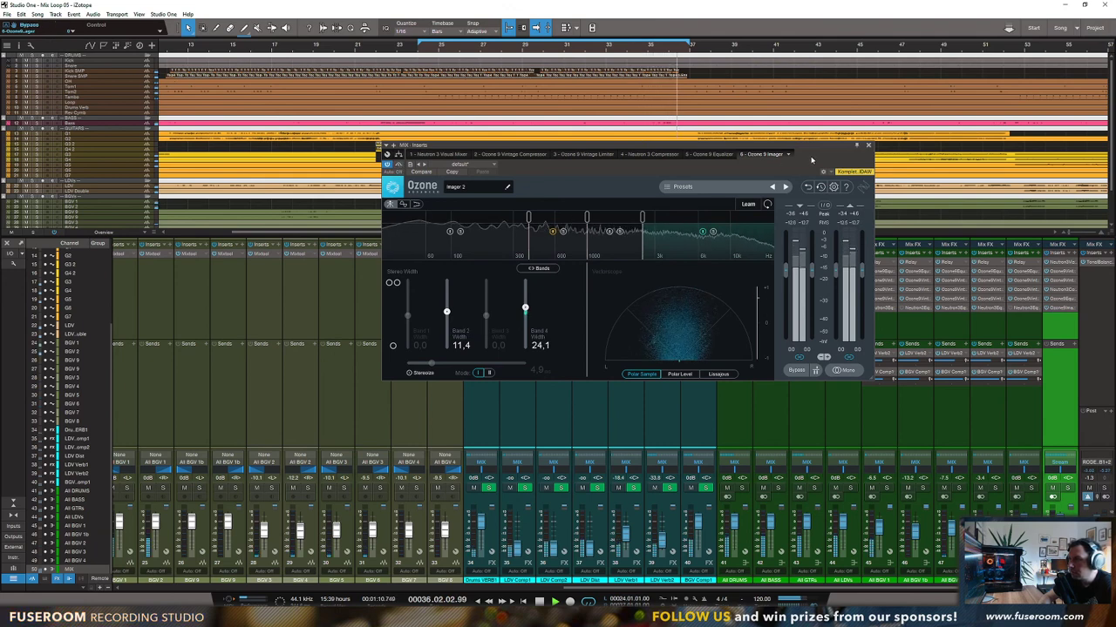
left_click(868, 146)
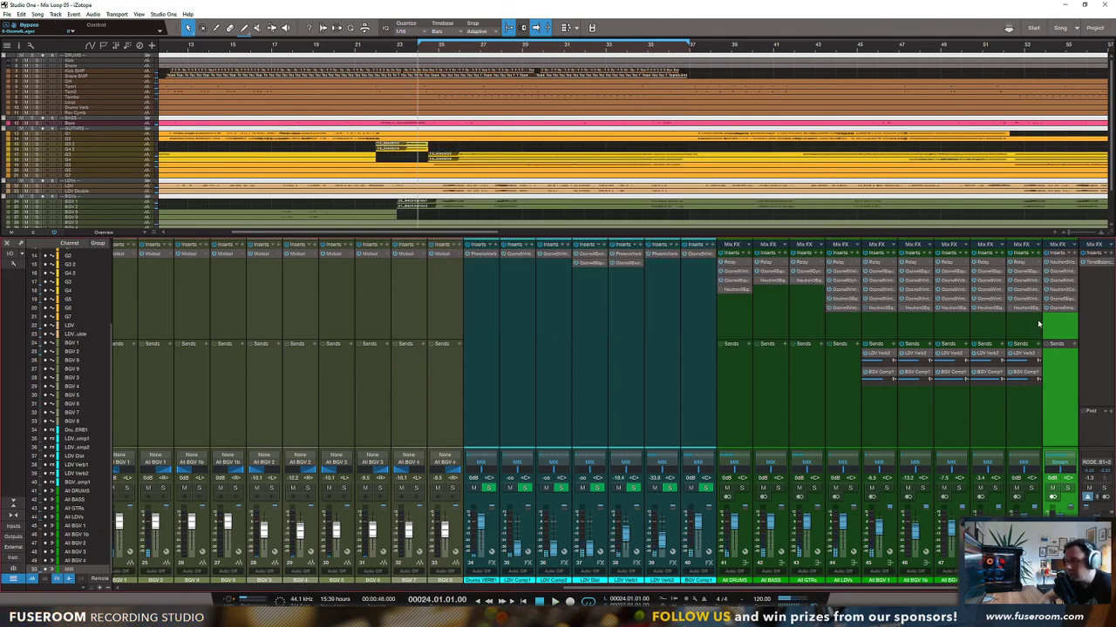
Step: Copy the MIX bus's Ozone 9 Vintage Limiter to the end of the insert chain and open the copy
left_click(1075, 254)
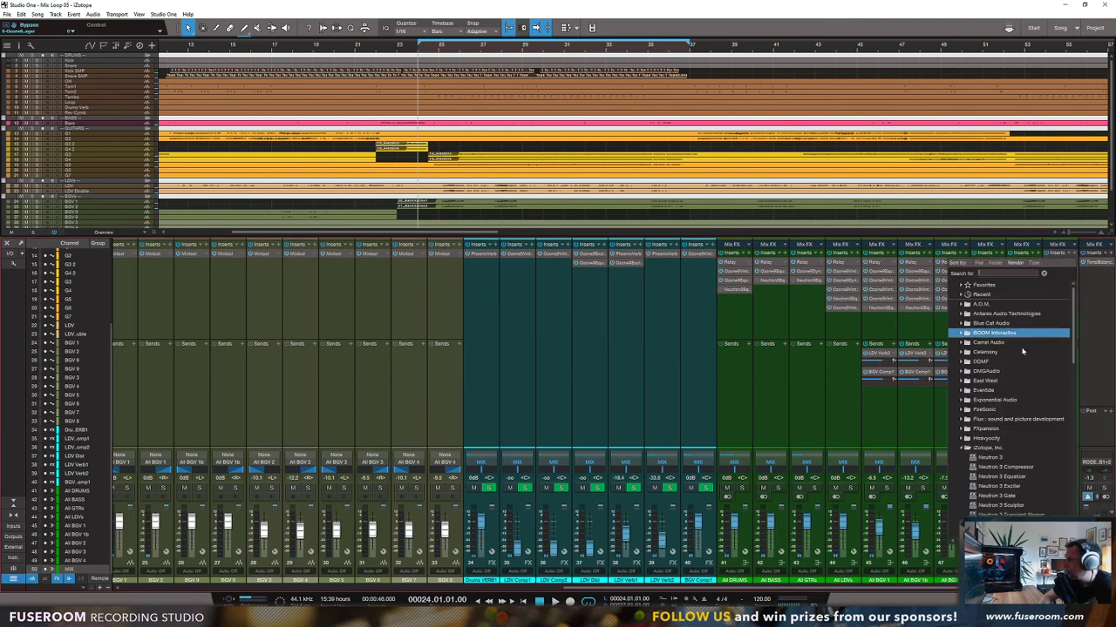
left_click(1086, 345)
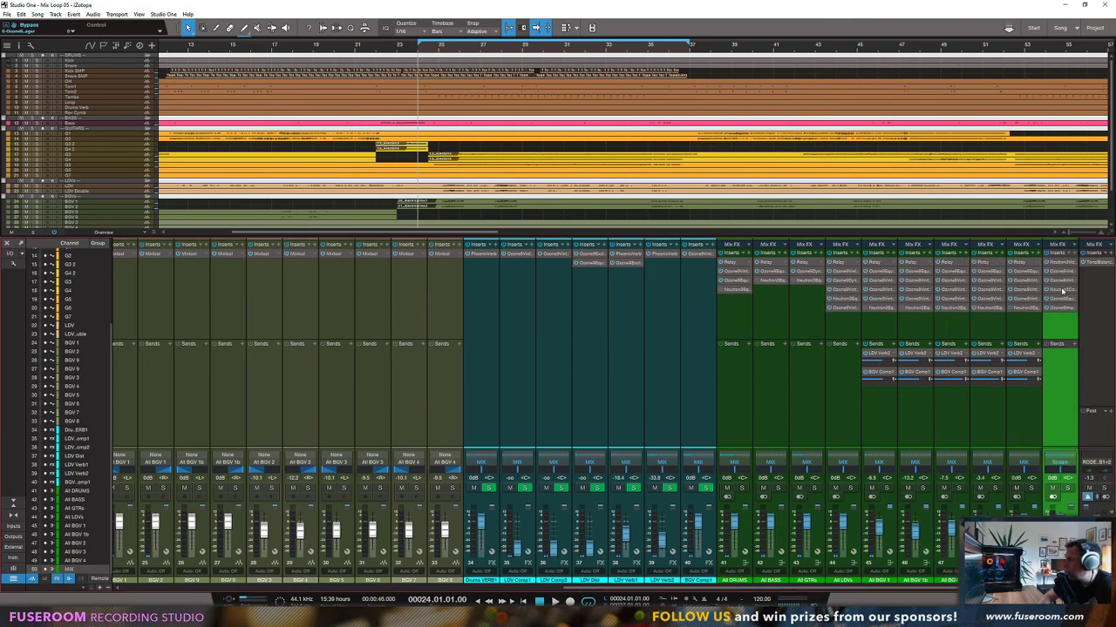
left_click(1060, 282)
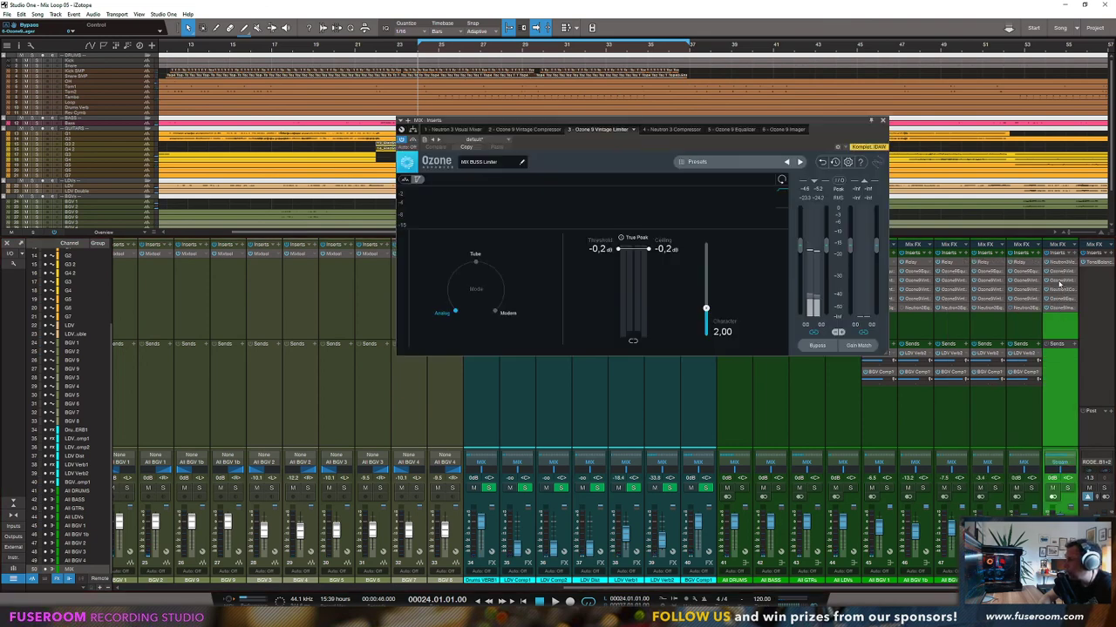
left_click(883, 121)
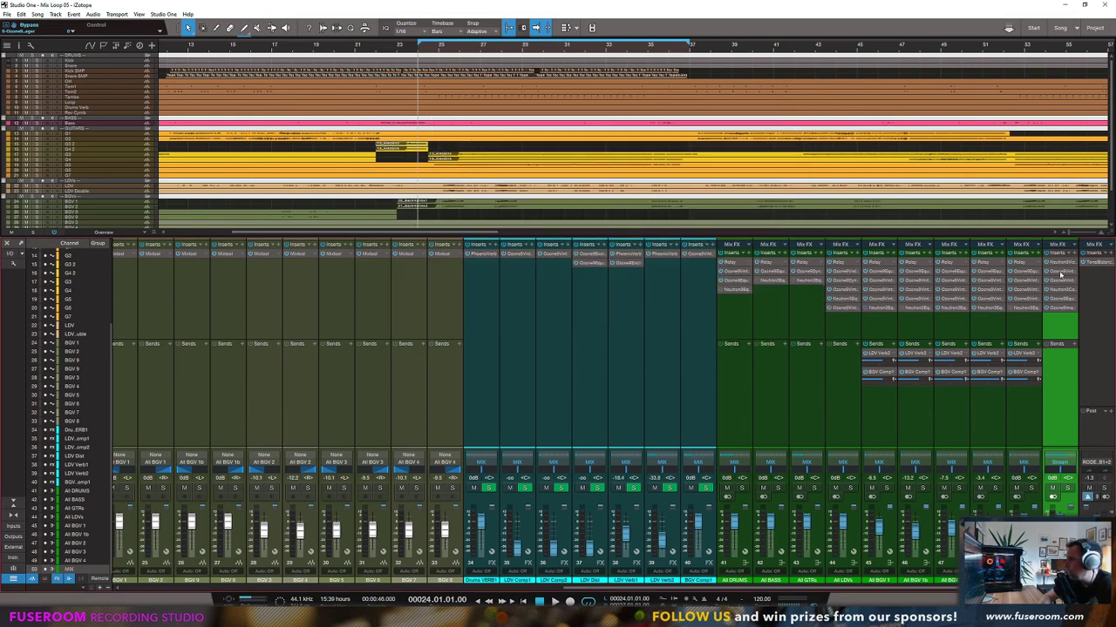
left_click(1060, 282)
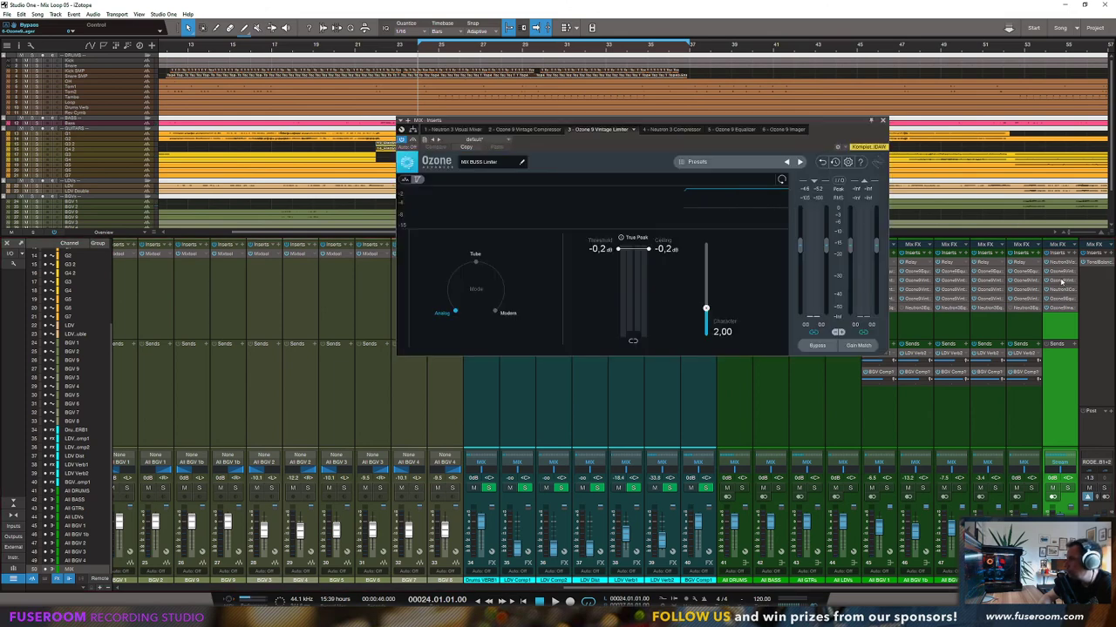
left_click_drag(1061, 312, 1057, 325)
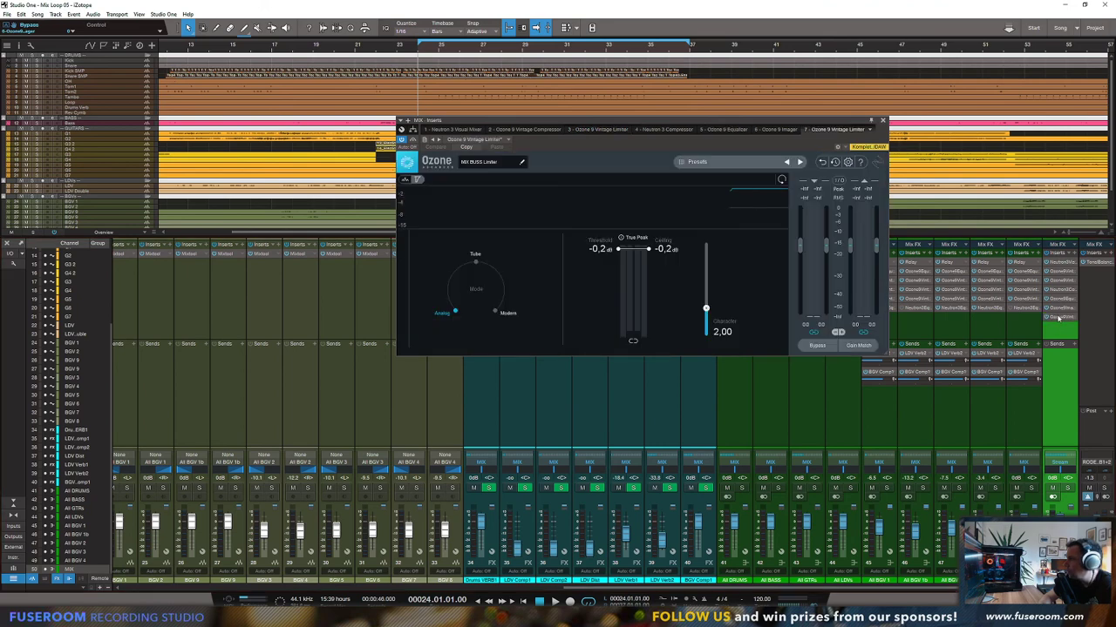
double_click(1058, 318)
left_click(1057, 320)
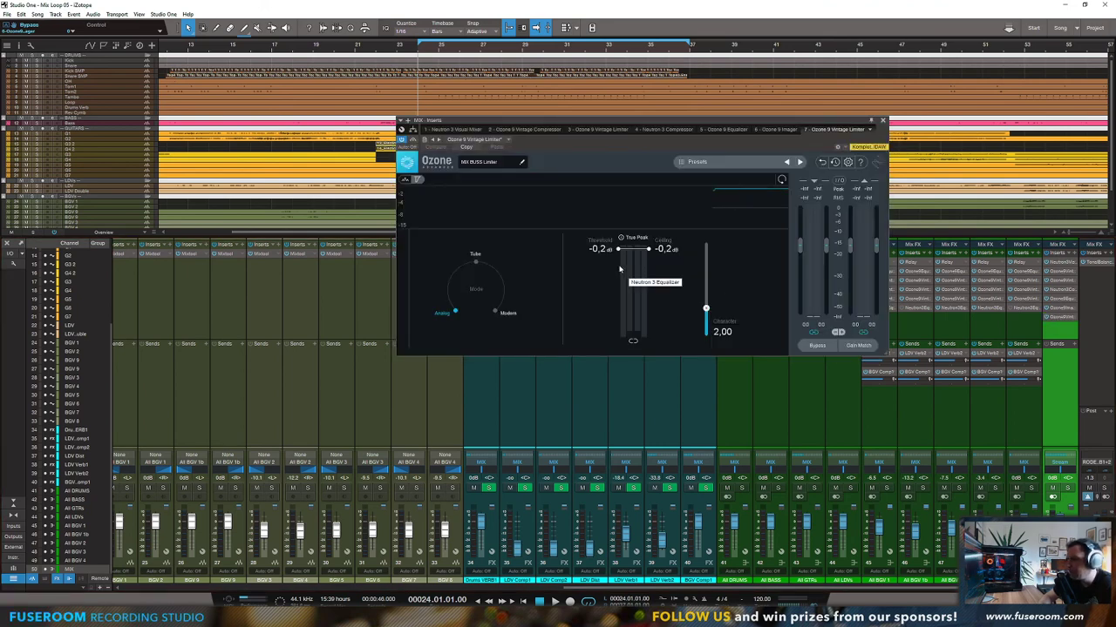
Step: Set the copied Vintage Limiter's threshold to -8.5 dB and ceiling to -7.2 dB during playback, and save the song
key("space")
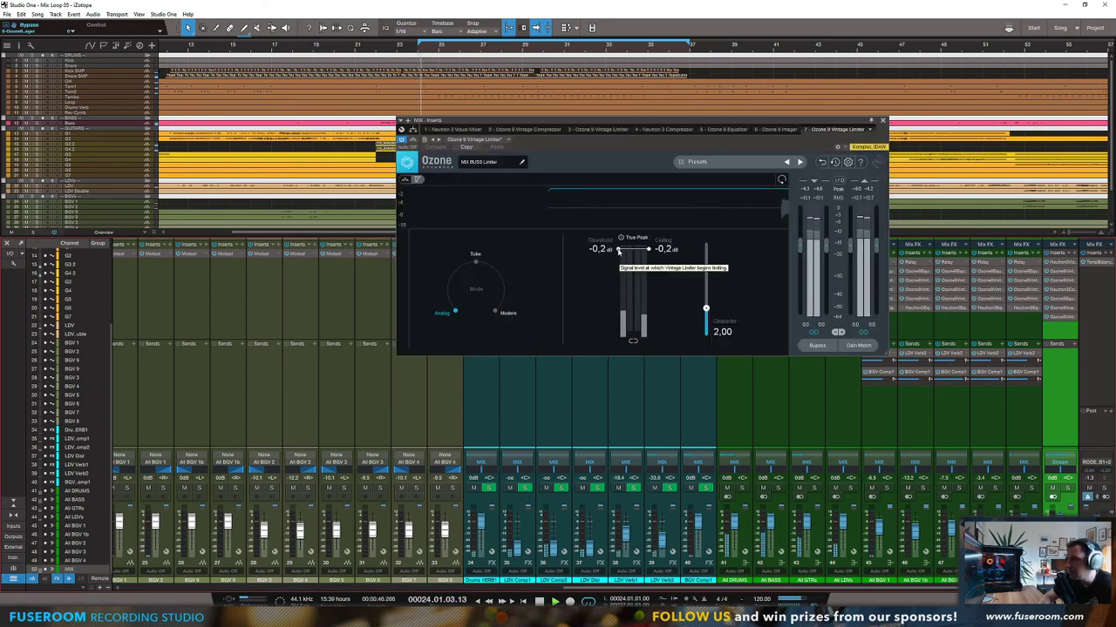
left_click_drag(619, 250, 648, 300)
left_click_drag(618, 260, 617, 311)
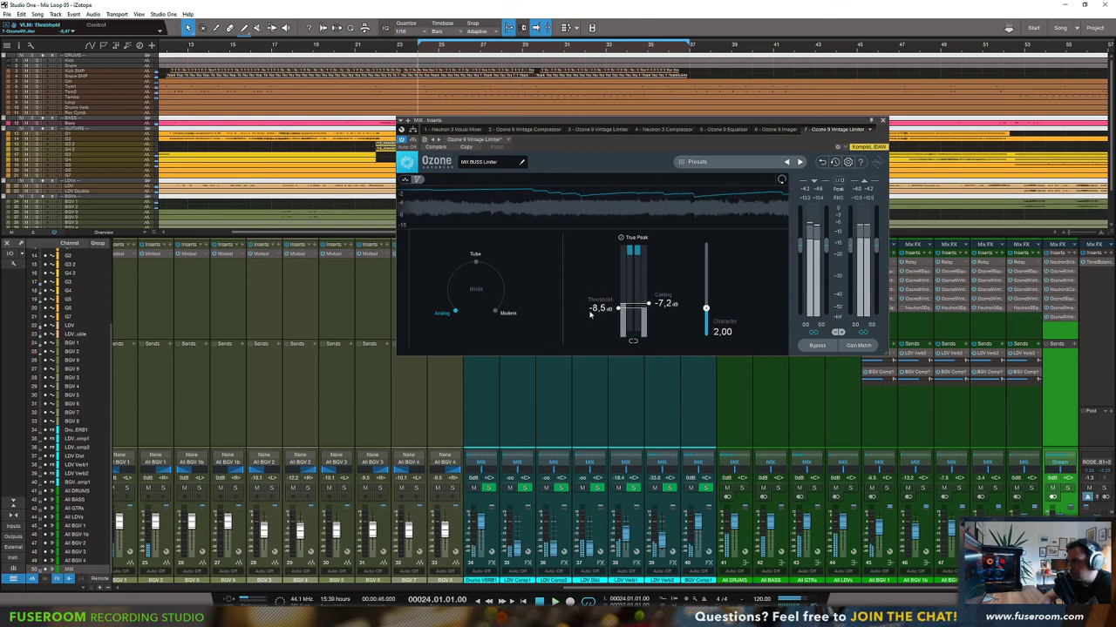
key("ctrl+s")
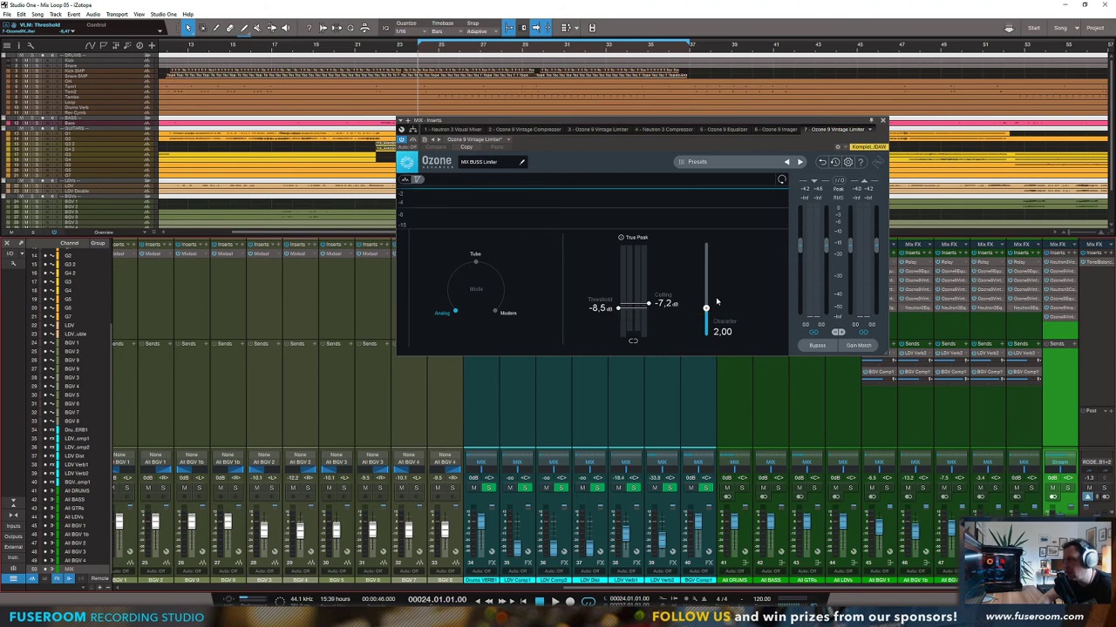
Step: Play the mix through the Stream channel's Tonal Balance Control and audition its Low-Mid band against the target curve
left_click(1094, 266)
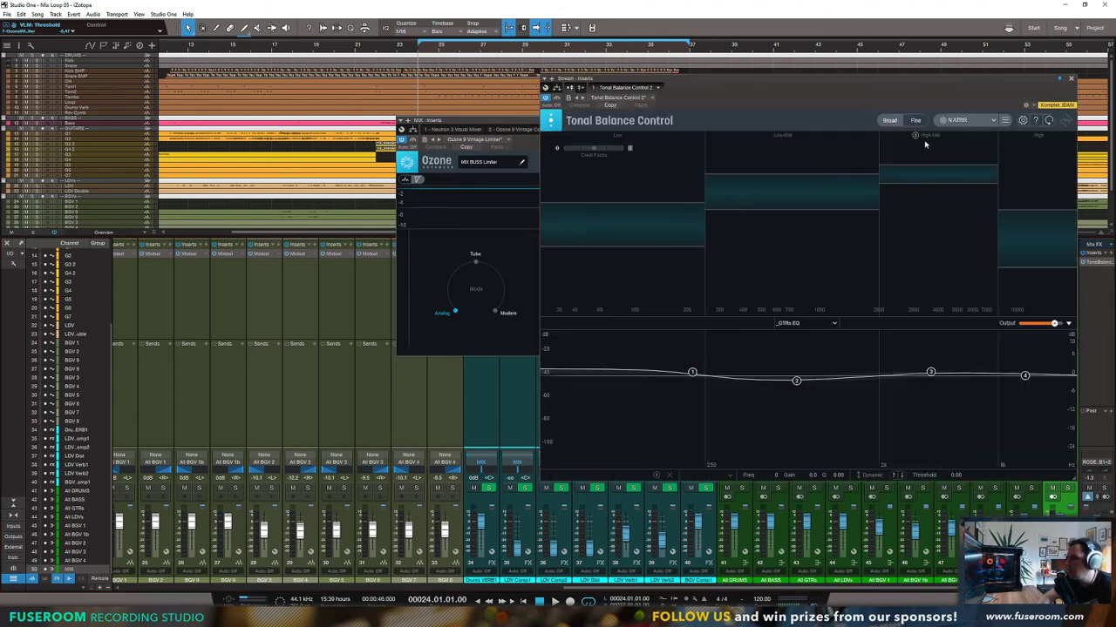
key("space")
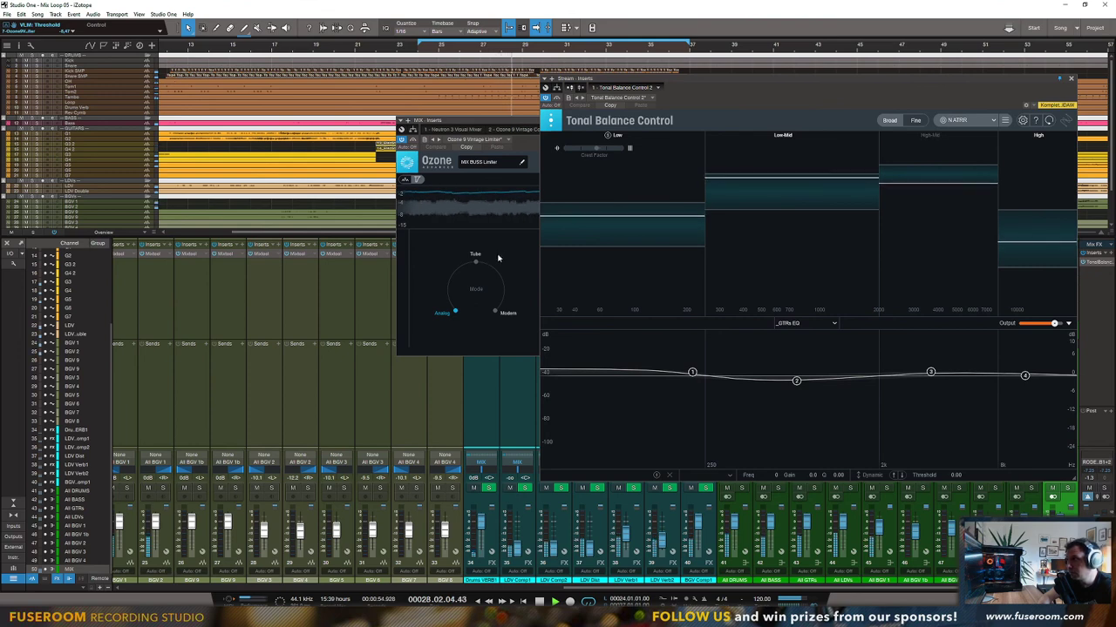
left_click_drag(514, 121, 407, 125)
left_click(776, 125)
left_click_drag(792, 79, 632, 80)
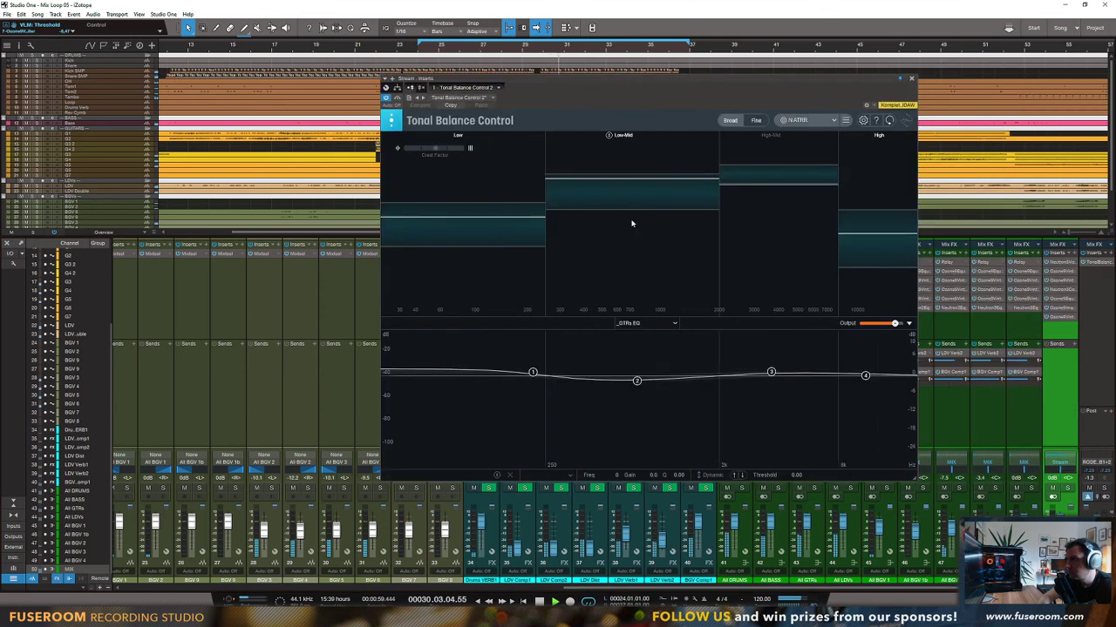
left_click(608, 135)
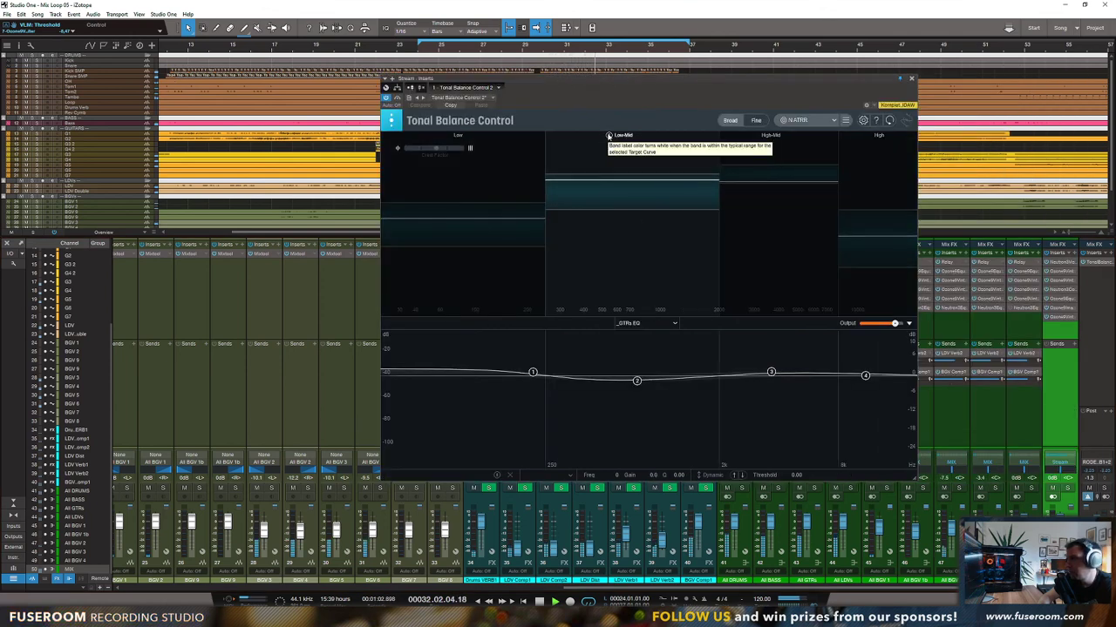
left_click(608, 136)
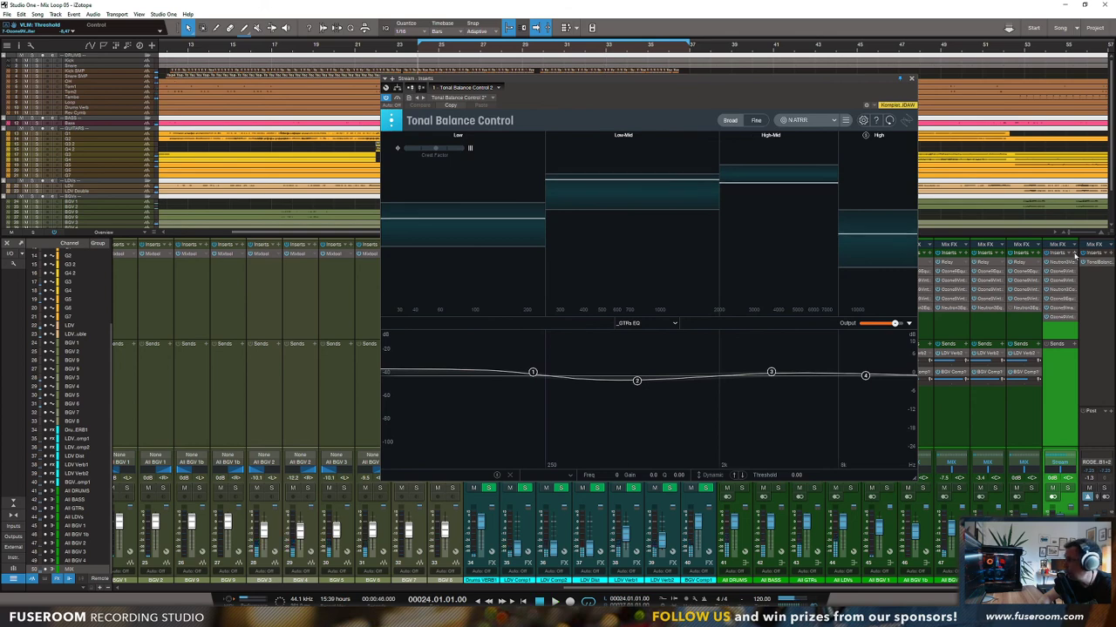
Step: Insert Ozone 9 Equalizer at the end of the MIX bus chain, named FINAL MIX EQ, and close the plug-in windows
left_click(1075, 255)
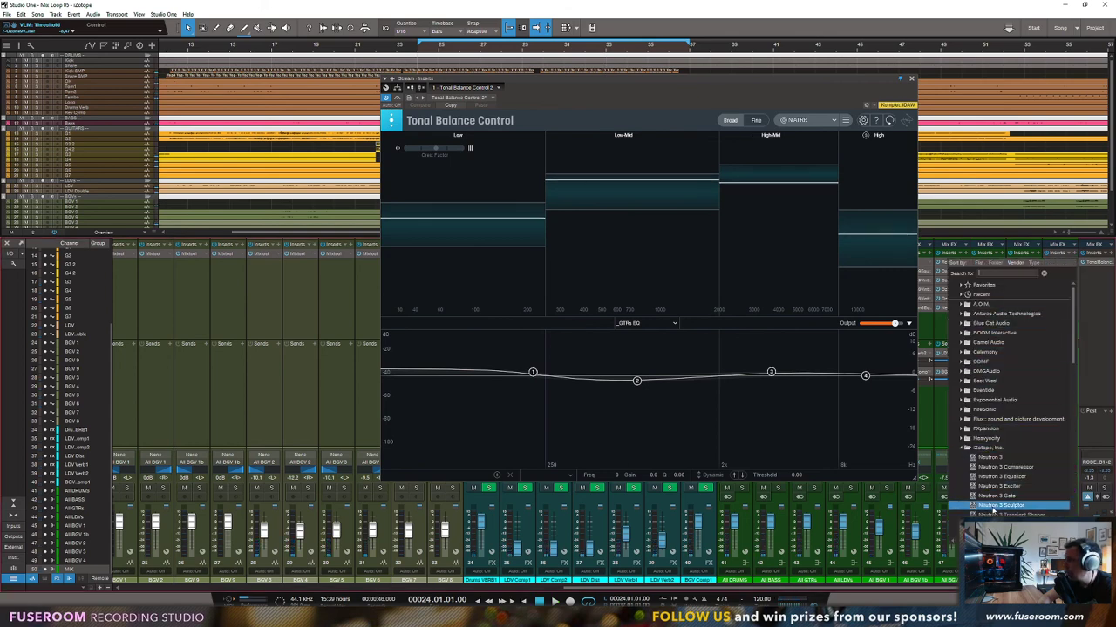
scroll(994, 510, "down", 3)
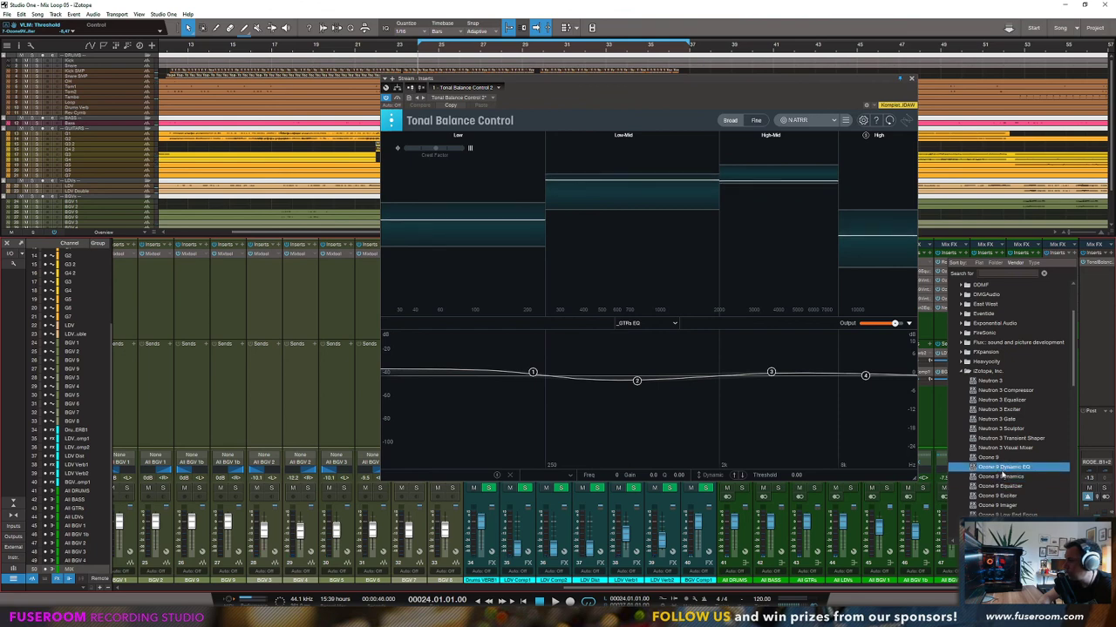
scroll(997, 504, "down", 2)
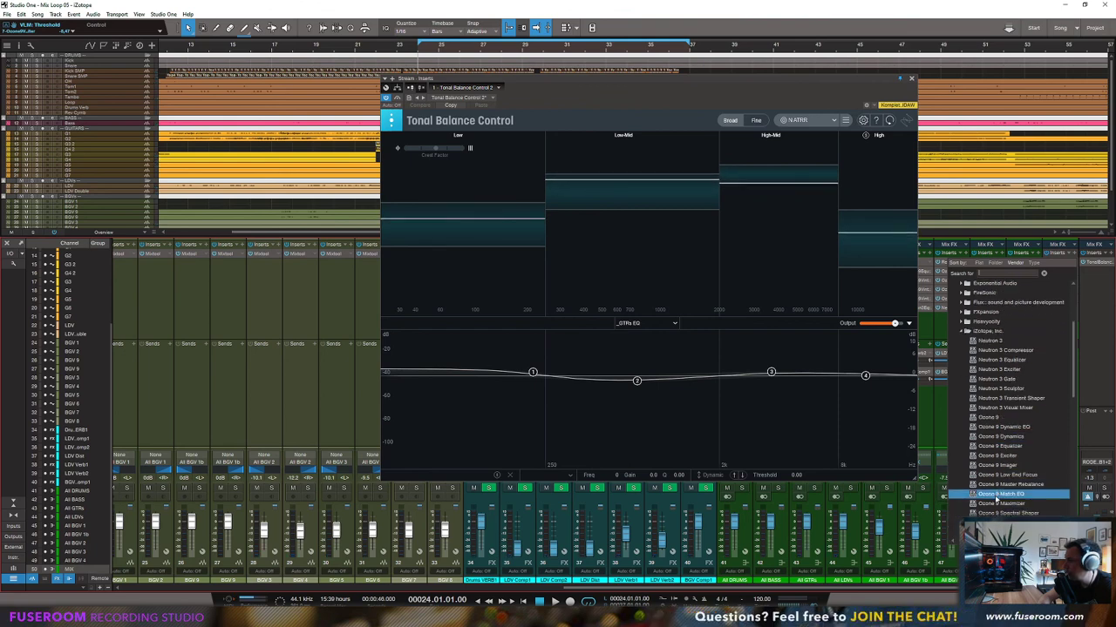
left_click(988, 446)
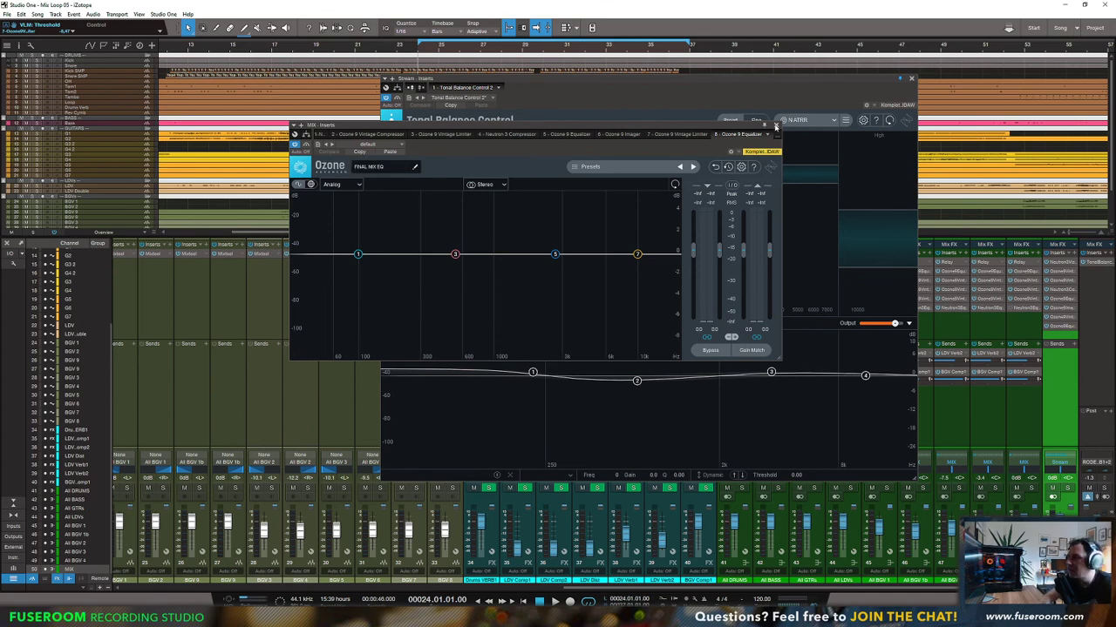
left_click(911, 79)
left_click_drag(742, 128, 681, 137)
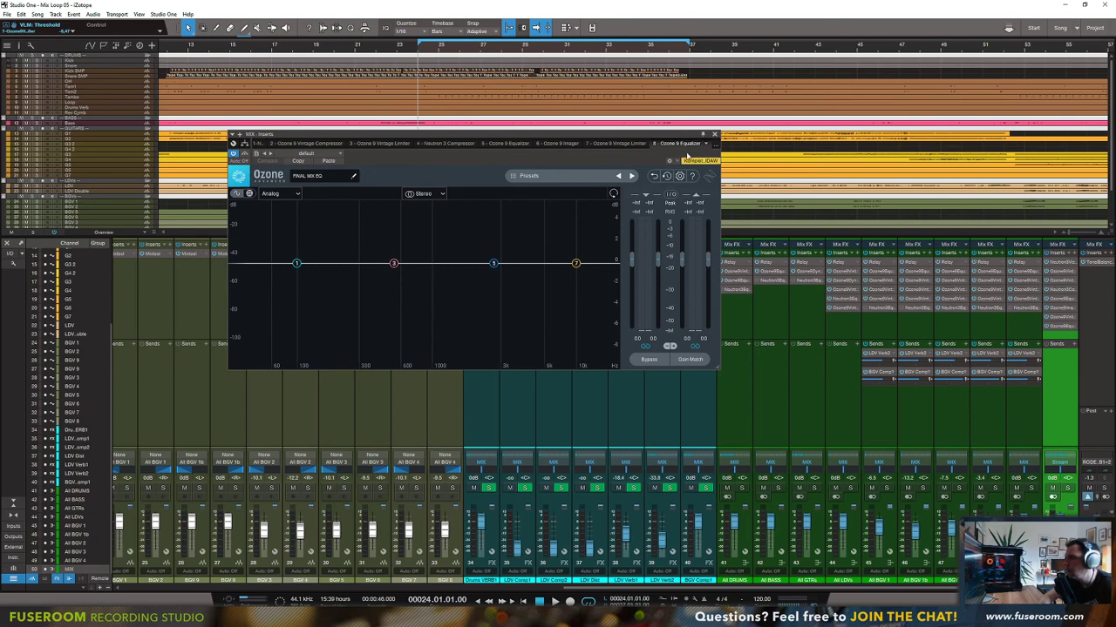
left_click(713, 135)
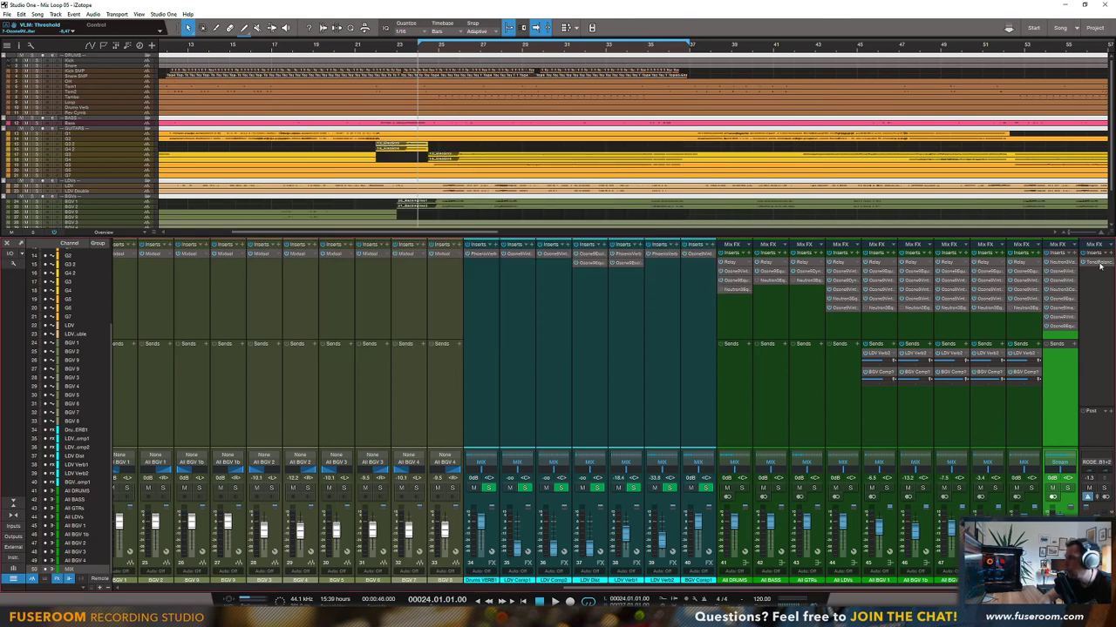
Step: Open the Stream channel's Tonal Balance Control and choose FINAL MIX EQ as the equalizer it controls
left_click(1098, 264)
left_click(637, 323)
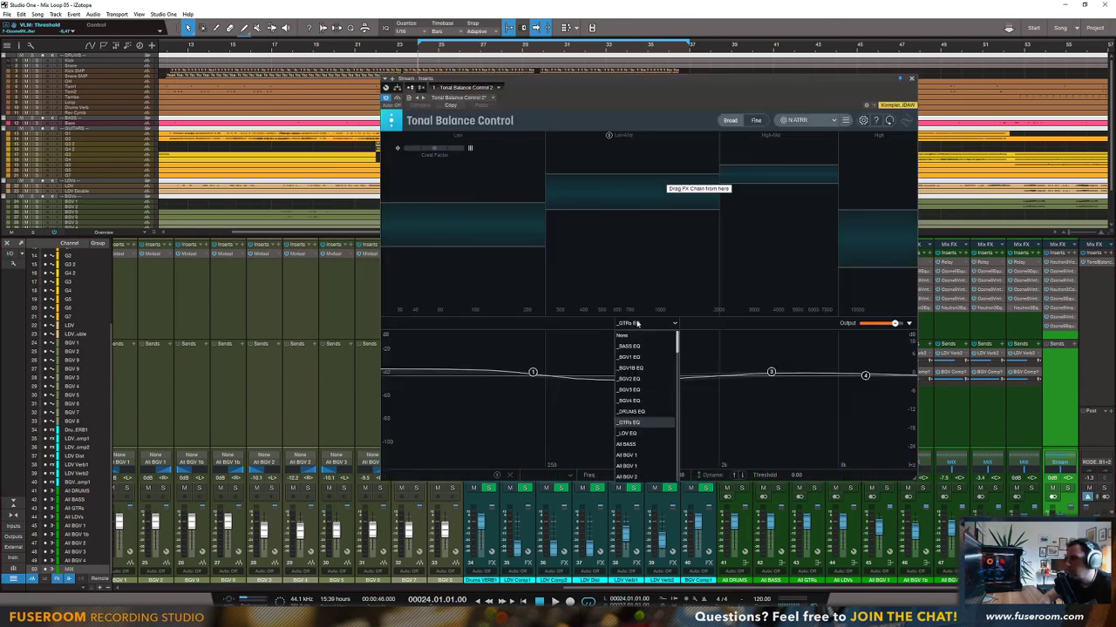
scroll(644, 397, "down", 10)
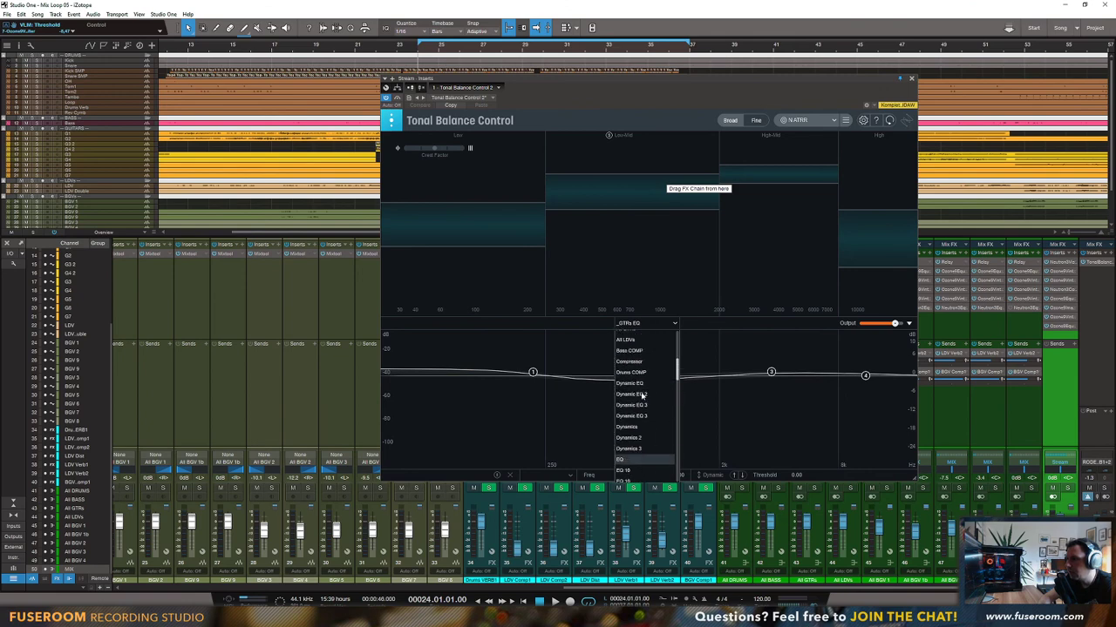
scroll(642, 397, "down", 3)
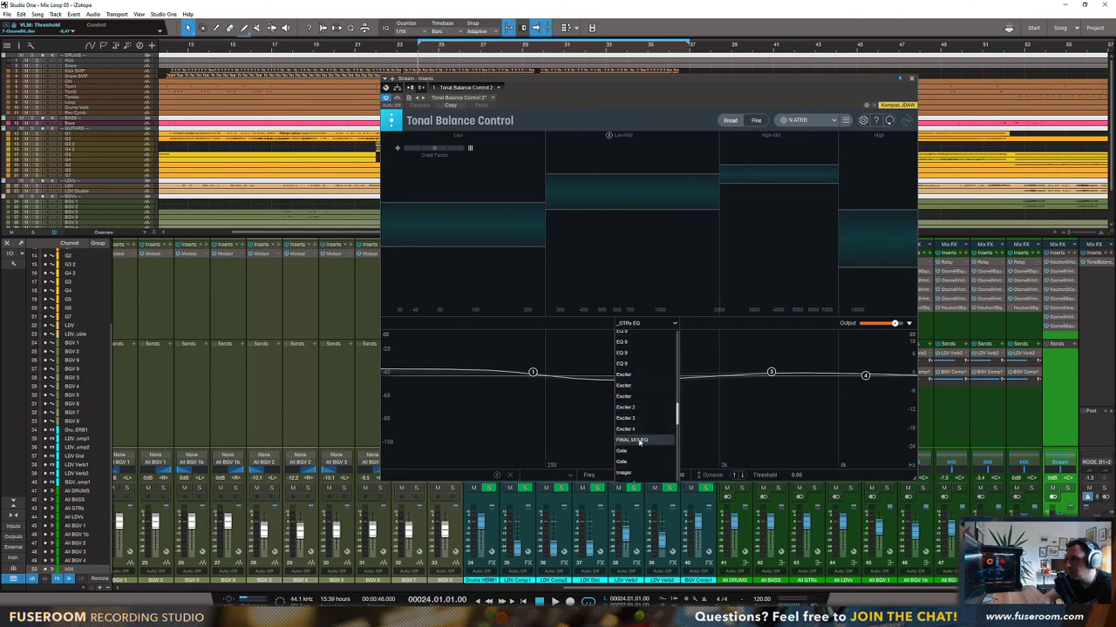
left_click(639, 440)
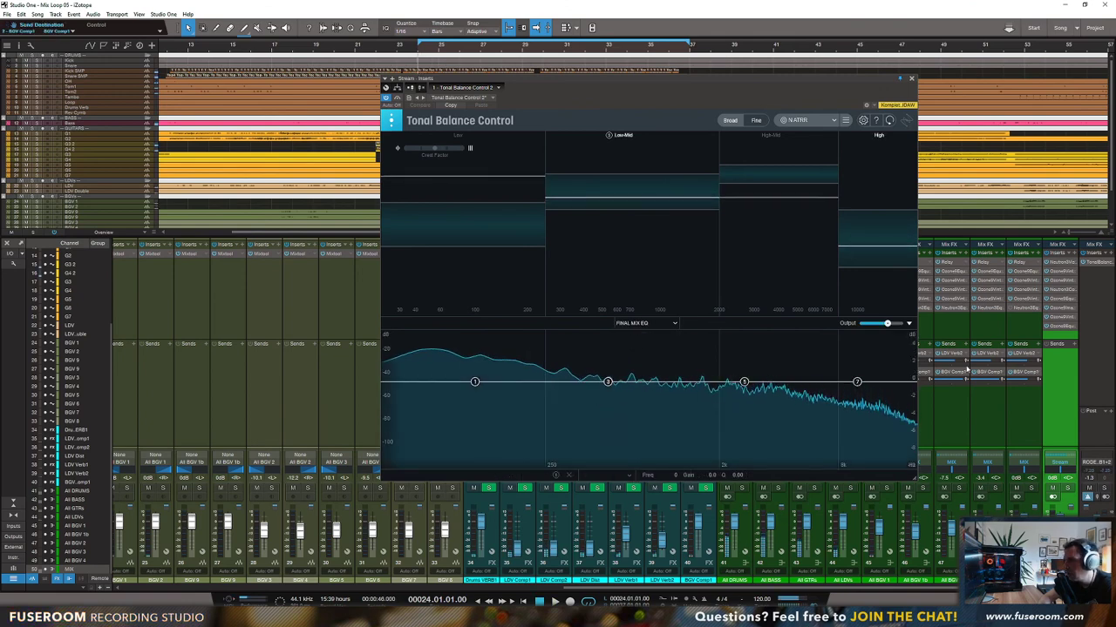
Step: Shape FINAL MIX EQ during playback with a low-mid cut, about 1.9 dB boost at 2959 Hz, and 0.3 dB bass lift at 136 Hz
left_click_drag(608, 382, 636, 391)
mouse_move(743, 382)
left_mouse_down()
mouse_move(741, 366)
mouse_move(762, 372)
mouse_move(752, 365)
left_mouse_up()
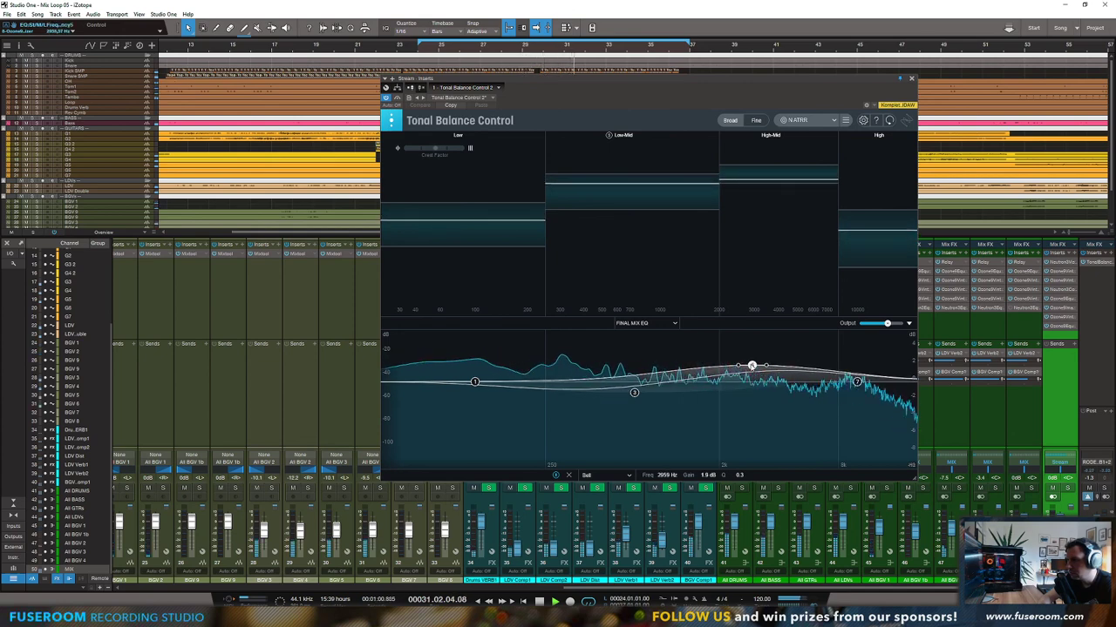
left_click_drag(635, 393, 656, 401)
left_click_drag(474, 382, 497, 382)
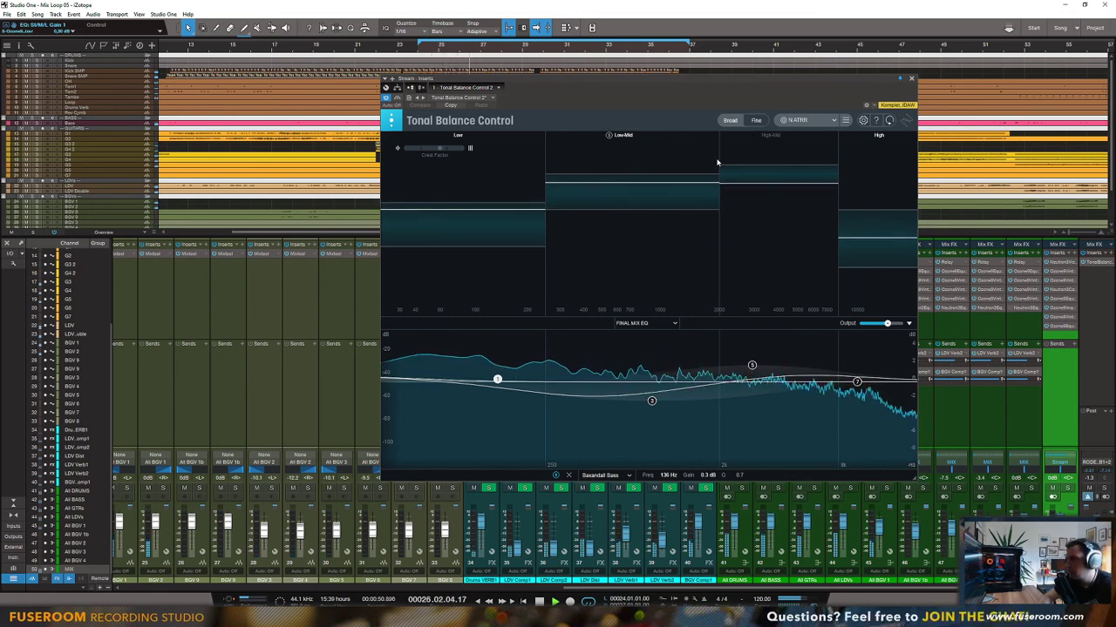
left_click(756, 136)
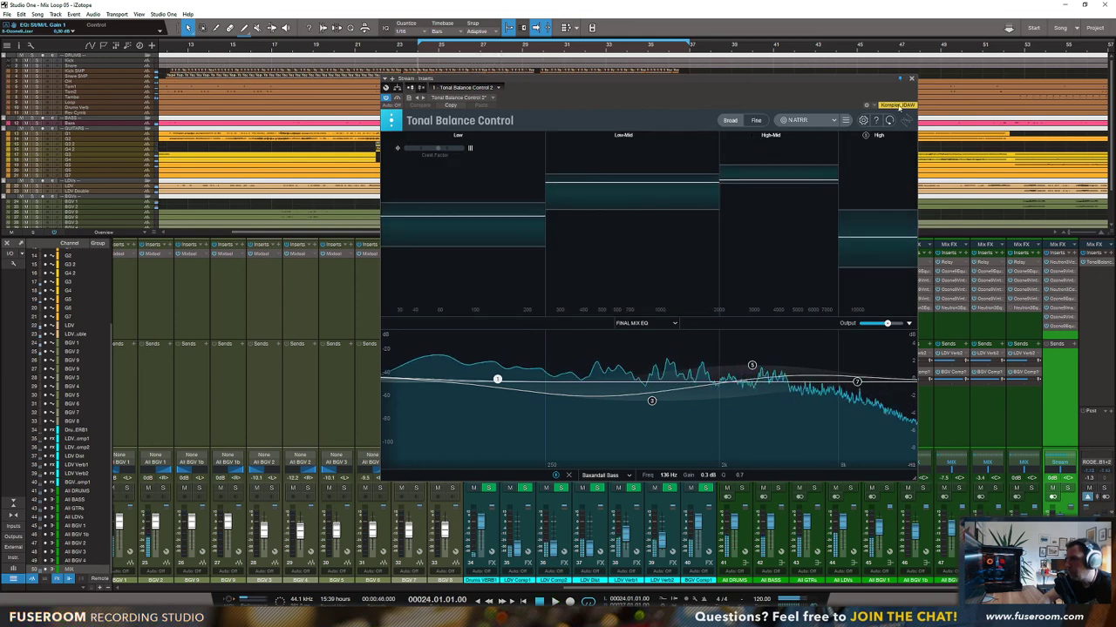
Step: Set band 3 of the All GTRs bus's Neutron 3 Equalizer to about 1.3 dB at 4218 Hz during playback, and close the plug-in windows
left_click_drag(881, 79, 638, 80)
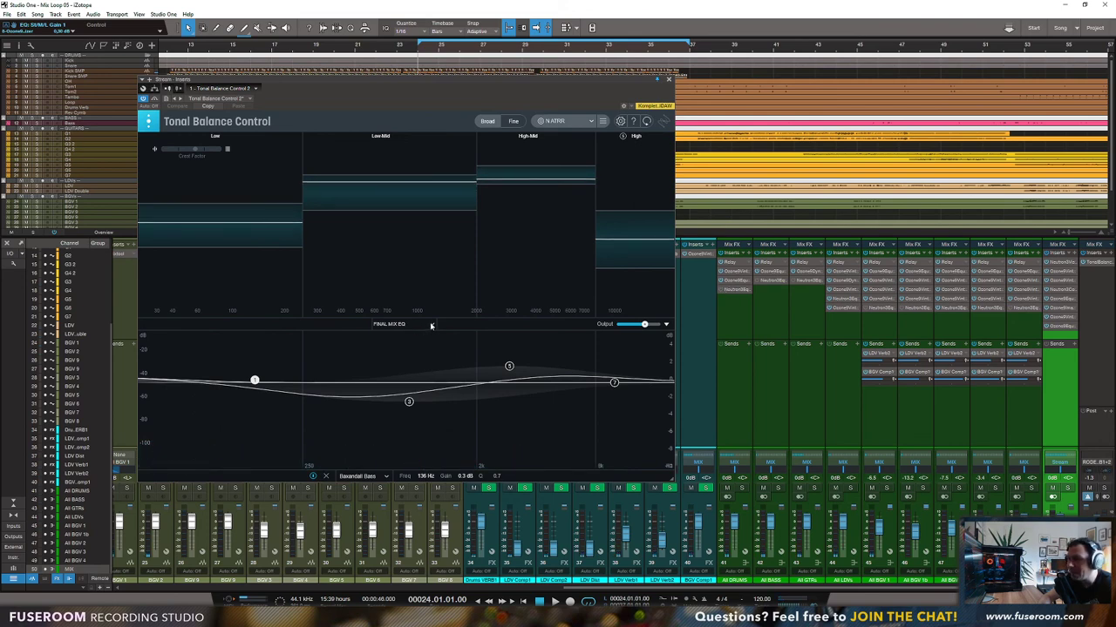
key("space")
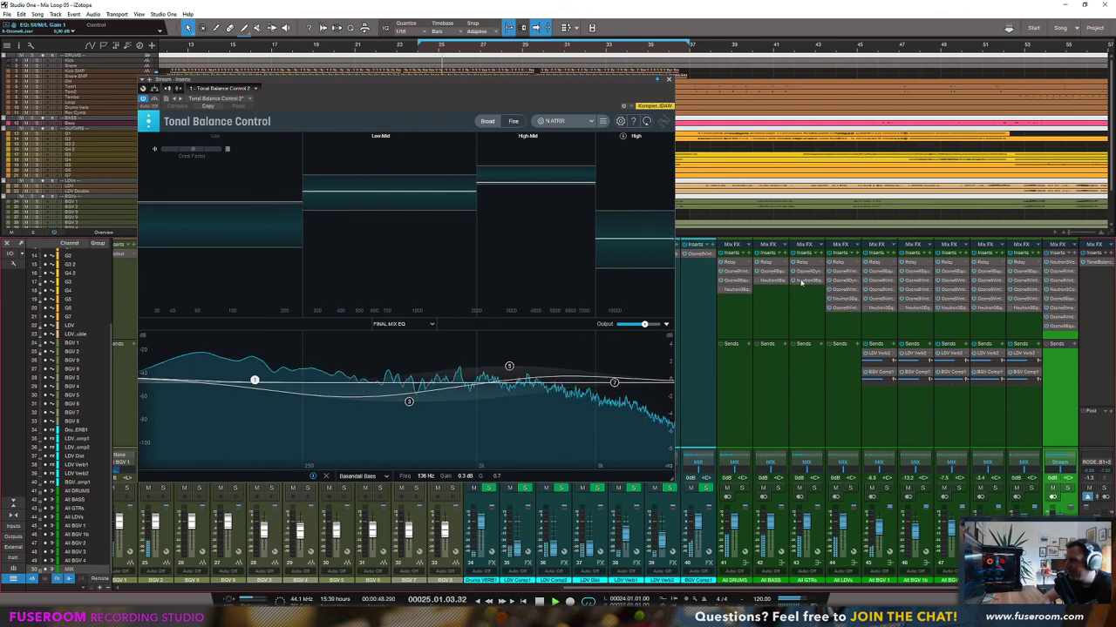
left_click(803, 281)
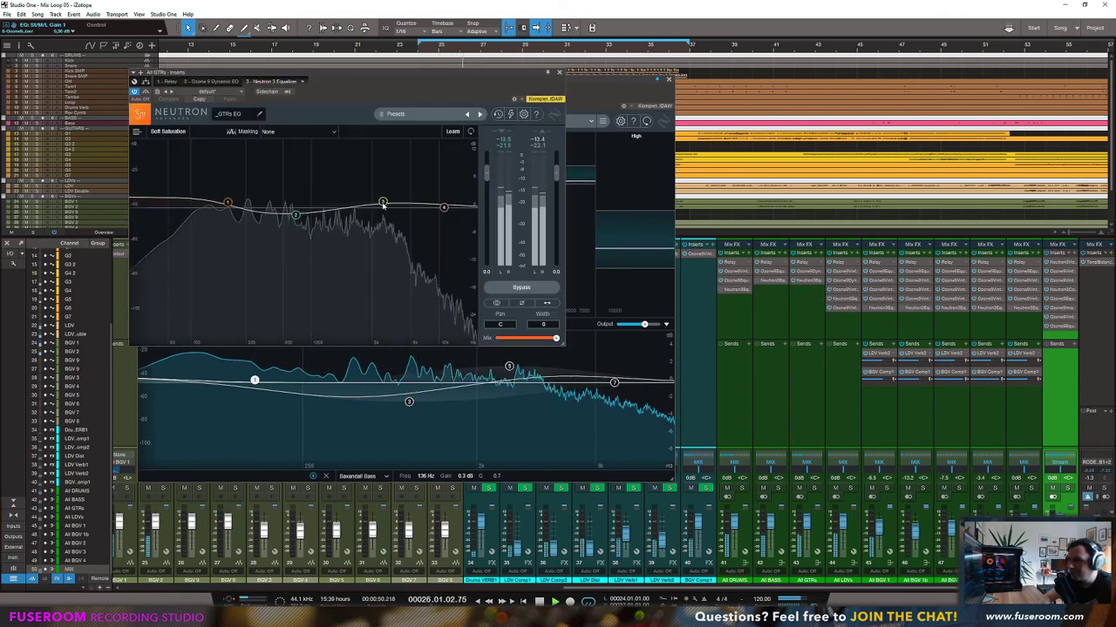
left_click_drag(383, 202, 391, 202)
left_click_drag(426, 73, 910, 253)
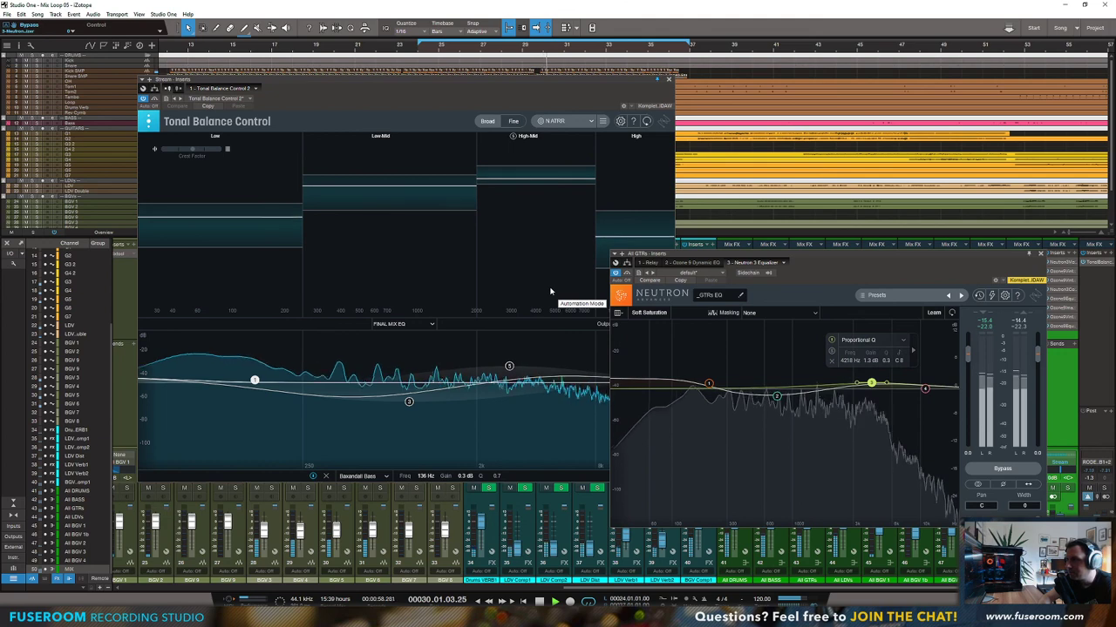
left_click(1040, 253)
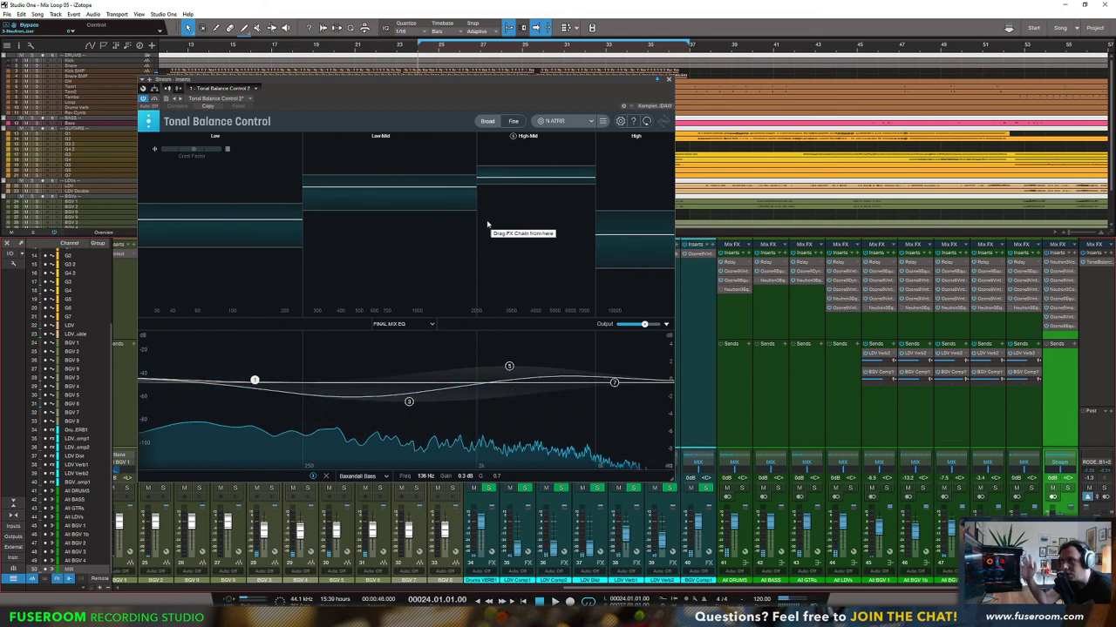
left_click(668, 79)
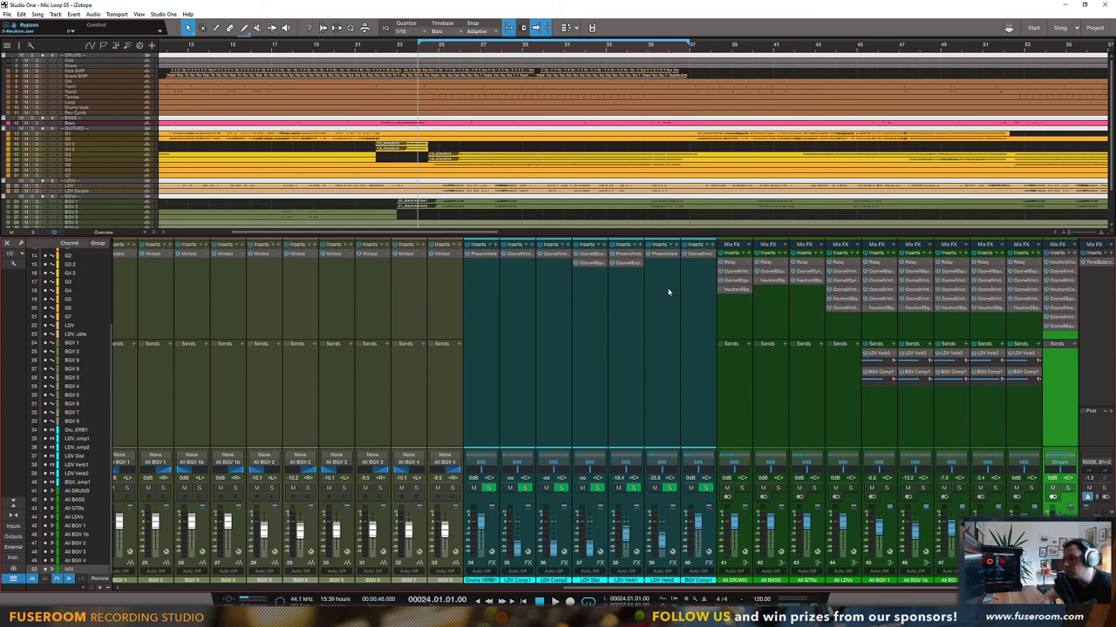
Step: Open the All BGV 4 bus's Neutron 3 Equalizer and the Stream channel's Tonal Balance Control, and arrange their windows side by side
left_click(565, 27)
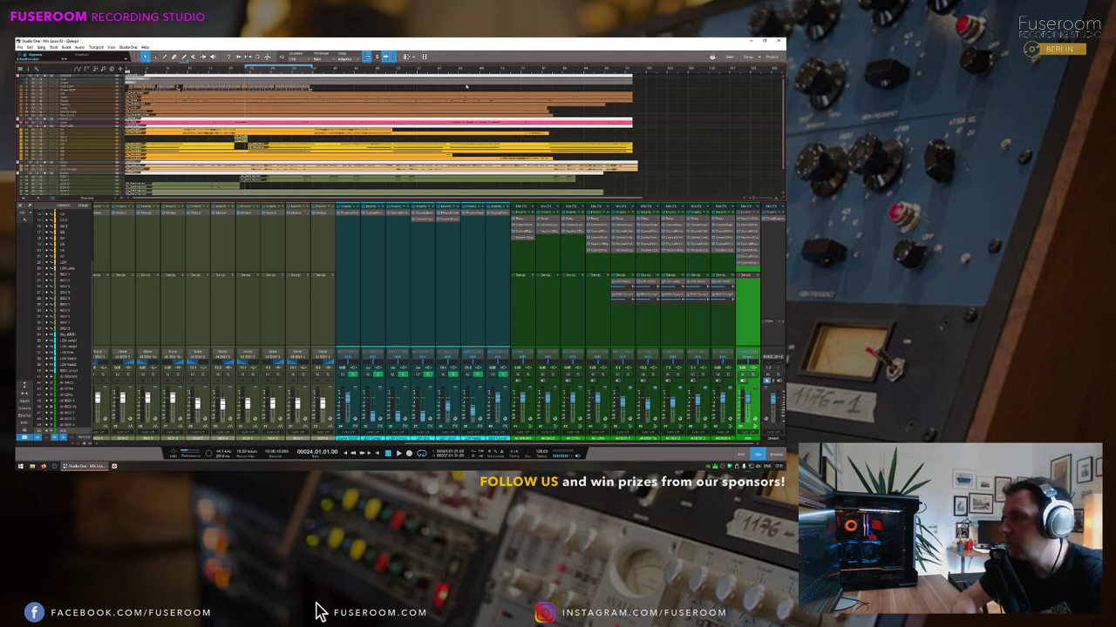
double_click(717, 251)
left_click_drag(349, 92, 631, 92)
double_click(768, 218)
left_click_drag(395, 102, 322, 86)
left_click_drag(435, 94, 464, 67)
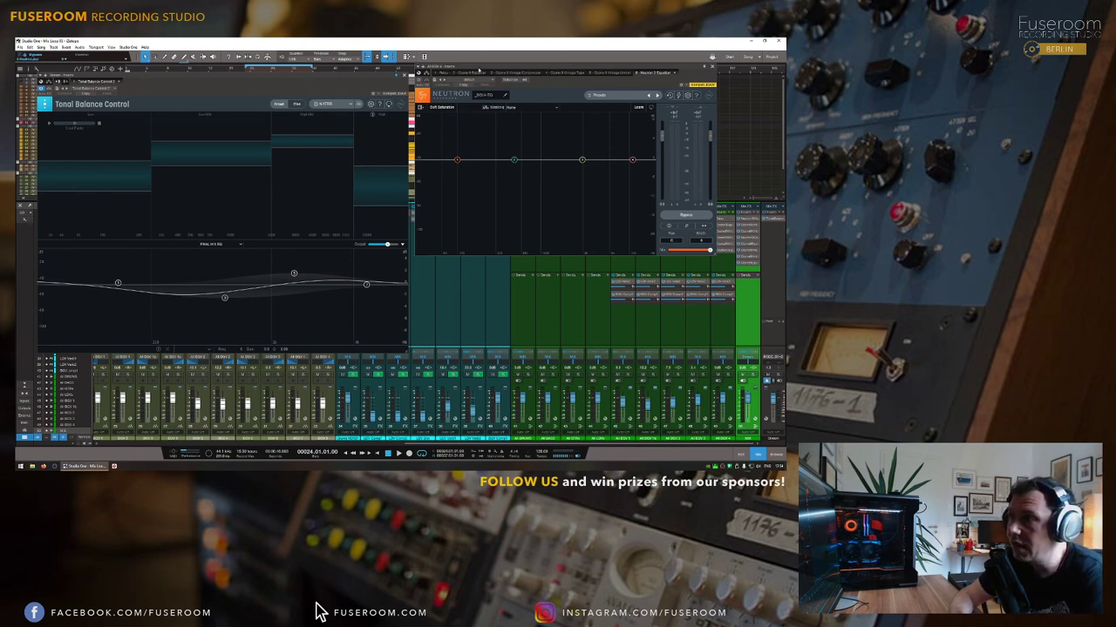
left_click_drag(477, 69, 476, 80)
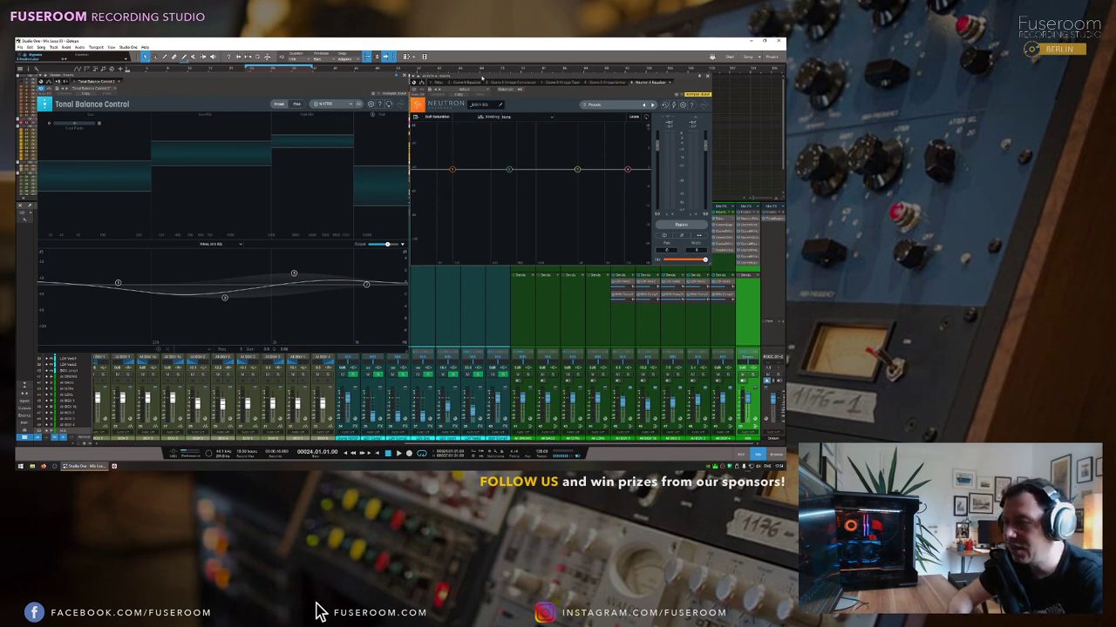
left_click_drag(443, 77, 445, 76)
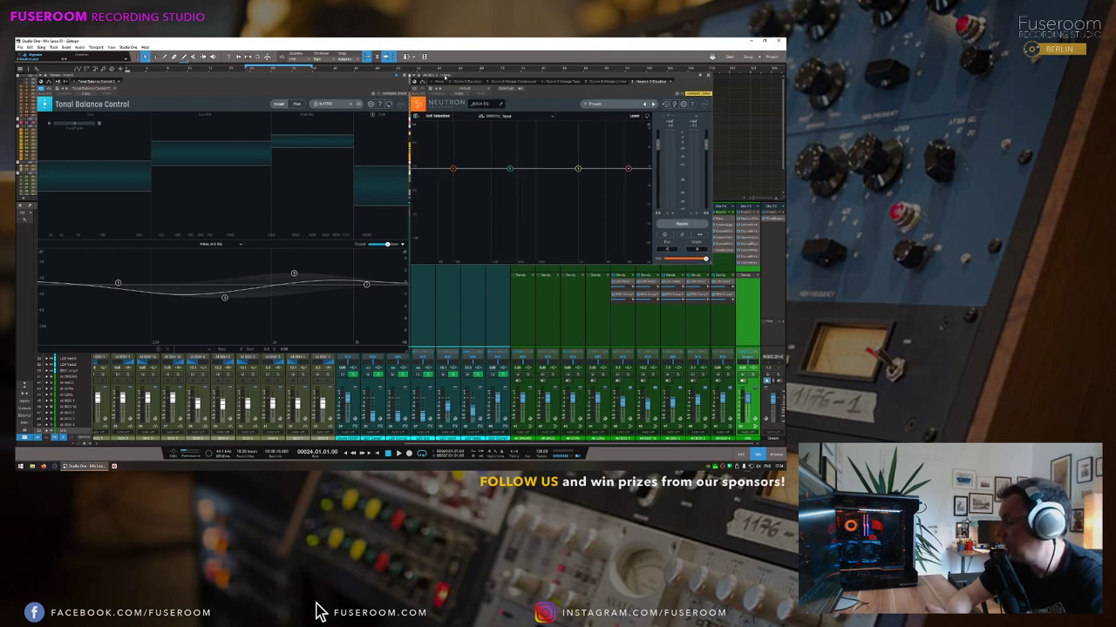